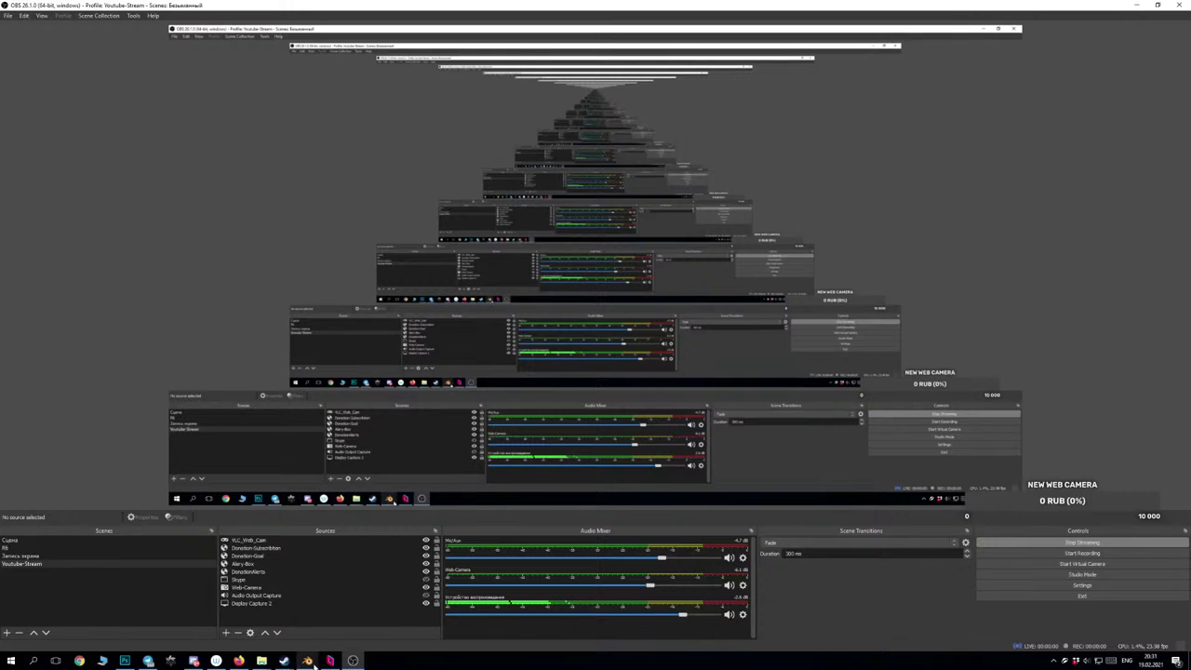
# Switch to Photoshop and compare the temple image with the Temple_int_Cam_00_cycles layer hidden and shown.
pyautogui.click(125, 660)
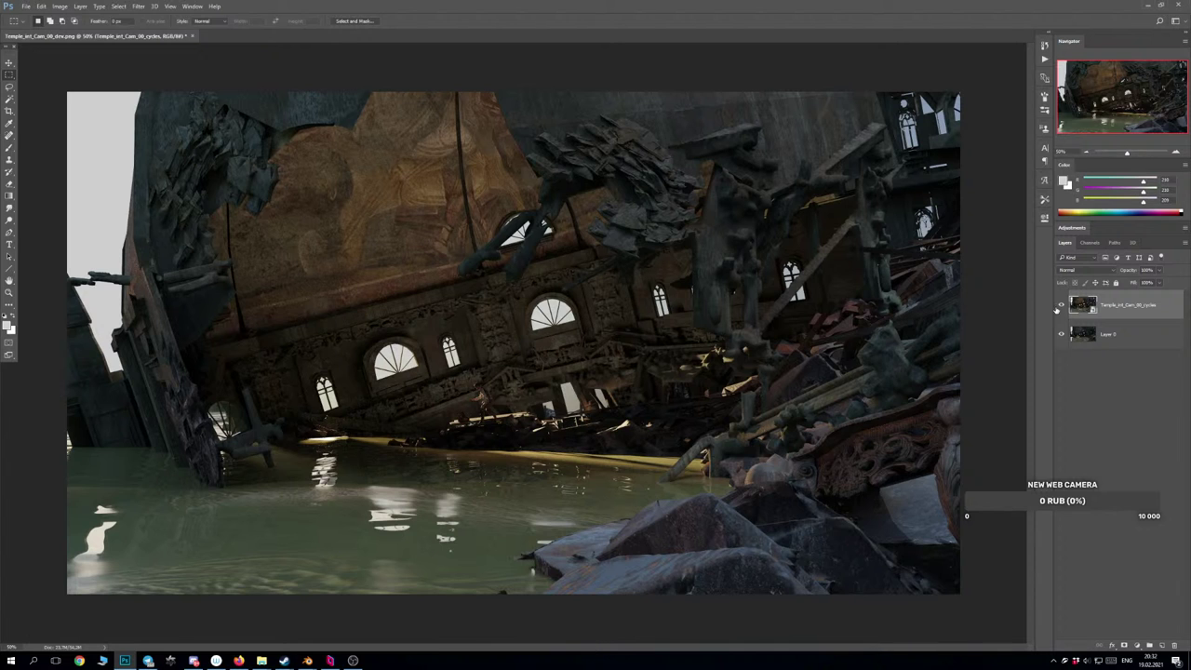
pyautogui.click(1061, 306)
pyautogui.click(1061, 306)
pyautogui.click(1061, 306)
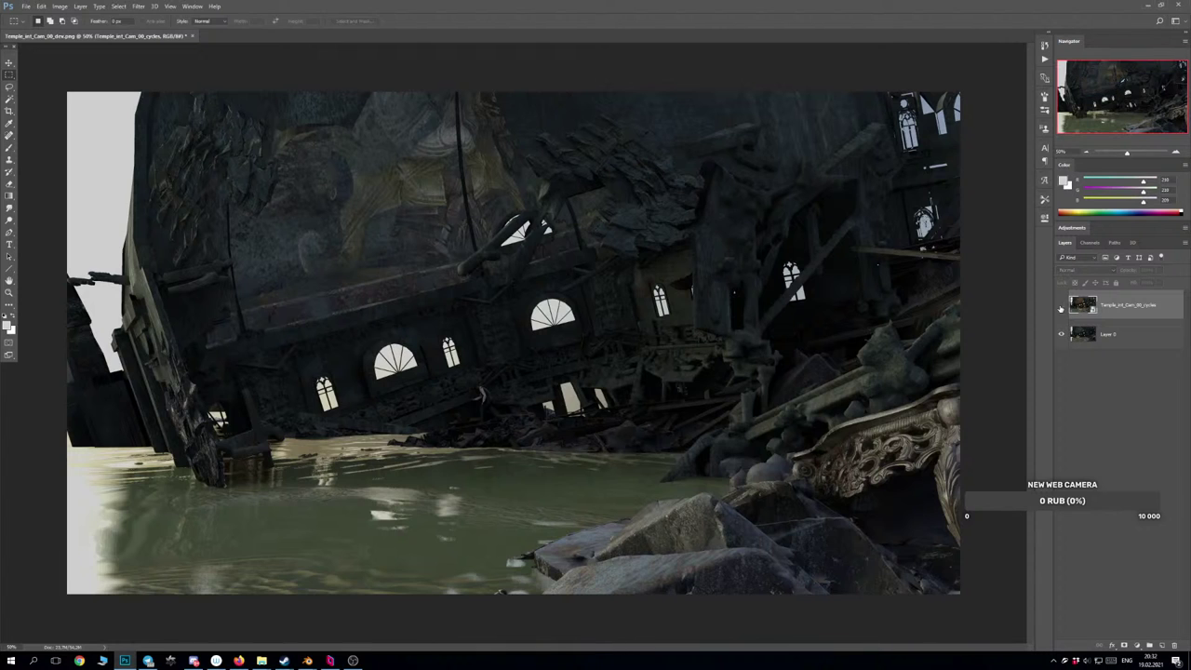
pyautogui.click(1060, 306)
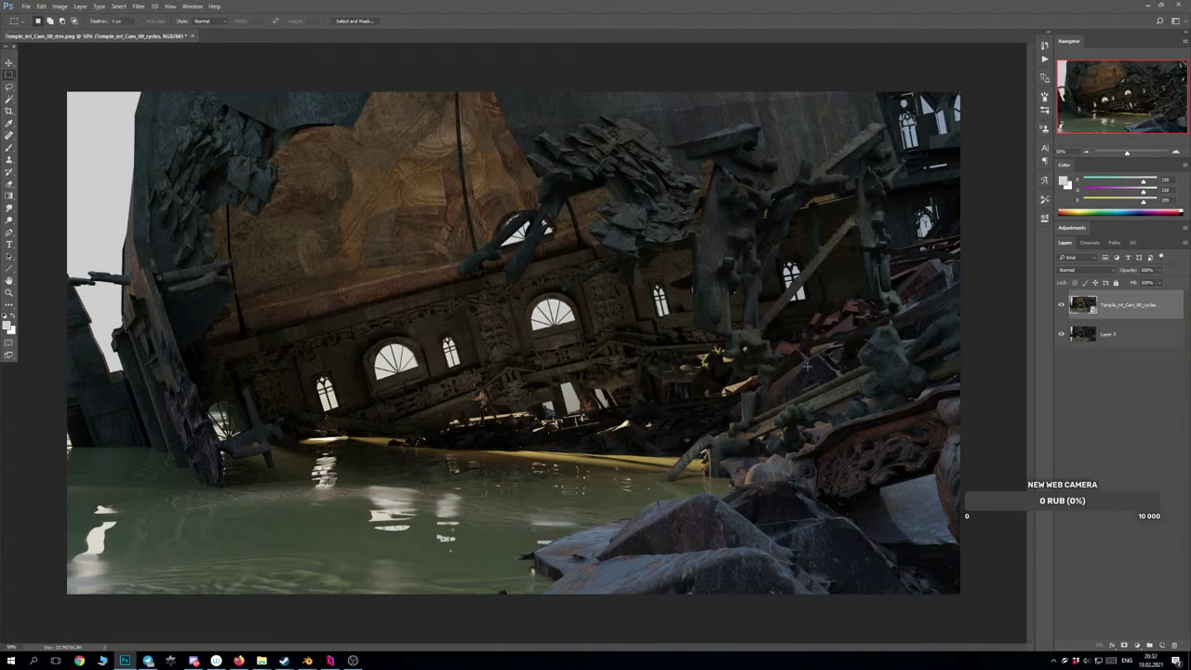
# Examine the cycles render up close, checking the ornate wall, the arched windows, the figure on the planks and the water's edge.
pyautogui.hotkey('ctrl', '+')
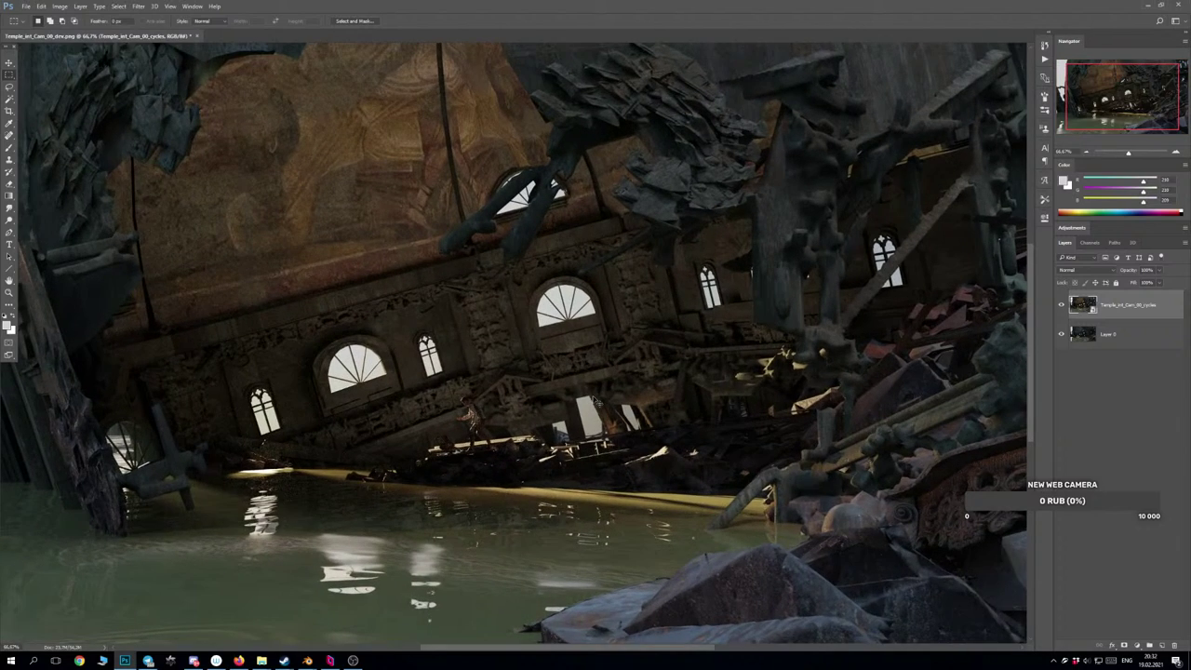
pyautogui.hotkey('ctrl', '+')
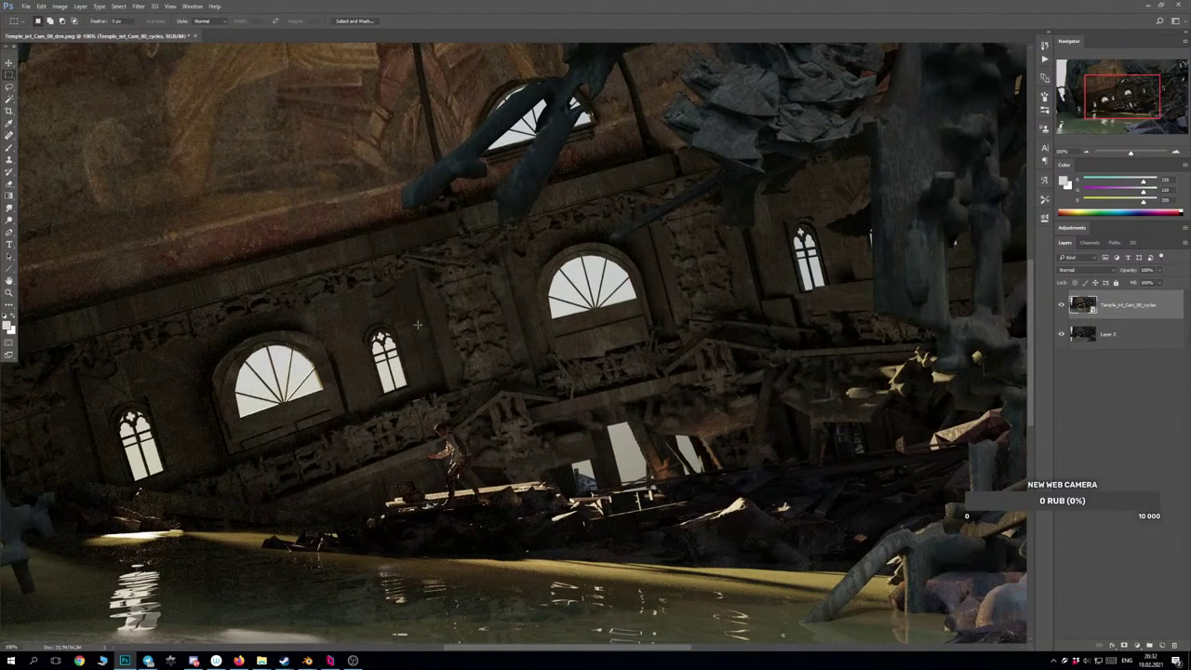
pyautogui.moveTo(420, 383); pyautogui.dragTo(537, 361)
pyautogui.moveTo(358, 364); pyautogui.dragTo(290, 262)
pyautogui.moveTo(423, 444); pyautogui.dragTo(442, 419)
pyautogui.scroll(-1, 445, 422)
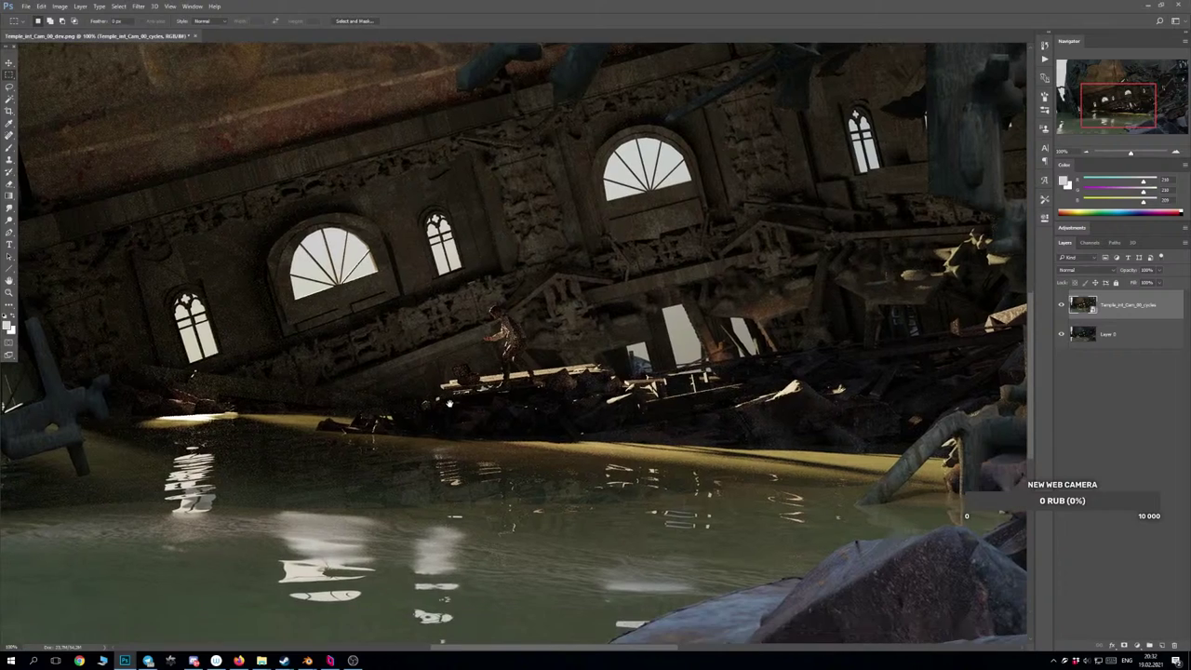
pyautogui.hotkey('ctrl', '+')
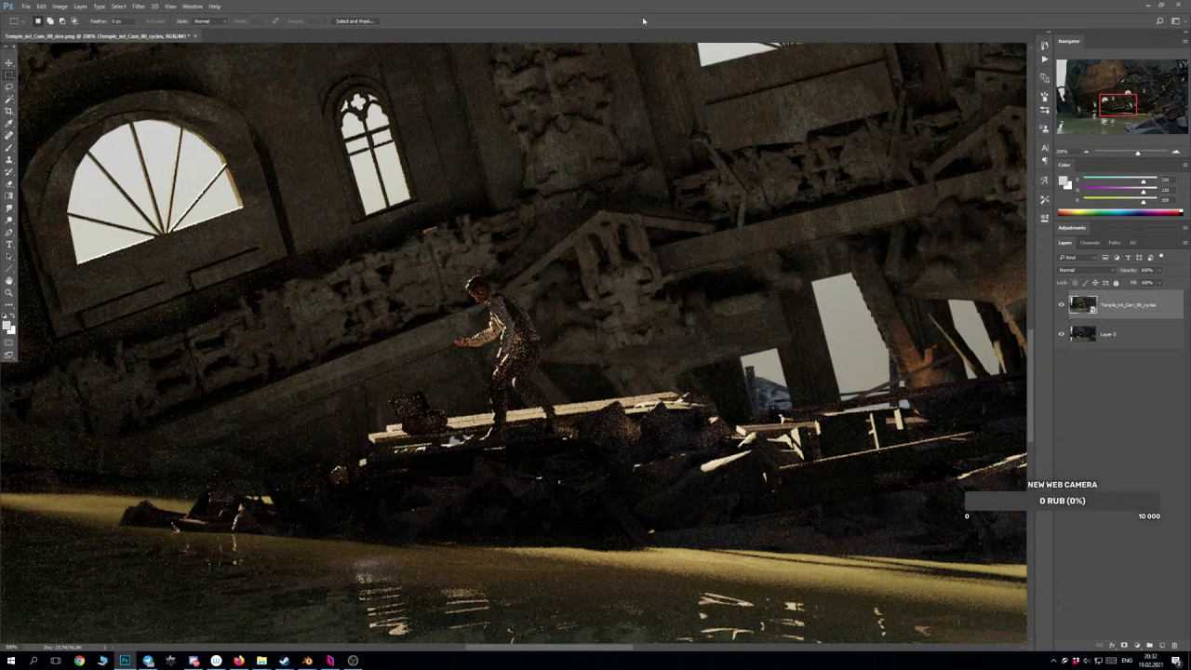
pyautogui.scroll(-1, 724, 294)
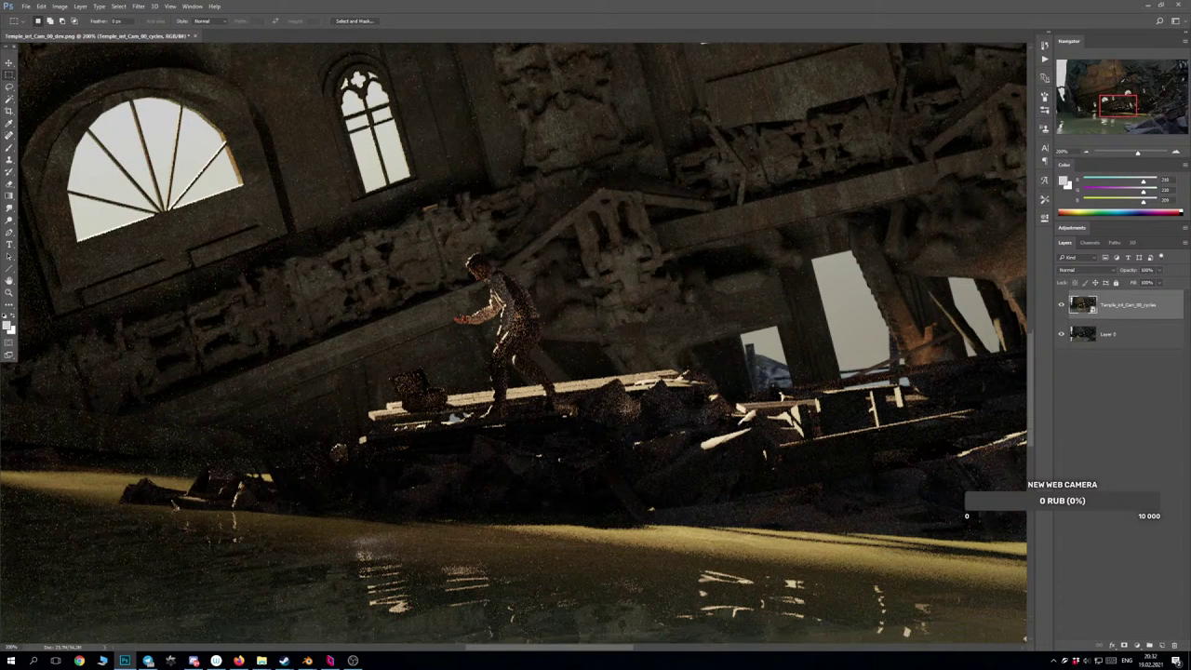
pyautogui.hotkey('ctrl', '-')
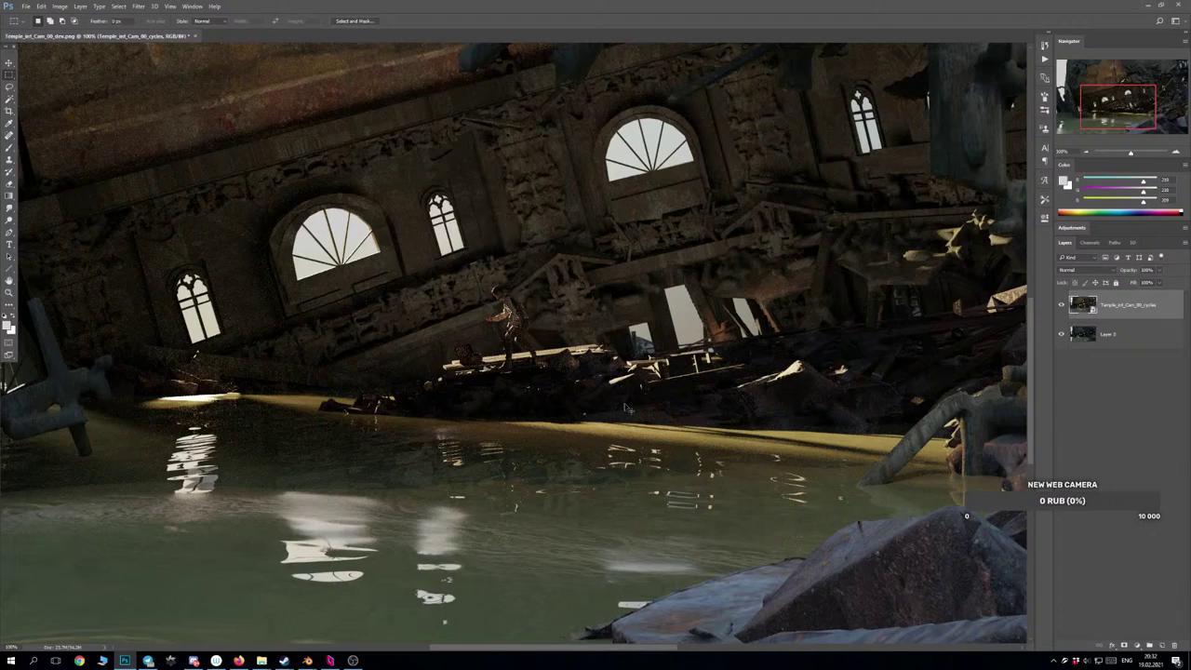
pyautogui.hotkey('ctrl', '-')
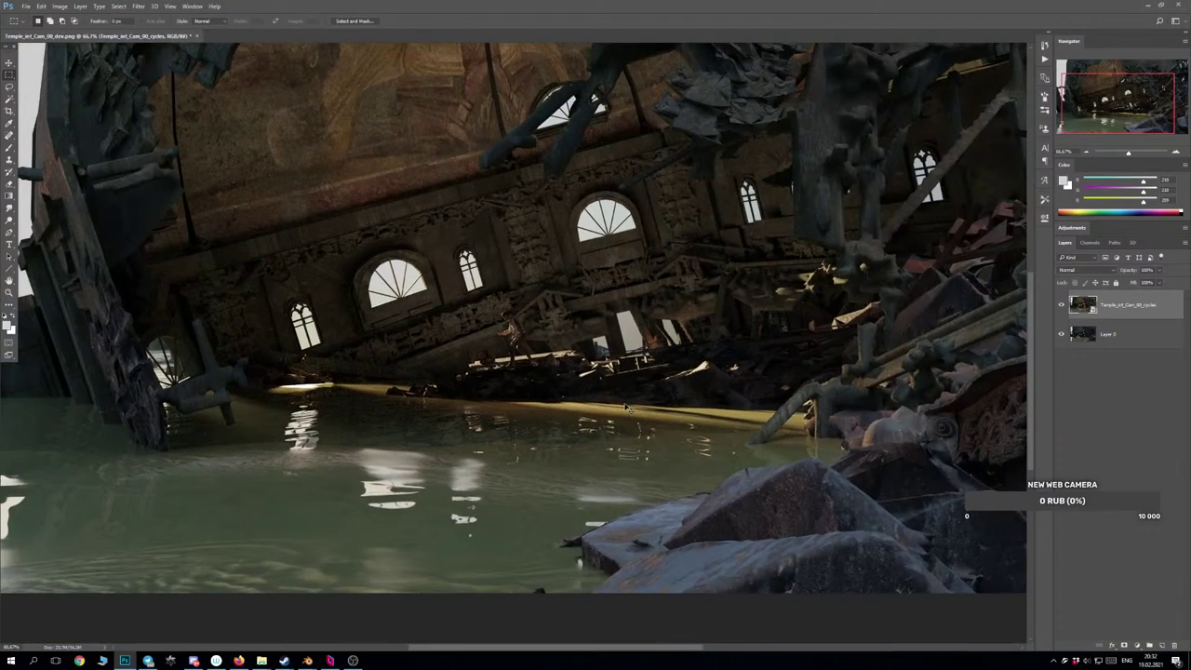
pyautogui.hotkey('ctrl', '-')
pyautogui.hotkey('ctrl', '+')
pyautogui.hotkey('ctrl', '+')
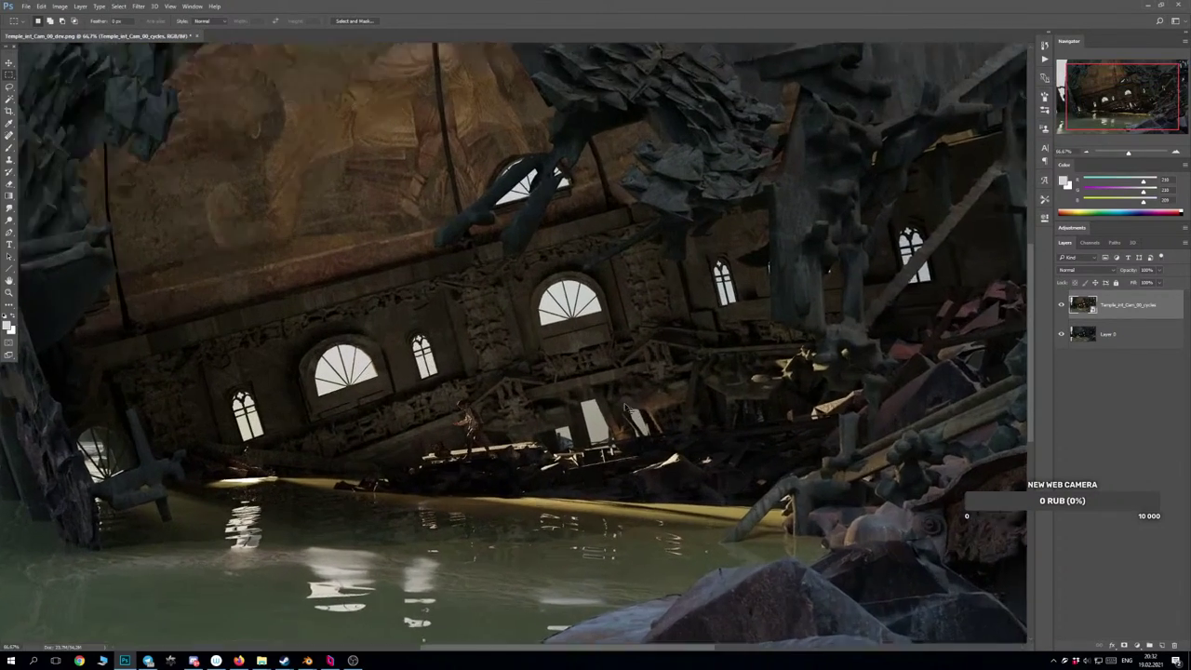
pyautogui.hotkey('ctrl', '+')
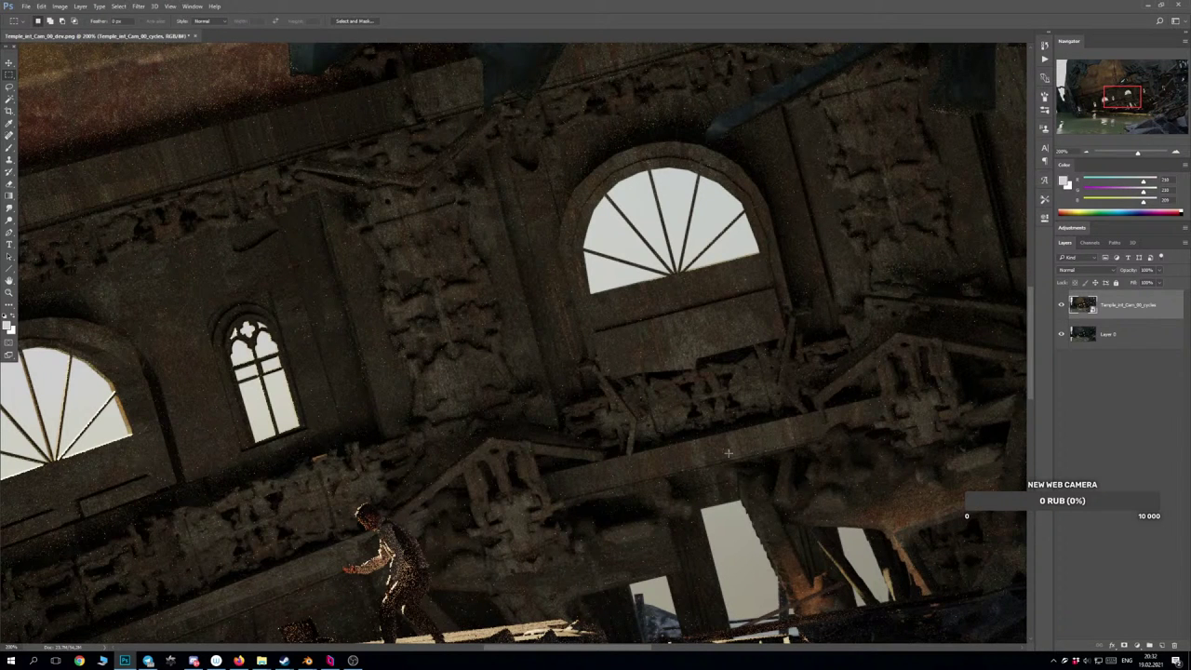
# Add a layer above the cycles render and paint a sampled dark brown over the ledge below the central arched window.
pyautogui.click(1161, 645)
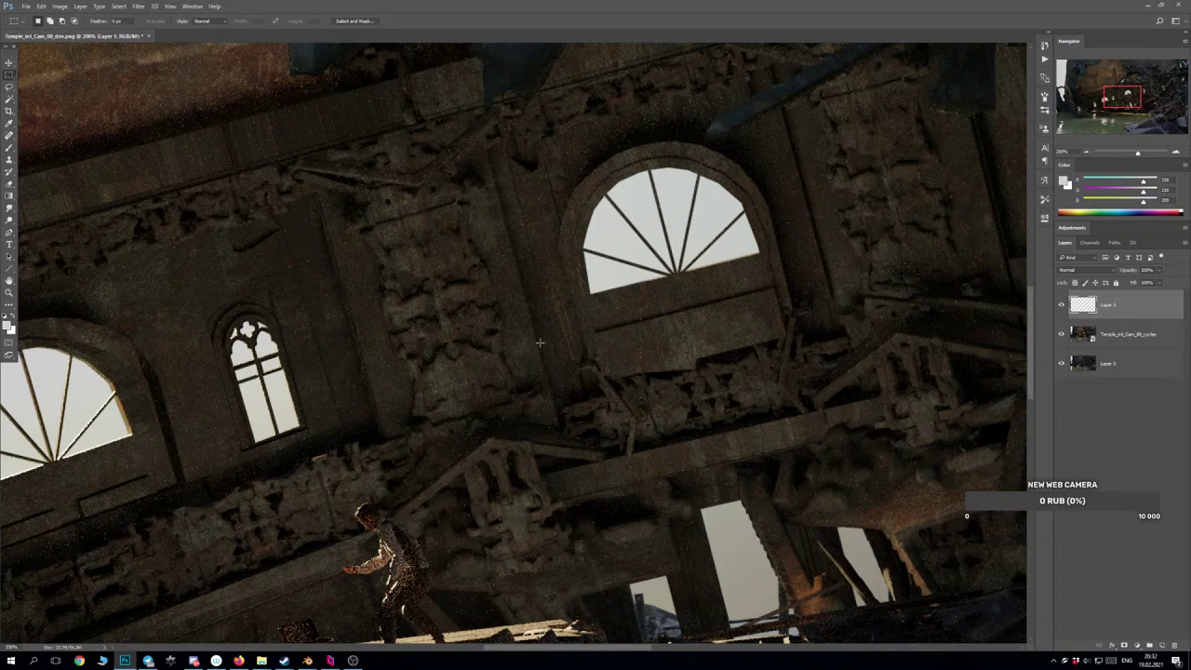
pyautogui.press('b')
pyautogui.moveTo(612, 382); pyautogui.dragTo(686, 365)
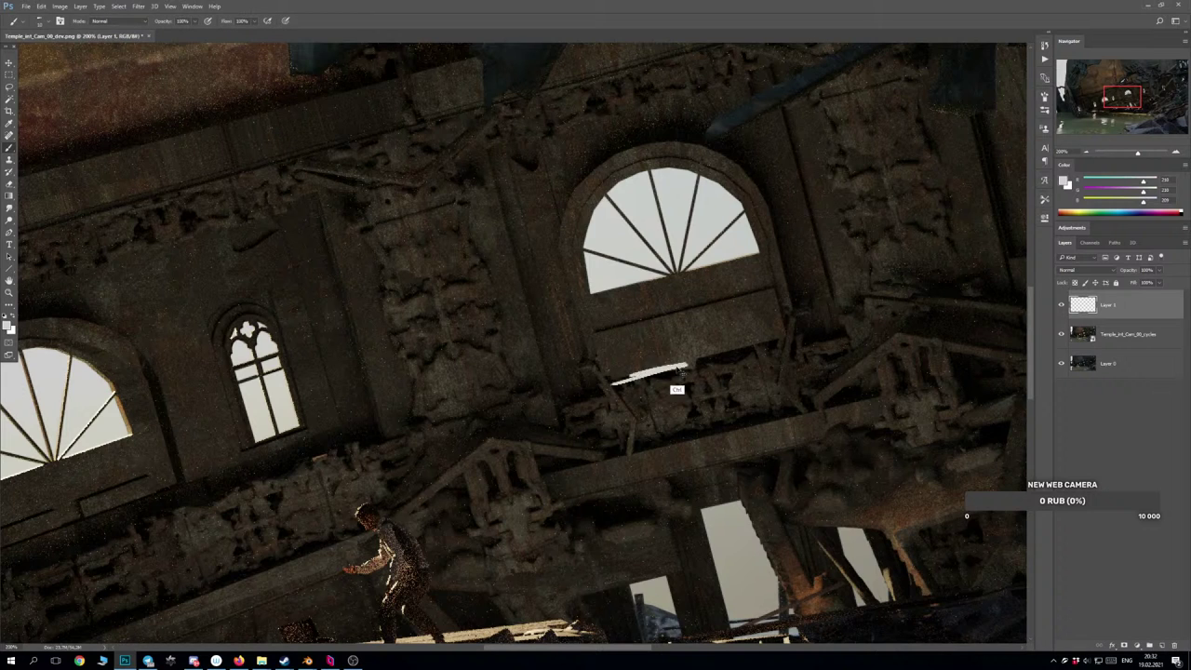
pyautogui.hotkey('ctrl', 'z')
pyautogui.keyDown('alt'); pyautogui.click(677, 370); pyautogui.keyUp('alt')
pyautogui.moveTo(617, 382)
pyautogui.mouseDown()
pyautogui.moveTo(682, 370)
pyautogui.moveTo(648, 363)
pyautogui.moveTo(695, 391)
pyautogui.mouseUp()
pyautogui.hotkey('ctrl', 'z')
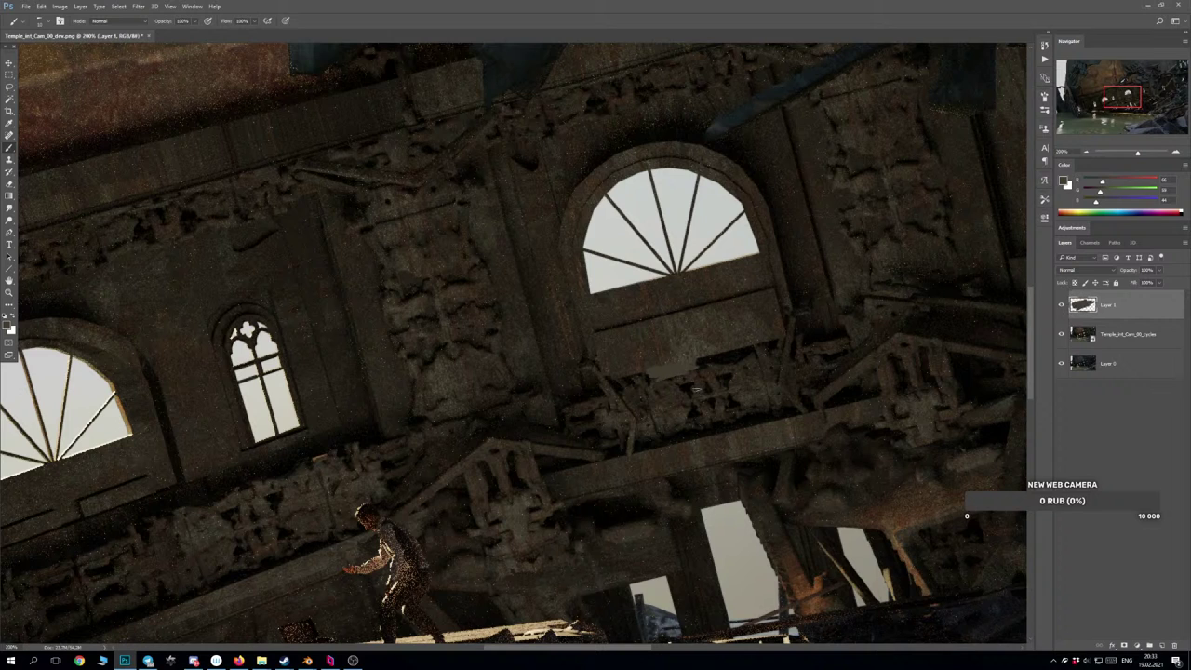
pyautogui.hotkey('ctrl', '0')
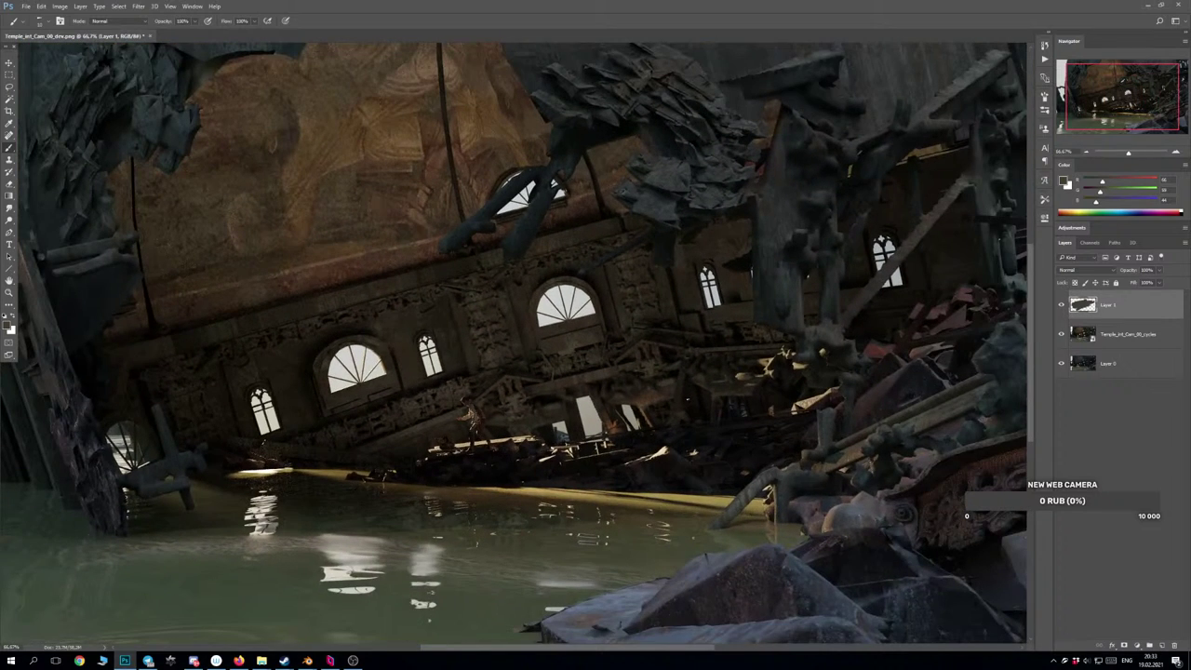
pyautogui.scroll(-2, 513, 343)
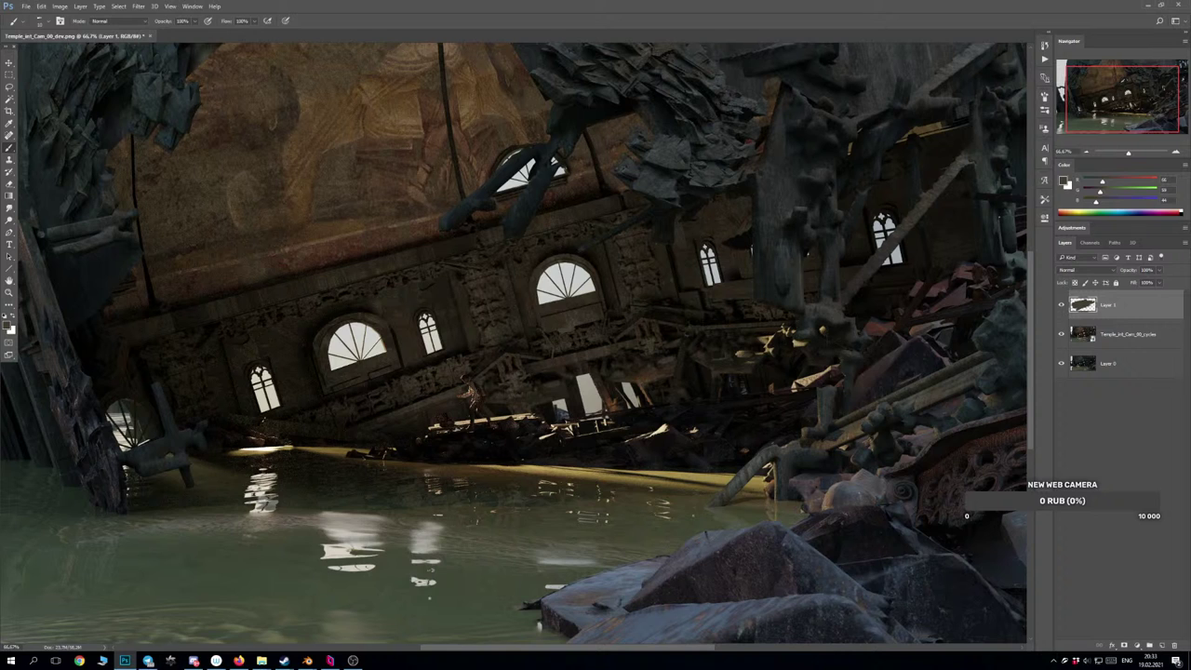
# Try placing the depth render from the render folder over the image and aligning it with the scene.
pyautogui.moveTo(261, 661)
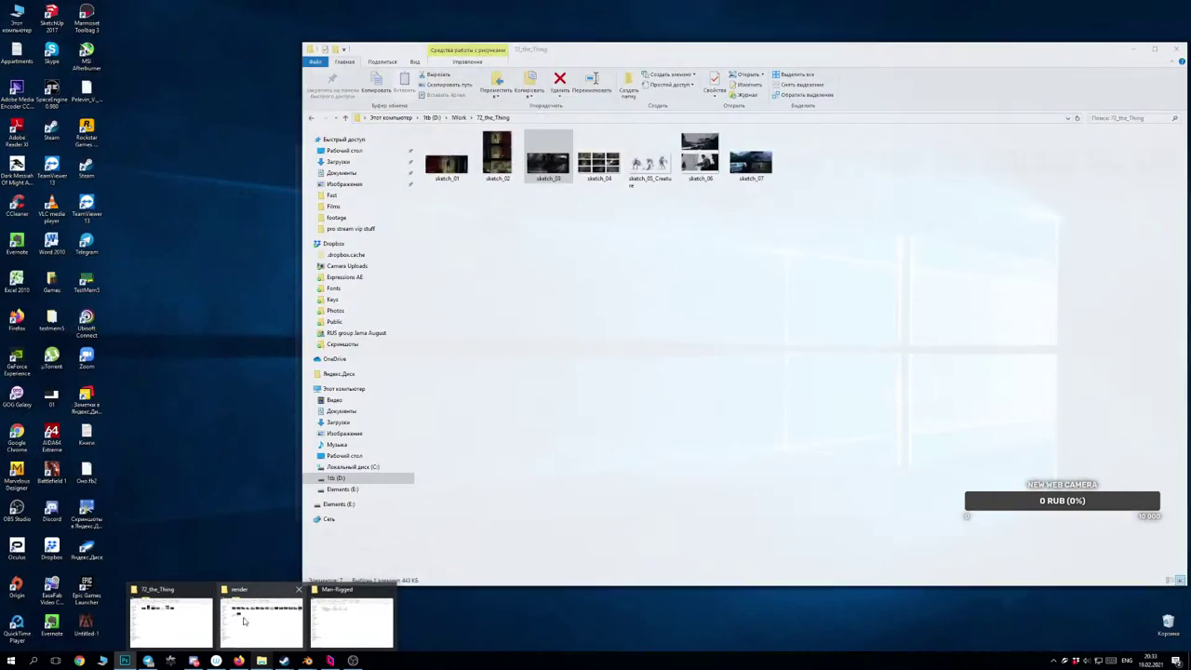
pyautogui.click(261, 624)
pyautogui.moveTo(453, 224); pyautogui.dragTo(221, 338)
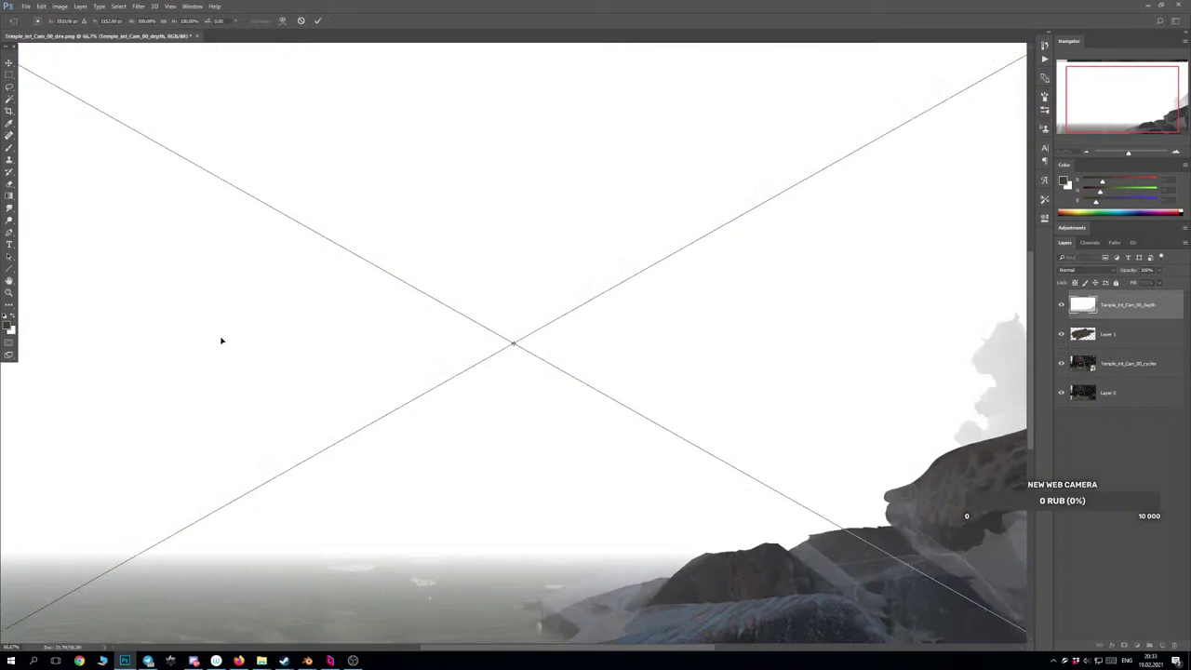
pyautogui.press('Return')
pyautogui.hotkey('ctrl', '-')
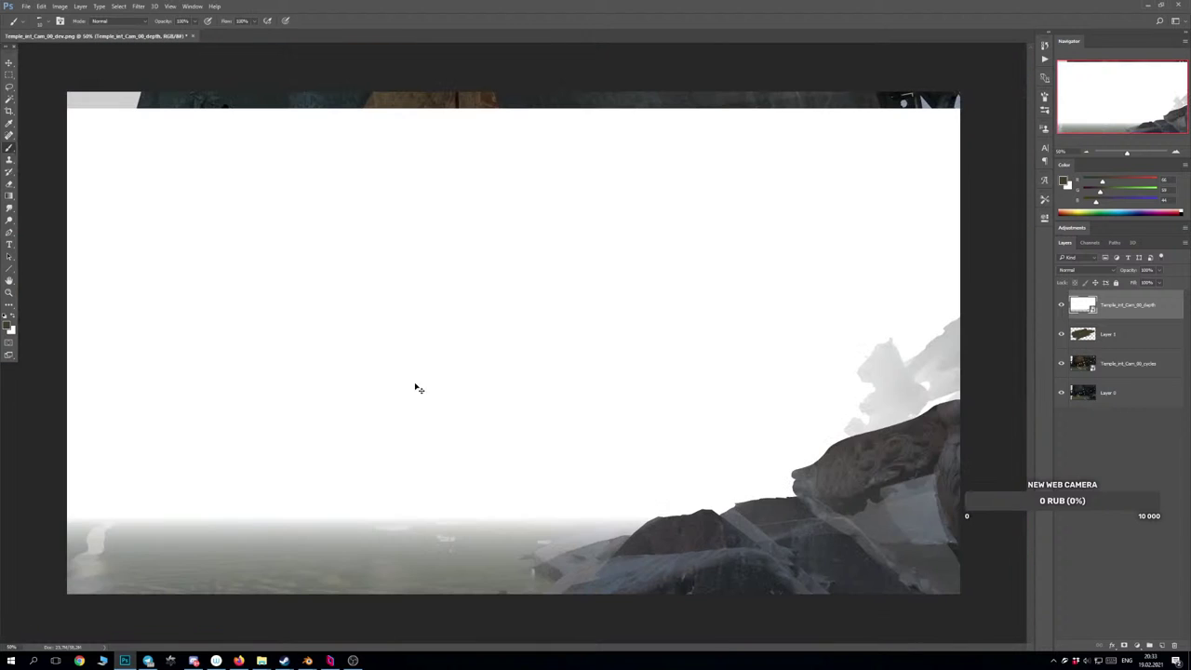
pyautogui.moveTo(500, 371); pyautogui.dragTo(497, 351)
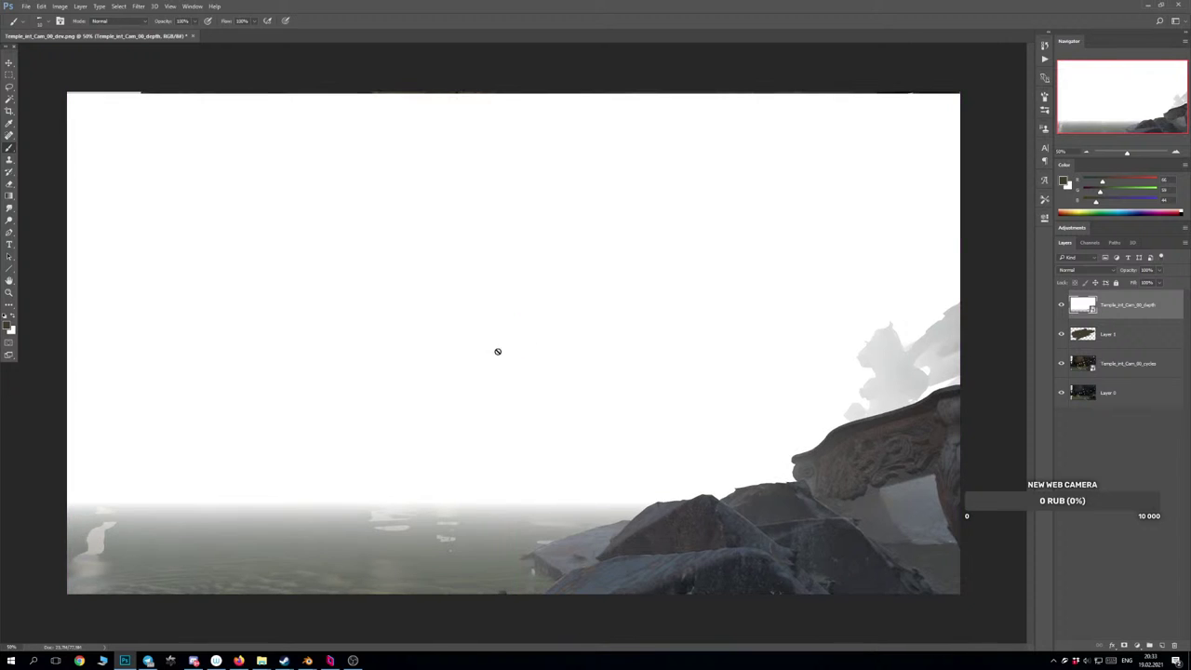
pyautogui.press('Delete')
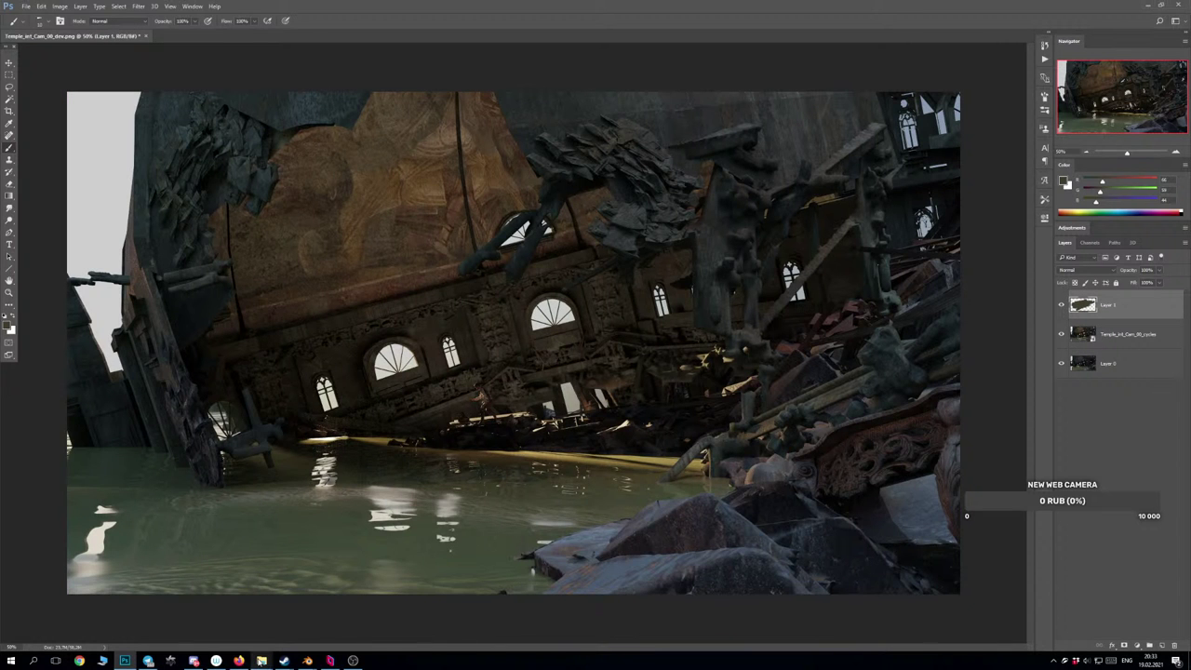
# Place the depth render from the render folder over the full canvas again as the top layer.
pyautogui.moveTo(261, 660)
pyautogui.click(266, 630)
pyautogui.moveTo(447, 223); pyautogui.dragTo(237, 306)
pyautogui.press('Return')
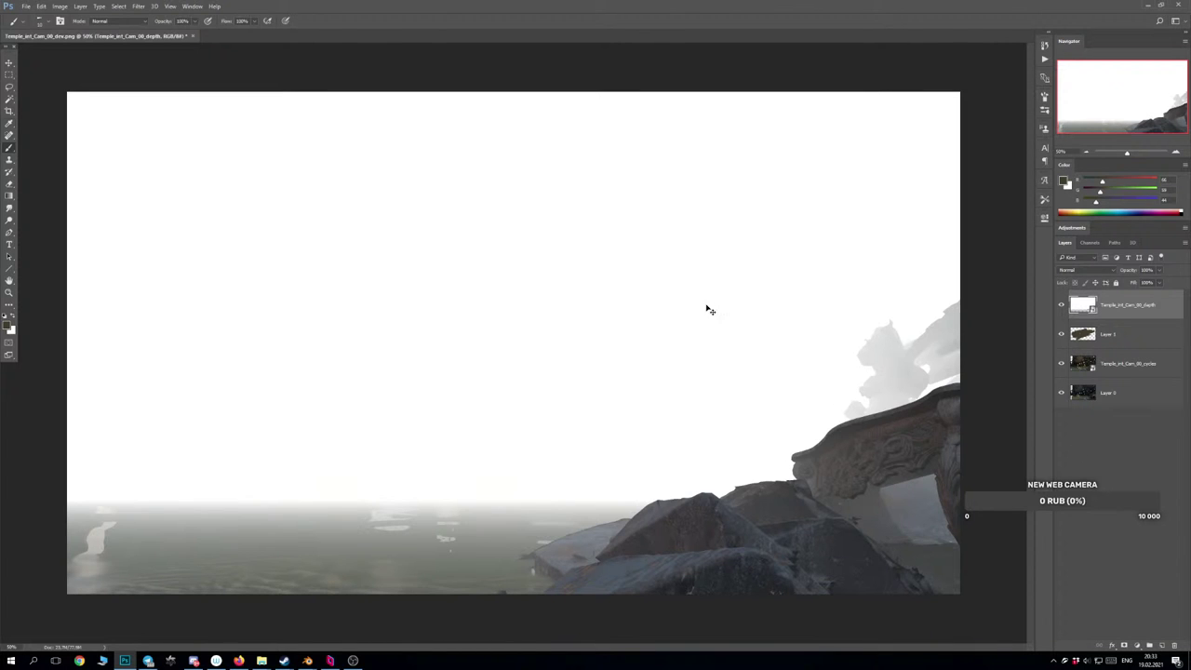
# Try darkening the depth layer with Curves, using a black point at input 47 and lowered midtones, and delete the layer.
pyautogui.hotkey('ctrl', 'm')
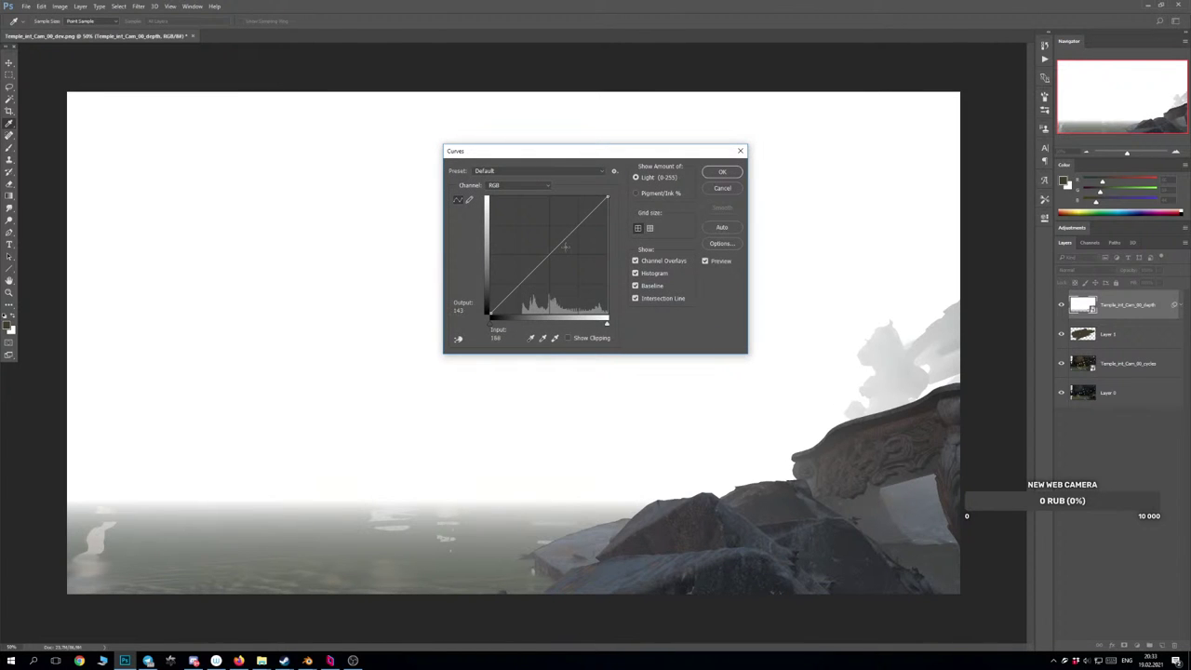
pyautogui.moveTo(578, 227); pyautogui.dragTo(649, 150)
pyautogui.moveTo(490, 314); pyautogui.dragTo(564, 319)
pyautogui.moveTo(591, 273); pyautogui.dragTo(647, 186)
pyautogui.moveTo(564, 319); pyautogui.dragTo(512, 325)
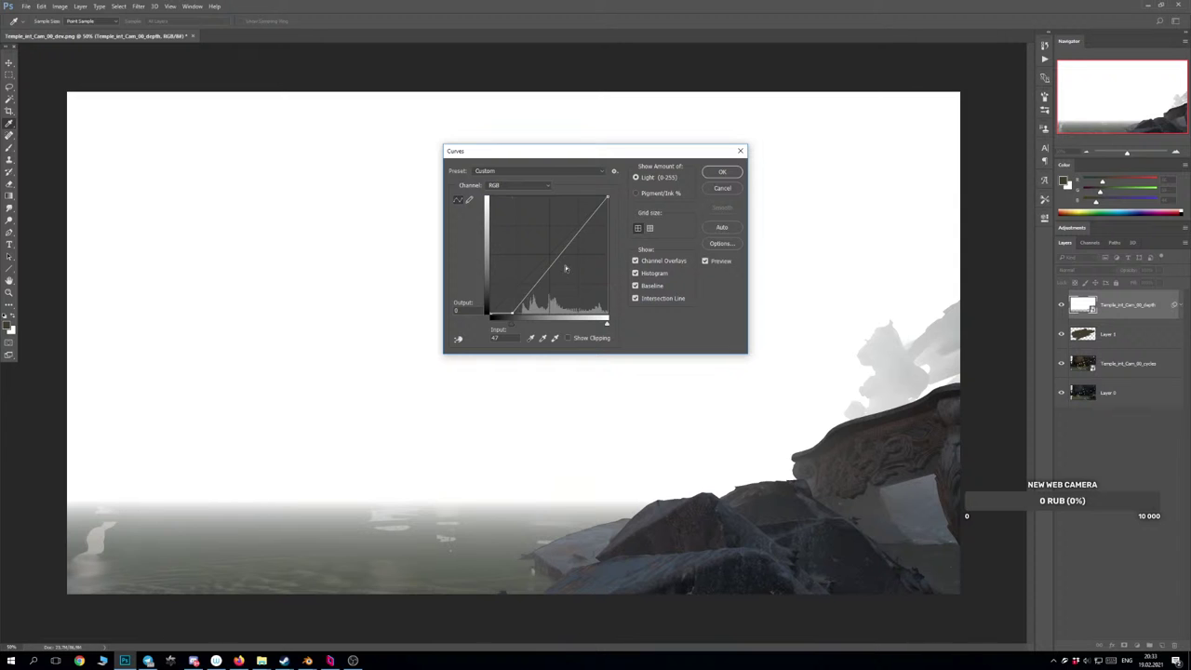
pyautogui.moveTo(559, 263); pyautogui.dragTo(571, 268)
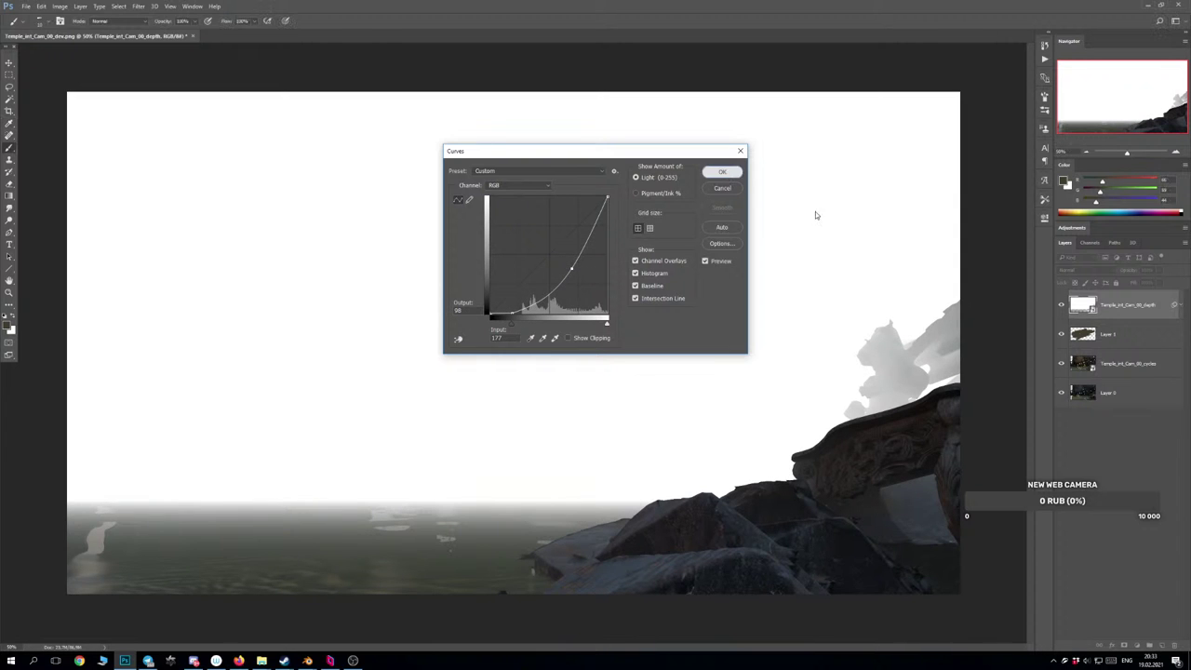
pyautogui.press('Return')
pyautogui.press('Delete')
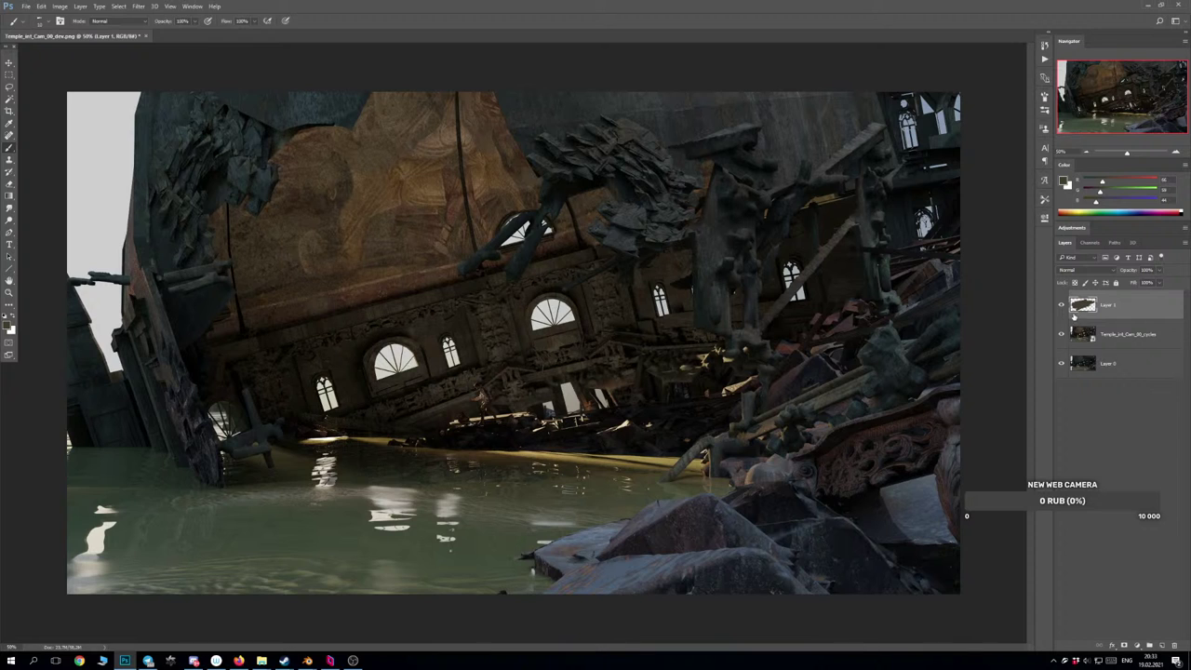
# Create a new empty layer and move it beneath Layer 0 at the bottom of the layer stack.
pyautogui.click(1131, 364)
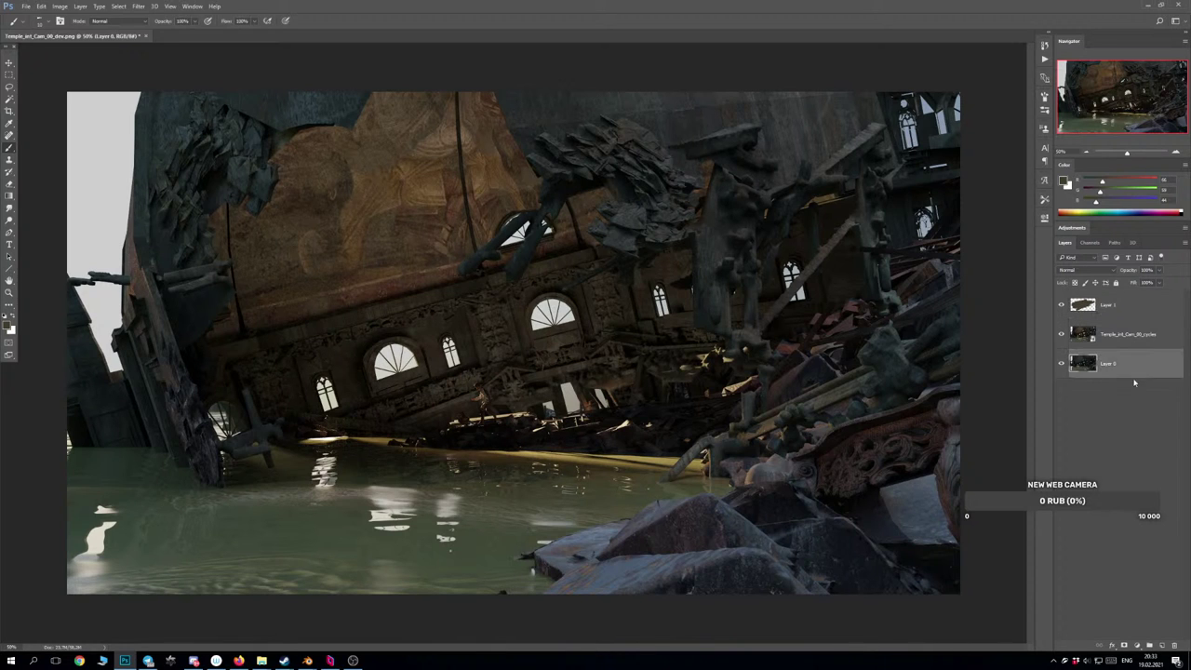
pyautogui.hotkey('ctrl', 'shift', 'alt', 'n')
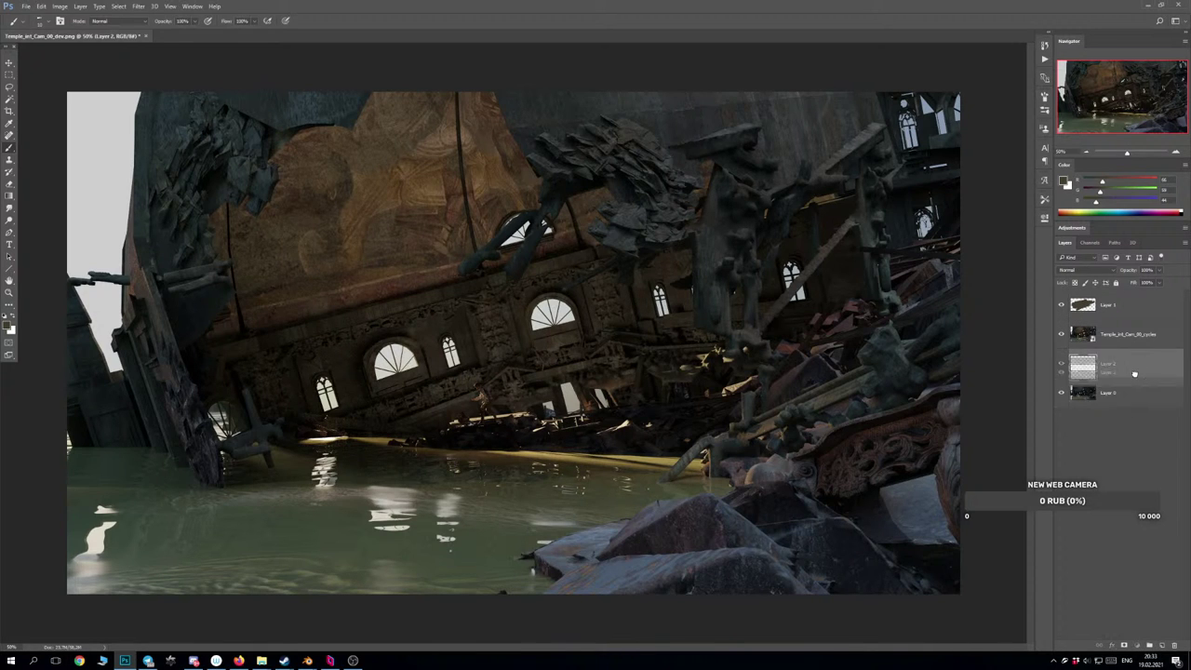
pyautogui.moveTo(1134, 373); pyautogui.dragTo(1127, 400)
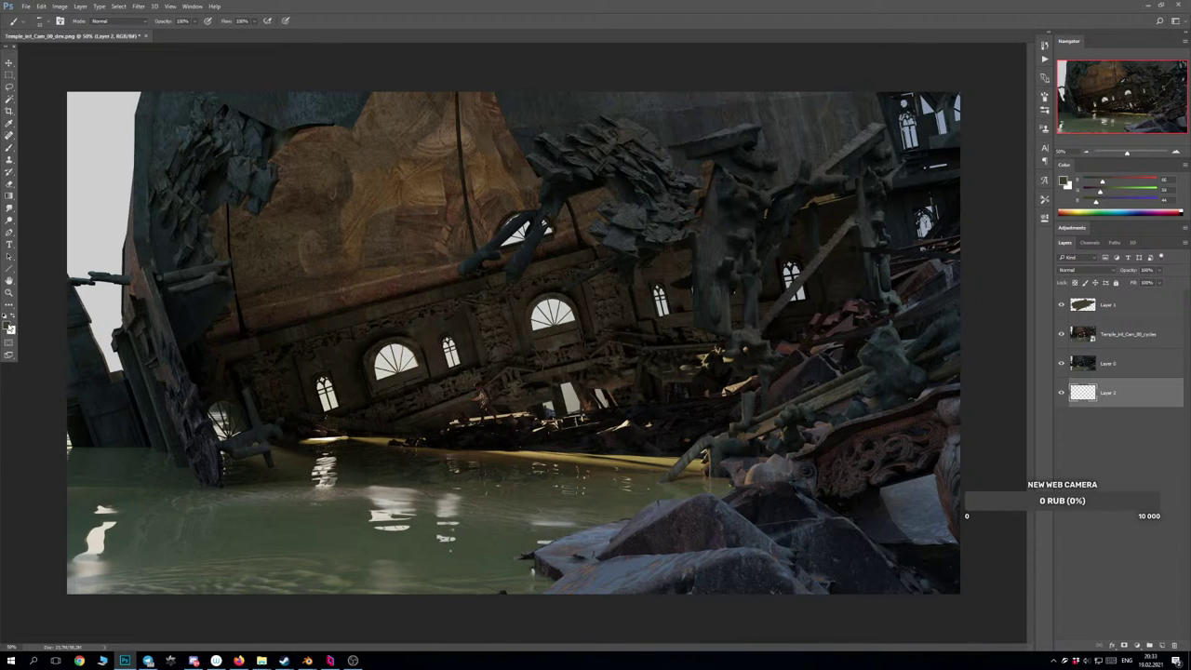
# Set the foreground colour to grey-blue #94acb6 and fill the new bottom layer with it as the sky background.
pyautogui.click(9, 319)
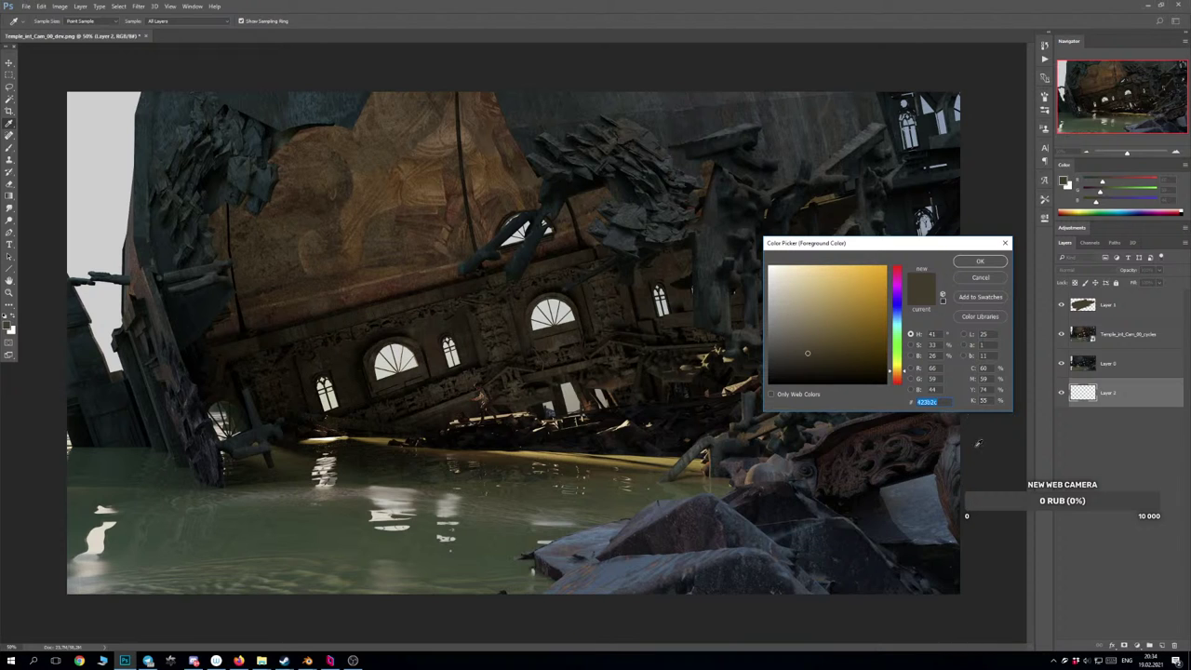
pyautogui.click(899, 321)
pyautogui.moveTo(836, 330)
pyautogui.mouseDown()
pyautogui.moveTo(777, 293)
pyautogui.moveTo(790, 300)
pyautogui.mouseUp()
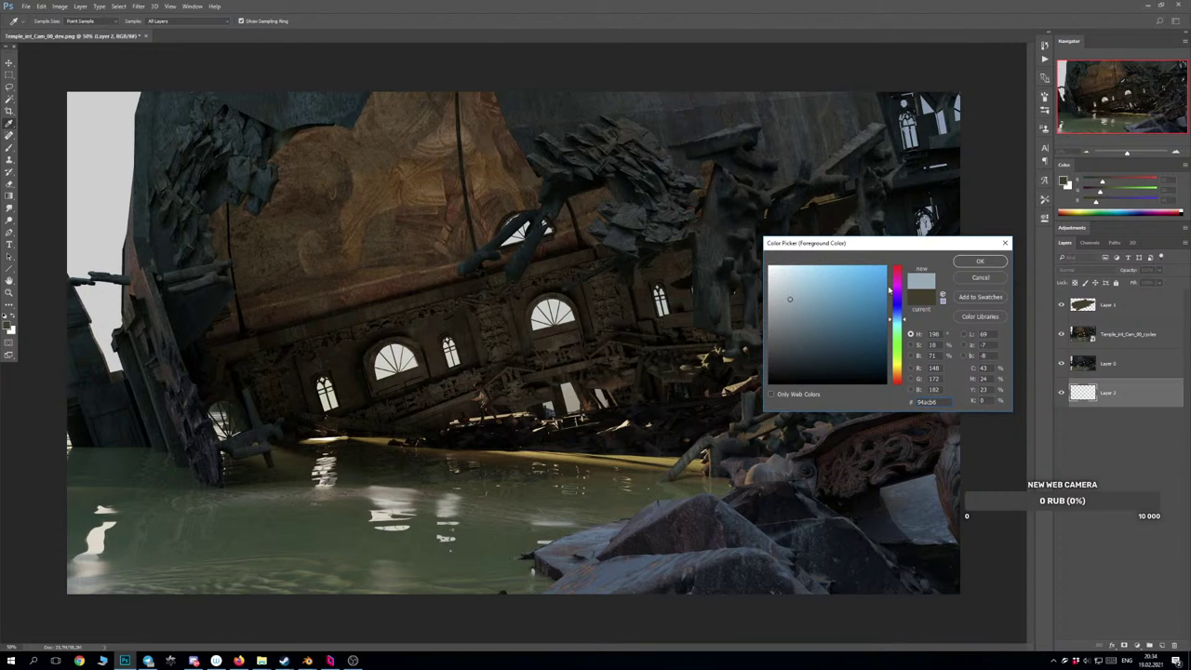
pyautogui.click(979, 262)
pyautogui.press('b')
pyautogui.hotkey('alt', 'BackSpace')
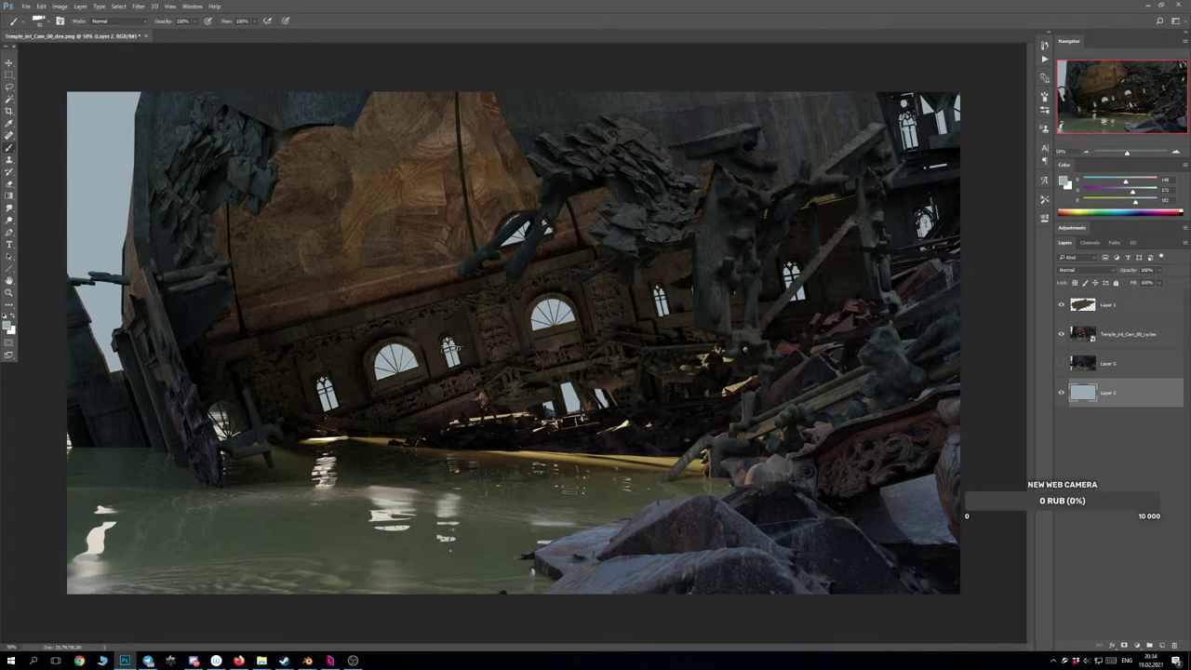
# Choose a different brush preset for painting on the grey-blue background layer.
pyautogui.rightClick(436, 374)
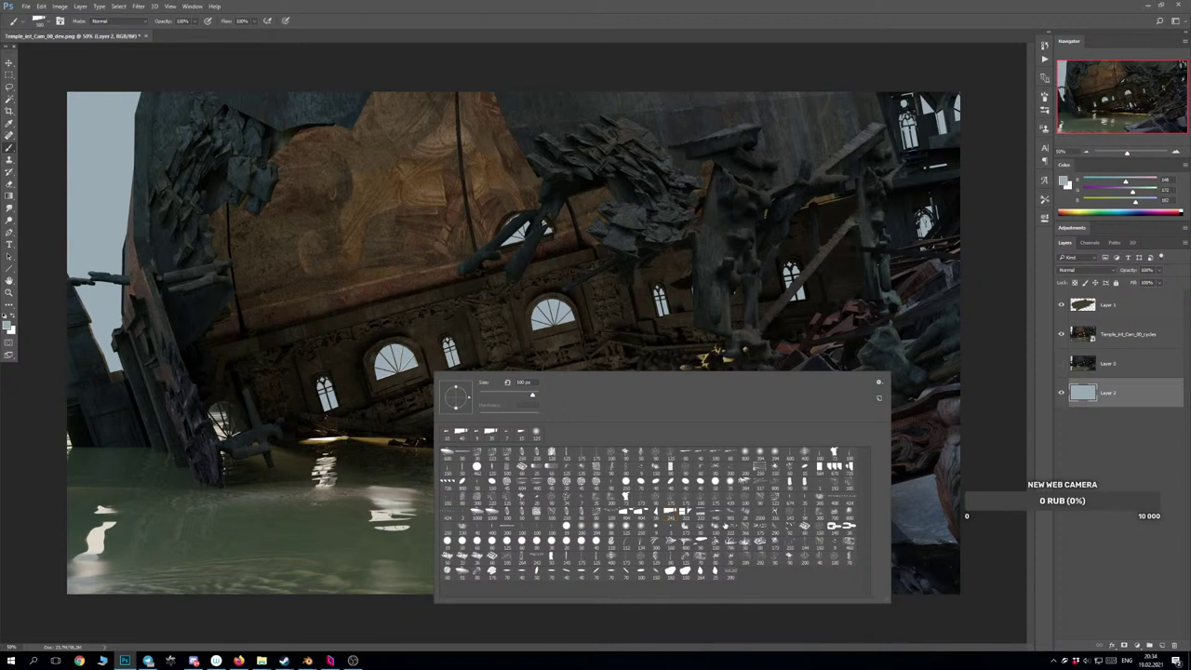
pyautogui.click(730, 512)
pyautogui.click(349, 387)
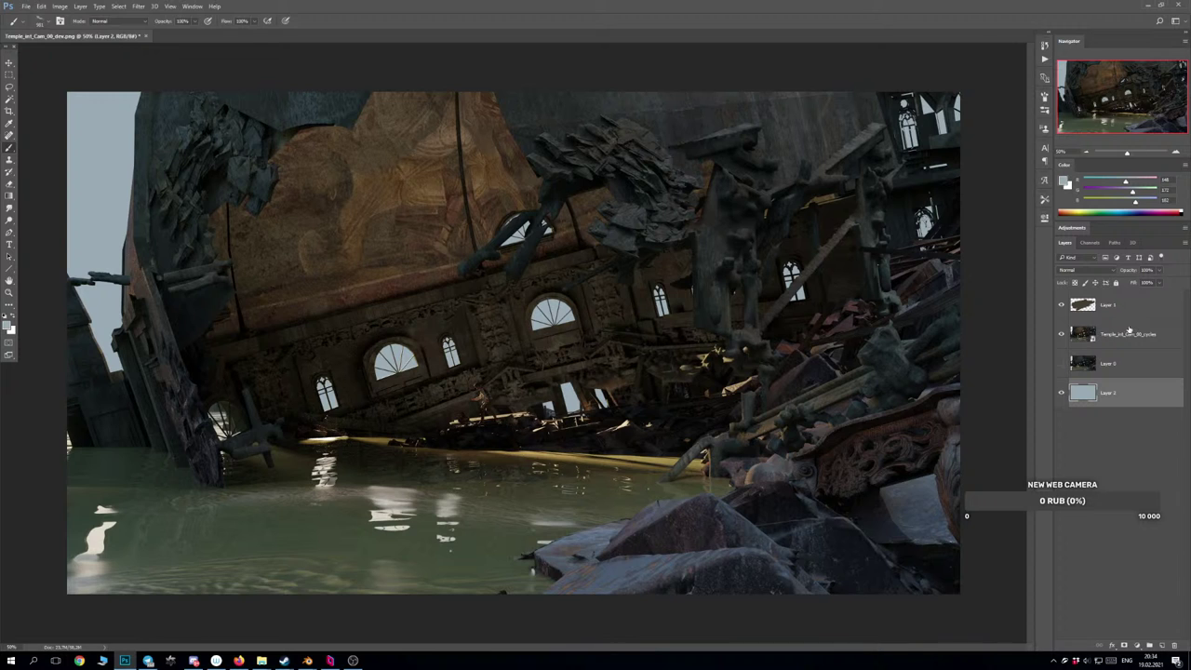
# Desaturate and darken the grey-blue background layer with Hue/Saturation, using Saturation -77 and Lightness -35.
pyautogui.hotkey('ctrl', 'u')
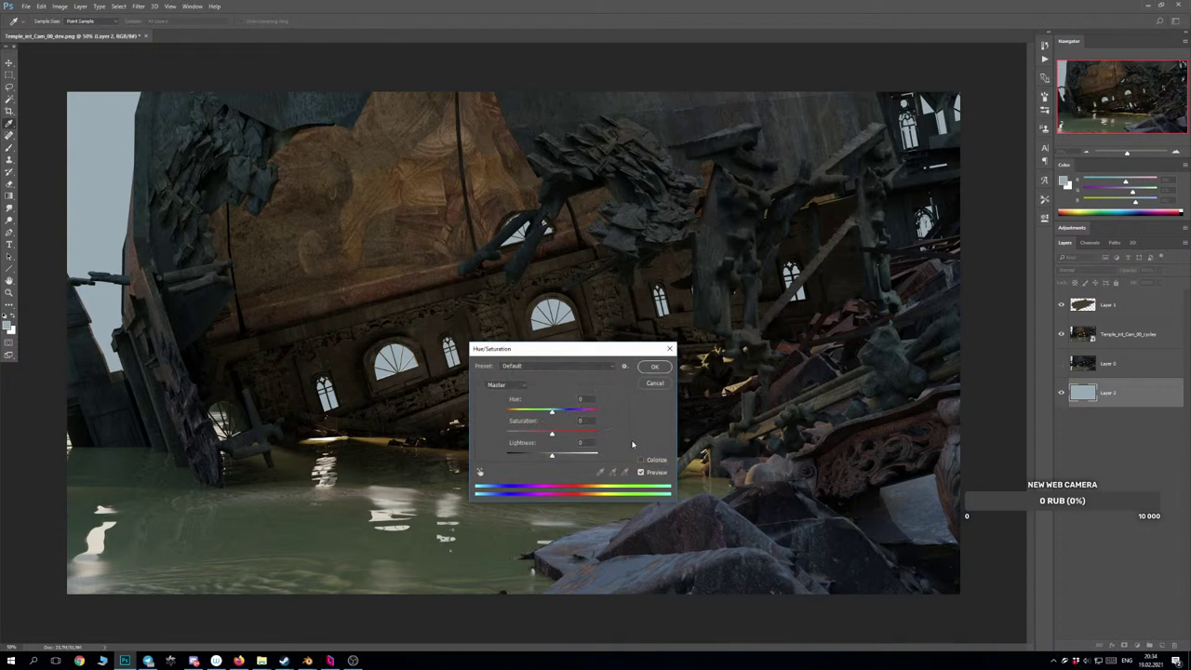
pyautogui.moveTo(555, 457)
pyautogui.mouseDown()
pyautogui.moveTo(547, 435)
pyautogui.moveTo(557, 455)
pyautogui.moveTo(527, 455)
pyautogui.moveTo(540, 455)
pyautogui.moveTo(517, 434)
pyautogui.moveTo(550, 457)
pyautogui.moveTo(536, 461)
pyautogui.mouseUp()
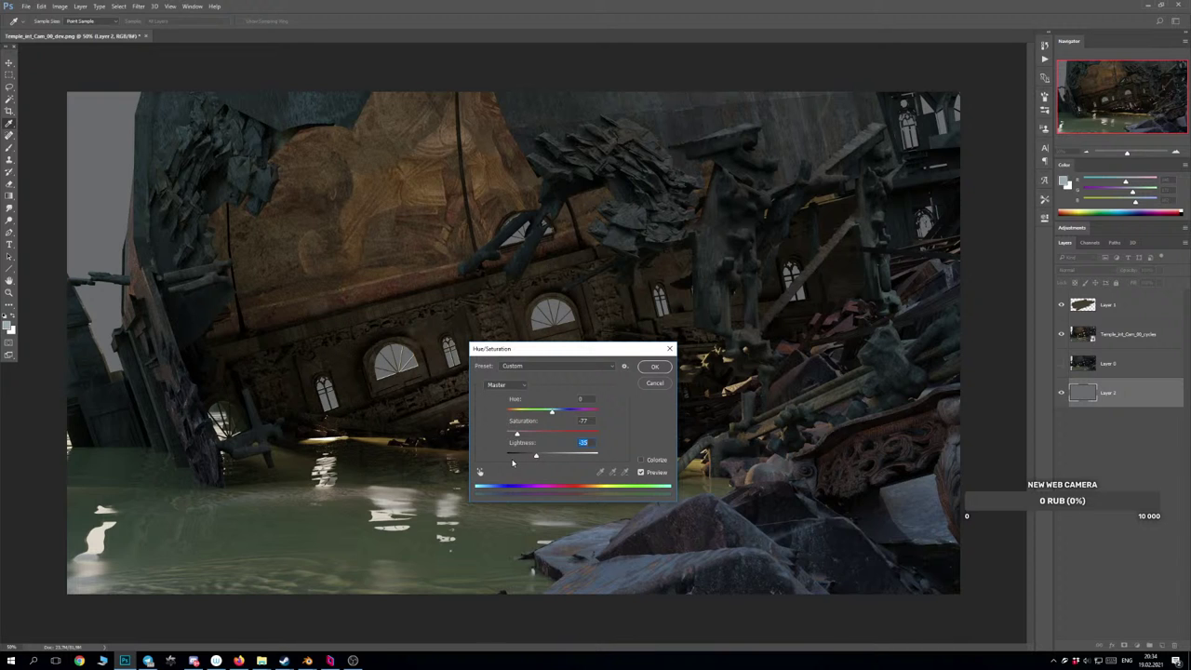
pyautogui.click(654, 367)
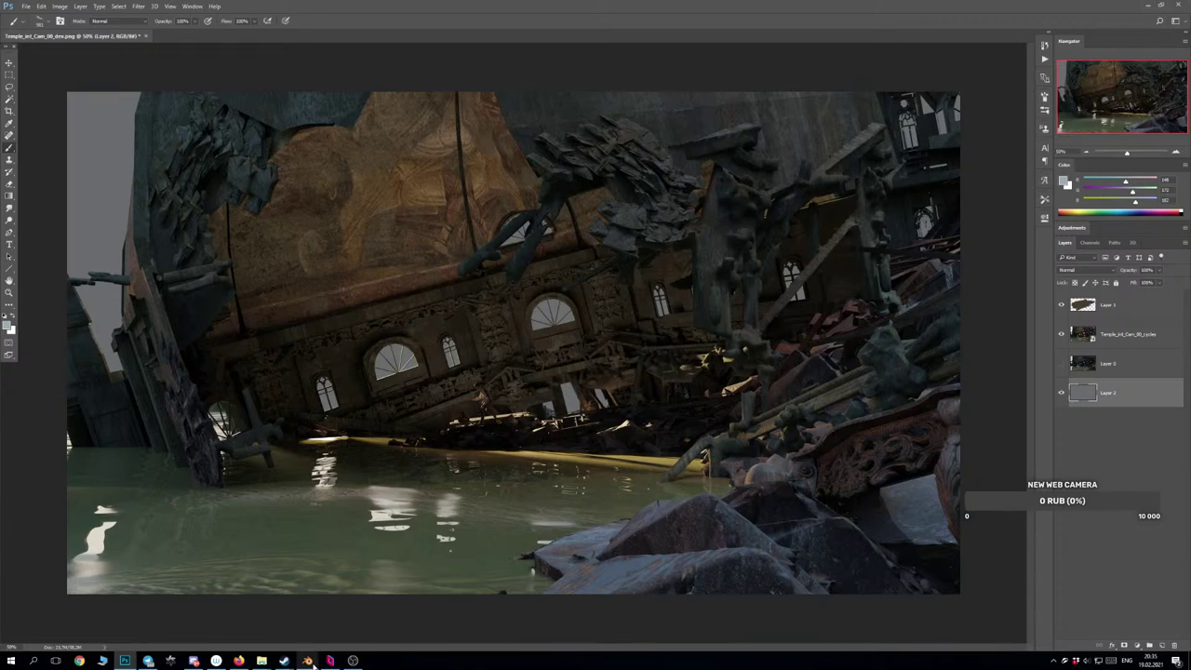
# Switch to Blender to examine the temple scene beyond the camera framing, and return to Photoshop.
pyautogui.moveTo(307, 660)
pyautogui.click(252, 629)
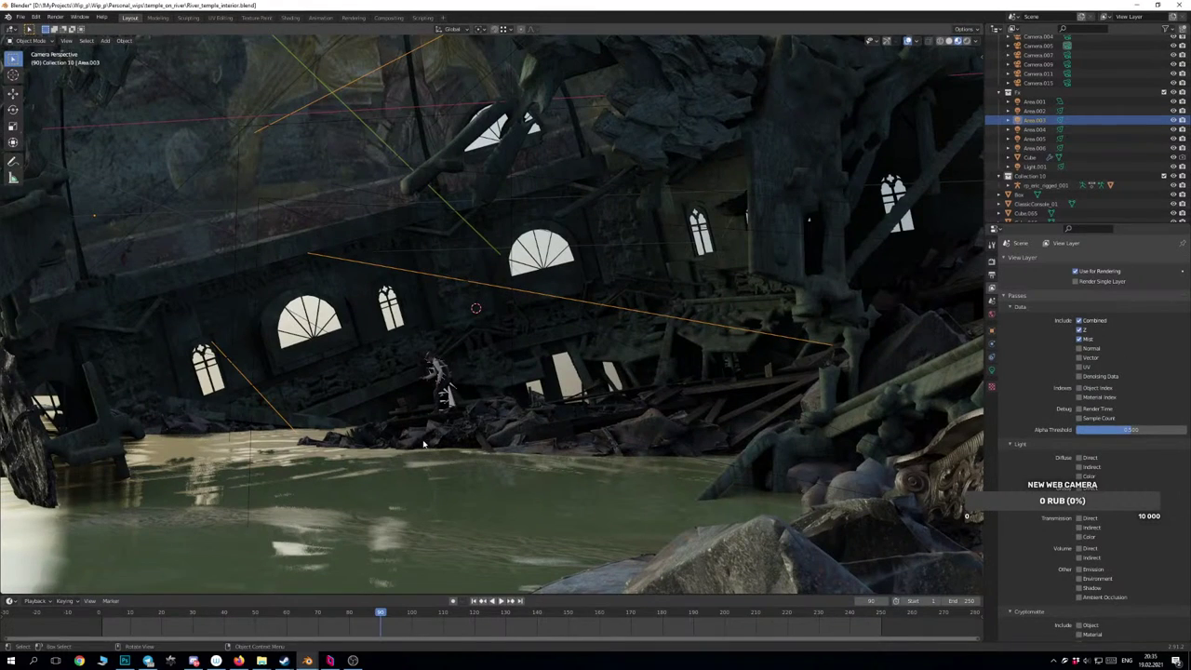
pyautogui.scroll(-1, 424, 445)
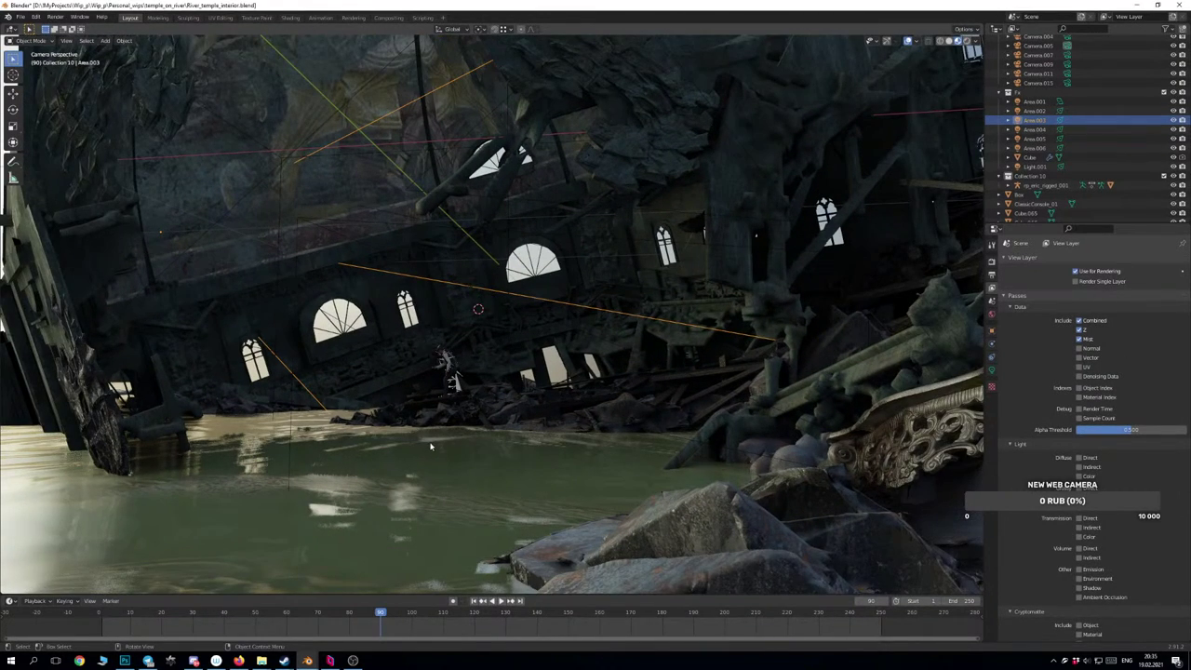
pyautogui.moveTo(431, 446); pyautogui.dragTo(561, 458)
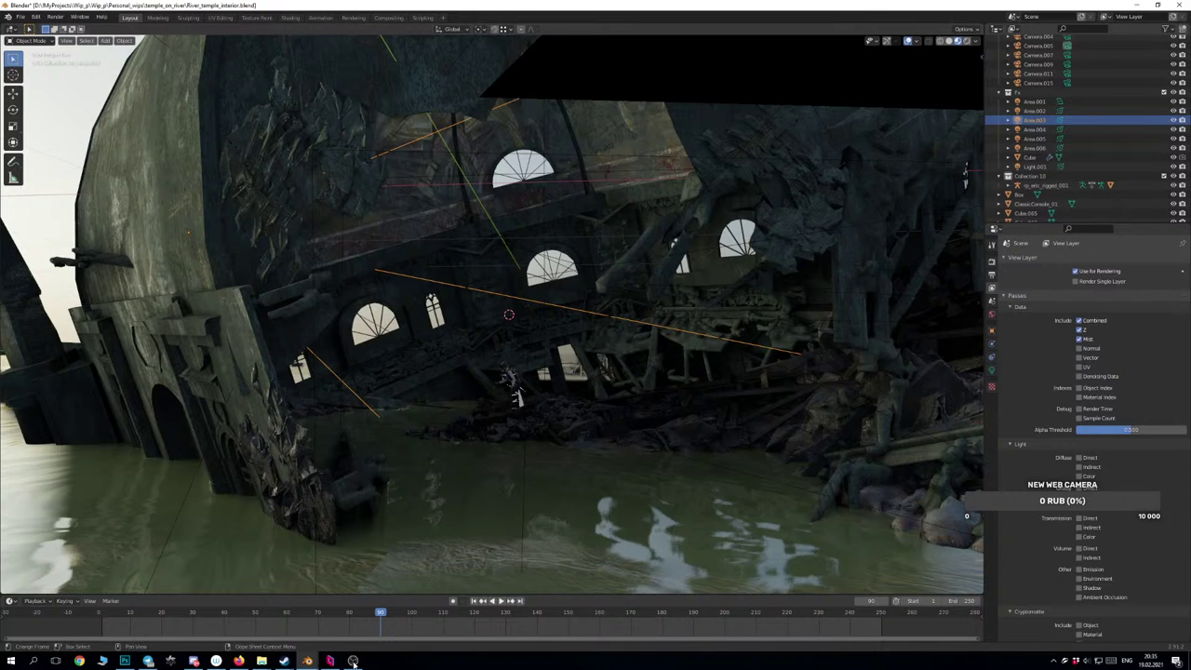
pyautogui.moveTo(307, 660)
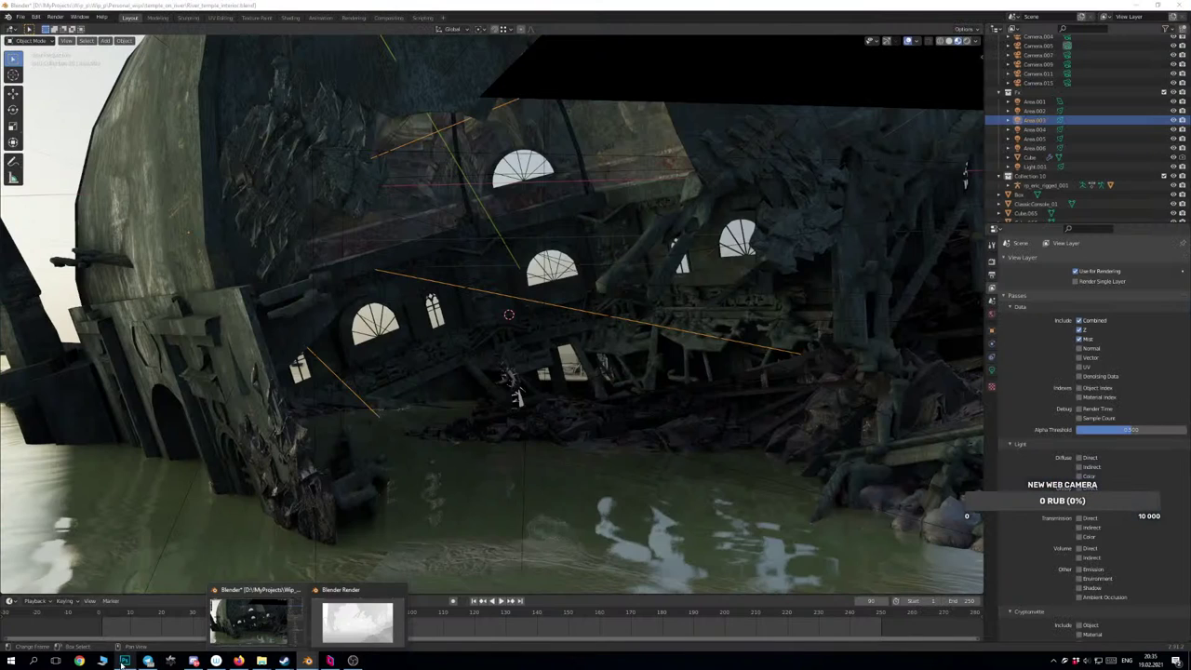
pyautogui.click(125, 661)
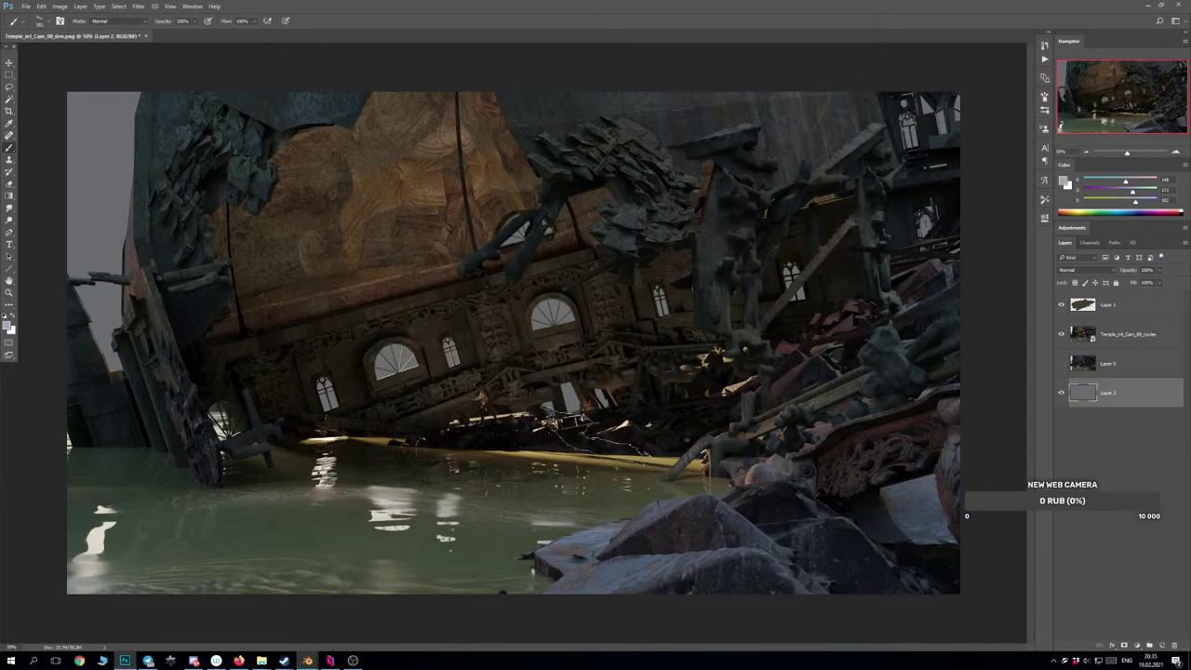
# Create a new empty layer above Layer 1 for the mist.
pyautogui.click(1150, 334)
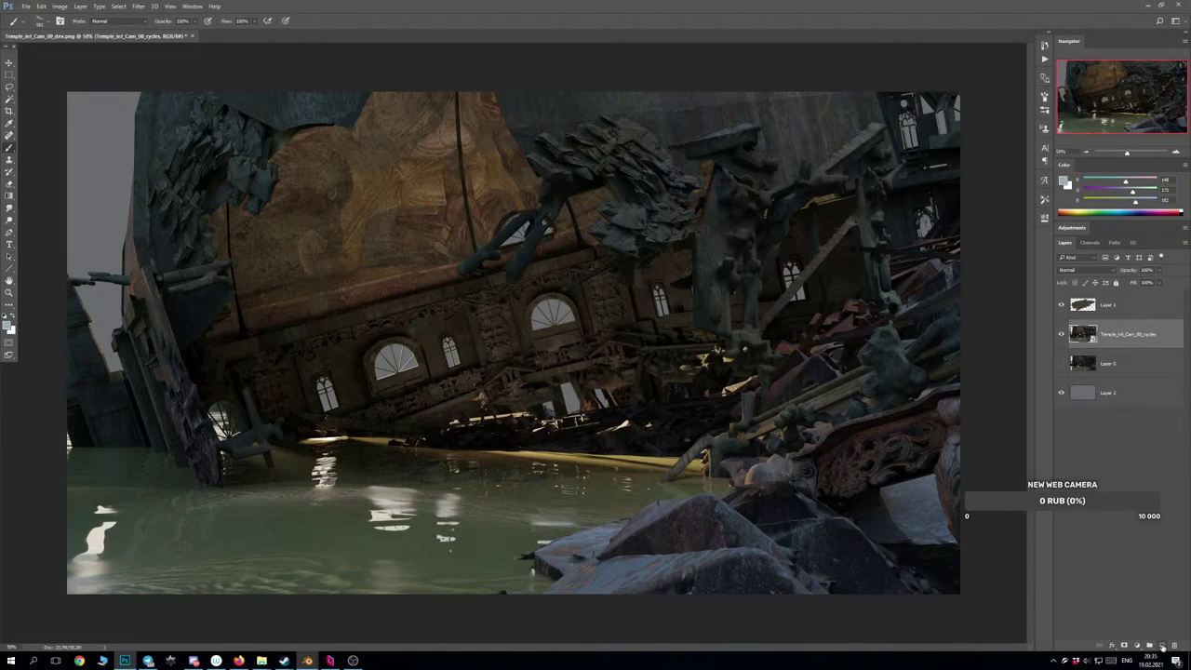
pyautogui.click(1125, 307)
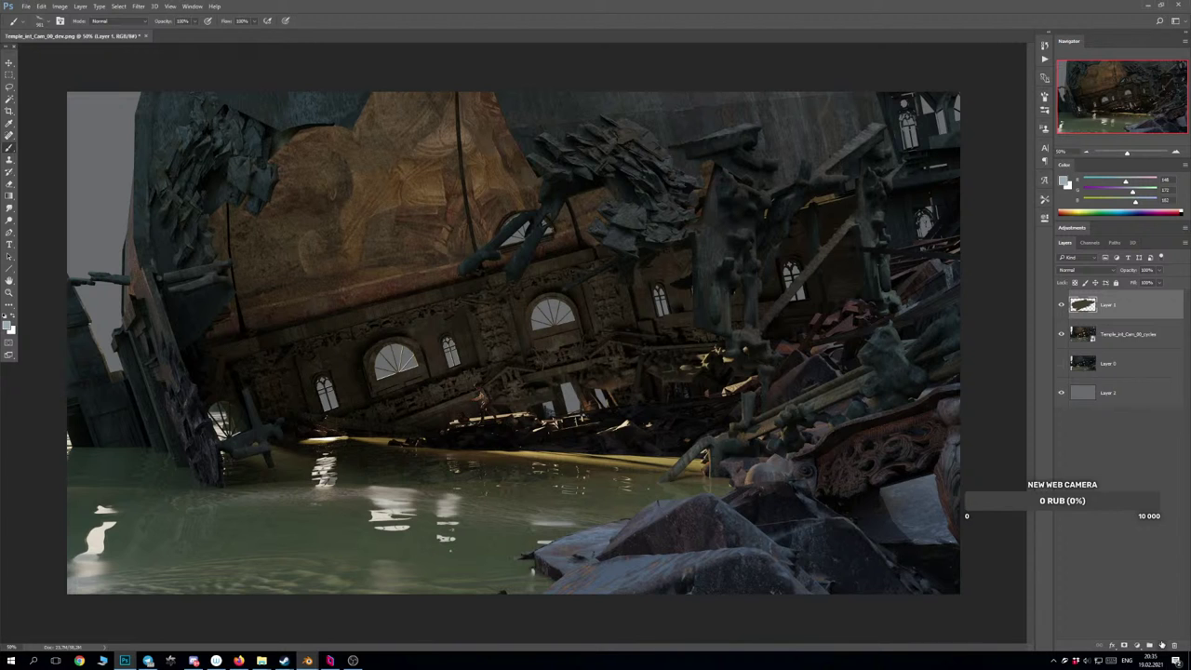
pyautogui.click(1161, 644)
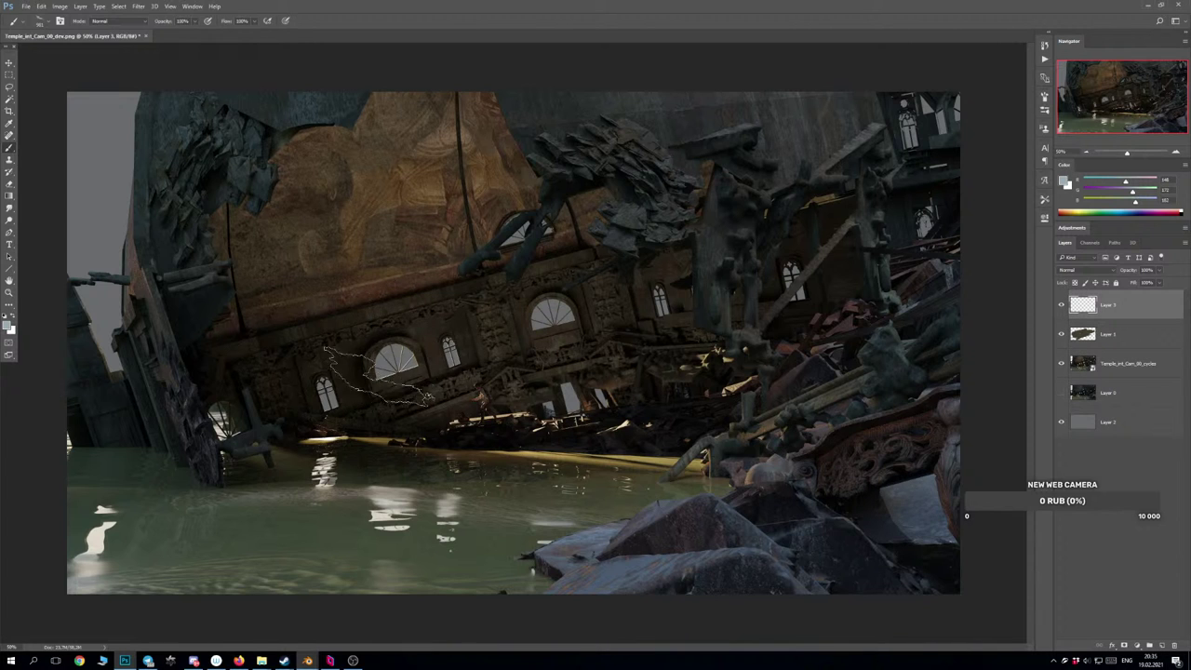
# Try several soft grey-blue mist strokes in front of the lower arched windows on the new layer.
pyautogui.moveTo(376, 377)
pyautogui.mouseDown()
pyautogui.moveTo(479, 386)
pyautogui.moveTo(423, 391)
pyautogui.moveTo(480, 382)
pyautogui.mouseUp()
pyautogui.hotkey('ctrl', 'z')
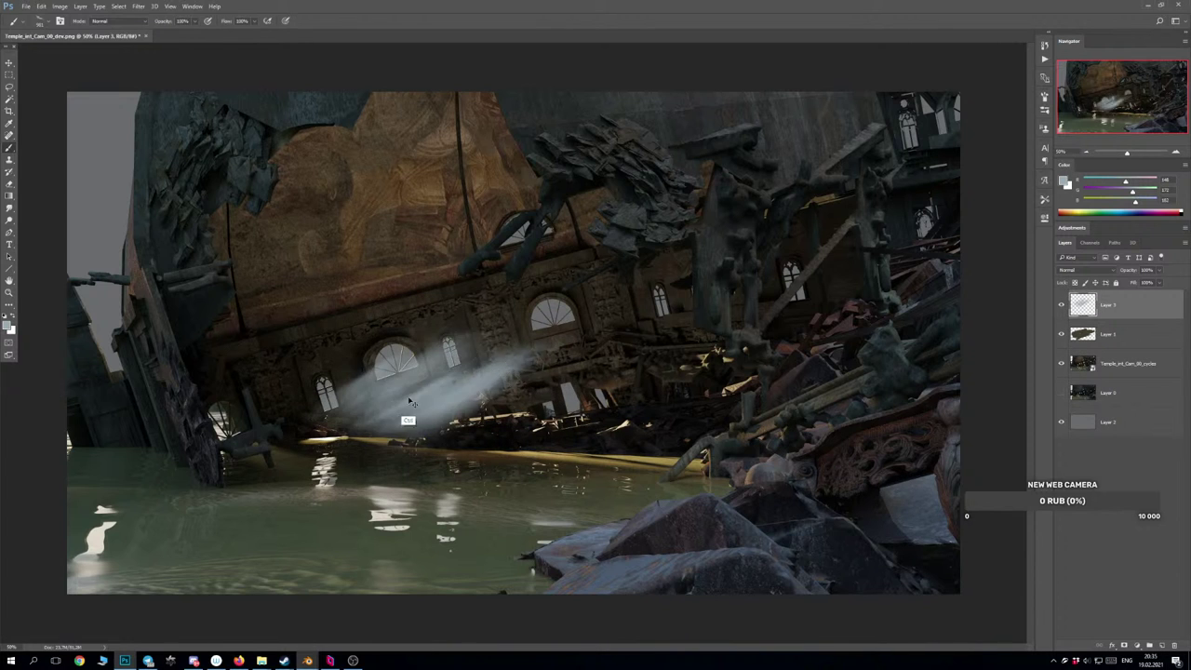
pyautogui.hotkey('ctrl', 'z')
pyautogui.moveTo(405, 395)
pyautogui.mouseDown()
pyautogui.moveTo(461, 345)
pyautogui.moveTo(470, 384)
pyautogui.moveTo(503, 365)
pyautogui.moveTo(474, 391)
pyautogui.moveTo(511, 367)
pyautogui.moveTo(526, 384)
pyautogui.mouseUp()
pyautogui.hotkey('ctrl', 'z')
pyautogui.hotkey('ctrl', 'z')
pyautogui.hotkey('ctrl', 'z')
pyautogui.hotkey('ctrl', 'z')
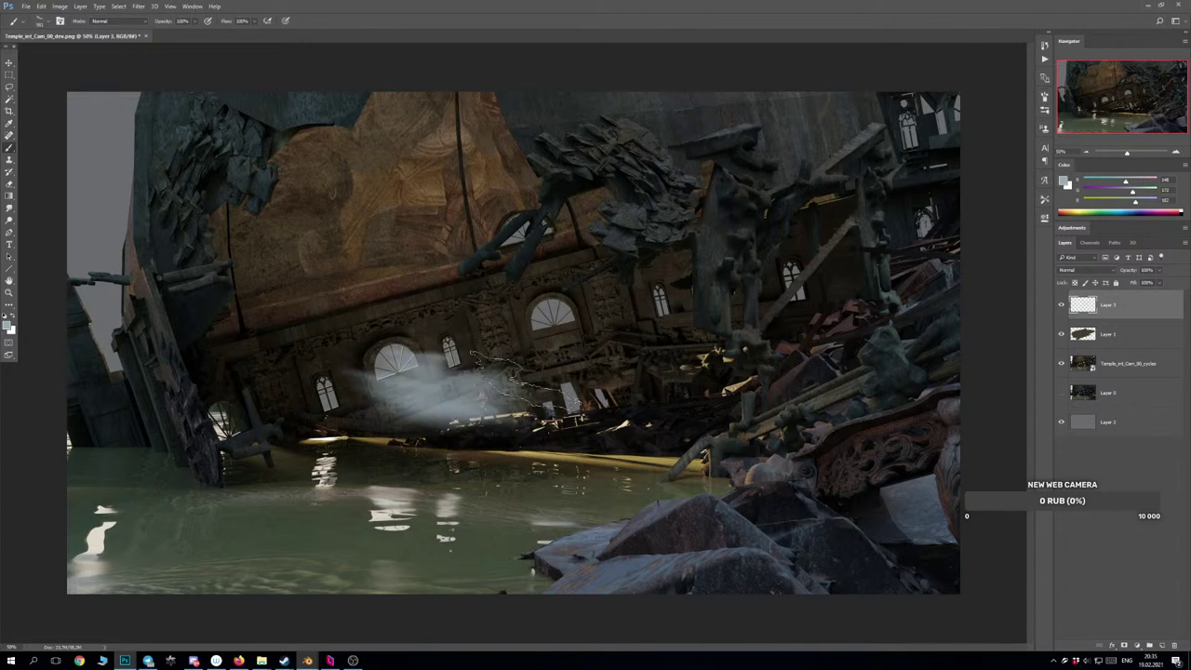
pyautogui.hotkey('ctrl', 'alt', 'z')
pyautogui.hotkey('ctrl', 'alt', 'z')
pyautogui.hotkey('ctrl', 'alt', 'z')
pyautogui.hotkey('ctrl', 'alt', 'z')
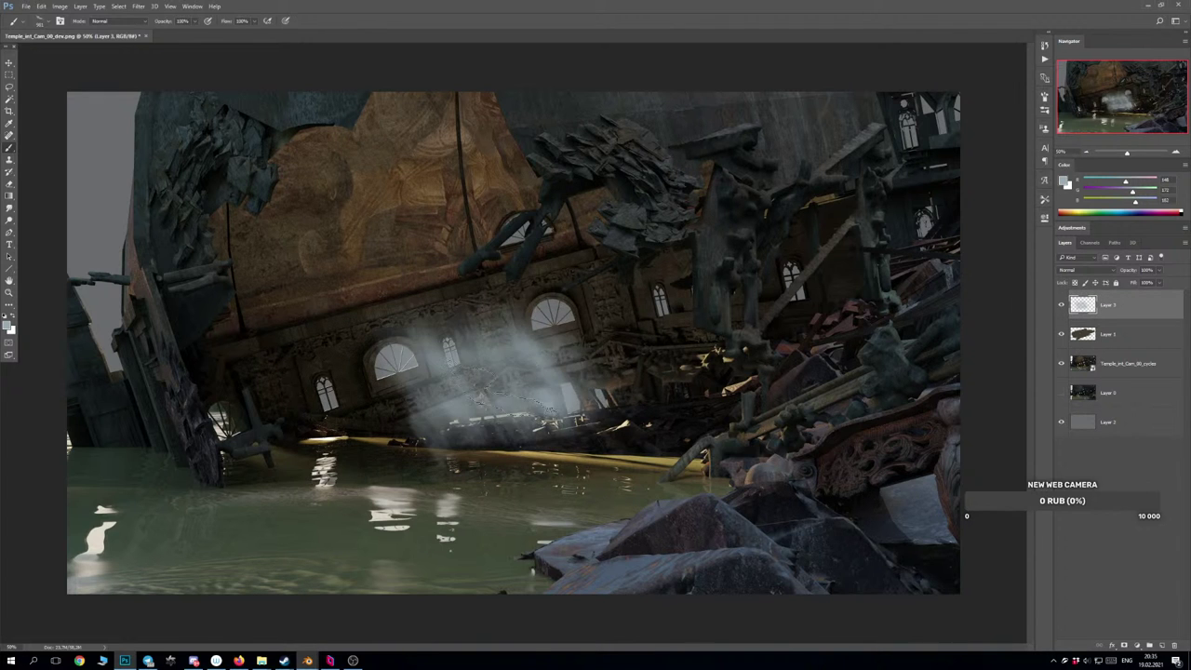
pyautogui.hotkey('ctrl', 'alt', 'z')
pyautogui.hotkey('ctrl', 'alt', 'z')
pyautogui.hotkey('ctrl', 'alt', 'z')
pyautogui.hotkey('ctrl', 'alt', 'z')
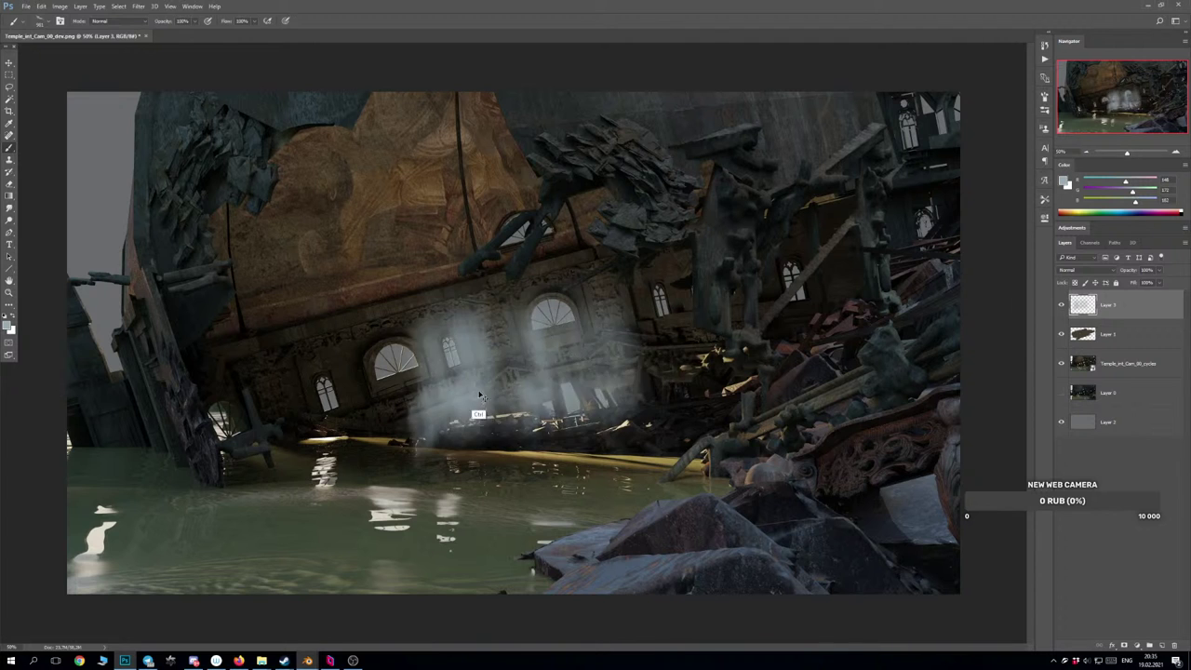
pyautogui.hotkey('ctrl', 'z')
# Paint a band of soft grey-blue mist below the central arched windows, above the far shoreline.
pyautogui.moveTo(465, 390); pyautogui.dragTo(614, 365)
pyautogui.hotkey('ctrl', 'alt', 'z')
pyautogui.hotkey('ctrl', 'alt', 'z')
pyautogui.hotkey('ctrl', 'alt', 'z')
pyautogui.hotkey('ctrl', 'alt', 'z')
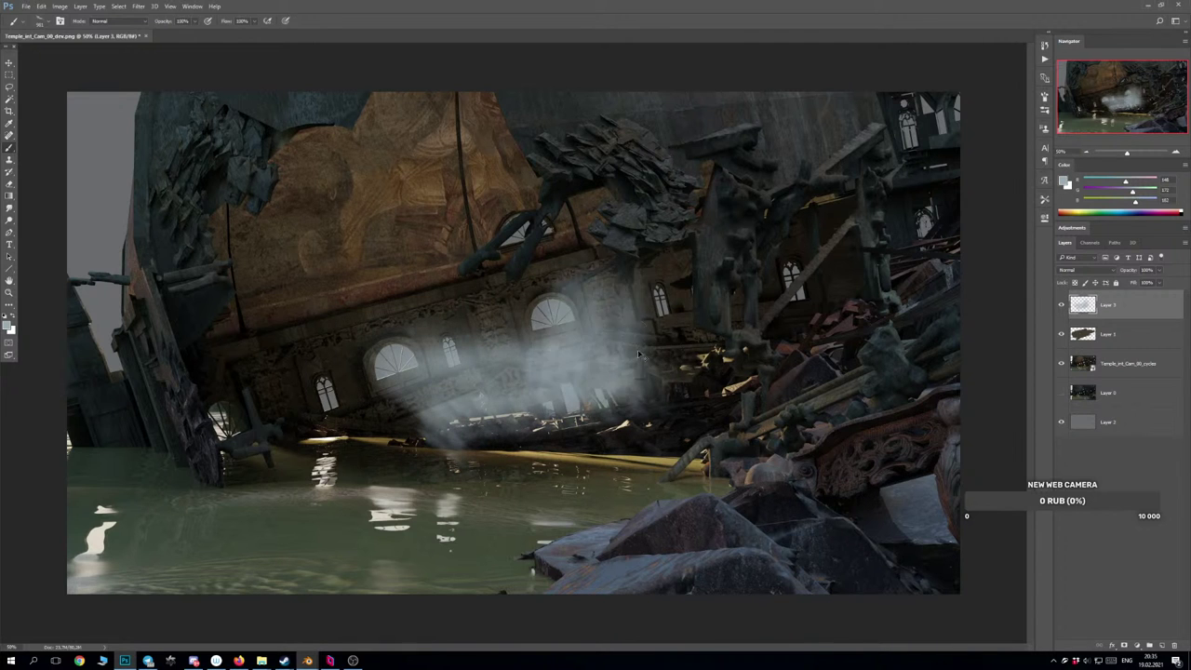
pyautogui.hotkey('ctrl', 'alt', 'z')
pyautogui.hotkey('ctrl', 'alt', 'z')
pyautogui.hotkey('ctrl', 'alt', 'z')
pyautogui.hotkey('ctrl', 'alt', 'z')
pyautogui.hotkey('ctrl', 'alt', 'z')
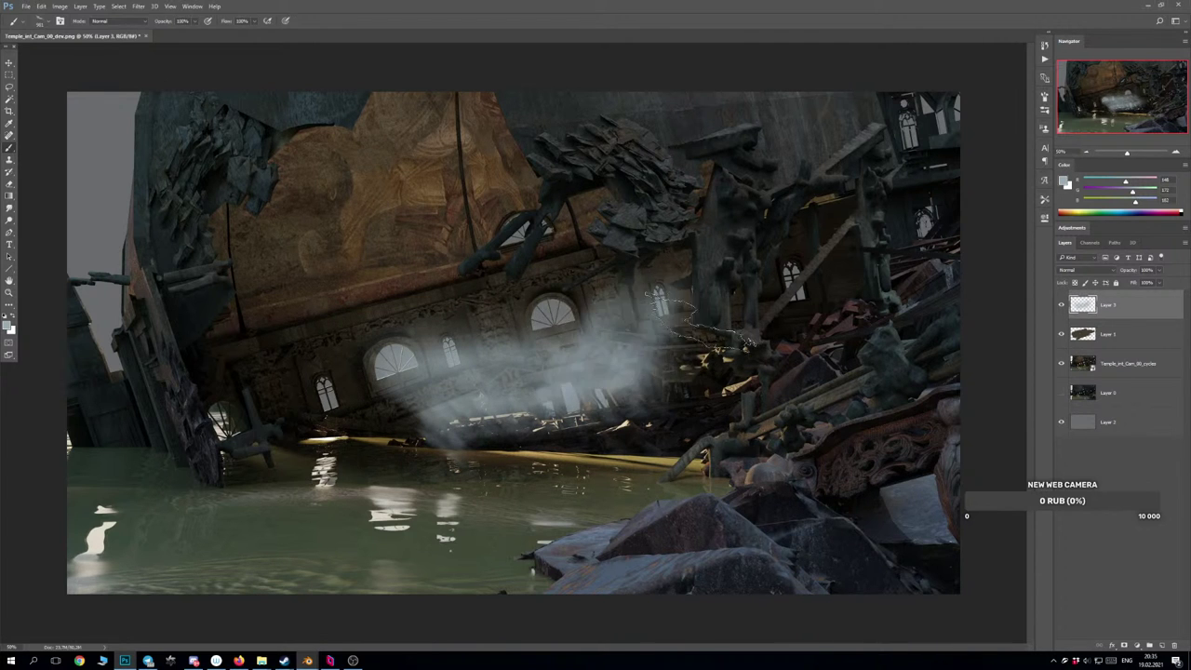
# Extend the mist band to the right across the broken beams and rubble pile, undoing unsuitable strokes.
pyautogui.hotkey('ctrl', 'alt', 'z')
pyautogui.hotkey('ctrl', 'alt', 'z')
pyautogui.hotkey('ctrl', 'alt', 'z')
pyautogui.hotkey('ctrl', 'alt', 'z')
pyautogui.hotkey('ctrl', 'alt', 'z')
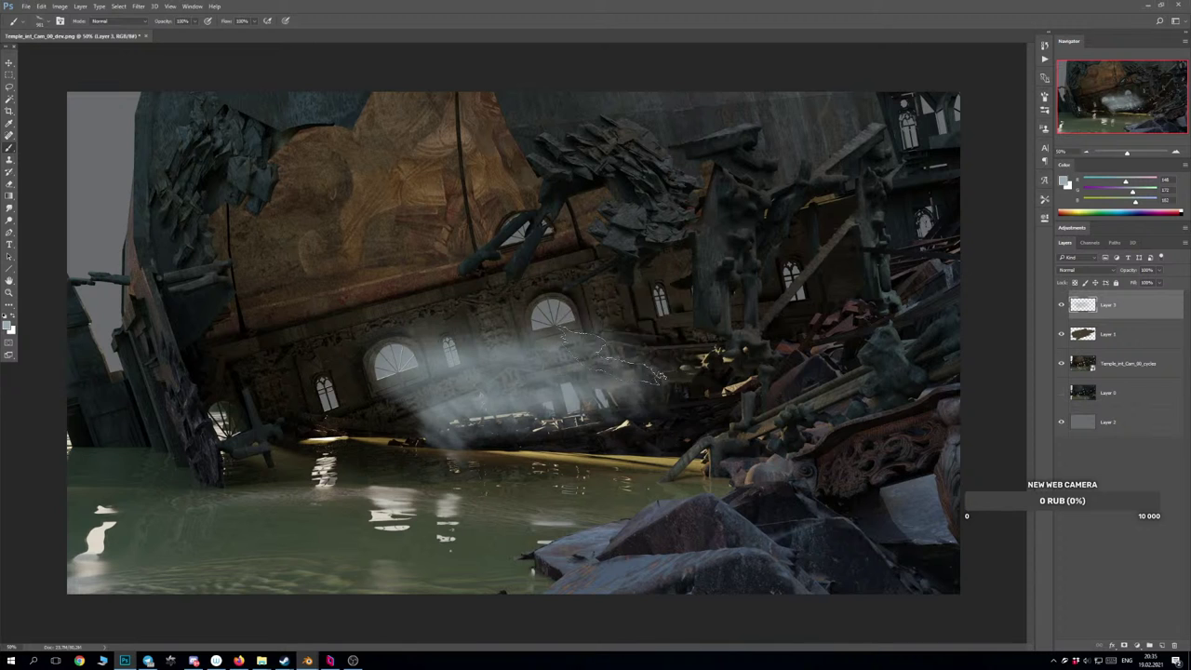
pyautogui.hotkey('ctrl', 'alt', 'z')
pyautogui.hotkey('ctrl', 'alt', 'z')
pyautogui.hotkey('ctrl', 'alt', 'z')
pyautogui.hotkey('ctrl', 'alt', 'z')
pyautogui.hotkey('ctrl', 'alt', 'z')
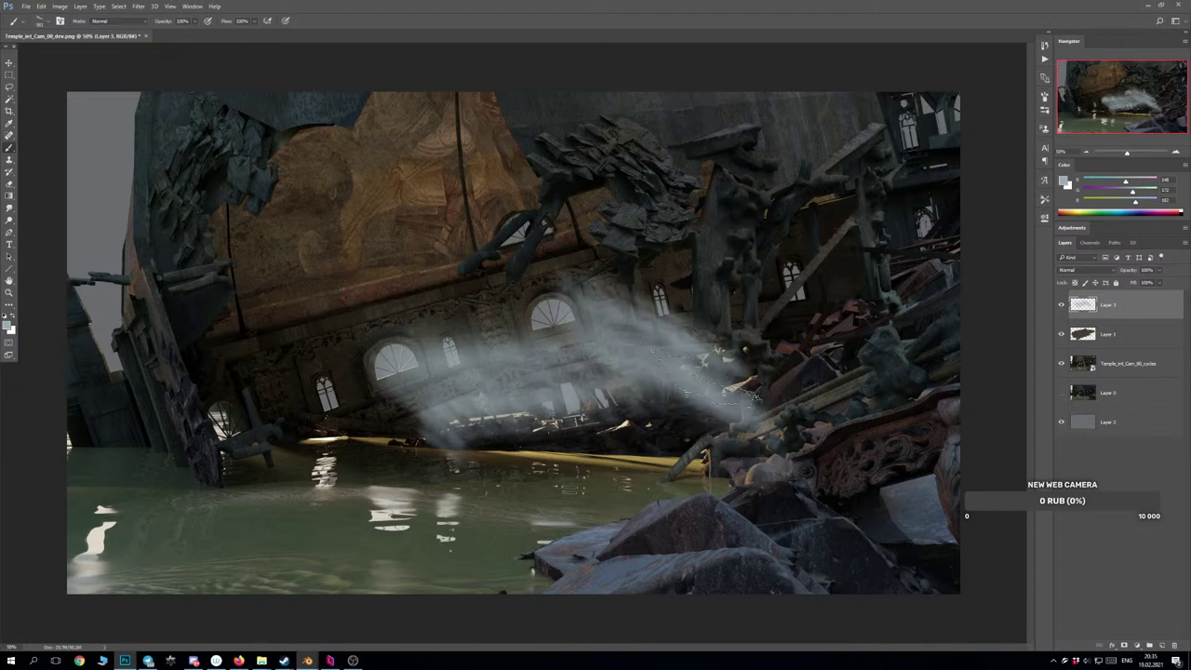
pyautogui.hotkey('ctrl', 'alt', 'z')
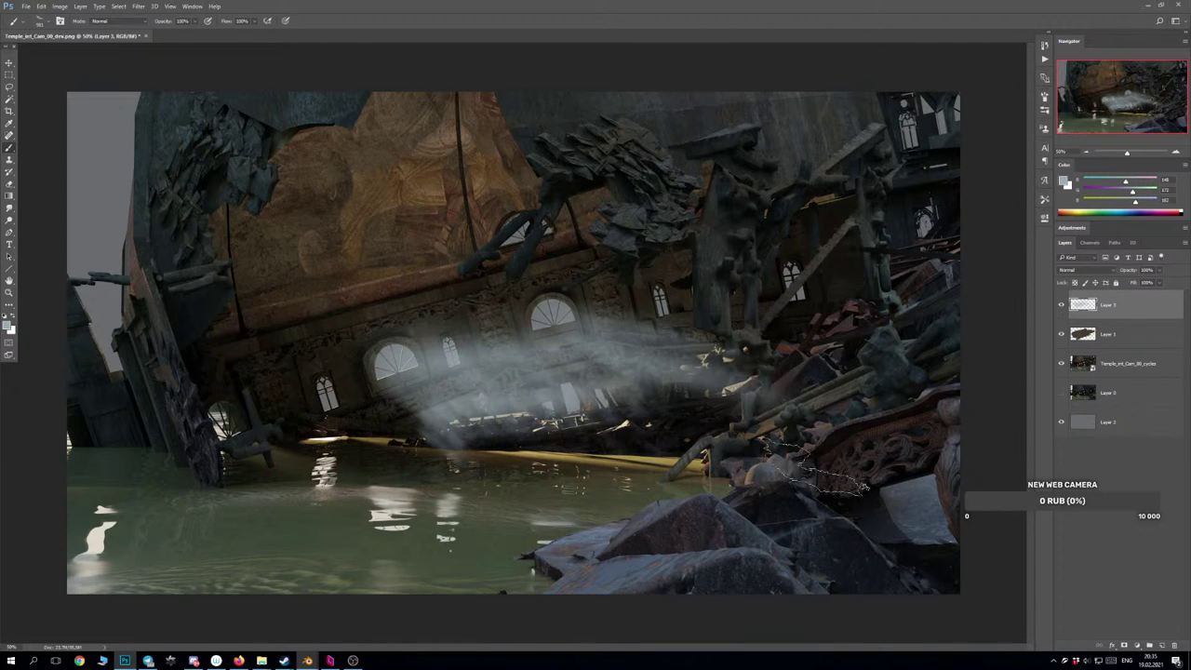
# Erase the lower-left edge of the mist along the far shoreline and waterline.
pyautogui.press('e')
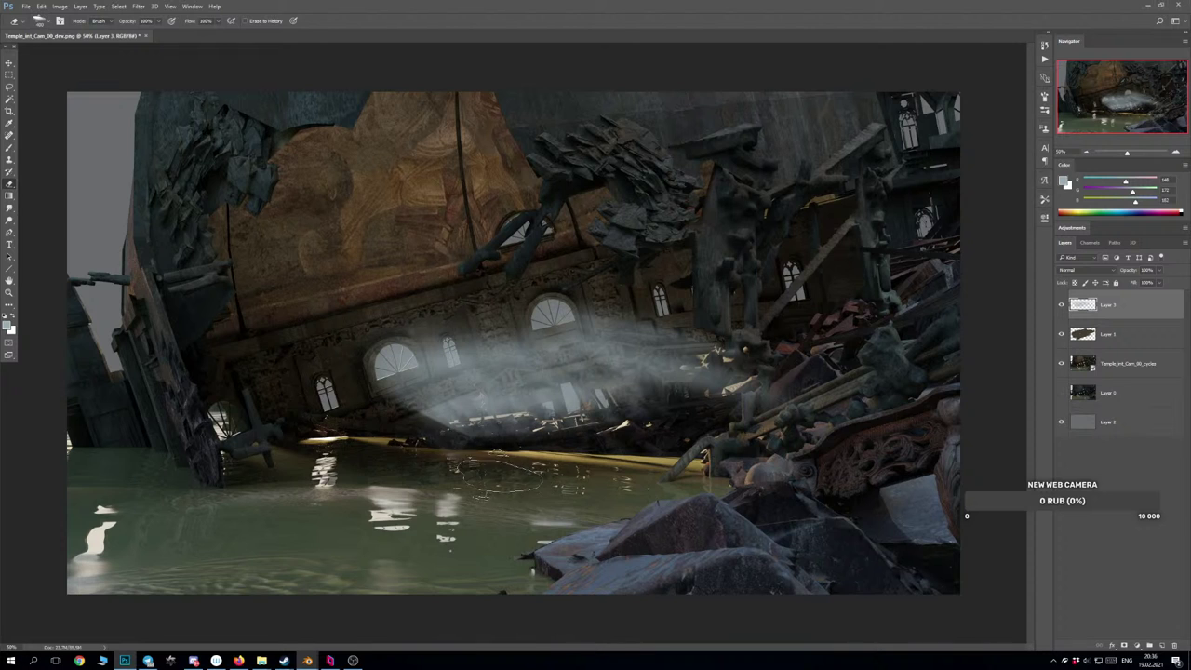
pyautogui.moveTo(361, 413); pyautogui.dragTo(510, 482)
pyautogui.hotkey('ctrl', 'z')
pyautogui.moveTo(346, 404); pyautogui.dragTo(506, 481)
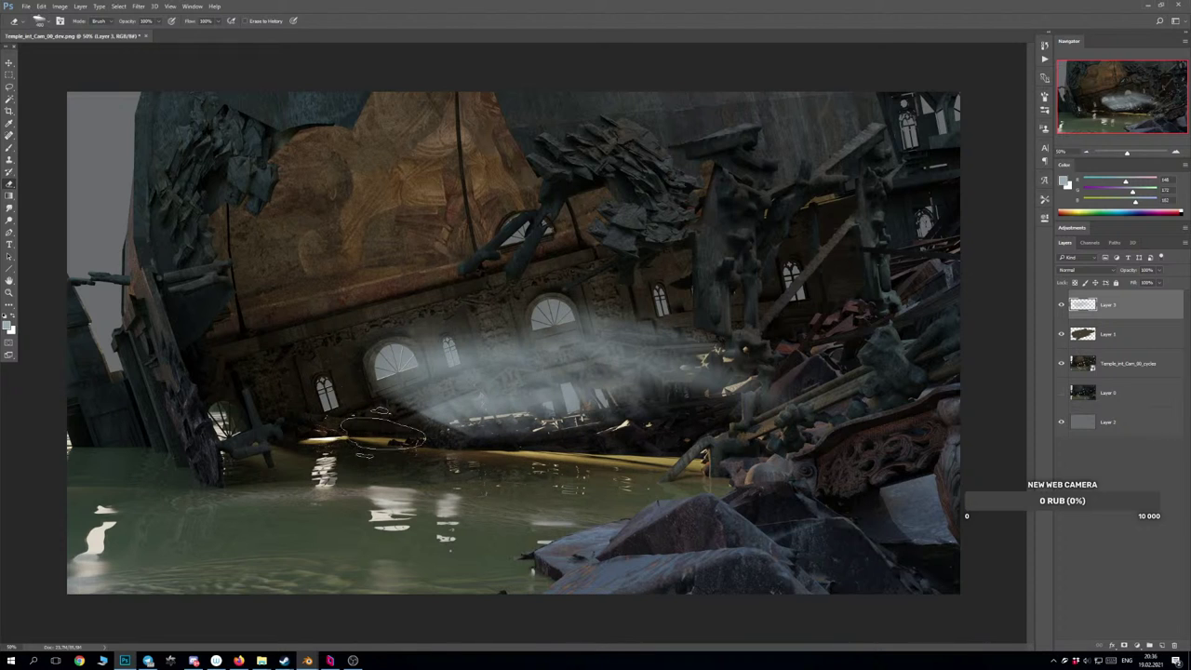
# Soften the upper edge of the mist around the arched windows with the Eraser, redoing unsuitable strokes.
pyautogui.moveTo(434, 316)
pyautogui.mouseDown()
pyautogui.moveTo(619, 370)
pyautogui.moveTo(600, 377)
pyautogui.moveTo(549, 349)
pyautogui.mouseUp()
pyautogui.hotkey('ctrl', 'z')
pyautogui.hotkey('ctrl', 'z')
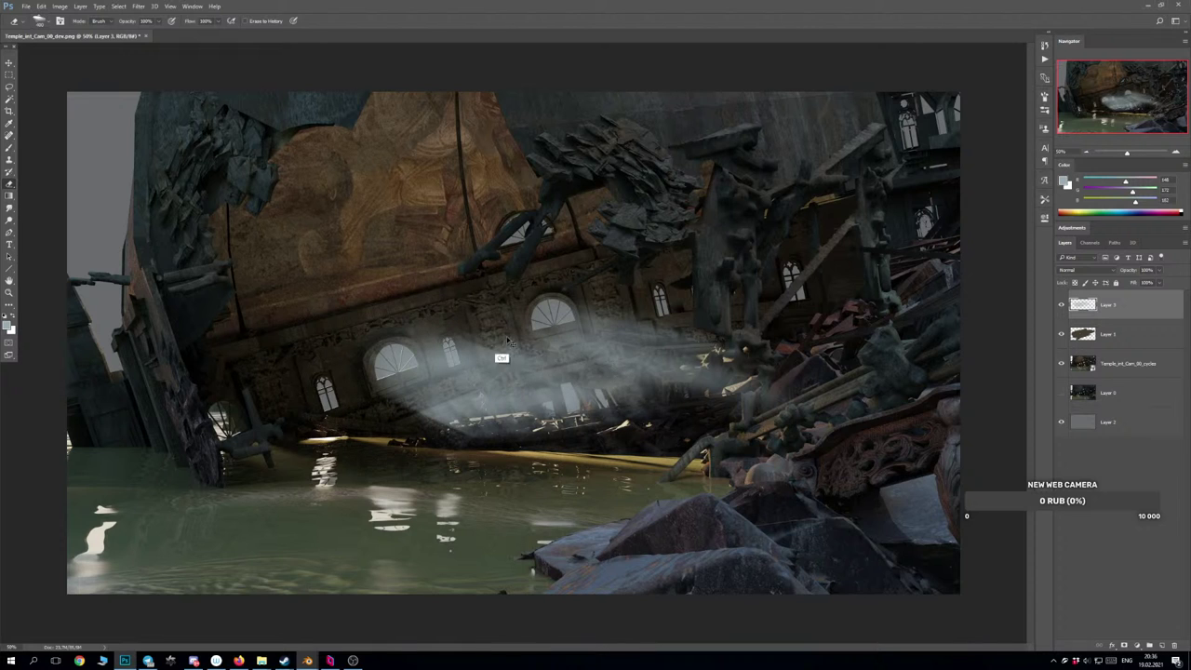
pyautogui.hotkey('ctrl', 'z')
pyautogui.moveTo(432, 306); pyautogui.dragTo(557, 363)
pyautogui.moveTo(493, 337); pyautogui.dragTo(657, 398)
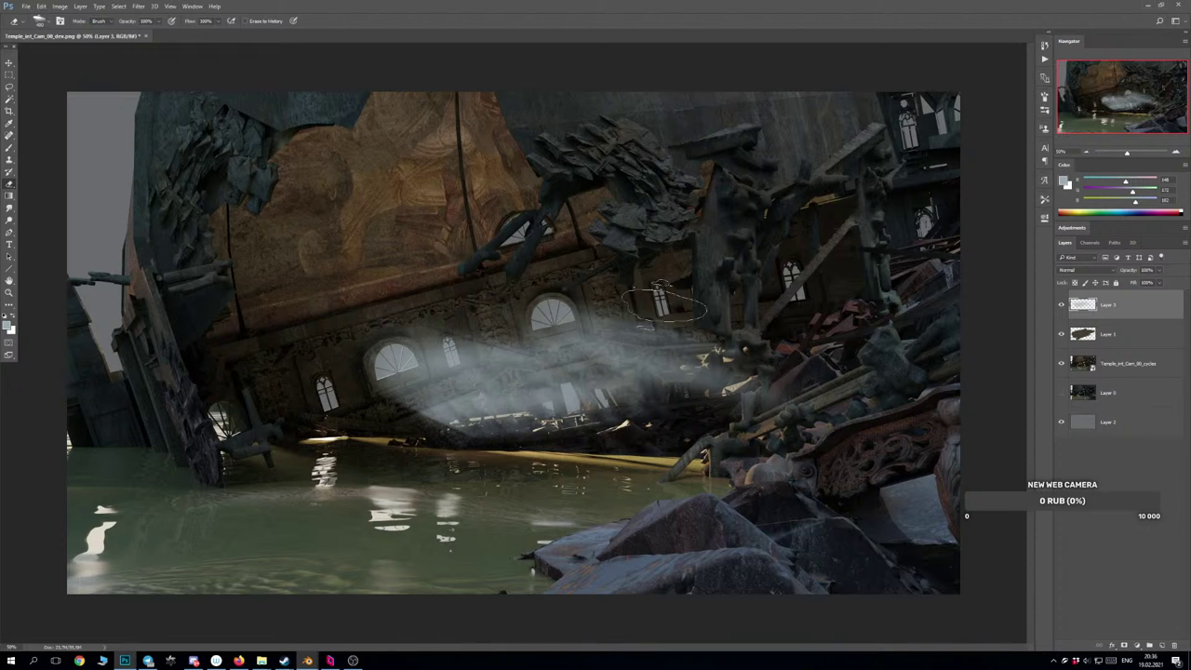
# Erase the right end of the mist over the rubble, and thin its centre with a larger eraser.
pyautogui.moveTo(761, 408)
pyautogui.mouseDown()
pyautogui.moveTo(886, 424)
pyautogui.moveTo(819, 392)
pyautogui.moveTo(863, 433)
pyautogui.moveTo(797, 442)
pyautogui.moveTo(780, 300)
pyautogui.moveTo(725, 350)
pyautogui.moveTo(672, 371)
pyautogui.moveTo(656, 424)
pyautogui.moveTo(723, 416)
pyautogui.mouseUp()
pyautogui.press(']')
pyautogui.press(']')
pyautogui.press(']')
pyautogui.press(']')
pyautogui.press(']')
pyautogui.press(']')
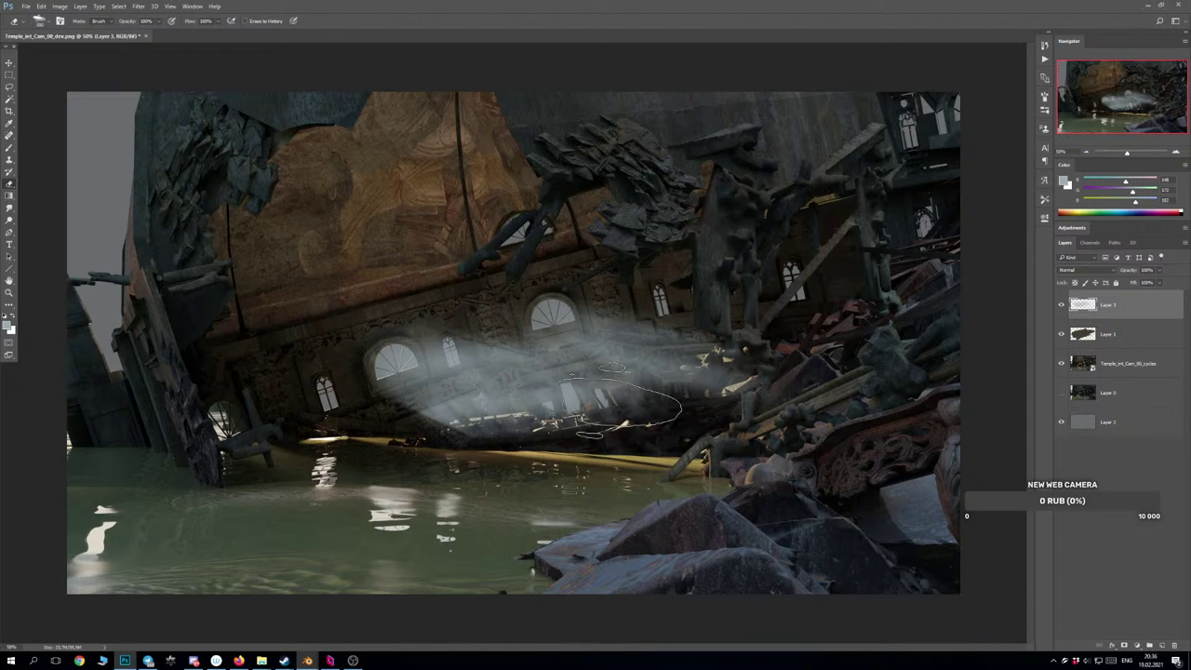
pyautogui.moveTo(603, 392); pyautogui.dragTo(624, 377)
# Reduce the eraser size and try trimming the lower edge of the mist along the waterline.
pyautogui.press('[')
pyautogui.press('[')
pyautogui.press('[')
pyautogui.moveTo(445, 427)
pyautogui.mouseDown()
pyautogui.moveTo(420, 404)
pyautogui.moveTo(465, 433)
pyautogui.moveTo(556, 448)
pyautogui.moveTo(424, 409)
pyautogui.moveTo(535, 433)
pyautogui.moveTo(465, 415)
pyautogui.moveTo(507, 437)
pyautogui.moveTo(494, 446)
pyautogui.moveTo(518, 463)
pyautogui.mouseUp()
pyautogui.hotkey('ctrl', 'z')
pyautogui.hotkey('ctrl', 'z')
pyautogui.moveTo(418, 410); pyautogui.dragTo(586, 482)
pyautogui.hotkey('ctrl', 'z')
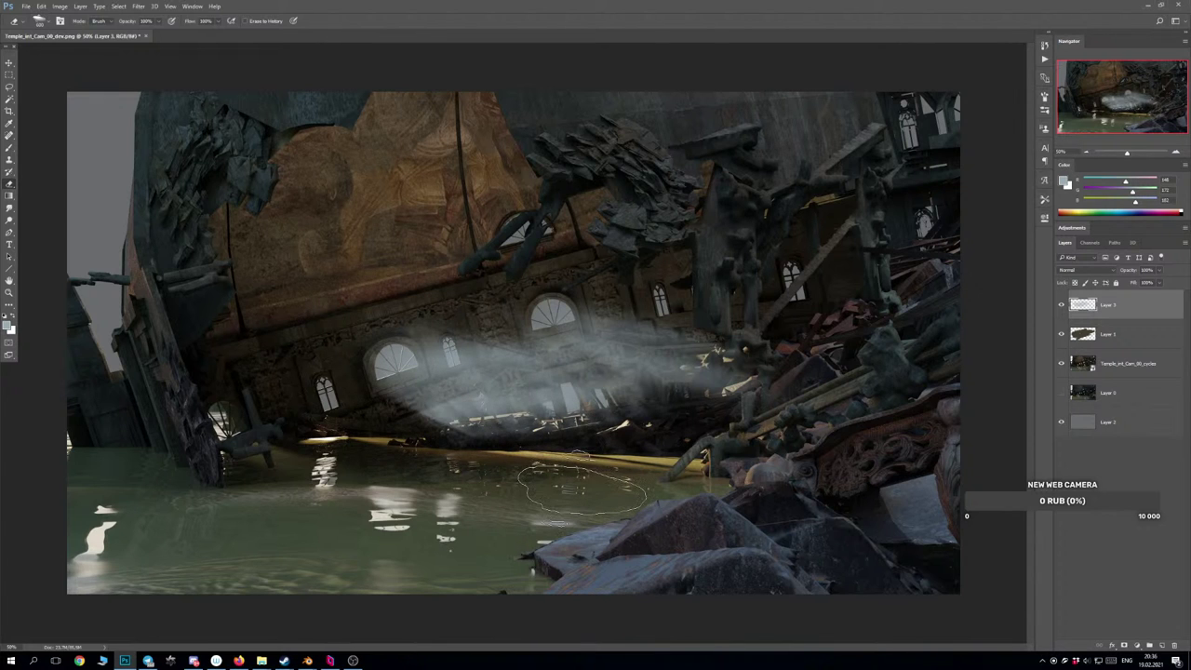
# Thin the middle and right part of the mist with further eraser strokes, checking the whole image.
pyautogui.moveTo(558, 402); pyautogui.dragTo(664, 384)
pyautogui.hotkey('ctrl', '-')
pyautogui.hotkey('ctrl', '-')
pyautogui.hotkey('ctrl', '+')
pyautogui.hotkey('ctrl', '+')
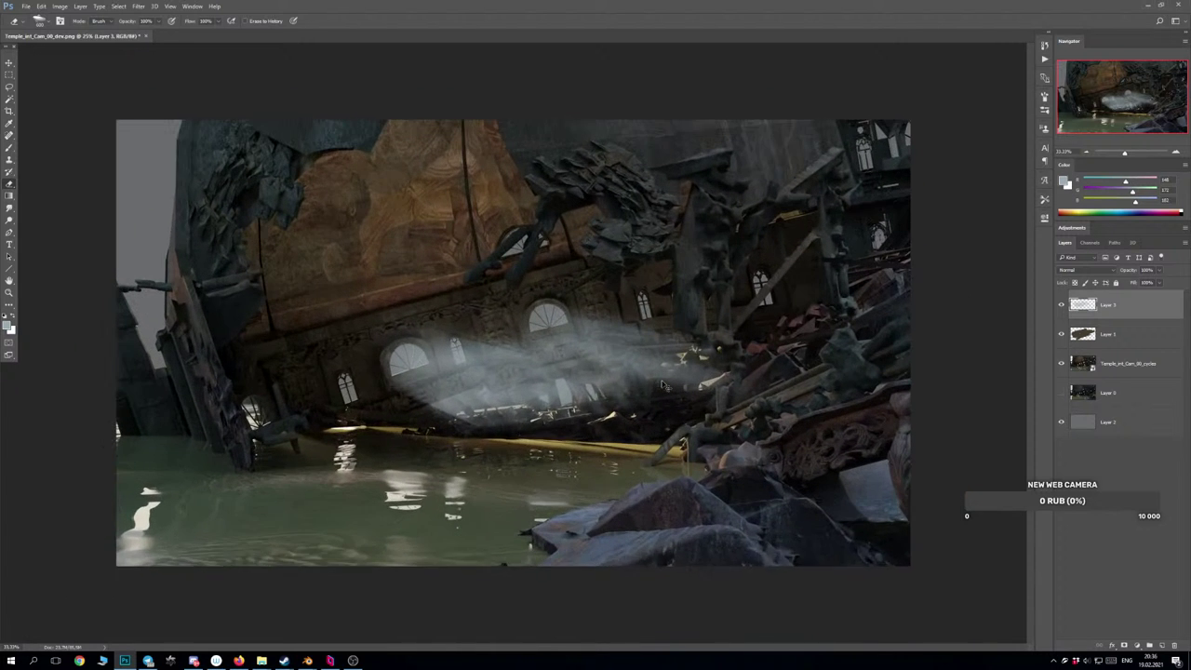
pyautogui.click(661, 382)
pyautogui.moveTo(653, 352)
pyautogui.mouseDown()
pyautogui.moveTo(798, 322)
pyautogui.moveTo(803, 389)
pyautogui.moveTo(365, 538)
pyautogui.moveTo(352, 513)
pyautogui.moveTo(297, 581)
pyautogui.mouseUp()
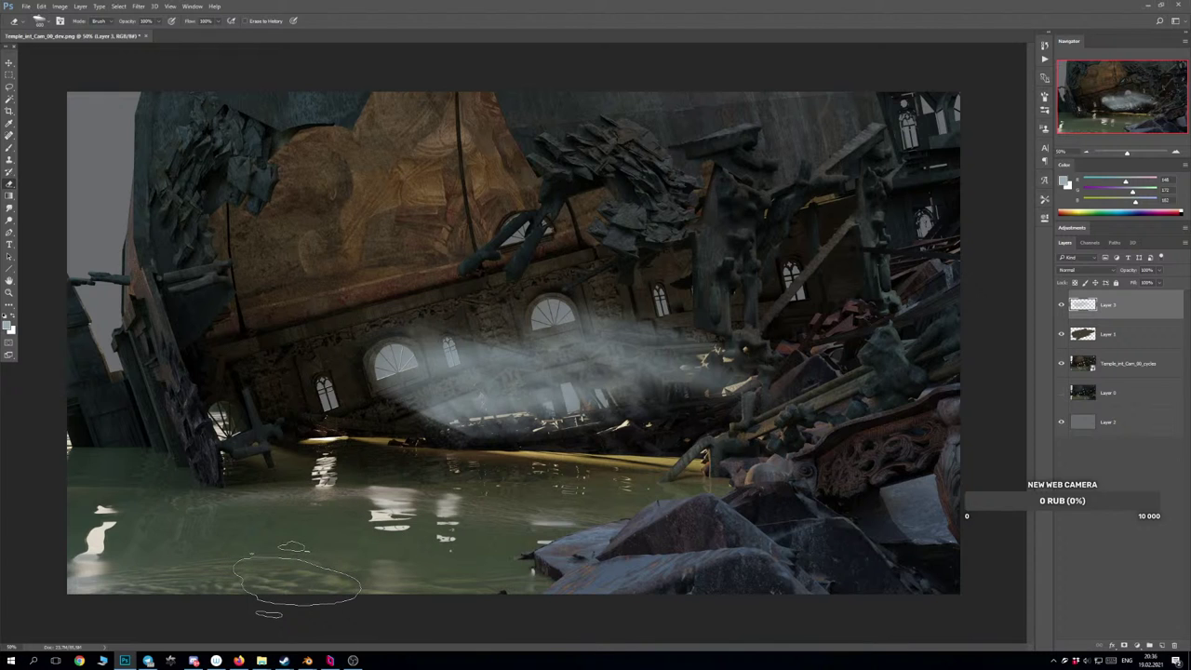
# Hide and show the mist layer to compare the scene with and without it.
pyautogui.hotkey('ctrl', 'd')
pyautogui.click(1059, 307)
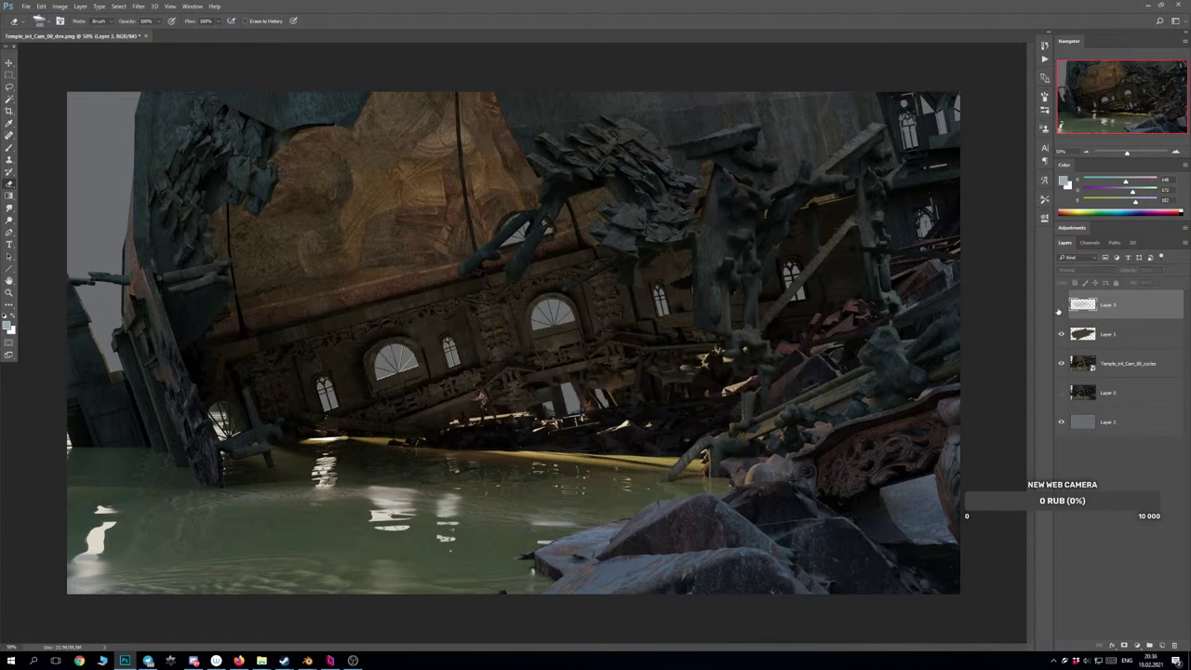
pyautogui.click(1060, 307)
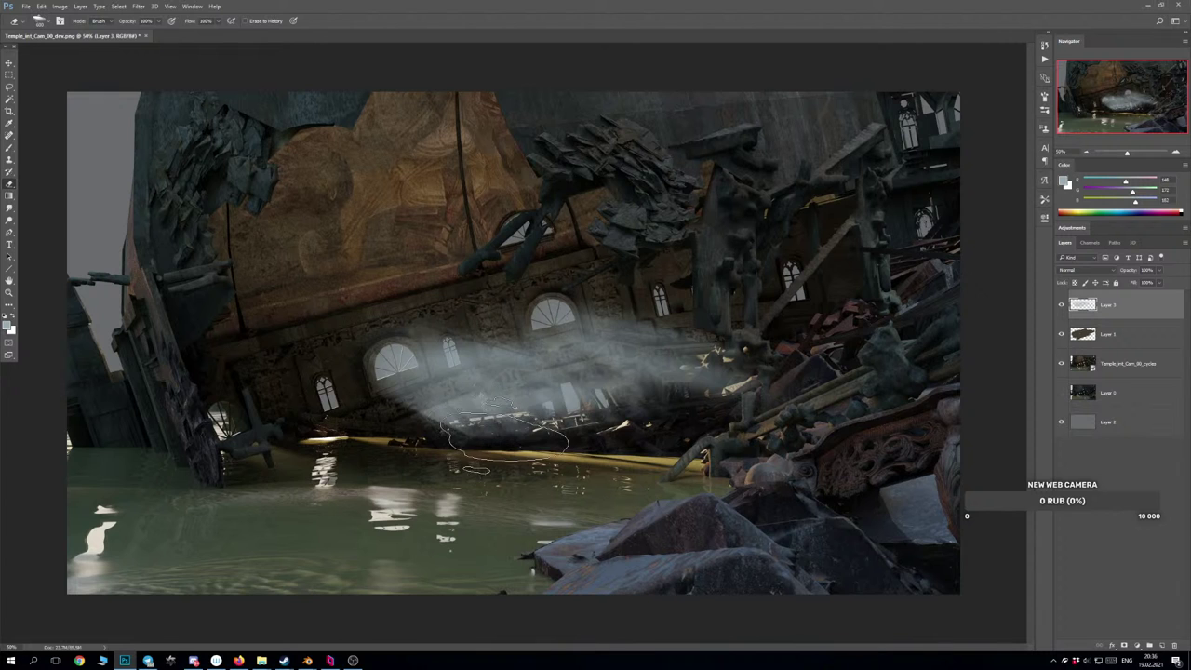
# Choose a different textured eraser preset and break up the lower-left edge of the mist above the shoreline.
pyautogui.rightClick(538, 386)
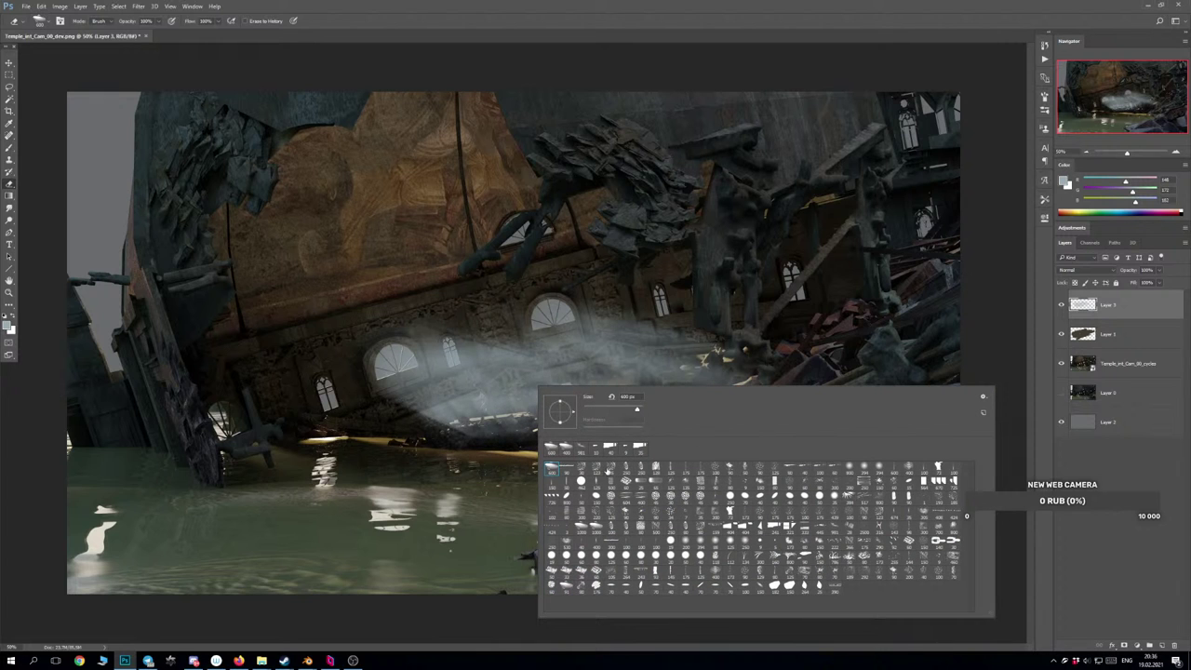
pyautogui.click(880, 470)
pyautogui.moveTo(417, 421)
pyautogui.mouseDown()
pyautogui.moveTo(396, 403)
pyautogui.moveTo(425, 438)
pyautogui.moveTo(538, 423)
pyautogui.moveTo(432, 414)
pyautogui.moveTo(486, 444)
pyautogui.moveTo(428, 437)
pyautogui.mouseUp()
pyautogui.hotkey('ctrl', 'z')
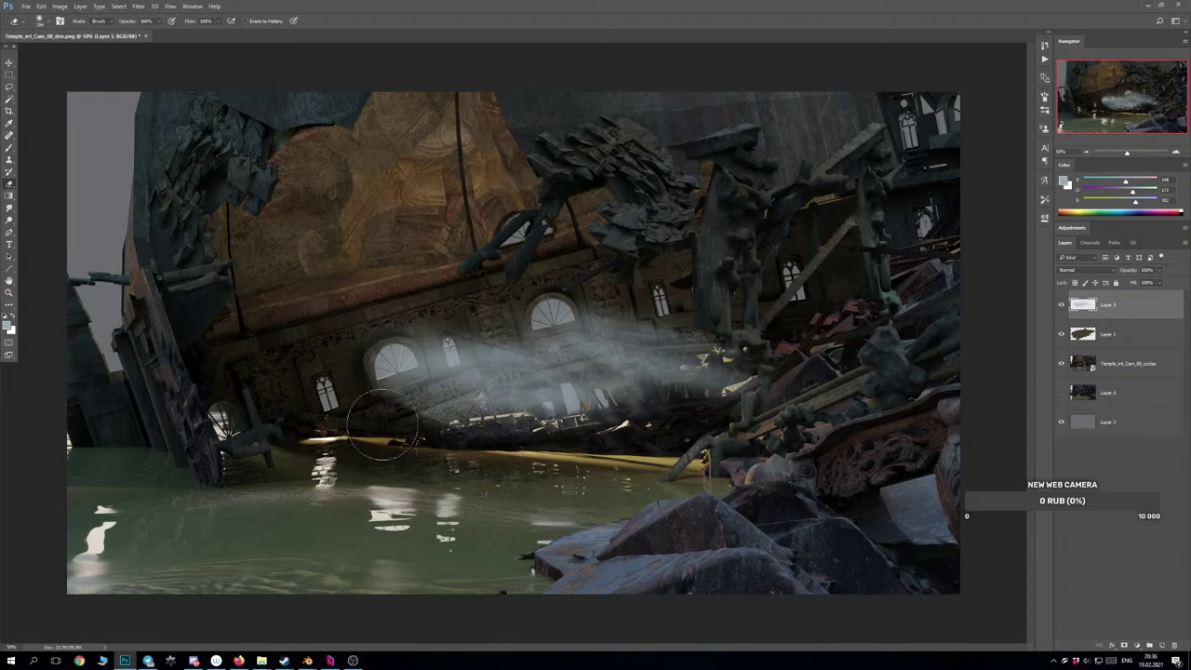
pyautogui.moveTo(405, 311); pyautogui.dragTo(641, 433)
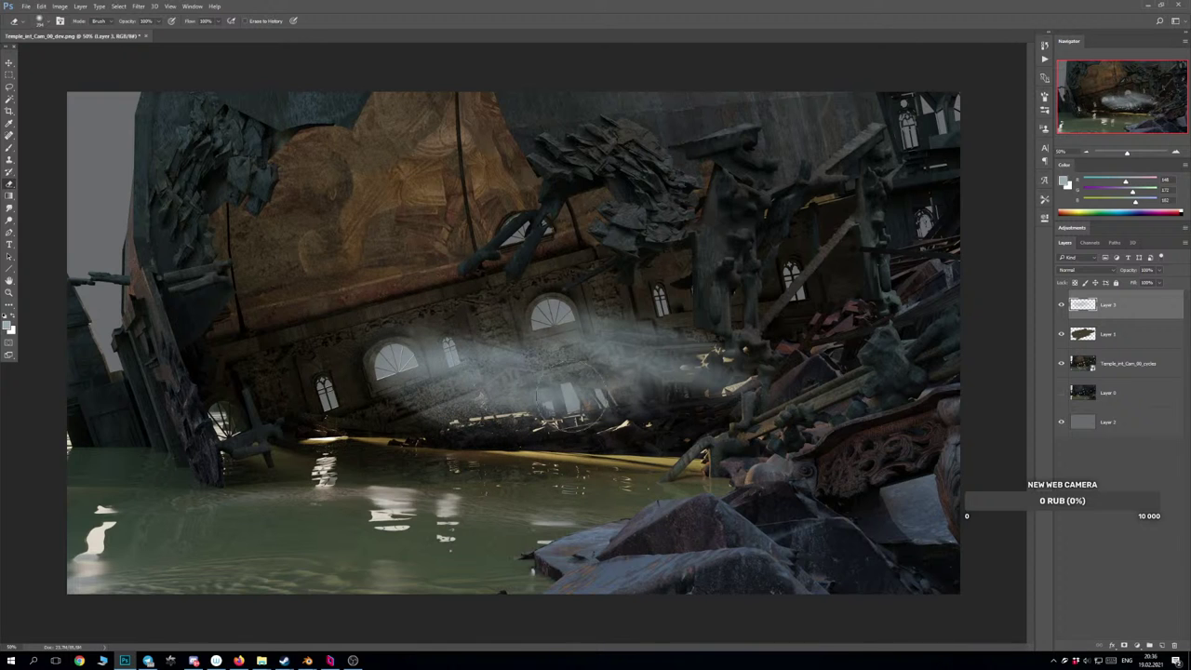
# Break up the mist's upper edge near the windows and its lower right part with textured eraser strokes.
pyautogui.moveTo(460, 327)
pyautogui.mouseDown()
pyautogui.moveTo(648, 422)
pyautogui.moveTo(664, 417)
pyautogui.mouseUp()
pyautogui.hotkey('ctrl', 'z')
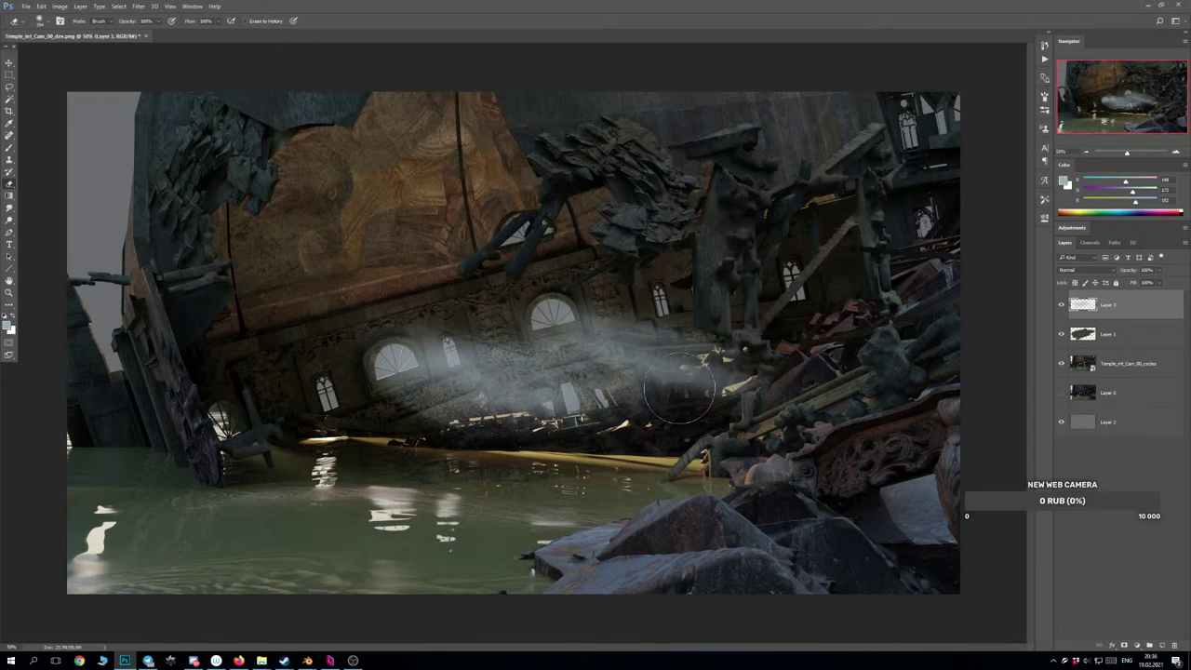
pyautogui.moveTo(475, 321); pyautogui.dragTo(719, 430)
pyautogui.hotkey('ctrl', 'z')
pyautogui.moveTo(455, 314)
pyautogui.mouseDown()
pyautogui.moveTo(673, 412)
pyautogui.moveTo(766, 400)
pyautogui.moveTo(602, 300)
pyautogui.moveTo(805, 386)
pyautogui.moveTo(624, 313)
pyautogui.moveTo(792, 400)
pyautogui.moveTo(638, 337)
pyautogui.moveTo(827, 409)
pyautogui.moveTo(620, 305)
pyautogui.moveTo(800, 394)
pyautogui.moveTo(632, 313)
pyautogui.moveTo(843, 390)
pyautogui.moveTo(598, 330)
pyautogui.mouseUp()
pyautogui.moveTo(649, 388)
pyautogui.mouseDown()
pyautogui.moveTo(581, 401)
pyautogui.moveTo(791, 429)
pyautogui.moveTo(568, 407)
pyautogui.moveTo(760, 451)
pyautogui.moveTo(546, 446)
pyautogui.moveTo(675, 460)
pyautogui.moveTo(488, 470)
pyautogui.moveTo(466, 458)
pyautogui.moveTo(614, 476)
pyautogui.moveTo(413, 474)
pyautogui.moveTo(479, 424)
pyautogui.mouseUp()
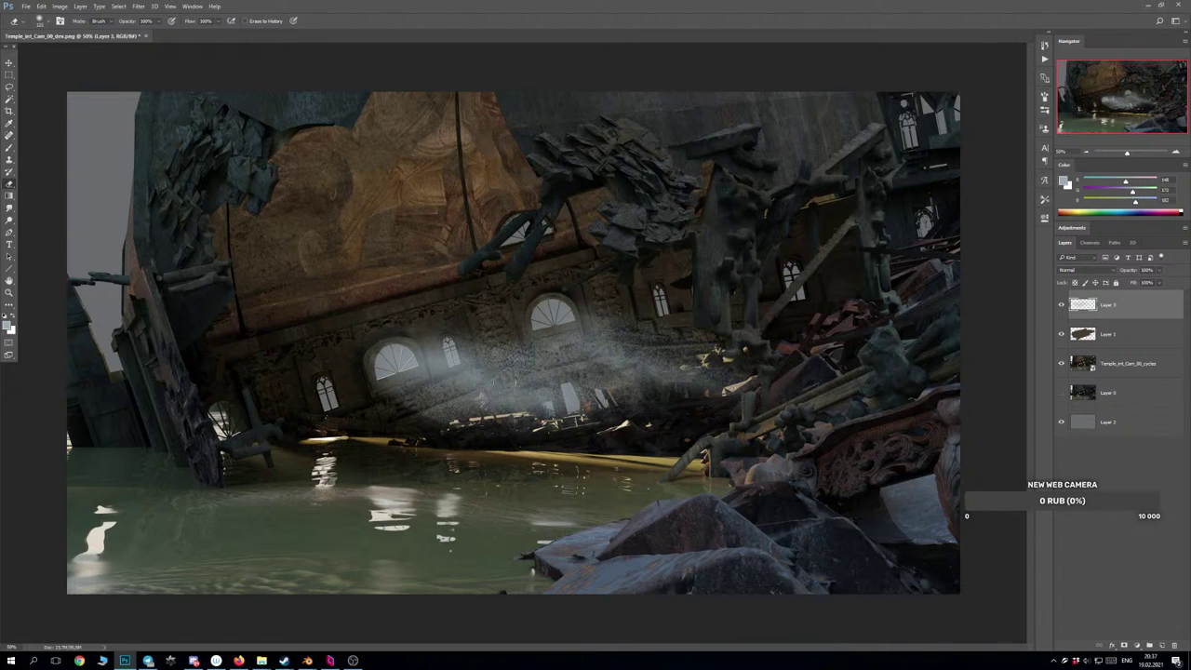
# Switch to the brush and paint a light beam slanting down from the right arched window into the mist.
pyautogui.moveTo(523, 358)
pyautogui.mouseDown()
pyautogui.moveTo(611, 389)
pyautogui.moveTo(554, 366)
pyautogui.mouseUp()
pyautogui.hotkey('ctrl', 'z')
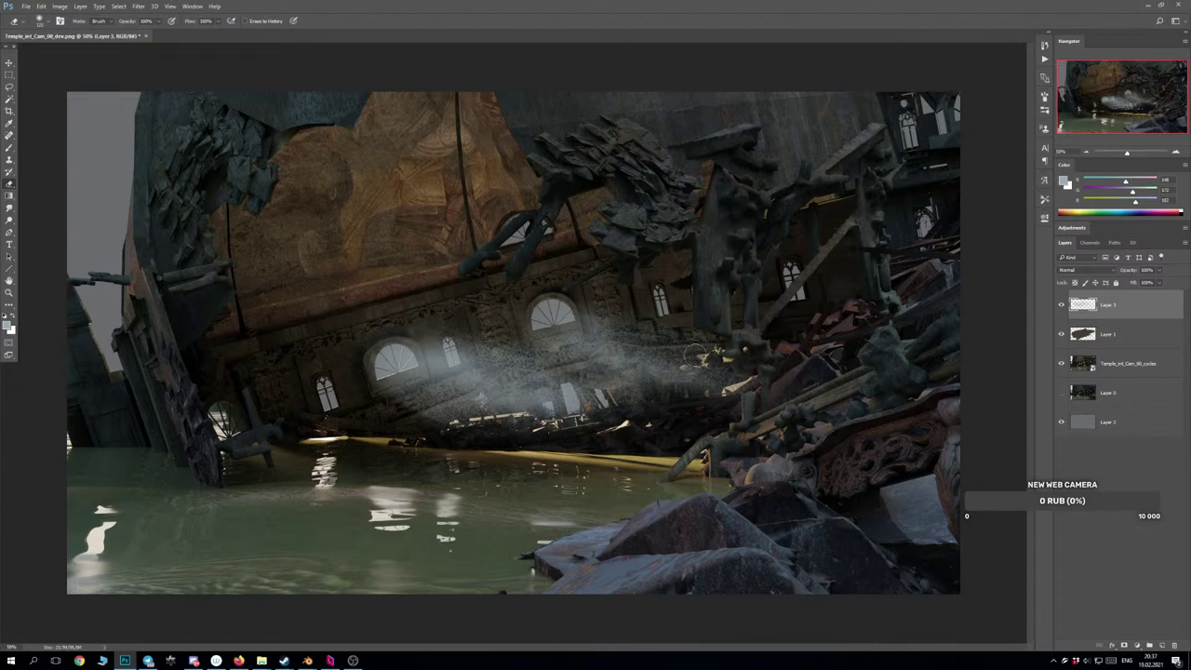
pyautogui.press('b')
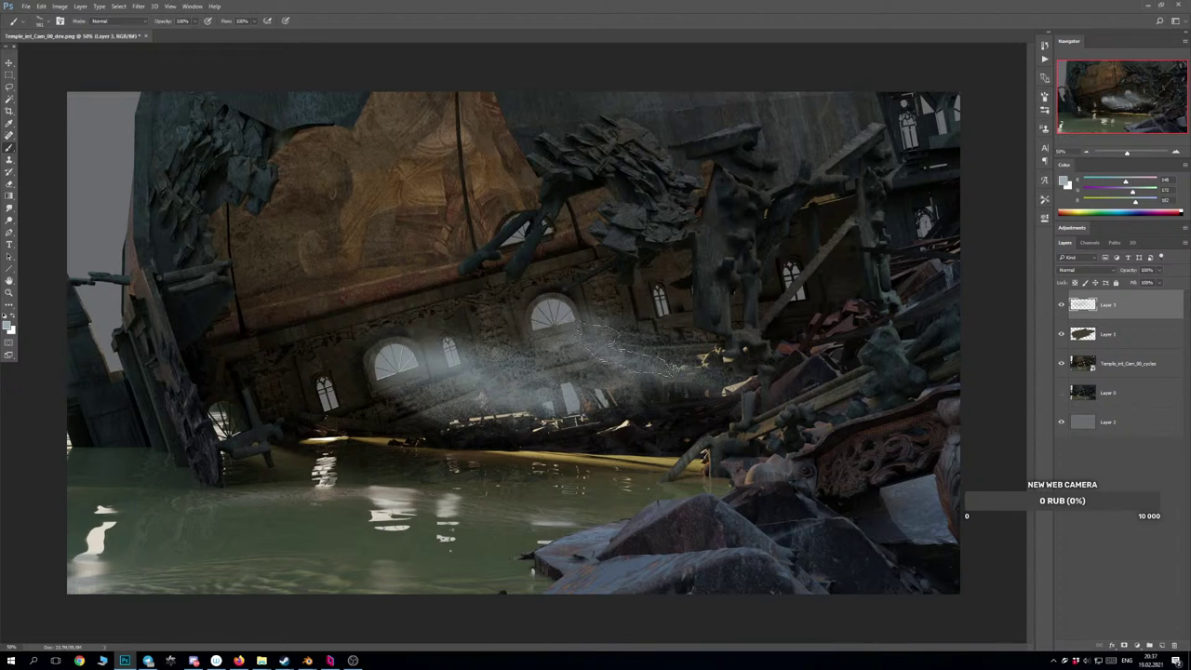
pyautogui.moveTo(542, 328)
pyautogui.mouseDown()
pyautogui.moveTo(592, 338)
pyautogui.moveTo(605, 357)
pyautogui.mouseUp()
pyautogui.hotkey('ctrl', 'z')
pyautogui.hotkey('ctrl', 'z')
pyautogui.hotkey('ctrl', 'z')
pyautogui.hotkey('ctrl', 'z')
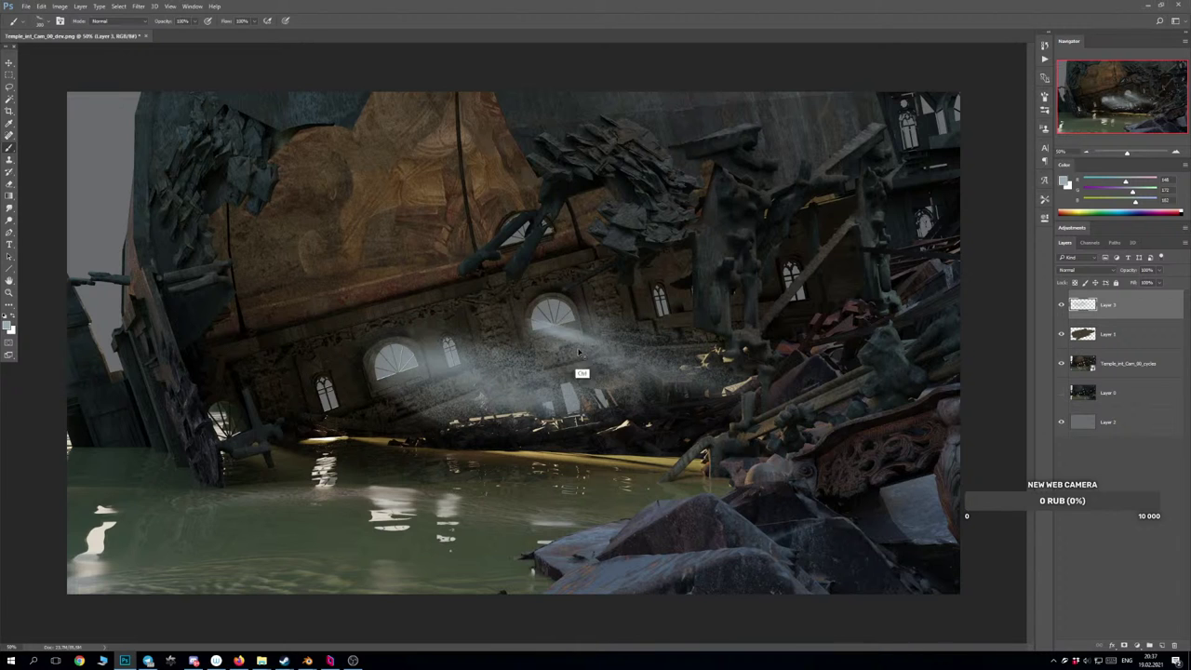
pyautogui.moveTo(547, 329); pyautogui.dragTo(649, 370)
pyautogui.hotkey('ctrl', 'z')
pyautogui.moveTo(553, 316); pyautogui.dragTo(651, 355)
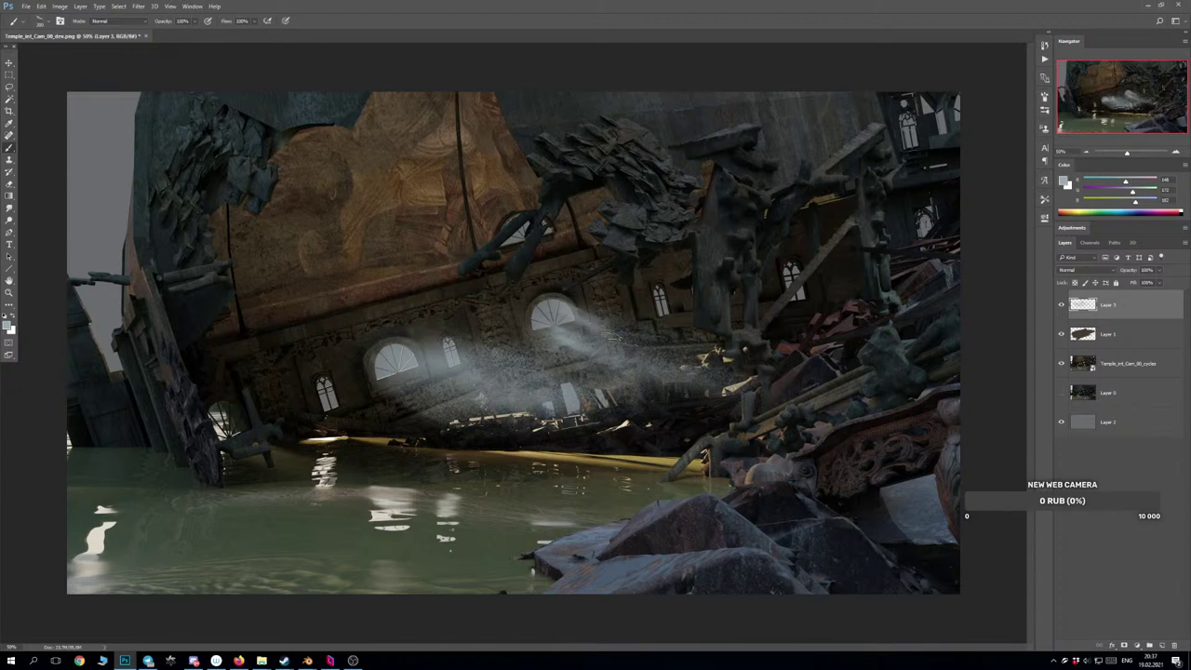
# Brighten the upper edge of the right arched window's light beam with additional diagonal strokes, undoing the unwanted ones.
pyautogui.moveTo(560, 311); pyautogui.dragTo(684, 356)
pyautogui.hotkey('ctrl', 'z')
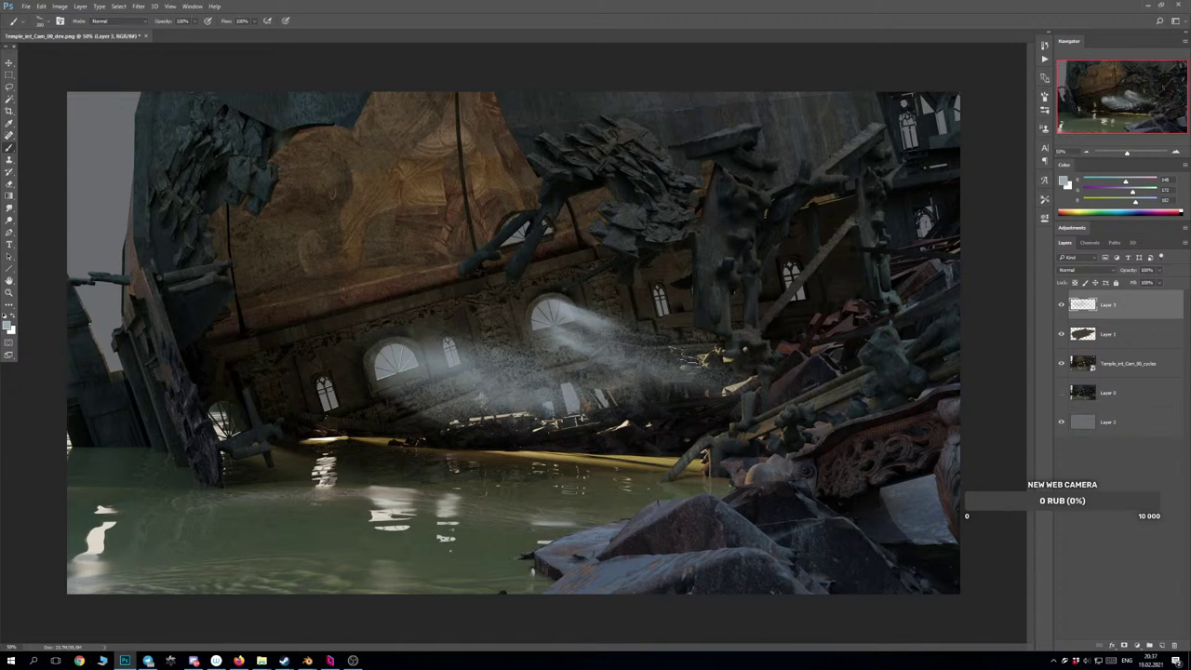
pyautogui.moveTo(562, 317); pyautogui.dragTo(629, 353)
pyautogui.hotkey('ctrl', 'z')
pyautogui.hotkey('ctrl', 'z')
pyautogui.hotkey('ctrl', 'z')
pyautogui.hotkey('ctrl', 'z')
pyautogui.hotkey('ctrl', 'z')
# Paint a soft light beam fanning down from the left arched window into the mist, undoing the overlong strokes.
pyautogui.moveTo(400, 377); pyautogui.dragTo(447, 378)
pyautogui.moveTo(393, 349); pyautogui.dragTo(439, 360)
pyautogui.hotkey('ctrl', 'z')
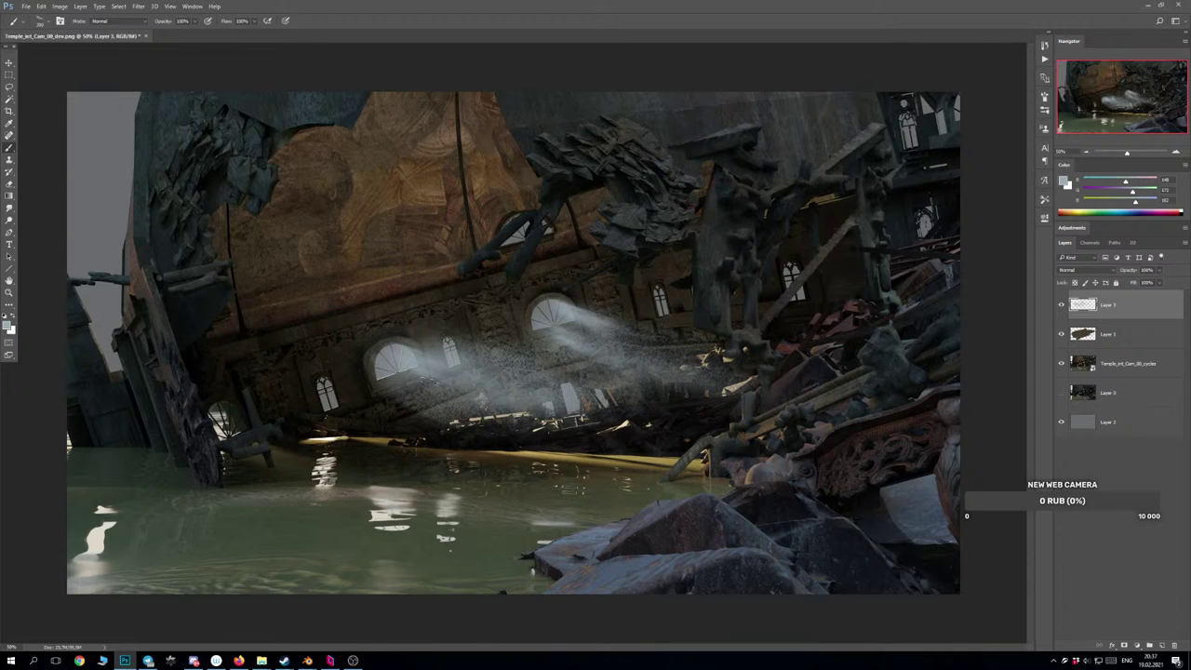
pyautogui.moveTo(406, 366); pyautogui.dragTo(538, 429)
pyautogui.hotkey('ctrl', 'z')
pyautogui.moveTo(406, 366); pyautogui.dragTo(539, 431)
pyautogui.hotkey('ctrl', 'z')
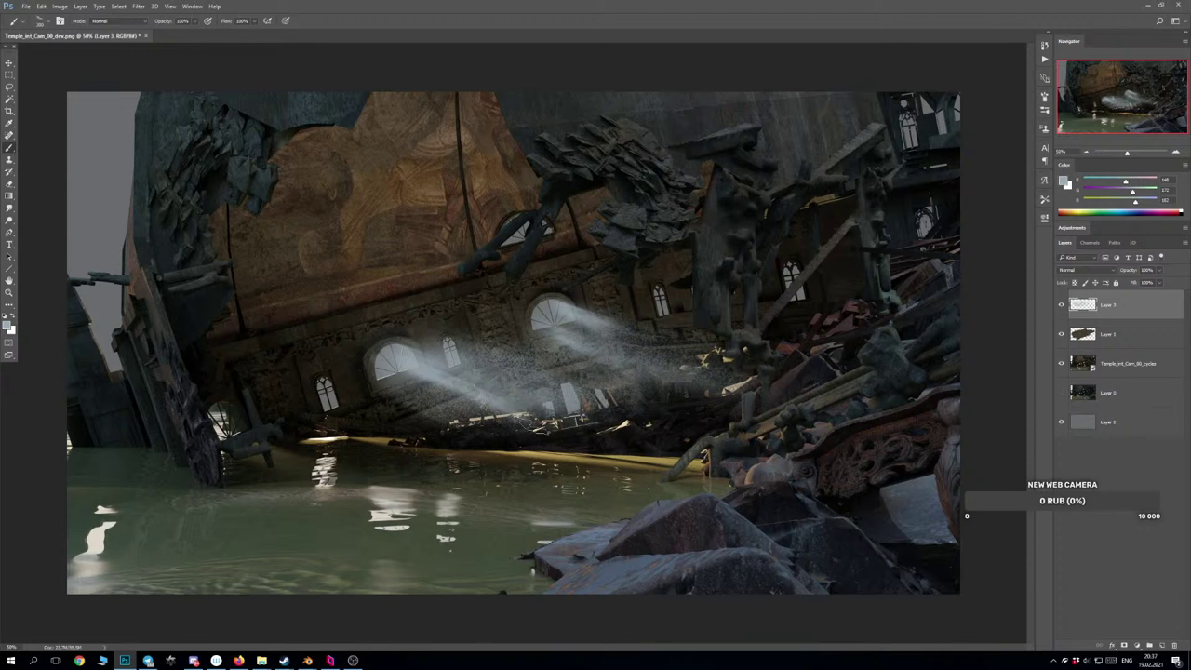
pyautogui.hotkey('ctrl', 'z')
pyautogui.moveTo(404, 367); pyautogui.dragTo(546, 433)
pyautogui.hotkey('ctrl', 'z')
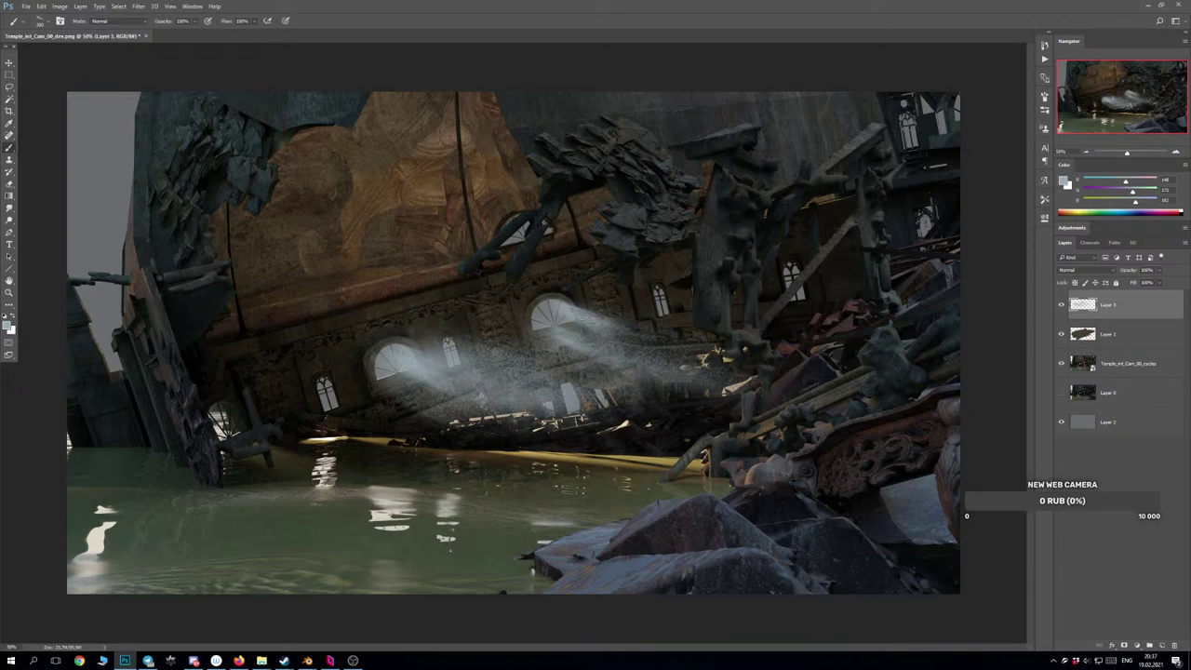
# Try long, narrow light beams from the right arched window towards the debris on the right, undoing each attempt.
pyautogui.hotkey('ctrl', 'z')
pyautogui.hotkey('ctrl', 'z')
pyautogui.hotkey('ctrl', 'z')
pyautogui.hotkey('ctrl', 'z')
pyautogui.hotkey('ctrl', 'z')
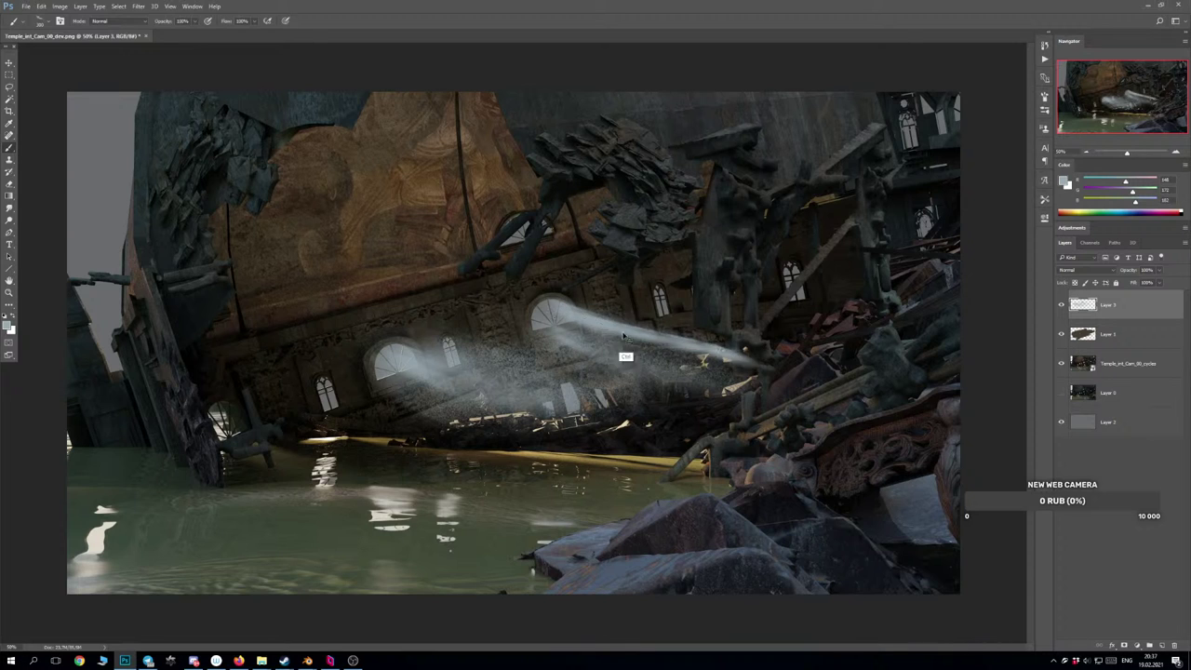
pyautogui.hotkey('ctrl', 'z')
pyautogui.hotkey('ctrl', 'z')
pyautogui.hotkey('ctrl', 'z')
pyautogui.hotkey('ctrl', 'z')
pyautogui.hotkey('ctrl', 'z')
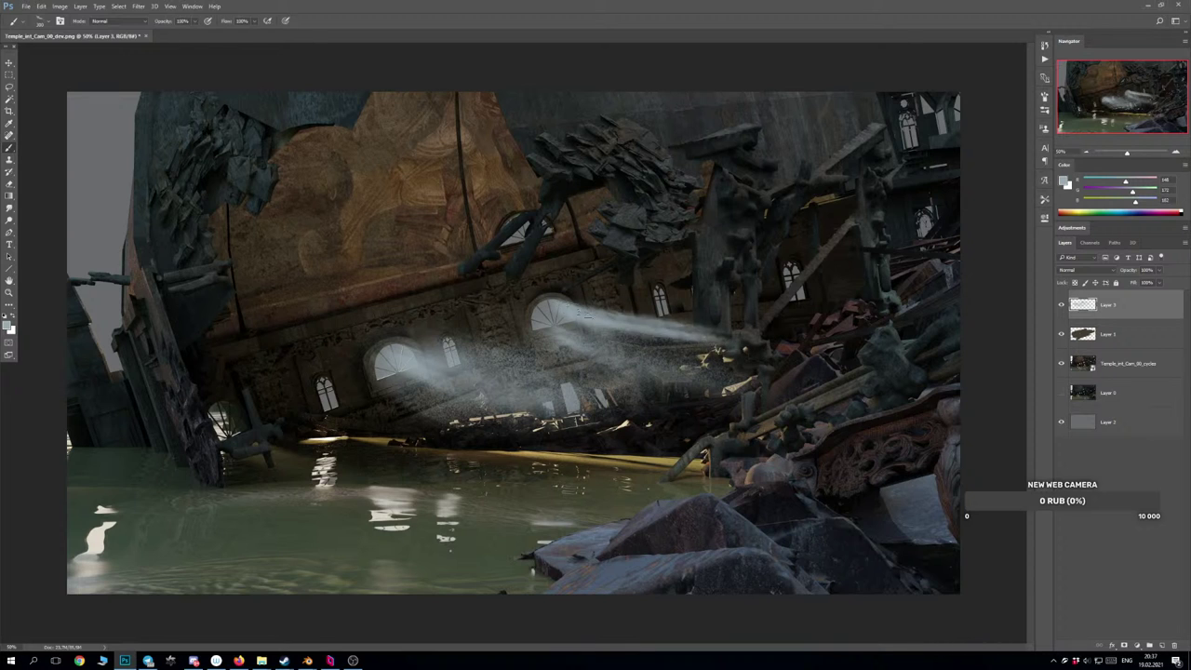
pyautogui.hotkey('ctrl', 'z')
pyautogui.hotkey('ctrl', 'z')
pyautogui.hotkey('ctrl', 'z')
pyautogui.hotkey('ctrl', 'z')
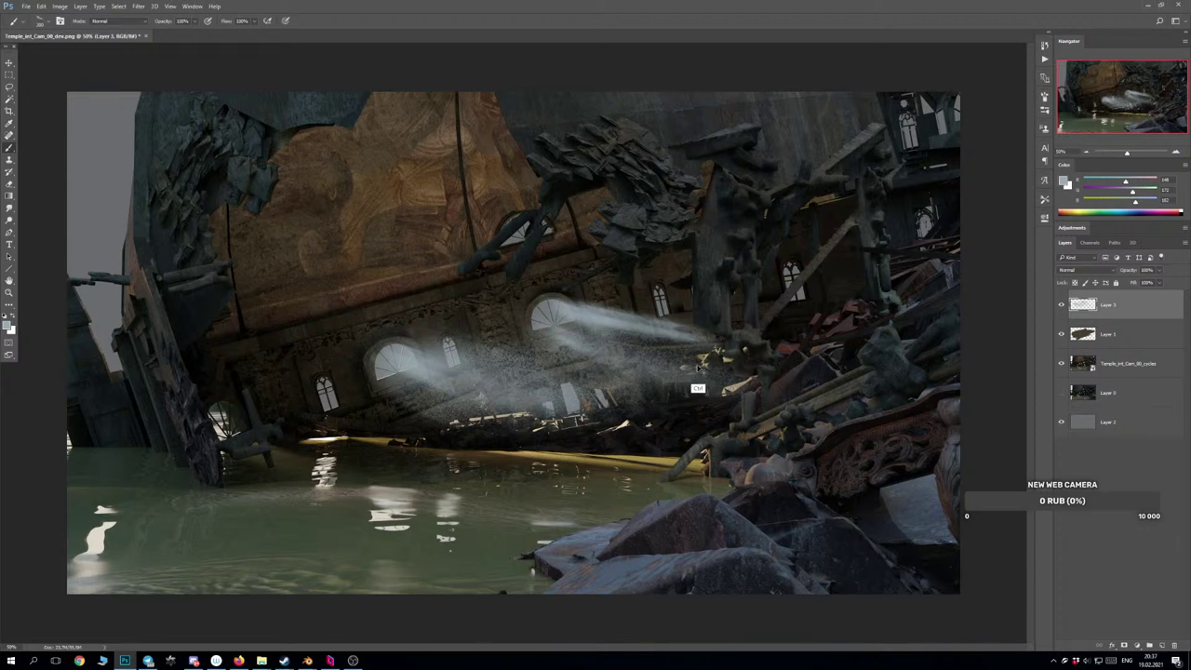
pyautogui.hotkey('ctrl', 'z')
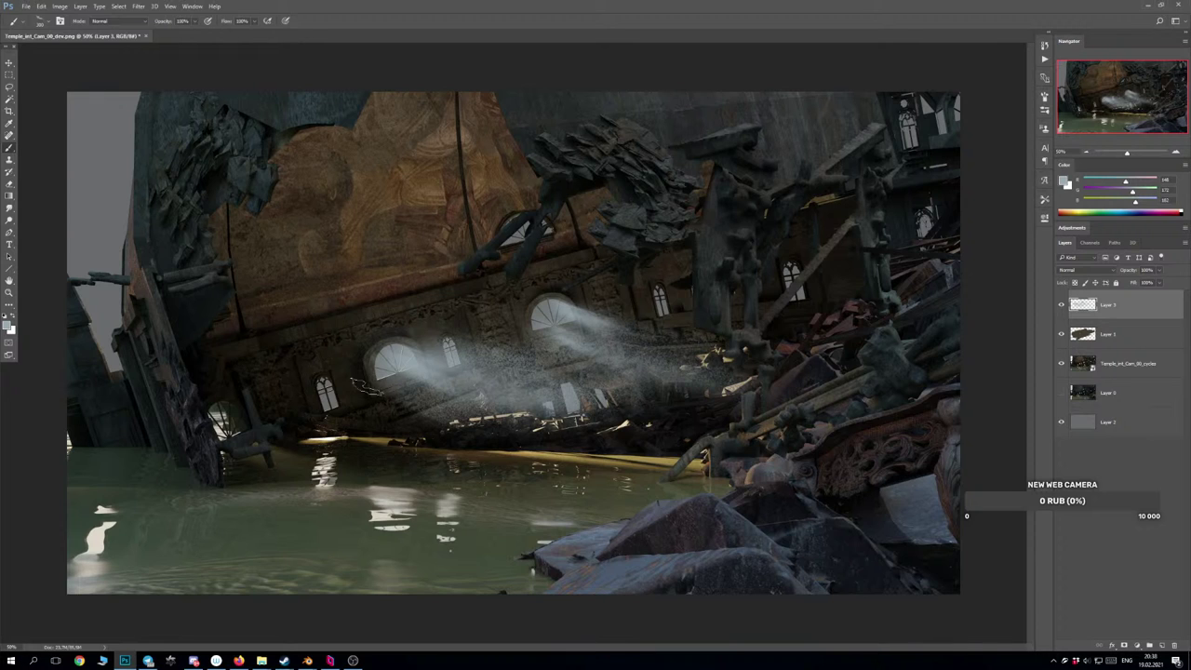
# Paint thin light beams from the small pointed window on the left down towards the shoreline and soften them with the eraser.
pyautogui.moveTo(318, 401)
pyautogui.mouseDown()
pyautogui.moveTo(409, 434)
pyautogui.moveTo(419, 452)
pyautogui.mouseUp()
pyautogui.hotkey('ctrl', 'z')
pyautogui.hotkey('ctrl', 'z')
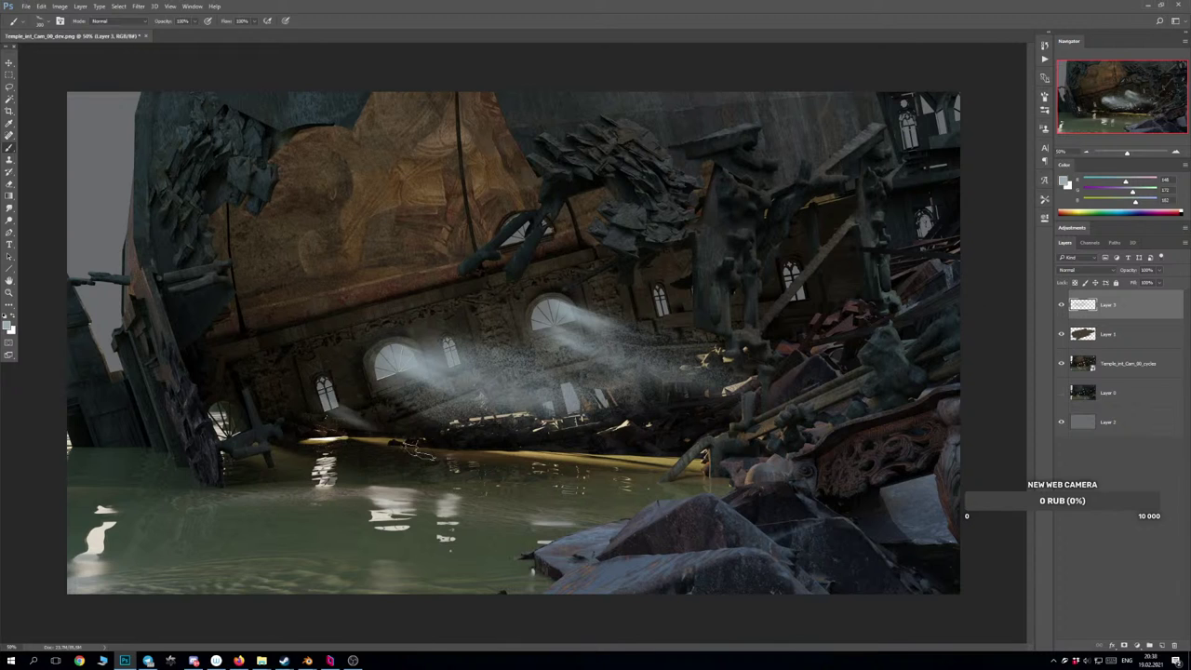
pyautogui.moveTo(328, 396)
pyautogui.mouseDown()
pyautogui.moveTo(431, 440)
pyautogui.moveTo(378, 409)
pyautogui.moveTo(421, 430)
pyautogui.mouseUp()
pyautogui.hotkey('ctrl', 'z')
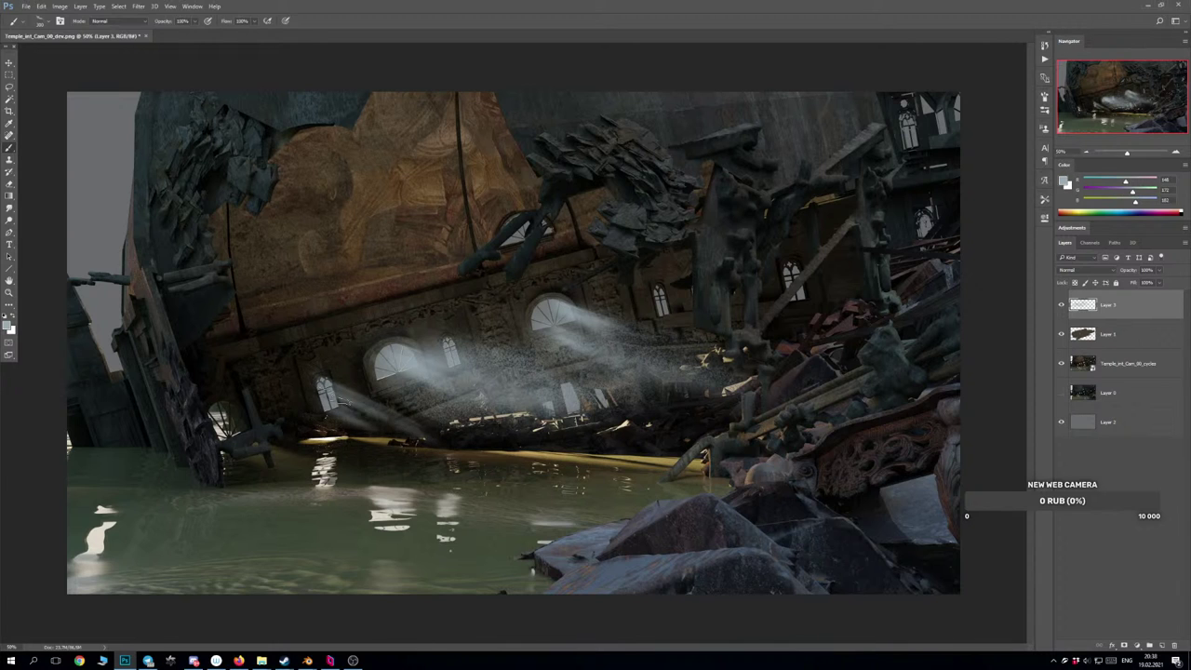
pyautogui.moveTo(331, 400); pyautogui.dragTo(421, 446)
pyautogui.hotkey('ctrl', 'z')
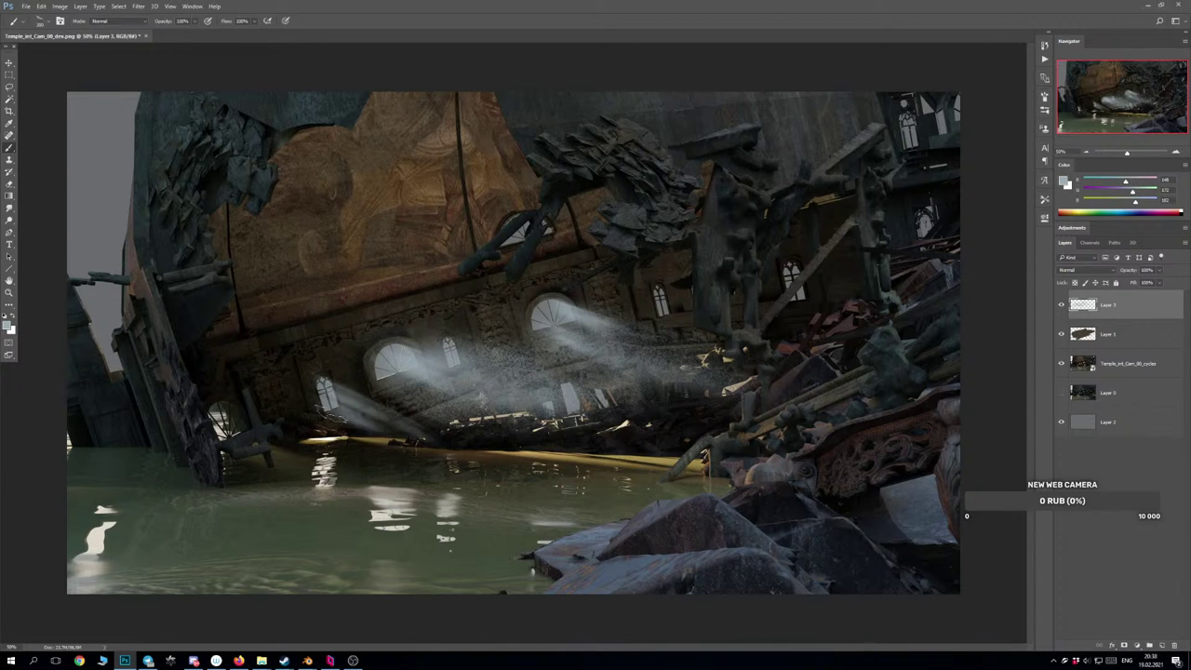
pyautogui.press('e')
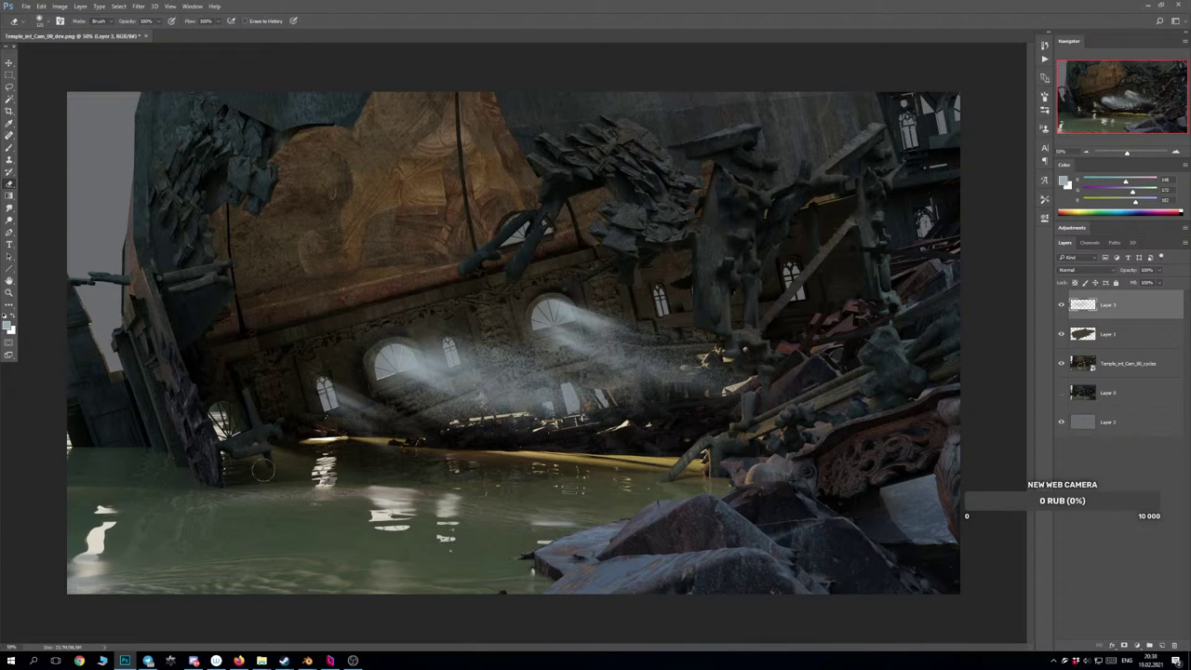
# Paint a short light beam from the leftmost window beside the broken column, just above the water.
pyautogui.press('b')
pyautogui.moveTo(223, 424); pyautogui.dragTo(279, 445)
pyautogui.hotkey('ctrl', 'z')
pyautogui.hotkey('ctrl', 'z')
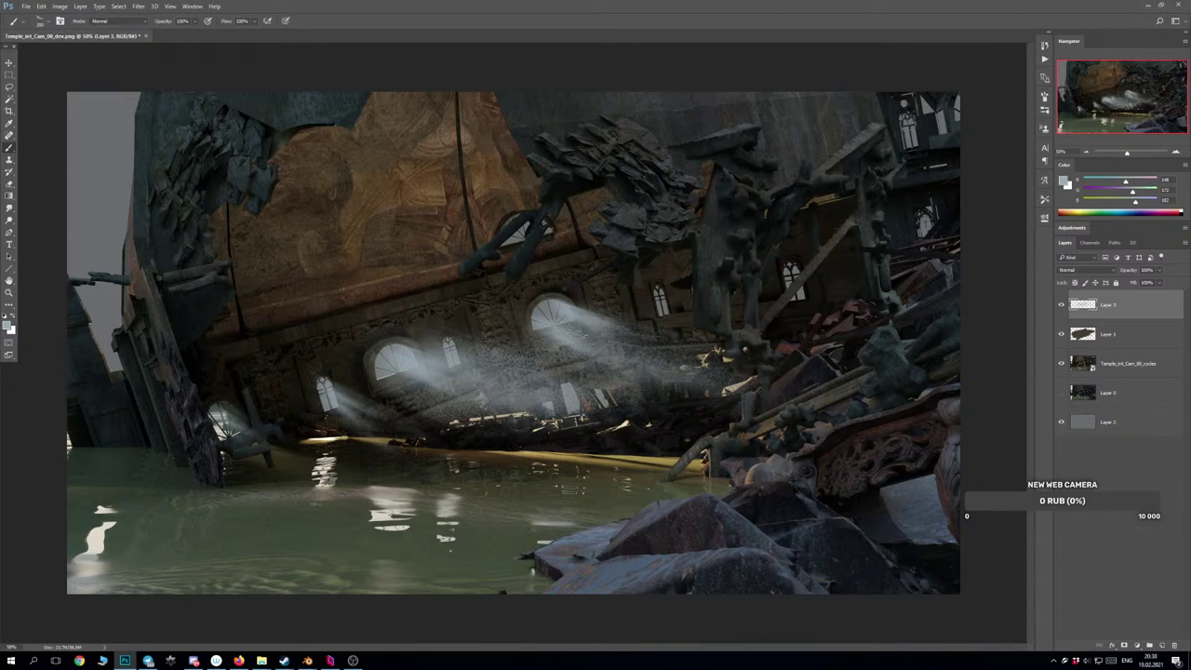
# Refine the glow in front of the right arched window with brush dabs.
pyautogui.hotkey('ctrl', 'z')
pyautogui.click(558, 330)
pyautogui.hotkey('ctrl', 'z')
pyautogui.click(571, 335)
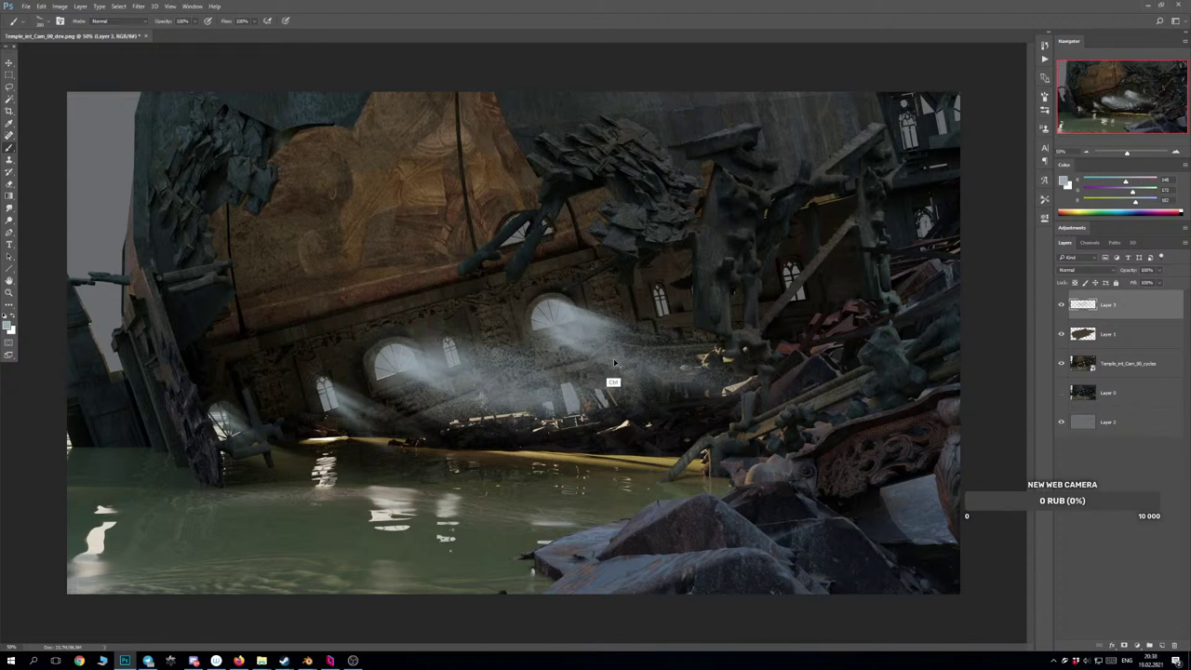
# Paint a faint haze from the narrow window right of the arched windows, undoing the strokes that are too strong.
pyautogui.moveTo(666, 300); pyautogui.dragTo(711, 331)
pyautogui.hotkey('ctrl', 'z')
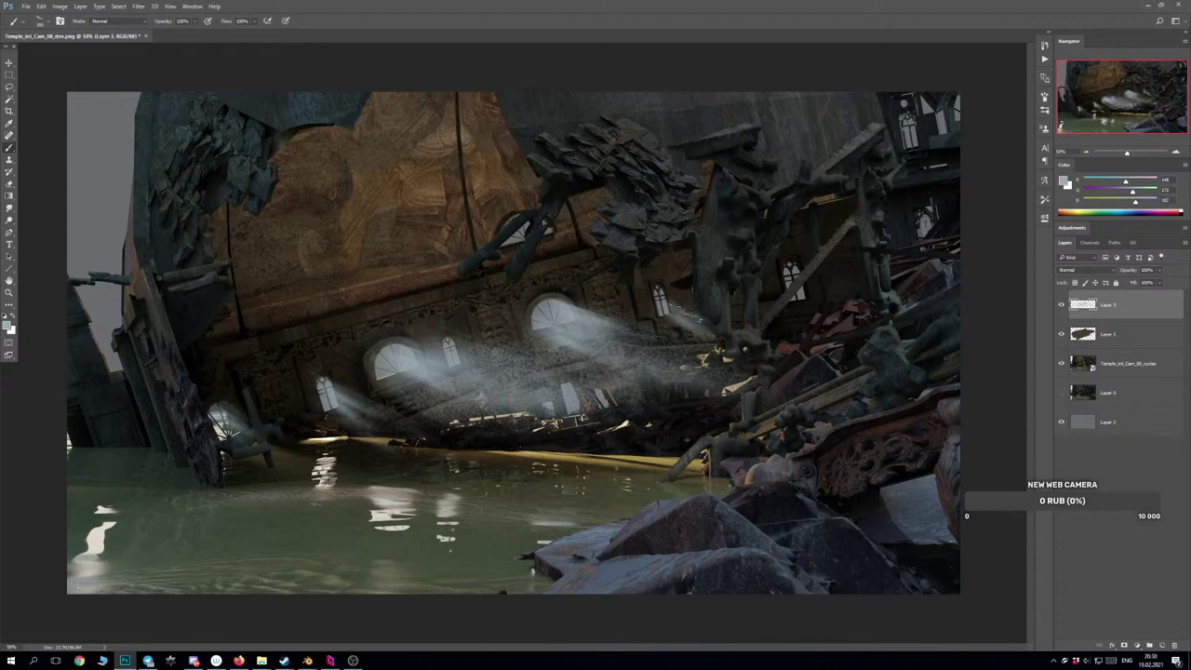
pyautogui.hotkey('ctrl', 'z')
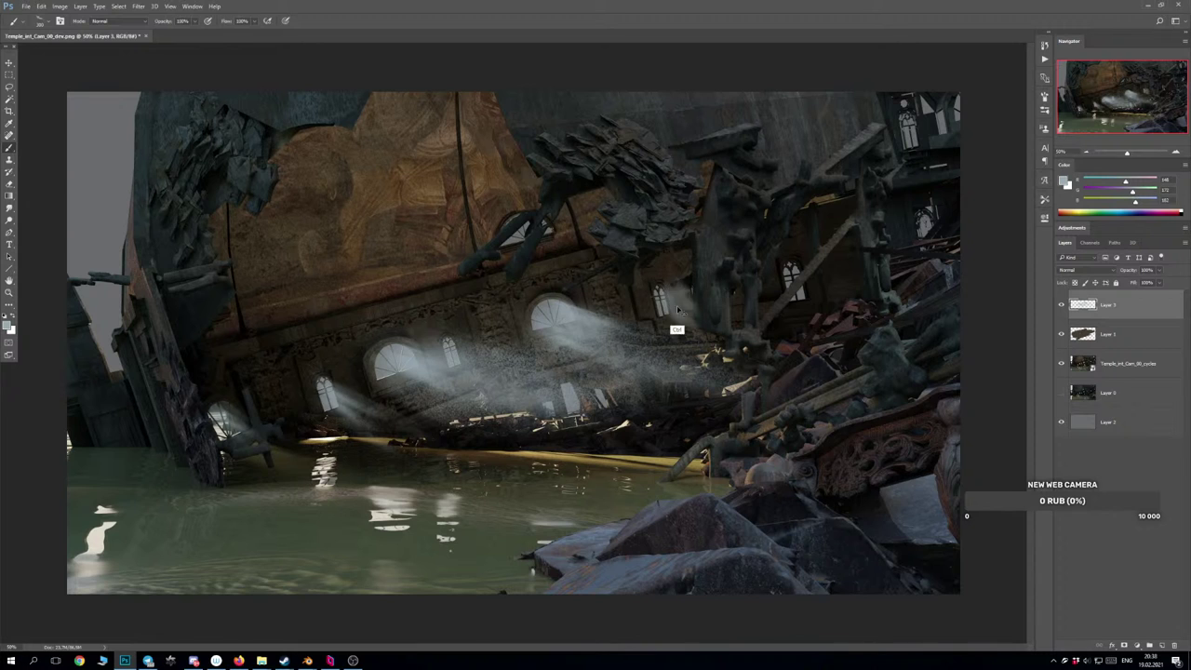
pyautogui.hotkey('ctrl', 'z')
pyautogui.moveTo(657, 304)
pyautogui.mouseDown()
pyautogui.moveTo(704, 314)
pyautogui.moveTo(718, 300)
pyautogui.mouseUp()
pyautogui.hotkey('ctrl', 'z')
pyautogui.hotkey('ctrl', 'z')
pyautogui.hotkey('ctrl', 'z')
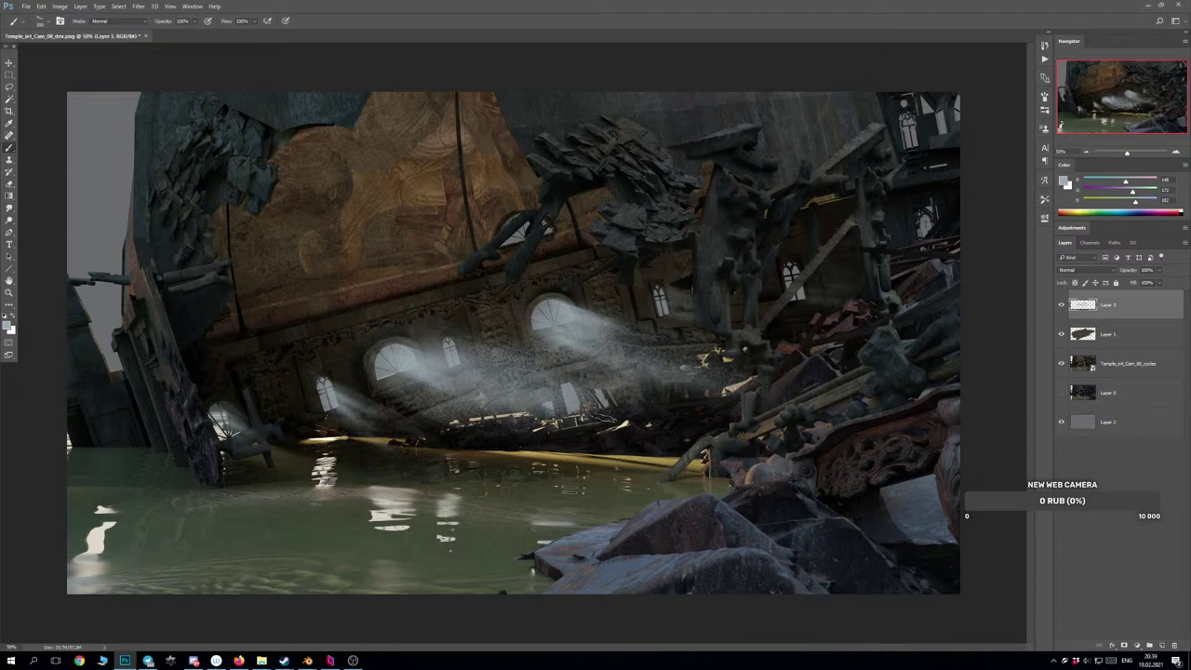
# Touch up the lower edge of the mist above the shoreline with the eraser, undoing unwanted strokes.
pyautogui.press('e')
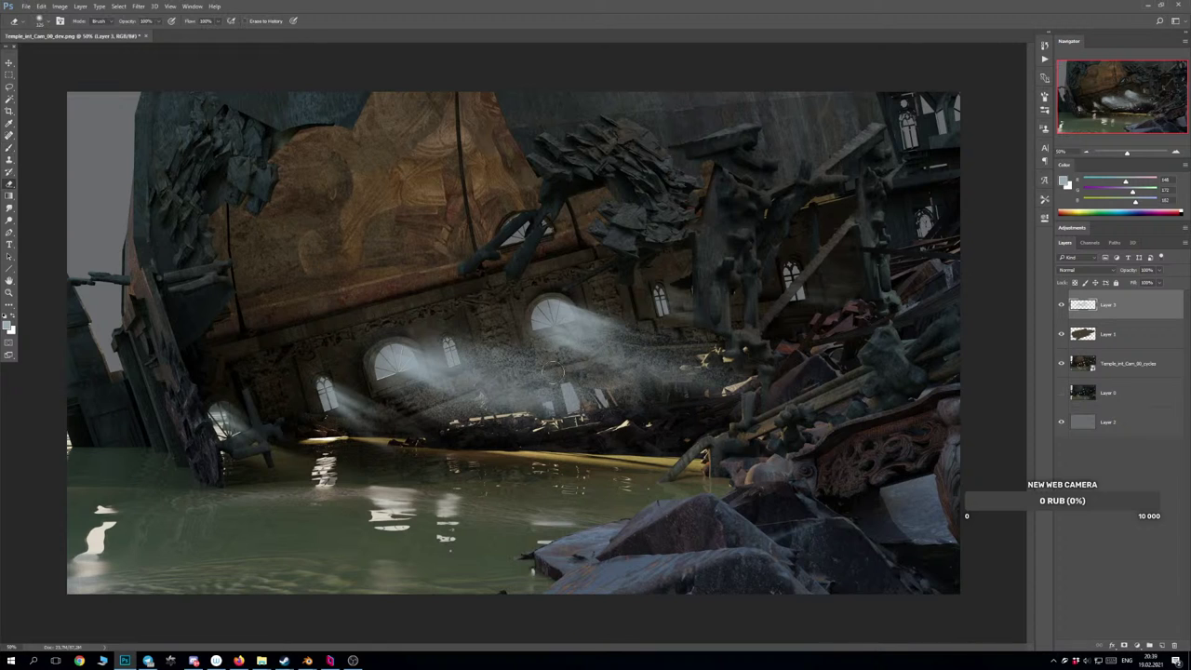
pyautogui.hotkey('ctrl', 'alt', 'z')
pyautogui.hotkey('ctrl', 'alt', 'z')
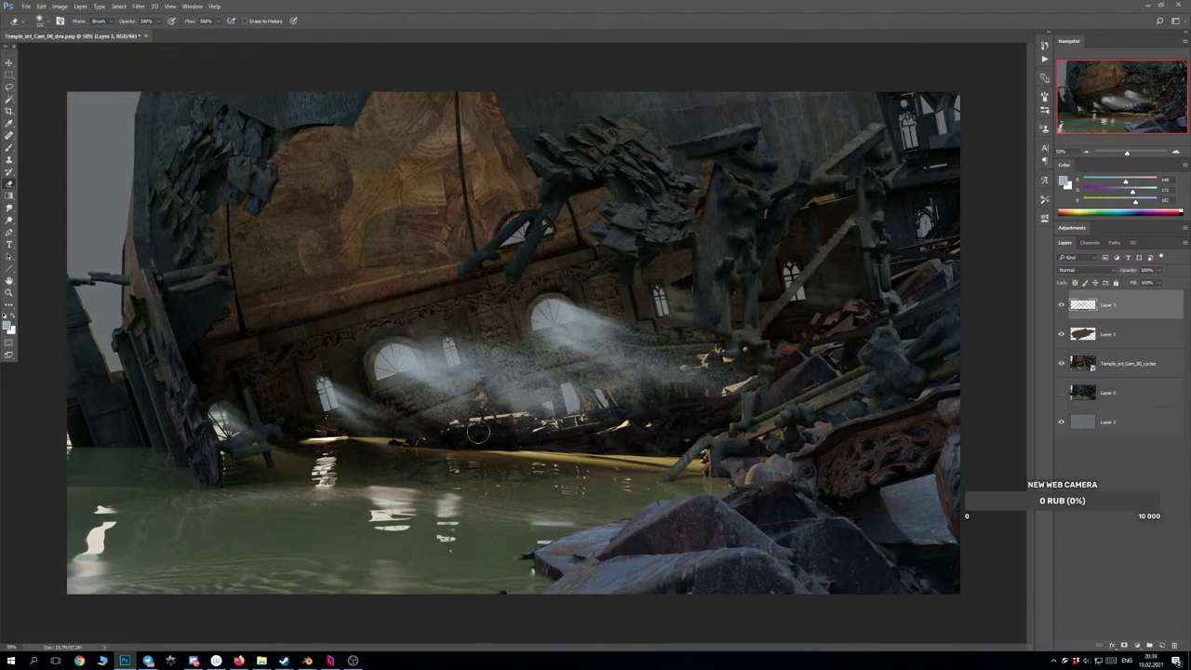
pyautogui.press('ctrl')
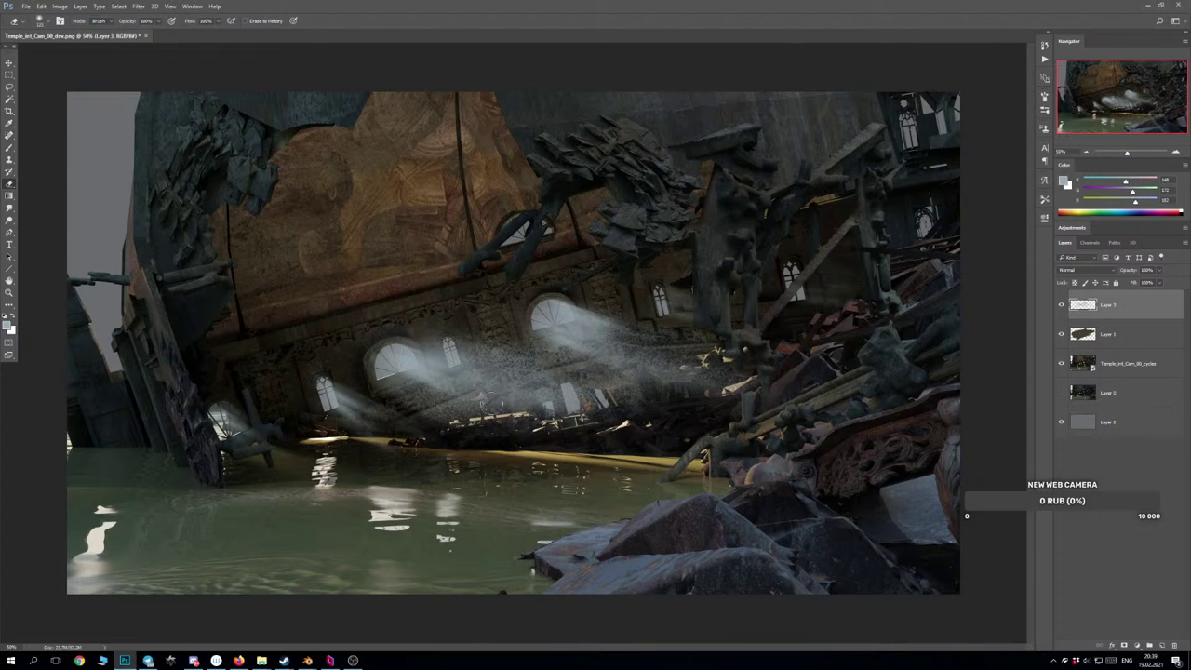
pyautogui.hotkey('ctrl', 'z')
# Flip the image horizontally and back to check the composition mirrored.
pyautogui.hotkey('ctrl', 'shift', 'h')
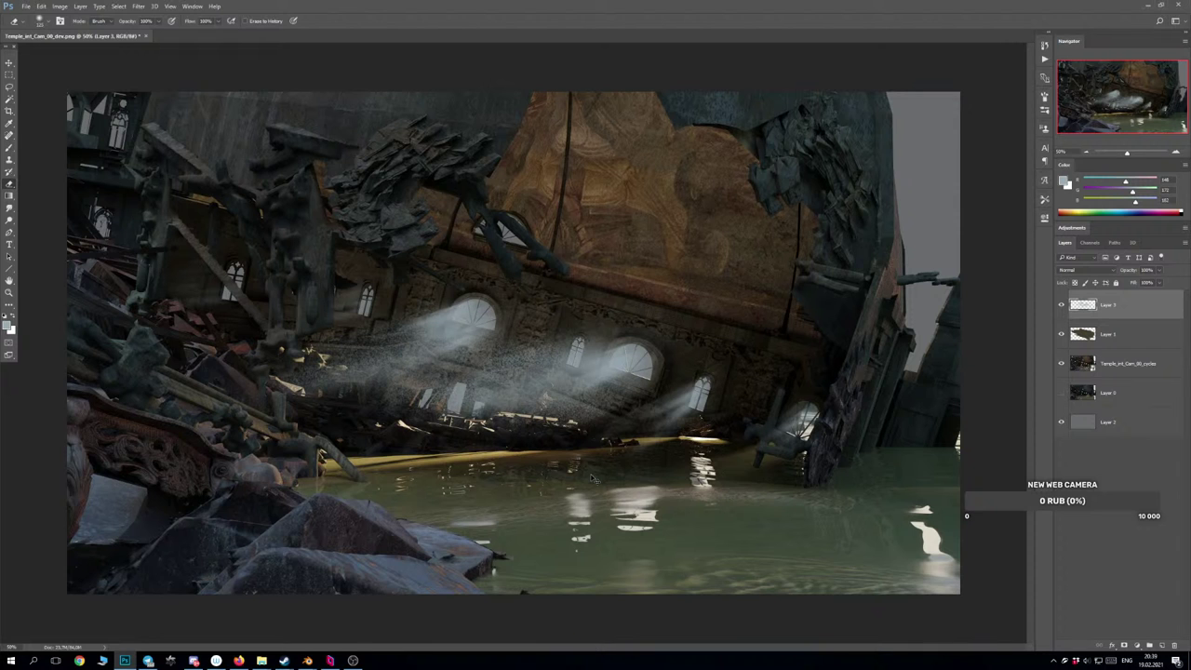
pyautogui.hotkey('ctrl', 'shift', 'h')
# Hide the mist layer and add a new top layer filled with black.
pyautogui.click(1062, 306)
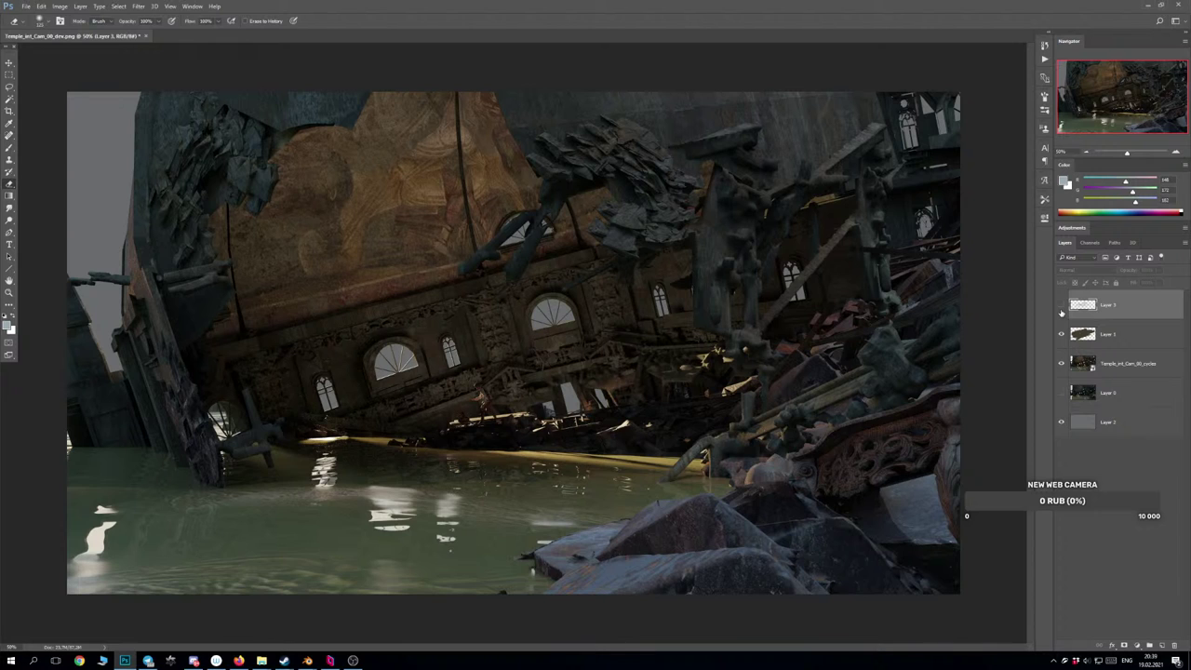
pyautogui.click(1161, 645)
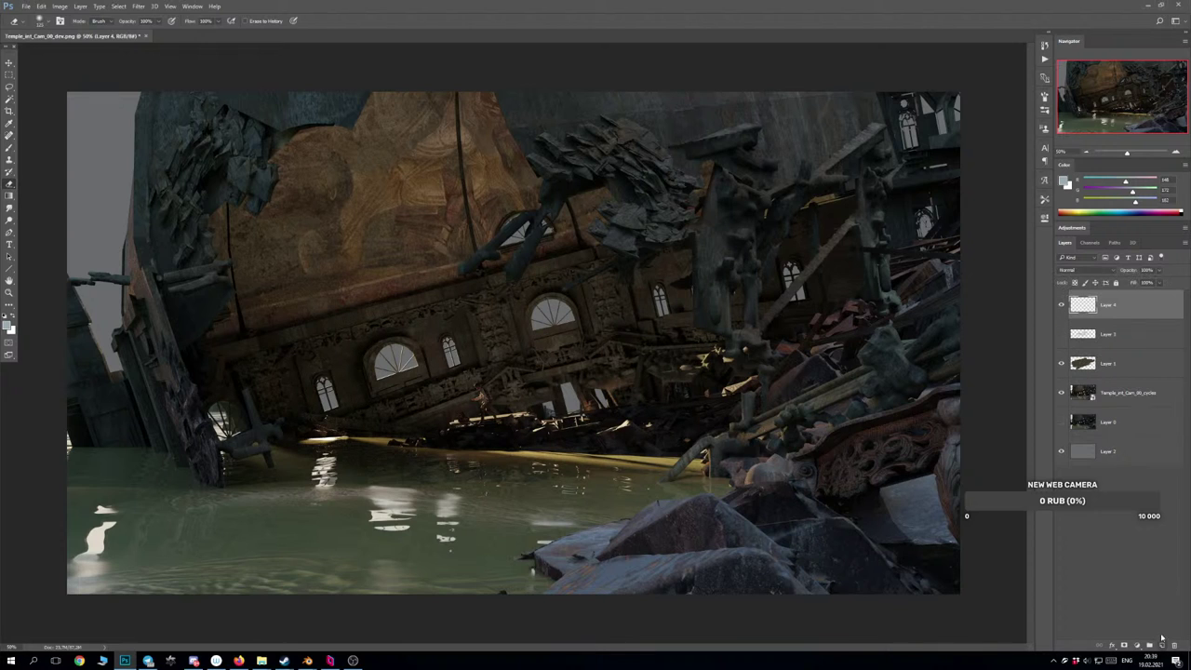
pyautogui.press('d')
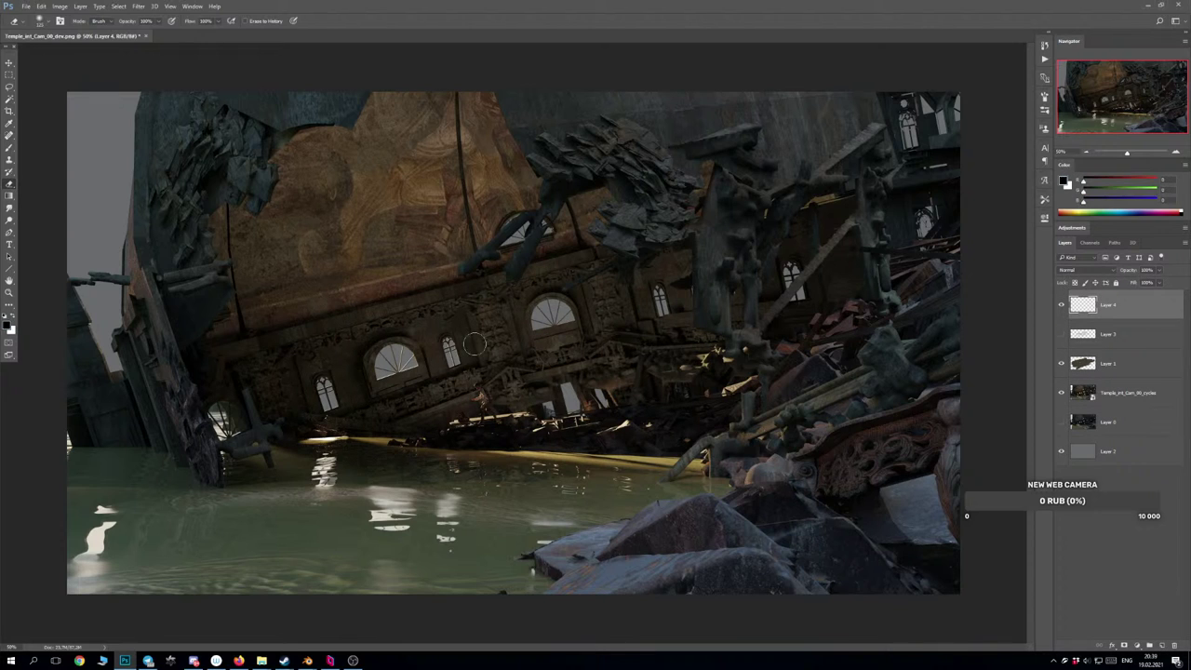
pyautogui.hotkey('alt', 'BackSpace')
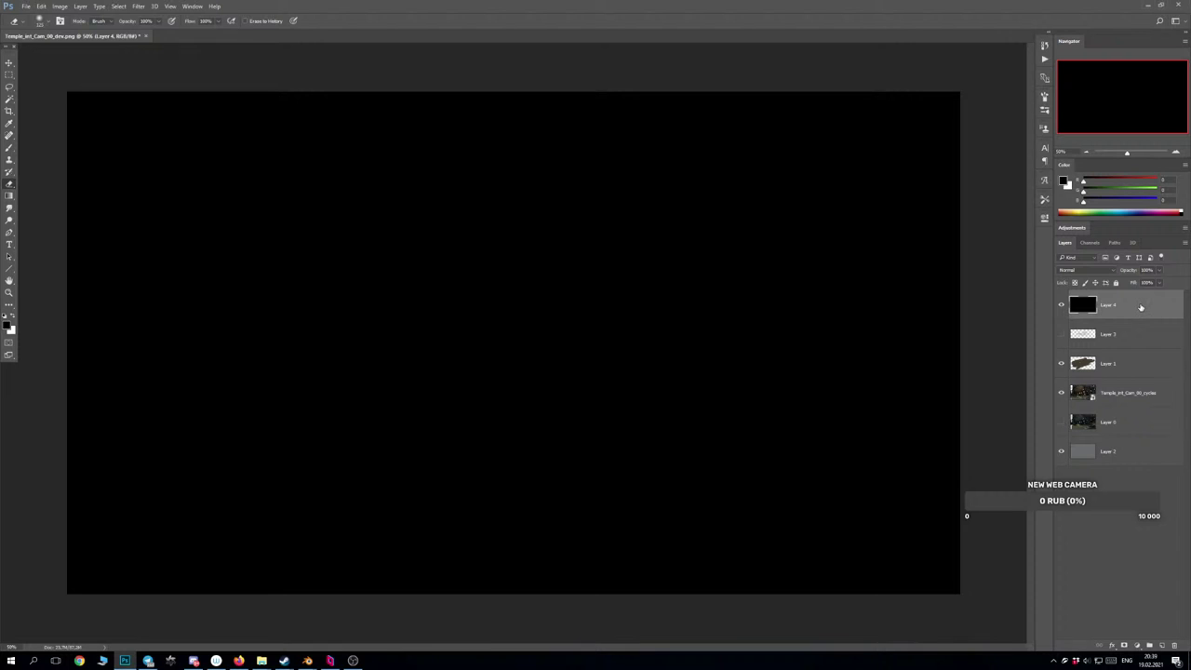
# Adjust the black layer's Blend If range for the underlying layer so the scene's bright areas show through.
pyautogui.doubleClick(1141, 307)
pyautogui.moveTo(902, 453)
pyautogui.mouseDown()
pyautogui.moveTo(801, 455)
pyautogui.moveTo(879, 451)
pyautogui.mouseUp()
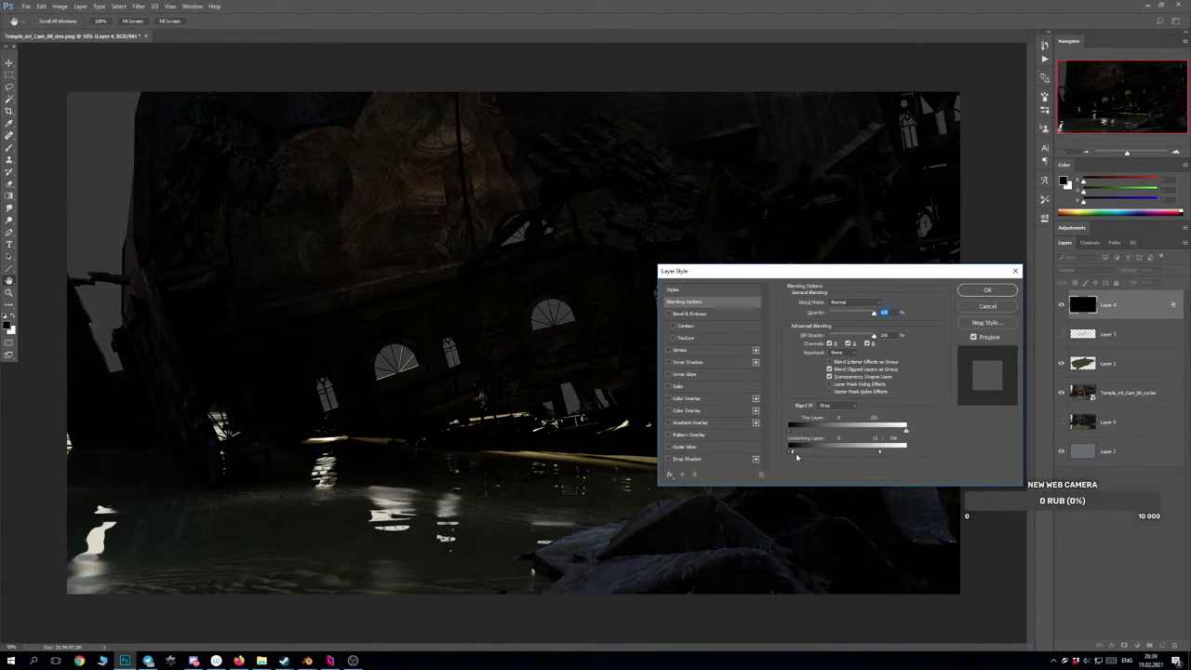
pyautogui.moveTo(794, 455)
pyautogui.mouseDown()
pyautogui.moveTo(814, 456)
pyautogui.moveTo(798, 457)
pyautogui.mouseUp()
pyautogui.moveTo(883, 454); pyautogui.dragTo(874, 454)
pyautogui.click(978, 294)
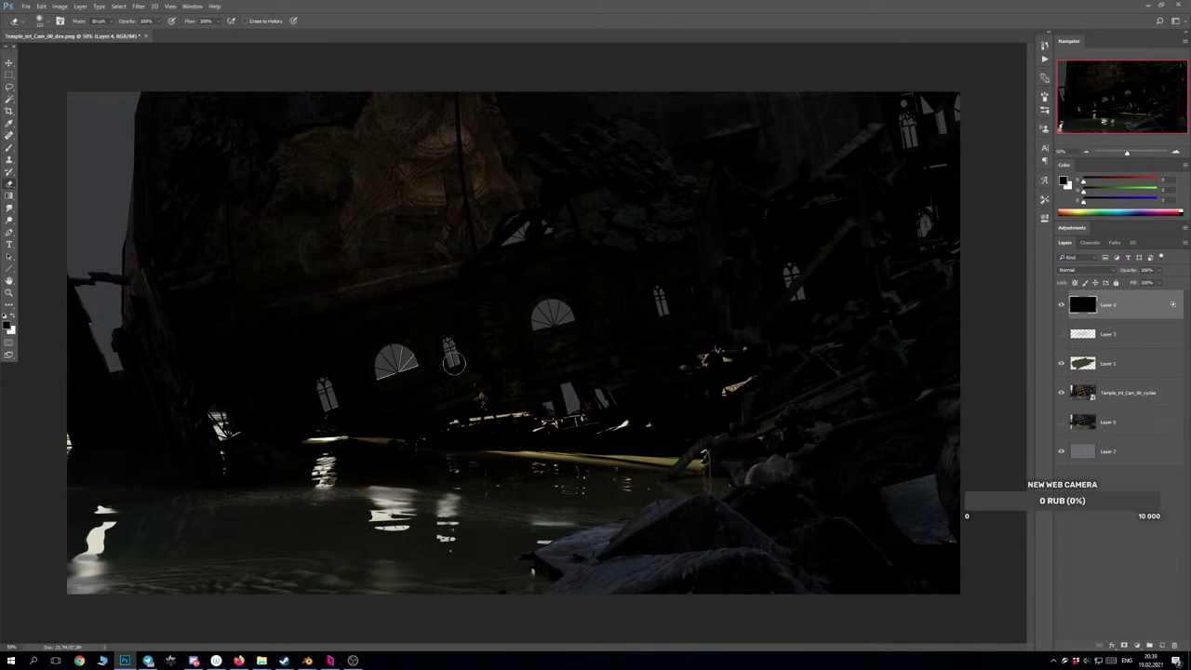
# Delete a full-width horizontal band around the windows and shoreline from the black layer and clear the selection.
pyautogui.press('m')
pyautogui.moveTo(35, 250); pyautogui.dragTo(963, 456)
pyautogui.moveTo(830, 332); pyautogui.dragTo(819, 352)
pyautogui.press('Delete')
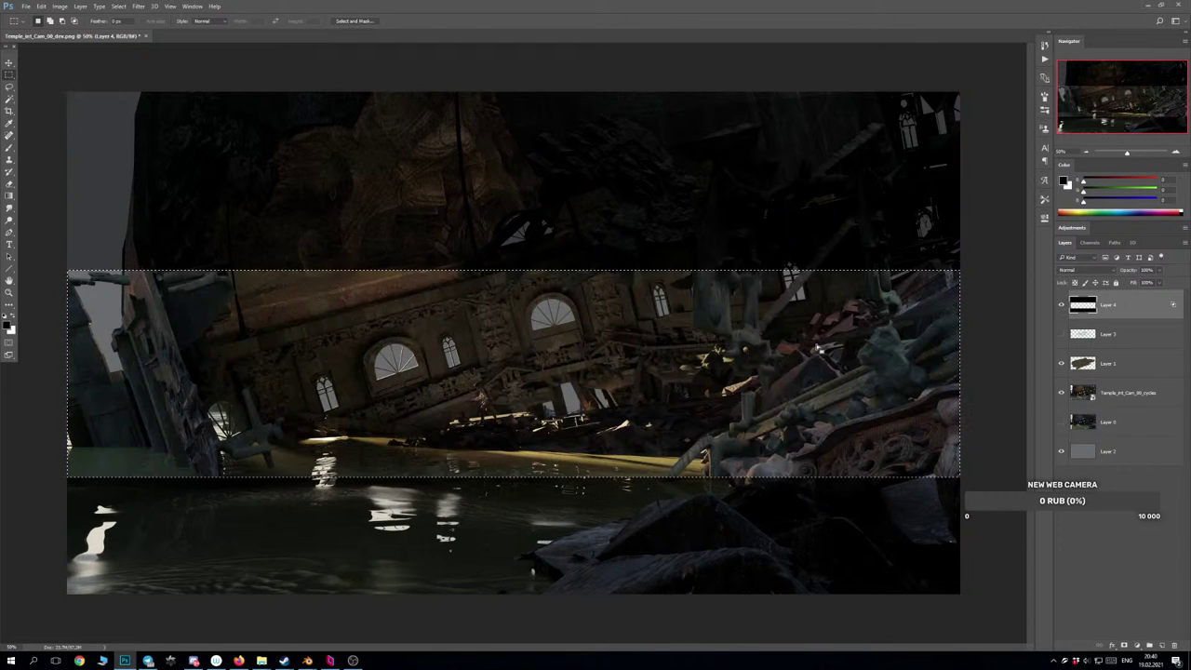
pyautogui.hotkey('ctrl', 'd')
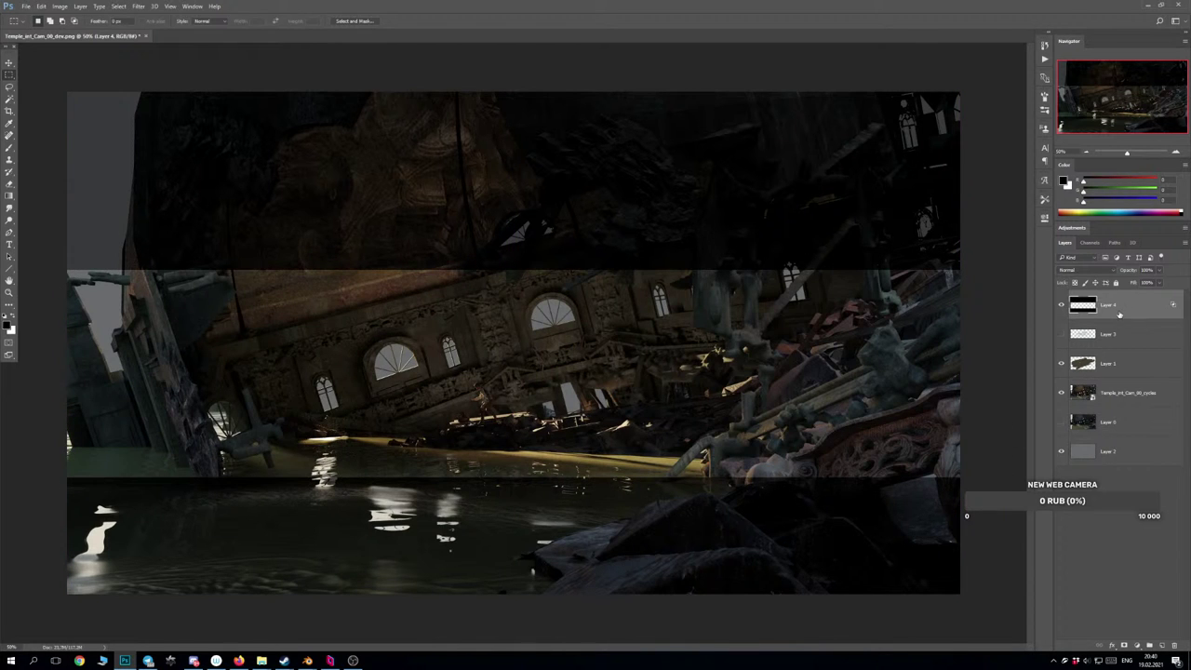
# Soften the black vignette layer's edges with a Gaussian Blur of about 160 pixels.
pyautogui.click(137, 6)
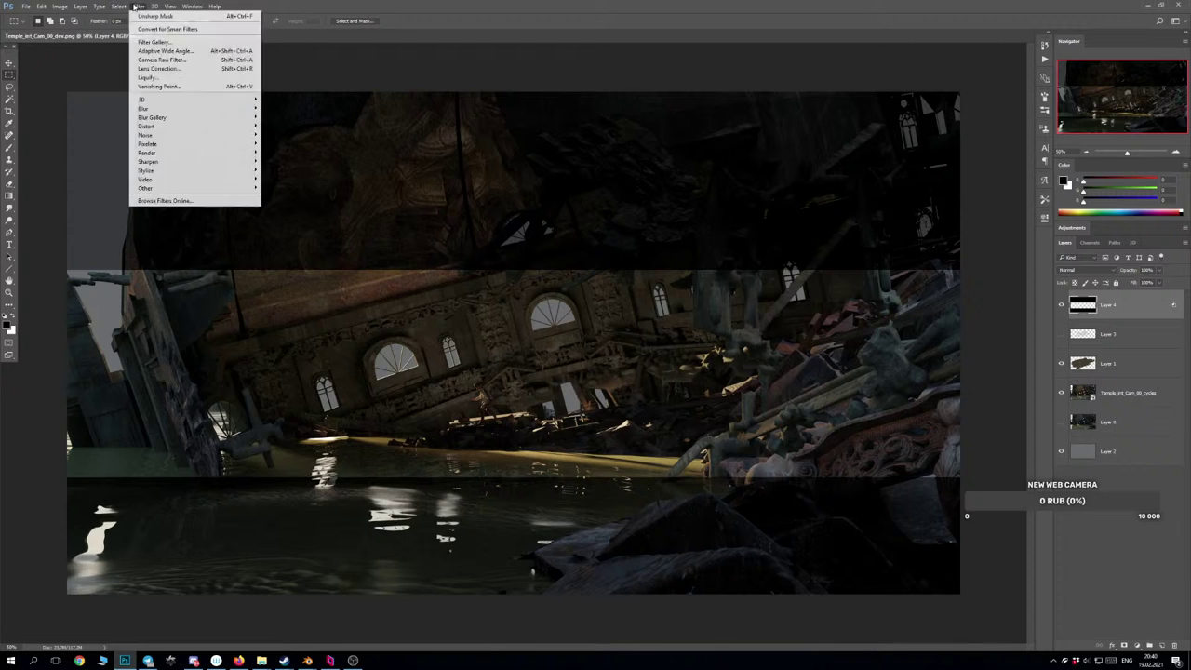
pyautogui.moveTo(161, 109)
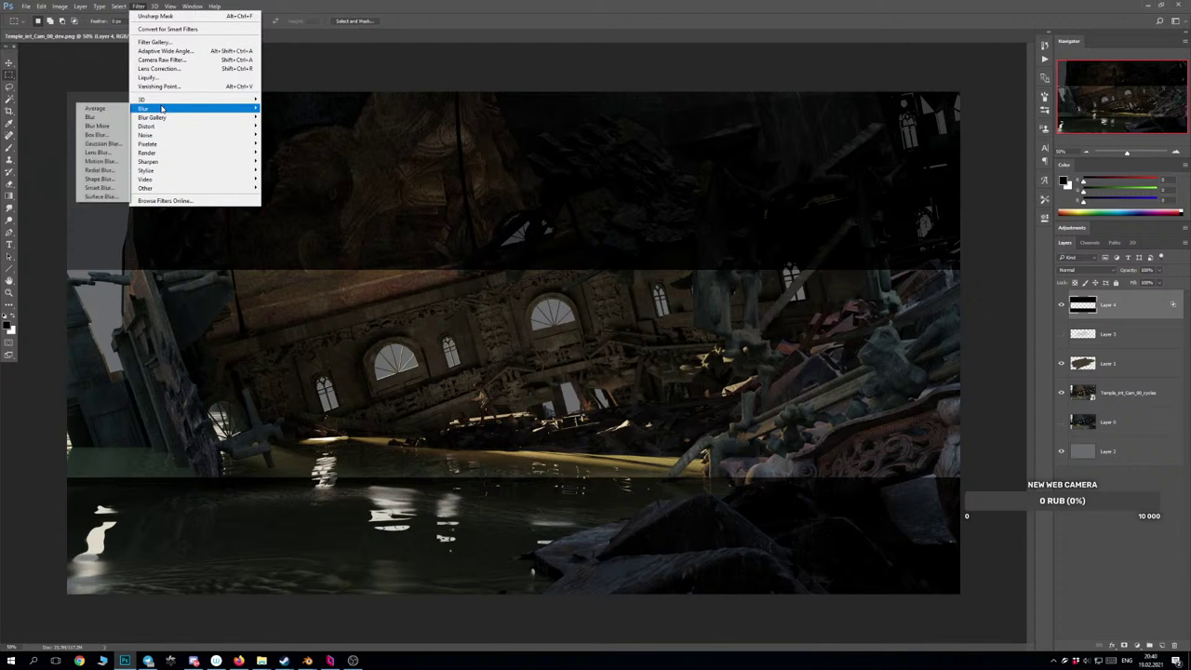
pyautogui.click(104, 143)
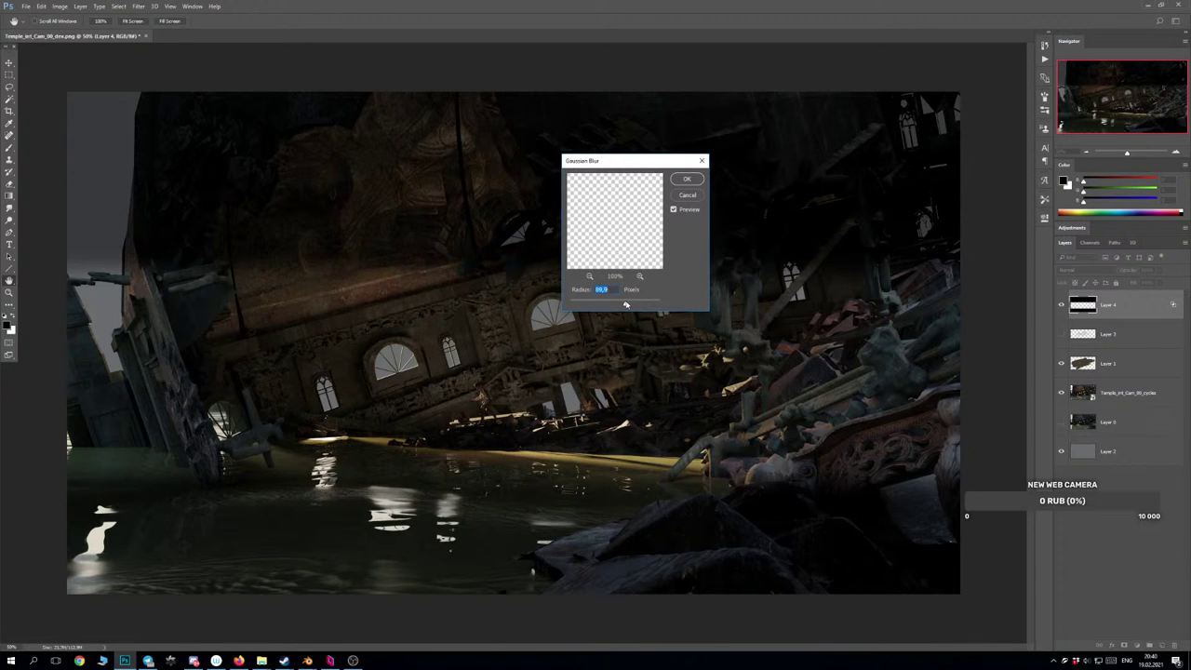
pyautogui.moveTo(631, 305); pyautogui.dragTo(645, 305)
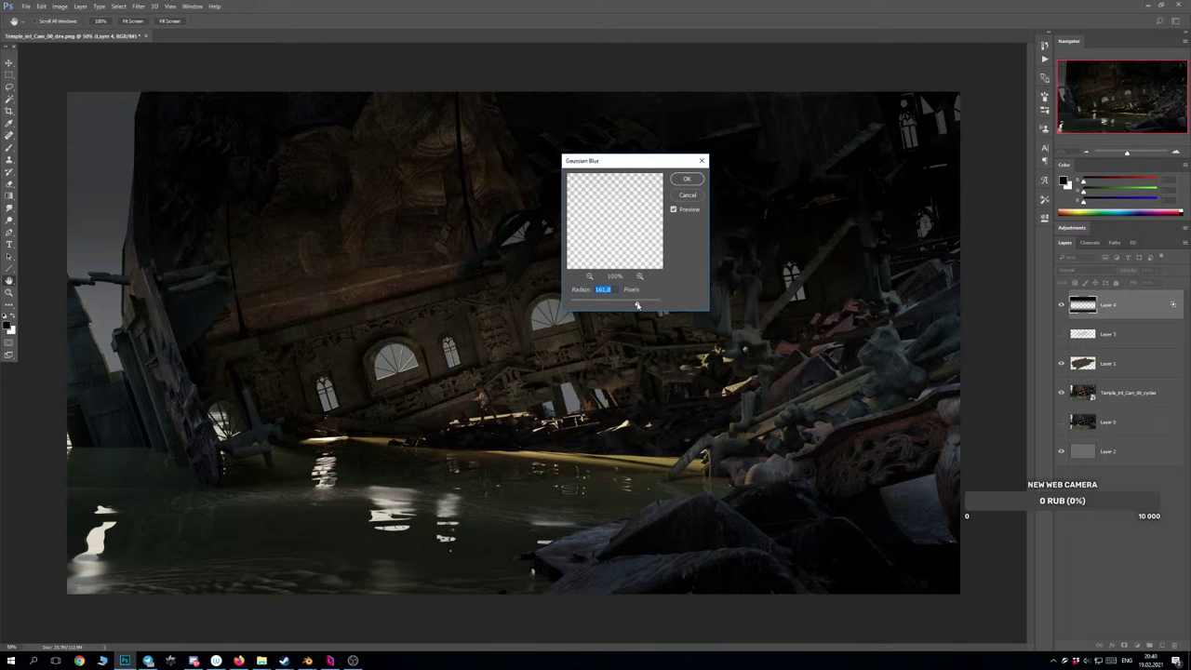
pyautogui.click(688, 177)
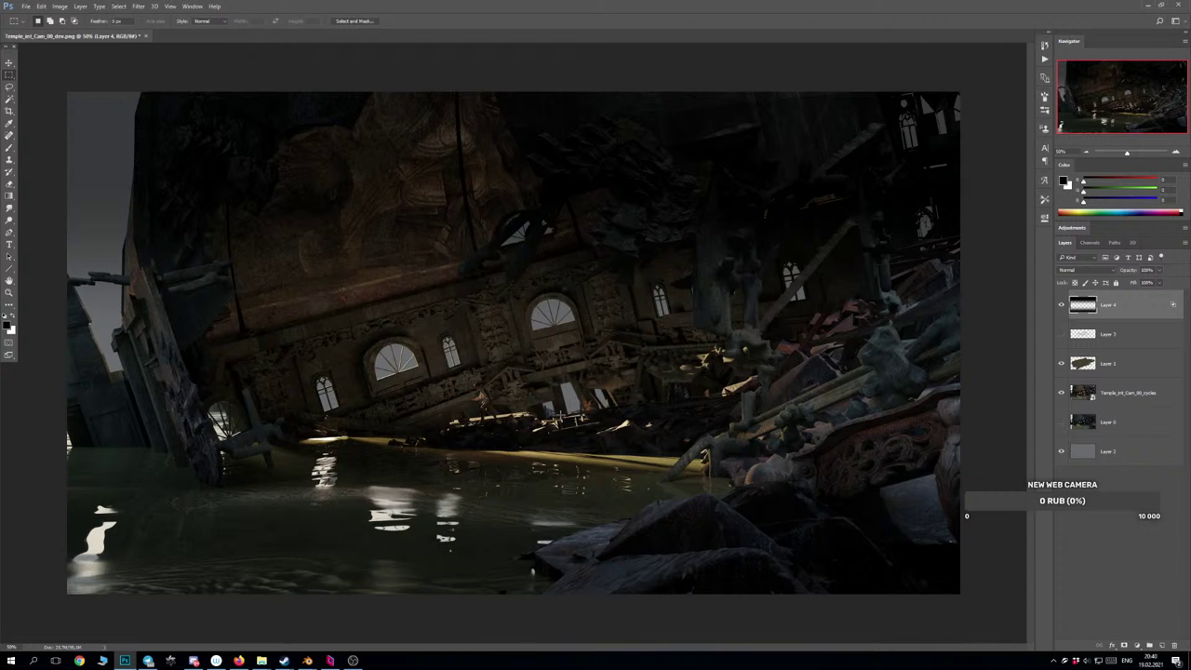
# Check the composition mirrored and flipped back, and lower the black vignette layer's opacity to 70%.
pyautogui.hotkey('ctrl', 'shift', 'h')
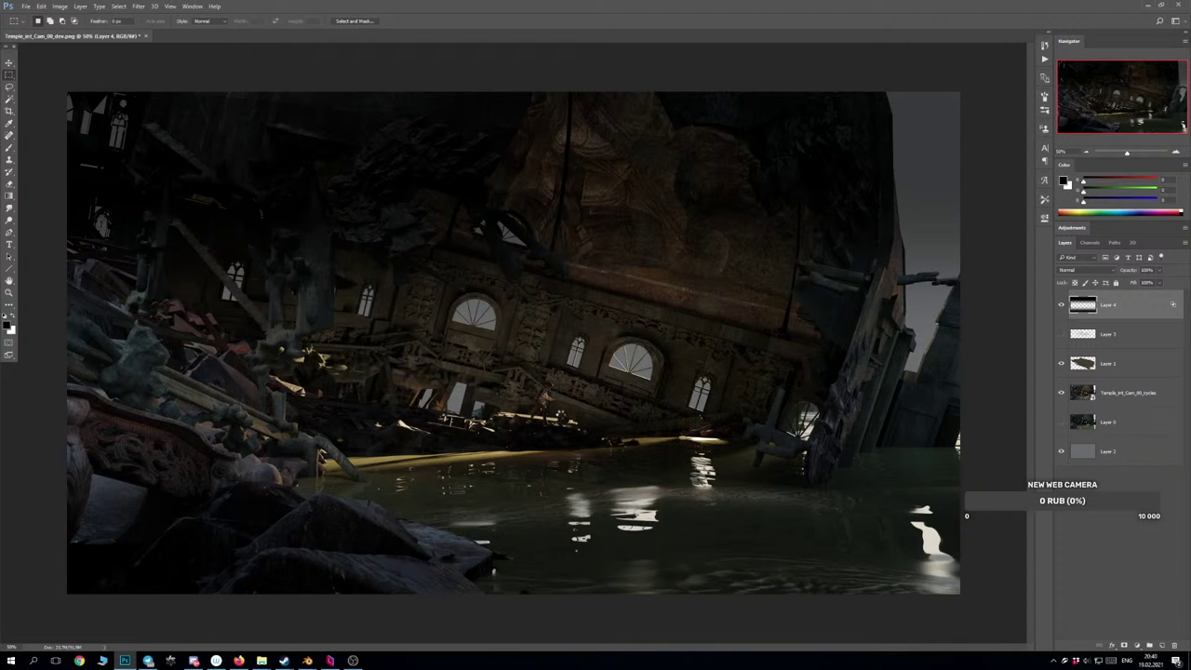
pyautogui.hotkey('ctrl', 'shift', 'h')
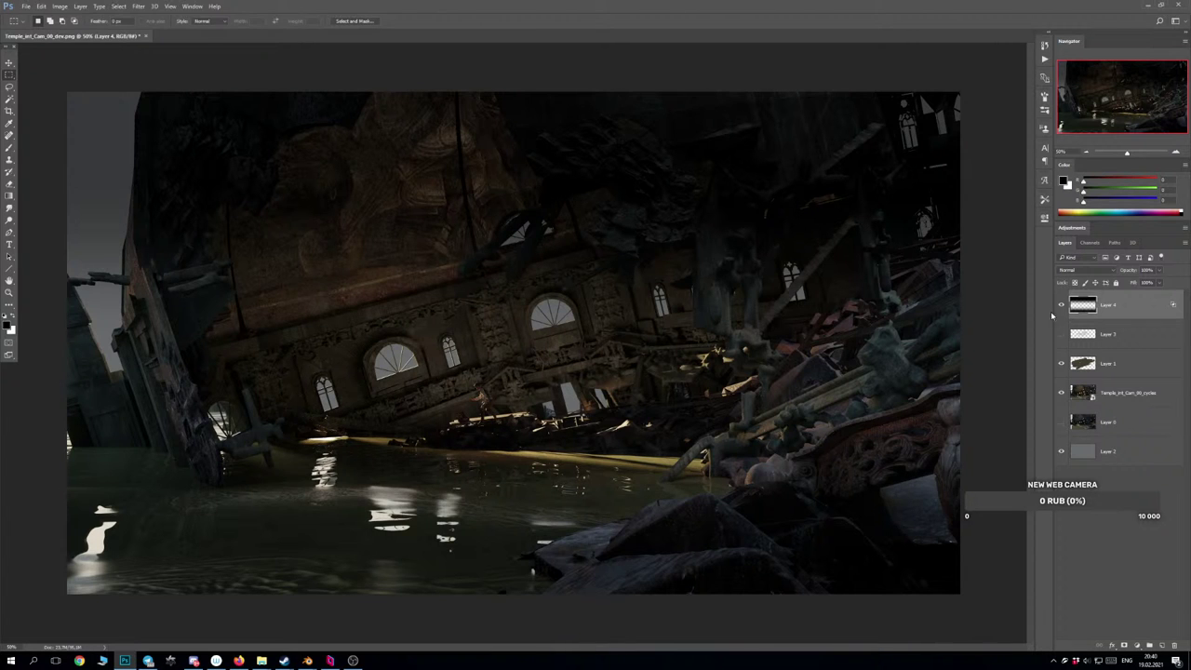
pyautogui.click(1165, 269)
pyautogui.moveTo(1163, 282); pyautogui.dragTo(1147, 284)
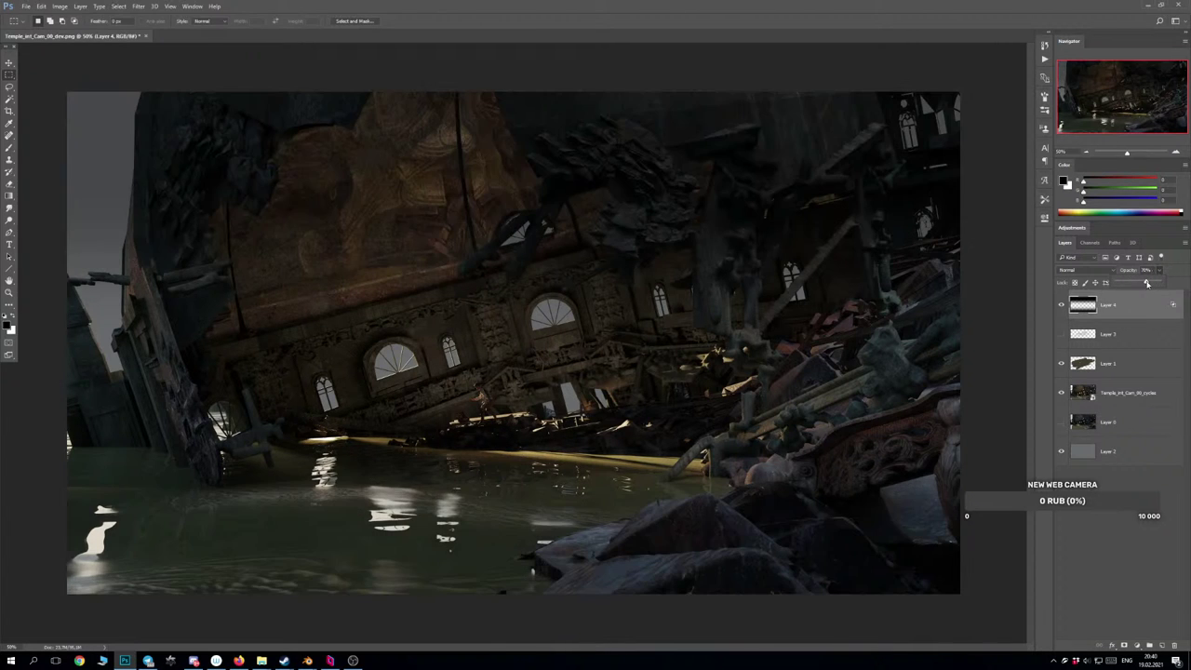
# Show the mist and light beam layer, duplicate it, and hide the original.
pyautogui.click(1060, 333)
pyautogui.click(1115, 335)
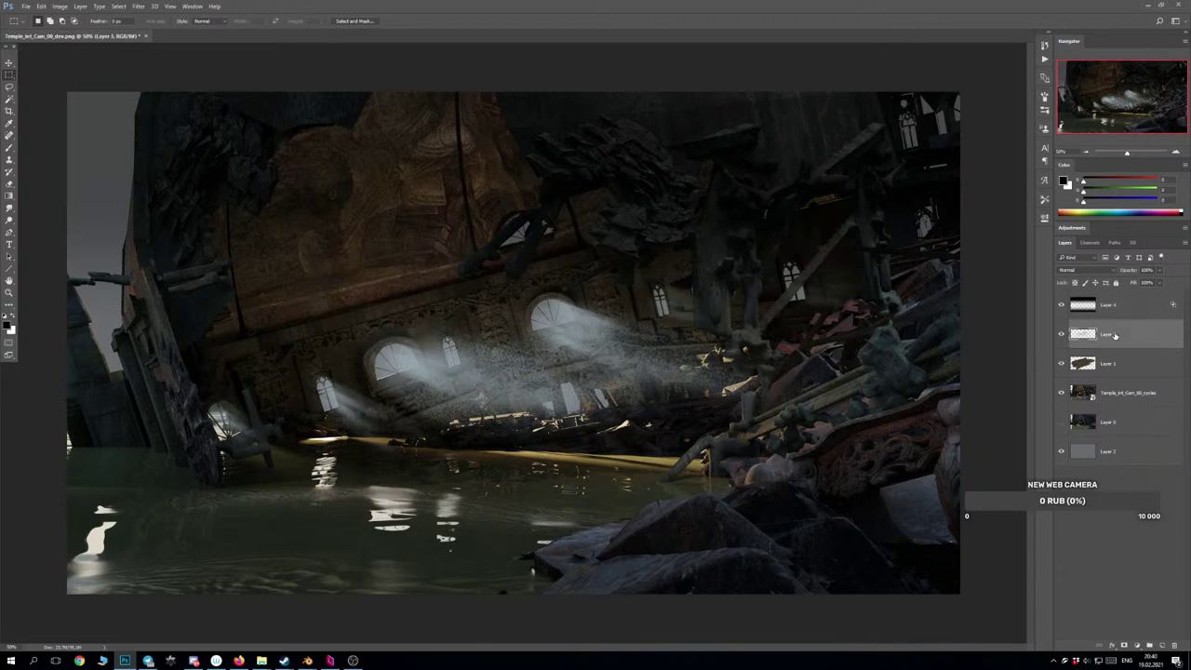
pyautogui.hotkey('ctrl', 'j')
pyautogui.click(1062, 363)
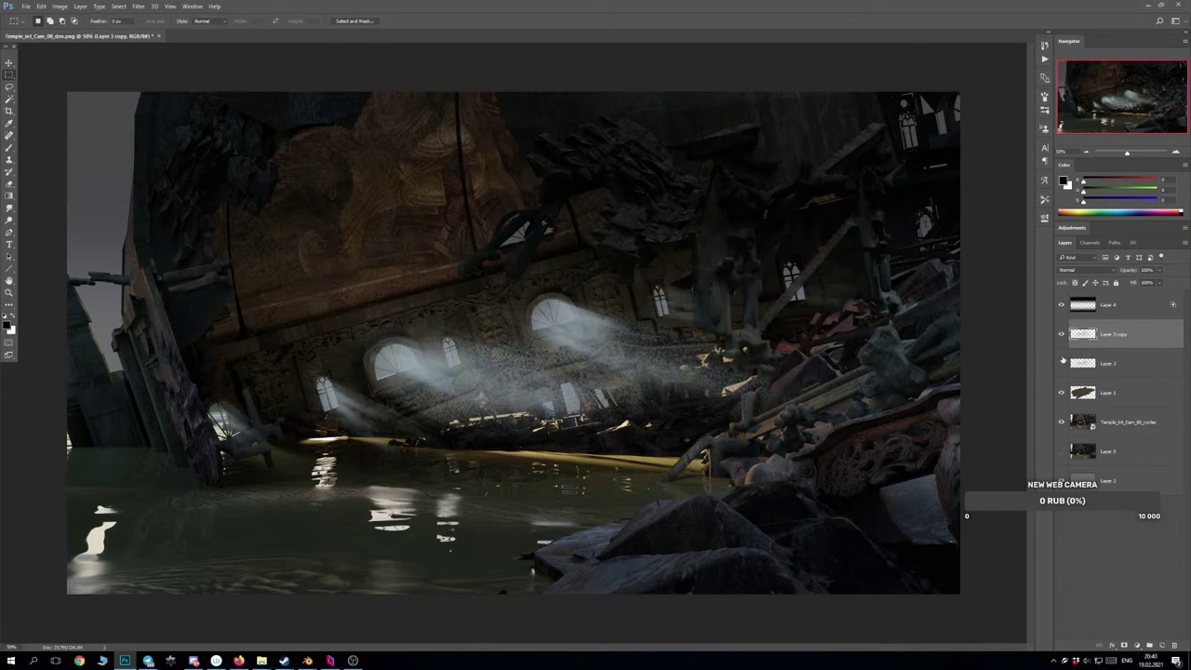
# Apply a Gaussian Blur with a radius of about 165 pixels to the duplicated mist layer.
pyautogui.click(140, 8)
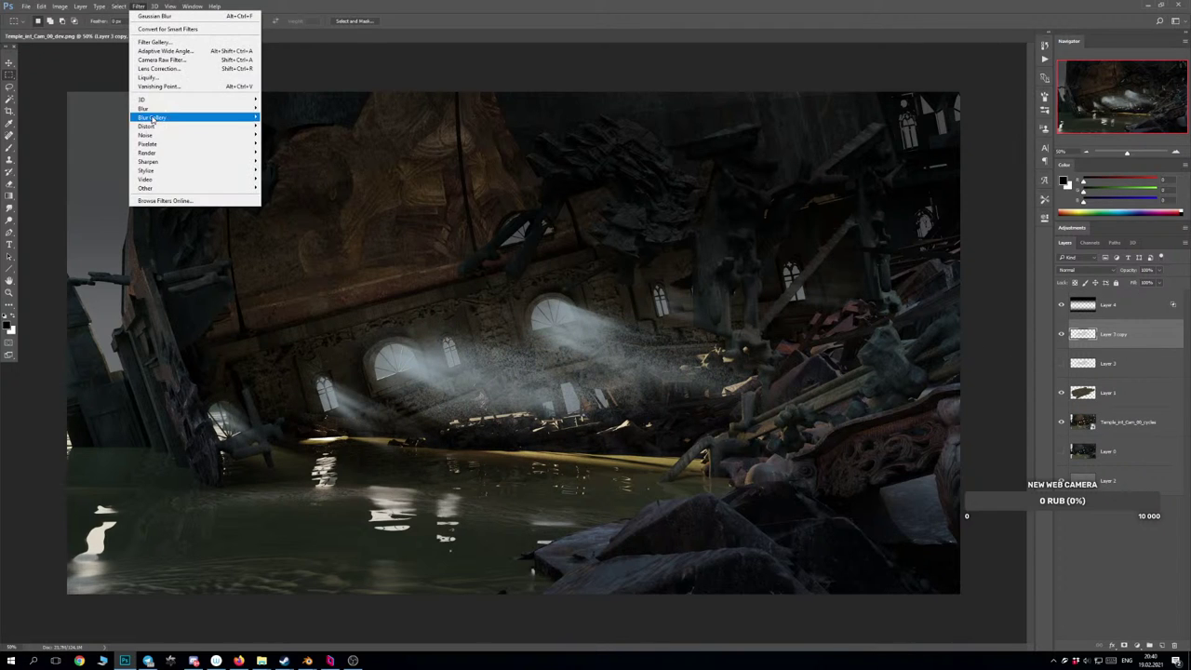
pyautogui.moveTo(154, 108)
pyautogui.click(101, 144)
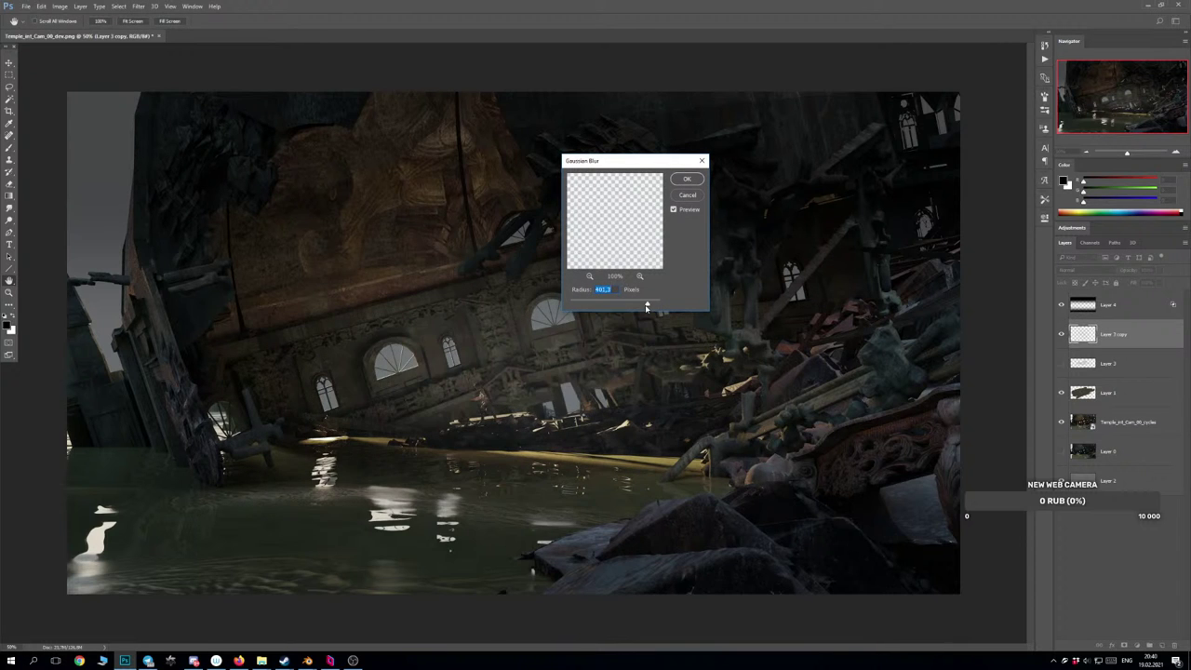
pyautogui.moveTo(637, 307); pyautogui.dragTo(639, 308)
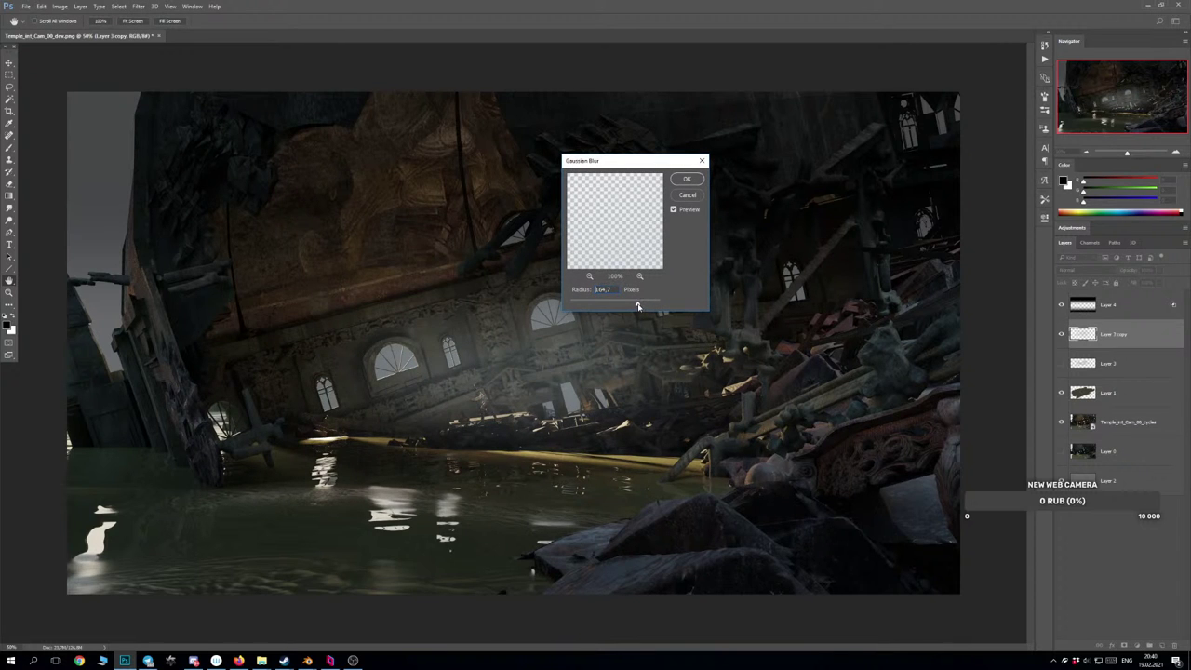
pyautogui.click(687, 179)
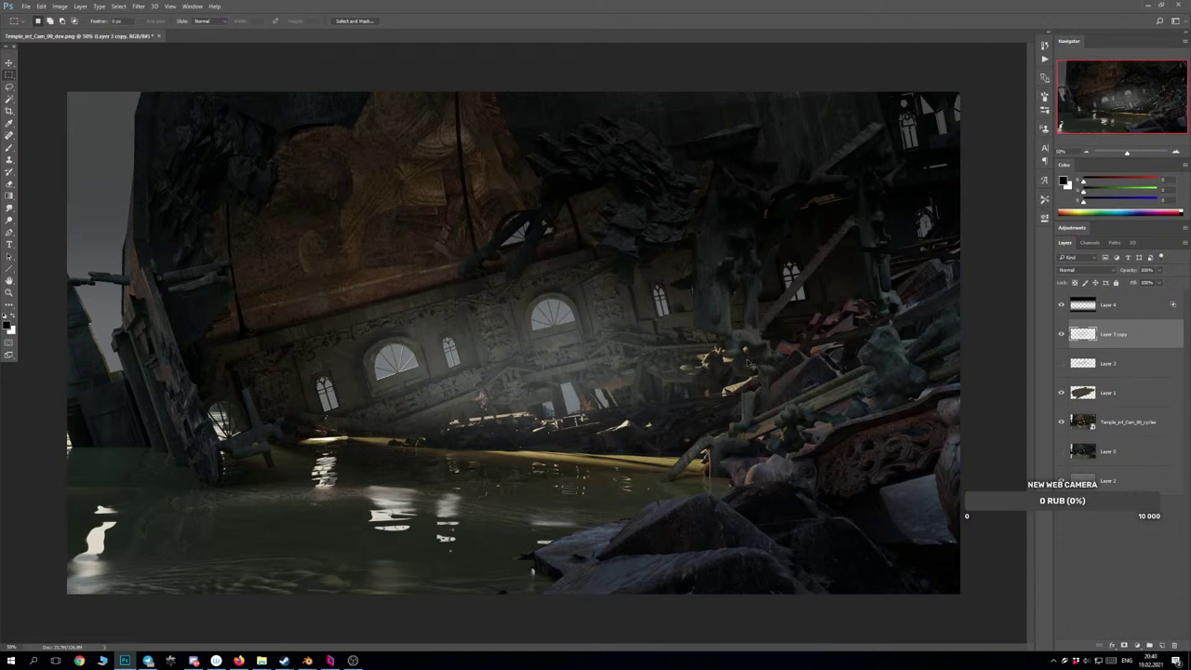
# Enlarge the blurred mist copy to about 133% width and 136% height so it spreads over the temple wall.
pyautogui.hotkey('ctrl', 't')
pyautogui.moveTo(899, 517)
pyautogui.mouseDown()
pyautogui.moveTo(968, 513)
pyautogui.moveTo(1052, 552)
pyautogui.moveTo(850, 498)
pyautogui.moveTo(917, 520)
pyautogui.mouseUp()
pyautogui.moveTo(852, 503); pyautogui.dragTo(854, 488)
pyautogui.press('Return')
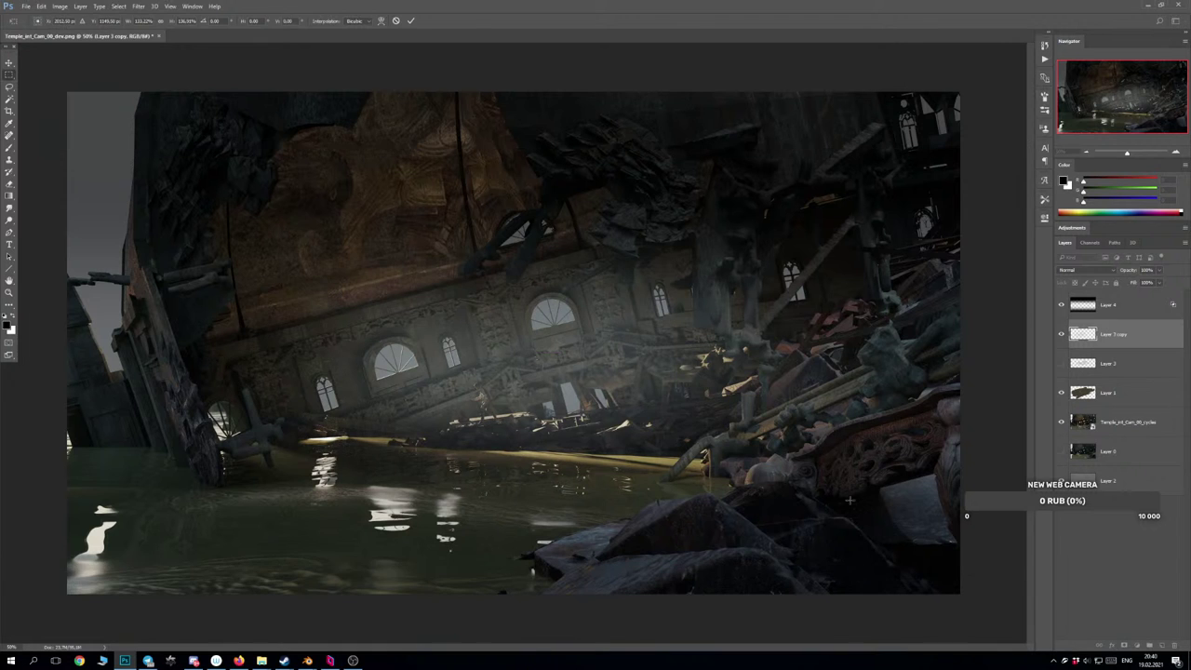
pyautogui.hotkey('ctrl', '-')
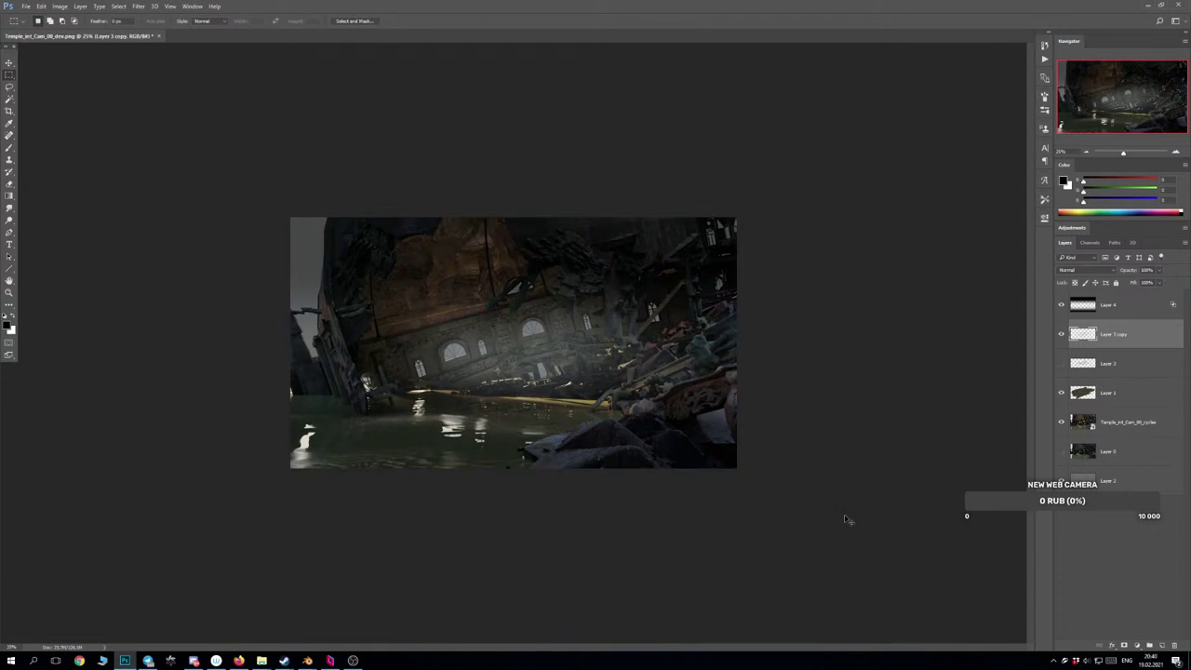
pyautogui.hotkey('ctrl', '-')
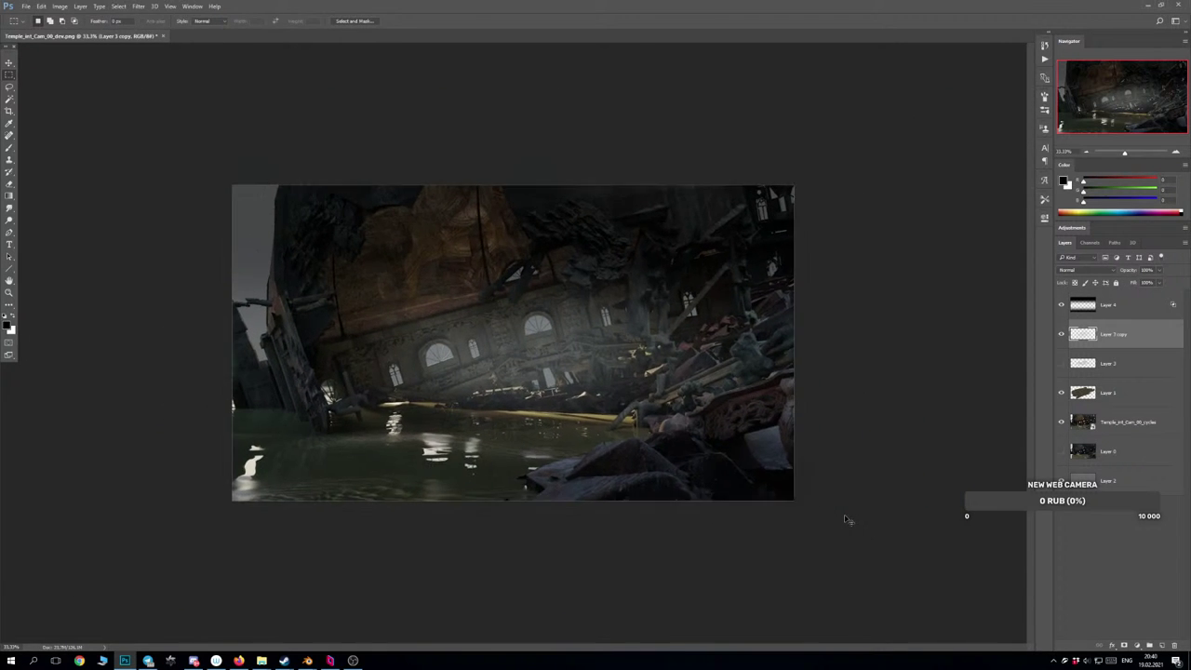
pyautogui.hotkey('ctrl', '+')
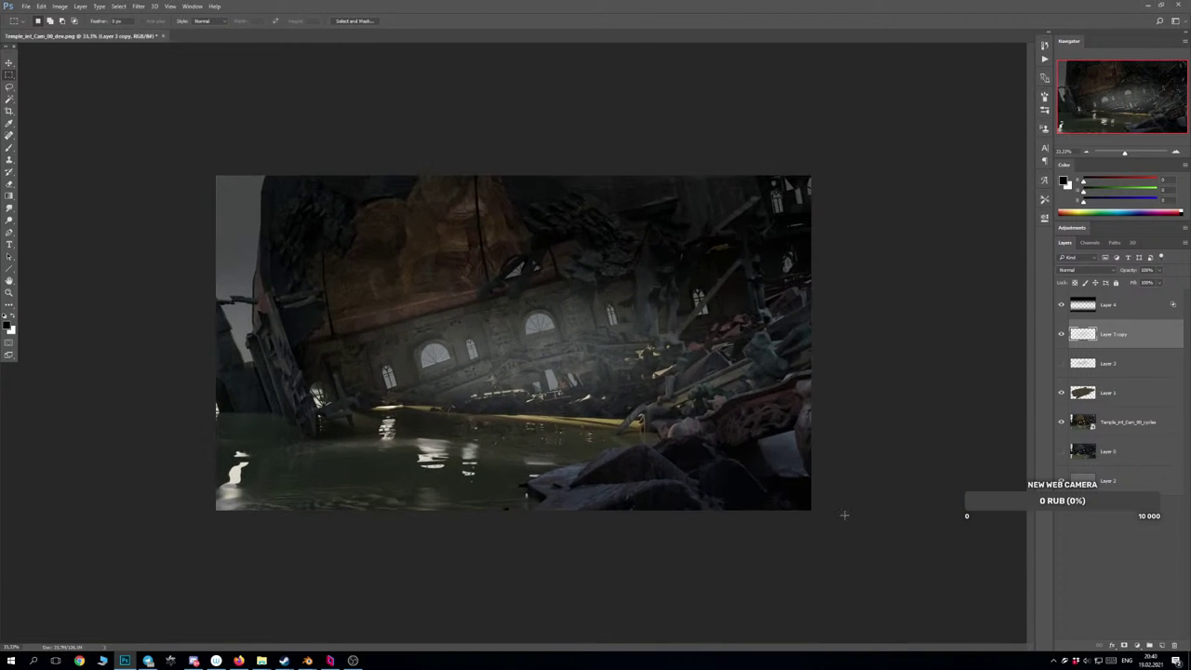
# Add a new layer above the blurred mist and darken the lower edge of the image with a black-to-transparent gradient.
pyautogui.click(1161, 646)
pyautogui.click(8, 195)
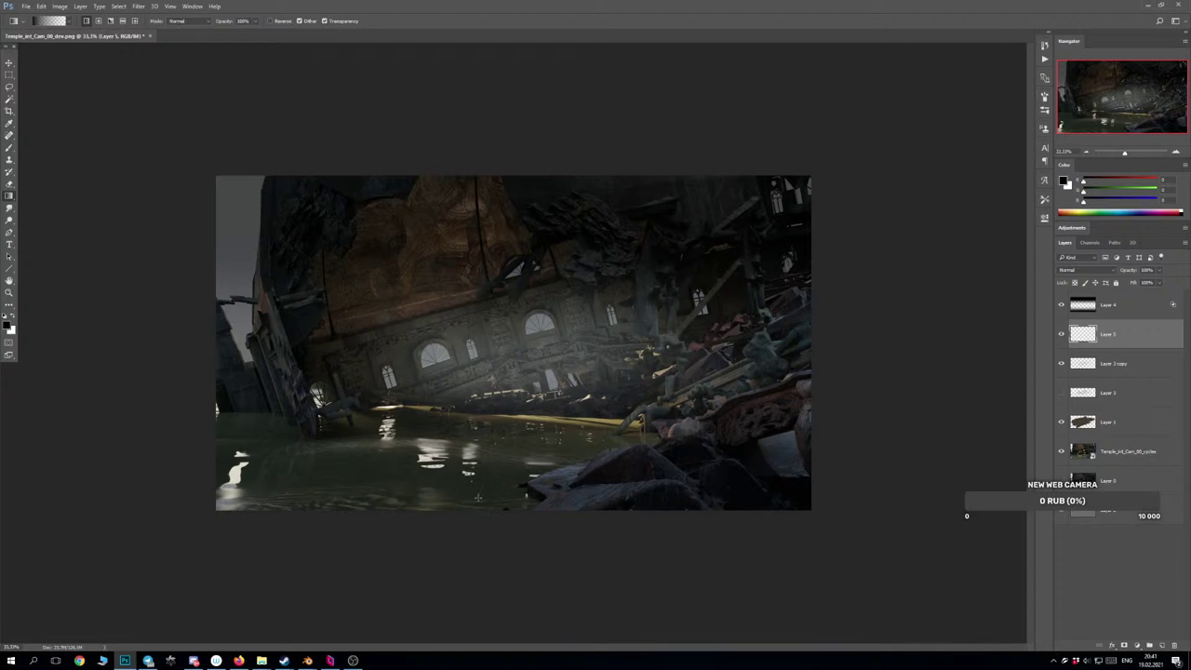
pyautogui.hotkey('ctrl', 'z')
pyautogui.moveTo(509, 528); pyautogui.dragTo(508, 421)
pyautogui.hotkey('ctrl', 'z')
pyautogui.hotkey('ctrl', 'z')
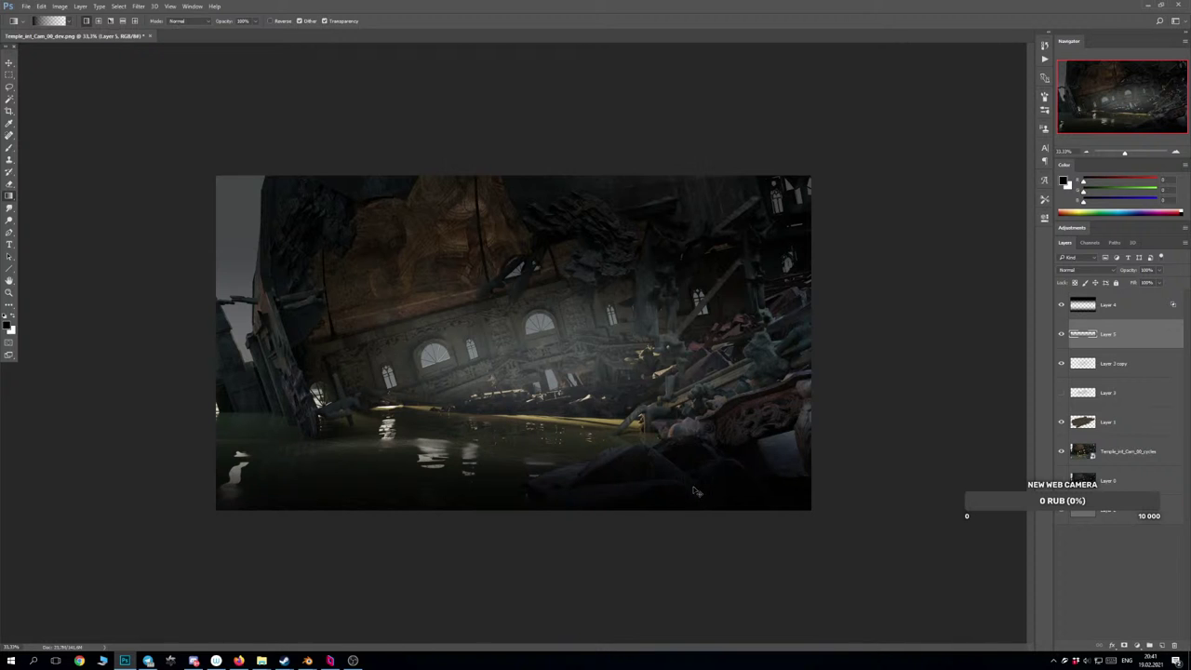
# Mirror the image and darken the foreground rubble corner with a diagonal black-to-transparent gradient on the new layer.
pyautogui.hotkey('ctrl', 'h')
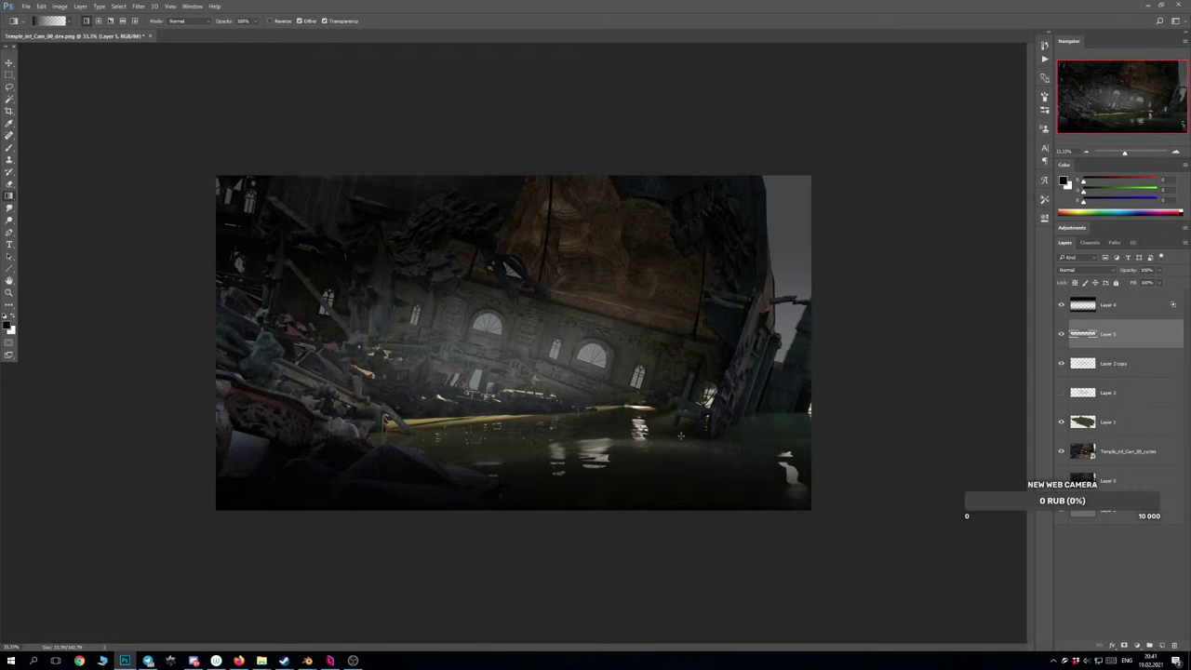
pyautogui.moveTo(355, 455); pyautogui.dragTo(410, 365)
pyautogui.hotkey('ctrl', 'z')
pyautogui.moveTo(317, 483); pyautogui.dragTo(349, 409)
pyautogui.hotkey('ctrl', 'z')
pyautogui.moveTo(307, 480); pyautogui.dragTo(344, 415)
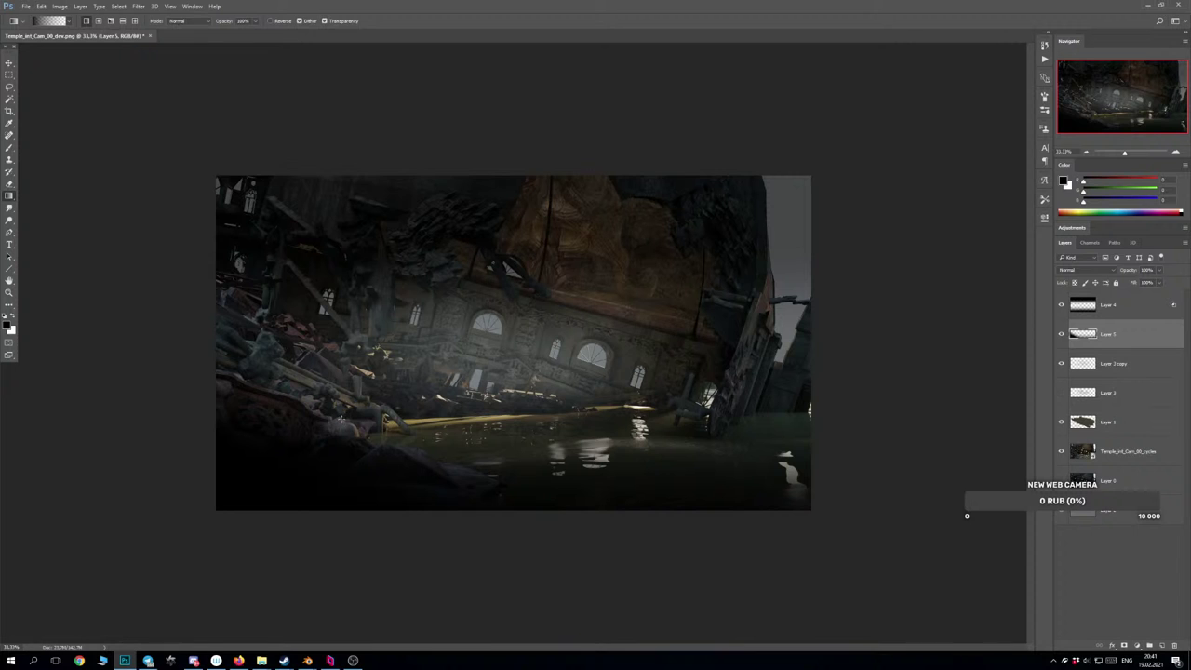
pyautogui.hotkey('ctrl', 'z')
pyautogui.moveTo(316, 464); pyautogui.dragTo(344, 368)
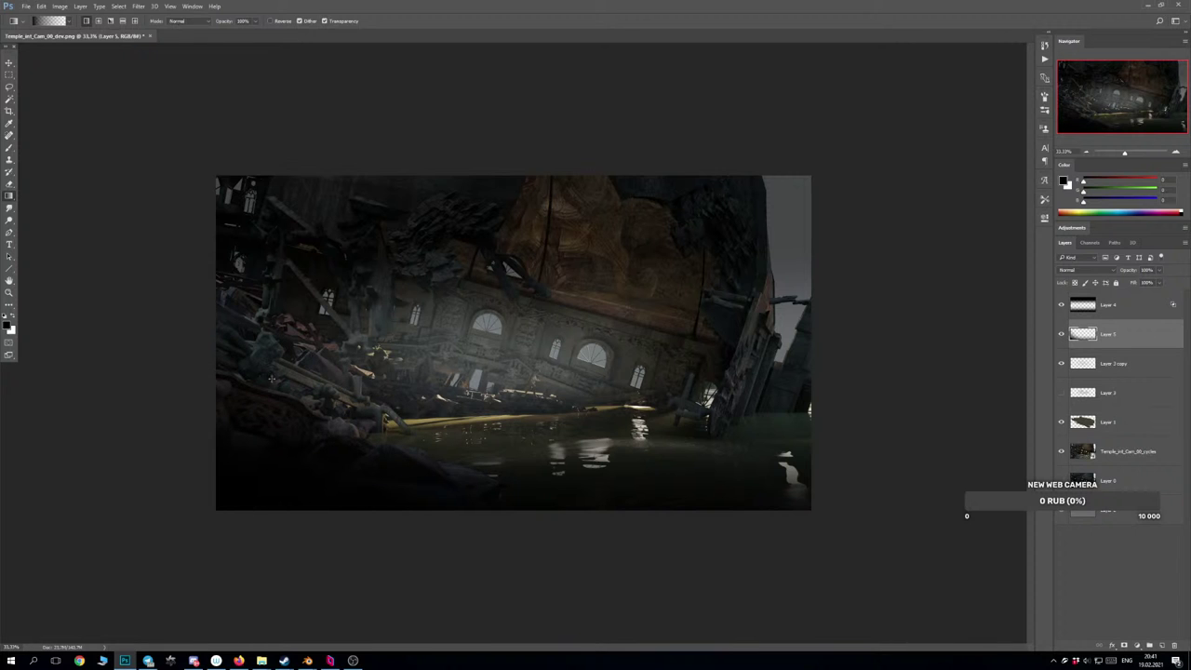
# Deepen the shadow over the foreground rocks and water with a diagonal black gradient reaching towards the arched window, and mirror the image back.
pyautogui.moveTo(464, 476); pyautogui.dragTo(512, 343)
pyautogui.hotkey('ctrl', 'z')
pyautogui.moveTo(418, 523); pyautogui.dragTo(497, 292)
pyautogui.moveTo(490, 395); pyautogui.dragTo(486, 372)
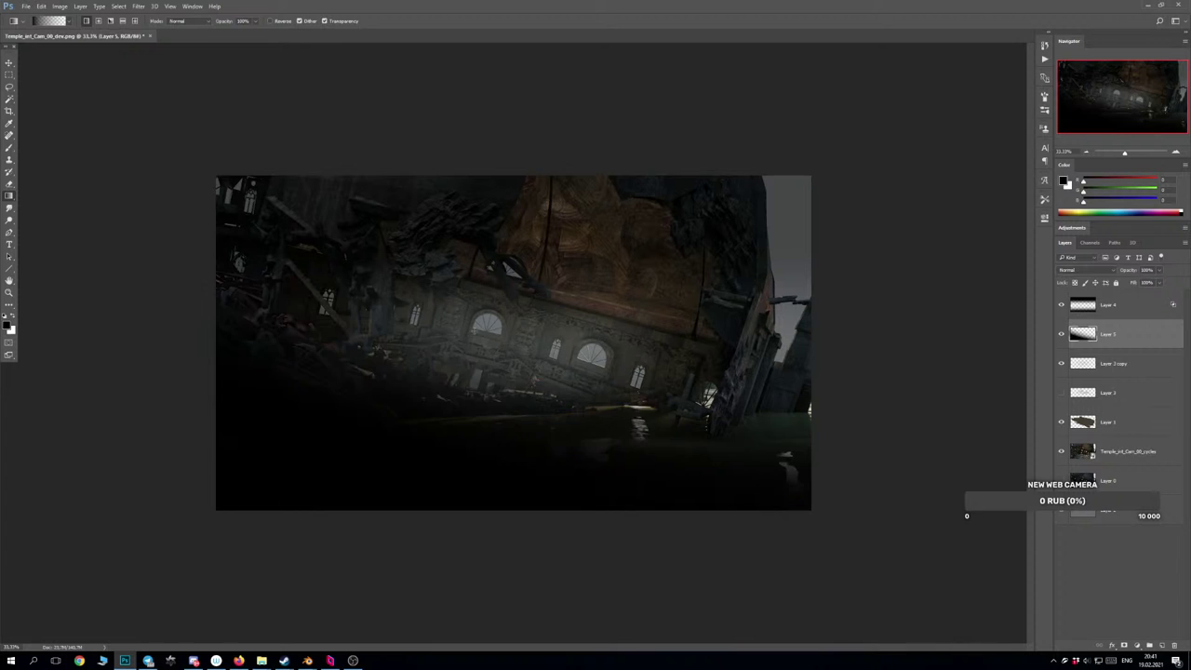
pyautogui.hotkey('ctrl', 'z')
pyautogui.moveTo(445, 479); pyautogui.dragTo(462, 379)
pyautogui.hotkey('ctrl', 'z')
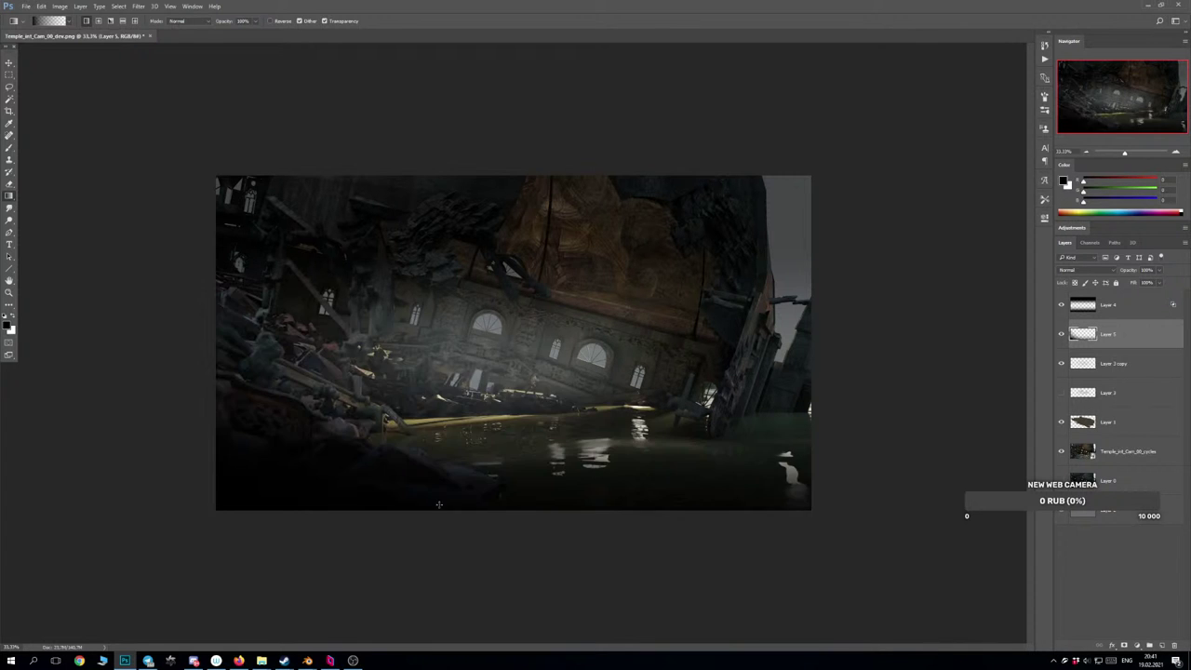
pyautogui.moveTo(459, 461); pyautogui.dragTo(466, 349)
pyautogui.hotkey('ctrl', 'z')
pyautogui.moveTo(457, 524); pyautogui.dragTo(518, 322)
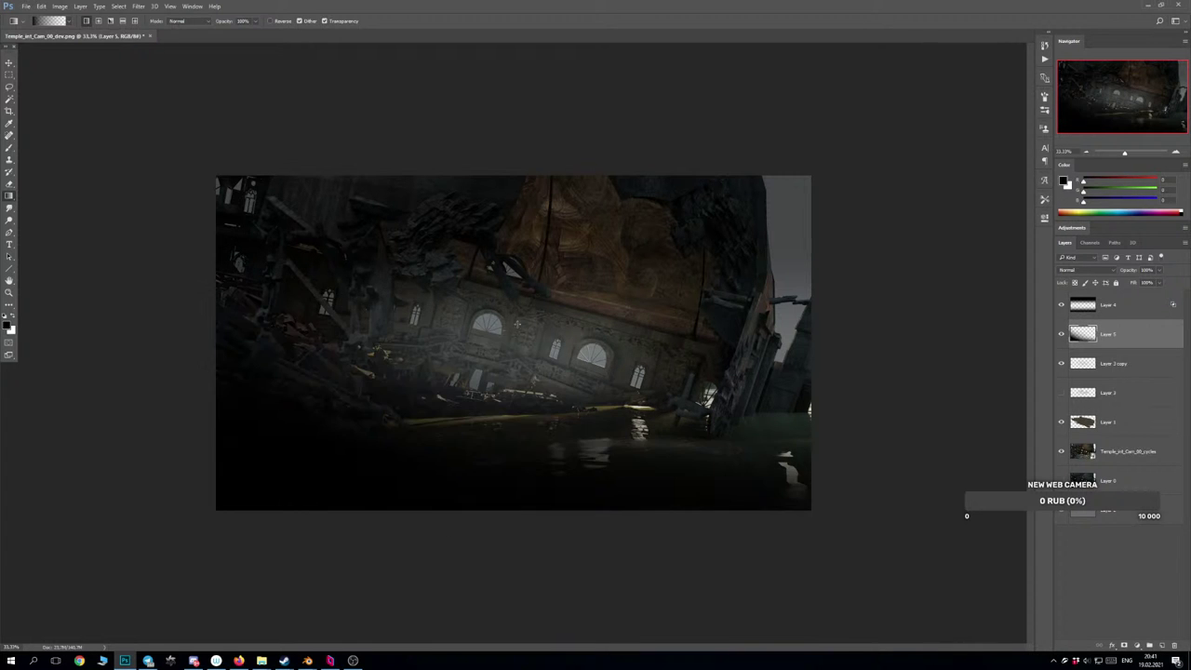
pyautogui.hotkey('ctrl', 'z')
pyautogui.moveTo(474, 523); pyautogui.dragTo(517, 346)
pyautogui.hotkey('ctrl', 'z')
pyautogui.moveTo(467, 523); pyautogui.dragTo(480, 353)
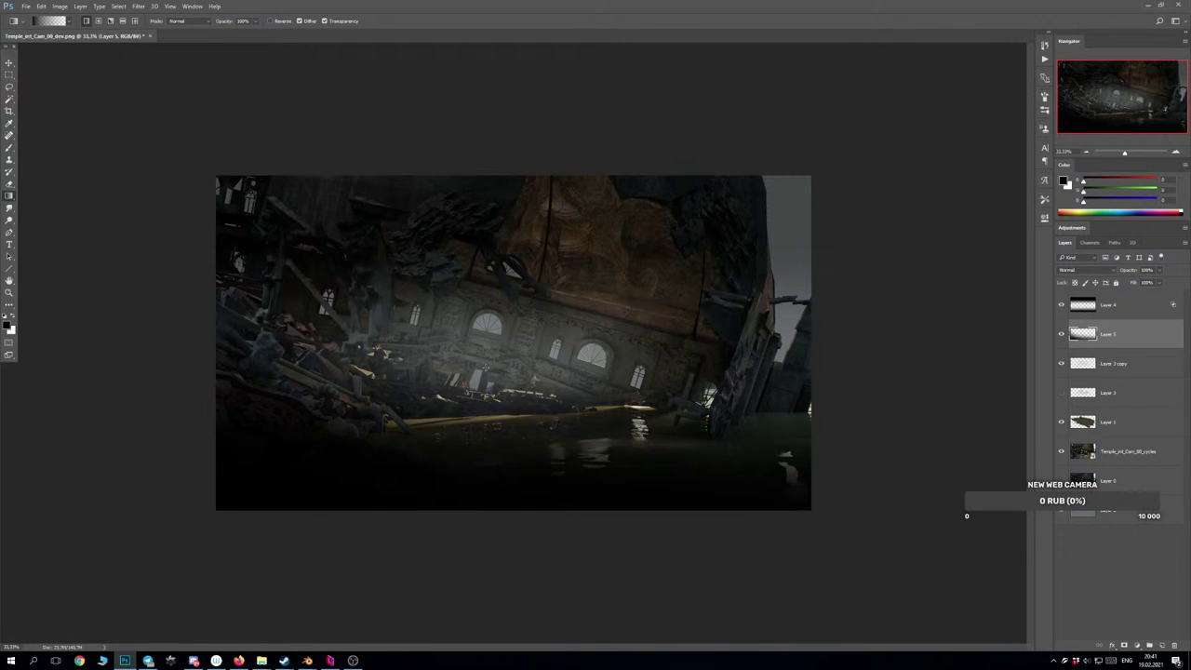
pyautogui.hotkey('ctrl', 'z')
pyautogui.moveTo(419, 523); pyautogui.dragTo(480, 324)
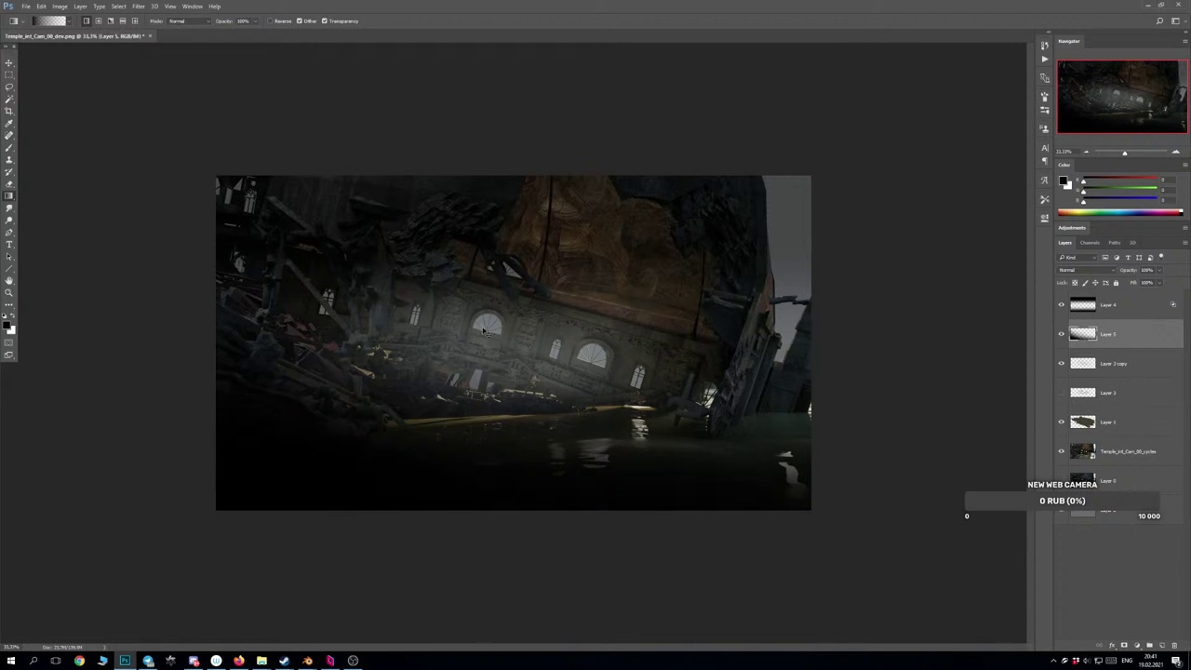
pyautogui.hotkey('ctrl', 'shift', 'h')
pyautogui.scroll(2, 568, 426)
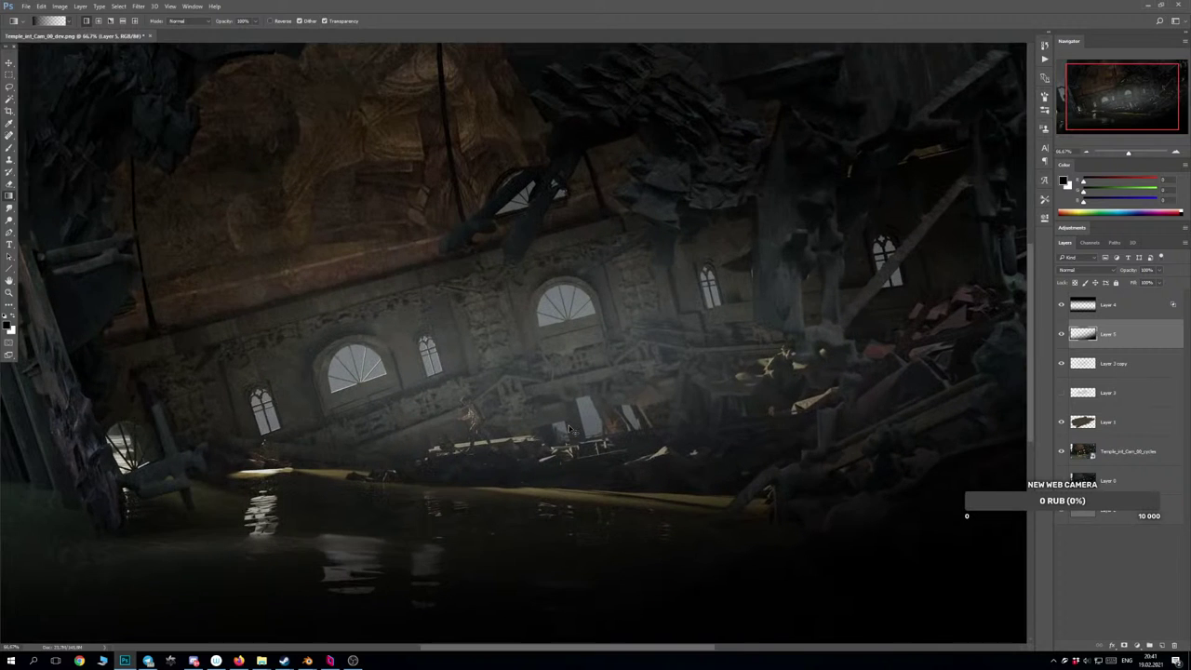
pyautogui.scroll(-1, 570, 427)
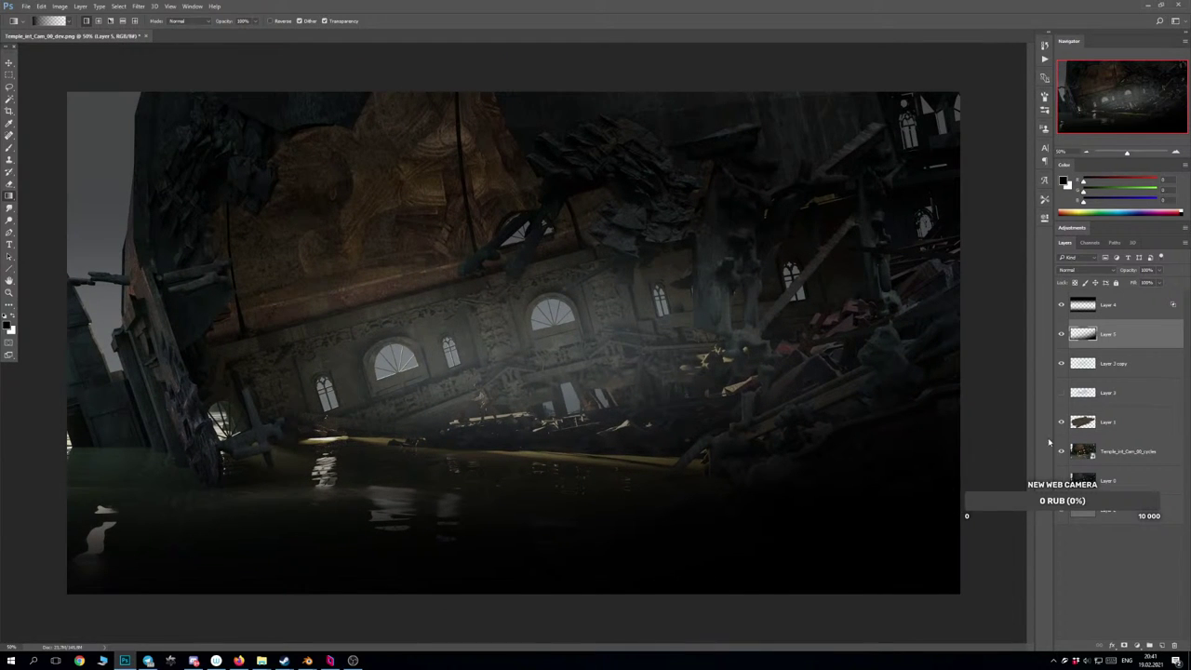
# Split the gradient layer's underlying Blend If white range so the bright water reflections and debris highlights show through.
pyautogui.doubleClick(1152, 340)
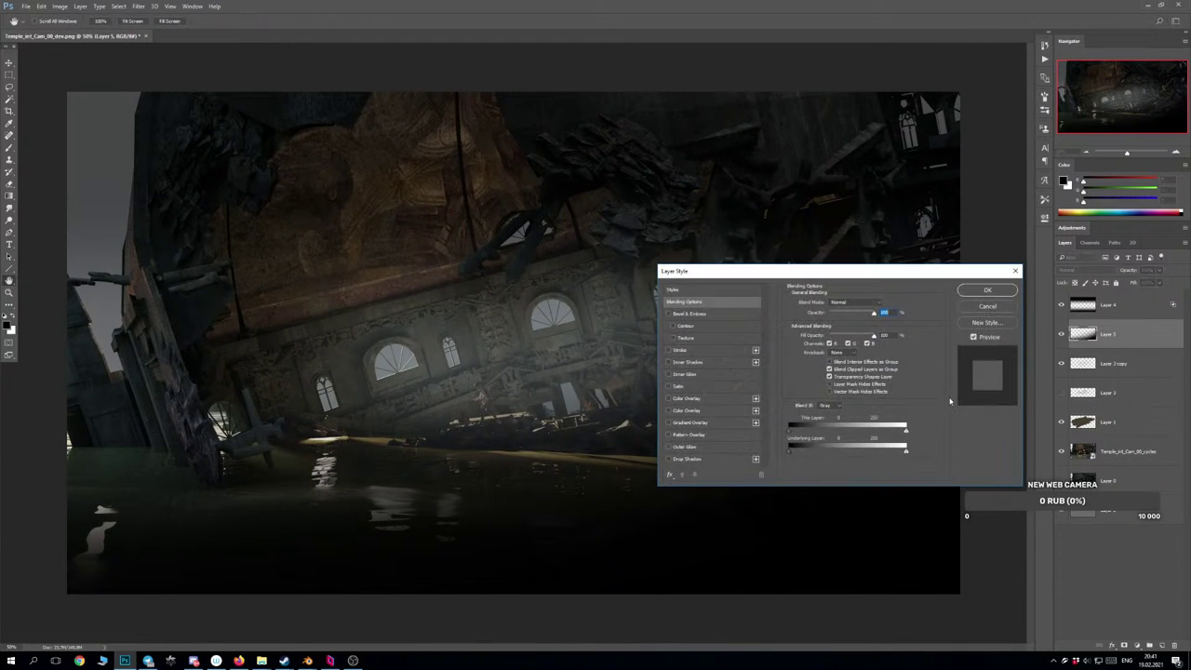
pyautogui.moveTo(906, 452); pyautogui.dragTo(810, 452)
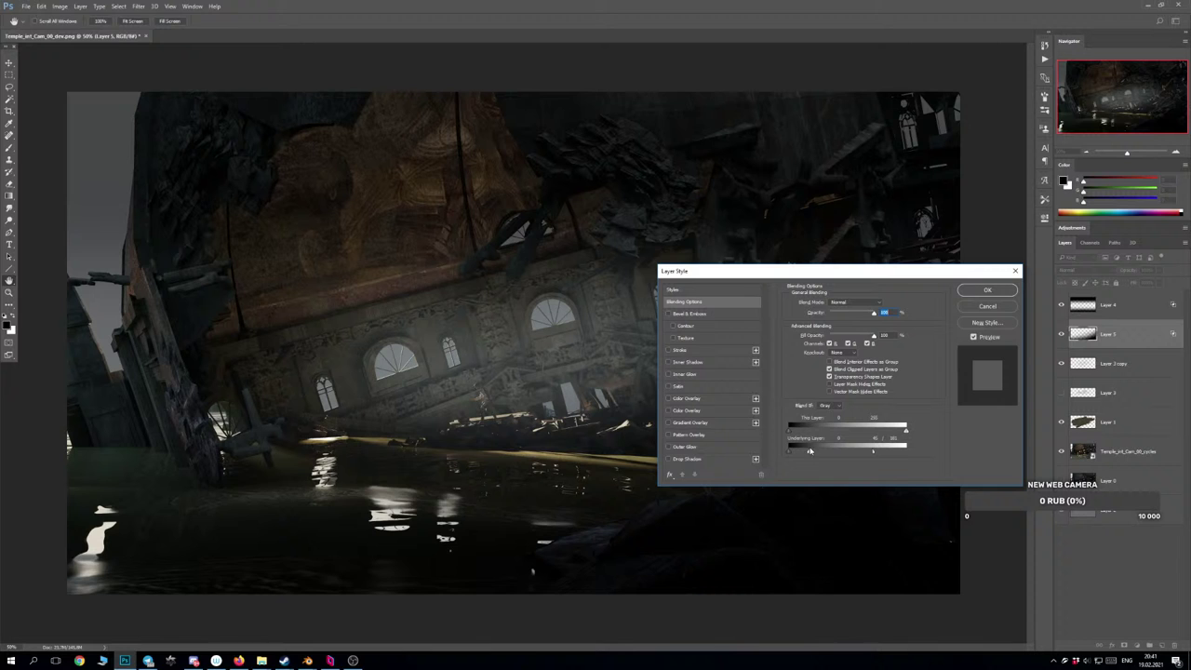
pyautogui.click(987, 289)
# Lower the shadow gradient layer's opacity to 62% and check the result from a zoomed-out view.
pyautogui.click(1159, 270)
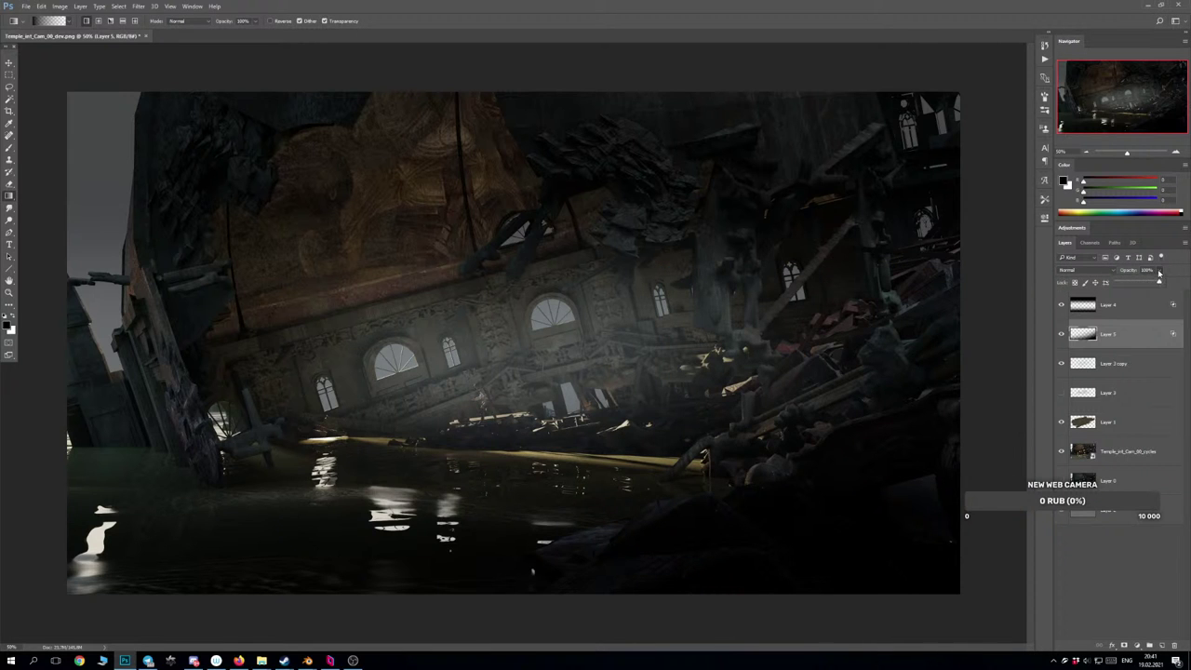
pyautogui.moveTo(1145, 282); pyautogui.dragTo(1143, 283)
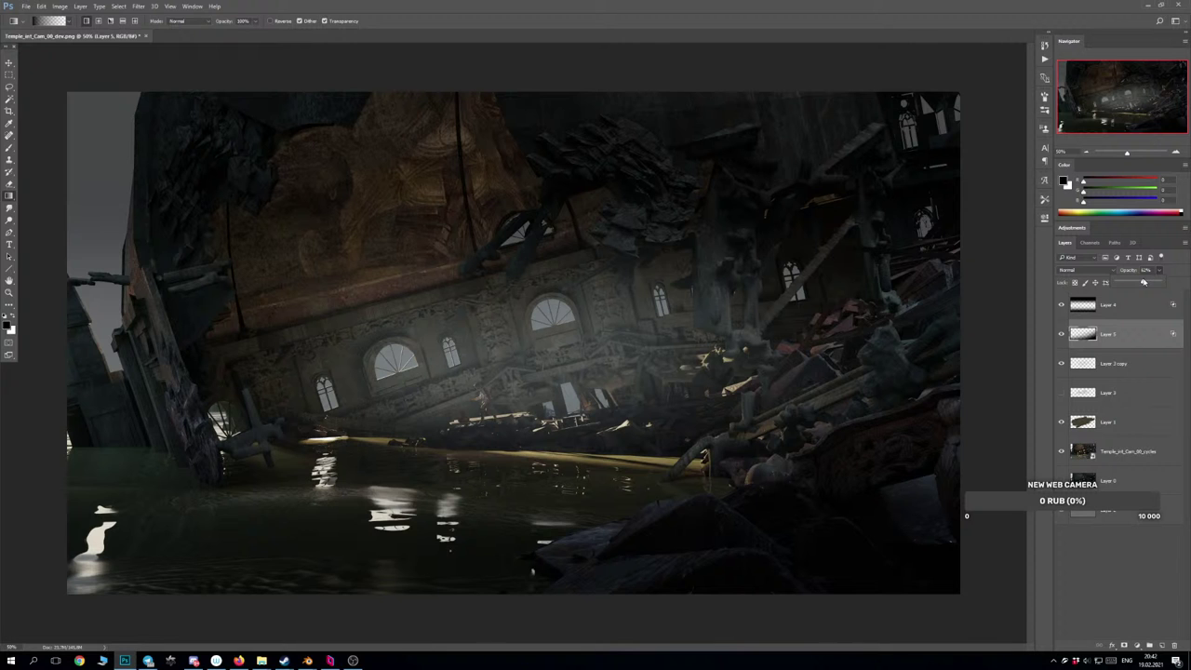
pyautogui.click(880, 5)
pyautogui.hotkey('ctrl', '-')
pyautogui.hotkey('ctrl', '+')
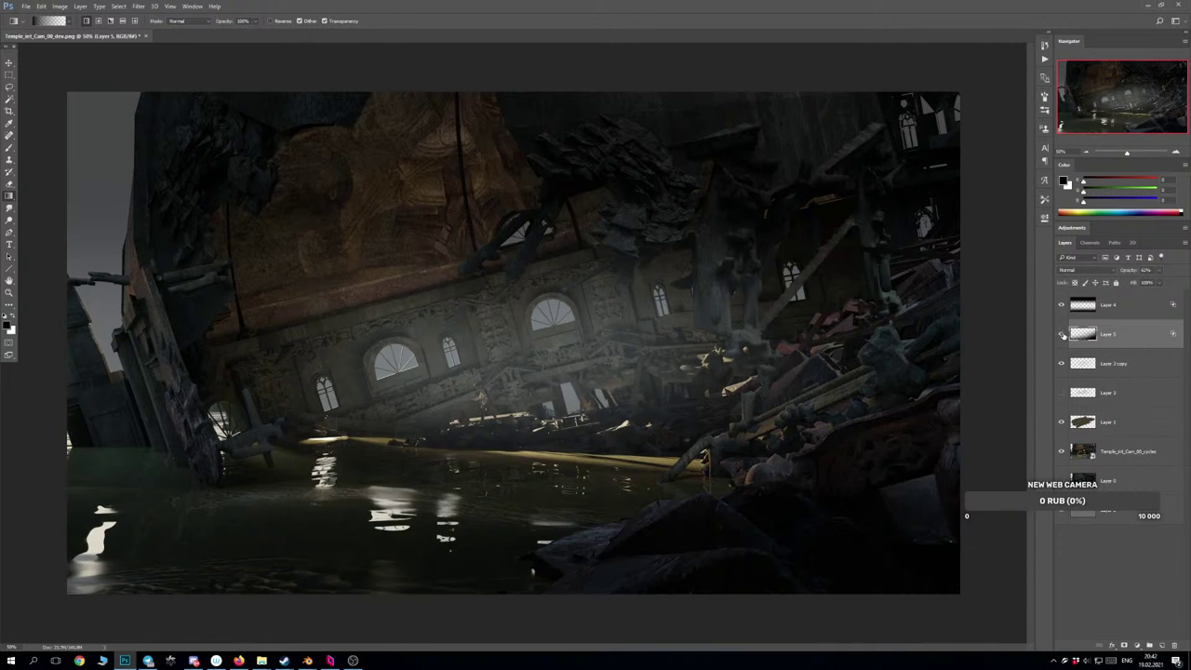
# Duplicate the foreground shadow gradient layer and flip the copy diagonally so it darkens the upper part of the temple.
pyautogui.hotkey('ctrl', 'j')
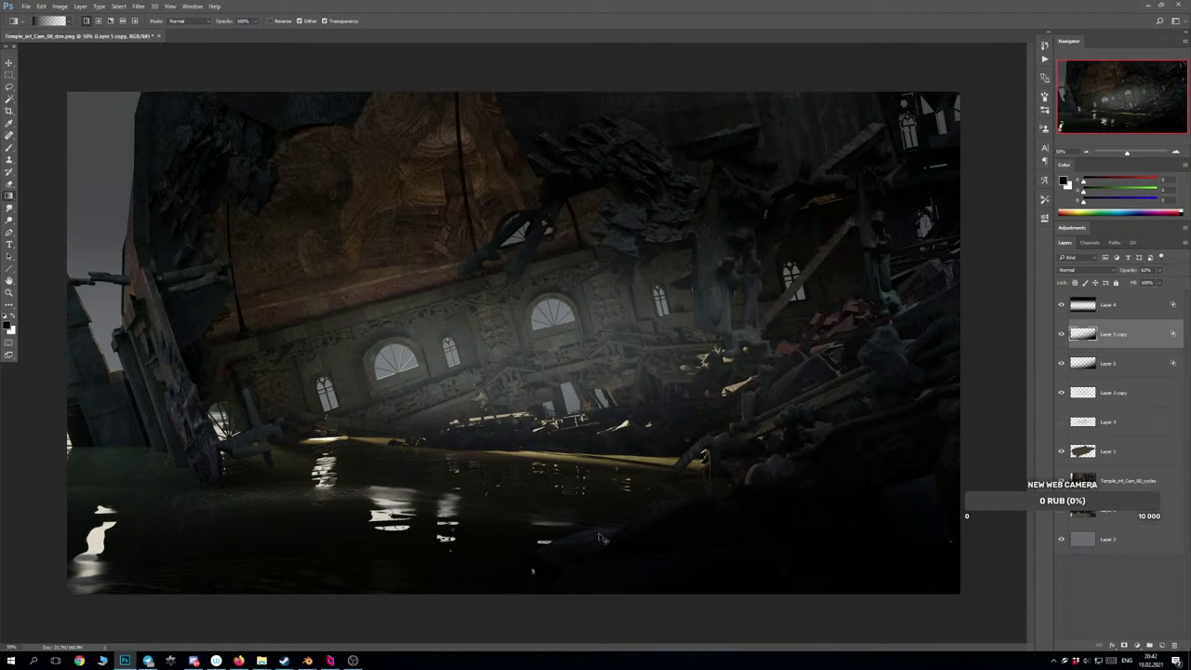
pyautogui.hotkey('ctrl', 't')
pyautogui.moveTo(625, 538); pyautogui.dragTo(447, 139)
pyautogui.moveTo(517, 260); pyautogui.dragTo(514, 255)
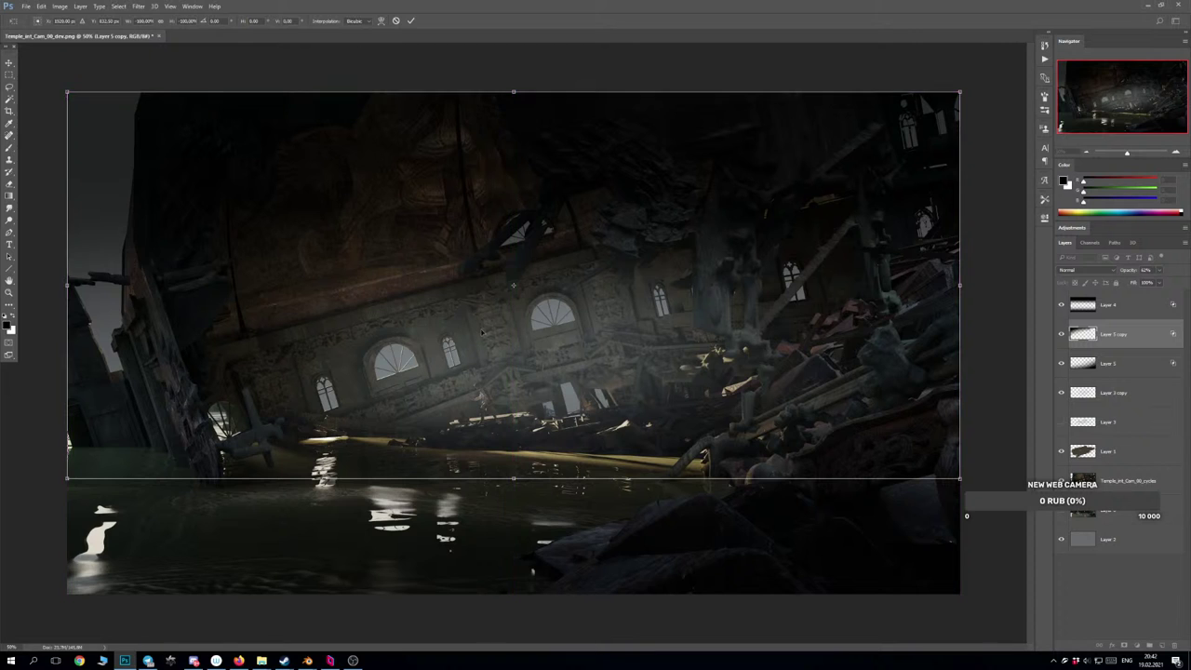
pyautogui.press('Return')
pyautogui.press('g')
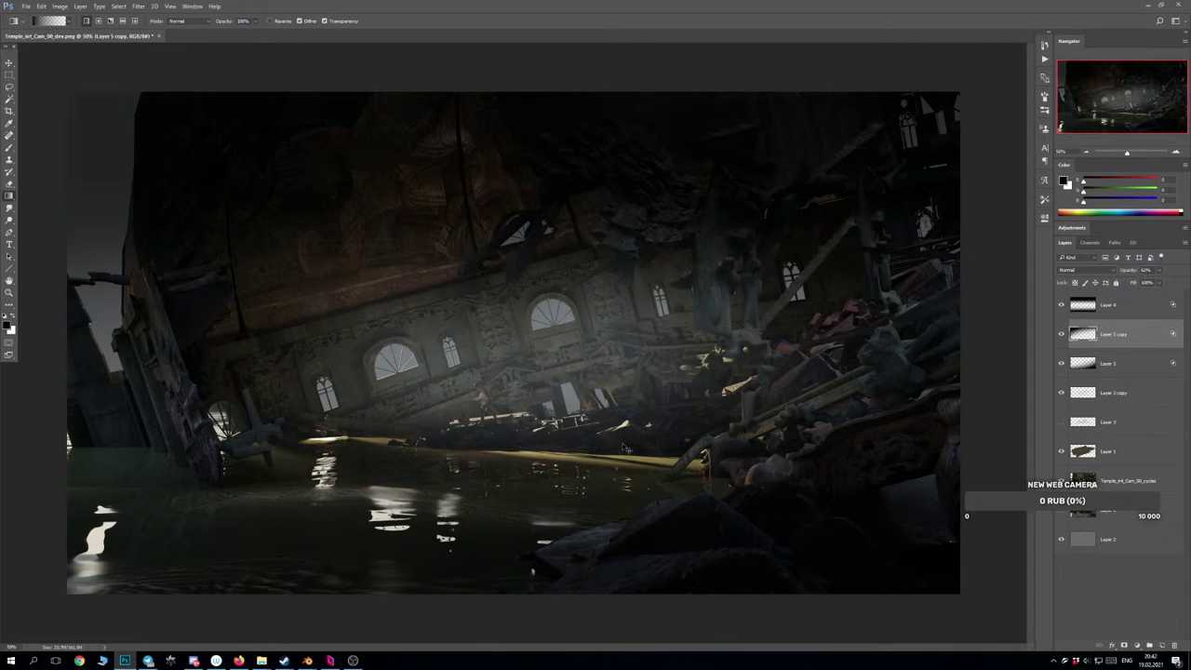
# Lower the copy's split underlying Blend If white range so the ceiling fresco and wall details show through, checking from a zoomed-out view.
pyautogui.doubleClick(1160, 338)
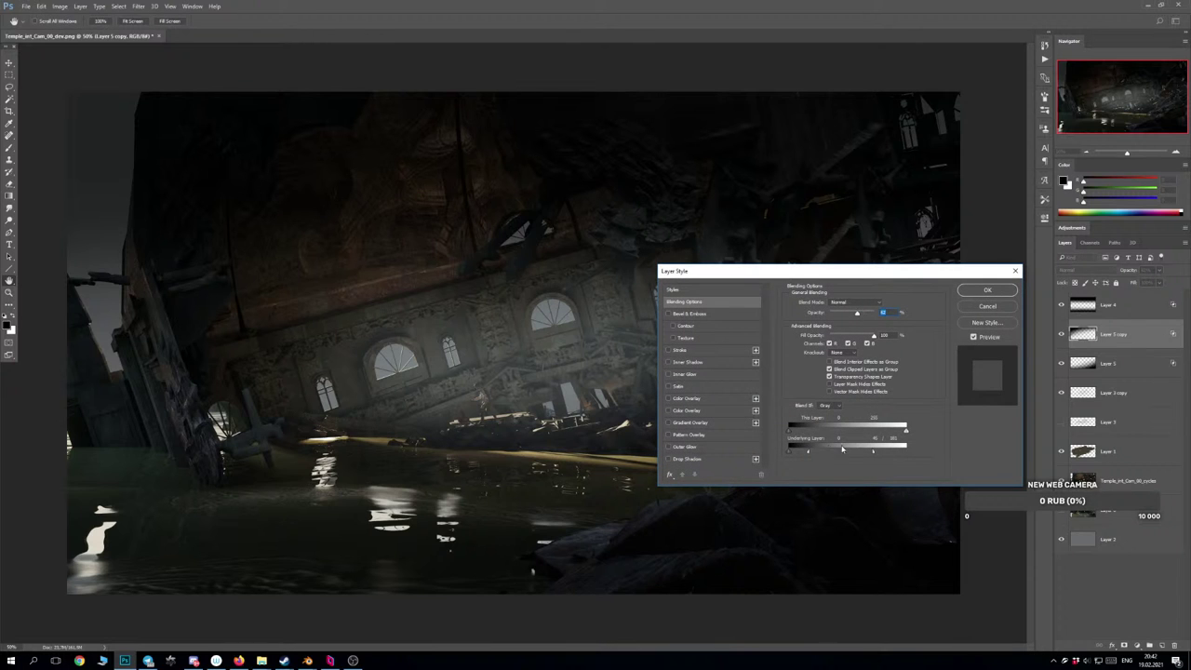
pyautogui.moveTo(872, 451); pyautogui.dragTo(793, 456)
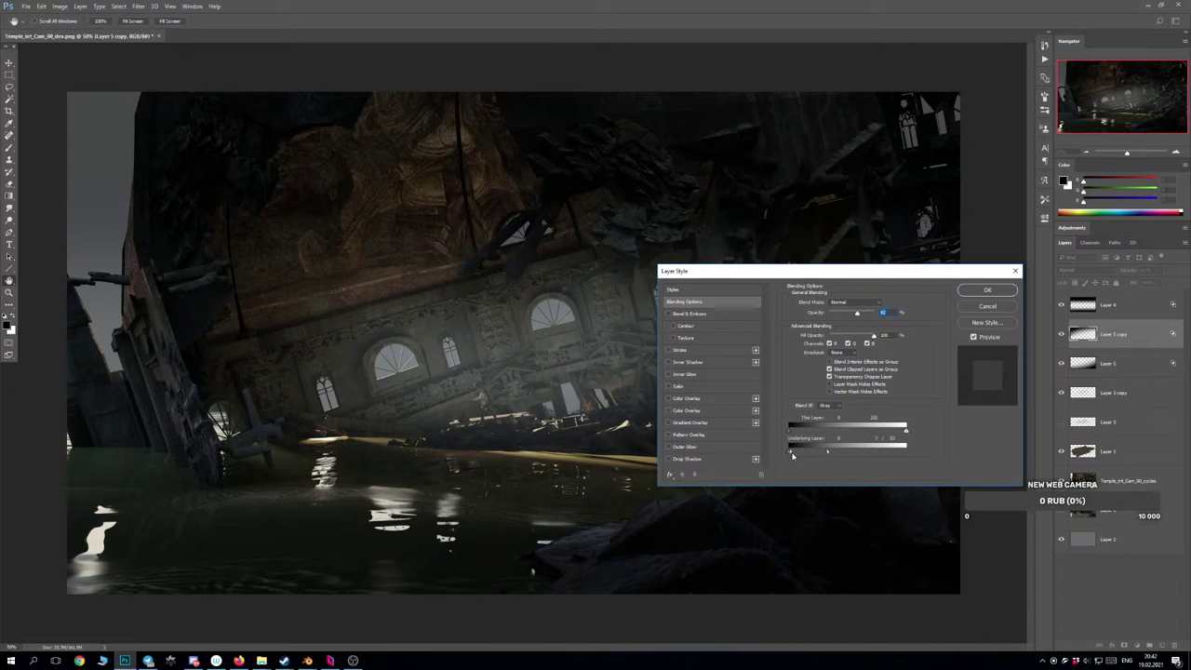
pyautogui.click(988, 291)
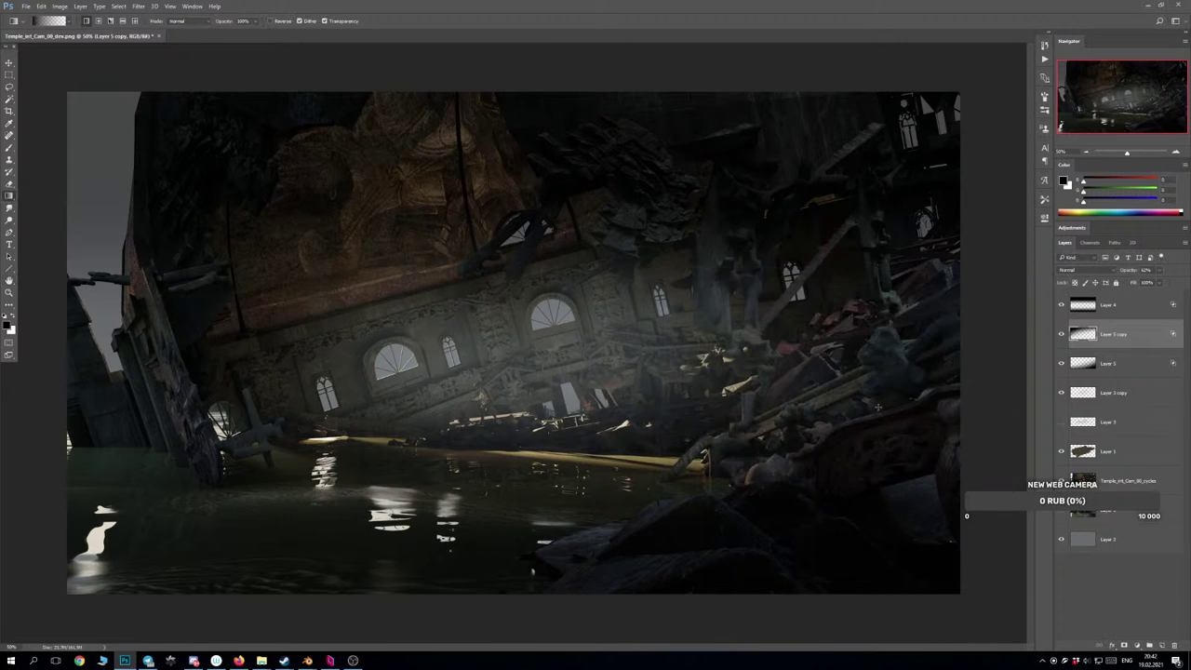
pyautogui.hotkey('ctrl', '-')
pyautogui.hotkey('ctrl', '-')
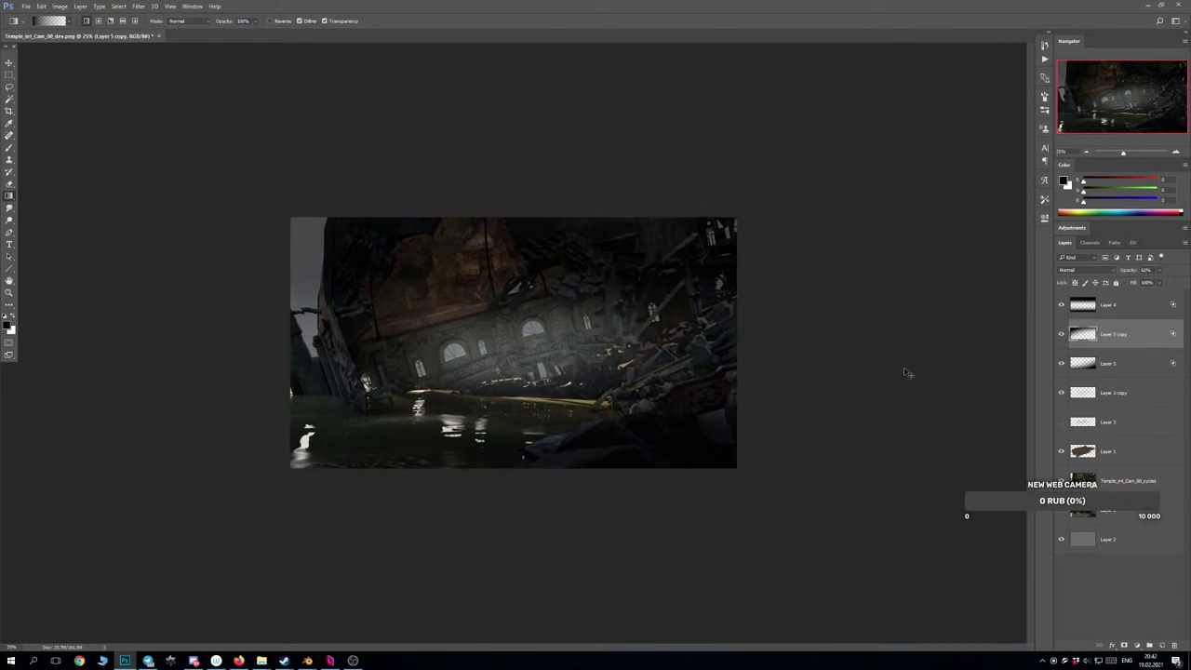
pyautogui.hotkey('ctrl', '+')
pyautogui.hotkey('ctrl', '+')
pyautogui.hotkey('ctrl', '-')
pyautogui.hotkey('ctrl', '+')
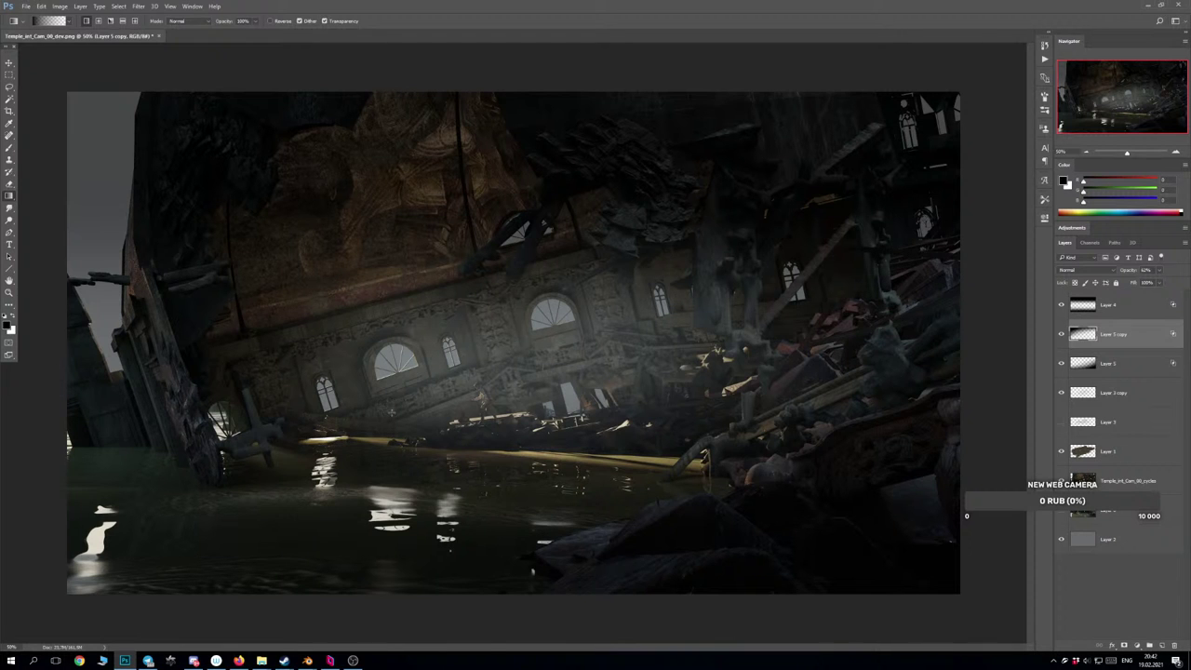
pyautogui.click(240, 661)
pyautogui.click(70, 7)
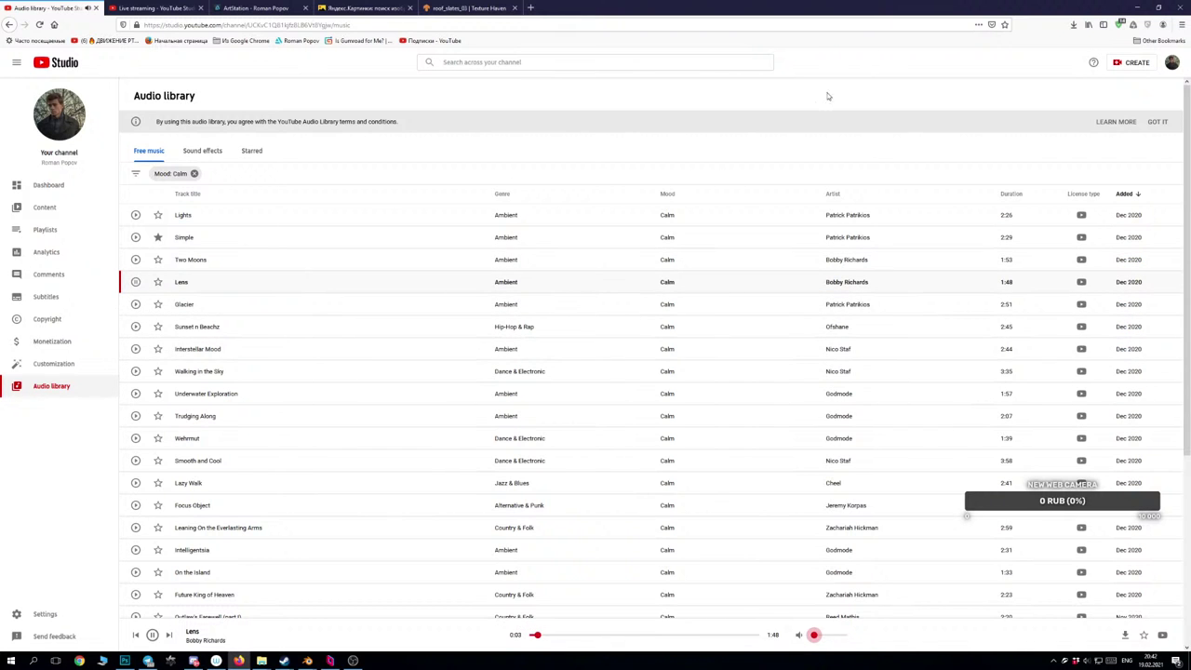
pyautogui.click(1137, 7)
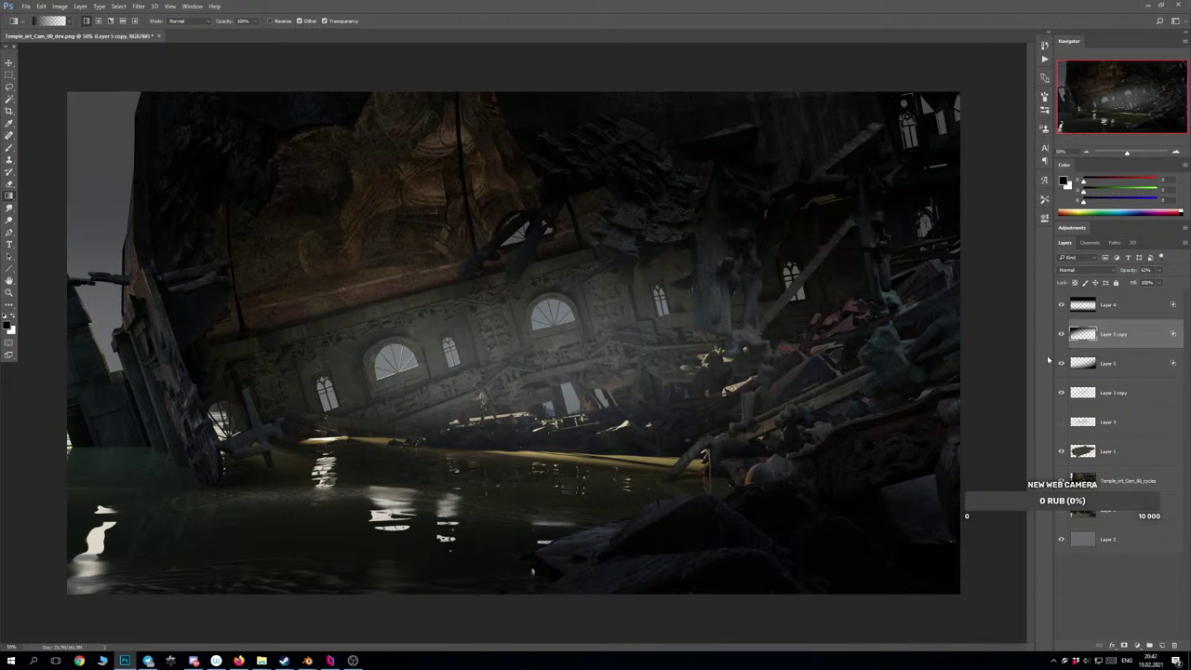
pyautogui.hotkey('ctrl', '+')
pyautogui.hotkey('ctrl', '+')
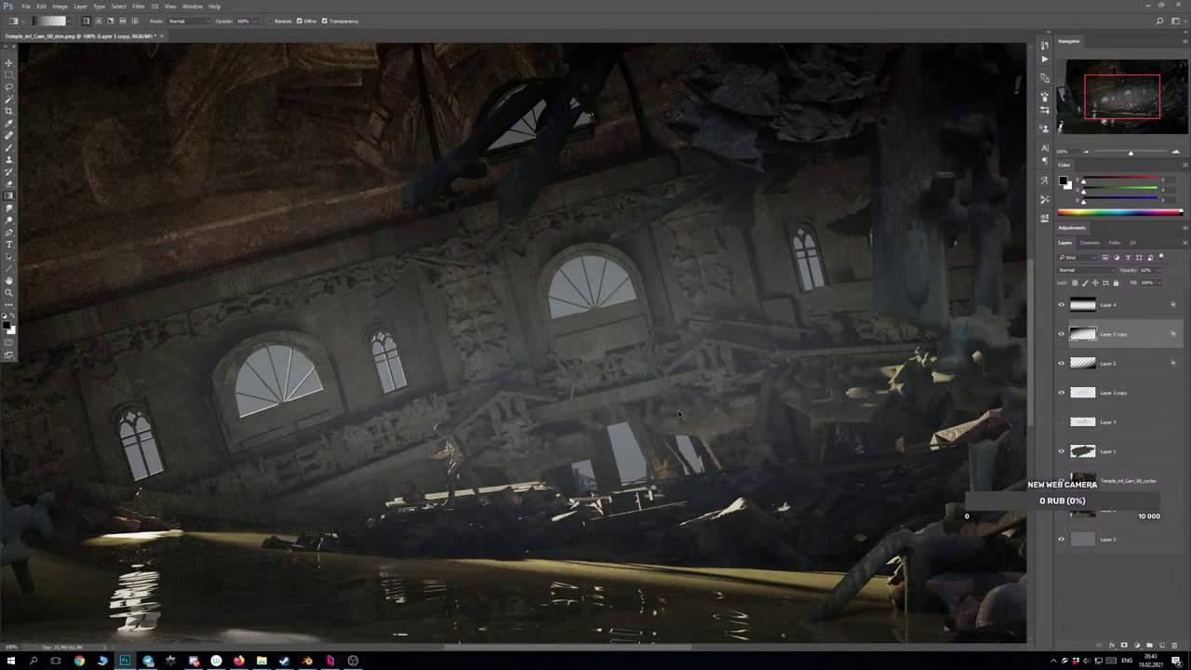
pyautogui.hotkey('ctrl', '-')
pyautogui.hotkey('ctrl', '-')
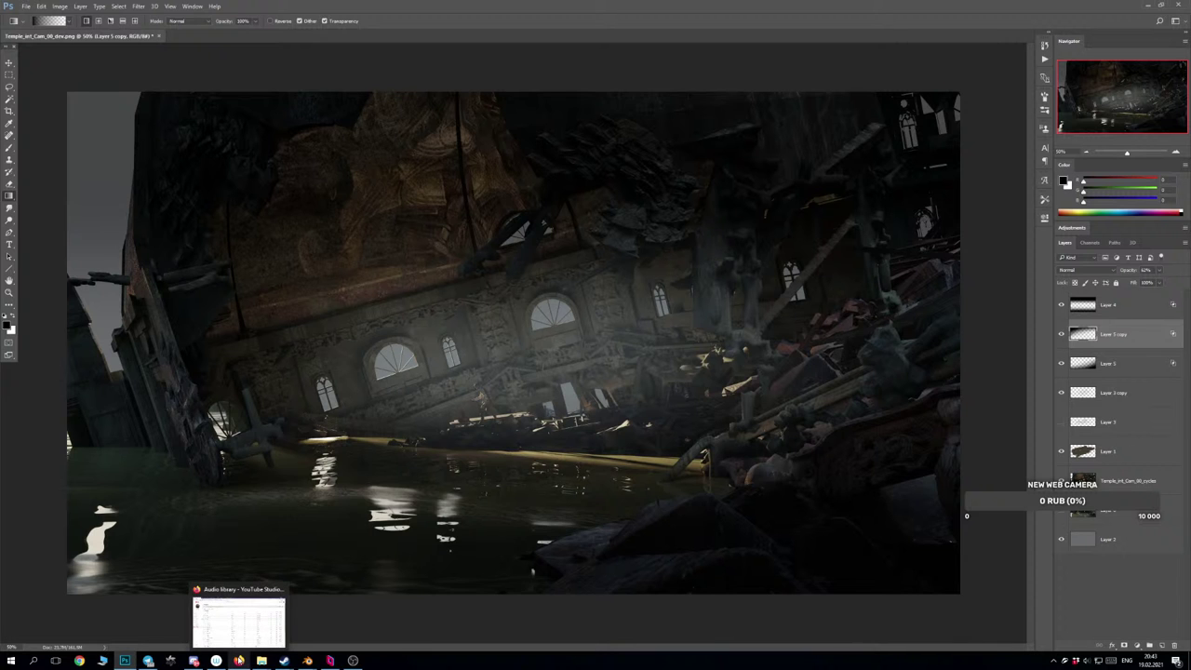
# Switch to the Firefox browser and search Yandex Images for "debris in river".
pyautogui.click(238, 659)
pyautogui.click(370, 7)
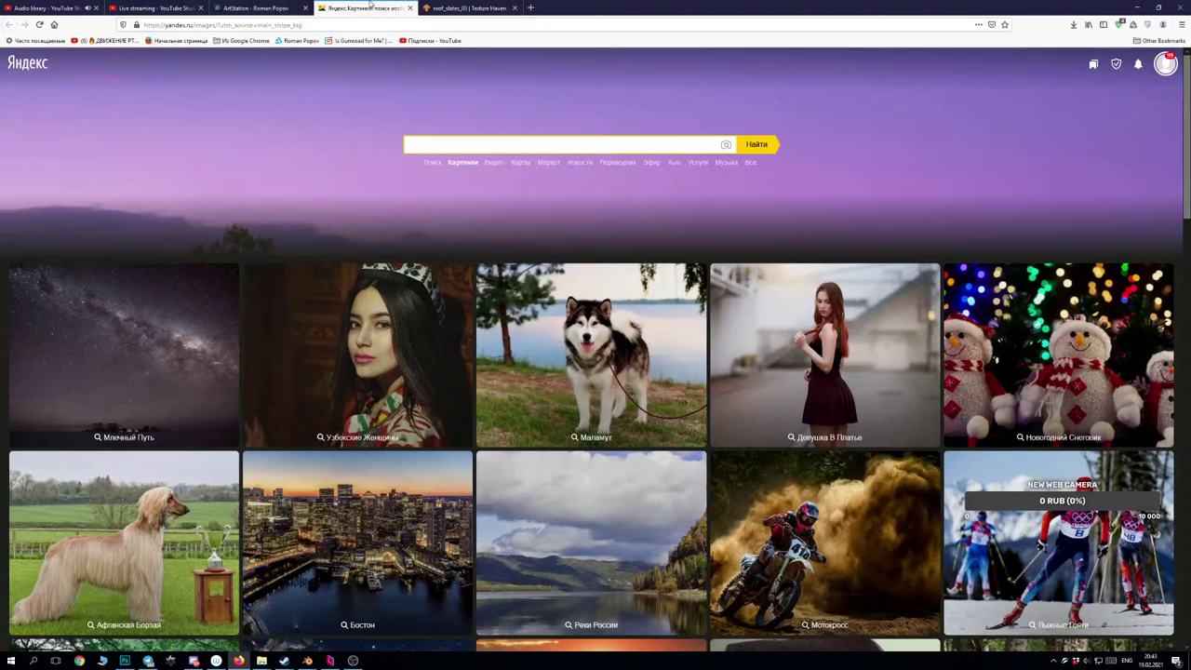
pyautogui.click(464, 146)
pyautogui.write('d')
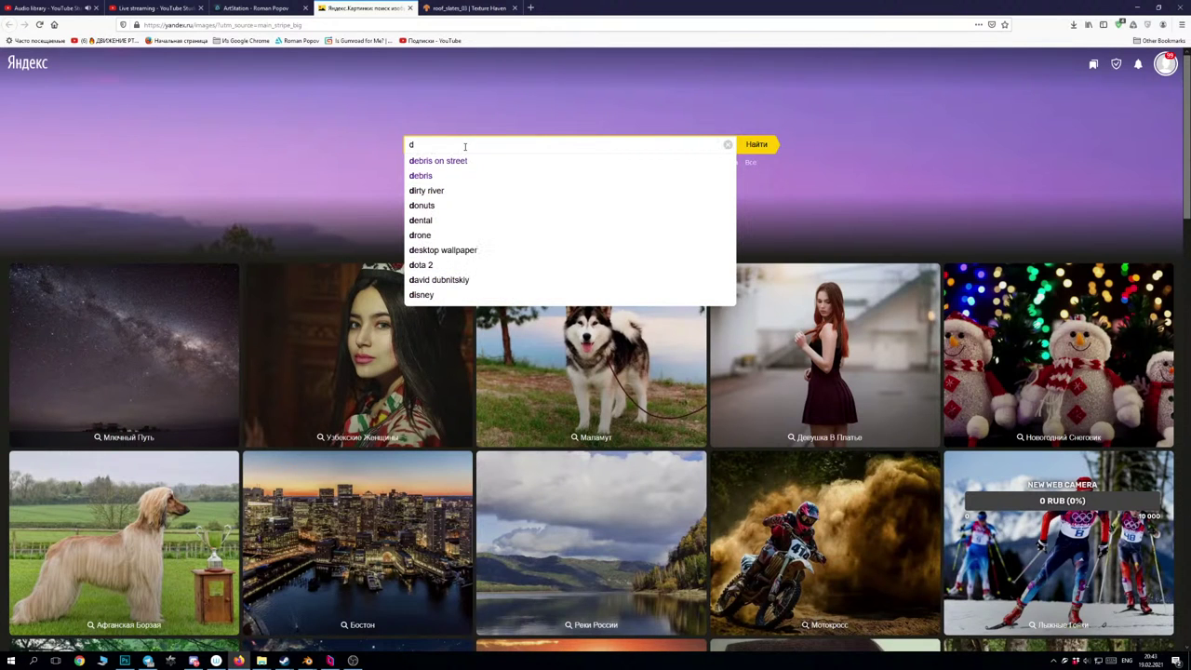
pyautogui.press('Down')
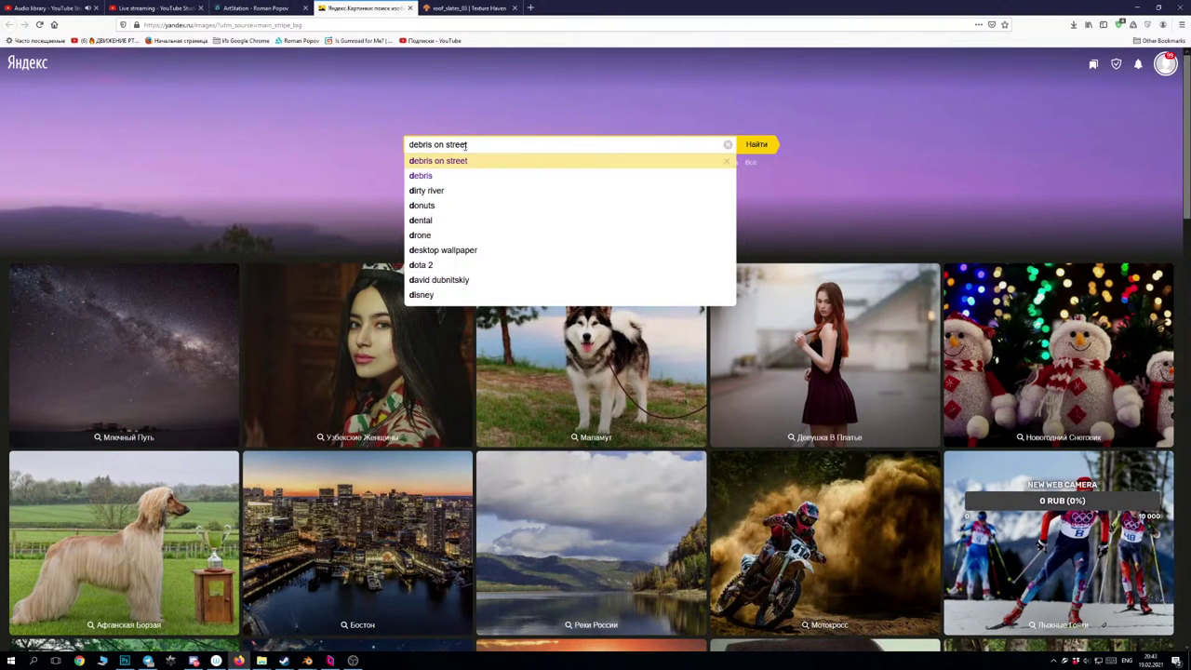
pyautogui.press('BackSpace')
pyautogui.press('BackSpace')
pyautogui.press('BackSpace')
pyautogui.press('BackSpace')
pyautogui.press('BackSpace')
pyautogui.press('BackSpace')
pyautogui.press('BackSpace')
pyautogui.press('BackSpace')
pyautogui.press('BackSpace')
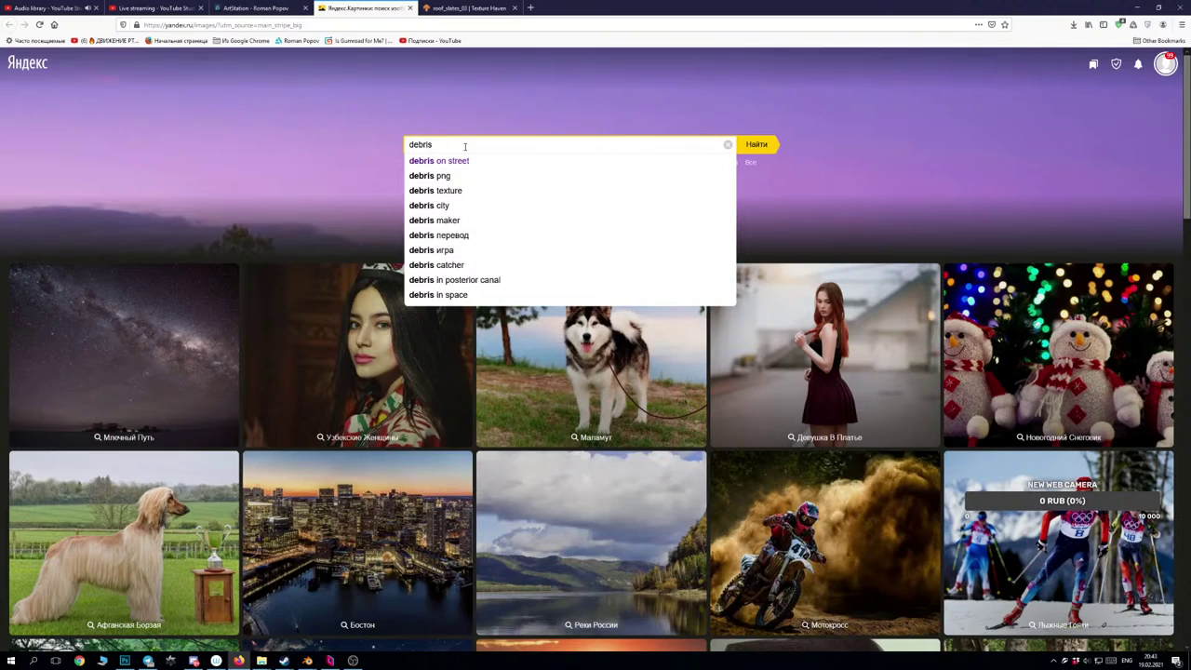
pyautogui.write('in rive')
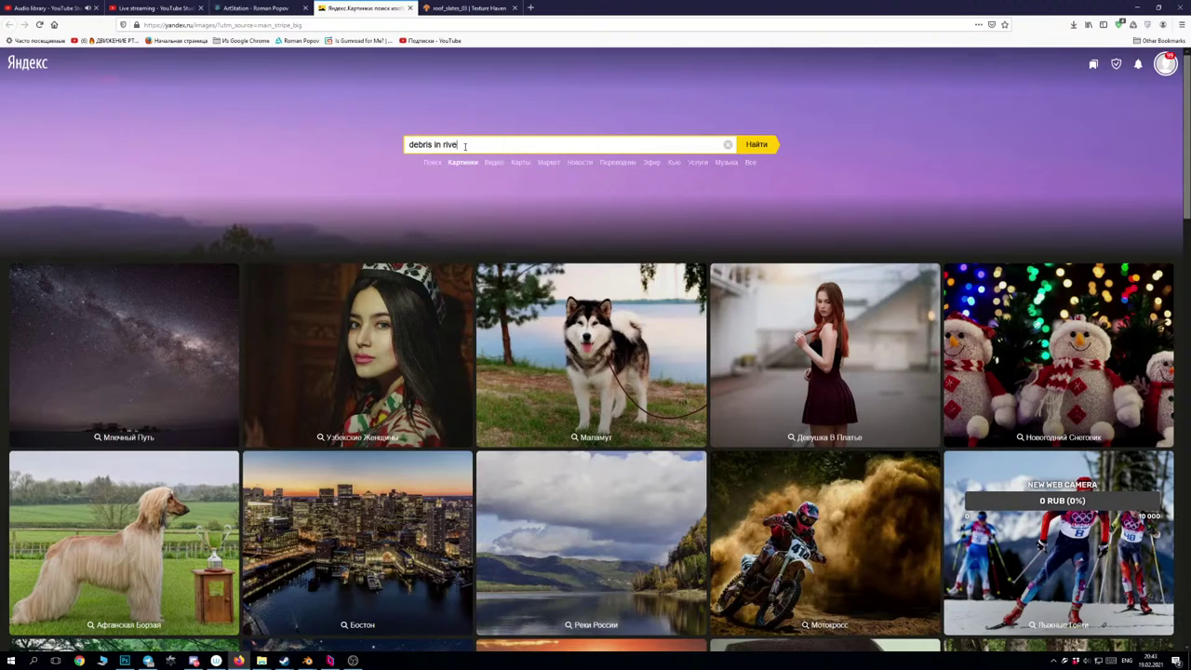
pyautogui.write('r')
pyautogui.press('Return')
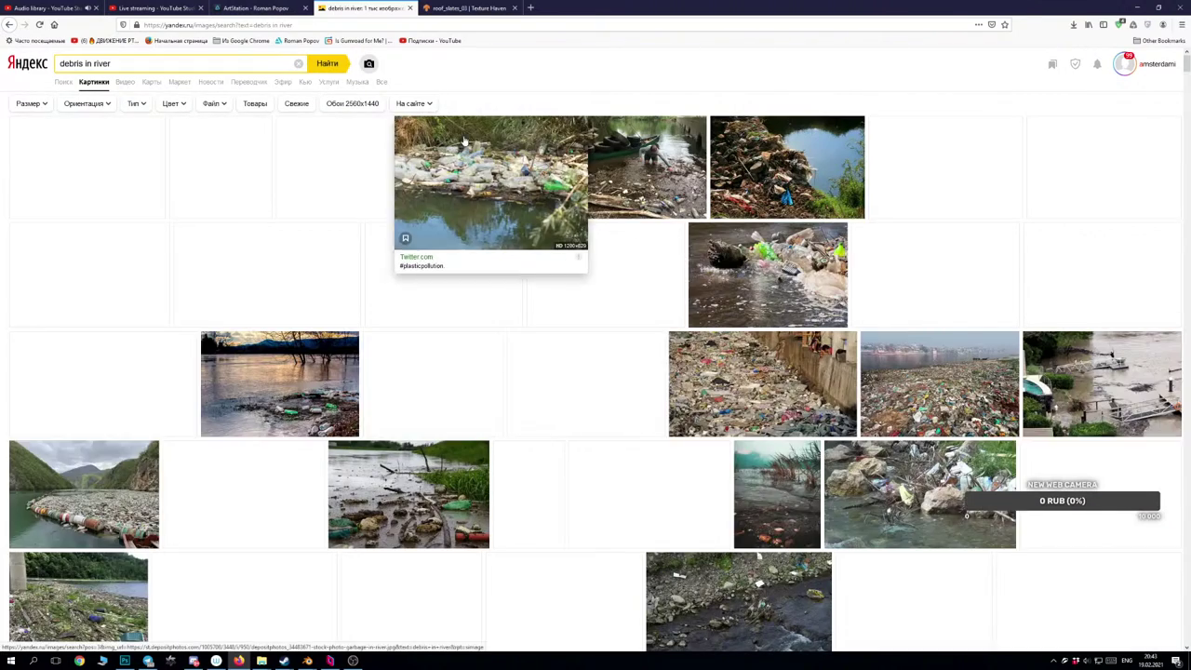
# Examine the image results for a photo of rocks and debris scattered across flowing river water.
pyautogui.scroll(-3, 465, 186)
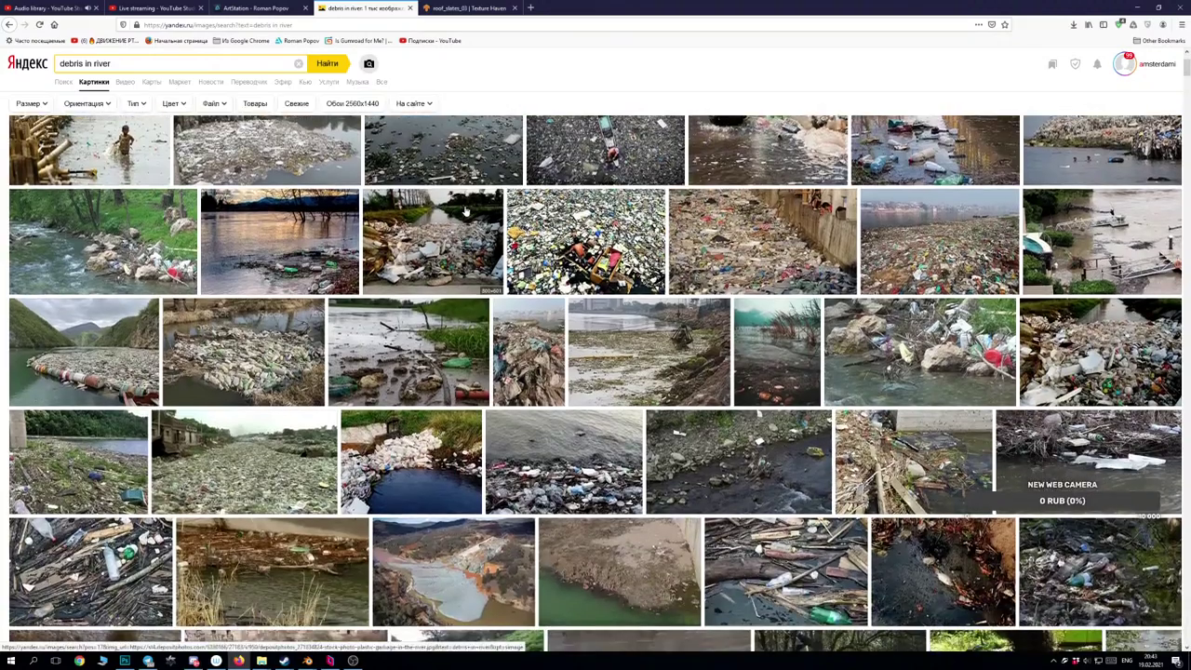
pyautogui.scroll(-2, 465, 212)
pyautogui.scroll(-3, 465, 212)
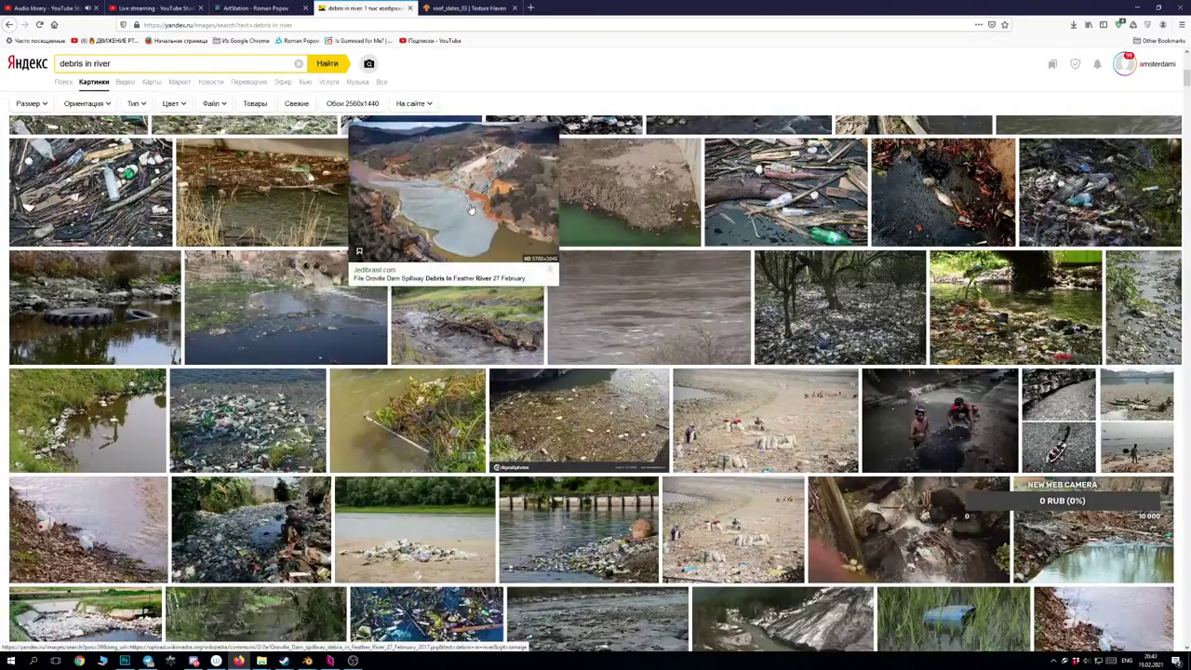
pyautogui.scroll(-3, 470, 211)
pyautogui.scroll(2, 473, 211)
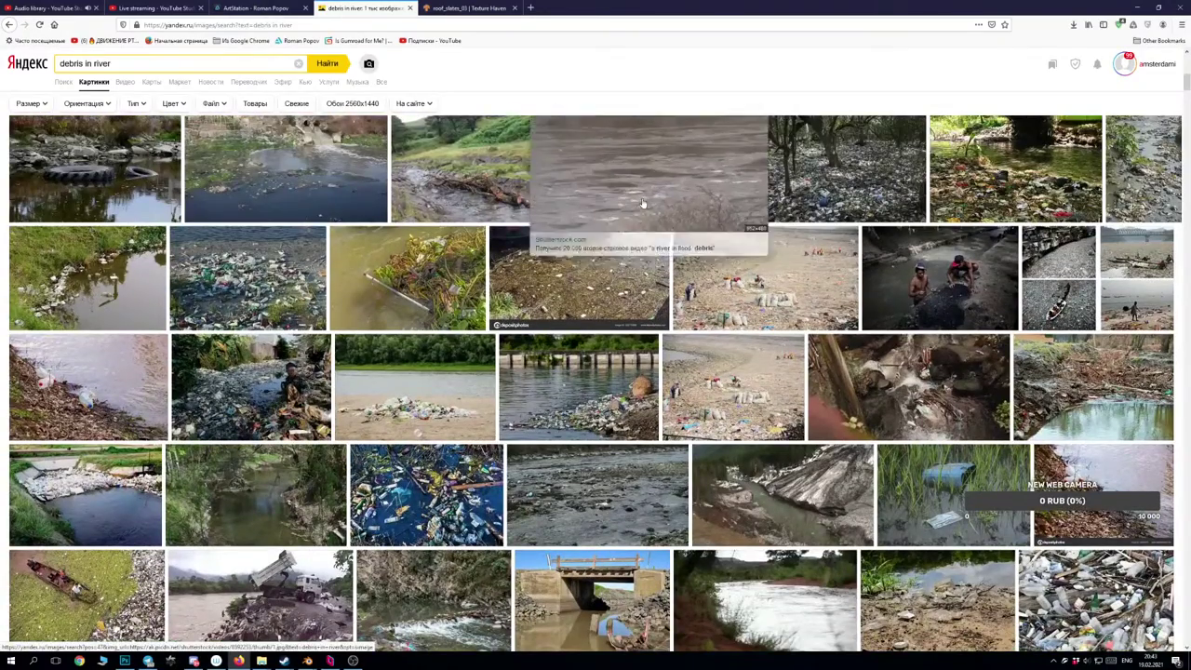
pyautogui.scroll(-2, 642, 198)
pyautogui.scroll(-3, 642, 206)
pyautogui.scroll(6, 632, 205)
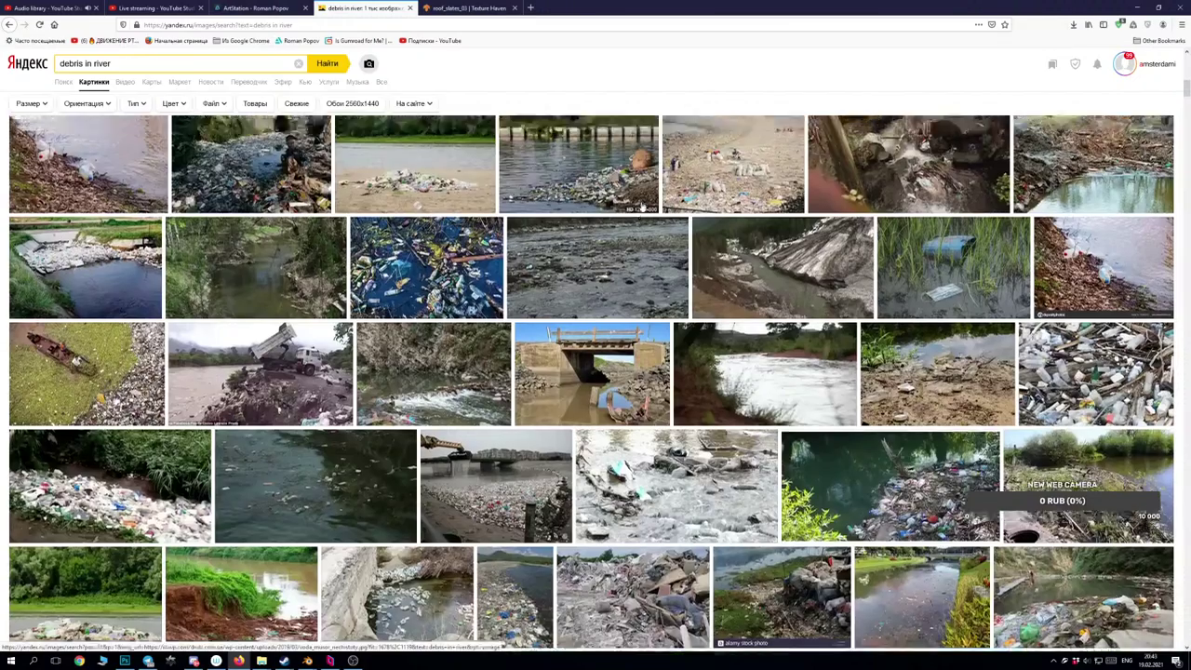
pyautogui.scroll(-6, 625, 206)
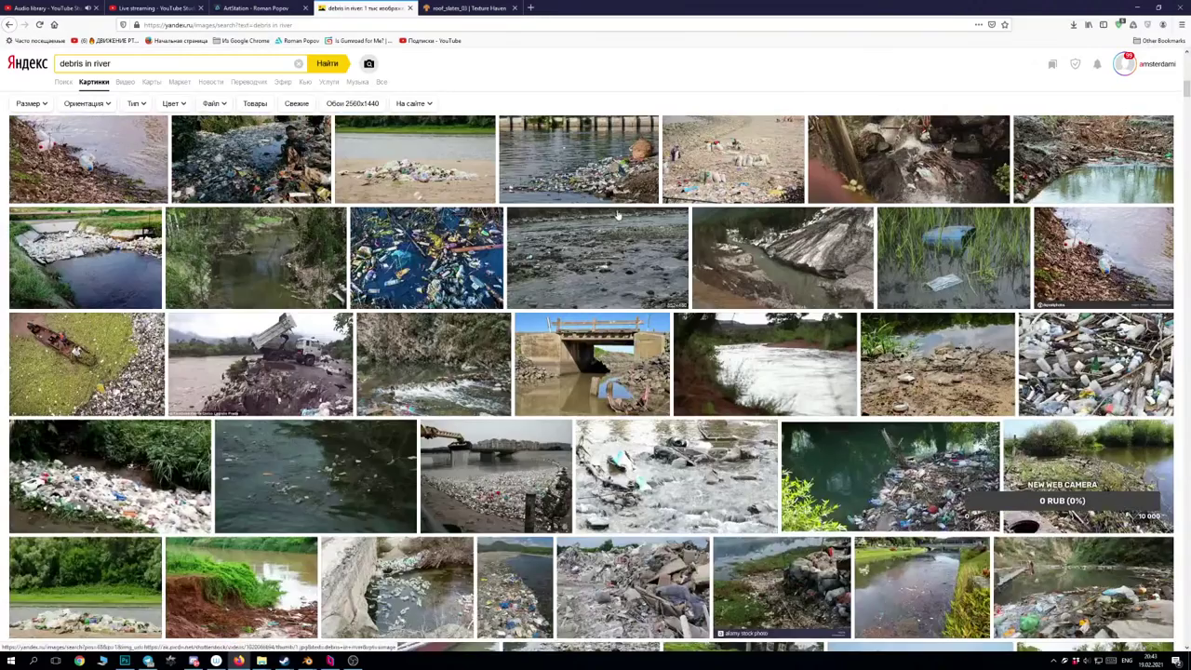
pyautogui.scroll(-3, 619, 214)
pyautogui.moveTo(715, 281)
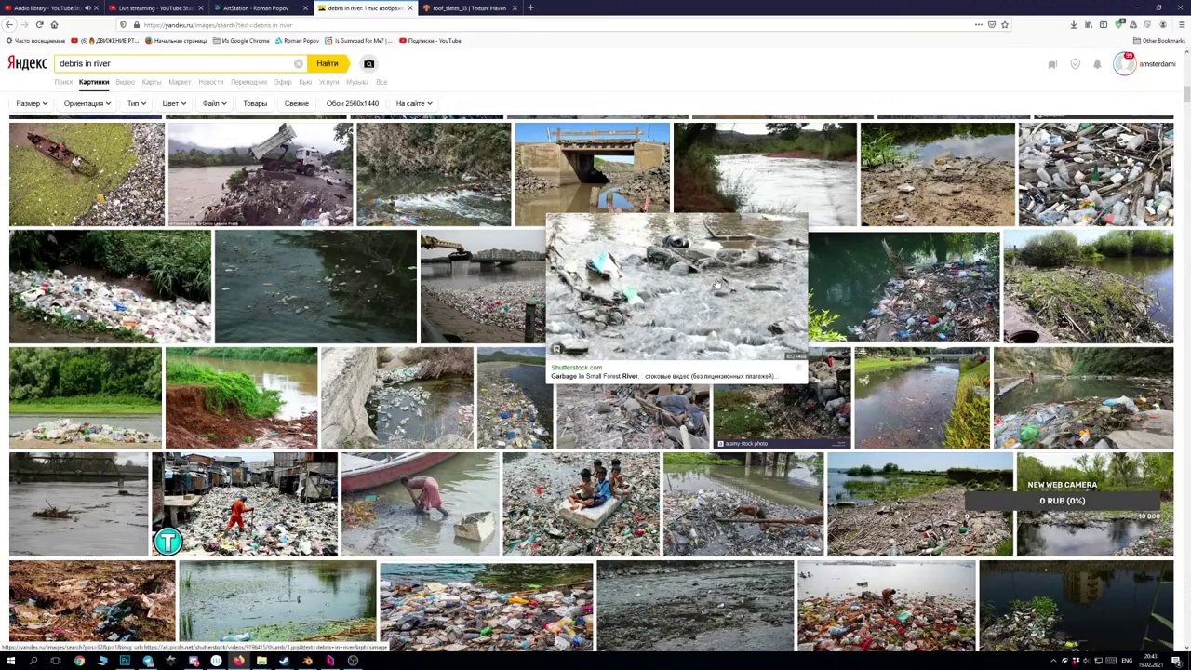
pyautogui.scroll(-4, 717, 284)
pyautogui.scroll(2, 726, 260)
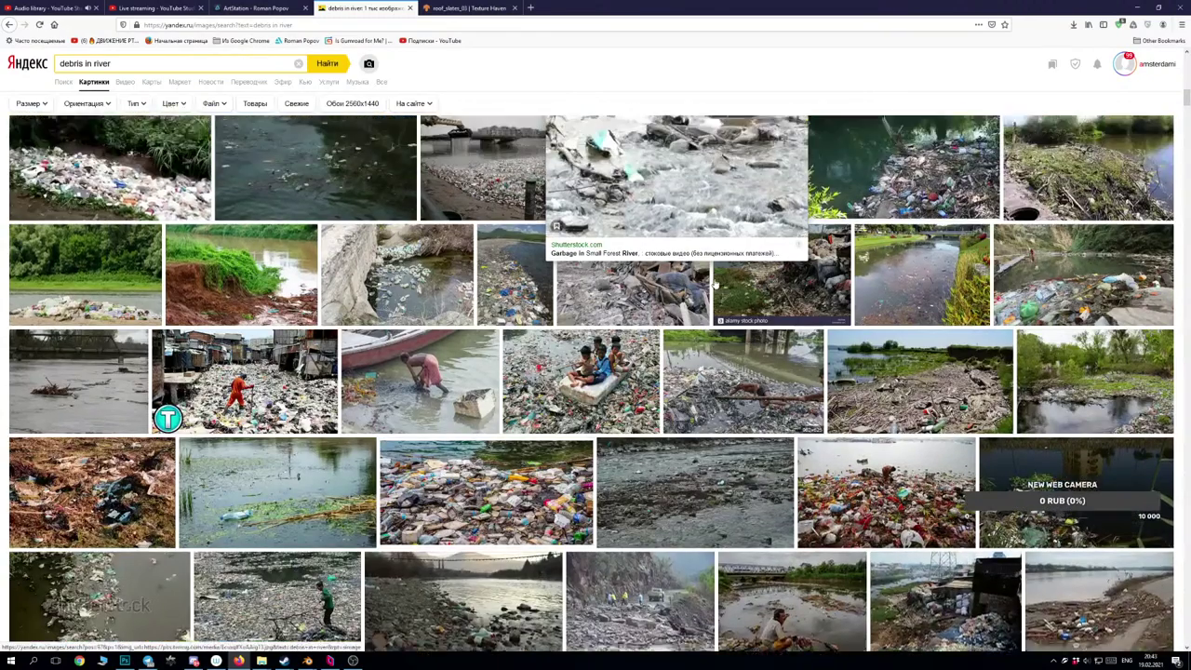
# Open the "Garbage in Small Forest River" photo at 852×480 and copy the image.
pyautogui.click(731, 237)
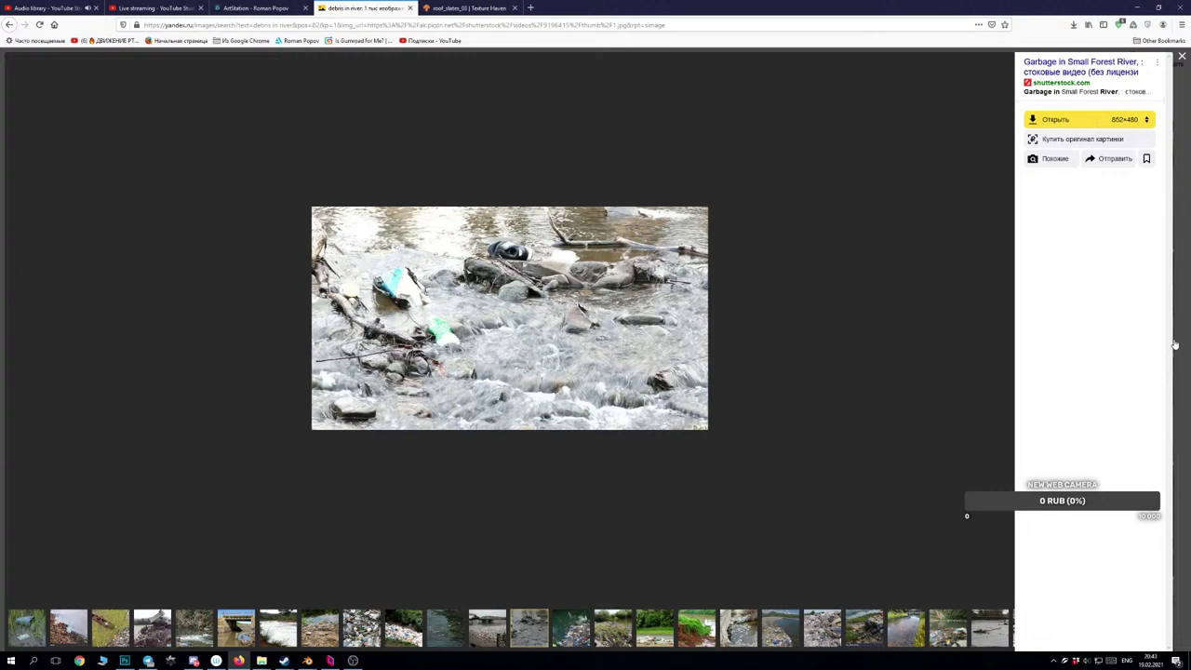
pyautogui.click(1072, 123)
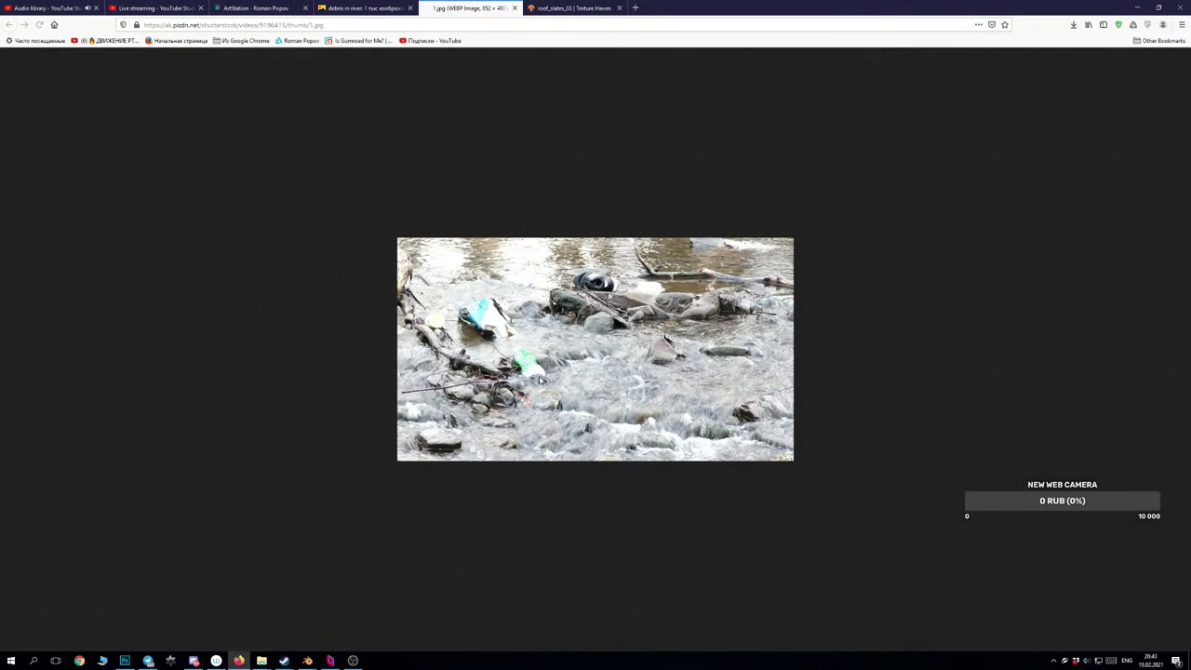
pyautogui.rightClick(540, 377)
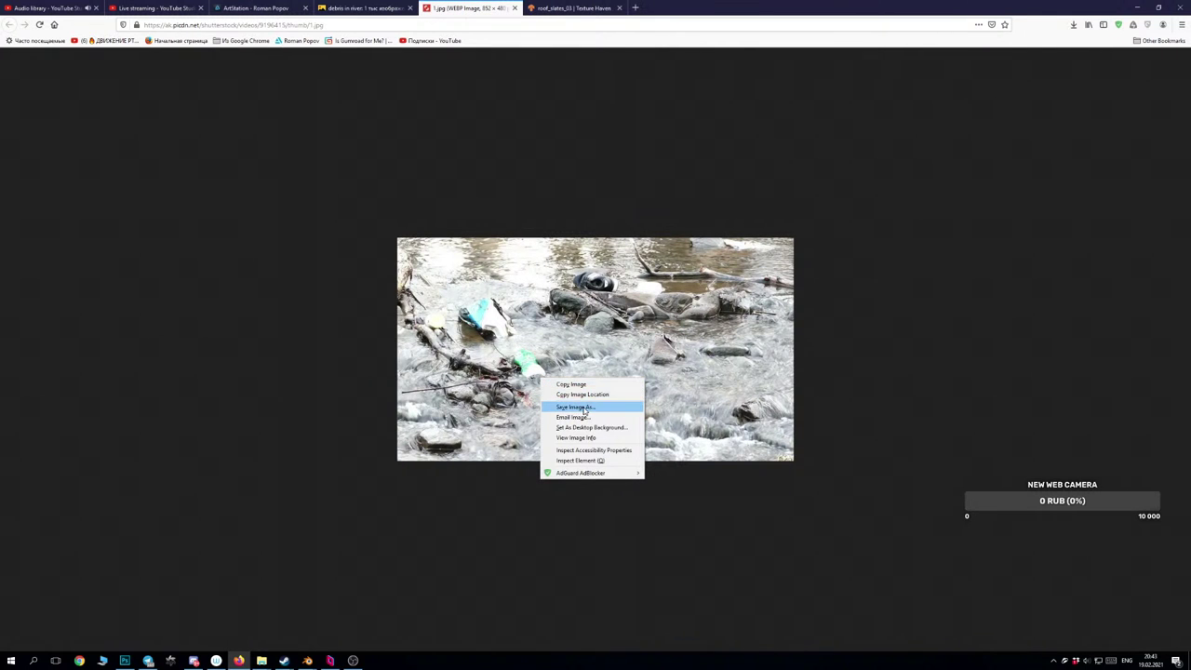
pyautogui.click(571, 384)
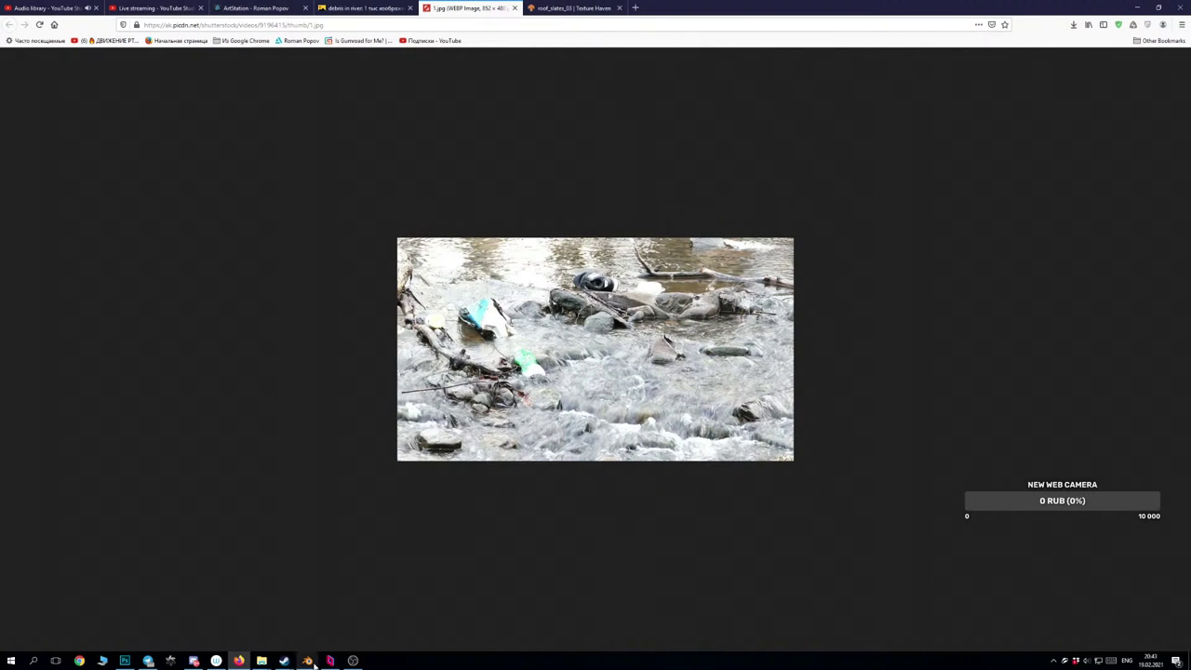
# Switch back to Photoshop, paste the river debris photo beneath the shadow gradient layers, and move it over the foreground water.
pyautogui.moveTo(309, 661)
pyautogui.moveTo(246, 623)
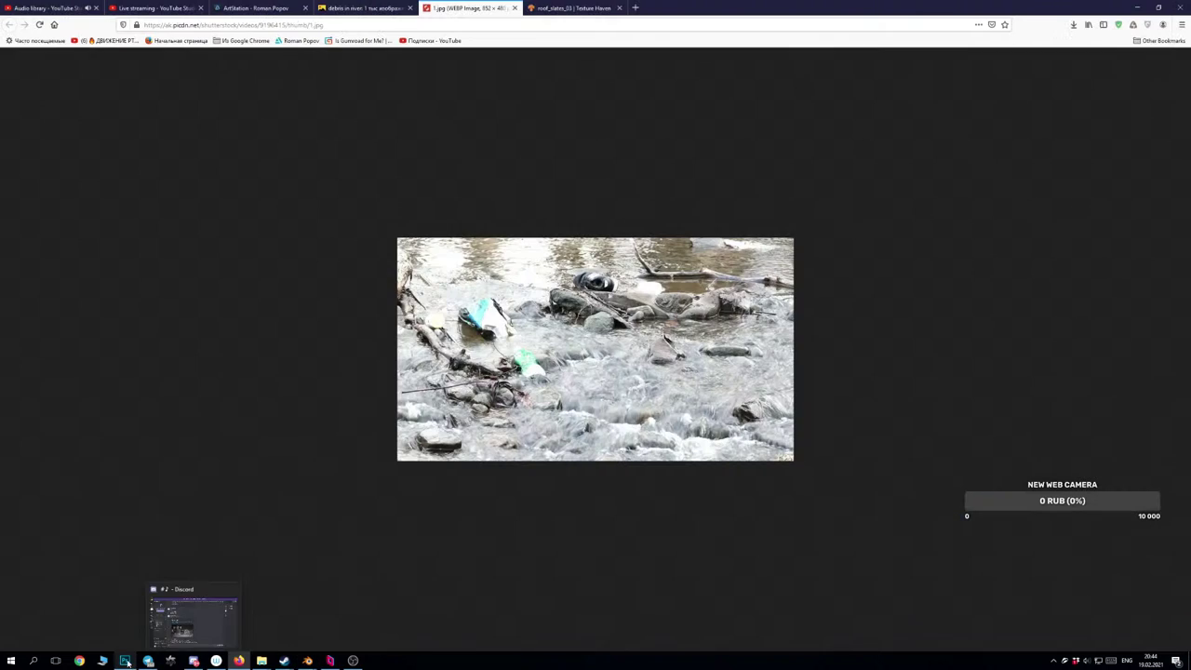
pyautogui.click(127, 624)
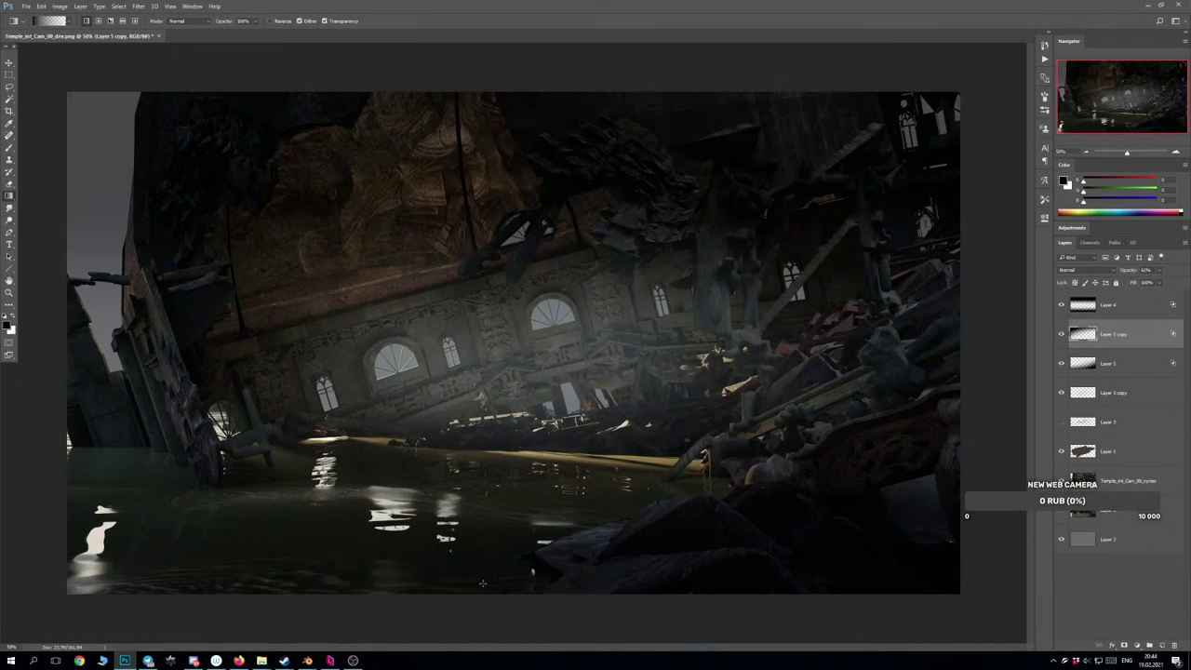
pyautogui.click(1131, 369)
pyautogui.click(1130, 394)
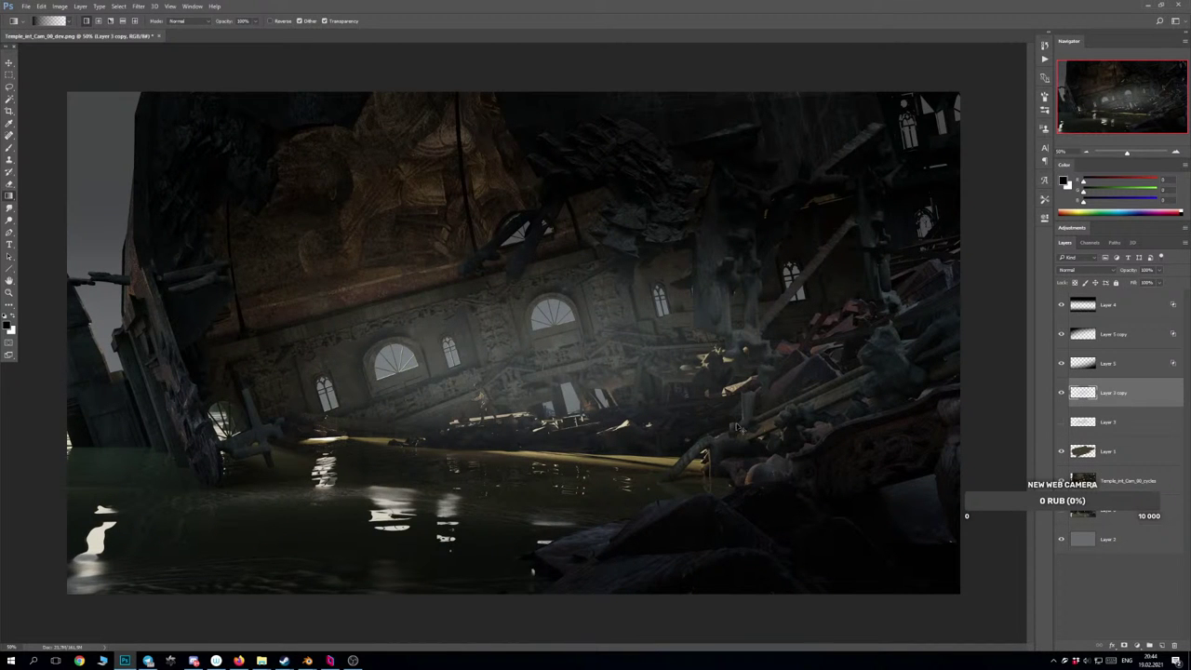
pyautogui.hotkey('ctrl', 'v')
pyautogui.moveTo(562, 354); pyautogui.dragTo(340, 516)
# Transform the debris photo into a wide, flattened strip lying across the water in front of the rocks.
pyautogui.hotkey('ctrl', 't')
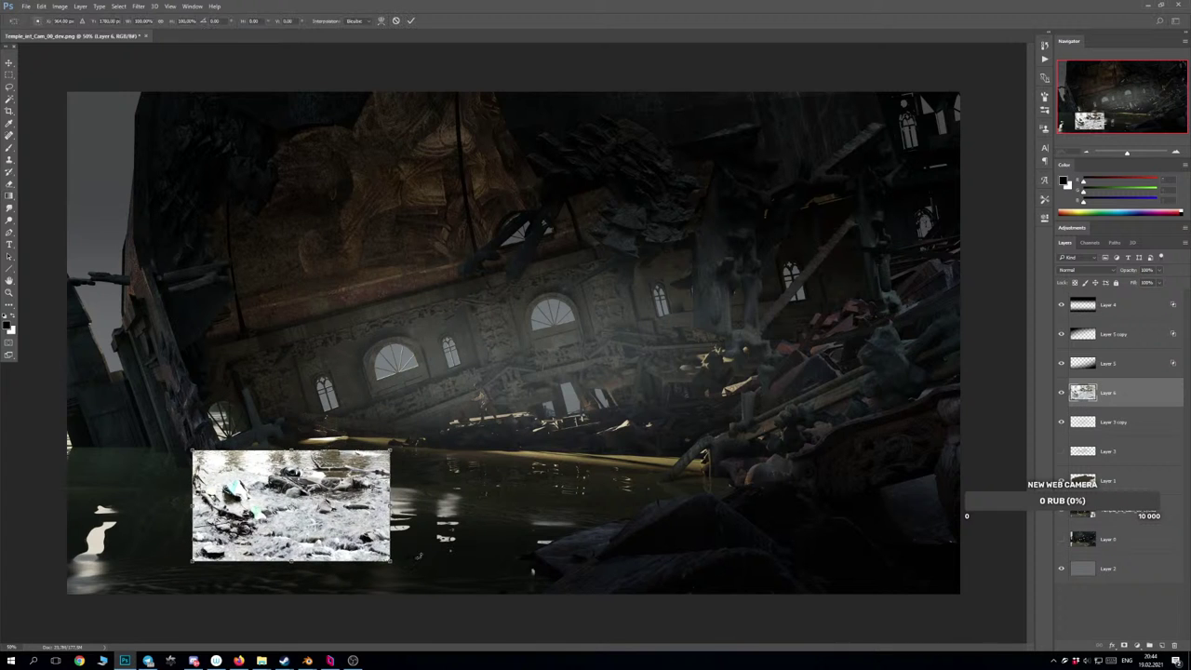
pyautogui.moveTo(390, 562); pyautogui.dragTo(508, 611)
pyautogui.moveTo(436, 552); pyautogui.dragTo(402, 512)
pyautogui.moveTo(316, 586); pyautogui.dragTo(335, 544)
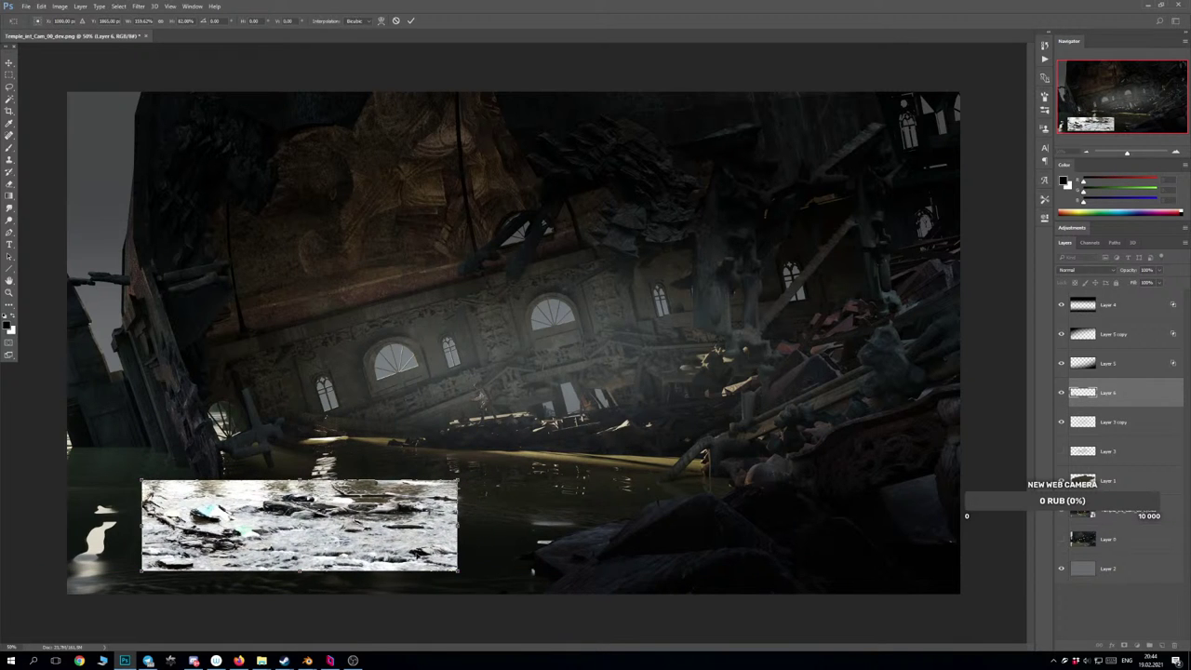
pyautogui.press('Return')
pyautogui.press('g')
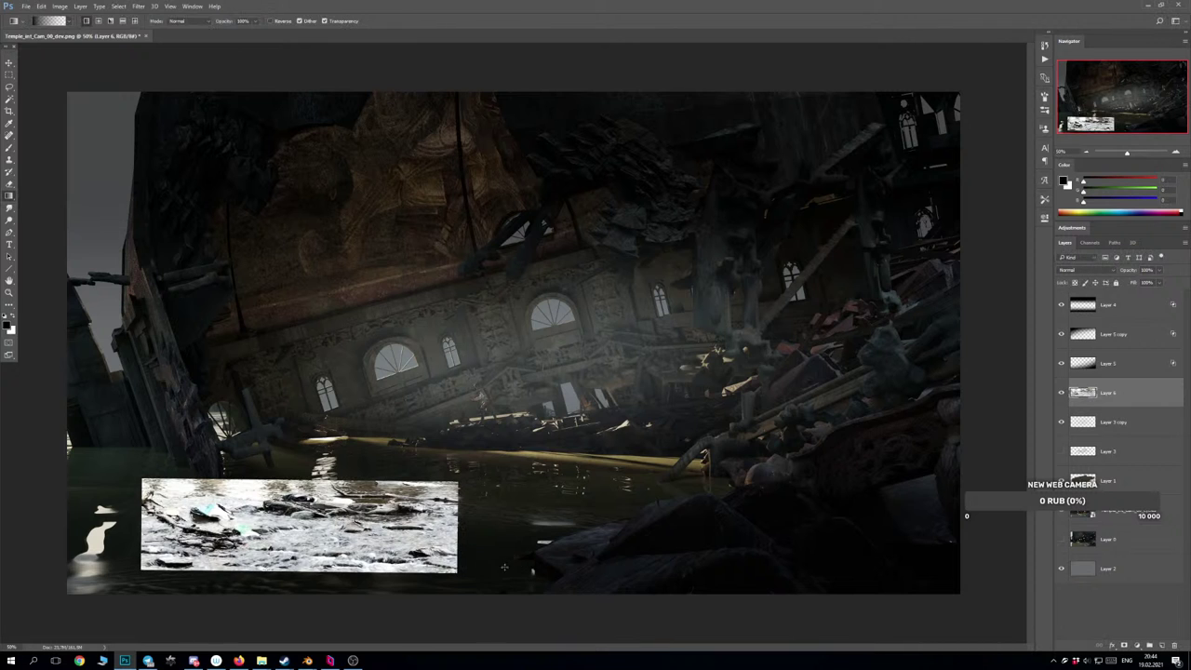
# Mirror the image horizontally and move the debris photo layer beneath Layer 1.
pyautogui.press('F2')
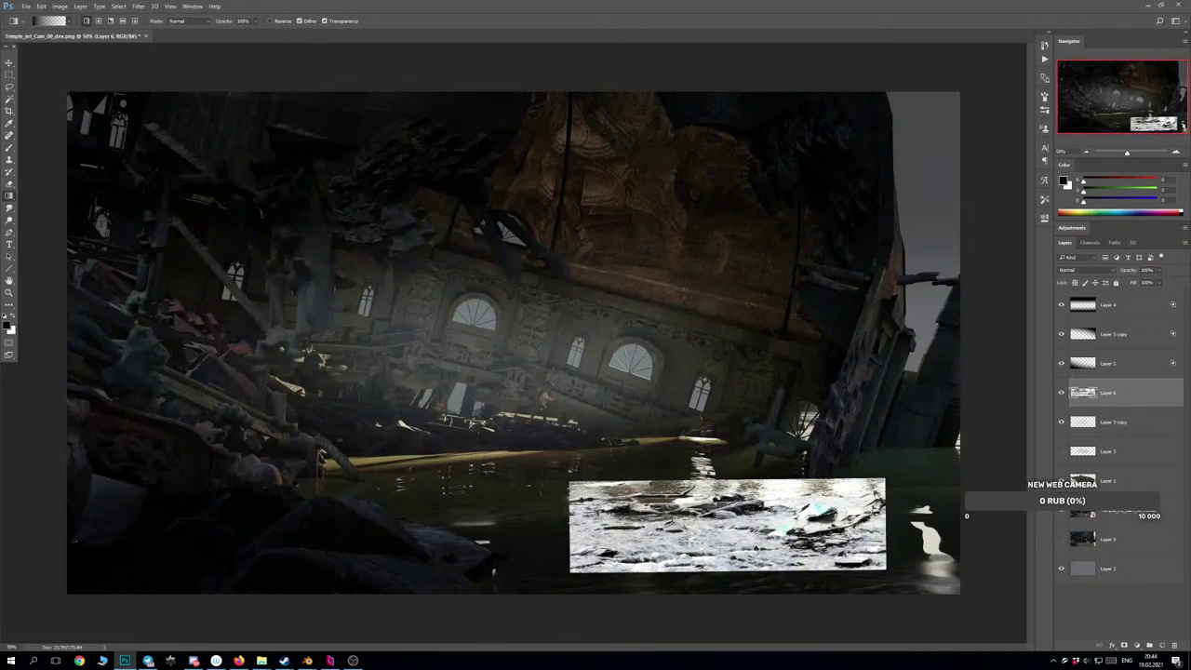
pyautogui.moveTo(1117, 402); pyautogui.dragTo(1133, 490)
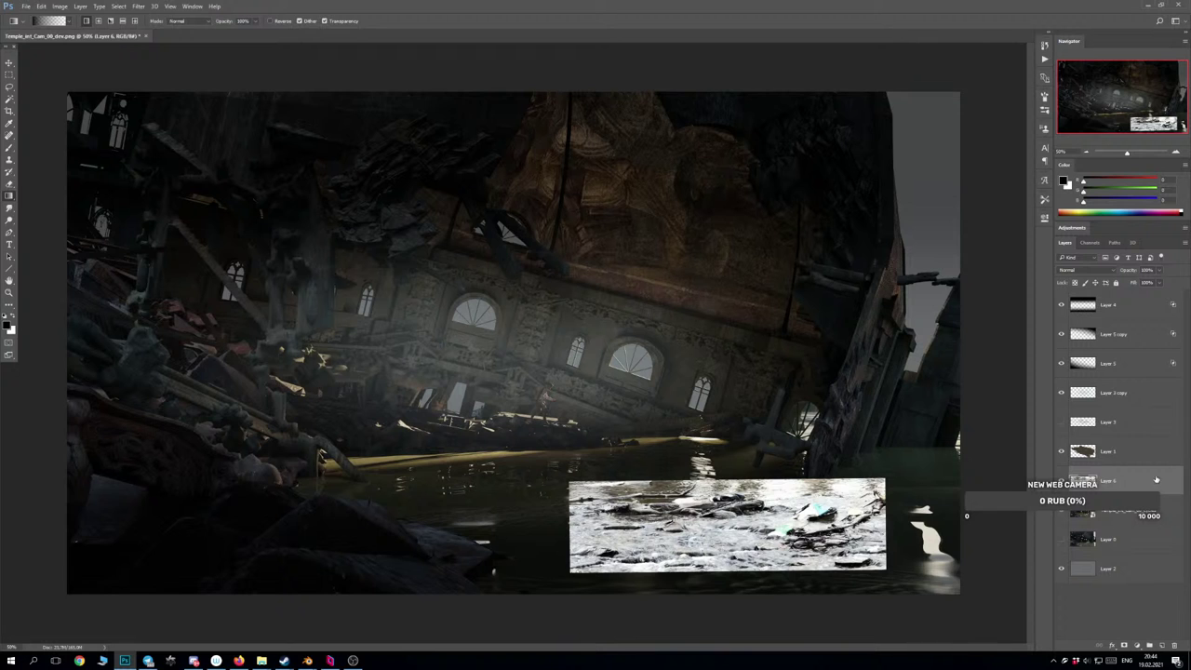
# Try blending the debris photo into the water by adjusting its Blend If ranges.
pyautogui.doubleClick(1136, 480)
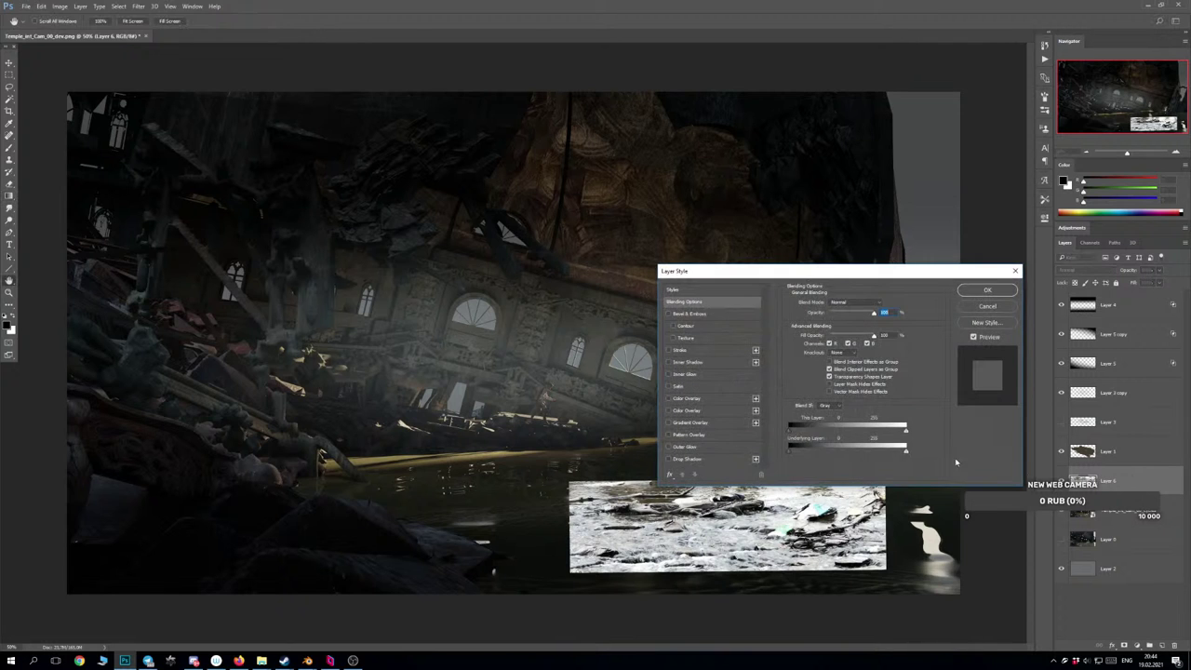
pyautogui.moveTo(902, 450)
pyautogui.mouseDown()
pyautogui.moveTo(842, 453)
pyautogui.moveTo(906, 452)
pyautogui.moveTo(880, 434)
pyautogui.moveTo(906, 433)
pyautogui.mouseUp()
pyautogui.moveTo(792, 427); pyautogui.dragTo(708, 432)
pyautogui.click(987, 291)
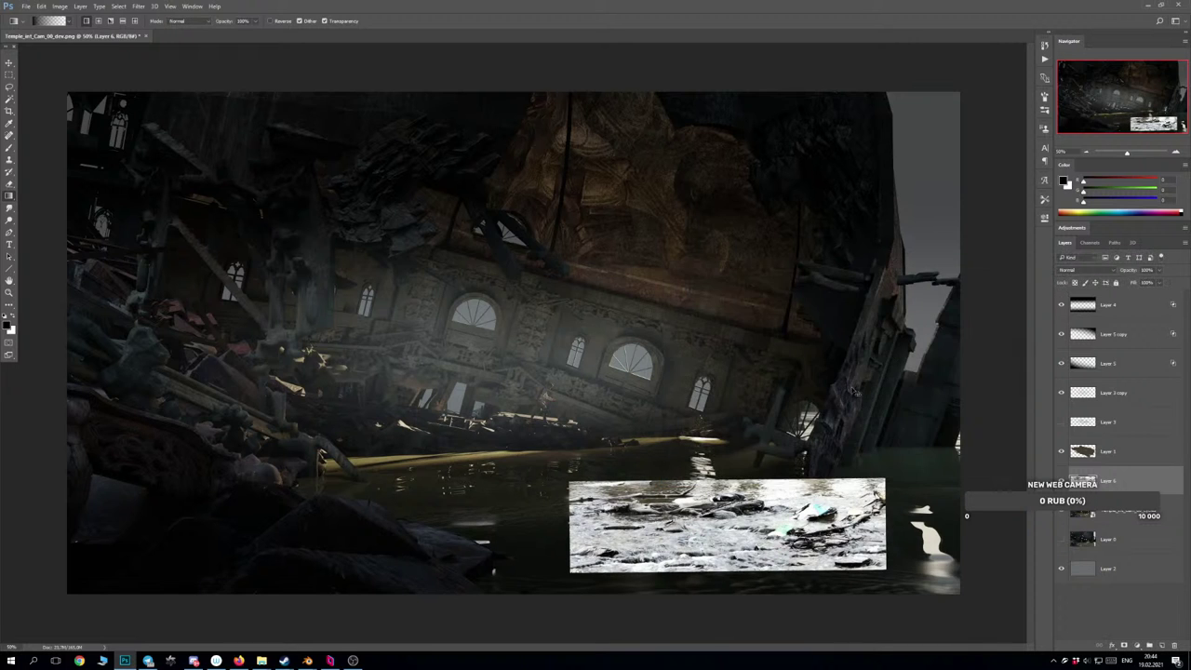
# Darken the debris photo with Curves, lowering the white point's output to 133 and adjusting the shadow end of the curve.
pyautogui.hotkey('ctrl', 'm')
pyautogui.moveTo(976, 337); pyautogui.dragTo(1005, 394)
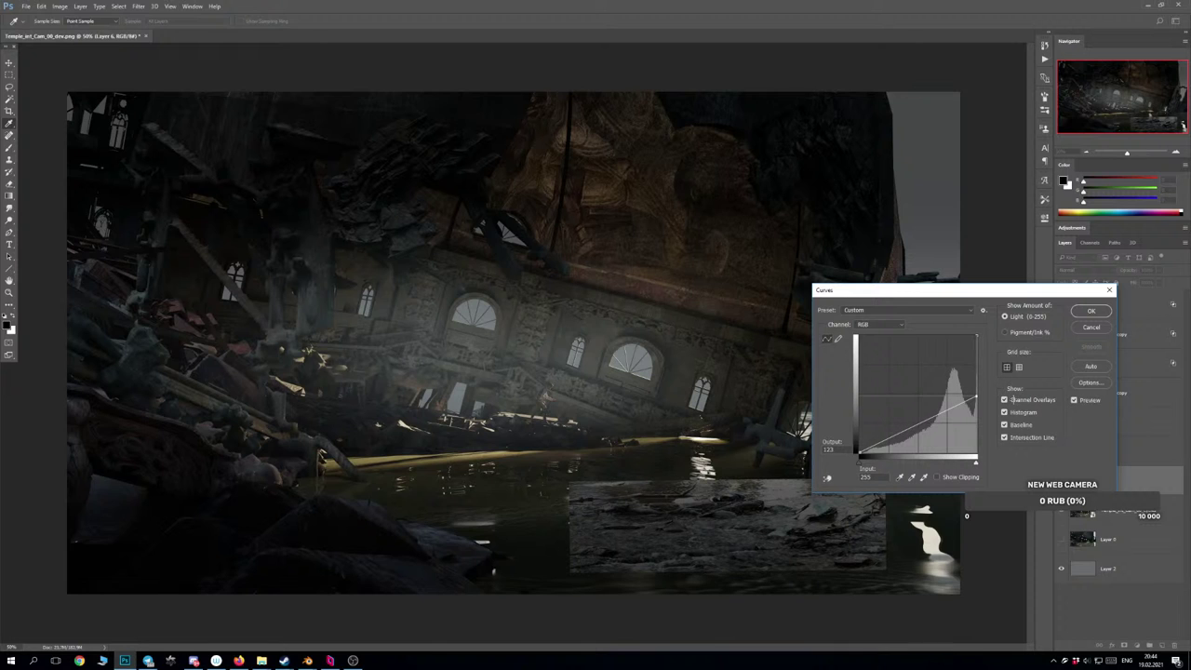
pyautogui.moveTo(1014, 399); pyautogui.dragTo(1014, 394)
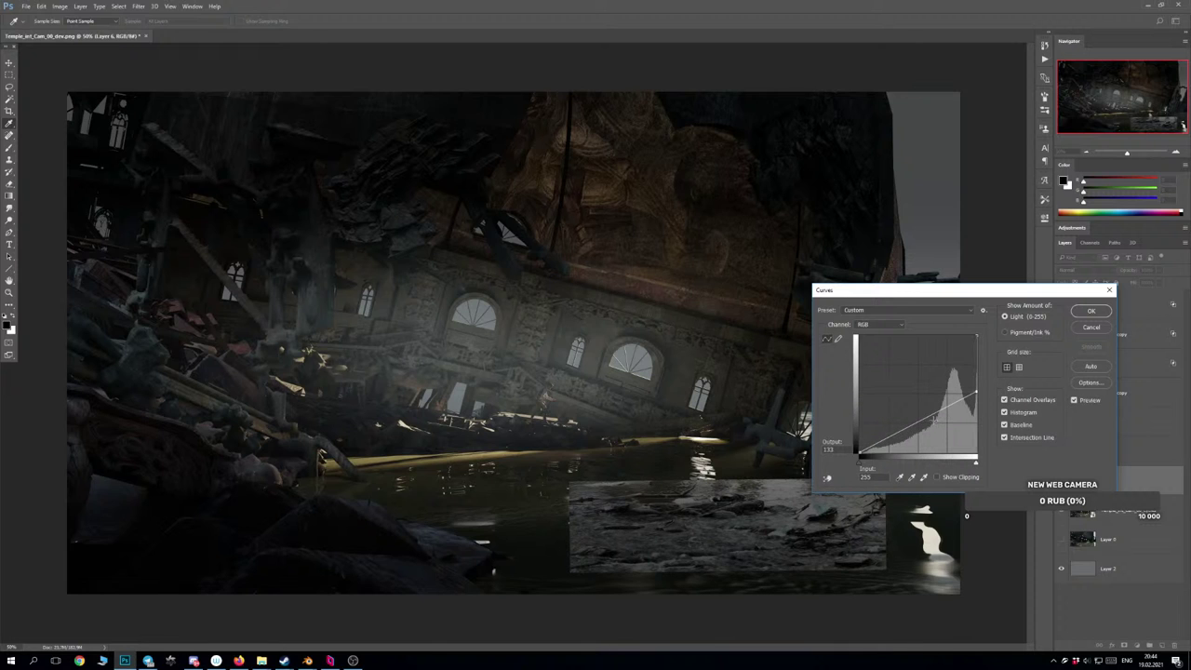
pyautogui.moveTo(876, 445); pyautogui.dragTo(887, 444)
pyautogui.click(1091, 310)
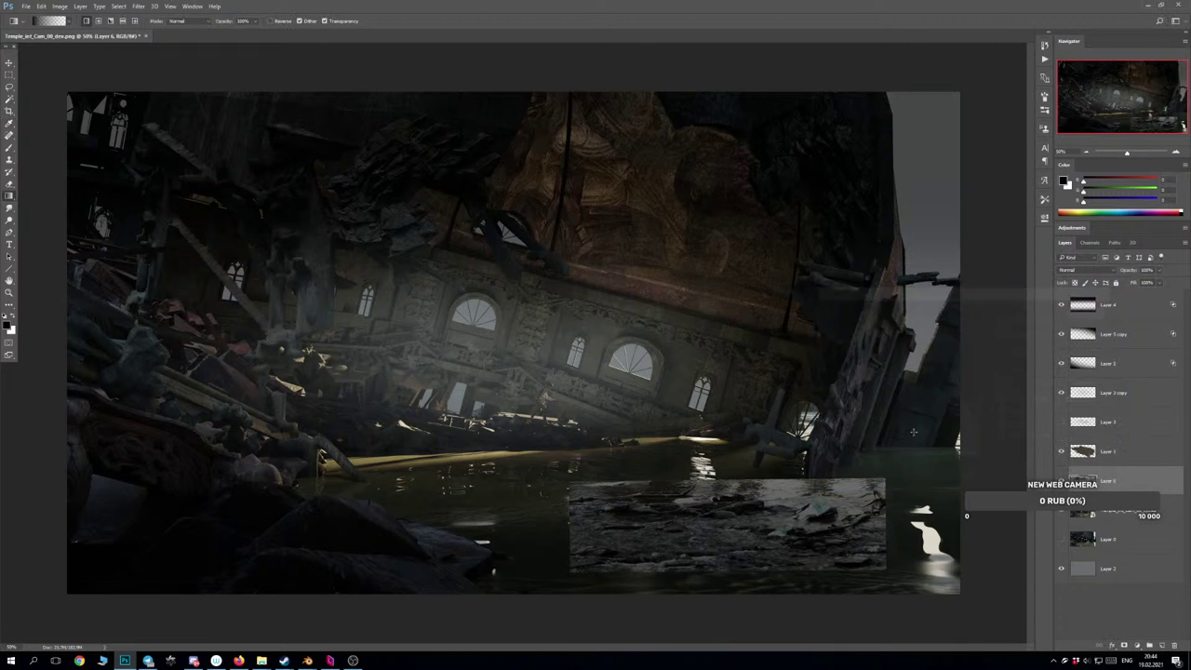
# Enlarge the debris photo so it spans the foreground water from the rocks to the canvas's side edge.
pyautogui.hotkey('ctrl', 't')
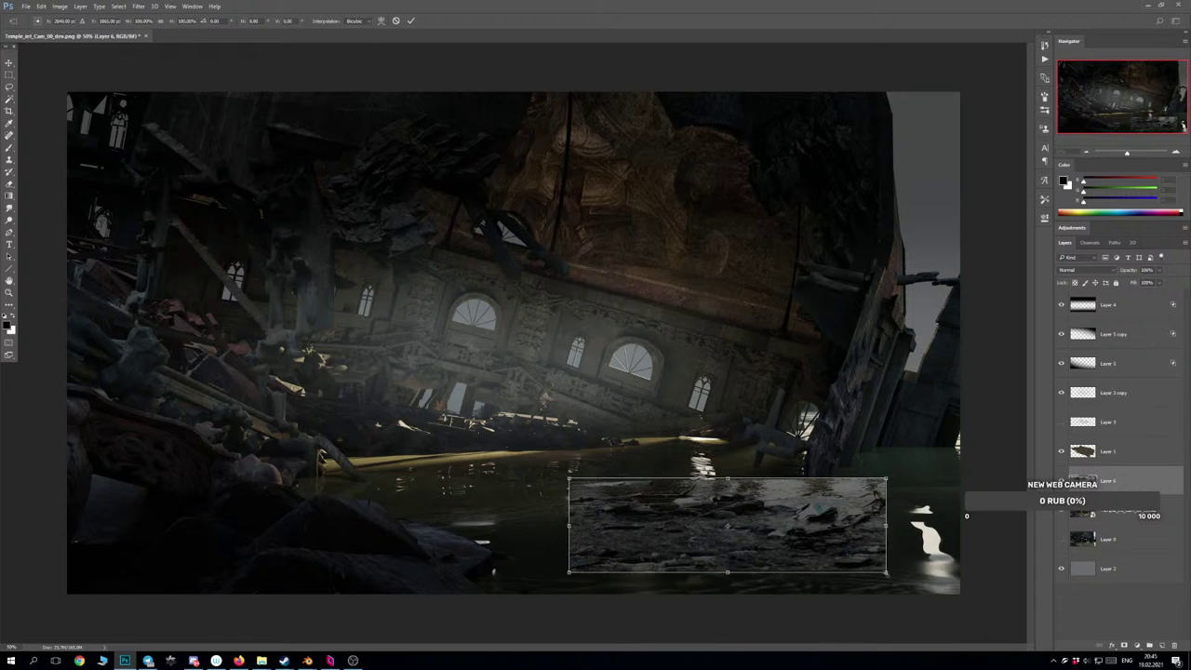
pyautogui.moveTo(887, 575); pyautogui.dragTo(784, 558)
pyautogui.moveTo(681, 634)
pyautogui.mouseDown()
pyautogui.moveTo(698, 633)
pyautogui.moveTo(683, 633)
pyautogui.mouseUp()
pyautogui.moveTo(801, 557); pyautogui.dragTo(798, 568)
pyautogui.press('Return')
pyautogui.press('g')
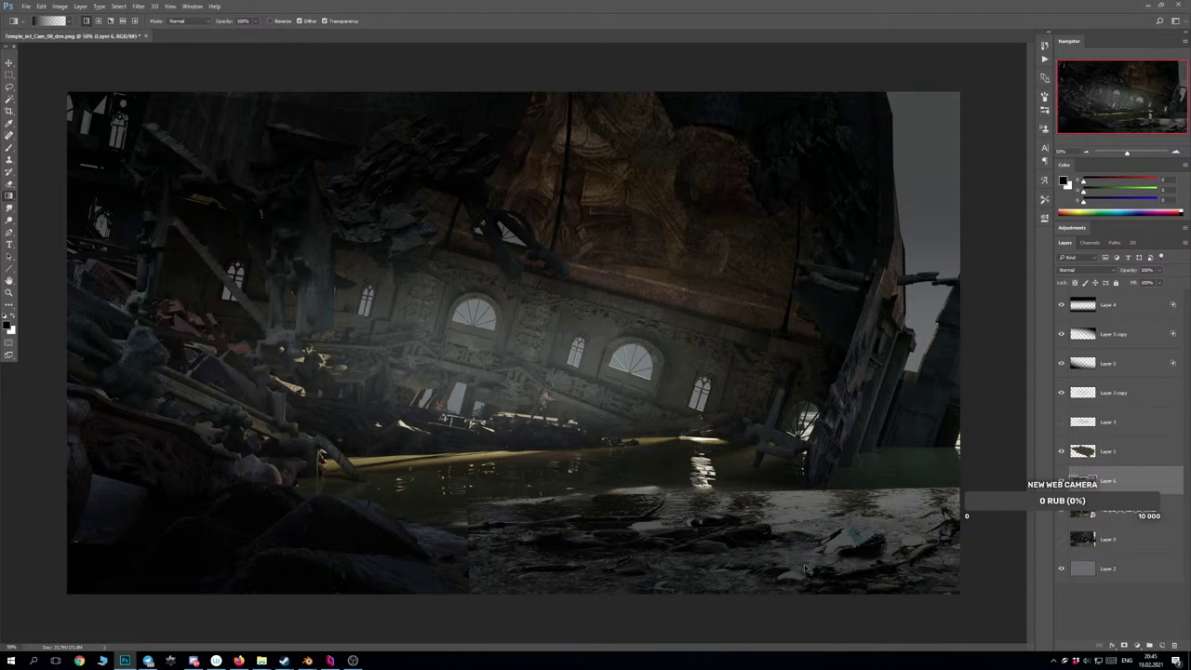
# Mirror the image and stretch the debris photo vertically past the canvas's lower edge.
pyautogui.hotkey('ctrl', 'shift', 'h')
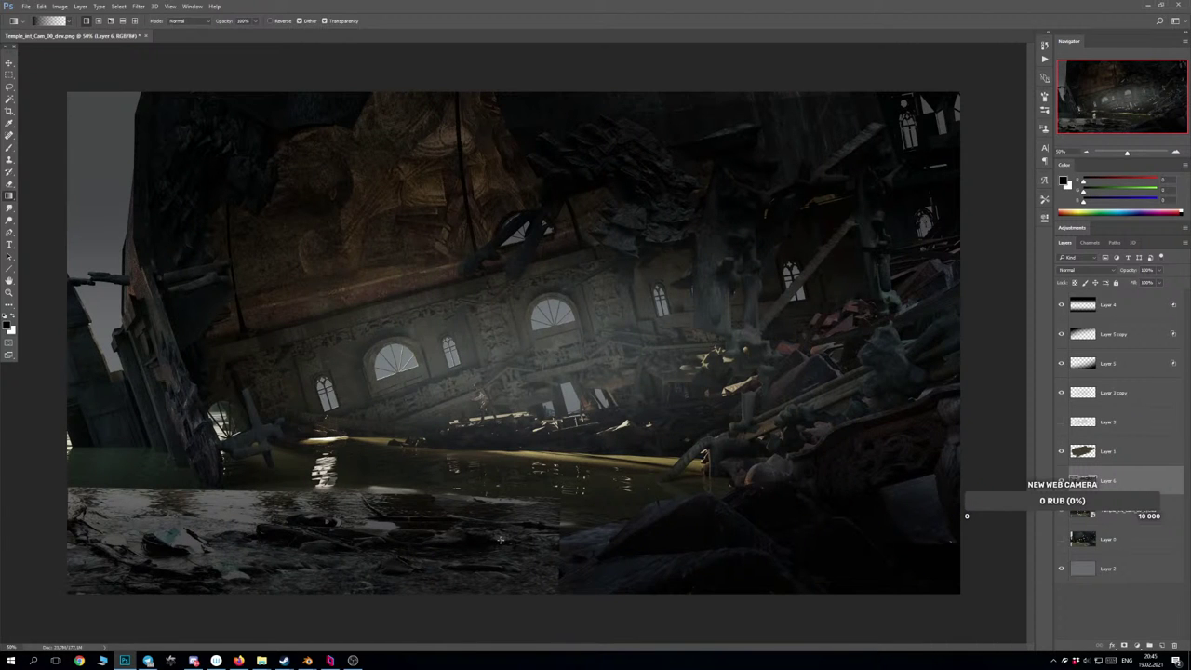
pyautogui.moveTo(518, 551); pyautogui.dragTo(519, 558)
pyautogui.hotkey('ctrl', 't')
pyautogui.moveTo(313, 640); pyautogui.dragTo(314, 661)
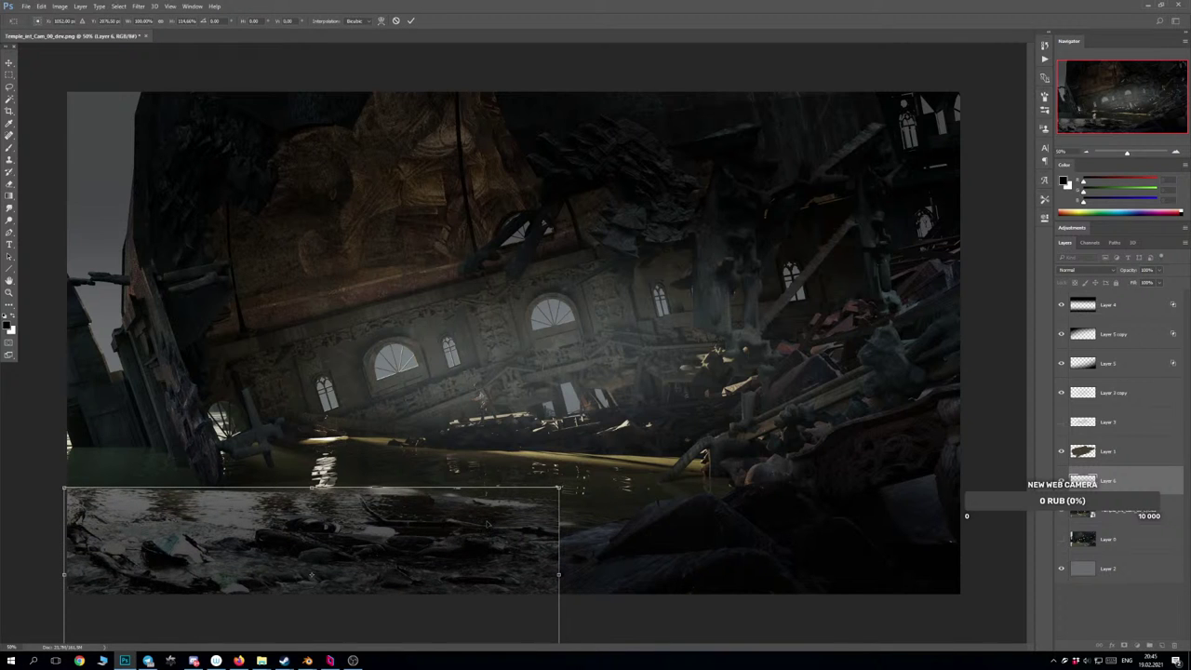
pyautogui.press('Return')
pyautogui.press('g')
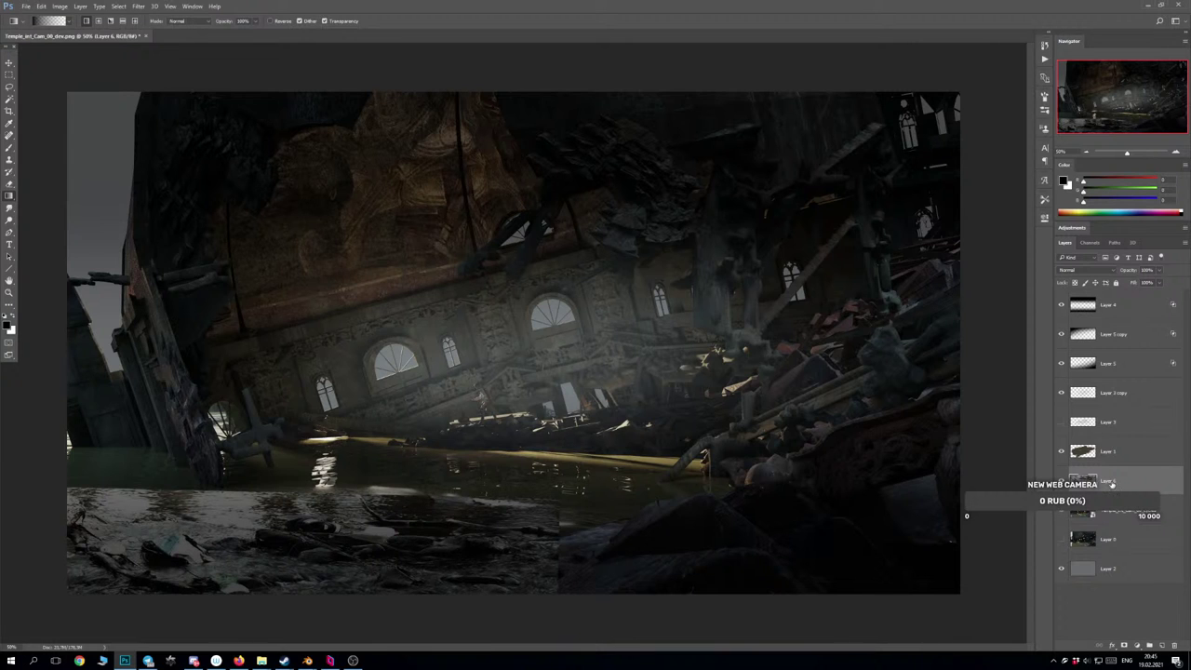
# Add a layer mask to the debris layer and fade its upper edge into the water with a gradient.
pyautogui.click(1123, 644)
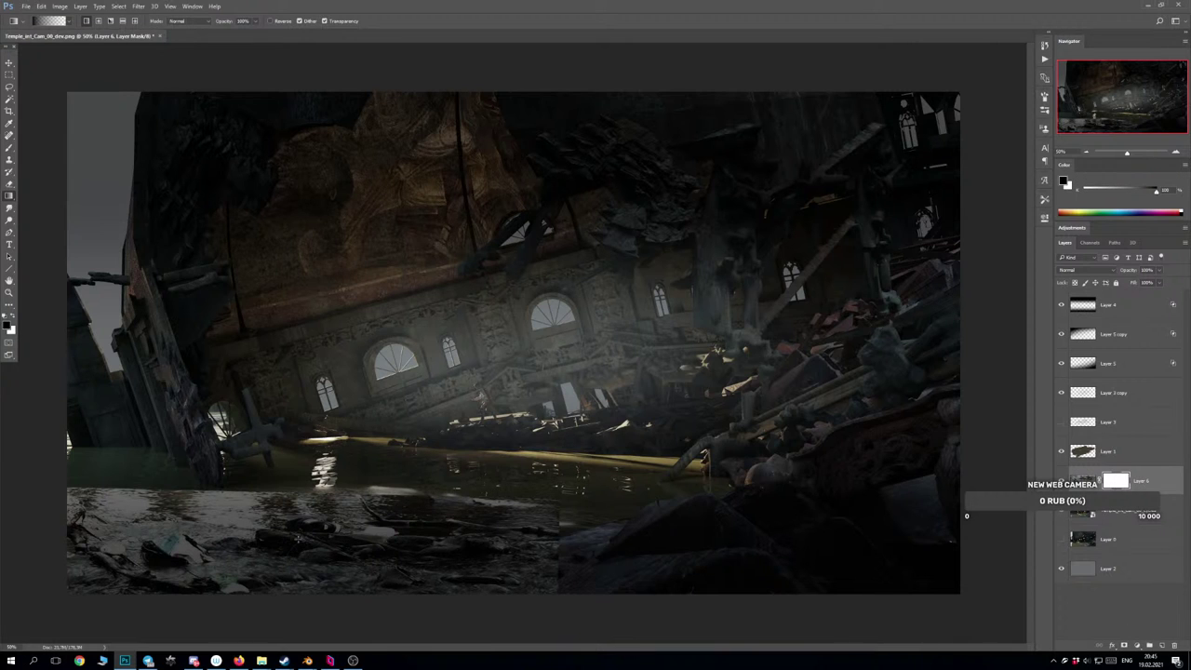
pyautogui.moveTo(302, 487); pyautogui.dragTo(294, 510)
pyautogui.hotkey('ctrl', 'z')
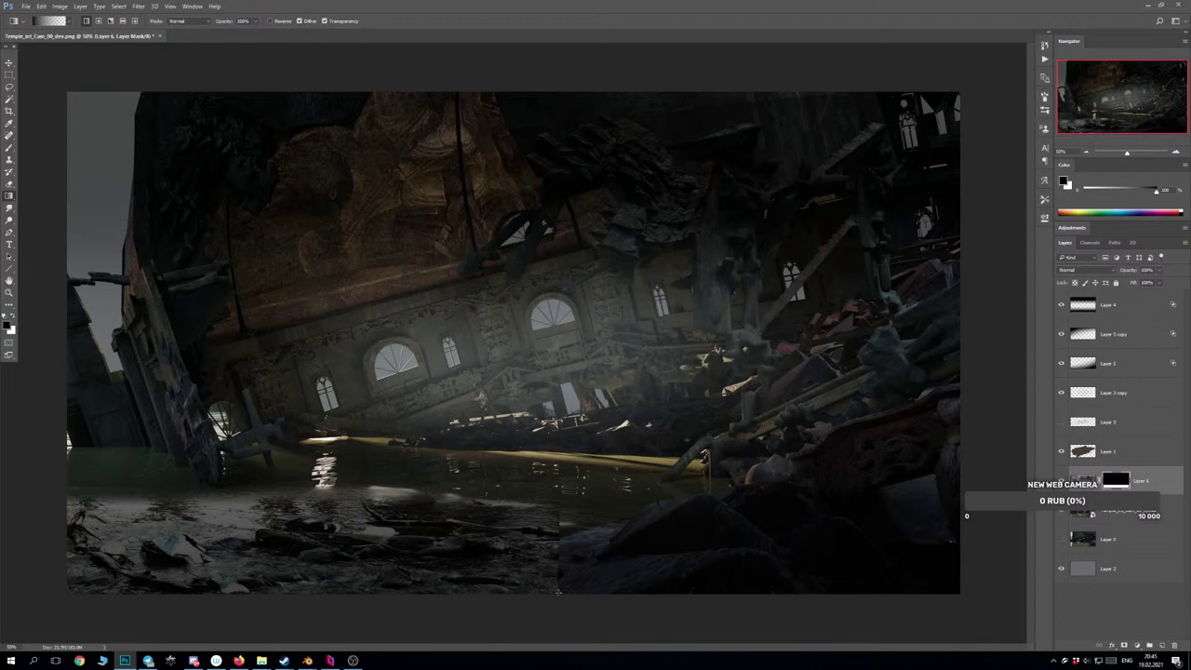
pyautogui.moveTo(570, 572)
pyautogui.mouseDown()
pyautogui.moveTo(523, 571)
pyautogui.moveTo(556, 590)
pyautogui.moveTo(518, 562)
pyautogui.mouseUp()
pyautogui.hotkey('ctrl', 'z')
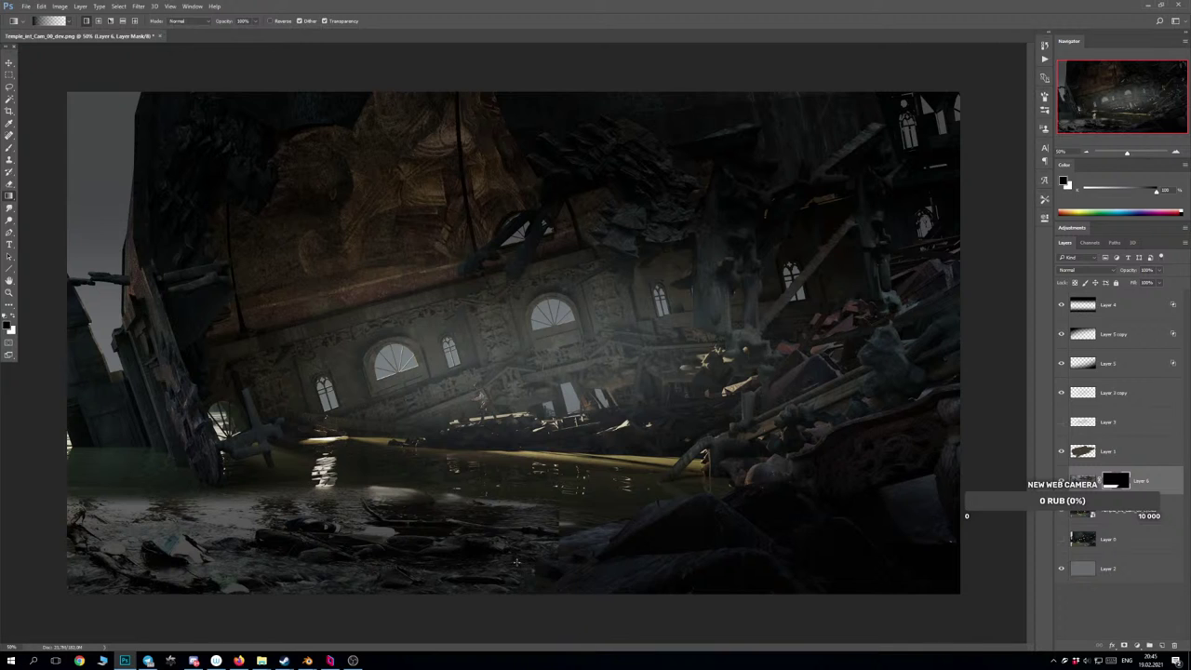
# Blend the debris layer into the water with Blend If, splitting the Underlying Layer shadow slider at about 29/111 and splitting its highlight slider.
pyautogui.doubleClick(1164, 486)
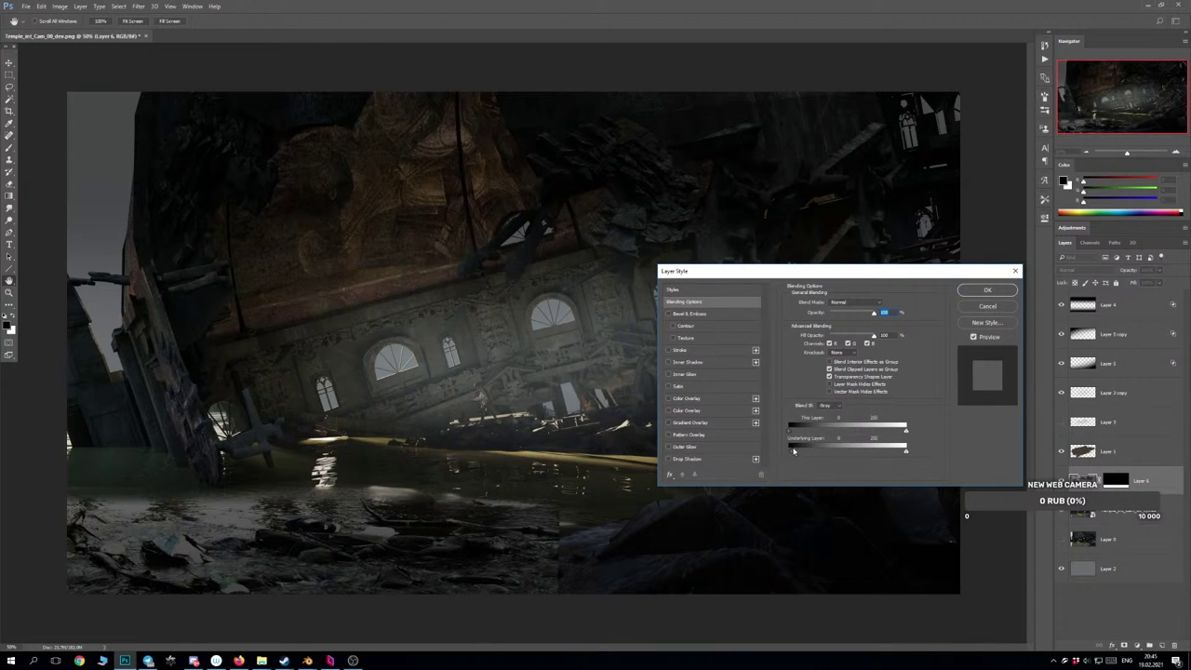
pyautogui.moveTo(794, 450); pyautogui.dragTo(818, 452)
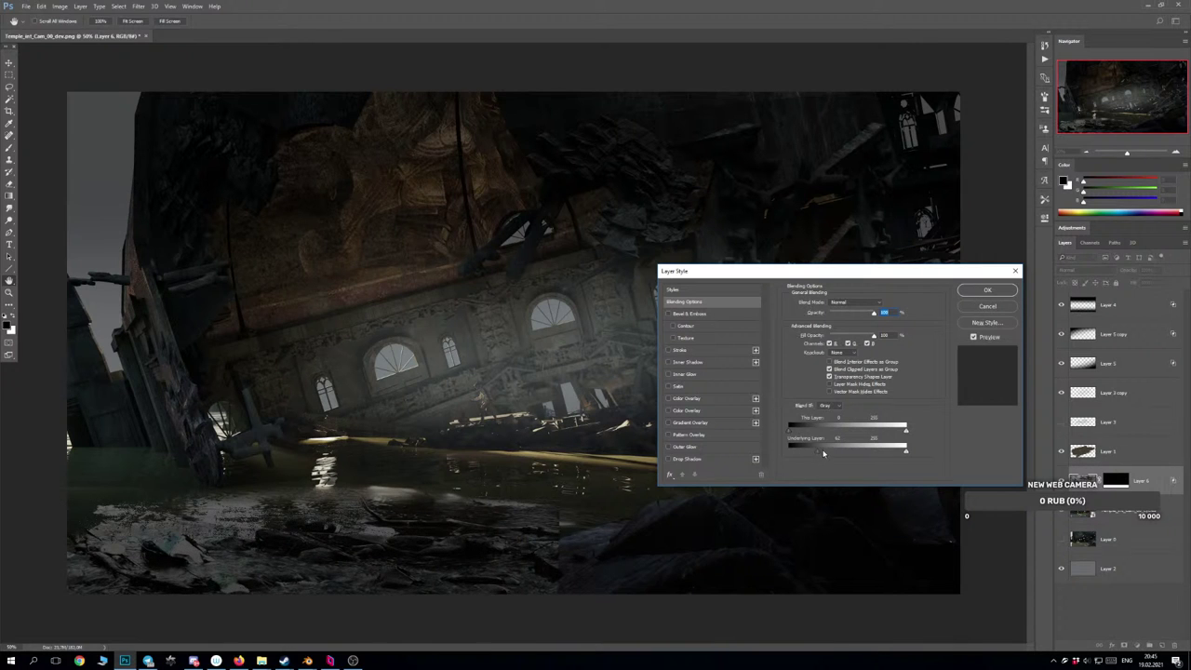
pyautogui.moveTo(823, 451); pyautogui.dragTo(849, 452)
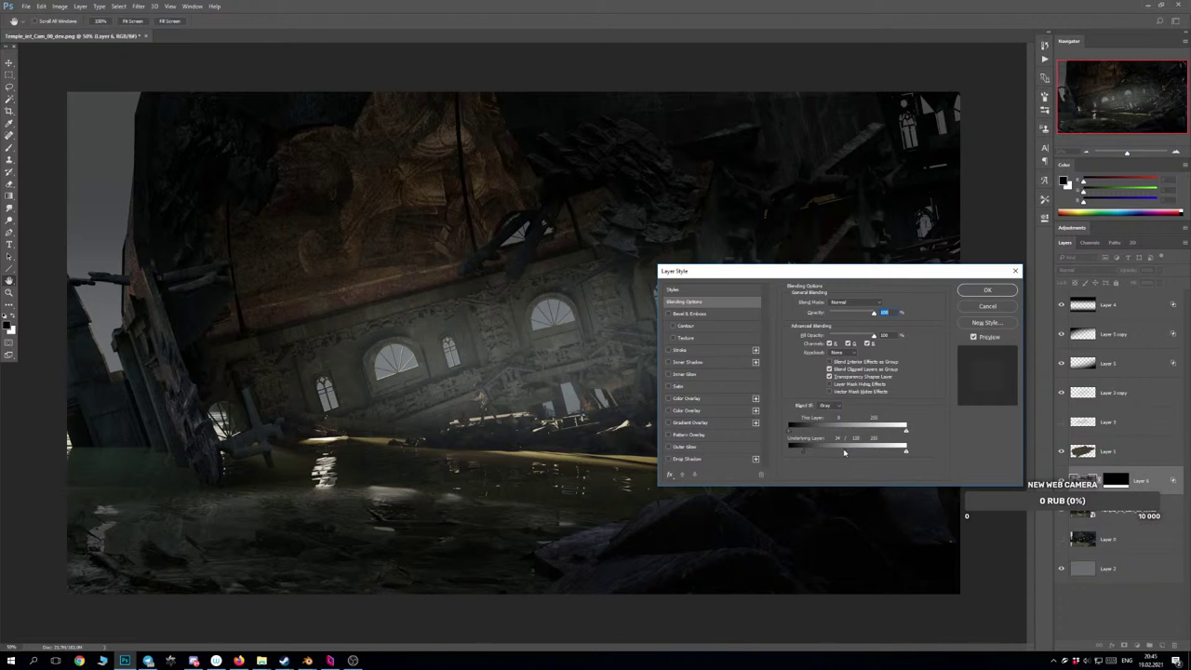
pyautogui.moveTo(839, 454)
pyautogui.mouseDown()
pyautogui.moveTo(856, 451)
pyautogui.moveTo(842, 455)
pyautogui.mouseUp()
pyautogui.moveTo(803, 450)
pyautogui.mouseDown()
pyautogui.moveTo(790, 452)
pyautogui.moveTo(802, 453)
pyautogui.mouseUp()
pyautogui.moveTo(849, 453); pyautogui.dragTo(842, 456)
pyautogui.moveTo(906, 451)
pyautogui.mouseDown()
pyautogui.moveTo(877, 452)
pyautogui.moveTo(891, 454)
pyautogui.mouseUp()
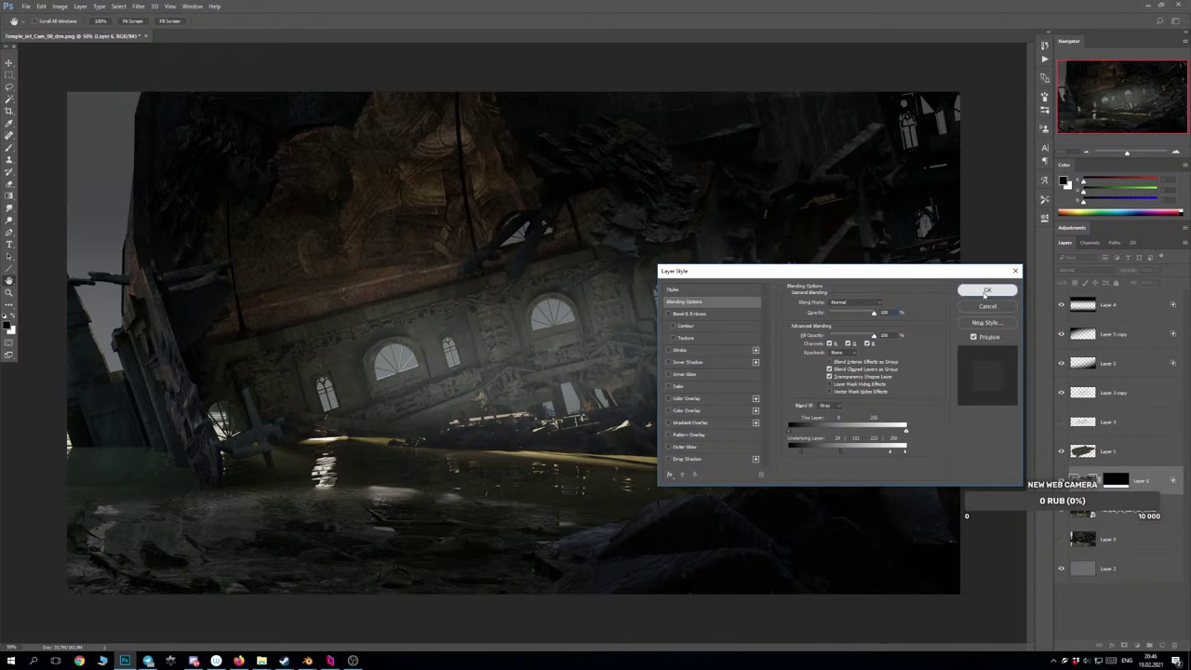
pyautogui.click(987, 289)
# Try shifting the debris layer sideways toward the foreground rocks.
pyautogui.moveTo(568, 551); pyautogui.dragTo(614, 558)
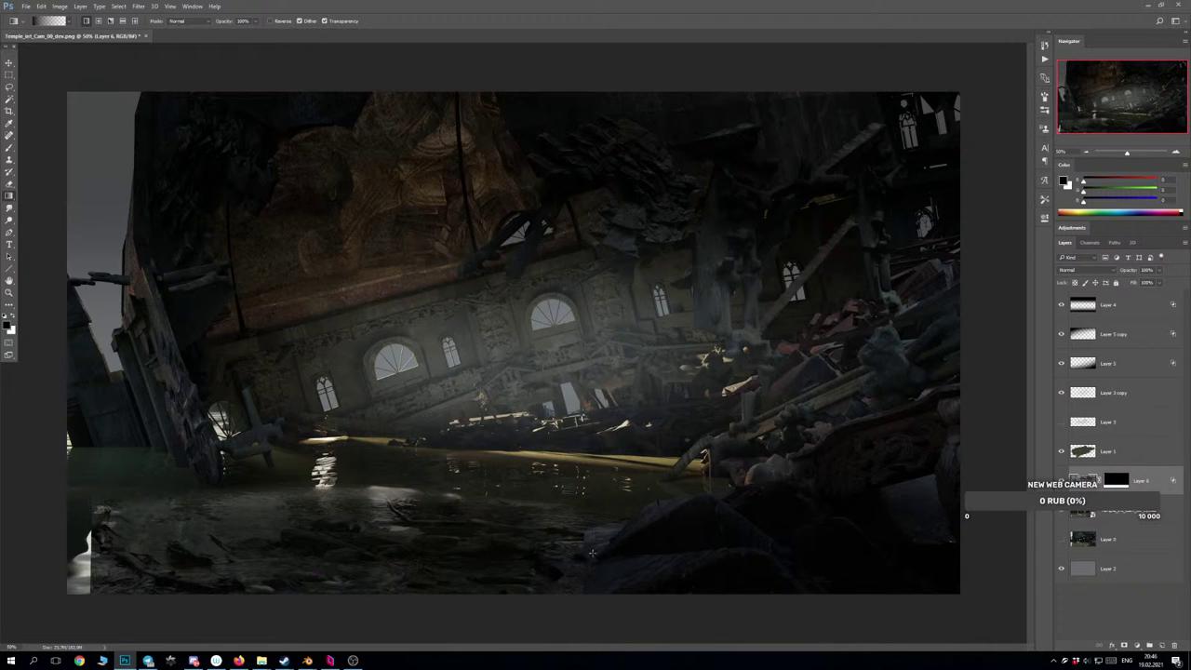
pyautogui.hotkey('ctrl', 'z')
# Mirror the image and transform the debris layer into a perspective shape, narrower at the far edge, widened toward the rocks and slightly rotated.
pyautogui.press('F2')
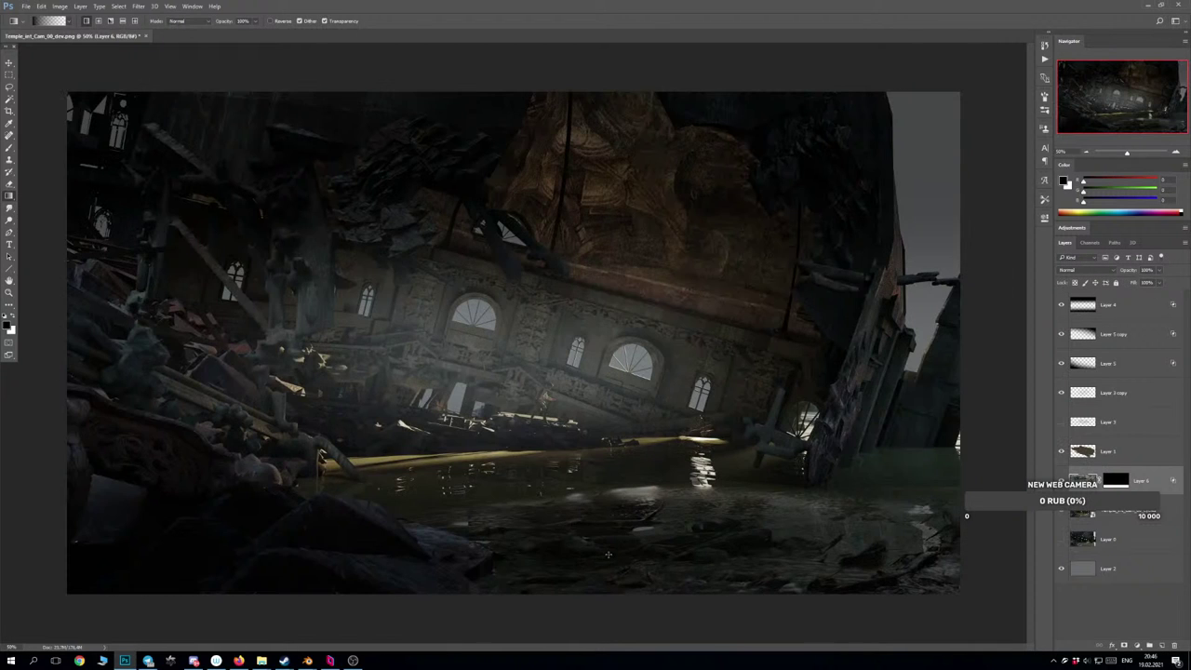
pyautogui.hotkey('ctrl', '-')
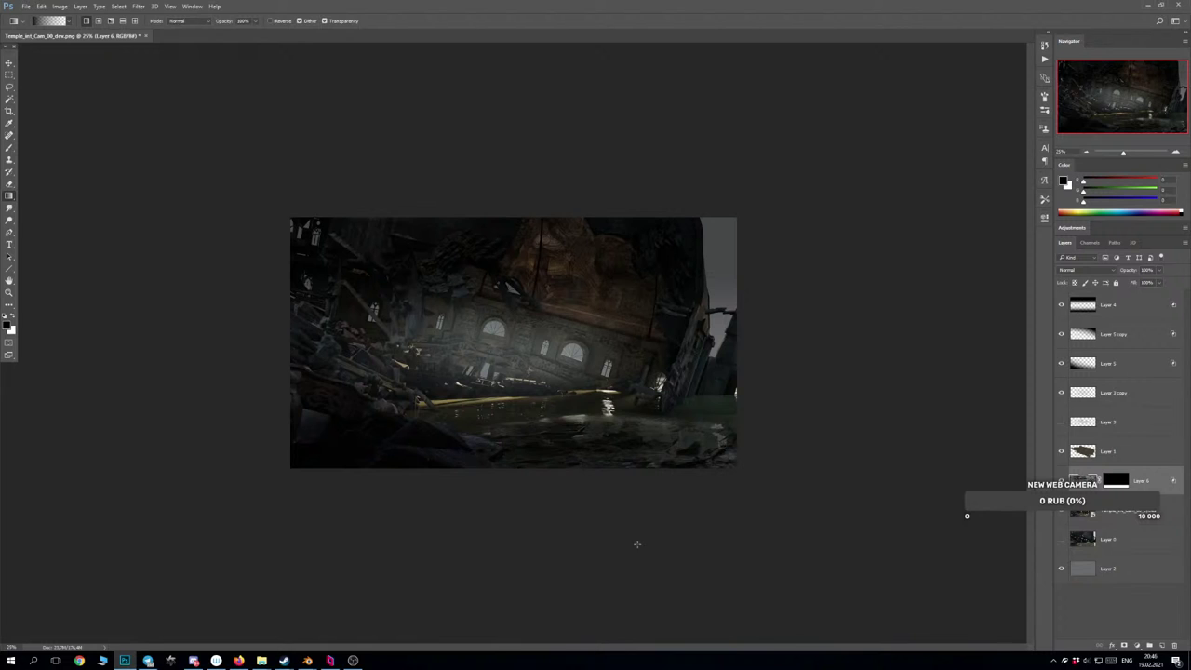
pyautogui.hotkey('ctrl', 't')
pyautogui.moveTo(615, 502); pyautogui.dragTo(614, 522)
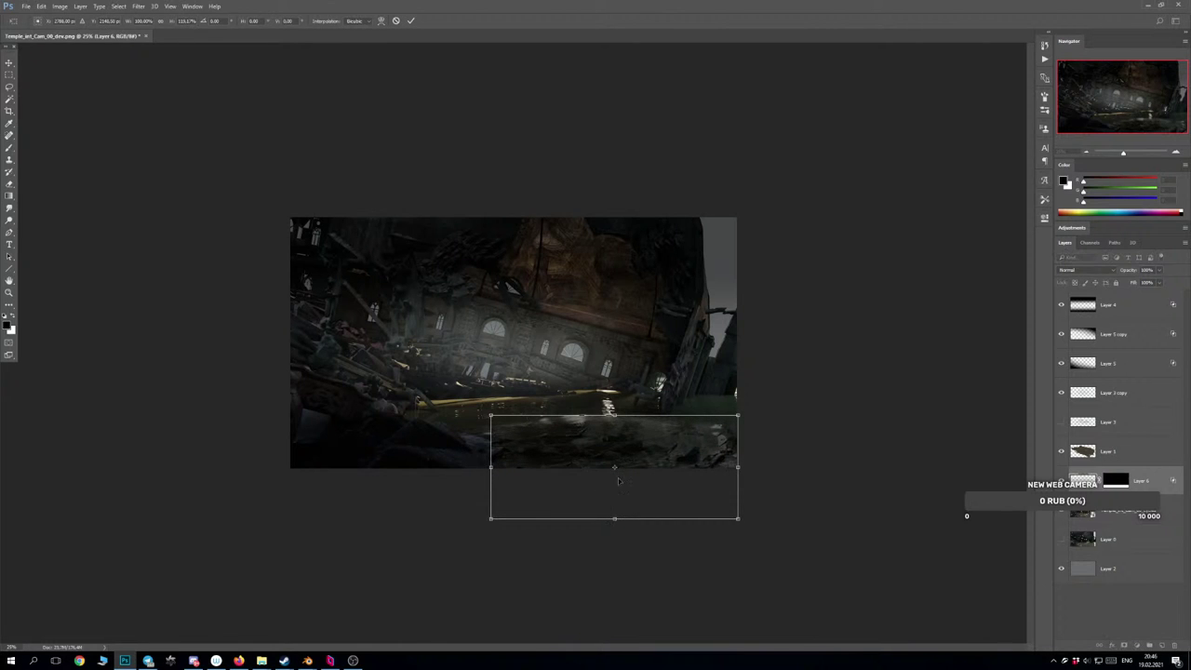
pyautogui.hotkey('ctrl', 'z')
pyautogui.moveTo(737, 459)
pyautogui.mouseDown()
pyautogui.moveTo(776, 452)
pyautogui.moveTo(726, 452)
pyautogui.moveTo(730, 472)
pyautogui.mouseUp()
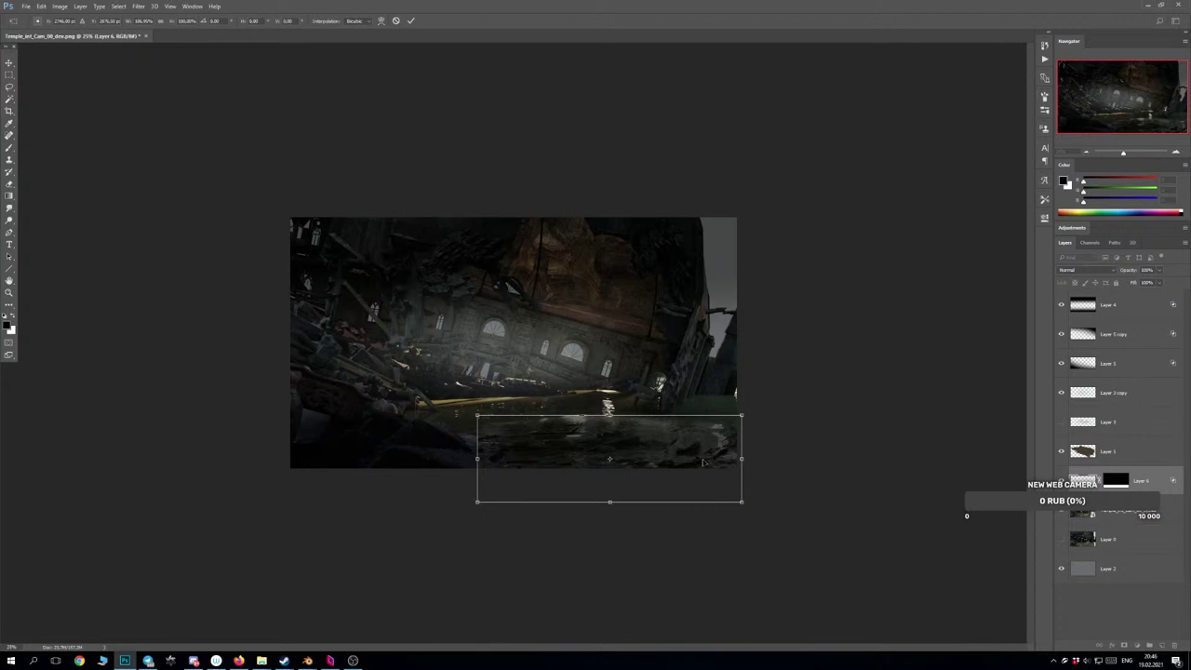
pyautogui.moveTo(741, 415); pyautogui.dragTo(712, 416)
pyautogui.moveTo(614, 507); pyautogui.dragTo(622, 530)
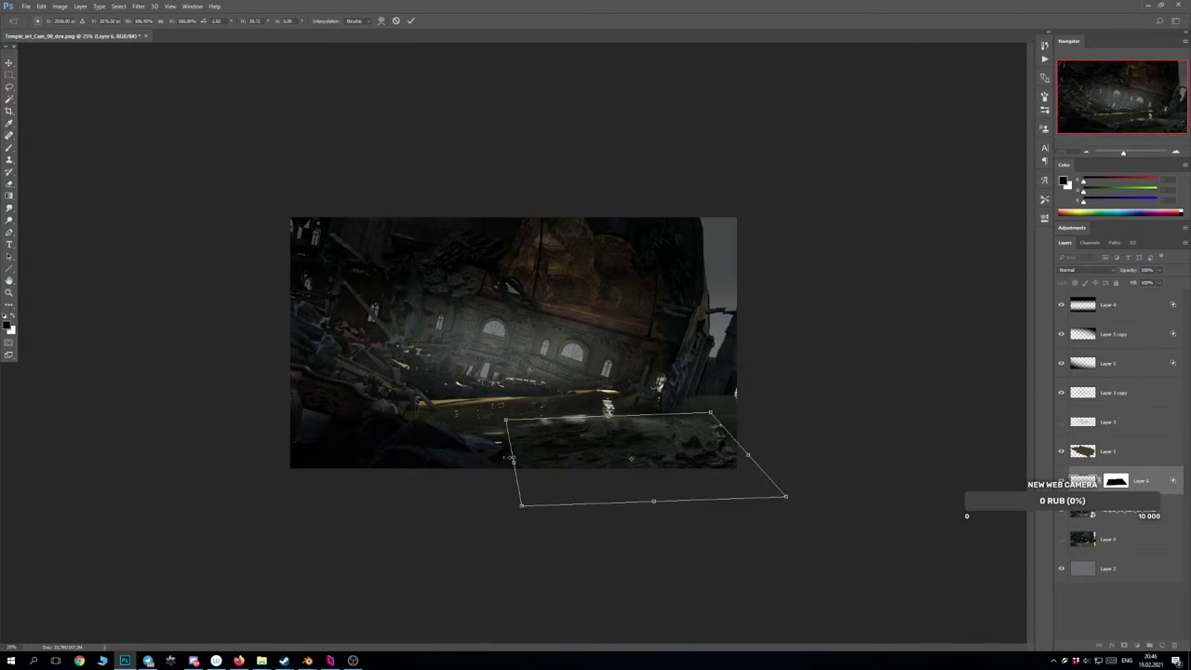
pyautogui.moveTo(512, 460); pyautogui.dragTo(492, 462)
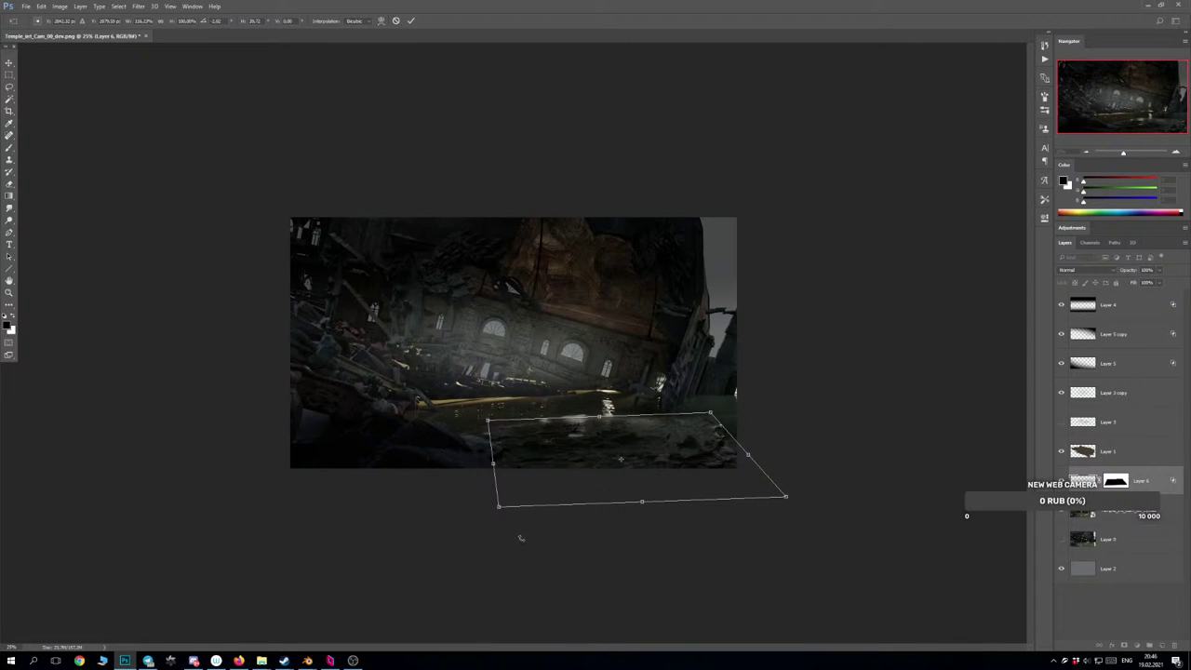
pyautogui.moveTo(520, 537); pyautogui.dragTo(526, 526)
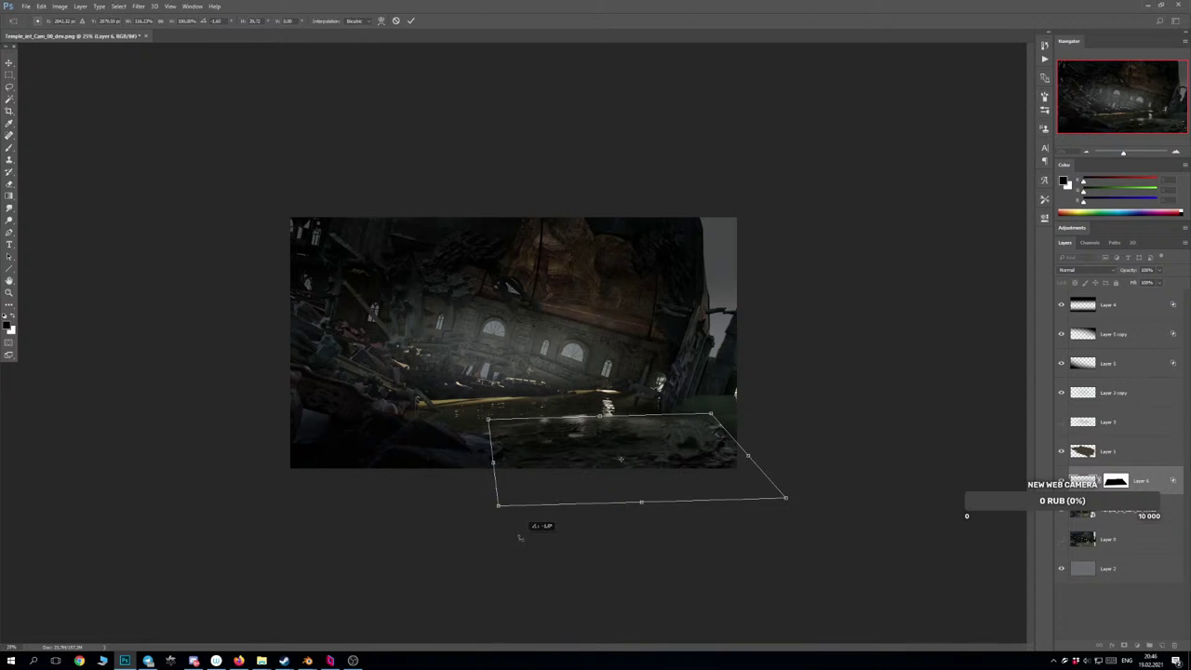
pyautogui.press('Return')
pyautogui.press('g')
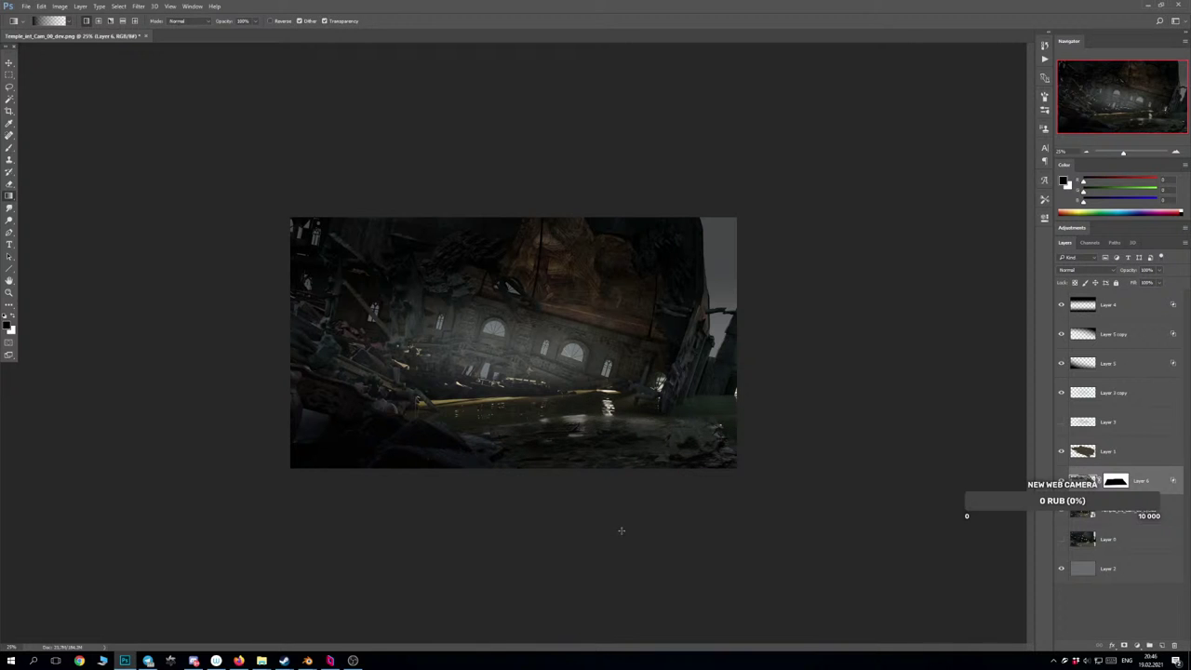
# Mirror the image back, tilt the debris layer slightly counterclockwise over the foreground water, and check the composition.
pyautogui.press('F2')
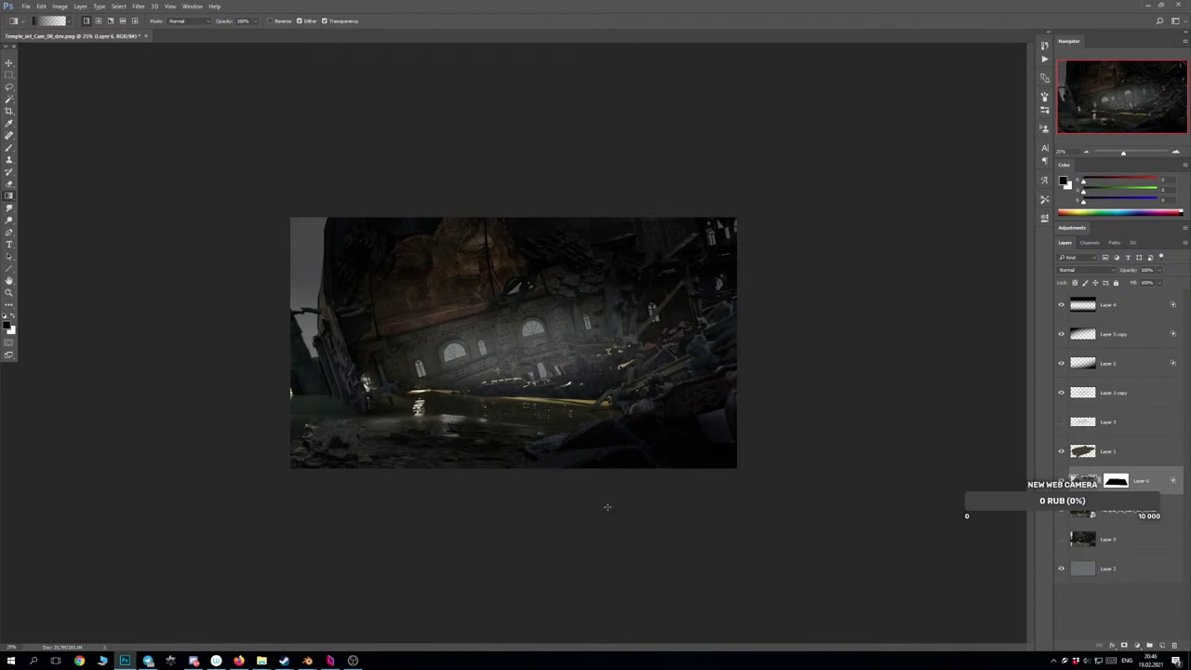
pyautogui.hotkey('ctrl', 't')
pyautogui.moveTo(580, 524)
pyautogui.mouseDown()
pyautogui.moveTo(601, 521)
pyautogui.moveTo(591, 513)
pyautogui.mouseUp()
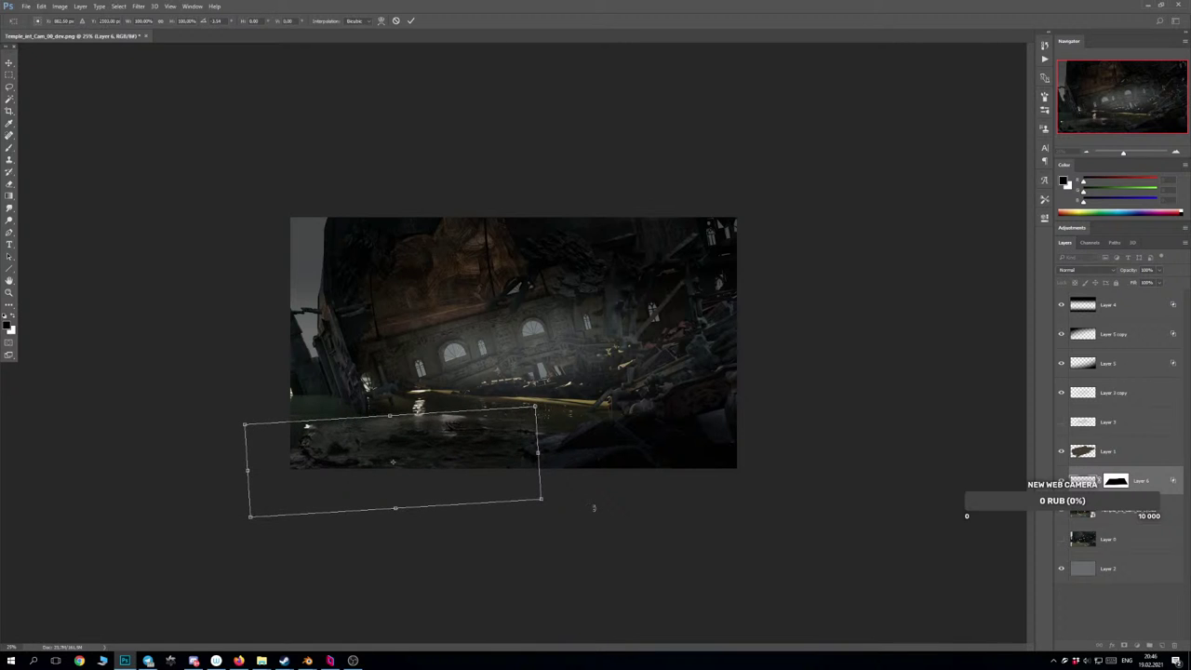
pyautogui.press('Return')
pyautogui.hotkey('ctrl', '+')
pyautogui.hotkey('ctrl', '+')
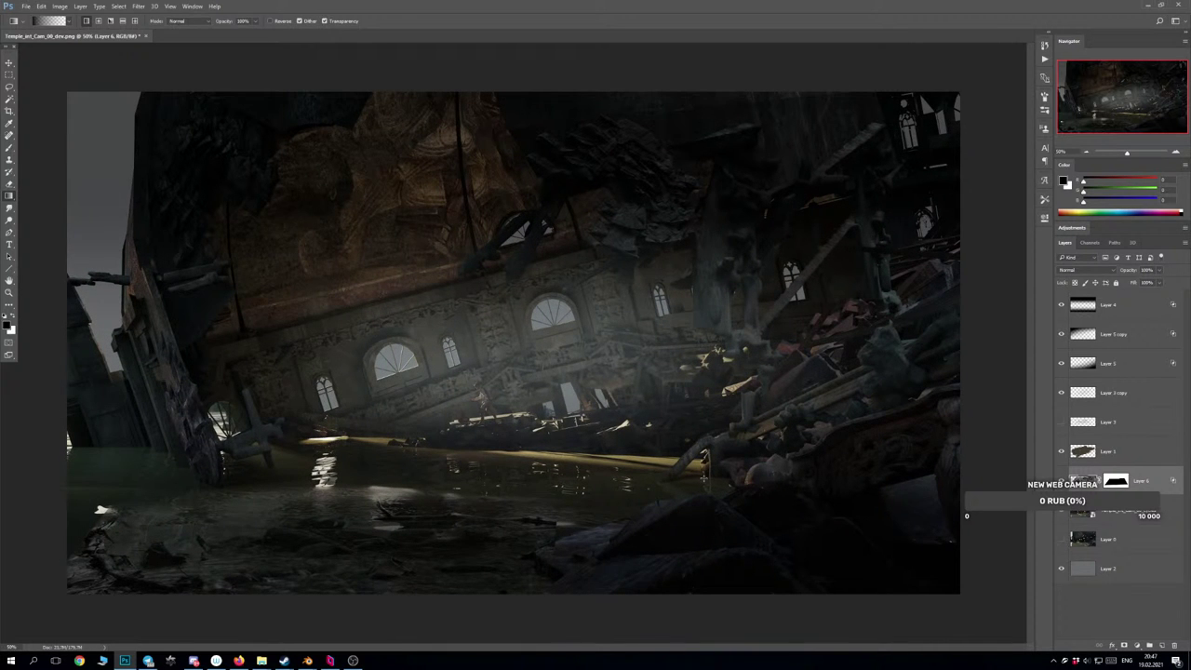
pyautogui.hotkey('ctrl', '-')
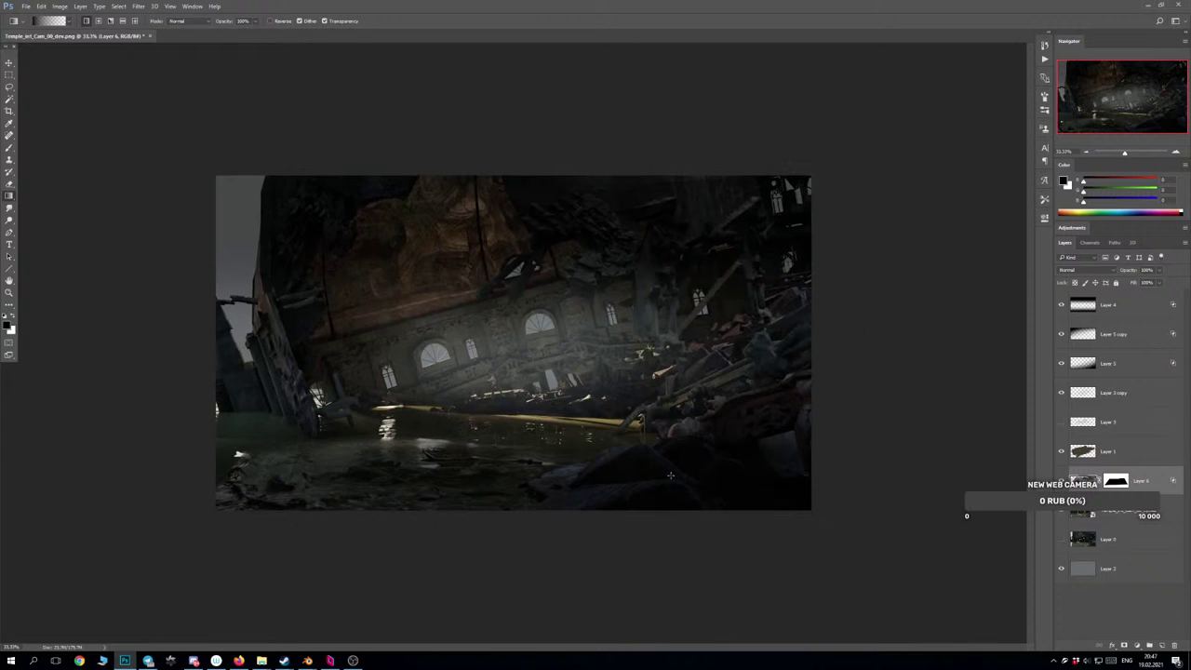
pyautogui.hotkey('ctrl', '+')
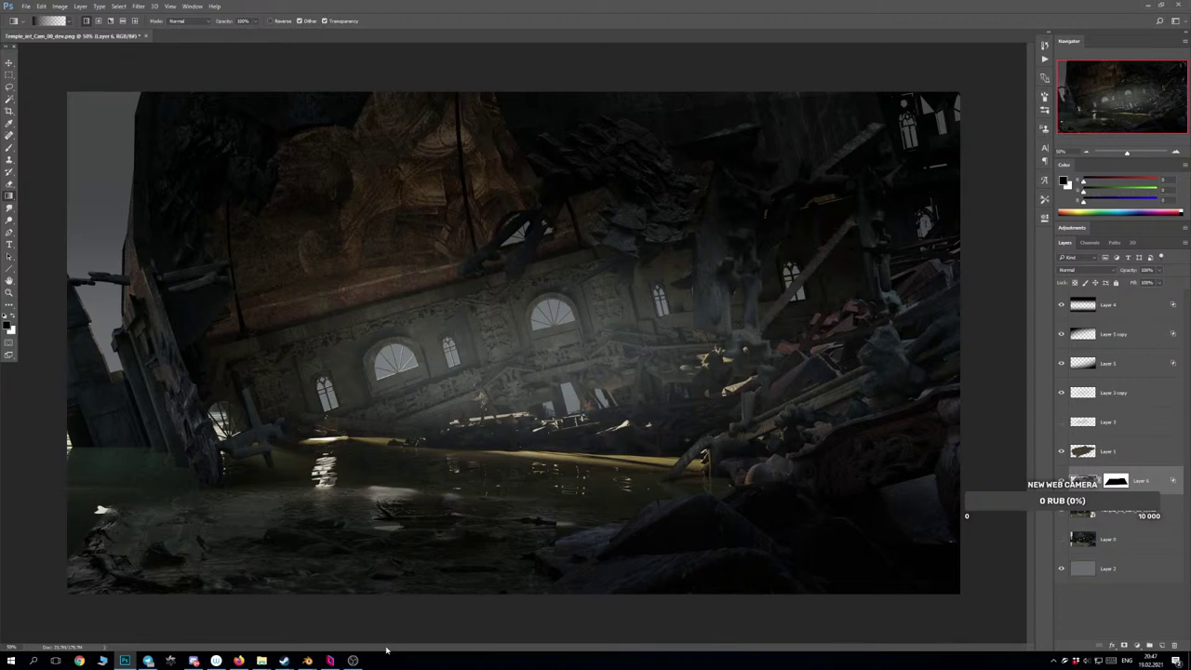
# Switch to Firefox and return to the "debris in river" image results.
pyautogui.click(239, 660)
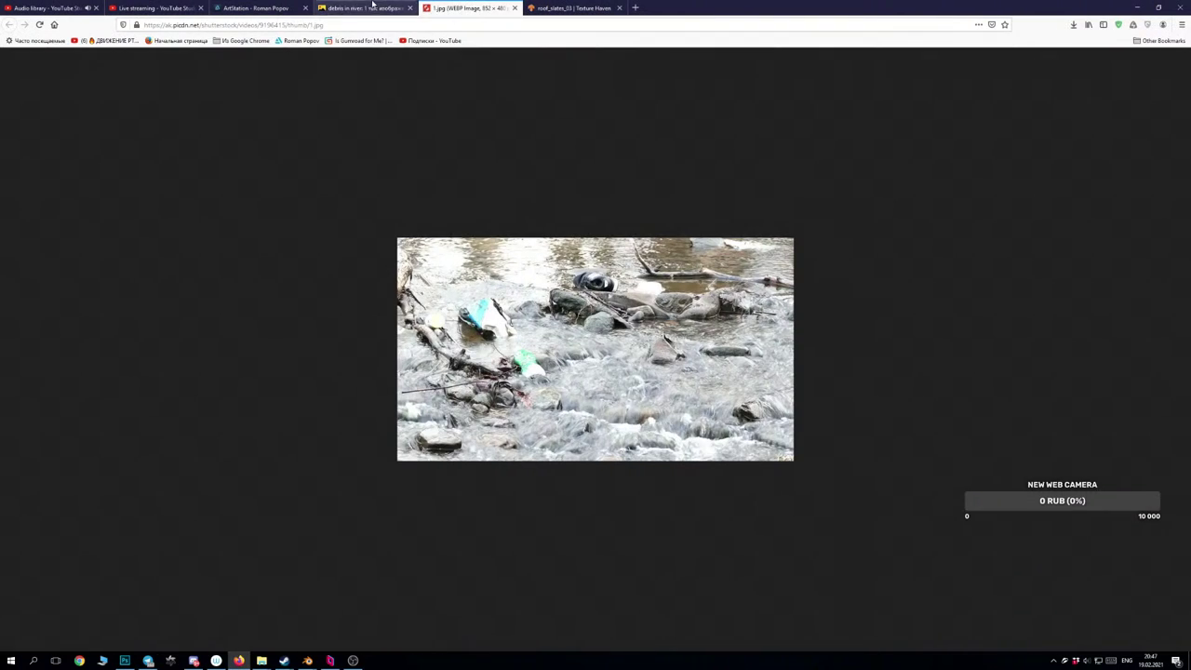
pyautogui.click(372, 7)
pyautogui.press('Escape')
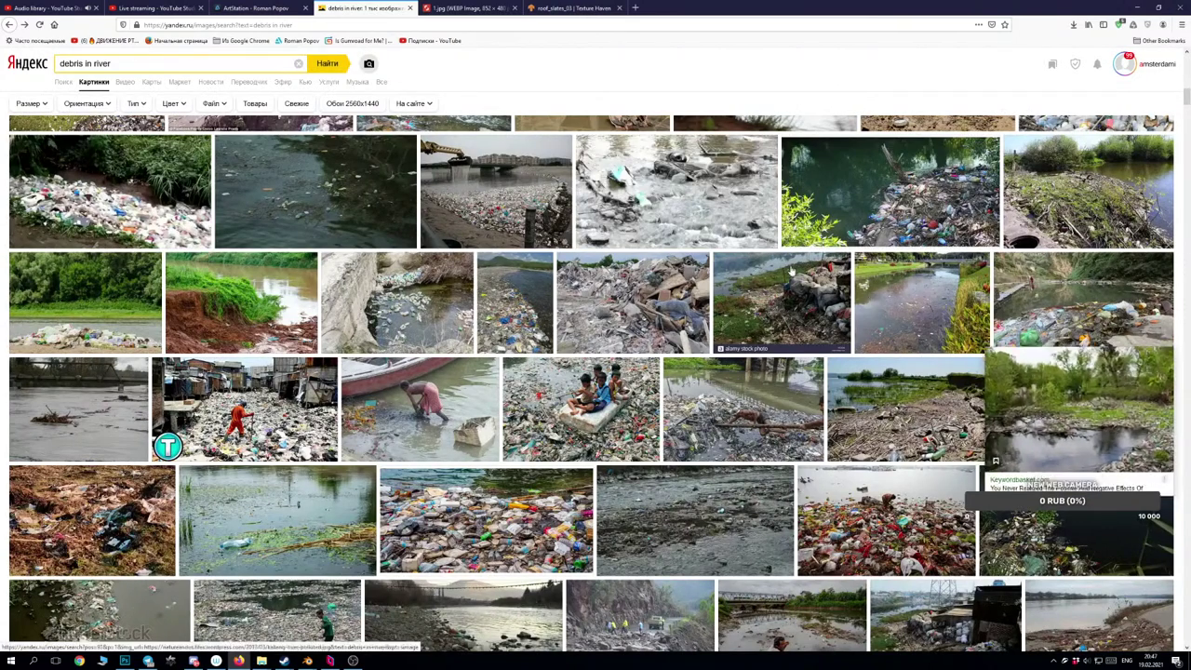
# Preview the photo of garbage in a shallow forest river and look through more river debris results.
pyautogui.click(738, 218)
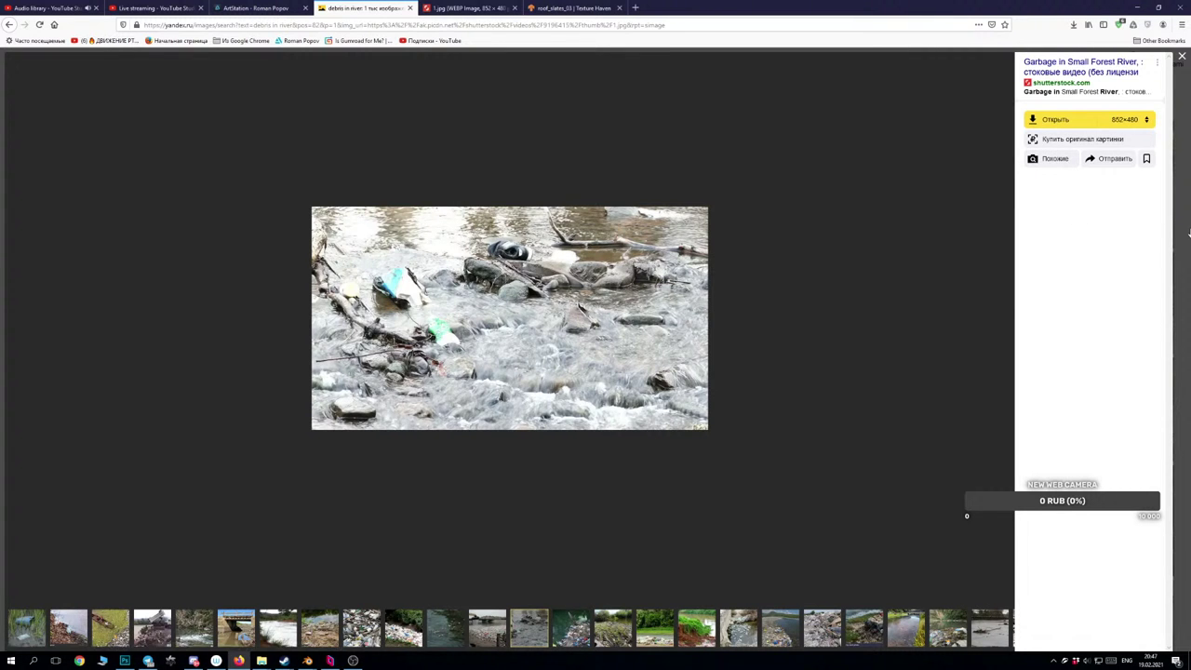
pyautogui.press('Escape')
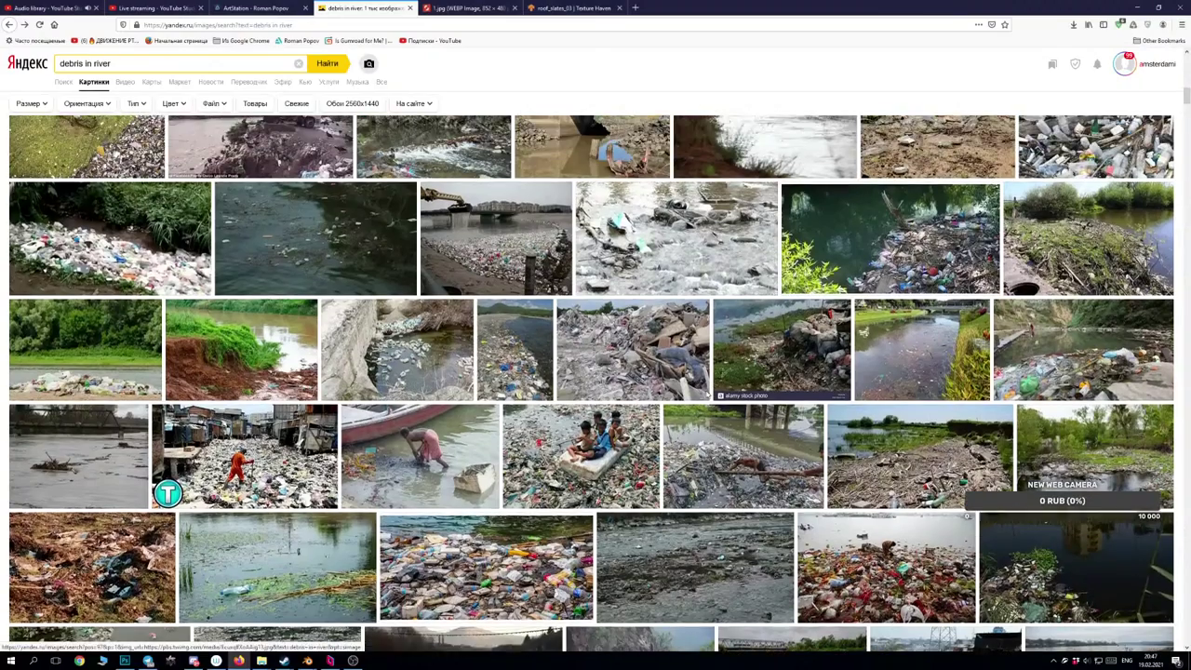
pyautogui.scroll(-3, 706, 392)
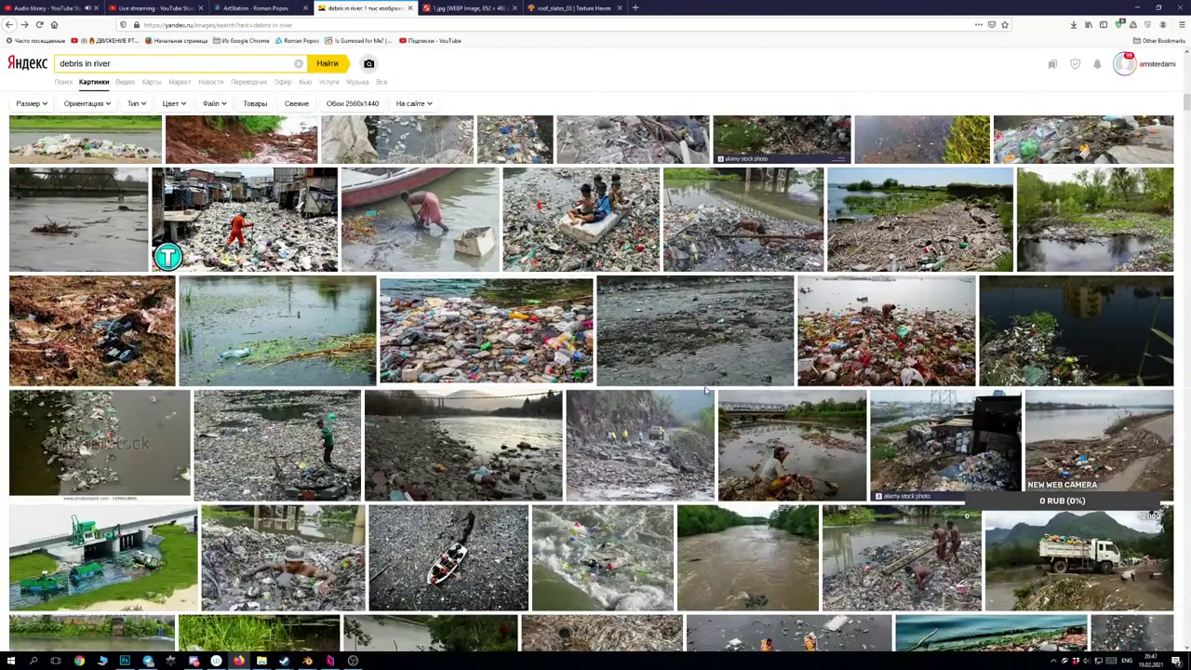
pyautogui.scroll(-3, 707, 391)
pyautogui.scroll(-3, 706, 392)
pyautogui.scroll(-2, 706, 391)
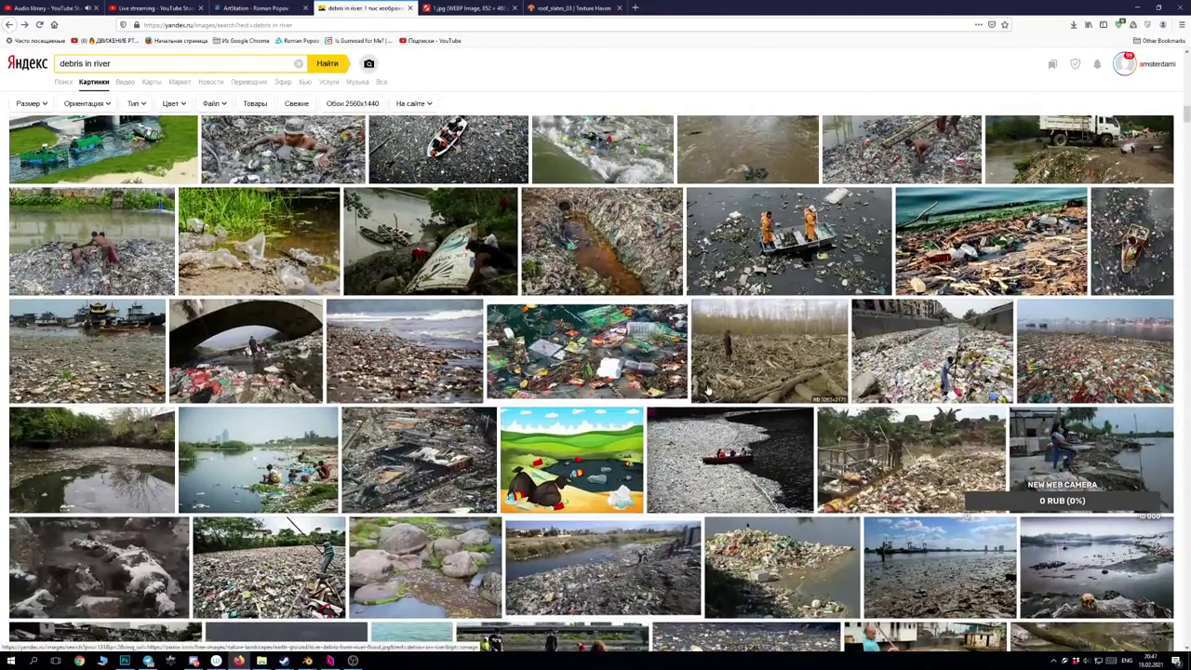
pyautogui.moveTo(54, 199)
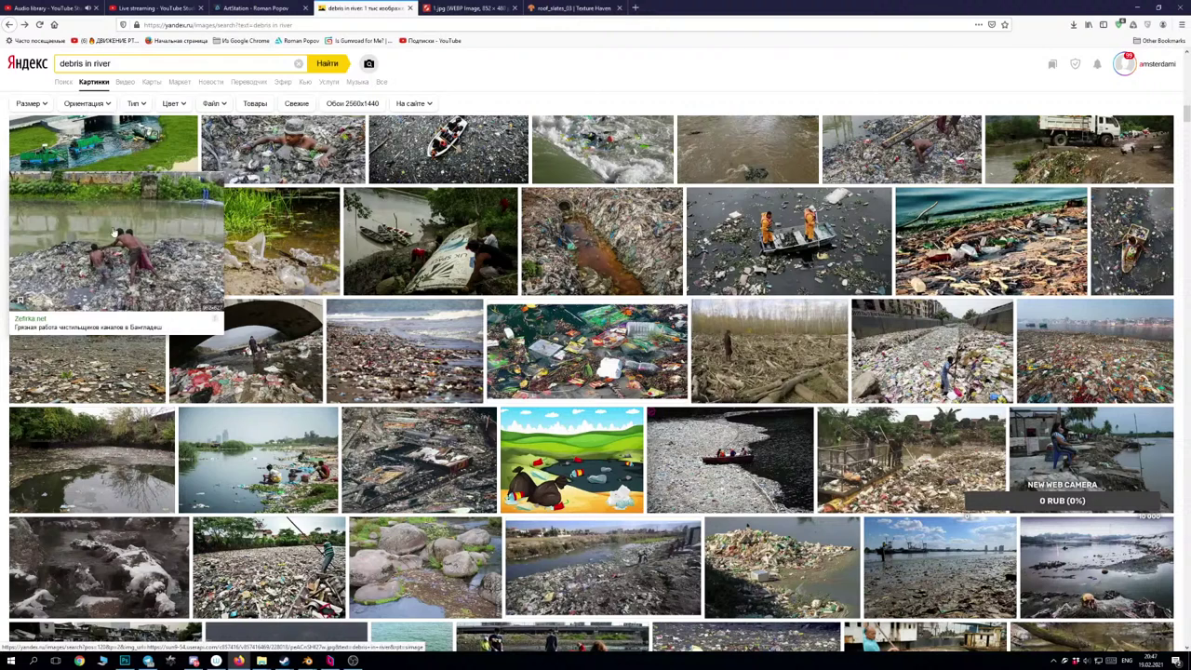
# Search the images for "затопленный дом".
pyautogui.click(108, 61)
pyautogui.write('pfnj')
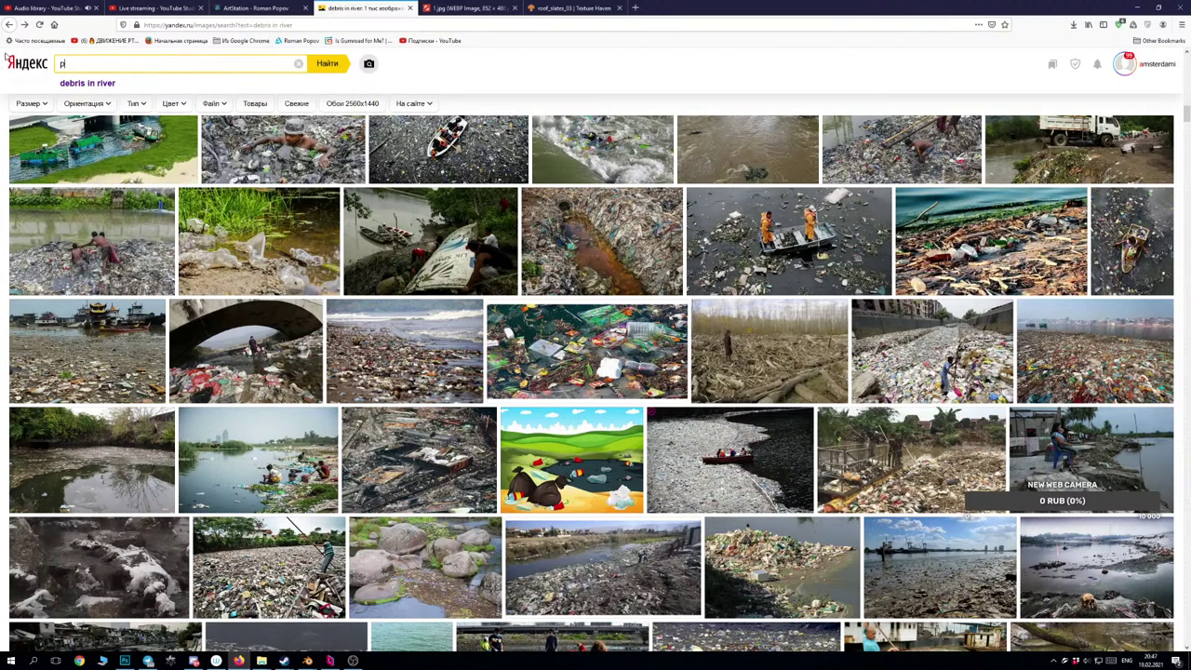
pyautogui.press('BackSpace')
pyautogui.press('BackSpace')
pyautogui.press('BackSpace')
pyautogui.press('BackSpace')
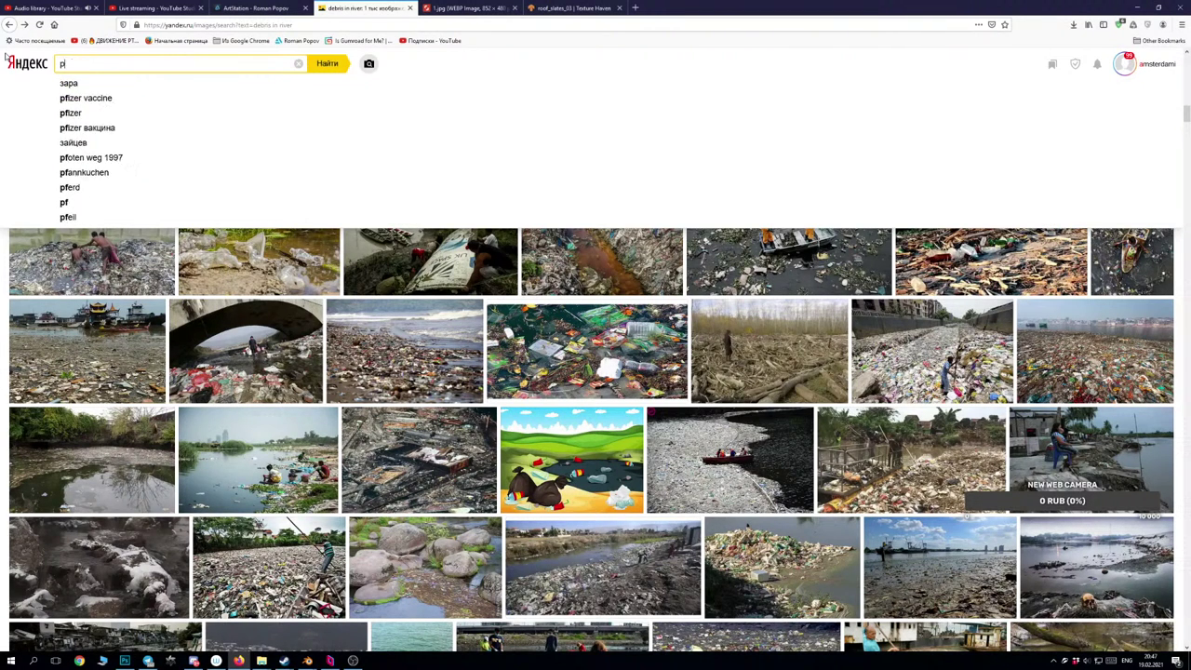
pyautogui.hotkey('alt', 'shift')
pyautogui.write('затоп')
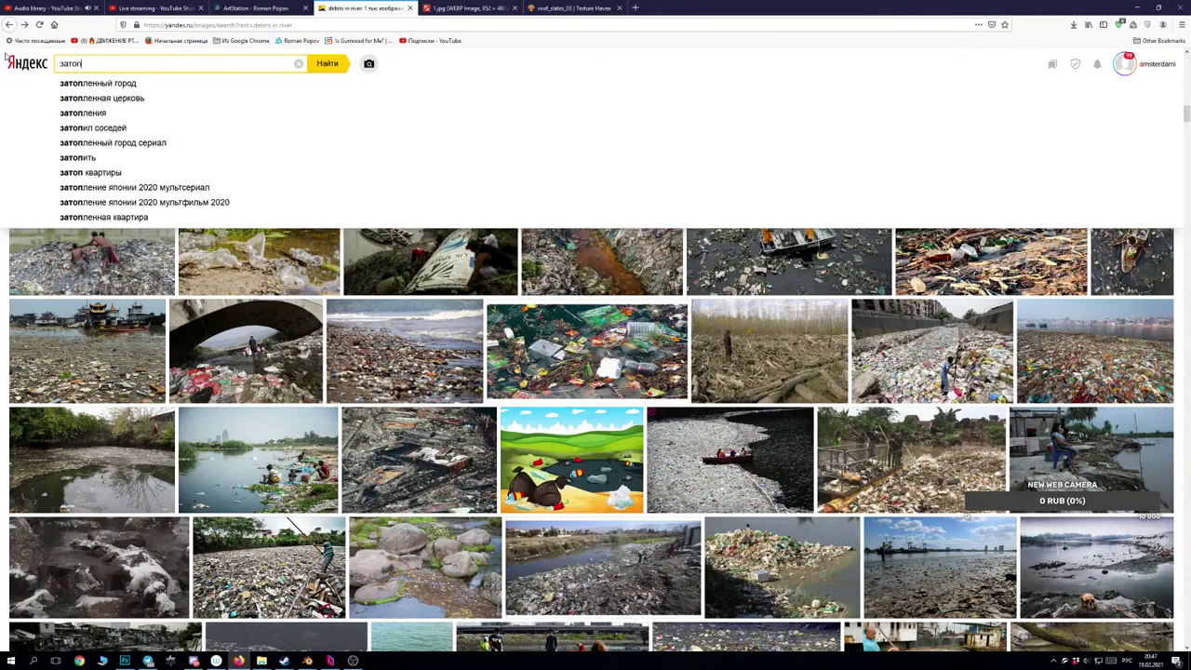
pyautogui.write('ленный дом')
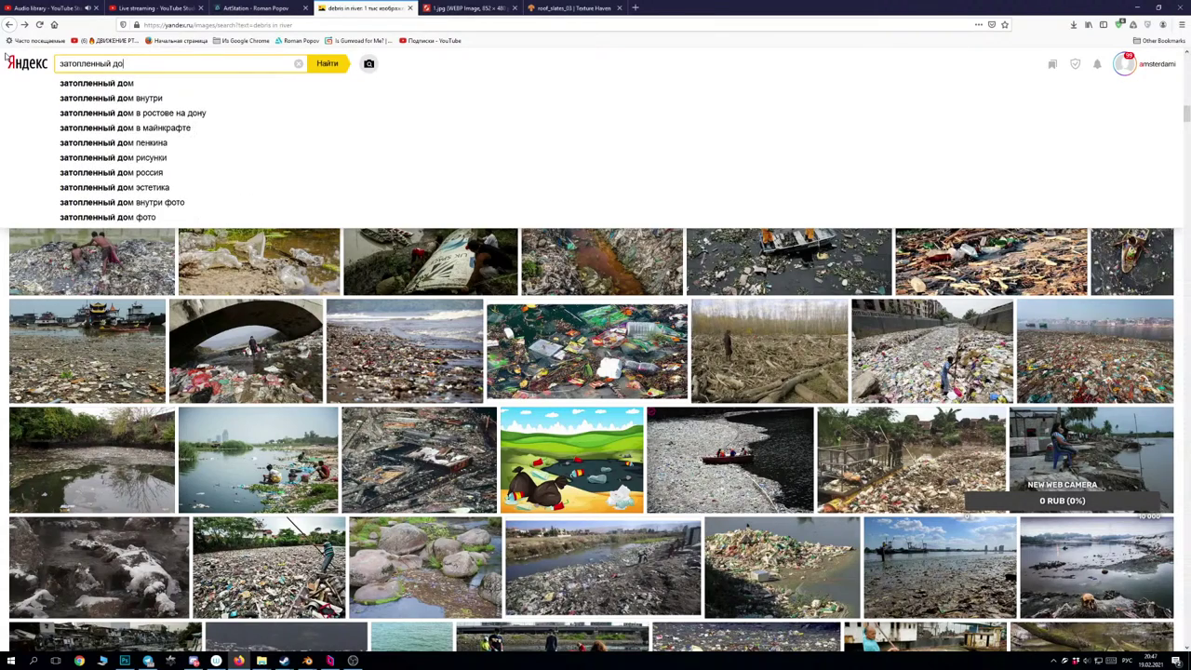
pyautogui.press('Return')
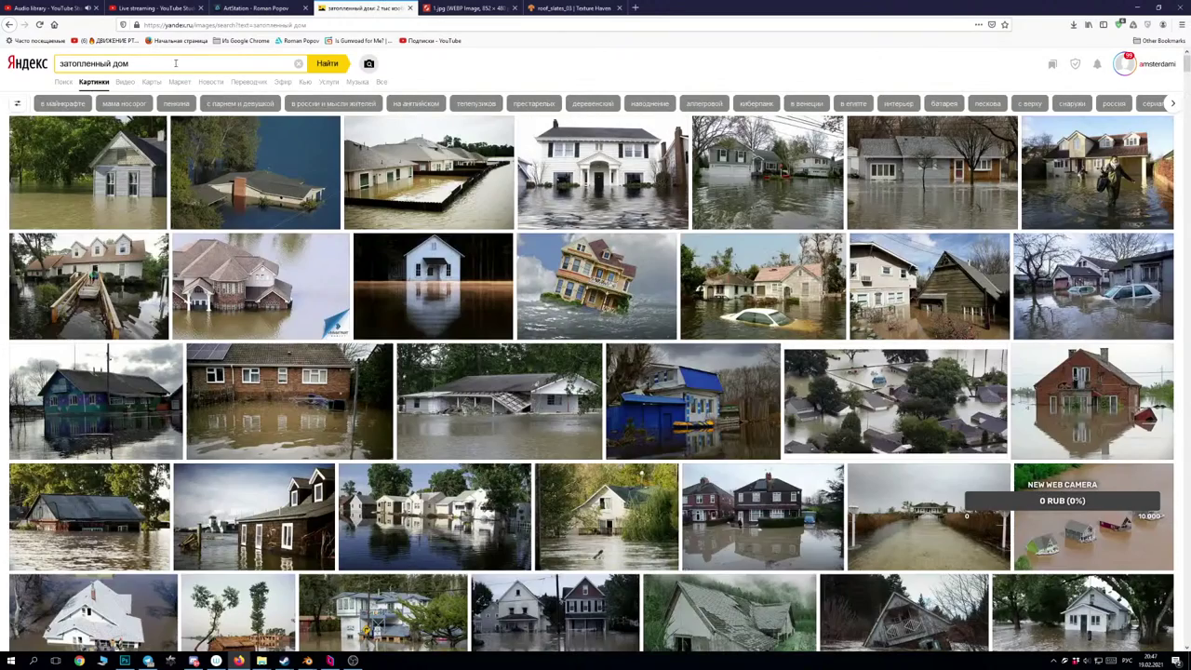
# Refine the image search to "затопленный дом внутри".
pyautogui.click(153, 66)
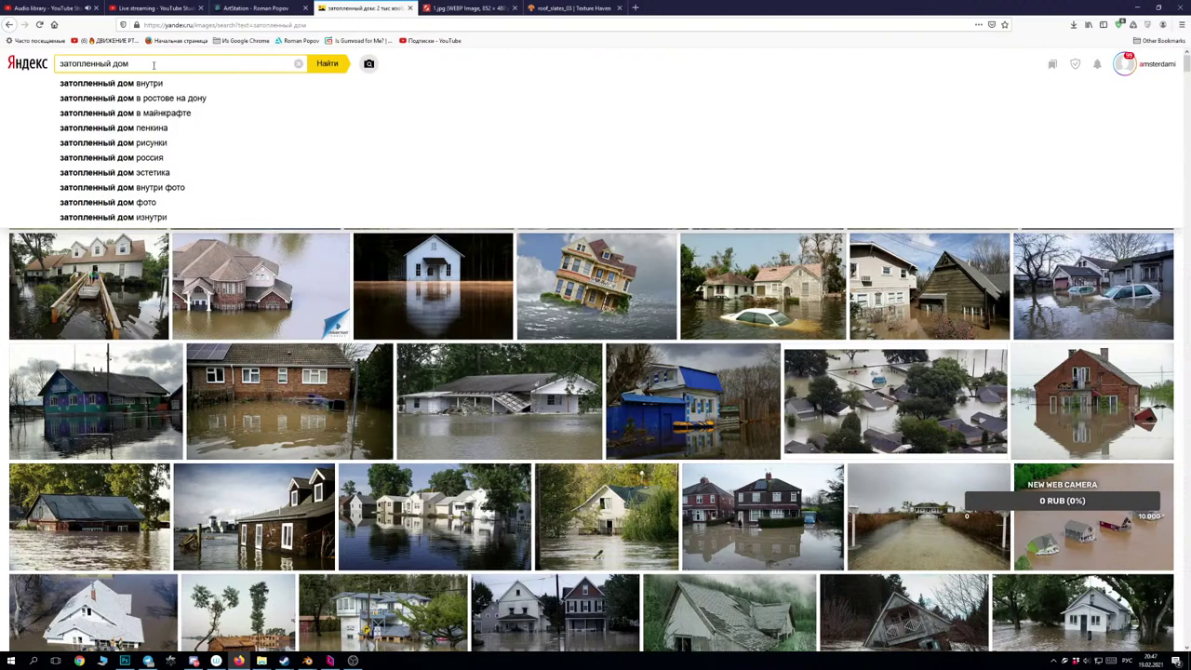
pyautogui.press('Down')
pyautogui.press('Return')
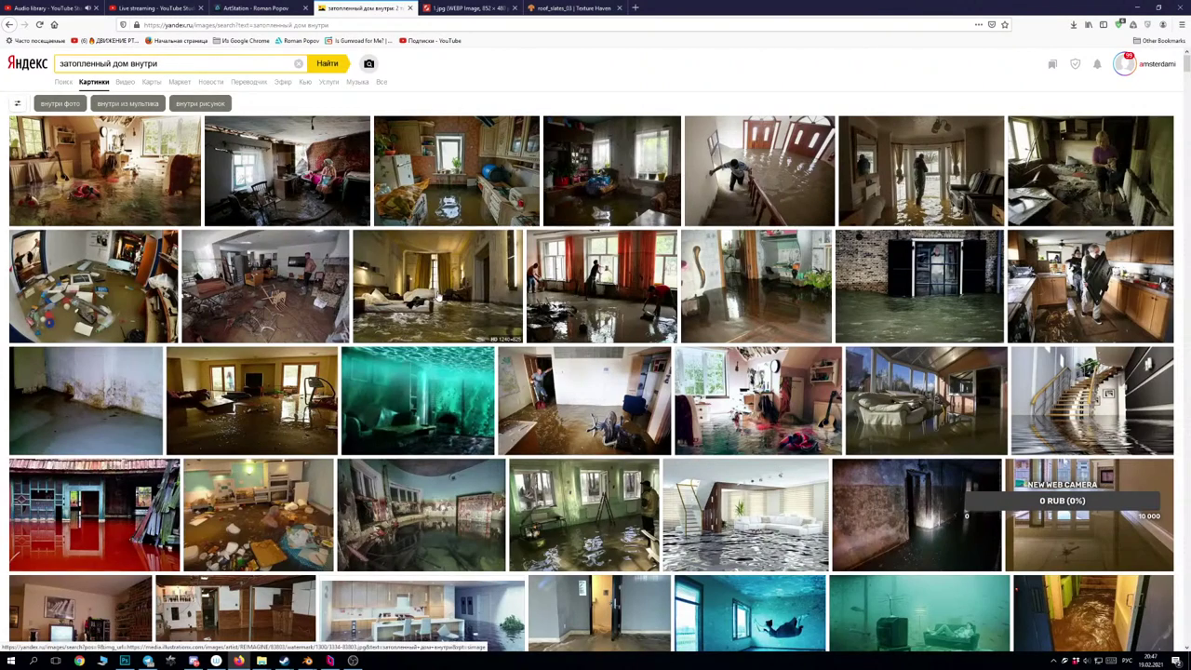
# Preview the photo of the flooded bedroom with yellow curtains and return to the results.
pyautogui.moveTo(437, 295)
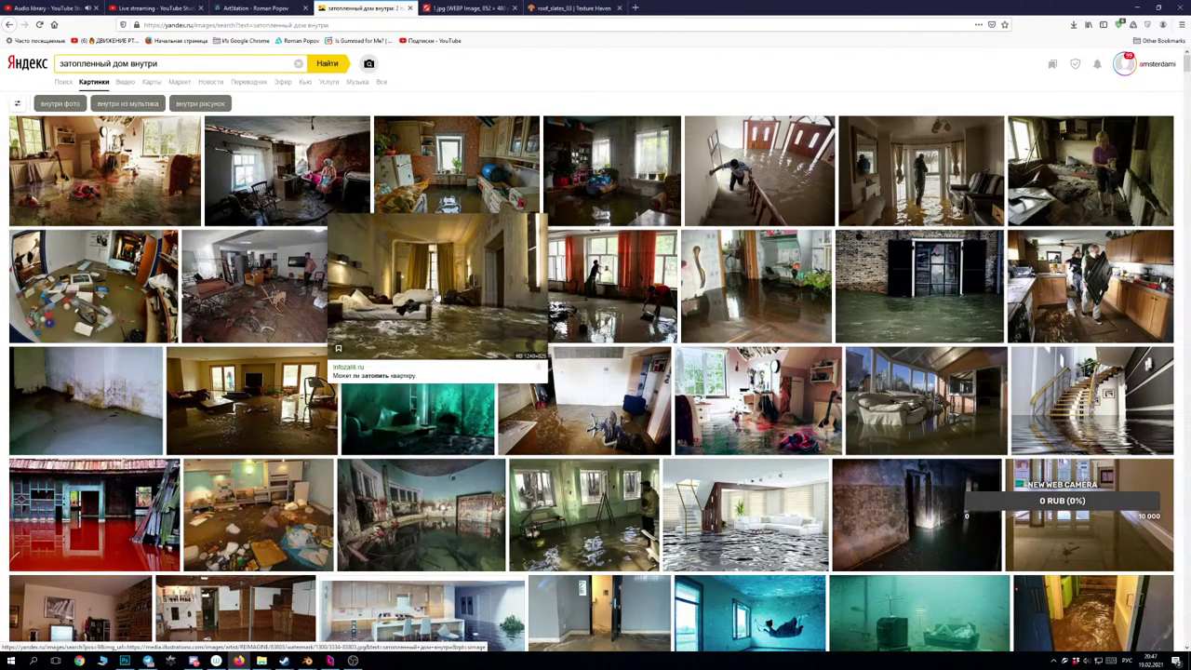
pyautogui.click(437, 296)
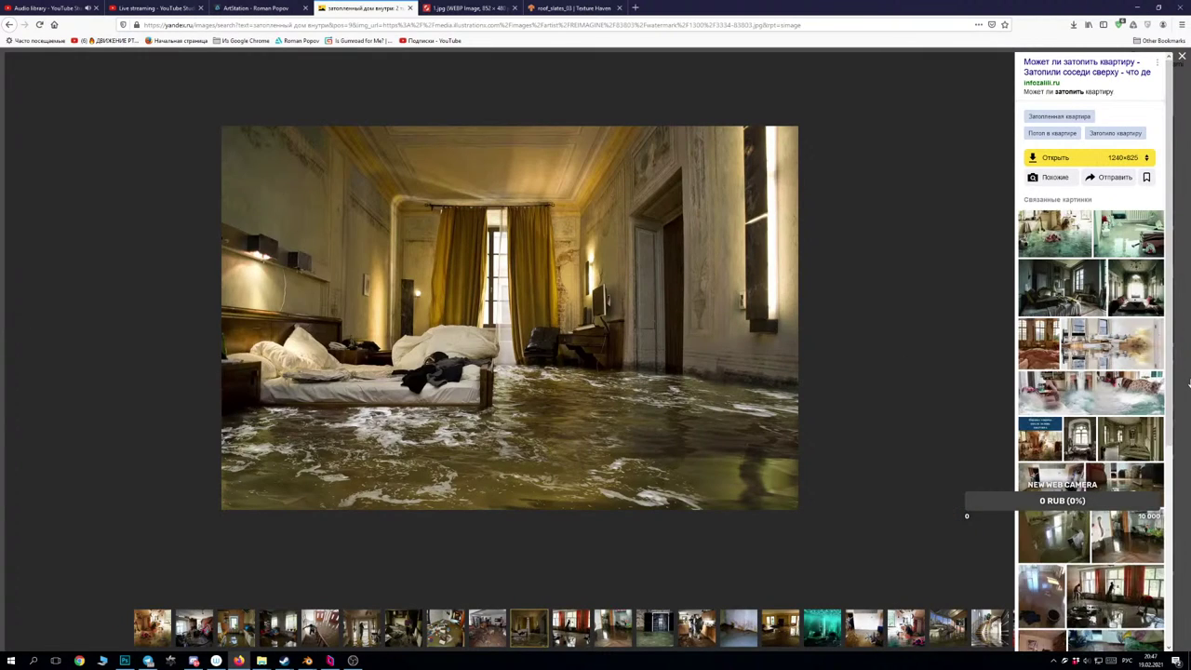
pyautogui.press('Escape')
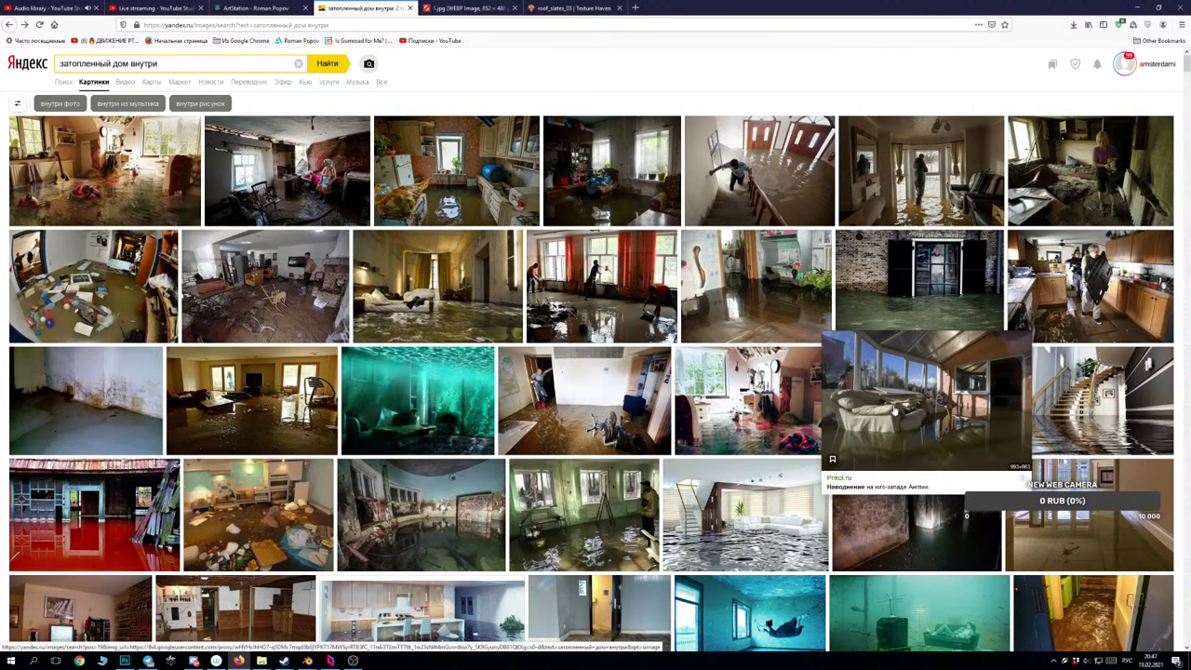
# Examine the photo of the dark flooded doorway and a related flooded basement image, and return to the results.
pyautogui.moveTo(901, 310)
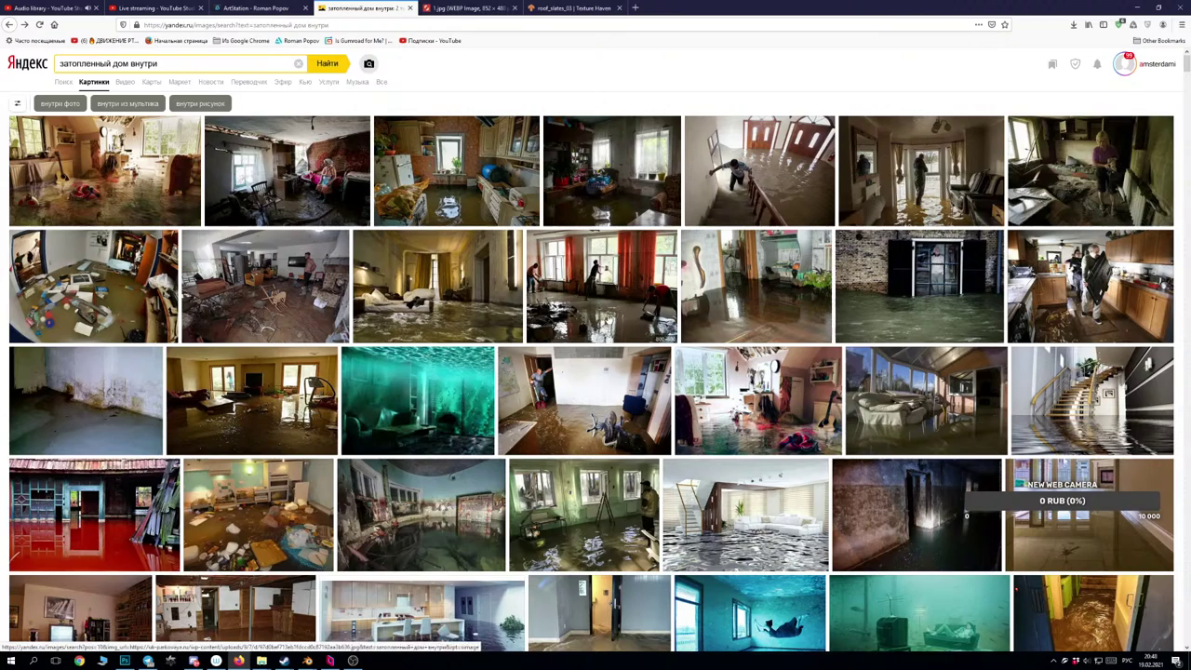
pyautogui.scroll(-2, 614, 319)
pyautogui.scroll(-1, 549, 324)
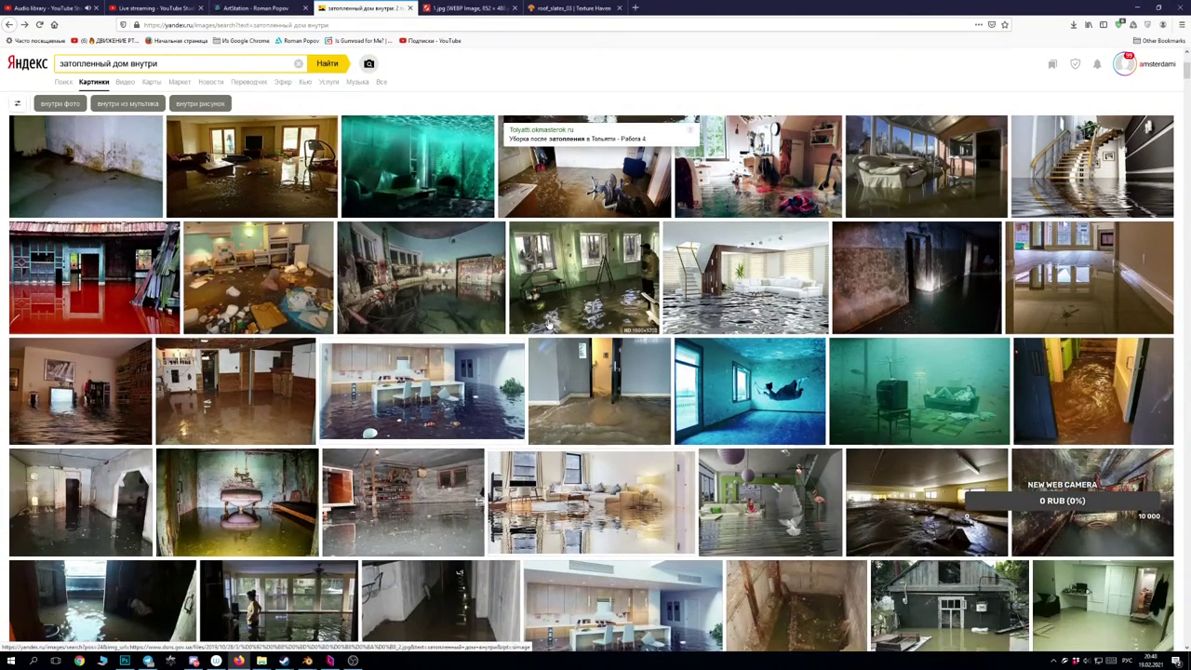
pyautogui.scroll(-3, 549, 324)
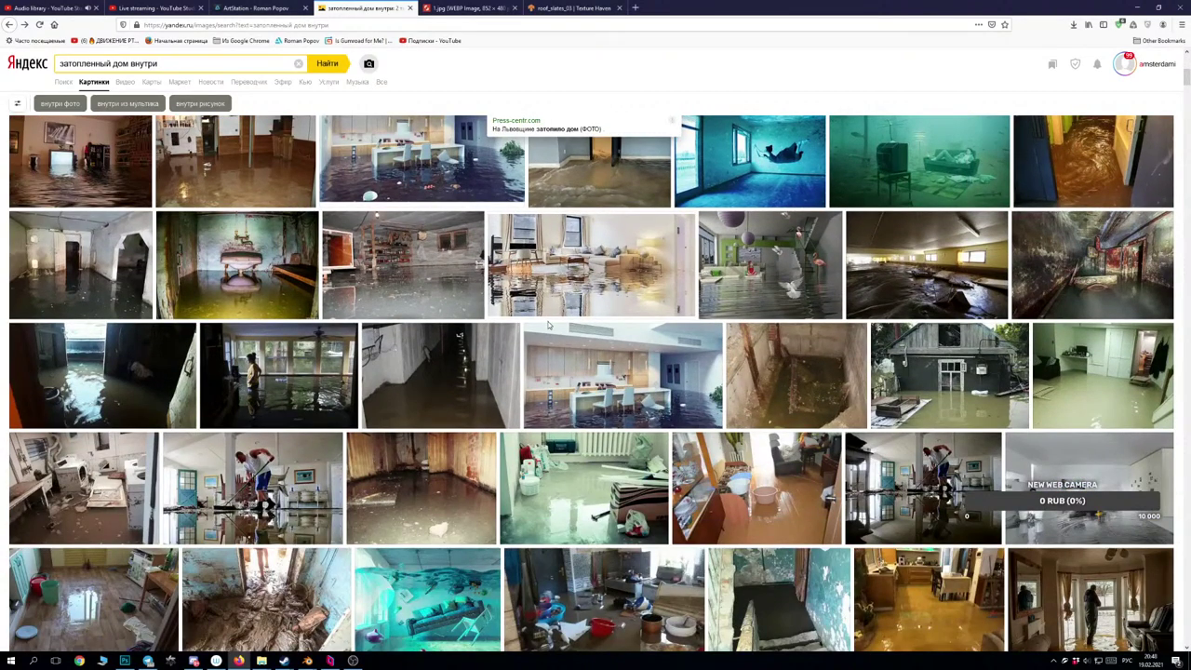
pyautogui.click(138, 389)
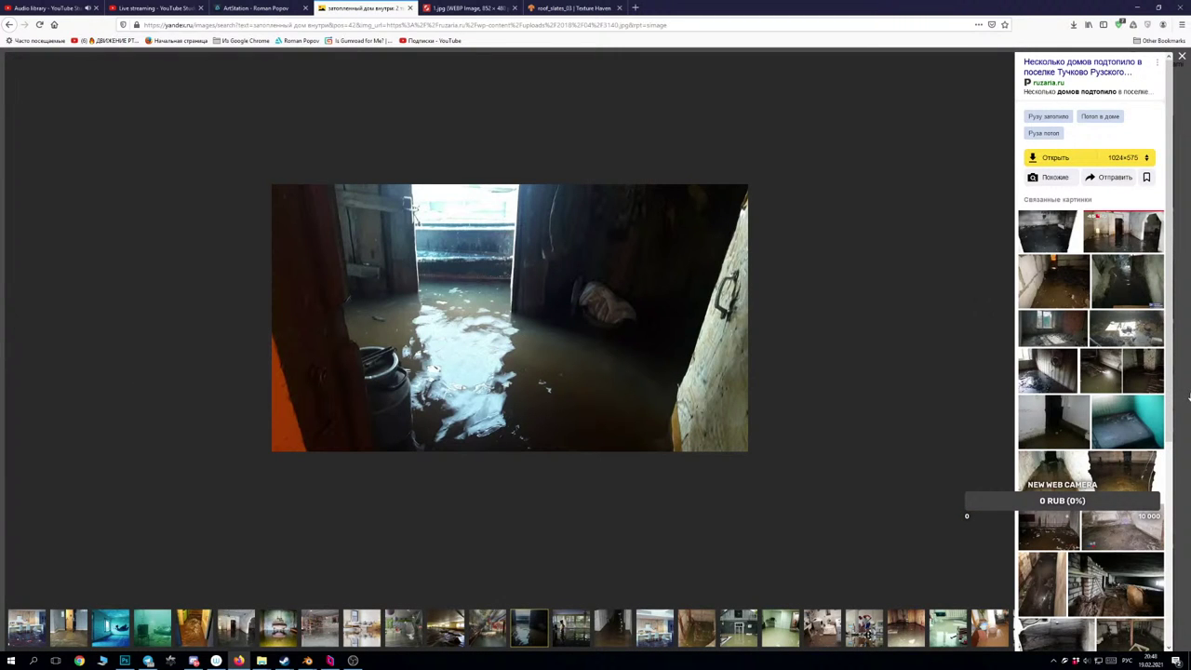
pyautogui.click(1085, 389)
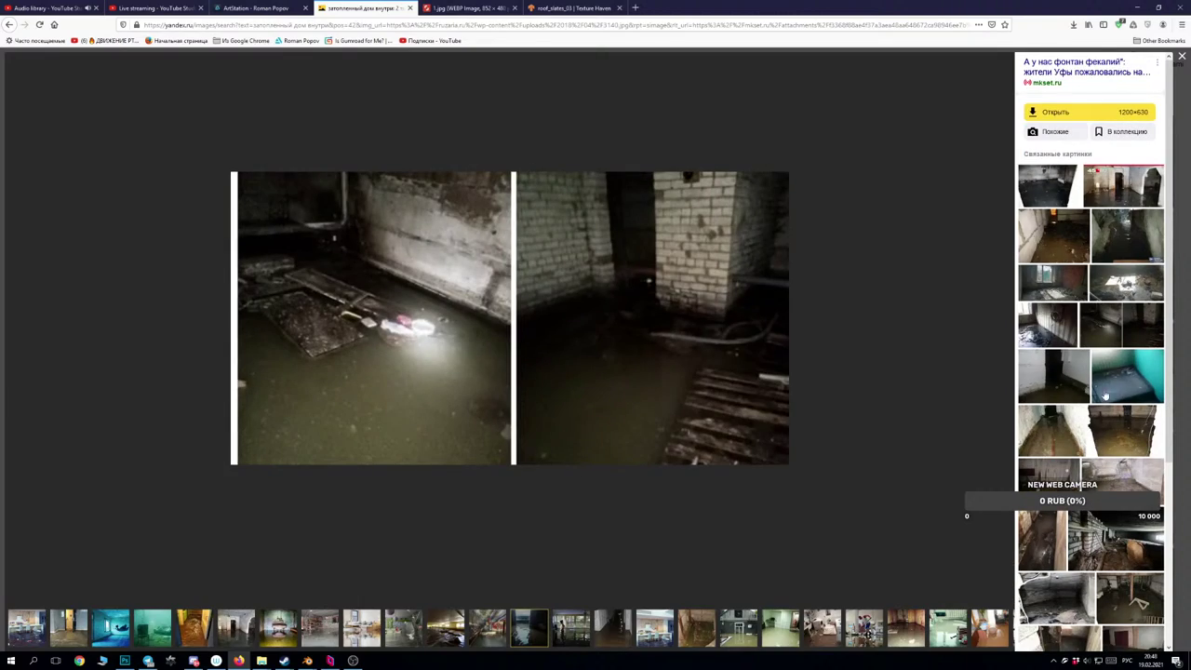
pyautogui.press('Escape')
# Look over the flooded interior results and filter them to large images (Большие).
pyautogui.scroll(-10, 938, 426)
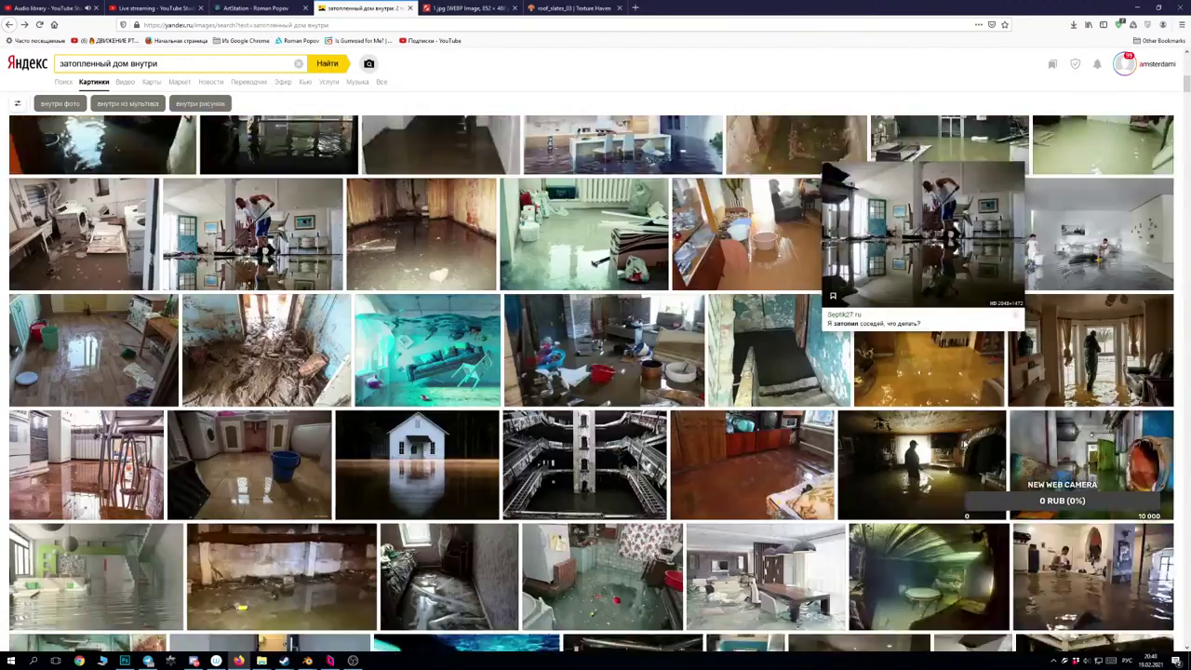
pyautogui.scroll(3, 938, 425)
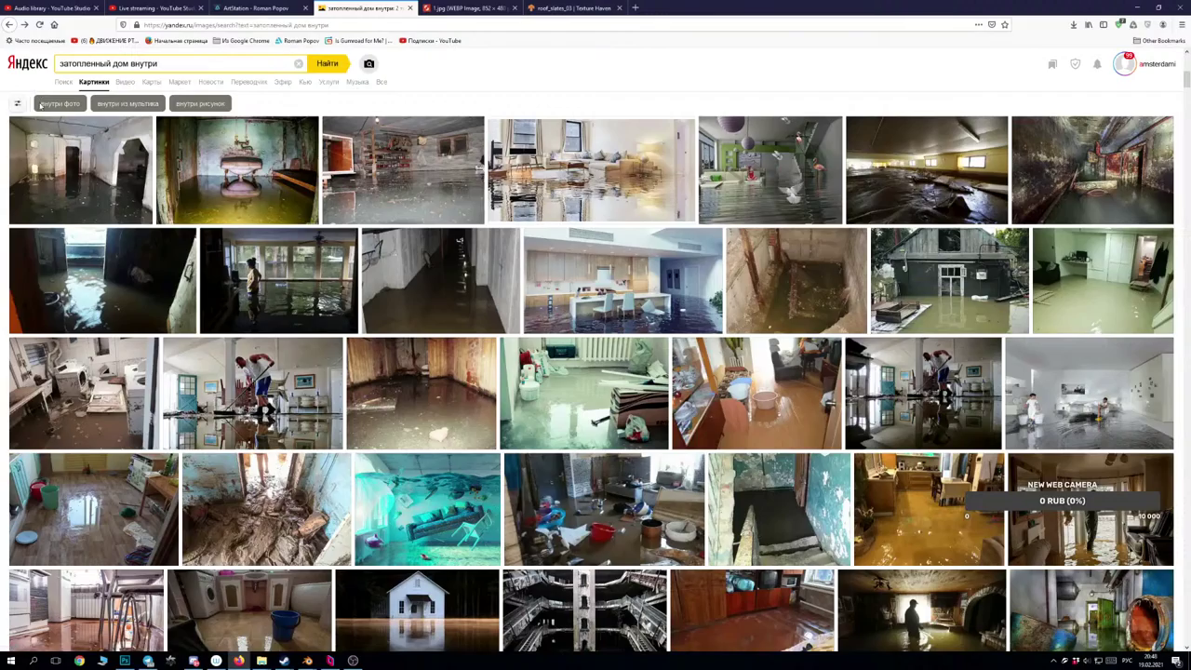
pyautogui.scroll(3, 576, 149)
pyautogui.scroll(3, 577, 149)
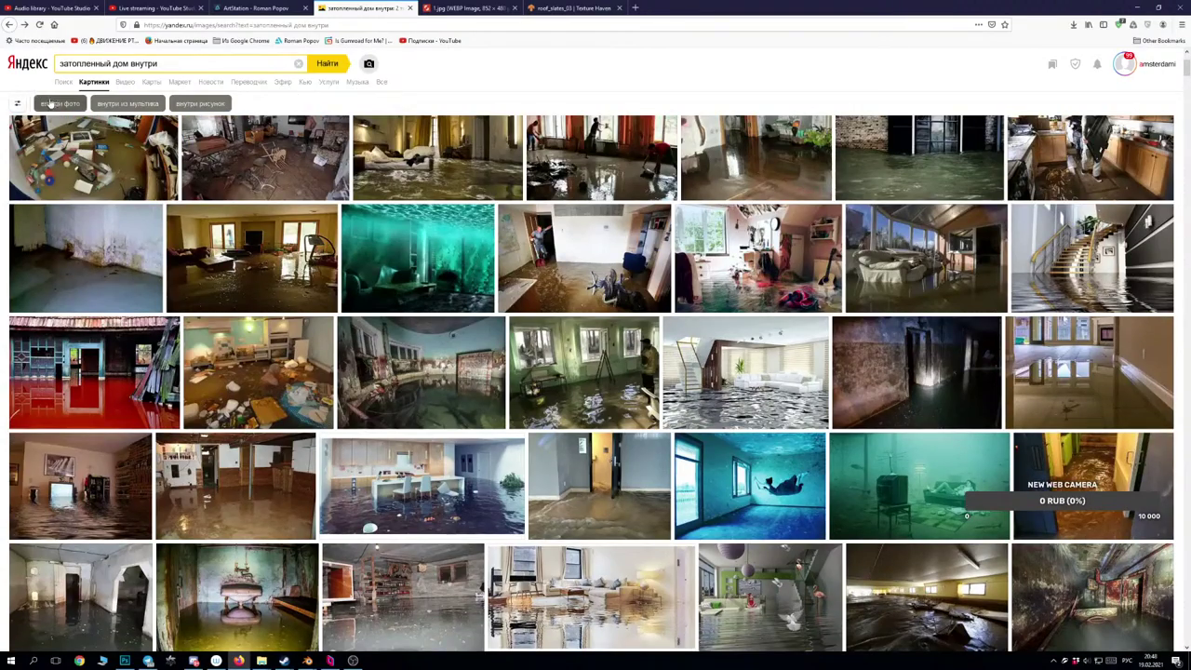
pyautogui.scroll(2, 100, 156)
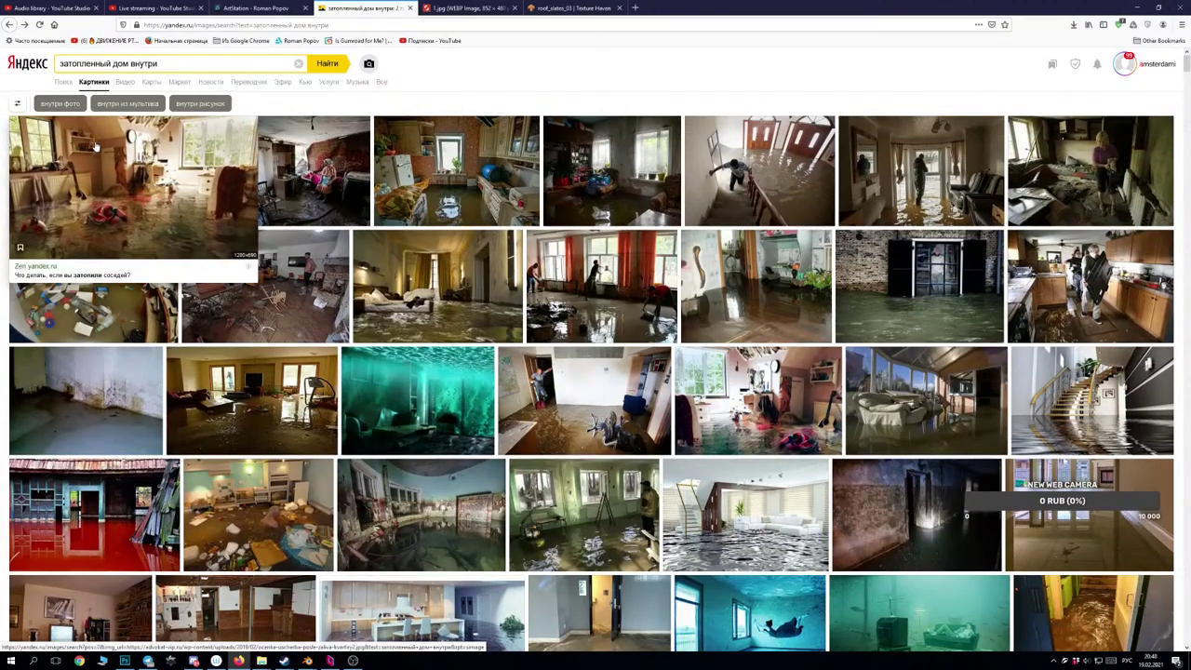
pyautogui.scroll(-4, 95, 146)
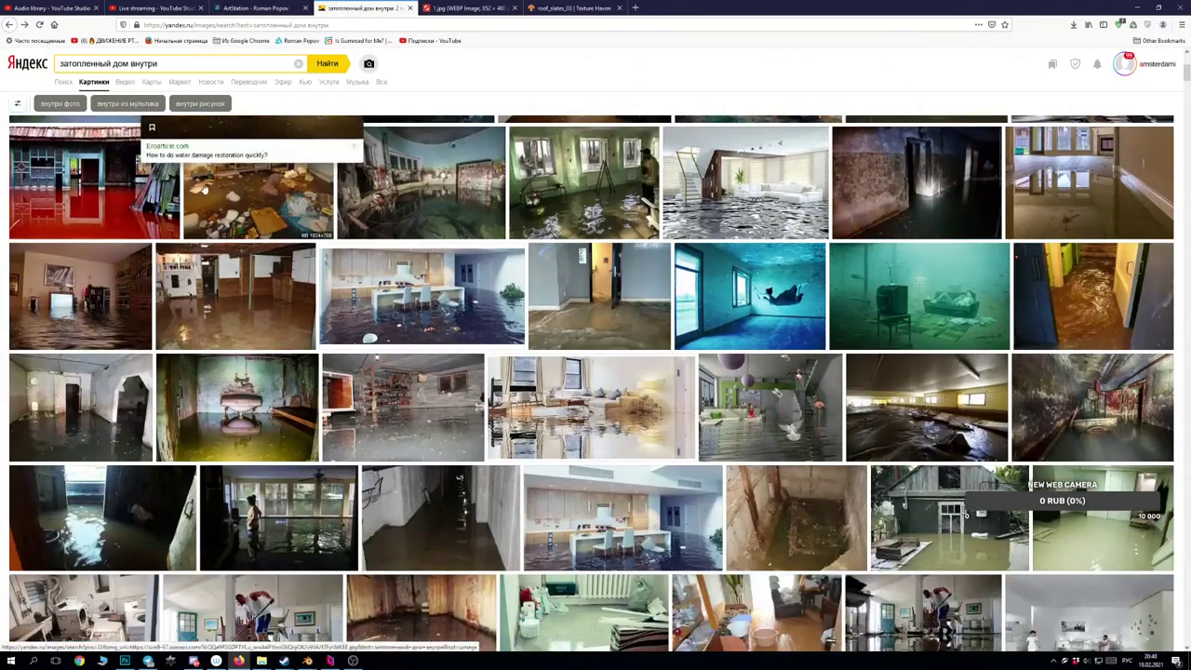
pyautogui.click(19, 101)
pyautogui.click(53, 103)
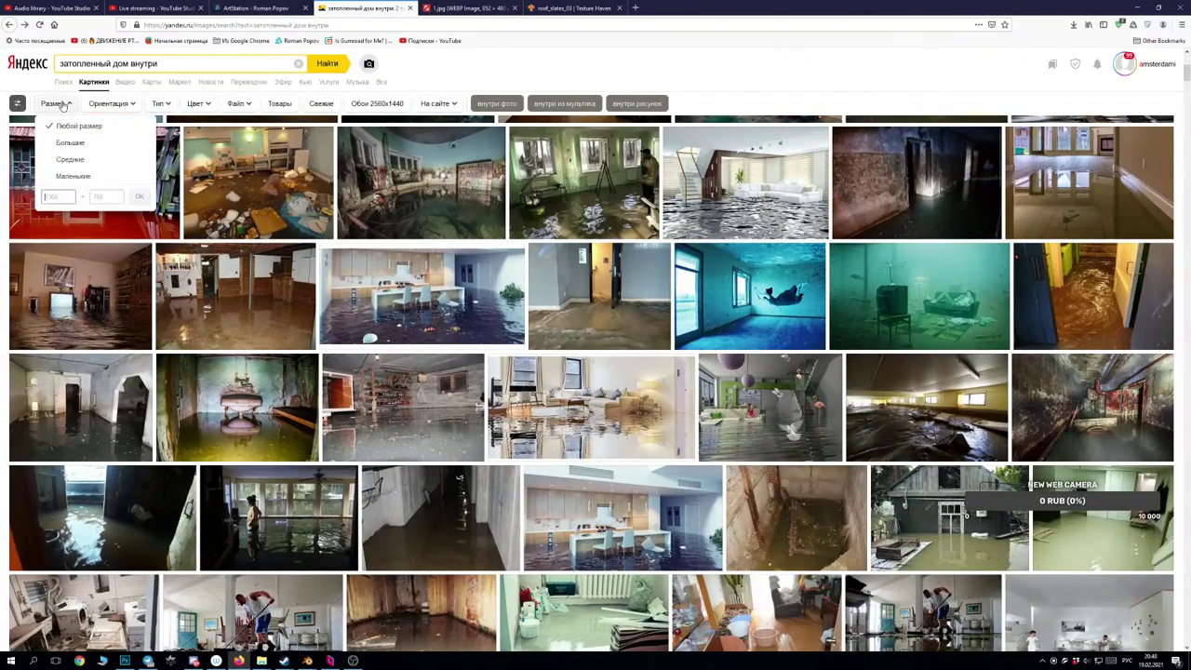
pyautogui.click(69, 144)
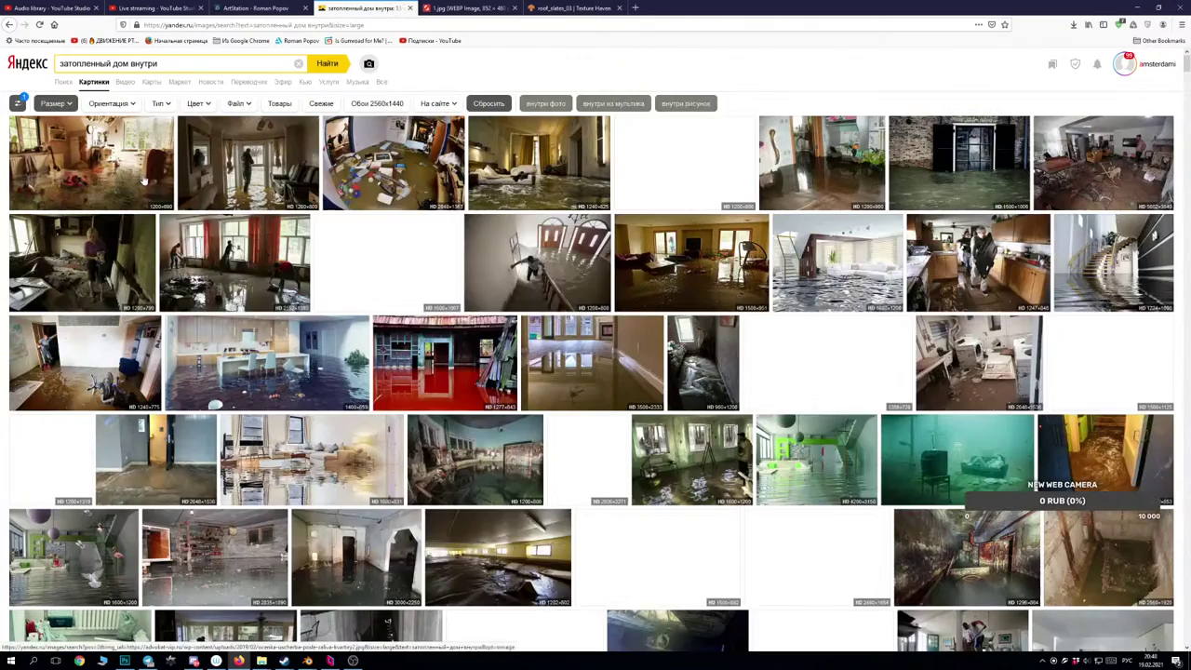
# Look through the large flooded interior results for dark, flooded rooms and basements with floating debris.
pyautogui.scroll(-2, 568, 272)
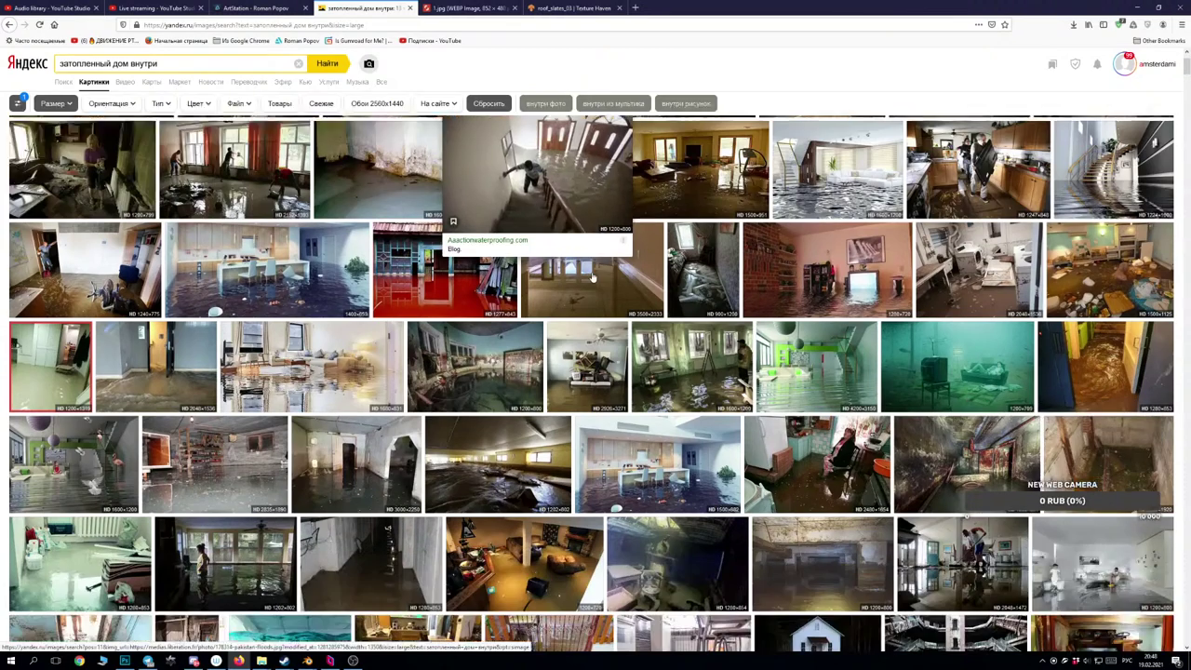
pyautogui.scroll(-1, 592, 272)
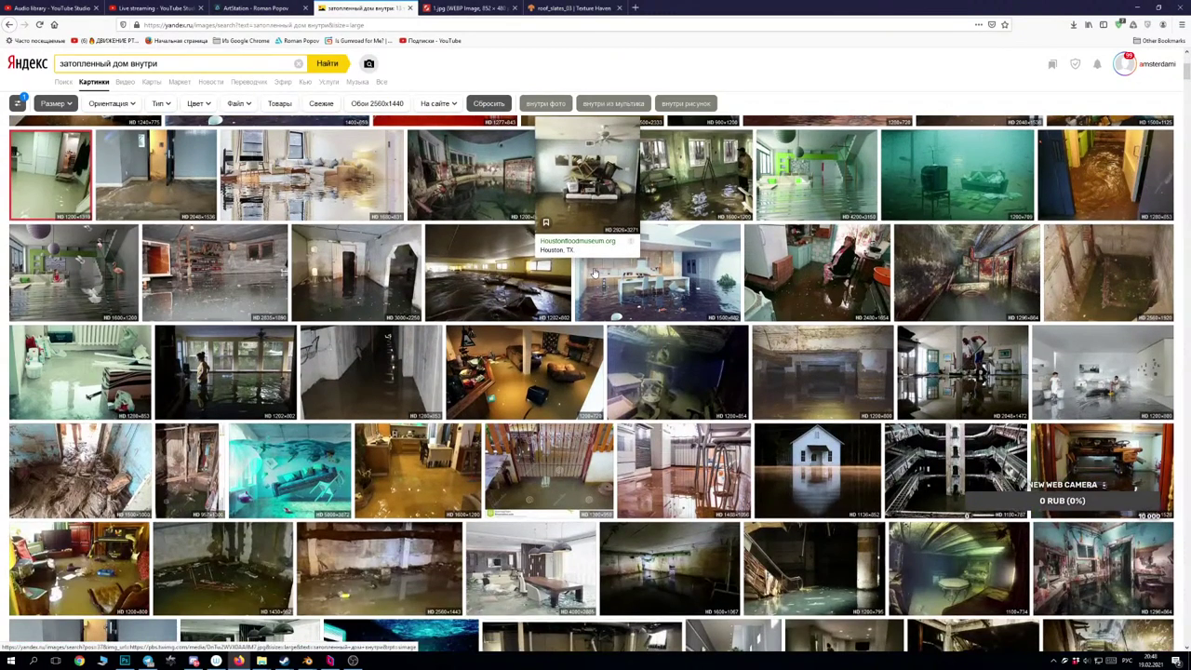
pyautogui.moveTo(1114, 305)
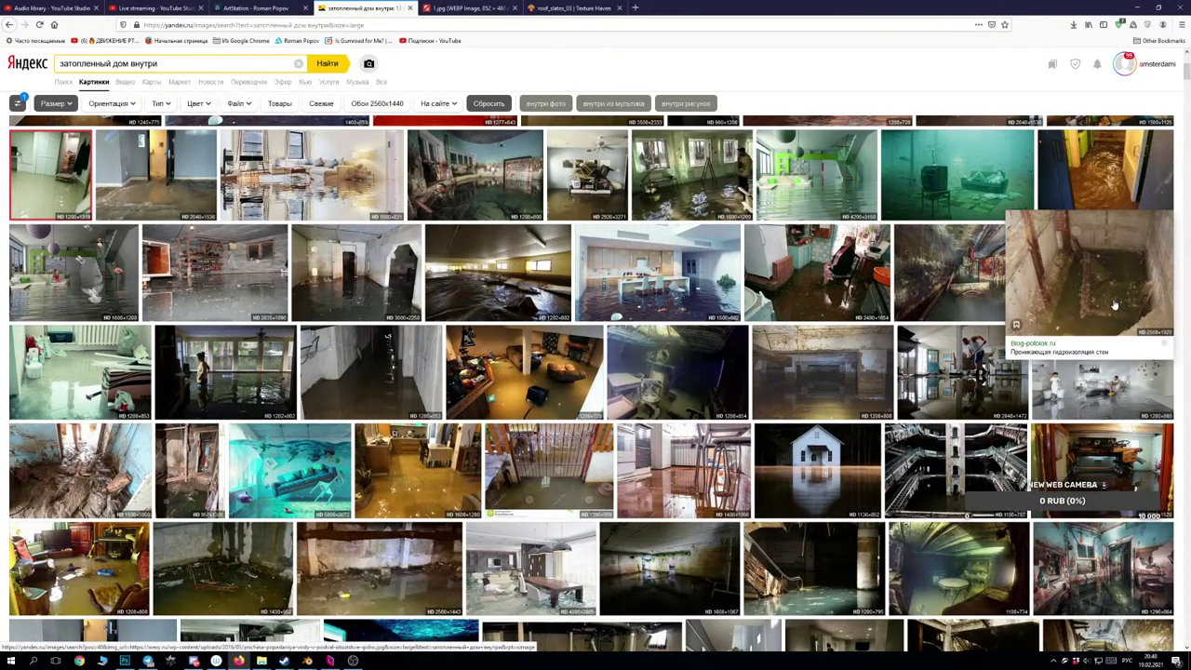
pyautogui.moveTo(831, 384)
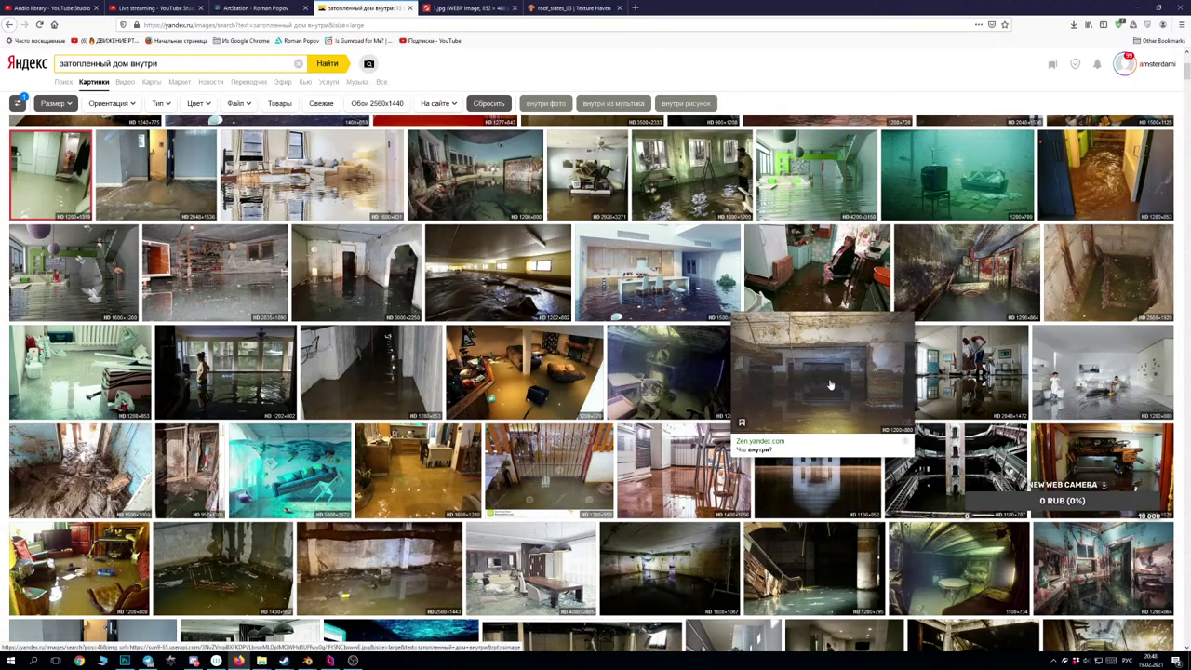
pyautogui.moveTo(447, 564)
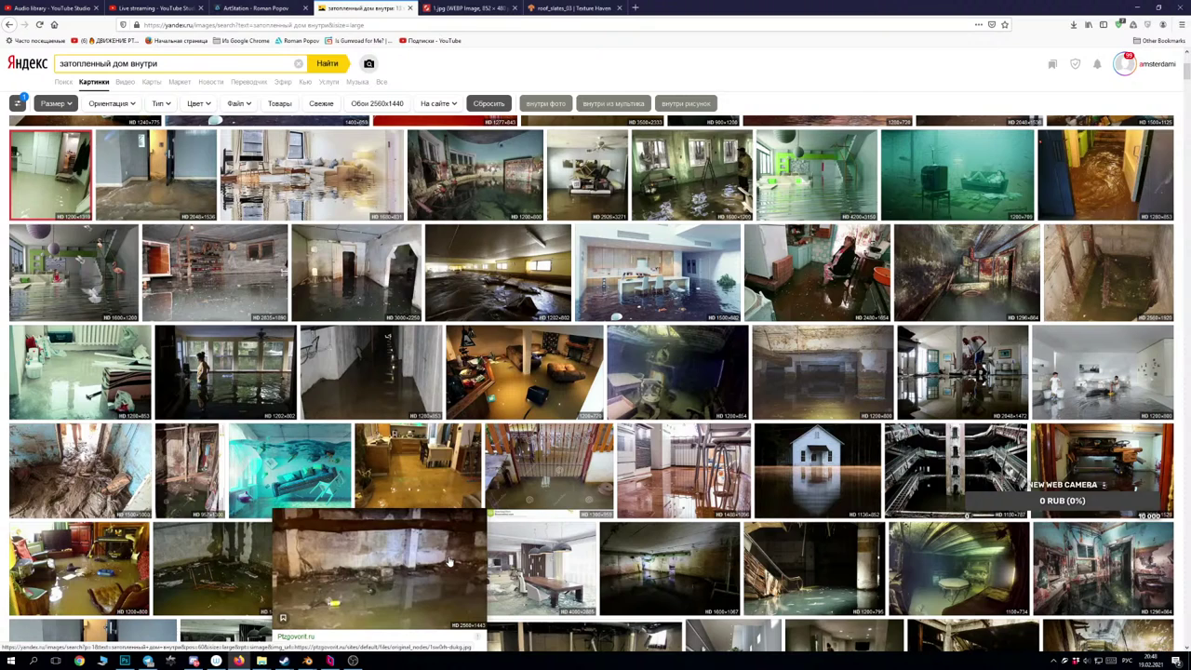
pyautogui.scroll(-2, 237, 456)
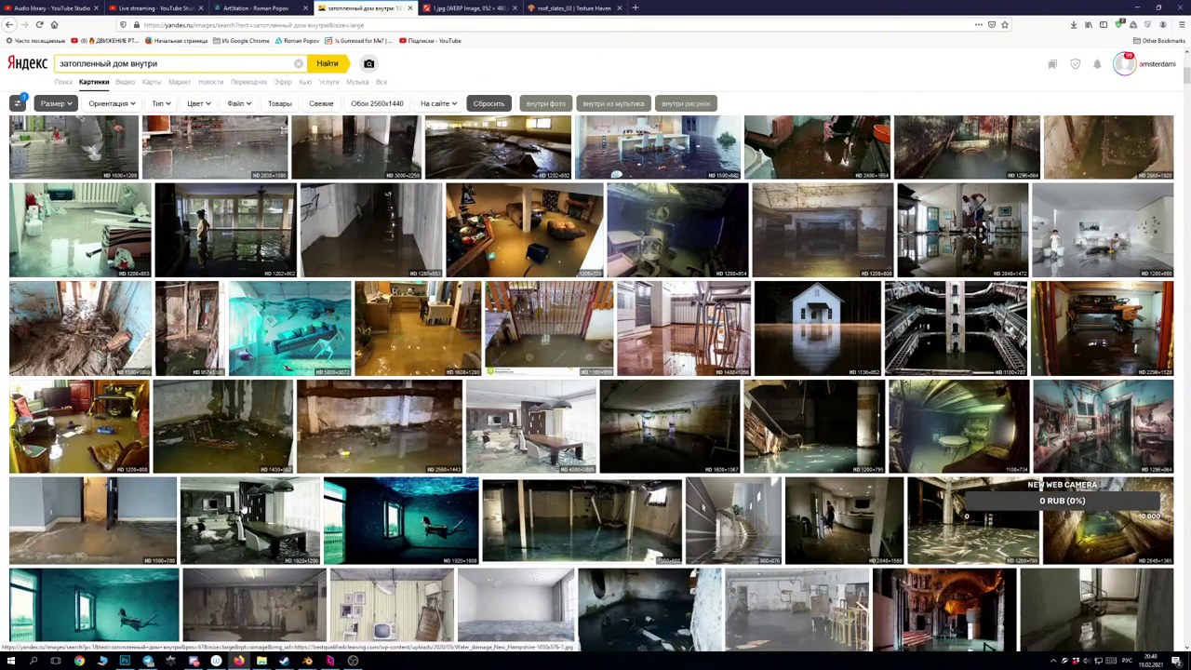
pyautogui.scroll(-2, 252, 447)
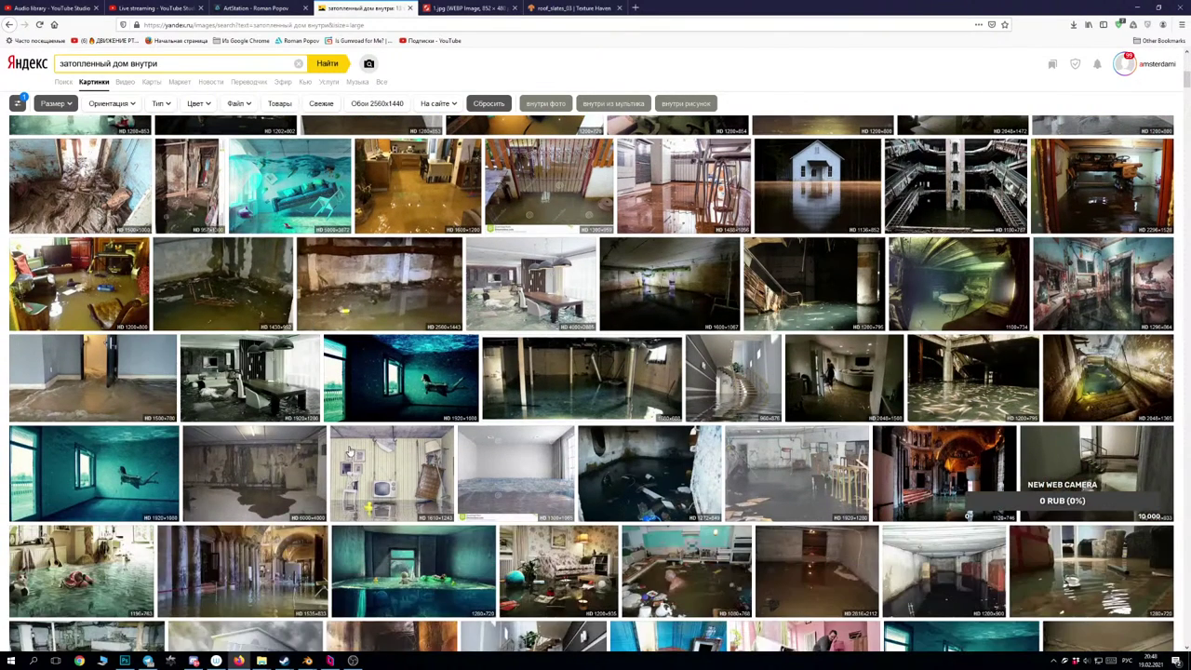
pyautogui.scroll(-2, 299, 402)
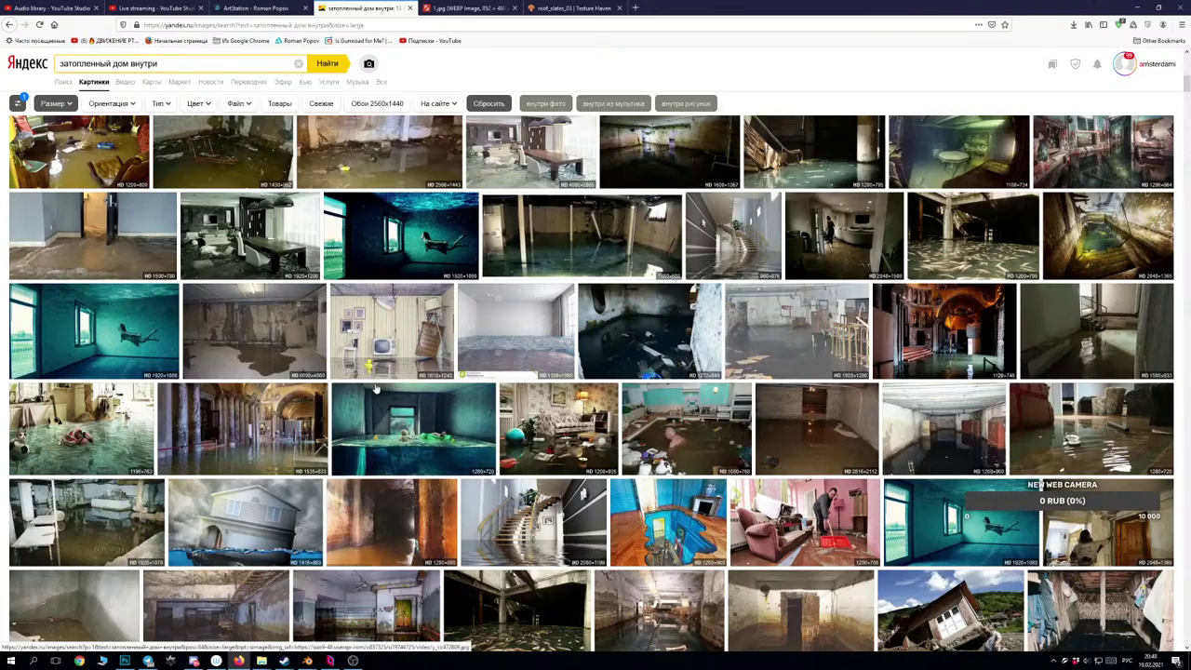
pyautogui.scroll(-2, 376, 389)
pyautogui.scroll(-3, 376, 389)
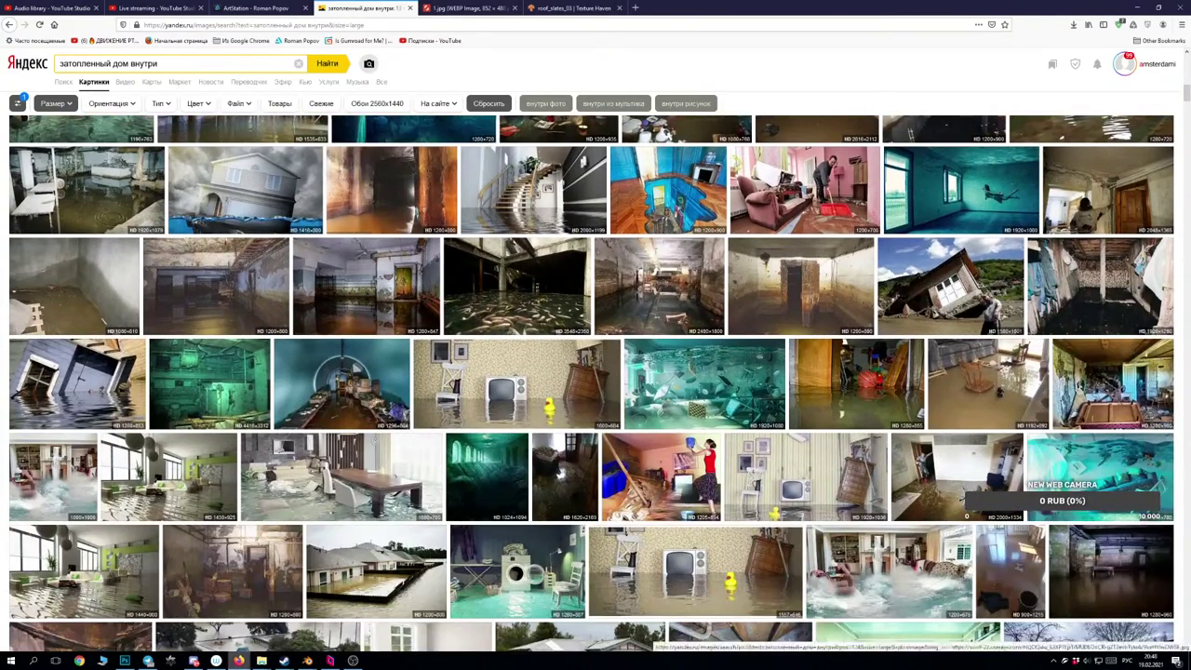
# Open Cam_00 from the temple_on_river render folder, page through the camera renders and depth passes, and close the viewer.
pyautogui.moveTo(262, 661)
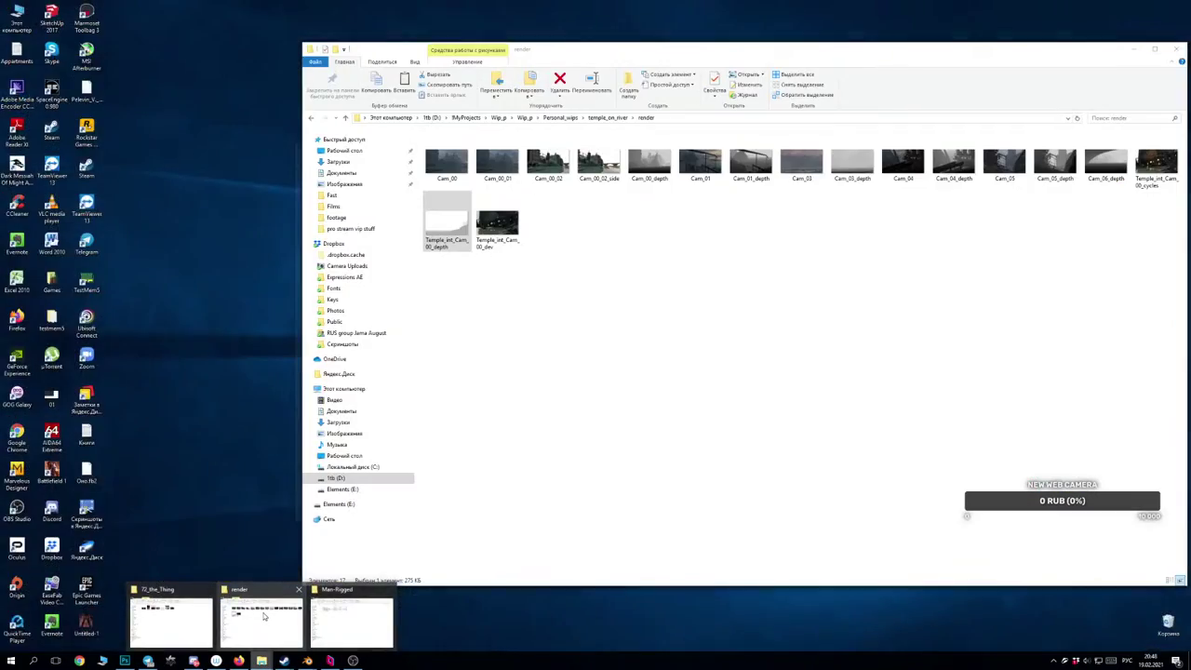
pyautogui.click(264, 616)
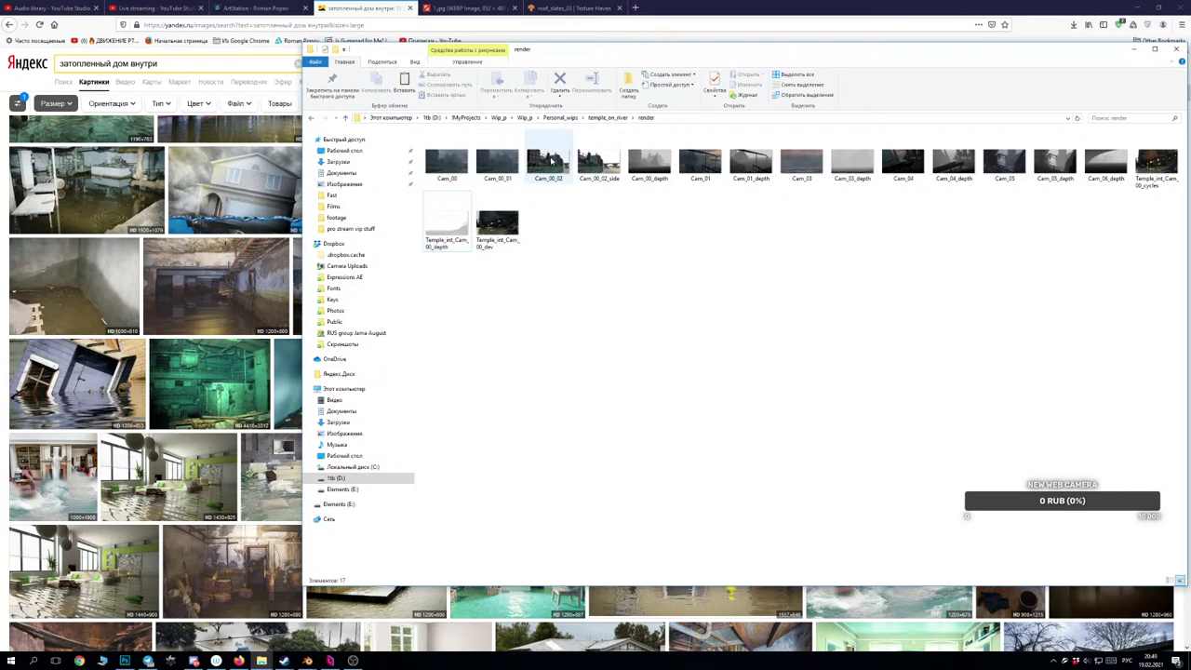
pyautogui.doubleClick(456, 165)
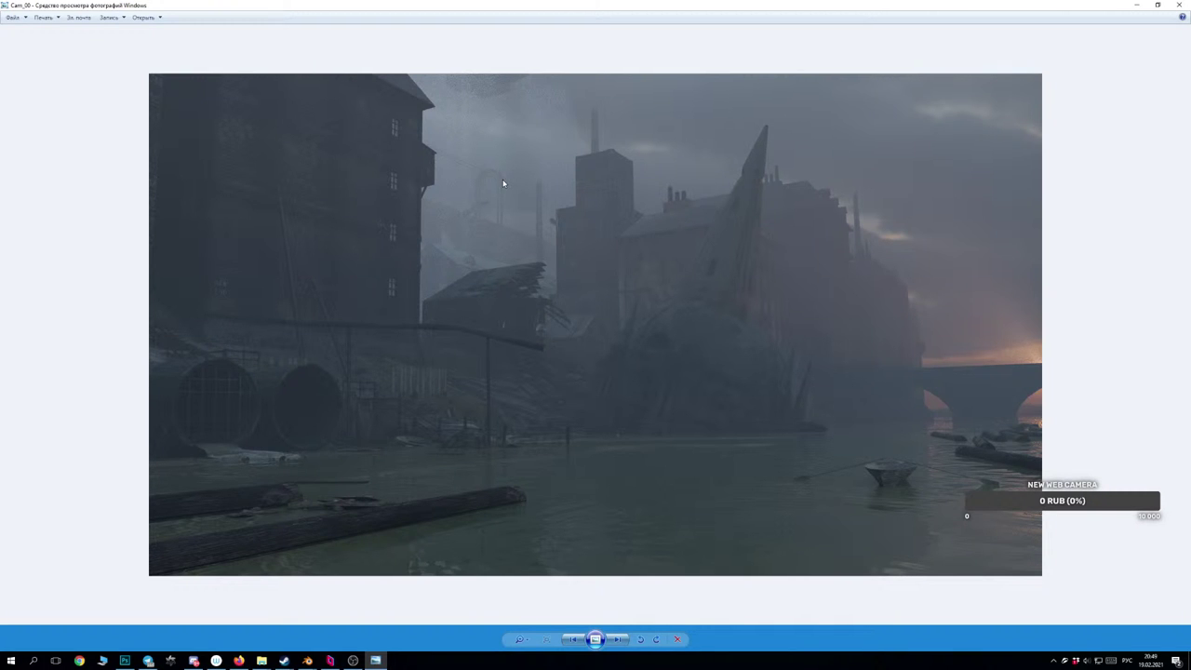
pyautogui.press('Right')
pyautogui.press('Right')
pyautogui.press('Right')
pyautogui.press('Right')
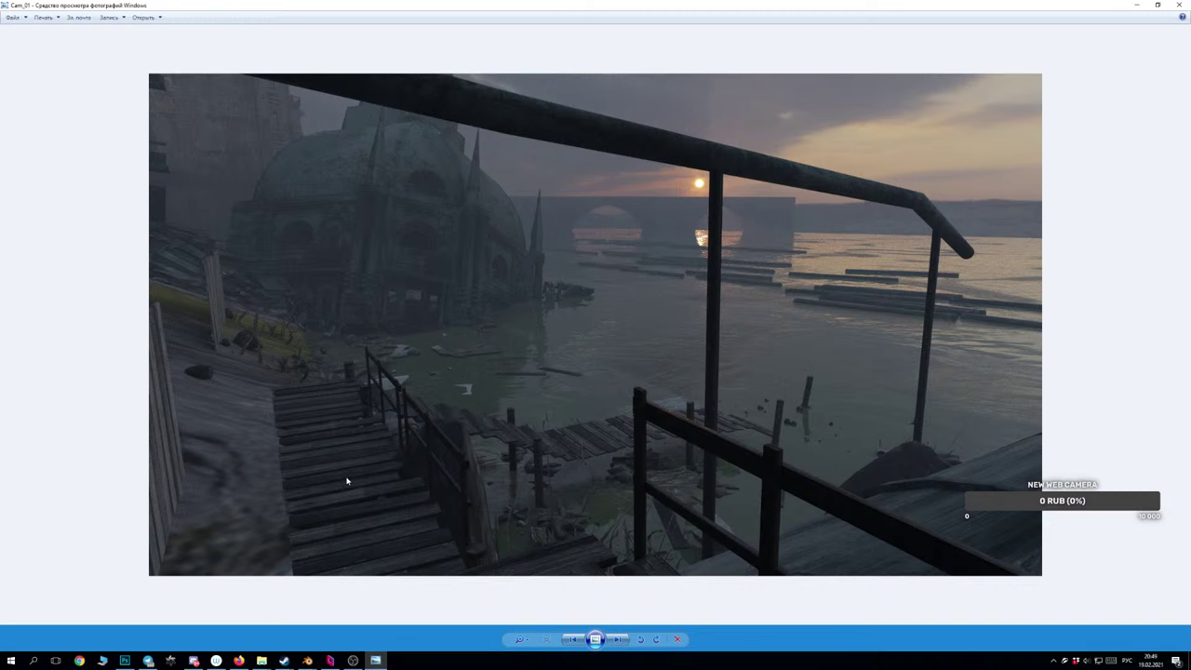
pyautogui.press('Right')
pyautogui.press('Right')
pyautogui.press('Right')
pyautogui.press('Right')
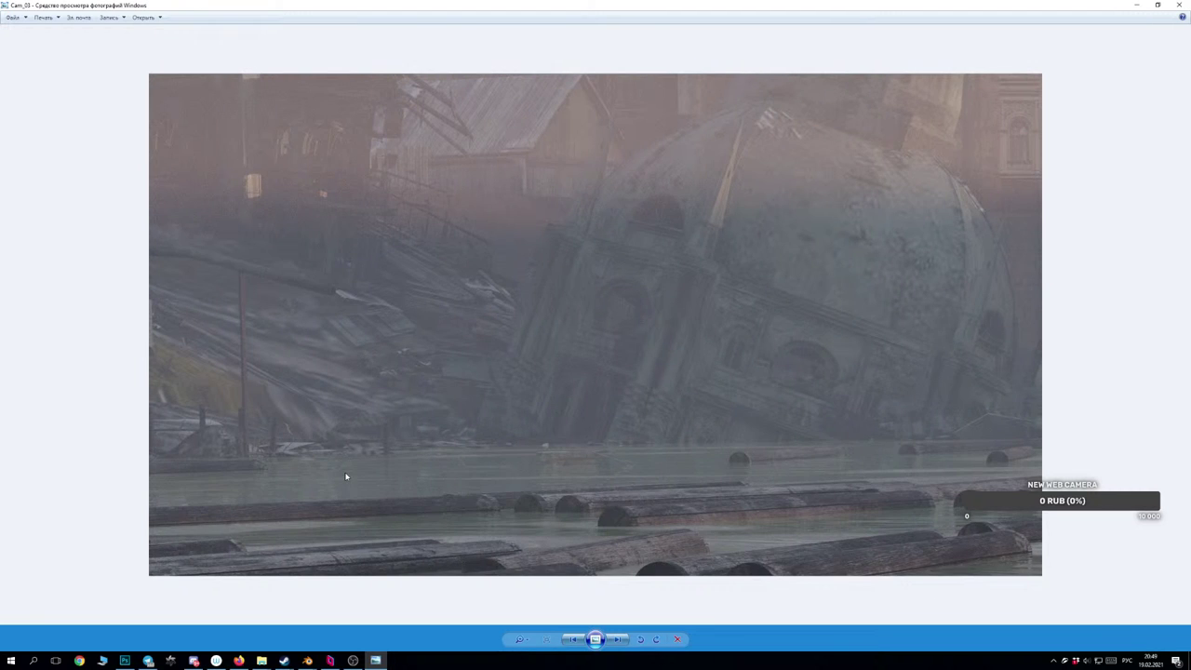
pyautogui.press('Right')
pyautogui.press('Right')
pyautogui.press('Right')
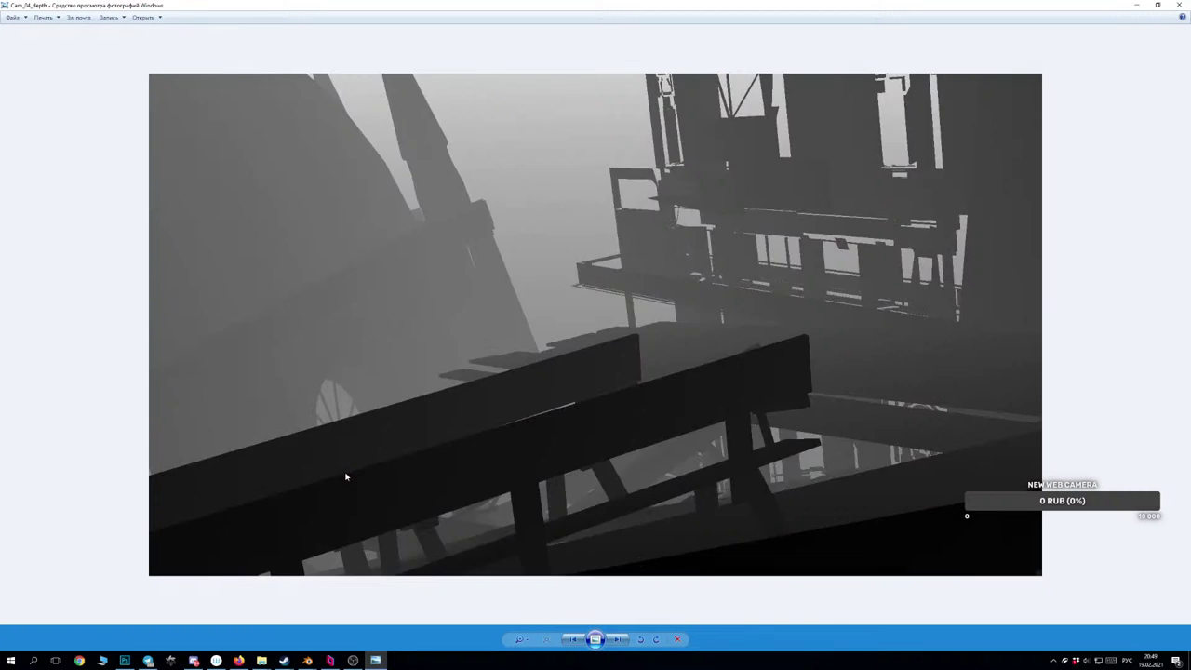
pyautogui.press('Right')
pyautogui.press('Right')
pyautogui.press('Right')
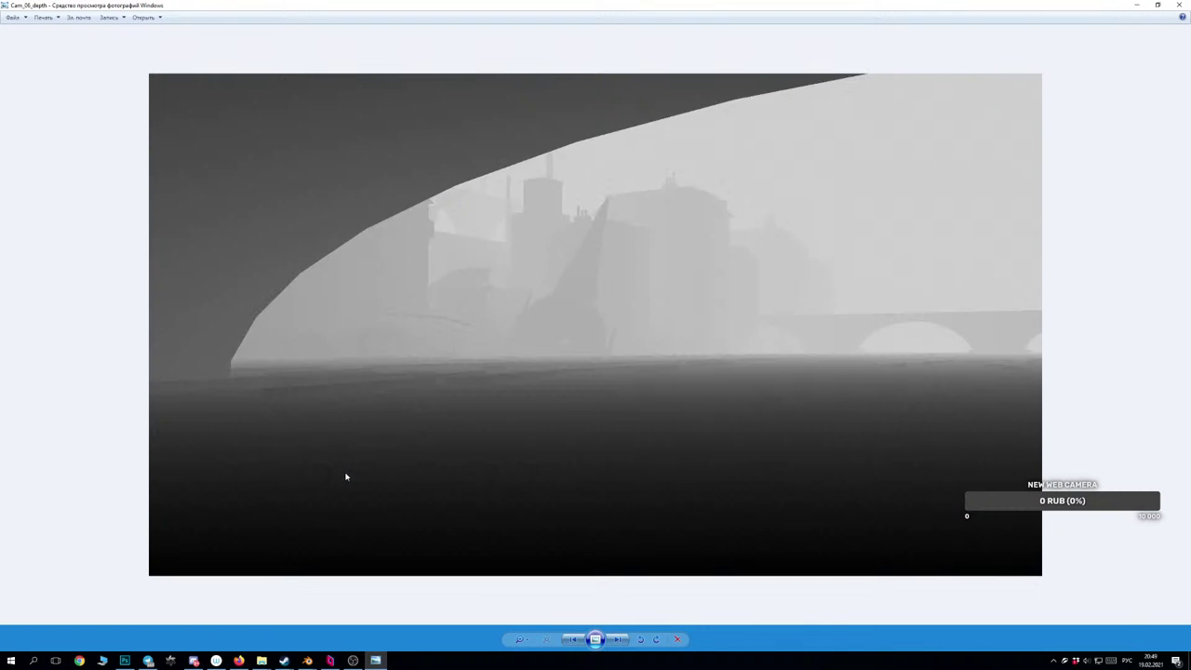
pyautogui.press('Right')
pyautogui.press('Left')
pyautogui.press('Left')
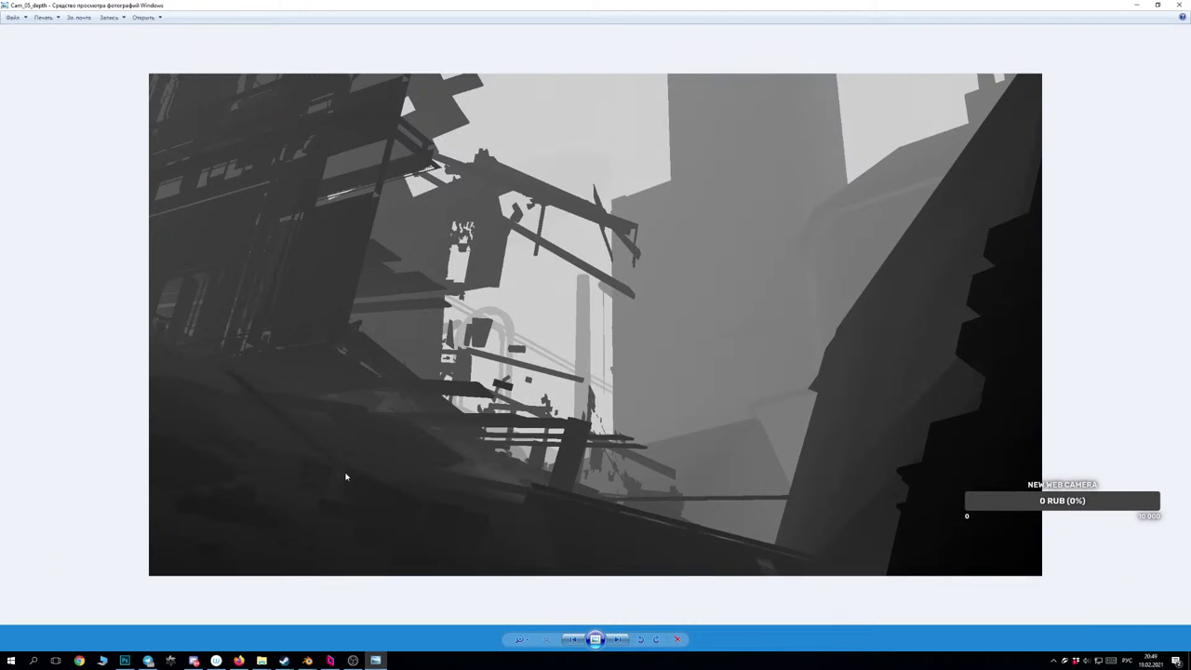
pyautogui.press('Right')
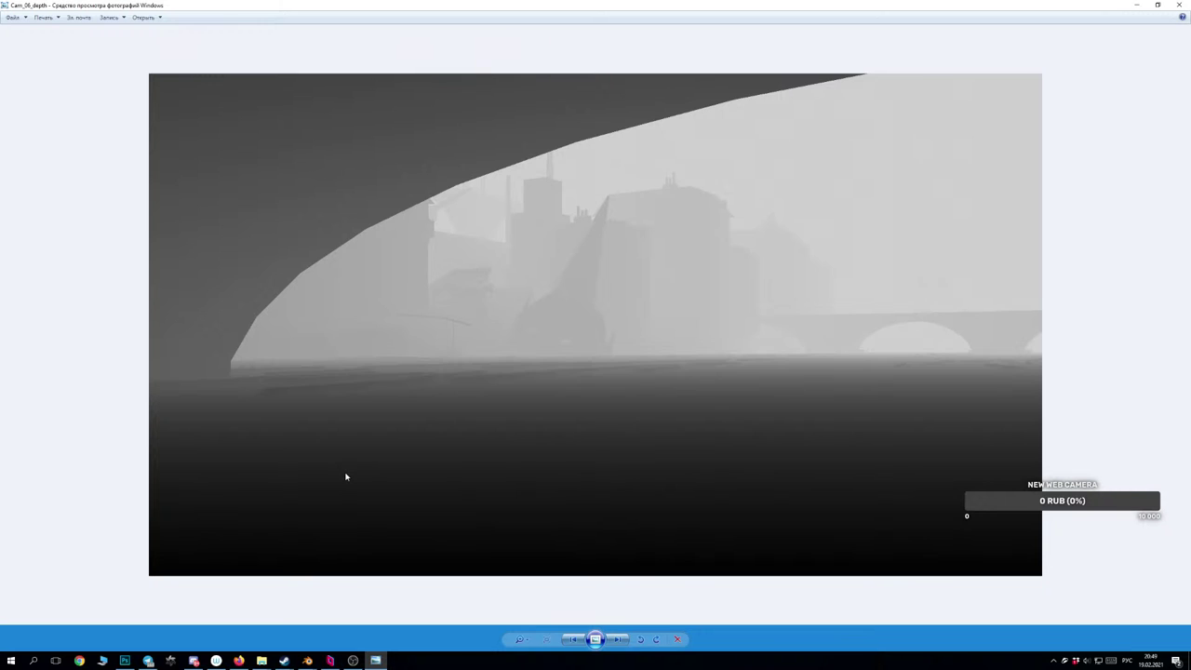
pyautogui.press('Left')
pyautogui.press('Left')
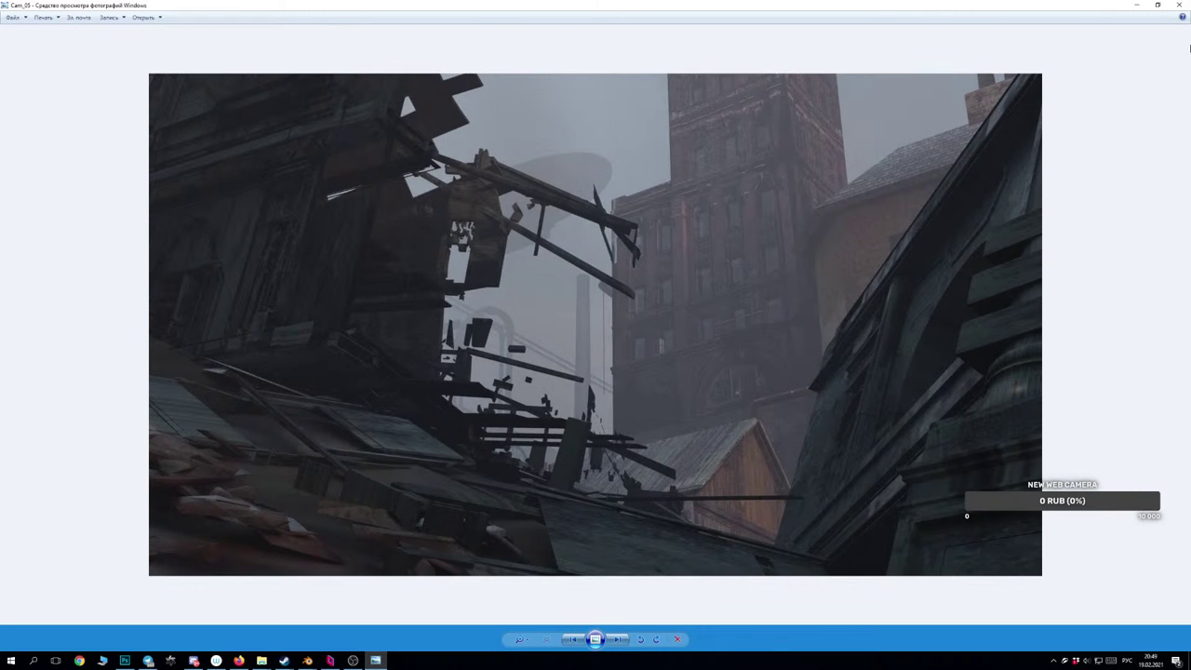
pyautogui.click(1179, 5)
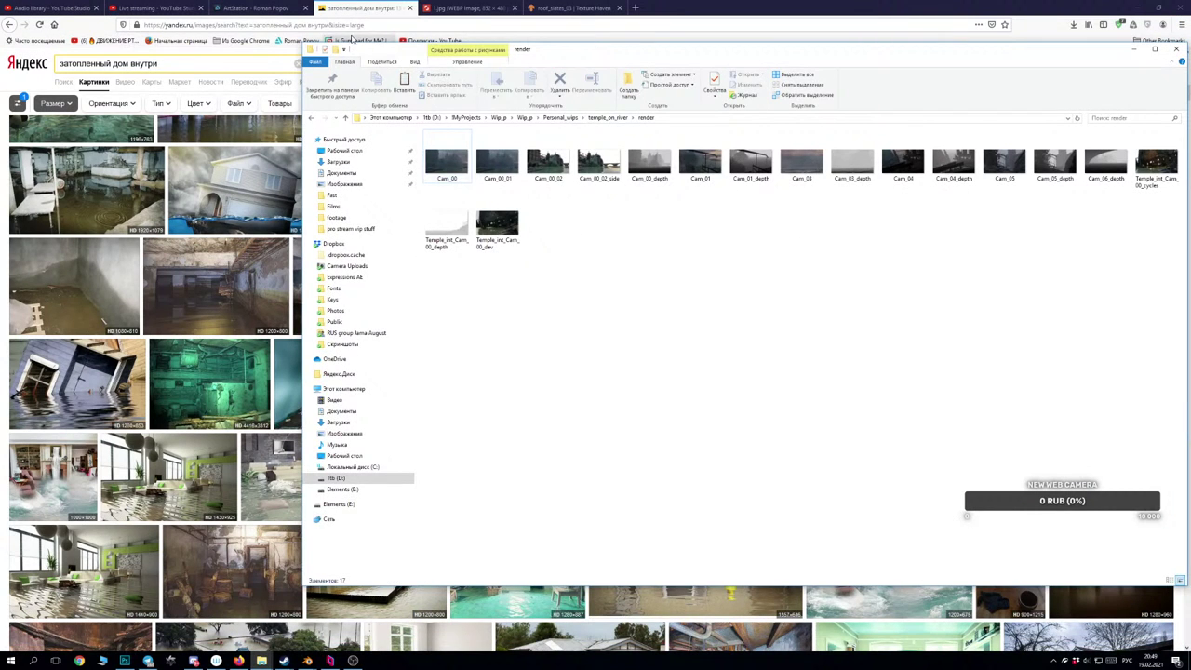
# Switch back to the browser, preview the flooded bunker photo with rusty barrels and pipes, and return to the results.
pyautogui.click(358, 6)
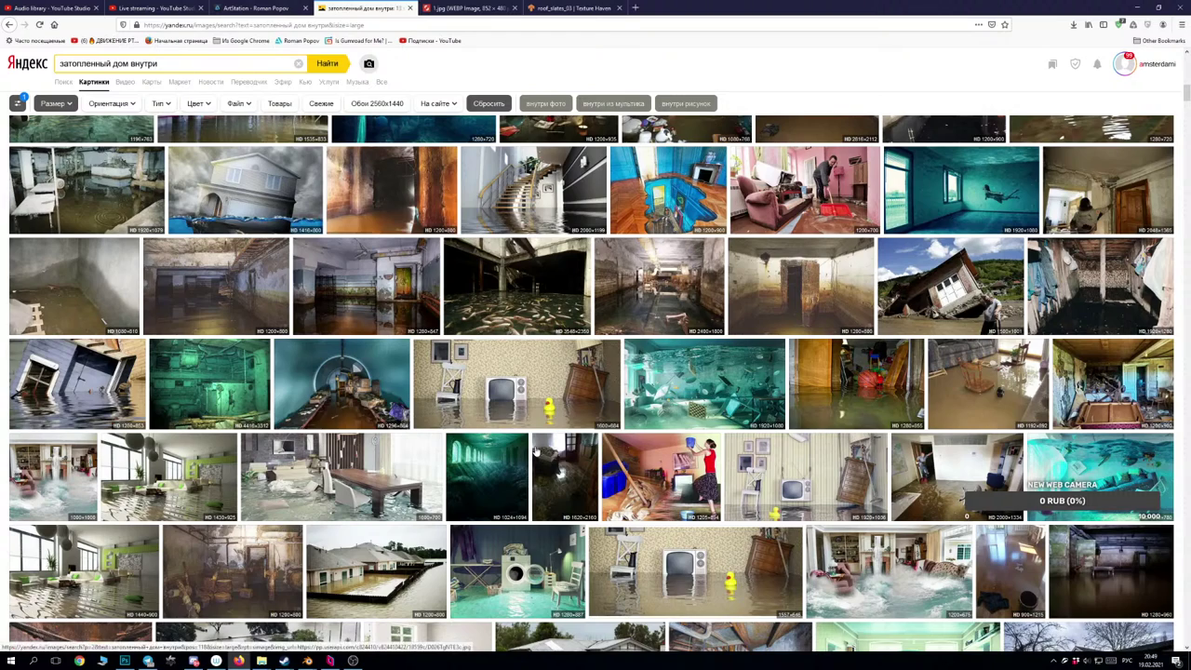
pyautogui.scroll(-2, 536, 452)
pyautogui.scroll(-1, 521, 437)
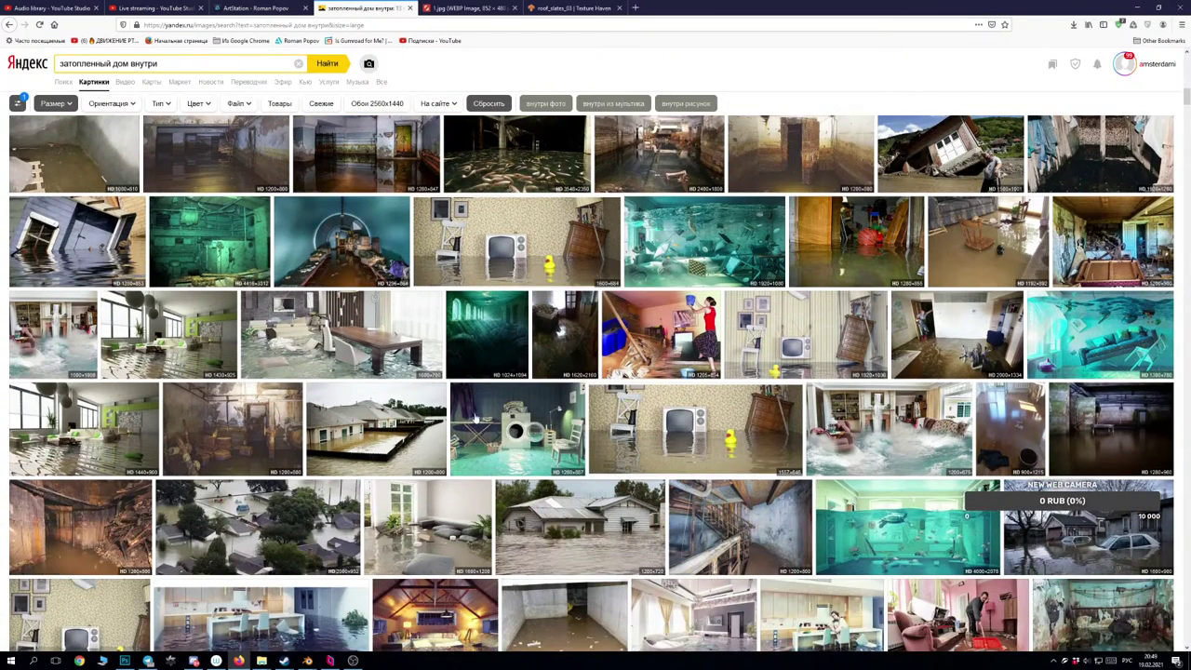
pyautogui.click(248, 447)
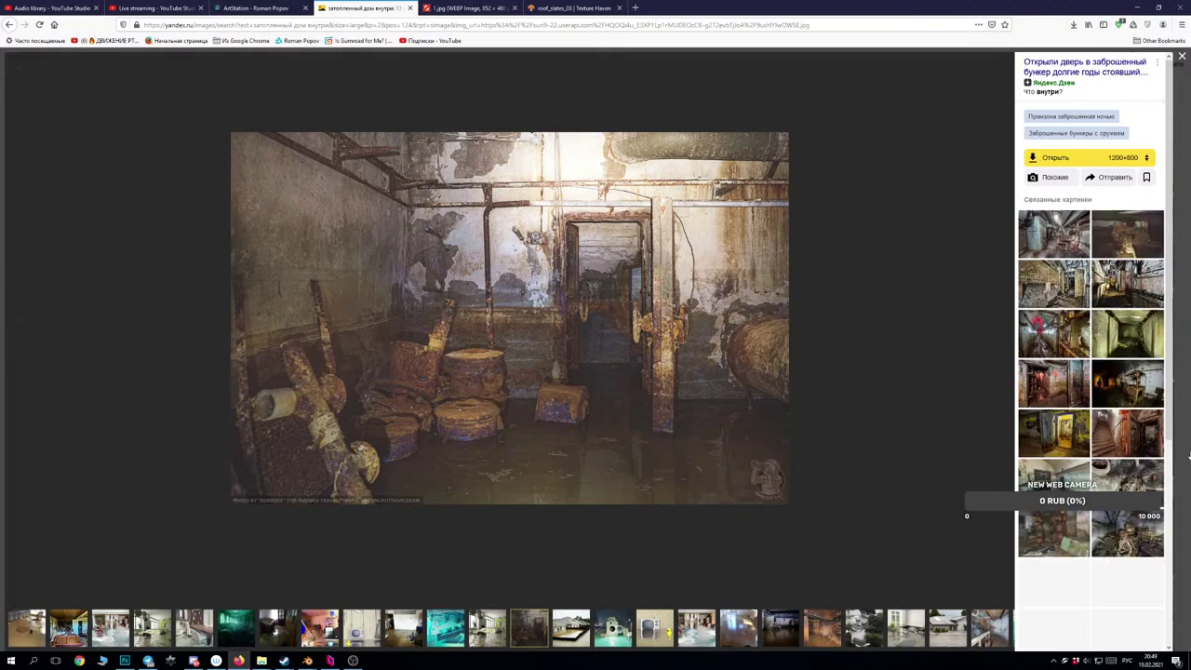
pyautogui.click(1185, 454)
# Find the flooded basement photo with brick pillars and wooden planks, and open its 4272×2848 original.
pyautogui.scroll(-1, 480, 499)
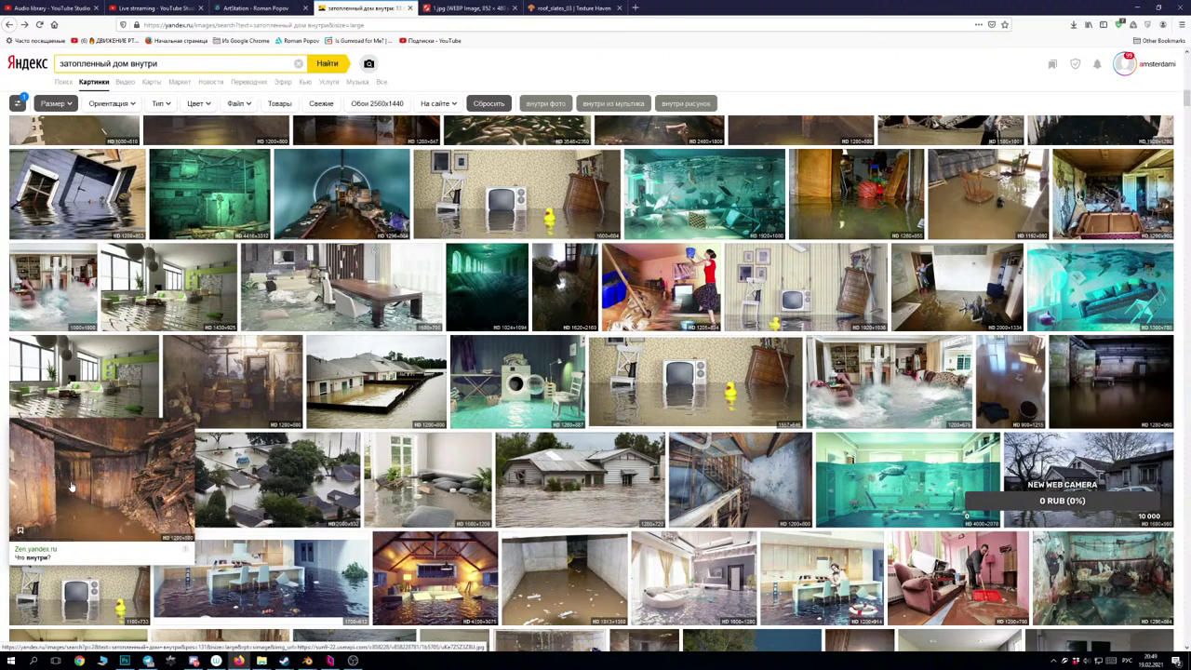
pyautogui.scroll(-1, 73, 488)
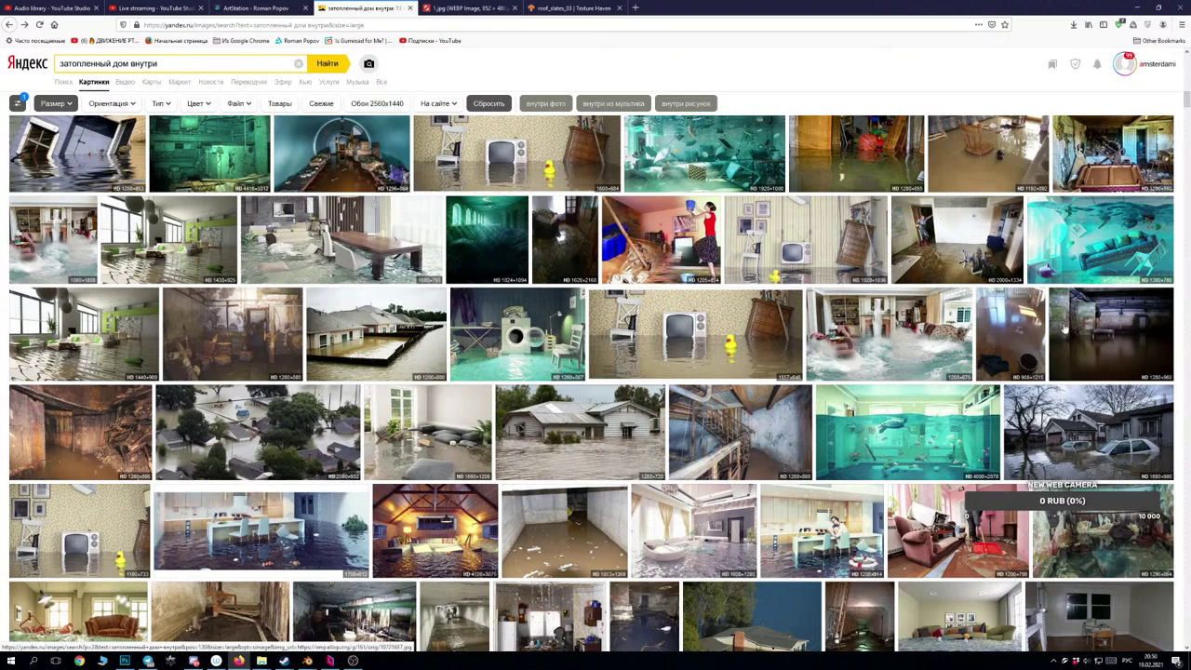
pyautogui.moveTo(83, 439)
pyautogui.scroll(-3, 86, 437)
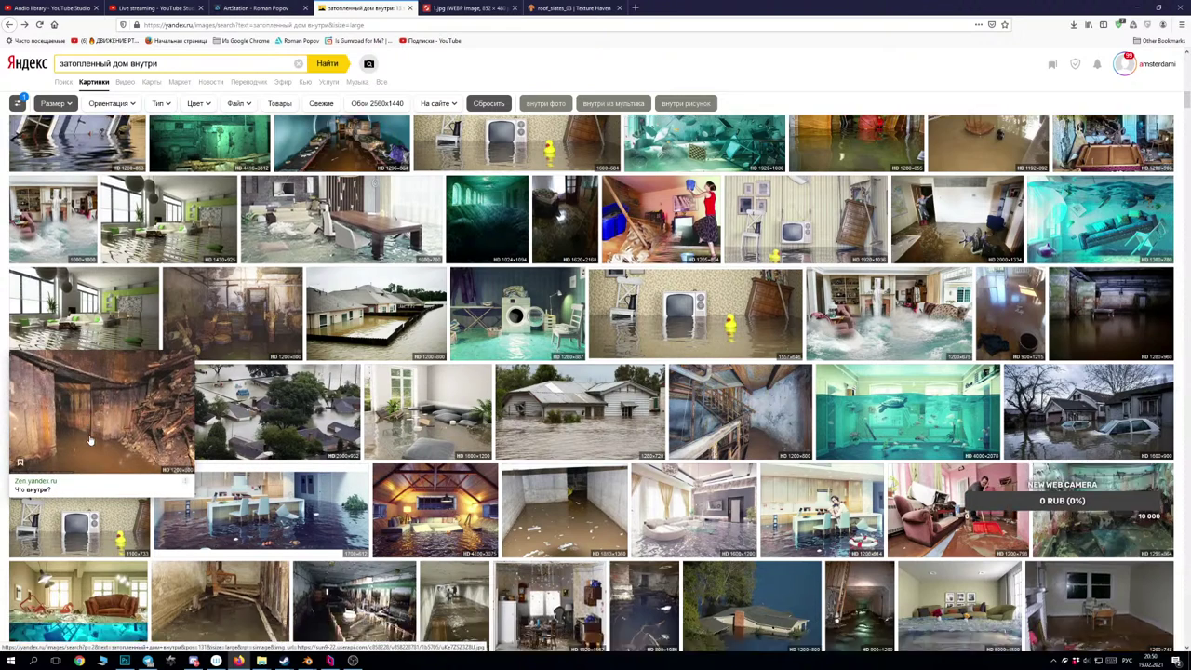
pyautogui.moveTo(224, 557)
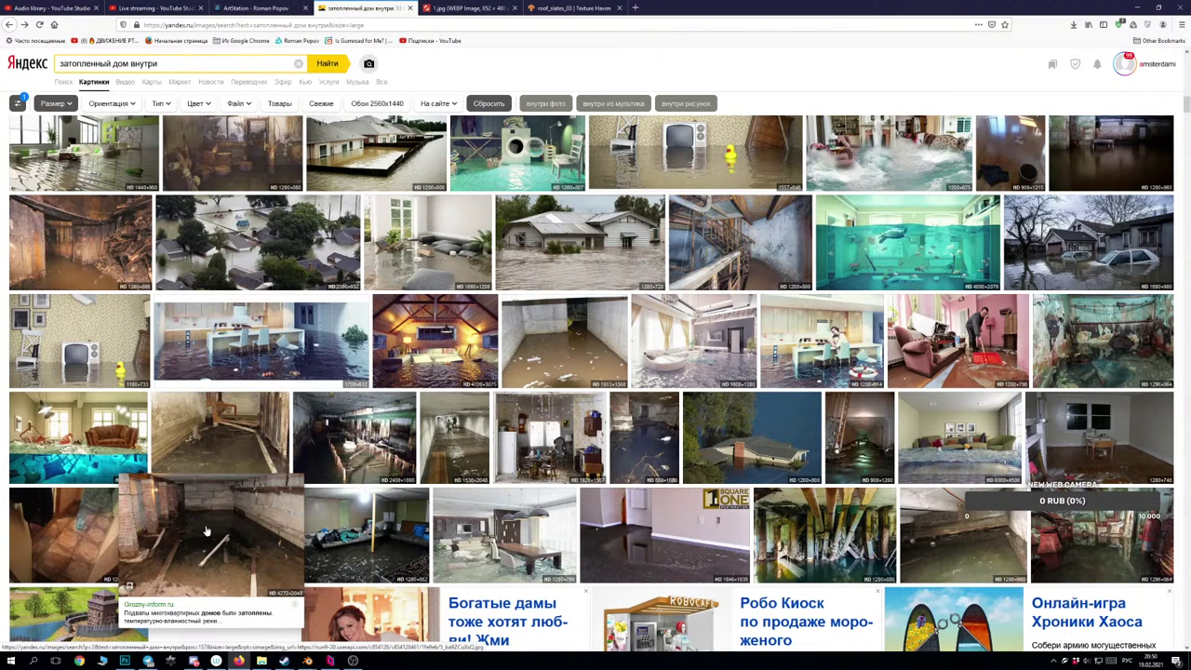
pyautogui.scroll(1, 207, 531)
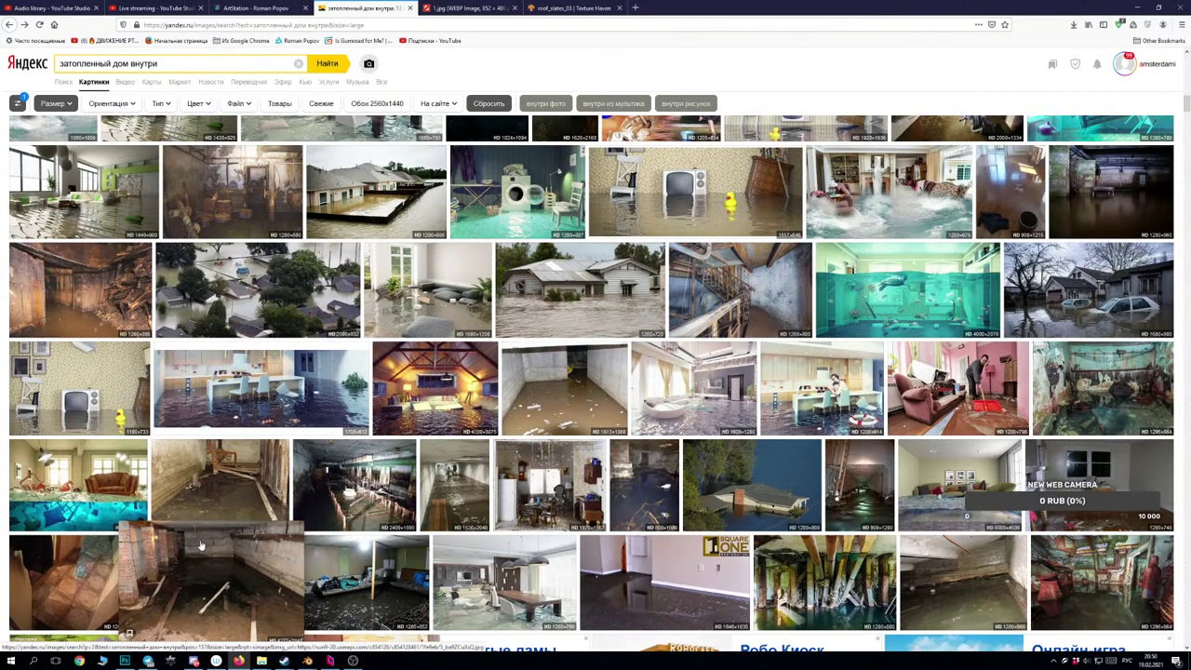
pyautogui.click(201, 545)
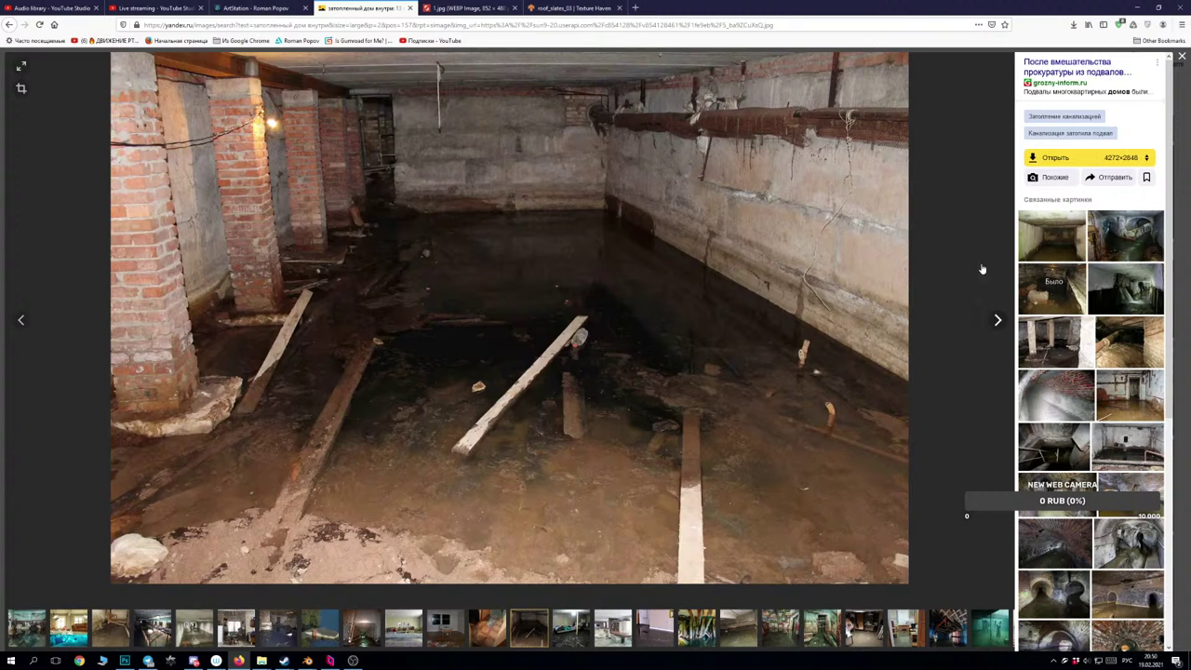
pyautogui.click(1068, 162)
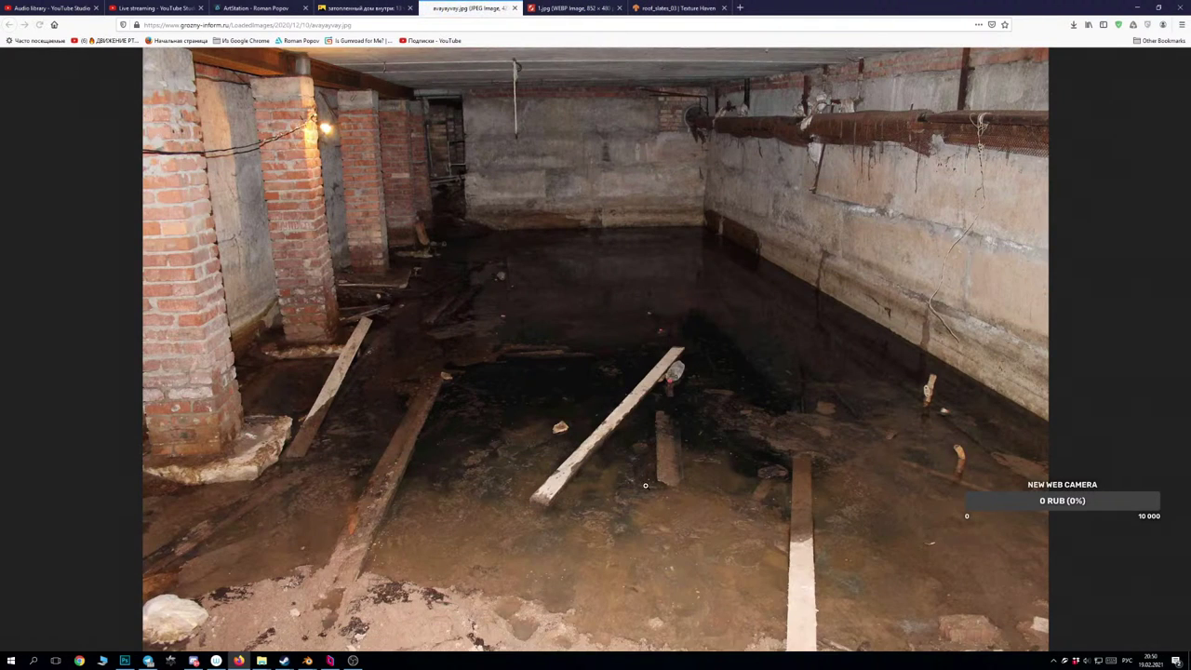
# Copy the full-size flooded basement photo to the clipboard.
pyautogui.click(645, 484)
pyautogui.click(647, 484)
pyautogui.rightClick(635, 456)
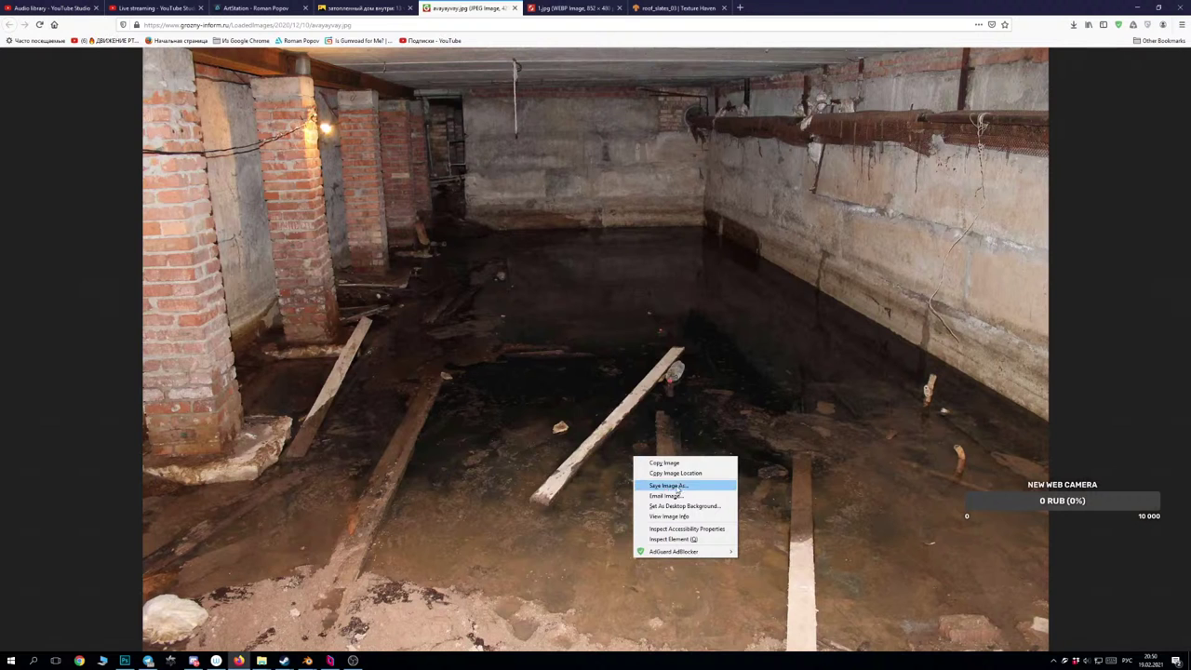
pyautogui.click(664, 462)
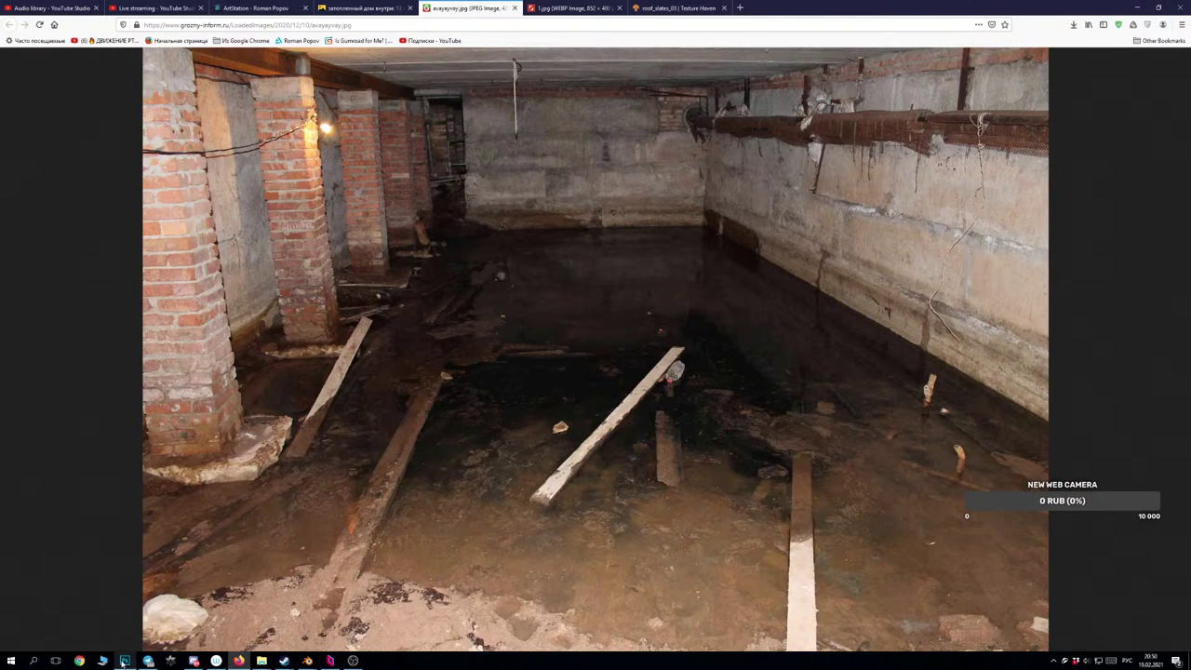
# Switch to Photoshop, paste the basement photo above the Temple_int_Cam_00_cycles layer, and move it up so its planks and shallow water cover the foreground.
pyautogui.click(124, 660)
pyautogui.click(1121, 510)
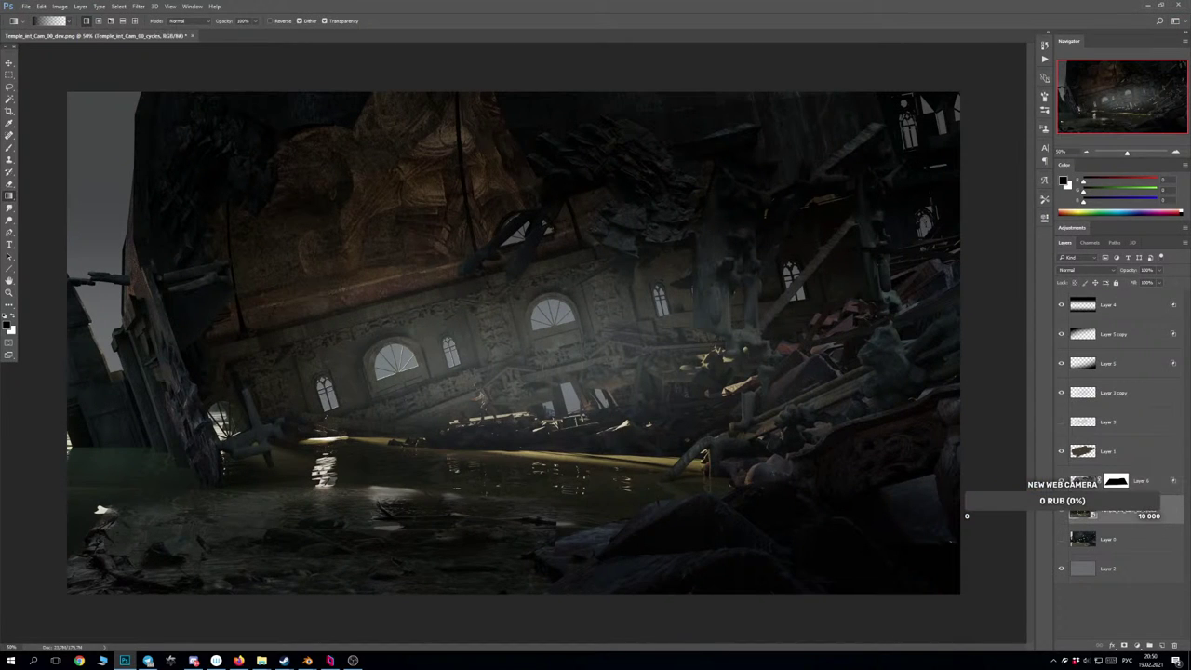
pyautogui.hotkey('ctrl', 'v')
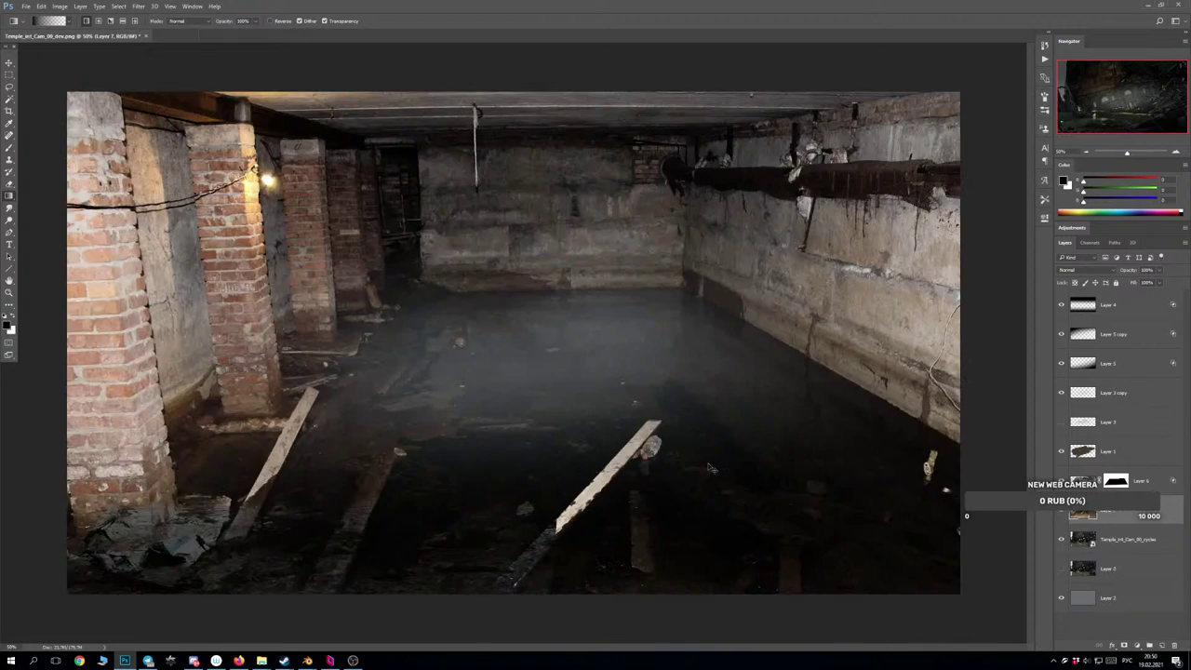
pyautogui.moveTo(593, 529); pyautogui.dragTo(601, 377)
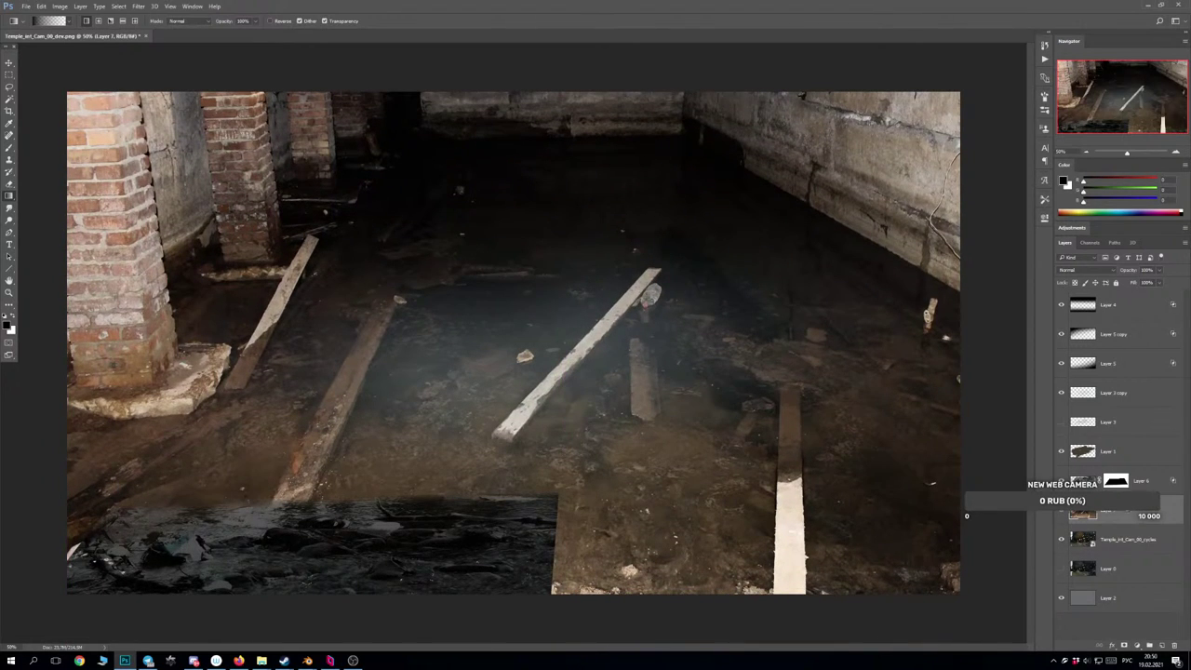
# Move the basement photo layer directly above the masked river debris layer, Layer 6.
pyautogui.moveTo(1127, 510); pyautogui.dragTo(1127, 467)
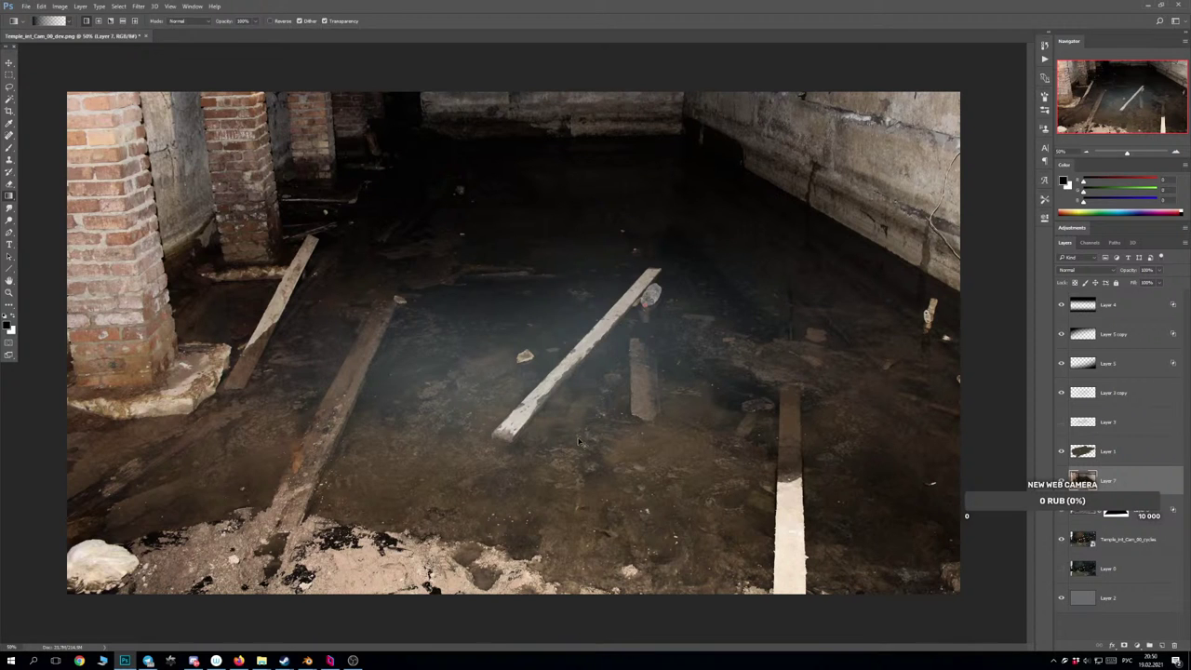
pyautogui.hotkey('ctrl', 't')
pyautogui.press('Return')
pyautogui.press('g')
pyautogui.press('l')
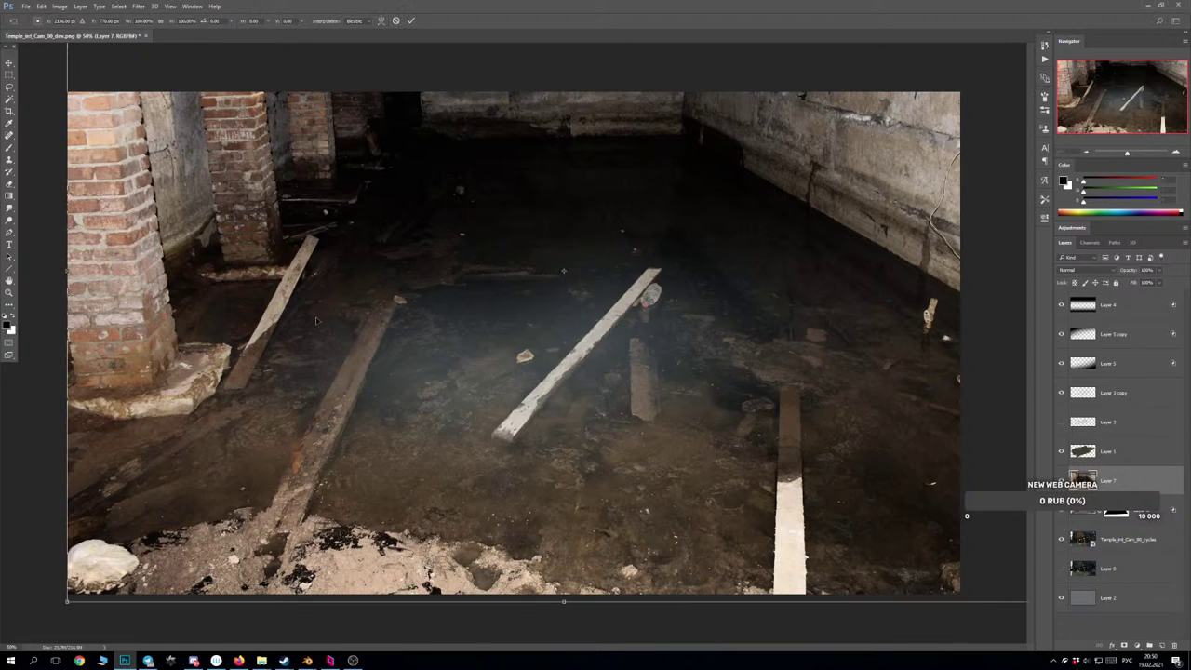
# Squash the basement photo vertically to about 31% of its height and position it over the lower foreground.
pyautogui.hotkey('ctrl', 't')
pyautogui.hotkey('ctrl', '-')
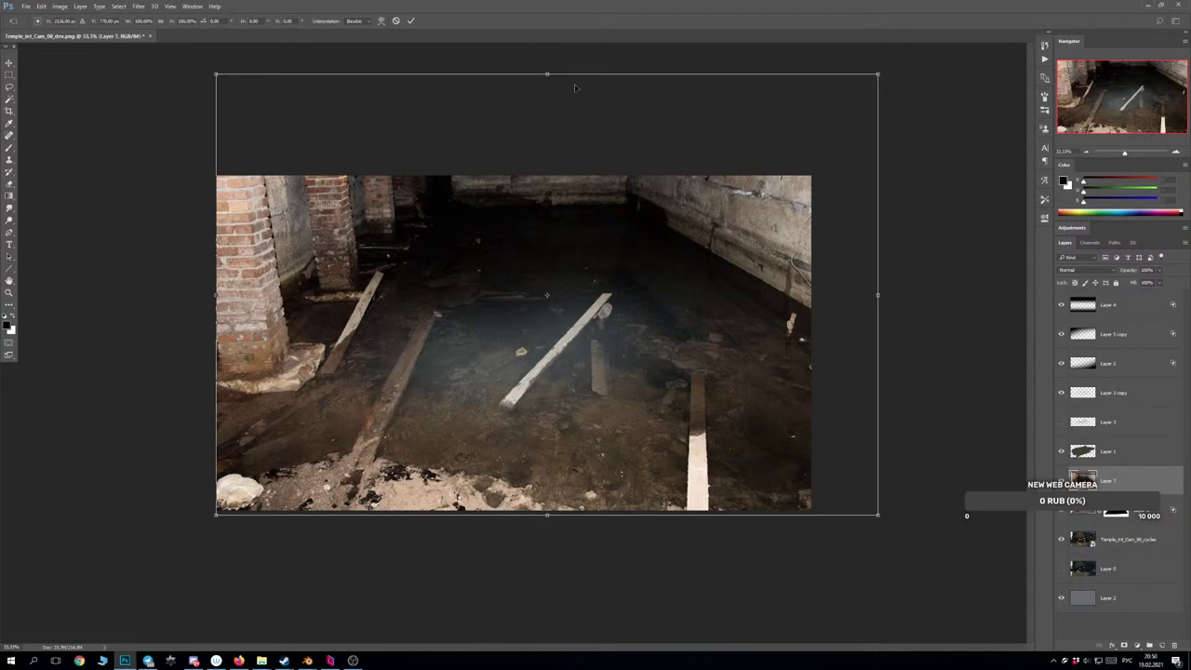
pyautogui.moveTo(547, 73); pyautogui.dragTo(543, 401)
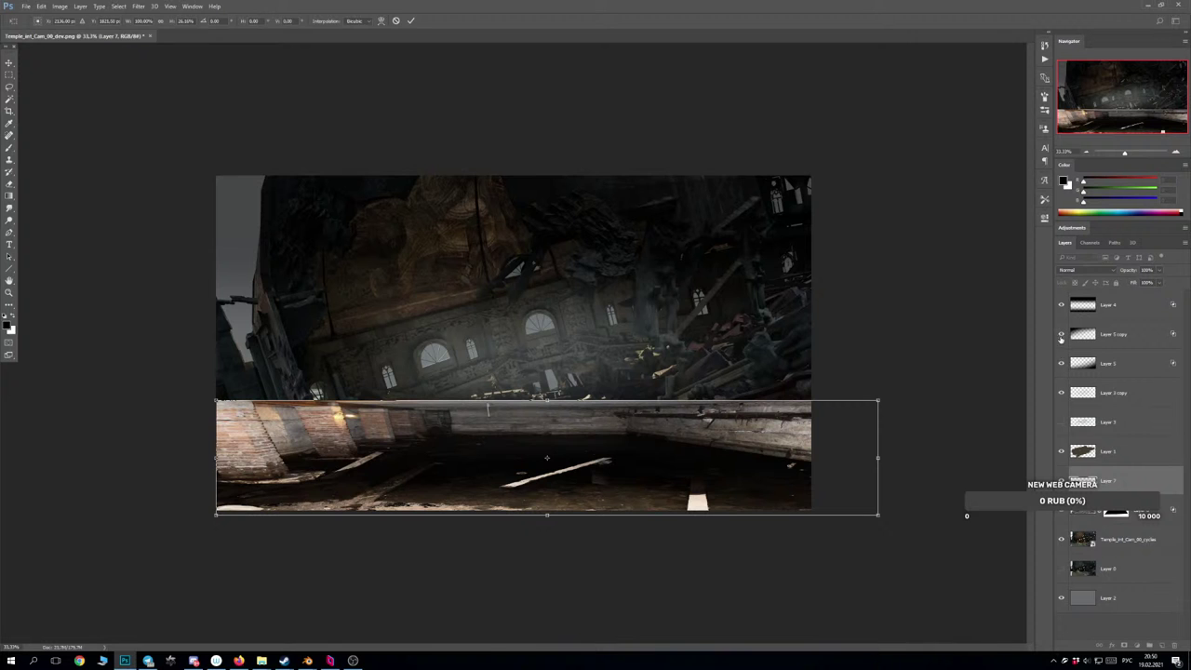
pyautogui.moveTo(547, 514); pyautogui.dragTo(546, 562)
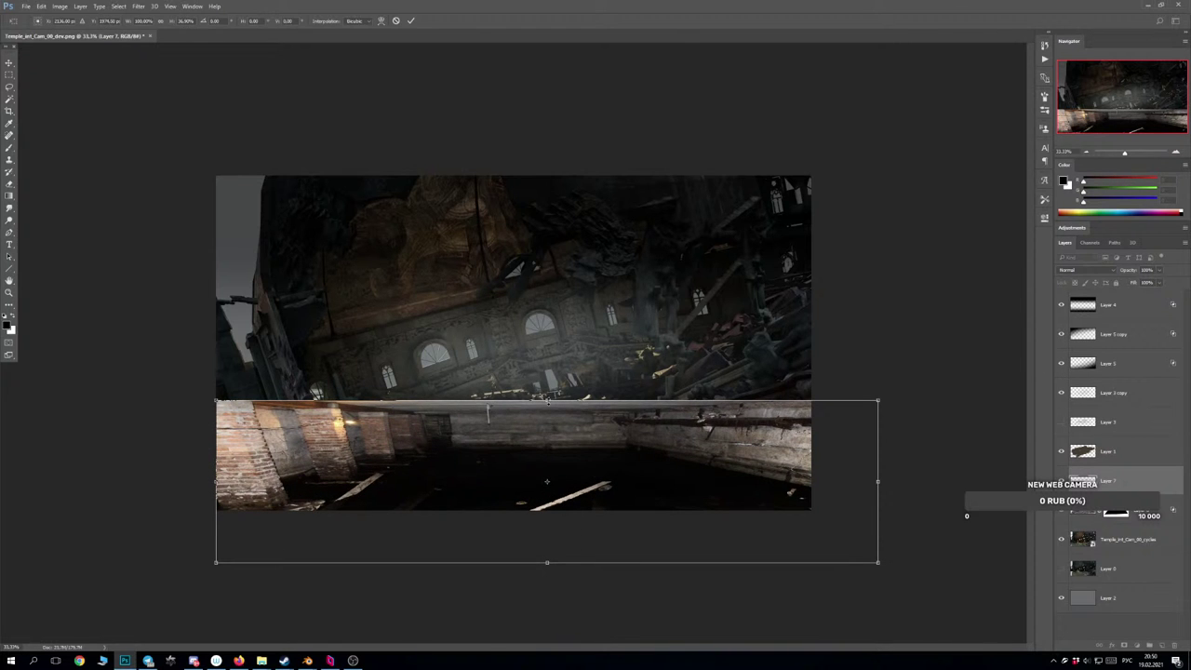
pyautogui.moveTo(548, 401); pyautogui.dragTo(548, 377)
pyautogui.moveTo(569, 479); pyautogui.dragTo(567, 427)
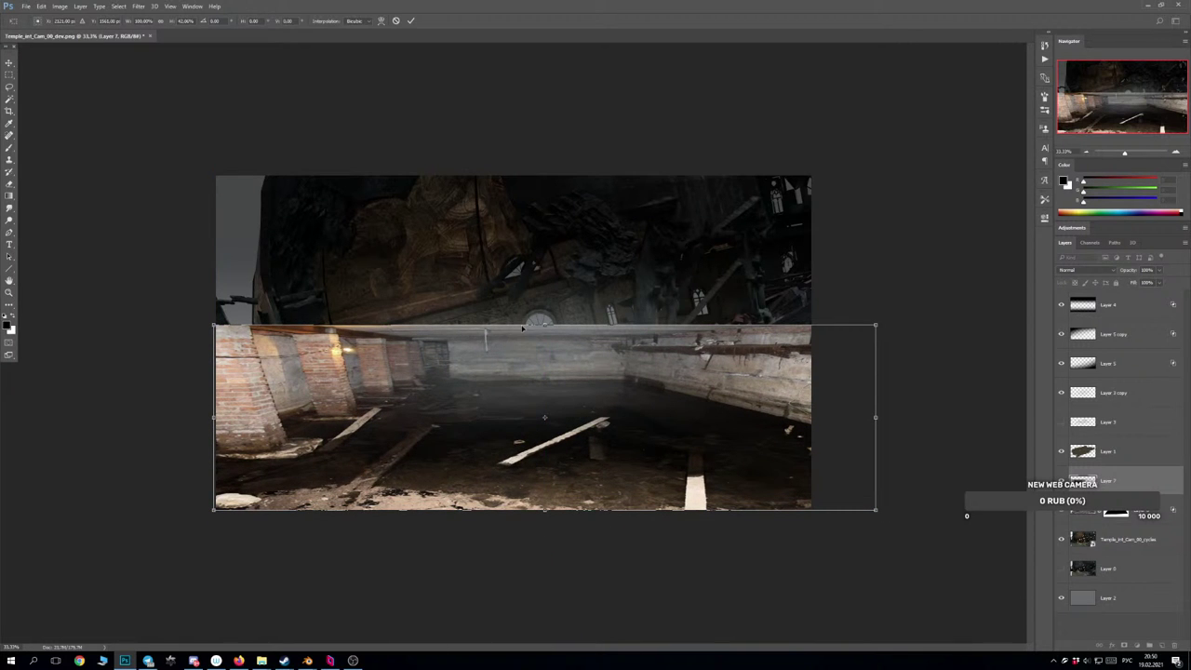
pyautogui.moveTo(544, 324); pyautogui.dragTo(539, 371)
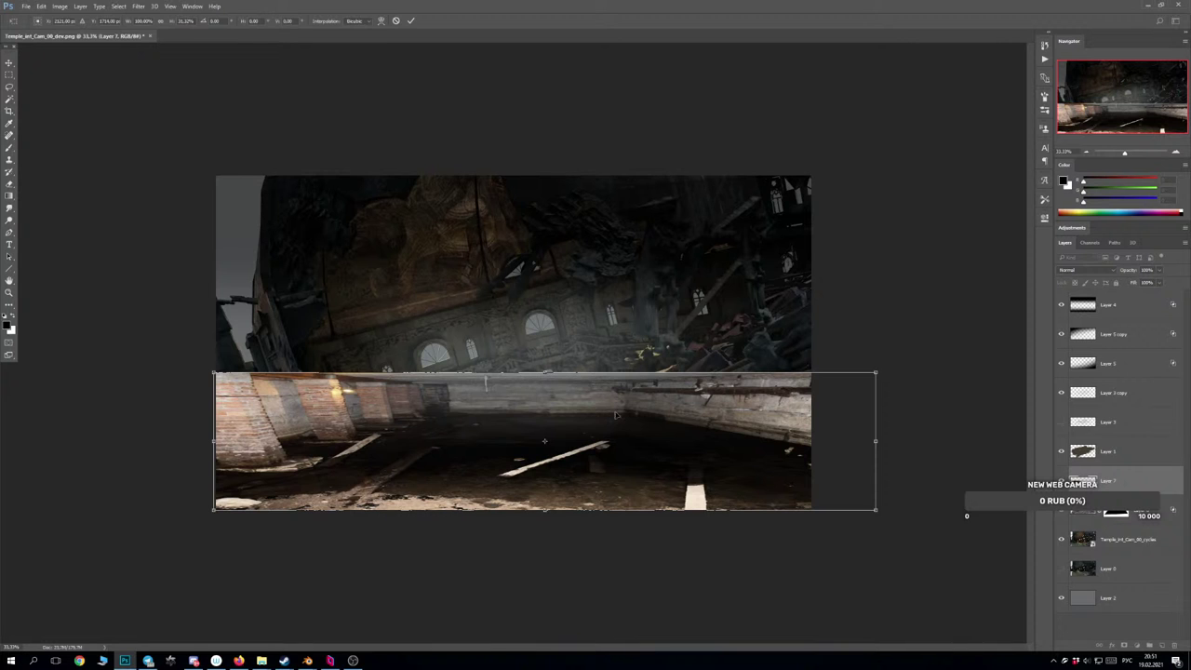
# Narrow the basement photo to about 60% width, skew it about 21° along the water's perspective, and set its blend mode to Overlay.
pyautogui.moveTo(875, 442); pyautogui.dragTo(611, 437)
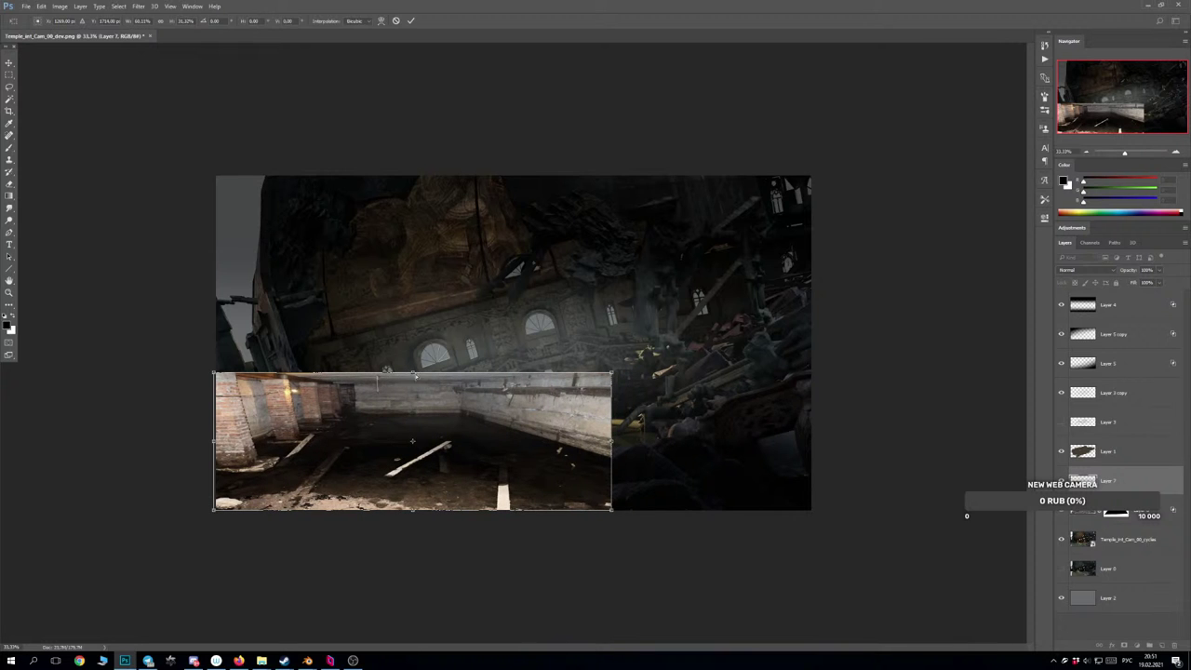
pyautogui.moveTo(415, 376); pyautogui.dragTo(466, 417)
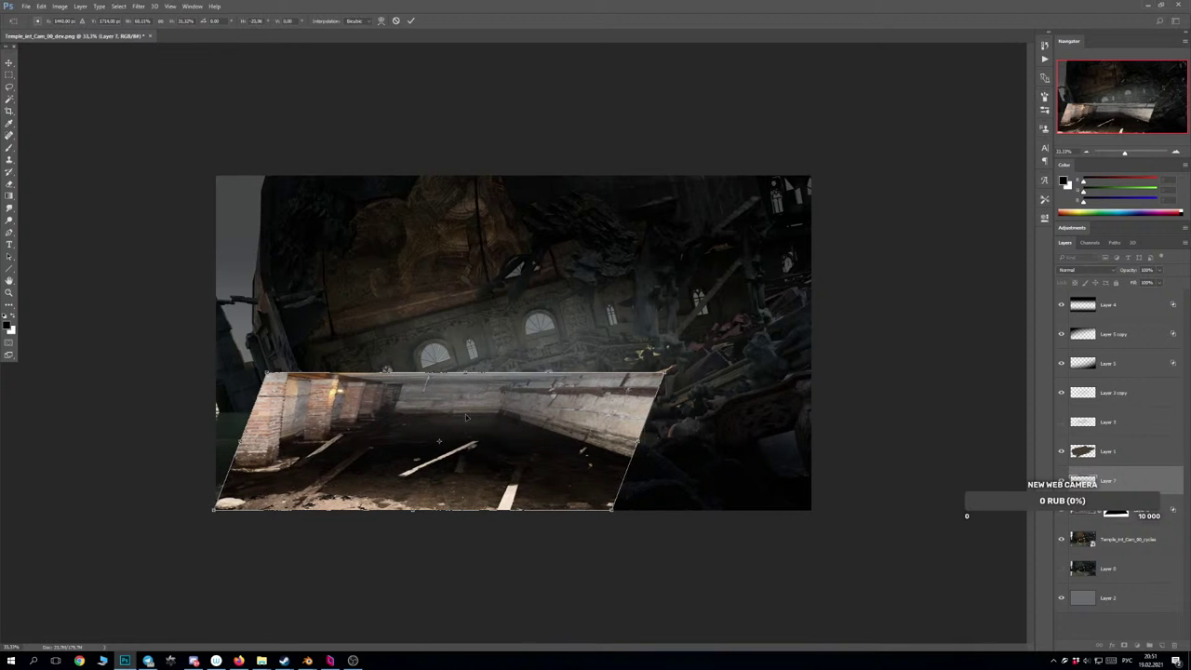
pyautogui.moveTo(513, 517); pyautogui.dragTo(504, 524)
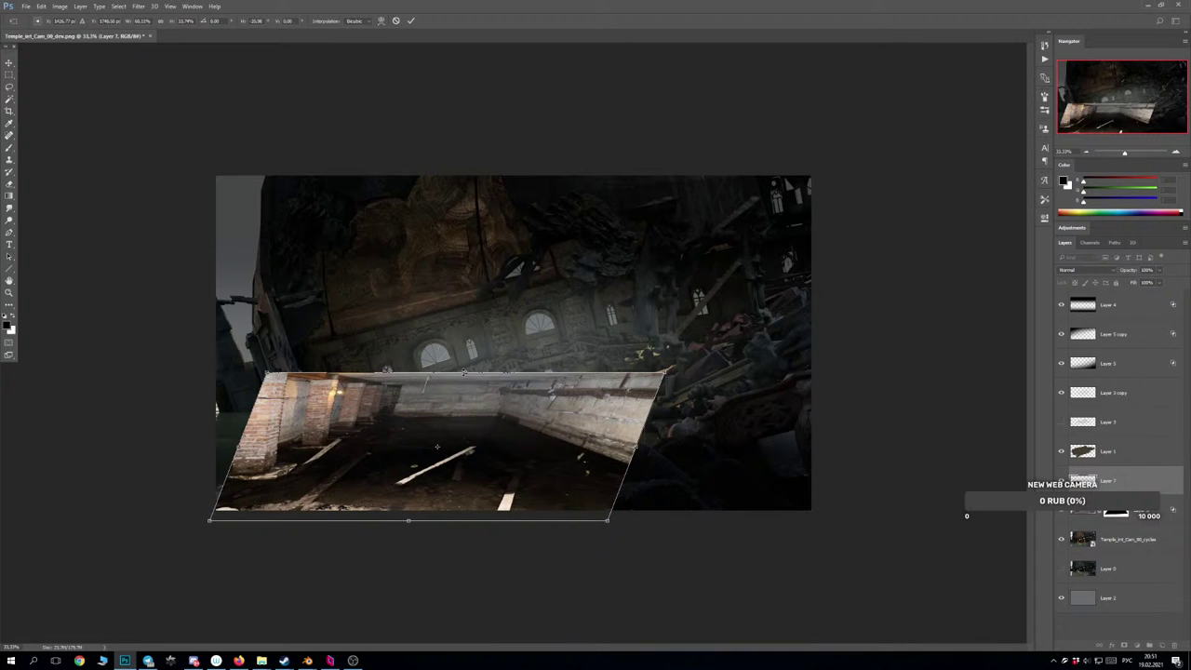
pyautogui.moveTo(386, 370); pyautogui.dragTo(386, 380)
pyautogui.press('Return')
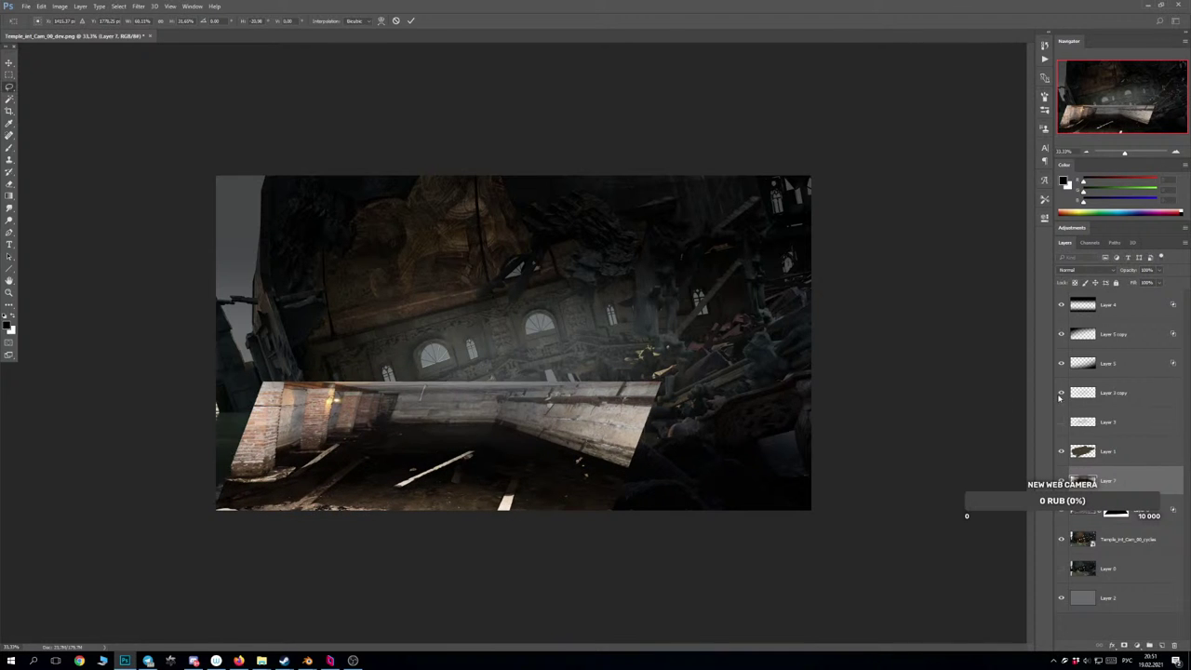
pyautogui.click(1084, 270)
pyautogui.click(1070, 362)
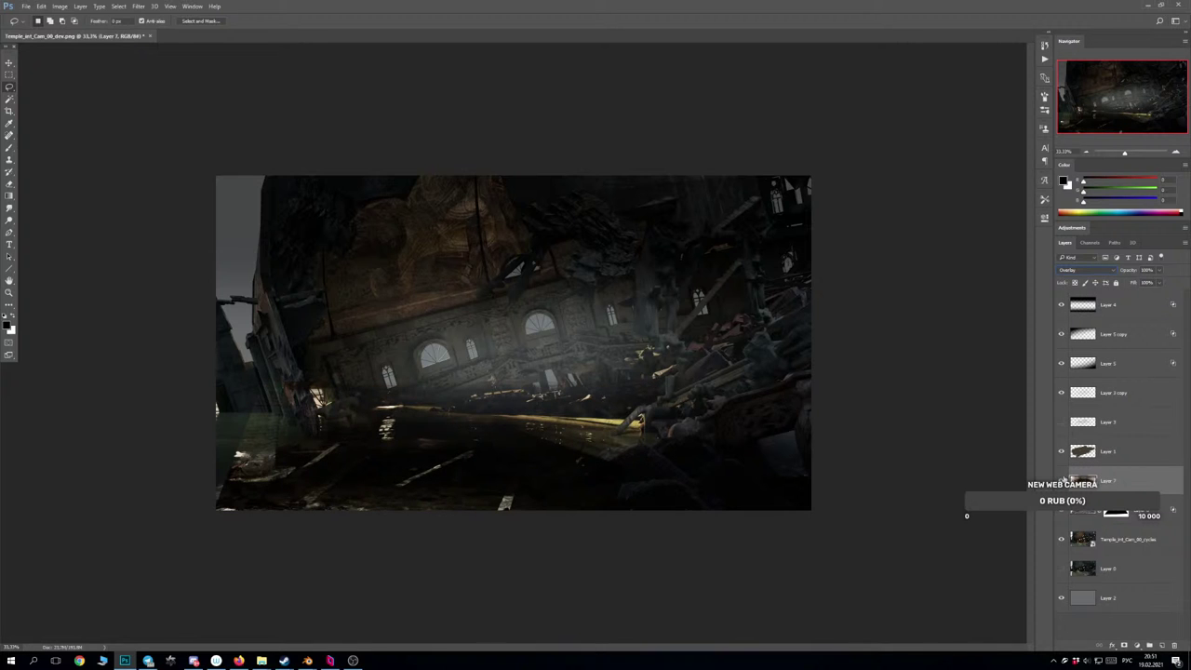
# Group the four layers from Layer 3 copy up to Layer 4 and hide the group.
pyautogui.click(1061, 392)
pyautogui.click(1061, 392)
pyautogui.click(1121, 392)
pyautogui.keyDown('shift'); pyautogui.click(1118, 313); pyautogui.keyUp('shift')
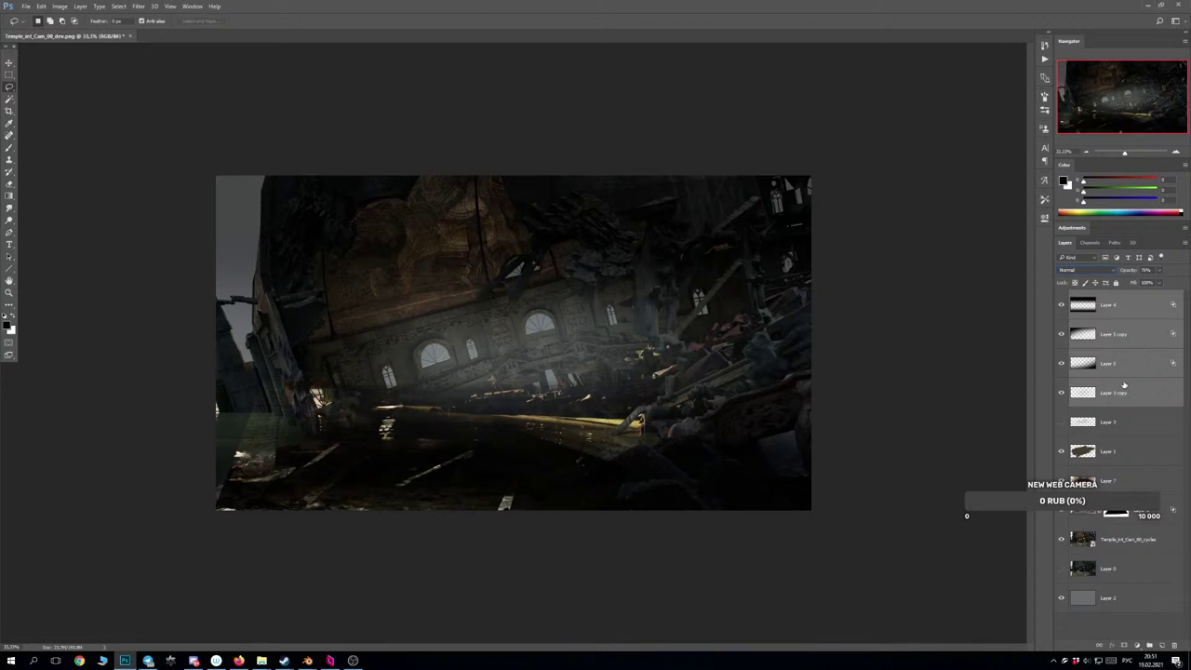
pyautogui.hotkey('ctrl', 'g')
pyautogui.click(1061, 296)
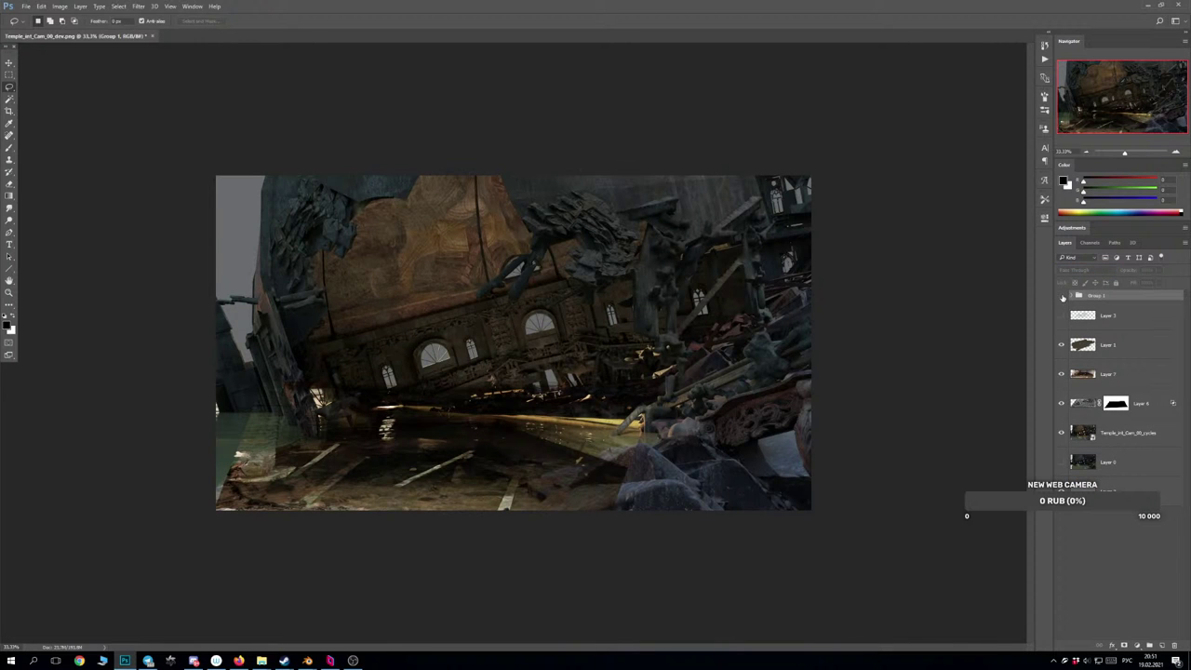
# Limit the basement photo to dark underlying tones by splitting its underlying white Blend If slider at about 27 and 66.
pyautogui.click(1079, 373)
pyautogui.click(1060, 373)
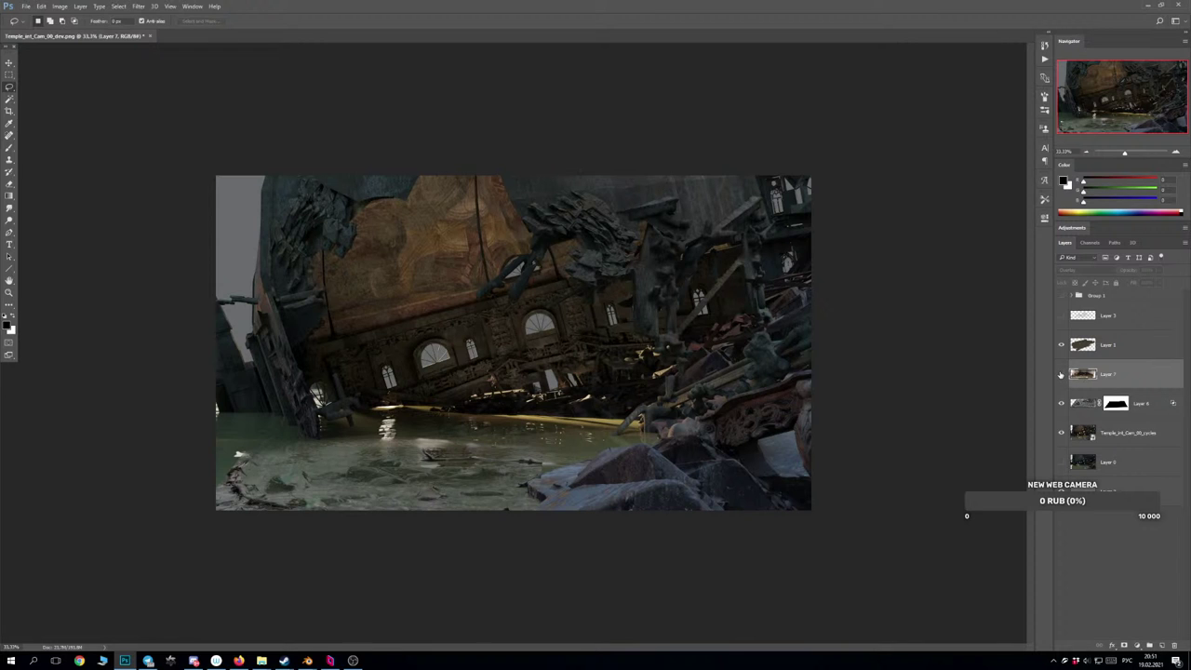
pyautogui.click(1061, 374)
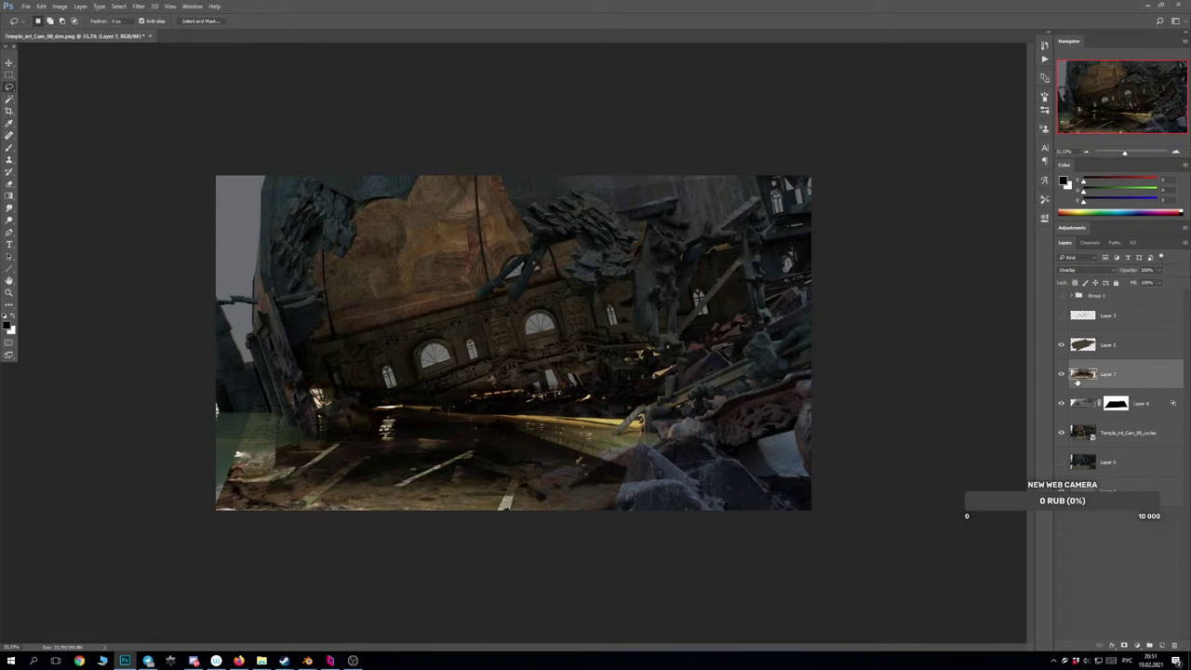
pyautogui.moveTo(475, 470)
pyautogui.mouseDown()
pyautogui.moveTo(457, 476)
pyautogui.moveTo(481, 480)
pyautogui.mouseUp()
pyautogui.hotkey('ctrl', '+')
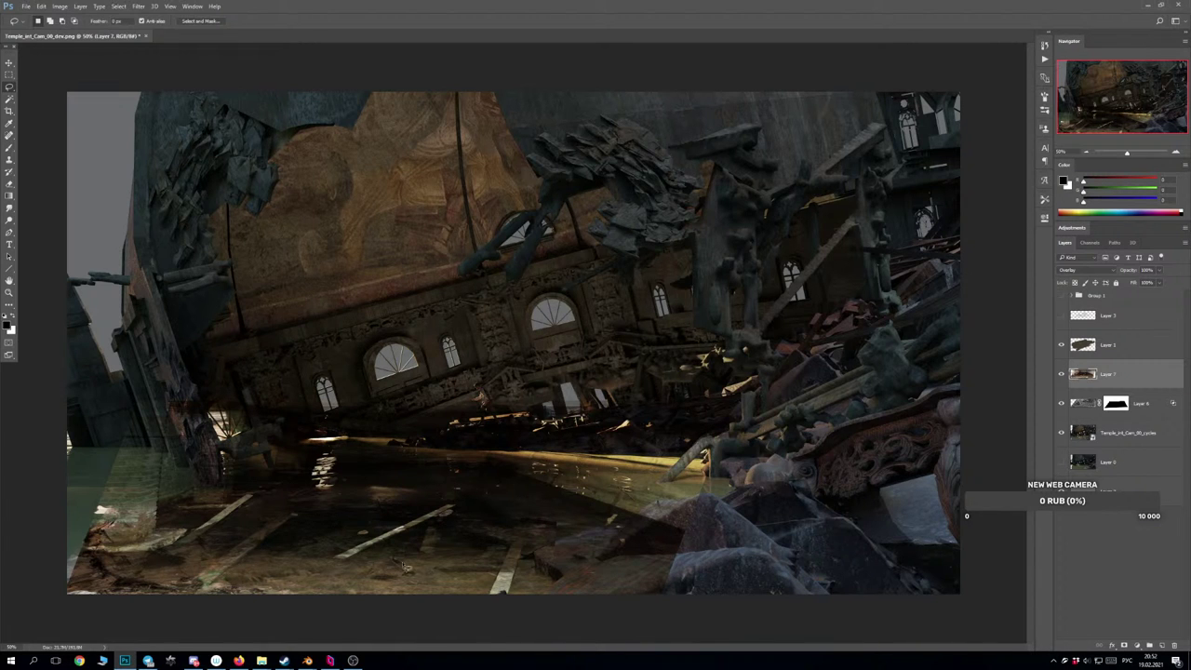
pyautogui.doubleClick(1136, 378)
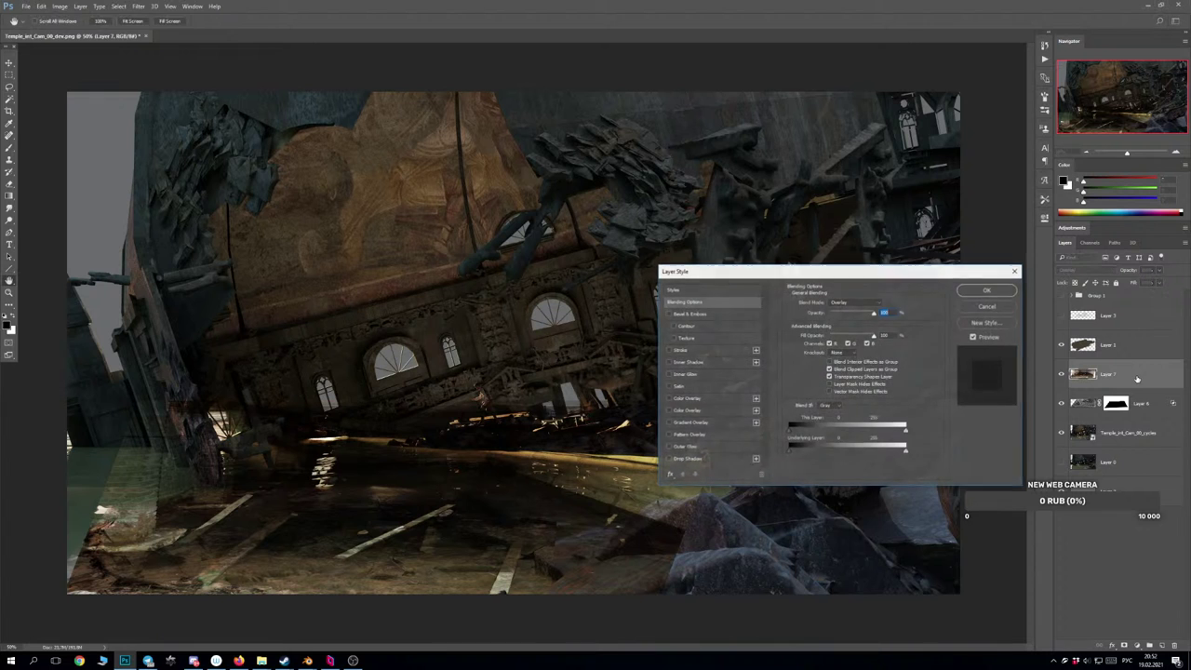
pyautogui.moveTo(902, 452); pyautogui.dragTo(820, 456)
pyautogui.press('alt')
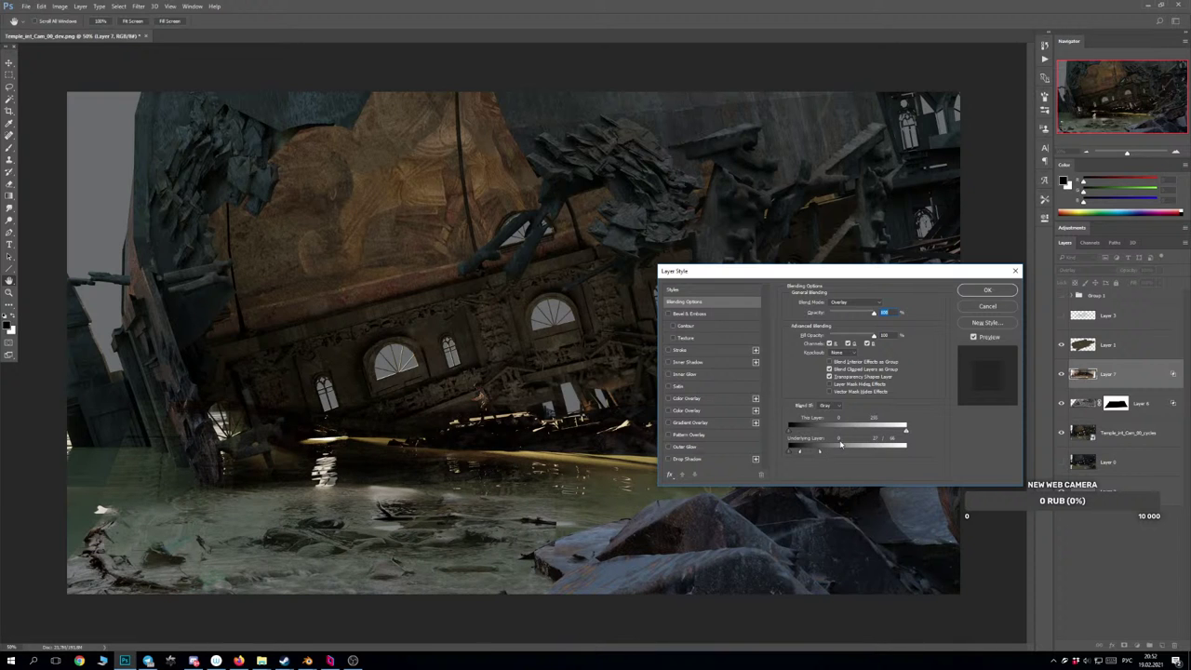
pyautogui.click(964, 307)
pyautogui.press('l')
pyautogui.moveTo(514, 539)
pyautogui.mouseDown()
pyautogui.moveTo(538, 524)
pyautogui.moveTo(679, 529)
pyautogui.moveTo(697, 423)
pyautogui.moveTo(540, 542)
pyautogui.mouseUp()
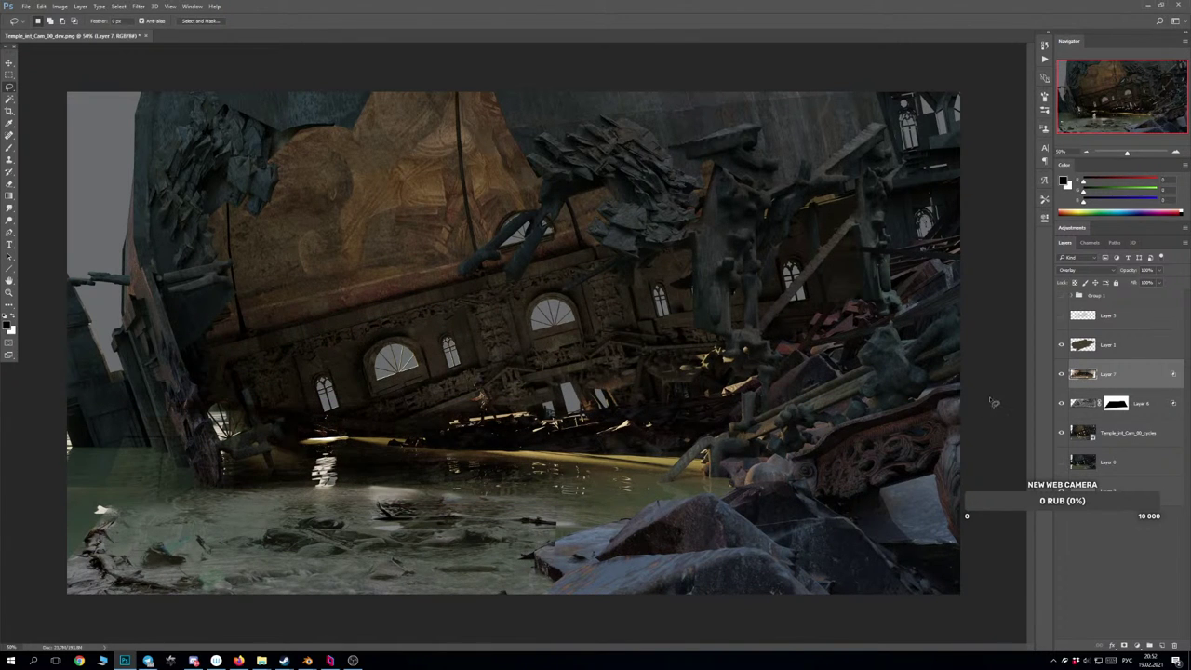
# Hide the basement photo layer and select the masked river debris layer.
pyautogui.click(1062, 373)
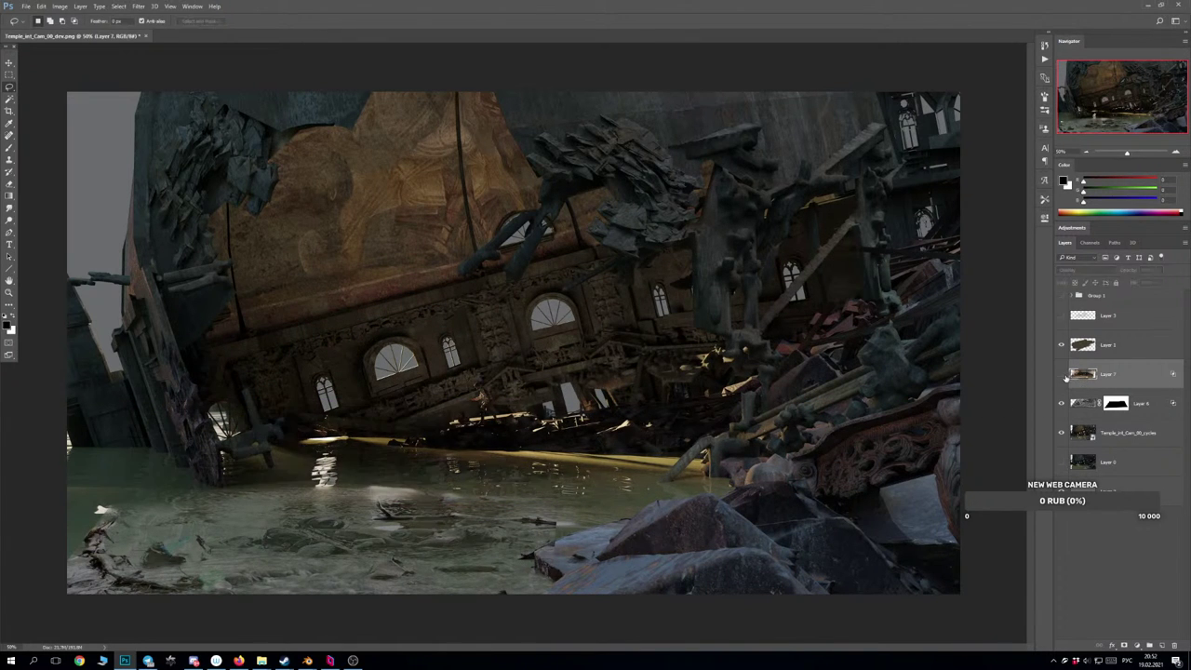
pyautogui.click(1122, 352)
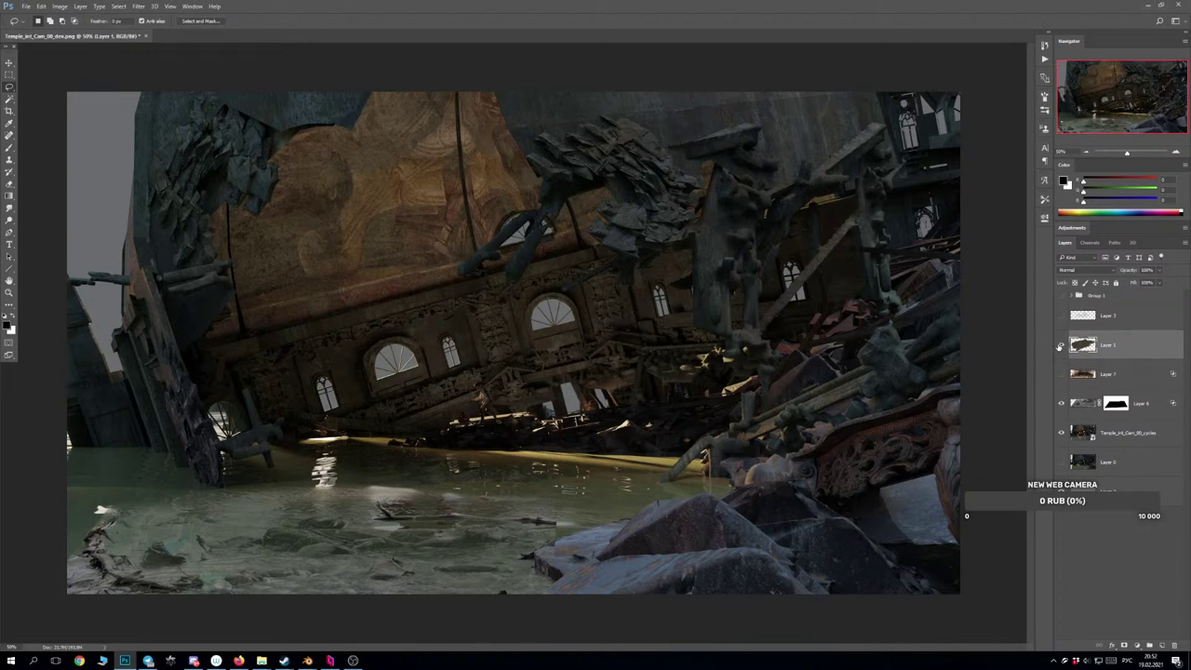
pyautogui.click(1082, 406)
pyautogui.click(1062, 403)
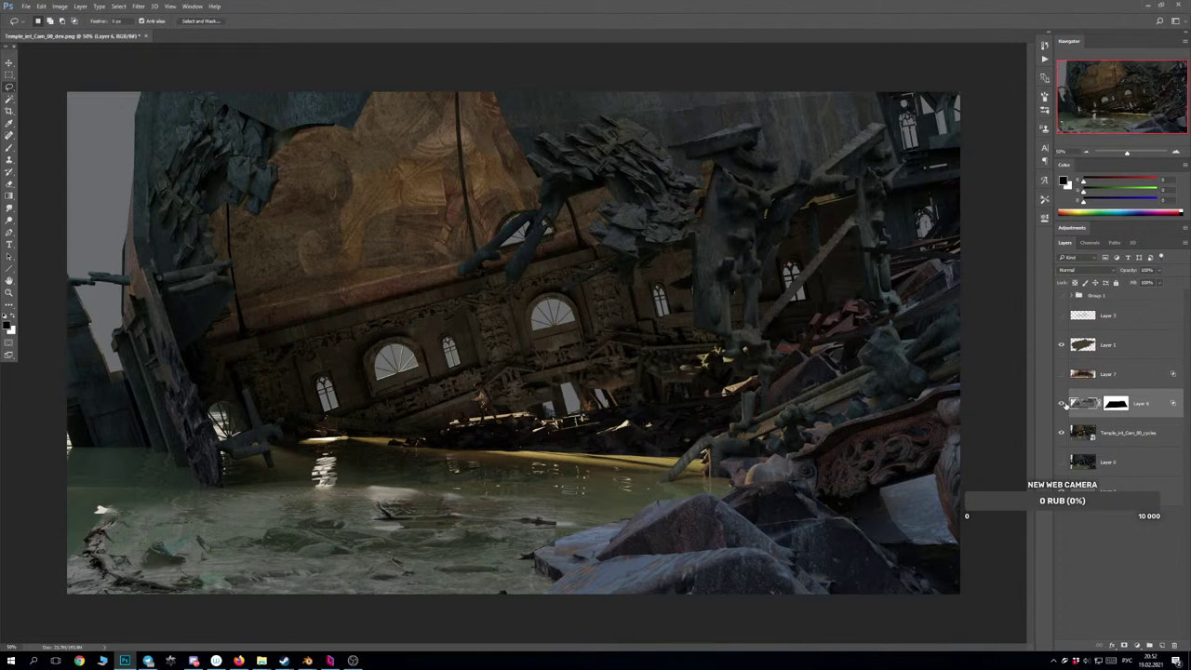
# Reveal more river debris over dark water by splitting its underlying black Blend If slider at about 29 and 60.
pyautogui.press('h')
pyautogui.doubleClick(1160, 413)
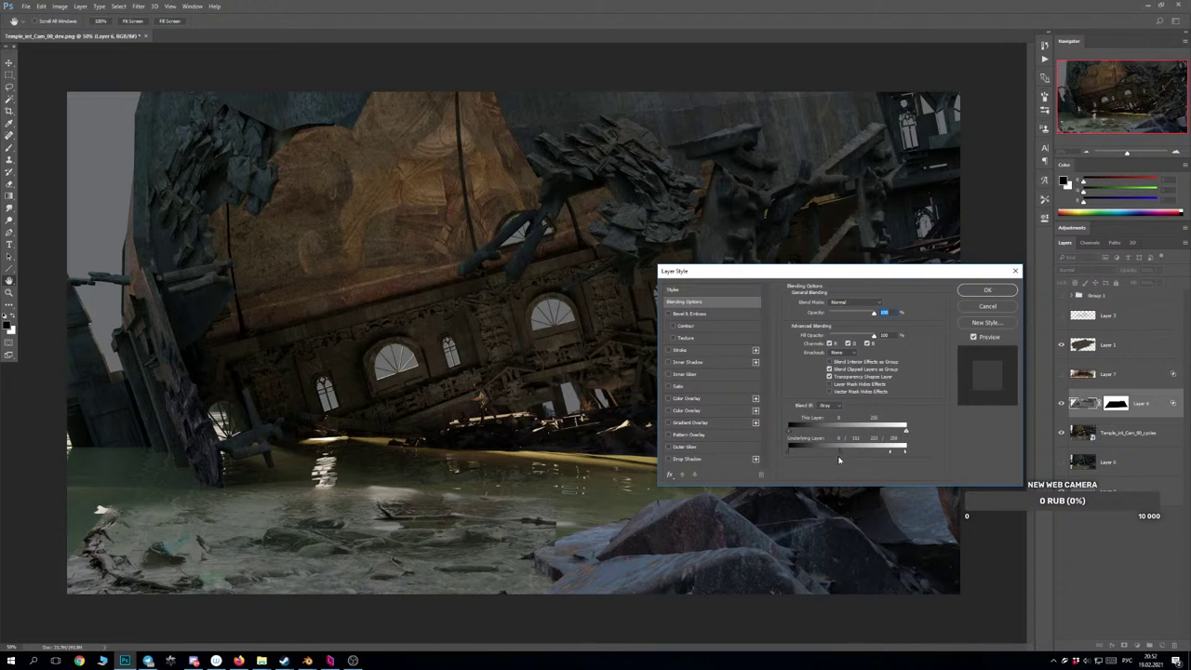
pyautogui.moveTo(839, 459)
pyautogui.mouseDown()
pyautogui.moveTo(750, 461)
pyautogui.moveTo(816, 454)
pyautogui.mouseUp()
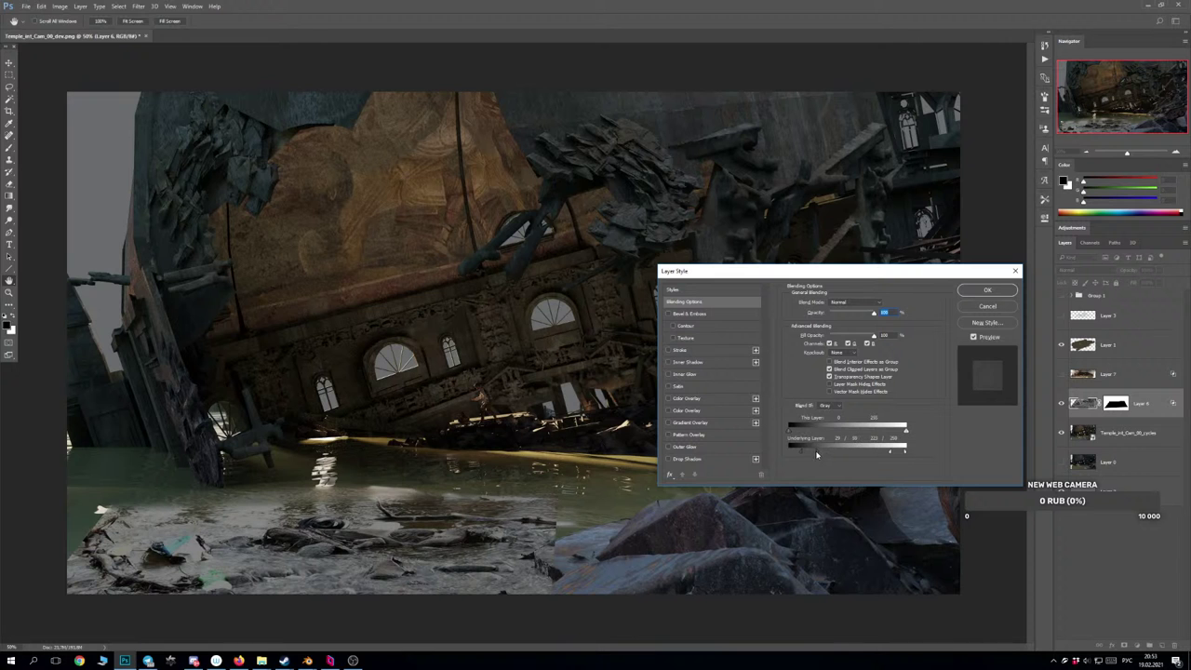
pyautogui.click(987, 291)
# Flip the image horizontally and stretch the river debris upward to about 113% height.
pyautogui.press('l')
pyautogui.hotkey('ctrl', 'shift', 'h')
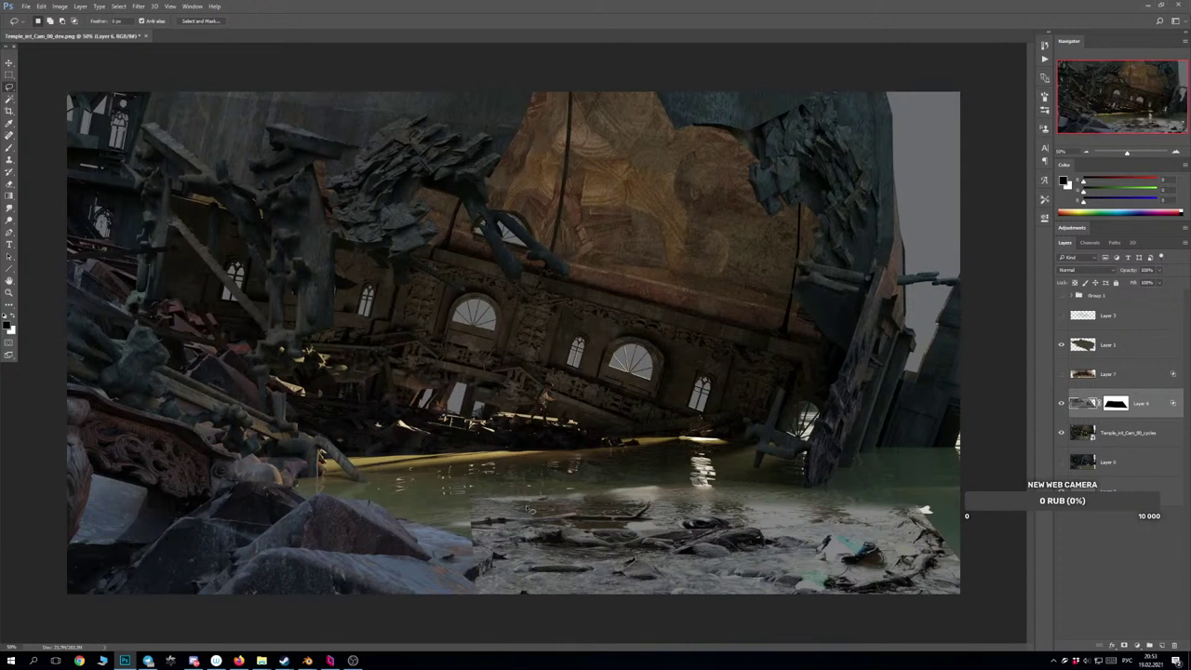
pyautogui.hotkey('ctrl', 't')
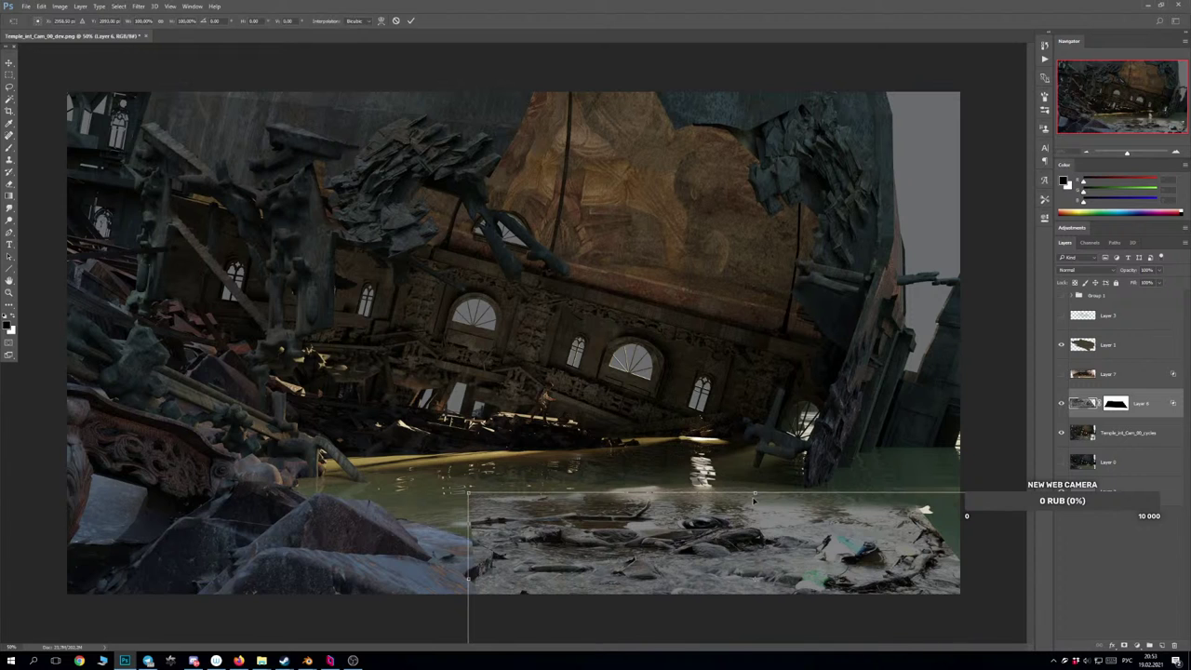
pyautogui.moveTo(757, 493); pyautogui.dragTo(754, 468)
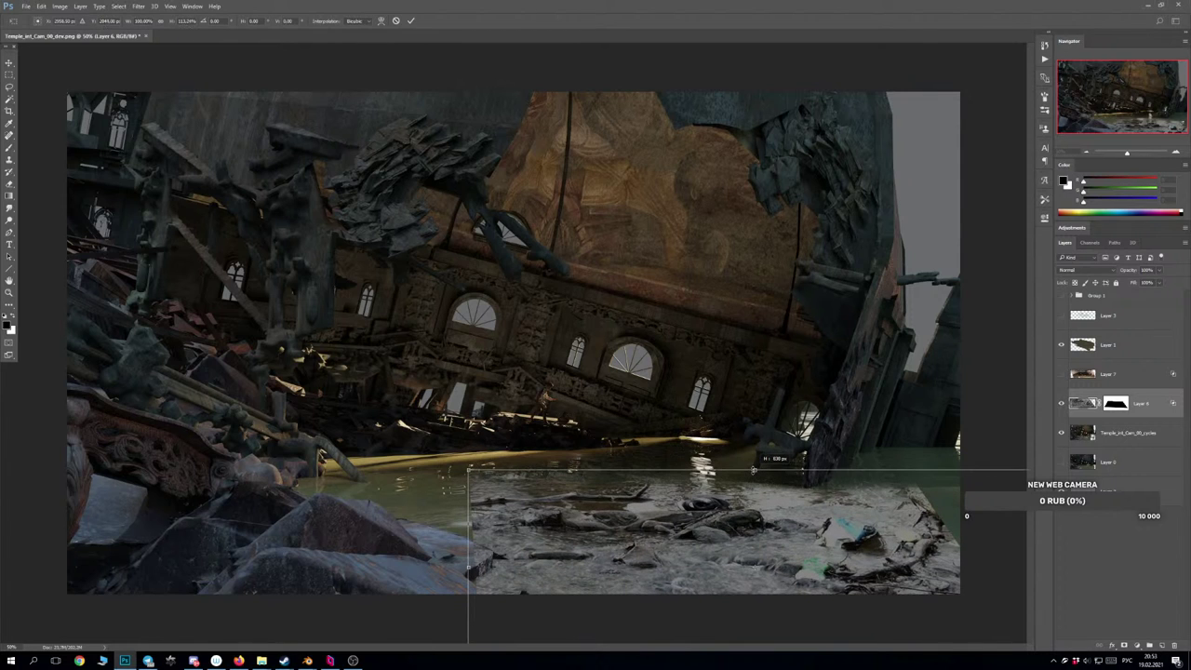
pyautogui.press('Return')
pyautogui.press('l')
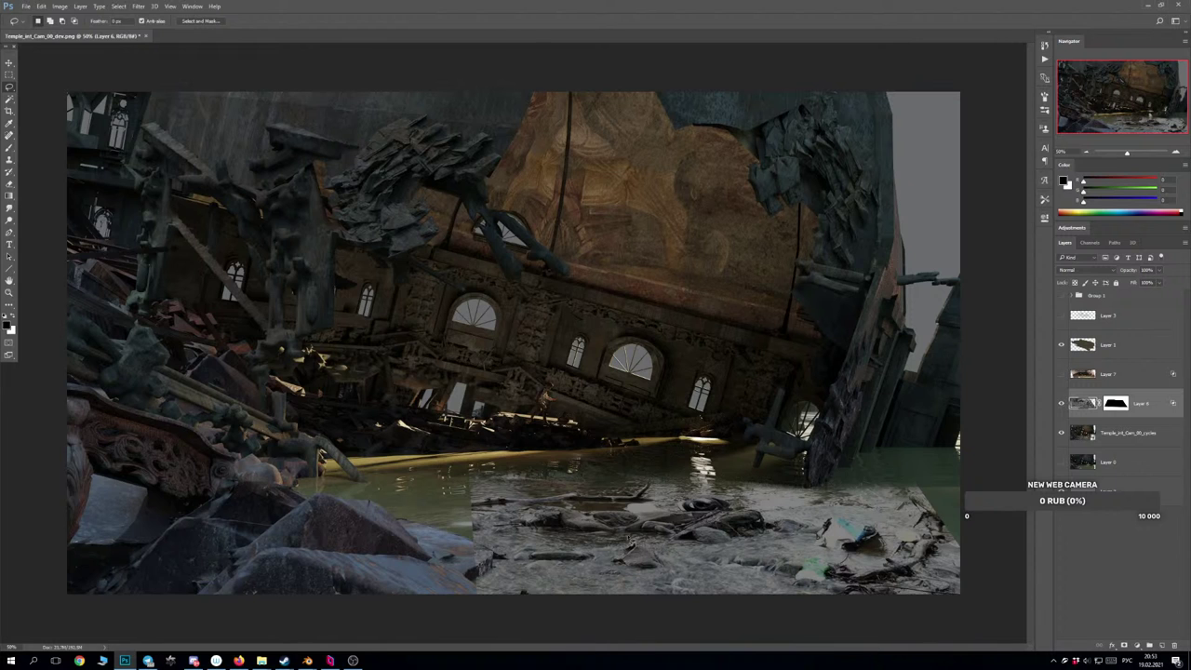
# Shift the river debris sideways across the foreground water until it overlaps the large rocks.
pyautogui.moveTo(520, 532); pyautogui.dragTo(452, 540)
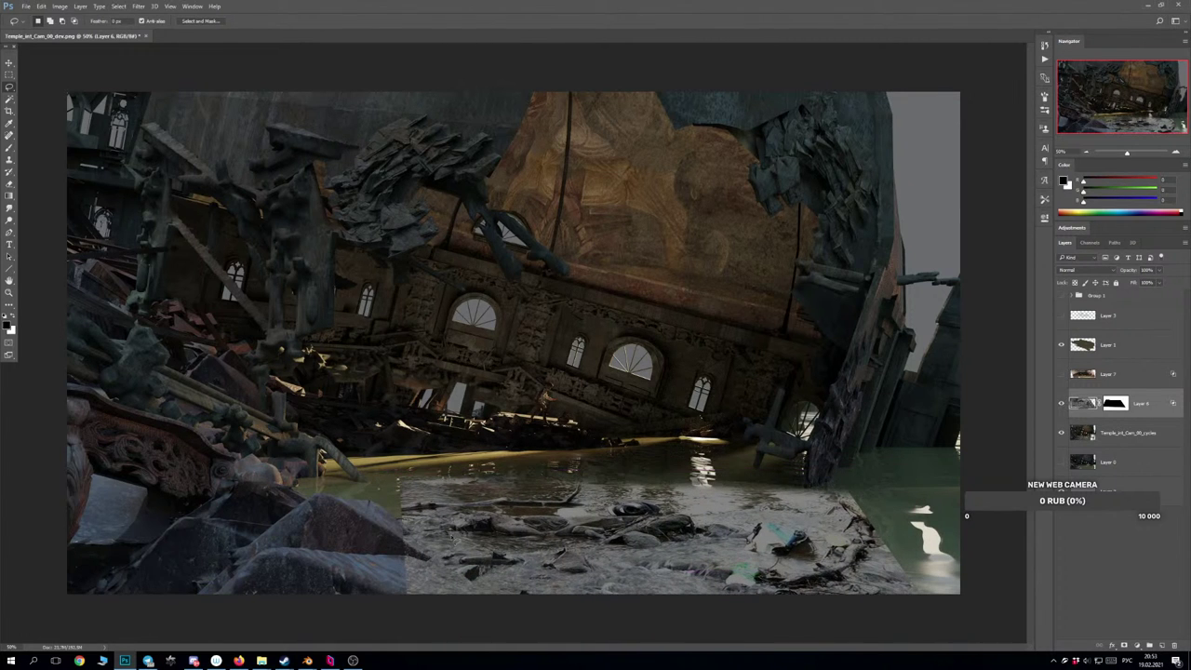
pyautogui.hotkey('ctrl', 'z')
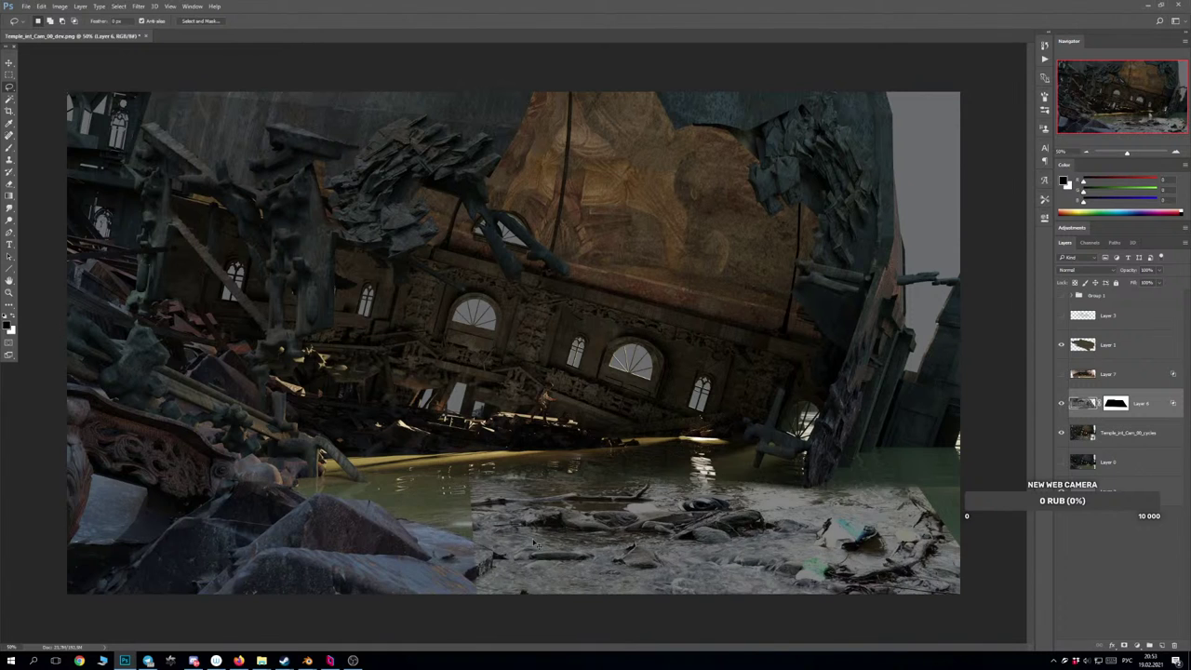
pyautogui.moveTo(535, 544); pyautogui.dragTo(423, 560)
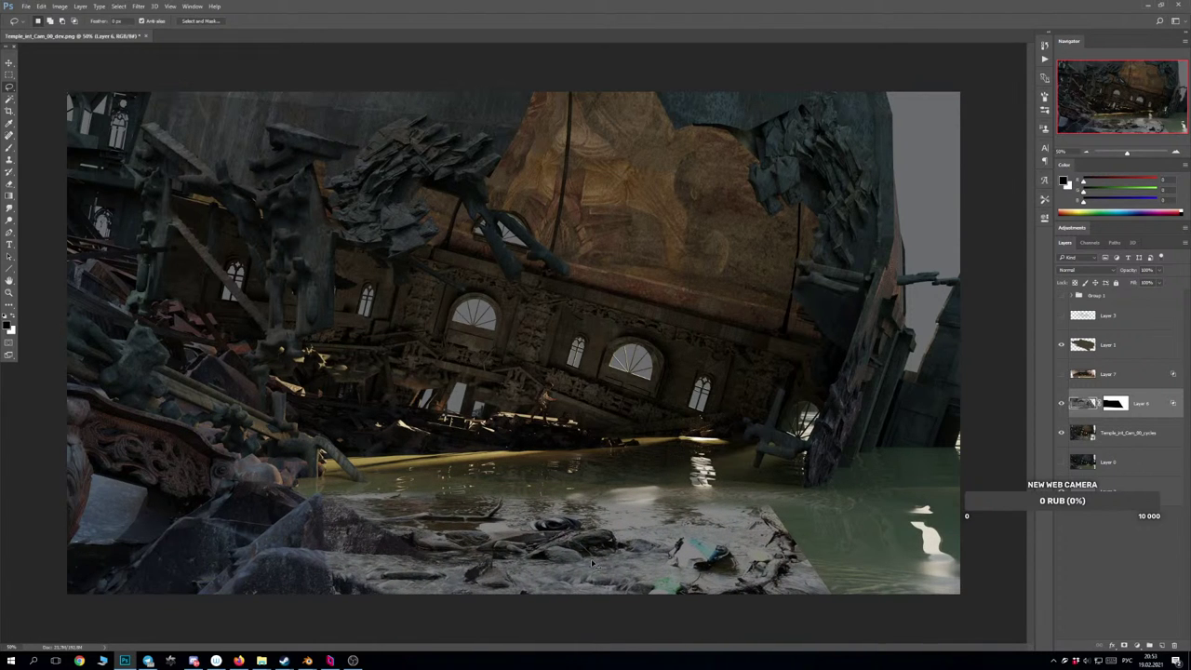
pyautogui.moveTo(595, 564); pyautogui.dragTo(590, 564)
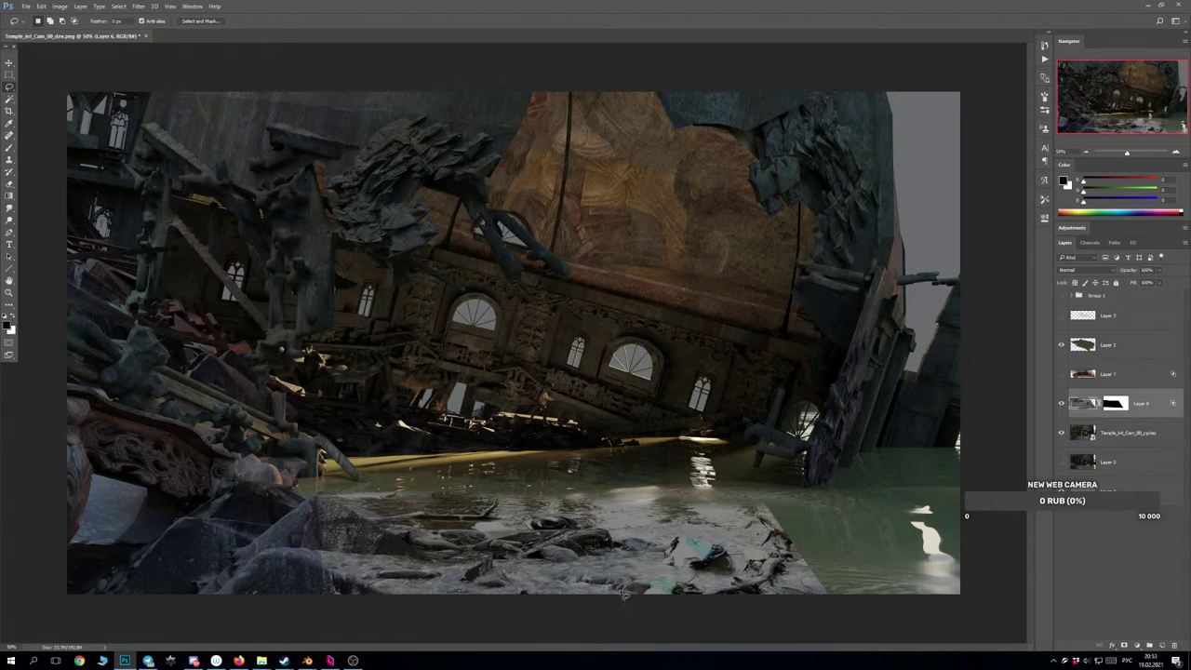
# Hide the river debris layer and examine the bare water and its reflections below the tilted facade at 100%.
pyautogui.click(1062, 404)
pyautogui.hotkey('ctrl', '+')
pyautogui.hotkey('ctrl', '+')
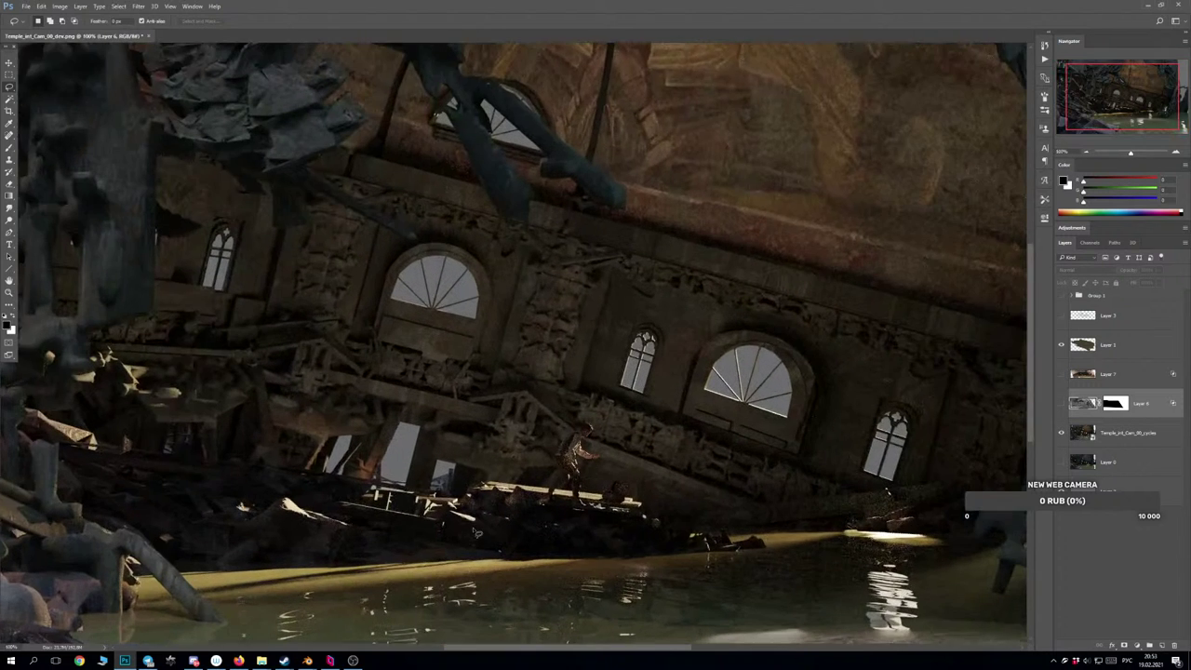
pyautogui.scroll(-5, 475, 532)
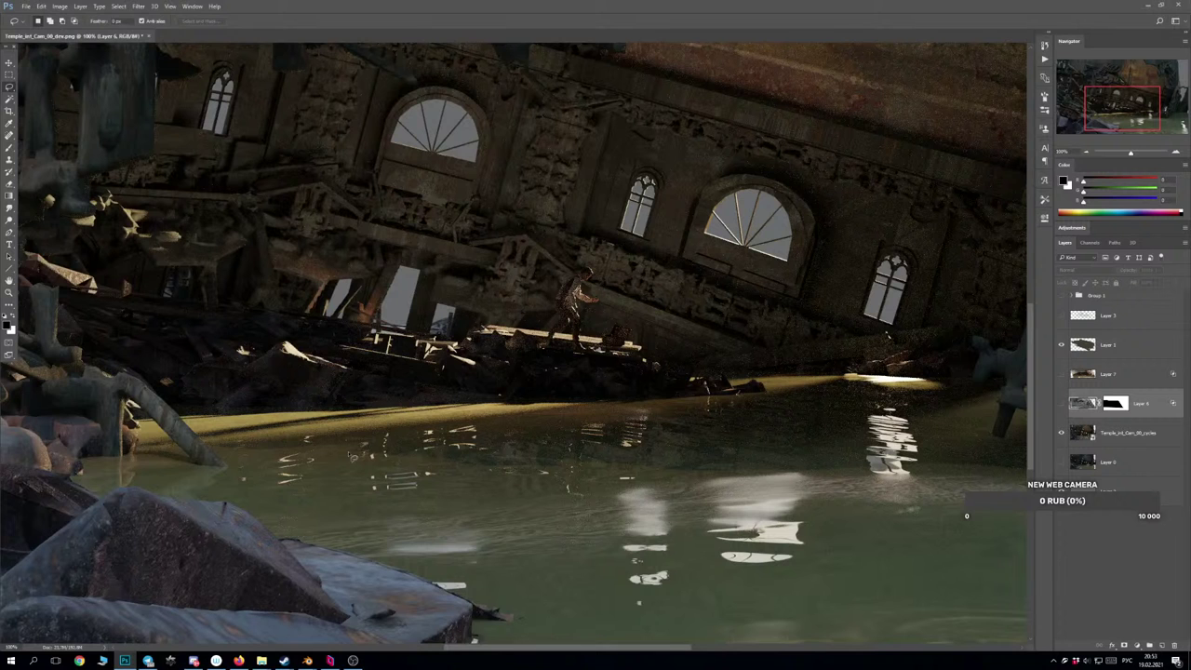
# Lasso the large foreground rocks along their edge against the water, adding the missed strip on the flat slab.
pyautogui.moveTo(207, 531); pyautogui.dragTo(298, 390)
pyautogui.moveTo(189, 384)
pyautogui.mouseDown()
pyautogui.moveTo(249, 359)
pyautogui.moveTo(339, 376)
pyautogui.moveTo(398, 413)
pyautogui.moveTo(570, 459)
pyautogui.moveTo(589, 484)
pyautogui.moveTo(631, 491)
pyautogui.moveTo(584, 493)
pyautogui.moveTo(581, 515)
pyautogui.moveTo(542, 541)
pyautogui.moveTo(592, 574)
pyautogui.moveTo(628, 576)
pyautogui.moveTo(655, 557)
pyautogui.moveTo(663, 585)
pyautogui.moveTo(507, 620)
pyautogui.moveTo(324, 635)
pyautogui.moveTo(9, 614)
pyautogui.moveTo(24, 526)
pyautogui.moveTo(190, 386)
pyautogui.mouseUp()
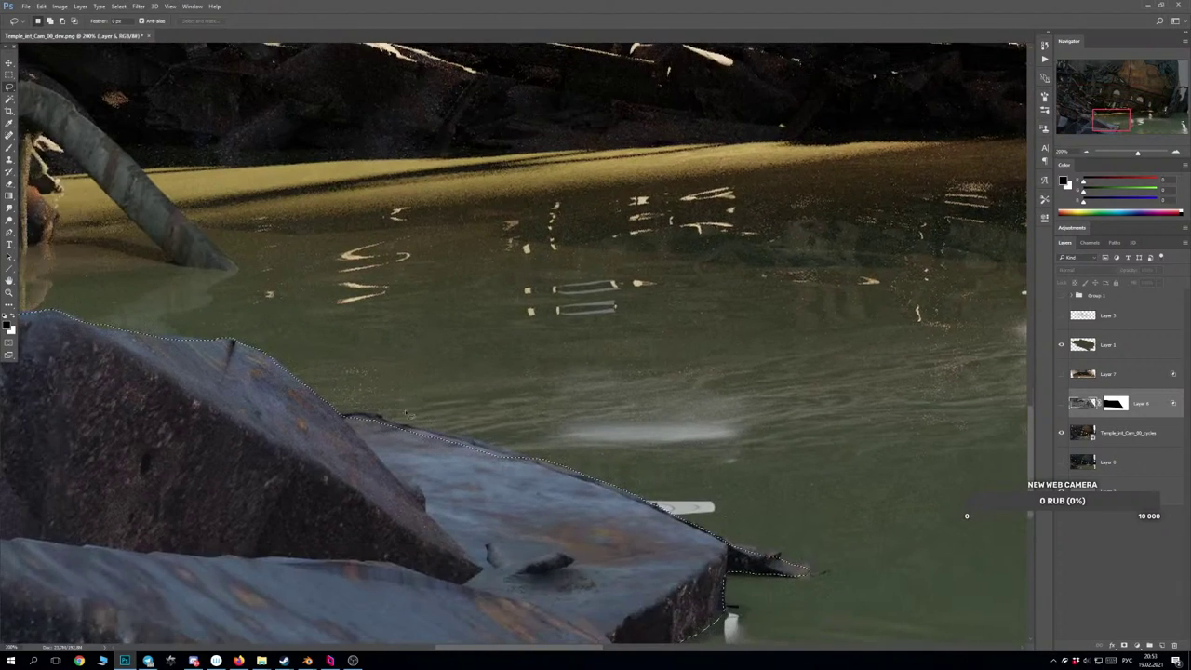
pyautogui.moveTo(327, 424)
pyautogui.mouseDown()
pyautogui.moveTo(465, 439)
pyautogui.moveTo(526, 465)
pyautogui.mouseUp()
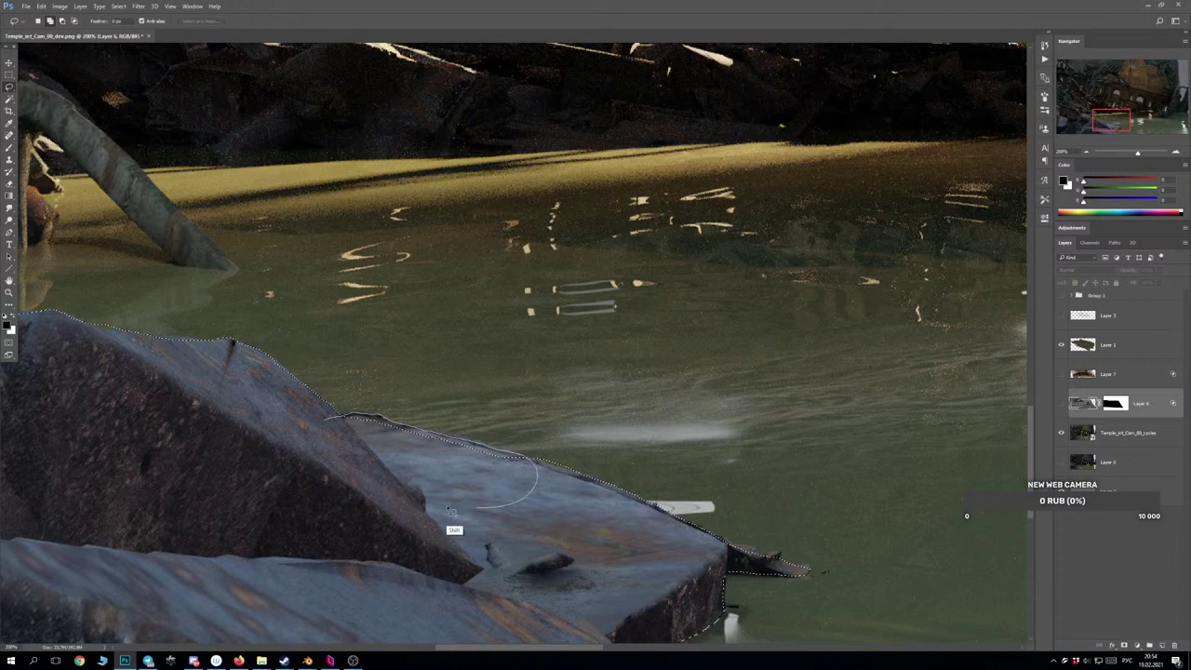
pyautogui.scroll(-4, 379, 521)
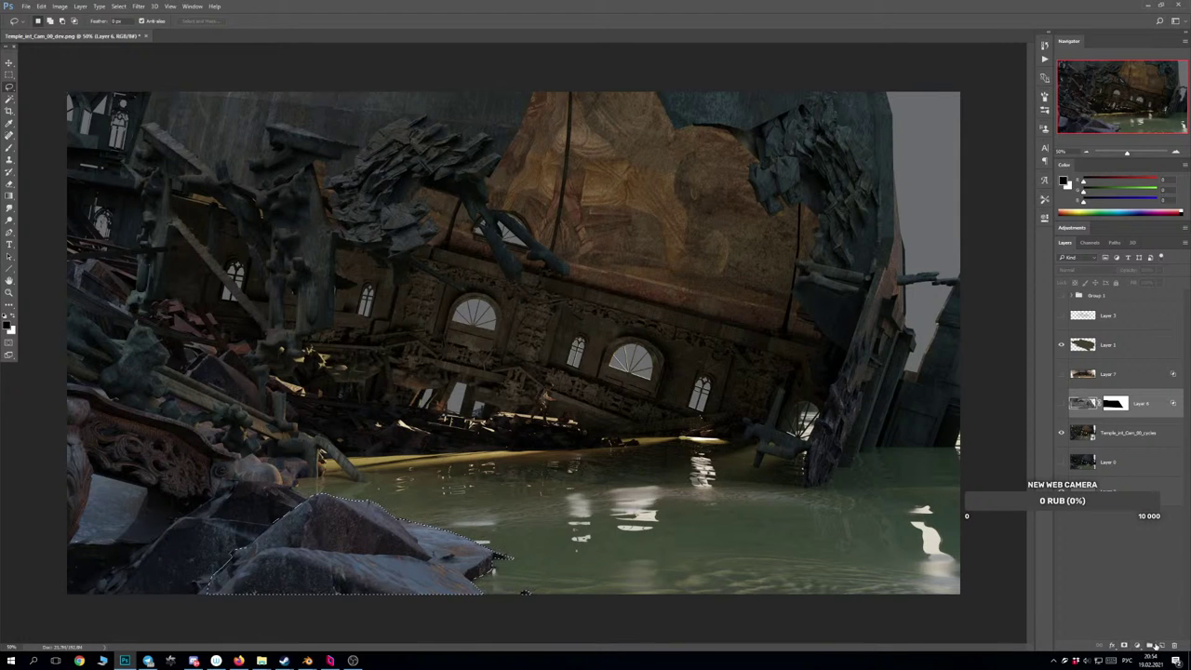
# Create a group whose mask hides the selected foreground rocks, move the river debris layer into it, and show that layer.
pyautogui.click(1150, 645)
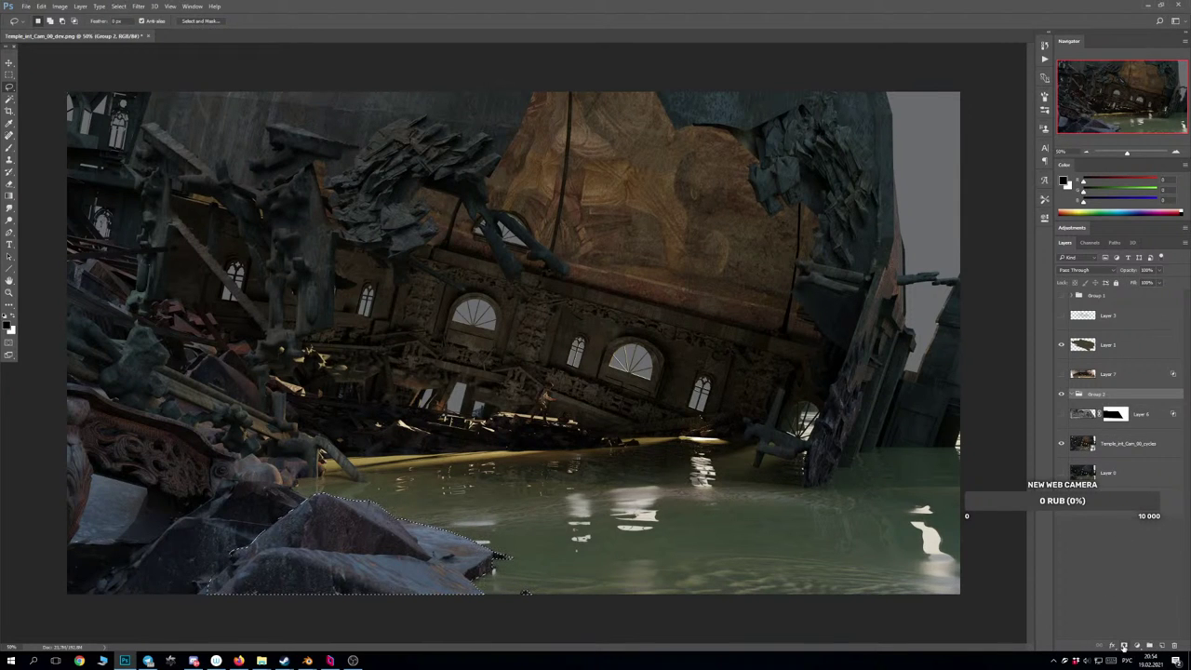
pyautogui.click(1124, 646)
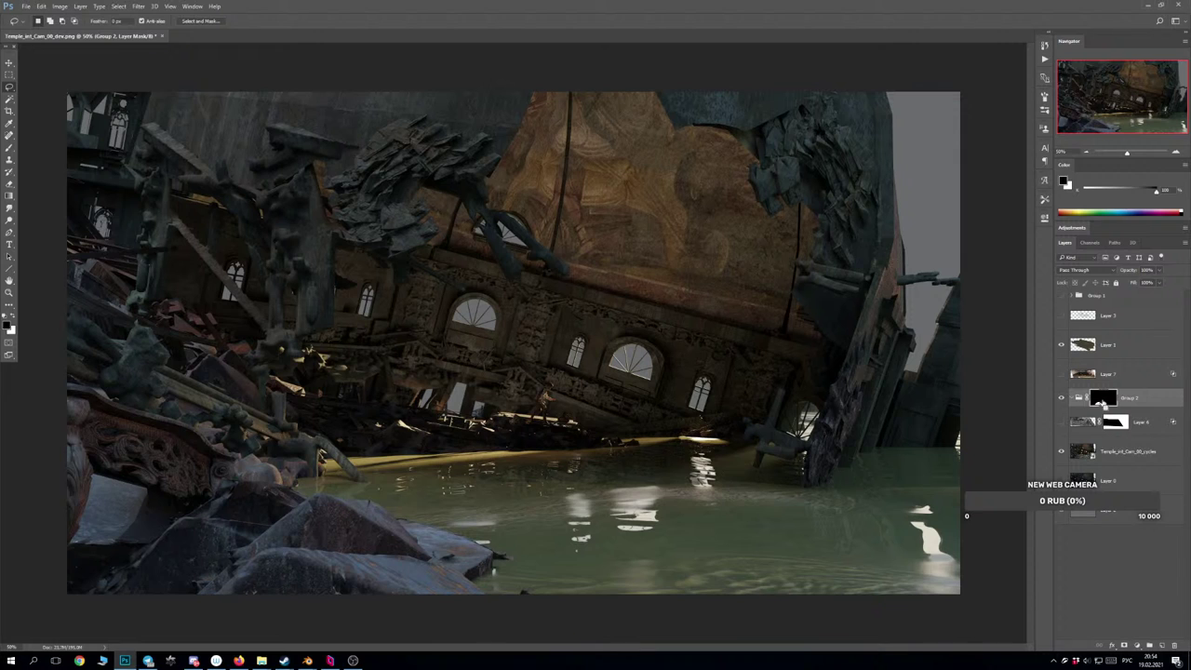
pyautogui.moveTo(1143, 428); pyautogui.dragTo(1154, 403)
pyautogui.click(1060, 422)
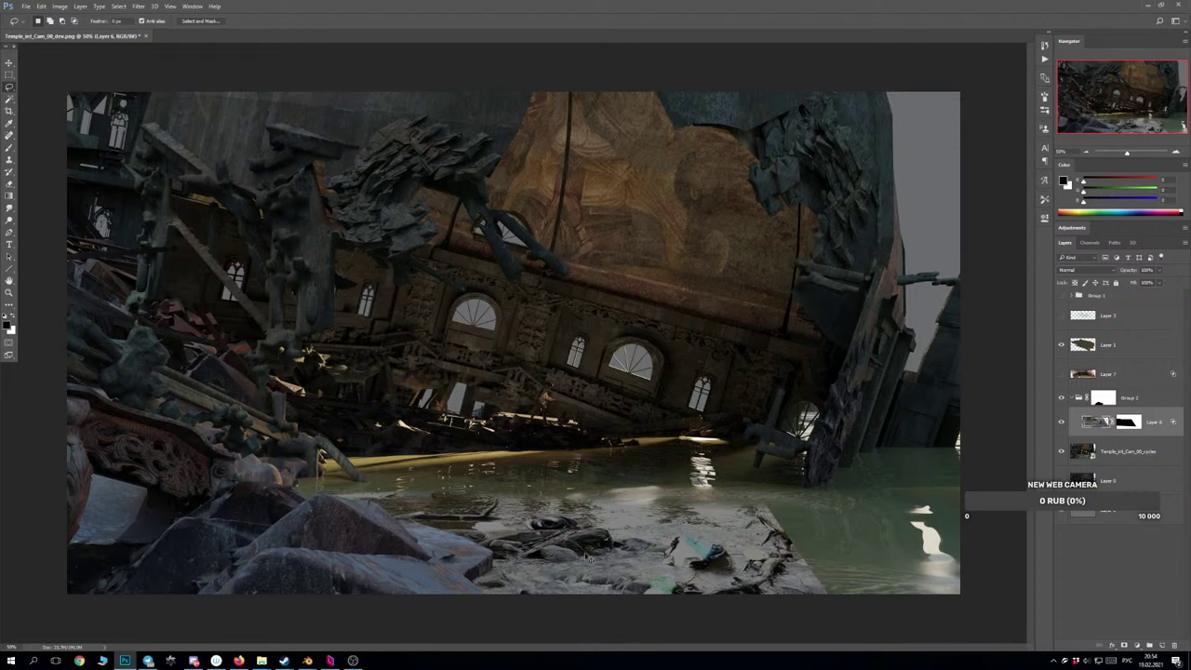
# Flip the image horizontally and nudge the river debris slightly upward and toward the large rocks.
pyautogui.press('F2')
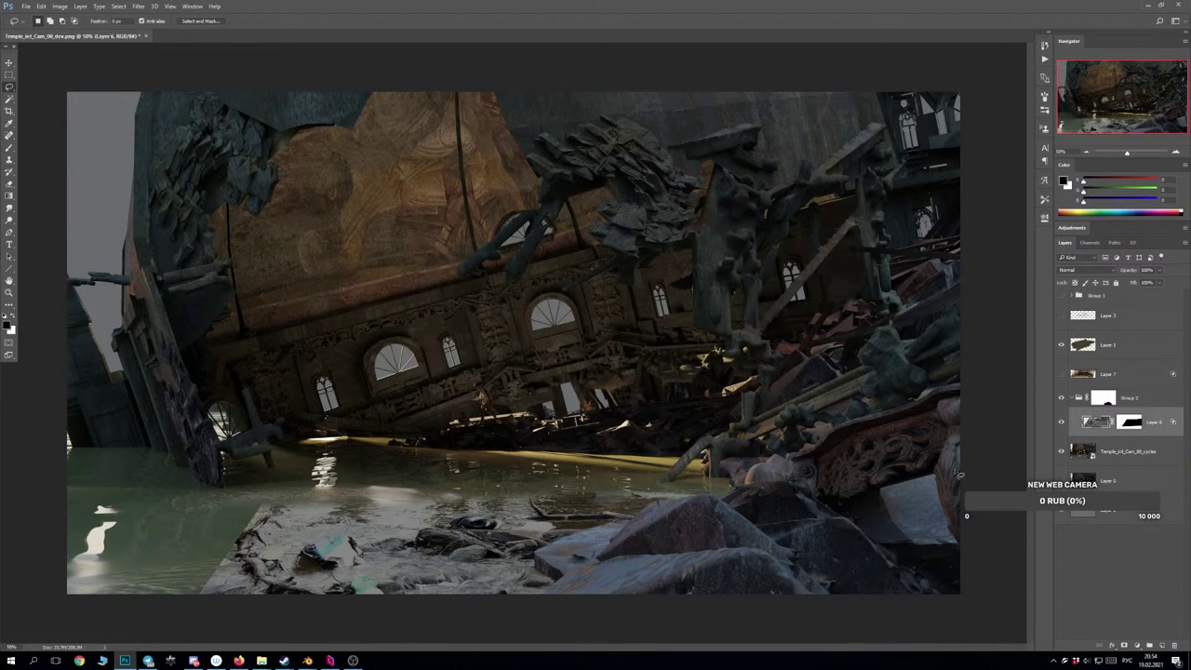
pyautogui.click(1061, 423)
pyautogui.click(1061, 422)
pyautogui.click(1060, 422)
pyautogui.click(1061, 422)
pyautogui.keyDown('ctrl'); pyautogui.moveTo(561, 555); pyautogui.dragTo(577, 526); pyautogui.keyUp('ctrl')
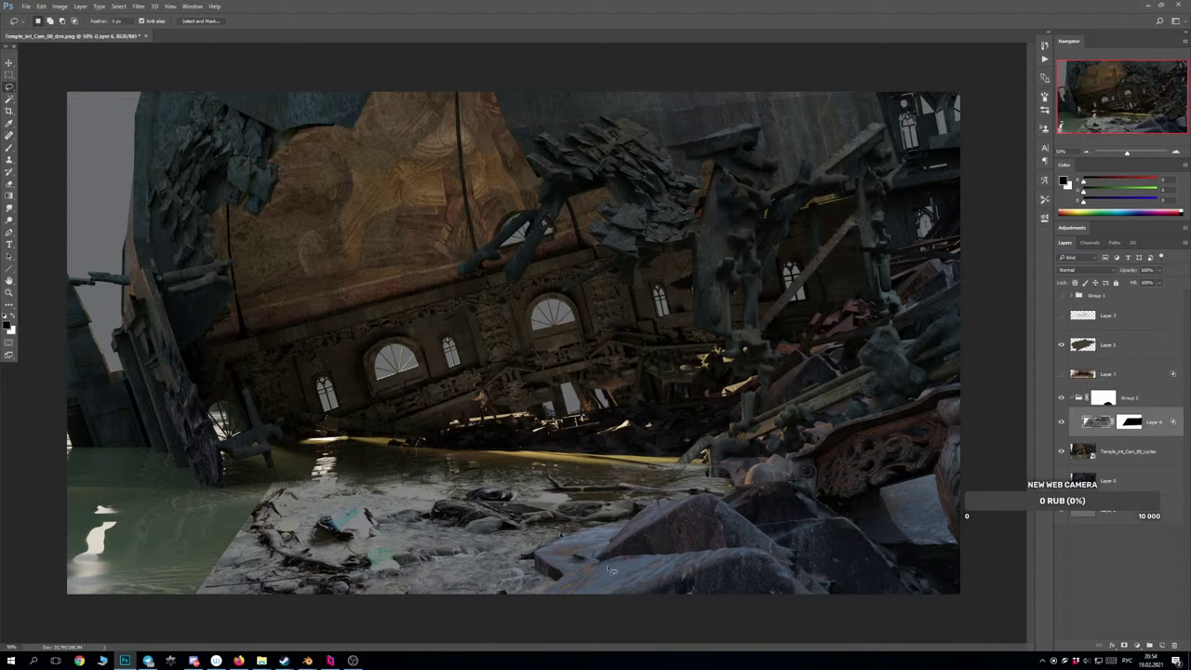
pyautogui.moveTo(611, 569); pyautogui.dragTo(629, 525)
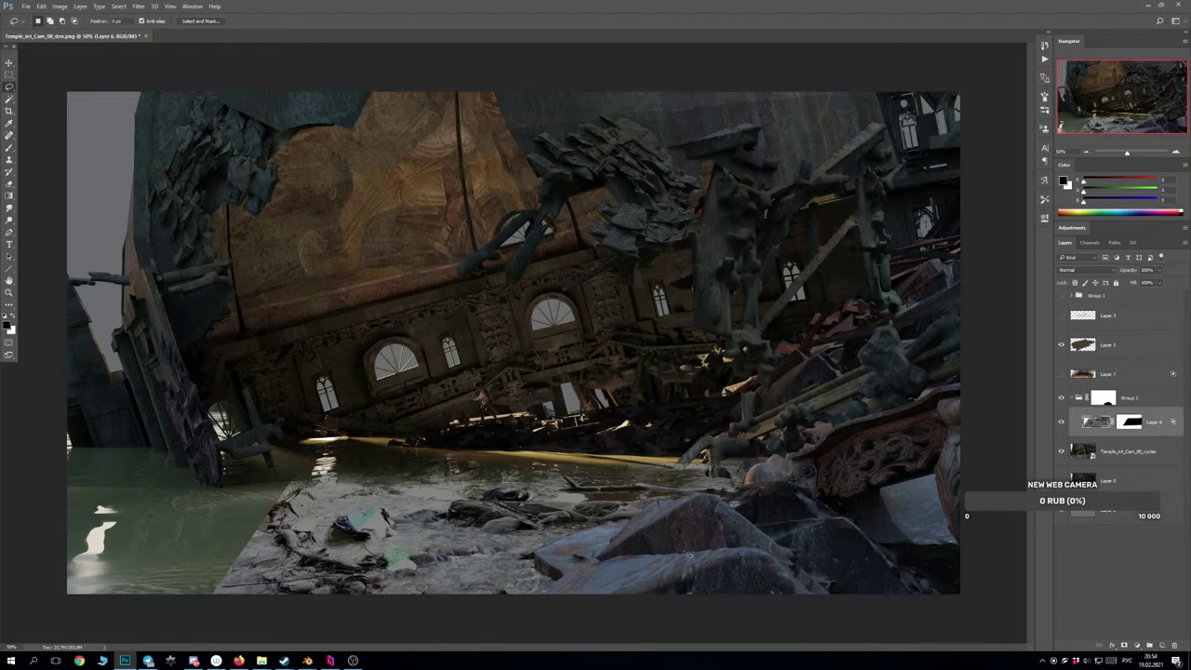
# Hide the river debris layer and lasso the slanted pipe with the neighbouring rubble down to the waterline.
pyautogui.click(1061, 421)
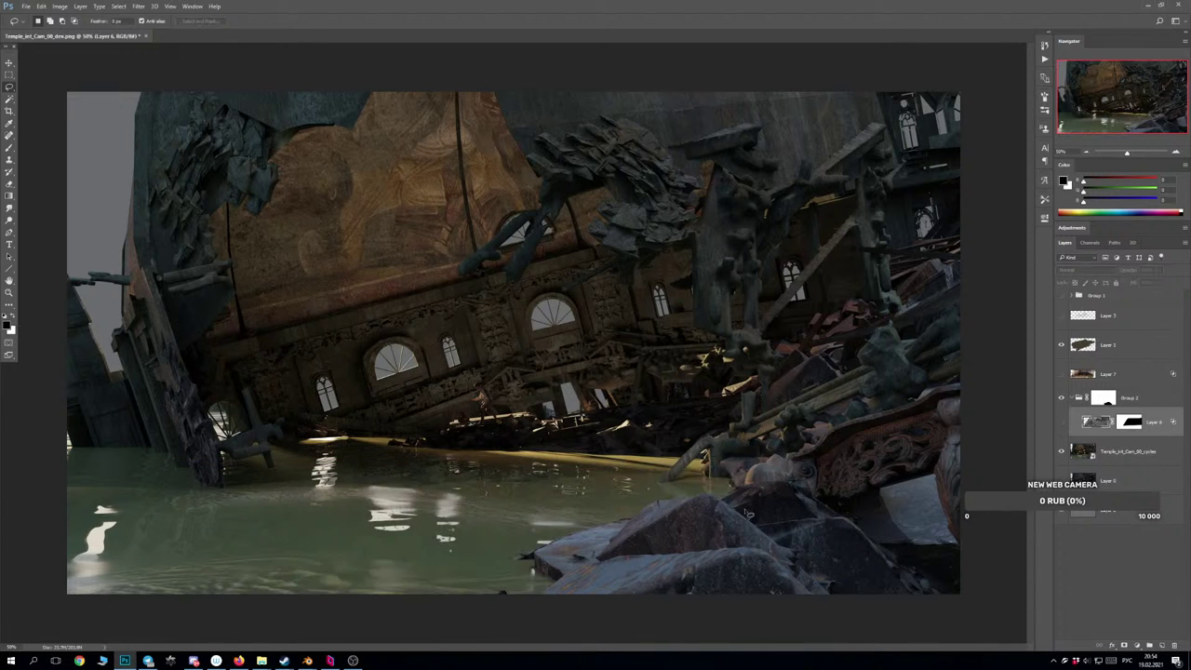
pyautogui.hotkey('ctrl', '+')
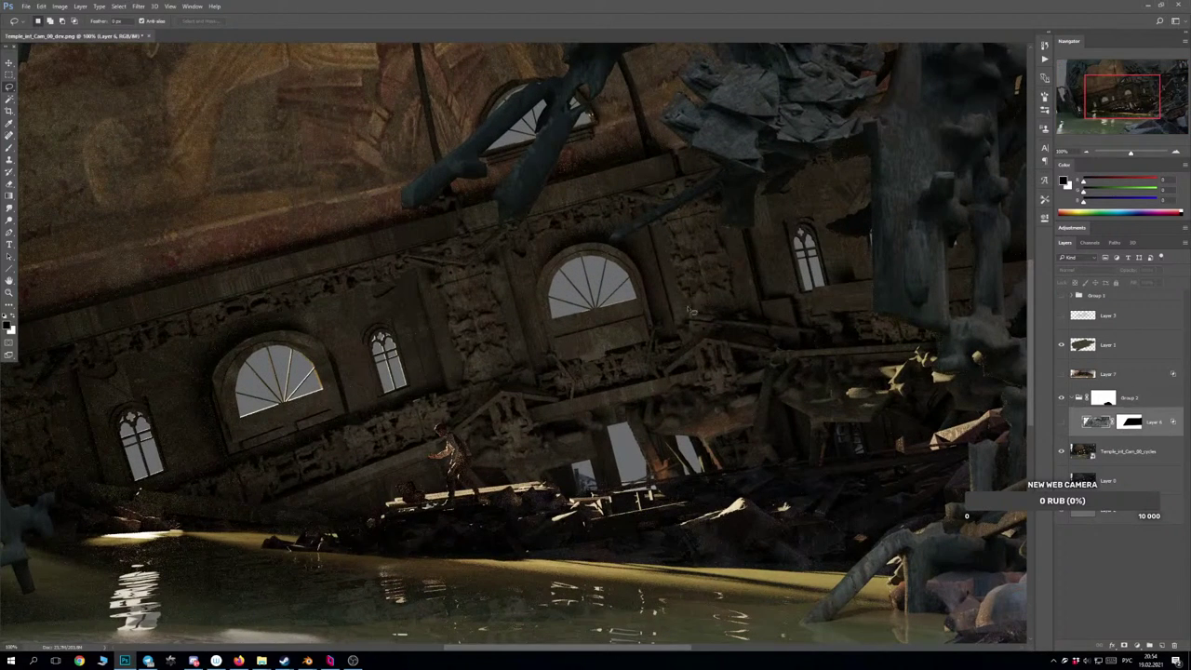
pyautogui.moveTo(669, 511); pyautogui.dragTo(500, 376)
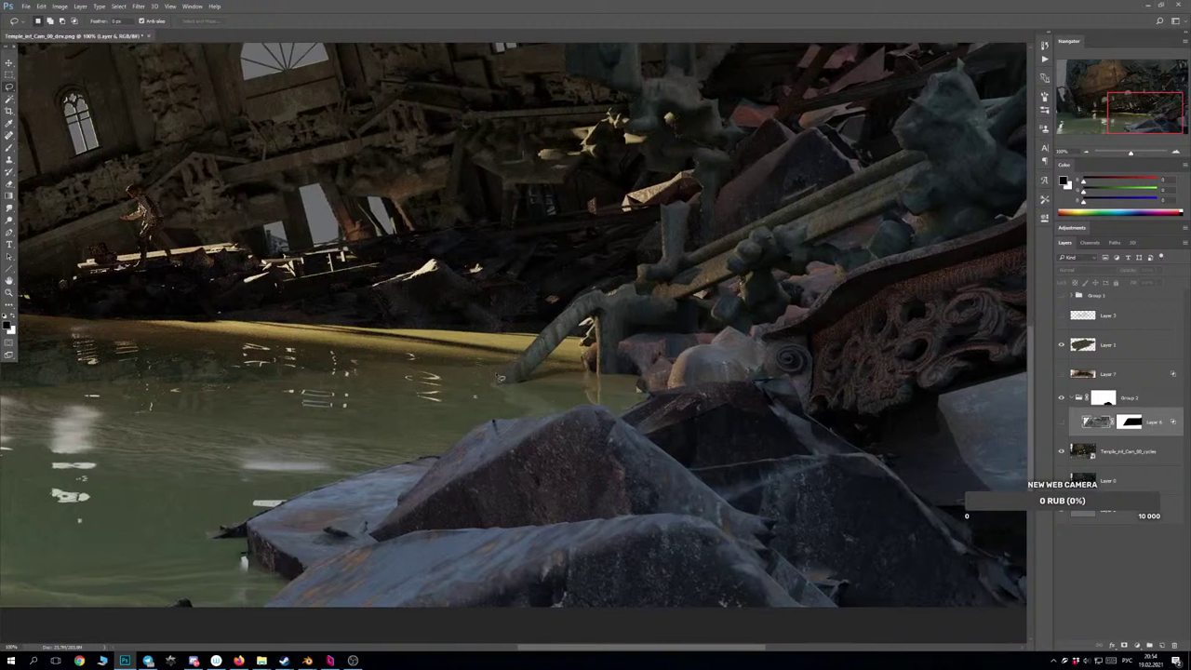
pyautogui.hotkey('ctrl', '+')
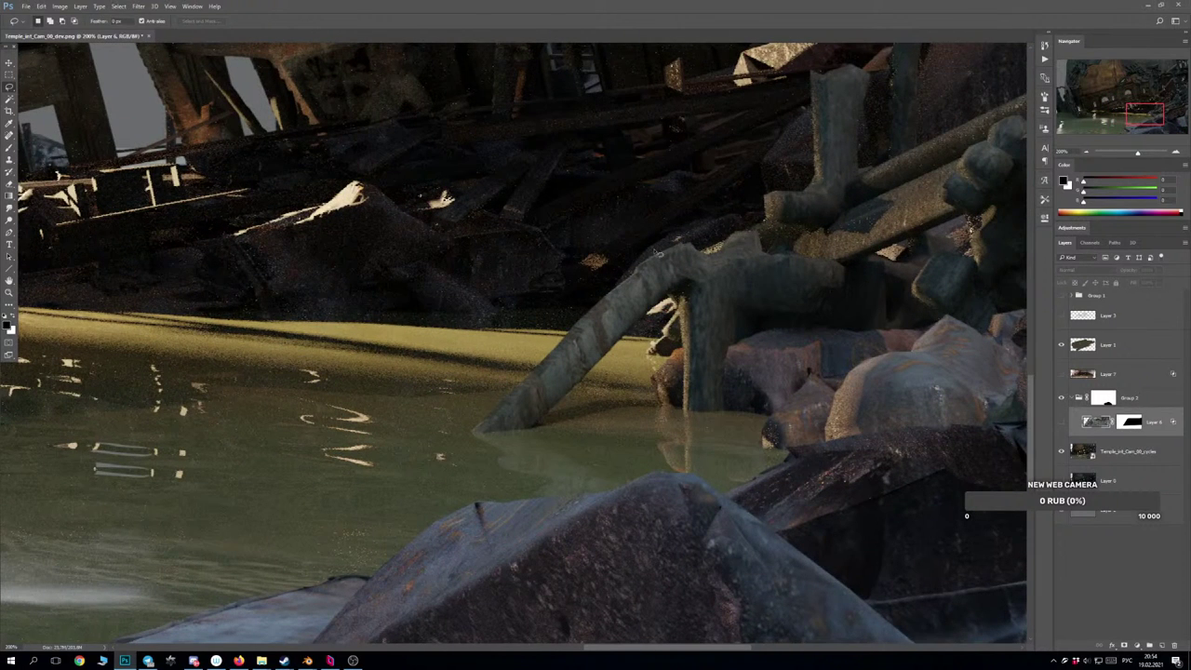
pyautogui.moveTo(678, 250)
pyautogui.mouseDown()
pyautogui.moveTo(633, 274)
pyautogui.moveTo(473, 433)
pyautogui.moveTo(540, 429)
pyautogui.moveTo(617, 339)
pyautogui.moveTo(679, 298)
pyautogui.moveTo(690, 415)
pyautogui.moveTo(767, 434)
pyautogui.mouseUp()
pyautogui.moveTo(763, 448)
pyautogui.mouseDown()
pyautogui.moveTo(792, 460)
pyautogui.moveTo(705, 501)
pyautogui.moveTo(634, 604)
pyautogui.moveTo(878, 617)
pyautogui.moveTo(1024, 548)
pyautogui.moveTo(994, 229)
pyautogui.moveTo(927, 158)
pyautogui.moveTo(851, 132)
pyautogui.moveTo(716, 137)
pyautogui.moveTo(675, 205)
pyautogui.moveTo(673, 256)
pyautogui.mouseUp()
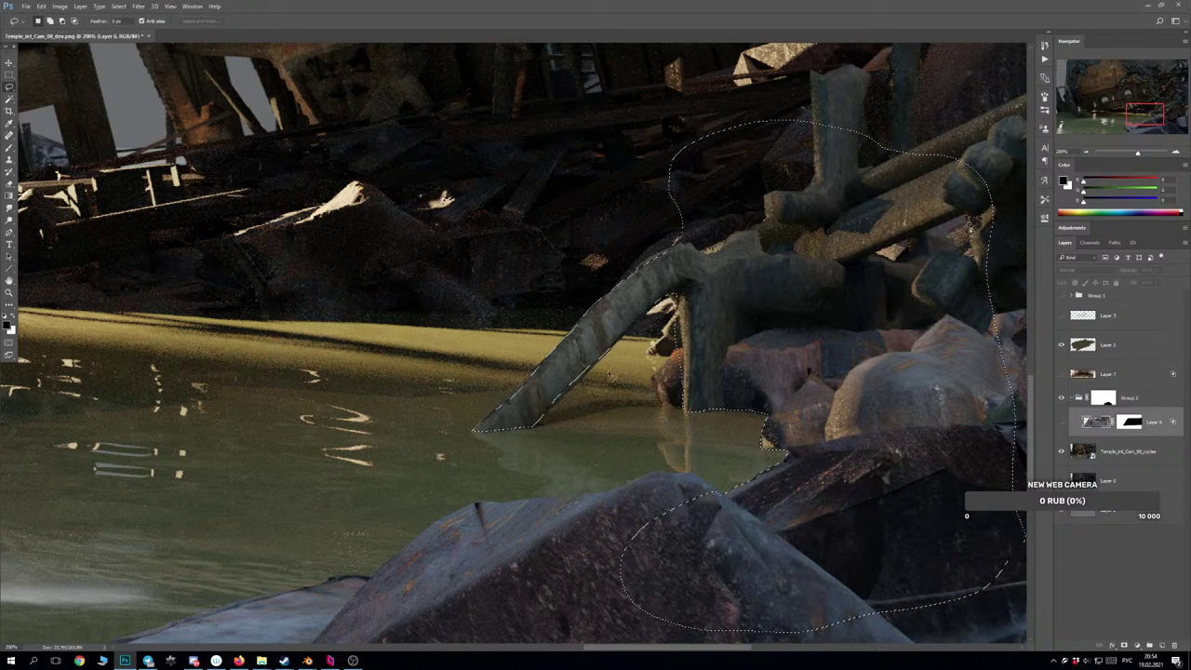
# Extend the selection around the gap under the slanted pipe and over the dark rubble along the far shoreline.
pyautogui.press('shift')
pyautogui.moveTo(654, 396)
pyautogui.mouseDown()
pyautogui.moveTo(664, 425)
pyautogui.moveTo(751, 314)
pyautogui.moveTo(579, 319)
pyautogui.mouseUp()
pyautogui.press('shift')
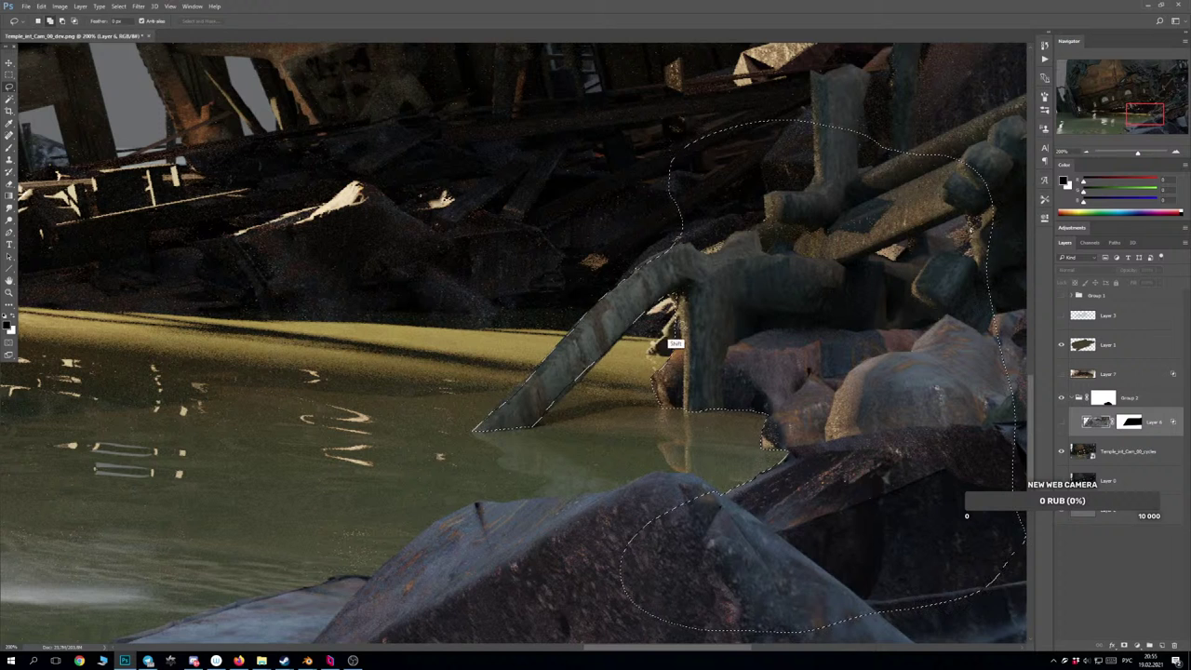
pyautogui.moveTo(681, 286); pyautogui.dragTo(667, 344)
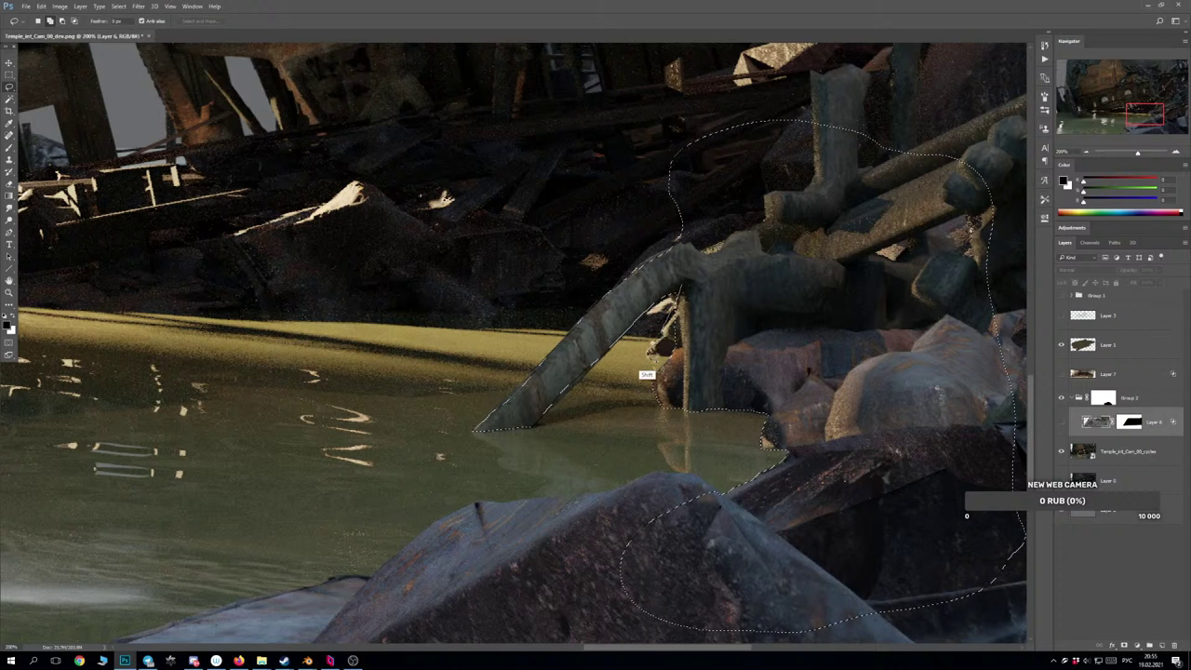
pyautogui.press('shift')
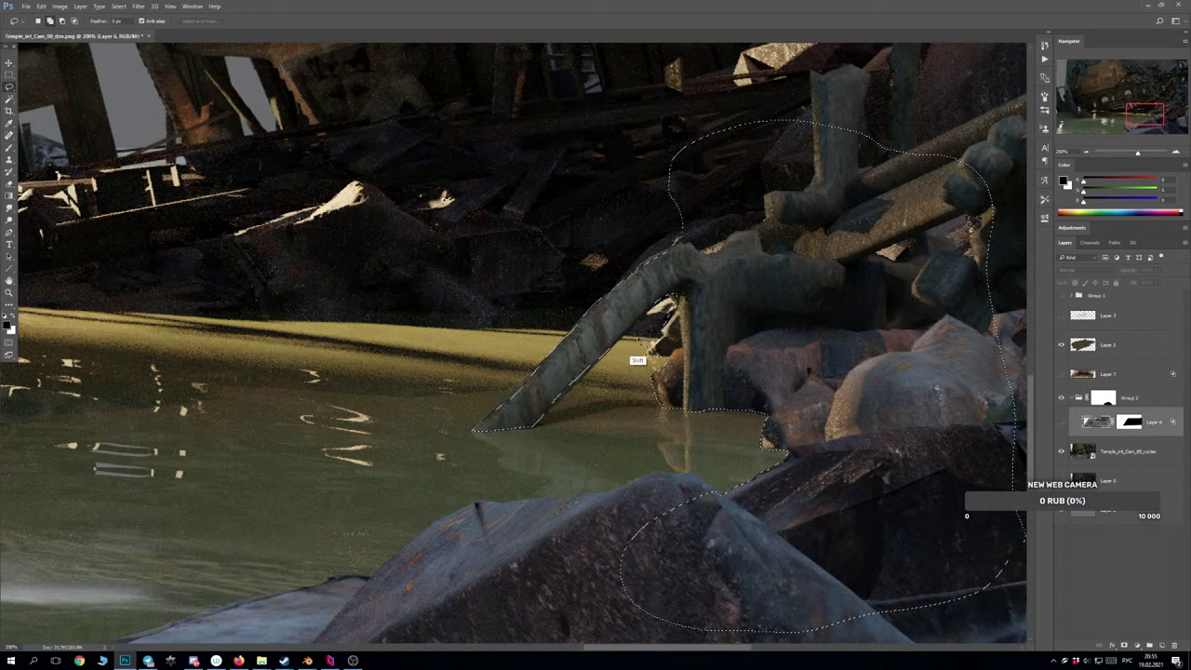
pyautogui.moveTo(609, 337)
pyautogui.mouseDown()
pyautogui.moveTo(662, 348)
pyautogui.moveTo(739, 310)
pyautogui.moveTo(651, 333)
pyautogui.mouseUp()
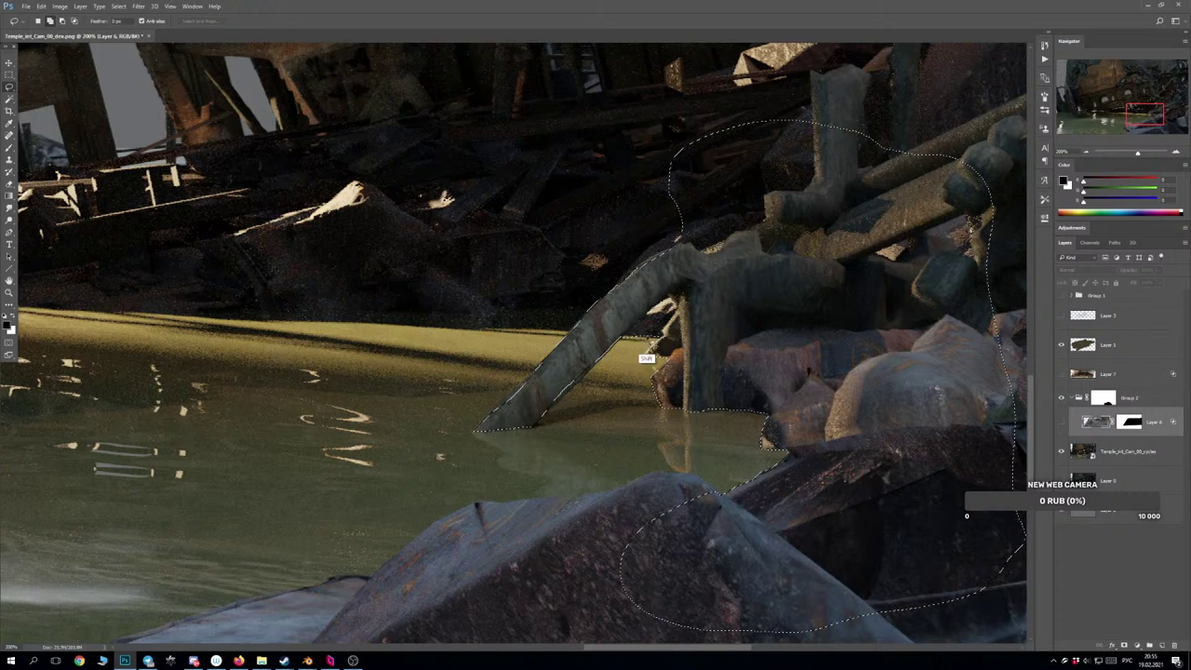
pyautogui.press('shift')
pyautogui.moveTo(492, 124)
pyautogui.mouseDown()
pyautogui.moveTo(435, 293)
pyautogui.moveTo(488, 331)
pyautogui.moveTo(575, 328)
pyautogui.moveTo(756, 262)
pyautogui.moveTo(644, 102)
pyautogui.moveTo(609, 107)
pyautogui.mouseUp()
pyautogui.hotkey('ctrl', '-')
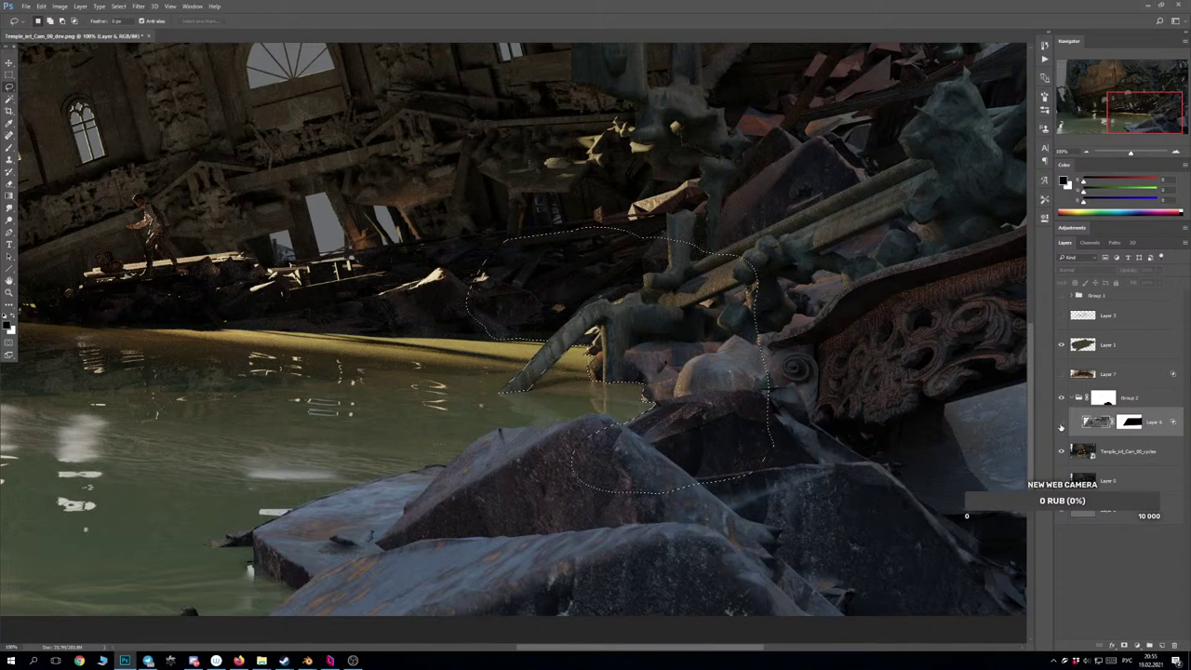
# Extend the selection over the rubble to the image edge, hide that area on the debris group's mask, and deselect.
pyautogui.click(1070, 398)
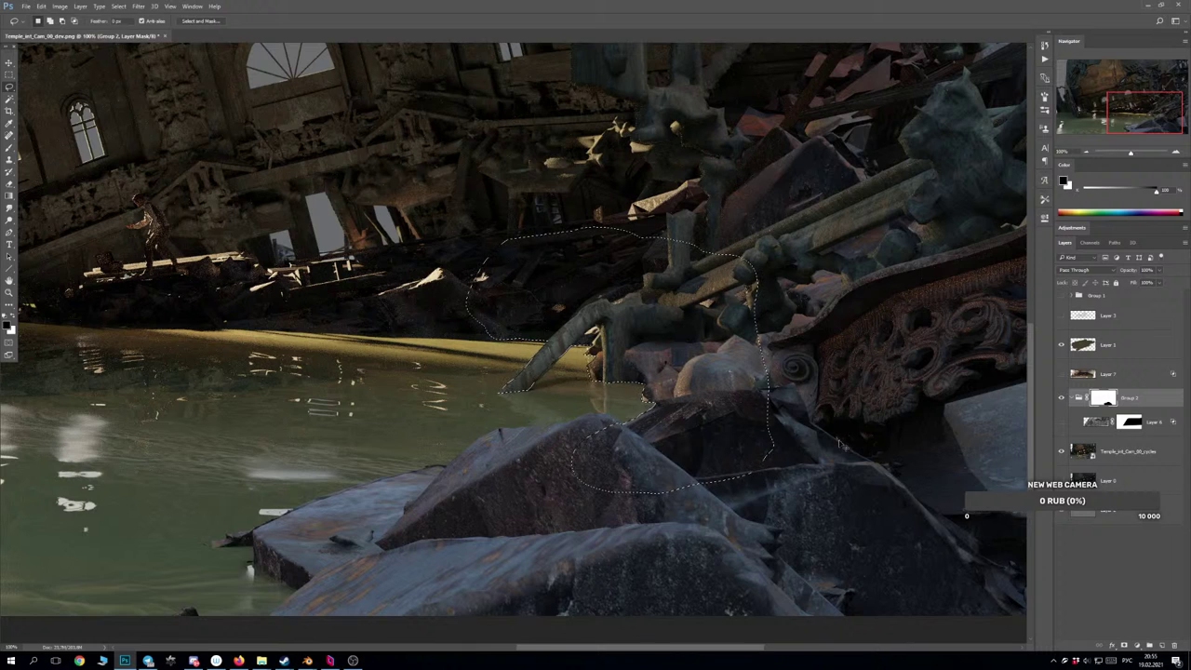
pyautogui.hotkey('ctrl', '-')
pyautogui.moveTo(792, 103)
pyautogui.mouseDown()
pyautogui.moveTo(556, 270)
pyautogui.moveTo(681, 395)
pyautogui.moveTo(898, 537)
pyautogui.moveTo(877, 68)
pyautogui.mouseUp()
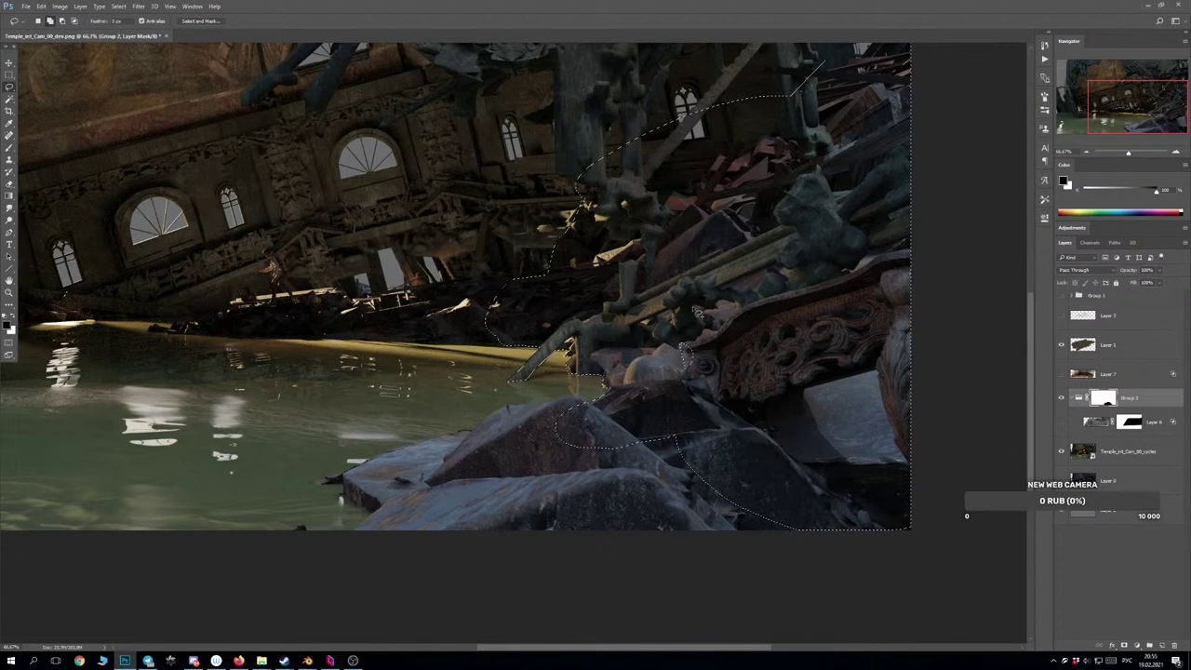
pyautogui.moveTo(690, 309)
pyautogui.mouseDown()
pyautogui.moveTo(677, 391)
pyautogui.moveTo(899, 532)
pyautogui.moveTo(828, 461)
pyautogui.mouseUp()
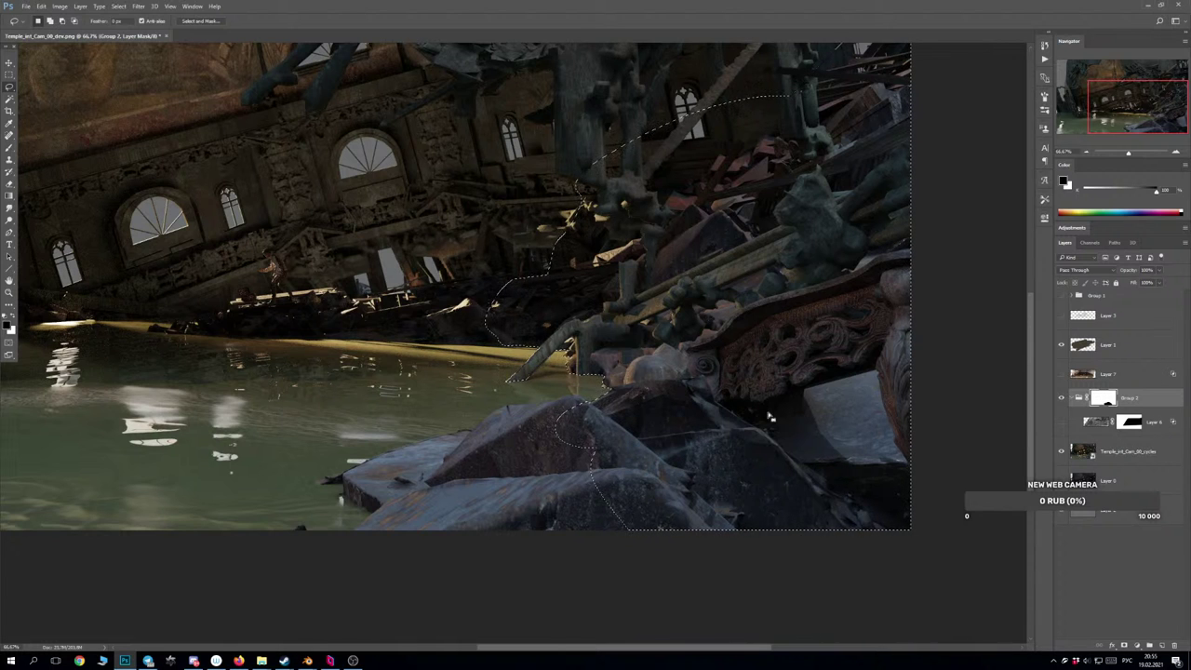
pyautogui.hotkey('ctrl', 'd')
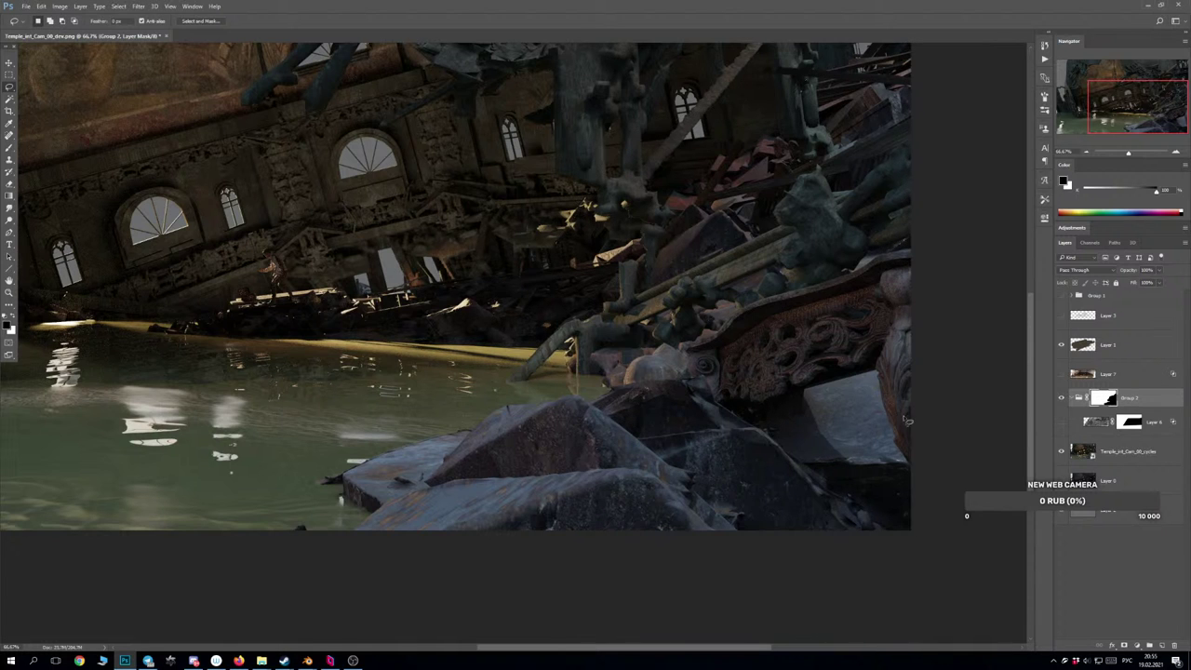
# Show the river debris layer again and check its masked edges around the pipe and rocks.
pyautogui.scroll(1, 578, 498)
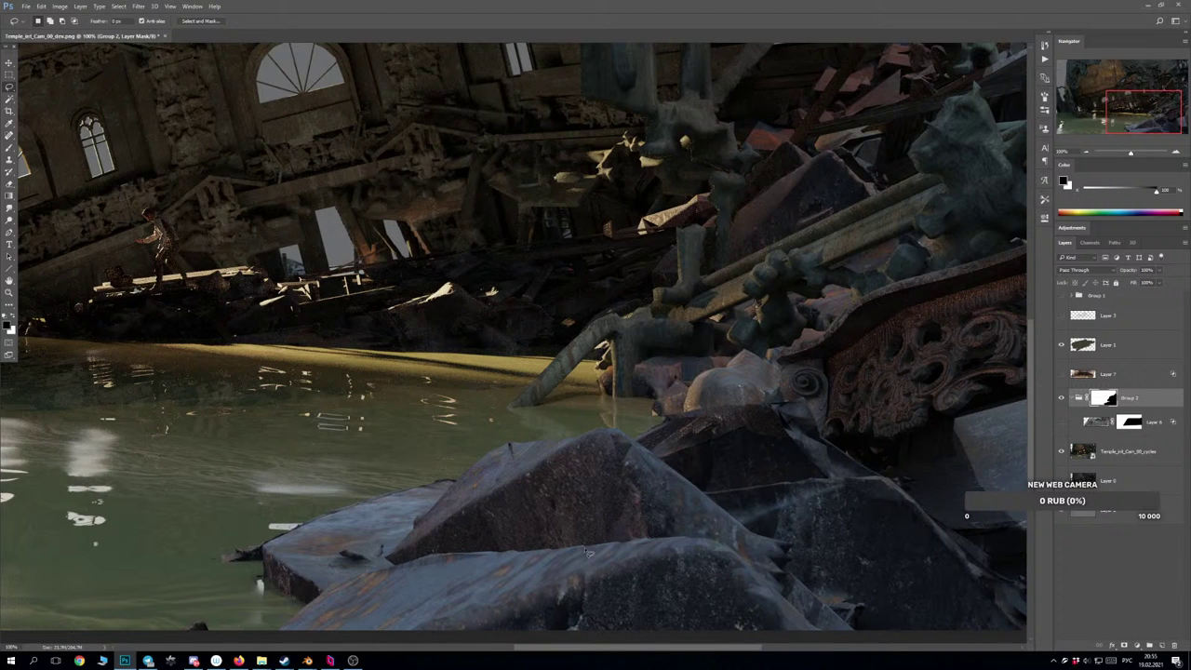
pyautogui.scroll(-1, 584, 547)
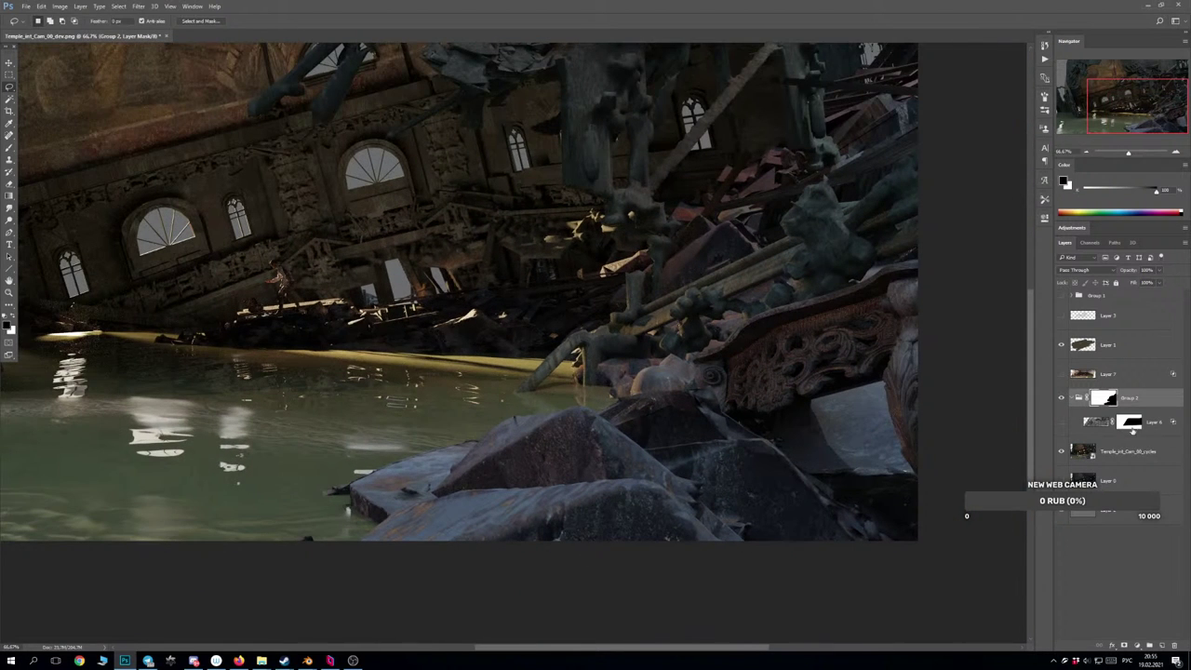
pyautogui.click(1062, 422)
pyautogui.scroll(2, 633, 459)
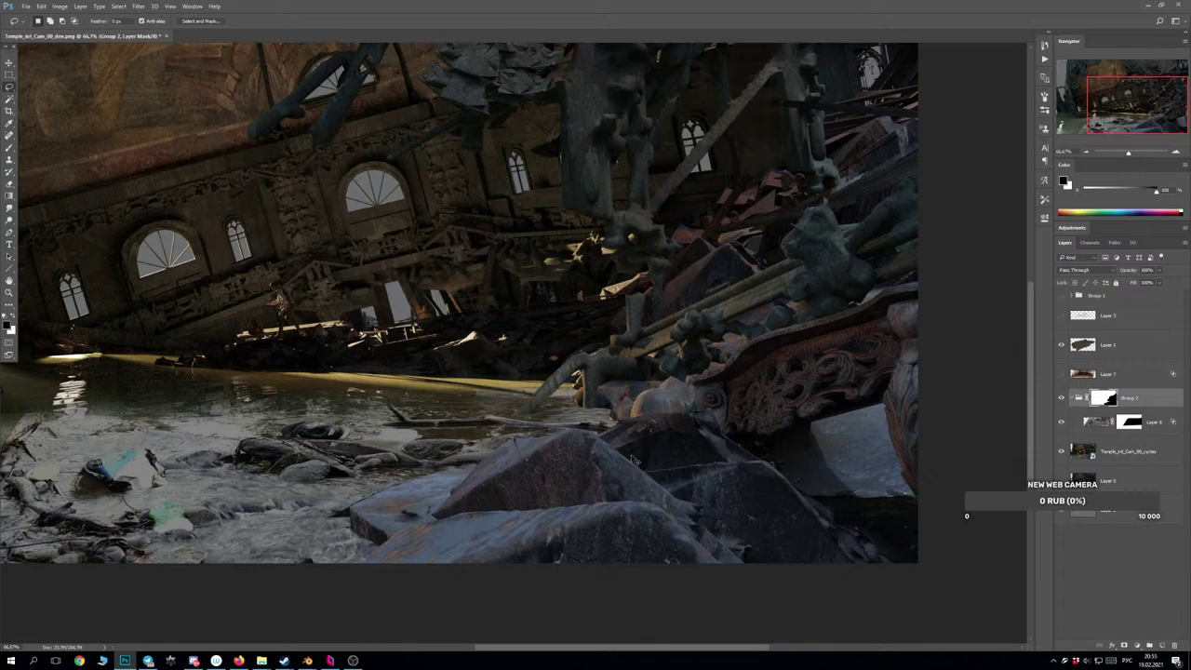
pyautogui.hotkey('ctrl', '-')
pyautogui.scroll(-1, 632, 459)
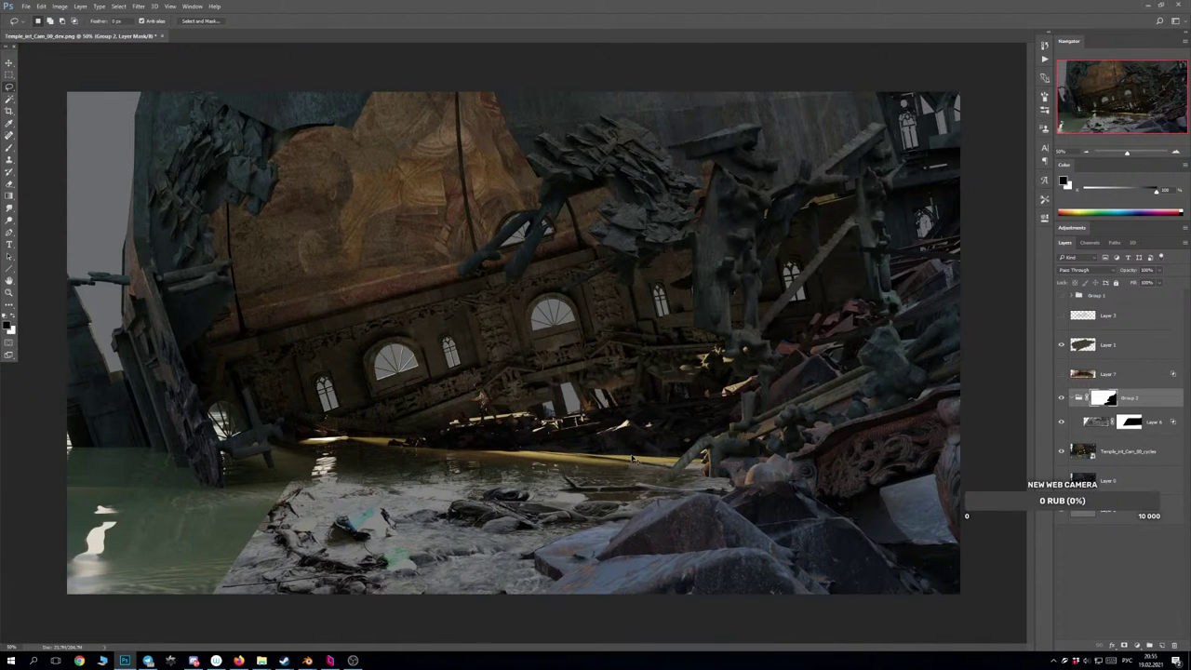
# Stretch the river debris horizontally to about 149% width so it reaches past the image's open-water edge.
pyautogui.click(1099, 426)
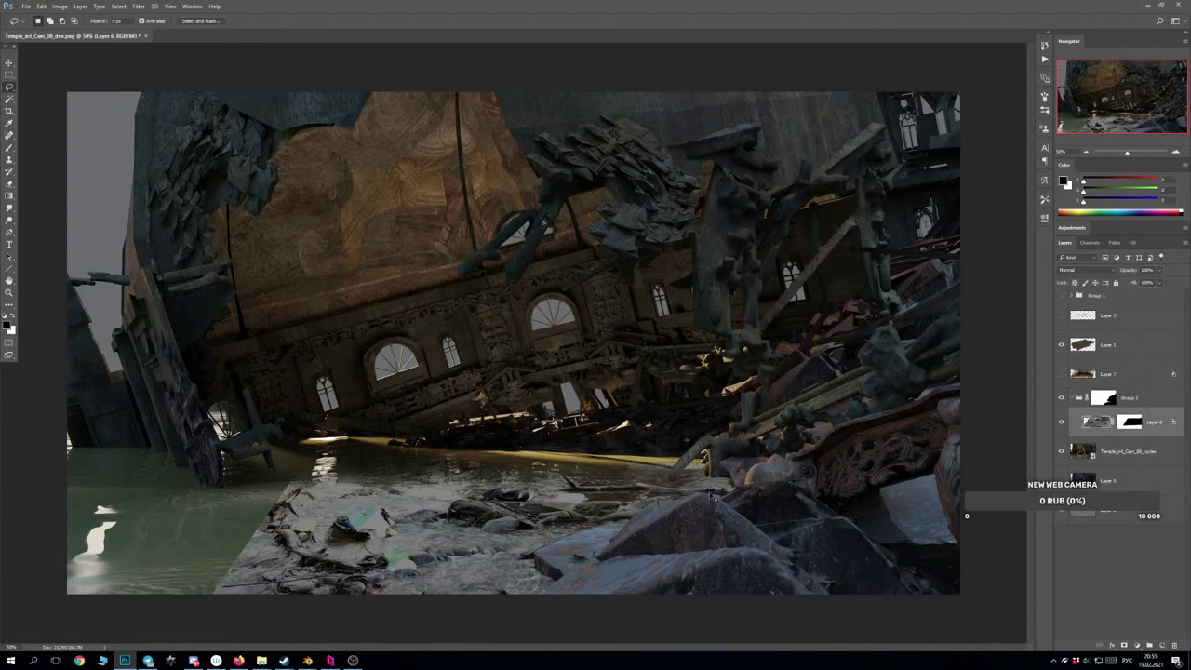
pyautogui.hotkey('ctrl', 't')
pyautogui.moveTo(171, 559); pyautogui.dragTo(2, 559)
pyautogui.hotkey('ctrl', '-')
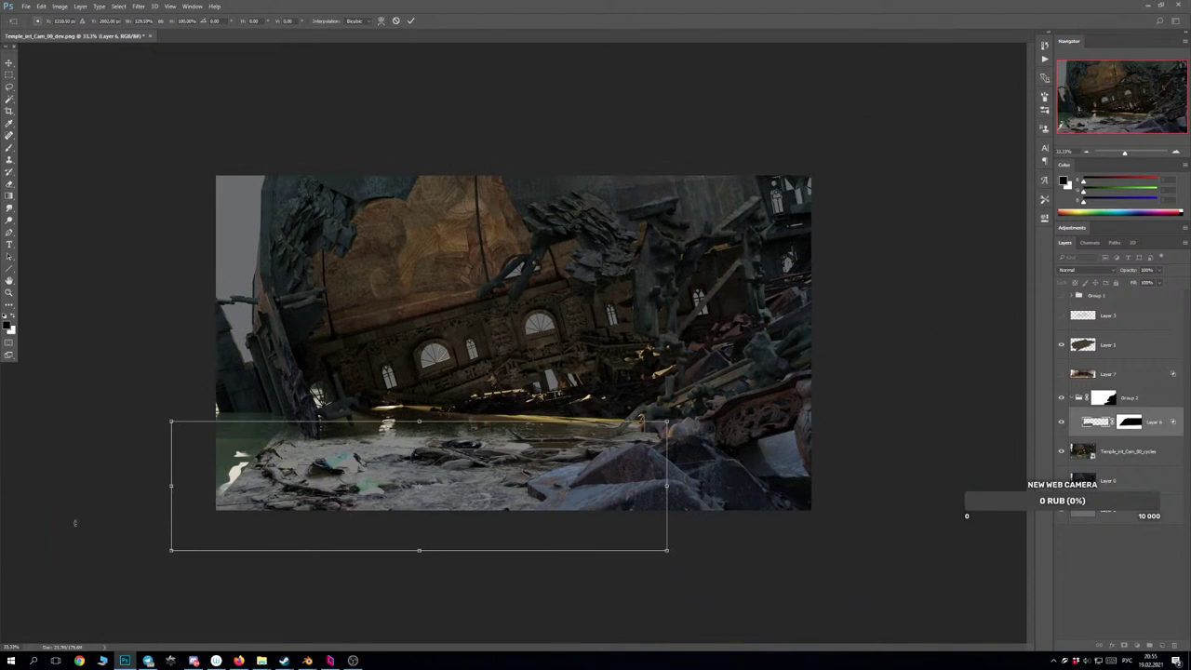
pyautogui.hotkey('ctrl', 'z')
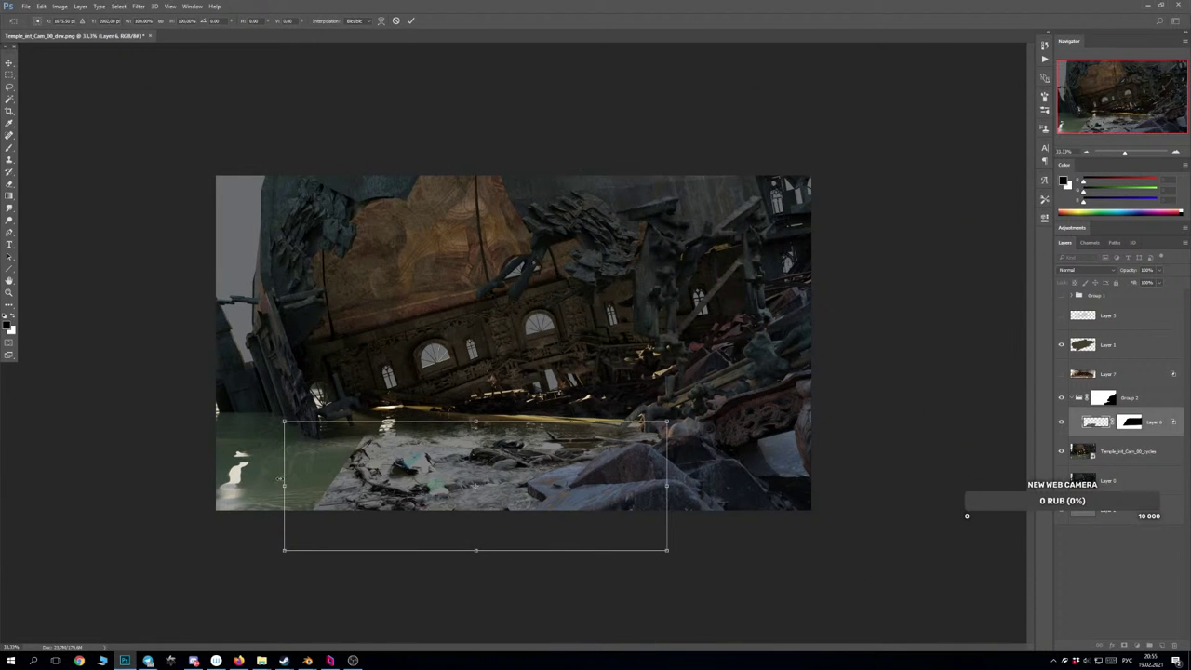
pyautogui.moveTo(283, 484); pyautogui.dragTo(106, 485)
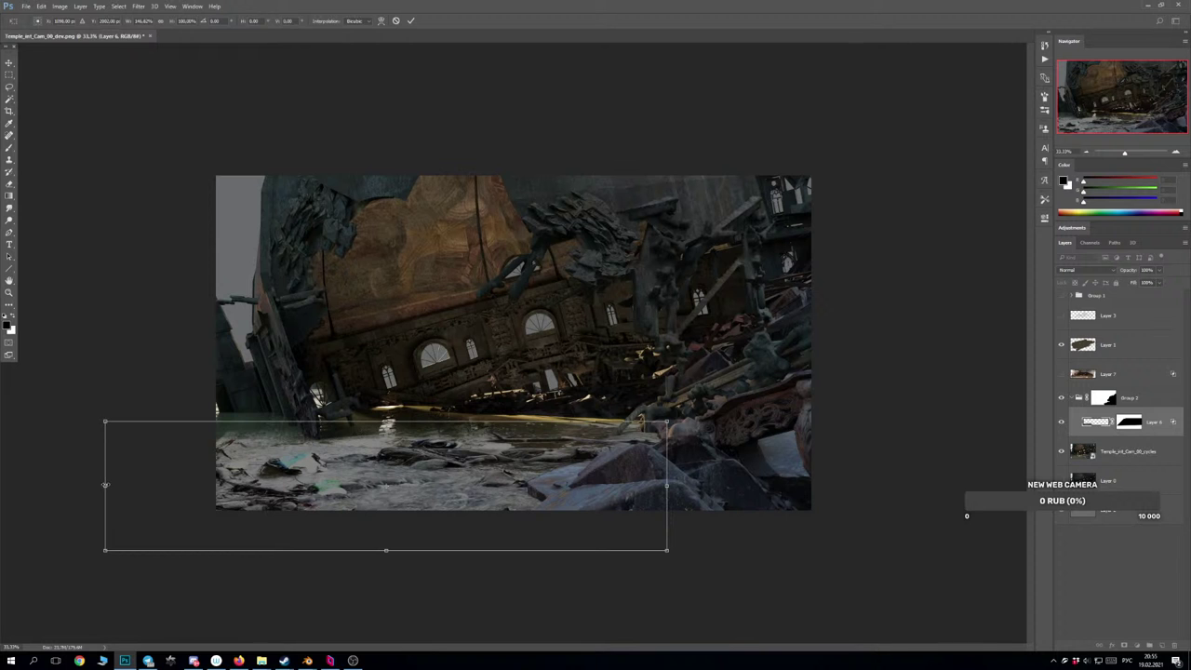
pyautogui.moveTo(105, 484)
pyautogui.mouseDown()
pyautogui.moveTo(75, 485)
pyautogui.moveTo(95, 485)
pyautogui.mouseUp()
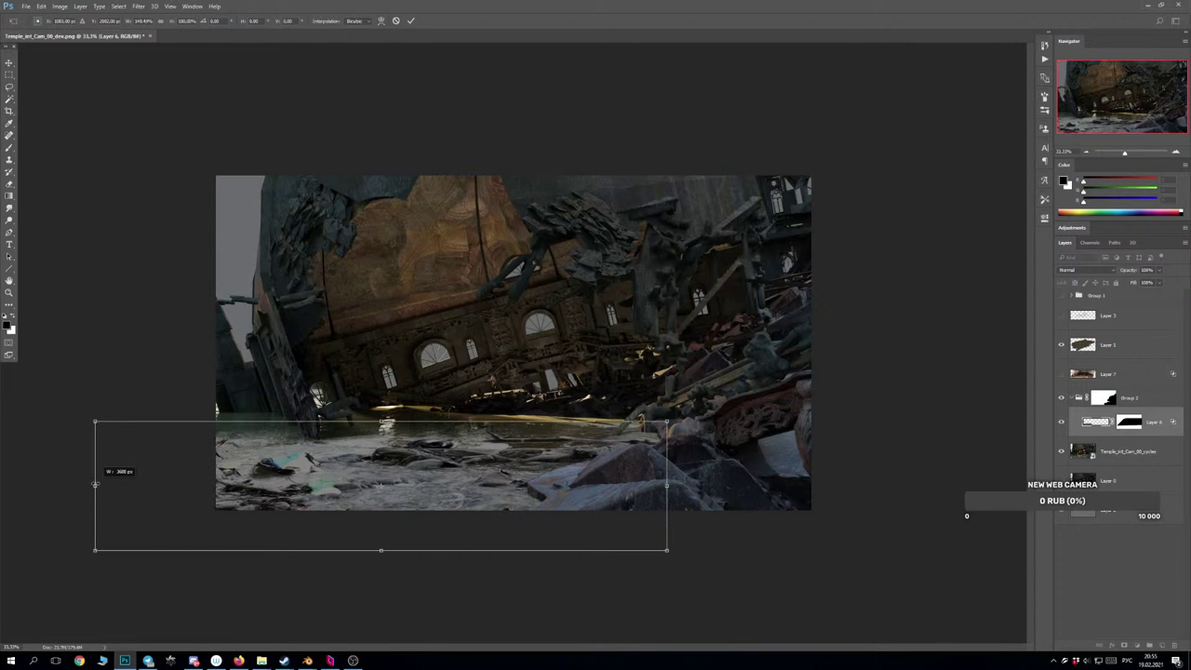
pyautogui.press('Return')
pyautogui.press('l')
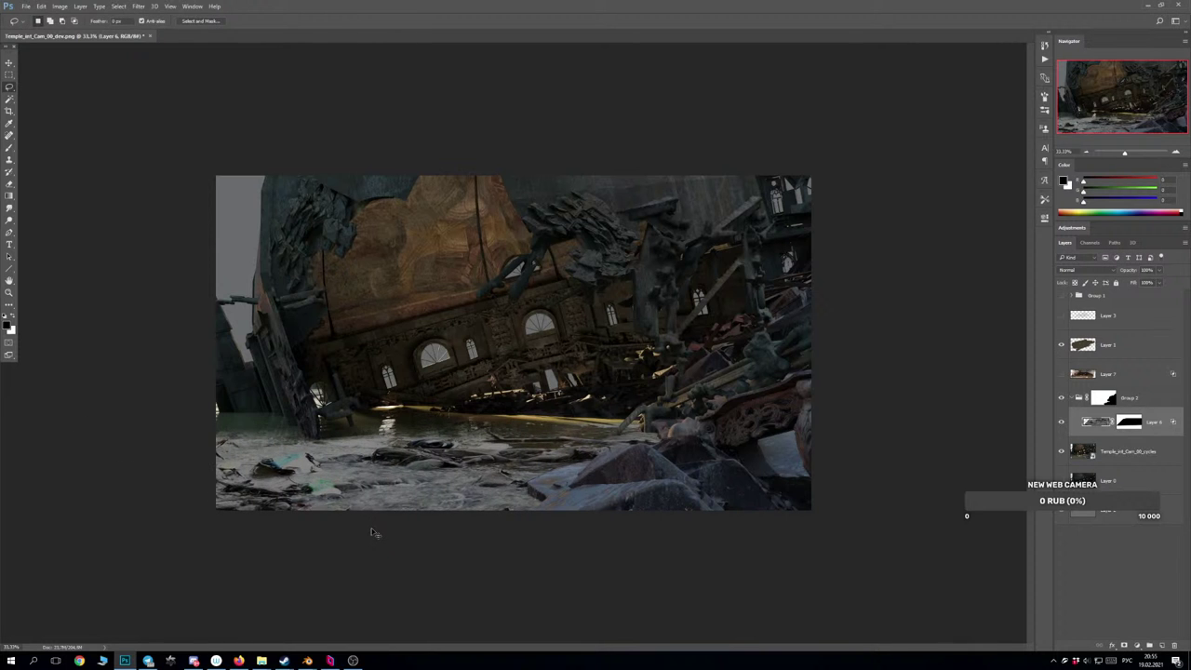
# Flip the image horizontally and check the widened debris across the foreground water.
pyautogui.hotkey('ctrl', 'shift', 'h')
pyautogui.hotkey('ctrl', '+')
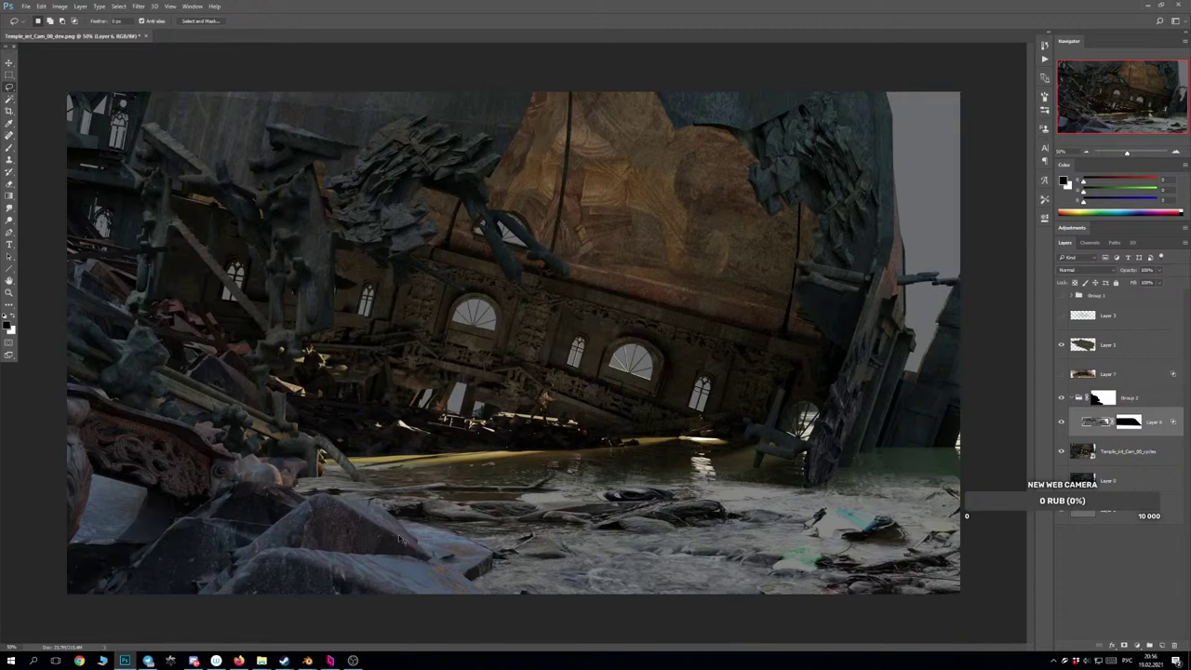
pyautogui.hotkey('ctrl', '+')
pyautogui.hotkey('ctrl', '-')
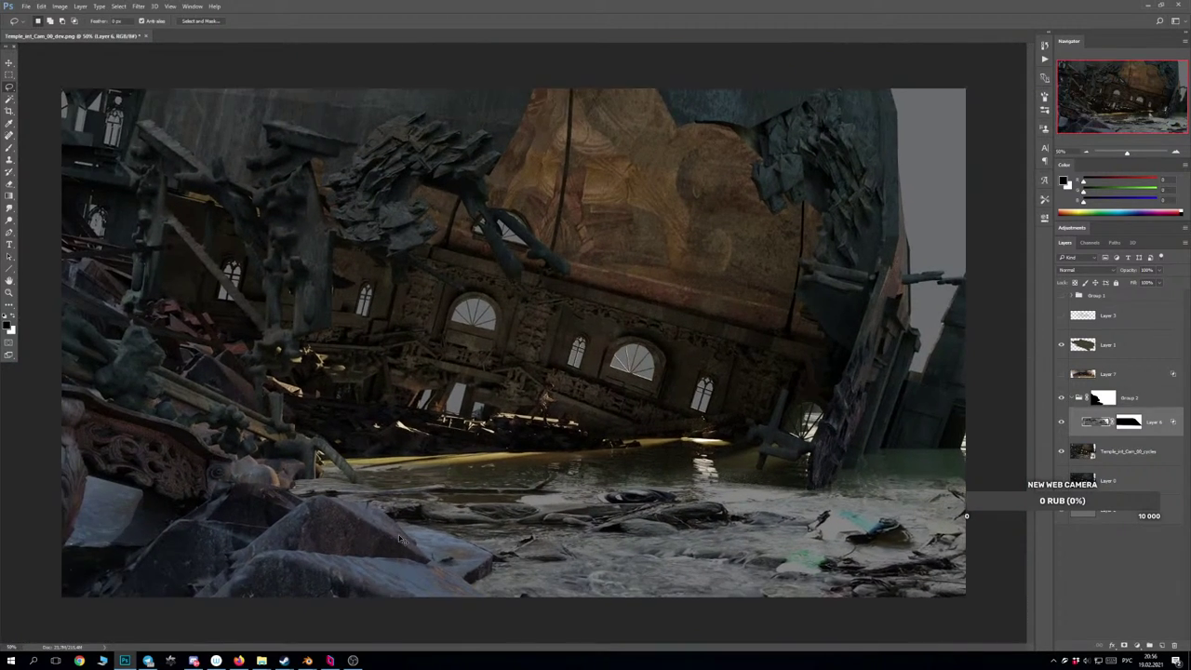
# Examine the widened debris up close and from afar, and compare the image with Group 1 shown and hidden.
pyautogui.hotkey('ctrl', '+')
pyautogui.scroll(2, 511, 549)
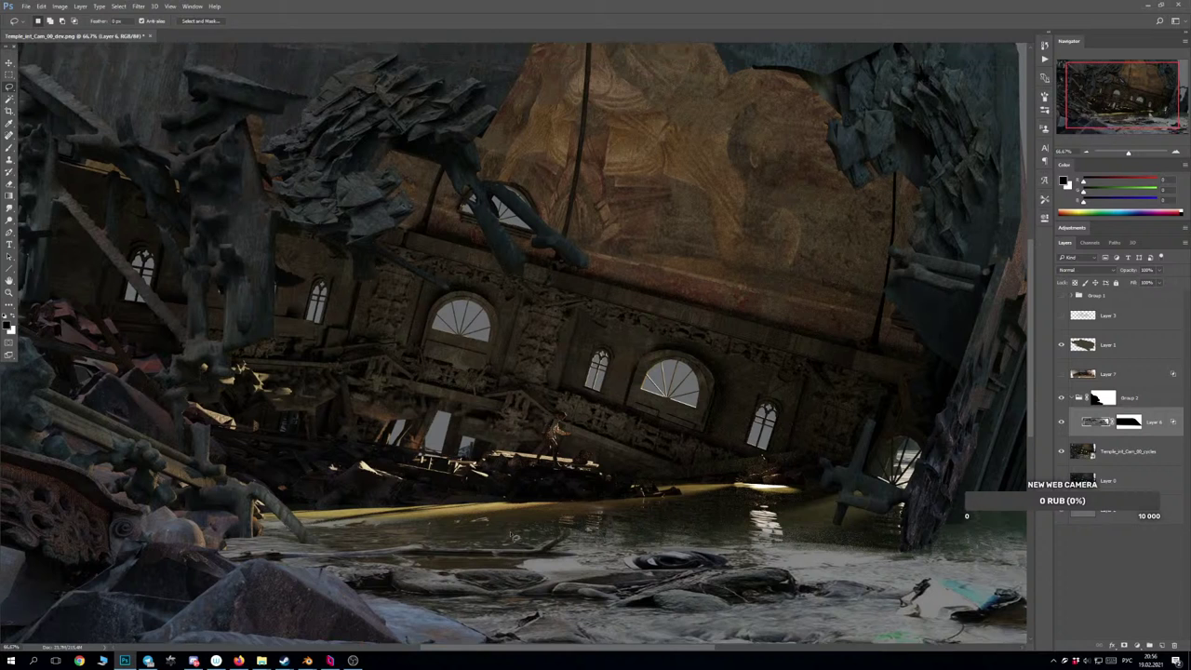
pyautogui.hotkey('ctrl', '-')
pyautogui.hotkey('ctrl', '-')
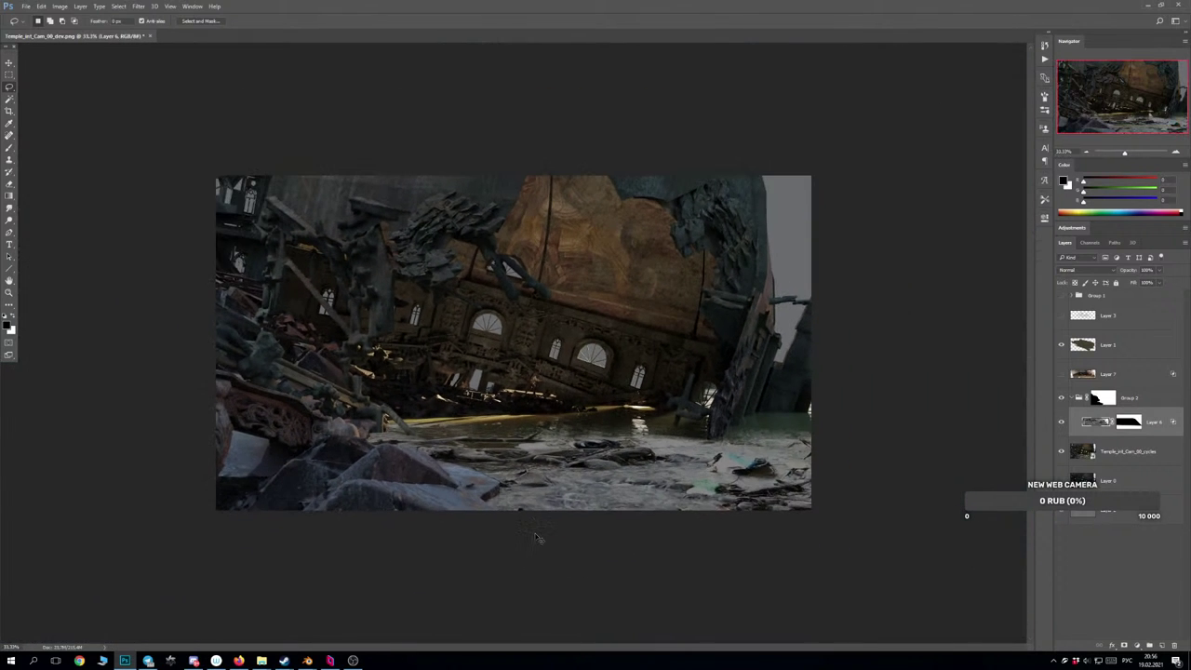
pyautogui.hotkey('ctrl', '+')
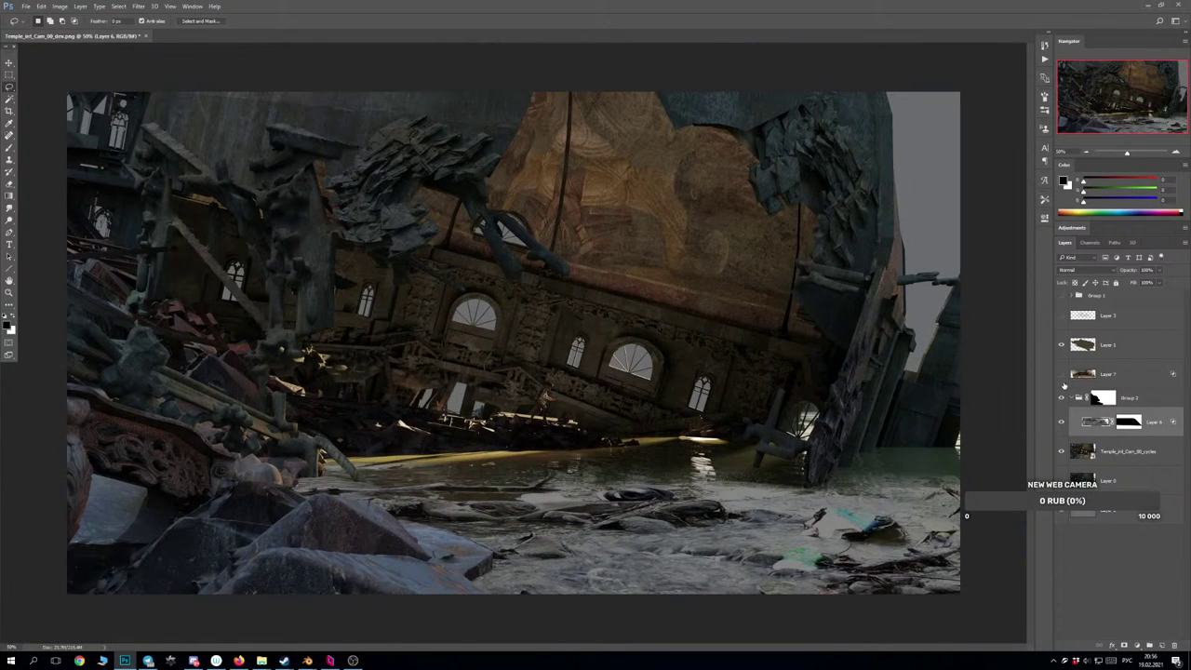
pyautogui.click(1062, 296)
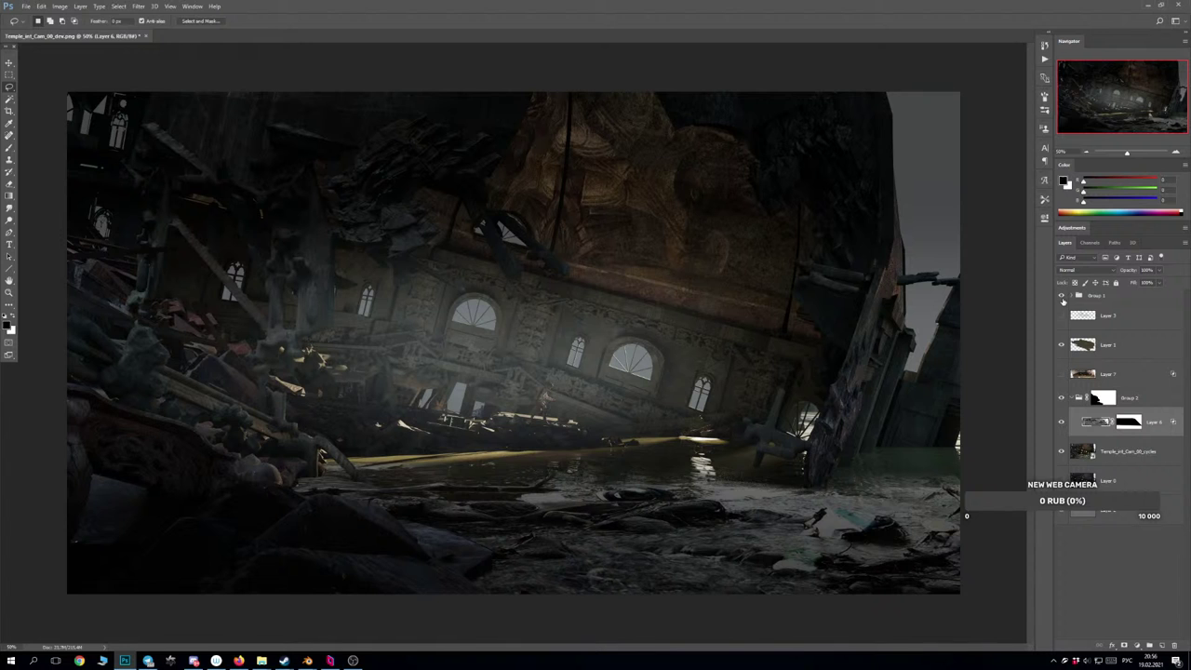
pyautogui.click(1061, 297)
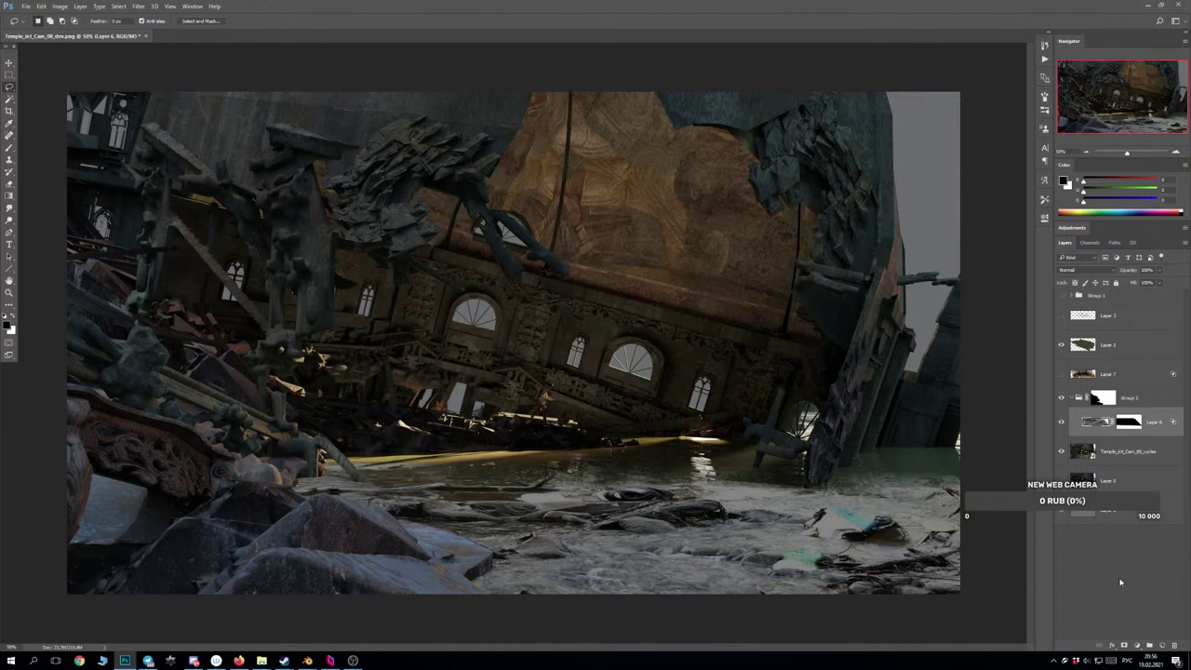
# Add a Curves adjustment layer above the river debris and clip it to that layer.
pyautogui.click(1137, 646)
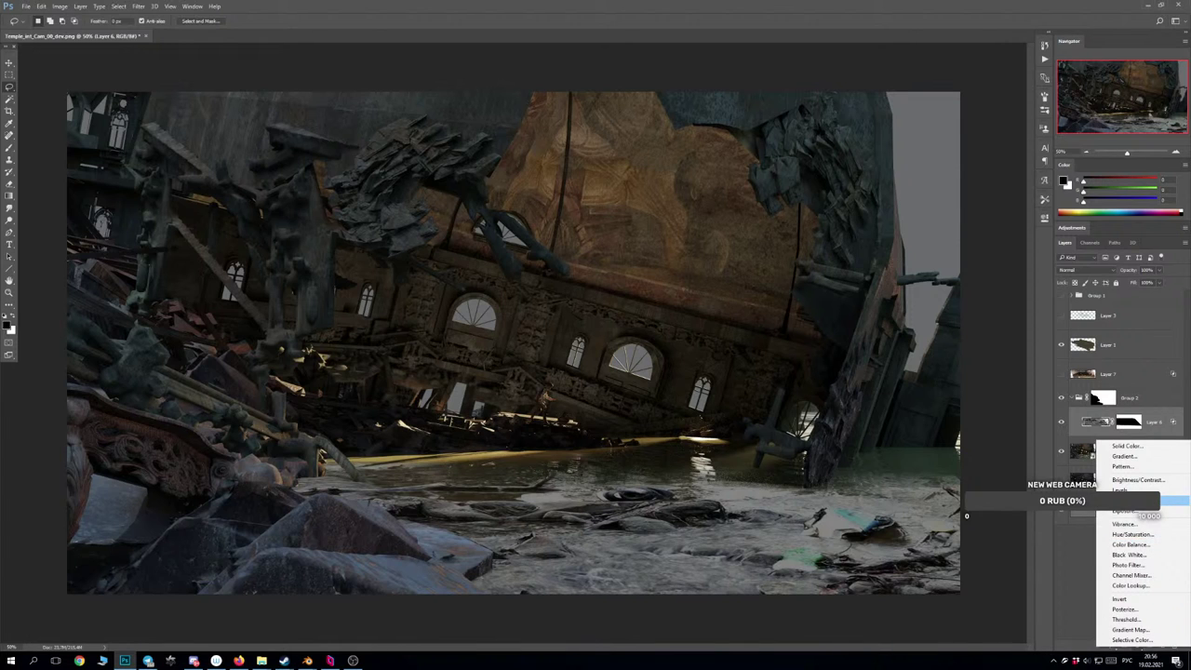
pyautogui.click(1140, 501)
pyautogui.rightClick(1180, 424)
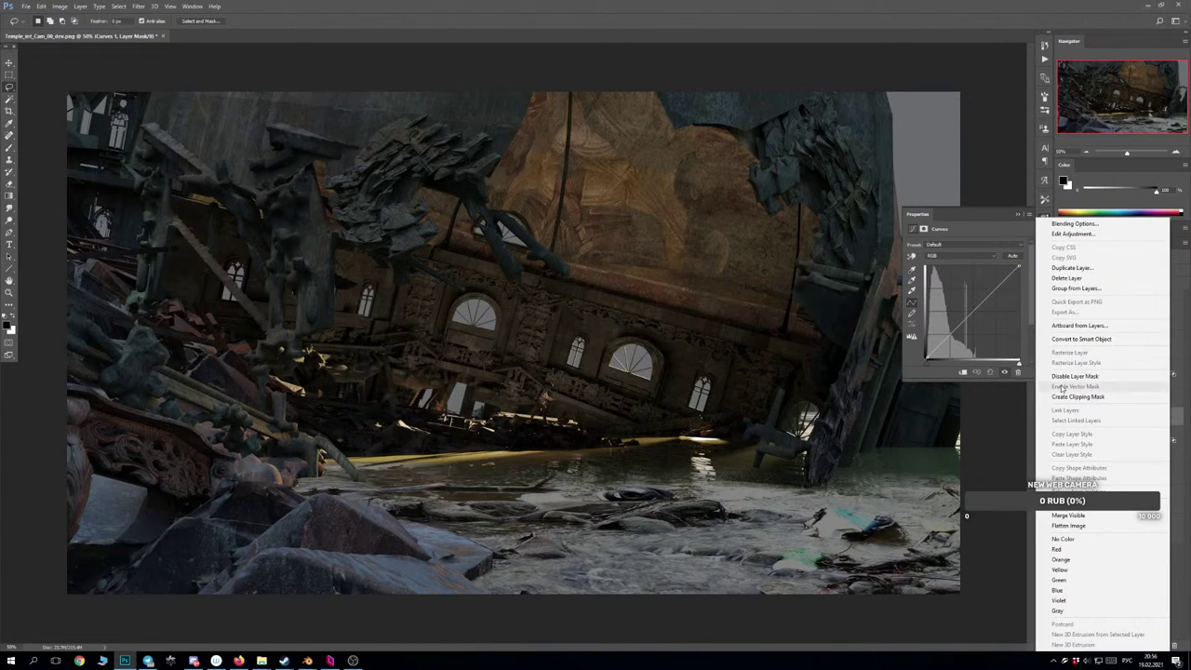
pyautogui.click(1107, 388)
# In the debris Curves, raise the blue channel's black point slightly and lift the green channel's darker tones.
pyautogui.click(981, 256)
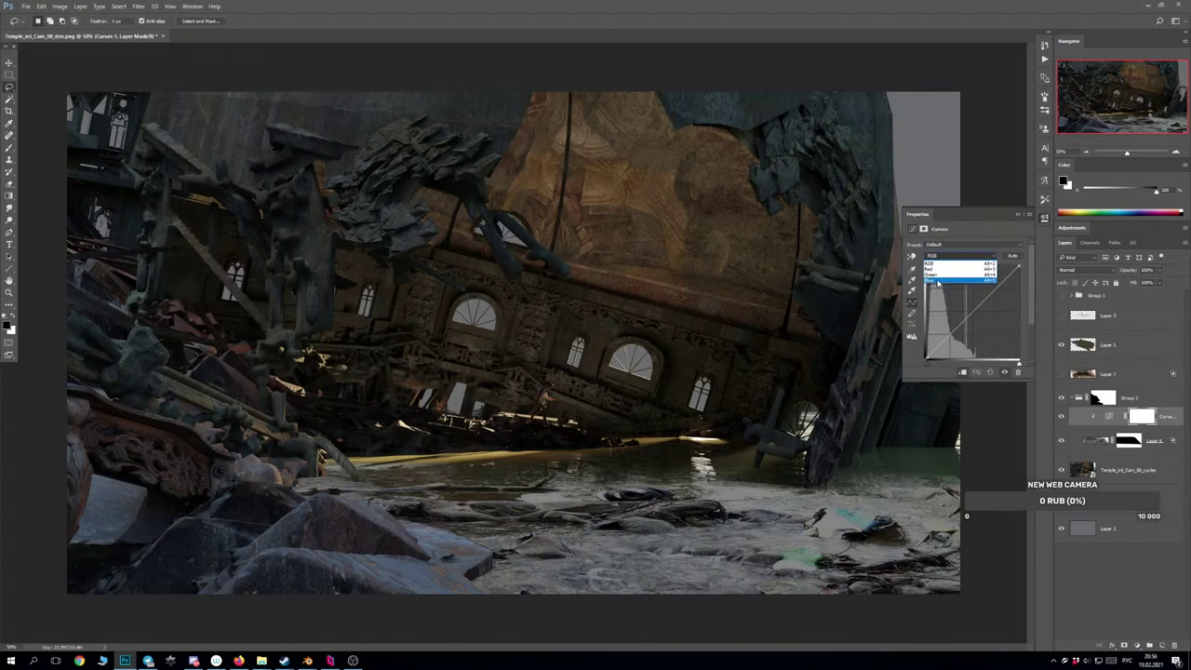
pyautogui.click(940, 285)
pyautogui.moveTo(926, 355)
pyautogui.mouseDown()
pyautogui.moveTo(925, 337)
pyautogui.moveTo(921, 352)
pyautogui.mouseUp()
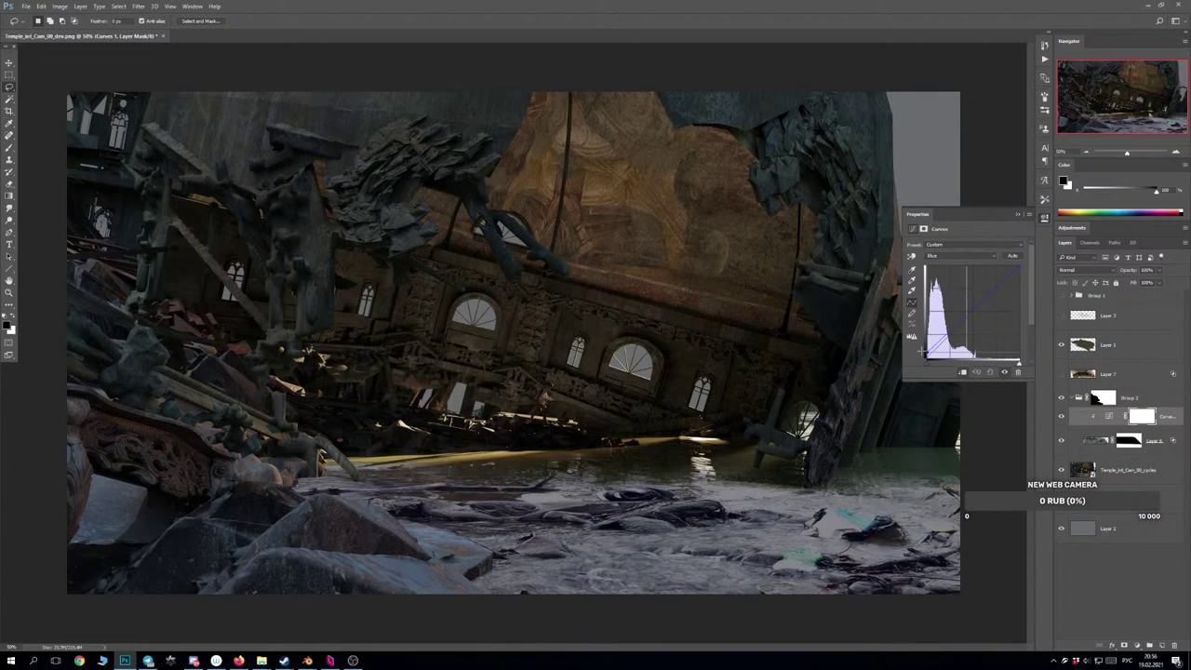
pyautogui.click(945, 256)
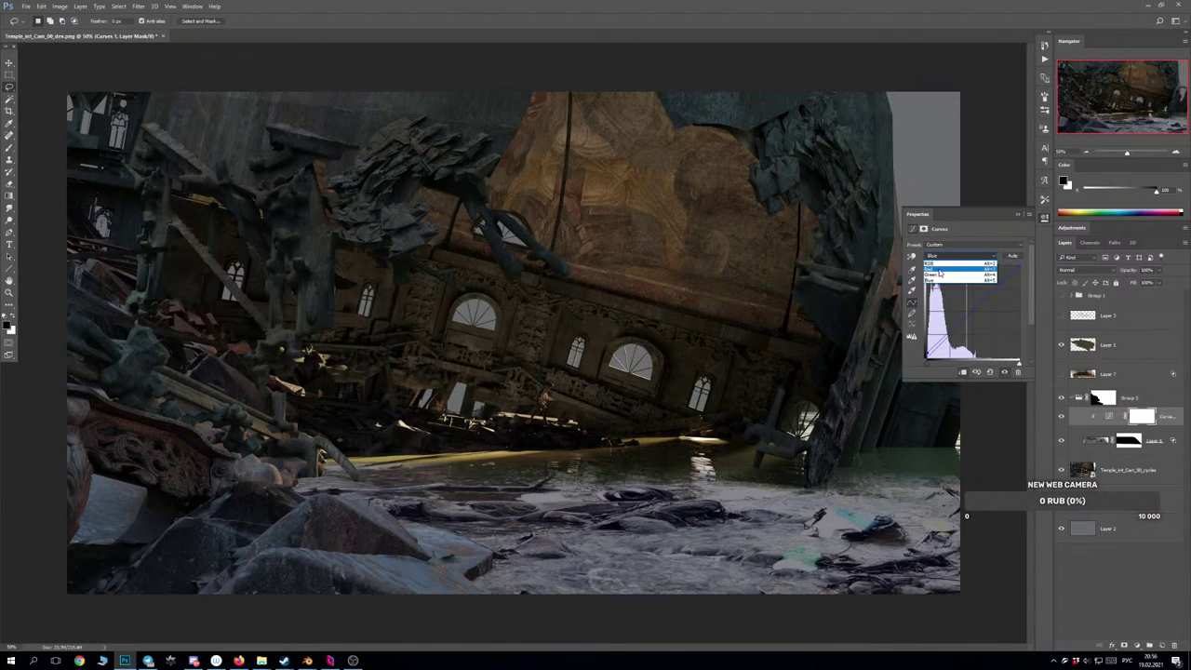
pyautogui.click(939, 276)
pyautogui.moveTo(949, 337); pyautogui.dragTo(947, 332)
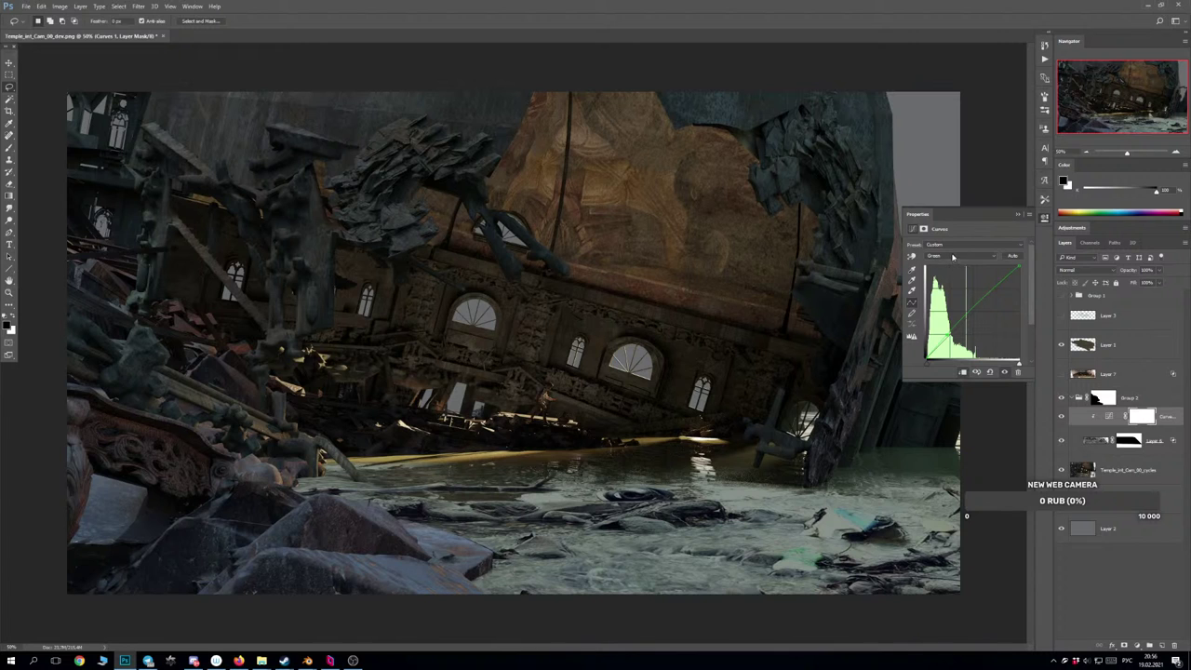
# Darken the debris on the RGB curve by lowering its white point and adjusting the midtones.
pyautogui.click(952, 257)
pyautogui.click(952, 263)
pyautogui.moveTo(1018, 267); pyautogui.dragTo(1022, 298)
pyautogui.moveTo(966, 329); pyautogui.dragTo(995, 316)
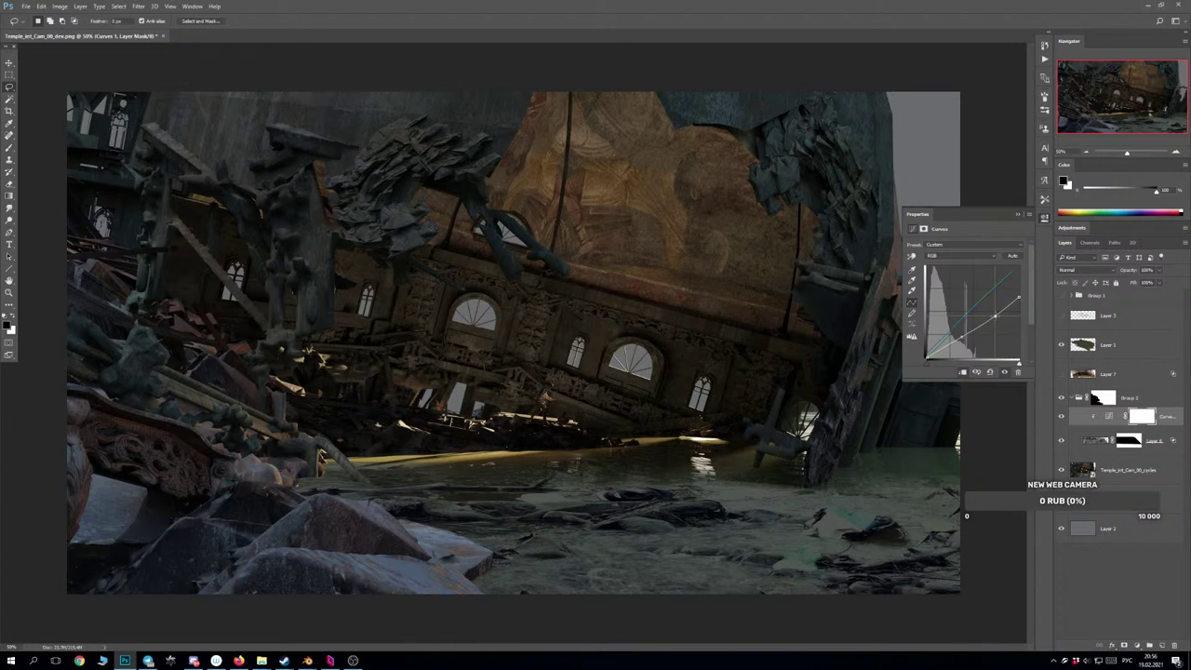
# Raise the upper part of the debris Curves' blue channel to cool the highlights, and close the curve settings.
pyautogui.click(940, 256)
pyautogui.click(945, 280)
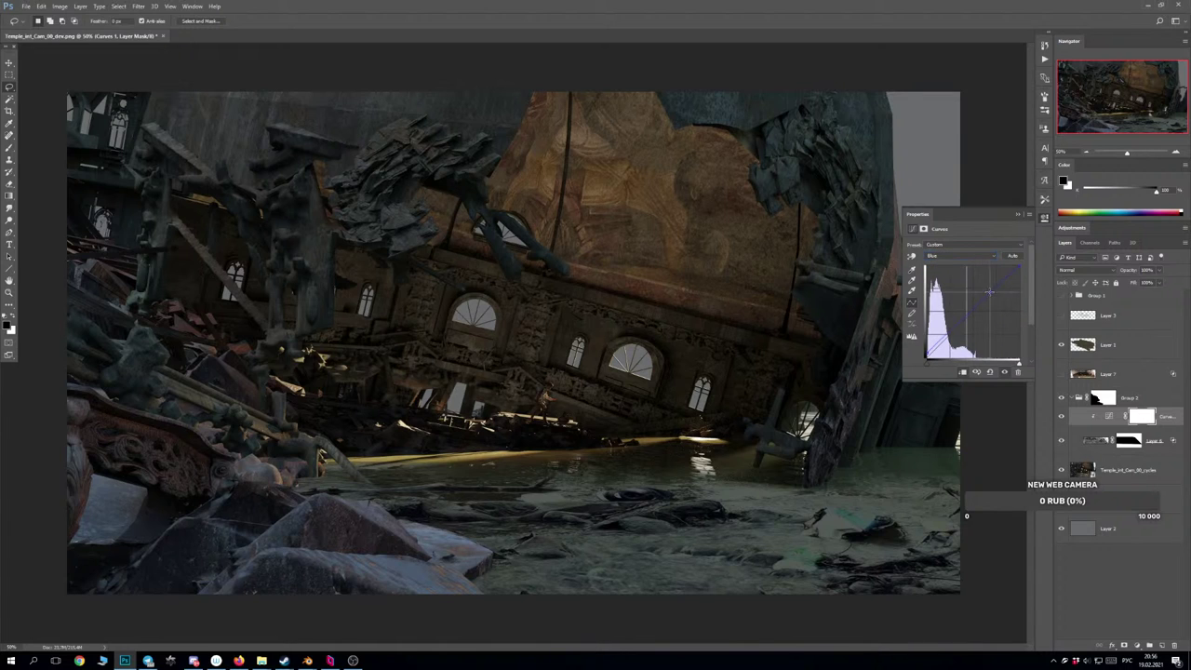
pyautogui.moveTo(990, 291); pyautogui.dragTo(985, 288)
pyautogui.moveTo(986, 284); pyautogui.dragTo(991, 271)
pyautogui.click(1028, 215)
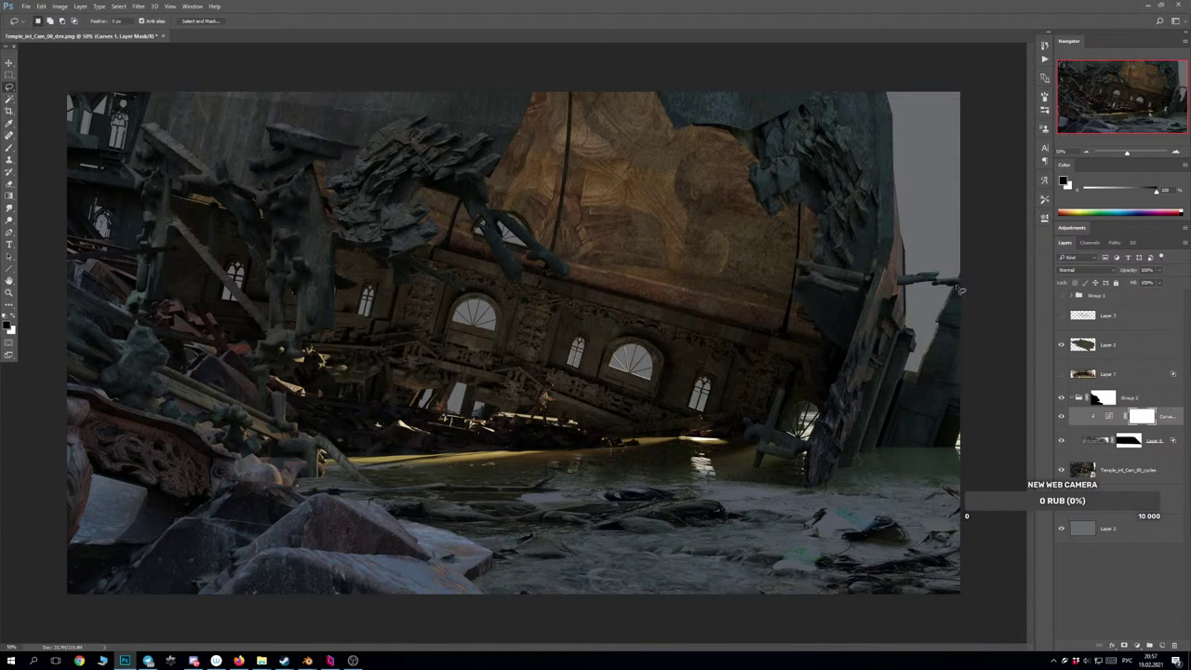
# Compare the image with and without the Curves adjustment, both with Group 1 hidden and with Group 1 shown.
pyautogui.hotkey('ctrl', '-')
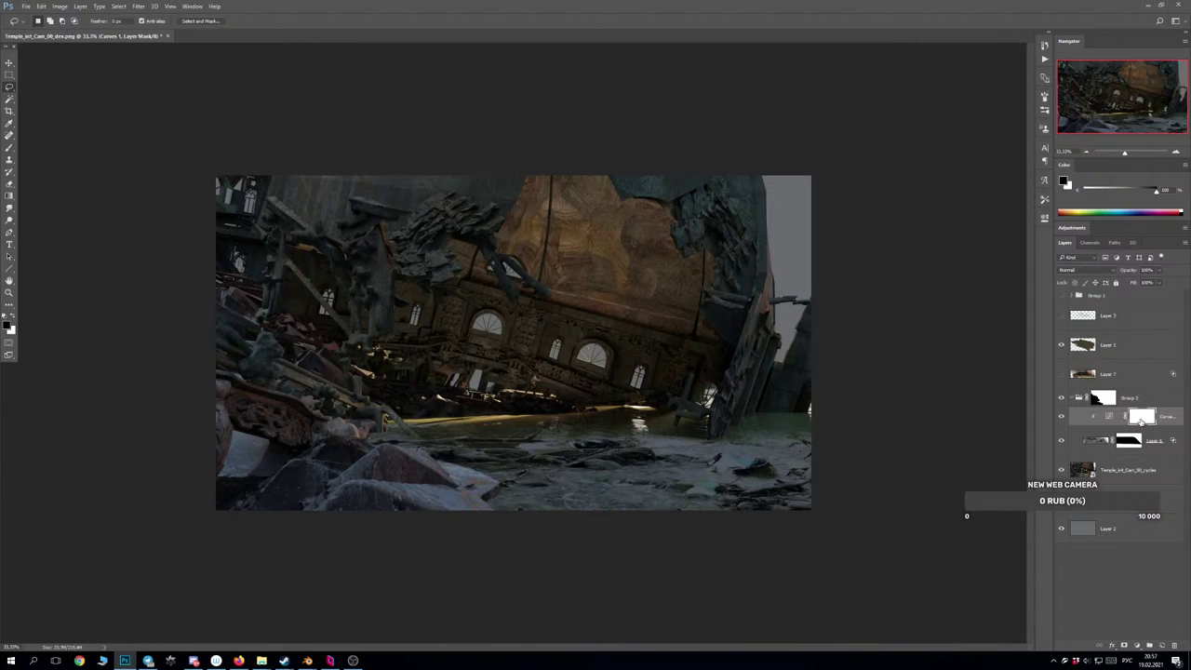
pyautogui.click(1061, 418)
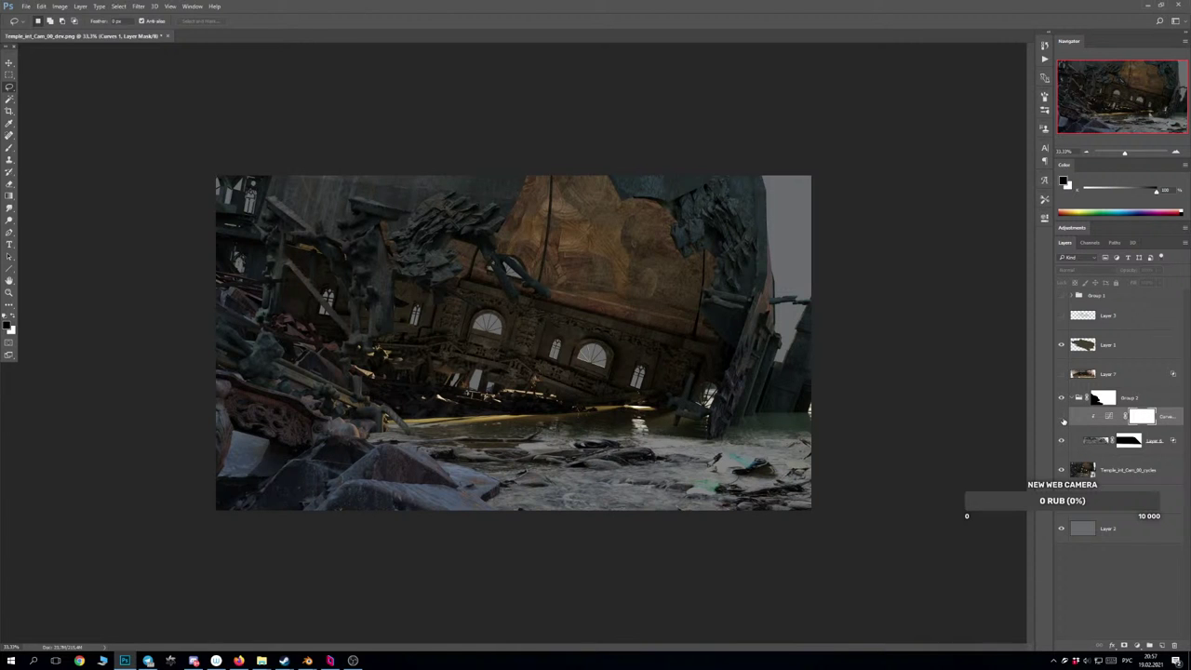
pyautogui.click(1062, 418)
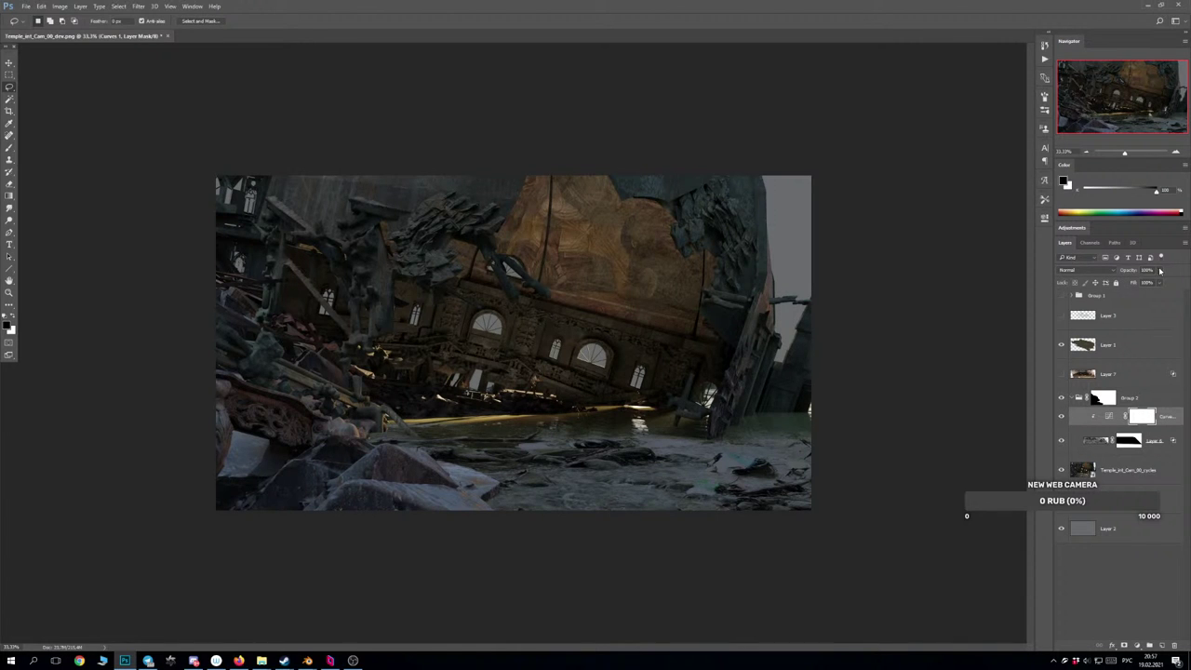
pyautogui.click(1061, 296)
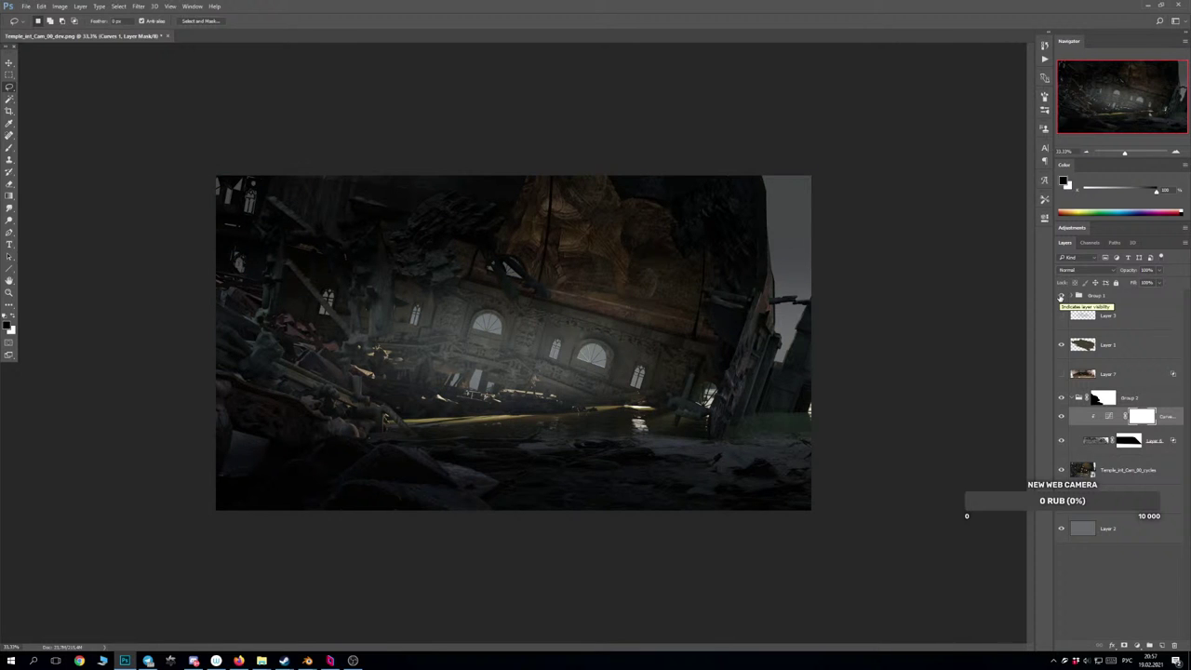
pyautogui.click(1060, 419)
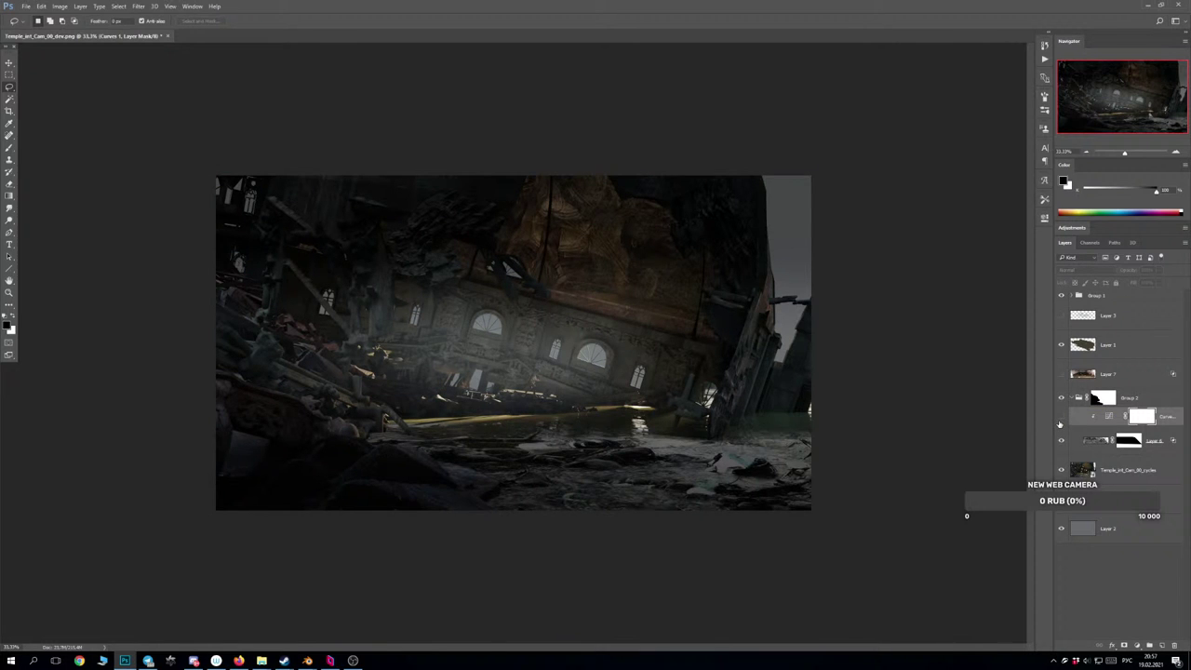
pyautogui.click(1061, 417)
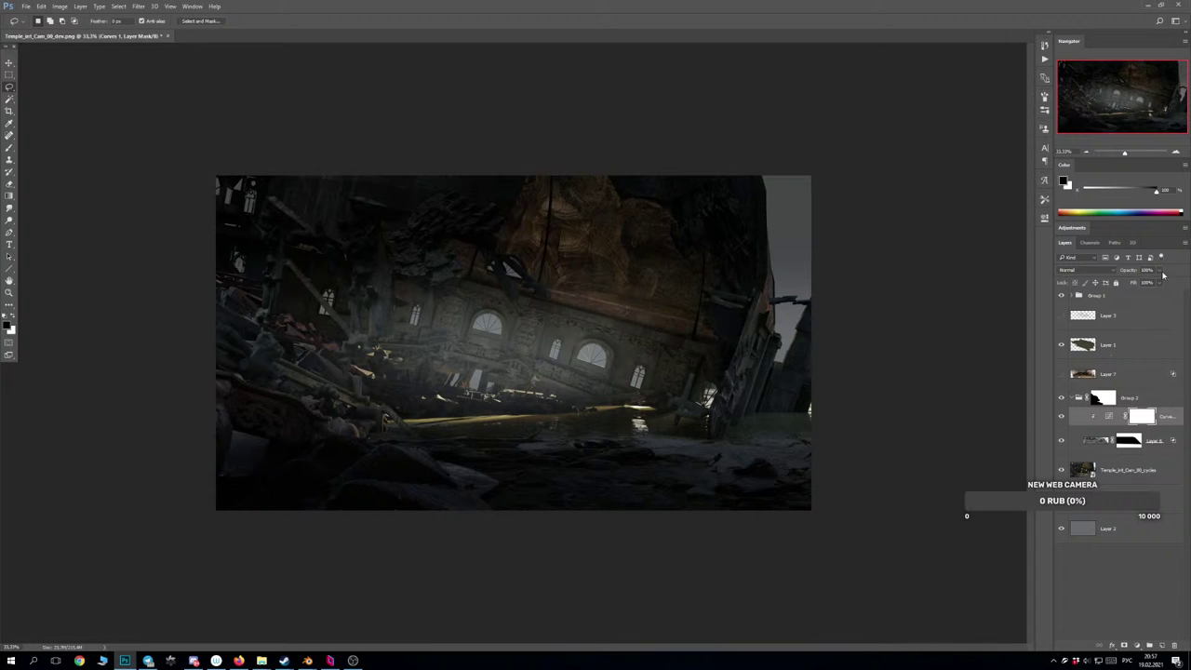
# Lower the Curves adjustment layer's opacity to 62%, check it with Layer 3 shown, and hide Layer 3 and Group 1 again.
pyautogui.click(1161, 272)
pyautogui.click(1145, 282)
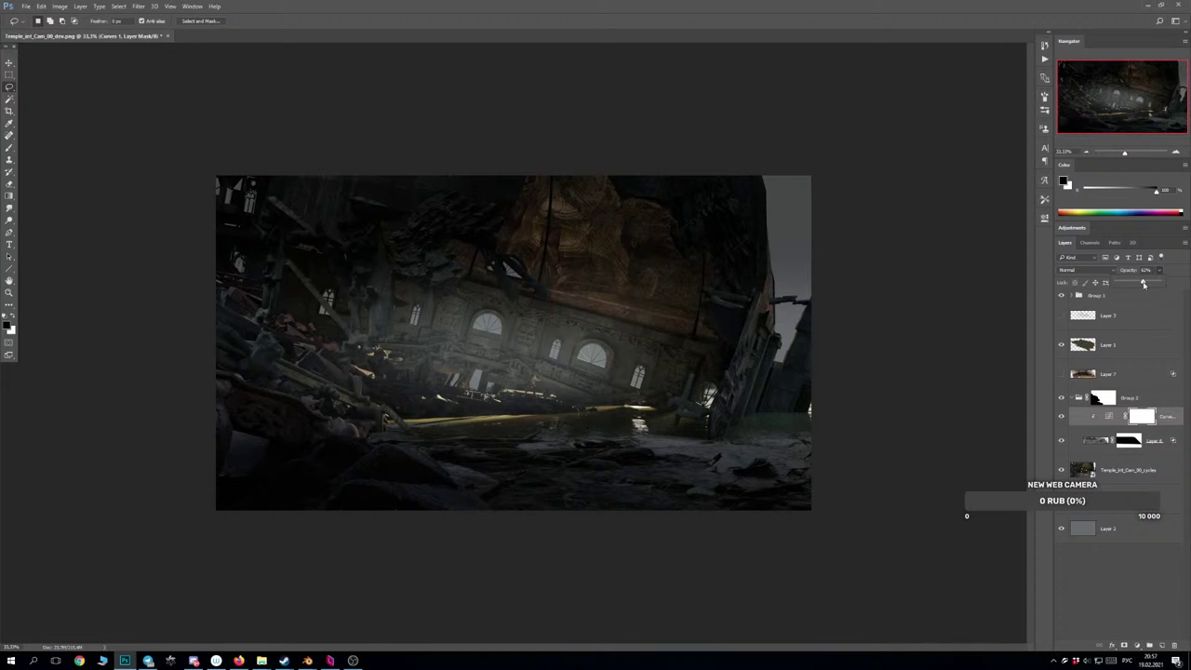
pyautogui.click(1061, 314)
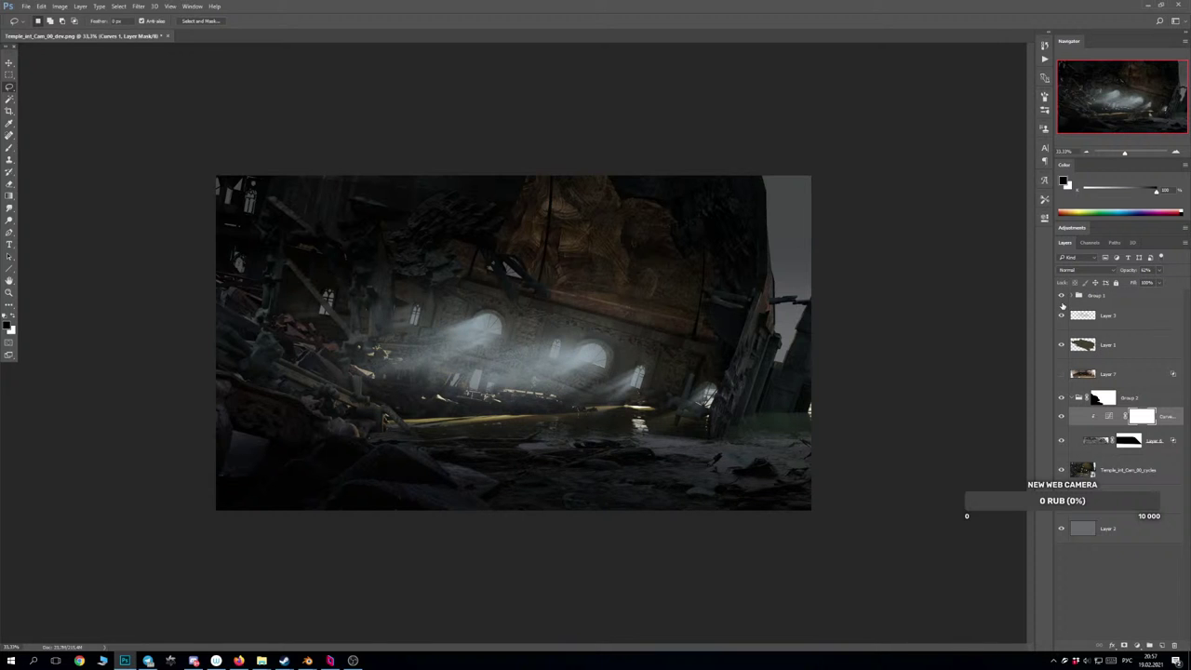
pyautogui.click(1061, 313)
pyautogui.click(1063, 297)
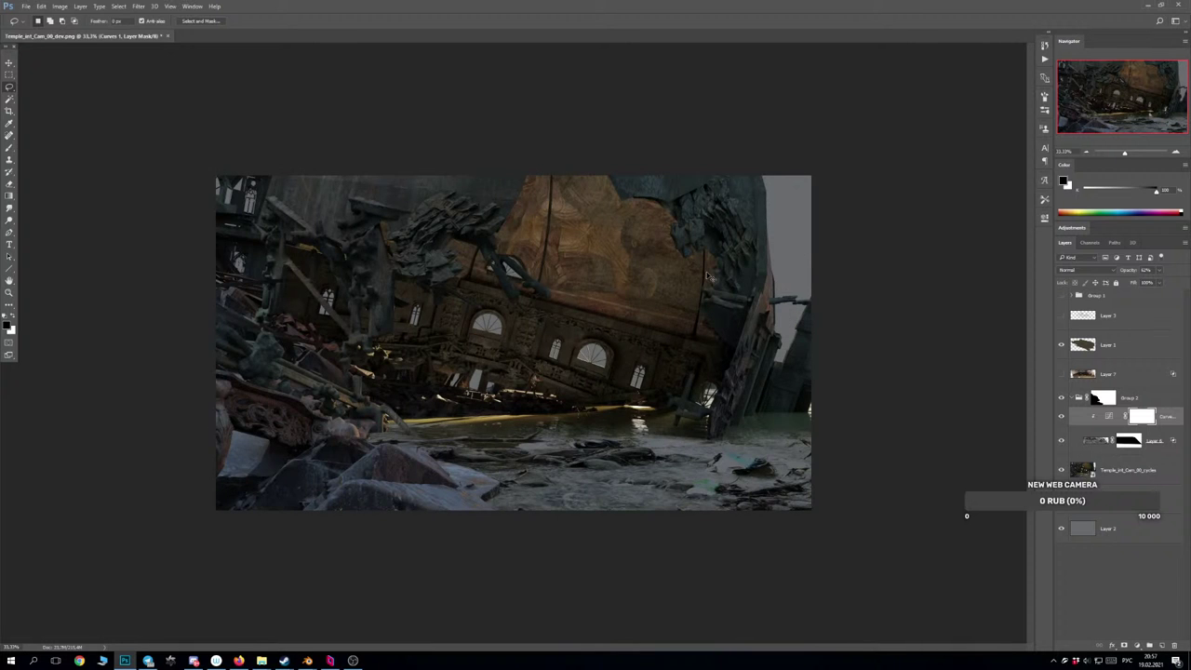
# Flip the whole canvas horizontally and check the mirrored composition.
pyautogui.hotkey('ctrl', '-')
pyautogui.hotkey('ctrl', '+')
pyautogui.hotkey('ctrl', '+')
pyautogui.hotkey('ctrl', '-')
pyautogui.hotkey('ctrl', 'shift', 'h')
pyautogui.hotkey('ctrl', '+')
pyautogui.hotkey('ctrl', '-')
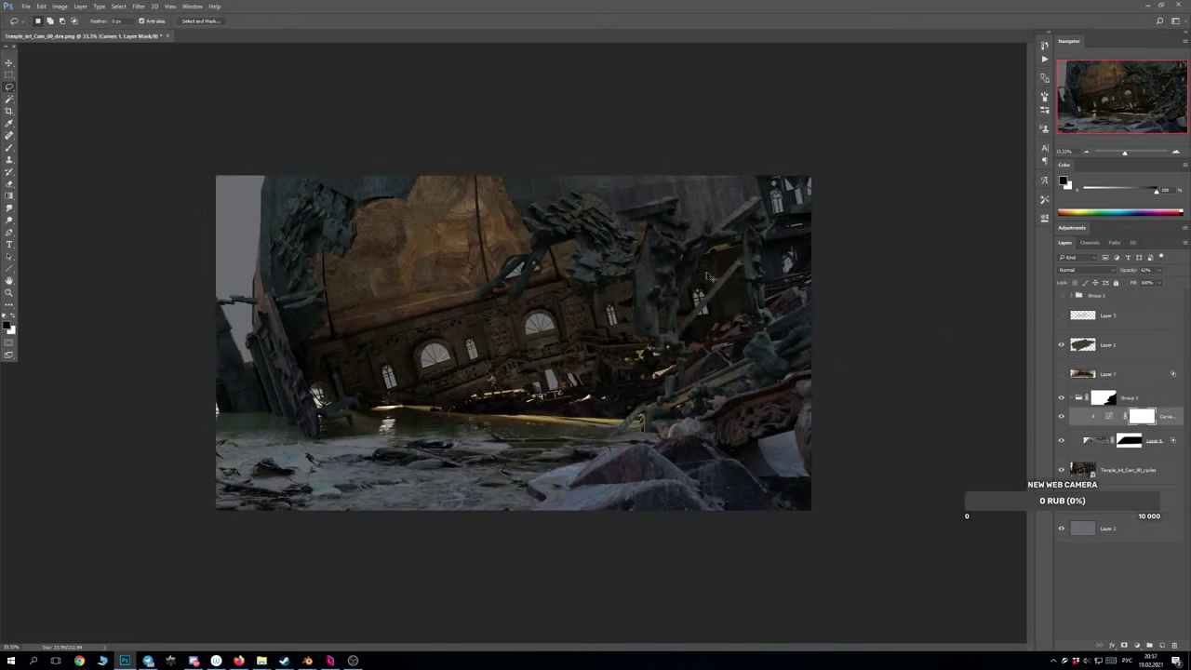
pyautogui.hotkey('ctrl', '+')
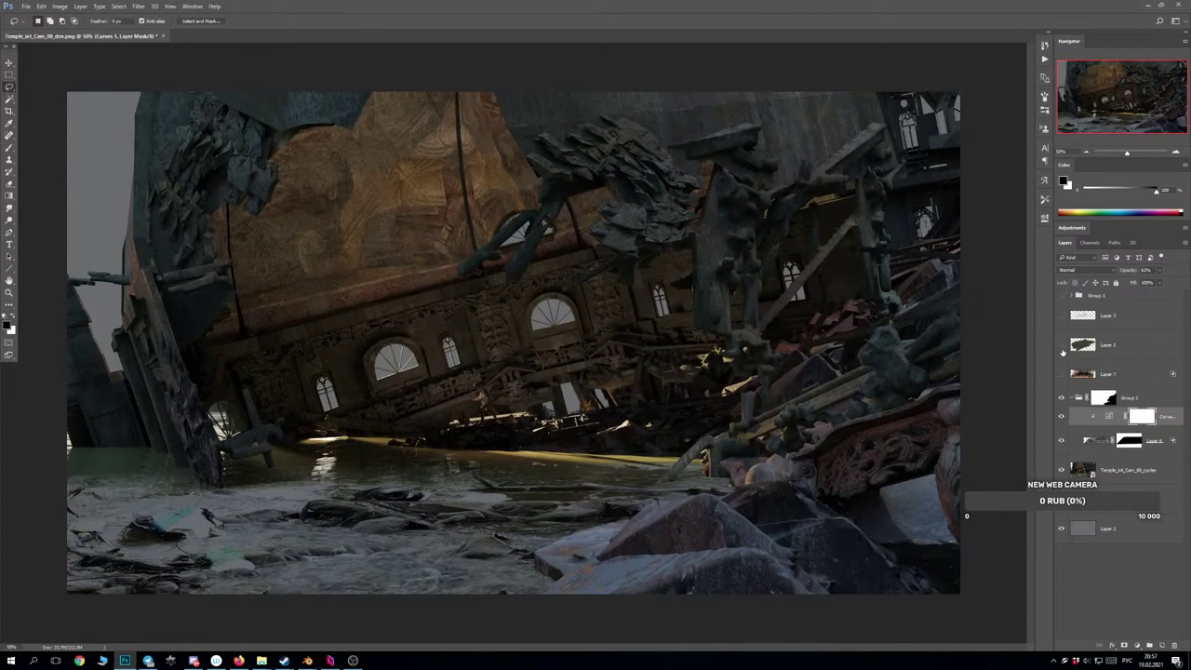
# Add a new empty layer directly above Layer 7 for retouching the small walking figure.
pyautogui.click(1119, 344)
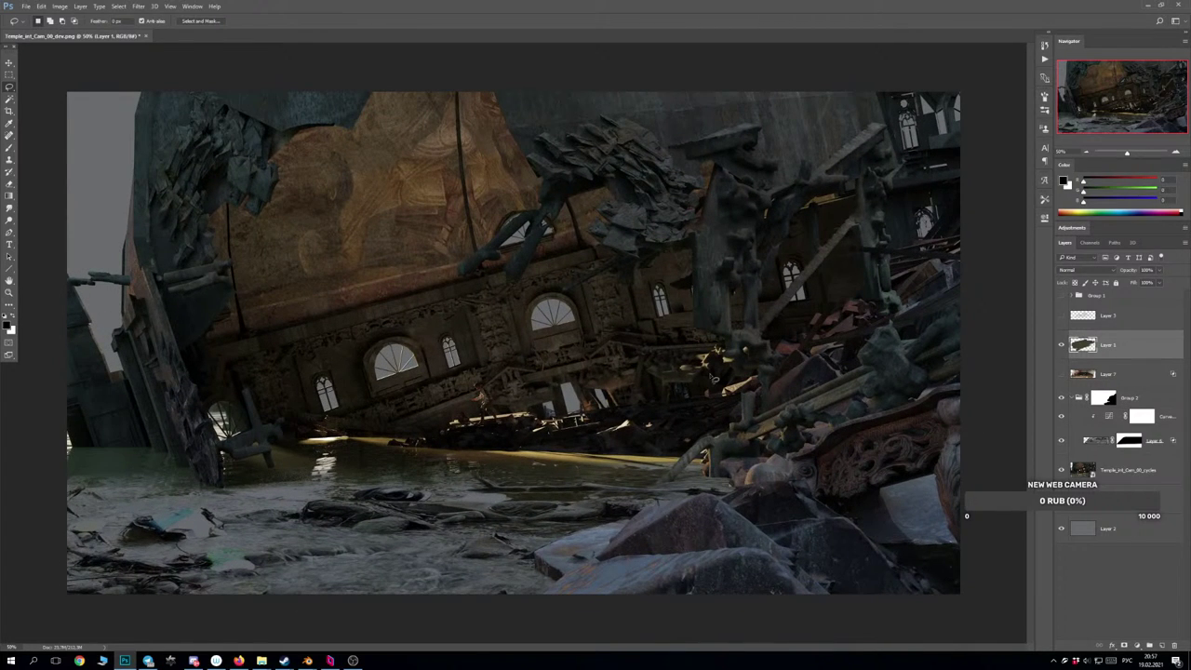
pyautogui.hotkey('ctrl', '+')
pyautogui.hotkey('ctrl', '+')
pyautogui.hotkey('ctrl', '+')
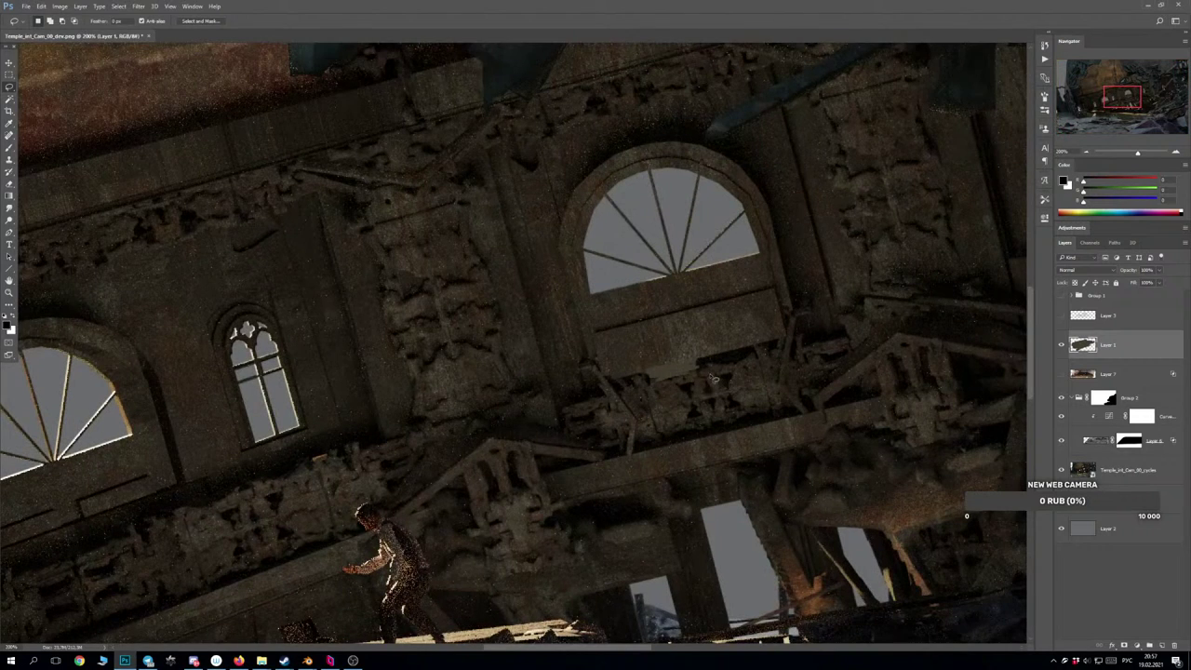
pyautogui.scroll(-2, 717, 378)
pyautogui.scroll(-2, 749, 421)
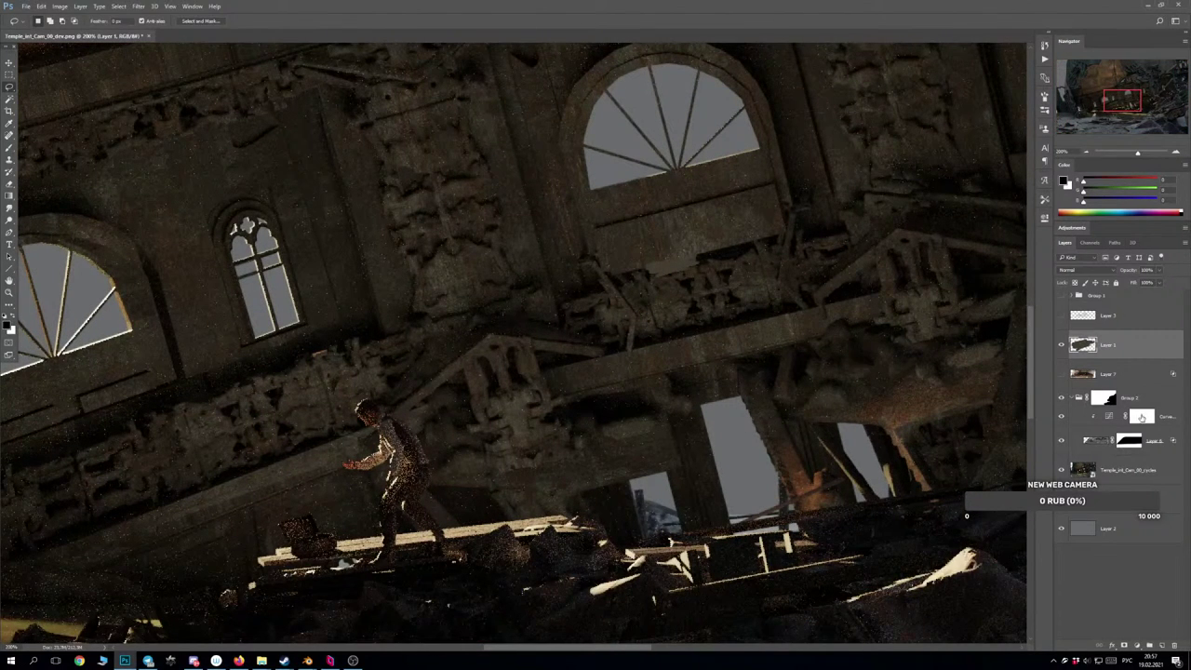
pyautogui.click(1133, 378)
pyautogui.click(1162, 644)
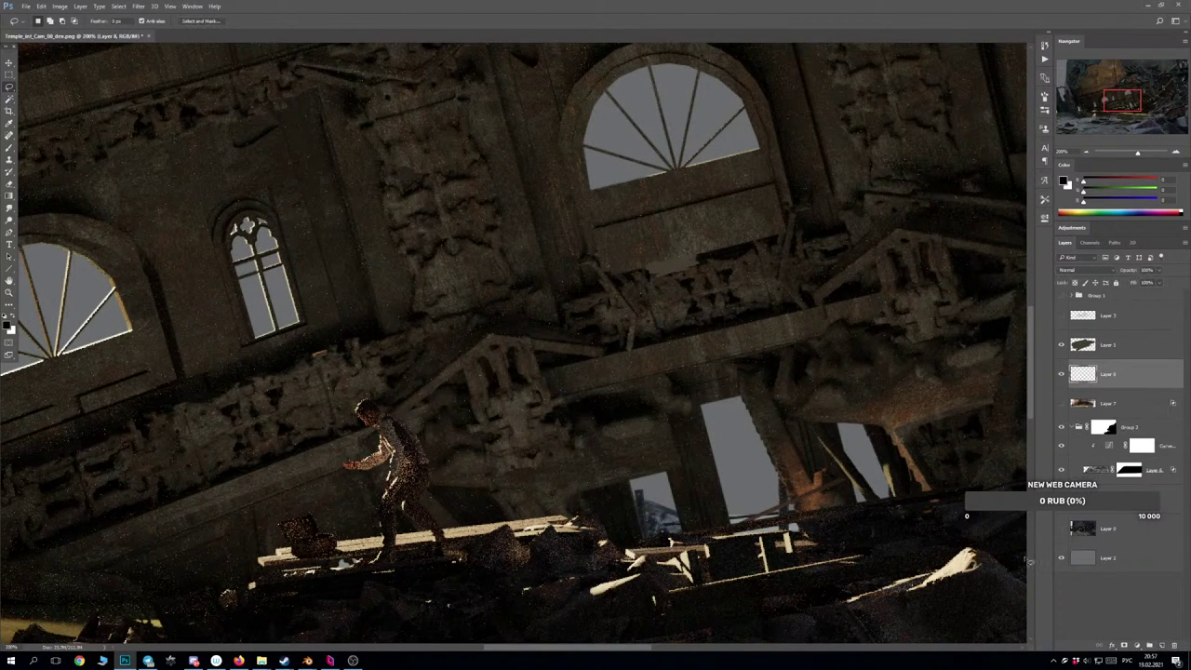
# Choose a different brush preset for painting and reduce its size to suit the small figure, removing the test stroke.
pyautogui.press('b')
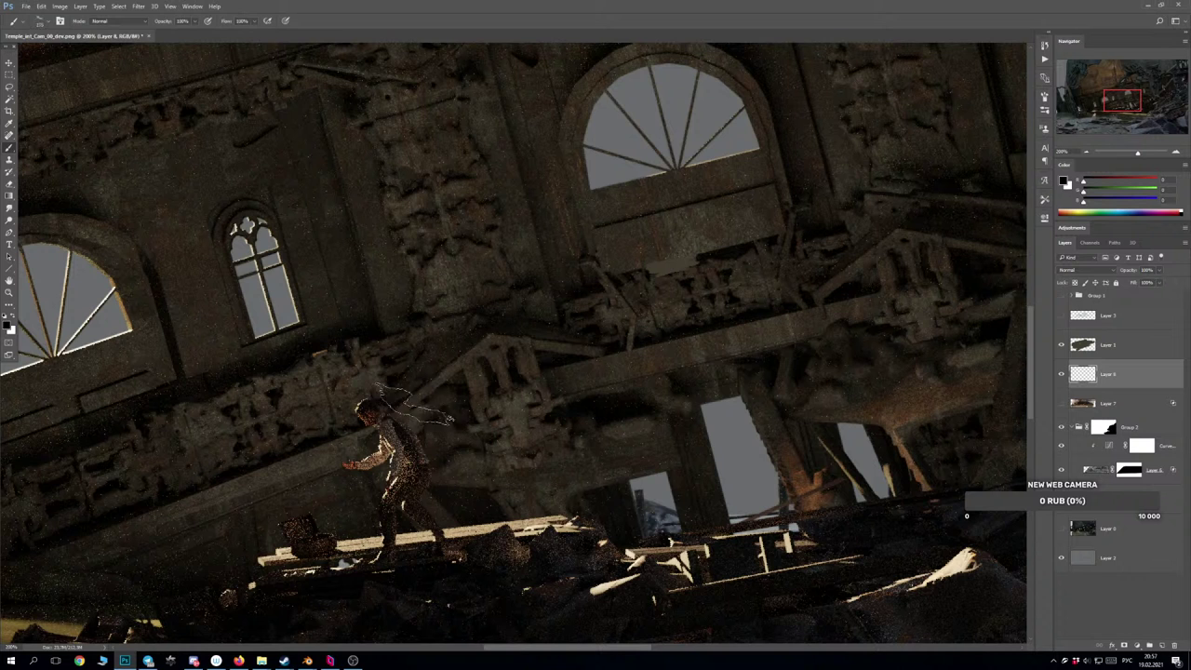
pyautogui.rightClick(413, 423)
pyautogui.click(646, 562)
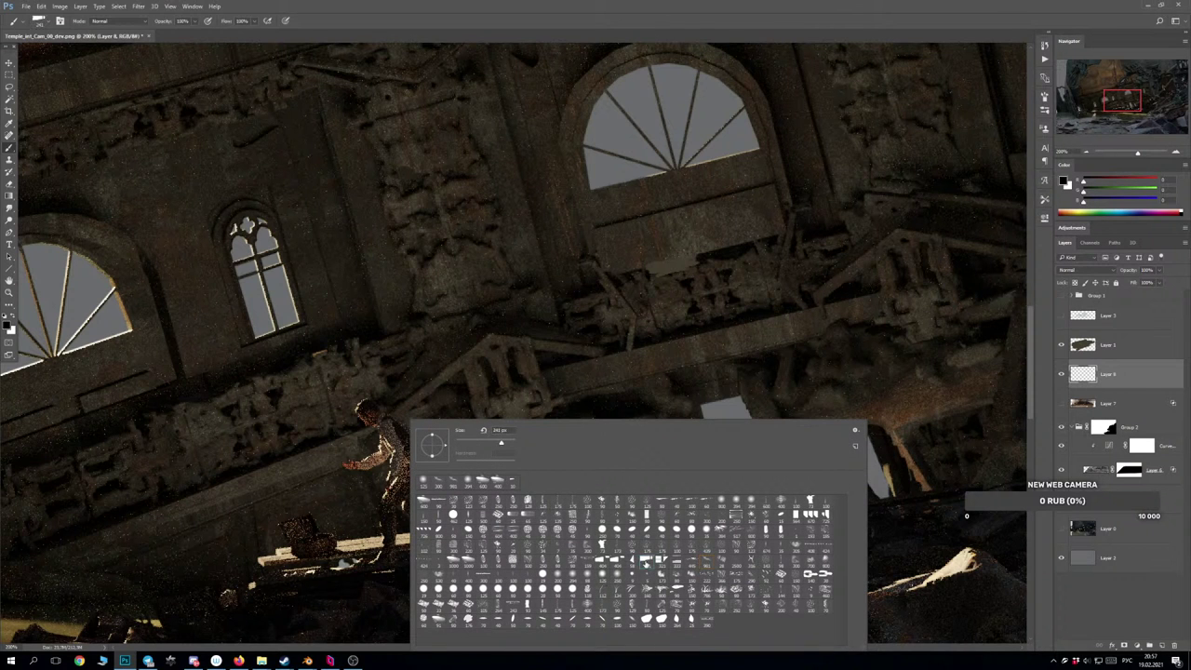
pyautogui.click(363, 467)
pyautogui.hotkey('ctrl', 'z')
pyautogui.press('[')
pyautogui.press('[')
pyautogui.press('[')
pyautogui.press('[')
pyautogui.press('[')
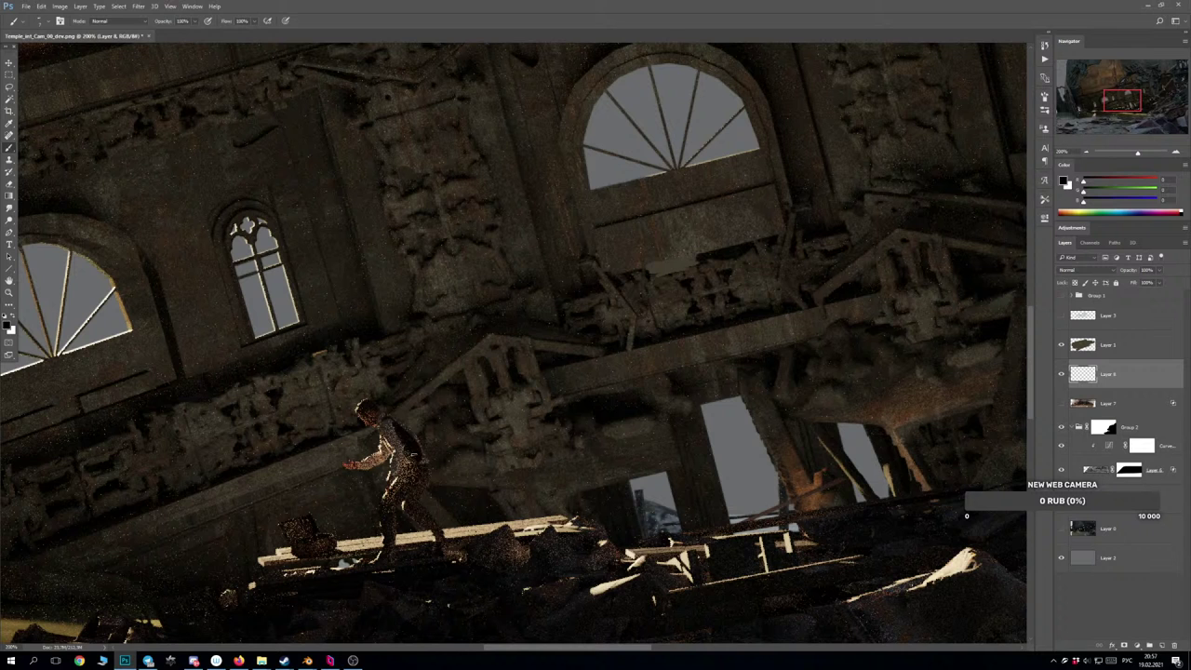
# Paint over the render grain on the walking figure's back and vest with sampled colours, undoing the last two strokes.
pyautogui.moveTo(401, 430)
pyautogui.mouseDown()
pyautogui.moveTo(419, 456)
pyautogui.moveTo(518, 357)
pyautogui.moveTo(485, 393)
pyautogui.moveTo(506, 380)
pyautogui.moveTo(475, 335)
pyautogui.moveTo(497, 354)
pyautogui.mouseUp()
pyautogui.keyDown('alt'); pyautogui.click(483, 410); pyautogui.keyUp('alt')
pyautogui.keyDown('alt'); pyautogui.click(491, 405); pyautogui.keyUp('alt')
pyautogui.click(495, 395)
pyautogui.keyDown('alt'); pyautogui.click(491, 378); pyautogui.keyUp('alt')
pyautogui.click(499, 361)
pyautogui.keyDown('alt'); pyautogui.click(759, 435); pyautogui.keyUp('alt')
pyautogui.hotkey('ctrl', 'alt', 'z')
pyautogui.hotkey('ctrl', 'alt', 'z')
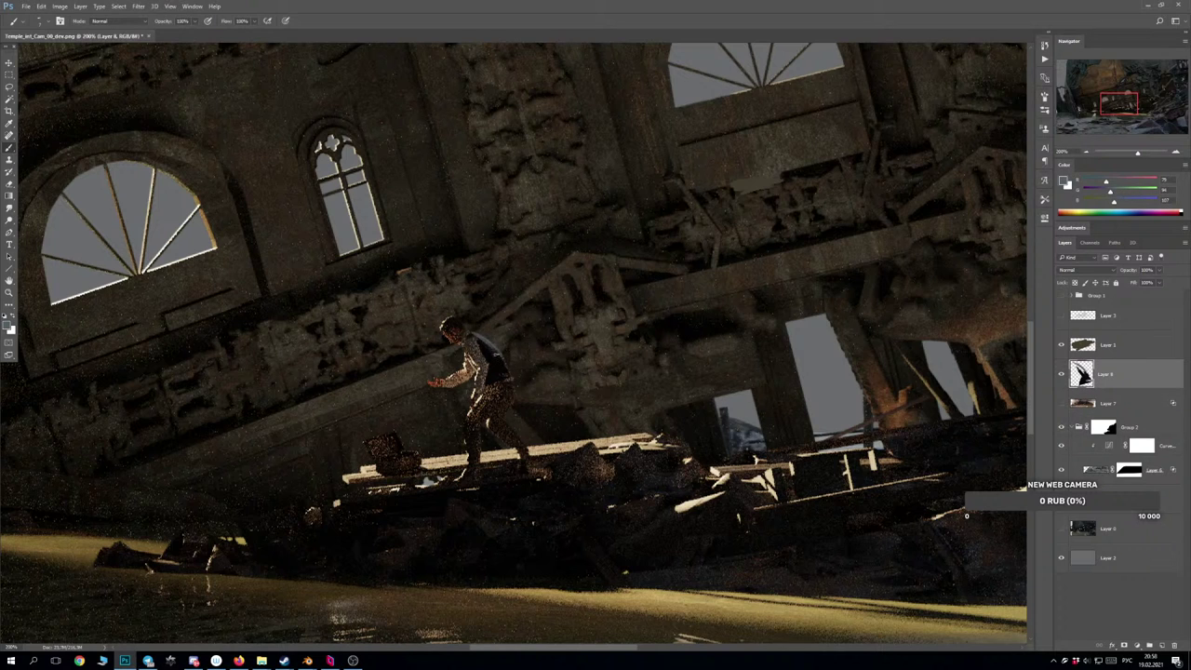
# Touch up the figure's head, arm and upper body with colours sampled from the render.
pyautogui.click(483, 345)
pyautogui.keyDown('alt'); pyautogui.click(453, 340); pyautogui.keyUp('alt')
pyautogui.click(453, 336)
pyautogui.keyDown('alt'); pyautogui.click(467, 397); pyautogui.keyUp('alt')
pyautogui.click(478, 414)
pyautogui.moveTo(465, 376); pyautogui.dragTo(453, 380)
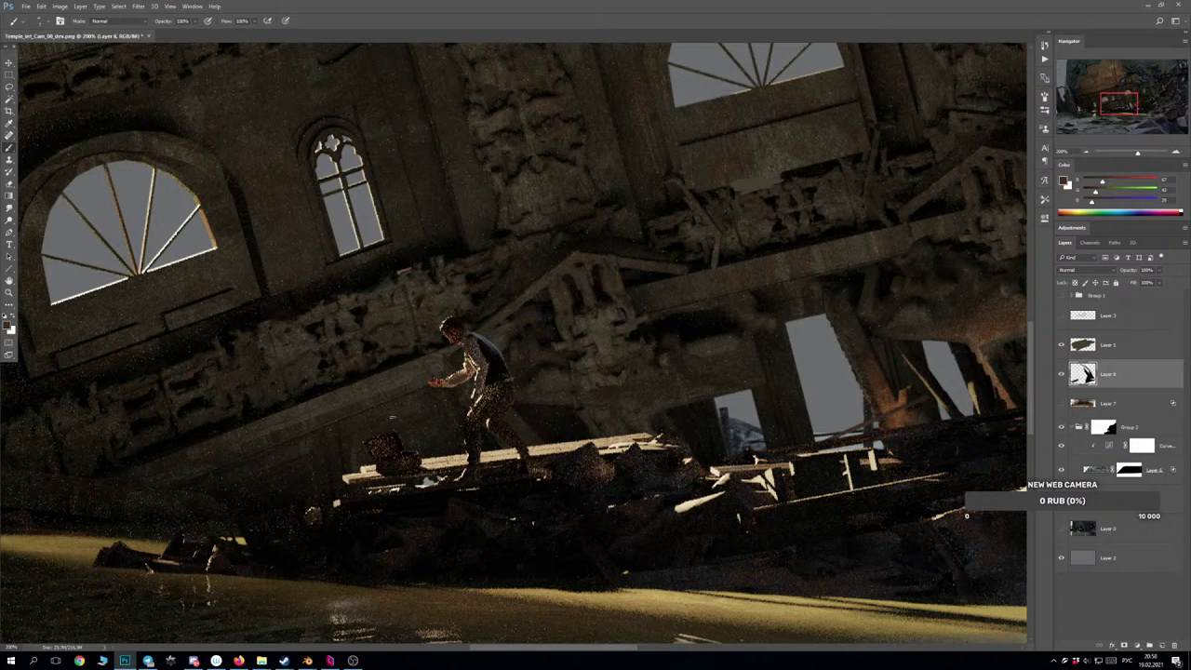
# Switch to Firefox, skip to the track Walking in the Sky in the YouTube audio library, and return to Photoshop.
pyautogui.click(239, 661)
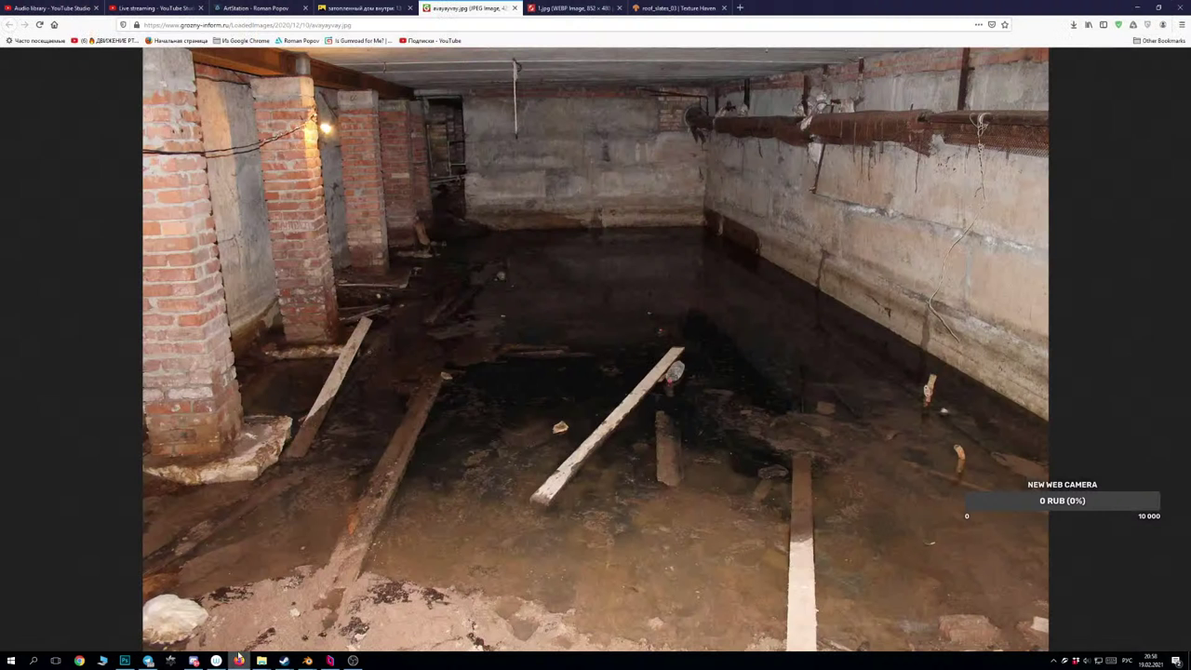
pyautogui.click(42, 6)
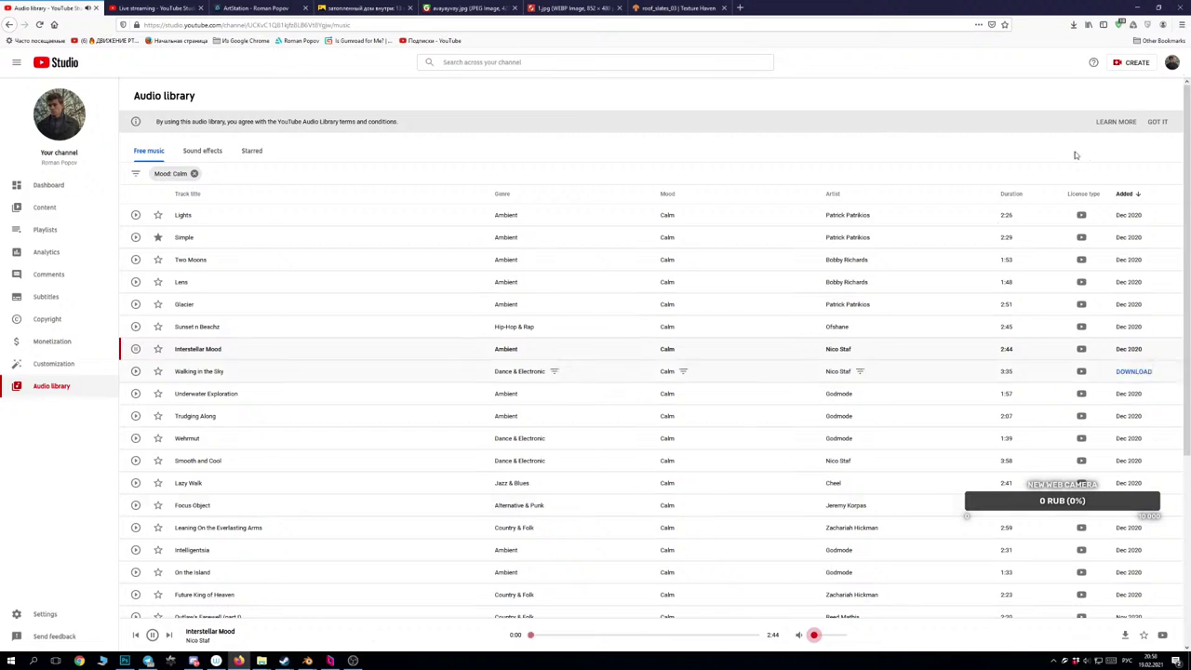
pyautogui.click(1136, 7)
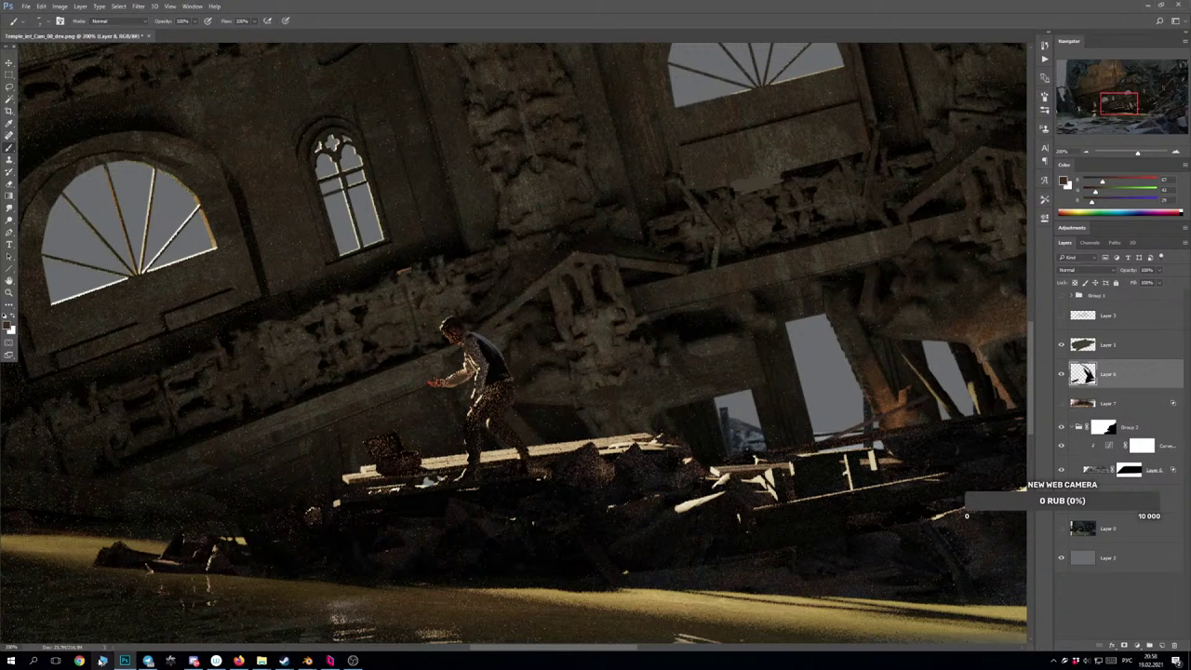
pyautogui.click(239, 661)
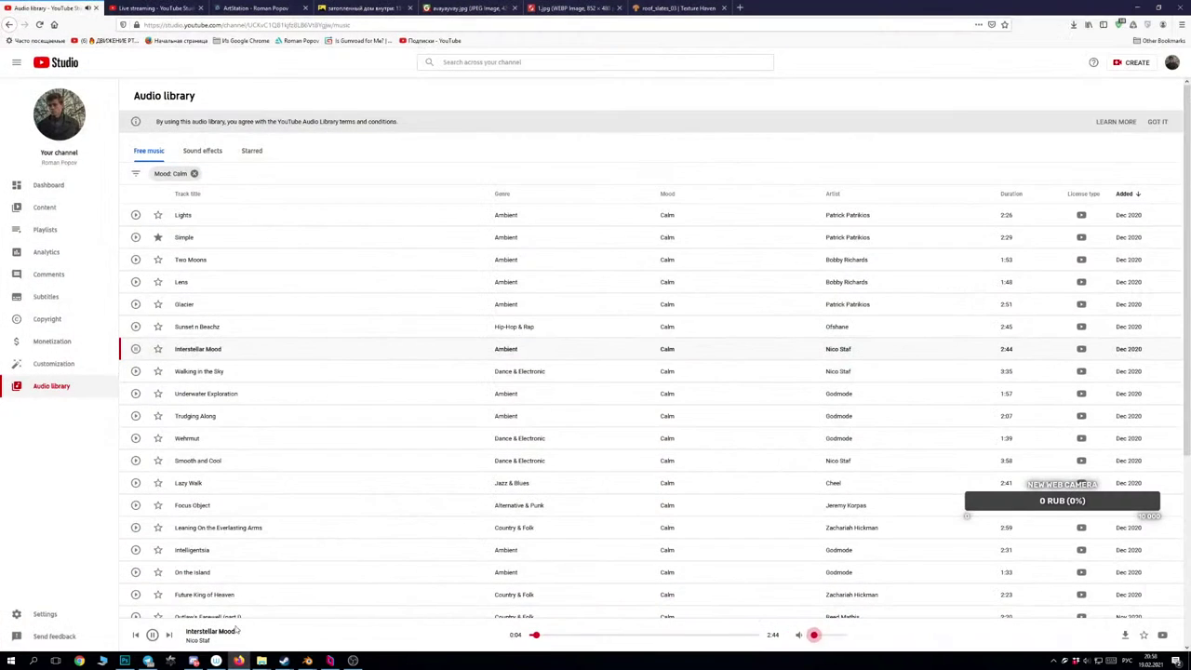
pyautogui.click(169, 635)
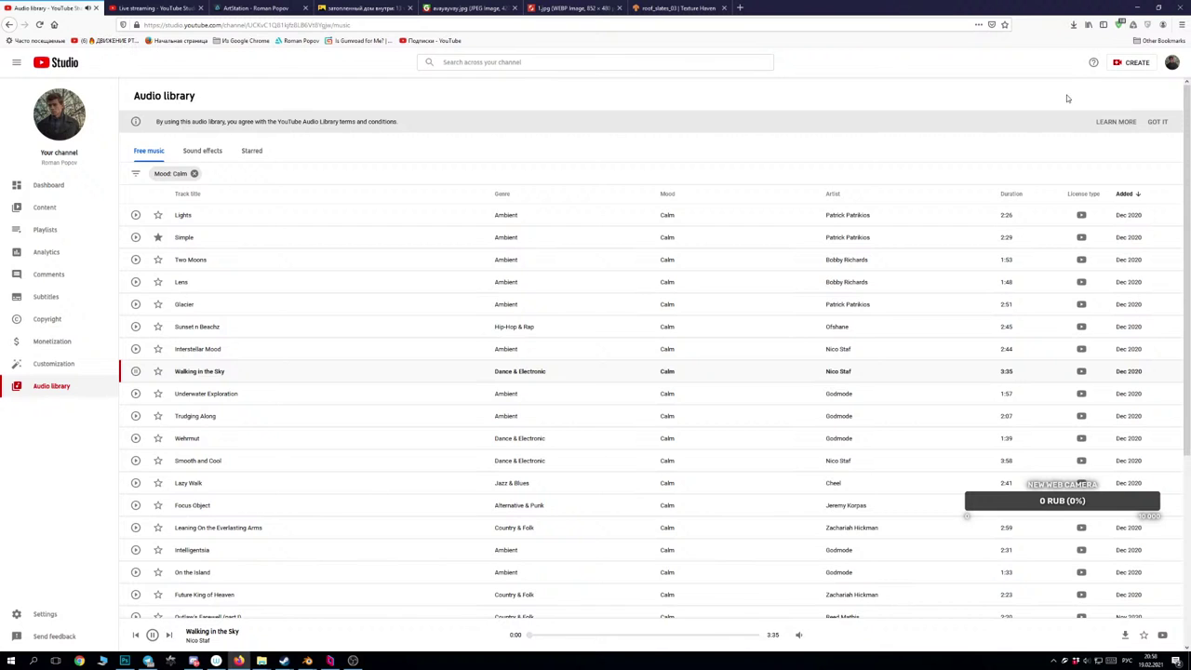
pyautogui.click(1136, 7)
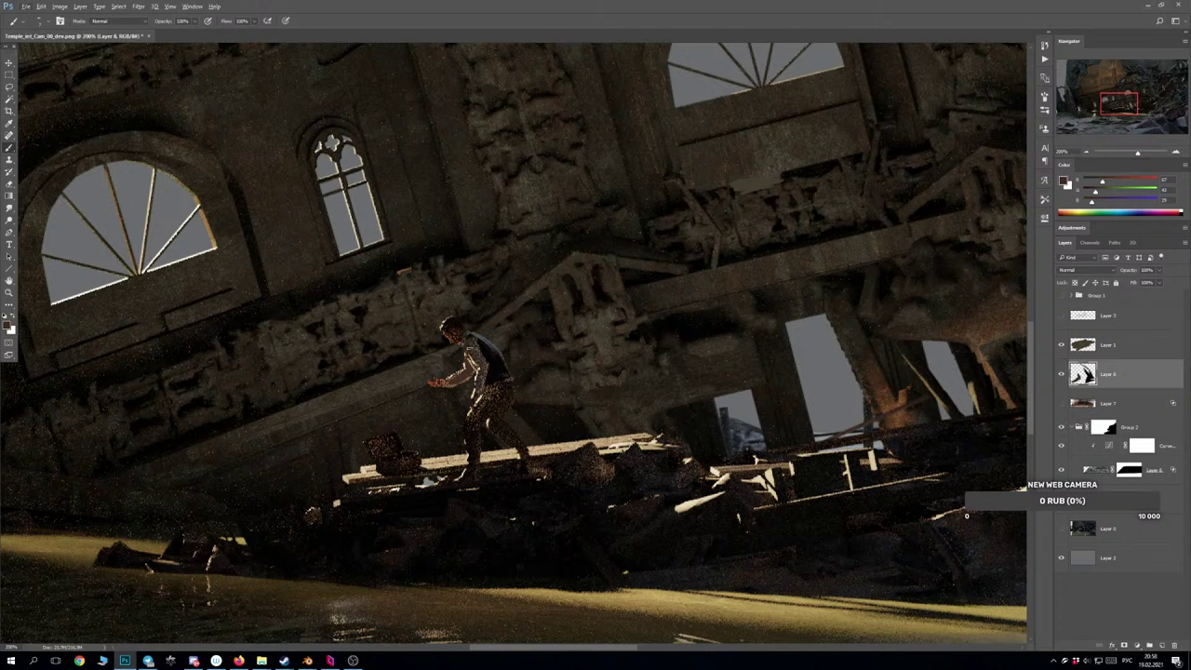
# Paint over the grain along the side of the figure's torso.
pyautogui.moveTo(470, 345); pyautogui.dragTo(489, 385)
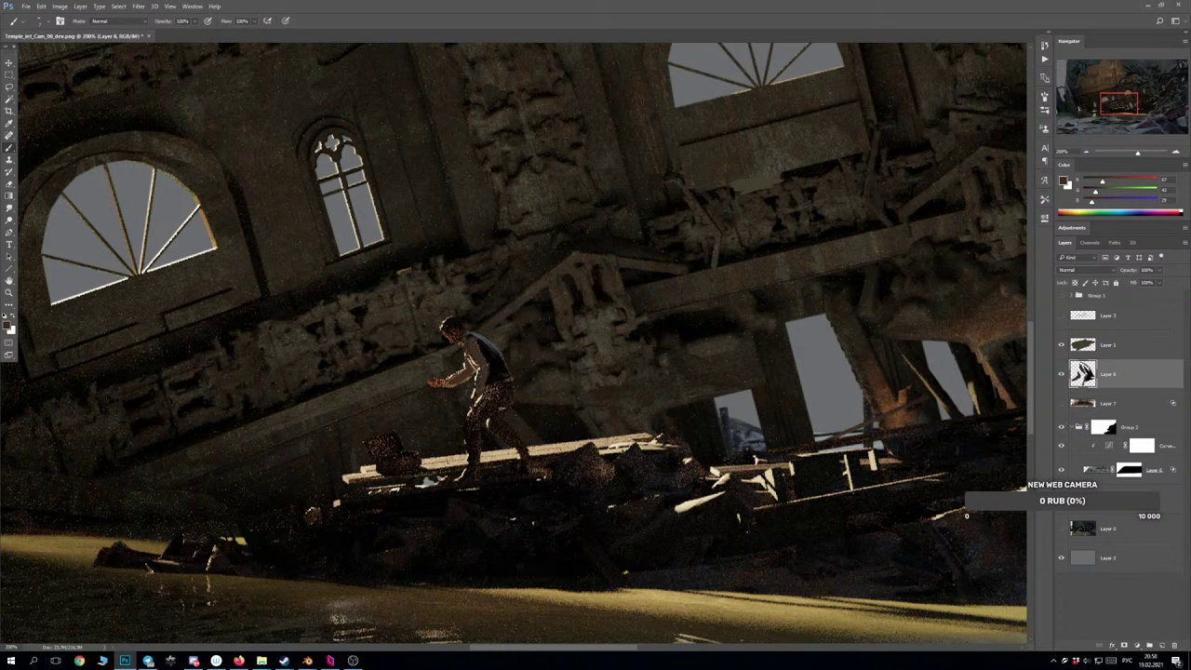
pyautogui.scroll(-2, 523, 385)
pyautogui.scroll(1, 523, 385)
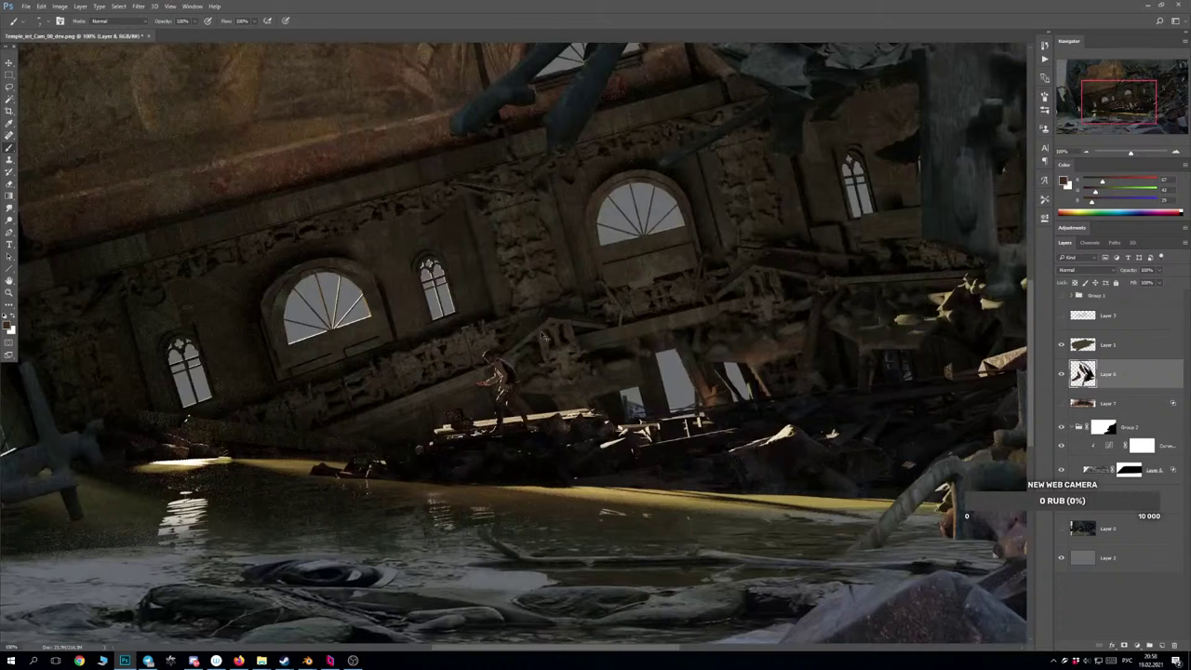
pyautogui.hotkey('ctrl', '+')
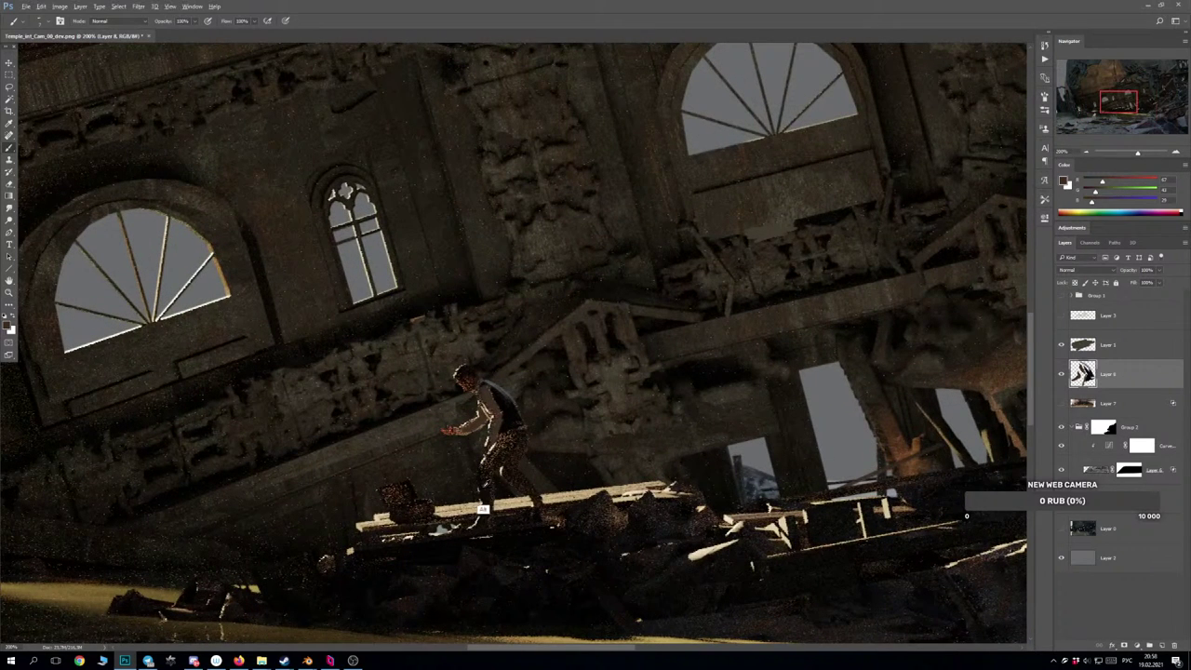
# Paint the figure's trousers and both legs with sampled dark tones to cover the speckled noise.
pyautogui.keyDown('alt'); pyautogui.click(502, 489); pyautogui.keyUp('alt')
pyautogui.keyDown('alt'); pyautogui.click(507, 466); pyautogui.keyUp('alt')
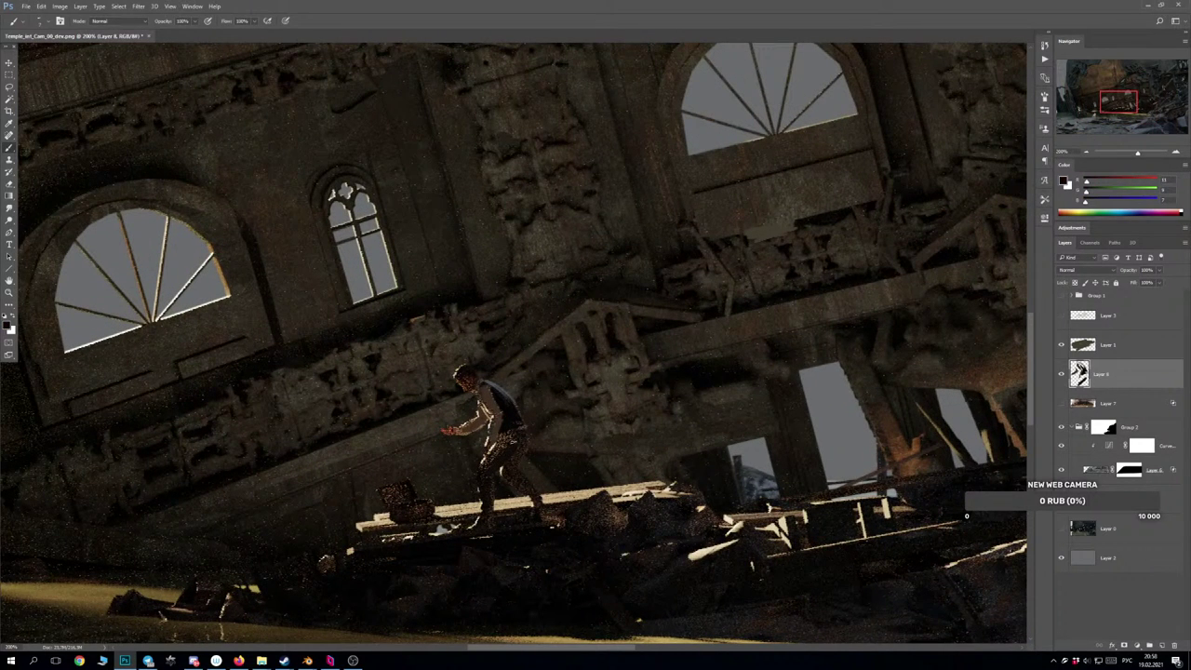
pyautogui.moveTo(510, 439)
pyautogui.mouseDown()
pyautogui.moveTo(502, 464)
pyautogui.moveTo(502, 441)
pyautogui.mouseUp()
pyautogui.keyDown('alt'); pyautogui.click(497, 464); pyautogui.keyUp('alt')
pyautogui.moveTo(517, 448); pyautogui.dragTo(526, 450)
pyautogui.keyDown('alt'); pyautogui.click(523, 477); pyautogui.keyUp('alt')
pyautogui.click(539, 499)
pyautogui.click(538, 506)
pyautogui.hotkey('ctrl', 'z')
pyautogui.click(491, 493)
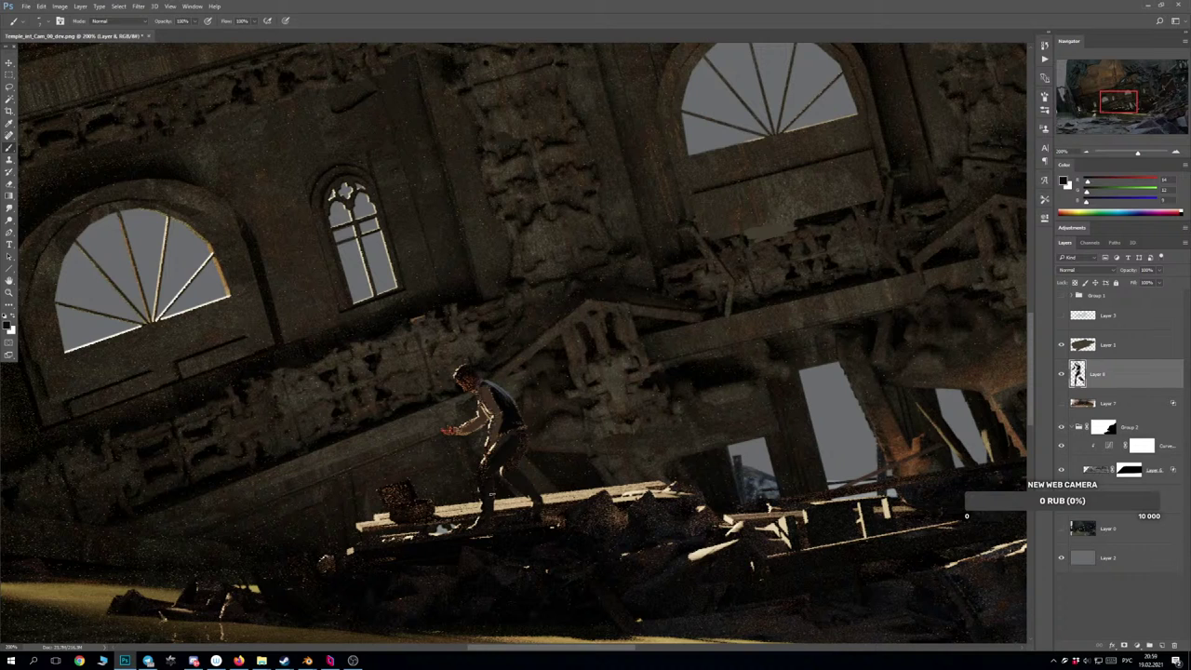
pyautogui.click(481, 465)
# Try a bright edge highlight on the figure's front leg with a sampled cream colour.
pyautogui.keyDown('alt'); pyautogui.click(492, 446); pyautogui.keyUp('alt')
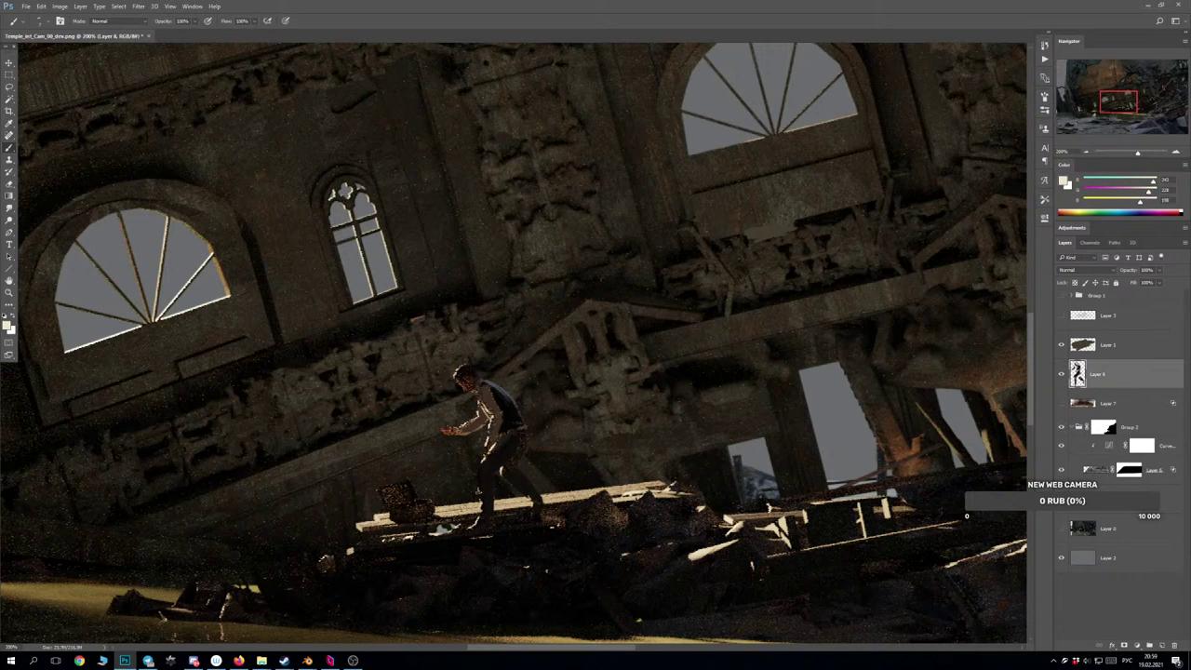
pyautogui.hotkey('ctrl', 'z')
pyautogui.moveTo(478, 471); pyautogui.dragTo(482, 488)
pyautogui.hotkey('ctrl', 'z')
pyautogui.hotkey('ctrl', 'z')
# Touch up the figure's outstretched hand with a small dab of a tone sampled from the figure.
pyautogui.keyDown('alt'); pyautogui.click(510, 447); pyautogui.keyUp('alt')
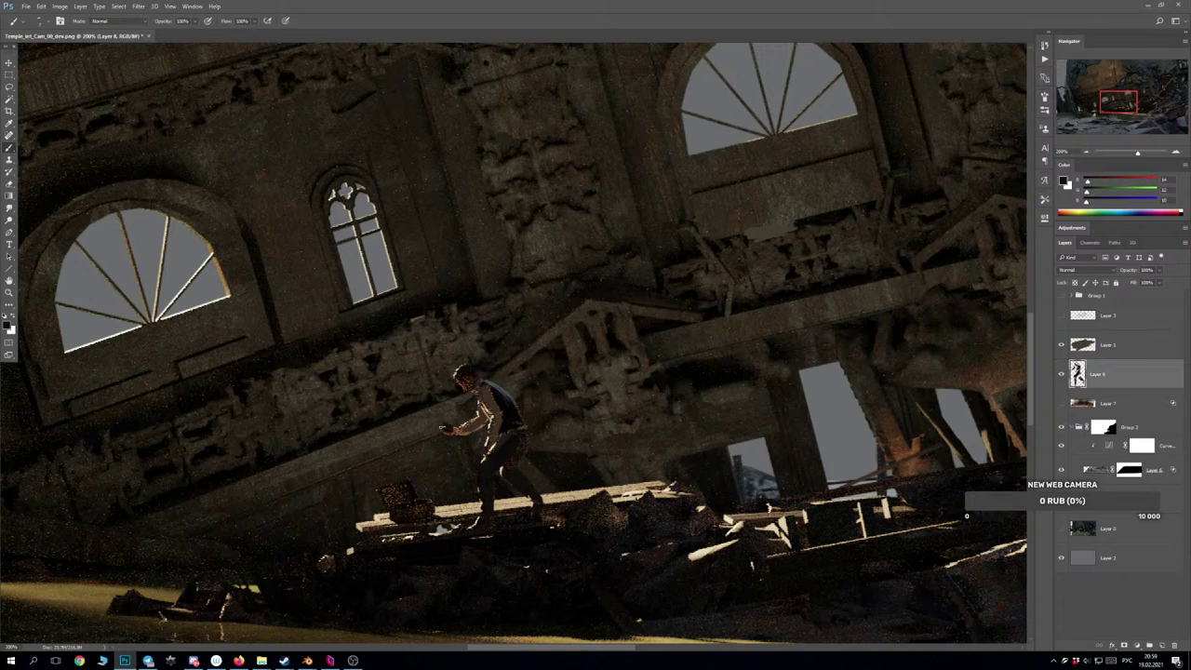
pyautogui.hotkey('ctrl', 'z')
pyautogui.click(446, 430)
# Paint over the speckled noise on the box behind the figure with sampled dark tones.
pyautogui.keyDown('alt'); pyautogui.click(389, 489); pyautogui.keyUp('alt')
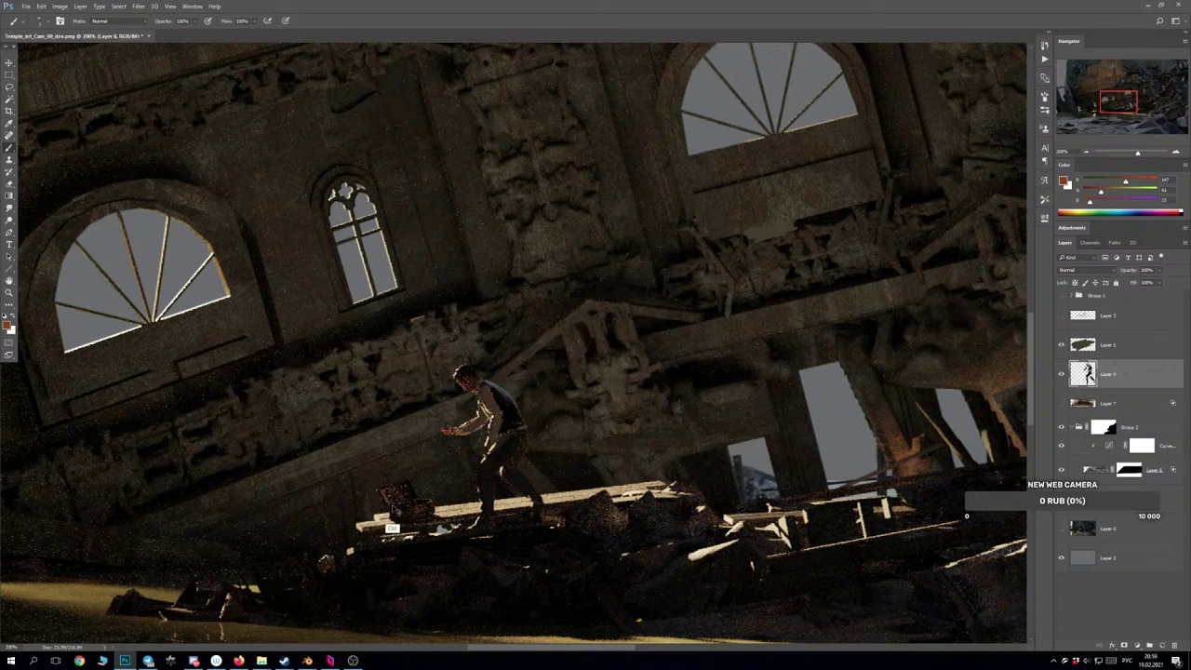
pyautogui.keyDown('alt'); pyautogui.click(413, 515); pyautogui.keyUp('alt')
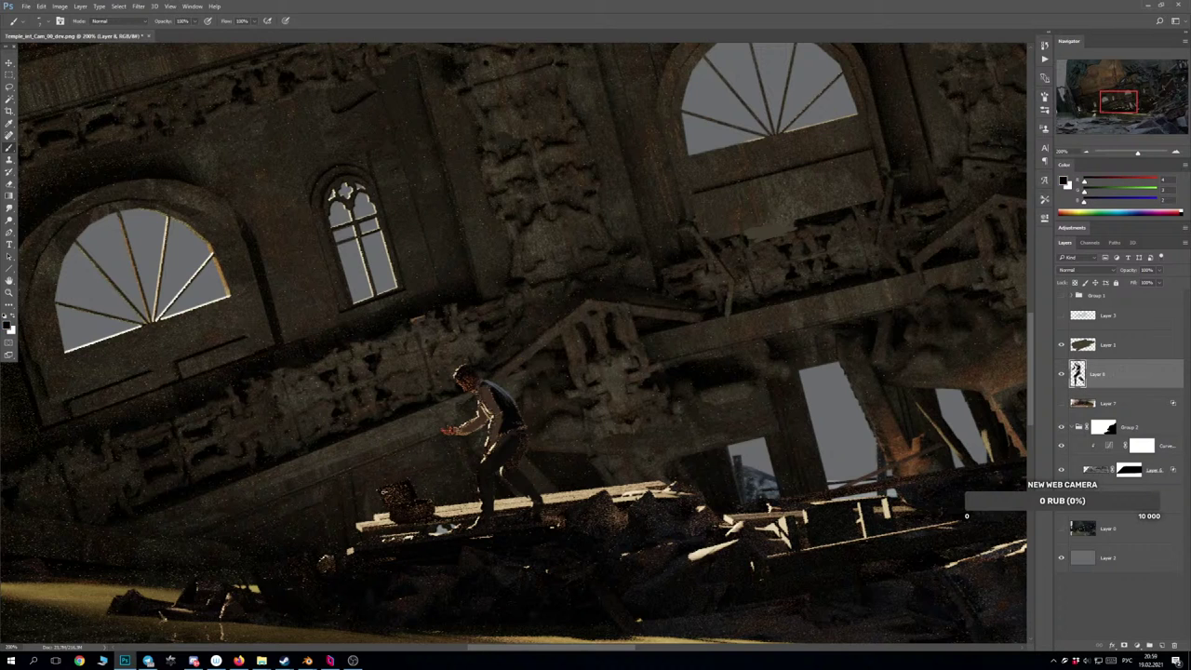
pyautogui.click(407, 529)
pyautogui.hotkey('ctrl', 'z')
pyautogui.click(393, 512)
pyautogui.hotkey('ctrl', 'z')
pyautogui.click(399, 512)
pyautogui.hotkey('ctrl', 'z')
pyautogui.click(394, 512)
pyautogui.hotkey('ctrl', 'z')
pyautogui.click(394, 512)
# Try a cream edge highlight along the side of the box, sampled from the lit planks.
pyautogui.keyDown('alt'); pyautogui.click(461, 534); pyautogui.keyUp('alt')
pyautogui.hotkey('ctrl', 'z')
pyautogui.moveTo(376, 489)
pyautogui.mouseDown()
pyautogui.moveTo(411, 482)
pyautogui.moveTo(383, 511)
pyautogui.mouseUp()
pyautogui.hotkey('ctrl', 'z')
pyautogui.hotkey('ctrl', 'alt', 'z')
pyautogui.hotkey('ctrl', 'alt', 'z')
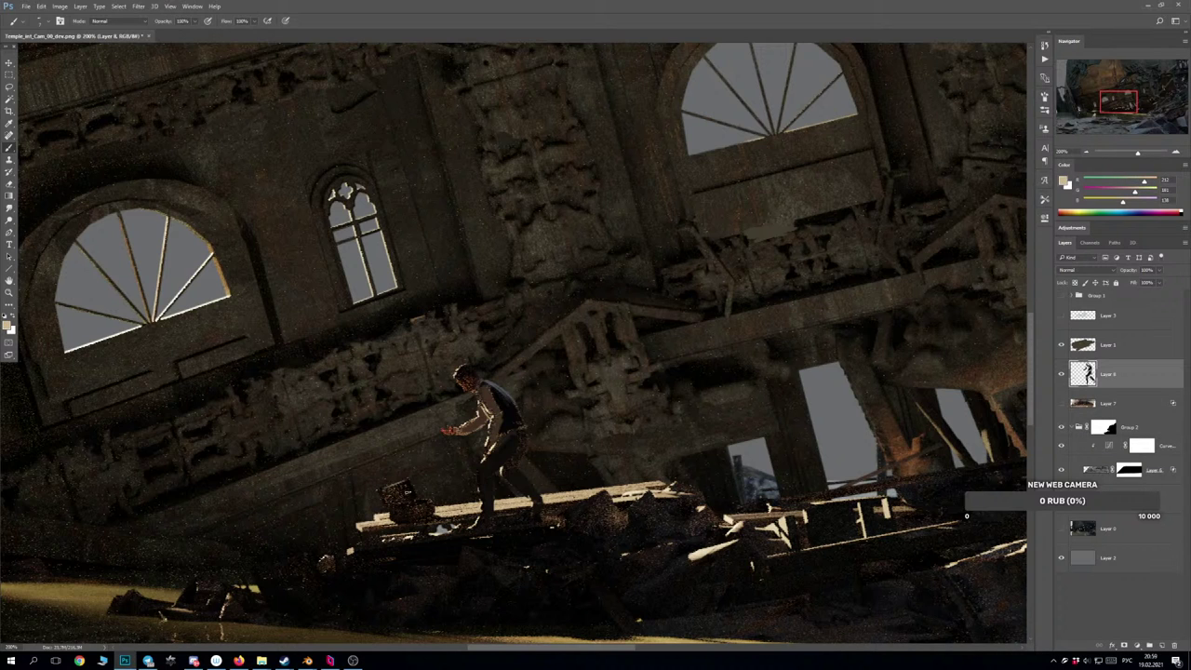
# Switch to a different brush preset and try a light stroke across the top of the box.
pyautogui.rightClick(407, 482)
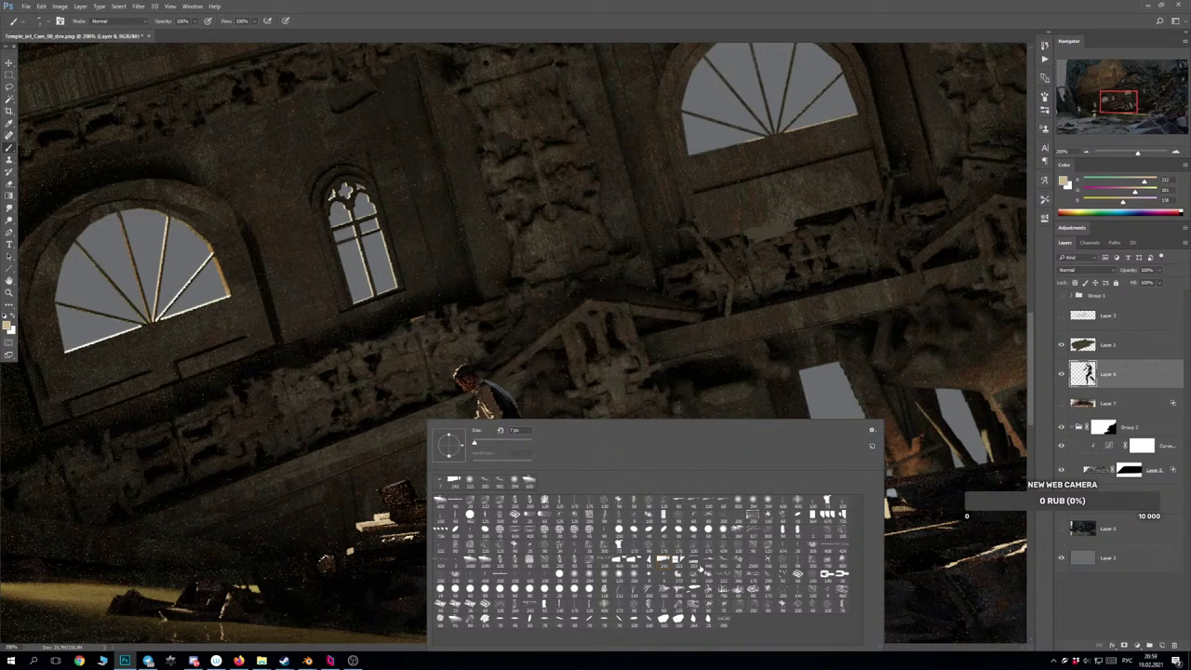
pyautogui.click(739, 563)
pyautogui.moveTo(376, 497); pyautogui.dragTo(431, 498)
pyautogui.hotkey('ctrl', 'z')
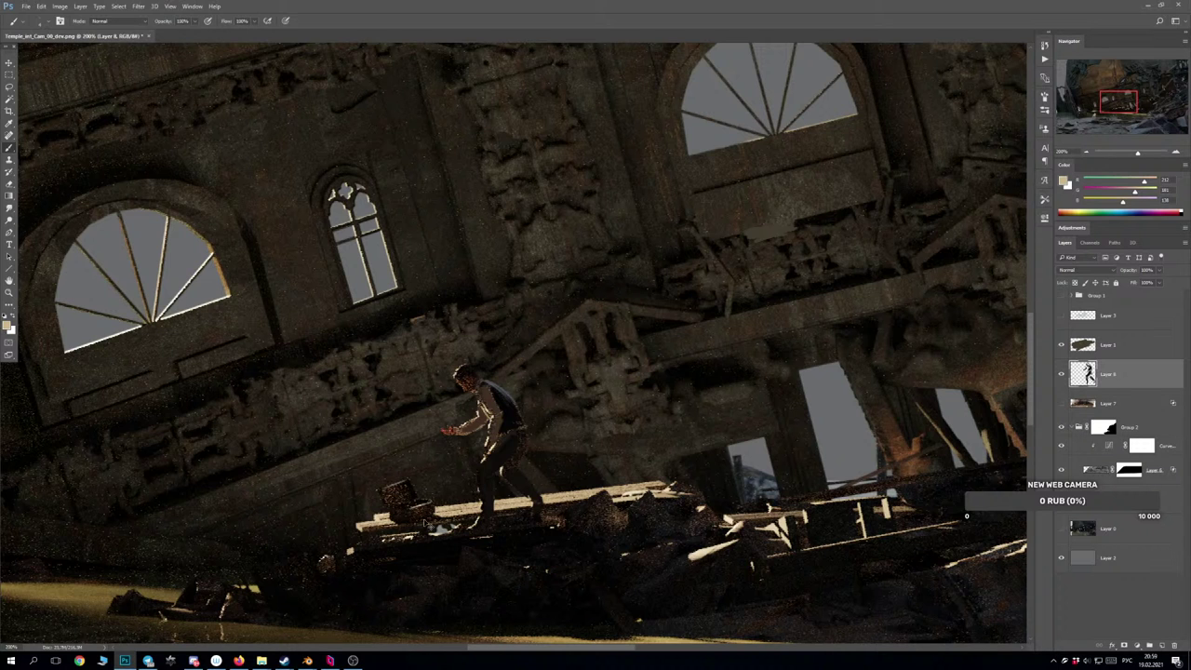
pyautogui.hotkey('ctrl', '-')
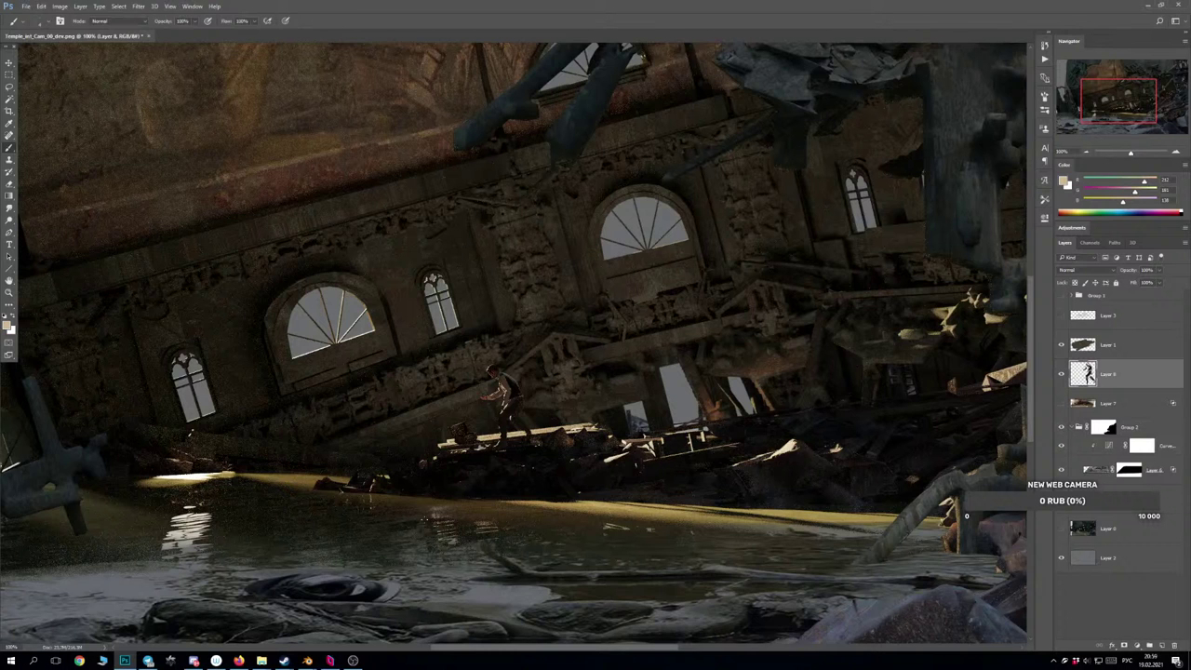
# Try sampled dark and cream tones along the right edge of the central arched window.
pyautogui.keyDown('alt'); pyautogui.click(467, 457); pyautogui.keyUp('alt')
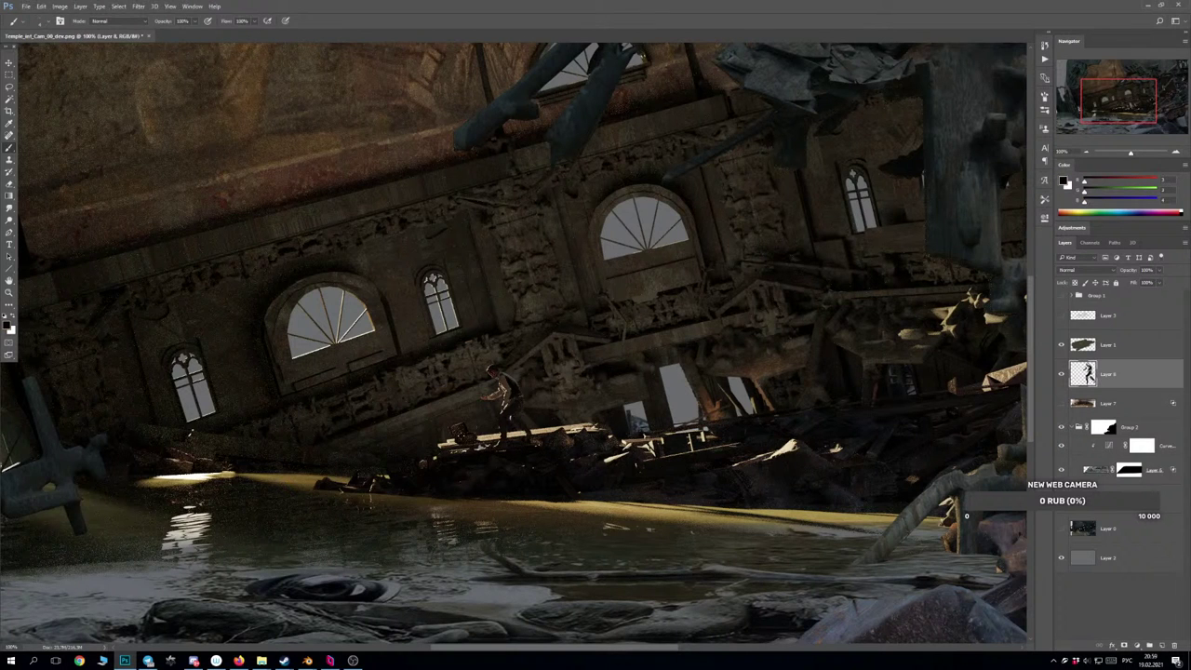
pyautogui.press('alt')
pyautogui.scroll(-2, 519, 478)
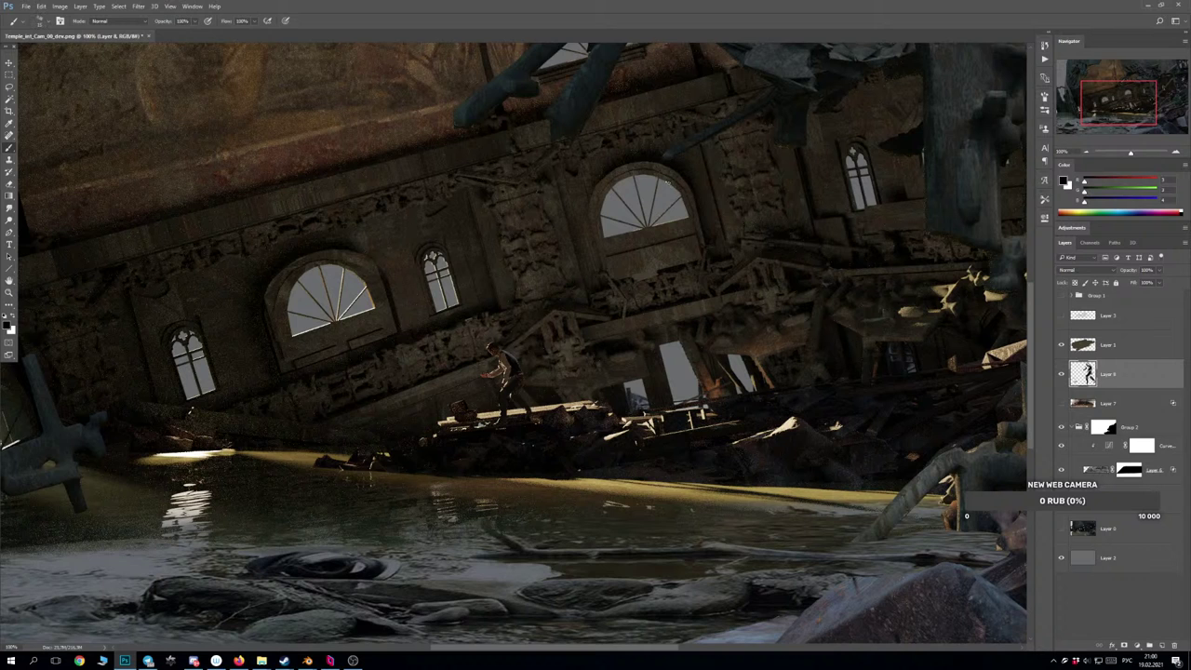
pyautogui.moveTo(668, 182); pyautogui.dragTo(687, 208)
pyautogui.hotkey('ctrl', 'z')
pyautogui.press('alt')
pyautogui.keyDown('alt'); pyautogui.click(573, 404); pyautogui.keyUp('alt')
pyautogui.moveTo(672, 185)
pyautogui.mouseDown()
pyautogui.moveTo(689, 225)
pyautogui.moveTo(688, 212)
pyautogui.mouseUp()
pyautogui.hotkey('ctrl', 'z')
# Try a cream rim light on the frame of the narrow window right of the central arched window.
pyautogui.moveTo(763, 251); pyautogui.dragTo(640, 286)
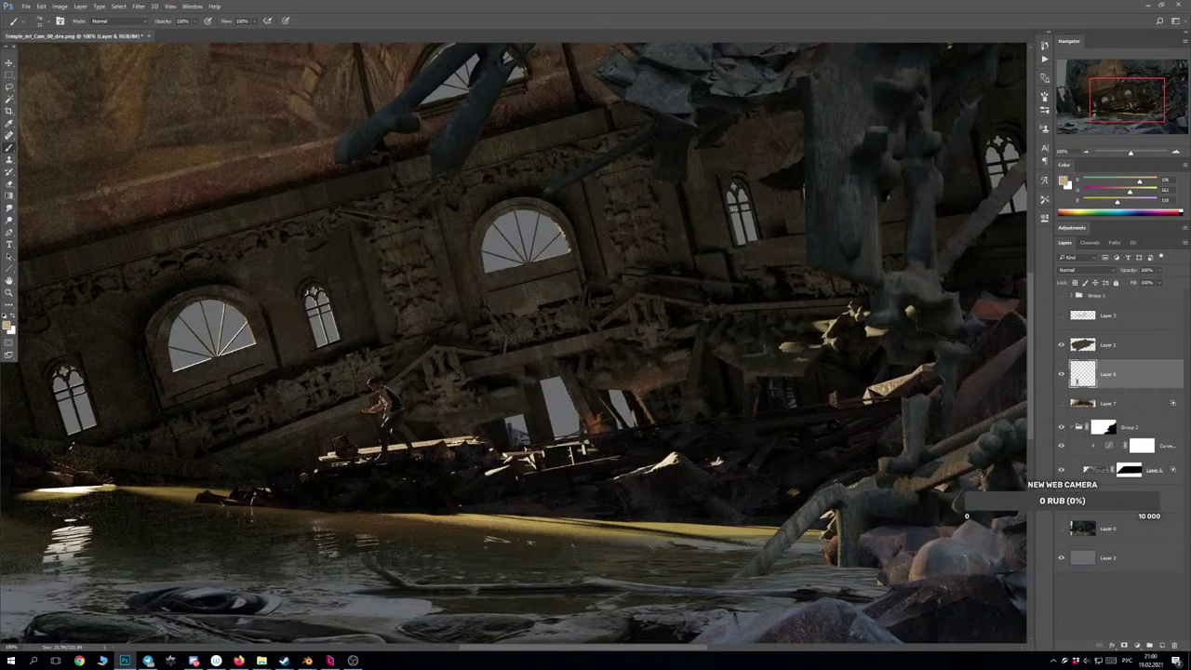
pyautogui.moveTo(744, 190); pyautogui.dragTo(759, 236)
pyautogui.hotkey('ctrl', 'z')
pyautogui.hotkey('ctrl', 'z')
pyautogui.moveTo(777, 276); pyautogui.dragTo(723, 316)
pyautogui.hotkey('ctrl', 'z')
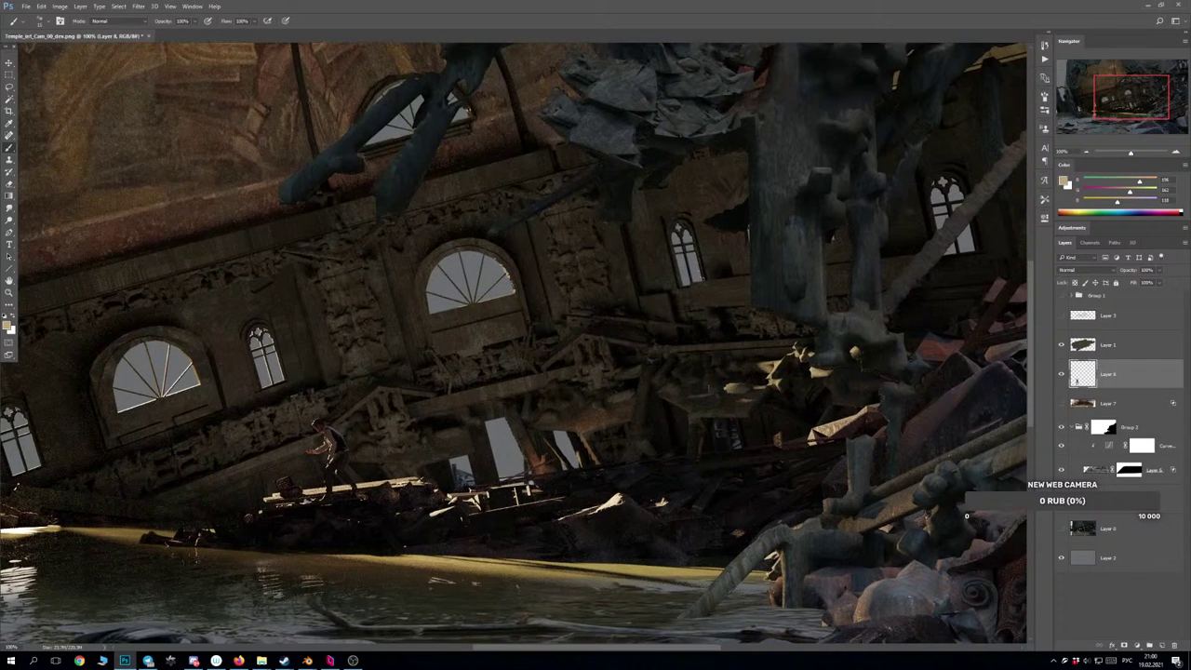
pyautogui.moveTo(690, 229); pyautogui.dragTo(704, 276)
pyautogui.hotkey('ctrl', 'z')
# Paint a cream rim highlight along the lower and right edges of the central arched window.
pyautogui.click(663, 324)
pyautogui.click(492, 286)
pyautogui.hotkey('ctrl', 'z')
pyautogui.moveTo(469, 302); pyautogui.dragTo(516, 294)
pyautogui.hotkey('ctrl', 'z')
pyautogui.hotkey('ctrl', 'z')
pyautogui.hotkey('ctrl', 'z')
pyautogui.hotkey('ctrl', 'z')
pyautogui.hotkey('ctrl', 'z')
# Paint a cream highlight on the sill of the narrow lancet window between the two arched windows.
pyautogui.moveTo(471, 339); pyautogui.dragTo(559, 325)
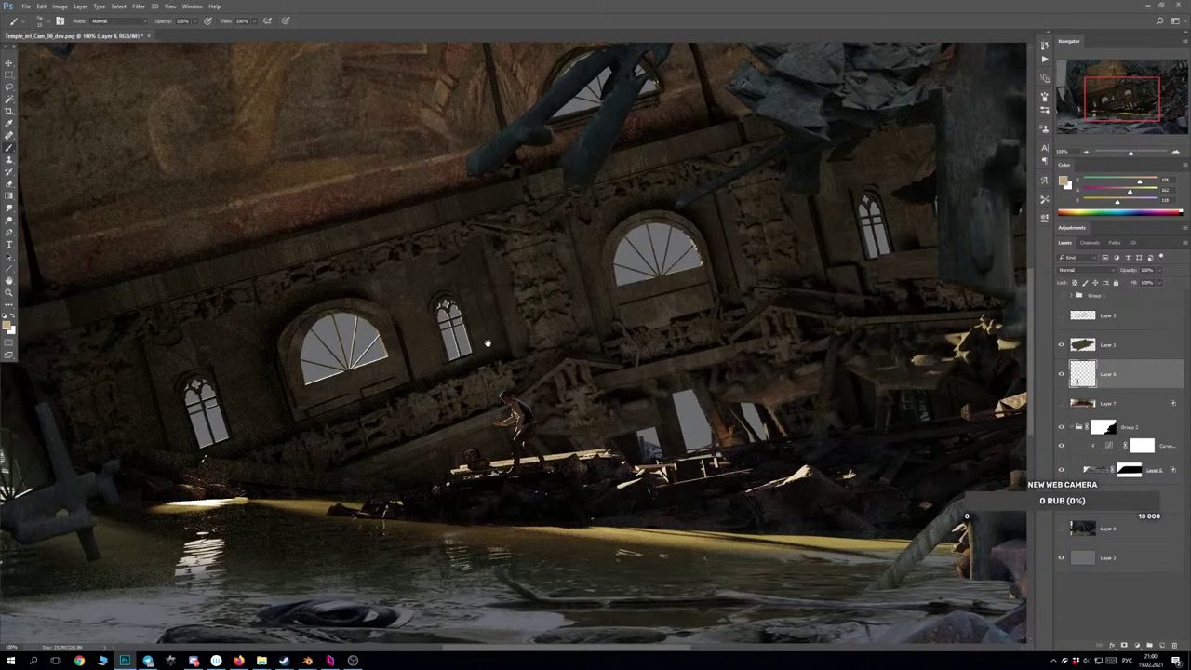
pyautogui.moveTo(457, 360); pyautogui.dragTo(478, 355)
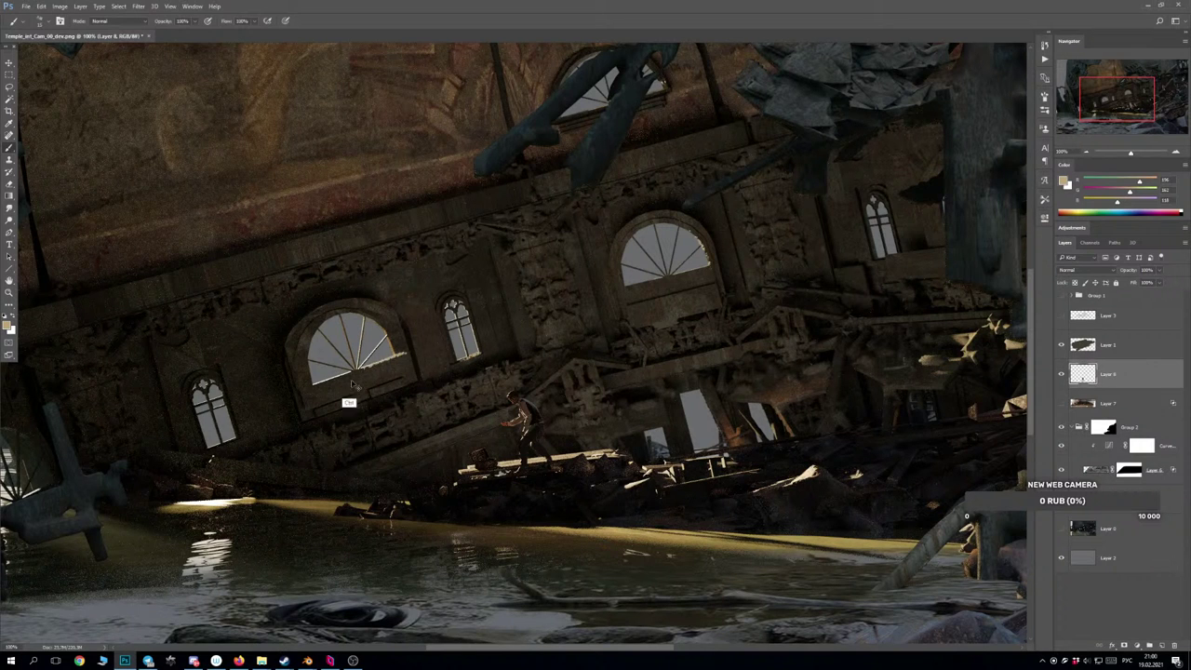
pyautogui.hotkey('ctrl', 'z')
# Paint a cream highlight along the sill of the left arched window and compare it on and off.
pyautogui.moveTo(318, 383)
pyautogui.mouseDown()
pyautogui.moveTo(396, 359)
pyautogui.moveTo(369, 367)
pyautogui.mouseUp()
pyautogui.hotkey('ctrl', 'z')
pyautogui.hotkey('ctrl', 'z')
pyautogui.hotkey('ctrl', 'z')
pyautogui.hotkey('ctrl', 'z')
pyautogui.hotkey('ctrl', 'z')
pyautogui.hotkey('ctrl', 'z')
pyautogui.hotkey('ctrl', 'z')
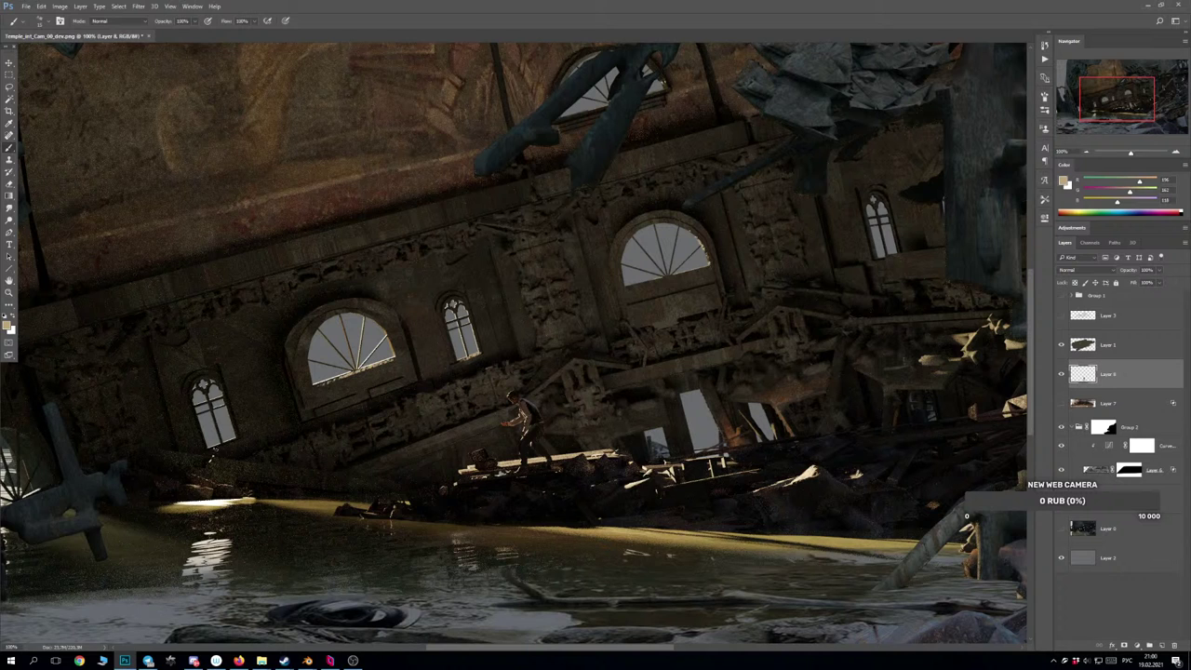
pyautogui.hotkey('ctrl', 'z')
pyautogui.hotkey('ctrl', 'z')
pyautogui.hotkey('ctrl', 'z')
pyautogui.hotkey('ctrl', 'z')
pyautogui.hotkey('ctrl', 'z')
pyautogui.hotkey('ctrl', 'z')
pyautogui.hotkey('ctrl', 'z')
# Warm the right edges of the two arched windows with a brown tone sampled from the lit rubble.
pyautogui.keyDown('alt'); pyautogui.click(732, 455); pyautogui.keyUp('alt')
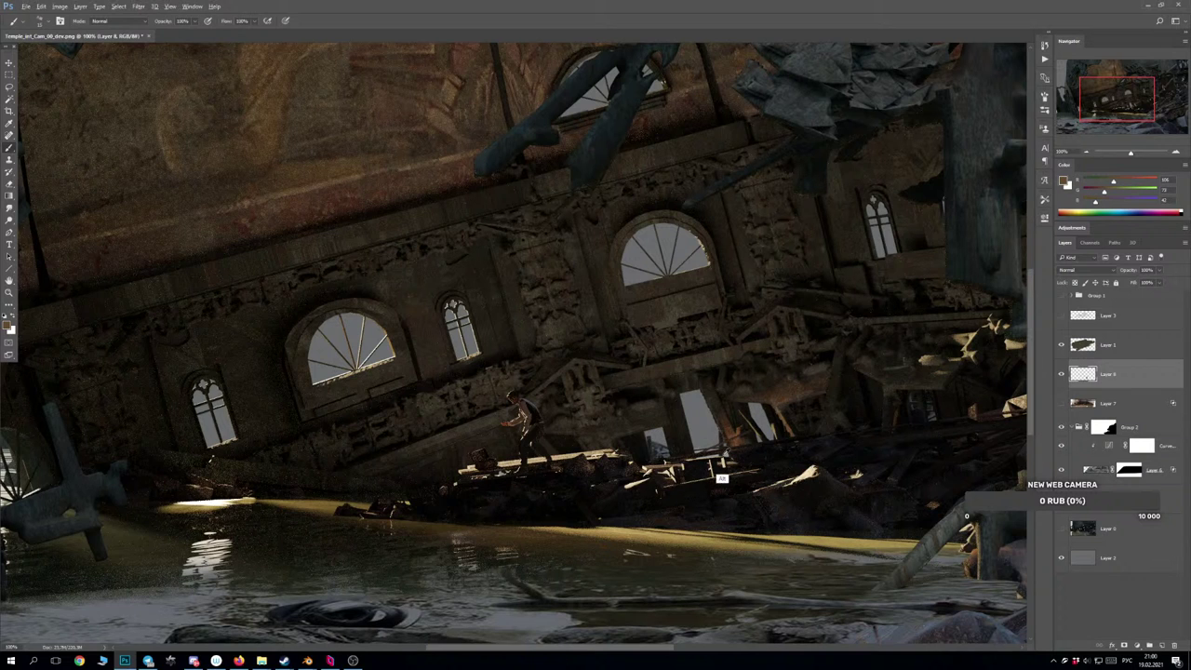
pyautogui.keyDown('alt'); pyautogui.click(734, 455); pyautogui.keyUp('alt')
pyautogui.moveTo(361, 391); pyautogui.dragTo(531, 378)
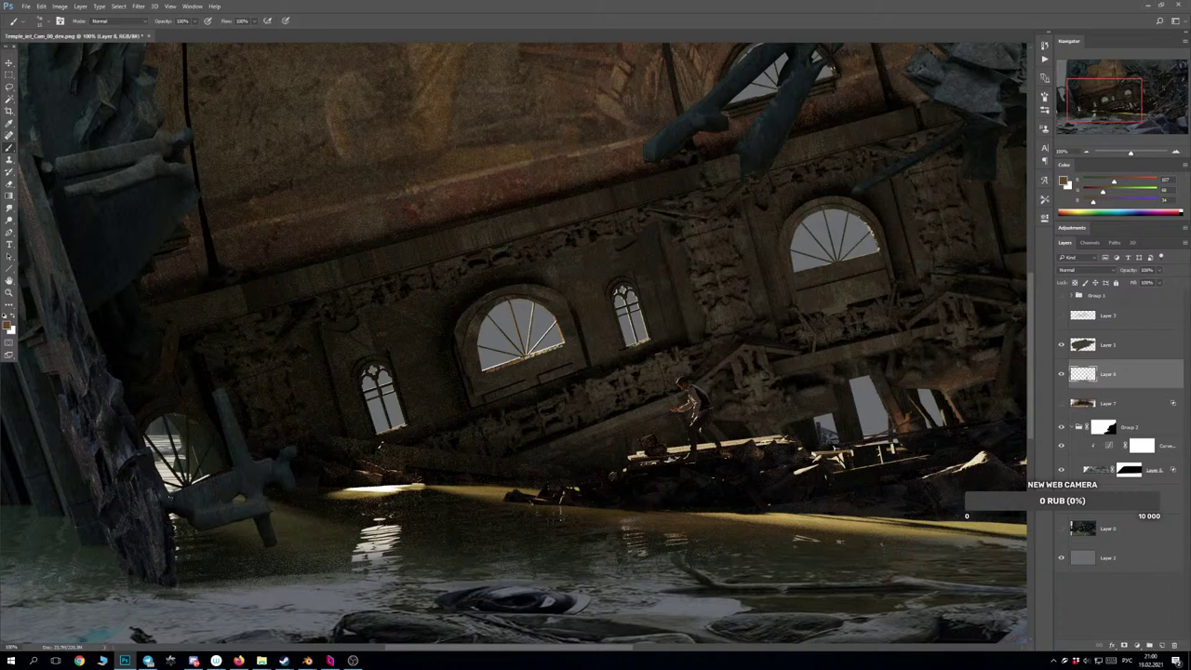
pyautogui.moveTo(198, 501); pyautogui.dragTo(388, 449)
pyautogui.moveTo(497, 438); pyautogui.dragTo(345, 460)
pyautogui.moveTo(461, 370); pyautogui.dragTo(393, 435)
pyautogui.hscroll(1, 392, 435)
pyautogui.scroll(1, 393, 434)
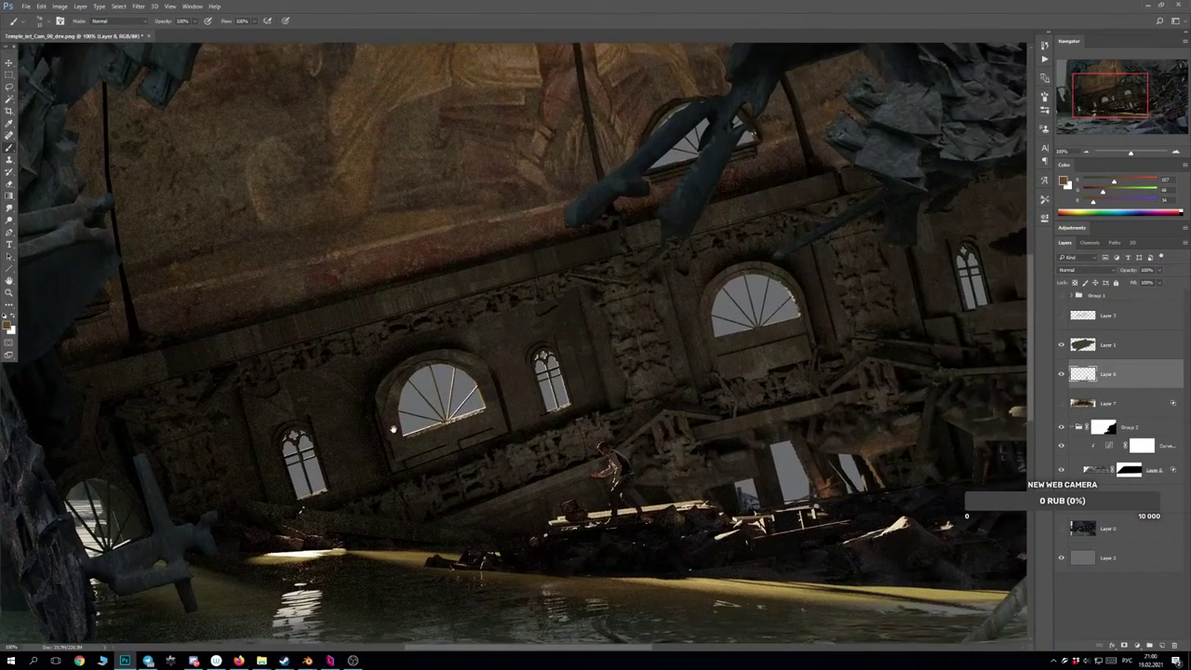
# Repaint a glazing bar of the left arched window with tones sampled from its frame.
pyautogui.keyDown('alt'); pyautogui.click(460, 424); pyautogui.keyUp('alt')
pyautogui.keyDown('alt'); pyautogui.click(485, 406); pyautogui.keyUp('alt')
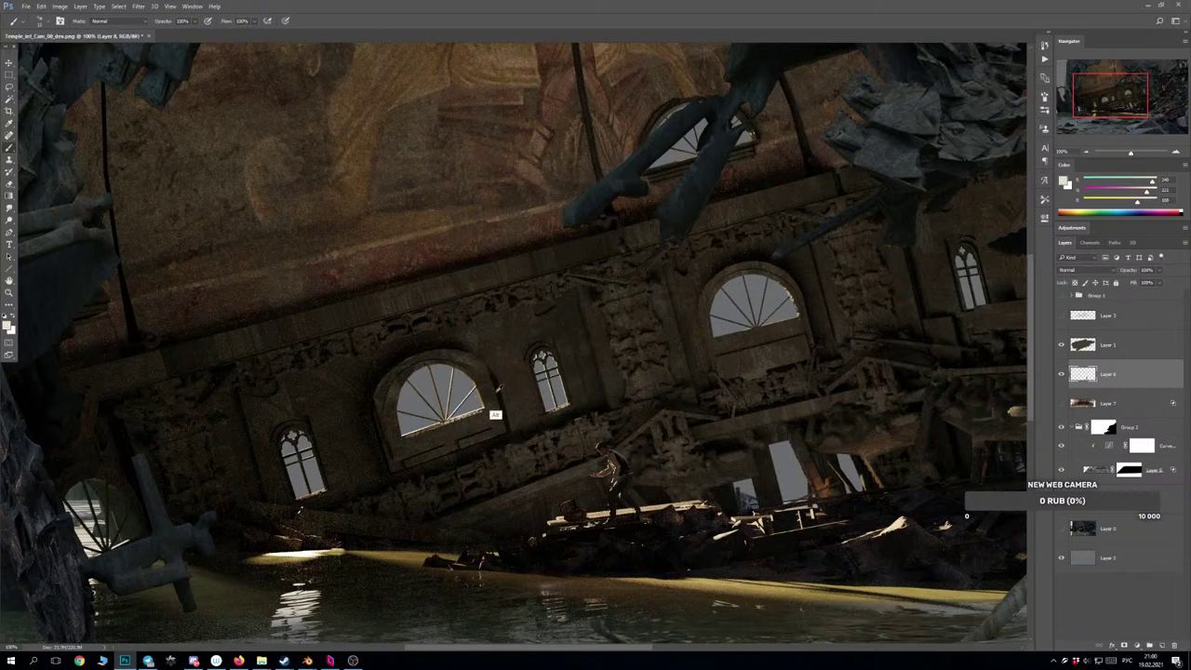
pyautogui.keyDown('alt'); pyautogui.click(456, 419); pyautogui.keyUp('alt')
pyautogui.moveTo(450, 420); pyautogui.dragTo(479, 386)
pyautogui.keyDown('alt'); pyautogui.click(454, 416); pyautogui.keyUp('alt')
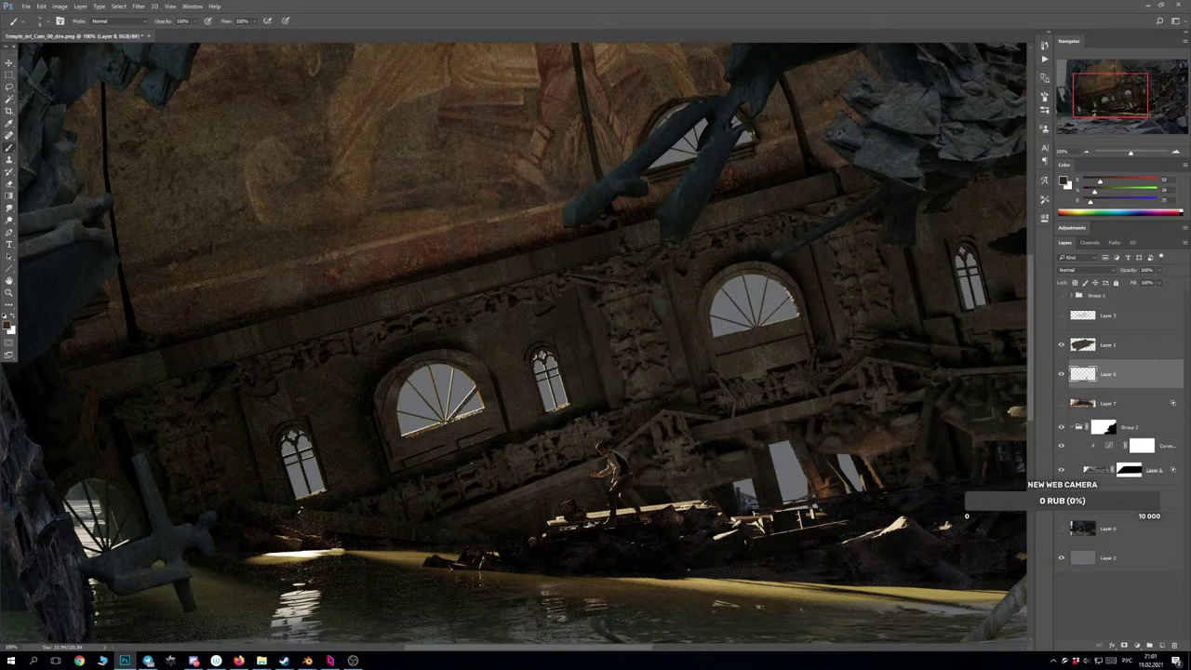
# Darken and thicken the glazing bars of the left arched window with the dark brown tone.
pyautogui.hotkey('ctrl', '-')
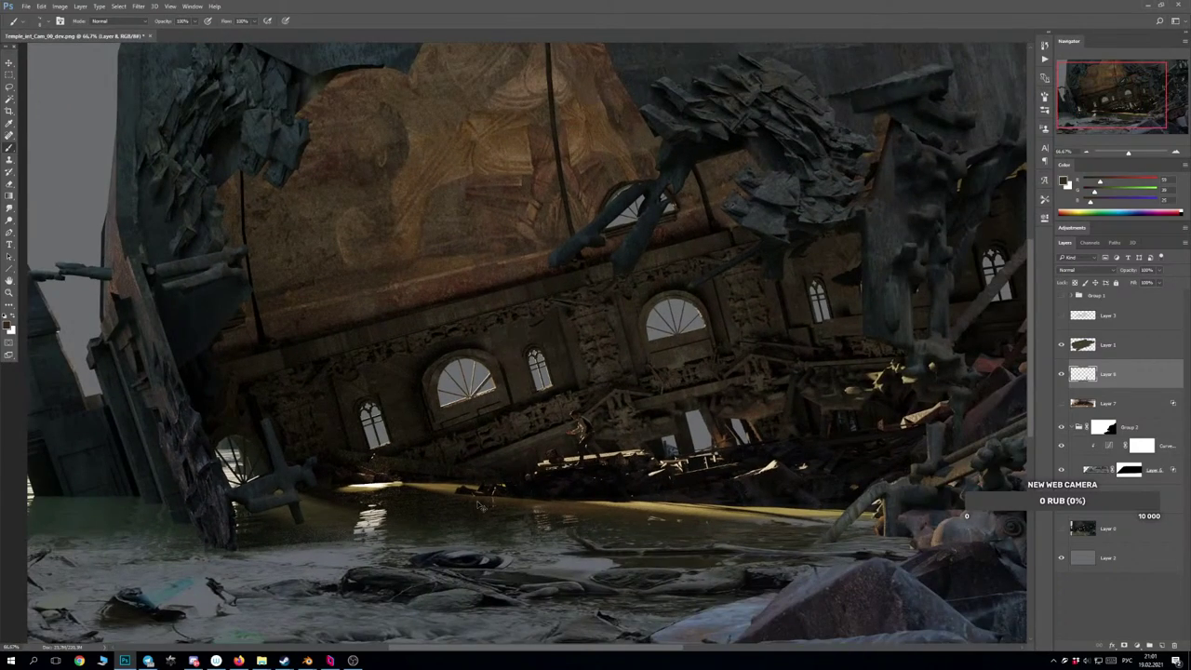
pyautogui.hotkey('ctrl', '-')
pyautogui.hotkey('ctrl', '+')
pyautogui.hotkey('ctrl', '+')
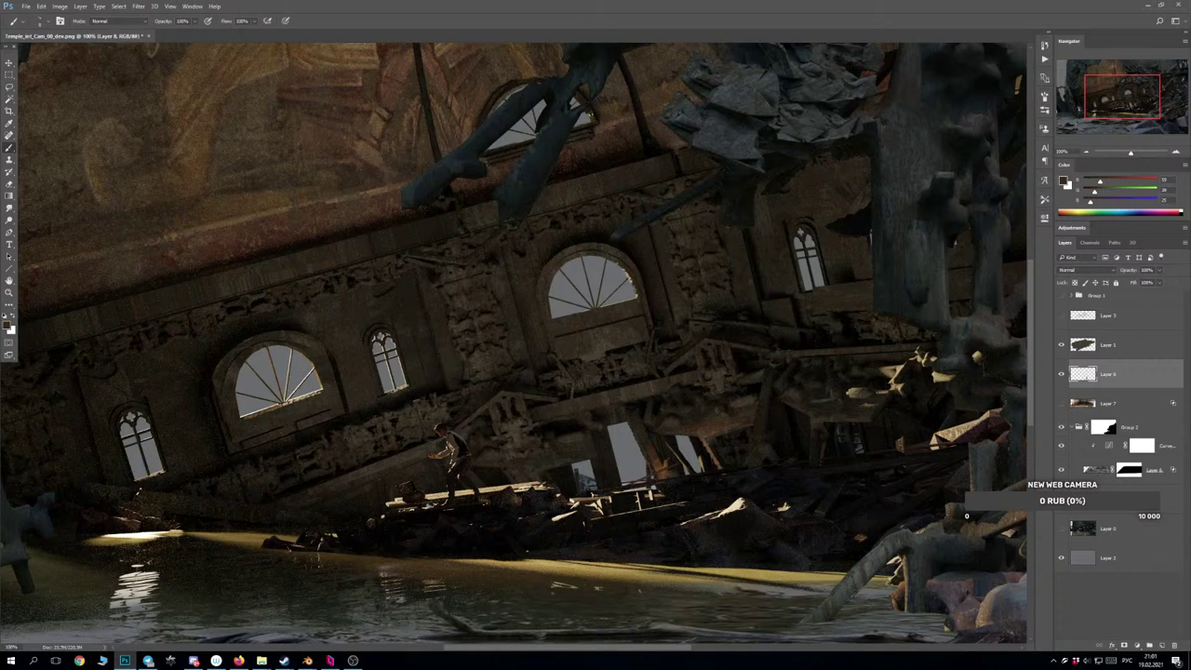
pyautogui.moveTo(287, 404)
pyautogui.mouseDown()
pyautogui.moveTo(305, 381)
pyautogui.moveTo(292, 350)
pyautogui.moveTo(285, 400)
pyautogui.moveTo(293, 350)
pyautogui.mouseUp()
pyautogui.hotkey('ctrl', 'z')
pyautogui.hotkey('ctrl', 'z')
pyautogui.moveTo(285, 400); pyautogui.dragTo(292, 350)
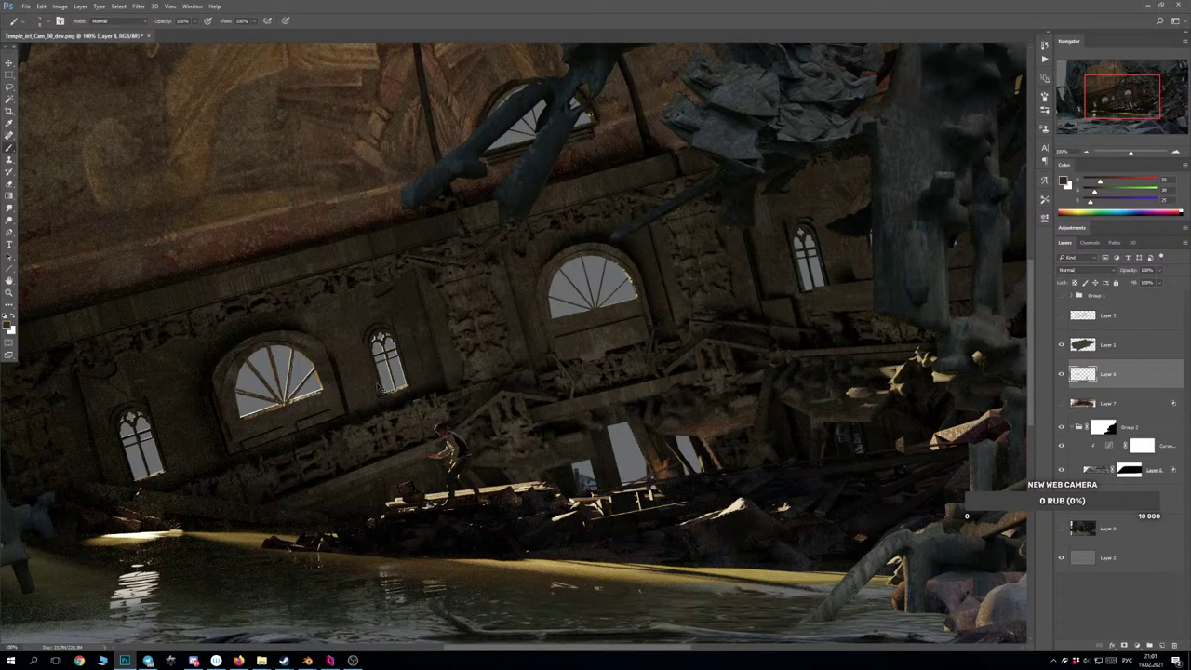
# Thicken the glazing bars of the central arched window with the same dark brown tone.
pyautogui.hotkey('ctrl', '-')
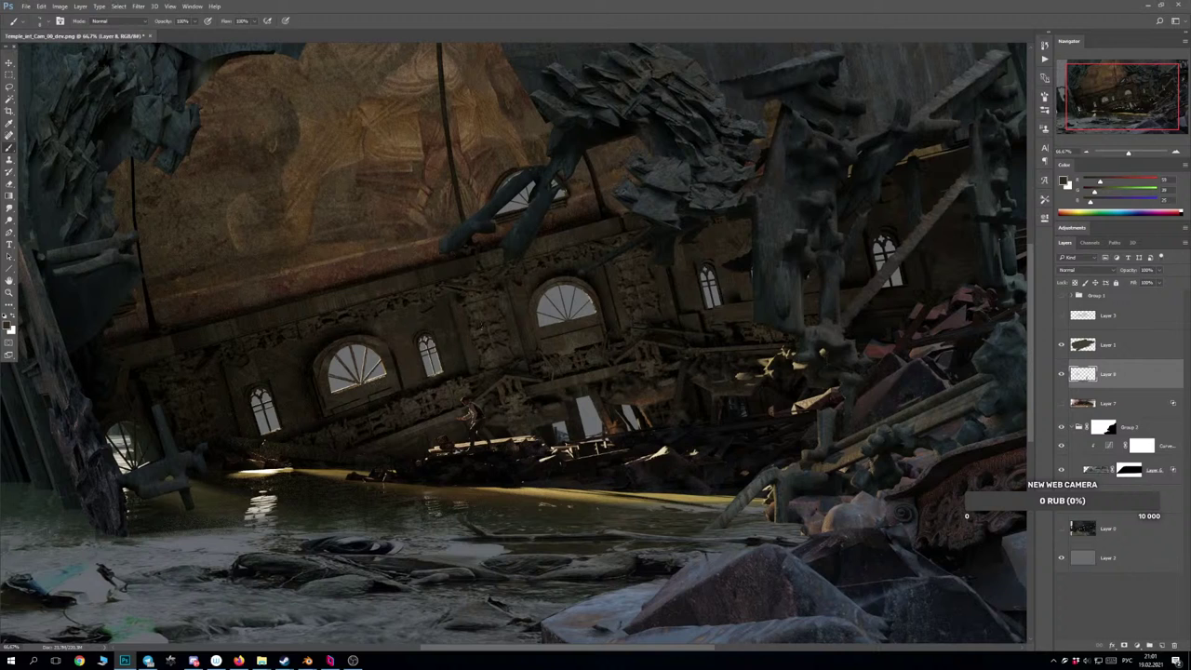
pyautogui.hotkey('ctrl', '+')
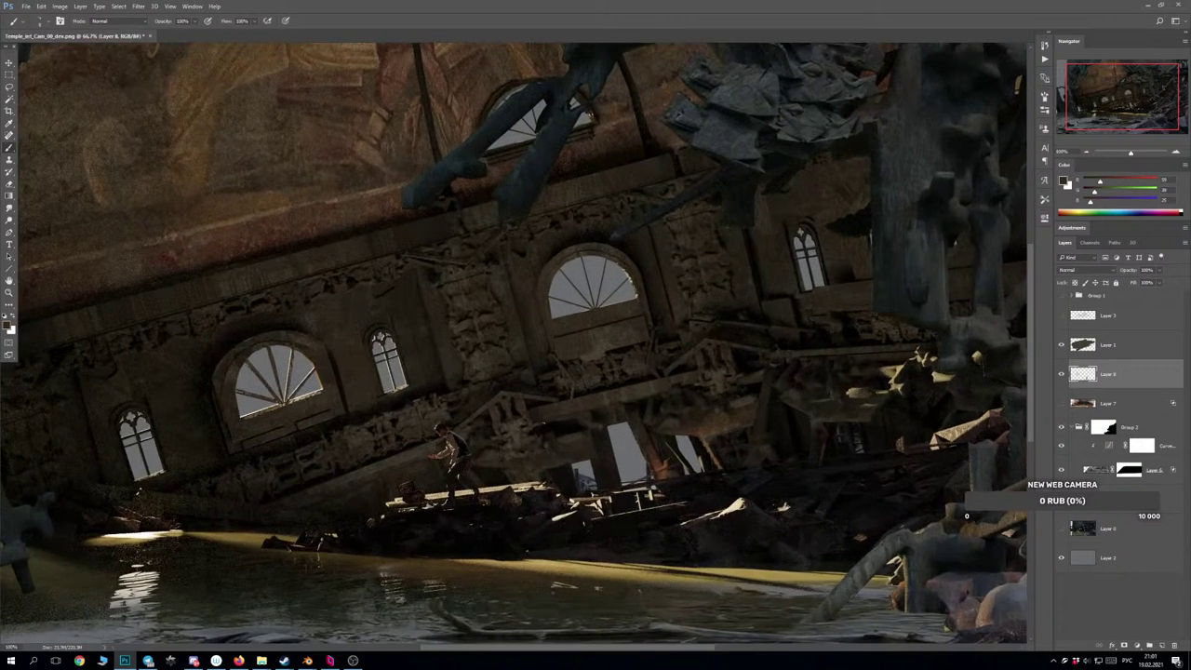
pyautogui.moveTo(517, 291)
pyautogui.mouseDown()
pyautogui.moveTo(524, 334)
pyautogui.moveTo(503, 290)
pyautogui.mouseUp()
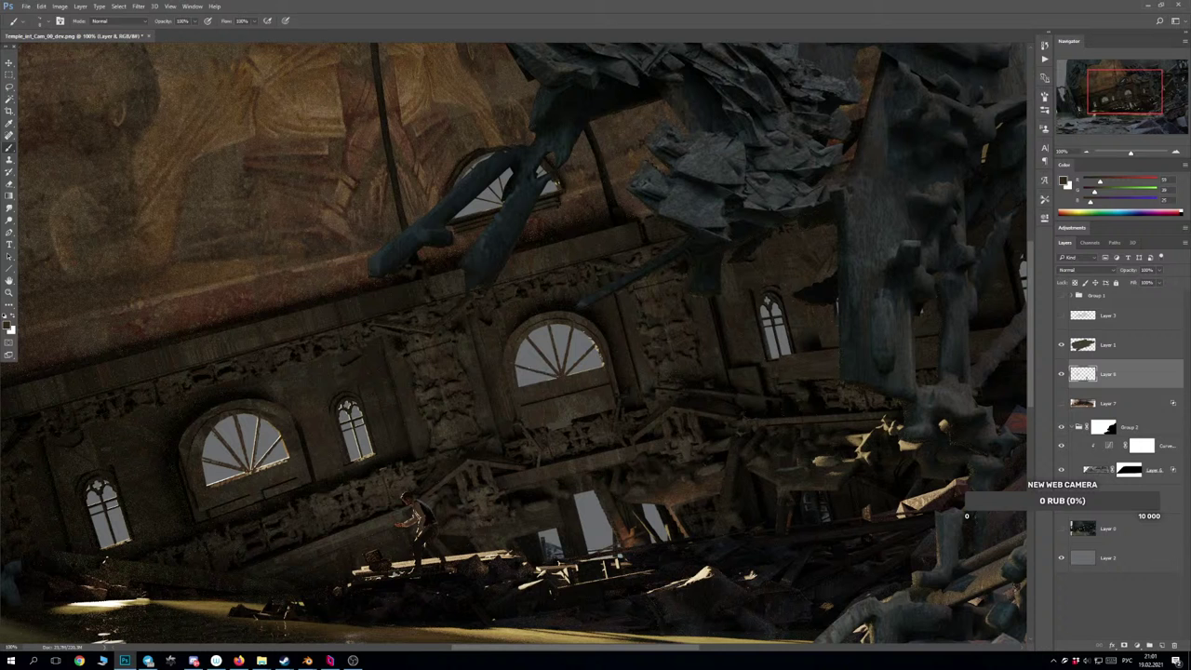
pyautogui.hotkey('ctrl', '-')
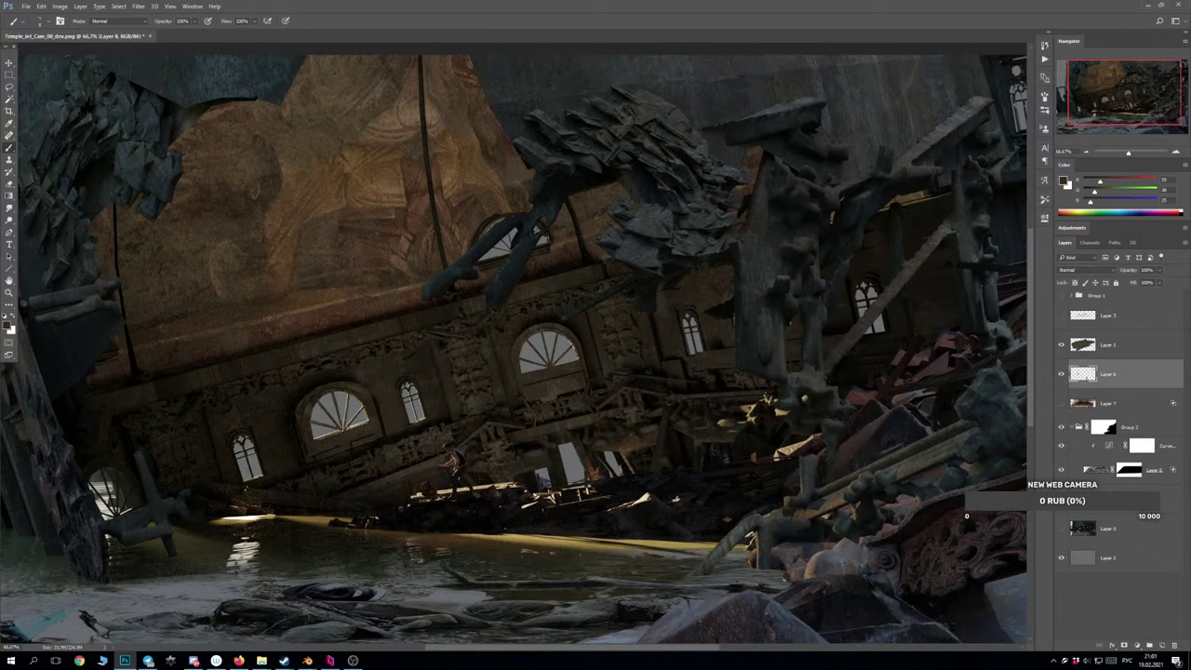
# Toggle the visibility of the paint-over layer to compare the image with and without the retouching.
pyautogui.moveTo(583, 374); pyautogui.dragTo(530, 431)
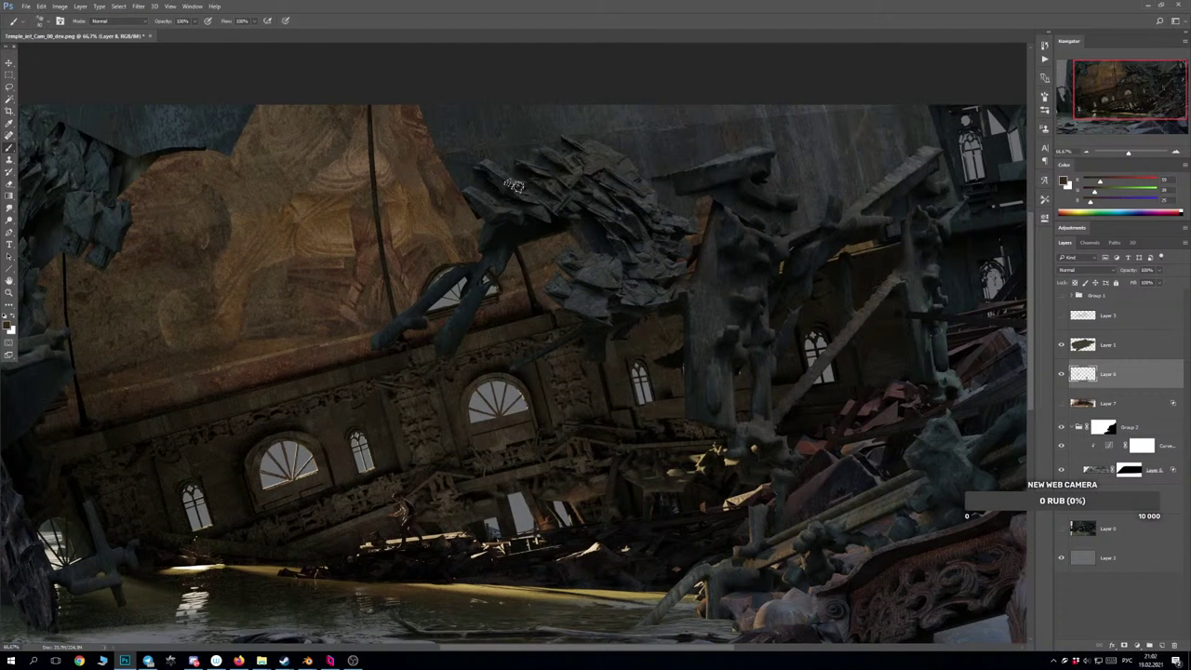
pyautogui.click(1061, 374)
pyautogui.click(1061, 374)
pyautogui.click(1060, 374)
pyautogui.click(1060, 374)
pyautogui.click(1061, 374)
pyautogui.click(1060, 374)
# Paint over the left tip of the hanging slate debris with a grey-blue tone sampled beside it.
pyautogui.moveTo(606, 394); pyautogui.dragTo(605, 417)
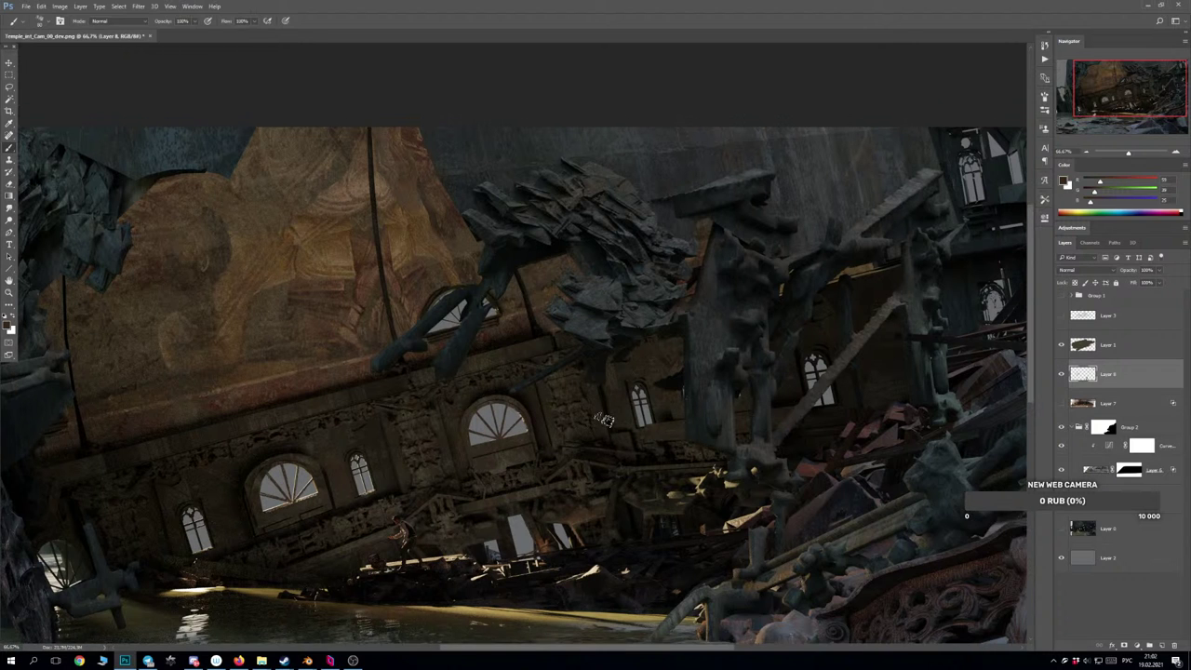
pyautogui.keyDown('alt'); pyautogui.click(469, 238); pyautogui.keyUp('alt')
pyautogui.moveTo(468, 201)
pyautogui.mouseDown()
pyautogui.moveTo(481, 208)
pyautogui.moveTo(492, 197)
pyautogui.moveTo(460, 203)
pyautogui.moveTo(502, 187)
pyautogui.mouseUp()
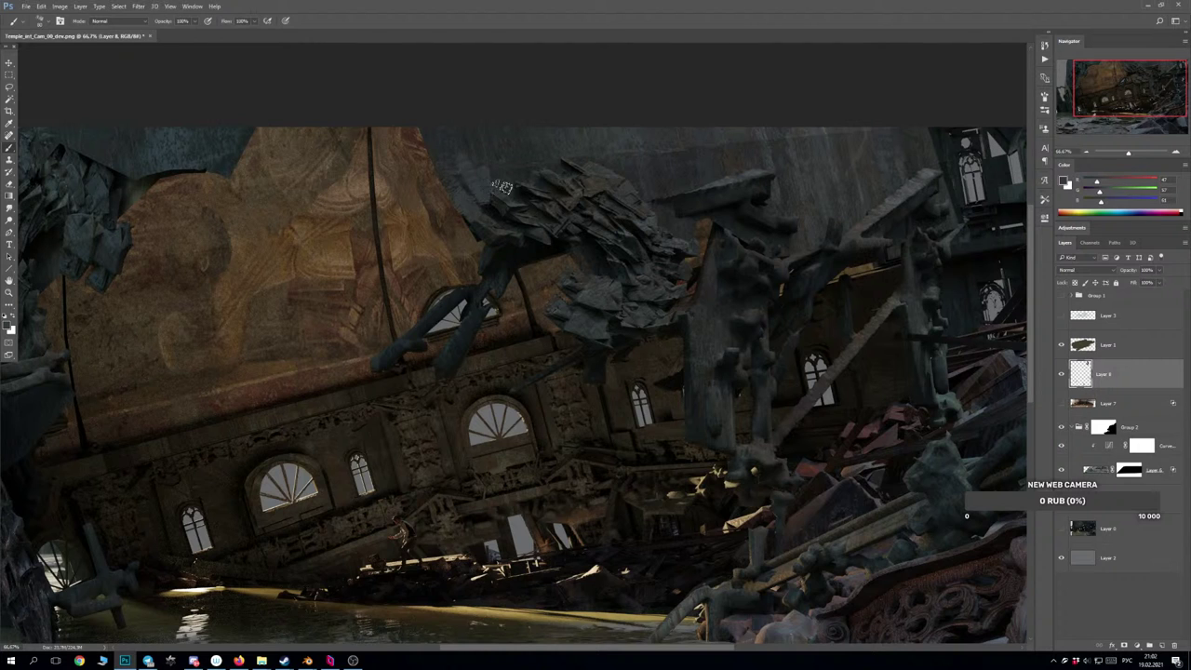
pyautogui.keyDown('alt'); pyautogui.click(495, 224); pyautogui.keyUp('alt')
pyautogui.keyDown('alt'); pyautogui.click(494, 206); pyautogui.keyUp('alt')
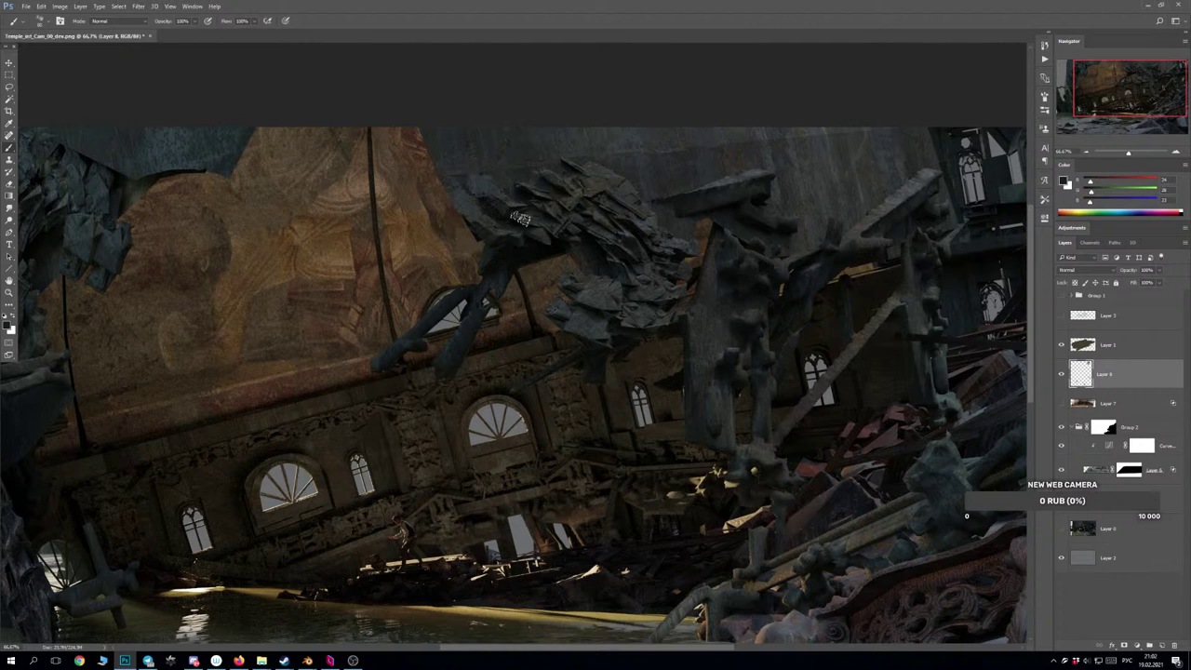
# Rework the upper left edge of the slate debris with sampled dark greys, blending it into the wall.
pyautogui.keyDown('alt'); pyautogui.click(500, 196); pyautogui.keyUp('alt')
pyautogui.moveTo(480, 190)
pyautogui.mouseDown()
pyautogui.moveTo(495, 191)
pyautogui.moveTo(501, 162)
pyautogui.mouseUp()
pyautogui.hotkey('ctrl', 'z')
pyautogui.keyDown('alt'); pyautogui.click(500, 186); pyautogui.keyUp('alt')
pyautogui.hotkey('ctrl', 'z')
pyautogui.keyDown('alt'); pyautogui.click(495, 200); pyautogui.keyUp('alt')
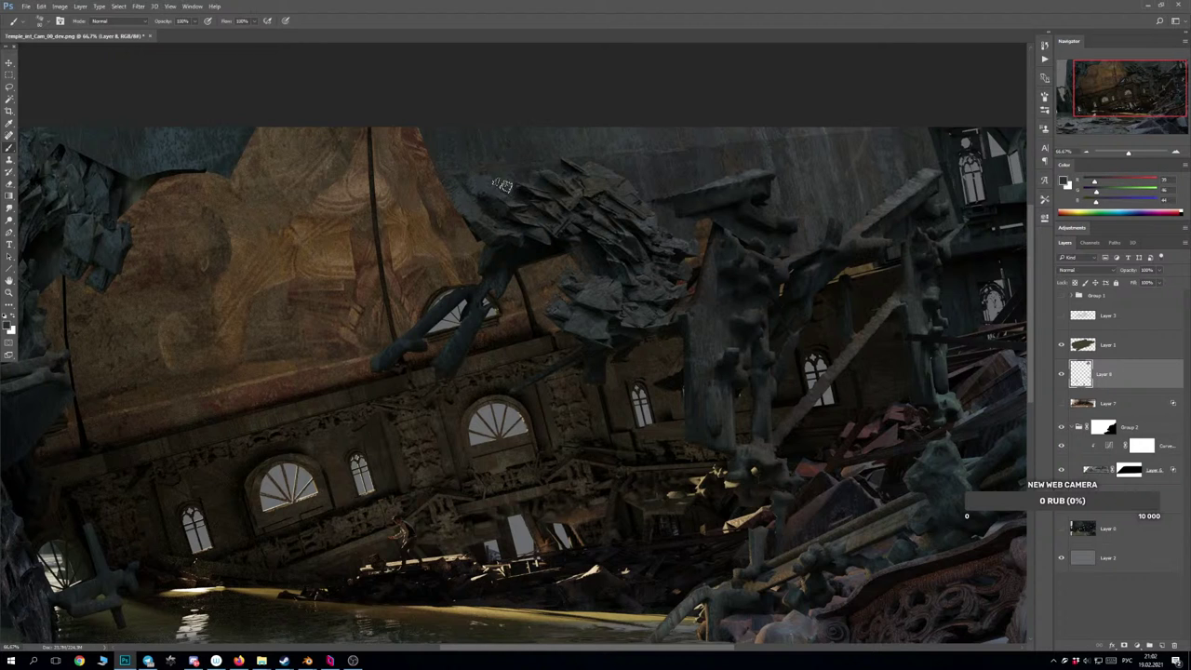
pyautogui.hotkey('ctrl', 'z')
pyautogui.keyDown('alt'); pyautogui.click(495, 201); pyautogui.keyUp('alt')
pyautogui.moveTo(481, 164); pyautogui.dragTo(505, 176)
pyautogui.hotkey('ctrl', 'z')
pyautogui.keyDown('alt'); pyautogui.click(519, 214); pyautogui.keyUp('alt')
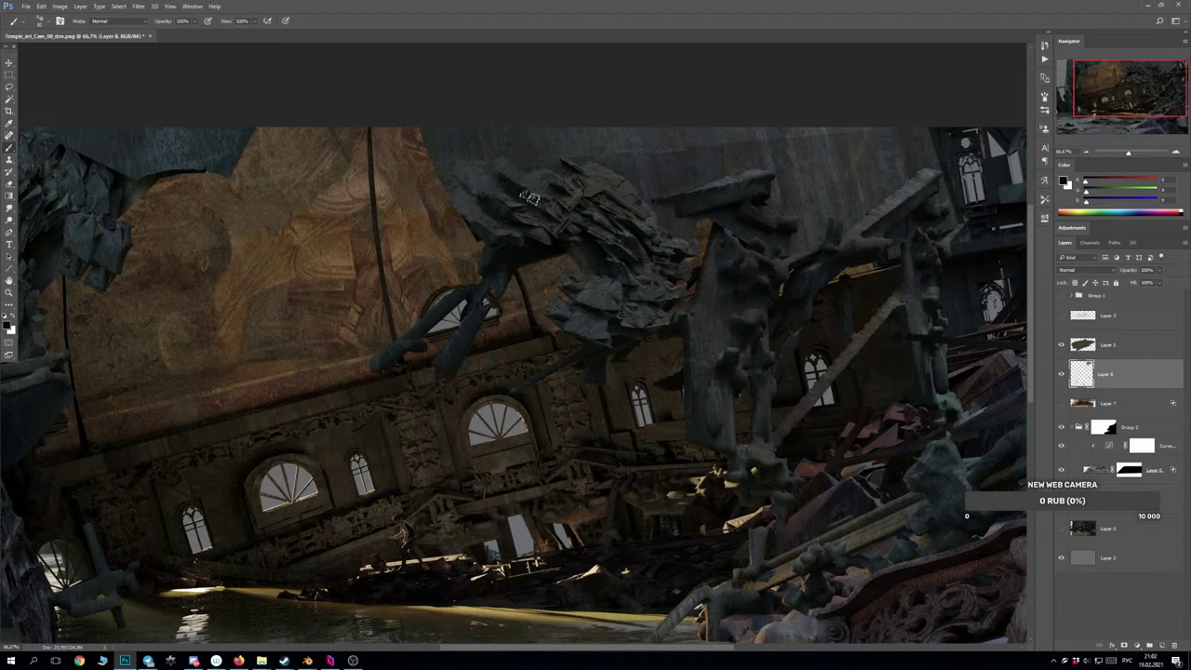
# Soften the top and right edges of the slate debris with sampled wall greys.
pyautogui.moveTo(575, 232); pyautogui.dragTo(551, 266)
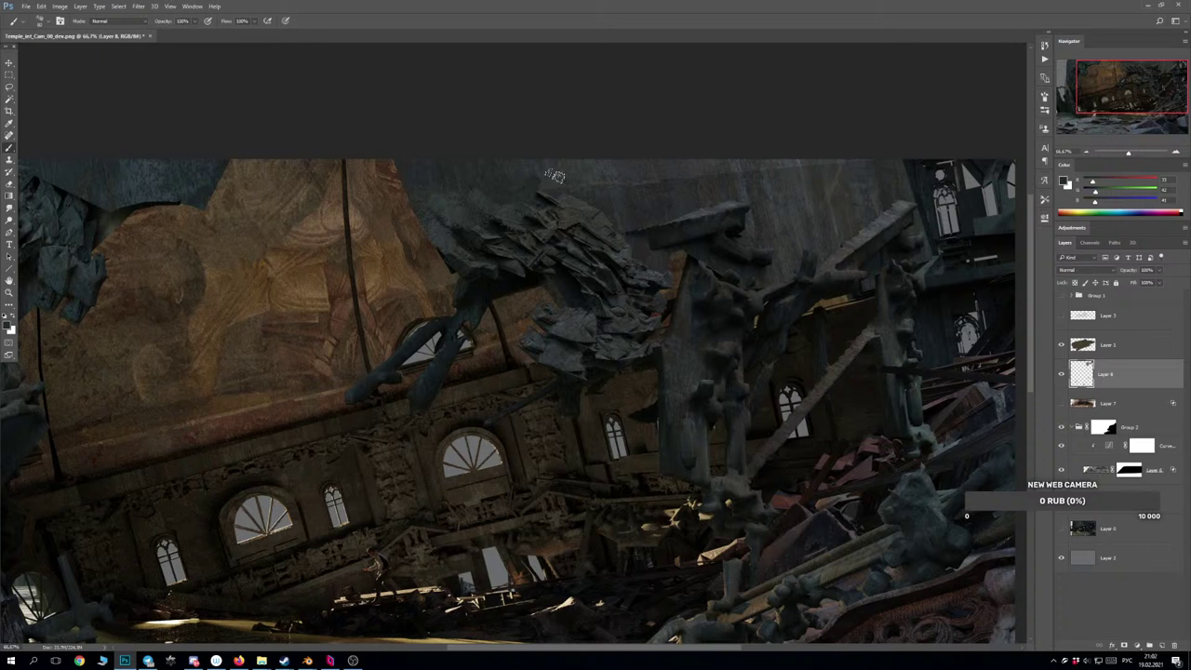
pyautogui.keyDown('alt'); pyautogui.click(545, 193); pyautogui.keyUp('alt')
pyautogui.moveTo(545, 192)
pyautogui.mouseDown()
pyautogui.moveTo(570, 155)
pyautogui.moveTo(540, 180)
pyautogui.moveTo(564, 195)
pyautogui.mouseUp()
pyautogui.keyDown('alt'); pyautogui.click(571, 190); pyautogui.keyUp('alt')
pyautogui.keyDown('alt'); pyautogui.click(544, 195); pyautogui.keyUp('alt')
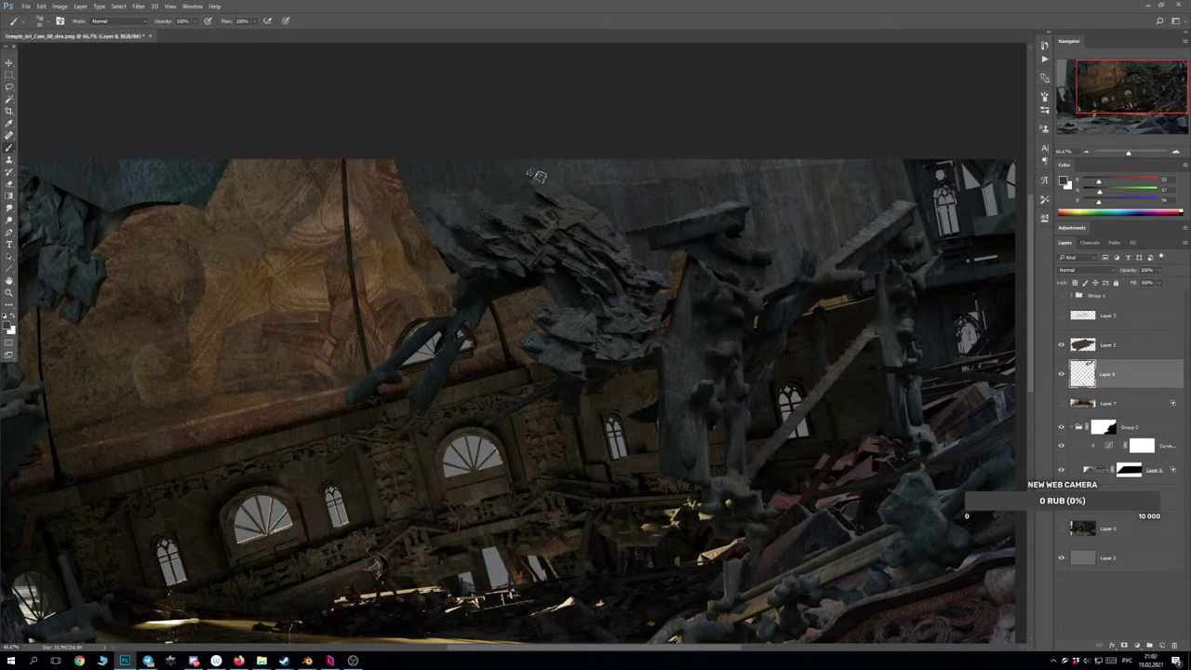
pyautogui.moveTo(604, 207); pyautogui.dragTo(642, 221)
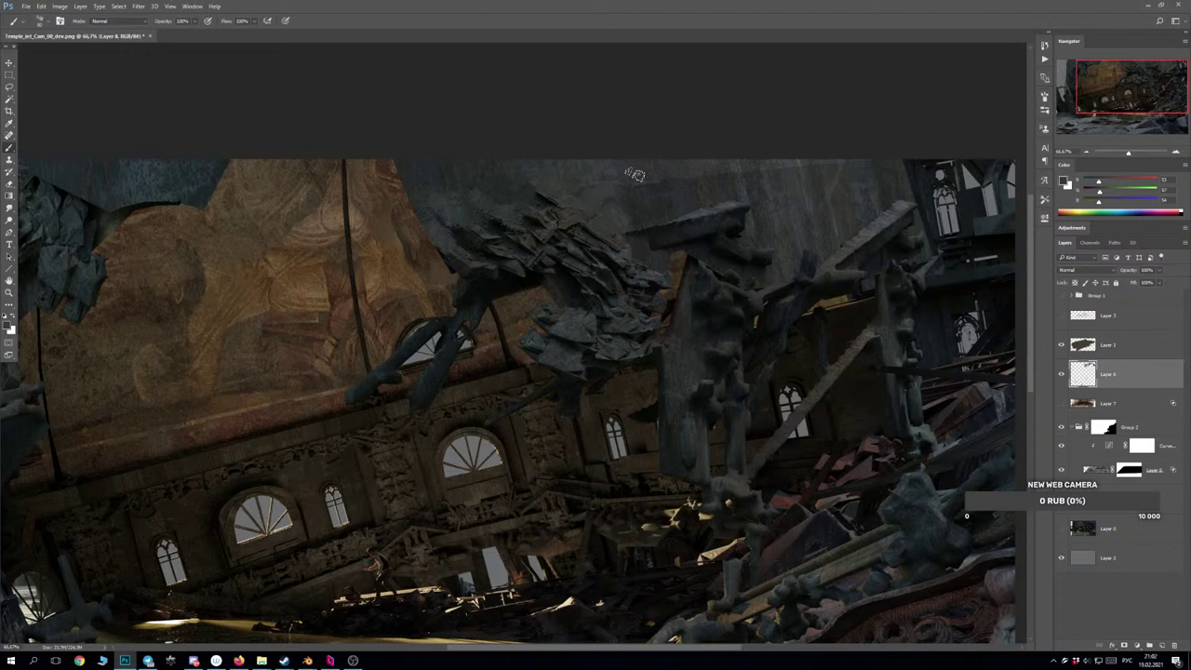
# Blend the hanging slate debris into the grey wall and darken the fresco's torn right edge using sampled tones.
pyautogui.keyDown('alt'); pyautogui.click(586, 172); pyautogui.keyUp('alt')
pyautogui.keyDown('alt'); pyautogui.click(555, 286); pyautogui.keyUp('alt')
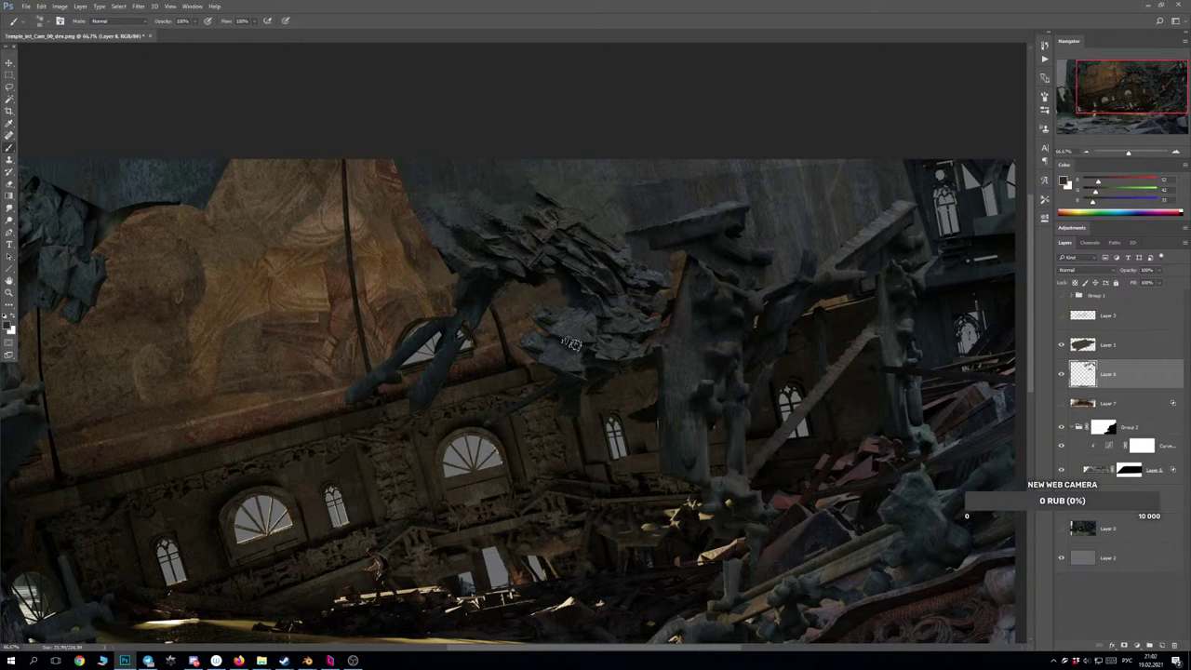
pyautogui.keyDown('alt'); pyautogui.click(429, 270); pyautogui.keyUp('alt')
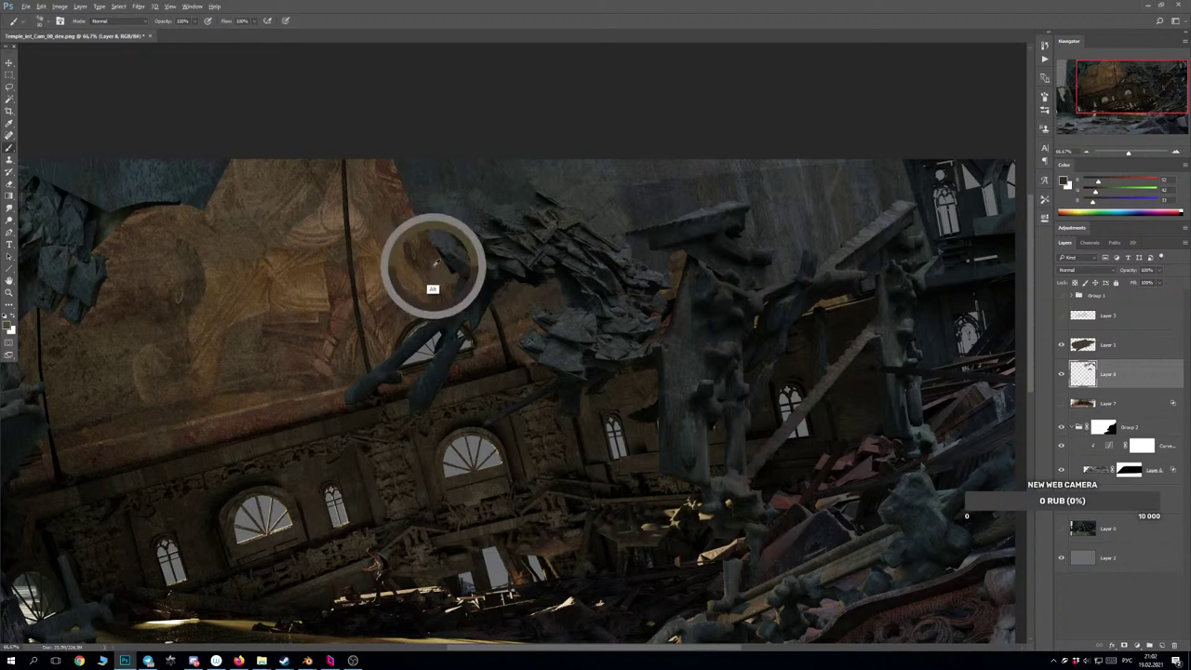
pyautogui.keyDown('alt'); pyautogui.click(454, 263); pyautogui.keyUp('alt')
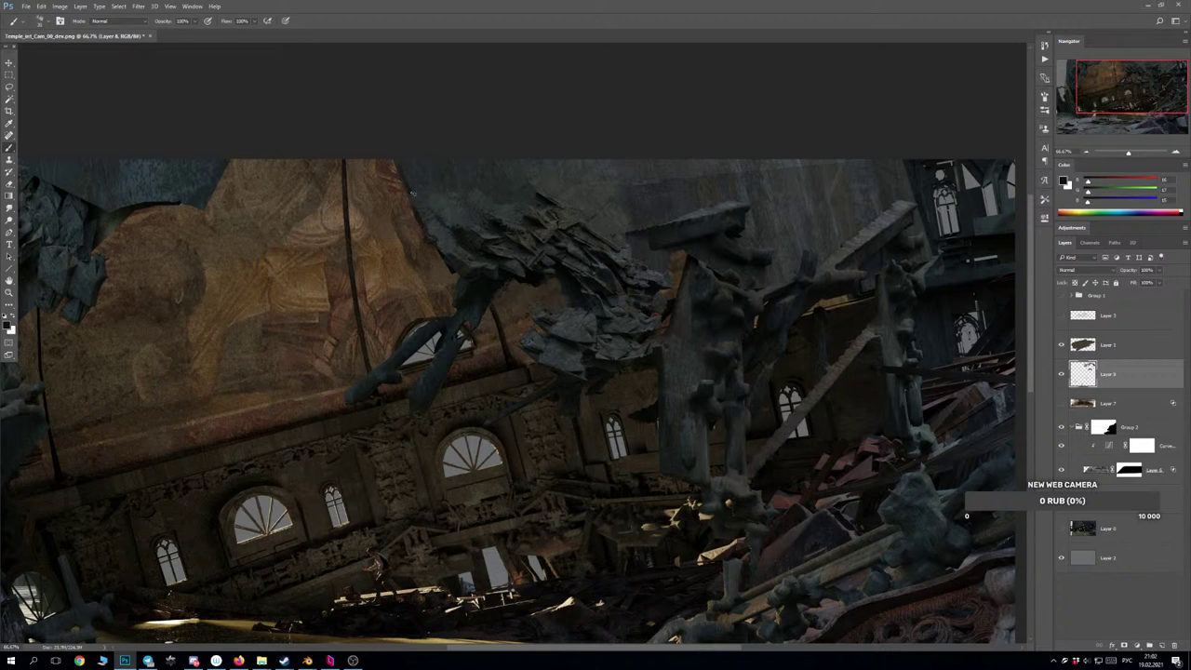
pyautogui.moveTo(394, 162); pyautogui.dragTo(402, 184)
# Break up the upper edge of the left slate debris with sampled wall greys and near-black shadow tones.
pyautogui.moveTo(433, 252)
pyautogui.mouseDown()
pyautogui.moveTo(511, 279)
pyautogui.moveTo(639, 253)
pyautogui.mouseUp()
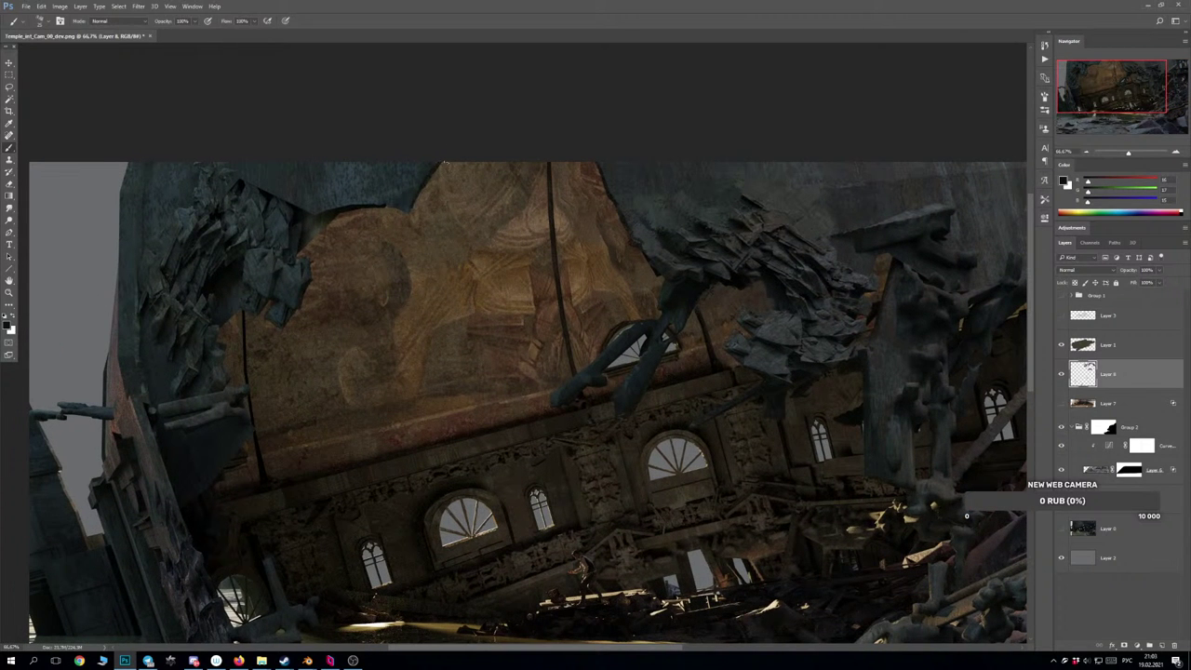
pyautogui.hotkey('ctrl', 'z')
pyautogui.keyDown('alt'); pyautogui.click(303, 214); pyautogui.keyUp('alt')
pyautogui.keyDown('alt'); pyautogui.click(269, 186); pyautogui.keyUp('alt')
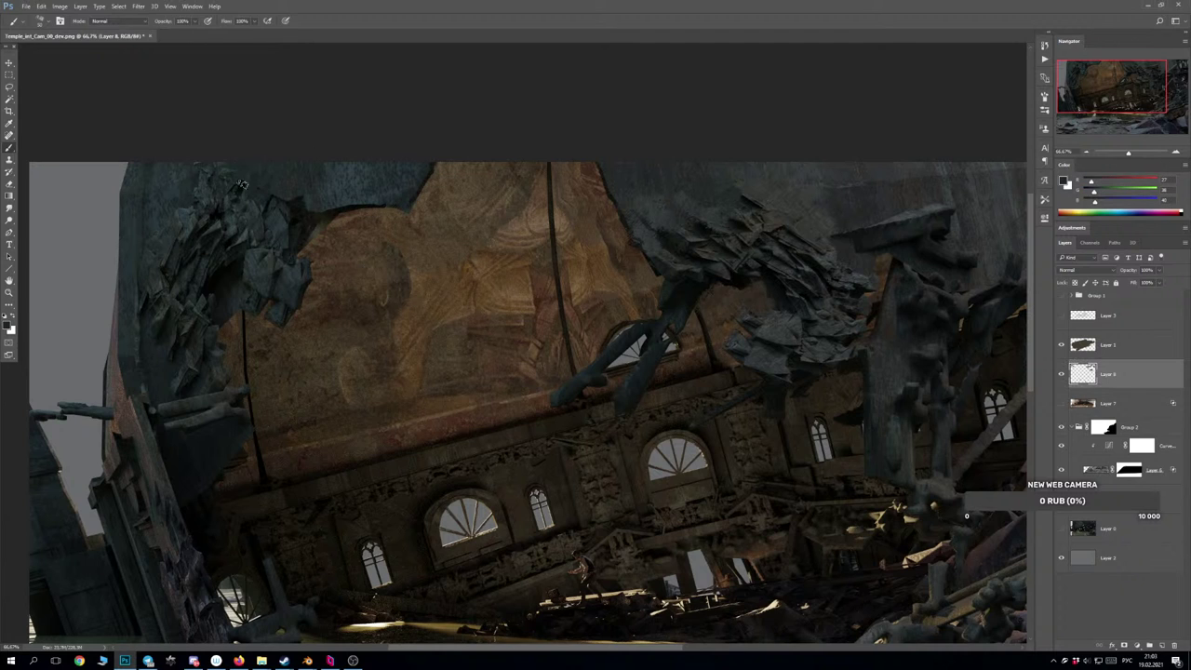
pyautogui.keyDown('alt'); pyautogui.click(240, 190); pyautogui.keyUp('alt')
pyautogui.keyDown('alt'); pyautogui.click(253, 172); pyautogui.keyUp('alt')
pyautogui.keyDown('alt'); pyautogui.click(234, 192); pyautogui.keyUp('alt')
pyautogui.keyDown('alt'); pyautogui.click(220, 213); pyautogui.keyUp('alt')
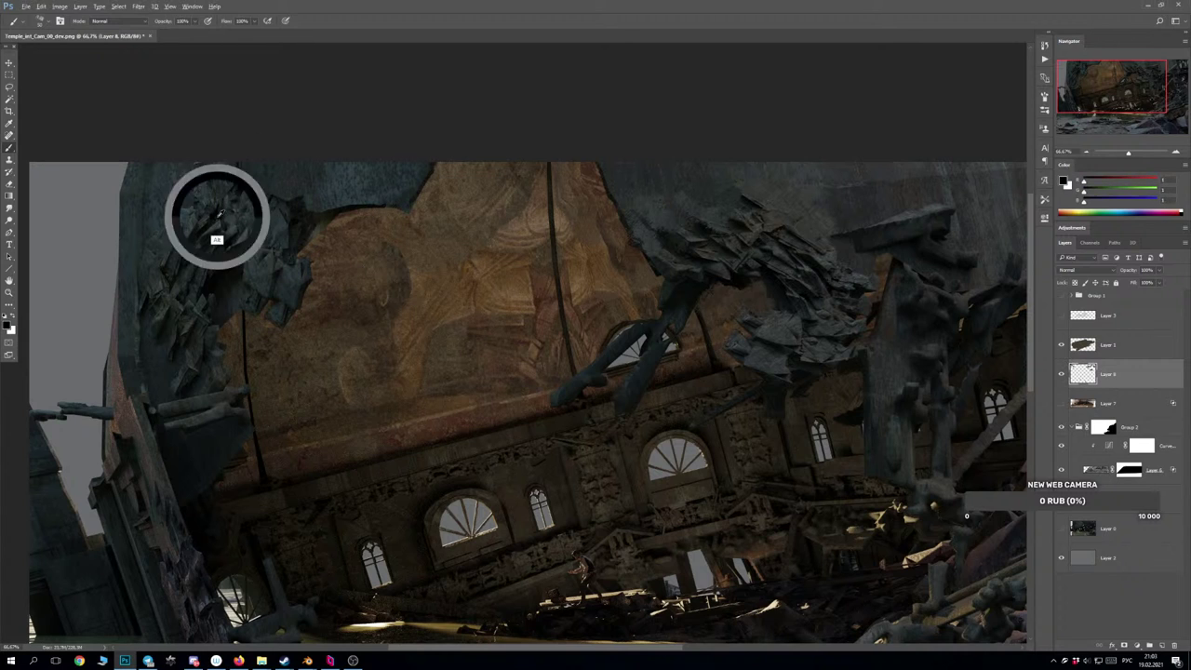
# Paint dark cracks and grey facets into the middle of the left slate debris with colours sampled around it.
pyautogui.moveTo(227, 216); pyautogui.dragTo(240, 197)
pyautogui.keyDown('alt'); pyautogui.click(248, 239); pyautogui.keyUp('alt')
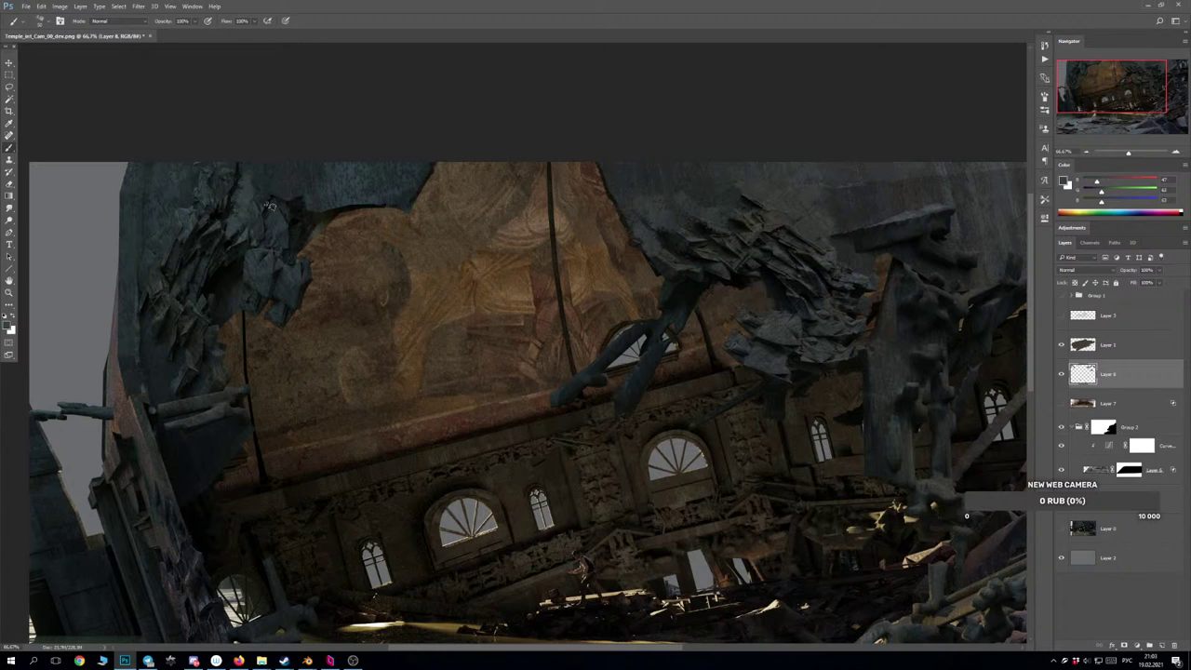
pyautogui.keyDown('alt'); pyautogui.click(272, 198); pyautogui.keyUp('alt')
pyautogui.keyDown('alt'); pyautogui.click(249, 266); pyautogui.keyUp('alt')
pyautogui.keyDown('alt'); pyautogui.click(228, 244); pyautogui.keyUp('alt')
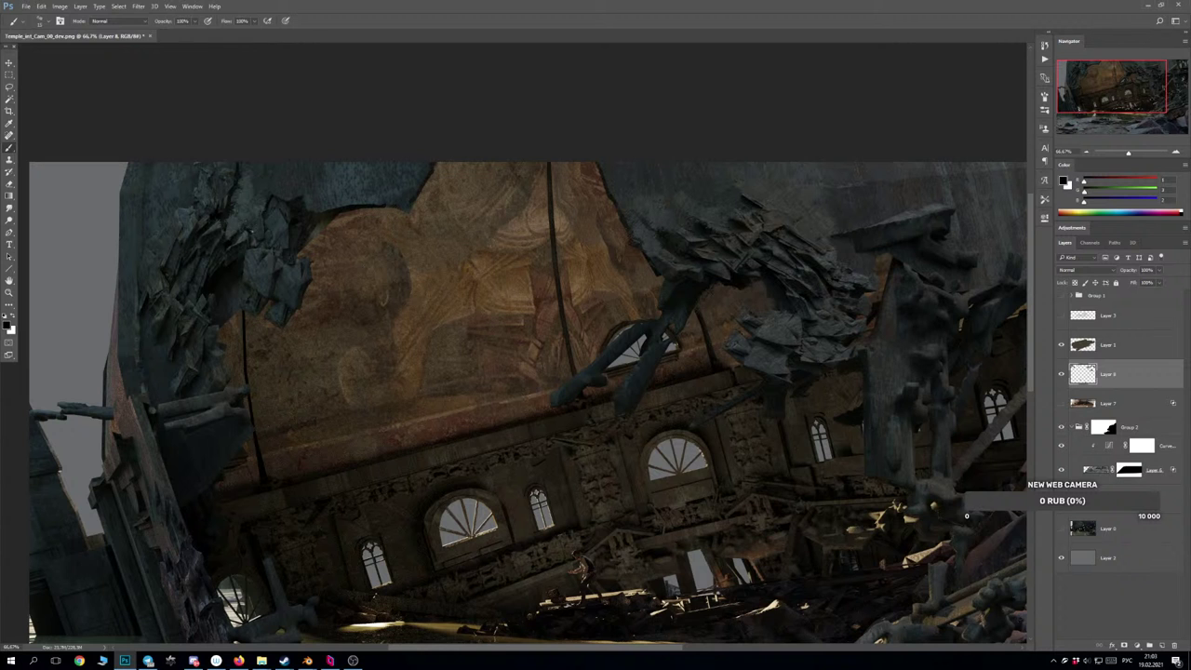
# Blend the outer edge of the left slate debris into the wall with sampled blue-grey and teal strokes.
pyautogui.moveTo(198, 282); pyautogui.dragTo(266, 277)
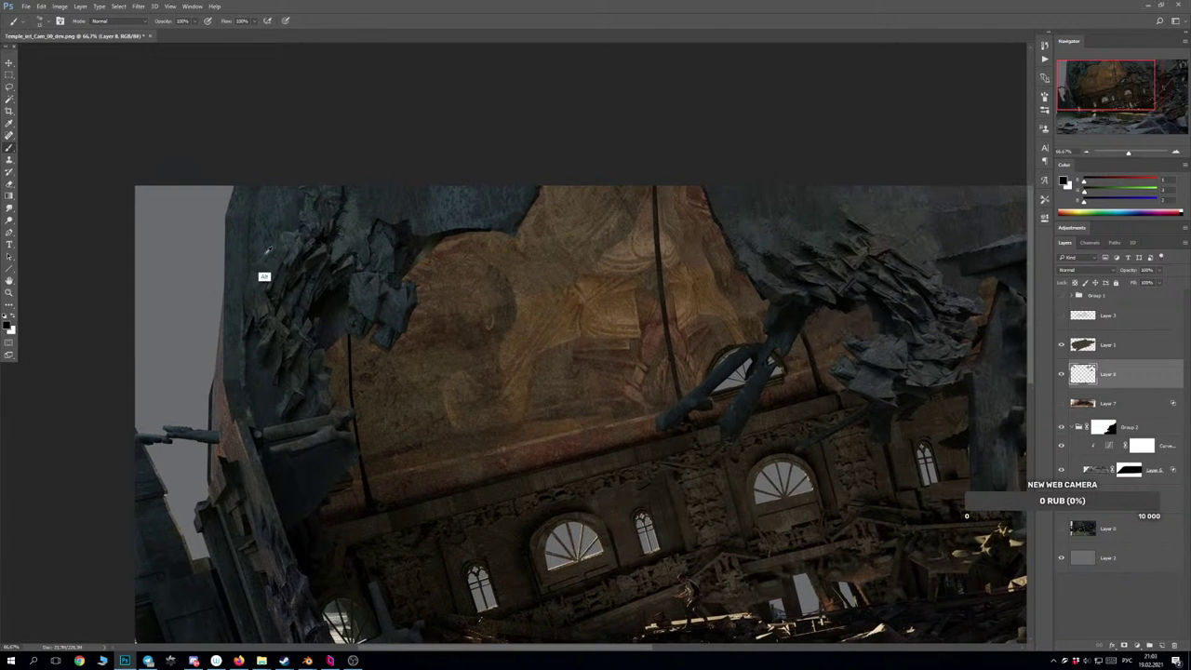
pyautogui.keyDown('alt'); pyautogui.click(263, 277); pyautogui.keyUp('alt')
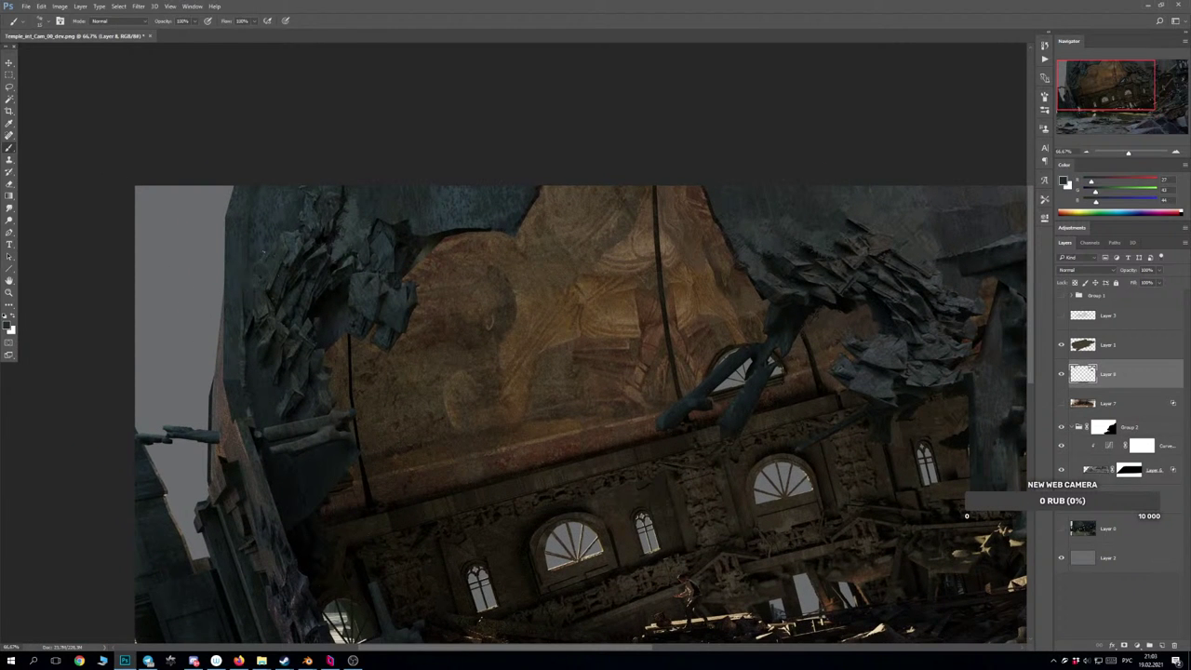
pyautogui.keyDown('alt'); pyautogui.click(285, 258); pyautogui.keyUp('alt')
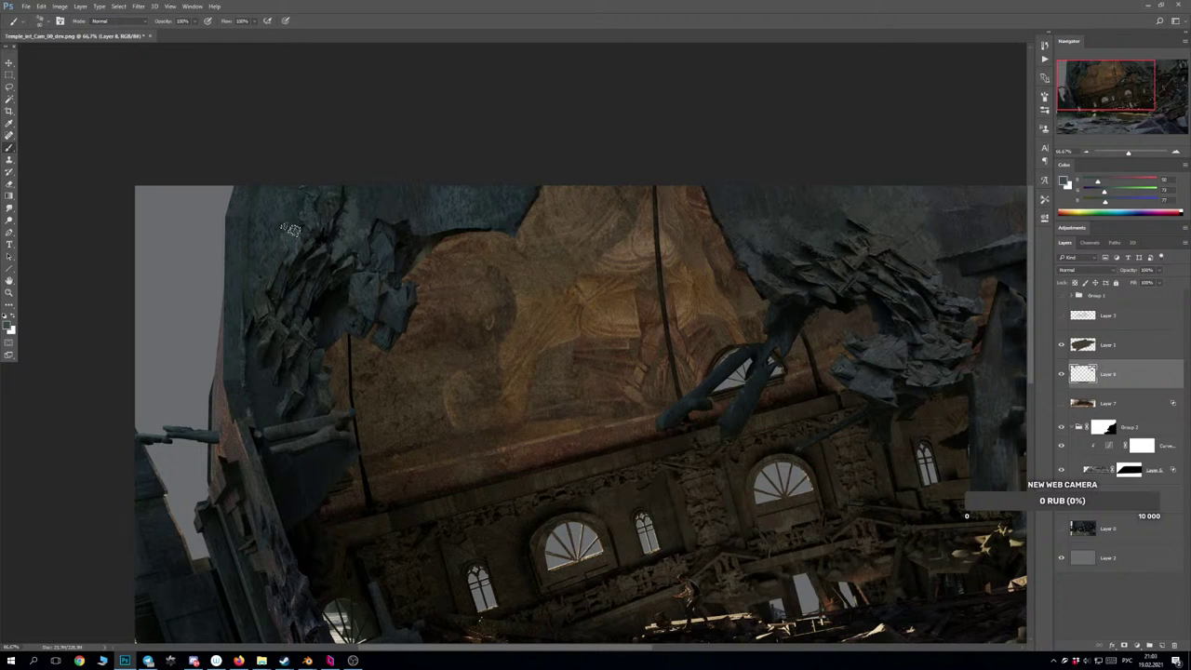
pyautogui.moveTo(286, 230); pyautogui.dragTo(292, 217)
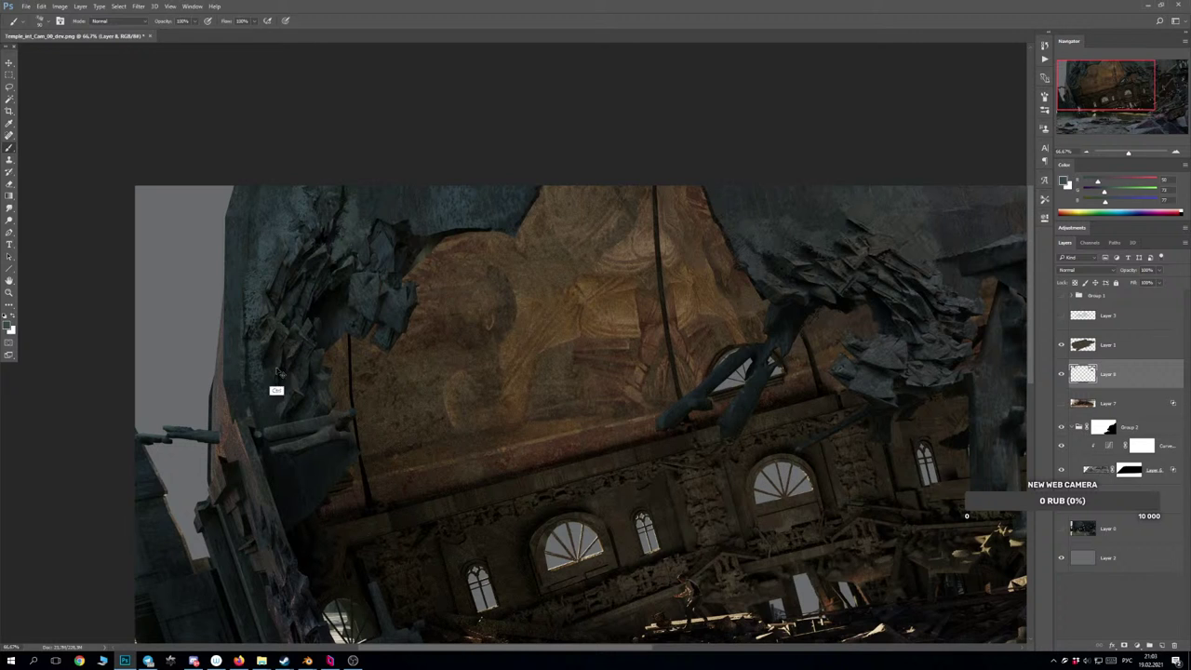
pyautogui.keyDown('alt'); pyautogui.click(256, 339); pyautogui.keyUp('alt')
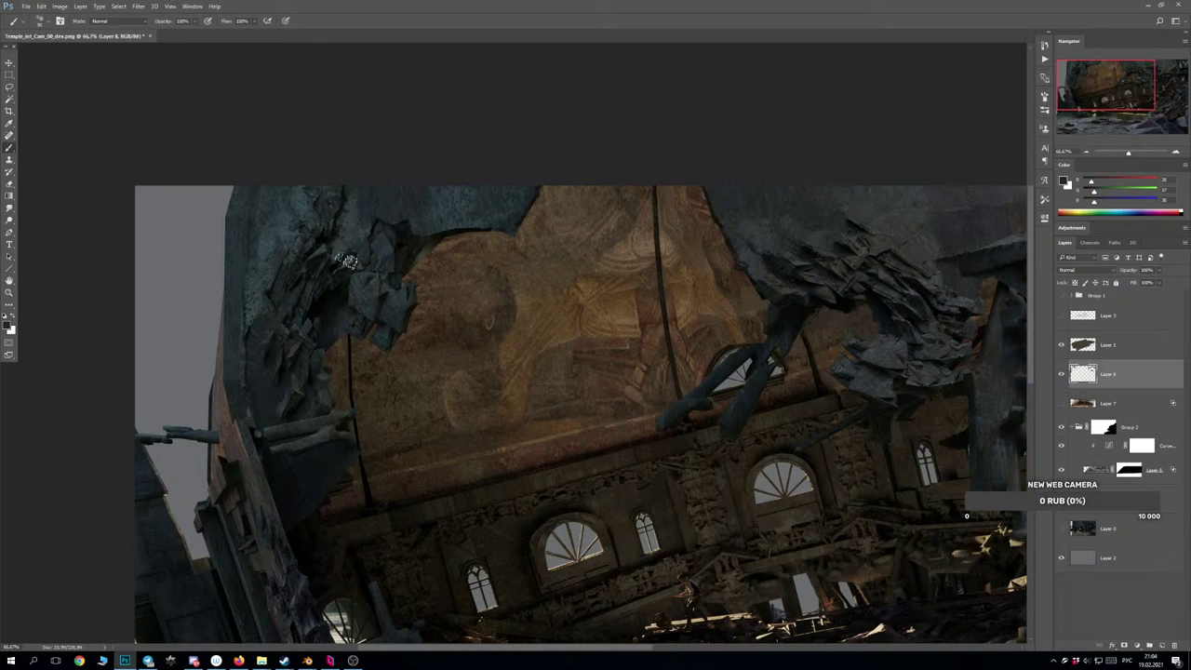
# Rework the shadowed hollow between the left slate pieces and the fresco with sampled brown and near-black tones.
pyautogui.keyDown('alt'); pyautogui.click(370, 261); pyautogui.keyUp('alt')
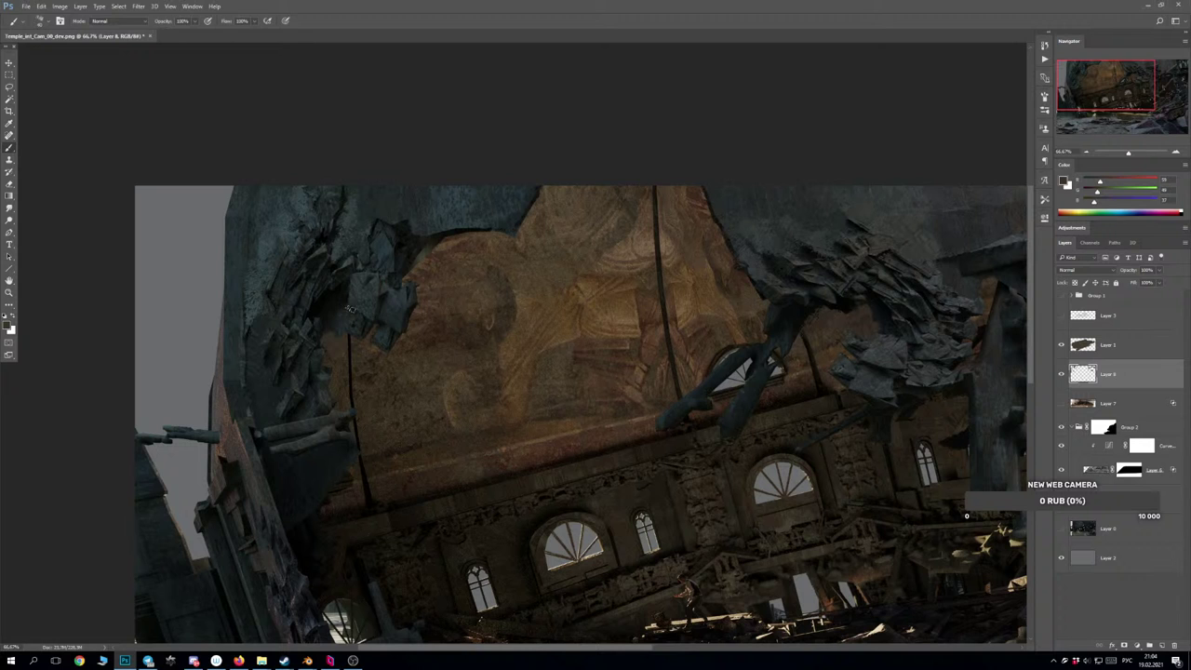
pyautogui.keyDown('alt'); pyautogui.click(336, 321); pyautogui.keyUp('alt')
pyautogui.keyDown('alt'); pyautogui.click(342, 336); pyautogui.keyUp('alt')
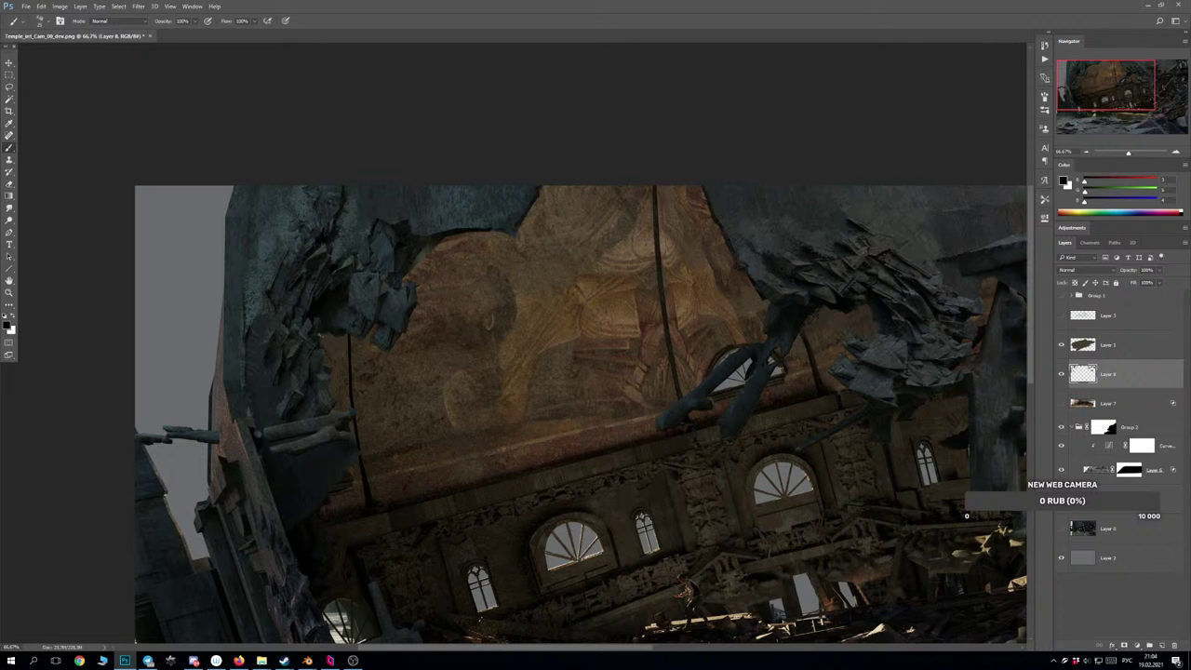
pyautogui.keyDown('alt'); pyautogui.click(335, 334); pyautogui.keyUp('alt')
pyautogui.keyDown('alt'); pyautogui.click(328, 308); pyautogui.keyUp('alt')
# Refine the lower tip and face of the slate chunk overlapping the fresco with sampled dark and grey-blue tones.
pyautogui.keyDown('alt'); pyautogui.click(362, 341); pyautogui.keyUp('alt')
pyautogui.keyDown('alt'); pyautogui.click(371, 351); pyautogui.keyUp('alt')
pyautogui.keyDown('alt'); pyautogui.click(361, 344); pyautogui.keyUp('alt')
pyautogui.keyDown('alt'); pyautogui.click(346, 294); pyautogui.keyUp('alt')
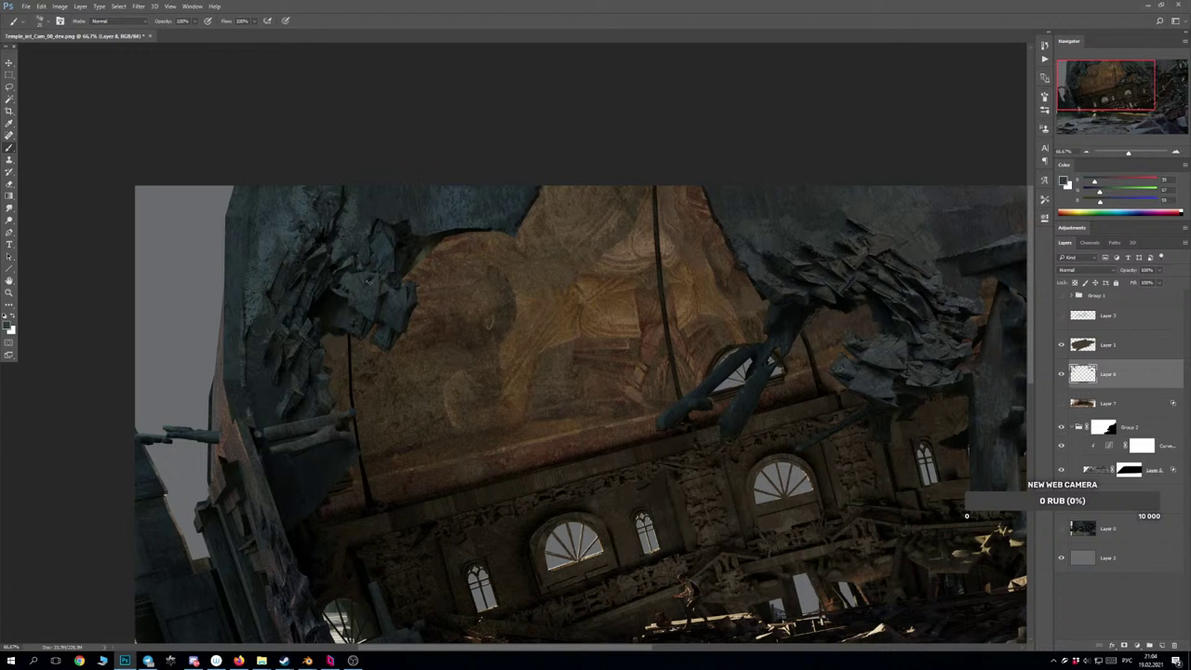
pyautogui.keyDown('alt'); pyautogui.click(368, 282); pyautogui.keyUp('alt')
pyautogui.moveTo(348, 278); pyautogui.dragTo(339, 286)
pyautogui.keyDown('alt'); pyautogui.click(340, 287); pyautogui.keyUp('alt')
# Paint ragged detail along the torn wall edge above the fresco's upper left with sampled grey-blue and near-black tones.
pyautogui.hotkey('ctrl', '-')
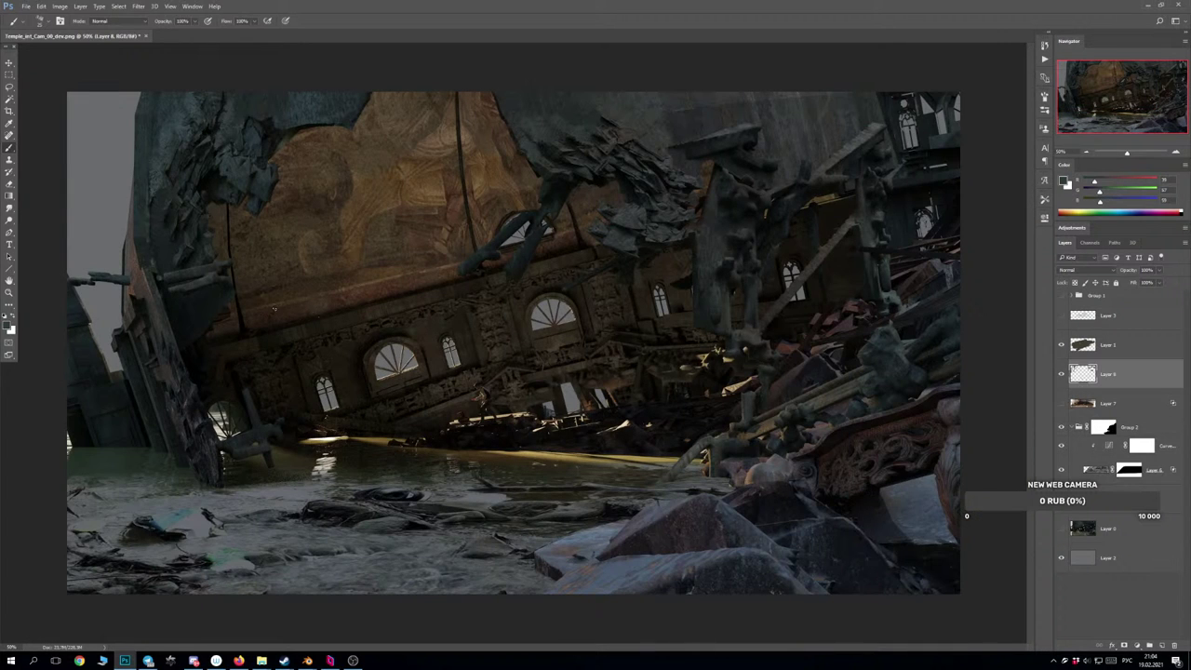
pyautogui.keyDown('alt'); pyautogui.click(258, 140); pyautogui.keyUp('alt')
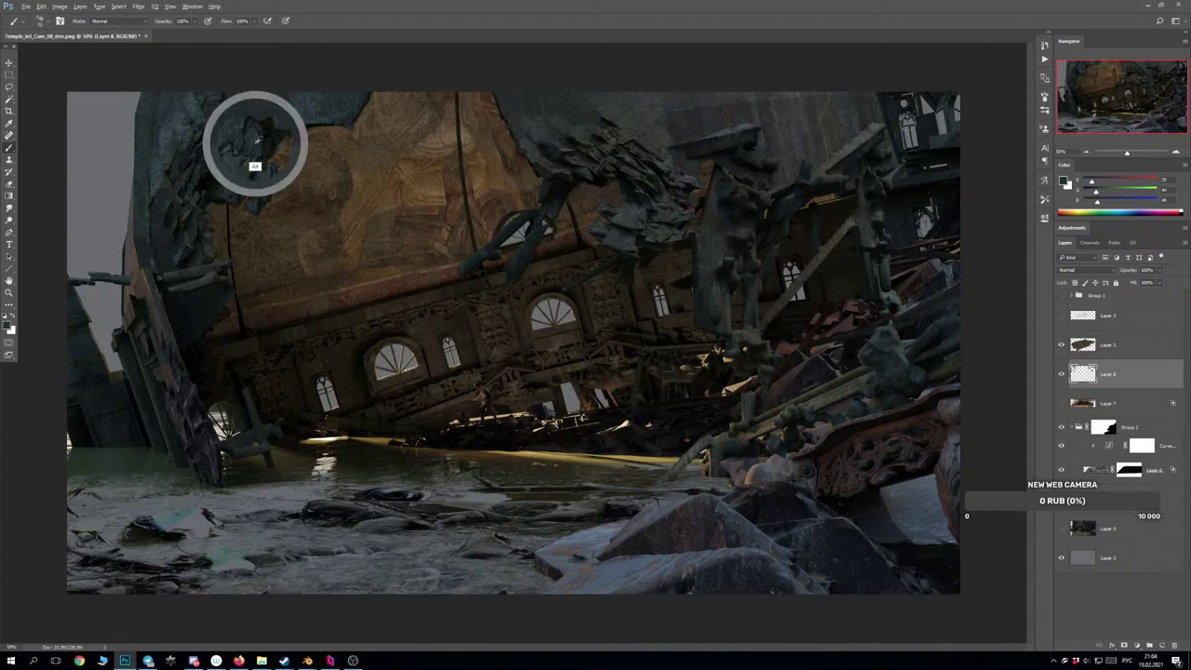
pyautogui.keyDown('alt'); pyautogui.click(313, 123); pyautogui.keyUp('alt')
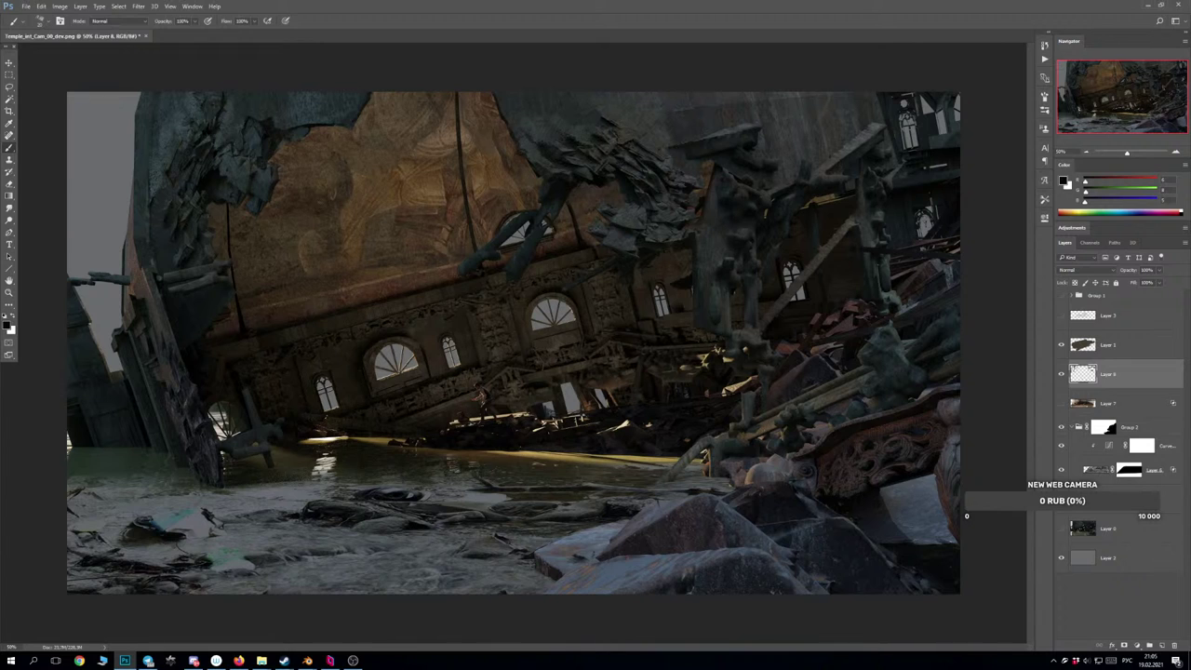
pyautogui.keyDown('alt'); pyautogui.click(193, 317); pyautogui.keyUp('alt')
pyautogui.keyDown('alt'); pyautogui.click(233, 471); pyautogui.keyUp('alt')
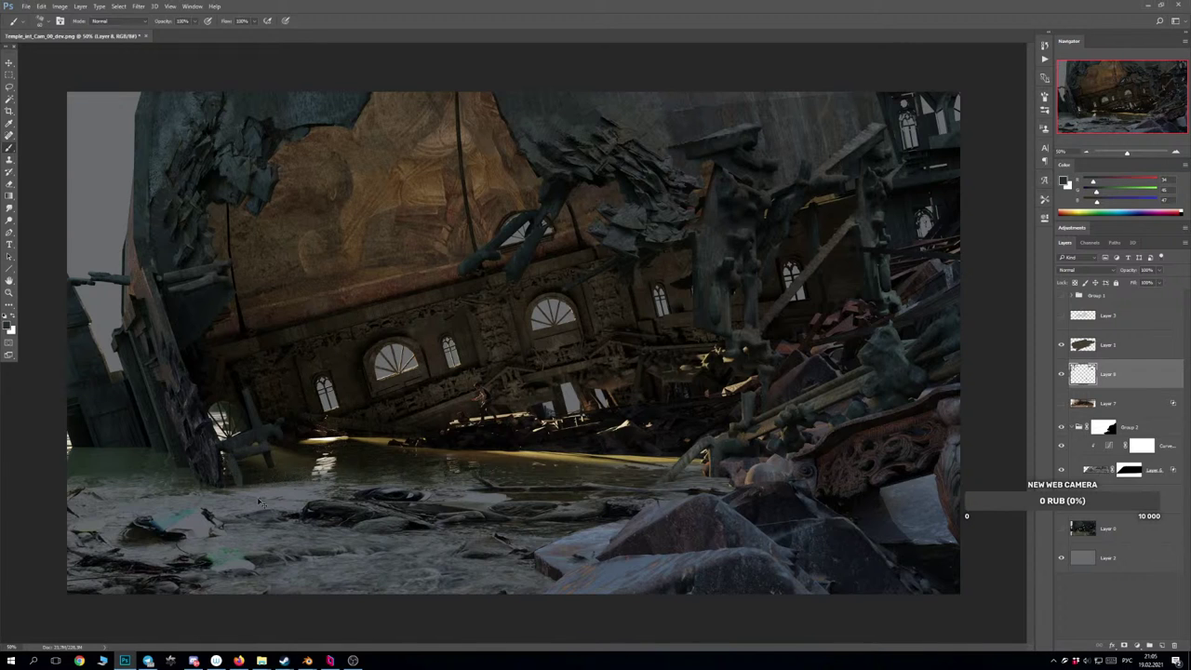
pyautogui.hotkey('ctrl', 'z')
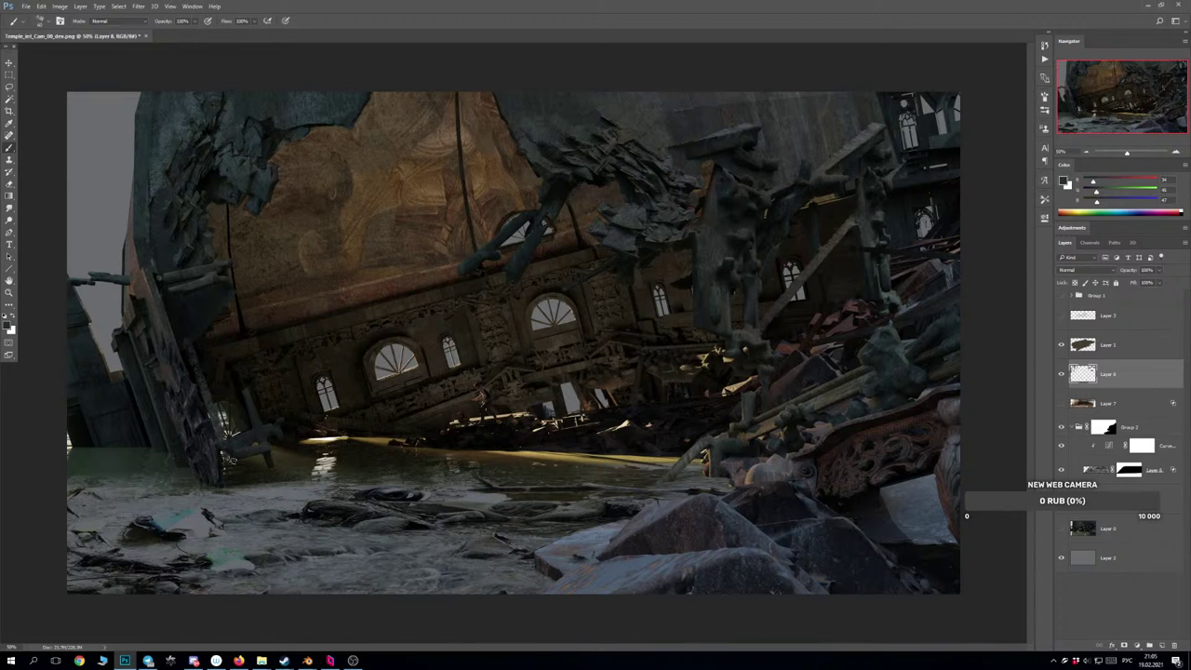
pyautogui.hotkey('ctrl', 'z')
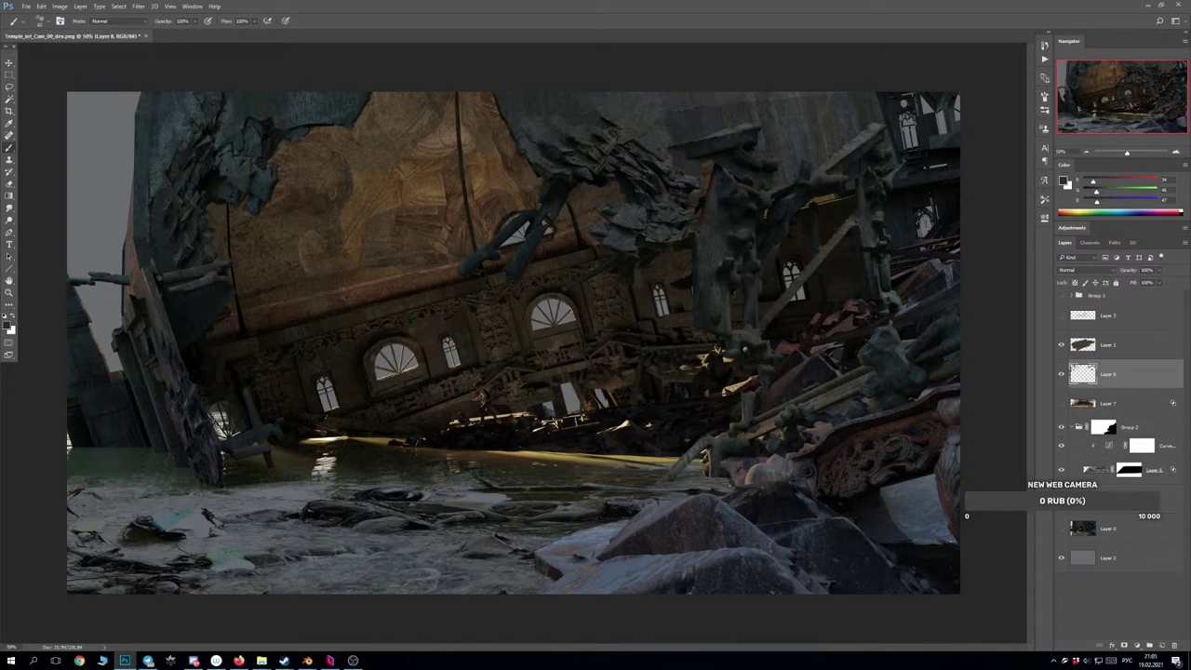
# Dismiss the low-disk-space notice and save the layered painting as the Photoshop file Temple_int_Cam_00 in the temple_on_river folder.
pyautogui.keyDown('alt'); pyautogui.click(192, 393); pyautogui.keyUp('alt')
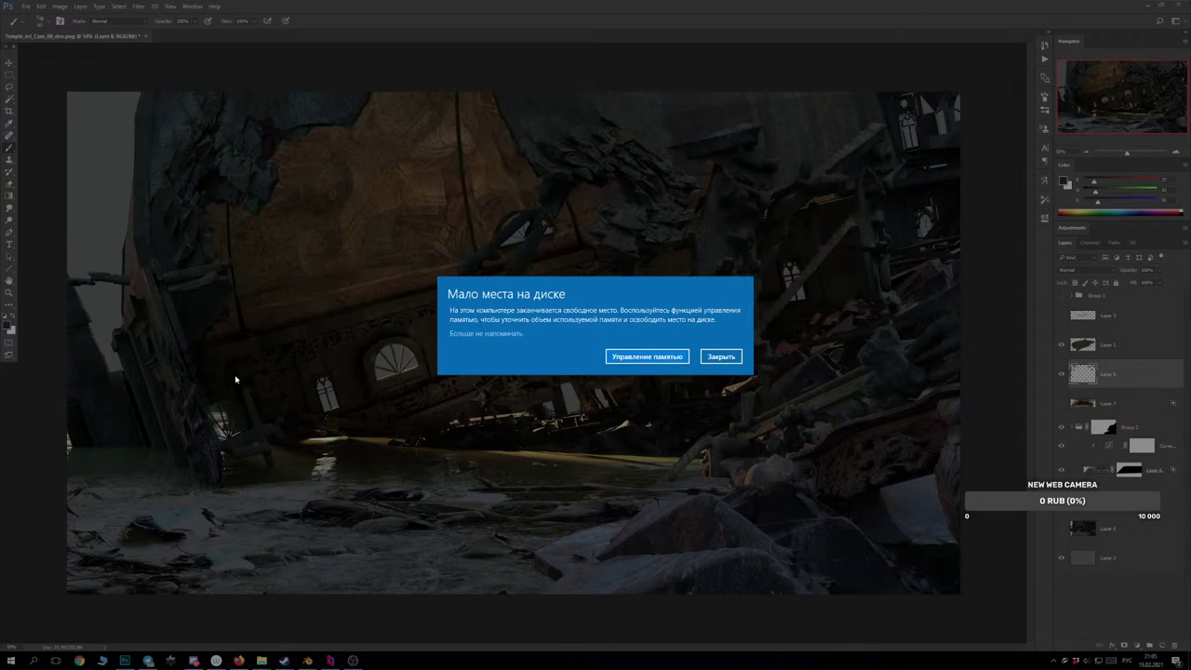
pyautogui.click(722, 357)
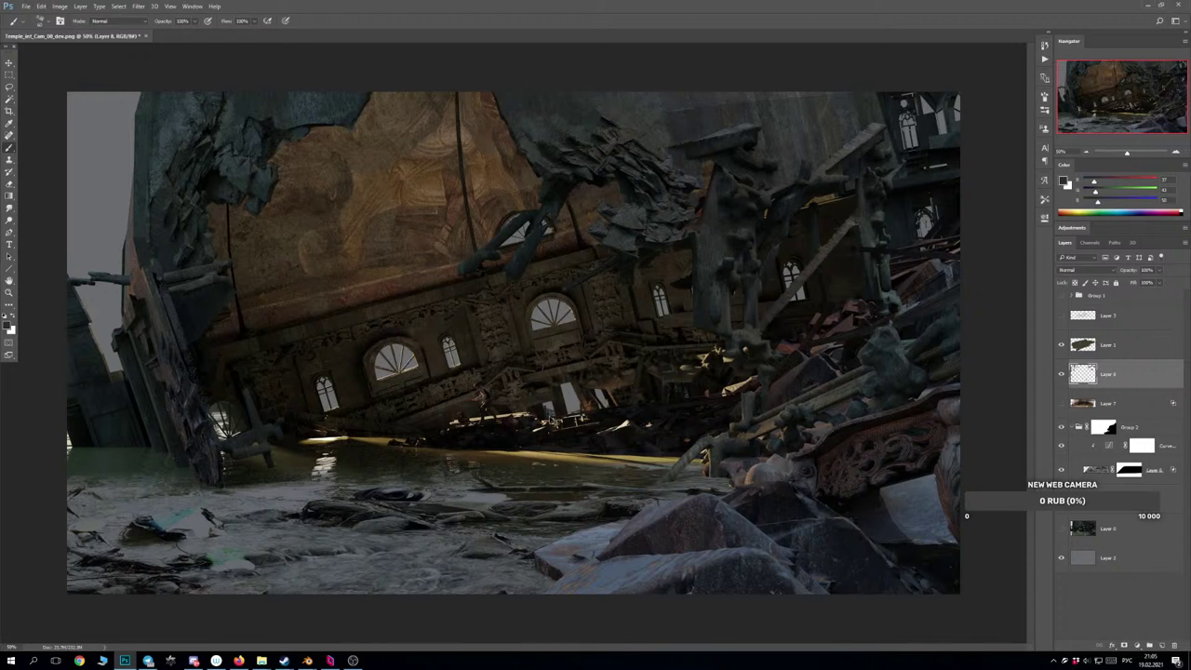
pyautogui.hotkey('ctrl', 'shift', 's')
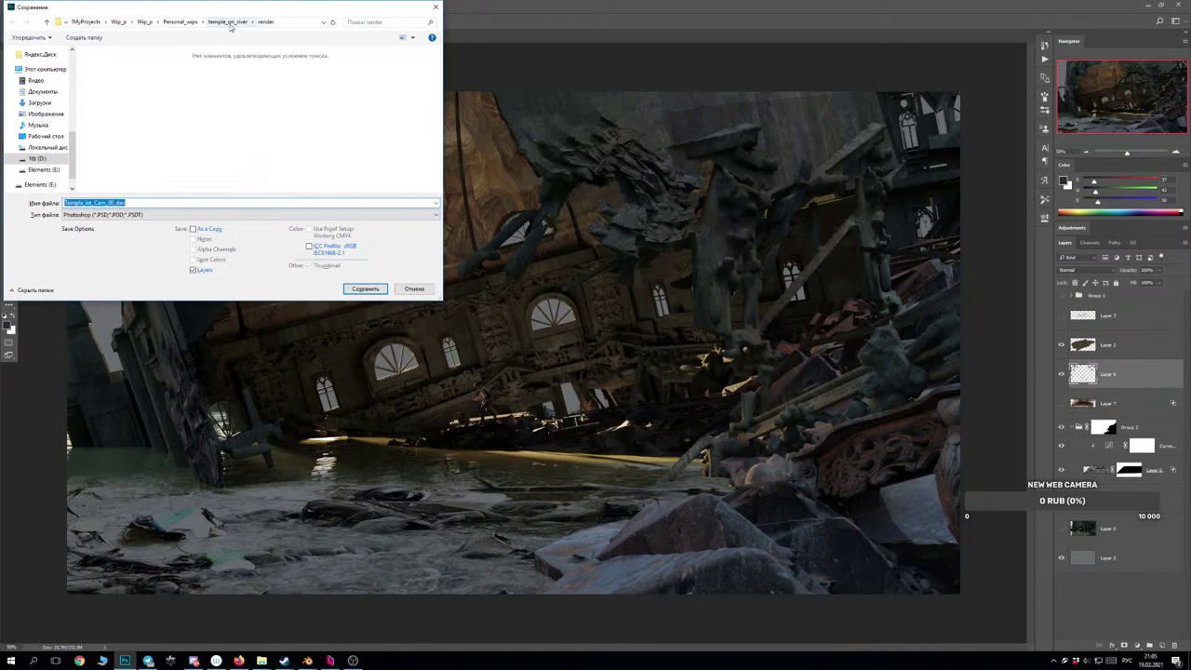
pyautogui.click(230, 23)
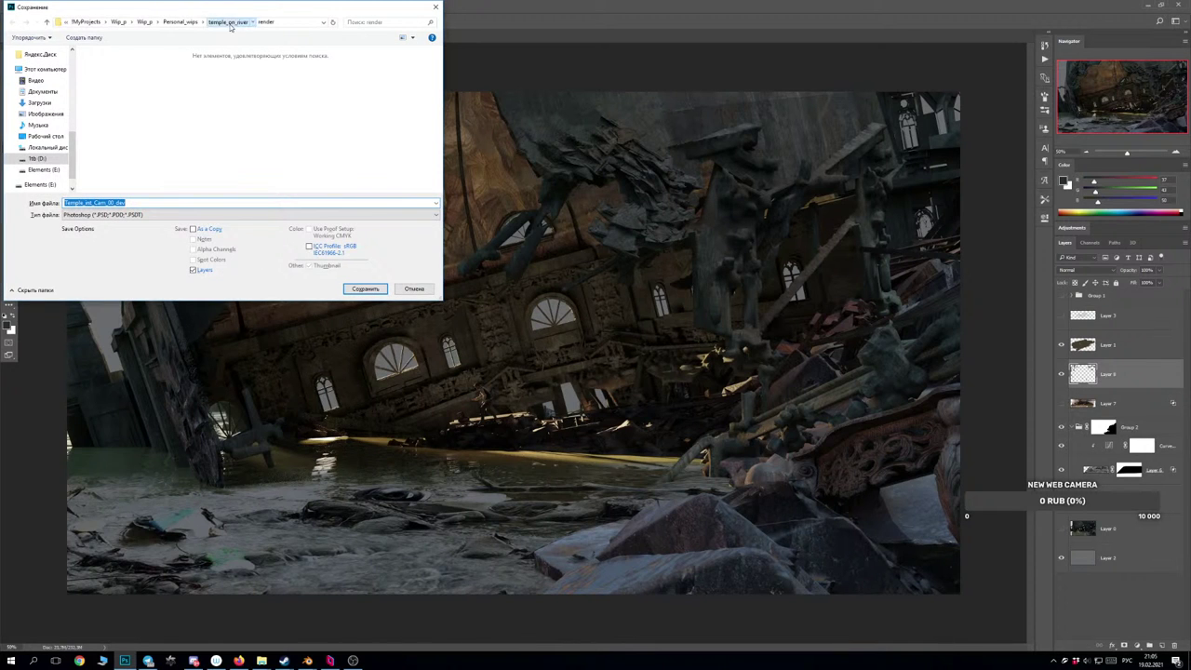
pyautogui.click(145, 204)
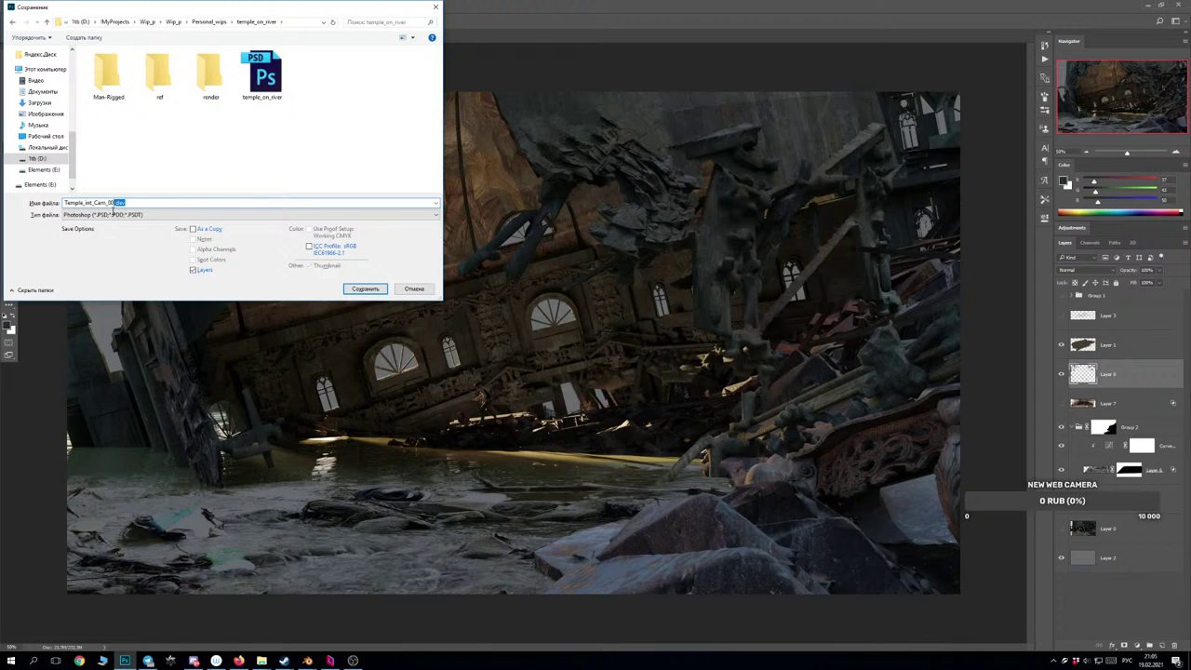
pyautogui.moveTo(120, 204); pyautogui.dragTo(117, 205)
pyautogui.press('BackSpace')
pyautogui.click(373, 290)
pyautogui.click(554, 149)
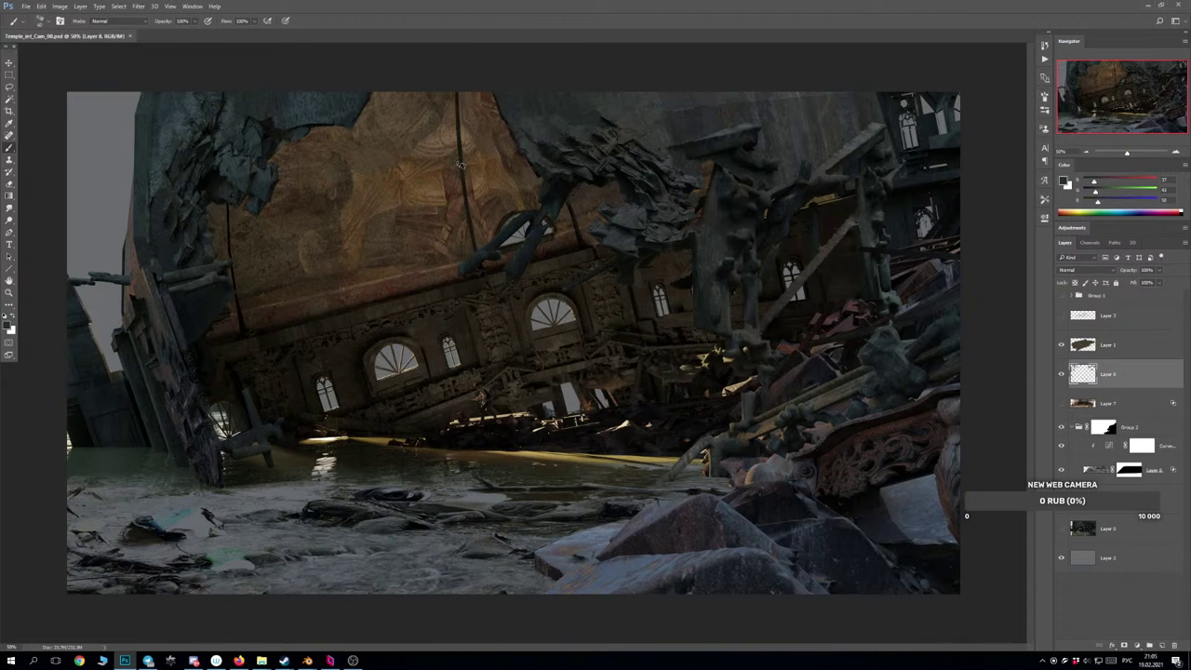
pyautogui.hotkey('ctrl', 'z')
pyautogui.moveTo(150, 248); pyautogui.dragTo(157, 186)
pyautogui.hotkey('ctrl', 'z')
pyautogui.moveTo(150, 256); pyautogui.dragTo(147, 142)
pyautogui.hotkey('ctrl', 'z')
pyautogui.moveTo(147, 227)
pyautogui.mouseDown()
pyautogui.moveTo(166, 284)
pyautogui.moveTo(153, 167)
pyautogui.mouseUp()
pyautogui.hotkey('ctrl', 'z')
# Try strokes for a broken grey-blue strut hanging beneath the protruding beams on the left wall, undoing the unsuitable ones.
pyautogui.keyDown('alt'); pyautogui.click(152, 261); pyautogui.keyUp('alt')
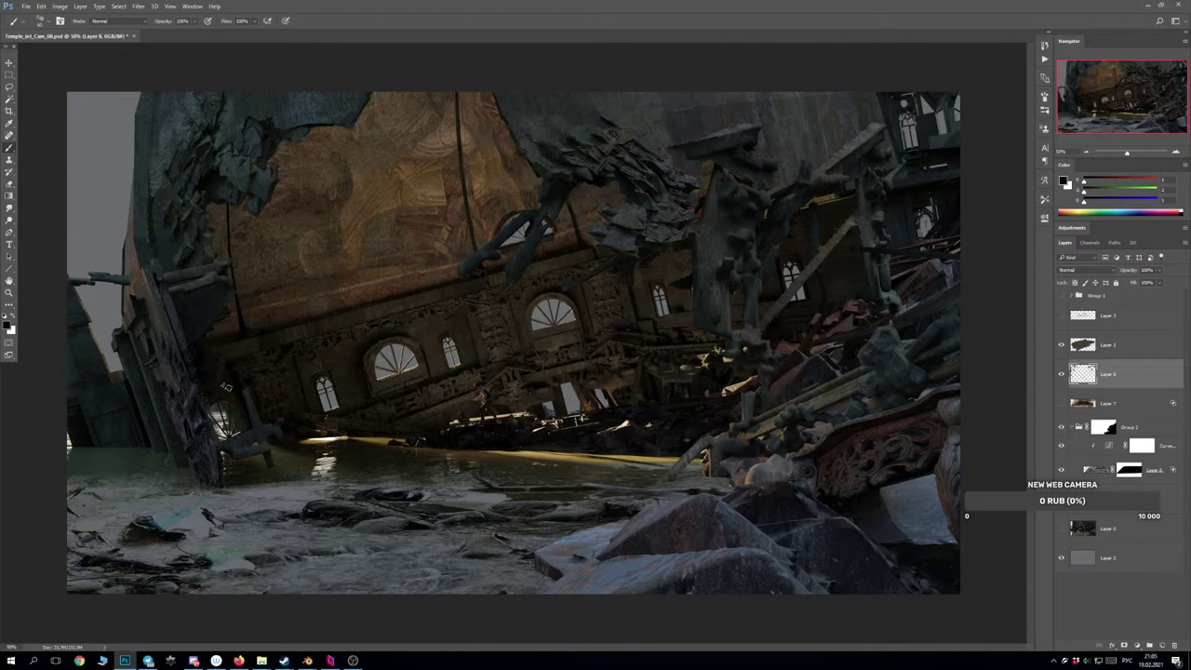
pyautogui.keyDown('alt'); pyautogui.click(199, 277); pyautogui.keyUp('alt')
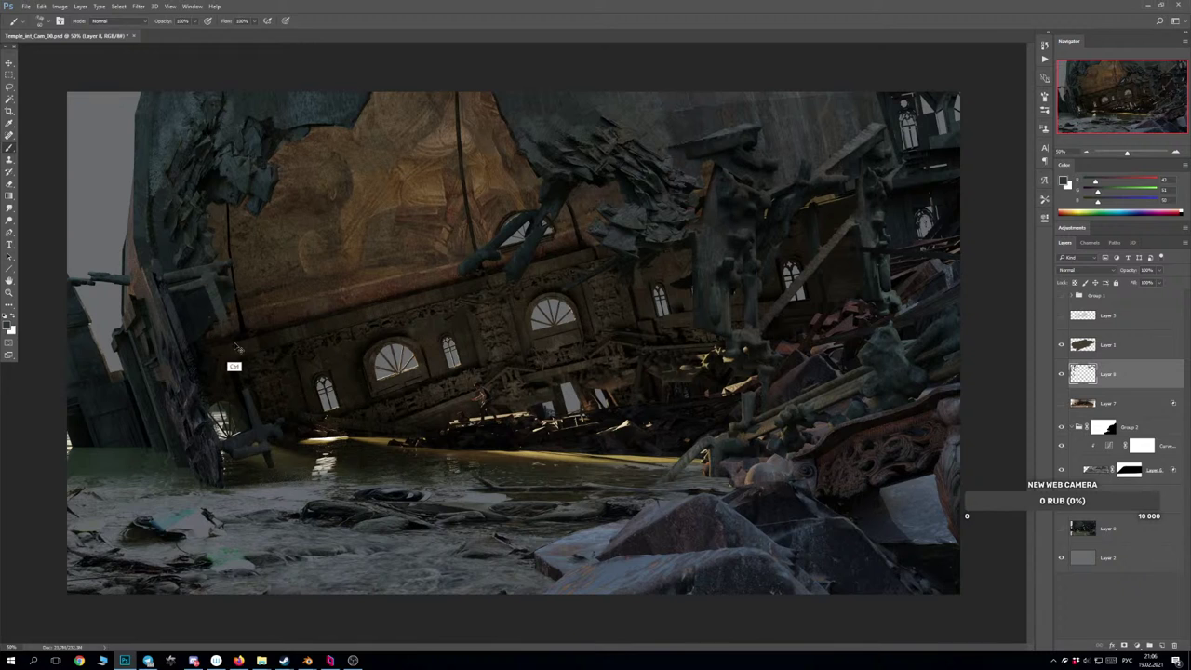
pyautogui.hotkey('ctrl', 'z')
pyautogui.moveTo(210, 287); pyautogui.dragTo(222, 322)
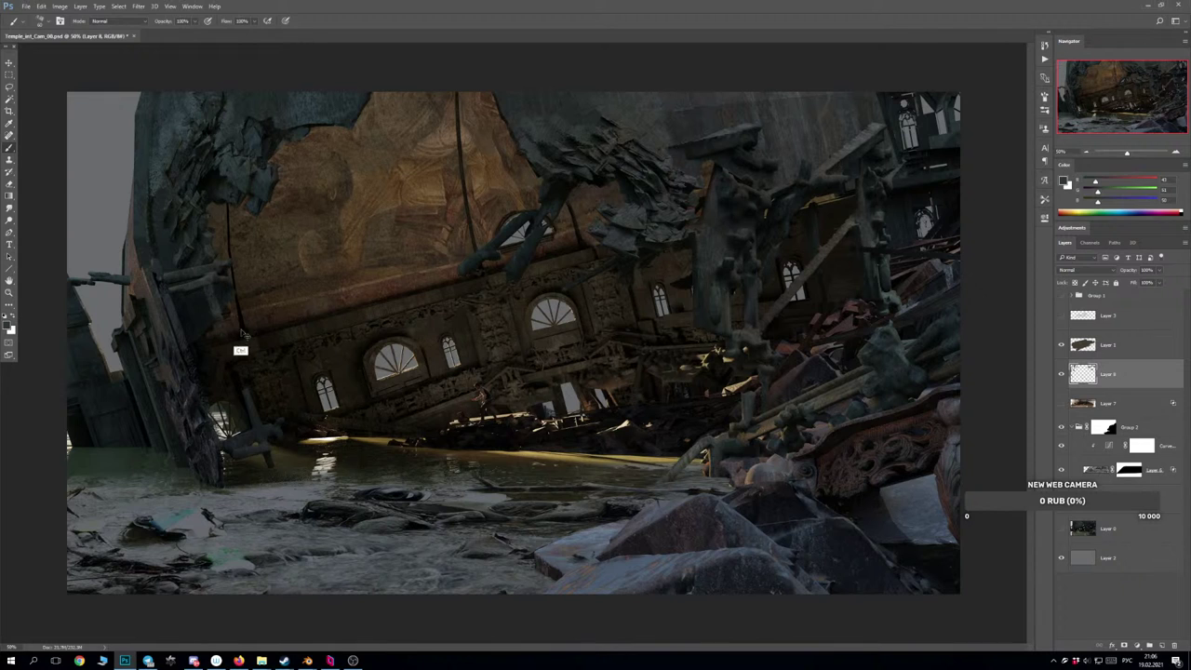
pyautogui.hotkey('ctrl', 'z')
pyautogui.moveTo(209, 279); pyautogui.dragTo(220, 315)
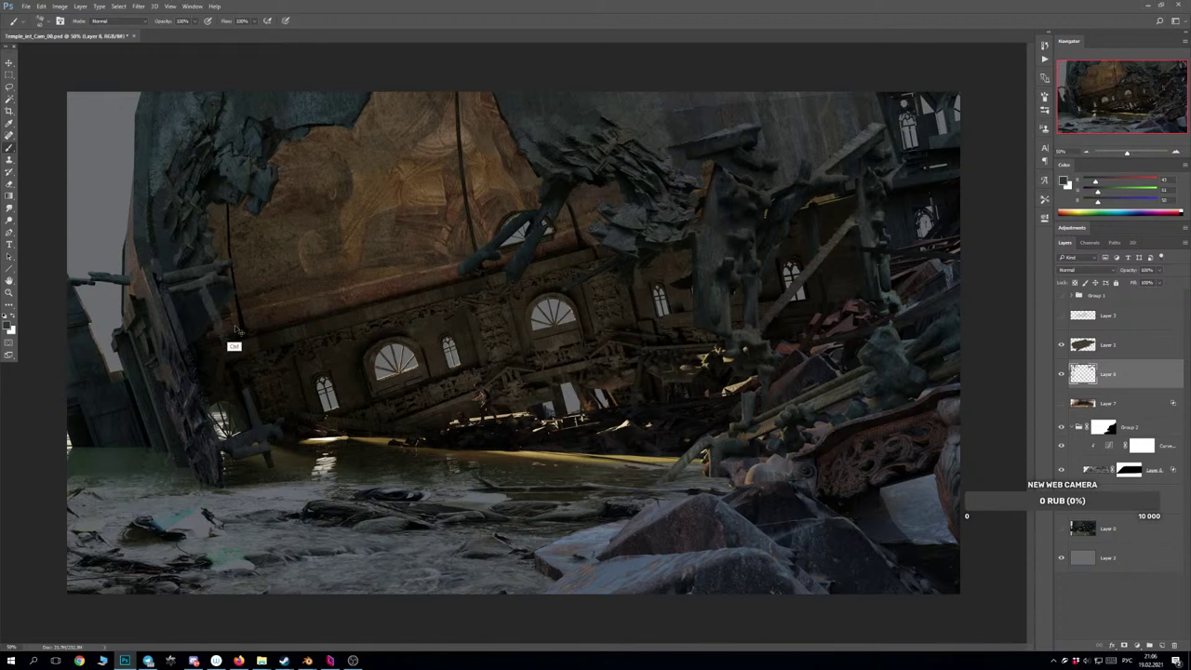
# Touch up the slanted left wall and its lower protruding beam with sampled near-black and dark grey tones.
pyautogui.keyDown('alt'); pyautogui.click(203, 312); pyautogui.keyUp('alt')
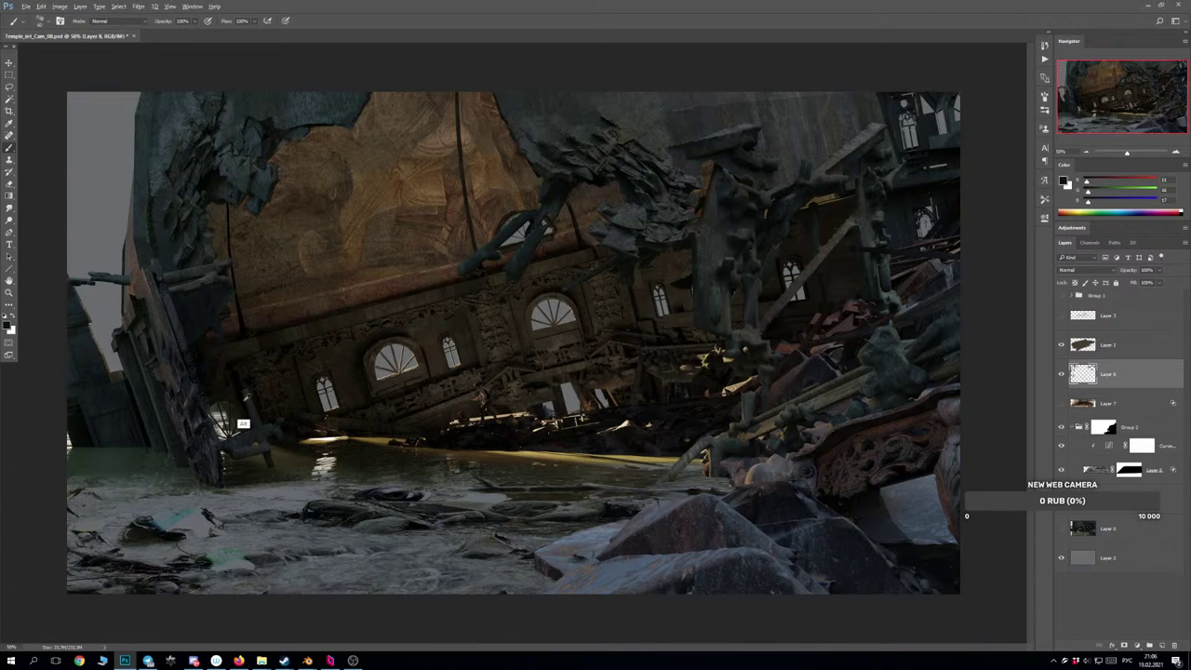
pyautogui.keyDown('alt'); pyautogui.click(245, 418); pyautogui.keyUp('alt')
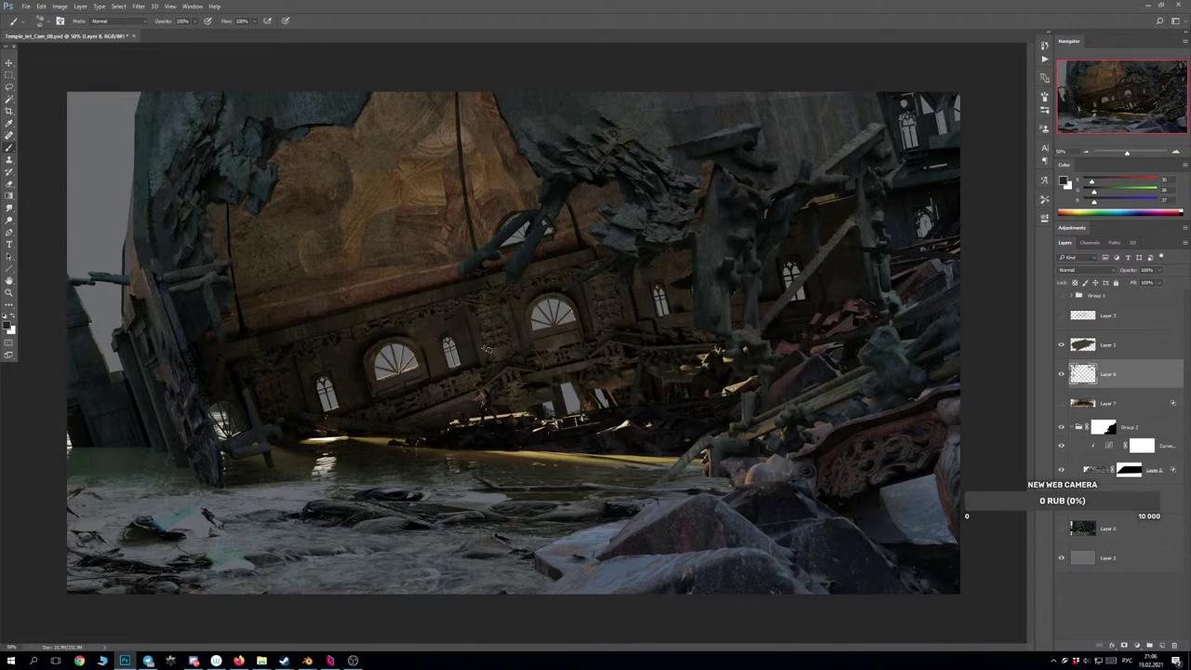
# Paint slate fragments and shadows bridging the hanging debris and the timber pillar with sampled blue-grey and near-black tones.
pyautogui.keyDown('alt'); pyautogui.click(668, 167); pyautogui.keyUp('alt')
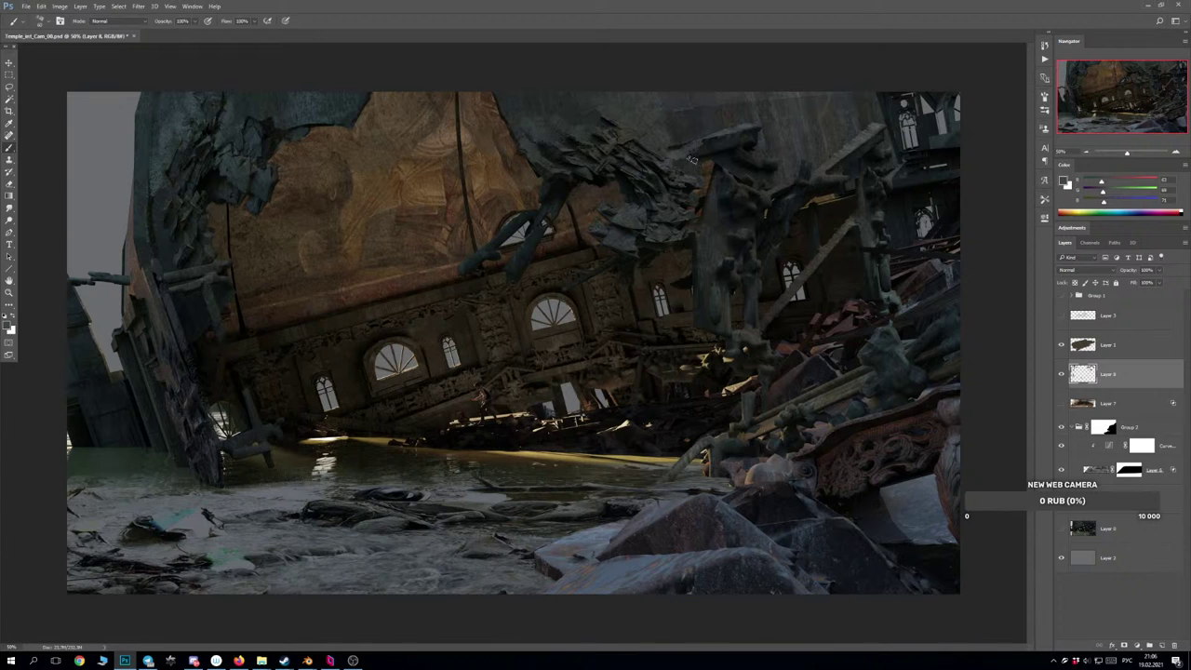
pyautogui.keyDown('alt'); pyautogui.click(670, 148); pyautogui.keyUp('alt')
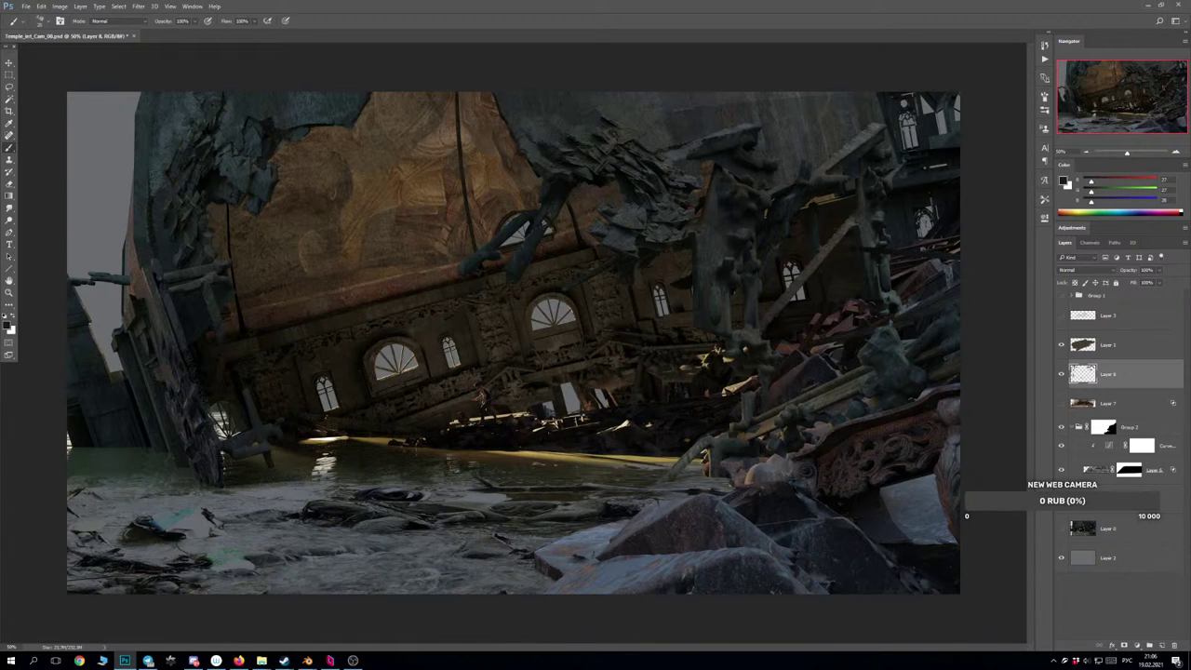
pyautogui.keyDown('alt'); pyautogui.click(653, 190); pyautogui.keyUp('alt')
pyautogui.keyDown('alt'); pyautogui.click(655, 190); pyautogui.keyUp('alt')
pyautogui.hotkey('ctrl', '-')
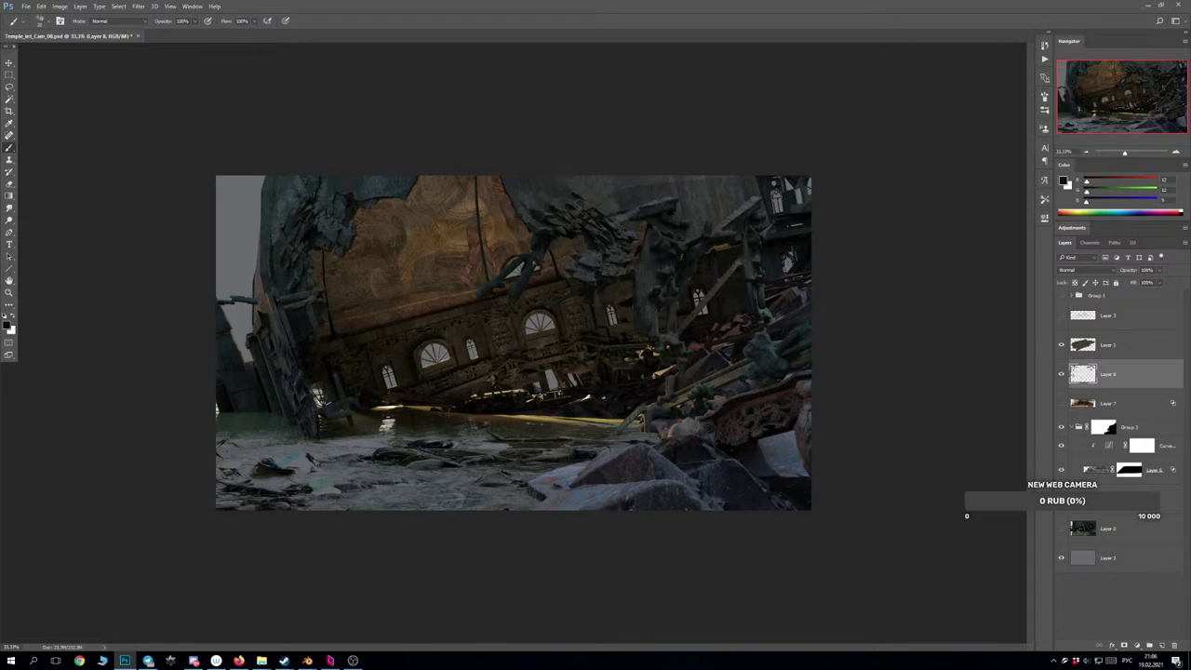
pyautogui.keyDown('alt'); pyautogui.click(622, 224); pyautogui.keyUp('alt')
# Compare the painting with and without the active paint-over layer to judge the added debris detail.
pyautogui.click(1061, 373)
pyautogui.click(1061, 373)
pyautogui.click(1061, 373)
pyautogui.click(1061, 373)
pyautogui.click(1061, 373)
pyautogui.click(1060, 373)
pyautogui.click(1060, 373)
pyautogui.click(1061, 373)
pyautogui.click(1061, 373)
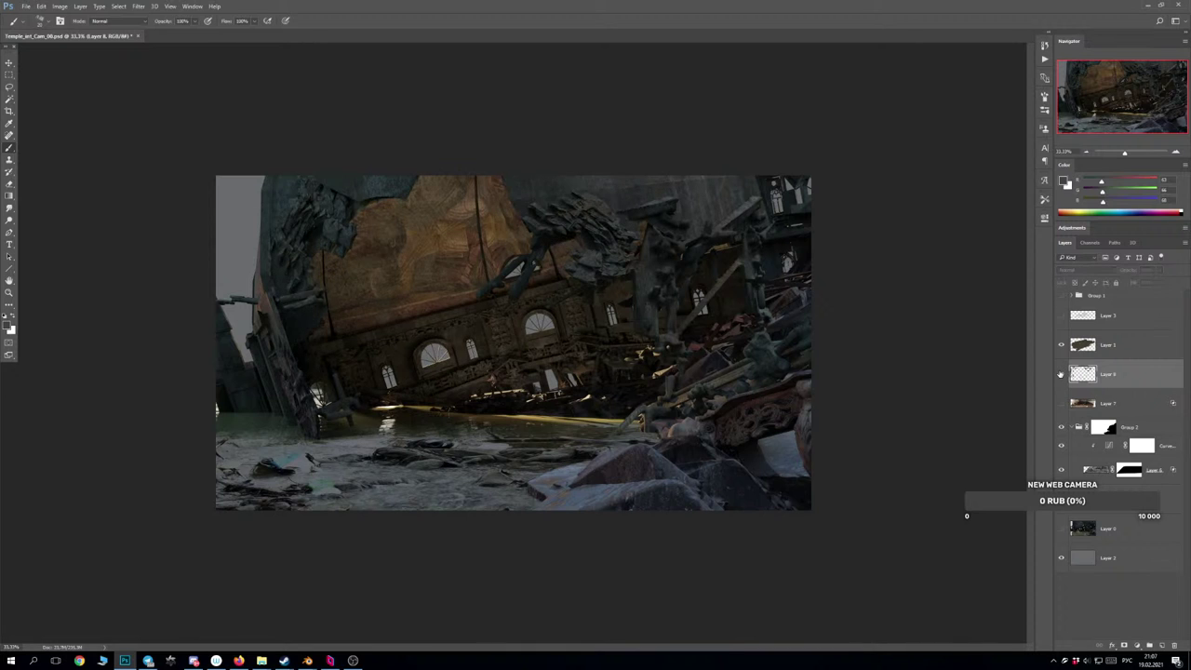
pyautogui.click(1061, 373)
pyautogui.click(1061, 373)
pyautogui.click(1061, 373)
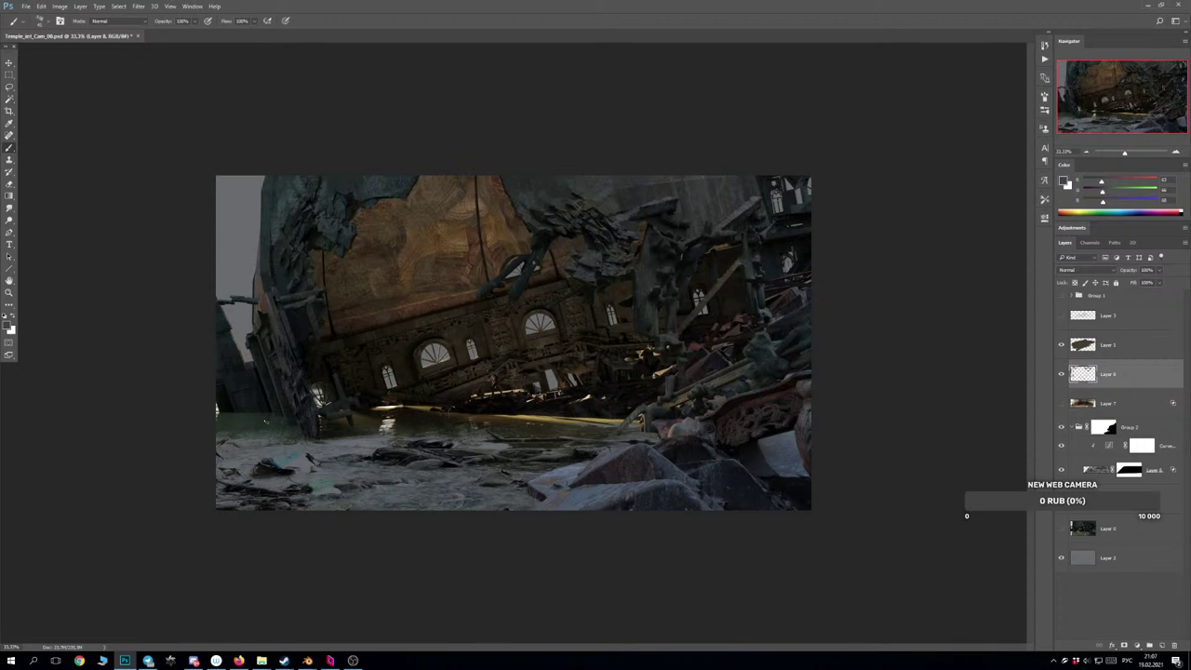
# Paint a thin dark crack running down the grey upper wall just behind the timber pillar's broken crossbeam.
pyautogui.keyDown('alt'); pyautogui.click(709, 238); pyautogui.keyUp('alt')
pyautogui.keyDown('alt'); pyautogui.click(715, 229); pyautogui.keyUp('alt')
pyautogui.keyDown('alt'); pyautogui.click(707, 181); pyautogui.keyUp('alt')
pyautogui.keyDown('alt'); pyautogui.click(772, 225); pyautogui.keyUp('alt')
pyautogui.moveTo(700, 207); pyautogui.dragTo(709, 238)
pyautogui.hotkey('ctrl', 'z')
pyautogui.moveTo(688, 179); pyautogui.dragTo(705, 223)
pyautogui.keyDown('alt'); pyautogui.click(690, 231); pyautogui.keyUp('alt')
pyautogui.hotkey('ctrl', '+')
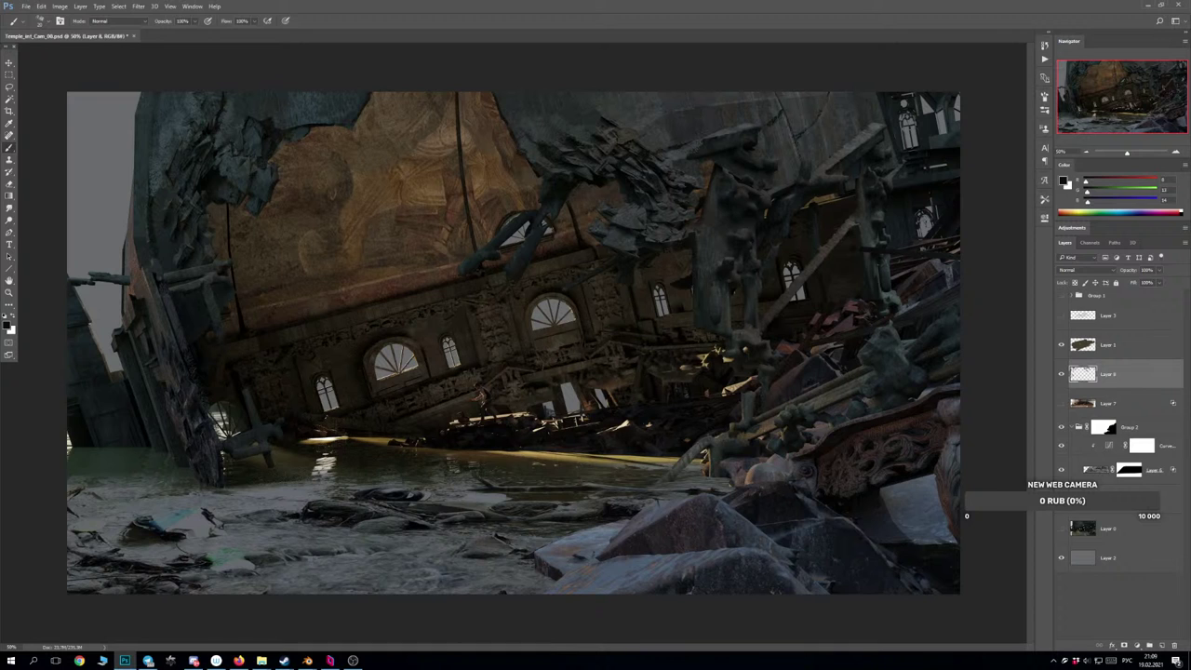
# Blend the junction between the hanging slate debris and the timber pillar with sampled dark and blue-grey tones.
pyautogui.keyDown('alt'); pyautogui.click(726, 260); pyautogui.keyUp('alt')
pyautogui.keyDown('alt'); pyautogui.click(691, 237); pyautogui.keyUp('alt')
pyautogui.keyDown('alt'); pyautogui.click(699, 199); pyautogui.keyUp('alt')
pyautogui.moveTo(703, 192); pyautogui.dragTo(712, 190)
pyautogui.keyDown('alt'); pyautogui.click(698, 182); pyautogui.keyUp('alt')
pyautogui.keyDown('alt'); pyautogui.click(717, 192); pyautogui.keyUp('alt')
pyautogui.hotkey('ctrl', '-')
pyautogui.hotkey('ctrl', '+')
# Paint out stray debris and clean up the dark wall around the Gothic windows in the image's upper-right corner.
pyautogui.keyDown('alt'); pyautogui.click(923, 142); pyautogui.keyUp('alt')
pyautogui.keyDown('alt'); pyautogui.click(939, 132); pyautogui.keyUp('alt')
pyautogui.keyDown('alt'); pyautogui.click(939, 121); pyautogui.keyUp('alt')
pyautogui.moveTo(940, 110); pyautogui.dragTo(945, 129)
pyautogui.keyDown('alt'); pyautogui.click(949, 123); pyautogui.keyUp('alt')
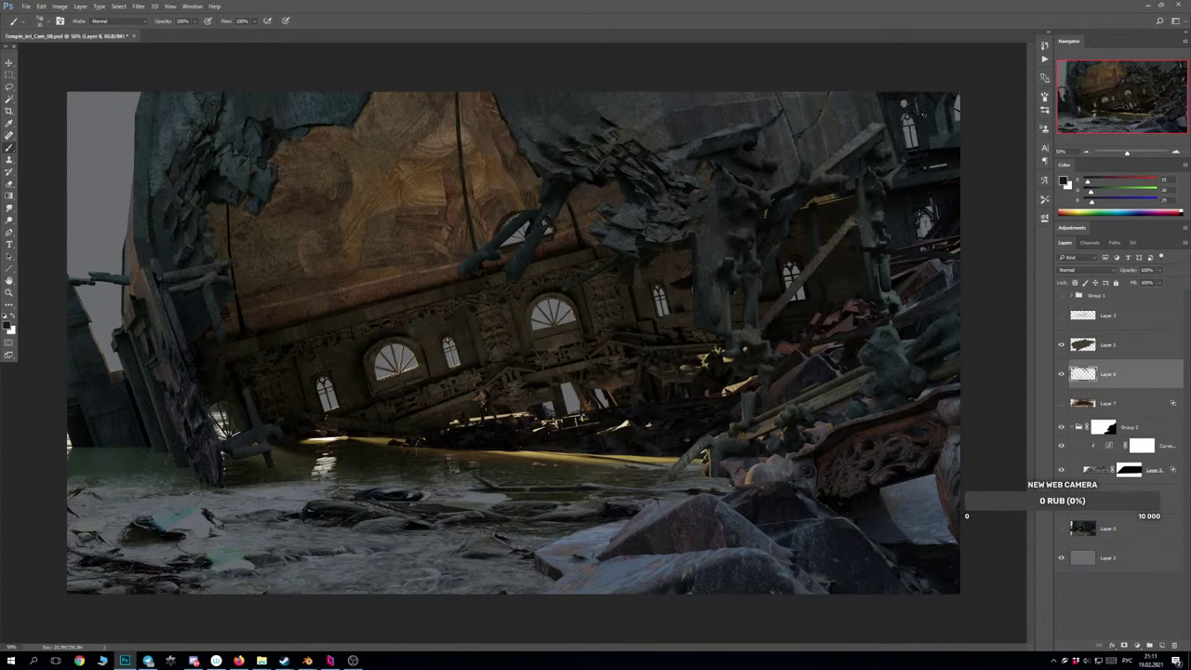
pyautogui.keyDown('alt'); pyautogui.click(955, 125); pyautogui.keyUp('alt')
pyautogui.keyDown('alt'); pyautogui.click(943, 184); pyautogui.keyUp('alt')
pyautogui.keyDown('alt'); pyautogui.click(947, 164); pyautogui.keyUp('alt')
pyautogui.keyDown('alt'); pyautogui.click(935, 208); pyautogui.keyUp('alt')
pyautogui.keyDown('alt'); pyautogui.click(931, 209); pyautogui.keyUp('alt')
# Refine the timber pillar's crossbeam ends and the tip of the broken beam overlapping the fresco with sampled tones.
pyautogui.keyDown('alt'); pyautogui.click(744, 151); pyautogui.keyUp('alt')
pyautogui.keyDown('alt'); pyautogui.click(770, 135); pyautogui.keyUp('alt')
pyautogui.keyDown('alt'); pyautogui.click(763, 136); pyautogui.keyUp('alt')
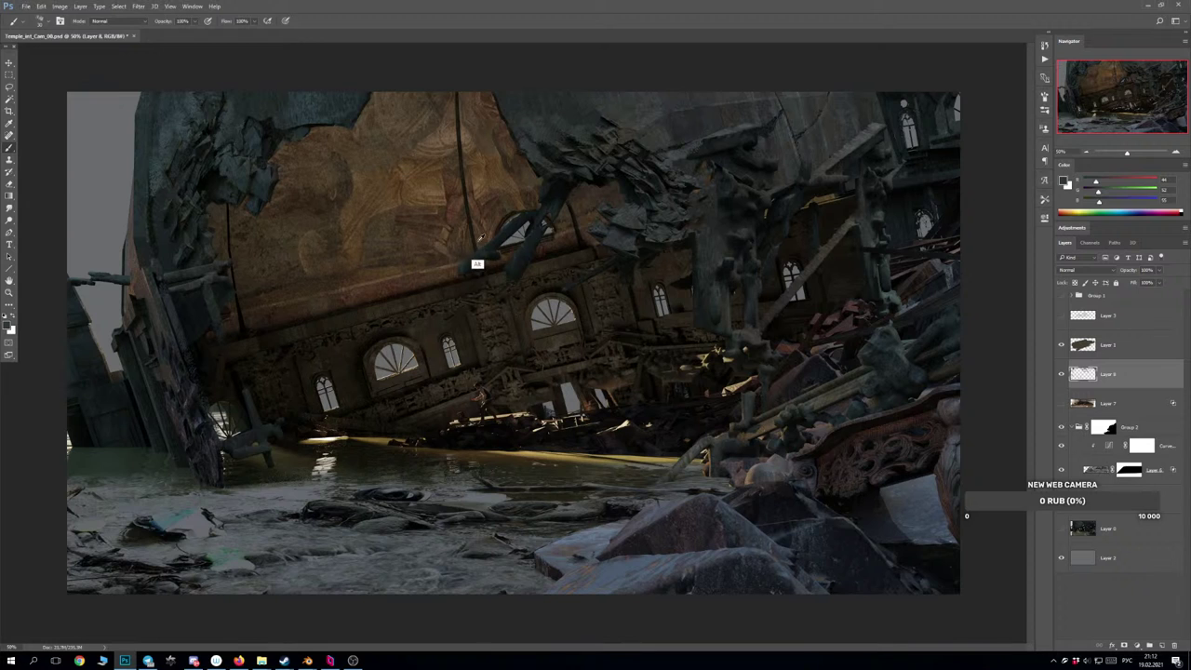
pyautogui.keyDown('alt'); pyautogui.click(454, 270); pyautogui.keyUp('alt')
pyautogui.keyDown('alt'); pyautogui.click(455, 269); pyautogui.keyUp('alt')
pyautogui.keyDown('alt'); pyautogui.click(726, 132); pyautogui.keyUp('alt')
# Examine the painting with Group 1's darkening and the paint-over layer toggled, inspecting the facade details up close.
pyautogui.hotkey('ctrl', '-')
pyautogui.hotkey('ctrl', '+')
pyautogui.click(1061, 296)
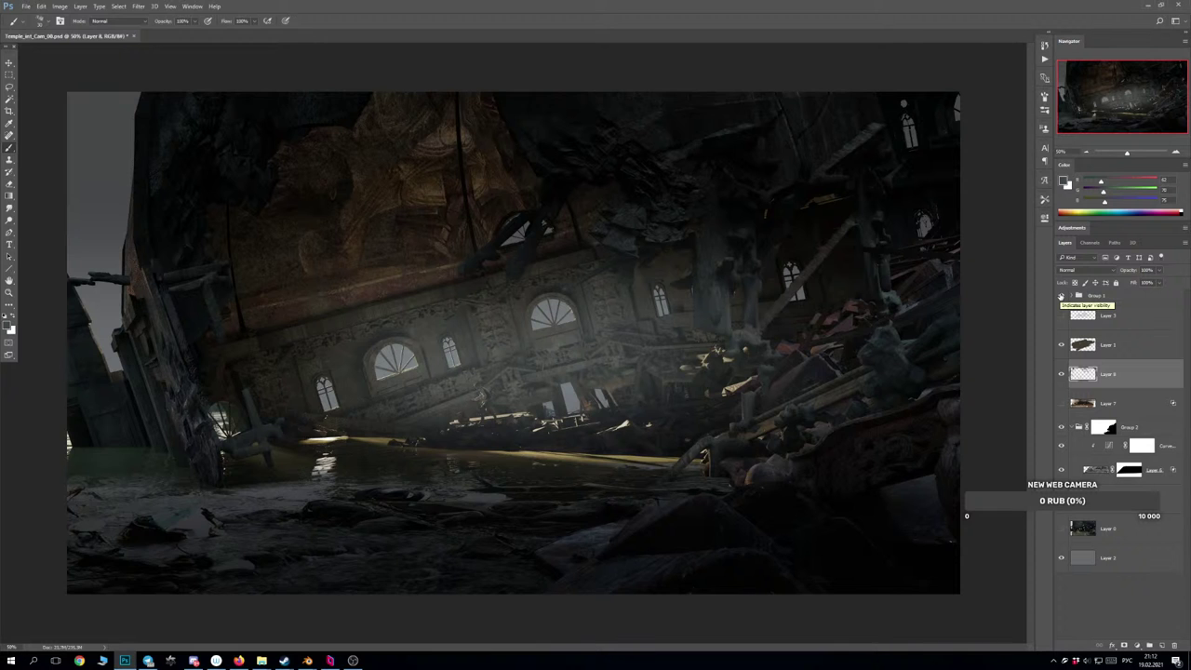
pyautogui.click(1061, 296)
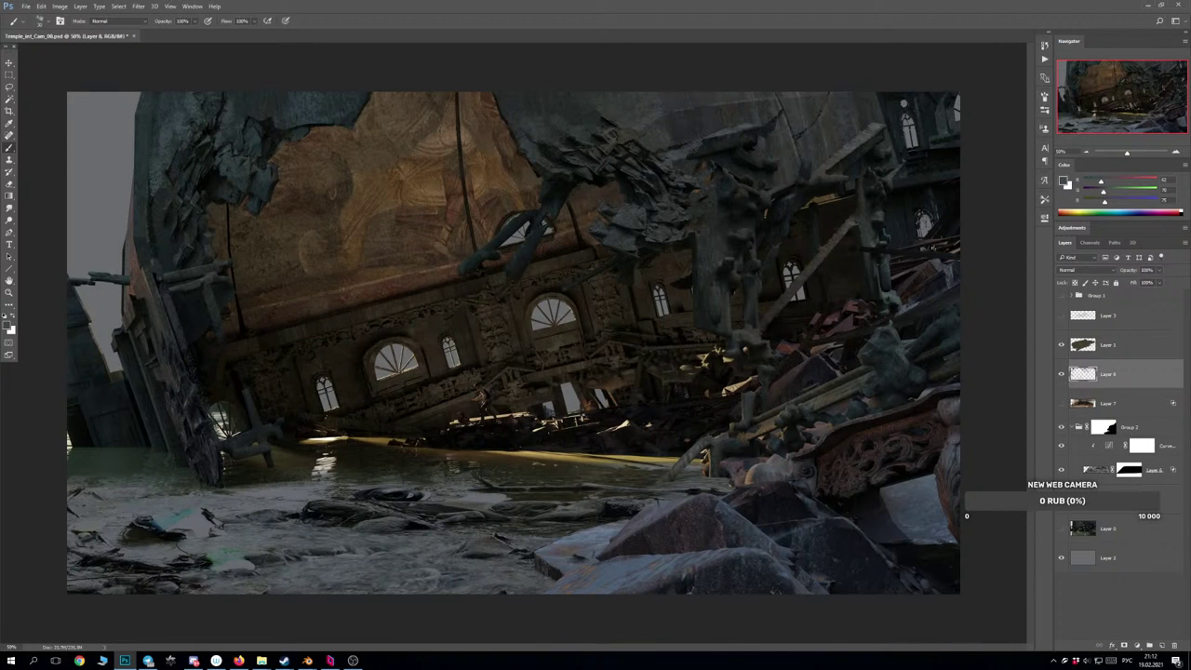
pyautogui.click(1060, 374)
pyautogui.hotkey('ctrl', '+')
pyautogui.hotkey('ctrl', '+')
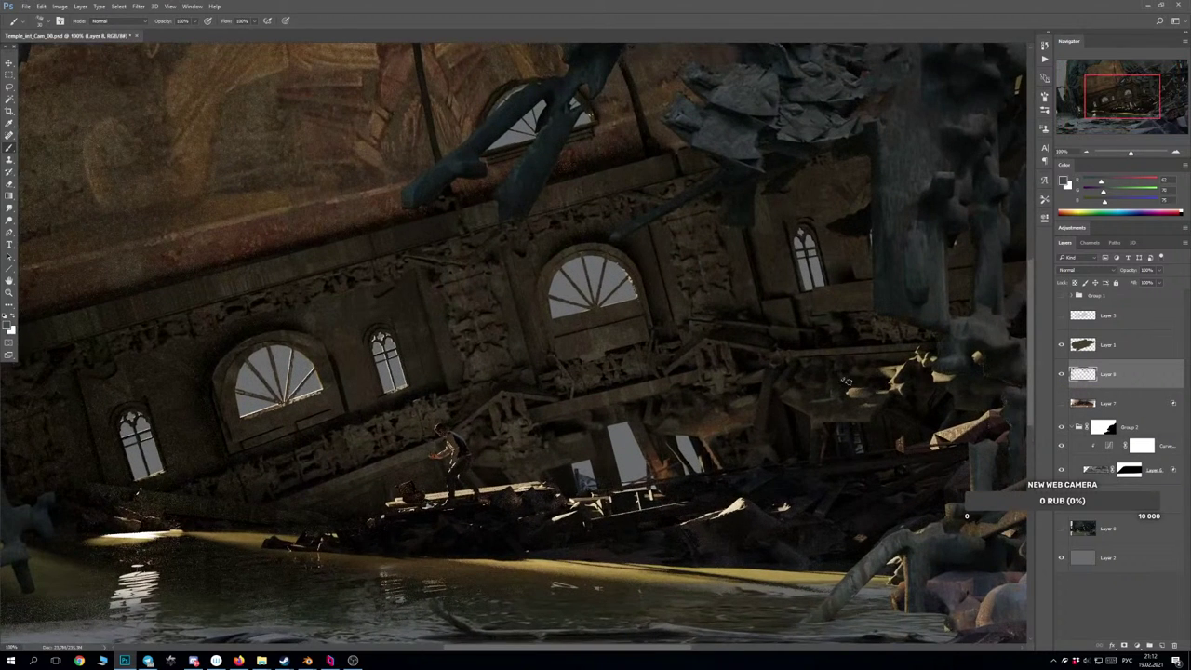
pyautogui.scroll(-2, 849, 382)
pyautogui.click(1062, 375)
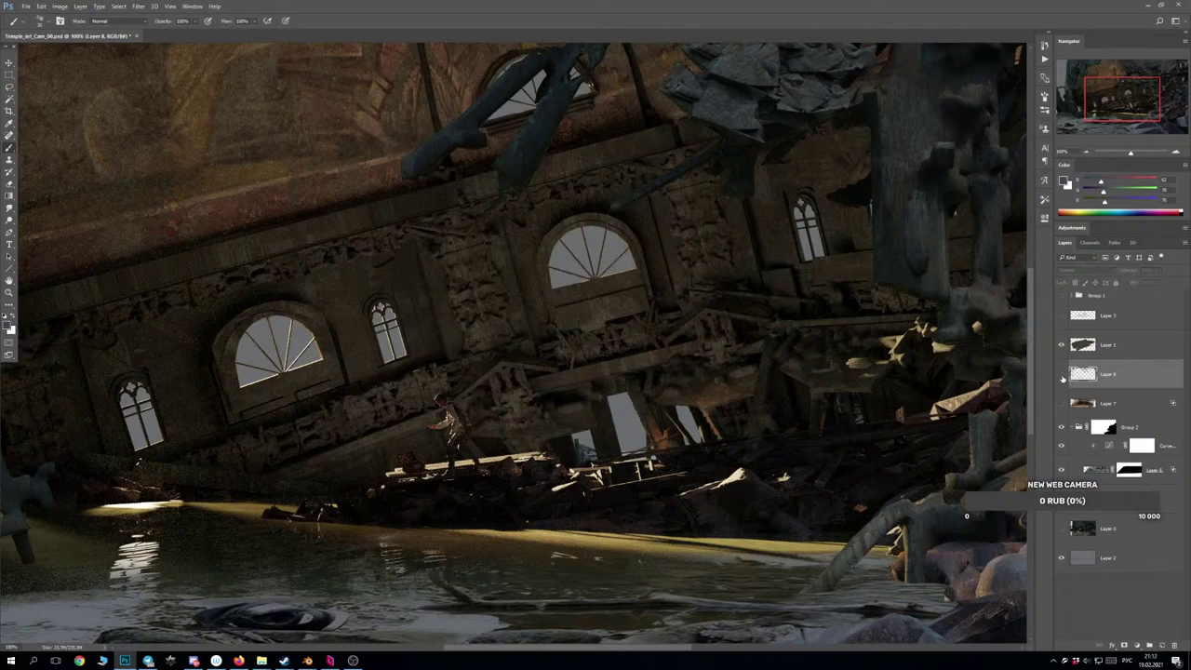
pyautogui.click(1062, 375)
pyautogui.click(1062, 375)
pyautogui.click(1062, 375)
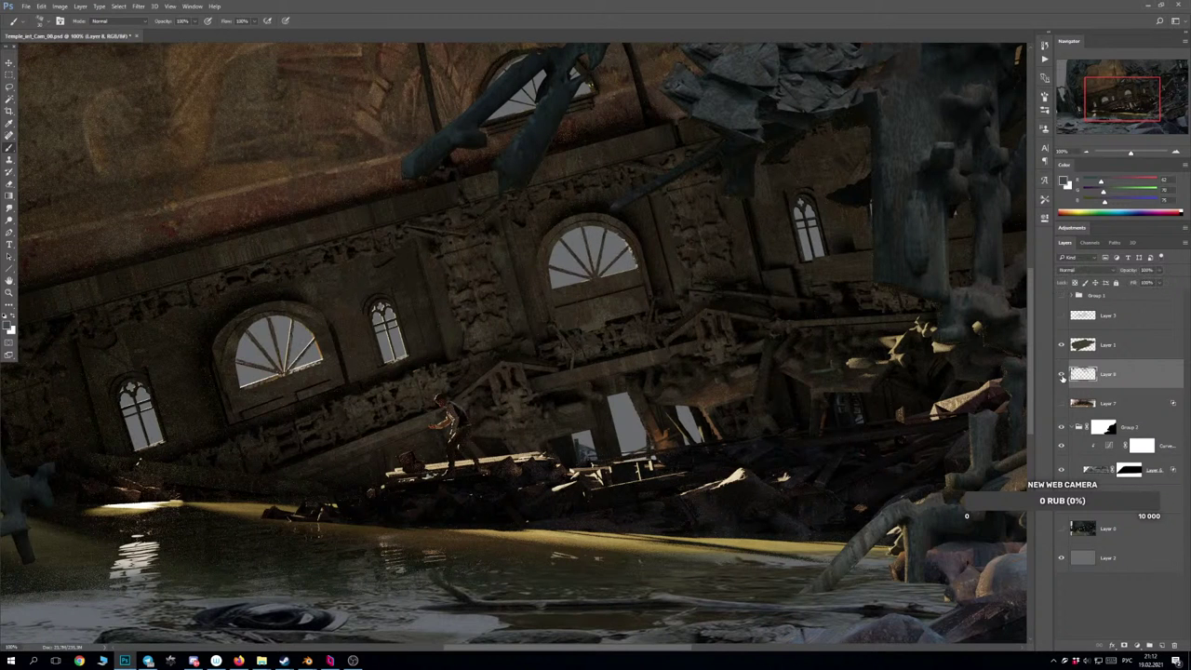
pyautogui.click(1061, 375)
pyautogui.click(1062, 375)
pyautogui.click(1062, 375)
pyautogui.click(1061, 375)
pyautogui.click(1059, 375)
pyautogui.click(1060, 375)
# Shade the upper part of the timber pillar beneath its crossbeam with sampled dark grey-blue tones.
pyautogui.hotkey('ctrl', '-')
pyautogui.moveTo(743, 277); pyautogui.dragTo(632, 361)
pyautogui.keyDown('alt'); pyautogui.click(671, 214); pyautogui.keyUp('alt')
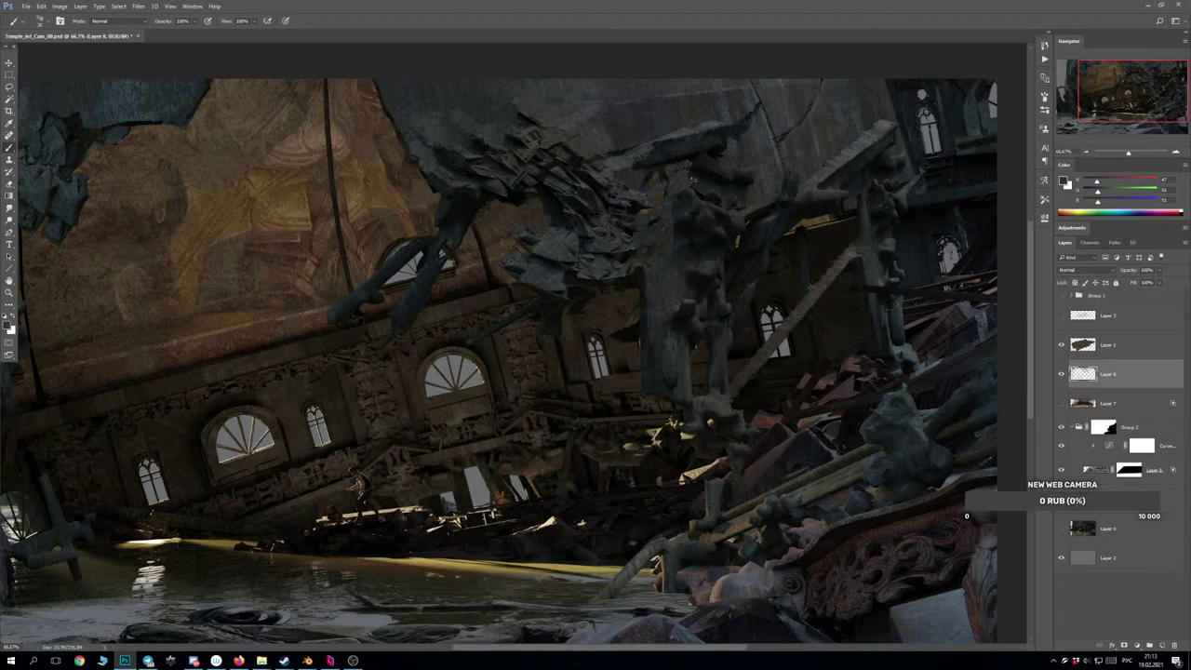
pyautogui.moveTo(693, 180)
pyautogui.mouseDown()
pyautogui.moveTo(713, 193)
pyautogui.moveTo(695, 177)
pyautogui.mouseUp()
pyautogui.keyDown('alt'); pyautogui.click(756, 176); pyautogui.keyUp('alt')
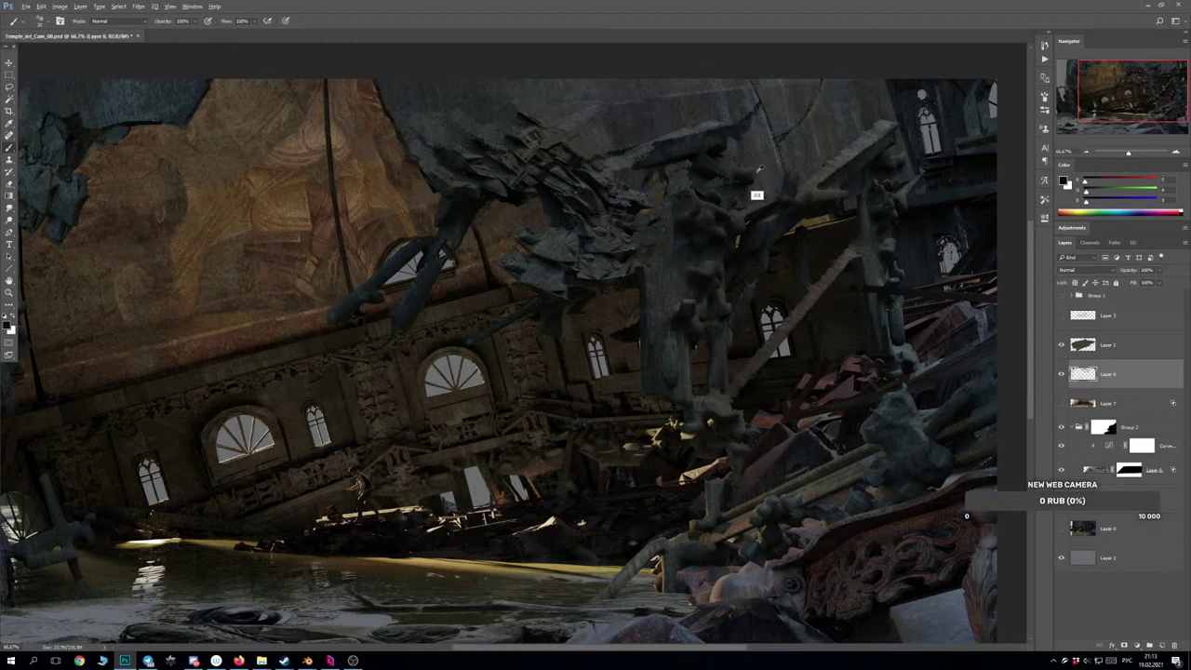
# Try near-black diagonal strokes across the grey wall above the slanted beam beside the timber pillar, undoing each one.
pyautogui.keyDown('alt'); pyautogui.click(757, 171); pyautogui.keyUp('alt')
pyautogui.moveTo(773, 166)
pyautogui.mouseDown()
pyautogui.moveTo(750, 177)
pyautogui.moveTo(885, 98)
pyautogui.mouseUp()
pyautogui.keyDown('alt'); pyautogui.click(755, 185); pyautogui.keyUp('alt')
pyautogui.hotkey('ctrl', 'z')
pyautogui.hotkey('ctrl', 'z')
pyautogui.moveTo(804, 156); pyautogui.dragTo(867, 109)
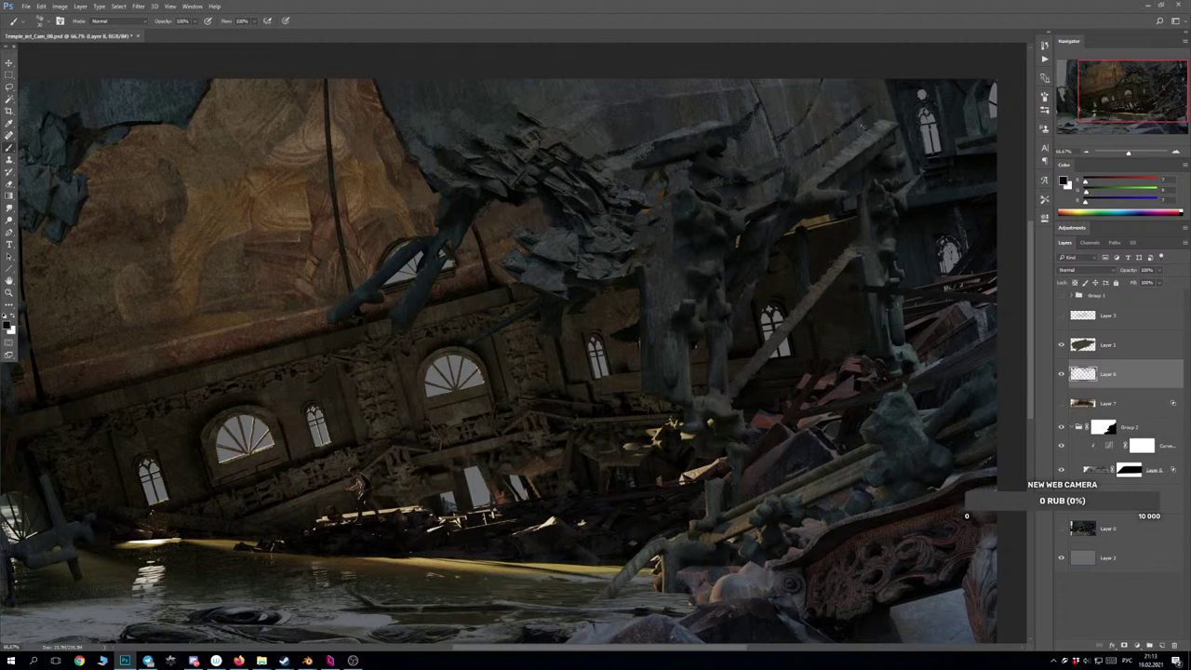
pyautogui.hotkey('ctrl', 'z')
pyautogui.moveTo(805, 155); pyautogui.dragTo(871, 108)
pyautogui.hotkey('ctrl', 'z')
pyautogui.hotkey('ctrl', 'z')
pyautogui.hotkey('ctrl', 'z')
pyautogui.moveTo(807, 156)
pyautogui.mouseDown()
pyautogui.moveTo(873, 106)
pyautogui.moveTo(870, 117)
pyautogui.mouseUp()
pyautogui.hotkey('ctrl', 'z')
# Touch up the timber pillar's shaft and its outer edge with sampled dark tones.
pyautogui.keyDown('alt'); pyautogui.click(766, 265); pyautogui.keyUp('alt')
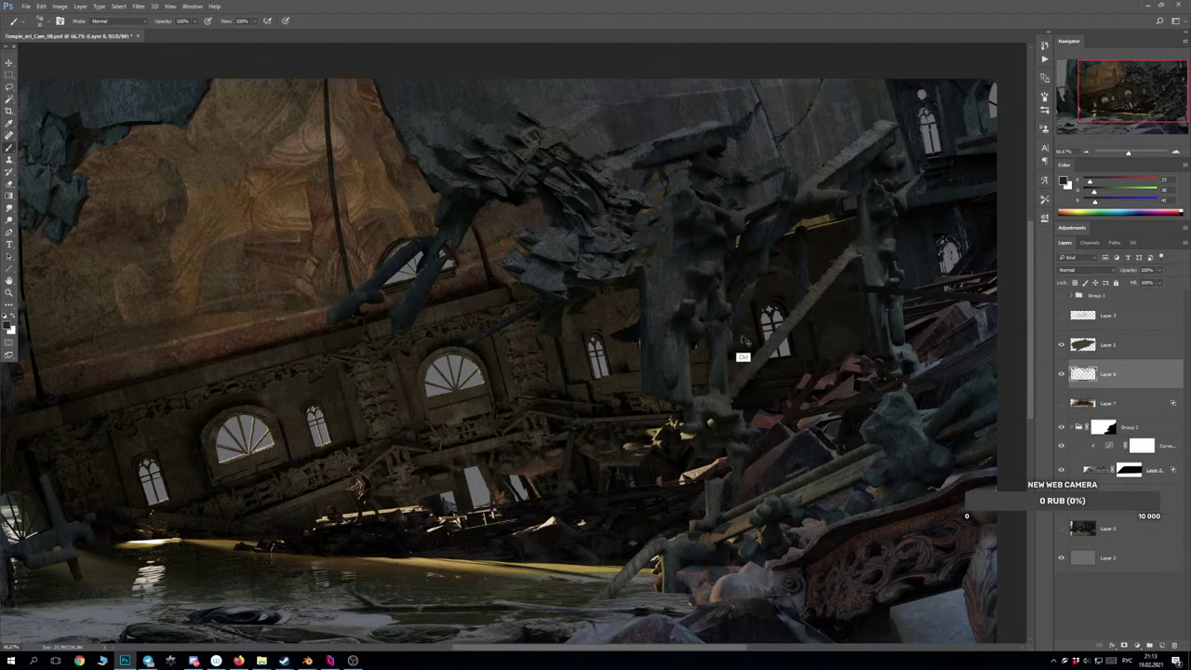
pyautogui.keyDown('alt'); pyautogui.click(642, 296); pyautogui.keyUp('alt')
pyautogui.hotkey('ctrl', '-')
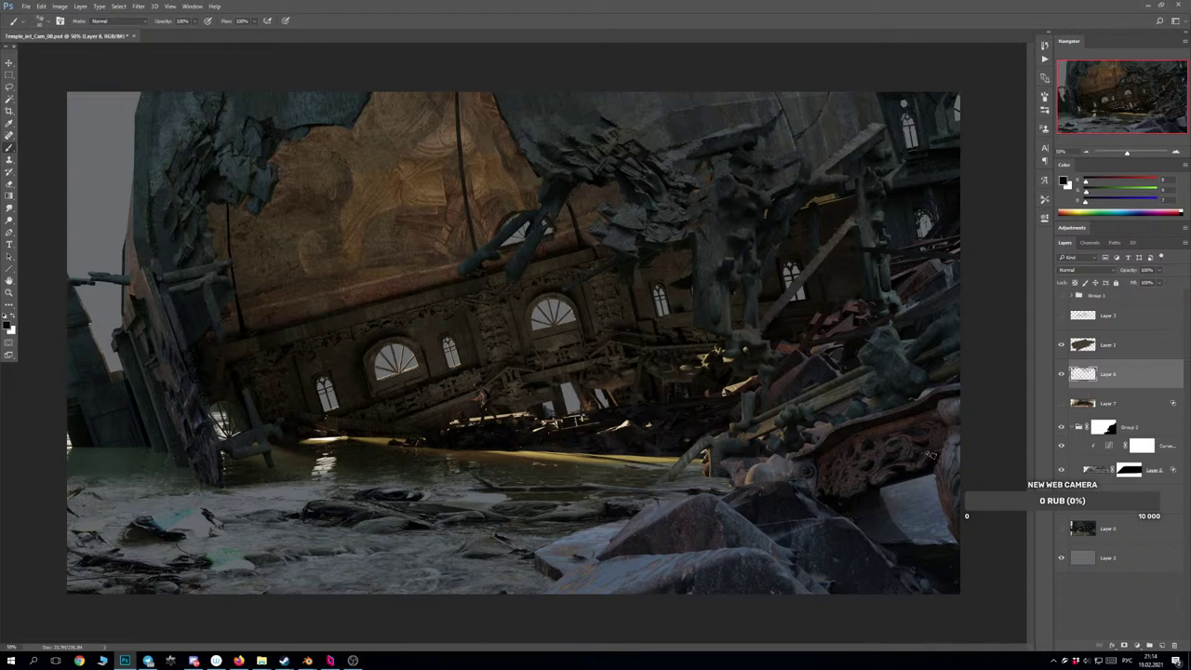
# Try blue-grey highlight strokes on the rubble slope at the image's far right, undoing the unsuitable ones.
pyautogui.press('alt')
pyautogui.keyDown('alt'); pyautogui.click(899, 328); pyautogui.keyUp('alt')
pyautogui.keyDown('alt'); pyautogui.click(904, 334); pyautogui.keyUp('alt')
pyautogui.keyDown('alt'); pyautogui.click(937, 293); pyautogui.keyUp('alt')
pyautogui.keyDown('alt'); pyautogui.click(918, 303); pyautogui.keyUp('alt')
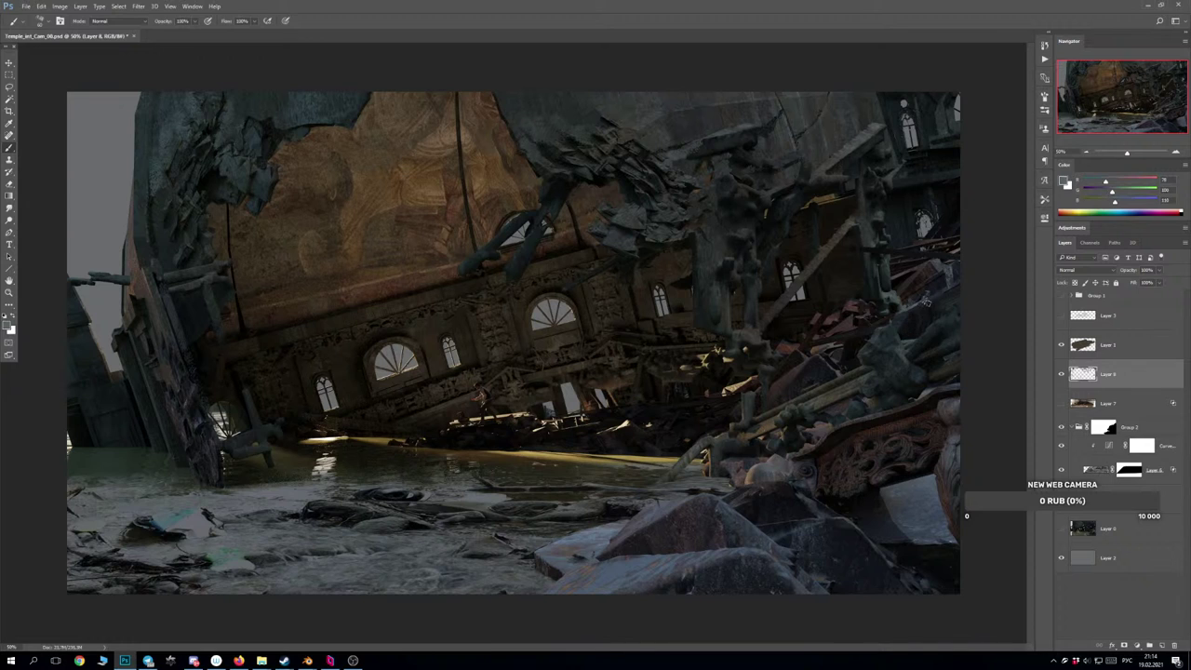
pyautogui.press('ctrl')
pyautogui.hotkey('ctrl', 'z')
pyautogui.moveTo(932, 307); pyautogui.dragTo(947, 296)
pyautogui.hotkey('ctrl', 'z')
# Break up the far-right rubble slope into rough slate facets with sampled teal-grey and near-black tones.
pyautogui.keyDown('alt'); pyautogui.click(946, 294); pyautogui.keyUp('alt')
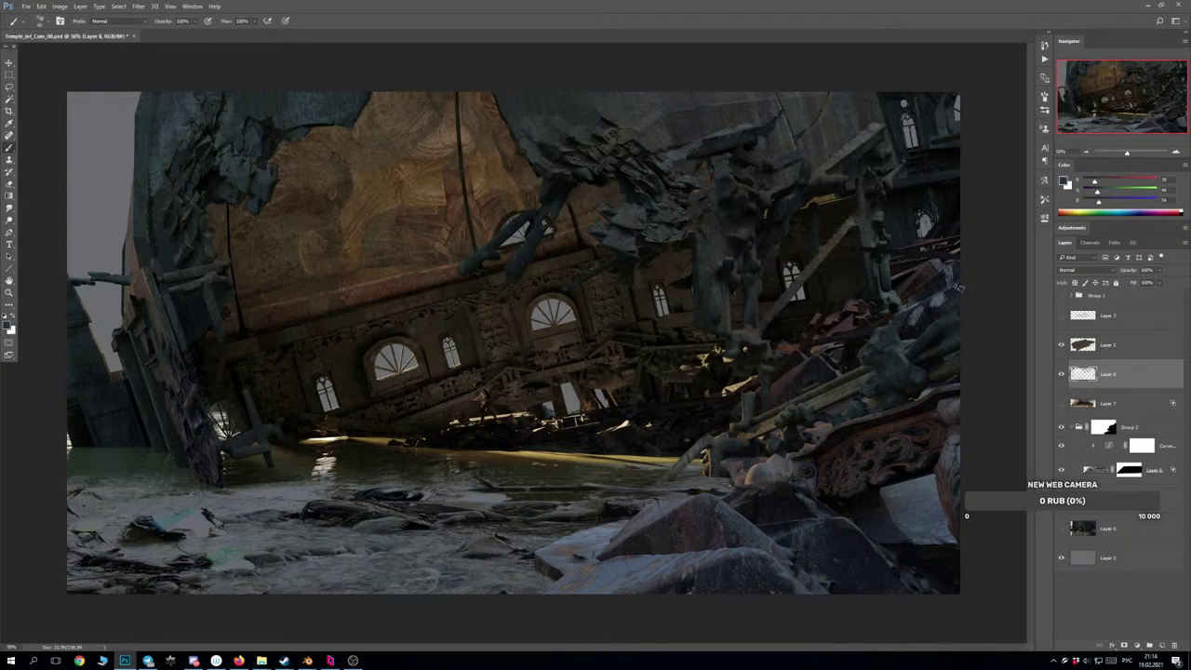
pyautogui.keyDown('alt'); pyautogui.click(943, 294); pyautogui.keyUp('alt')
pyautogui.keyDown('alt'); pyautogui.click(940, 303); pyautogui.keyUp('alt')
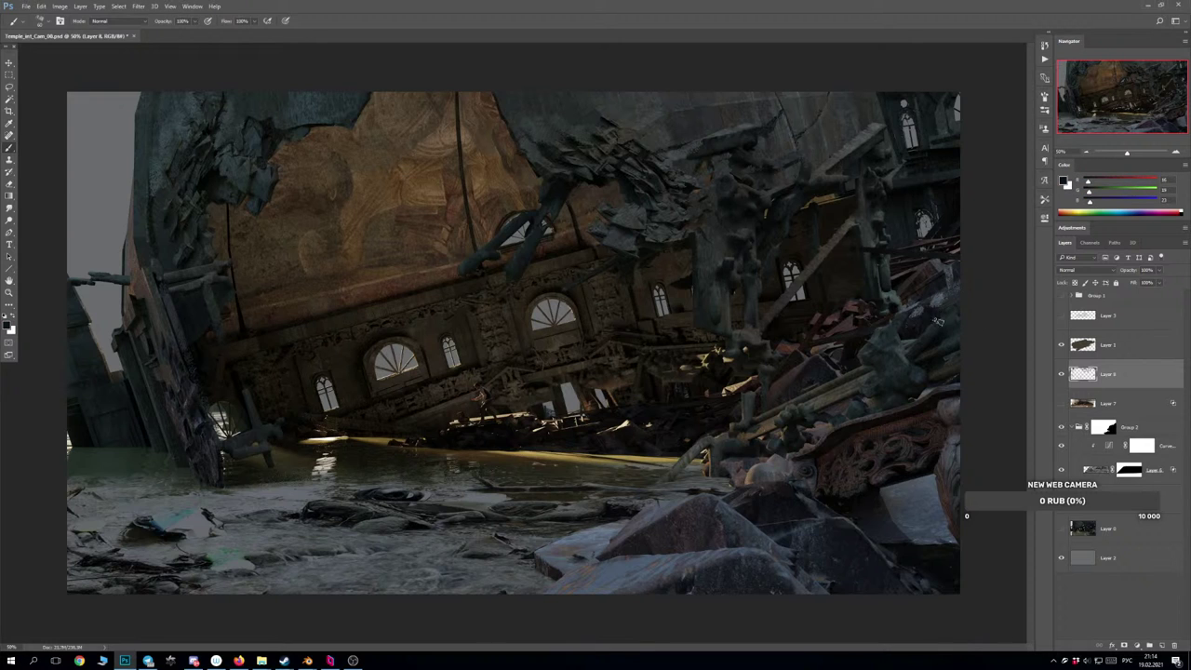
pyautogui.keyDown('alt'); pyautogui.click(919, 330); pyautogui.keyUp('alt')
pyautogui.keyDown('alt'); pyautogui.click(789, 366); pyautogui.keyUp('alt')
# Touch up the carved stonework around the temple facade's arched windows with sampled brown and dark tones.
pyautogui.keyDown('alt'); pyautogui.click(565, 345); pyautogui.keyUp('alt')
pyautogui.keyDown('alt'); pyautogui.click(529, 331); pyautogui.keyUp('alt')
pyautogui.keyDown('alt'); pyautogui.click(555, 316); pyautogui.keyUp('alt')
pyautogui.keyDown('alt'); pyautogui.click(371, 364); pyautogui.keyUp('alt')
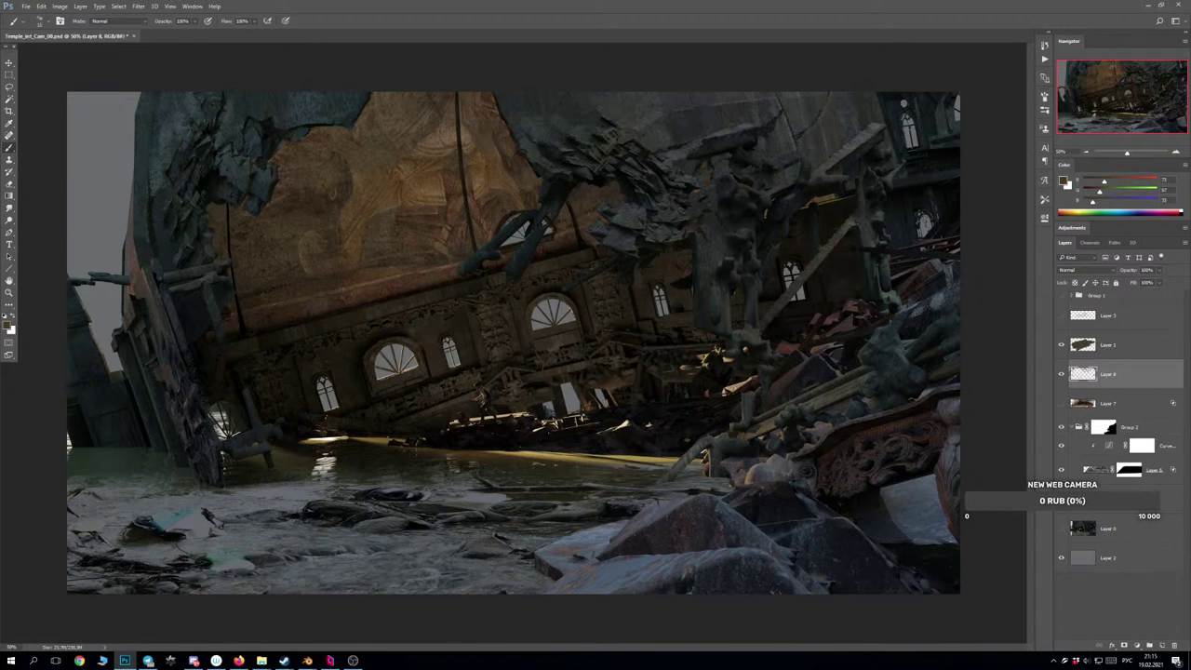
# Refine the slanted left wall's base and the neighbouring dark beams with sampled tones, undoing the unsuitable strokes.
pyautogui.keyDown('alt'); pyautogui.click(223, 468); pyautogui.keyUp('alt')
pyautogui.hotkey('ctrl', 'z')
pyautogui.hotkey('ctrl', 'z')
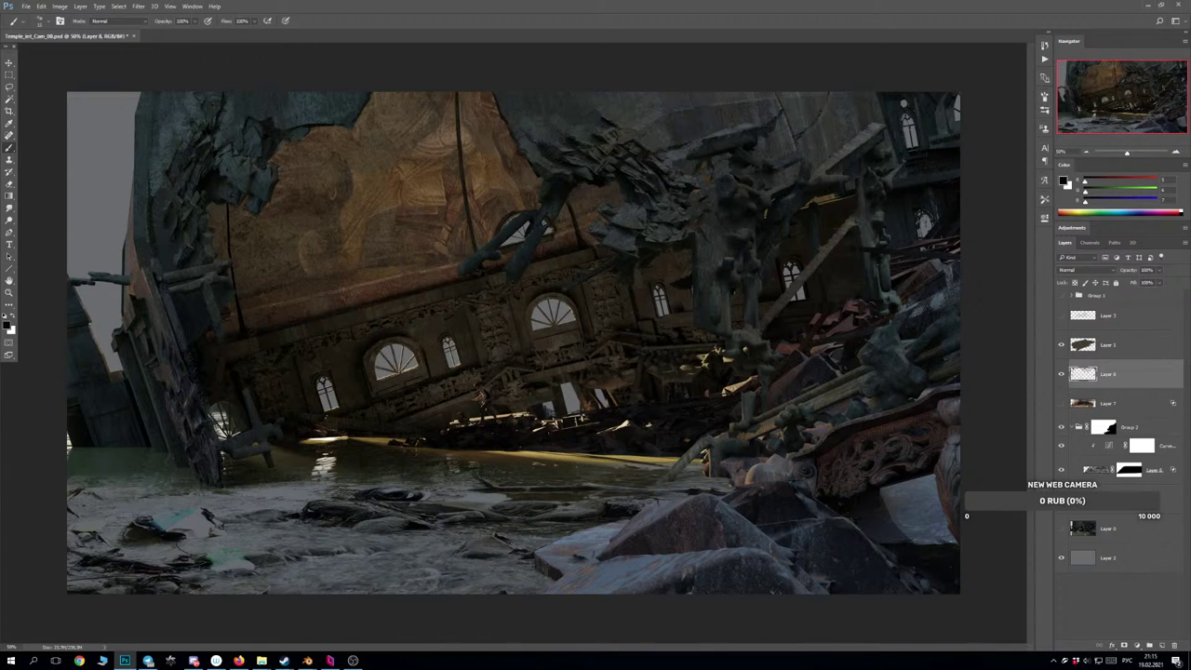
pyautogui.keyDown('alt'); pyautogui.click(274, 489); pyautogui.keyUp('alt')
pyautogui.keyDown('alt'); pyautogui.click(251, 425); pyautogui.keyUp('alt')
pyautogui.moveTo(227, 335); pyautogui.dragTo(244, 407)
pyautogui.keyDown('alt'); pyautogui.click(206, 368); pyautogui.keyUp('alt')
# Paint a small notch detail on the distant ruin's edge at the far left, undoing the last stroke.
pyautogui.keyDown('alt'); pyautogui.click(105, 374); pyautogui.keyUp('alt')
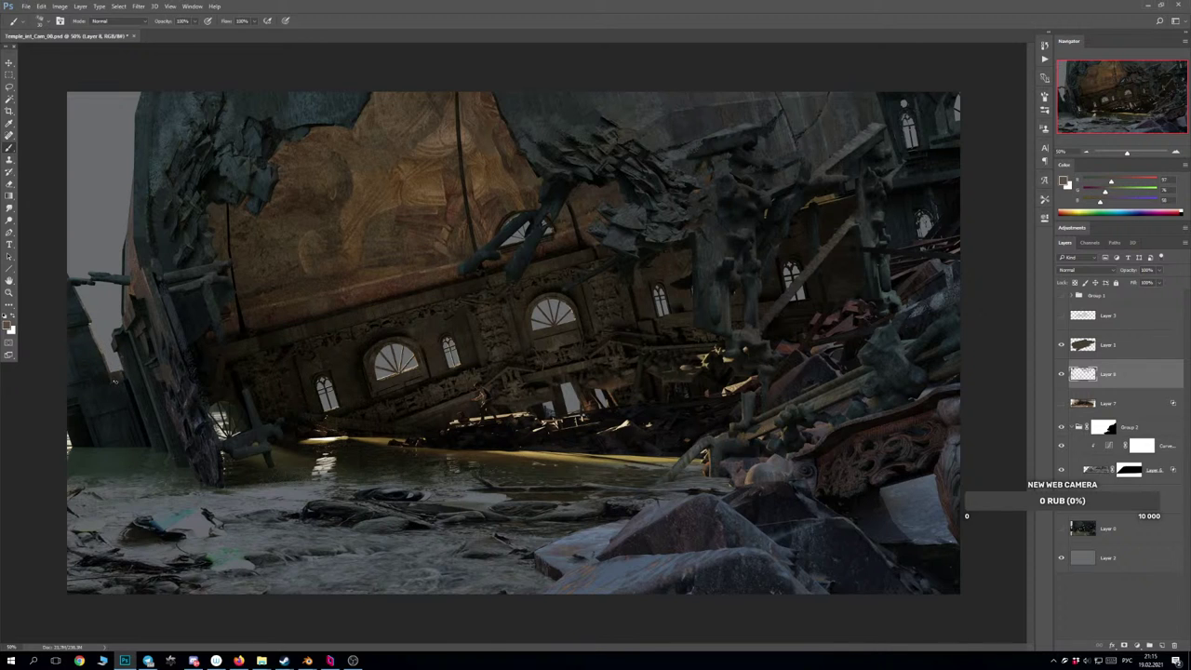
pyautogui.keyDown('alt'); pyautogui.click(109, 377); pyautogui.keyUp('alt')
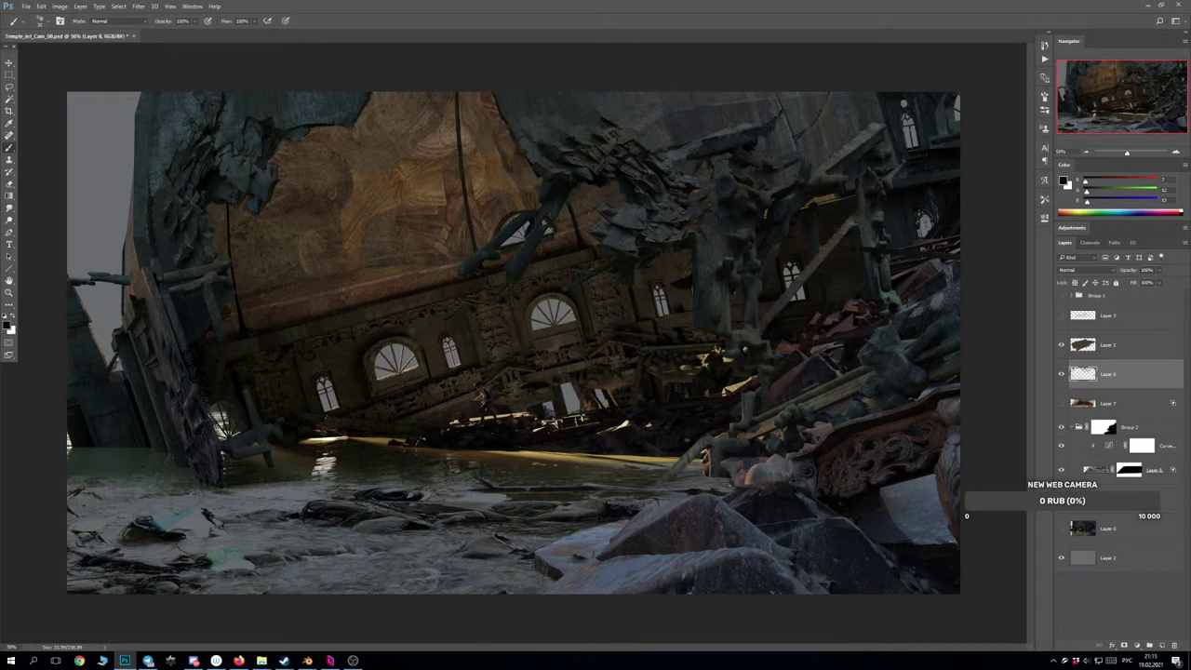
pyautogui.moveTo(112, 376); pyautogui.dragTo(124, 363)
pyautogui.hotkey('ctrl', 'z')
pyautogui.hotkey('ctrl', '-')
pyautogui.hotkey('ctrl', '+')
# Move Layer 7 into Group 2 above the Curves adjustment and show it in place of the rocky riverbed.
pyautogui.click(1061, 403)
pyautogui.click(1060, 403)
pyautogui.click(1168, 409)
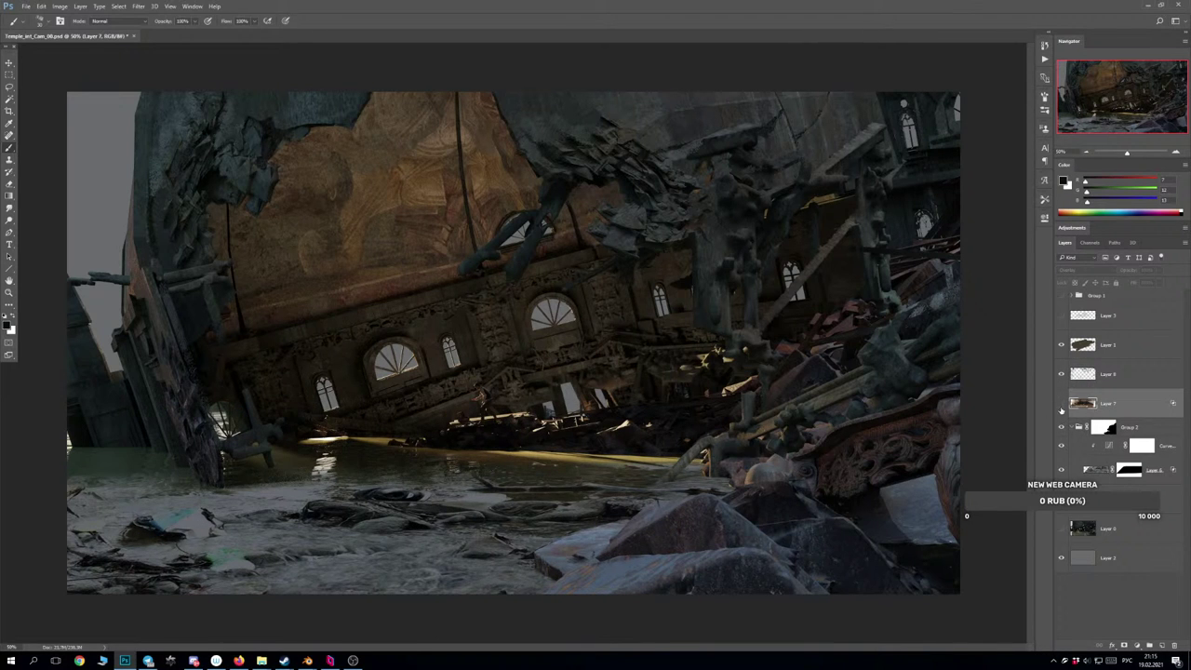
pyautogui.moveTo(1127, 409); pyautogui.dragTo(1159, 442)
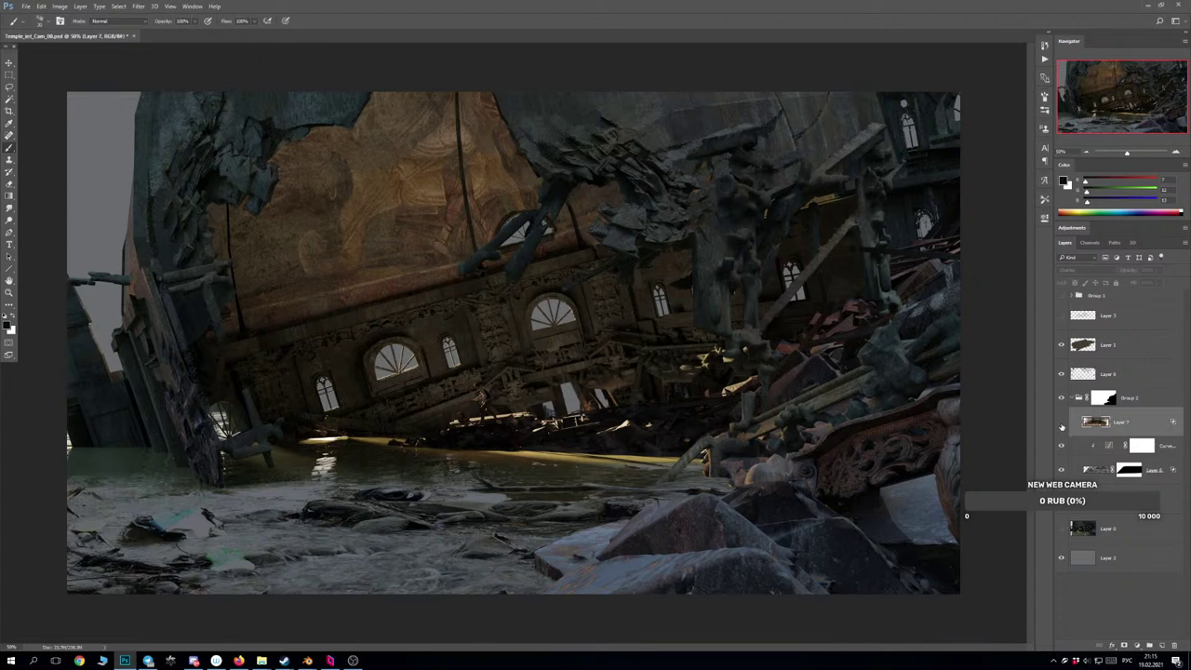
pyautogui.click(1061, 421)
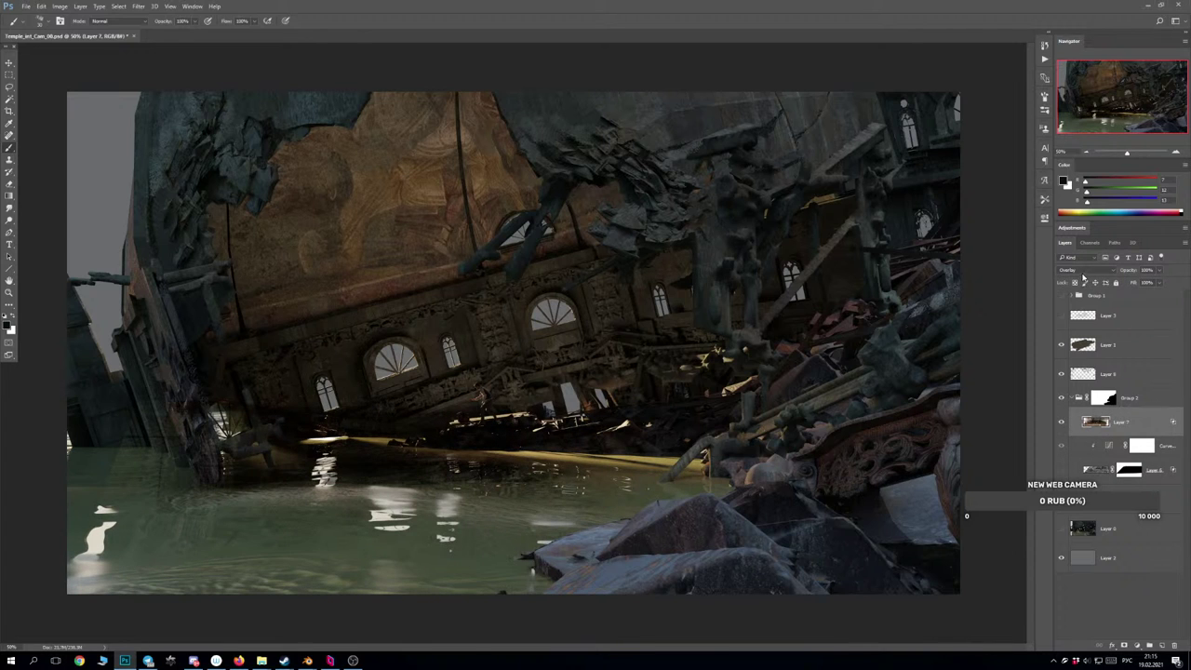
# Set Layer 7's blend mode to Normal and shift the flooded-cellar photo slightly to the right.
pyautogui.click(1084, 271)
pyautogui.click(1084, 278)
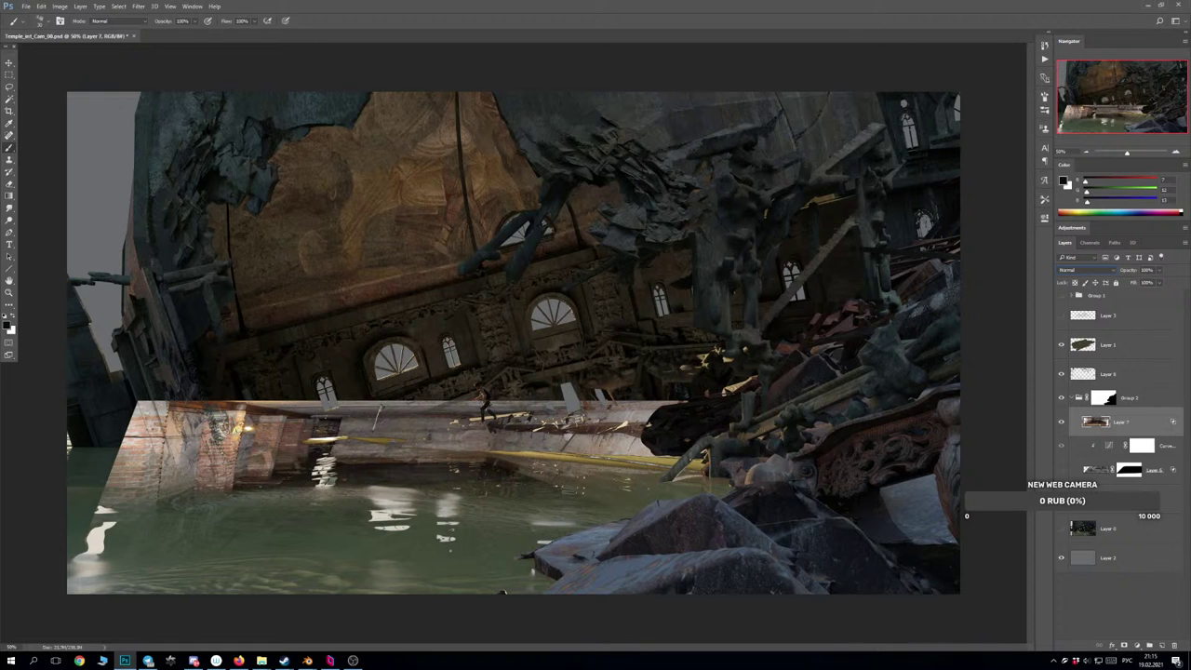
pyautogui.moveTo(583, 497); pyautogui.dragTo(631, 503)
# Reset Layer 7's Blend If range for the underlying layer to the full 0 to 255.
pyautogui.doubleClick(1154, 426)
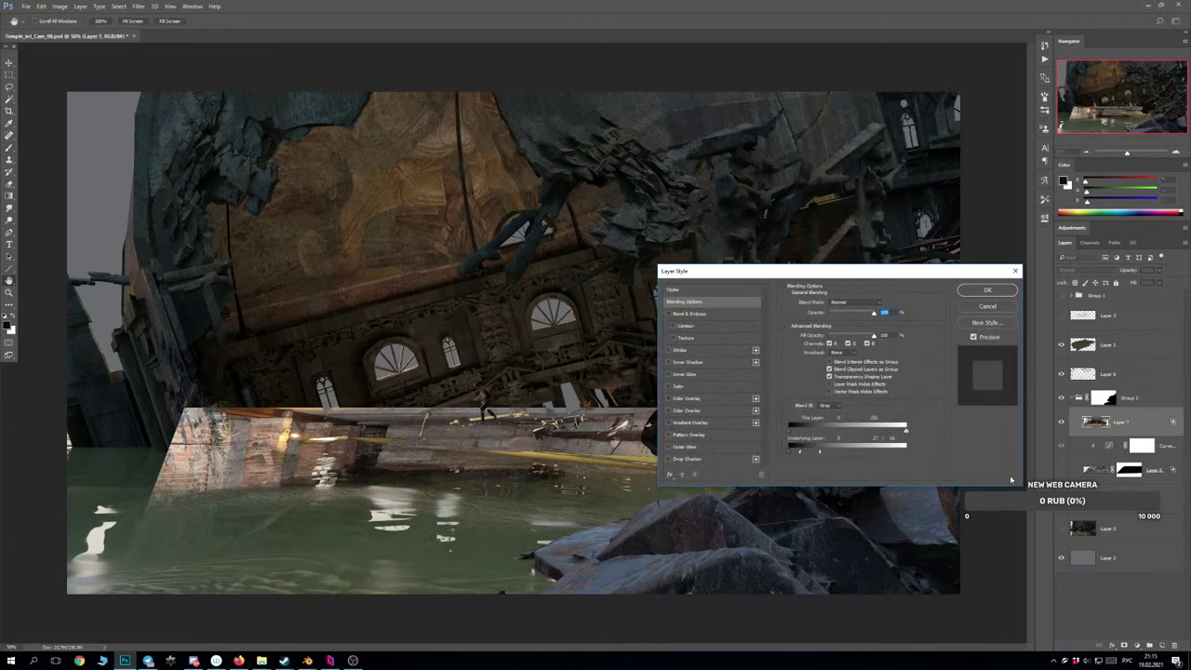
pyautogui.moveTo(802, 454); pyautogui.dragTo(1043, 432)
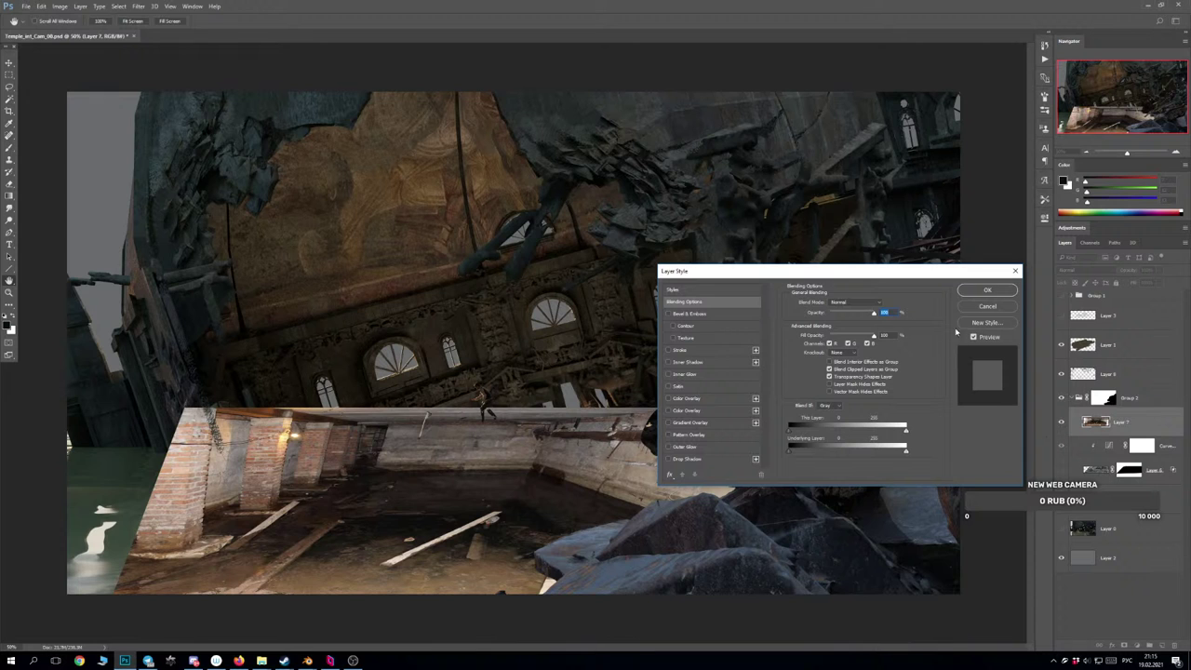
pyautogui.click(987, 290)
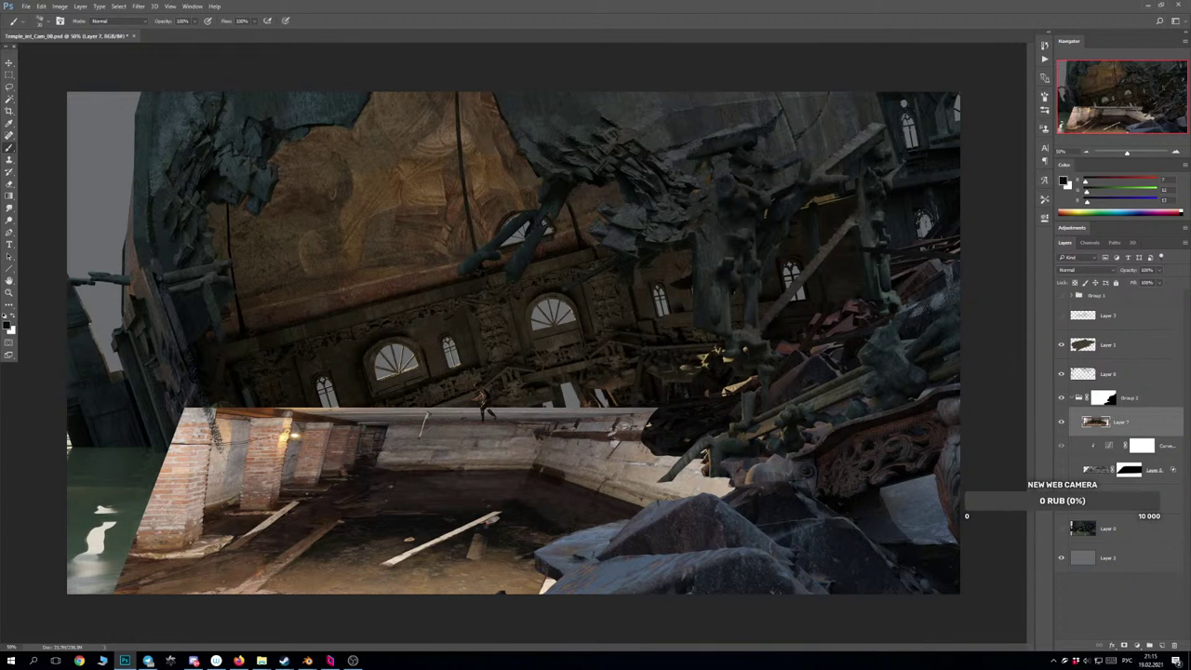
# Lasso the brick walls and pillars of the cellar photo and delete them, keeping the muddy floor with planks.
pyautogui.press('l')
pyautogui.moveTo(115, 554)
pyautogui.mouseDown()
pyautogui.moveTo(218, 550)
pyautogui.moveTo(229, 537)
pyautogui.moveTo(216, 514)
pyautogui.moveTo(286, 511)
pyautogui.moveTo(289, 493)
pyautogui.moveTo(342, 482)
pyautogui.moveTo(527, 480)
pyautogui.moveTo(719, 541)
pyautogui.moveTo(789, 586)
pyautogui.moveTo(960, 403)
pyautogui.moveTo(132, 341)
pyautogui.moveTo(107, 544)
pyautogui.mouseUp()
pyautogui.press('Delete')
pyautogui.hotkey('ctrl', 'd')
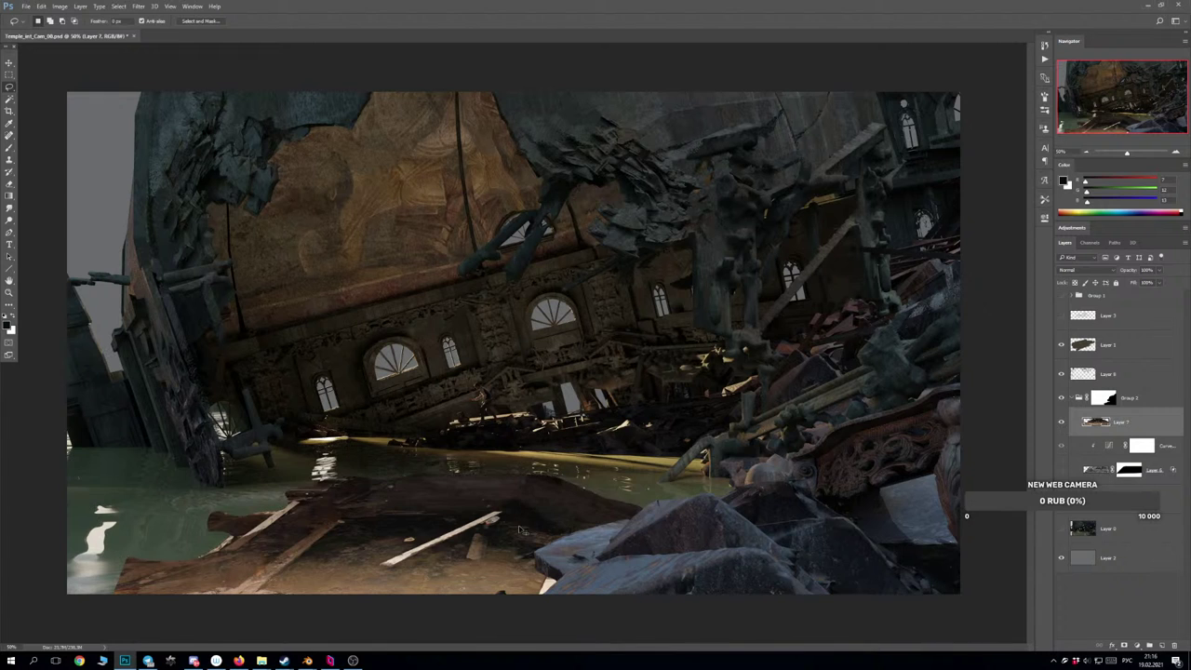
# Shift the muddy floor of Layer 7 right along the foreground, lower its opacity to roughly half, and compare it against the bare water.
pyautogui.moveTo(520, 528)
pyautogui.mouseDown()
pyautogui.moveTo(515, 500)
pyautogui.moveTo(527, 515)
pyautogui.moveTo(881, 538)
pyautogui.moveTo(719, 548)
pyautogui.moveTo(810, 542)
pyautogui.moveTo(779, 553)
pyautogui.moveTo(791, 538)
pyautogui.mouseUp()
pyautogui.click(1082, 270)
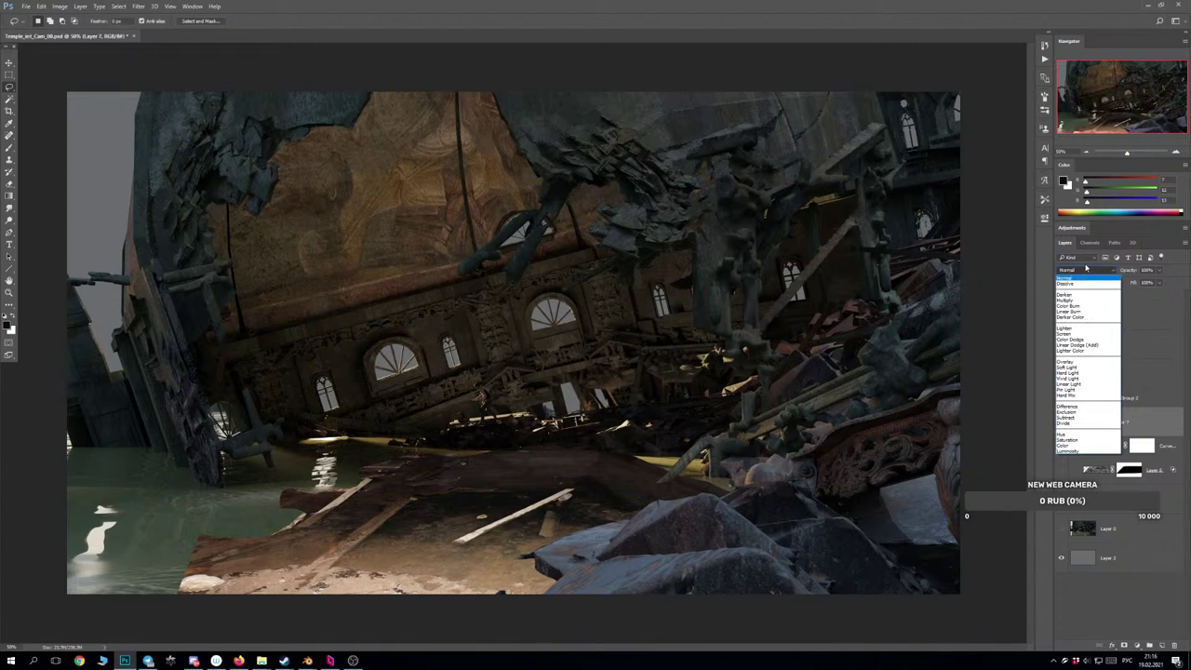
pyautogui.click(1160, 271)
pyautogui.click(1159, 271)
pyautogui.moveTo(1153, 286); pyautogui.dragTo(1142, 283)
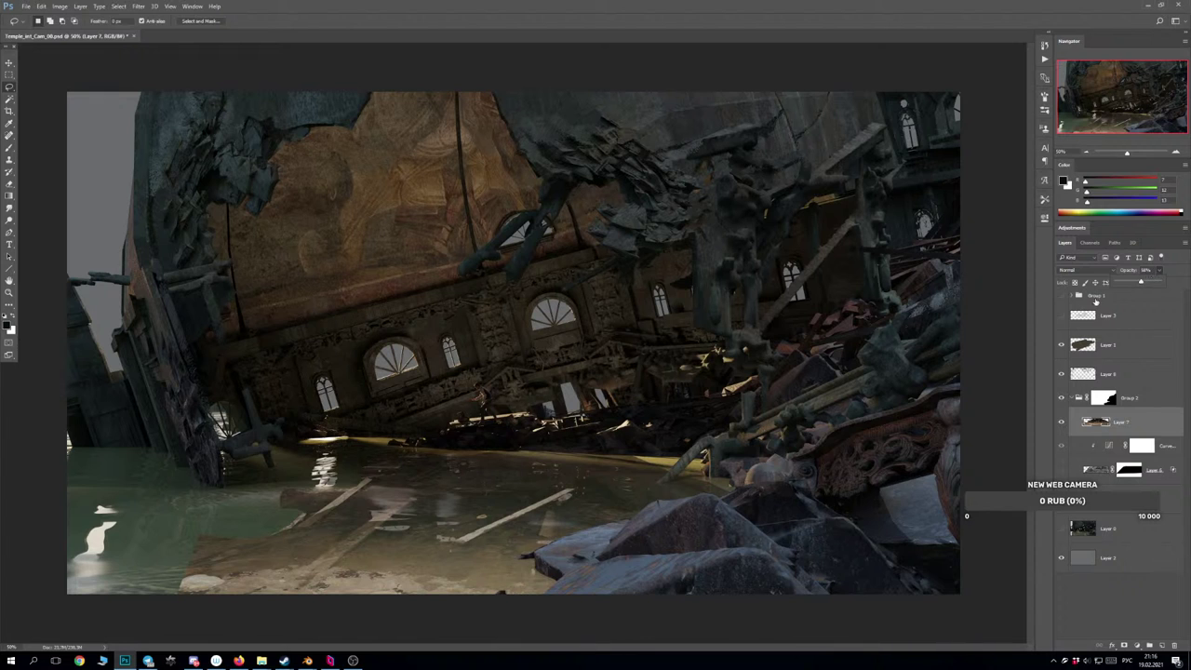
pyautogui.click(914, 5)
pyautogui.click(1061, 422)
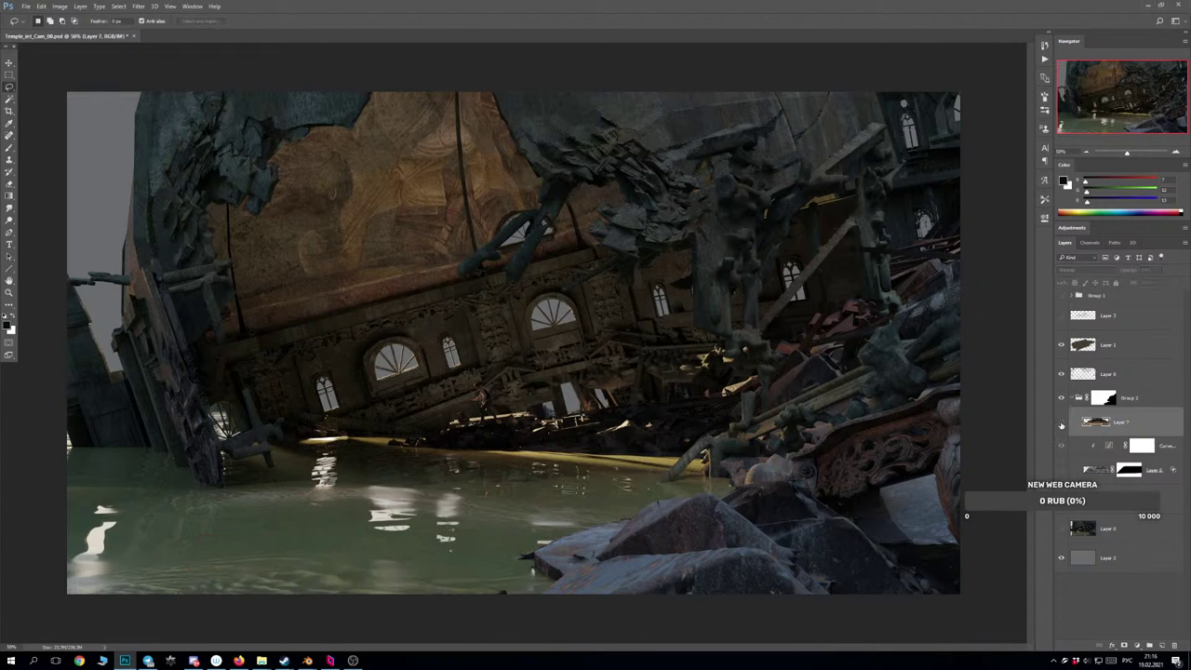
pyautogui.click(1061, 423)
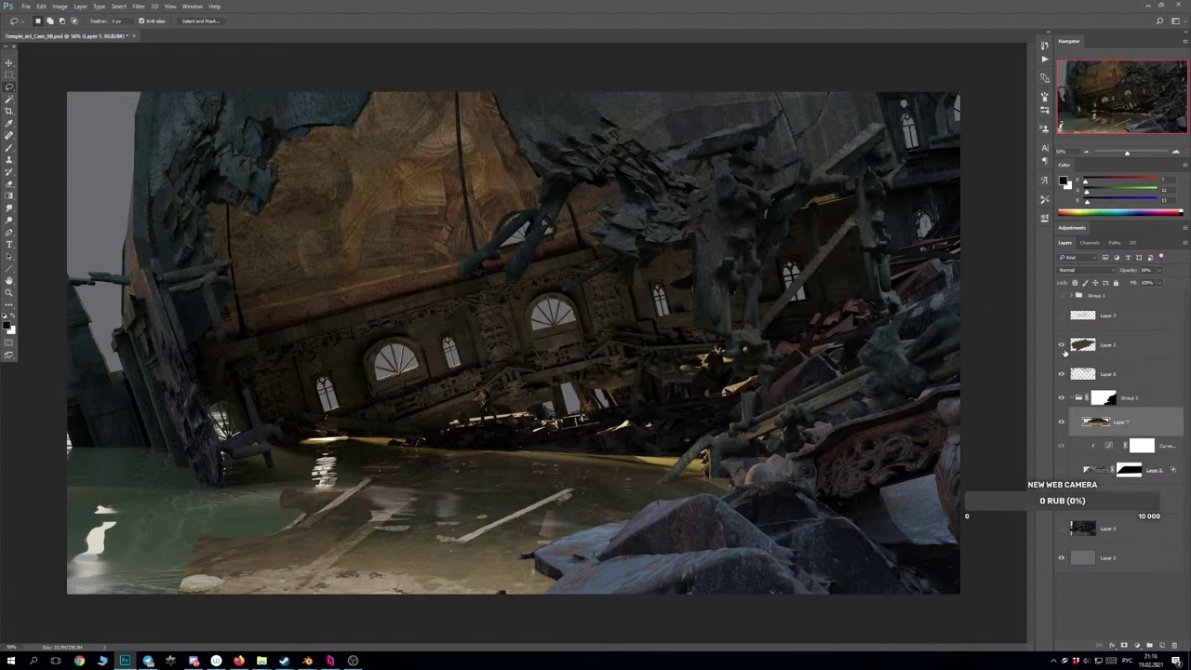
# Merge the two visible layers directly above Group 2 and compare the painting with and without the merged details.
pyautogui.click(1131, 356)
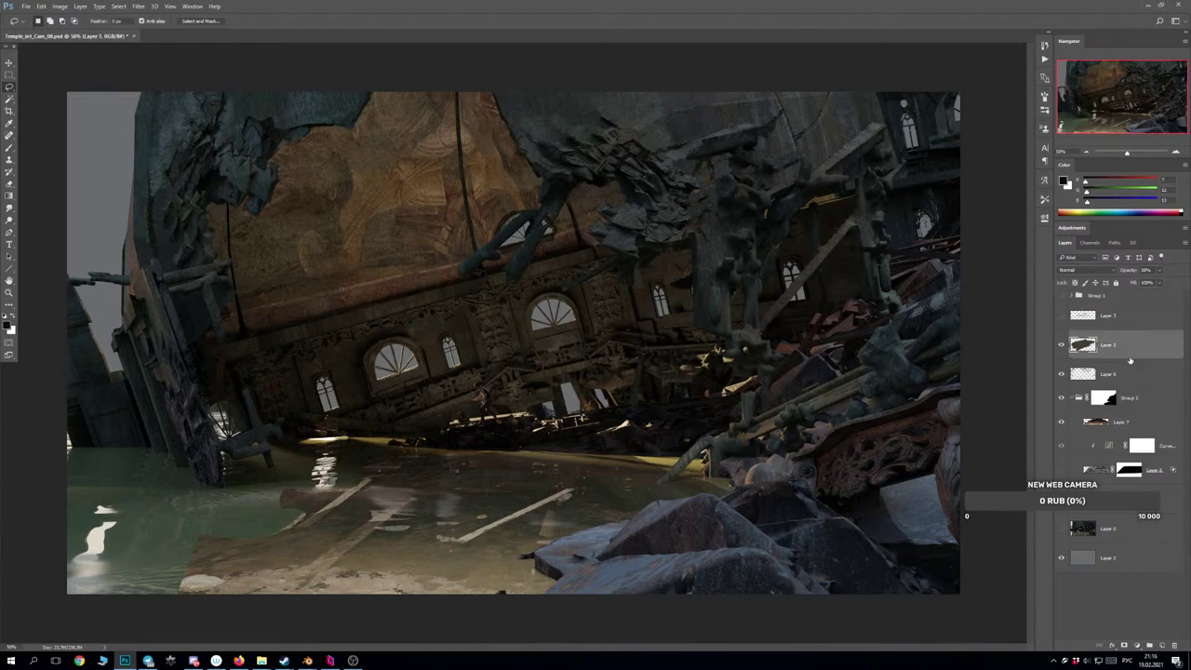
pyautogui.keyDown('shift'); pyautogui.click(1121, 373); pyautogui.keyUp('shift')
pyautogui.hotkey('ctrl', 'e')
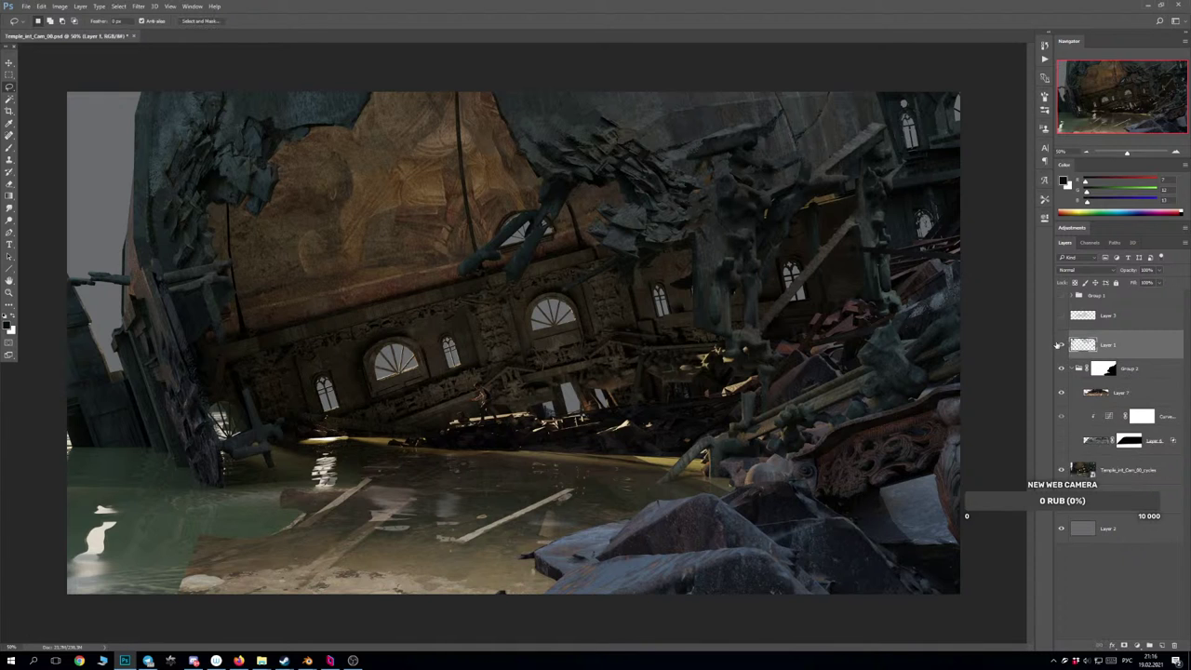
pyautogui.click(1059, 345)
pyautogui.click(1060, 345)
pyautogui.click(1060, 345)
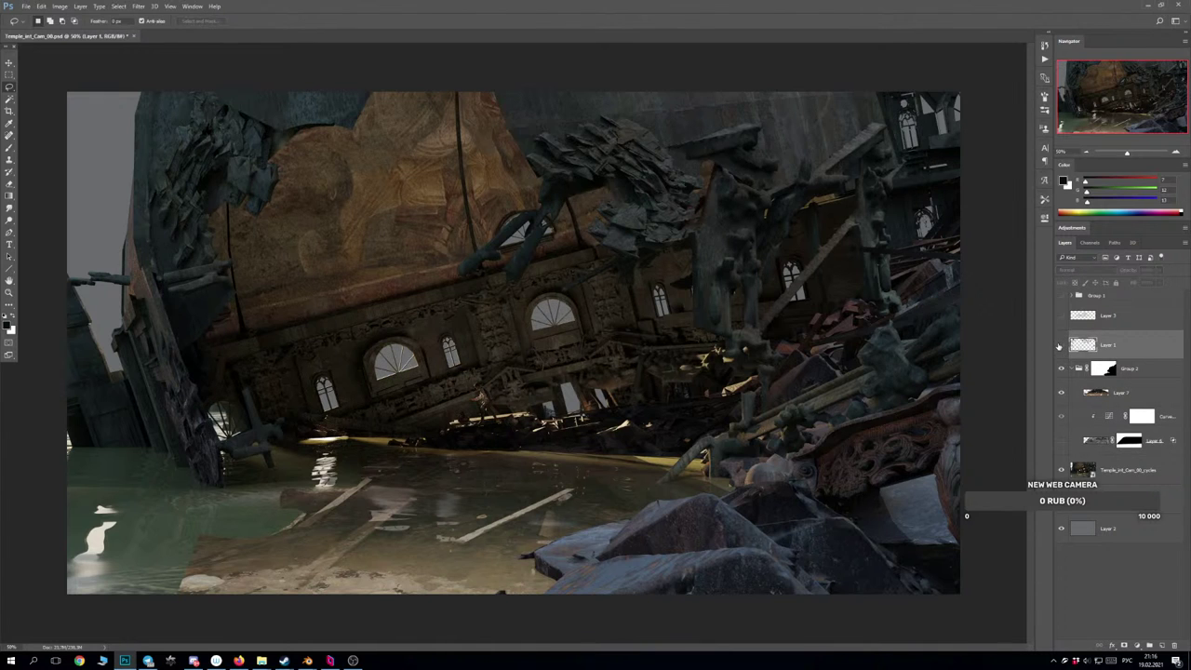
pyautogui.click(1060, 345)
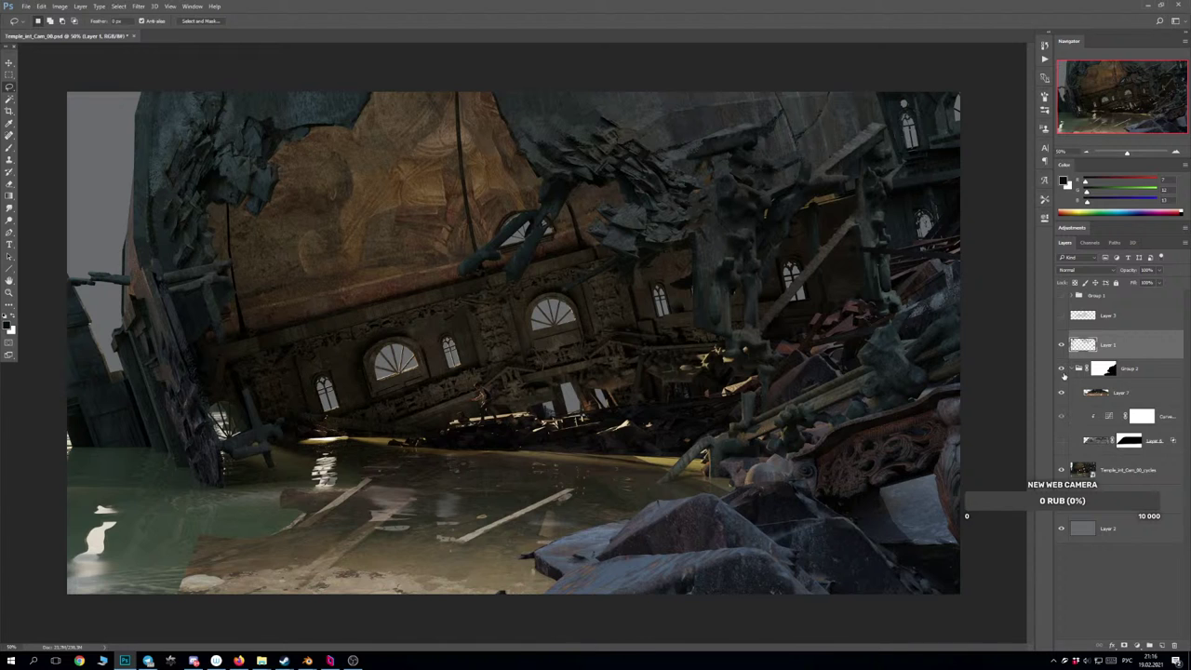
# Show the rocky riverbed layer under Layer 7 and compare the foreground with each of the two layers hidden.
pyautogui.click(1062, 394)
pyautogui.click(1062, 394)
pyautogui.click(1062, 440)
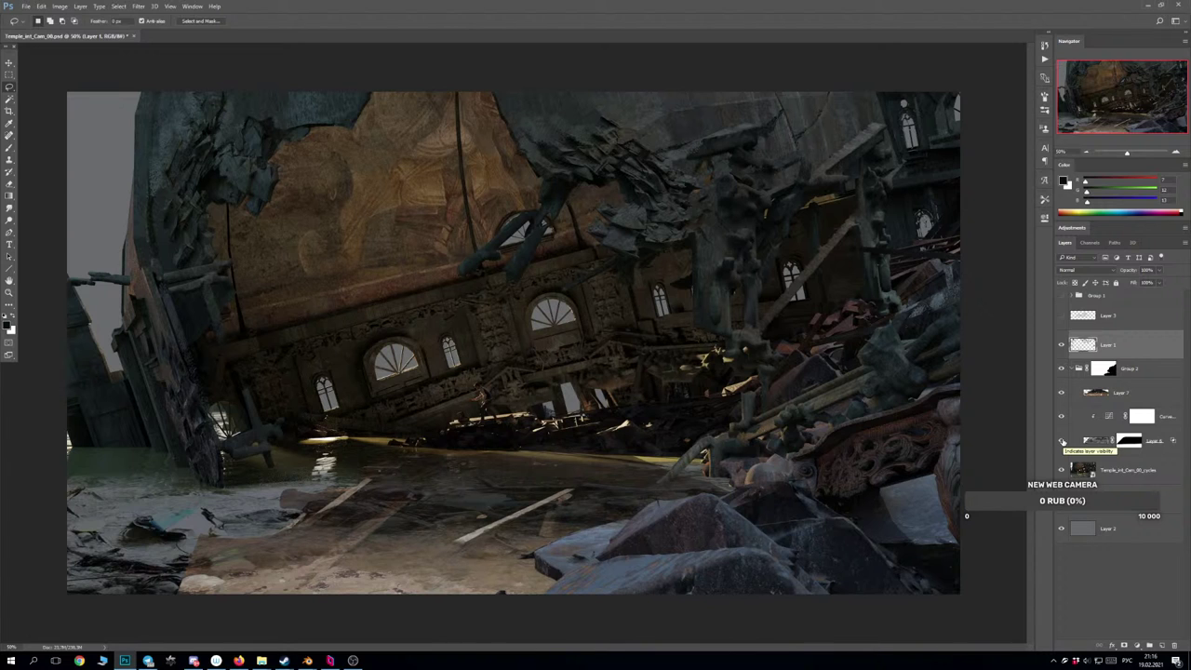
pyautogui.click(1061, 441)
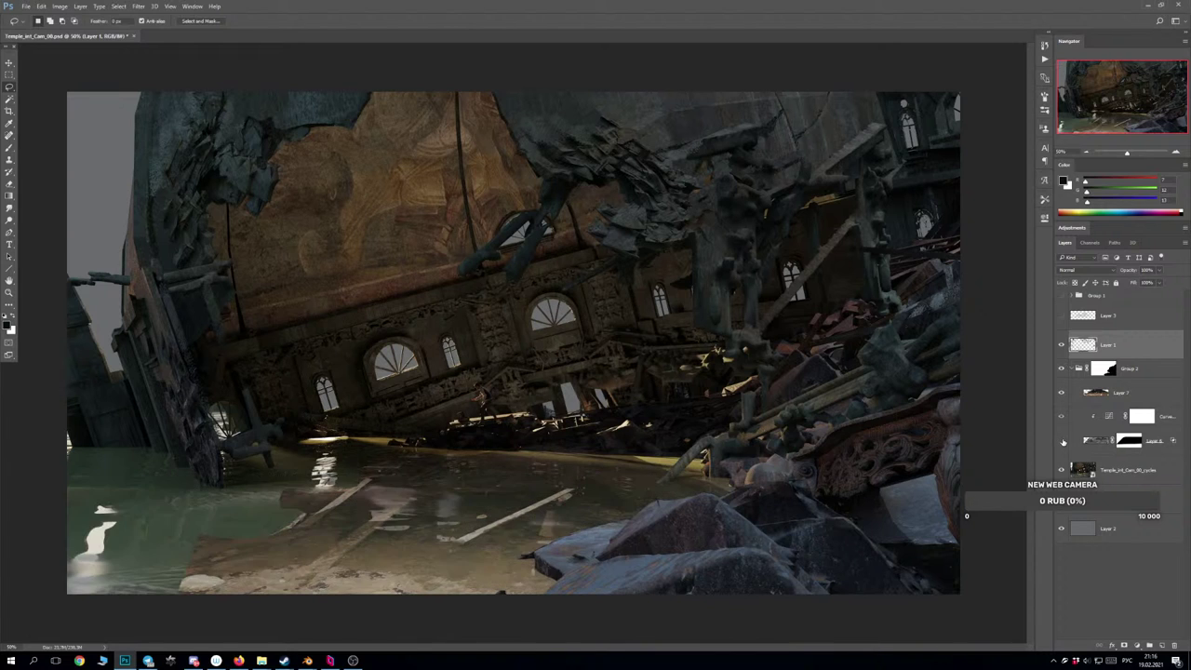
pyautogui.click(1061, 441)
pyautogui.click(1064, 393)
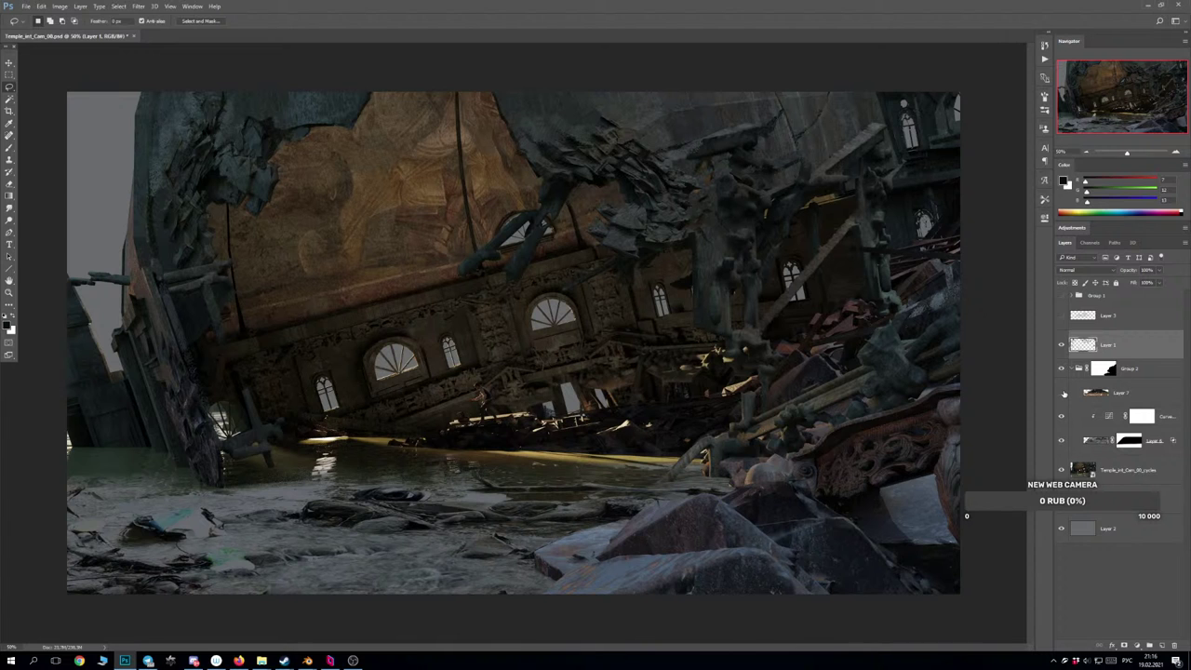
pyautogui.click(1064, 394)
# Move the muddy floor of Layer 7 up and left, and scale it down to about 60% with Free Transform.
pyautogui.click(1178, 387)
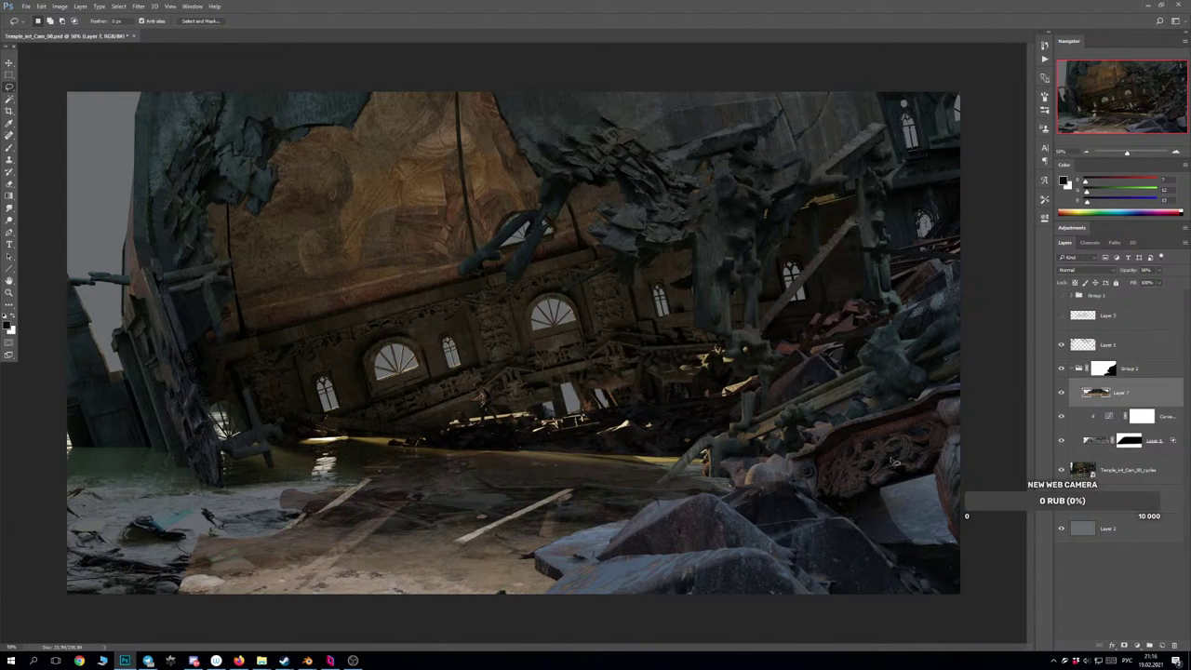
pyautogui.moveTo(586, 516); pyautogui.dragTo(470, 503)
pyautogui.hotkey('ctrl', 't')
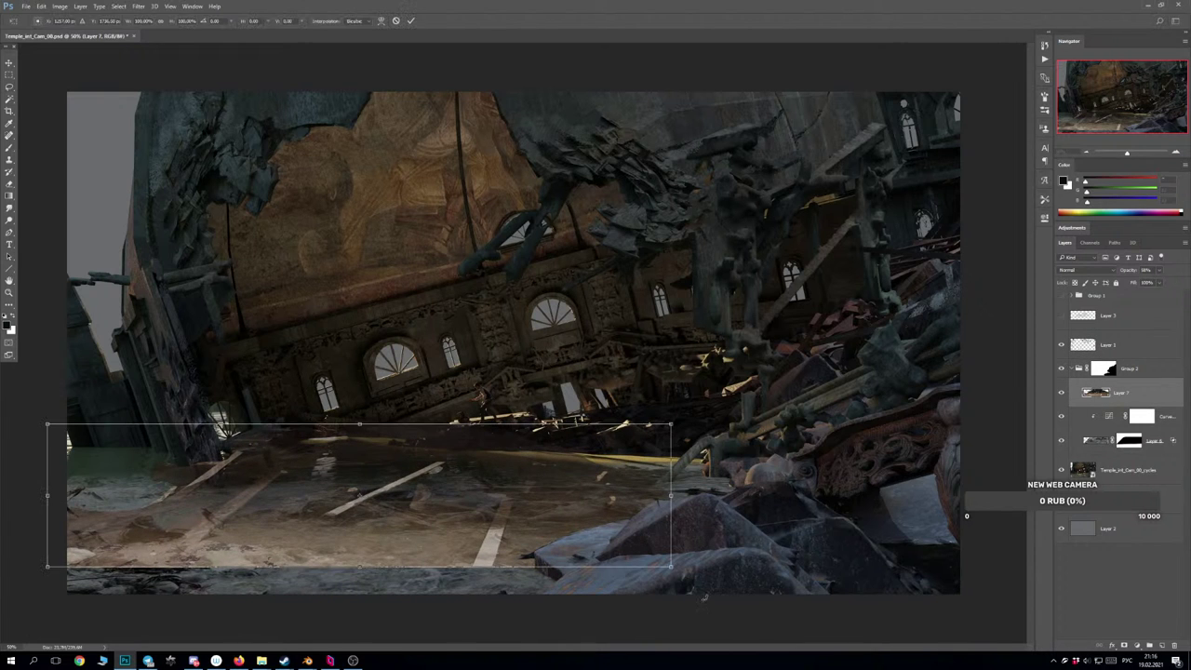
pyautogui.moveTo(664, 563); pyautogui.dragTo(478, 474)
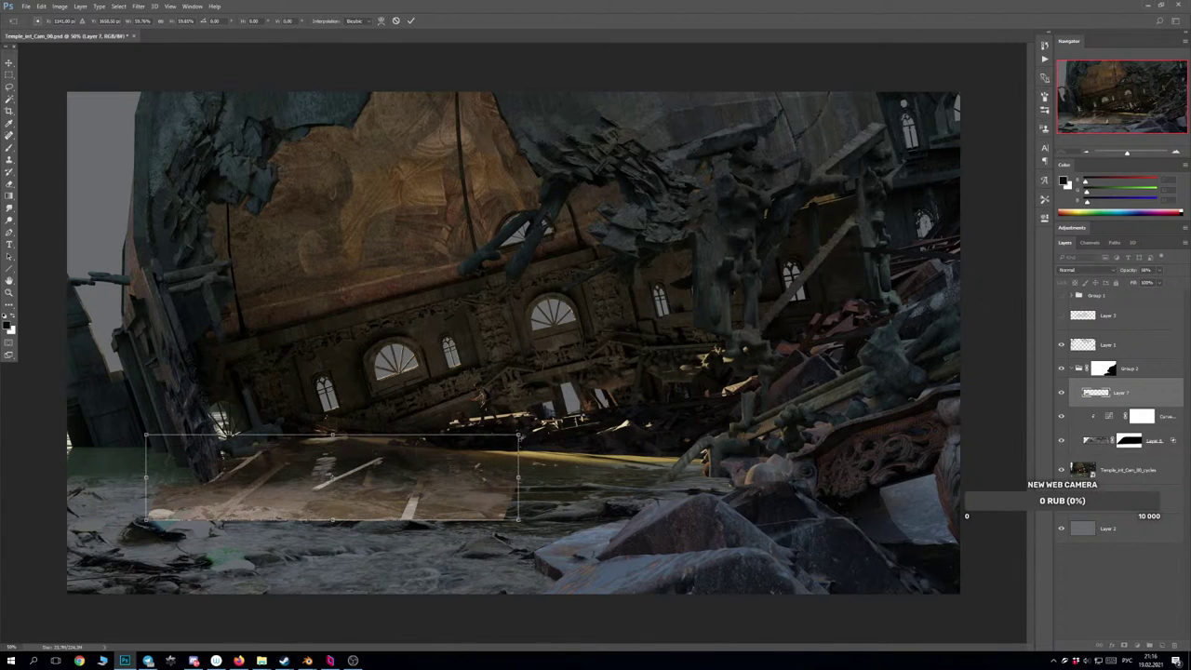
# Widen the far edge of the muddy floor in perspective and skew its near edge to the right.
pyautogui.moveTo(518, 434); pyautogui.dragTo(600, 431)
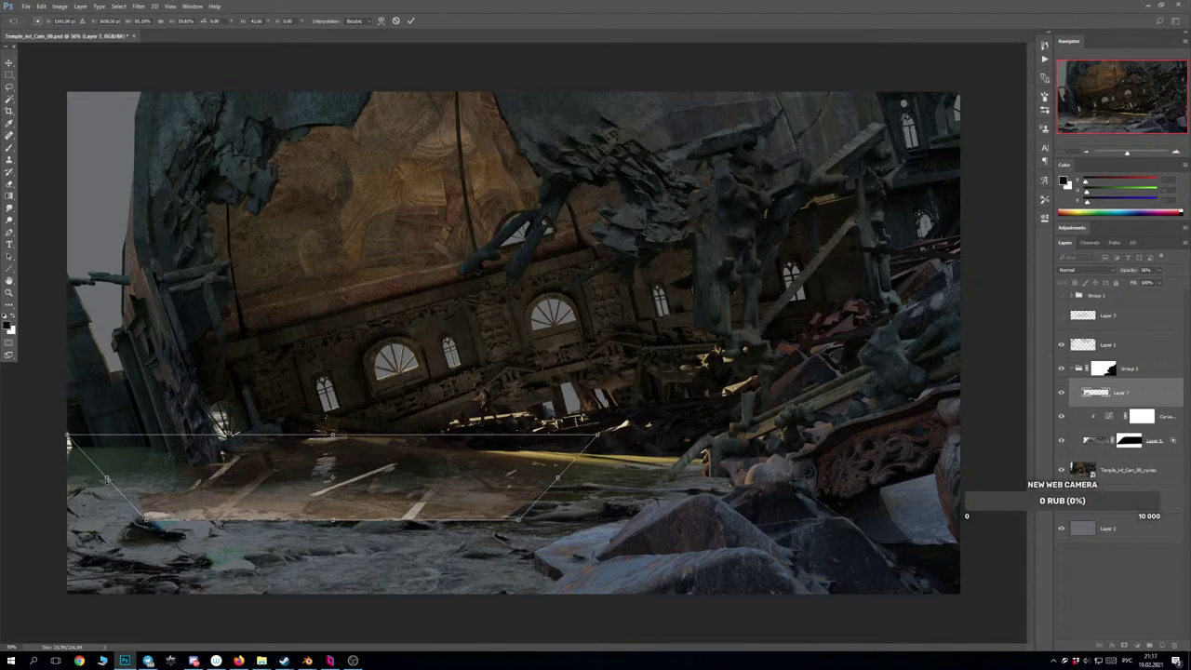
pyautogui.moveTo(107, 480); pyautogui.dragTo(185, 478)
pyautogui.hotkey('ctrl', 'z')
pyautogui.moveTo(332, 523); pyautogui.dragTo(403, 522)
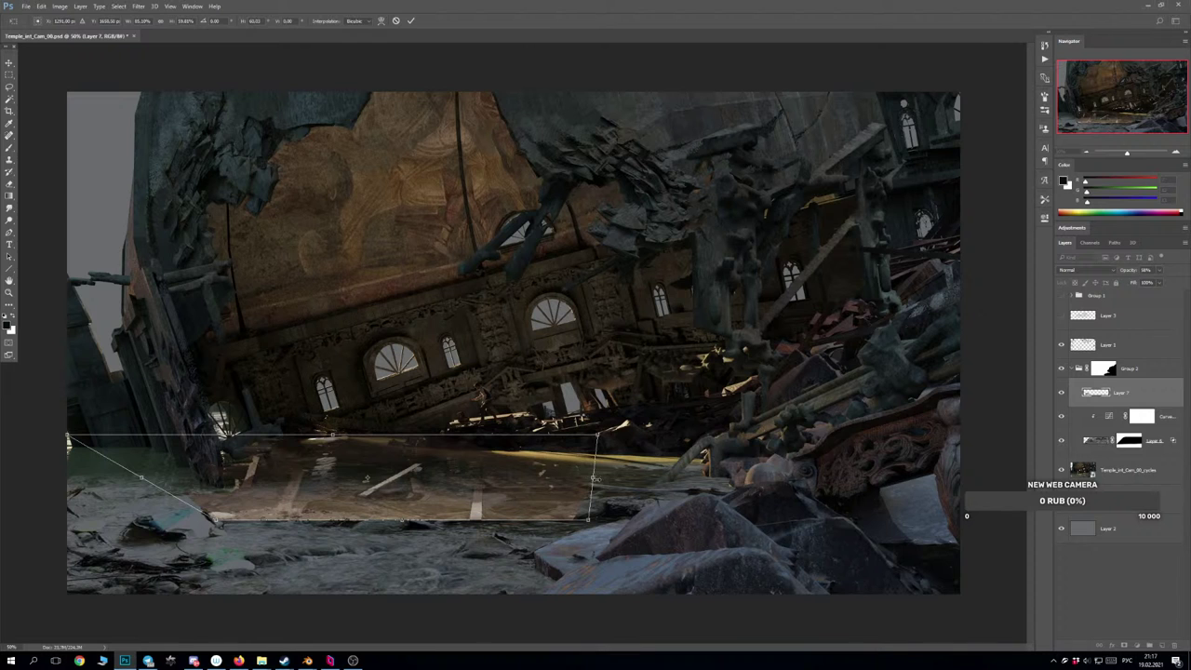
pyautogui.moveTo(595, 478); pyautogui.dragTo(553, 480)
pyautogui.hotkey('ctrl', 'z')
# Resize the muddy floor, stretch its right side toward the rocks, adjust its near edge, and apply the transform.
pyautogui.moveTo(587, 522); pyautogui.dragTo(440, 495)
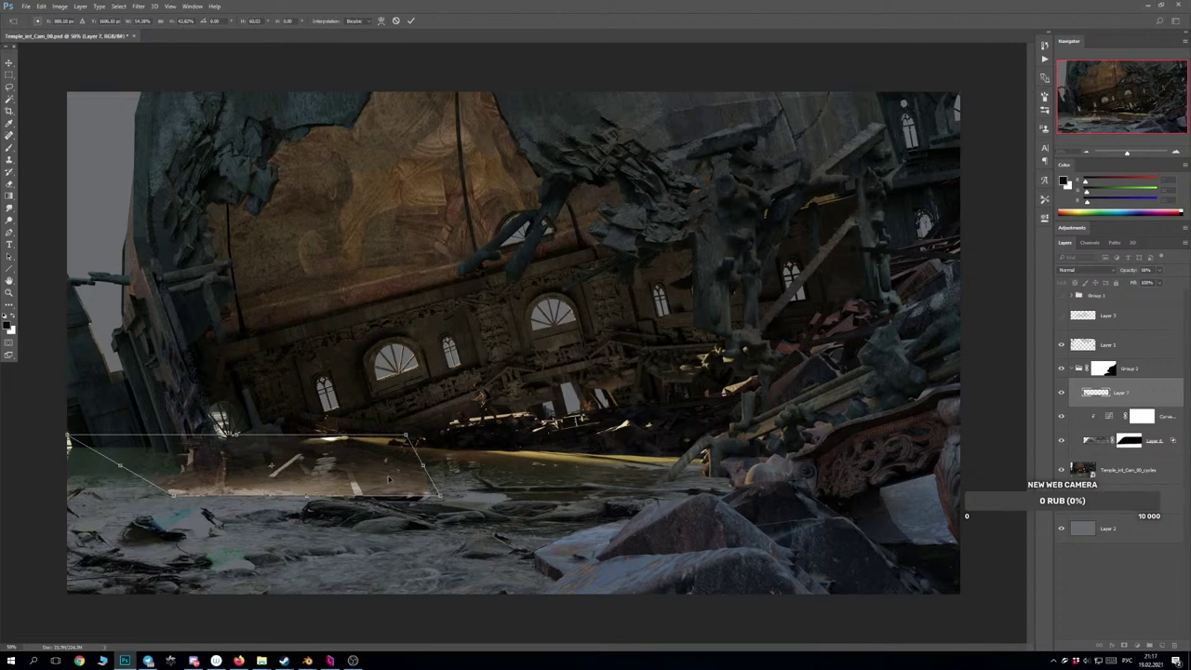
pyautogui.moveTo(67, 436); pyautogui.dragTo(109, 451)
pyautogui.hotkey('ctrl', 'z')
pyautogui.moveTo(422, 464); pyautogui.dragTo(586, 463)
pyautogui.moveTo(176, 500); pyautogui.dragTo(137, 494)
pyautogui.moveTo(359, 498); pyautogui.dragTo(370, 518)
pyautogui.press('Return')
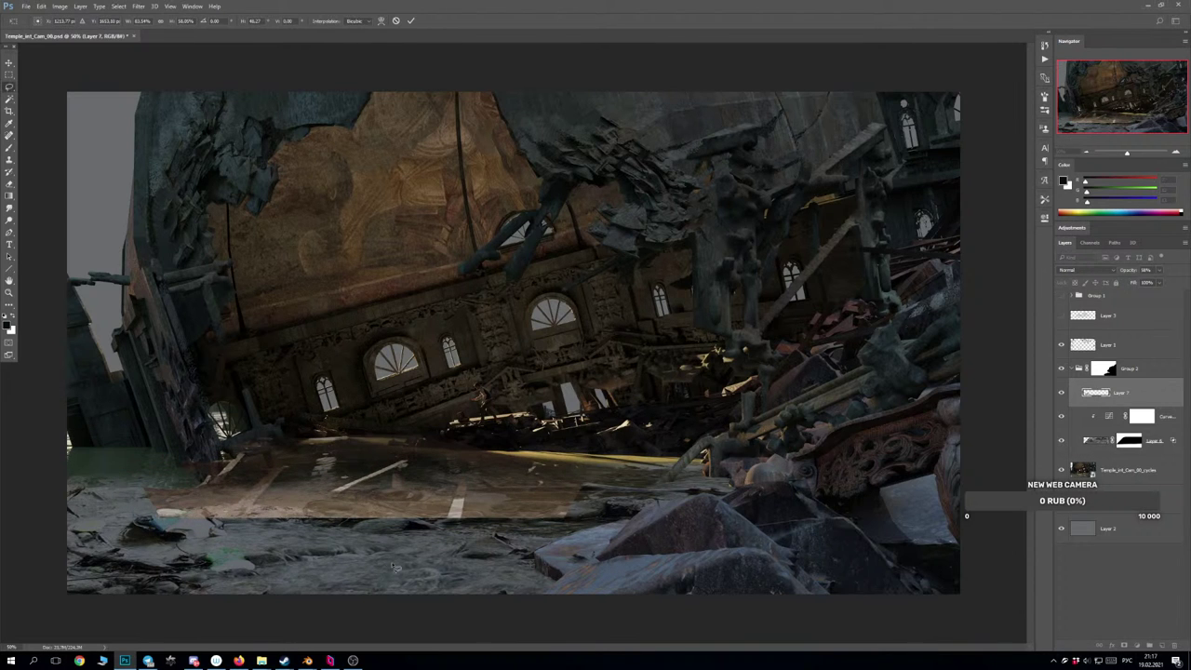
# Place Layer 7 beneath the rocky riverbed layer in Group 2 and reposition the muddy floor in the foreground.
pyautogui.moveTo(474, 528)
pyautogui.mouseDown()
pyautogui.moveTo(538, 507)
pyautogui.moveTo(527, 513)
pyautogui.moveTo(537, 523)
pyautogui.mouseUp()
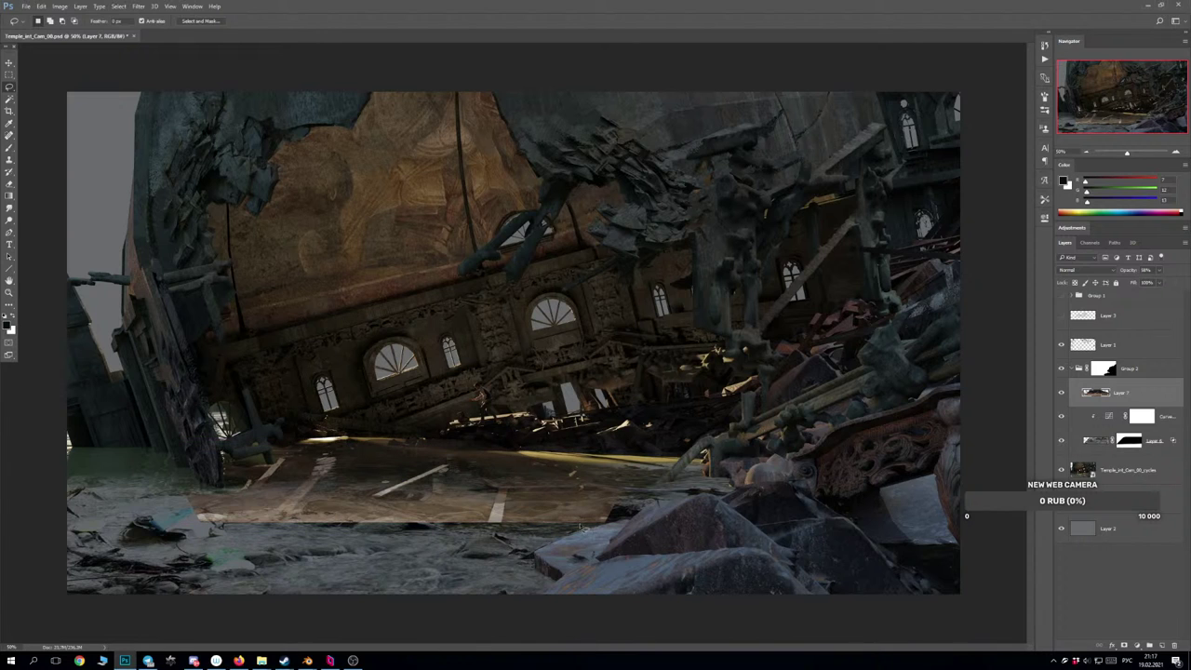
pyautogui.moveTo(1123, 433); pyautogui.dragTo(1129, 452)
pyautogui.moveTo(504, 521)
pyautogui.mouseDown()
pyautogui.moveTo(476, 511)
pyautogui.moveTo(472, 487)
pyautogui.moveTo(337, 477)
pyautogui.moveTo(281, 504)
pyautogui.mouseUp()
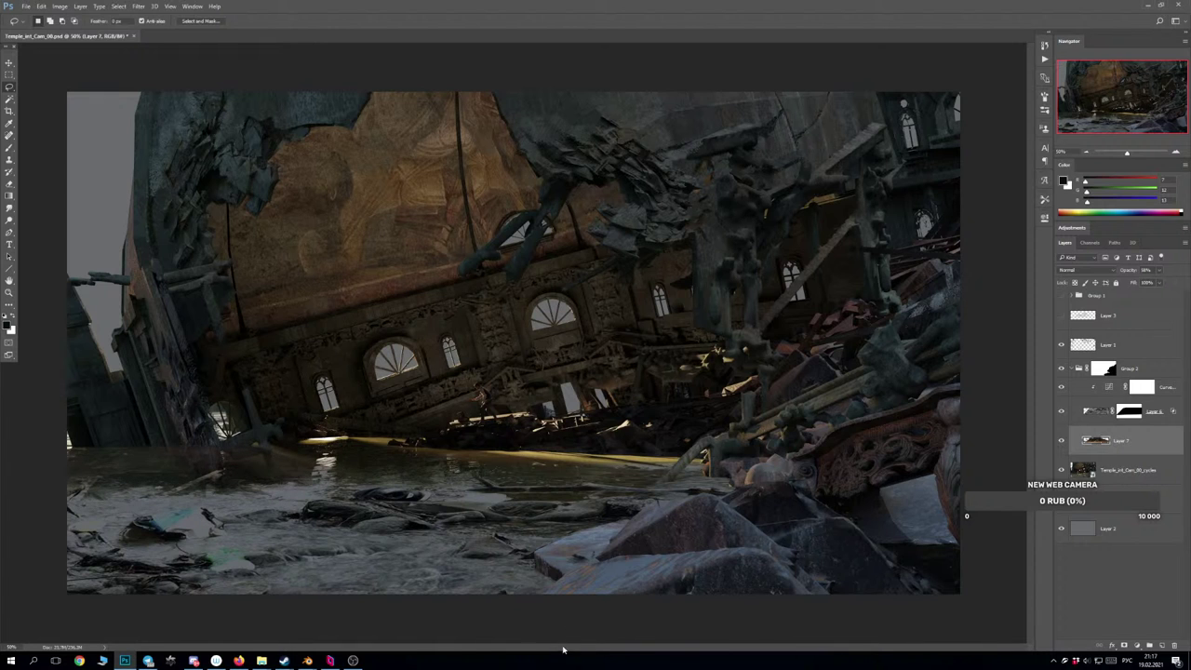
# Hide Group 2 and lasso the dark ruined walls on the painting's left side, following their waterline and broken edge.
pyautogui.click(1062, 370)
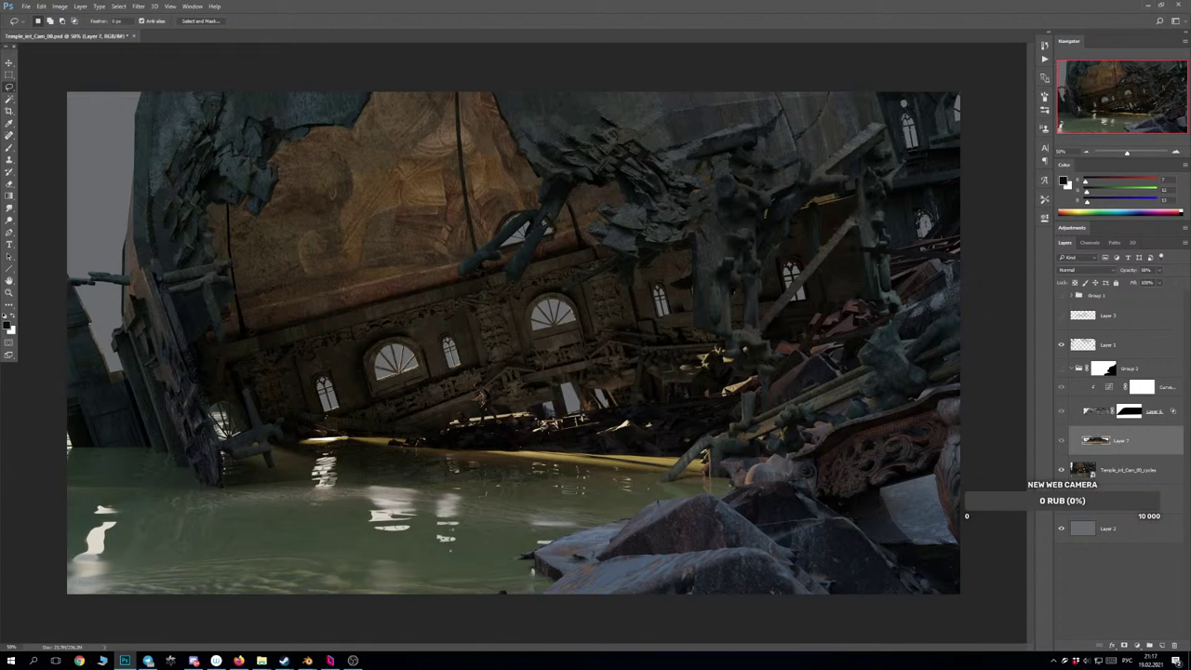
pyautogui.press('super')
pyautogui.click(633, 21)
pyautogui.hotkey('ctrl', '+')
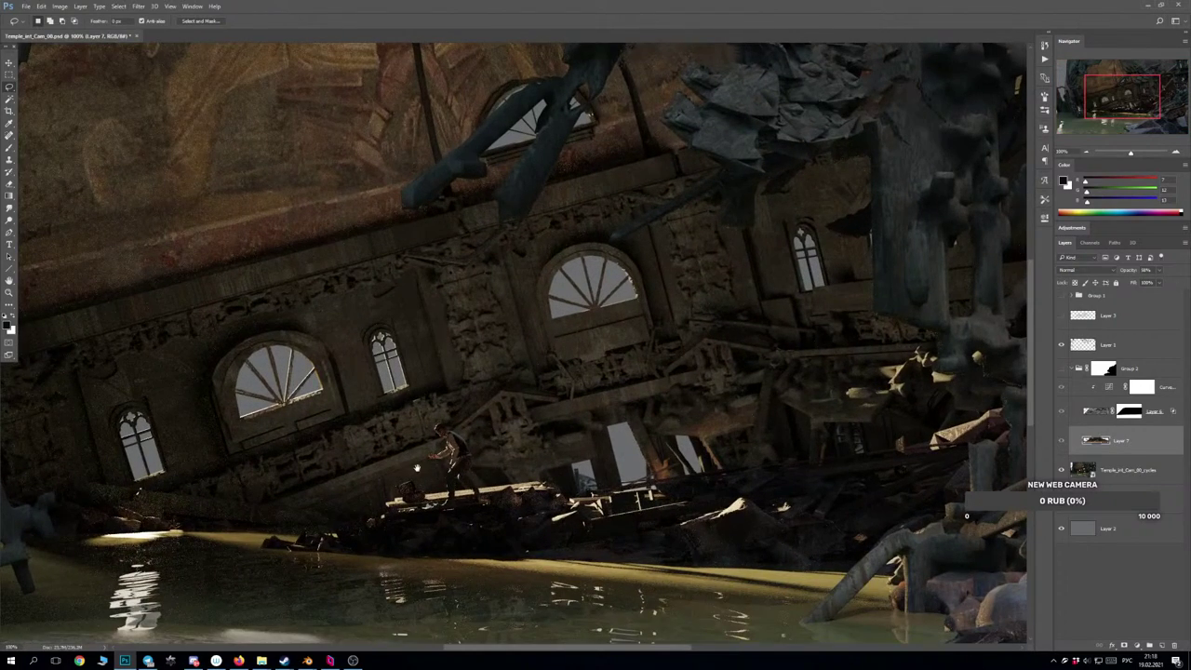
pyautogui.hotkey('ctrl', '=')
pyautogui.hotkey('ctrl', '=')
pyautogui.moveTo(531, 401); pyautogui.dragTo(507, 401)
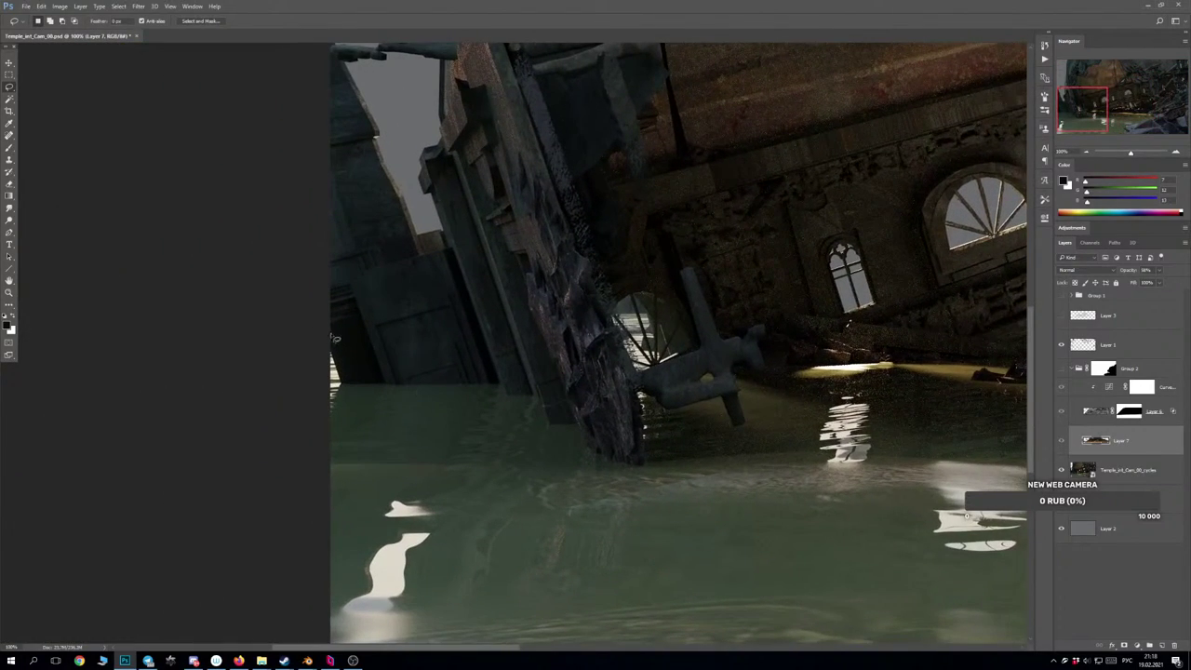
pyautogui.moveTo(329, 315)
pyautogui.mouseDown()
pyautogui.moveTo(330, 352)
pyautogui.moveTo(363, 388)
pyautogui.moveTo(406, 388)
pyautogui.mouseUp()
pyautogui.moveTo(415, 389)
pyautogui.mouseDown()
pyautogui.moveTo(500, 385)
pyautogui.moveTo(542, 404)
pyautogui.moveTo(553, 428)
pyautogui.moveTo(578, 430)
pyautogui.moveTo(599, 457)
pyautogui.moveTo(646, 469)
pyautogui.moveTo(643, 377)
pyautogui.moveTo(548, 148)
pyautogui.moveTo(502, 153)
pyautogui.moveTo(461, 195)
pyautogui.moveTo(446, 233)
pyautogui.moveTo(415, 240)
pyautogui.moveTo(401, 186)
pyautogui.moveTo(369, 140)
pyautogui.moveTo(292, 258)
pyautogui.mouseUp()
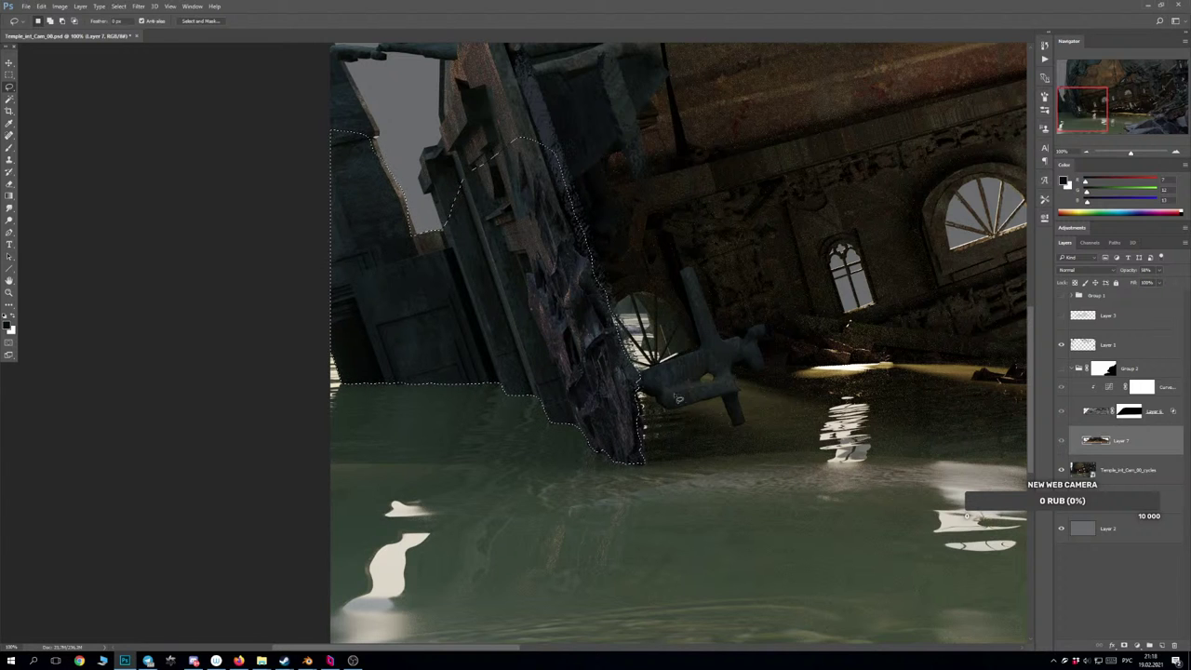
# Show Group 2, mask the selected left-side walls out of it with black on the group mask, and clear the selection.
pyautogui.hotkey('ctrl', '-')
pyautogui.hotkey('ctrl', '-')
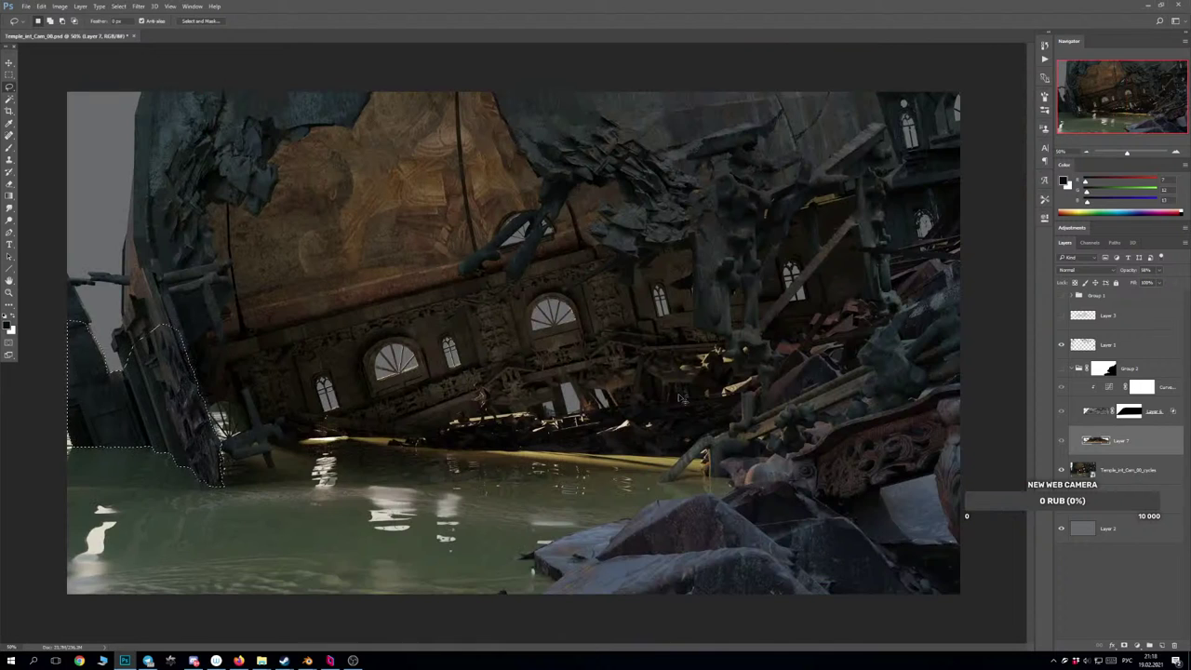
pyautogui.hotkey('ctrl', '+')
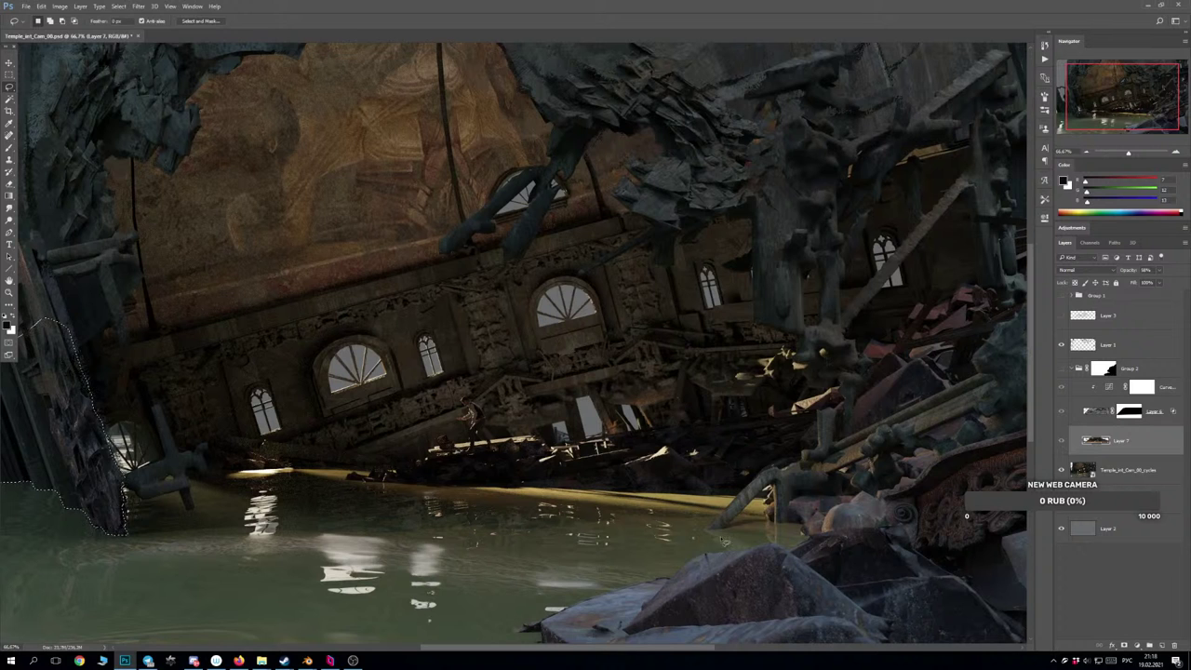
pyautogui.moveTo(672, 647); pyautogui.dragTo(756, 651)
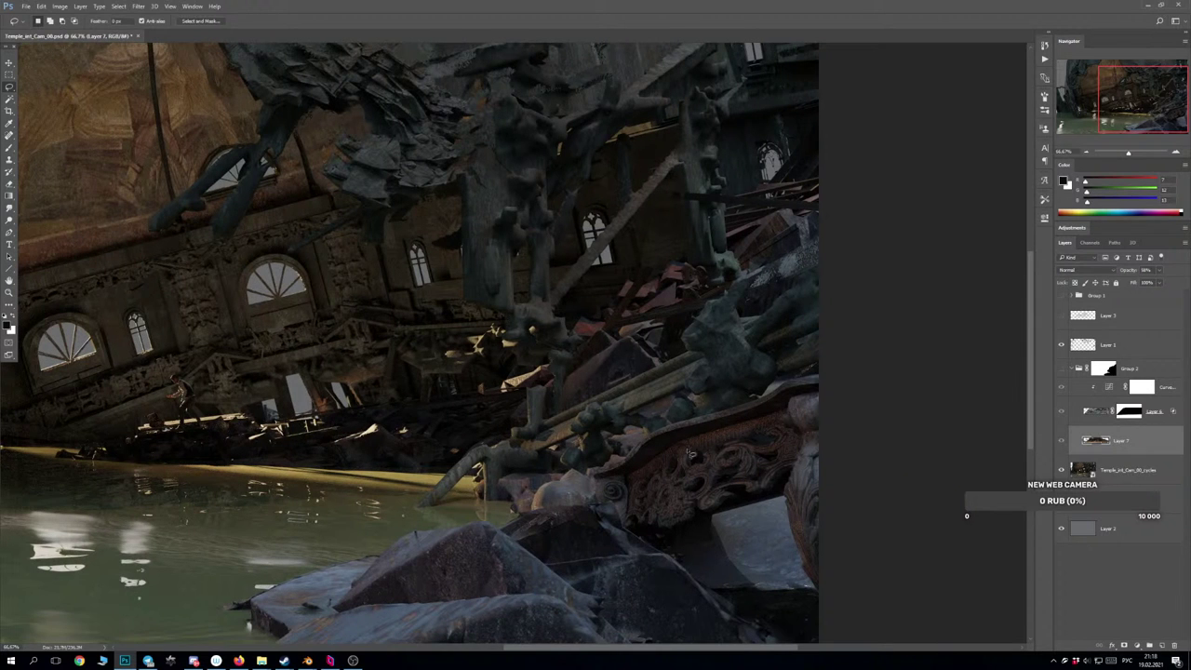
pyautogui.moveTo(673, 652); pyautogui.dragTo(521, 660)
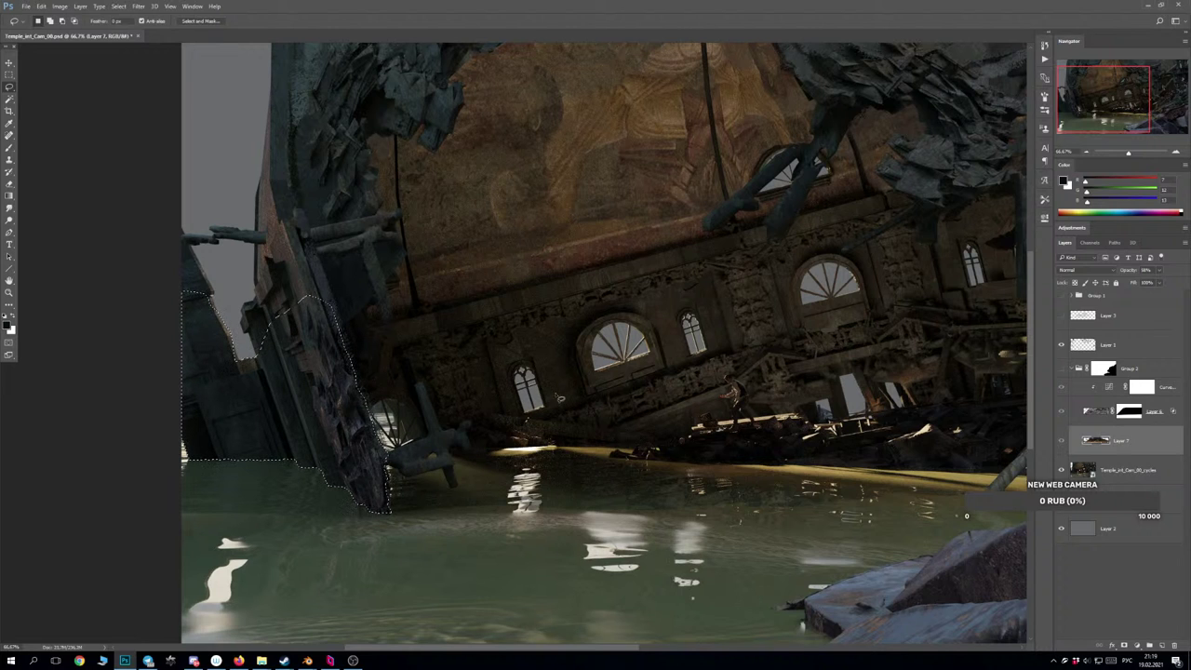
pyautogui.hotkey('ctrl', '-')
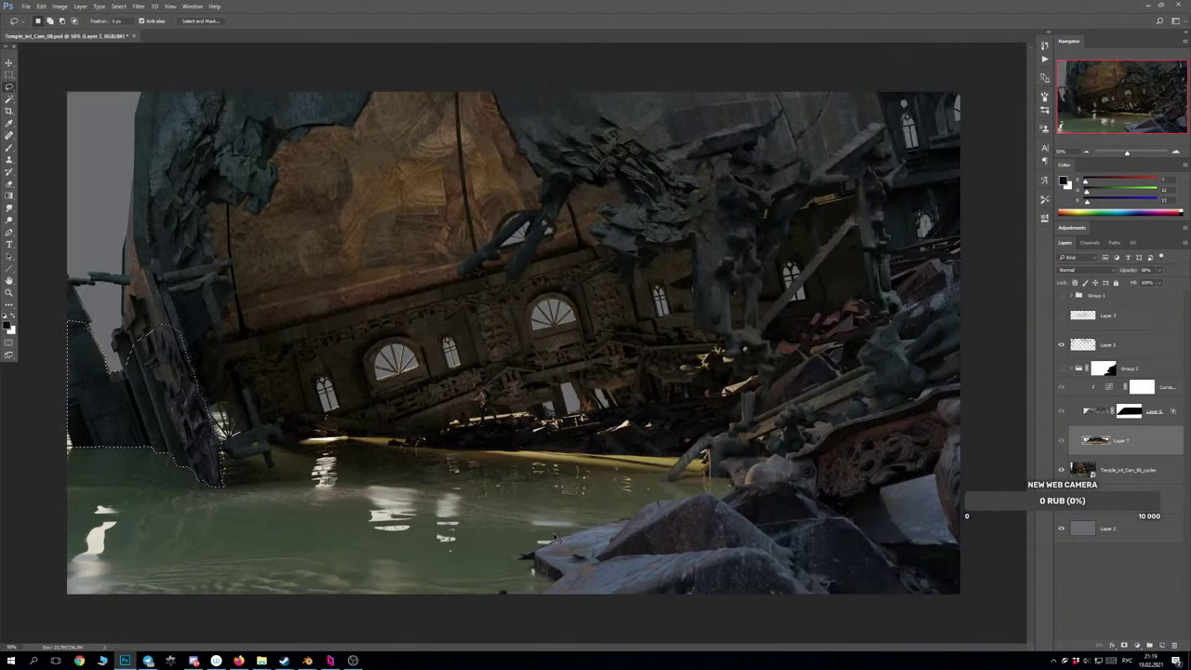
pyautogui.click(1061, 368)
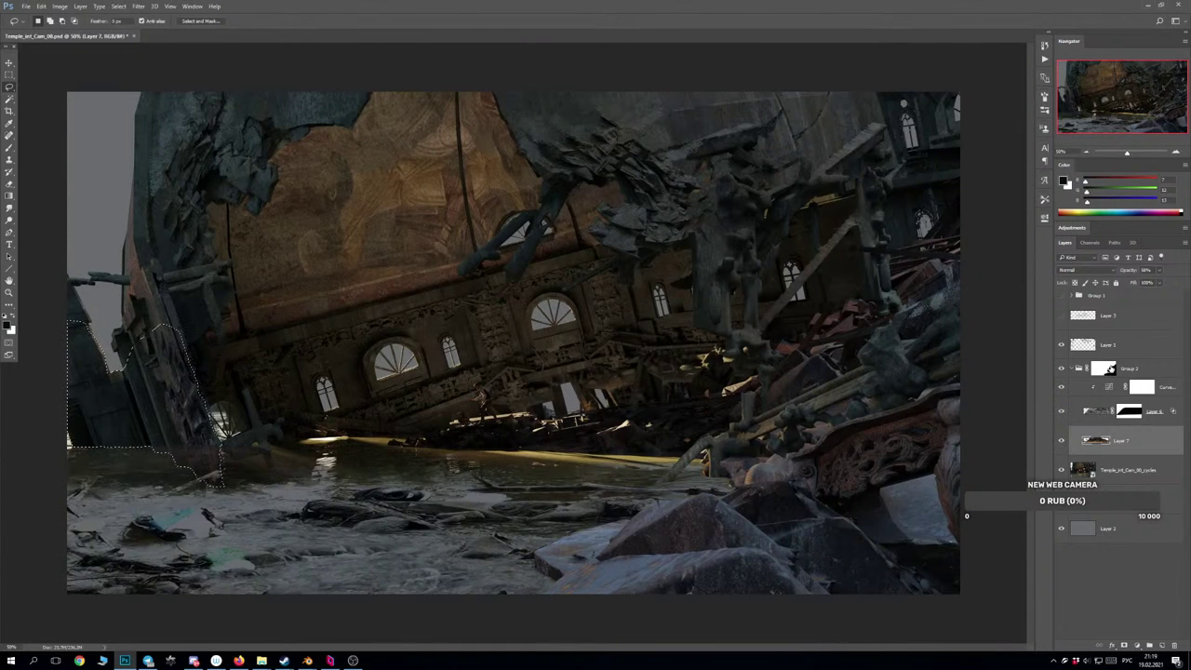
pyautogui.click(1103, 368)
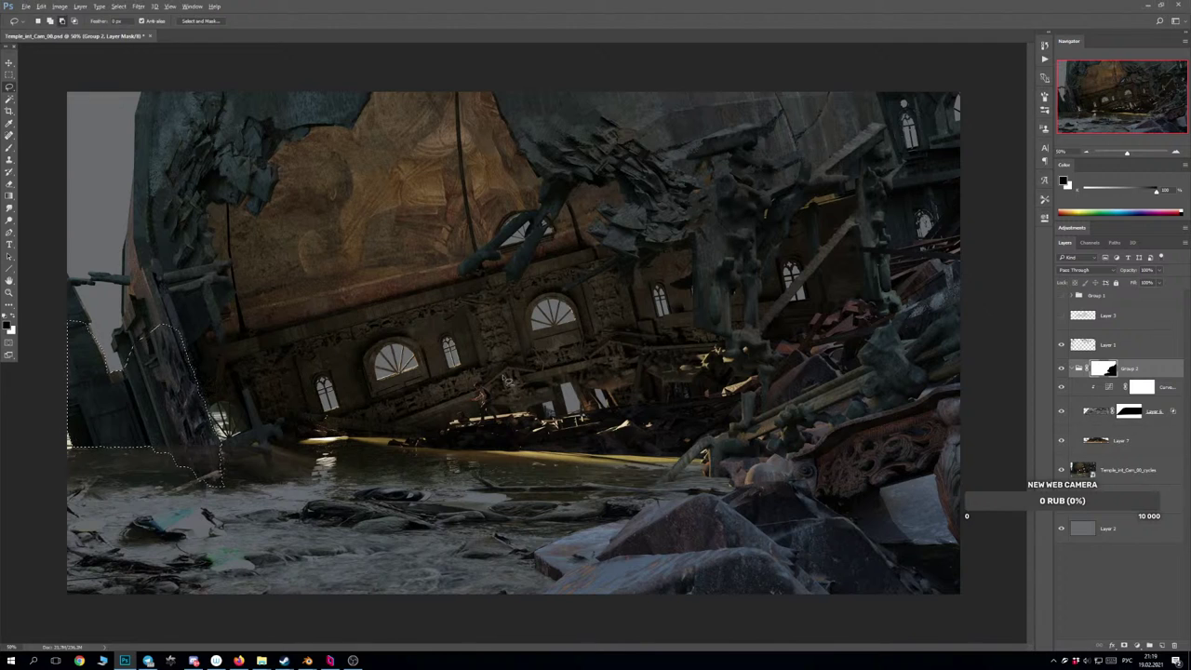
pyautogui.hotkey('ctrl', 'd')
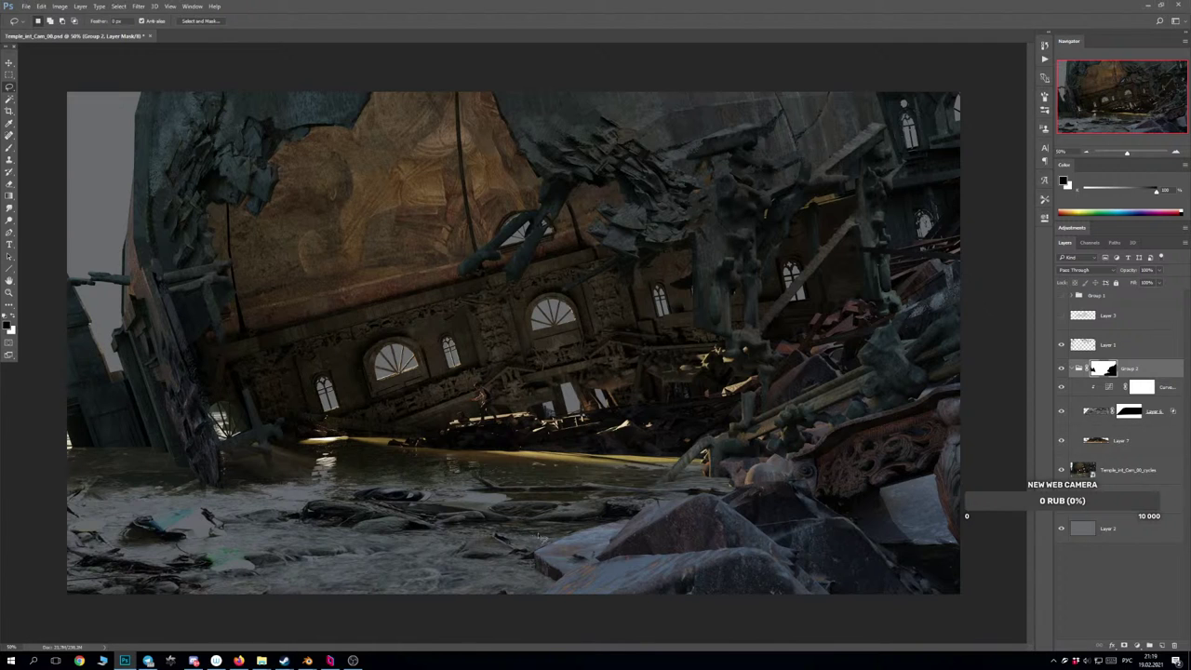
# Lasso the submerged end of the fallen beam beside the left leaning wall, mask it out of Group 2 with black, and deselect.
pyautogui.hotkey('ctrl', '+')
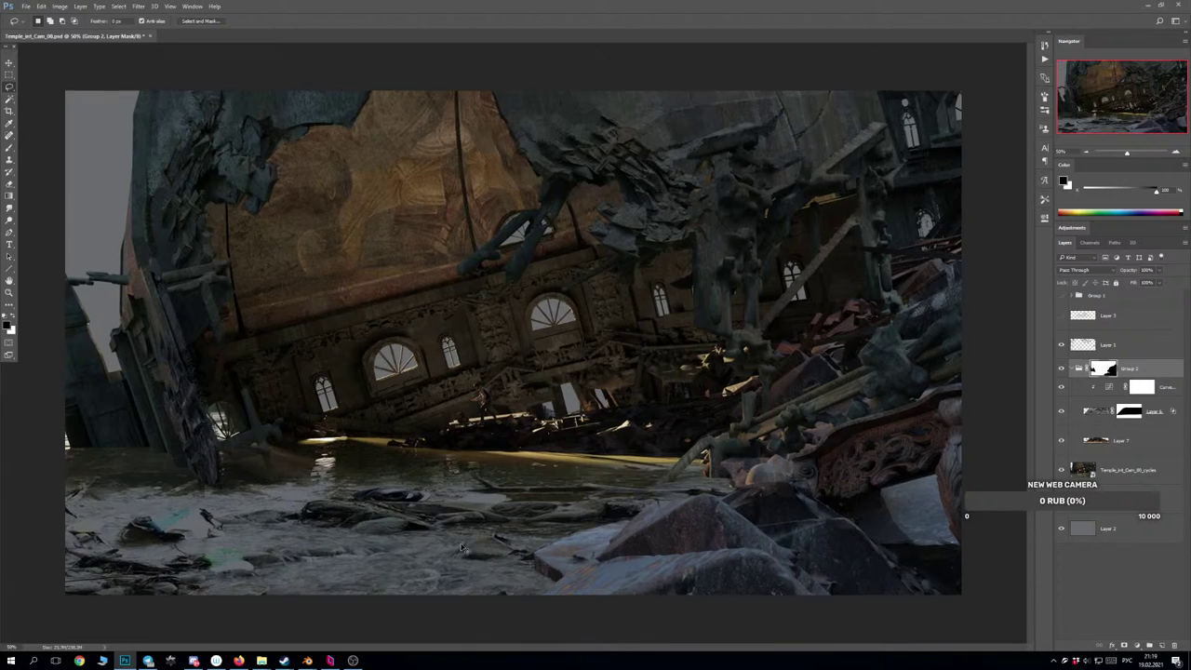
pyautogui.moveTo(544, 650); pyautogui.dragTo(444, 666)
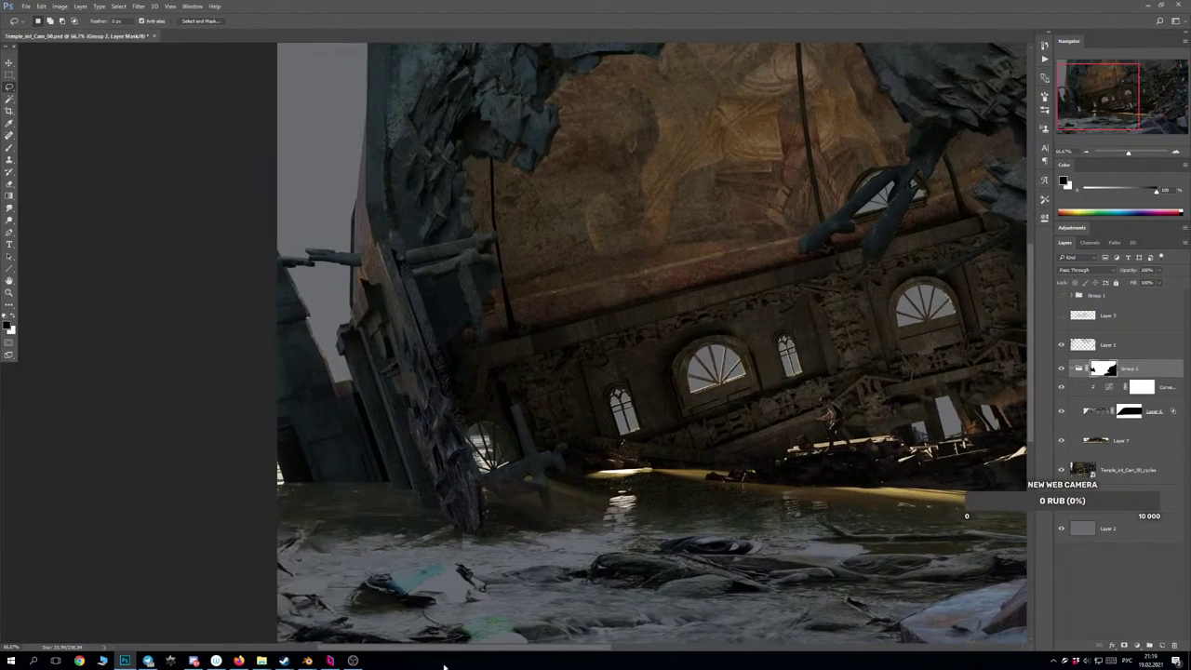
pyautogui.scroll(-1, 419, 500)
pyautogui.hotkey('ctrl', '+')
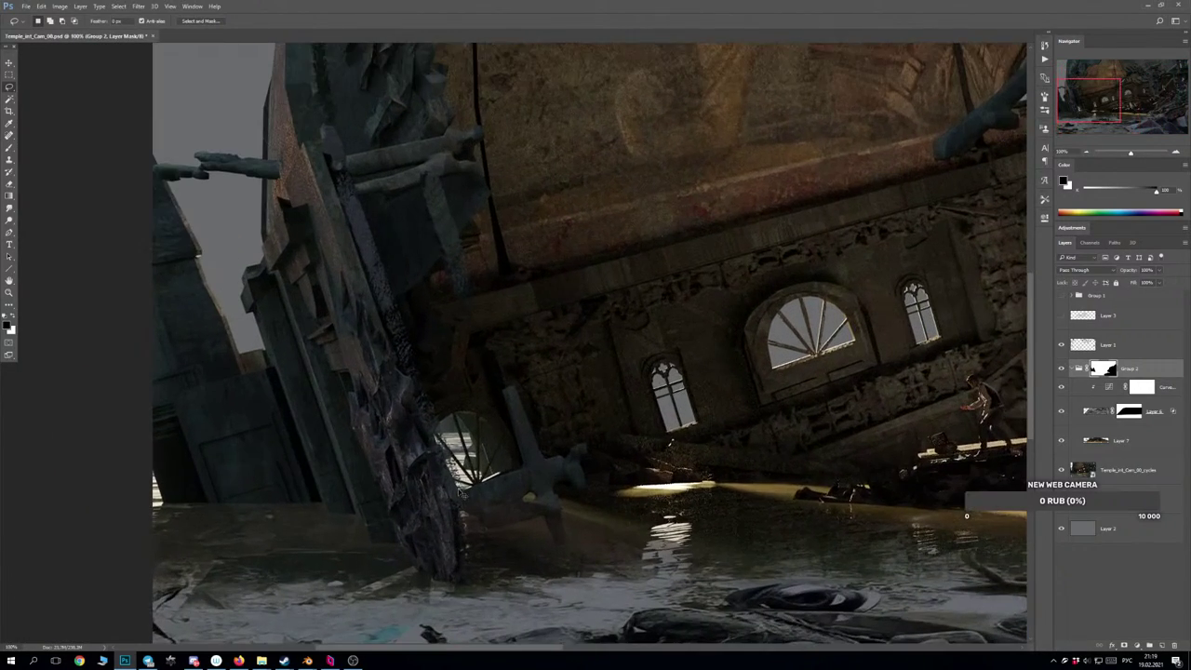
pyautogui.hotkey('ctrl', '-')
pyautogui.hotkey('ctrl', '+')
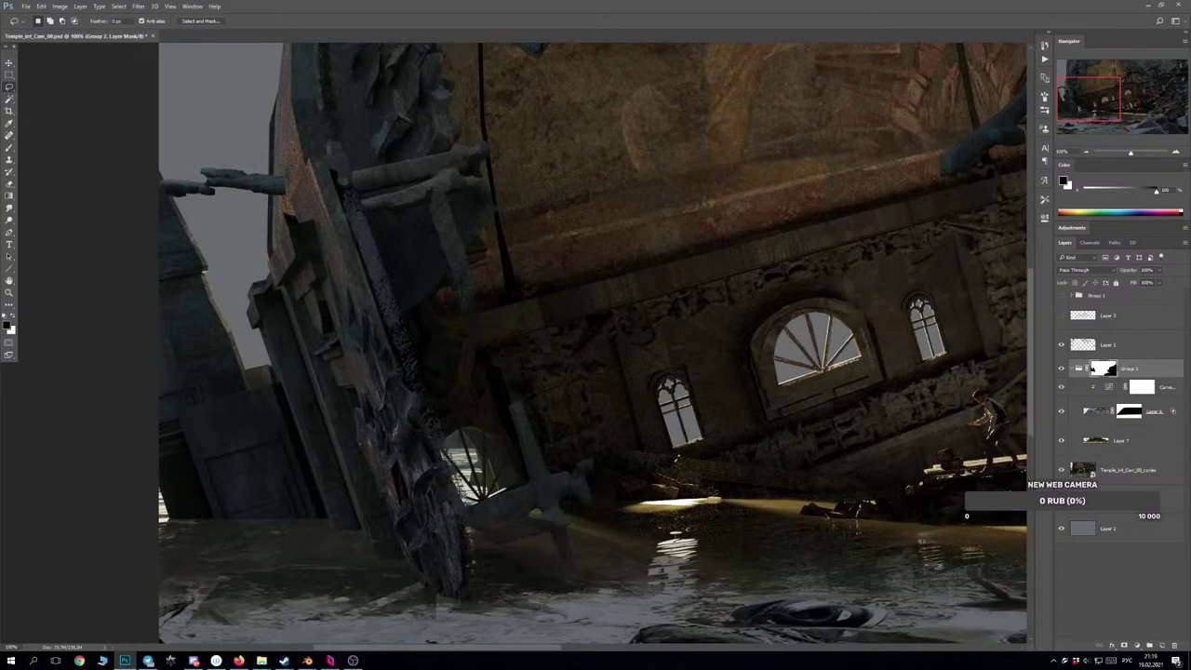
pyautogui.scroll(-1, 563, 514)
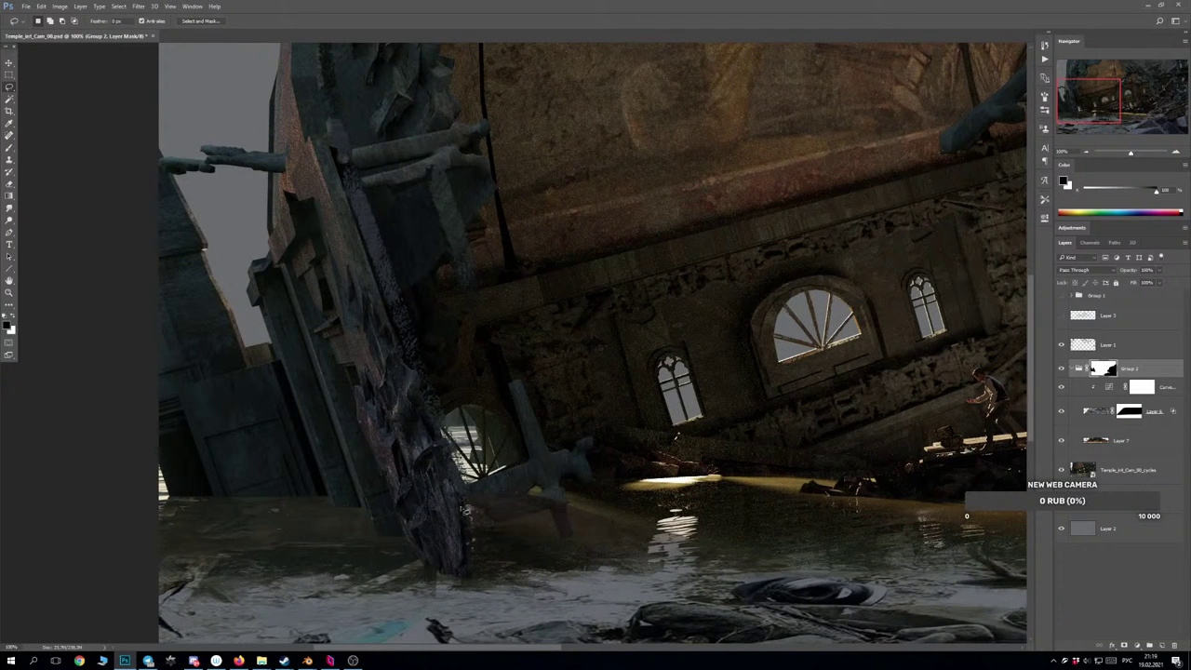
pyautogui.moveTo(468, 508)
pyautogui.mouseDown()
pyautogui.moveTo(515, 525)
pyautogui.moveTo(549, 512)
pyautogui.moveTo(574, 540)
pyautogui.moveTo(561, 487)
pyautogui.moveTo(475, 491)
pyautogui.moveTo(463, 514)
pyautogui.mouseUp()
pyautogui.hotkey('alt', 'BackSpace')
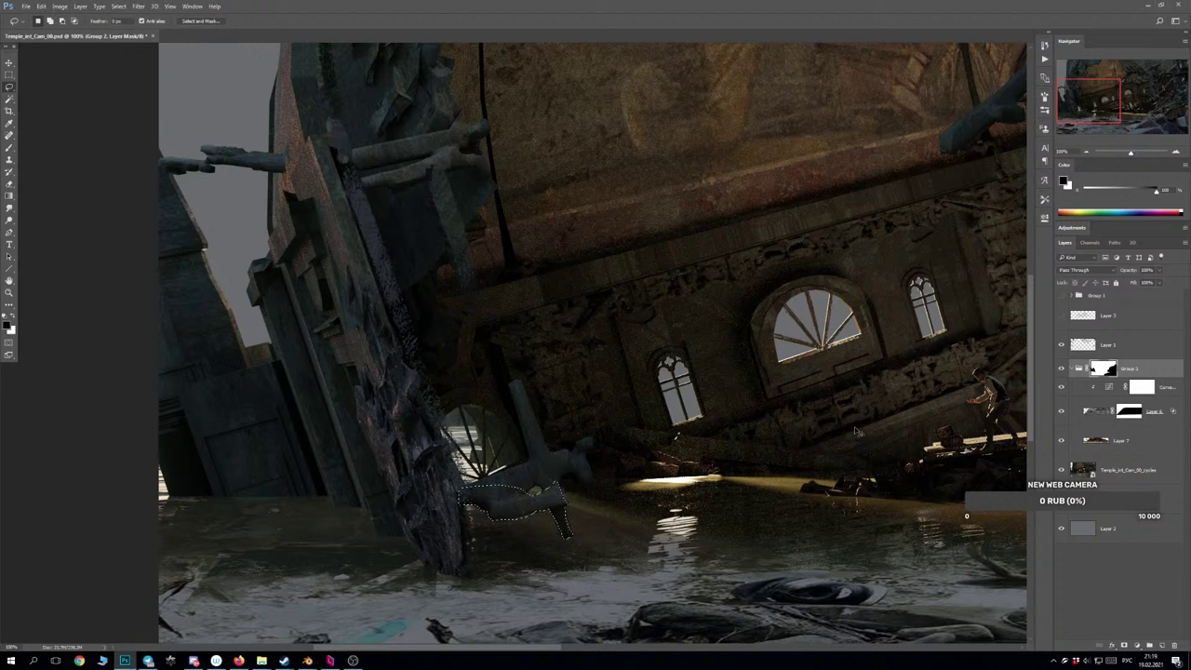
pyautogui.hotkey('ctrl', 'd')
pyautogui.hotkey('ctrl', '-')
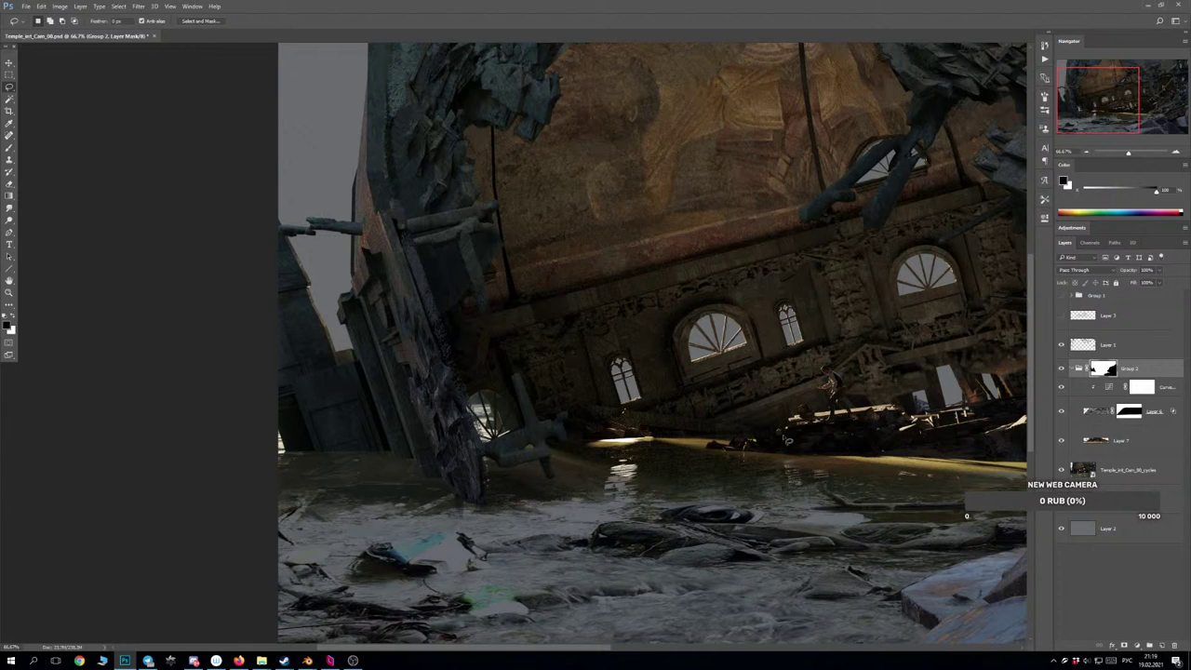
pyautogui.hotkey('ctrl', '-')
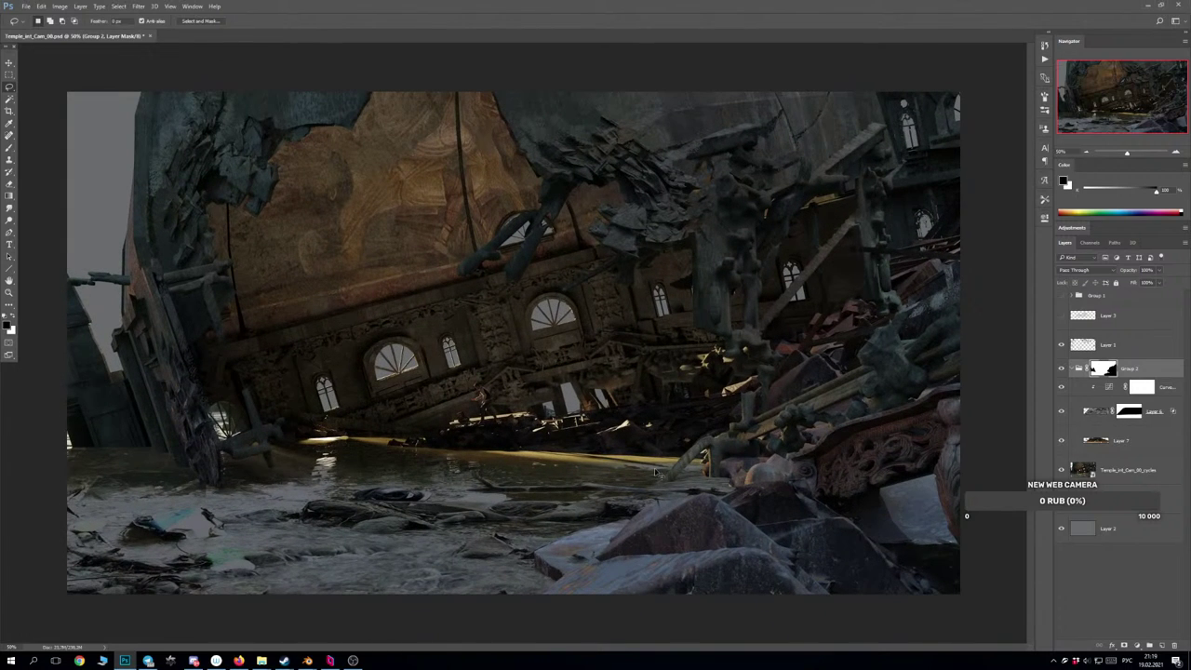
# Flip the whole canvas horizontally and make Group 1 visible.
pyautogui.hotkey('ctrl', 'shift', 'h')
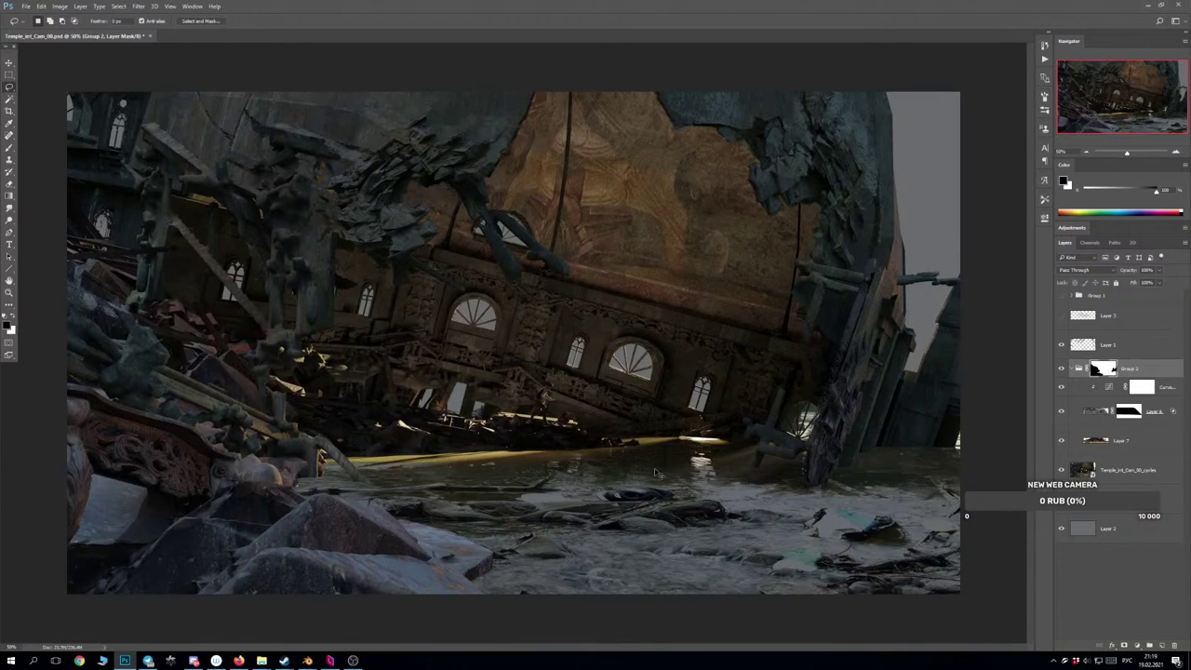
pyautogui.hotkey('ctrl', '-')
pyautogui.hotkey('ctrl', '+')
pyautogui.click(1061, 296)
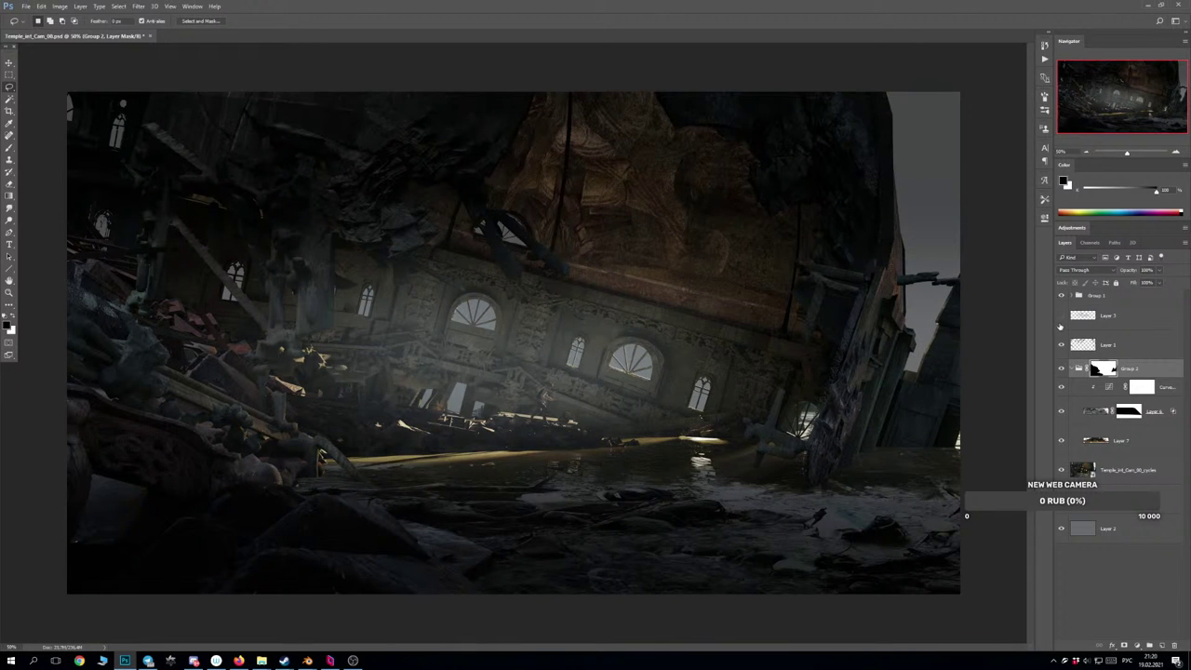
# Show Layer 3's window light rays, set the layer's blend mode to Screen, and lower its opacity to soften them.
pyautogui.click(1060, 316)
pyautogui.click(1060, 316)
pyautogui.click(1132, 321)
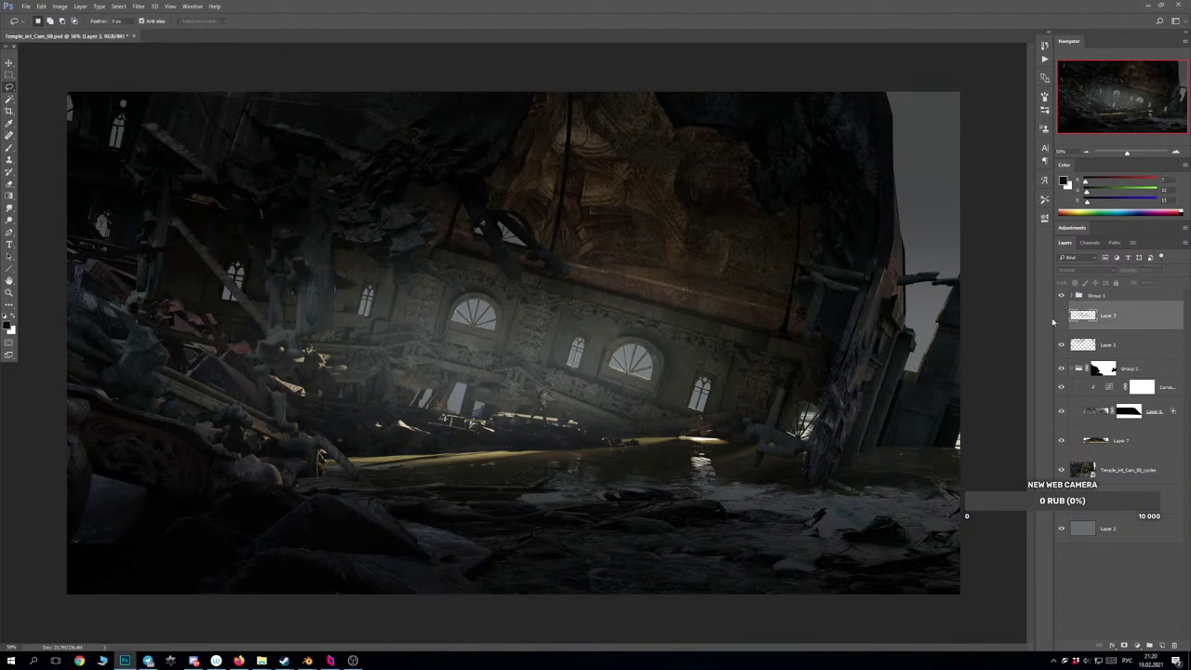
pyautogui.click(1061, 317)
pyautogui.click(1071, 271)
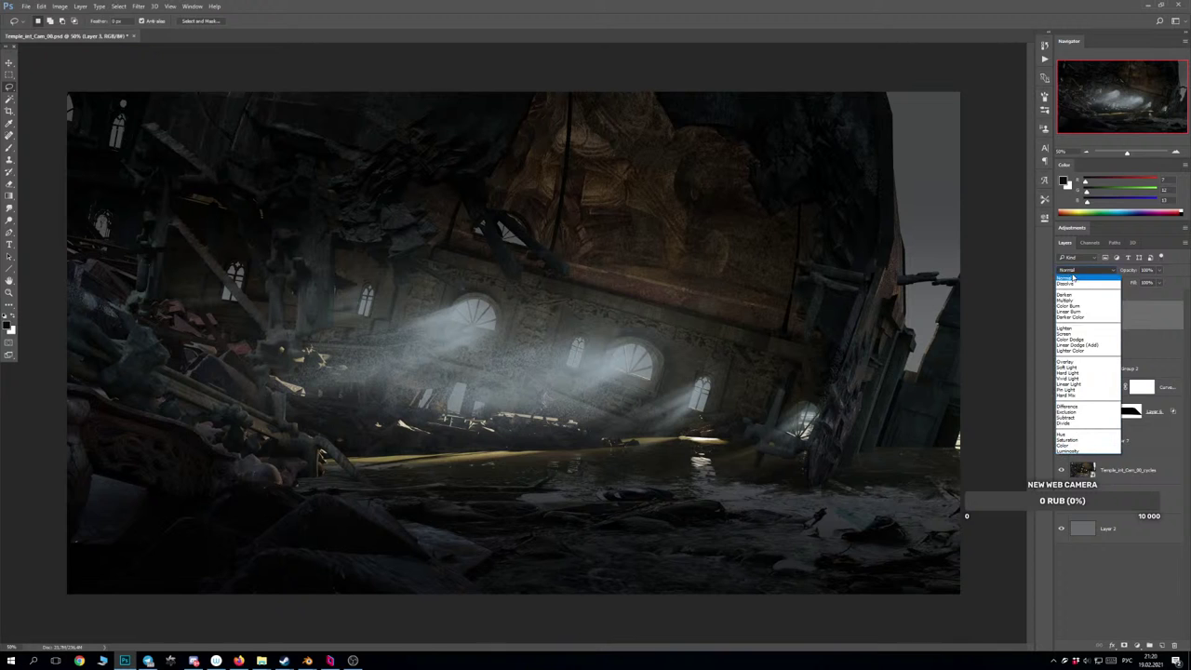
pyautogui.click(1073, 337)
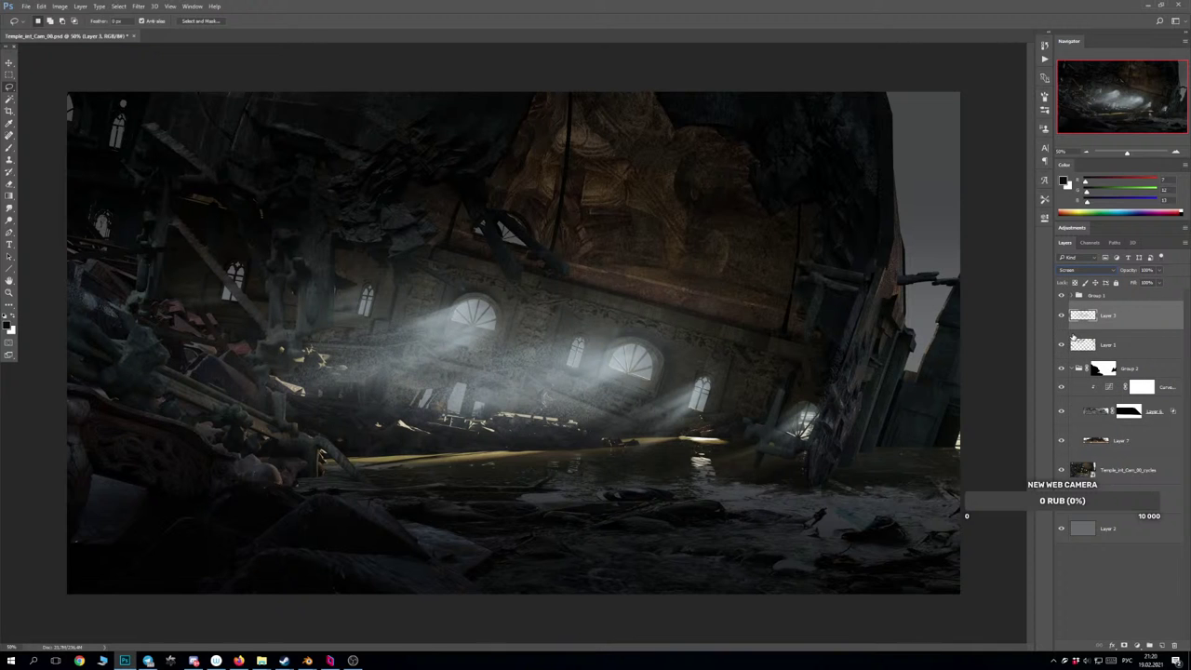
pyautogui.click(1158, 270)
pyautogui.moveTo(1158, 279); pyautogui.dragTo(1132, 283)
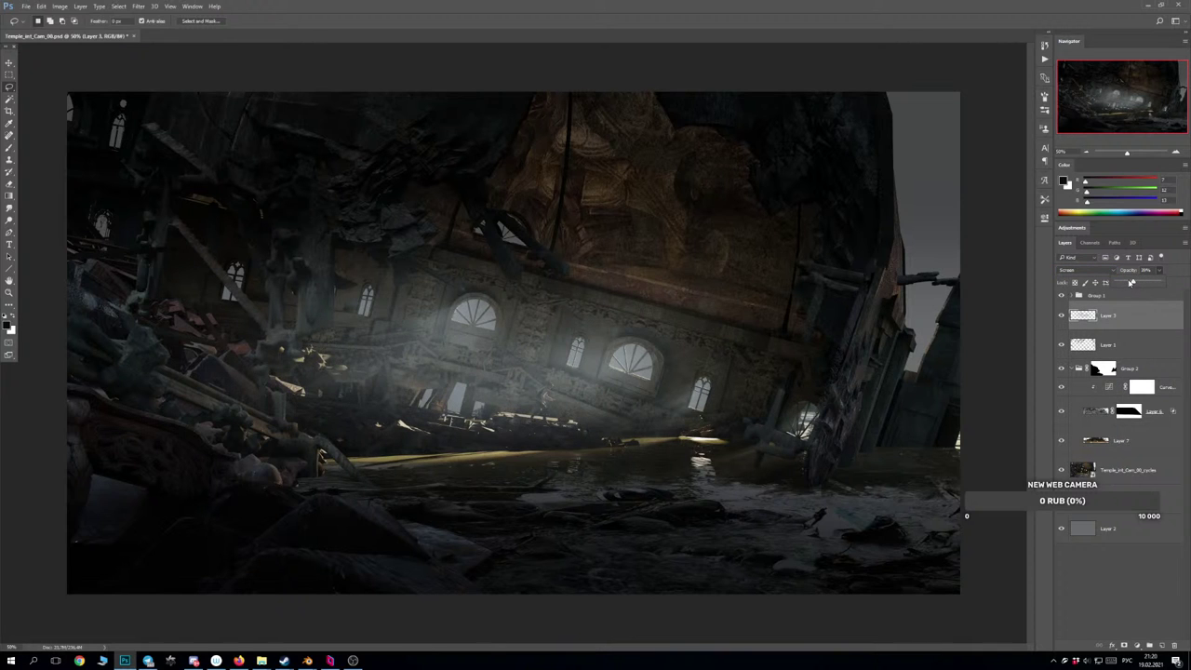
pyautogui.click(865, 5)
# Flip the canvas back to its original orientation and compare the painting with Group 1 hidden and shown.
pyautogui.hotkey('ctrl', '-')
pyautogui.hotkey('ctrl', '+')
pyautogui.hotkey('ctrl', 'shift', 'h')
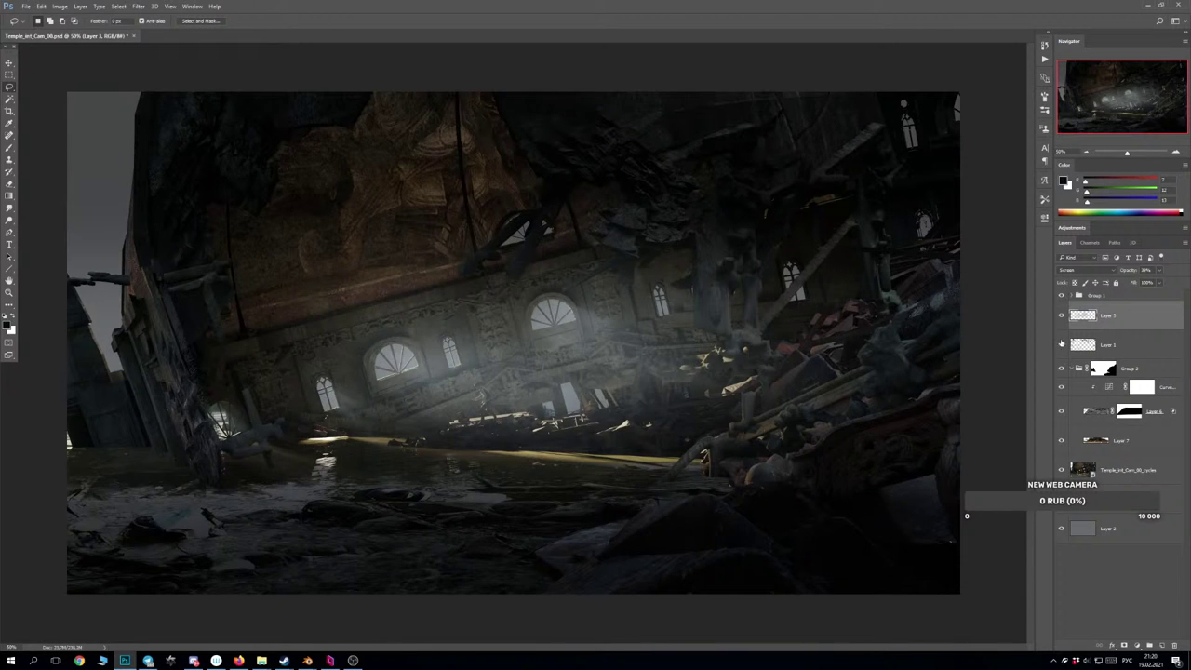
pyautogui.click(1104, 296)
pyautogui.click(1061, 296)
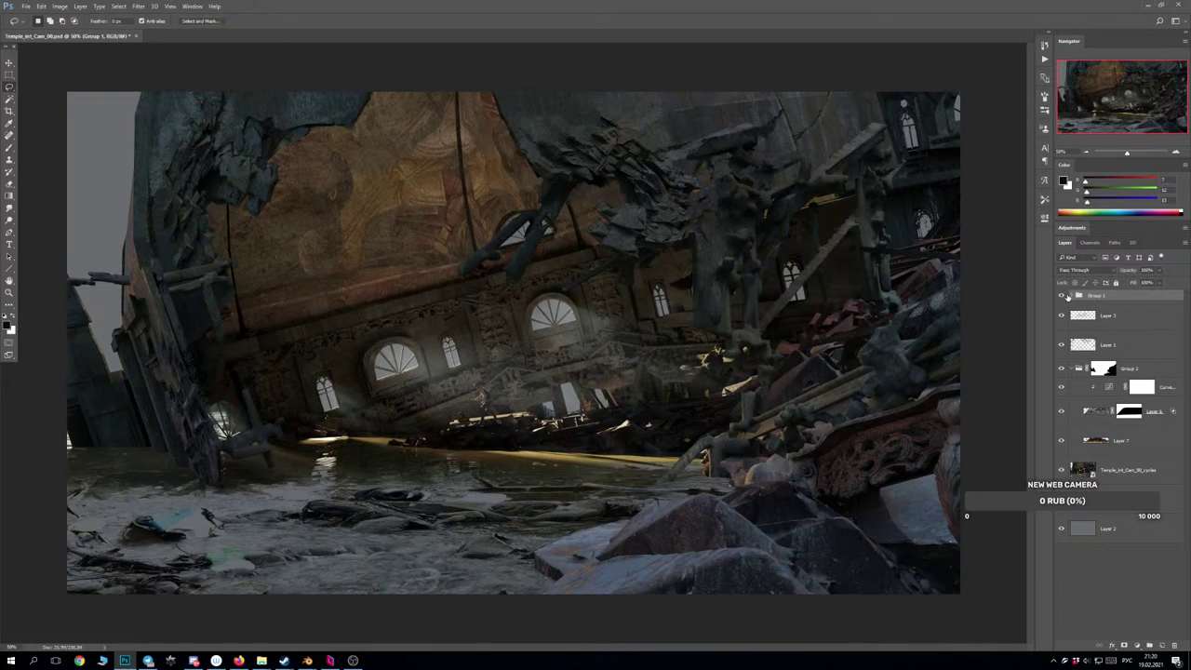
pyautogui.click(1061, 296)
# Add a new layer above Layer 4 in Group 1 and fill a thin full-width strip along the painting's upper edge with black.
pyautogui.click(1077, 296)
pyautogui.click(1108, 316)
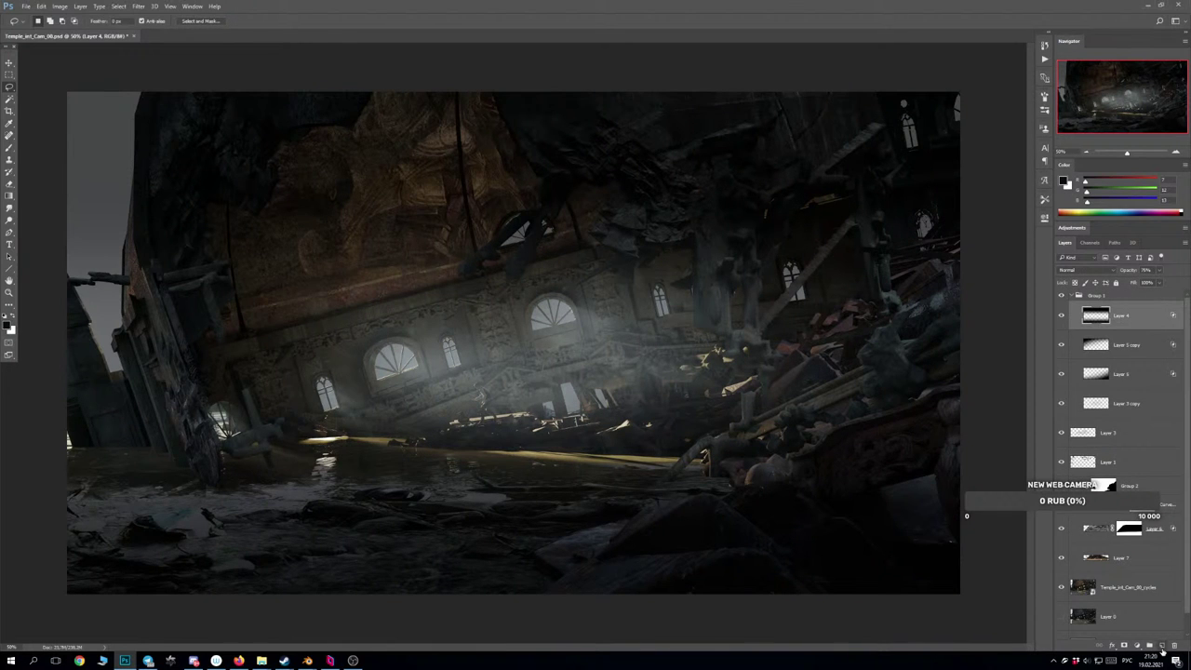
pyautogui.click(1162, 645)
pyautogui.press('m')
pyautogui.moveTo(67, 91); pyautogui.dragTo(959, 111)
pyautogui.moveTo(1059, 113); pyautogui.dragTo(1067, 125)
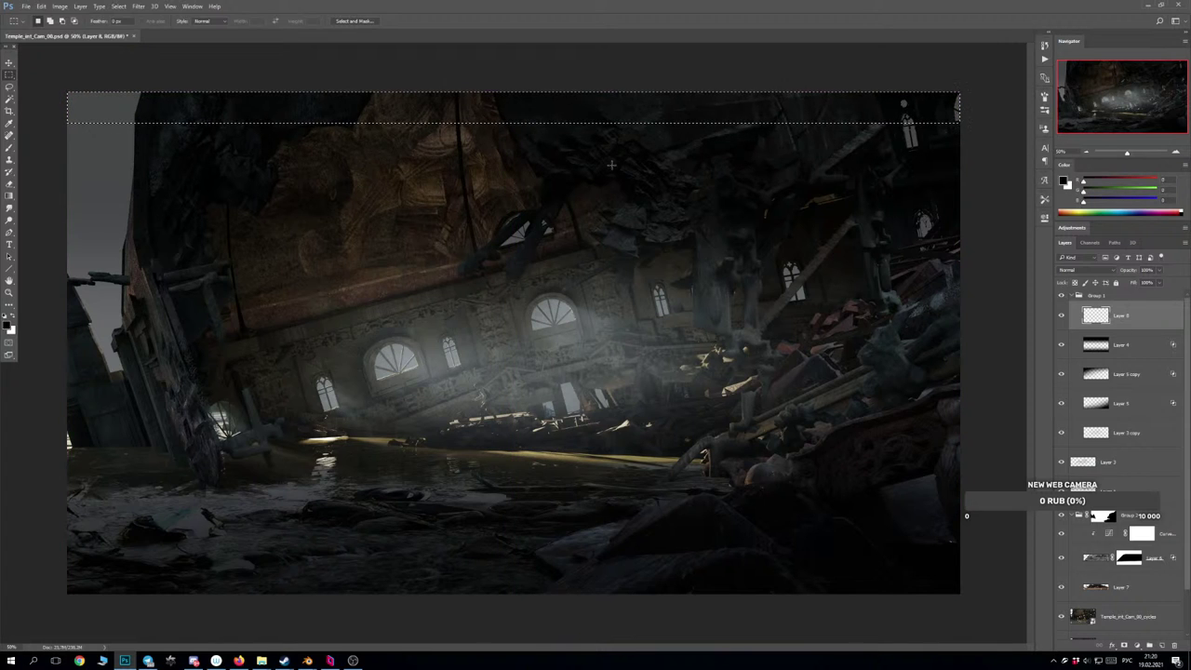
pyautogui.hotkey('alt', 'BackSpace')
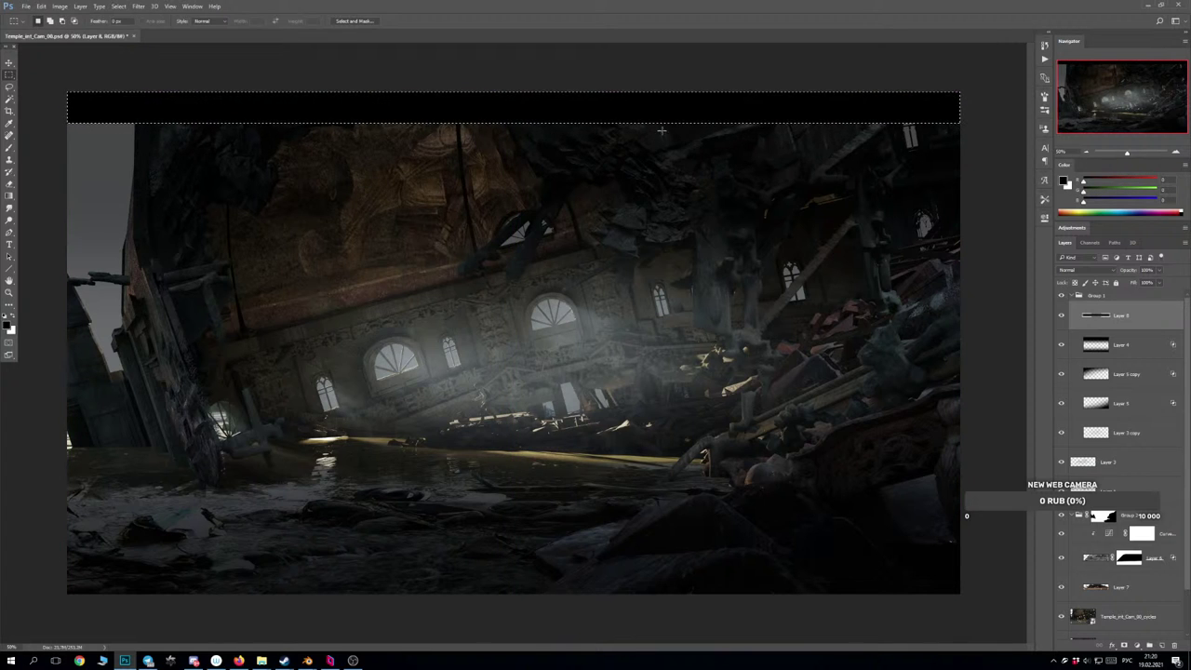
# Fill a matching black strip along the painting's lower edge, deselect, and compare the picture with and without the letterbox bars.
pyautogui.moveTo(670, 115); pyautogui.dragTo(638, 579)
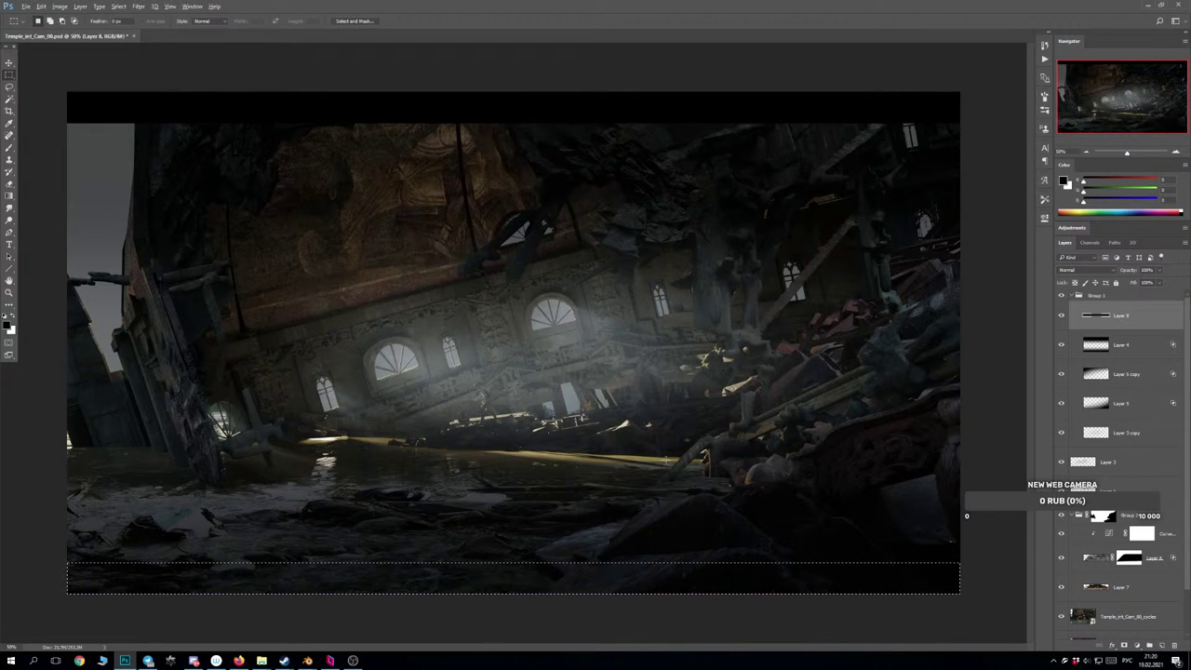
pyautogui.hotkey('alt', 'BackSpace')
pyautogui.hotkey('ctrl', 'd')
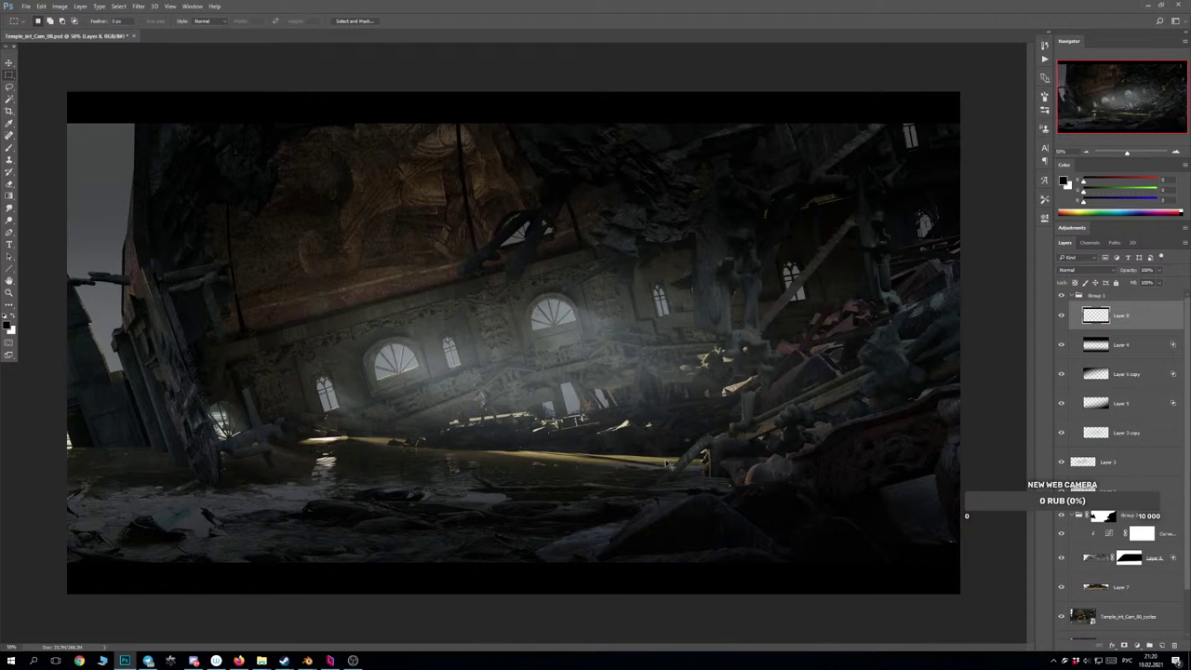
pyautogui.hotkey('ctrl', '-')
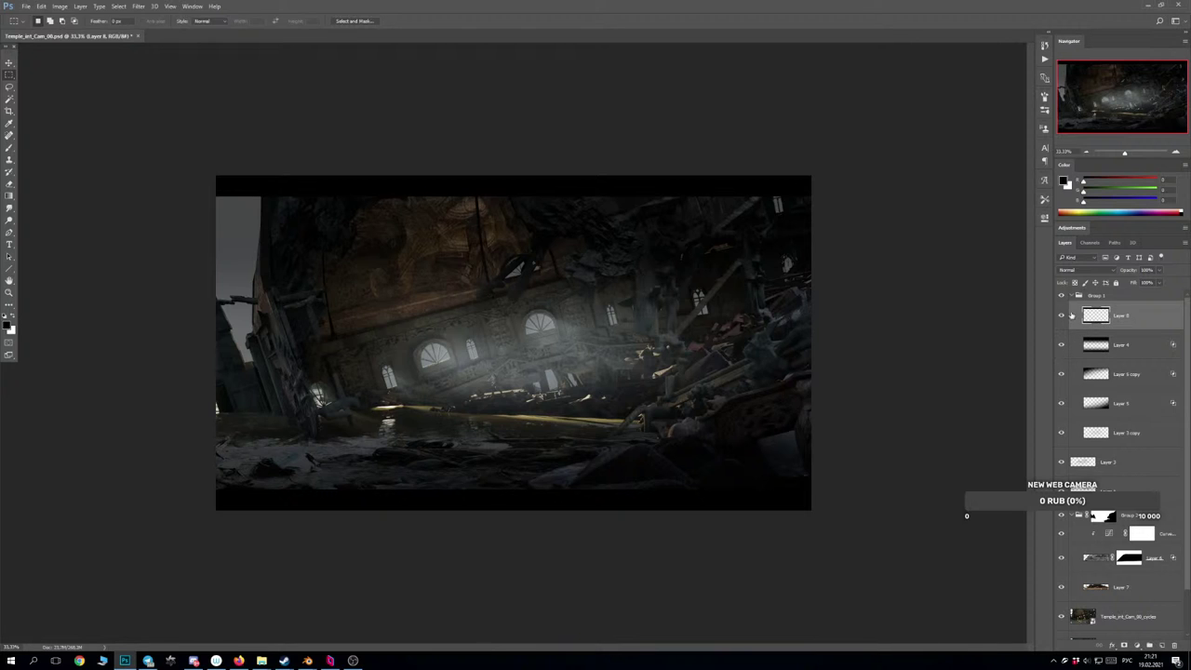
pyautogui.click(1061, 317)
pyautogui.click(1061, 316)
# Find the Layer 3 copy fog in Group 1, duplicate it, and move the duplicate over the left-side walls.
pyautogui.click(1135, 347)
pyautogui.click(1126, 374)
pyautogui.click(1126, 403)
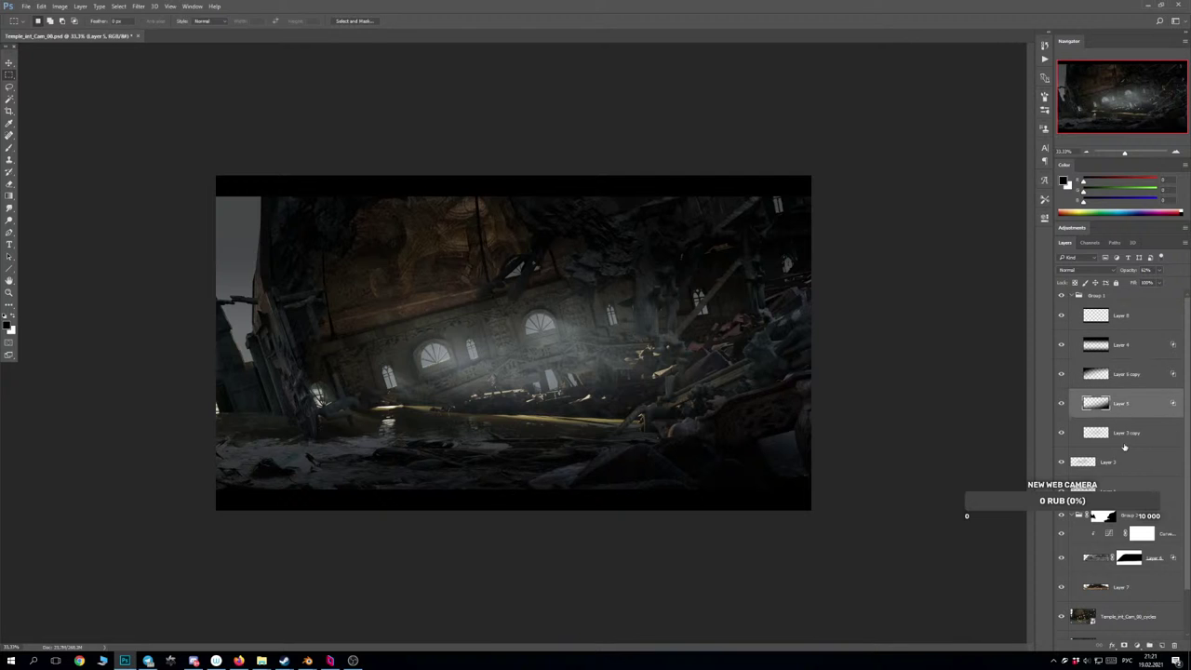
pyautogui.click(1126, 433)
pyautogui.click(1061, 434)
pyautogui.click(1062, 433)
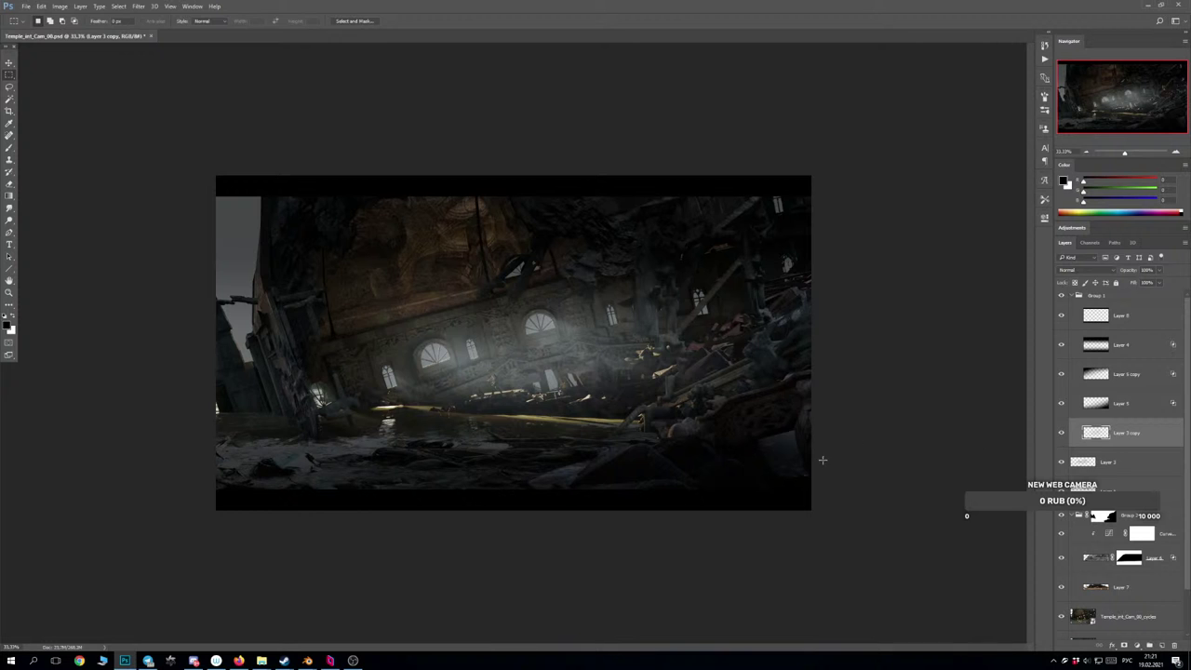
pyautogui.hotkey('ctrl', 'j')
pyautogui.moveTo(564, 416); pyautogui.dragTo(475, 368)
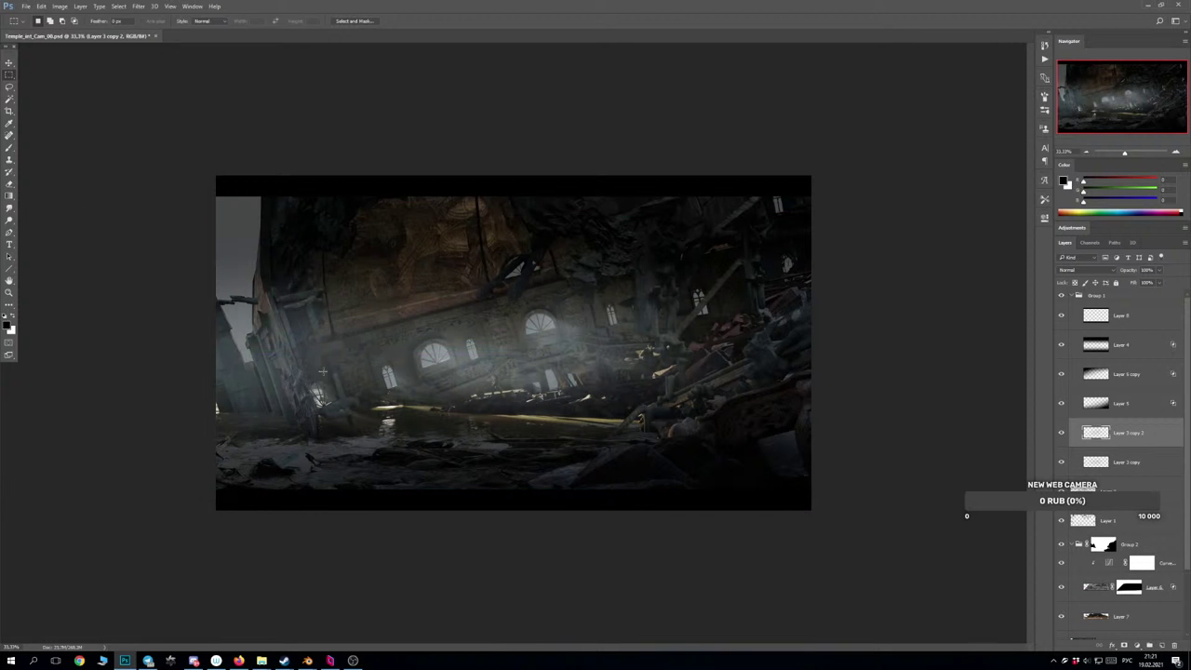
# Narrow the duplicated fog to about 43% width, stretch it to about 142% height, and place it over the painting's left edge.
pyautogui.hotkey('ctrl', 't')
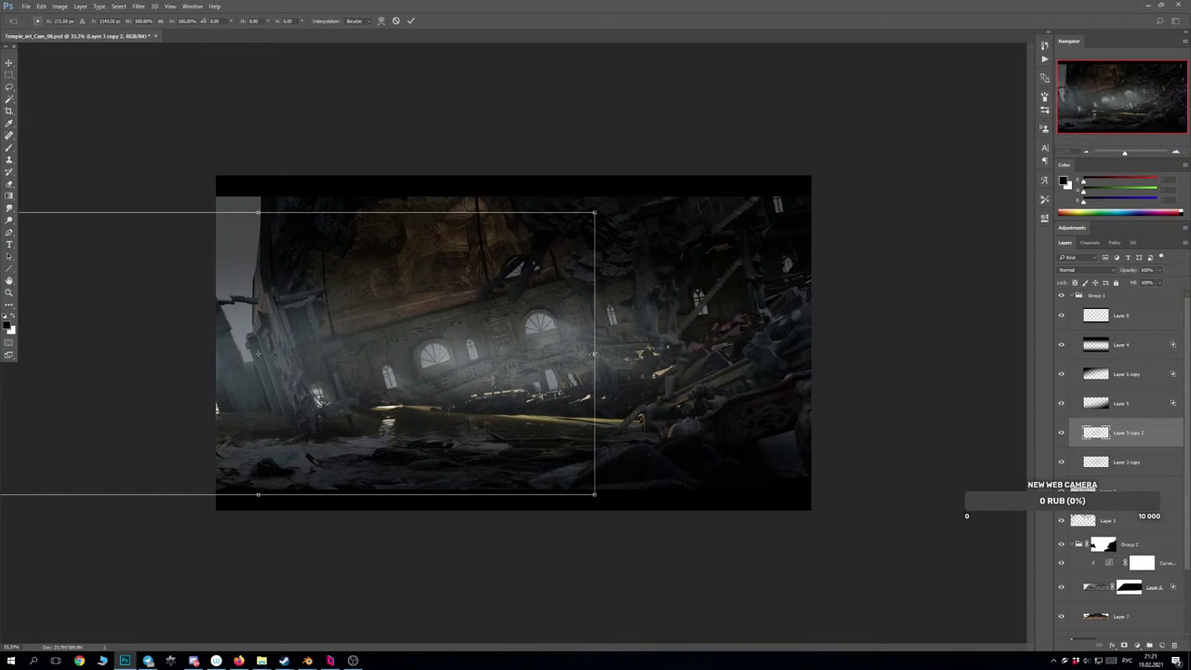
pyautogui.moveTo(596, 355); pyautogui.dragTo(314, 273)
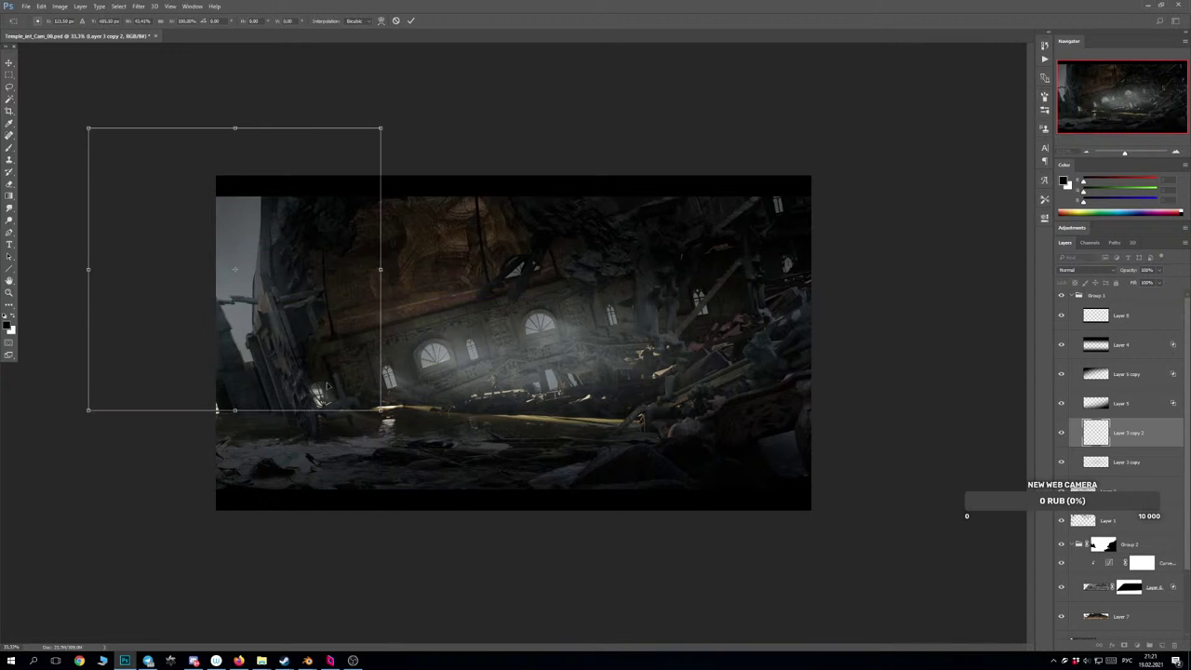
pyautogui.moveTo(234, 417); pyautogui.dragTo(234, 529)
pyautogui.moveTo(260, 456); pyautogui.dragTo(260, 400)
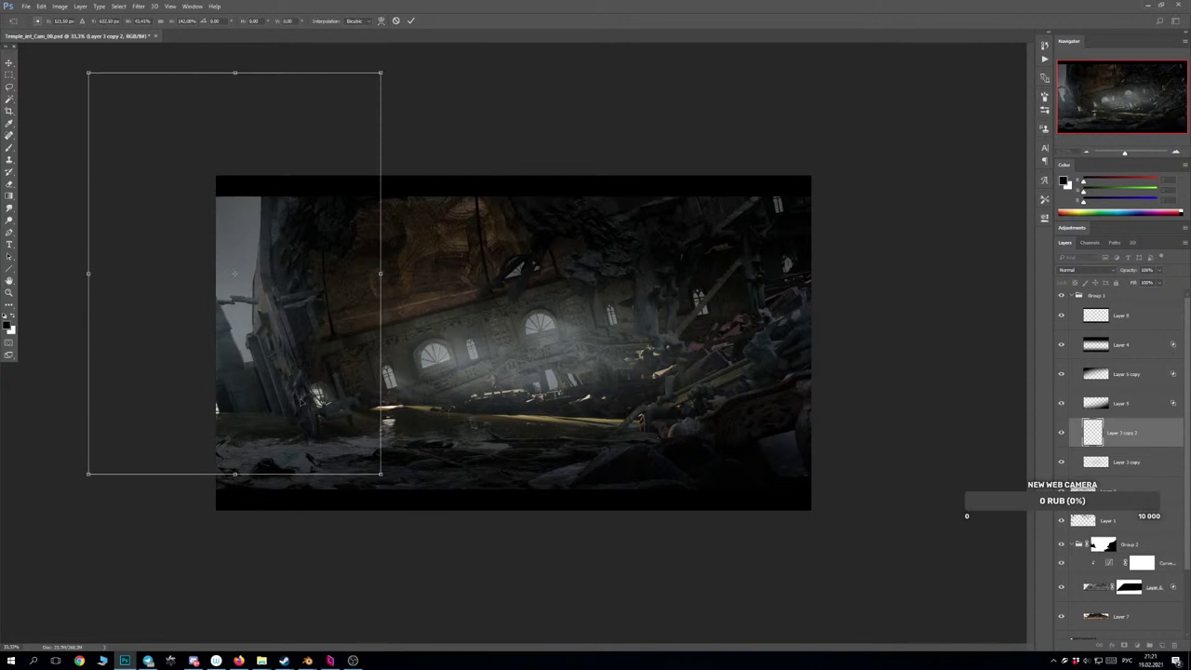
# Rotate the left-side fog clockwise by about 17°, enlarge and reposition it, apply the transform, and shift it slightly up and left.
pyautogui.moveTo(382, 273); pyautogui.dragTo(371, 296)
pyautogui.moveTo(487, 281); pyautogui.dragTo(471, 357)
pyautogui.moveTo(354, 337)
pyautogui.mouseDown()
pyautogui.moveTo(378, 343)
pyautogui.moveTo(363, 331)
pyautogui.mouseUp()
pyautogui.moveTo(183, 449); pyautogui.dragTo(120, 545)
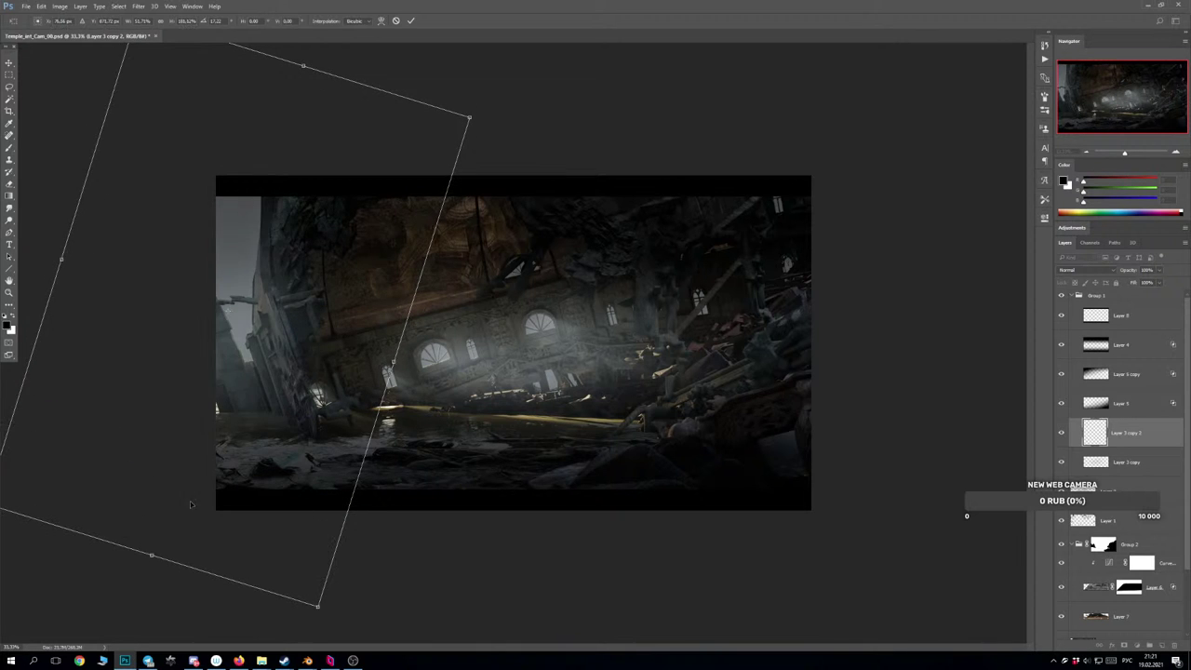
pyautogui.moveTo(294, 456); pyautogui.dragTo(318, 393)
pyautogui.press('Return')
pyautogui.press('Return')
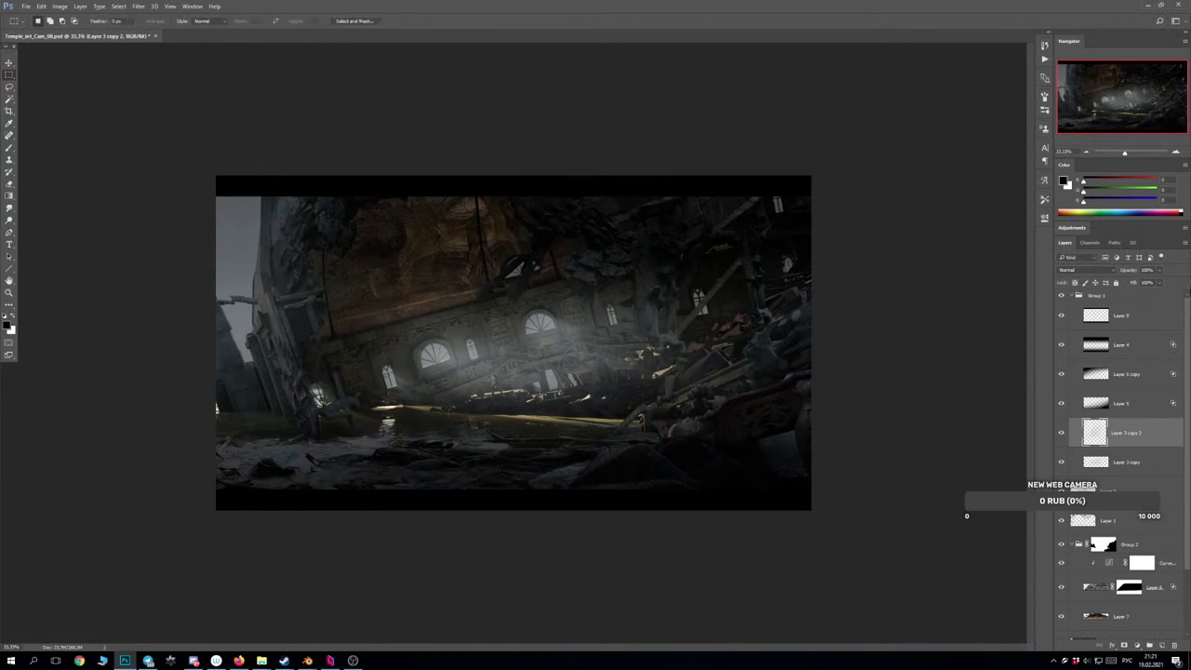
pyautogui.moveTo(299, 321); pyautogui.dragTo(284, 310)
# Duplicate the left-side fog, move the duplicate over the arched windows, and scale it down to about 55%.
pyautogui.hotkey('ctrl', 'j')
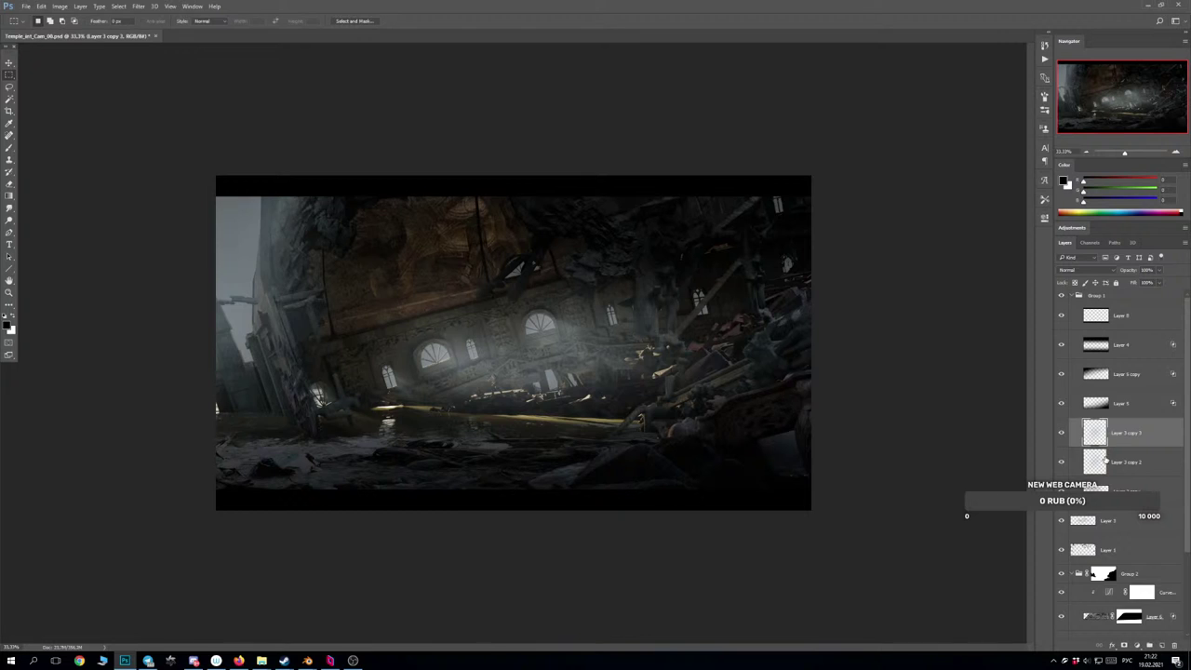
pyautogui.press('Delete')
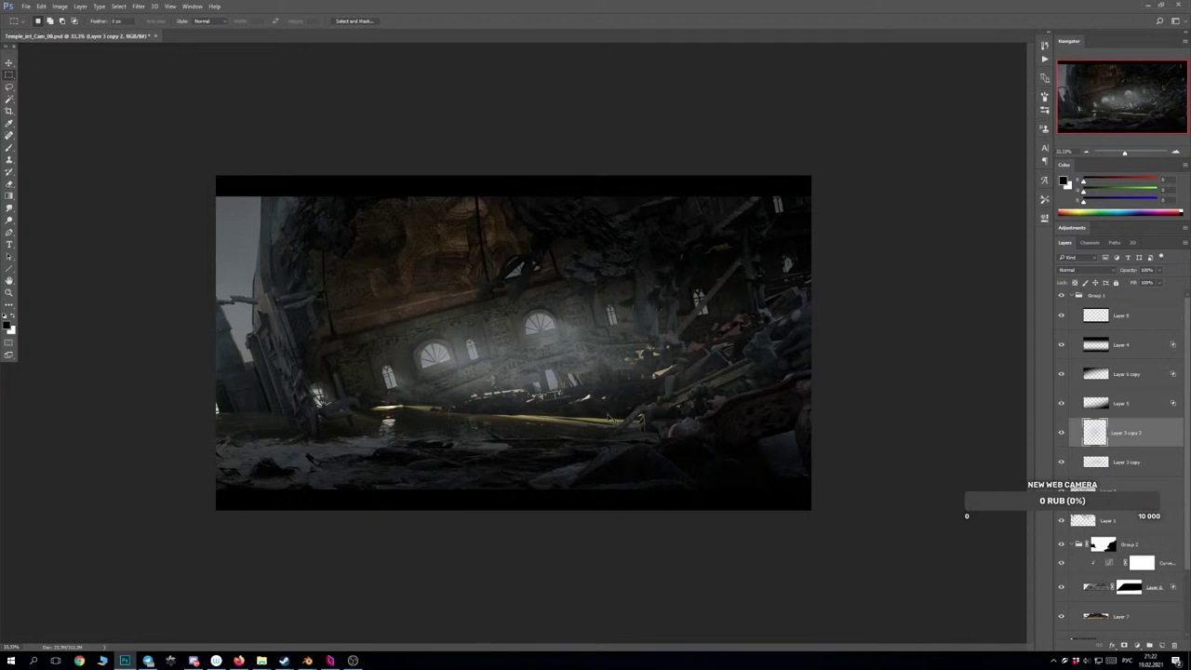
pyautogui.hotkey('ctrl', 'j')
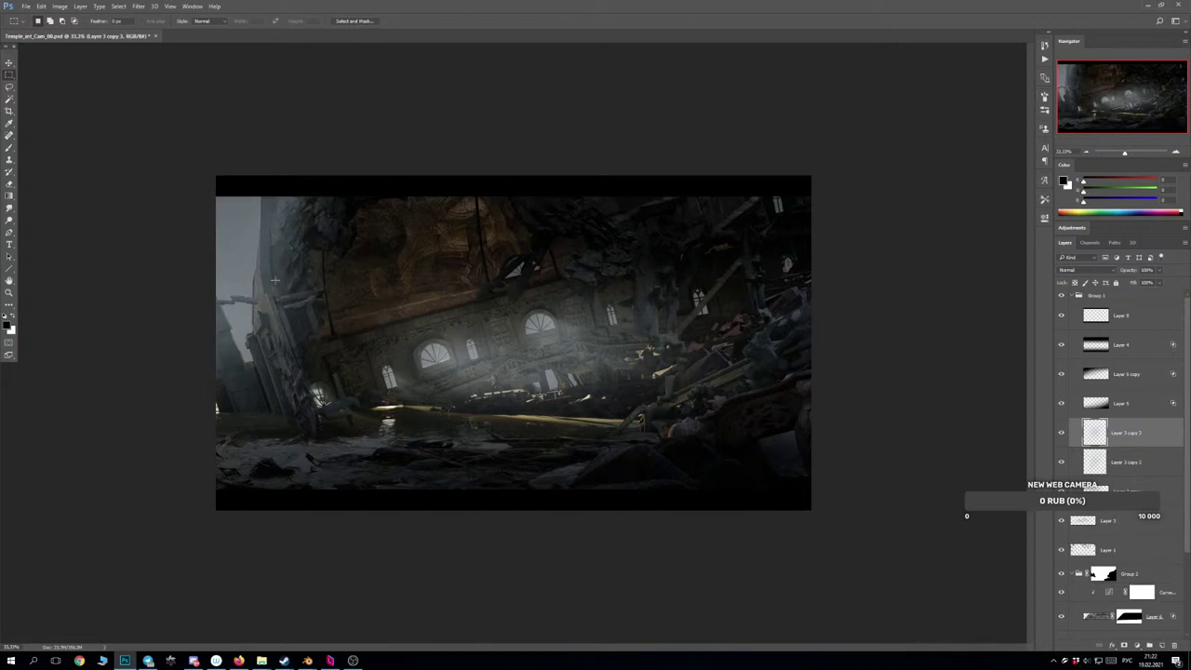
pyautogui.moveTo(275, 280); pyautogui.dragTo(454, 422)
pyautogui.hotkey('ctrl', 't')
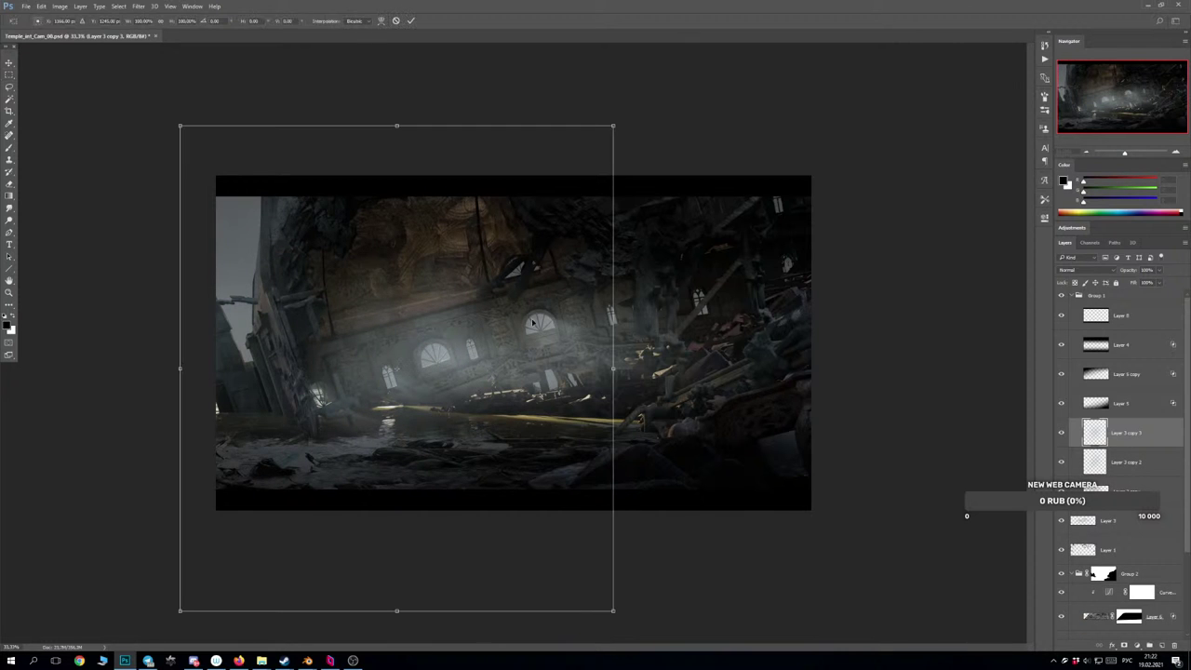
pyautogui.moveTo(613, 124); pyautogui.dragTo(420, 341)
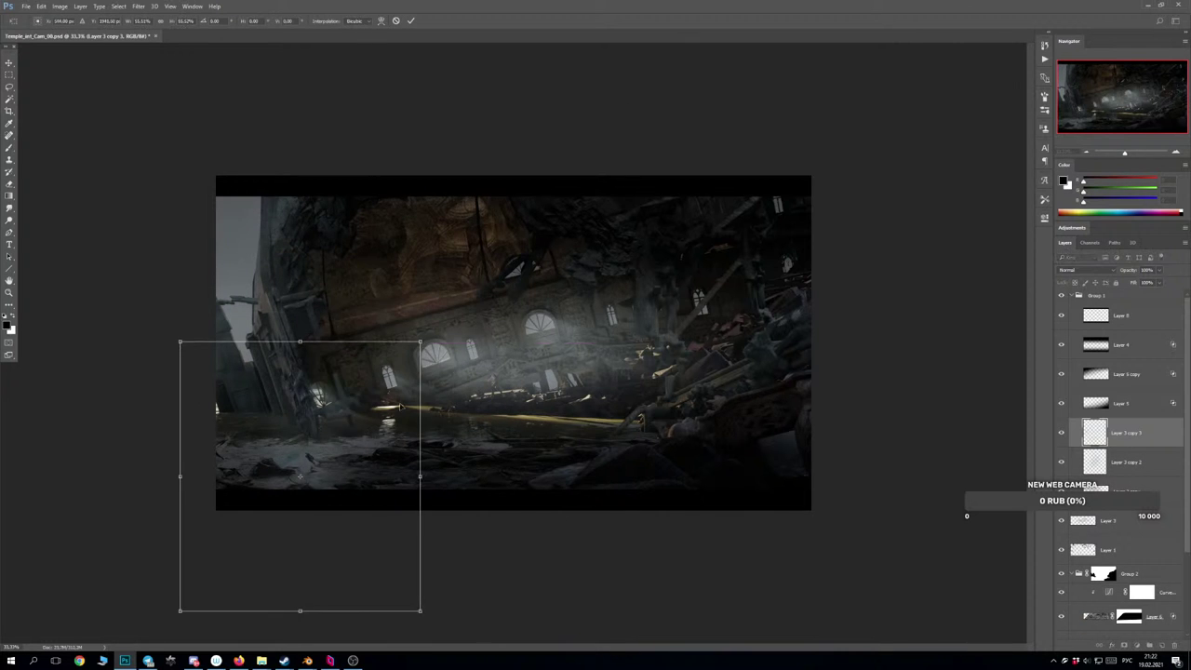
# Rotate the duplicated fog clockwise by about 61°, shrink it to about 40%, and place it over the left large arched window.
pyautogui.moveTo(307, 475); pyautogui.dragTo(448, 372)
pyautogui.moveTo(583, 391); pyautogui.dragTo(544, 456)
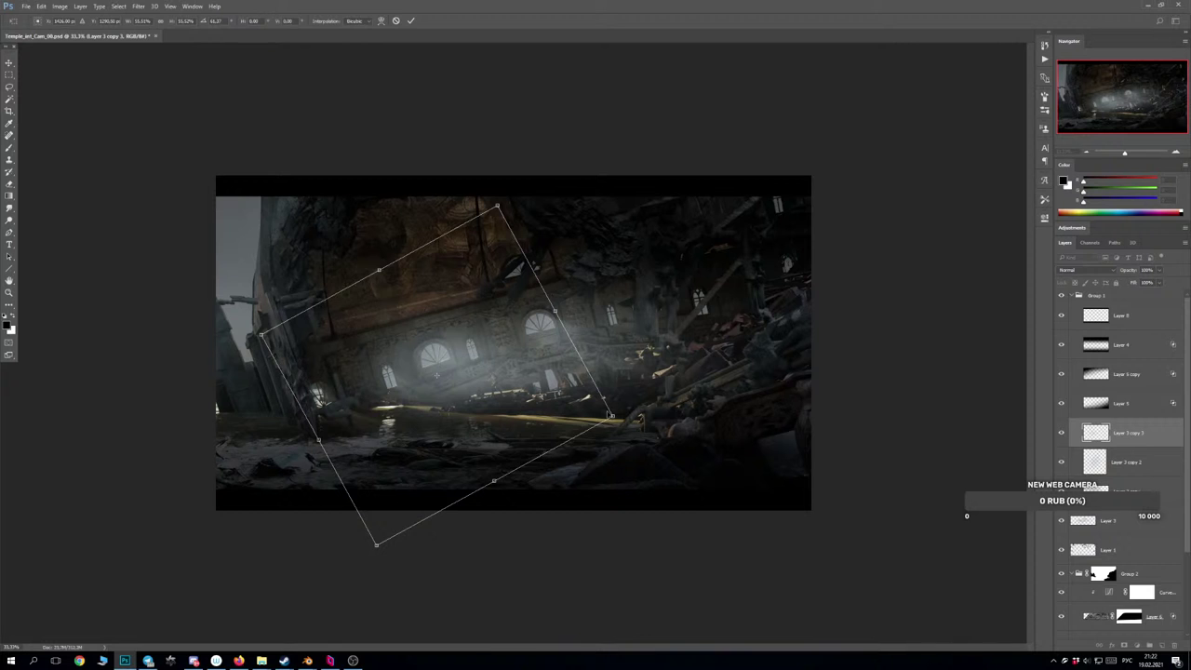
pyautogui.moveTo(611, 414); pyautogui.dragTo(477, 376)
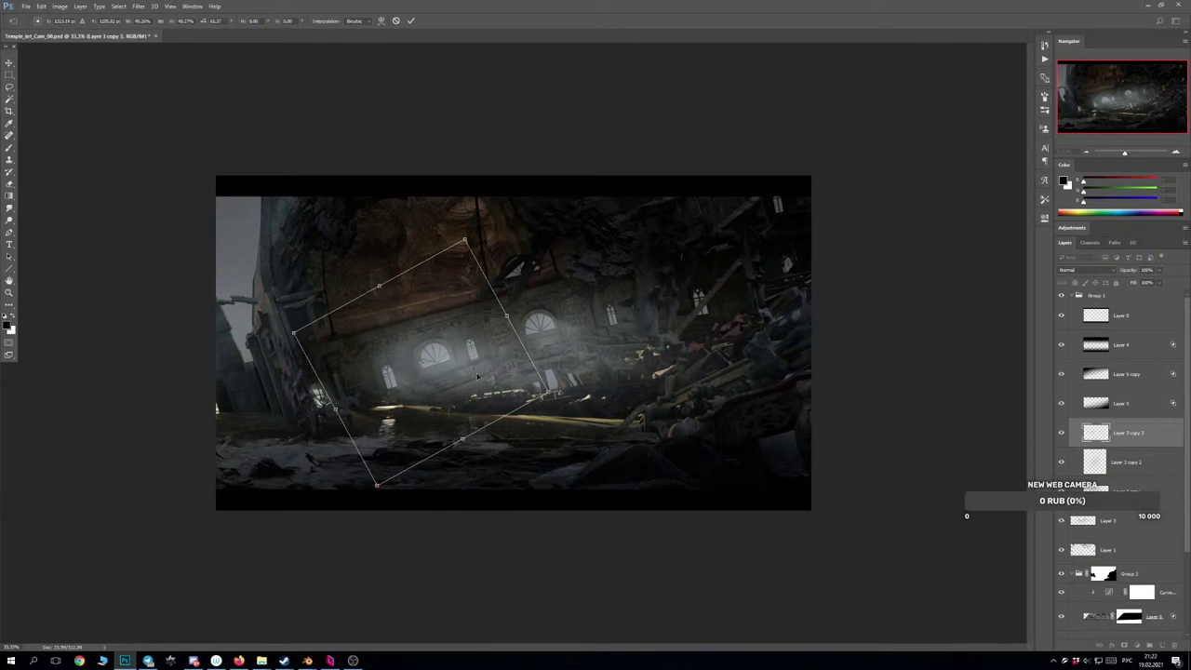
pyautogui.press('Return')
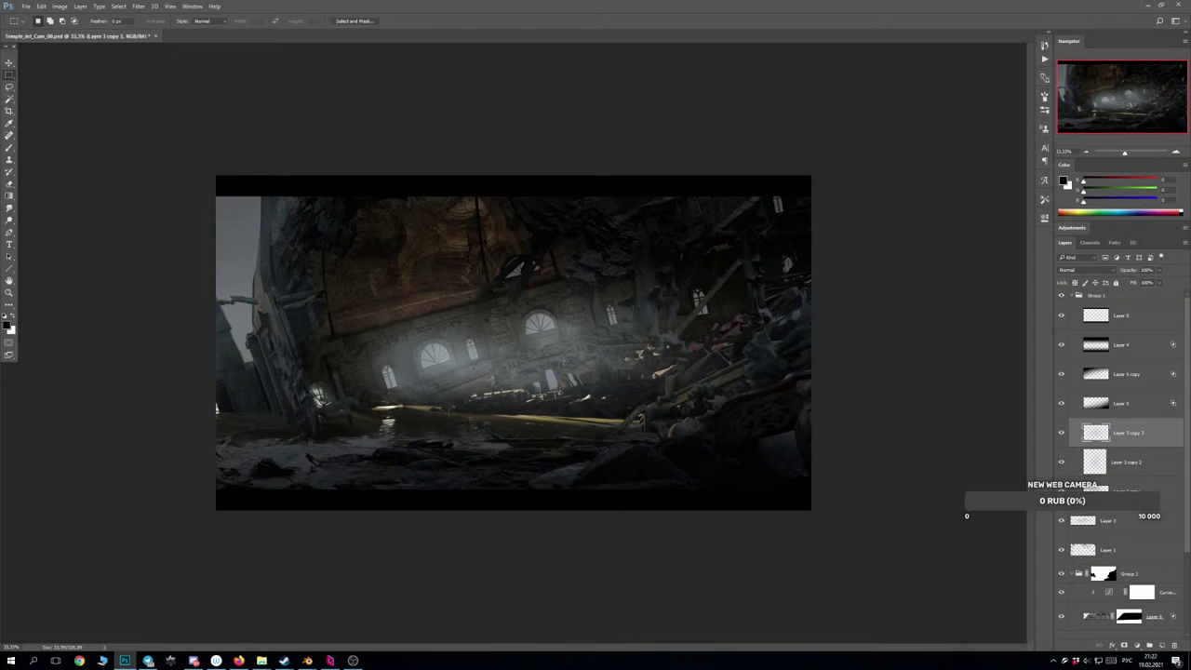
# Shift the small fog slightly right and up to align it with the left large arched window.
pyautogui.moveTo(442, 374); pyautogui.dragTo(463, 376)
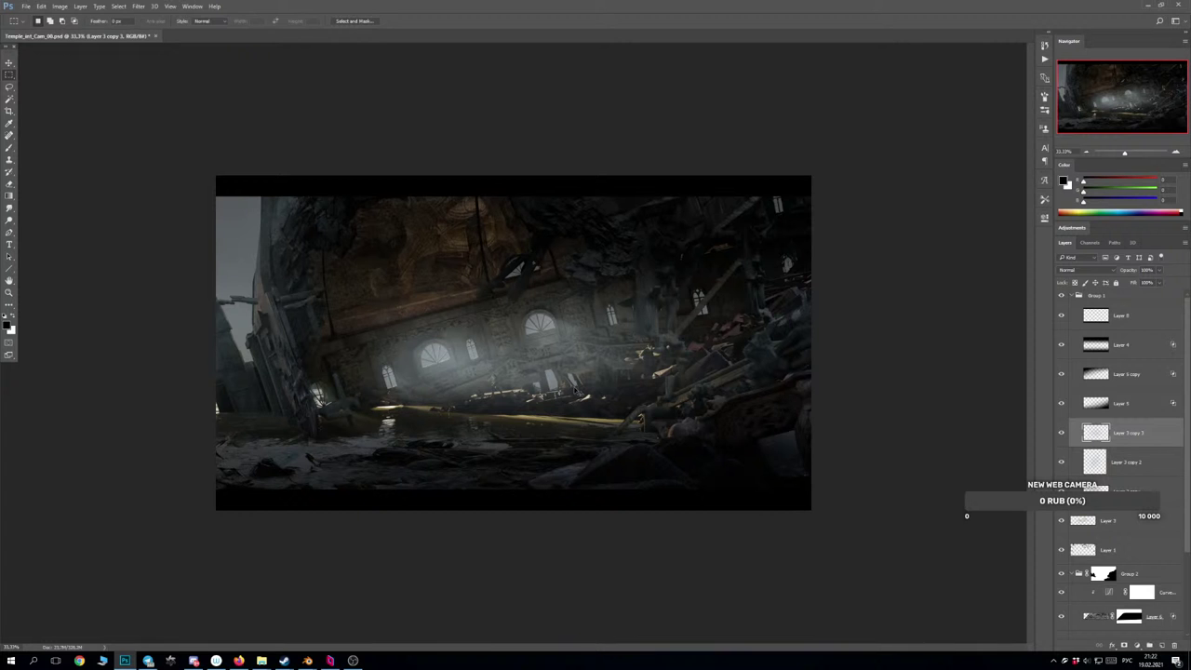
pyautogui.hotkey('ctrl', '+')
pyautogui.hotkey('ctrl', '-')
pyautogui.hotkey('ctrl', '+')
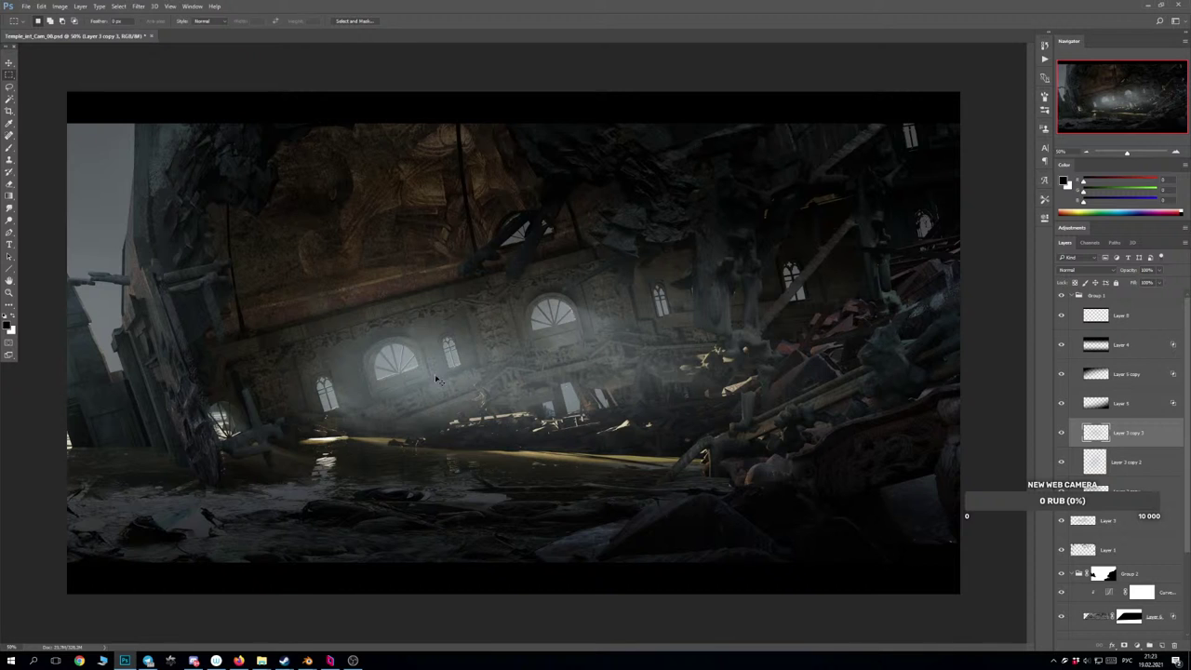
pyautogui.moveTo(420, 375); pyautogui.dragTo(431, 366)
pyautogui.moveTo(434, 410); pyautogui.dragTo(558, 346)
pyautogui.moveTo(401, 366)
pyautogui.mouseDown()
pyautogui.moveTo(392, 376)
pyautogui.moveTo(408, 364)
pyautogui.mouseUp()
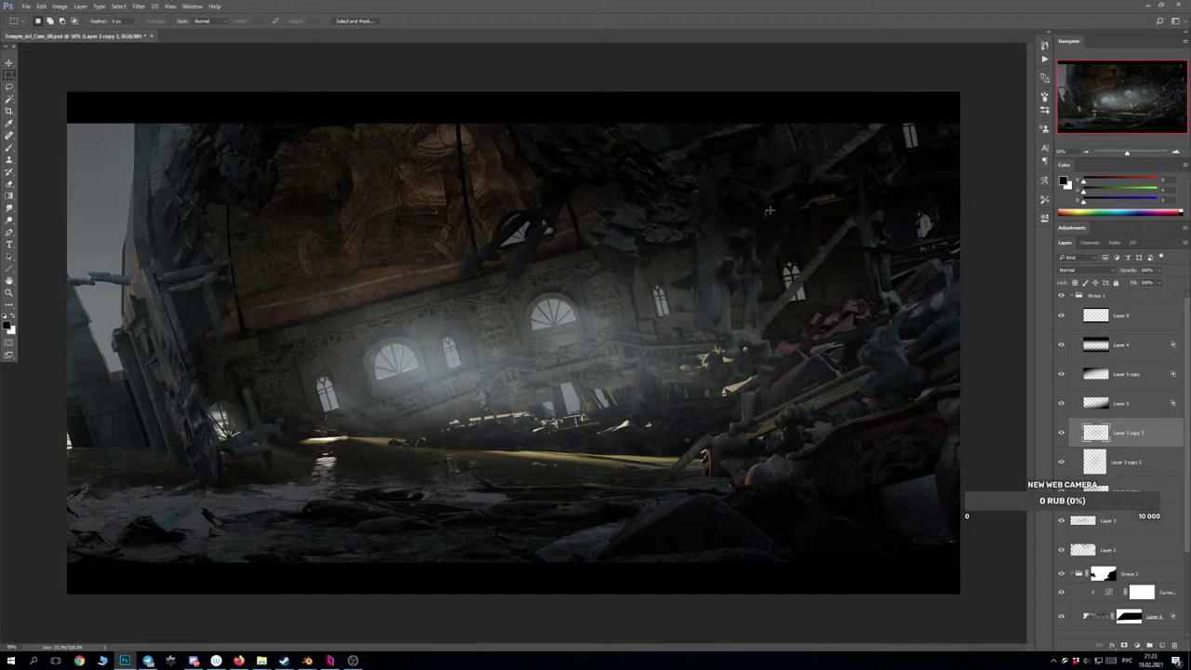
# Set the small window fog's blend mode to Linear Dodge (Add).
pyautogui.hotkey('ctrl', '-')
pyautogui.hotkey('ctrl', '+')
pyautogui.click(1068, 271)
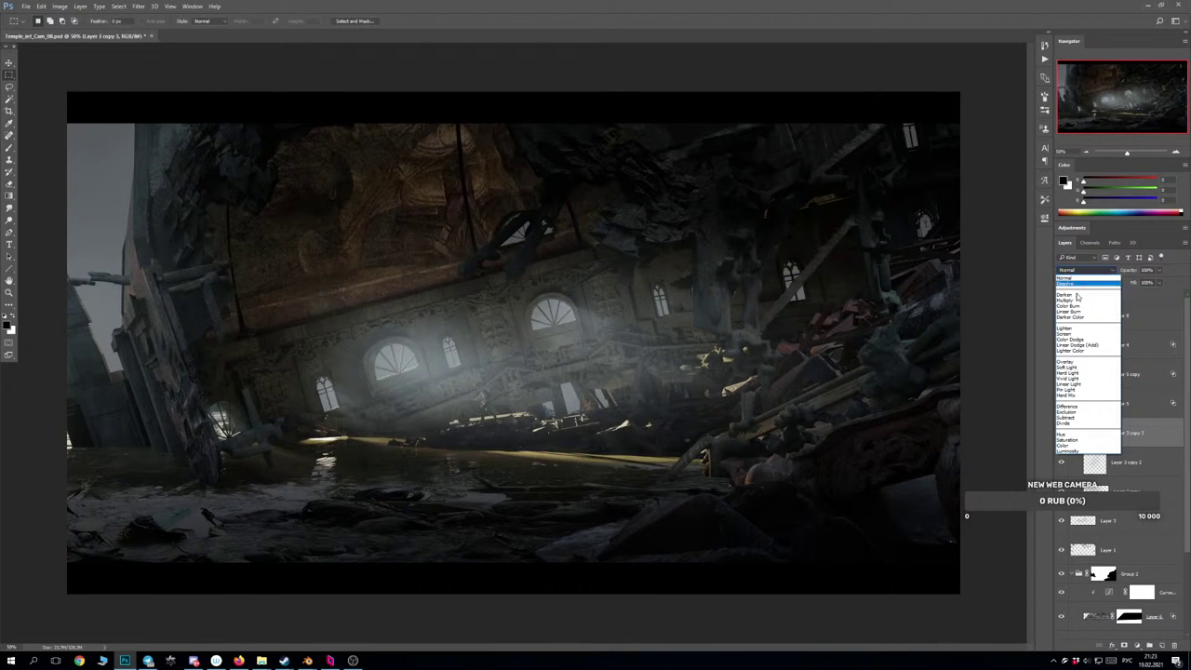
pyautogui.click(1084, 346)
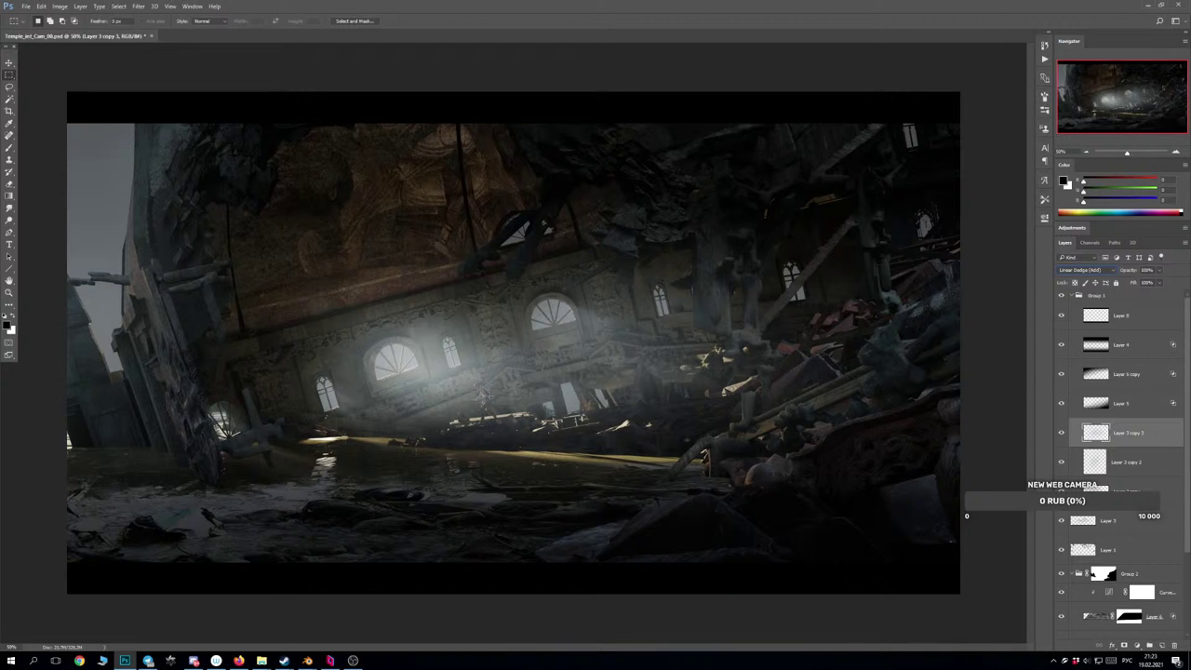
# Shrink the glow and center it on the left large arched window, then flip the whole picture horizontally.
pyautogui.hotkey('ctrl', 't')
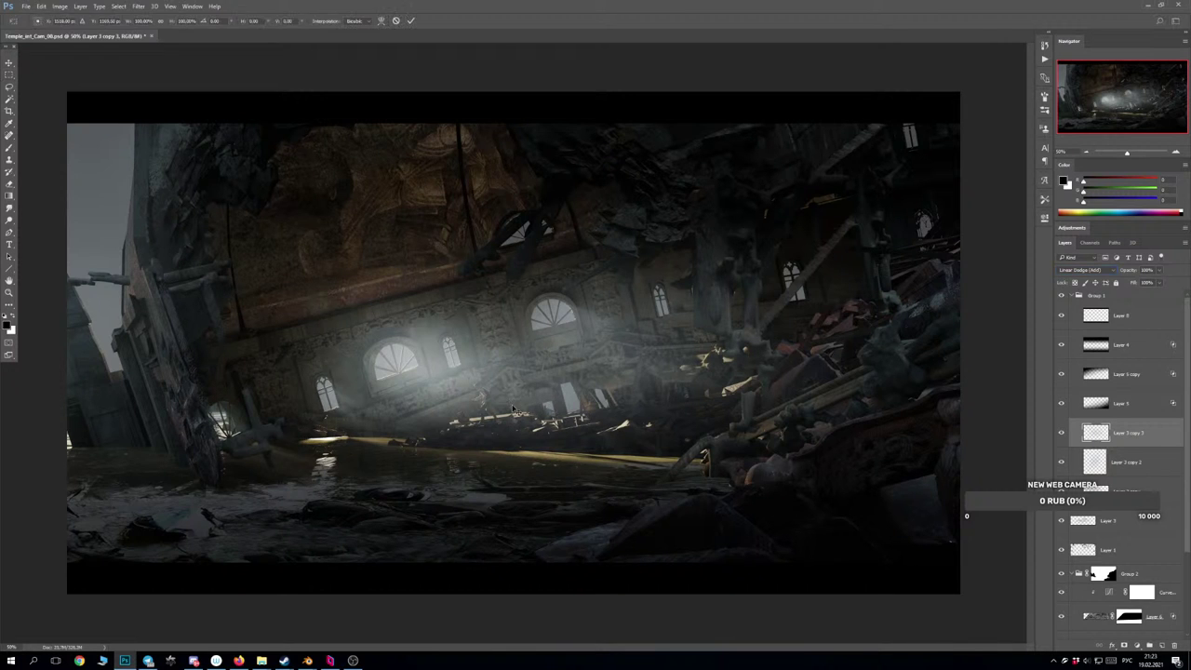
pyautogui.moveTo(582, 461); pyautogui.dragTo(474, 397)
pyautogui.moveTo(430, 362)
pyautogui.mouseDown()
pyautogui.moveTo(462, 389)
pyautogui.moveTo(444, 357)
pyautogui.mouseUp()
pyautogui.press('Return')
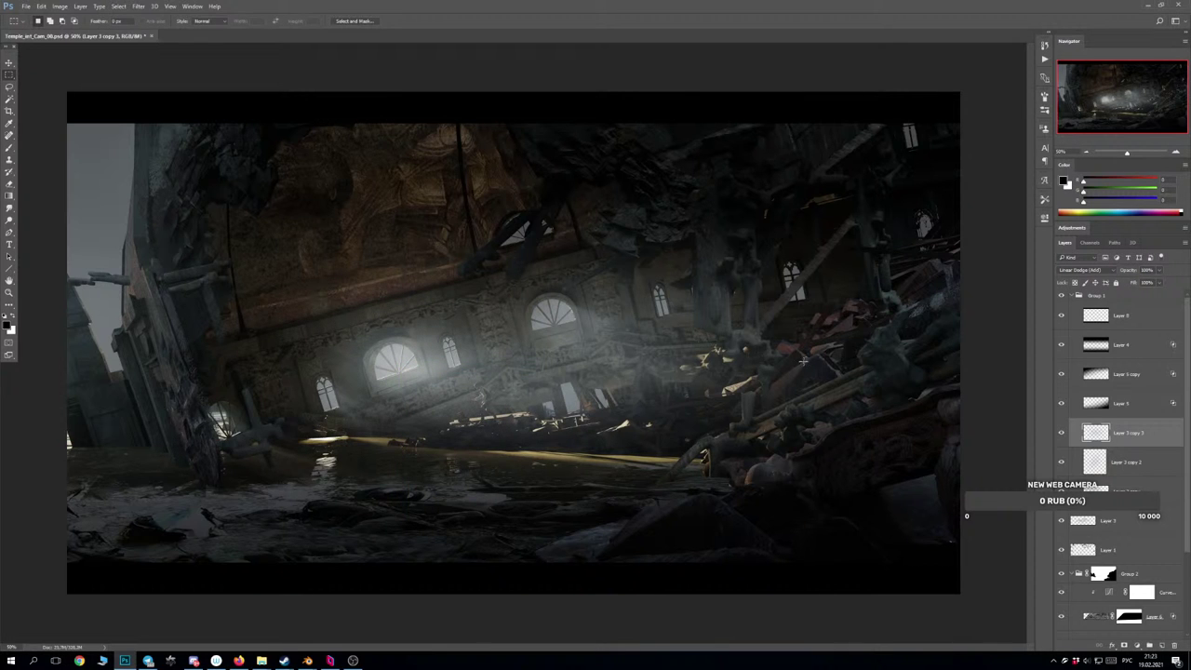
pyautogui.hotkey('ctrl', 'shift', 'h')
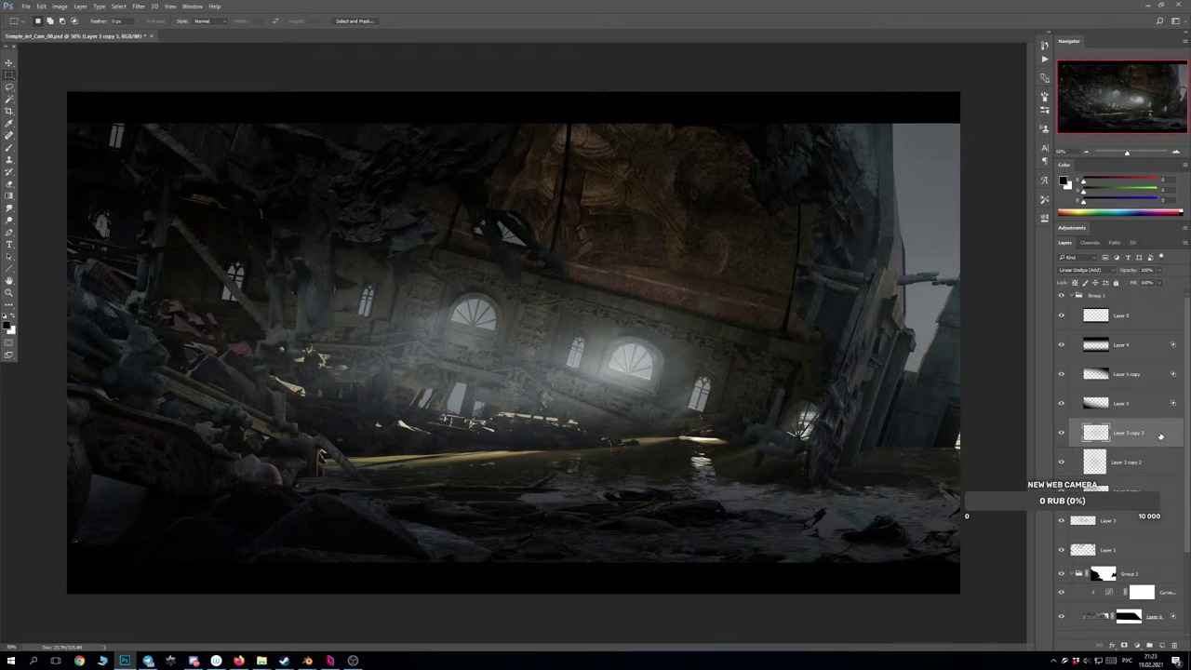
pyautogui.doubleClick(1159, 435)
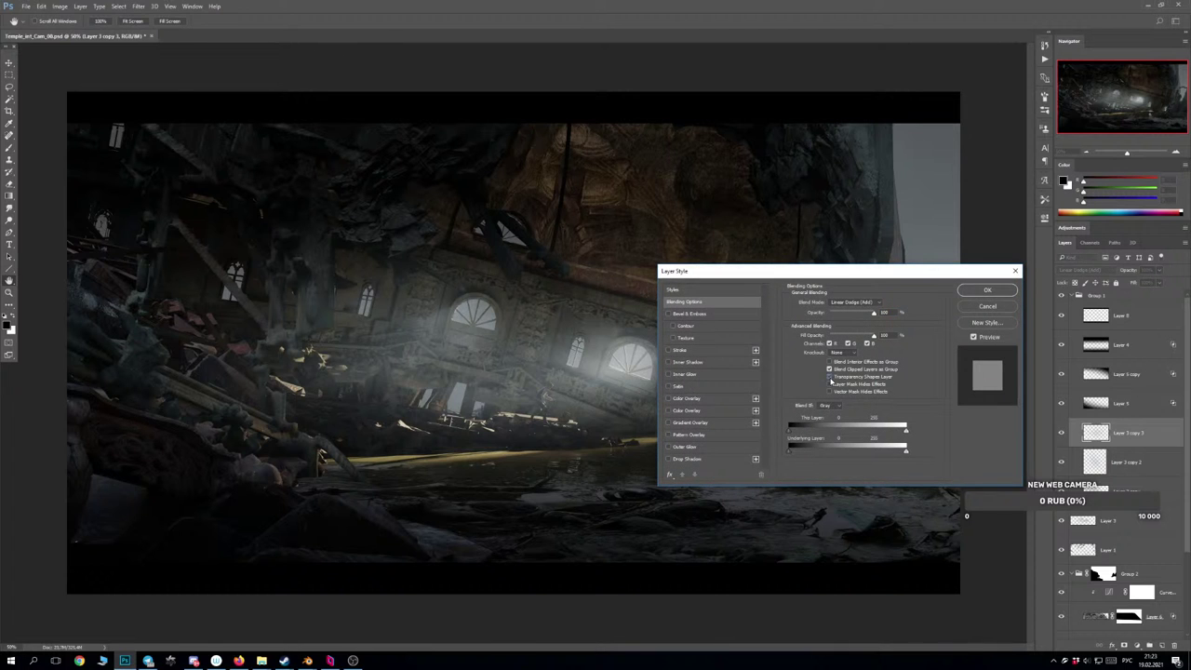
pyautogui.click(830, 378)
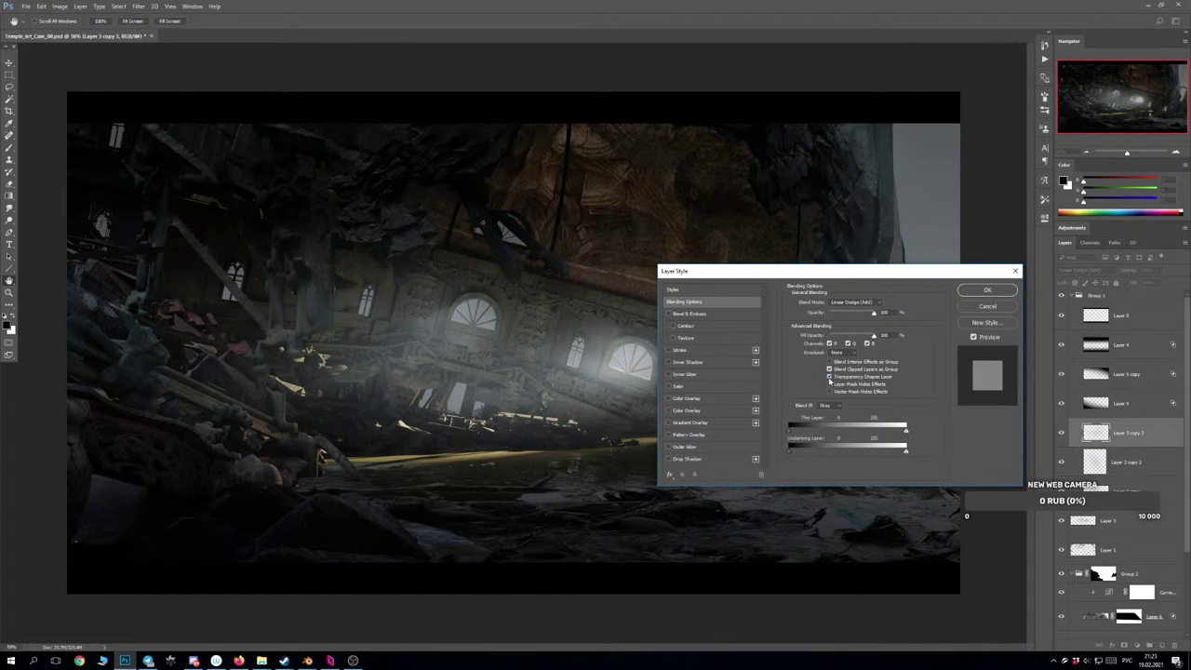
pyautogui.click(984, 307)
pyautogui.press('m')
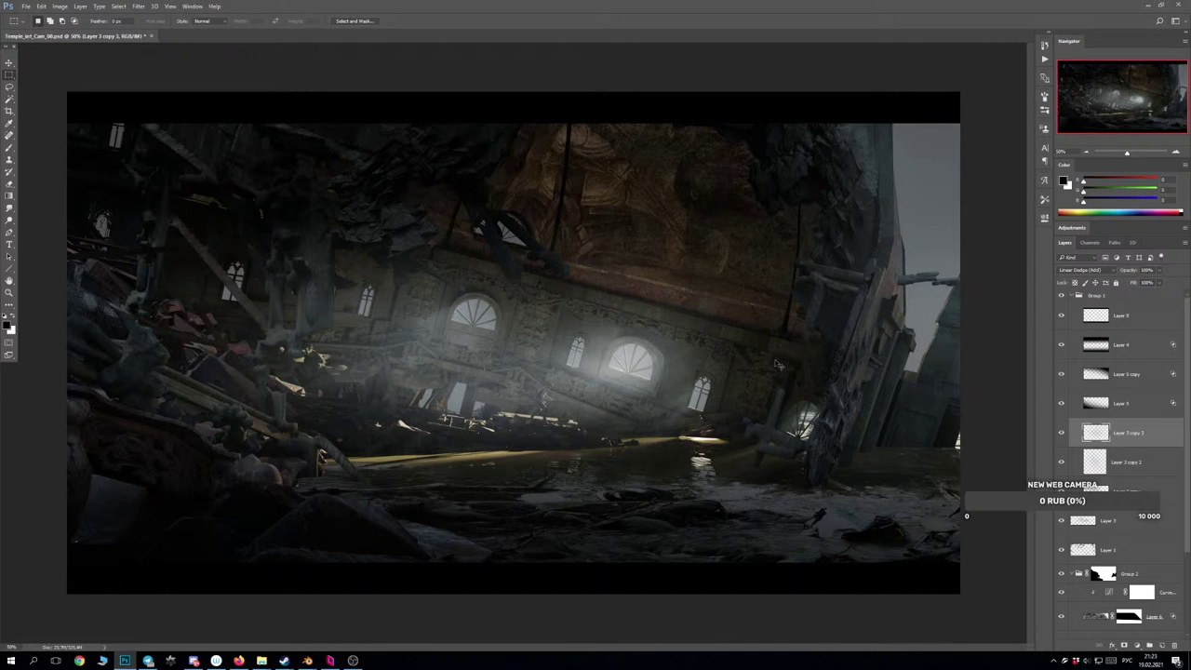
# Duplicate the window glow, scale the duplicate down, and place it over the bright arched window to intensify its light.
pyautogui.hotkey('ctrl', '-')
pyautogui.hotkey('ctrl', '+')
pyautogui.hotkey('ctrl', '-')
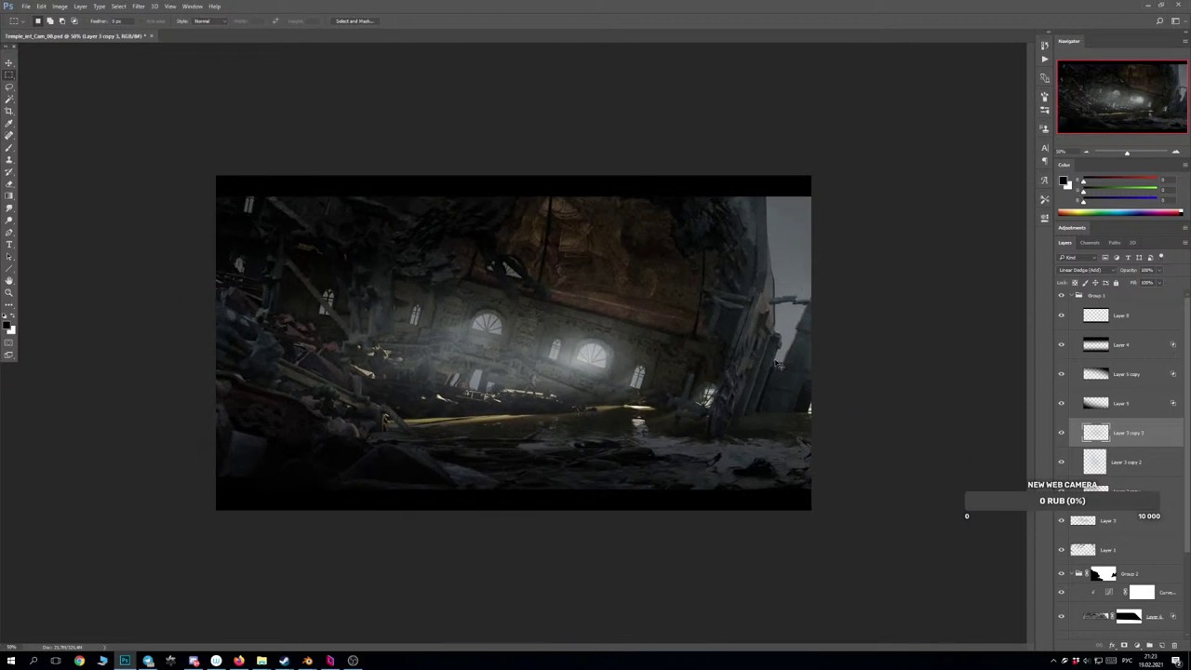
pyautogui.hotkey('ctrl', '+')
pyautogui.hotkey('ctrl', 'j')
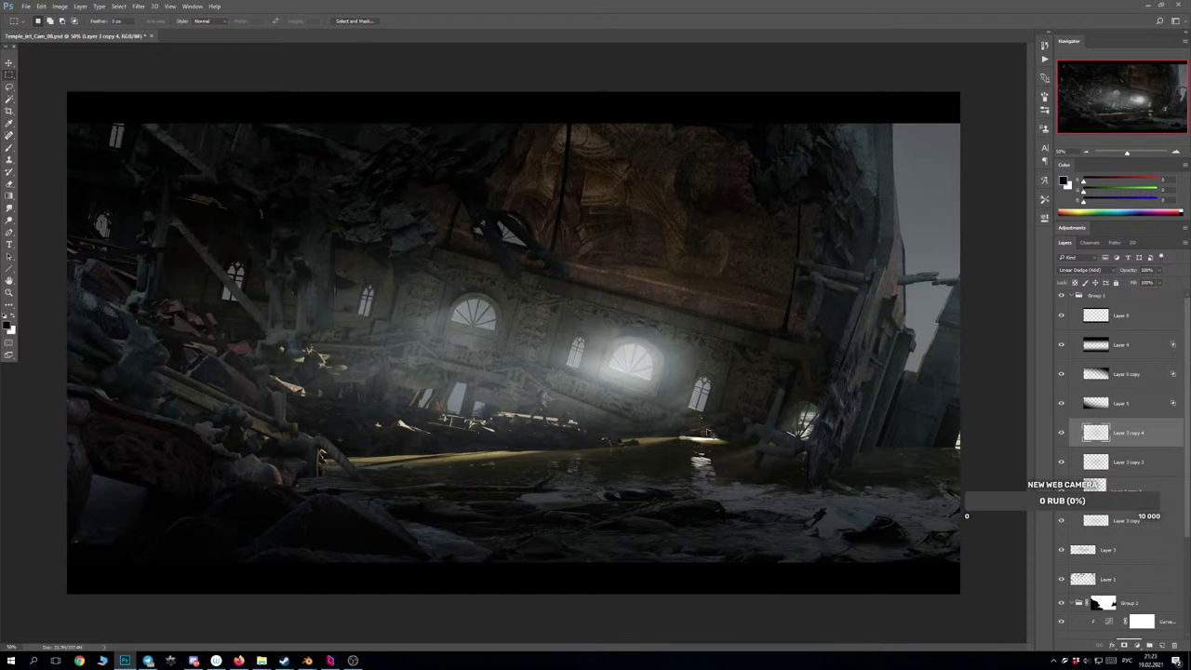
pyautogui.hotkey('ctrl', 't')
pyautogui.moveTo(743, 426); pyautogui.dragTo(678, 387)
pyautogui.moveTo(652, 457); pyautogui.dragTo(697, 342)
pyautogui.press('Return')
pyautogui.press('m')
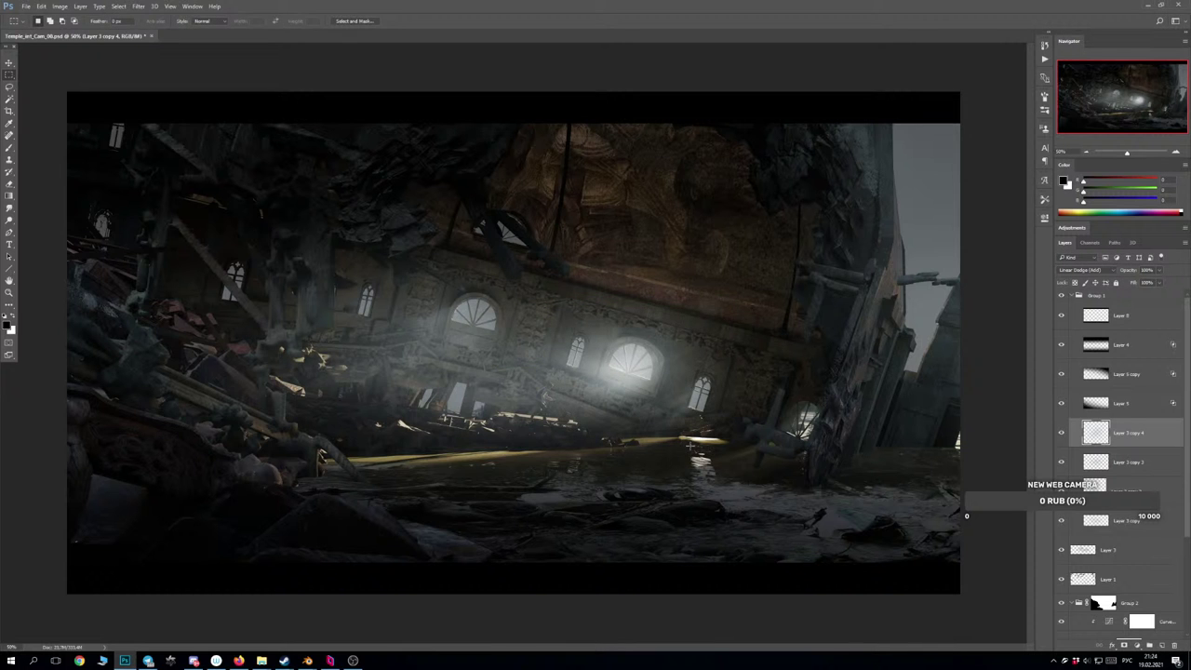
# Nudge the smaller duplicate glow slightly down over the bright arched window.
pyautogui.hotkey('ctrl', '-')
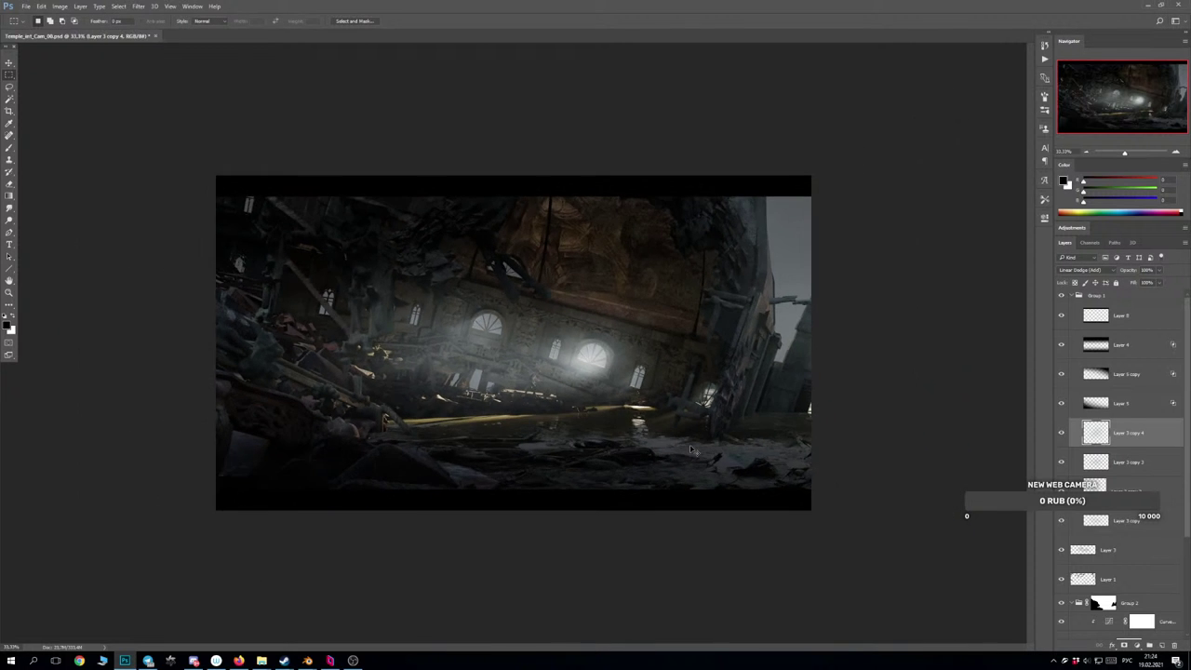
pyautogui.hotkey('ctrl', '+')
pyautogui.hotkey('ctrl', '+')
pyautogui.moveTo(689, 382)
pyautogui.mouseDown()
pyautogui.moveTo(595, 430)
pyautogui.moveTo(690, 387)
pyautogui.mouseUp()
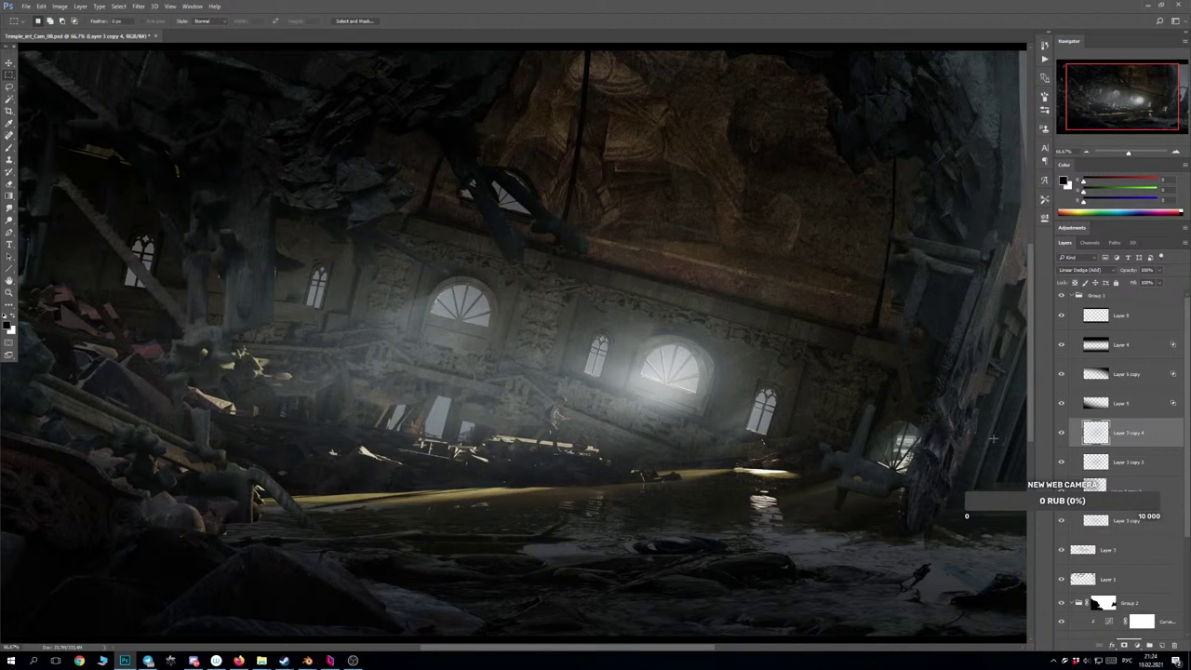
# Compare the painting with and without the smaller duplicate glow on the arched window.
pyautogui.click(1061, 434)
pyautogui.click(1060, 434)
pyautogui.click(1060, 434)
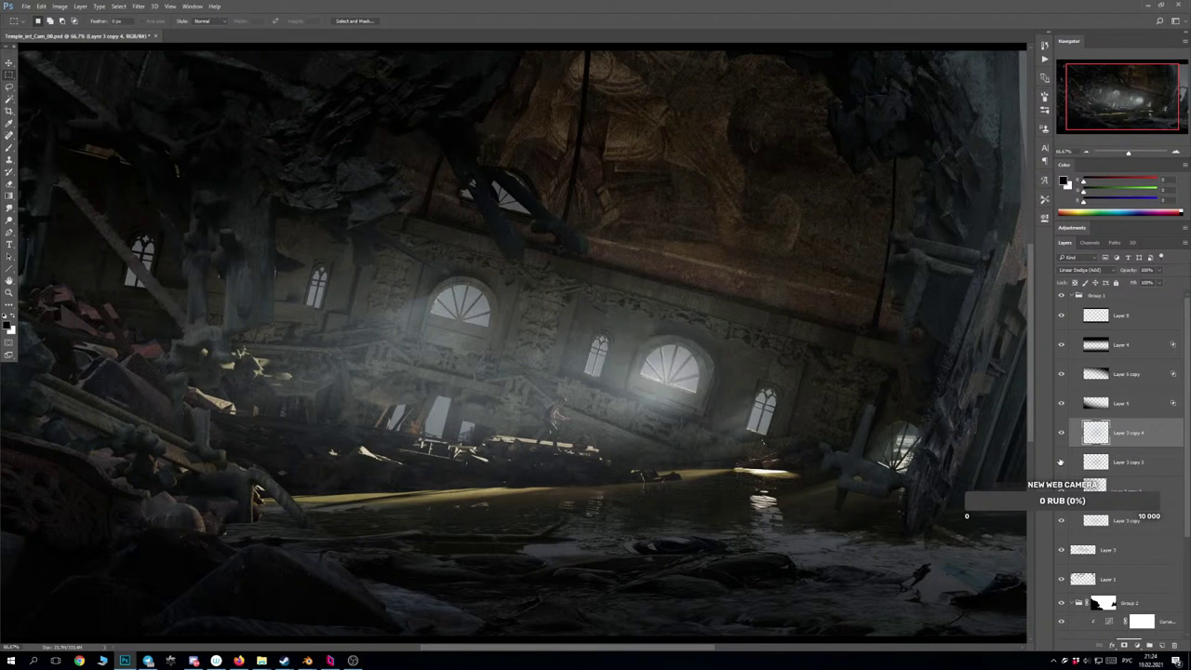
pyautogui.click(1060, 433)
pyautogui.click(1061, 434)
pyautogui.click(1061, 433)
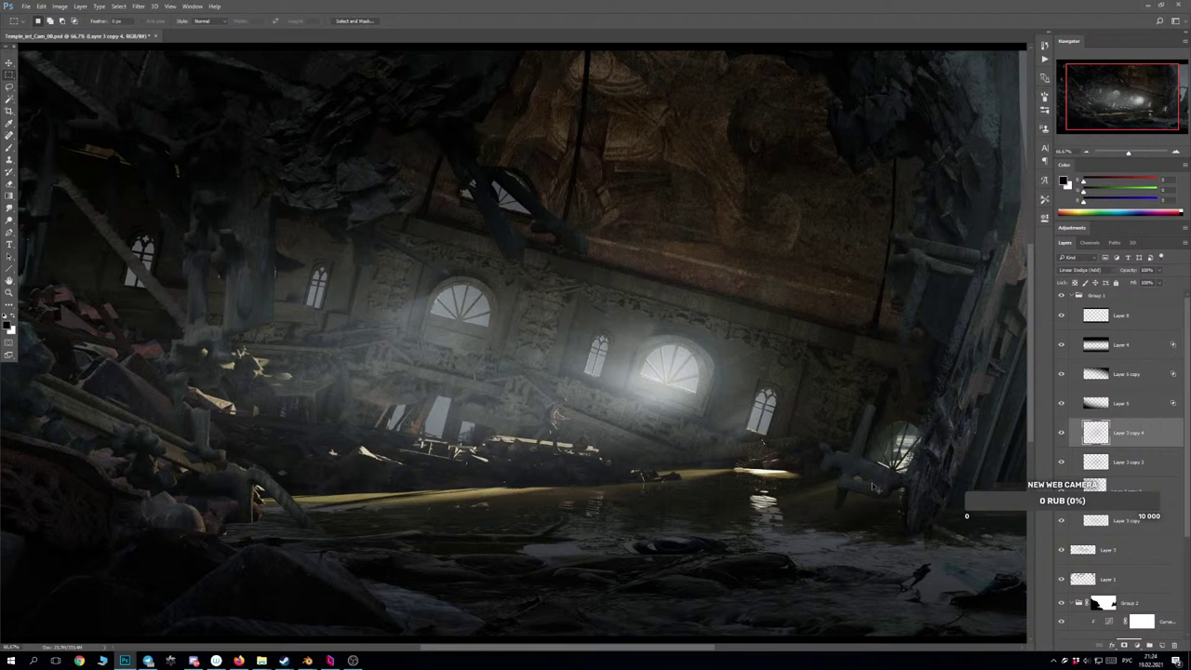
# Duplicate the small glow, stretch the duplicate to about 310% width, and place it across the lower broken windows.
pyautogui.hotkey('ctrl', 'j')
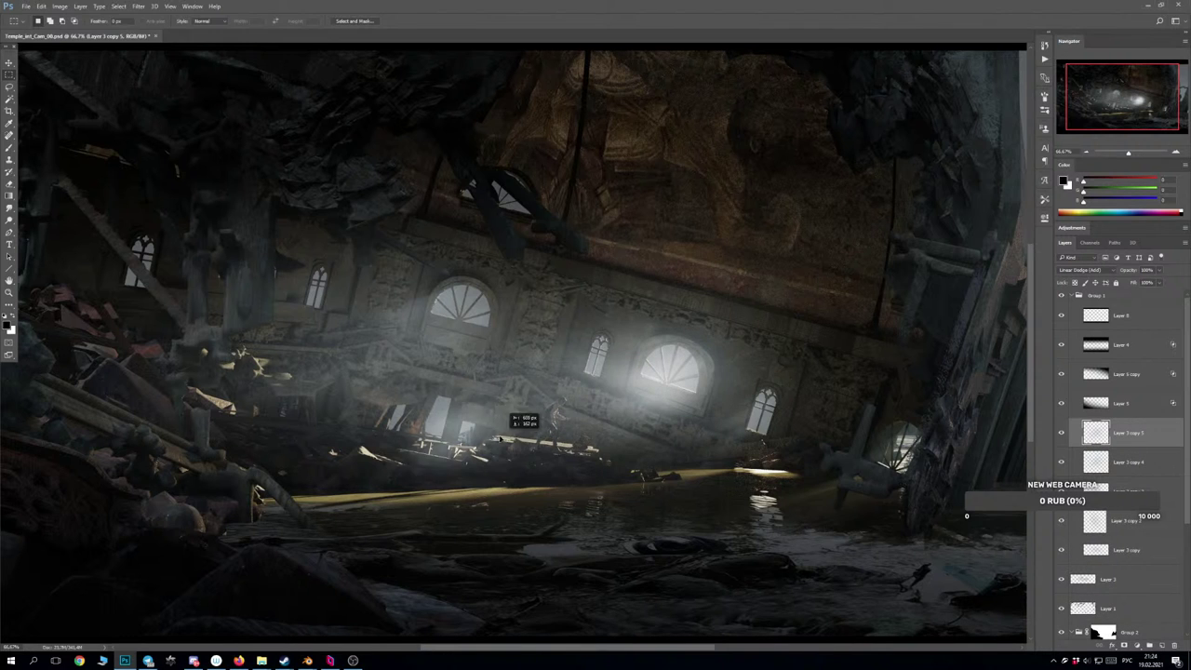
pyautogui.hotkey('ctrl', 't')
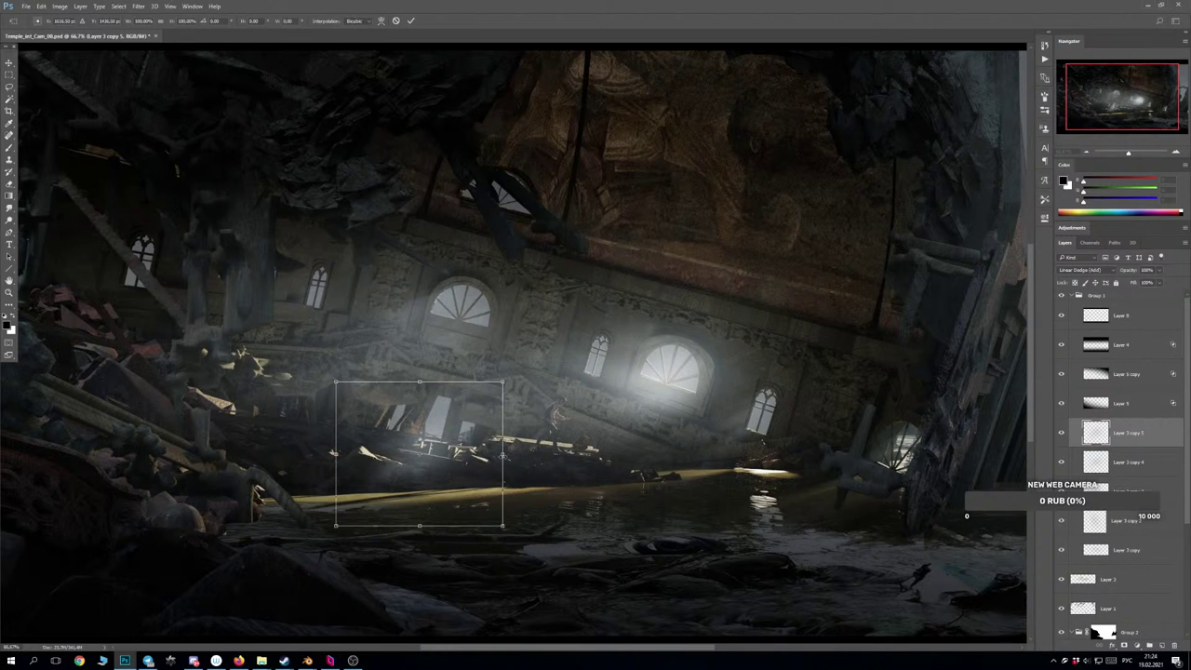
pyautogui.moveTo(506, 454); pyautogui.dragTo(853, 454)
pyautogui.moveTo(734, 478); pyautogui.dragTo(547, 440)
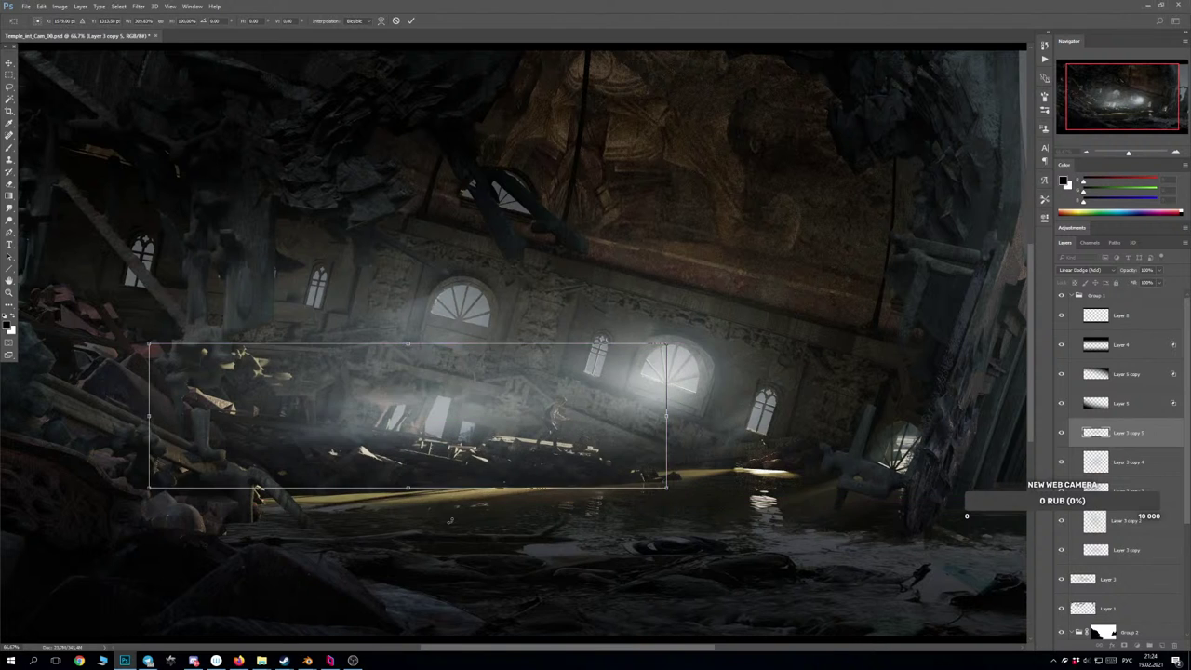
# Fine-tune the angle and position of the wide glow across the lower broken windows and apply the transform.
pyautogui.moveTo(467, 513); pyautogui.dragTo(415, 459)
pyautogui.moveTo(583, 404); pyautogui.dragTo(629, 399)
pyautogui.moveTo(553, 488); pyautogui.dragTo(548, 493)
pyautogui.moveTo(652, 404); pyautogui.dragTo(666, 405)
pyautogui.press('Return')
# Duplicate the wide glow, rotate the duplicate clockwise by about 5°, and place it above the waterline beneath the bright arched window.
pyautogui.hotkey('ctrl', '-')
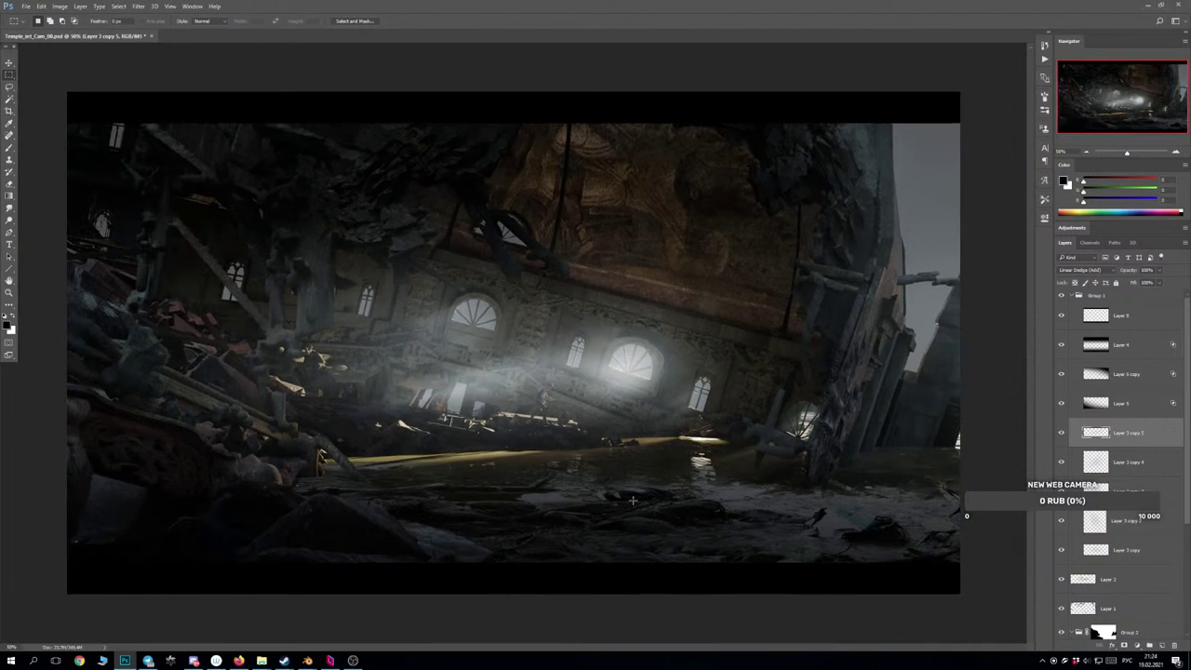
pyautogui.moveTo(570, 385); pyautogui.dragTo(459, 368)
pyautogui.hotkey('ctrl', 'j')
pyautogui.hotkey('ctrl', 't')
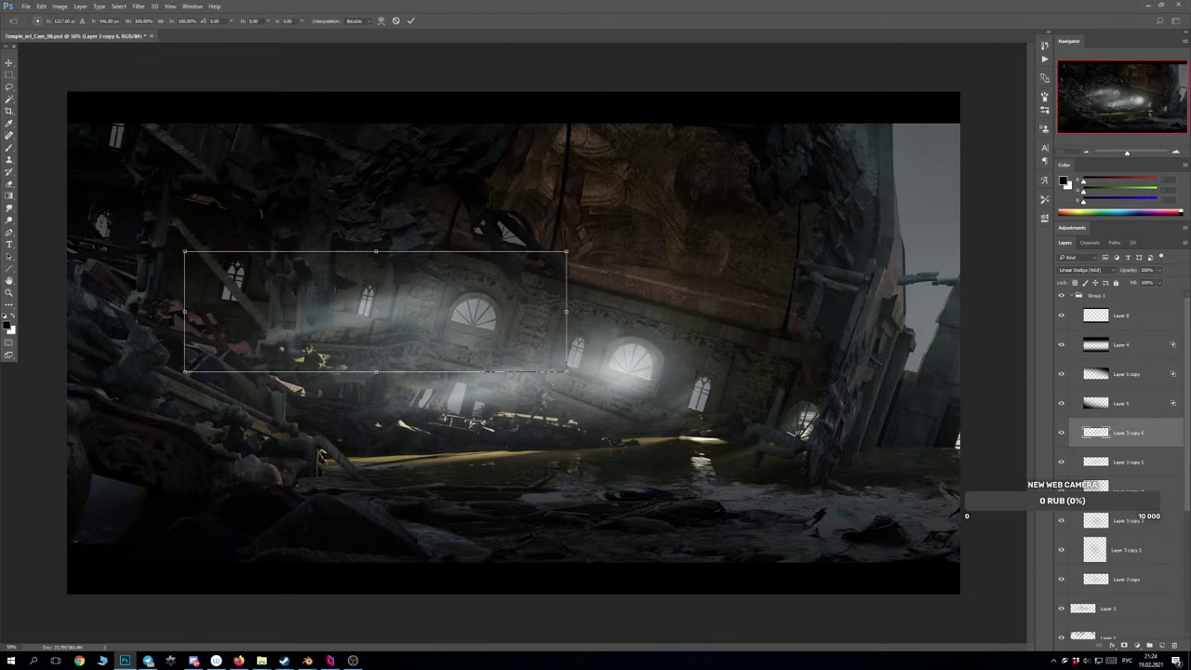
pyautogui.moveTo(512, 430)
pyautogui.mouseDown()
pyautogui.moveTo(490, 449)
pyautogui.moveTo(502, 438)
pyautogui.mouseUp()
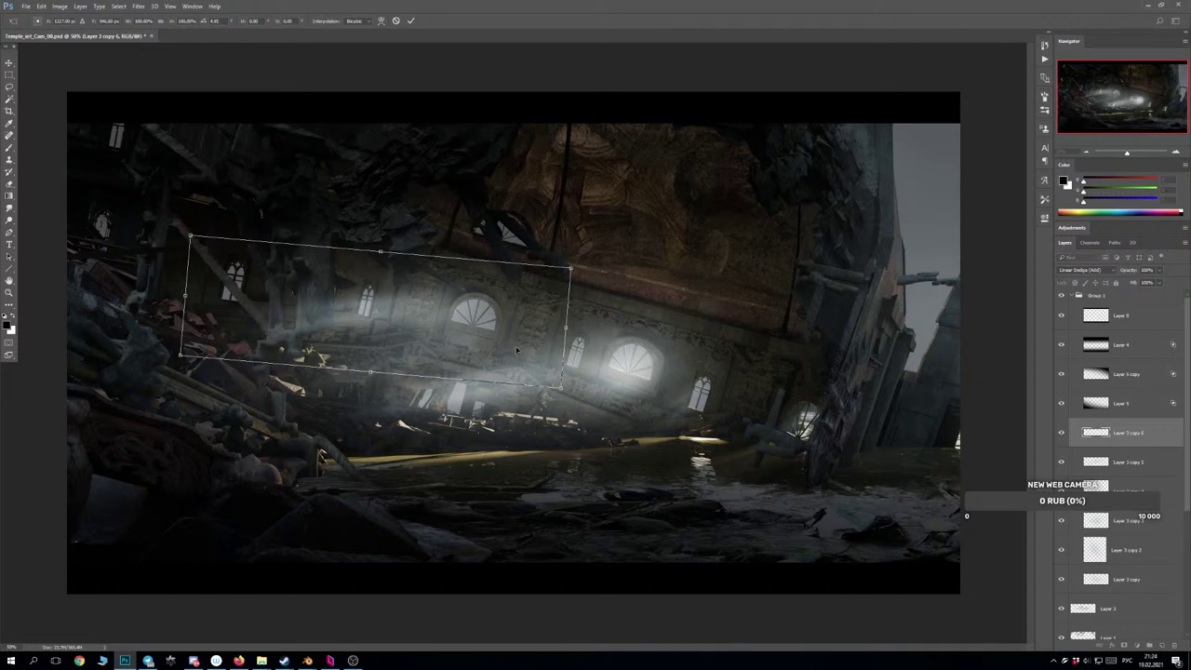
pyautogui.moveTo(516, 350); pyautogui.dragTo(710, 437)
pyautogui.press('Return')
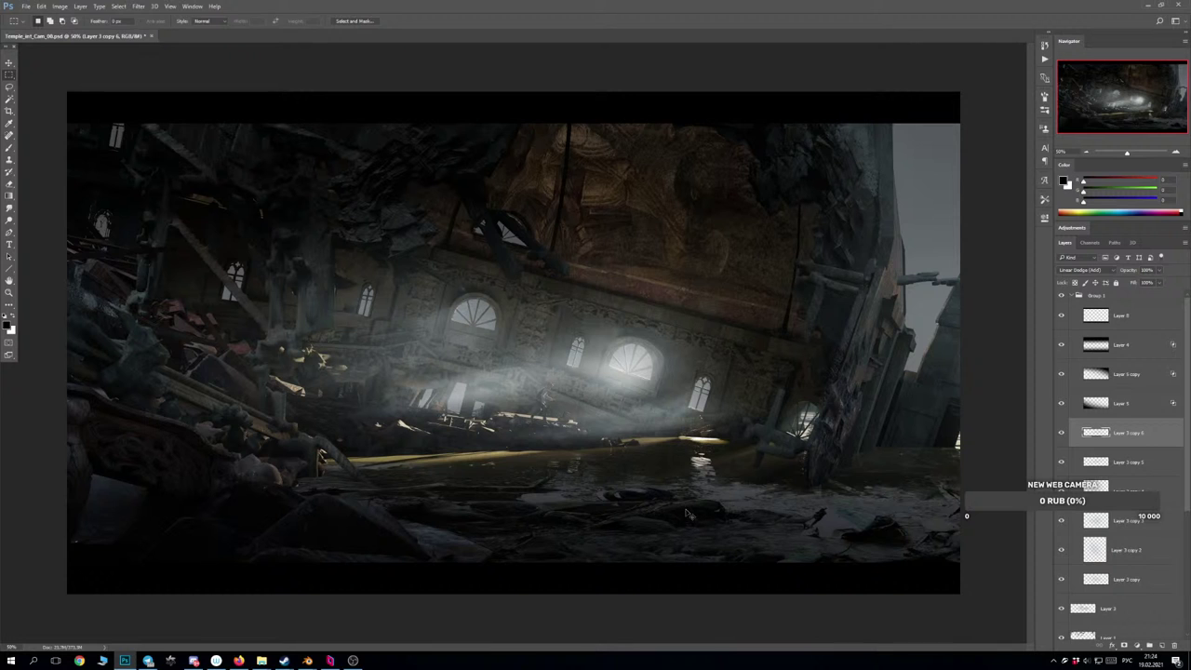
# Rotate the new glow counterclockwise by about 30°, narrow it, and position it as a diagonal light ray across the small arched window.
pyautogui.hotkey('ctrl', 't')
pyautogui.moveTo(683, 536); pyautogui.dragTo(725, 475)
pyautogui.moveTo(717, 410); pyautogui.dragTo(762, 400)
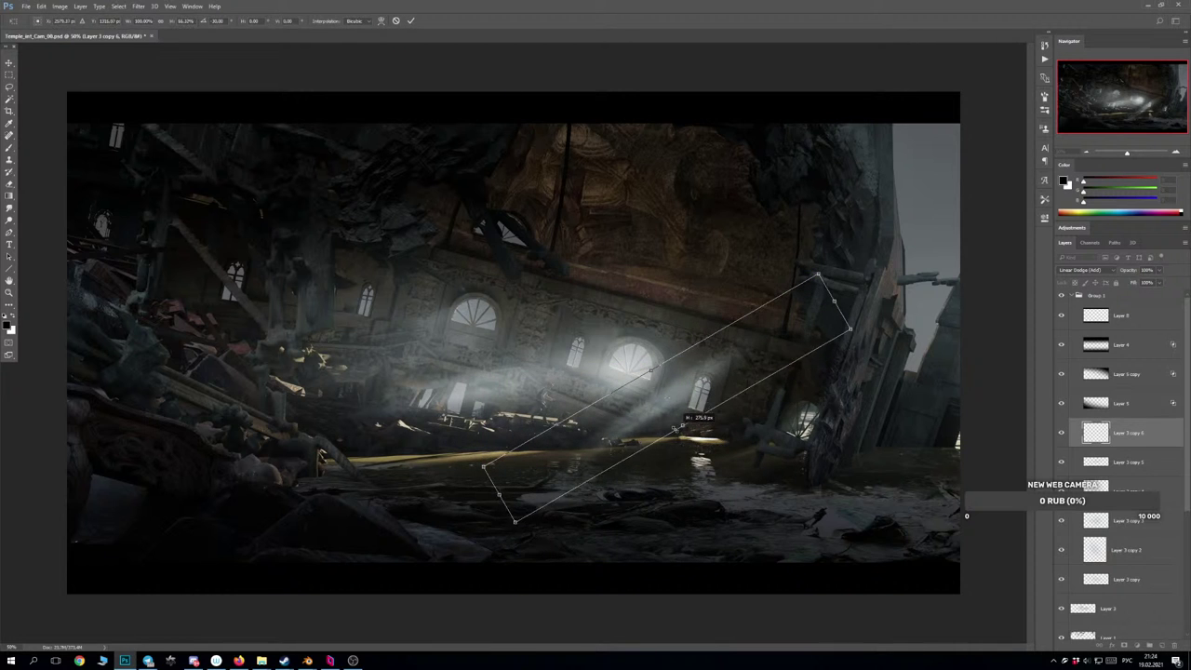
pyautogui.moveTo(699, 455); pyautogui.dragTo(706, 416)
pyautogui.moveTo(706, 472); pyautogui.dragTo(705, 466)
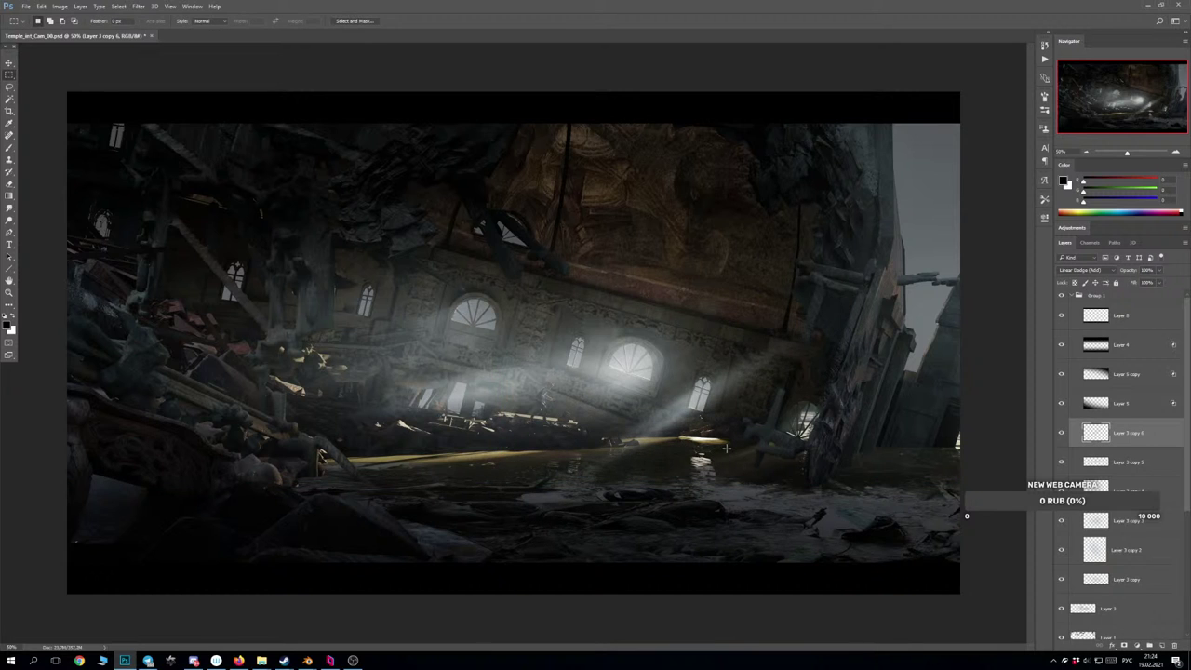
# Soften the diagonal light ray beside the small arched window with the Eraser, varying the brush size around its edges.
pyautogui.press('e')
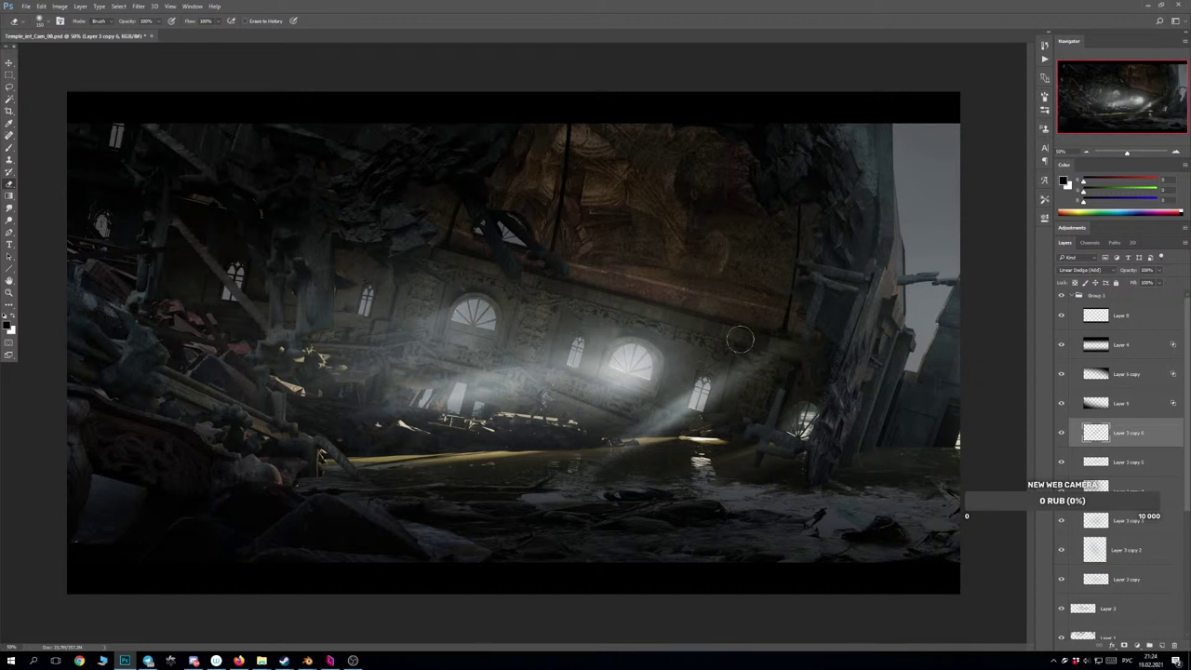
pyautogui.moveTo(739, 377); pyautogui.dragTo(714, 397)
pyautogui.press('[')
pyautogui.press('[')
pyautogui.press('[')
pyautogui.press('[')
pyautogui.press('[')
pyautogui.press('[')
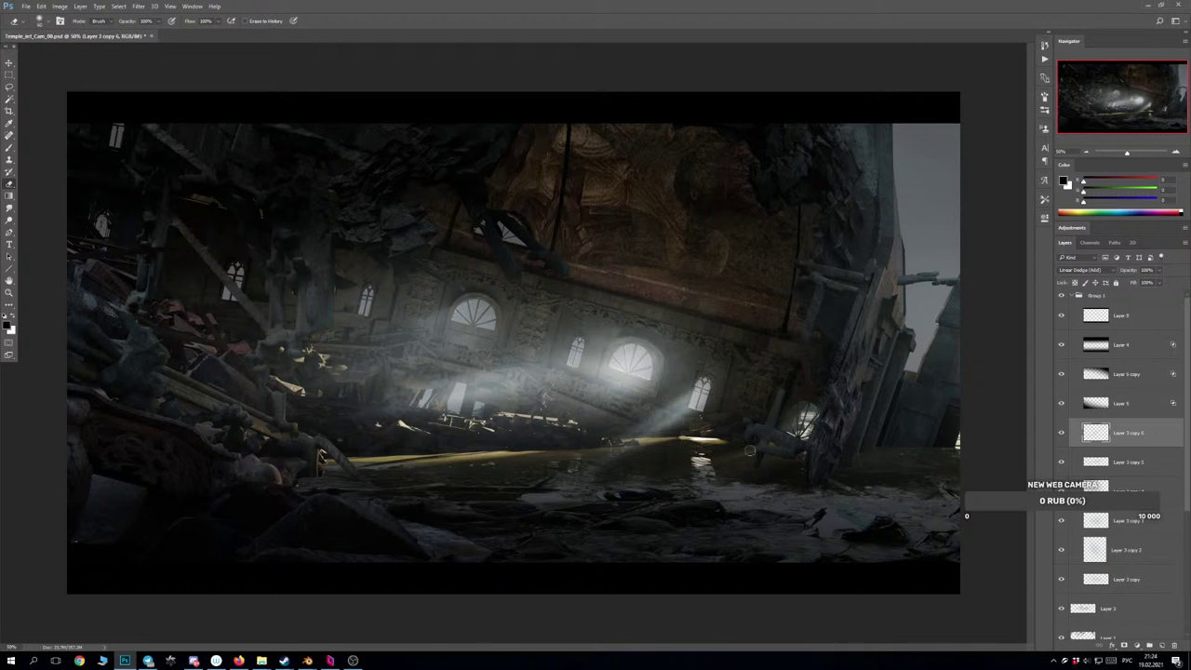
pyautogui.press(']')
pyautogui.press(']')
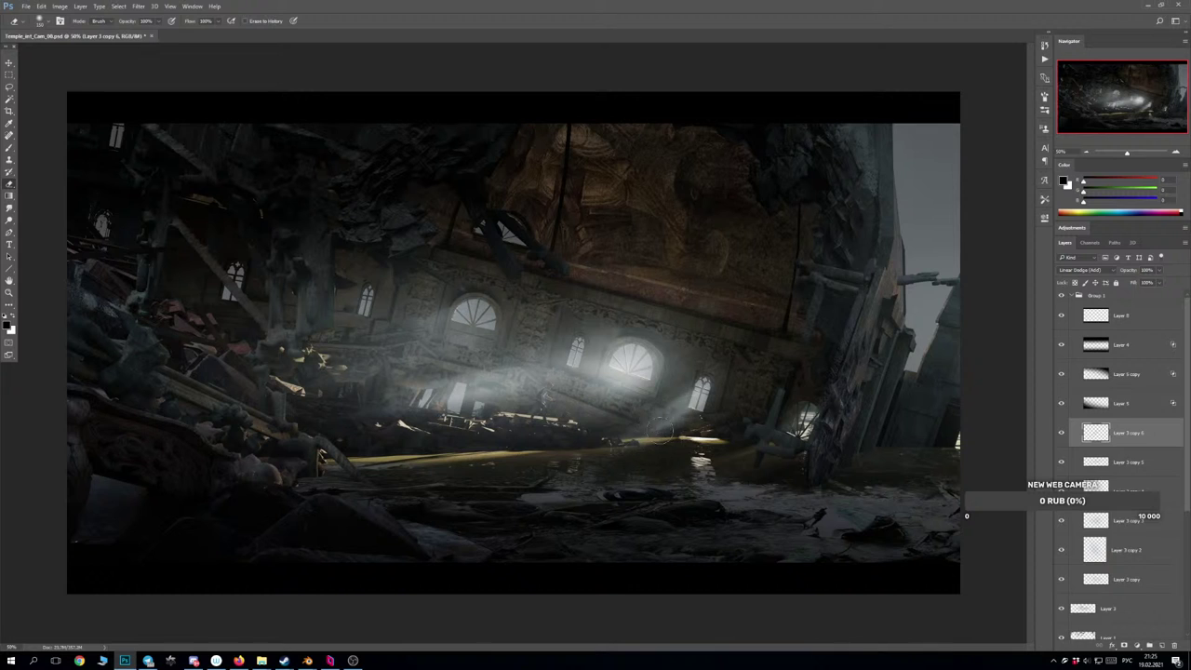
pyautogui.press('ctrl')
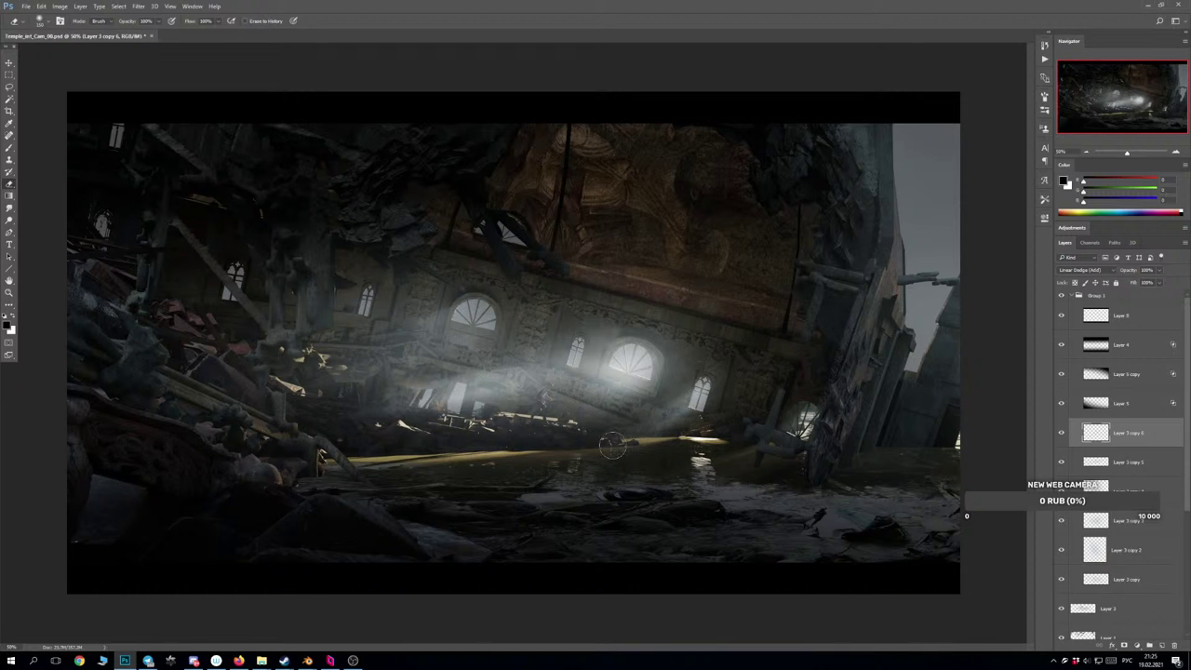
# Duplicate the diagonal light ray, then rotate, skew and place the duplicate over the upper broken window.
pyautogui.hotkey('ctrl', 'j')
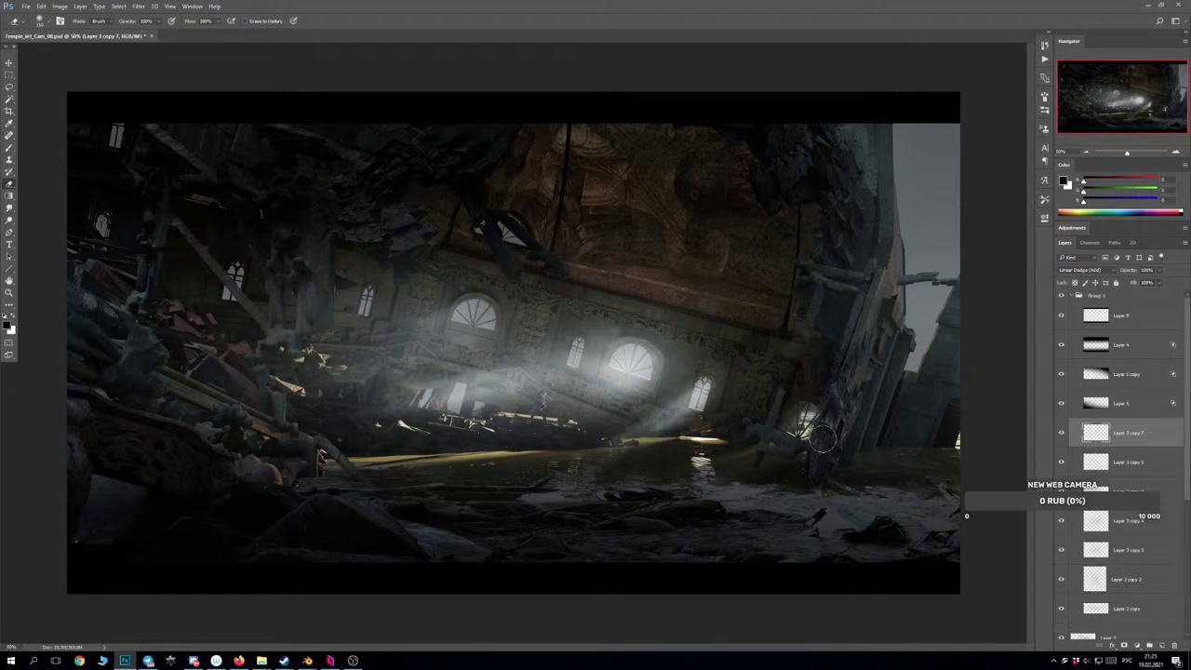
pyautogui.moveTo(712, 406); pyautogui.dragTo(536, 237)
pyautogui.hotkey('ctrl', 't')
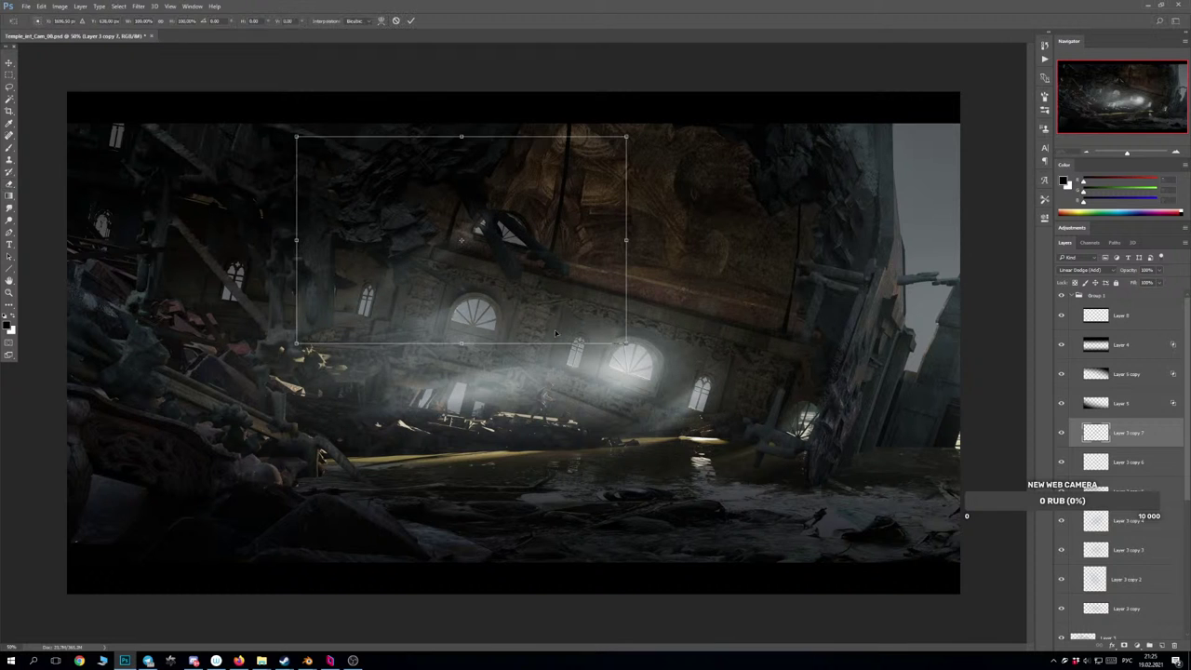
pyautogui.moveTo(488, 414); pyautogui.dragTo(401, 403)
pyautogui.moveTo(532, 341); pyautogui.dragTo(555, 294)
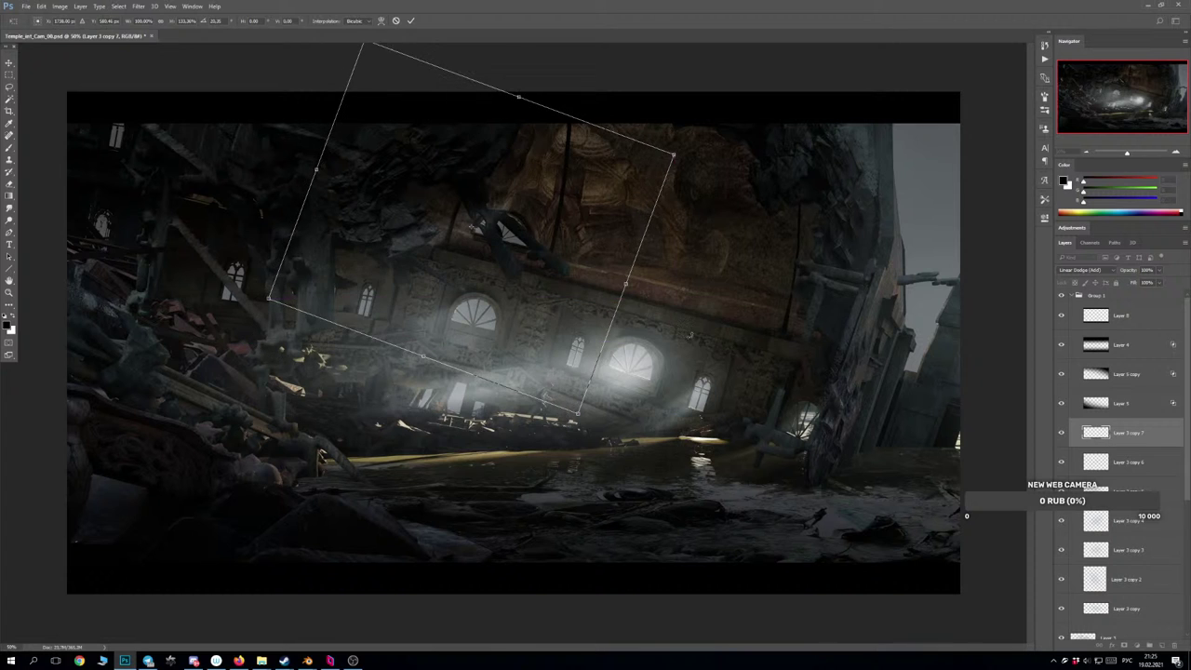
pyautogui.moveTo(679, 348); pyautogui.dragTo(656, 379)
pyautogui.moveTo(531, 317); pyautogui.dragTo(543, 328)
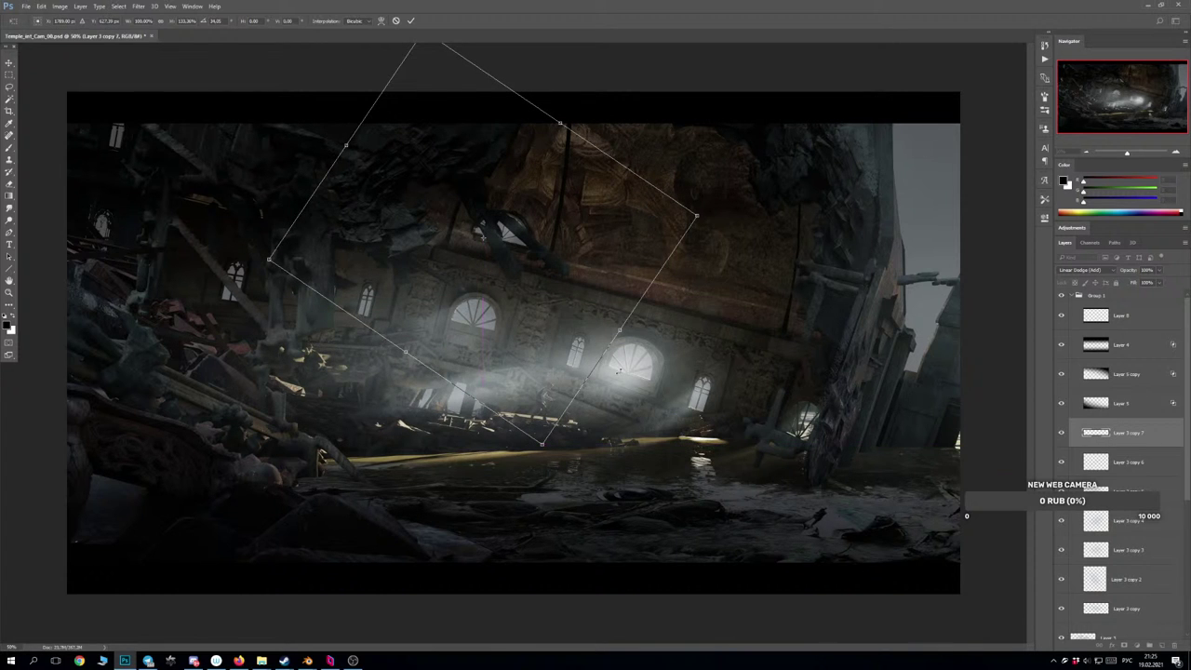
pyautogui.moveTo(400, 350); pyautogui.dragTo(615, 319)
pyautogui.moveTo(654, 278); pyautogui.dragTo(562, 292)
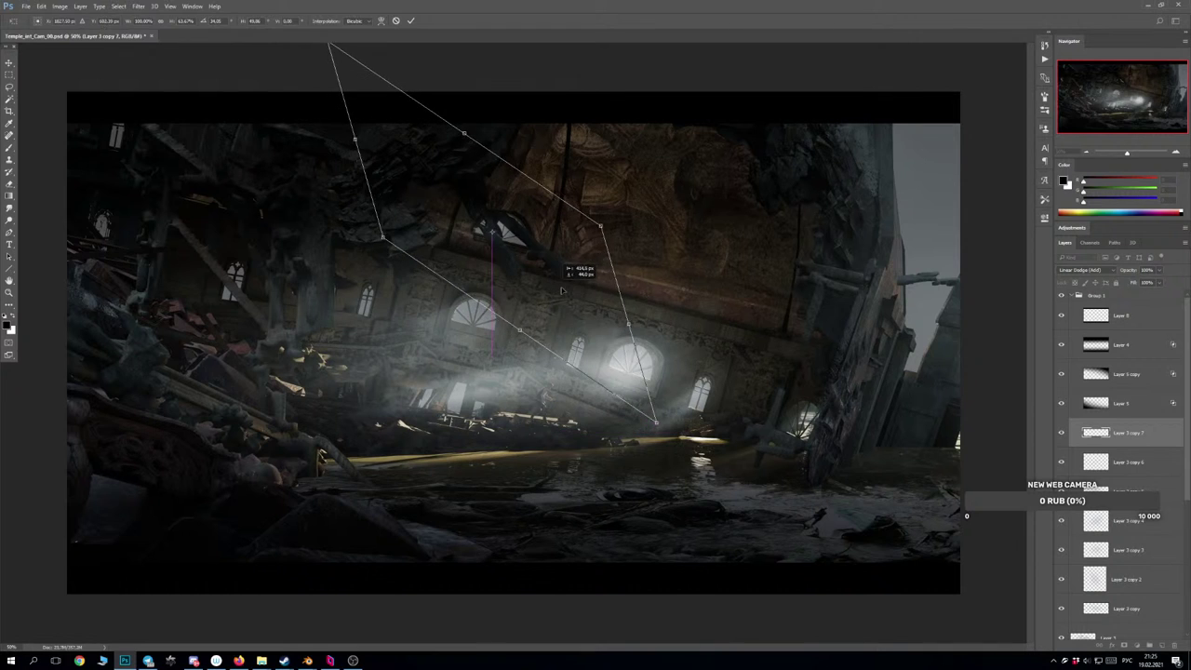
pyautogui.press('Return')
# Set the upper window glow to Normal blending and intensify it by duplicating and merging the layer three times.
pyautogui.press('e')
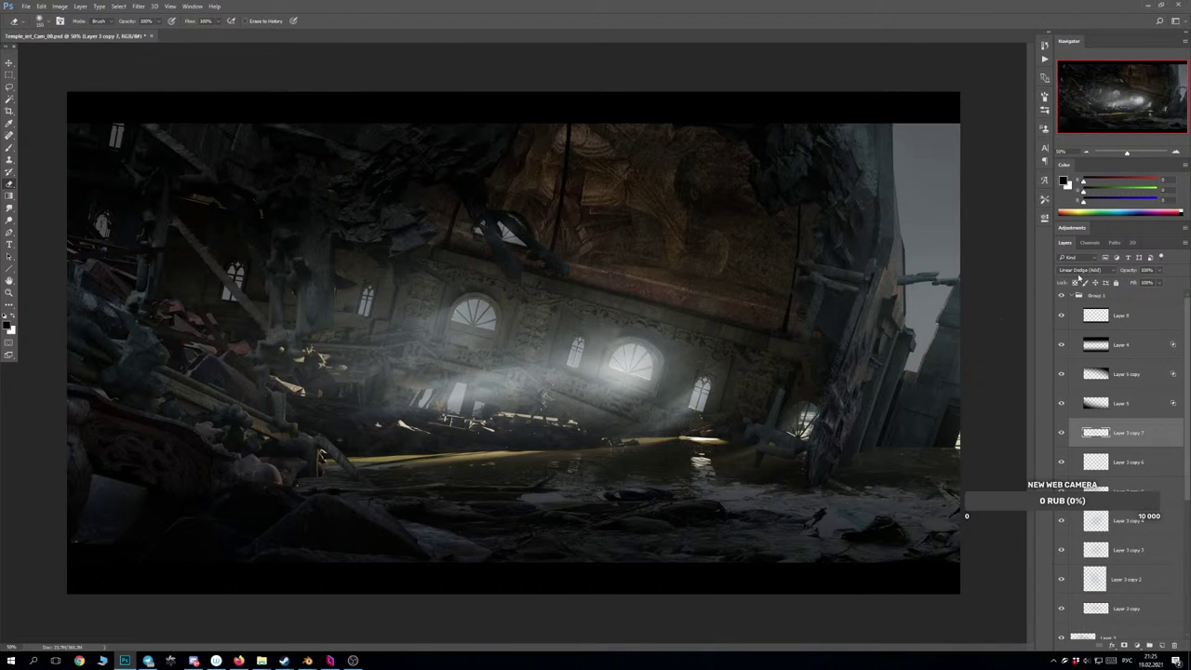
pyautogui.click(1081, 270)
pyautogui.click(1079, 279)
pyautogui.hotkey('ctrl', 'j')
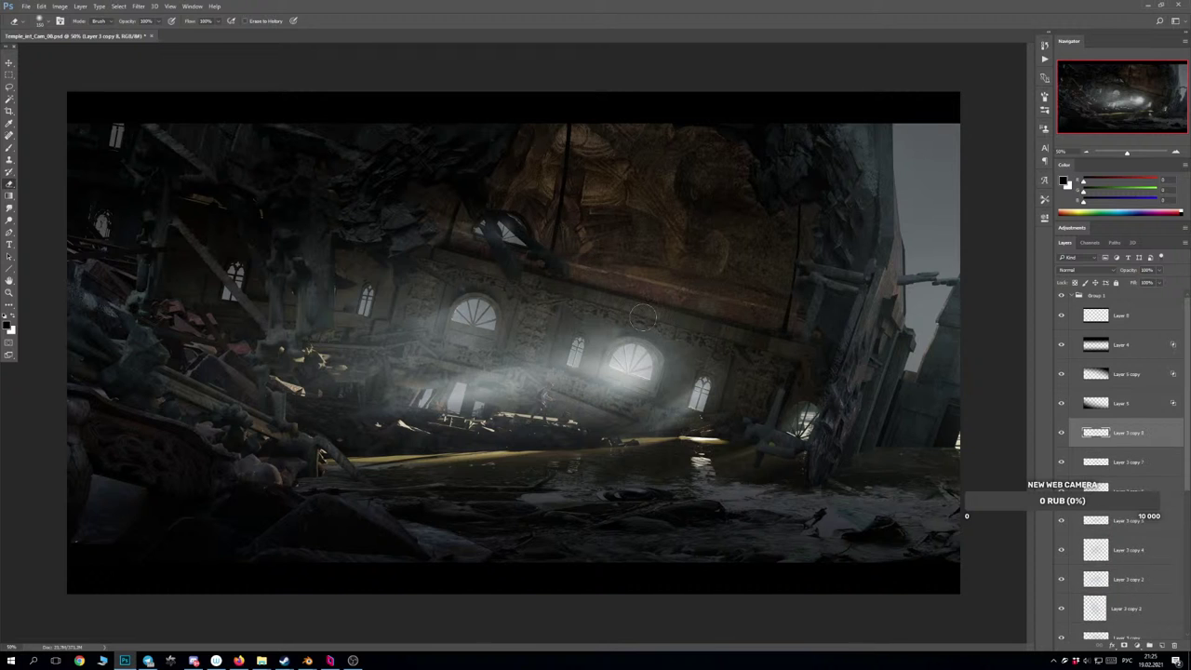
pyautogui.keyDown('shift'); pyautogui.click(1107, 463); pyautogui.keyUp('shift')
pyautogui.hotkey('ctrl', 'e')
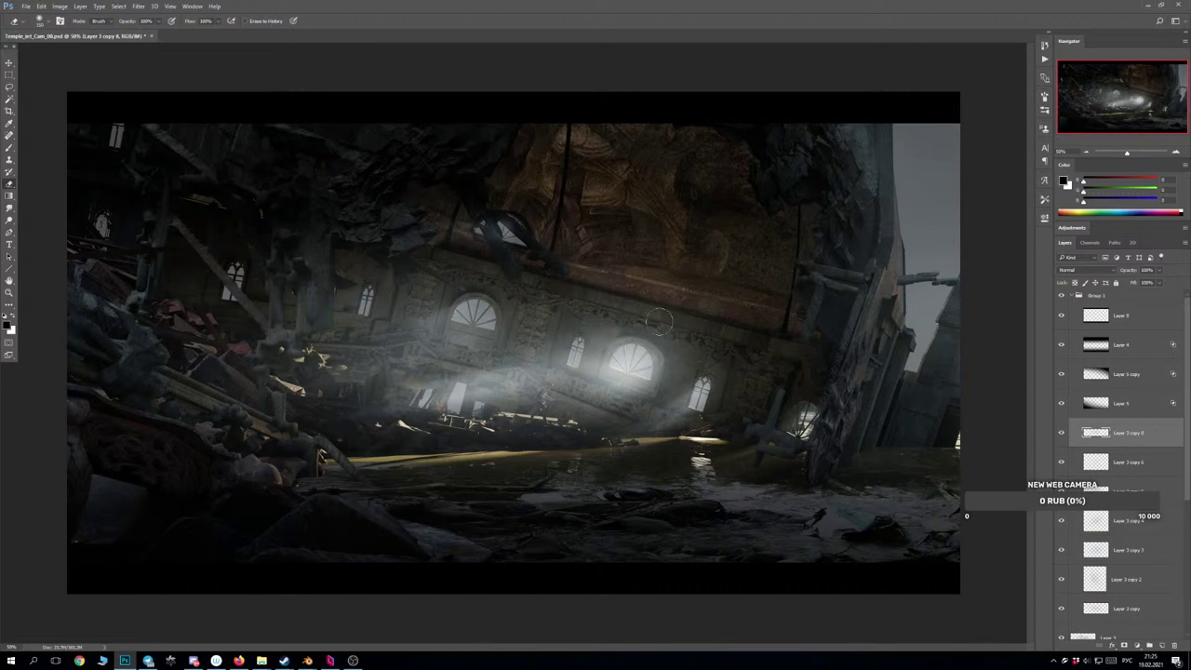
pyautogui.hotkey('ctrl', 'j')
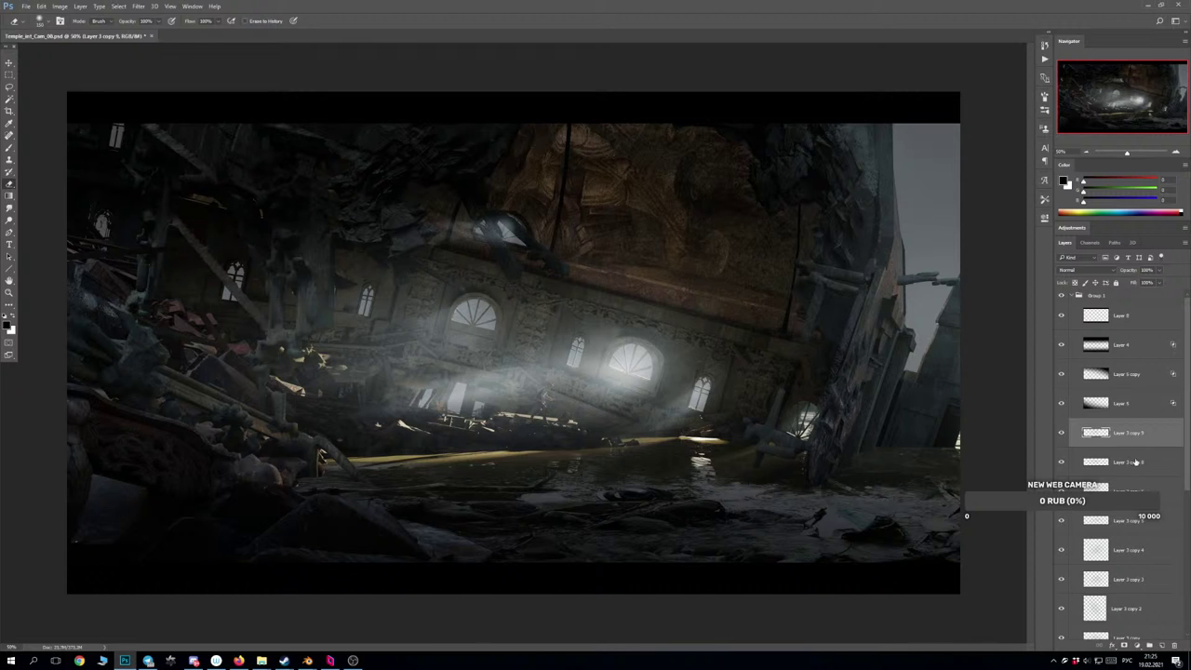
pyautogui.keyDown('shift'); pyautogui.click(1107, 462); pyautogui.keyUp('shift')
pyautogui.hotkey('ctrl', 'e')
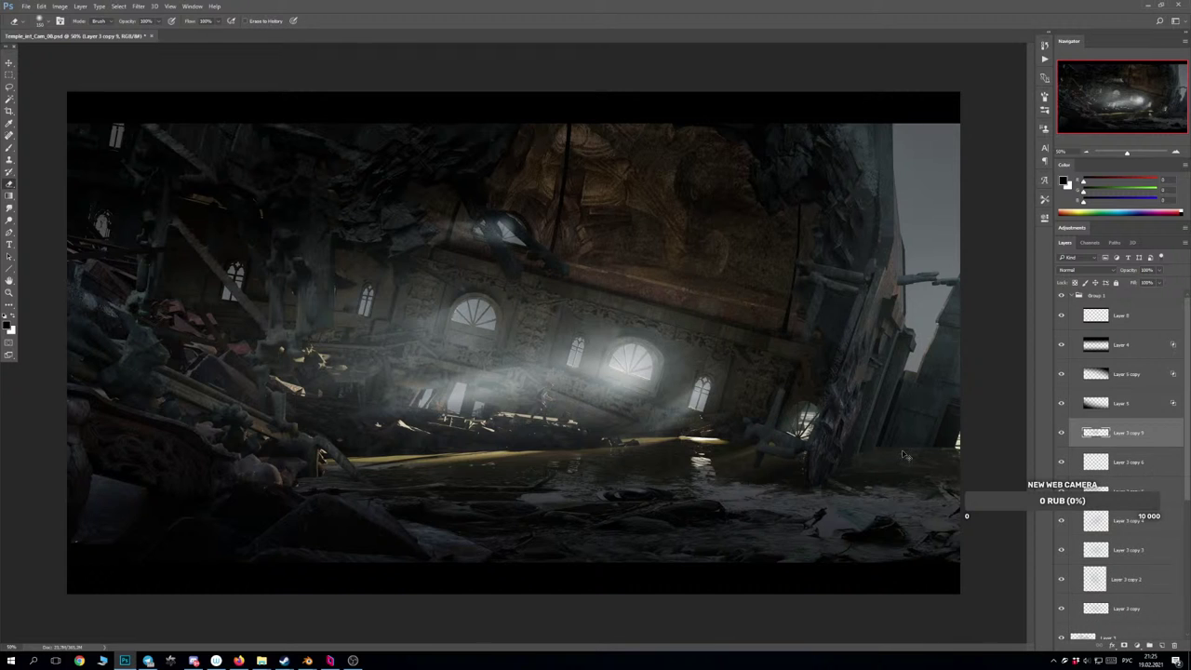
pyautogui.hotkey('ctrl', 'j')
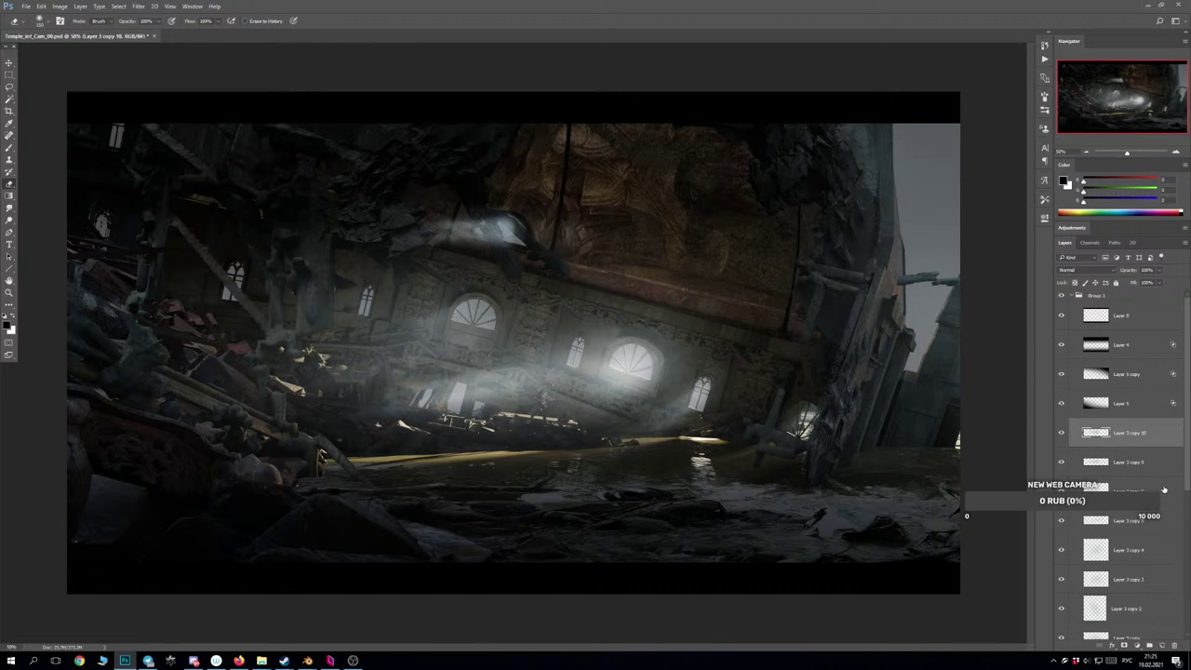
pyautogui.keyDown('shift'); pyautogui.click(1066, 469); pyautogui.keyUp('shift')
pyautogui.hotkey('ctrl', 'e')
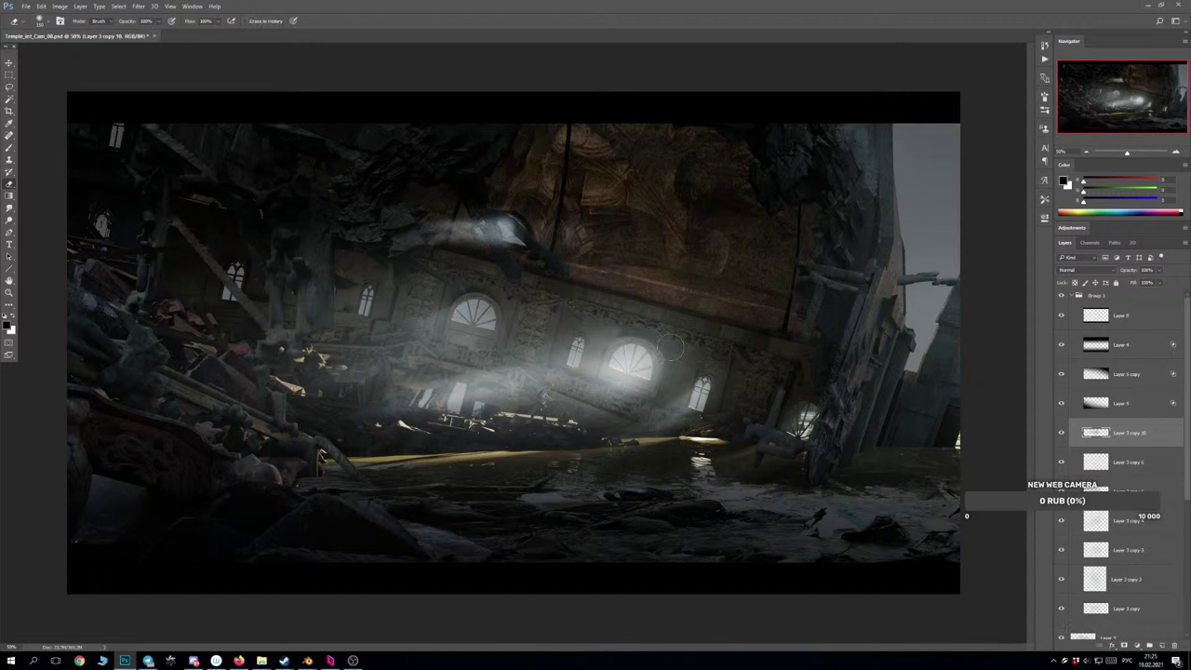
pyautogui.moveTo(551, 246); pyautogui.dragTo(547, 250)
# Switch to Firefox, look through the calm tracks in the YouTube audio library, and return to Photoshop.
pyautogui.click(238, 661)
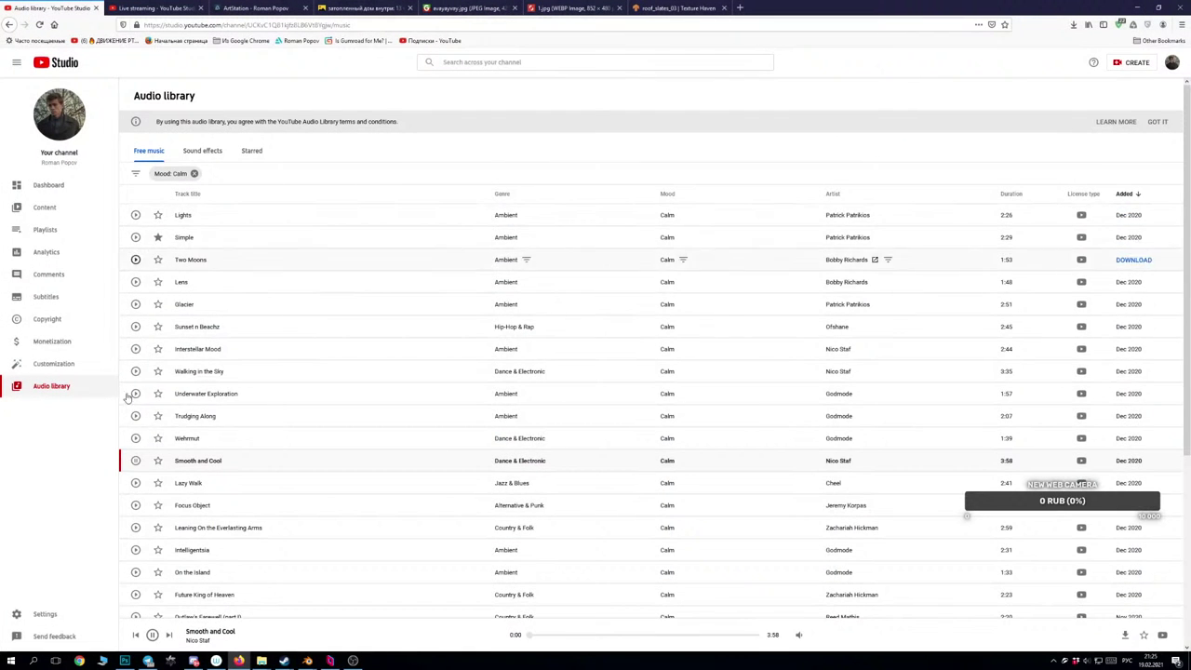
pyautogui.scroll(-1, 651, 437)
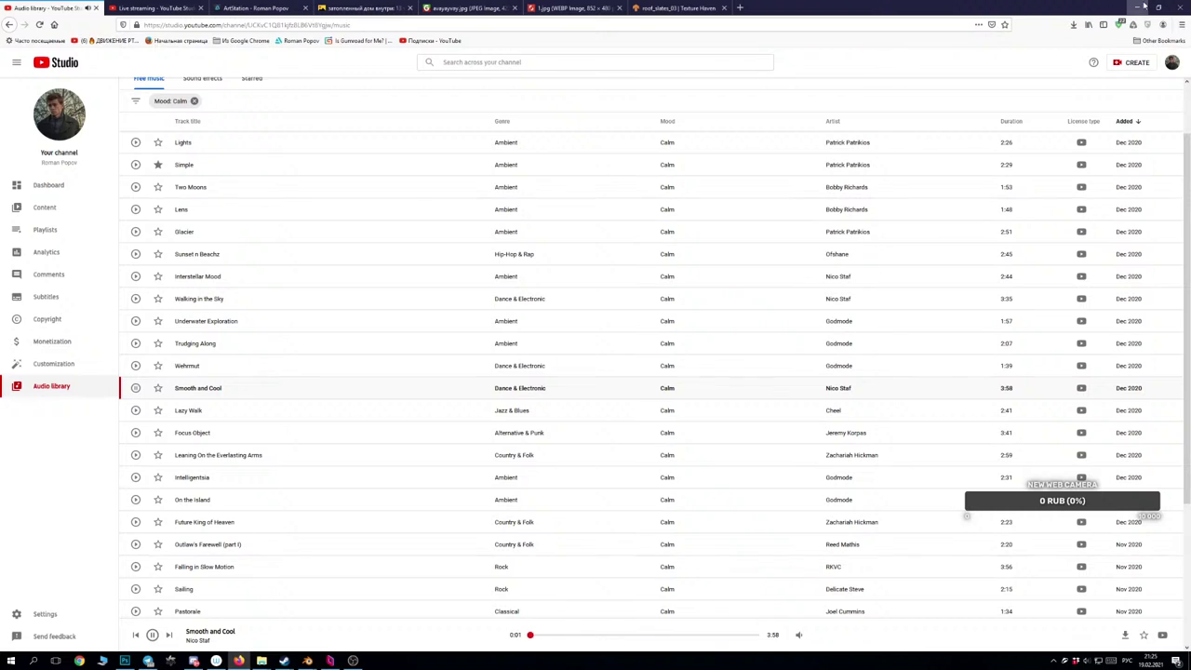
pyautogui.click(1137, 7)
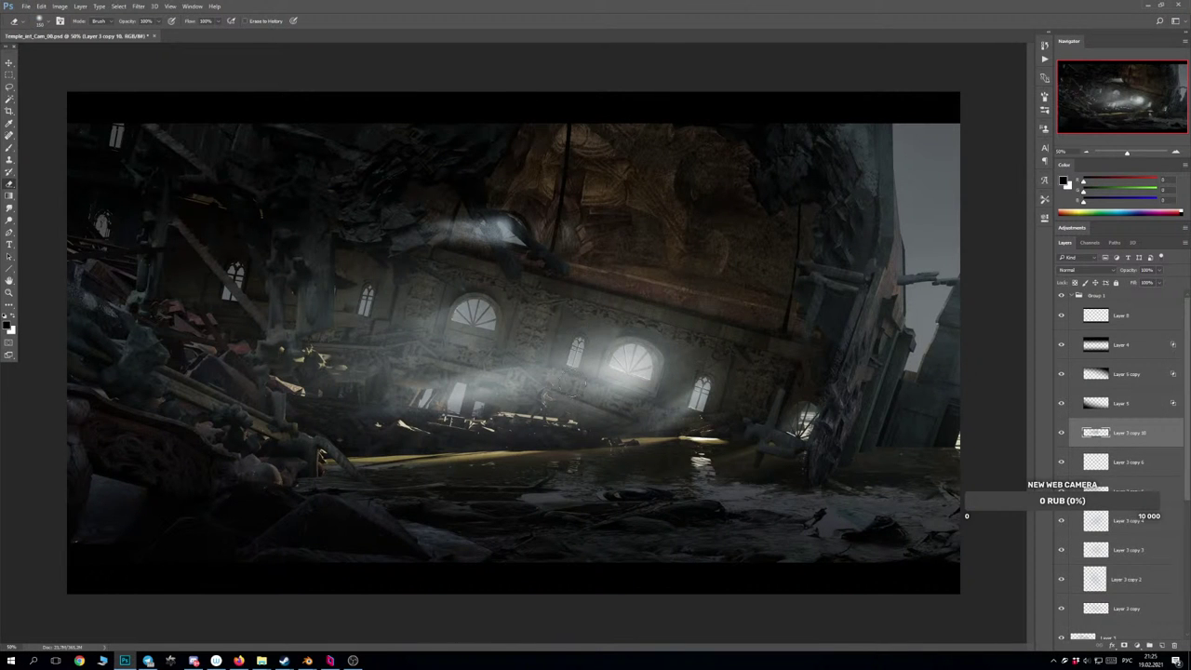
# Stretch the merged glow into a wide, slightly rotated streak across the upper broken window and apply the transform.
pyautogui.hotkey('ctrl', 't')
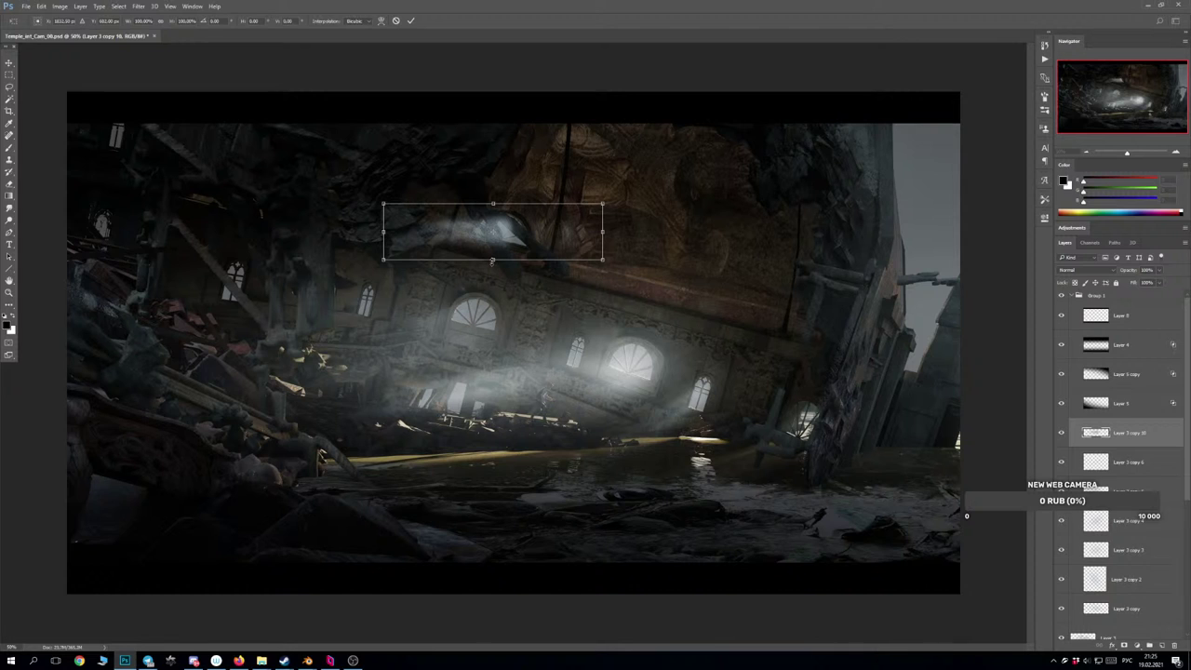
pyautogui.moveTo(493, 265); pyautogui.dragTo(532, 237)
pyautogui.moveTo(385, 236); pyautogui.dragTo(217, 235)
pyautogui.moveTo(485, 231); pyautogui.dragTo(556, 232)
pyautogui.moveTo(502, 348); pyautogui.dragTo(513, 347)
pyautogui.moveTo(573, 241); pyautogui.dragTo(571, 239)
pyautogui.press('Return')
pyautogui.press('e')
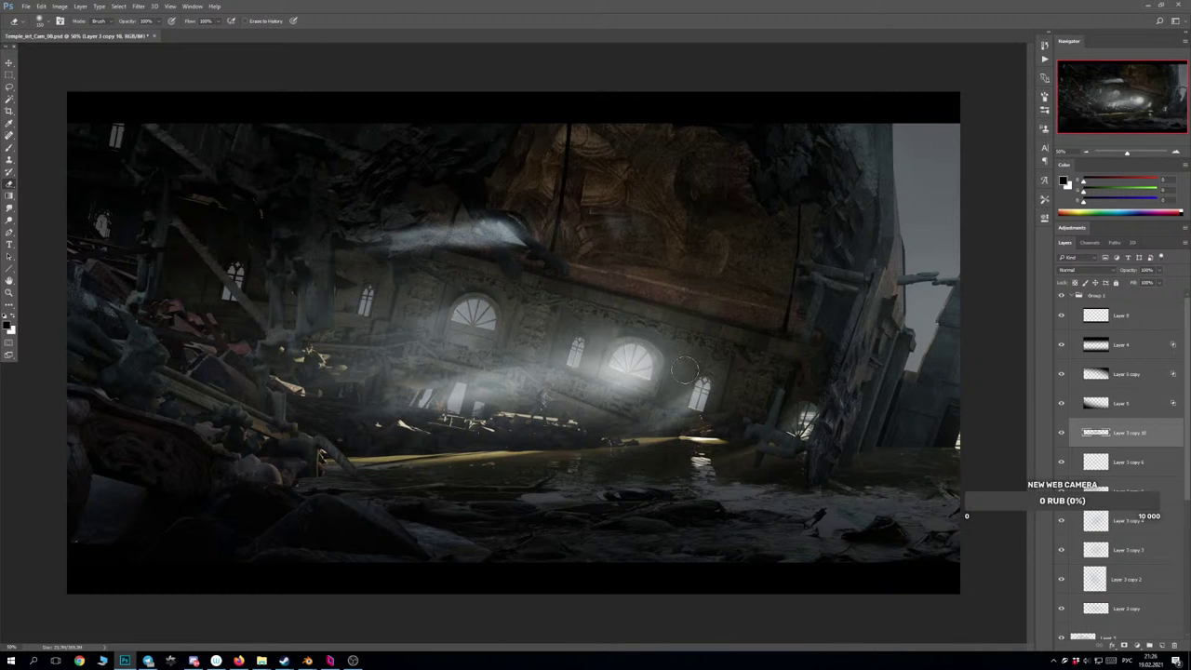
# Hide the glow over dark areas by splitting the layer's Underlying Layer black Blend If slider up to roughly 60.
pyautogui.doubleClick(1164, 435)
pyautogui.moveTo(788, 450); pyautogui.dragTo(819, 454)
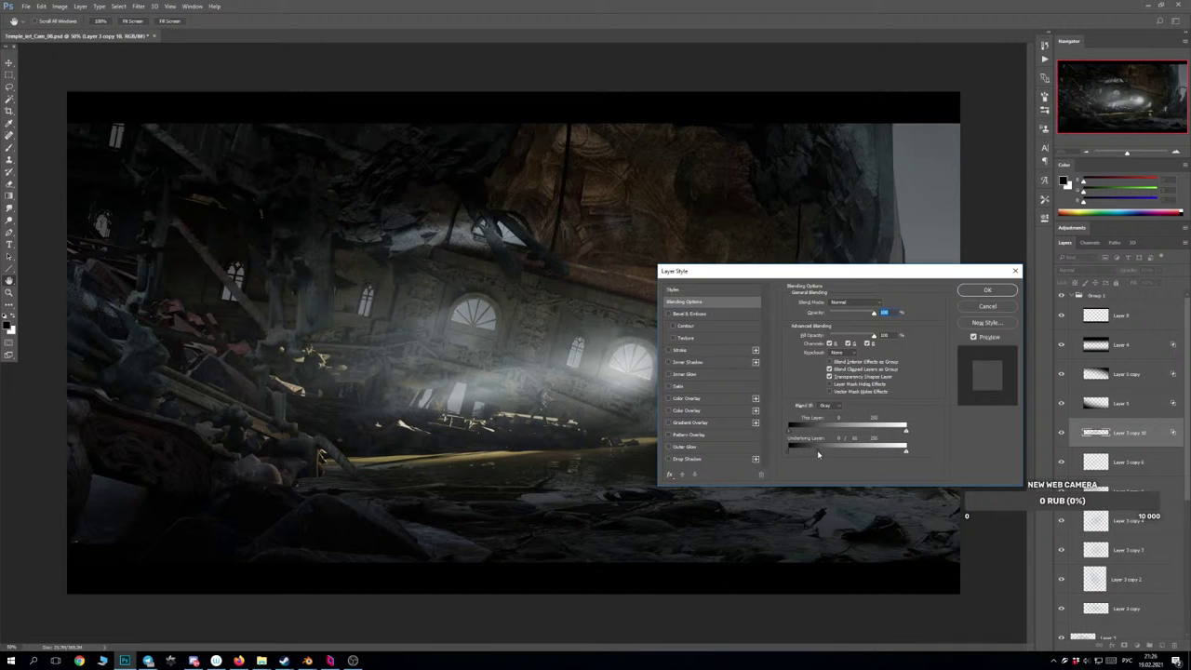
pyautogui.click(976, 287)
# Move the glow to the right side of the painting, rotate and reshape it steeply, and place it over the gap beside the leaning wall.
pyautogui.keyDown('ctrl'); pyautogui.moveTo(491, 261); pyautogui.dragTo(879, 175); pyautogui.keyUp('ctrl')
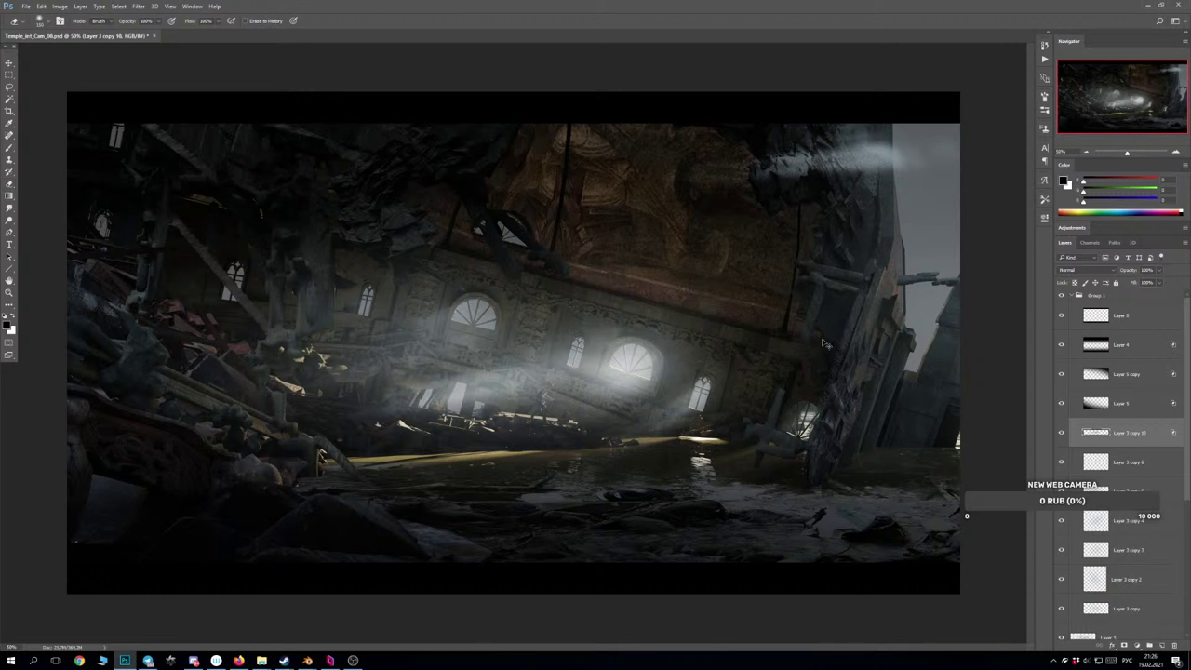
pyautogui.hotkey('ctrl', 't')
pyautogui.keyDown('shift'); pyautogui.moveTo(824, 346); pyautogui.dragTo(910, 348); pyautogui.keyUp('shift')
pyautogui.moveTo(889, 160); pyautogui.dragTo(922, 253)
pyautogui.moveTo(896, 197); pyautogui.dragTo(871, 148)
pyautogui.moveTo(879, 255); pyautogui.dragTo(900, 255)
pyautogui.moveTo(862, 184)
pyautogui.mouseDown()
pyautogui.moveTo(880, 161)
pyautogui.moveTo(865, 200)
pyautogui.moveTo(873, 184)
pyautogui.moveTo(893, 456)
pyautogui.moveTo(918, 425)
pyautogui.moveTo(903, 447)
pyautogui.moveTo(929, 340)
pyautogui.mouseUp()
pyautogui.press('Return')
pyautogui.keyDown('ctrl'); pyautogui.moveTo(911, 402); pyautogui.dragTo(928, 382); pyautogui.keyUp('ctrl')
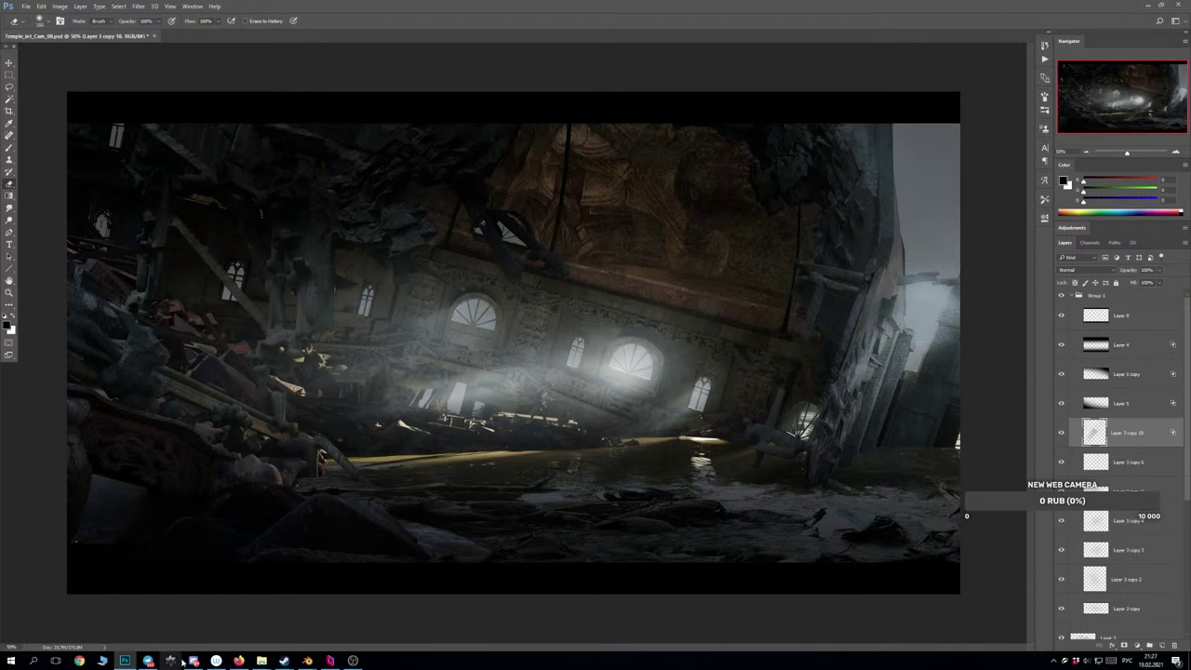
# Switch to Discord and open the SoundCloud link to the Alumo royalty-free music from the direct messages.
pyautogui.moveTo(194, 661)
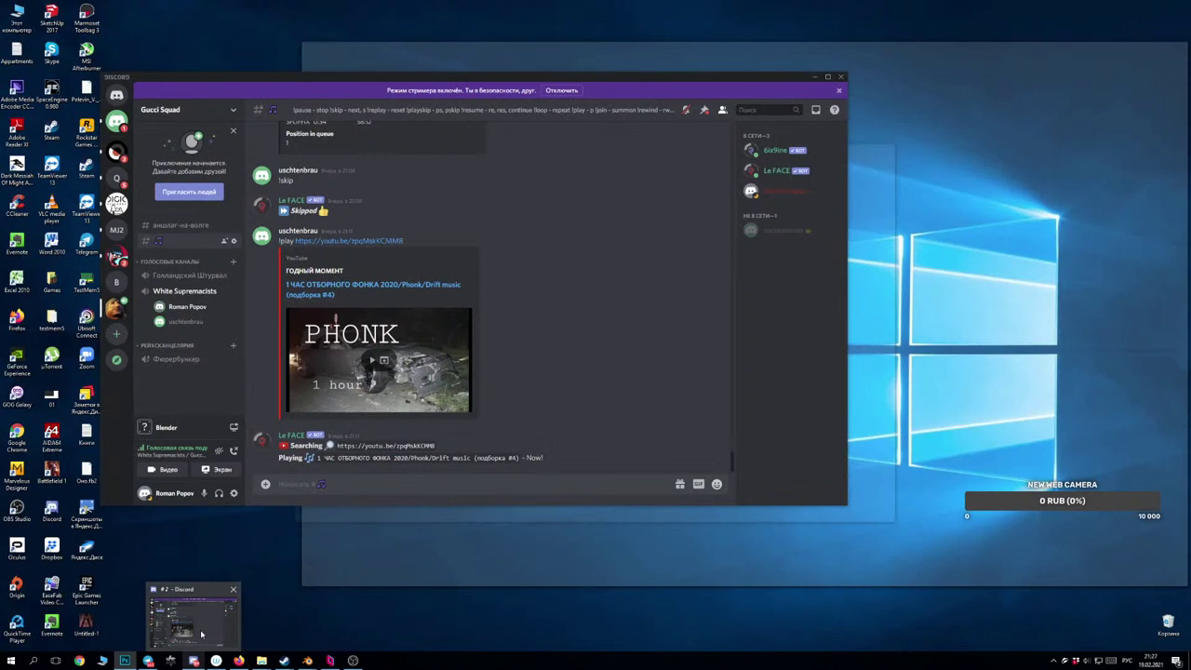
pyautogui.click(201, 633)
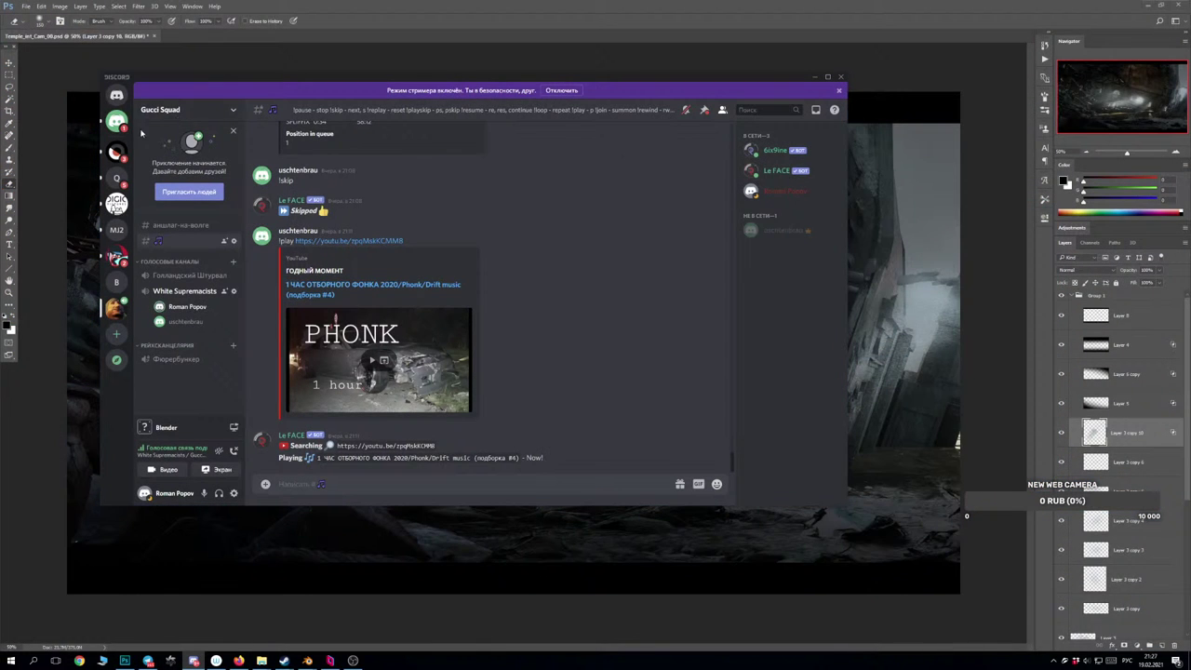
pyautogui.click(117, 94)
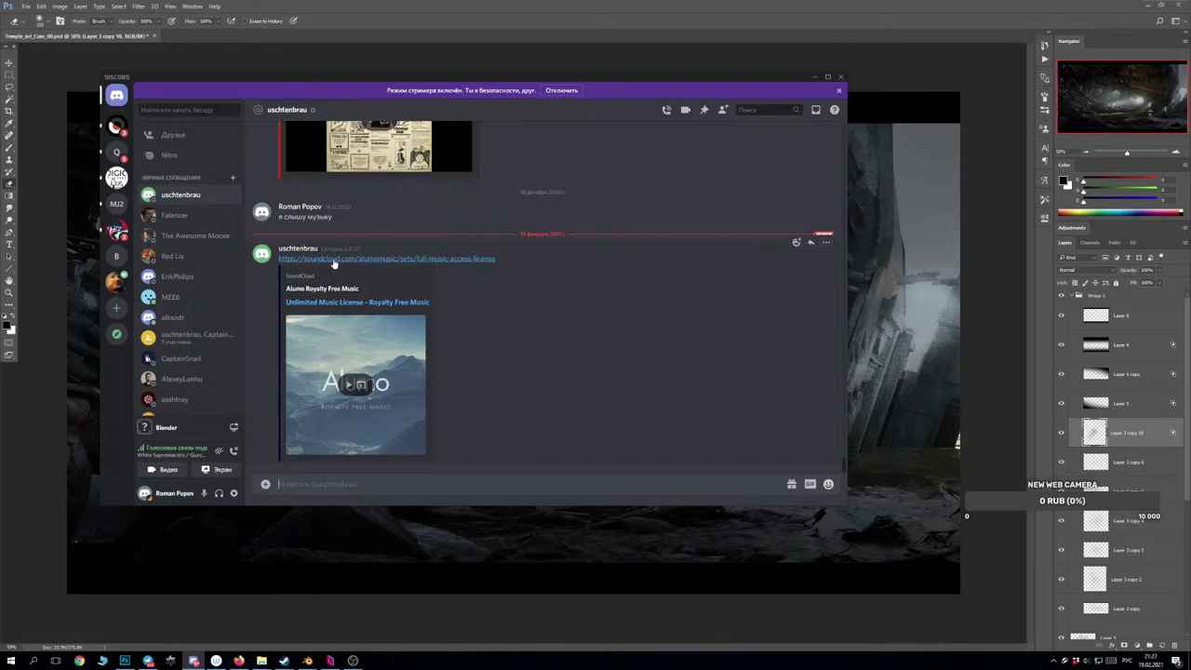
pyautogui.click(335, 259)
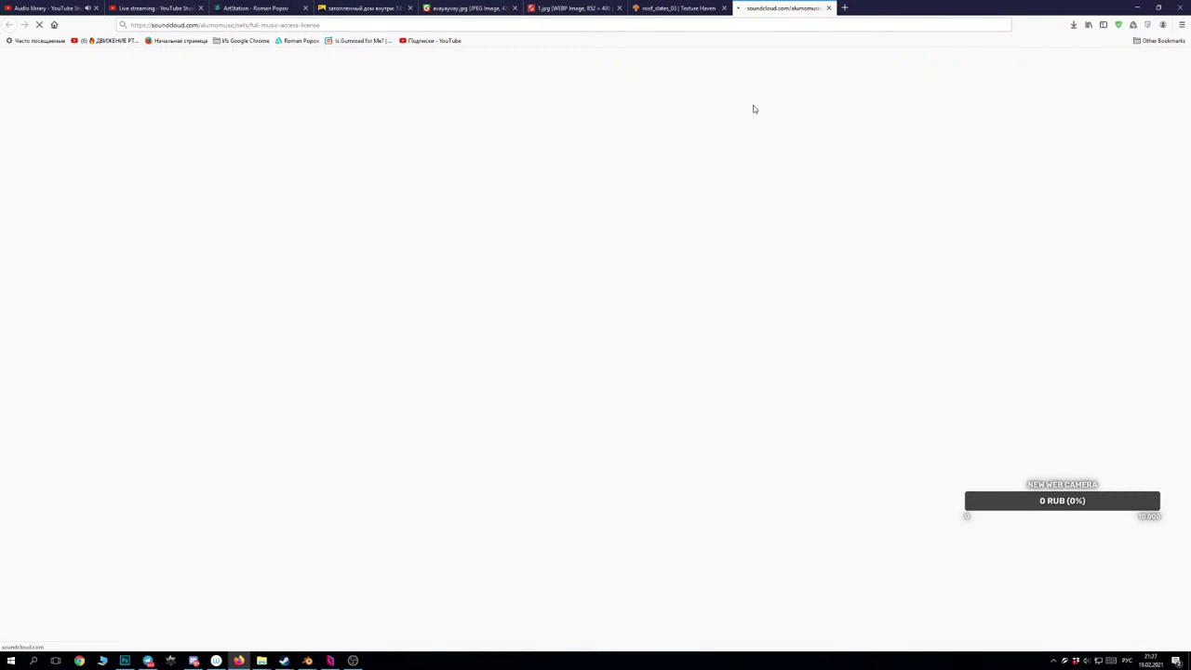
# Stop the YouTube audio library track and pause the track Haze on the SoundCloud page.
pyautogui.click(42, 8)
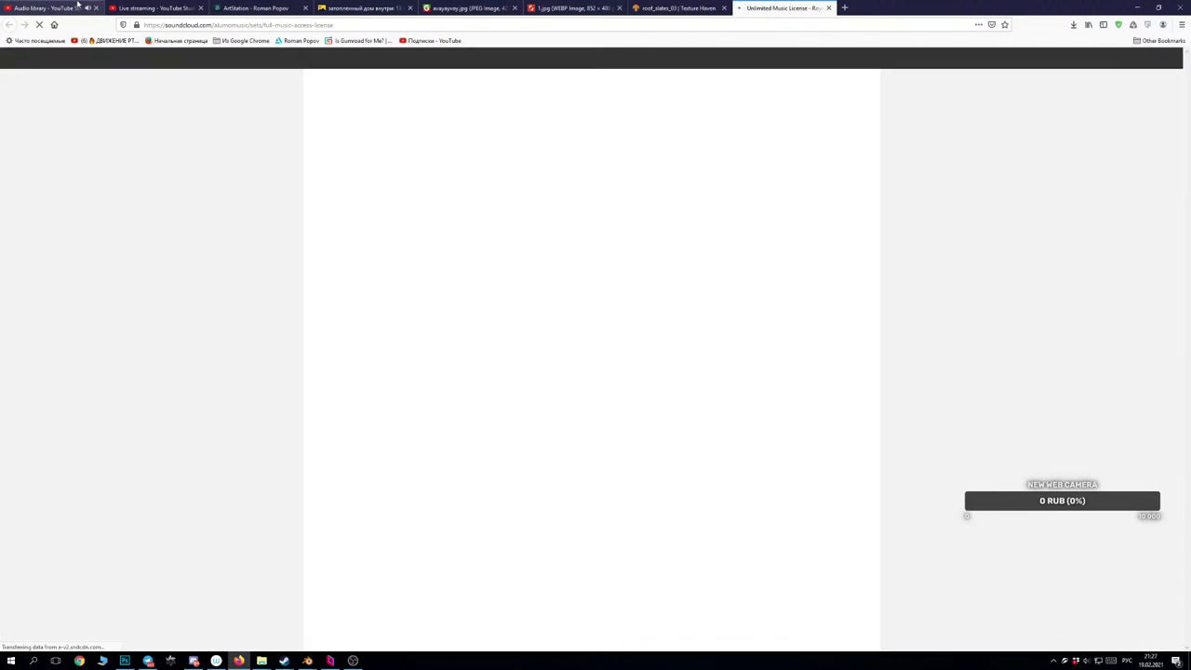
pyautogui.click(752, 5)
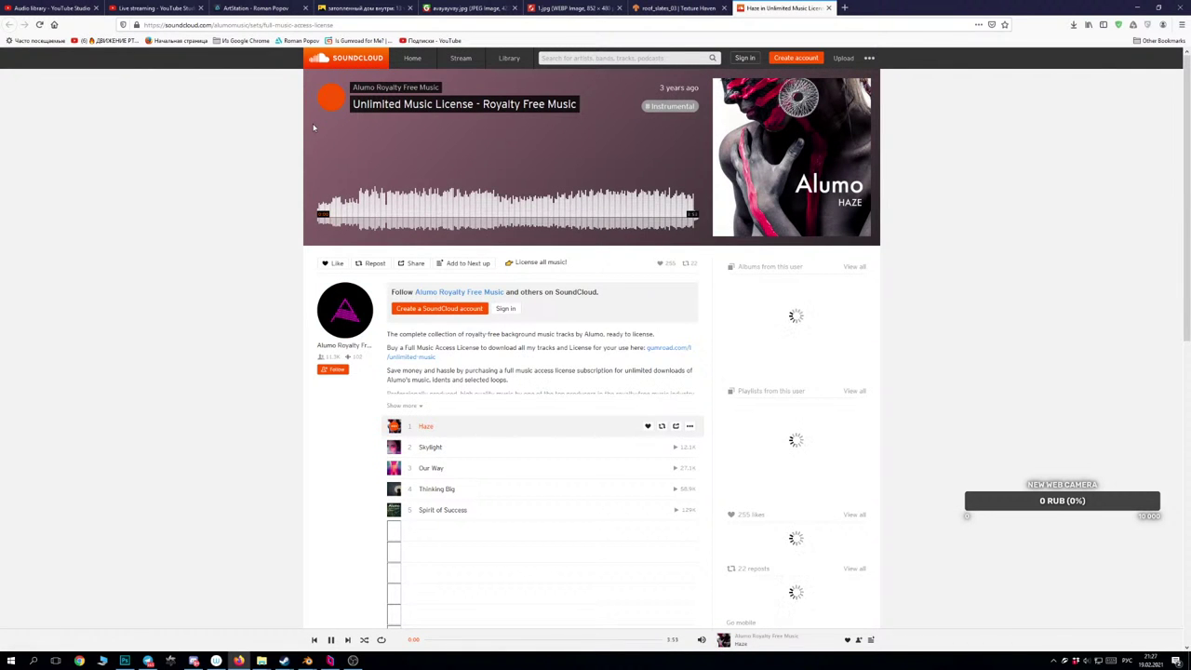
pyautogui.click(331, 101)
pyautogui.click(331, 100)
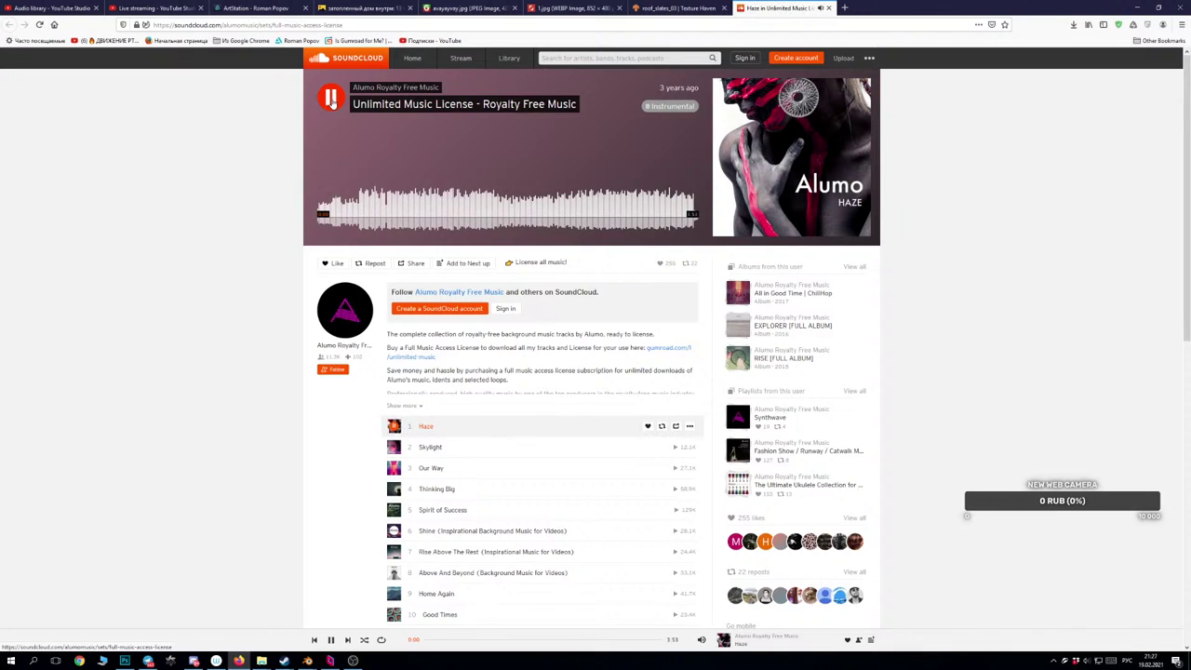
pyautogui.click(332, 101)
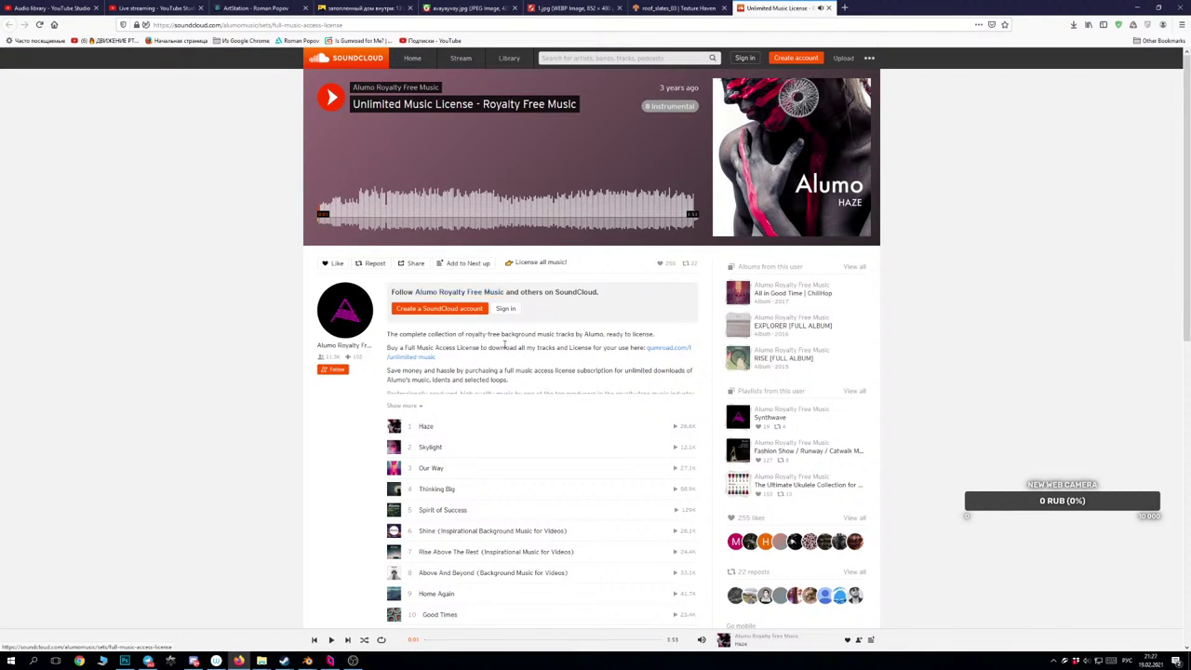
# Lower the SoundCloud player's volume to near its minimum, play the track Haze, and return to the temple painting in Photoshop.
pyautogui.moveTo(702, 639)
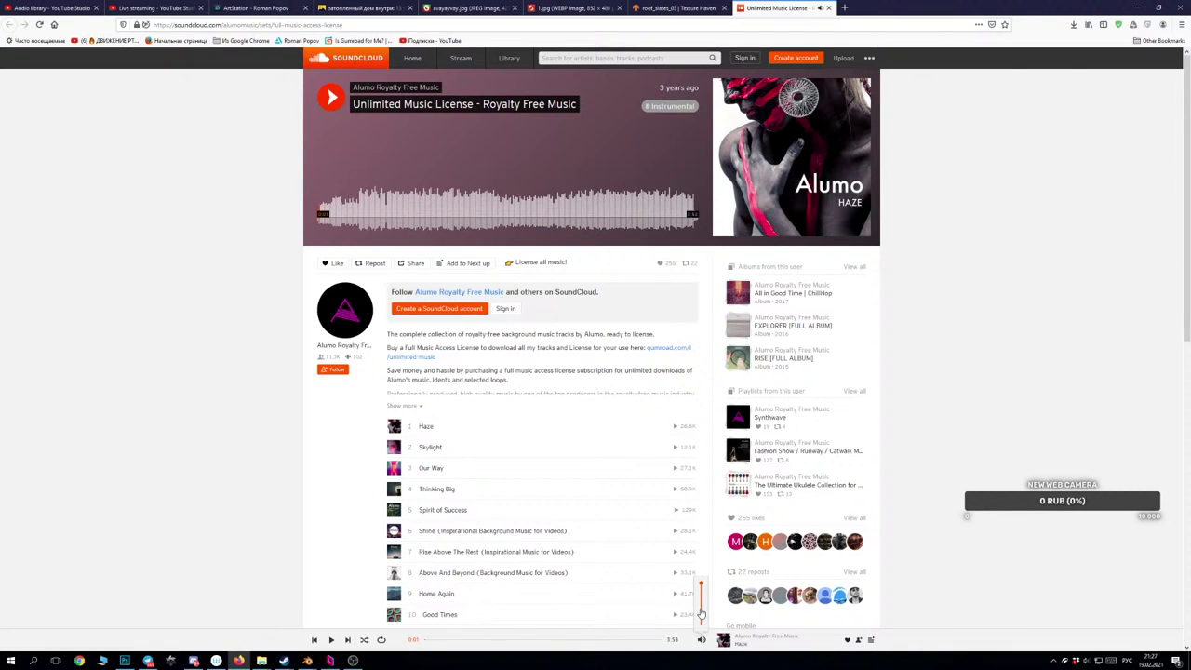
pyautogui.click(702, 613)
pyautogui.moveTo(704, 621); pyautogui.dragTo(704, 628)
pyautogui.click(330, 641)
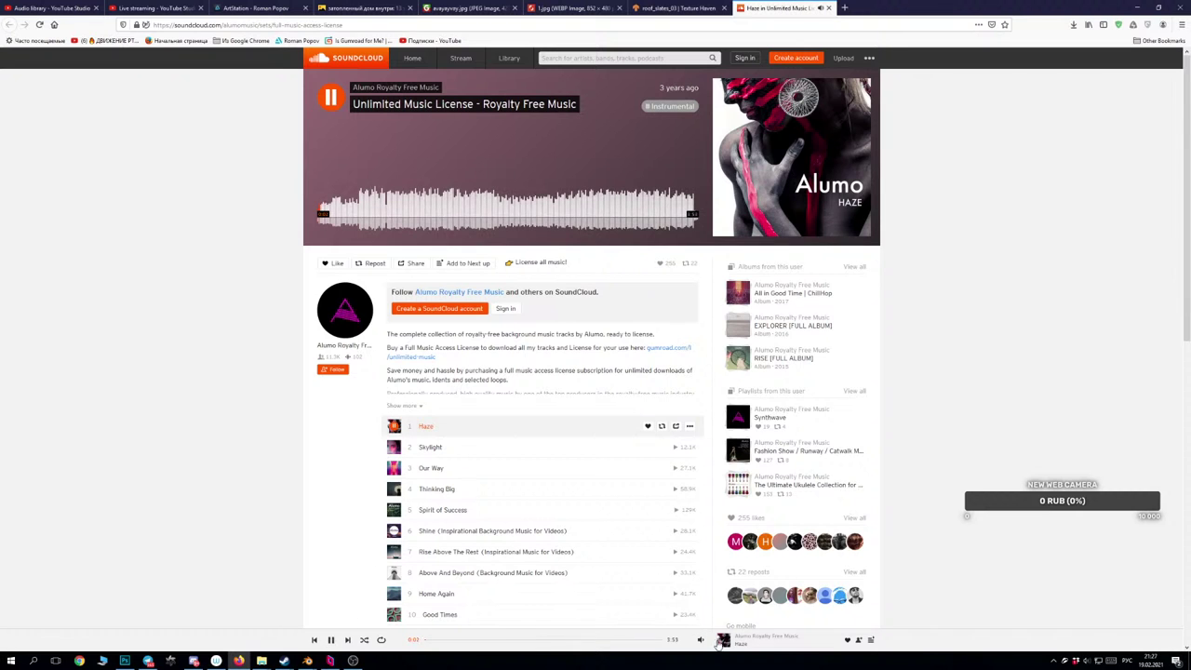
pyautogui.moveTo(701, 640)
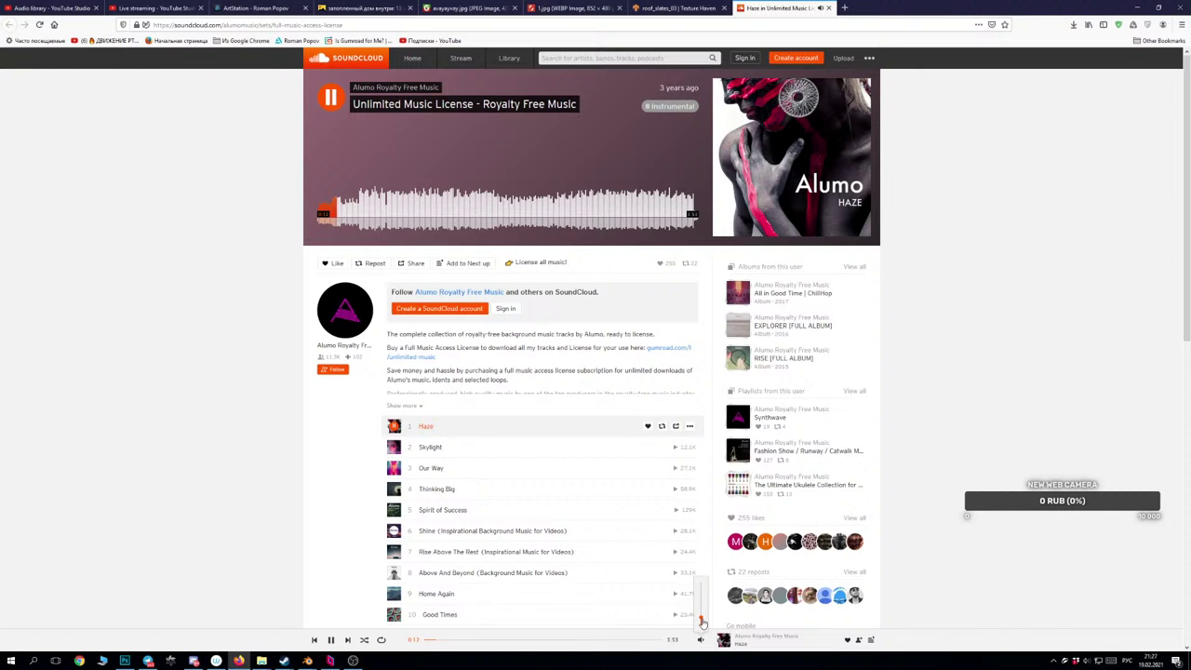
pyautogui.click(1136, 8)
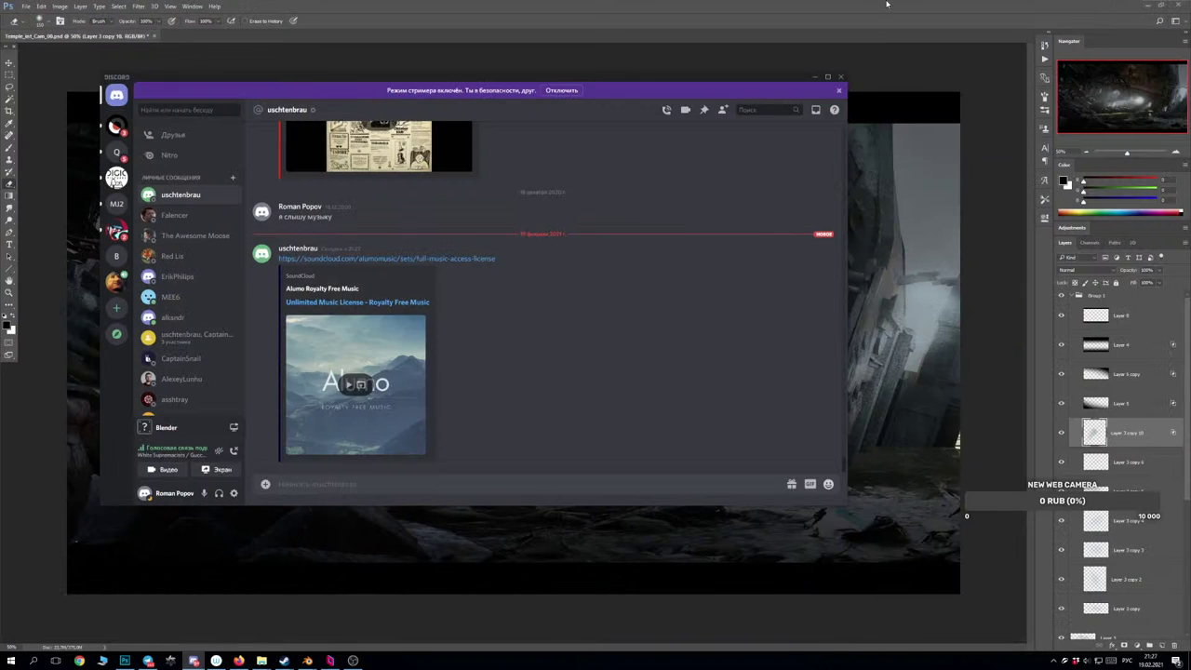
pyautogui.click(887, 4)
# Try to reposition and rotate the glow so it falls as a steep light ray through the sky gap beside the leaning wall.
pyautogui.keyDown('ctrl'); pyautogui.moveTo(925, 371); pyautogui.dragTo(924, 276); pyautogui.keyUp('ctrl')
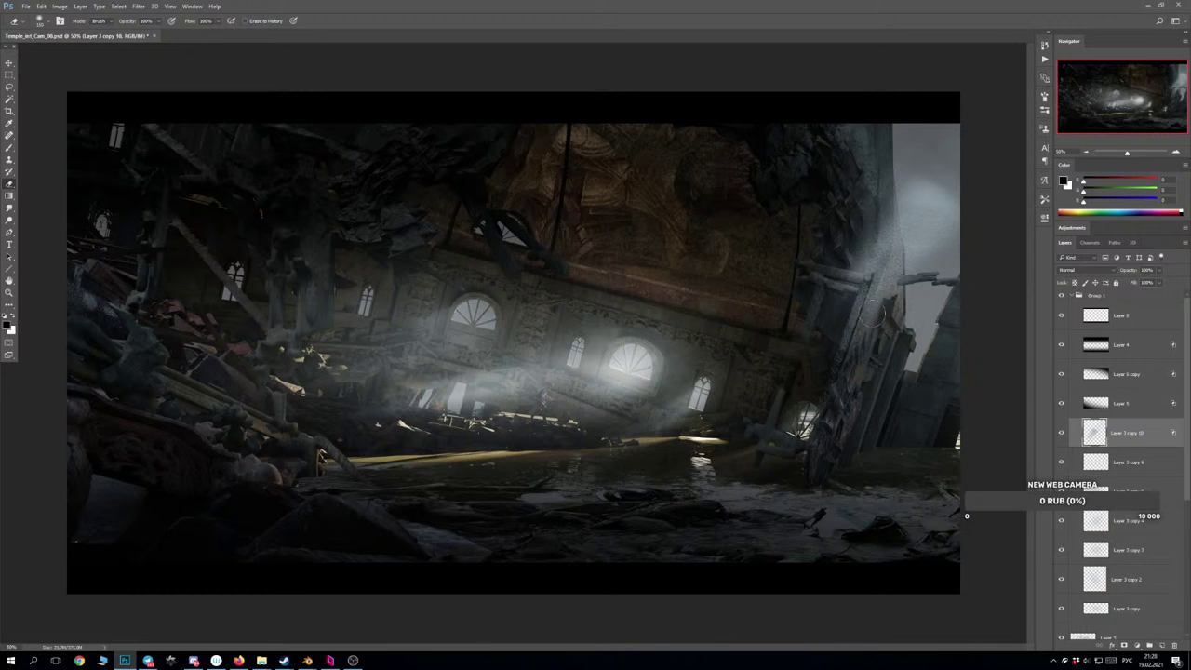
pyautogui.moveTo(889, 305); pyautogui.dragTo(909, 254)
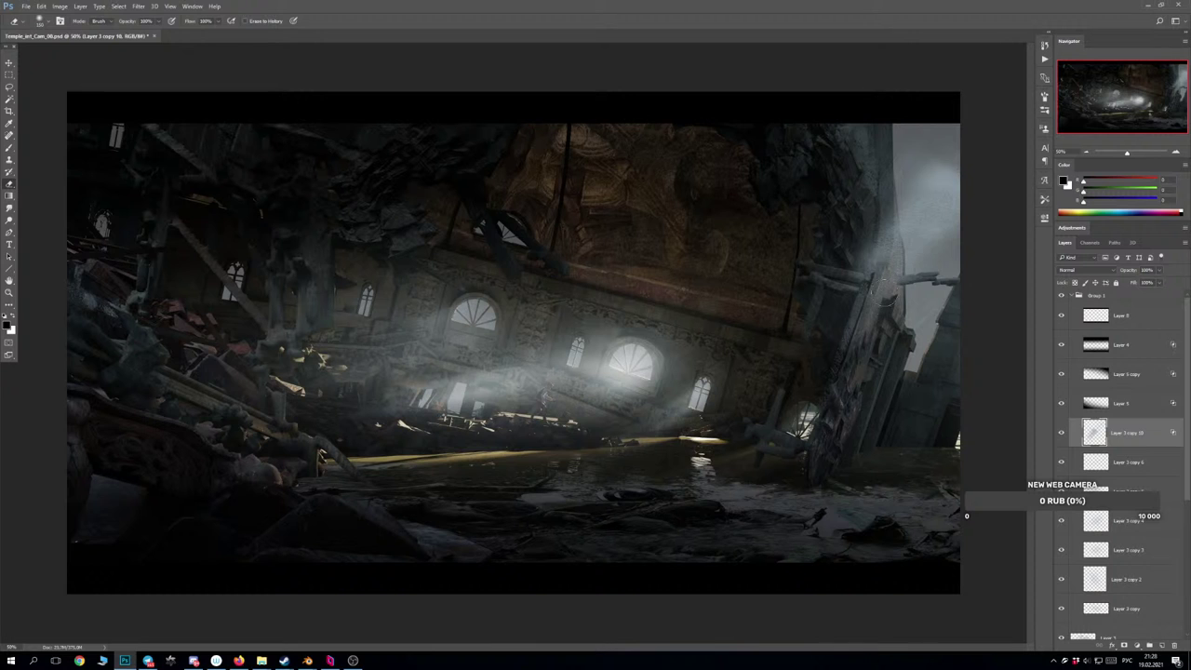
pyautogui.hotkey('ctrl', 'z')
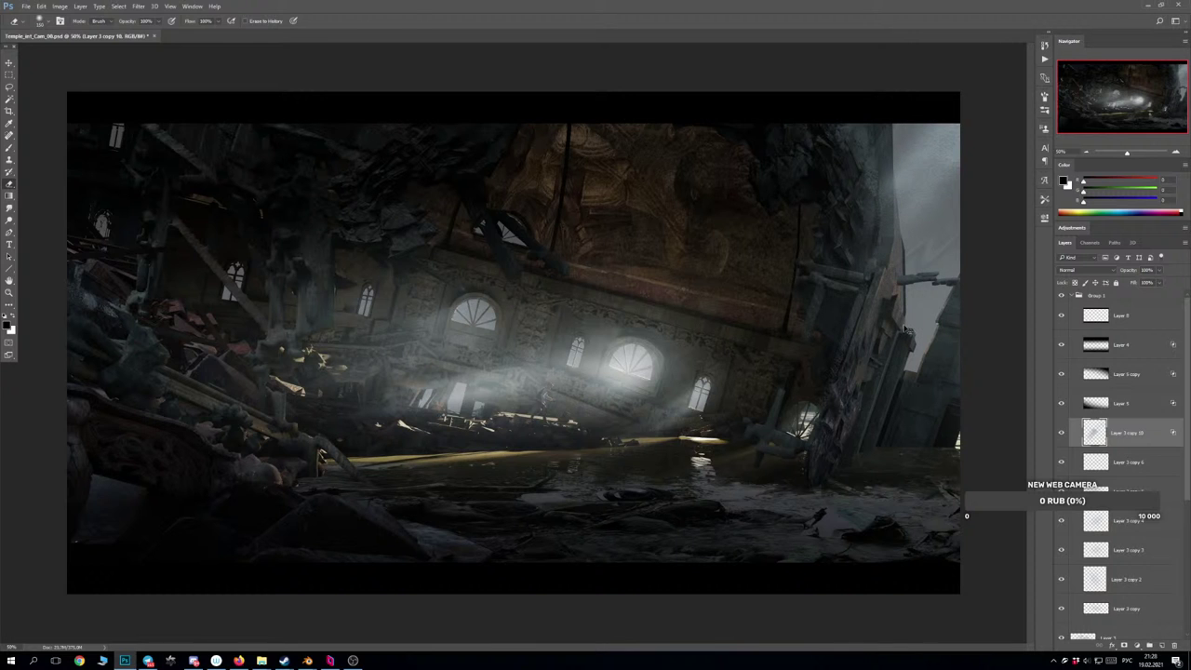
pyautogui.hotkey('ctrl', 't')
pyautogui.moveTo(967, 291); pyautogui.dragTo(907, 367)
pyautogui.moveTo(878, 426)
pyautogui.mouseDown()
pyautogui.moveTo(926, 354)
pyautogui.moveTo(907, 433)
pyautogui.moveTo(928, 294)
pyautogui.moveTo(938, 317)
pyautogui.mouseUp()
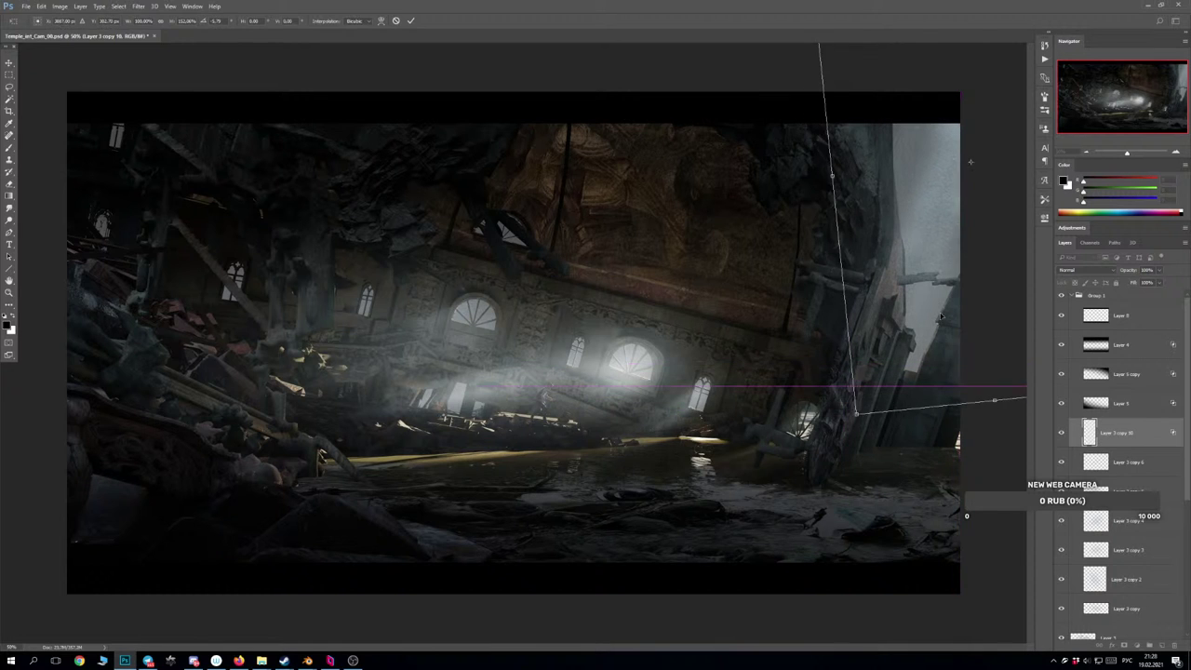
pyautogui.press('Return')
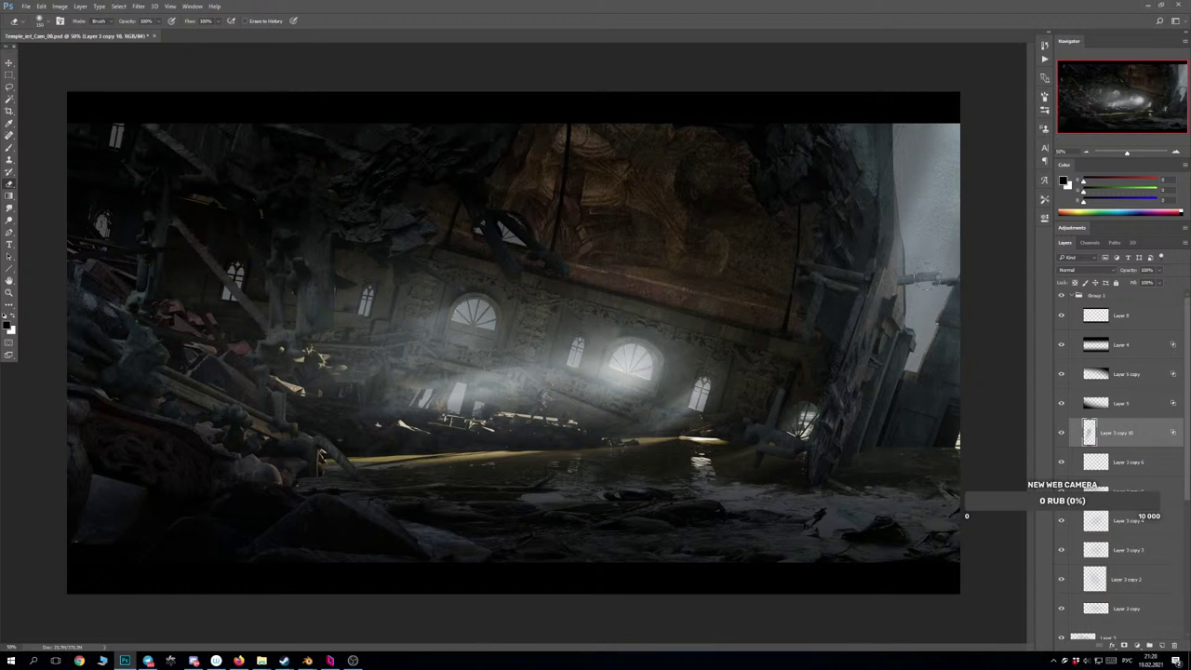
pyautogui.moveTo(960, 252); pyautogui.dragTo(937, 172)
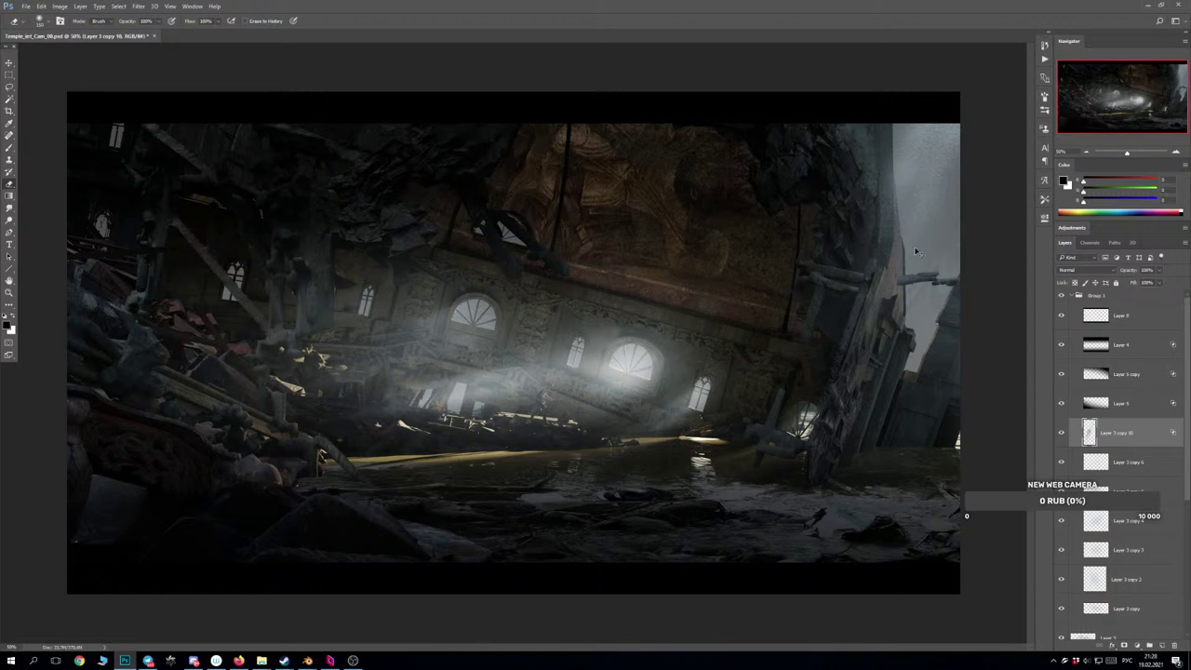
pyautogui.moveTo(915, 252)
pyautogui.mouseDown()
pyautogui.moveTo(903, 234)
pyautogui.moveTo(911, 272)
pyautogui.mouseUp()
# Compare the painting with and without the glow layer, Layer 3 copy 10, and Layer 3 copy 6 beneath it.
pyautogui.click(1061, 433)
pyautogui.click(1061, 433)
pyautogui.click(1061, 462)
pyautogui.click(1061, 463)
pyautogui.click(1061, 462)
pyautogui.click(1062, 443)
pyautogui.click(1062, 443)
# Move the glow to the broken window in the painting's upper middle, flatten and narrow it, and rotate it over the opening.
pyautogui.moveTo(891, 237); pyautogui.dragTo(456, 405)
pyautogui.hotkey('ctrl', 't')
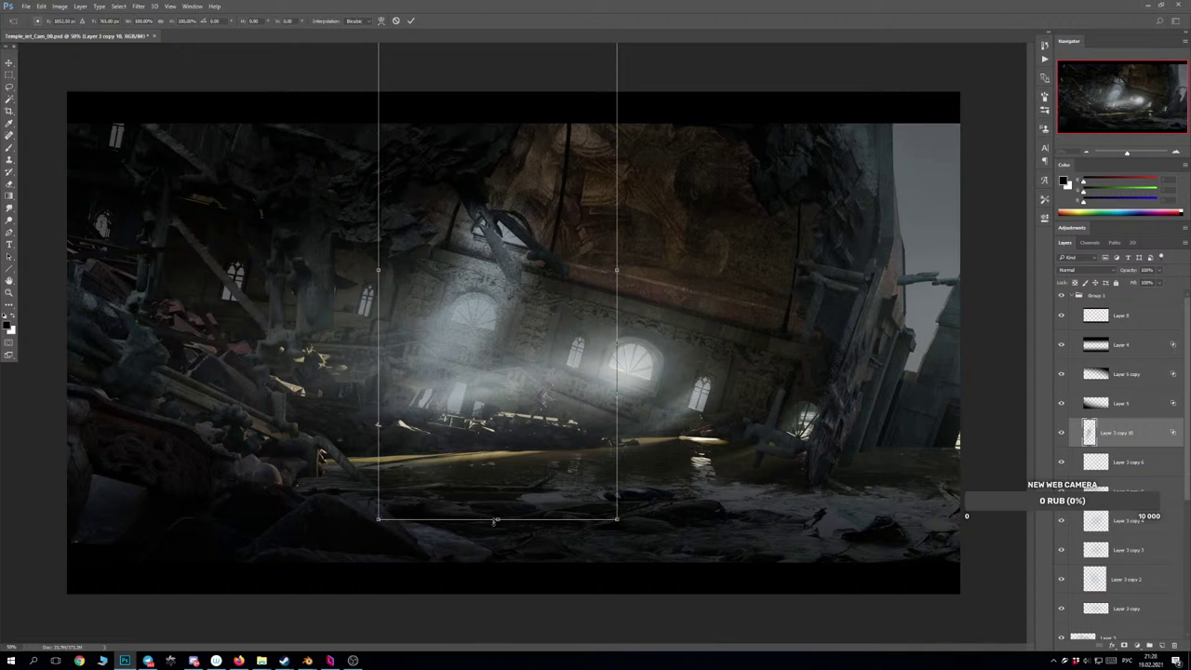
pyautogui.moveTo(496, 520); pyautogui.dragTo(494, 316)
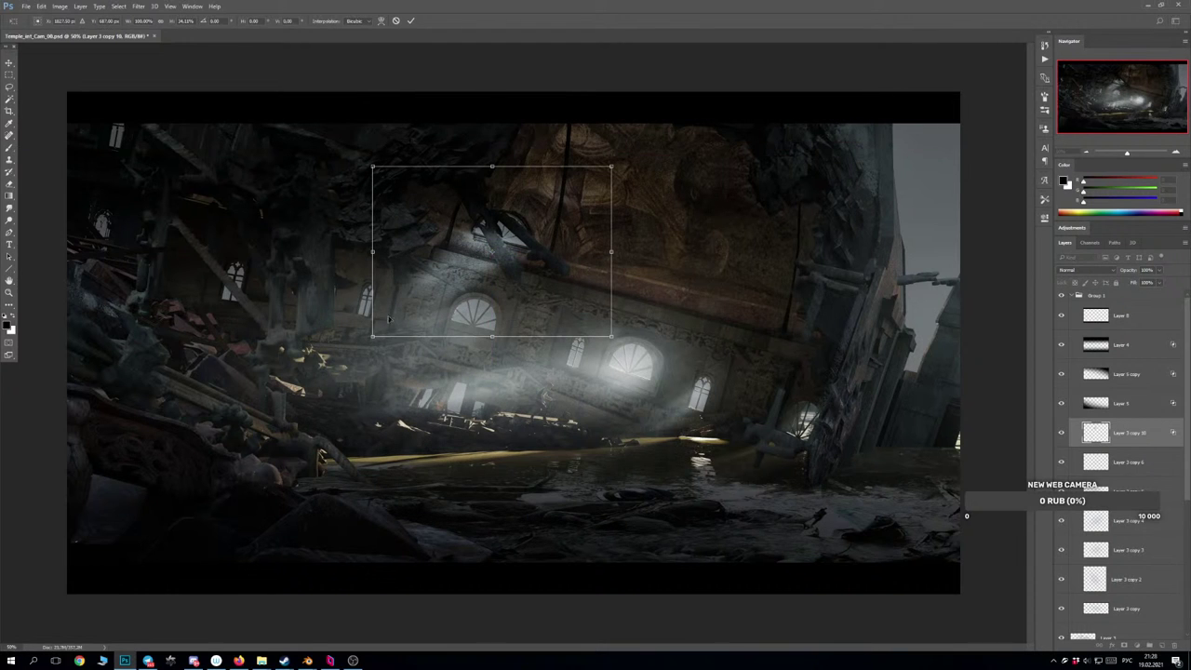
pyautogui.moveTo(373, 252); pyautogui.dragTo(448, 252)
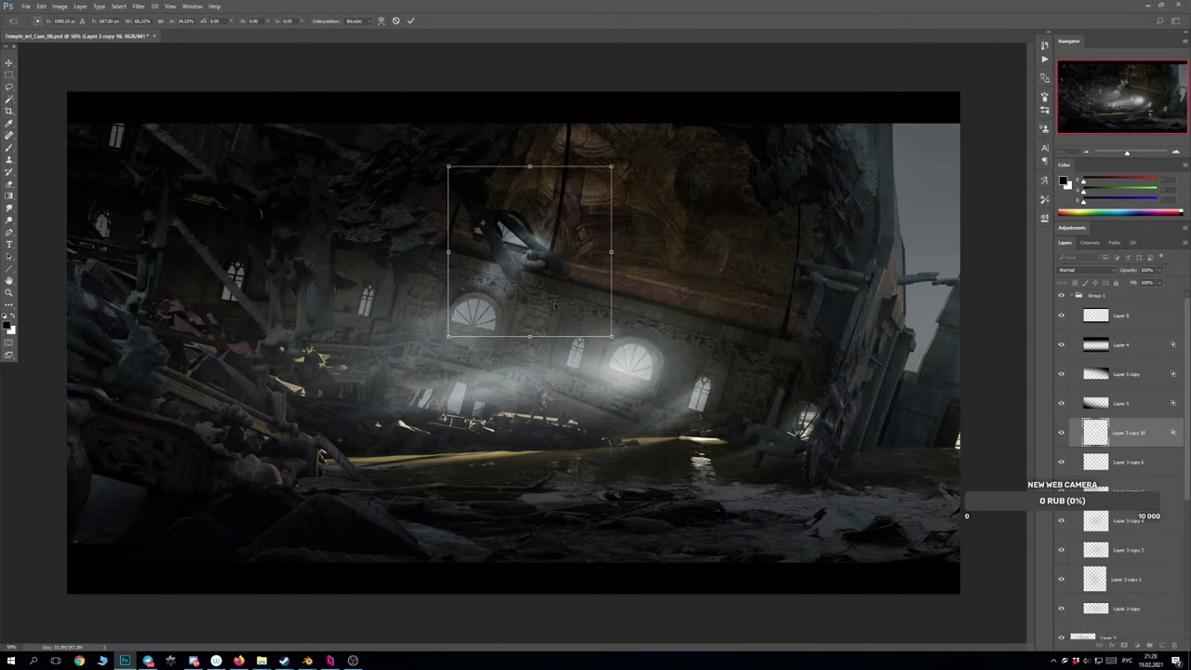
pyautogui.moveTo(555, 304); pyautogui.dragTo(517, 280)
pyautogui.moveTo(500, 358); pyautogui.dragTo(414, 336)
pyautogui.moveTo(532, 279)
pyautogui.mouseDown()
pyautogui.moveTo(545, 267)
pyautogui.moveTo(524, 287)
pyautogui.mouseUp()
pyautogui.press('Return')
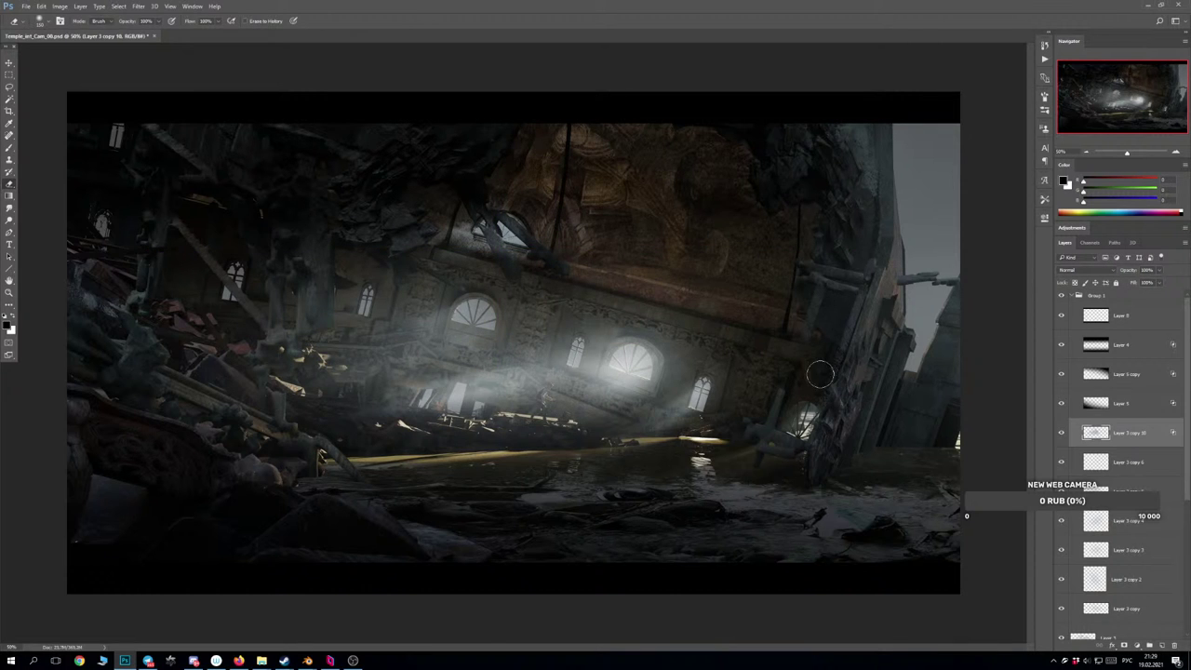
# Desaturate the glow over the broken window to a saturation of about -90.
pyautogui.hotkey('ctrl', 'u')
pyautogui.moveTo(552, 436); pyautogui.dragTo(511, 436)
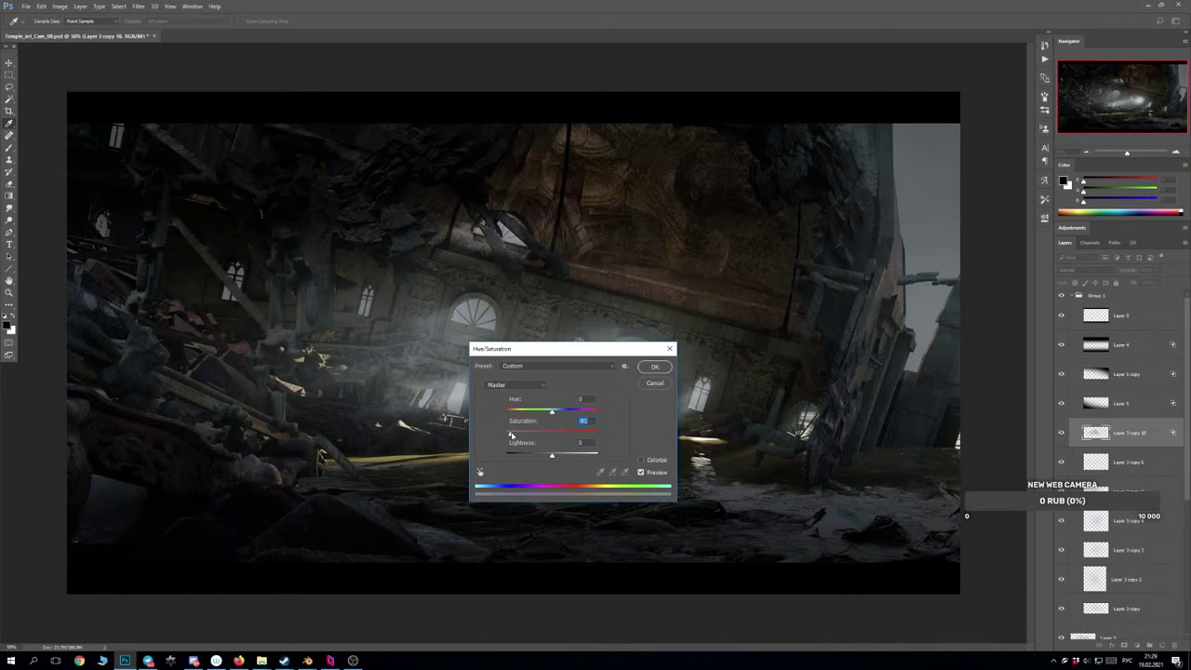
pyautogui.click(654, 366)
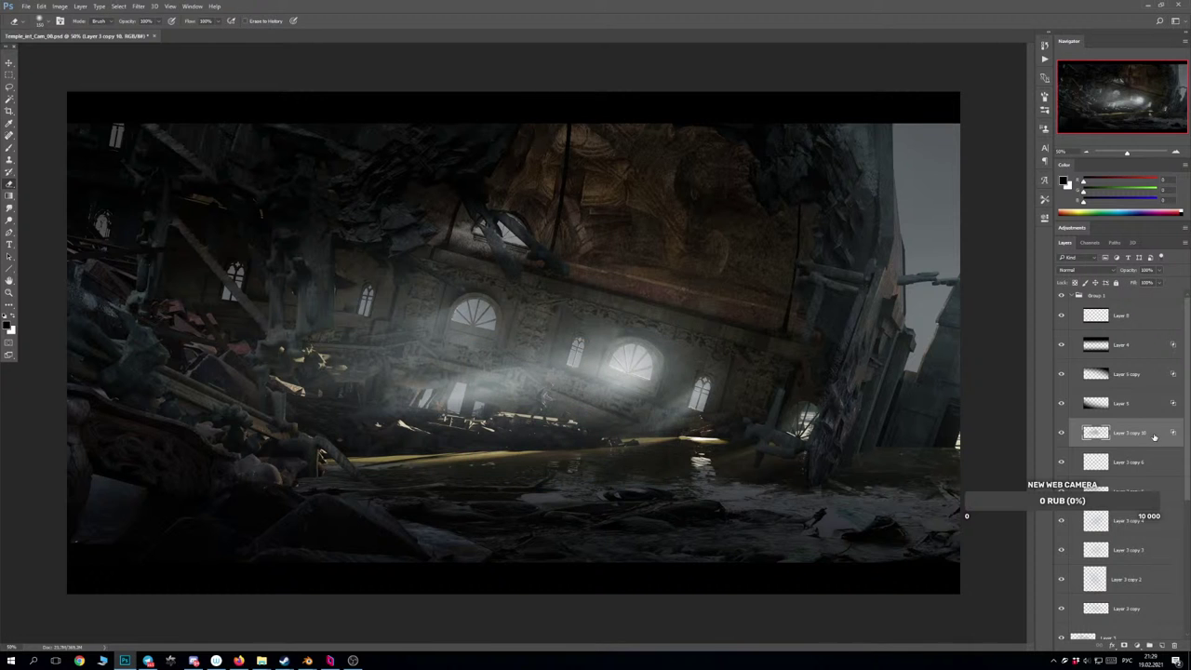
# Reset the glow layer's Underlying Layer black Blend If slider to 0.
pyautogui.doubleClick(1154, 436)
pyautogui.moveTo(816, 452); pyautogui.dragTo(730, 443)
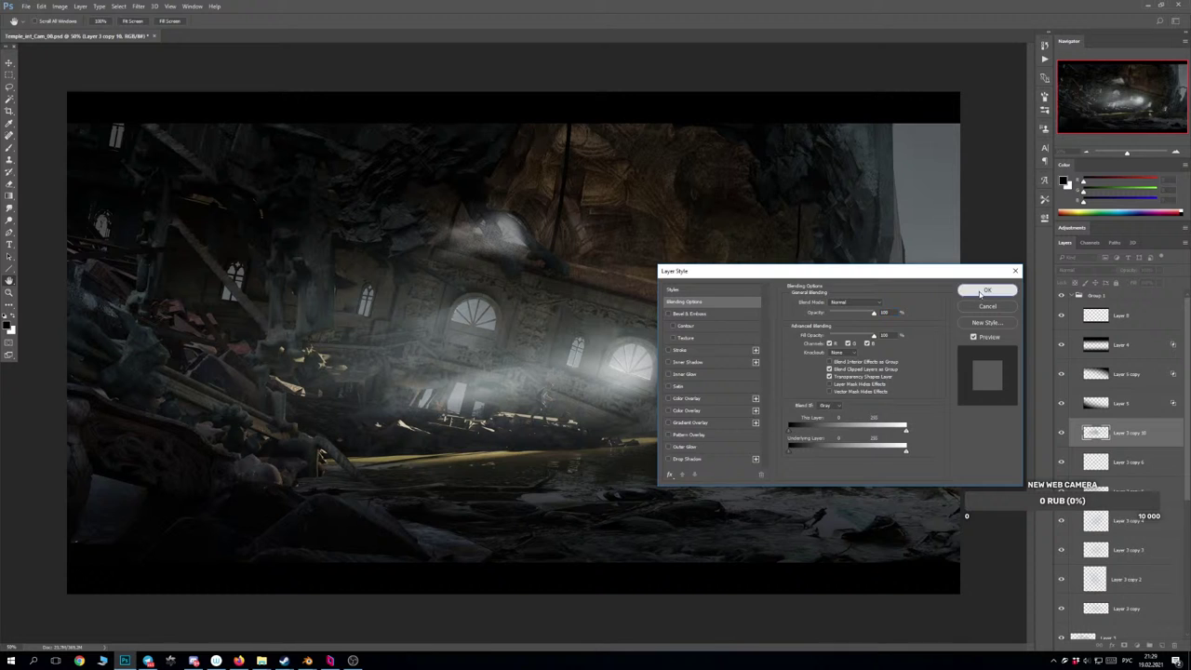
pyautogui.click(987, 289)
# Shrink the glow to about 63% in both directions so it fits over the broken window.
pyautogui.moveTo(571, 255)
pyautogui.mouseDown()
pyautogui.moveTo(489, 265)
pyautogui.moveTo(540, 265)
pyautogui.mouseUp()
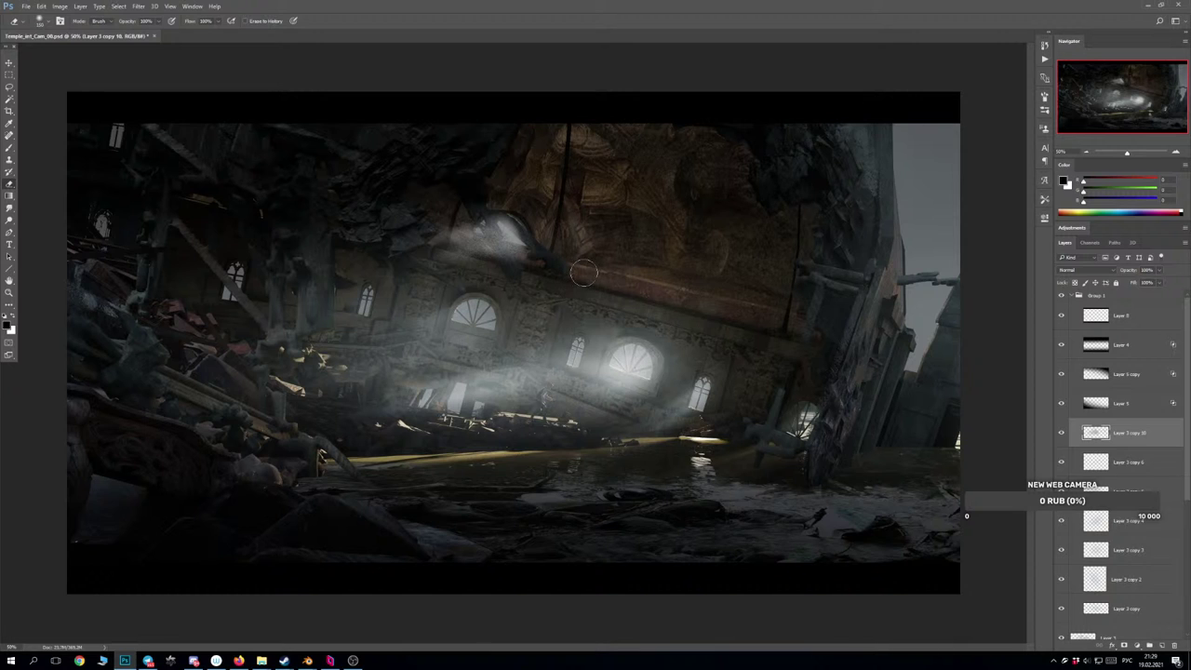
pyautogui.hotkey('ctrl', 't')
pyautogui.moveTo(612, 291); pyautogui.dragTo(541, 244)
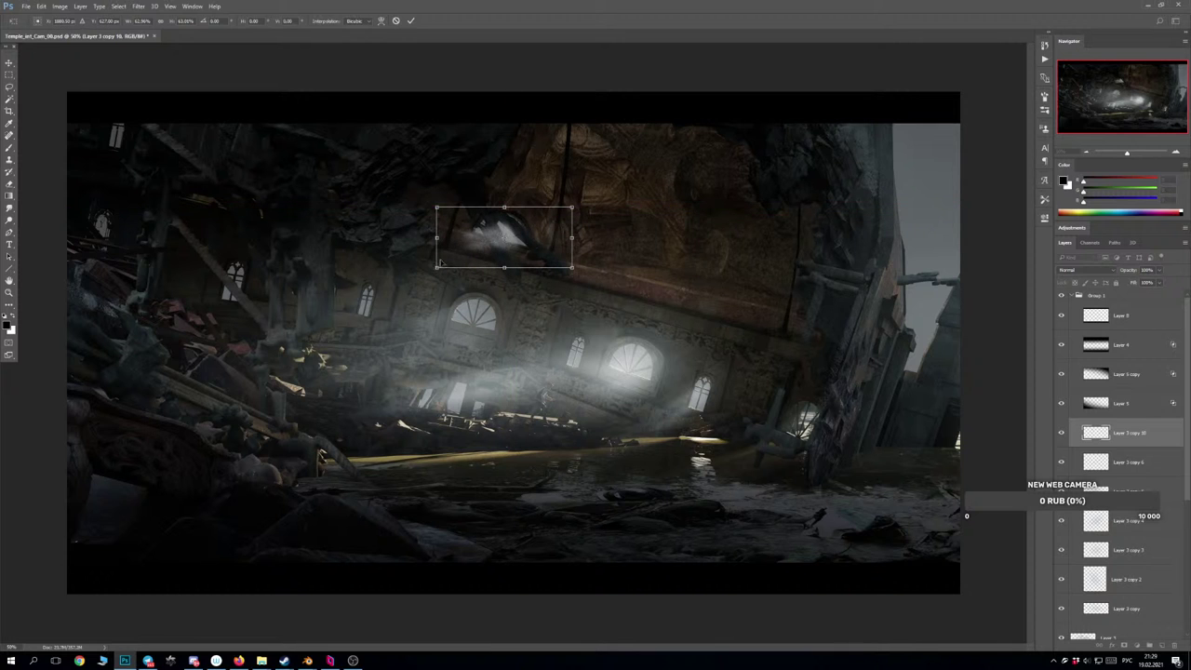
pyautogui.press('Return')
pyautogui.press('e')
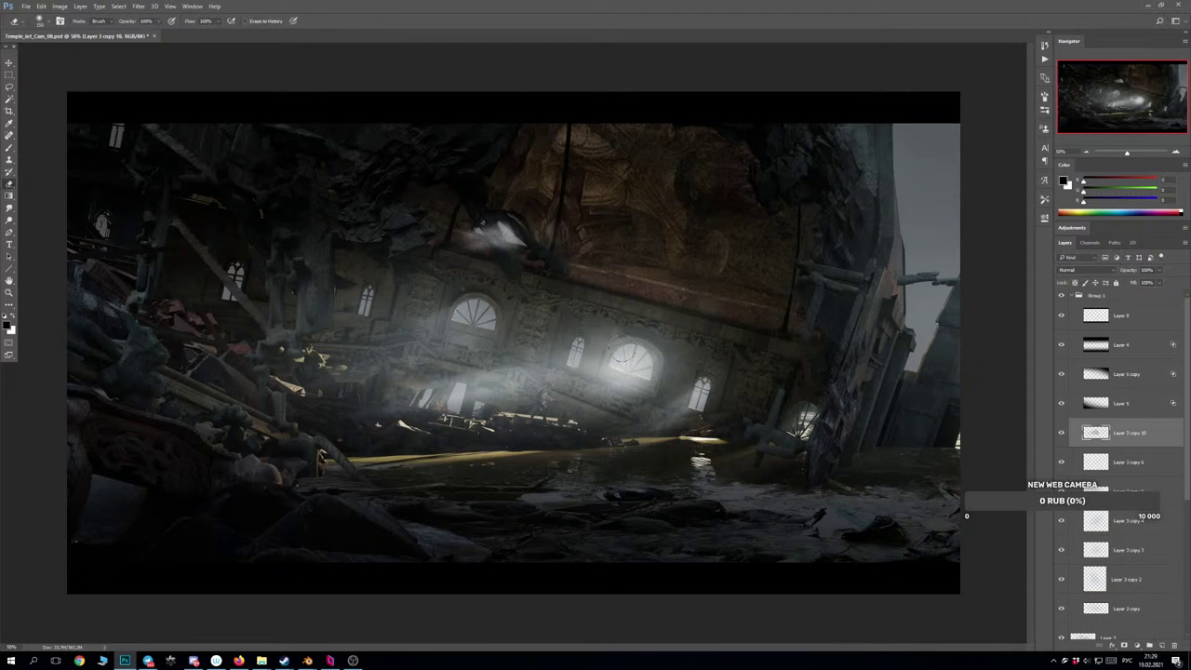
# Mirror the painting horizontally, rotate the glow by about 10 degrees, and shift it slightly up over the broken window.
pyautogui.press('F2')
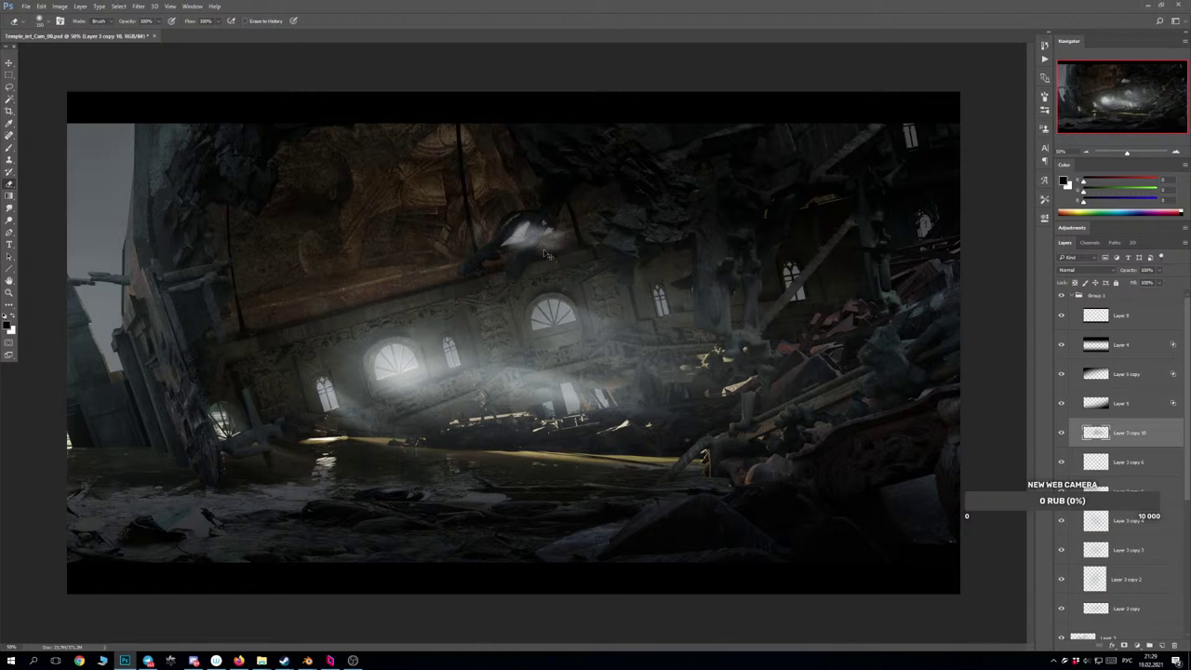
pyautogui.moveTo(556, 264); pyautogui.dragTo(537, 250)
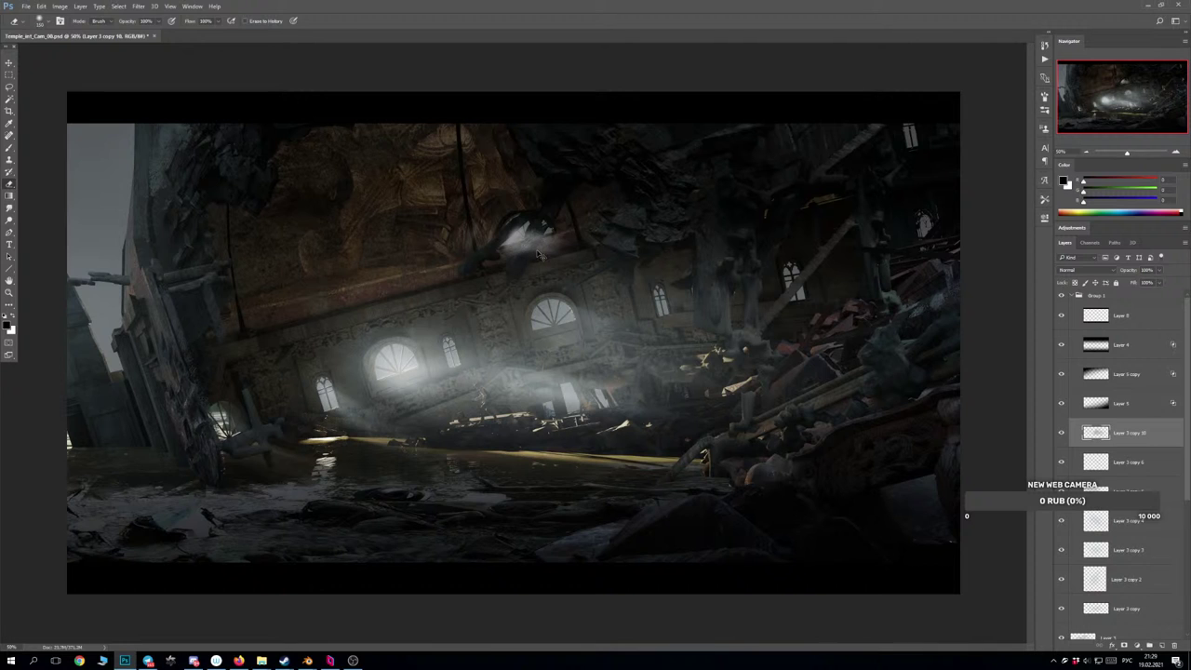
pyautogui.hotkey('ctrl', 't')
pyautogui.moveTo(545, 327); pyautogui.dragTo(529, 331)
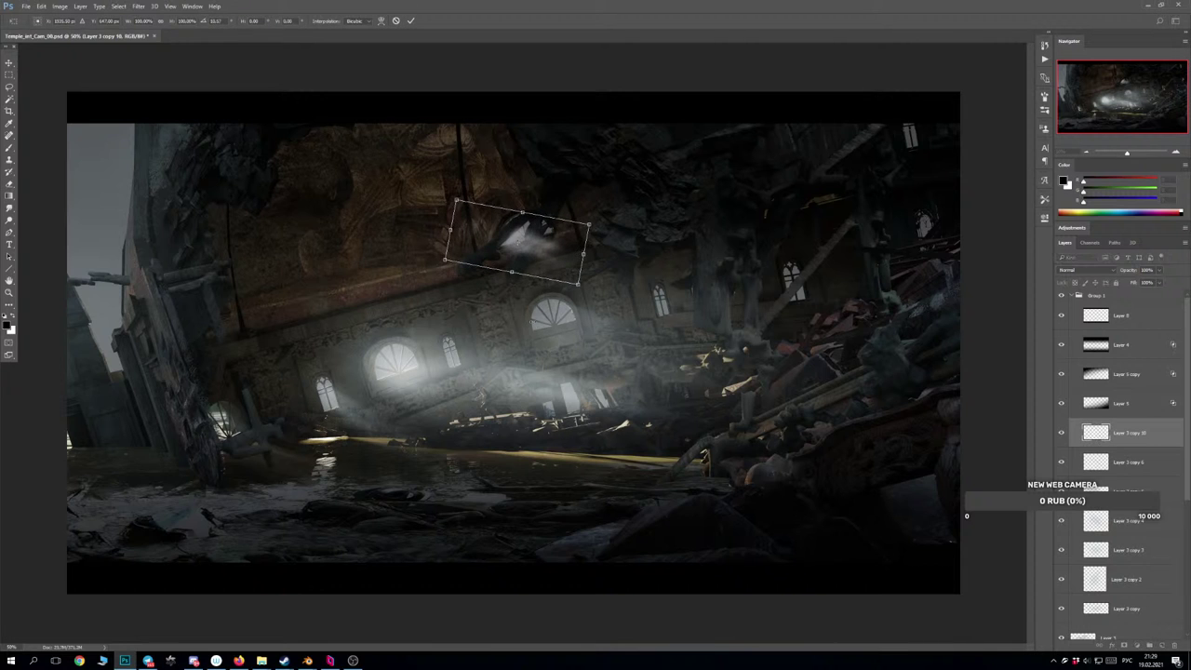
pyautogui.moveTo(546, 262); pyautogui.dragTo(554, 256)
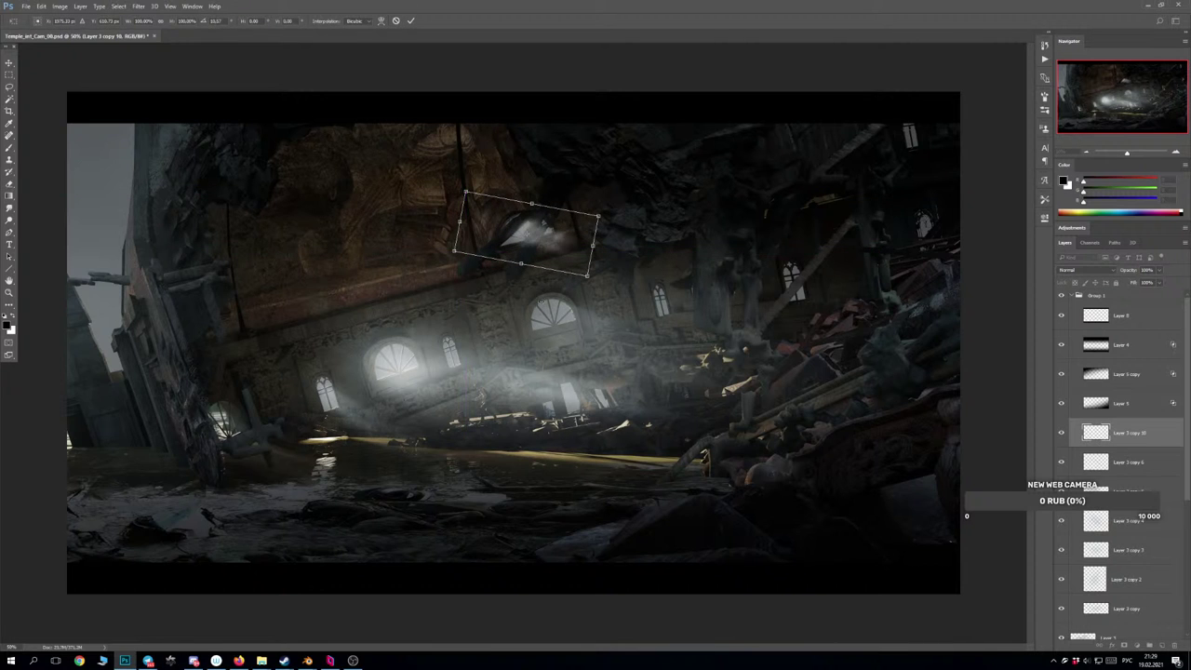
pyautogui.press('Return')
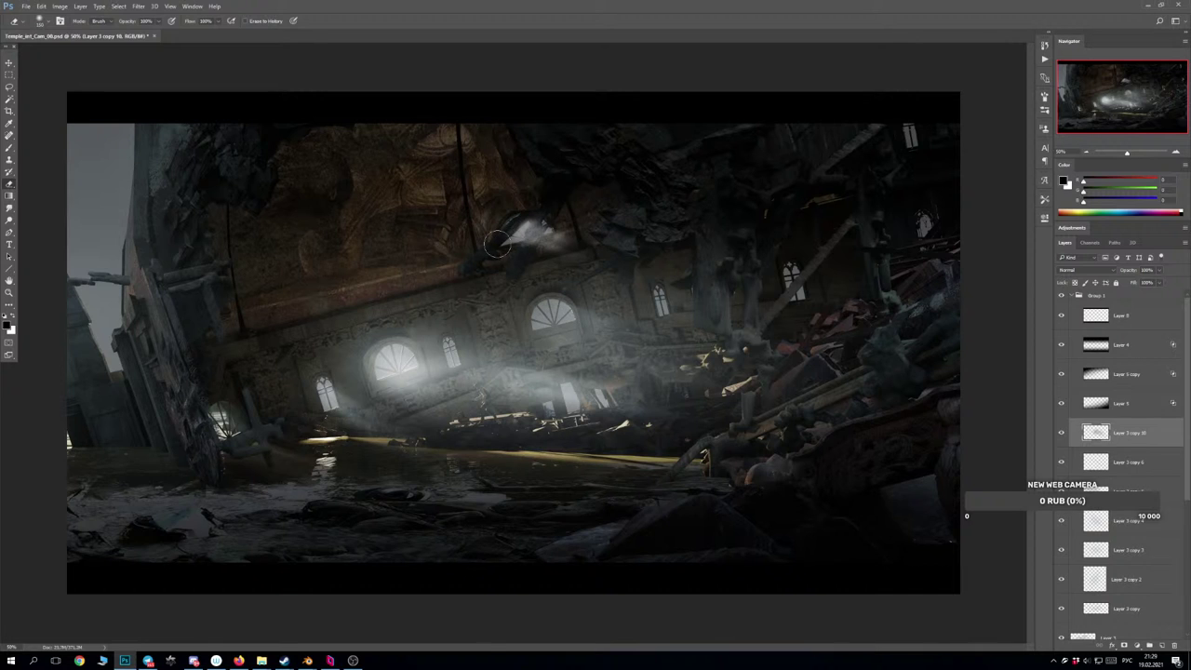
# Erase the glow over the dark debris crossing the broken window with a smaller brush, and lower the layer's opacity to roughly half.
pyautogui.press('[')
pyautogui.press('[')
pyautogui.press('[')
pyautogui.press('[')
pyautogui.press('[')
pyautogui.moveTo(542, 223)
pyautogui.mouseDown()
pyautogui.moveTo(513, 269)
pyautogui.moveTo(517, 258)
pyautogui.mouseUp()
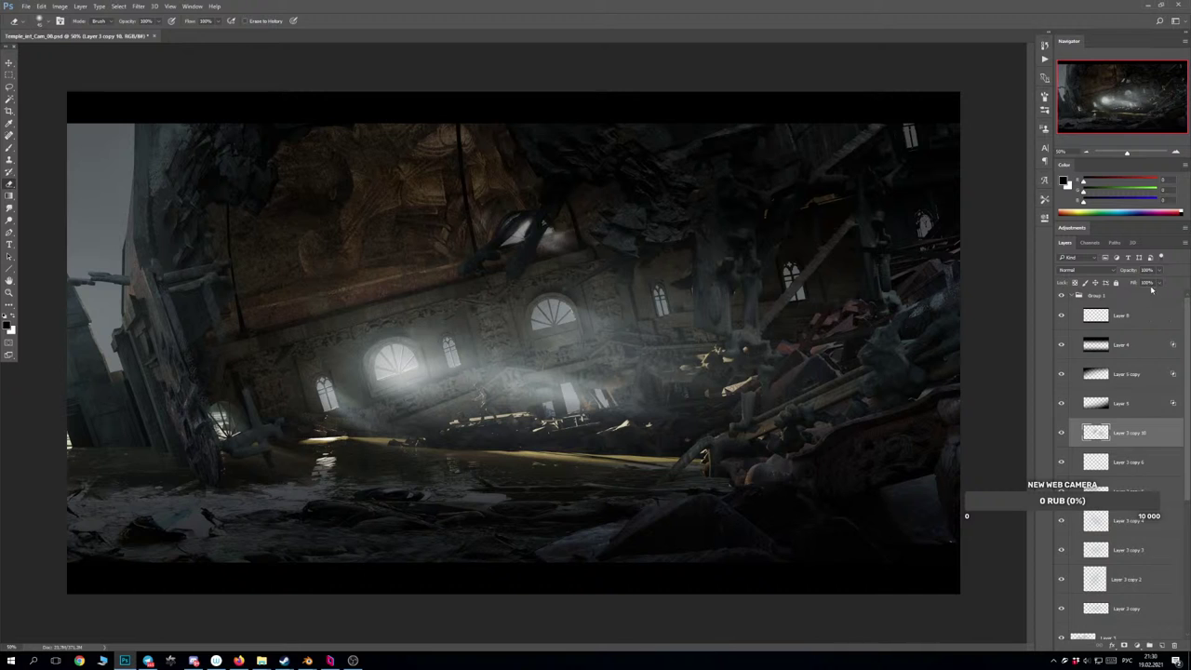
pyautogui.click(1159, 270)
pyautogui.moveTo(1160, 282); pyautogui.dragTo(1137, 282)
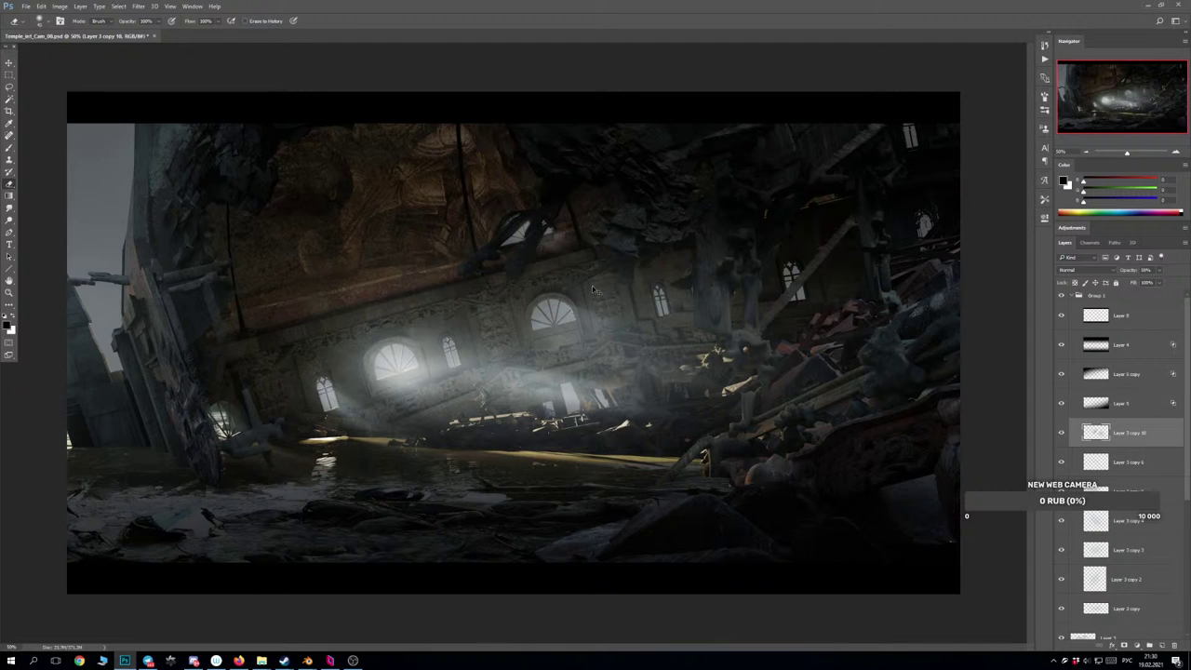
# Tilt the glow about -18 degrees along the wall, widening it to about 144% and flattening it to about 67%.
pyautogui.hotkey('ctrl', 't')
pyautogui.moveTo(587, 303); pyautogui.dragTo(599, 295)
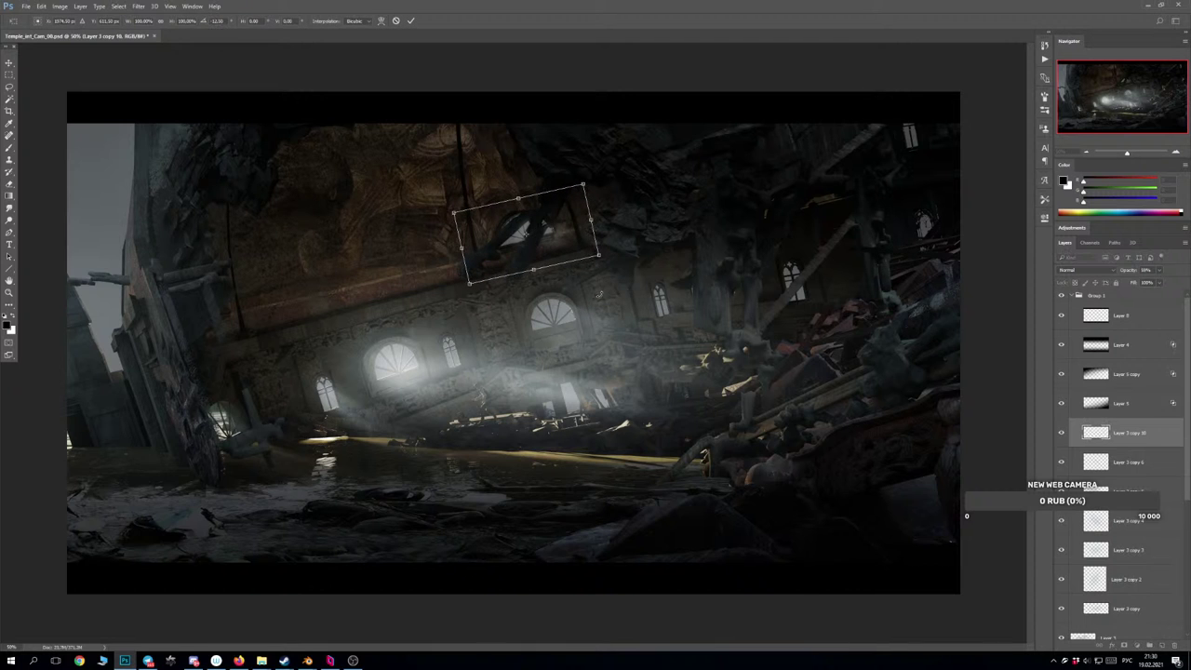
pyautogui.moveTo(591, 221); pyautogui.dragTo(647, 206)
pyautogui.moveTo(581, 258); pyautogui.dragTo(553, 260)
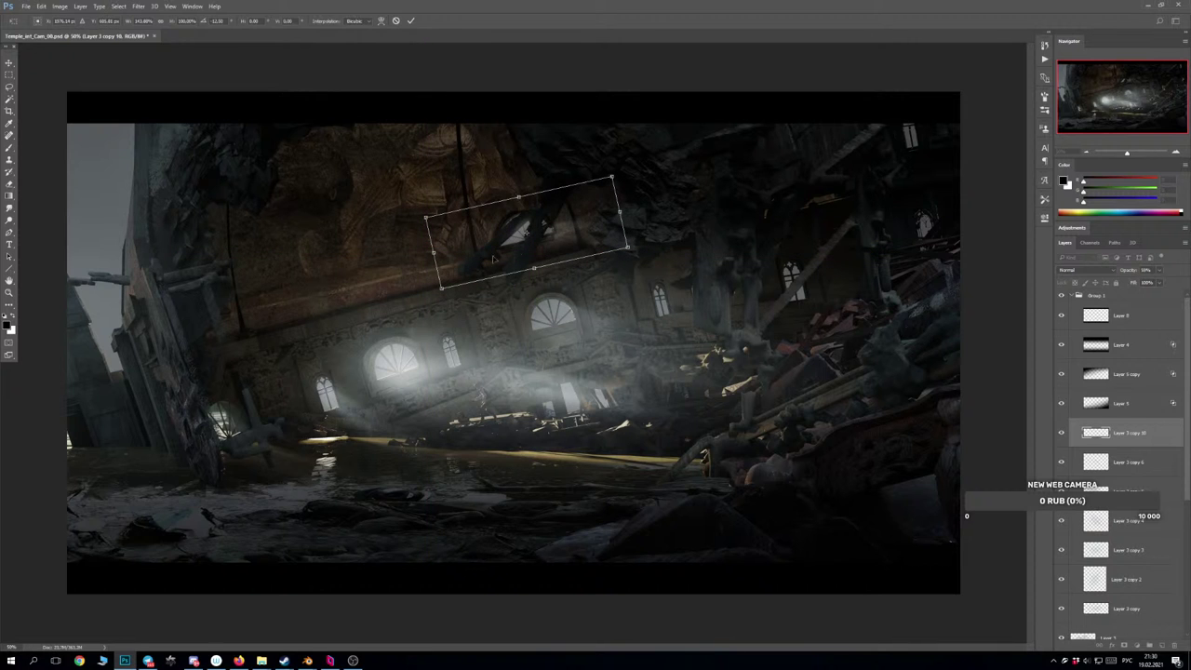
pyautogui.moveTo(533, 269); pyautogui.dragTo(544, 238)
pyautogui.moveTo(534, 286); pyautogui.dragTo(540, 284)
pyautogui.moveTo(565, 237); pyautogui.dragTo(564, 236)
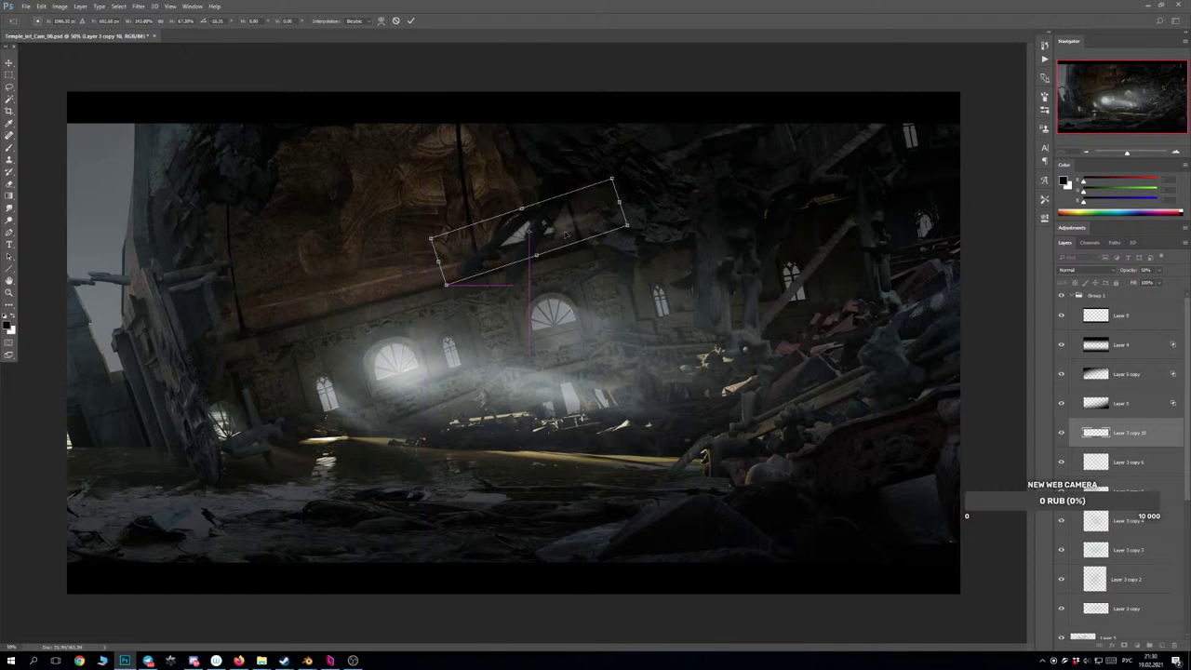
pyautogui.press('Return')
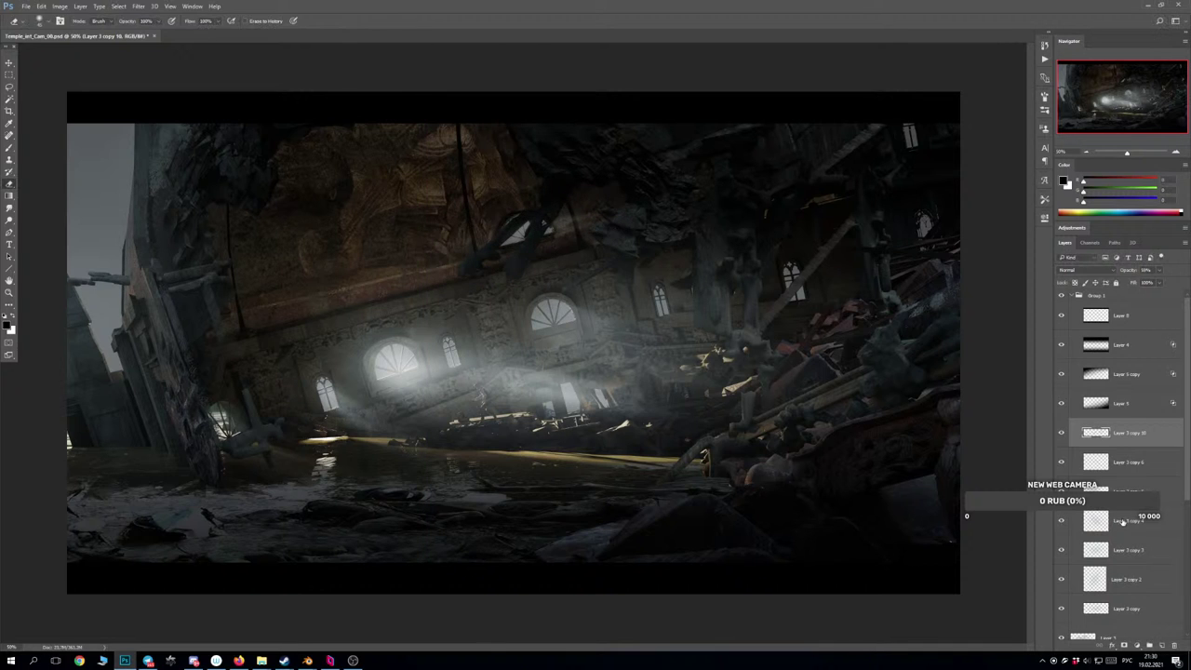
# Toggle Layer 3 copy 6 and Layer 3 copy 5 separately to examine what each light layer adds to the painting.
pyautogui.click(1125, 470)
pyautogui.click(1060, 463)
pyautogui.click(1060, 463)
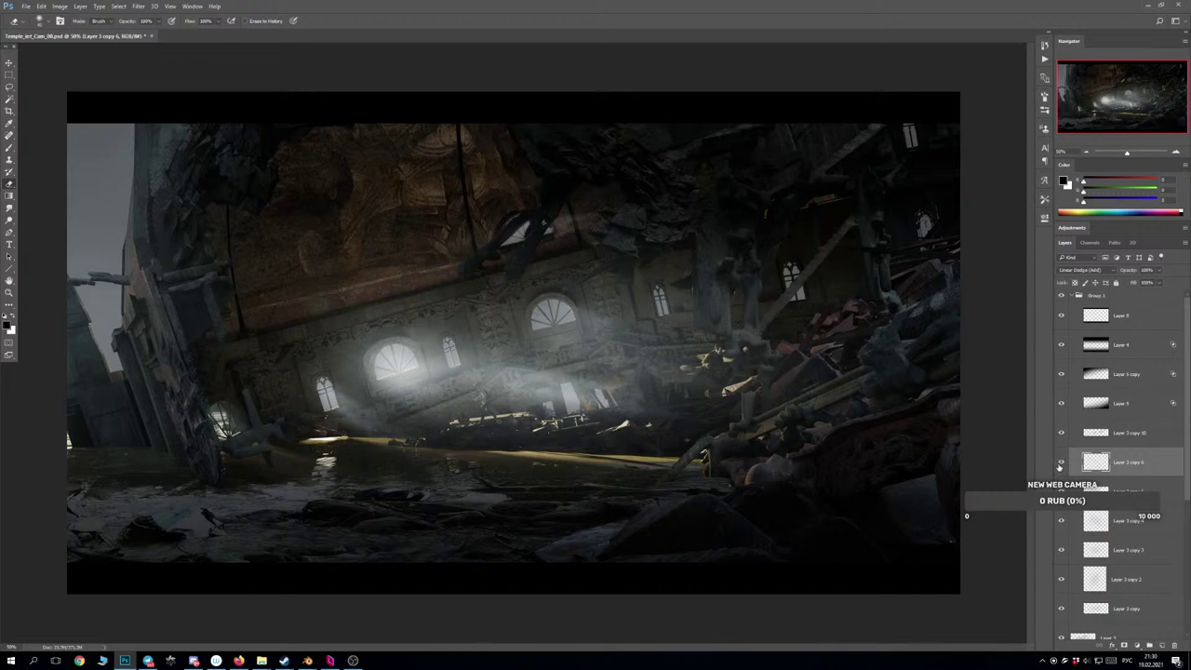
pyautogui.click(1059, 464)
pyautogui.click(1060, 464)
pyautogui.click(1060, 462)
pyautogui.click(1061, 463)
pyautogui.click(1121, 493)
pyautogui.click(1061, 493)
pyautogui.click(1061, 491)
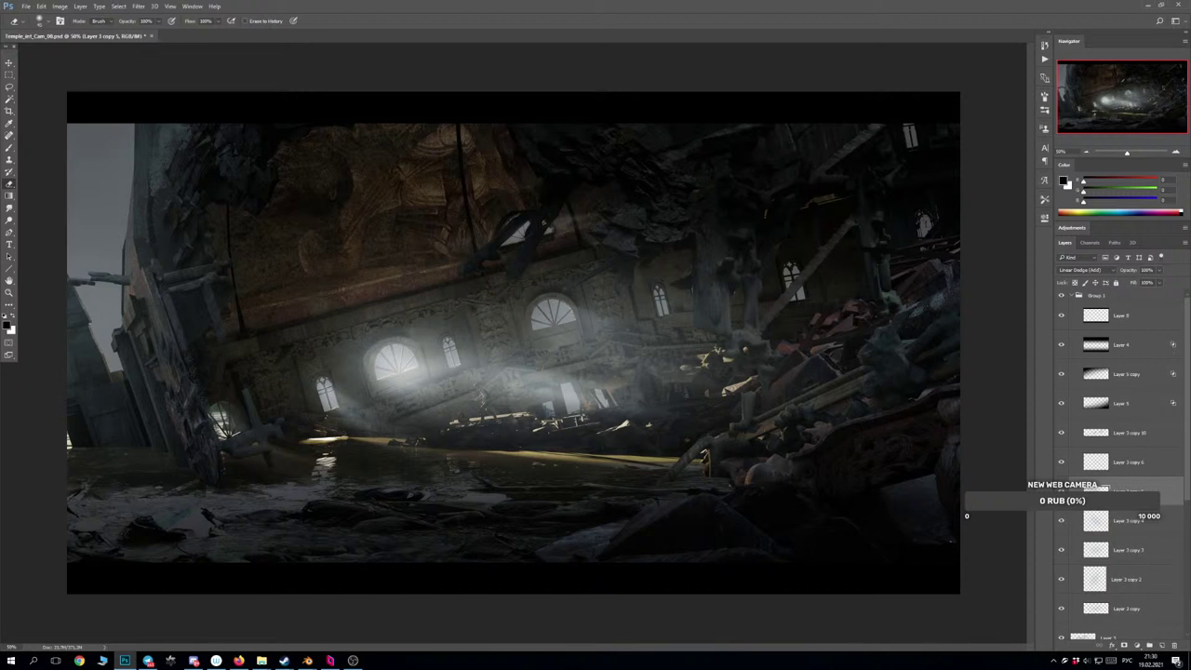
pyautogui.click(1061, 491)
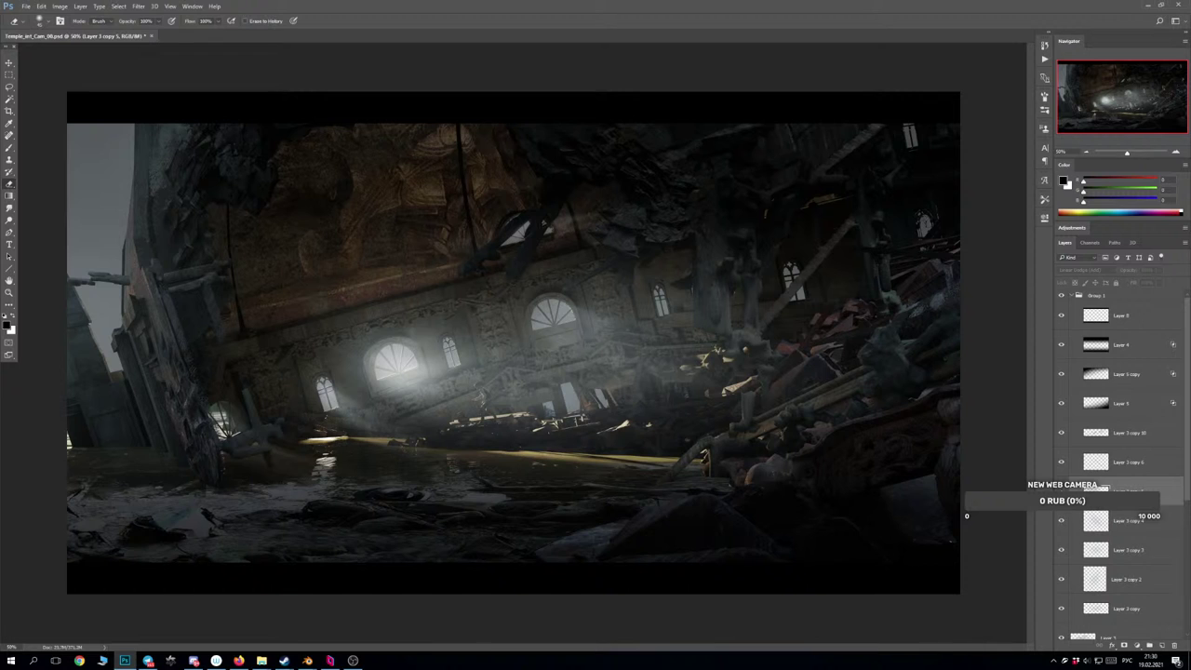
pyautogui.click(1061, 492)
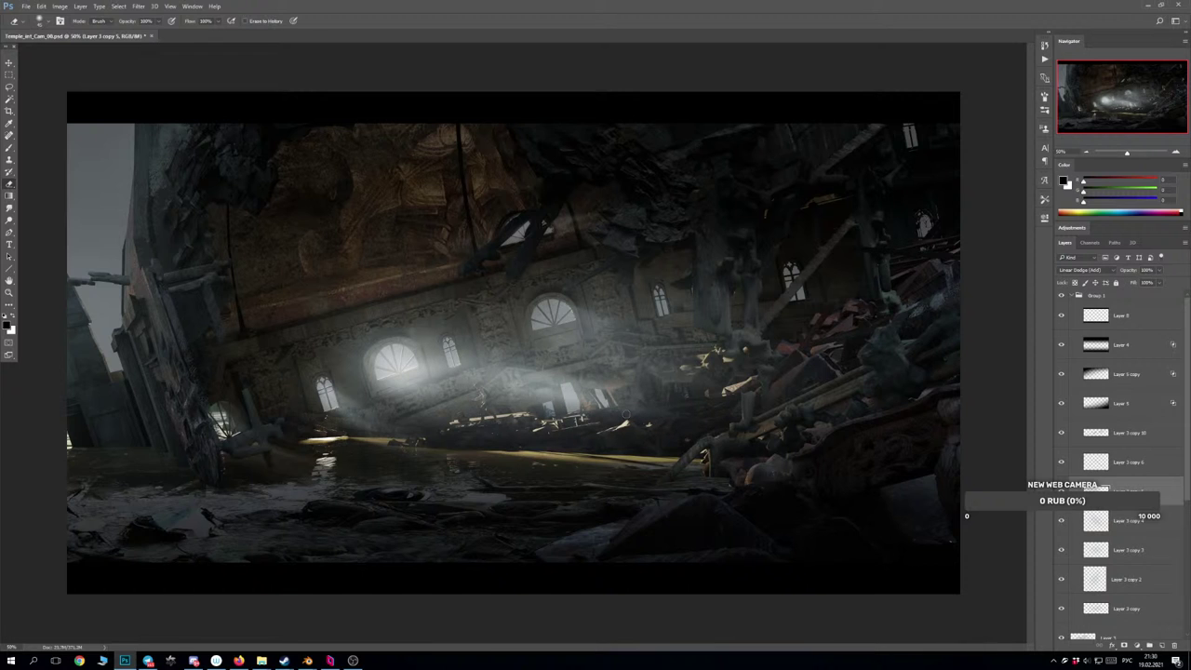
# Duplicate the window glow layer, move the copy onto the painted ceiling, and rotate and reshape it into a diagonal light ray.
pyautogui.hotkey('ctrl', 'j')
pyautogui.moveTo(606, 412); pyautogui.dragTo(443, 262)
pyautogui.hotkey('ctrl', 't')
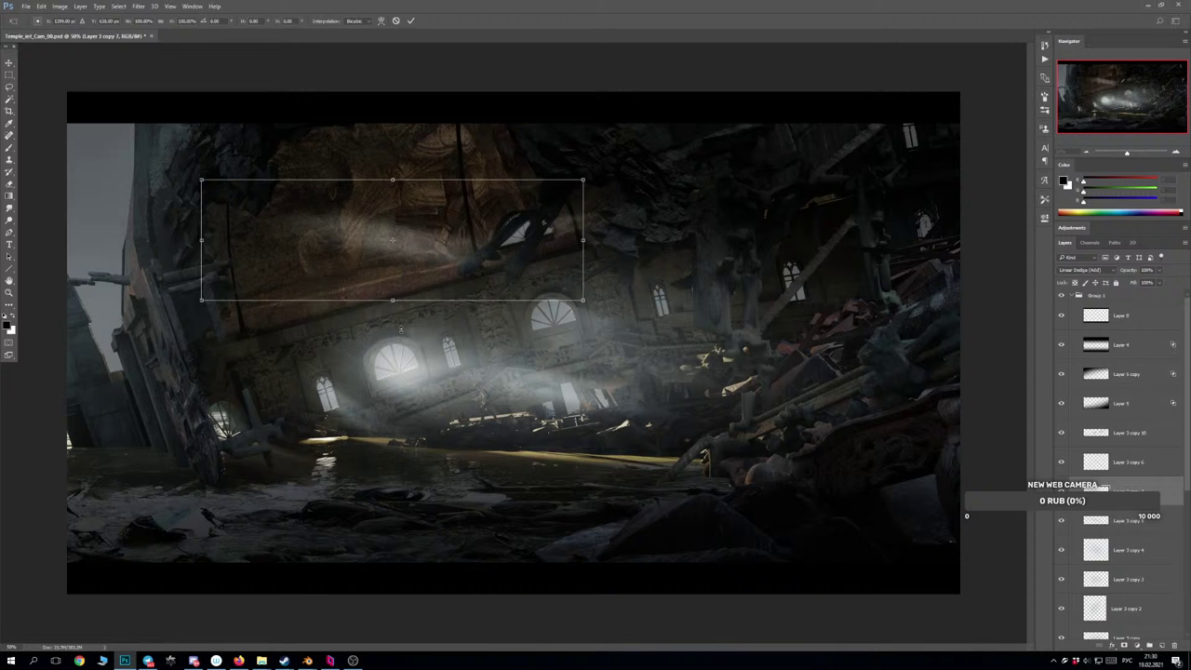
pyautogui.moveTo(401, 329); pyautogui.dragTo(404, 443)
pyautogui.moveTo(409, 400); pyautogui.dragTo(476, 253)
pyautogui.moveTo(560, 349); pyautogui.dragTo(590, 301)
pyautogui.moveTo(468, 314)
pyautogui.mouseDown()
pyautogui.moveTo(465, 333)
pyautogui.moveTo(521, 307)
pyautogui.moveTo(619, 316)
pyautogui.mouseUp()
pyautogui.press('Return')
pyautogui.press('e')
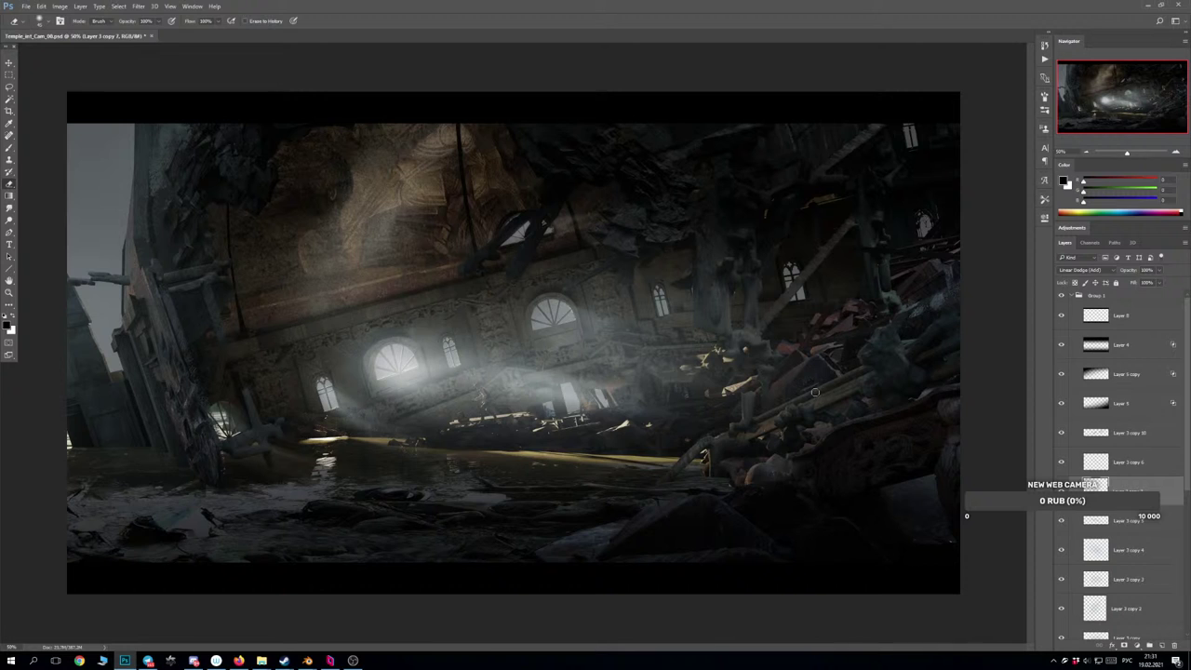
# Tint the ceiling ray with Hue/Saturation at hue +180 and saturation +68, and reposition it over the painted ceiling.
pyautogui.hotkey('ctrl', 'u')
pyautogui.moveTo(562, 433); pyautogui.dragTo(599, 421)
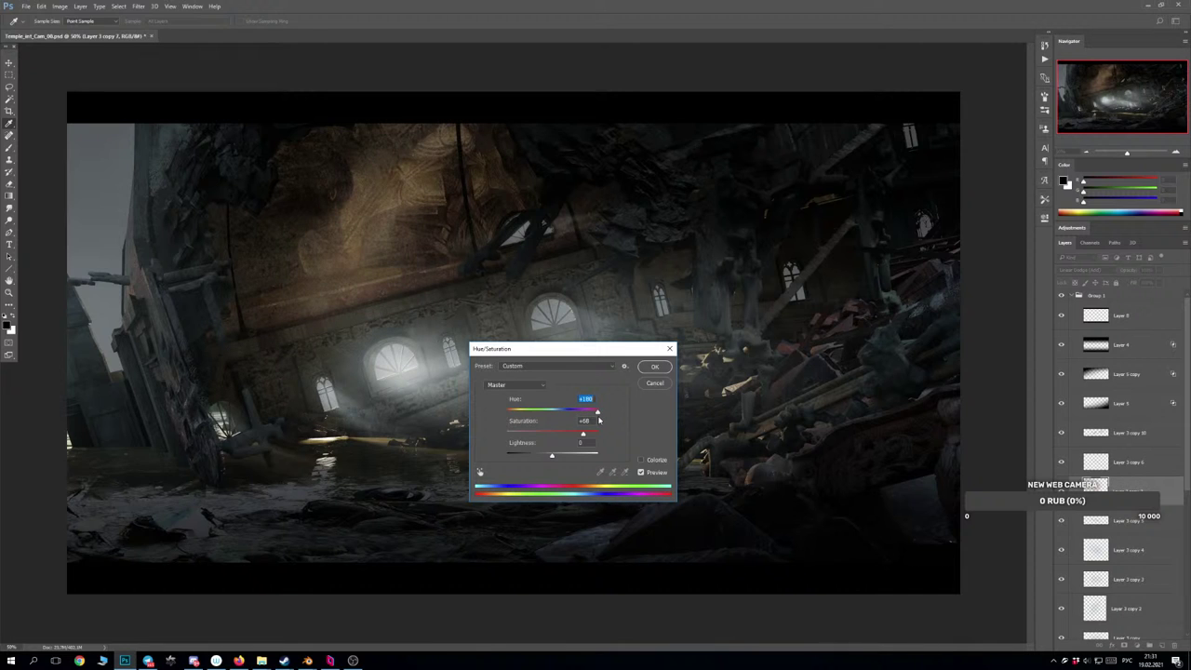
pyautogui.click(653, 367)
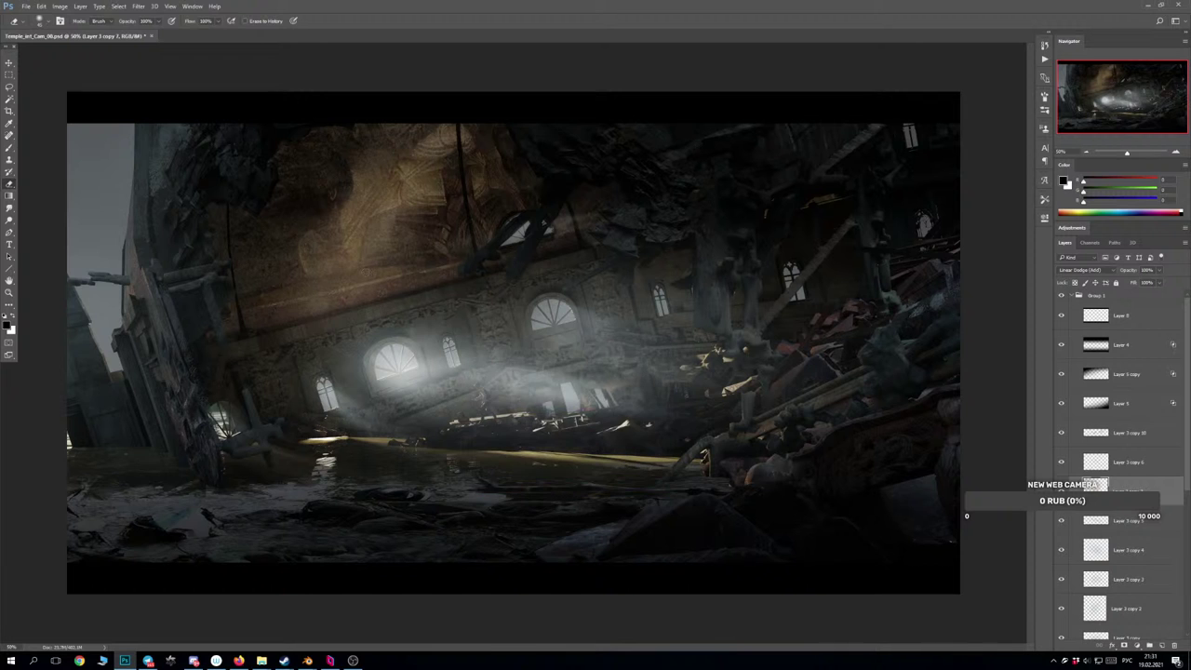
pyautogui.moveTo(334, 230); pyautogui.dragTo(415, 322)
pyautogui.moveTo(475, 262)
pyautogui.mouseDown()
pyautogui.moveTo(451, 299)
pyautogui.moveTo(460, 248)
pyautogui.moveTo(443, 249)
pyautogui.moveTo(460, 246)
pyautogui.mouseUp()
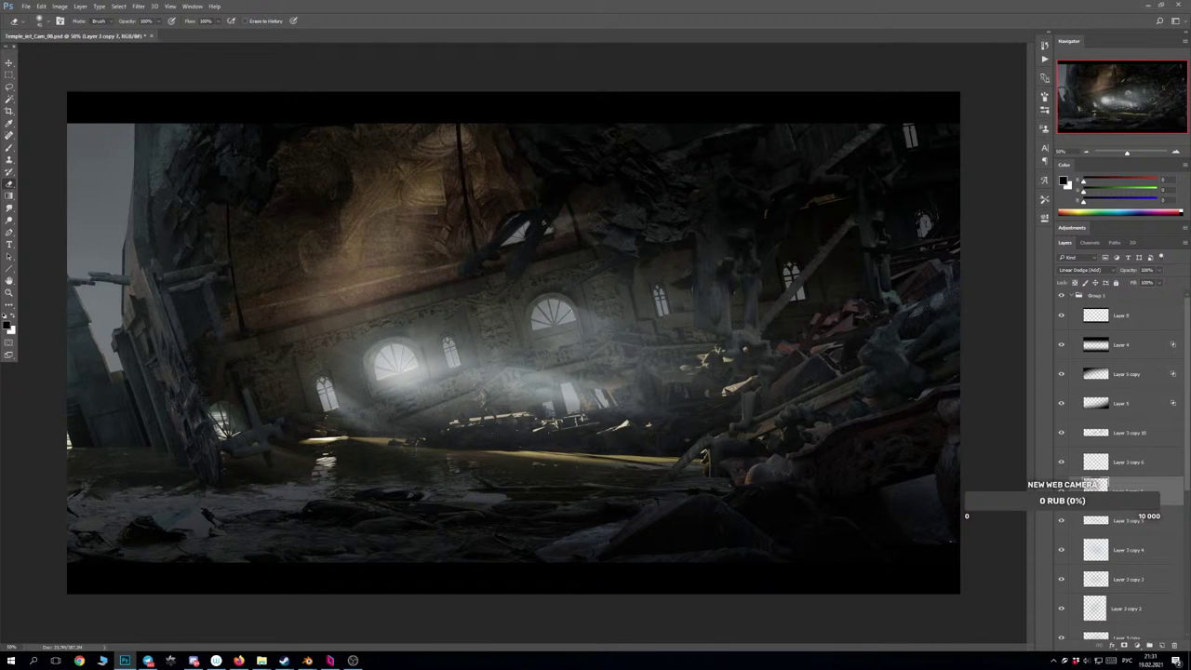
# Split the black Underlying Layer slider in the ray's Blend If settings so its light fades out of the dark areas.
pyautogui.doubleClick(1154, 491)
pyautogui.moveTo(793, 451)
pyautogui.mouseDown()
pyautogui.moveTo(833, 453)
pyautogui.moveTo(810, 452)
pyautogui.mouseUp()
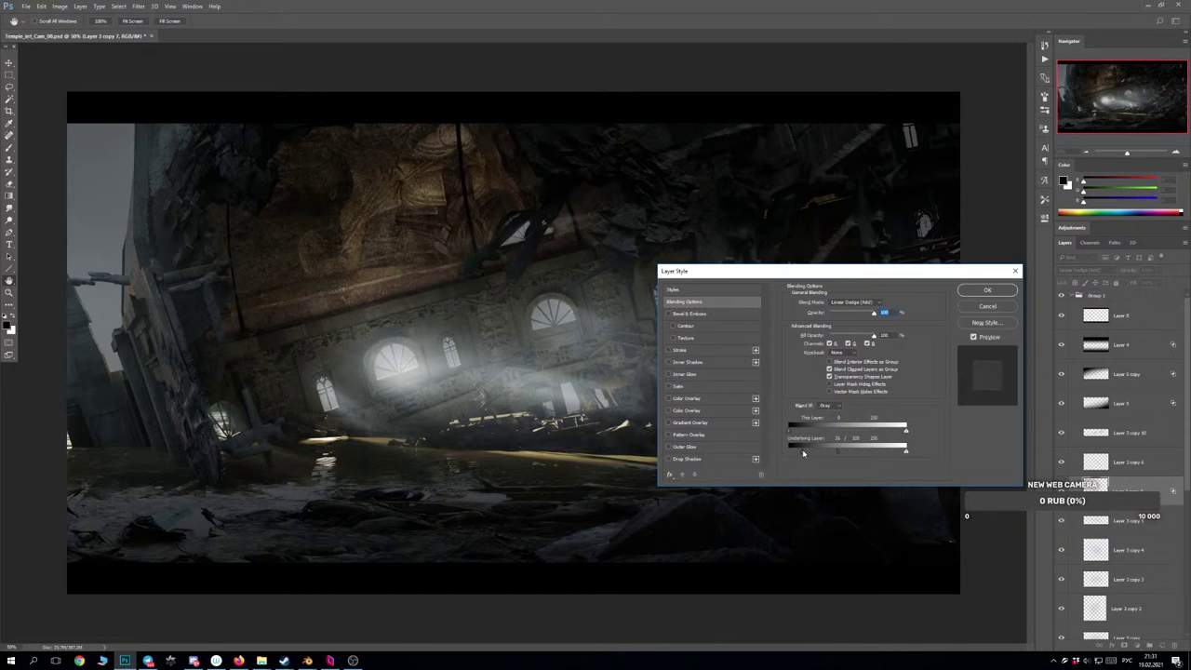
pyautogui.click(988, 292)
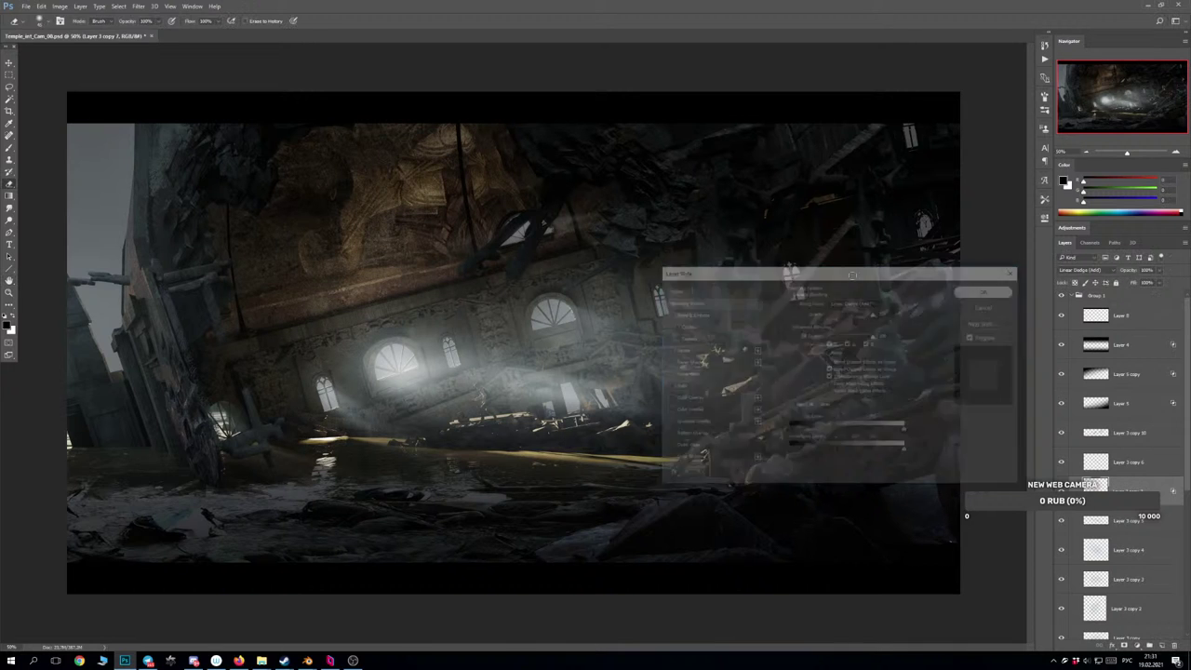
# Move the ray onto the wall between the two arched windows, and place a duplicate over the debris pile beyond them.
pyautogui.moveTo(415, 250)
pyautogui.mouseDown()
pyautogui.moveTo(381, 205)
pyautogui.moveTo(403, 166)
pyautogui.mouseUp()
pyautogui.moveTo(382, 224); pyautogui.dragTo(547, 395)
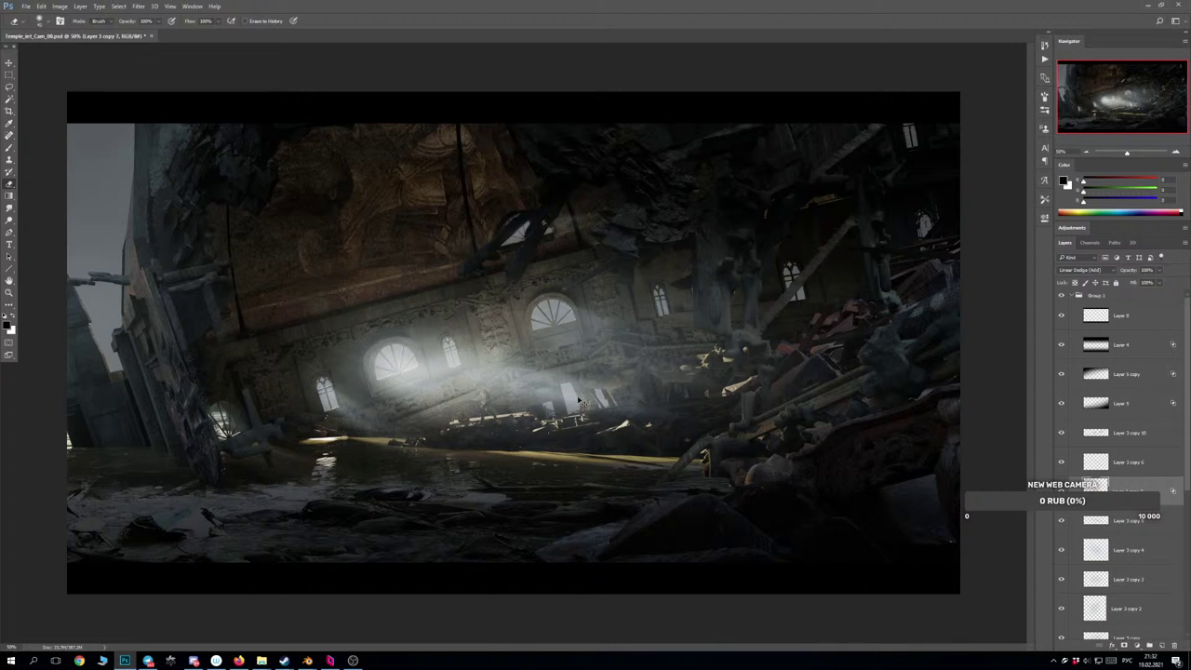
pyautogui.hotkey('ctrl', 'j')
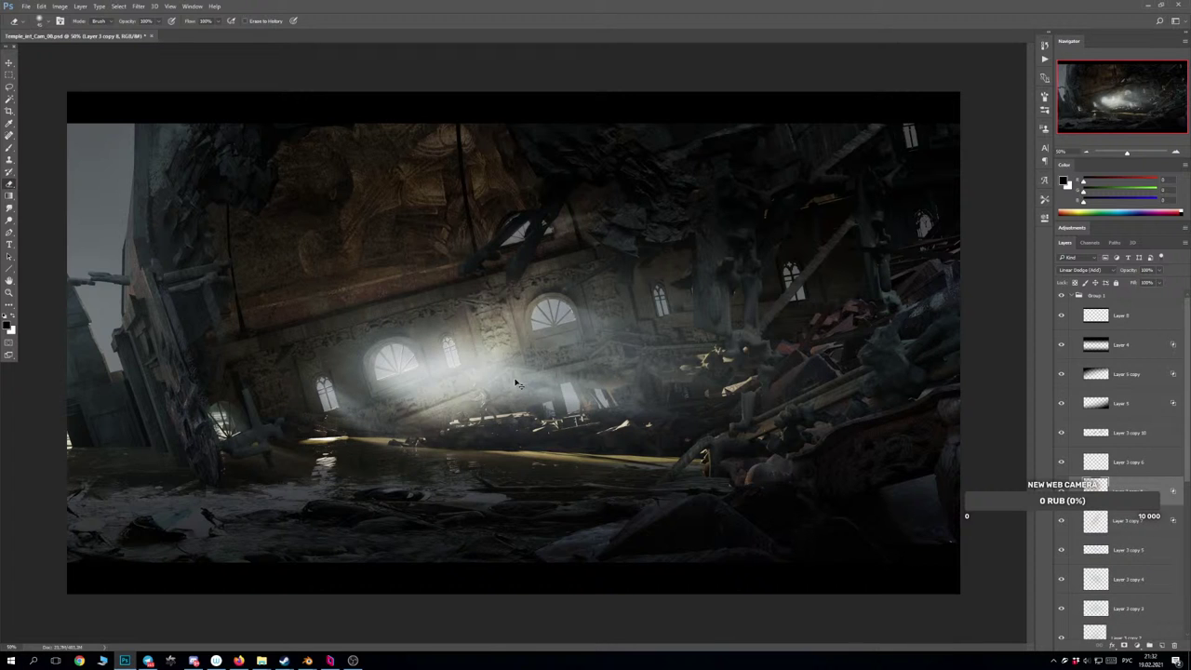
pyautogui.moveTo(518, 382)
pyautogui.mouseDown()
pyautogui.moveTo(658, 424)
pyautogui.moveTo(625, 408)
pyautogui.mouseUp()
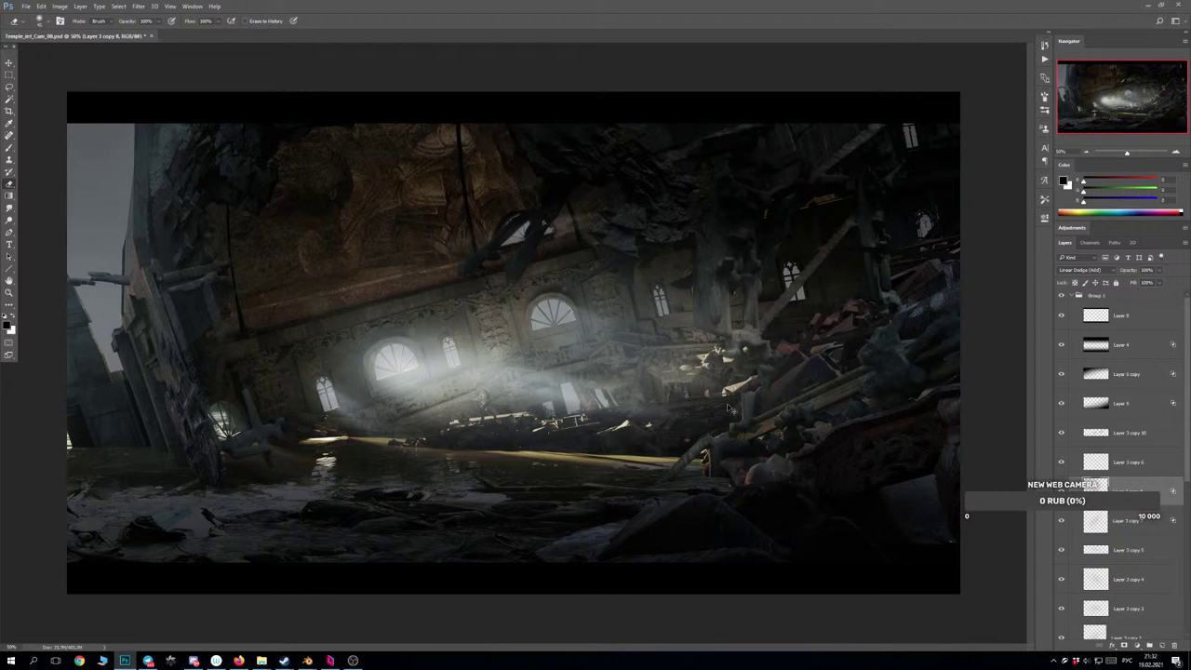
# Duplicate the ray again, move it beside the small arched window near the water, and scale it to about half size.
pyautogui.hotkey('ctrl', 'j')
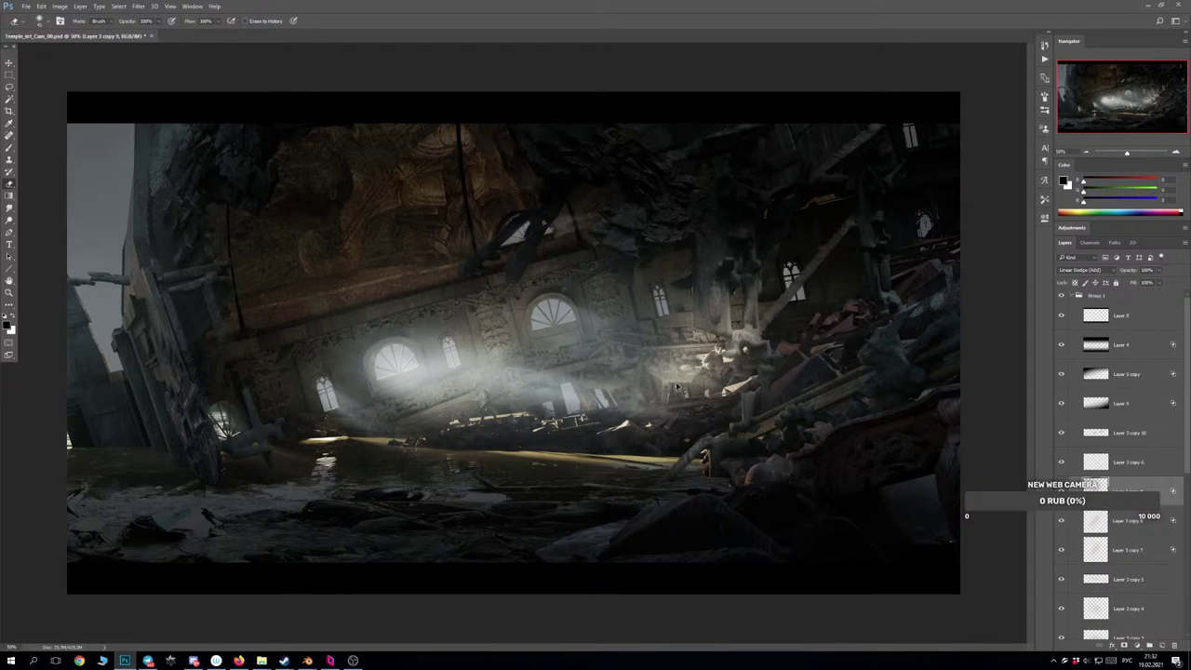
pyautogui.moveTo(676, 387); pyautogui.dragTo(395, 410)
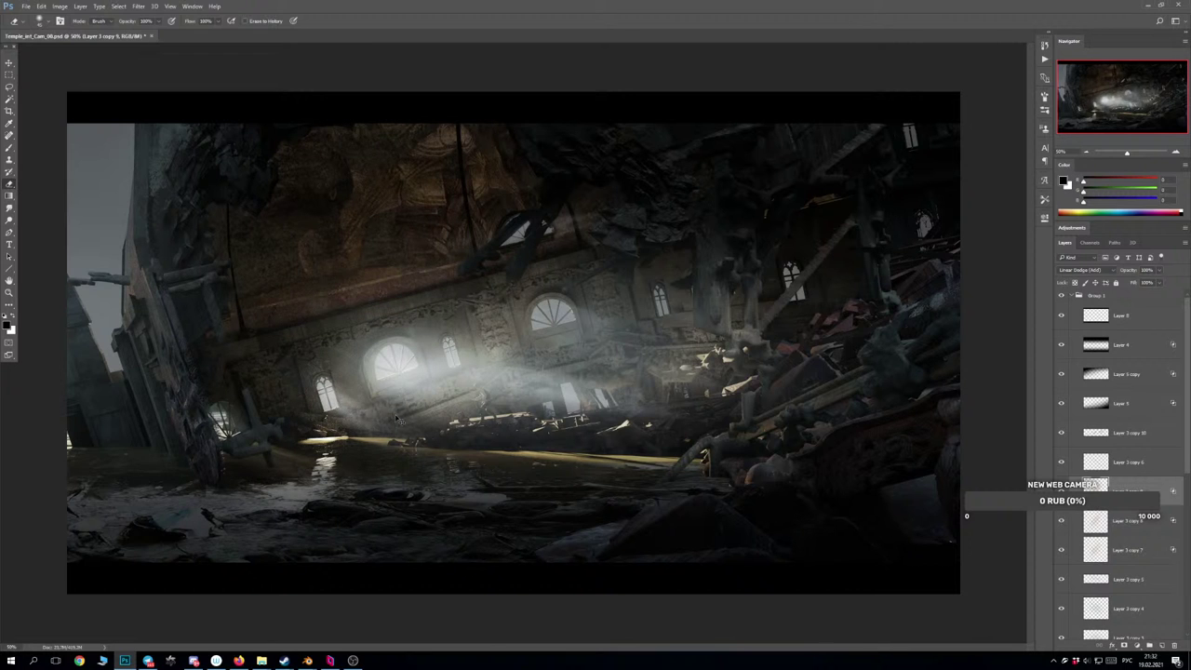
pyautogui.hotkey('ctrl', 't')
pyautogui.moveTo(513, 236); pyautogui.dragTo(337, 418)
pyautogui.moveTo(307, 495); pyautogui.dragTo(395, 412)
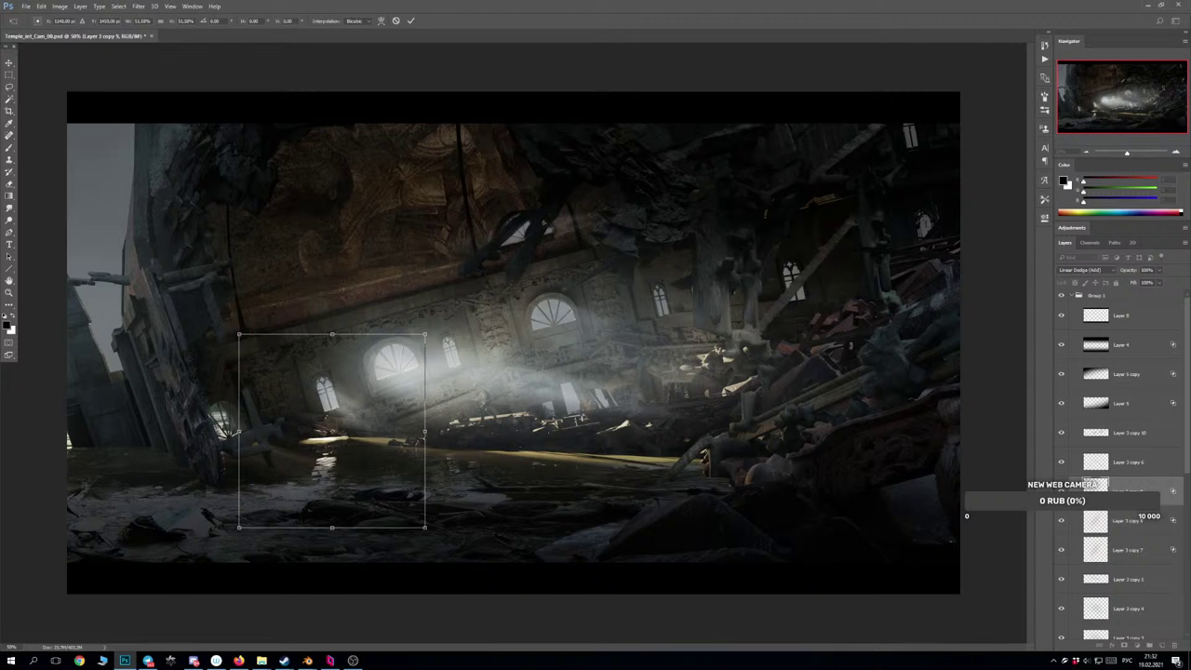
pyautogui.press('Return')
pyautogui.press('e')
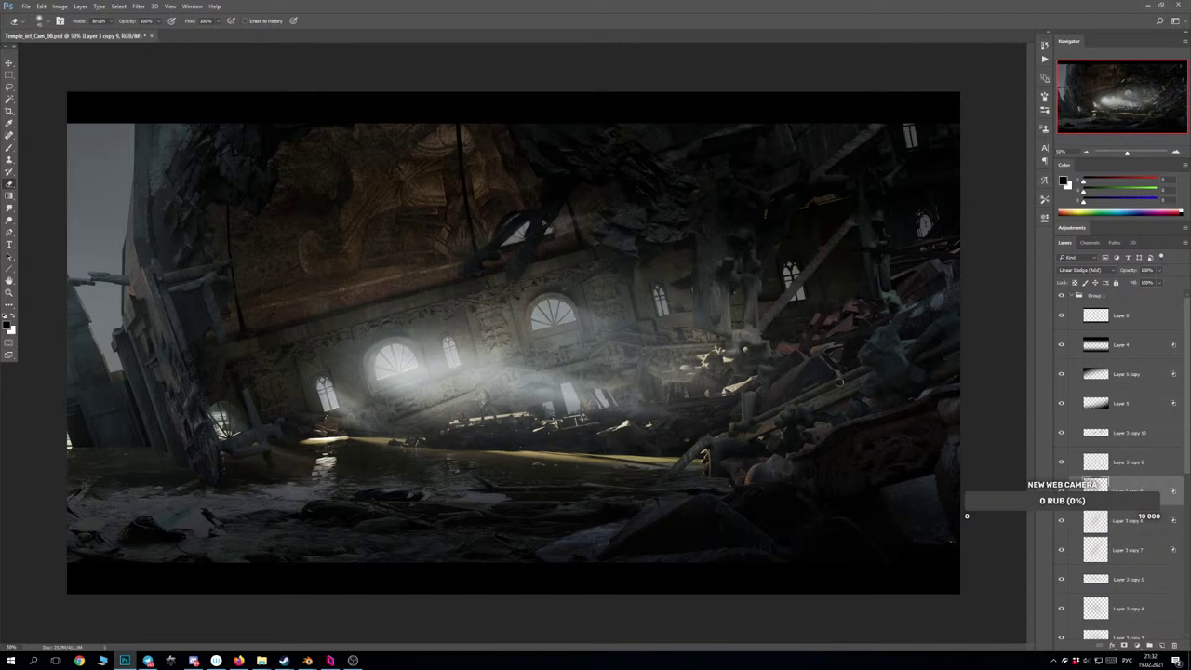
# Duplicate the small ray, merge the copies to bake in their blending, and set the merged layer's blend mode to Overlay.
pyautogui.hotkey('ctrl', 'j')
pyautogui.keyDown('shift'); pyautogui.click(1132, 524); pyautogui.keyUp('shift')
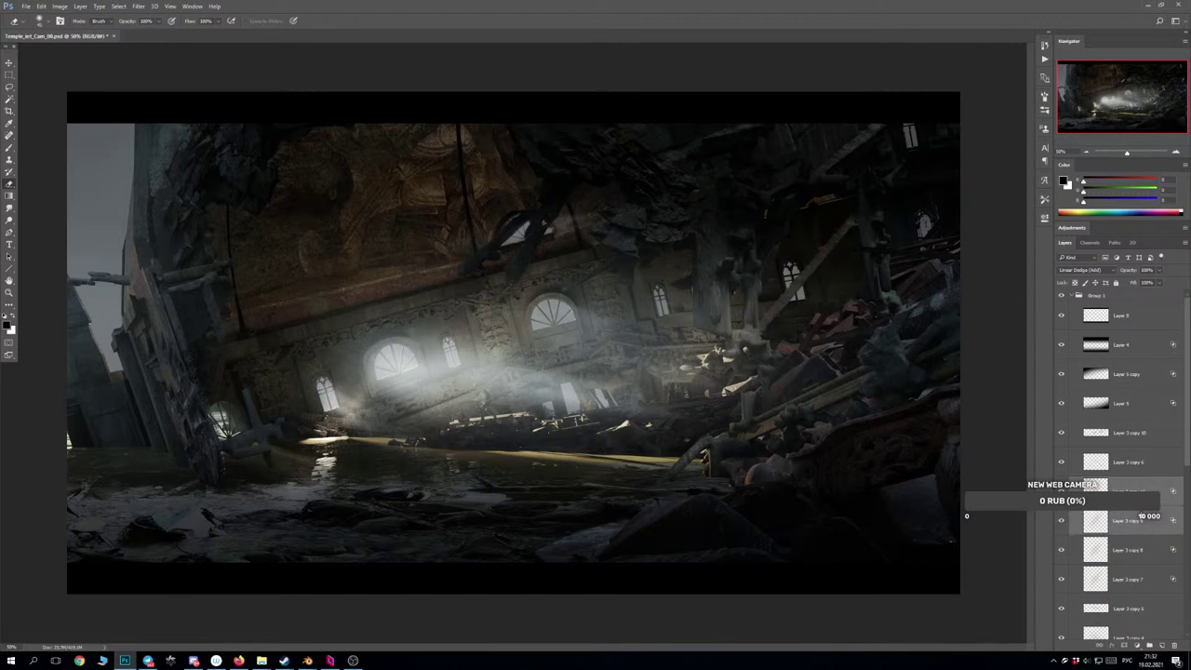
pyautogui.hotkey('ctrl', 'e')
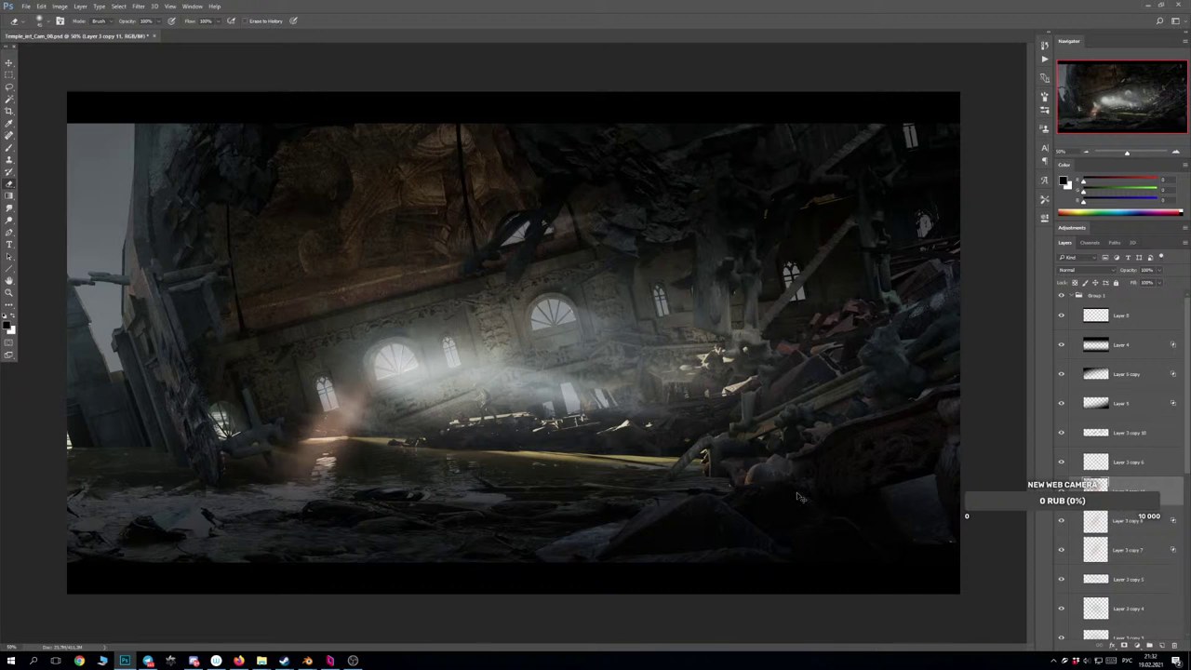
pyautogui.hotkey('ctrl', 'z')
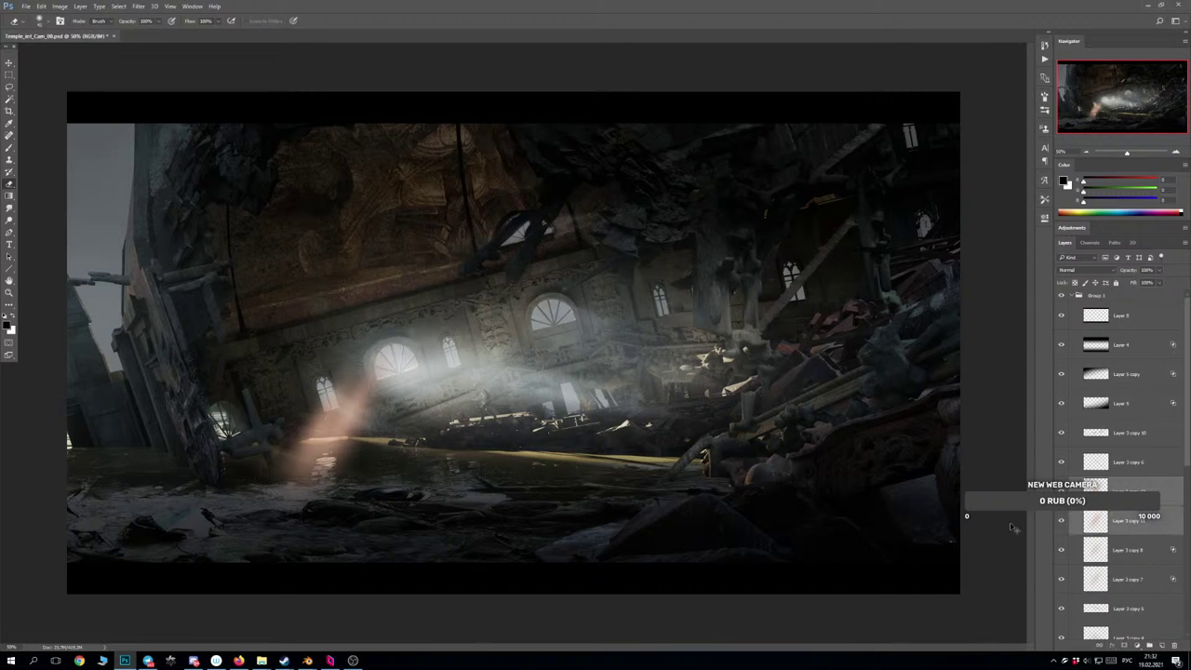
pyautogui.hotkey('ctrl', 'e')
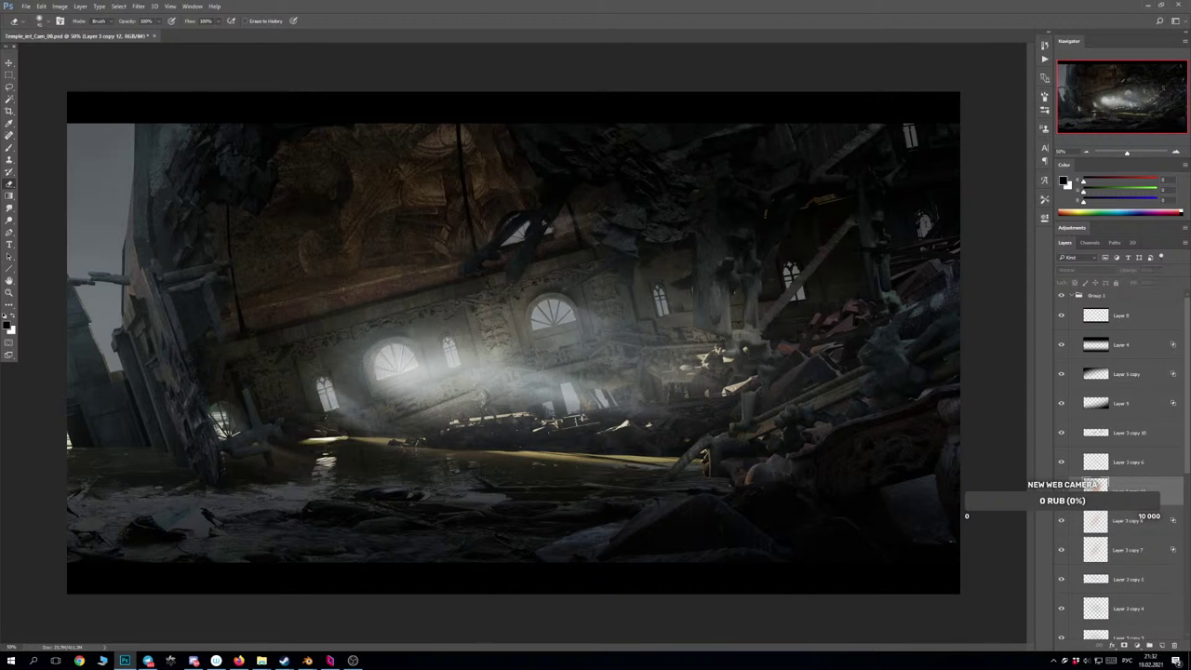
pyautogui.click(1085, 270)
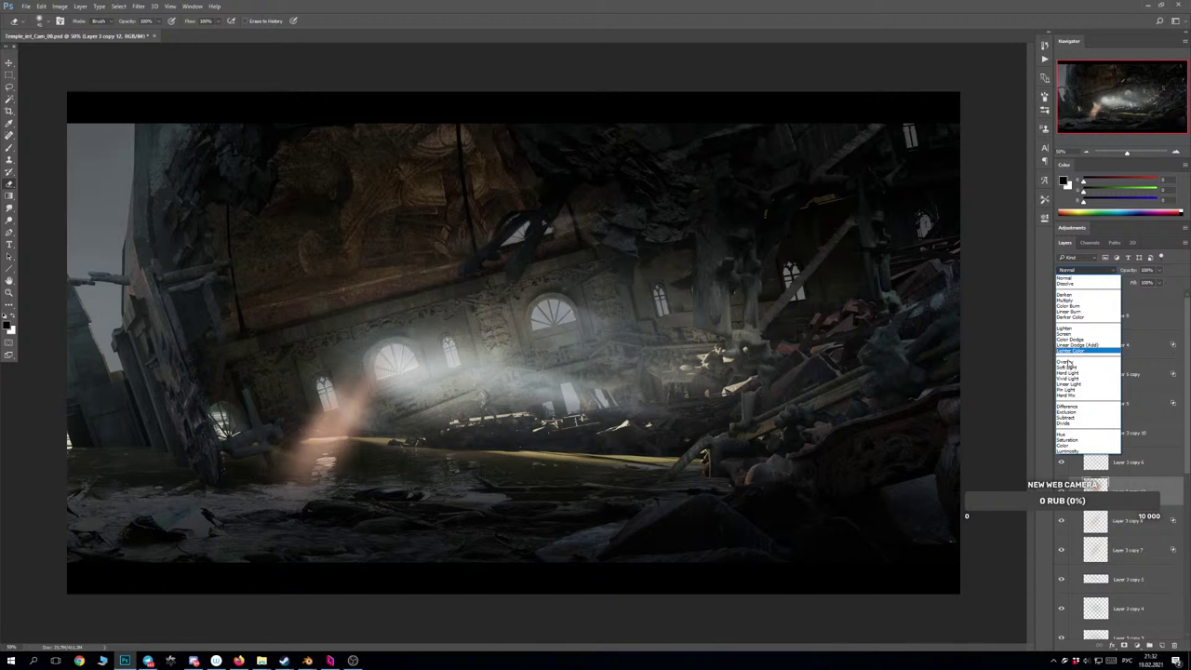
pyautogui.click(1068, 362)
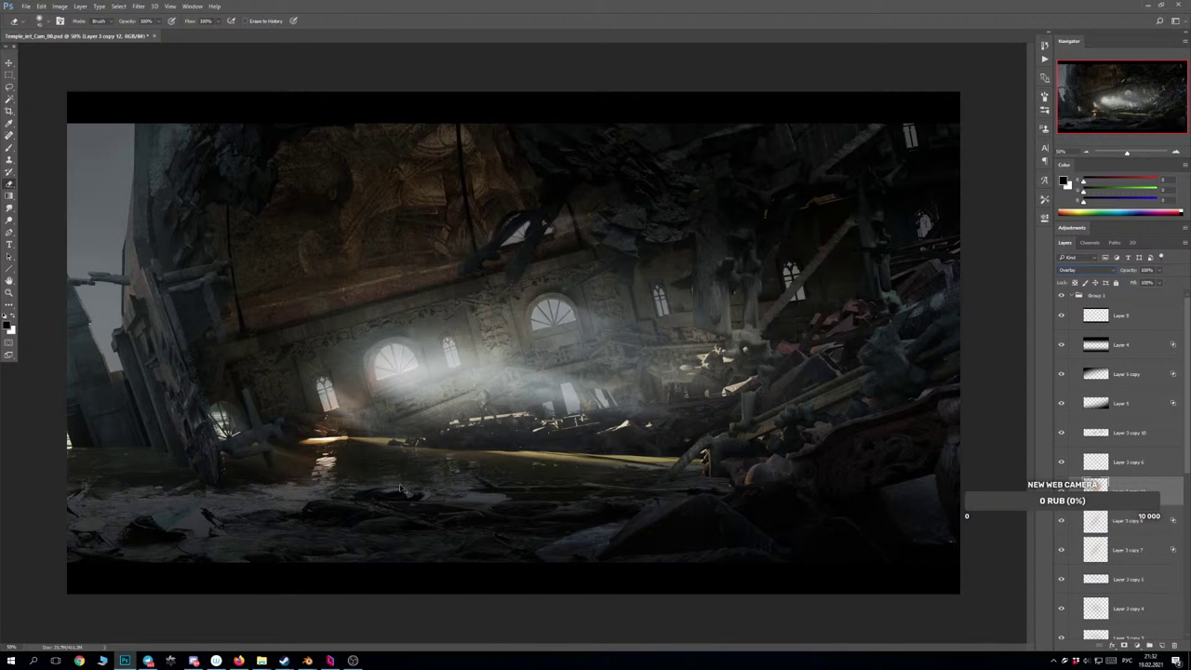
# Flatten the Overlay glow to about 68% height and rotate it about -52 degrees over the small arched window.
pyautogui.hotkey('ctrl', 't')
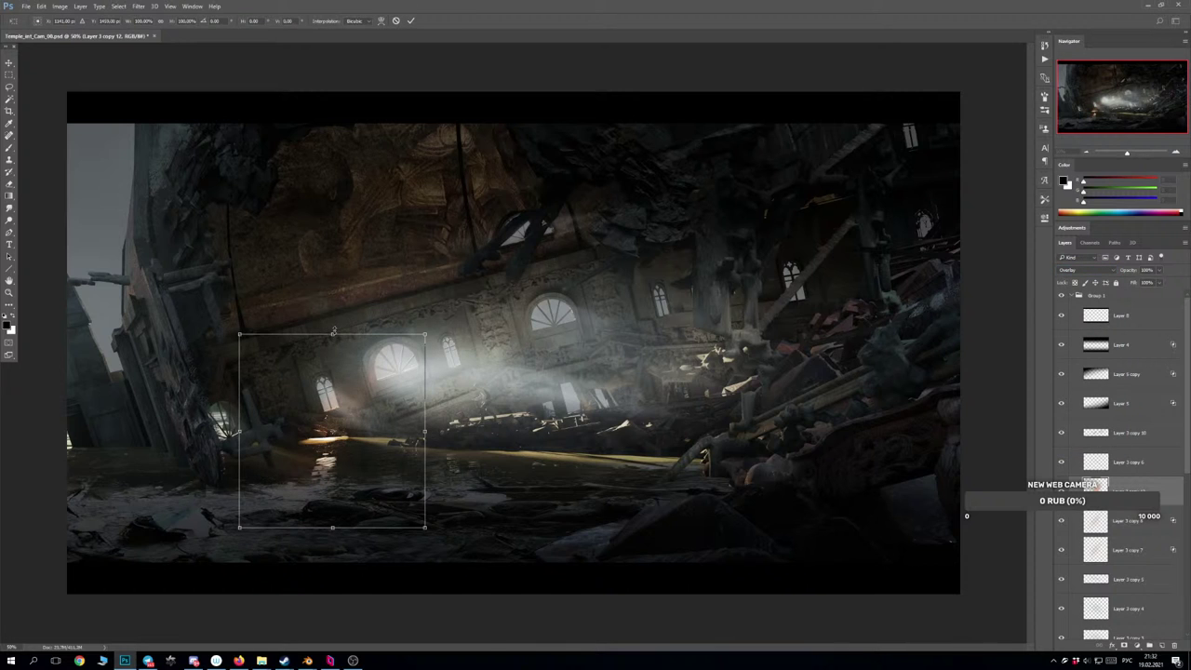
pyautogui.moveTo(333, 332); pyautogui.dragTo(333, 396)
pyautogui.moveTo(377, 457); pyautogui.dragTo(371, 415)
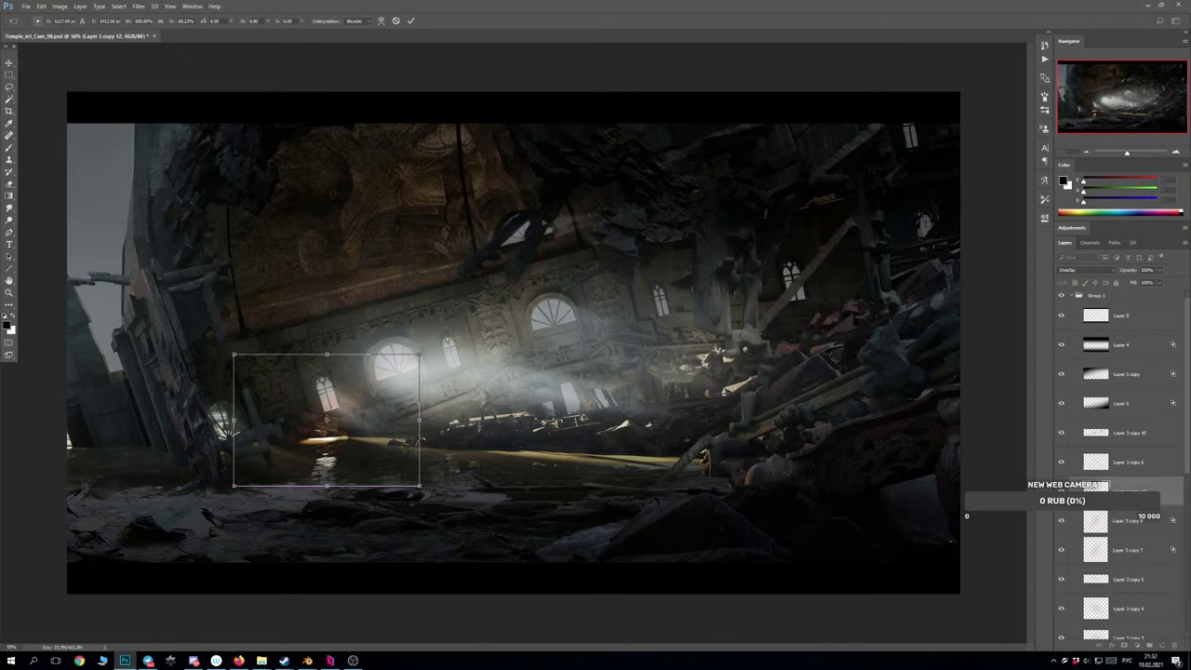
pyautogui.moveTo(421, 447); pyautogui.dragTo(405, 363)
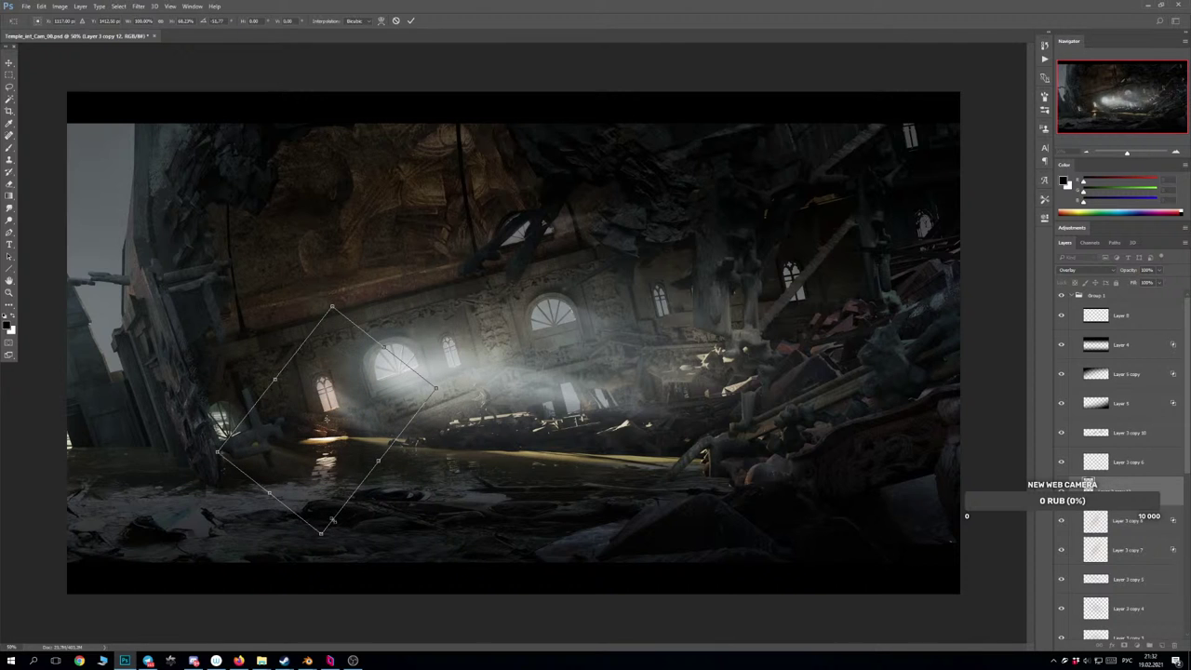
pyautogui.press('Return')
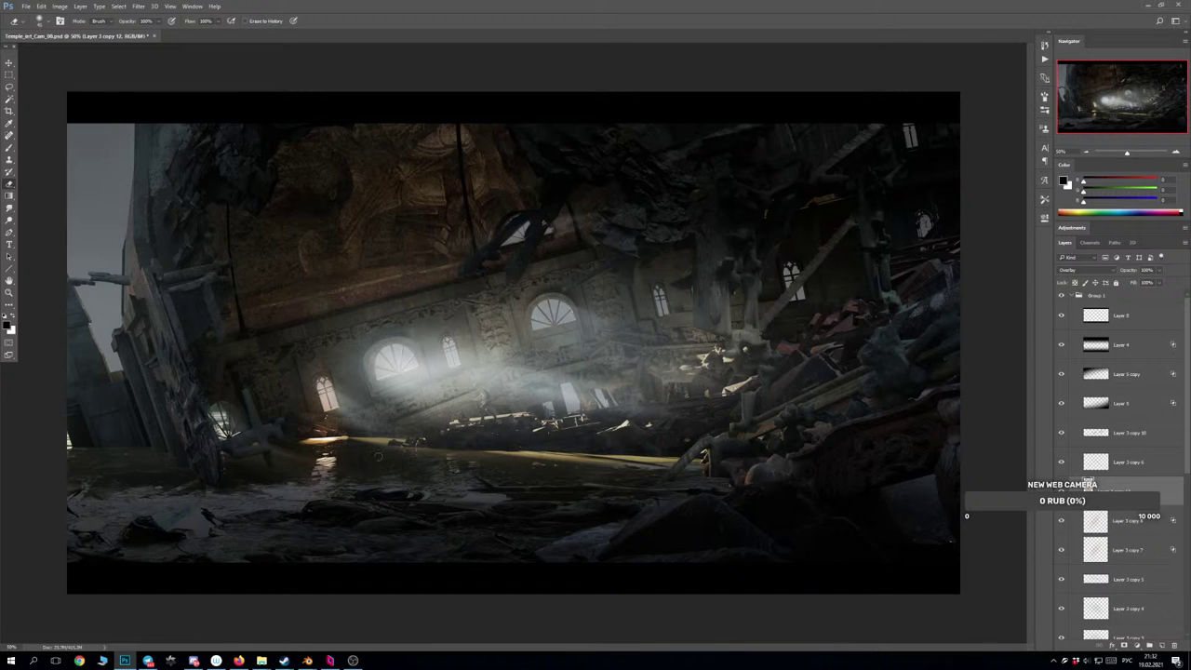
# Reduce and reshape the warm Overlay glow, and settle it over the small arched window beside the water.
pyautogui.hotkey('ctrl', 't')
pyautogui.moveTo(321, 529); pyautogui.dragTo(345, 461)
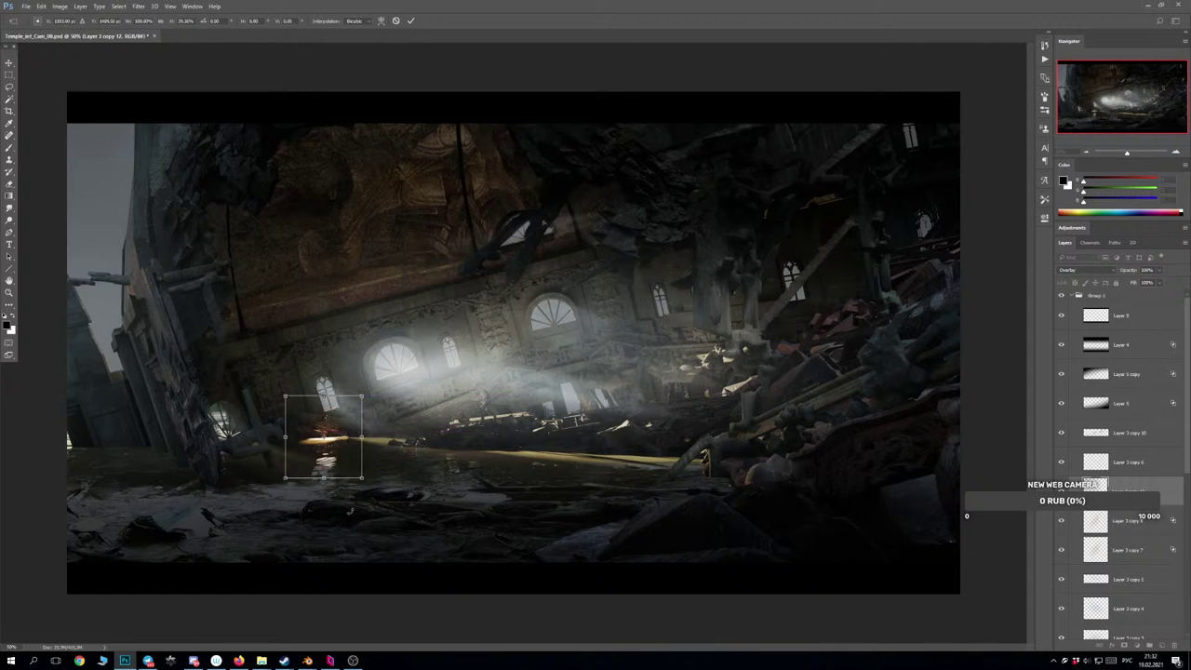
pyautogui.moveTo(351, 511); pyautogui.dragTo(380, 495)
pyautogui.moveTo(353, 427); pyautogui.dragTo(619, 416)
pyautogui.moveTo(528, 399); pyautogui.dragTo(499, 504)
pyautogui.moveTo(528, 434); pyautogui.dragTo(367, 406)
pyautogui.press('Return')
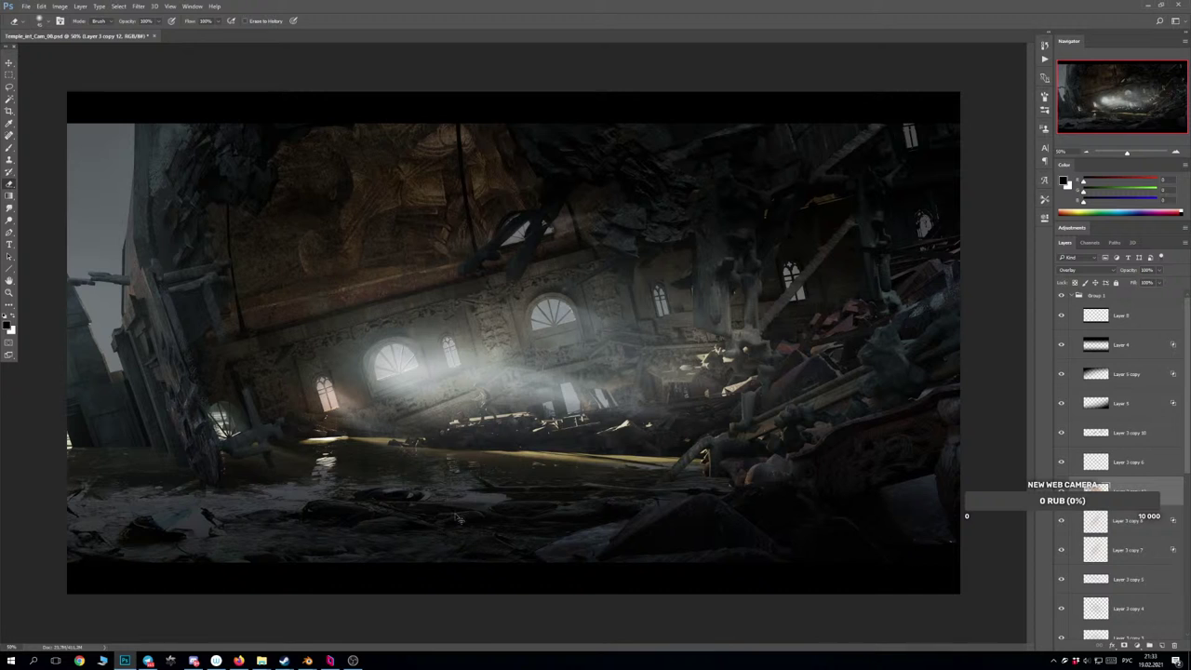
# Duplicate the warm glow, widen the copy to about 287%, and place it tilted over the higher arched window and nearby debris.
pyautogui.hotkey('ctrl', 'j')
pyautogui.click(334, 400)
pyautogui.moveTo(355, 419); pyautogui.dragTo(430, 379)
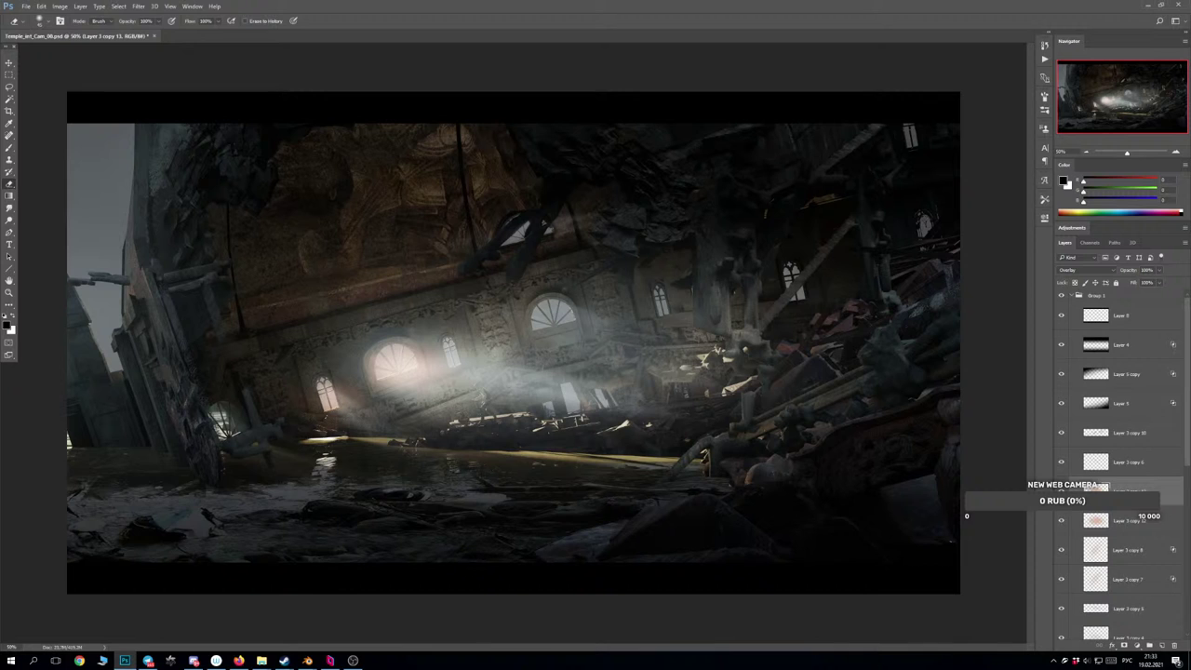
pyautogui.moveTo(451, 389)
pyautogui.mouseDown()
pyautogui.moveTo(582, 388)
pyautogui.moveTo(539, 383)
pyautogui.moveTo(559, 388)
pyautogui.moveTo(648, 350)
pyautogui.moveTo(684, 375)
pyautogui.moveTo(599, 350)
pyautogui.moveTo(928, 314)
pyautogui.mouseUp()
pyautogui.hotkey('ctrl', 't')
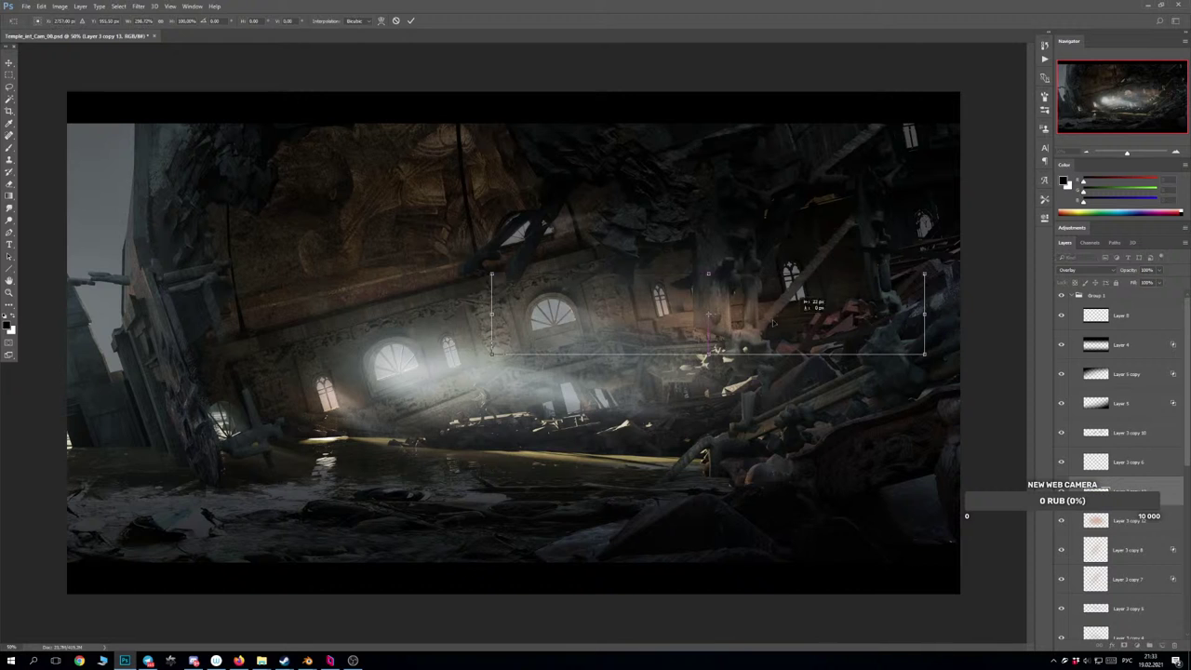
pyautogui.moveTo(846, 304); pyautogui.dragTo(749, 308)
pyautogui.moveTo(659, 411)
pyautogui.mouseDown()
pyautogui.moveTo(639, 419)
pyautogui.moveTo(657, 410)
pyautogui.mouseUp()
pyautogui.moveTo(665, 341); pyautogui.dragTo(663, 356)
pyautogui.press('Return')
pyautogui.press('e')
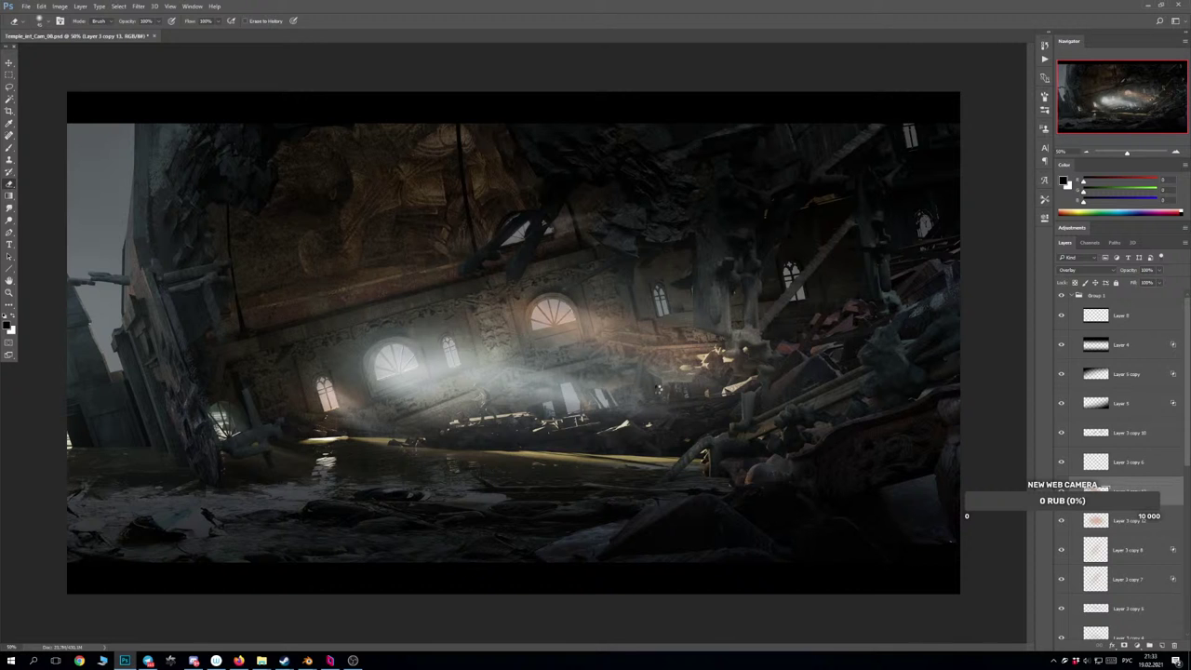
# Mirror the painting horizontally and shift the wide warm glow down onto the light beam below the brightest window.
pyautogui.press('F2')
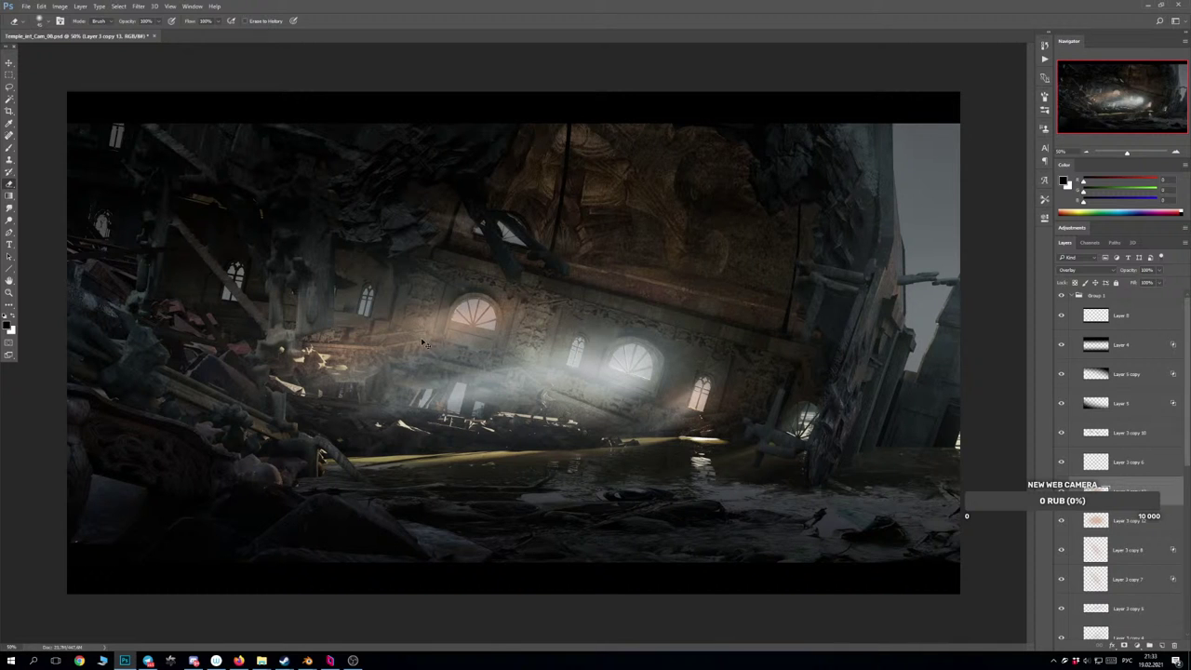
pyautogui.moveTo(423, 345)
pyautogui.mouseDown()
pyautogui.moveTo(453, 410)
pyautogui.moveTo(501, 431)
pyautogui.moveTo(569, 456)
pyautogui.moveTo(602, 429)
pyautogui.moveTo(638, 437)
pyautogui.moveTo(633, 426)
pyautogui.mouseUp()
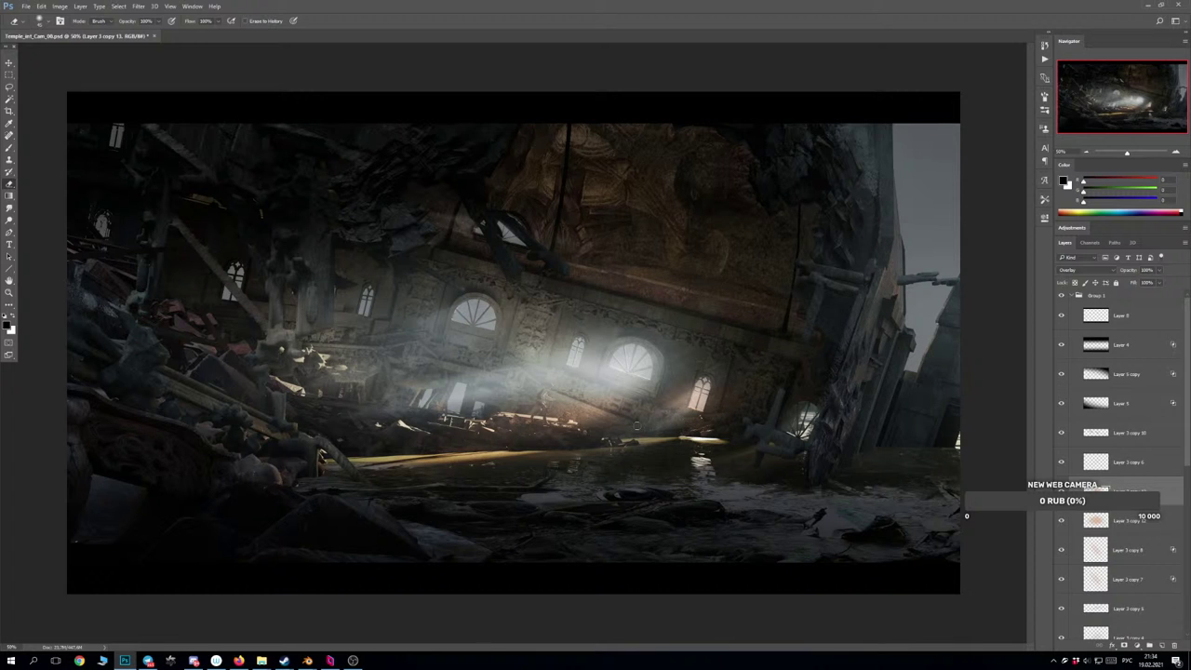
pyautogui.moveTo(630, 420); pyautogui.dragTo(616, 395)
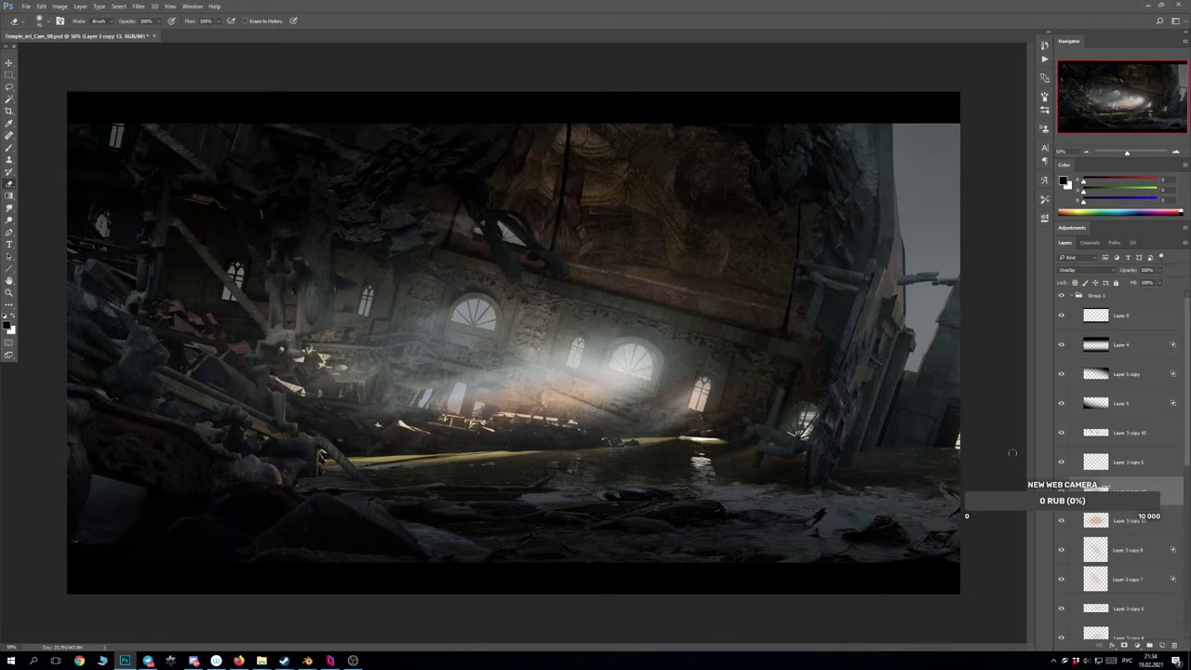
# Set the wide glow to Linear Dodge (Add), strongly lower its lightness, and raise its saturation to +60.
pyautogui.click(1083, 271)
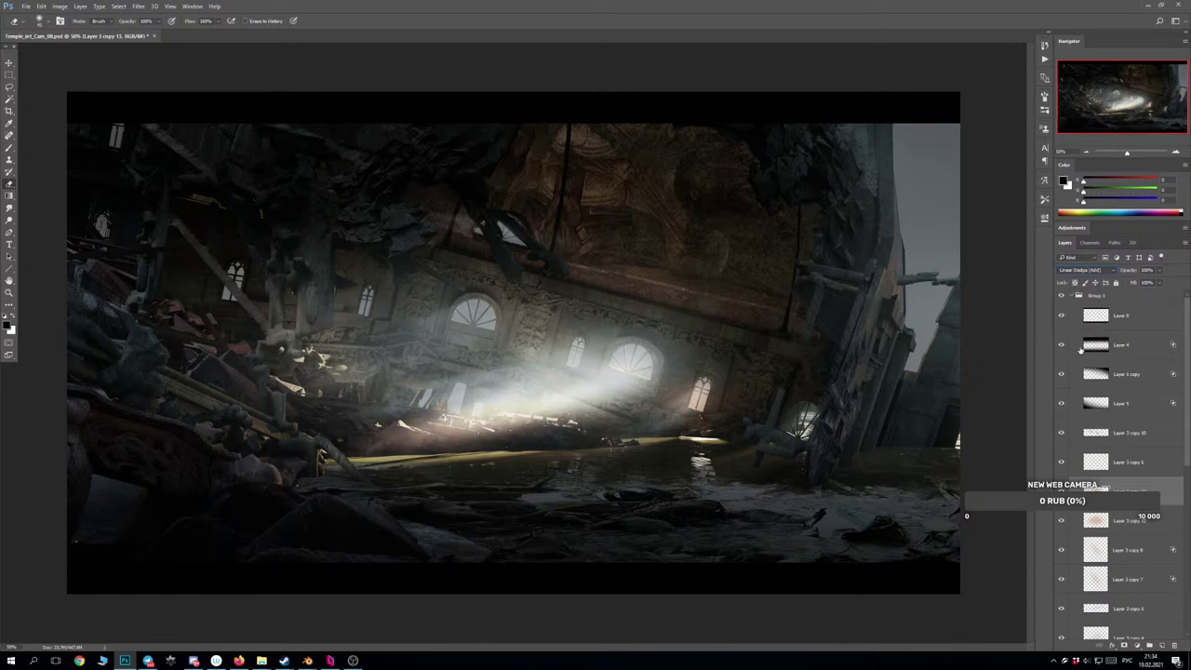
pyautogui.click(1081, 351)
pyautogui.hotkey('ctrl', 'u')
pyautogui.moveTo(572, 343); pyautogui.dragTo(802, 369)
pyautogui.moveTo(776, 476); pyautogui.dragTo(807, 459)
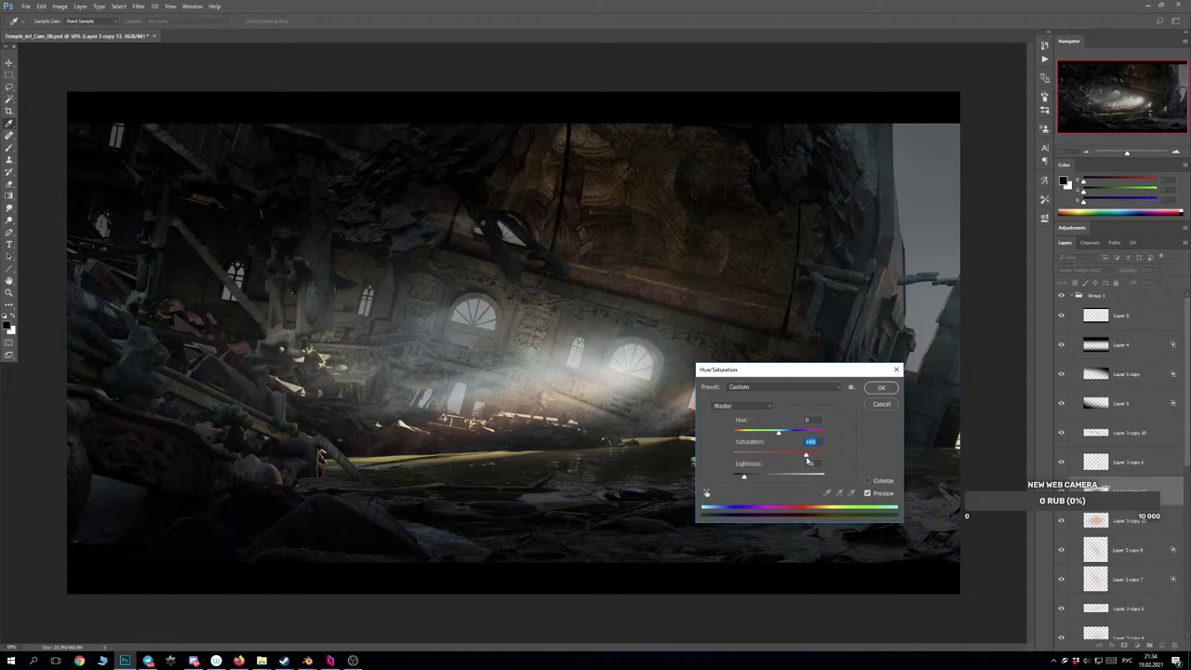
pyautogui.click(879, 387)
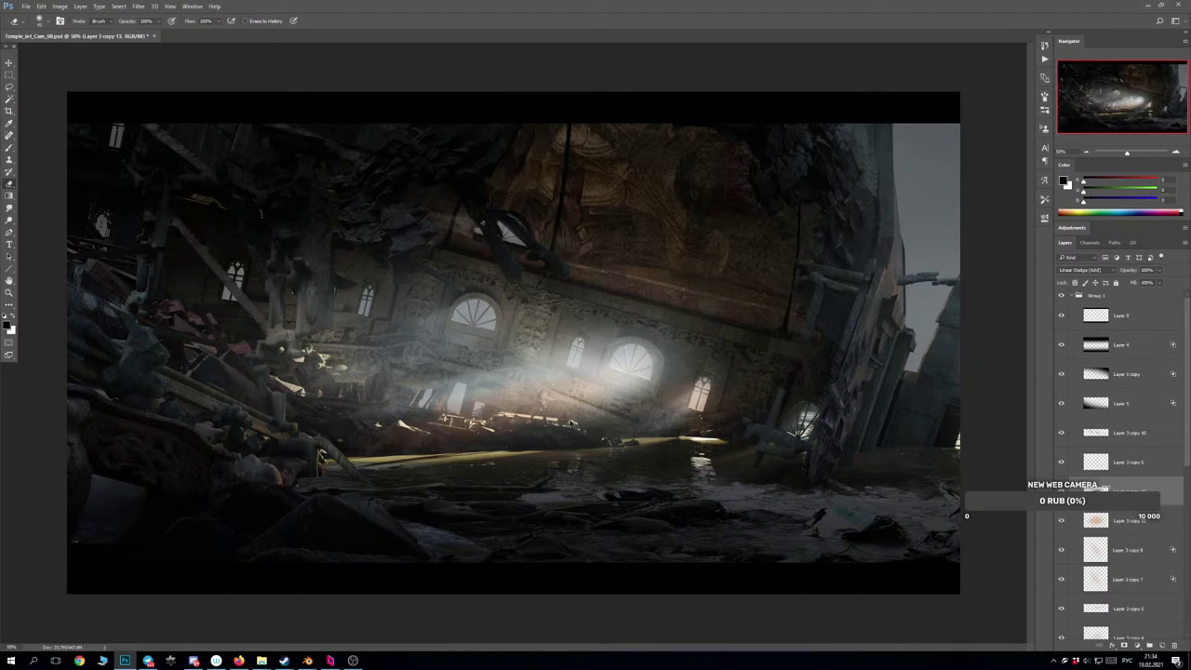
# Try the wide warm glow over the small arched window beside the water and over the higher arched window.
pyautogui.moveTo(570, 422)
pyautogui.mouseDown()
pyautogui.moveTo(574, 389)
pyautogui.moveTo(622, 385)
pyautogui.moveTo(625, 401)
pyautogui.moveTo(643, 380)
pyautogui.moveTo(704, 369)
pyautogui.moveTo(835, 410)
pyautogui.moveTo(781, 425)
pyautogui.moveTo(815, 448)
pyautogui.moveTo(842, 441)
pyautogui.mouseUp()
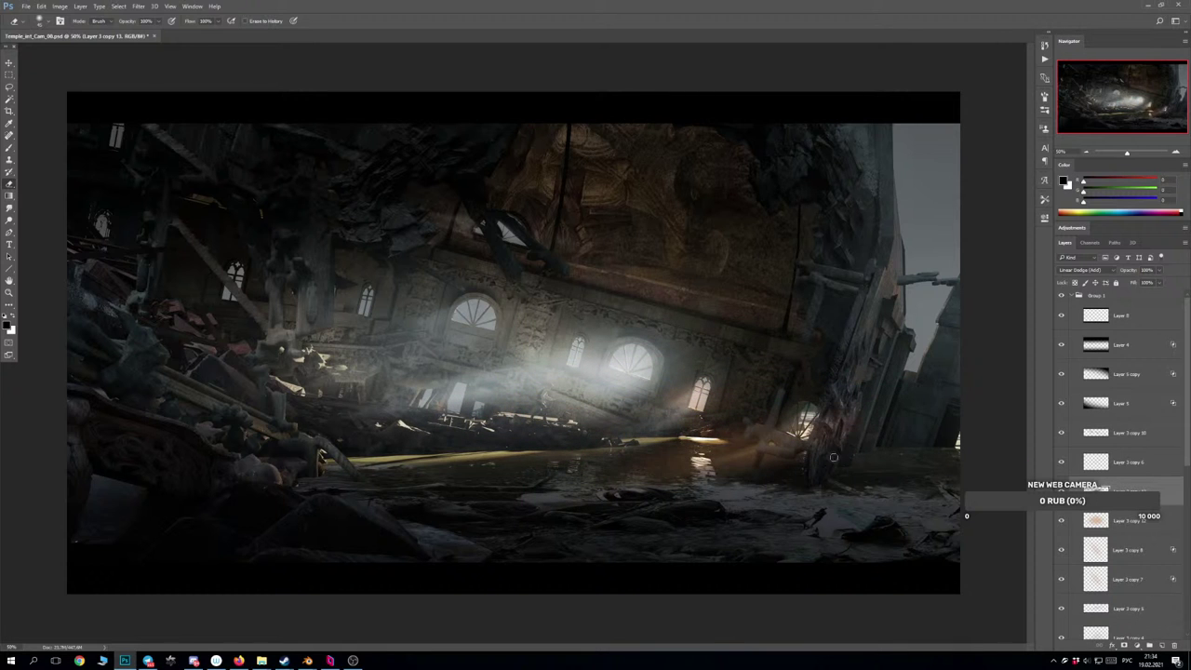
pyautogui.moveTo(795, 486); pyautogui.dragTo(849, 450)
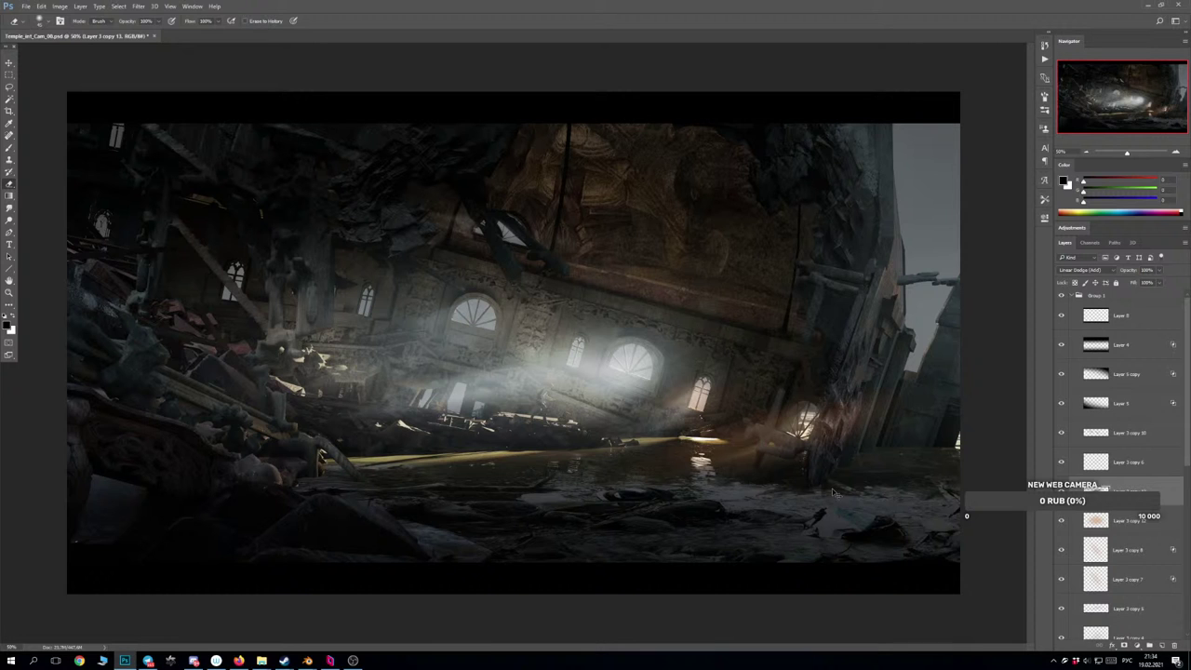
pyautogui.hotkey('ctrl', 't')
pyautogui.moveTo(842, 456); pyautogui.dragTo(470, 344)
pyautogui.moveTo(476, 418); pyautogui.dragTo(457, 433)
pyautogui.moveTo(524, 354); pyautogui.dragTo(612, 353)
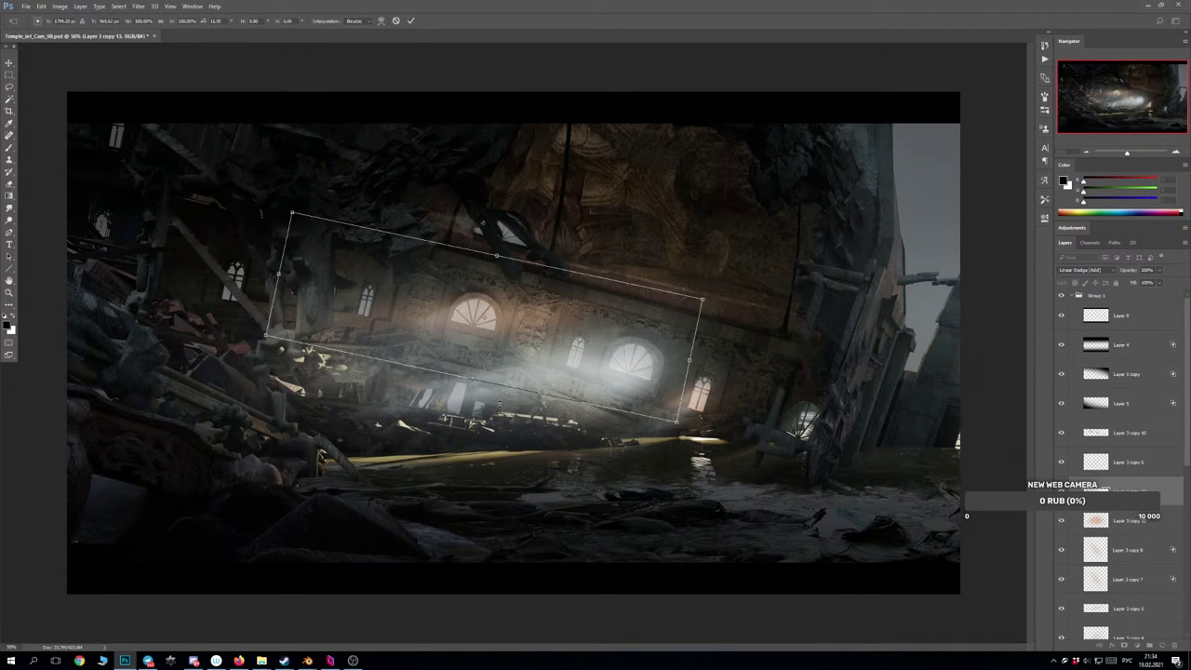
# Transform the warm glow into a flat, level band and settle it over the golden light strip and debris at the water's edge.
pyautogui.moveTo(500, 404); pyautogui.dragTo(479, 482)
pyautogui.moveTo(527, 423); pyautogui.dragTo(511, 396)
pyautogui.moveTo(431, 479); pyautogui.dragTo(388, 459)
pyautogui.moveTo(562, 391); pyautogui.dragTo(560, 394)
pyautogui.moveTo(715, 317); pyautogui.dragTo(527, 506)
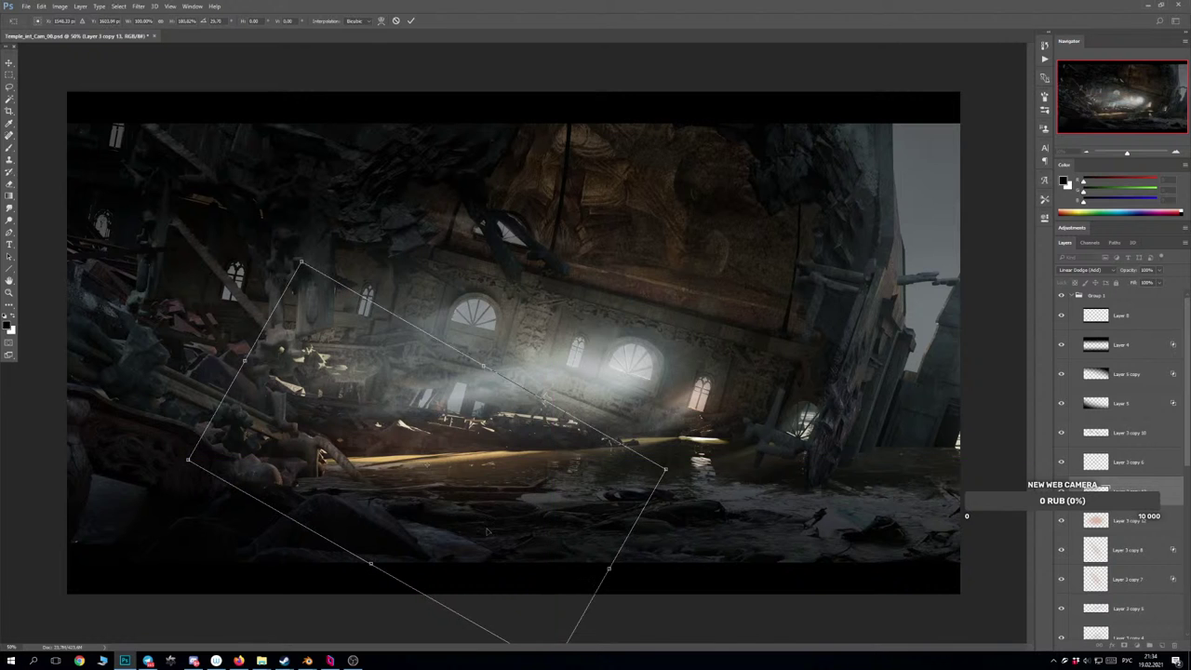
pyautogui.moveTo(383, 556); pyautogui.dragTo(419, 529)
pyautogui.moveTo(488, 501); pyautogui.dragTo(392, 467)
pyautogui.moveTo(419, 525); pyautogui.dragTo(454, 480)
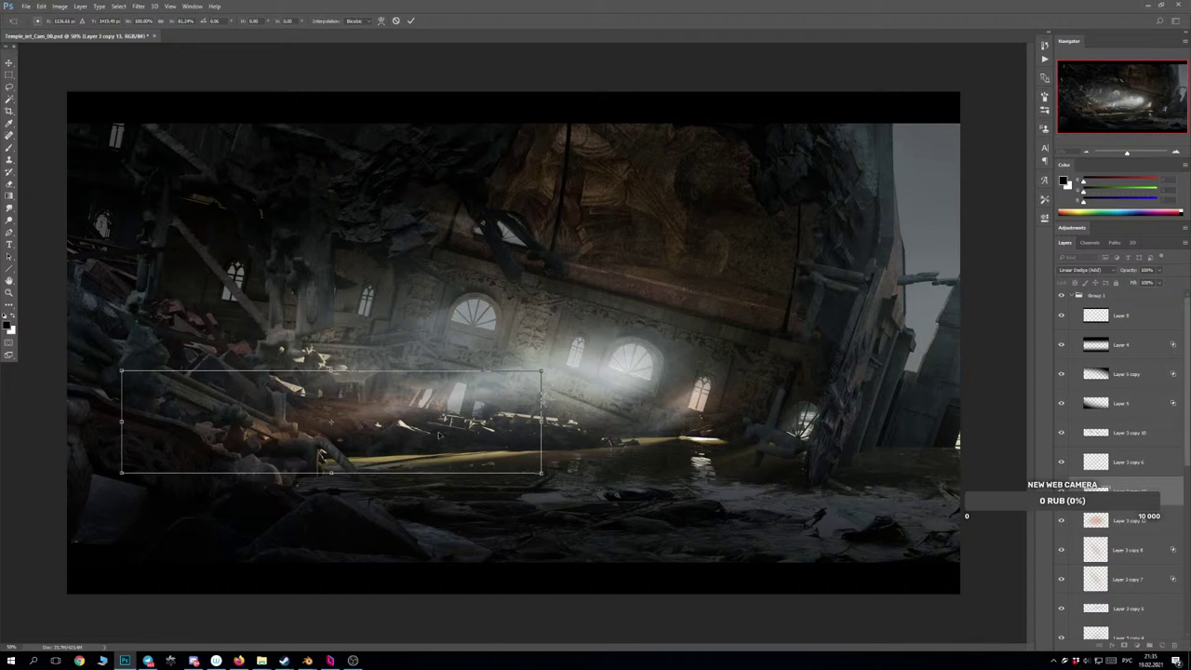
pyautogui.moveTo(440, 440); pyautogui.dragTo(530, 472)
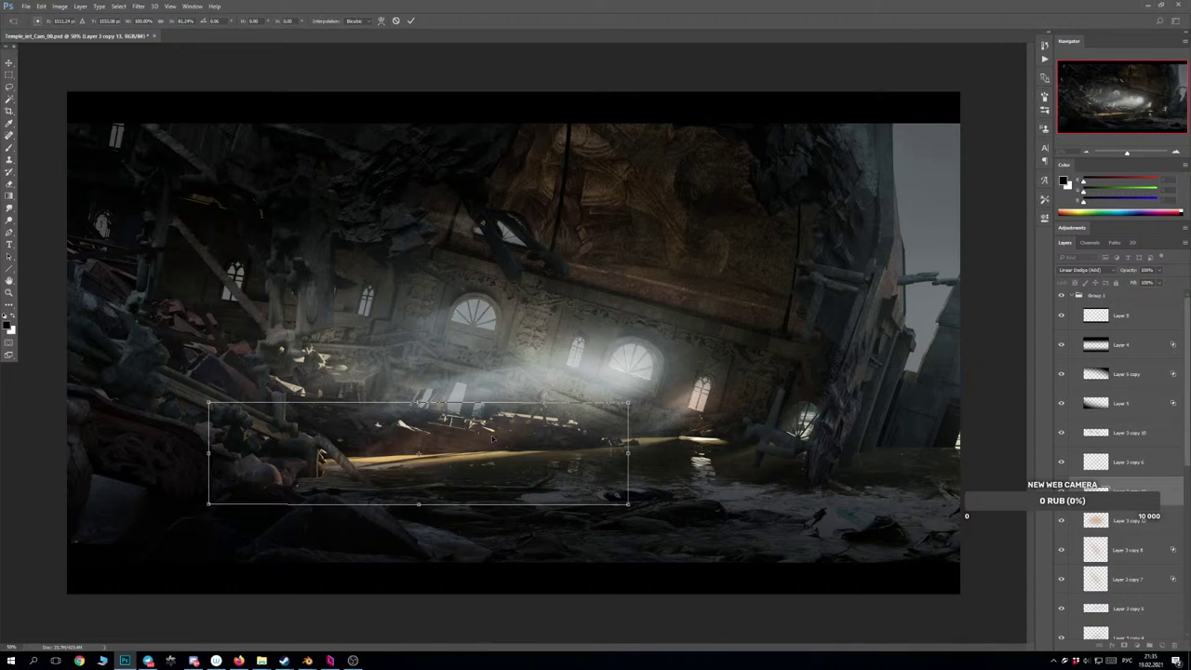
pyautogui.press('Return')
# Switch to Firefox, play "Smooth and Cool" in the YouTube Studio audio library, and pause "Skylight" on SoundCloud.
pyautogui.click(238, 660)
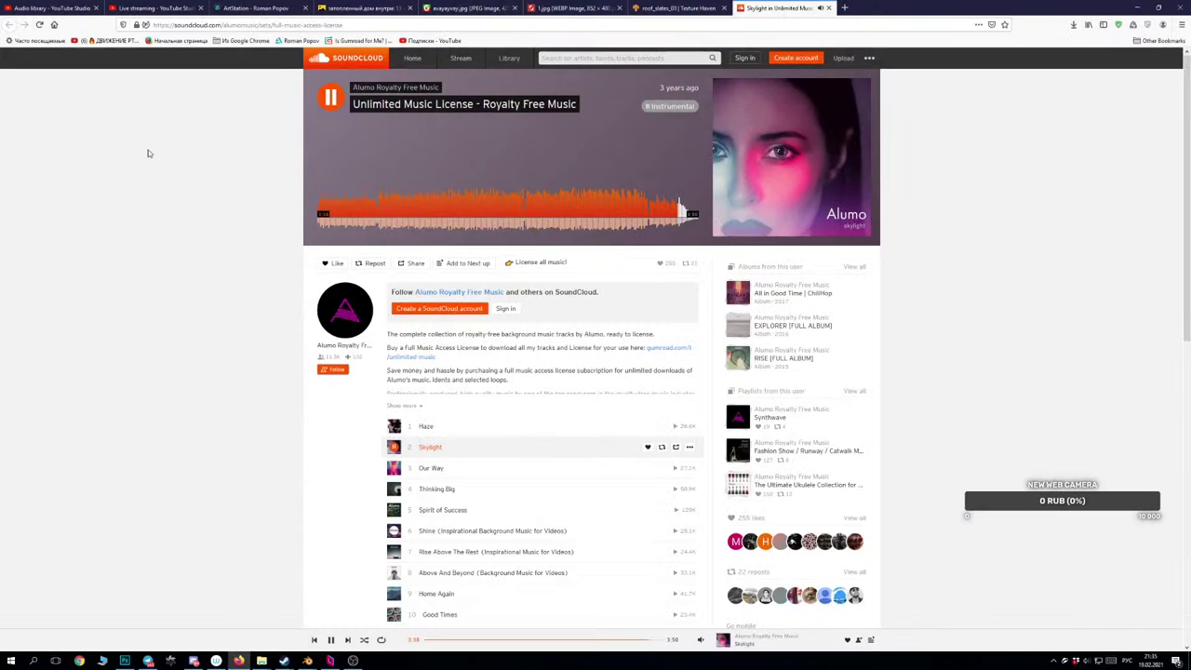
pyautogui.click(158, 7)
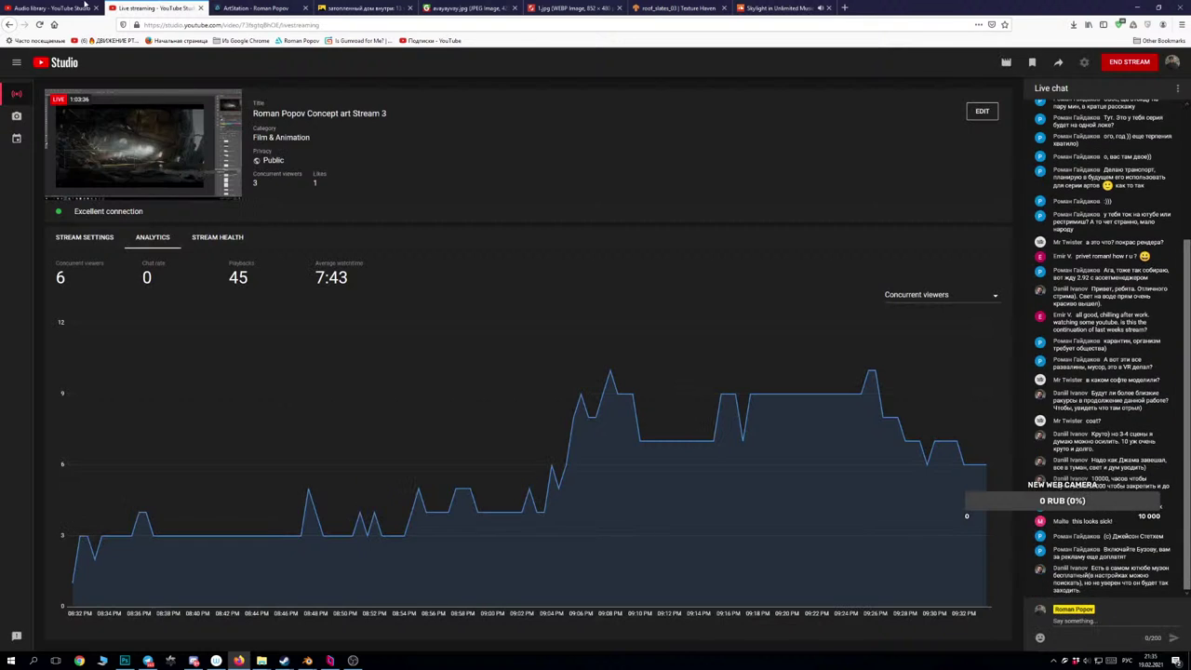
pyautogui.click(84, 6)
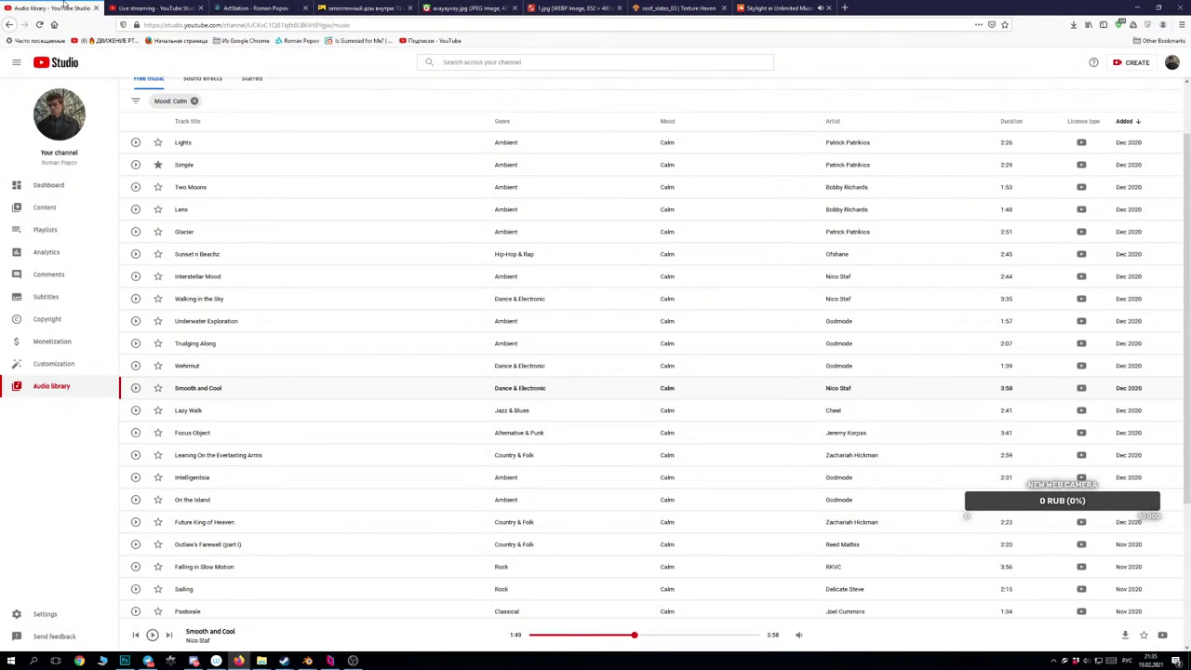
pyautogui.click(136, 390)
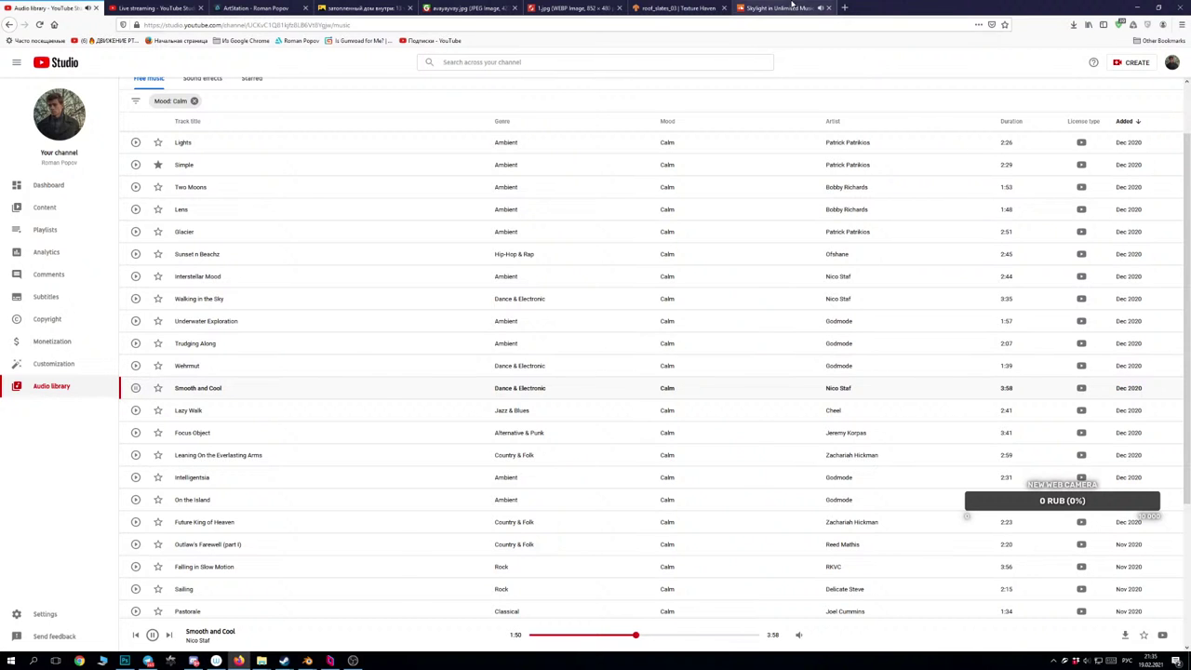
pyautogui.click(781, 7)
pyautogui.click(331, 640)
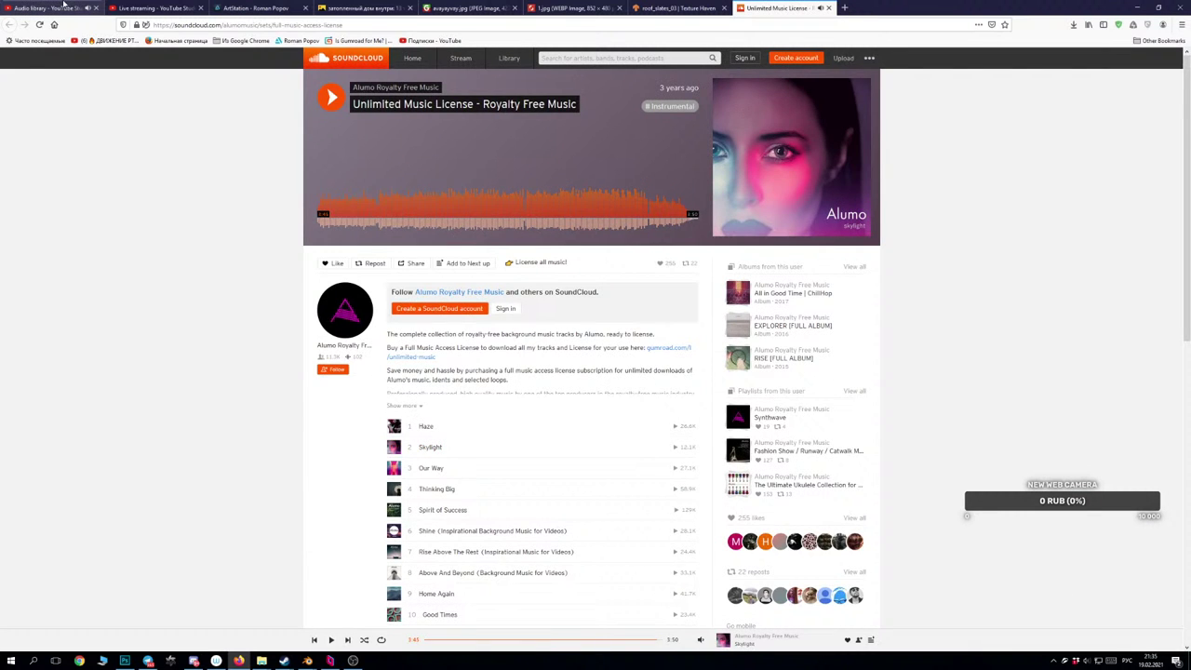
pyautogui.click(63, 6)
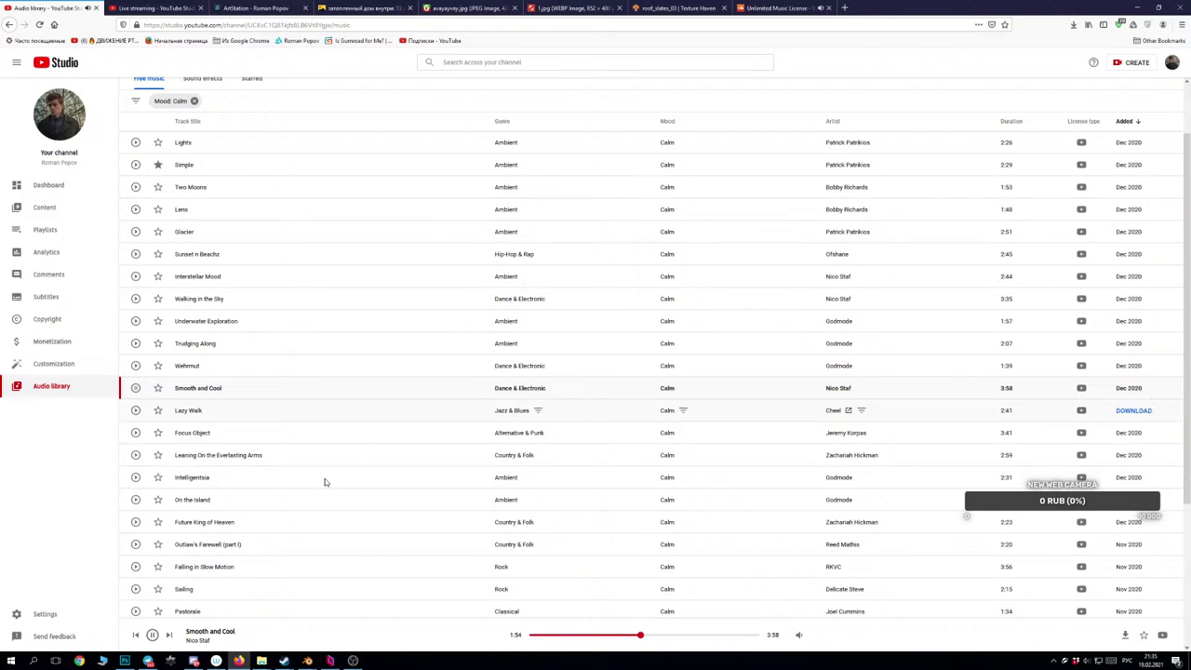
# Return to Photoshop and dismiss the antivirus notification.
pyautogui.click(1141, 7)
pyautogui.click(239, 659)
pyautogui.click(126, 660)
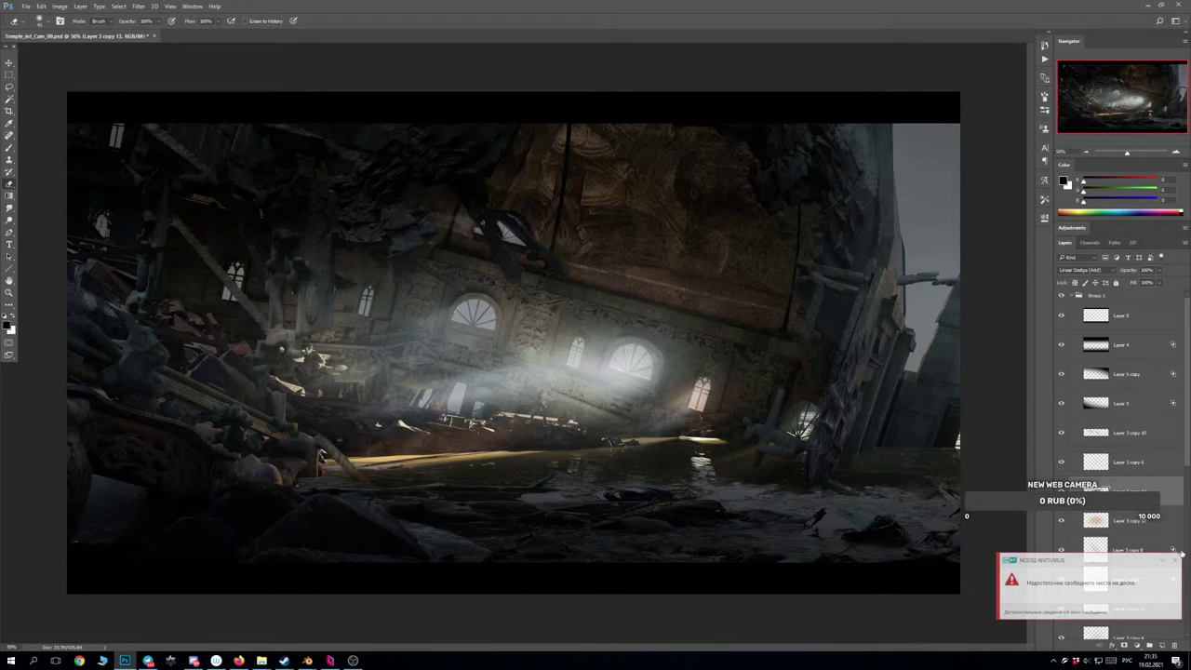
pyautogui.click(1176, 560)
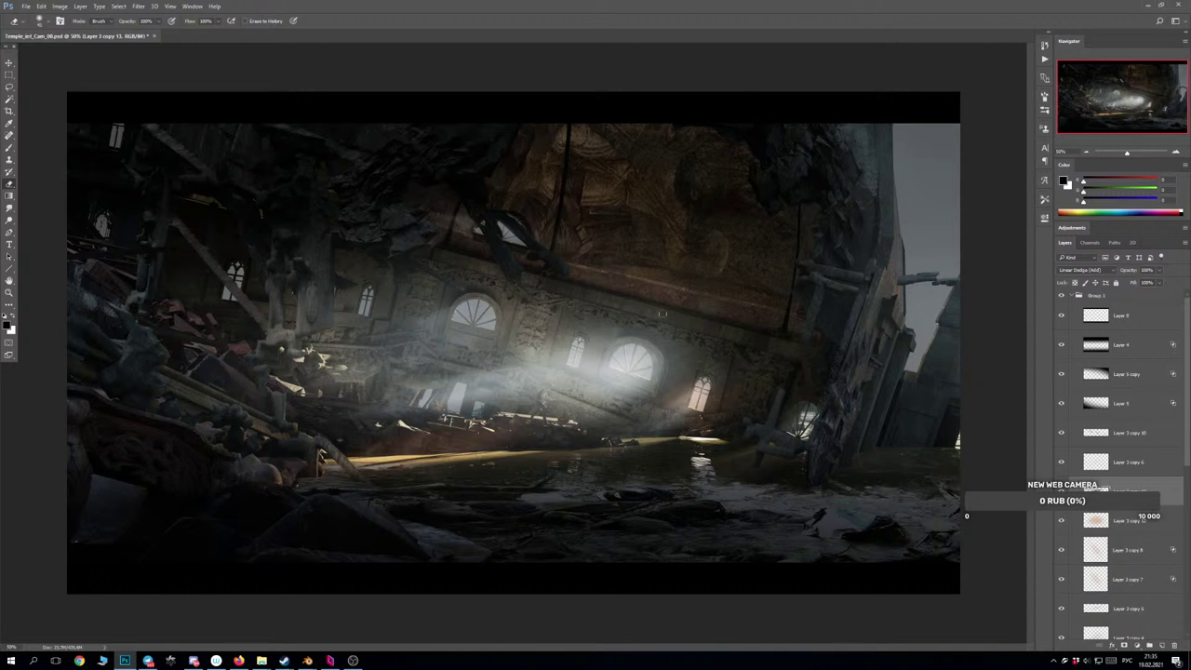
# Check the whole painting at reduced size, mirror it horizontally, and save the file.
pyautogui.hotkey('ctrl', '-')
pyautogui.hotkey('ctrl', '-')
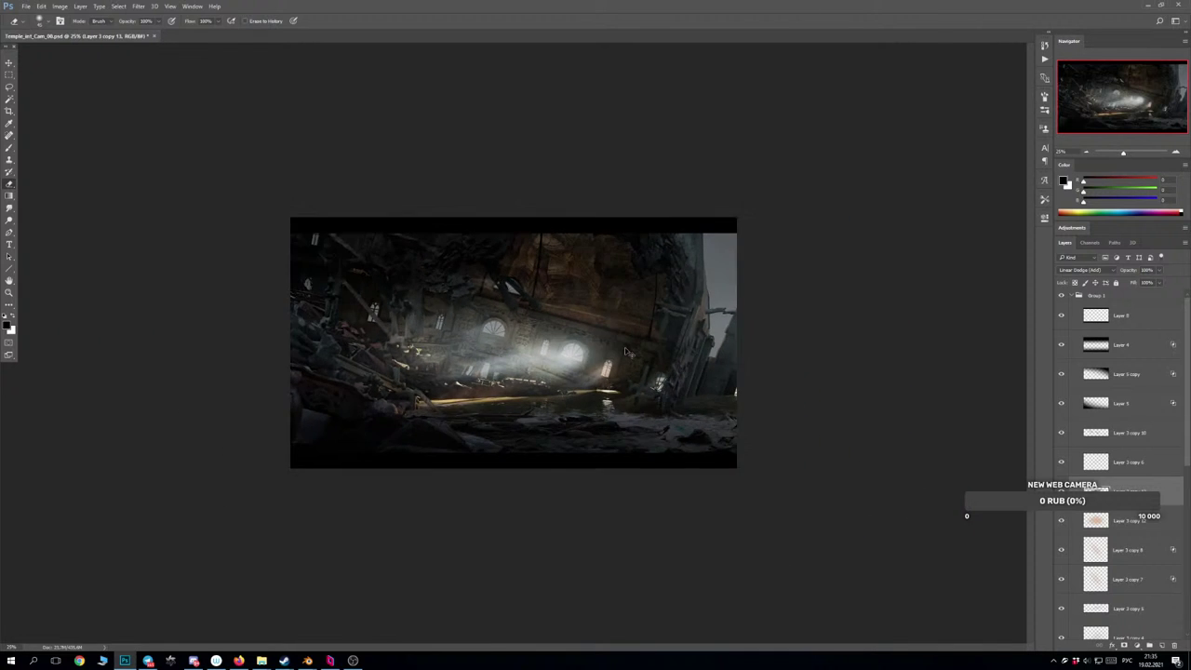
pyautogui.hotkey('ctrl', '-')
pyautogui.hotkey('ctrl', '+')
pyautogui.hotkey('ctrl', '+')
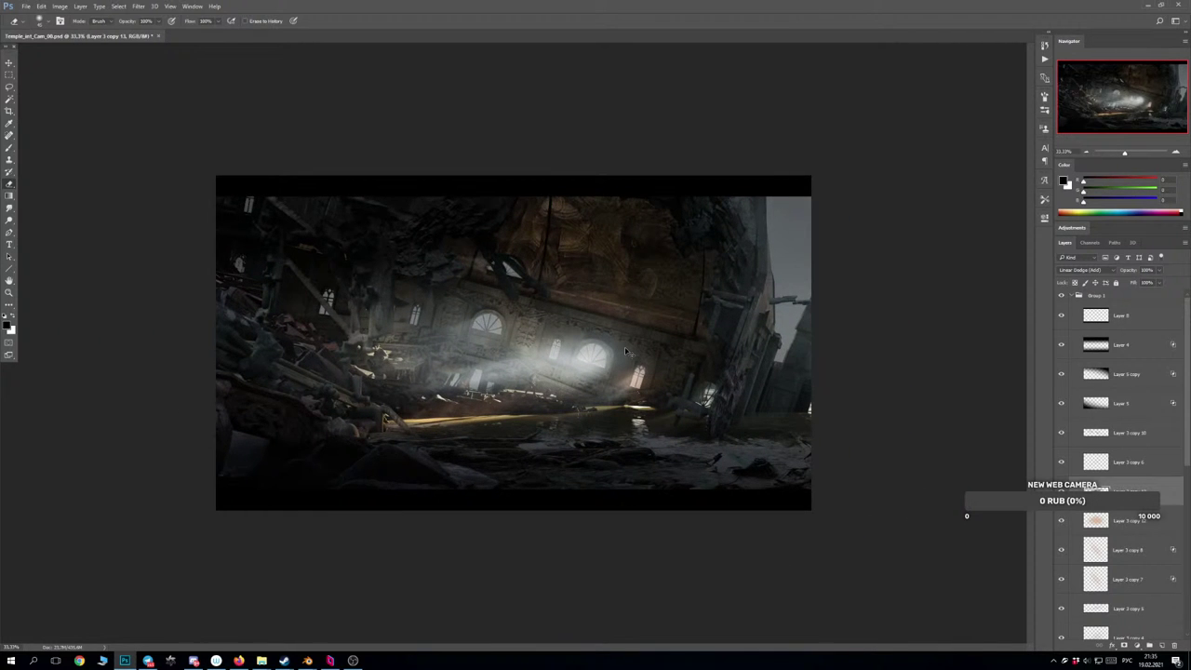
pyautogui.hotkey('ctrl', 'shift', 'h')
pyautogui.hotkey('ctrl', 's')
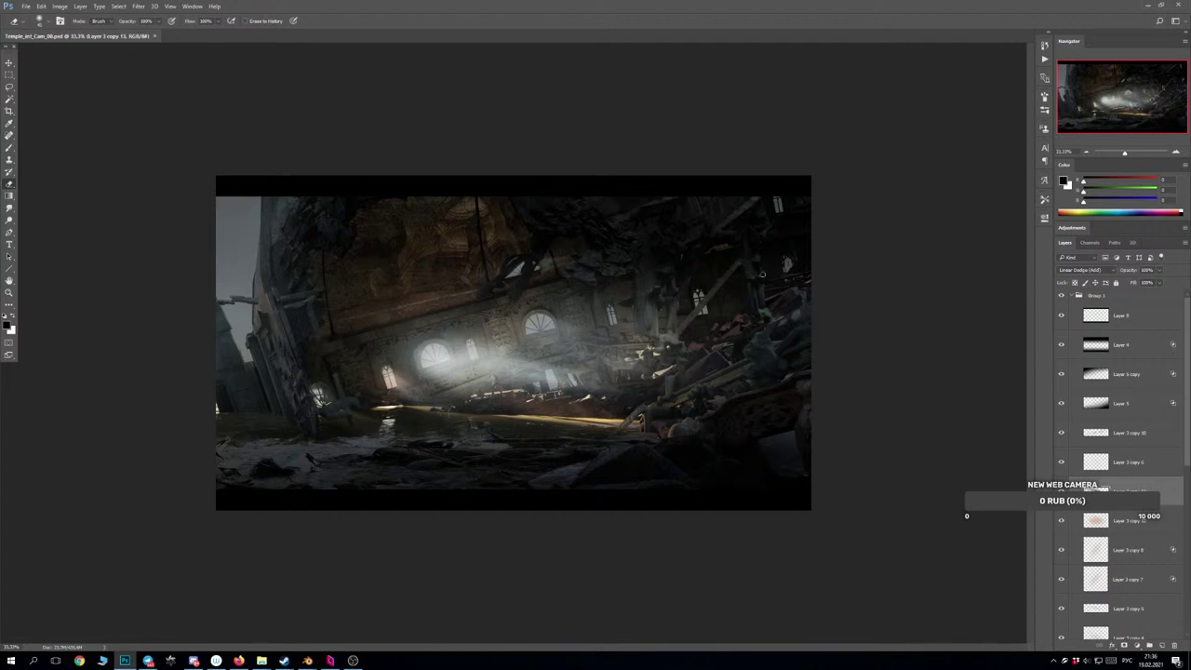
pyautogui.hotkey('ctrl', '+')
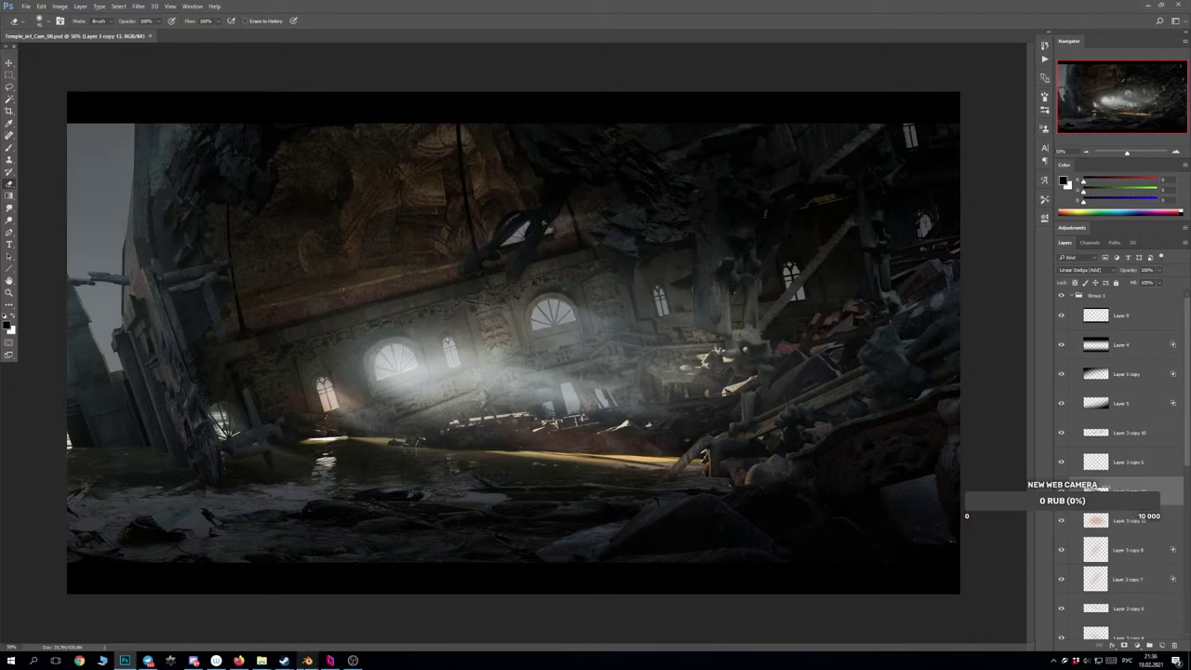
# Switch to the main Blender scene window and examine the ruined temple's outer wall and dome surface up close.
pyautogui.moveTo(307, 661)
pyautogui.click(280, 609)
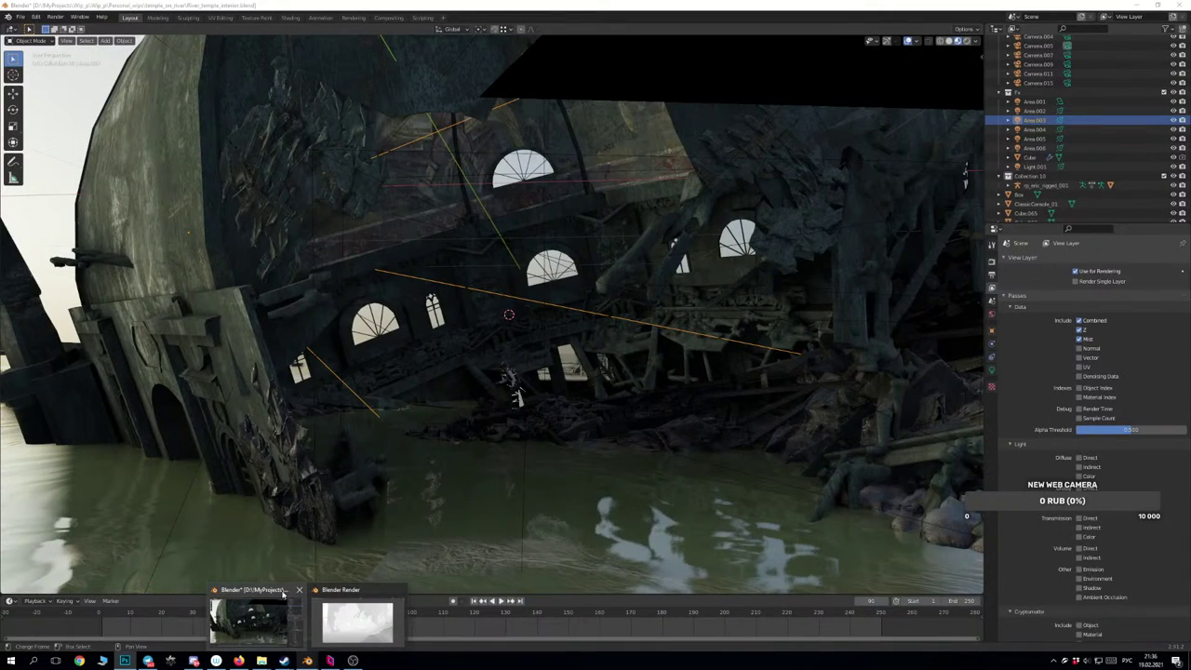
pyautogui.click(286, 596)
pyautogui.moveTo(398, 495); pyautogui.dragTo(427, 409)
pyautogui.scroll(-2, 461, 465)
pyautogui.scroll(4, 540, 441)
pyautogui.scroll(4, 428, 409)
pyautogui.scroll(5, 463, 393)
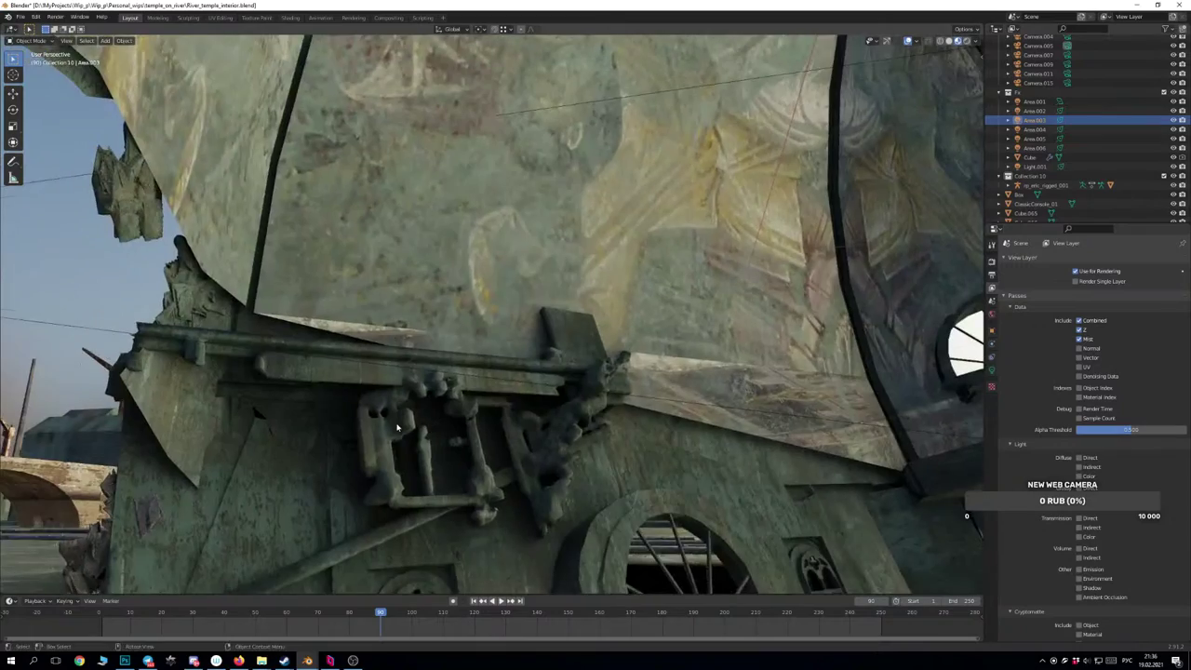
# Examine the ruined temple interior model and its rubble by the water, and close Blender.
pyautogui.scroll(8, 463, 392)
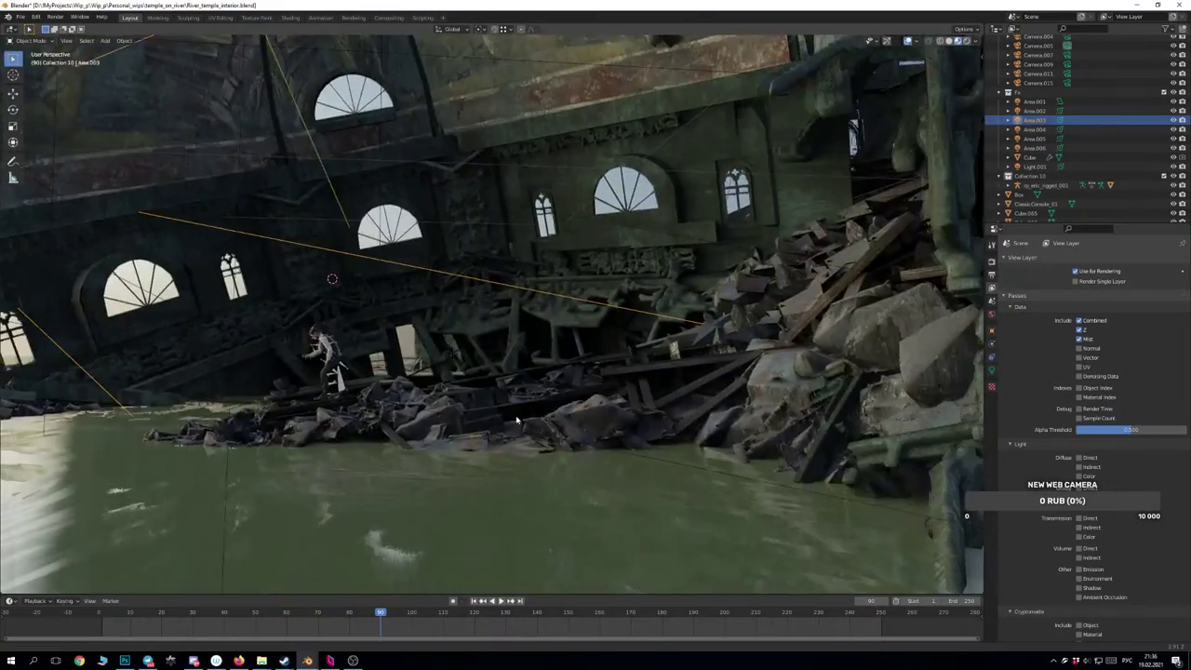
pyautogui.scroll(-5, 515, 422)
pyautogui.moveTo(511, 412); pyautogui.dragTo(474, 436)
pyautogui.scroll(2, 506, 438)
pyautogui.click(1179, 5)
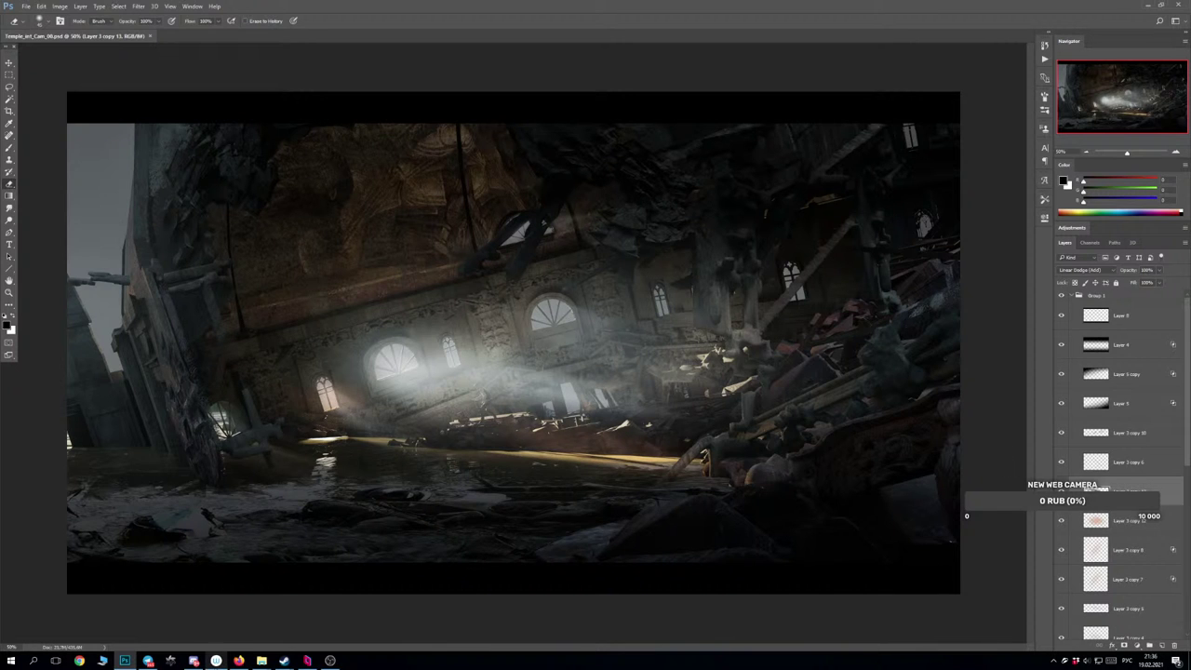
# Switch to Firefox, skip to the next track in the YouTube Studio audio library, seek forward in it, and return to Photoshop.
pyautogui.click(238, 660)
pyautogui.click(168, 636)
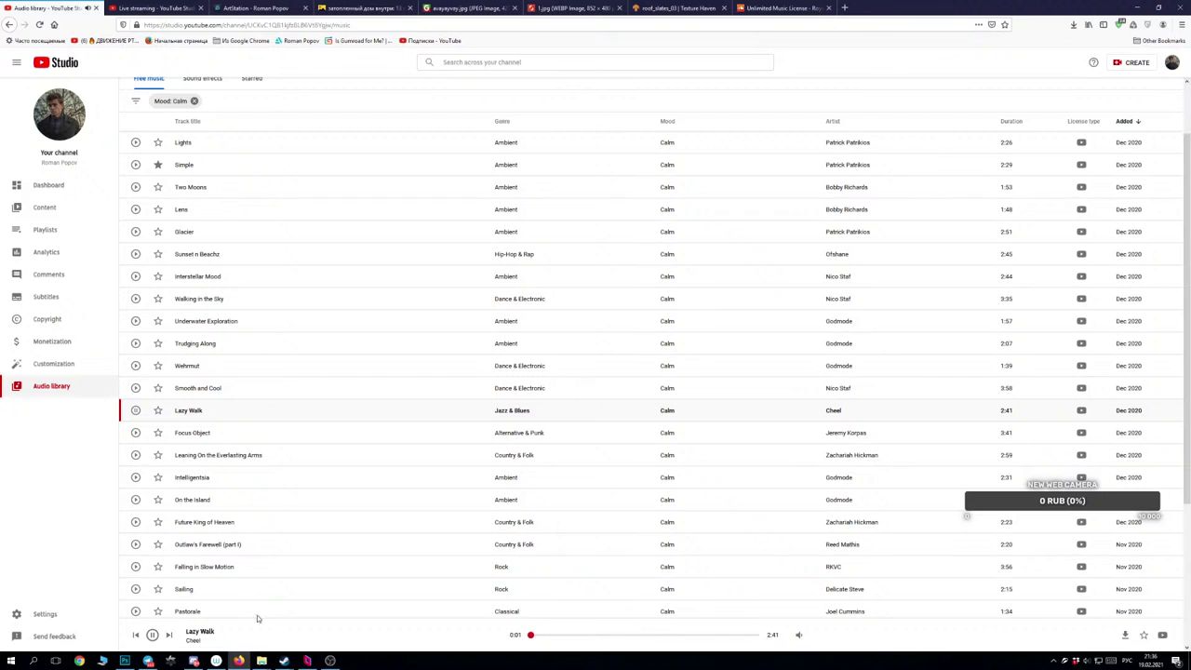
pyautogui.moveTo(558, 636); pyautogui.dragTo(608, 636)
pyautogui.hotkey('alt', 'Tab')
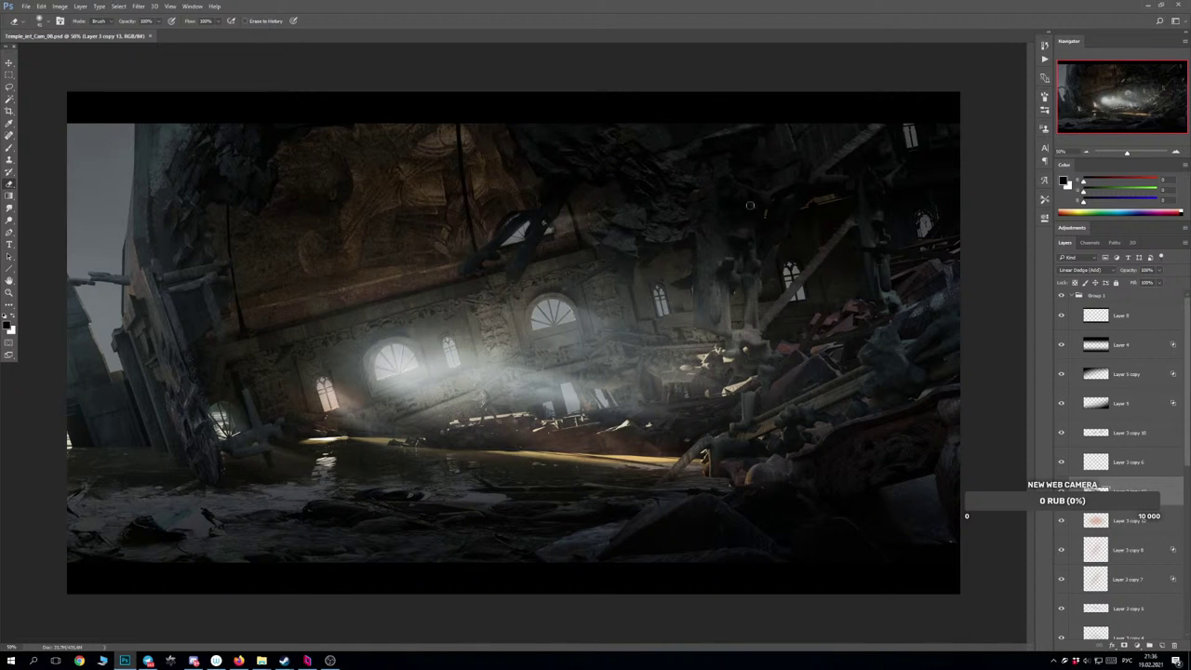
# Collapse the Group 1 layer group and hide its lighting and haze layers.
pyautogui.hotkey('ctrl', '-')
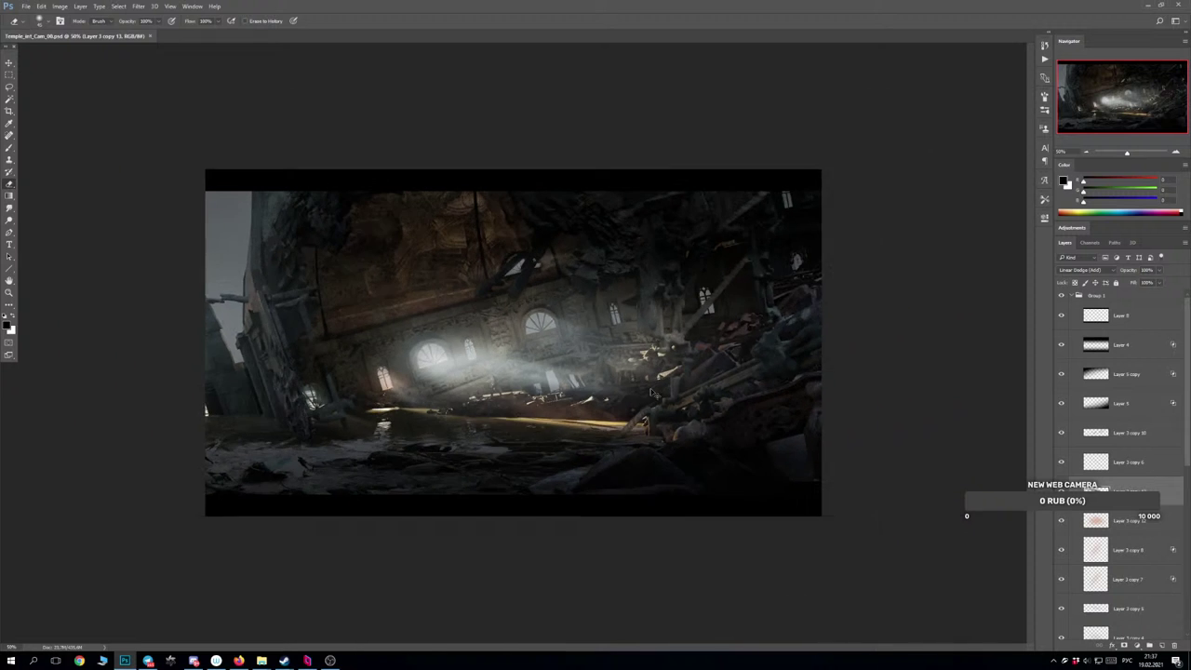
pyautogui.hotkey('ctrl', '+')
pyautogui.hotkey('ctrl', '+')
pyautogui.hotkey('ctrl', '-')
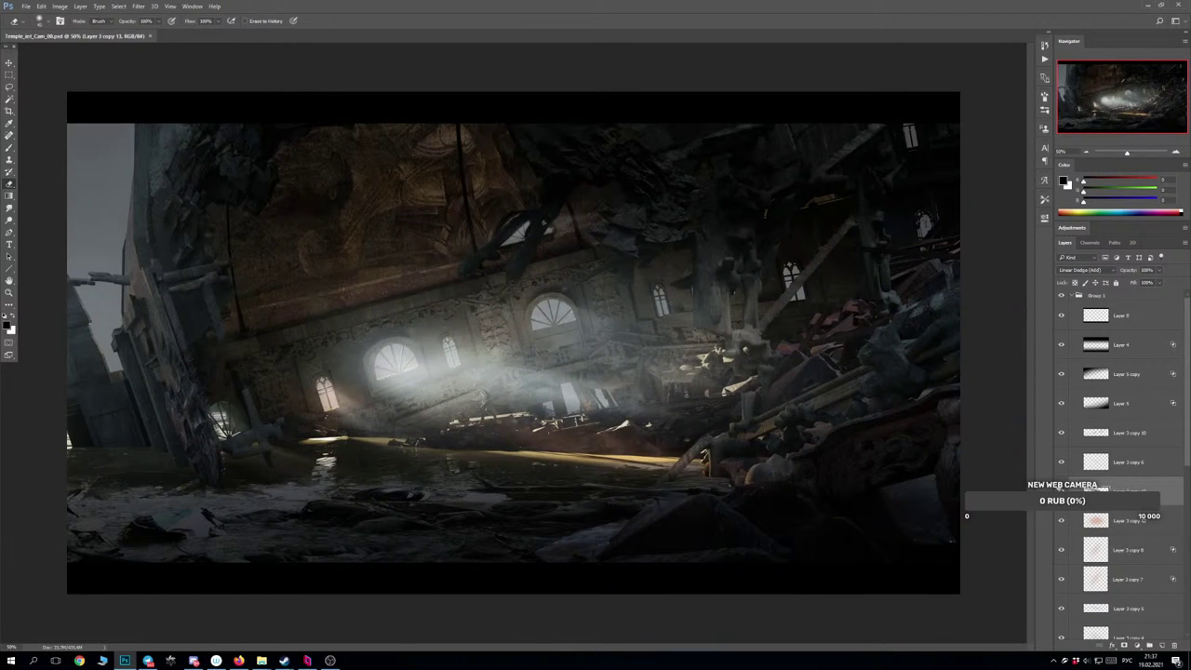
pyautogui.click(1076, 296)
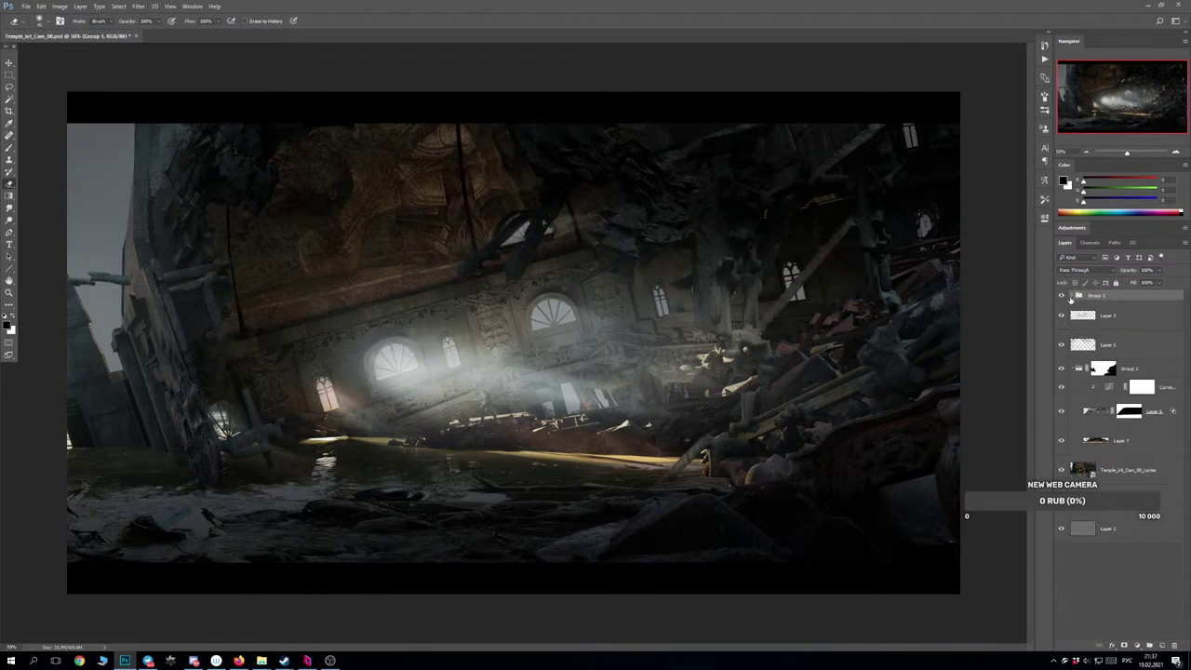
pyautogui.click(1061, 296)
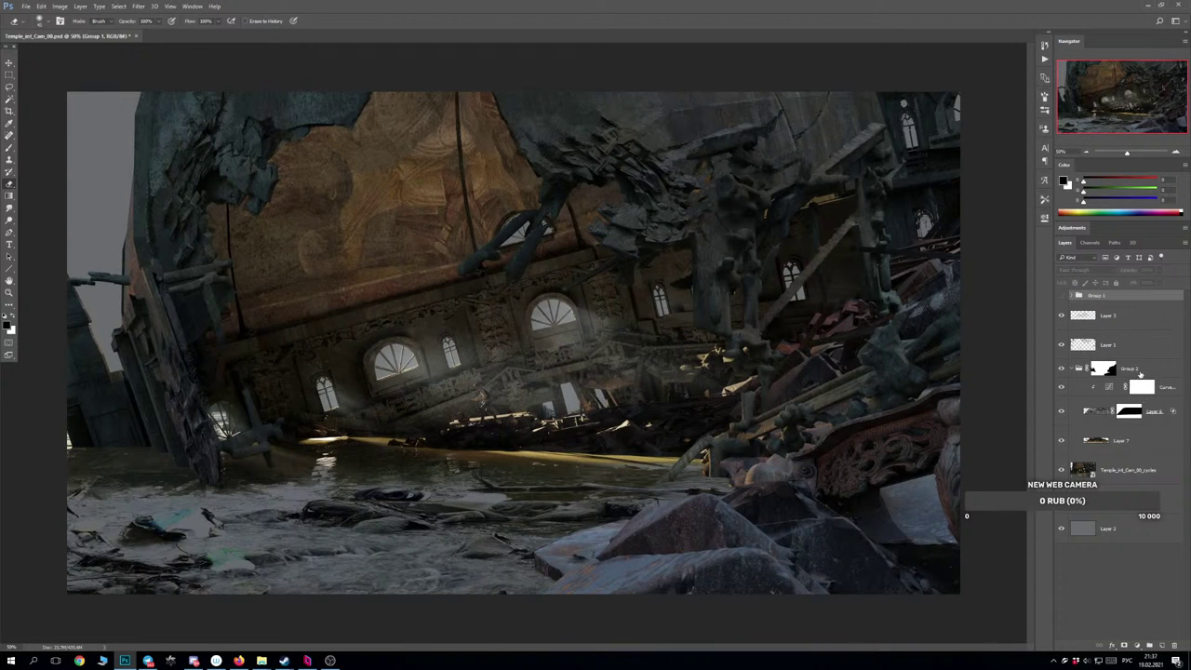
# Check Layer 1's contribution by toggling it, and use the Brush on it with dark grey-green tones sampled from the leaning structure.
pyautogui.click(1063, 345)
pyautogui.click(1062, 345)
pyautogui.click(1112, 346)
pyautogui.press('b')
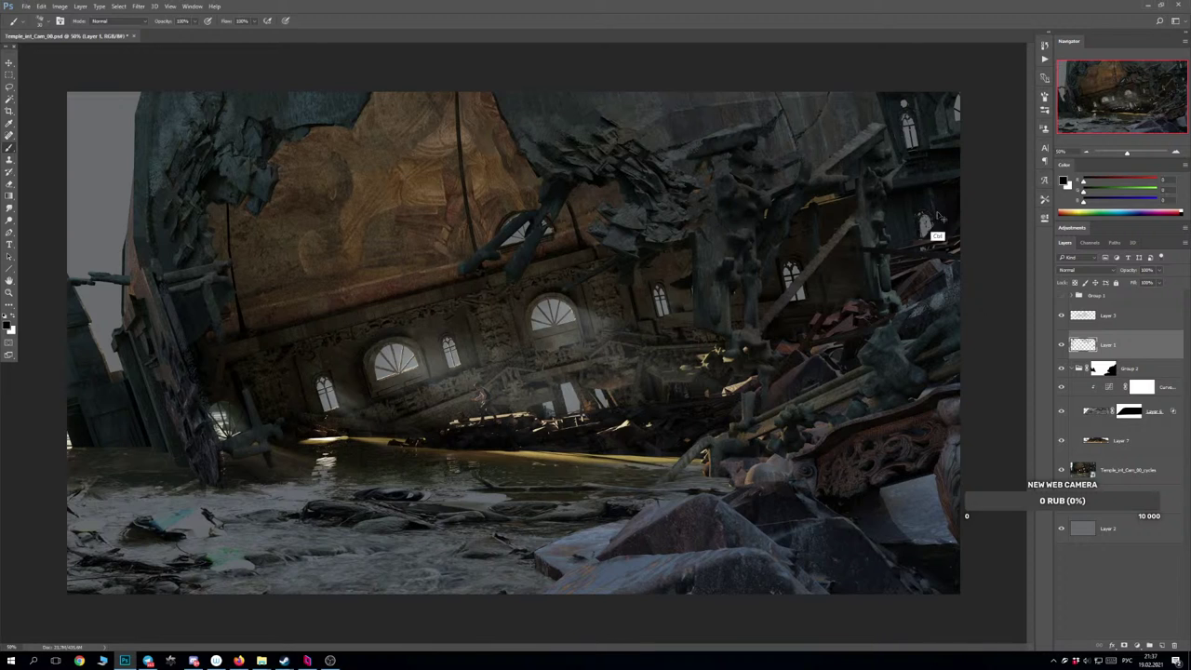
pyautogui.keyDown('alt'); pyautogui.click(950, 126); pyautogui.keyUp('alt')
pyautogui.keyDown('alt'); pyautogui.click(204, 289); pyautogui.keyUp('alt')
pyautogui.keyDown('alt'); pyautogui.click(178, 268); pyautogui.keyUp('alt')
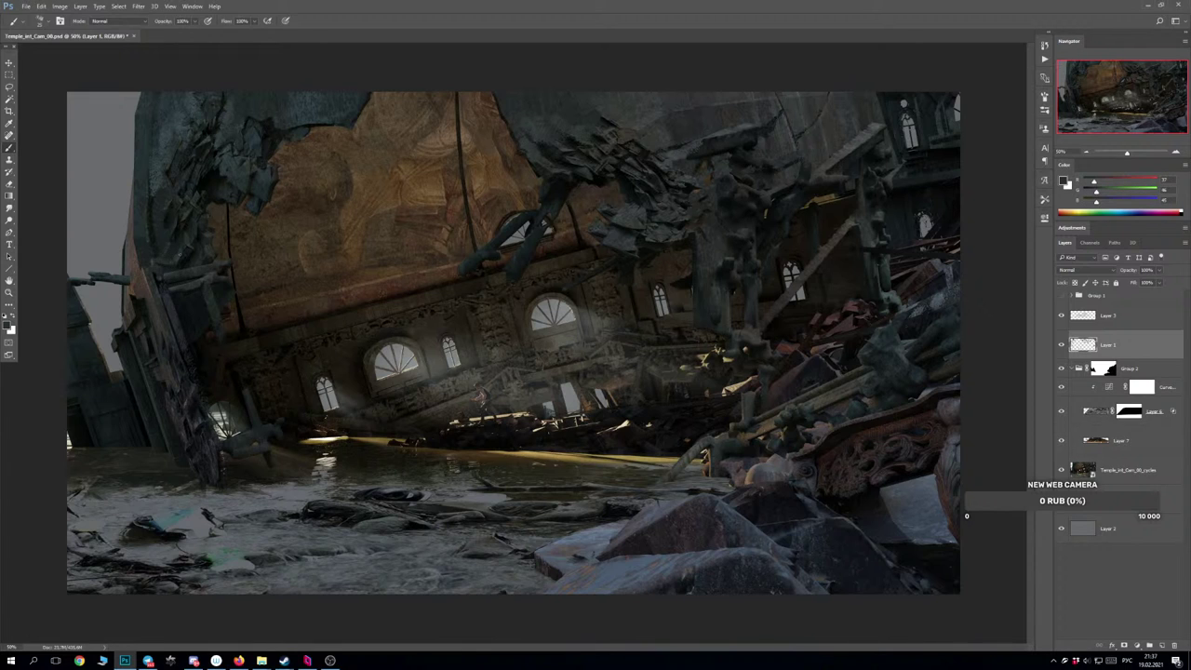
pyautogui.keyDown('alt'); pyautogui.click(172, 283); pyautogui.keyUp('alt')
pyautogui.keyDown('alt'); pyautogui.click(159, 251); pyautogui.keyUp('alt')
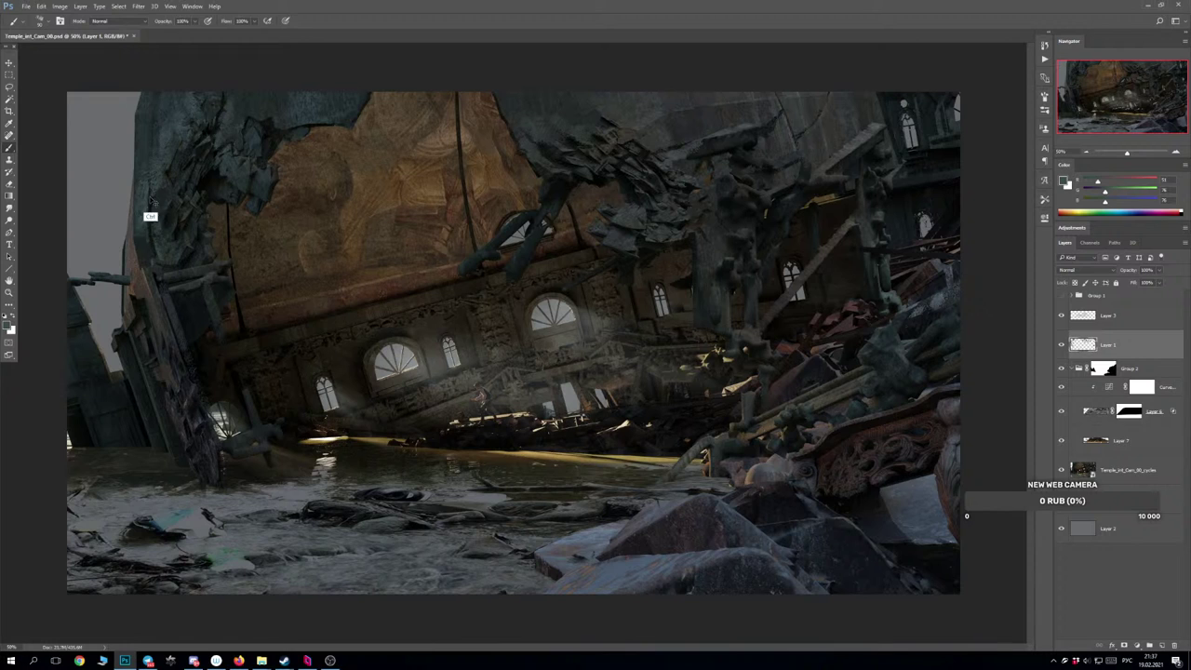
# Sample fresco and dark shadow colours and brush dark details along the lower edge of the painted ceiling on Layer 1.
pyautogui.keyDown('alt'); pyautogui.click(355, 255); pyautogui.keyUp('alt')
pyautogui.keyDown('alt'); pyautogui.click(407, 234); pyautogui.keyUp('alt')
pyautogui.keyDown('alt'); pyautogui.click(373, 459); pyautogui.keyUp('alt')
pyautogui.keyDown('alt'); pyautogui.click(433, 216); pyautogui.keyUp('alt')
pyautogui.keyDown('alt'); pyautogui.click(244, 341); pyautogui.keyUp('alt')
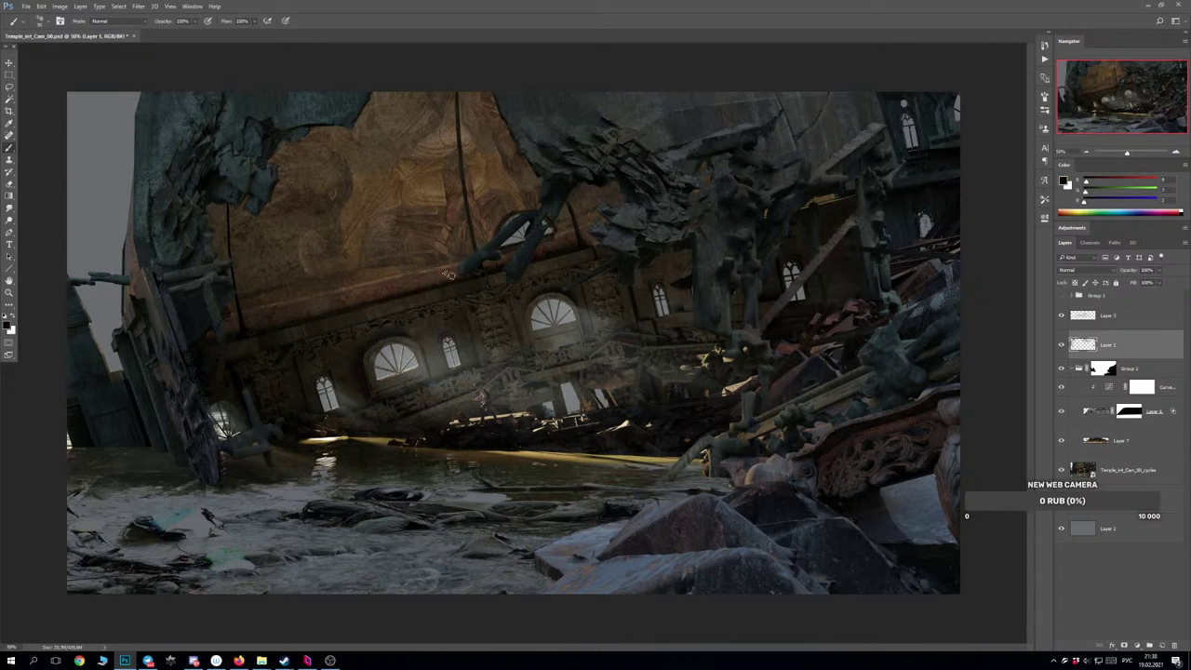
pyautogui.keyDown('alt'); pyautogui.click(341, 337); pyautogui.keyUp('alt')
pyautogui.press('ctrl')
pyautogui.moveTo(448, 290); pyautogui.dragTo(508, 275)
pyautogui.hotkey('ctrl', 'z')
pyautogui.hotkey('ctrl', 'z')
pyautogui.moveTo(425, 296); pyautogui.dragTo(475, 284)
# Open the SoundCloud playlist link shared in the Discord chat and pause the track in the YouTube Studio audio library.
pyautogui.click(193, 660)
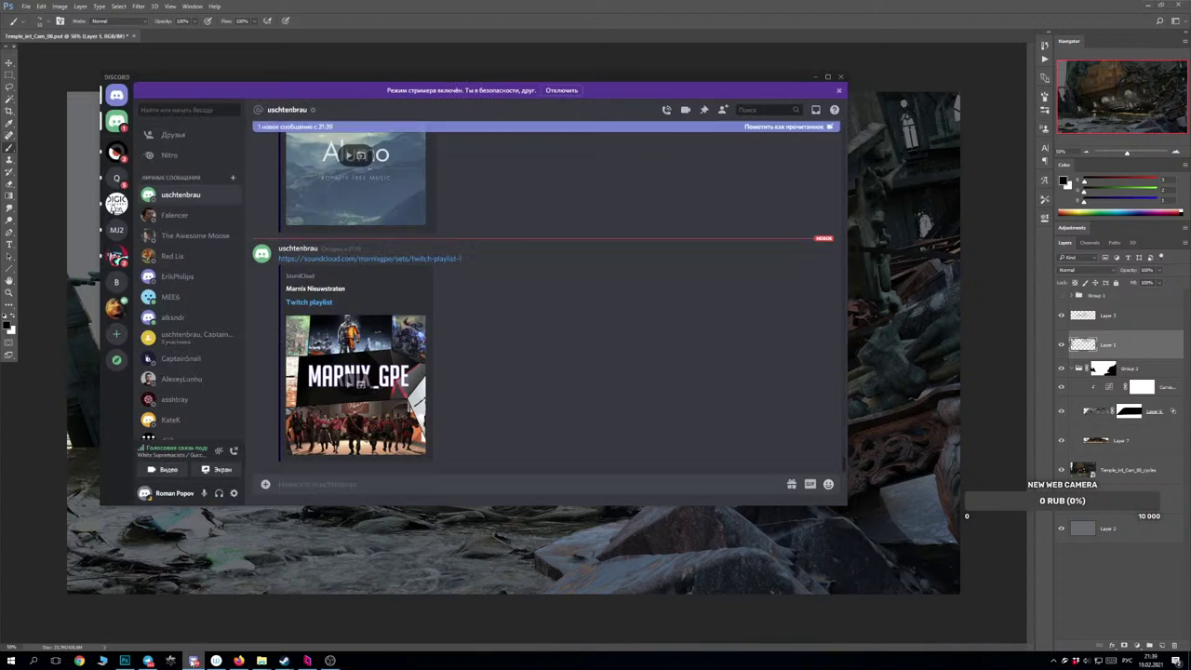
pyautogui.click(335, 259)
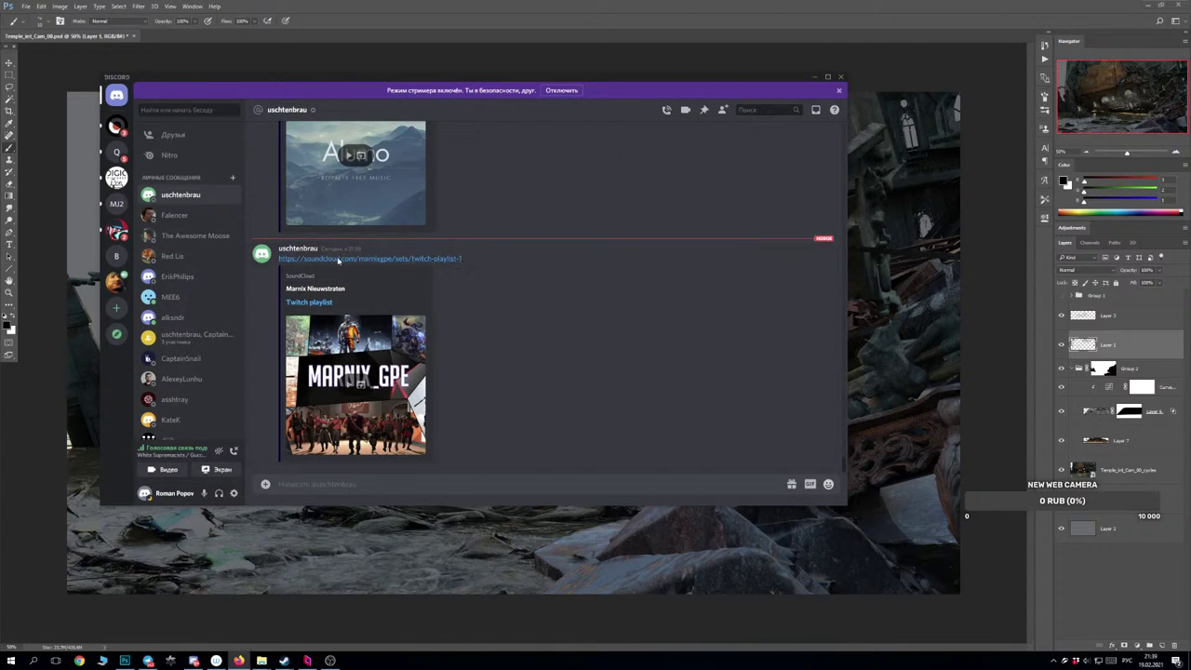
pyautogui.click(46, 8)
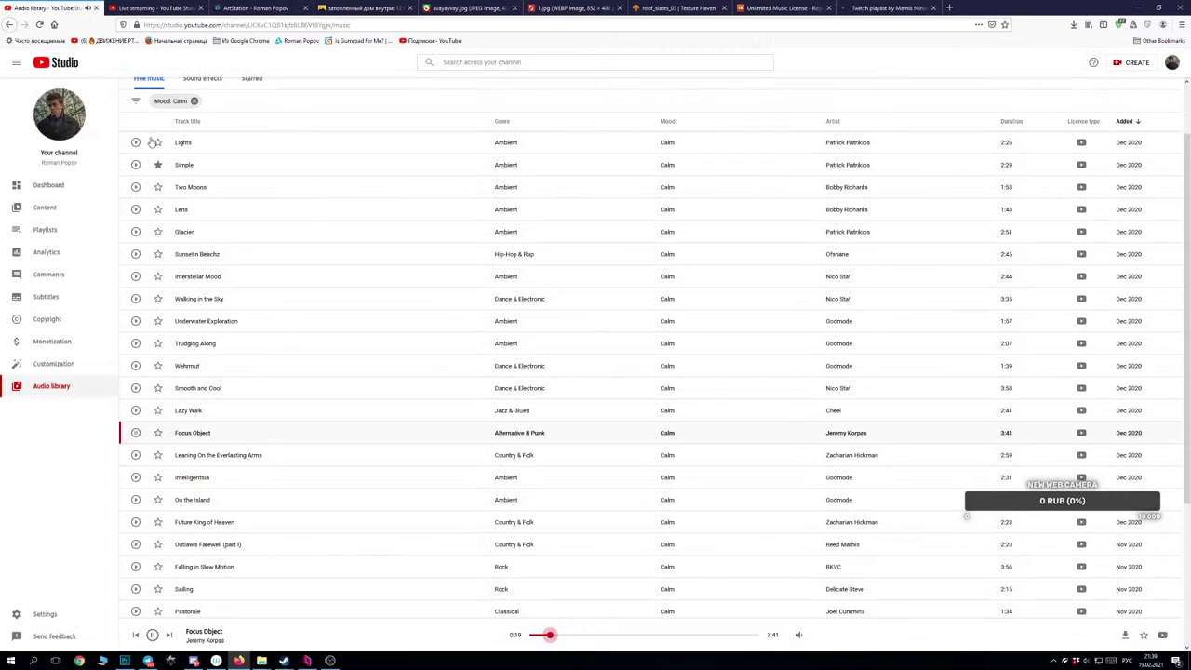
pyautogui.click(152, 634)
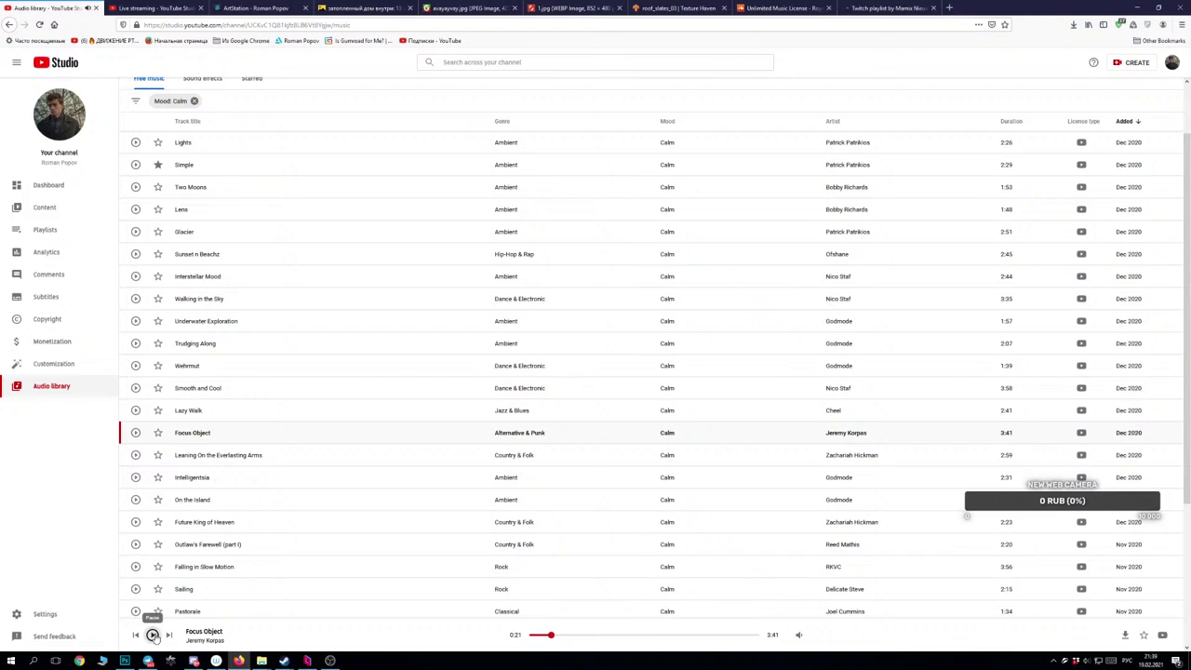
# Start the SoundCloud "Twitch playlist" and return to the Photoshop painting.
pyautogui.click(888, 7)
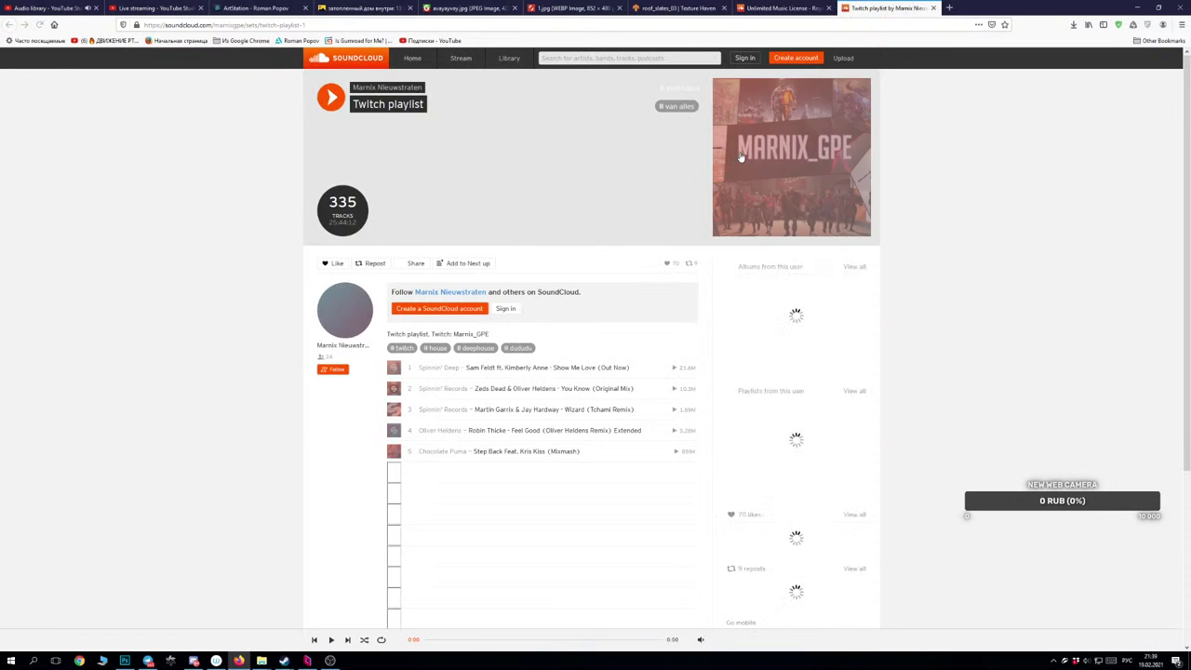
pyautogui.click(331, 99)
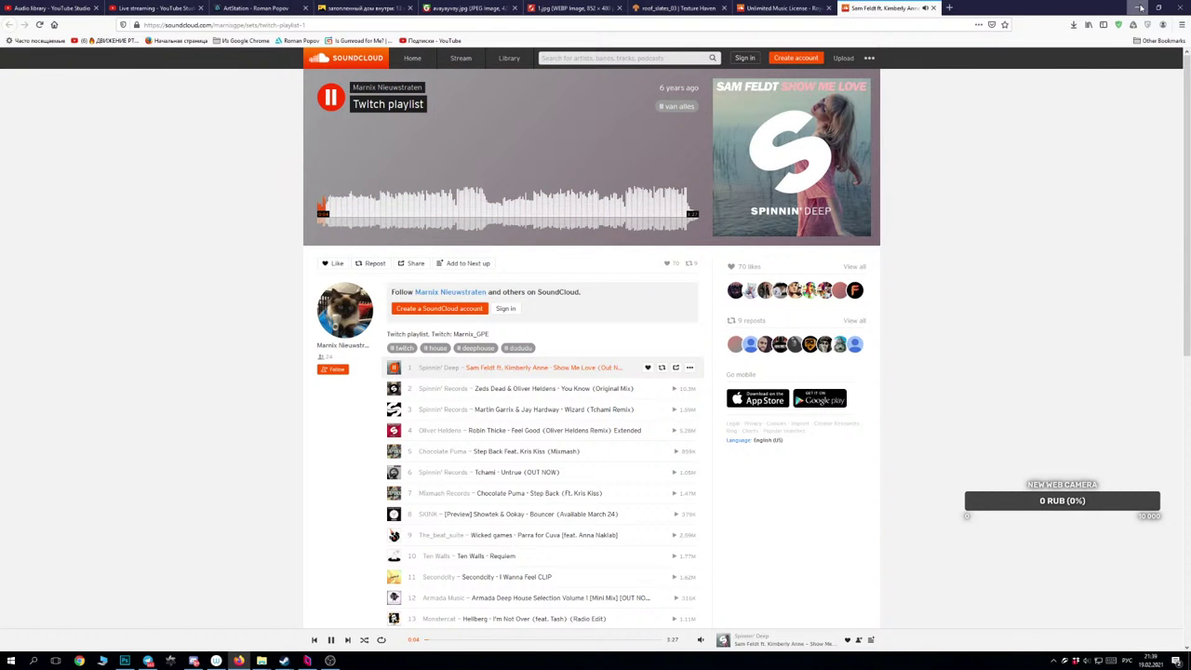
pyautogui.click(1140, 7)
pyautogui.click(702, 8)
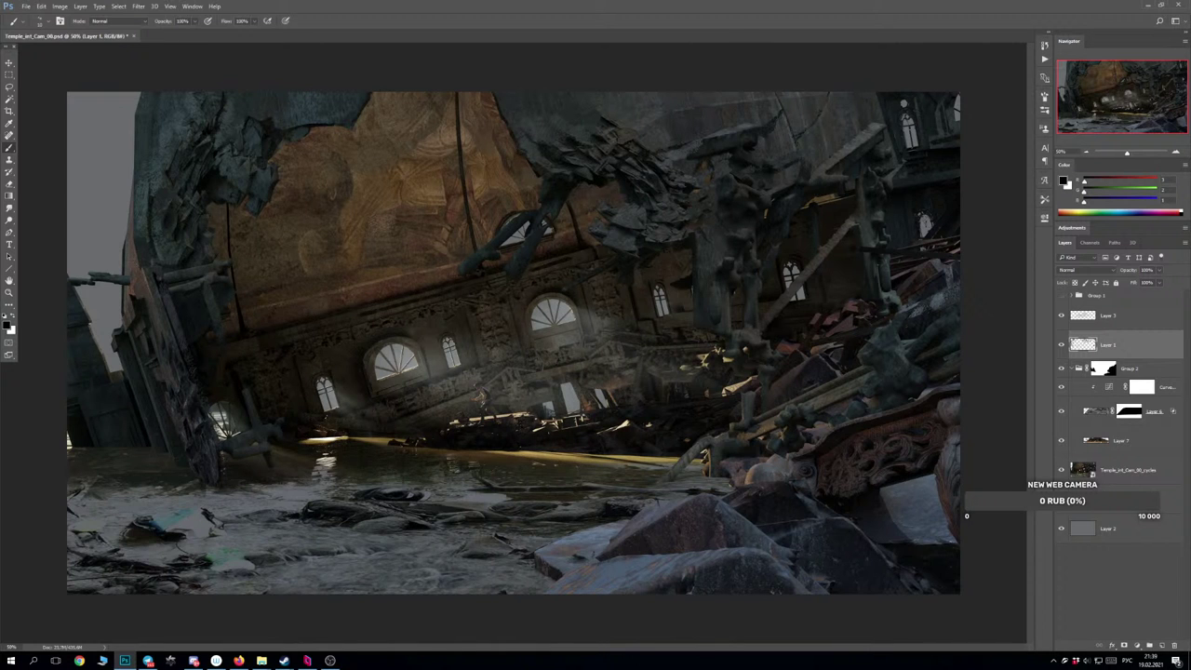
# Toggle Layer 3 to check its haze, move it into Group 1 at the bottom of the group, and collapse the group.
pyautogui.click(1107, 316)
pyautogui.click(1061, 317)
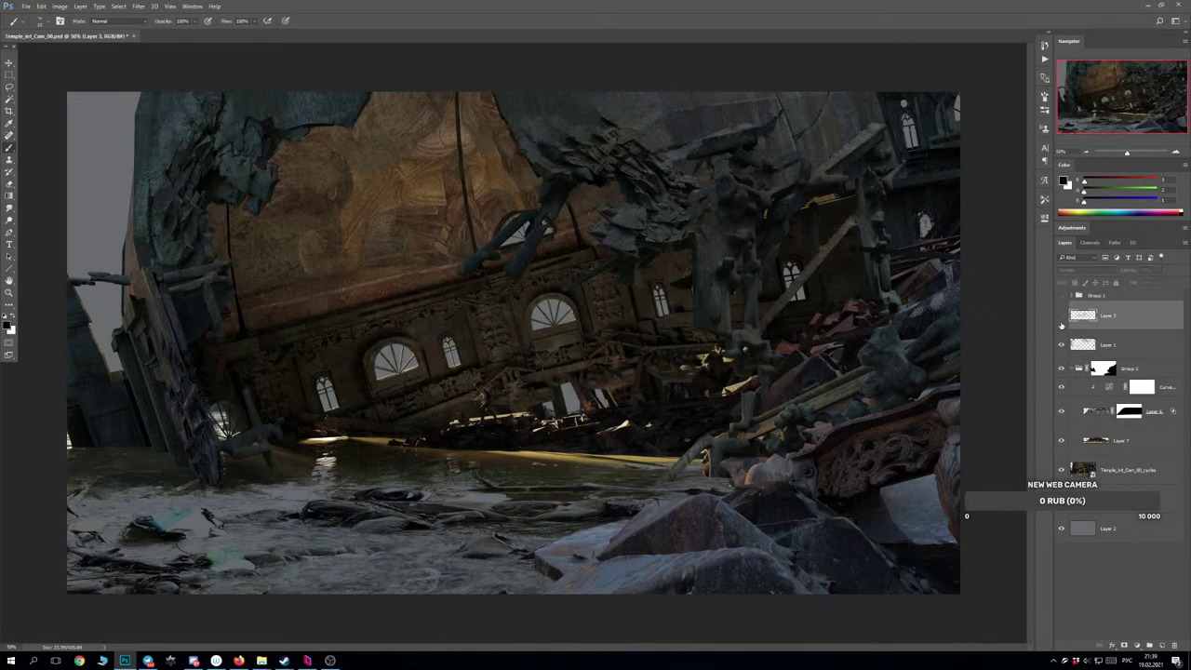
pyautogui.click(1061, 317)
pyautogui.click(1071, 295)
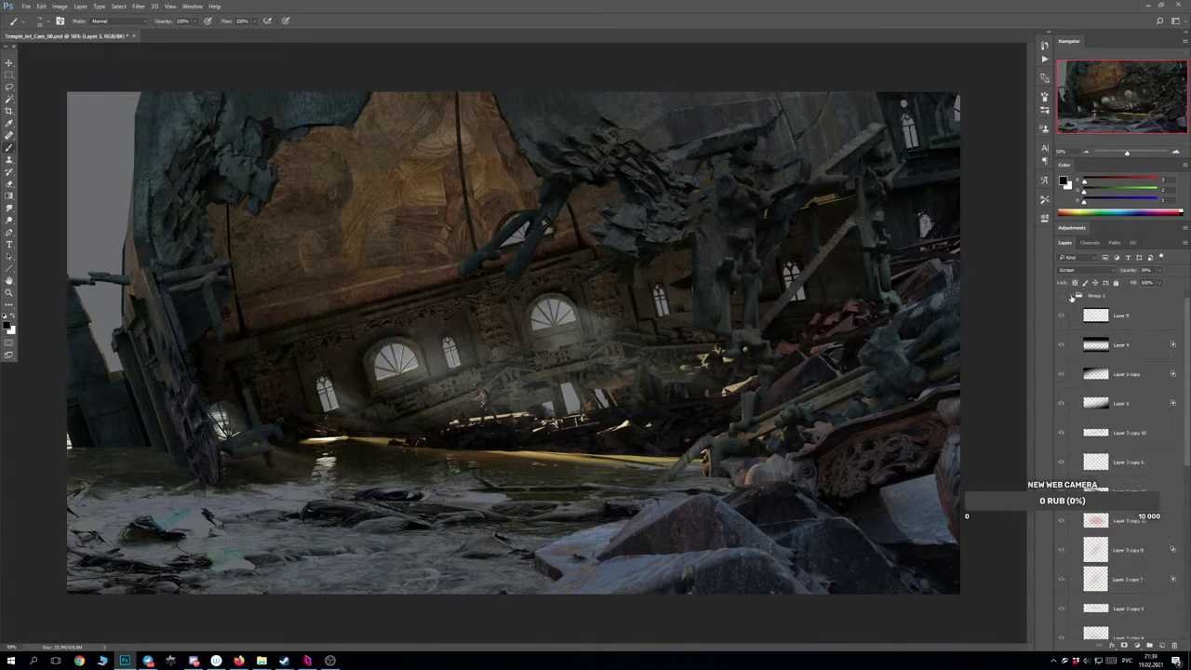
pyautogui.scroll(-5, 1121, 414)
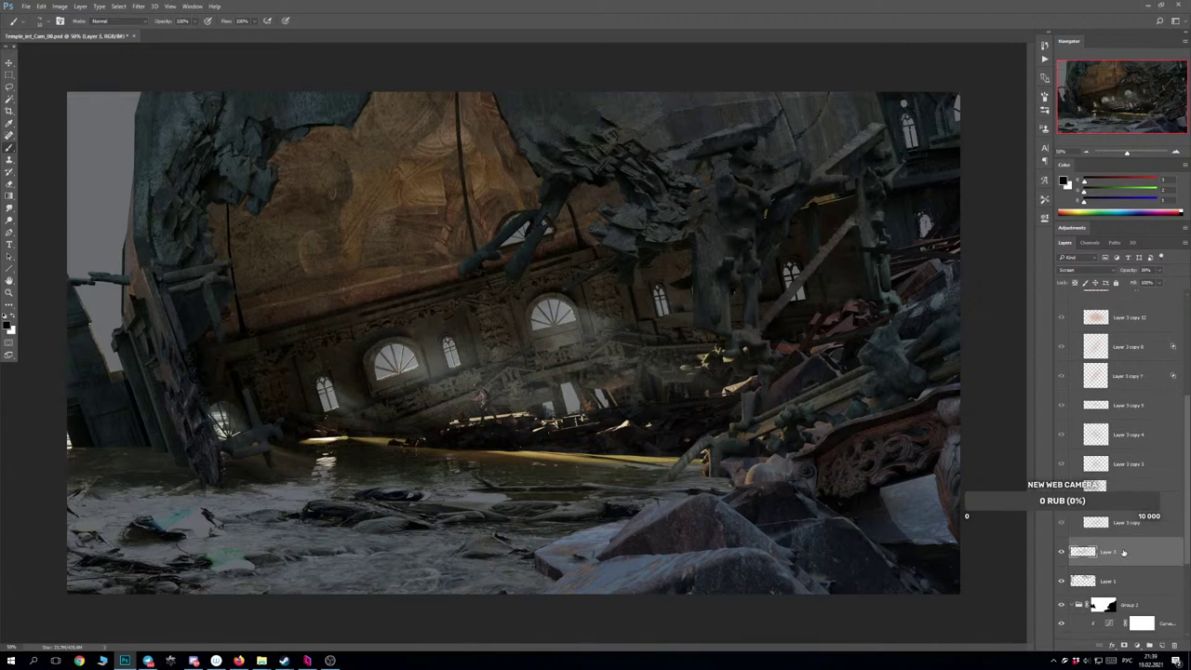
pyautogui.moveTo(1124, 552); pyautogui.dragTo(1131, 524)
pyautogui.scroll(6, 1116, 465)
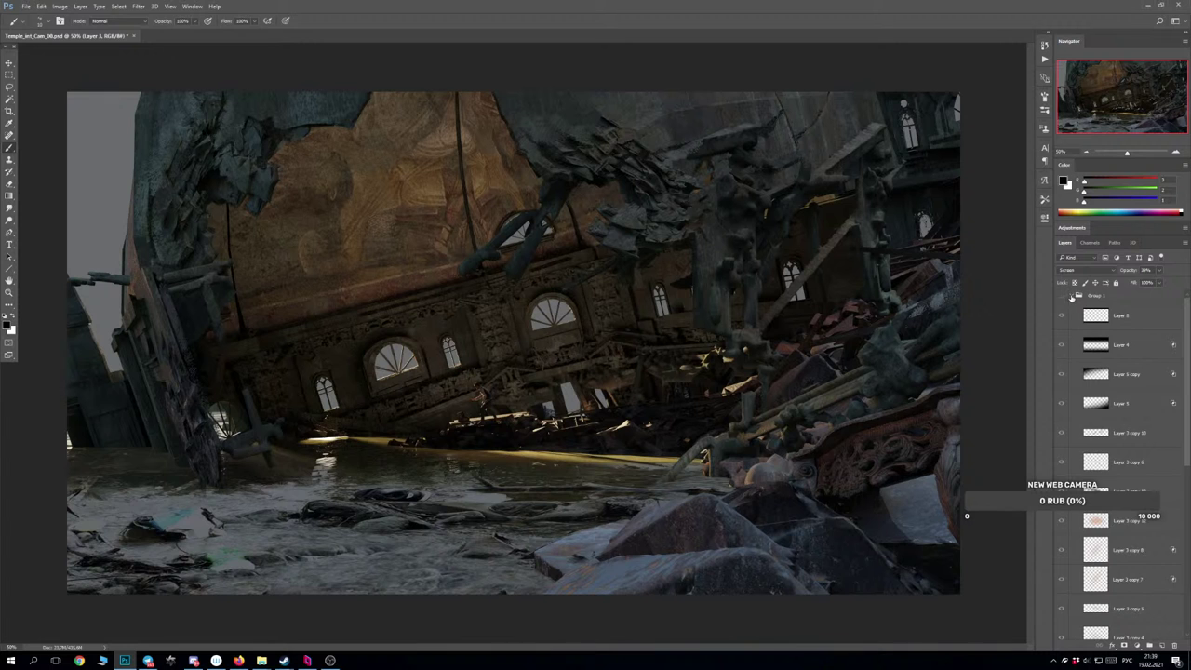
pyautogui.click(1072, 296)
# Toggle Group 1's visibility to compare the painting with and without its effects, leaving the group hidden.
pyautogui.click(1061, 298)
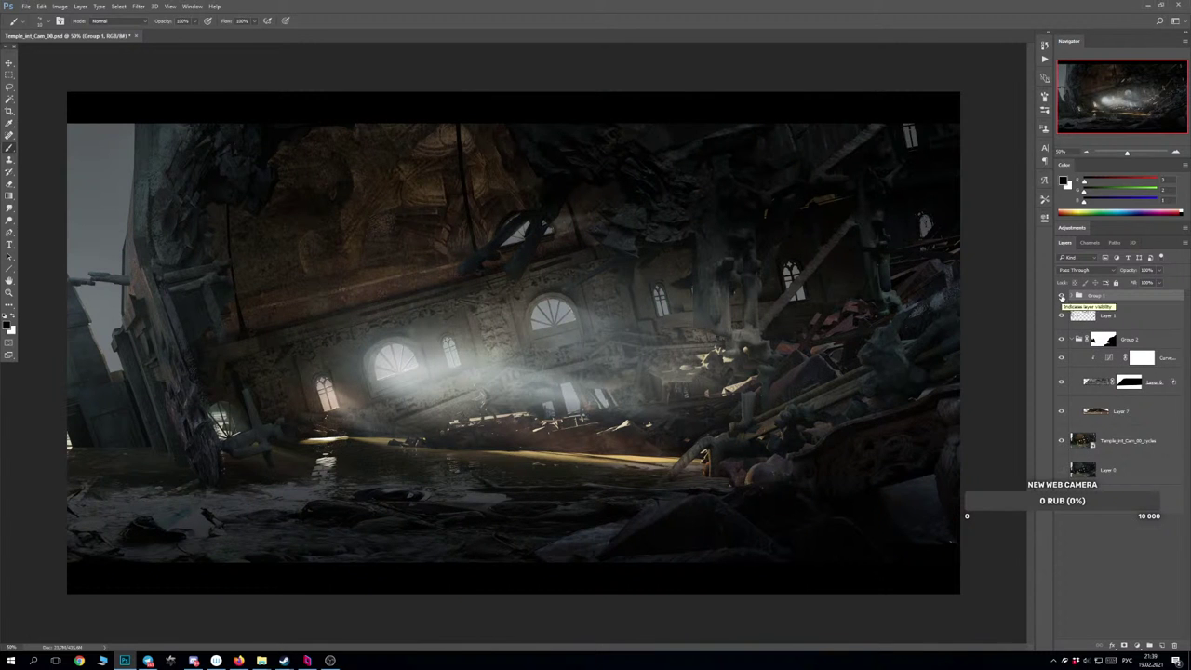
pyautogui.click(1062, 297)
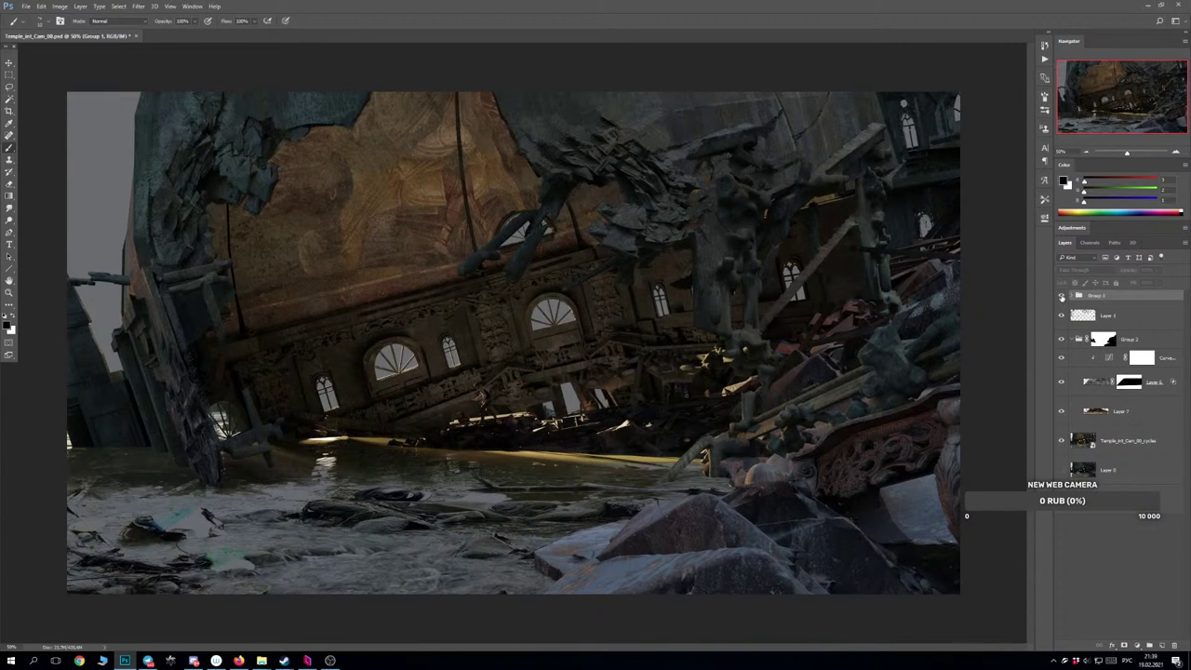
pyautogui.click(1062, 296)
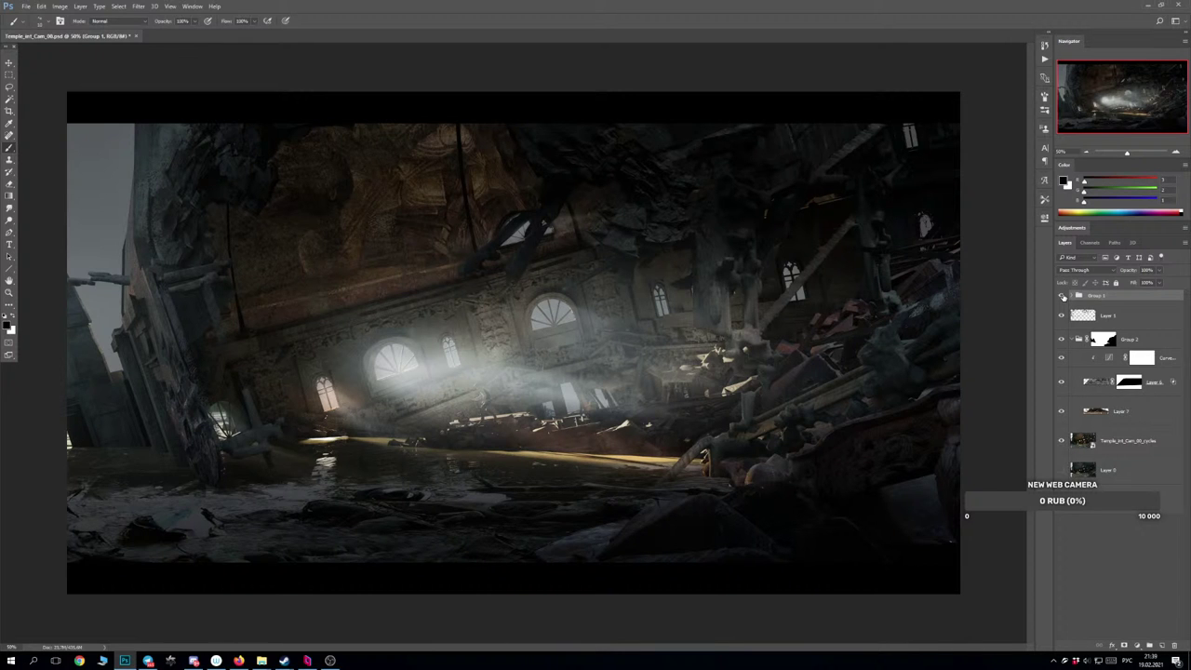
pyautogui.click(1062, 297)
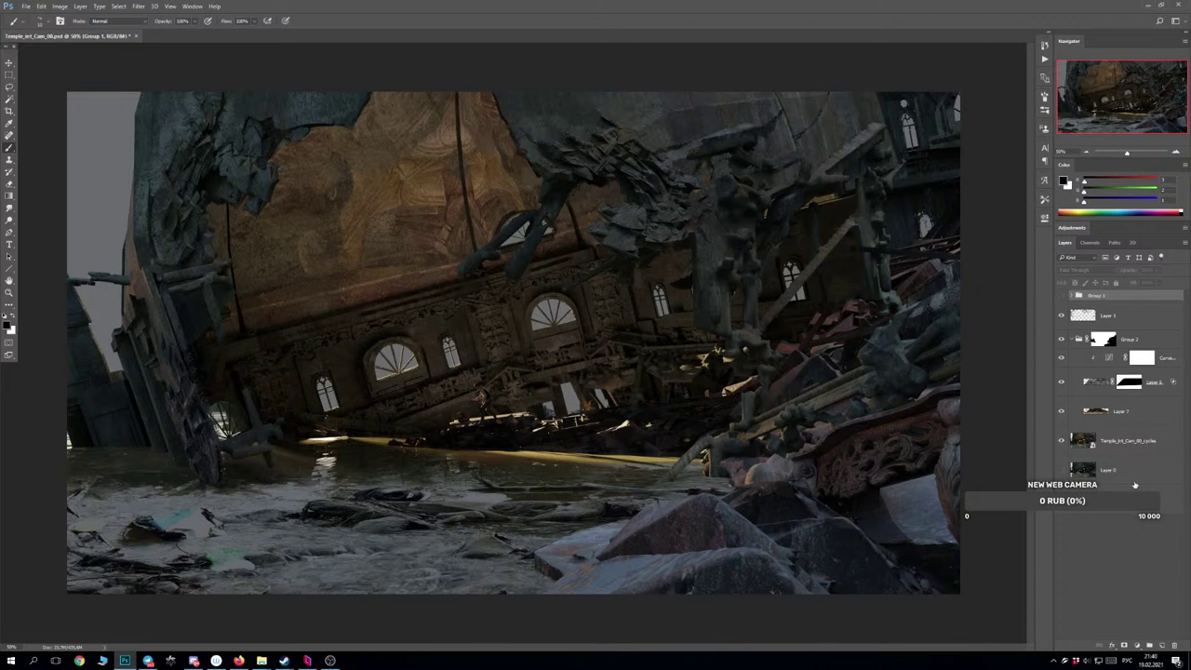
# Add a new layer above Layer 1 and brush dark pointed extensions from the leaning structure's base into the water, sampling nearby colours.
pyautogui.click(1115, 319)
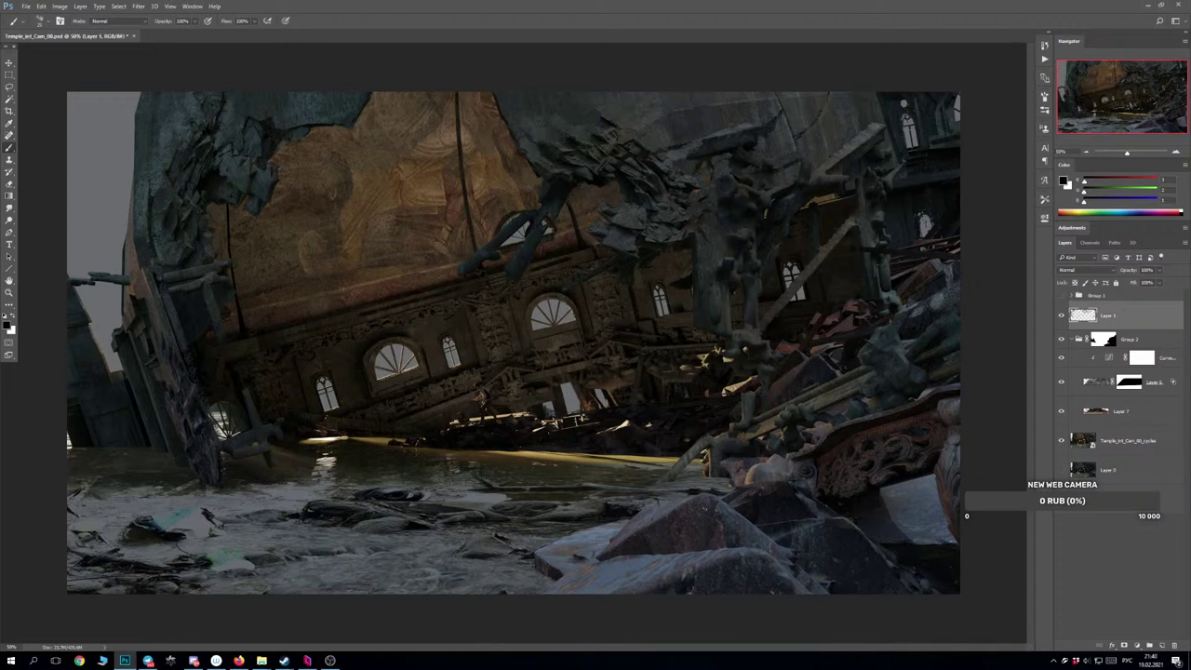
pyautogui.click(1161, 644)
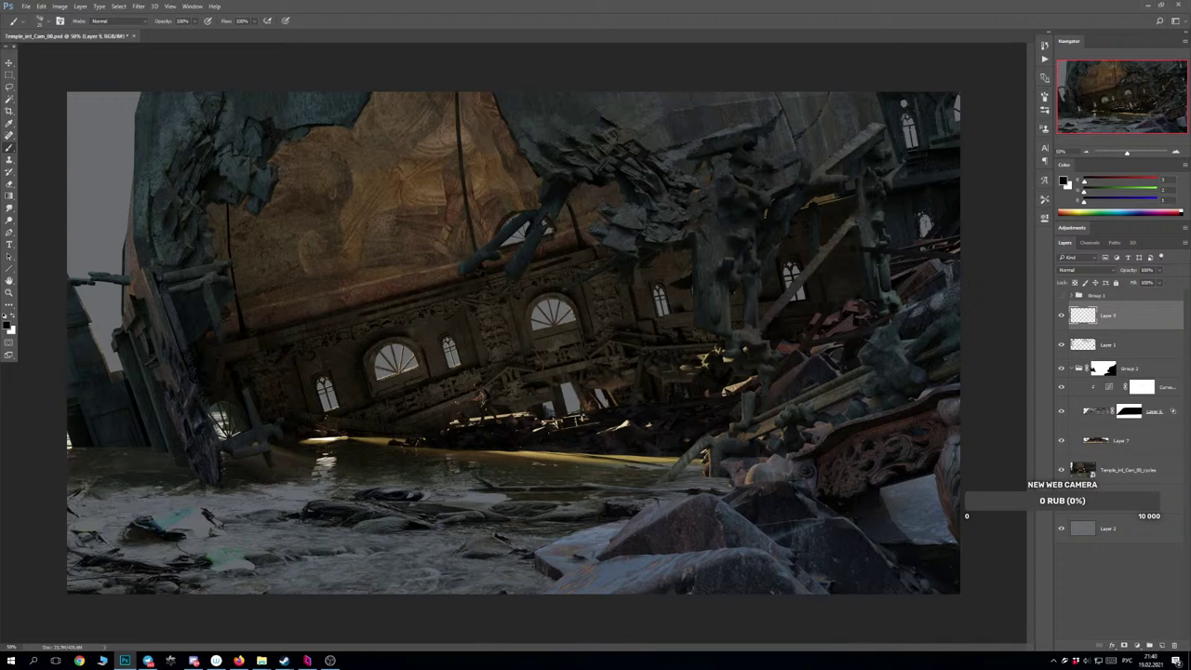
pyautogui.moveTo(220, 491); pyautogui.dragTo(226, 515)
pyautogui.hotkey('ctrl', 'z')
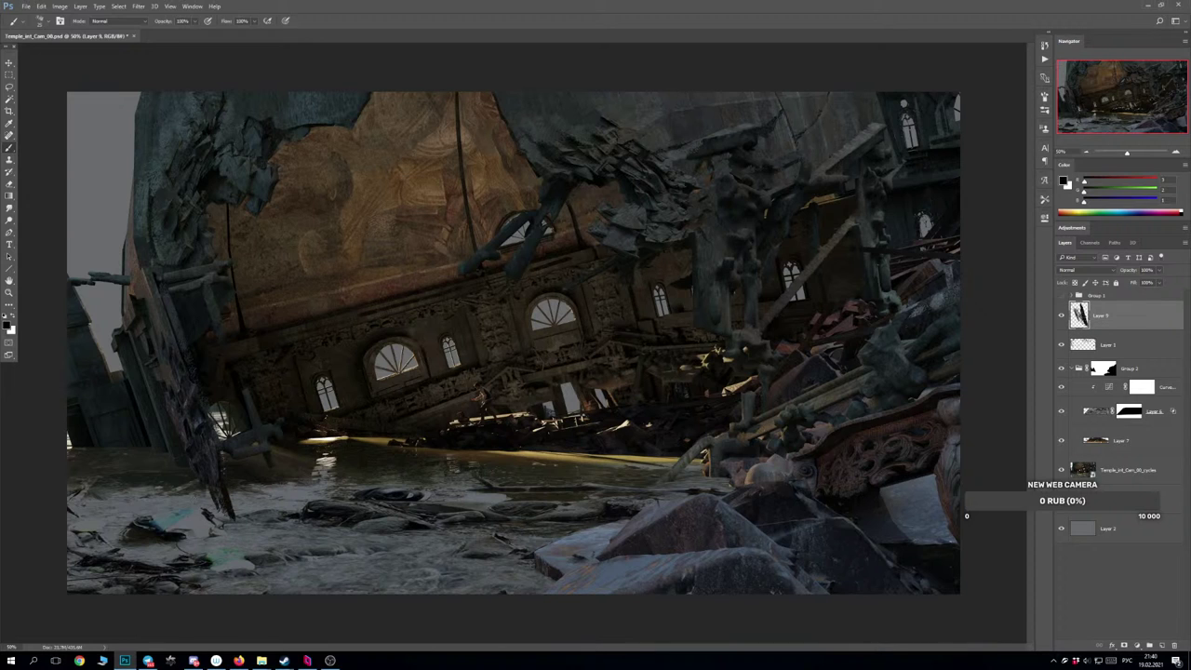
pyautogui.moveTo(189, 479); pyautogui.dragTo(201, 504)
pyautogui.hotkey('ctrl', 'z')
pyautogui.hotkey('ctrl', 'z')
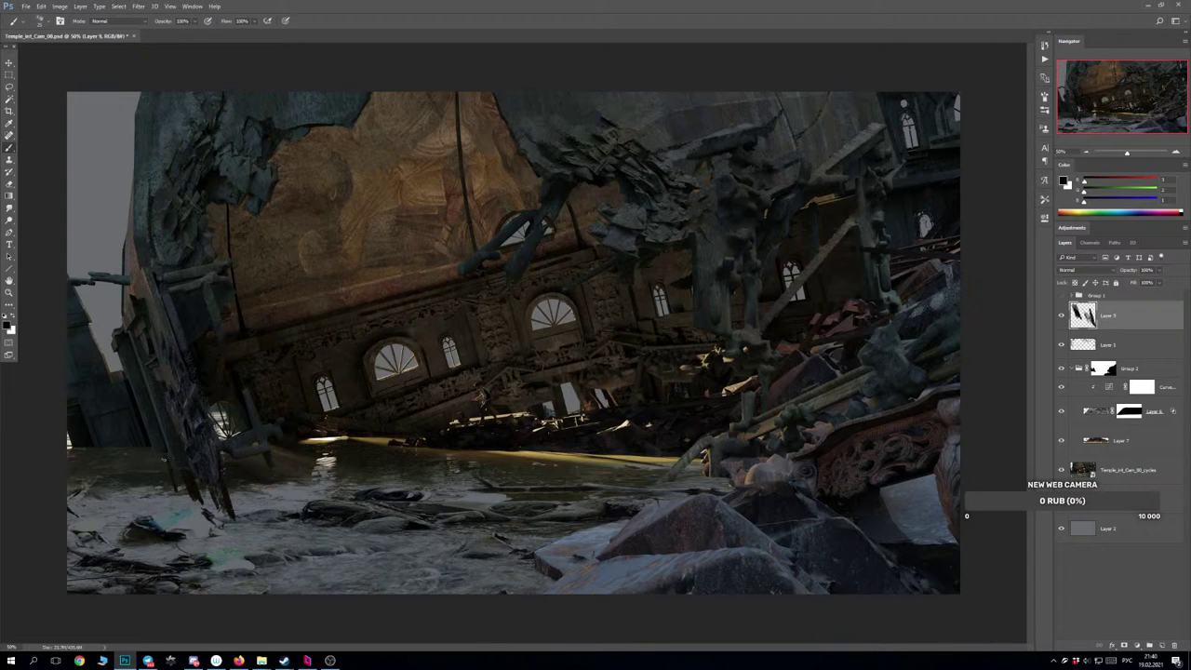
pyautogui.moveTo(161, 460)
pyautogui.mouseDown()
pyautogui.moveTo(173, 490)
pyautogui.moveTo(233, 527)
pyautogui.mouseUp()
pyautogui.keyDown('alt'); pyautogui.click(153, 470); pyautogui.keyUp('alt')
pyautogui.keyDown('alt'); pyautogui.click(219, 492); pyautogui.keyUp('alt')
# Try additional dark strokes in the water beneath the crossed beams and undo them.
pyautogui.moveTo(277, 487); pyautogui.dragTo(277, 505)
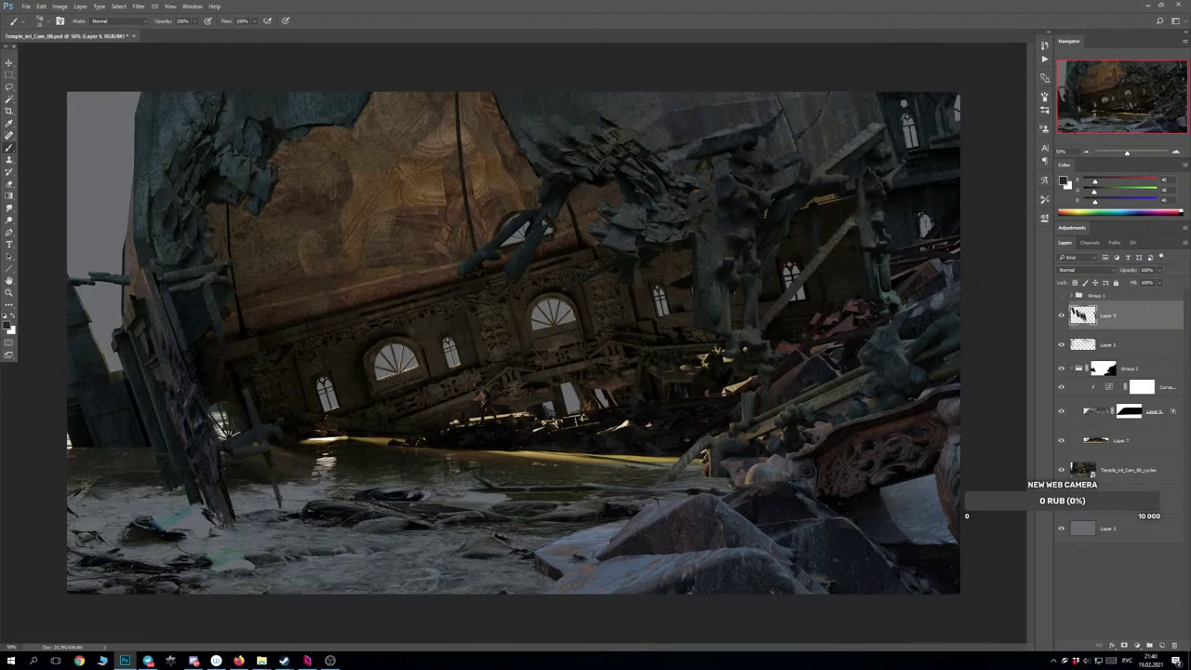
pyautogui.hotkey('ctrl', 'z')
pyautogui.moveTo(285, 561); pyautogui.dragTo(294, 556)
pyautogui.hotkey('ctrl', 'z')
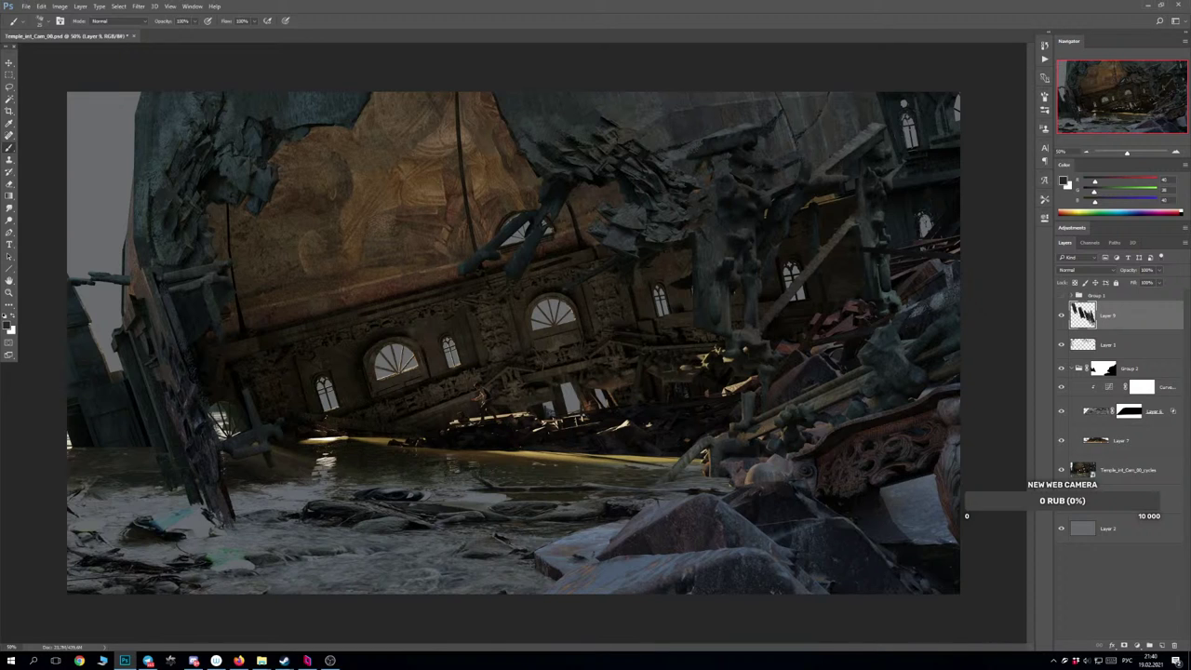
# Erase softly over the lower ends of the painted extensions so they fade into the water.
pyautogui.press('e')
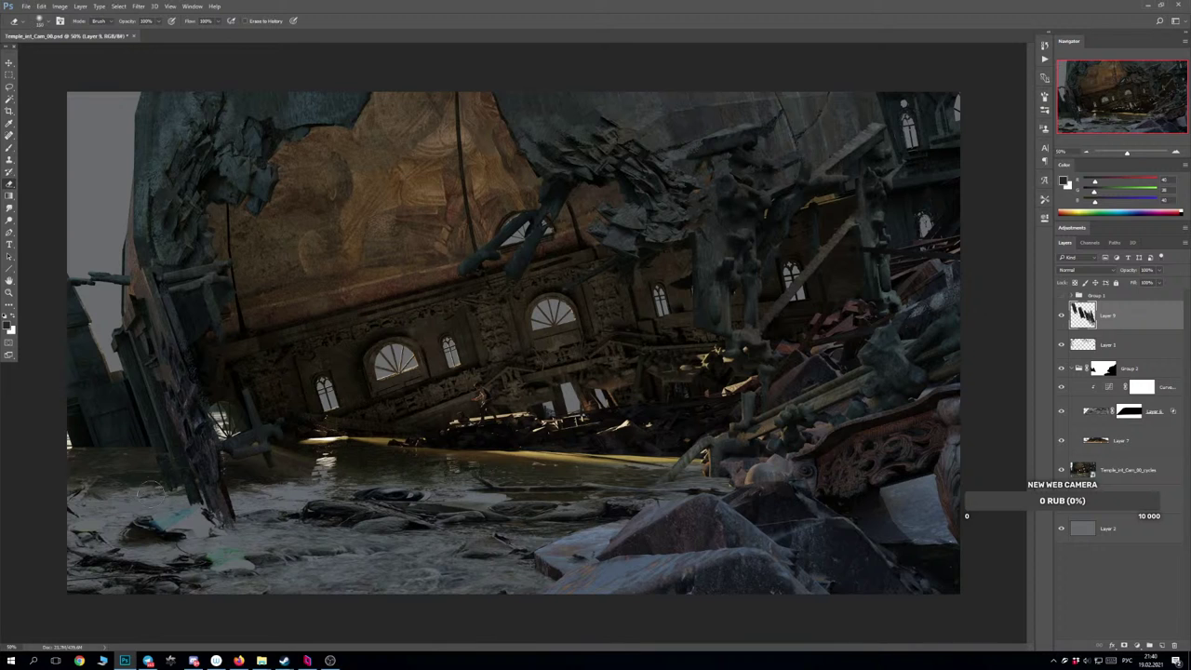
pyautogui.moveTo(168, 495)
pyautogui.mouseDown()
pyautogui.moveTo(279, 539)
pyautogui.moveTo(140, 495)
pyautogui.moveTo(221, 544)
pyautogui.mouseUp()
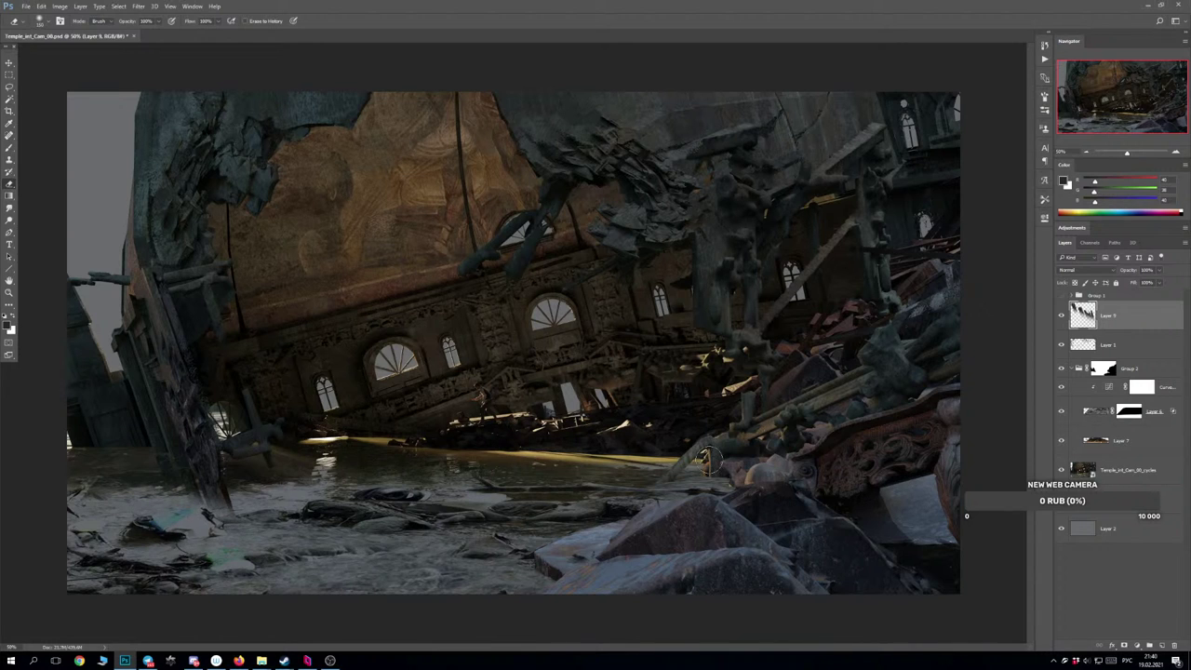
# Lower Layer 9's opacity to soften the painted extensions, and compare the painting with and without the layer.
pyautogui.moveTo(1162, 270); pyautogui.dragTo(1143, 284)
pyautogui.click(1060, 317)
pyautogui.click(1060, 317)
pyautogui.click(1060, 318)
pyautogui.click(1059, 318)
# Mirror the canvas horizontally and lasso the small painted patch where the leaning structure meets the water.
pyautogui.hotkey('ctrl', 'shift', 'h')
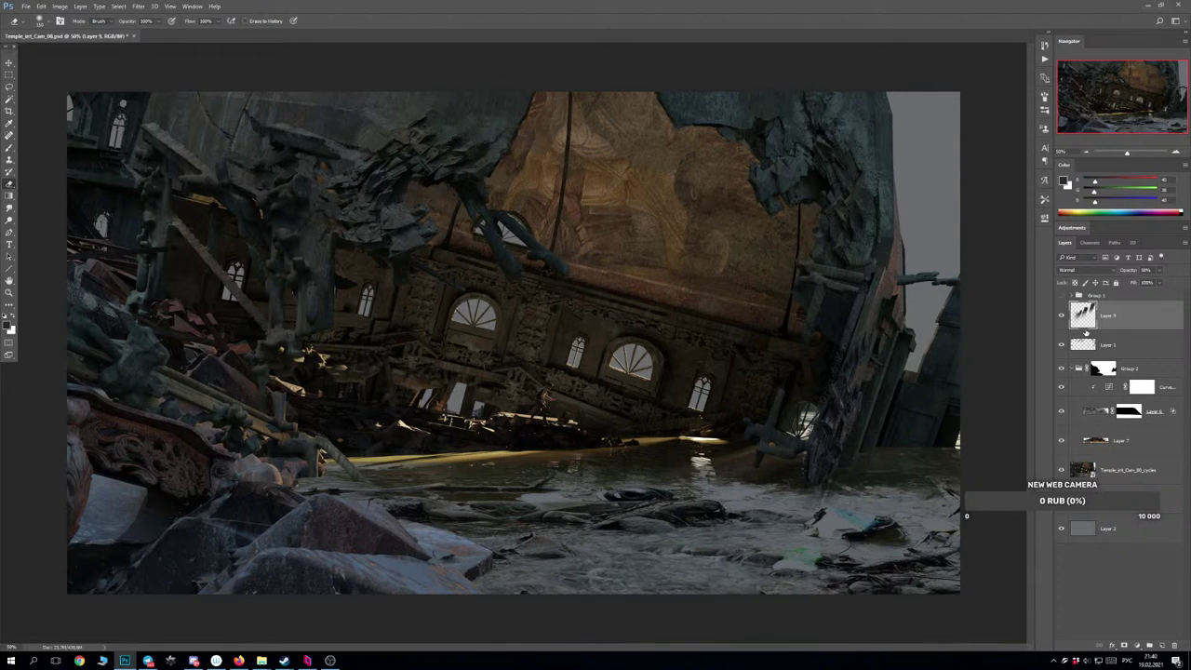
pyautogui.click(1063, 321)
pyautogui.hotkey('ctrl', '+')
pyautogui.hotkey('ctrl', '+')
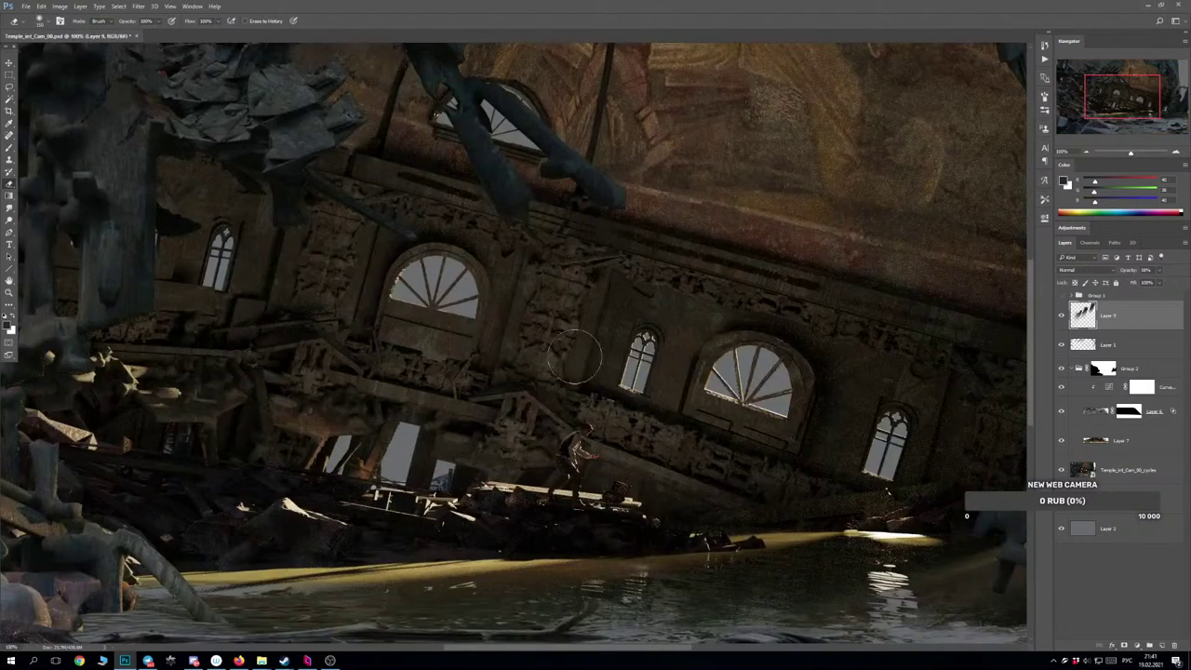
pyautogui.moveTo(624, 462); pyautogui.dragTo(529, 415)
pyautogui.moveTo(837, 573); pyautogui.dragTo(590, 460)
pyautogui.moveTo(735, 482); pyautogui.dragTo(500, 463)
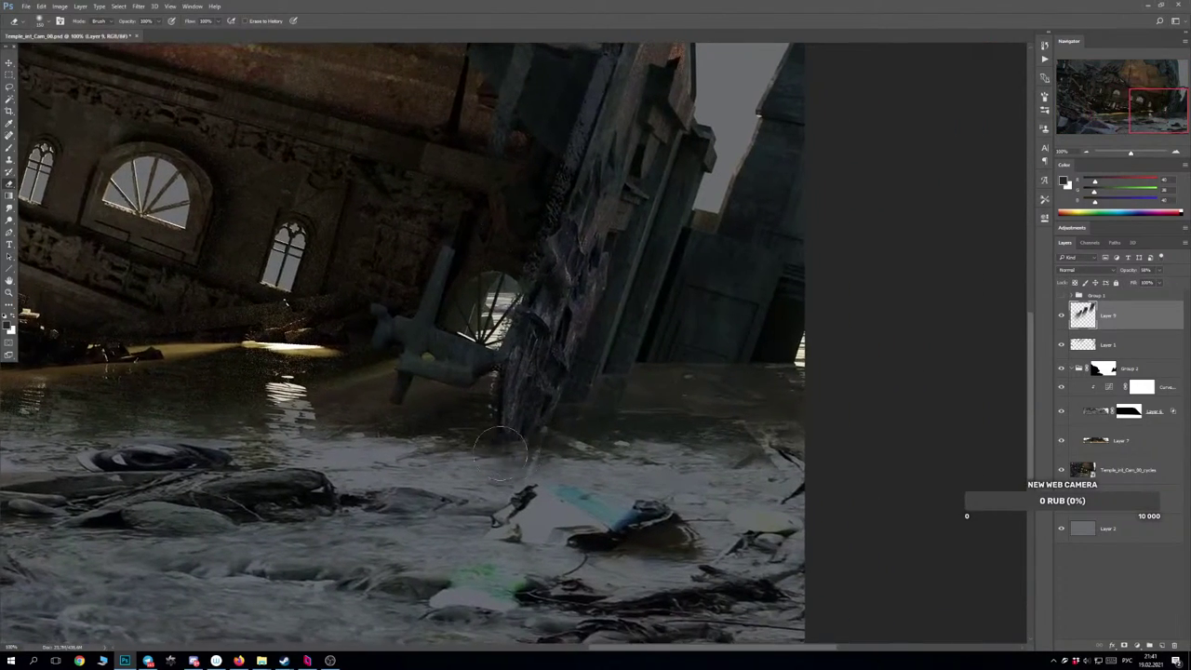
pyautogui.press('l')
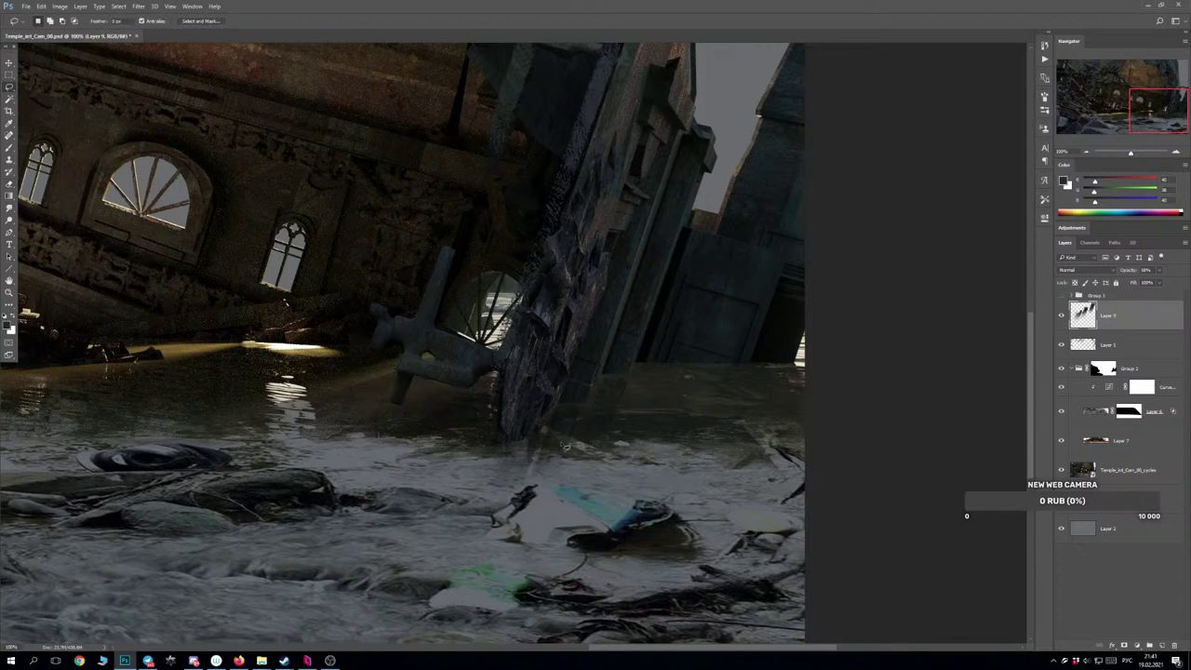
pyautogui.moveTo(539, 432)
pyautogui.mouseDown()
pyautogui.moveTo(593, 459)
pyautogui.moveTo(542, 429)
pyautogui.mouseUp()
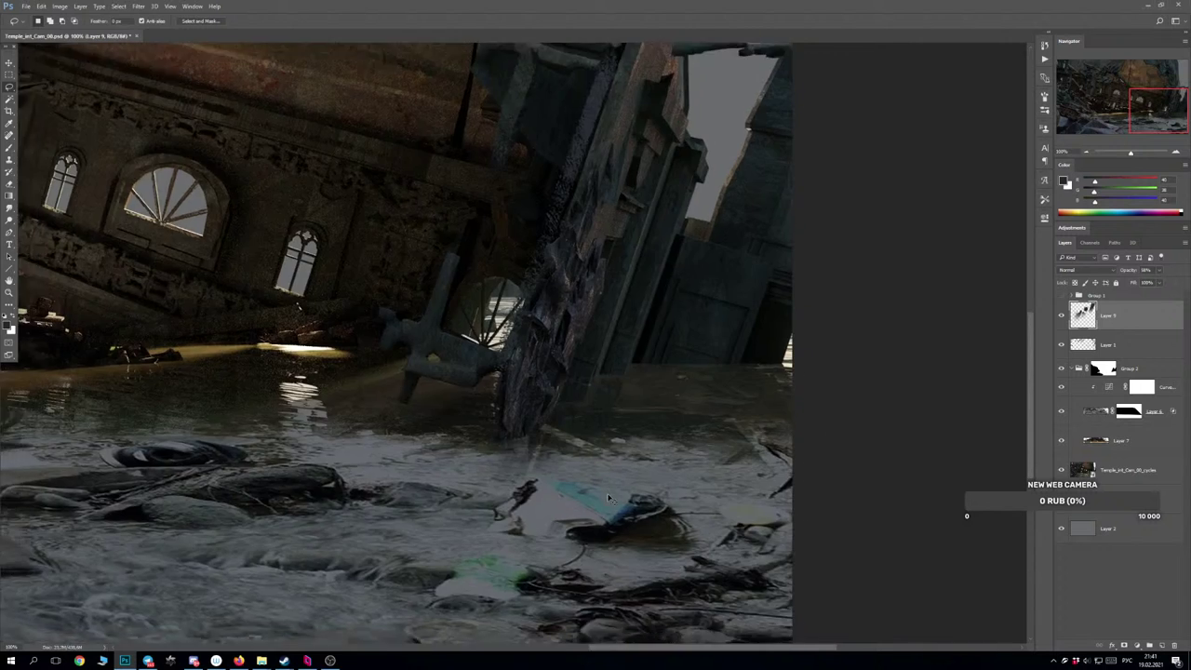
# Merge Layer 9 with the layer directly below it and compare the painting with the merged layer on and off.
pyautogui.hotkey('ctrl', '-')
pyautogui.hotkey('ctrl', '-')
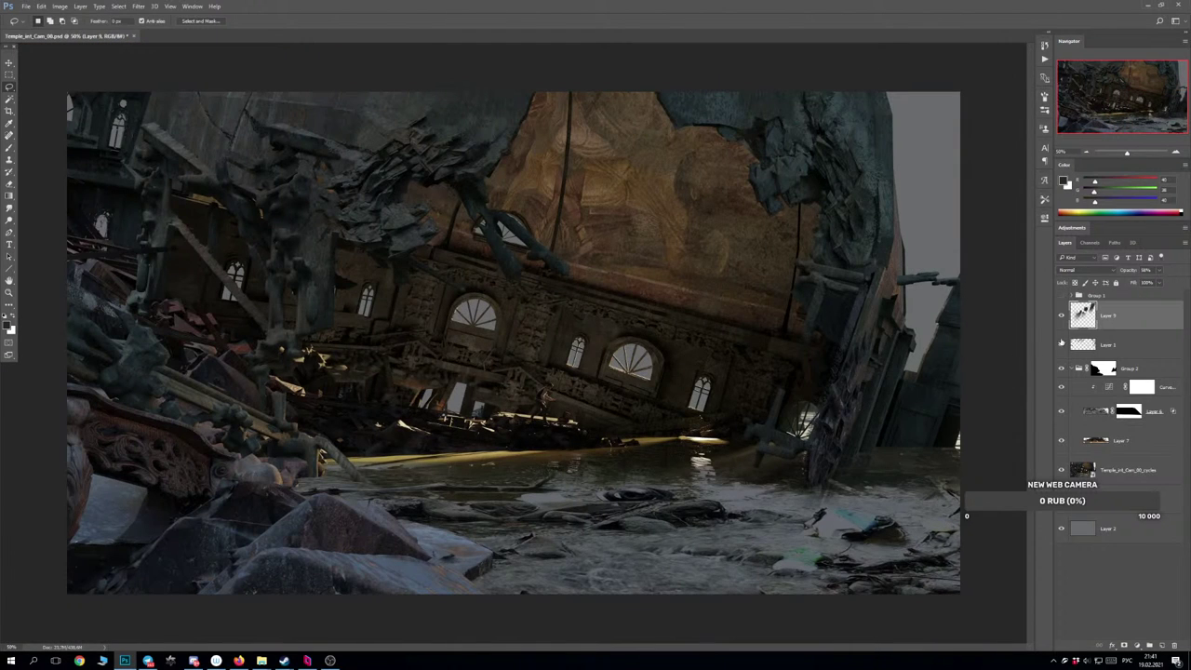
pyautogui.click(1062, 317)
pyautogui.keyDown('shift'); pyautogui.click(1127, 346); pyautogui.keyUp('shift')
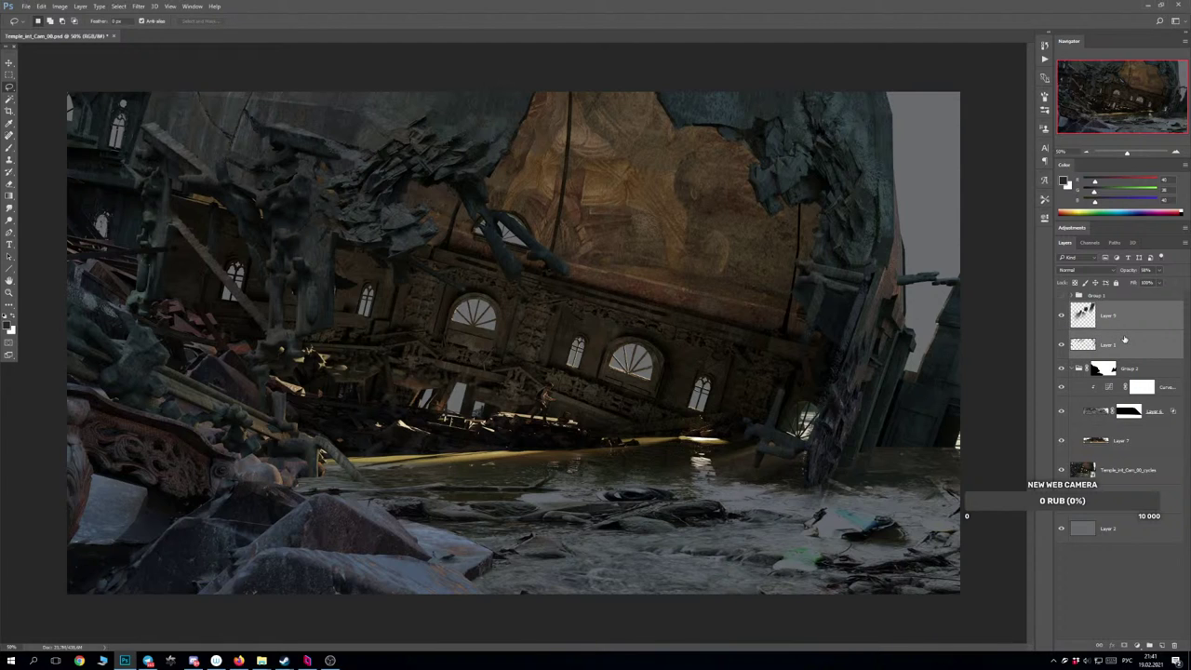
pyautogui.hotkey('ctrl', 'e')
pyautogui.click(1059, 316)
pyautogui.click(1059, 316)
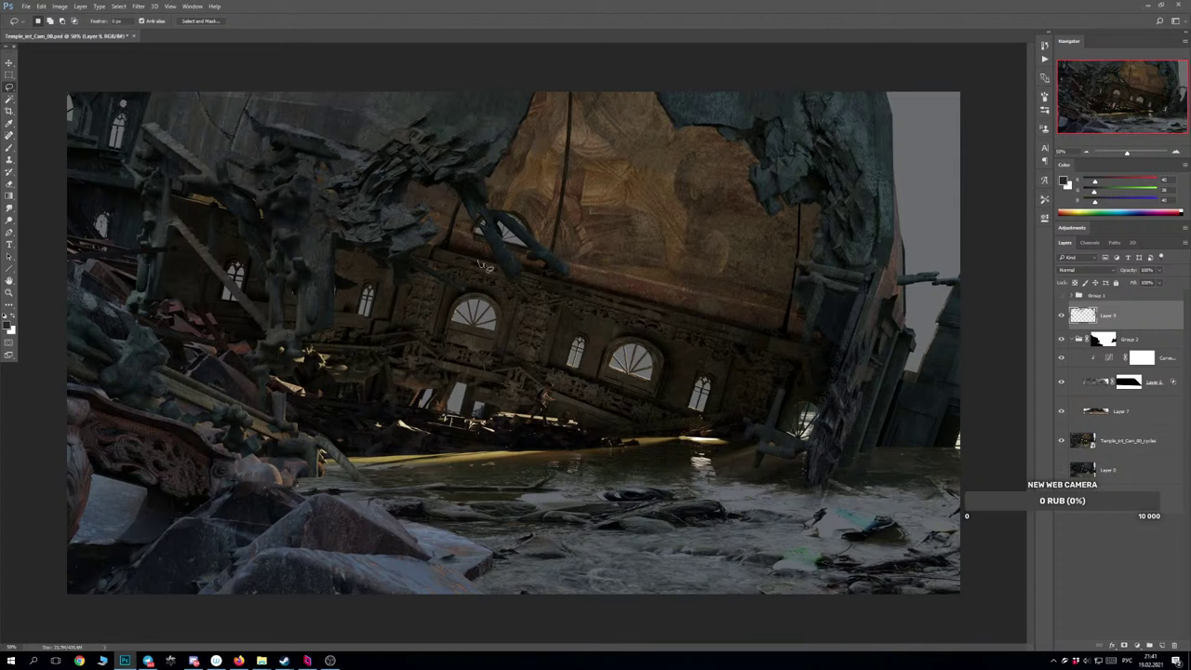
# Blend the wall texture above the crossed beams with the Mixer Brush on Layer 9, tidying it with the Eraser.
pyautogui.press('ctrl')
pyautogui.press('b')
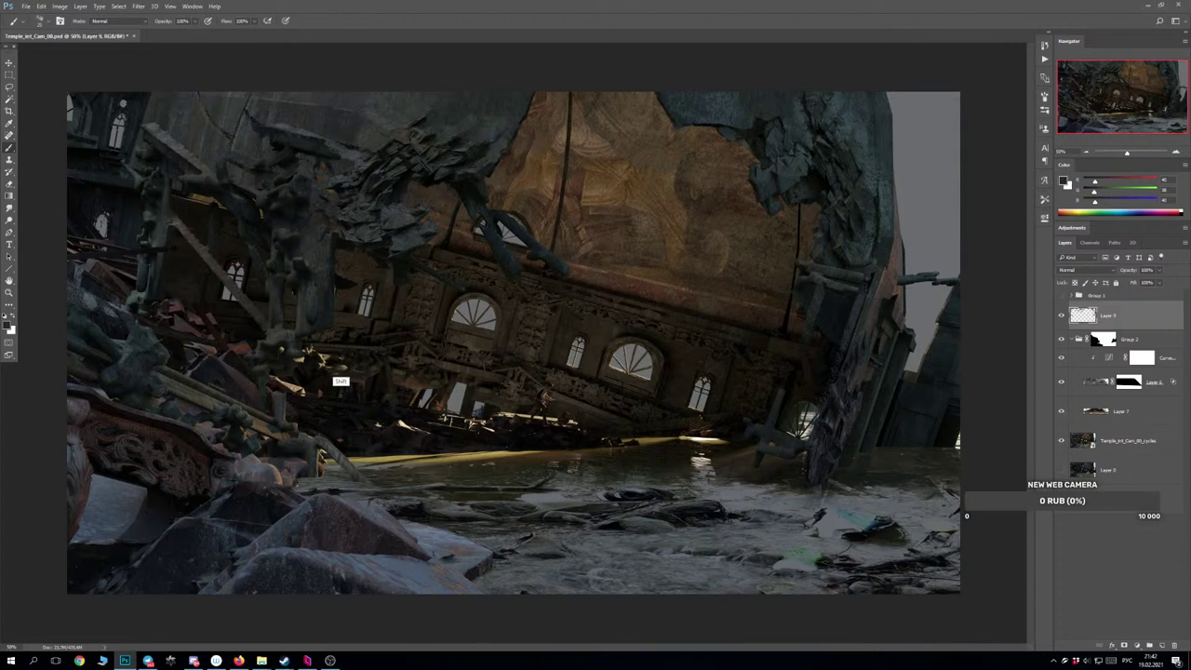
pyautogui.hotkey('shift', 'b')
pyautogui.hotkey('shift', 'b')
pyautogui.hotkey('shift', 'b')
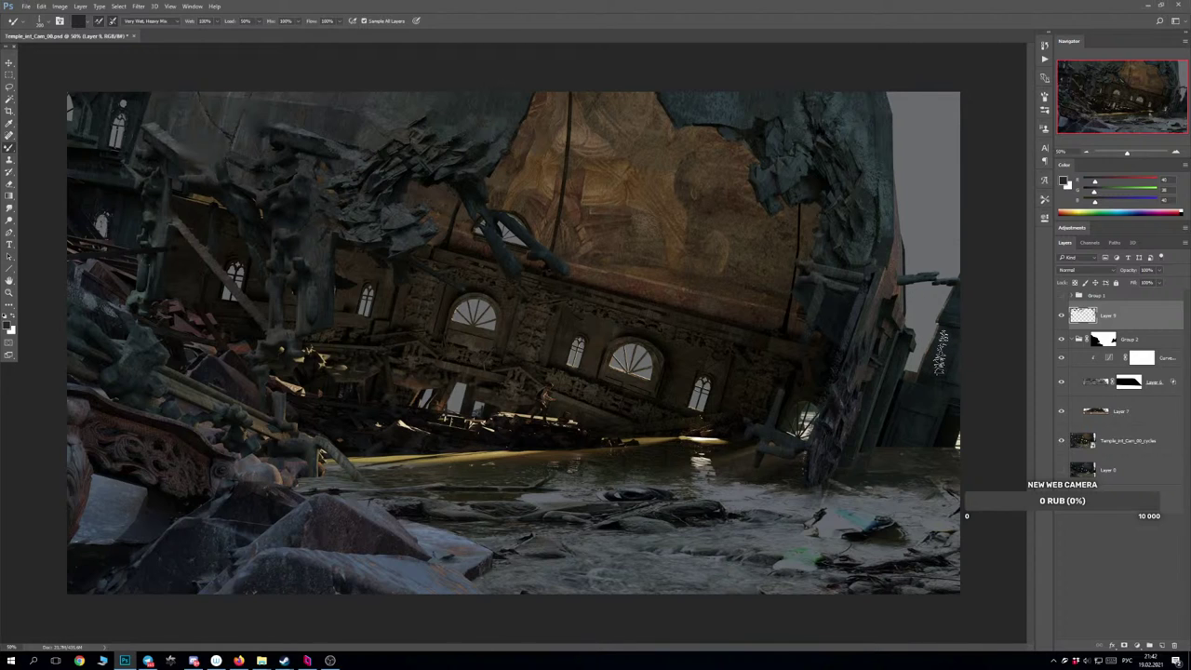
pyautogui.press('e')
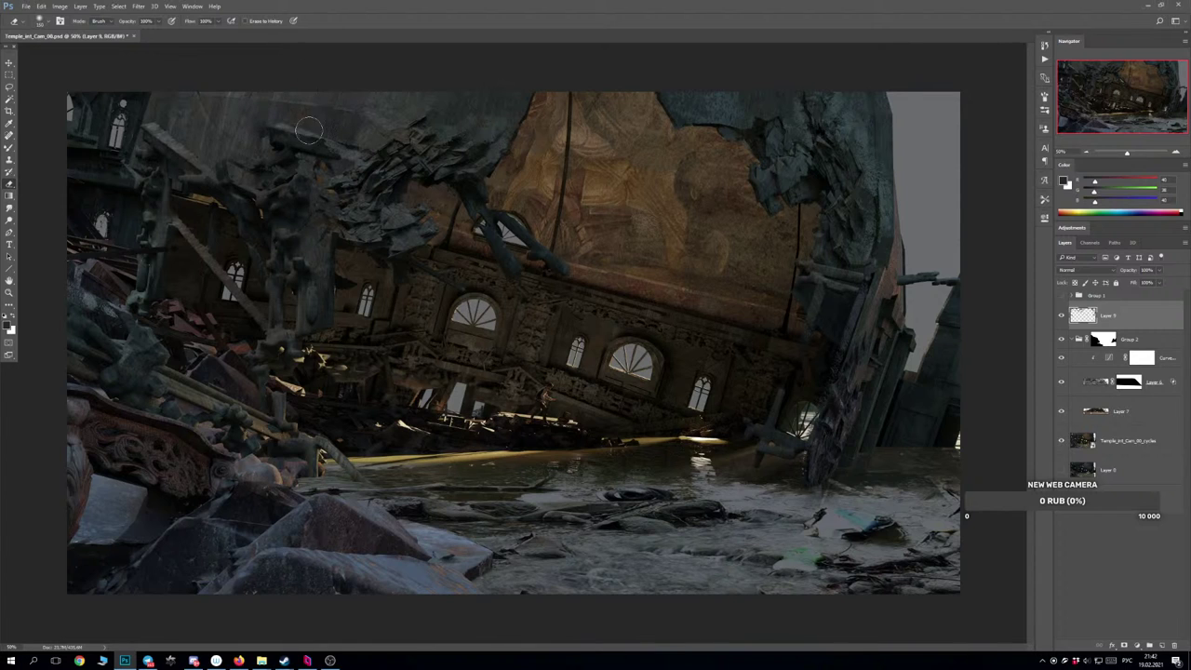
pyautogui.press('b')
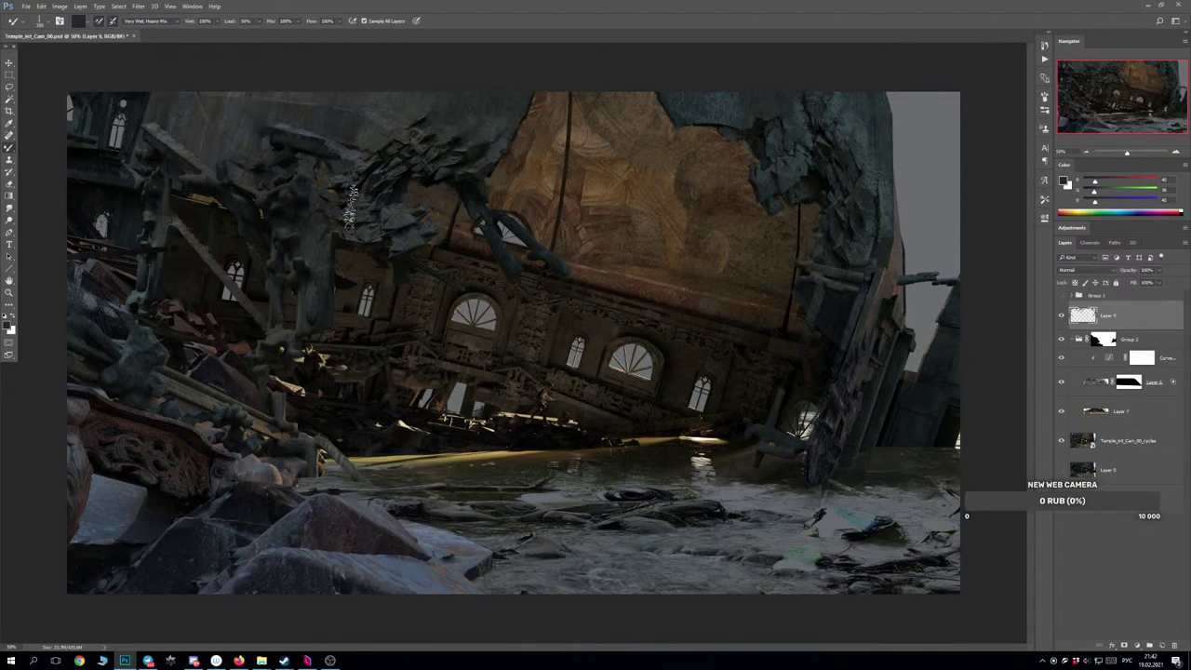
# Add a new layer above Layer 9 and blend the tall leaning structure's surface with the Mixer Brush.
pyautogui.click(1160, 645)
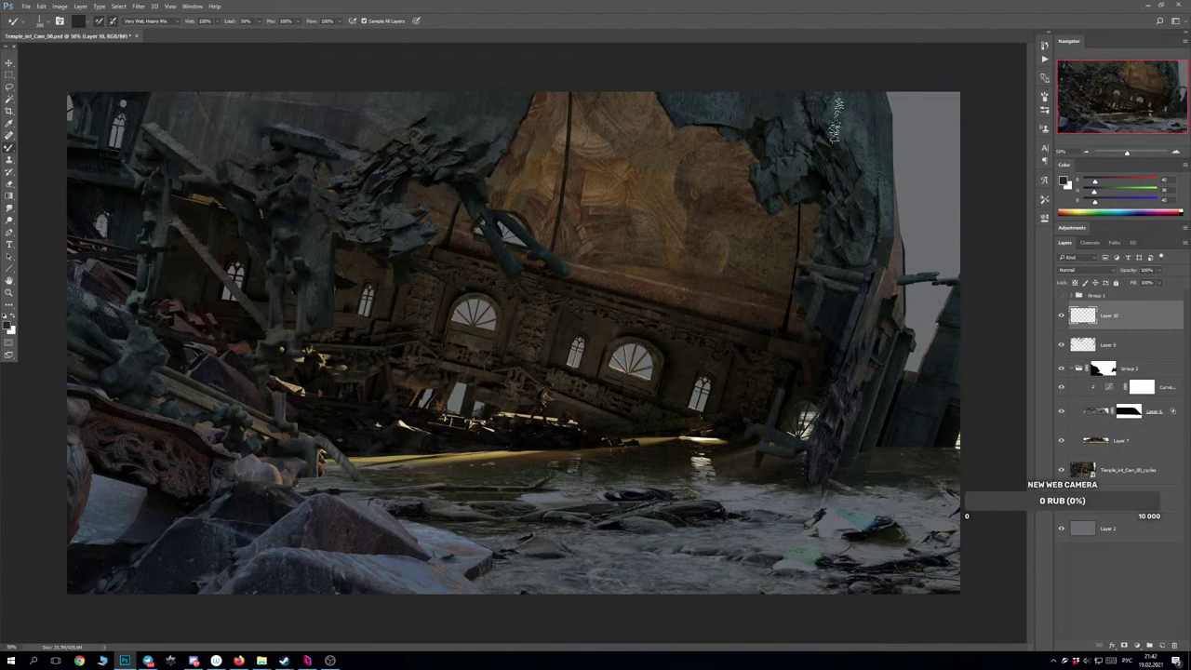
pyautogui.moveTo(872, 132); pyautogui.dragTo(861, 111)
pyautogui.moveTo(846, 220); pyautogui.dragTo(849, 226)
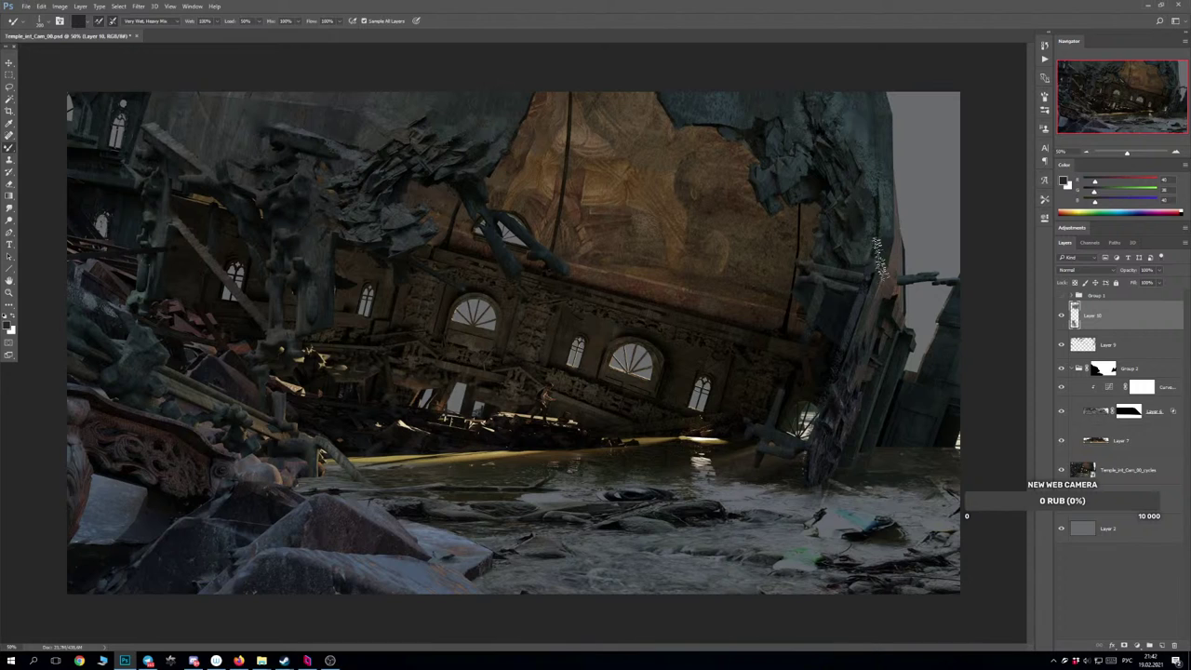
pyautogui.press('[')
pyautogui.moveTo(899, 305); pyautogui.dragTo(903, 301)
# Blend the leaning structure's base and the nearby waterline into the water with a smaller Mixer Brush.
pyautogui.press('[')
pyautogui.press('[')
pyautogui.press('[')
pyautogui.press('[')
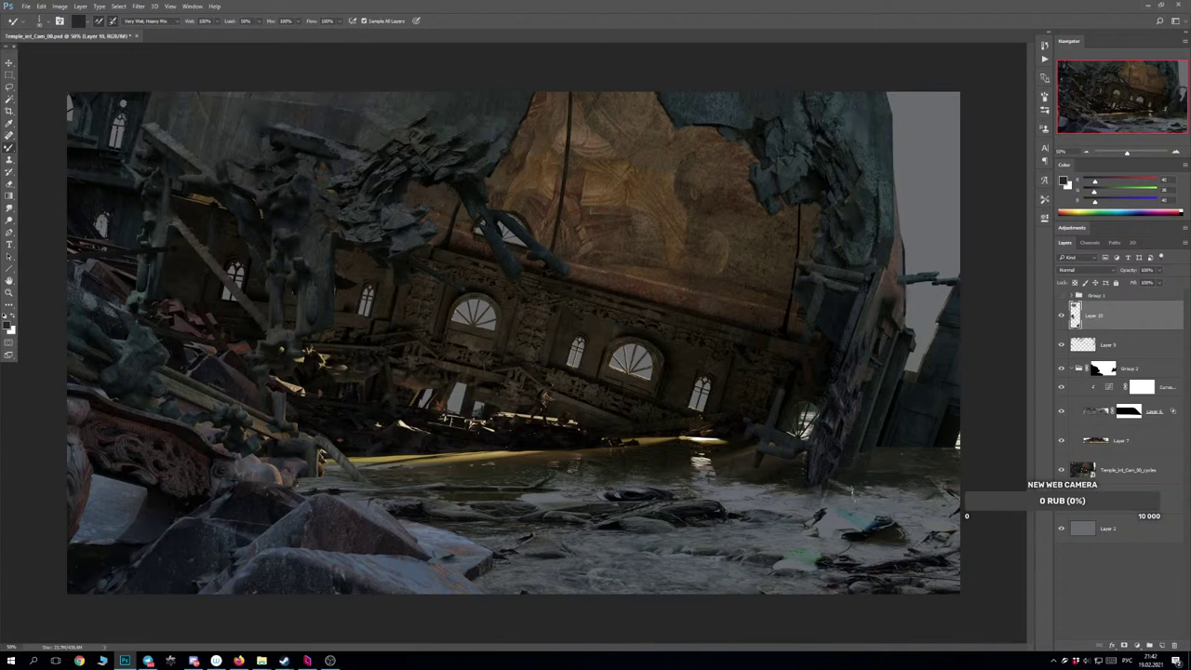
pyautogui.moveTo(812, 485); pyautogui.dragTo(858, 478)
pyautogui.press('[')
pyautogui.click(932, 442)
# Sample the pale beige of the bright opening beside the distant ruin and add a new layer above Layer 2.
pyautogui.click(1128, 524)
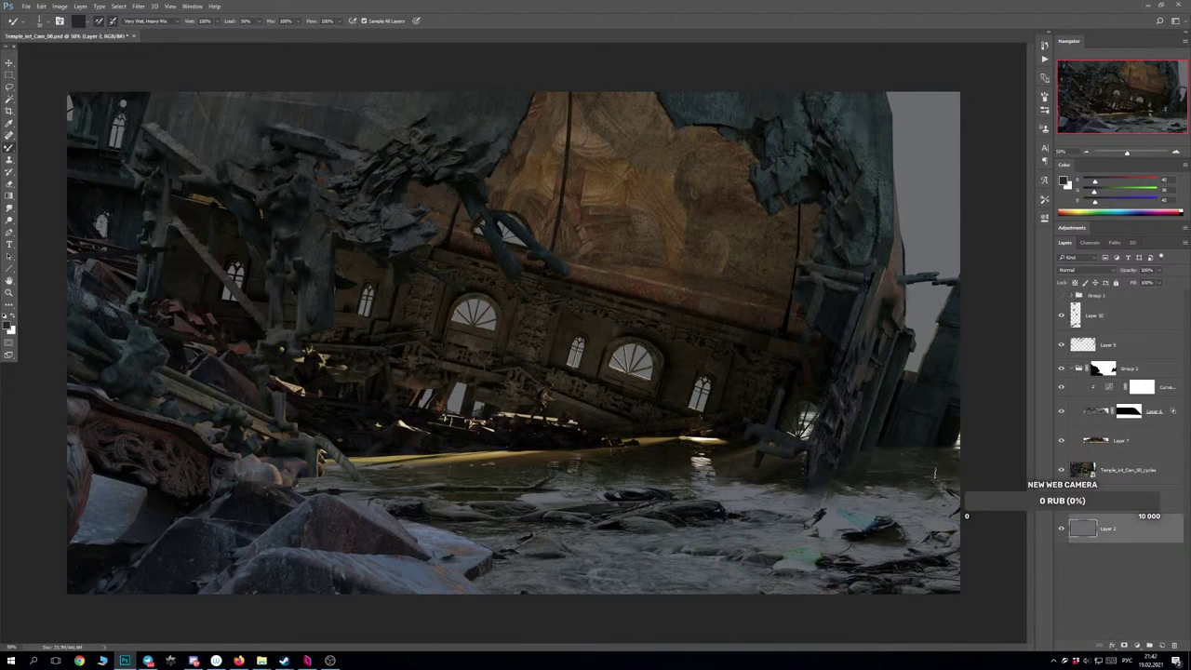
pyautogui.press('g')
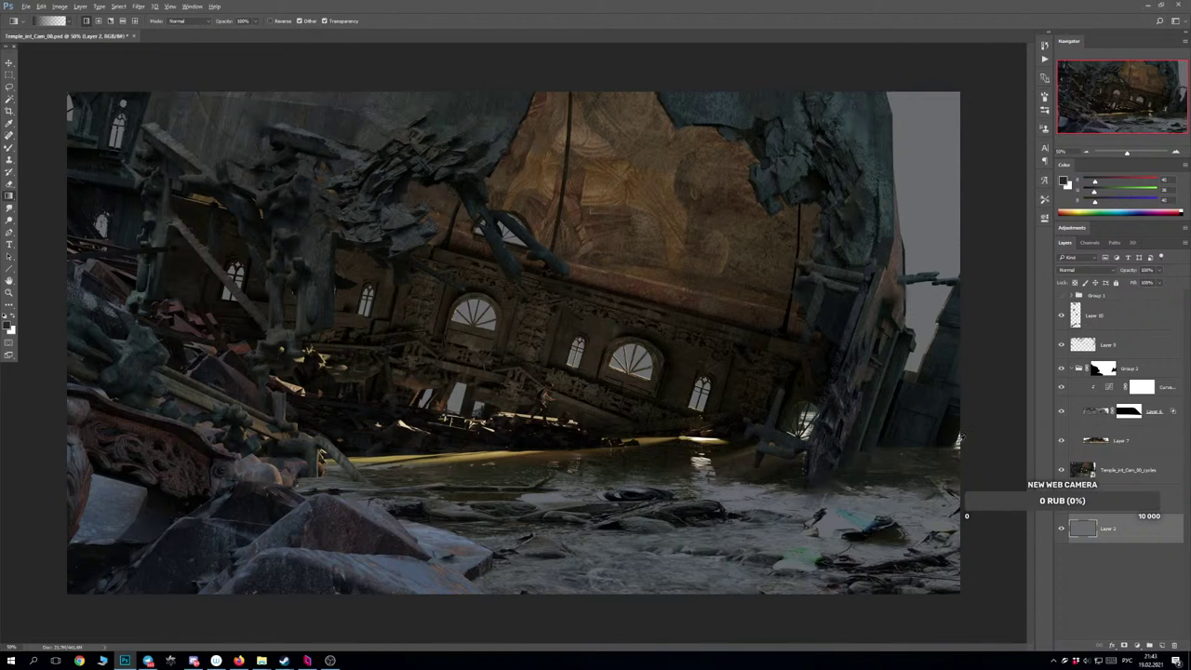
pyautogui.keyDown('alt'); pyautogui.click(958, 439); pyautogui.keyUp('alt')
pyautogui.click(1162, 644)
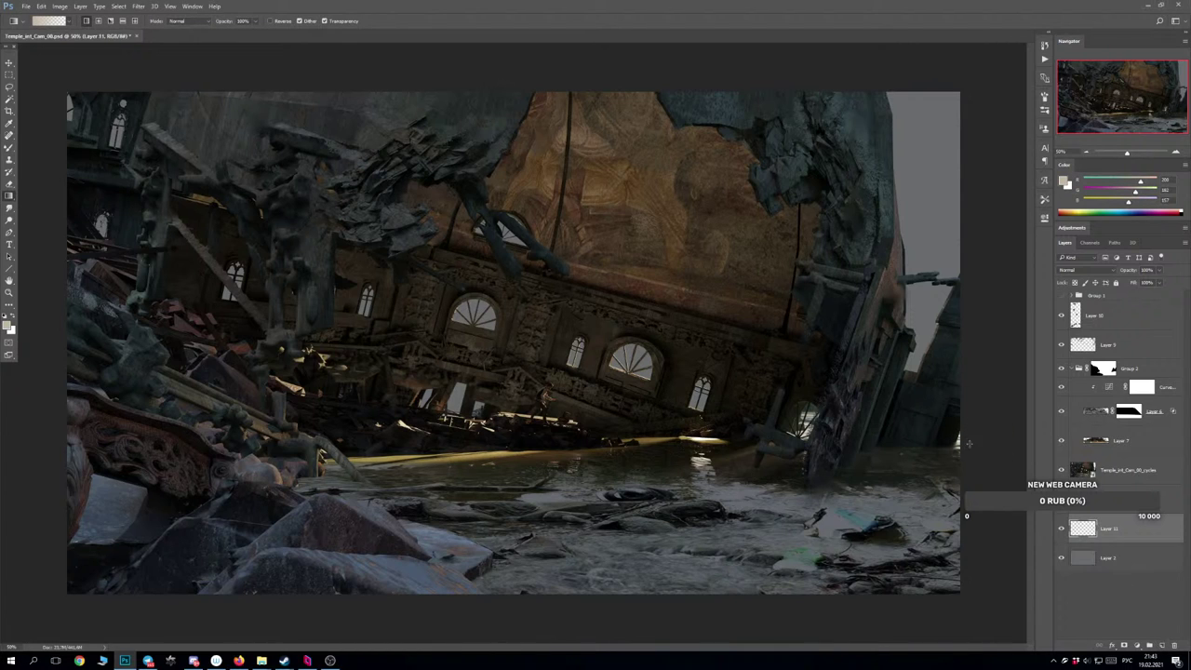
# Draw a beige-to-transparent gradient diagonally across Layer 11 to warm the sky, redrawing it until the falloff suits.
pyautogui.moveTo(914, 227); pyautogui.dragTo(749, 253)
pyautogui.hotkey('ctrl', 'z')
pyautogui.moveTo(929, 198); pyautogui.dragTo(770, 381)
pyautogui.hotkey('ctrl', 'z')
pyautogui.hotkey('ctrl', 'z')
pyautogui.hotkey('ctrl', 'z')
pyautogui.hotkey('ctrl', 'z')
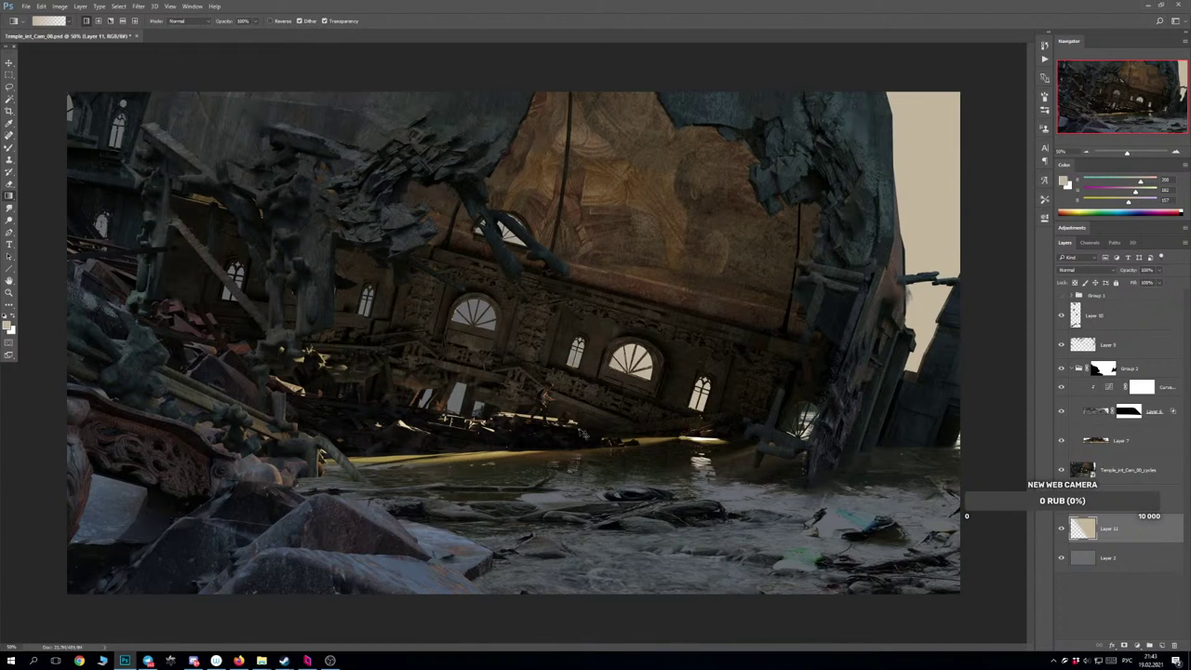
pyautogui.hotkey('ctrl', 'z')
pyautogui.moveTo(639, 348); pyautogui.dragTo(573, 443)
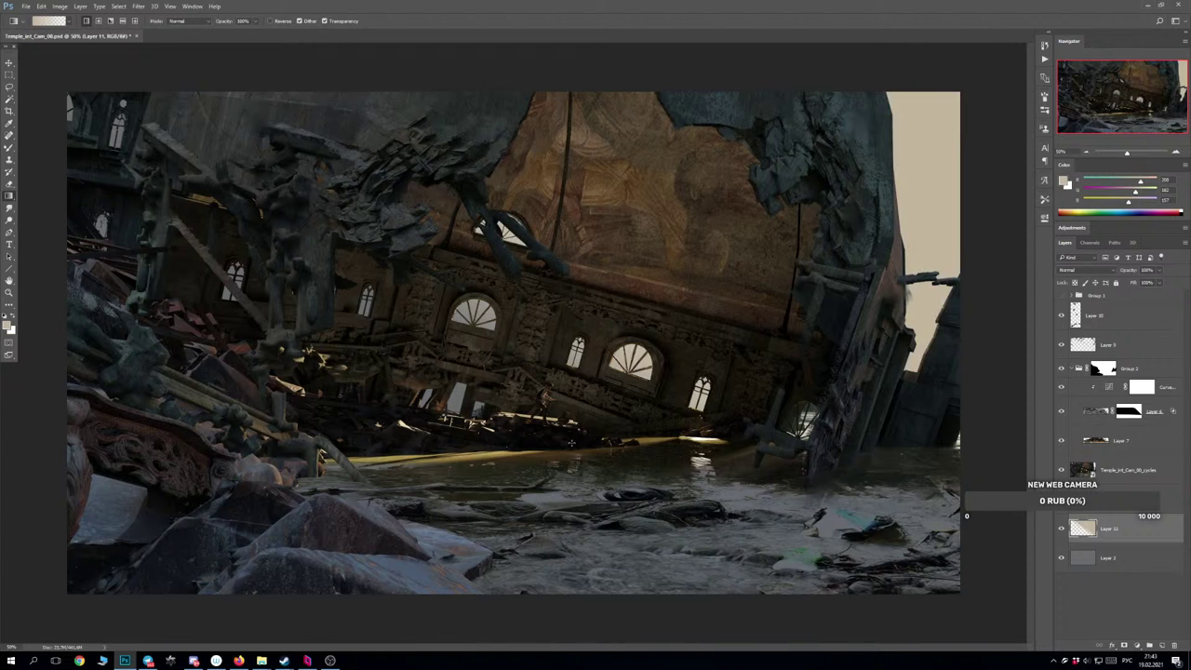
pyautogui.hotkey('ctrl', 'z')
pyautogui.moveTo(732, 323); pyautogui.dragTo(609, 463)
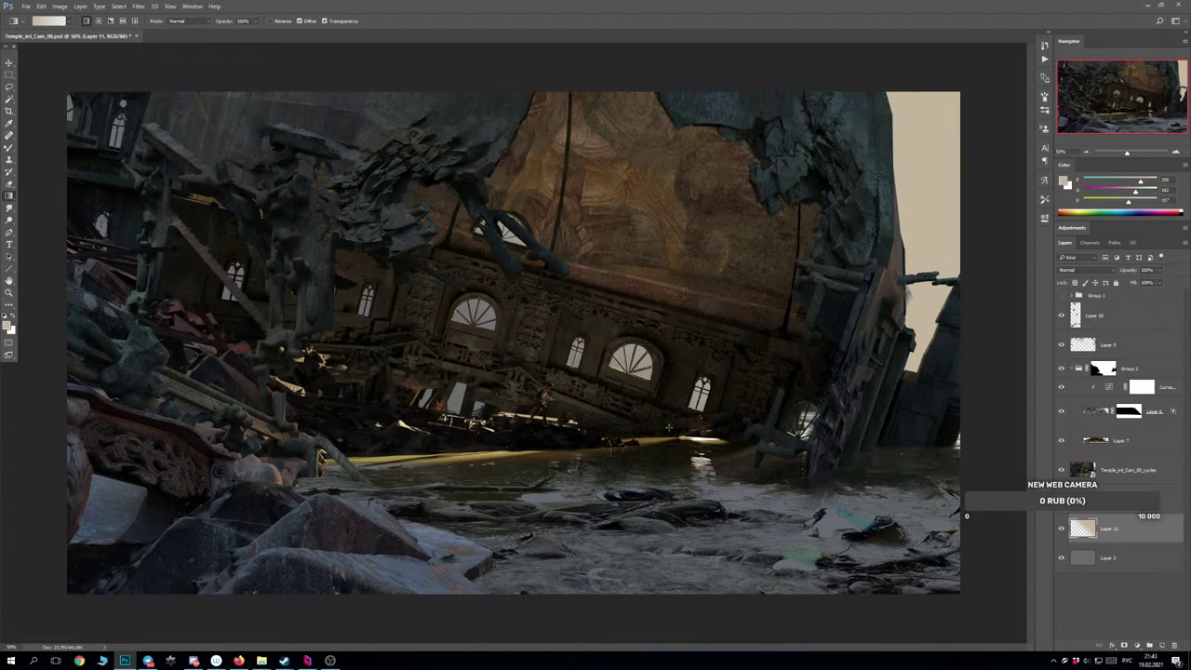
# Show Group 1 and compare the sky with and without the Layer 11 gradient.
pyautogui.click(1061, 296)
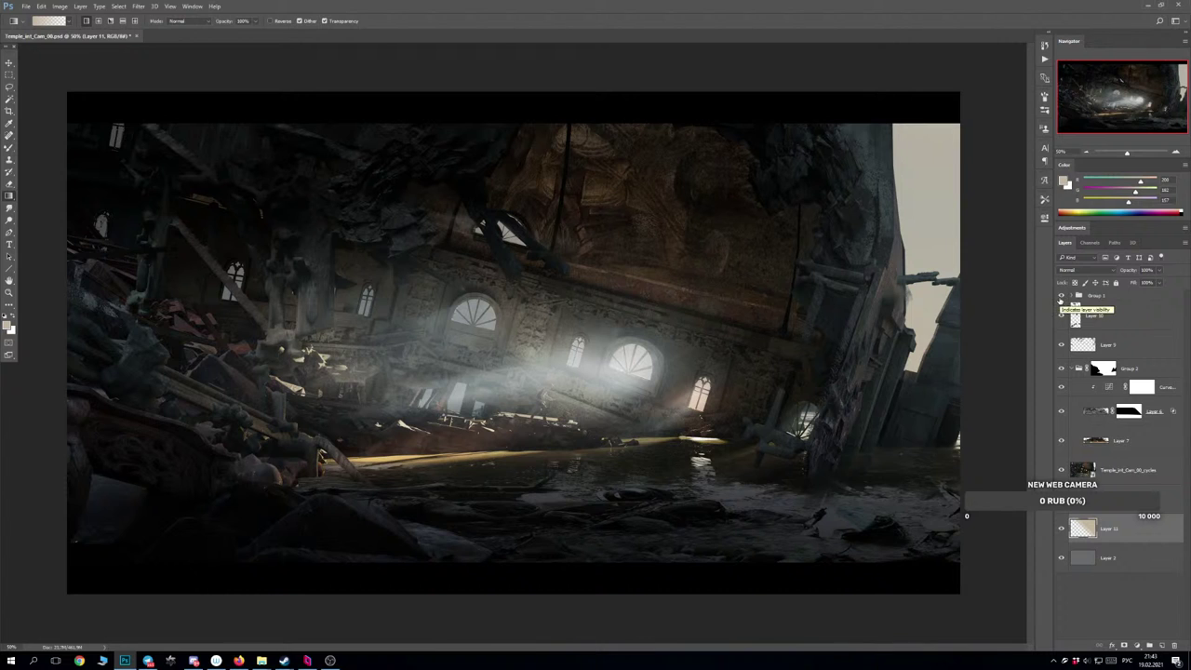
pyautogui.click(1061, 528)
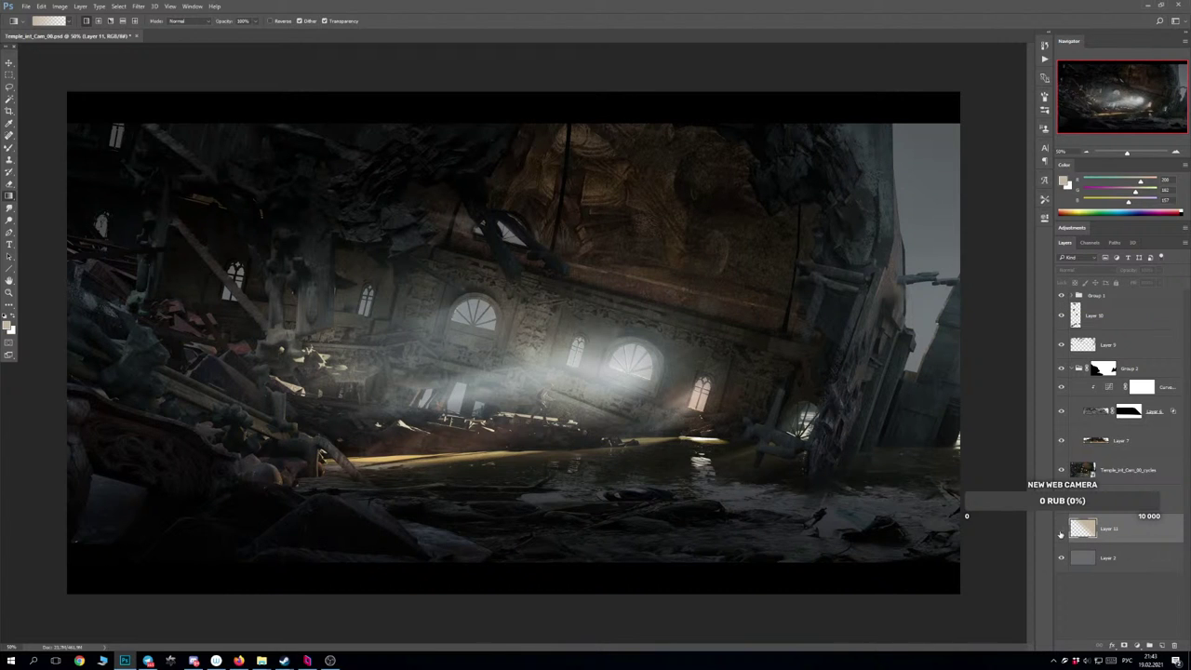
pyautogui.click(1061, 529)
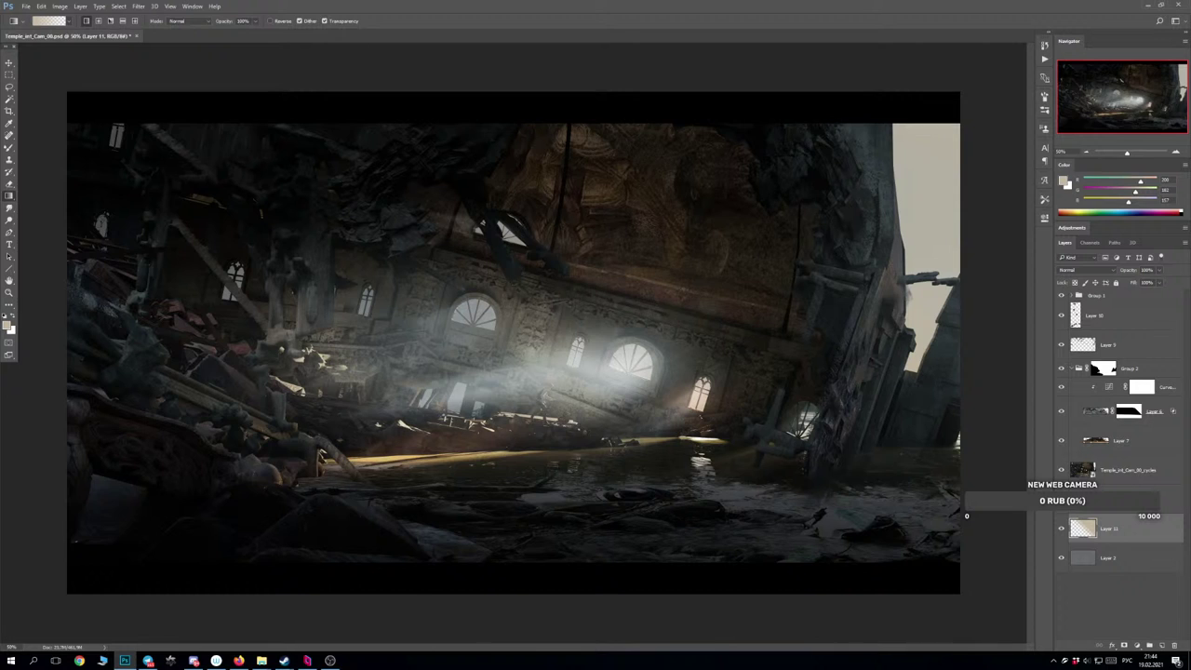
# Select Layer 10 and blend the distant ruin beside the leaning structure with the Mixer Brush.
pyautogui.click(1132, 348)
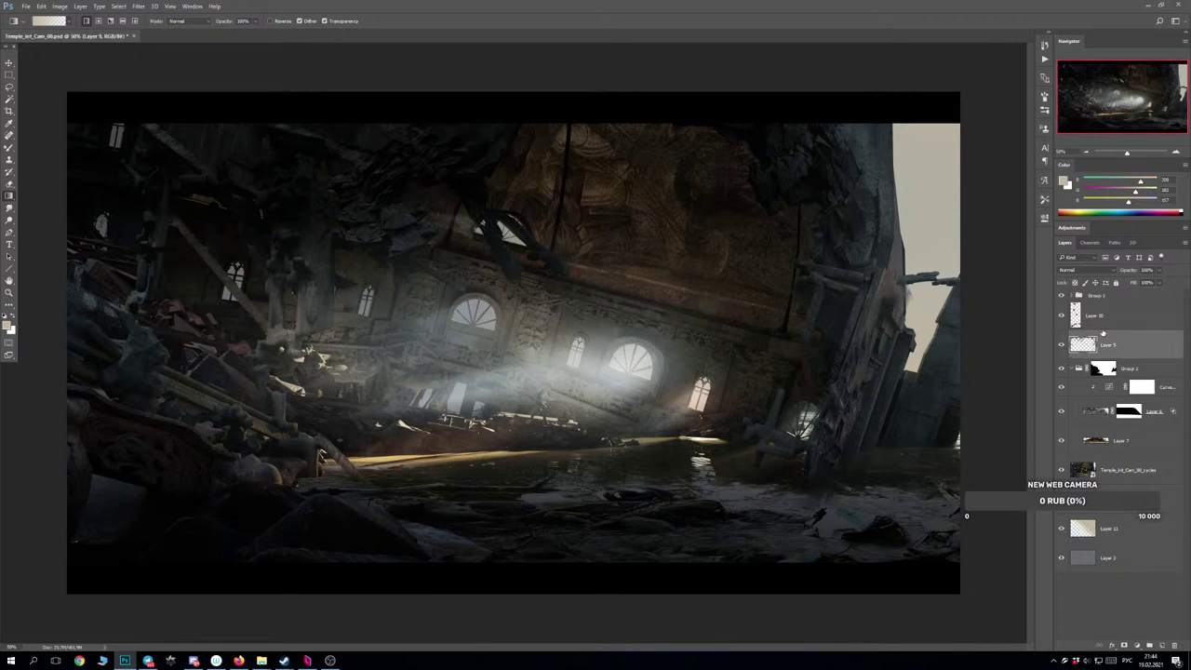
pyautogui.click(1109, 324)
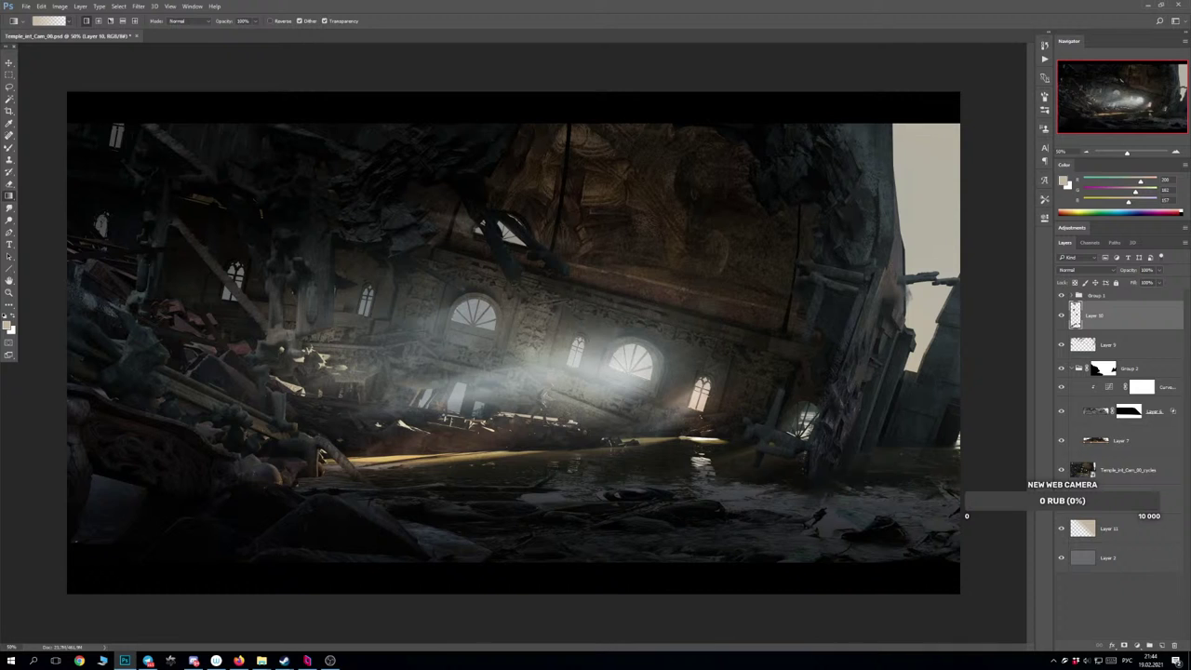
pyautogui.click(10, 147)
pyautogui.moveTo(895, 406)
pyautogui.mouseDown()
pyautogui.moveTo(913, 354)
pyautogui.moveTo(904, 410)
pyautogui.moveTo(916, 396)
pyautogui.mouseUp()
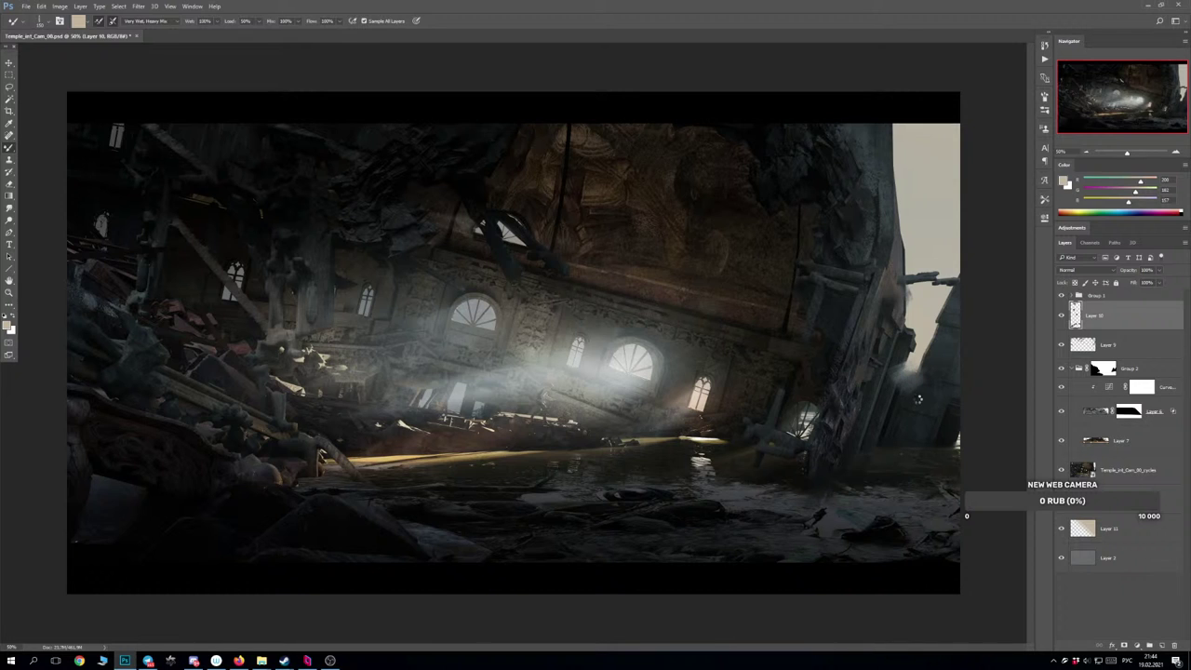
pyautogui.moveTo(921, 412)
pyautogui.mouseDown()
pyautogui.moveTo(915, 438)
pyautogui.moveTo(897, 389)
pyautogui.moveTo(908, 421)
pyautogui.mouseUp()
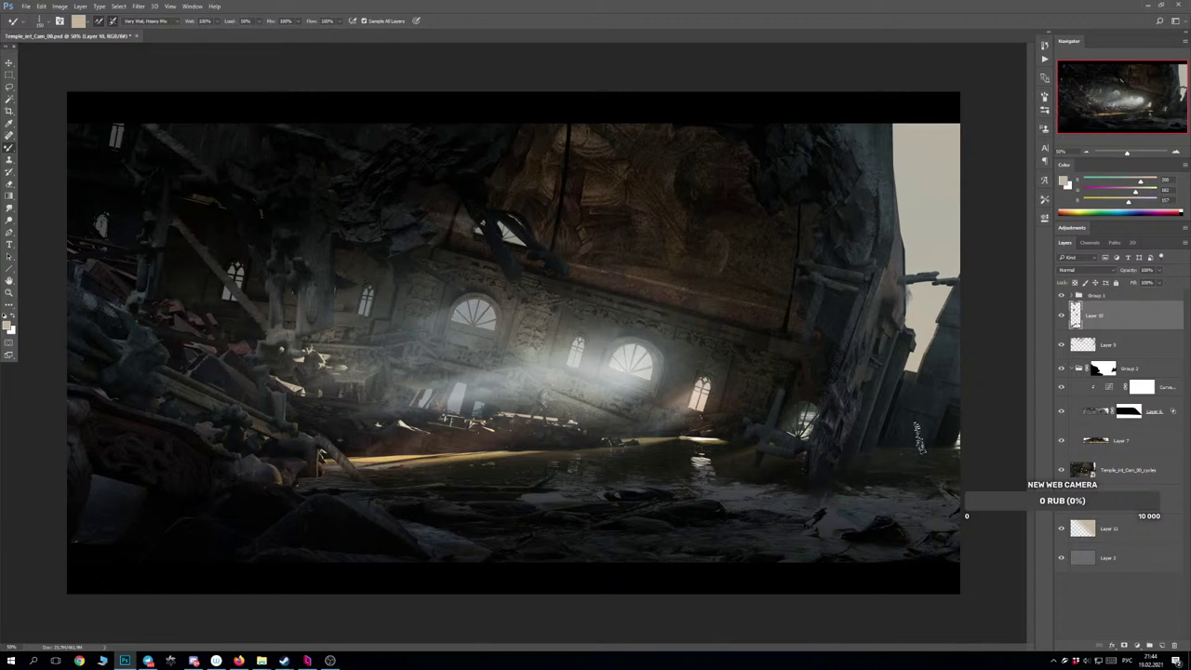
# Try larger Mixer Brush strokes across the sky opening and the neighbouring ruin edges, and undo them.
pyautogui.press(']')
pyautogui.press(']')
pyautogui.press(']')
pyautogui.press(']')
pyautogui.press(']')
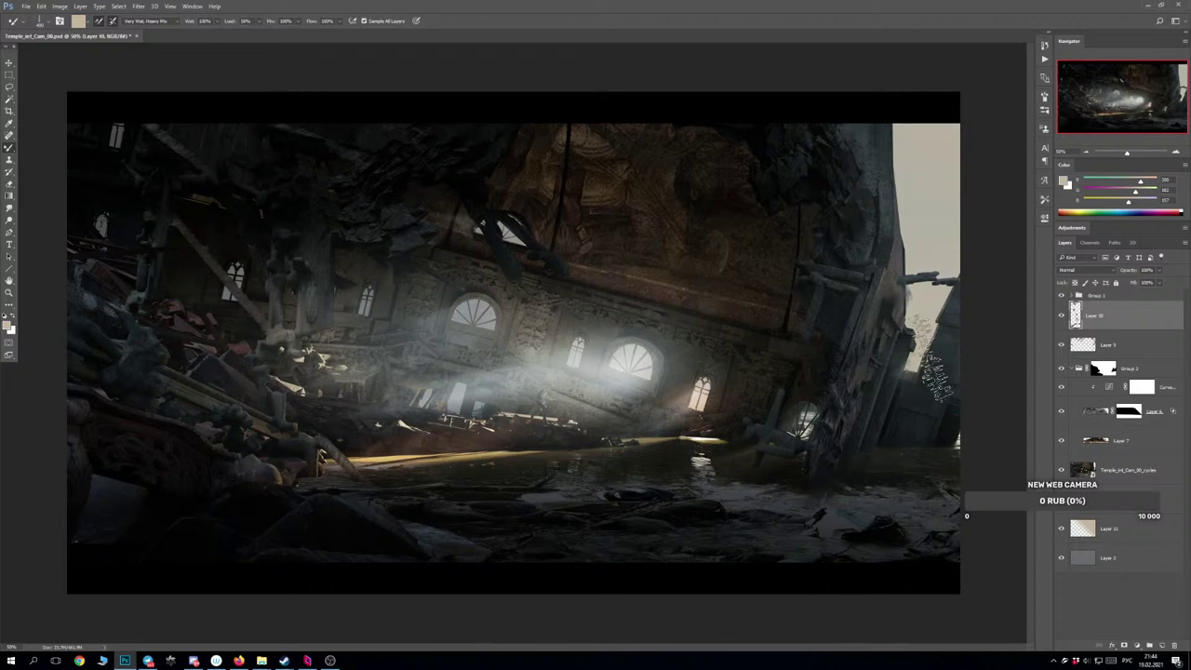
pyautogui.moveTo(938, 359); pyautogui.dragTo(926, 332)
pyautogui.hotkey('ctrl', 'z')
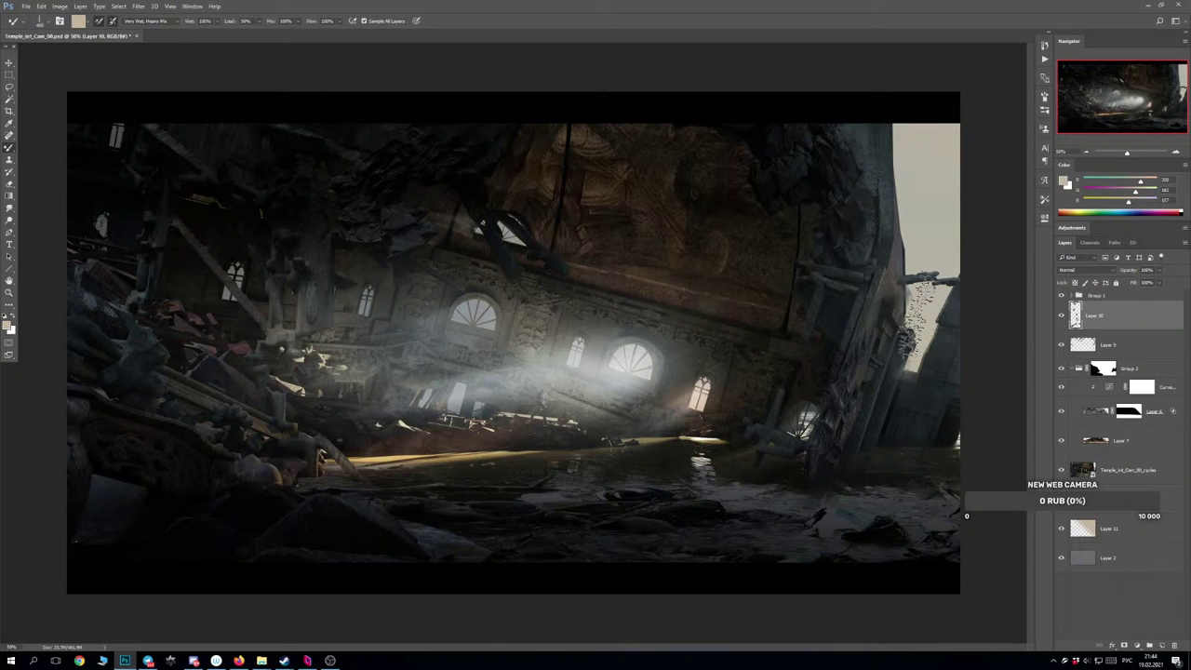
pyautogui.moveTo(932, 328)
pyautogui.mouseDown()
pyautogui.moveTo(895, 307)
pyautogui.moveTo(869, 369)
pyautogui.mouseUp()
pyautogui.hotkey('ctrl', 'z')
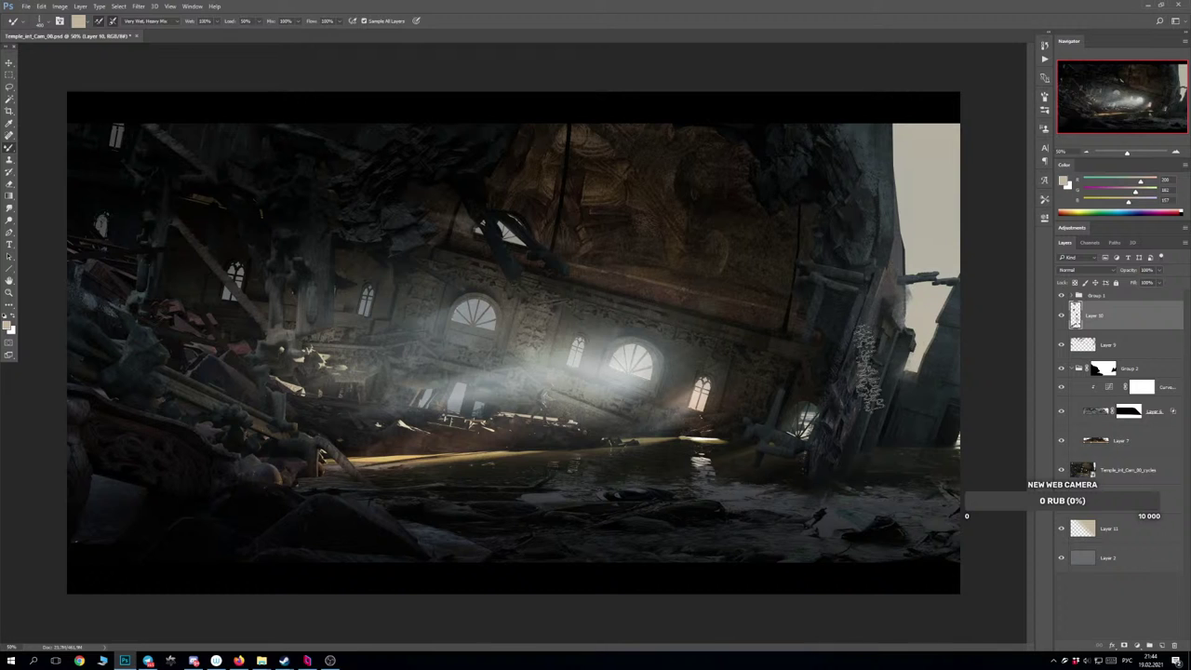
# Smear the leaning structure's edge and the distant ruin's roofline softly into the sky with the Mixer Brush.
pyautogui.moveTo(936, 399)
pyautogui.mouseDown()
pyautogui.moveTo(927, 431)
pyautogui.moveTo(924, 381)
pyautogui.moveTo(907, 382)
pyautogui.moveTo(928, 358)
pyautogui.moveTo(917, 312)
pyautogui.mouseUp()
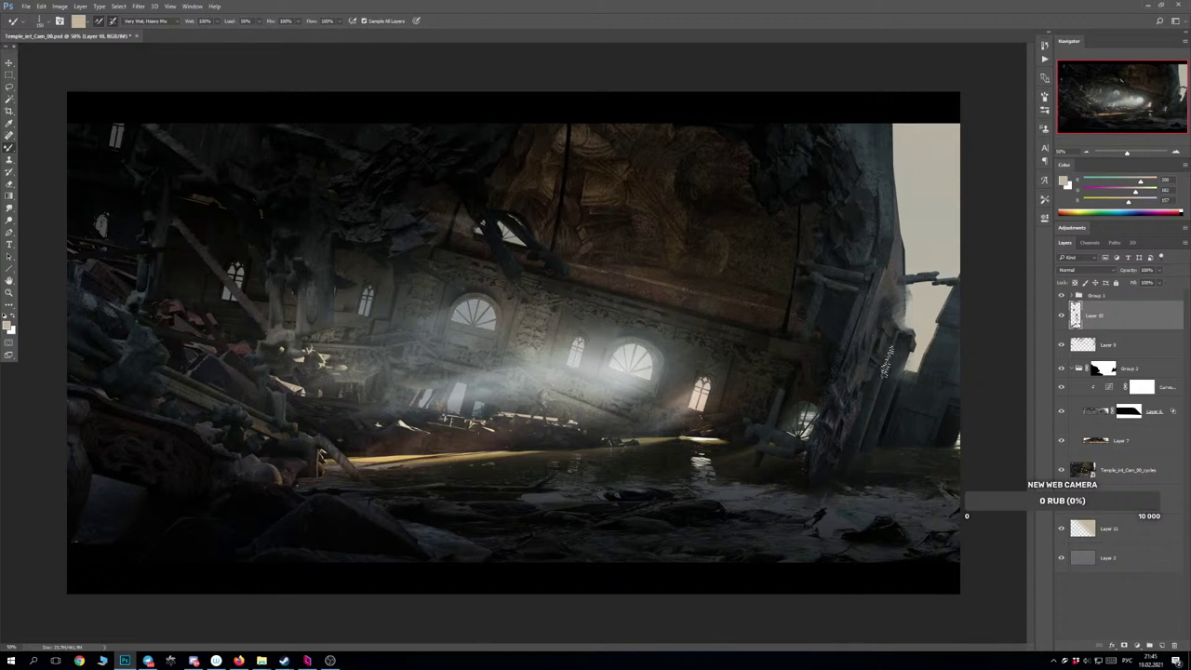
pyautogui.moveTo(910, 372); pyautogui.dragTo(922, 395)
# Hide Group 1 and blend the hanging debris, columns and left-hand ruin edges with varied Mixer Brush sizes.
pyautogui.click(1062, 295)
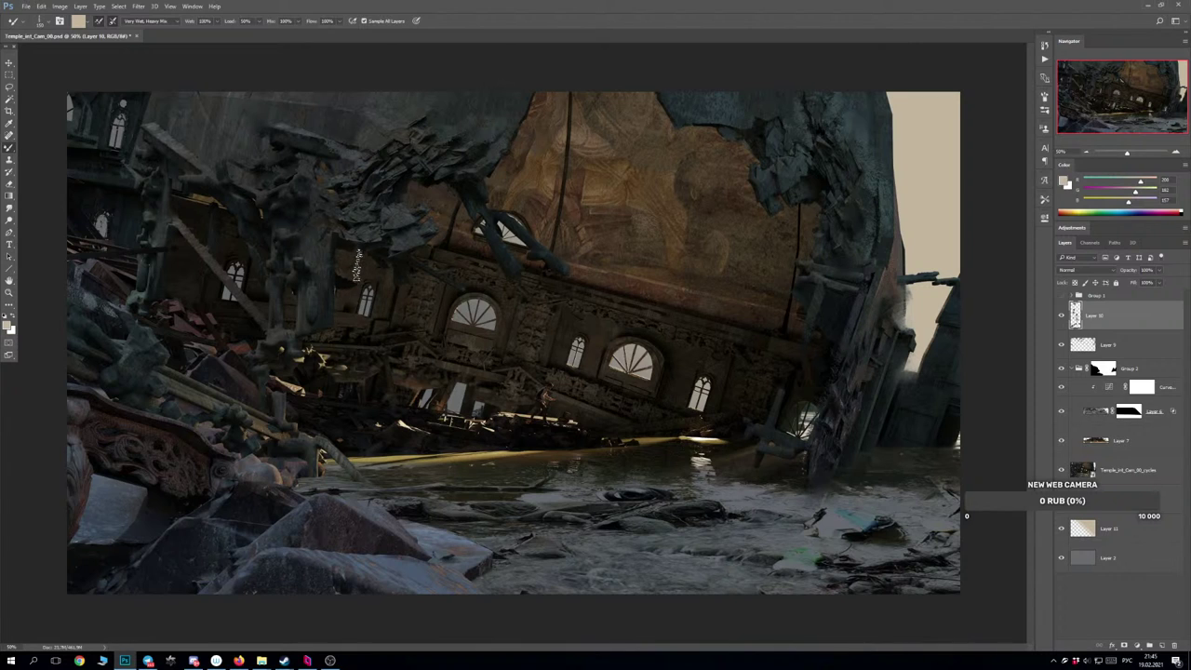
pyautogui.click(326, 177)
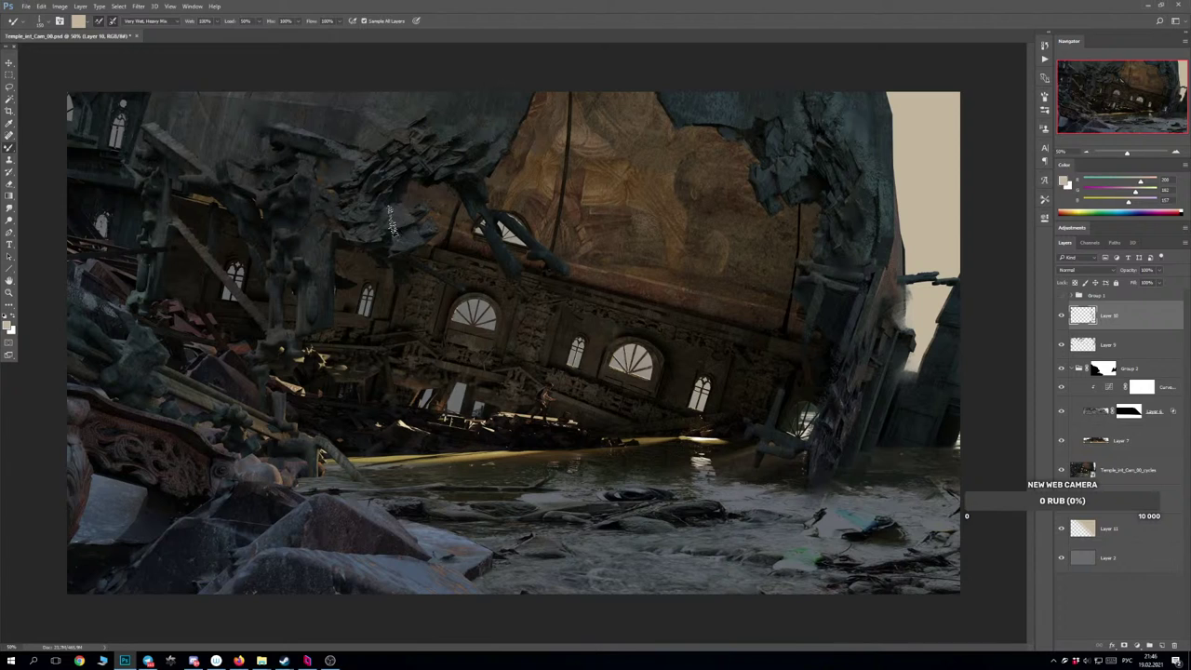
pyautogui.press('ctrl')
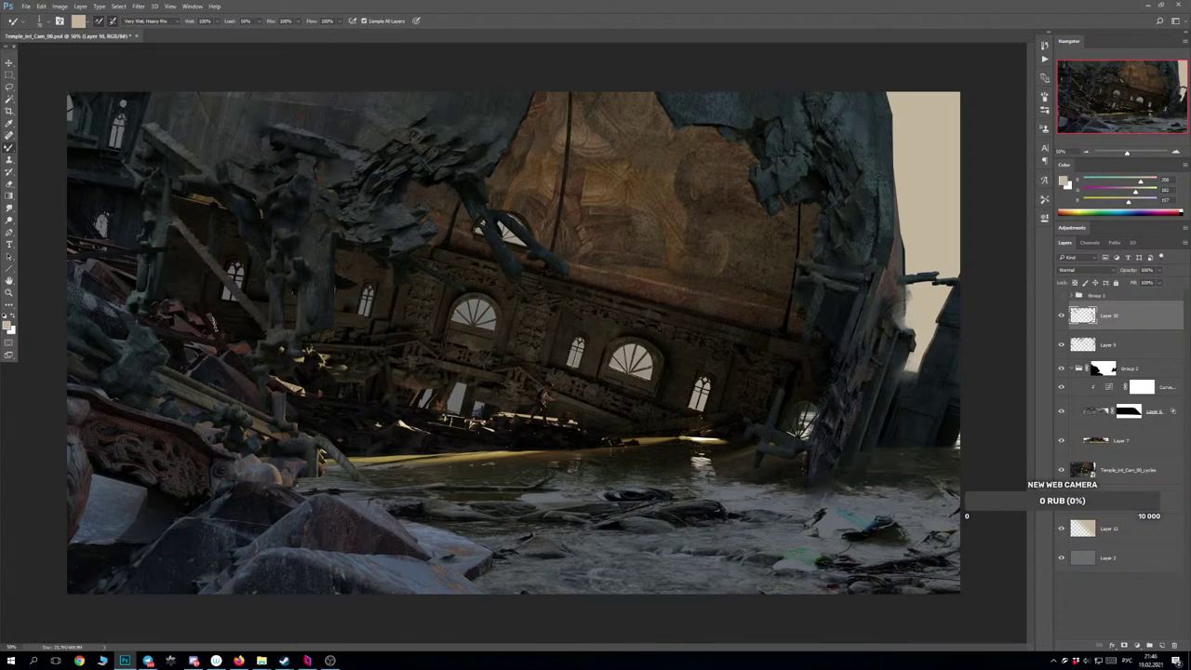
pyautogui.press(']')
pyautogui.press(']')
pyautogui.moveTo(125, 265); pyautogui.dragTo(87, 245)
pyautogui.press('ctrl')
pyautogui.hotkey('ctrl', '+')
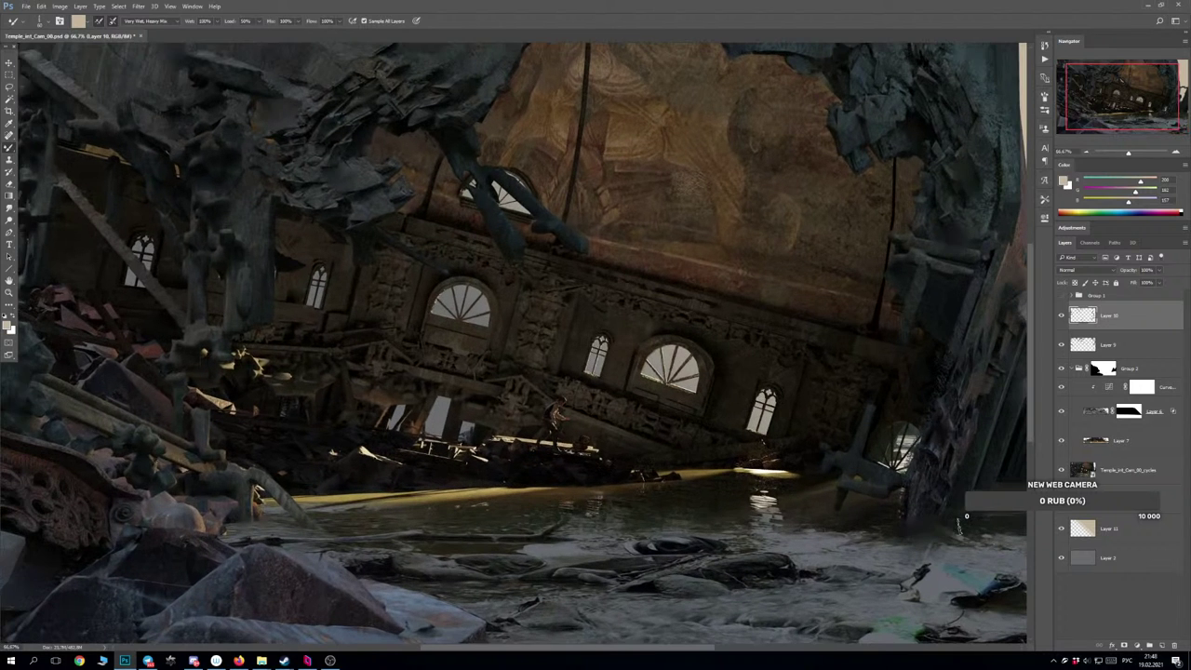
# Switch to the regular Brush tool for the leaning structure and look over the brush presets.
pyautogui.moveTo(728, 503); pyautogui.dragTo(662, 471)
pyautogui.hscroll(5, 661, 470)
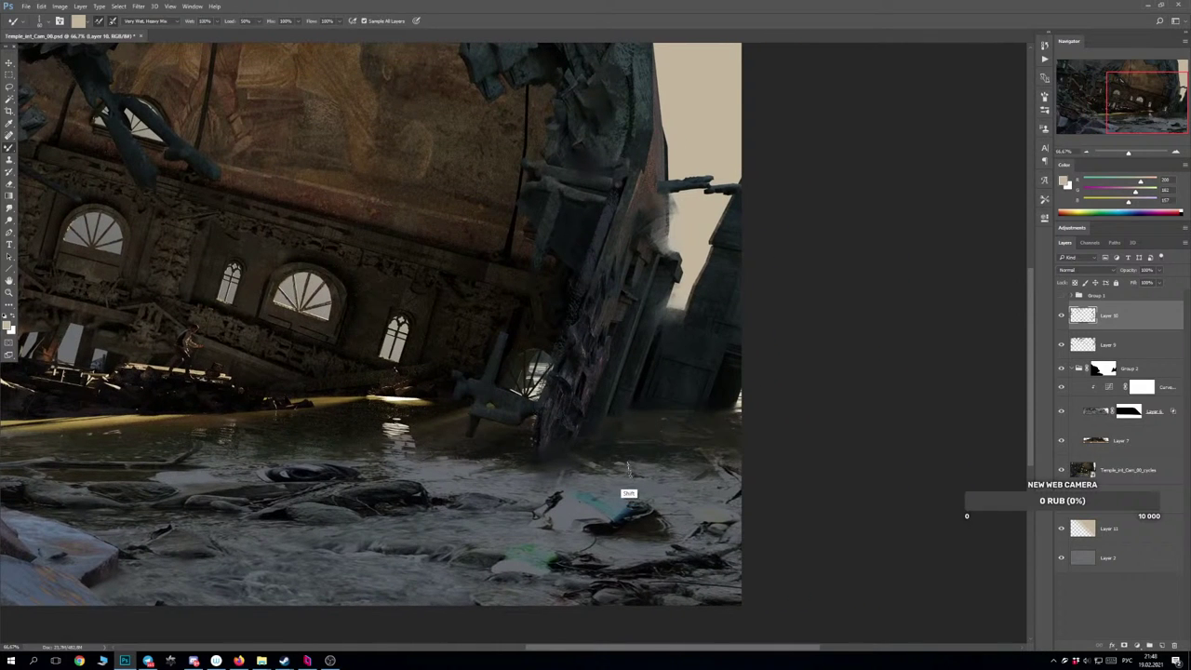
pyautogui.hotkey('shift', 'b')
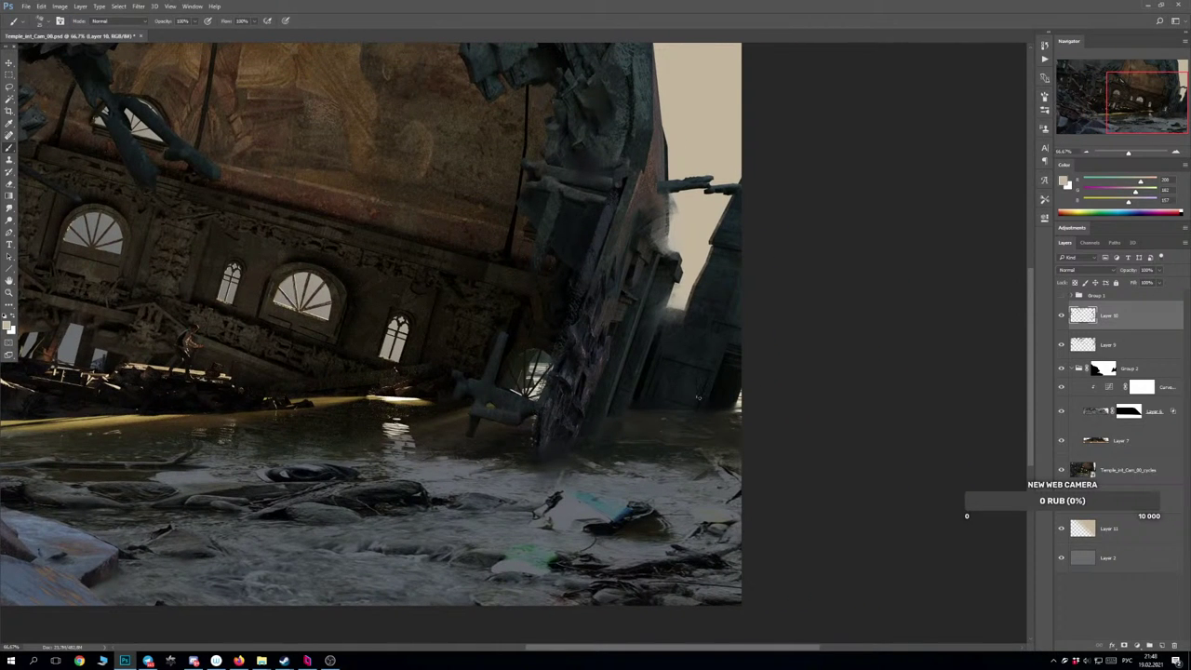
pyautogui.rightClick(697, 398)
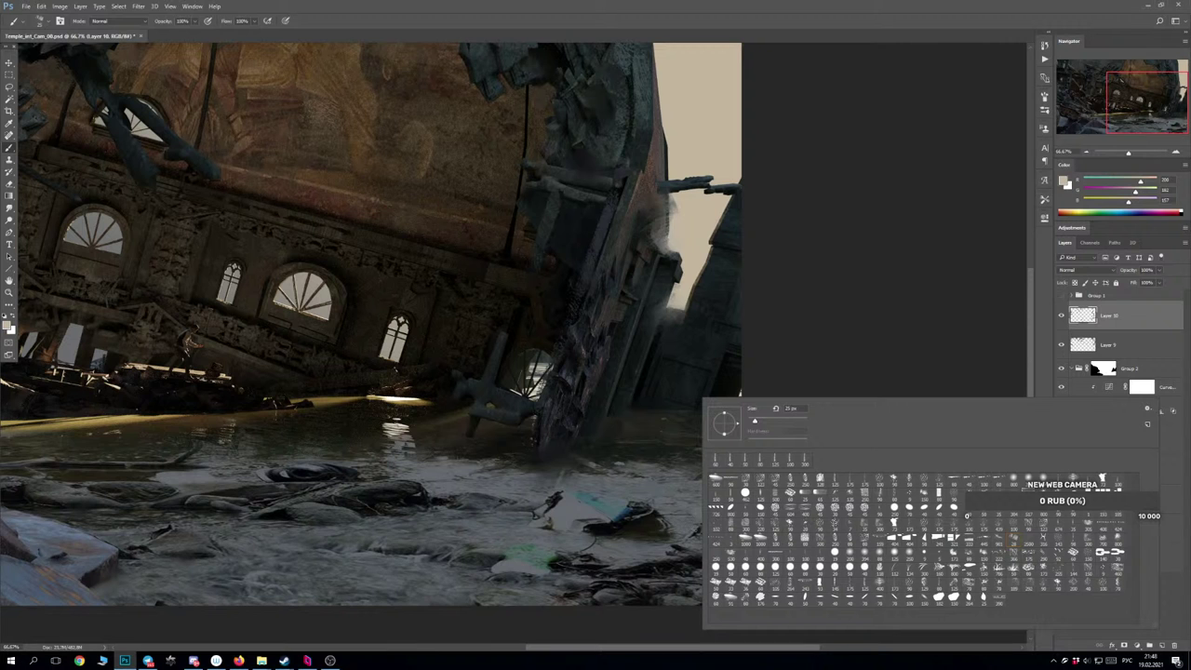
pyautogui.click(838, 5)
# Try short brush strokes along the leaning structure's inner edge and undo them.
pyautogui.moveTo(619, 234); pyautogui.dragTo(615, 320)
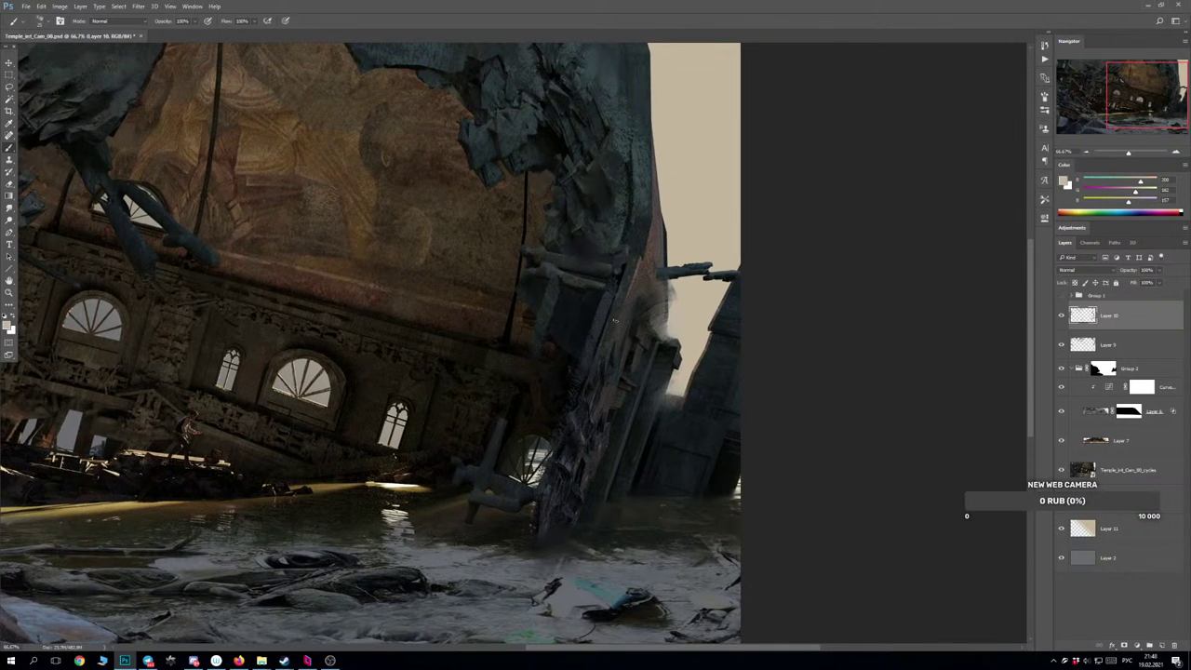
pyautogui.moveTo(556, 350)
pyautogui.mouseDown()
pyautogui.moveTo(589, 273)
pyautogui.moveTo(599, 318)
pyautogui.mouseUp()
pyautogui.hotkey('ctrl', 'z')
pyautogui.hotkey('ctrl', 'z')
pyautogui.moveTo(568, 374); pyautogui.dragTo(562, 394)
pyautogui.hotkey('ctrl', 'alt', 'z')
pyautogui.hotkey('ctrl', 'alt', 'z')
pyautogui.moveTo(373, 457); pyautogui.dragTo(685, 419)
pyautogui.moveTo(286, 335); pyautogui.dragTo(462, 397)
pyautogui.hotkey('ctrl', '-')
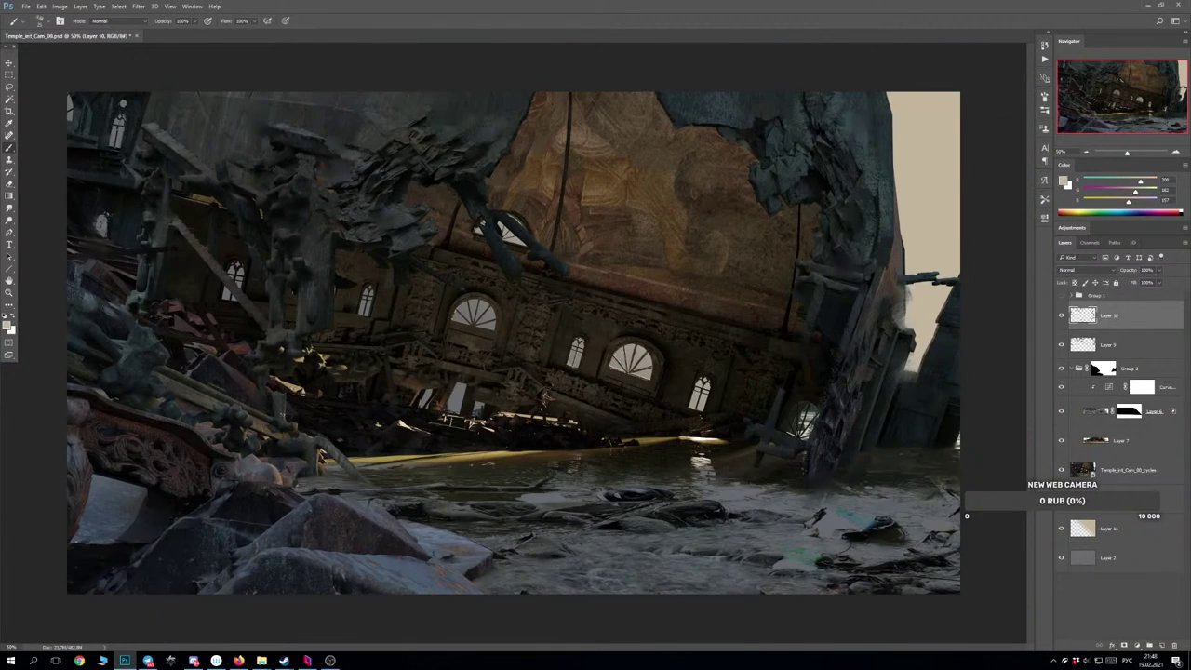
# Choose another brush preset and paint flat facets on the fallen block in the left foreground with sampled debris tones.
pyautogui.rightClick(284, 411)
pyautogui.click(299, 503)
pyautogui.click(190, 380)
pyautogui.press('alt')
pyautogui.keyDown('alt'); pyautogui.click(136, 343); pyautogui.keyUp('alt')
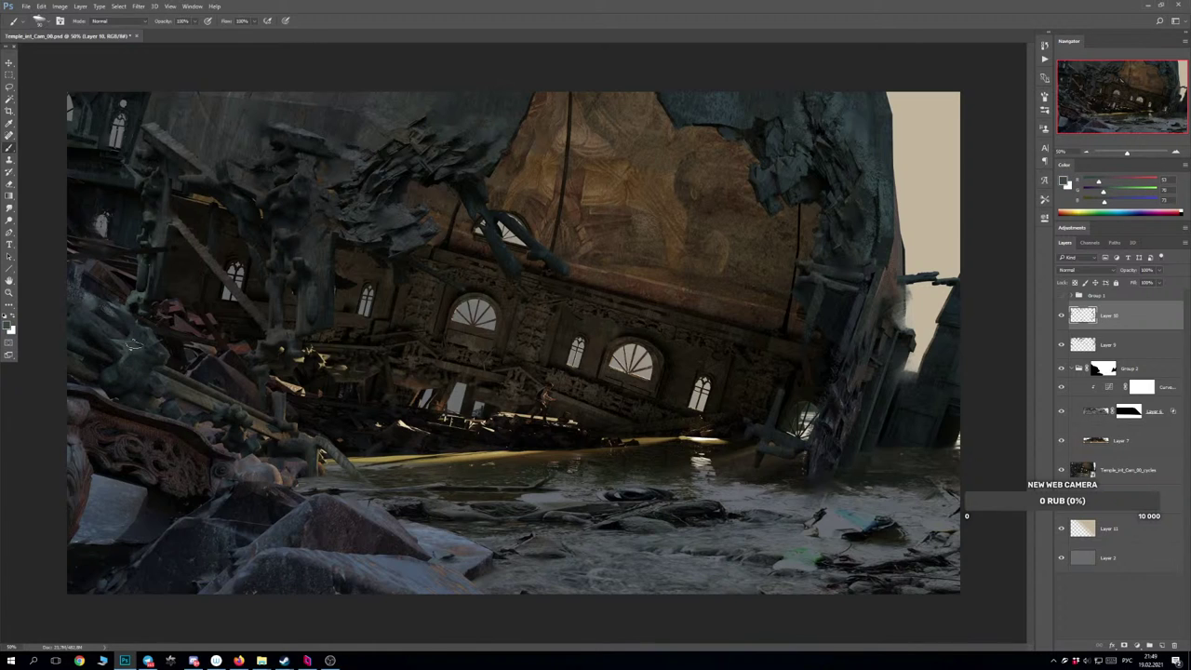
pyautogui.moveTo(134, 344)
pyautogui.mouseDown()
pyautogui.moveTo(160, 357)
pyautogui.moveTo(110, 318)
pyautogui.moveTo(158, 349)
pyautogui.mouseUp()
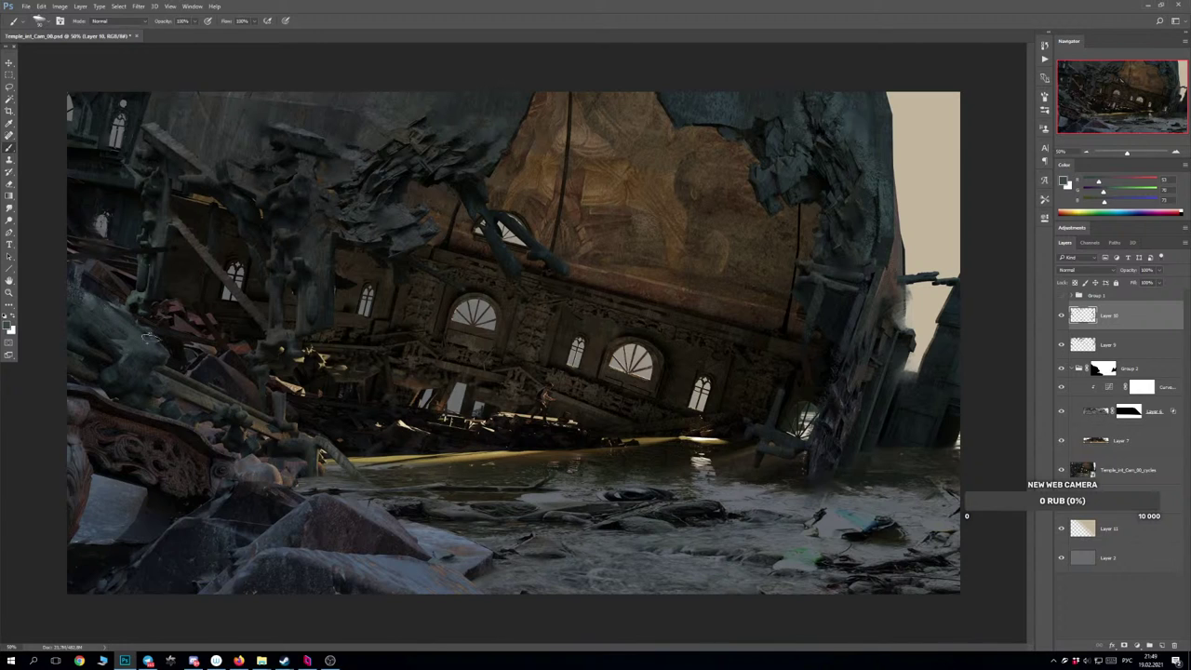
pyautogui.moveTo(82, 322); pyautogui.dragTo(140, 354)
pyautogui.keyDown('alt'); pyautogui.click(145, 373); pyautogui.keyUp('alt')
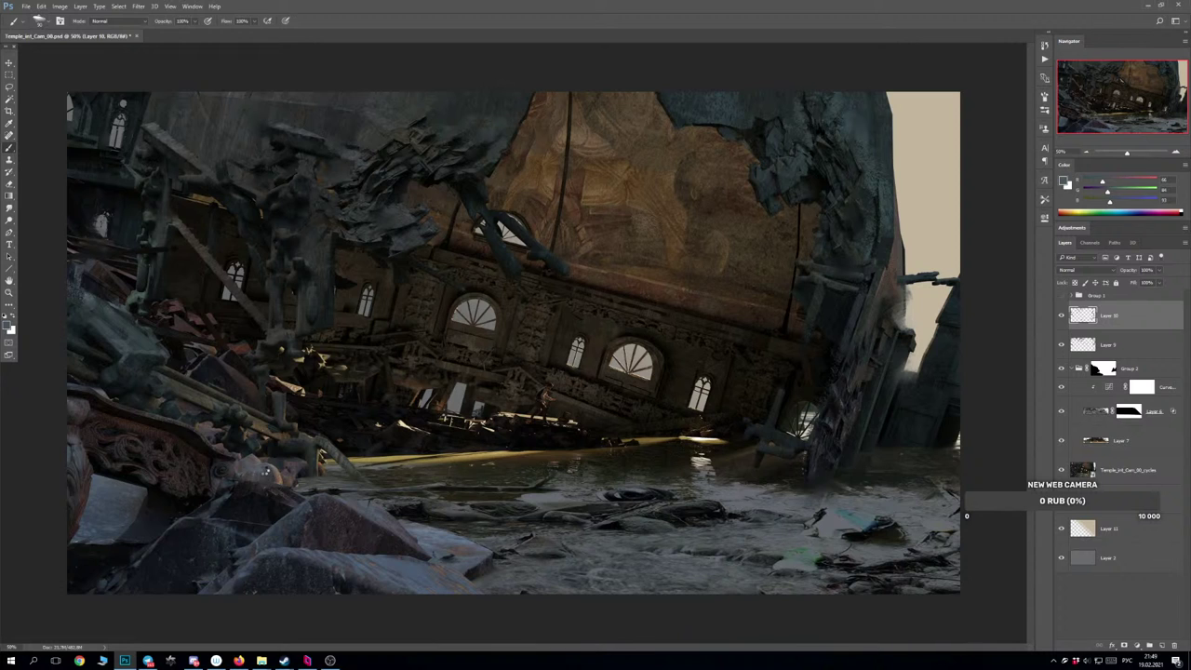
# Flip the image horizontally and paint cracks and broken edges into the wall above the columns with sampled dark tones.
pyautogui.hotkey('ctrl', 'shift', 'h')
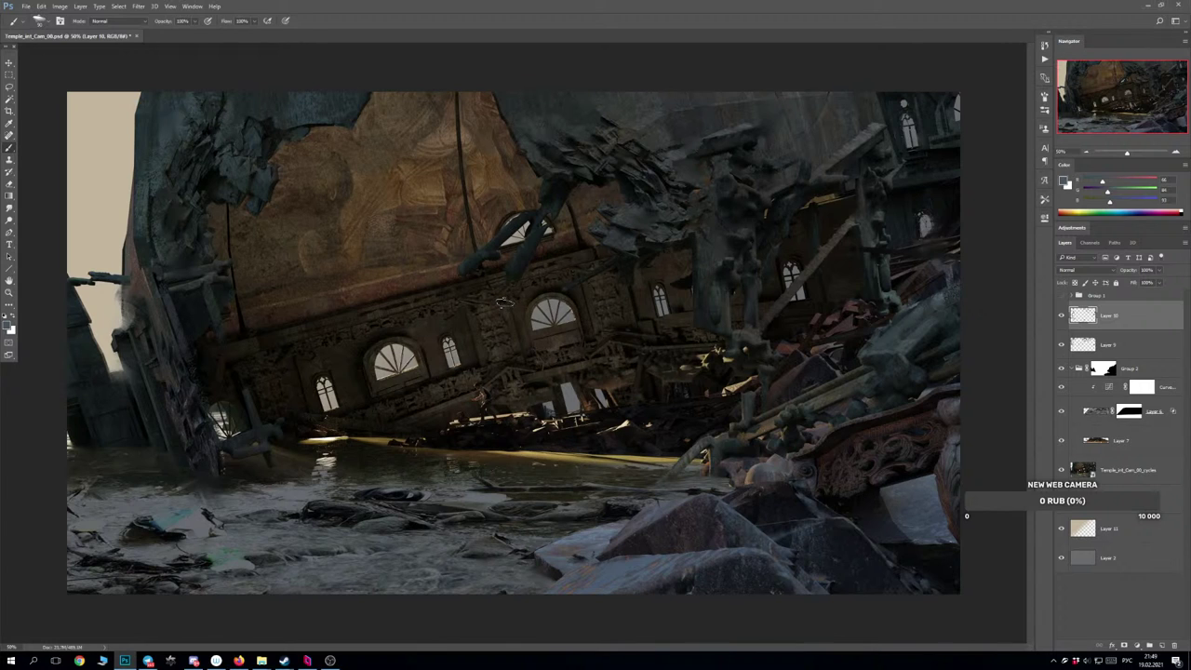
pyautogui.keyDown('alt'); pyautogui.click(677, 146); pyautogui.keyUp('alt')
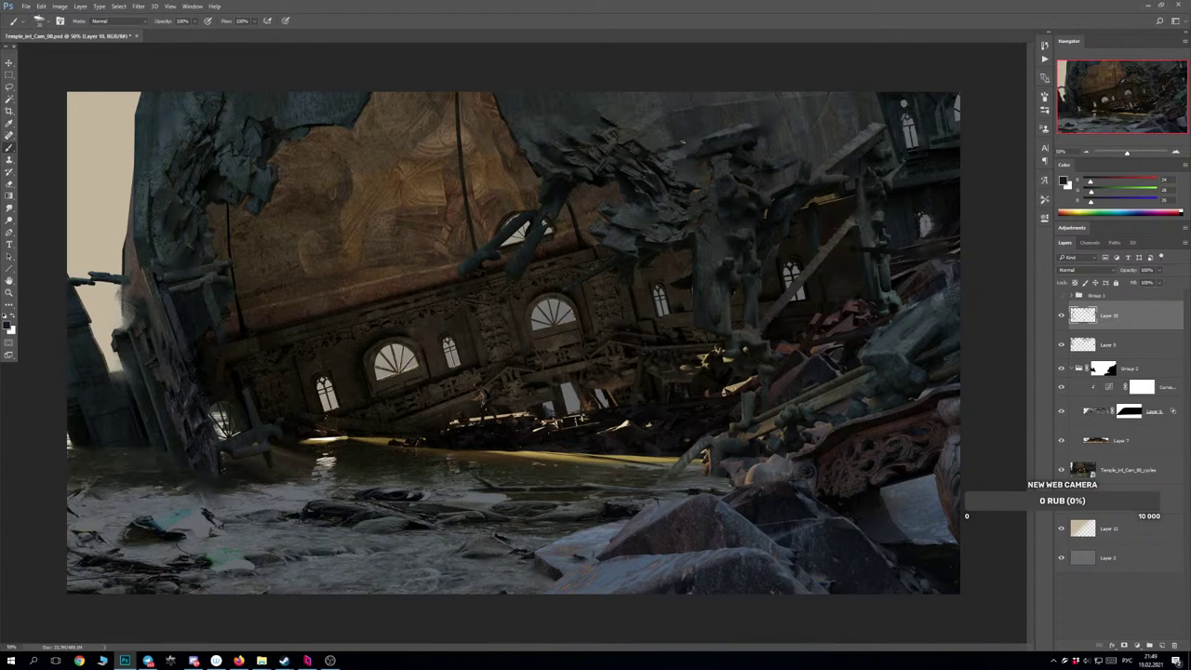
pyautogui.keyDown('alt'); pyautogui.click(678, 149); pyautogui.keyUp('alt')
pyautogui.keyDown('alt'); pyautogui.click(785, 160); pyautogui.keyUp('alt')
pyautogui.keyDown('alt'); pyautogui.click(768, 167); pyautogui.keyUp('alt')
pyautogui.keyDown('alt'); pyautogui.click(768, 166); pyautogui.keyUp('alt')
pyautogui.keyDown('alt'); pyautogui.click(709, 148); pyautogui.keyUp('alt')
pyautogui.keyDown('alt'); pyautogui.click(683, 194); pyautogui.keyUp('alt')
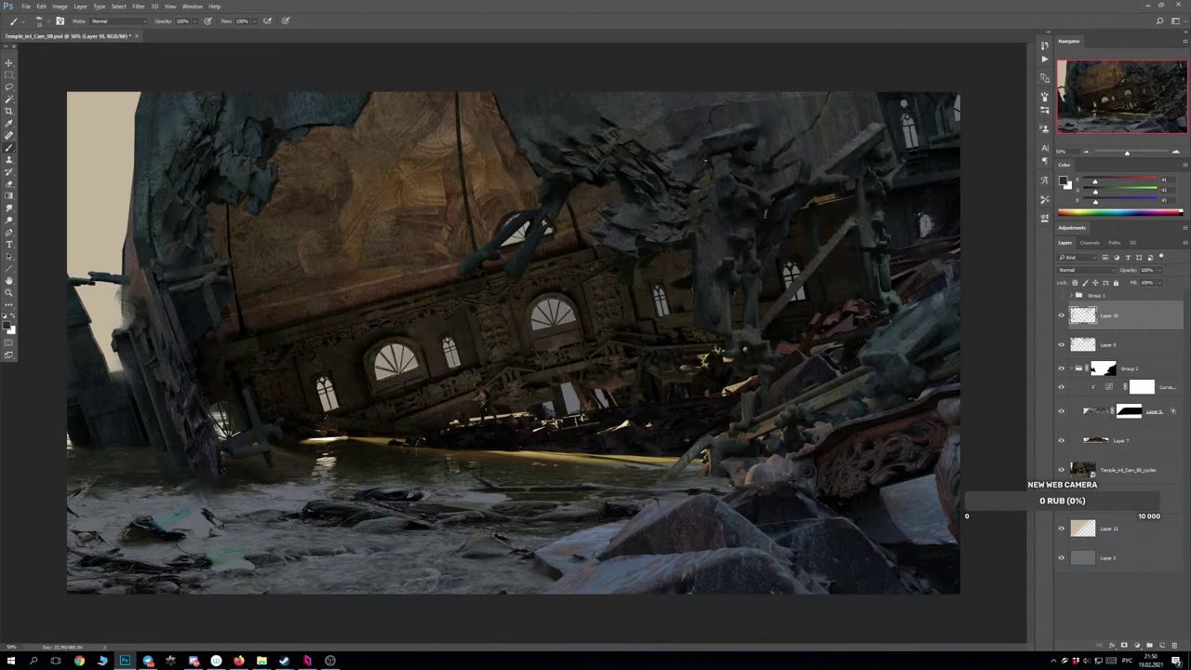
# Reshape the column's broken top and the wall behind it with a larger brush and sampled grey tones.
pyautogui.keyDown('alt'); pyautogui.click(730, 174); pyautogui.keyUp('alt')
pyautogui.click(705, 155)
pyautogui.press(']')
pyautogui.press(']')
pyautogui.press(']')
pyautogui.keyDown('alt'); pyautogui.click(743, 124); pyautogui.keyUp('alt')
pyautogui.keyDown('alt'); pyautogui.click(770, 113); pyautogui.keyUp('alt')
pyautogui.keyDown('alt'); pyautogui.click(748, 131); pyautogui.keyUp('alt')
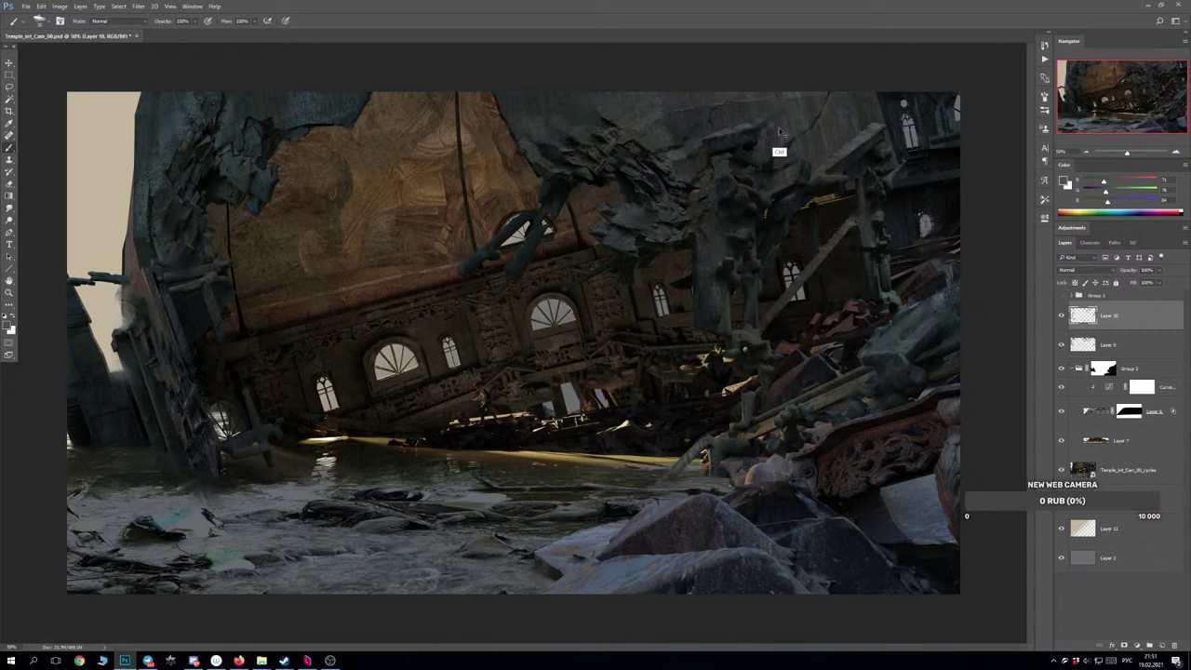
pyautogui.keyDown('alt'); pyautogui.click(781, 130); pyautogui.keyUp('alt')
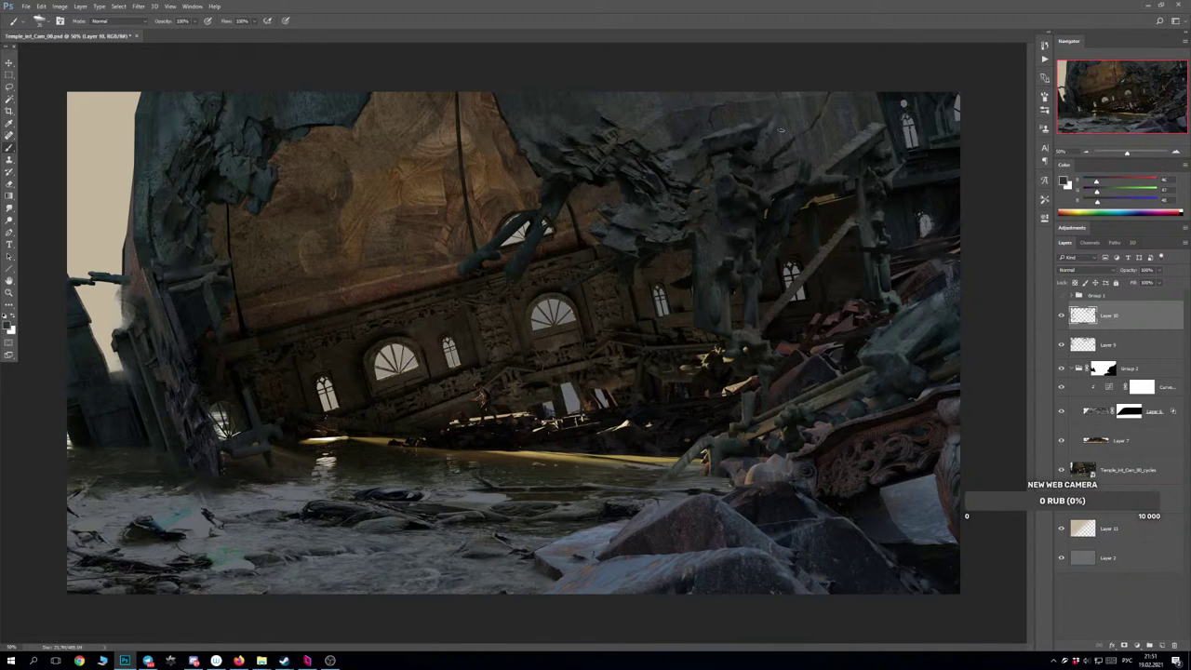
pyautogui.keyDown('alt'); pyautogui.click(773, 125); pyautogui.keyUp('alt')
pyautogui.keyDown('alt'); pyautogui.click(786, 128); pyautogui.keyUp('alt')
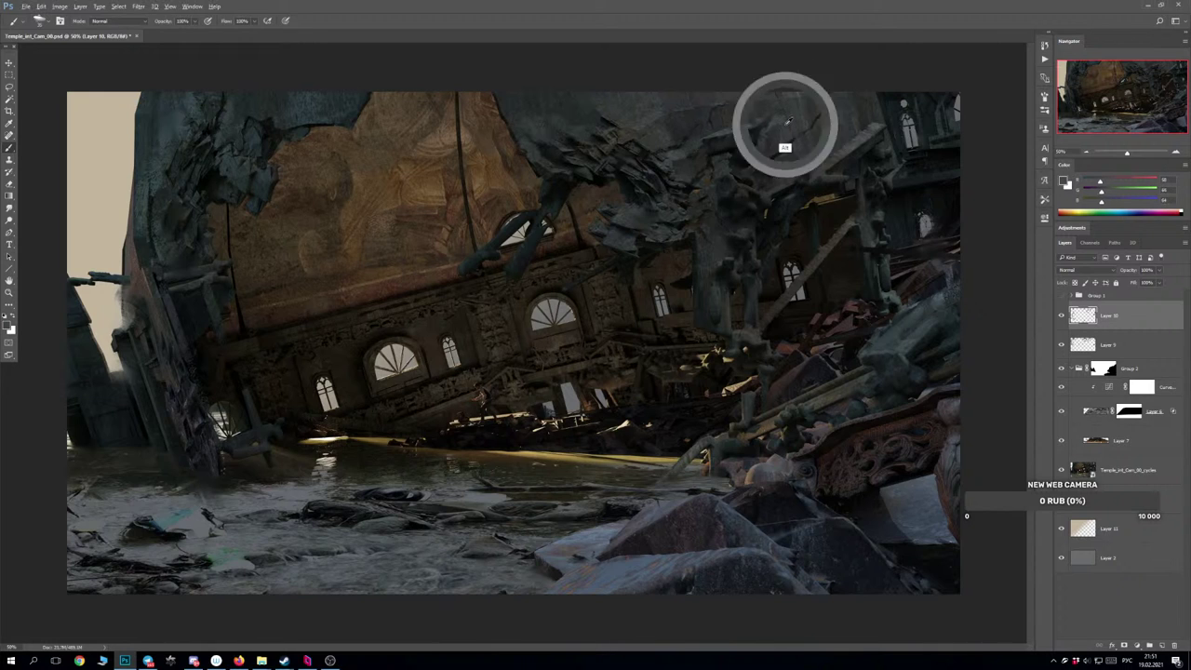
# Paint jagged rubble along the arch's torn edge and down the hanging column using sampled dark and brown tones.
pyautogui.hotkey('ctrl', '-')
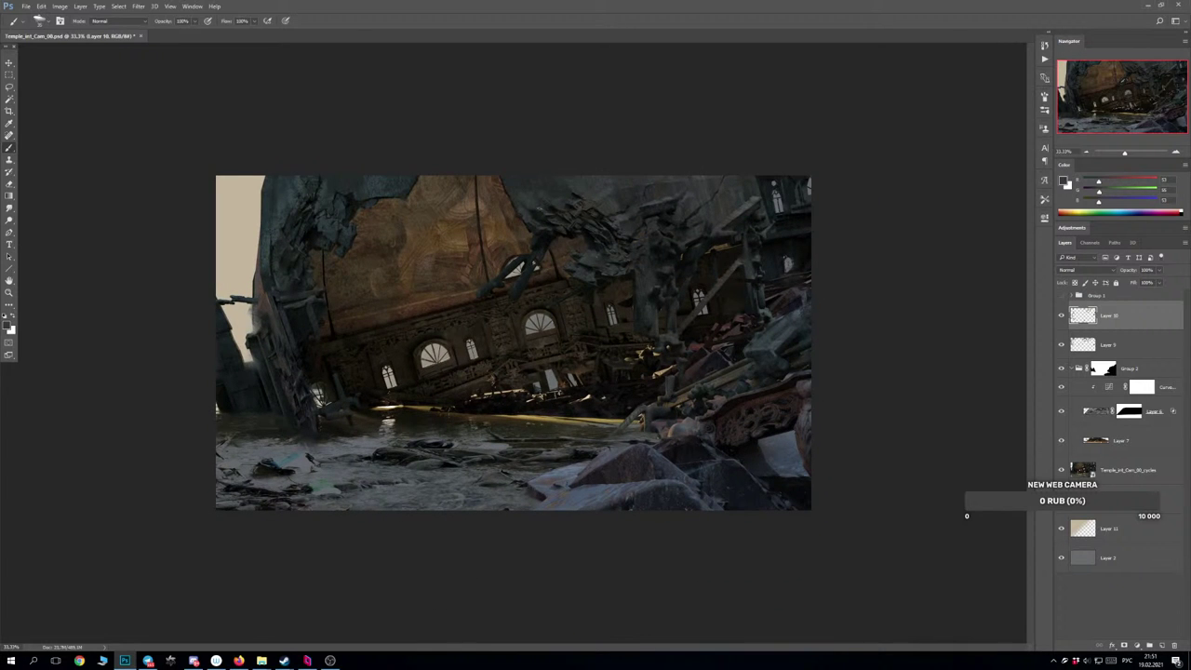
pyautogui.keyDown('alt'); pyautogui.click(538, 240); pyautogui.keyUp('alt')
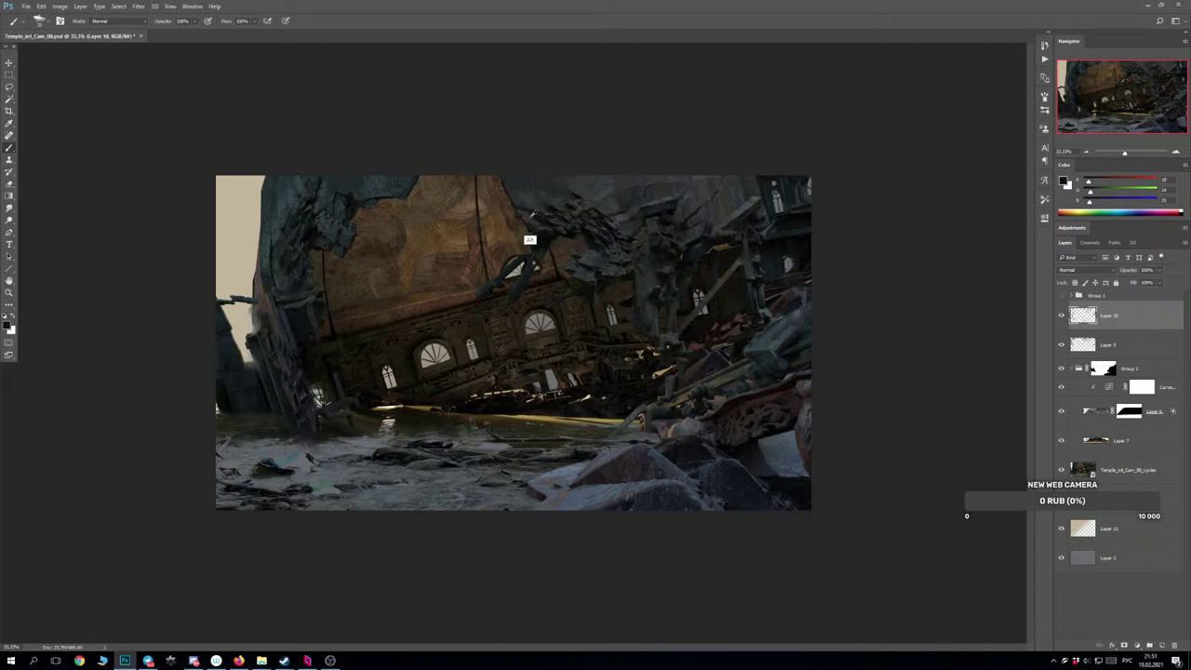
pyautogui.keyDown('alt'); pyautogui.click(529, 239); pyautogui.keyUp('alt')
pyautogui.keyDown('alt'); pyautogui.click(572, 234); pyautogui.keyUp('alt')
pyautogui.press('[')
pyautogui.press('[')
pyautogui.press('[')
pyautogui.keyDown('alt'); pyautogui.click(627, 305); pyautogui.keyUp('alt')
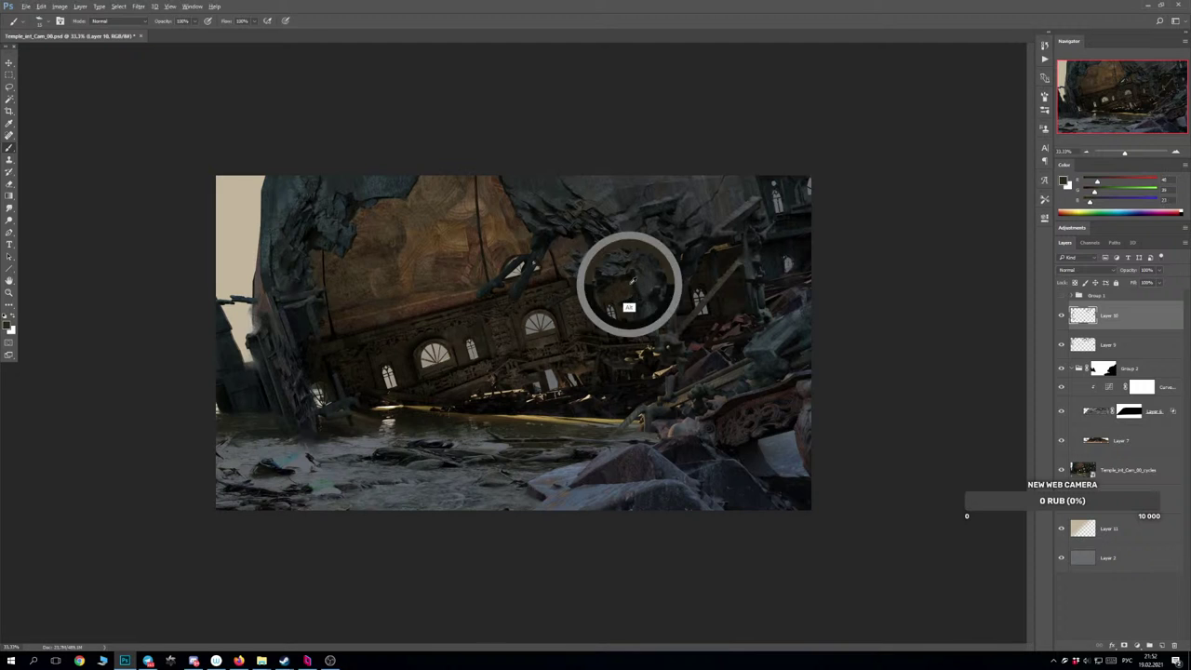
pyautogui.keyDown('alt'); pyautogui.click(634, 302); pyautogui.keyUp('alt')
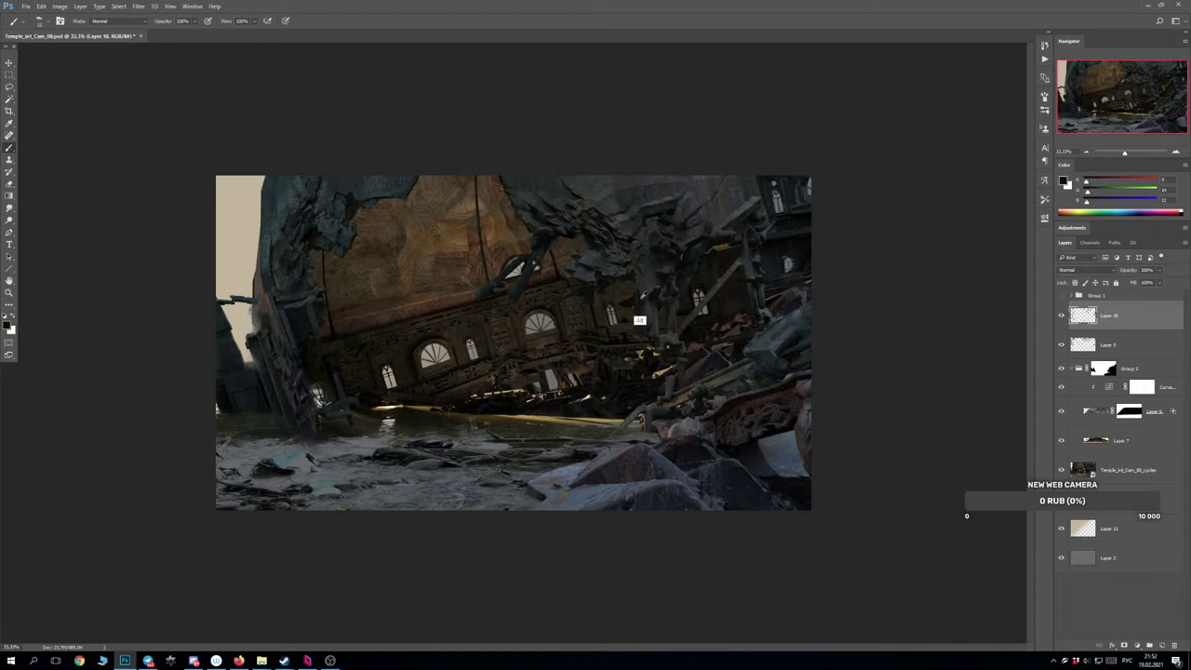
pyautogui.keyDown('alt'); pyautogui.click(656, 296); pyautogui.keyUp('alt')
pyautogui.keyDown('alt'); pyautogui.click(685, 269); pyautogui.keyUp('alt')
# Flip the image back and touch up the left-side debris and far wall with tones sampled from them.
pyautogui.hotkey('ctrl', 'shift', 'h')
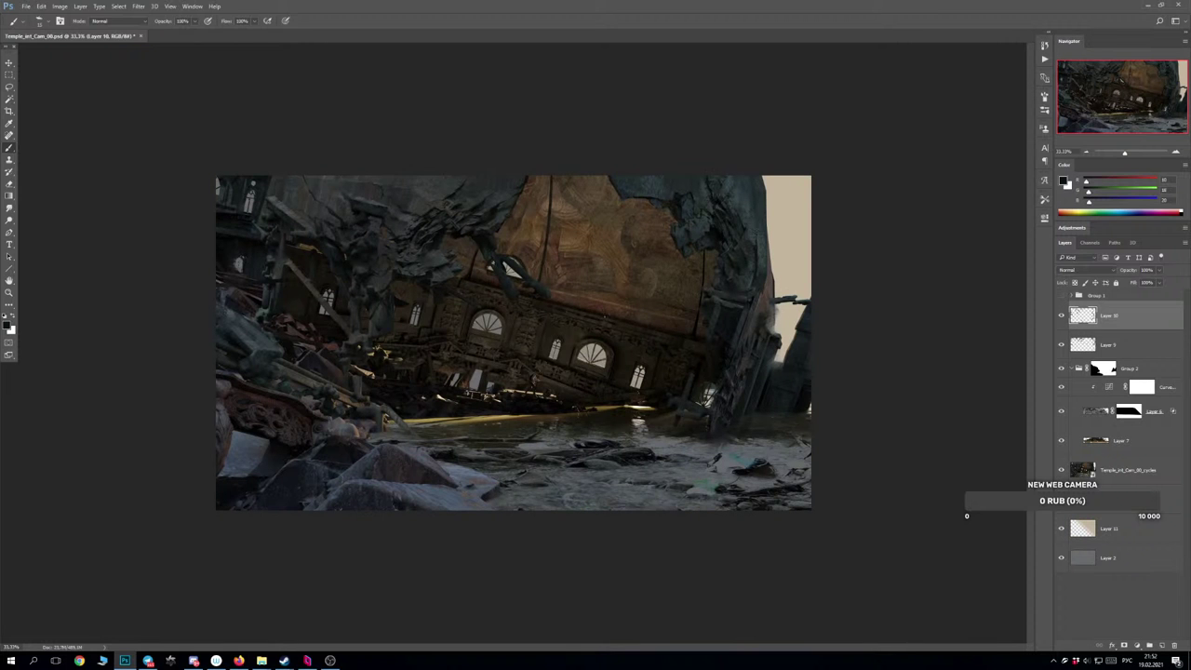
pyautogui.hotkey('ctrl', '+')
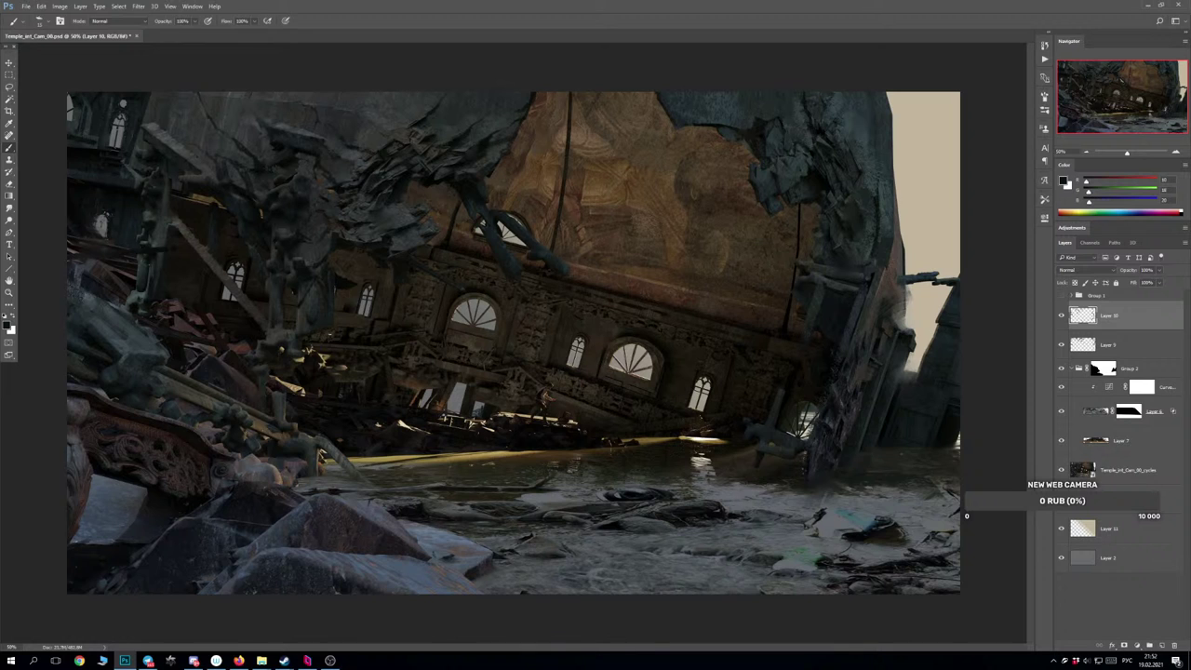
pyautogui.keyDown('alt'); pyautogui.click(338, 341); pyautogui.keyUp('alt')
pyautogui.press('d')
pyautogui.keyDown('alt'); pyautogui.click(159, 365); pyautogui.keyUp('alt')
pyautogui.keyDown('alt'); pyautogui.click(112, 229); pyautogui.keyUp('alt')
pyautogui.press('[')
# Refine the broken column top and its shadowed gaps with sampled grey and near-black tones.
pyautogui.keyDown('alt'); pyautogui.click(256, 145); pyautogui.keyUp('alt')
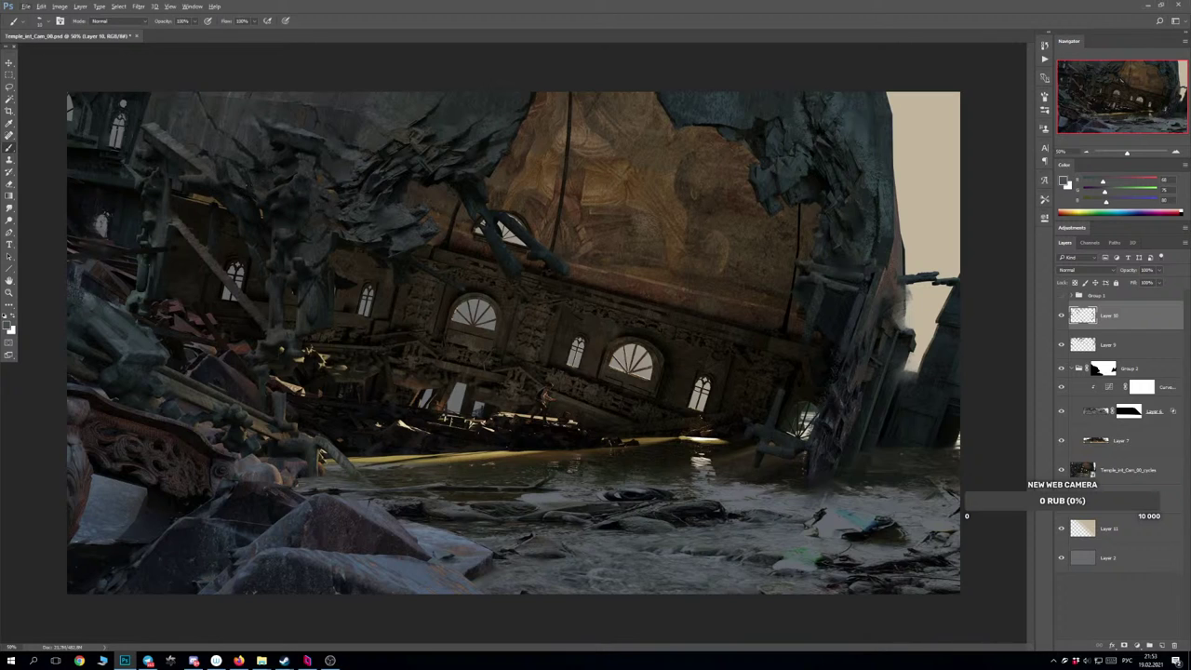
pyautogui.keyDown('alt'); pyautogui.click(250, 201); pyautogui.keyUp('alt')
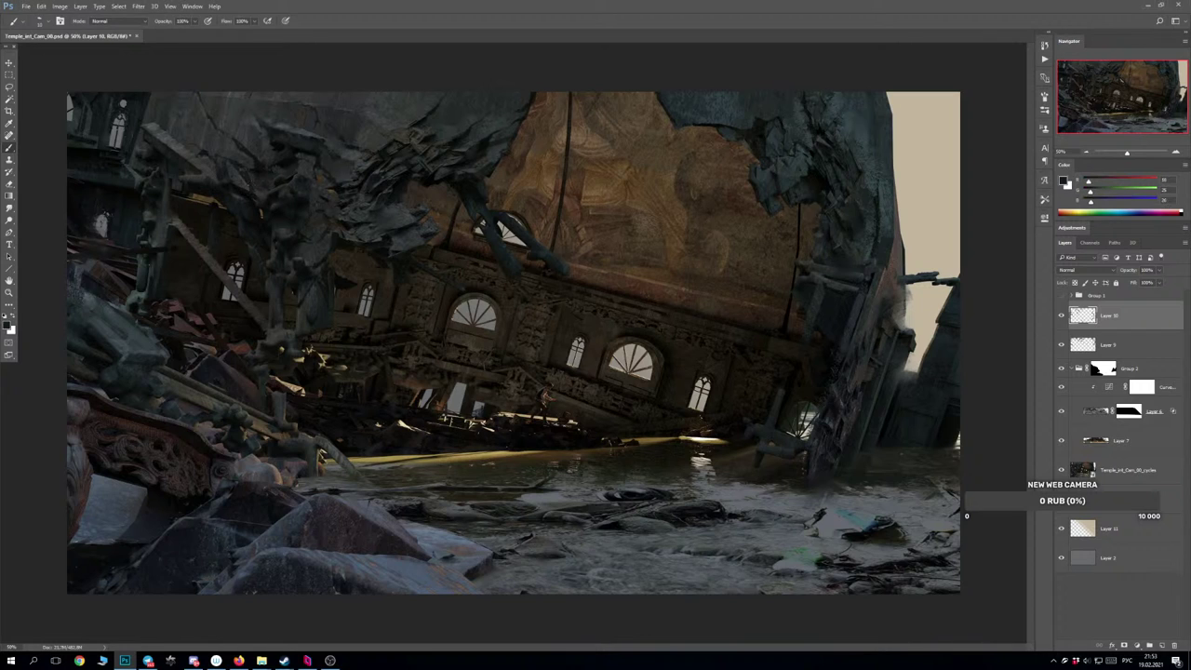
pyautogui.keyDown('alt'); pyautogui.click(259, 194); pyautogui.keyUp('alt')
pyautogui.keyDown('alt'); pyautogui.click(278, 145); pyautogui.keyUp('alt')
pyautogui.hotkey('ctrl', '-')
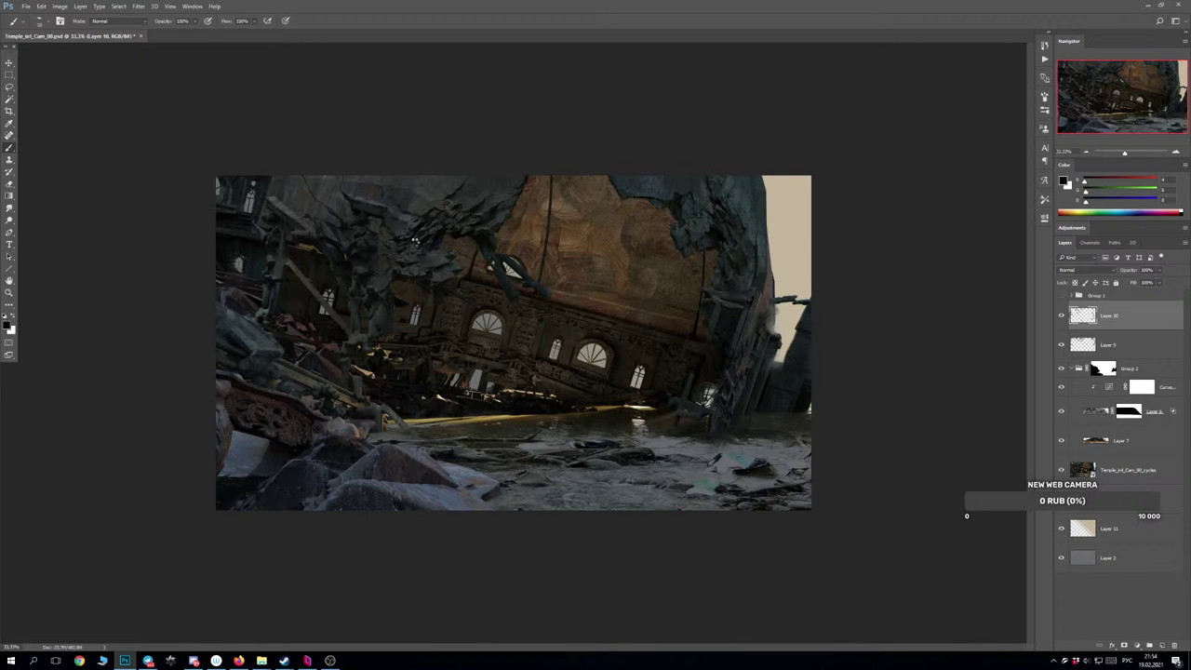
# Mirror the image again and refine the leaning beam and nearby post with sampled tones and a different brush preset.
pyautogui.hotkey('ctrl', 'shift', 'h')
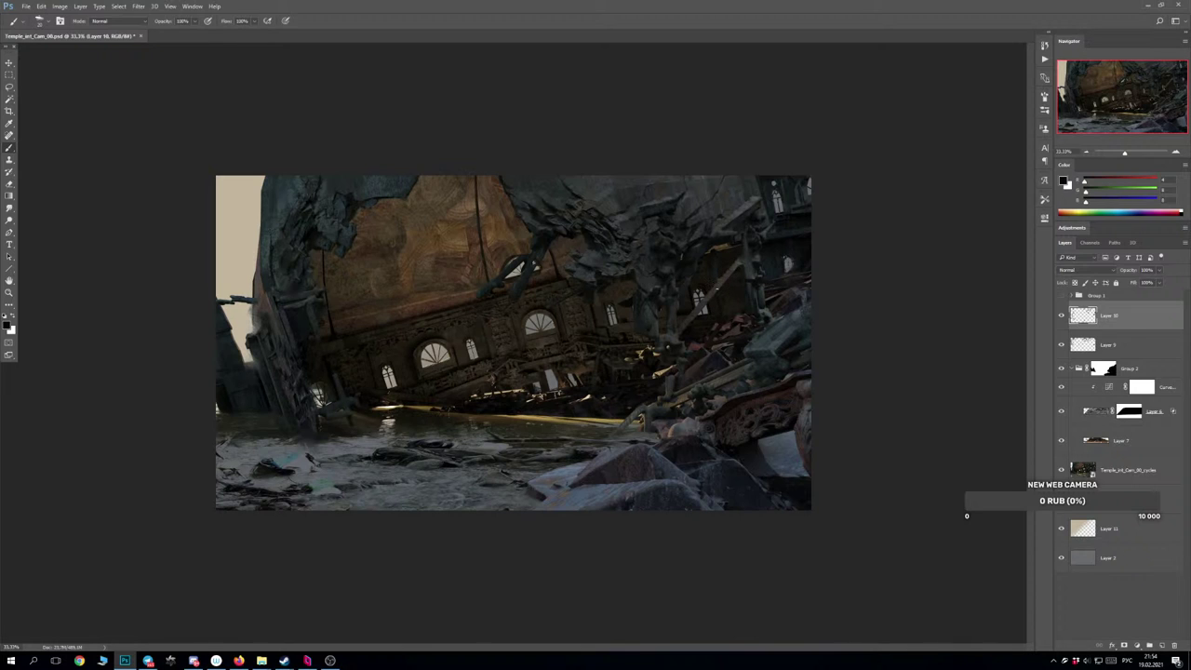
pyautogui.keyDown('alt'); pyautogui.click(731, 263); pyautogui.keyUp('alt')
pyautogui.keyDown('alt'); pyautogui.click(748, 283); pyautogui.keyUp('alt')
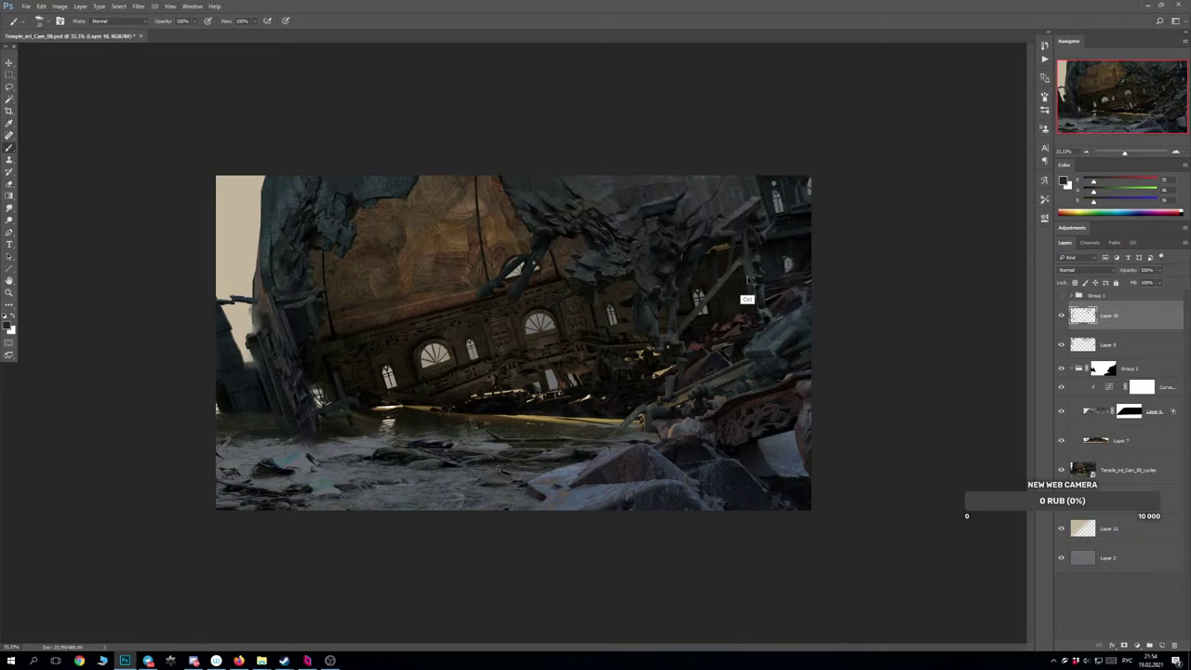
pyautogui.keyDown('alt'); pyautogui.click(733, 267); pyautogui.keyUp('alt')
pyautogui.rightClick(731, 296)
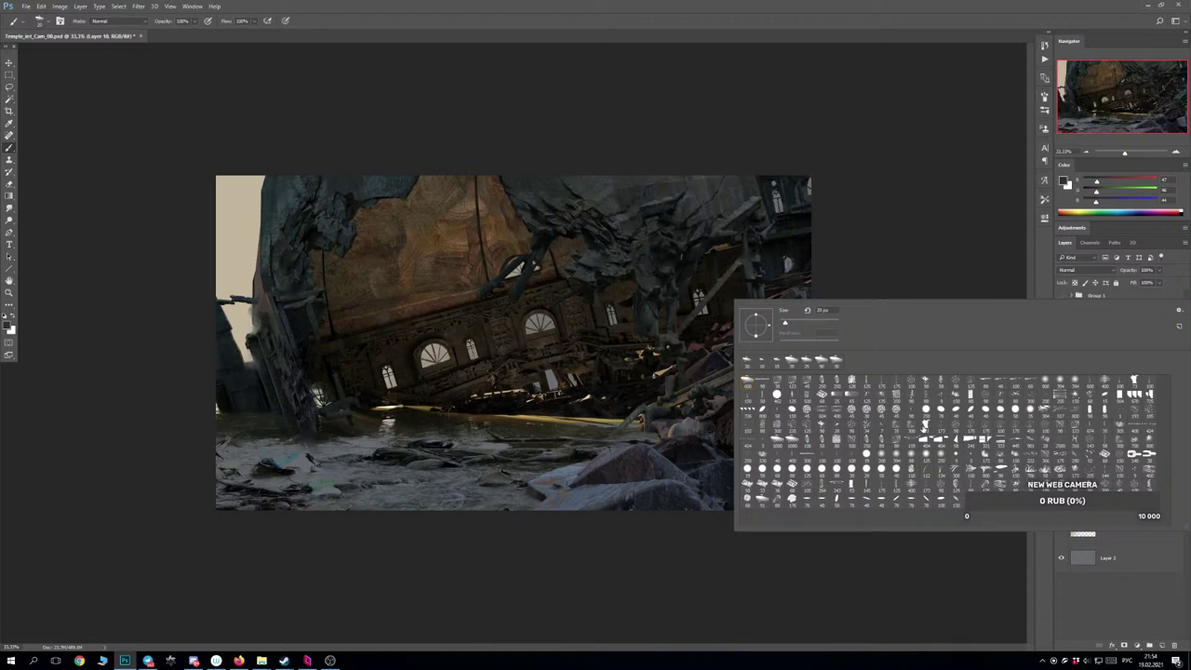
pyautogui.click(924, 427)
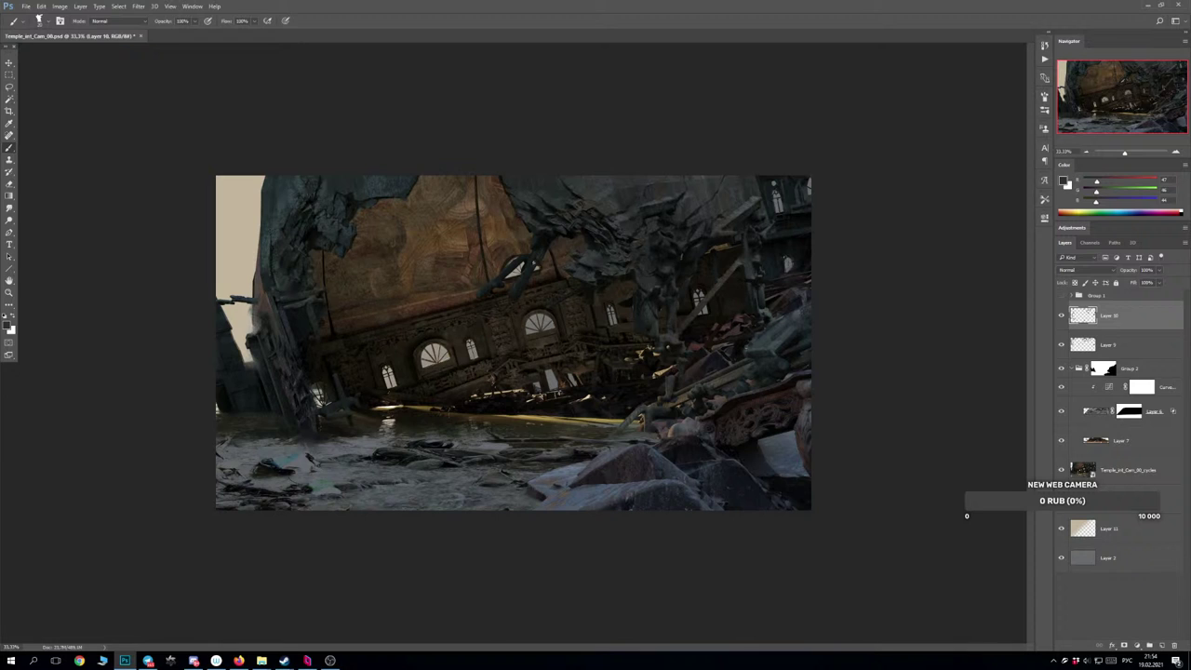
pyautogui.keyDown('alt'); pyautogui.click(742, 327); pyautogui.keyUp('alt')
# Add a new layer above Layer 10 and test a wide debris-textured brush preset on the water.
pyautogui.click(1161, 645)
pyautogui.rightClick(462, 449)
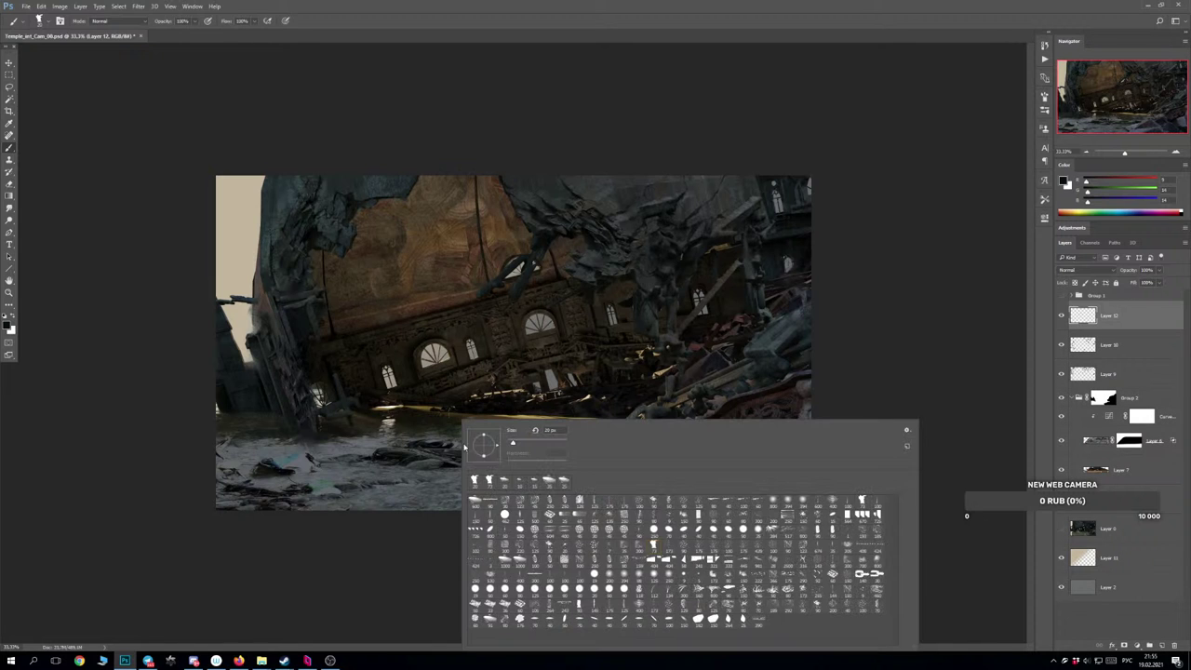
pyautogui.click(536, 575)
pyautogui.moveTo(475, 435); pyautogui.dragTo(494, 441)
pyautogui.moveTo(371, 488); pyautogui.dragTo(358, 503)
pyautogui.hotkey('ctrl', 'z')
# Paint dark rubble bands across the shallow water with sampled tones, undoing the unwanted strokes.
pyautogui.keyDown('alt'); pyautogui.click(369, 430); pyautogui.keyUp('alt')
pyautogui.moveTo(346, 442)
pyautogui.mouseDown()
pyautogui.moveTo(350, 469)
pyautogui.moveTo(327, 454)
pyautogui.moveTo(430, 452)
pyautogui.moveTo(419, 464)
pyautogui.moveTo(483, 460)
pyautogui.moveTo(479, 450)
pyautogui.moveTo(478, 461)
pyautogui.mouseUp()
pyautogui.hotkey('ctrl', 'z')
pyautogui.hotkey('ctrl', 'z')
pyautogui.hotkey('ctrl', 'z')
pyautogui.hotkey('ctrl', 'z')
pyautogui.keyDown('alt'); pyautogui.click(368, 465); pyautogui.keyUp('alt')
pyautogui.hotkey('ctrl', 'z')
pyautogui.hotkey('ctrl', 'z')
pyautogui.hotkey('ctrl', 'z')
pyautogui.hotkey('ctrl', 'z')
pyautogui.moveTo(485, 439); pyautogui.dragTo(487, 461)
pyautogui.hotkey('ctrl', 'z')
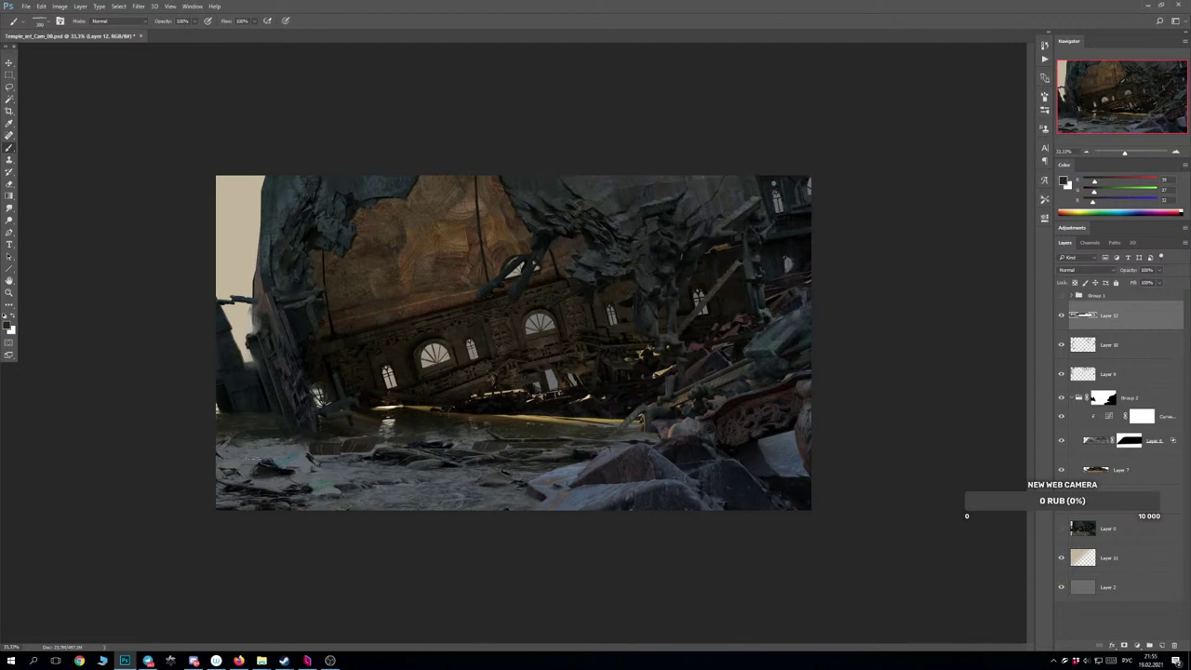
# Try broad strokes with a much larger debris brush along the water's foreground edge and undo them.
pyautogui.press(']')
pyautogui.press(']')
pyautogui.press(']')
pyautogui.press(']')
pyautogui.press(']')
pyautogui.press(']')
pyautogui.press(']')
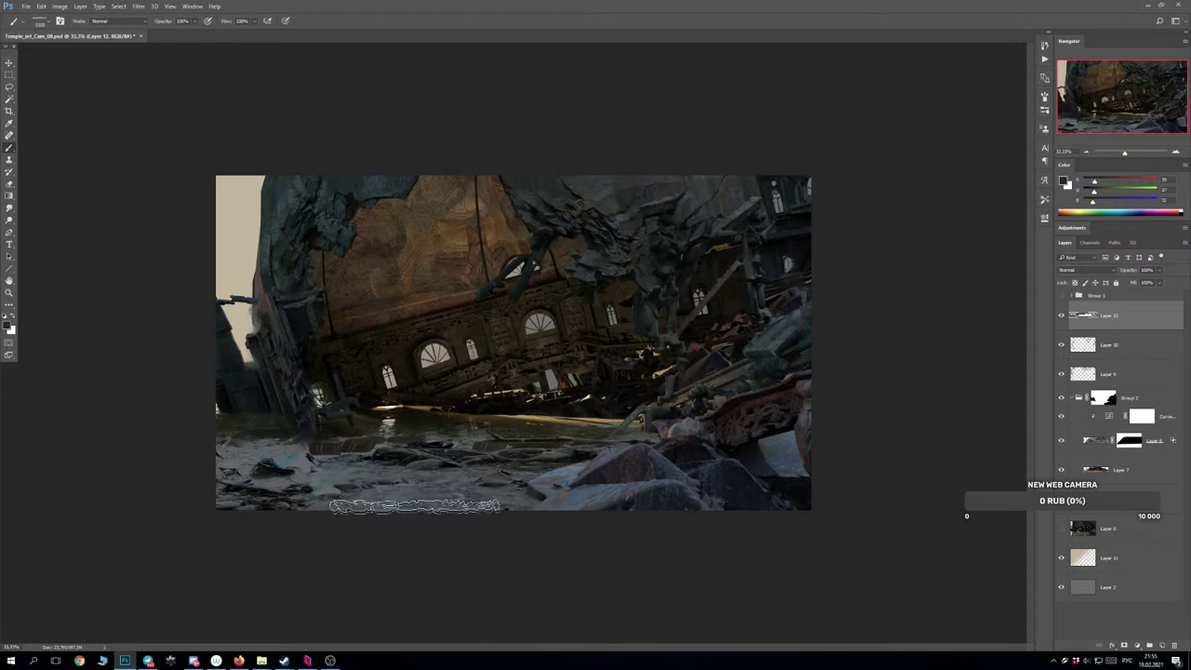
pyautogui.press('[')
pyautogui.moveTo(395, 484); pyautogui.dragTo(398, 537)
pyautogui.hotkey('ctrl', 'z')
pyautogui.moveTo(446, 484); pyautogui.dragTo(455, 531)
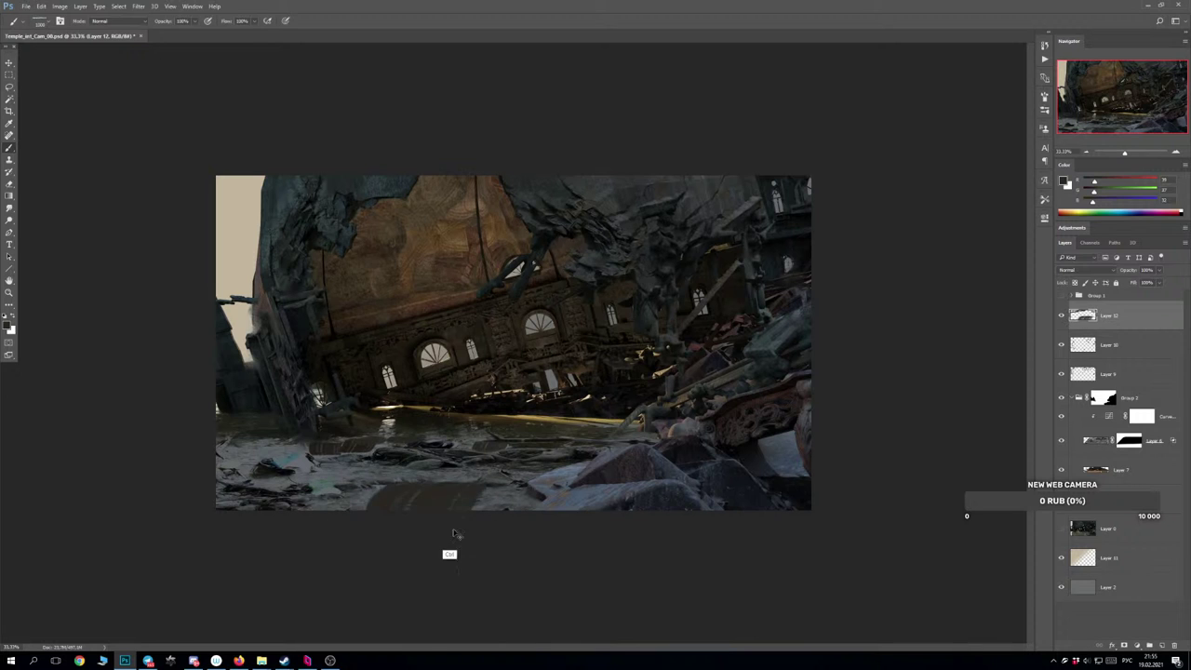
pyautogui.hotkey('ctrl', 'z')
pyautogui.hotkey('ctrl', 'z')
pyautogui.hotkey('ctrl', 'z')
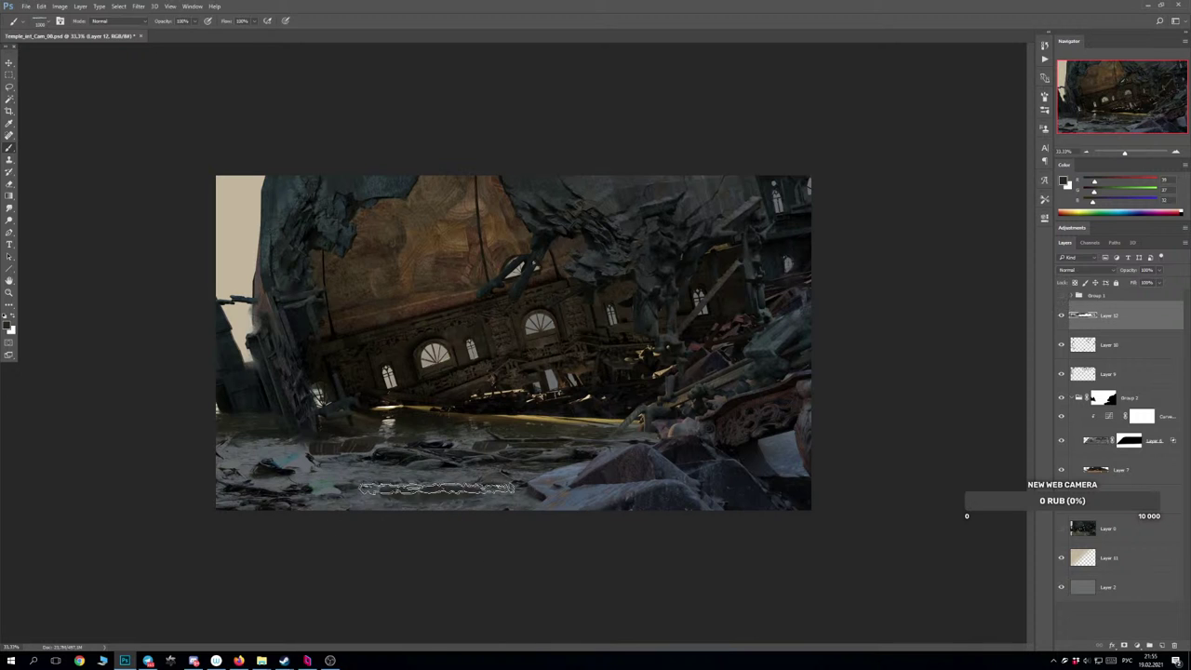
pyautogui.moveTo(436, 488); pyautogui.dragTo(427, 538)
pyautogui.hotkey('ctrl', 'z')
pyautogui.hotkey('ctrl', 'z')
pyautogui.hotkey('ctrl', 'z')
pyautogui.hotkey('ctrl', 'z')
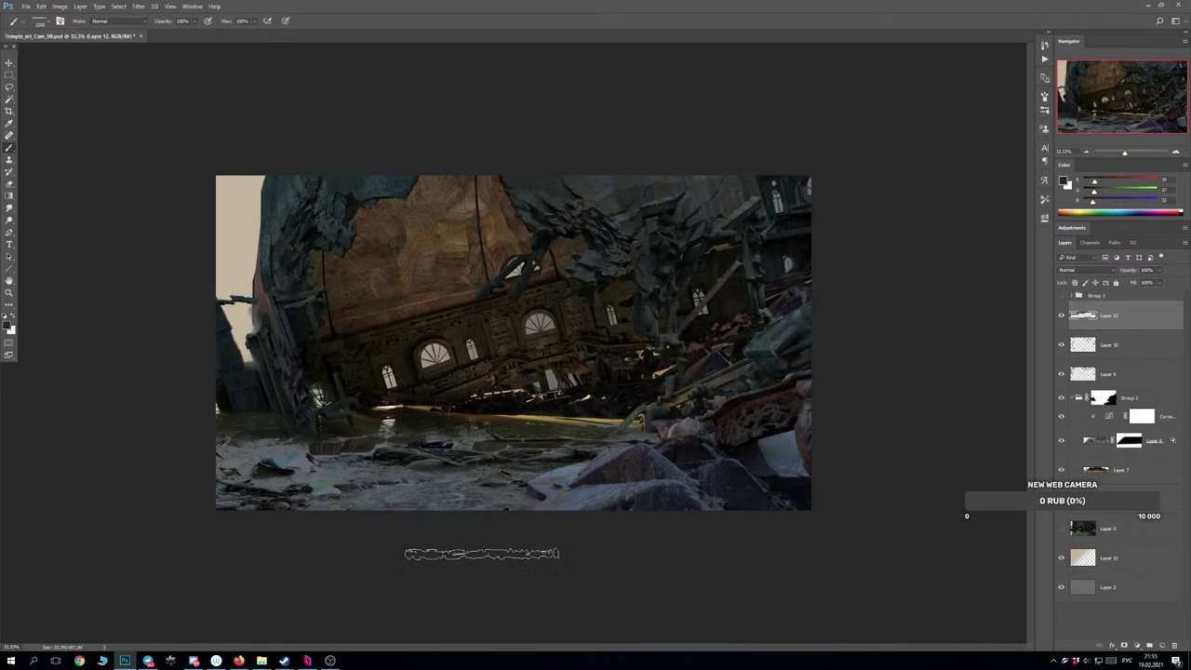
# Reduce the debris brush to 200, sample a near-black tone and dab small dark debris into the middle of the shallow water.
pyautogui.press('[')
pyautogui.press('[')
pyautogui.press('[')
pyautogui.press('[')
pyautogui.press('[')
pyautogui.press('[')
pyautogui.press('[')
pyautogui.press('[')
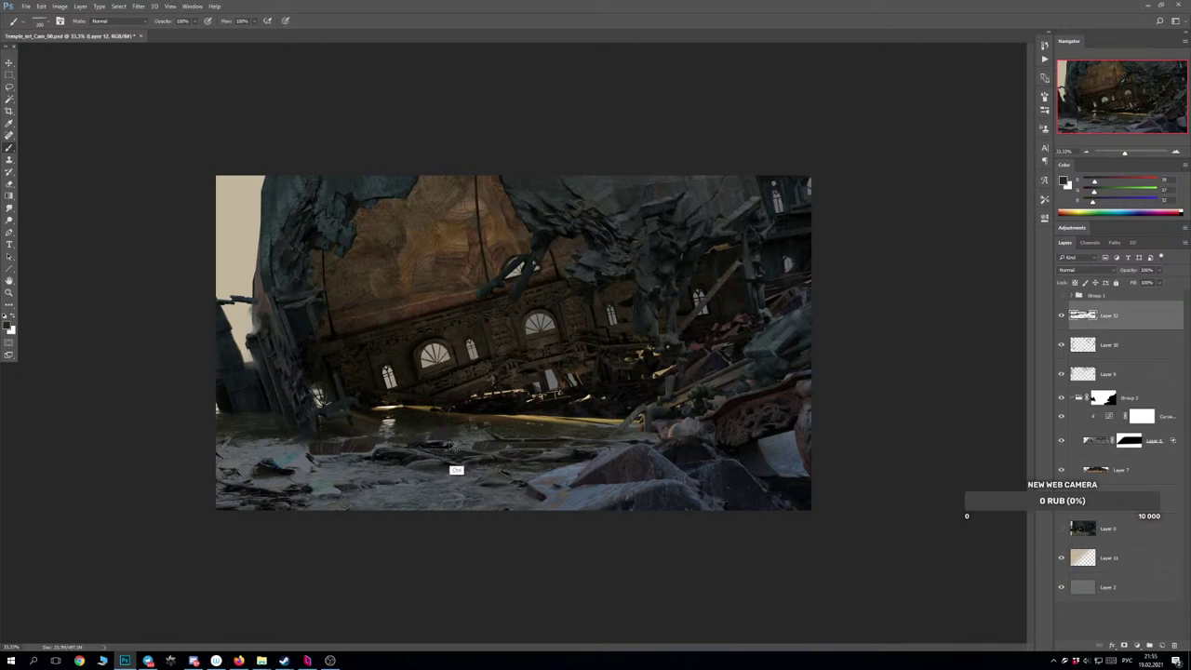
pyautogui.keyDown('alt'); pyautogui.click(442, 453); pyautogui.keyUp('alt')
pyautogui.click(437, 436)
pyautogui.click(445, 435)
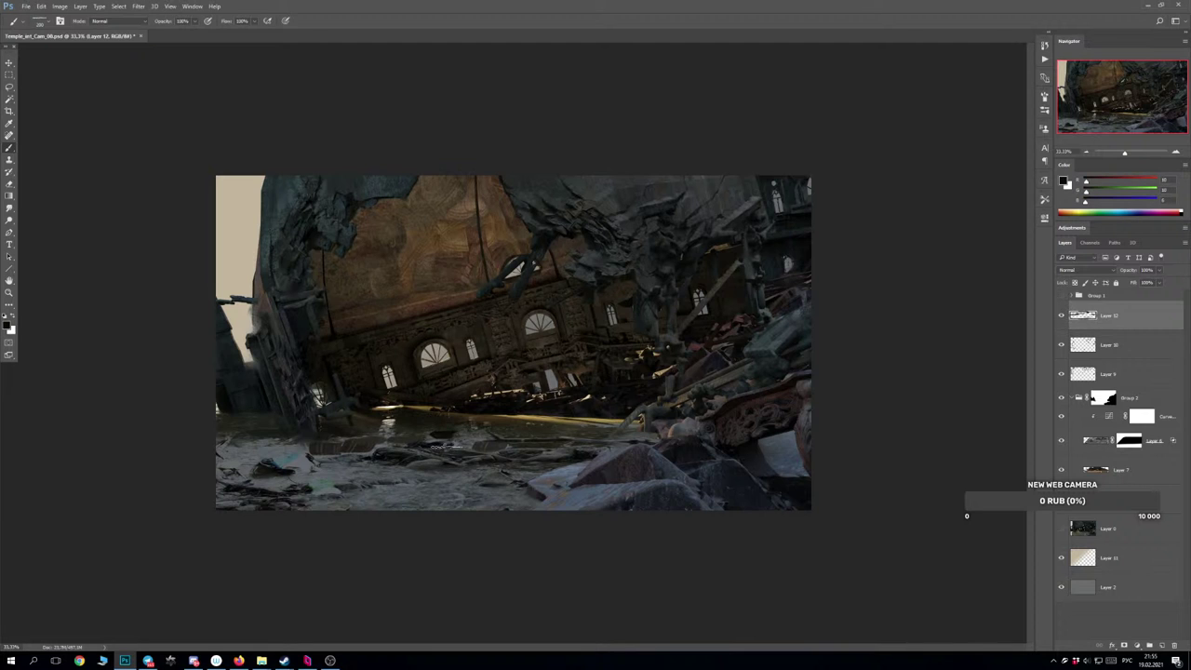
pyautogui.click(443, 437)
# Paint a dark band over the shallow water beside the leaning wall's base with a larger brush, undoing the unwanted strokes.
pyautogui.moveTo(275, 446)
pyautogui.mouseDown()
pyautogui.moveTo(223, 445)
pyautogui.moveTo(209, 461)
pyautogui.mouseUp()
pyautogui.hotkey('ctrl', 'alt', 'z')
pyautogui.hotkey('ctrl', 'alt', 'z')
pyautogui.hotkey('ctrl', 'z')
pyautogui.hotkey('ctrl', 'z')
pyautogui.press(']')
pyautogui.press(']')
pyautogui.press(']')
pyautogui.press(']')
pyautogui.press(']')
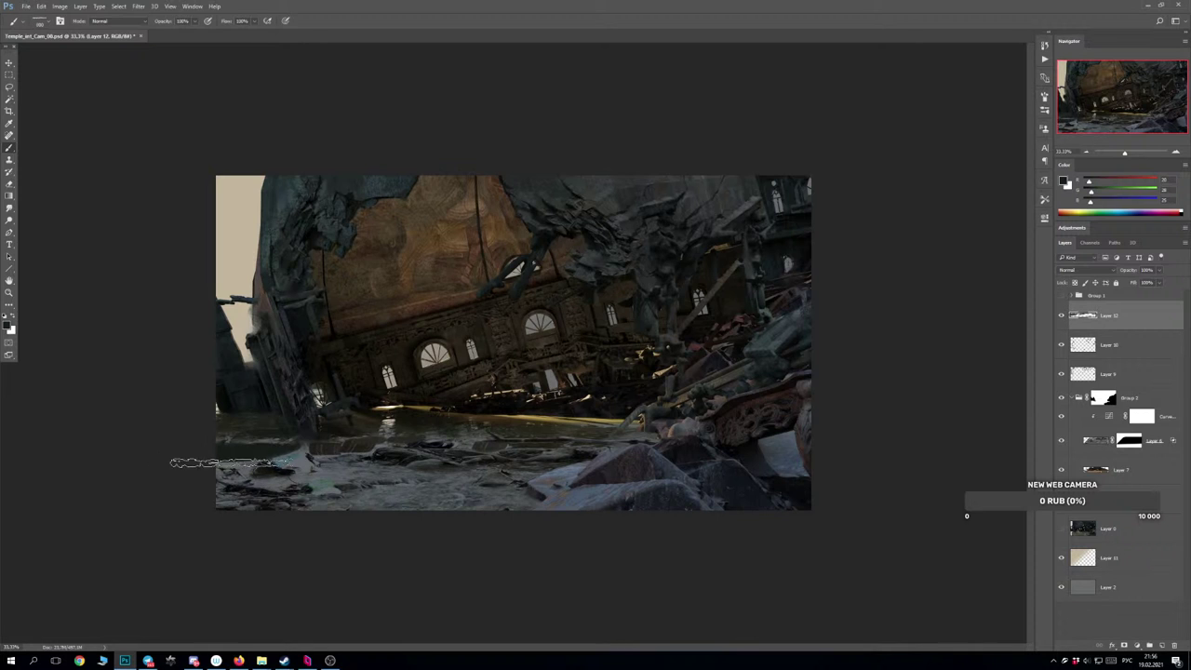
# Paint fine grey accents on the water around the leaning wall's base with a small brush and repeatedly sampled tones.
pyautogui.press('[')
pyautogui.press('[')
pyautogui.press('[')
pyautogui.press('[')
pyautogui.press('[')
pyautogui.press('[')
pyautogui.press('[')
pyautogui.press('[')
pyautogui.press('[')
pyautogui.press('[')
pyautogui.keyDown('alt'); pyautogui.click(301, 480); pyautogui.keyUp('alt')
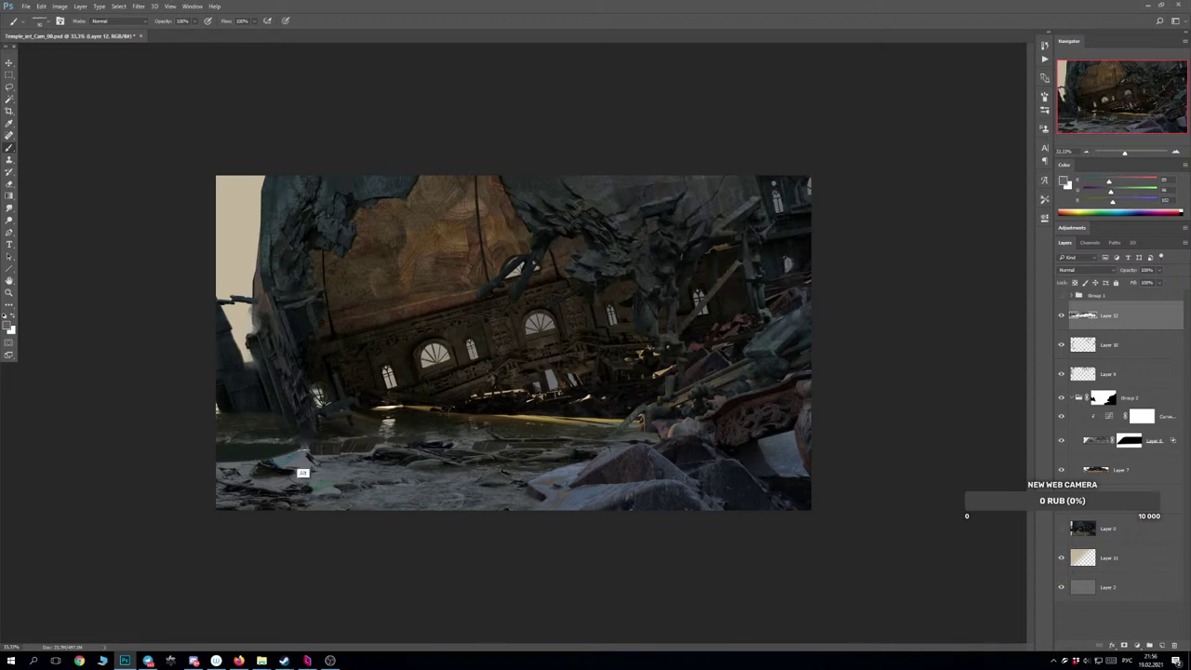
pyautogui.keyDown('alt'); pyautogui.click(310, 472); pyautogui.keyUp('alt')
pyautogui.moveTo(298, 434)
pyautogui.mouseDown()
pyautogui.moveTo(264, 433)
pyautogui.moveTo(311, 435)
pyautogui.moveTo(297, 424)
pyautogui.mouseUp()
pyautogui.keyDown('alt'); pyautogui.click(325, 451); pyautogui.keyUp('alt')
pyautogui.keyDown('alt'); pyautogui.click(292, 434); pyautogui.keyUp('alt')
pyautogui.keyDown('alt'); pyautogui.click(290, 437); pyautogui.keyUp('alt')
pyautogui.keyDown('alt'); pyautogui.click(293, 439); pyautogui.keyUp('alt')
pyautogui.moveTo(279, 422)
pyautogui.mouseDown()
pyautogui.moveTo(247, 433)
pyautogui.moveTo(248, 416)
pyautogui.moveTo(257, 421)
pyautogui.moveTo(237, 413)
pyautogui.moveTo(265, 416)
pyautogui.mouseUp()
pyautogui.keyDown('alt'); pyautogui.click(287, 434); pyautogui.keyUp('alt')
pyautogui.keyDown('alt'); pyautogui.click(294, 436); pyautogui.keyUp('alt')
# Mirror the image and soften the dark patch in the water beside the leaning wall with the Eraser.
pyautogui.hotkey('ctrl', 'shift', 'h')
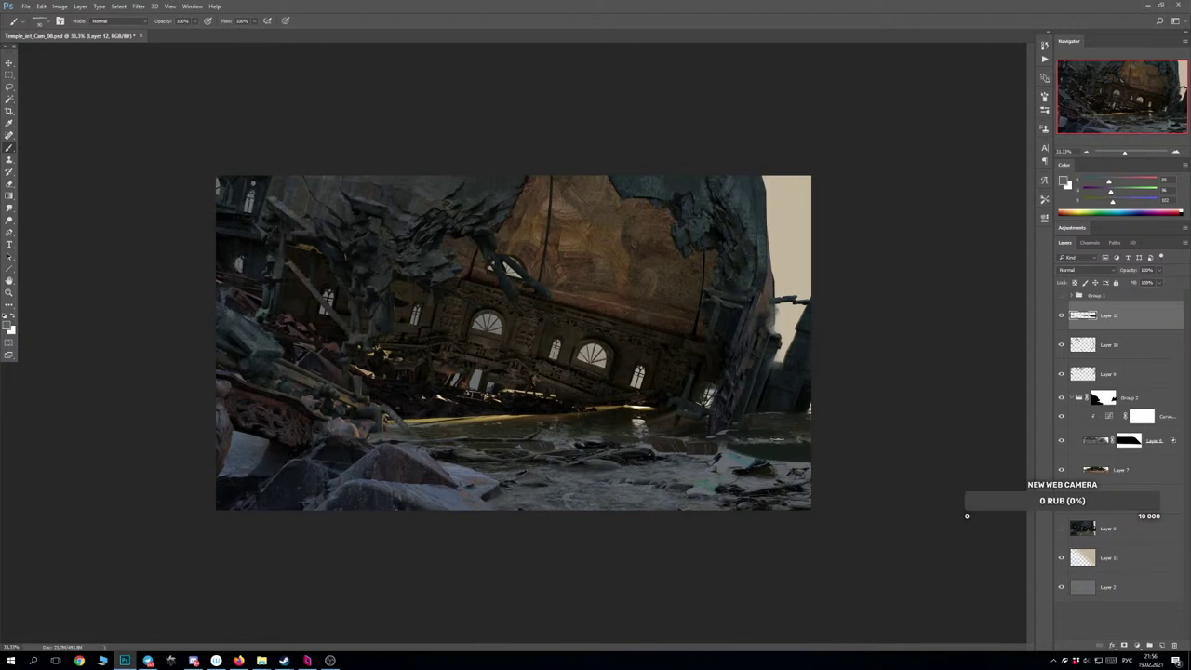
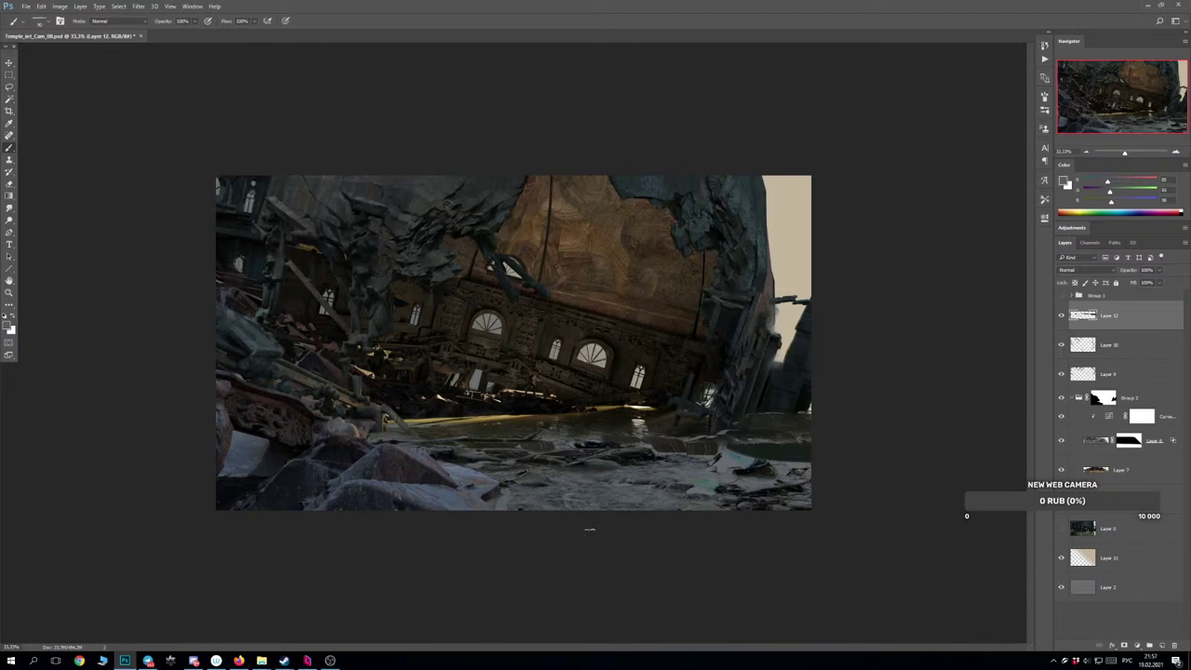
pyautogui.press('e')
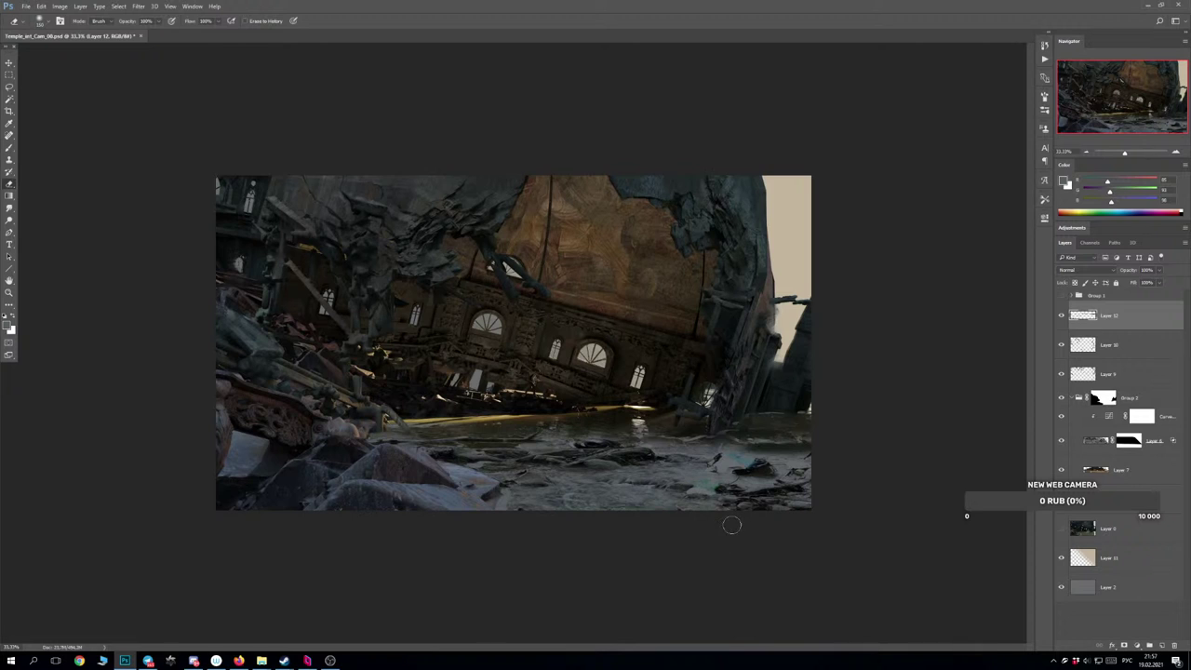
pyautogui.press('b')
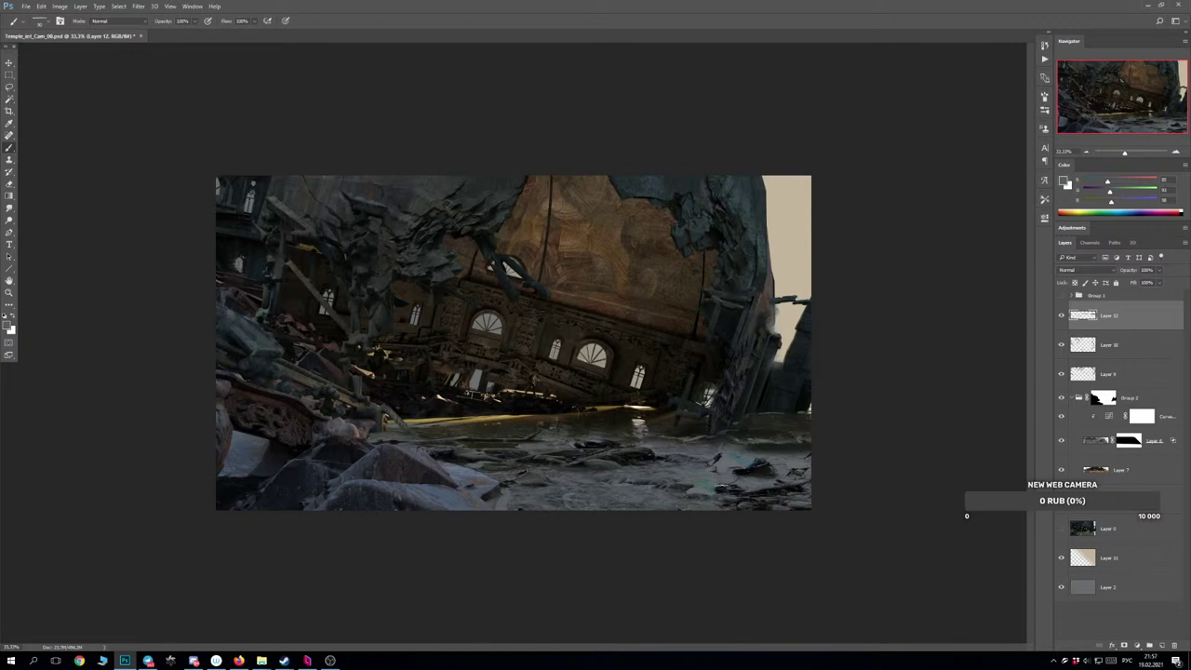
# Compare the water area with and without Layer 12, the masked foreground layer and Layer 7.
pyautogui.click(1062, 320)
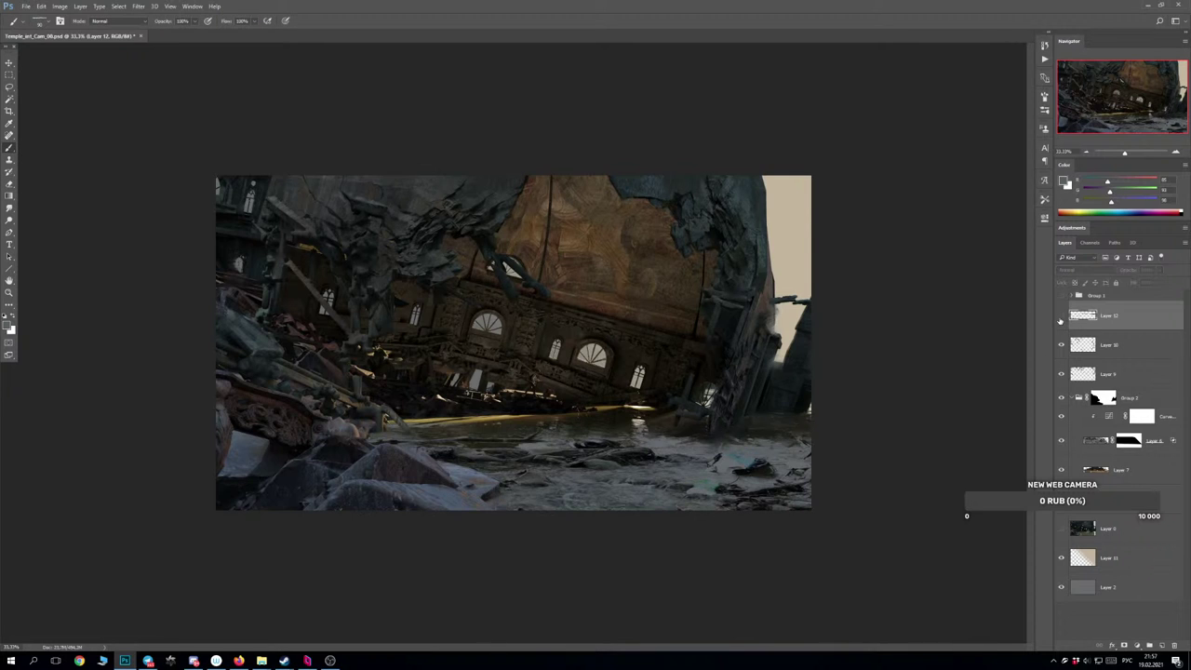
pyautogui.click(1062, 320)
pyautogui.click(1061, 322)
pyautogui.click(1061, 322)
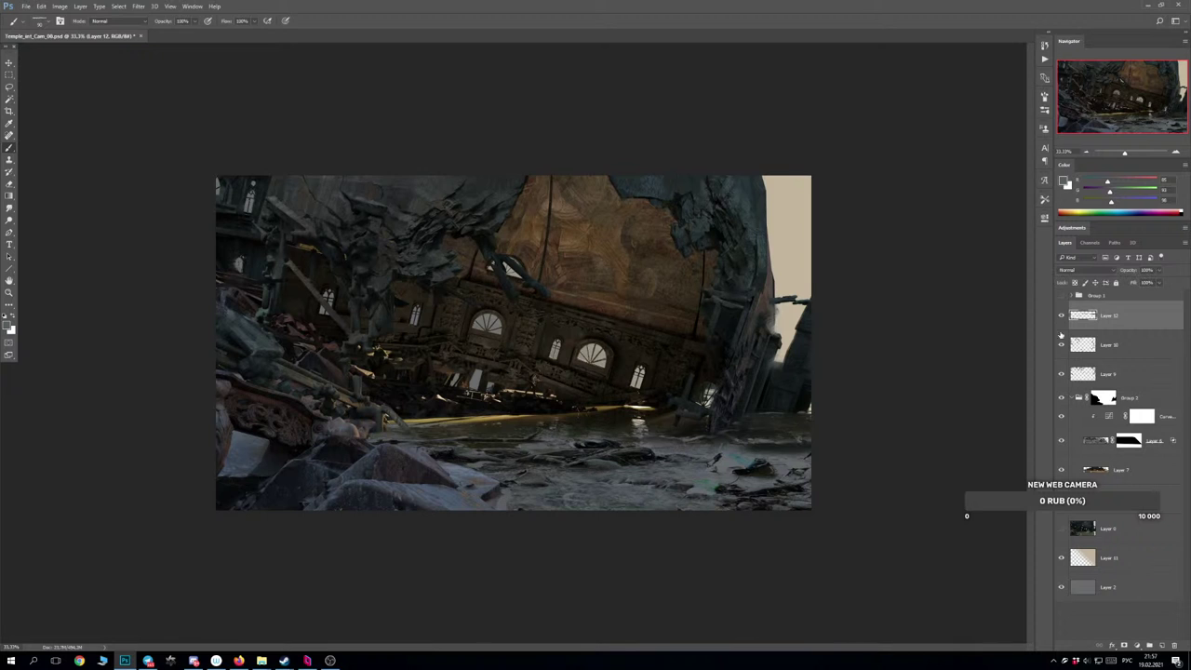
pyautogui.click(1061, 441)
pyautogui.click(1061, 441)
pyautogui.click(1061, 471)
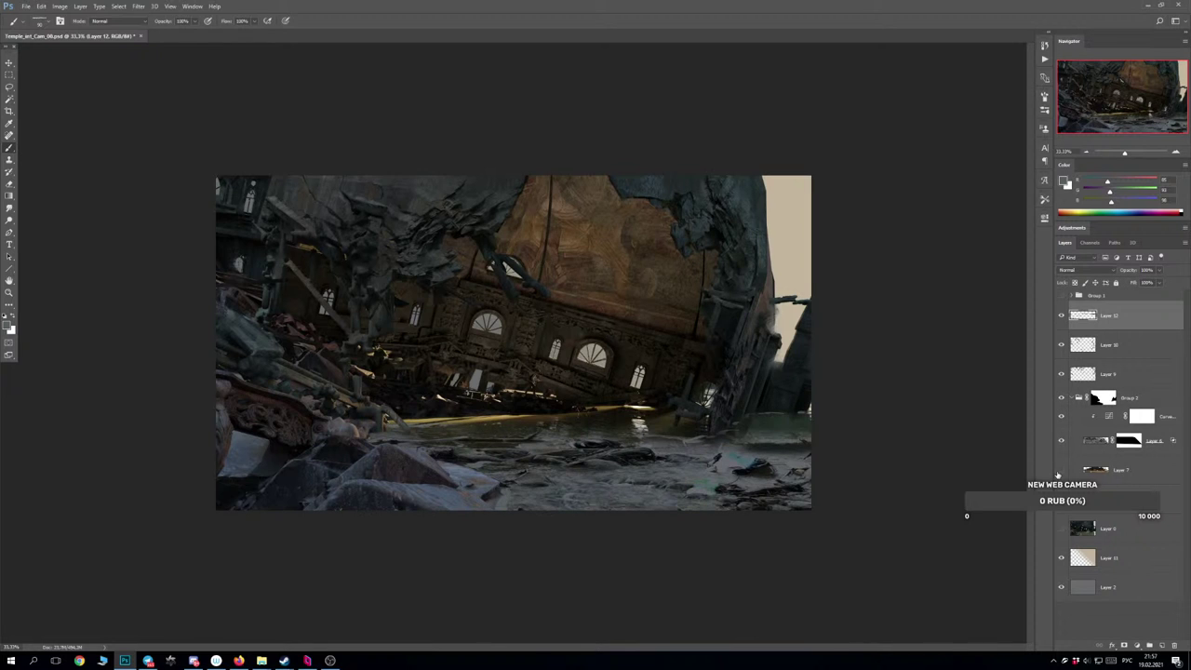
pyautogui.click(1060, 471)
pyautogui.click(1061, 470)
pyautogui.click(1060, 471)
# Examine how the masked foreground debris layer covers the green water by switching its visibility repeatedly.
pyautogui.click(1061, 441)
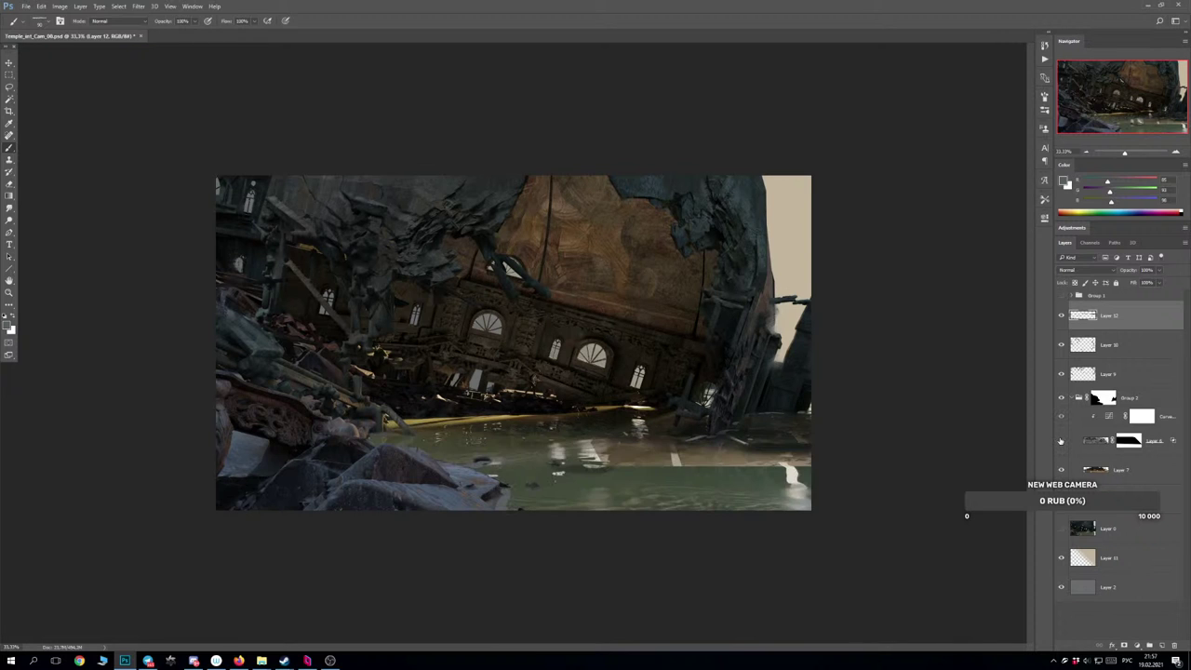
pyautogui.click(1061, 441)
pyautogui.click(1061, 441)
pyautogui.click(1060, 441)
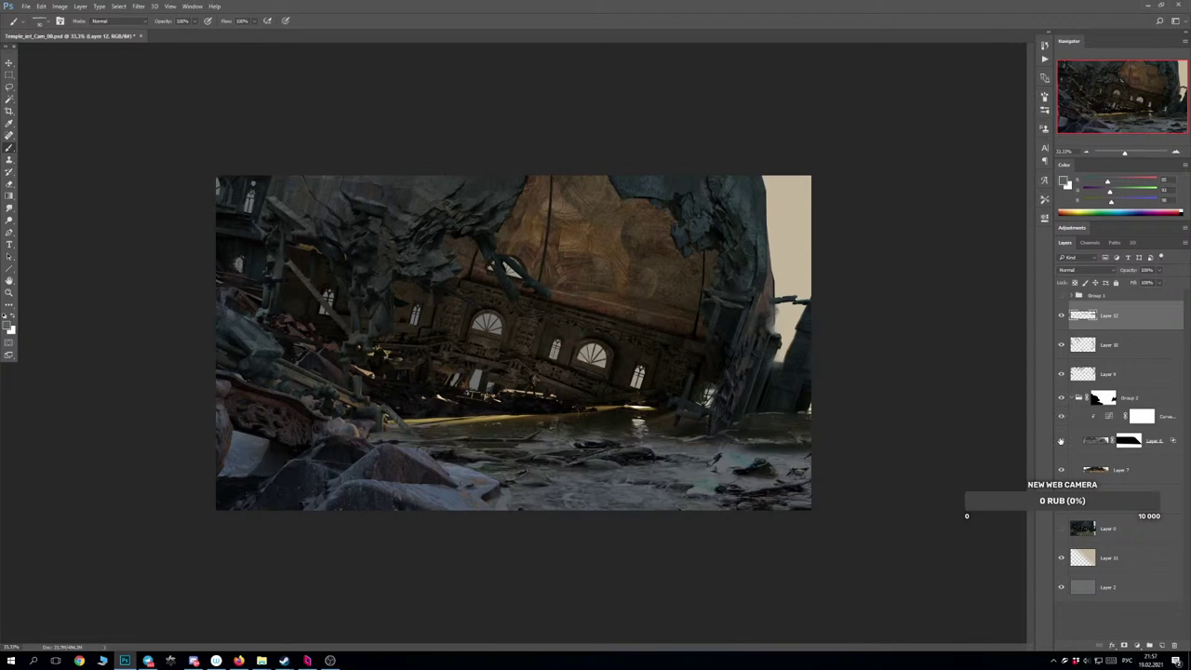
pyautogui.click(1061, 441)
pyautogui.click(1060, 441)
pyautogui.click(1061, 441)
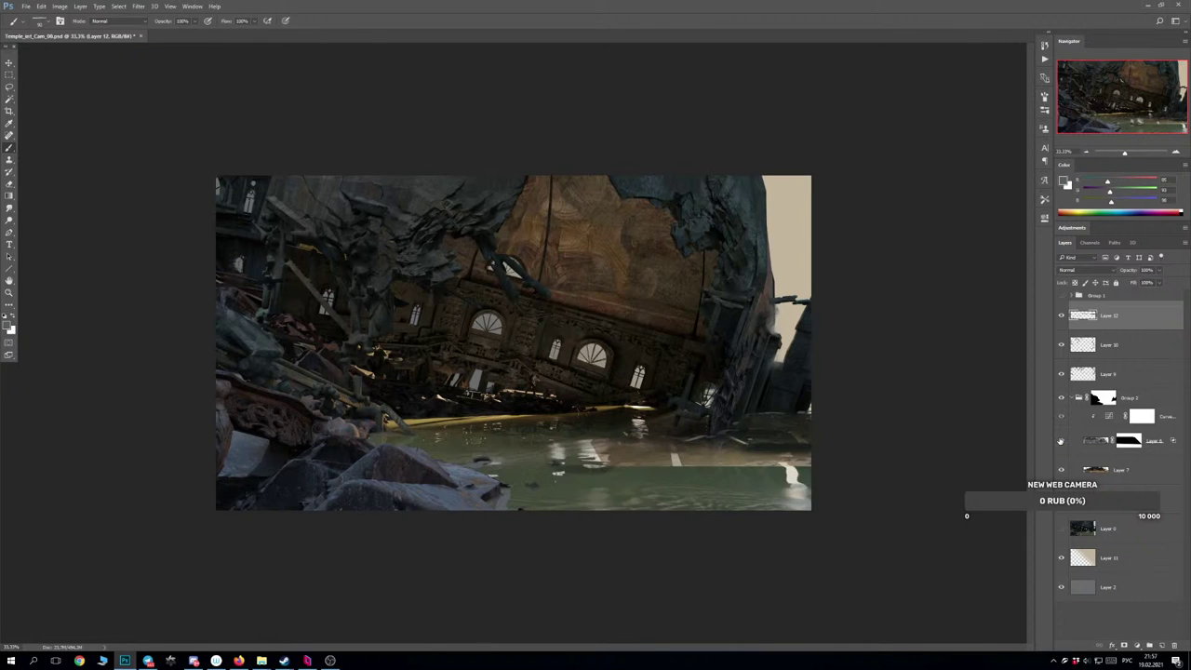
pyautogui.click(1061, 441)
pyautogui.click(1061, 441)
pyautogui.click(1060, 441)
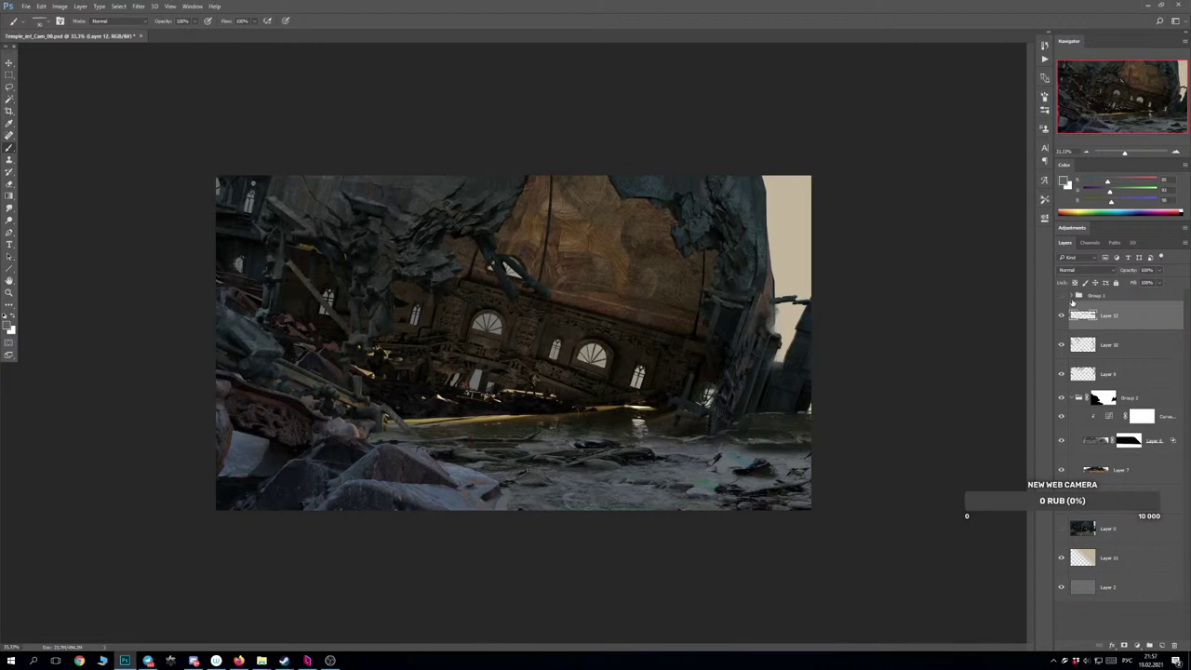
# Show Group 1, mirror the image back and compare the lit scene with and without Layer 12.
pyautogui.click(1061, 296)
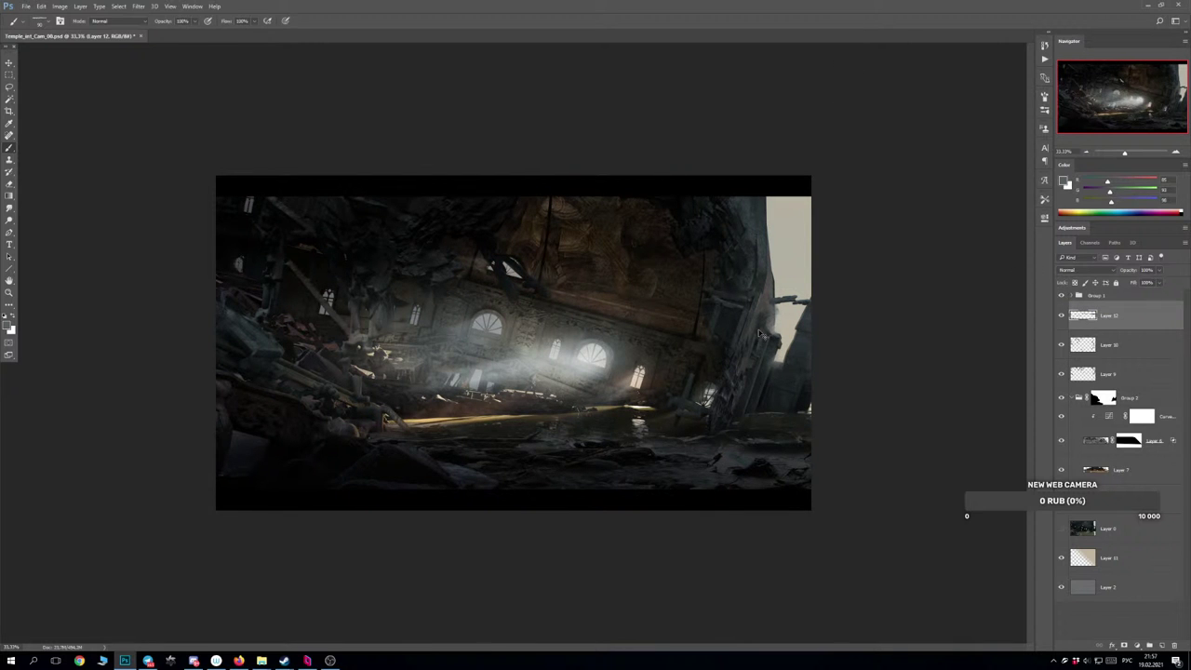
pyautogui.hotkey('ctrl', 'shift', 'h')
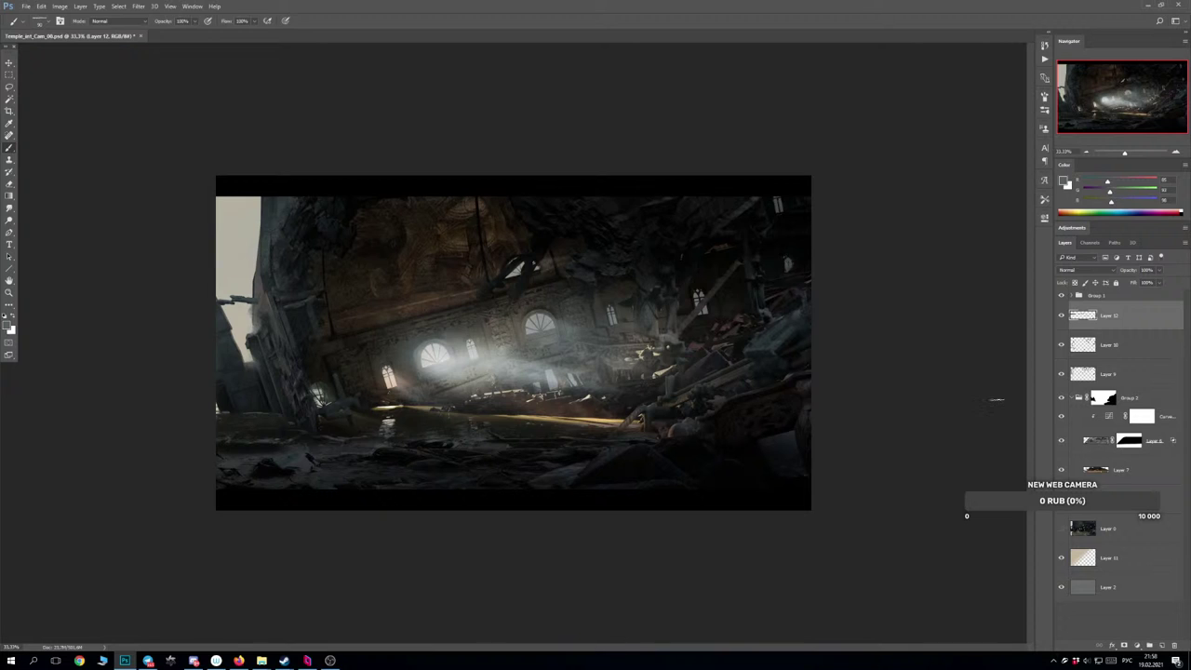
pyautogui.click(1062, 319)
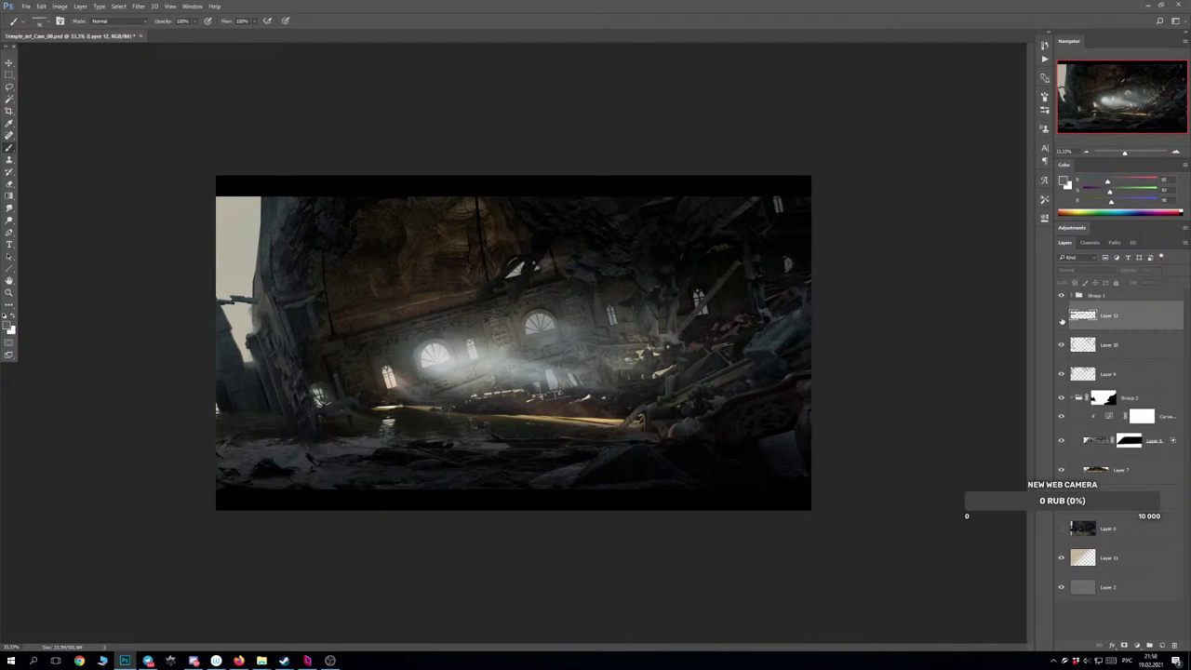
pyautogui.click(1062, 319)
pyautogui.click(1062, 319)
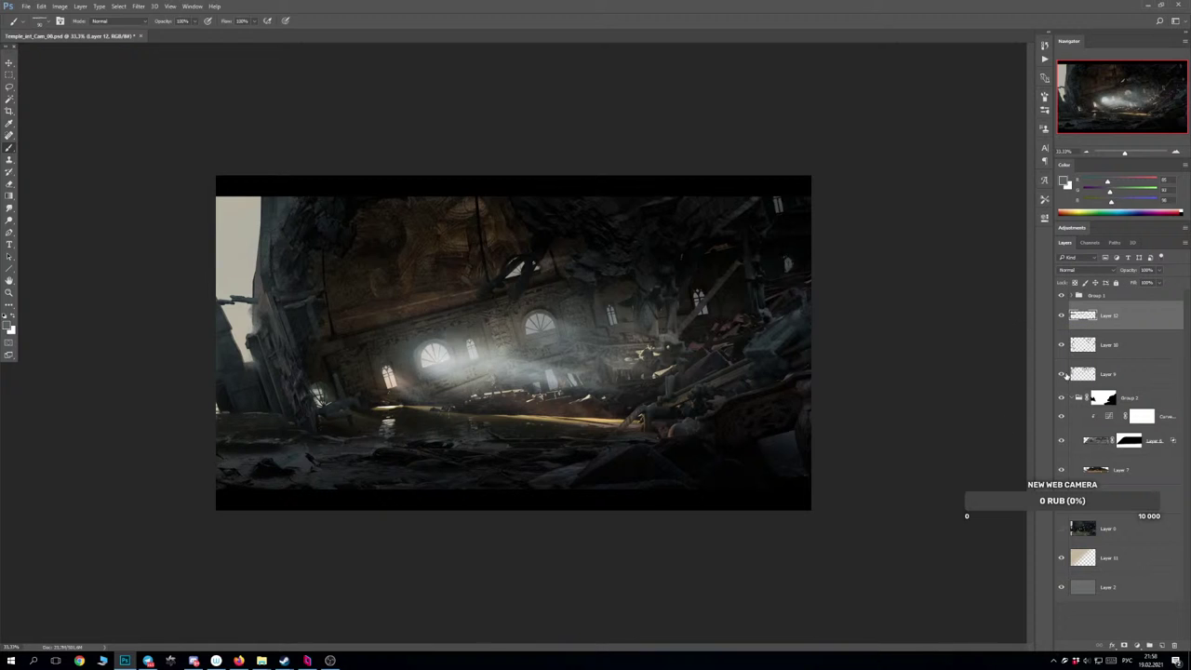
pyautogui.click(1061, 316)
pyautogui.click(1060, 316)
# Compare the lit scene with and without the Layer 10 paintwork.
pyautogui.click(1061, 346)
pyautogui.click(1062, 346)
pyautogui.click(1062, 346)
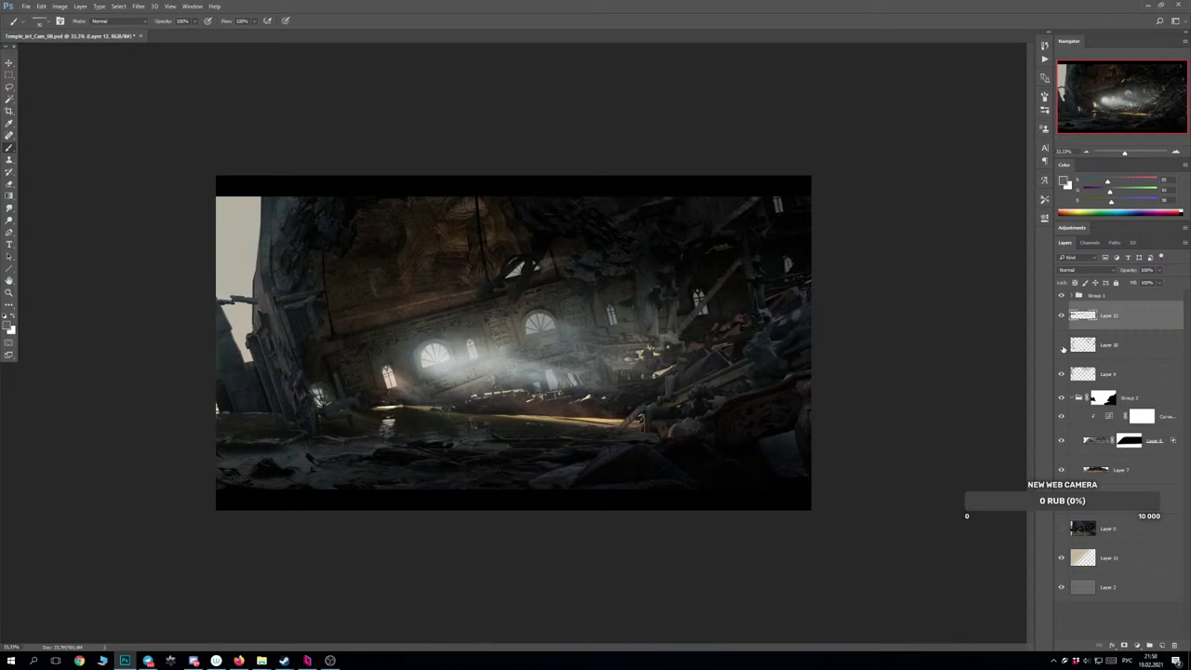
pyautogui.click(1061, 346)
pyautogui.click(1061, 346)
pyautogui.click(1062, 346)
pyautogui.click(1062, 346)
pyautogui.click(1062, 346)
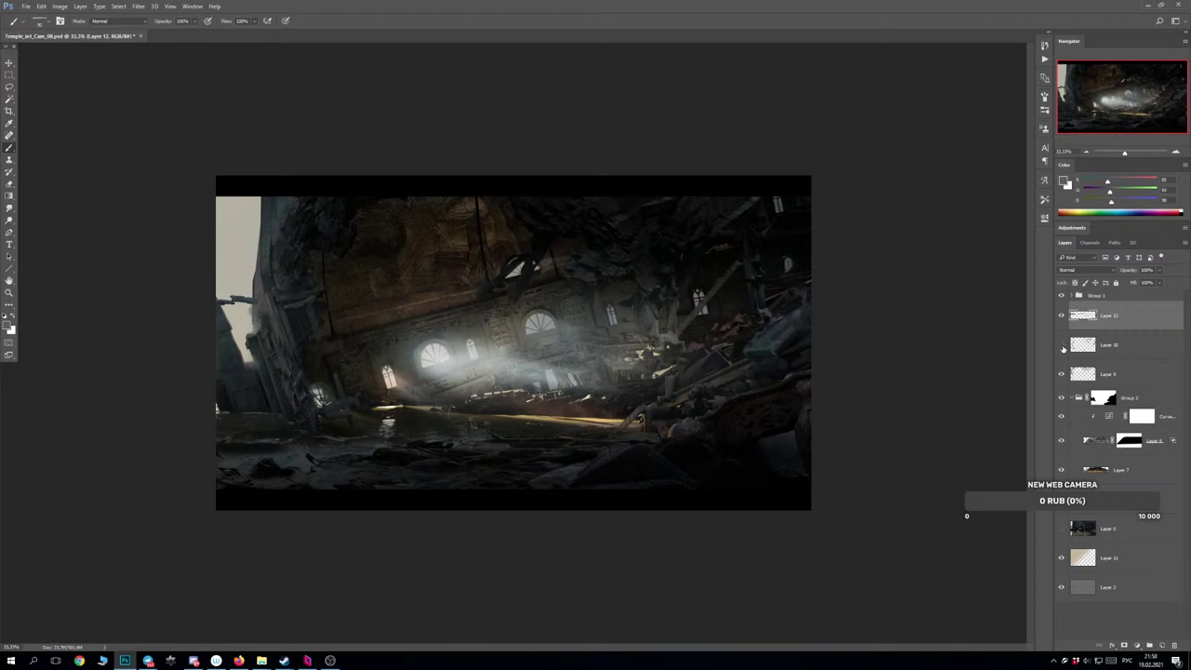
pyautogui.click(1062, 346)
pyautogui.click(1061, 346)
pyautogui.click(1062, 347)
pyautogui.click(1062, 346)
# Hide Group 1 and Layer 12, and add a new layer directly above Layer 10.
pyautogui.click(1062, 296)
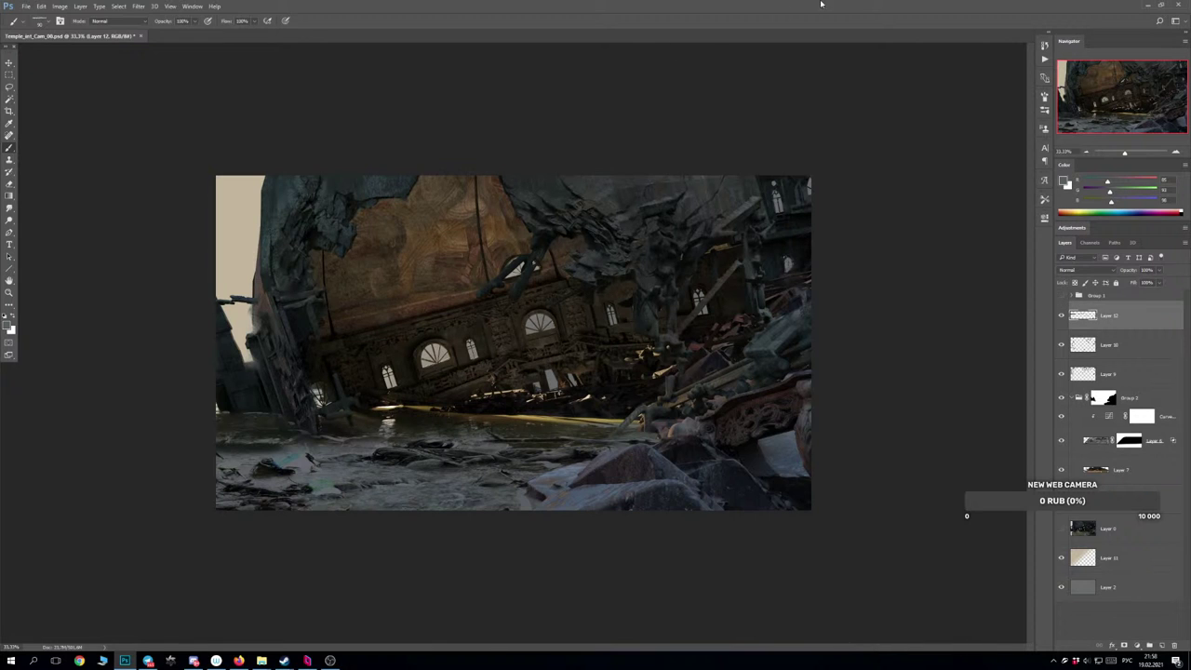
pyautogui.click(1063, 324)
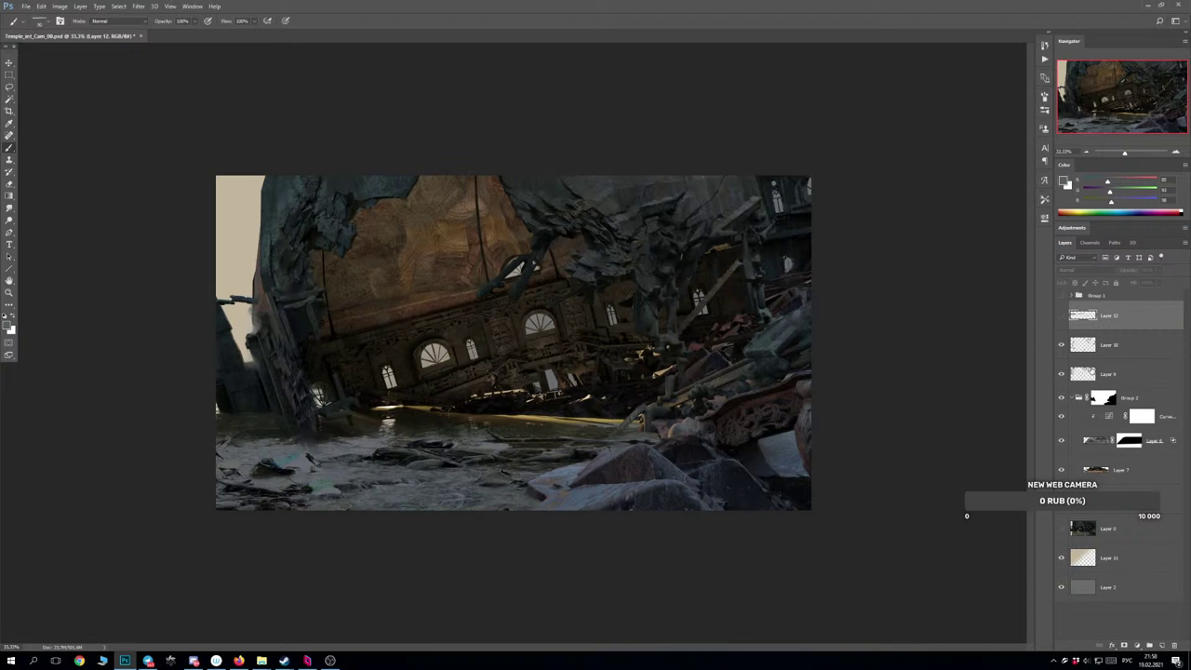
pyautogui.click(1061, 345)
pyautogui.click(1062, 345)
pyautogui.click(1109, 348)
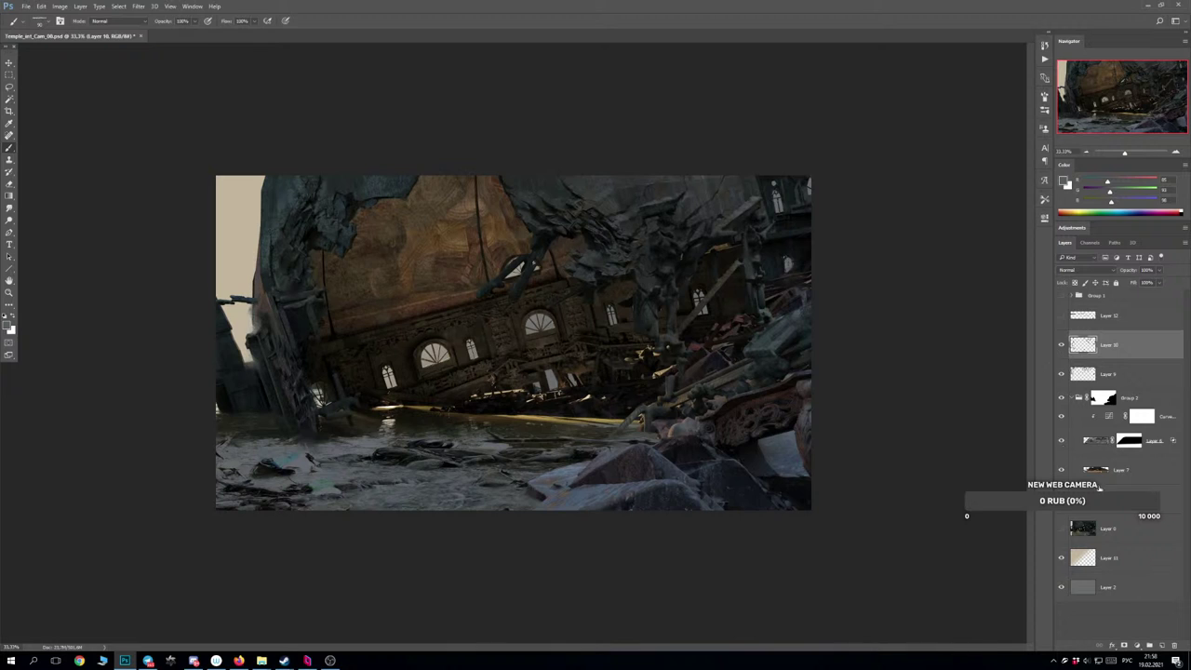
pyautogui.click(1161, 644)
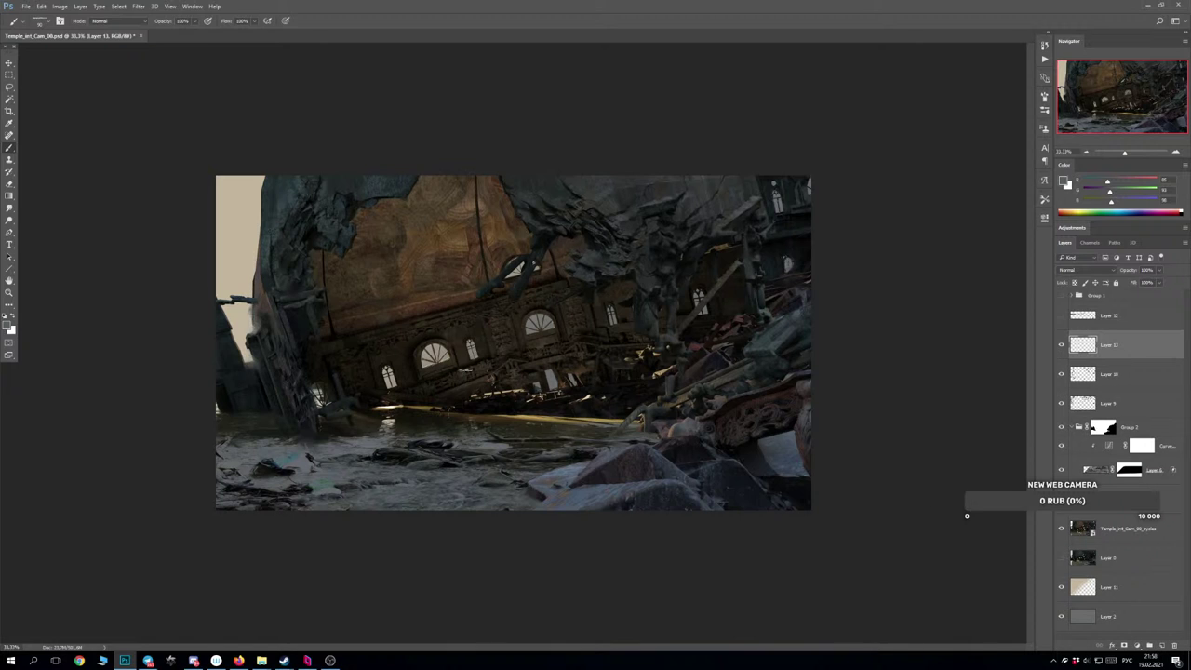
# Try debris strokes along the waterline below the arched windows on the new layer and undo them.
pyautogui.moveTo(391, 386)
pyautogui.mouseDown()
pyautogui.moveTo(387, 437)
pyautogui.moveTo(432, 405)
pyautogui.moveTo(476, 404)
pyautogui.mouseUp()
pyautogui.hotkey('ctrl', 'z')
pyautogui.hotkey('ctrl', 'z')
pyautogui.hotkey('ctrl', 'z')
pyautogui.hotkey('ctrl', 'z')
pyautogui.hotkey('ctrl', 'z')
pyautogui.hotkey('ctrl', 'z')
pyautogui.moveTo(402, 395); pyautogui.dragTo(467, 402)
pyautogui.hotkey('ctrl', 'z')
pyautogui.hotkey('ctrl', 'z')
pyautogui.hotkey('ctrl', 'shift', 'z')
pyautogui.hotkey('ctrl', 'z')
# Sample a dark tone from the foreground rocks and paint debris along the facade's waterline, comparing with and without the stroke.
pyautogui.keyDown('alt'); pyautogui.click(657, 460); pyautogui.keyUp('alt')
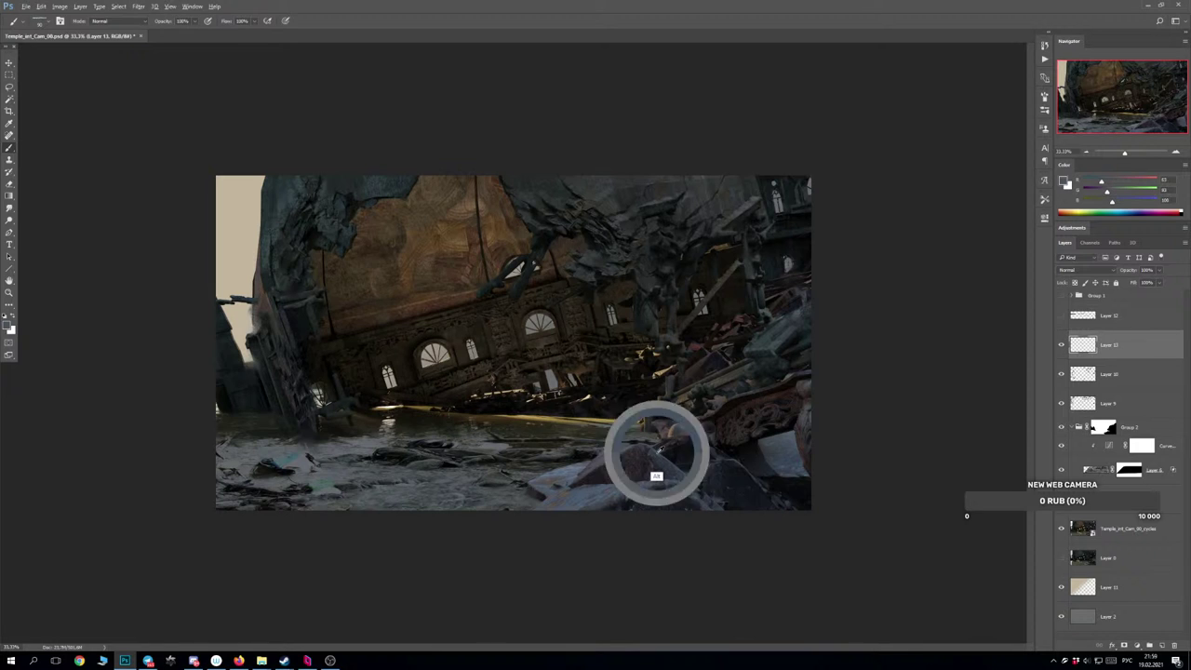
pyautogui.keyDown('alt'); pyautogui.click(727, 470); pyautogui.keyUp('alt')
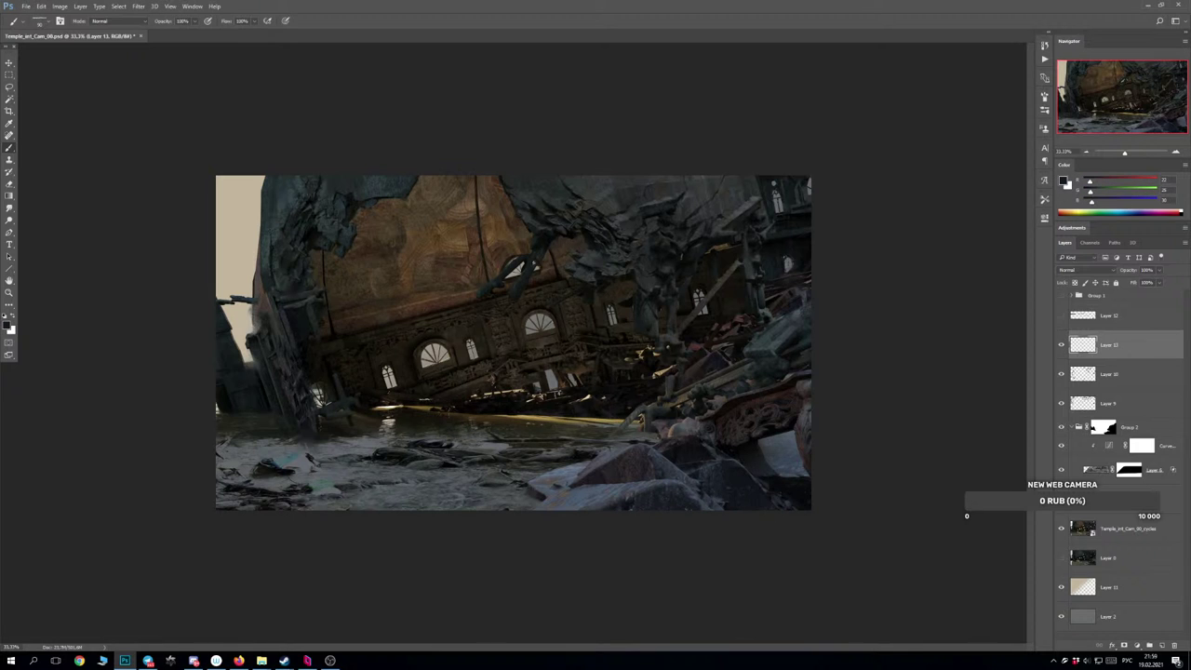
pyautogui.moveTo(406, 397); pyautogui.dragTo(447, 402)
pyautogui.hotkey('ctrl', 'z')
pyautogui.hotkey('ctrl', 'z')
pyautogui.hotkey('ctrl', 'shift', 'z')
pyautogui.hotkey('ctrl', 'z')
pyautogui.hotkey('ctrl', 'shift', 'z')
pyautogui.hotkey('ctrl', 'z')
pyautogui.hotkey('ctrl', 'shift', 'z')
pyautogui.hotkey('ctrl', 'z')
pyautogui.hotkey('ctrl', 'shift', 'z')
pyautogui.hotkey('ctrl', 'z')
pyautogui.hotkey('ctrl', 'shift', 'z')
pyautogui.hotkey('ctrl', 'z')
pyautogui.hotkey('ctrl', 'shift', 'z')
pyautogui.hotkey('ctrl', 'z')
pyautogui.hotkey('ctrl', 'shift', 'z')
pyautogui.hotkey('ctrl', 'z')
pyautogui.hotkey('ctrl', 'shift', 'z')
pyautogui.hotkey('ctrl', 'z')
pyautogui.hotkey('ctrl', 'shift', 'z')
# Paint dark debris patches over the broken ledge and rubble beneath the arched windows on Layer 13.
pyautogui.hotkey('ctrl', '+')
pyautogui.hotkey('ctrl', '+')
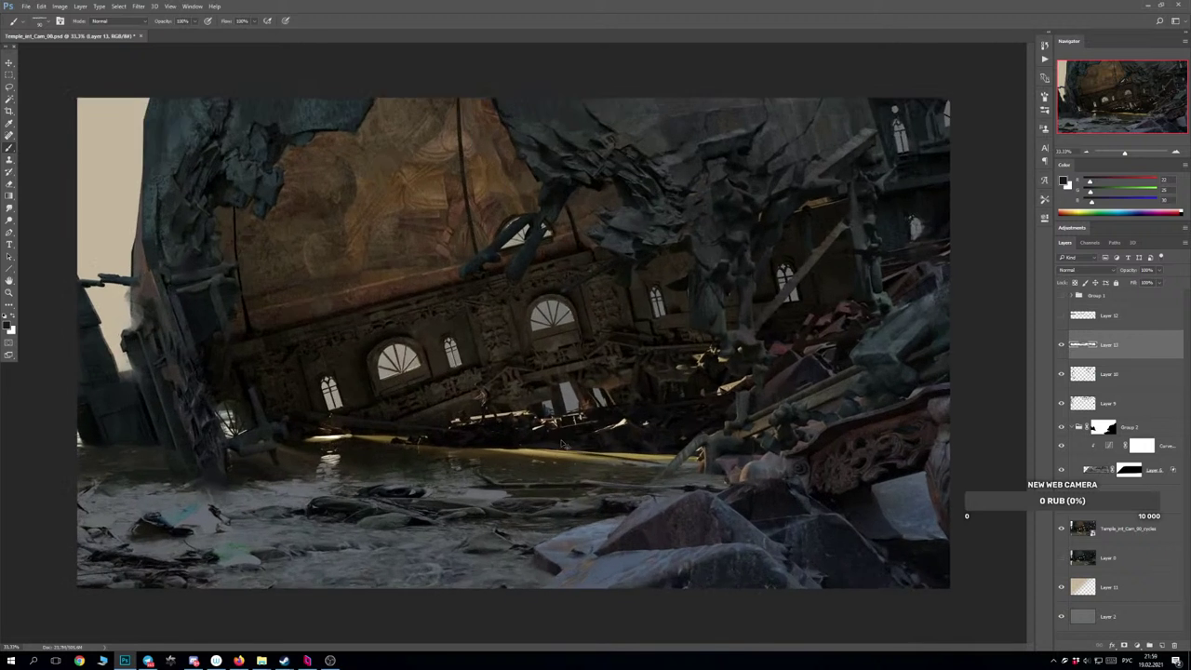
pyautogui.moveTo(436, 427); pyautogui.dragTo(489, 430)
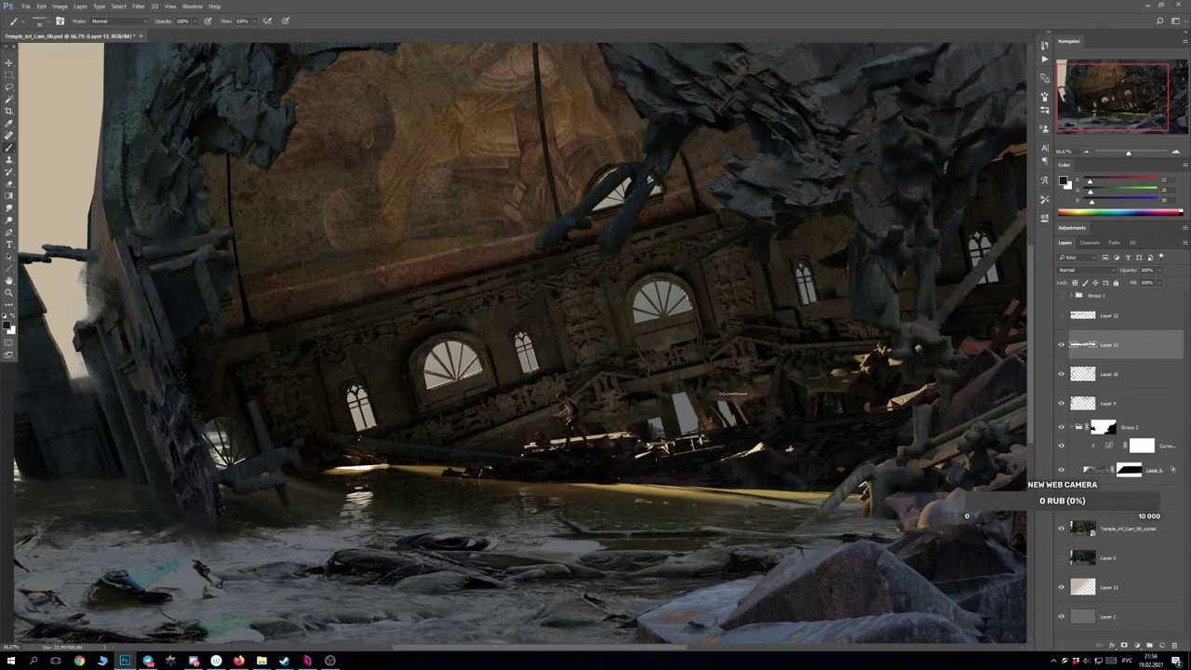
pyautogui.moveTo(760, 446); pyautogui.dragTo(787, 433)
pyautogui.hotkey('ctrl', 'z')
pyautogui.moveTo(821, 383)
pyautogui.mouseDown()
pyautogui.moveTo(762, 361)
pyautogui.moveTo(793, 391)
pyautogui.moveTo(700, 366)
pyautogui.moveTo(723, 371)
pyautogui.moveTo(723, 390)
pyautogui.moveTo(758, 370)
pyautogui.mouseUp()
pyautogui.moveTo(633, 391)
pyautogui.mouseDown()
pyautogui.moveTo(617, 385)
pyautogui.moveTo(730, 347)
pyautogui.mouseUp()
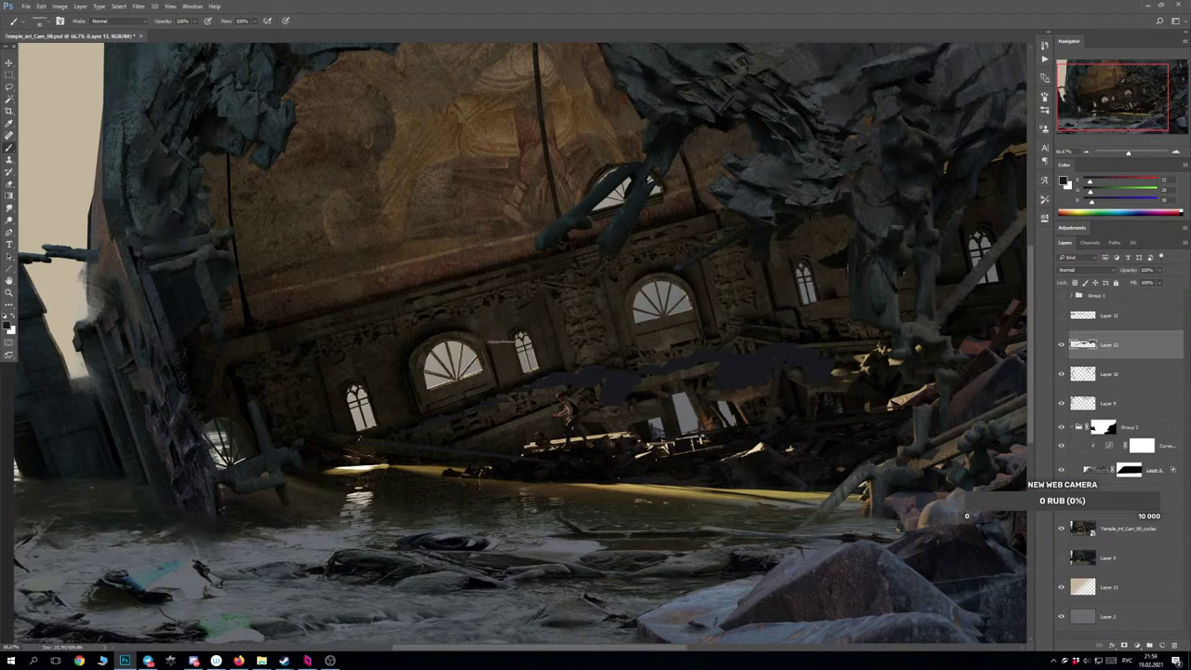
# Add dark patches along the facade's cornice and pilasters and across the rubble pile below the windows.
pyautogui.moveTo(481, 290); pyautogui.dragTo(476, 277)
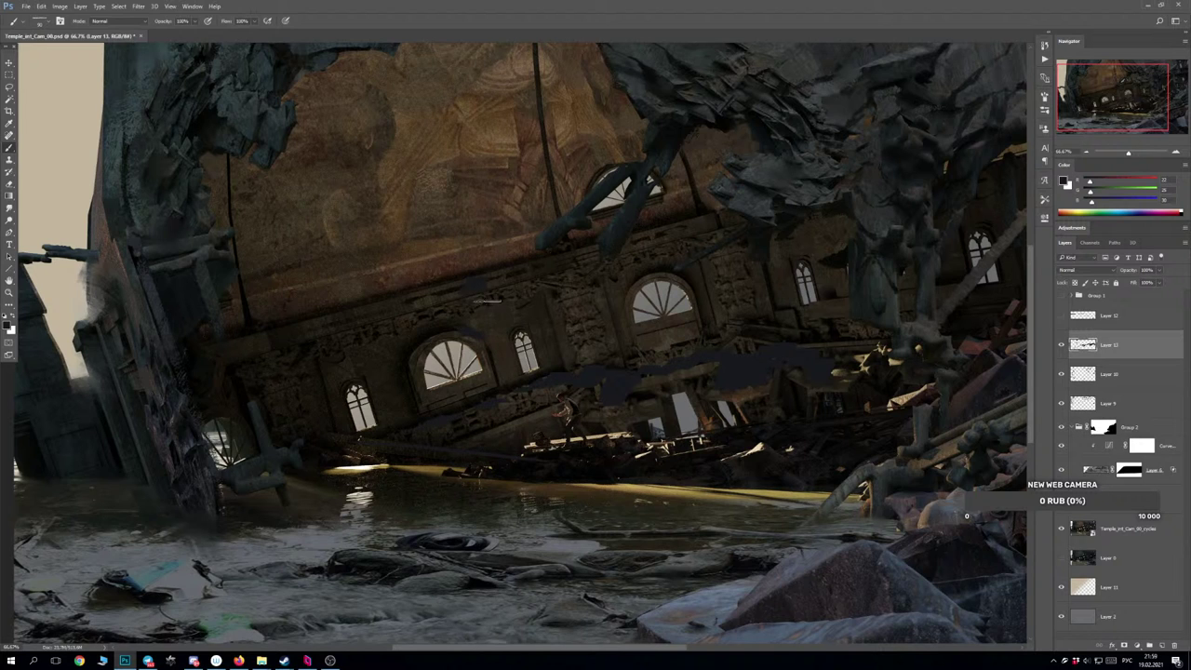
pyautogui.moveTo(575, 276)
pyautogui.mouseDown()
pyautogui.moveTo(587, 303)
pyautogui.moveTo(576, 327)
pyautogui.moveTo(580, 275)
pyautogui.mouseUp()
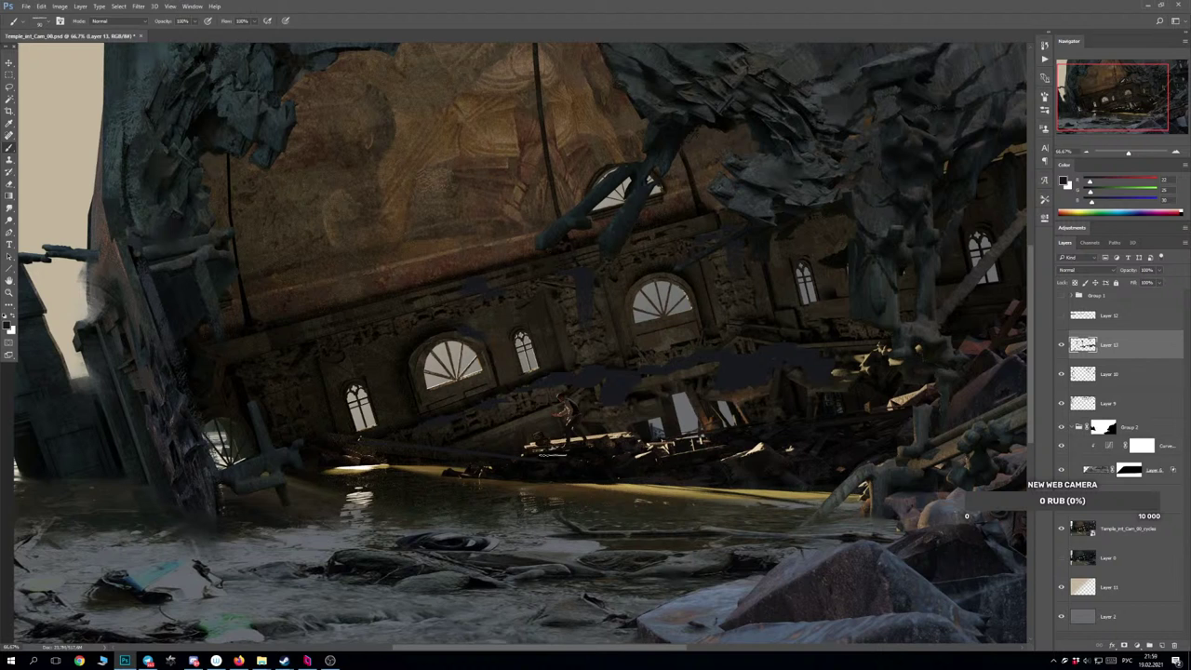
pyautogui.press('e')
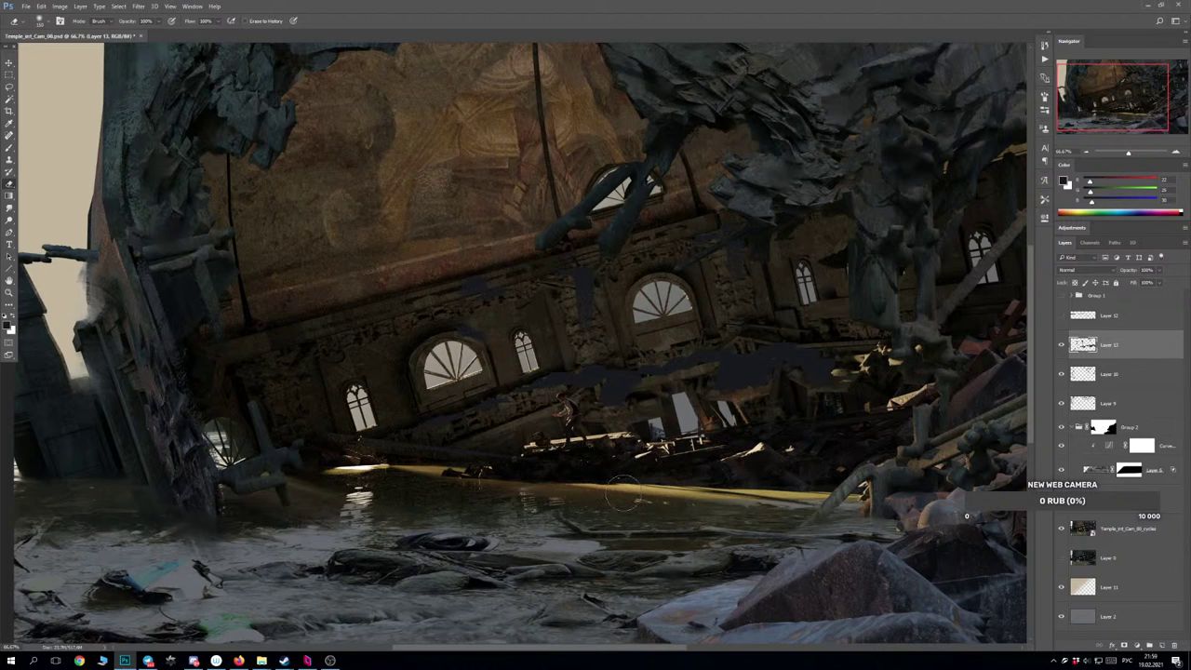
pyautogui.press('b')
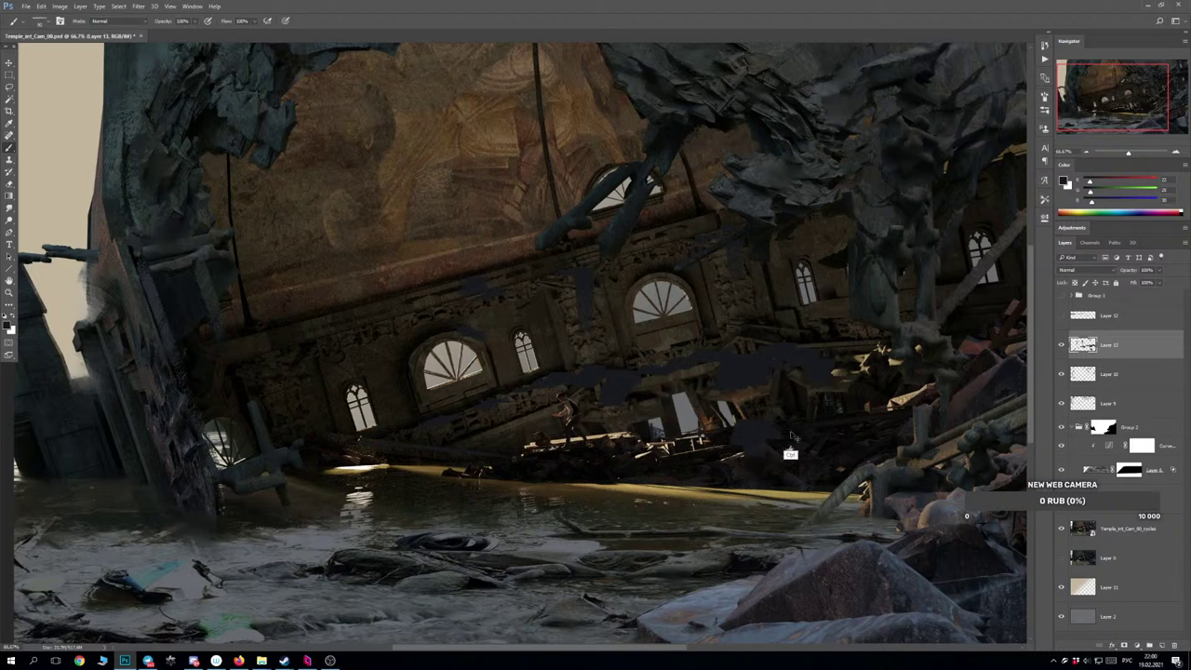
pyautogui.moveTo(812, 440); pyautogui.dragTo(879, 417)
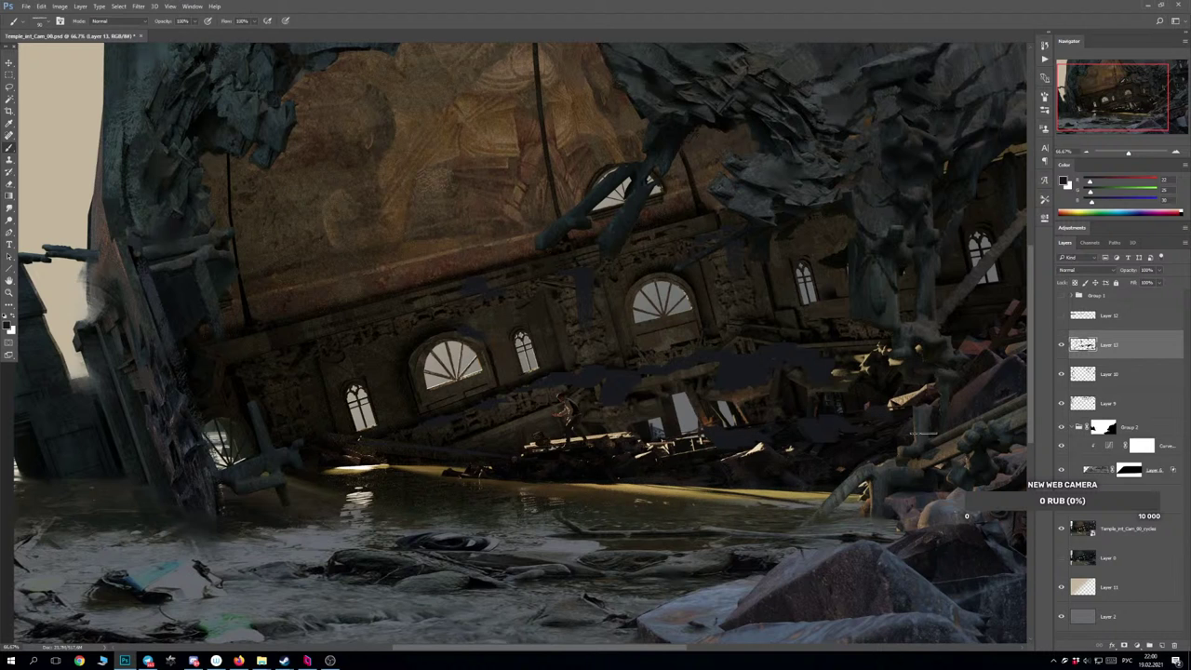
# Limit Layer 13 to brighter underlying tones by raising and splitting its underlying-layer Blend If black point.
pyautogui.doubleClick(1134, 347)
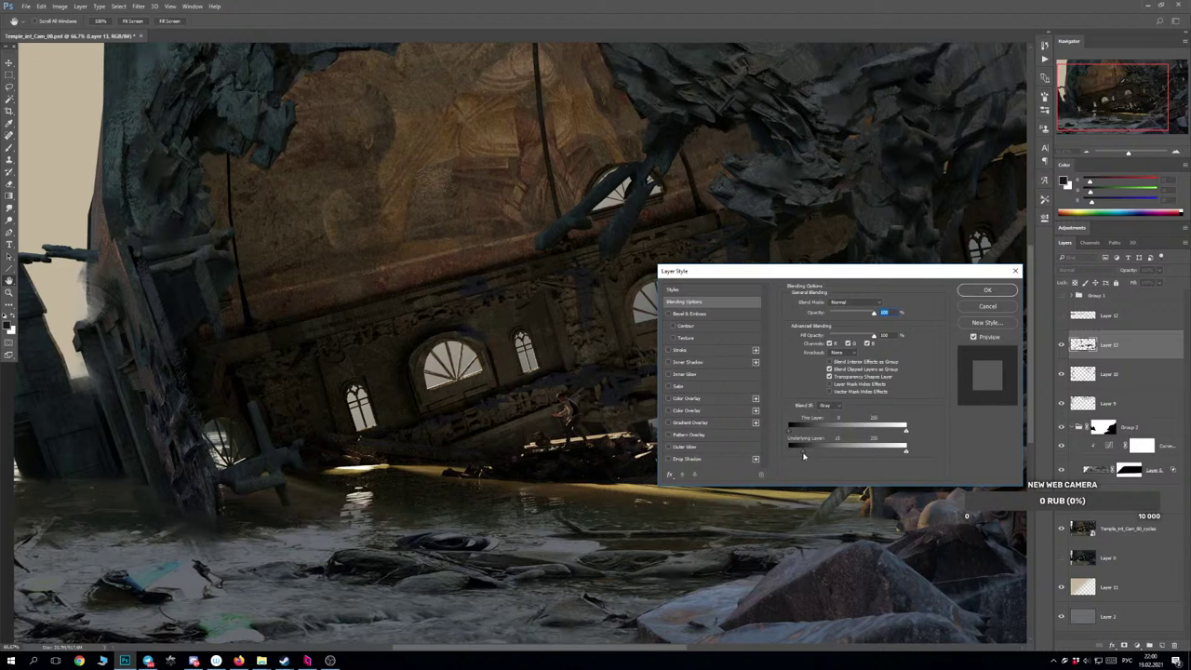
pyautogui.moveTo(806, 455)
pyautogui.mouseDown()
pyautogui.moveTo(817, 453)
pyautogui.moveTo(794, 452)
pyautogui.mouseUp()
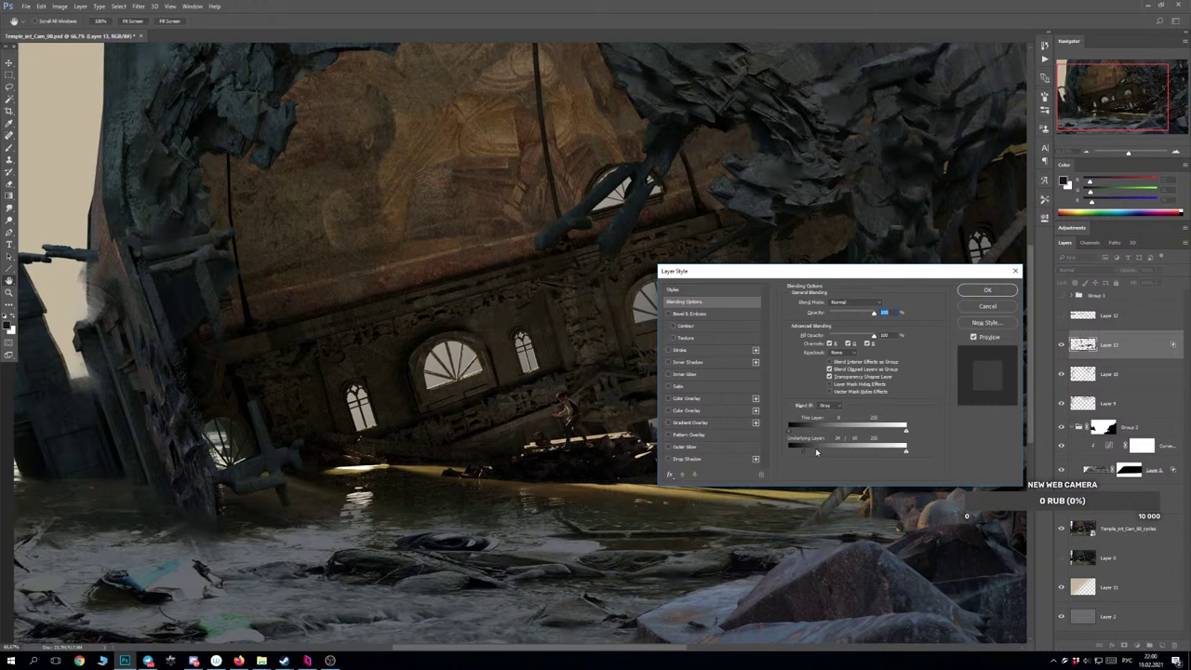
pyautogui.click(987, 291)
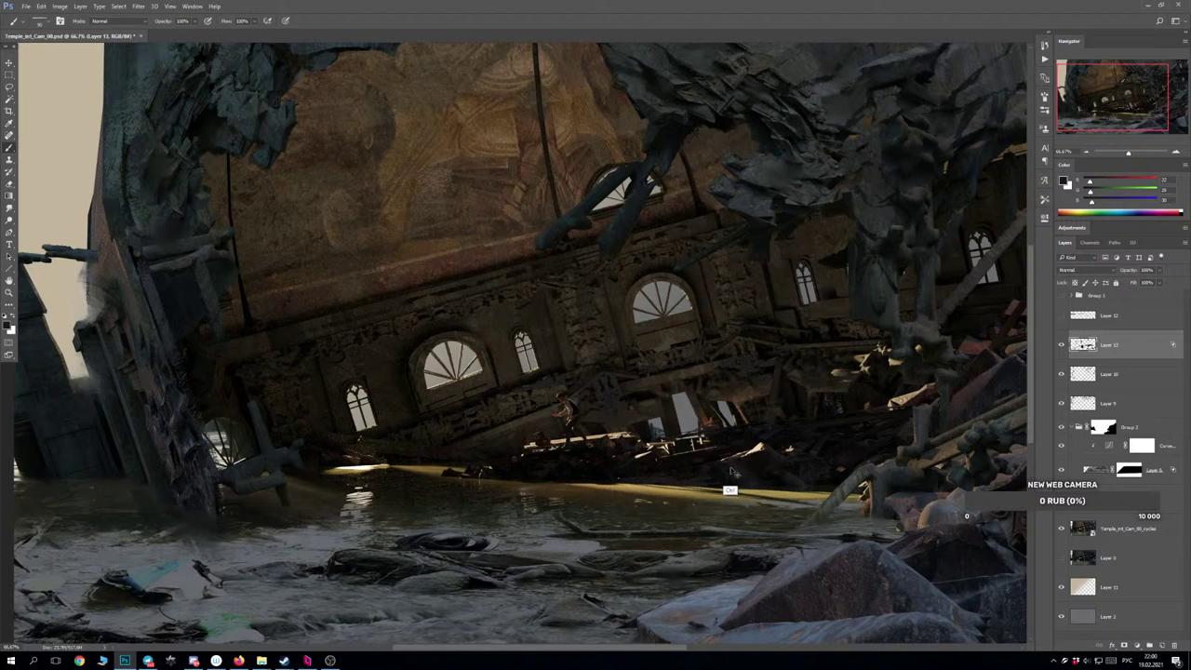
# Touch up the dark patches with the Eraser and Brush, undo the trial stroke below the windows, and compare with and without Layer 13.
pyautogui.press('e')
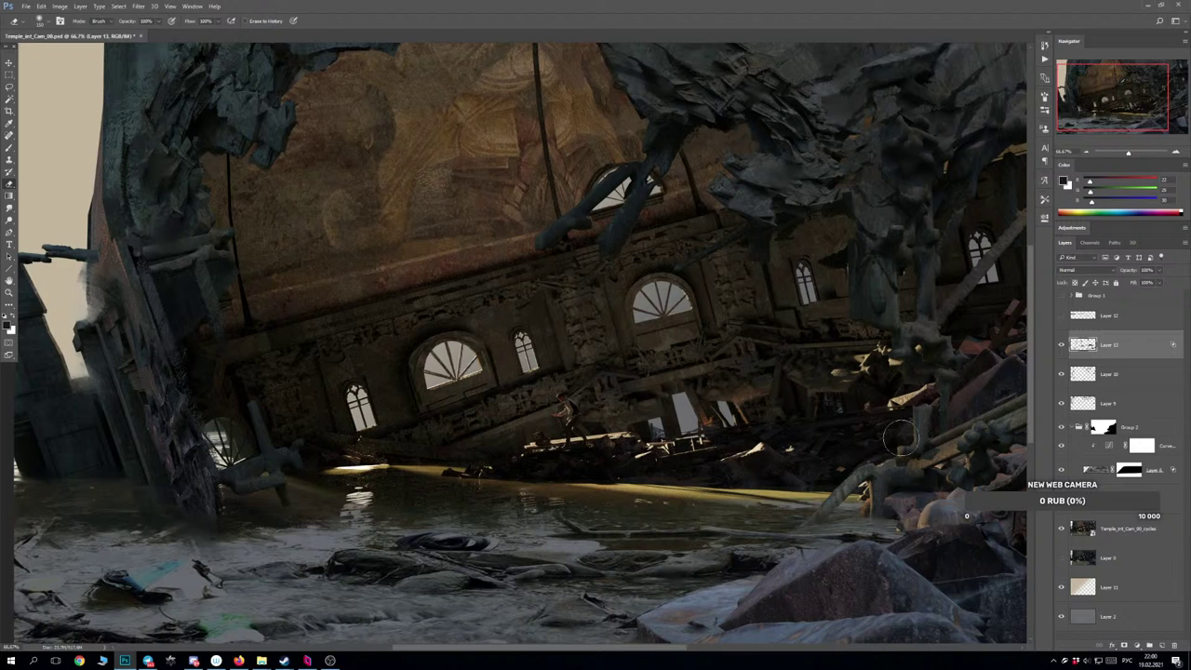
pyautogui.press('b')
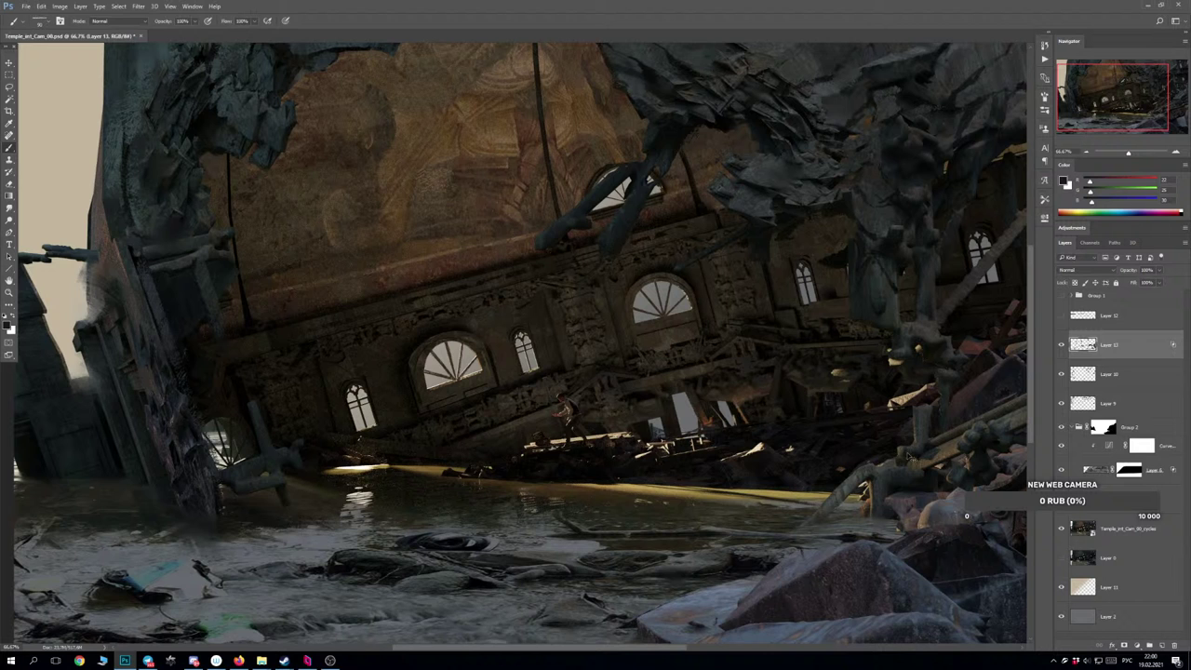
pyautogui.hotkey('ctrl', '-')
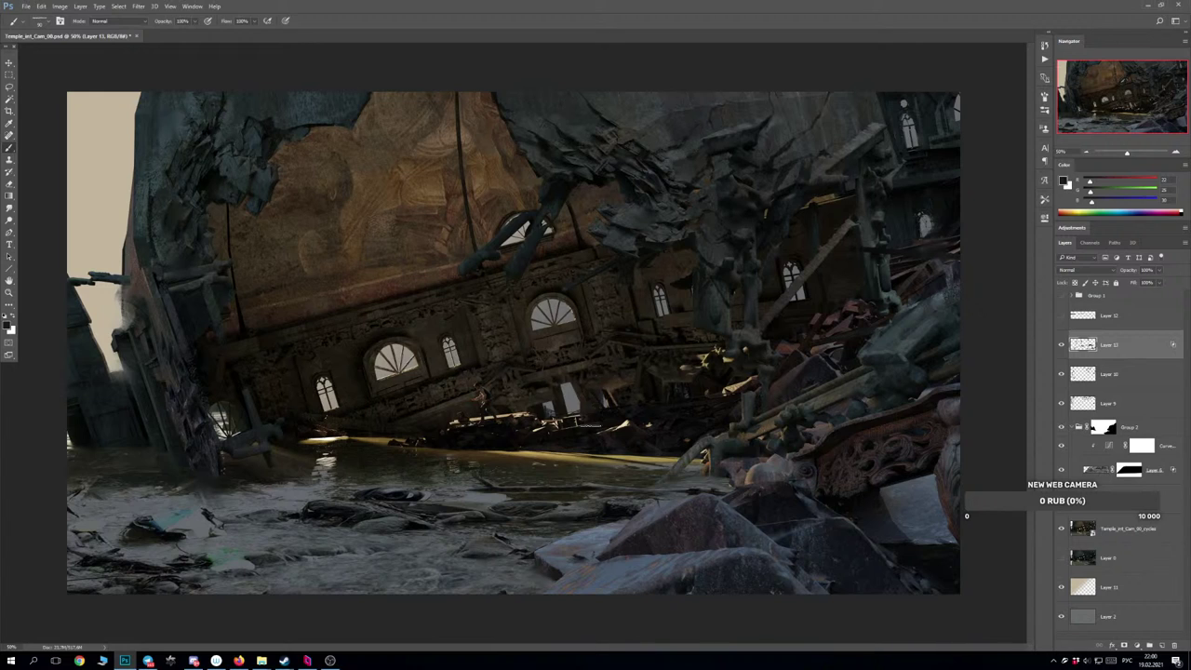
pyautogui.hotkey('ctrl', 'z')
pyautogui.moveTo(570, 415)
pyautogui.mouseDown()
pyautogui.moveTo(573, 371)
pyautogui.moveTo(579, 384)
pyautogui.mouseUp()
pyautogui.hotkey('ctrl', 'z')
pyautogui.click(1060, 345)
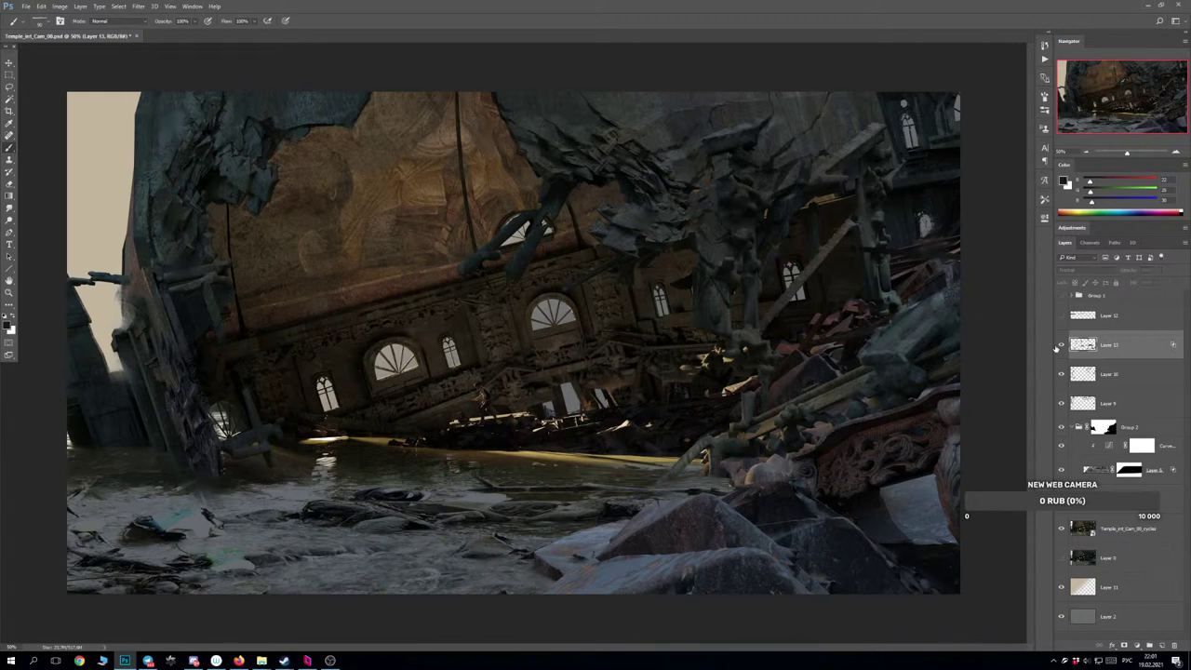
# Lower the split underlying-layer Blend If black point of Layer 13 so its paint covers darker tones.
pyautogui.doubleClick(1142, 349)
pyautogui.moveTo(802, 451); pyautogui.dragTo(795, 452)
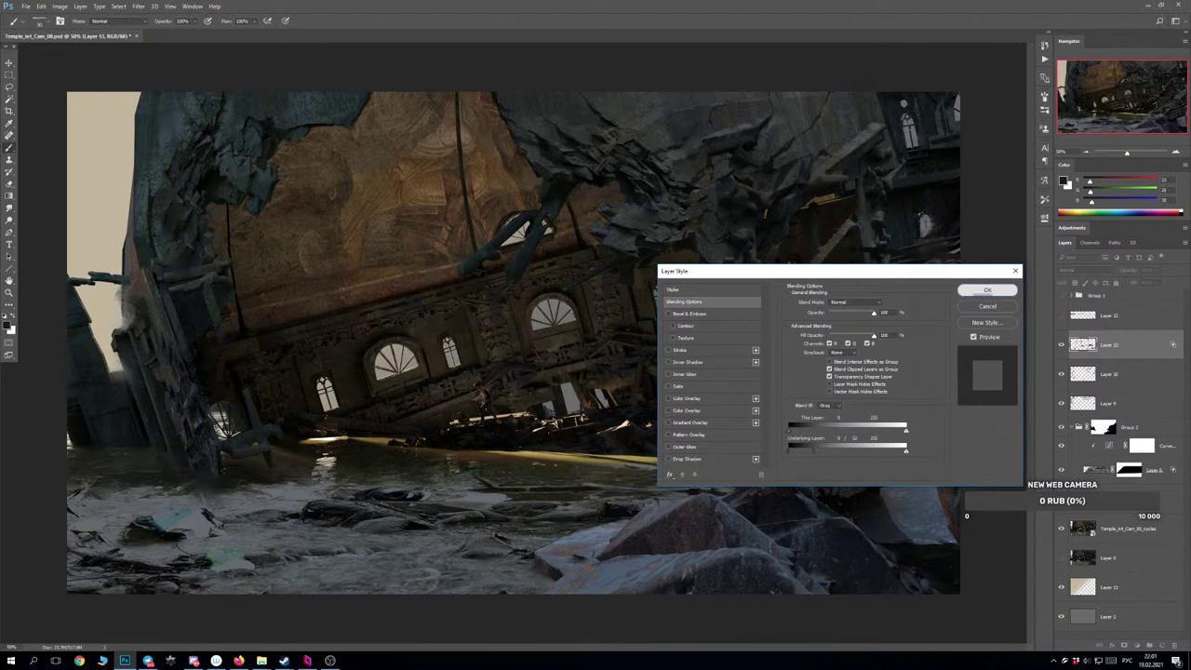
pyautogui.click(987, 290)
# Try light-contrast blend modes such as Linear Light on Layer 13 and set it to Color Burn.
pyautogui.click(1065, 270)
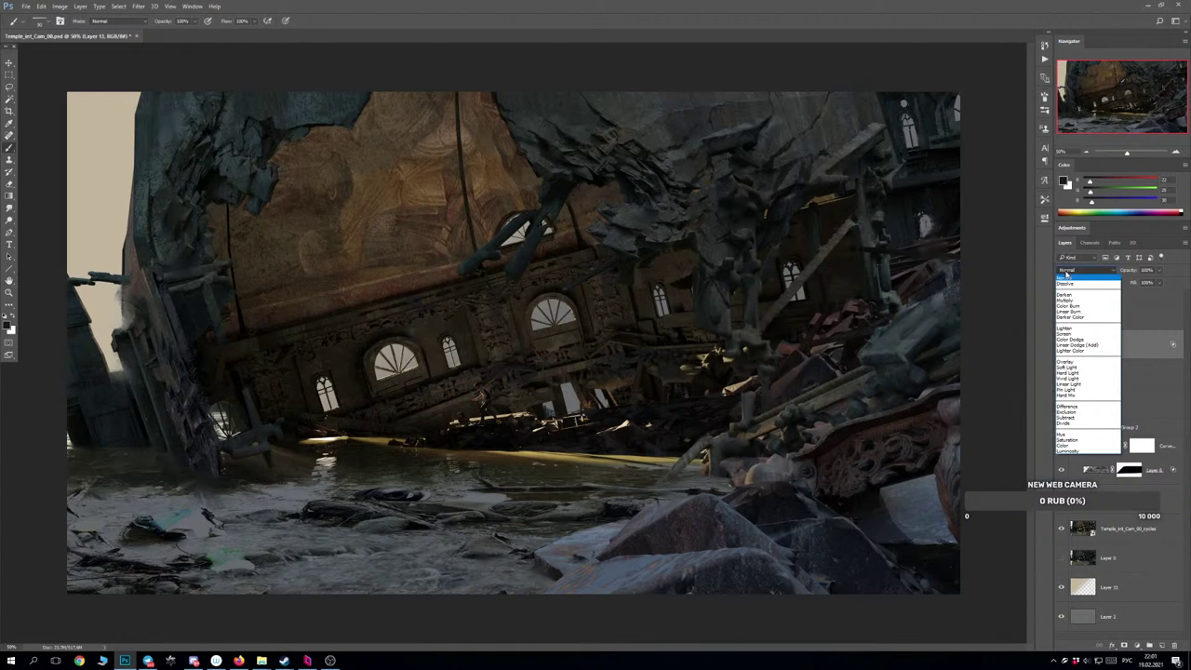
pyautogui.click(1061, 363)
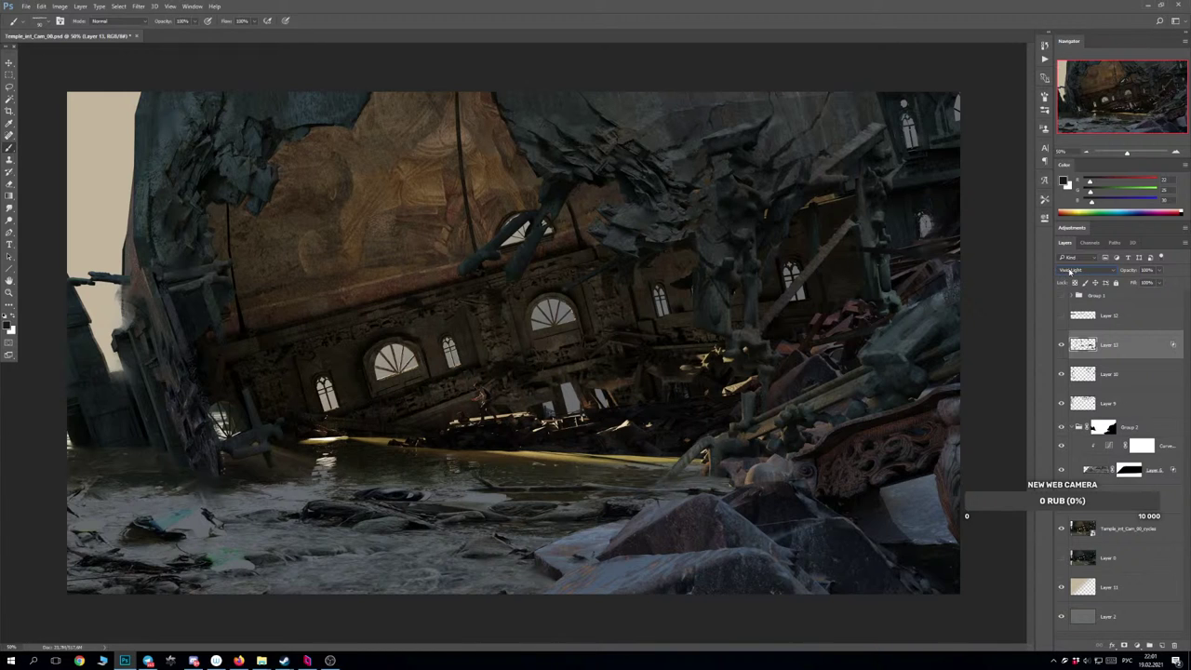
pyautogui.click(1076, 269)
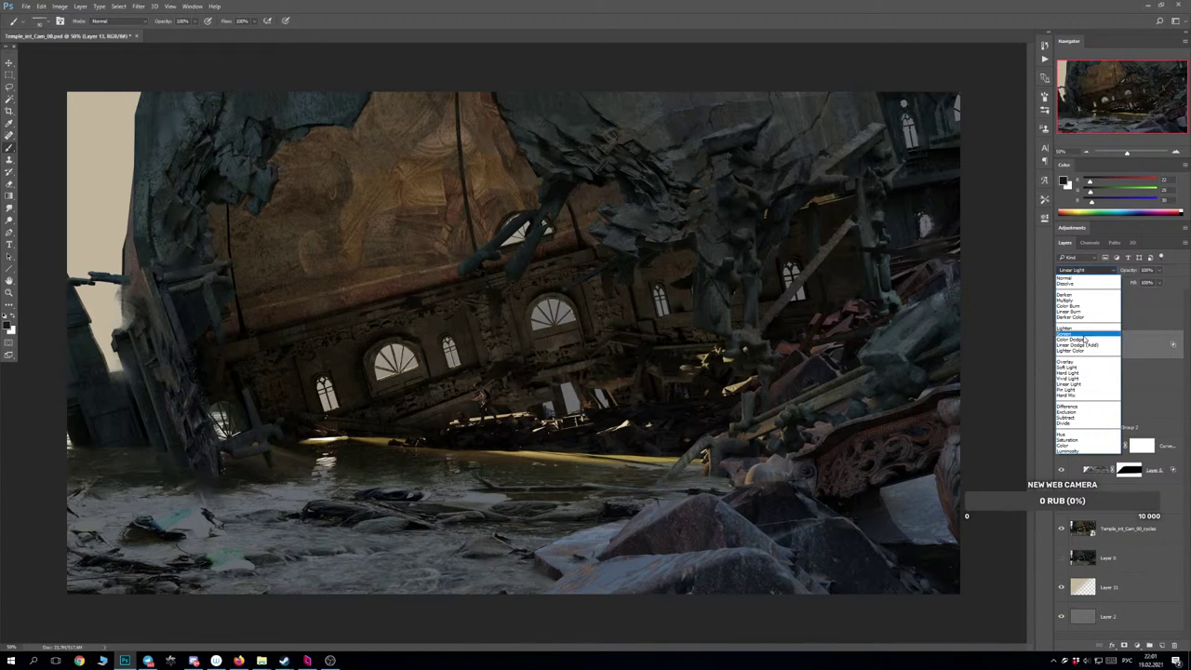
pyautogui.click(1081, 310)
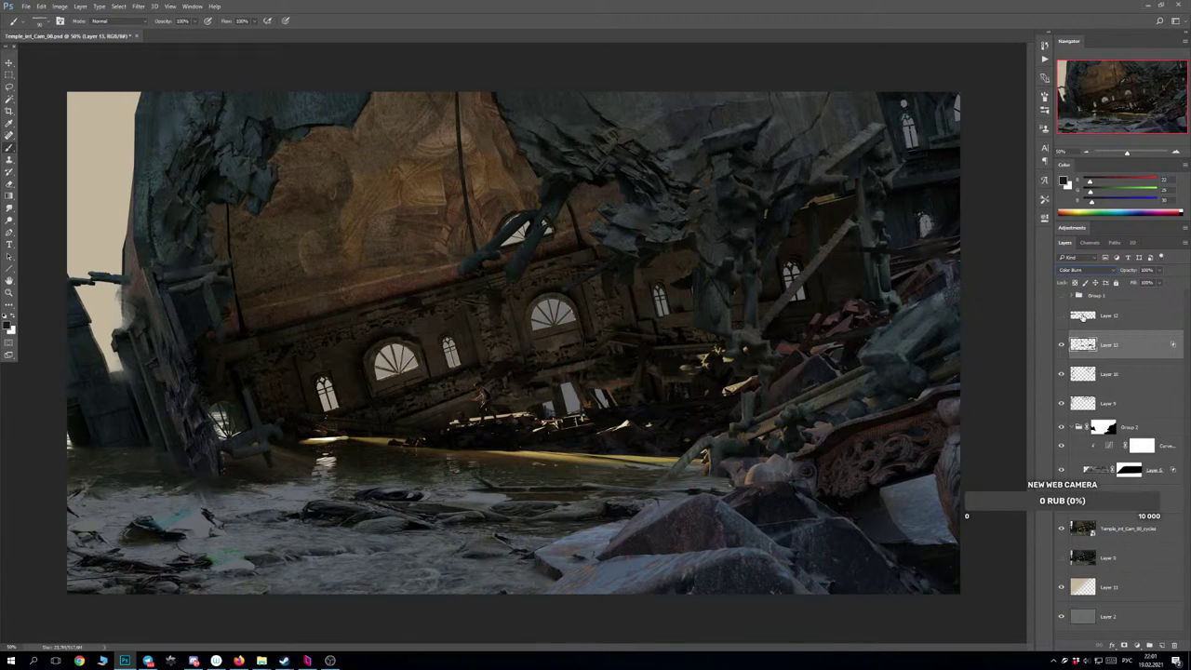
# Reset Layer 13's underlying-layer Blend If black point to the dark end so the burn affects all shadows.
pyautogui.doubleClick(1136, 348)
pyautogui.moveTo(819, 454); pyautogui.dragTo(789, 453)
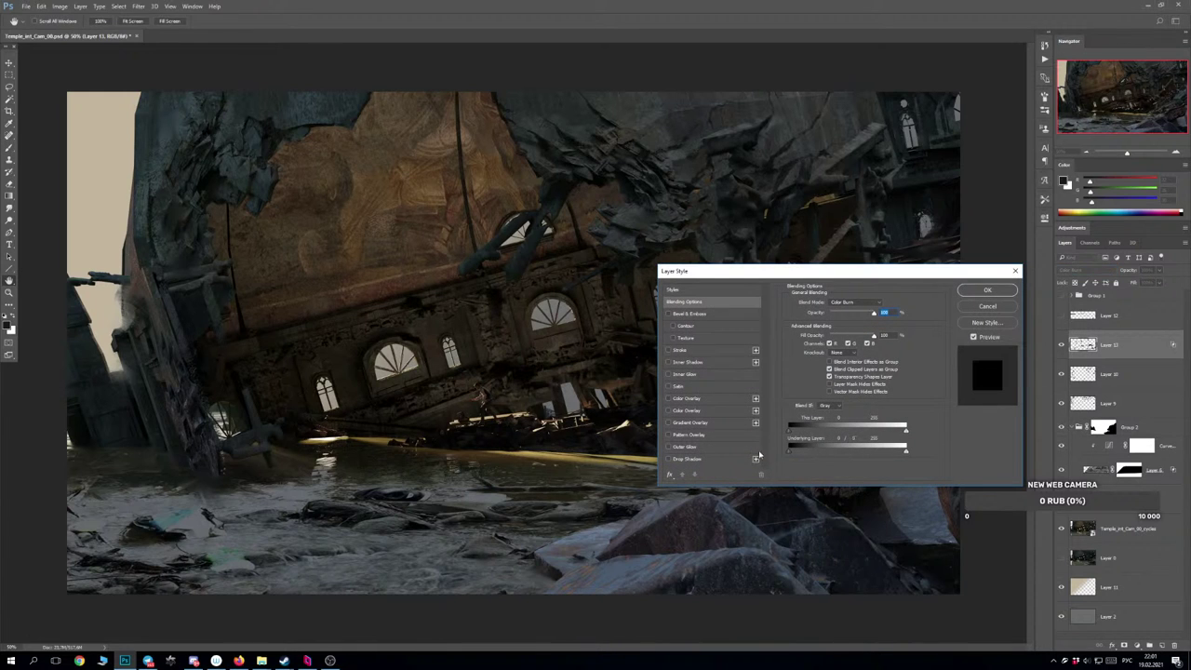
pyautogui.click(984, 291)
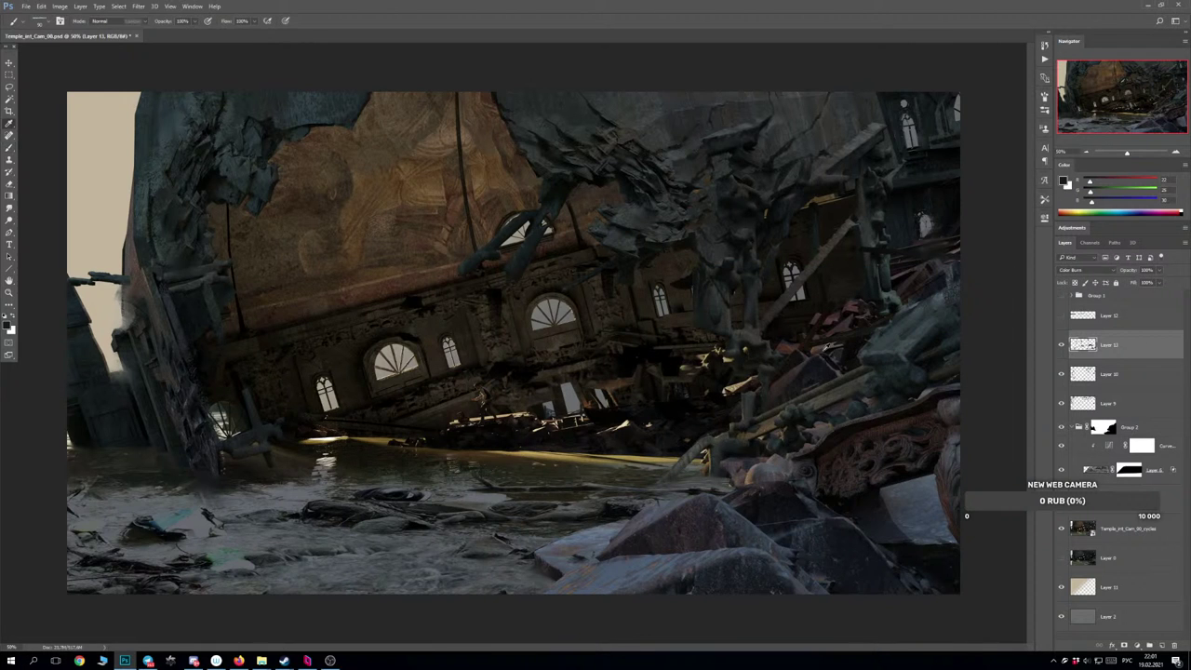
# Raise the Lightness of Layer 13's paint to +93 with Hue/Saturation to soften the burn.
pyautogui.hotkey('ctrl', 'u')
pyautogui.moveTo(782, 480); pyautogui.dragTo(818, 477)
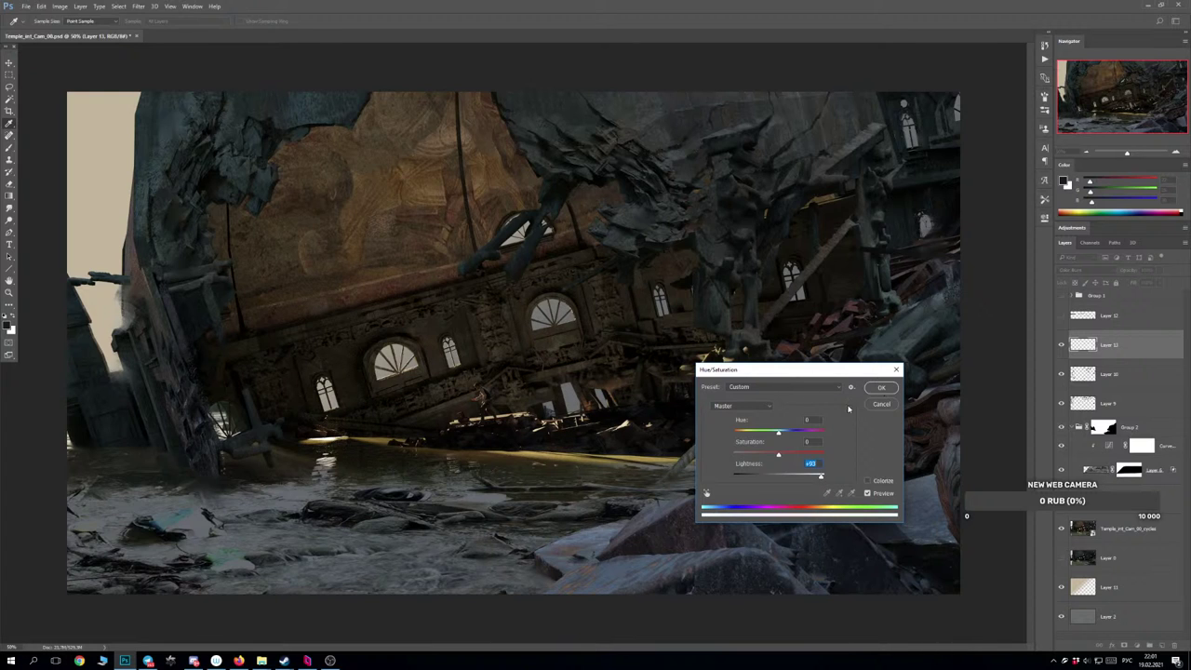
pyautogui.click(879, 387)
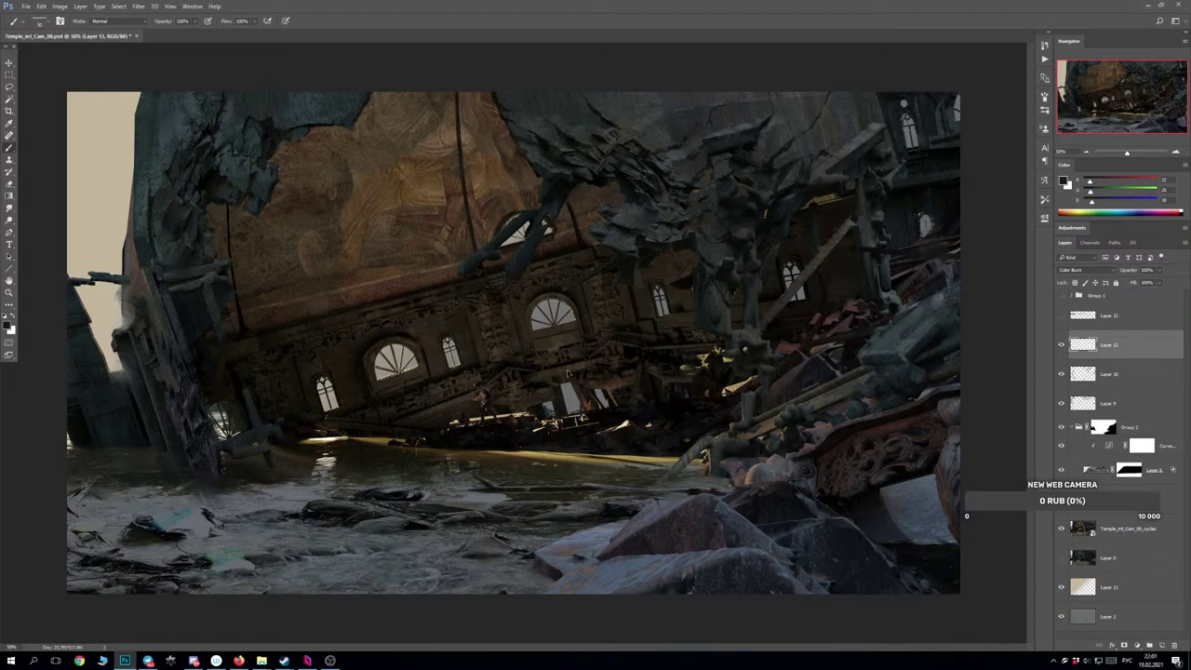
# Brush a subtle burn stroke across the broken ledge below the arched windows and check the overall view.
pyautogui.moveTo(570, 372); pyautogui.dragTo(530, 371)
pyautogui.hotkey('ctrl', '-')
pyautogui.hotkey('ctrl', '+')
# Compare the scene with and without the Group 1 lighting, examine the layers inside the group, and leave it hidden.
pyautogui.click(1062, 296)
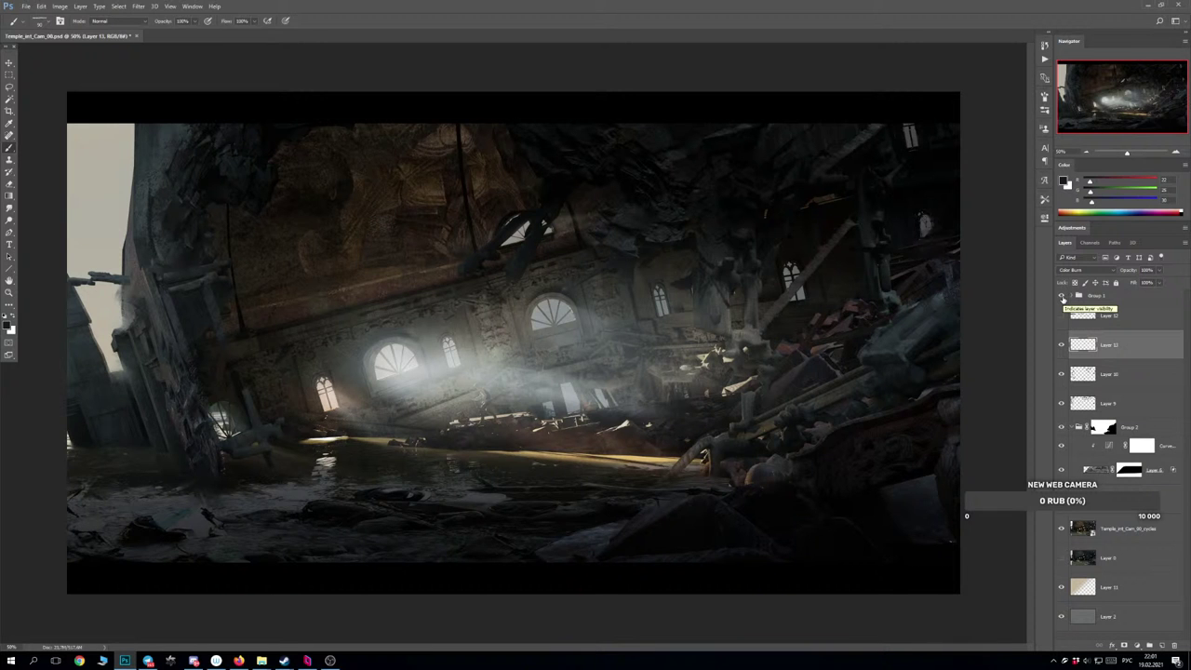
pyautogui.click(1062, 296)
pyautogui.click(1062, 296)
pyautogui.click(1075, 296)
pyautogui.scroll(-1, 1121, 435)
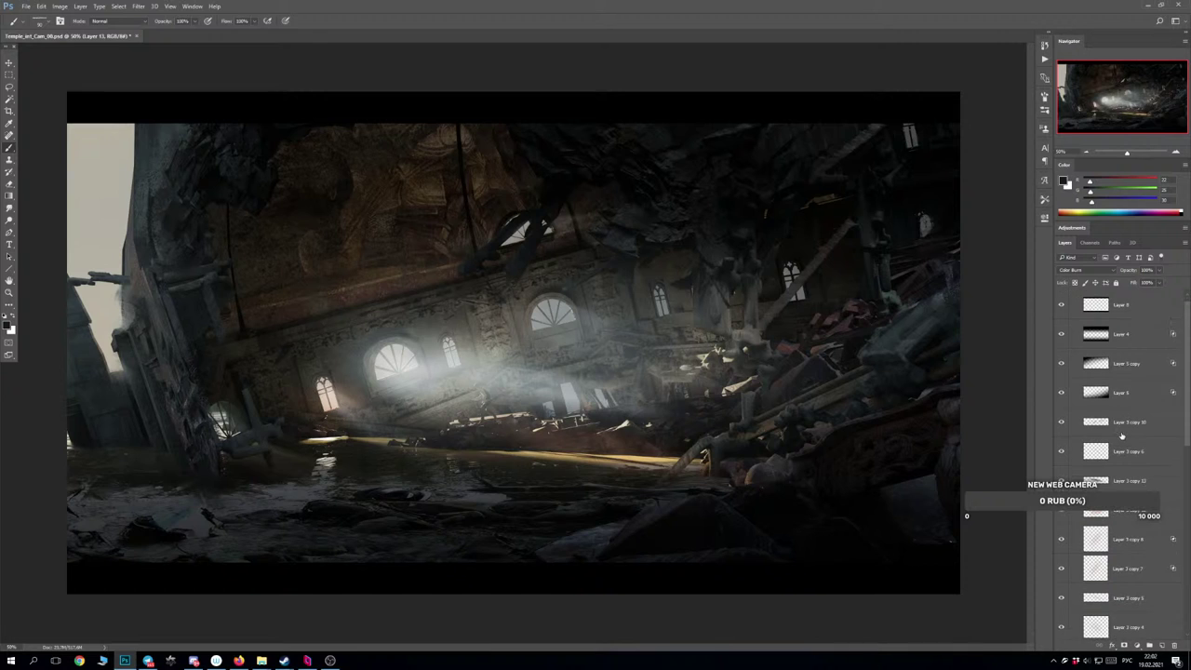
pyautogui.scroll(1, 1121, 436)
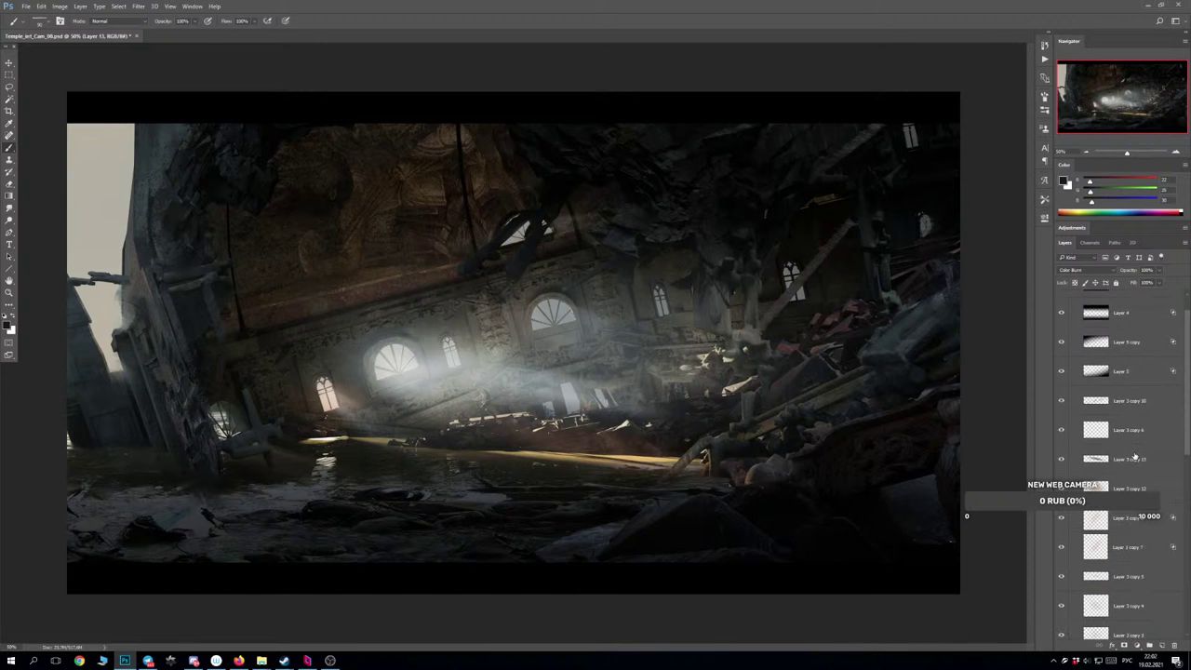
pyautogui.scroll(-3, 1128, 452)
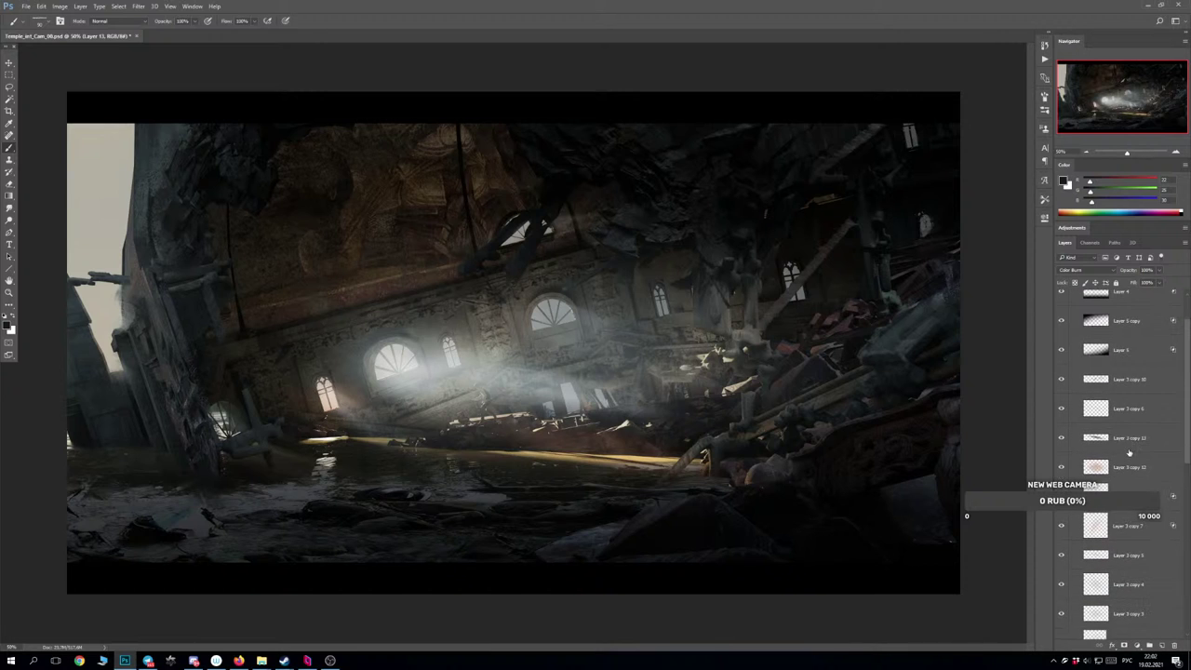
pyautogui.scroll(3, 1073, 332)
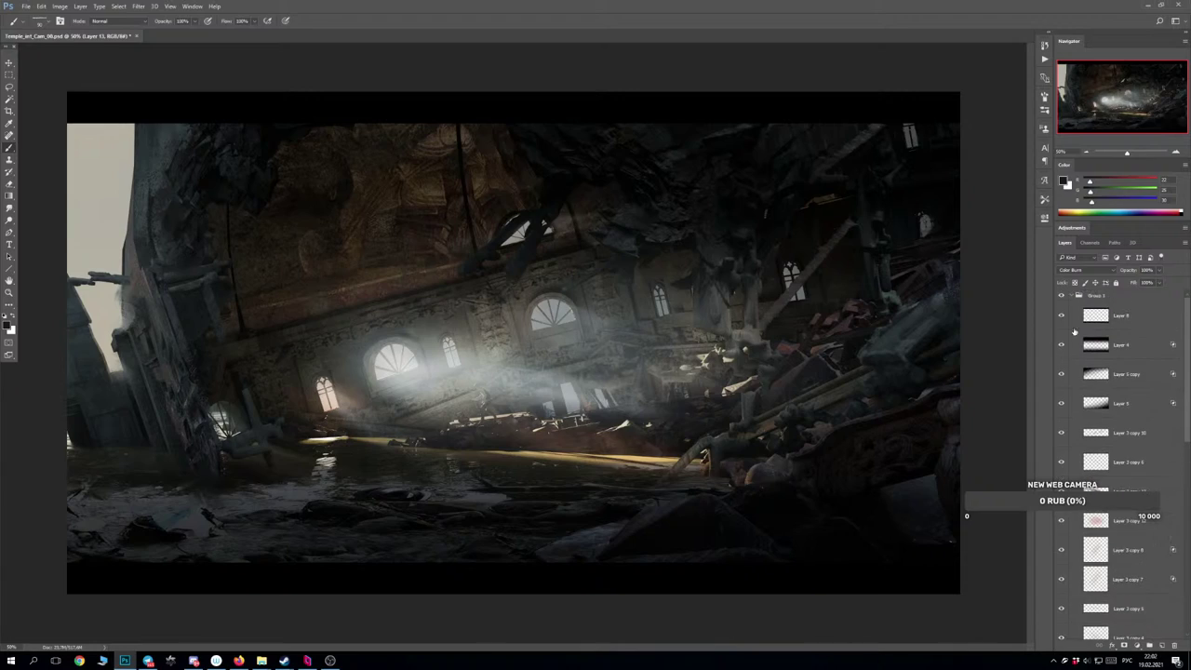
pyautogui.click(1061, 296)
# Outline the small human figure on the lit planks at the waterline with a Lasso selection, including the arms and legs.
pyautogui.scroll(-2, 1100, 407)
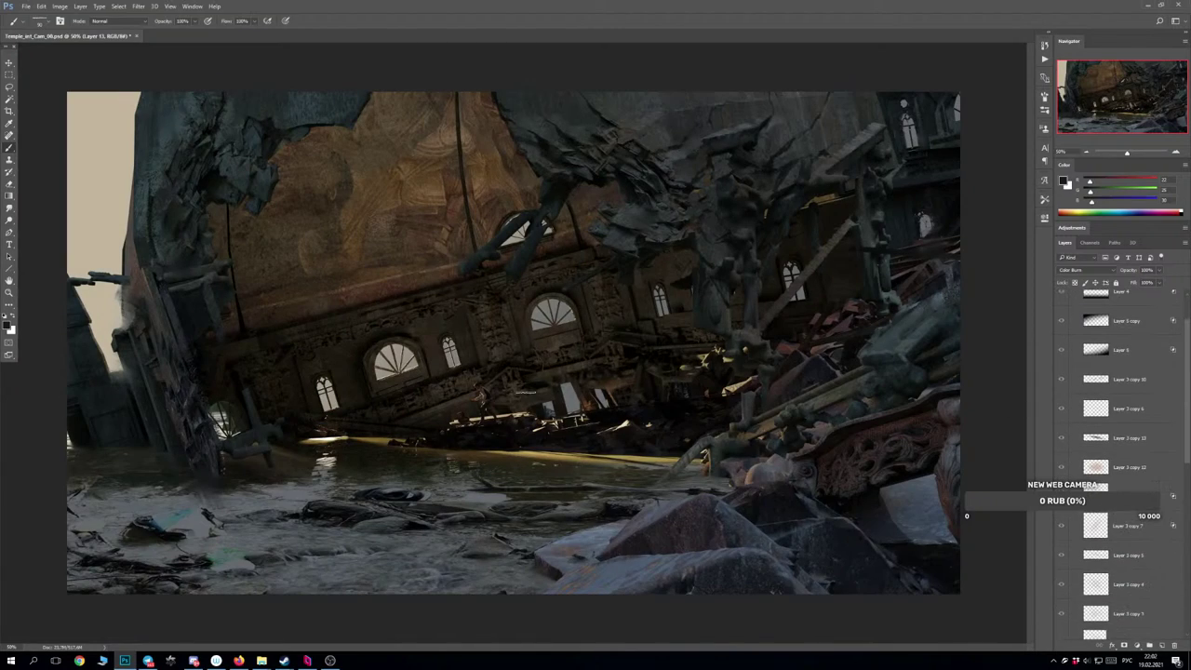
pyautogui.scroll(3, 523, 397)
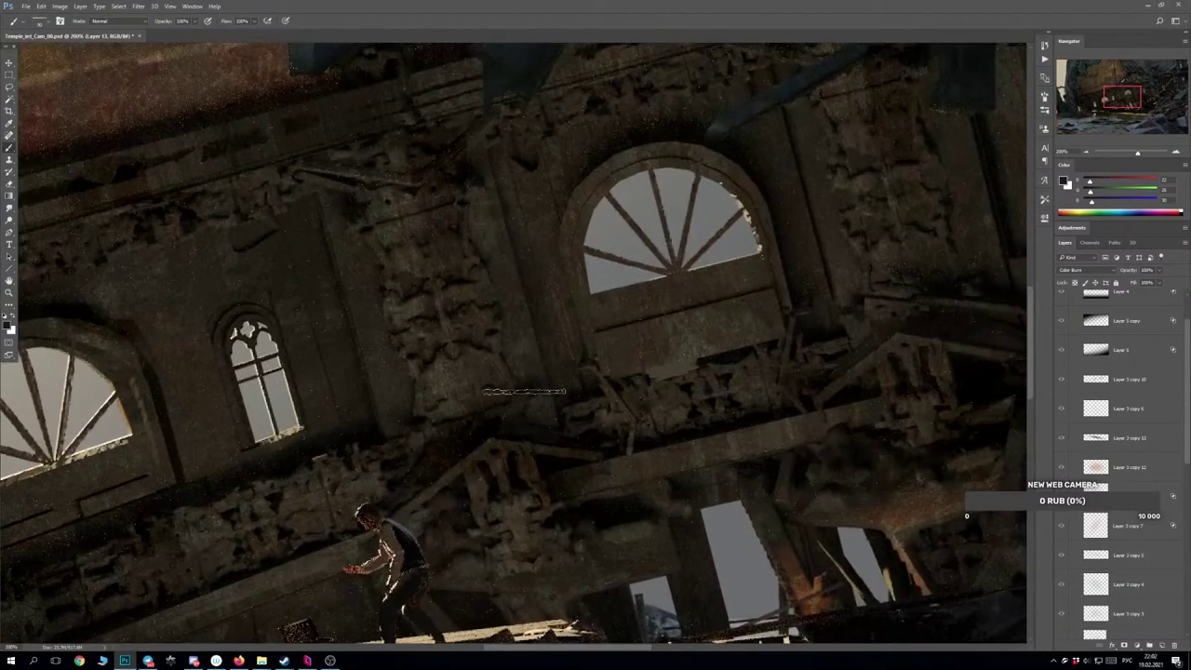
pyautogui.moveTo(454, 445); pyautogui.dragTo(663, 200)
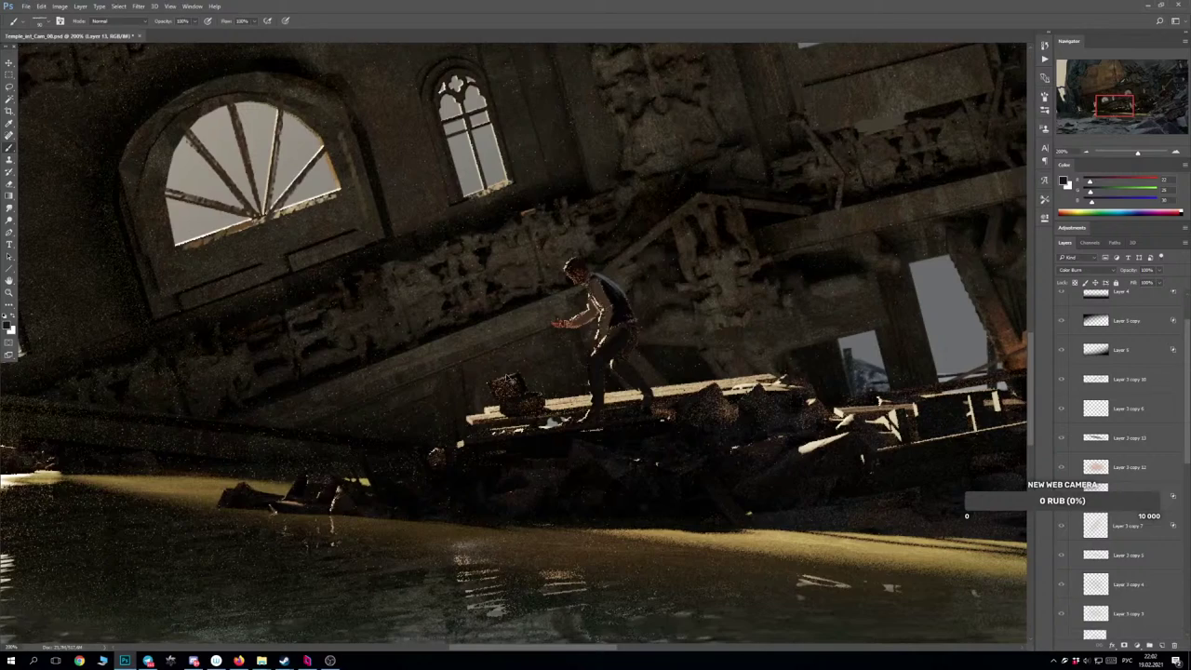
pyautogui.scroll(2, 515, 339)
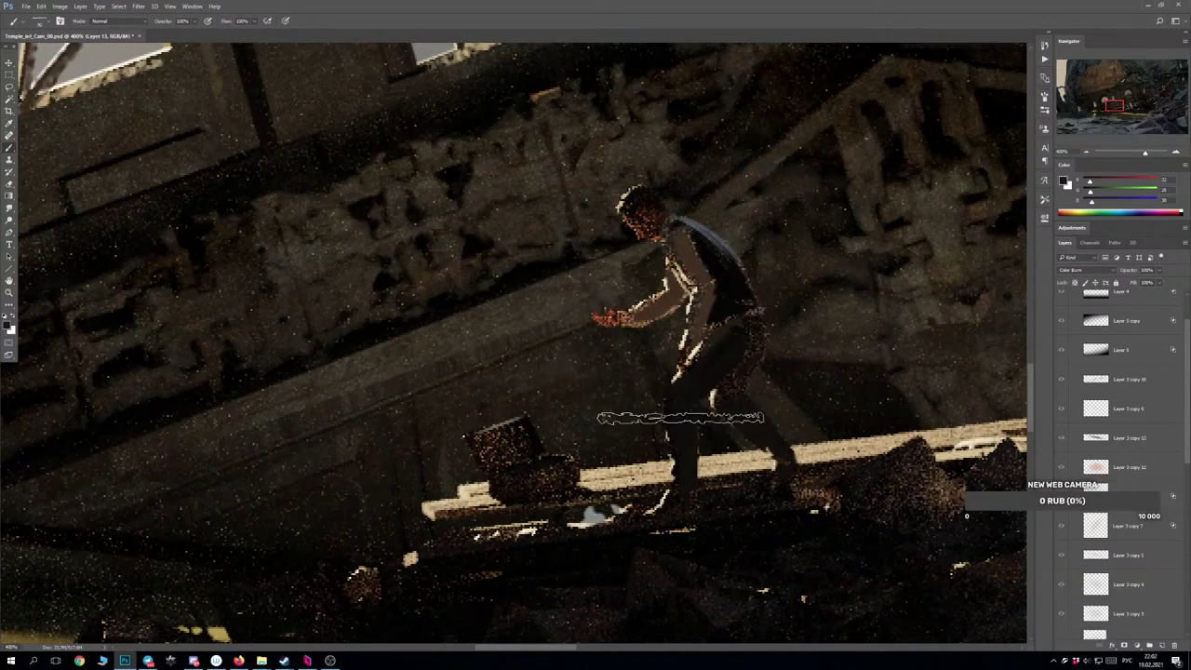
pyautogui.press('l')
pyautogui.moveTo(672, 465)
pyautogui.mouseDown()
pyautogui.moveTo(667, 399)
pyautogui.moveTo(693, 306)
pyautogui.moveTo(637, 331)
pyautogui.moveTo(608, 329)
pyautogui.mouseUp()
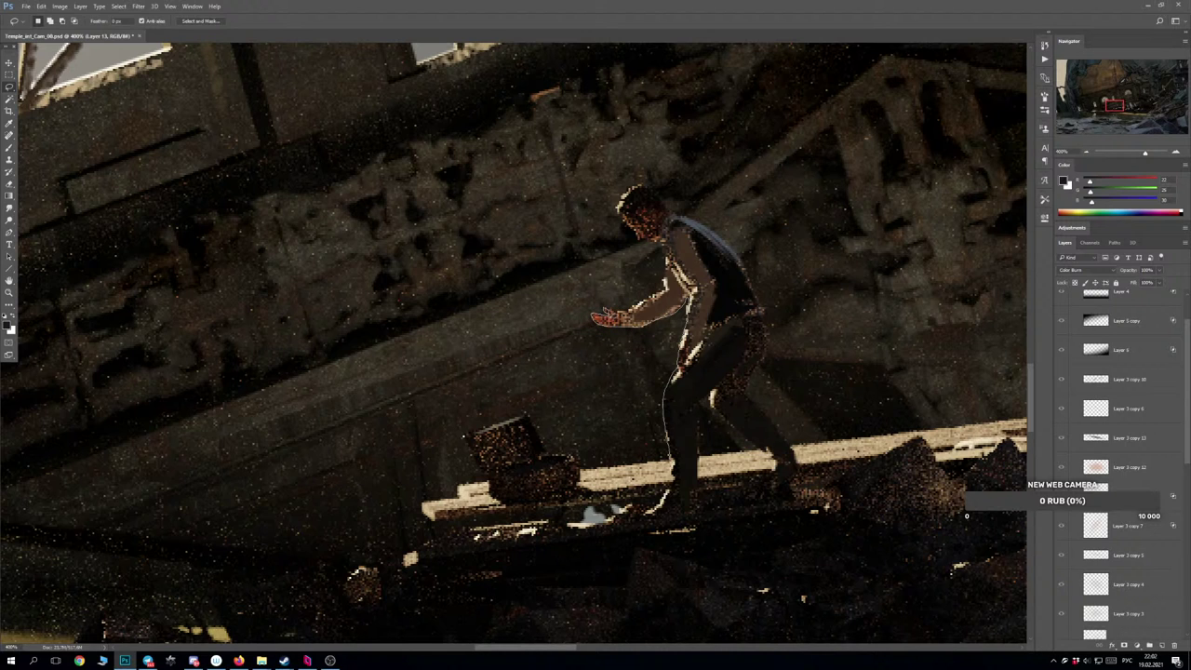
pyautogui.moveTo(621, 317)
pyautogui.mouseDown()
pyautogui.moveTo(663, 298)
pyautogui.moveTo(666, 249)
pyautogui.mouseUp()
pyautogui.moveTo(622, 213)
pyautogui.mouseDown()
pyautogui.moveTo(656, 192)
pyautogui.moveTo(733, 253)
pyautogui.moveTo(766, 327)
pyautogui.moveTo(768, 361)
pyautogui.moveTo(748, 397)
pyautogui.moveTo(796, 473)
pyautogui.moveTo(723, 417)
pyautogui.moveTo(713, 393)
pyautogui.moveTo(698, 430)
pyautogui.moveTo(700, 497)
pyautogui.moveTo(677, 524)
pyautogui.mouseUp()
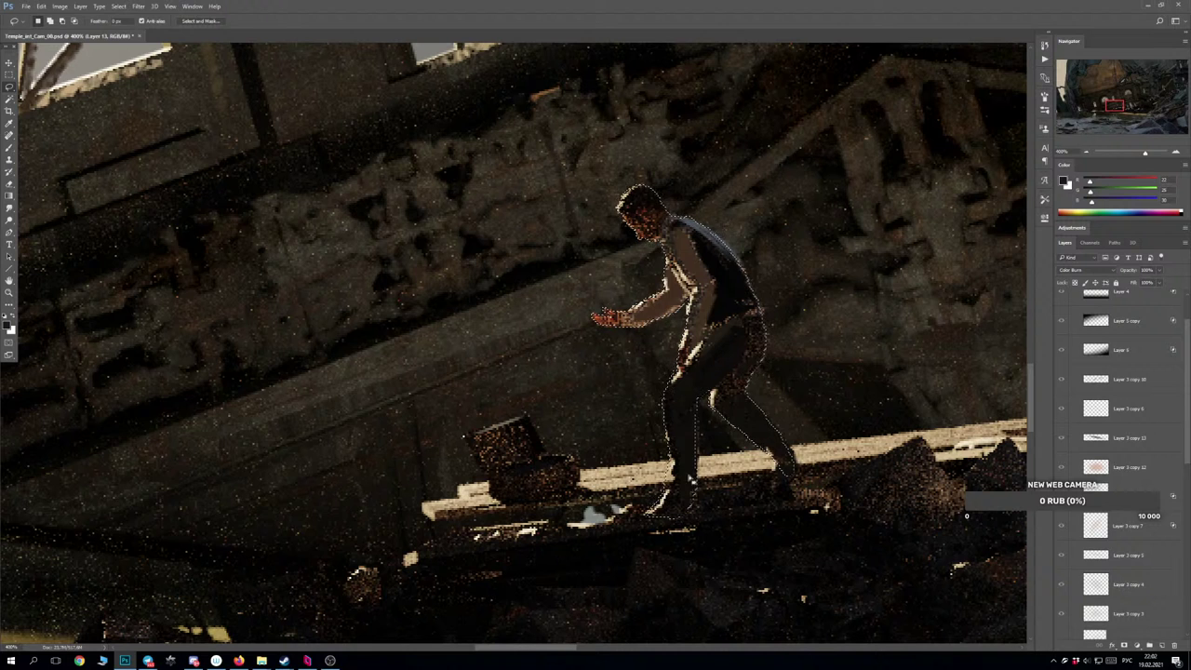
# Go through the layer stack and toggle the visibility of Layer 9 to examine its paint on the figure.
pyautogui.scroll(-10, 1093, 525)
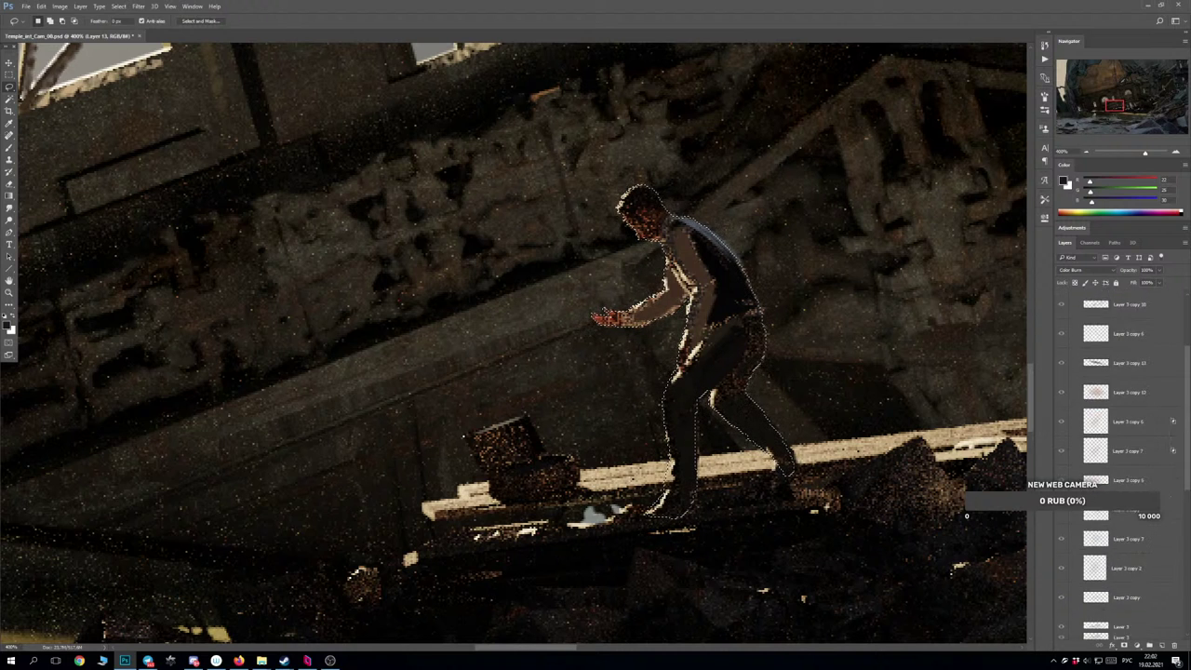
pyautogui.scroll(1, 1071, 431)
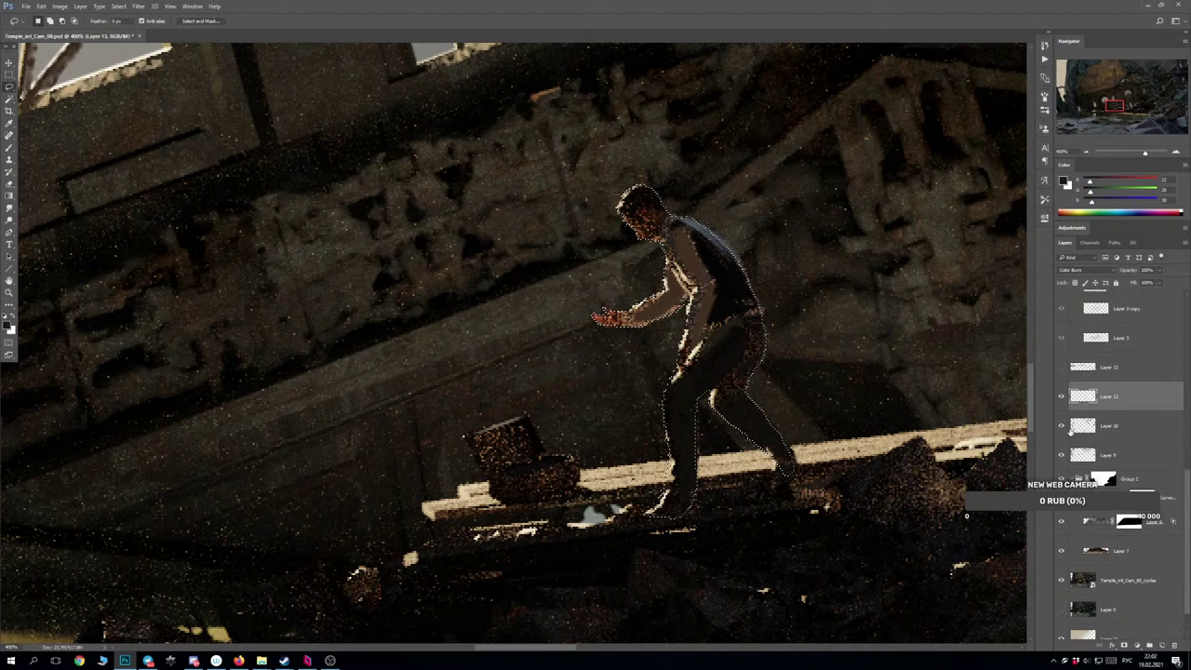
pyautogui.click(1061, 427)
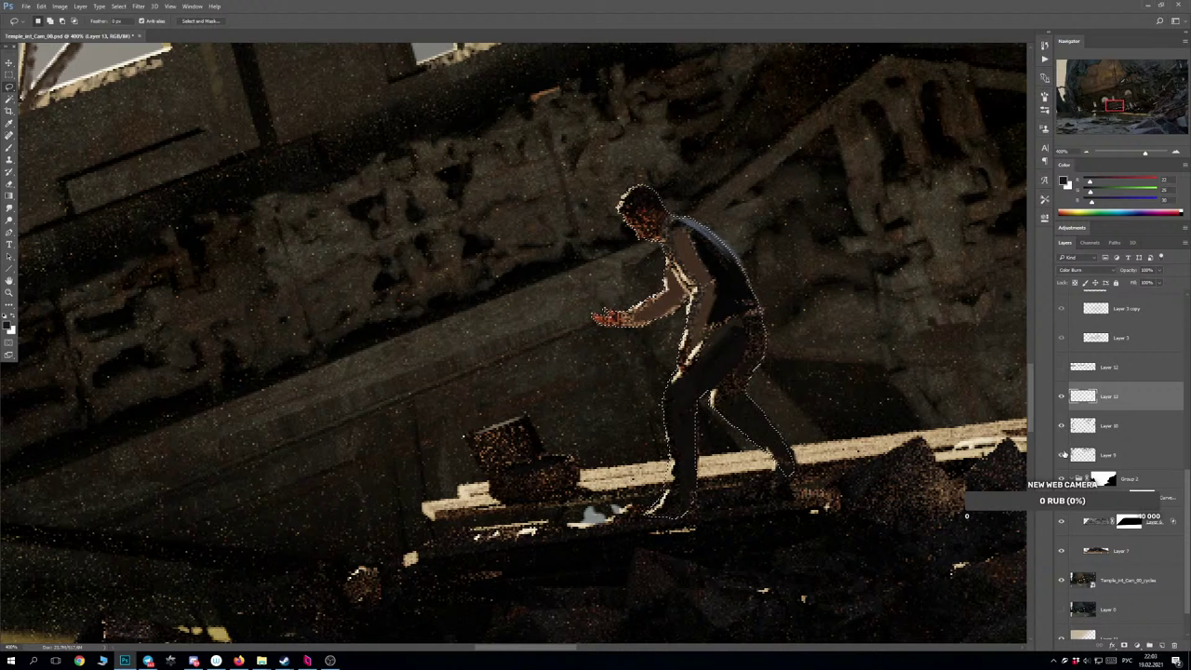
pyautogui.click(1063, 455)
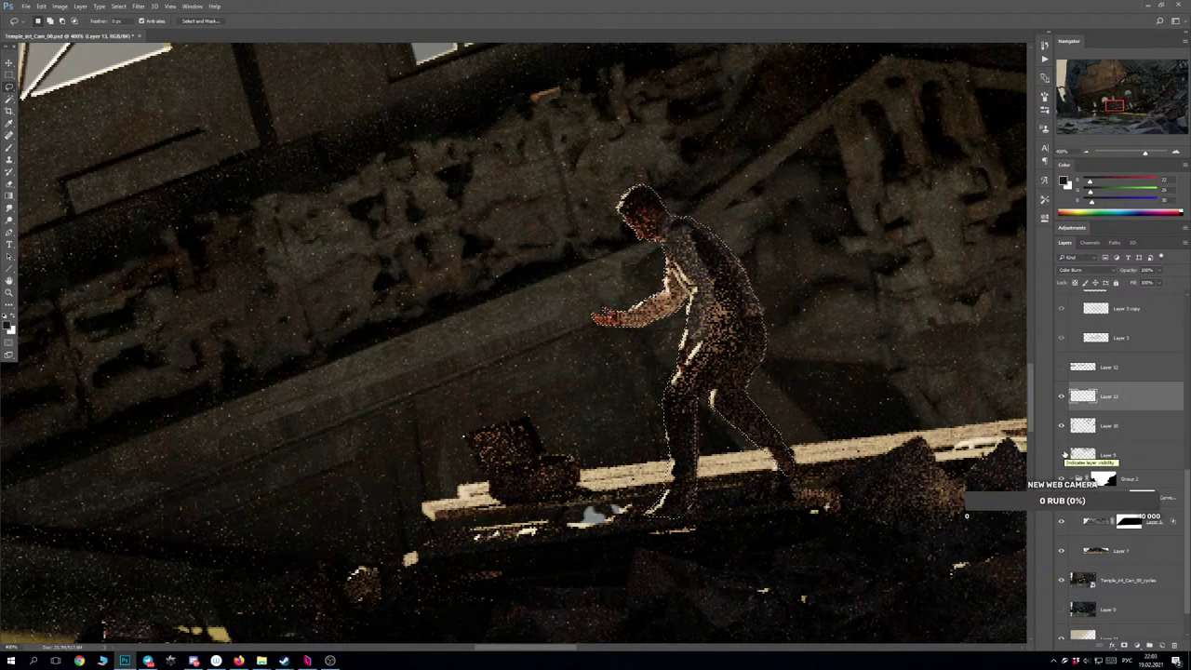
pyautogui.click(1062, 455)
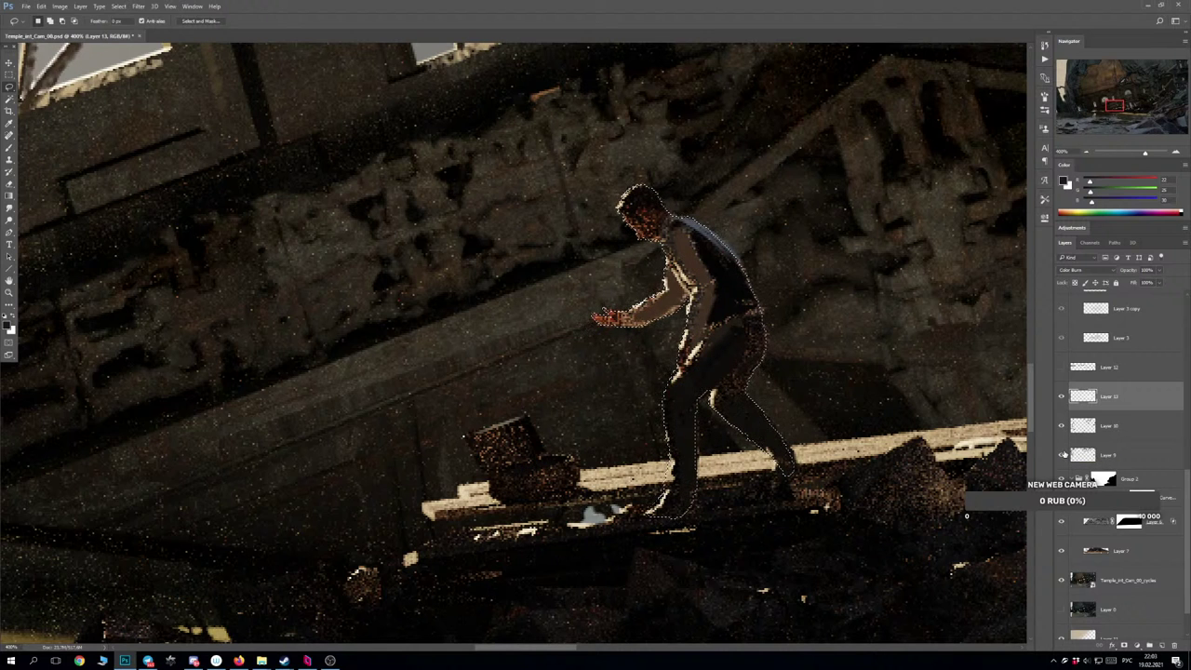
pyautogui.scroll(2, 1107, 432)
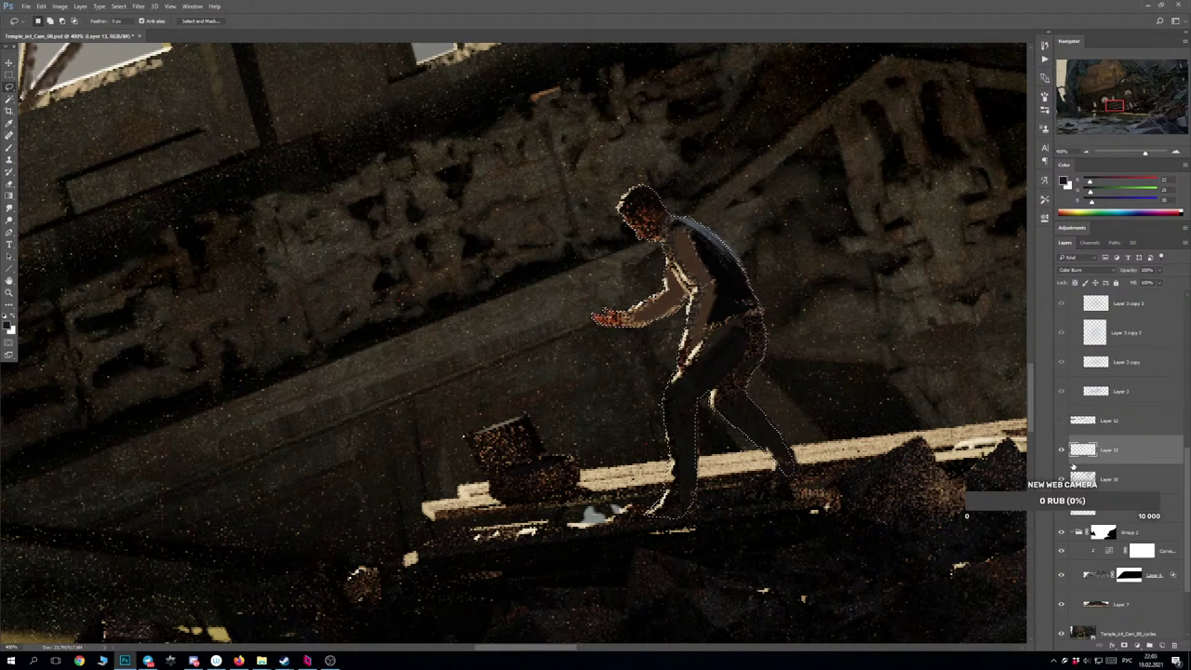
pyautogui.scroll(6, 1073, 463)
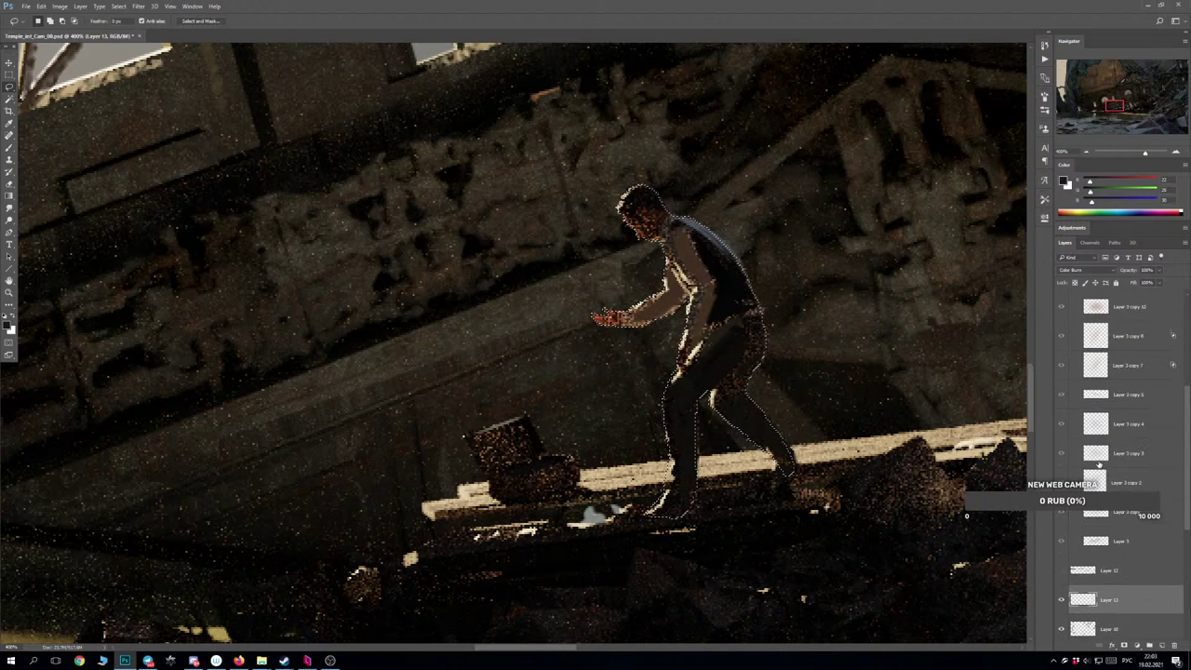
# Create a layer group above Layer 3 copy 5, mask it with the figure selection, and invert the mask to exclude the figure.
pyautogui.scroll(3, 1099, 463)
pyautogui.click(1104, 466)
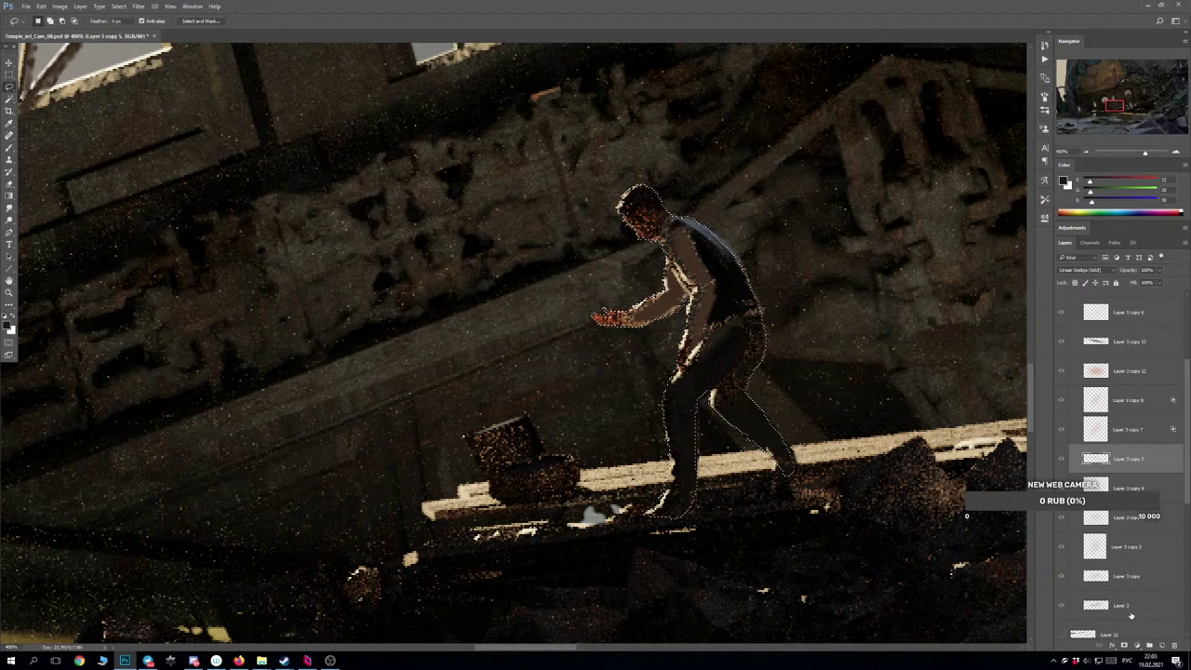
pyautogui.click(1150, 646)
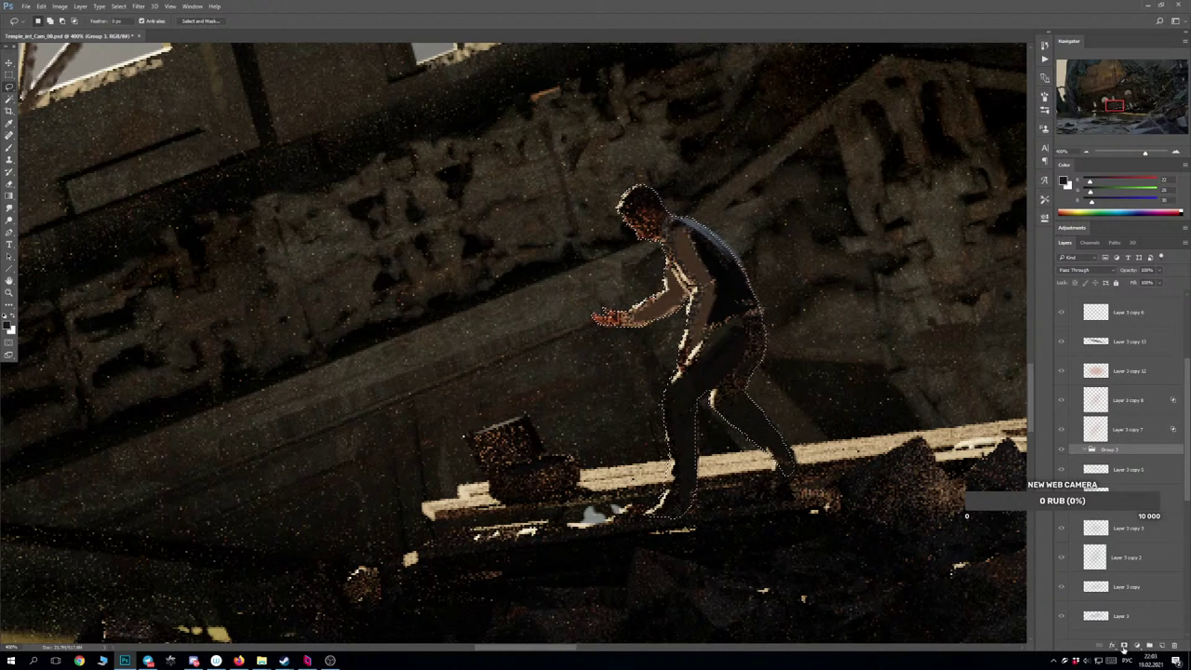
pyautogui.click(1122, 646)
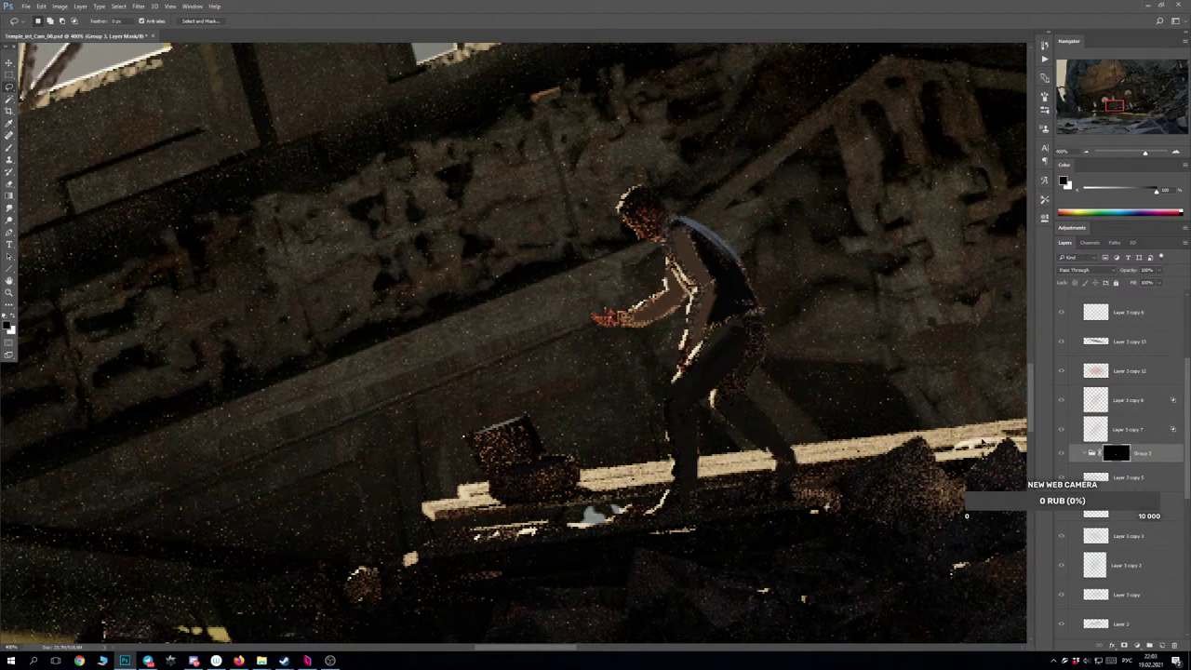
pyautogui.hotkey('ctrl', 'i')
# Select the full-width water and foreground area below the shoreline with a rectangular marquee and fill it black on the new group's mask.
pyautogui.scroll(-6, 857, 437)
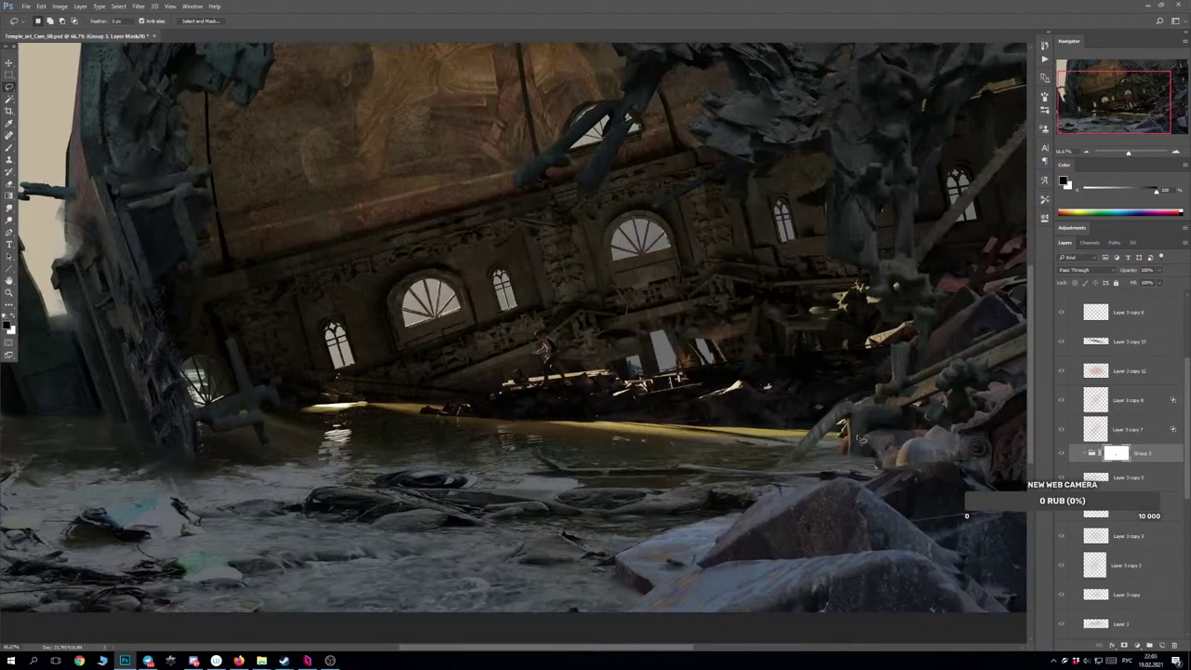
pyautogui.press('m')
pyautogui.scroll(-1, 436, 491)
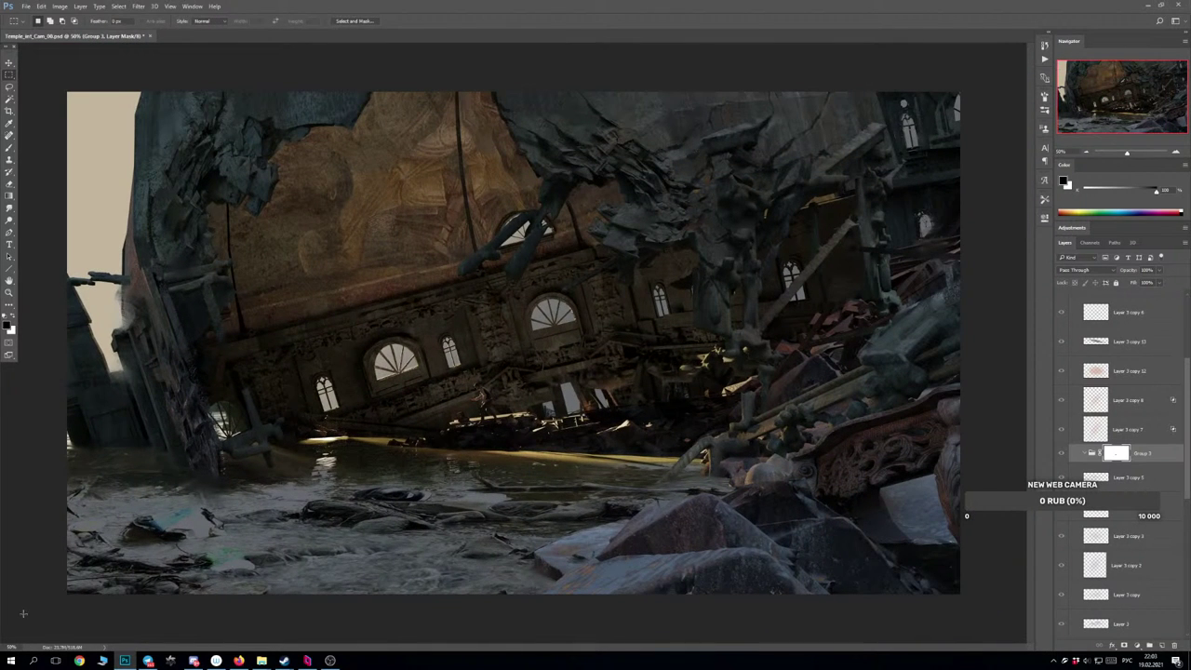
pyautogui.moveTo(28, 610); pyautogui.dragTo(994, 444)
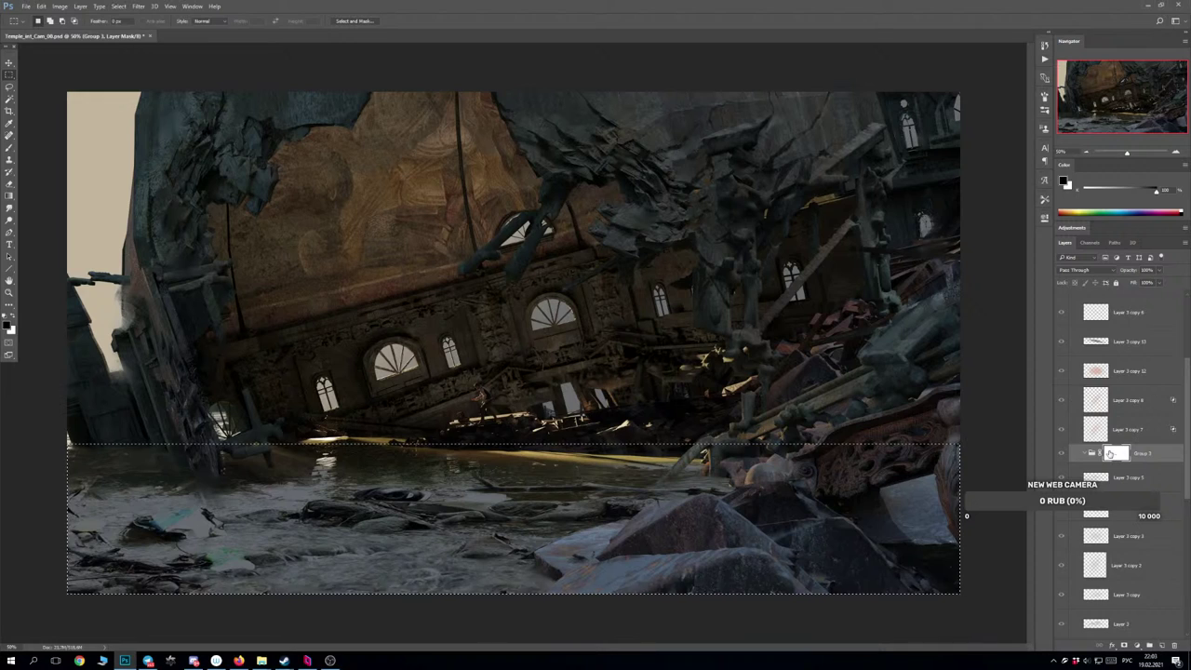
pyautogui.click(1109, 453)
pyautogui.hotkey('alt', 'BackSpace')
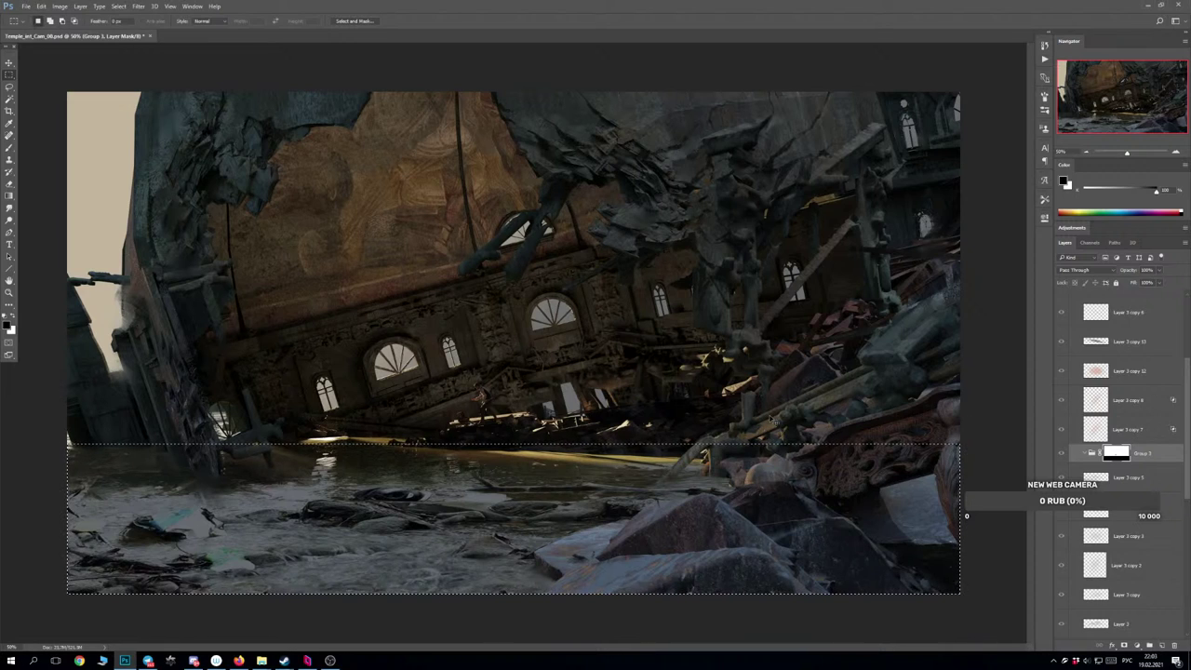
# Lasso the dark debris along the waterline, including the box on the planks, fill it black on the group mask, and deselect.
pyautogui.hotkey('ctrl', '+')
pyautogui.hotkey('ctrl', '+')
pyautogui.hotkey('ctrl', '+')
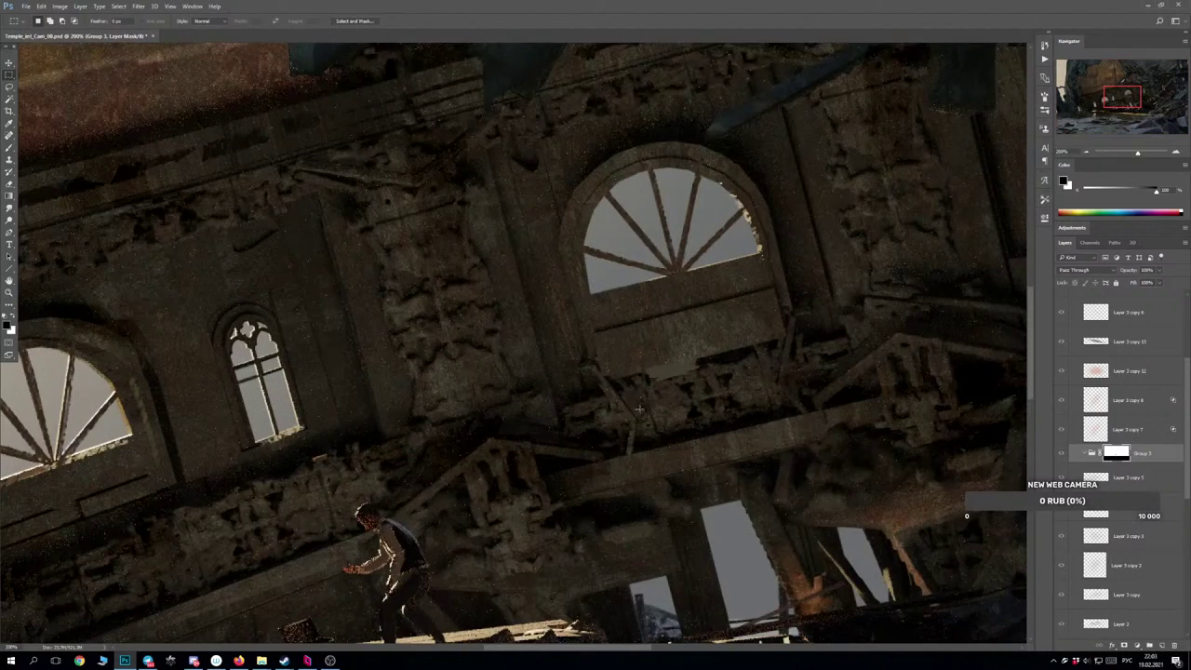
pyautogui.scroll(-2, 639, 409)
pyautogui.moveTo(650, 647); pyautogui.dragTo(588, 657)
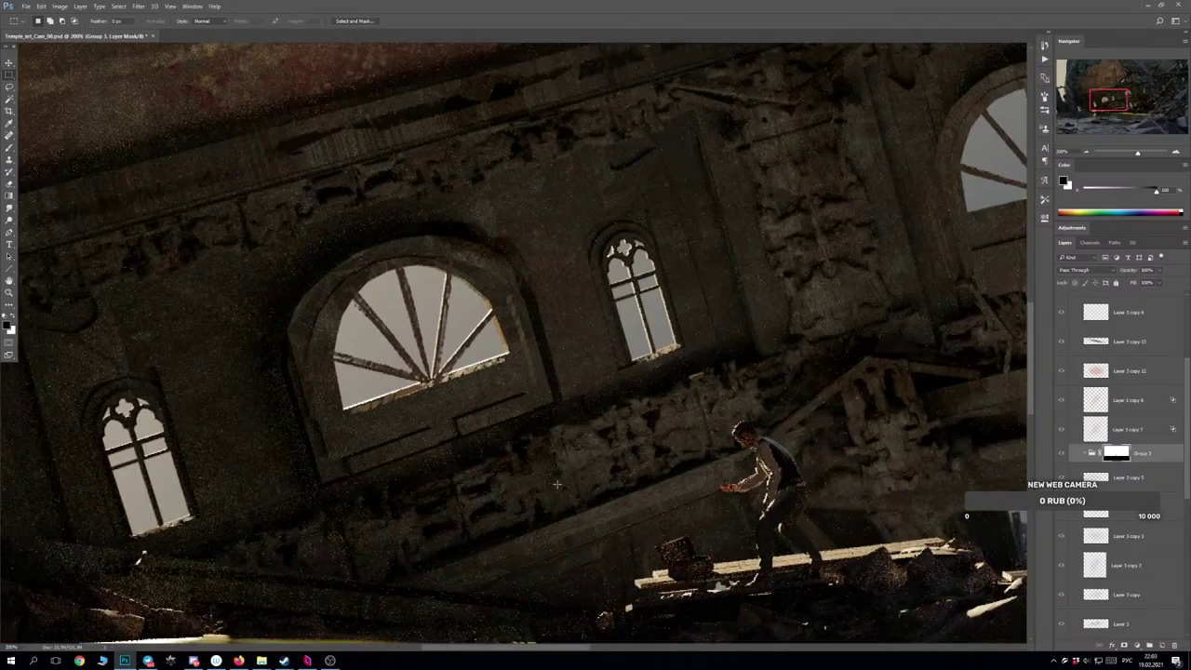
pyautogui.scroll(-6, 557, 483)
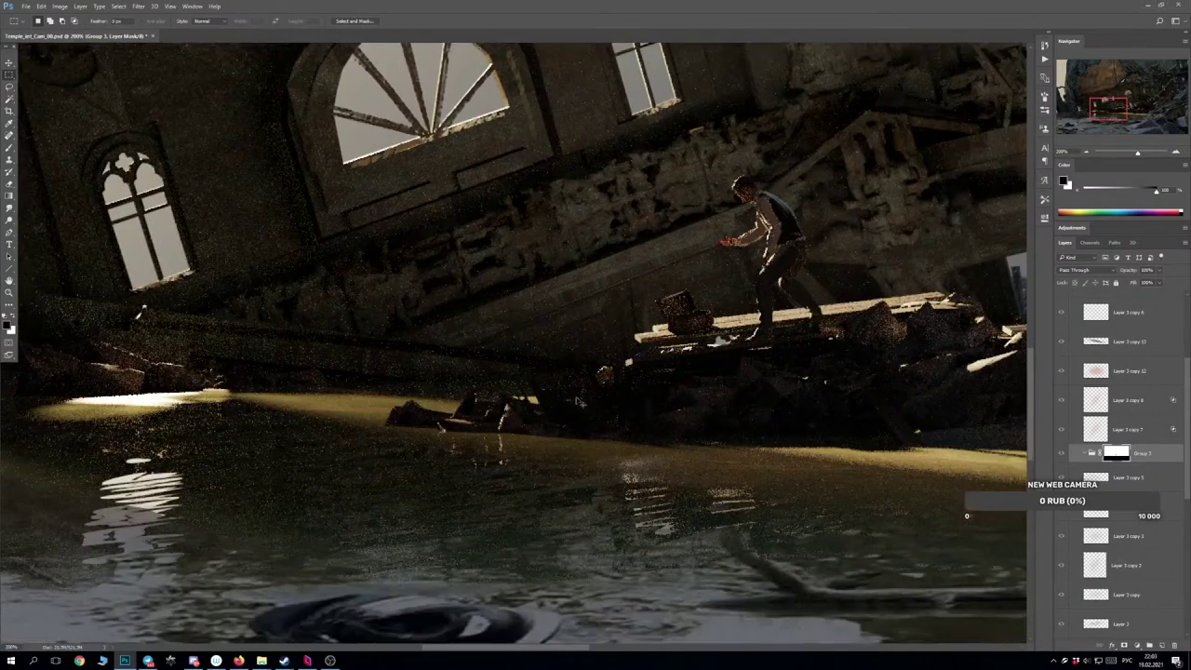
pyautogui.hotkey('ctrl', '+')
pyautogui.press('w')
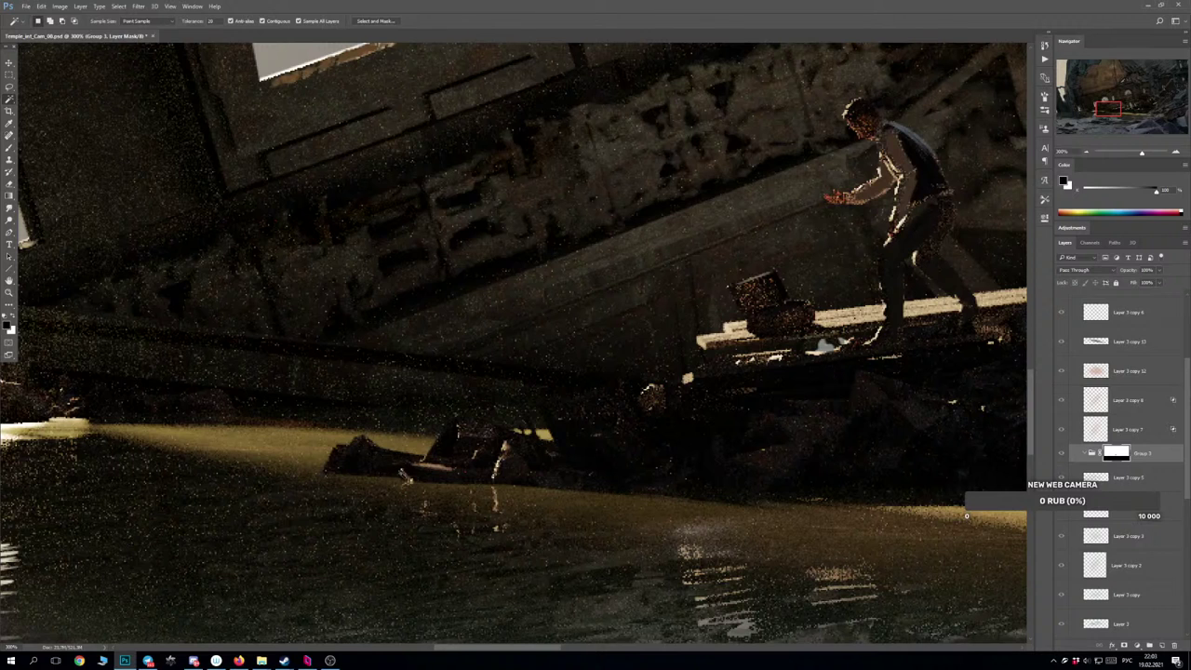
pyautogui.press('l')
pyautogui.moveTo(320, 491)
pyautogui.mouseDown()
pyautogui.moveTo(335, 452)
pyautogui.moveTo(361, 438)
pyautogui.moveTo(422, 459)
pyautogui.moveTo(471, 422)
pyautogui.moveTo(558, 452)
pyautogui.moveTo(543, 408)
pyautogui.moveTo(560, 424)
pyautogui.moveTo(622, 388)
pyautogui.moveTo(675, 387)
pyautogui.moveTo(748, 350)
pyautogui.moveTo(708, 357)
pyautogui.mouseUp()
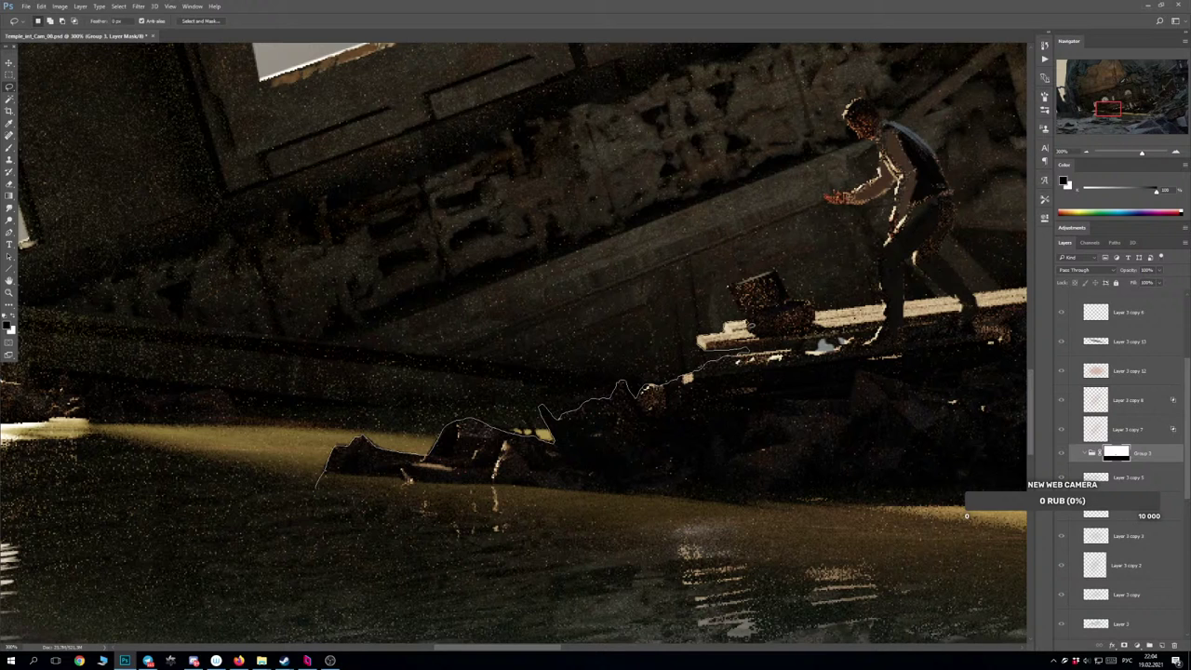
pyautogui.moveTo(750, 322)
pyautogui.mouseDown()
pyautogui.moveTo(728, 291)
pyautogui.moveTo(780, 276)
pyautogui.moveTo(827, 324)
pyautogui.moveTo(808, 353)
pyautogui.moveTo(875, 346)
pyautogui.moveTo(889, 465)
pyautogui.moveTo(687, 561)
pyautogui.moveTo(321, 480)
pyautogui.mouseUp()
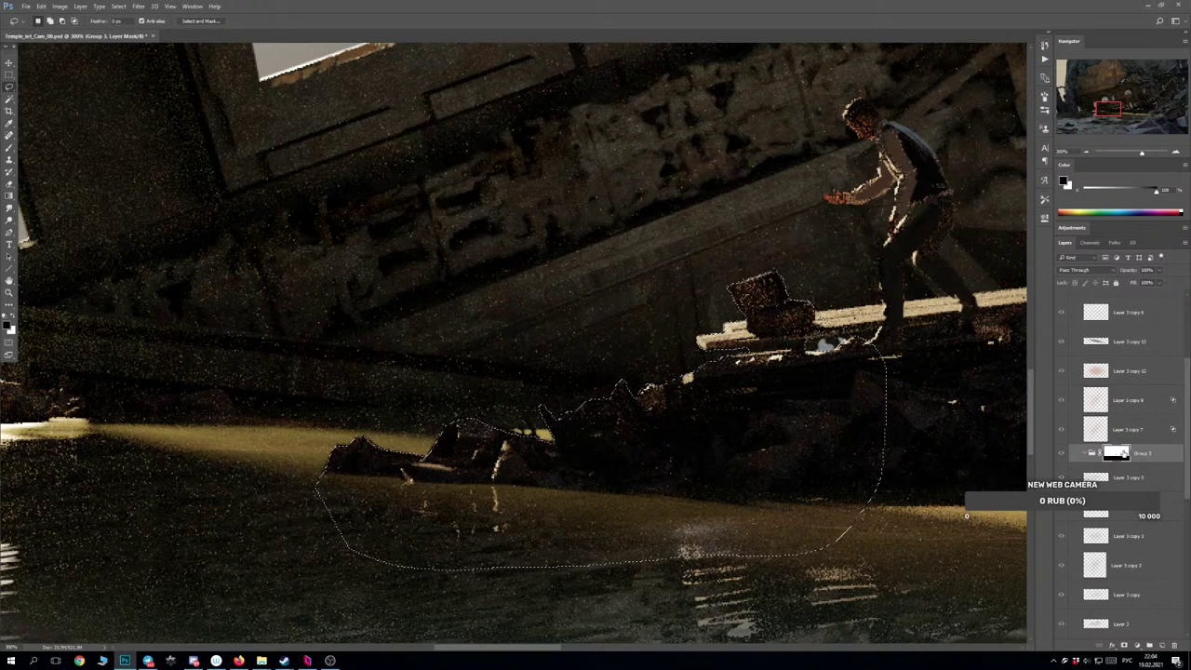
pyautogui.hotkey('alt', 'BackSpace')
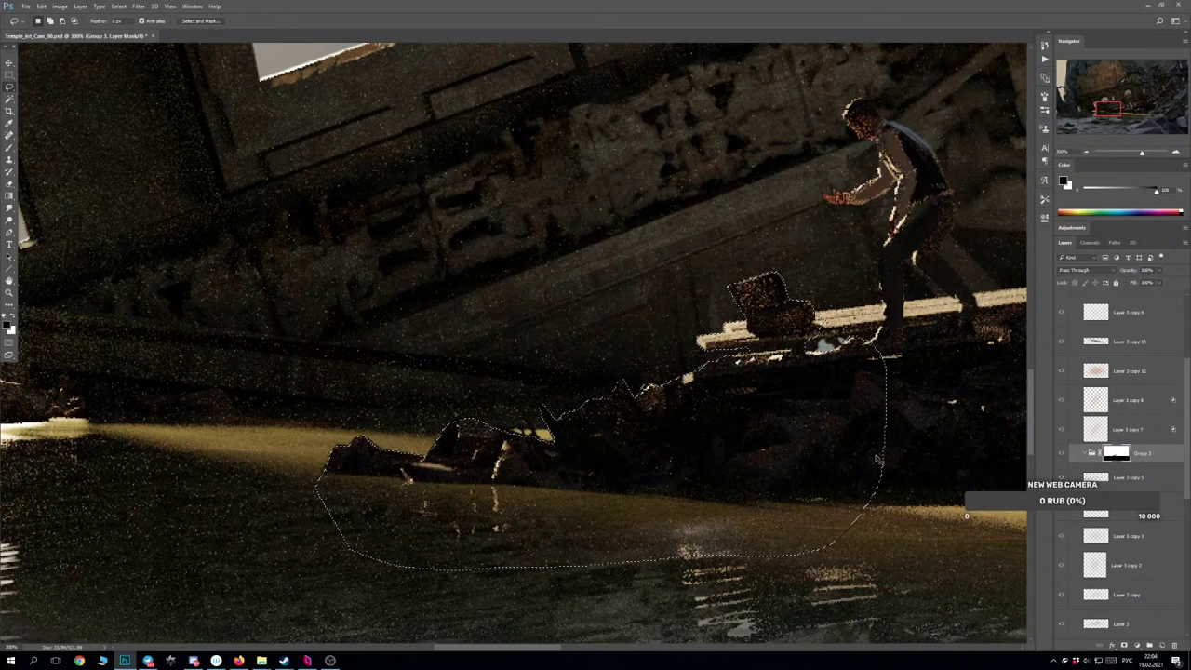
pyautogui.hotkey('ctrl', 'd')
# Load the group's mask as a selection to check its coverage around the figure and rubble, and clear the selection.
pyautogui.moveTo(728, 381); pyautogui.dragTo(682, 386)
pyautogui.scroll(1, 682, 387)
pyautogui.hscroll(5, 682, 387)
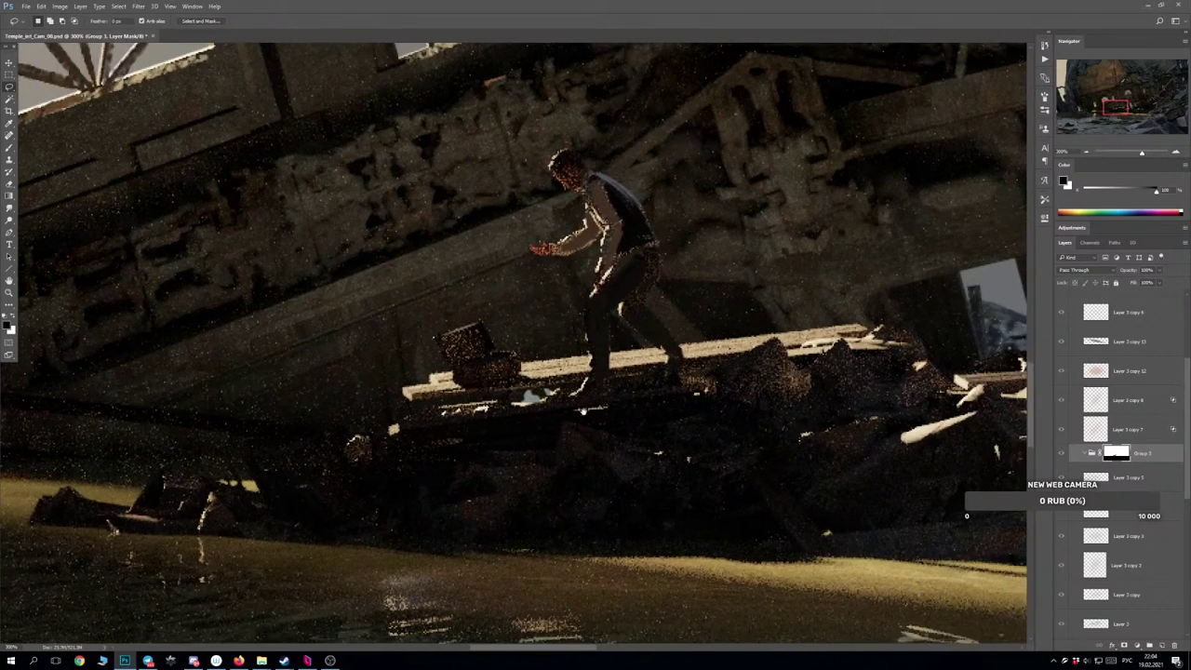
pyautogui.keyDown('ctrl'); pyautogui.click(1109, 453); pyautogui.keyUp('ctrl')
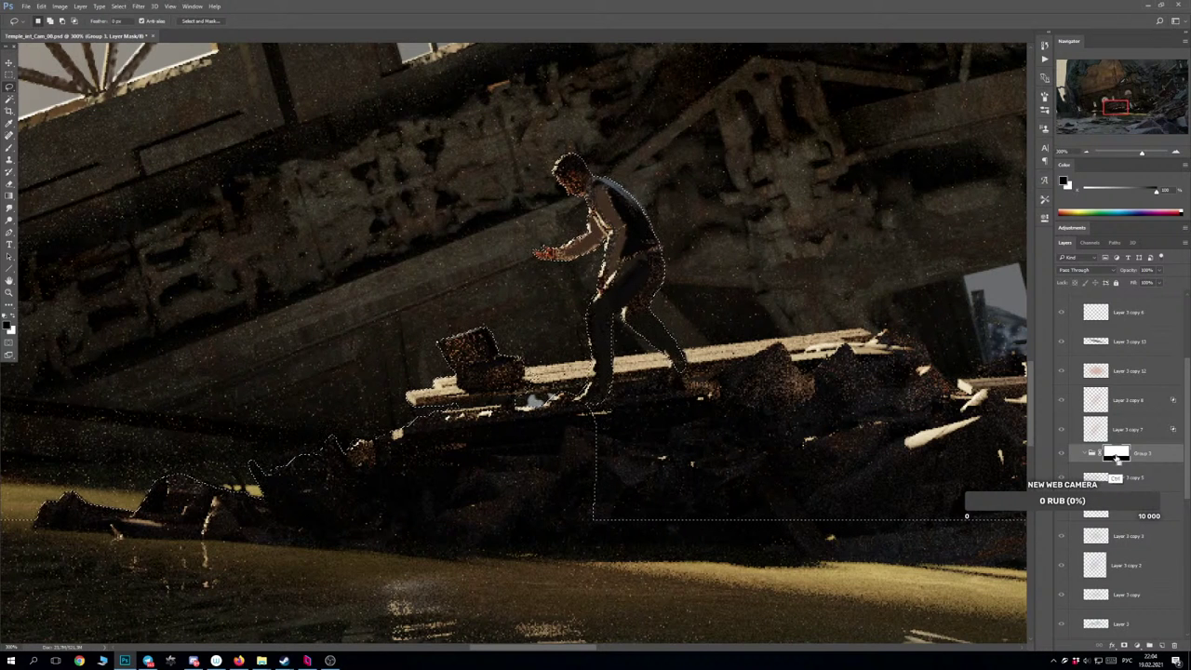
pyautogui.hotkey('ctrl', 'd')
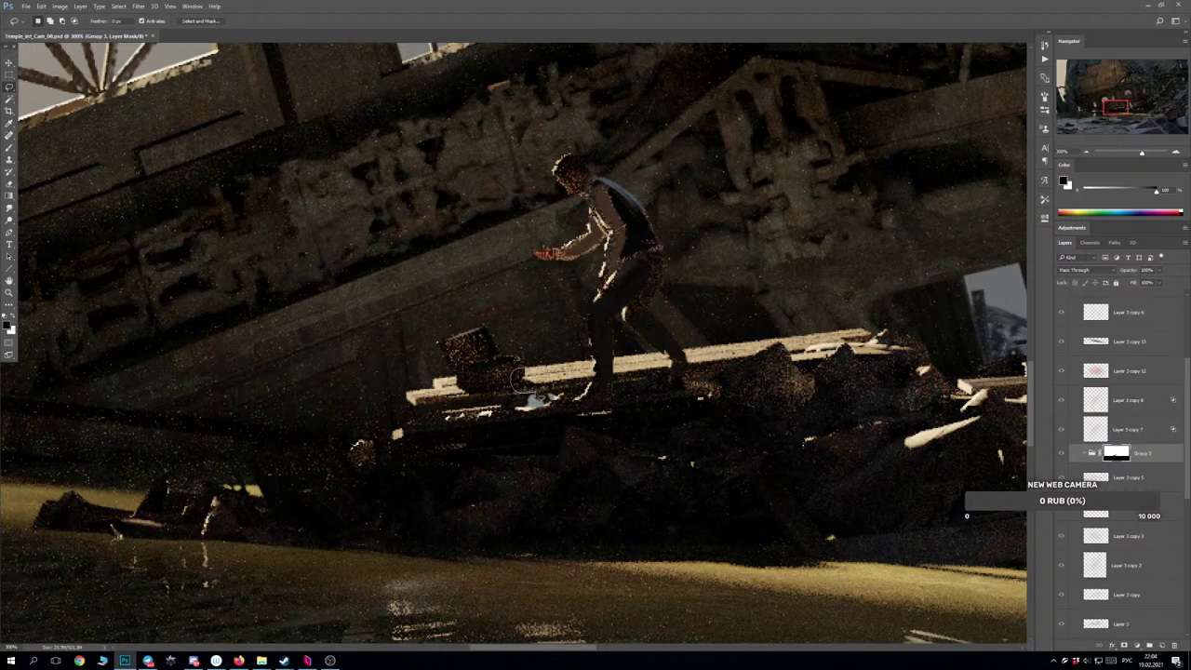
# Lasso the planks and rubble under and beside the figure's feet, black them out on the group mask, and deselect.
pyautogui.moveTo(559, 400)
pyautogui.mouseDown()
pyautogui.moveTo(573, 473)
pyautogui.moveTo(666, 556)
pyautogui.moveTo(874, 601)
pyautogui.moveTo(958, 493)
pyautogui.moveTo(957, 414)
pyautogui.moveTo(930, 352)
pyautogui.moveTo(895, 334)
pyautogui.moveTo(877, 339)
pyautogui.mouseUp()
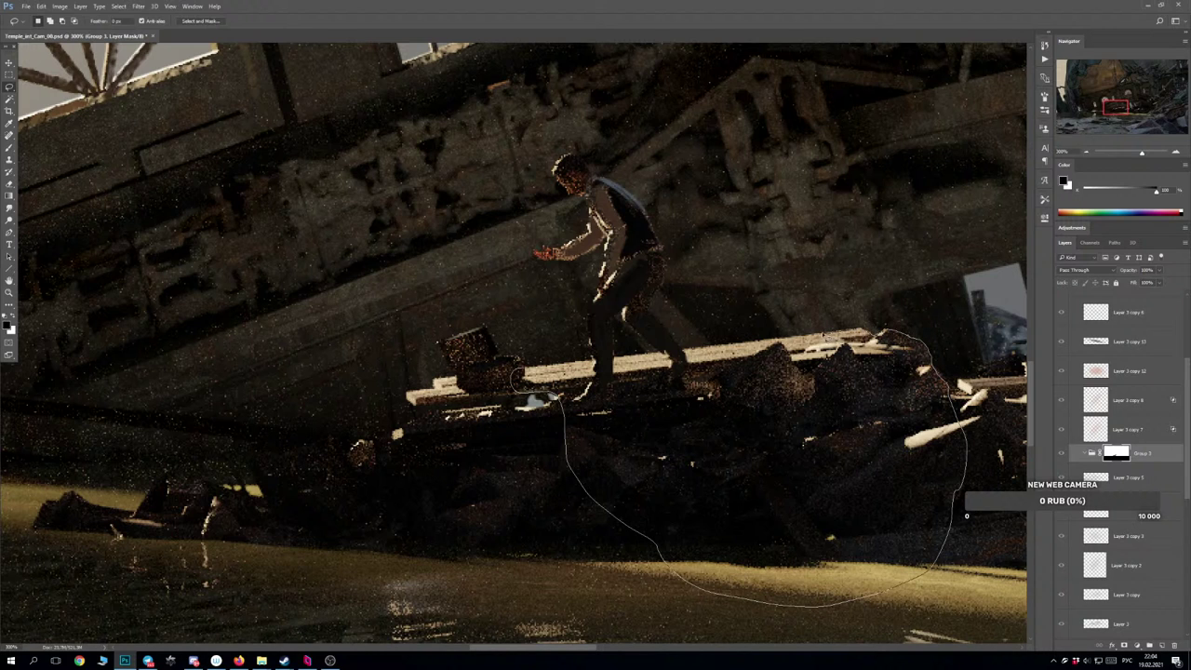
pyautogui.moveTo(822, 333); pyautogui.dragTo(826, 335)
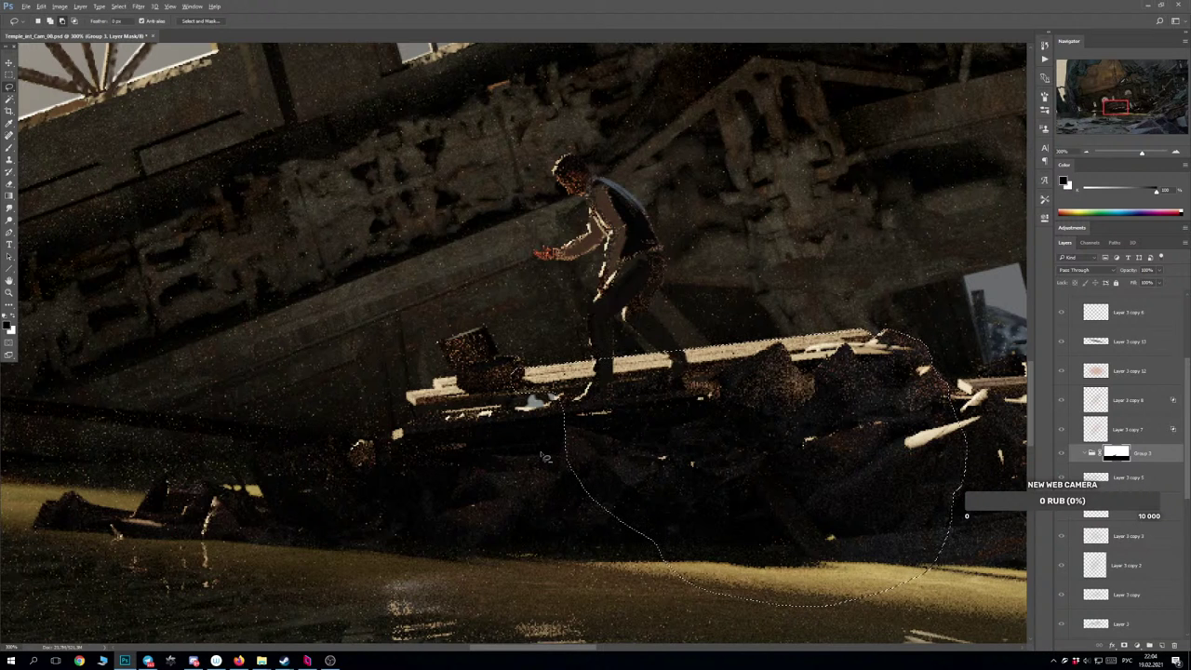
pyautogui.hotkey('ctrl', 'd')
# Outline the remaining shoreline rubble below the broken window openings, black it out on the group mask, and deselect.
pyautogui.hotkey('ctrl', '-')
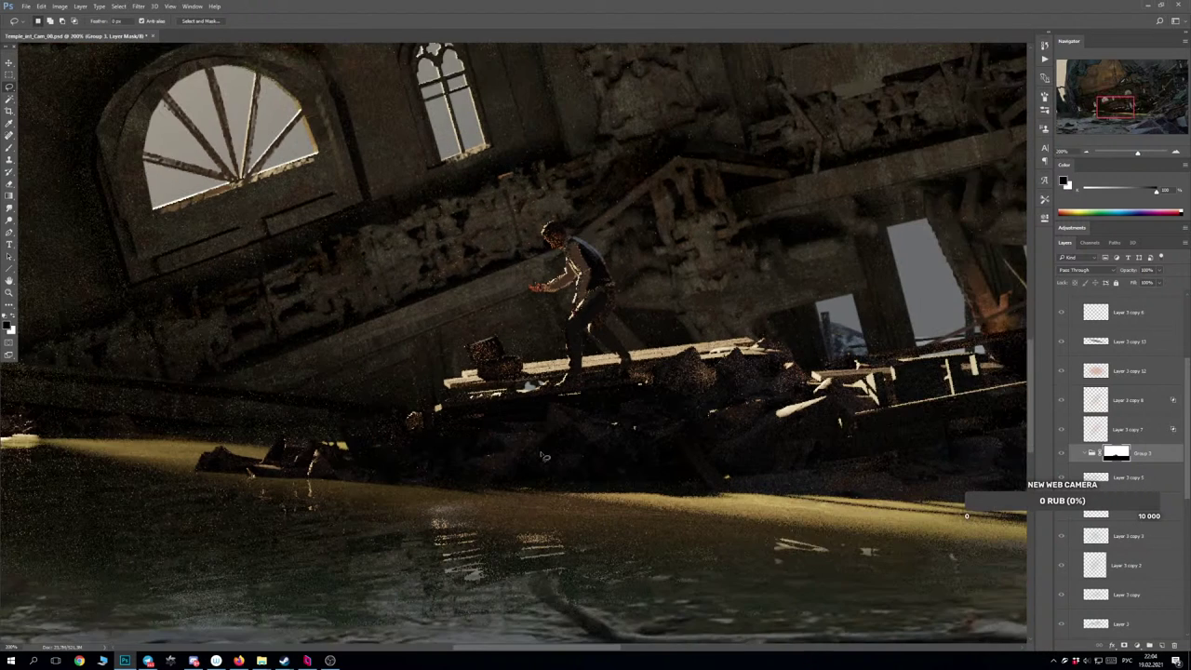
pyautogui.moveTo(804, 380); pyautogui.dragTo(599, 371)
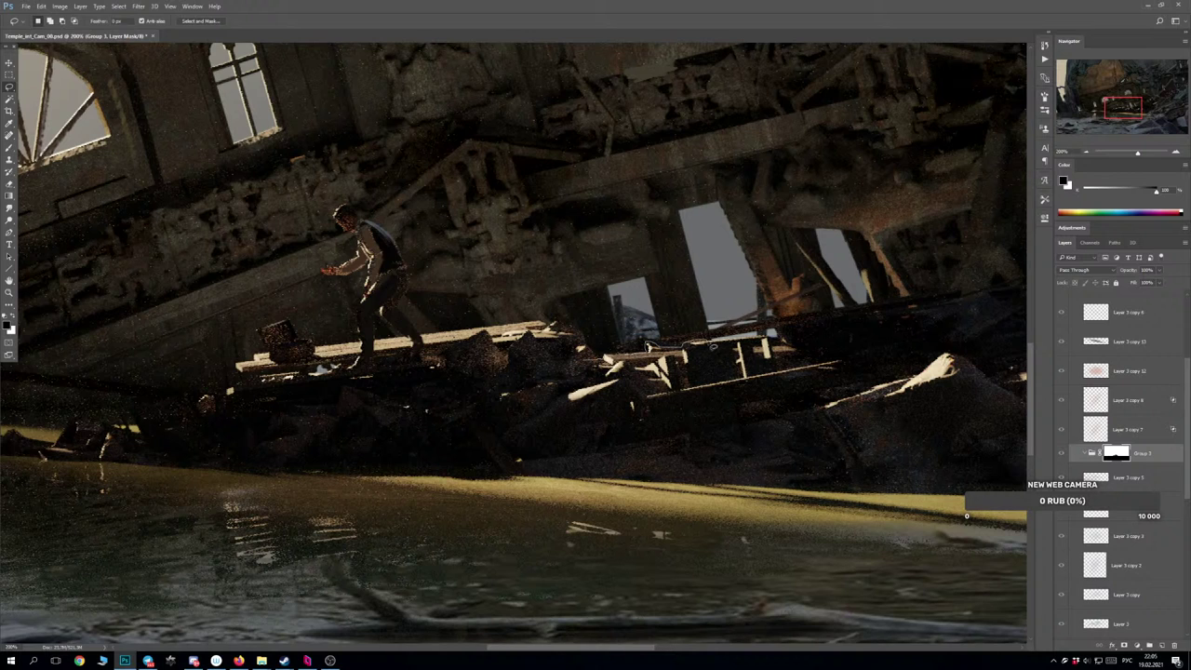
pyautogui.moveTo(780, 339)
pyautogui.mouseDown()
pyautogui.moveTo(787, 326)
pyautogui.moveTo(879, 325)
pyautogui.moveTo(968, 362)
pyautogui.moveTo(998, 486)
pyautogui.moveTo(519, 577)
pyautogui.moveTo(377, 446)
pyautogui.mouseUp()
pyautogui.hotkey('ctrl', 'd')
# Check the masked area around the figure and turn the Group 1 lighting back on.
pyautogui.hotkey('ctrl', '-')
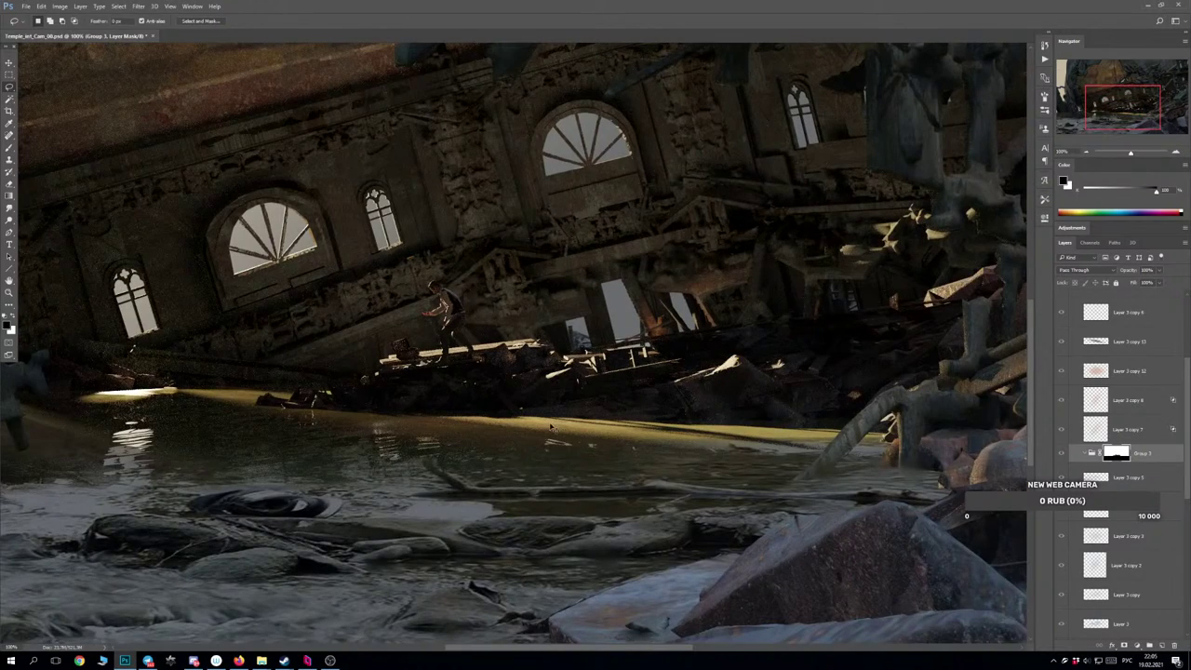
pyautogui.hotkey('ctrl', '+')
pyautogui.moveTo(437, 342); pyautogui.dragTo(495, 385)
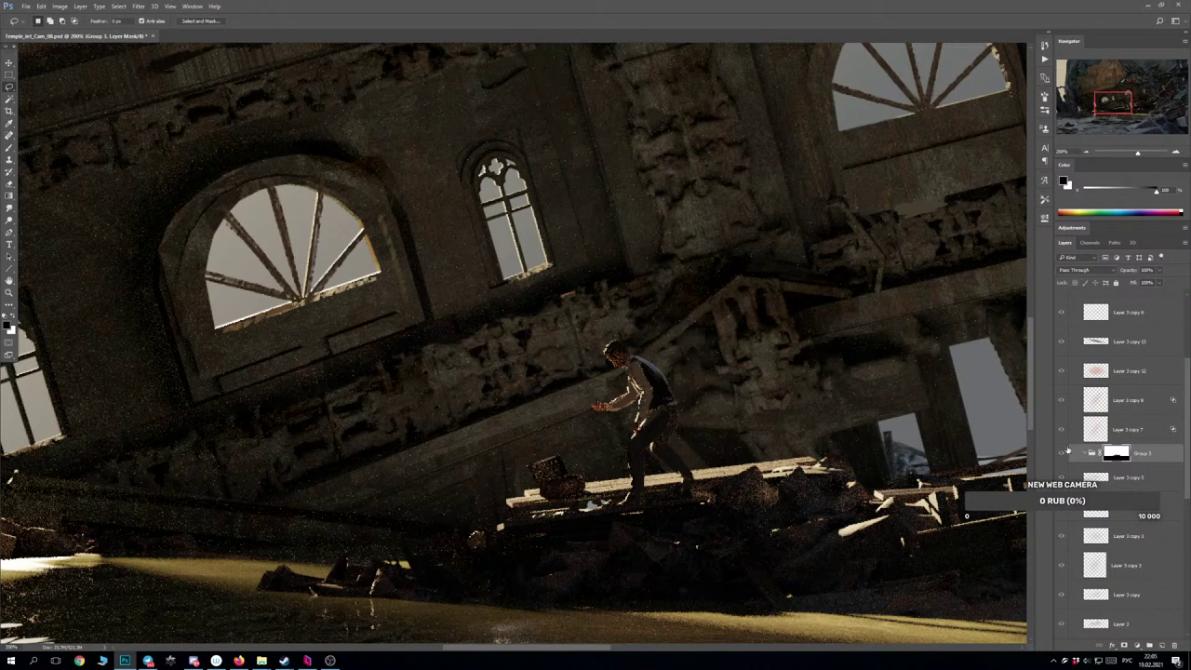
pyautogui.scroll(5, 1067, 450)
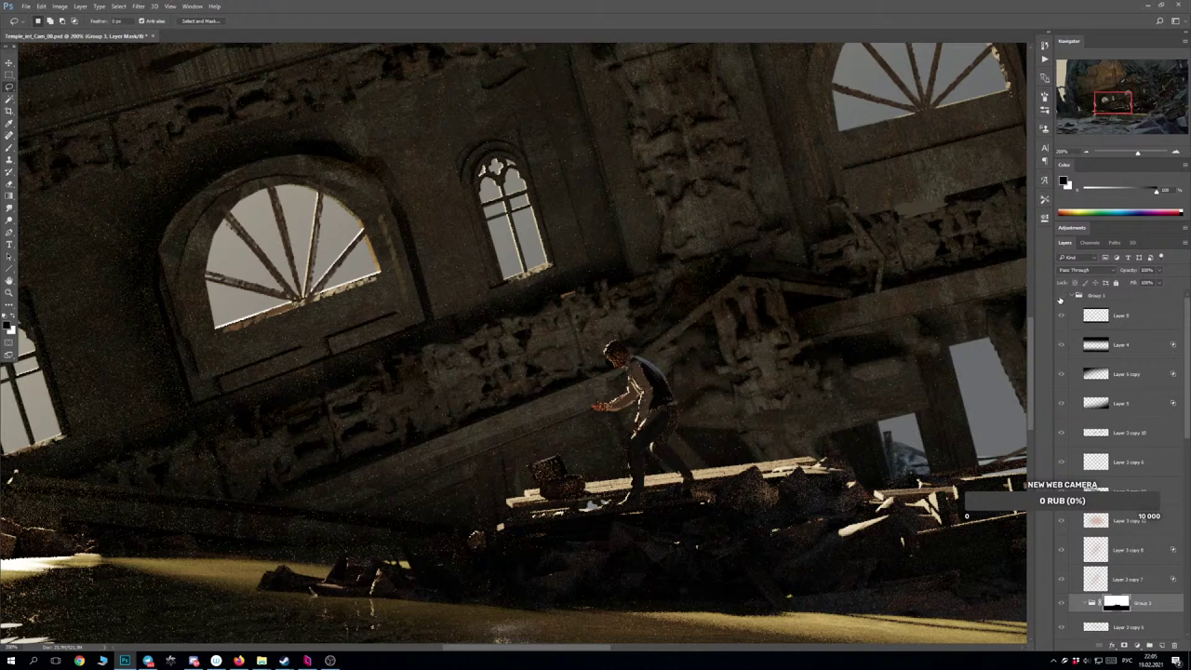
pyautogui.click(1060, 296)
# Toggle Layer 3 copy 4 and Layer 3 copy 3 off and on to compare their light around the figure.
pyautogui.scroll(-3, 1113, 439)
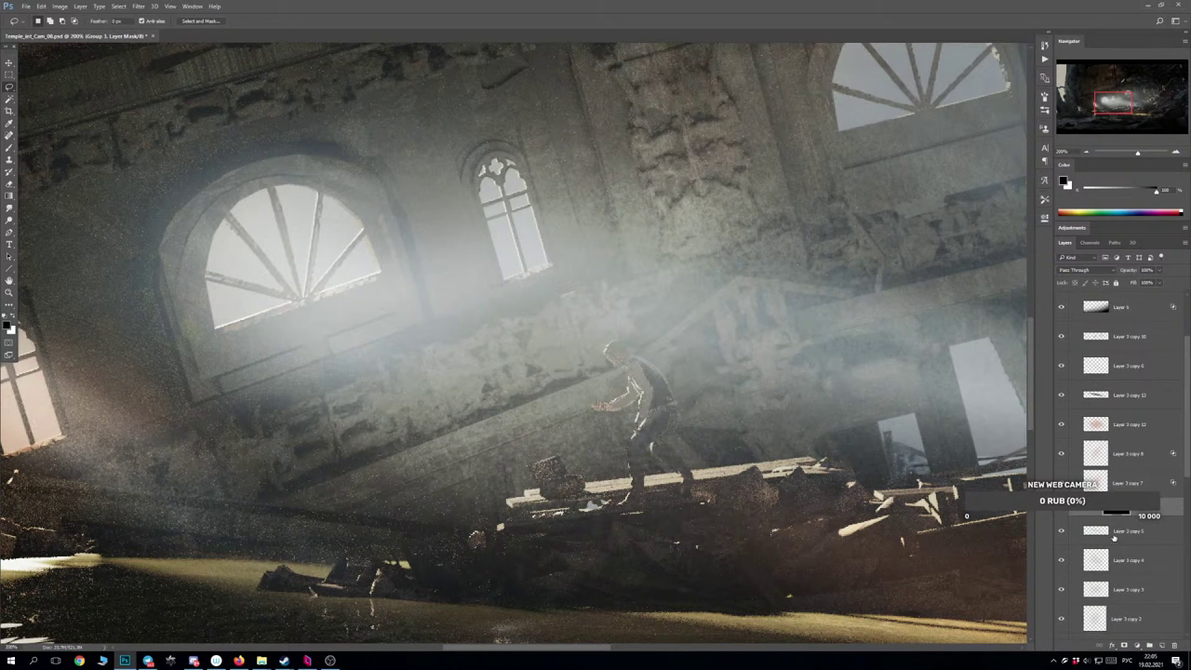
pyautogui.click(1137, 565)
pyautogui.click(1061, 560)
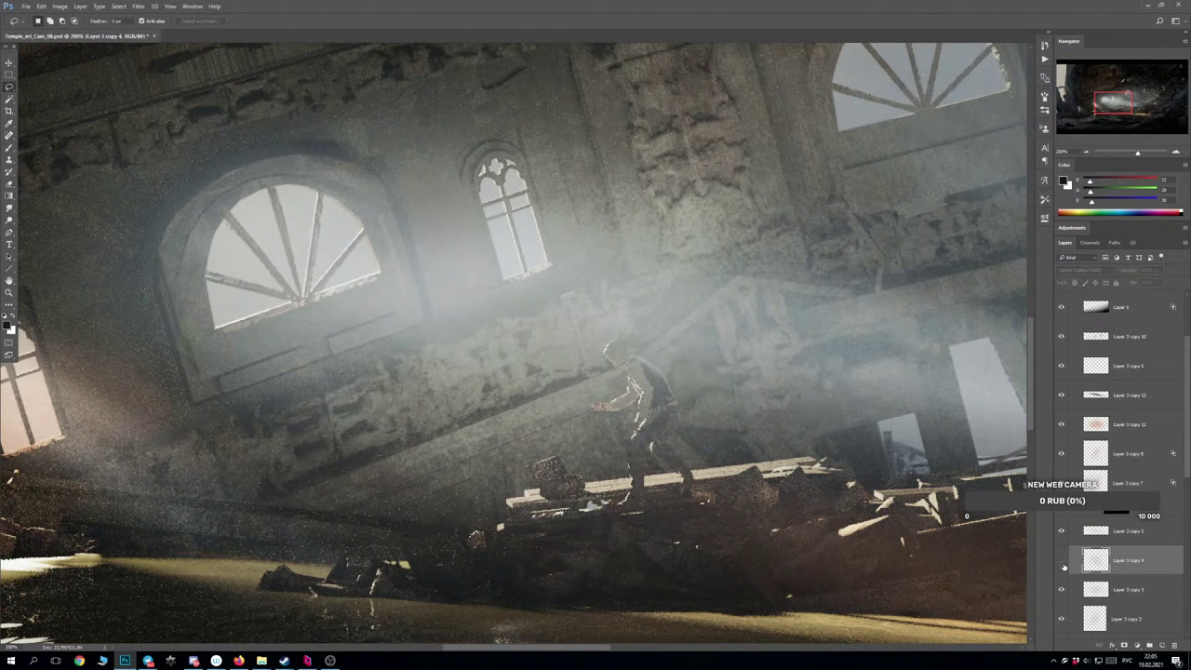
pyautogui.click(1060, 560)
pyautogui.click(1061, 590)
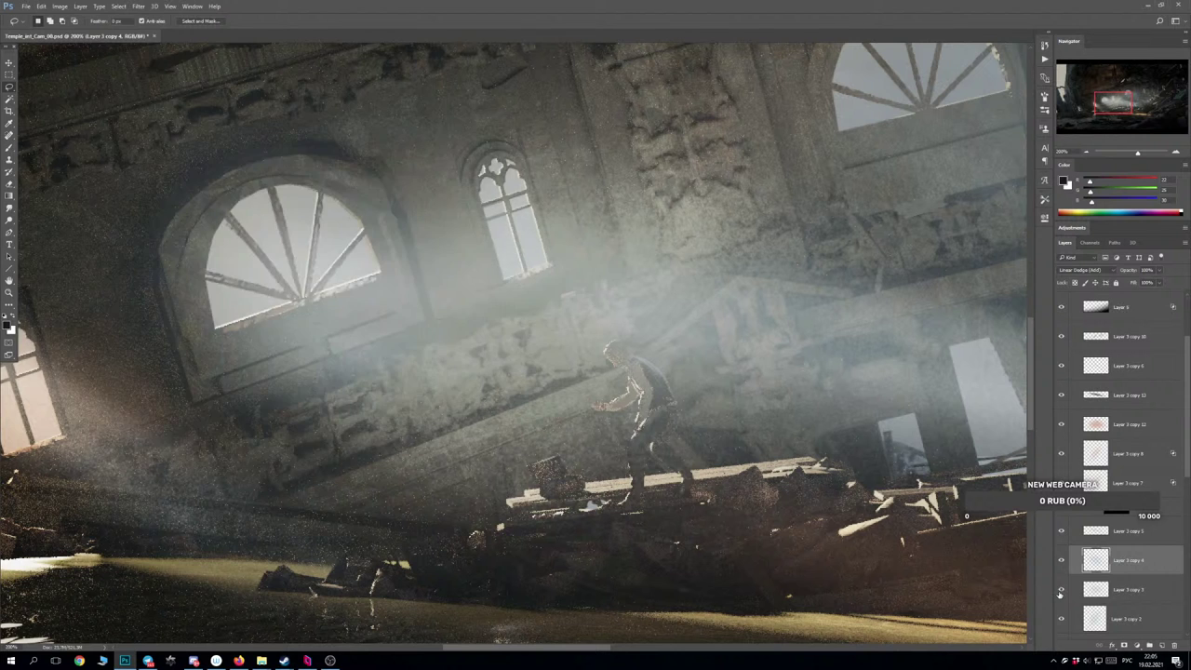
pyautogui.click(1061, 590)
pyautogui.scroll(-3, 1070, 604)
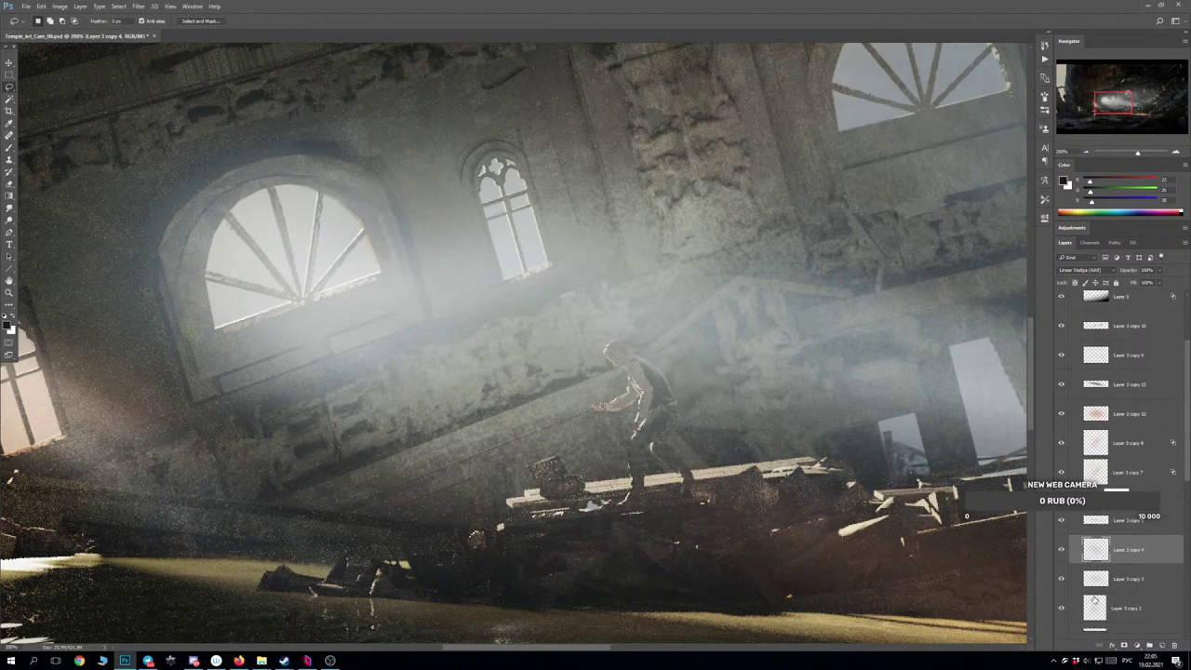
# Compare the scene with Layer 3 copy hidden and shown, and move that haze layer into the masked group above Layer 3 copy 5.
pyautogui.click(1061, 553)
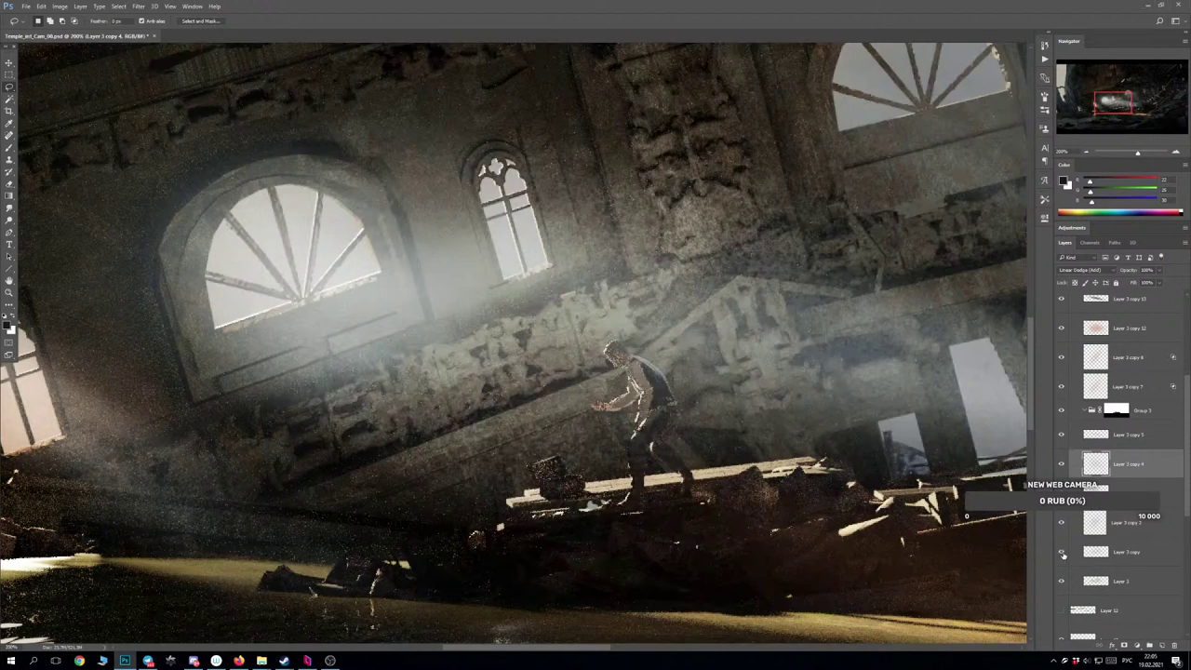
pyautogui.click(1061, 554)
pyautogui.click(1071, 558)
pyautogui.click(1062, 554)
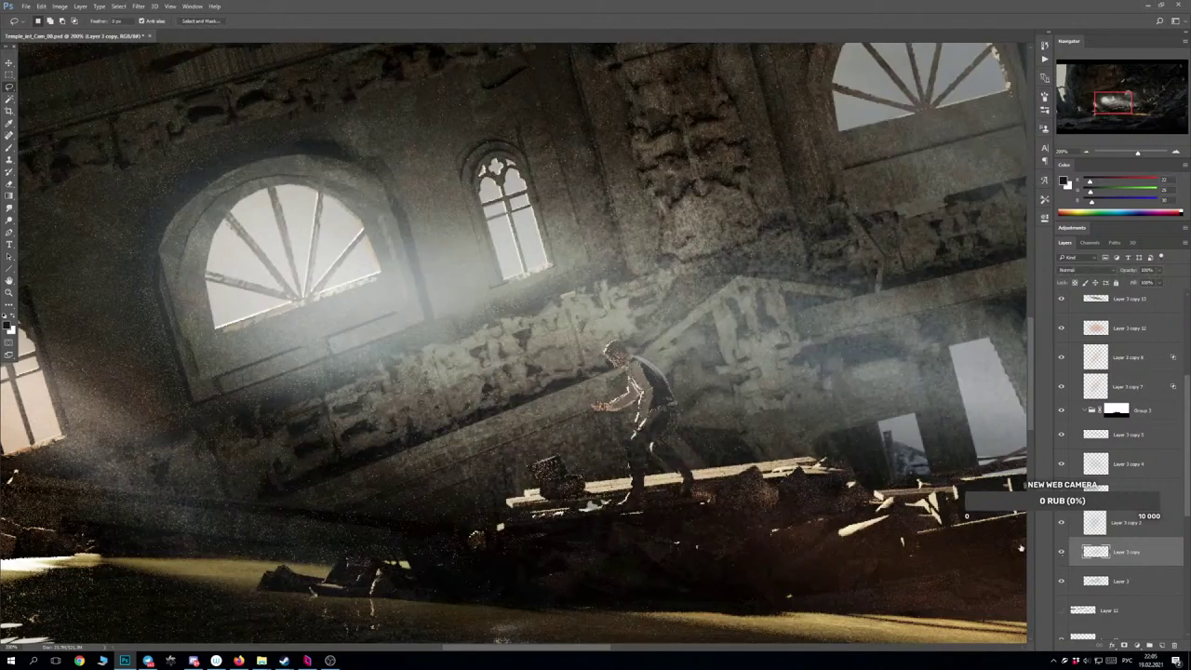
pyautogui.click(1062, 554)
pyautogui.hotkey('ctrl', '-')
pyautogui.hotkey('ctrl', '-')
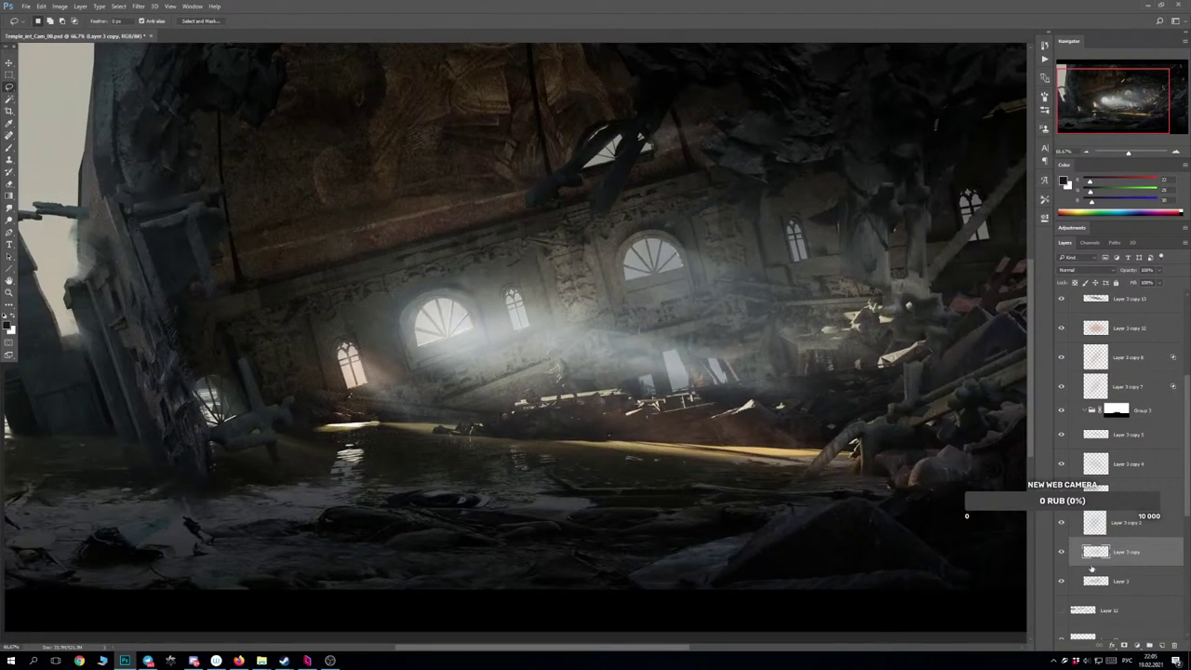
pyautogui.click(1060, 554)
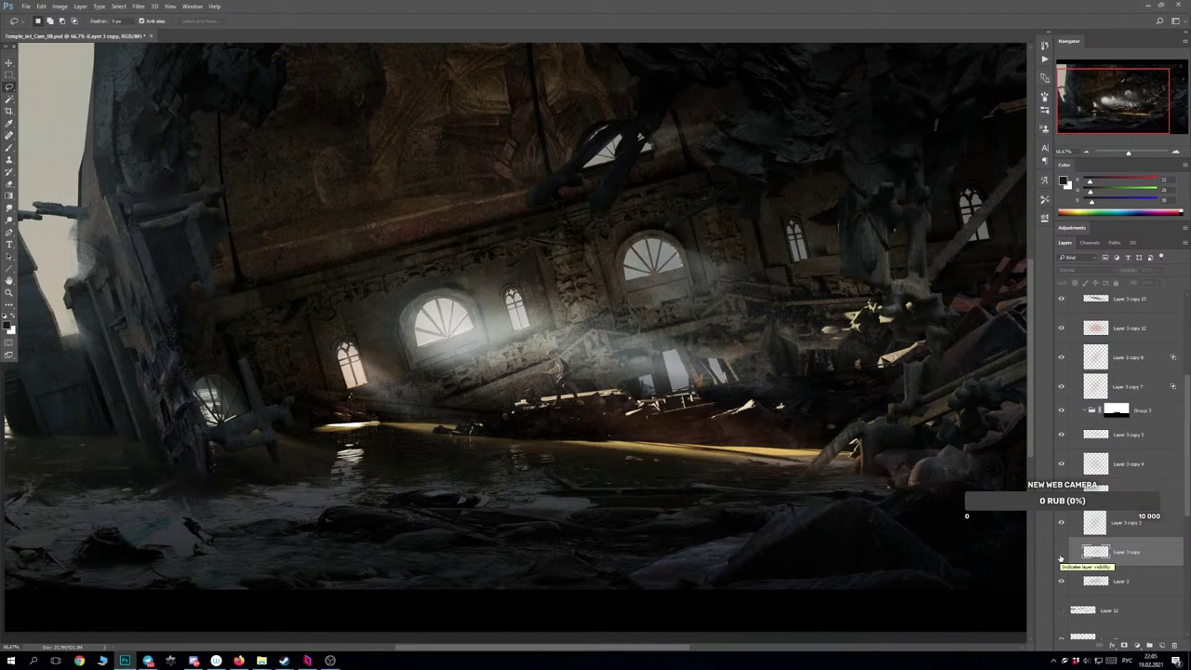
pyautogui.click(1061, 553)
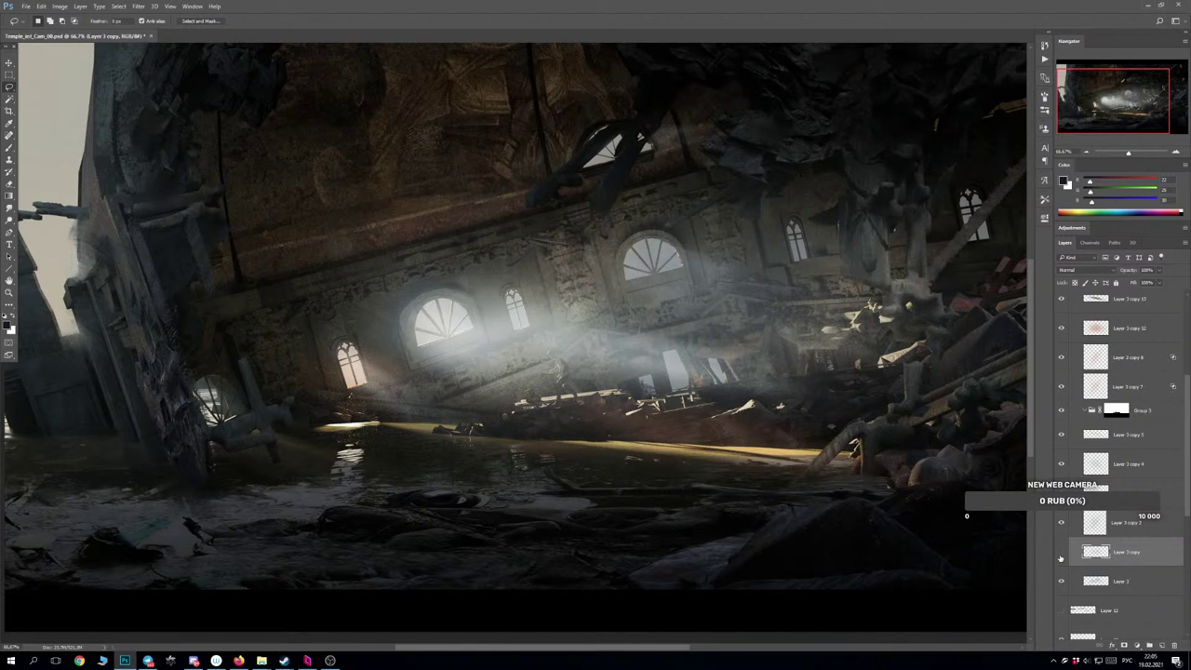
pyautogui.click(1060, 553)
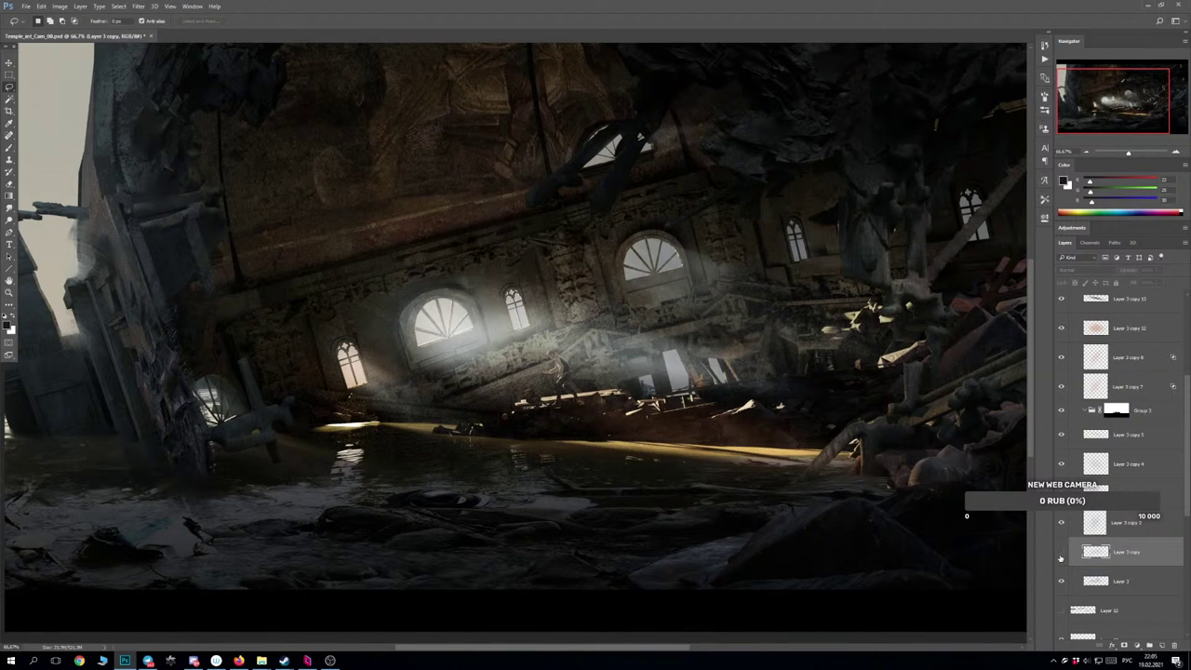
pyautogui.click(1061, 553)
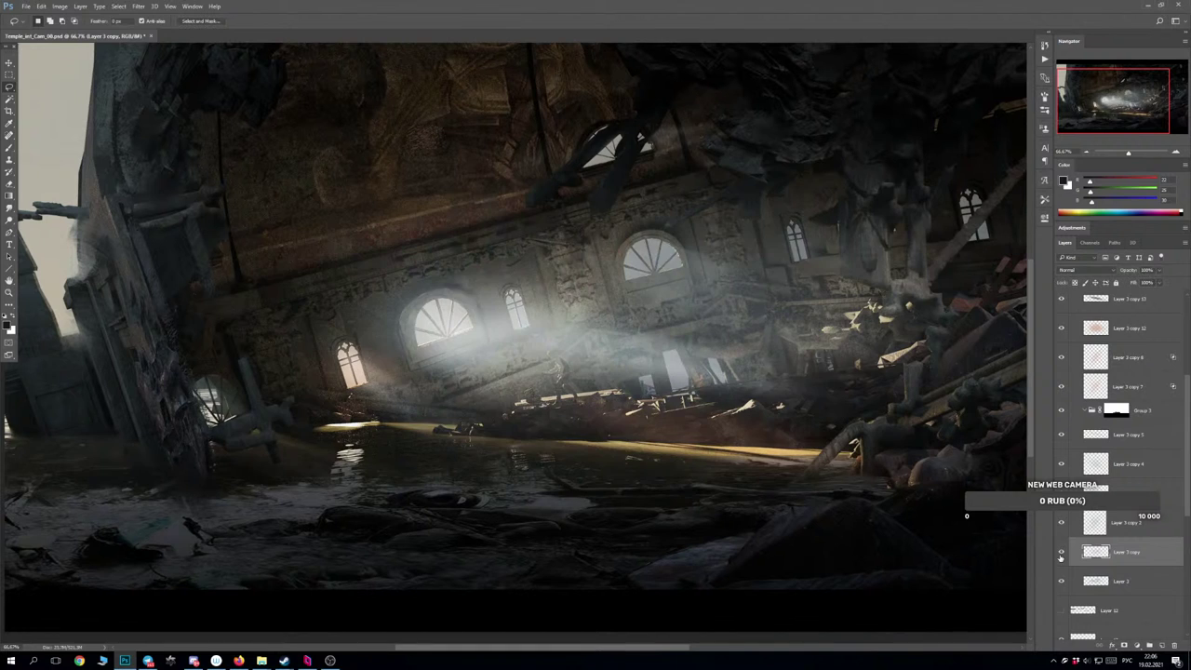
pyautogui.moveTo(1128, 558); pyautogui.dragTo(1153, 412)
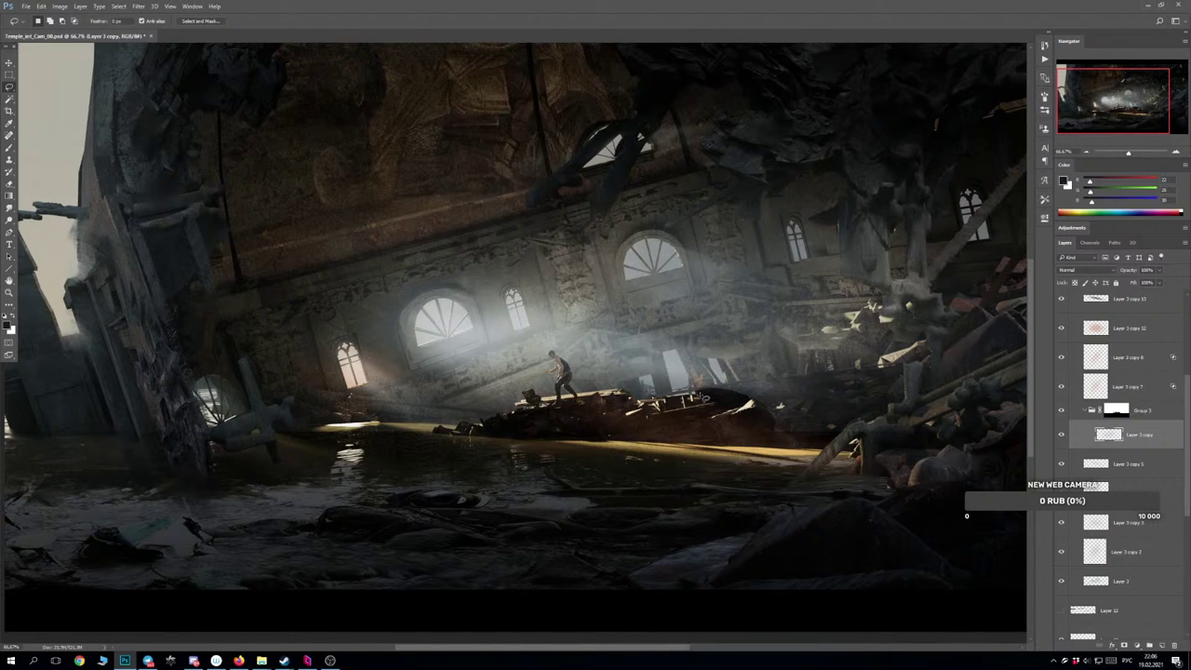
# Lasso the rubble bank between the figure's mound and the foreground debris, black it out on the group mask, and deselect.
pyautogui.moveTo(699, 394)
pyautogui.mouseDown()
pyautogui.moveTo(725, 446)
pyautogui.moveTo(863, 460)
pyautogui.moveTo(949, 423)
pyautogui.moveTo(958, 378)
pyautogui.moveTo(930, 354)
pyautogui.moveTo(850, 372)
pyautogui.mouseUp()
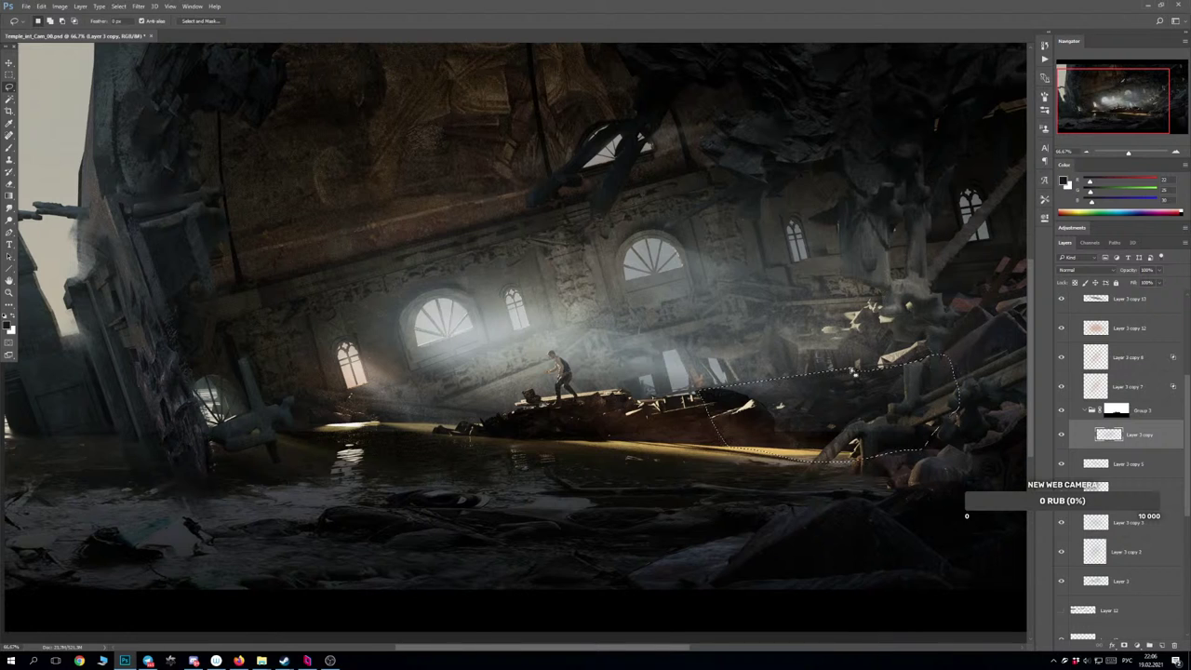
pyautogui.click(1115, 410)
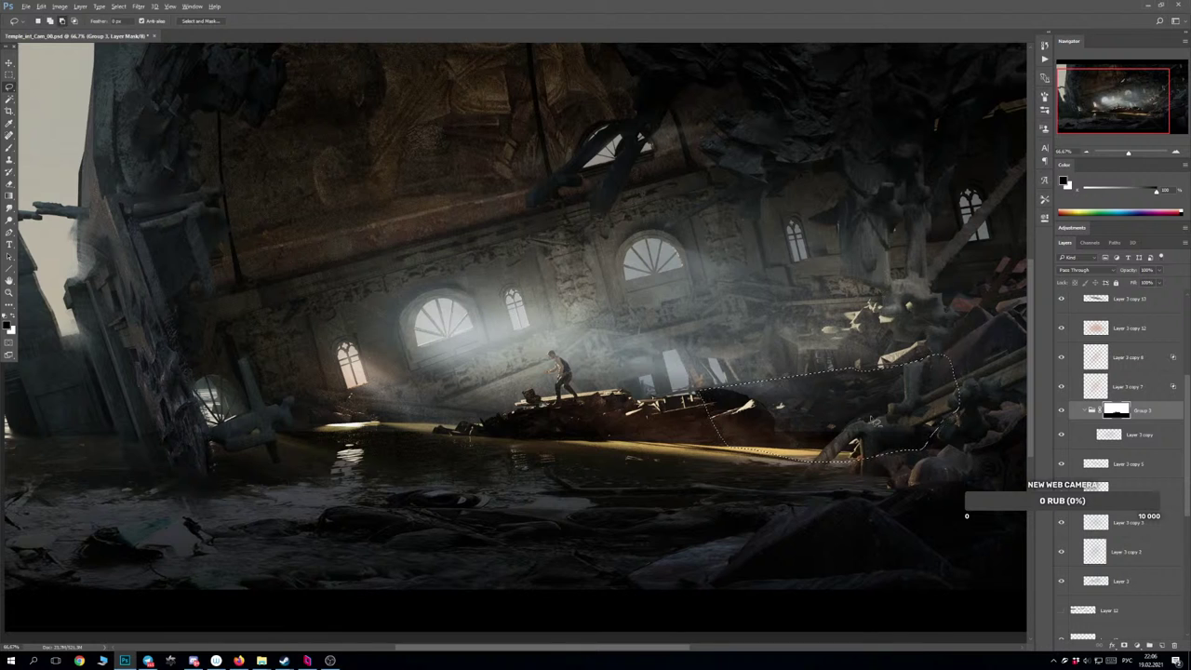
pyautogui.hotkey('alt', 'BackSpace')
pyautogui.hotkey('ctrl', 'd')
pyautogui.hotkey('ctrl', '-')
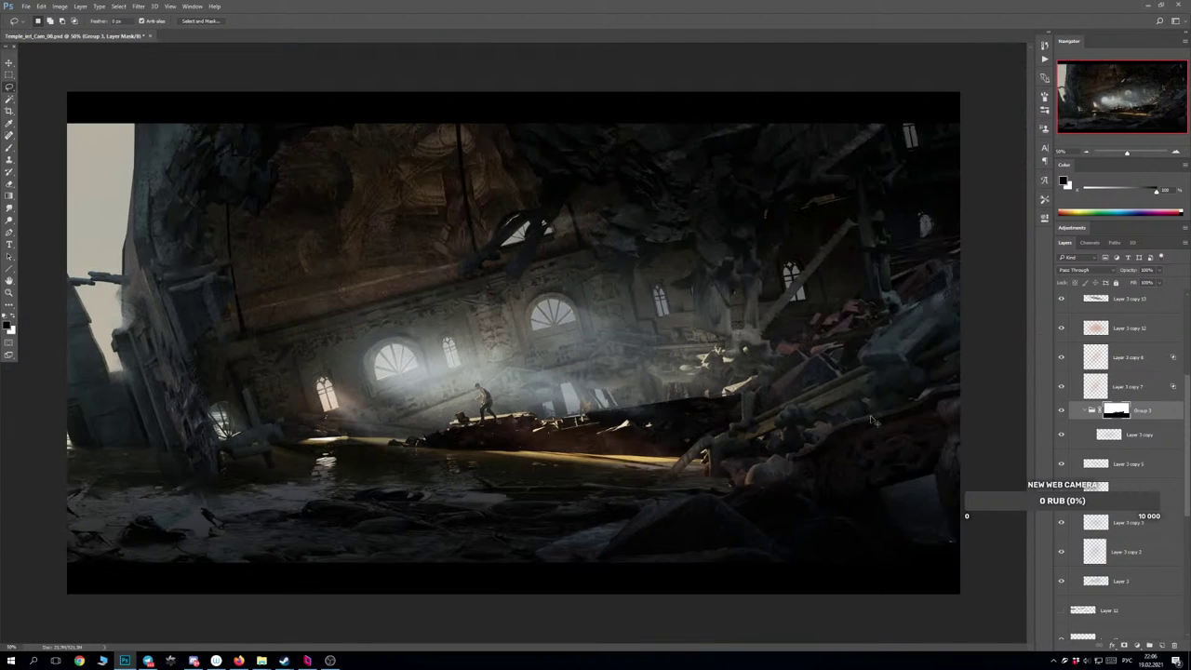
pyautogui.hotkey('ctrl', '+')
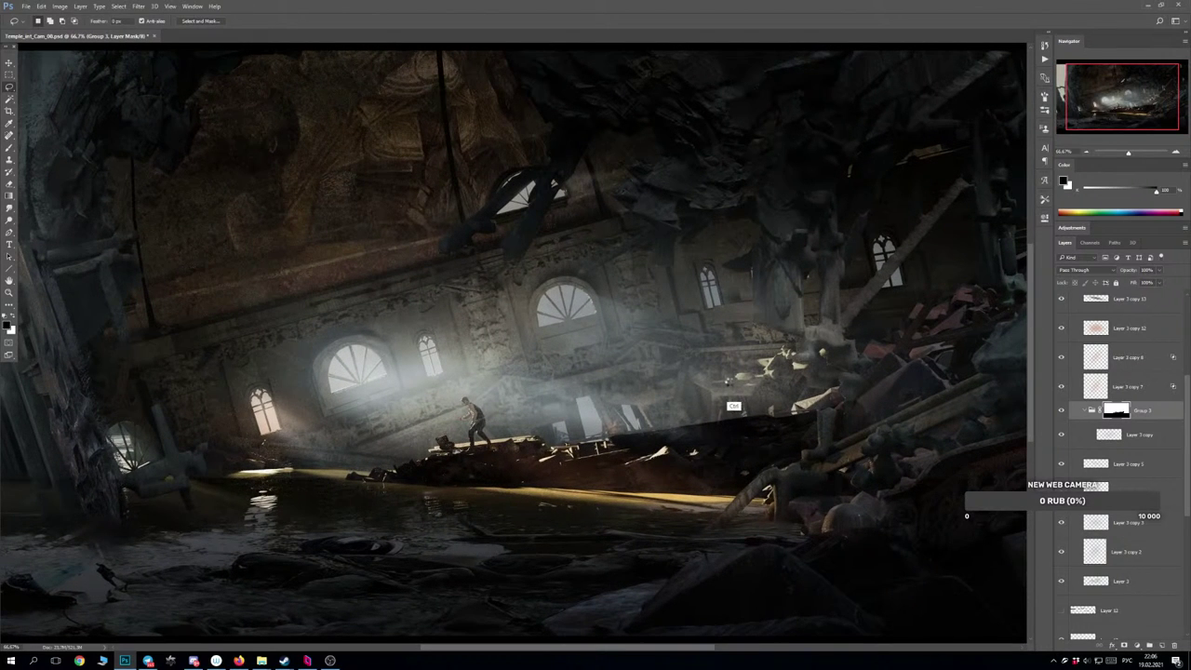
# Flip the canvas horizontally, lasso the large foreground debris pile and rocks, black them out on the group mask, and deselect.
pyautogui.press('F2')
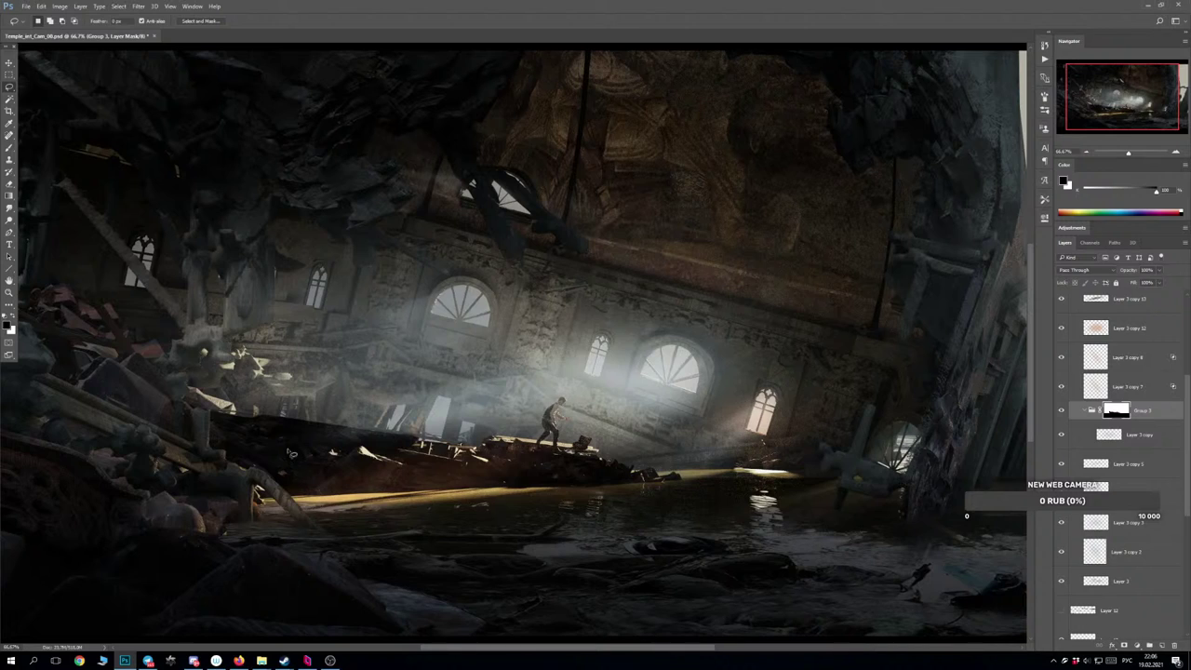
pyautogui.hotkey('ctrl', '+')
pyautogui.hotkey('ctrl', '+')
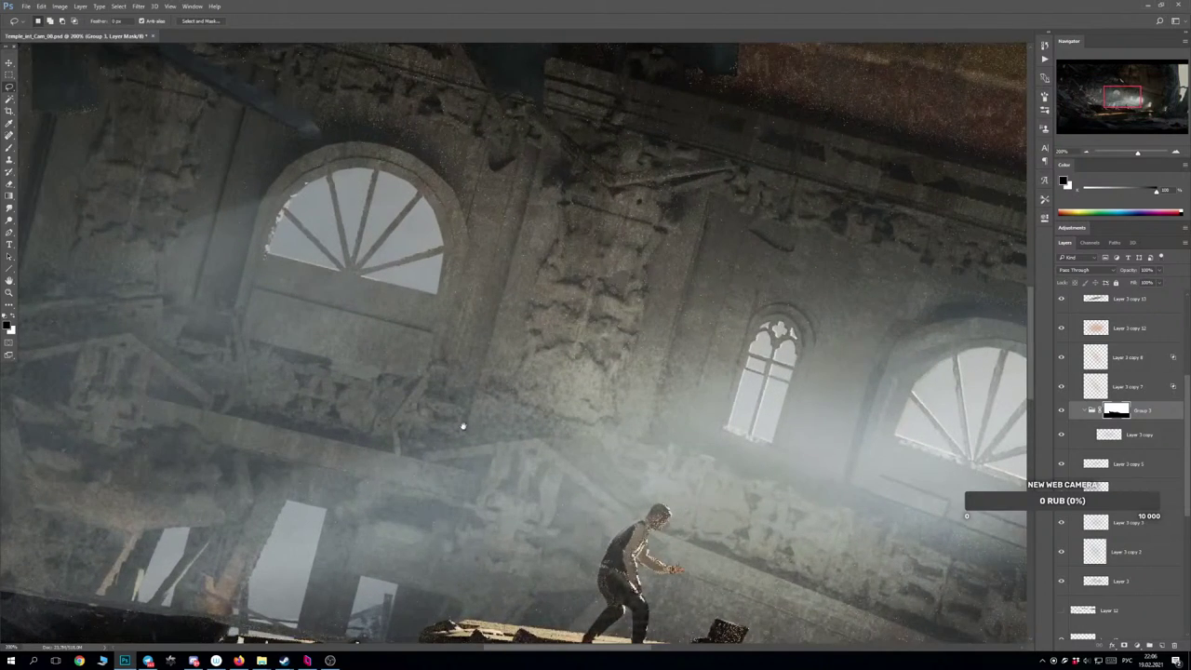
pyautogui.moveTo(463, 426); pyautogui.dragTo(810, 305)
pyautogui.moveTo(391, 405)
pyautogui.mouseDown()
pyautogui.moveTo(539, 396)
pyautogui.moveTo(809, 424)
pyautogui.mouseUp()
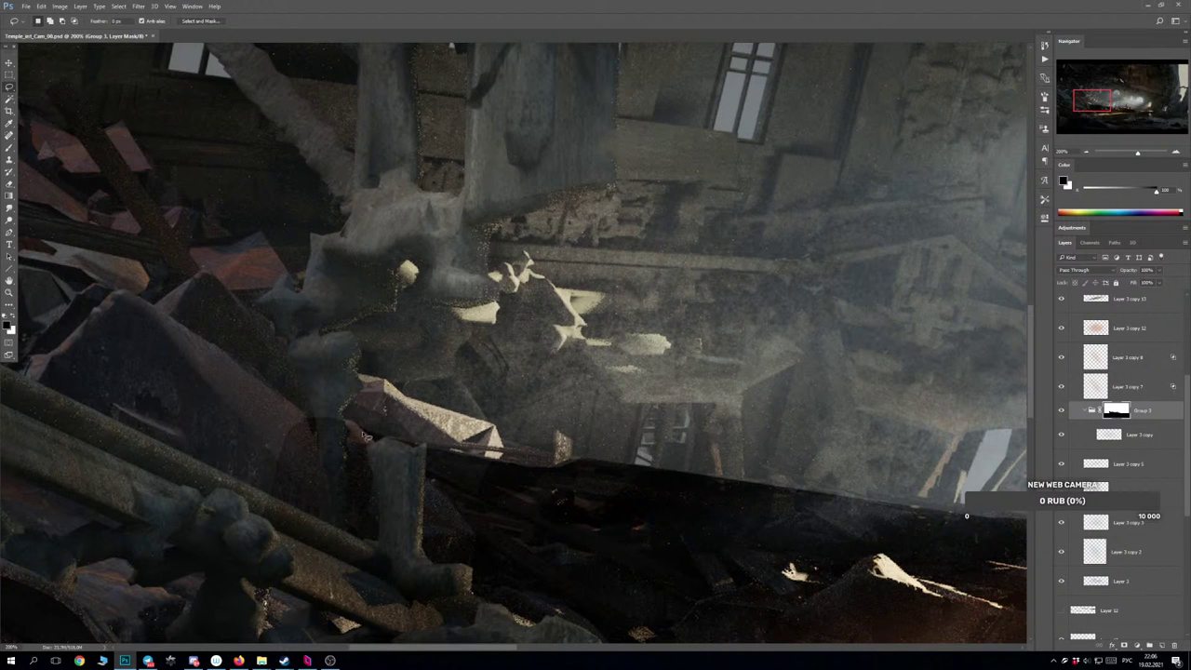
pyautogui.scroll(-3, 365, 437)
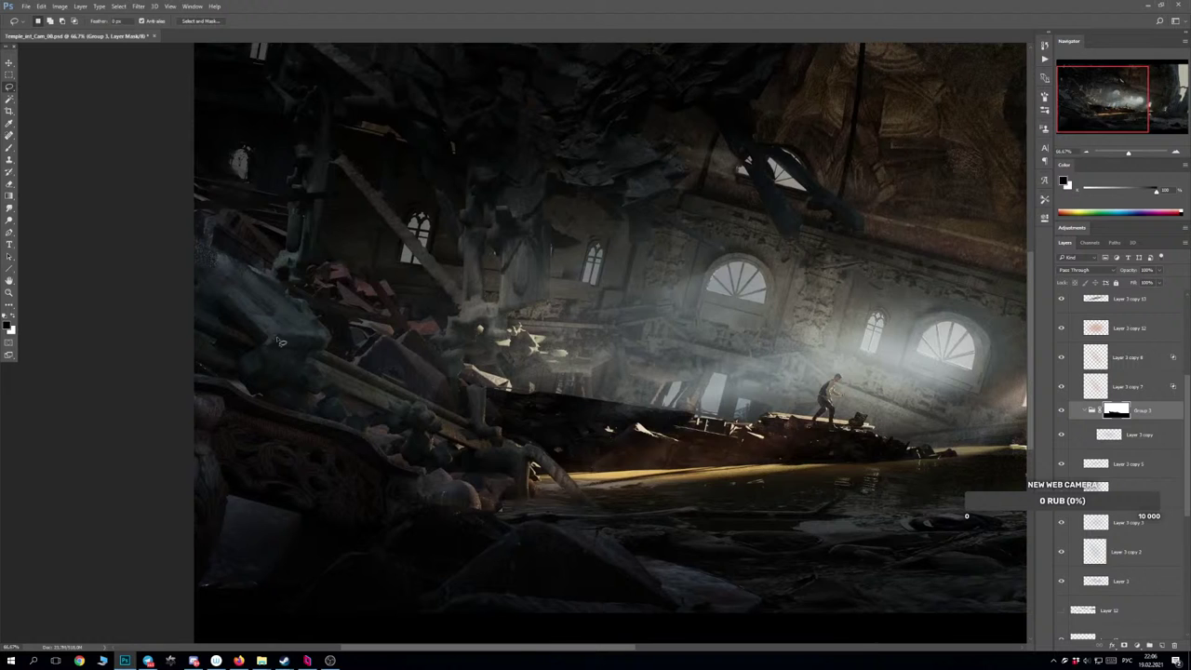
pyautogui.moveTo(203, 232)
pyautogui.mouseDown()
pyautogui.moveTo(343, 326)
pyautogui.moveTo(364, 361)
pyautogui.moveTo(382, 340)
pyautogui.moveTo(420, 333)
pyautogui.moveTo(468, 384)
pyautogui.moveTo(465, 368)
pyautogui.moveTo(528, 400)
pyautogui.moveTo(533, 385)
pyautogui.moveTo(547, 432)
pyautogui.moveTo(481, 473)
pyautogui.moveTo(407, 471)
pyautogui.moveTo(265, 431)
pyautogui.mouseUp()
pyautogui.hotkey('alt', 'BackSpace')
pyautogui.hotkey('ctrl', 'd')
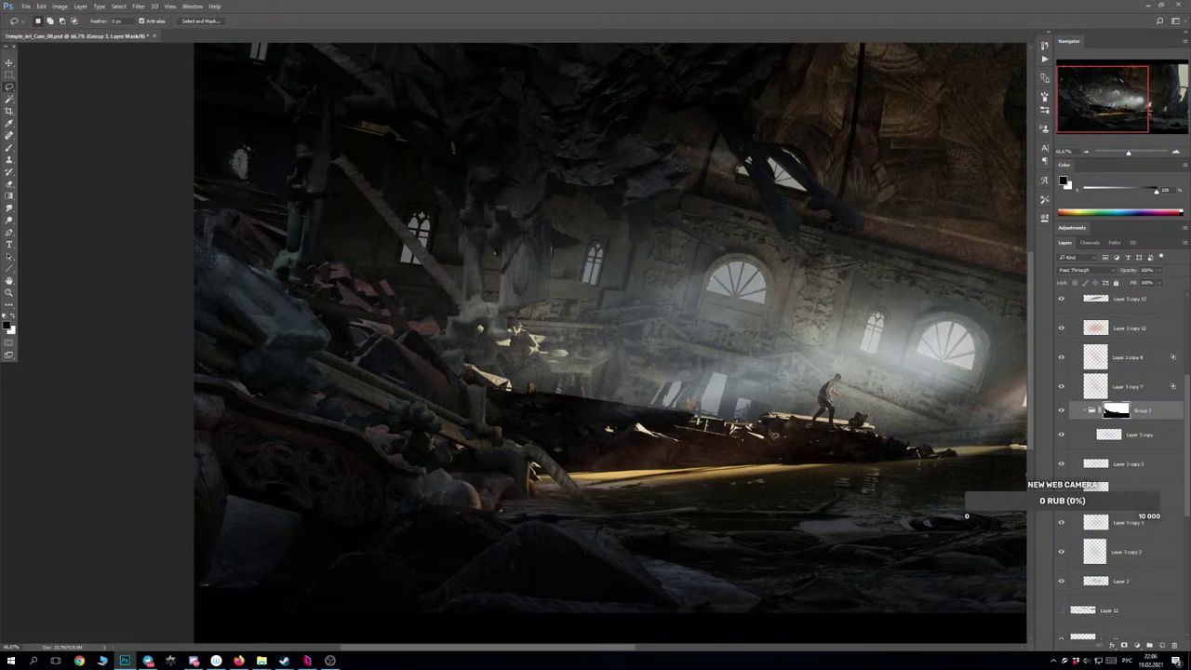
# Outline the haze edge along the top of the rubble bank, fill it with white on the group mask, and deselect.
pyautogui.hotkey('ctrl', '+')
pyautogui.hotkey('ctrl', '+')
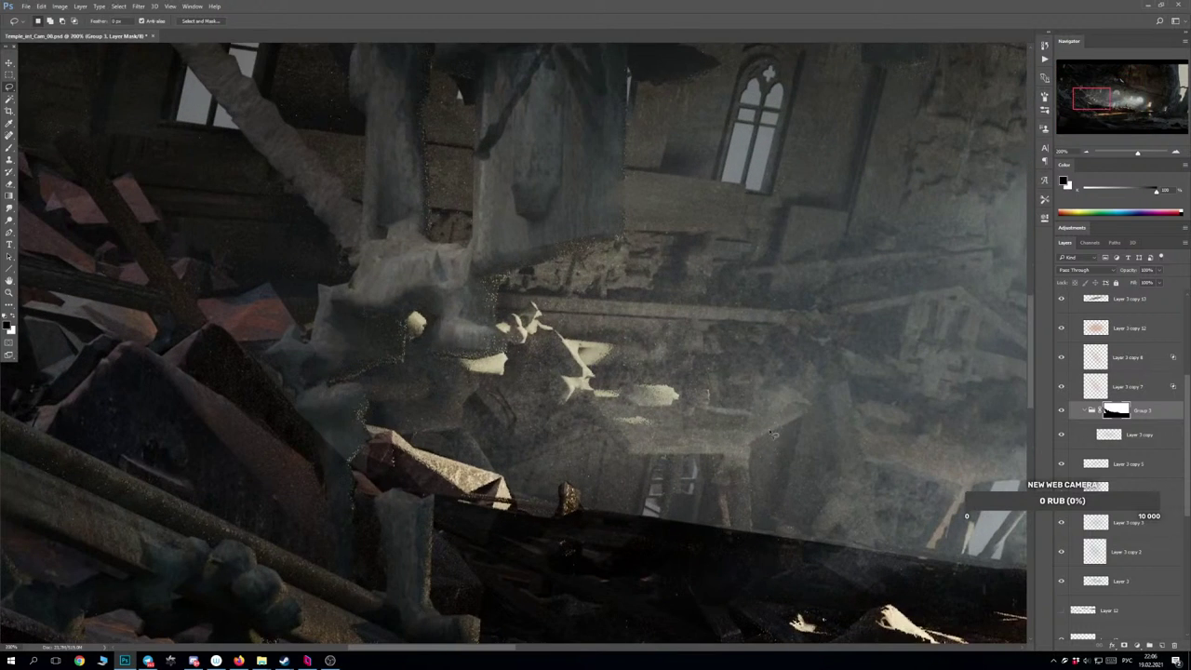
pyautogui.moveTo(753, 453); pyautogui.dragTo(627, 441)
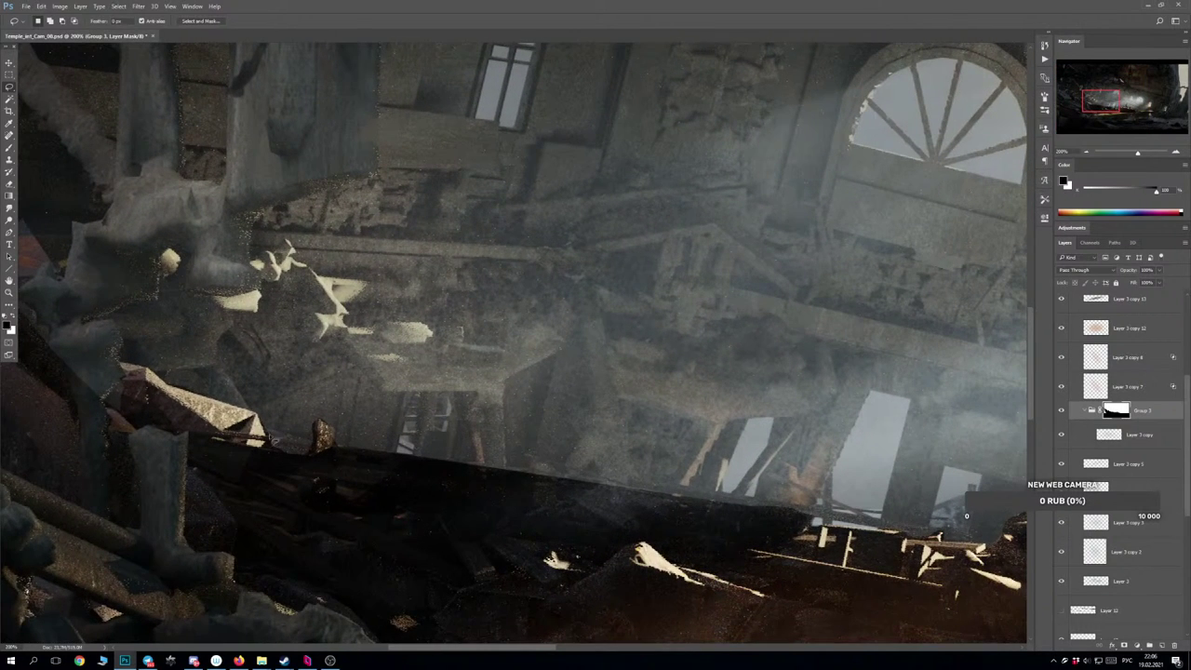
pyautogui.moveTo(265, 438)
pyautogui.mouseDown()
pyautogui.moveTo(324, 454)
pyautogui.moveTo(312, 453)
pyautogui.mouseUp()
pyautogui.hotkey('ctrl', '-')
pyautogui.moveTo(689, 405); pyautogui.dragTo(599, 385)
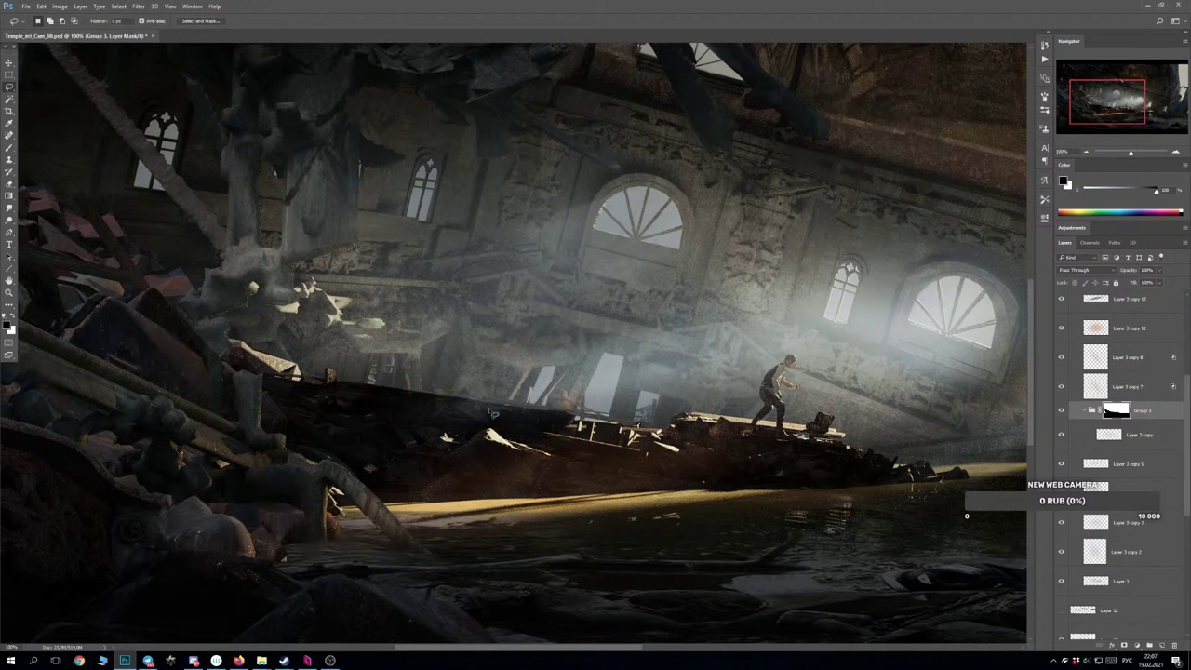
pyautogui.moveTo(477, 397)
pyautogui.mouseDown()
pyautogui.moveTo(564, 418)
pyautogui.moveTo(540, 376)
pyautogui.moveTo(482, 396)
pyautogui.mouseUp()
pyautogui.hotkey('alt', 'BackSpace')
pyautogui.press('x')
pyautogui.hotkey('alt', 'BackSpace')
pyautogui.hotkey('ctrl', 'd')
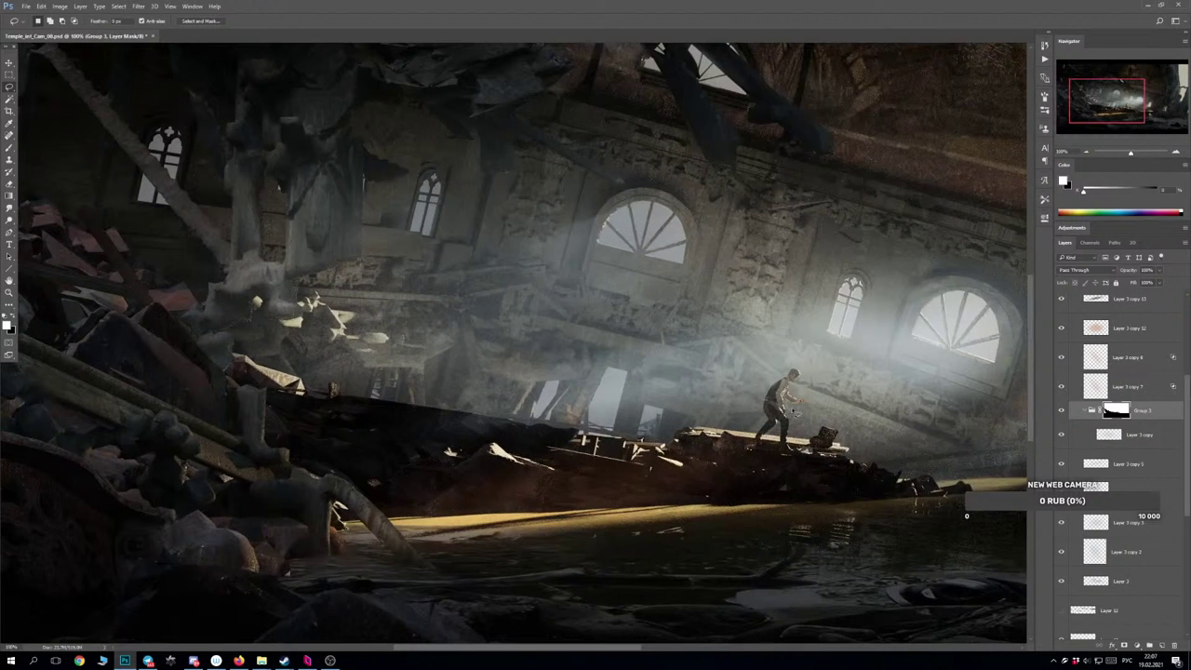
# Lasso another patch above the rubble bank, fill it with white on the group mask, deselect, and flip the canvas back.
pyautogui.moveTo(409, 401)
pyautogui.mouseDown()
pyautogui.moveTo(452, 409)
pyautogui.moveTo(424, 382)
pyautogui.mouseUp()
pyautogui.hotkey('alt', 'BackSpace')
pyautogui.hotkey('ctrl', 'd')
pyautogui.hotkey('ctrl', '-')
pyautogui.hotkey('ctrl', '+')
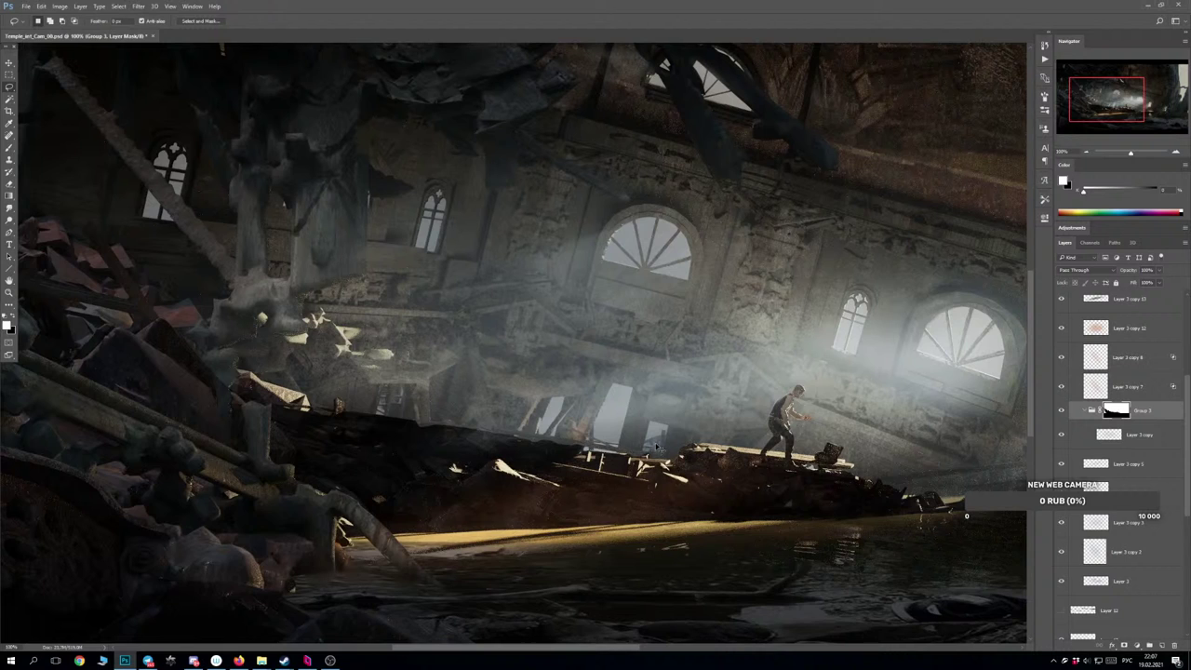
pyautogui.hotkey('ctrl', '-')
pyautogui.hotkey('ctrl', 'shift', 'h')
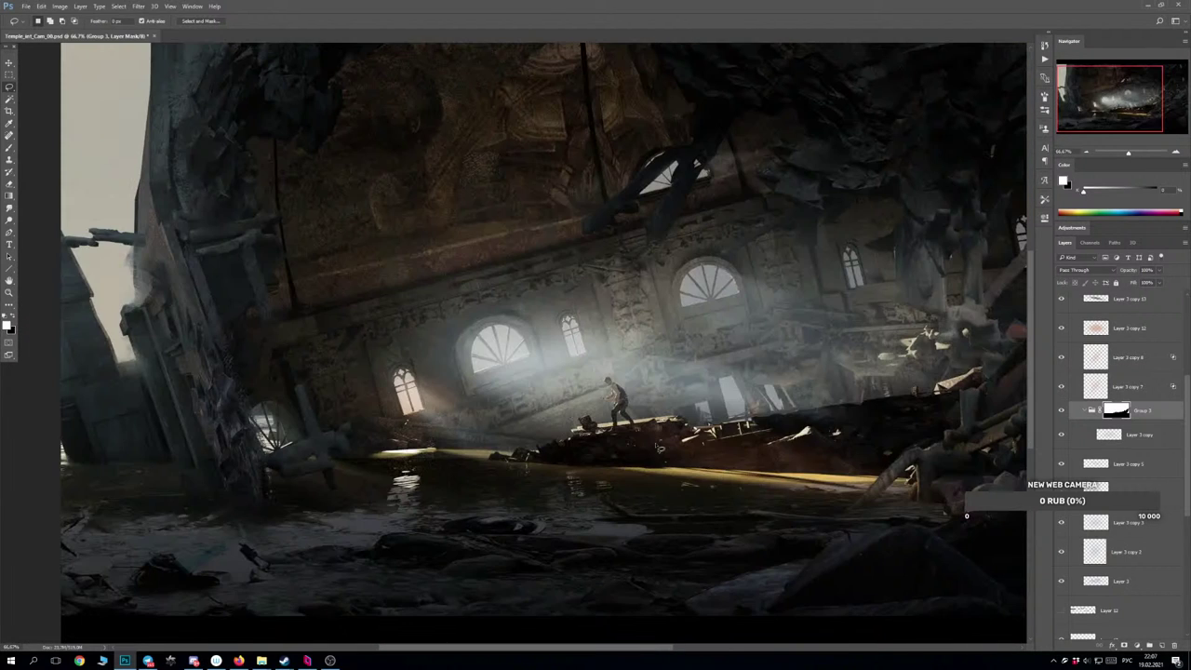
pyautogui.hotkey('ctrl', '-')
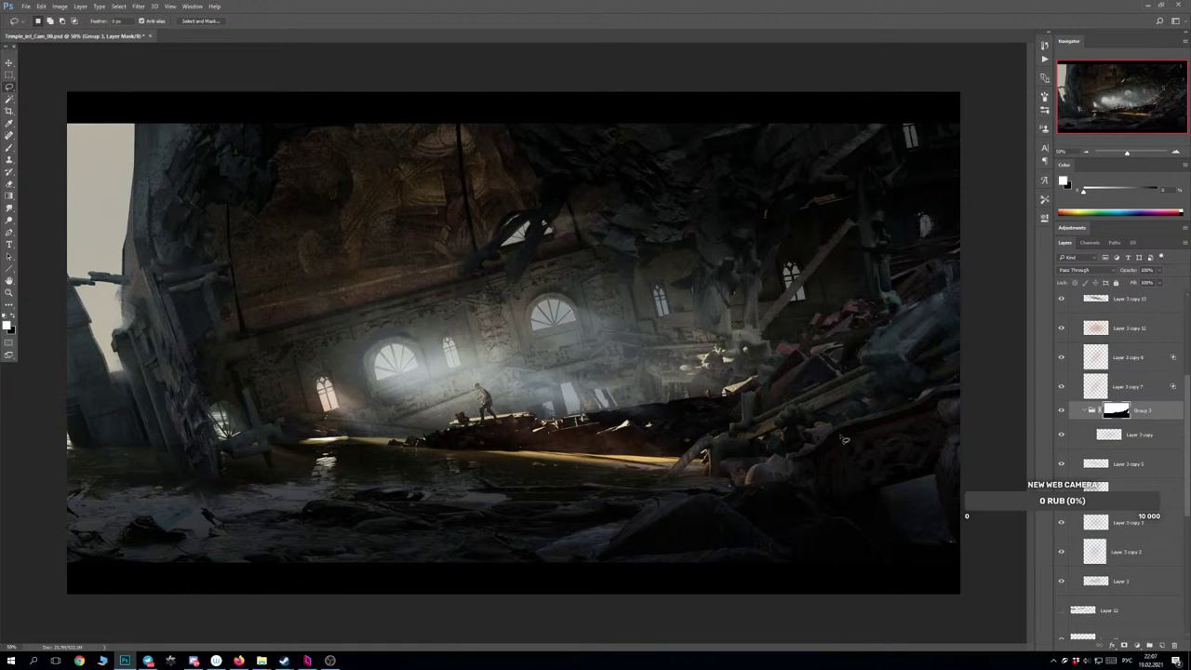
# Hide and show the Group 1 lighting to compare the whole image with and without it.
pyautogui.scroll(1, 1158, 407)
pyautogui.scroll(9, 1159, 407)
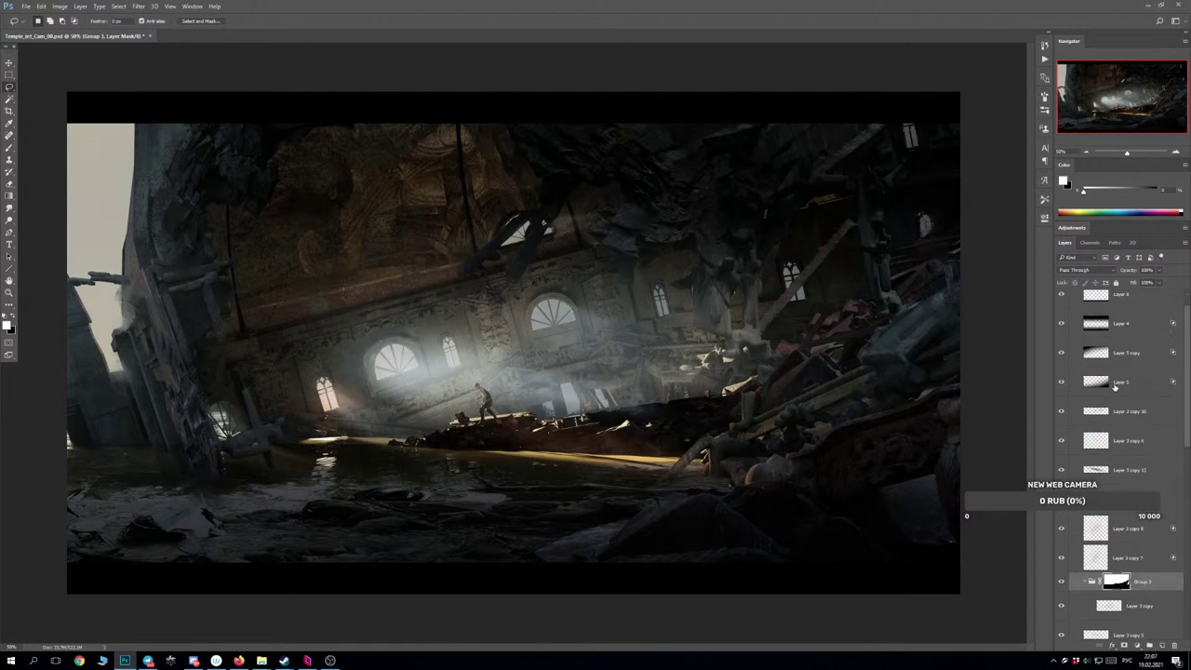
pyautogui.click(1060, 296)
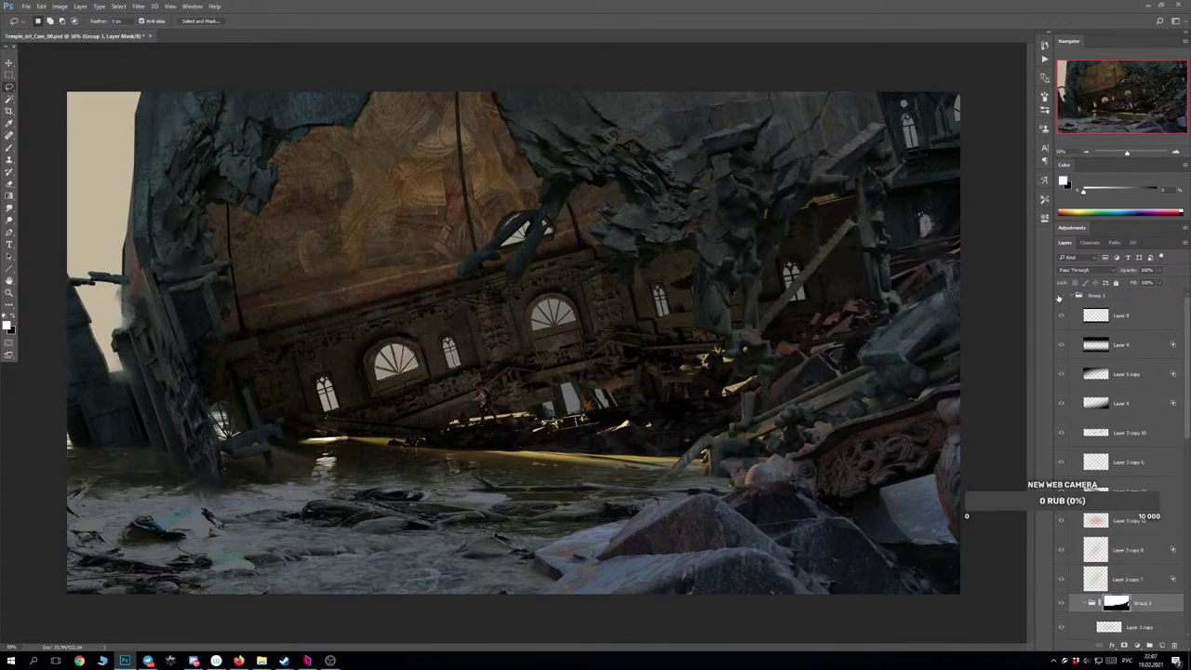
pyautogui.click(1060, 296)
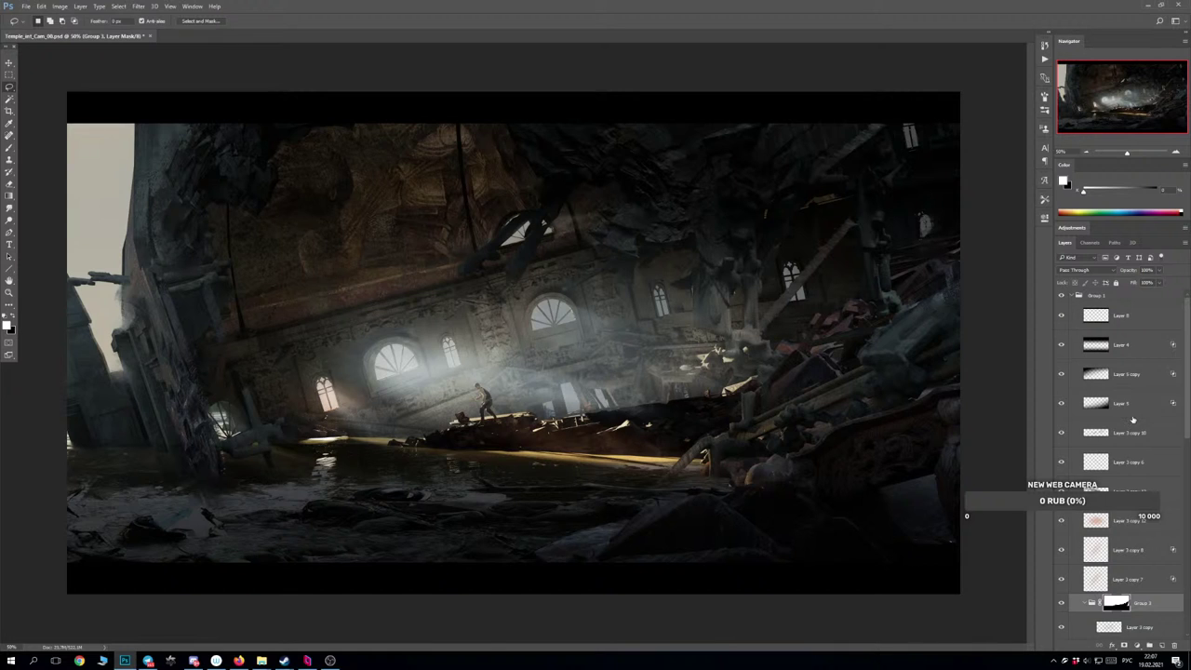
# Shift the Layer 3 copy 12 glow from the small lower window onto the large arched window next to it.
pyautogui.scroll(-2, 1131, 420)
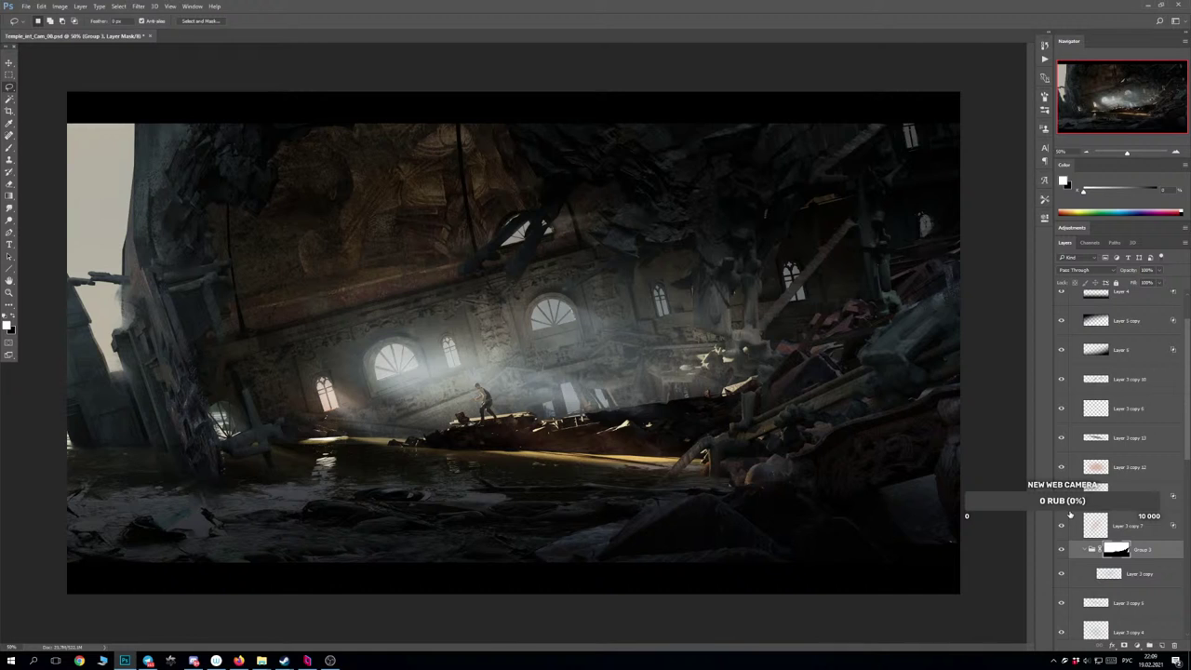
pyautogui.click(1122, 465)
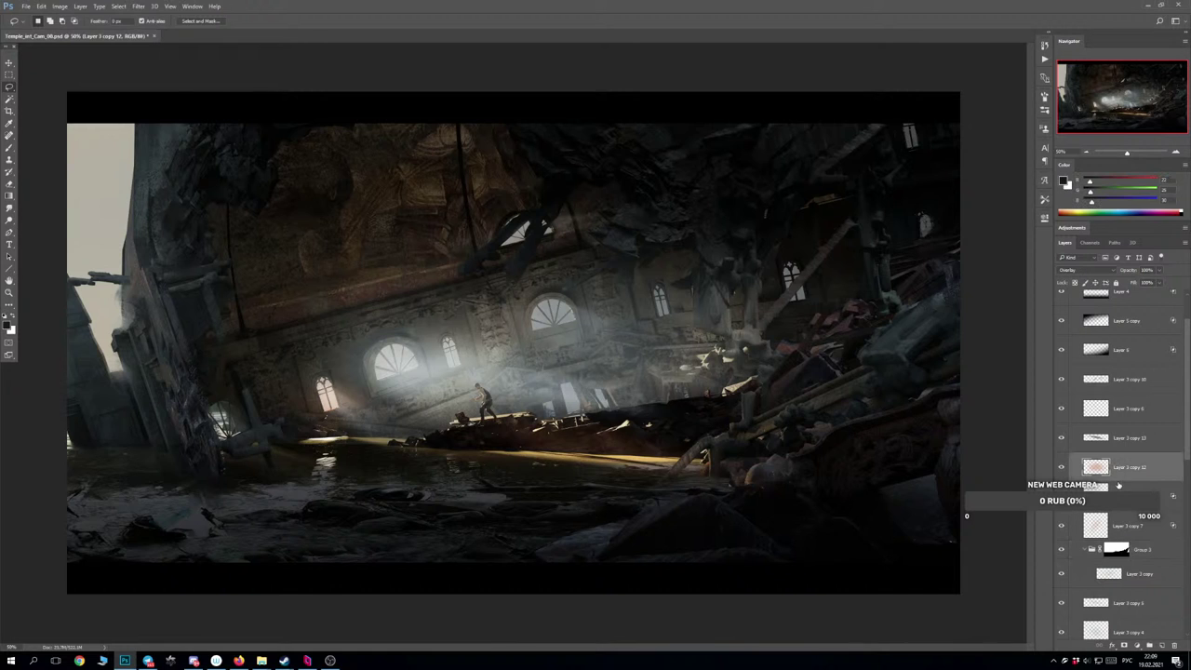
pyautogui.click(1057, 469)
pyautogui.click(1056, 469)
pyautogui.moveTo(370, 416); pyautogui.dragTo(443, 377)
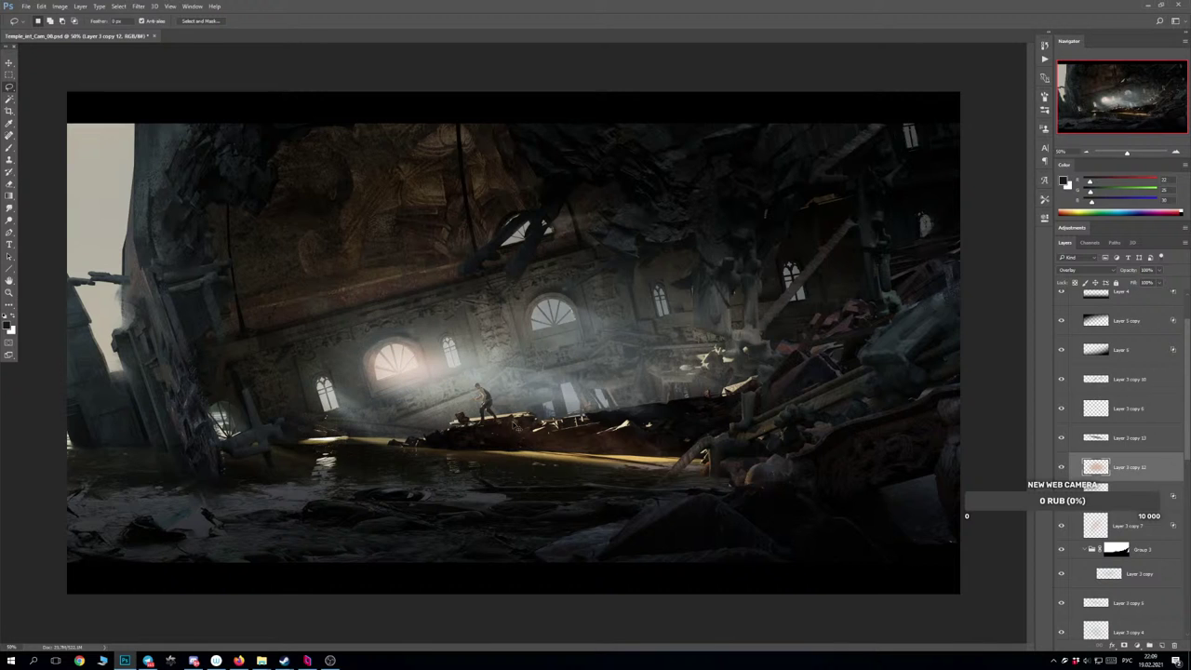
pyautogui.moveTo(478, 409); pyautogui.dragTo(482, 397)
# Set the window glow layer's blend mode to Linear Dodge (Add) and turn off Transparency Shapes Layer in its blending options.
pyautogui.click(1073, 269)
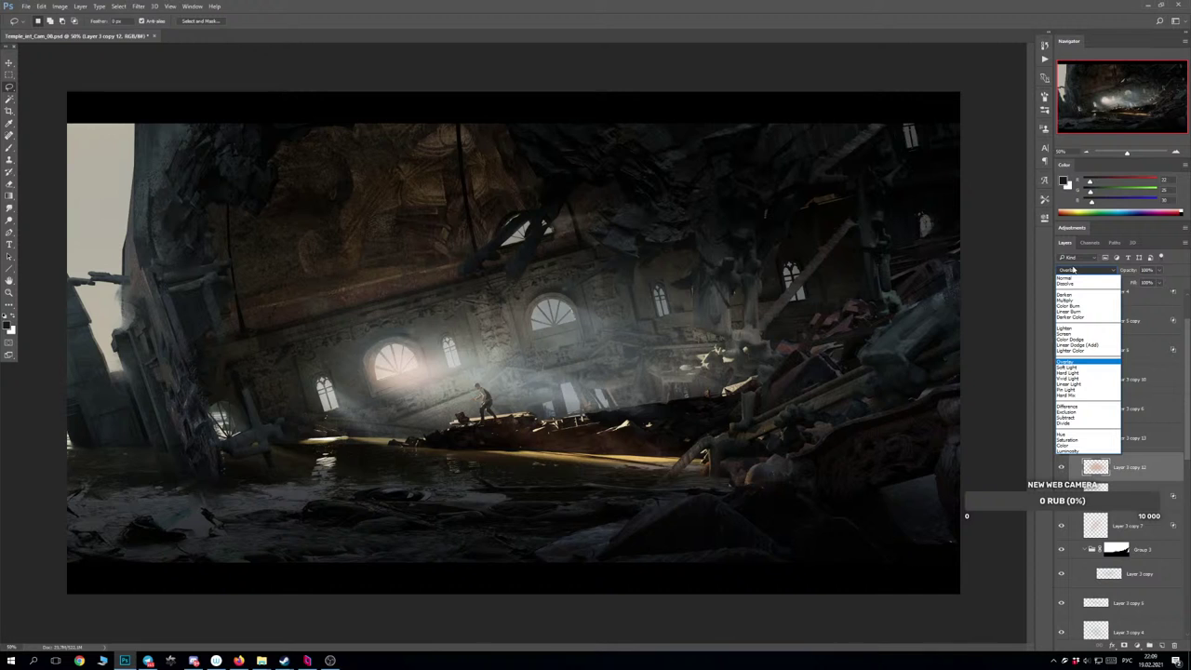
pyautogui.click(1078, 344)
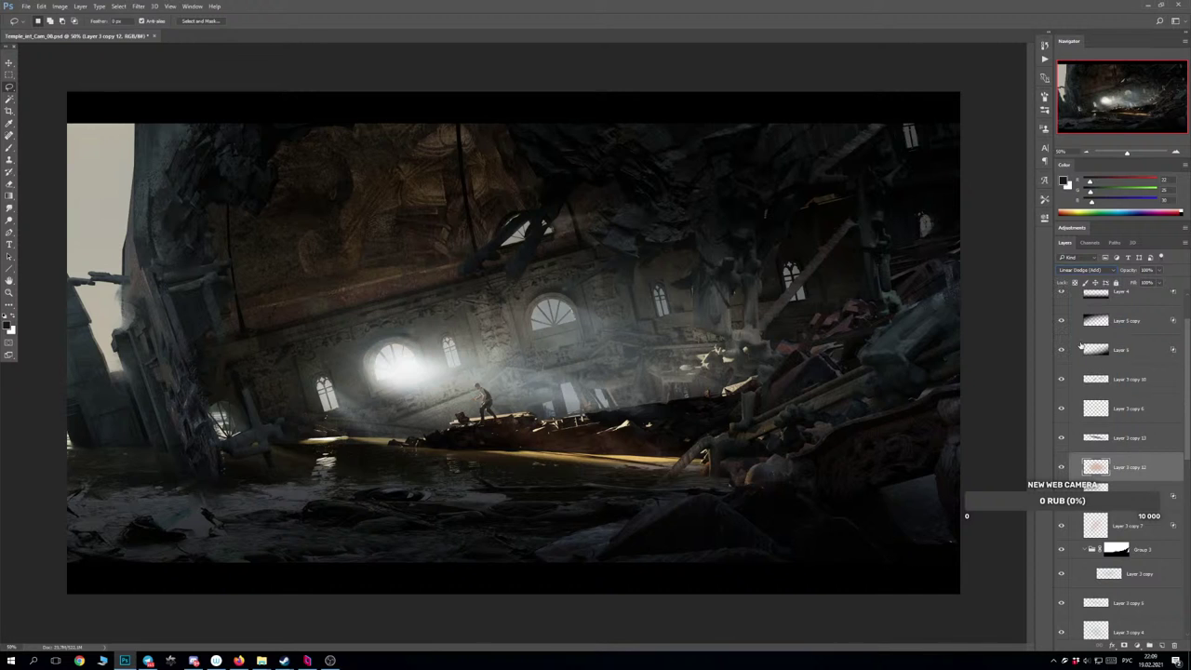
pyautogui.doubleClick(1161, 474)
pyautogui.click(830, 377)
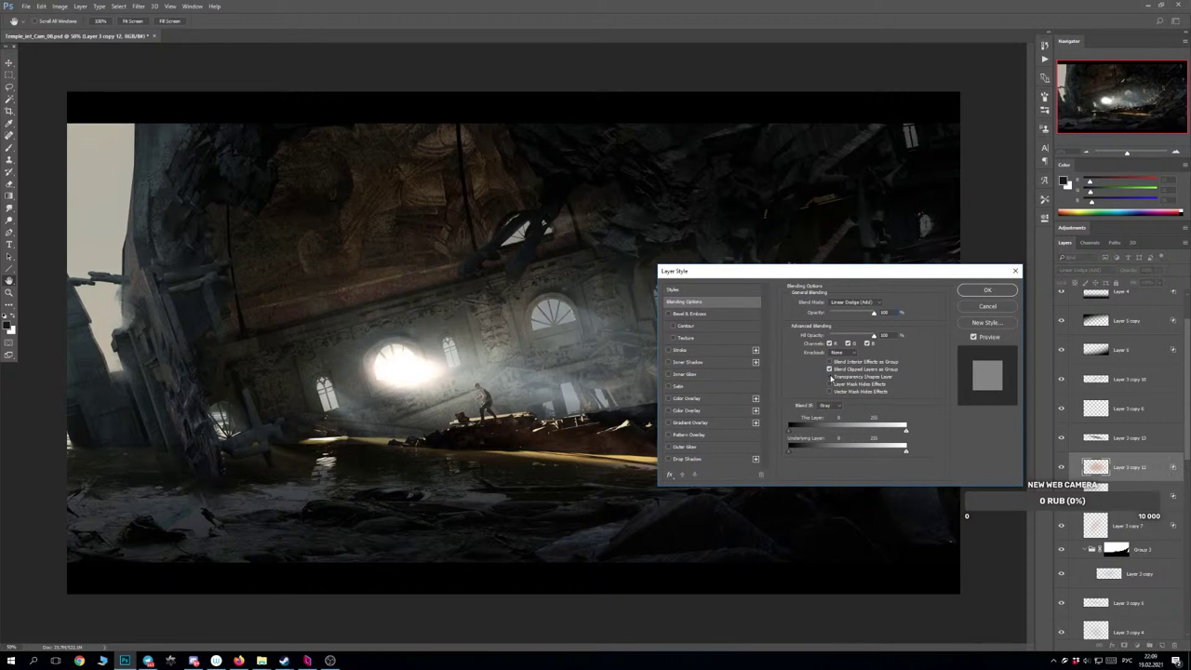
pyautogui.click(987, 291)
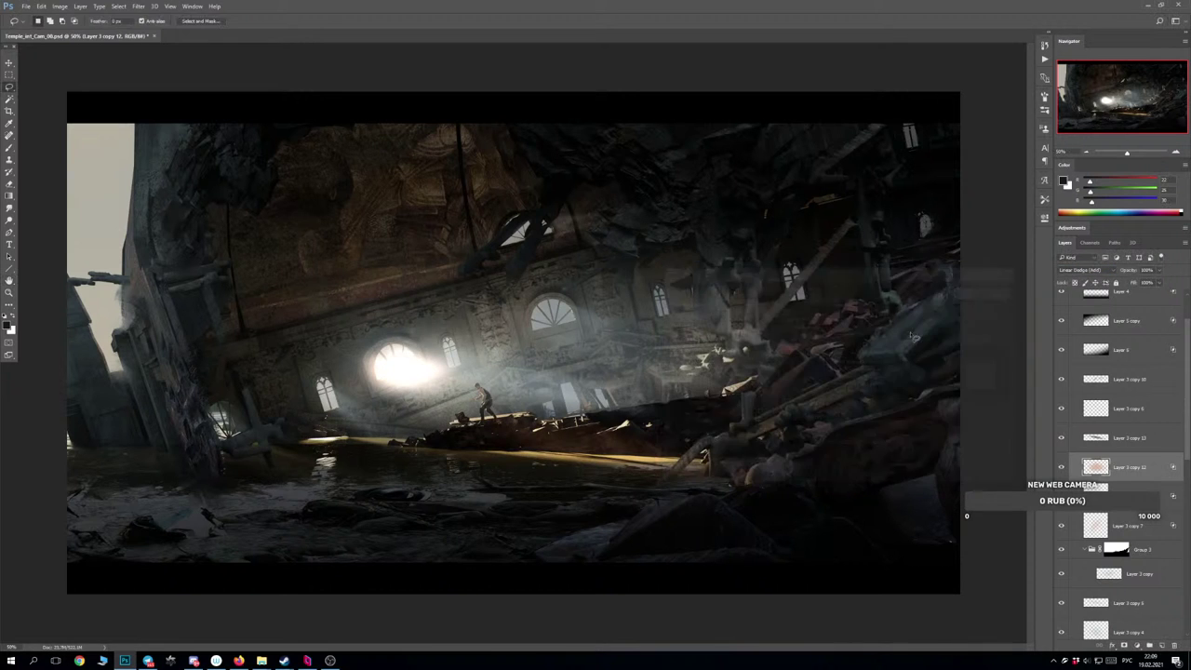
# Reposition the glow over the large arched window, scaling it to about 80% and rotating it about 15°.
pyautogui.press('l')
pyautogui.moveTo(452, 380); pyautogui.dragTo(441, 371)
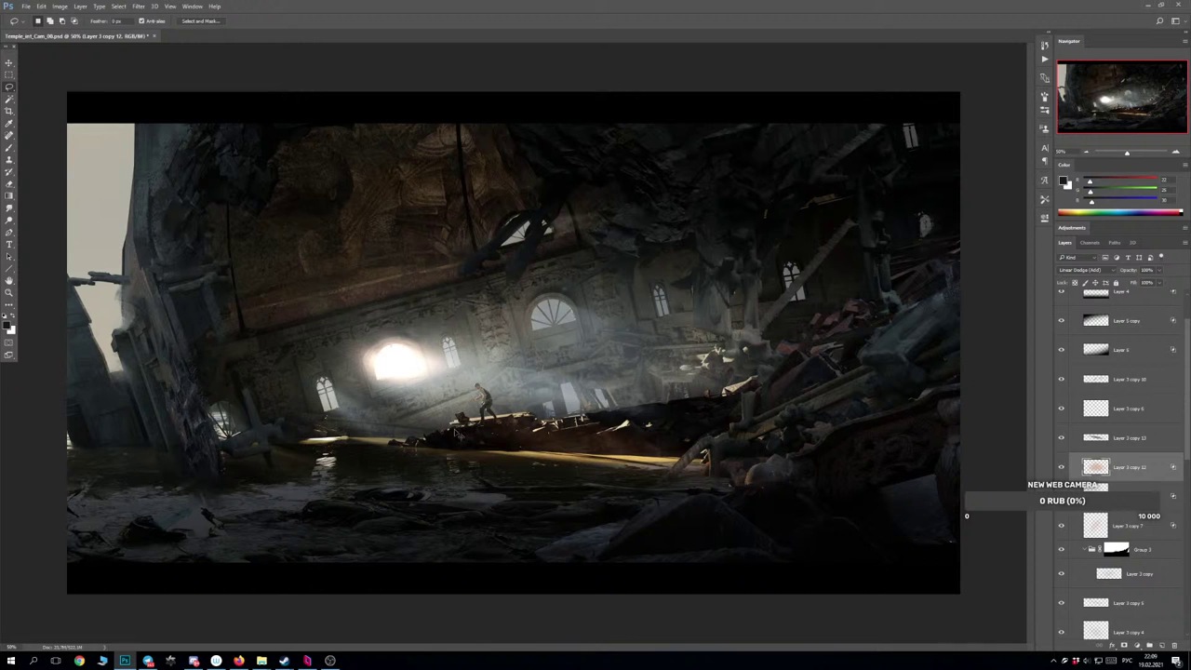
pyautogui.hotkey('ctrl', 't')
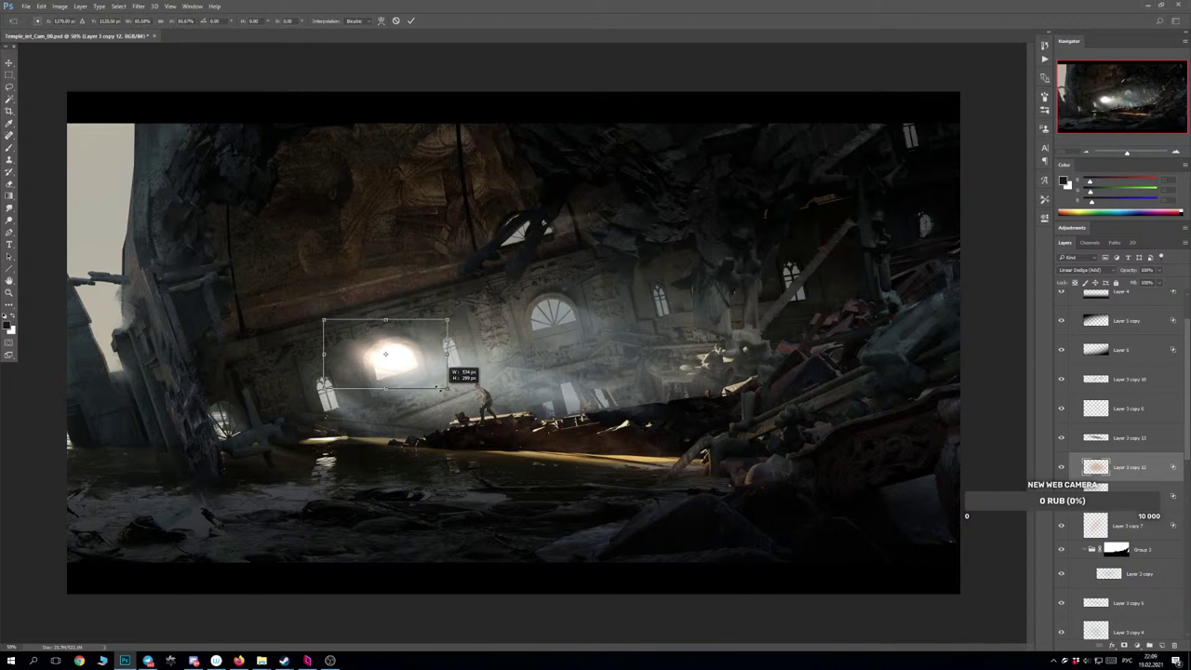
pyautogui.moveTo(412, 366); pyautogui.dragTo(377, 417)
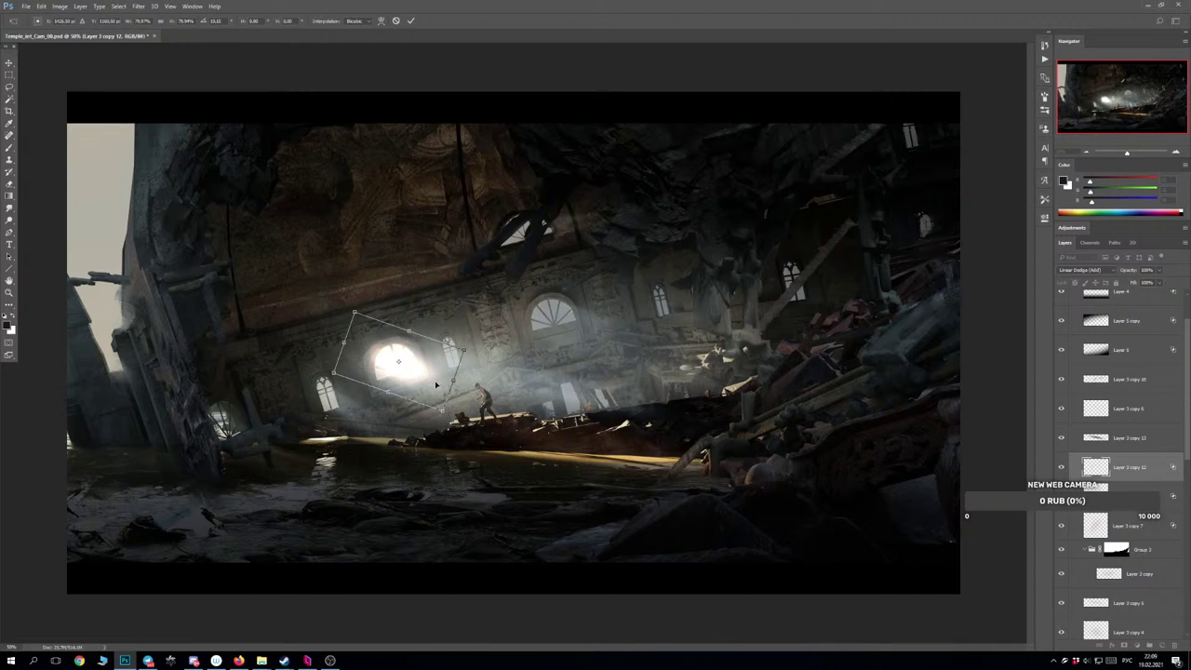
pyautogui.press('Return')
pyautogui.moveTo(421, 378); pyautogui.dragTo(422, 375)
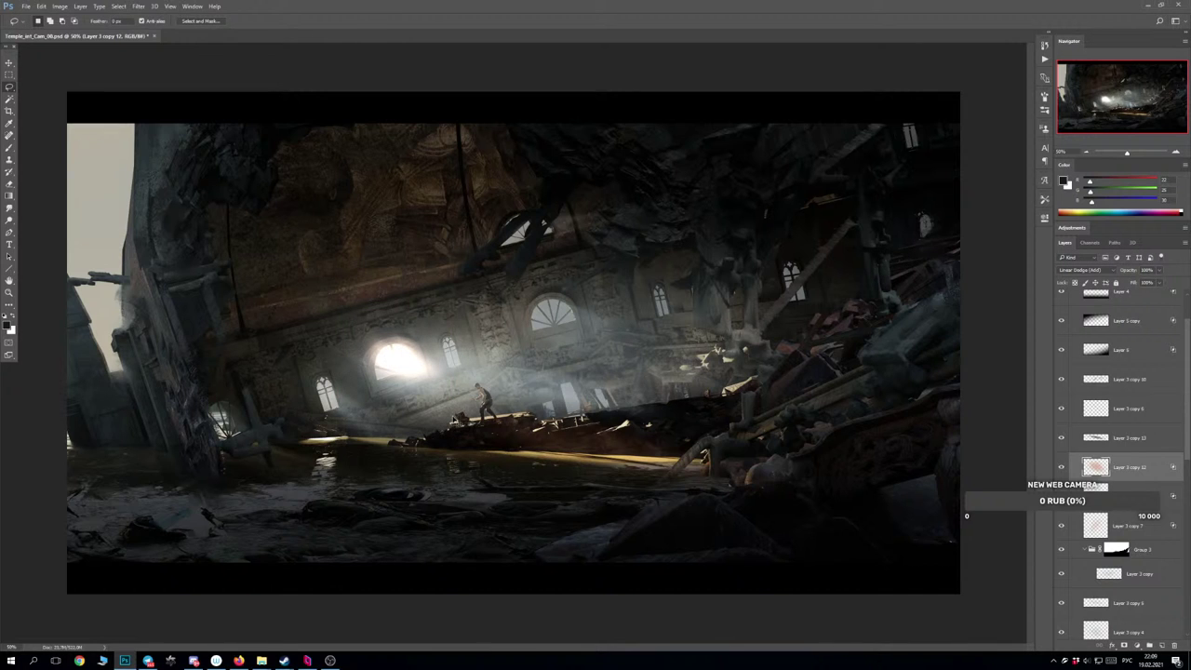
# Squash the glow into a thin, slightly tilted strip and place it on the lit rubble at the figure's feet.
pyautogui.hotkey('ctrl', 't')
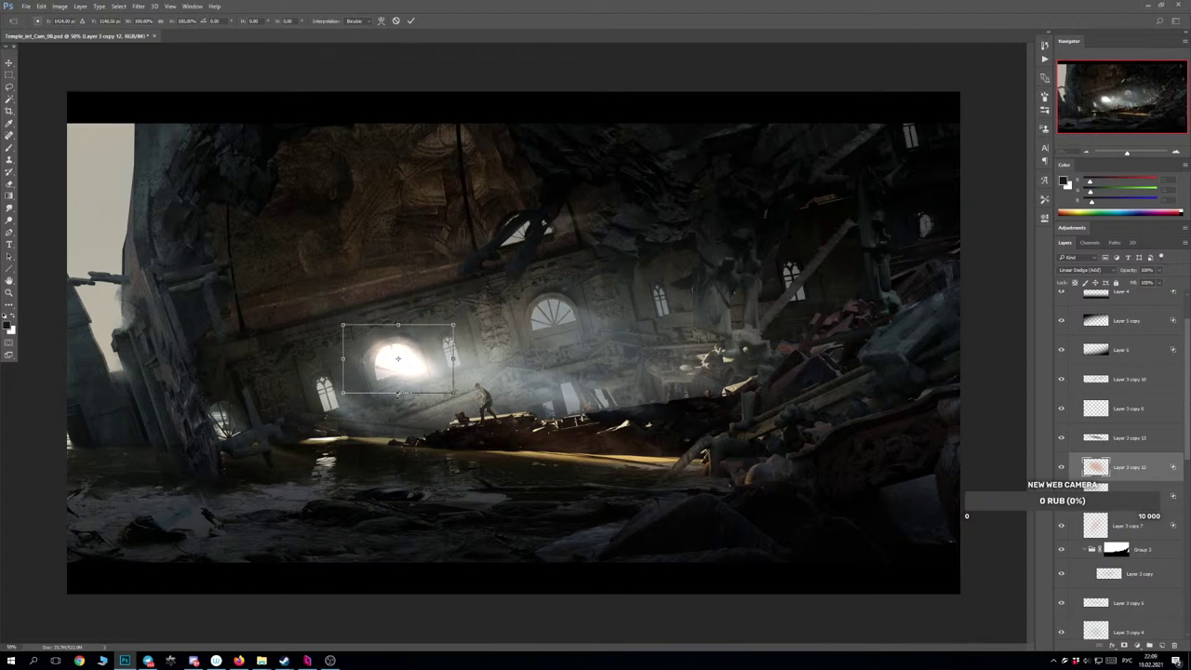
pyautogui.moveTo(397, 396)
pyautogui.mouseDown()
pyautogui.moveTo(397, 352)
pyautogui.moveTo(428, 368)
pyautogui.moveTo(406, 402)
pyautogui.moveTo(454, 369)
pyautogui.moveTo(456, 399)
pyautogui.moveTo(428, 371)
pyautogui.moveTo(406, 385)
pyautogui.moveTo(437, 379)
pyautogui.moveTo(416, 369)
pyautogui.moveTo(441, 376)
pyautogui.moveTo(504, 406)
pyautogui.moveTo(503, 424)
pyautogui.mouseUp()
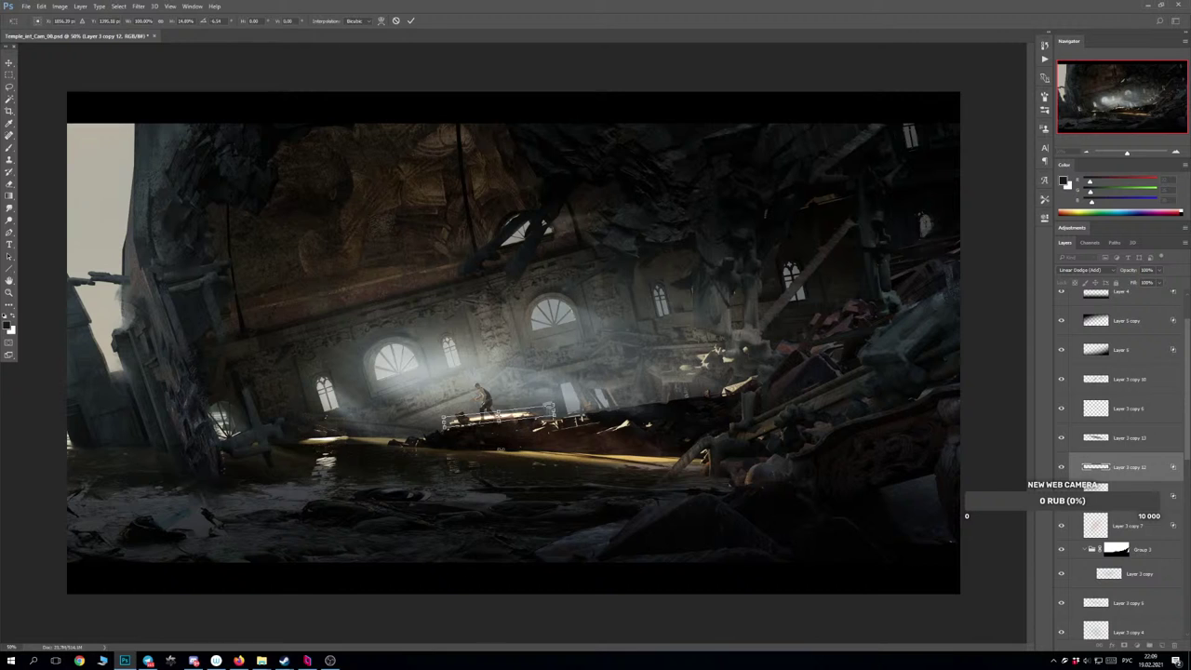
pyautogui.press('Return')
pyautogui.press('l')
pyautogui.moveTo(550, 431)
pyautogui.mouseDown()
pyautogui.moveTo(536, 424)
pyautogui.moveTo(599, 448)
pyautogui.moveTo(532, 444)
pyautogui.moveTo(522, 417)
pyautogui.moveTo(541, 440)
pyautogui.mouseUp()
# Shrink the glow strip to about 70% width and 76% height and position it along the rubble edge beside the figure.
pyautogui.hotkey('ctrl', 't')
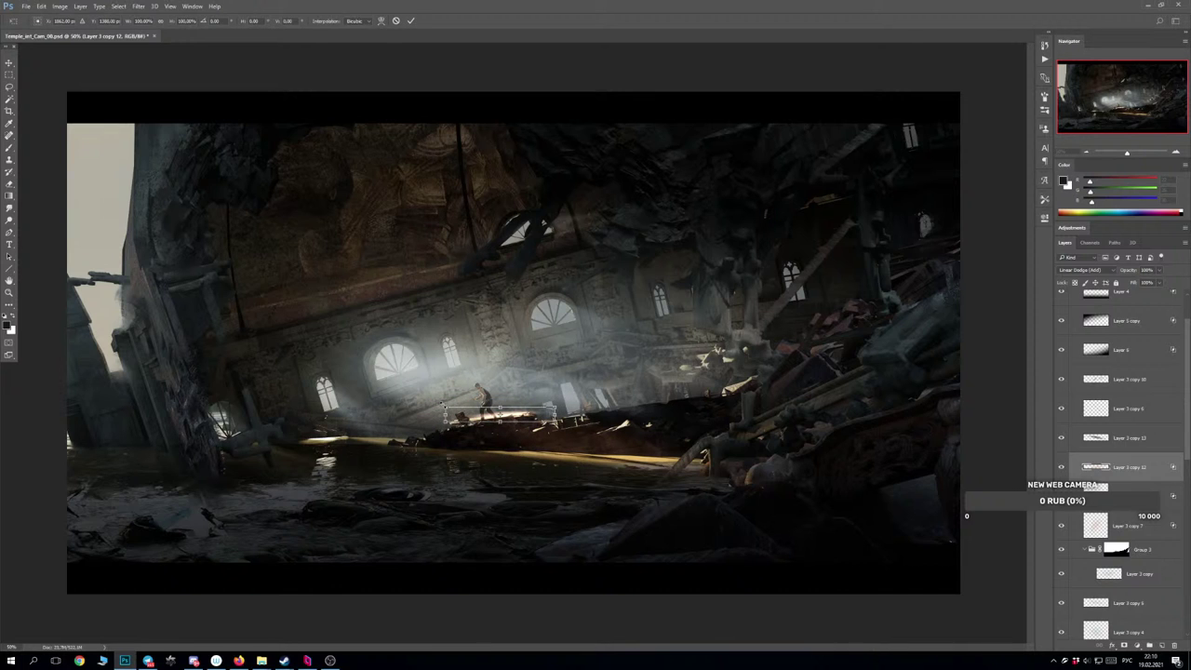
pyautogui.moveTo(443, 408); pyautogui.dragTo(478, 412)
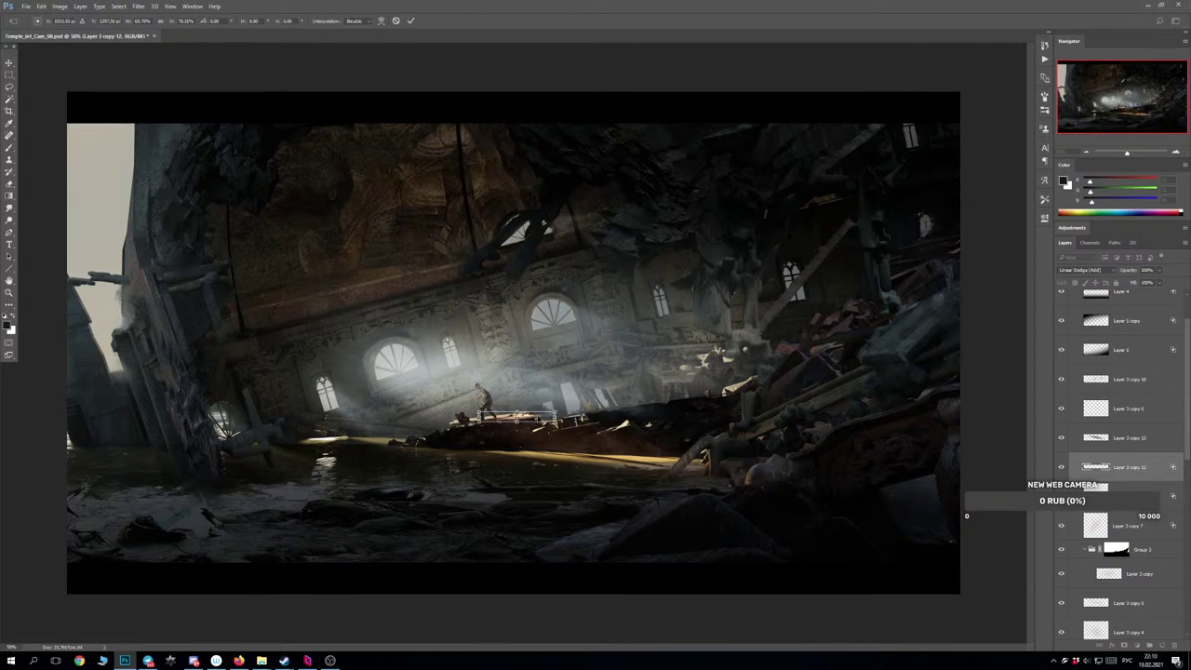
pyautogui.press('Return')
pyautogui.press('l')
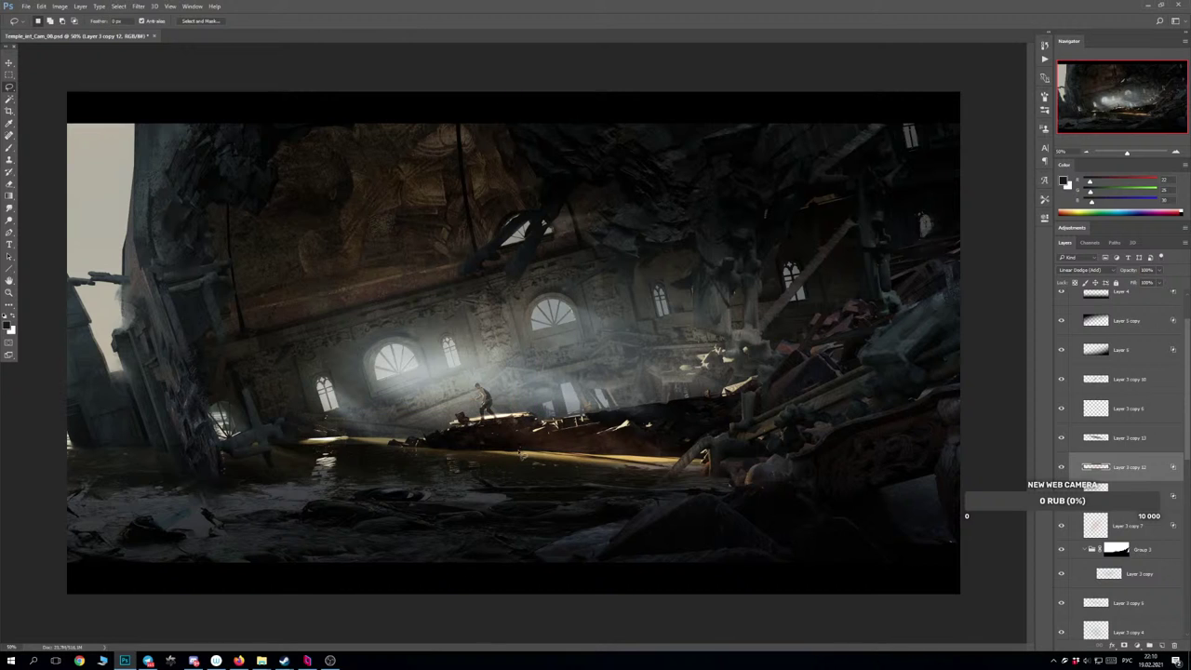
pyautogui.moveTo(521, 423); pyautogui.dragTo(535, 419)
# Add a Curves adjustment layer directly above Layer 4 and raise the red channel's midtones.
pyautogui.scroll(2, 1126, 397)
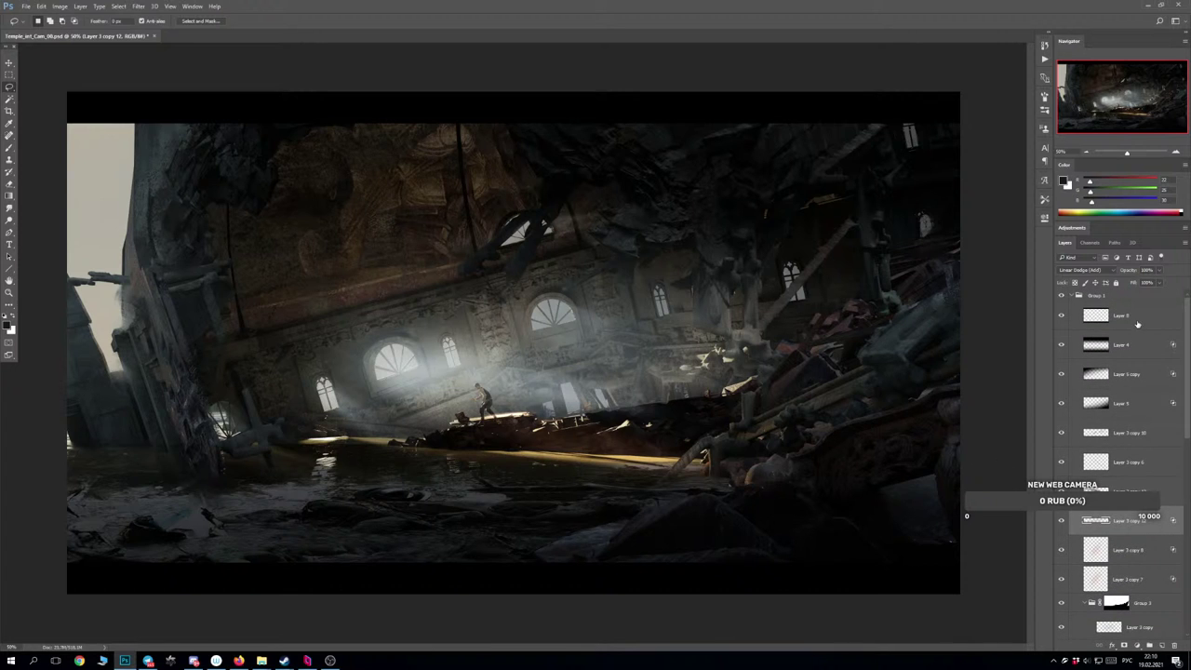
pyautogui.click(1134, 341)
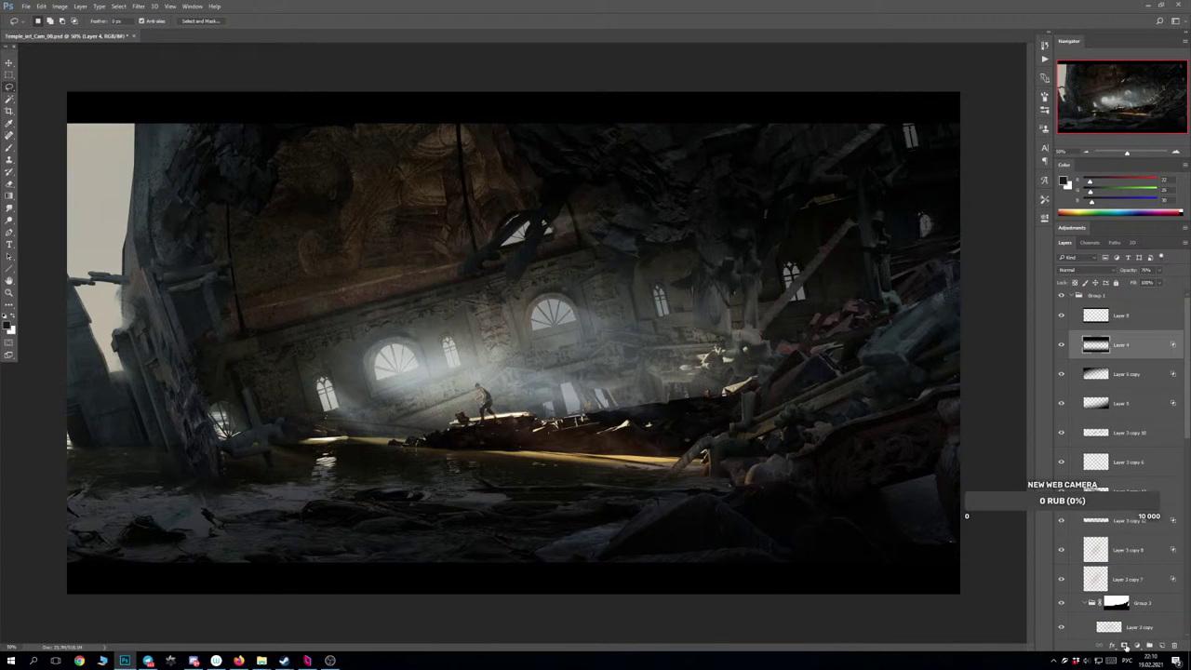
pyautogui.click(1124, 646)
pyautogui.hotkey('ctrl', 'z')
pyautogui.click(1138, 644)
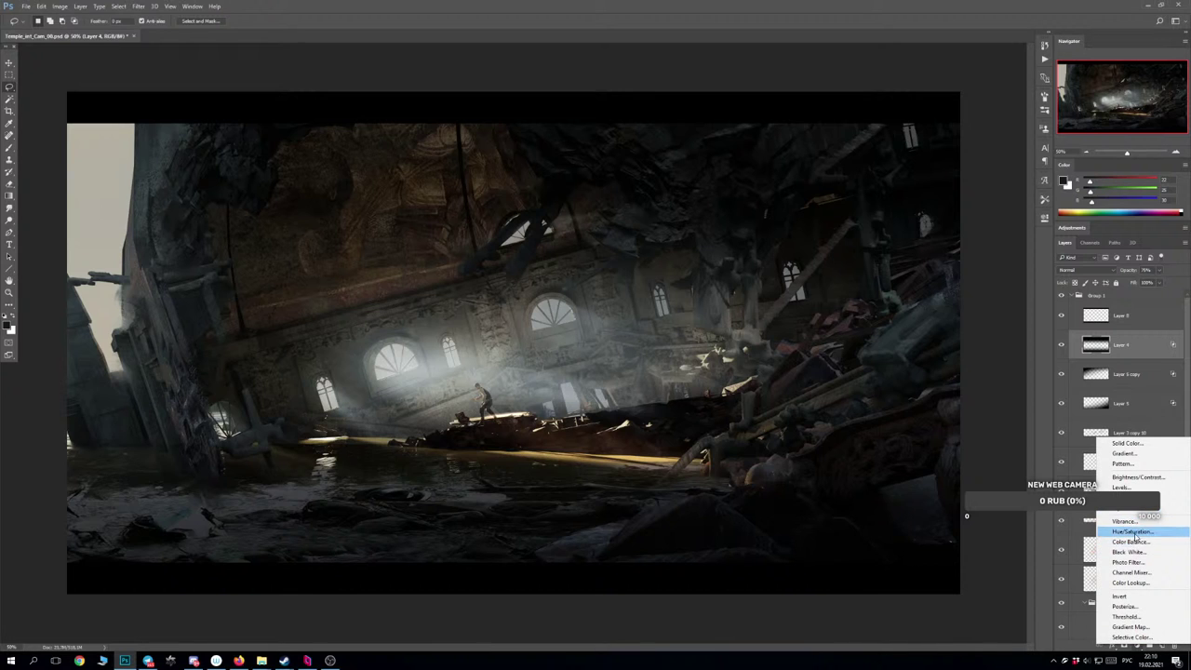
pyautogui.click(1124, 497)
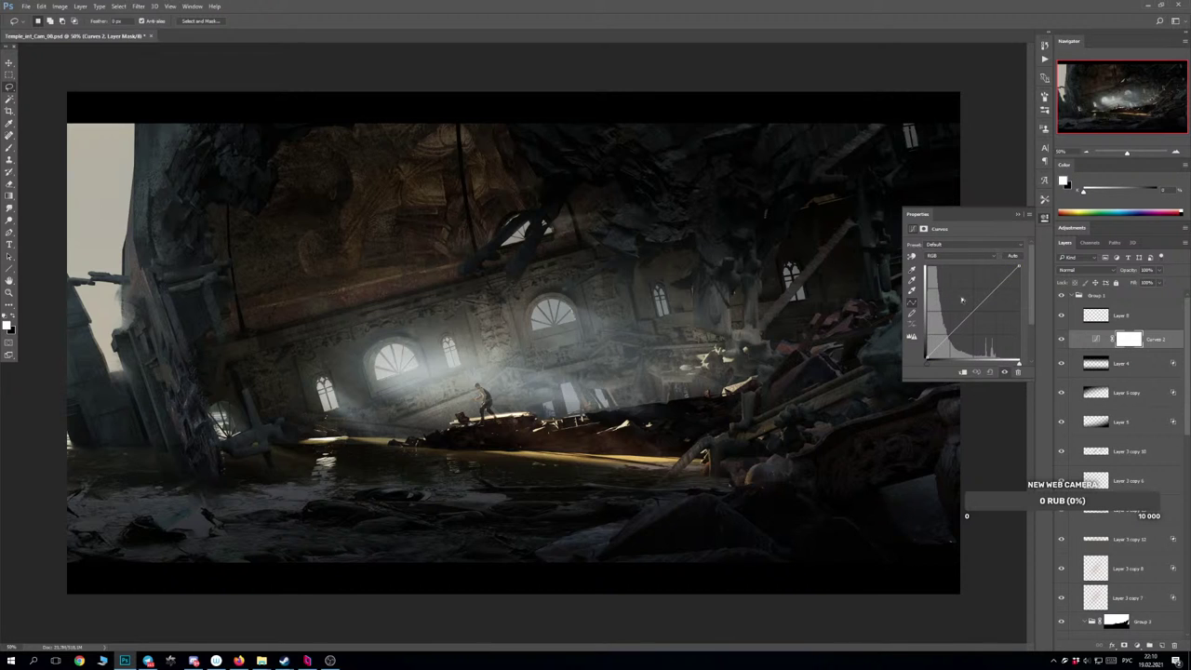
pyautogui.click(944, 259)
pyautogui.click(944, 269)
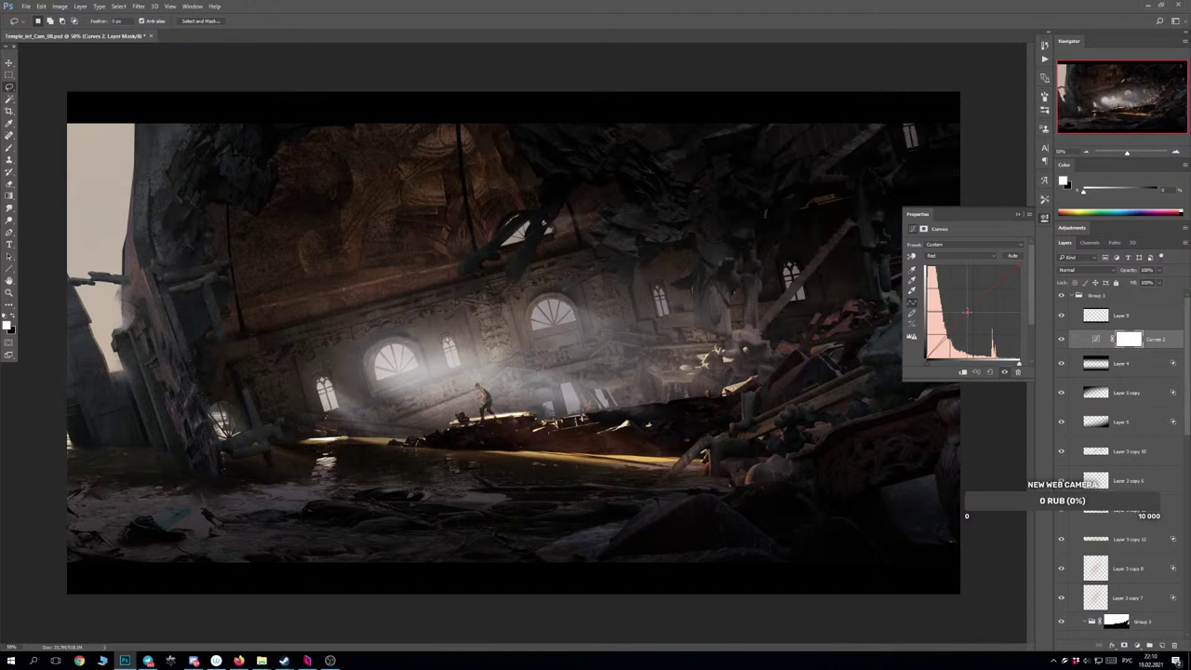
pyautogui.moveTo(966, 311); pyautogui.dragTo(968, 300)
# Lower the blue midtones and slightly raise the green midtones in the Curves adjustment to warm the image.
pyautogui.click(961, 259)
pyautogui.click(958, 280)
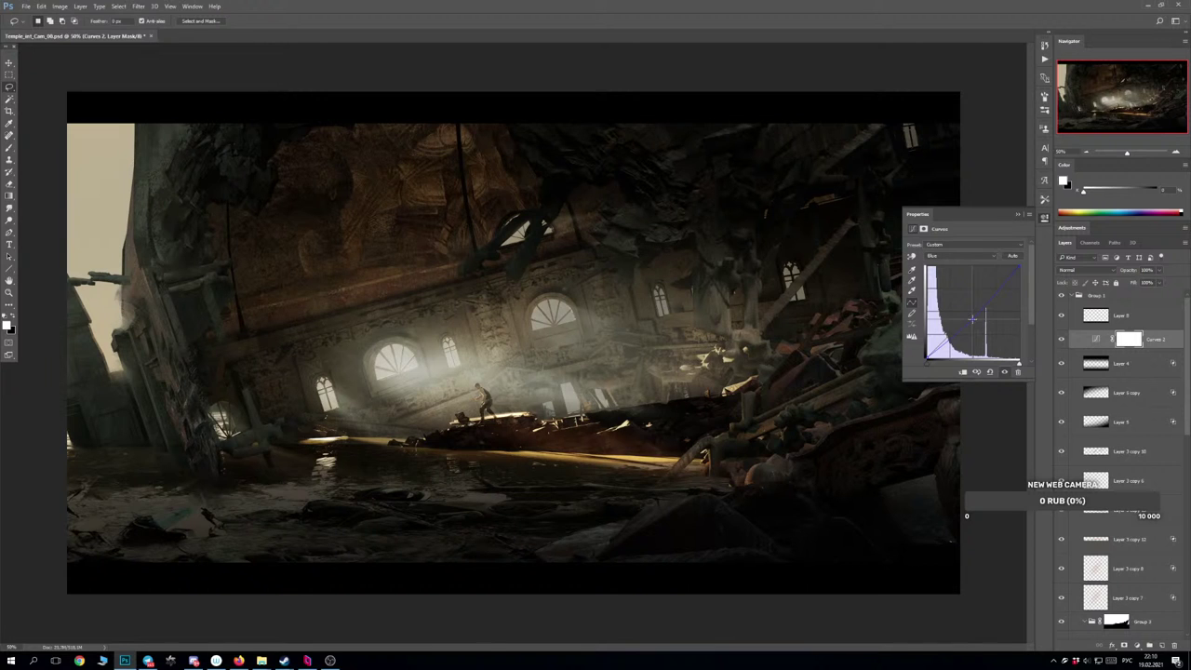
pyautogui.click(960, 257)
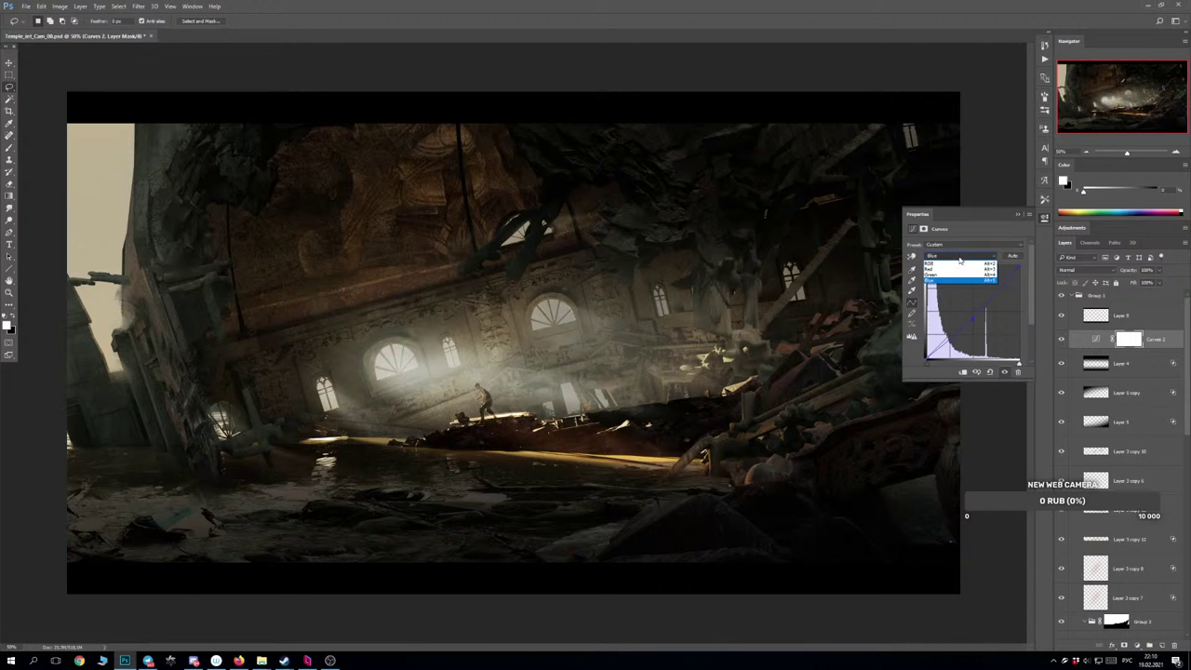
pyautogui.click(960, 275)
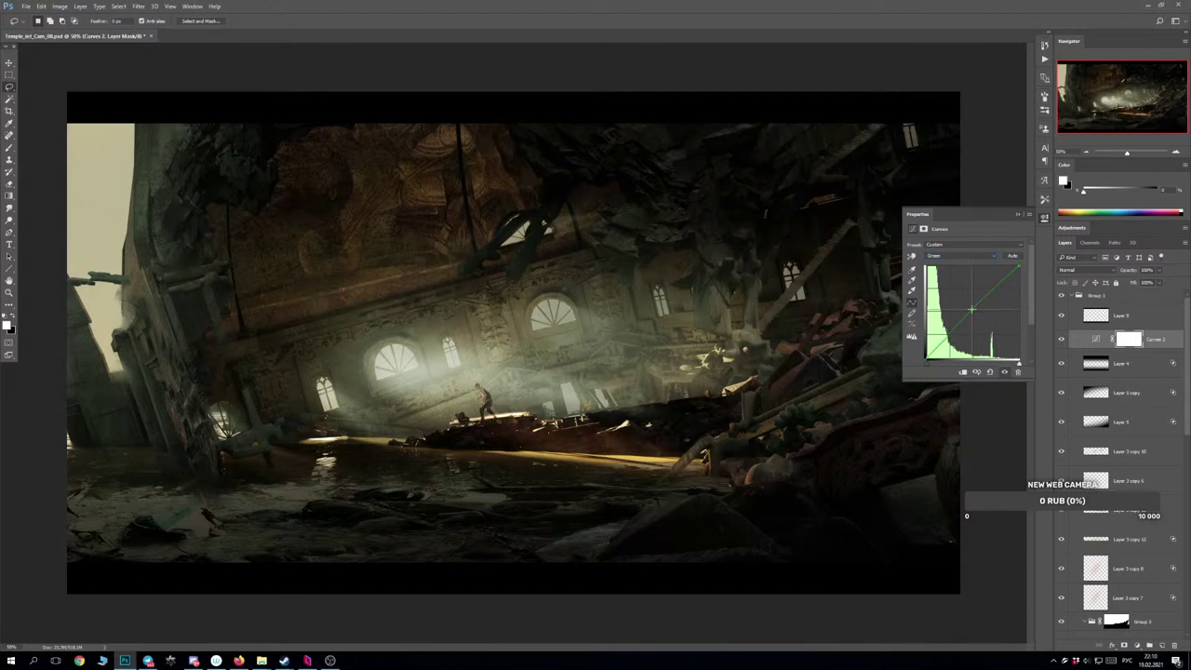
pyautogui.click(972, 309)
pyautogui.click(1017, 214)
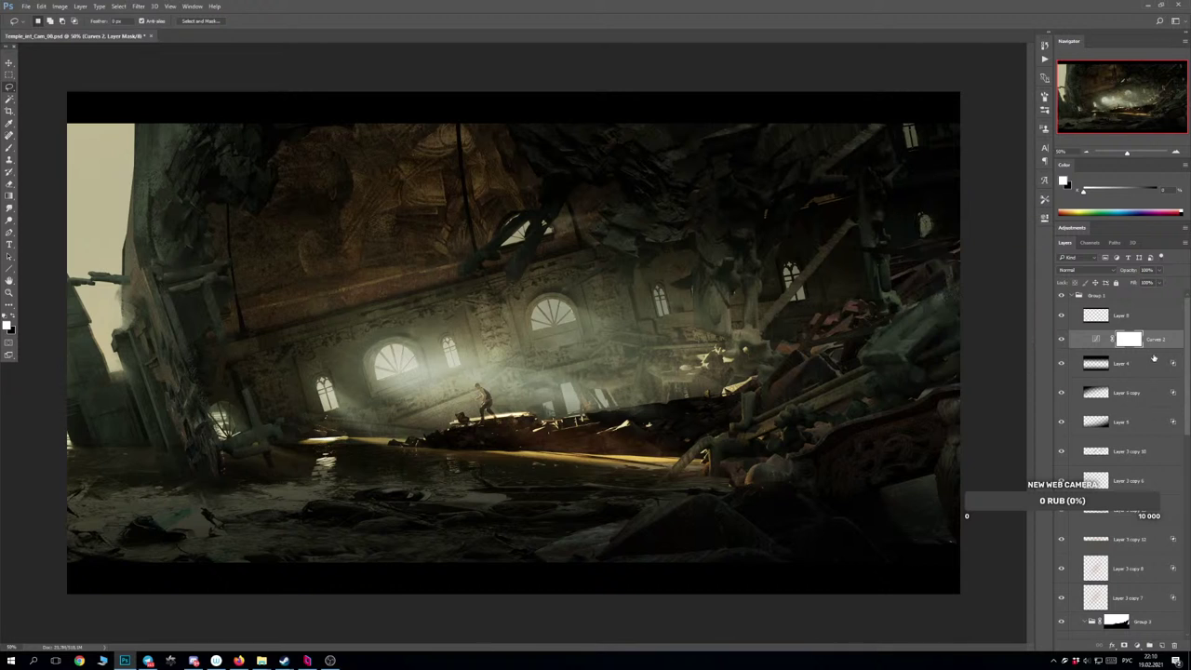
# Create a new empty layer above the Curves adjustment for dark gradients.
pyautogui.click(1161, 645)
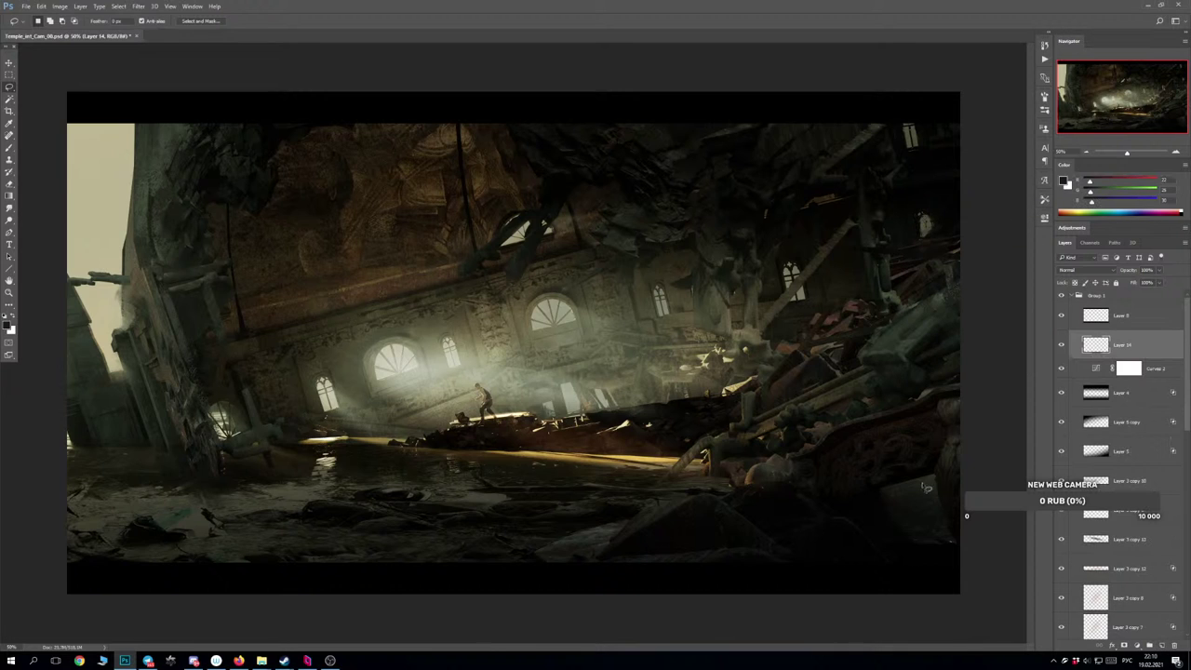
pyautogui.click(10, 195)
# Try short dark gradients fading downward over the upper part of the image, undoing each one.
pyautogui.moveTo(416, 251); pyautogui.dragTo(415, 300)
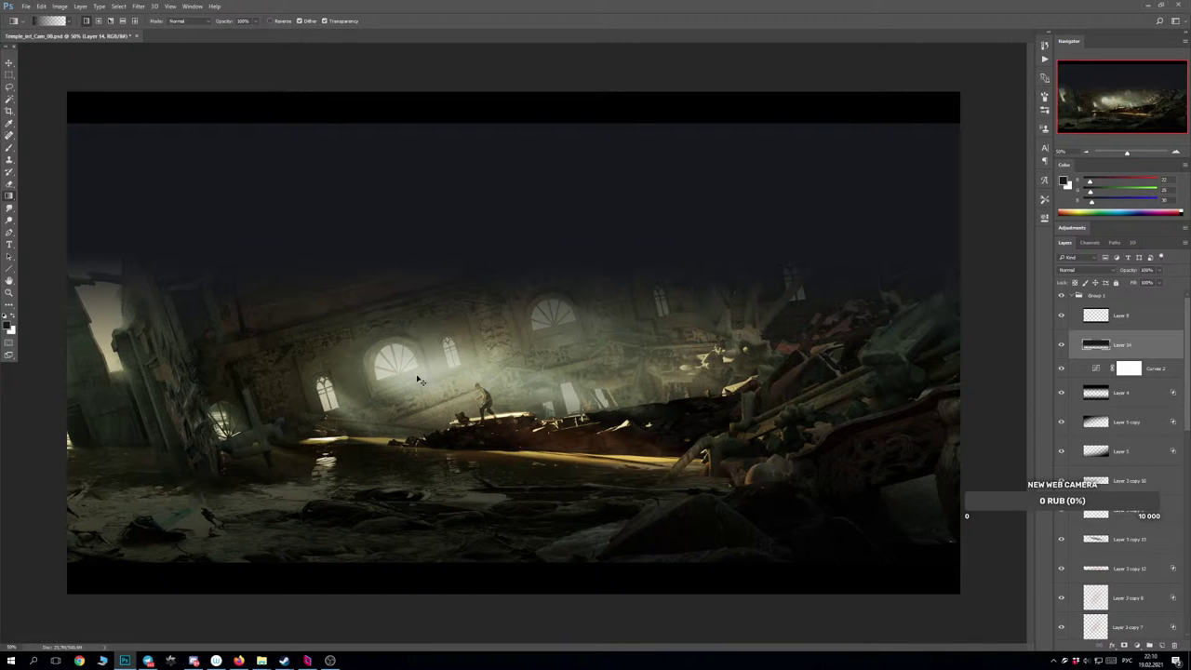
pyautogui.hotkey('ctrl', 'z')
pyautogui.moveTo(478, 175); pyautogui.dragTo(478, 281)
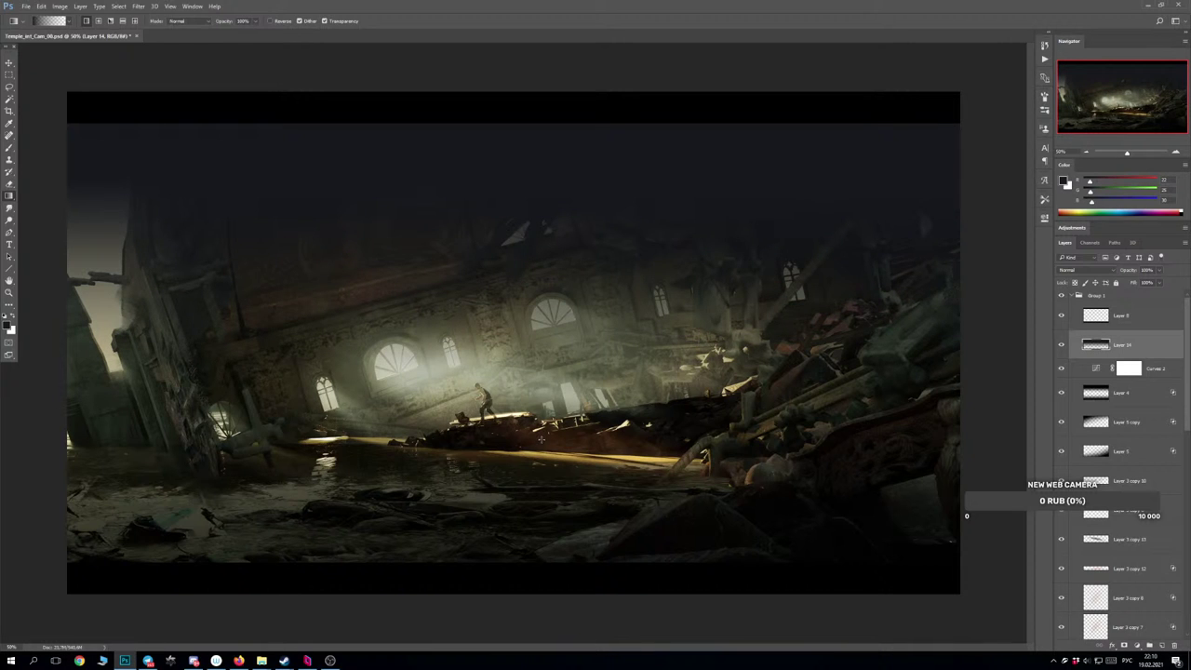
pyautogui.hotkey('ctrl', 'z')
pyautogui.moveTo(428, 160); pyautogui.dragTo(456, 305)
pyautogui.hotkey('ctrl', 'z')
# Apply long dark gradients from the upper-left ceiling and from the lower foreground, both fading toward the lit centre.
pyautogui.moveTo(329, 112); pyautogui.dragTo(404, 378)
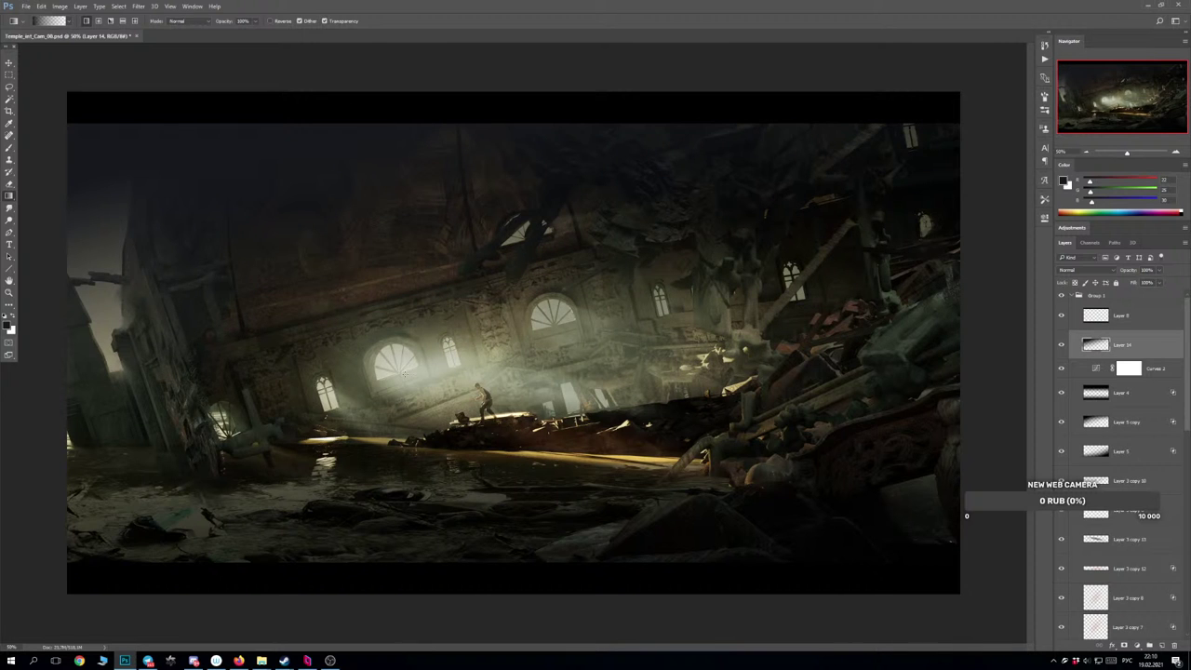
pyautogui.moveTo(558, 559); pyautogui.dragTo(545, 495)
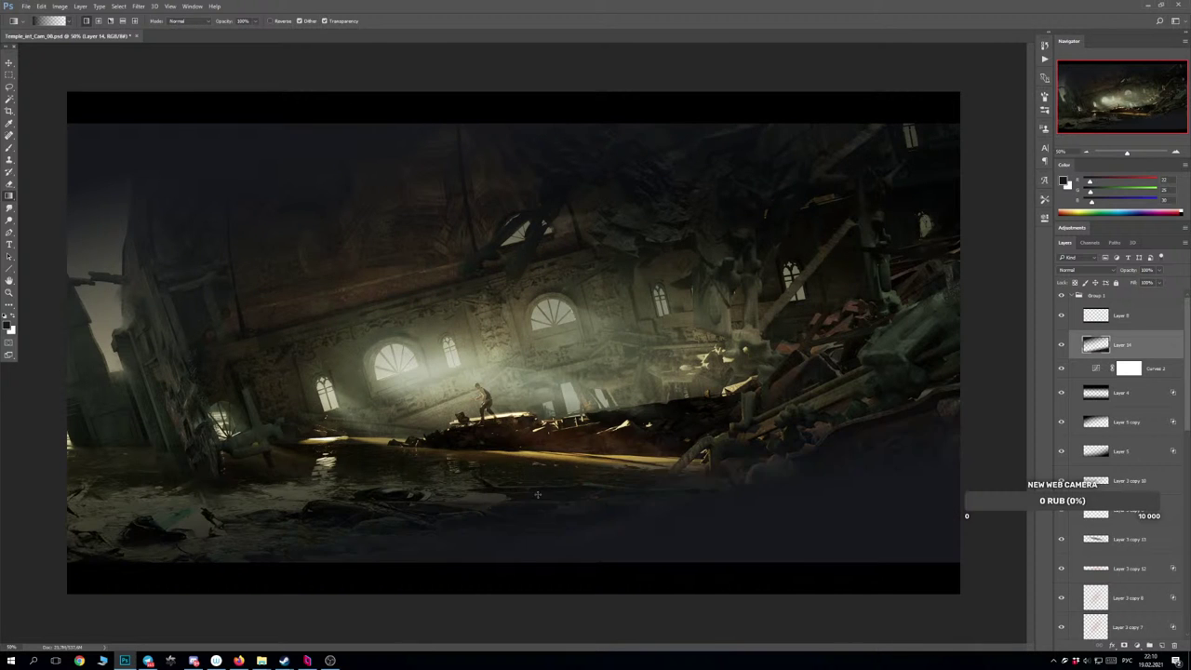
pyautogui.hotkey('ctrl', 'z')
pyautogui.moveTo(562, 544); pyautogui.dragTo(541, 448)
# Split the Underlying Layer black slider in Layer 14's Blend If settings so the gradients spare the darkest areas.
pyautogui.doubleClick(1145, 344)
pyautogui.moveTo(788, 455)
pyautogui.mouseDown()
pyautogui.moveTo(823, 451)
pyautogui.moveTo(800, 455)
pyautogui.mouseUp()
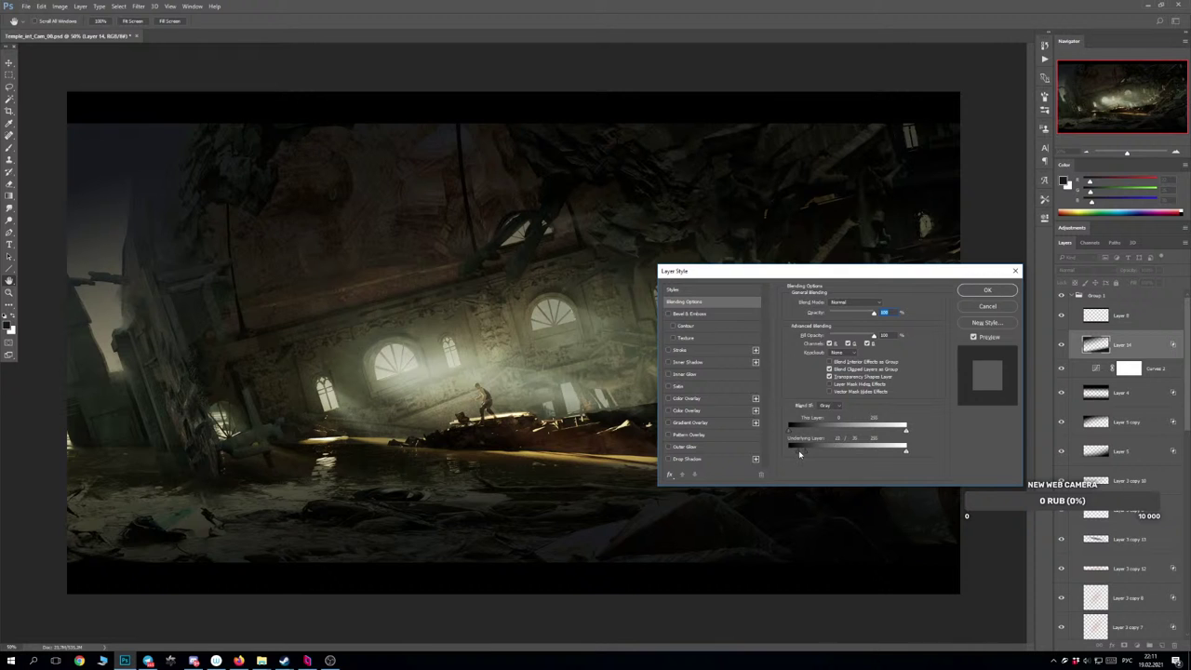
pyautogui.click(988, 294)
pyautogui.press('g')
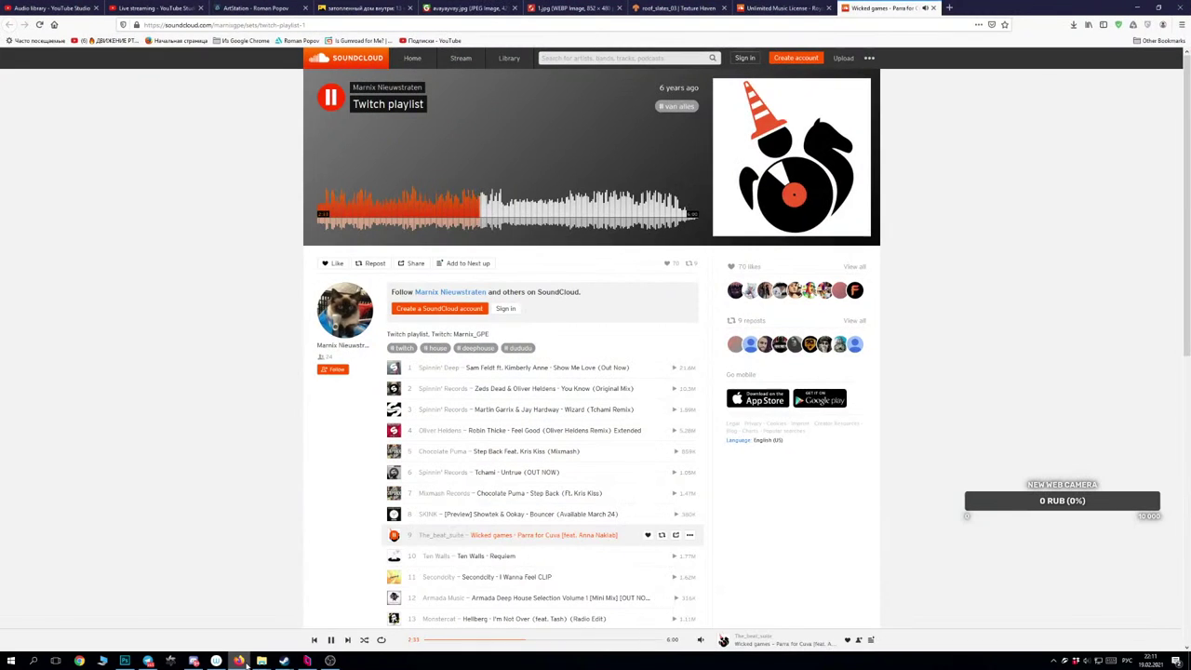
# Switch to Firefox and play Ten Walls - Requiem from the SoundCloud Twitch playlist.
pyautogui.click(238, 661)
pyautogui.scroll(-1, 369, 474)
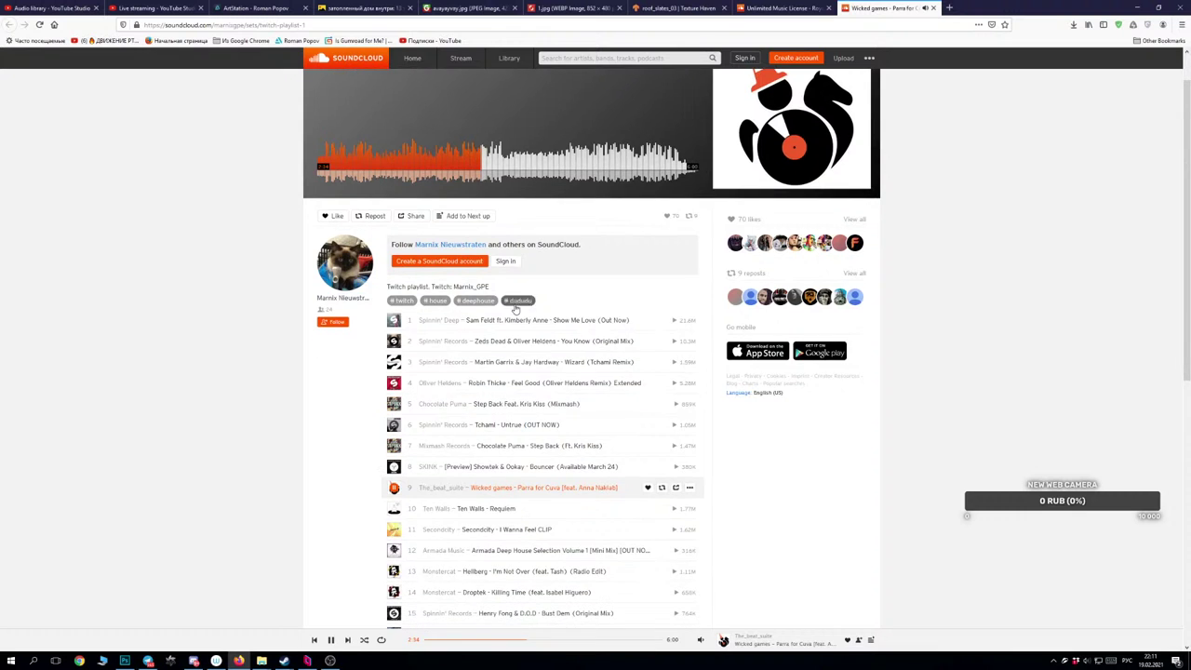
pyautogui.scroll(1, 558, 348)
pyautogui.moveTo(702, 644)
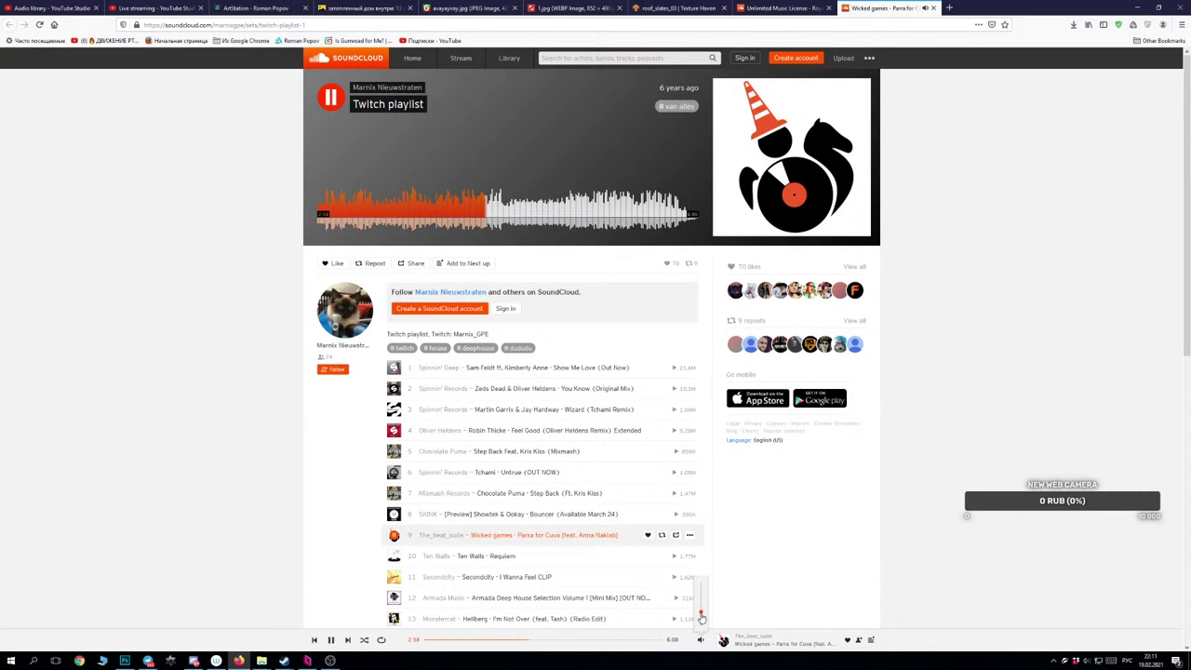
pyautogui.click(394, 557)
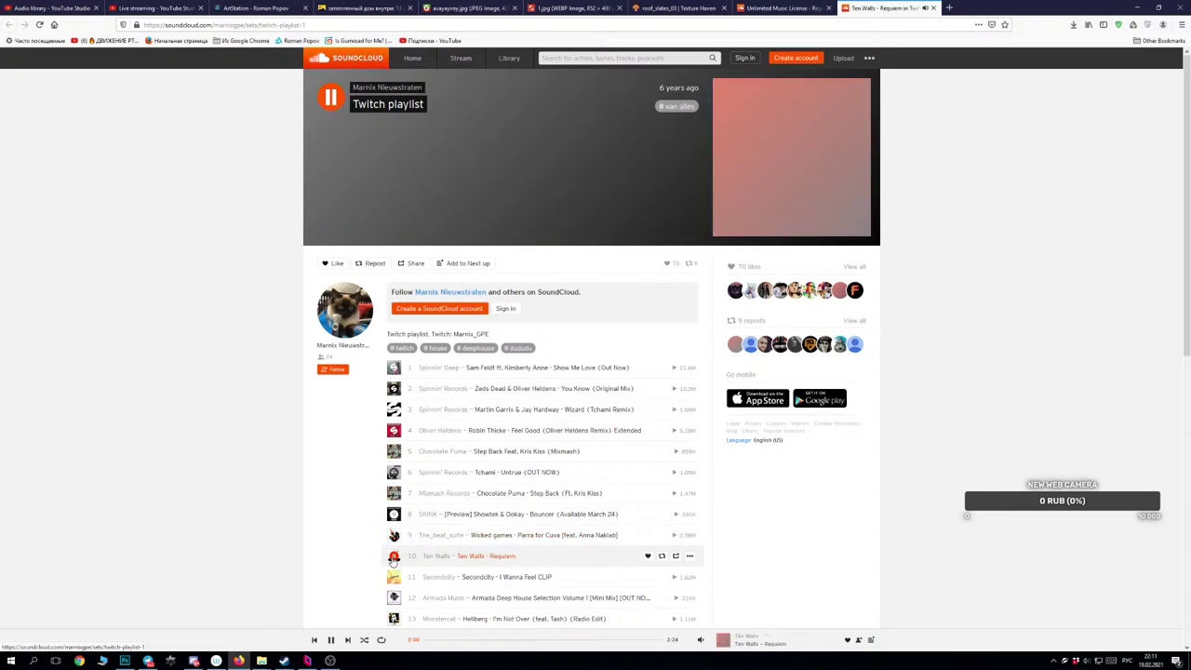
# Return to Photoshop and hide the Curves adjustment layer directly beneath Layer 14.
pyautogui.scroll(-1, 395, 556)
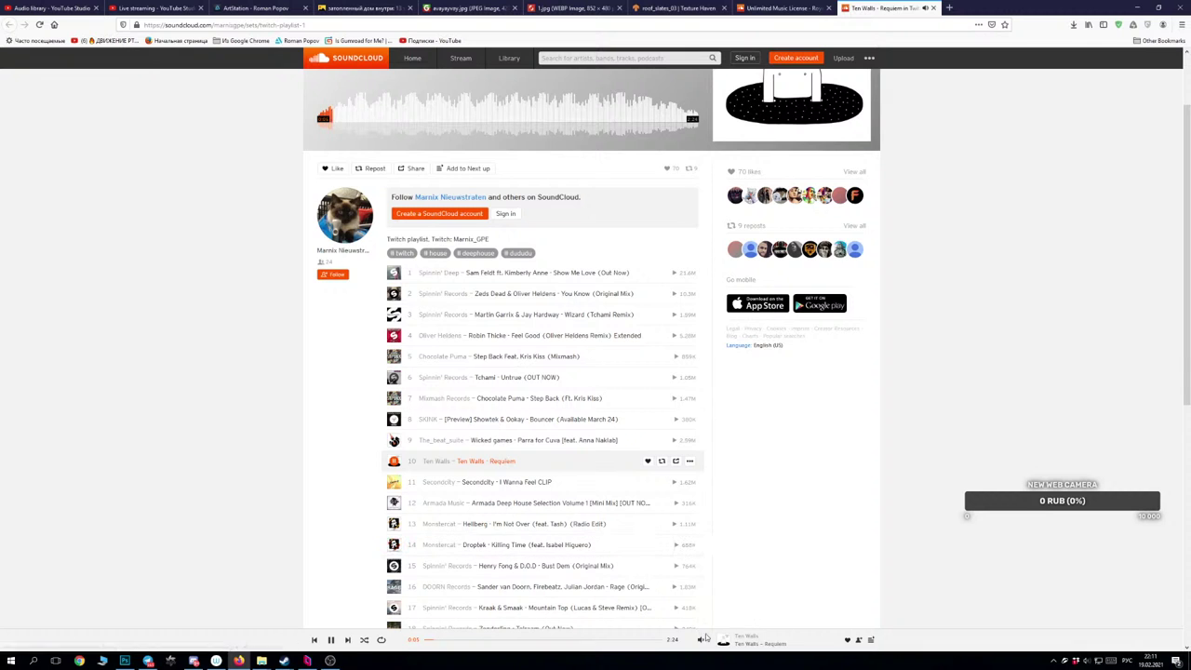
pyautogui.moveTo(701, 636)
pyautogui.click(124, 660)
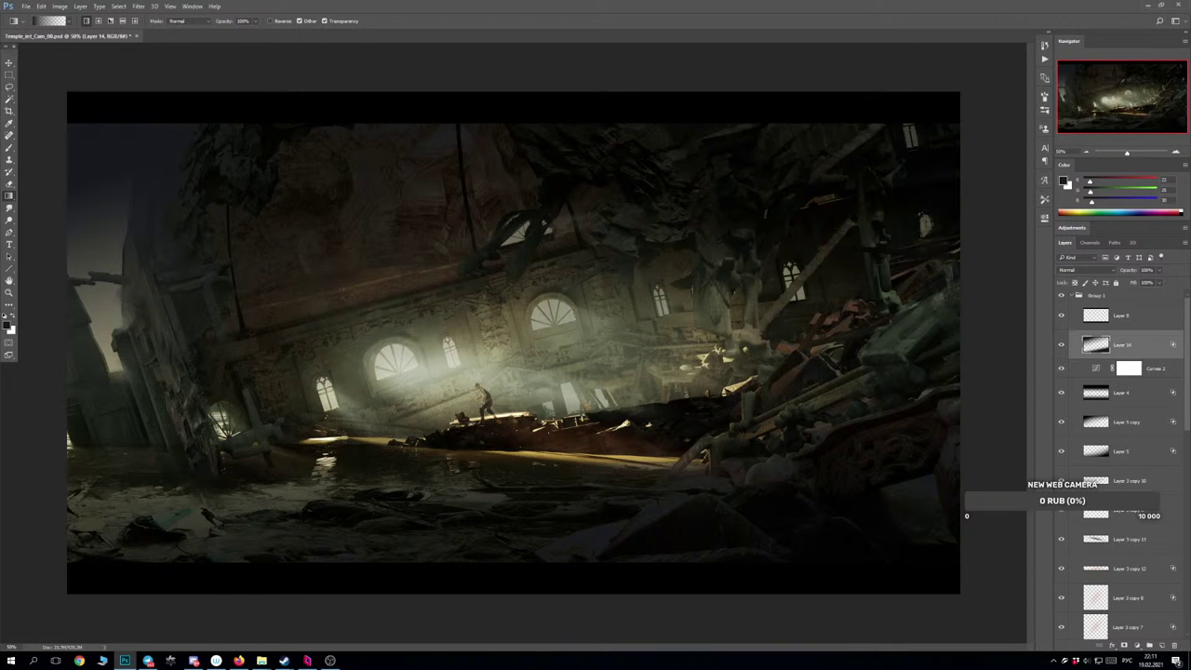
pyautogui.click(1061, 368)
# Compare the image with and without Layer 14's dark gradients, leaving the layer visible.
pyautogui.click(1060, 345)
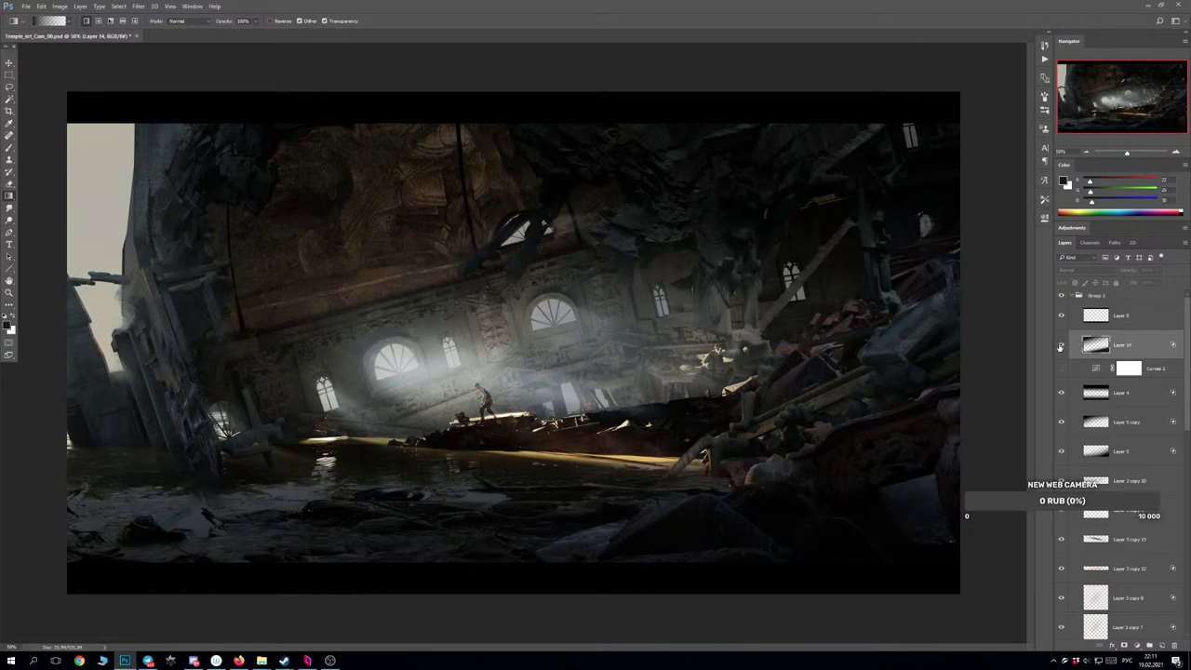
pyautogui.click(1060, 345)
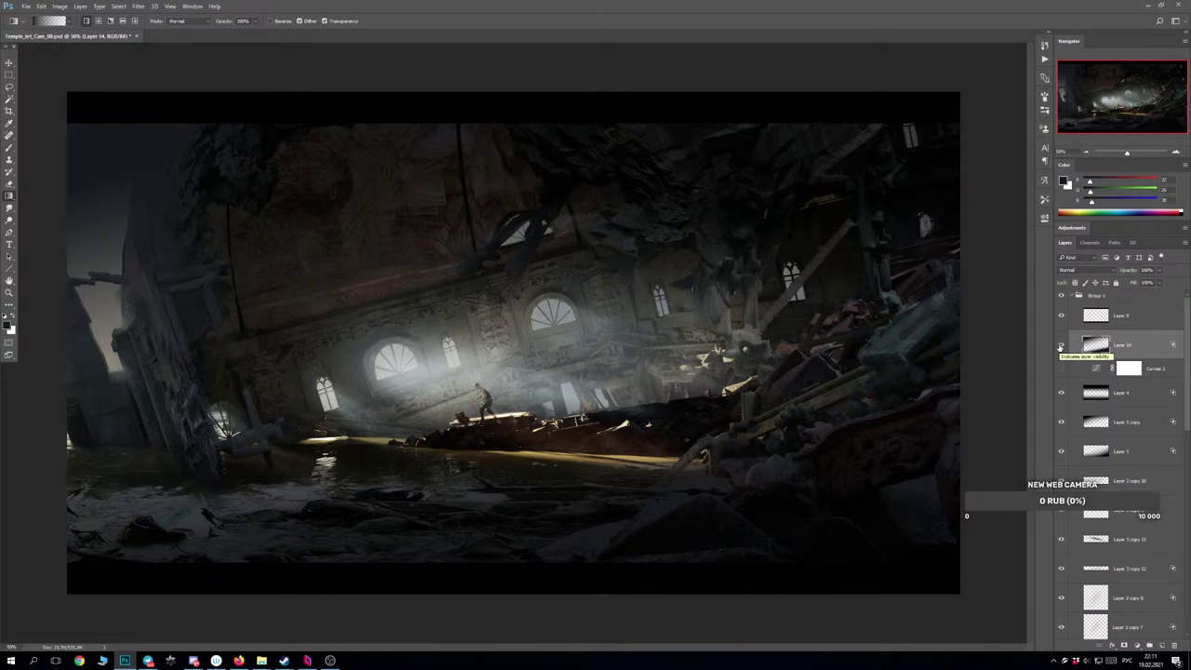
pyautogui.click(1060, 345)
pyautogui.click(1059, 345)
pyautogui.click(1060, 345)
pyautogui.click(1060, 346)
pyautogui.click(1060, 345)
pyautogui.click(1060, 345)
# Flip the canvas horizontally and check the mirrored composition at several sizes.
pyautogui.hotkey('ctrl', '-')
pyautogui.hotkey('ctrl', '-')
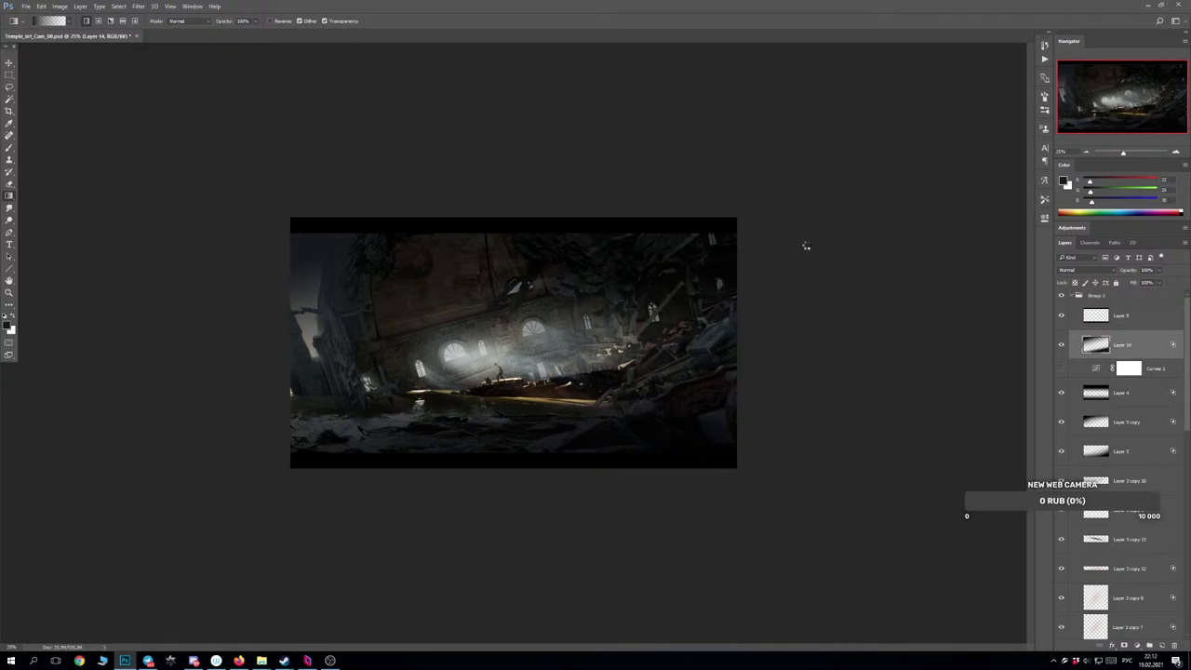
pyautogui.hotkey('ctrl', 'shift', 'h')
pyautogui.hotkey('ctrl', '+')
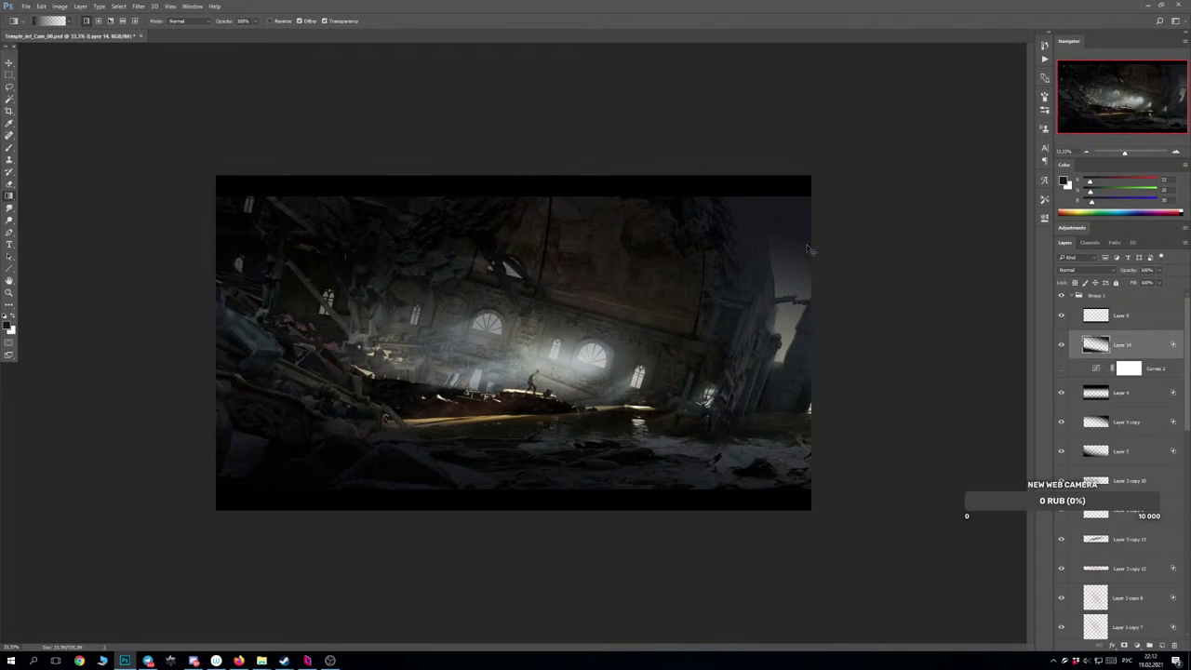
pyautogui.hotkey('ctrl', '-')
pyautogui.hotkey('ctrl', '+')
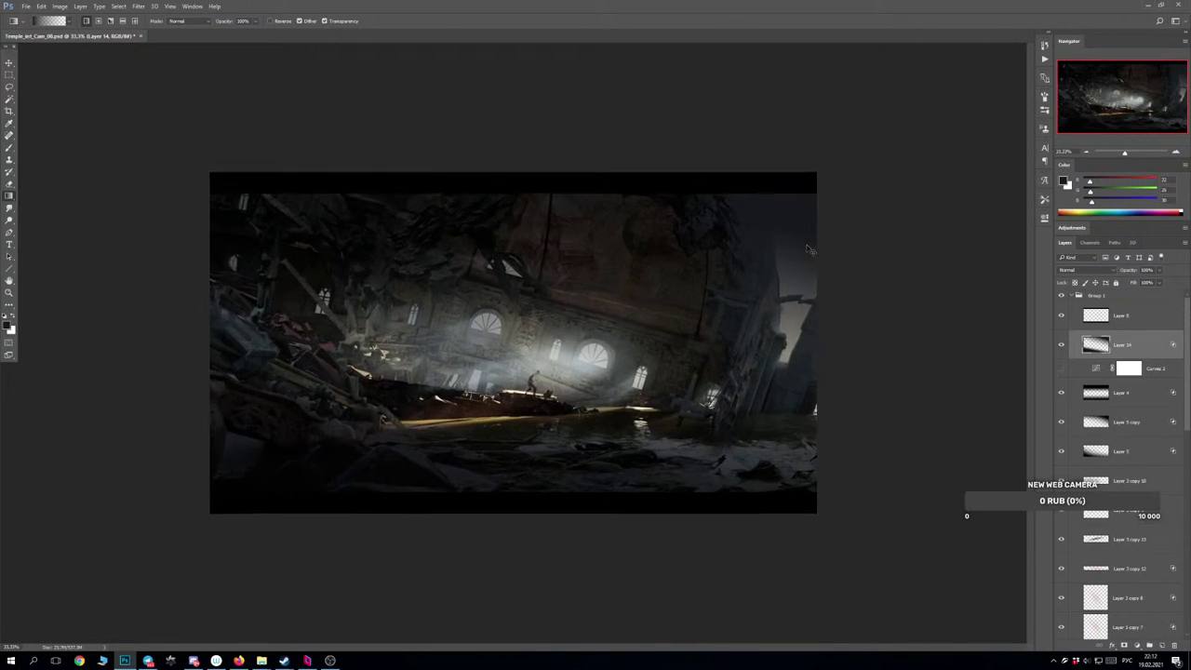
pyautogui.hotkey('ctrl', '+')
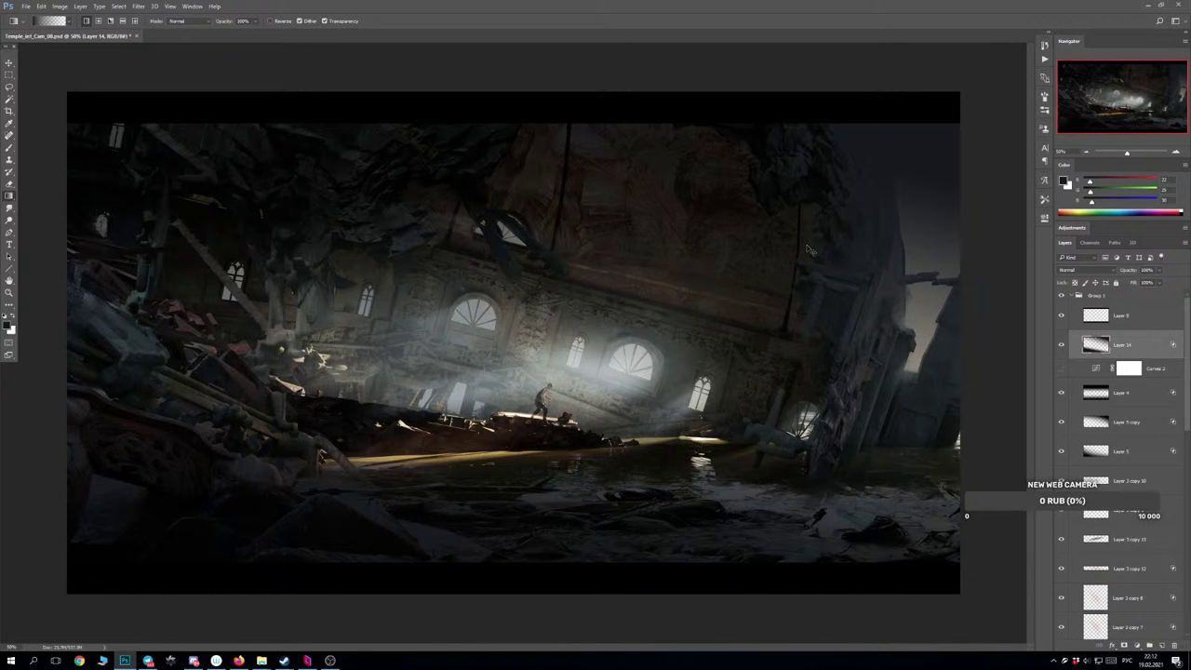
pyautogui.hotkey('ctrl', '-')
pyautogui.hotkey('ctrl', '+')
# Add a new Curves adjustment layer above Layer 4 and raise the midtones of its Red channel.
pyautogui.click(1060, 370)
pyautogui.click(1060, 370)
pyautogui.click(1136, 397)
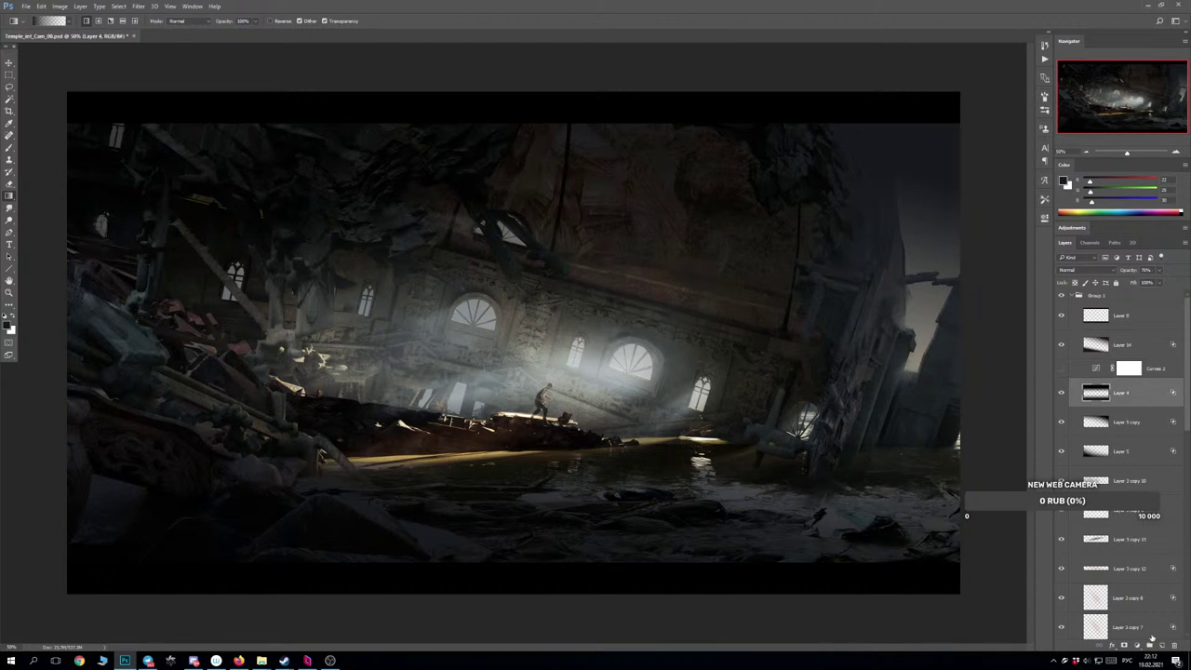
pyautogui.click(1136, 646)
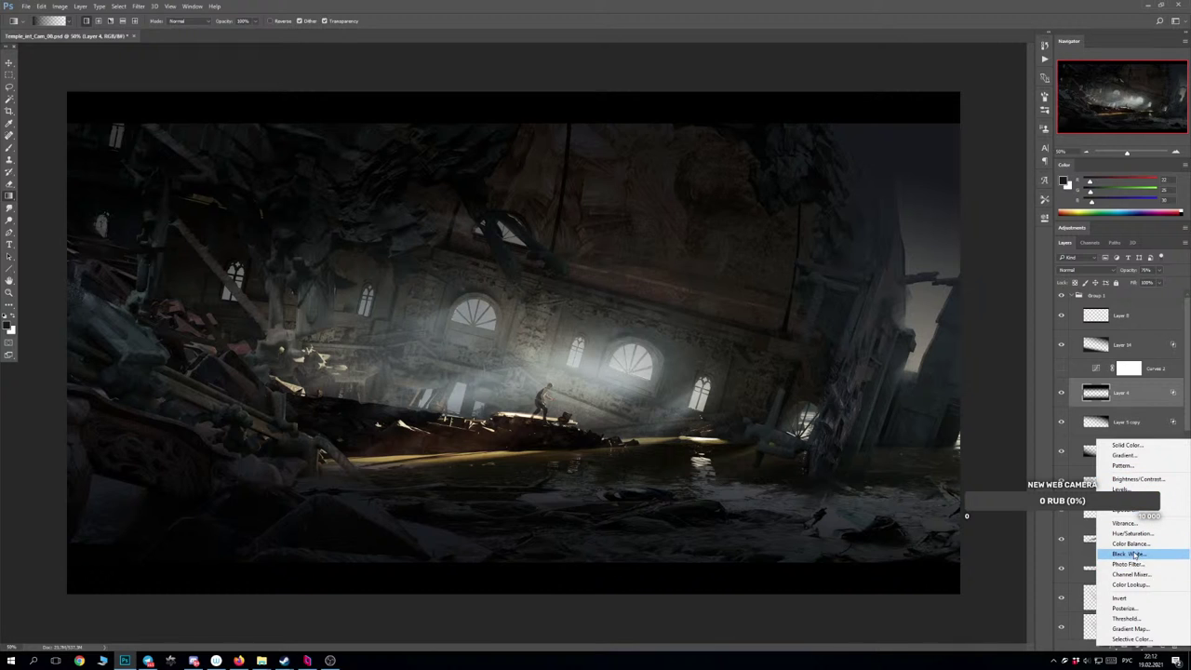
pyautogui.click(1137, 500)
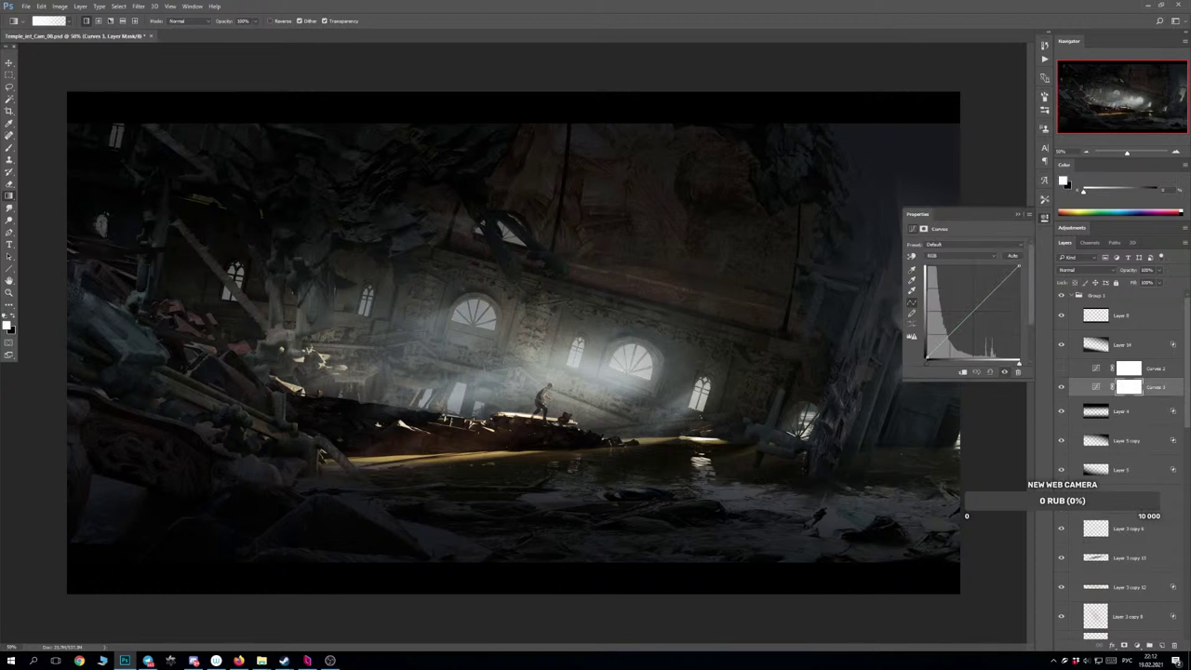
pyautogui.click(944, 257)
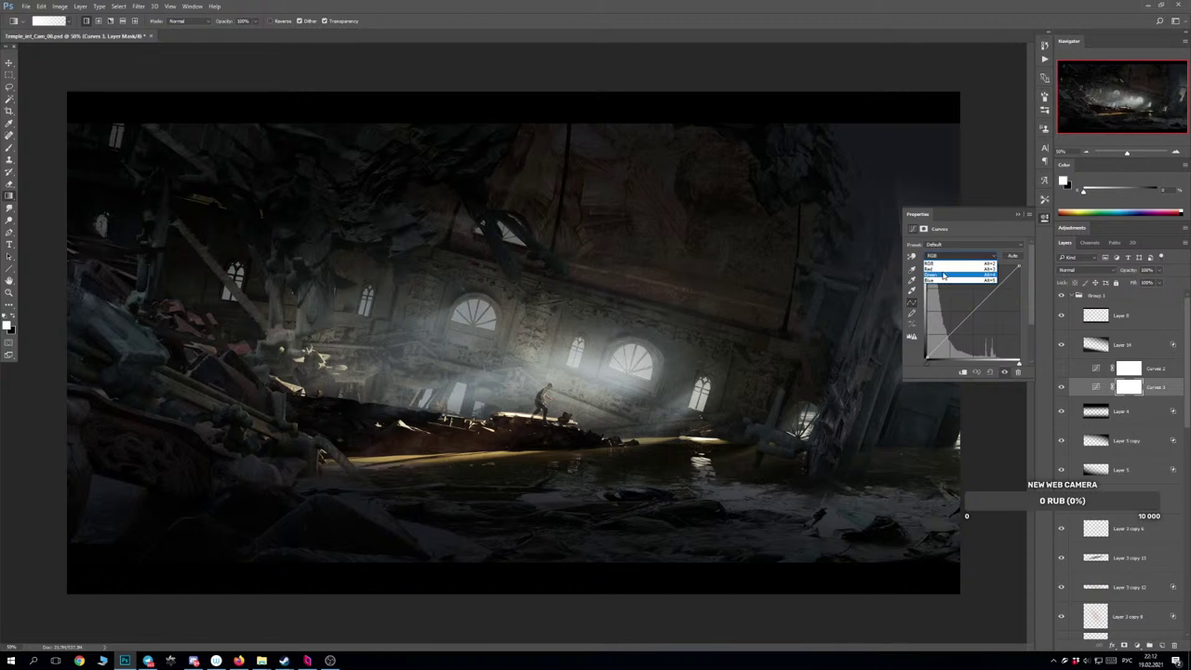
pyautogui.click(942, 270)
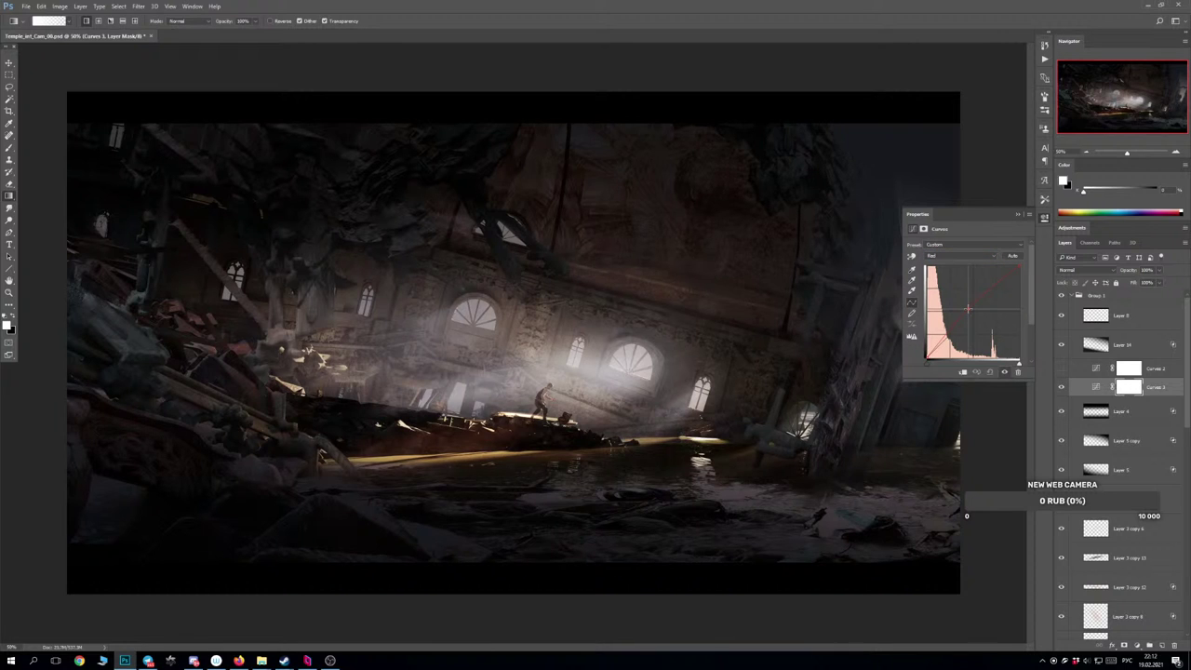
# Limit the new Curves adjustment to a wide ellipse around the lit windows by filling an elliptical mask area with black and inverting the mask.
pyautogui.click(1126, 389)
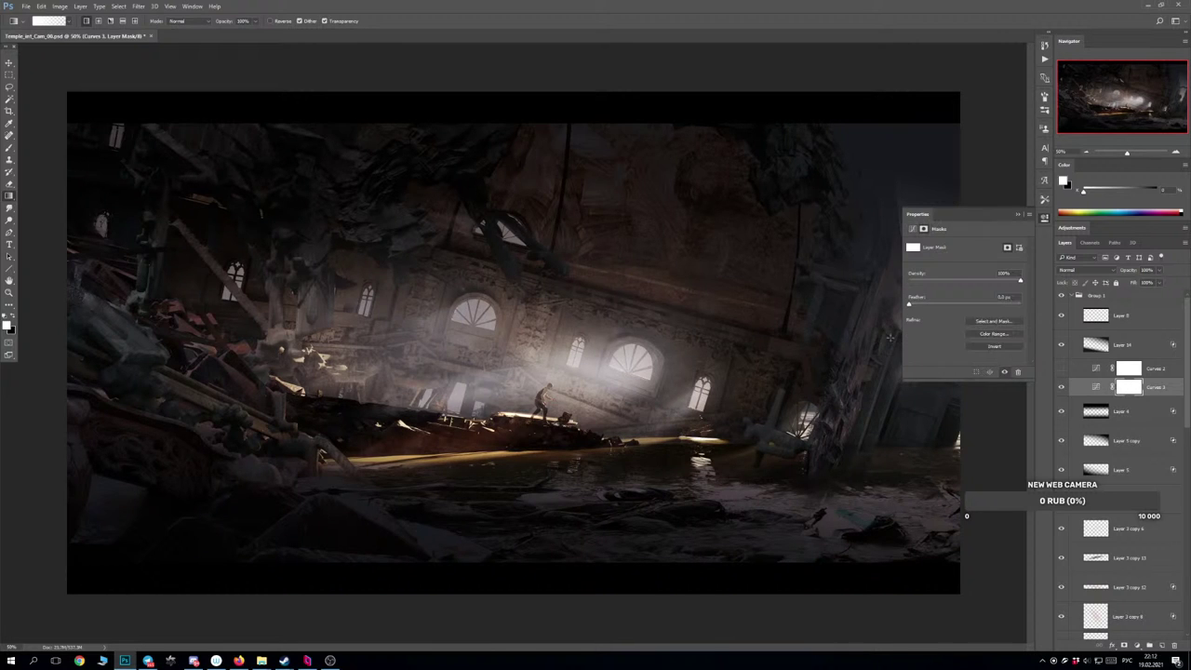
pyautogui.click(8, 75)
pyautogui.click(43, 85)
pyautogui.moveTo(262, 303); pyautogui.dragTo(716, 381)
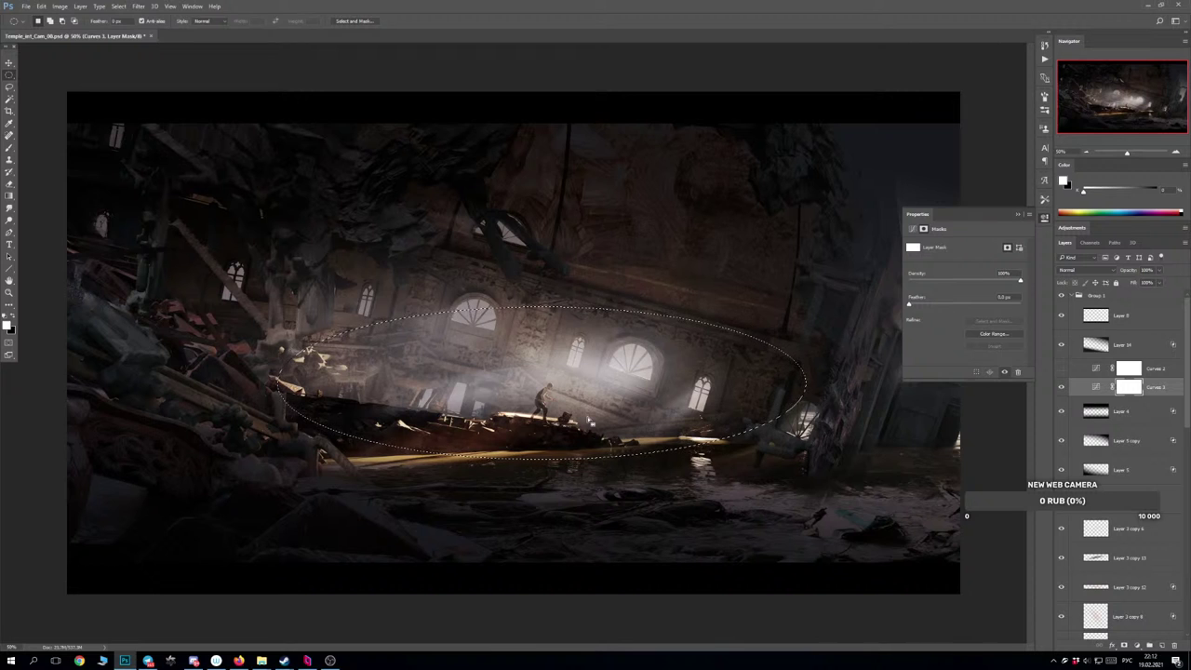
pyautogui.press('x')
pyautogui.hotkey('alt', 'BackSpace')
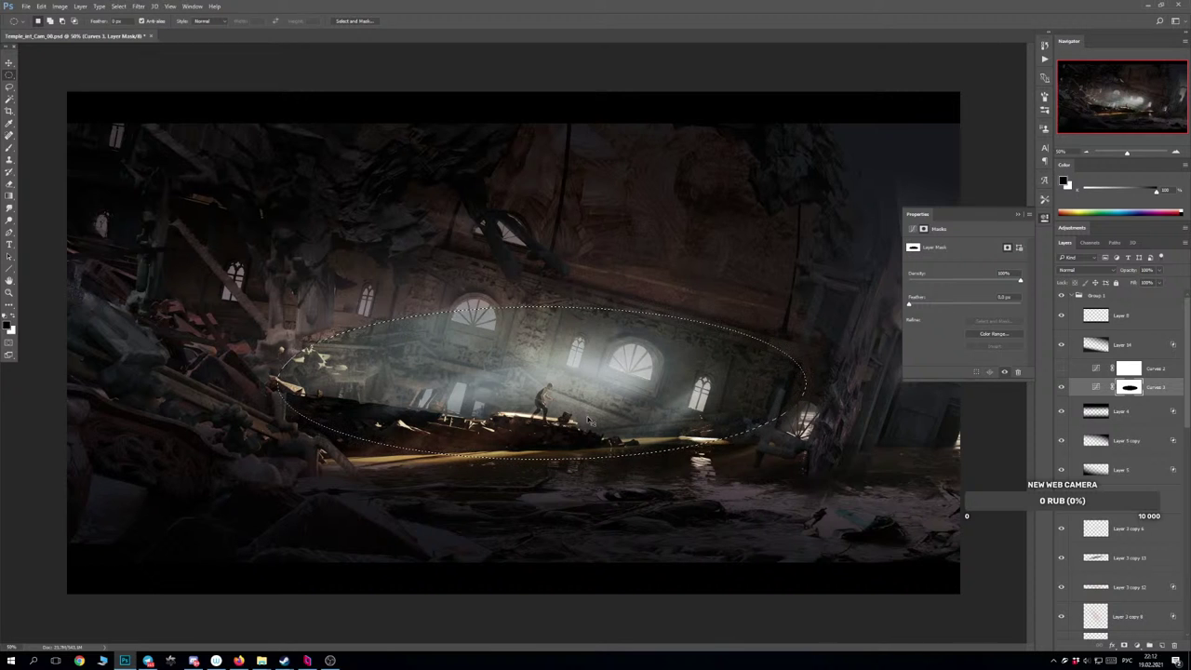
pyautogui.hotkey('ctrl', 'd')
pyautogui.hotkey('ctrl', 'i')
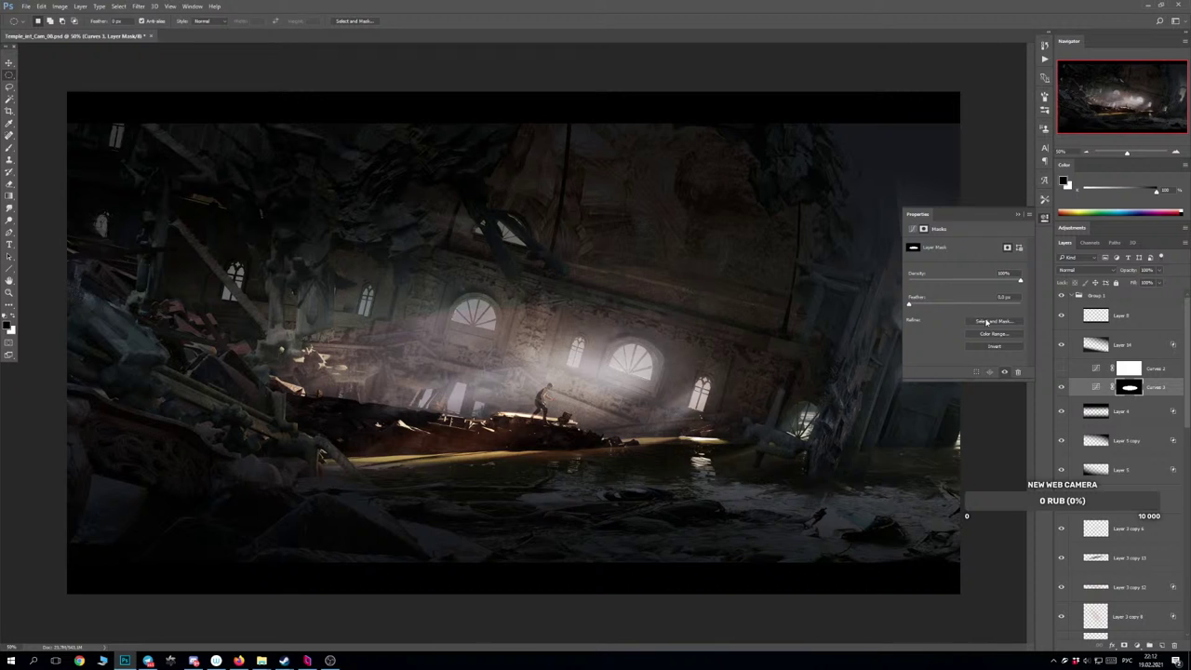
# Fine-tune the Red curve's midtones and slightly lower the Green curve's midtones to warm the lit centre.
pyautogui.click(1098, 389)
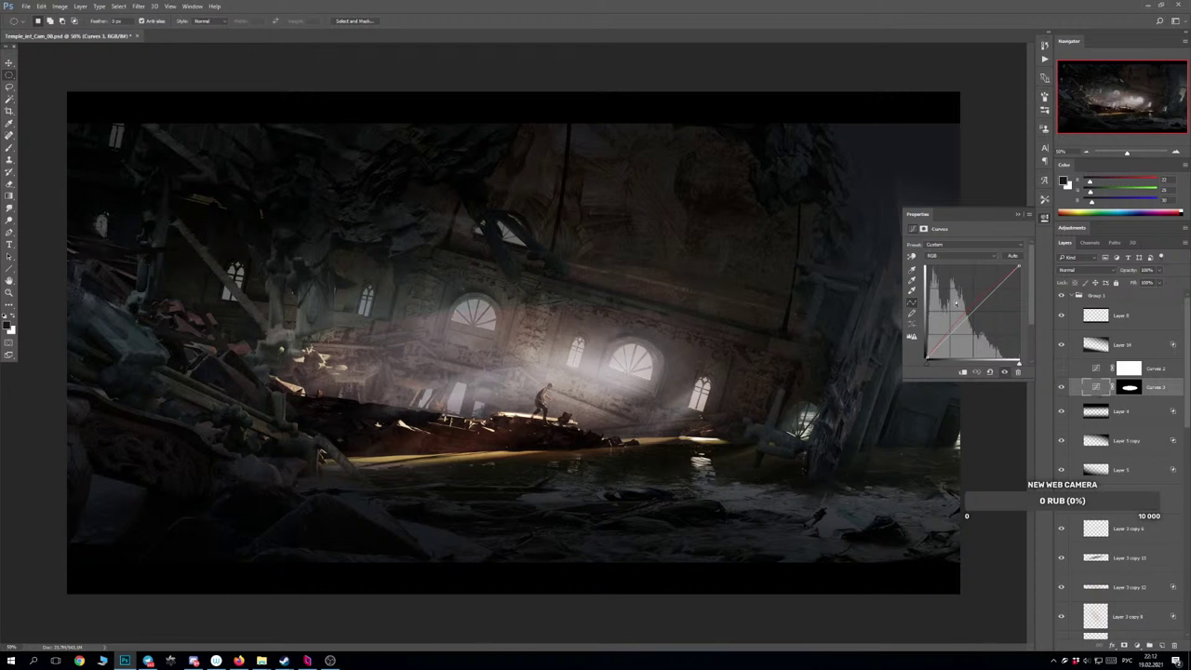
pyautogui.click(942, 257)
pyautogui.click(941, 269)
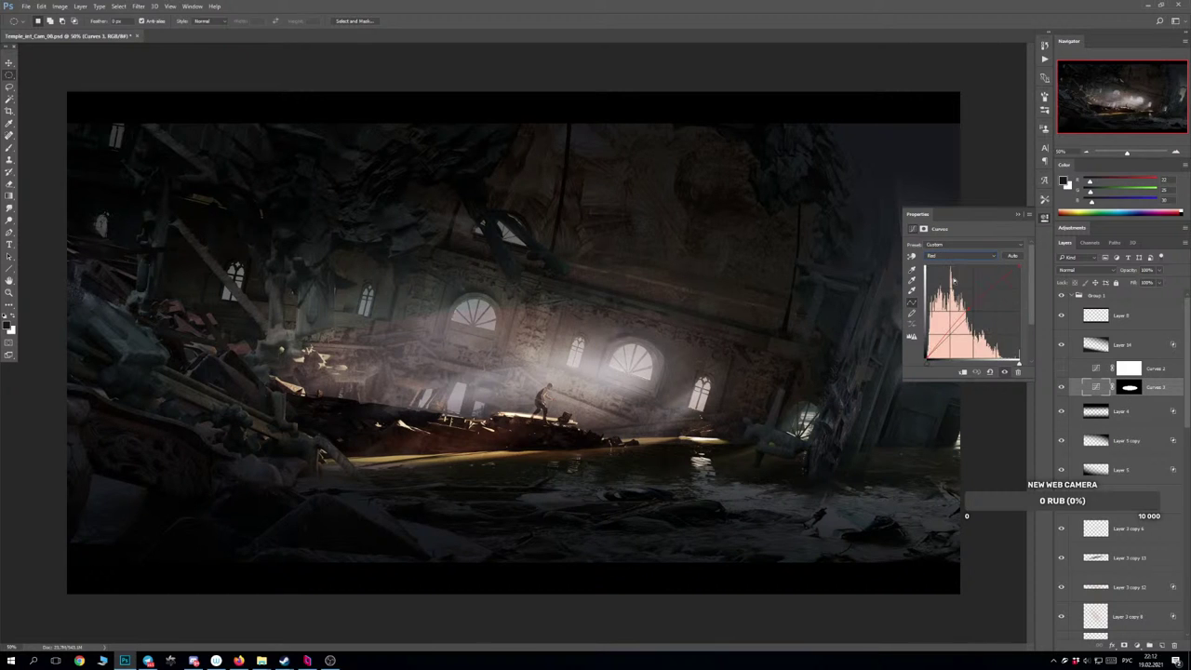
pyautogui.moveTo(968, 324); pyautogui.dragTo(968, 305)
pyautogui.click(943, 256)
pyautogui.click(943, 276)
pyautogui.moveTo(969, 312); pyautogui.dragTo(971, 315)
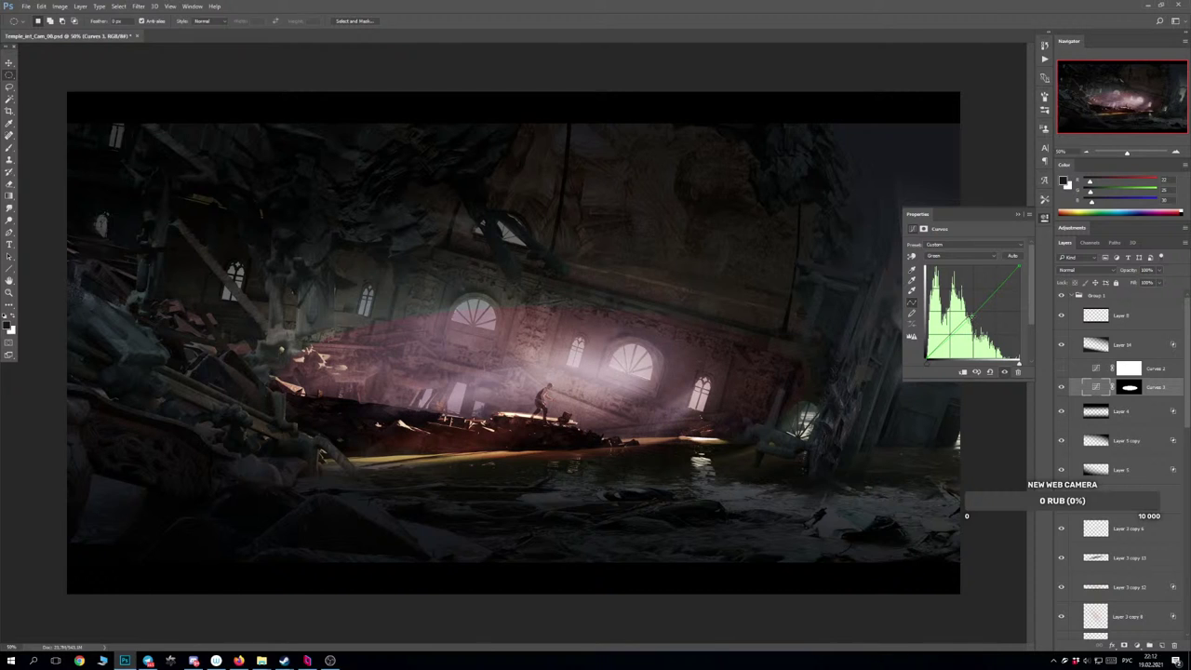
# Adjust the Blue curve's midtones and the highlight end of the Green curve in the new Curves layer.
pyautogui.click(949, 264)
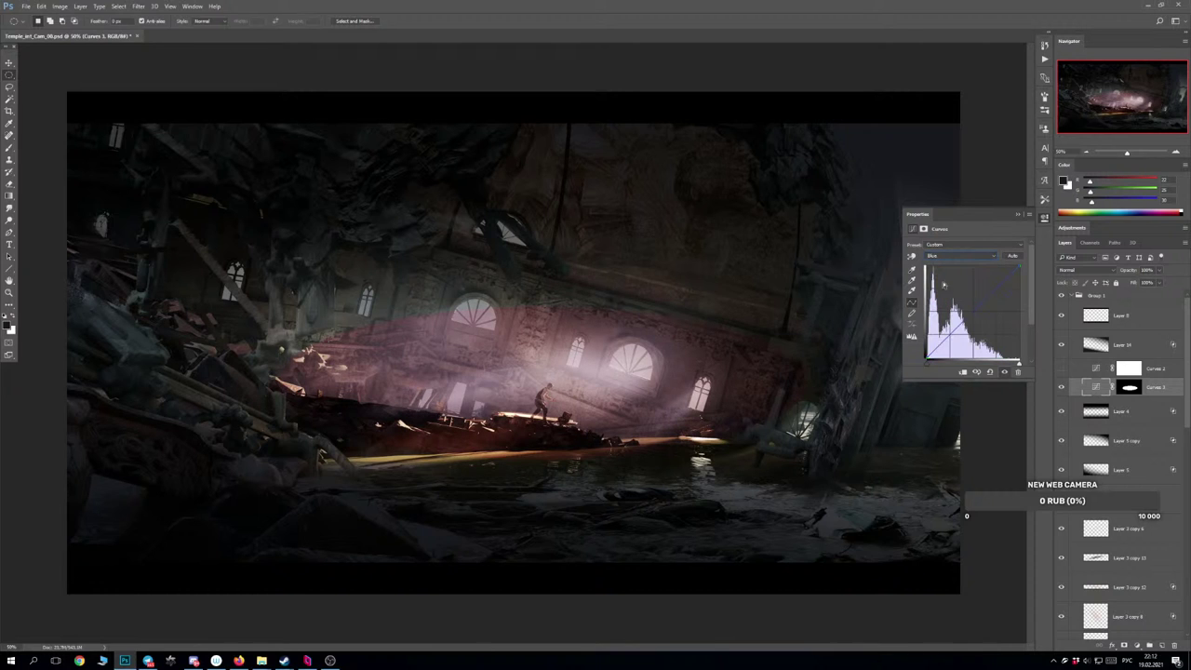
pyautogui.moveTo(979, 307); pyautogui.dragTo(1037, 240)
pyautogui.click(958, 258)
pyautogui.click(963, 272)
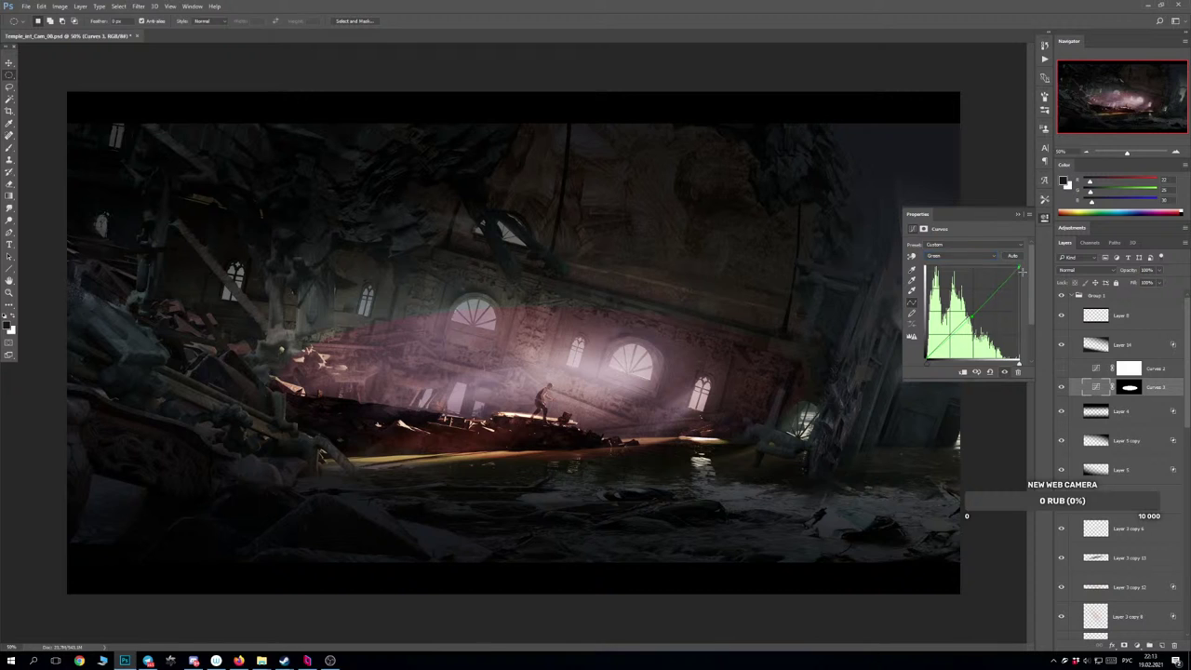
pyautogui.moveTo(1022, 270)
pyautogui.mouseDown()
pyautogui.moveTo(1007, 257)
pyautogui.moveTo(1023, 257)
pyautogui.mouseUp()
pyautogui.click(1016, 212)
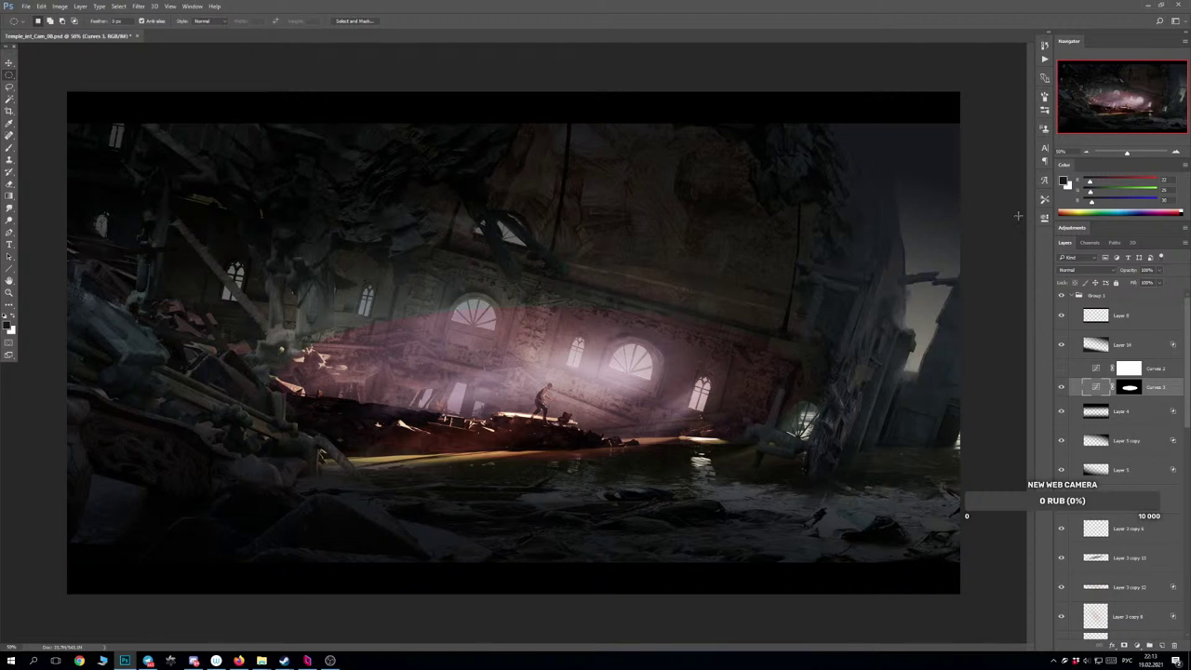
# Feather the new Curves layer's mask and split its Underlying Layer black slider in Blend If so the tint spares the dark areas.
pyautogui.doubleClick(1126, 394)
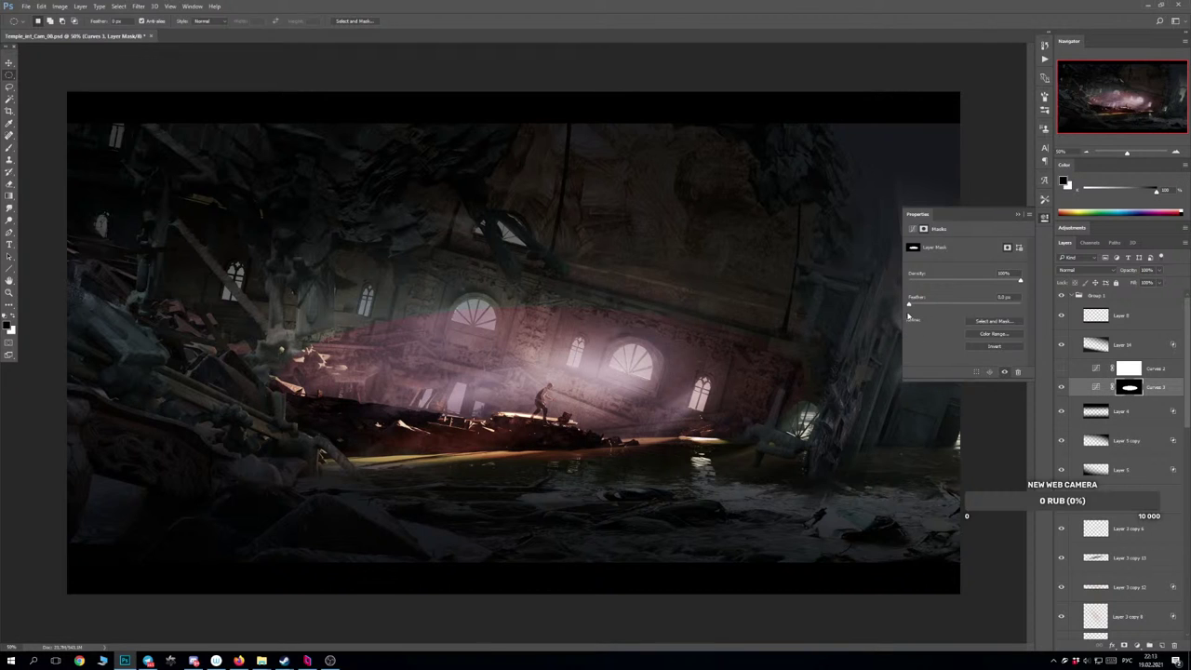
pyautogui.moveTo(910, 304); pyautogui.dragTo(983, 306)
pyautogui.click(1174, 394)
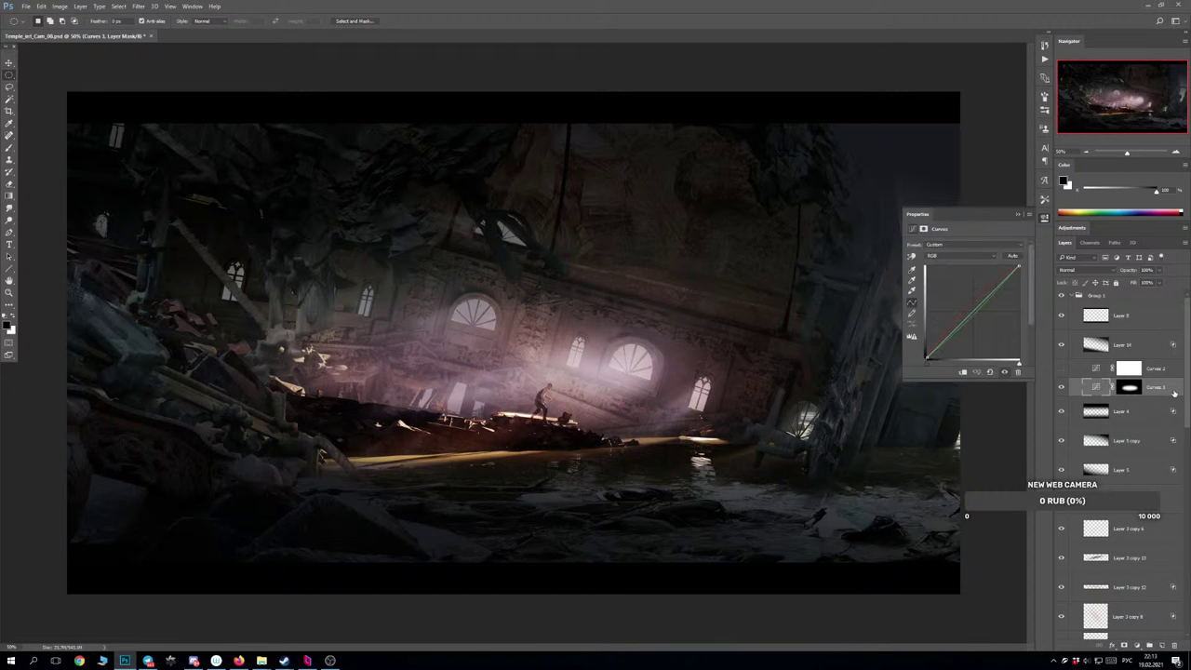
pyautogui.doubleClick(1174, 395)
pyautogui.moveTo(798, 451)
pyautogui.mouseDown()
pyautogui.moveTo(860, 451)
pyautogui.moveTo(816, 455)
pyautogui.mouseUp()
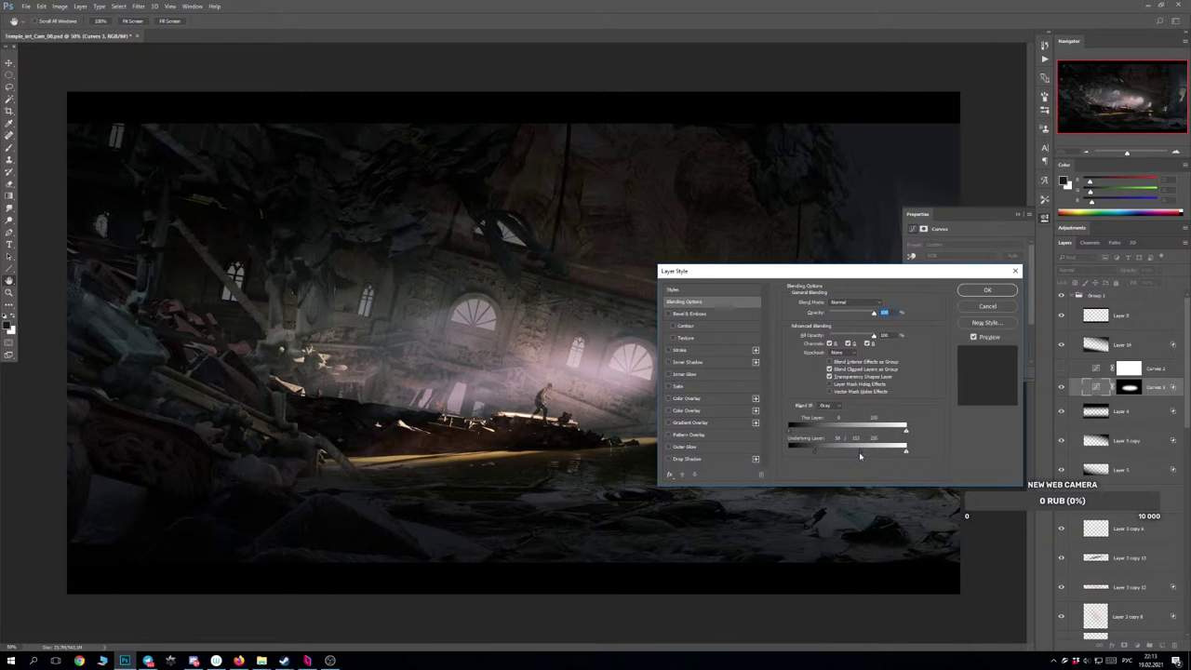
pyautogui.click(987, 289)
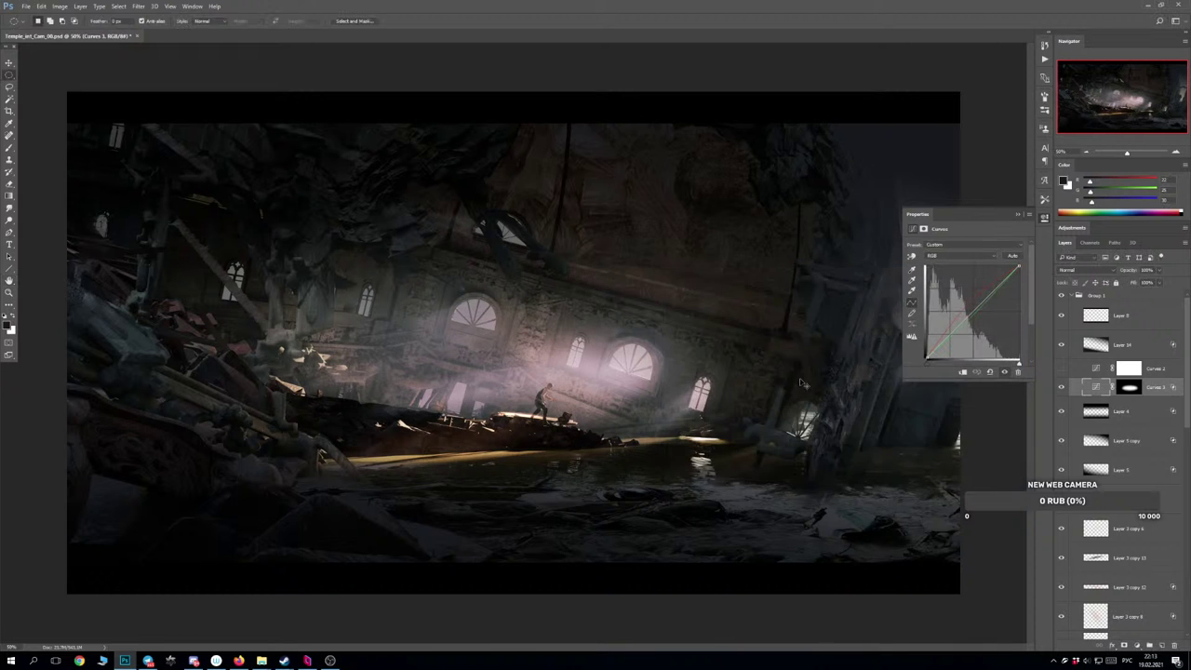
# Flip the canvas horizontally back to its original orientation and review the tinted glow at reduced size.
pyautogui.hotkey('ctrl', '-')
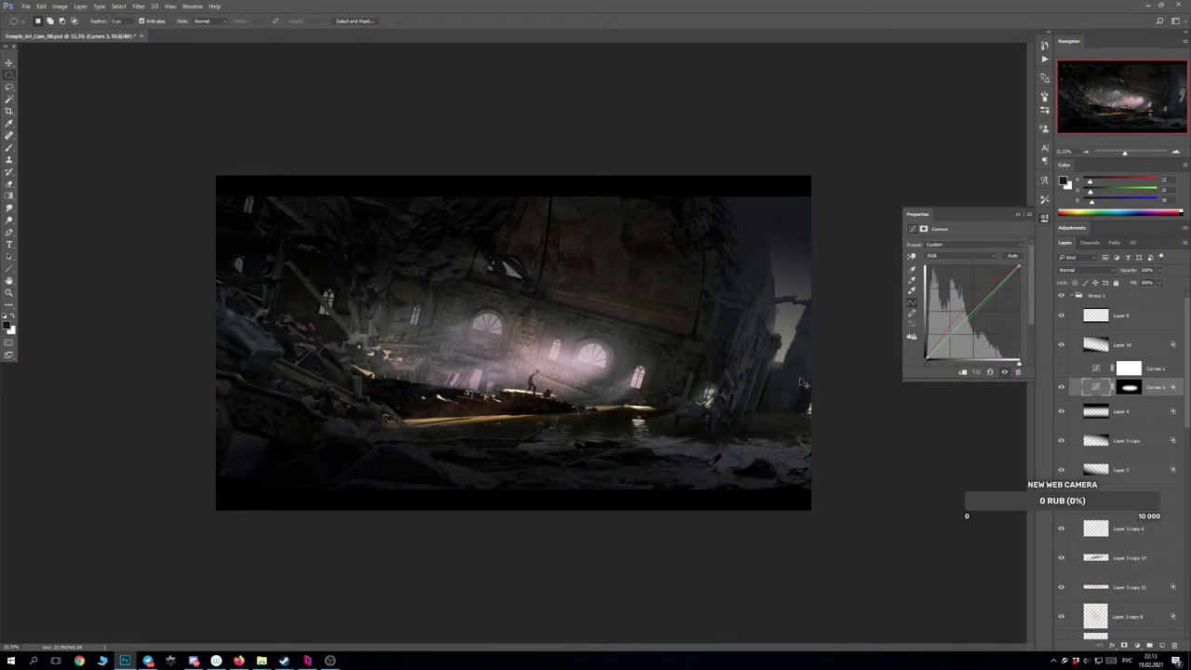
pyautogui.hotkey('ctrl', 'shift', 'h')
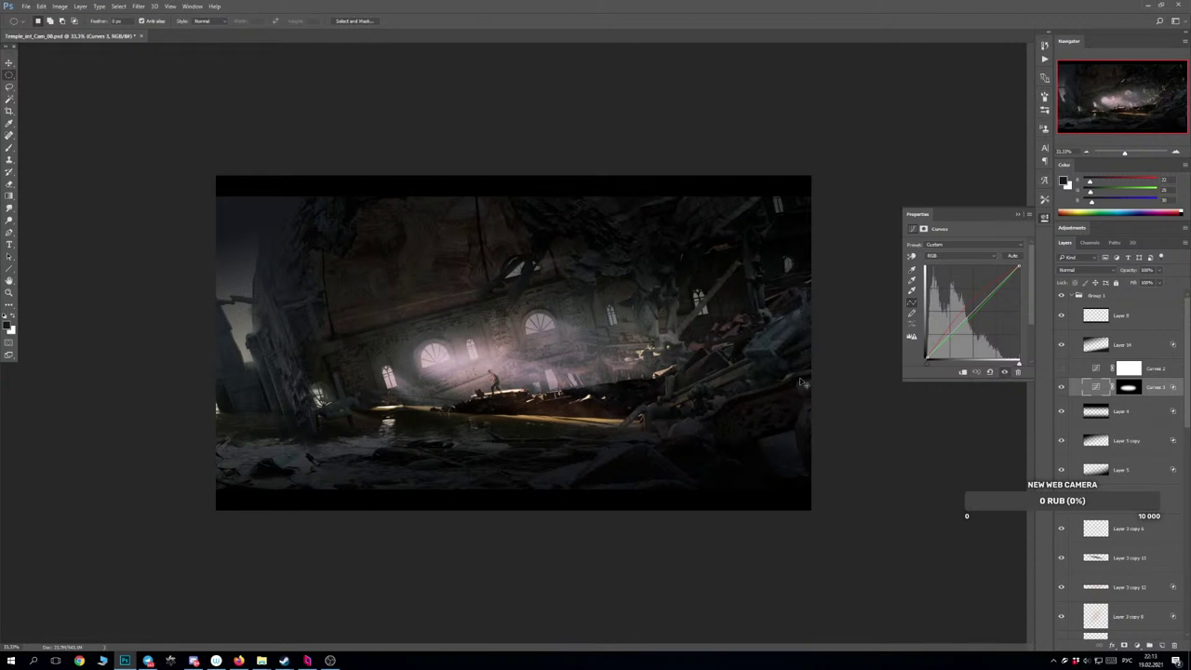
pyautogui.hotkey('ctrl', '+')
pyautogui.hotkey('ctrl', '-')
pyautogui.hotkey('ctrl', '-')
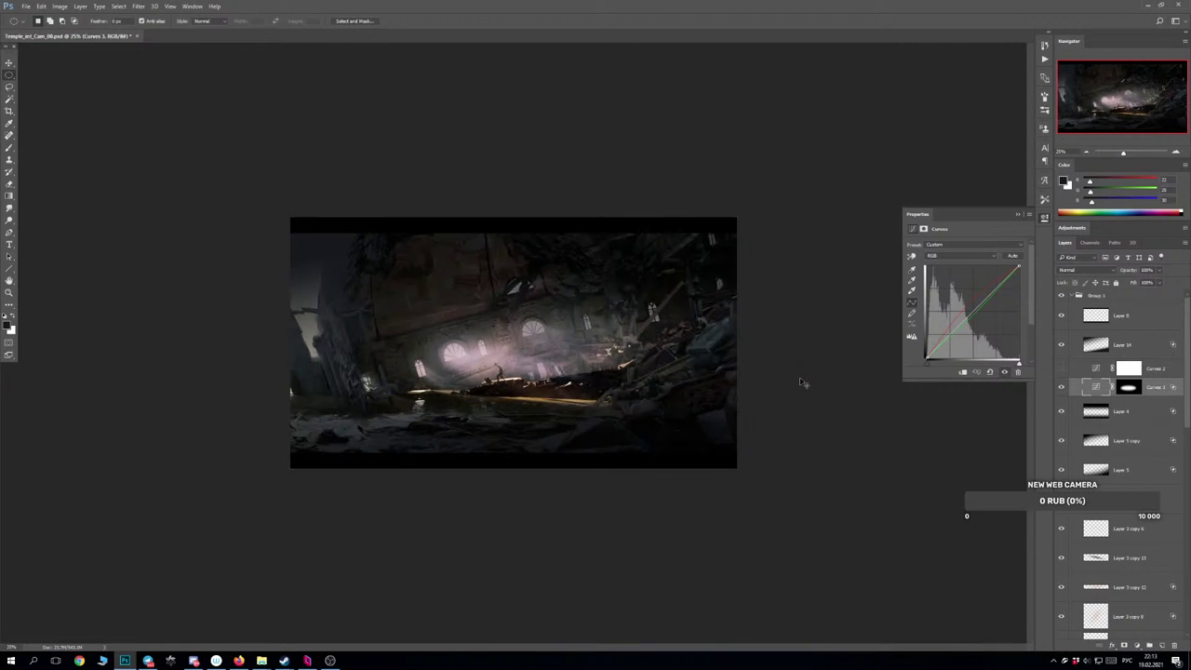
pyautogui.hotkey('ctrl', '+')
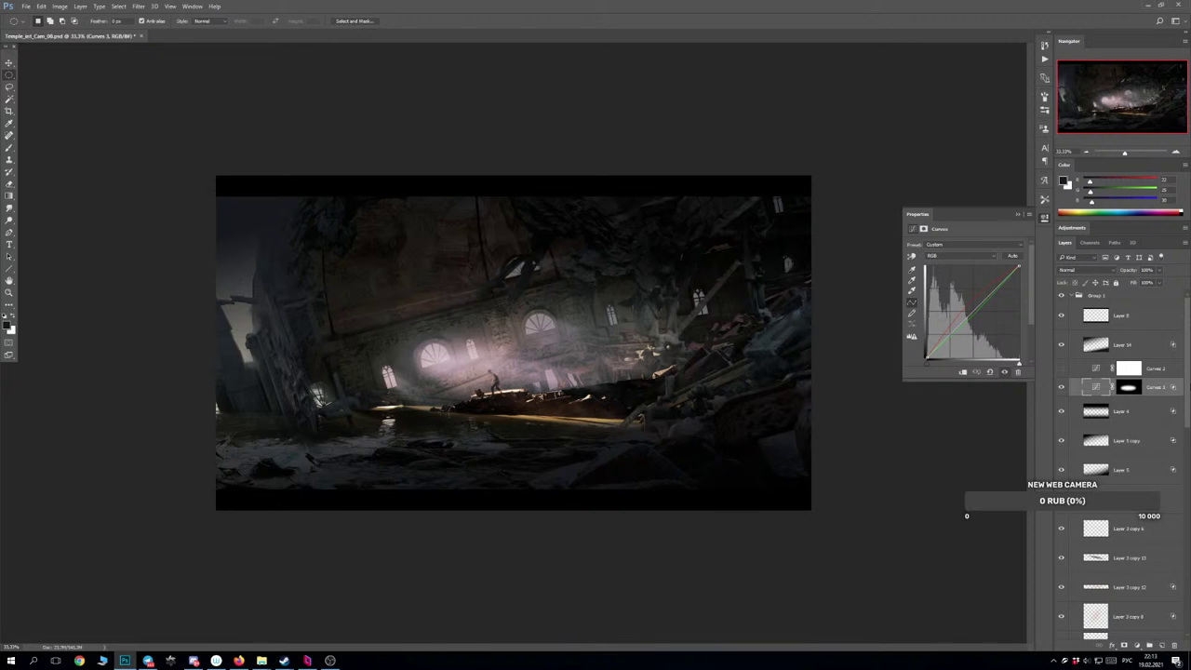
# Compare the image with and without the two Curves adjustment layers, leaving both hidden.
pyautogui.click(1061, 386)
pyautogui.click(1061, 386)
pyautogui.click(1061, 365)
pyautogui.click(1061, 366)
pyautogui.click(1063, 386)
# Look up the shortcut assigned to Flip Canvas Horizontal in the keyboard shortcuts settings and leave them without changes.
pyautogui.click(40, 6)
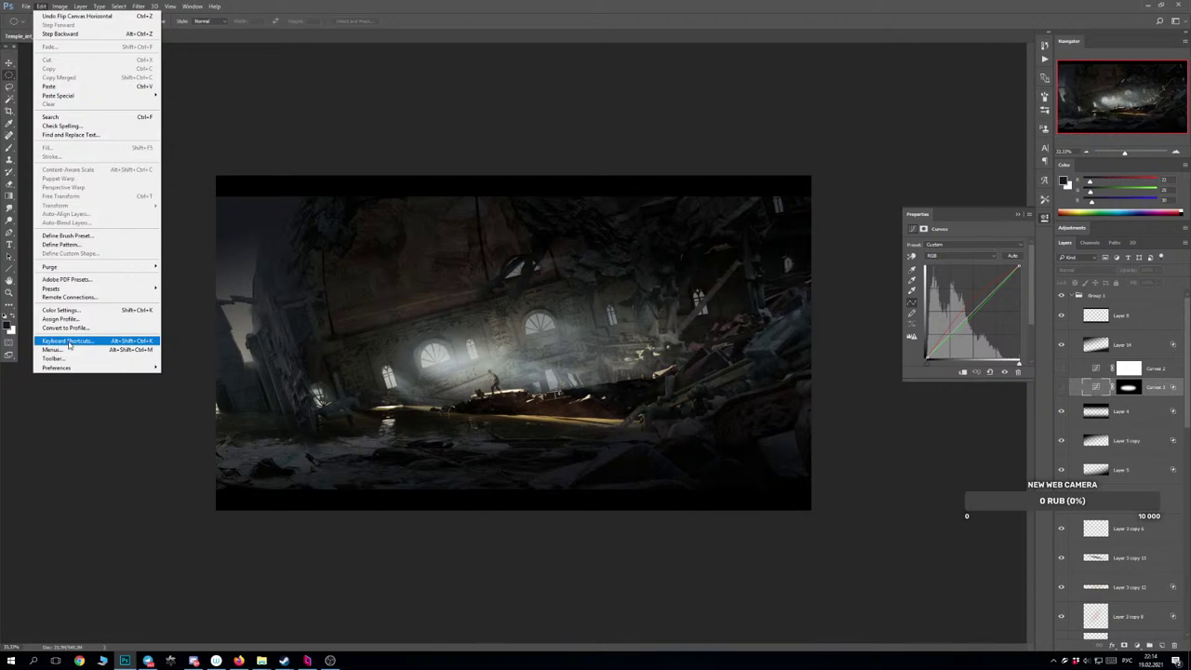
pyautogui.click(68, 342)
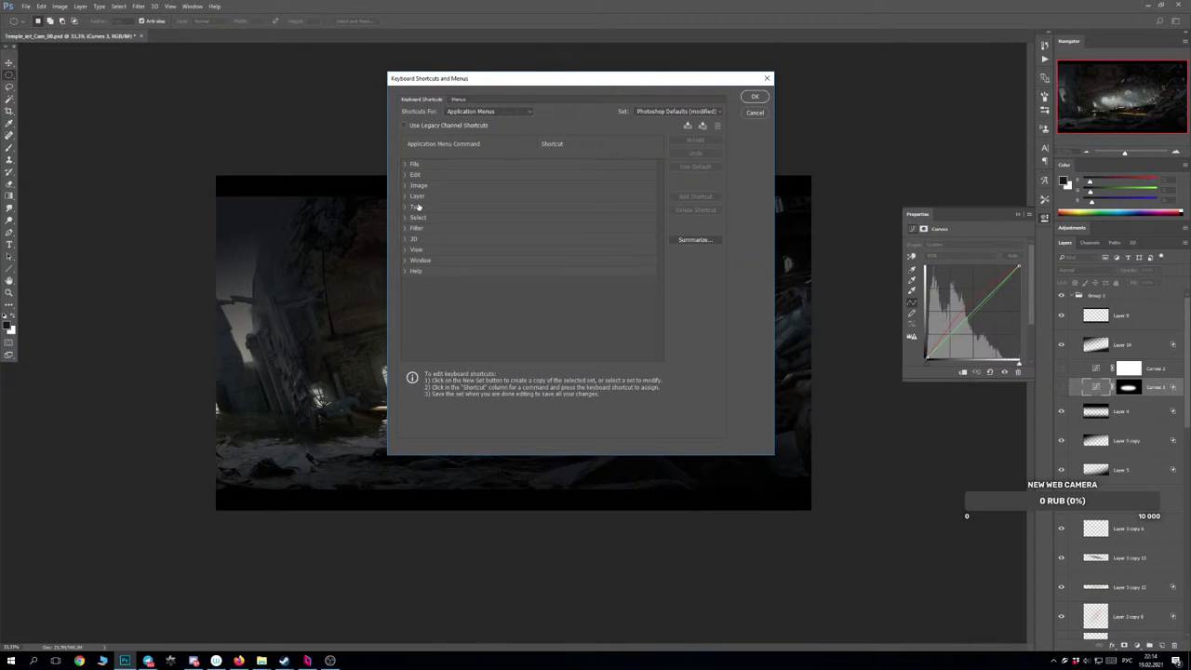
pyautogui.click(406, 175)
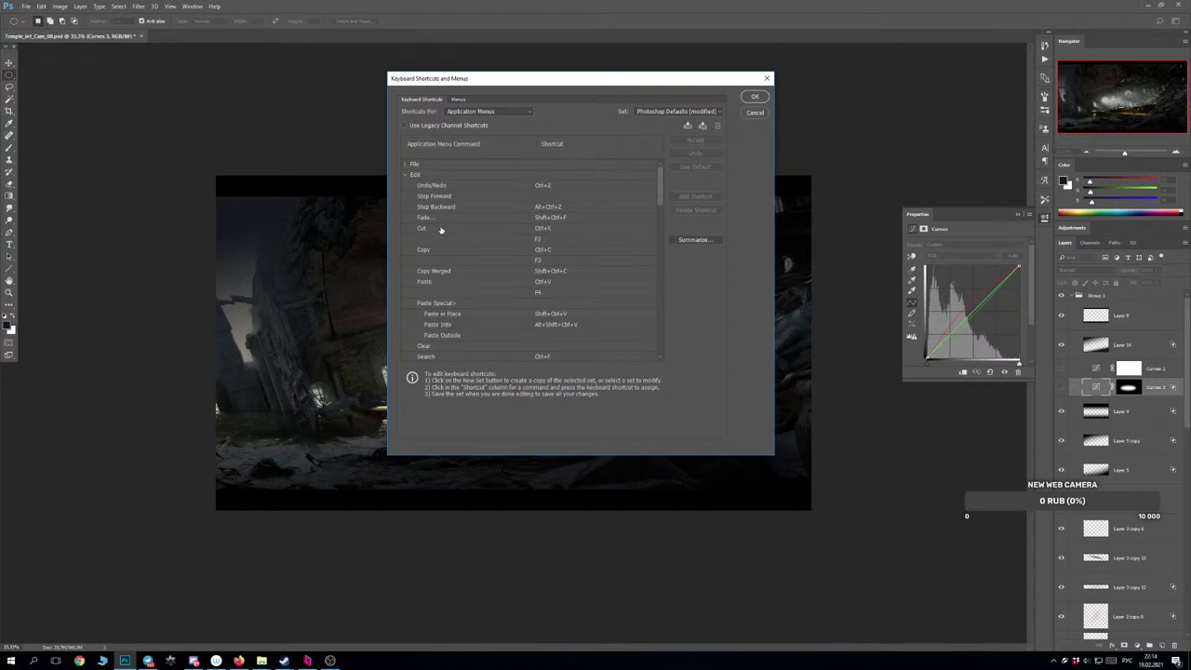
pyautogui.scroll(-1, 441, 231)
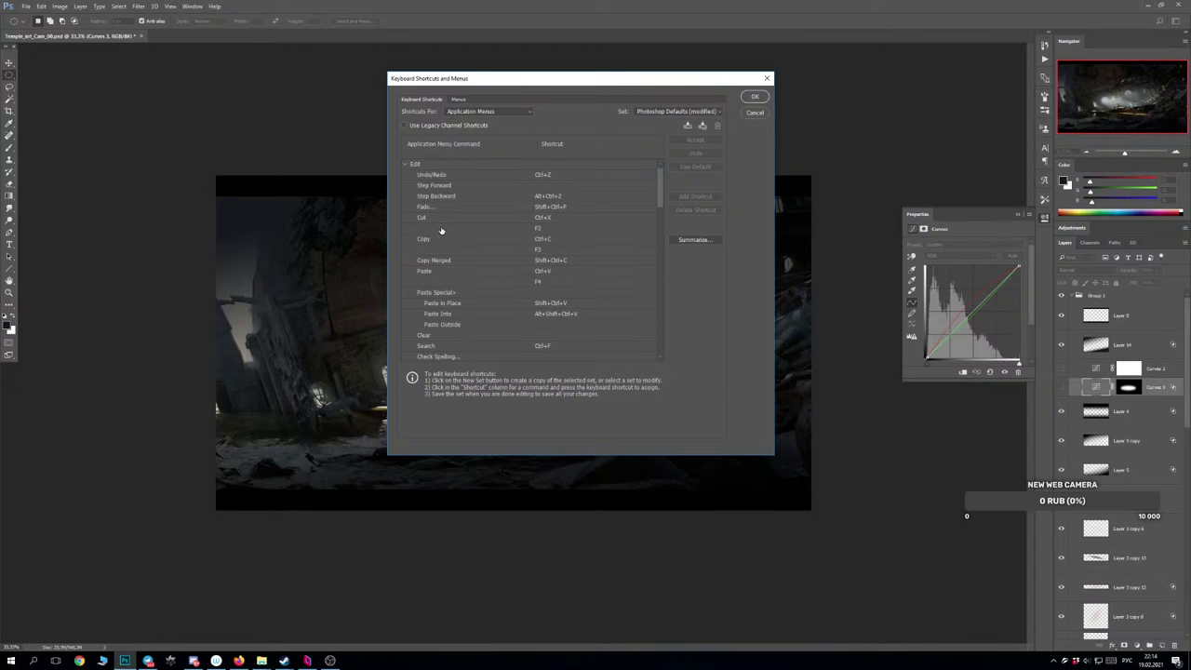
pyautogui.scroll(-7, 441, 231)
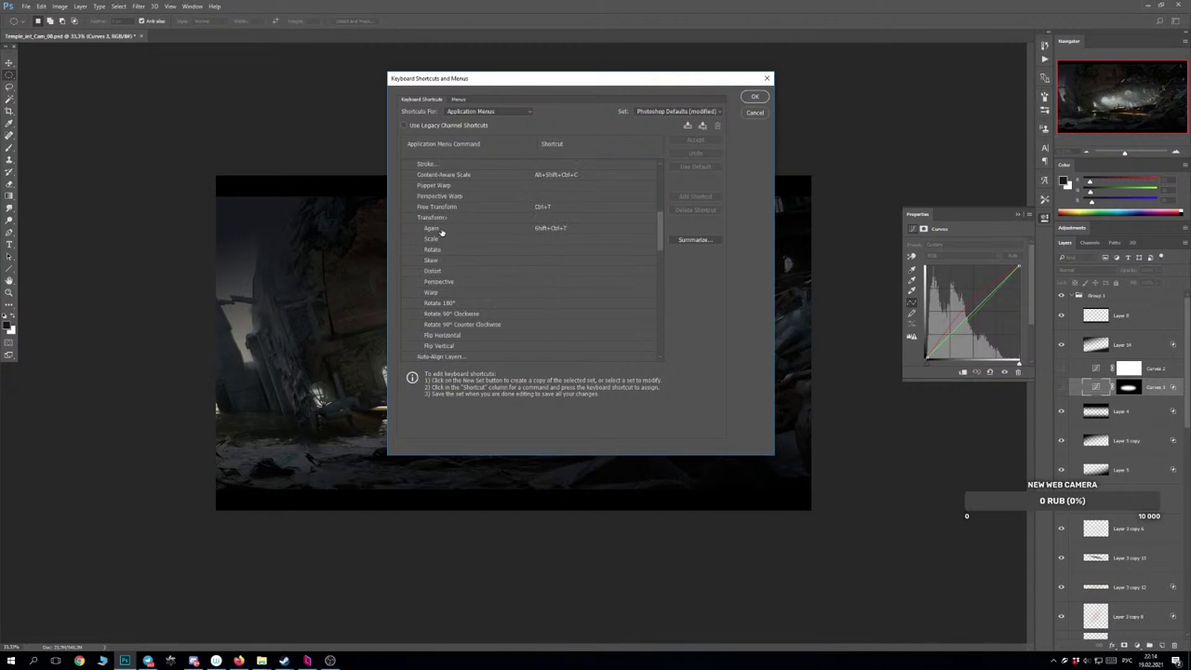
pyautogui.scroll(-2, 446, 235)
pyautogui.scroll(10, 458, 239)
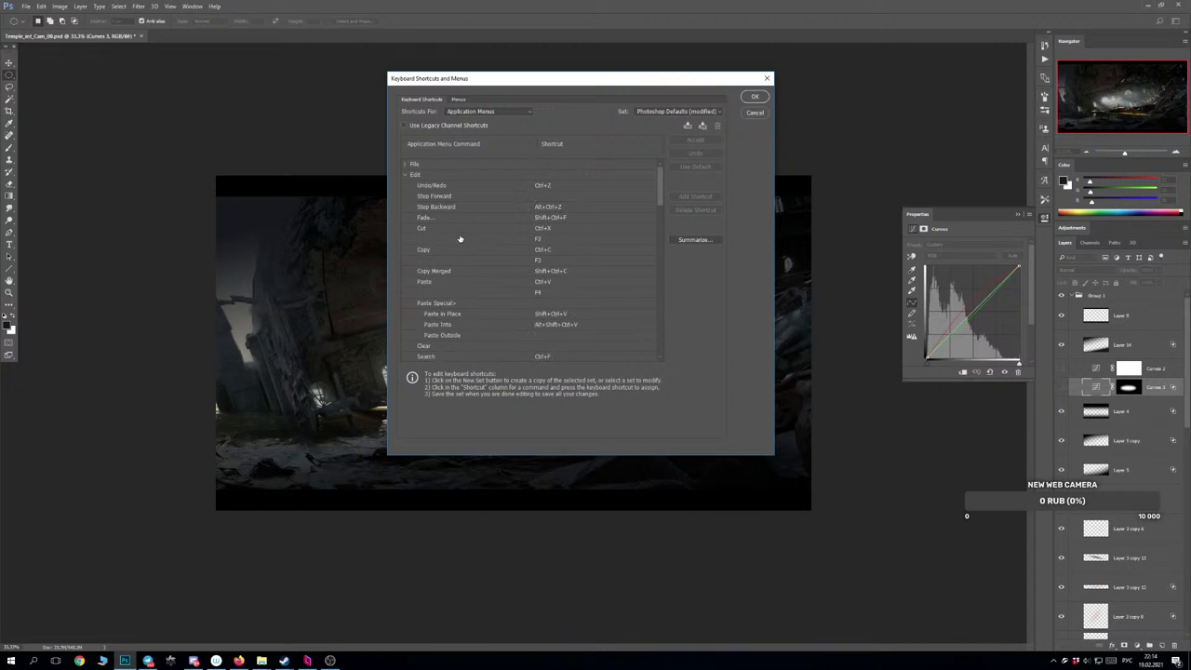
pyautogui.click(404, 175)
pyautogui.click(404, 186)
pyautogui.scroll(-4, 473, 232)
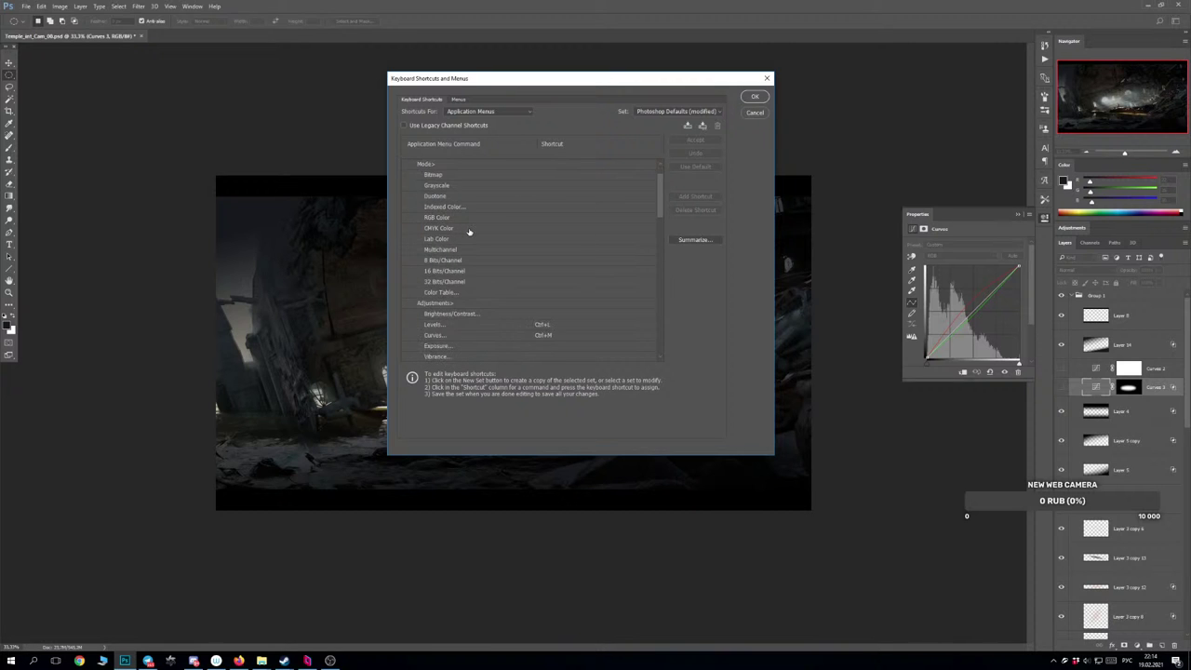
pyautogui.scroll(-8, 474, 233)
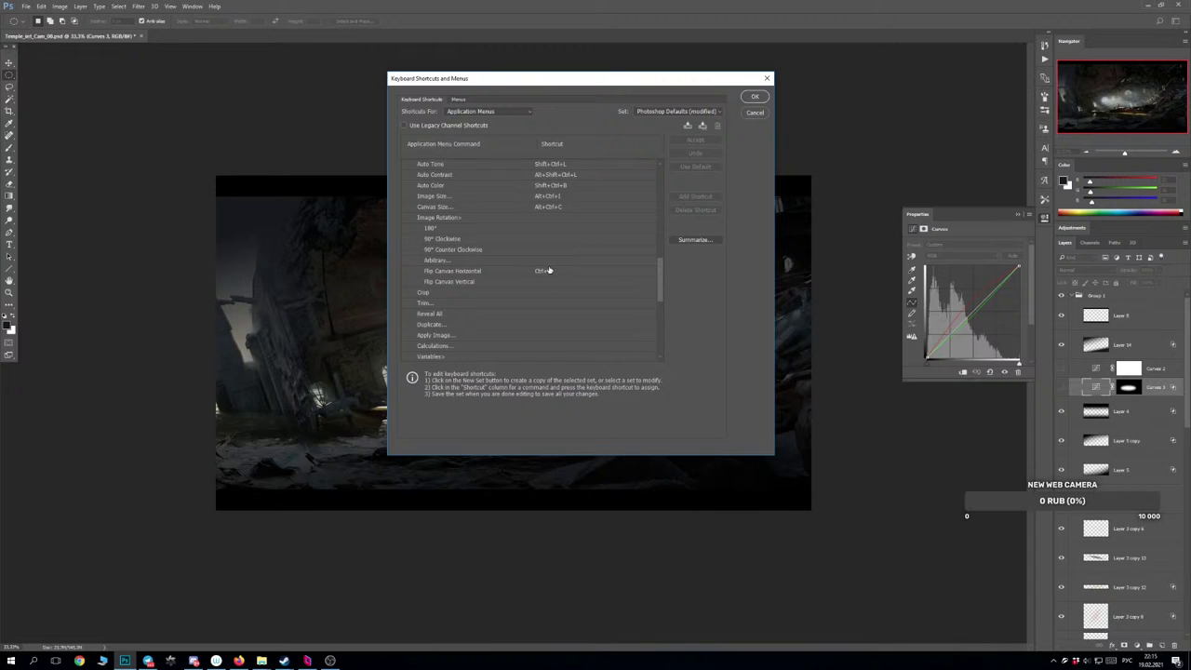
pyautogui.click(754, 112)
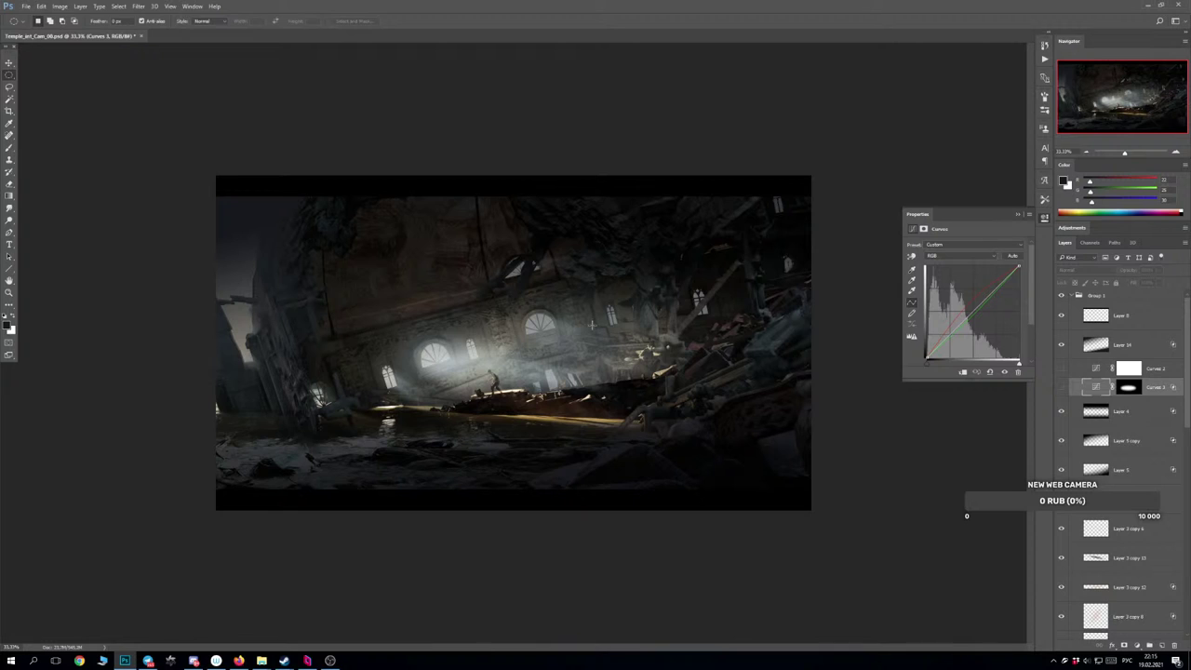
# Collapse the Curves properties and compare the painting with and without the edge darkening on Layer 4, leaving that layer visible.
pyautogui.click(1018, 214)
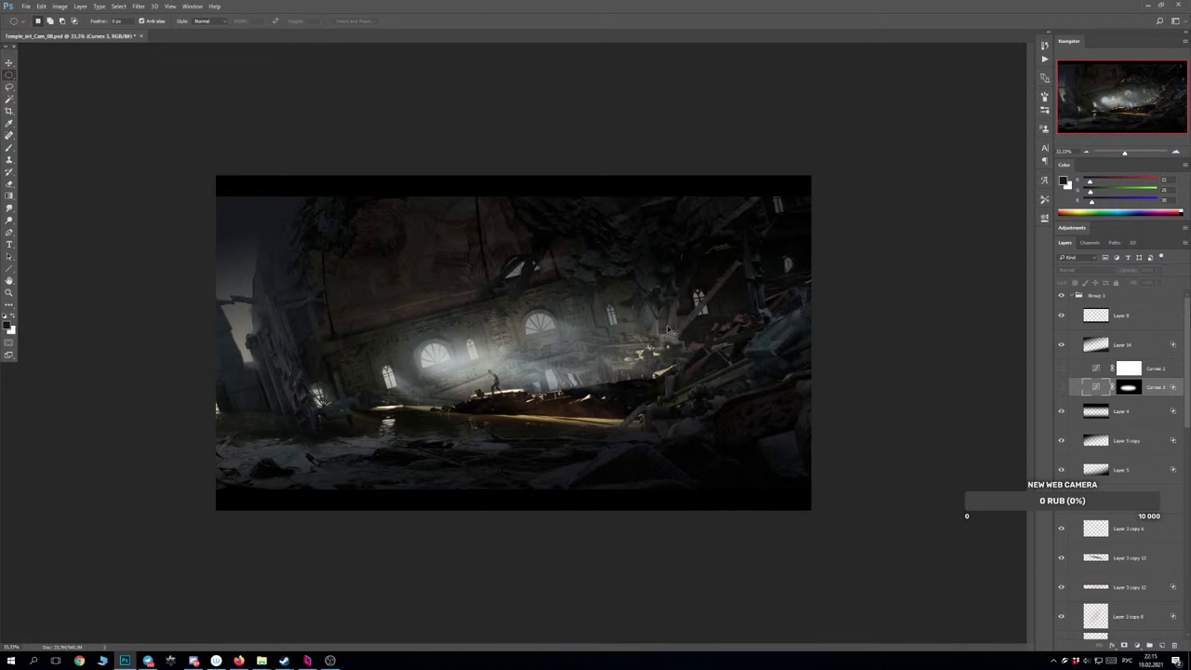
pyautogui.scroll(5, 666, 328)
pyautogui.scroll(-2, 666, 327)
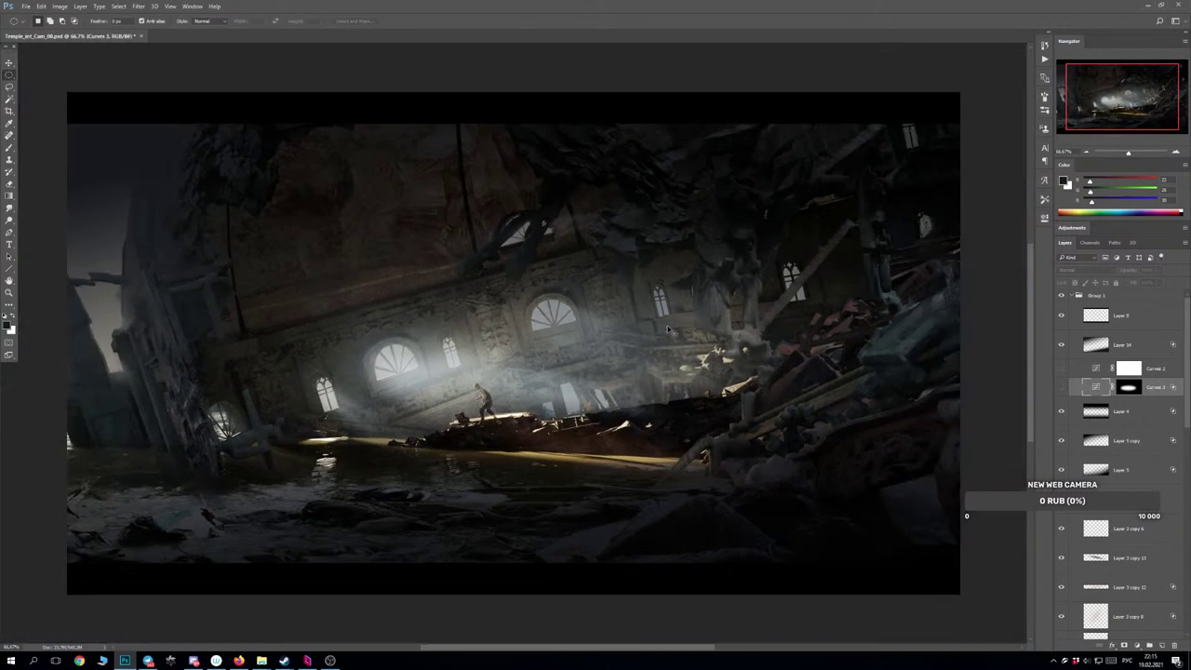
pyautogui.scroll(3, 666, 327)
pyautogui.scroll(-3, 666, 328)
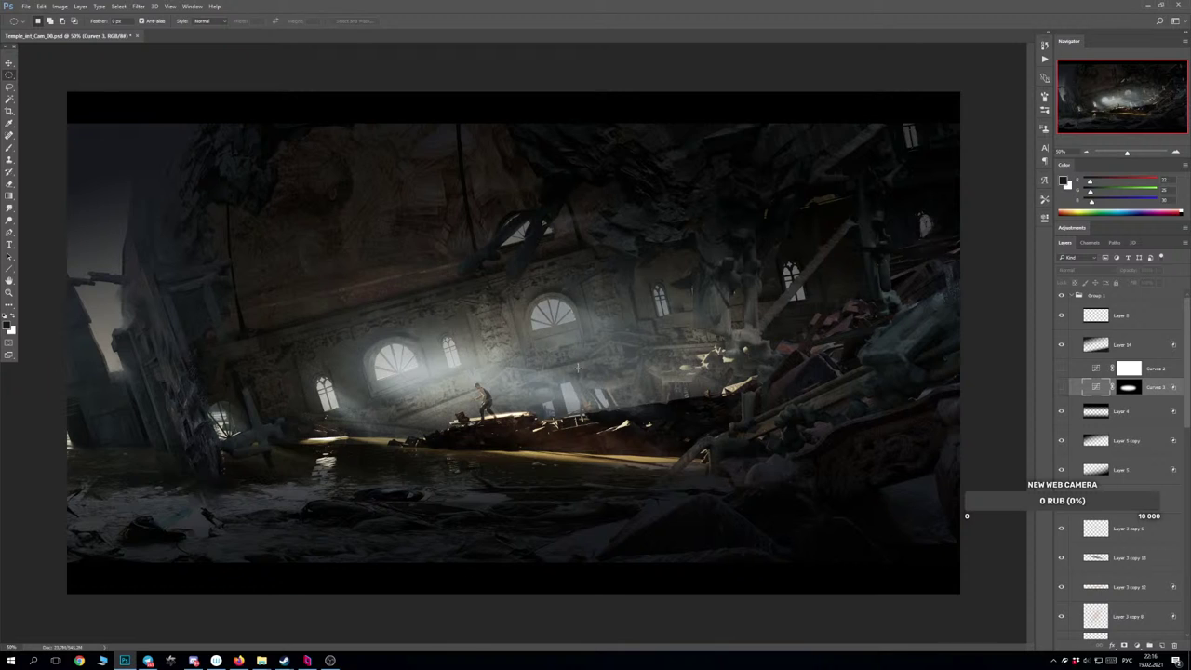
pyautogui.click(1121, 416)
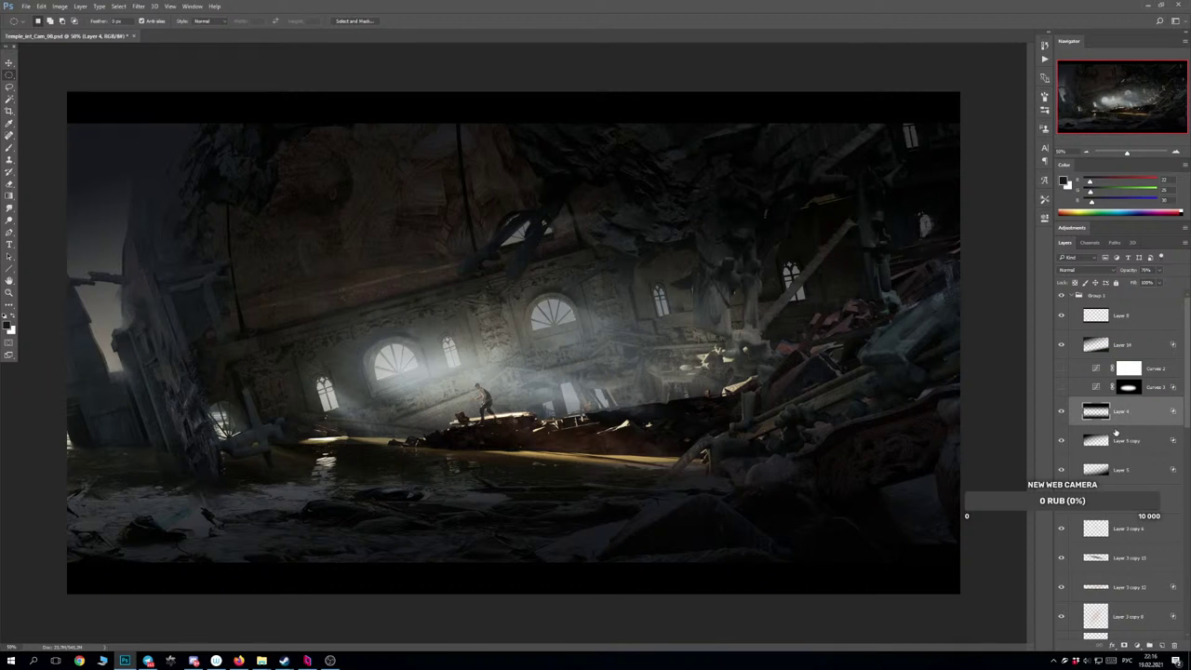
pyautogui.scroll(-1, 1118, 432)
pyautogui.click(1061, 403)
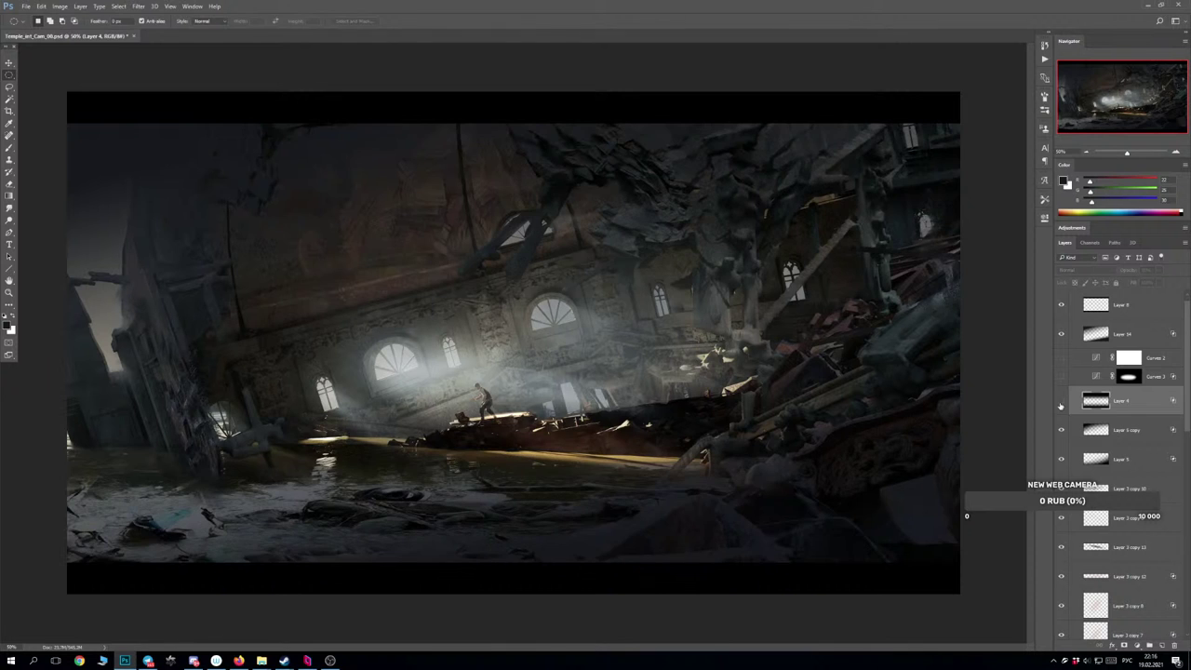
pyautogui.click(1061, 403)
pyautogui.click(1061, 403)
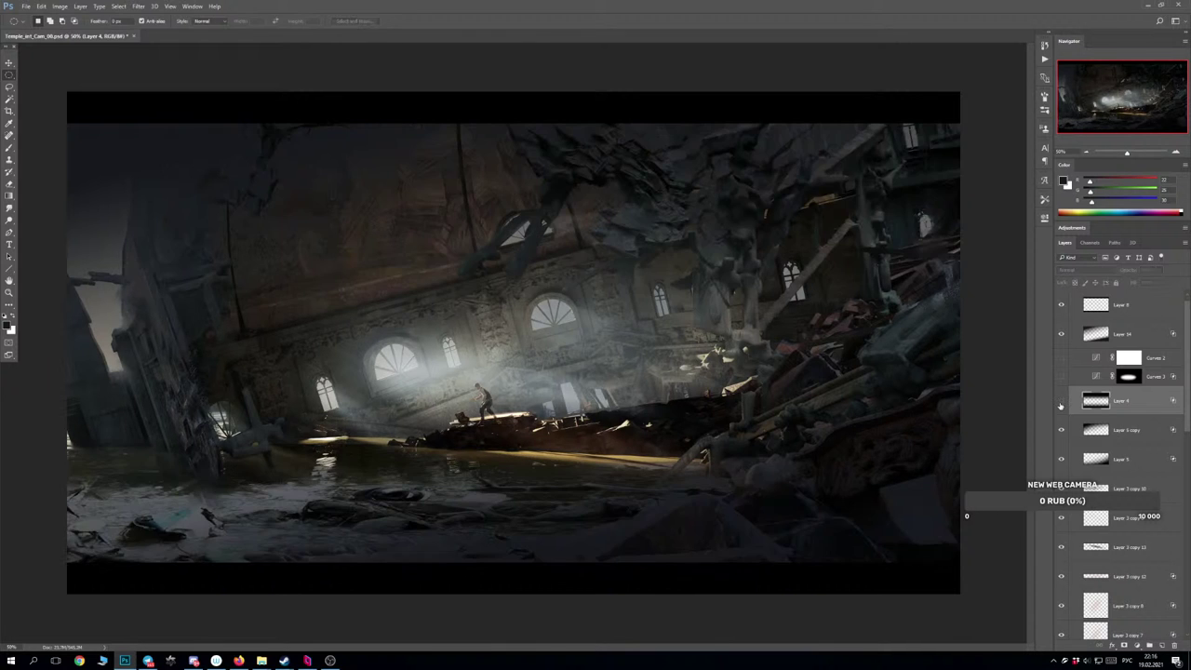
pyautogui.click(1061, 403)
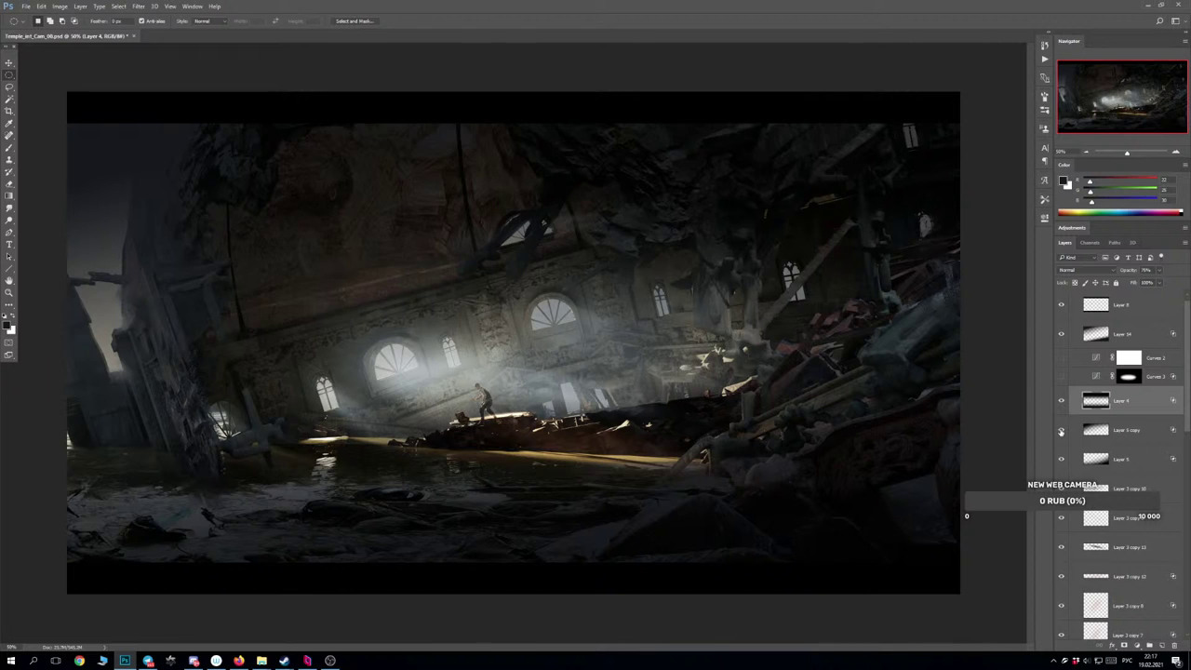
# Find and select the Linear Dodge light streak layer, Layer 3 copy 12, checking its effect by hiding and showing it.
pyautogui.click(1060, 489)
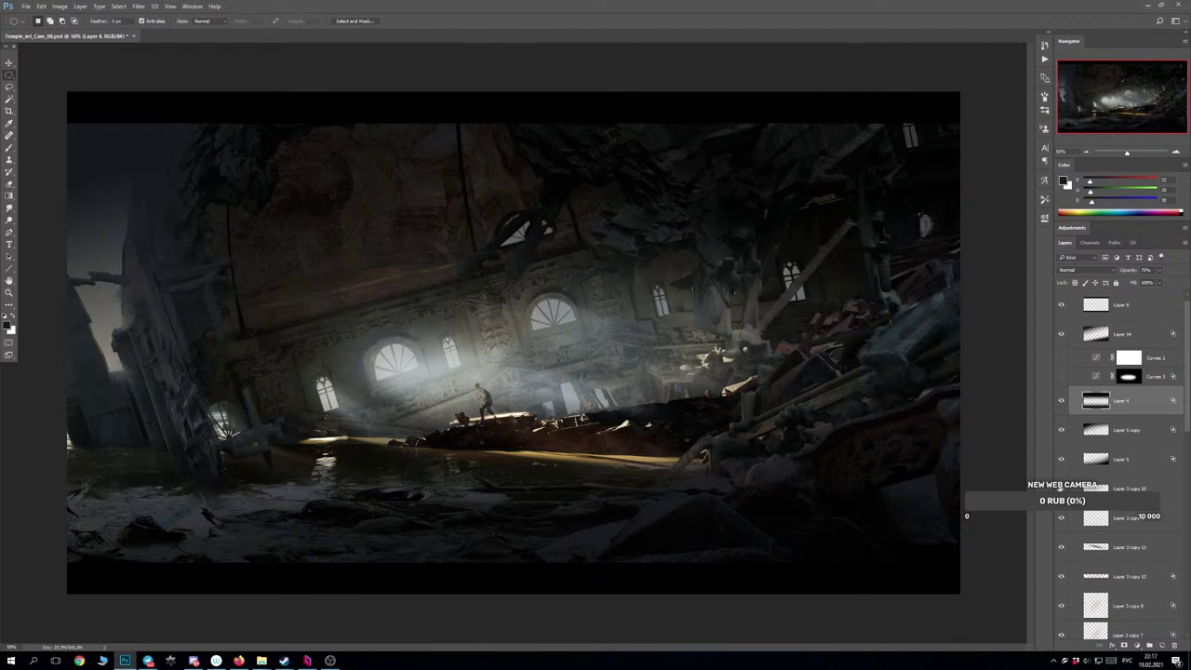
pyautogui.click(1070, 489)
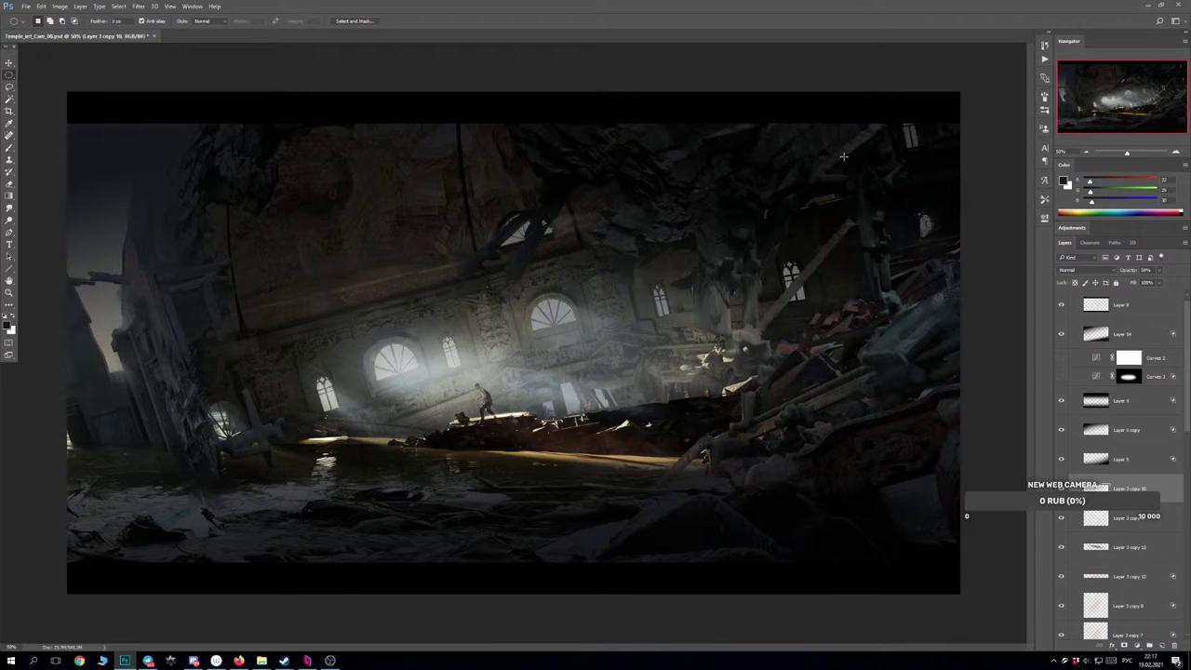
pyautogui.scroll(1, 1099, 399)
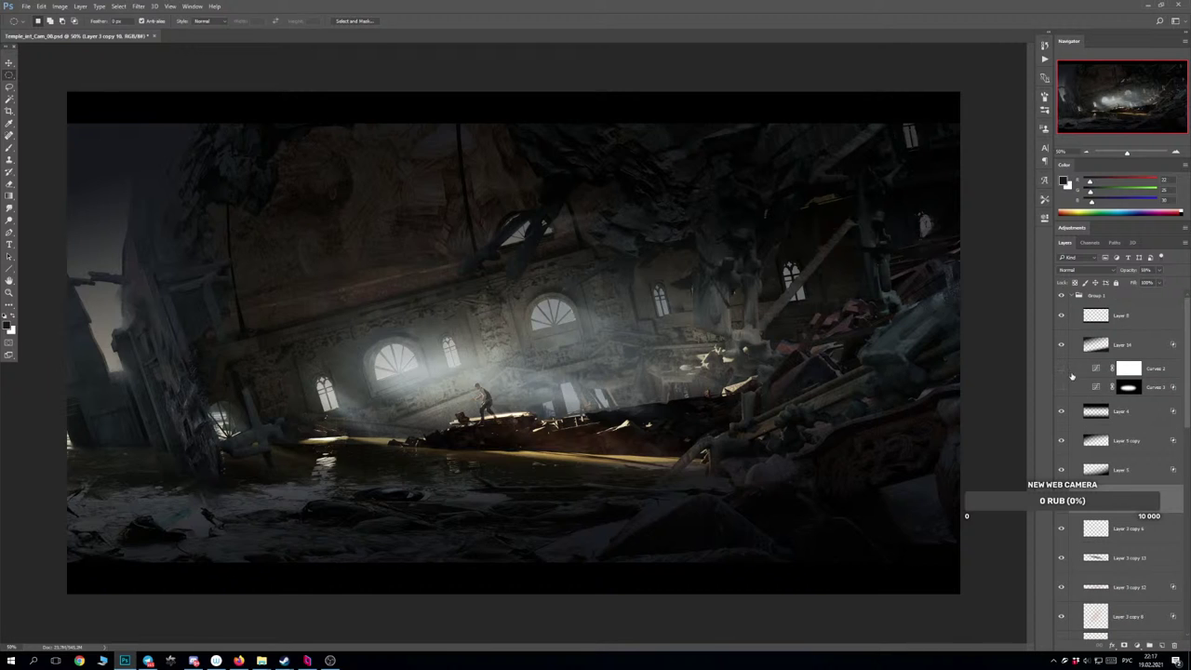
pyautogui.scroll(-5, 1070, 375)
pyautogui.click(1135, 480)
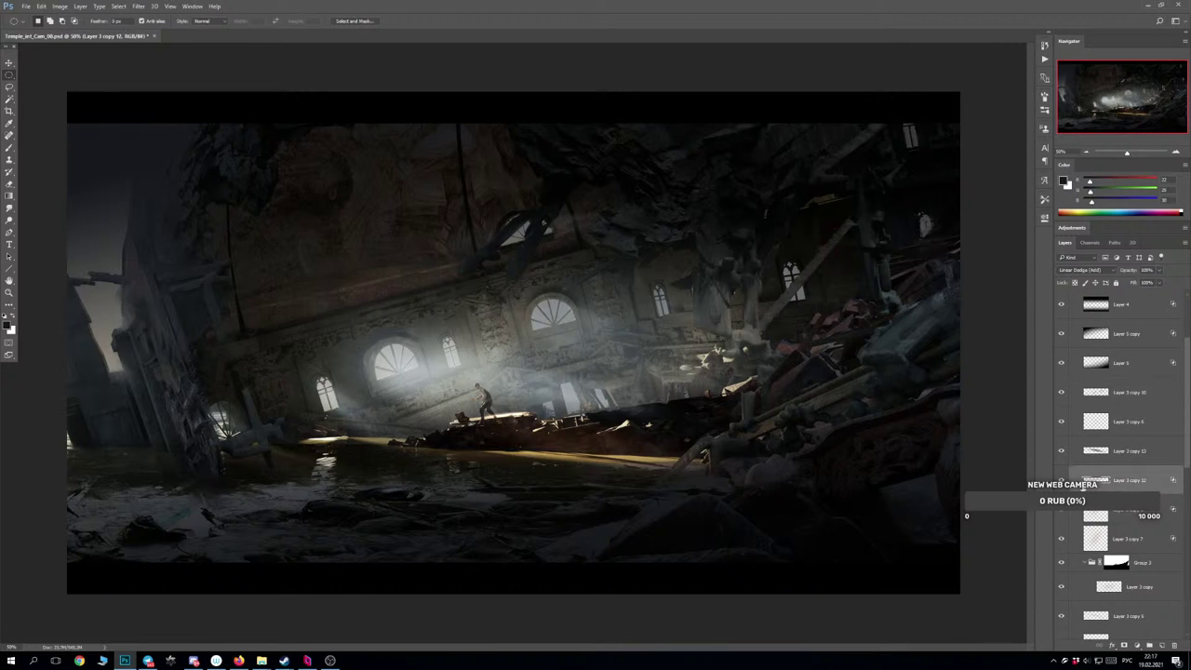
pyautogui.click(1060, 480)
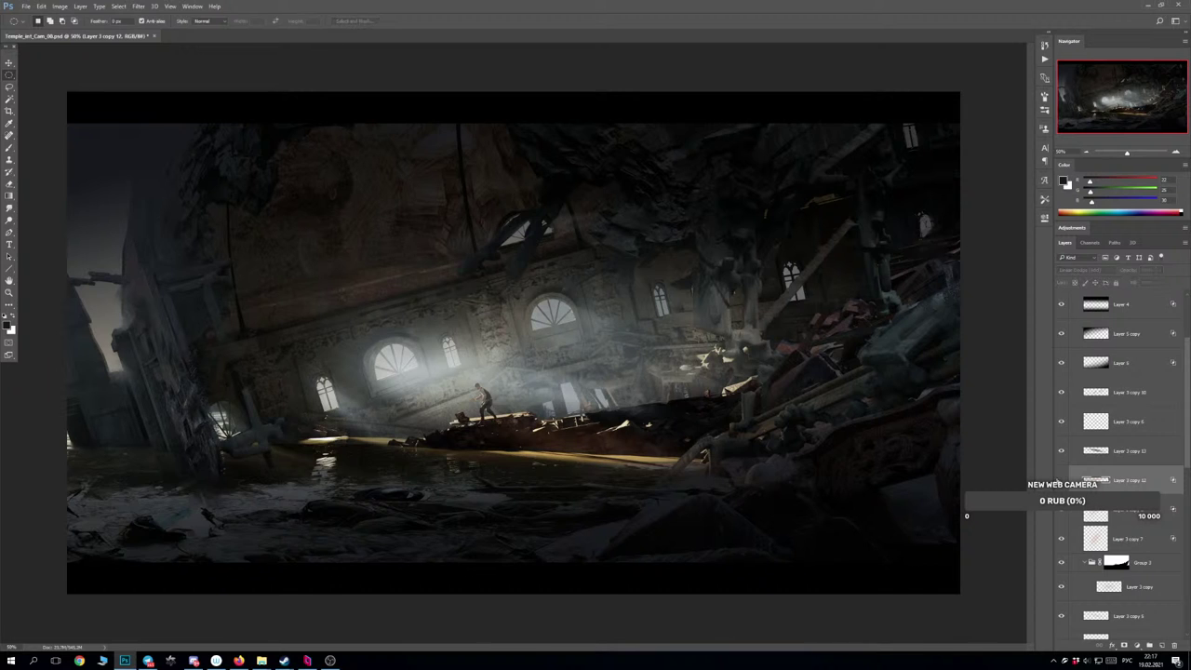
pyautogui.click(1058, 480)
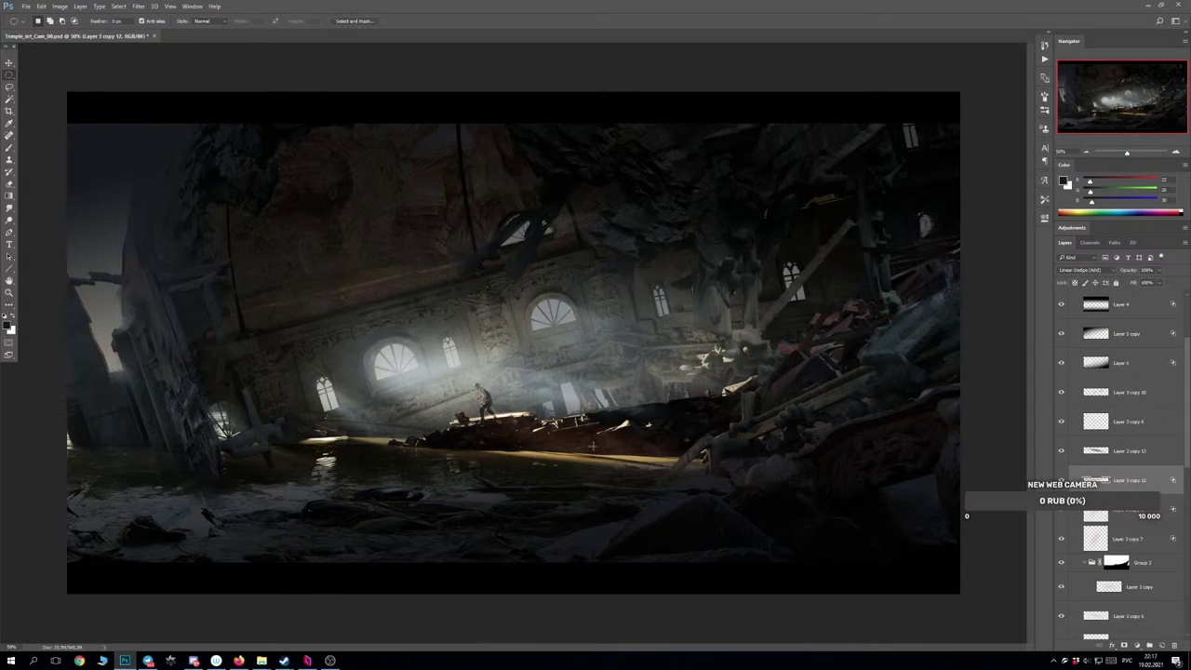
# Duplicate the light streak layer and move the copy from the rubble ridge over the standing figure.
pyautogui.moveTo(547, 446)
pyautogui.mouseDown()
pyautogui.moveTo(531, 422)
pyautogui.moveTo(640, 415)
pyautogui.moveTo(655, 419)
pyautogui.moveTo(639, 427)
pyautogui.moveTo(649, 444)
pyautogui.mouseUp()
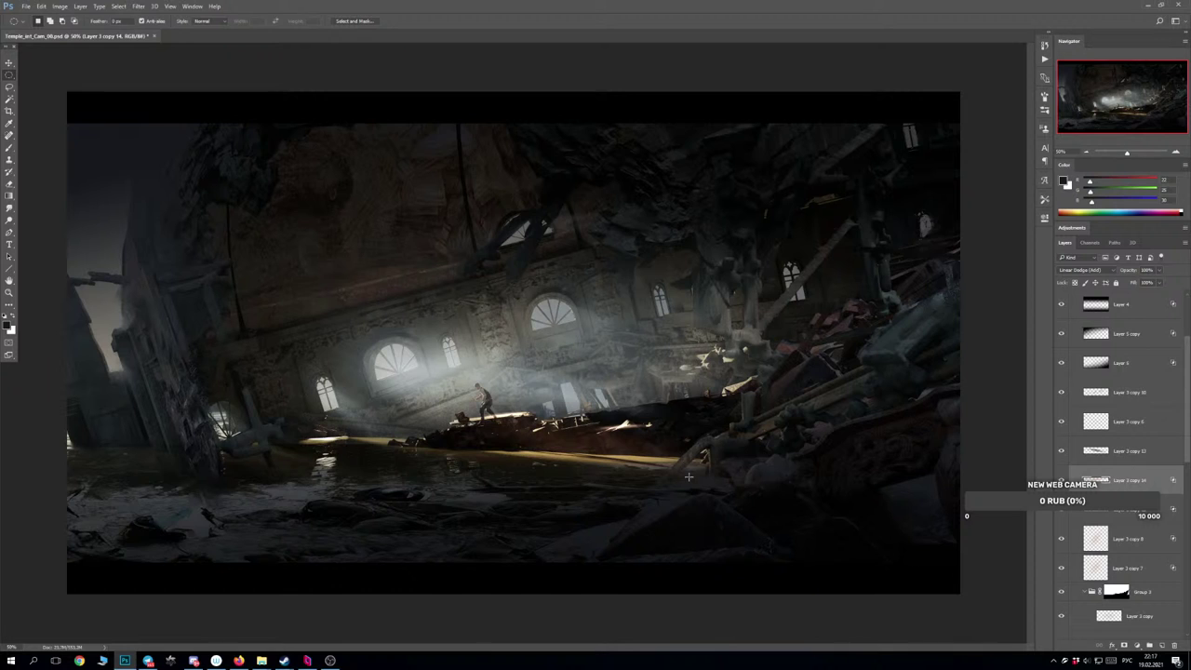
pyautogui.hotkey('ctrl', 'z')
pyautogui.hotkey('ctrl', 'z')
pyautogui.hotkey('ctrl', 'alt', 'z')
pyautogui.hotkey('ctrl', 'alt', 'z')
pyautogui.hotkey('ctrl', 'alt', 'z')
pyautogui.moveTo(630, 430)
pyautogui.mouseDown()
pyautogui.moveTo(558, 442)
pyautogui.moveTo(576, 458)
pyautogui.moveTo(586, 422)
pyautogui.mouseUp()
pyautogui.moveTo(593, 427); pyautogui.dragTo(548, 402)
pyautogui.moveTo(610, 433)
pyautogui.mouseDown()
pyautogui.moveTo(409, 424)
pyautogui.moveTo(452, 451)
pyautogui.moveTo(465, 391)
pyautogui.moveTo(730, 409)
pyautogui.moveTo(791, 377)
pyautogui.moveTo(712, 368)
pyautogui.moveTo(590, 328)
pyautogui.moveTo(597, 310)
pyautogui.moveTo(615, 321)
pyautogui.moveTo(598, 311)
pyautogui.mouseUp()
pyautogui.moveTo(585, 318)
pyautogui.mouseDown()
pyautogui.moveTo(598, 428)
pyautogui.moveTo(587, 426)
pyautogui.moveTo(598, 405)
pyautogui.mouseUp()
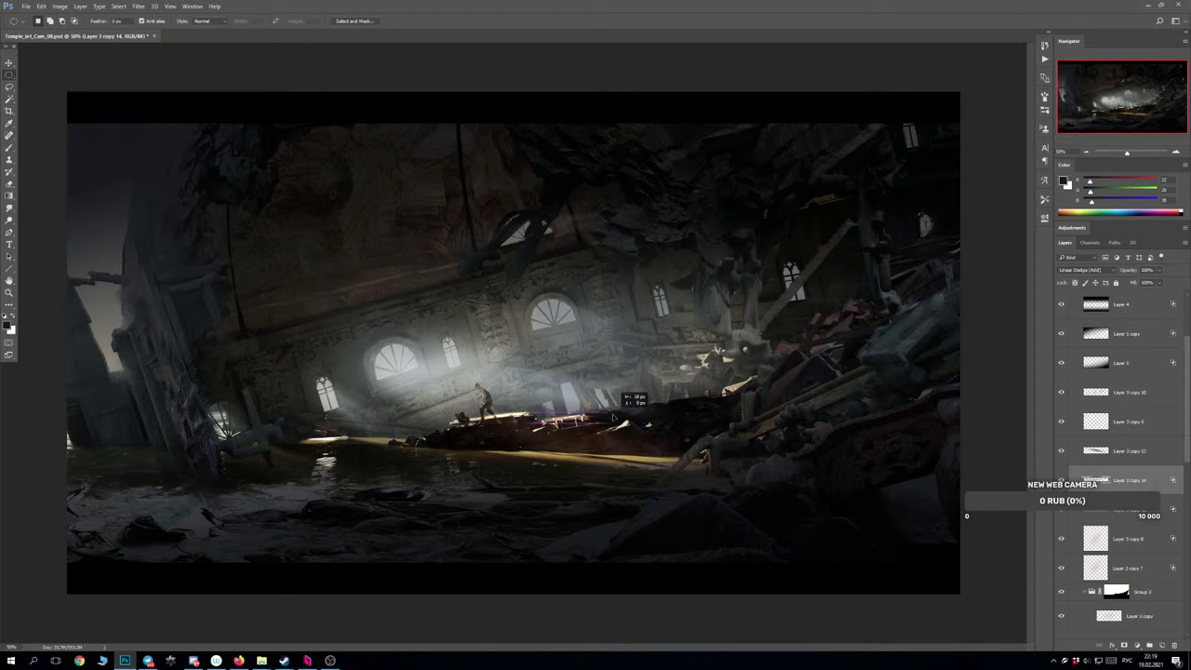
pyautogui.moveTo(609, 412)
pyautogui.mouseDown()
pyautogui.moveTo(493, 418)
pyautogui.moveTo(527, 424)
pyautogui.moveTo(536, 409)
pyautogui.mouseUp()
# Save the document and scale the copied streak down to a small glow beside the figure's arm.
pyautogui.hotkey('ctrl', '+')
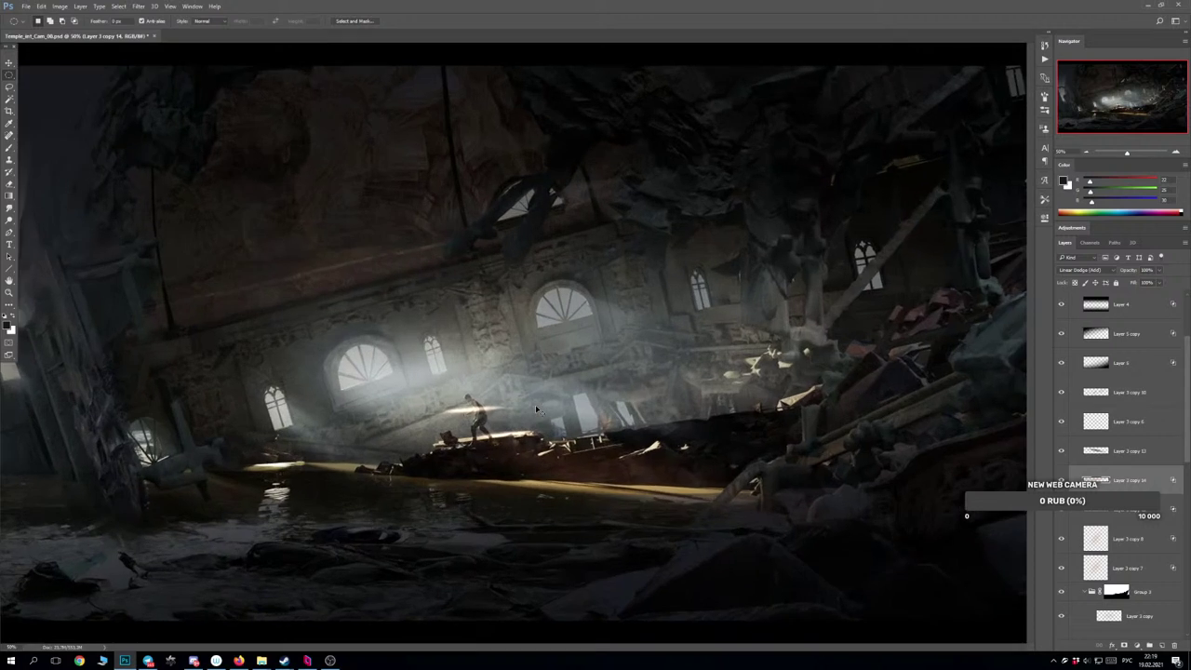
pyautogui.scroll(2, 536, 410)
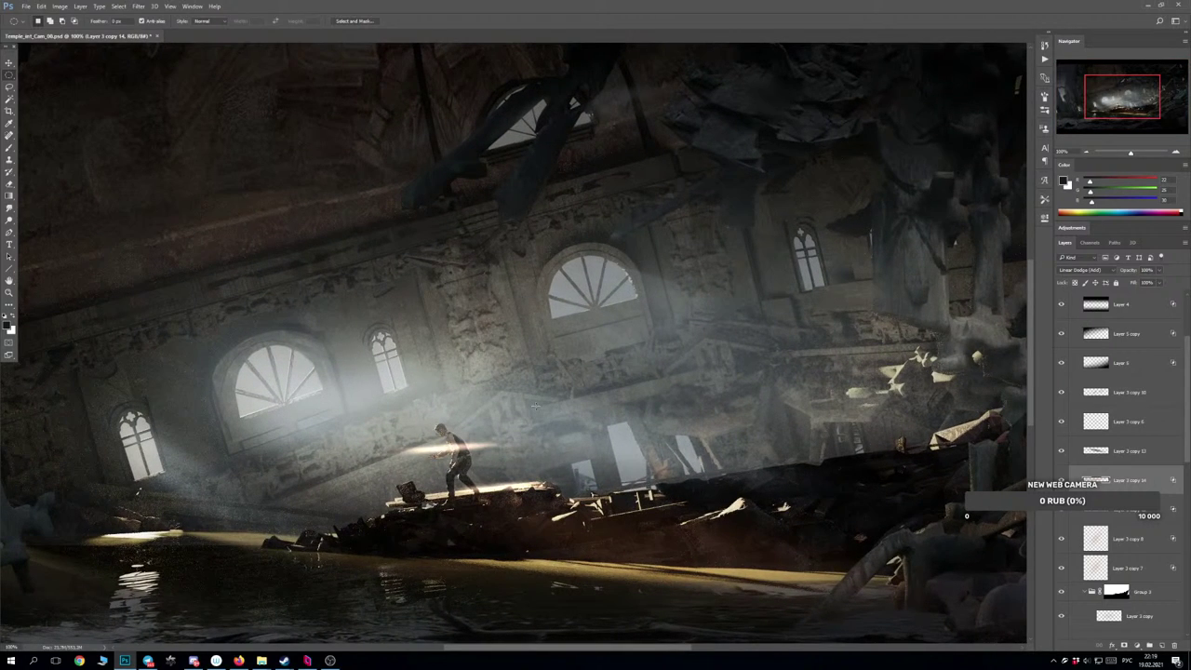
pyautogui.scroll(1, 533, 422)
pyautogui.scroll(-1, 534, 424)
pyautogui.hotkey('ctrl', 's')
pyautogui.hotkey('ctrl', 't')
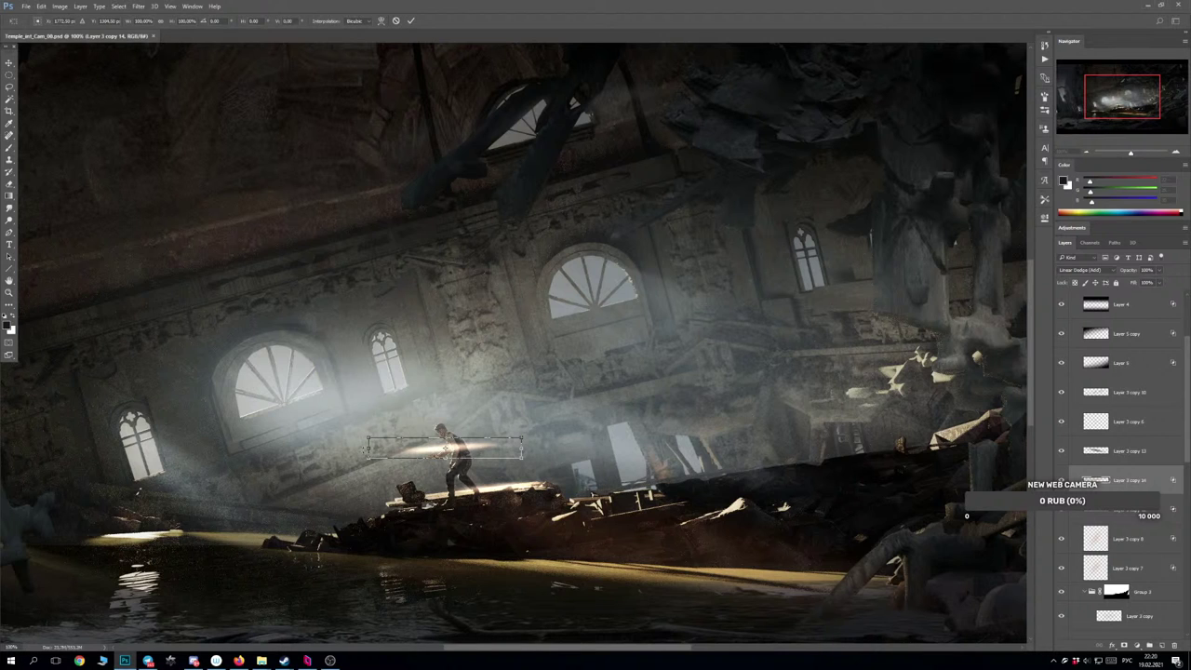
pyautogui.moveTo(367, 450)
pyautogui.mouseDown()
pyautogui.moveTo(511, 458)
pyautogui.moveTo(448, 461)
pyautogui.mouseUp()
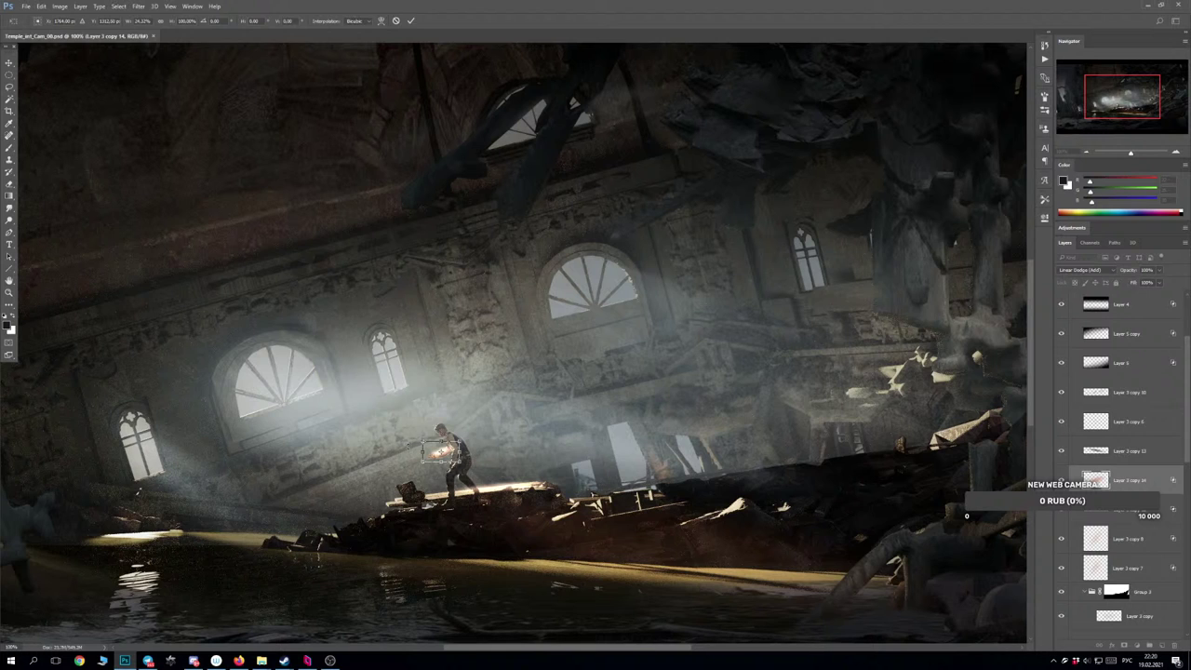
pyautogui.moveTo(423, 442); pyautogui.dragTo(435, 449)
# Flatten and rotate the copied glow to follow the figure's forearm, apply the transform, and check it at 100% zoom.
pyautogui.hotkey('ctrl', '+')
pyautogui.hotkey('ctrl', '+')
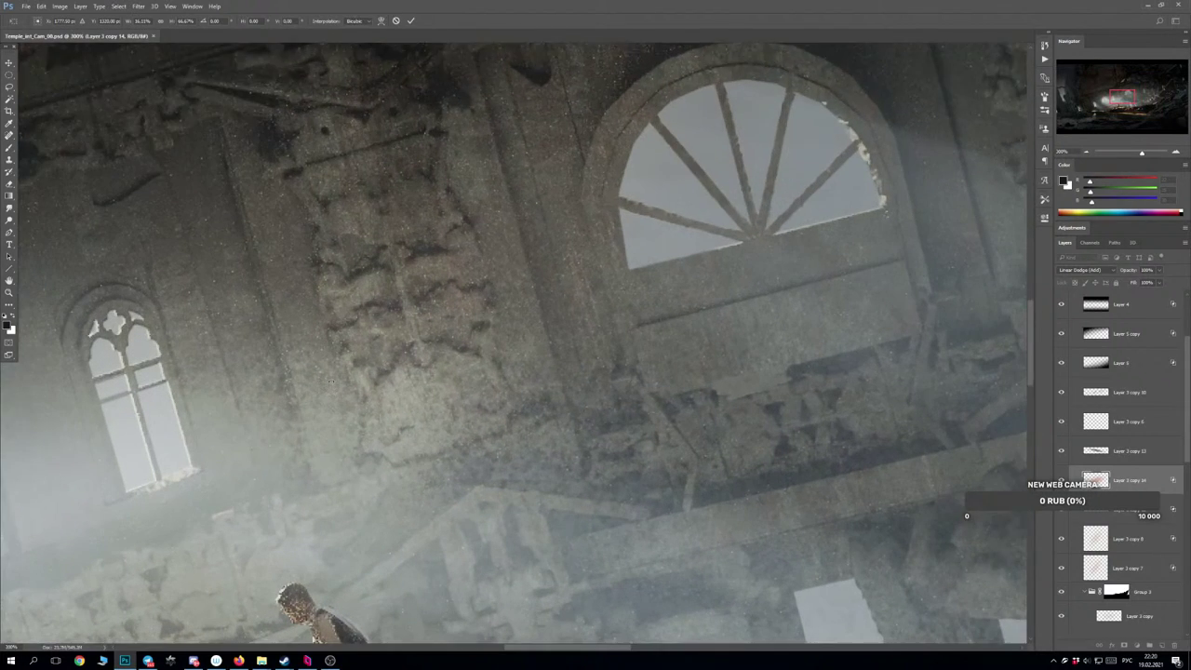
pyautogui.scroll(-3, 453, 570)
pyautogui.scroll(-1, 456, 573)
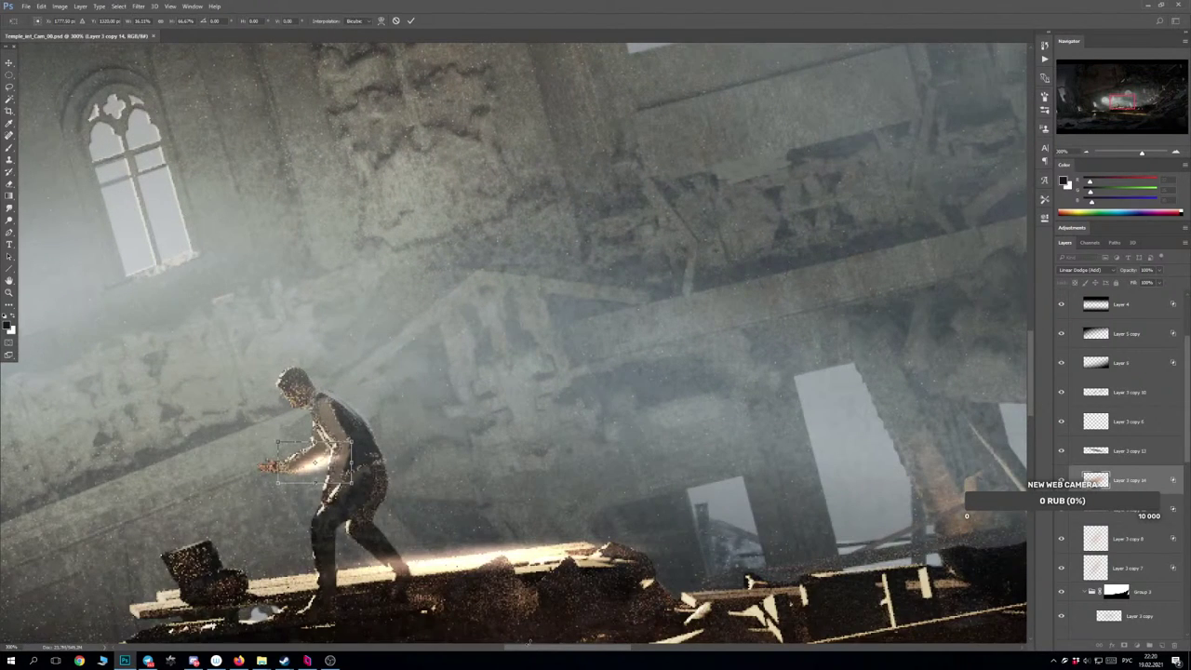
pyautogui.moveTo(549, 651); pyautogui.dragTo(517, 651)
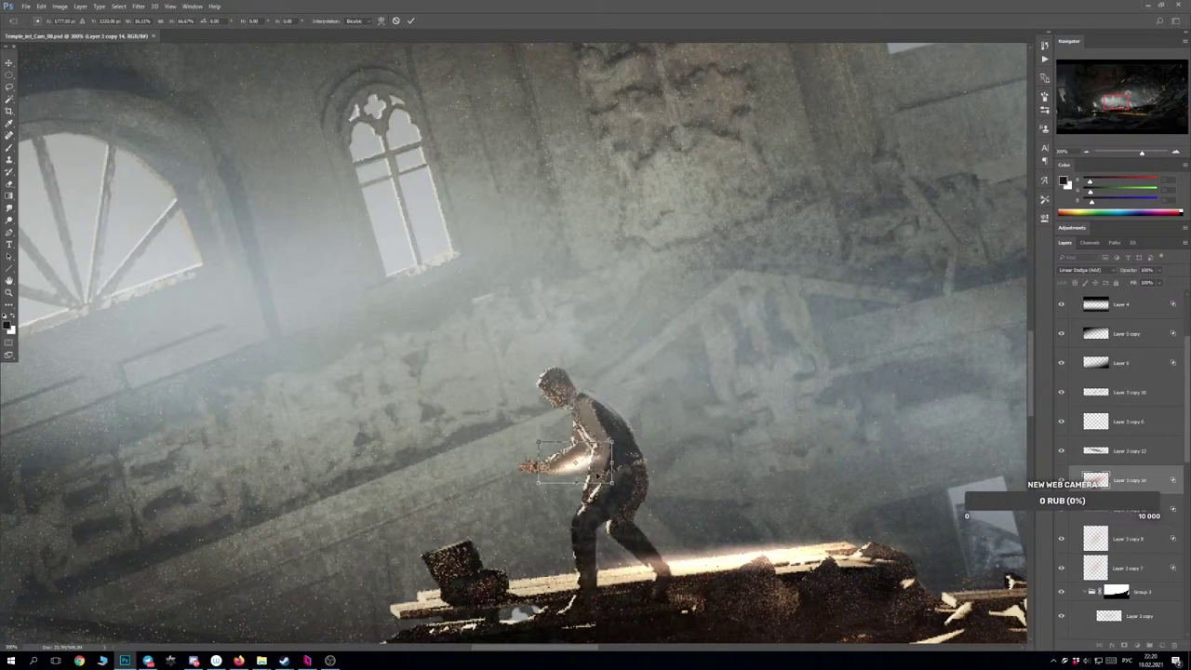
pyautogui.moveTo(590, 494); pyautogui.dragTo(568, 448)
pyautogui.press('Down')
pyautogui.press('Down')
pyautogui.press('Down')
pyautogui.press('Down')
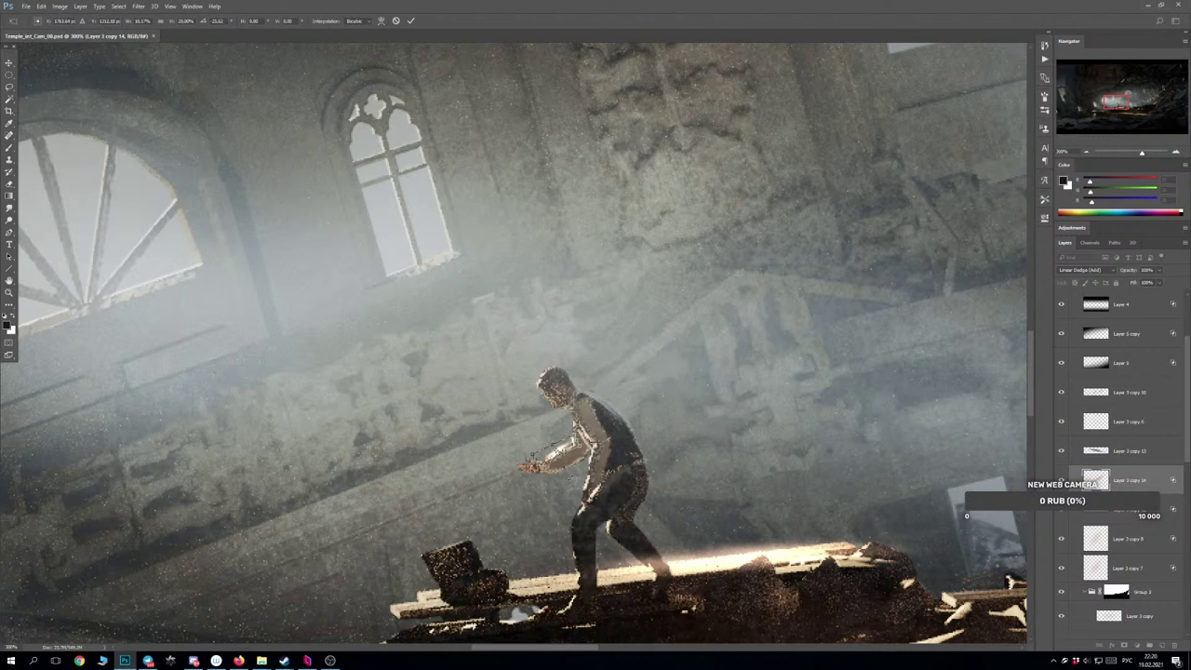
pyautogui.press('Return')
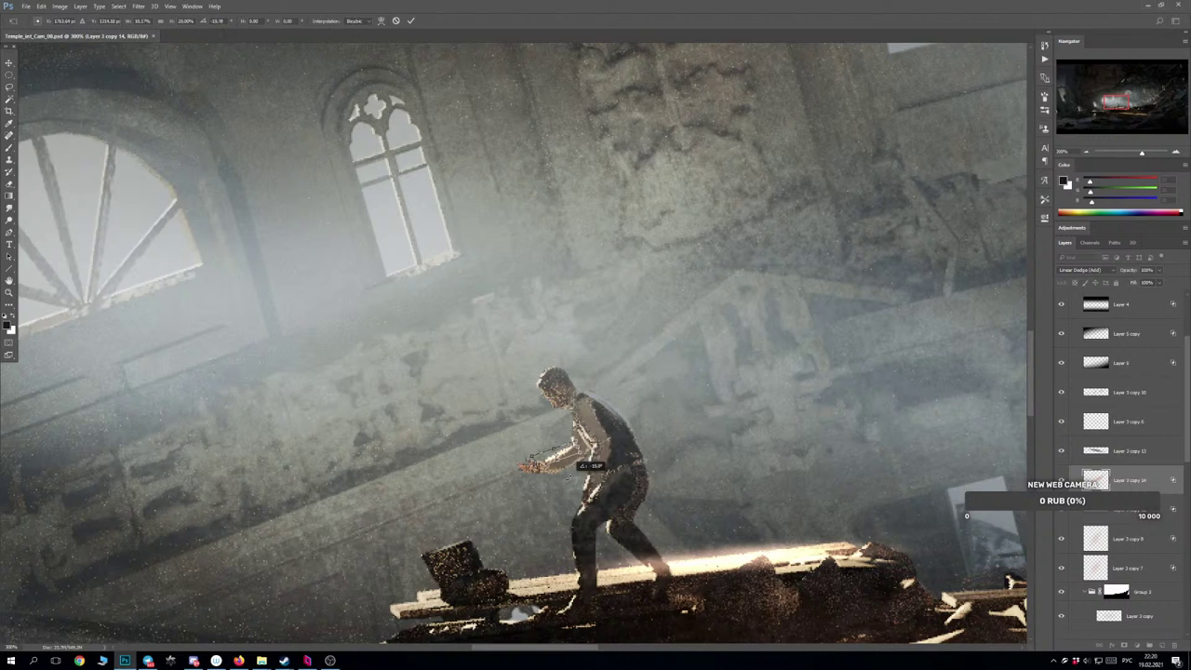
pyautogui.press('m')
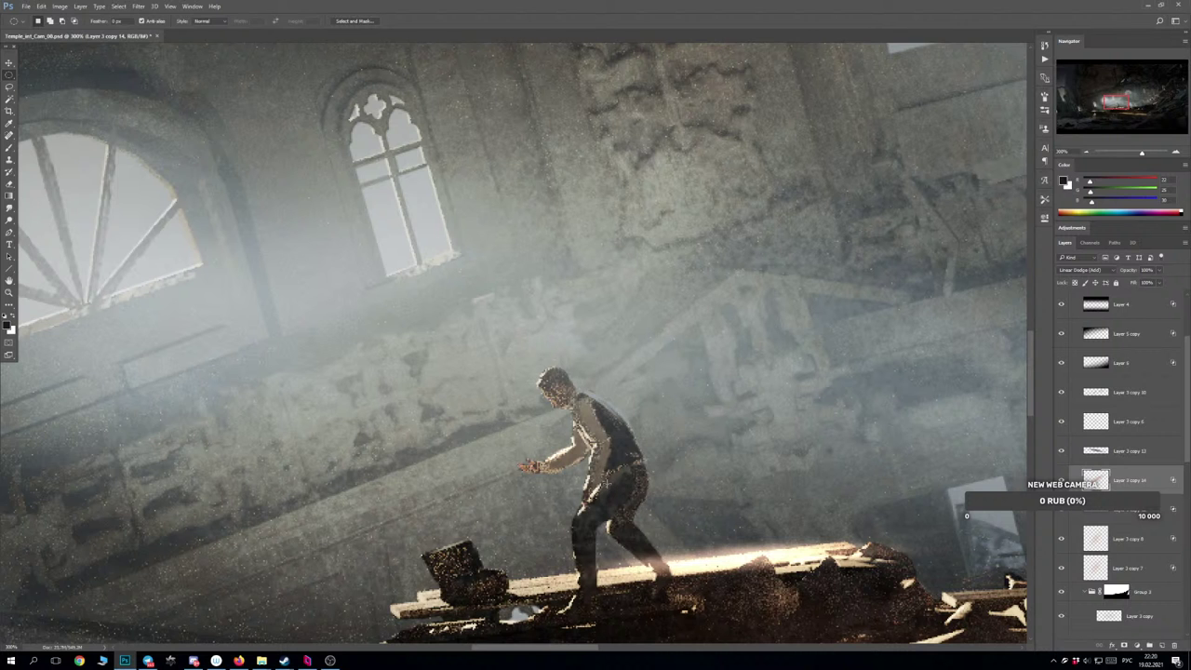
pyautogui.hotkey('ctrl', '-')
pyautogui.hotkey('ctrl', '-')
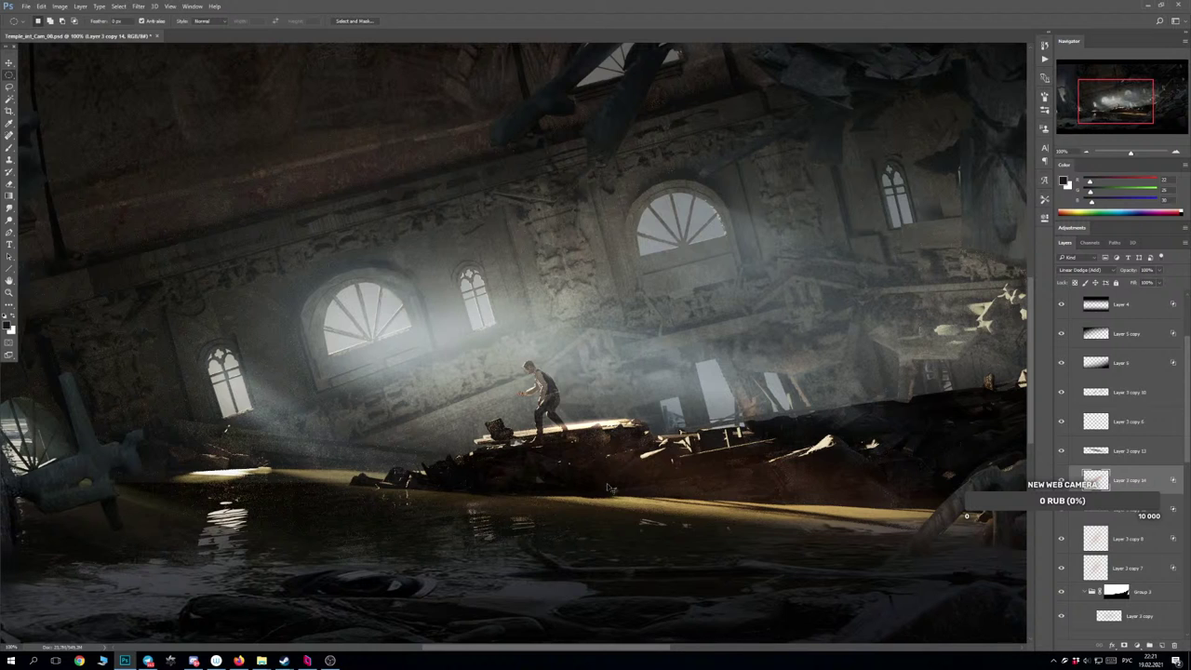
# Review the glow on the figure's arm and the overall lighting by comparing the painting at several zoom levels.
pyautogui.hotkey('ctrl', '-')
pyautogui.hotkey('ctrl', '-')
pyautogui.hotkey('ctrl', '+')
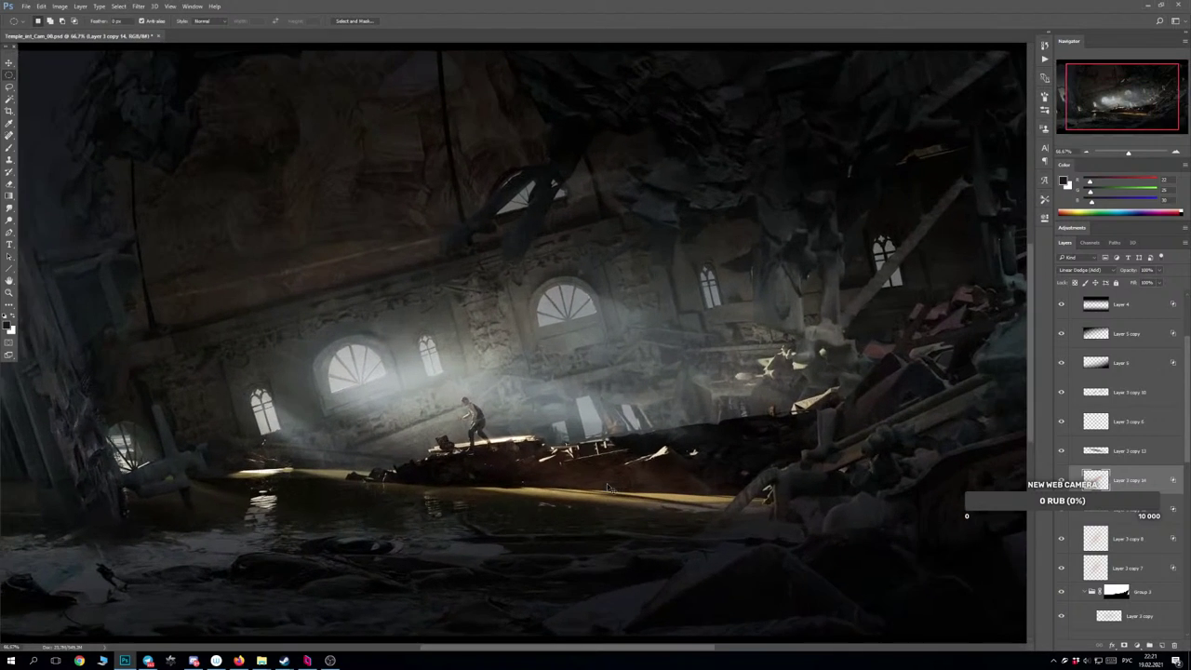
pyautogui.hotkey('ctrl', '+')
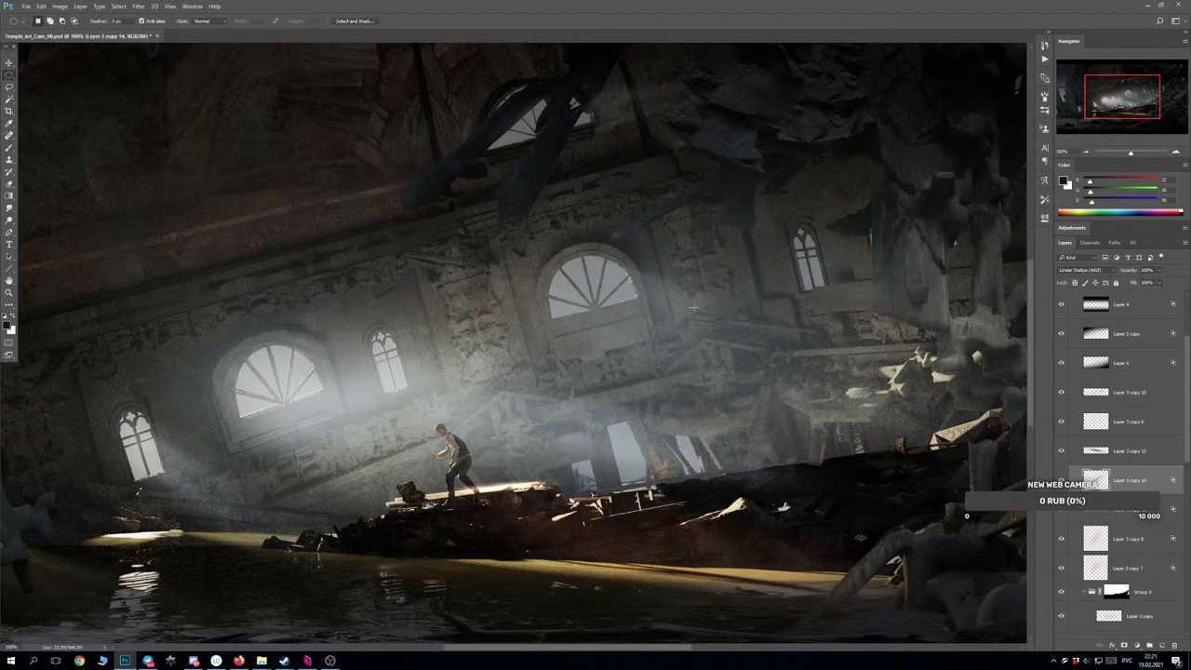
pyautogui.hotkey('ctrl', '-')
pyautogui.hotkey('ctrl', '+')
pyautogui.hotkey('ctrl', '-')
pyautogui.hotkey('ctrl', '+')
pyautogui.hotkey('ctrl', '+')
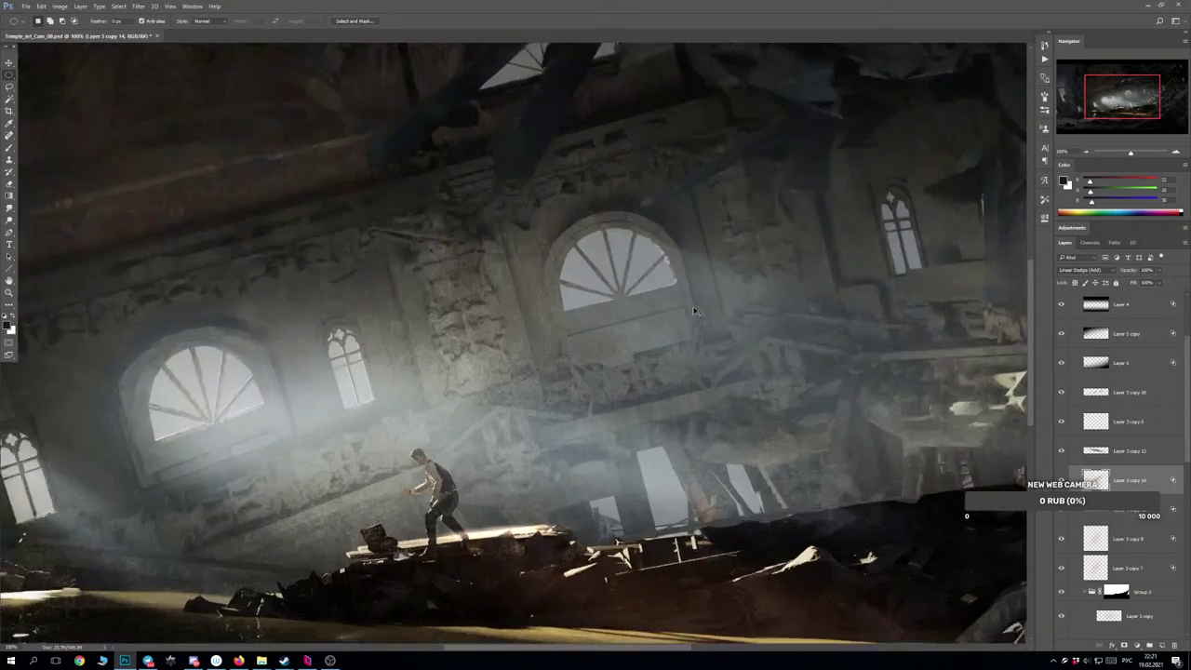
pyautogui.hotkey('ctrl', '-')
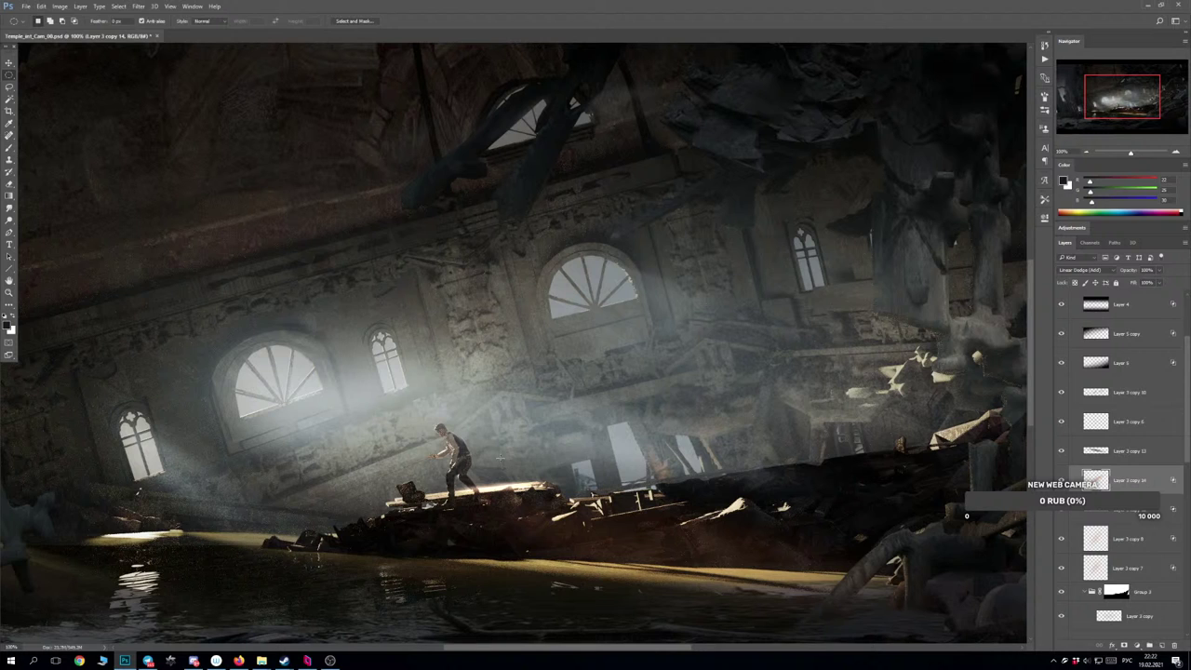
# Duplicate the Layer 3 copy 12 light streak, move the copy further along the dark rubble ridge, and merge it down into the original.
pyautogui.click(1112, 512)
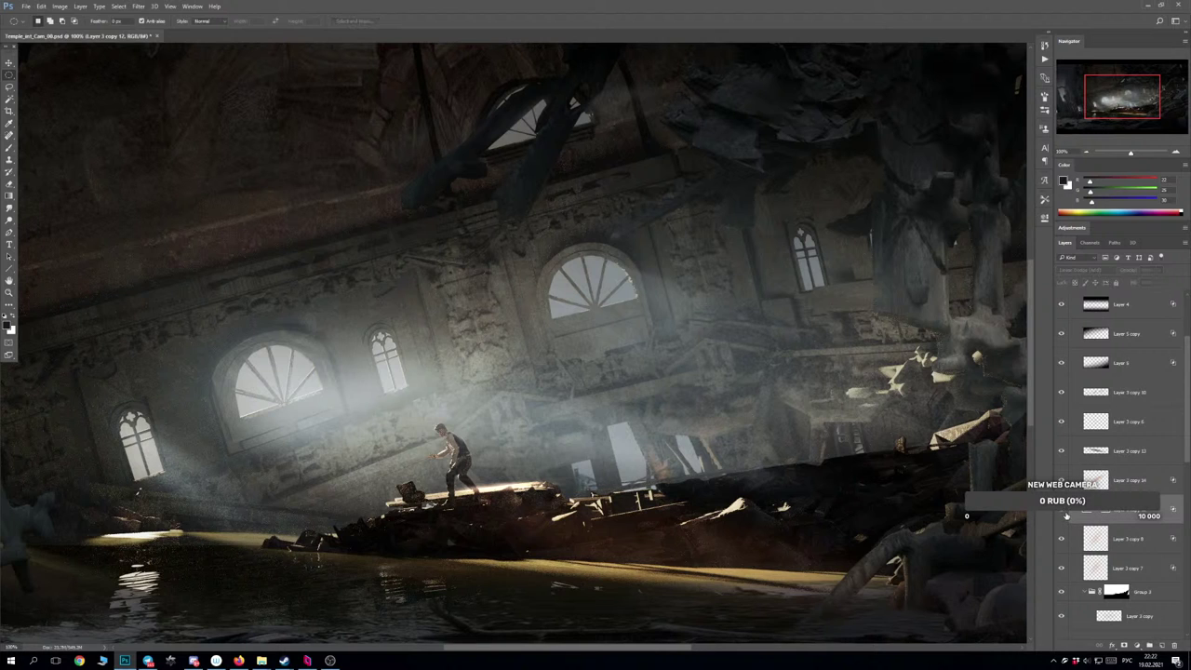
pyautogui.hotkey('ctrl', 'j')
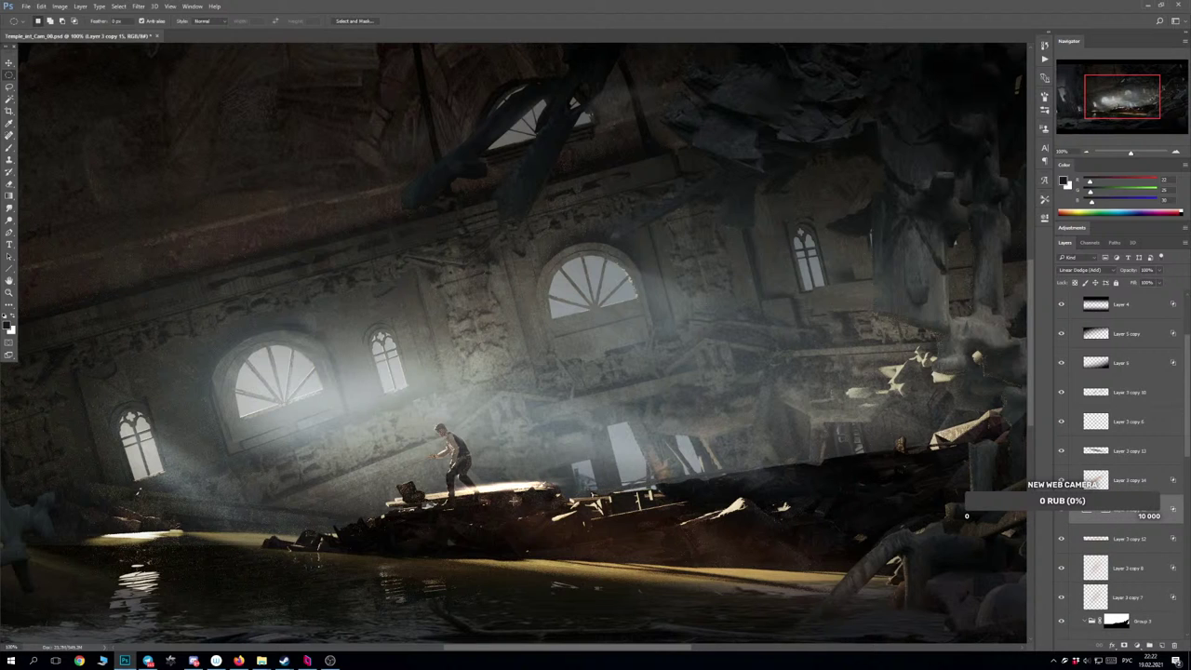
pyautogui.moveTo(515, 502)
pyautogui.mouseDown()
pyautogui.moveTo(818, 484)
pyautogui.moveTo(770, 498)
pyautogui.mouseUp()
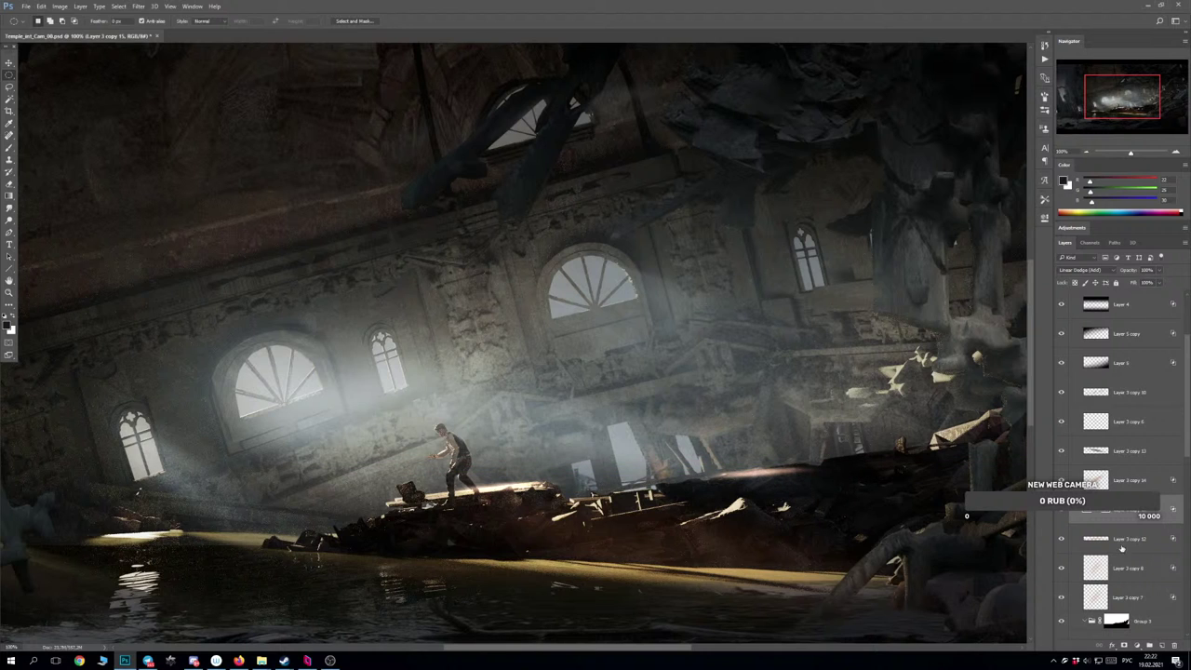
pyautogui.hotkey('ctrl', 'e')
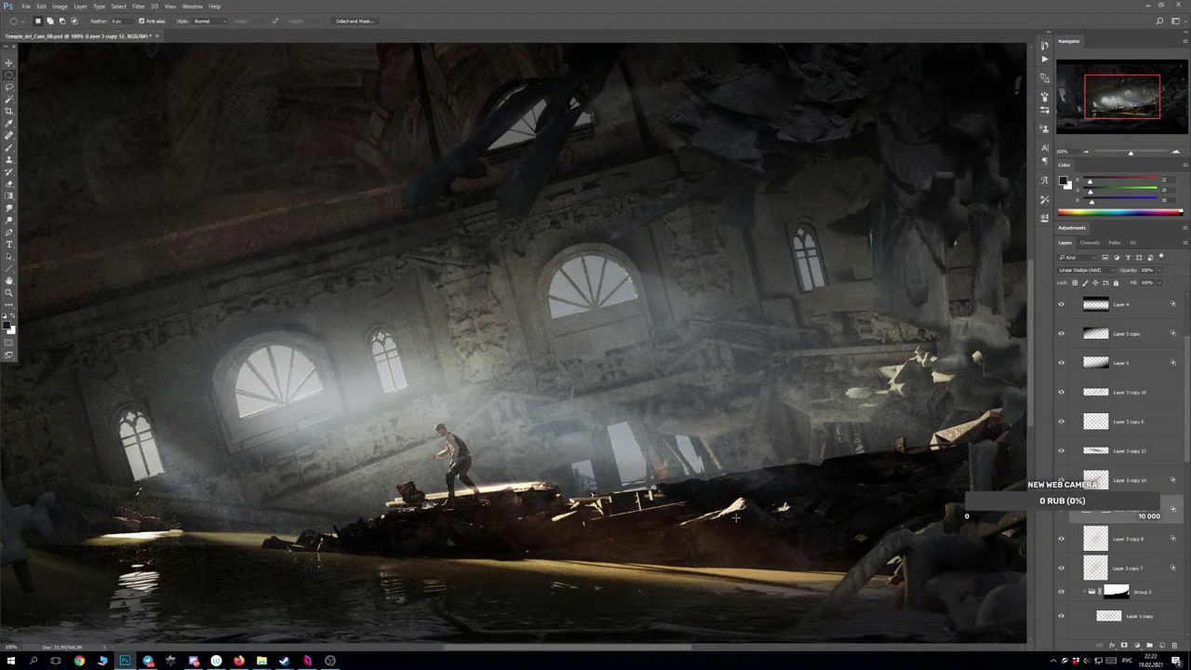
pyautogui.hotkey('ctrl', '-')
pyautogui.hotkey('ctrl', '-')
pyautogui.hotkey('ctrl', '-')
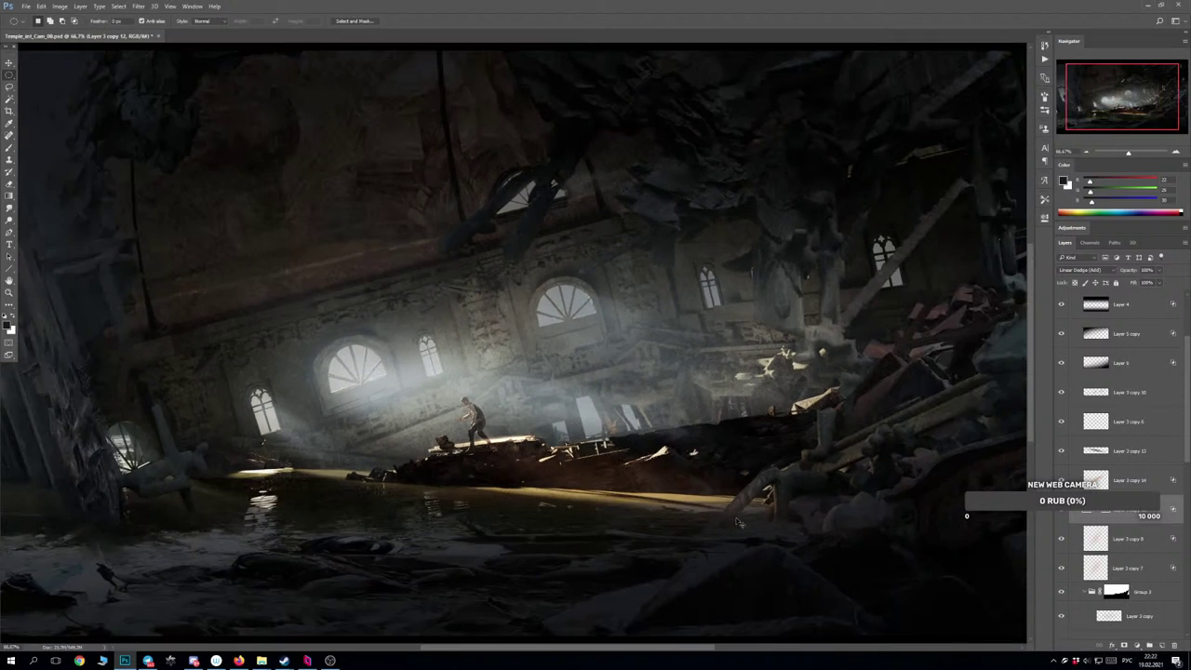
pyautogui.hotkey('ctrl', '+')
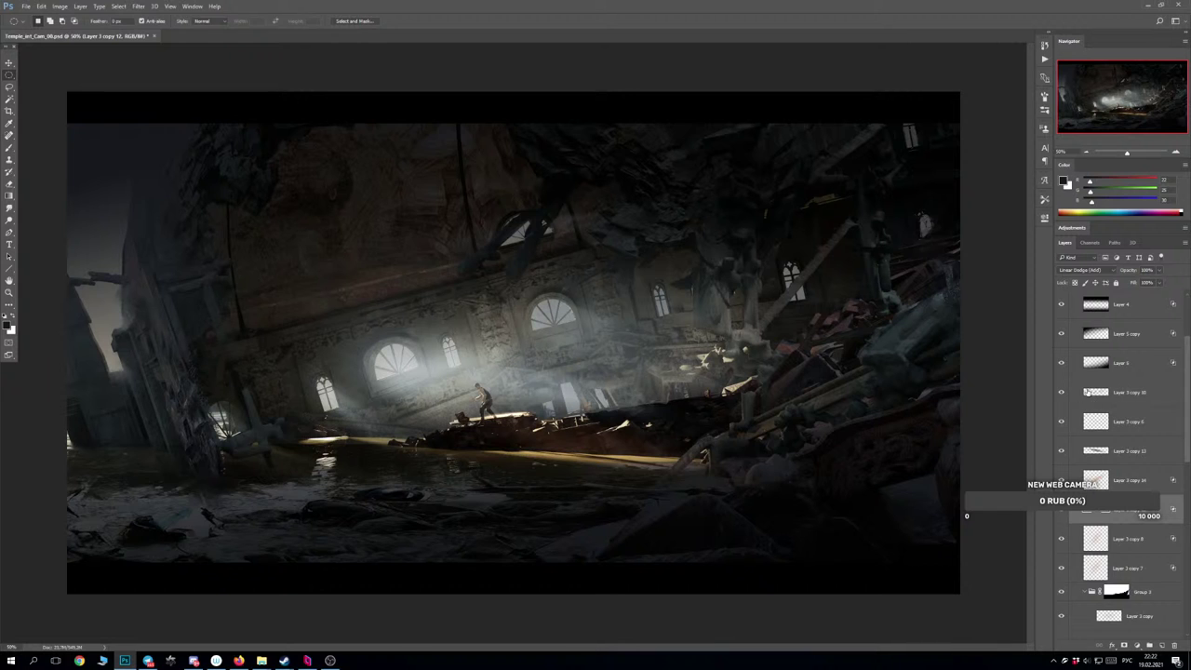
# Check the effect of the Curves 2 and Curves 3 adjustments by toggling their visibility, and collapse Group 1.
pyautogui.scroll(3, 1085, 391)
pyautogui.click(1061, 359)
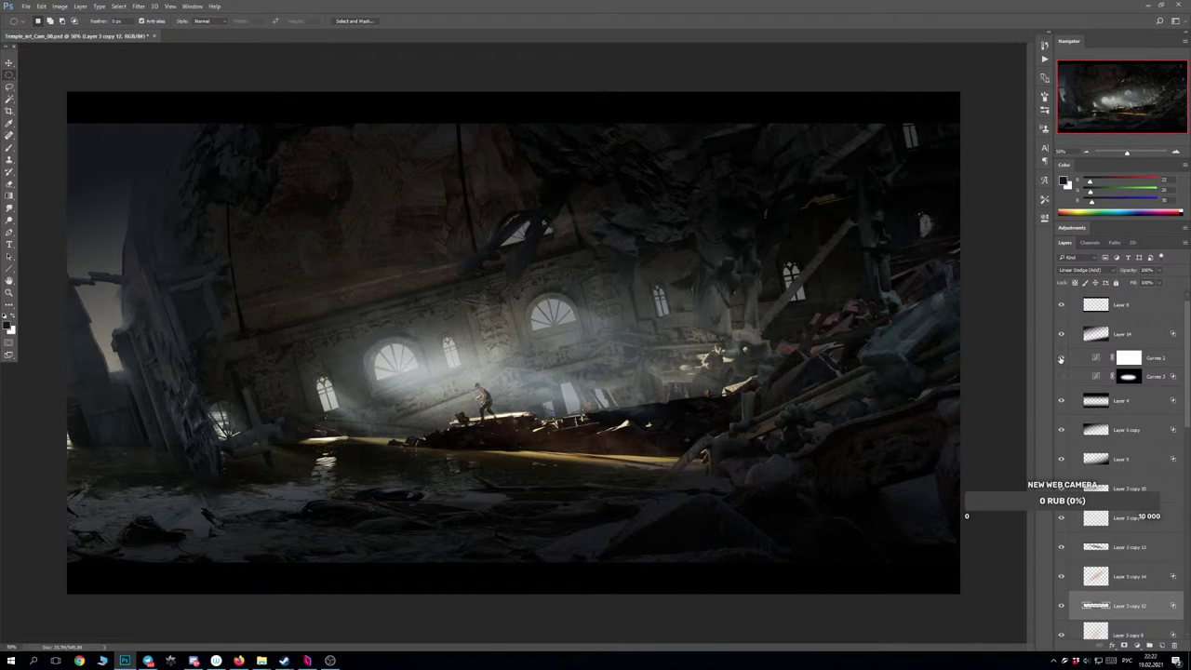
pyautogui.click(1061, 359)
pyautogui.click(1060, 377)
pyautogui.scroll(1, 1107, 376)
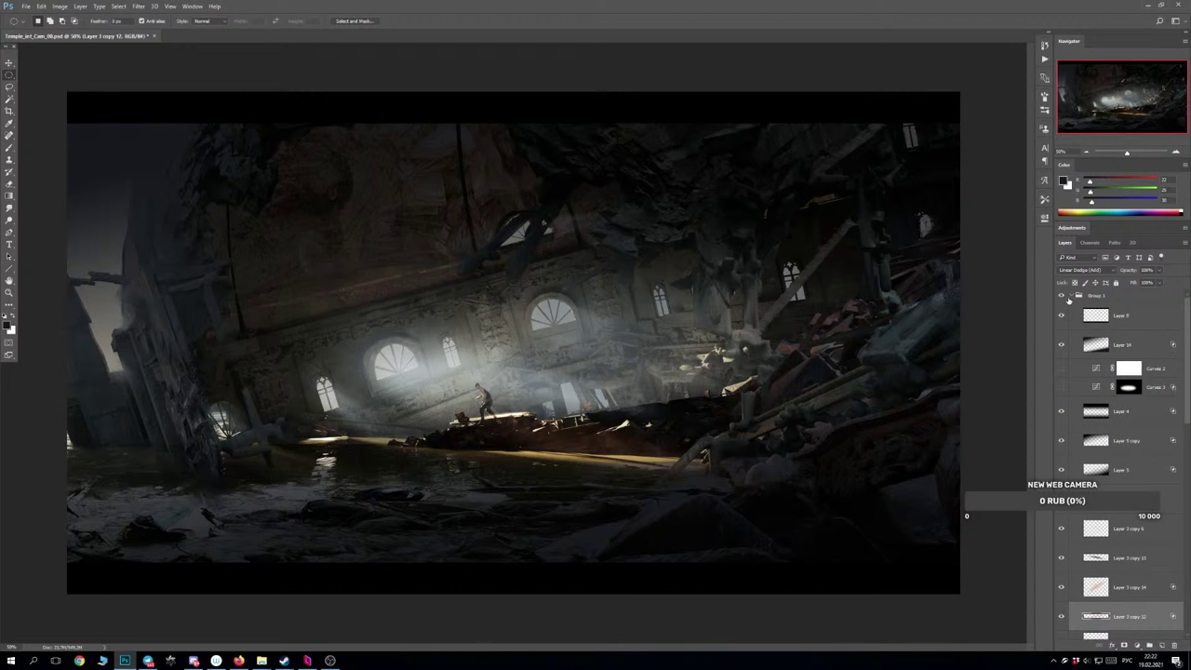
pyautogui.click(1072, 297)
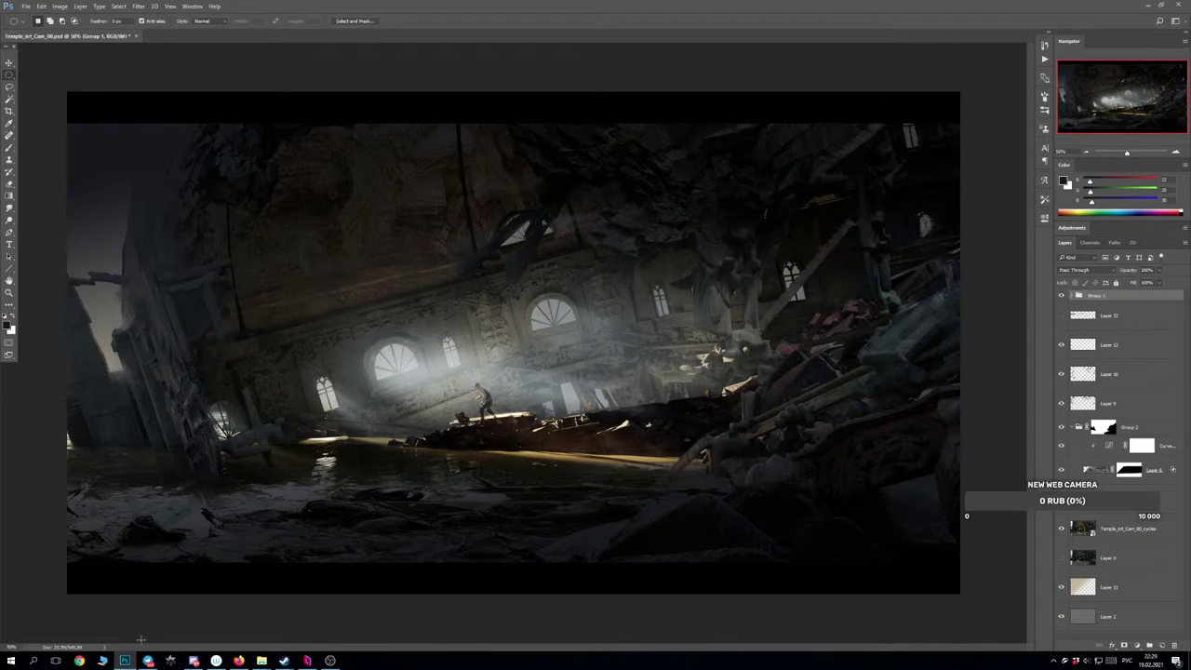
# Switch to the SoundCloud playlist in Firefox, lower the player volume, and start track 17, Mountain Top.
pyautogui.click(238, 660)
pyautogui.scroll(-2, 400, 489)
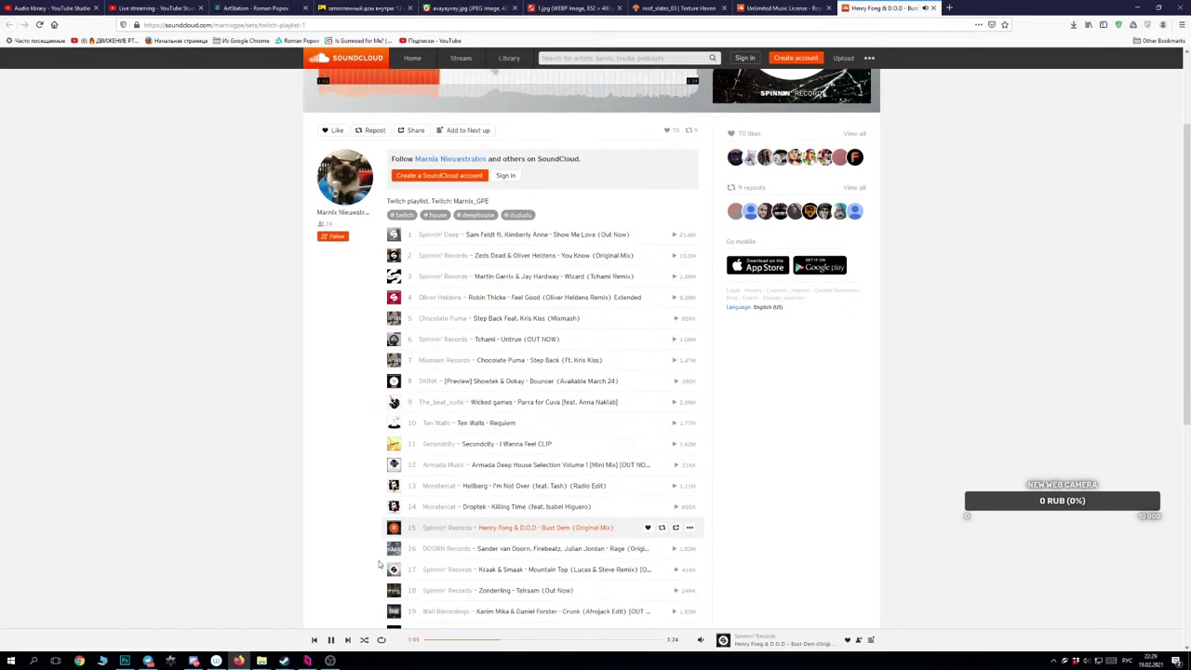
pyautogui.click(394, 492)
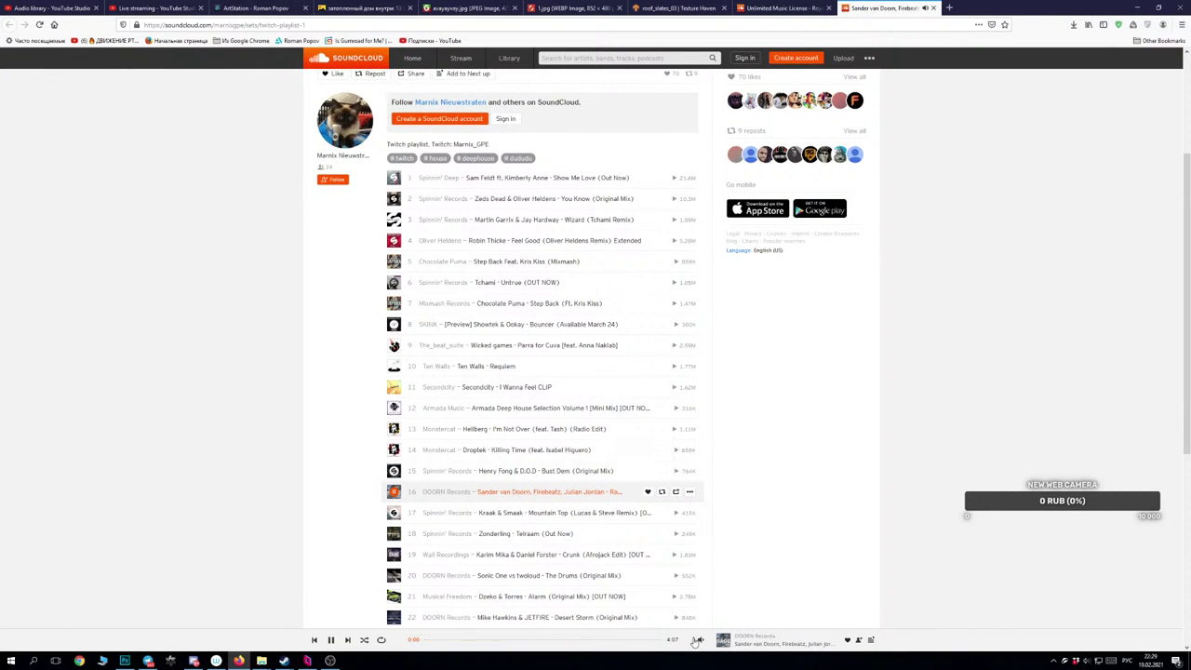
pyautogui.moveTo(702, 619); pyautogui.dragTo(703, 625)
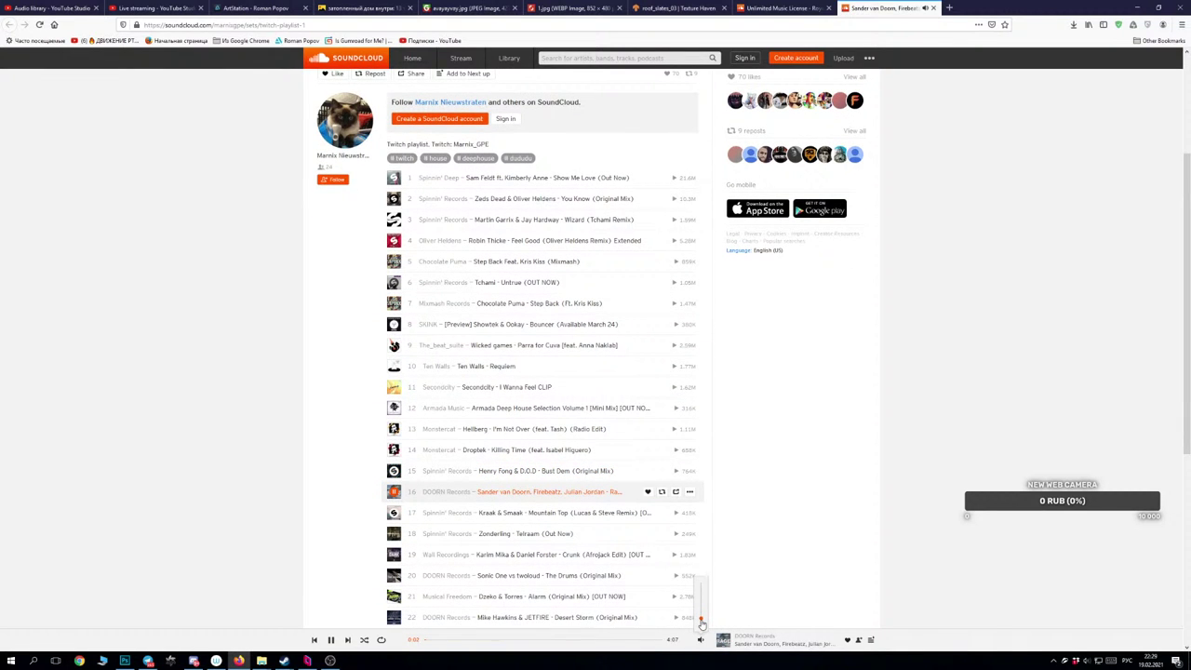
pyautogui.click(394, 513)
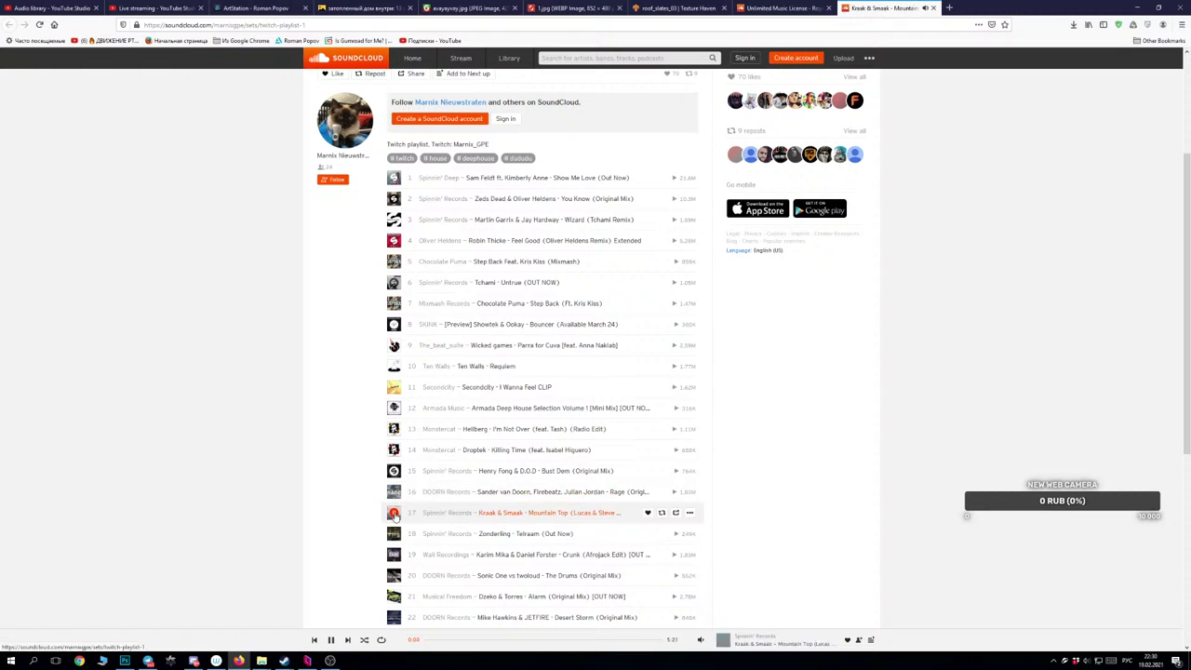
pyautogui.moveTo(703, 640)
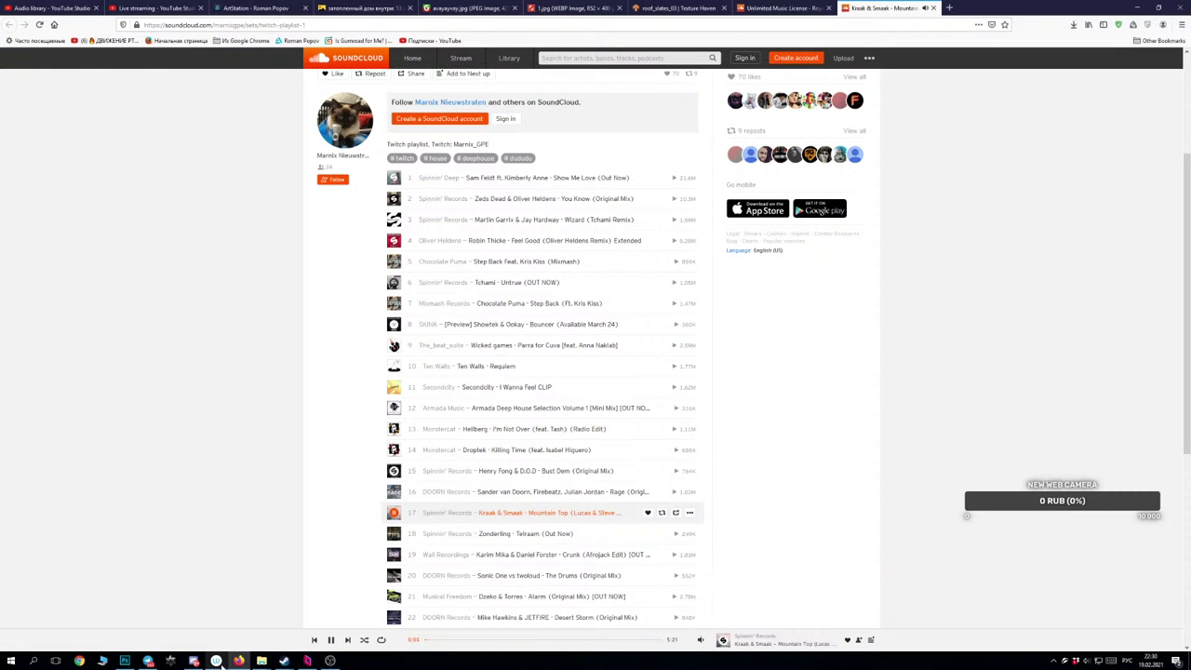
# Switch back to Photoshop and compare the painting with and without Group 1, leaving the group hidden.
pyautogui.click(124, 660)
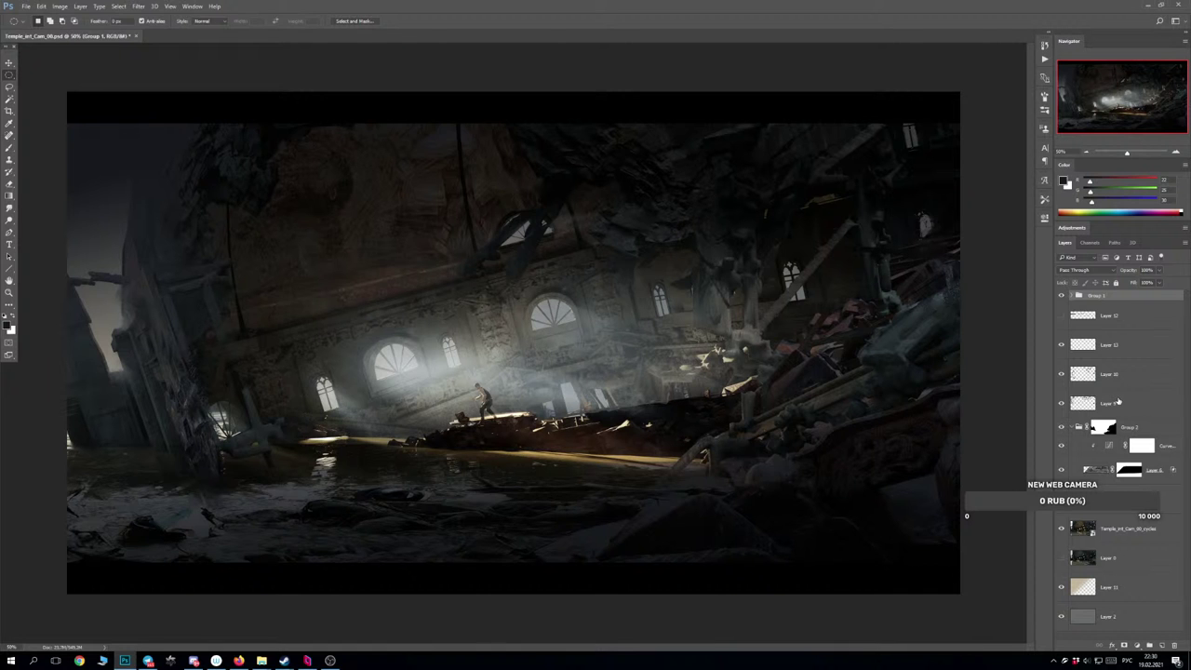
pyautogui.click(1060, 295)
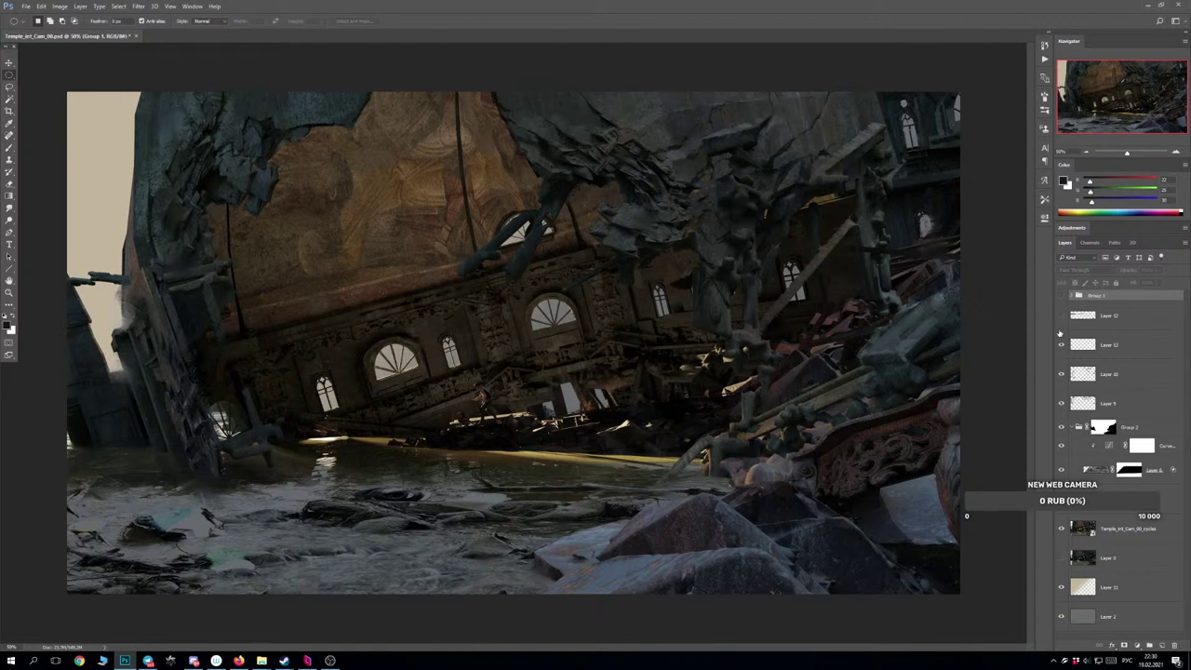
pyautogui.click(1062, 296)
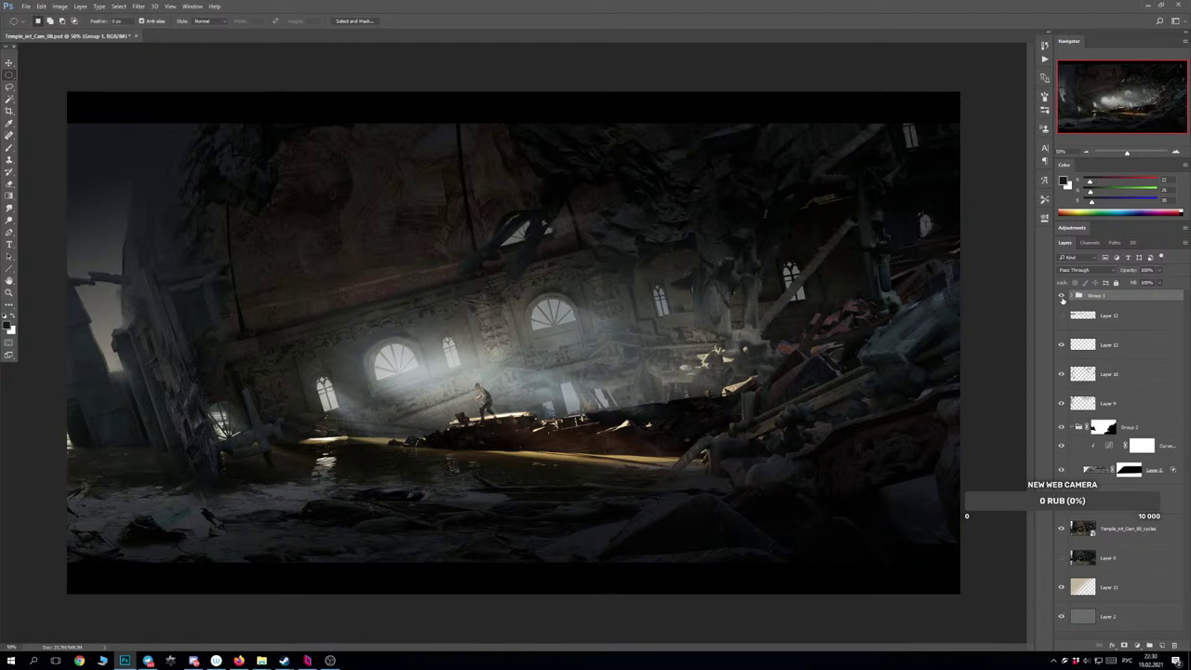
pyautogui.click(1062, 296)
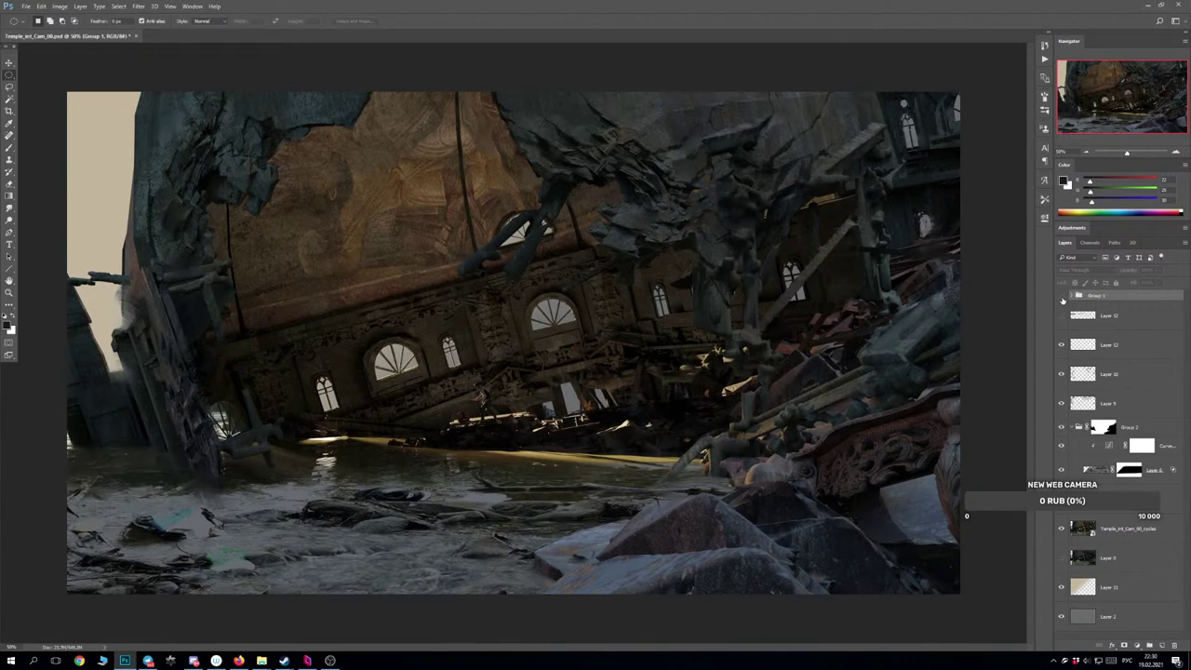
# Select Layer 12 and check its contribution to the water area by showing and hiding it.
pyautogui.click(1061, 316)
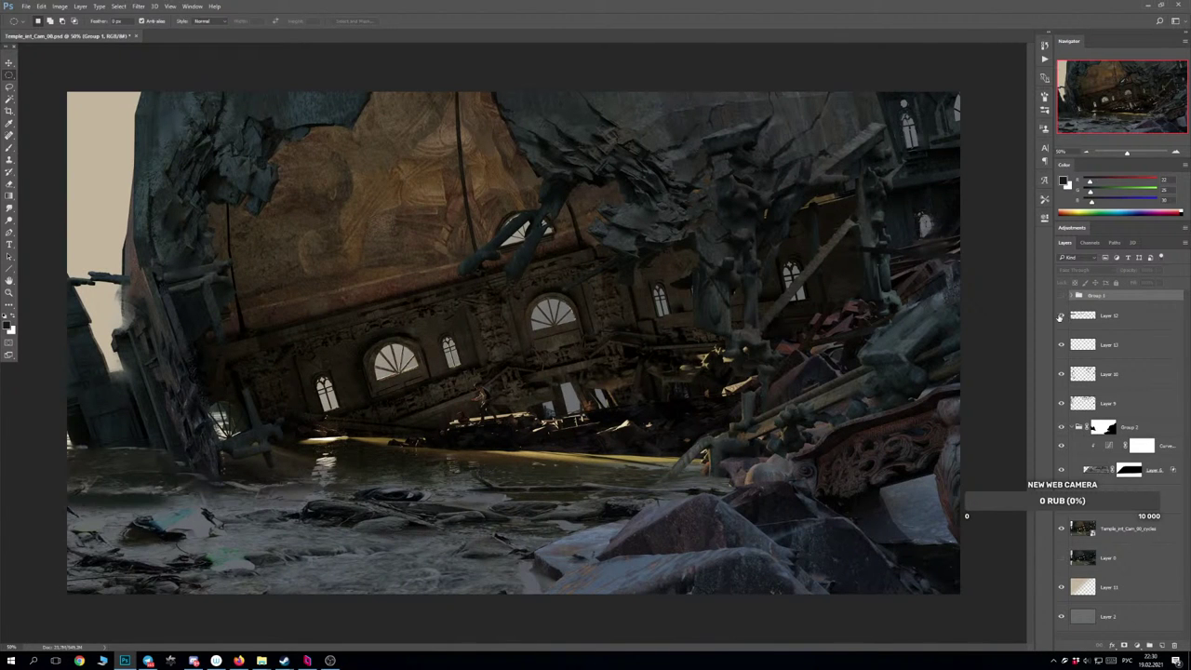
pyautogui.click(1070, 316)
pyautogui.click(1061, 317)
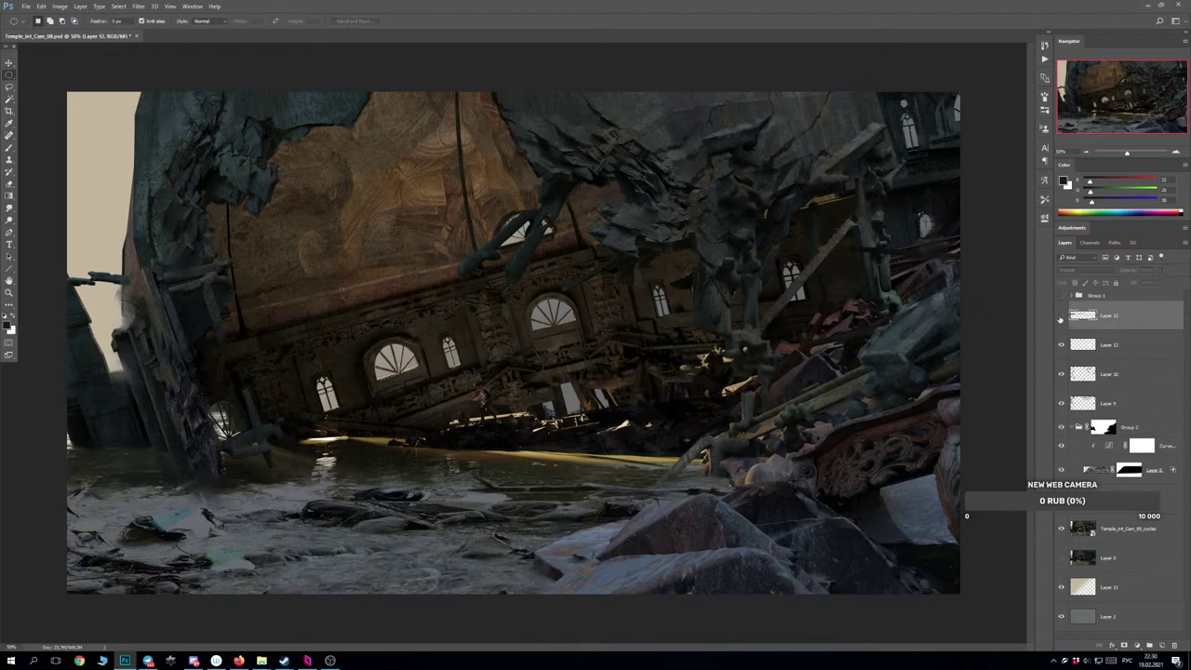
# Compare the flooded foreground with Layer 12 hidden and shown.
pyautogui.click(1060, 316)
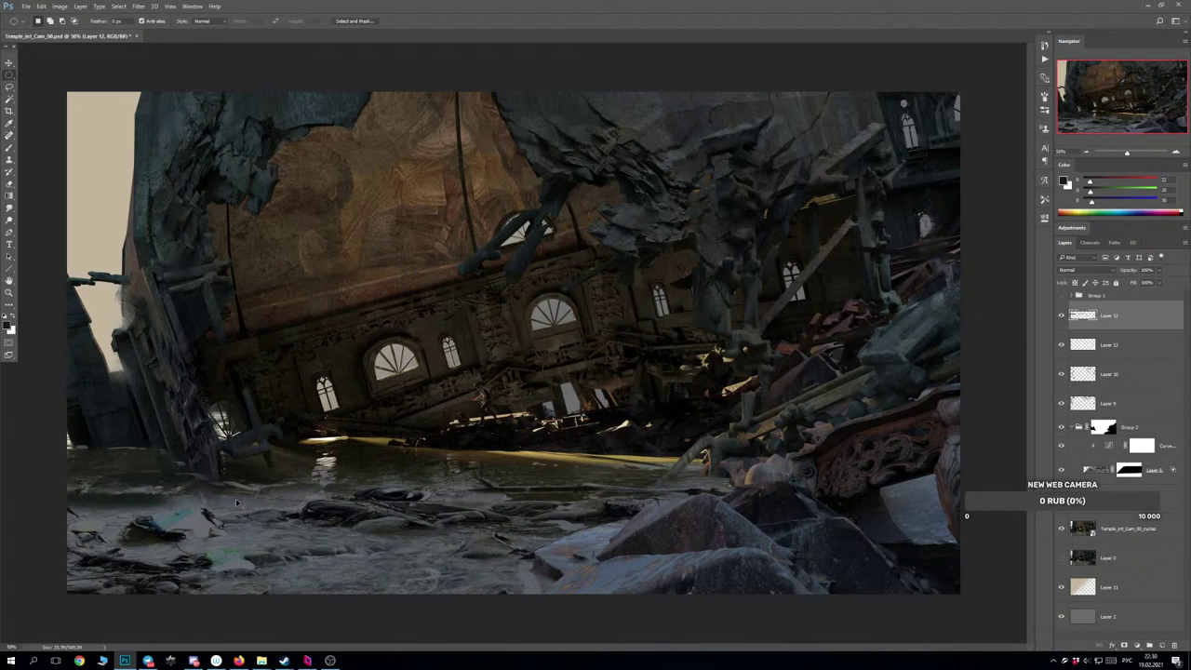
pyautogui.moveTo(237, 500)
pyautogui.mouseDown()
pyautogui.moveTo(230, 522)
pyautogui.moveTo(238, 500)
pyautogui.mouseUp()
pyautogui.hotkey('ctrl', 'z')
pyautogui.click(1059, 318)
pyautogui.click(1058, 317)
pyautogui.click(1060, 316)
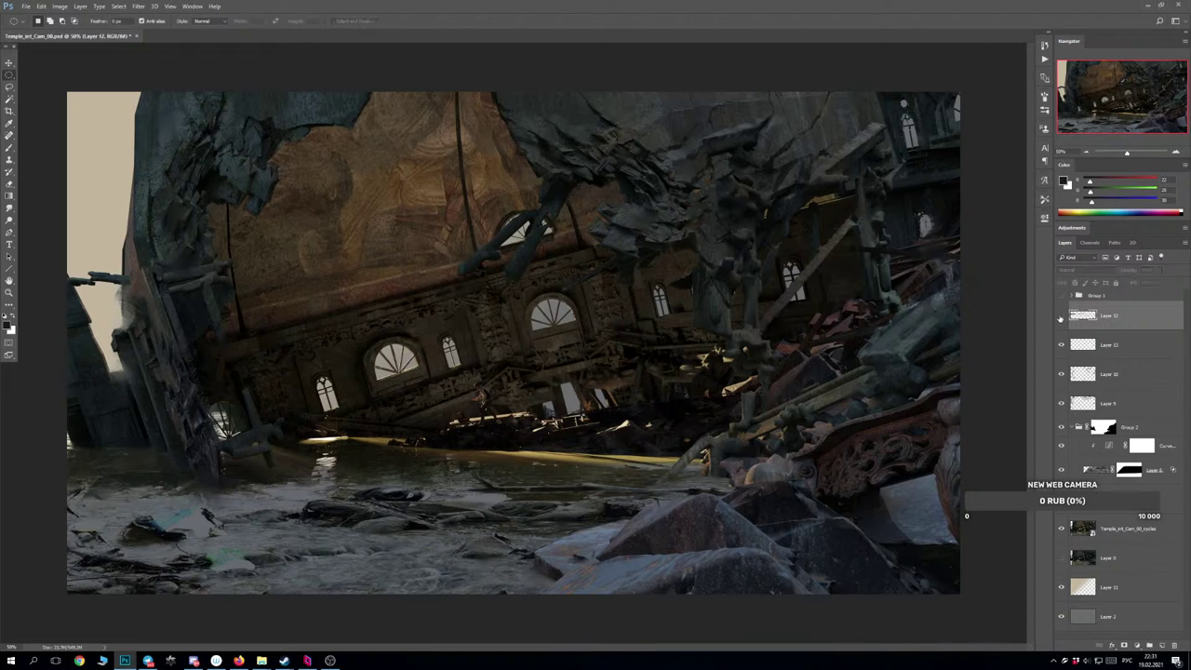
pyautogui.click(1061, 316)
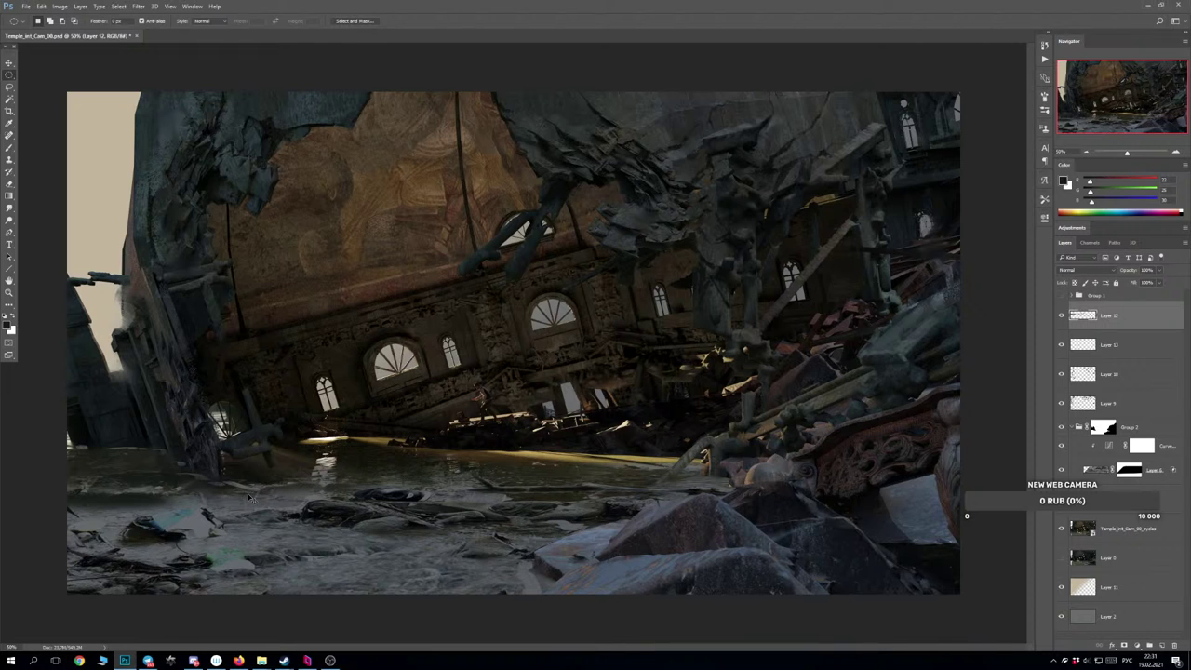
# Transform Layer 12 to stretch its water across to the canvas's right edge and extend it upward and below the canvas.
pyautogui.keyDown('ctrl'); pyautogui.moveTo(248, 498); pyautogui.dragTo(394, 491); pyautogui.keyUp('ctrl')
pyautogui.hotkey('ctrl', 'z')
pyautogui.hotkey('ctrl', 't')
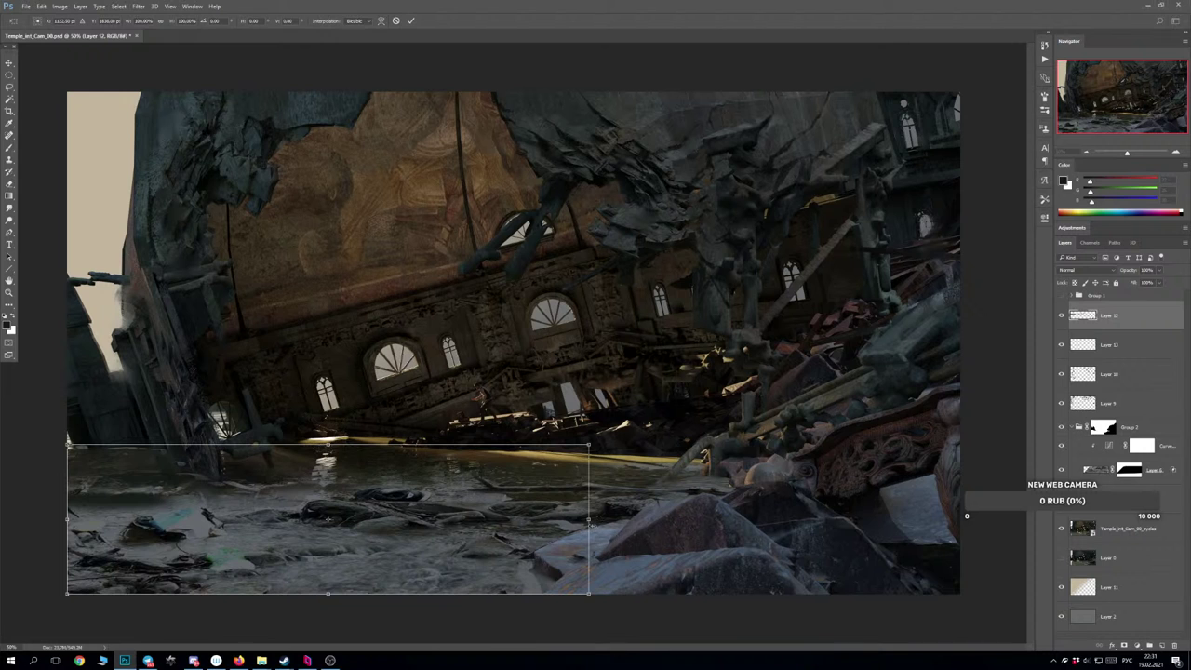
pyautogui.moveTo(588, 521); pyautogui.dragTo(954, 477)
pyautogui.moveTo(959, 478); pyautogui.dragTo(959, 478)
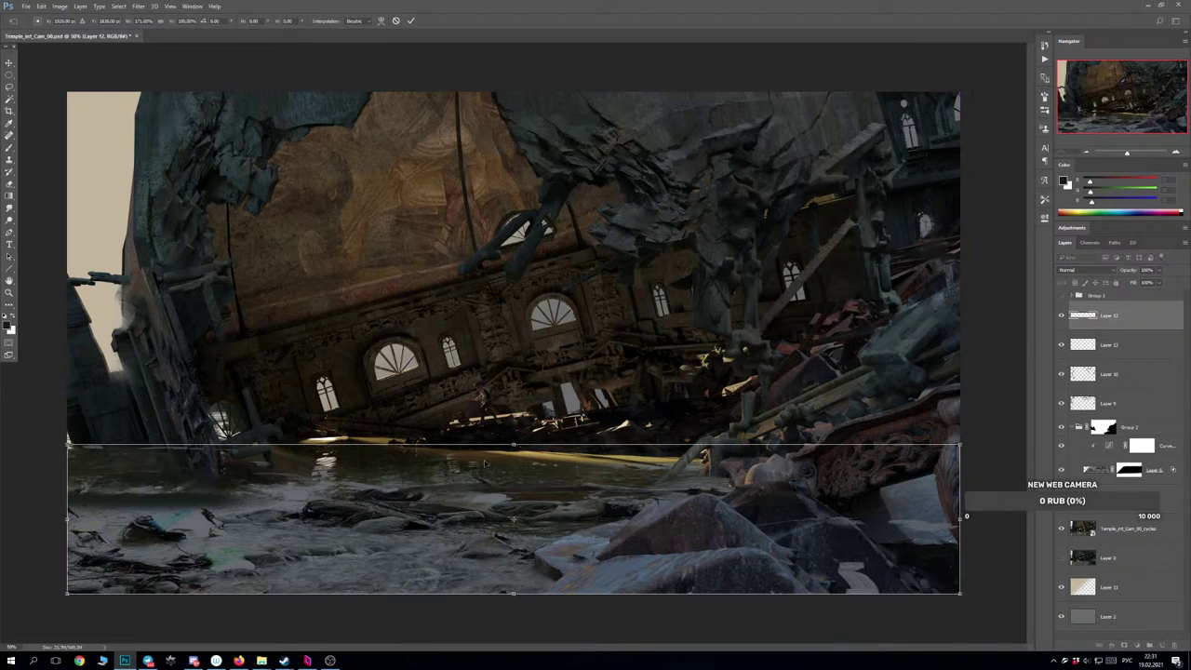
pyautogui.moveTo(512, 441); pyautogui.dragTo(512, 429)
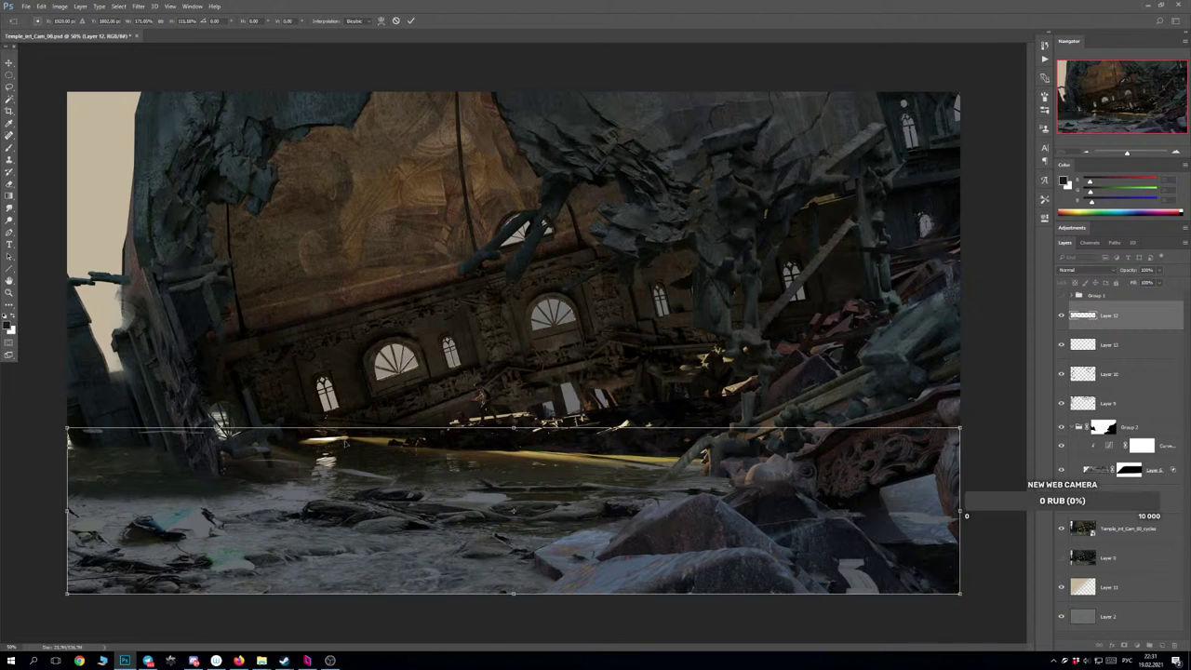
pyautogui.moveTo(512, 594); pyautogui.dragTo(512, 642)
pyautogui.moveTo(513, 429)
pyautogui.mouseDown()
pyautogui.moveTo(511, 393)
pyautogui.moveTo(512, 420)
pyautogui.mouseUp()
pyautogui.press('Return')
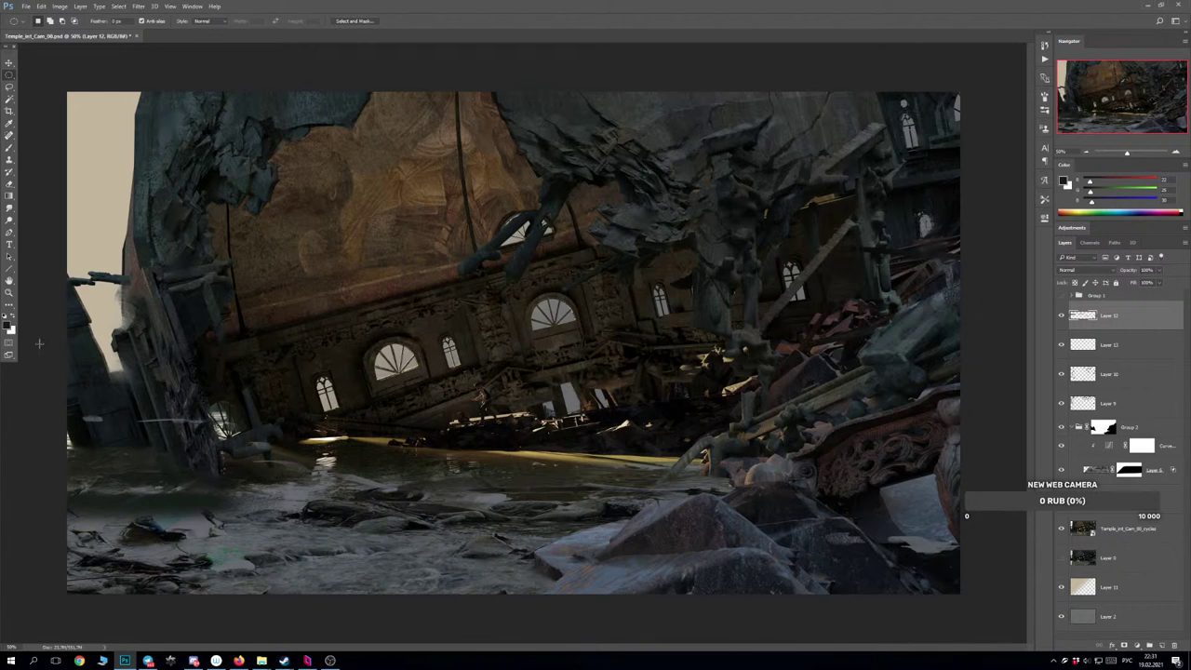
# Delete the strip of Layer 12 above the waterline with a full-width rectangular selection, and deselect.
pyautogui.rightClick(7, 77)
pyautogui.click(37, 75)
pyautogui.moveTo(66, 370); pyautogui.dragTo(1135, 454)
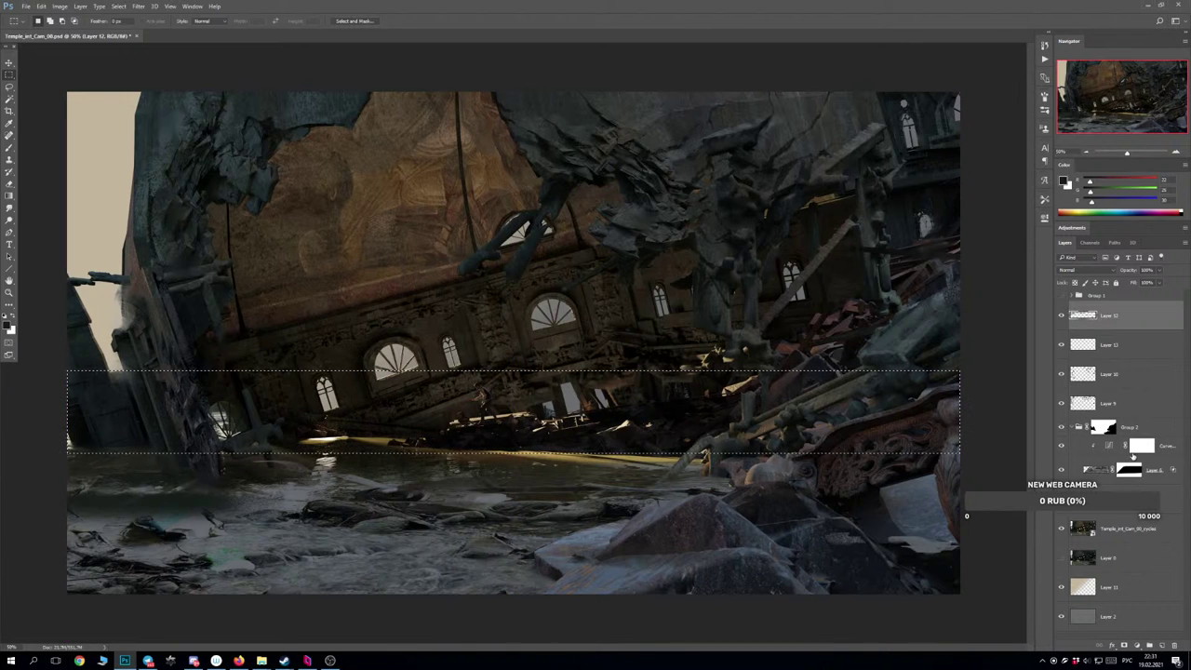
pyautogui.hotkey('ctrl', 'd')
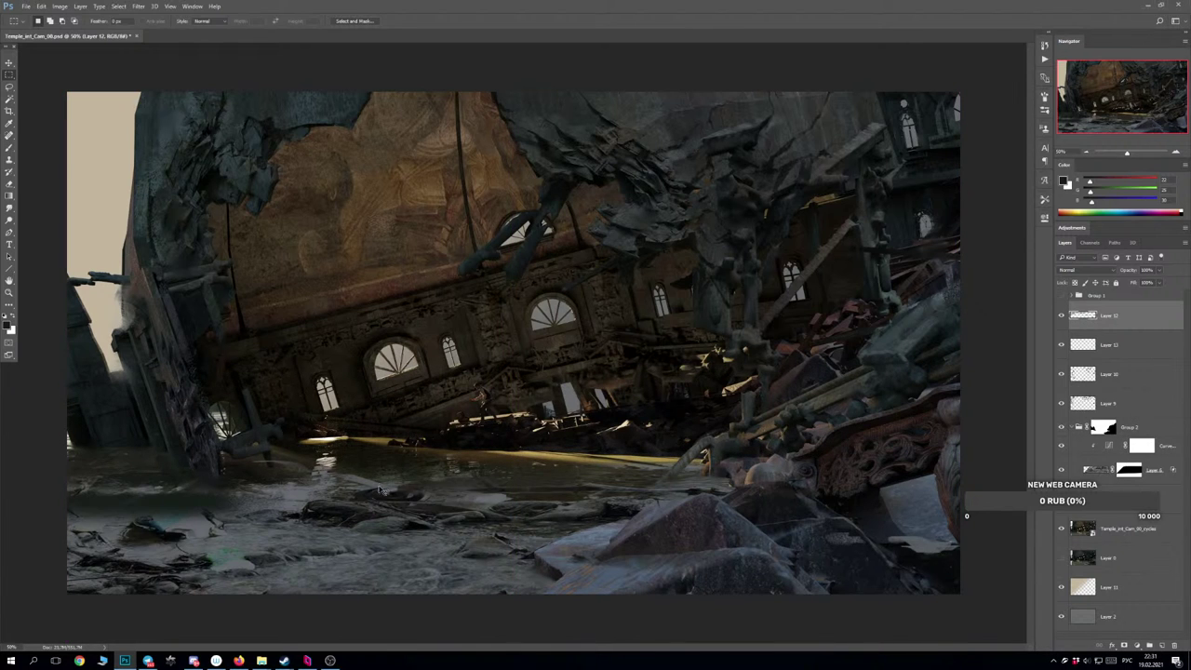
# Shift the Layer 12 water slightly up and right, and delete its part covering the foreground rocks on the right.
pyautogui.keyDown('ctrl'); pyautogui.moveTo(378, 491); pyautogui.dragTo(406, 472); pyautogui.keyUp('ctrl')
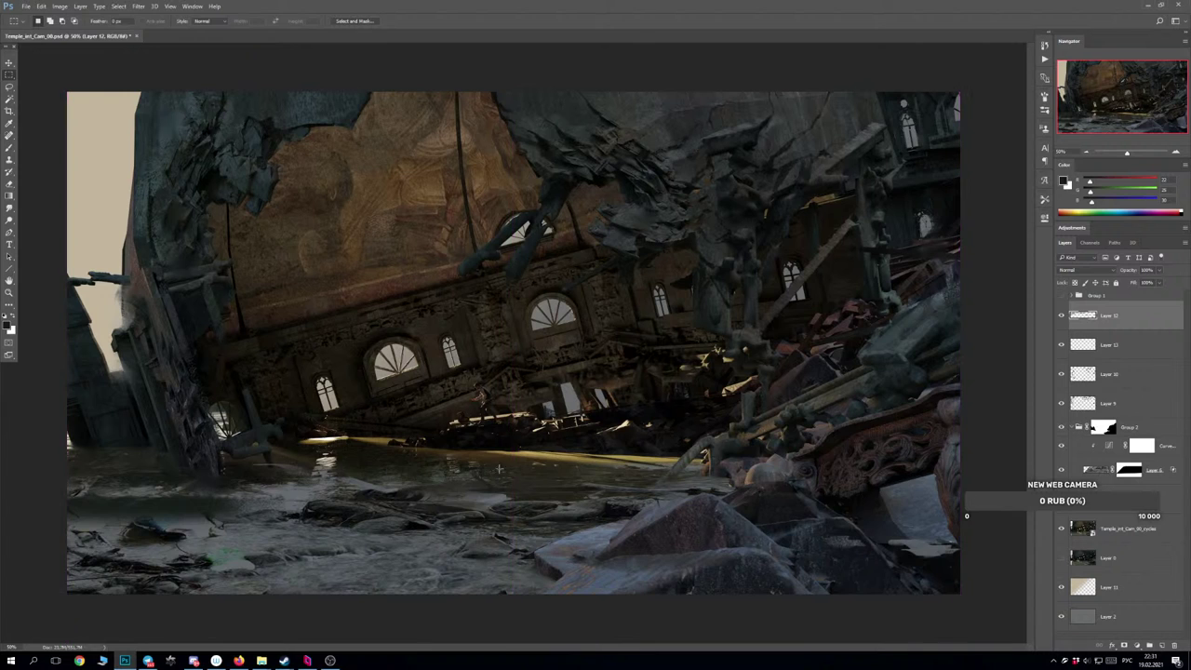
pyautogui.moveTo(493, 457); pyautogui.dragTo(1006, 586)
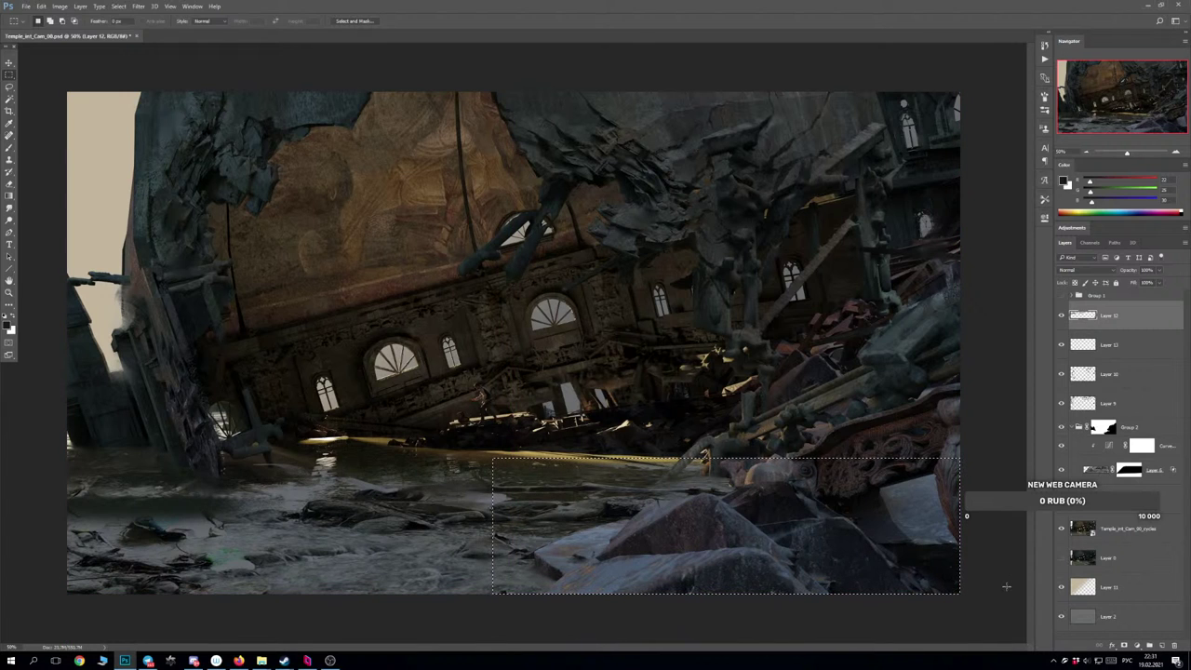
pyautogui.press('Delete')
pyautogui.hotkey('ctrl', 'd')
# Paint over the water left of the foreground rocks with an enlarged brush, using grey and dark tones sampled from the water.
pyautogui.press('b')
pyautogui.moveTo(500, 500); pyautogui.dragTo(486, 493)
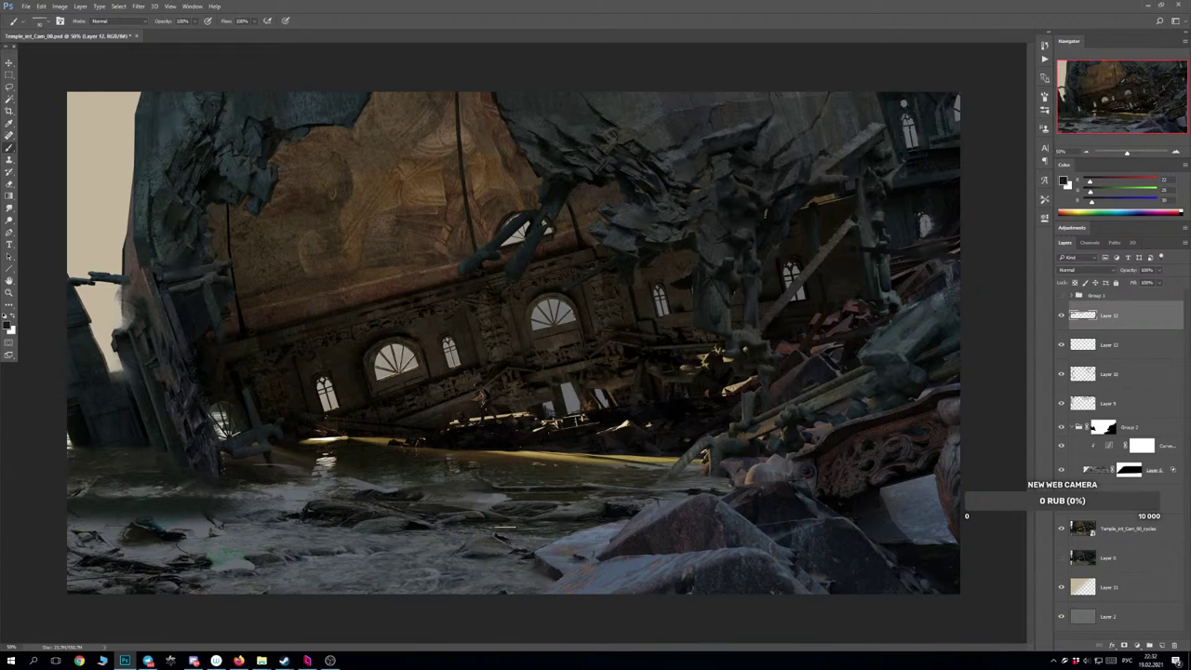
pyautogui.press(']')
pyautogui.press(']')
pyautogui.press(']')
pyautogui.moveTo(495, 512); pyautogui.dragTo(515, 510)
pyautogui.press('ctrl')
pyautogui.keyDown('alt'); pyautogui.click(508, 505); pyautogui.keyUp('alt')
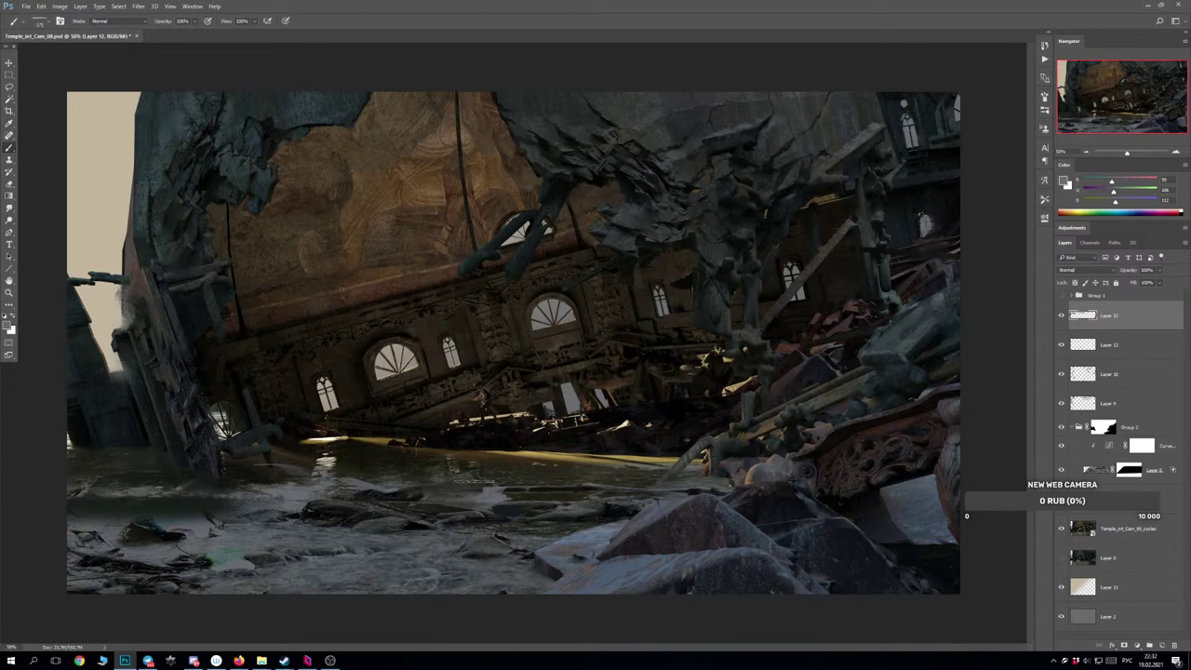
pyautogui.press('ctrl')
pyautogui.keyDown('alt'); pyautogui.click(488, 480); pyautogui.keyUp('alt')
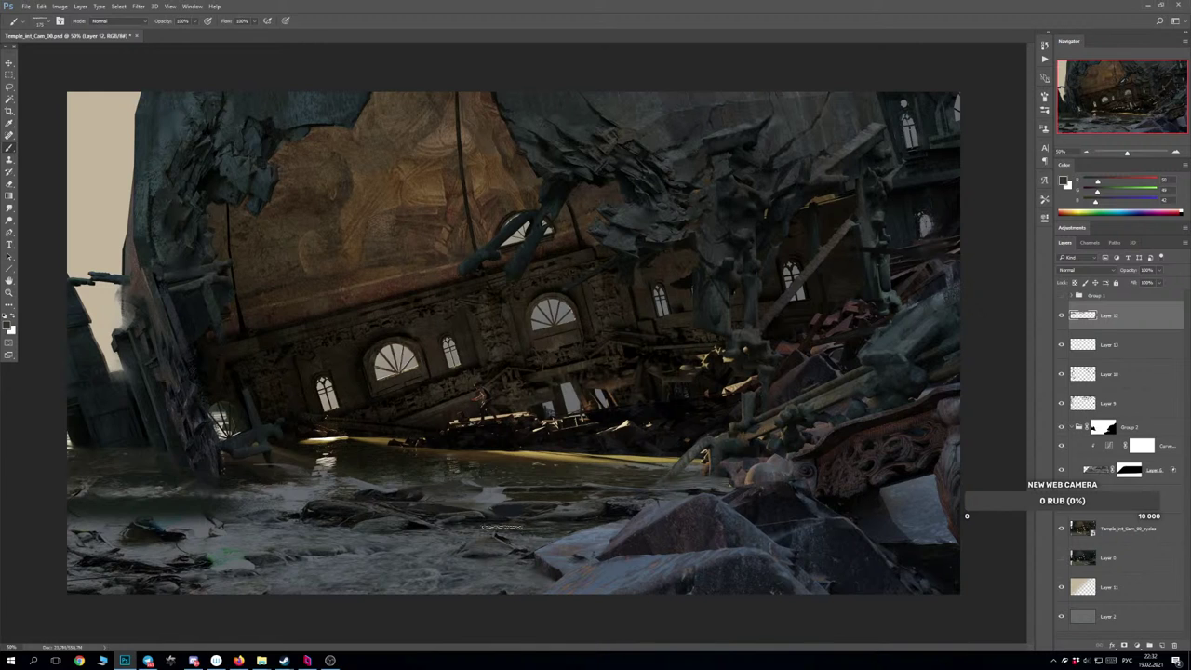
pyautogui.keyDown('alt'); pyautogui.click(494, 506); pyautogui.keyUp('alt')
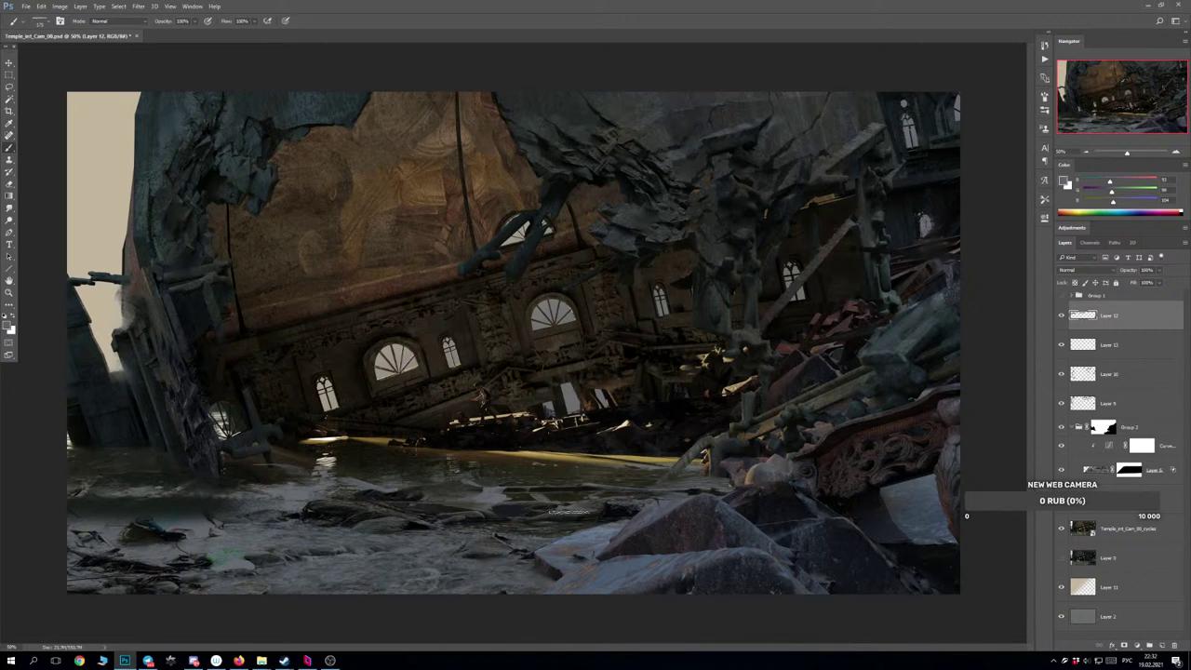
pyautogui.press('ctrl')
pyautogui.moveTo(355, 534); pyautogui.dragTo(371, 531)
pyautogui.hotkey('ctrl', 'z')
pyautogui.hotkey('ctrl', 'z')
pyautogui.press('ctrl')
pyautogui.press('ctrl')
pyautogui.hotkey('ctrl', 'z')
pyautogui.hotkey('ctrl', 'z')
pyautogui.hotkey('ctrl', 'z')
# Paint a light grey patch on the water above the floating debris on the left, undoing the unwanted strokes.
pyautogui.press(']')
pyautogui.moveTo(169, 512)
pyautogui.mouseDown()
pyautogui.moveTo(175, 534)
pyautogui.moveTo(160, 524)
pyautogui.moveTo(173, 535)
pyautogui.mouseUp()
pyautogui.hotkey('ctrl', 'z')
pyautogui.hotkey('ctrl', 'z')
pyautogui.hotkey('ctrl', 'z')
pyautogui.hotkey('ctrl', 'z')
pyautogui.hotkey('ctrl', 'z')
pyautogui.hotkey('ctrl', 'z')
pyautogui.hotkey('ctrl', 'z')
pyautogui.hotkey('ctrl', 'z')
pyautogui.hotkey('ctrl', 'z')
pyautogui.hotkey('ctrl', 'z')
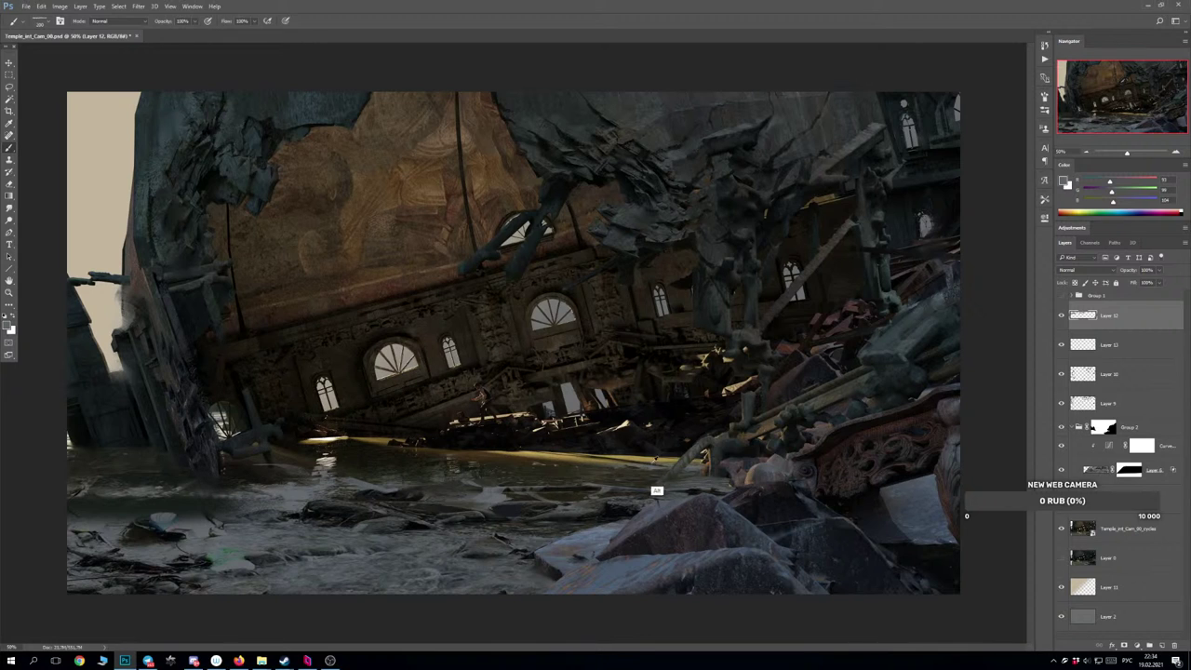
# Paint grey reflections on the water near the far shore and widen the light patch on the left, using a sampled tone.
pyautogui.keyDown('alt'); pyautogui.click(650, 466); pyautogui.keyUp('alt')
pyautogui.moveTo(625, 471); pyautogui.dragTo(606, 471)
pyautogui.press('ctrl')
pyautogui.press('ctrl')
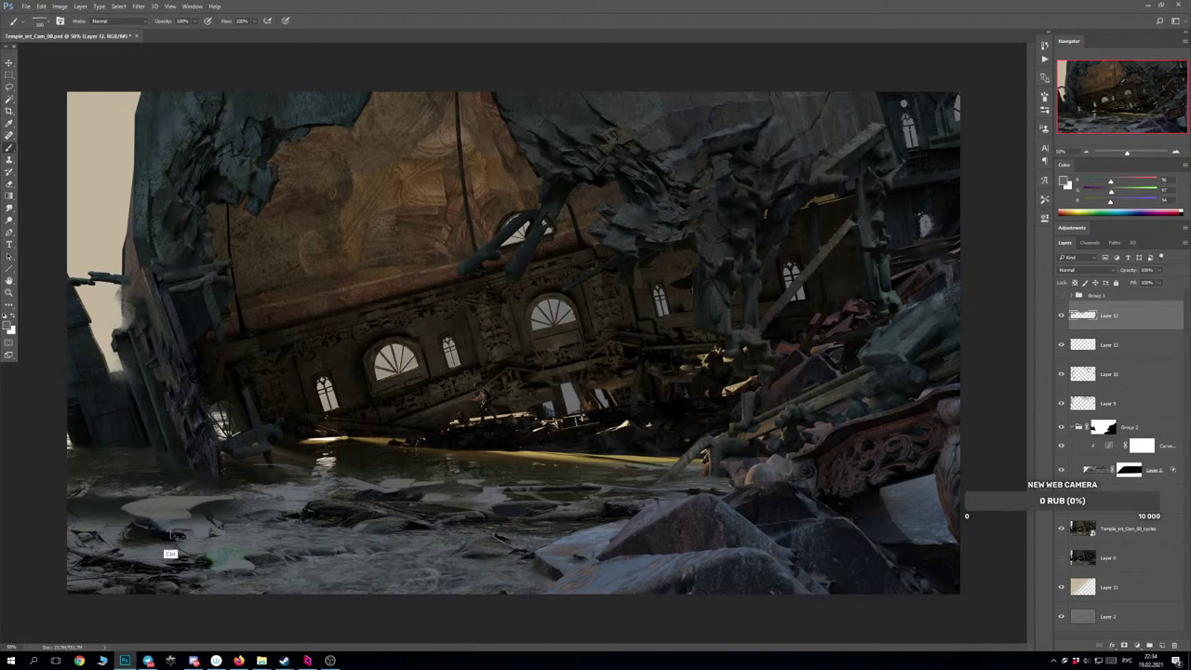
pyautogui.moveTo(169, 509)
pyautogui.mouseDown()
pyautogui.moveTo(163, 536)
pyautogui.moveTo(182, 529)
pyautogui.mouseUp()
pyautogui.hotkey('ctrl', 'z')
pyautogui.hotkey('ctrl', 'z')
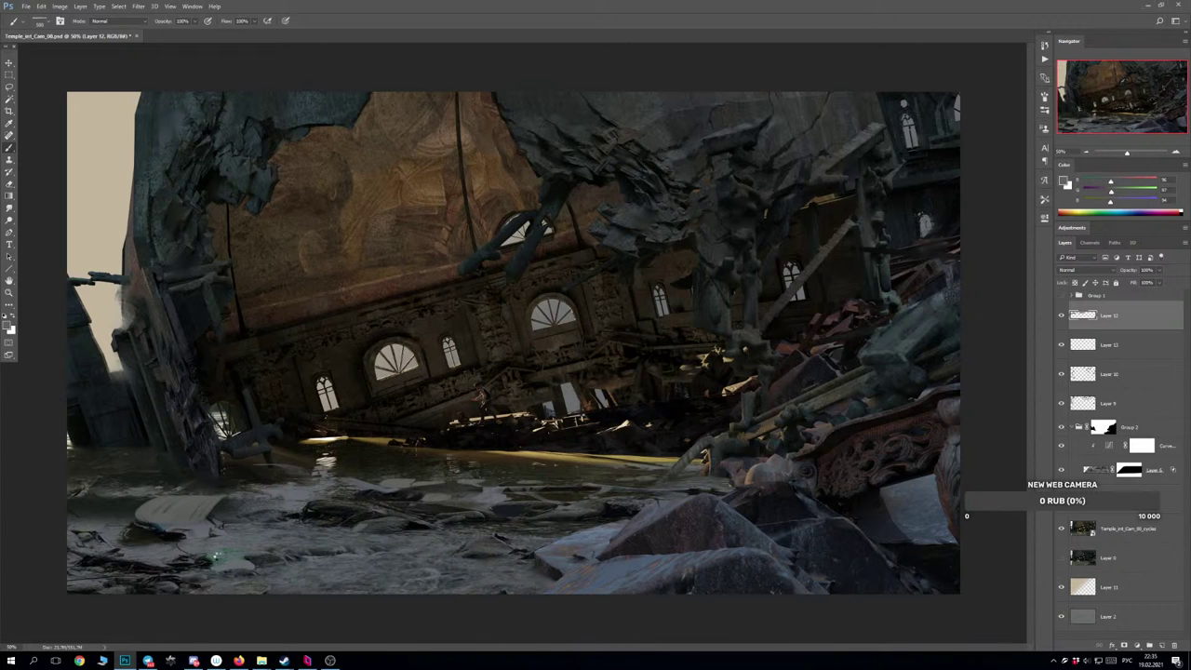
# Flip the canvas horizontally and paint over the turquoise spot in the water with sampled grey tones.
pyautogui.hotkey('ctrl', 'shift', 'h')
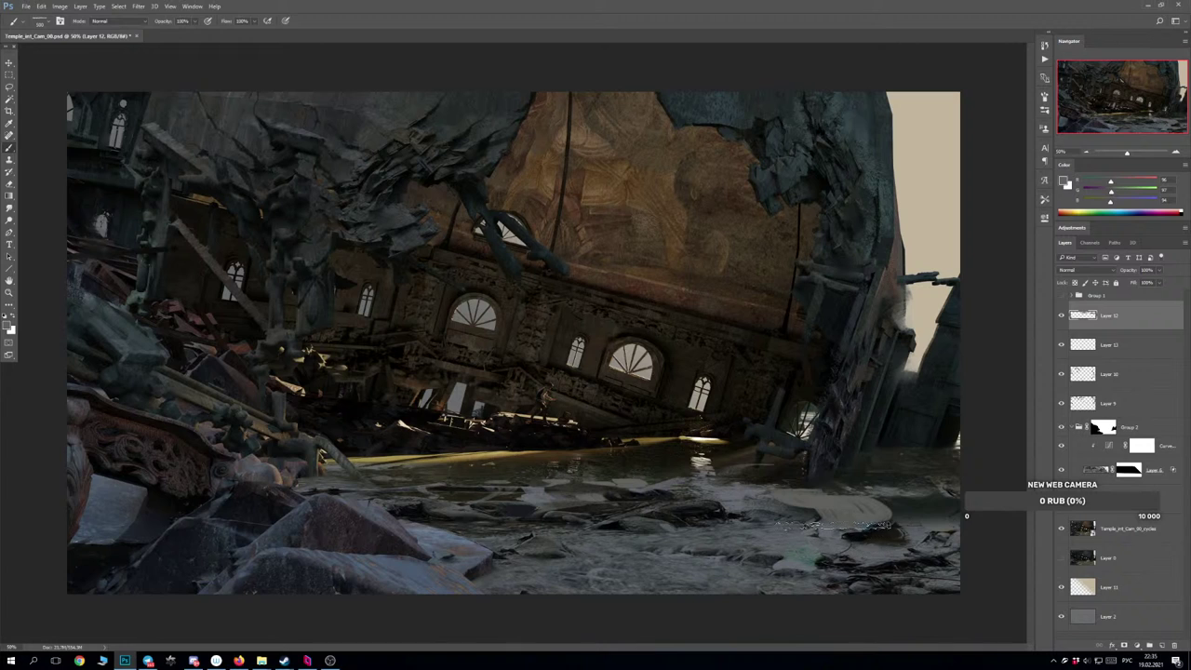
pyautogui.keyDown('alt'); pyautogui.click(820, 548); pyautogui.keyUp('alt')
pyautogui.moveTo(798, 554)
pyautogui.mouseDown()
pyautogui.moveTo(828, 598)
pyautogui.moveTo(802, 560)
pyautogui.mouseUp()
pyautogui.keyDown('alt'); pyautogui.click(816, 549); pyautogui.keyUp('alt')
# Repaint the water around the dark floating debris with tones sampled from the surrounding water.
pyautogui.keyDown('alt'); pyautogui.click(933, 520); pyautogui.keyUp('alt')
pyautogui.moveTo(849, 528)
pyautogui.mouseDown()
pyautogui.moveTo(895, 526)
pyautogui.moveTo(873, 523)
pyautogui.mouseUp()
pyautogui.keyDown('alt'); pyautogui.click(834, 528); pyautogui.keyUp('alt')
pyautogui.keyDown('alt'); pyautogui.click(835, 526); pyautogui.keyUp('alt')
pyautogui.scroll(3, 657, 439)
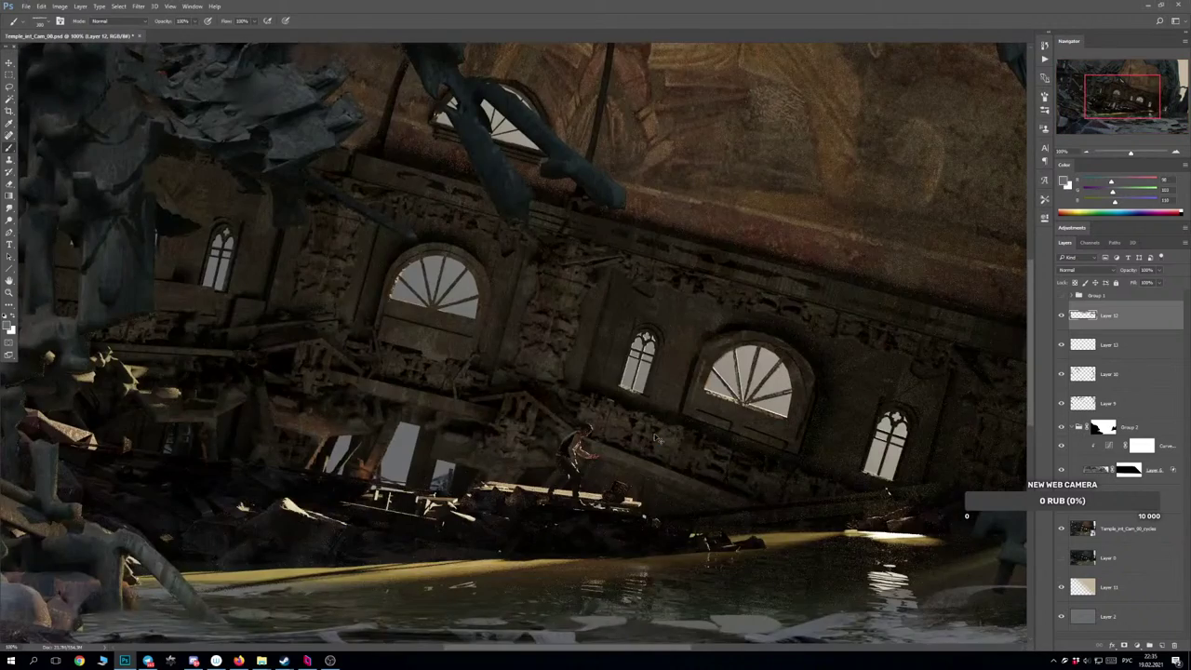
pyautogui.scroll(-2, 657, 439)
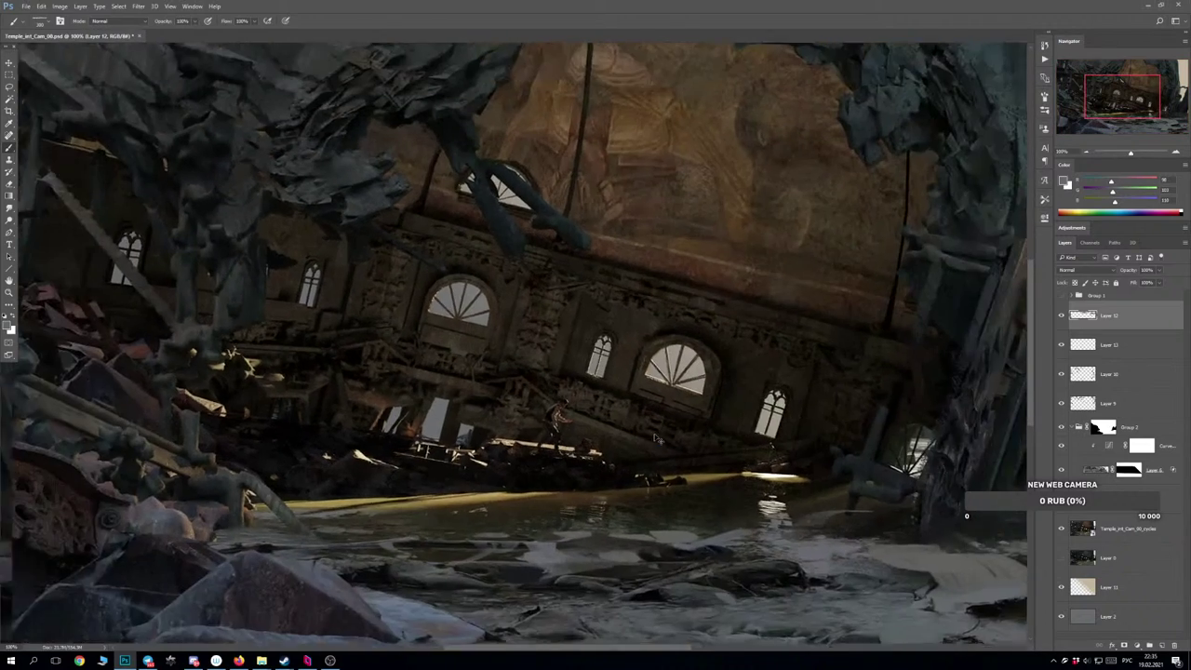
pyautogui.scroll(-1, 657, 440)
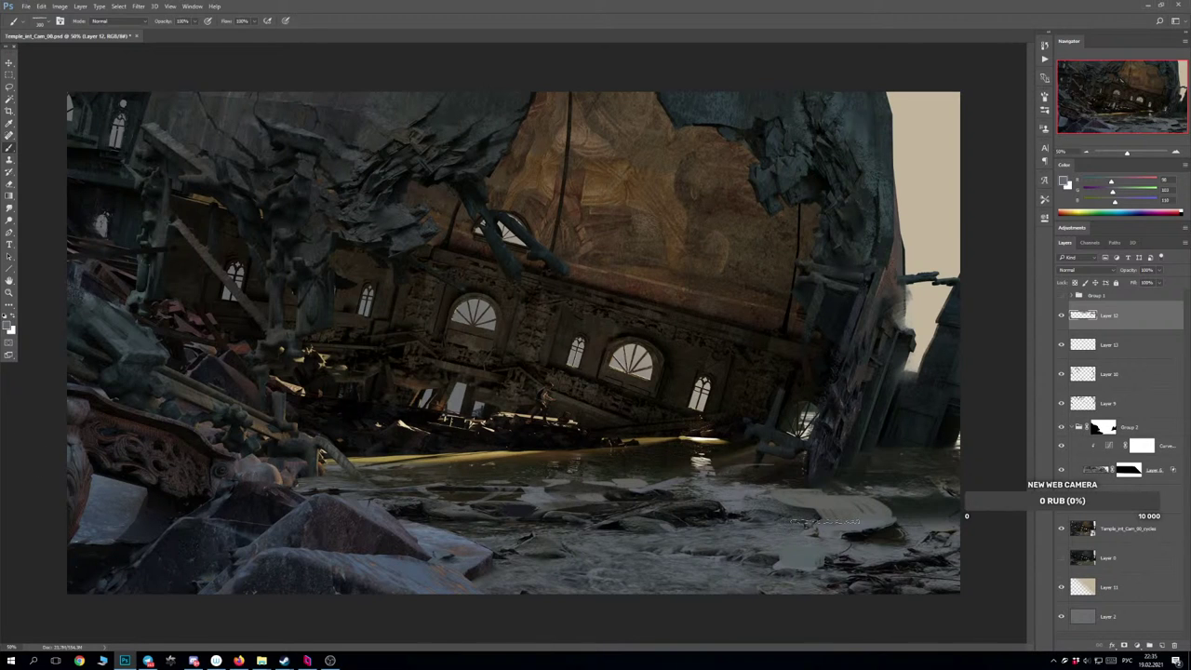
pyautogui.moveTo(895, 549)
pyautogui.mouseDown()
pyautogui.moveTo(906, 564)
pyautogui.moveTo(885, 574)
pyautogui.mouseUp()
# Switch to the browser to skip the current SoundCloud track, and return to Photoshop.
pyautogui.click(240, 660)
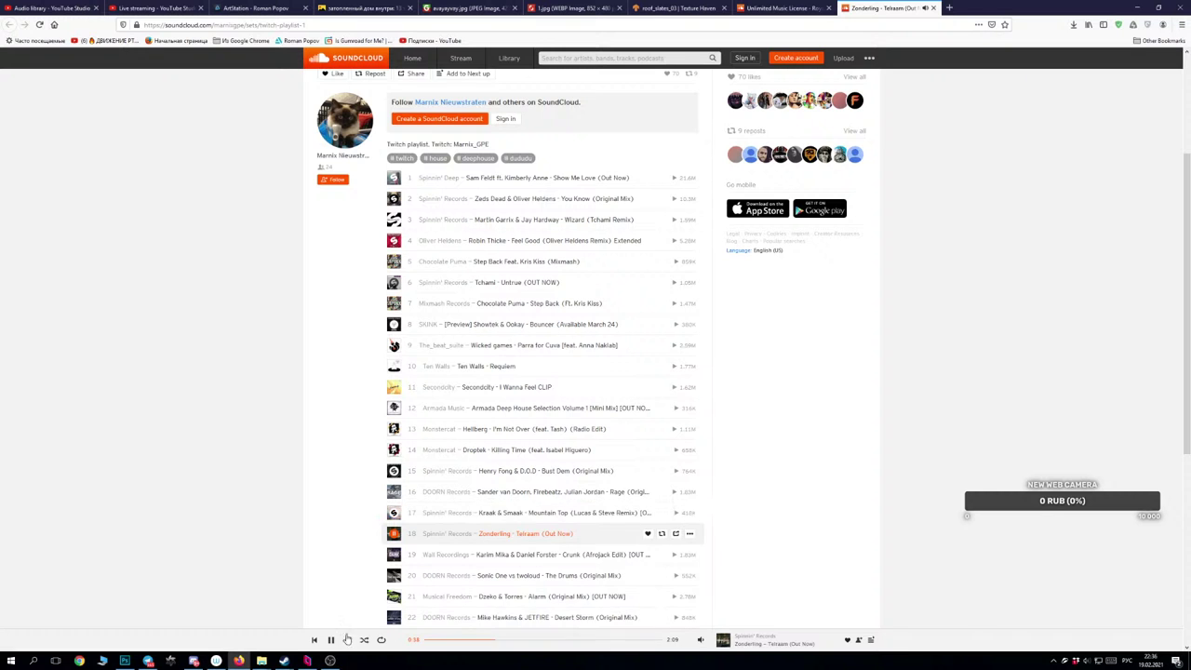
pyautogui.click(125, 660)
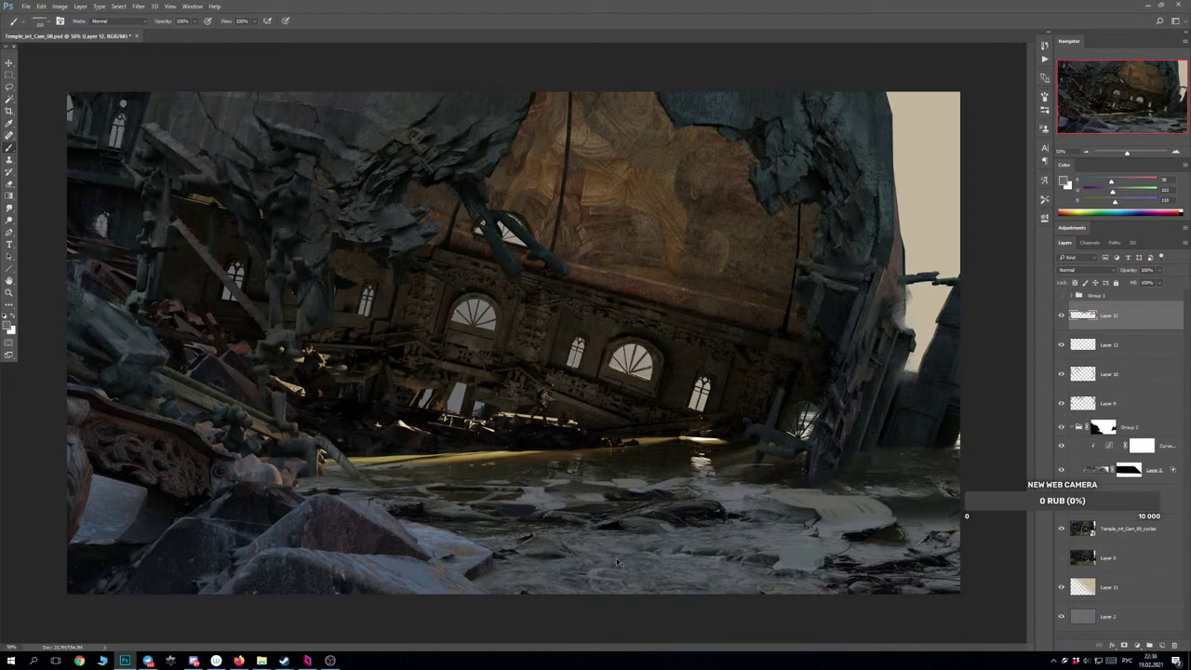
# Flip the canvas horizontally back to its original orientation.
pyautogui.hotkey('ctrl', '-')
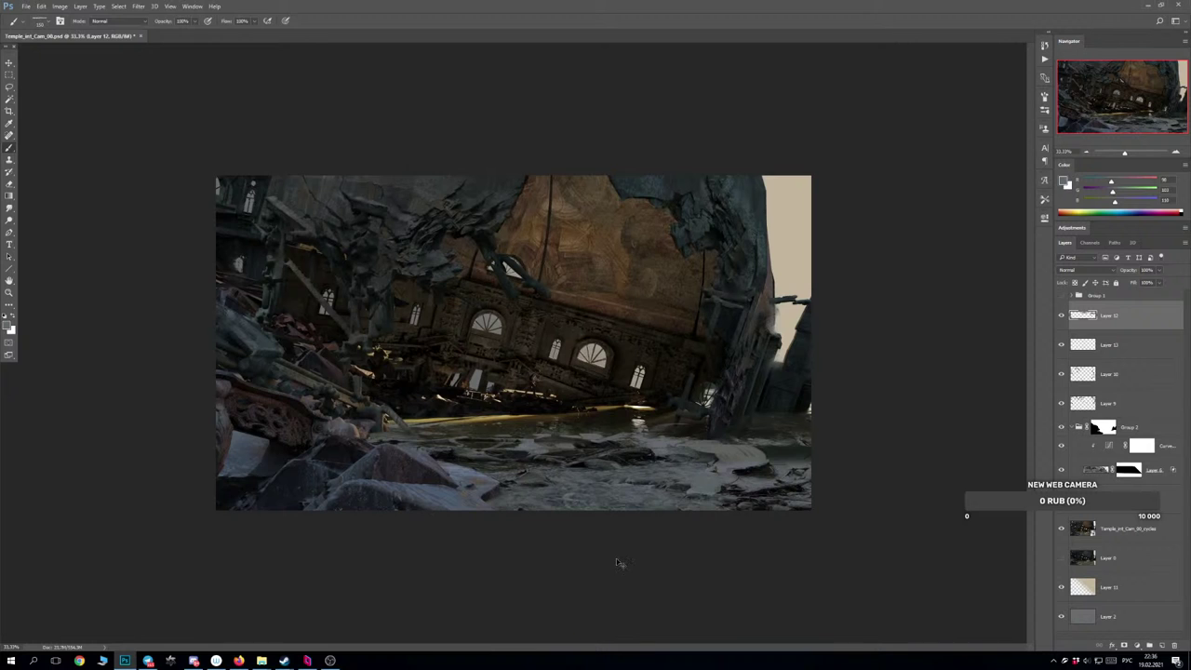
pyautogui.hotkey('ctrl', 'shift', 'h')
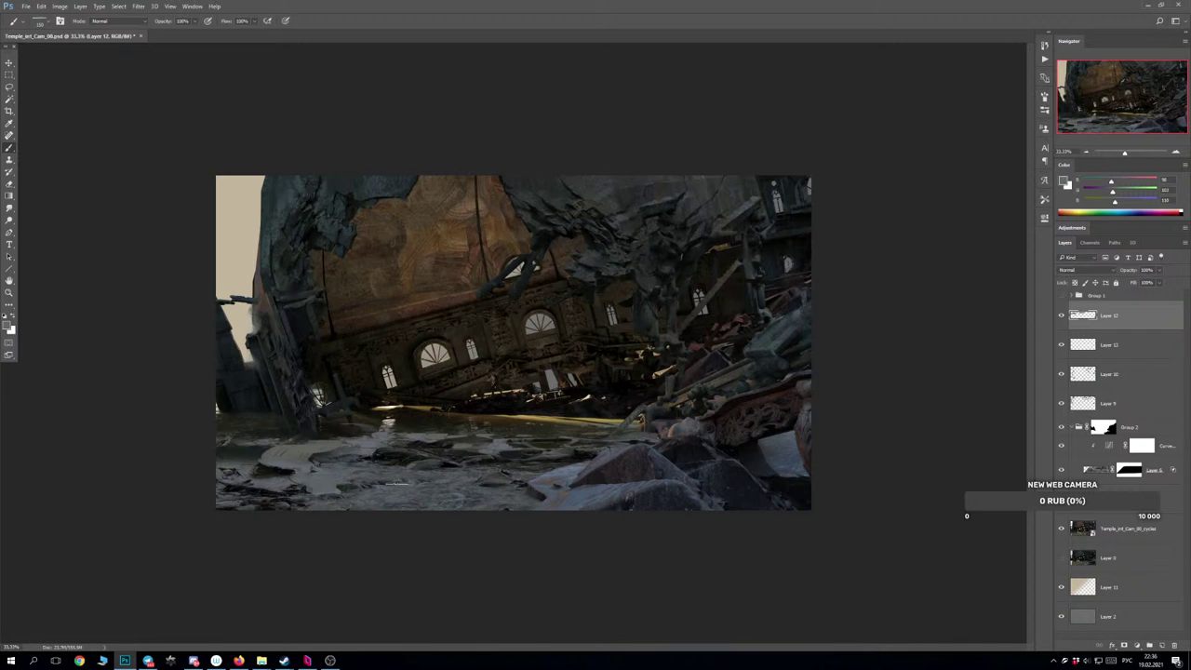
# Switch to the browser, skip to the next track in the SoundCloud playlist, and return to Photoshop.
pyautogui.click(240, 661)
pyautogui.click(347, 640)
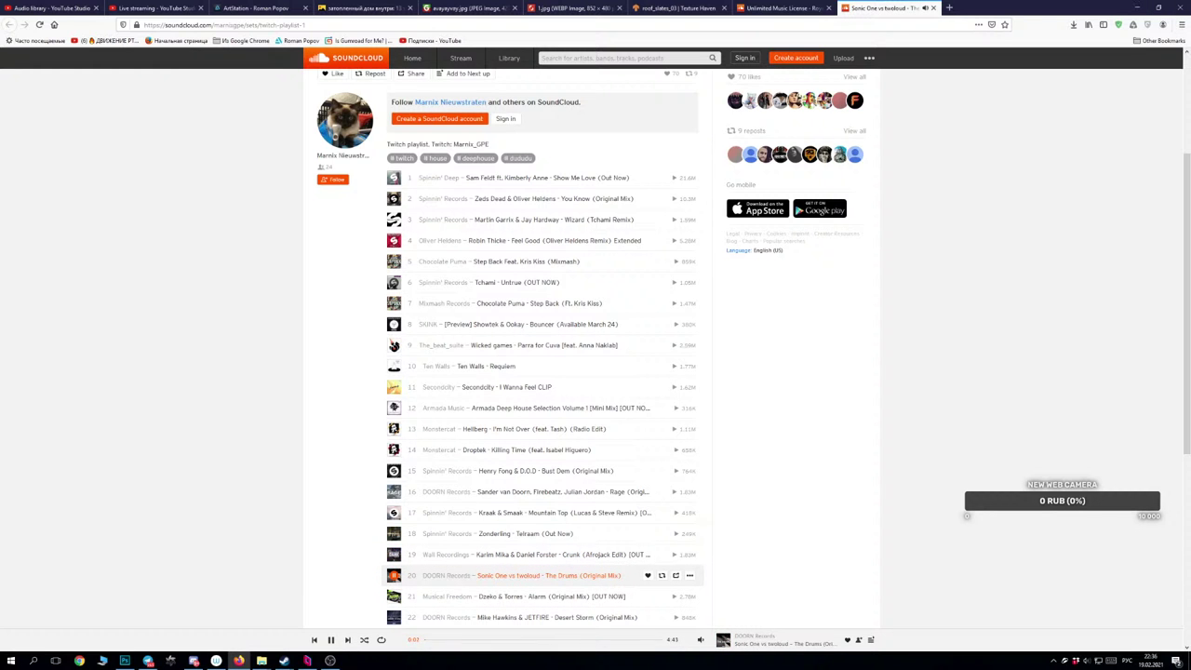
pyautogui.click(125, 661)
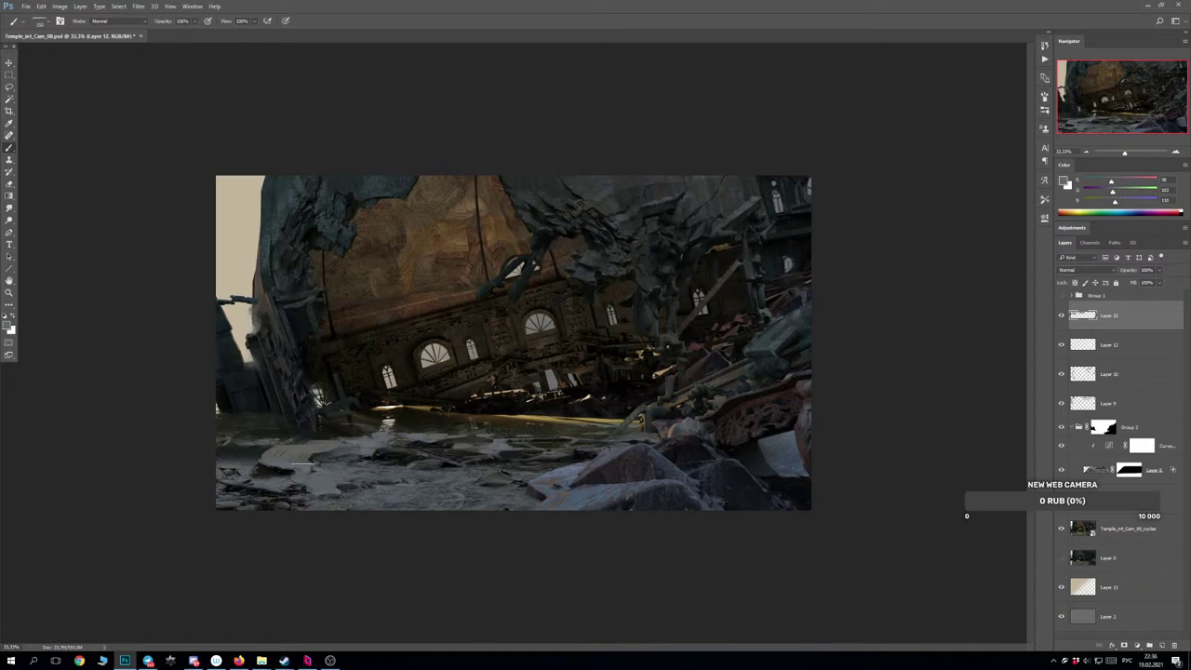
# Paint lighter grey water over the lower-left foreground with a much larger brush.
pyautogui.press(']')
pyautogui.press(']')
pyautogui.press(']')
pyautogui.press(']')
pyautogui.press(']')
pyautogui.press(']')
pyautogui.press(']')
pyautogui.press(']')
pyautogui.press(']')
pyautogui.press(']')
pyautogui.press(']')
pyautogui.moveTo(254, 447); pyautogui.dragTo(241, 465)
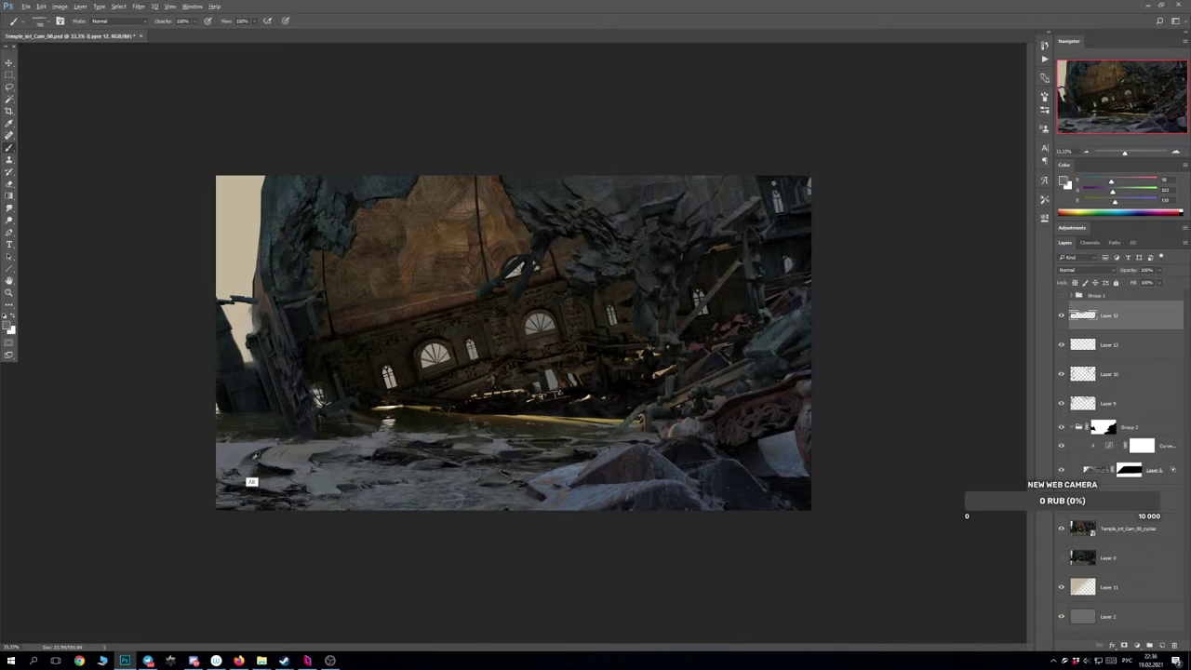
# Blend the lower-left water with sampled dark and mid-grey tones, reducing the brush size for finer strokes.
pyautogui.keyDown('alt'); pyautogui.click(257, 479); pyautogui.keyUp('alt')
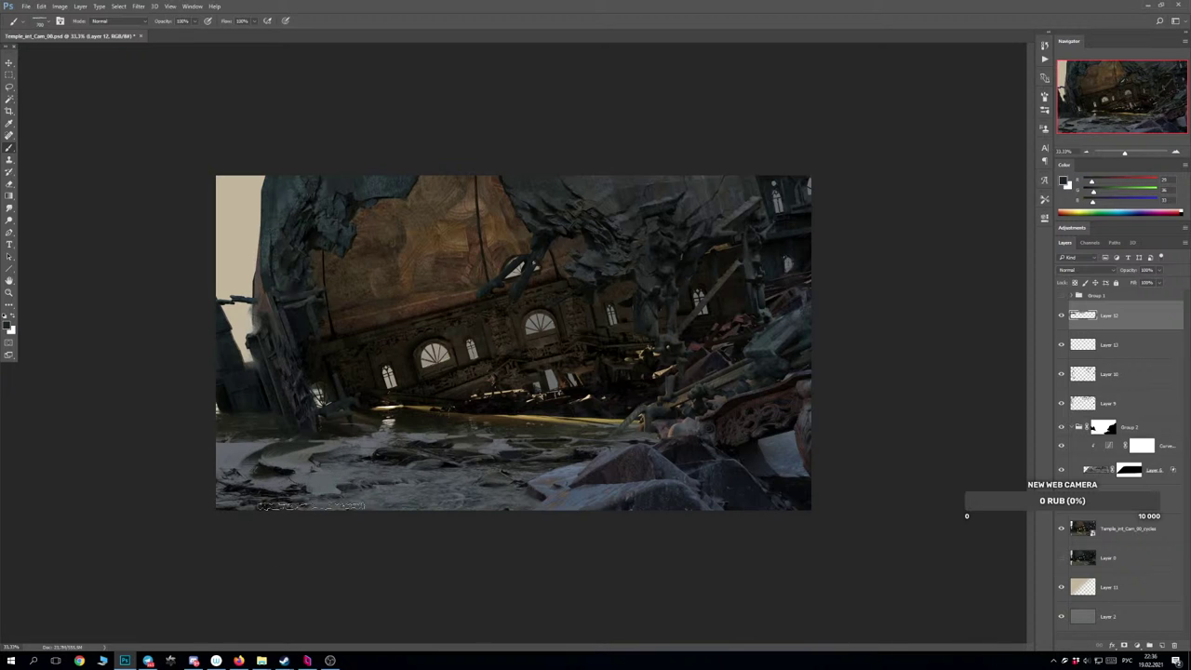
pyautogui.press('[')
pyautogui.press('[')
pyautogui.press('[')
pyautogui.press('[')
pyautogui.press('[')
pyautogui.keyDown('alt'); pyautogui.click(331, 456); pyautogui.keyUp('alt')
pyautogui.press('e')
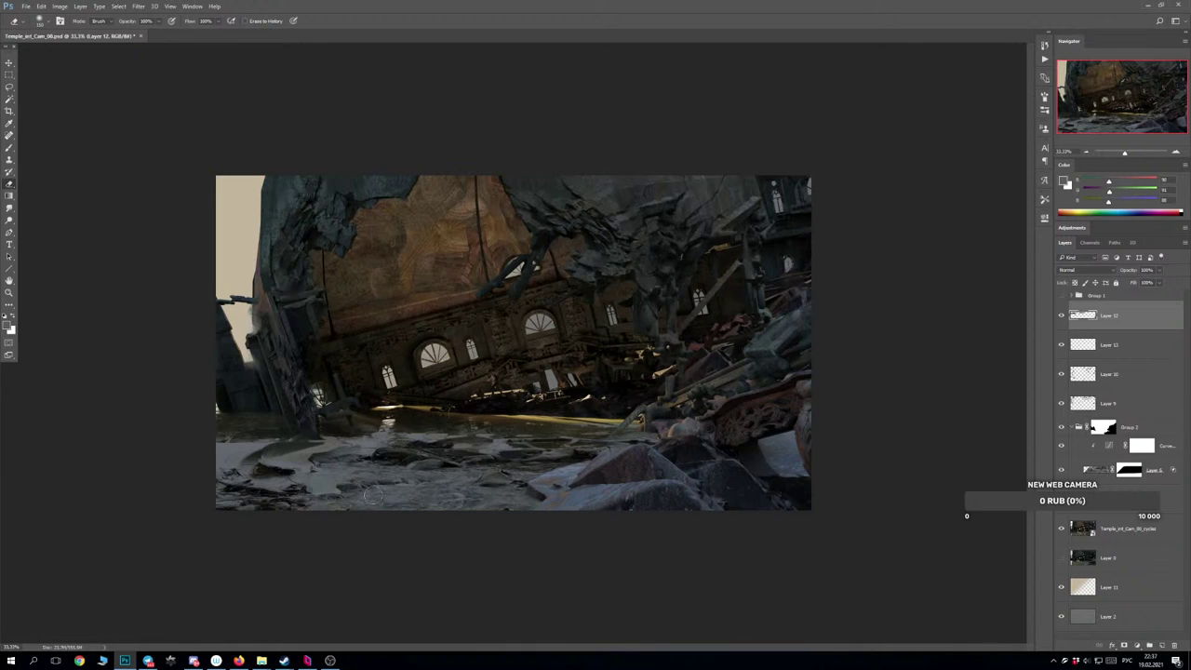
pyautogui.press('b')
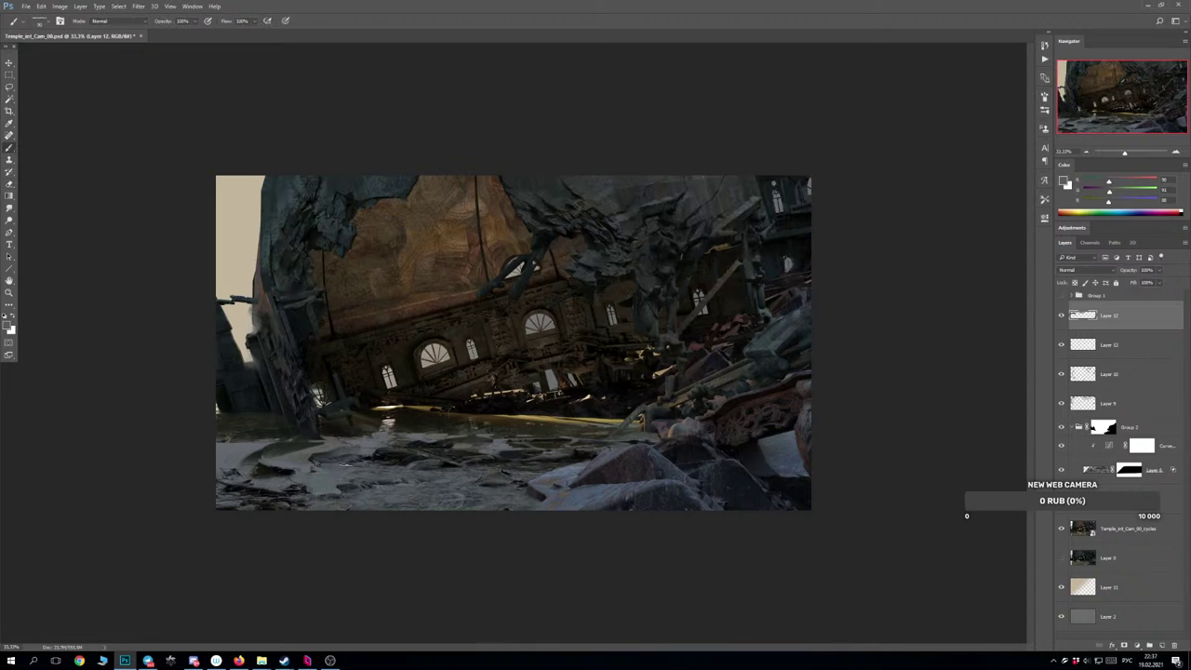
pyautogui.moveTo(294, 476); pyautogui.dragTo(304, 471)
pyautogui.hotkey('ctrl', 'z')
pyautogui.hotkey('ctrl', 'z')
pyautogui.moveTo(527, 495); pyautogui.dragTo(541, 502)
pyautogui.hotkey('ctrl', 'z')
pyautogui.hotkey('ctrl', 'z')
# Compare the painted water with Layer 12 hidden and shown.
pyautogui.click(1062, 317)
pyautogui.click(1063, 317)
# Switch to the browser and play track 21, "Dzeko & Torres - Alarm (Original Mix)", in the SoundCloud playlist.
pyautogui.click(239, 660)
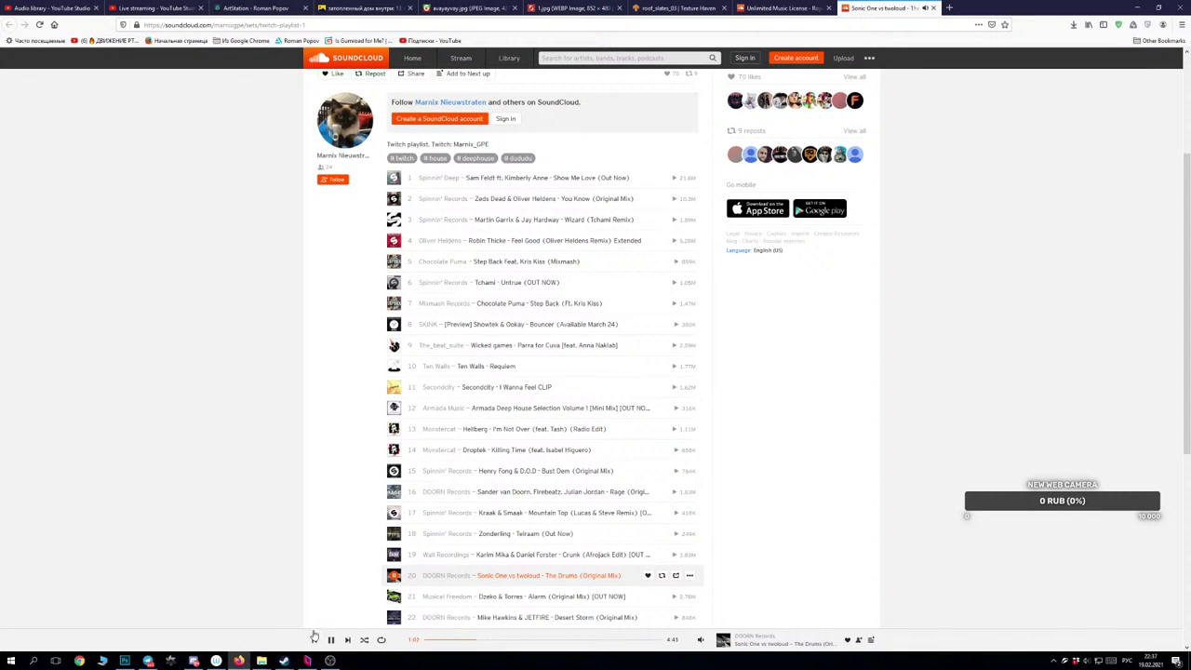
pyautogui.scroll(-2, 392, 503)
pyautogui.click(392, 502)
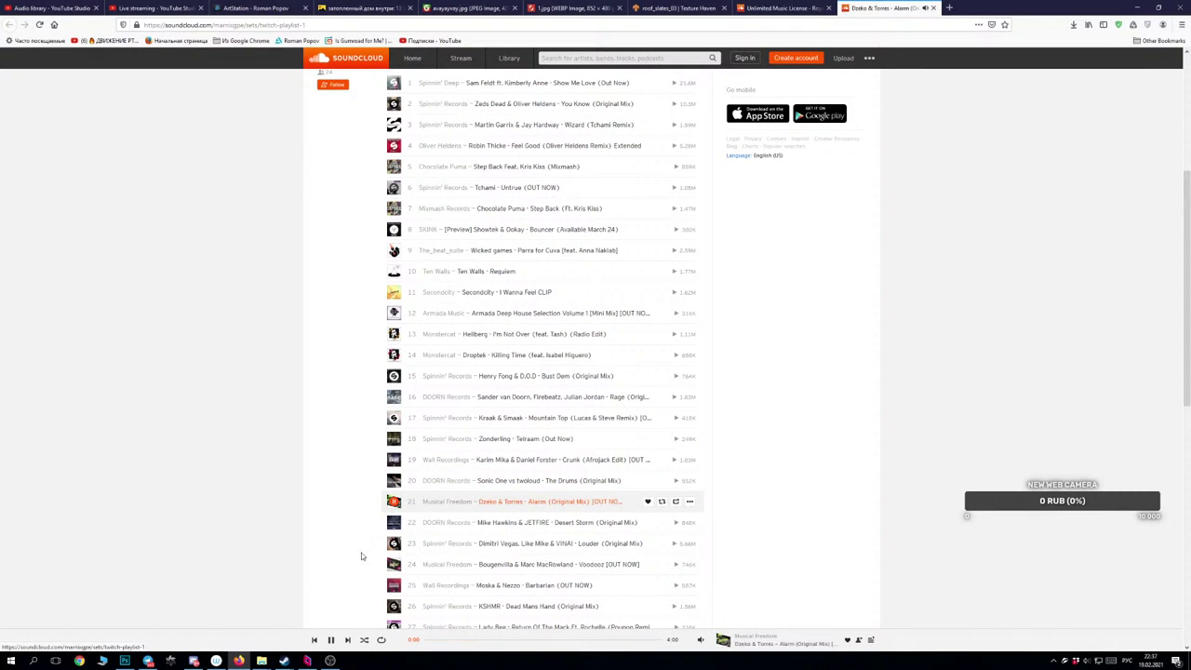
pyautogui.scroll(-2, 418, 521)
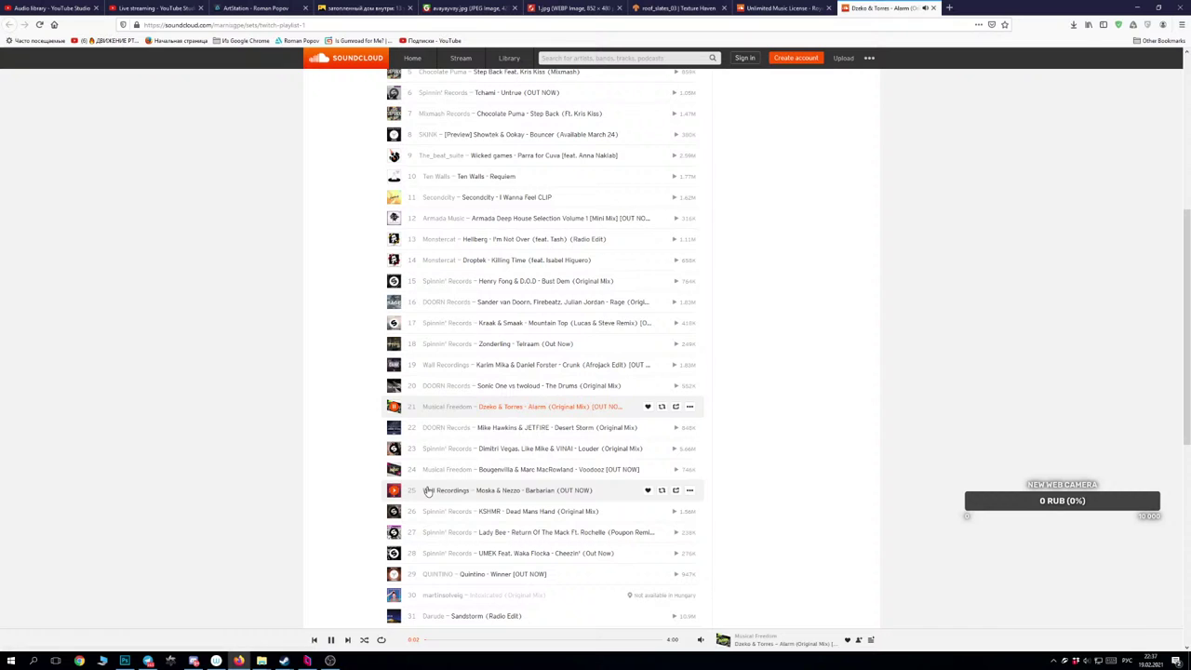
# Sample other tracks in the SoundCloud playlist, playing tracks 22, 23, 24, 26 and 27 in turn.
pyautogui.click(393, 427)
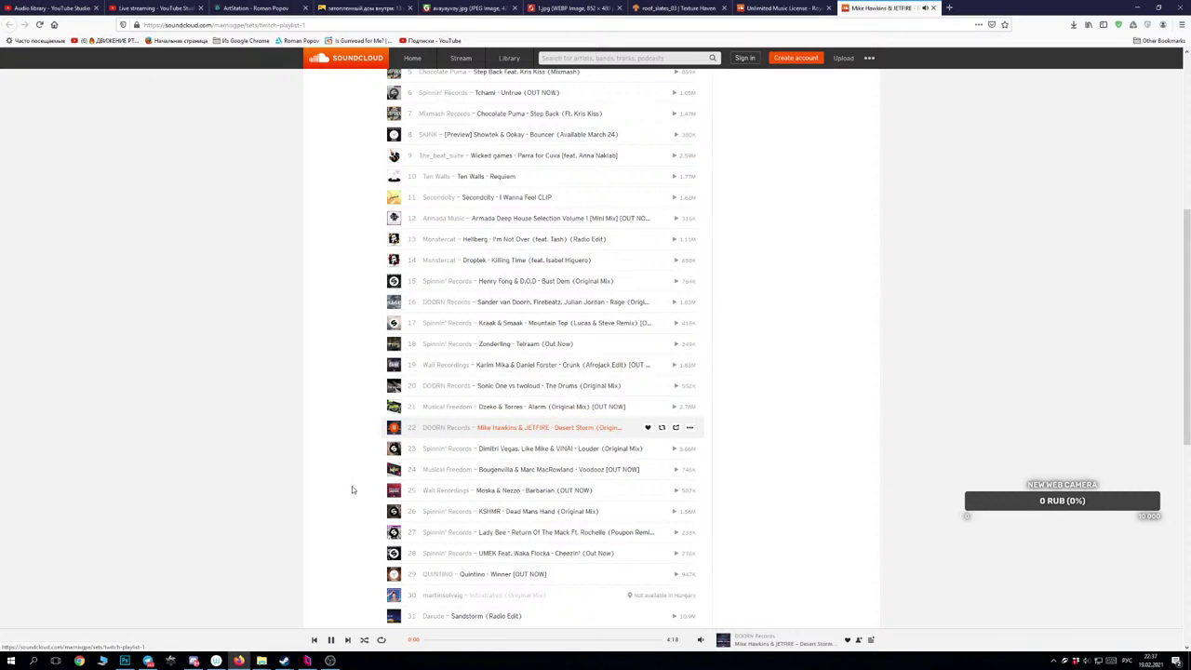
pyautogui.click(394, 448)
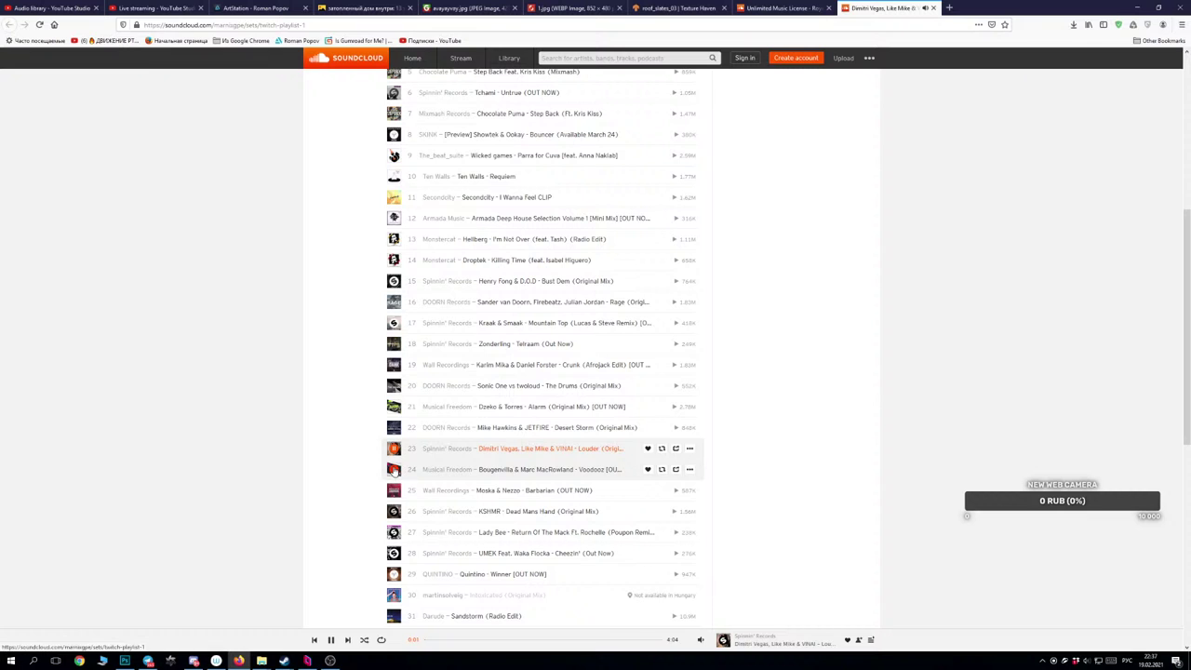
pyautogui.click(394, 470)
pyautogui.moveTo(125, 663)
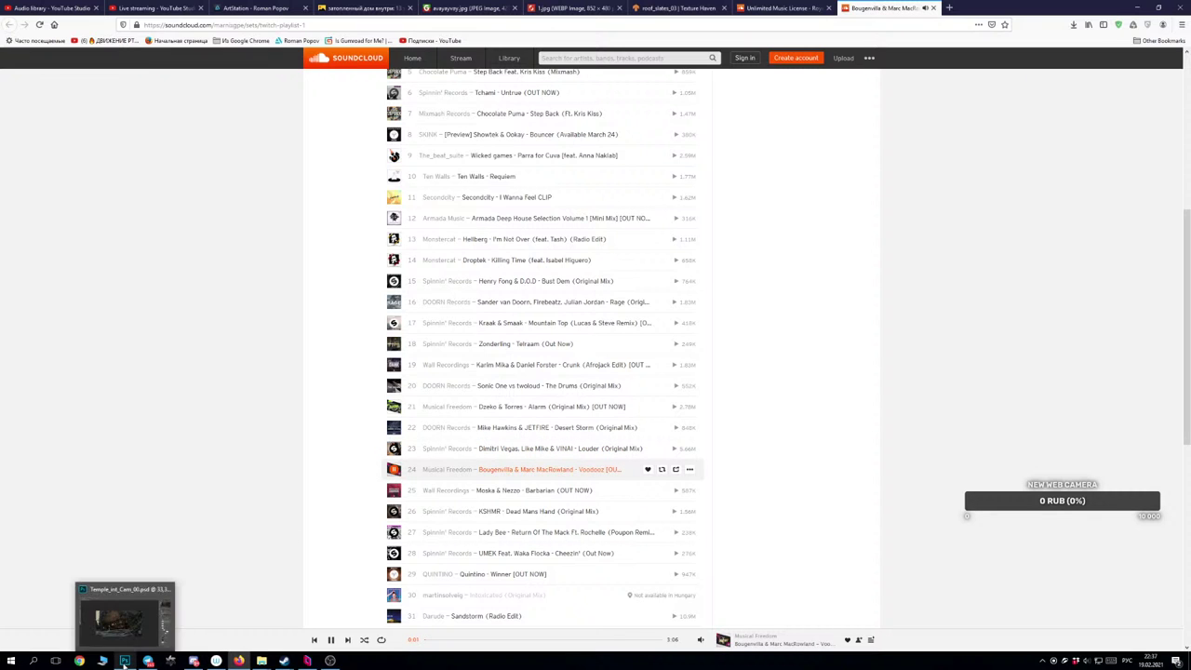
pyautogui.click(393, 511)
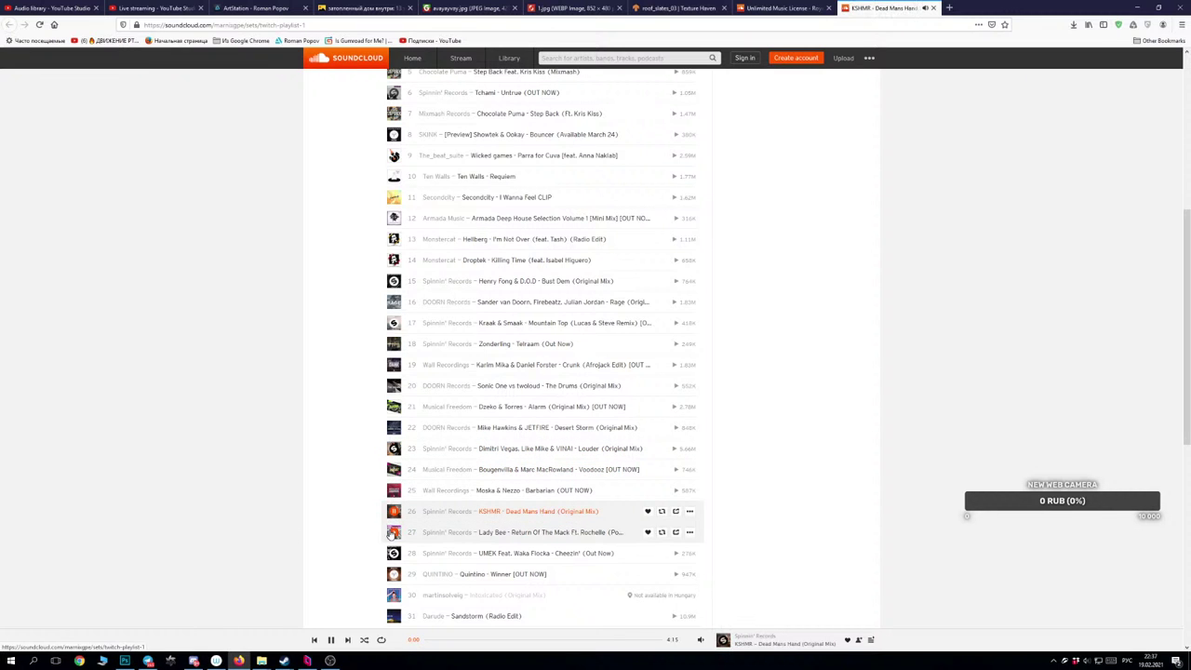
pyautogui.click(394, 533)
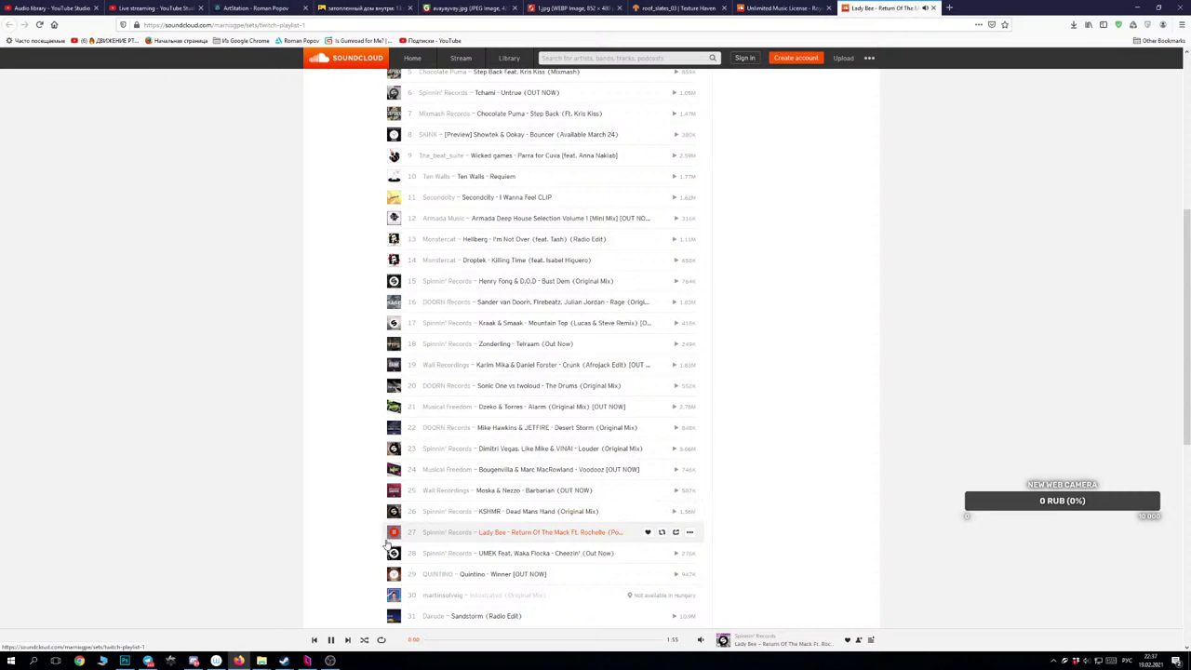
# Switch back to Photoshop, blend the lower-left water on Layer 12 with sampled grey tones, and flip the canvas horizontally.
pyautogui.click(124, 660)
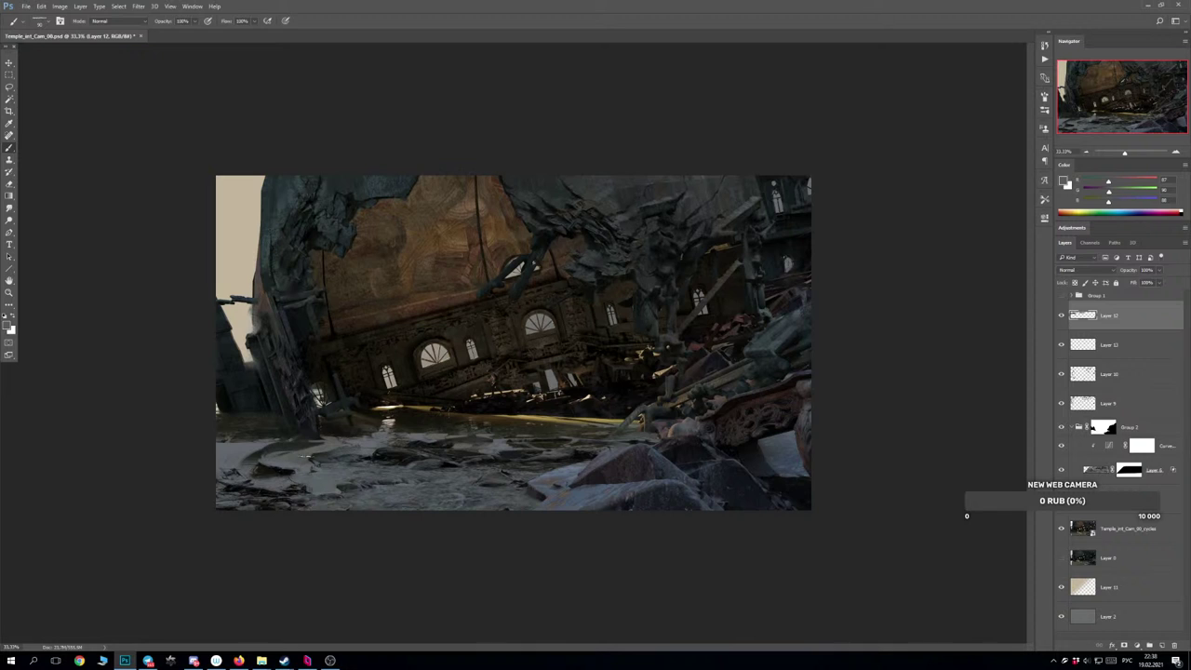
pyautogui.keyDown('alt'); pyautogui.click(290, 469); pyautogui.keyUp('alt')
pyautogui.keyDown('ctrl'); pyautogui.click(291, 462); pyautogui.keyUp('ctrl')
pyautogui.keyDown('ctrl'); pyautogui.click(293, 473); pyautogui.keyUp('ctrl')
pyautogui.keyDown('ctrl'); pyautogui.click(297, 484); pyautogui.keyUp('ctrl')
pyautogui.keyDown('alt'); pyautogui.click(249, 441); pyautogui.keyUp('alt')
pyautogui.keyDown('alt'); pyautogui.click(280, 435); pyautogui.keyUp('alt')
pyautogui.moveTo(292, 435); pyautogui.dragTo(293, 448)
pyautogui.press('F2')
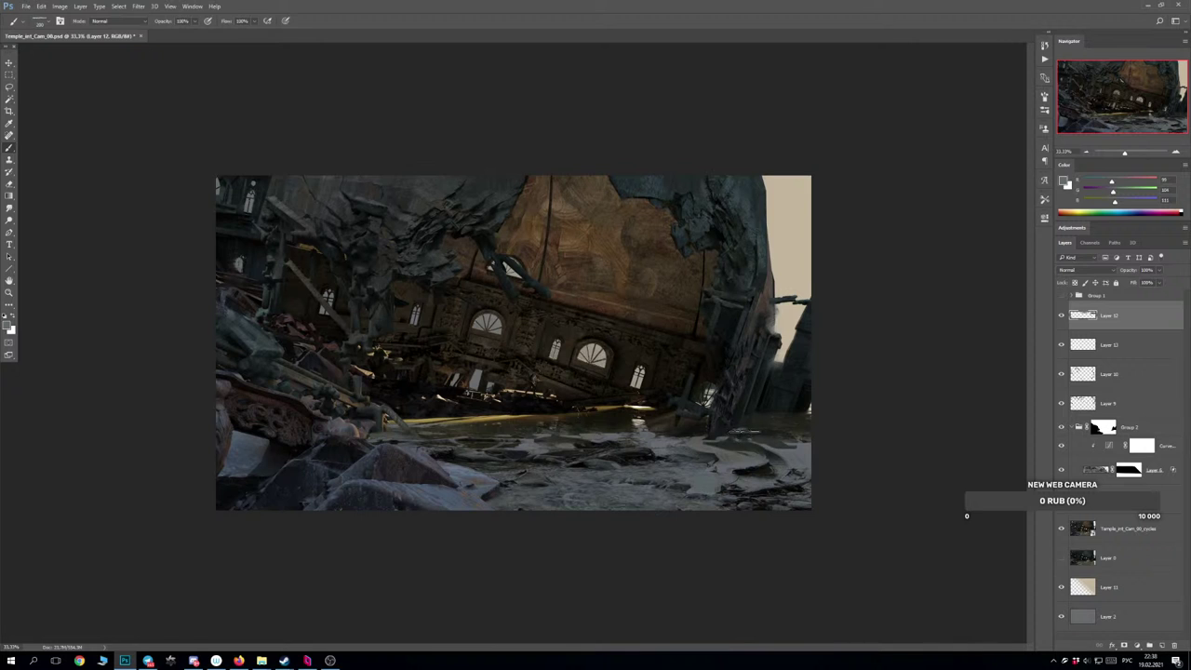
# Show Group 1 to check the water under the dark atmosphere effects, and select Layer 12.
pyautogui.click(1060, 301)
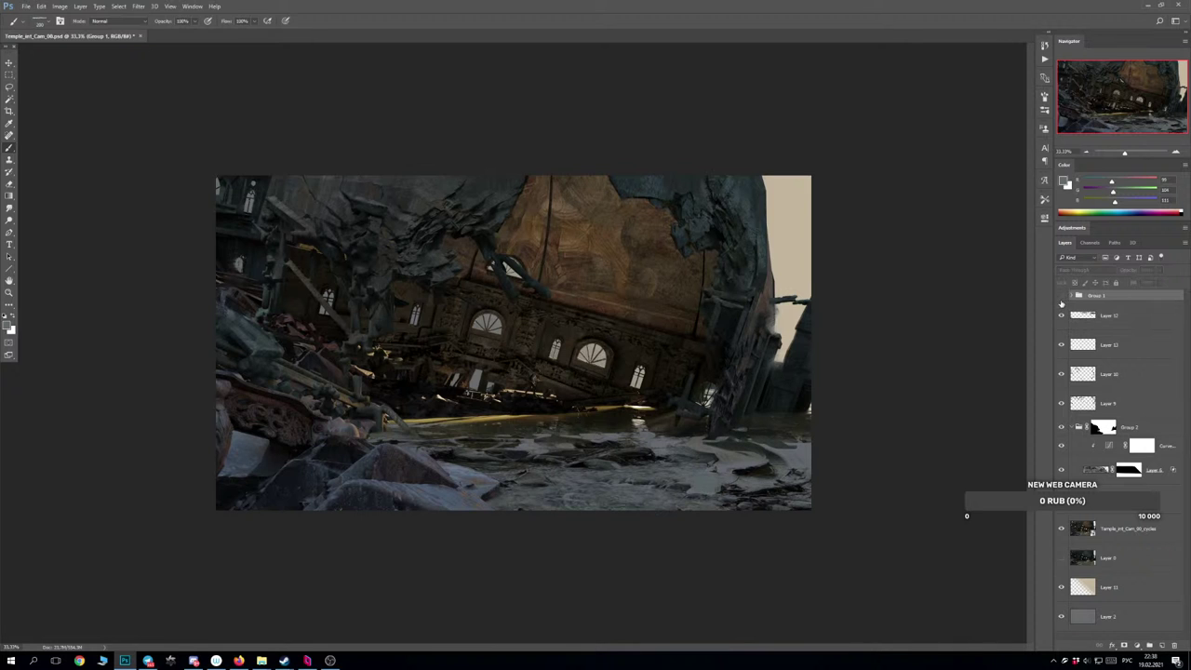
pyautogui.click(1061, 296)
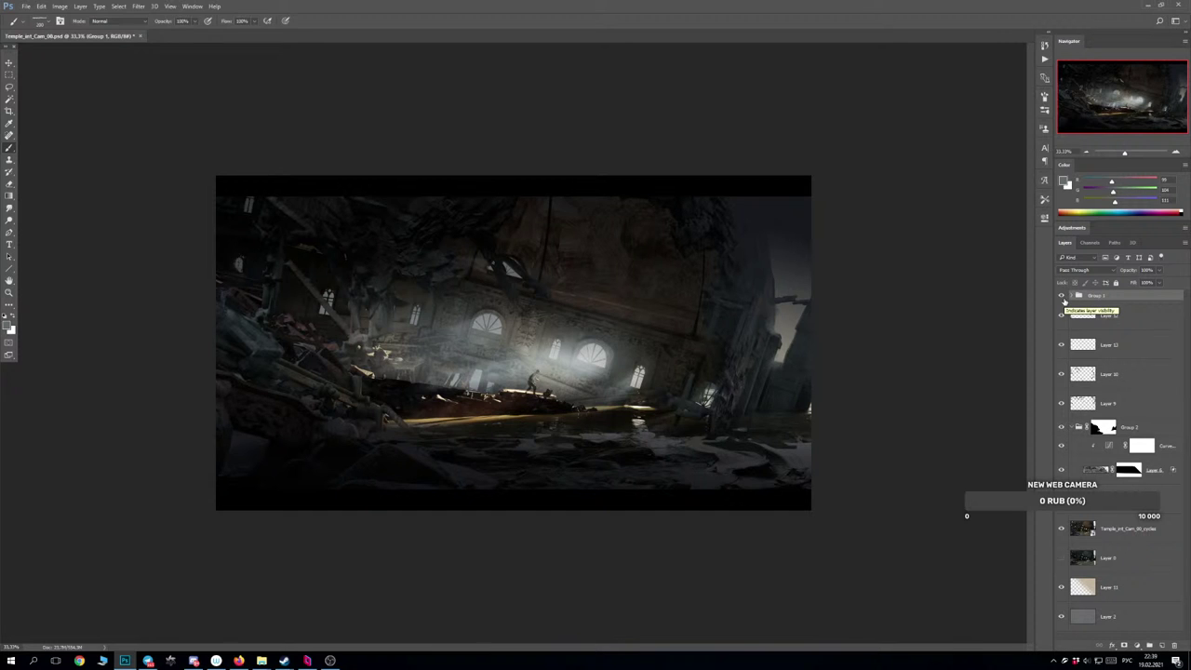
pyautogui.click(1089, 320)
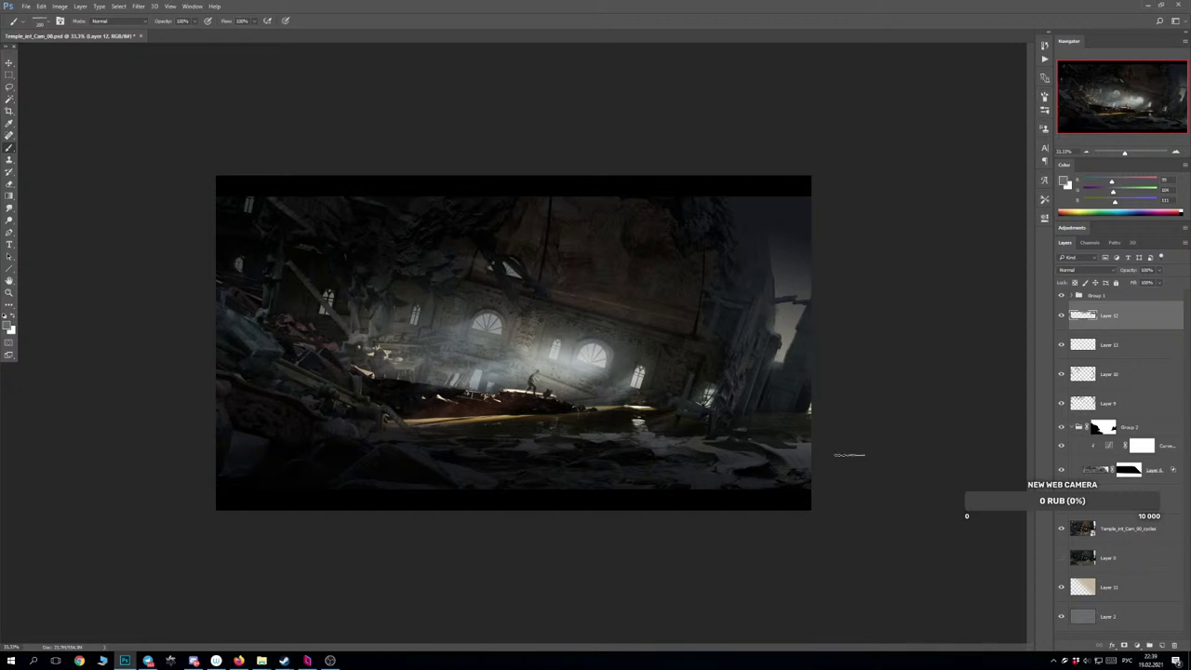
# Try skewing the water on Layer 12 horizontally with Free Transform, and undo the skew.
pyautogui.hotkey('ctrl', 't')
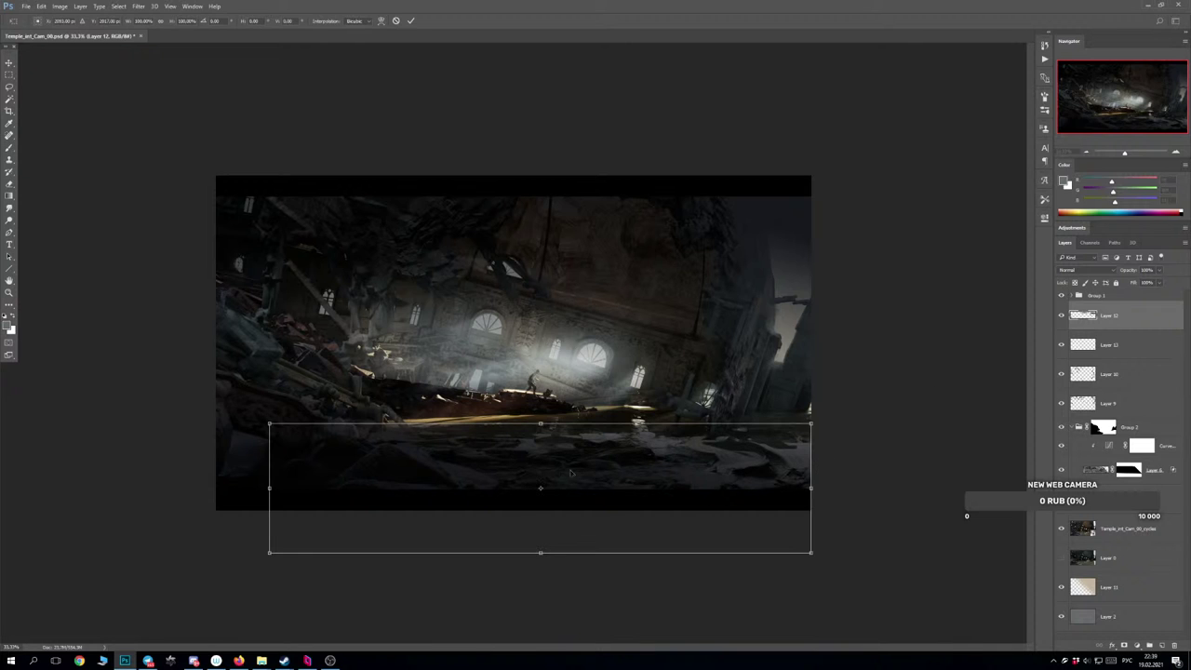
pyautogui.moveTo(540, 554); pyautogui.dragTo(711, 547)
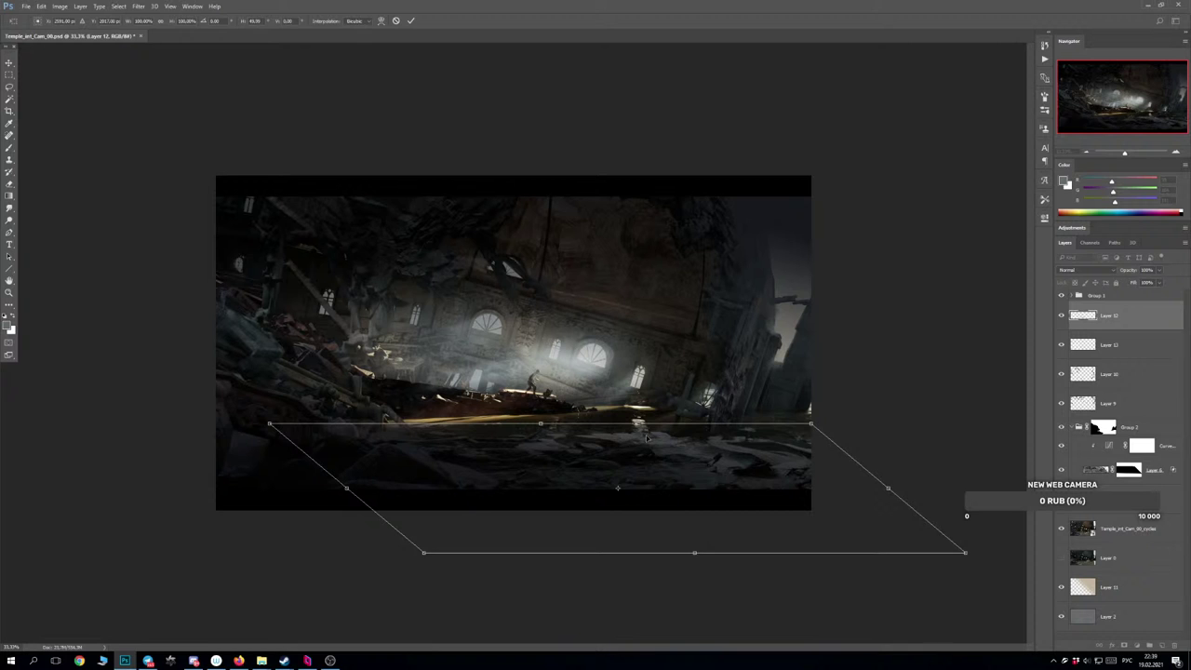
pyautogui.hotkey('ctrl', 'z')
pyautogui.press('Return')
pyautogui.press('b')
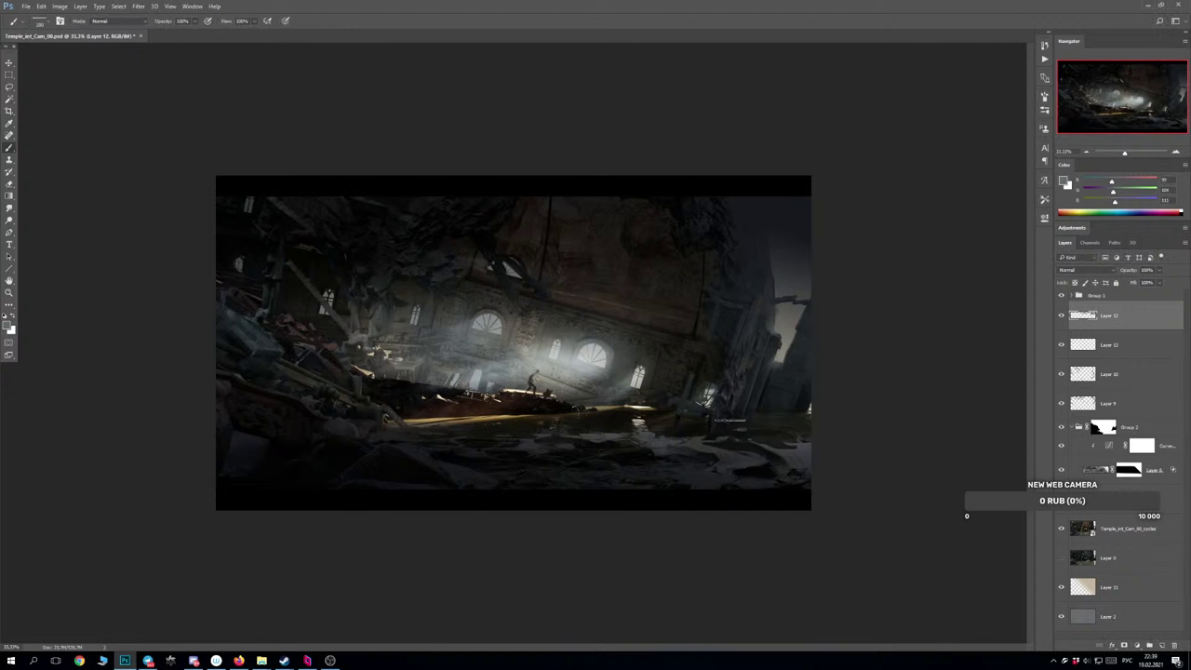
# Hide Group 1 and erase Layer 12 paint along the far edge of the water near the broken column.
pyautogui.click(1061, 295)
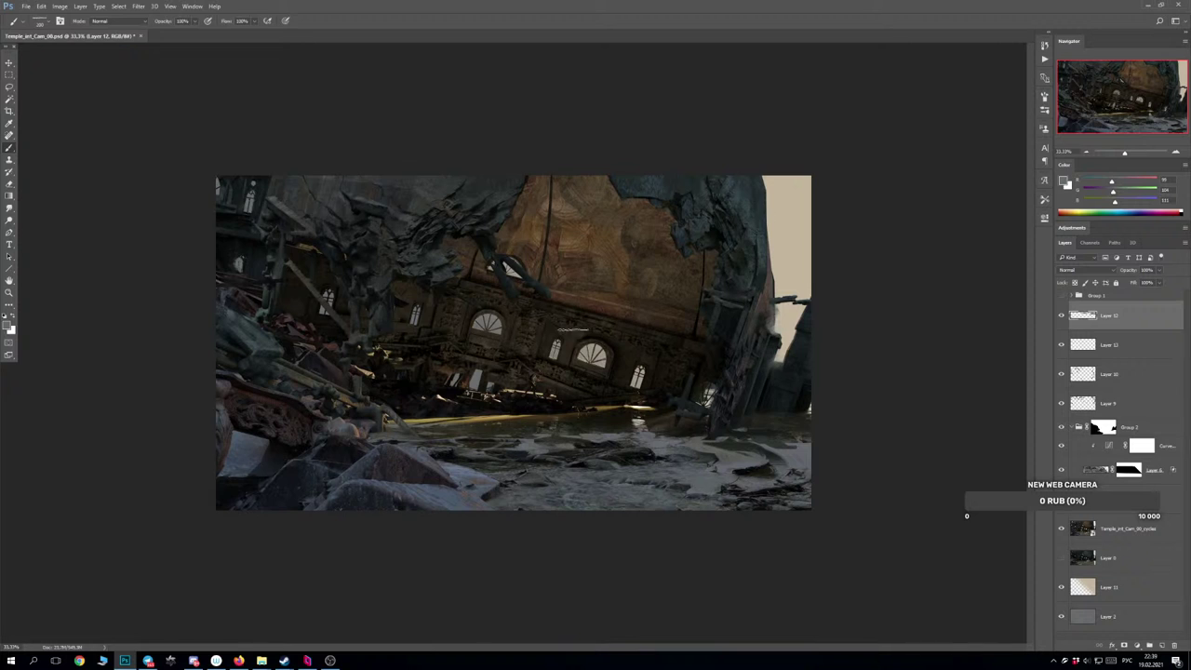
pyautogui.press('e')
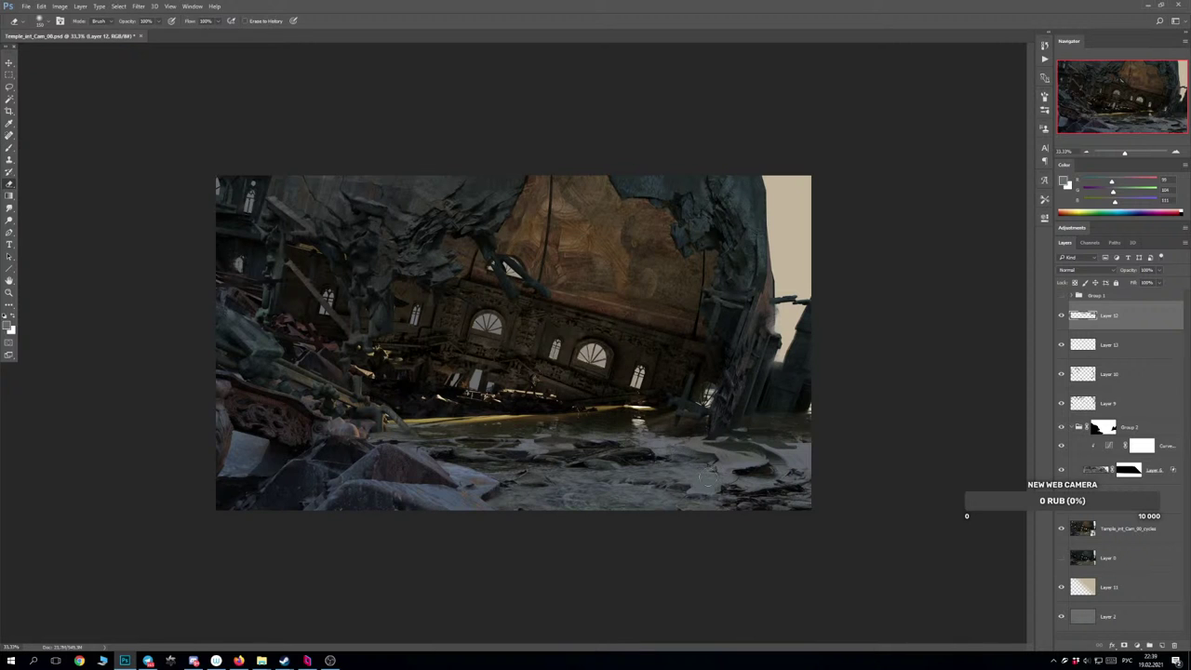
pyautogui.moveTo(693, 435)
pyautogui.mouseDown()
pyautogui.moveTo(703, 454)
pyautogui.moveTo(707, 435)
pyautogui.mouseUp()
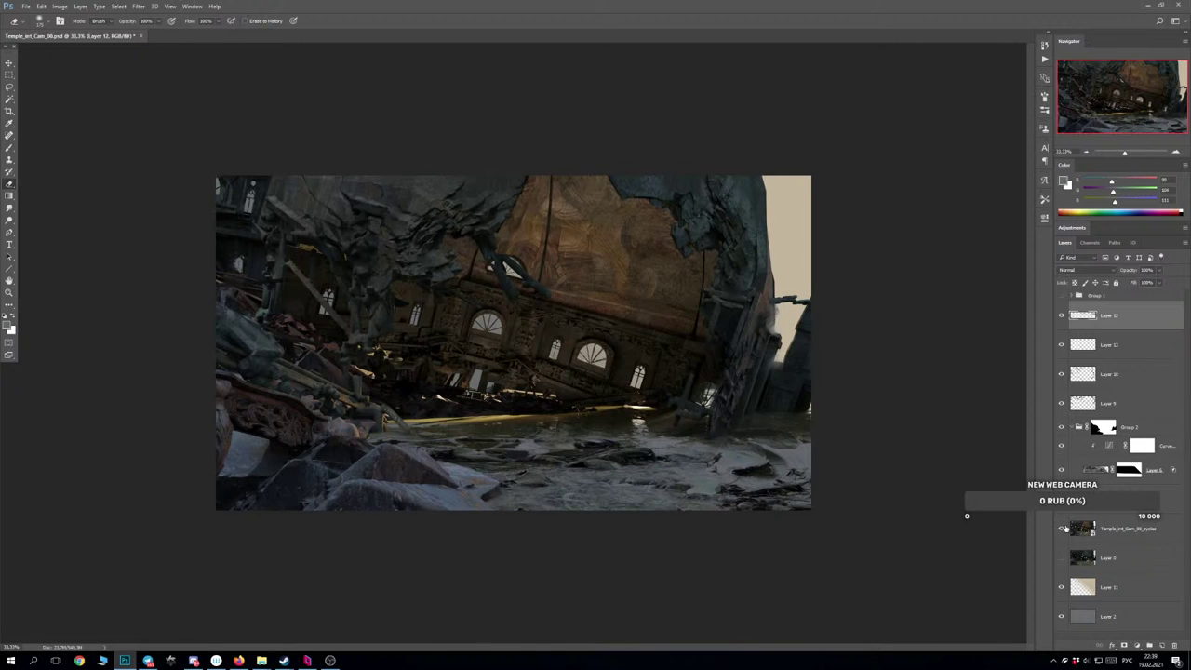
# Toggle the visibility of the cycles render layer and the masked water layer in Group 2 to compare their contributions.
pyautogui.click(1062, 529)
pyautogui.click(1062, 529)
pyautogui.click(1061, 470)
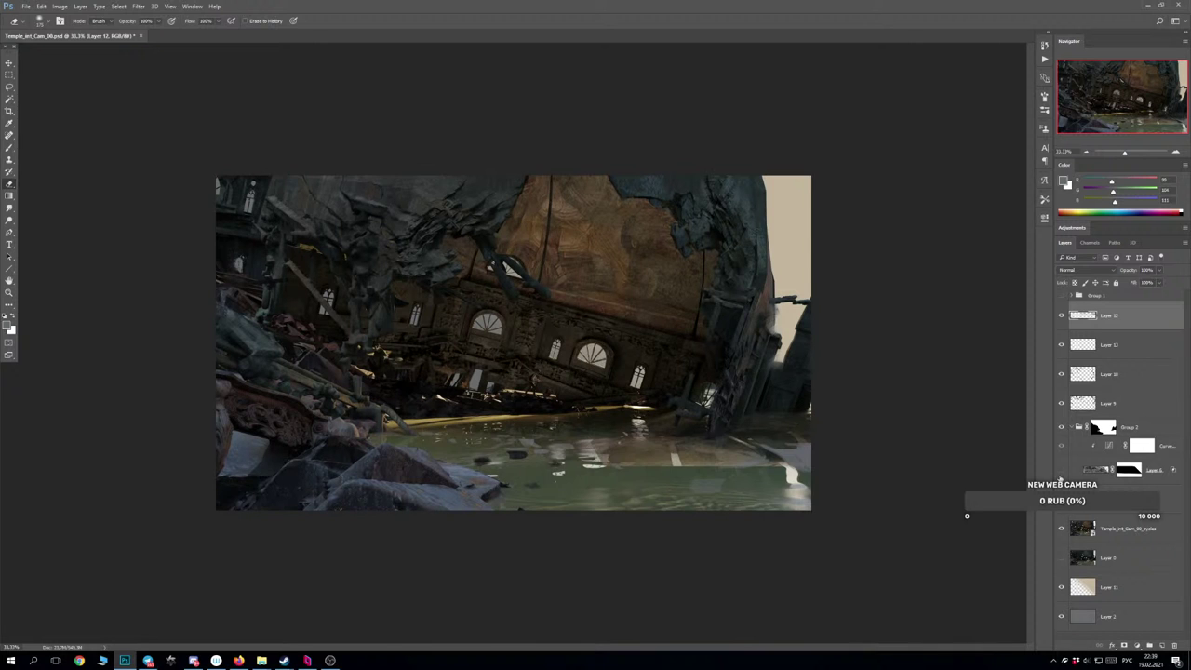
# Open the YouTube playlist link from the Discord chat and pause the track playing in SoundCloud.
pyautogui.click(194, 660)
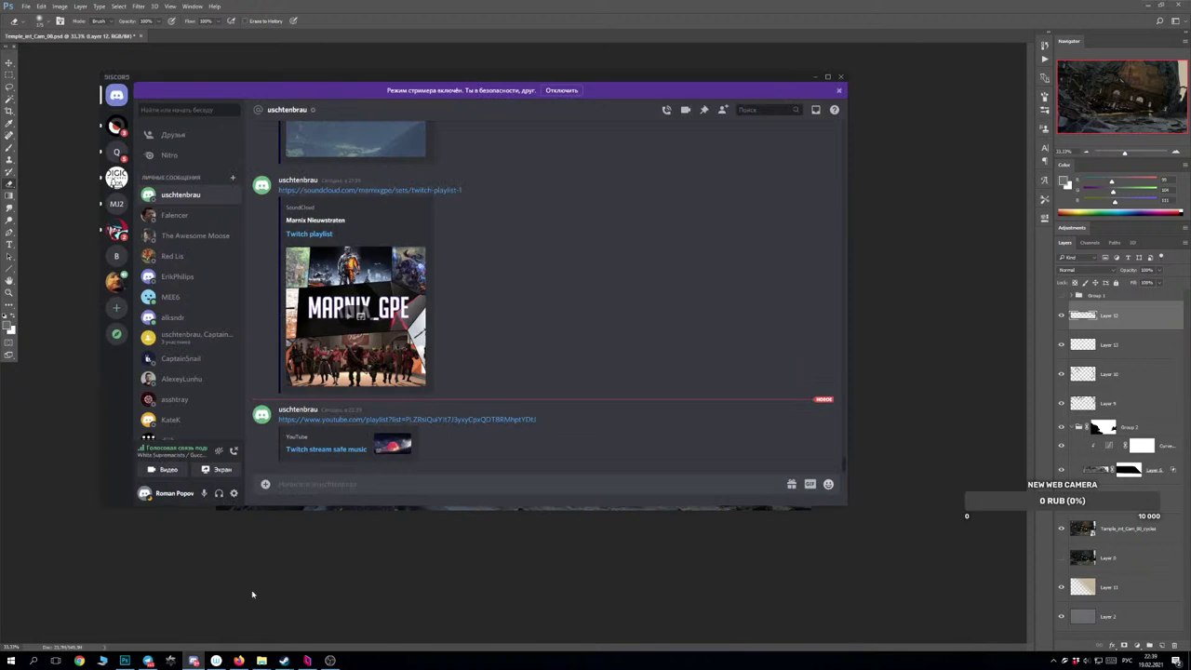
pyautogui.click(350, 420)
pyautogui.click(896, 7)
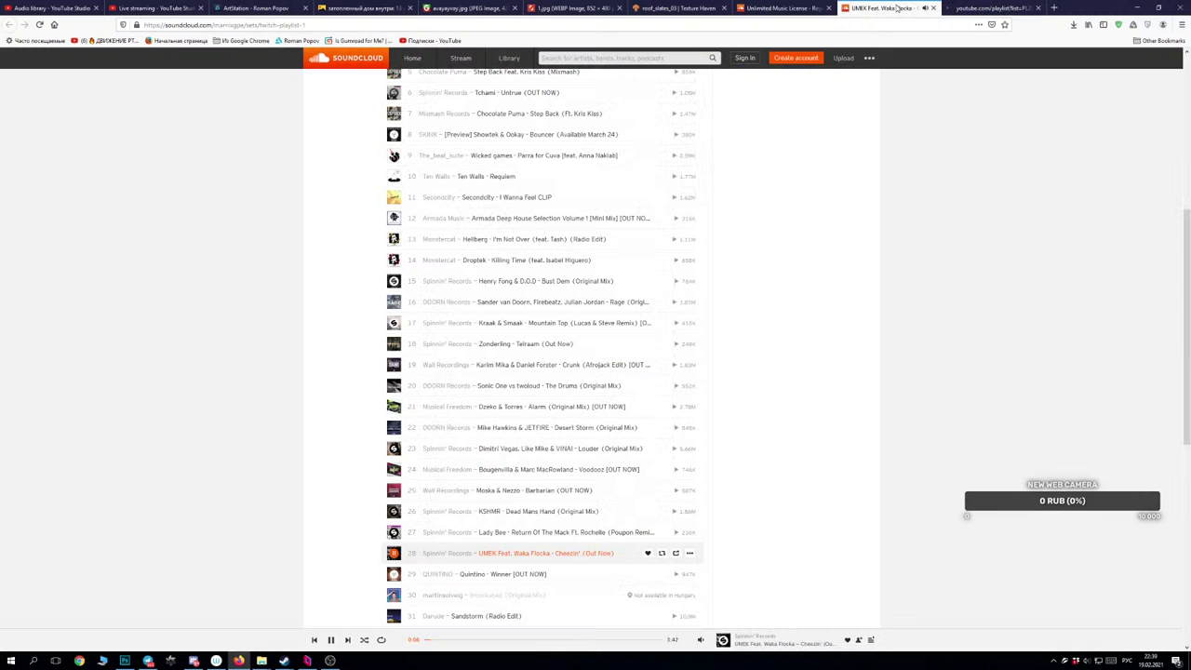
pyautogui.click(393, 554)
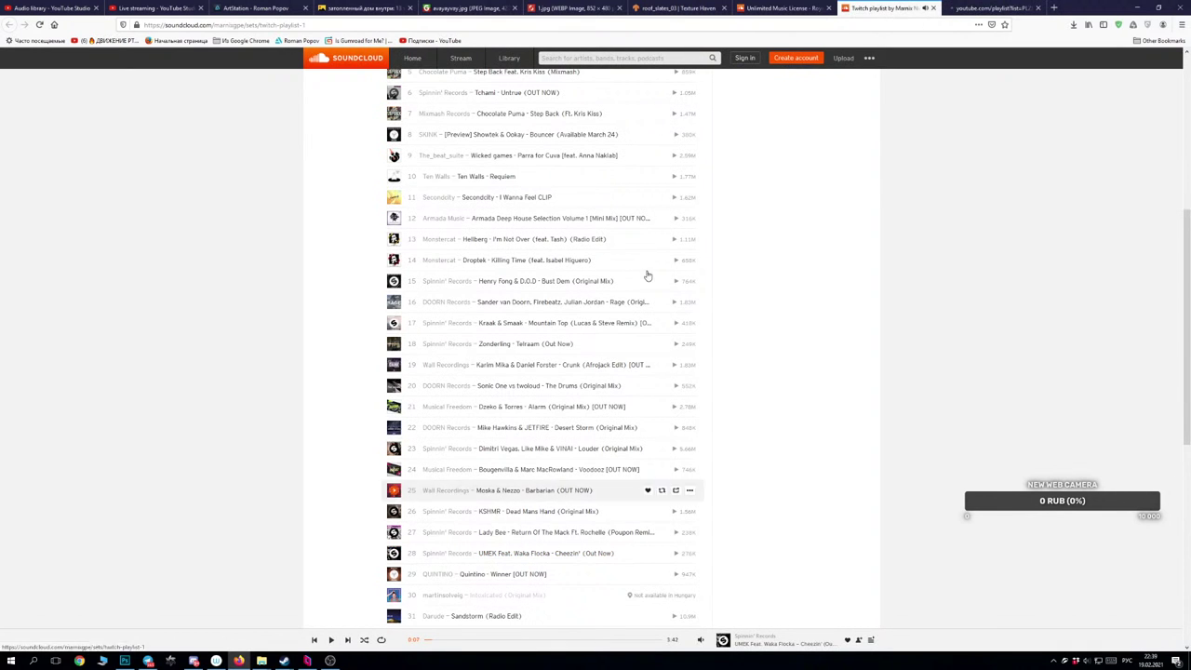
# Play "Illenium - Fortress (feat. Joni Fatora)" from the "Twitch stream safe music" YouTube playlist and return to Photoshop.
pyautogui.click(989, 7)
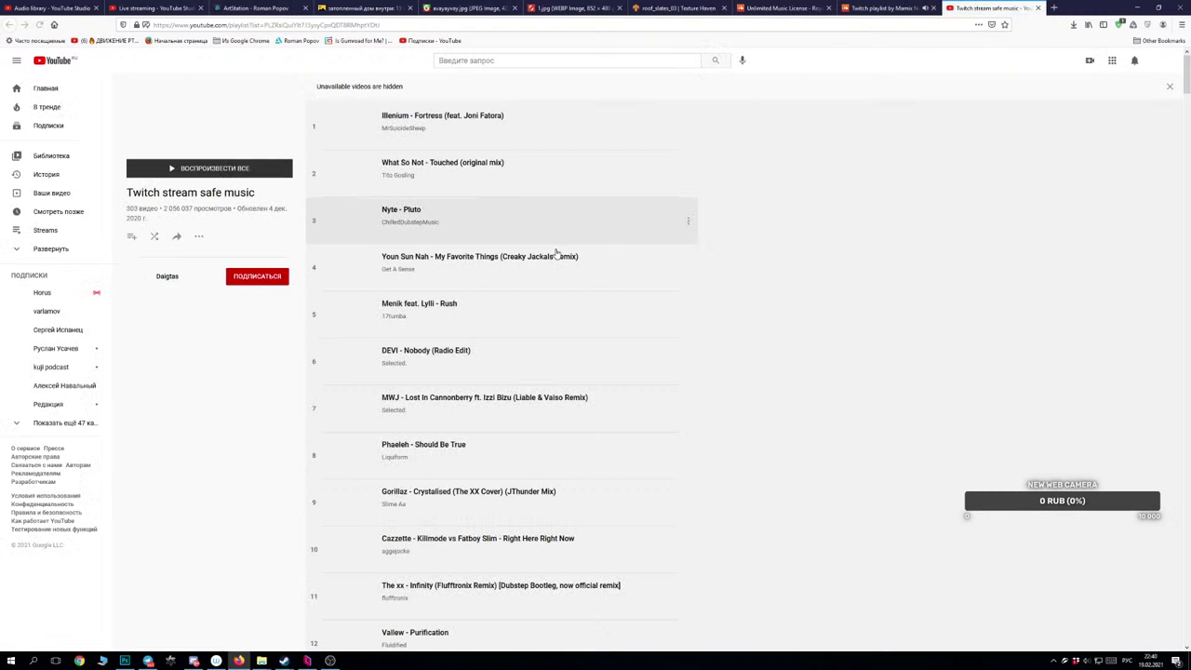
pyautogui.click(462, 121)
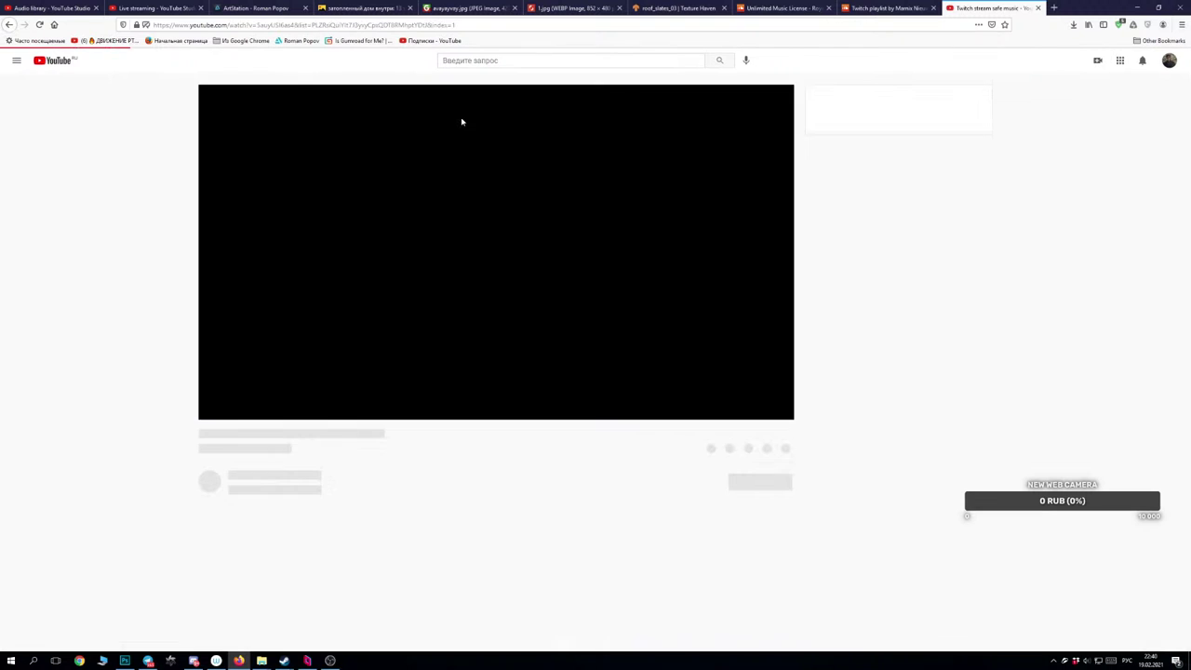
pyautogui.click(1137, 8)
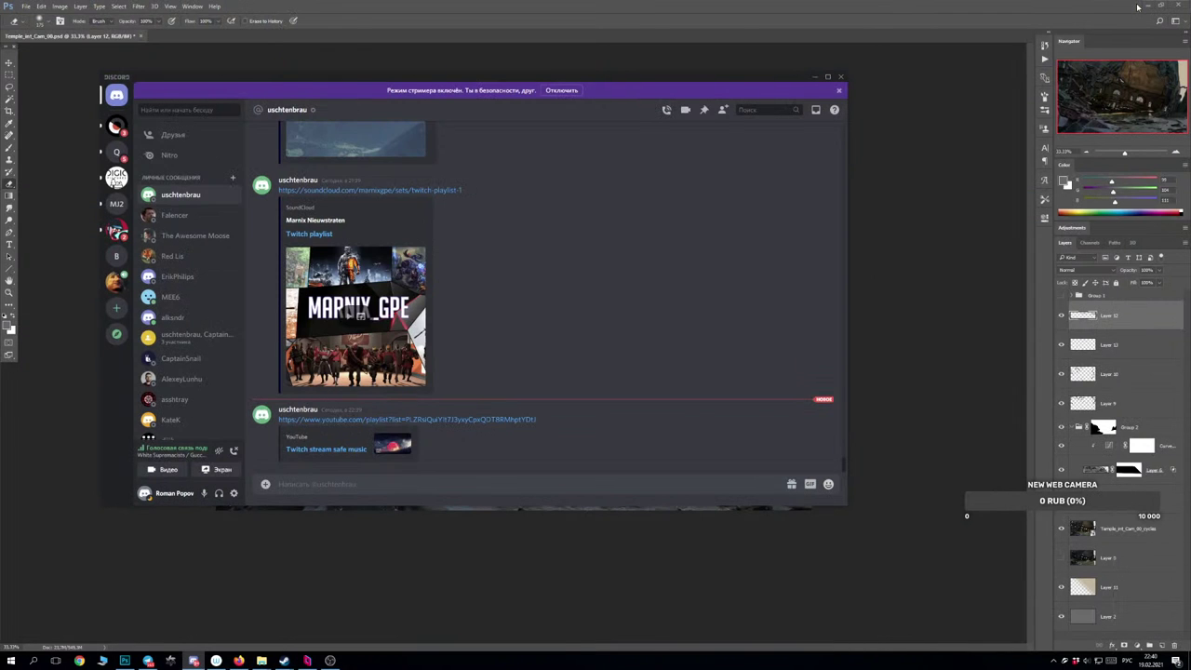
pyautogui.click(756, 4)
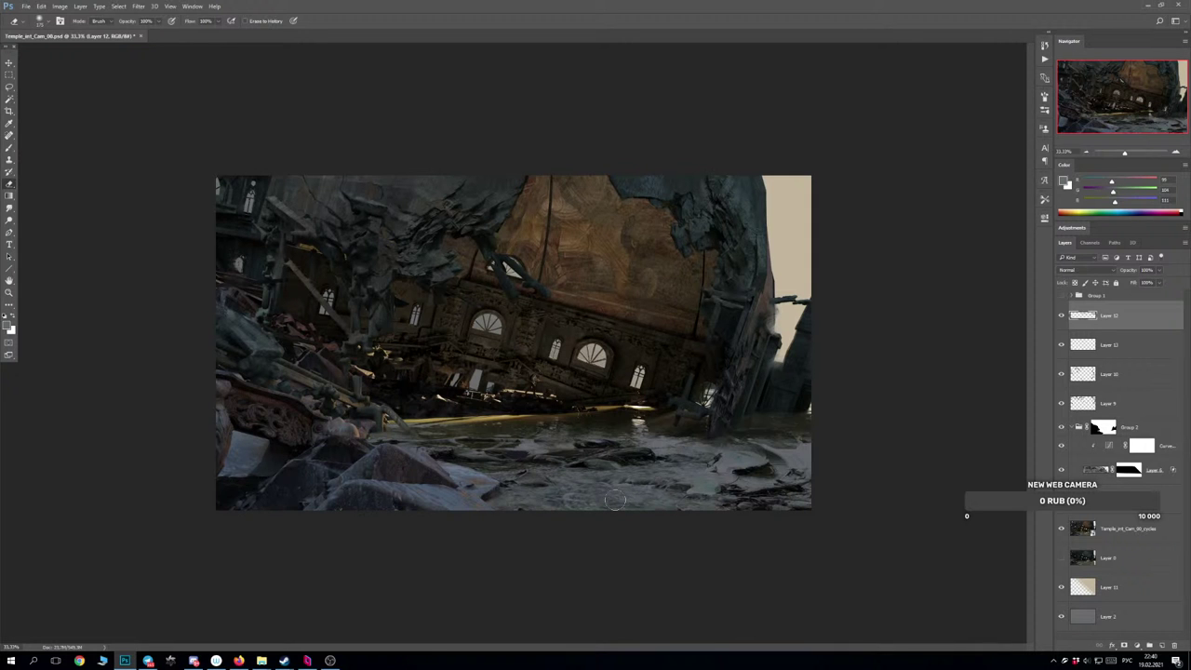
# Switch to the browser, lower the YouTube video's volume, and return to Photoshop.
pyautogui.click(239, 661)
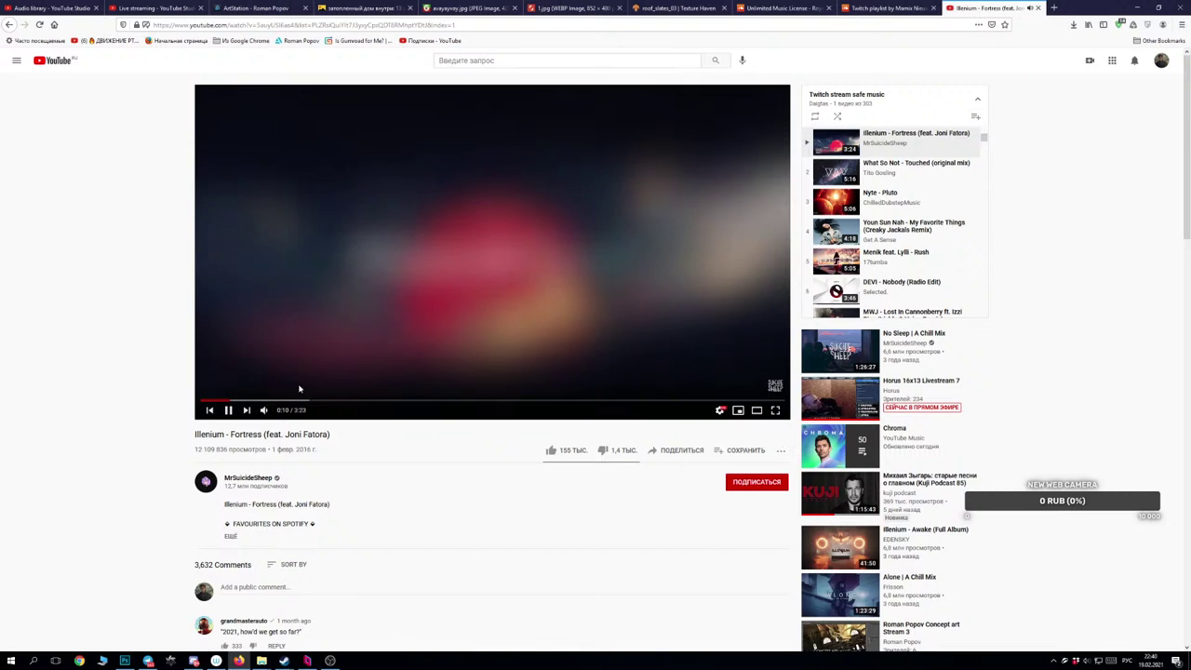
pyautogui.moveTo(281, 412)
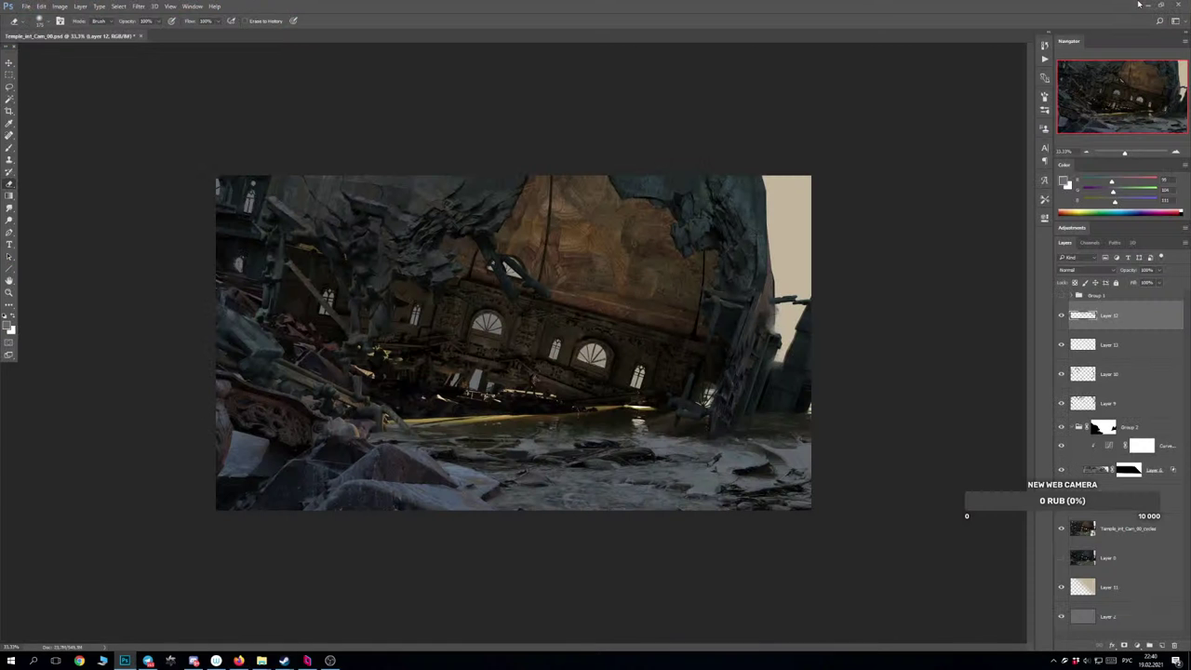
pyautogui.click(1136, 7)
pyautogui.click(238, 661)
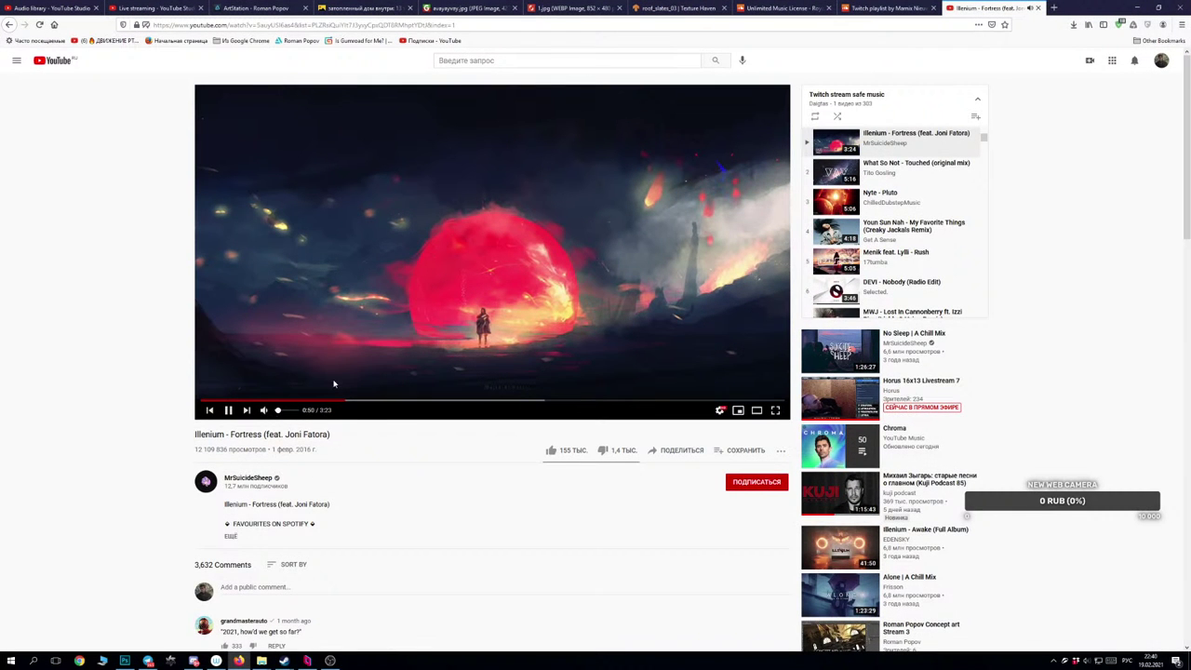
pyautogui.click(1133, 9)
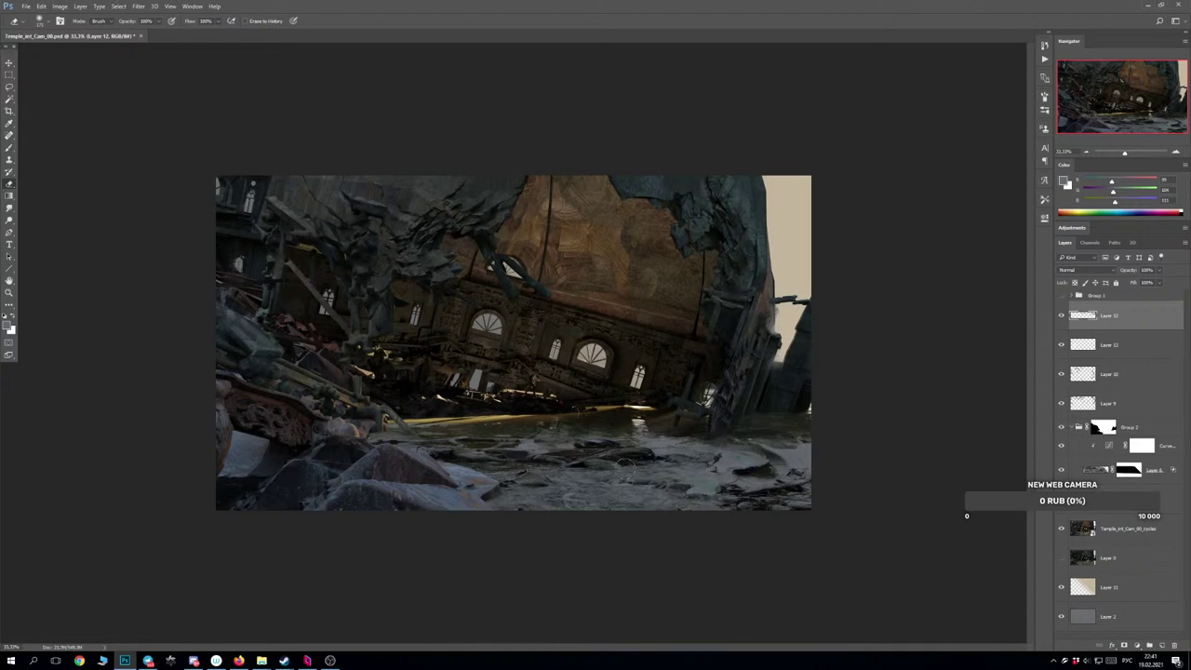
# Paint and erase light water patches at the base of the broken column on Layer 12, and flip the canvas horizontally.
pyautogui.press('b')
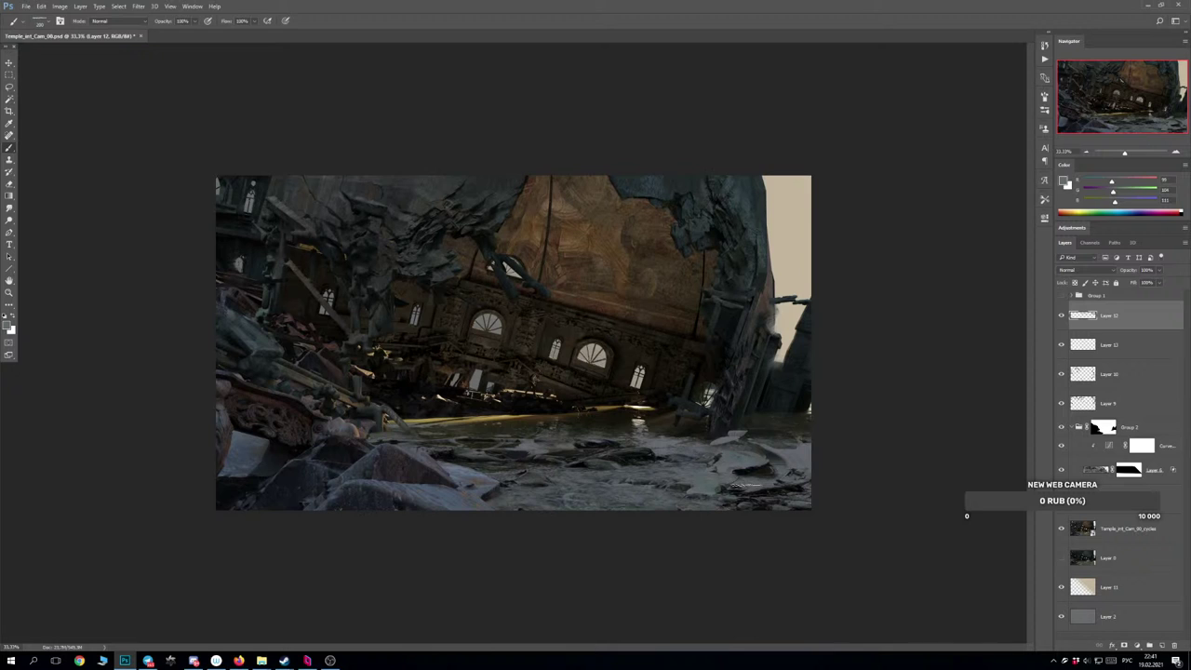
pyautogui.press('e')
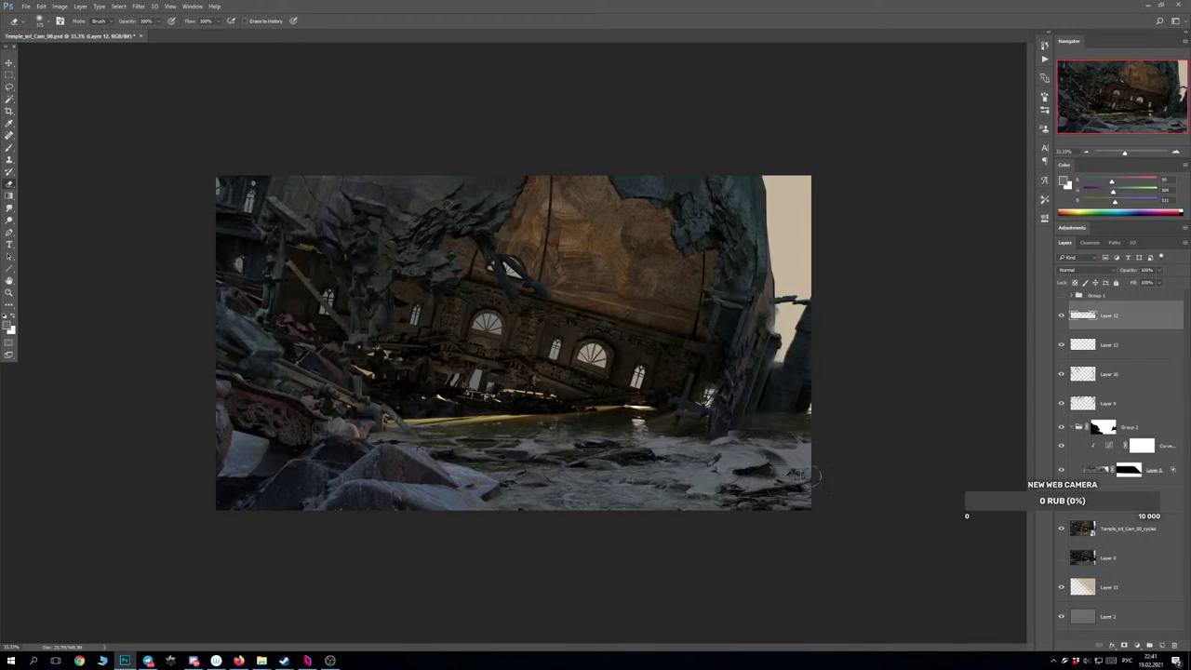
pyautogui.moveTo(755, 428)
pyautogui.mouseDown()
pyautogui.moveTo(821, 431)
pyautogui.moveTo(753, 425)
pyautogui.moveTo(787, 427)
pyautogui.mouseUp()
pyautogui.hotkey('ctrl', '-')
pyautogui.hotkey('ctrl', '+')
pyautogui.press('F2')
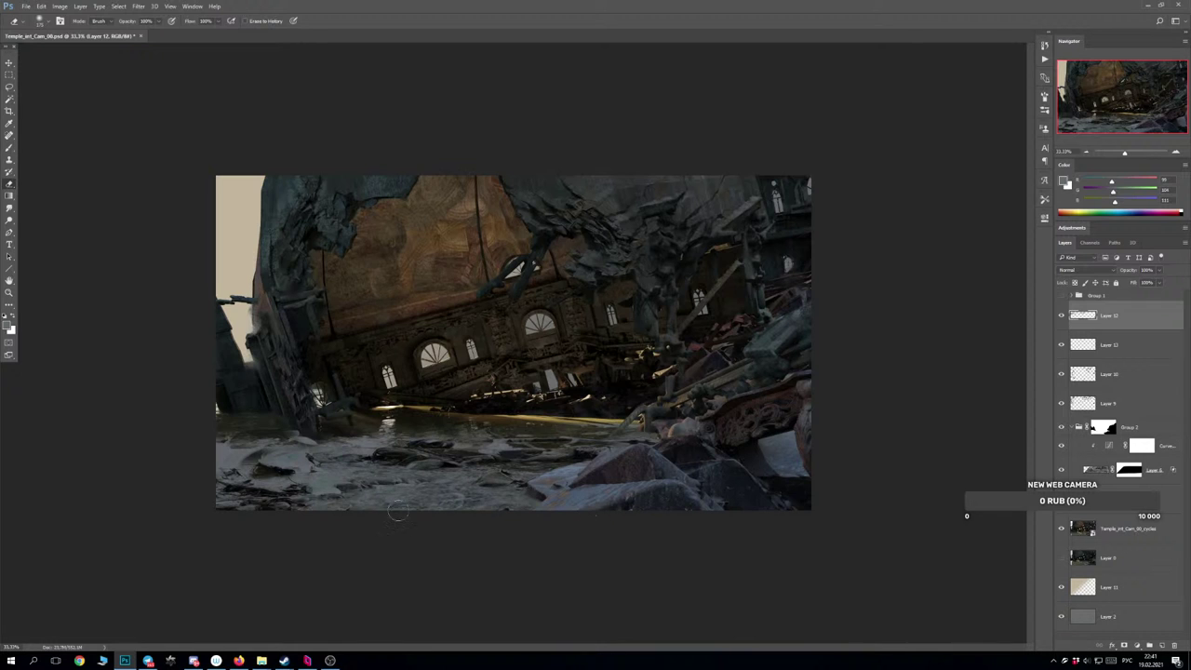
# Paint and erase grey water patches along the near edge of the flooded foreground on Layer 12.
pyautogui.press('b')
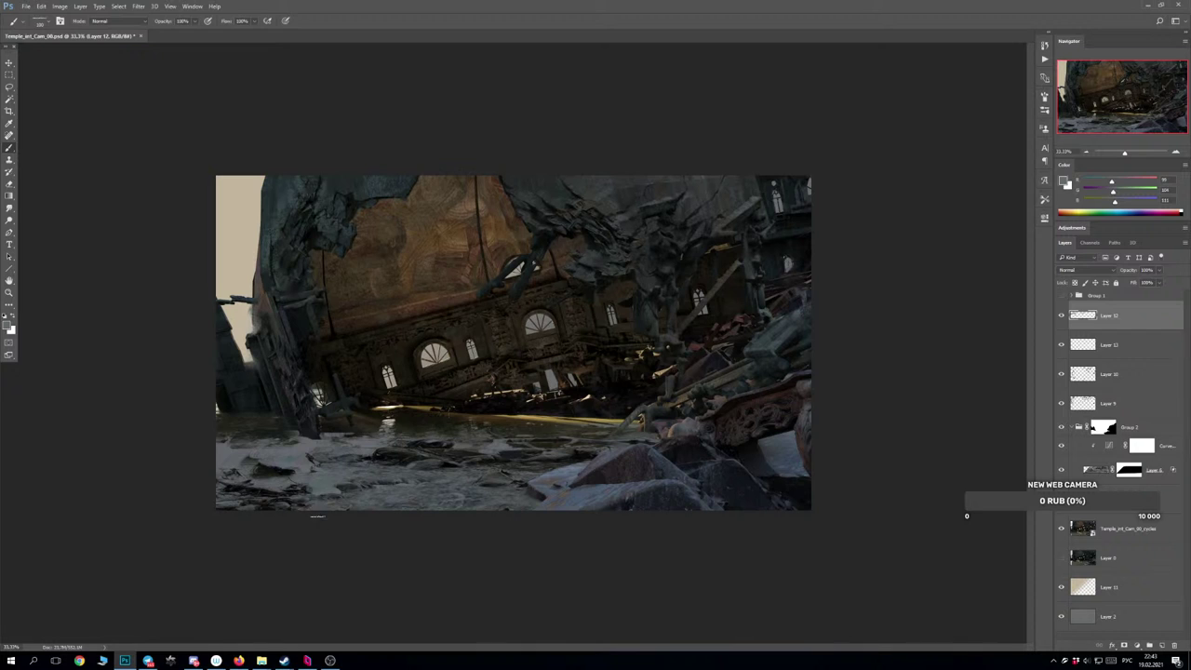
pyautogui.press('e')
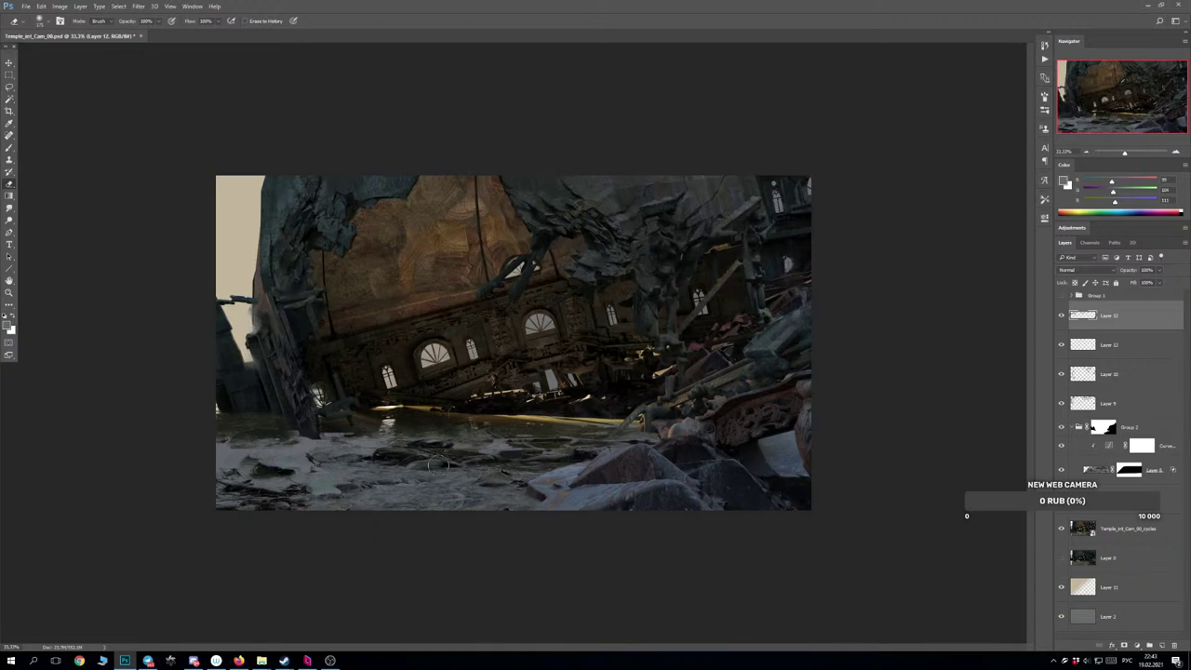
pyautogui.press('b')
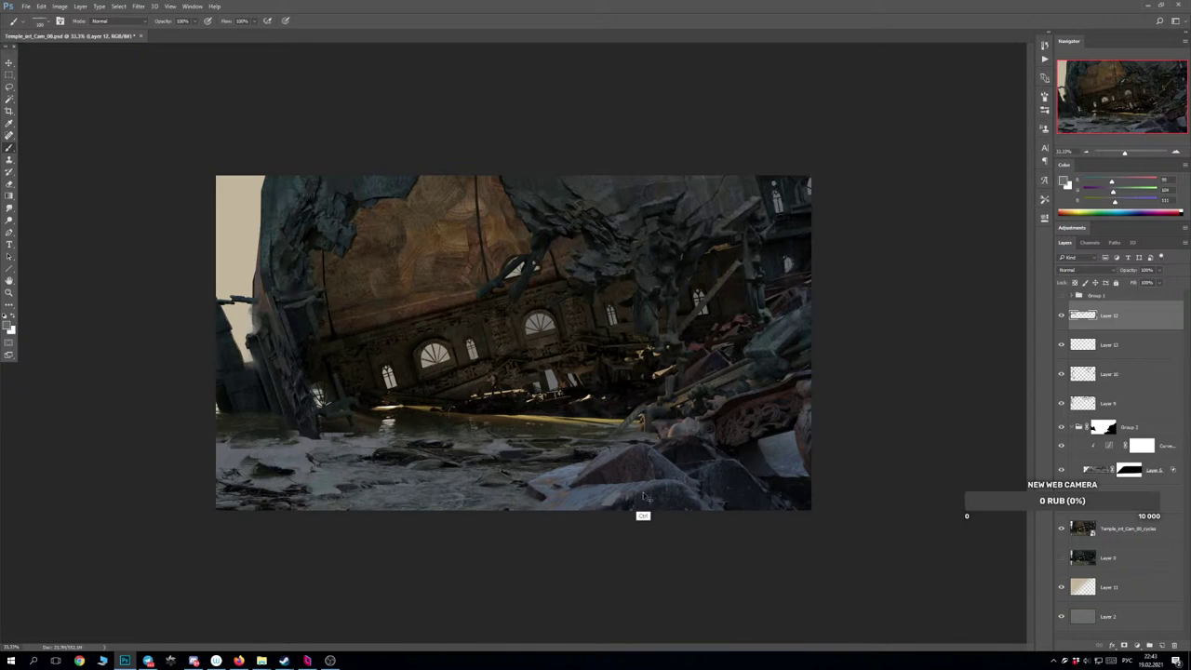
# Sample a dark blue-grey from the foreground rocks and paint angular facets onto the rock beside the large boulder.
pyautogui.keyDown('alt'); pyautogui.click(704, 466); pyautogui.keyUp('alt')
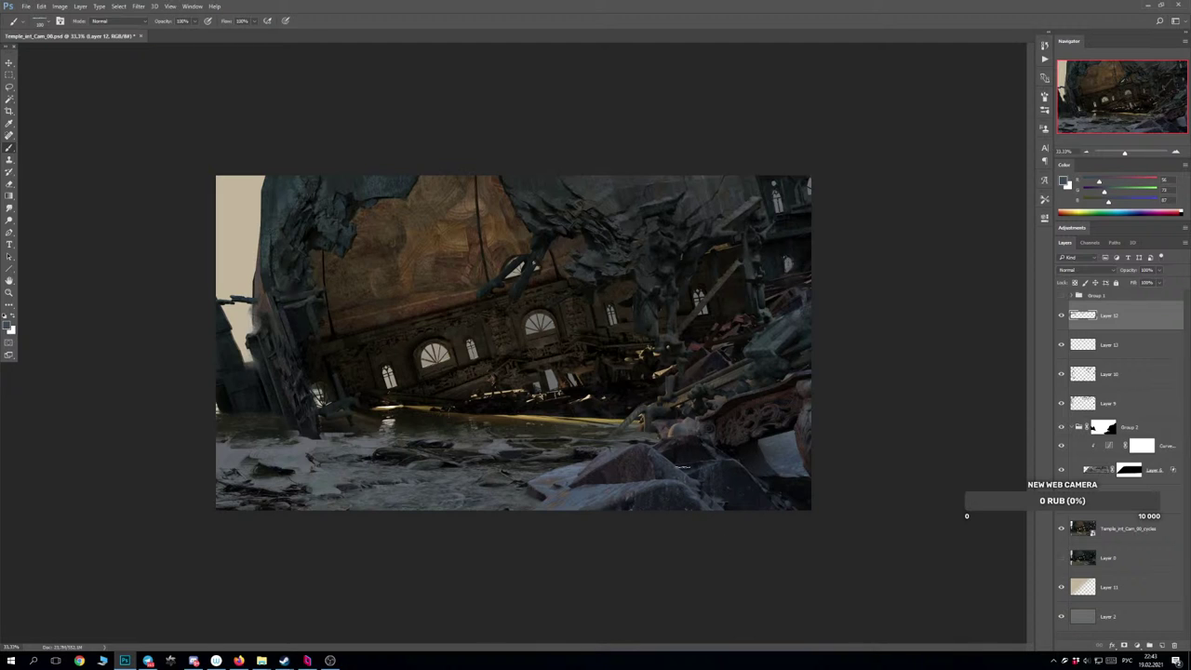
pyautogui.press(']')
pyautogui.press(']')
pyautogui.press(']')
pyautogui.press(']')
pyautogui.press(']')
pyautogui.press(']')
pyautogui.press(']')
pyautogui.press('[')
pyautogui.press('[')
pyautogui.moveTo(721, 465); pyautogui.dragTo(714, 483)
pyautogui.press('[')
pyautogui.press('[')
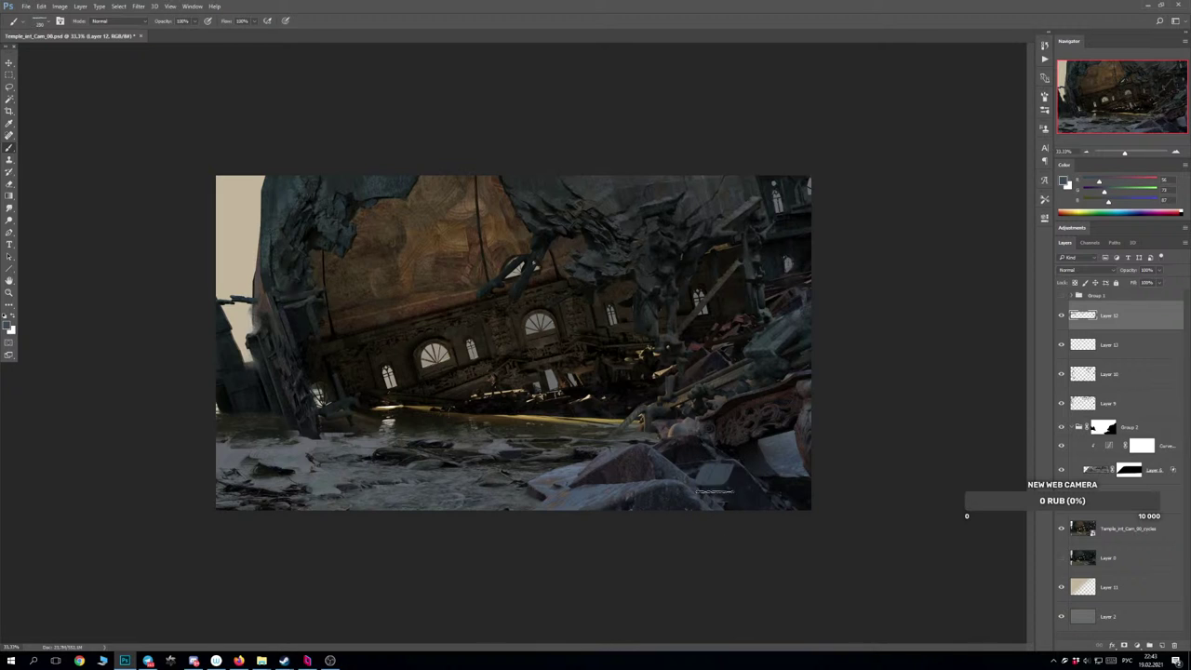
# Step back the last rock strokes and brush sampled blue-grey over the tilted slab in the rubble at the picture's right edge.
pyautogui.hotkey('ctrl', 'alt', 'z')
pyautogui.hotkey('ctrl', 'alt', 'z')
pyautogui.moveTo(770, 341); pyautogui.dragTo(823, 294)
pyautogui.hotkey('ctrl', 'z')
pyautogui.hotkey('ctrl', 'z')
pyautogui.hotkey('ctrl', 'z')
pyautogui.keyDown('alt'); pyautogui.click(795, 334); pyautogui.keyUp('alt')
pyautogui.hotkey('ctrl', 'z')
pyautogui.hotkey('ctrl', 'z')
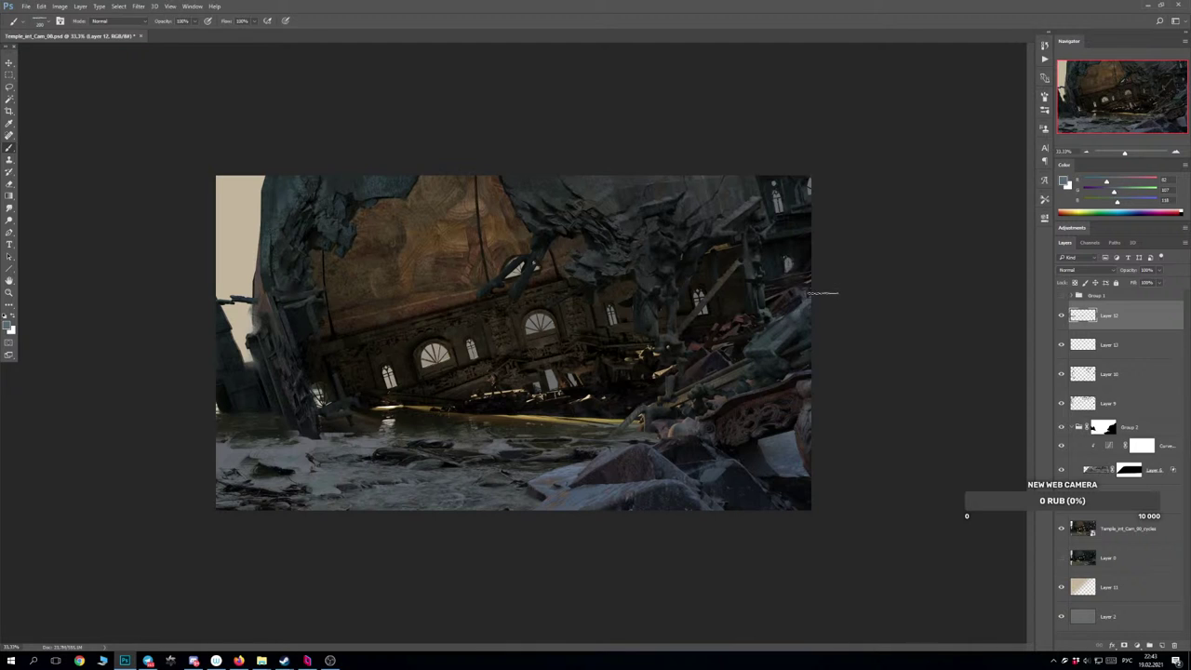
# Try repeated diagonal strokes in sampled blue-grey tones on the tilted slab at the picture's right edge and step back through them.
pyautogui.hotkey('ctrl', 'z')
pyautogui.moveTo(778, 326); pyautogui.dragTo(821, 293)
pyautogui.hotkey('ctrl', 'z')
pyautogui.hotkey('ctrl', 'z')
pyautogui.moveTo(769, 332); pyautogui.dragTo(831, 289)
pyautogui.hotkey('ctrl', 'z')
pyautogui.hotkey('ctrl', 'z')
pyautogui.moveTo(773, 332); pyautogui.dragTo(854, 267)
pyautogui.hotkey('ctrl', 'z')
pyautogui.hotkey('ctrl', 'alt', 'z')
pyautogui.keyDown('alt'); pyautogui.click(790, 317); pyautogui.keyUp('alt')
pyautogui.moveTo(787, 318)
pyautogui.mouseDown()
pyautogui.moveTo(832, 298)
pyautogui.moveTo(804, 304)
pyautogui.moveTo(832, 287)
pyautogui.moveTo(792, 313)
pyautogui.moveTo(838, 274)
pyautogui.moveTo(807, 304)
pyautogui.moveTo(838, 284)
pyautogui.moveTo(825, 298)
pyautogui.moveTo(785, 311)
pyautogui.moveTo(835, 285)
pyautogui.moveTo(818, 304)
pyautogui.moveTo(839, 269)
pyautogui.moveTo(782, 311)
pyautogui.moveTo(811, 293)
pyautogui.mouseUp()
pyautogui.hotkey('ctrl', 'alt', 'z')
pyautogui.hotkey('ctrl', 'alt', 'z')
pyautogui.hotkey('ctrl', 'alt', 'z')
pyautogui.hotkey('ctrl', 'alt', 'z')
pyautogui.hotkey('ctrl', 'alt', 'z')
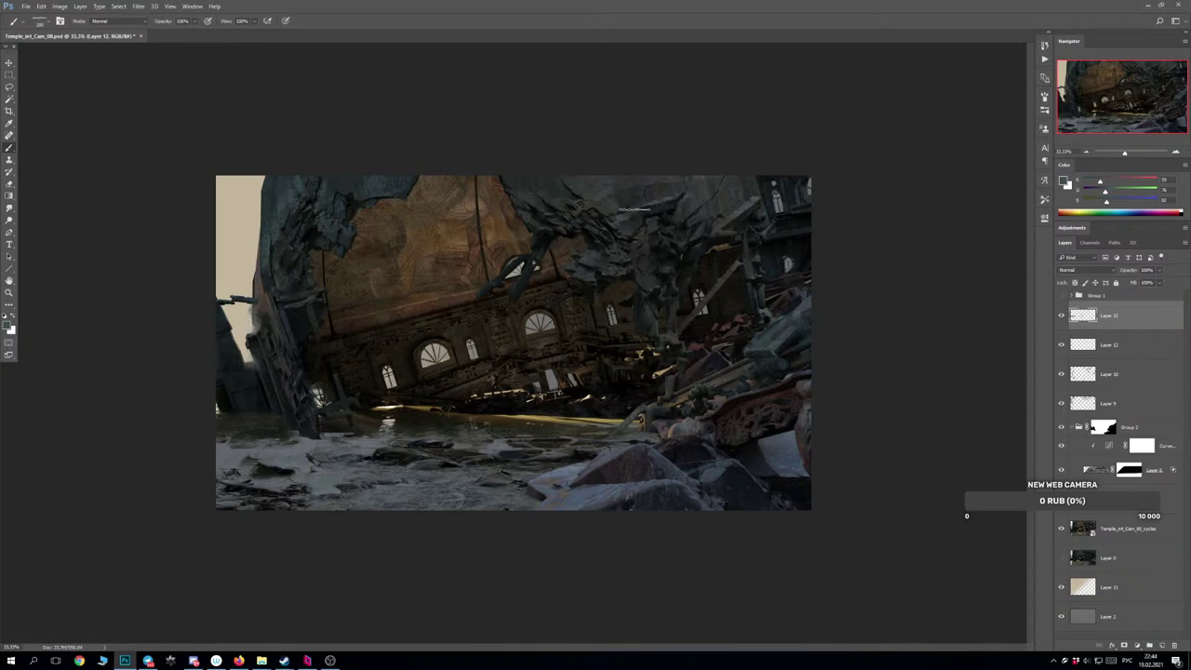
# Paint small blue-grey chunks on the hanging debris below the broken ceiling, undoing the rejected strokes.
pyautogui.rightClick(647, 225)
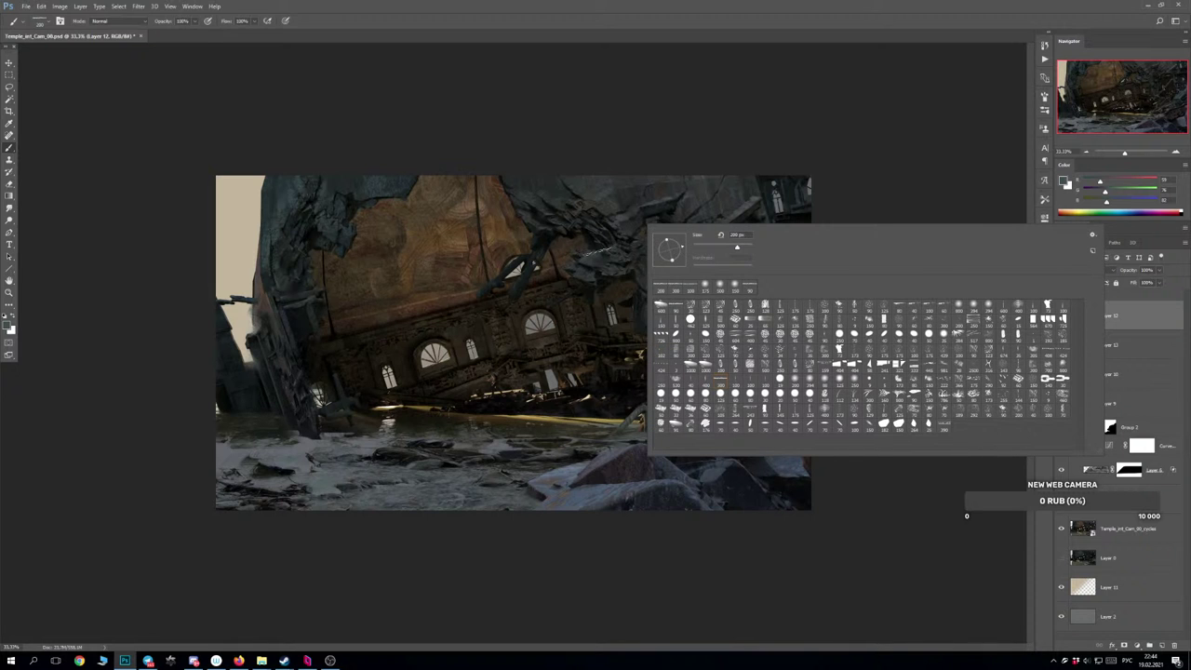
pyautogui.press('Escape')
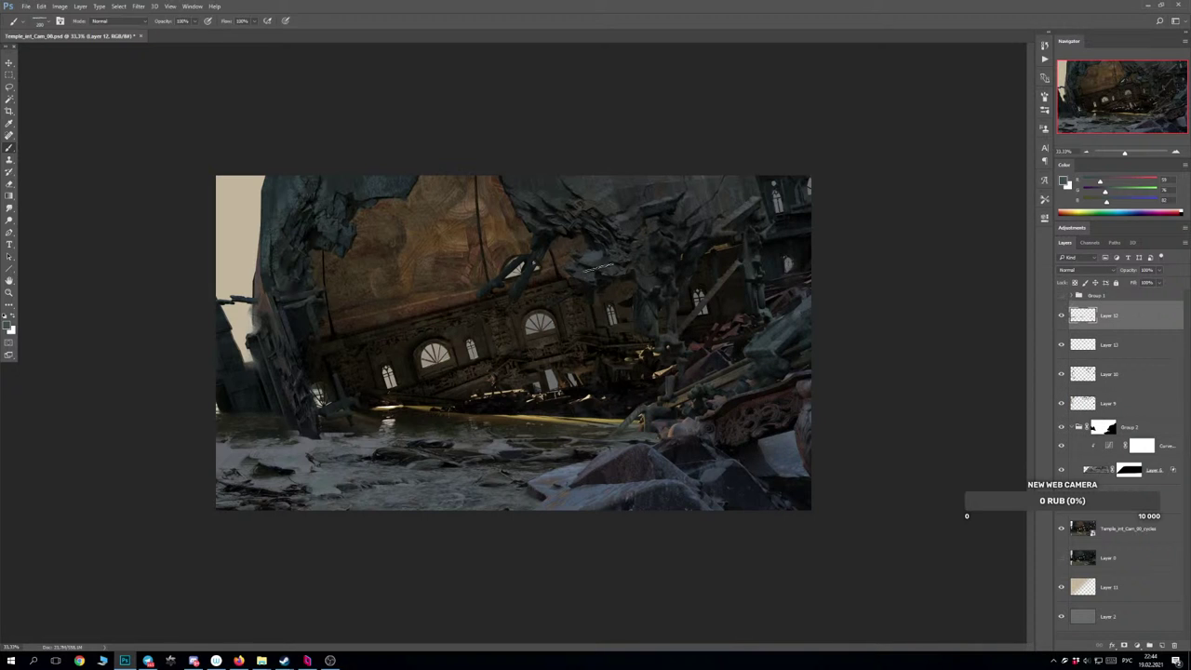
pyautogui.hotkey('ctrl', 'z')
pyautogui.moveTo(595, 256)
pyautogui.mouseDown()
pyautogui.moveTo(611, 298)
pyautogui.moveTo(364, 254)
pyautogui.moveTo(601, 273)
pyautogui.mouseUp()
pyautogui.hotkey('ctrl', 'z')
pyautogui.hotkey('ctrl', 'z')
pyautogui.hotkey('ctrl', 'z')
pyautogui.press('ctrl')
# Switch to the browser, skip the YouTube playlist to "Nyte - Pluto", and return to Photoshop.
pyautogui.click(239, 661)
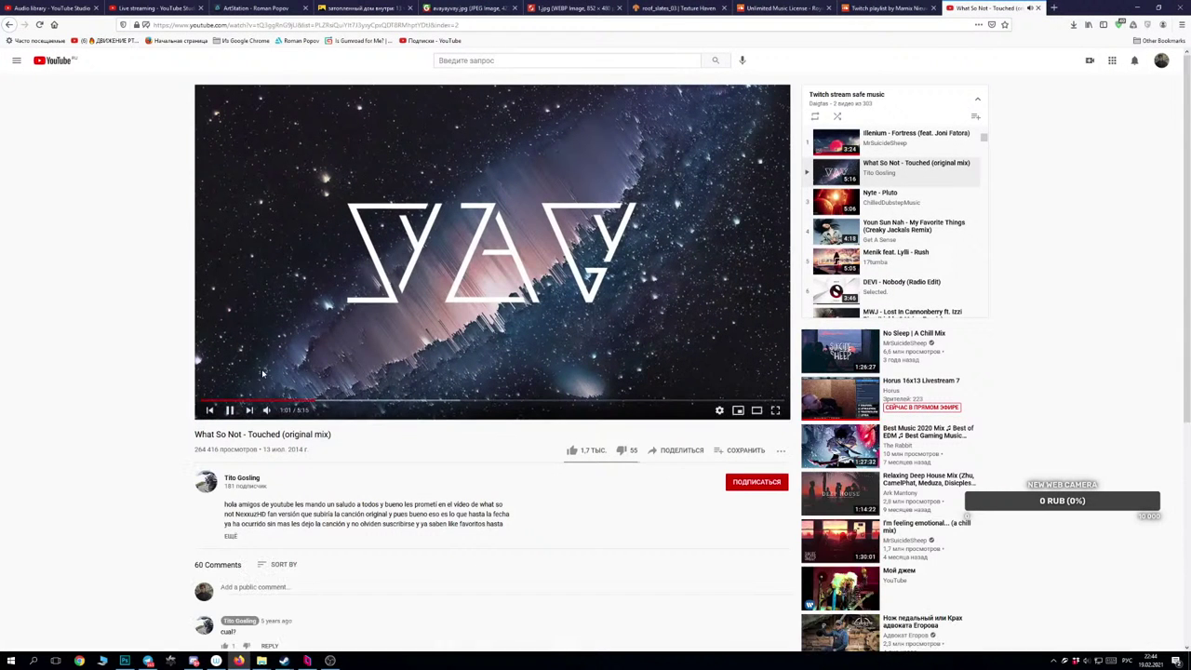
pyautogui.click(248, 410)
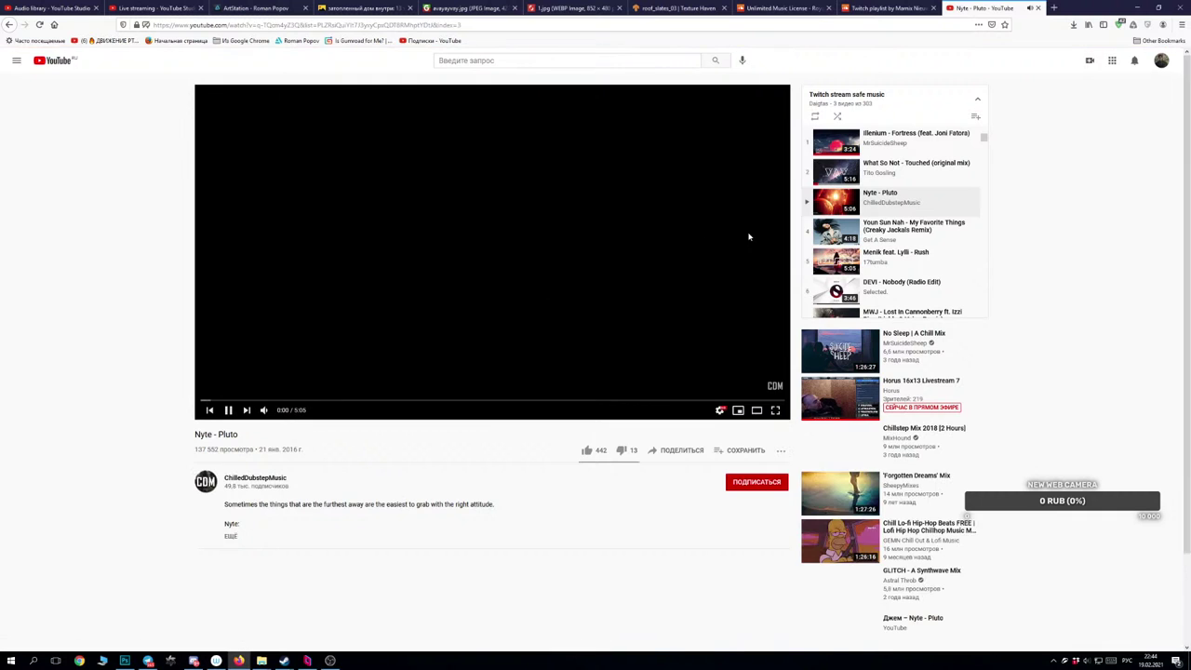
pyautogui.click(1137, 8)
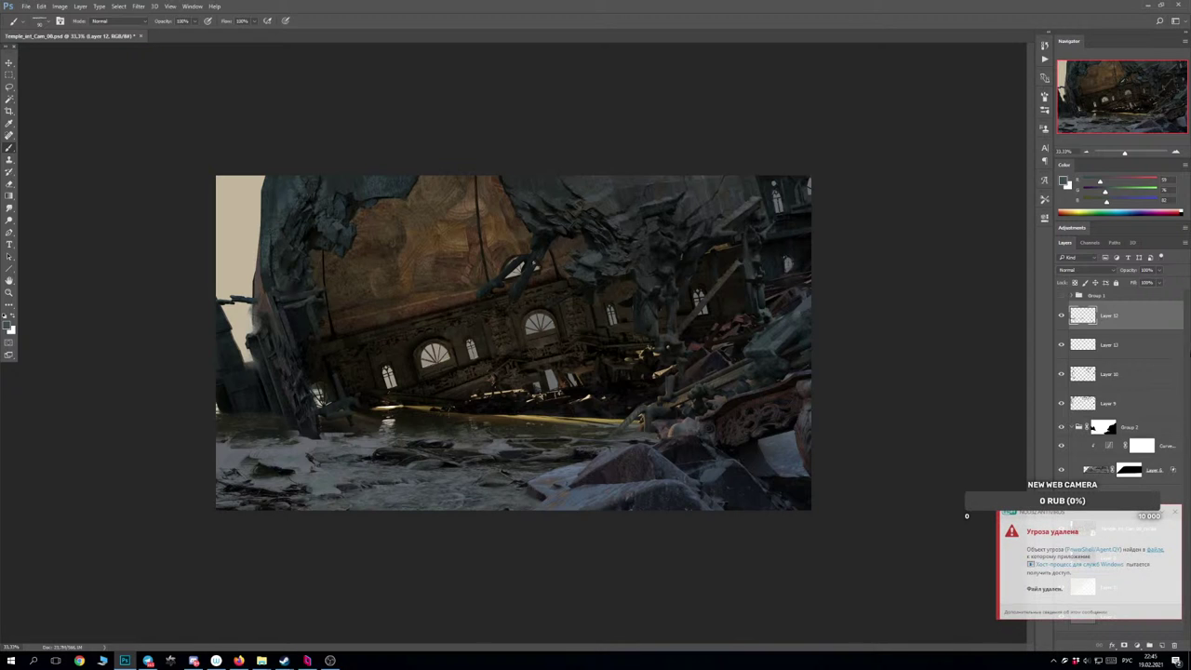
# Dismiss the antivirus notification, then brush and erase dark details on the foreground rocks on Layer 12.
pyautogui.click(1174, 511)
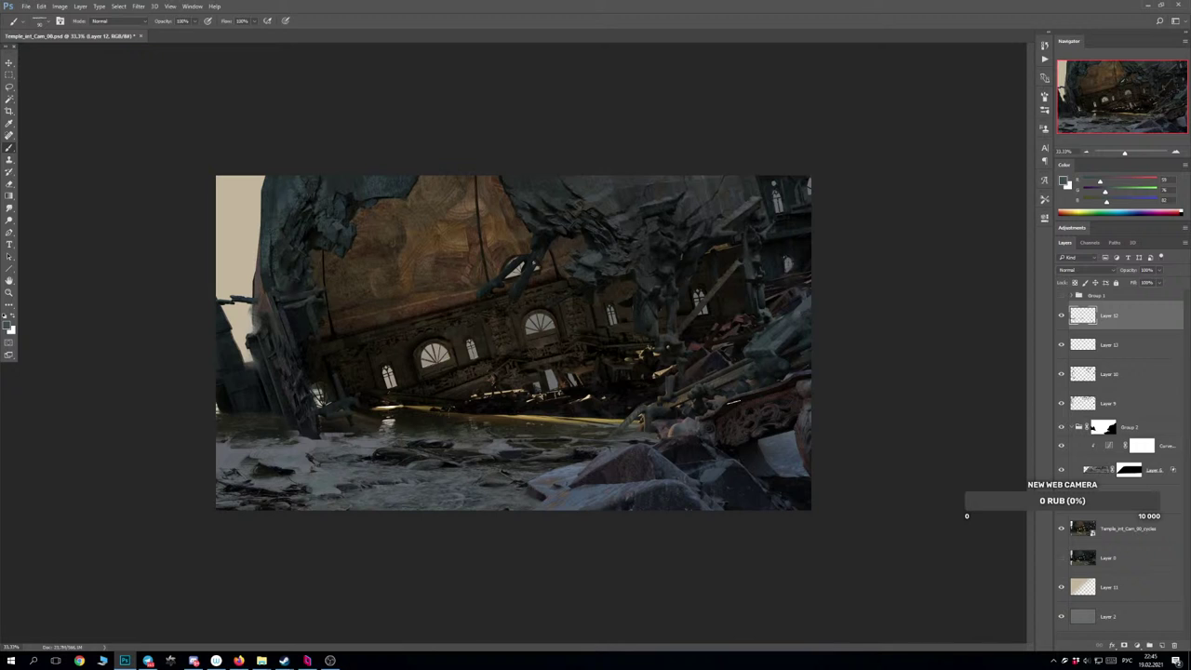
pyautogui.press('ctrl')
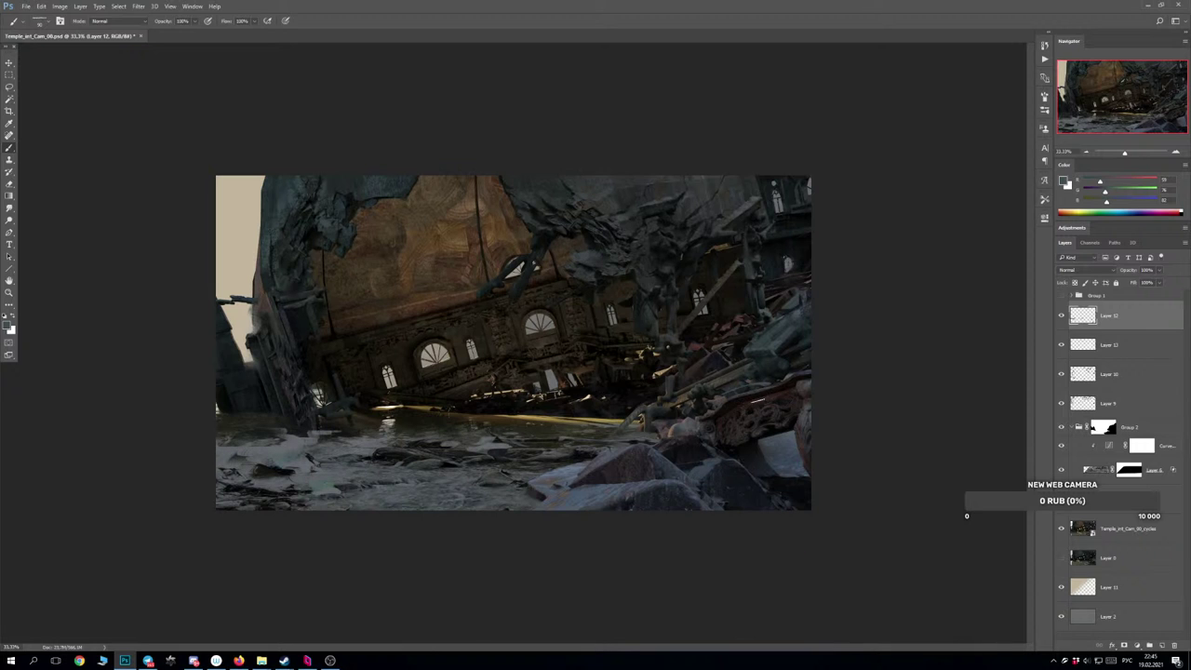
pyautogui.press('ctrl')
pyautogui.hotkey('ctrl', 'z')
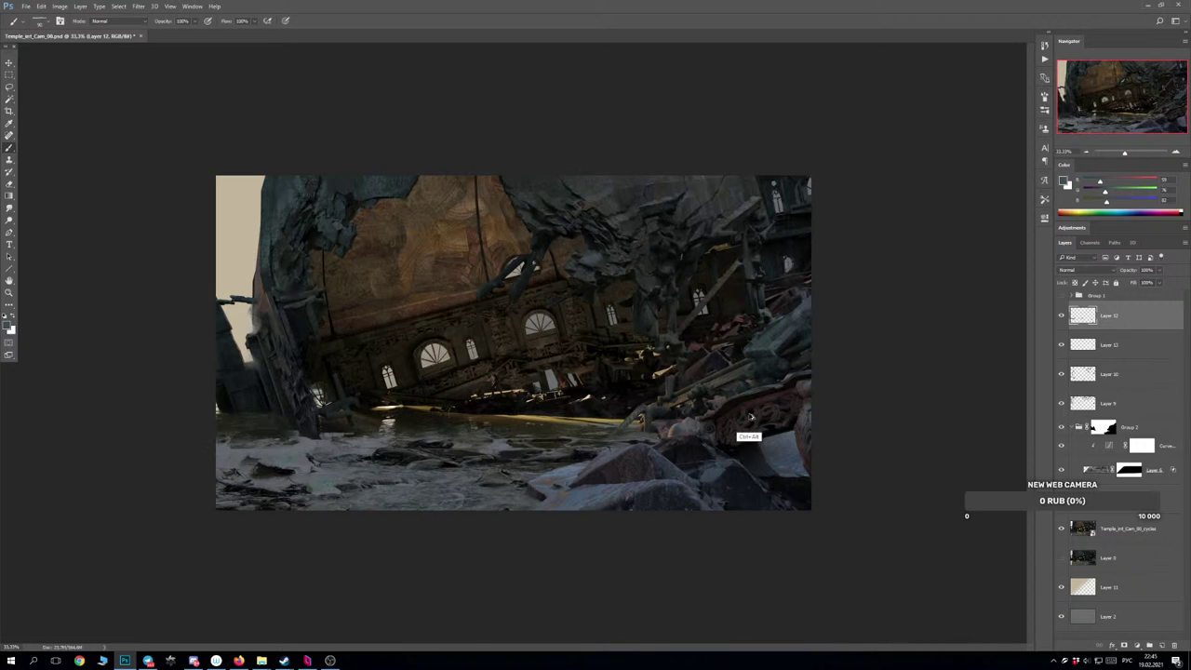
pyautogui.press('e')
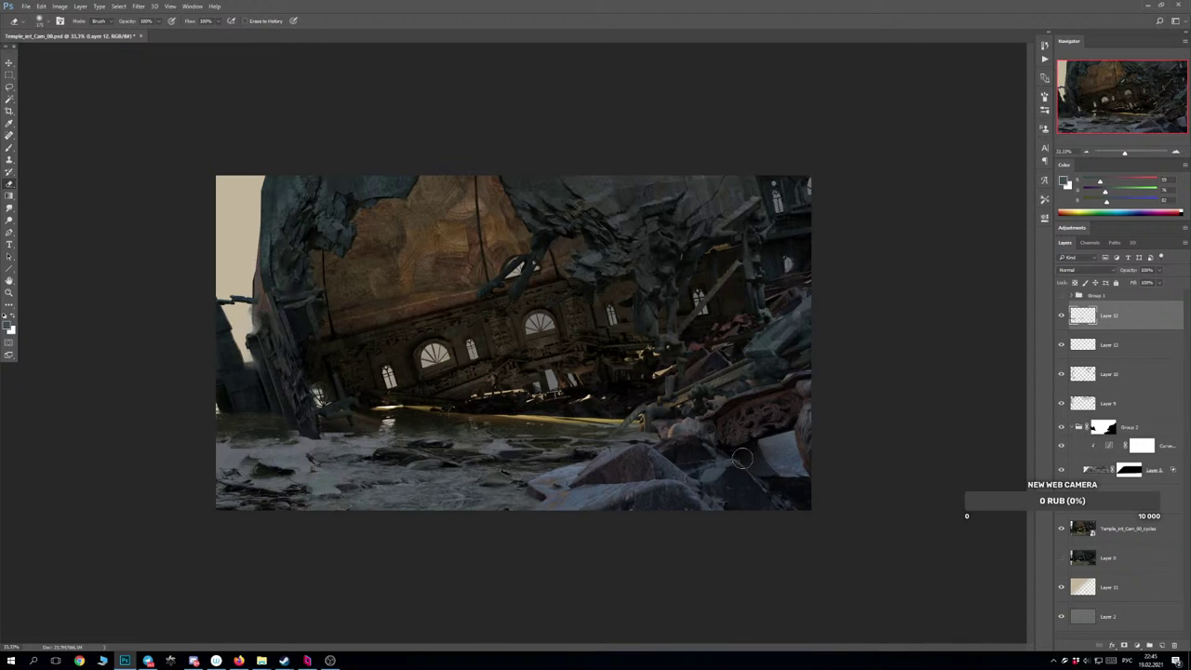
pyautogui.press('b')
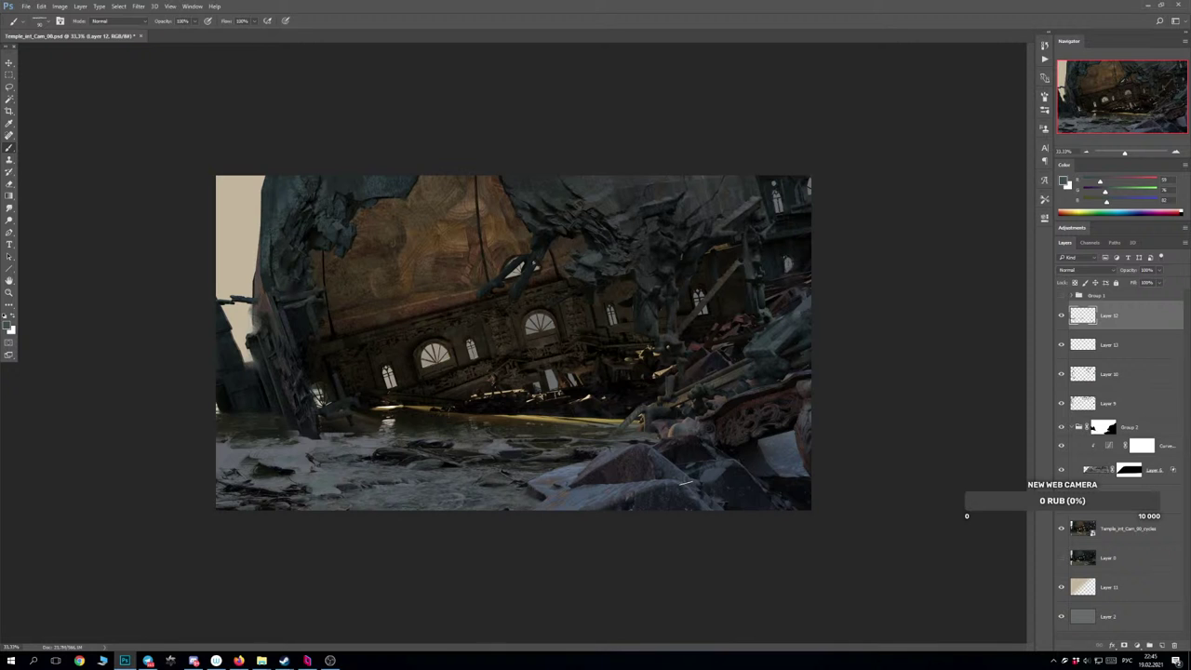
# In the browser, adjust the YouTube volume, play "Youn Sun Nah - My Favorite Things (Creaky Jackals Remix)", and return to Photoshop.
pyautogui.click(239, 661)
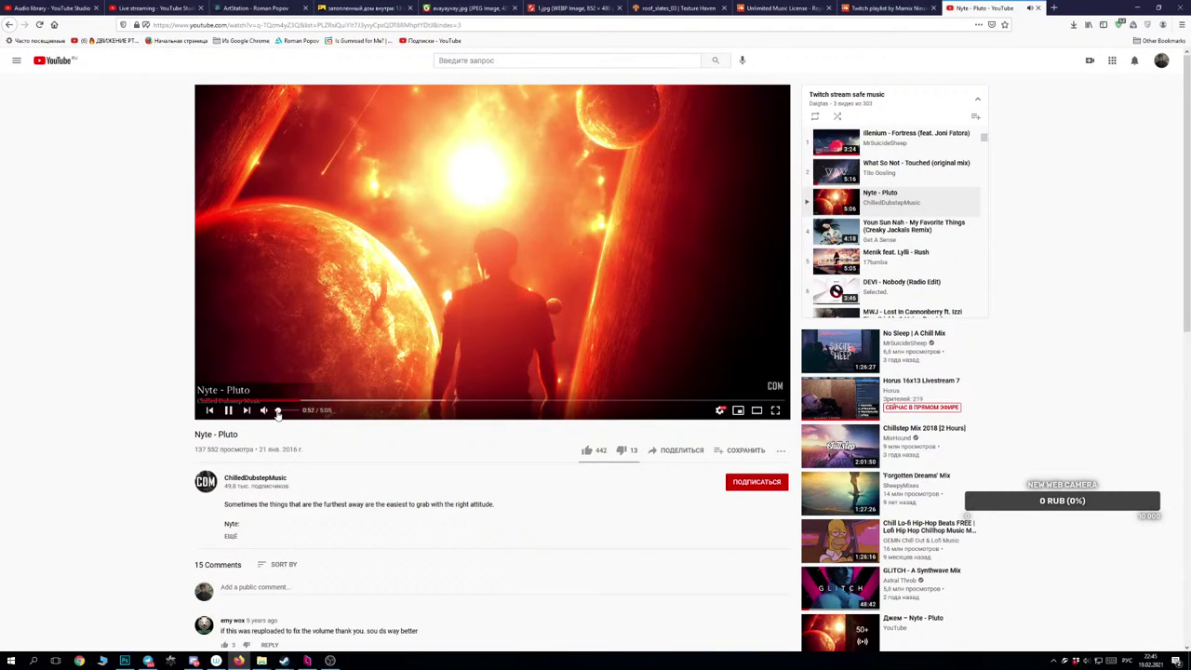
pyautogui.click(278, 411)
pyautogui.click(277, 414)
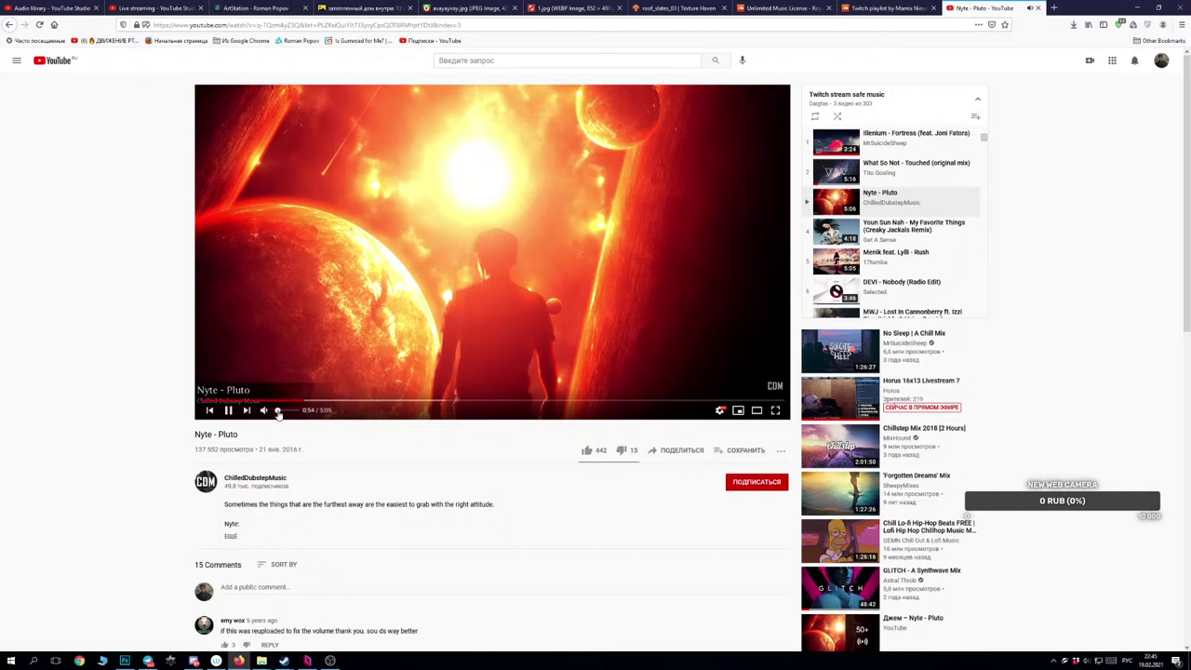
pyautogui.click(899, 232)
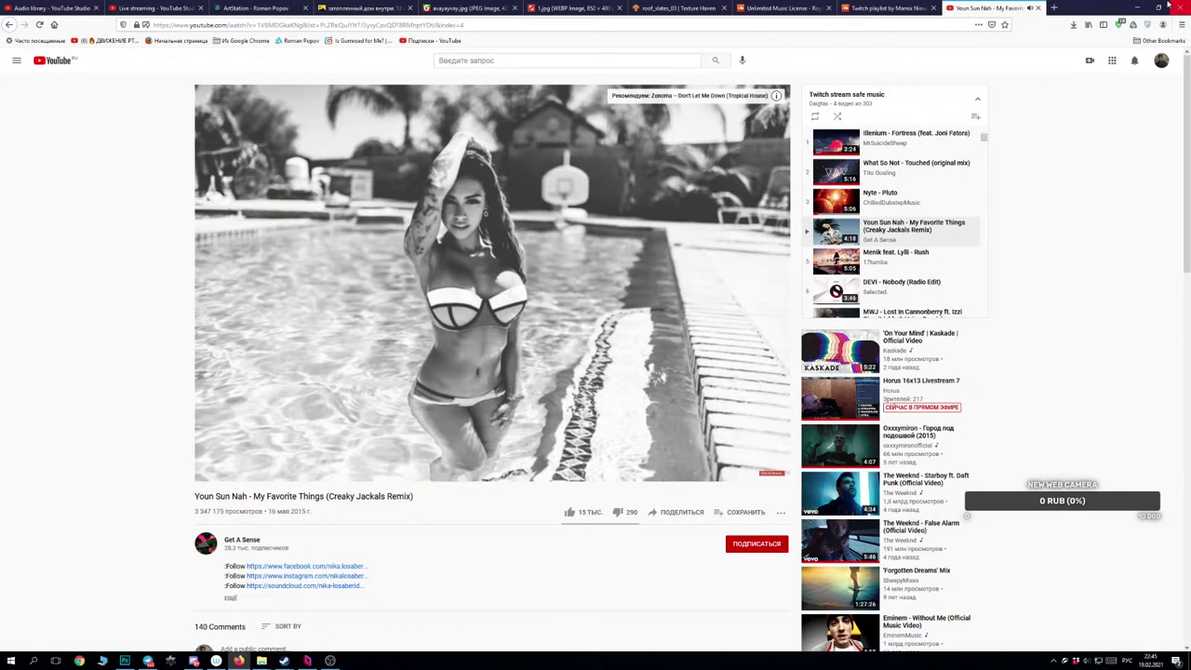
pyautogui.click(1137, 11)
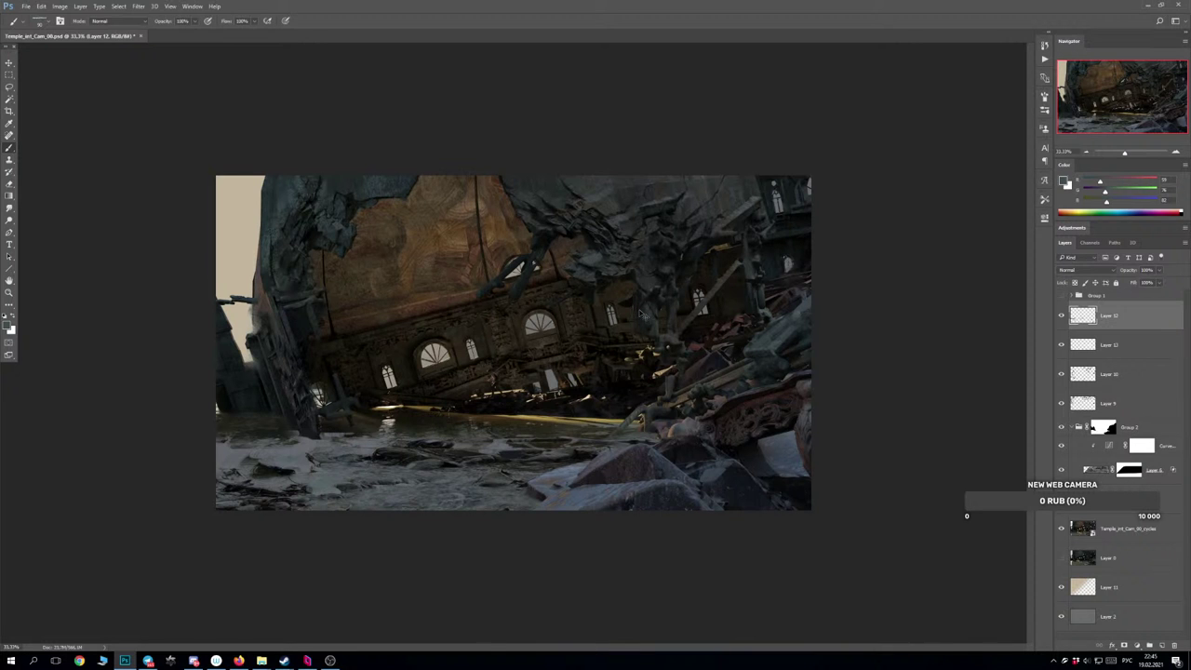
# Refine the carved ornament fragment behind the foreground rocks with a progressively smaller brush on Layer 12.
pyautogui.hotkey('ctrl', '+')
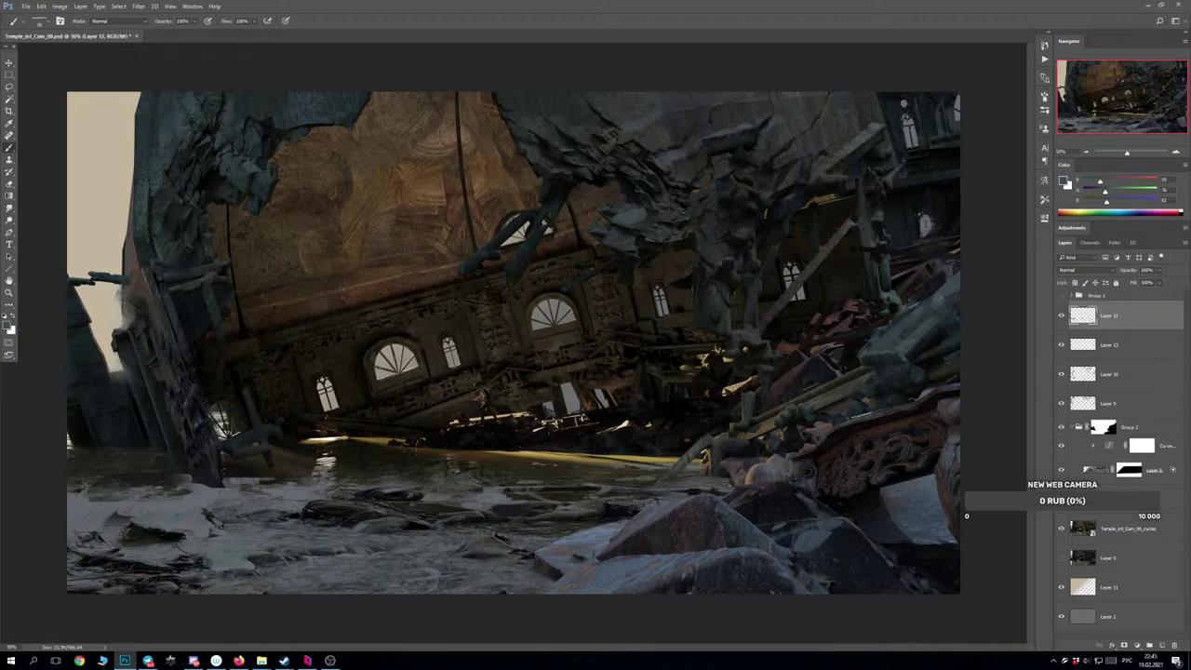
pyautogui.press('ctrl')
pyautogui.press('ctrl')
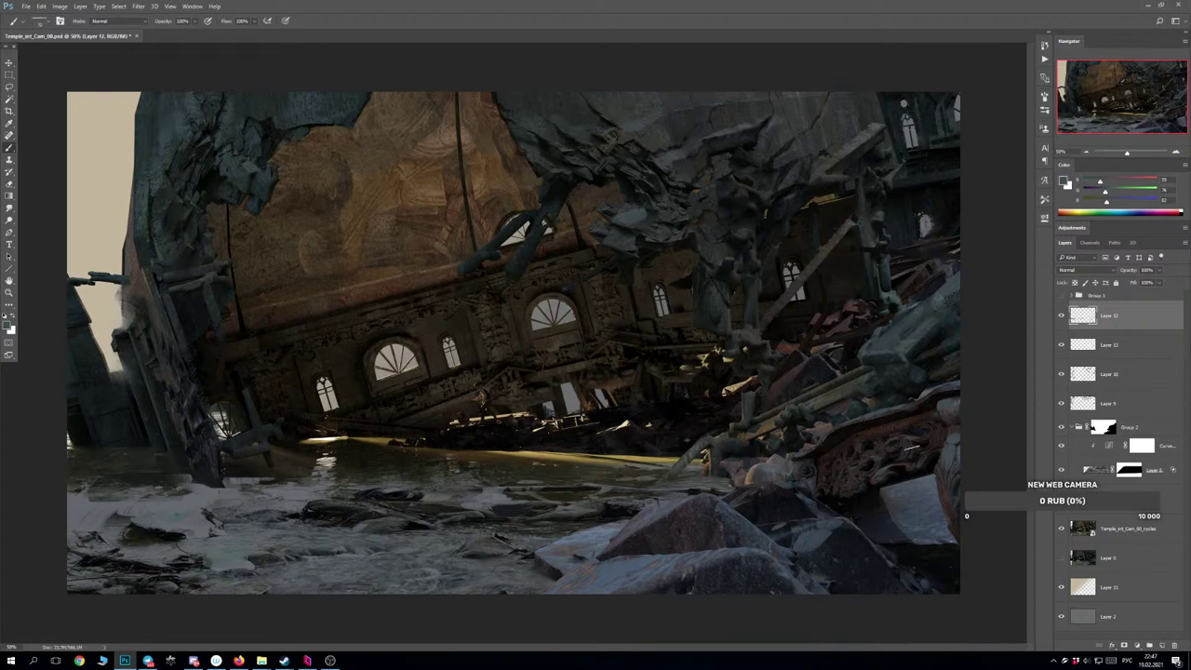
pyautogui.press('[')
pyautogui.press('[')
pyautogui.press('[')
pyautogui.press('[')
pyautogui.press('[')
pyautogui.hotkey('ctrl', '-')
pyautogui.hotkey('ctrl', '+')
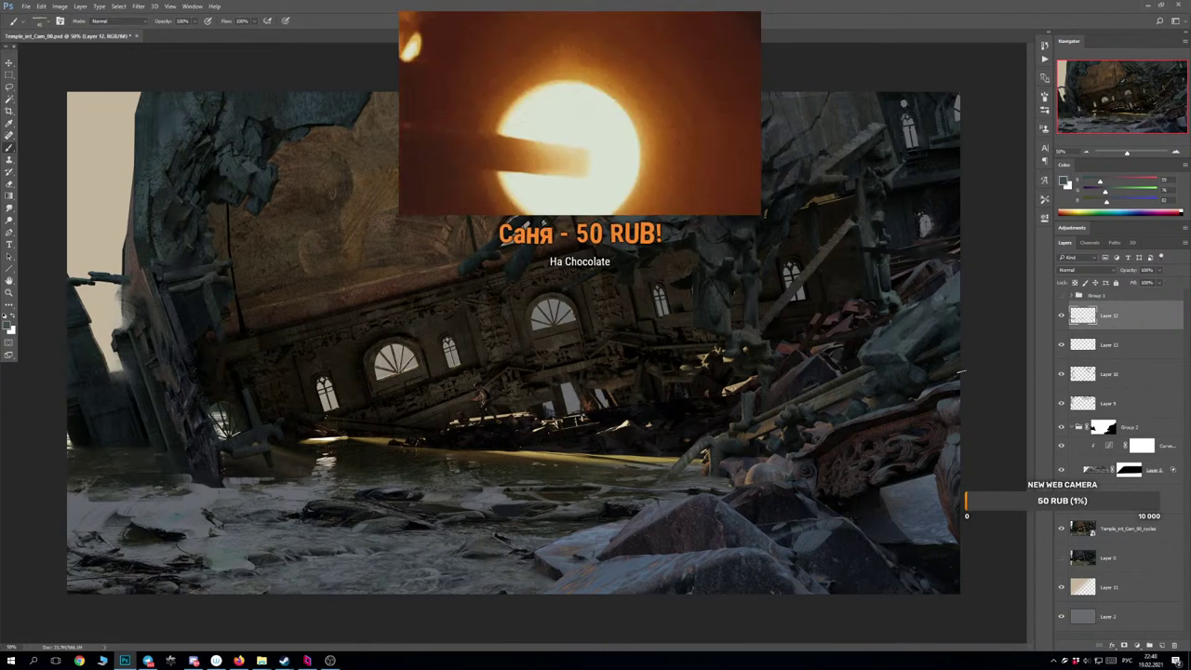
pyautogui.moveTo(238, 659)
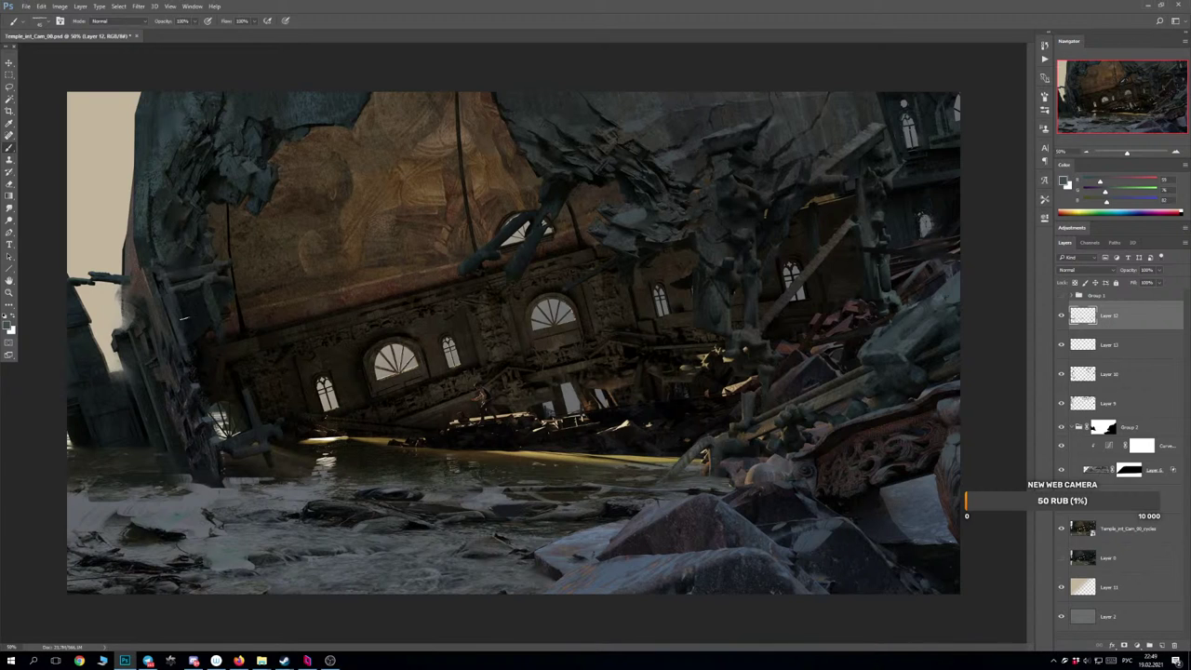
# Paint a blue-grey panel on the leaning wall at the picture's left with a larger brush, undoing the rejected strokes.
pyautogui.hotkey('ctrl', 'z')
pyautogui.moveTo(174, 294); pyautogui.dragTo(189, 327)
pyautogui.hotkey('ctrl', 'z')
pyautogui.press(']')
pyautogui.press(']')
pyautogui.press(']')
pyautogui.press(']')
pyautogui.press(']')
pyautogui.moveTo(188, 290); pyautogui.dragTo(200, 320)
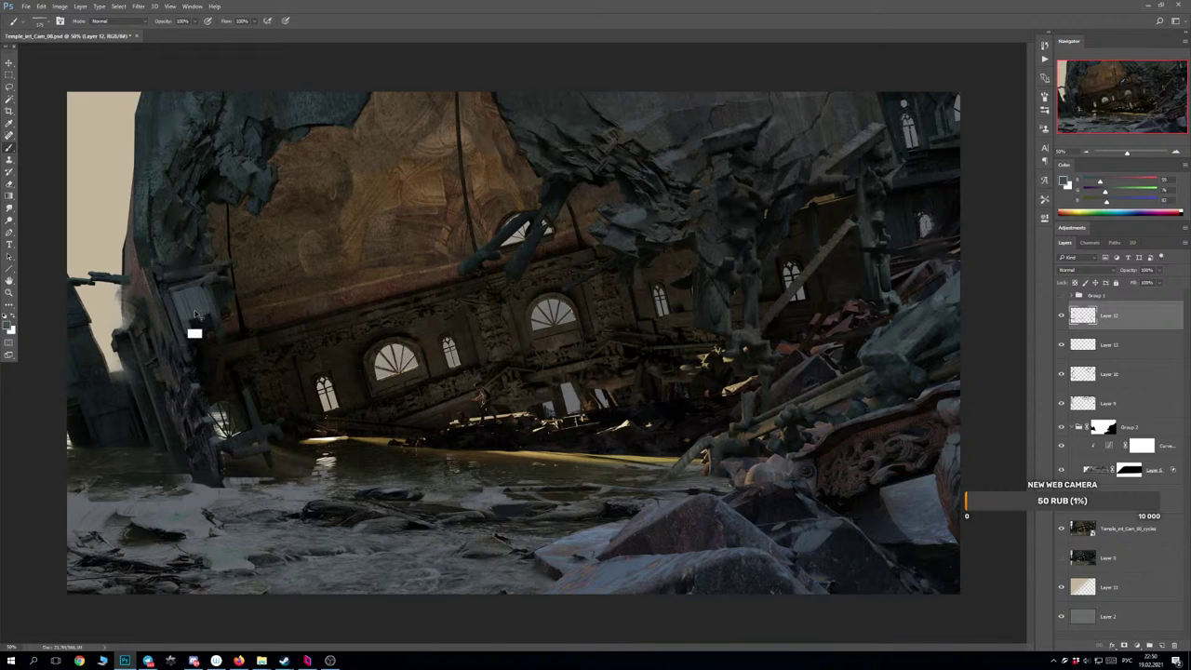
pyautogui.hotkey('ctrl', 'z')
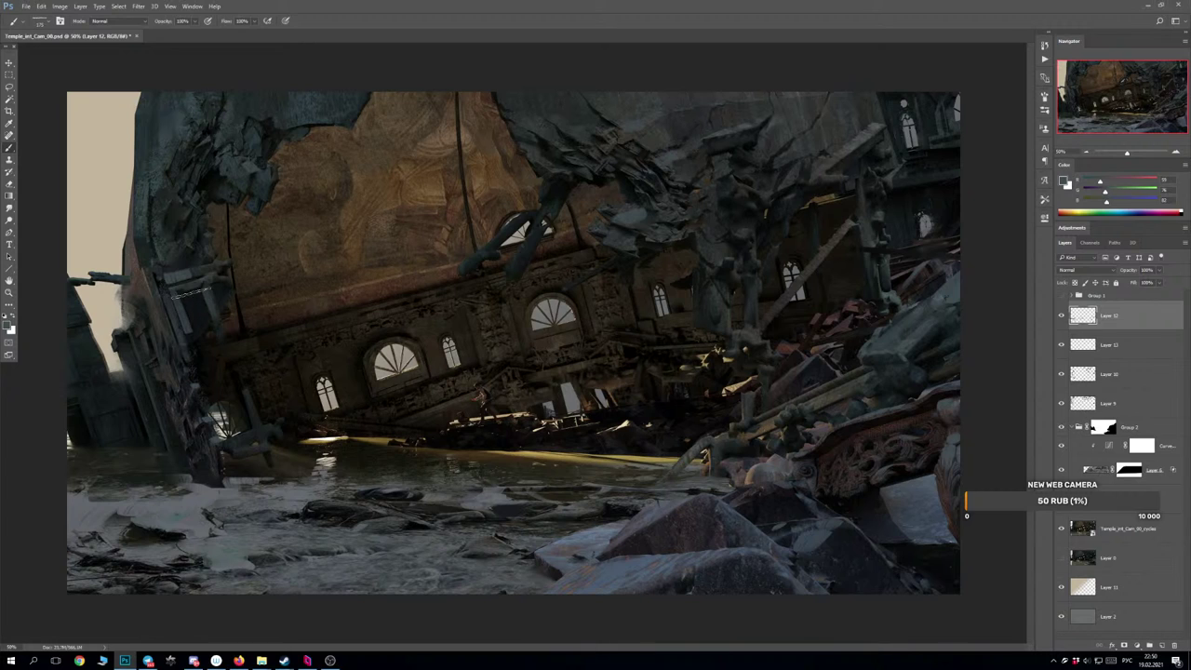
pyautogui.moveTo(191, 292)
pyautogui.mouseDown()
pyautogui.moveTo(173, 264)
pyautogui.moveTo(172, 295)
pyautogui.moveTo(175, 279)
pyautogui.moveTo(191, 281)
pyautogui.mouseUp()
# Shrink the brush and sample near-black shadow tones from the broken wall above the panel for shading its cracks.
pyautogui.press('[')
pyautogui.press('[')
pyautogui.press('[')
pyautogui.press('[')
pyautogui.press('[')
pyautogui.keyDown('alt'); pyautogui.click(163, 210); pyautogui.keyUp('alt')
pyautogui.keyDown('alt'); pyautogui.click(166, 222); pyautogui.keyUp('alt')
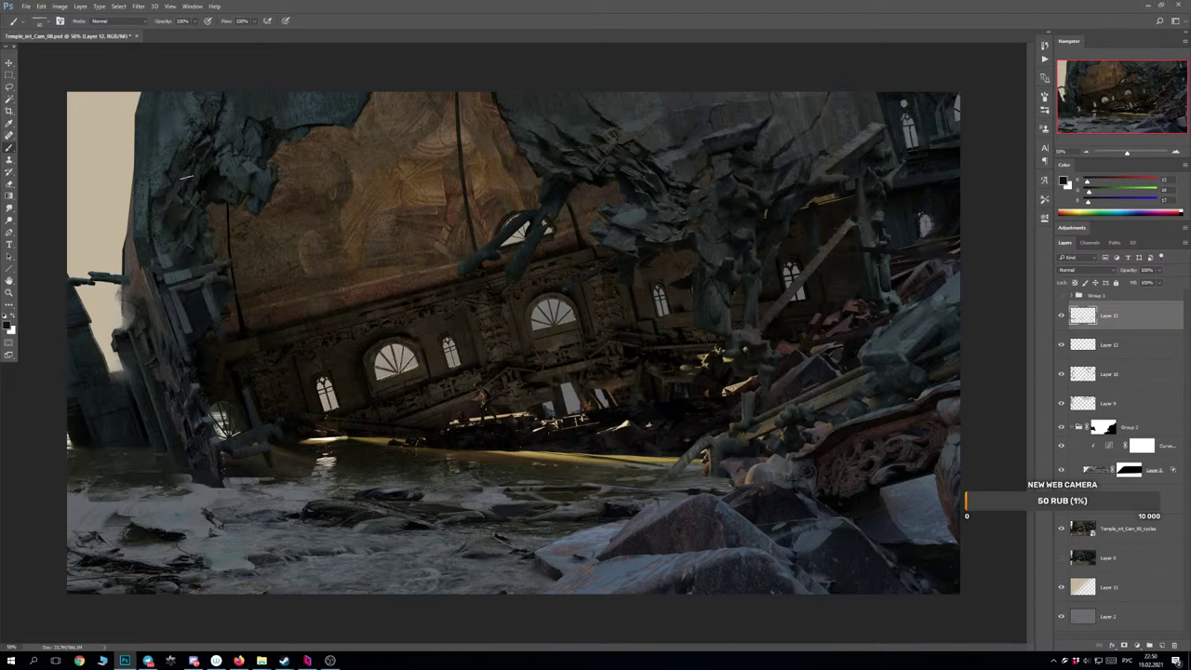
# Sample a darker near-black and brush it over the broken wall above the panel with an enlarged brush, undoing the last stroke.
pyautogui.keyDown('alt'); pyautogui.click(204, 208); pyautogui.keyUp('alt')
pyautogui.press(']')
pyautogui.press(']')
pyautogui.press(']')
pyautogui.press(']')
pyautogui.press(']')
pyautogui.press(']')
pyautogui.press(']')
pyautogui.moveTo(161, 201); pyautogui.dragTo(162, 226)
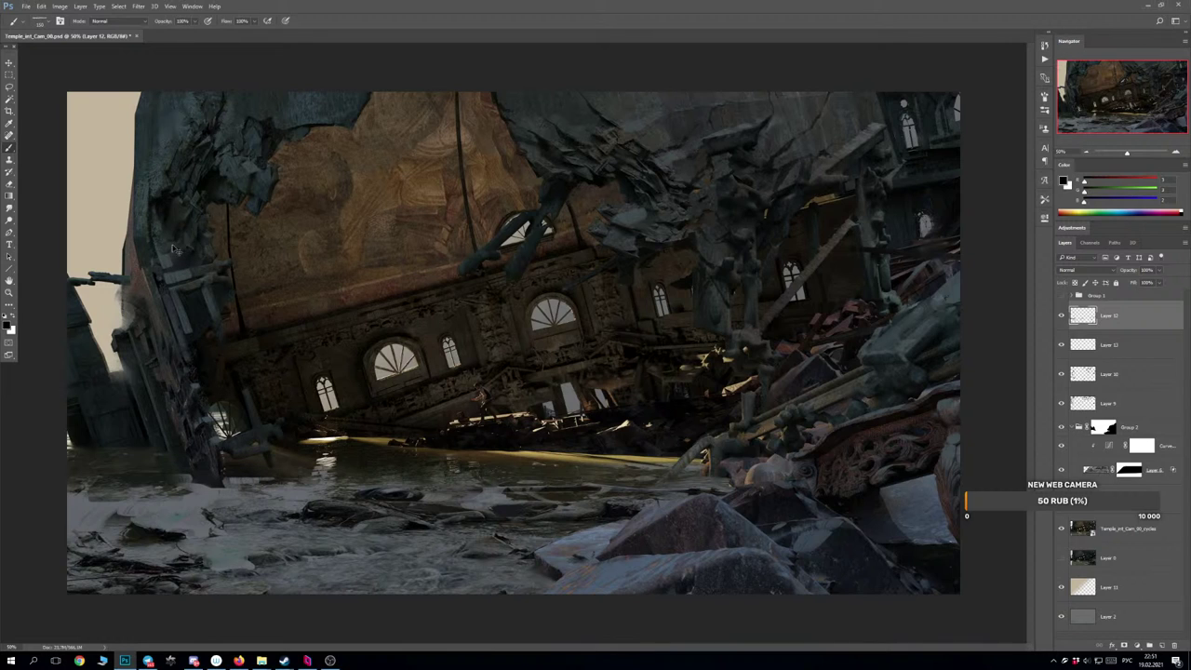
pyautogui.hotkey('ctrl', 'z')
# Repaint the panel on the leaning wall with a smaller brush in grey-blue tones sampled from it, undoing rejected strokes.
pyautogui.press('[')
pyautogui.press('[')
pyautogui.keyDown('alt'); pyautogui.click(188, 317); pyautogui.keyUp('alt')
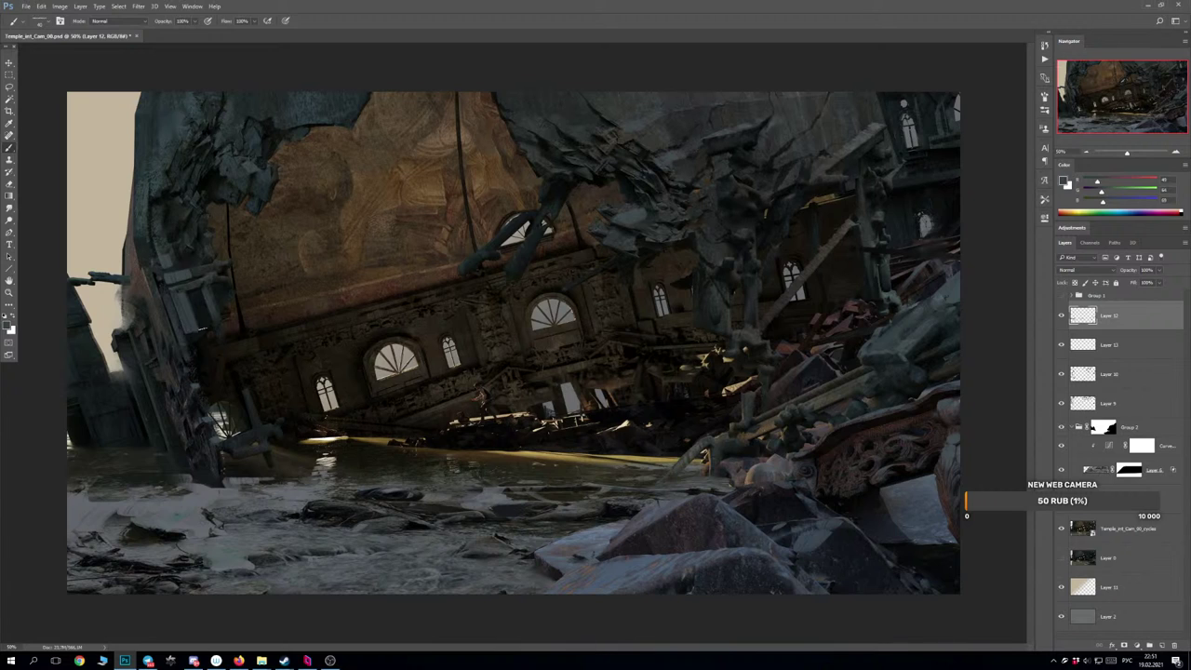
pyautogui.moveTo(200, 331)
pyautogui.mouseDown()
pyautogui.moveTo(180, 294)
pyautogui.moveTo(197, 313)
pyautogui.moveTo(193, 296)
pyautogui.mouseUp()
pyautogui.hotkey('ctrl', 'z')
pyautogui.hotkey('ctrl', 'z')
pyautogui.keyDown('alt'); pyautogui.click(190, 276); pyautogui.keyUp('alt')
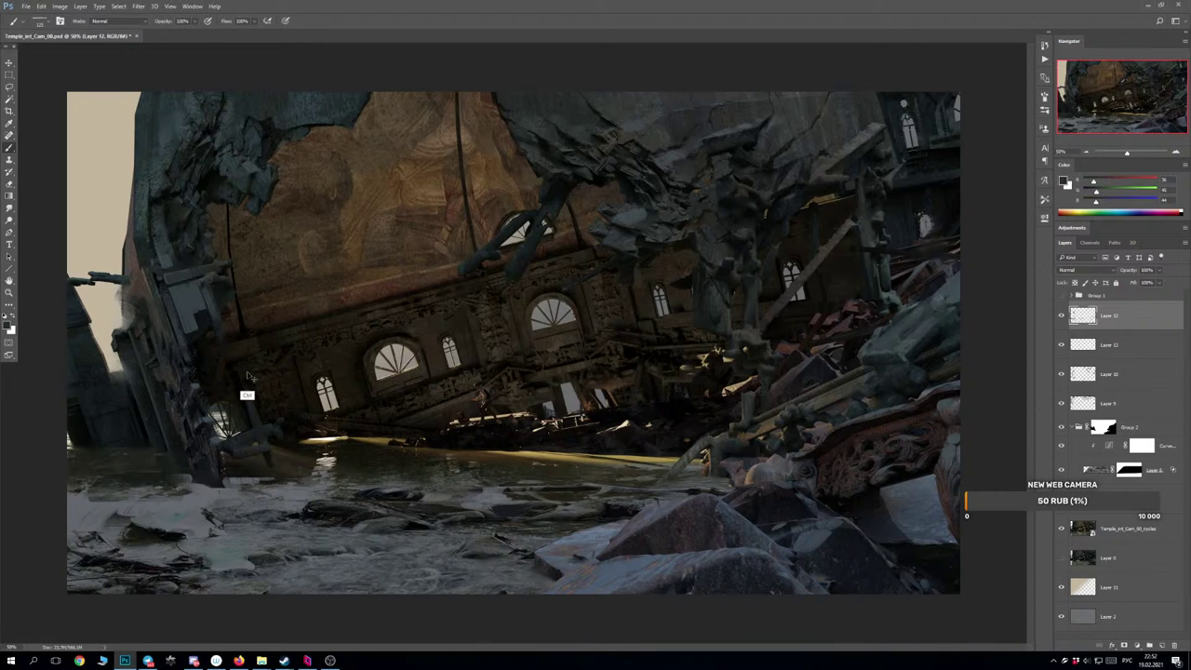
# Blend the lower end of the leaning wall's panel using tones sampled from the surrounding wall, undoing rejected strokes.
pyautogui.hotkey('ctrl', '-')
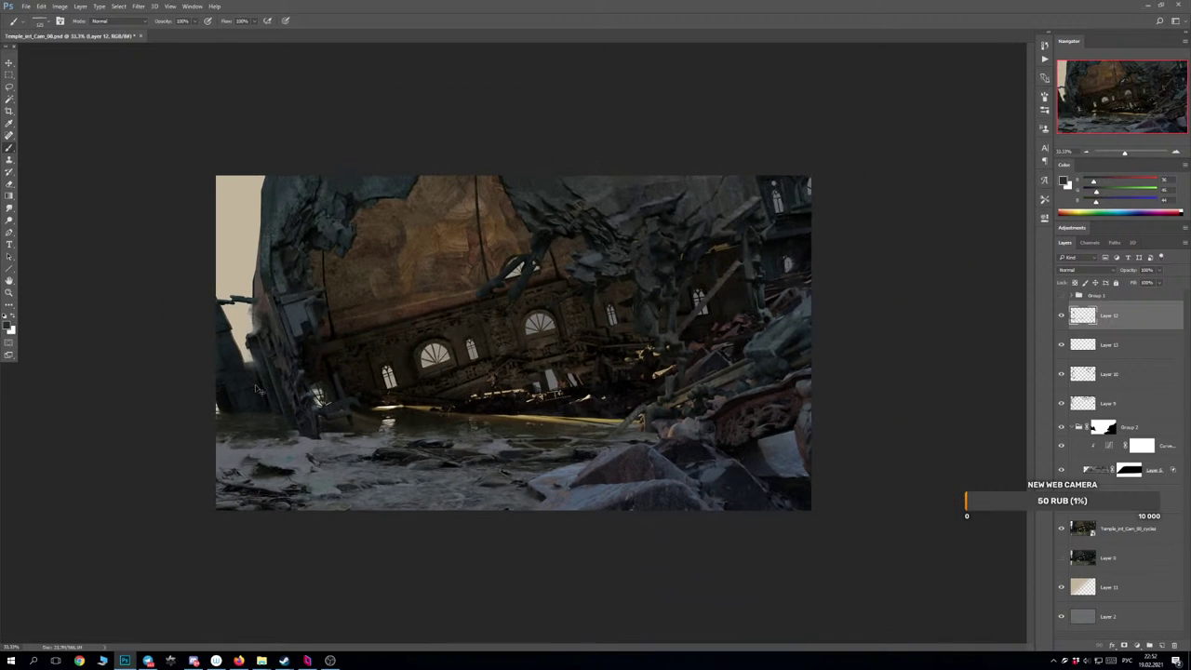
pyautogui.hotkey('ctrl', '+')
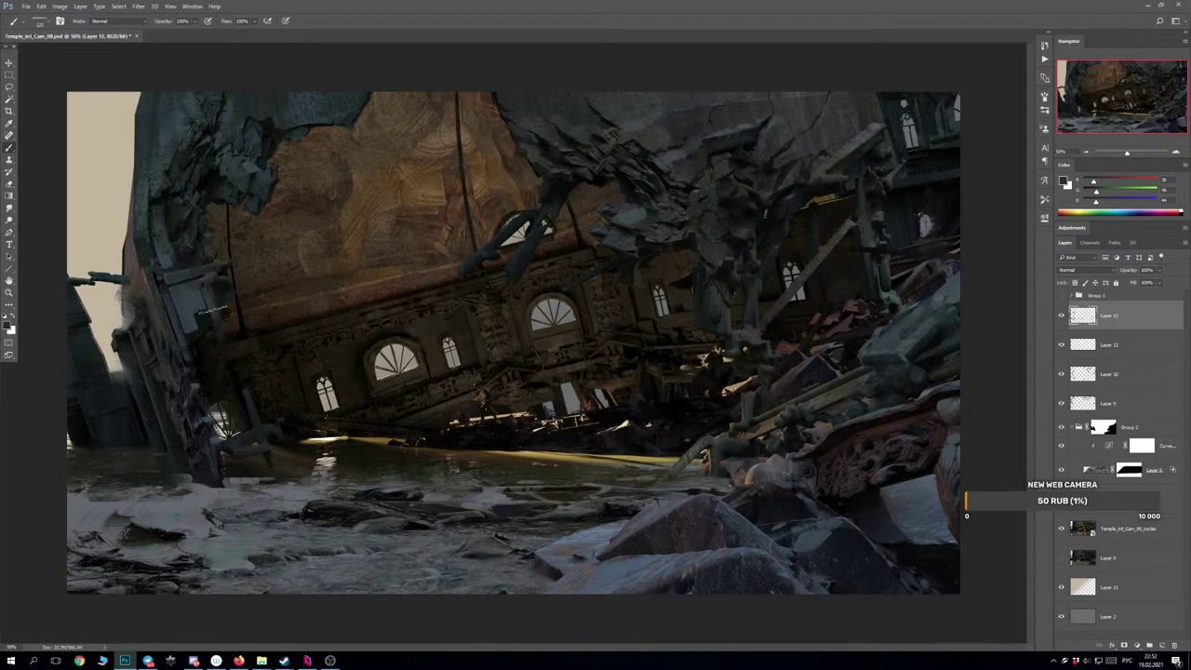
pyautogui.keyDown('alt'); pyautogui.click(196, 356); pyautogui.keyUp('alt')
pyautogui.moveTo(187, 322); pyautogui.dragTo(197, 363)
pyautogui.keyDown('alt'); pyautogui.click(187, 353); pyautogui.keyUp('alt')
pyautogui.keyDown('alt'); pyautogui.click(130, 311); pyautogui.keyUp('alt')
pyautogui.moveTo(200, 346); pyautogui.dragTo(201, 361)
pyautogui.hotkey('ctrl', 'z')
pyautogui.hotkey('ctrl', 'z')
pyautogui.hotkey('ctrl', '-')
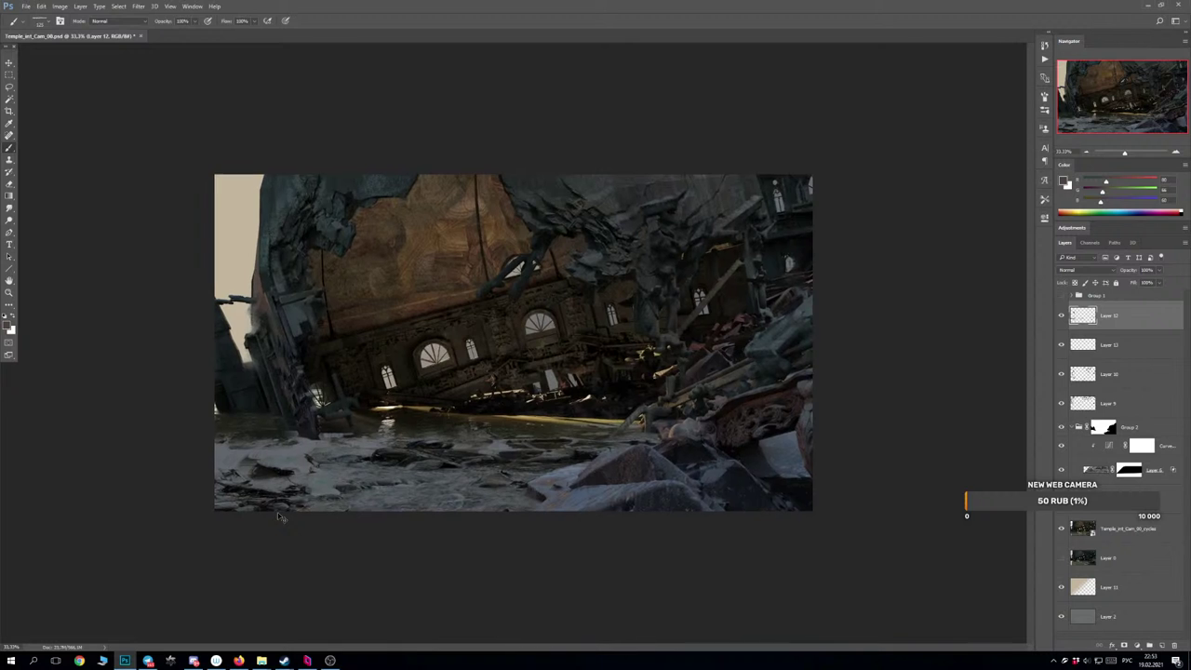
pyautogui.hotkey('ctrl', '+')
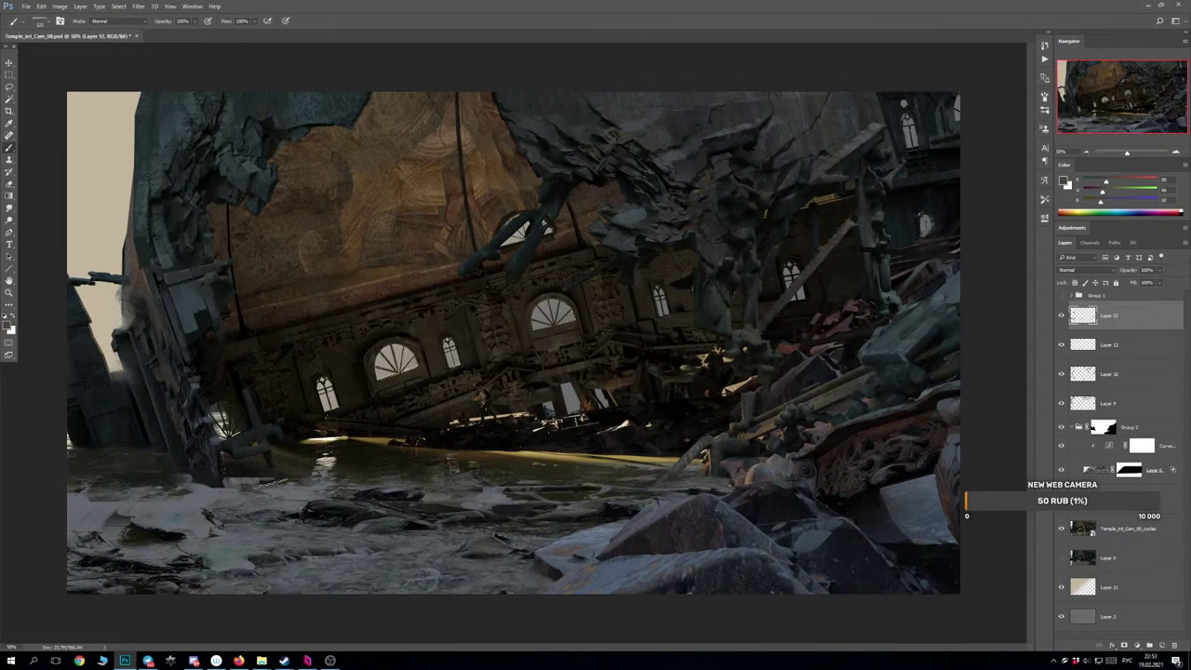
# Compare the painting with and without Layer 12, and with and without the Curves adjustment in Group 2.
pyautogui.click(1061, 316)
pyautogui.click(1060, 316)
pyautogui.click(1061, 317)
pyautogui.click(1061, 316)
pyautogui.click(1061, 449)
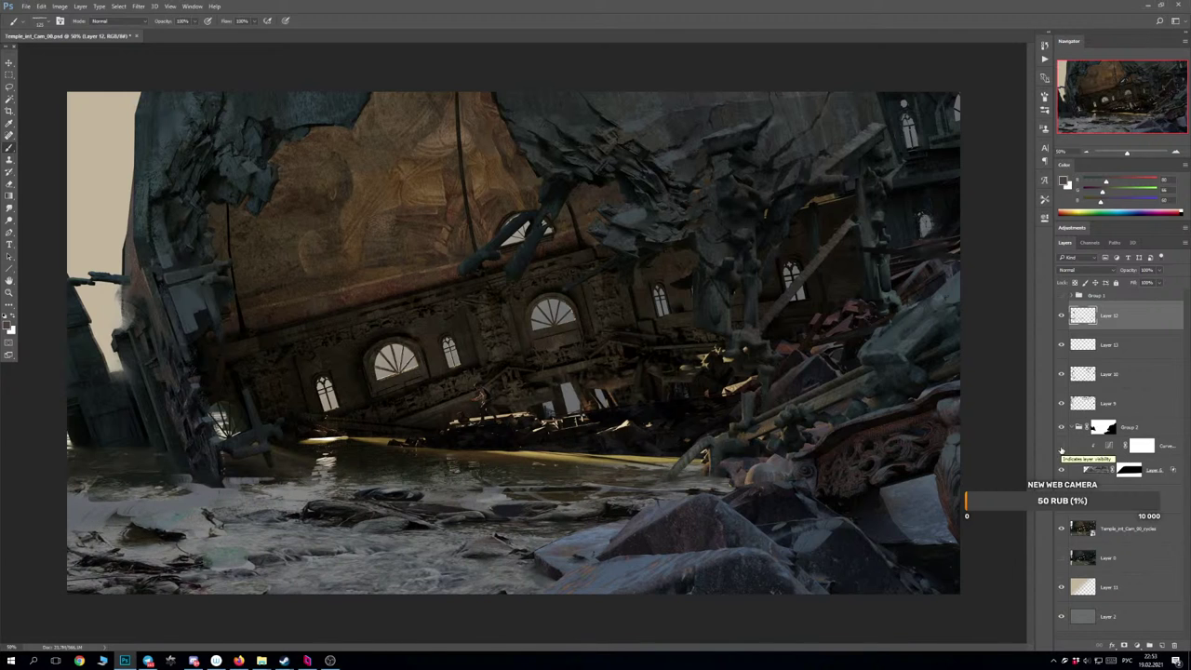
pyautogui.click(1061, 449)
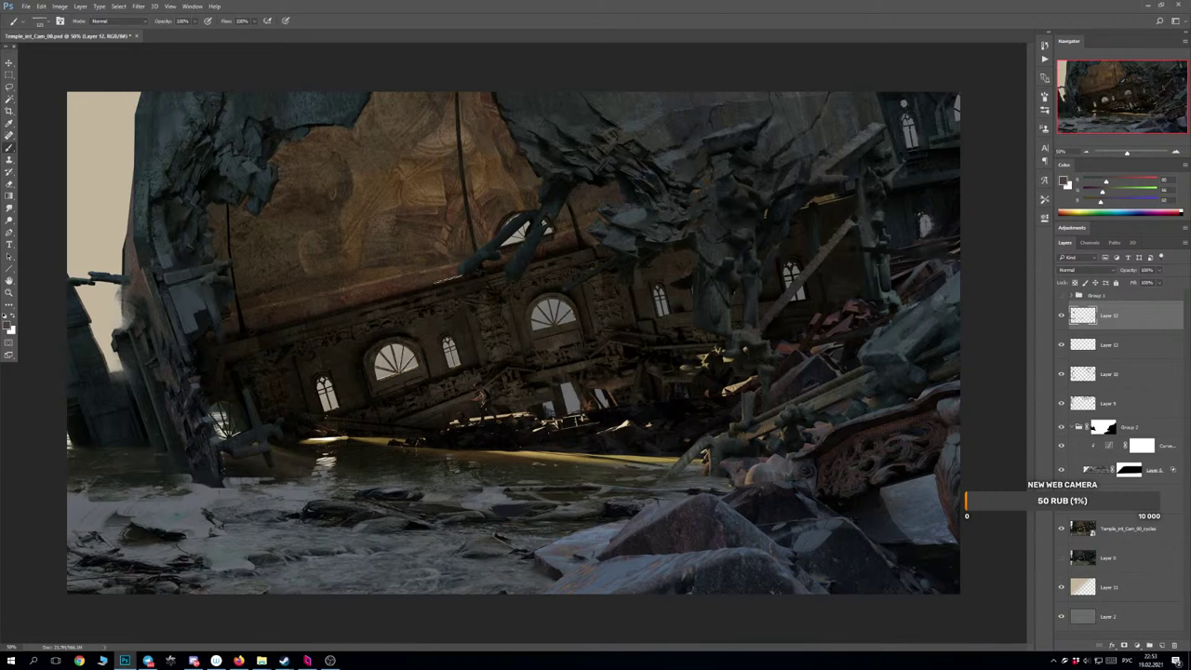
# Pick a flat-edged brush preset and try strokes along the inner edge of the leaning wall, undoing them.
pyautogui.rightClick(492, 214)
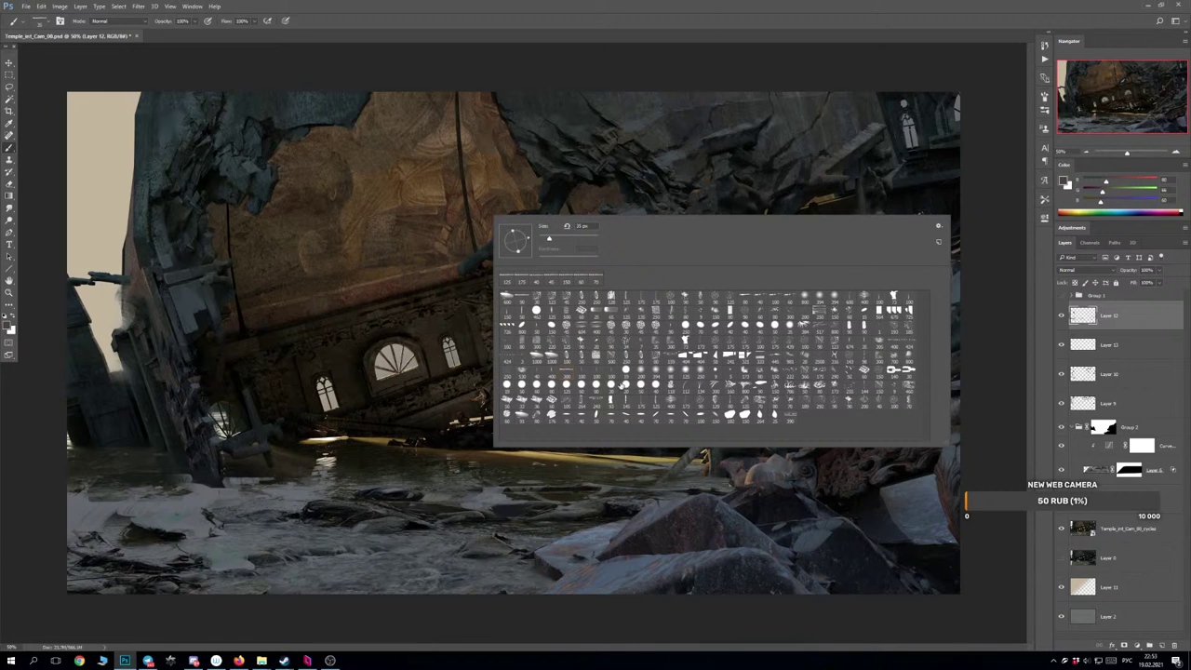
pyautogui.click(733, 355)
pyautogui.click(513, 174)
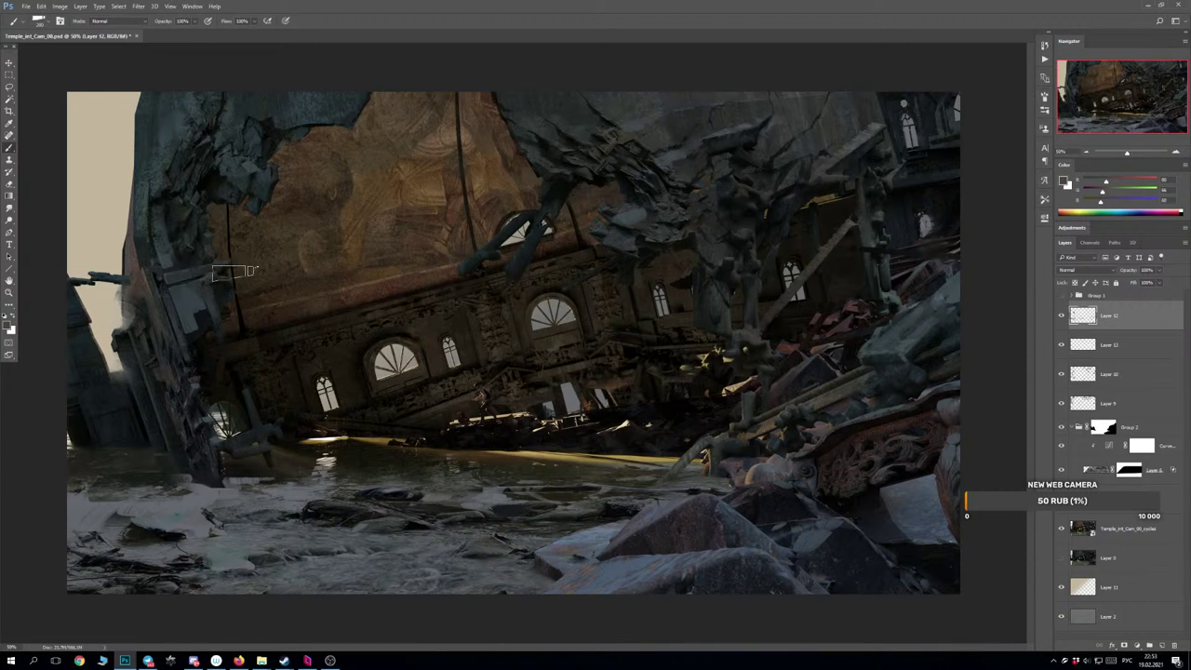
pyautogui.moveTo(221, 287); pyautogui.dragTo(222, 316)
pyautogui.hotkey('ctrl', 'z')
pyautogui.hotkey('ctrl', 'z')
pyautogui.hotkey('ctrl', 'z')
pyautogui.hotkey('ctrl', 'z')
pyautogui.hotkey('ctrl', 'z')
pyautogui.hotkey('ctrl', 'z')
# Try short brush strokes on the broken wall around the dome painting's upper corner, undoing each one.
pyautogui.moveTo(205, 212); pyautogui.dragTo(207, 190)
pyautogui.hotkey('ctrl', 'z')
pyautogui.moveTo(272, 160); pyautogui.dragTo(277, 148)
pyautogui.hotkey('ctrl', 'z')
pyautogui.moveTo(300, 138); pyautogui.dragTo(311, 127)
pyautogui.hotkey('ctrl', 'z')
pyautogui.hotkey('ctrl', 'z')
pyautogui.hotkey('ctrl', '+')
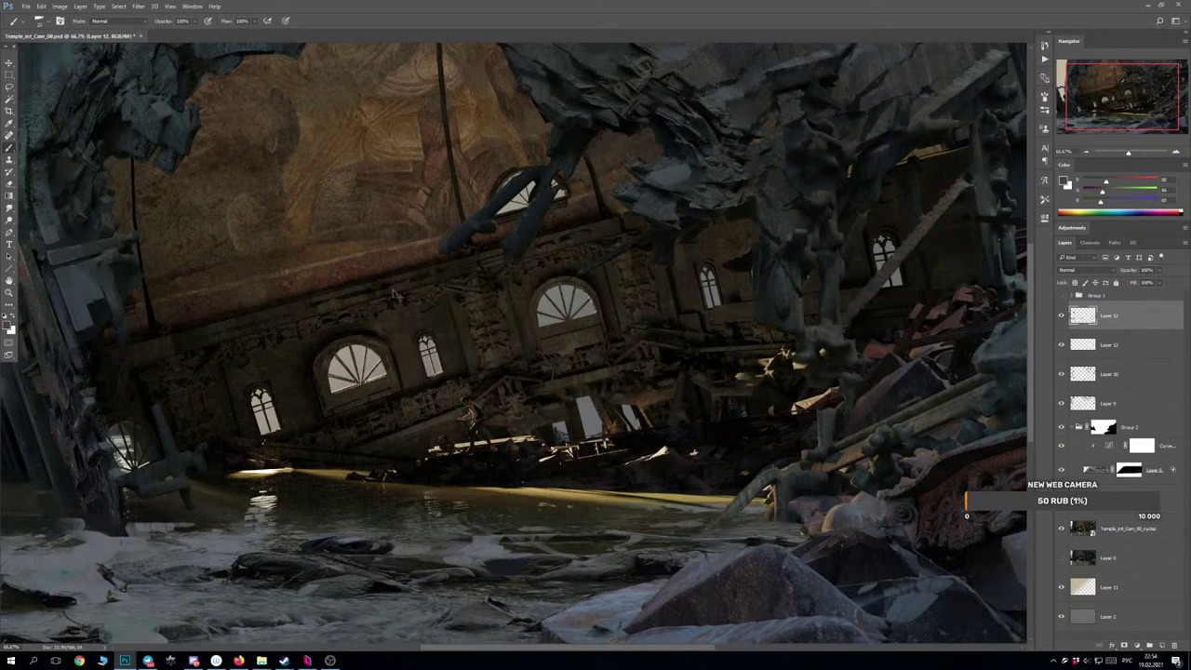
pyautogui.hotkey('ctrl', '-')
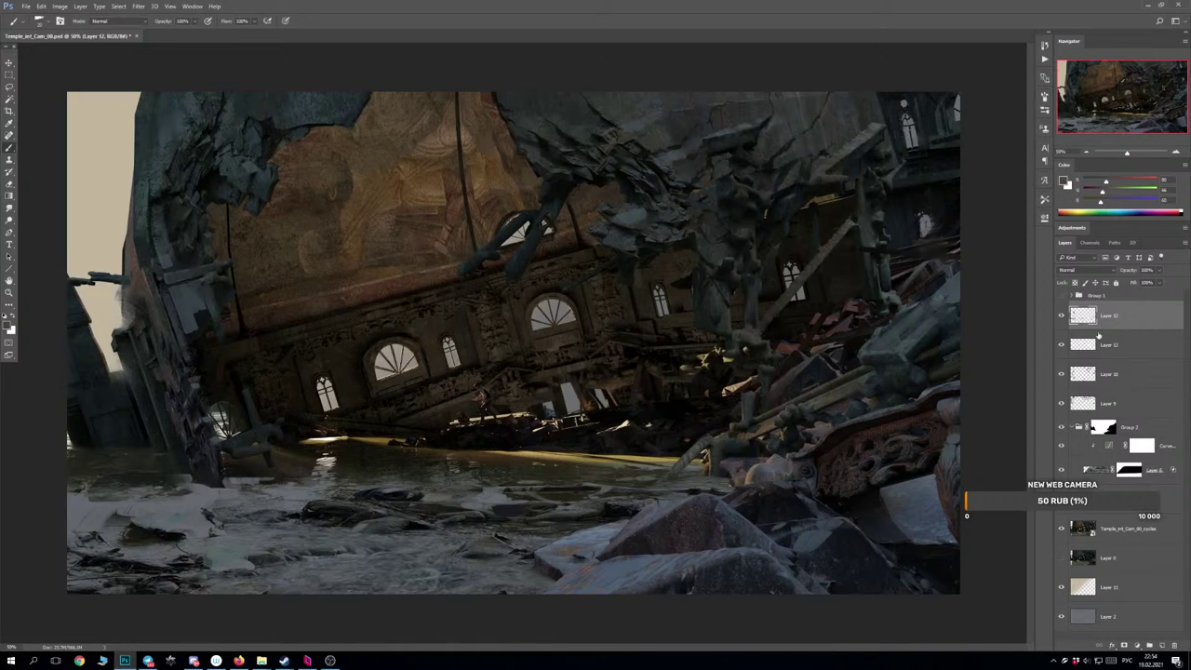
# Show and select Group 1, and compare the painting with and without its lighting and letterbox layers.
pyautogui.click(1061, 295)
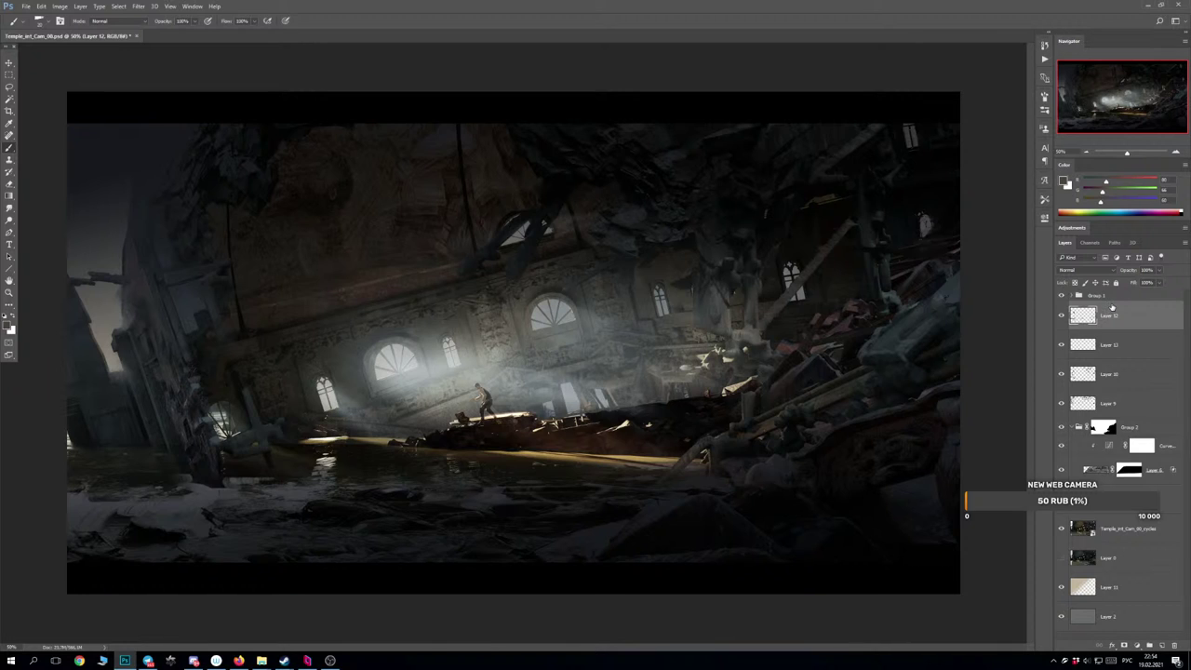
pyautogui.click(1114, 298)
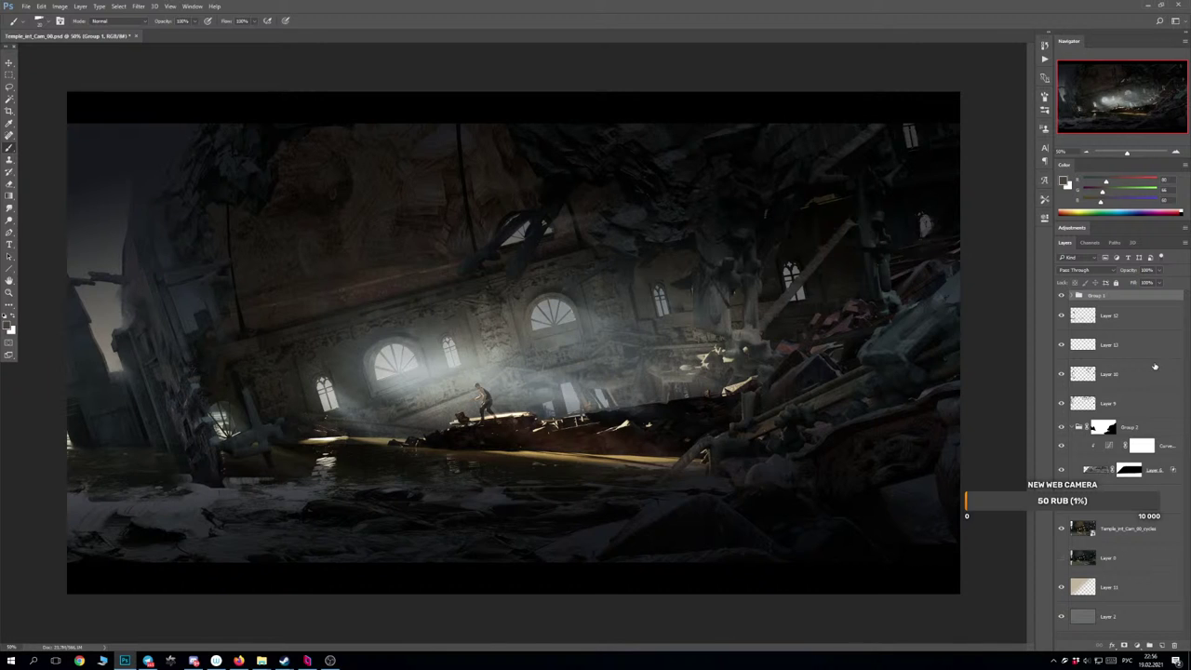
pyautogui.click(1062, 296)
pyautogui.click(1062, 296)
# Expand Group 1, select Layer 14 and compare the painting with and without that layer.
pyautogui.click(1071, 296)
pyautogui.click(1098, 345)
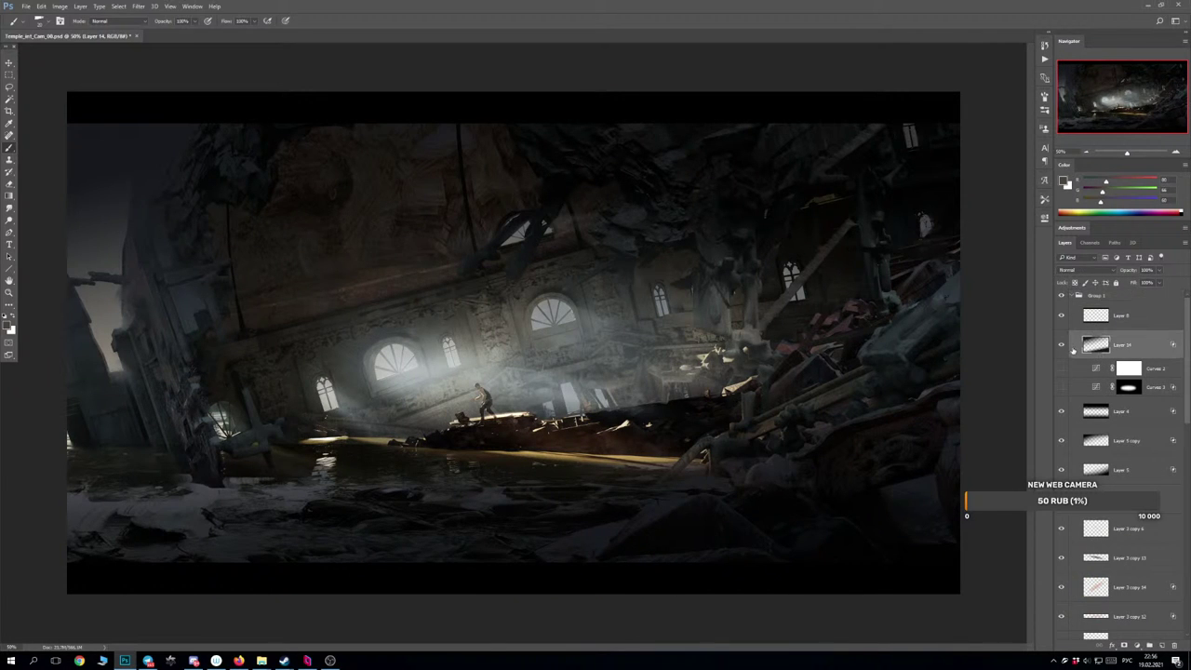
pyautogui.click(1061, 345)
pyautogui.click(1060, 345)
pyautogui.click(1061, 345)
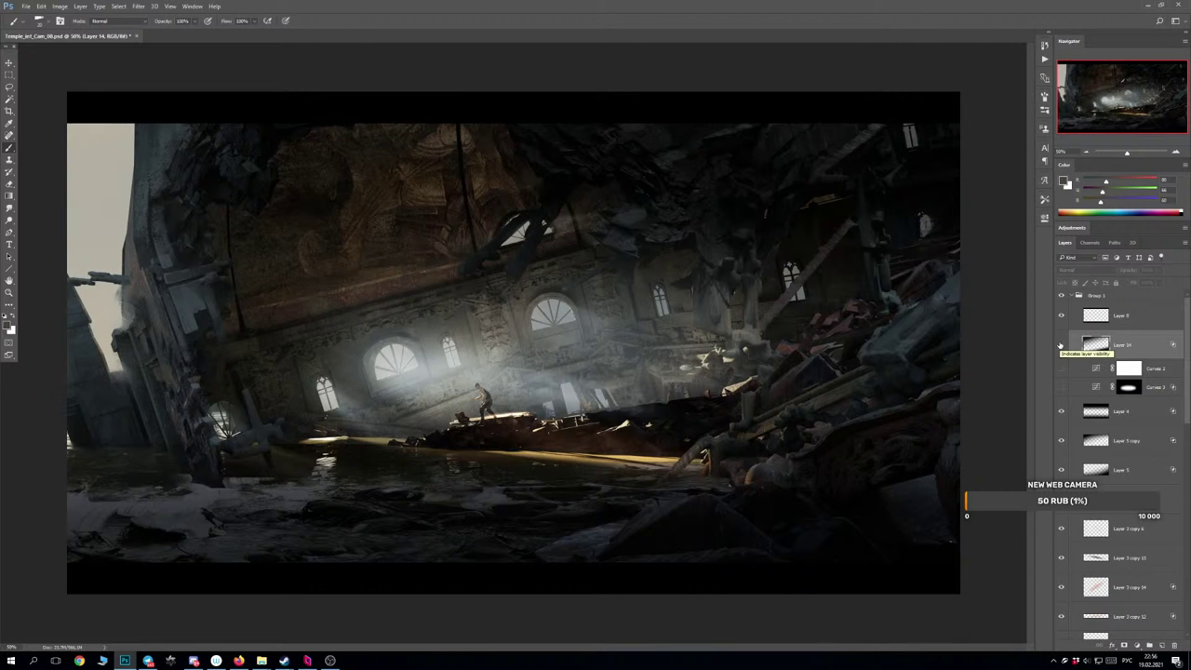
pyautogui.click(1061, 345)
# Compare the painting with and without Layer 5, and with and without Layer 4, in Group 1.
pyautogui.scroll(-1, 1071, 440)
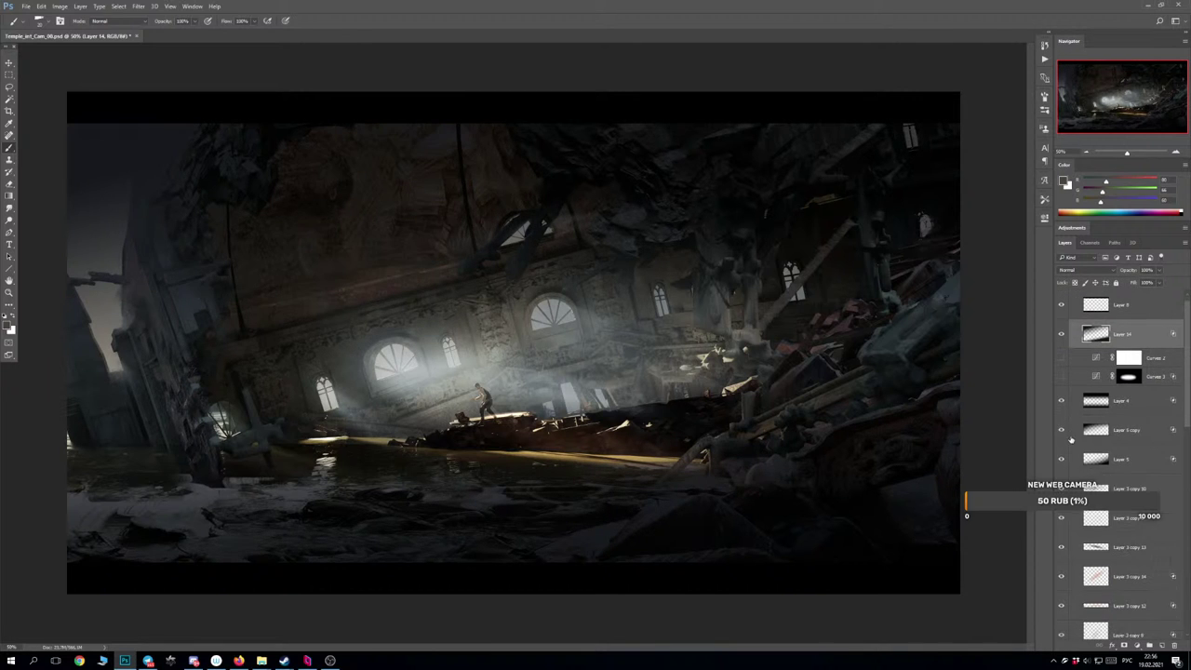
pyautogui.scroll(-1, 1071, 440)
pyautogui.click(1059, 449)
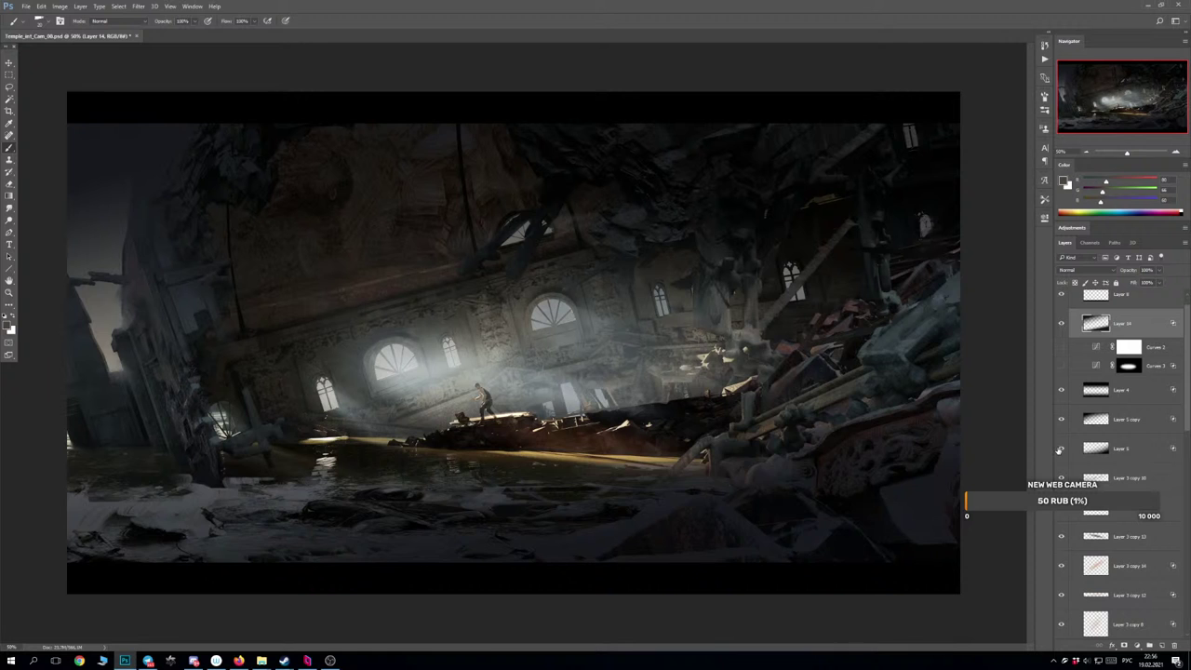
pyautogui.click(1059, 449)
pyautogui.scroll(-3, 1065, 418)
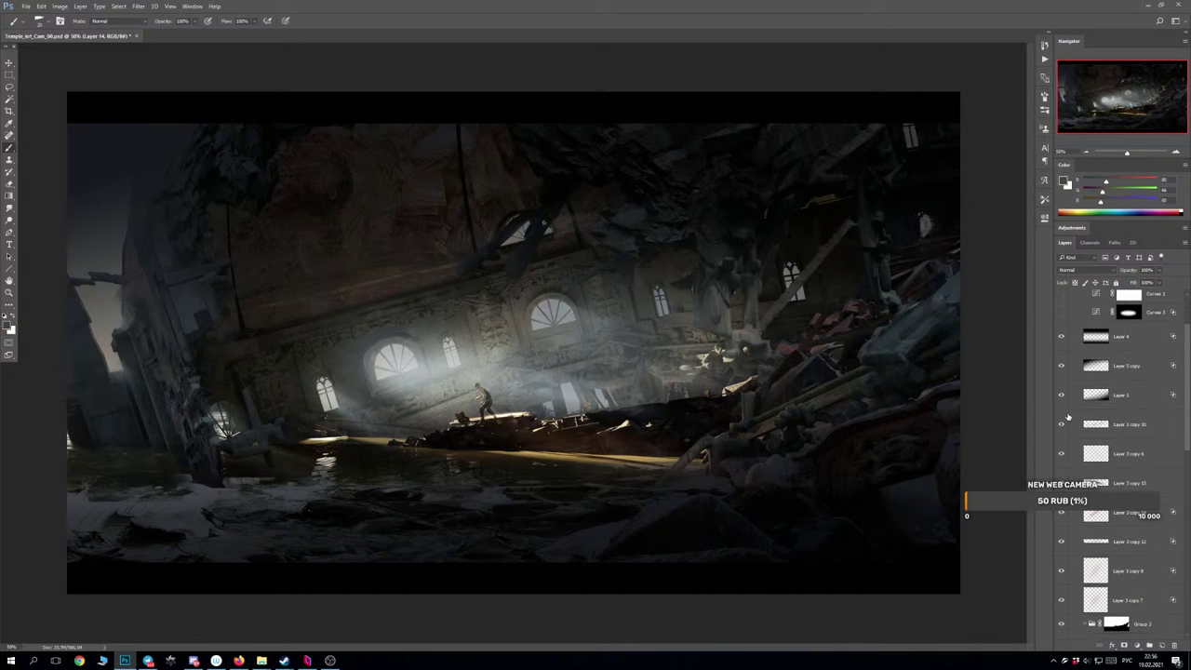
pyautogui.click(1059, 335)
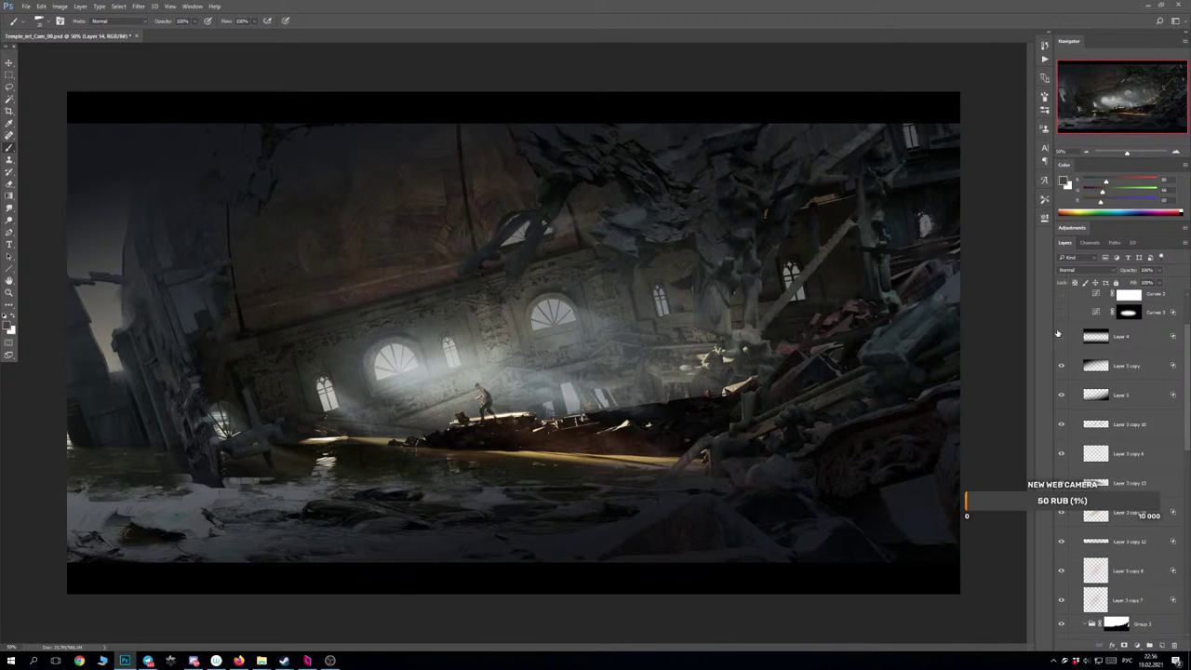
pyautogui.click(1059, 335)
# Review the layer stack from the contents of Group 1 down to the base layers.
pyautogui.scroll(-5, 1117, 466)
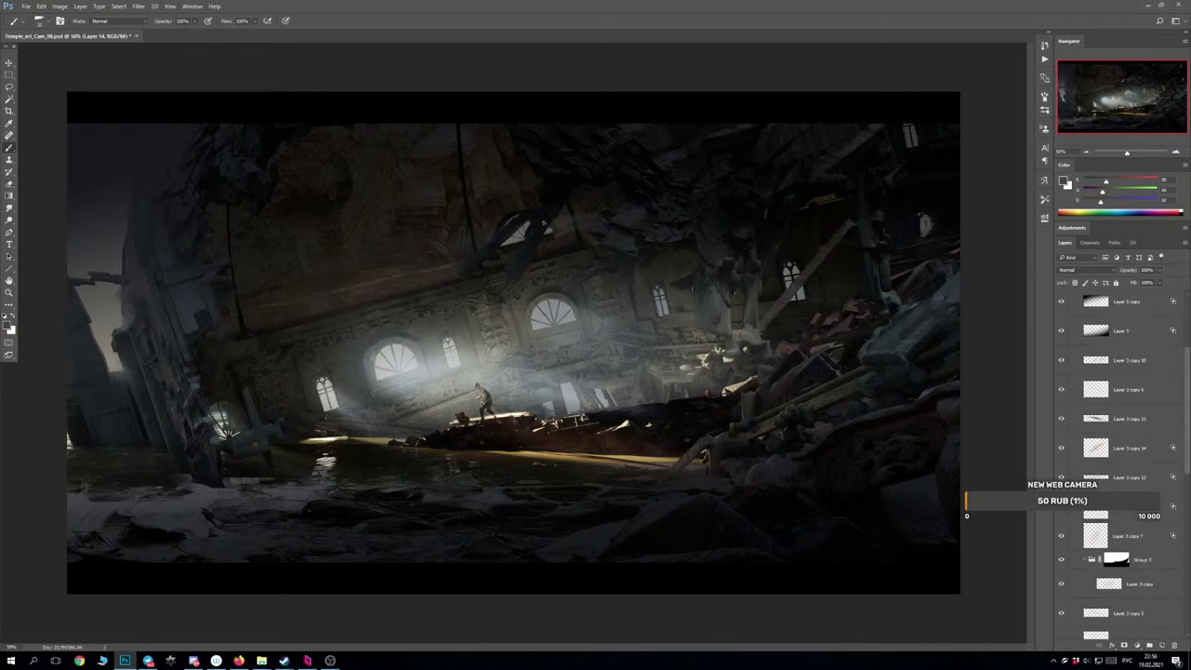
pyautogui.scroll(6, 1116, 465)
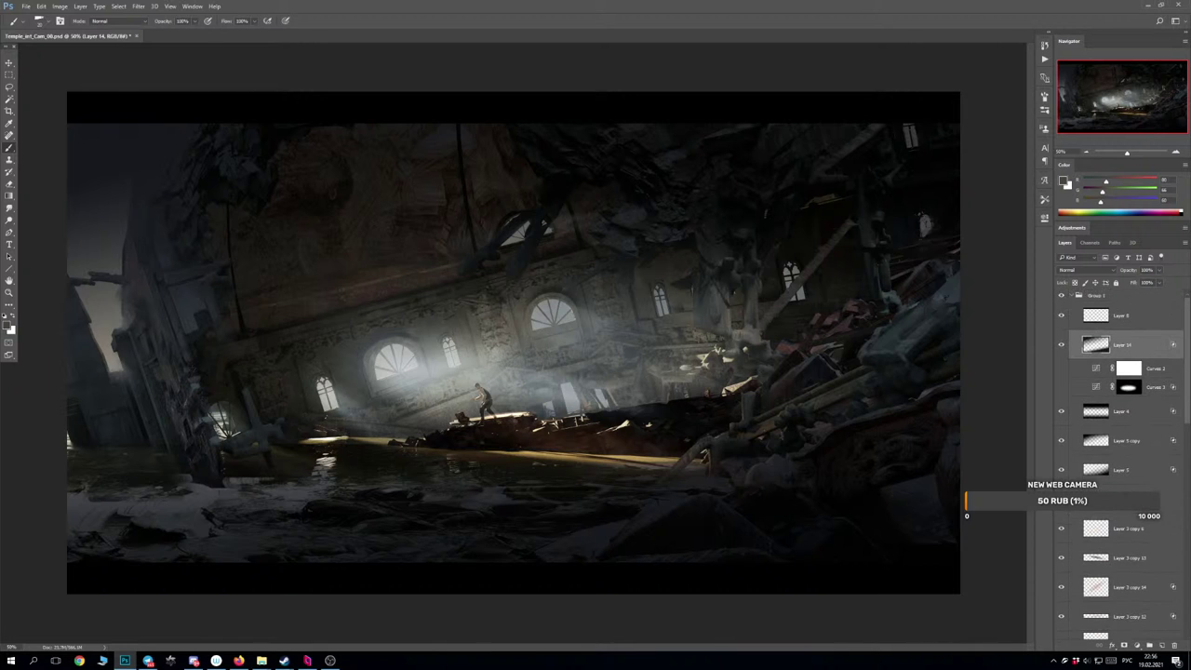
pyautogui.scroll(-6, 1117, 465)
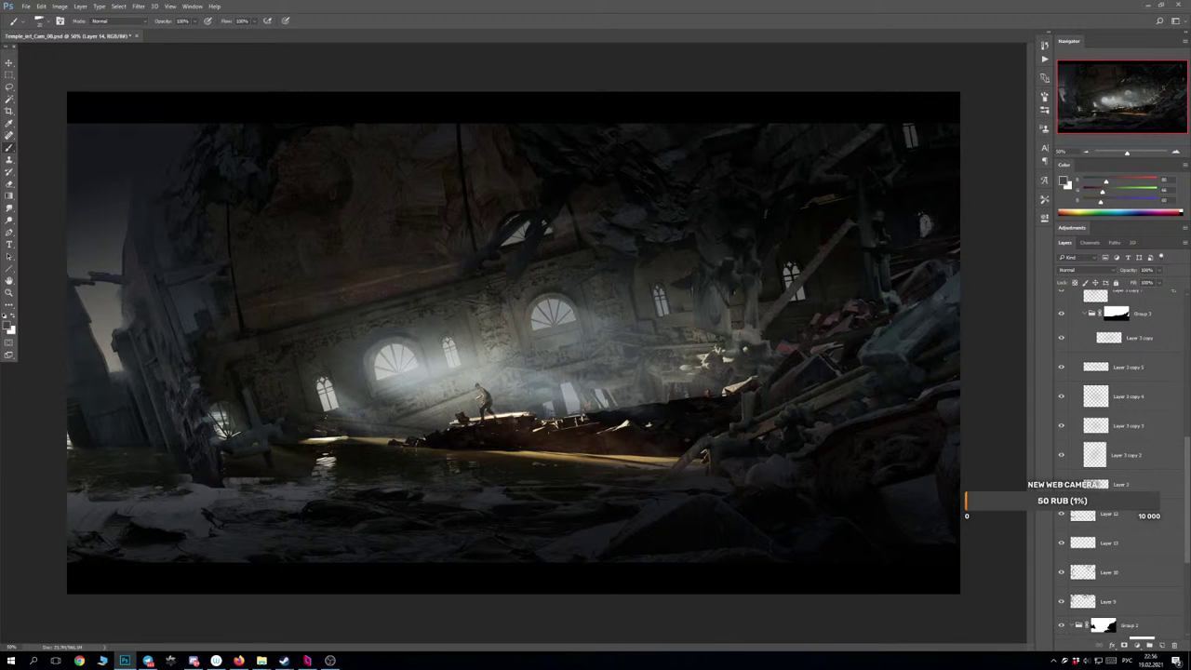
pyautogui.scroll(-3, 1075, 449)
pyautogui.scroll(-4, 1061, 511)
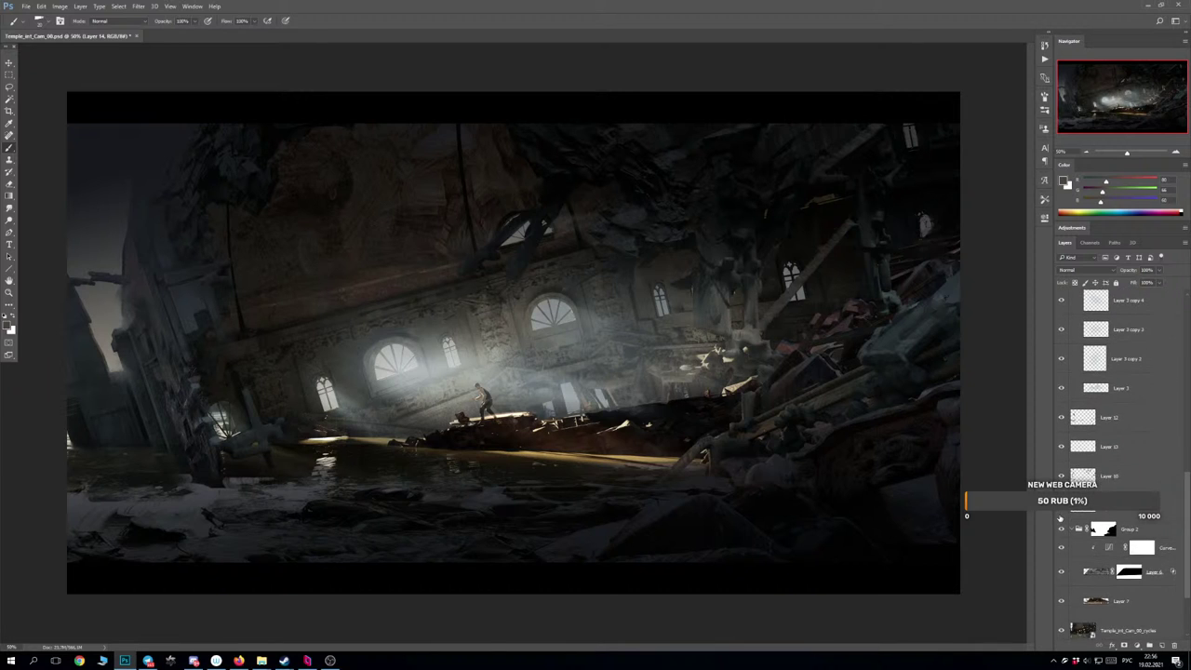
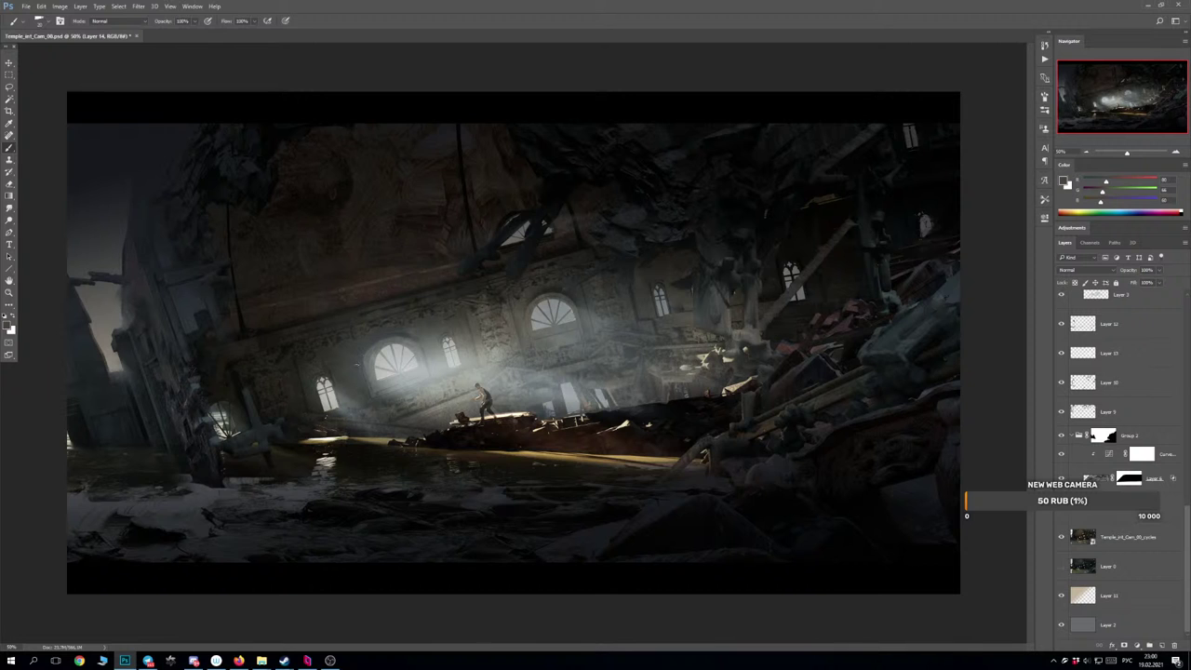
pyautogui.scroll(10, 1147, 424)
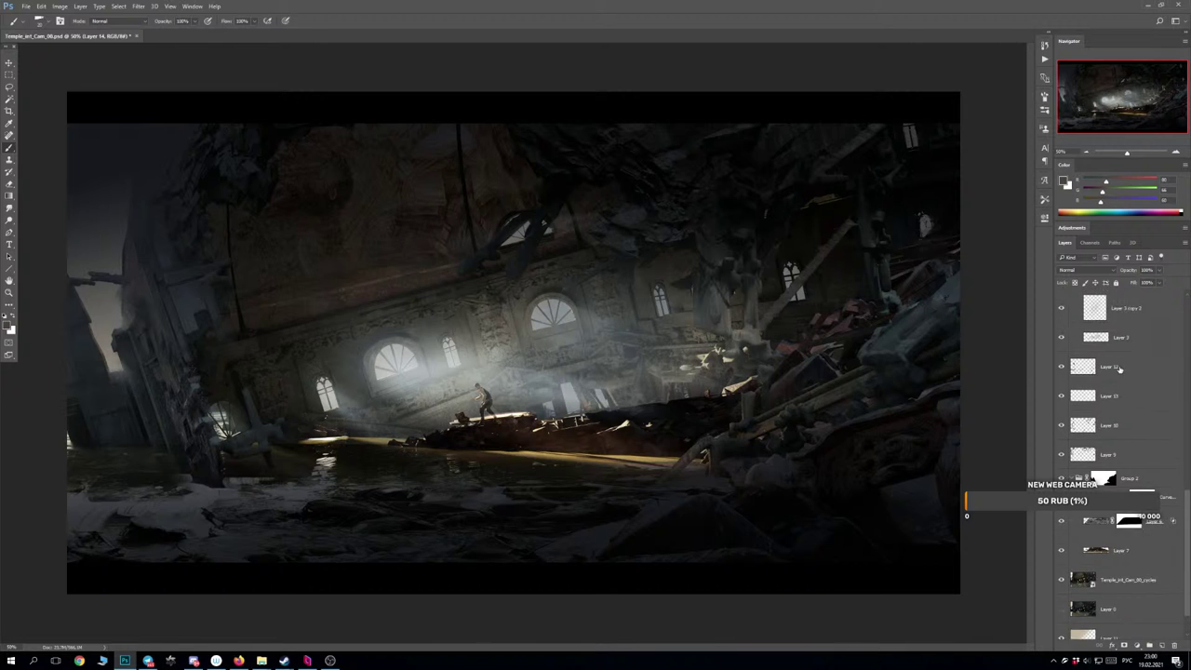
pyautogui.scroll(10, 1145, 420)
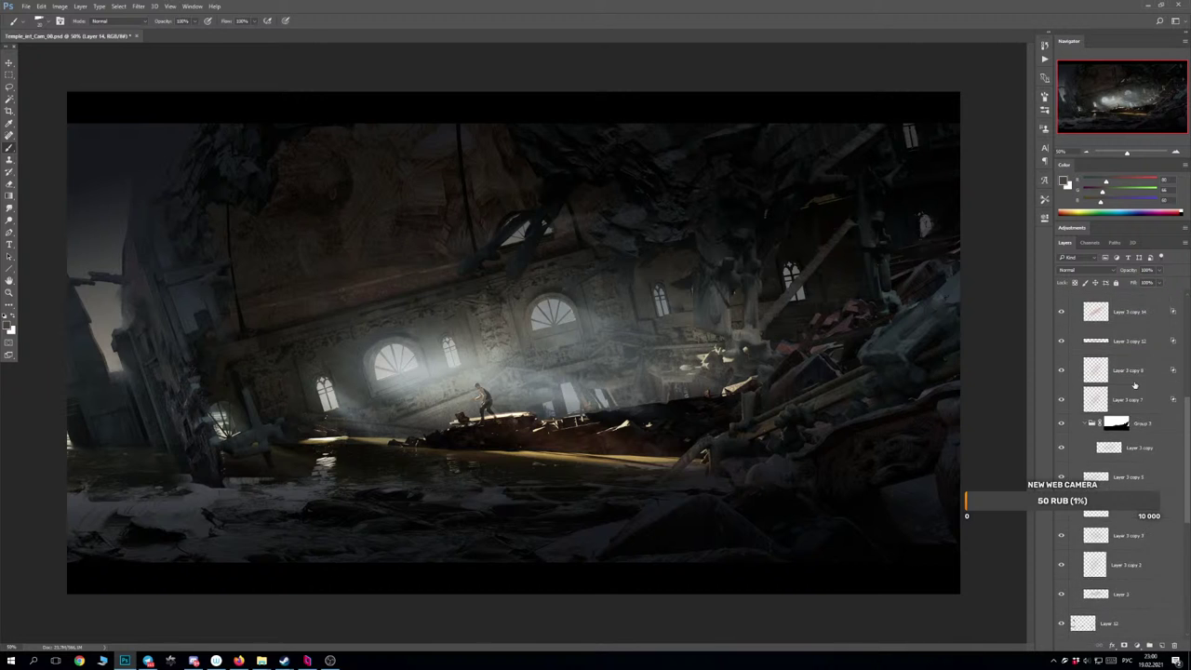
pyautogui.scroll(3, 1134, 417)
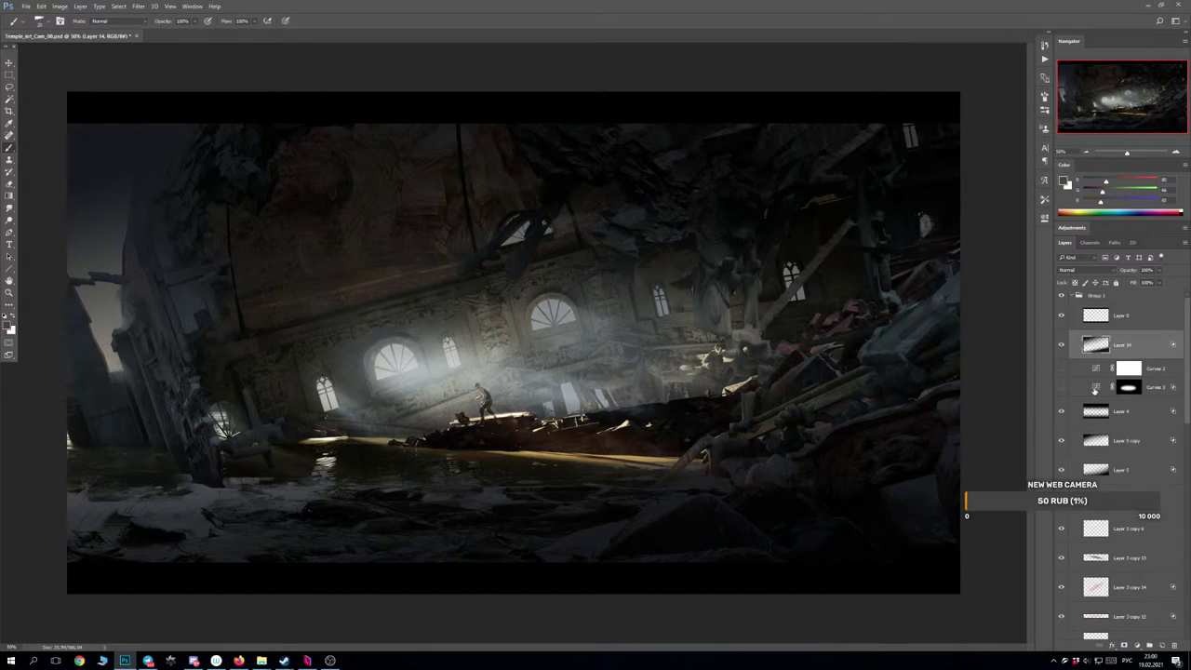
# Collapse and hide Group 1, make Layer 12 active, and sample a color at the foot of the leaning wall.
pyautogui.click(1072, 296)
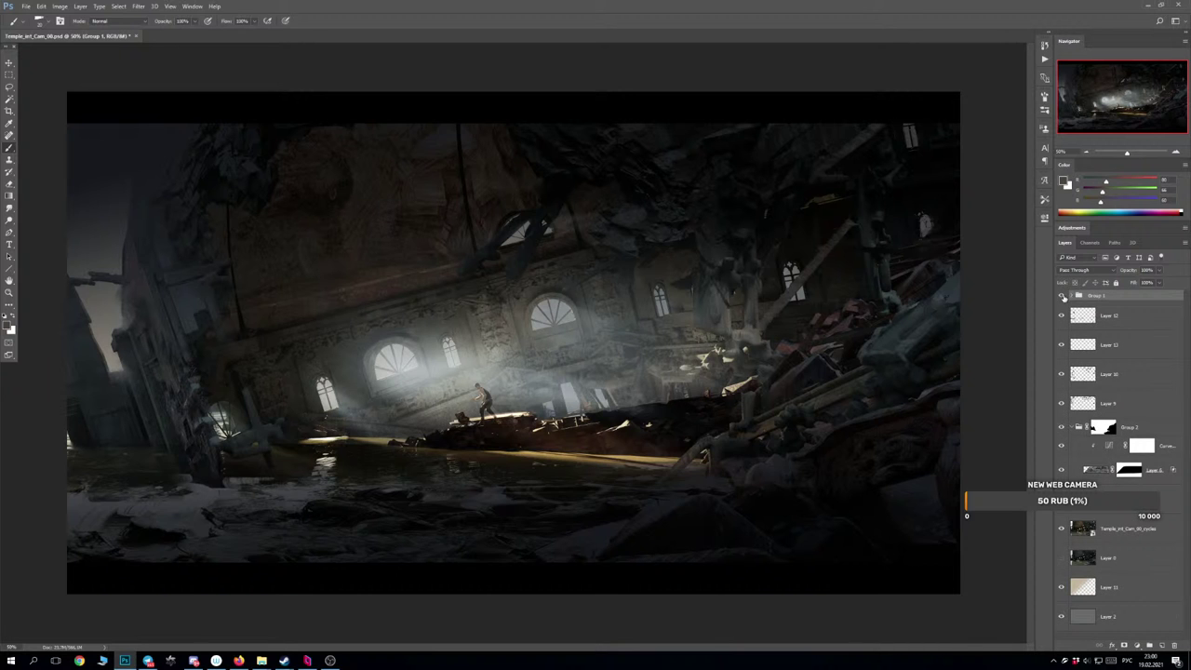
pyautogui.click(1060, 297)
pyautogui.click(1061, 316)
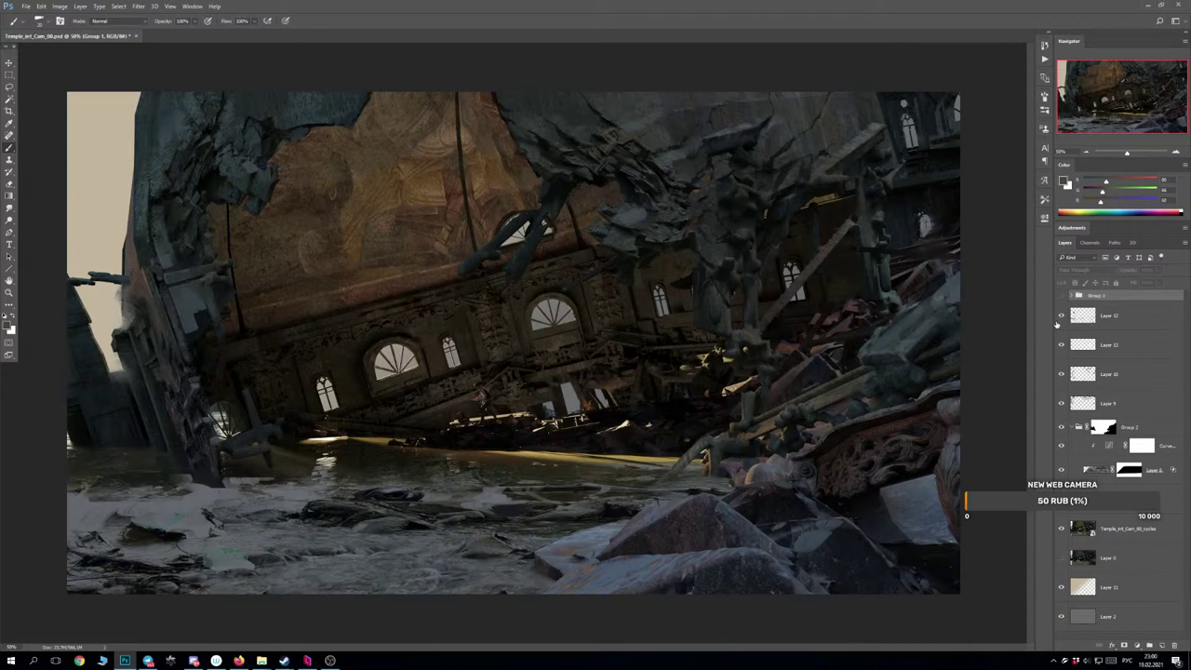
pyautogui.click(1117, 321)
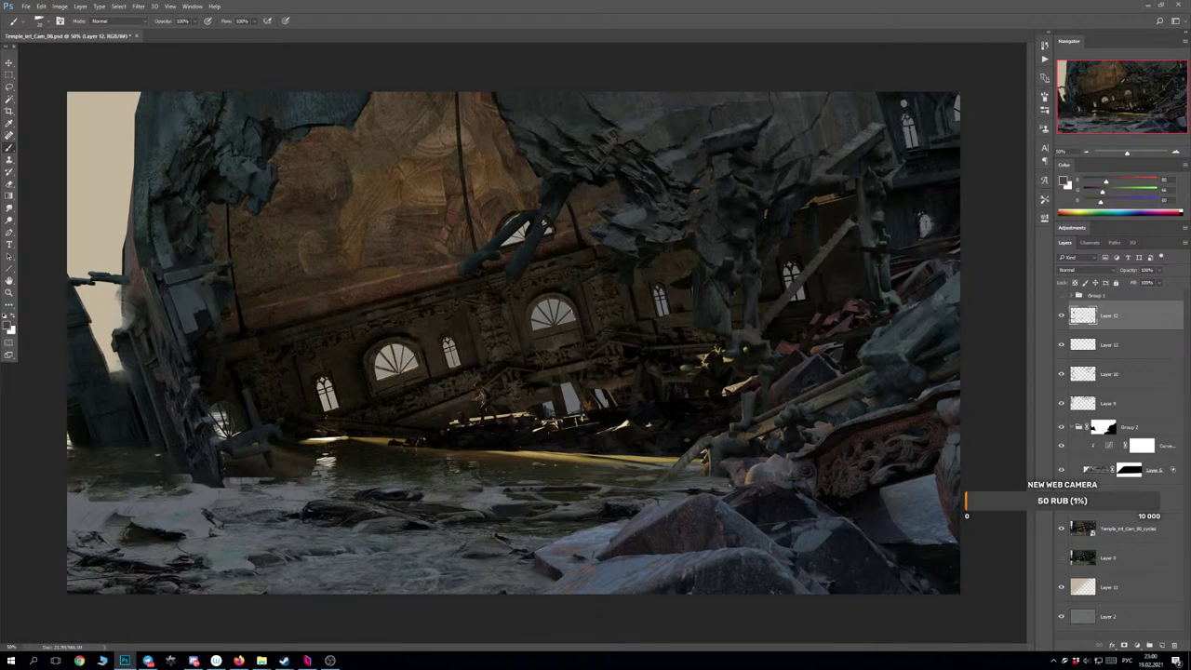
pyautogui.keyDown('alt'); pyautogui.click(201, 486); pyautogui.keyUp('alt')
# Switch to Firefox's Yandex Images tab and close the enlarged flooded-basement picture to return to the results.
pyautogui.moveTo(242, 659)
pyautogui.click(241, 632)
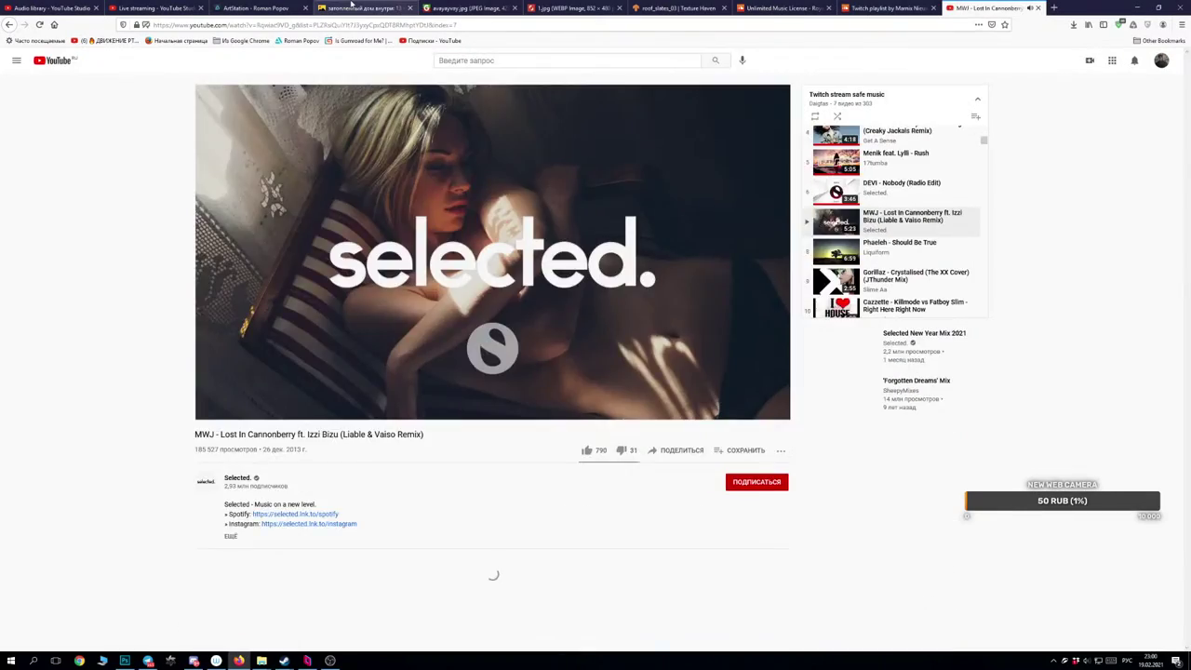
pyautogui.click(357, 7)
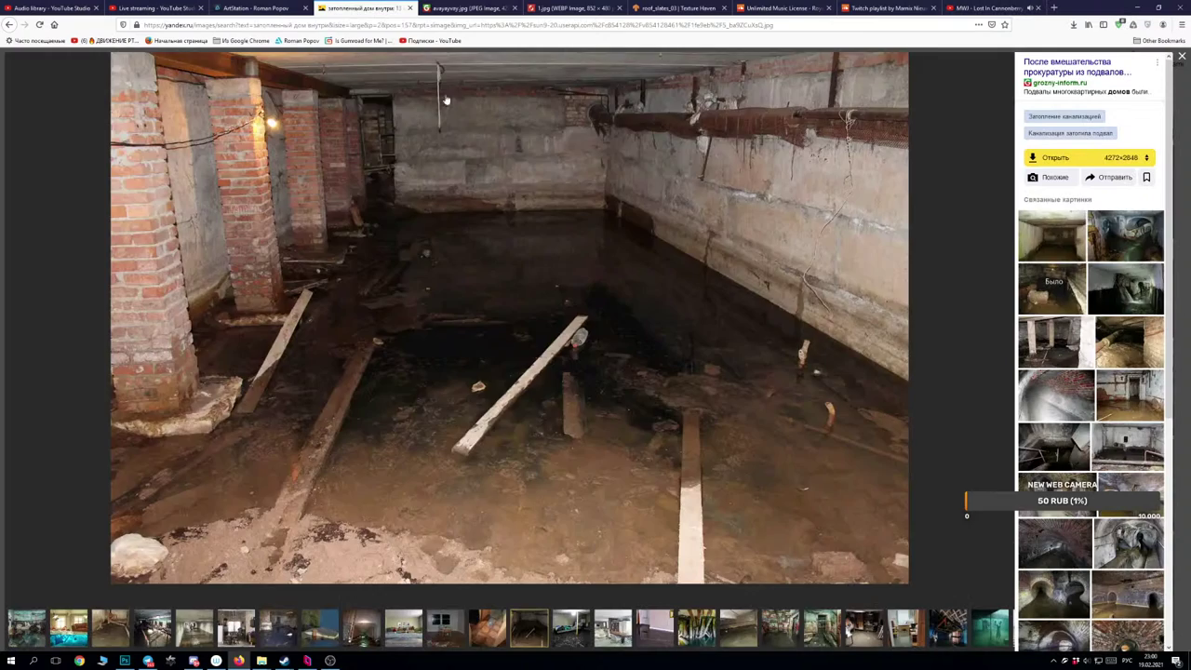
pyautogui.click(1187, 339)
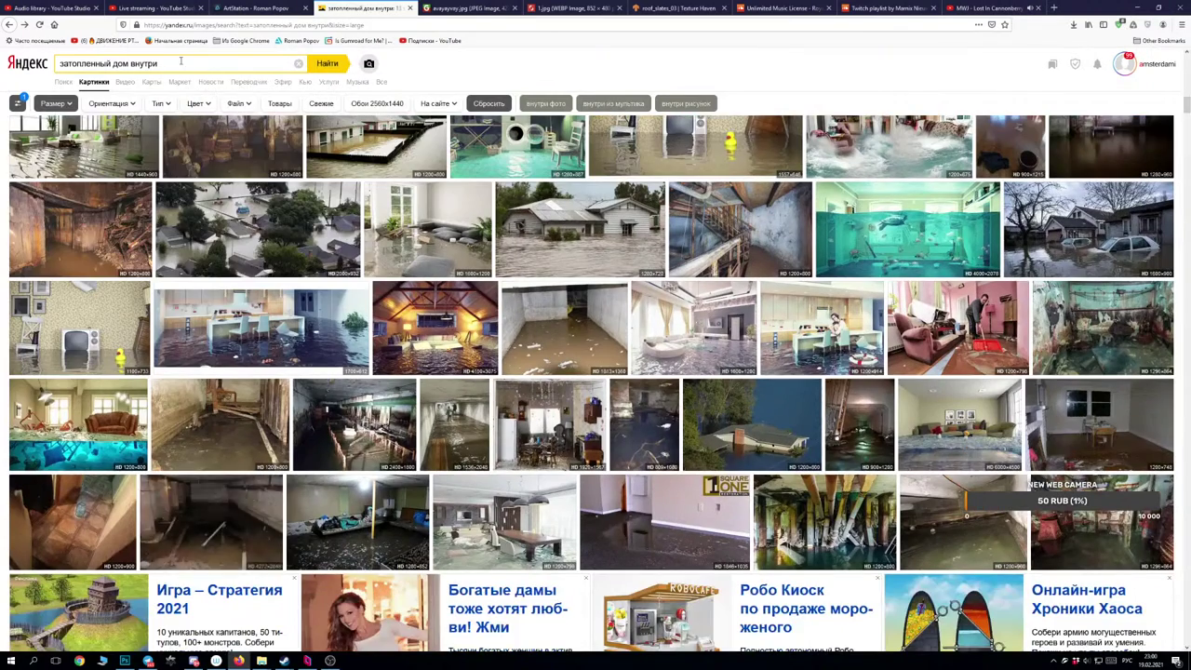
# Search Yandex Images for "затопленные руины" and browse the results for flooded-ruin references.
pyautogui.moveTo(179, 63); pyautogui.dragTo(107, 63)
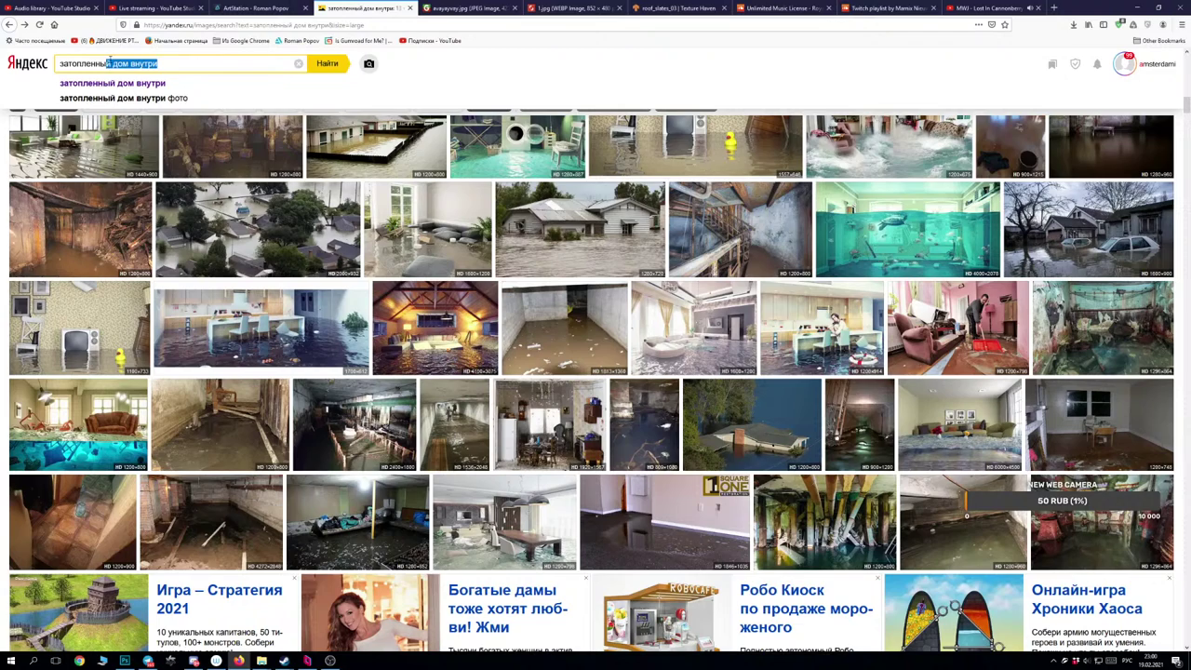
pyautogui.write('е')
pyautogui.write(' руины')
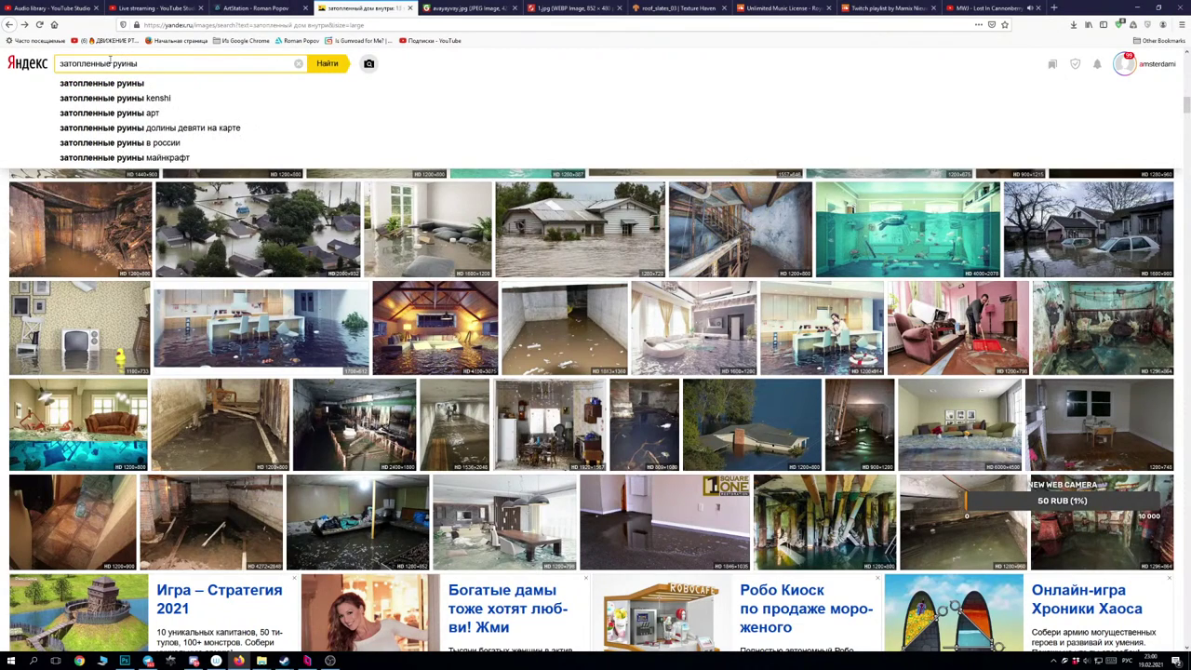
pyautogui.press('Return')
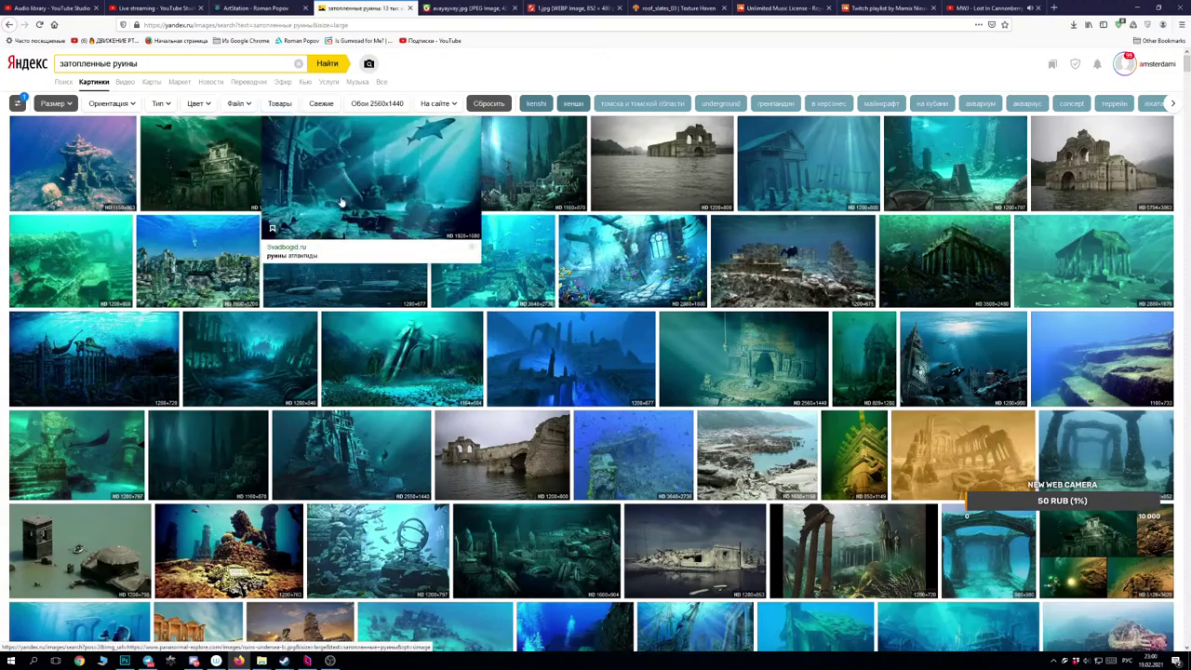
pyautogui.scroll(-2, 379, 302)
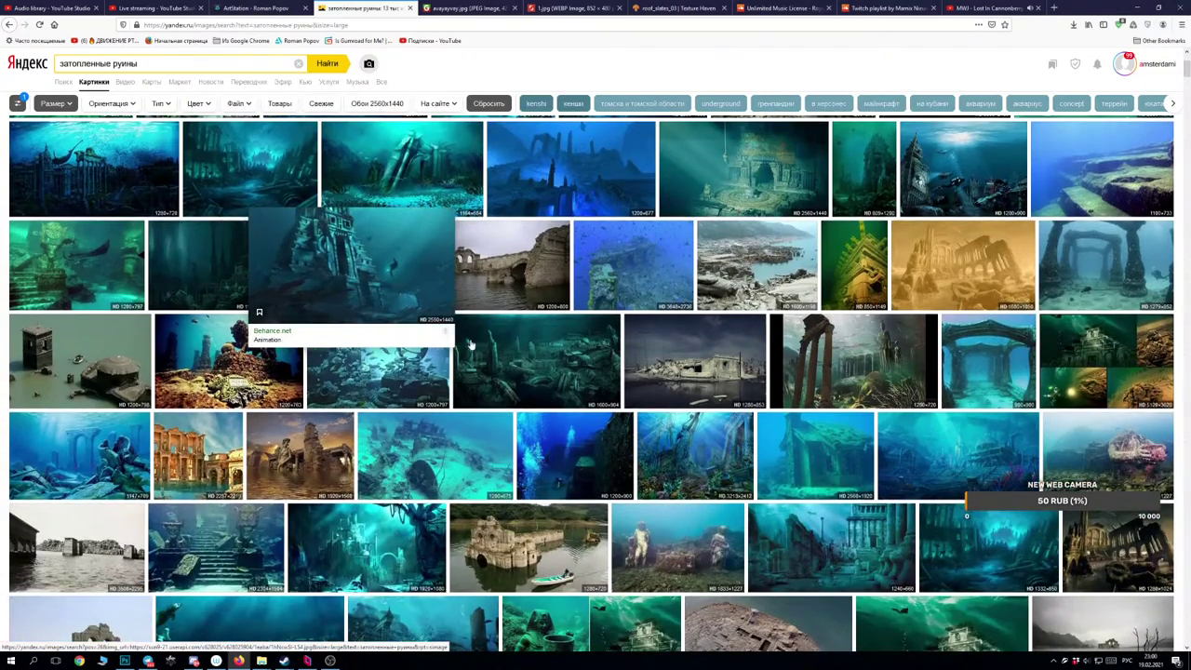
pyautogui.scroll(-3, 837, 481)
pyautogui.scroll(-2, 837, 479)
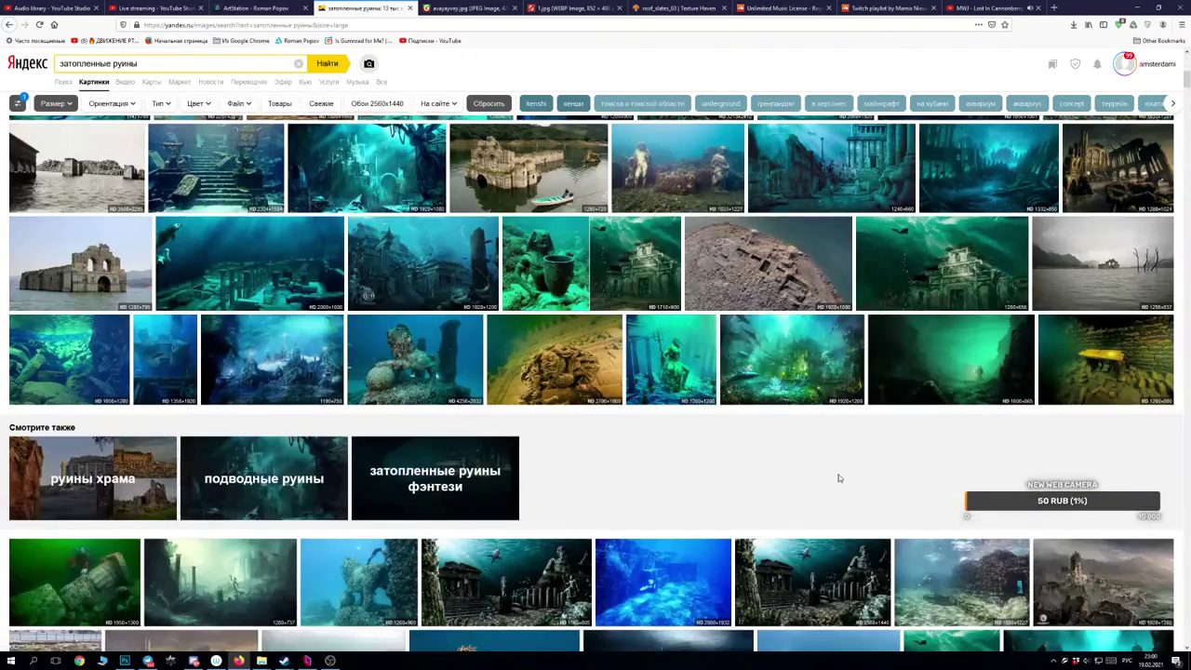
pyautogui.scroll(-2, 838, 476)
pyautogui.scroll(5, 839, 477)
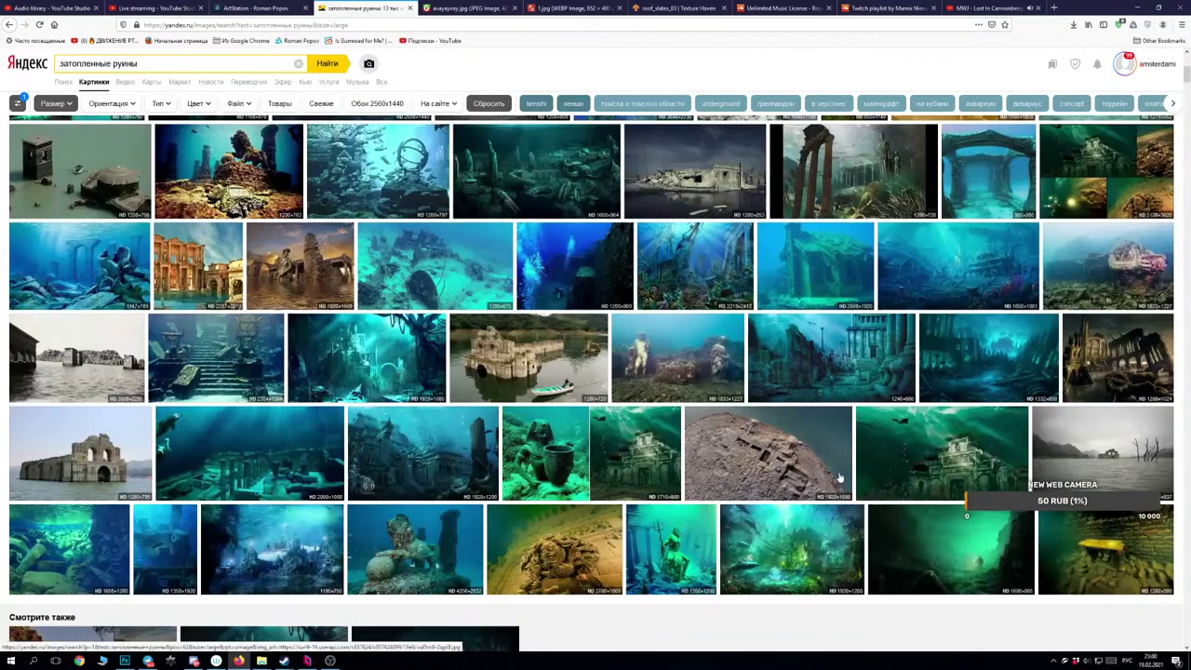
pyautogui.scroll(-1, 838, 476)
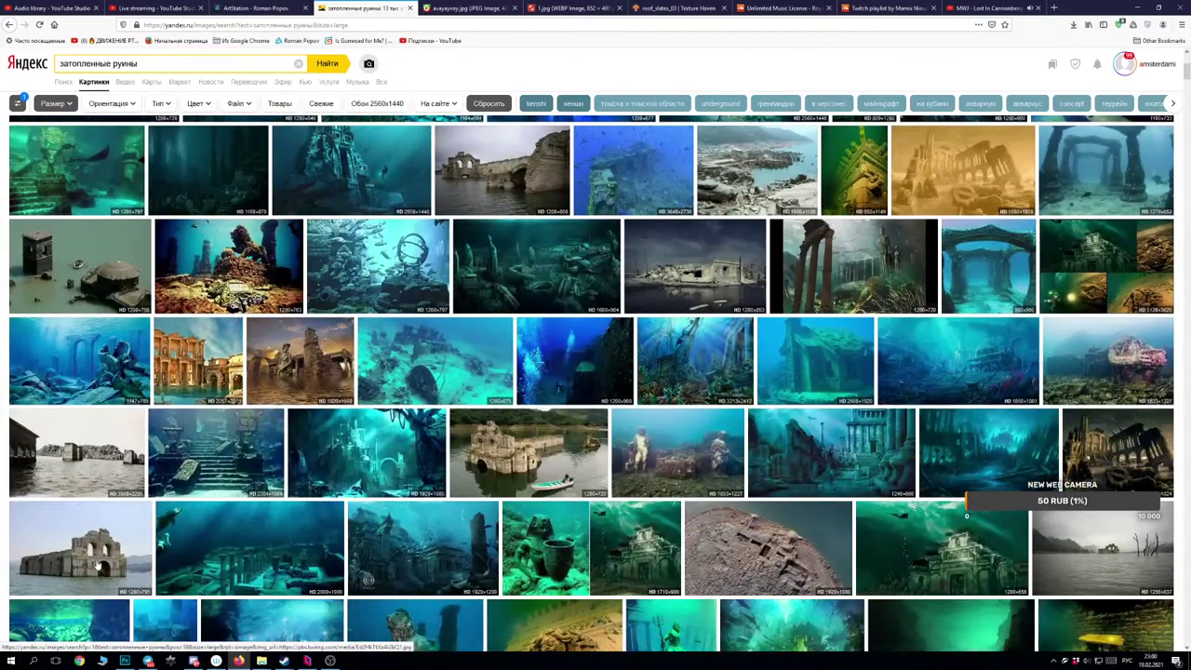
# Enlarge the picture of the half-submerged stone church, close it, and look through more flooded-ruin results.
pyautogui.click(96, 565)
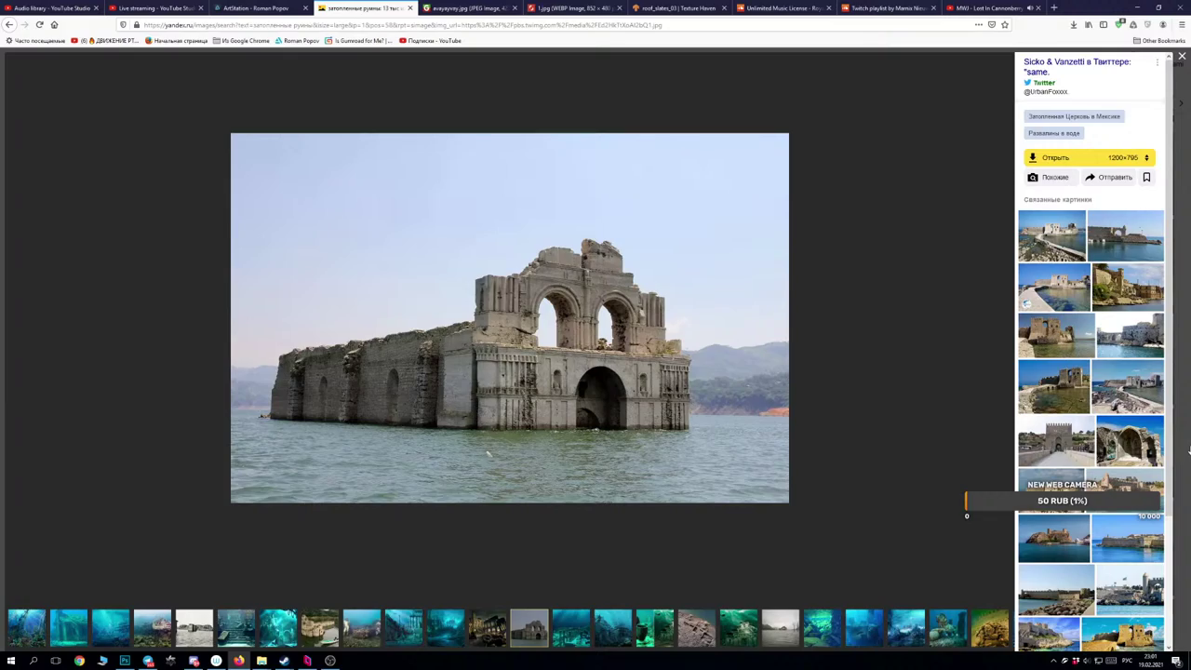
pyautogui.press('Escape')
pyautogui.scroll(-5, 923, 462)
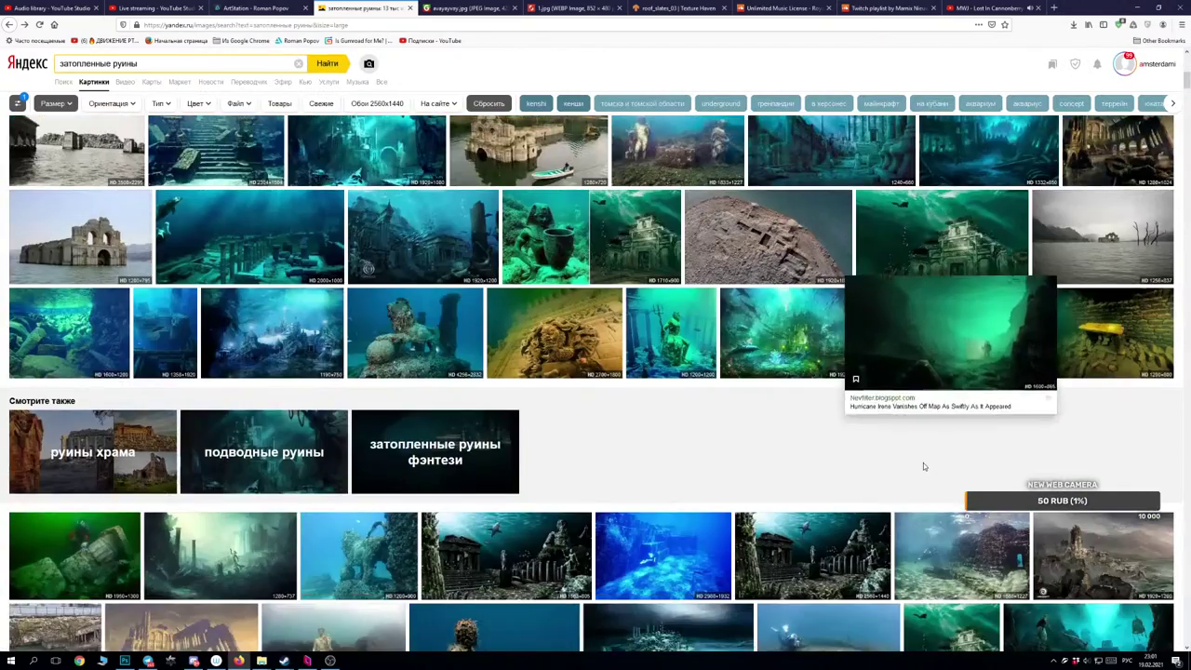
pyautogui.scroll(-10, 923, 468)
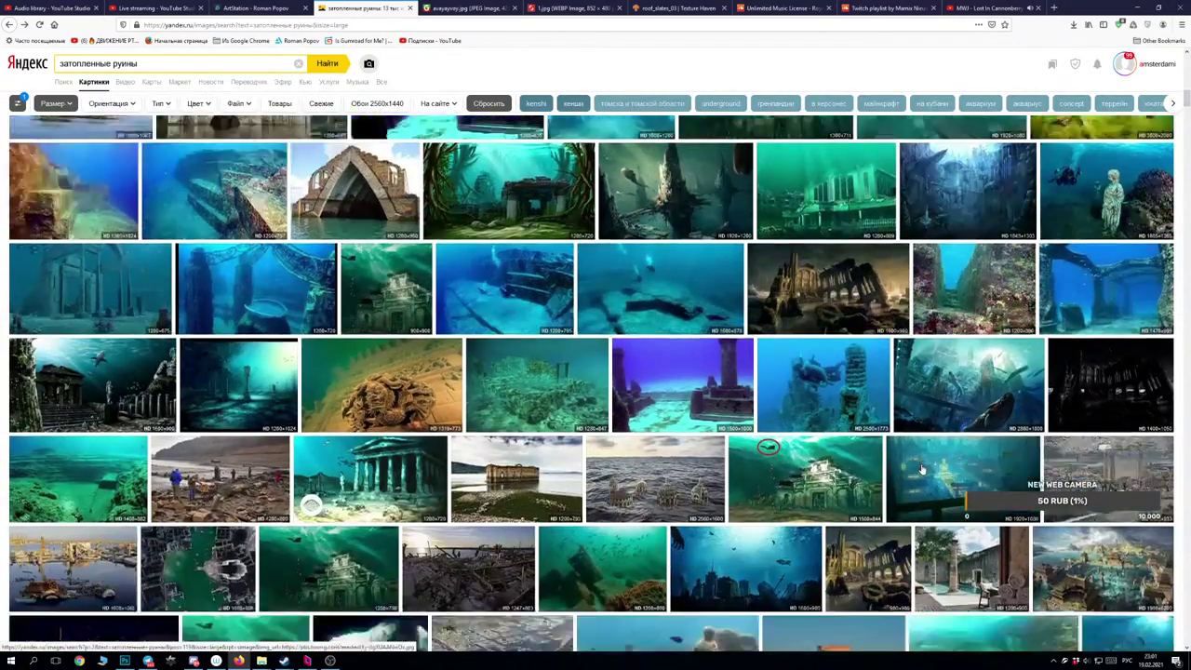
pyautogui.scroll(-10, 923, 470)
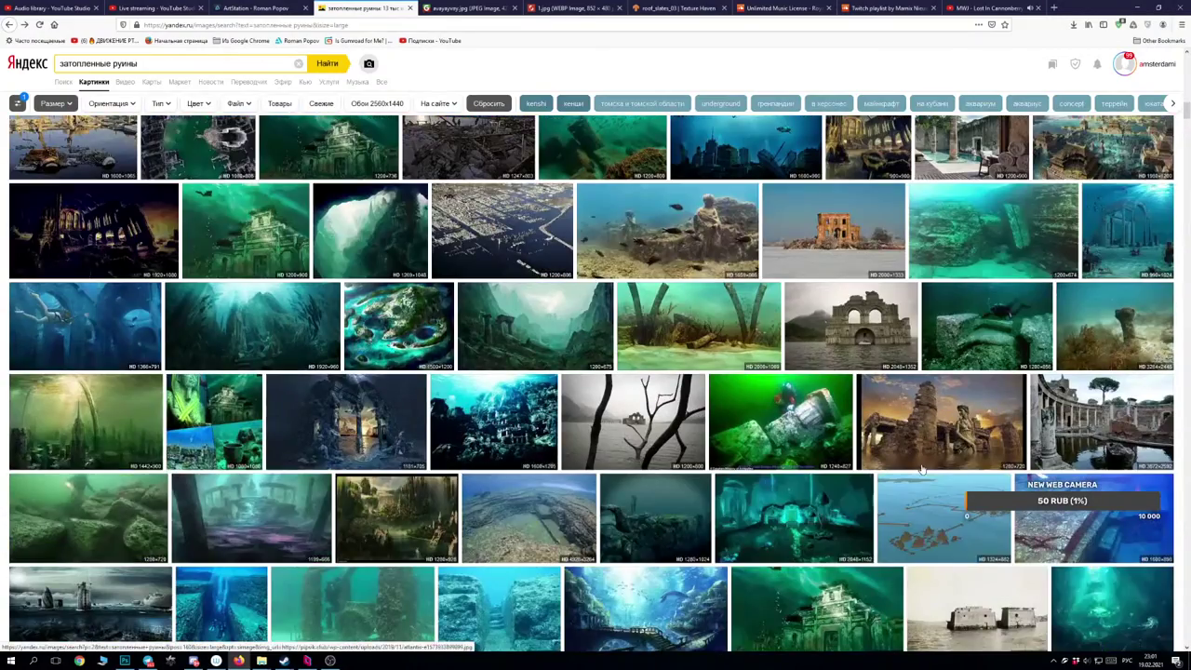
pyautogui.scroll(-8, 923, 470)
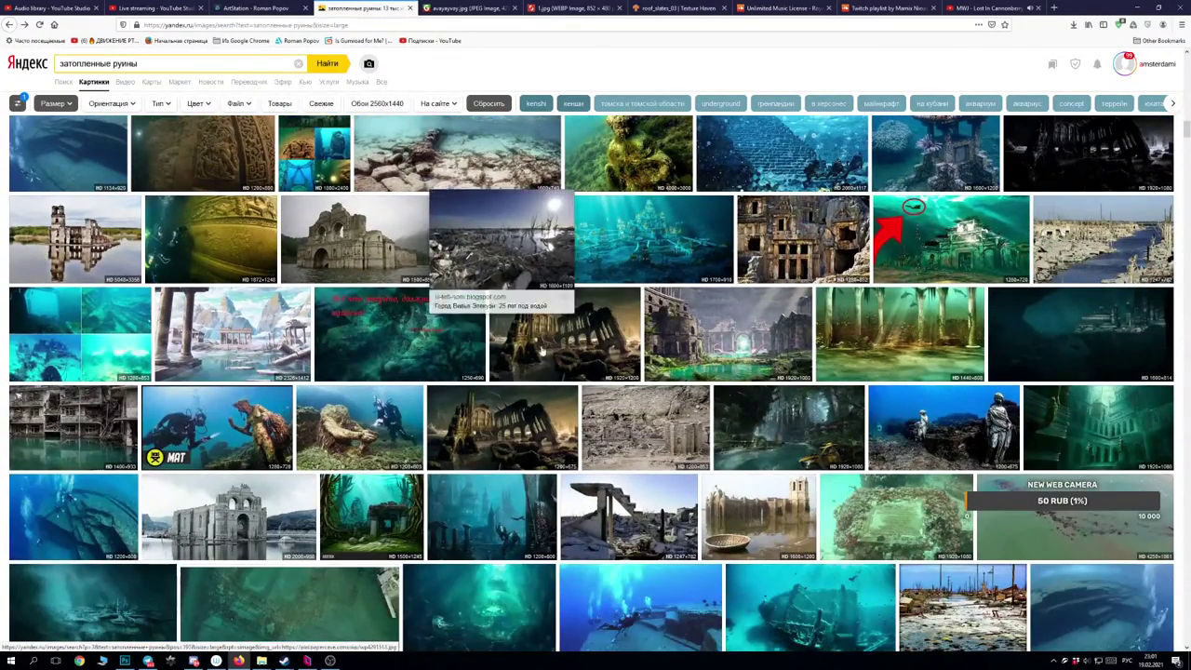
pyautogui.scroll(5, 512, 270)
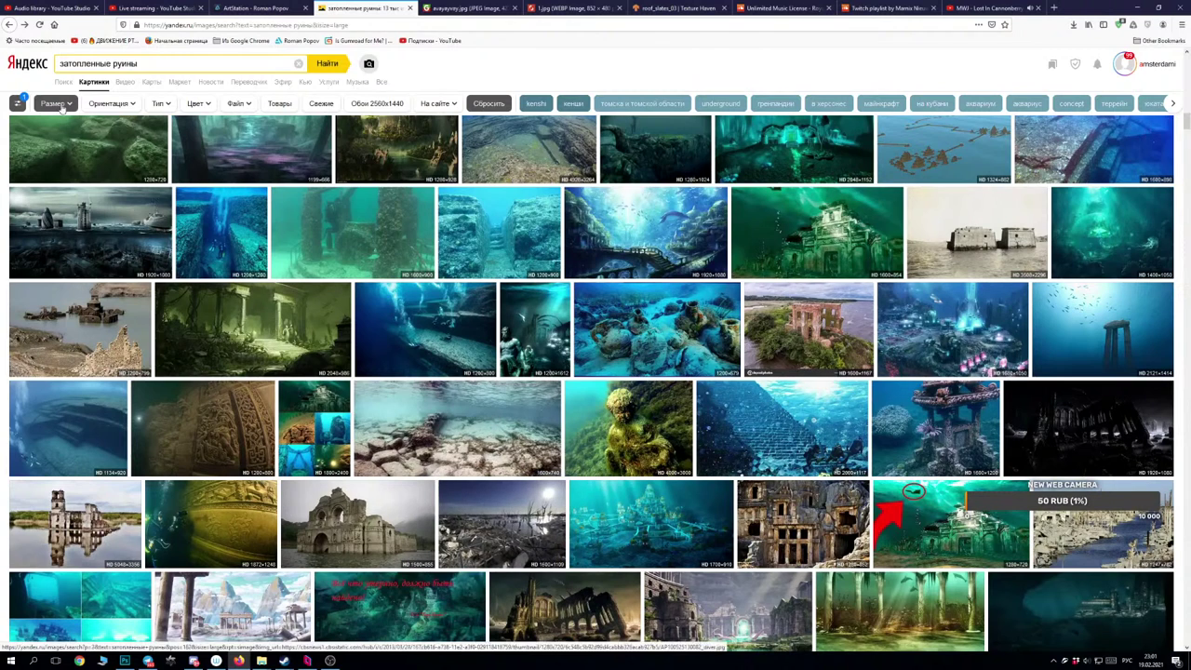
# Search Yandex Images for "грязная река".
pyautogui.moveTo(139, 63); pyautogui.dragTo(17, 58)
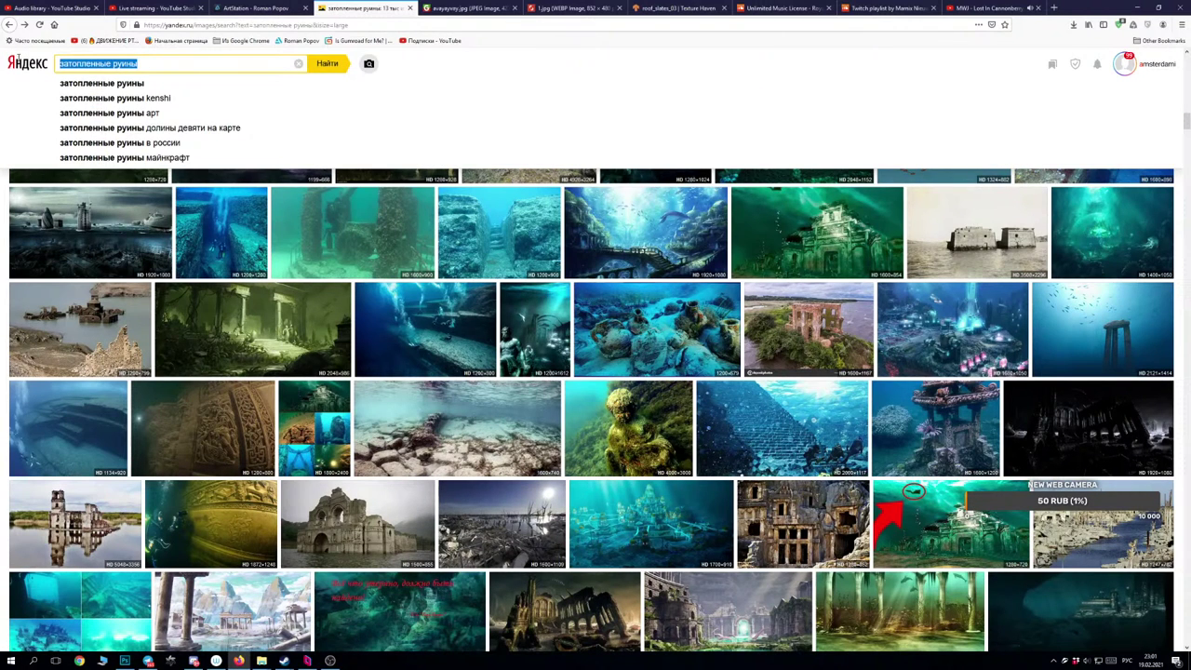
pyautogui.write('гр')
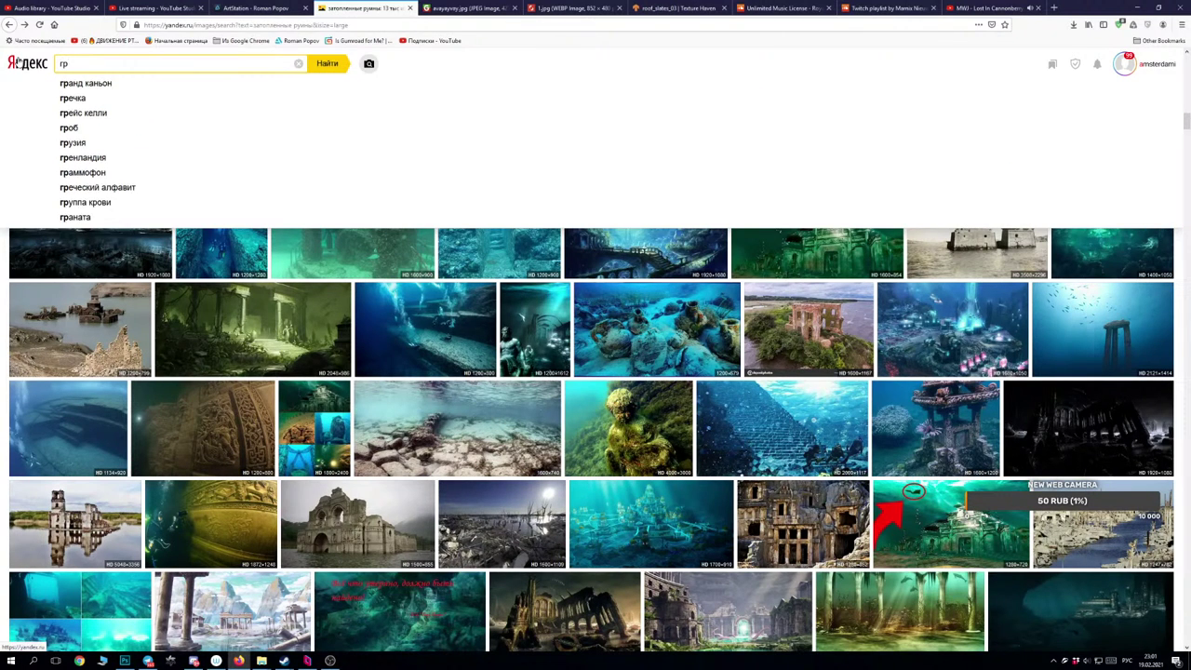
pyautogui.write('я')
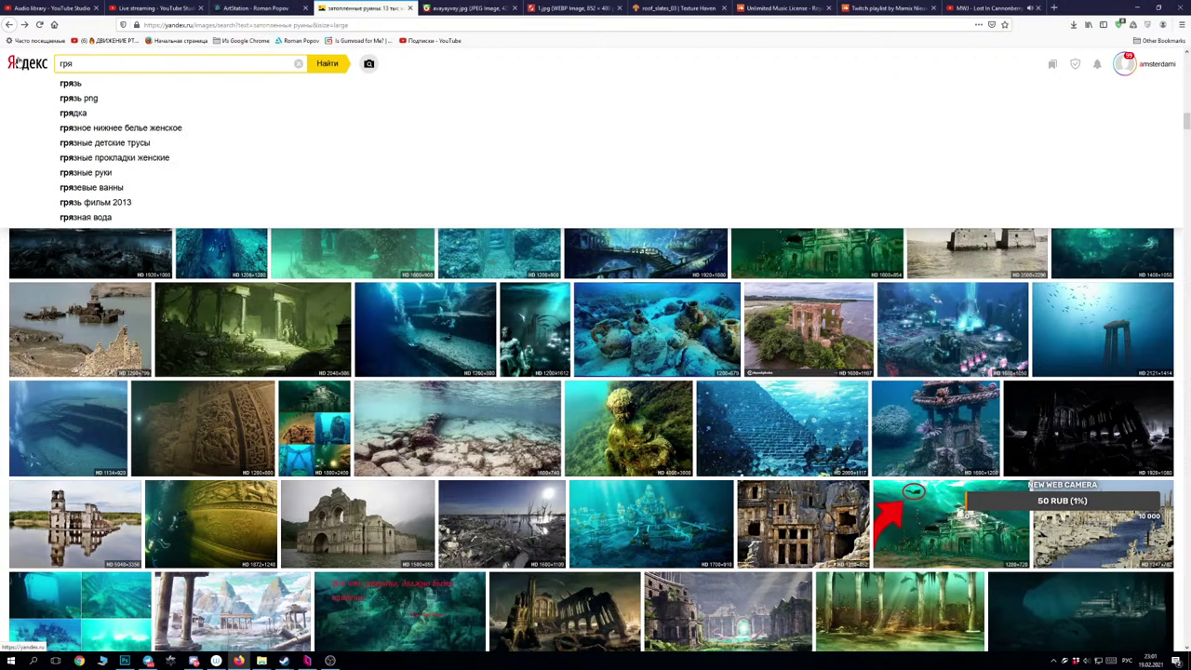
pyautogui.write('зная')
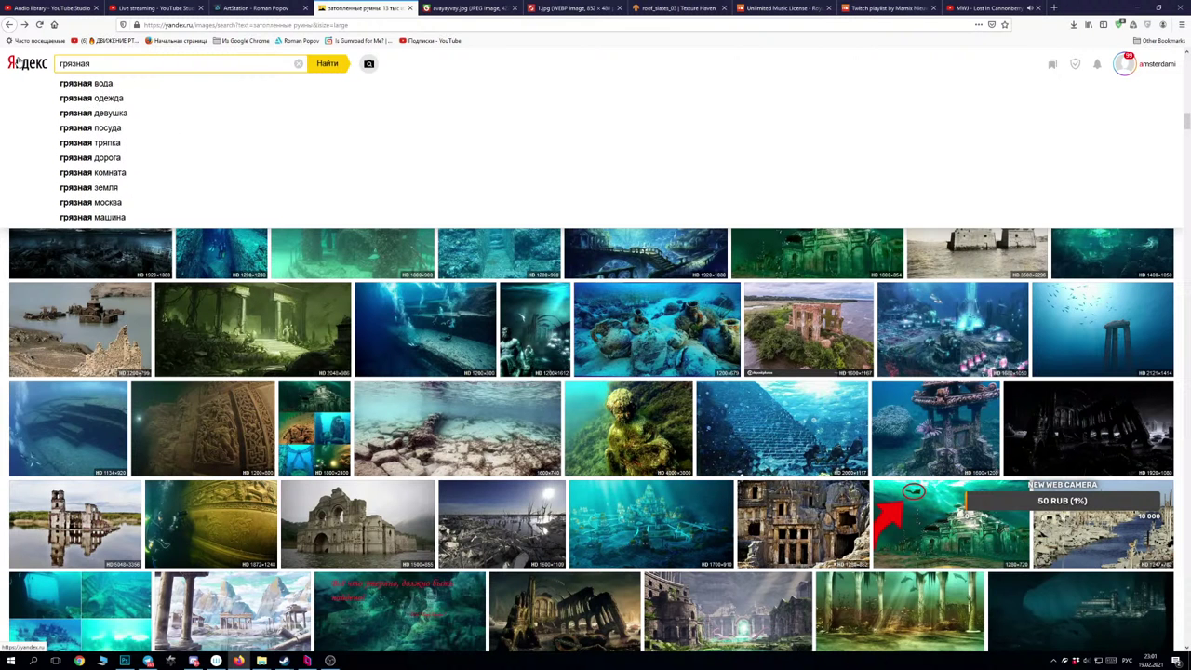
pyautogui.write(' река')
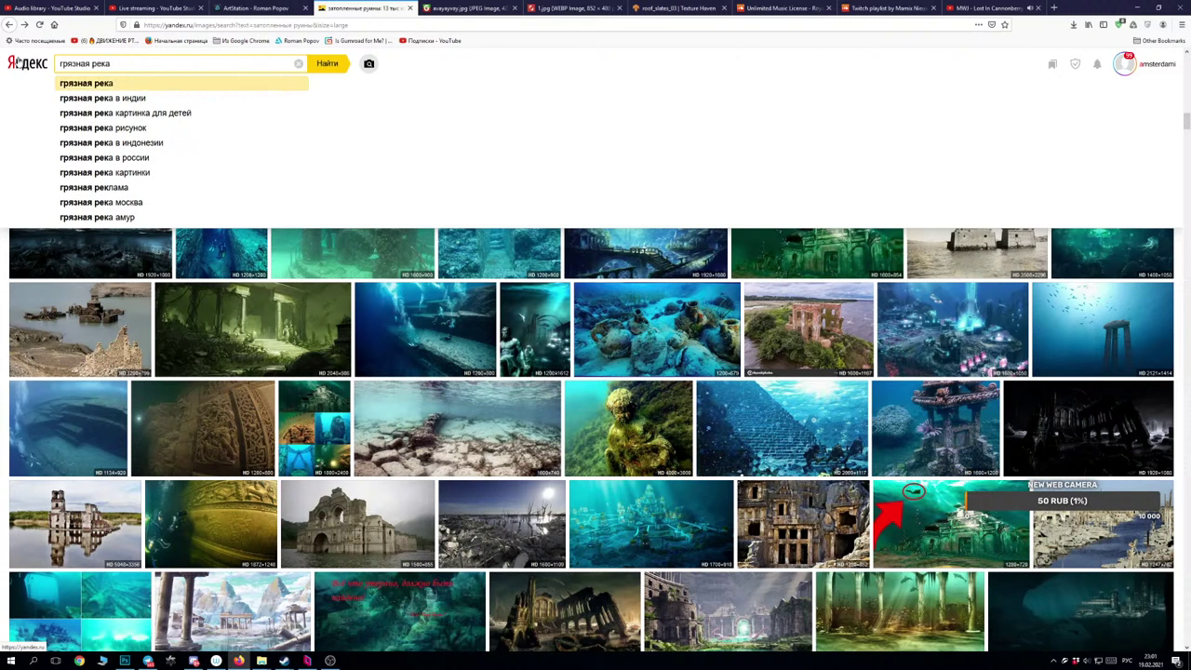
pyautogui.press('Return')
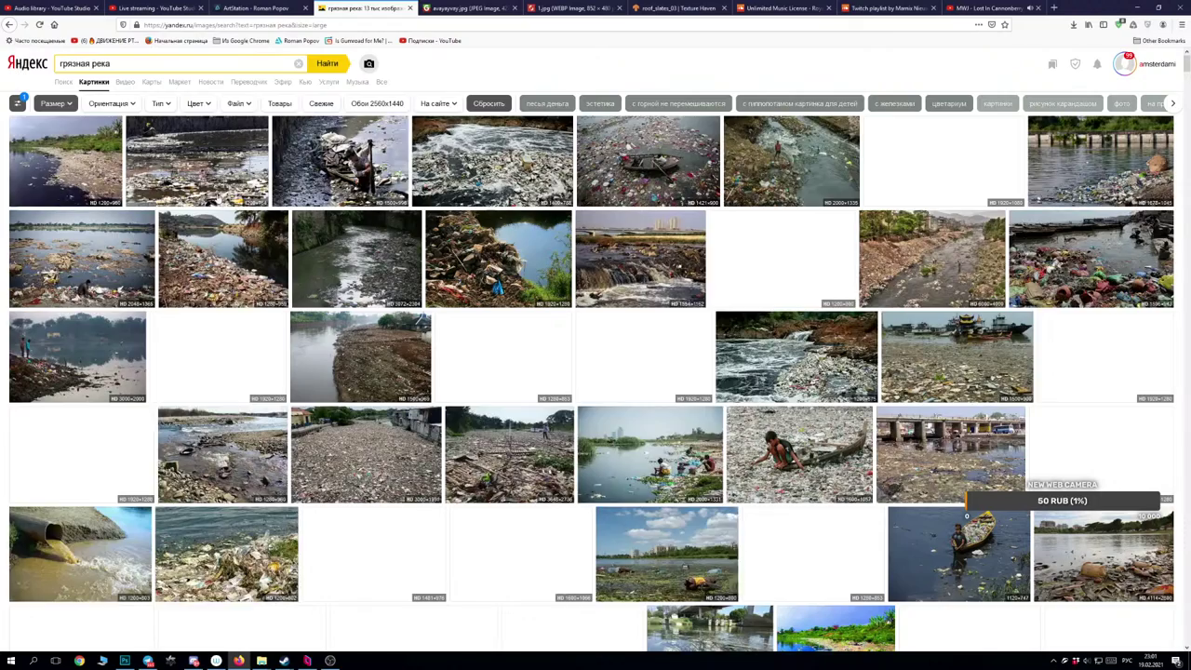
# Browse the dirty-river results for murky water references, briefly opening and closing the picture of dead fish in dark water.
pyautogui.scroll(-5, 636, 180)
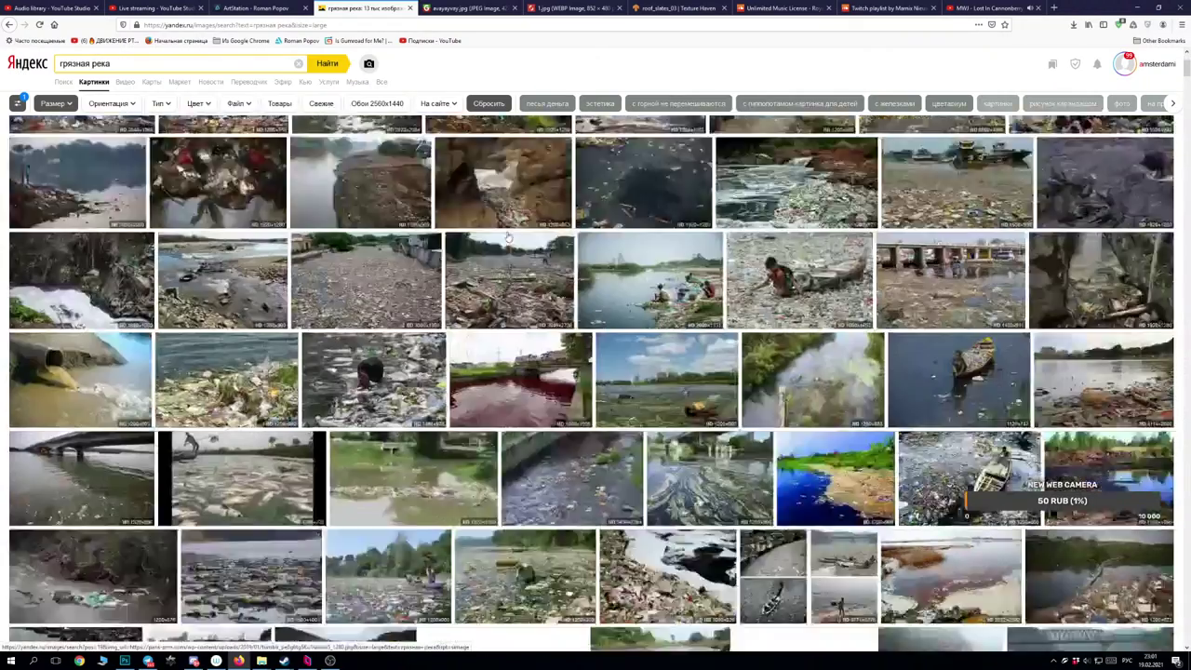
pyautogui.scroll(-2, 518, 232)
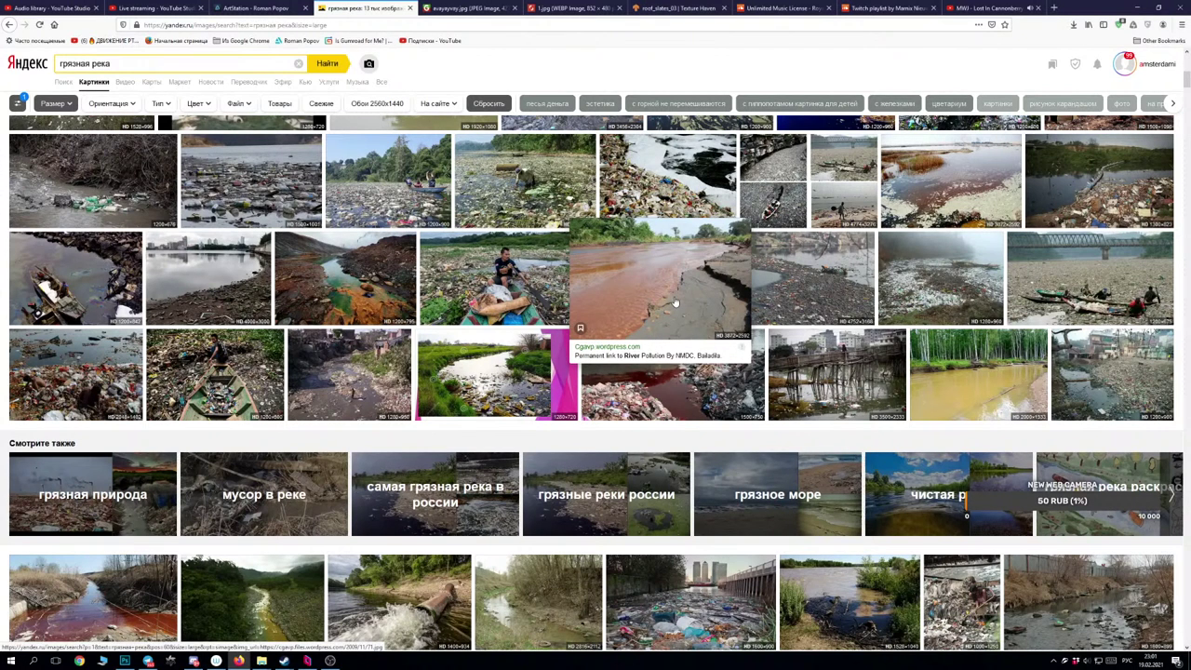
pyautogui.scroll(-2, 677, 304)
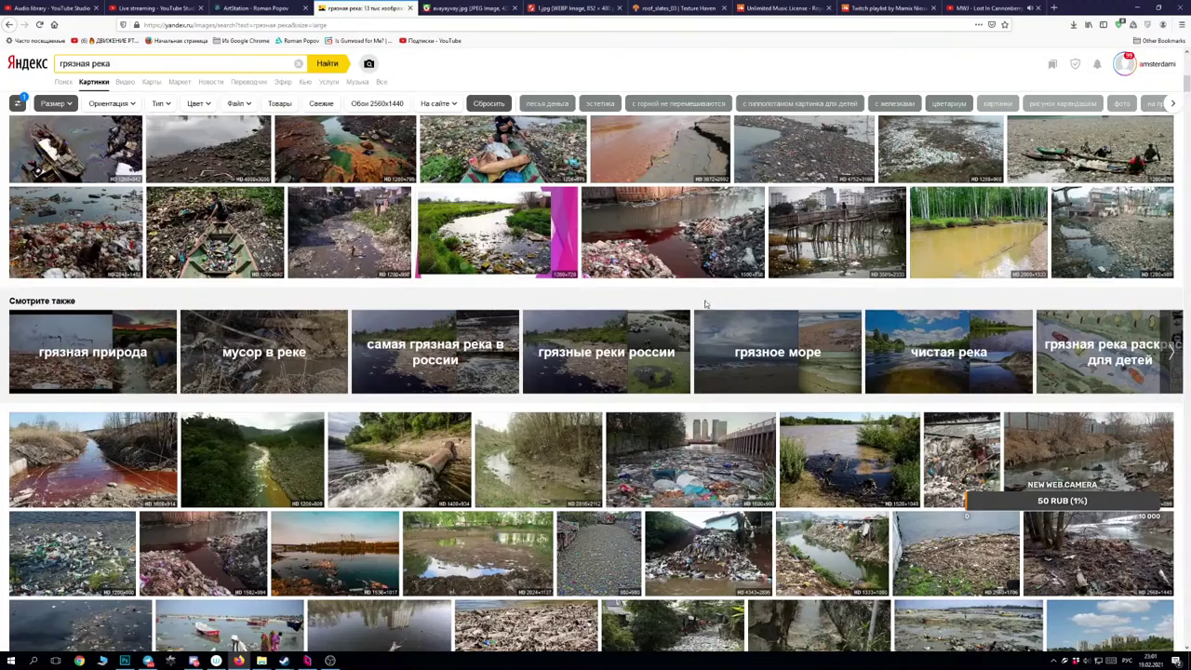
pyautogui.scroll(-1, 651, 321)
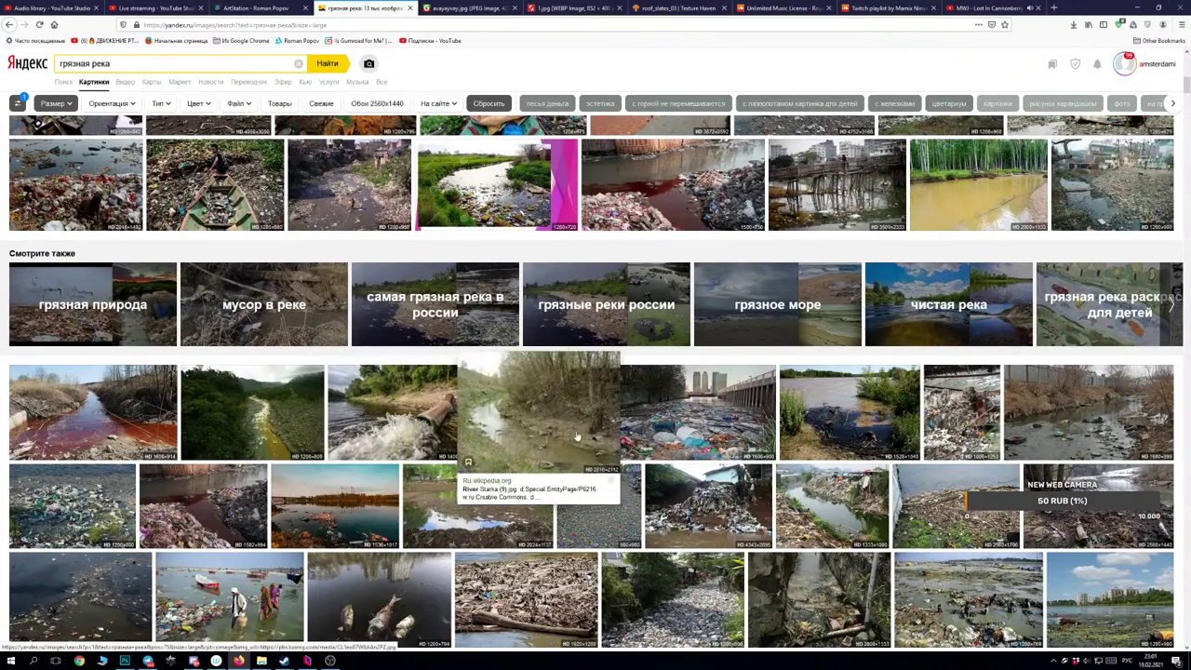
pyautogui.scroll(-2, 550, 431)
pyautogui.scroll(-1, 523, 437)
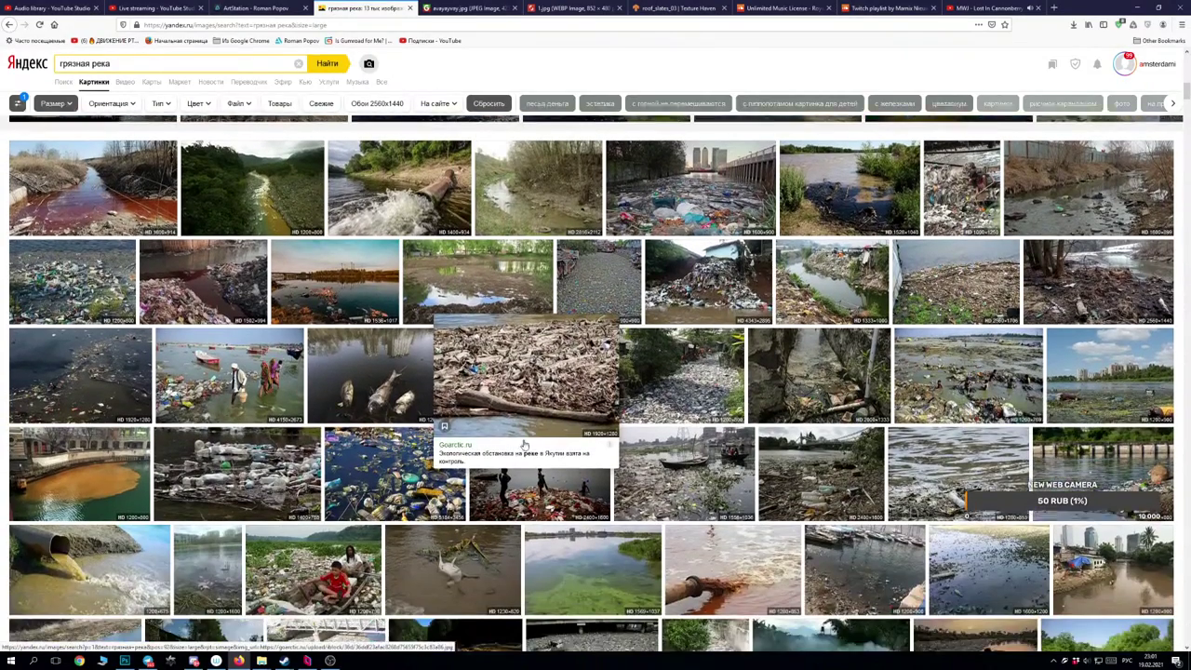
pyautogui.scroll(-1, 502, 419)
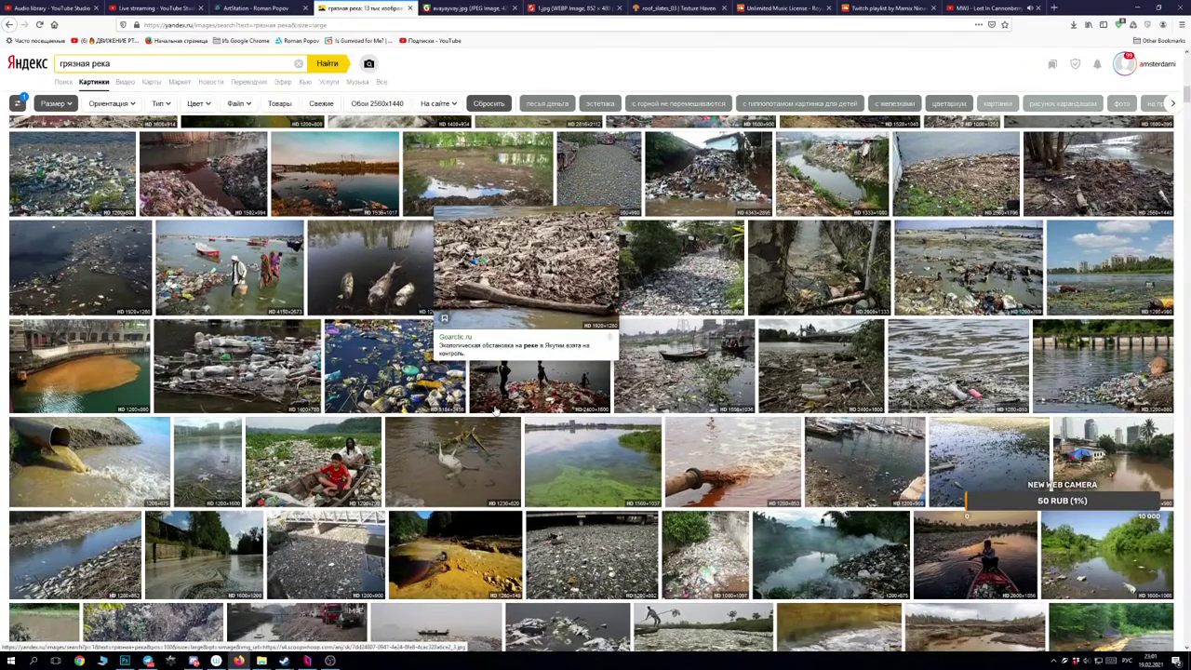
pyautogui.scroll(-1, 496, 409)
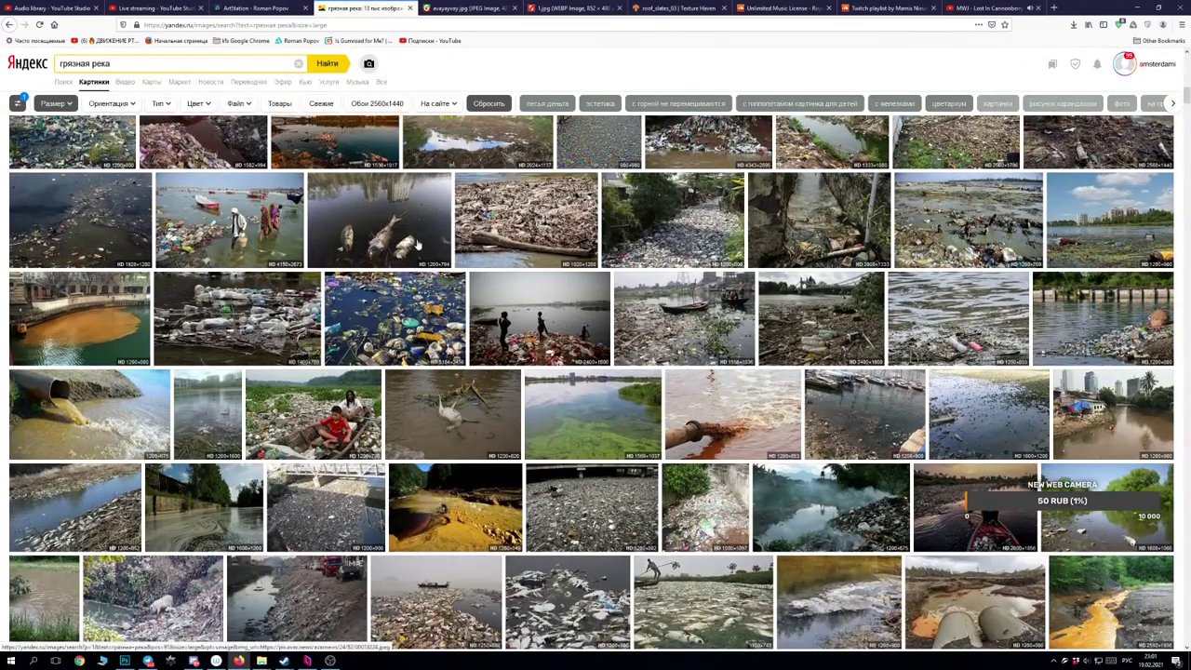
pyautogui.click(418, 246)
pyautogui.press('Escape')
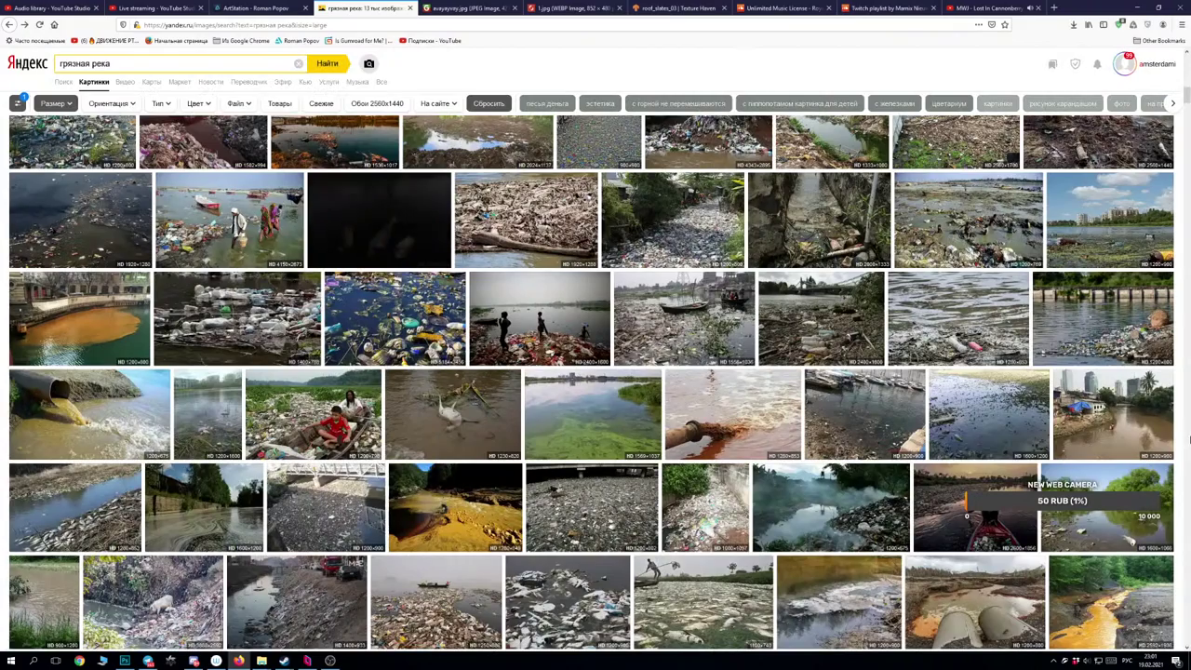
# Look further down the river pictures, then enlarge and close the one of foamy purple-grey water beside a rocky bank.
pyautogui.scroll(-2, 651, 502)
pyautogui.scroll(-1, 651, 501)
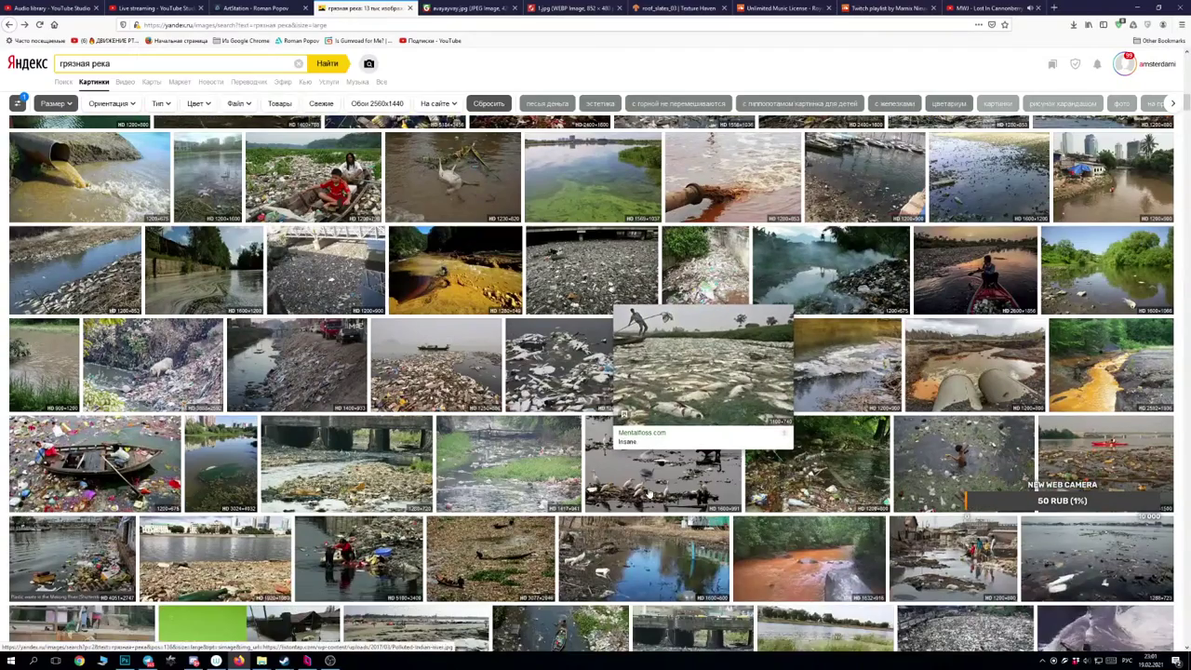
pyautogui.scroll(-2, 646, 498)
pyautogui.scroll(-2, 645, 496)
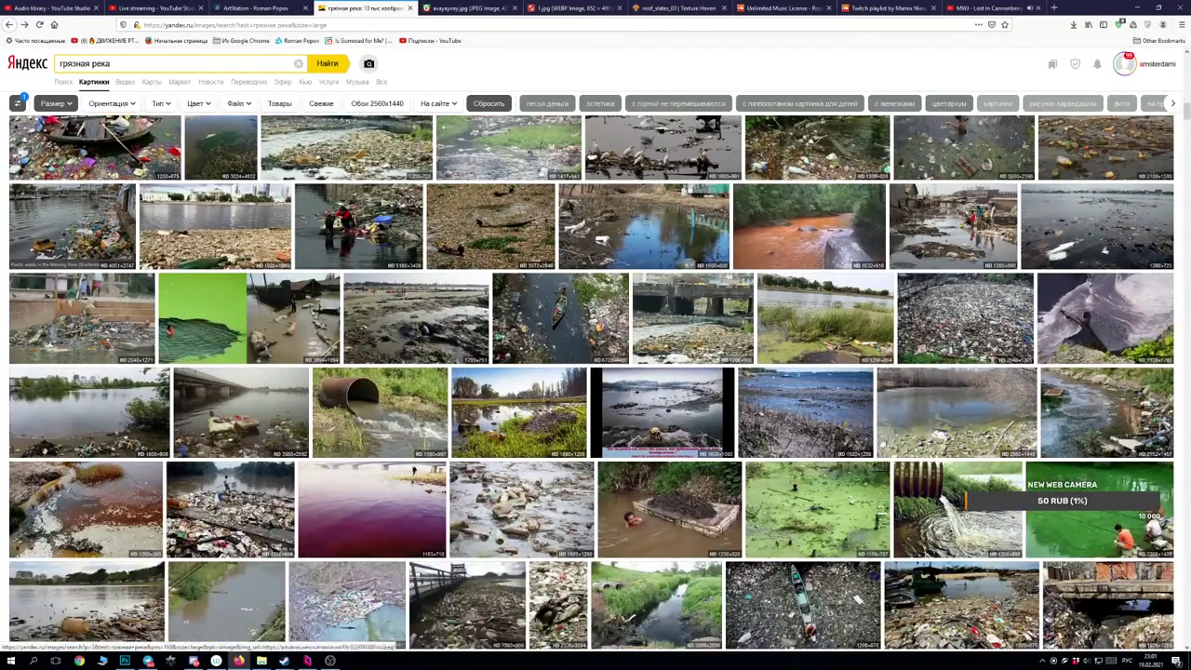
pyautogui.click(1114, 309)
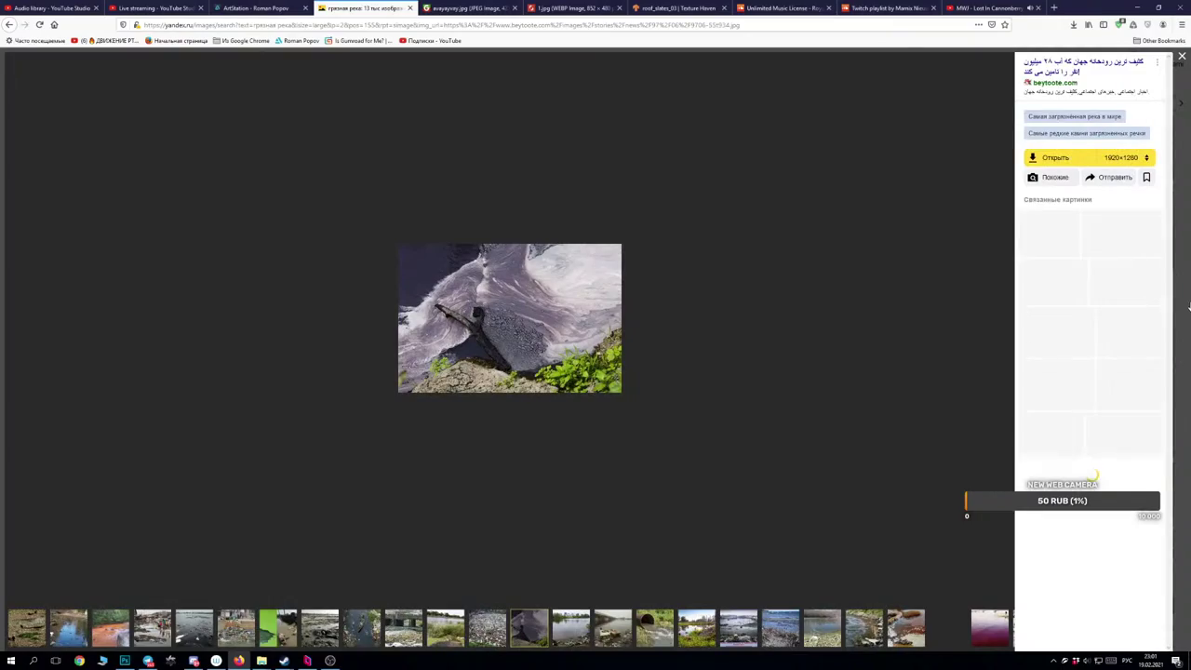
pyautogui.press('Escape')
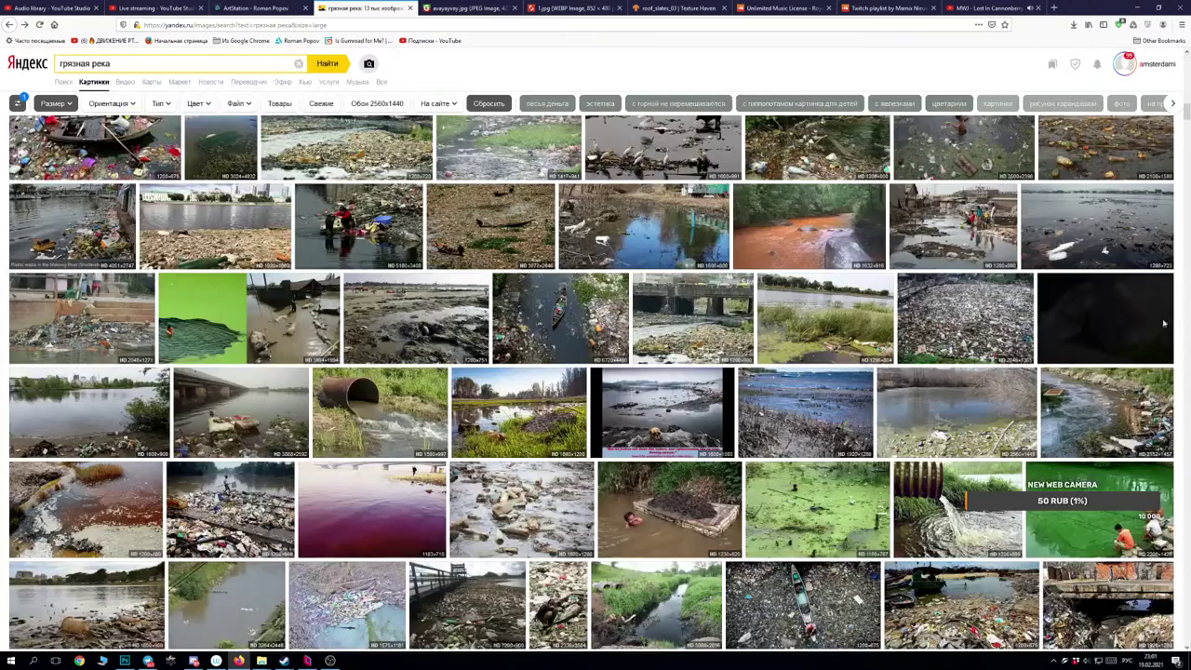
# Examine the remaining dirty-river pictures for muddy water surfaces, checking the brown, algae-covered and pipe-outflow shots in preview.
pyautogui.scroll(-3, 661, 454)
pyautogui.scroll(-2, 661, 454)
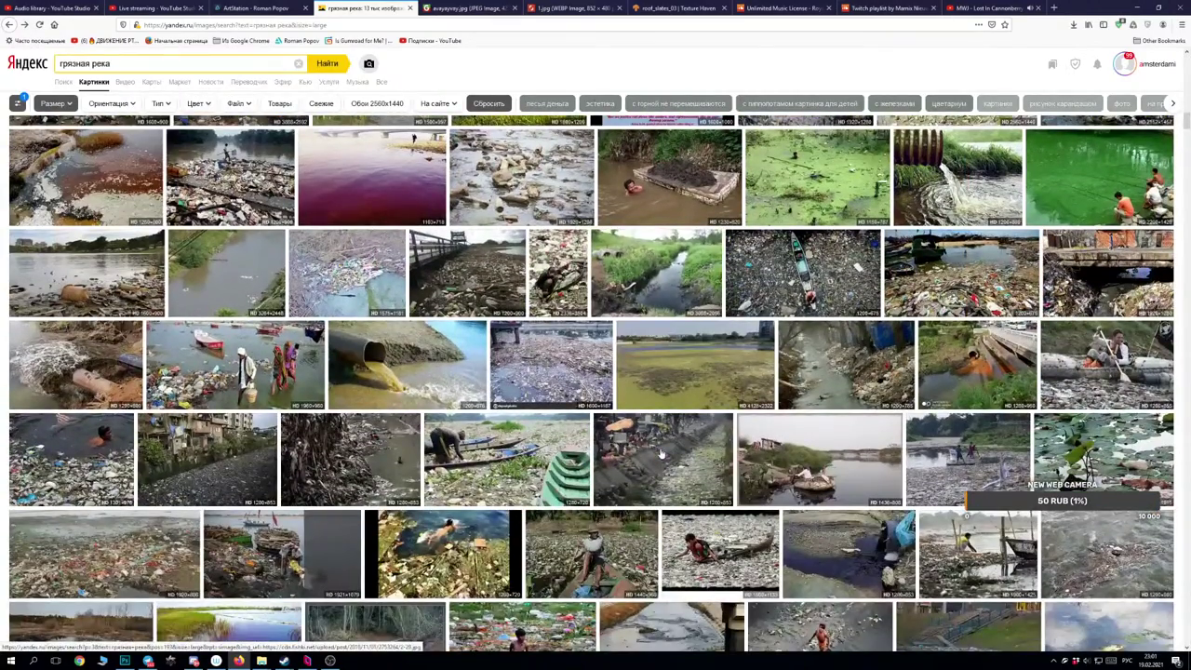
pyautogui.moveTo(623, 198)
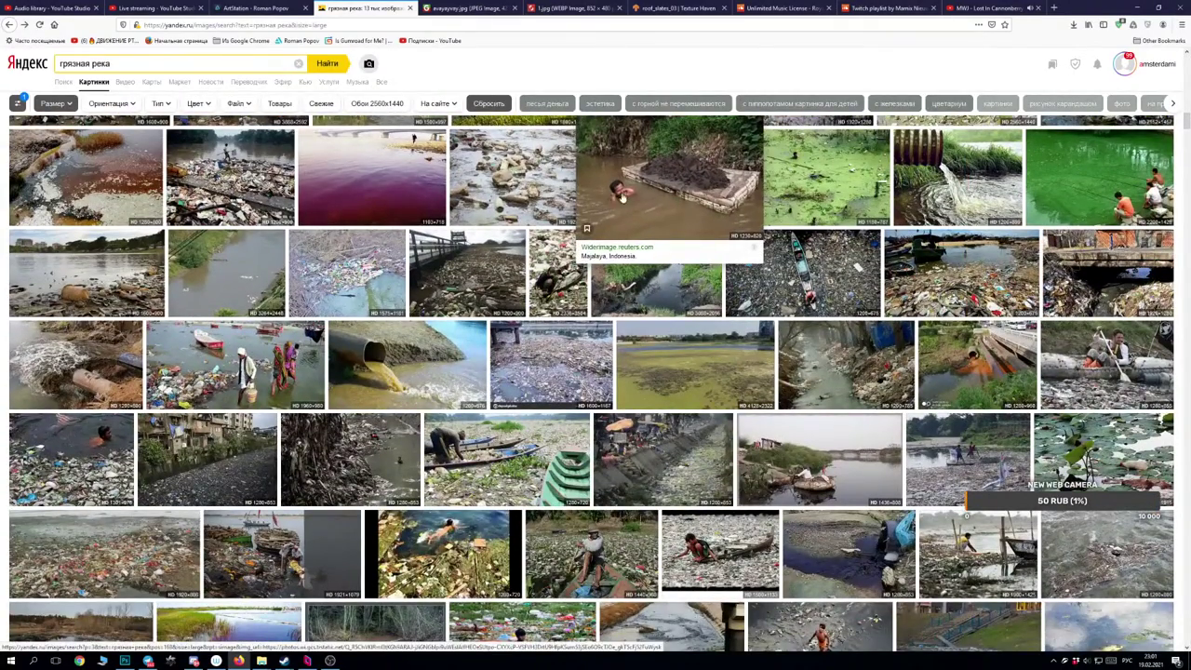
pyautogui.scroll(-4, 558, 409)
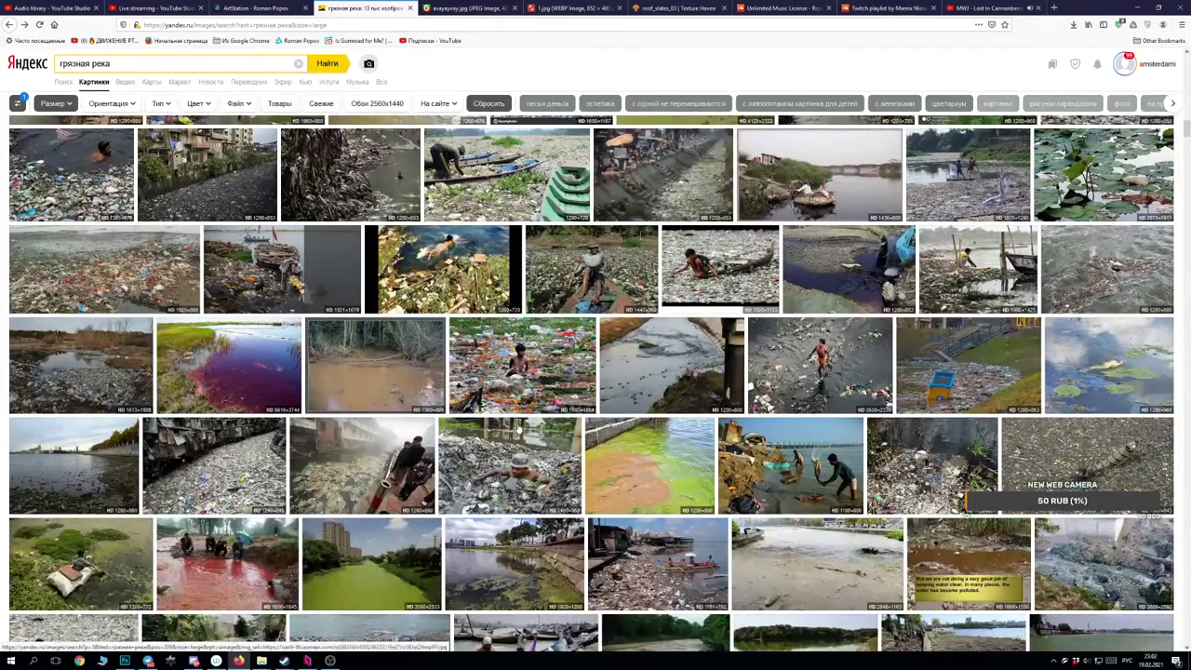
pyautogui.scroll(-3, 518, 430)
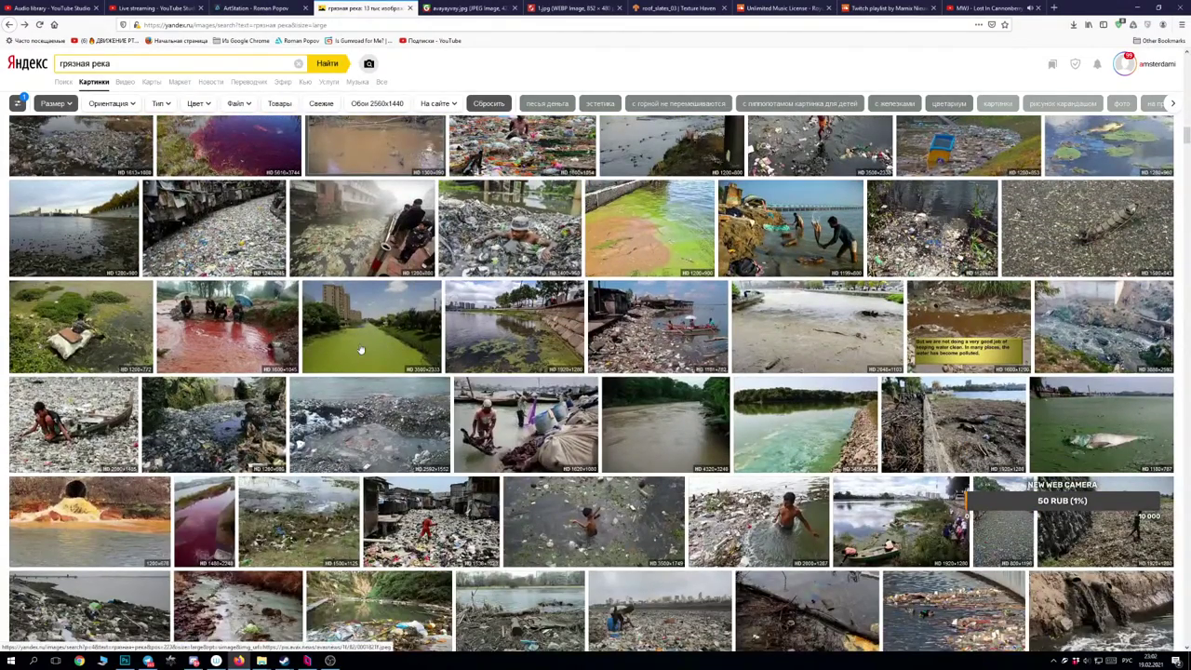
pyautogui.moveTo(357, 353)
pyautogui.scroll(-5, 348, 360)
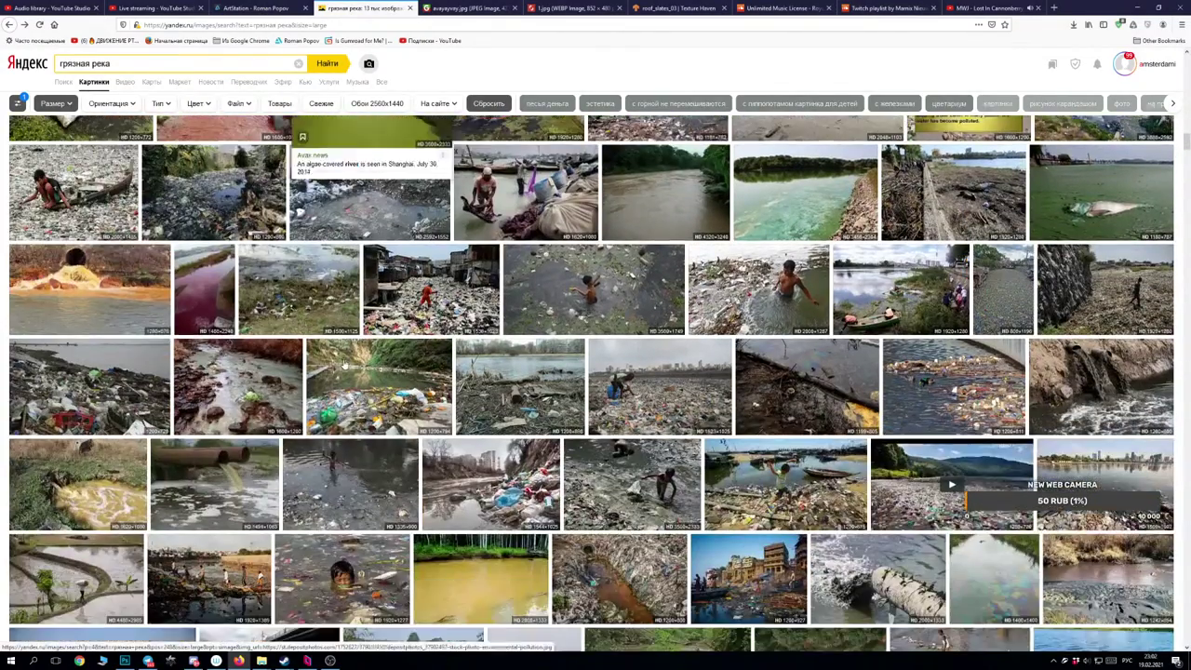
pyautogui.scroll(-6, 314, 395)
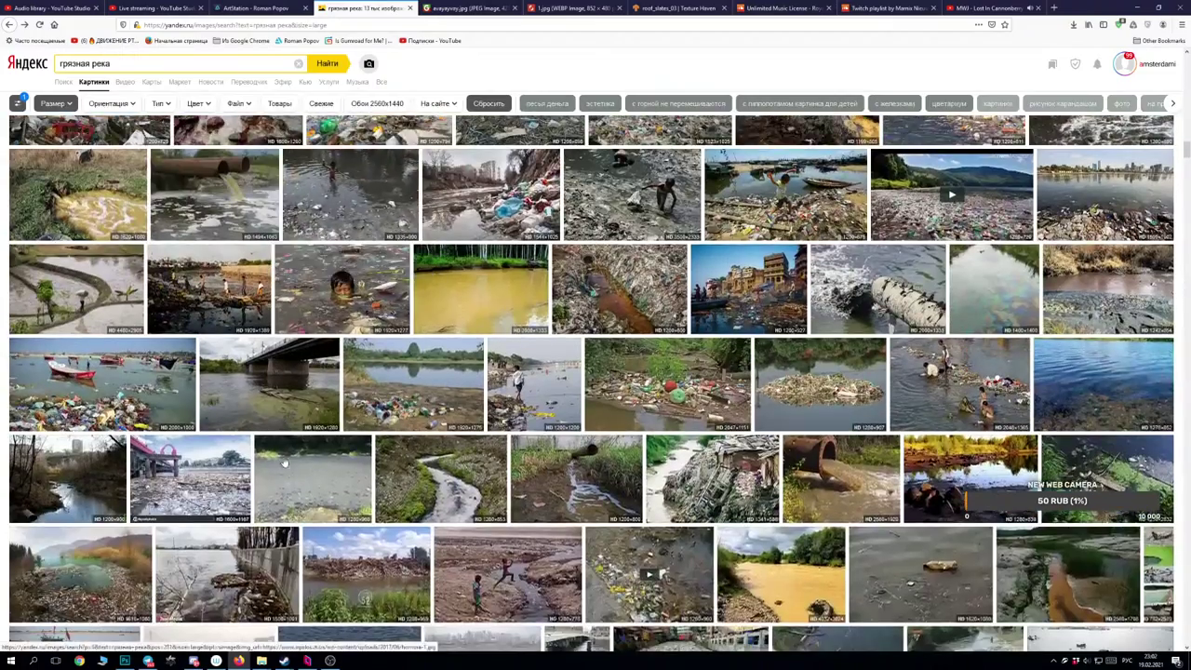
pyautogui.scroll(-4, 276, 451)
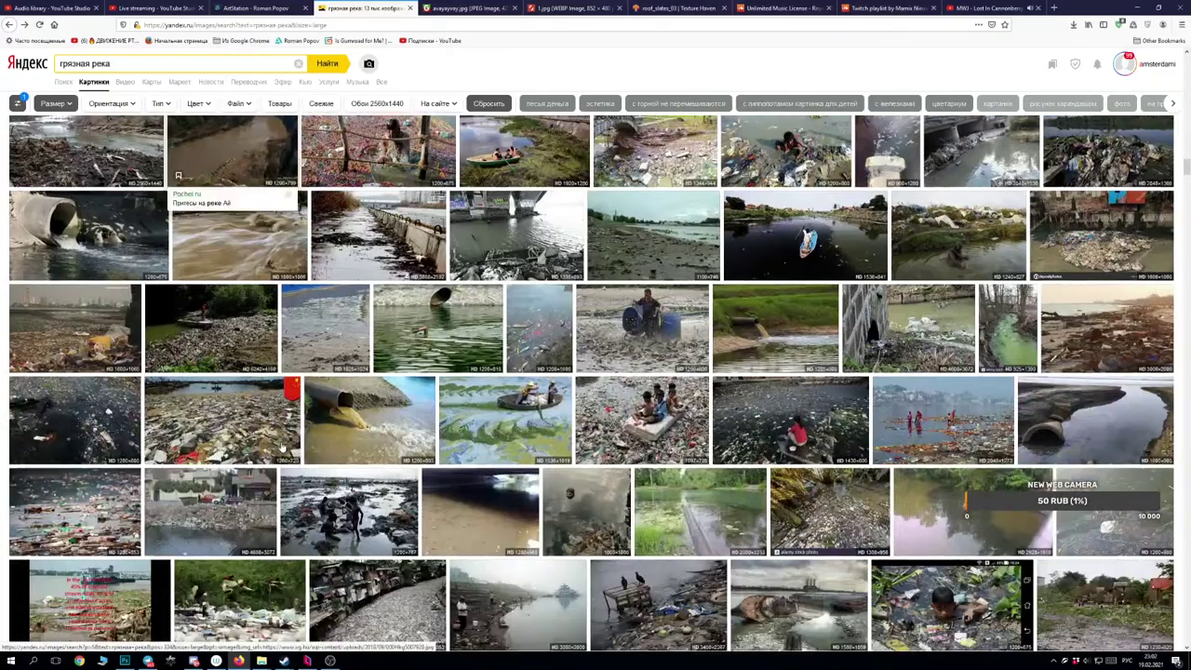
pyautogui.moveTo(135, 265)
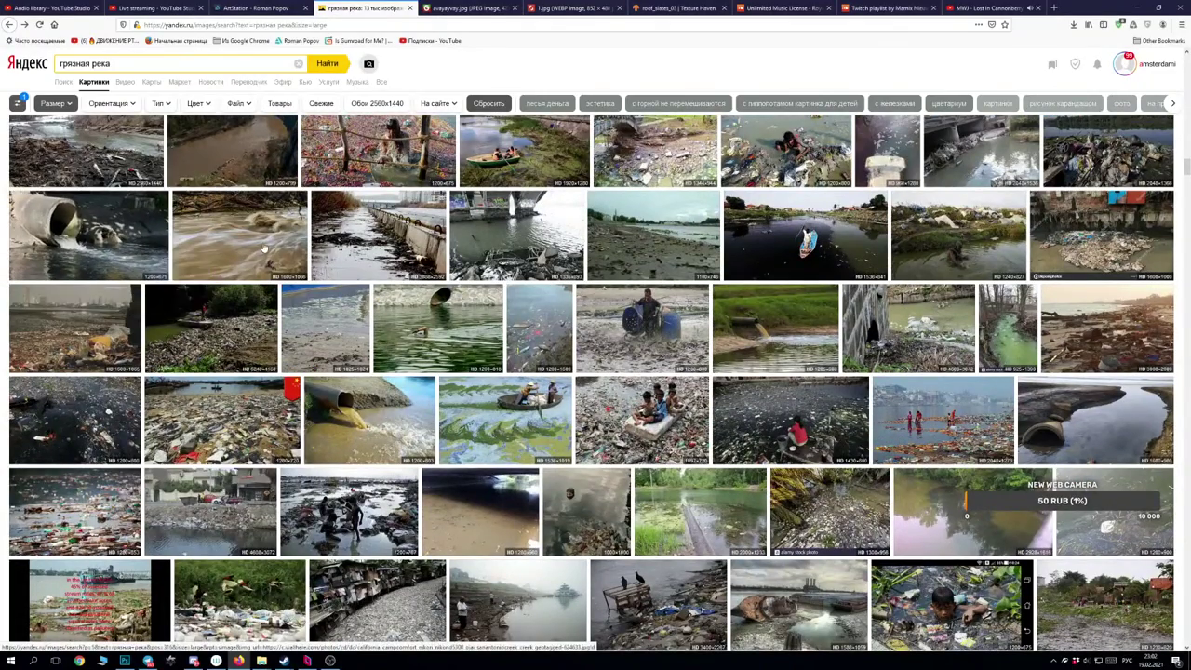
pyautogui.moveTo(244, 260)
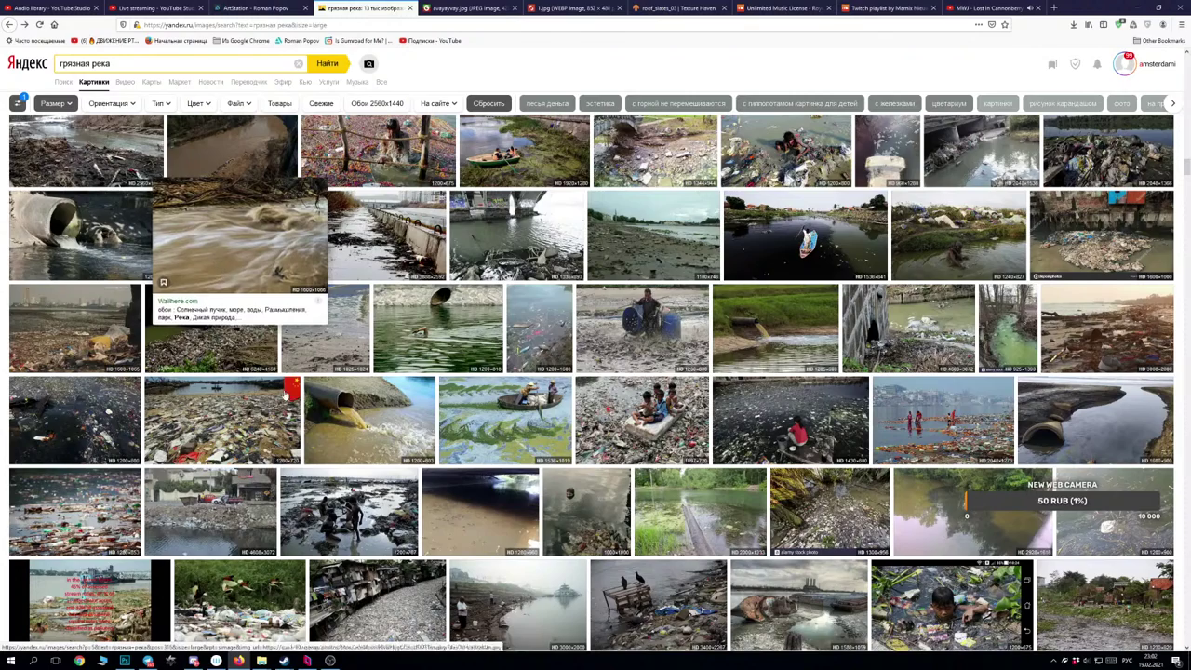
pyautogui.moveTo(398, 435)
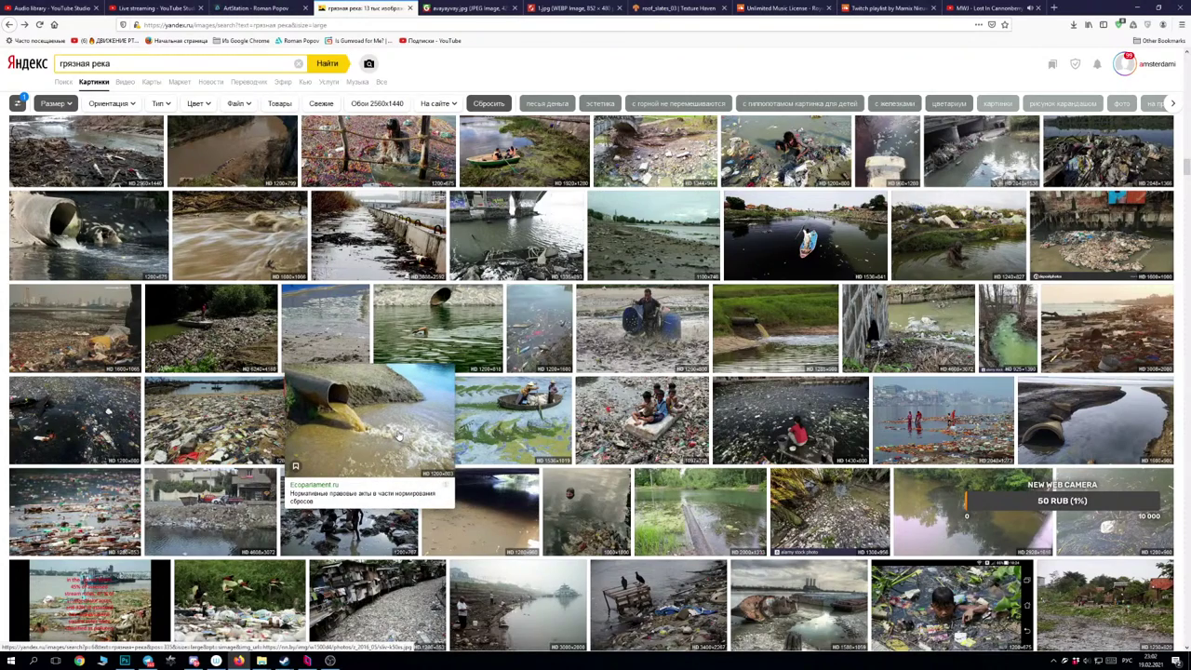
pyautogui.scroll(-2, 399, 435)
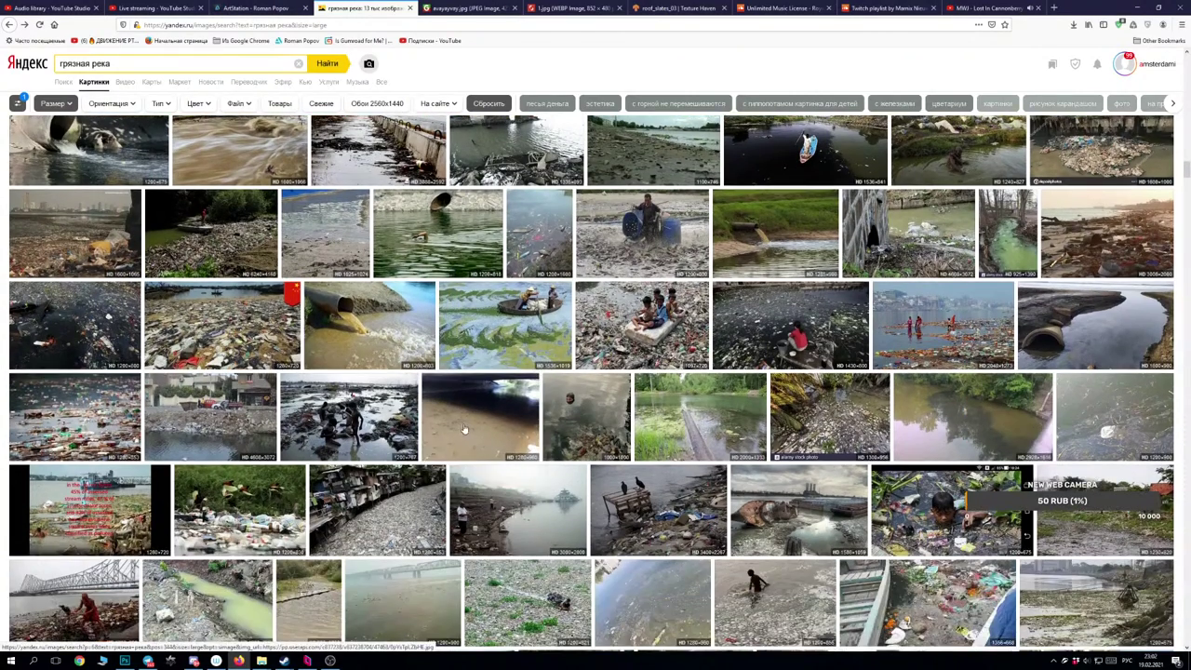
# Browse further down the dirty-river pictures and enlarge the muddy, fast-flowing river with boulders and a grassy bank.
pyautogui.moveTo(463, 423)
pyautogui.scroll(-1, 463, 423)
pyautogui.scroll(-2, 463, 428)
pyautogui.scroll(-2, 593, 425)
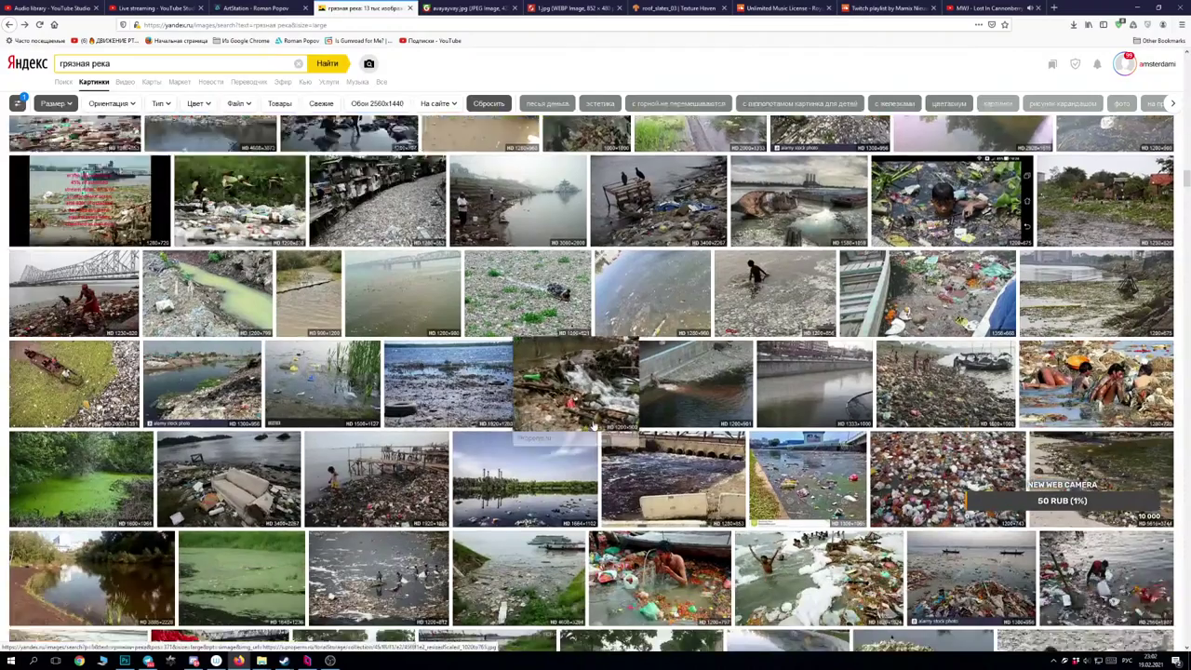
pyautogui.scroll(-4, 592, 426)
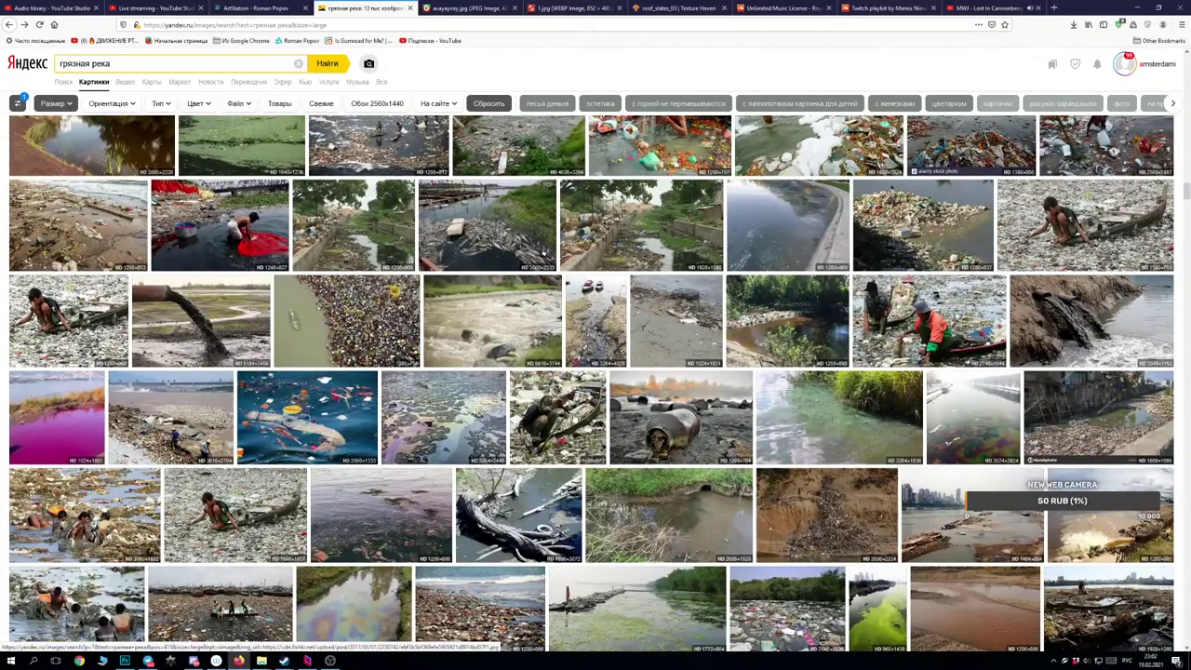
pyautogui.moveTo(572, 416)
pyautogui.click(494, 319)
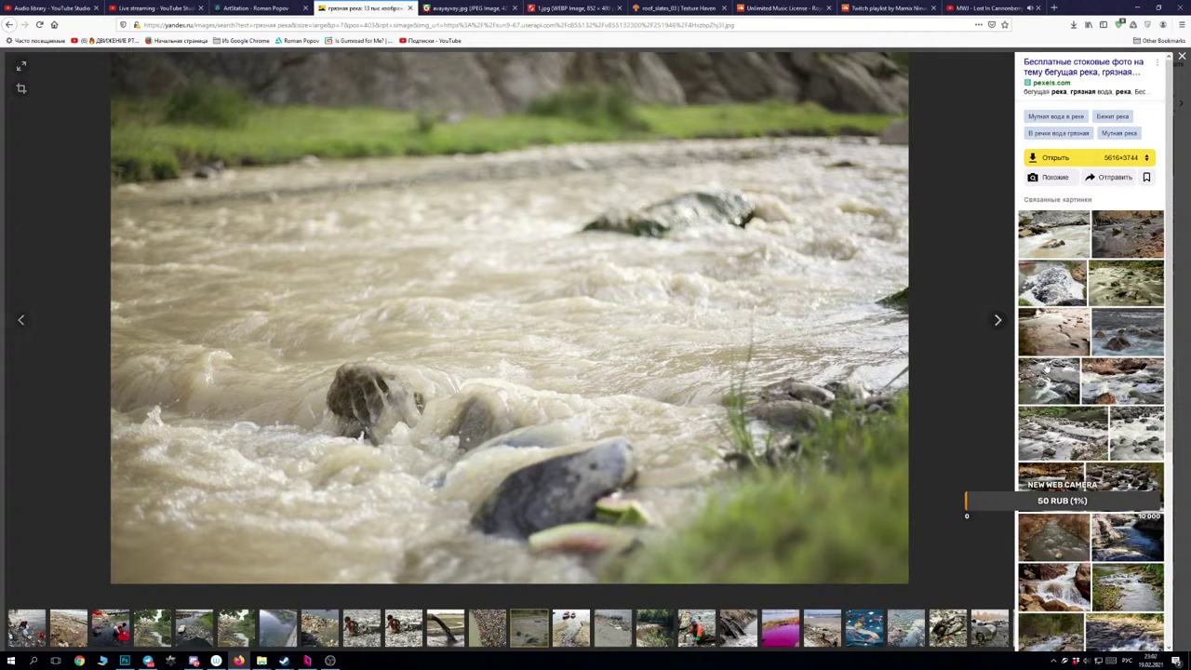
# Preview related river pictures for water references, comparing the foamy rapids, the boulder-strewn streams and the weir.
pyautogui.click(1105, 378)
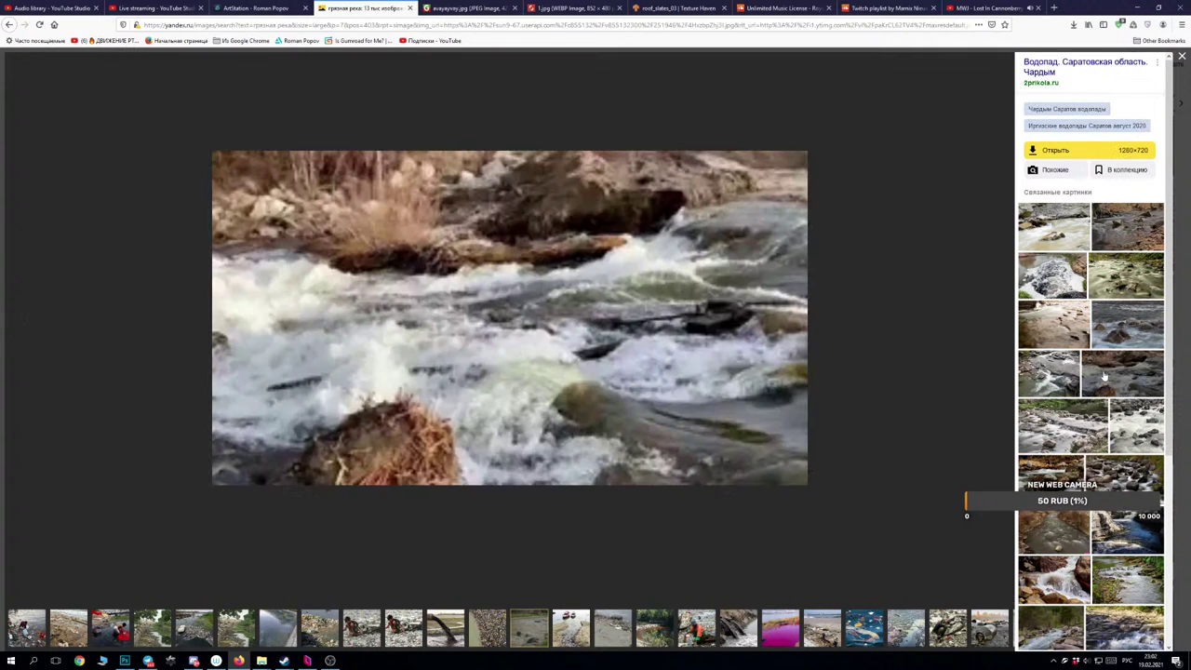
pyautogui.click(1131, 421)
pyautogui.click(1055, 179)
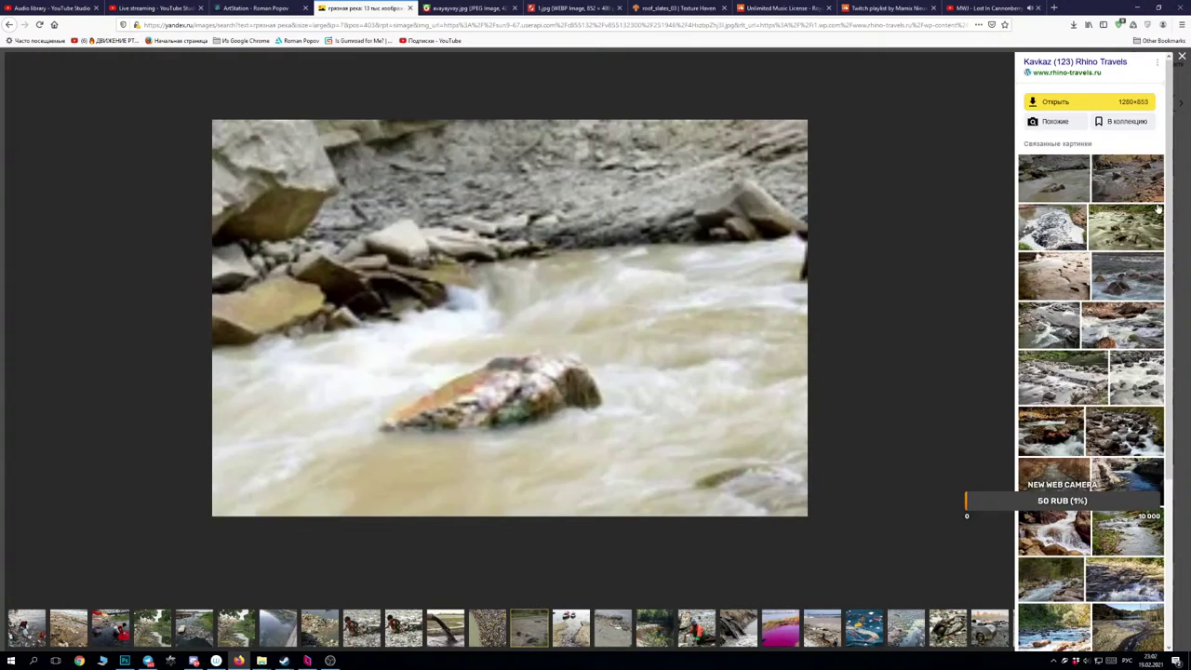
pyautogui.click(1141, 189)
pyautogui.scroll(-5, 1121, 257)
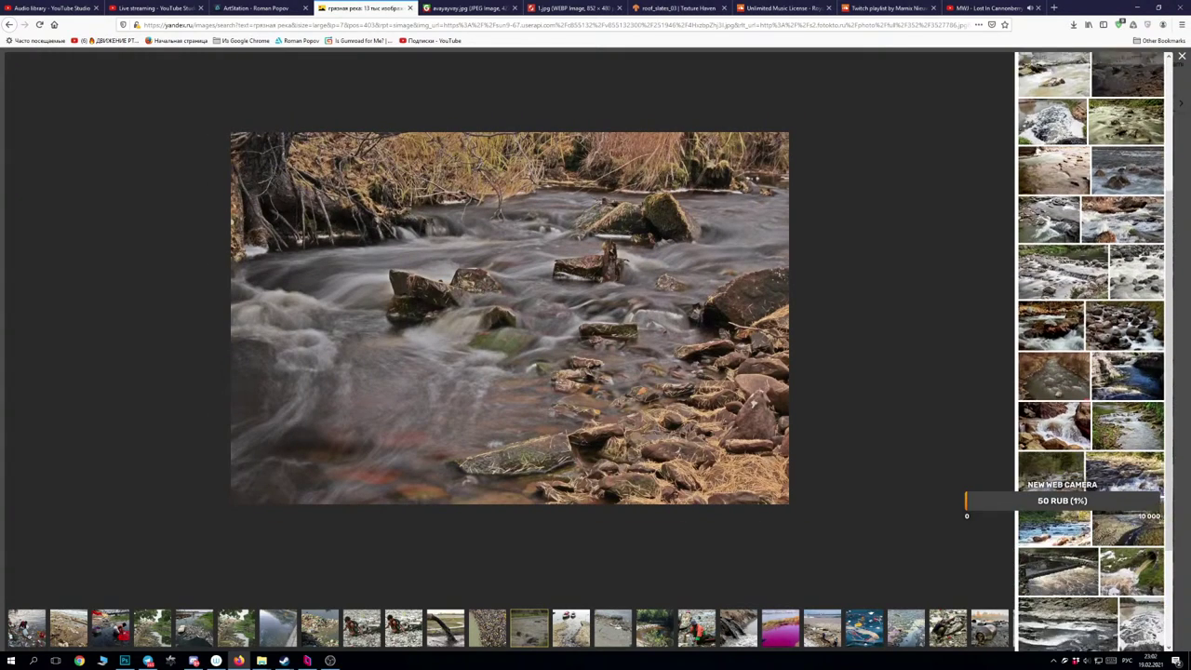
pyautogui.click(1065, 450)
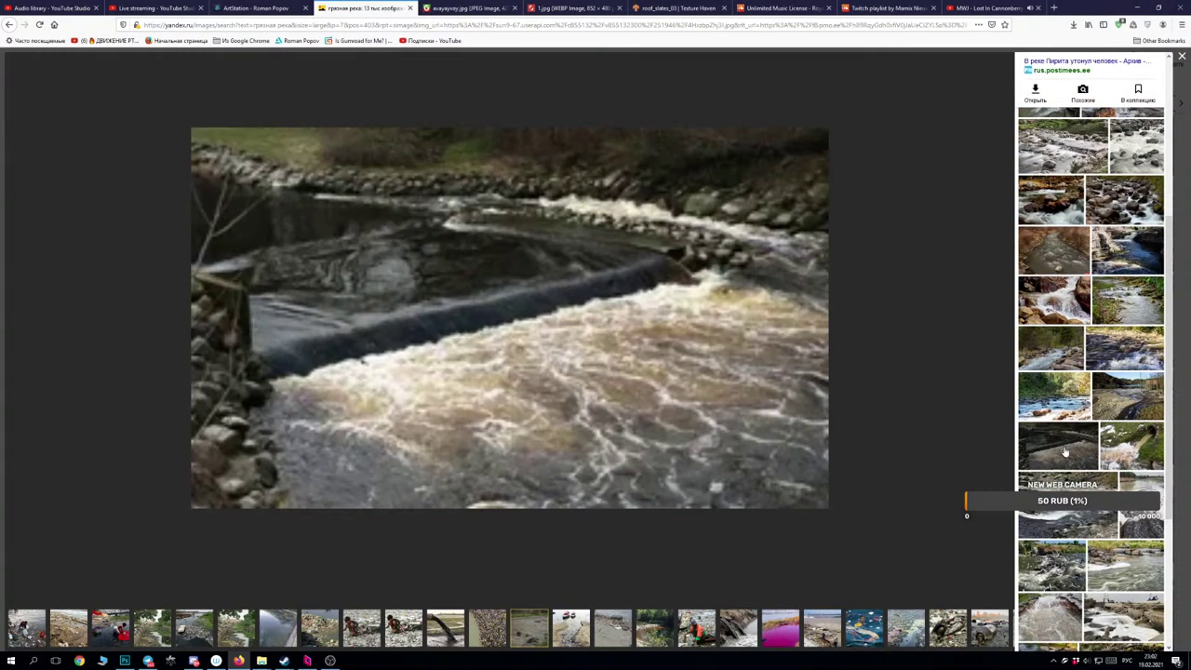
# Open the publicdomainpictures.net rapids photo with the pebbly bank at full size and copy the image.
pyautogui.click(1080, 488)
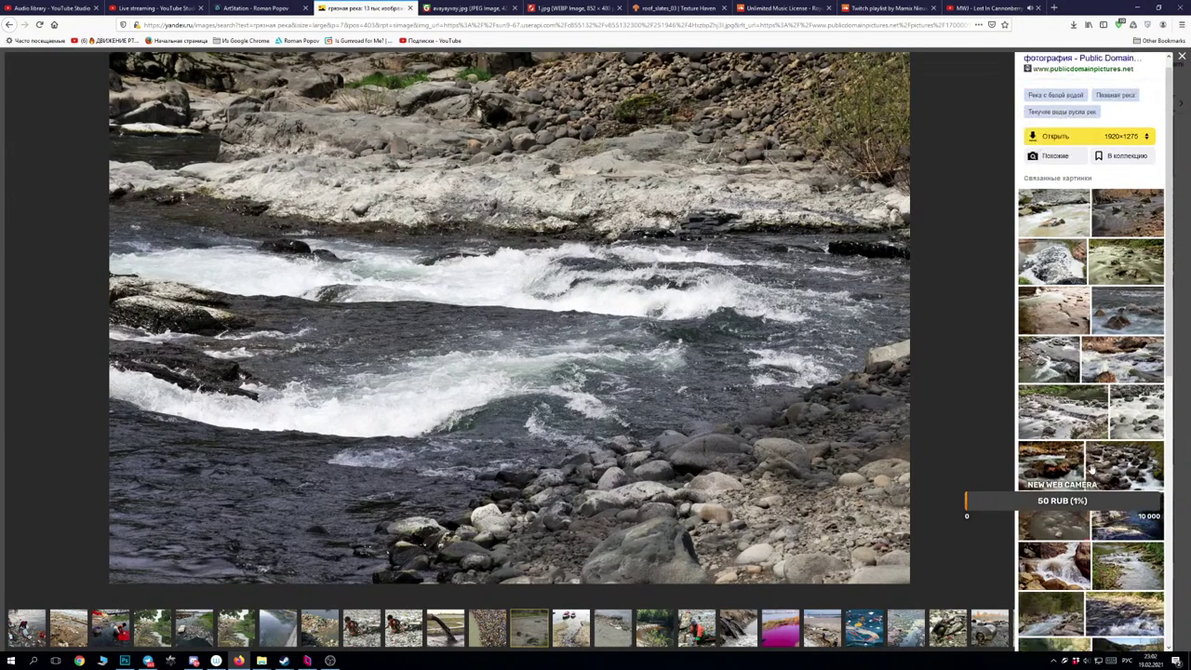
pyautogui.scroll(1, 1092, 470)
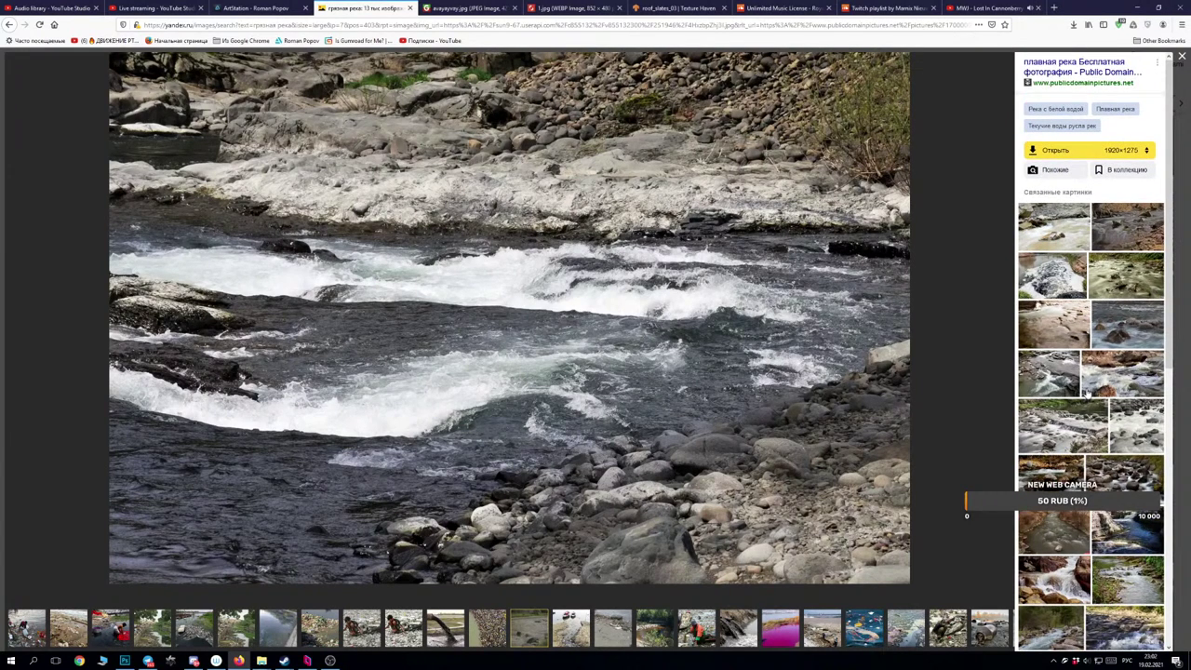
pyautogui.click(1056, 150)
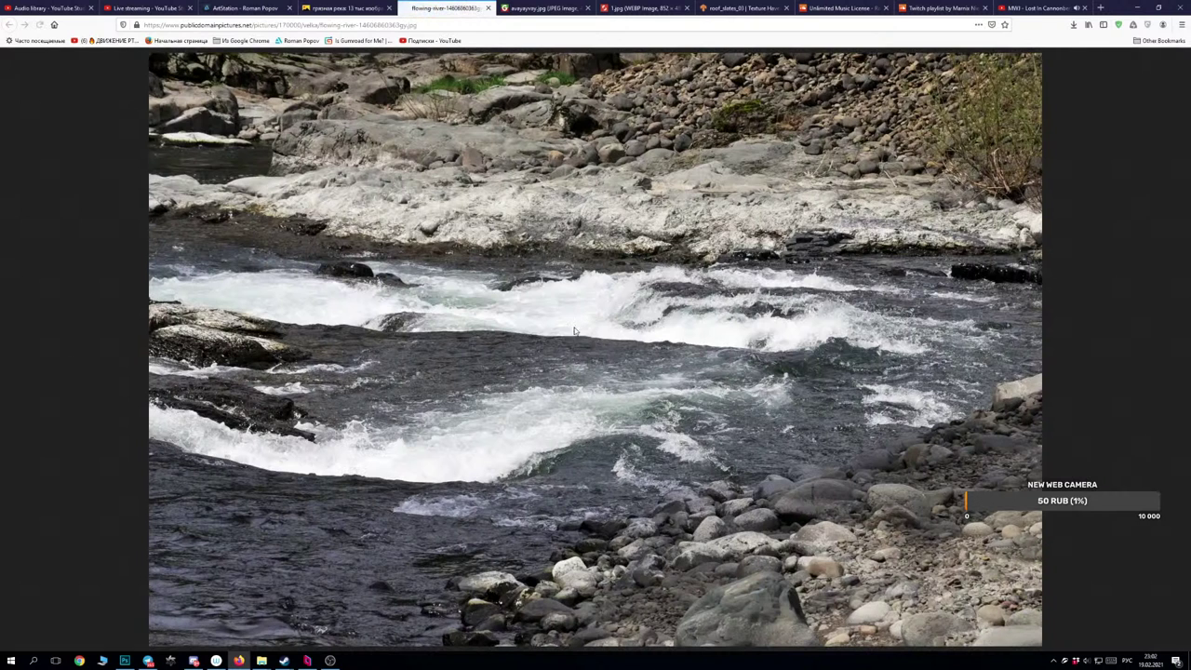
pyautogui.rightClick(622, 443)
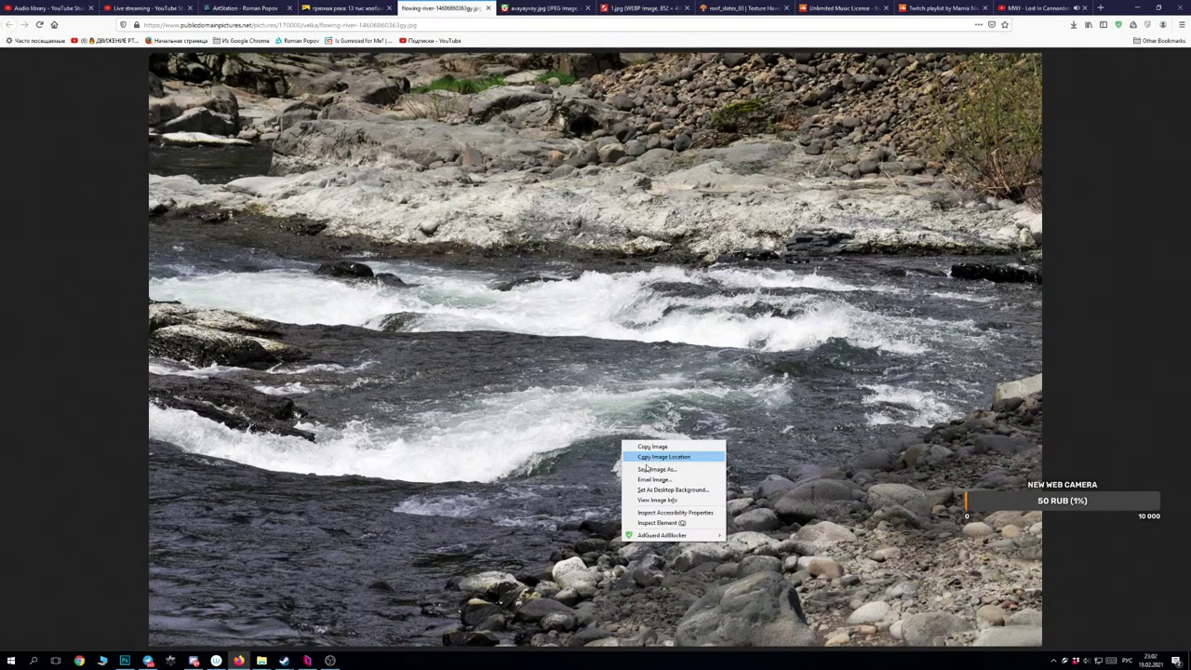
pyautogui.click(650, 446)
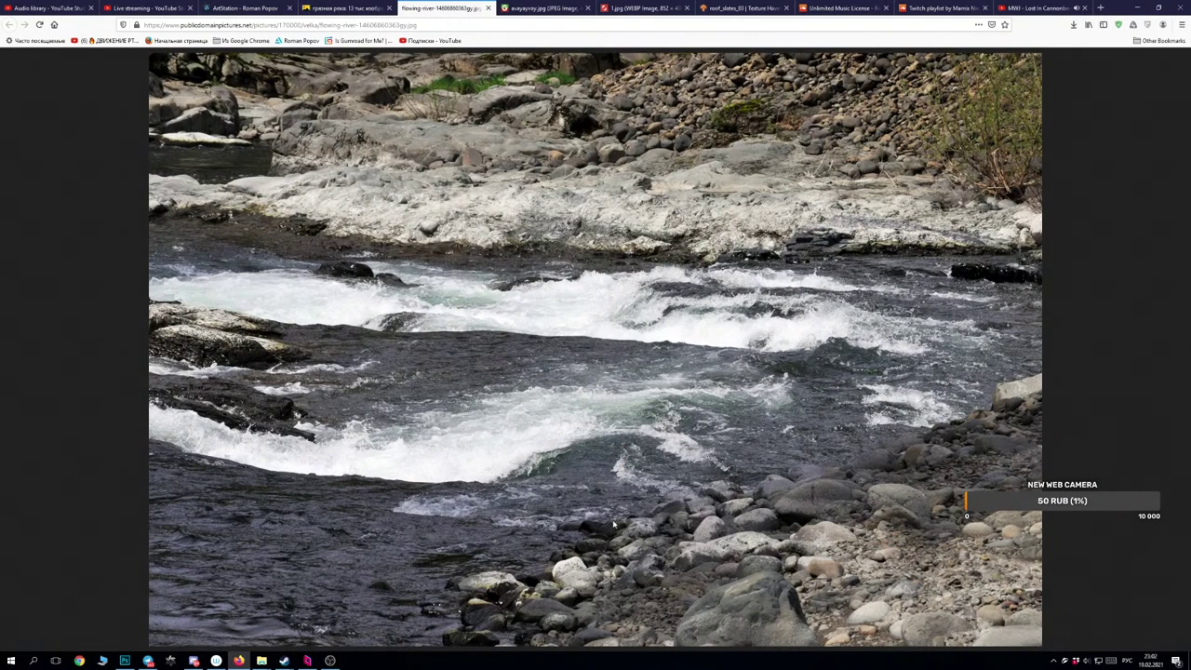
# Switch to Photoshop and hide Layer 6 and Layer 12 in the temple painting.
pyautogui.click(124, 659)
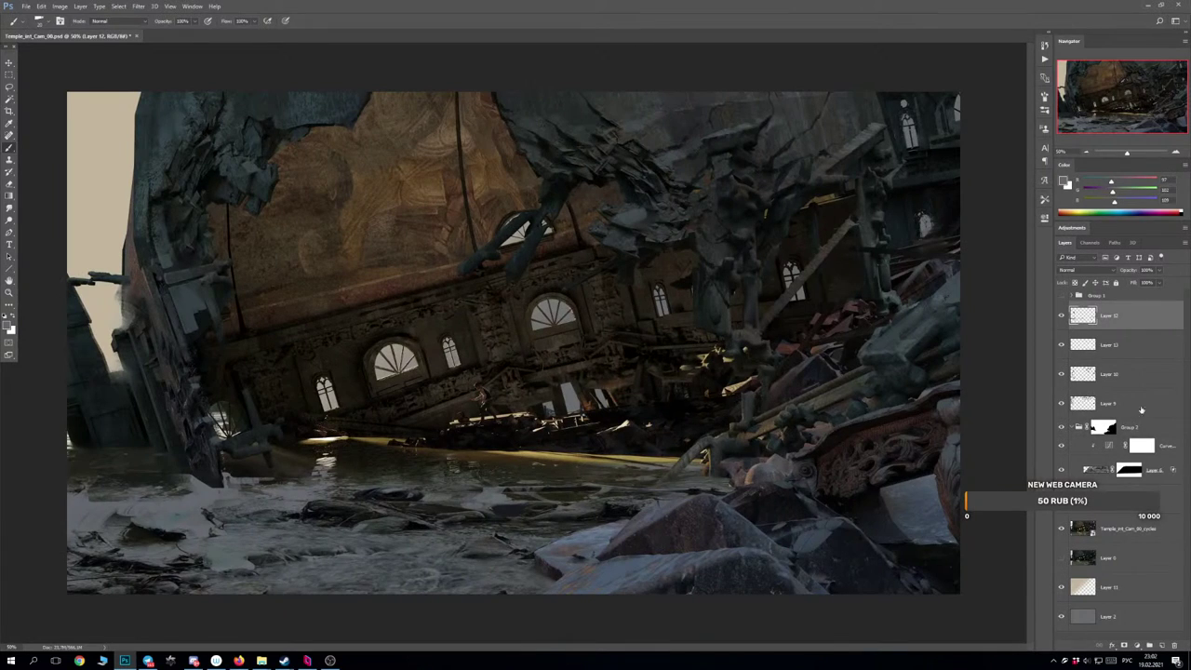
pyautogui.click(1159, 473)
pyautogui.click(1061, 469)
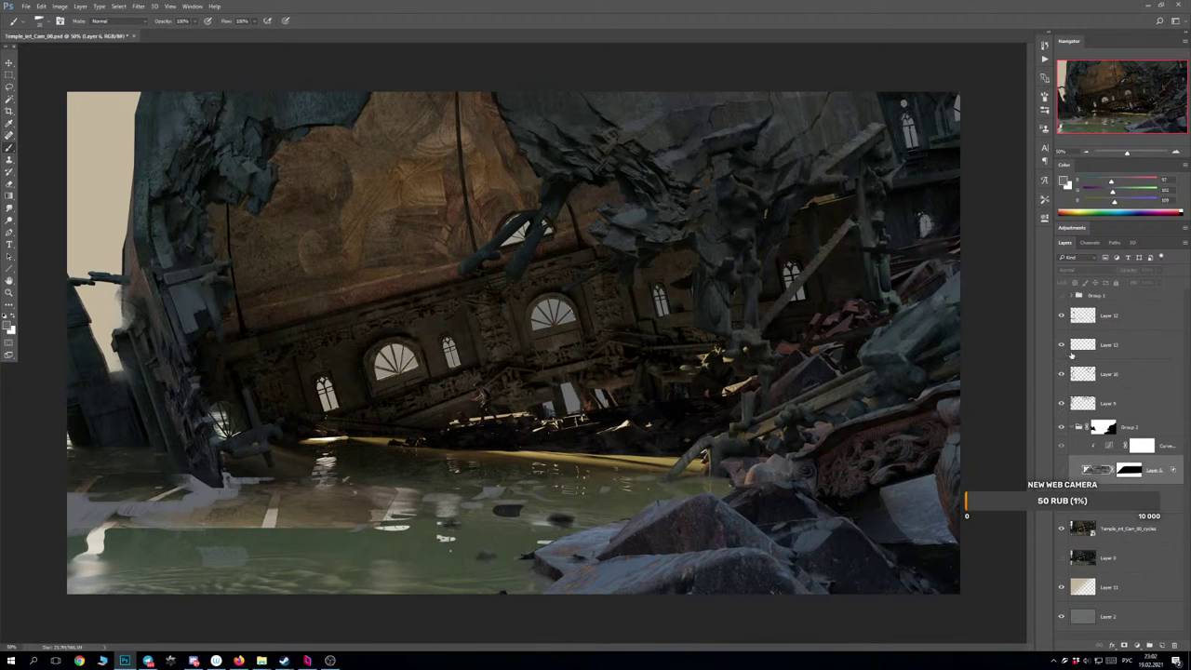
pyautogui.click(1061, 316)
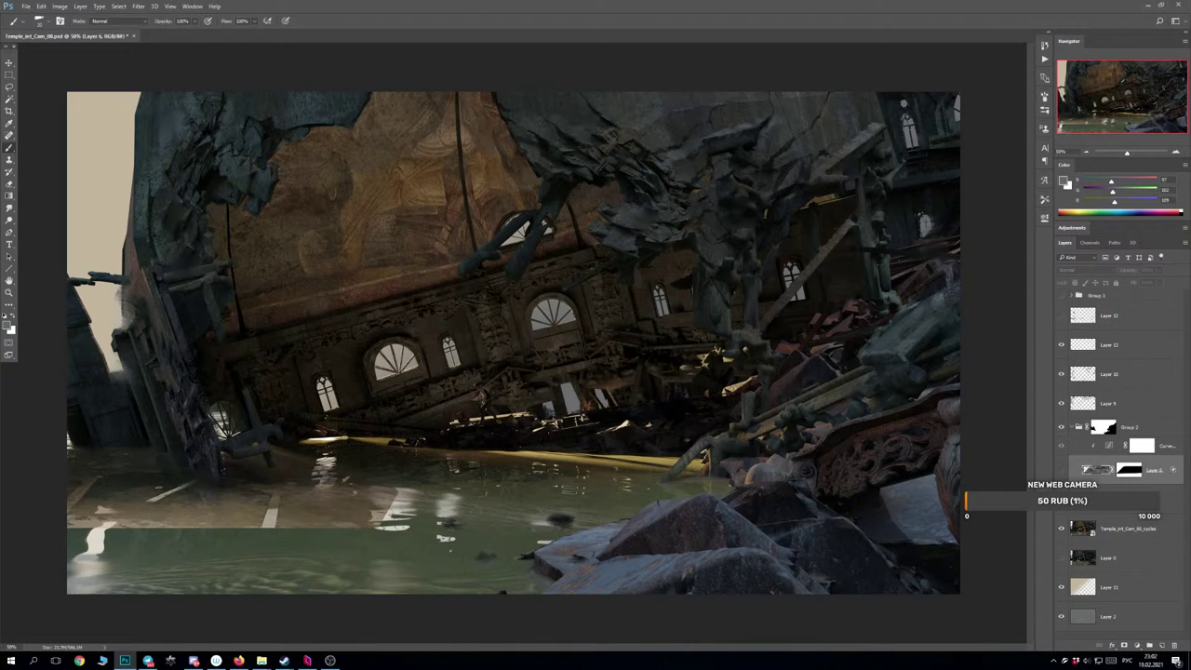
# Paste the copied river photo above the Curves layer in Group 2 and move it over the water near the leaning wall.
pyautogui.click(1151, 451)
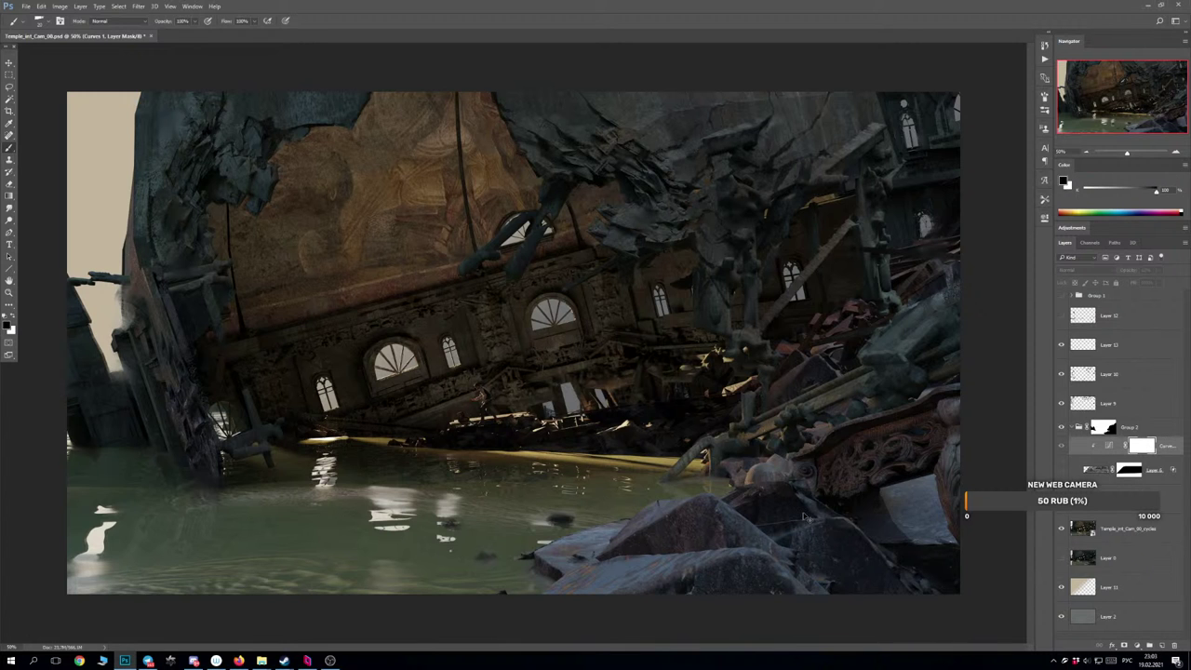
pyautogui.hotkey('ctrl', 'v')
pyautogui.moveTo(550, 370); pyautogui.dragTo(400, 423)
# Squash the river photo vertically and stretch it horizontally to span the water from the canvas's left edge to the foreground rocks.
pyautogui.hotkey('ctrl', 't')
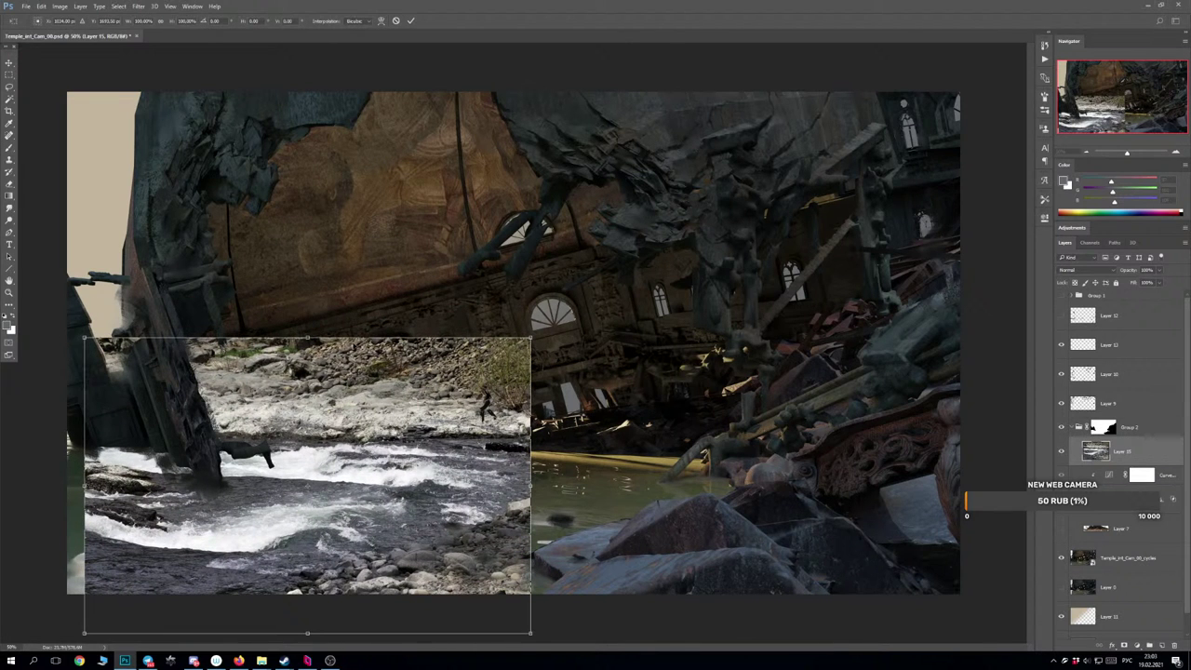
pyautogui.moveTo(310, 335); pyautogui.dragTo(310, 407)
pyautogui.moveTo(532, 518); pyautogui.dragTo(680, 518)
pyautogui.moveTo(614, 551); pyautogui.dragTo(614, 515)
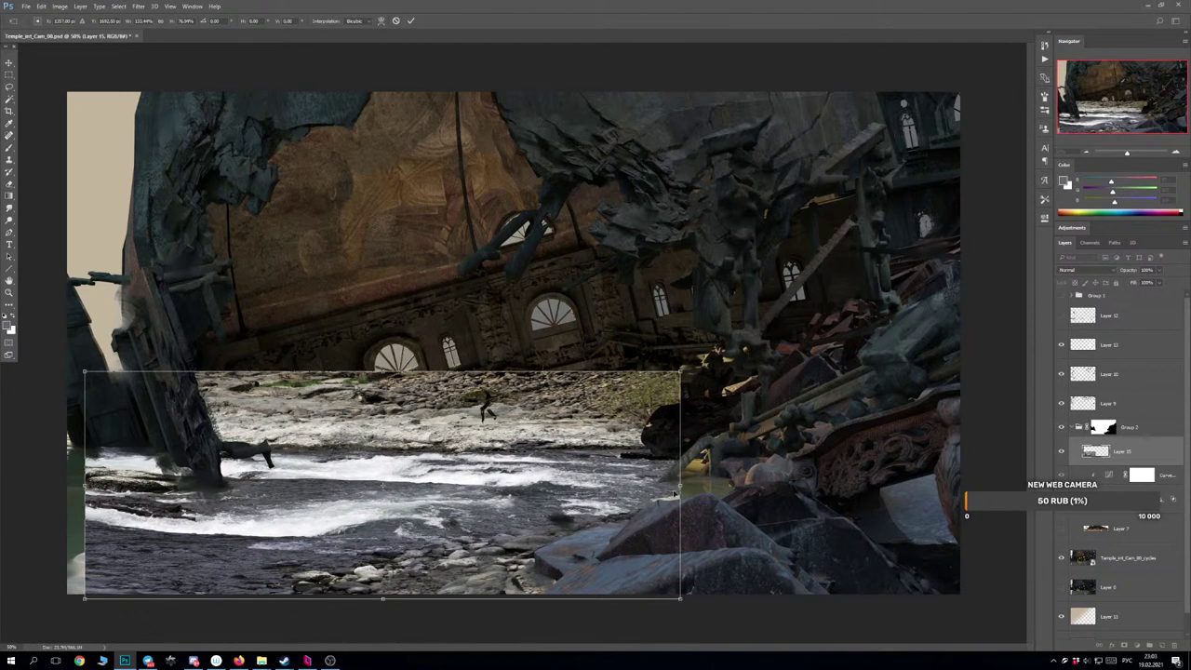
pyautogui.moveTo(680, 485); pyautogui.dragTo(733, 485)
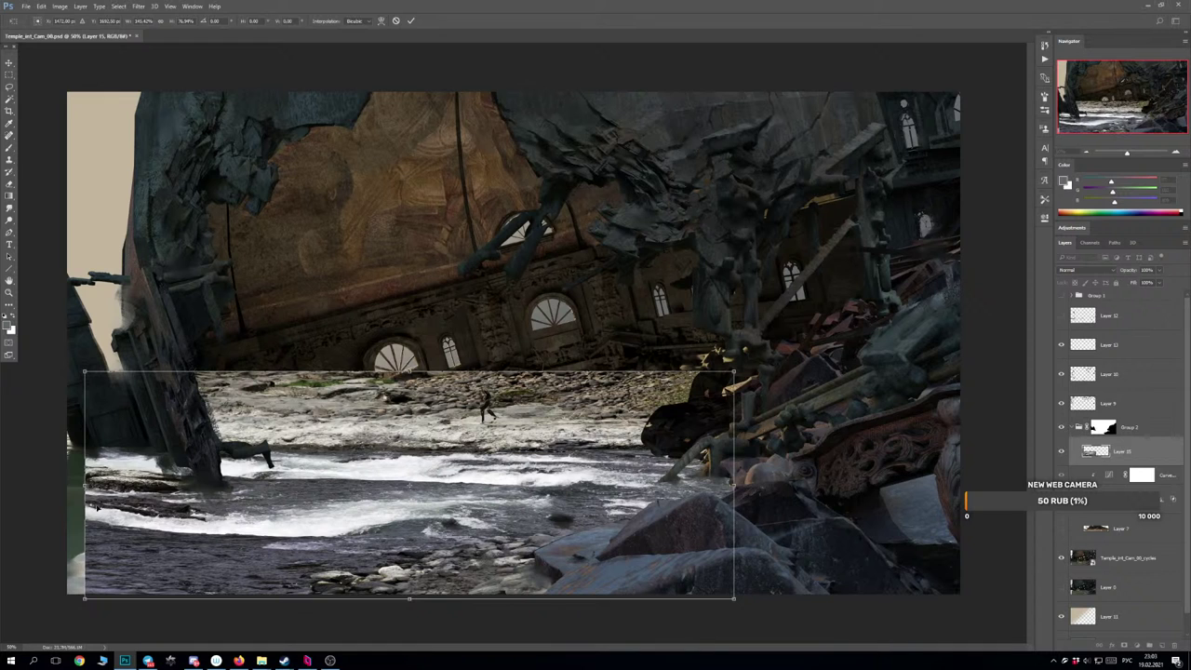
pyautogui.moveTo(85, 485); pyautogui.dragTo(56, 485)
pyautogui.press('Return')
pyautogui.press('b')
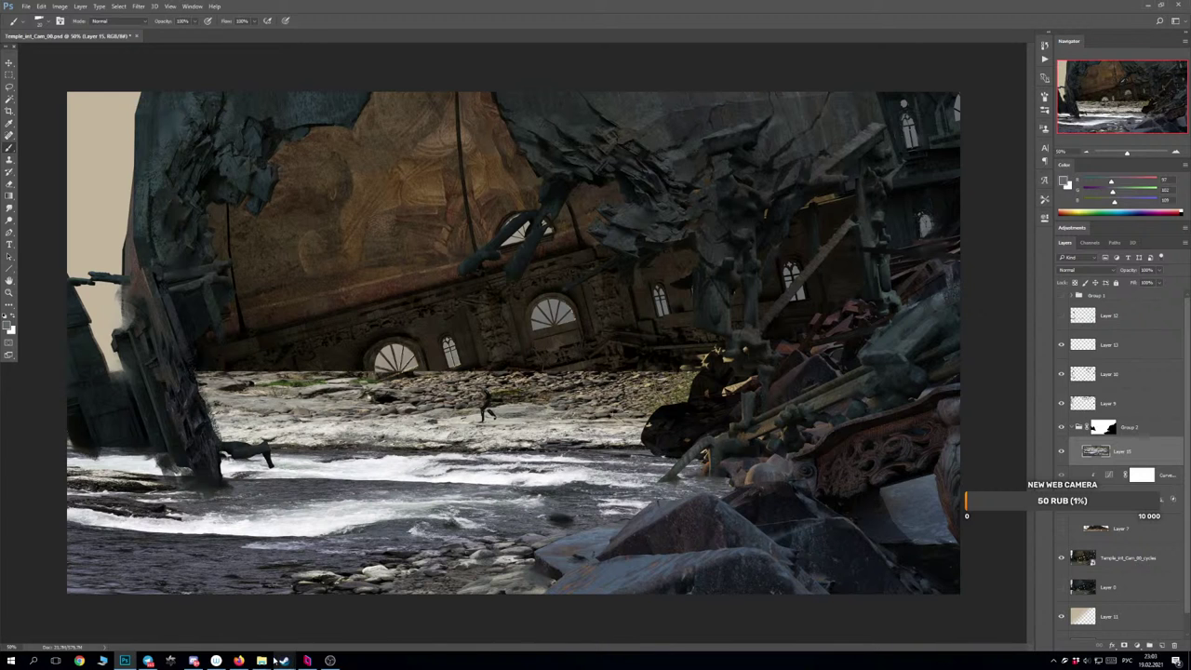
# Switch to File Explorer and open the DigitalArt folder inside !Work on drive D.
pyautogui.moveTo(269, 662)
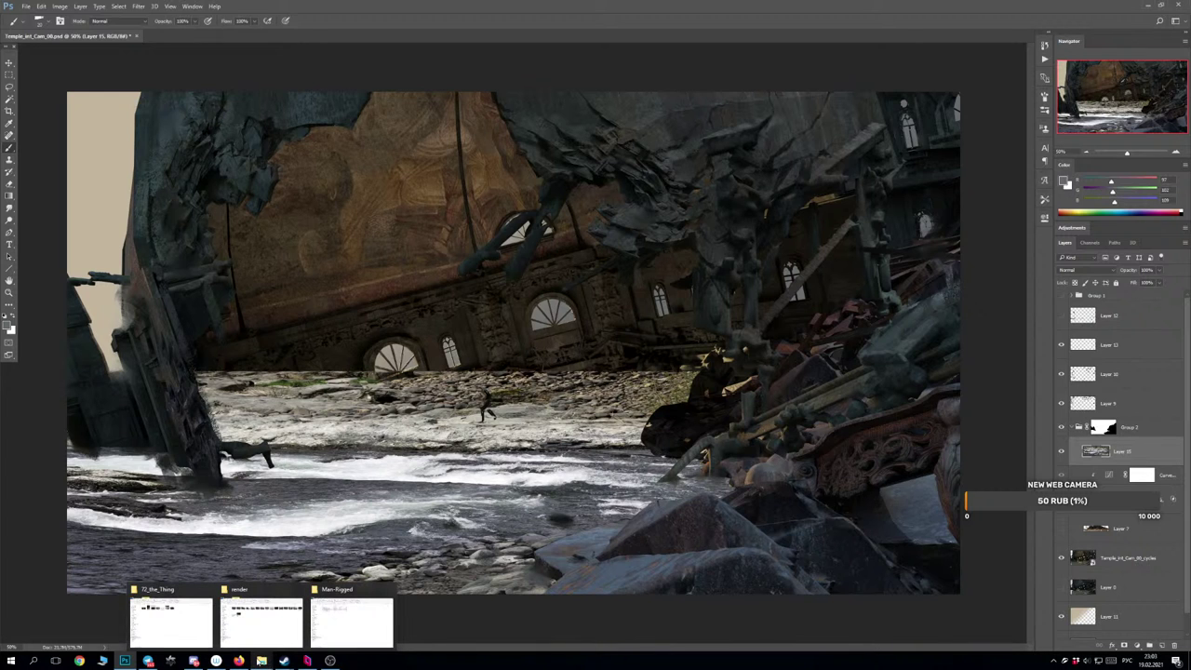
pyautogui.moveTo(174, 630)
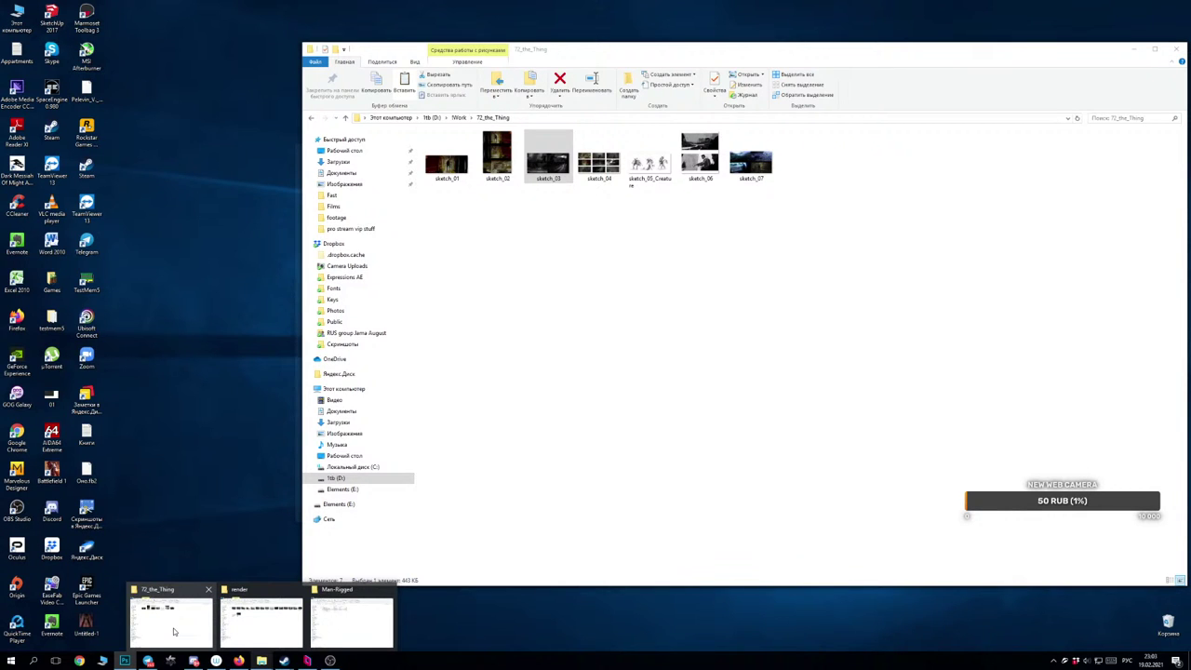
pyautogui.click(176, 631)
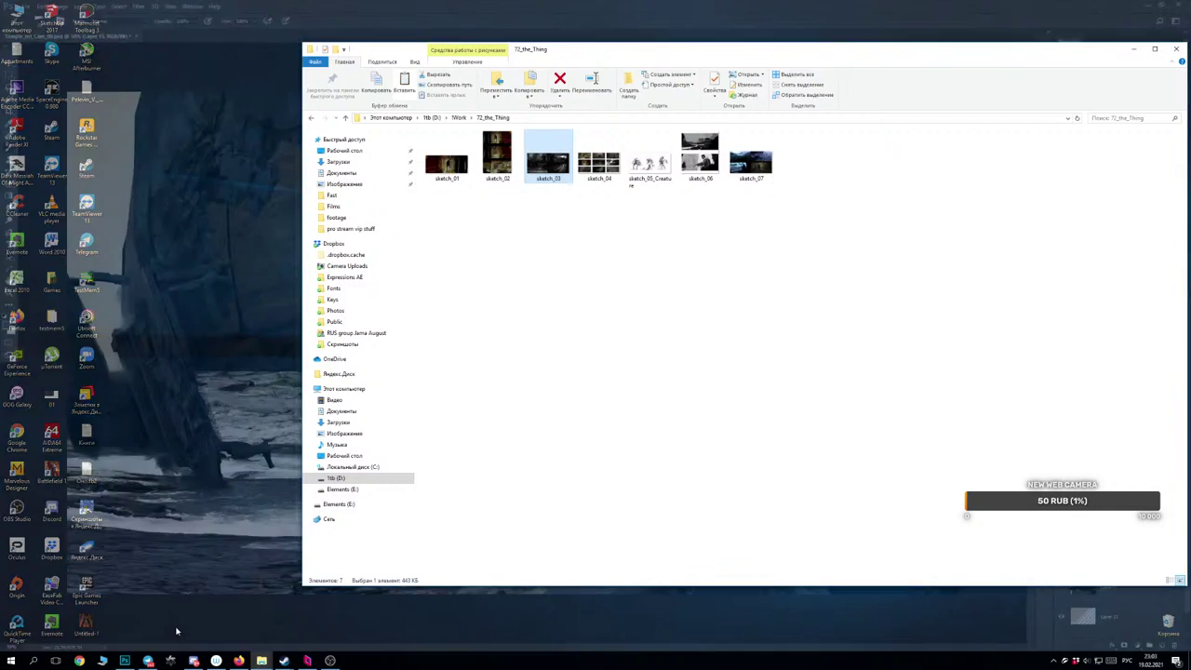
pyautogui.click(340, 479)
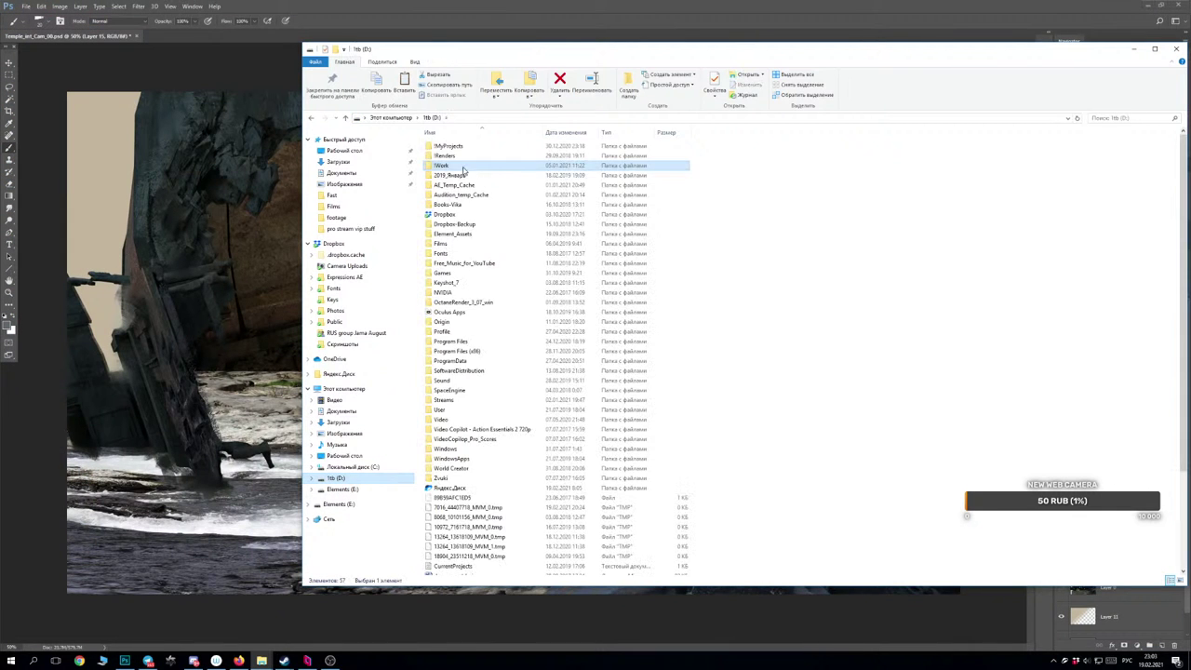
pyautogui.doubleClick(456, 167)
pyautogui.scroll(-10, 491, 472)
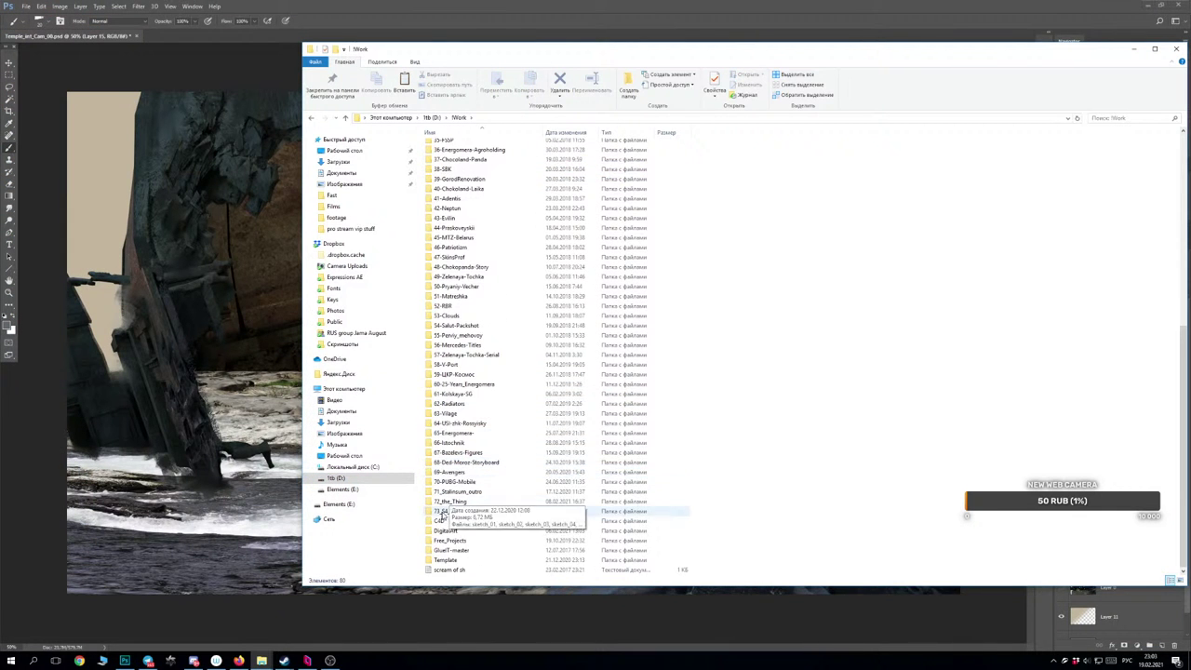
pyautogui.doubleClick(447, 530)
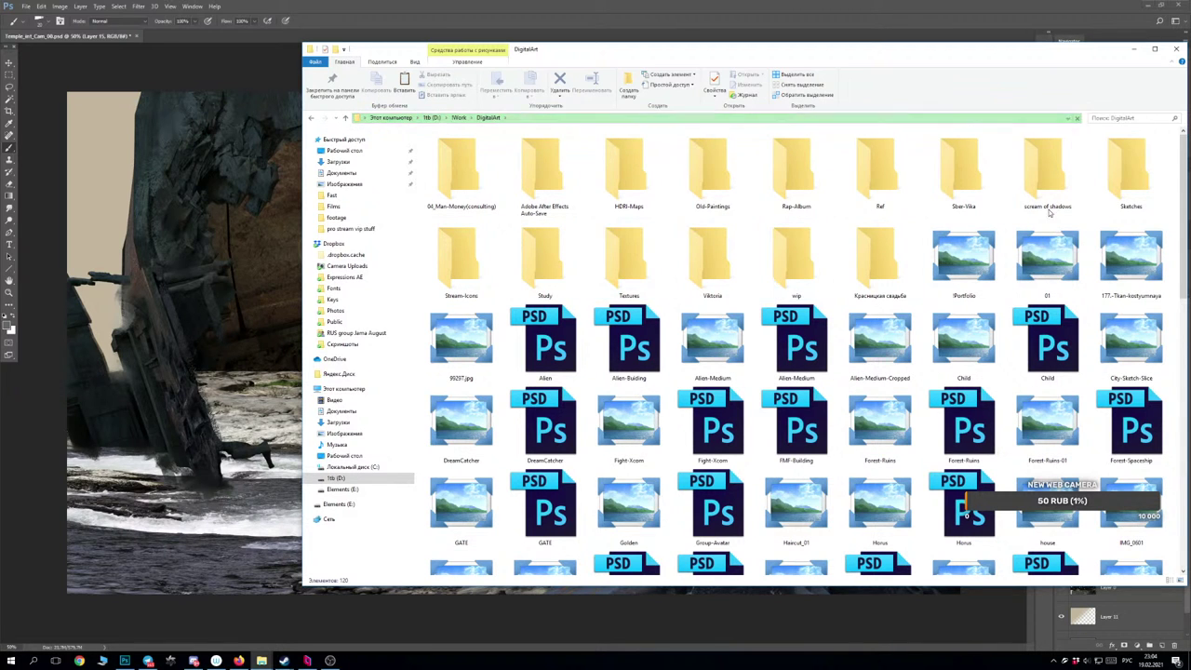
# Look through the sketch files in the Sketches folder, enlarging the window for a better view, and return to Photoshop.
pyautogui.doubleClick(1130, 169)
pyautogui.scroll(-15, 876, 365)
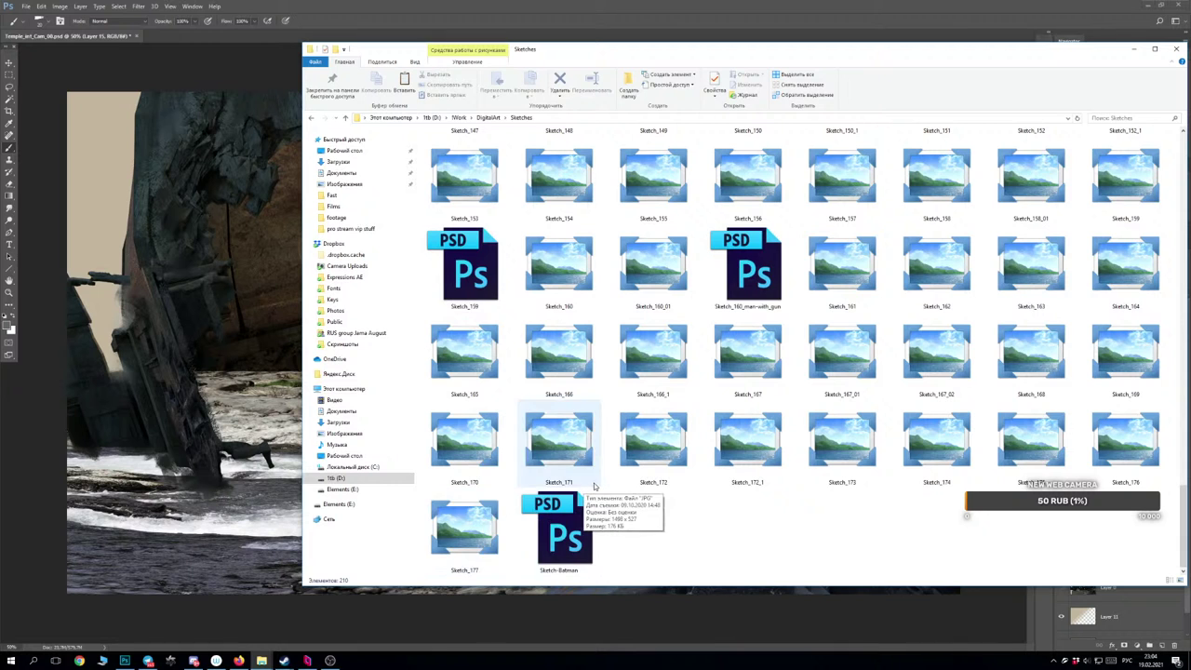
pyautogui.scroll(1, 597, 485)
pyautogui.scroll(-1, 596, 486)
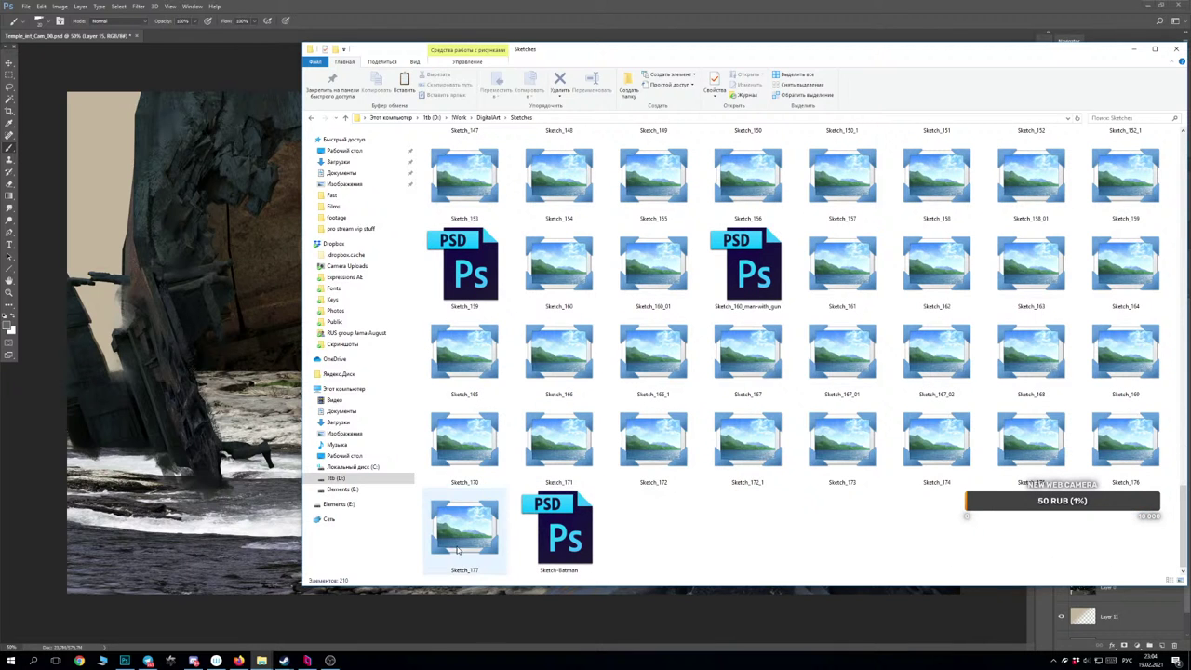
pyautogui.moveTo(928, 50); pyautogui.dragTo(782, 58)
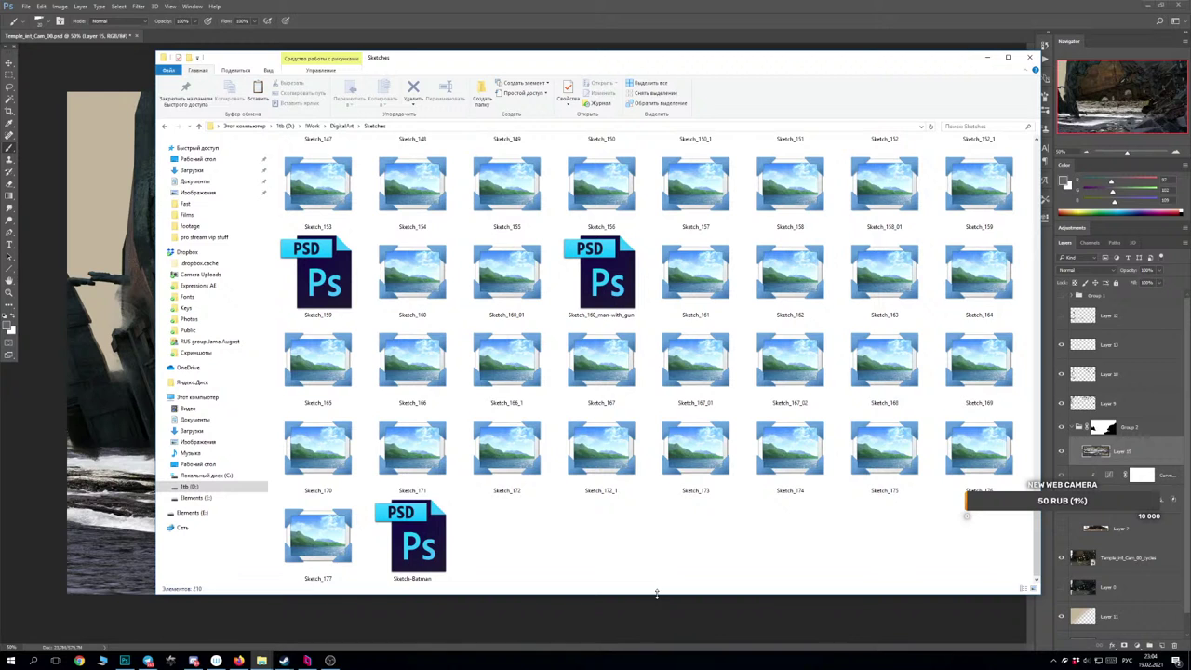
pyautogui.moveTo(656, 593); pyautogui.dragTo(655, 615)
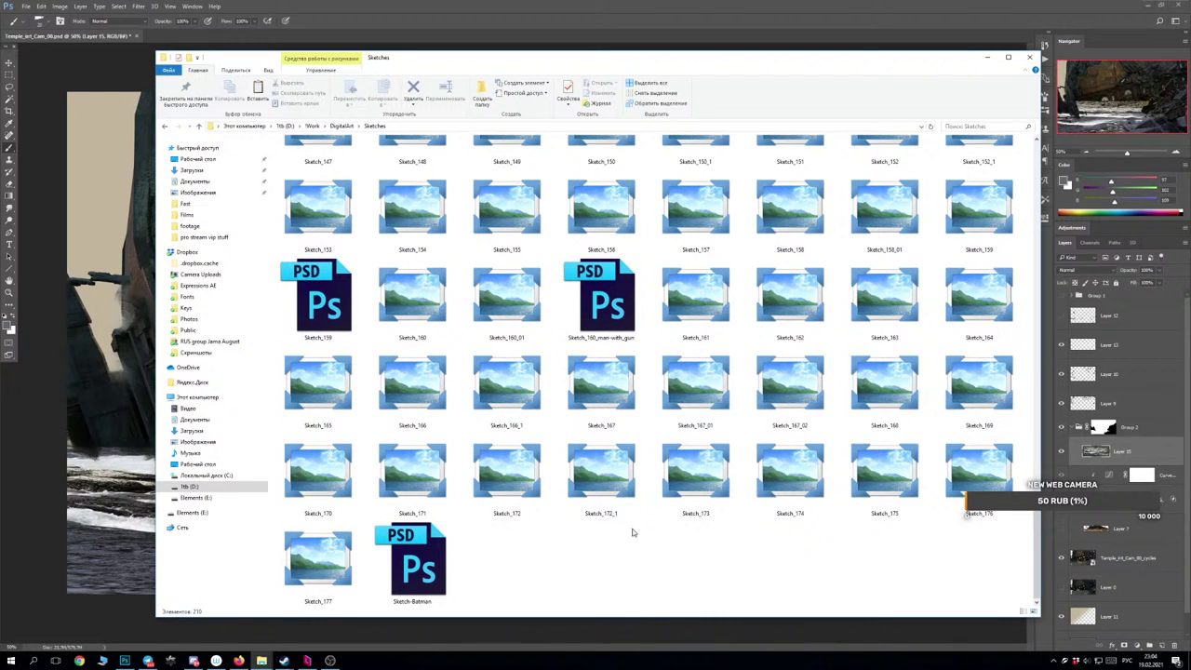
pyautogui.click(775, 3)
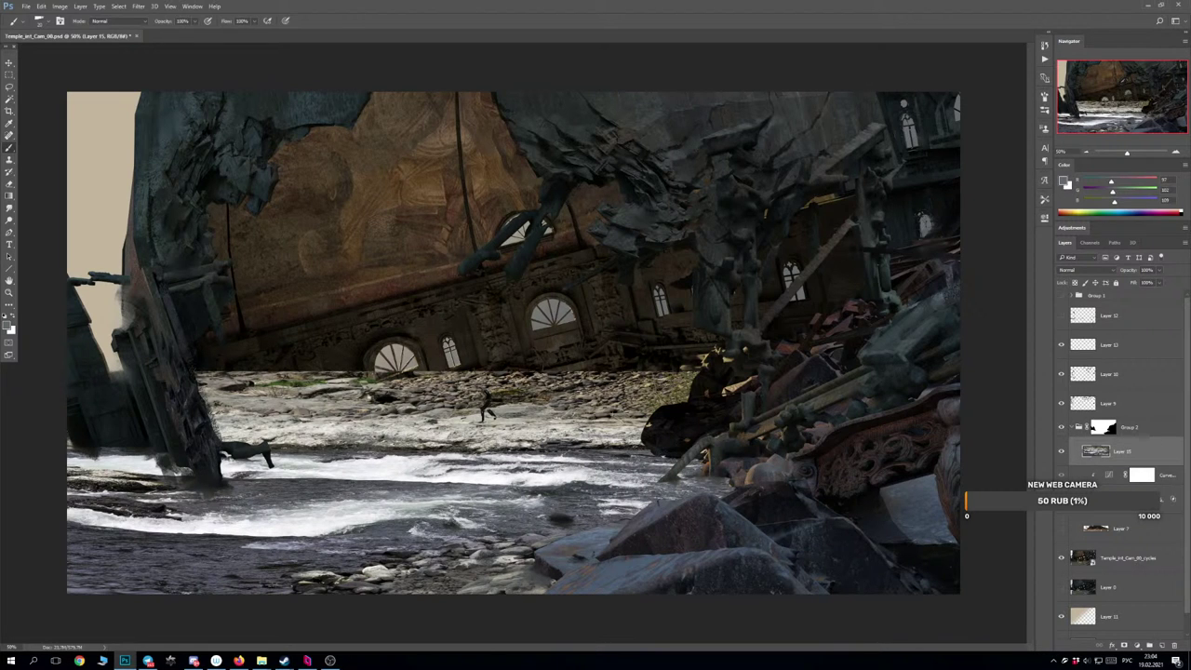
# Delete the rocky far bank from the river photo with a full-width rectangular selection, deselect, and nudge the remaining water slightly up.
pyautogui.press('m')
pyautogui.moveTo(41, 313); pyautogui.dragTo(992, 450)
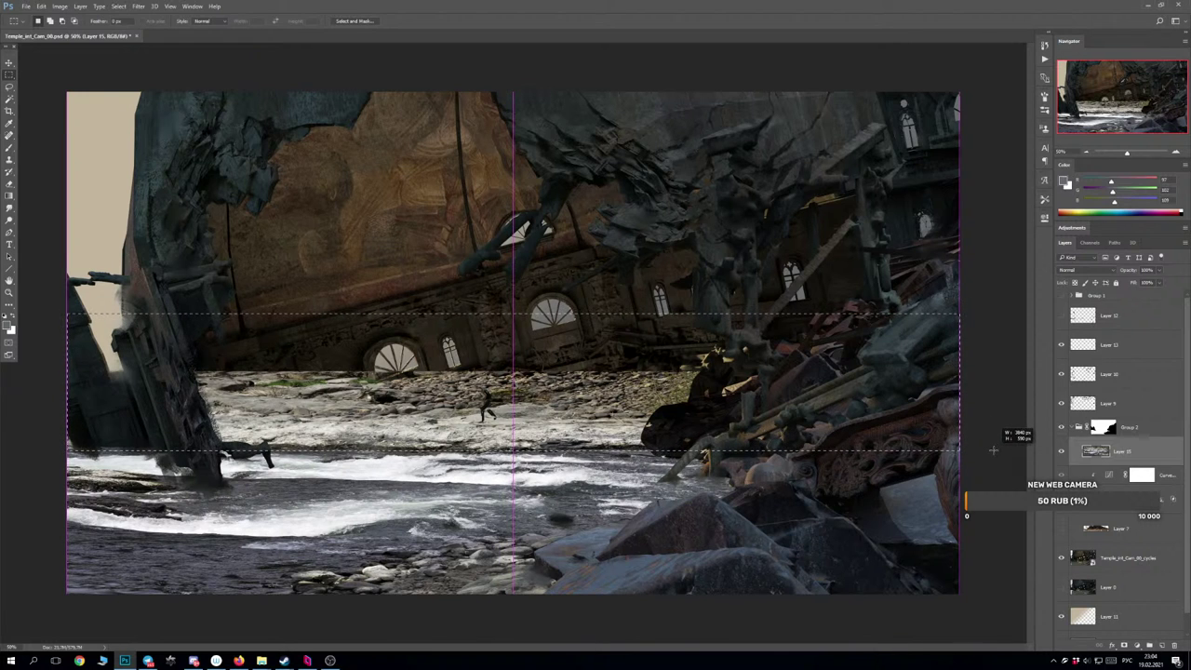
pyautogui.press('Delete')
pyautogui.hotkey('ctrl', 'd')
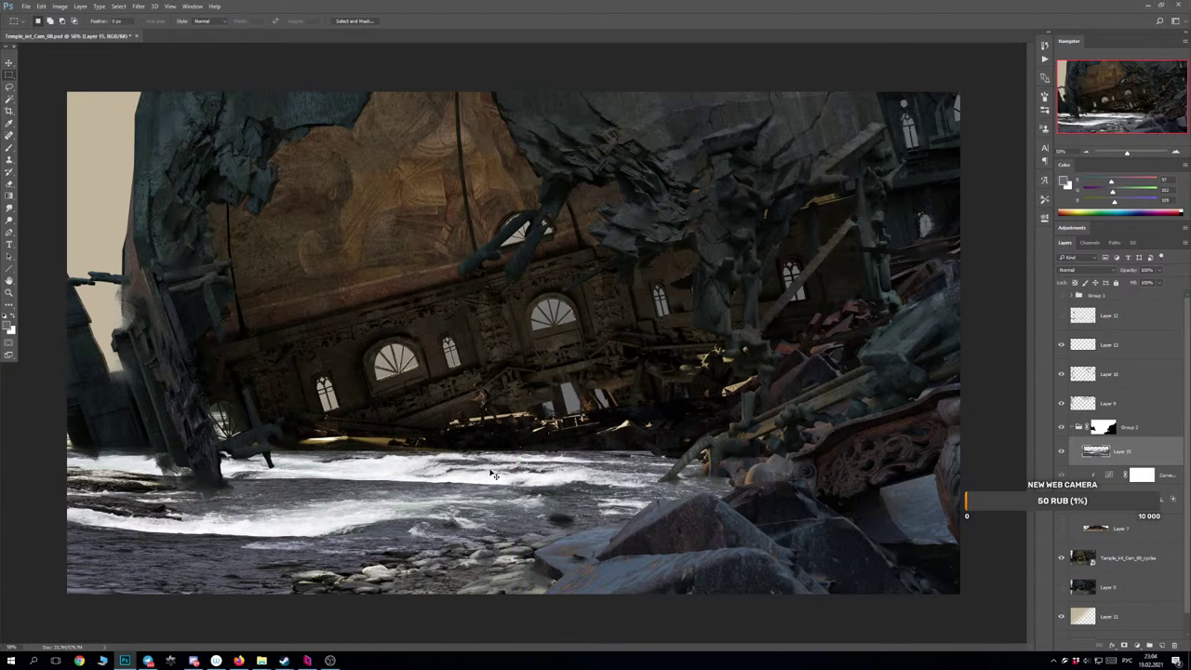
pyautogui.moveTo(490, 473)
pyautogui.mouseDown()
pyautogui.moveTo(491, 486)
pyautogui.moveTo(490, 469)
pyautogui.mouseUp()
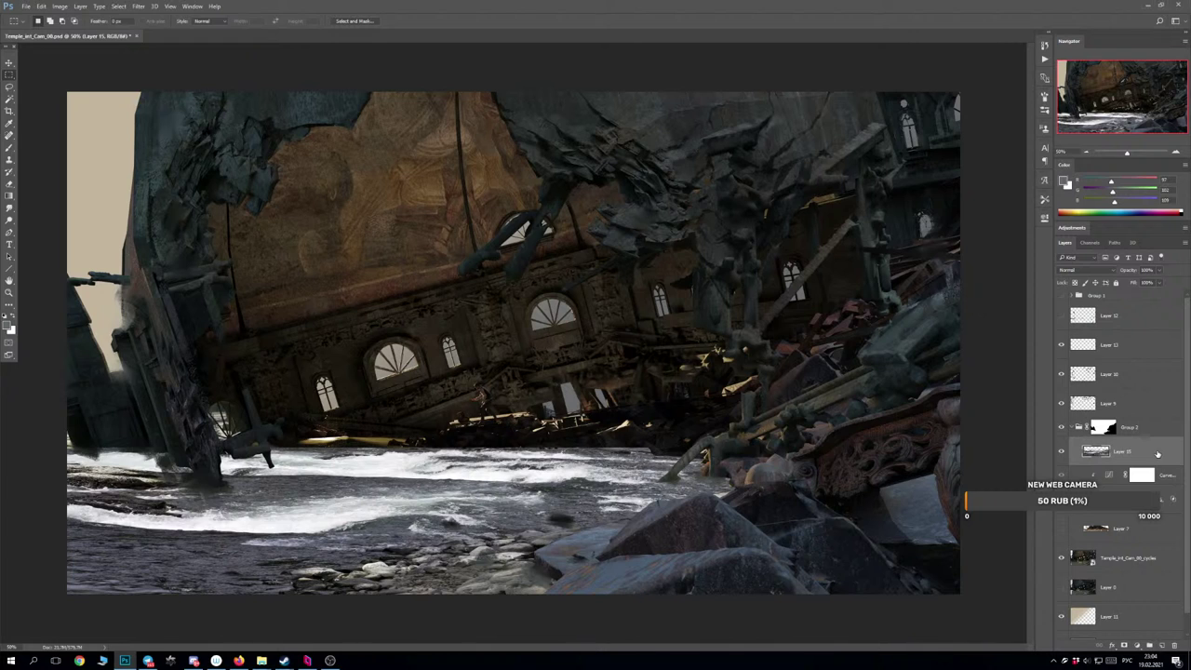
# Set the river photo layer's blend mode to Overlay and check the composition in a horizontally mirrored view before flipping it back.
pyautogui.click(1079, 270)
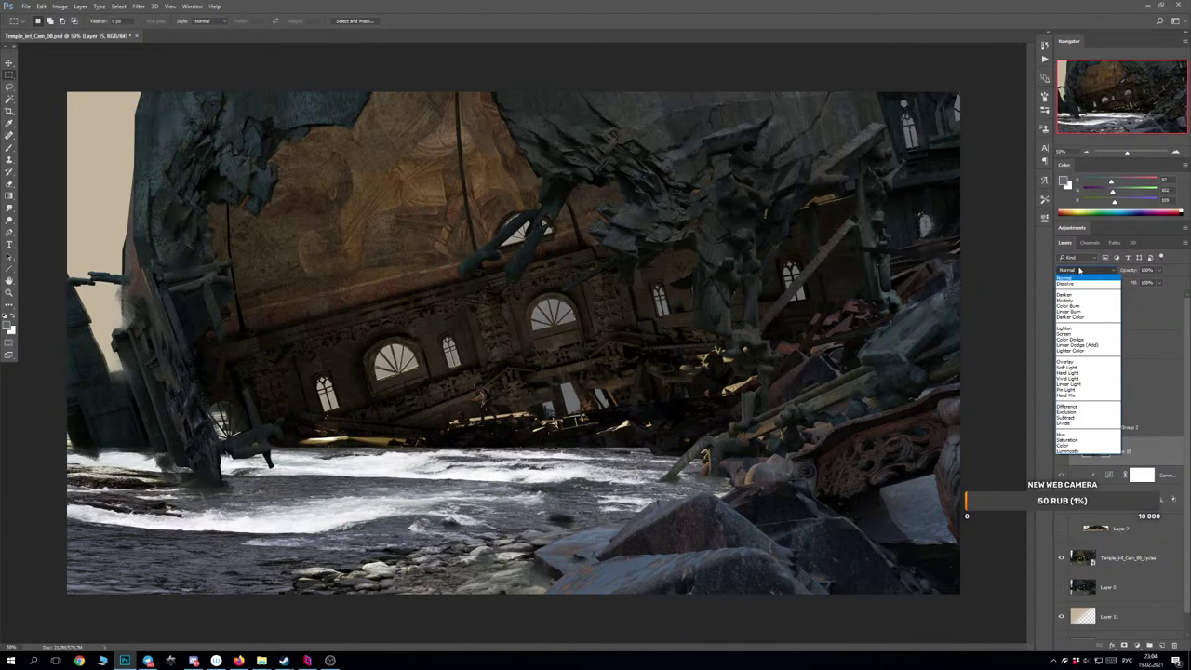
pyautogui.click(1082, 365)
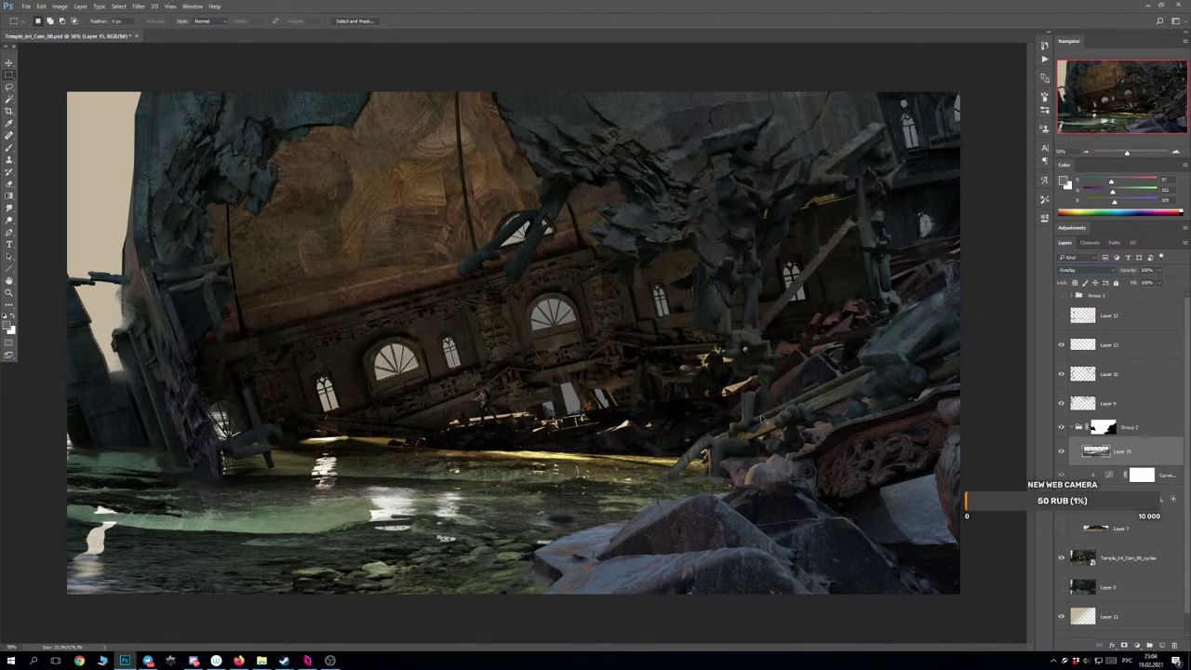
pyautogui.hotkey('ctrl', '-')
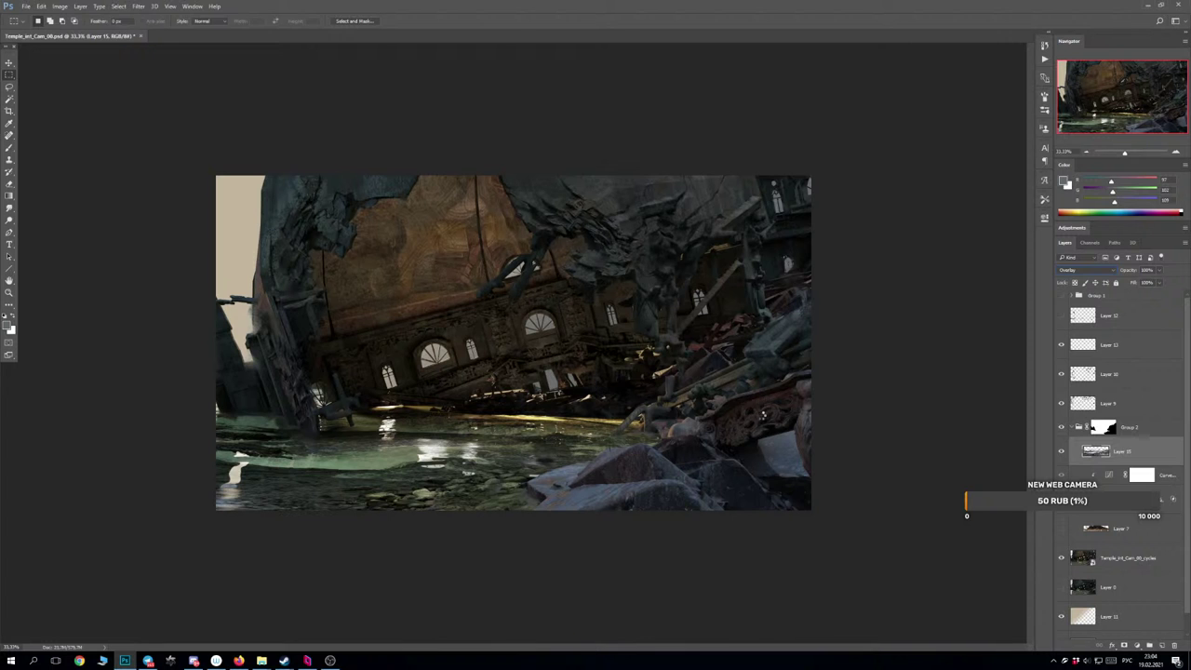
pyautogui.hotkey('ctrl', 'shift', 'h')
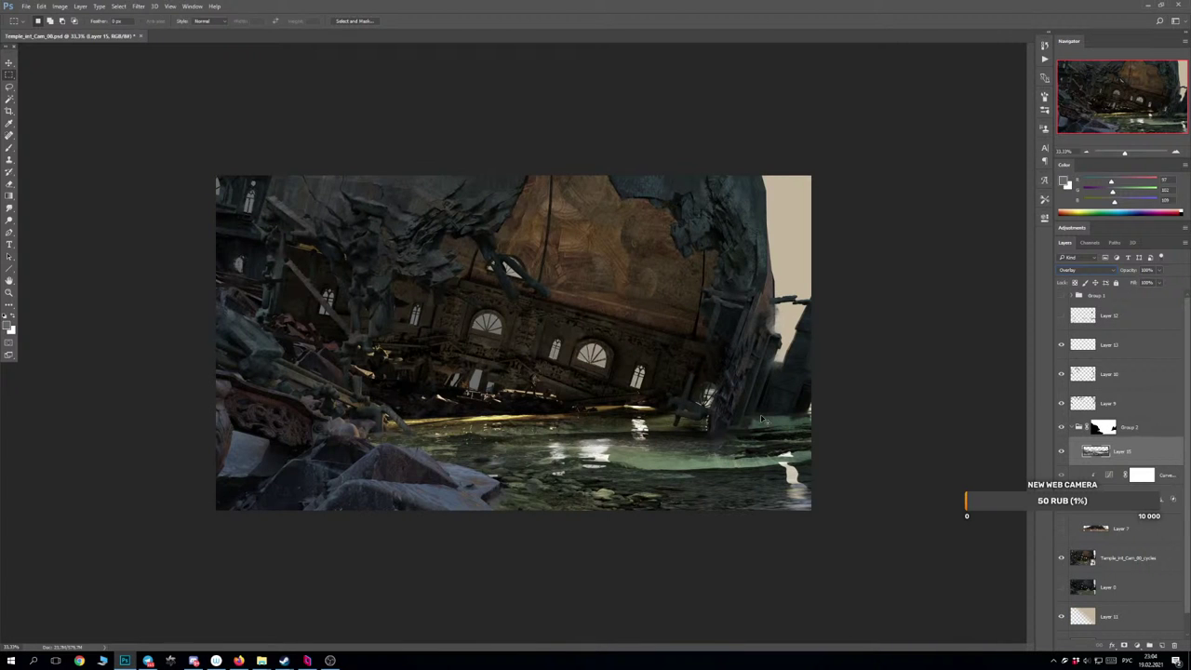
pyautogui.hotkey('ctrl', '+')
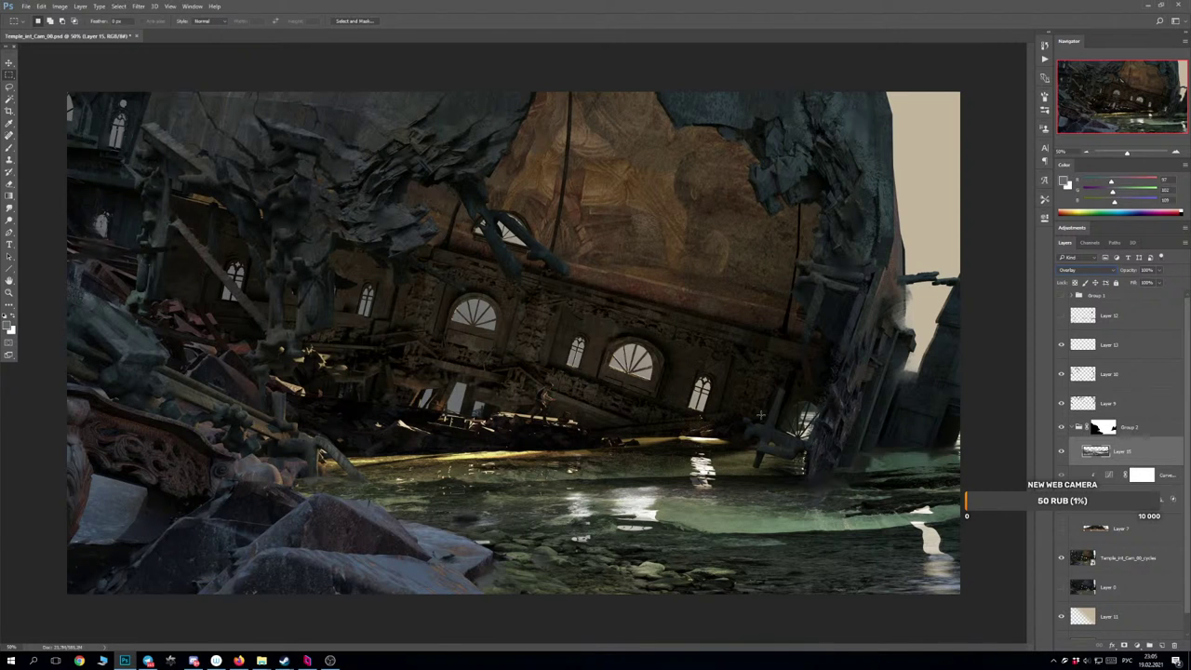
pyautogui.hotkey('ctrl', '-')
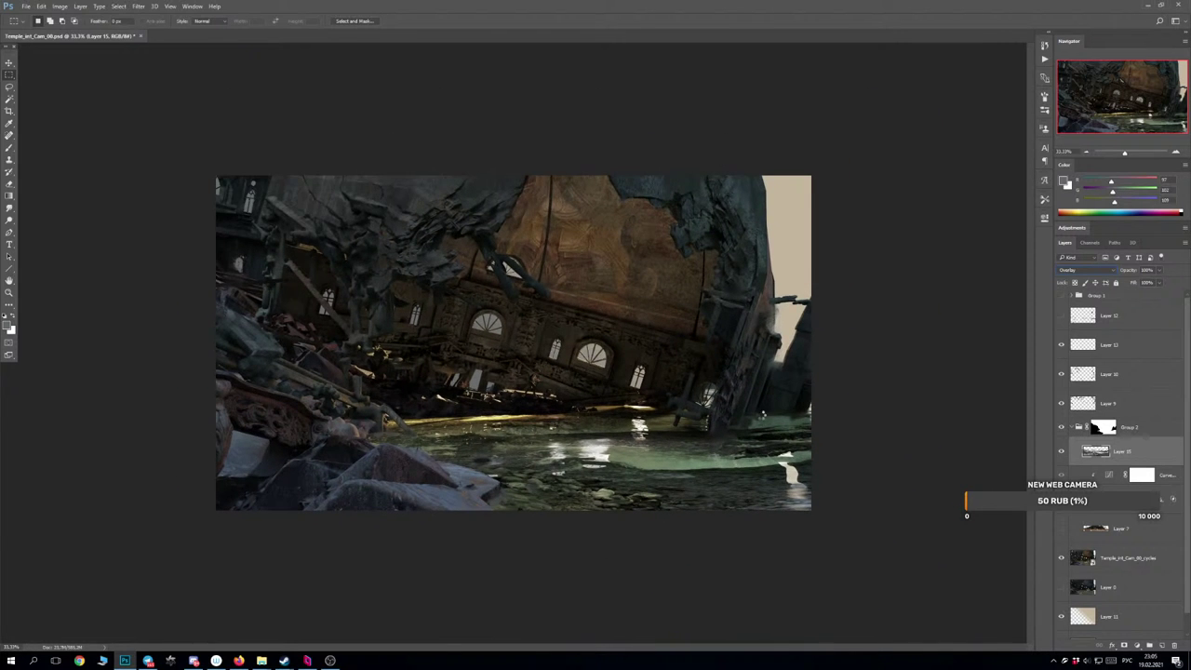
pyautogui.hotkey('ctrl', 'shift', 'h')
pyautogui.hotkey('ctrl', '+')
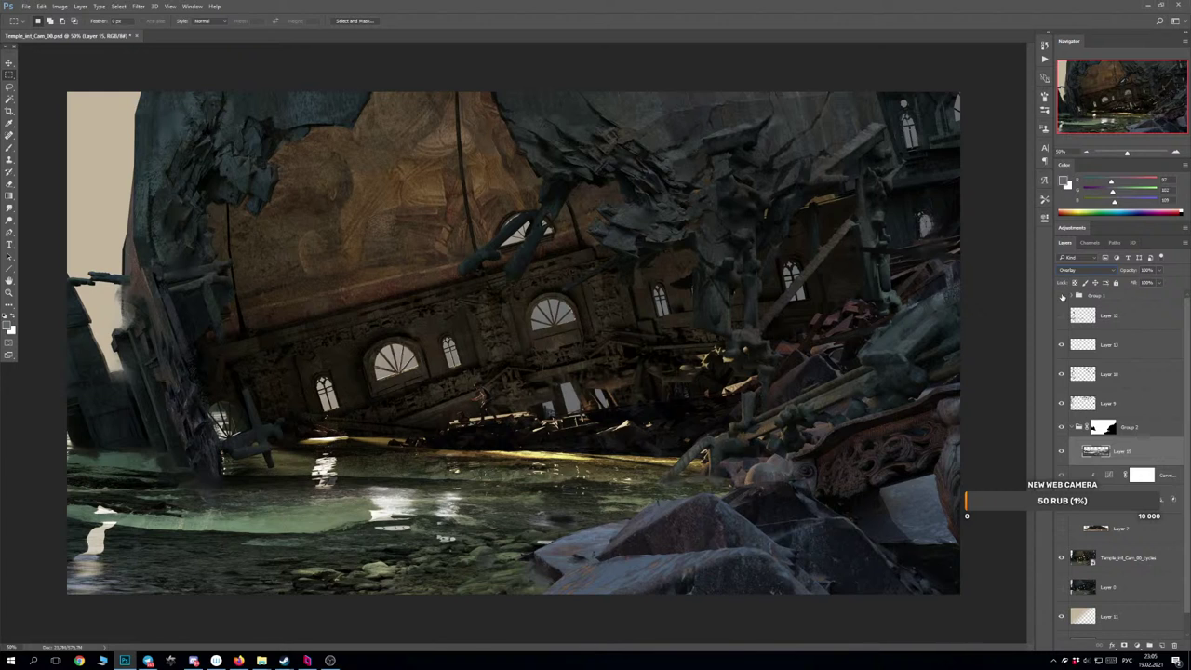
# Show Group 1 and compare the foreground water with and without the masked water layer and the river photo layer.
pyautogui.click(1062, 295)
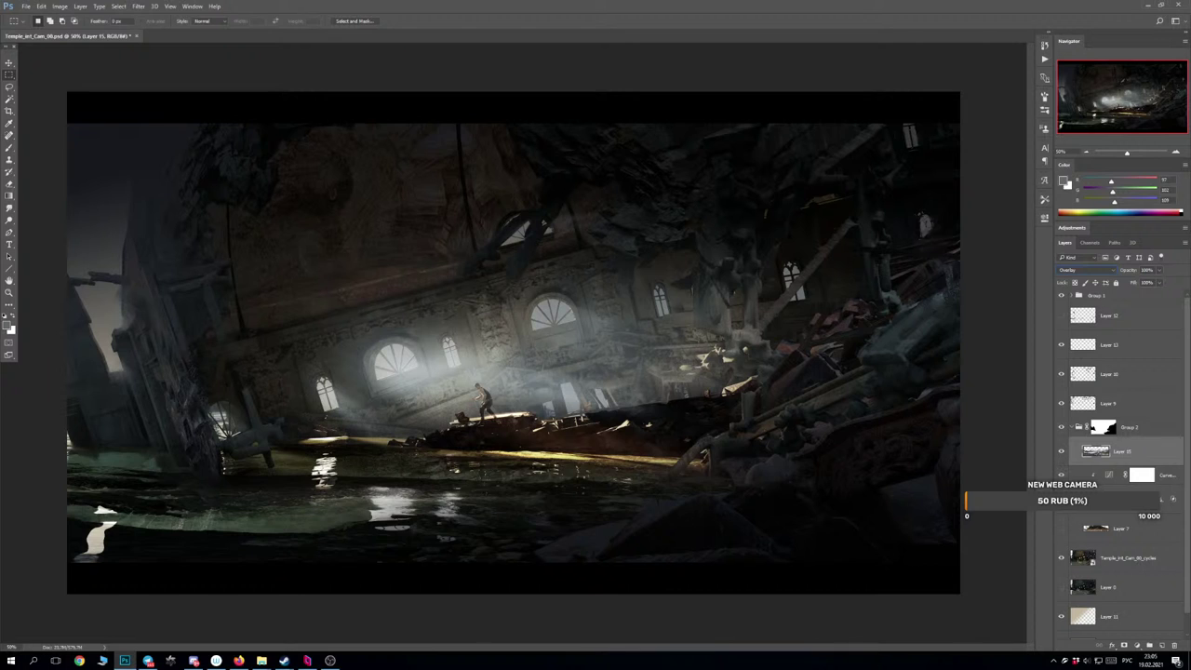
pyautogui.click(1061, 500)
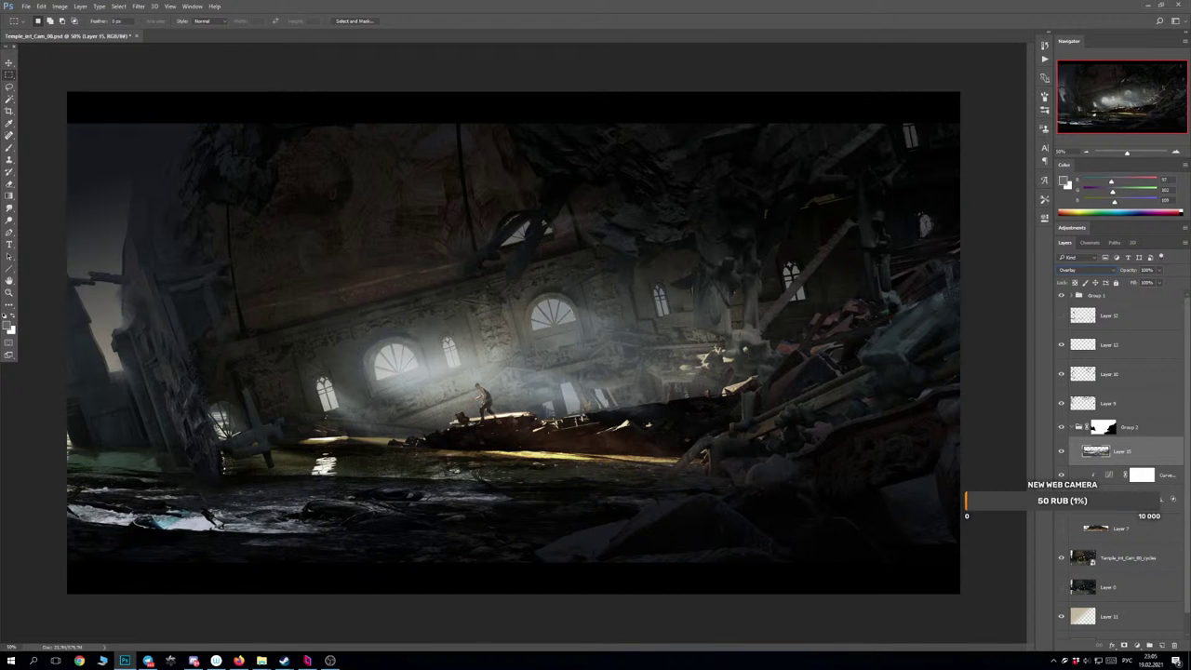
pyautogui.click(1060, 499)
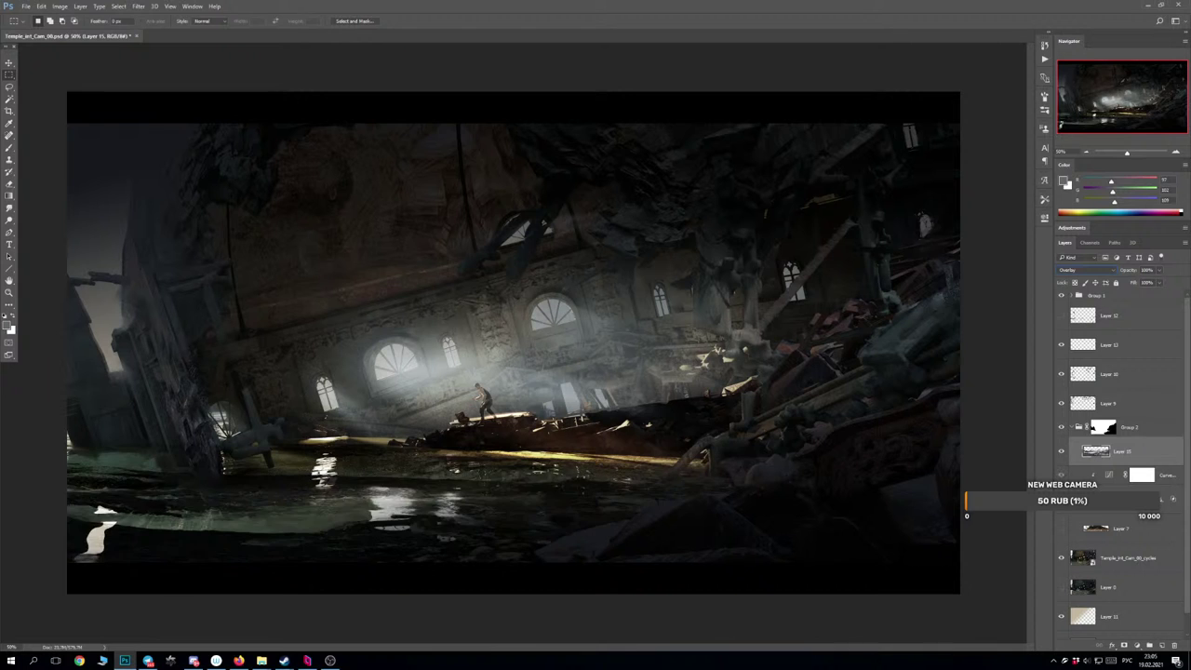
pyautogui.click(1062, 451)
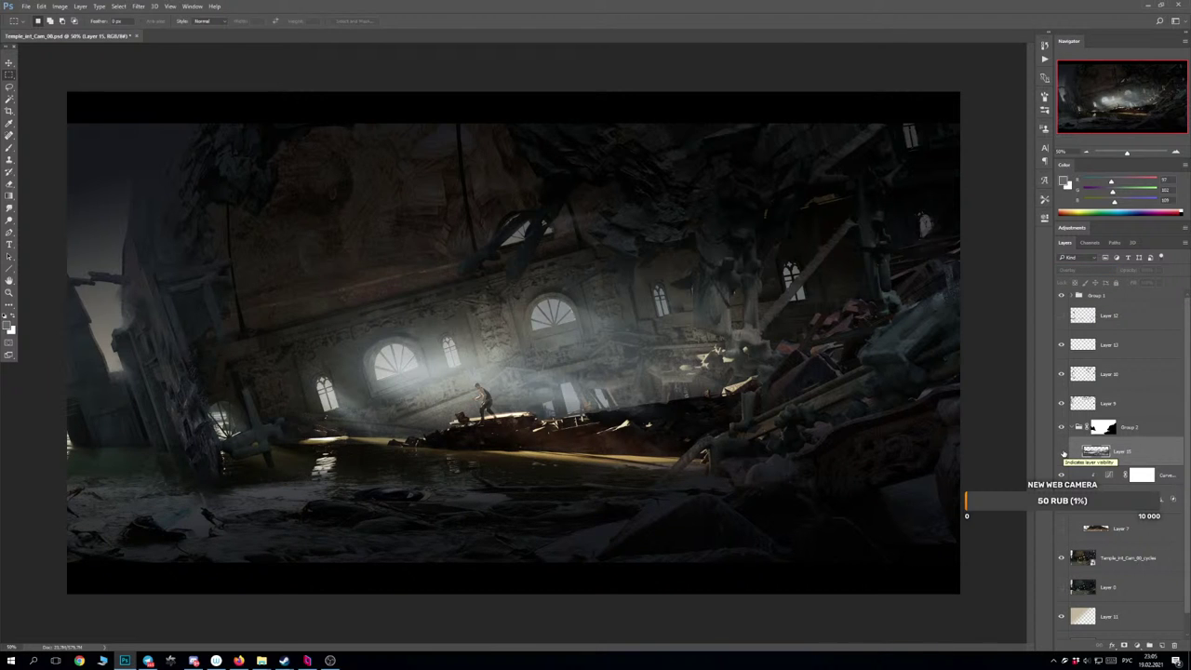
pyautogui.click(1062, 452)
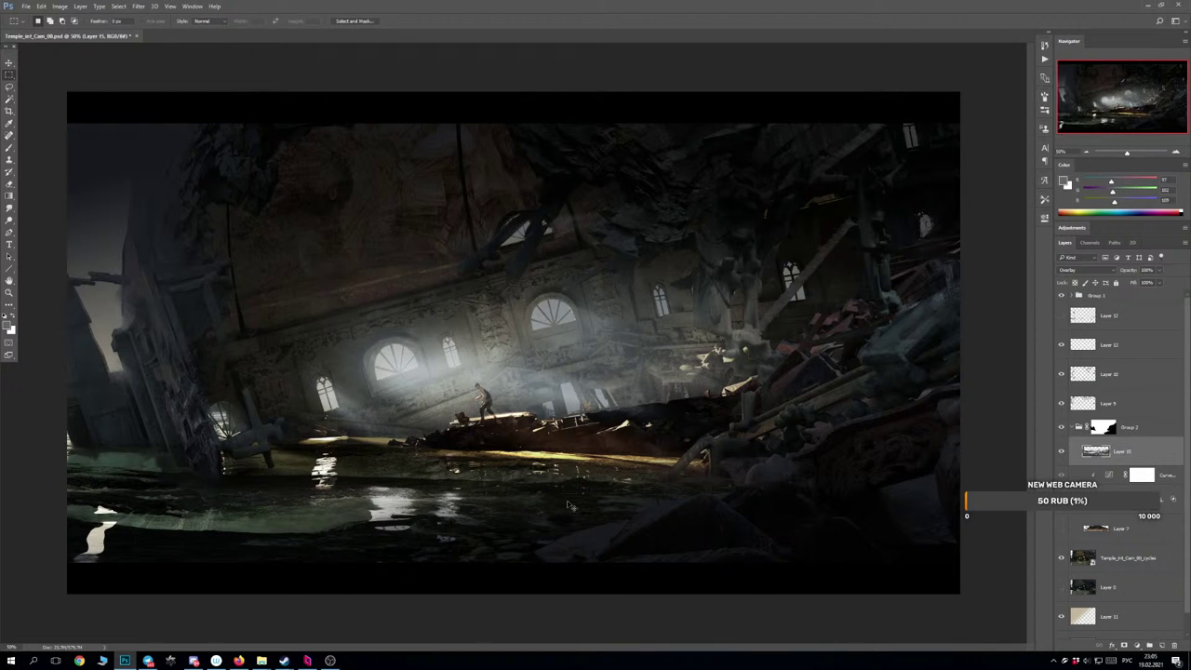
pyautogui.hotkey('ctrl', 't')
pyautogui.moveTo(771, 518); pyautogui.dragTo(826, 489)
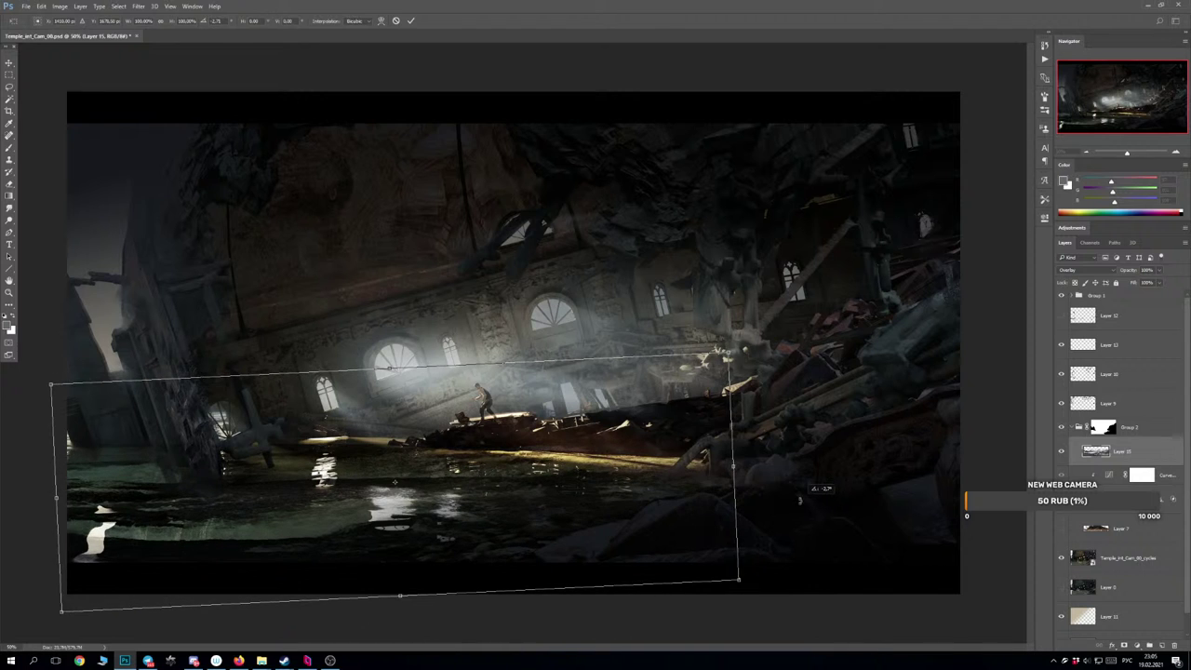
pyautogui.press('Return')
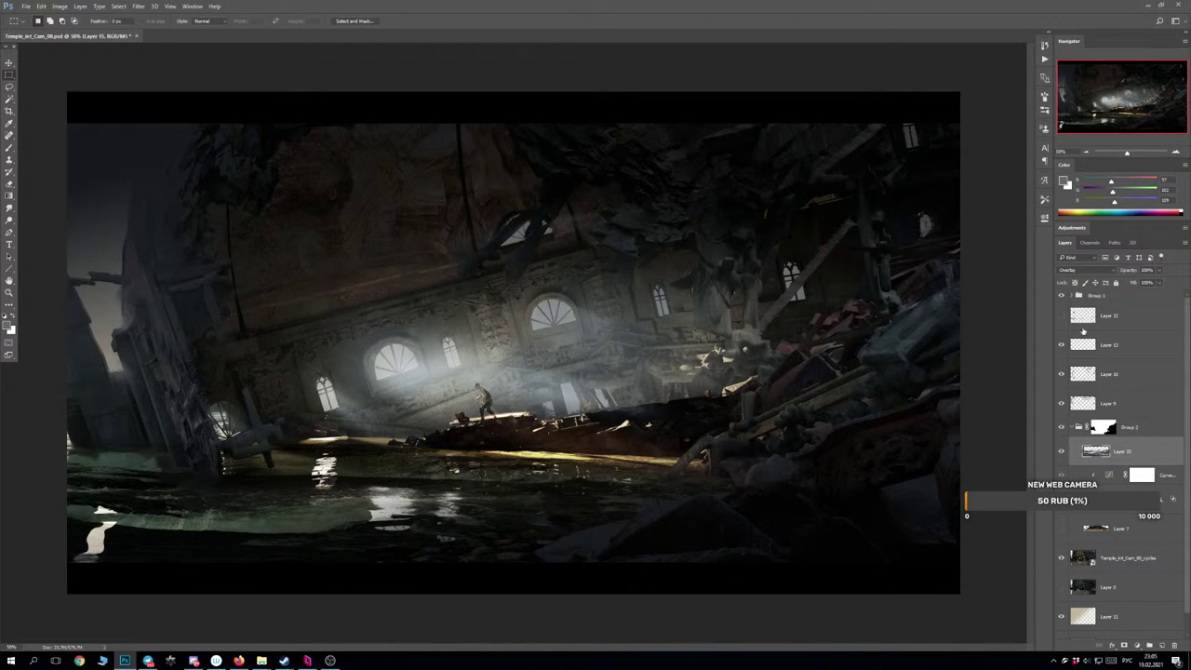
# Set the river photo layer's blend mode to Soft Light, try shifting the photo slightly down, and undo the shift.
pyautogui.click(1067, 269)
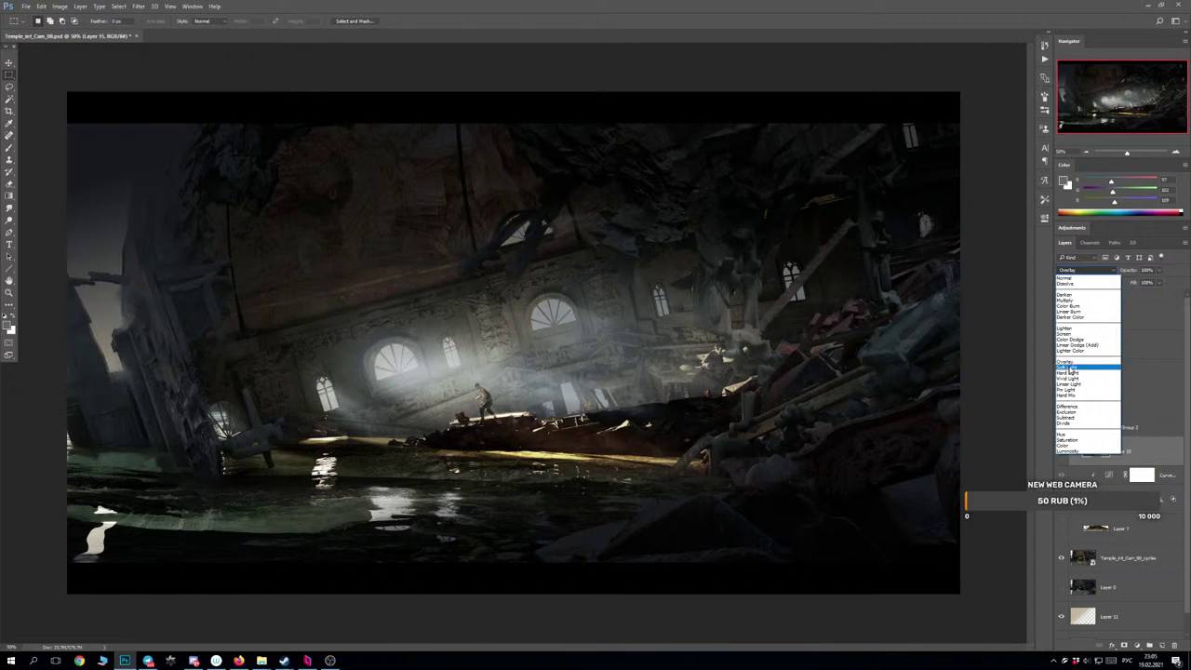
pyautogui.click(1069, 368)
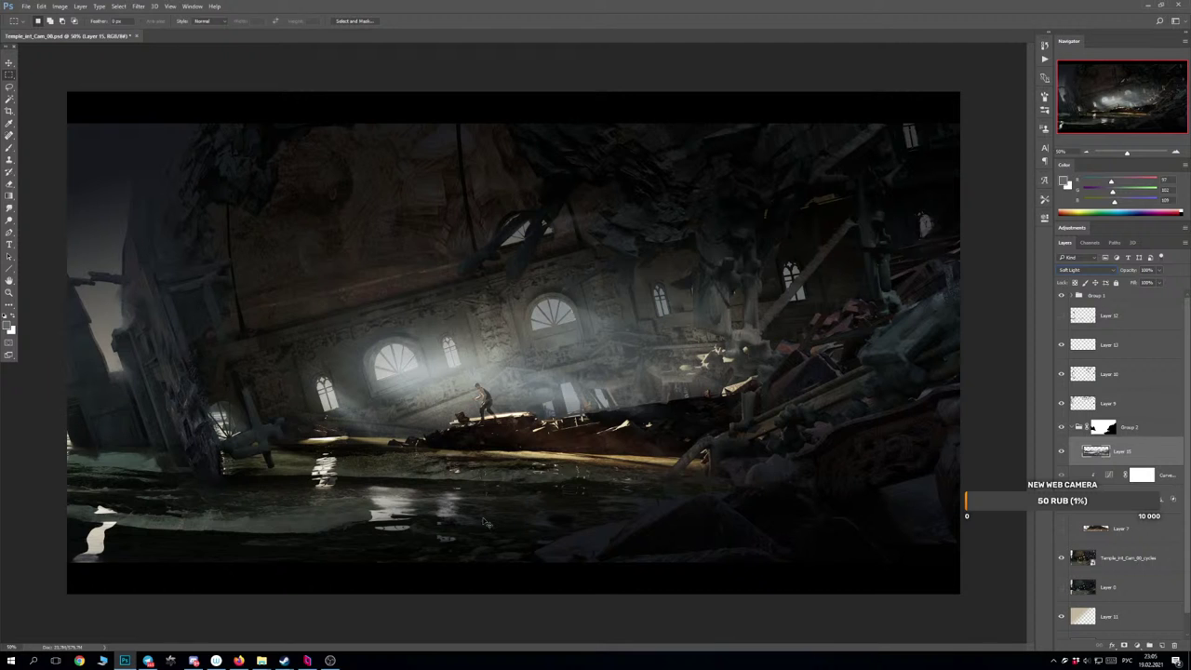
pyautogui.moveTo(482, 524); pyautogui.dragTo(481, 535)
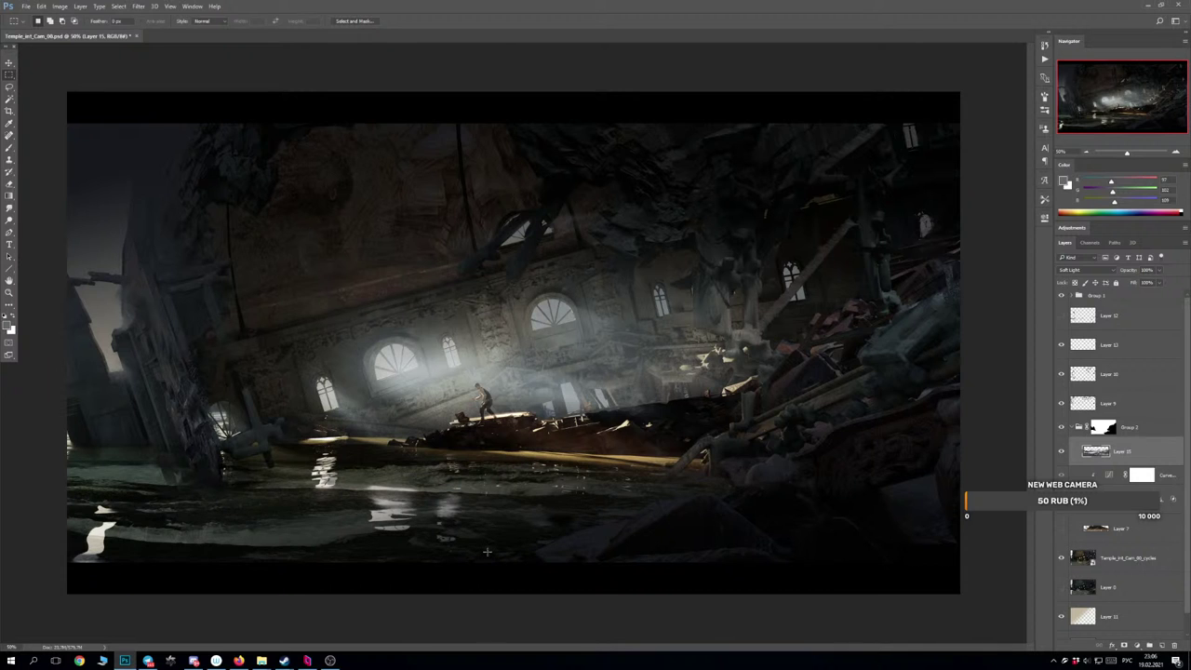
pyautogui.hotkey('ctrl', 'z')
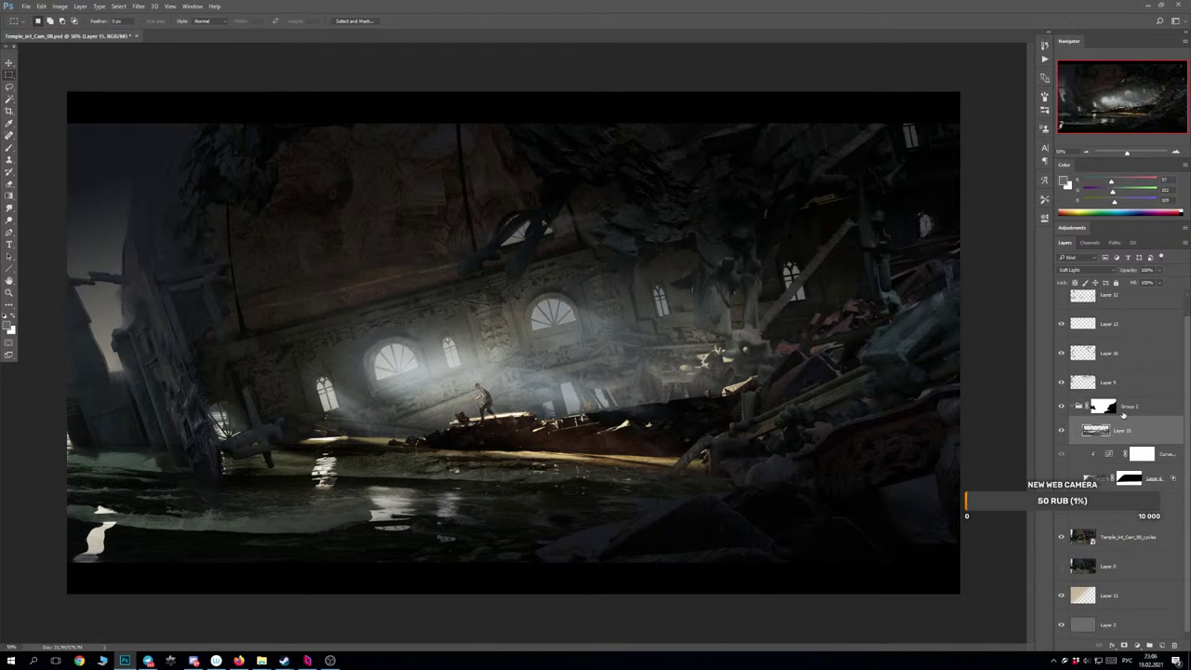
# Expand Group 1, select Layer 4, and briefly hide its upper gradient and haze layers to examine what each contributes.
pyautogui.click(1076, 296)
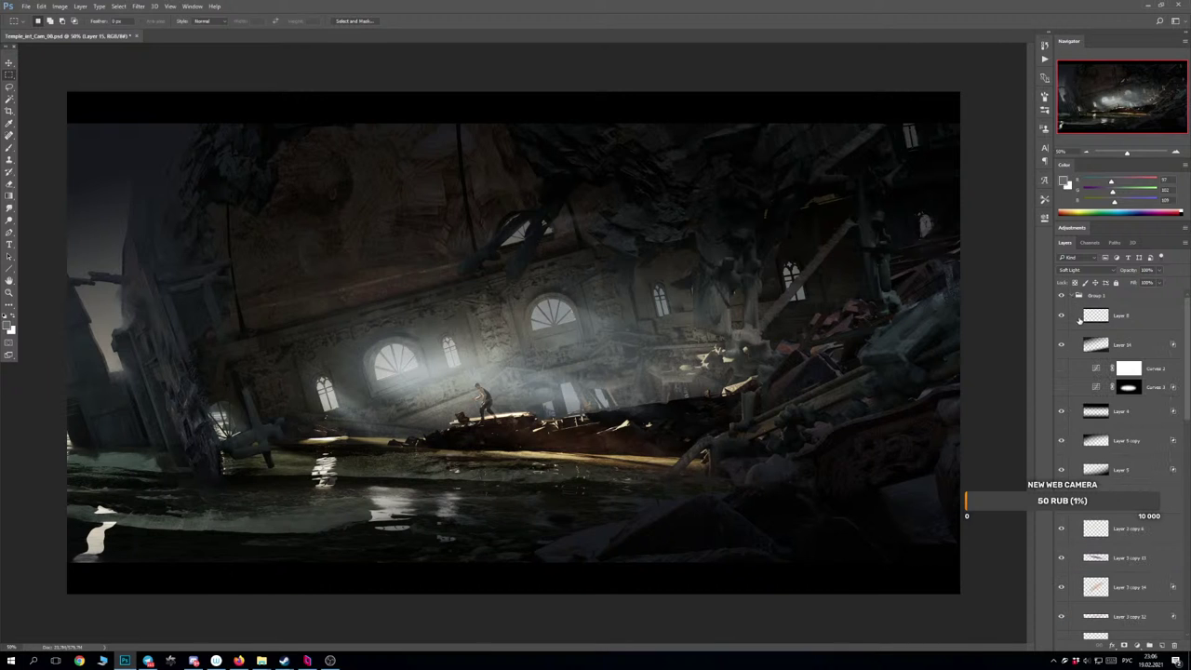
pyautogui.scroll(-1, 1129, 399)
pyautogui.scroll(-1, 1129, 398)
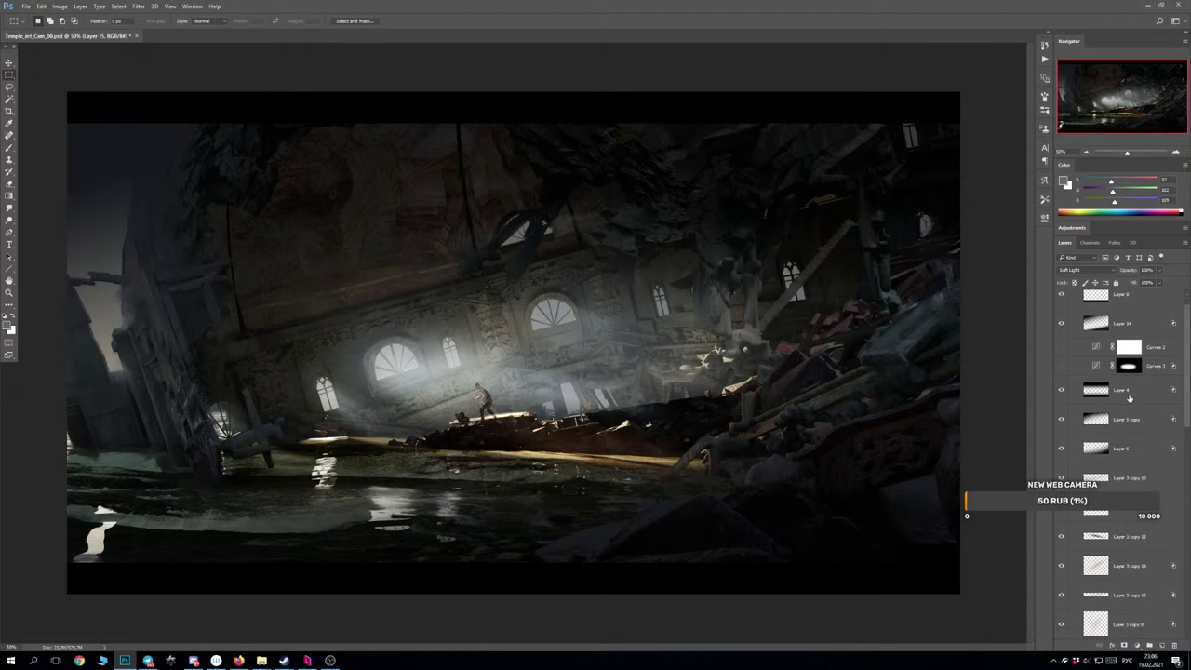
pyautogui.click(1126, 391)
pyautogui.click(1059, 392)
pyautogui.click(1060, 392)
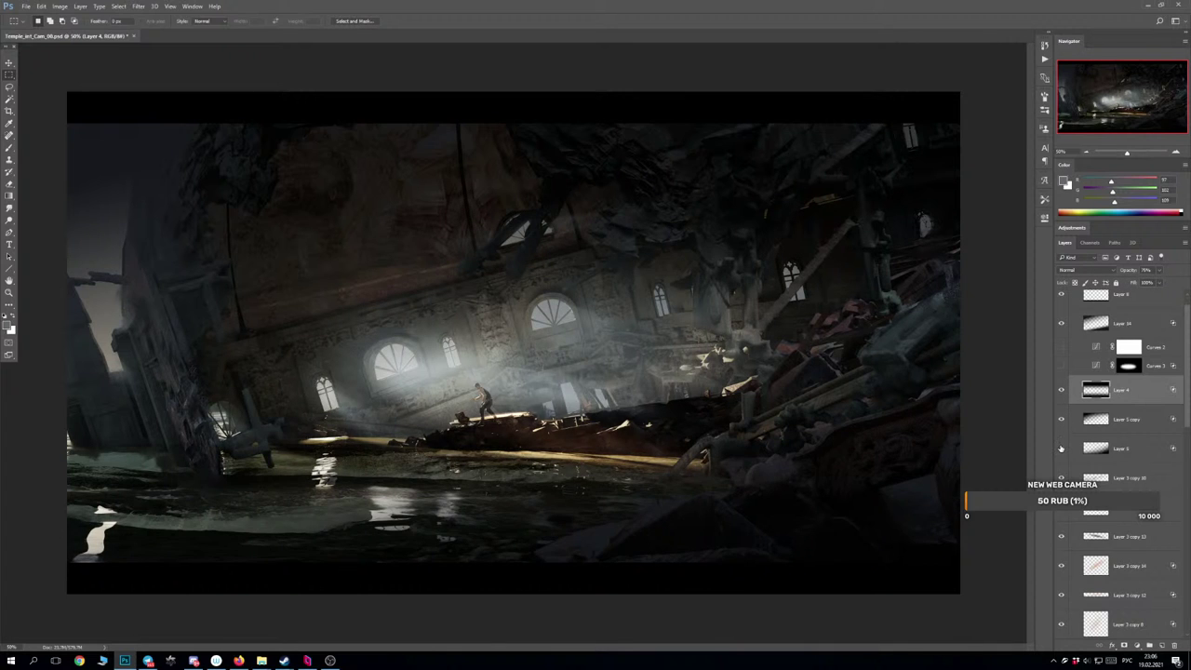
pyautogui.click(1061, 448)
pyautogui.click(1061, 449)
pyautogui.scroll(-1, 1063, 470)
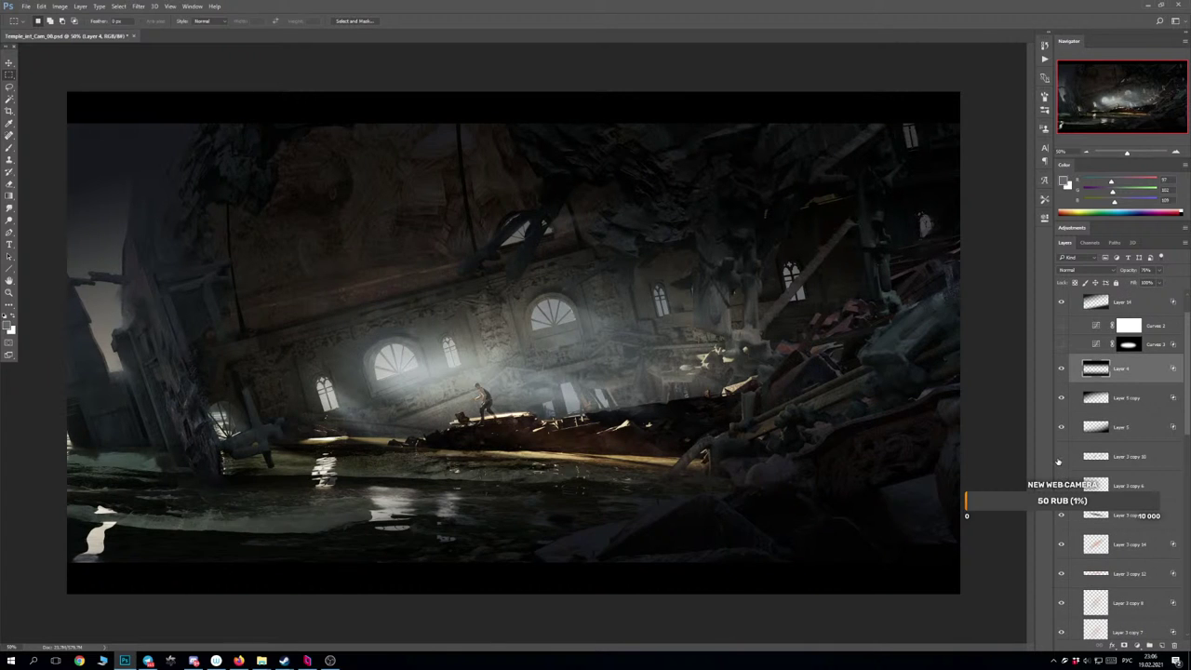
pyautogui.click(1061, 458)
pyautogui.click(1060, 458)
pyautogui.scroll(-2, 1061, 456)
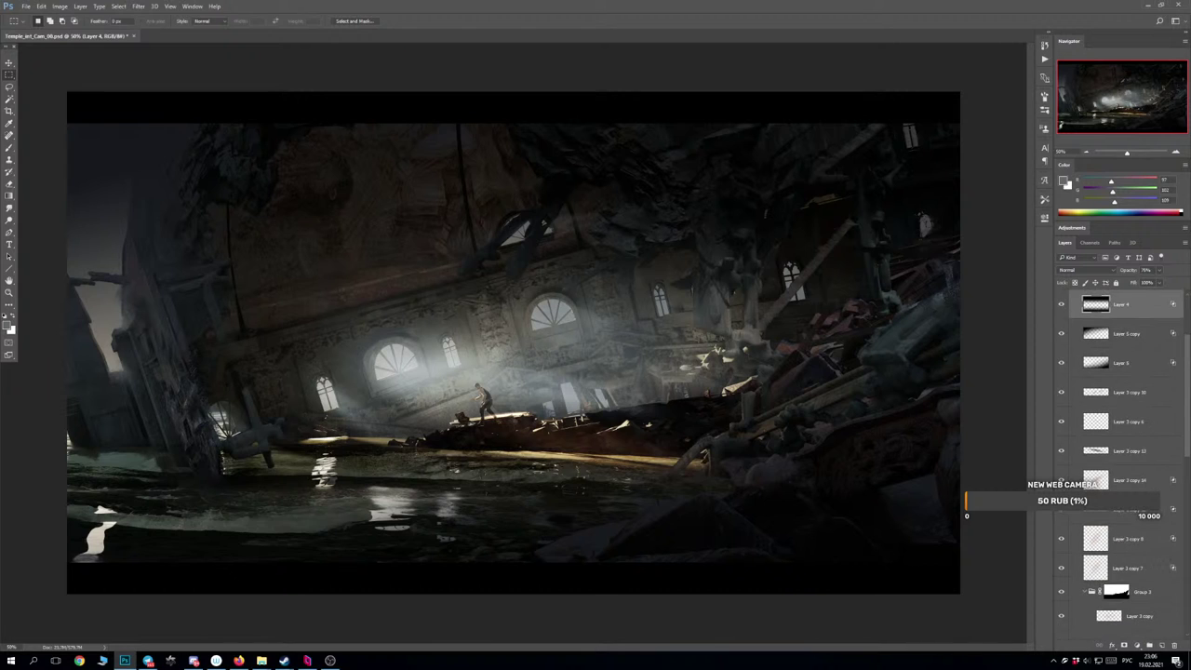
pyautogui.click(1060, 450)
pyautogui.click(1060, 450)
pyautogui.scroll(-4, 1060, 456)
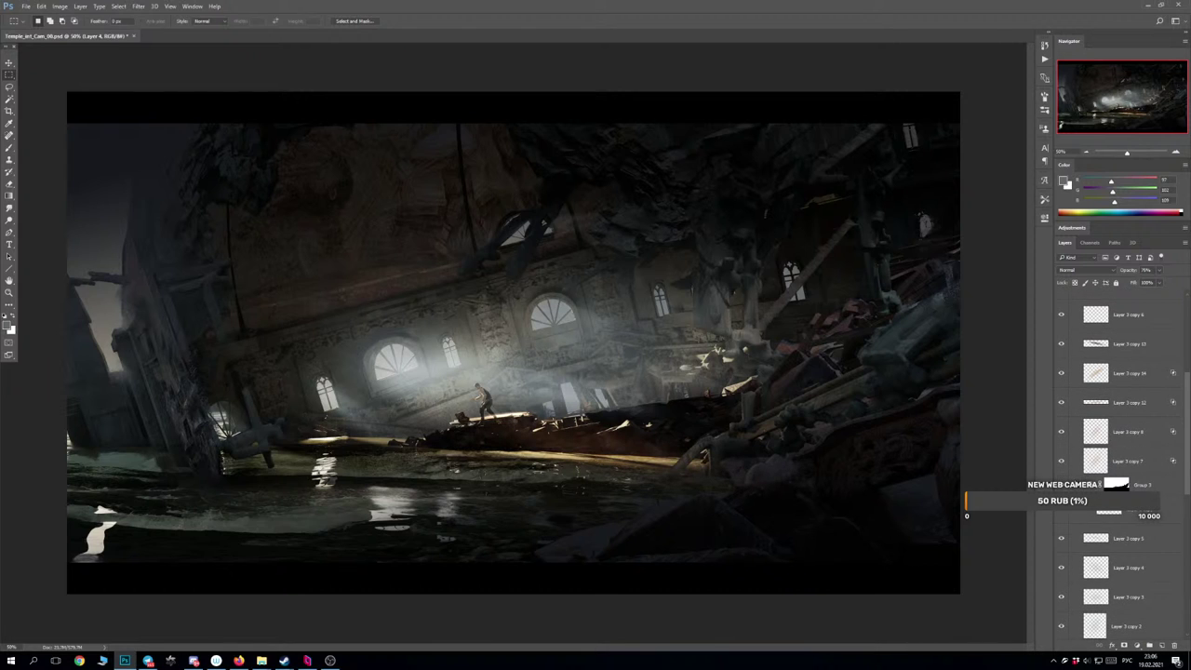
# Toggle the haze layers in the lower part of Group 1, including the Layer 3 copies, to examine their effect on the scene.
pyautogui.scroll(-3, 1061, 484)
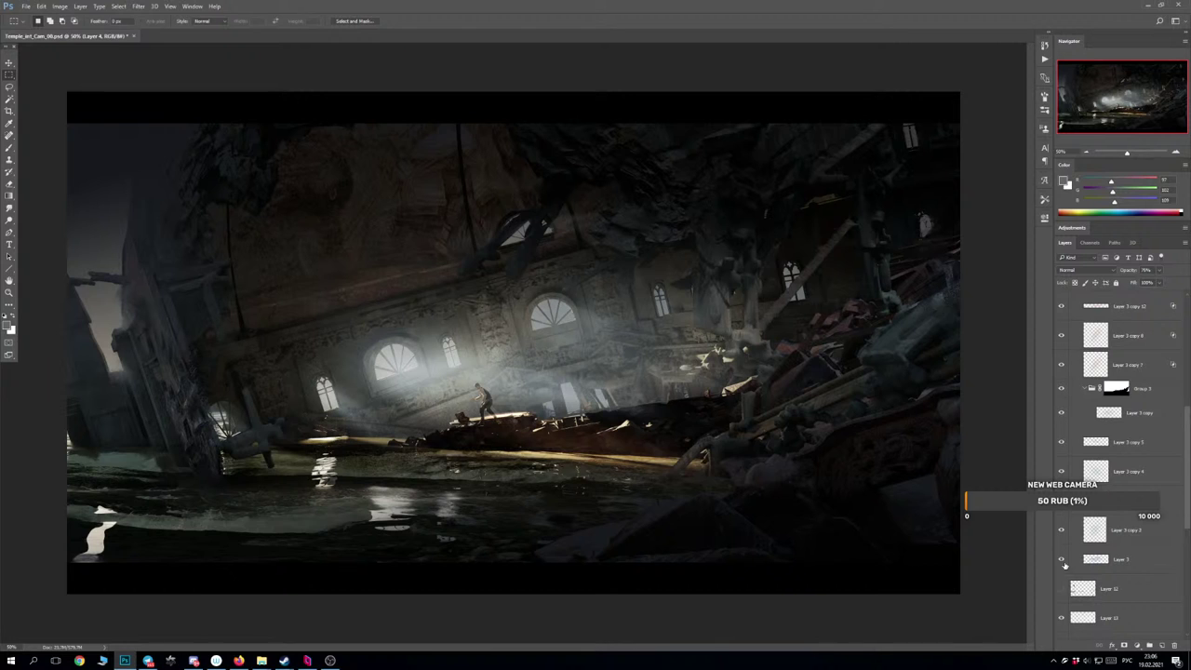
pyautogui.scroll(-2, 1065, 554)
pyautogui.click(1061, 500)
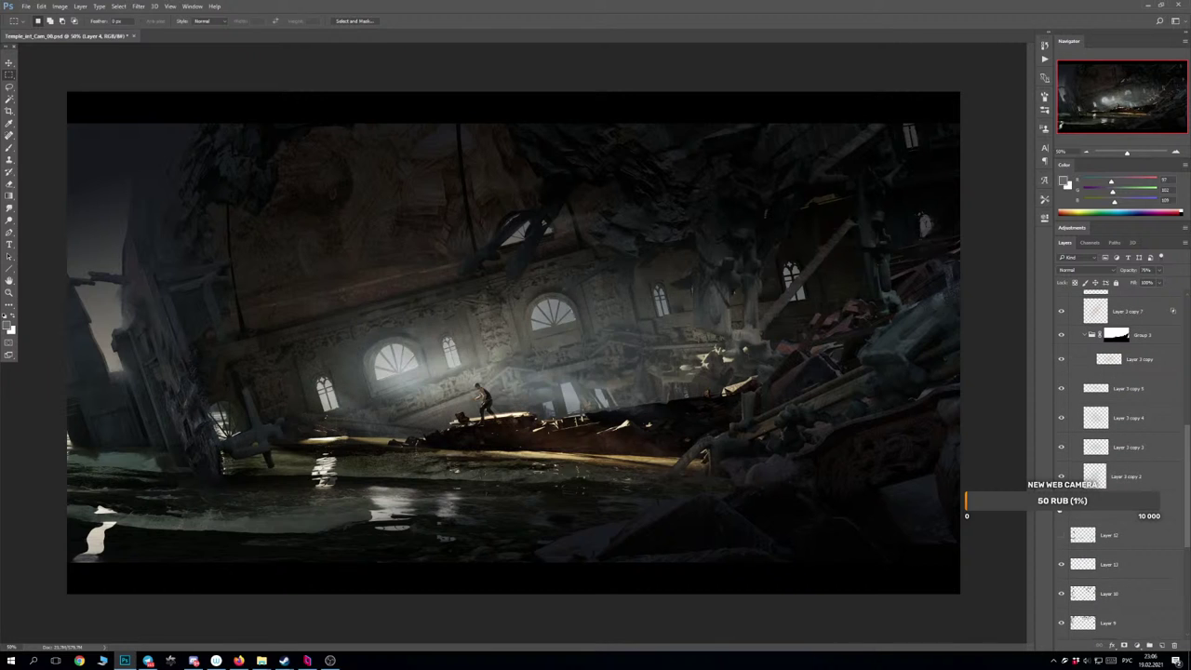
pyautogui.click(1061, 501)
pyautogui.click(1061, 491)
pyautogui.click(1062, 505)
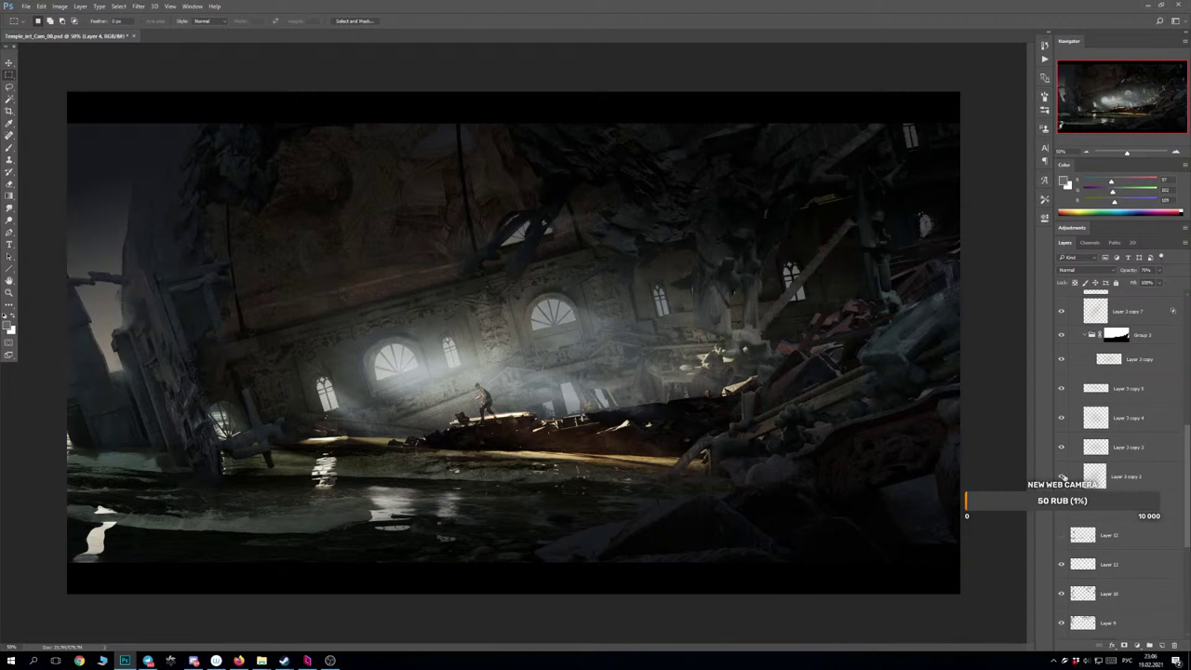
pyautogui.click(1061, 448)
pyautogui.click(1061, 448)
pyautogui.click(1062, 418)
pyautogui.click(1061, 418)
pyautogui.scroll(1, 1066, 416)
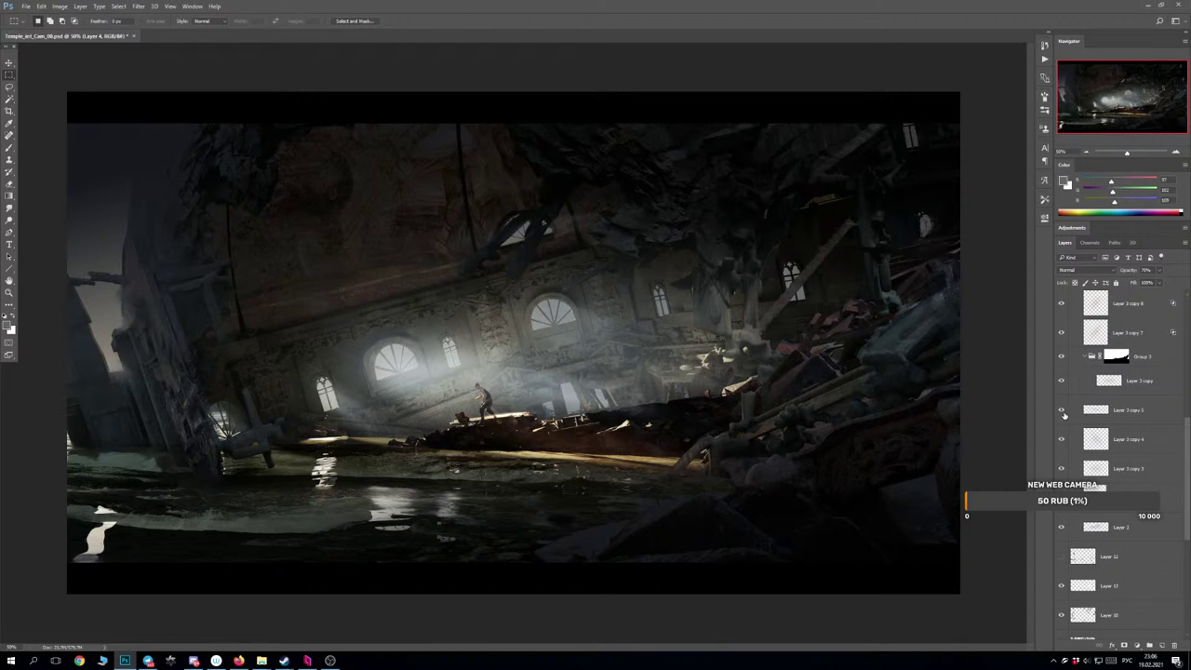
pyautogui.click(1062, 410)
pyautogui.click(1062, 410)
pyautogui.scroll(2, 1060, 413)
pyautogui.scroll(8, 1061, 413)
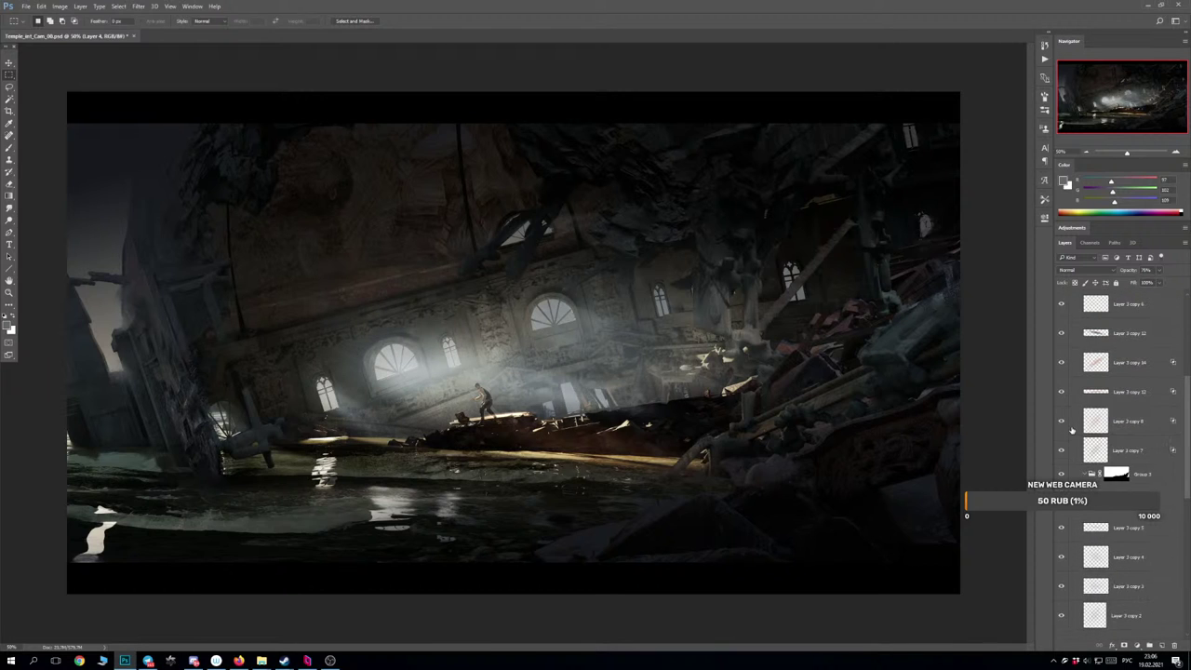
pyautogui.scroll(1, 1062, 465)
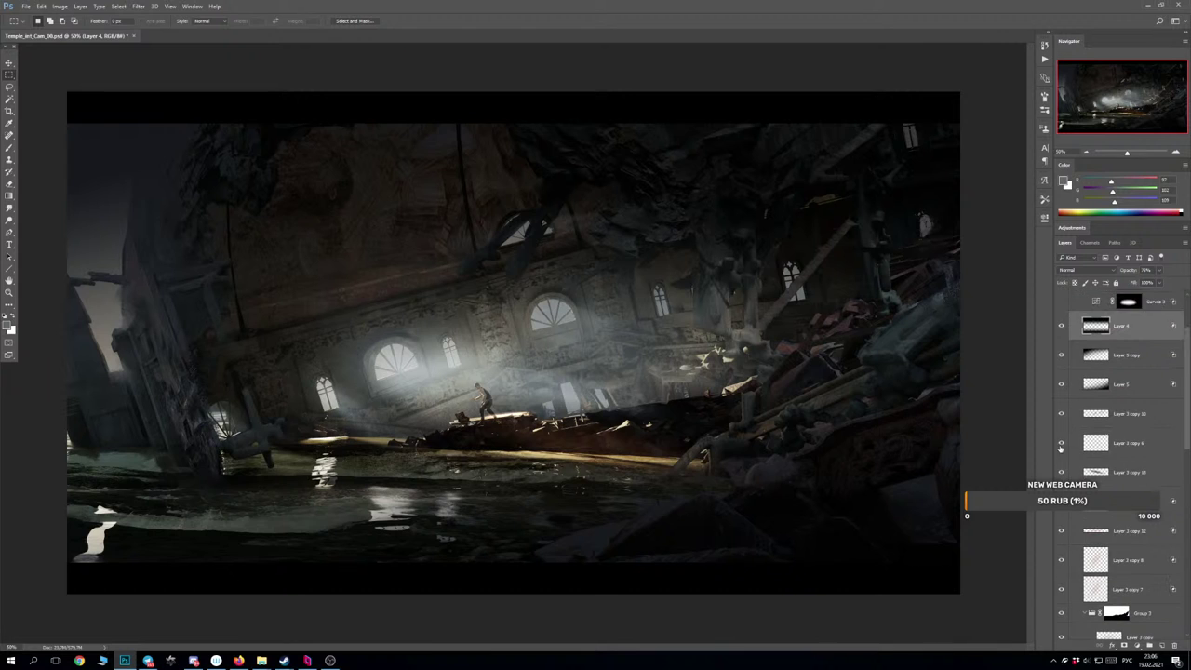
# Recheck the two haze copies below Layer 5 and Layer 5's dark gradient by briefly hiding each one.
pyautogui.click(1062, 445)
pyautogui.click(1062, 446)
pyautogui.click(1062, 415)
pyautogui.click(1062, 415)
pyautogui.click(1061, 384)
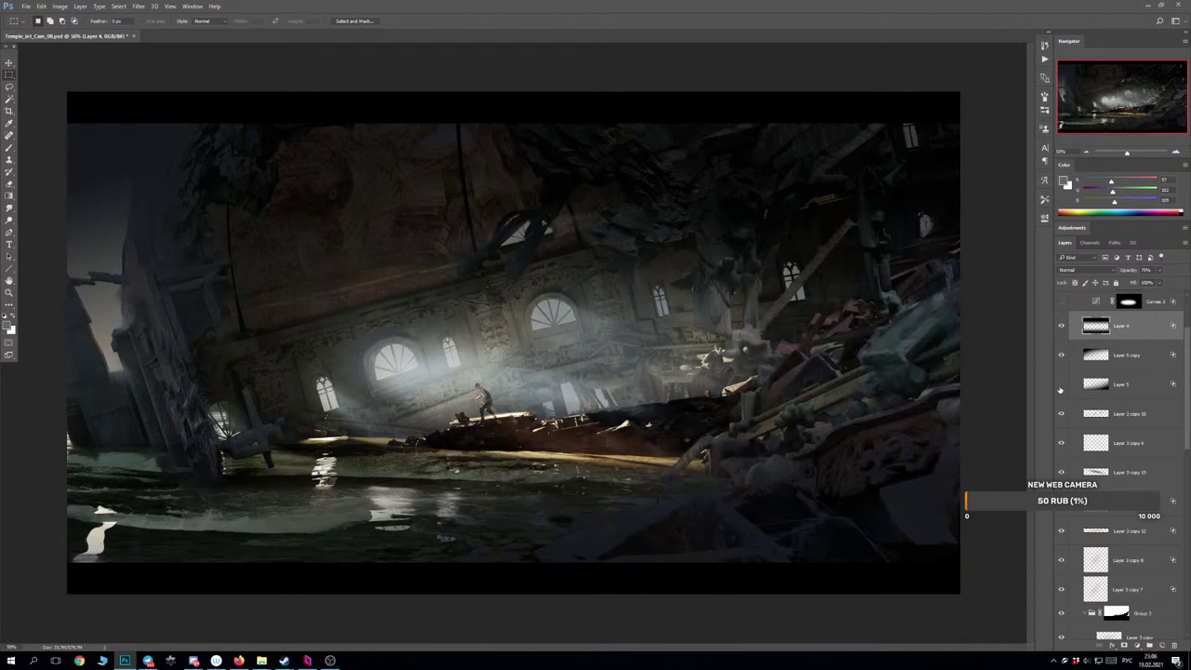
pyautogui.click(1061, 385)
pyautogui.scroll(3, 1063, 400)
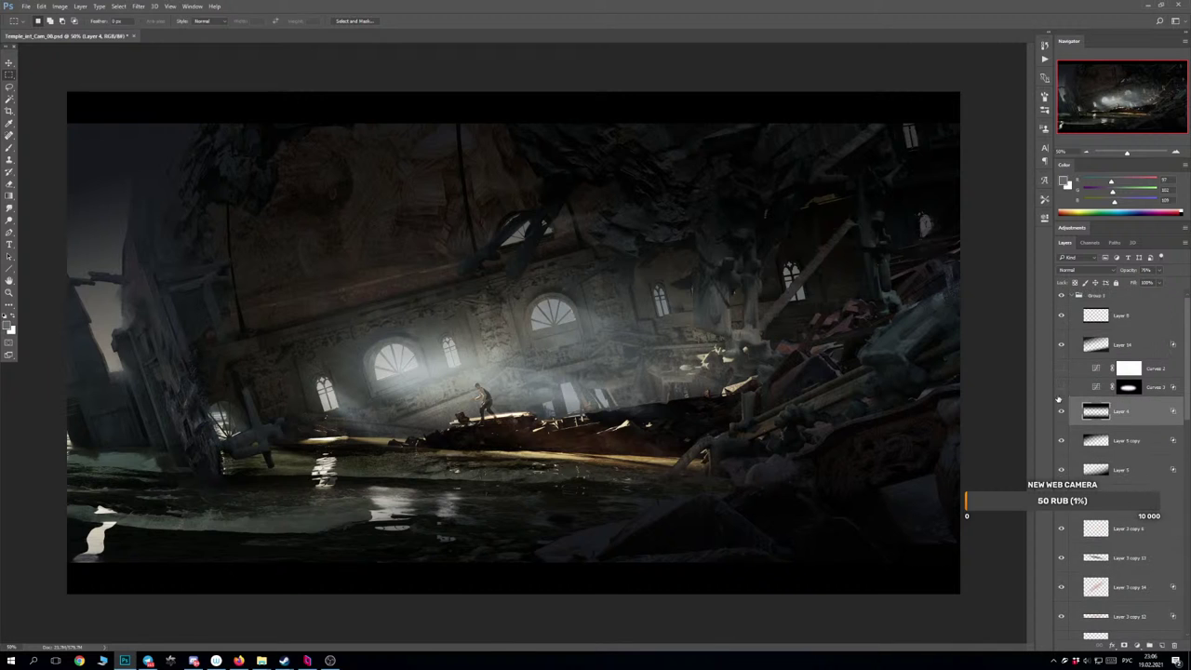
# Compare the scene with and without the dark gradient of Layer 14 in Group 1, leaving that layer hidden.
pyautogui.click(1062, 345)
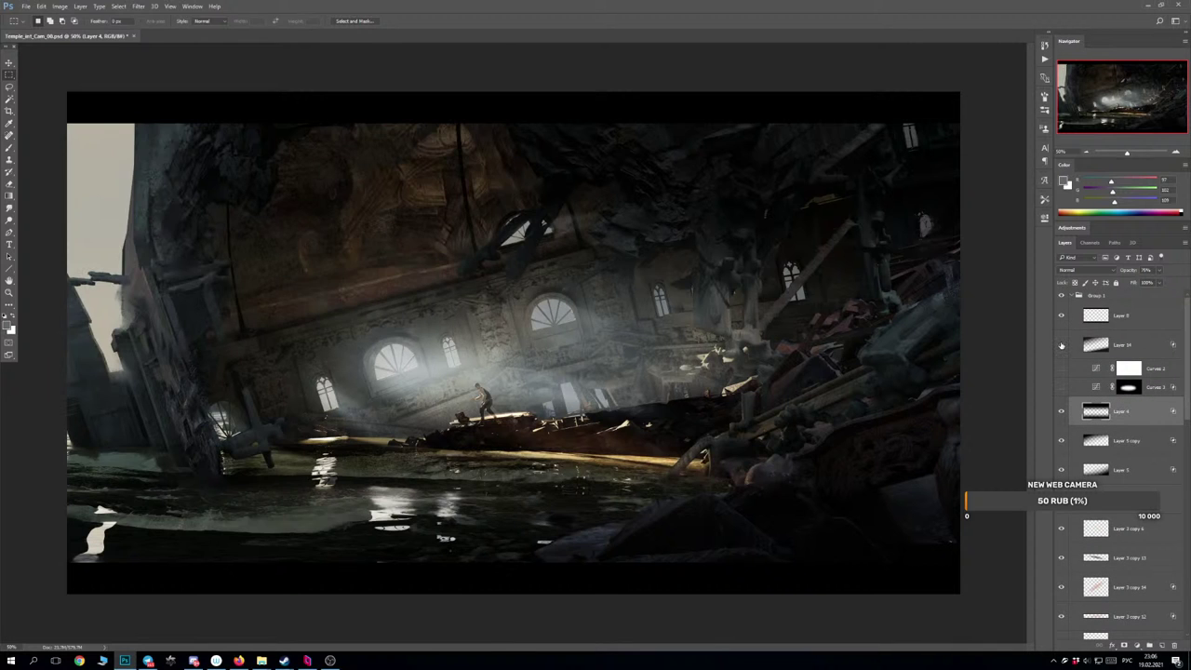
pyautogui.click(1062, 345)
pyautogui.click(1062, 345)
pyautogui.click(1061, 345)
pyautogui.click(1061, 346)
pyautogui.click(1062, 346)
pyautogui.click(1057, 353)
pyautogui.click(1057, 353)
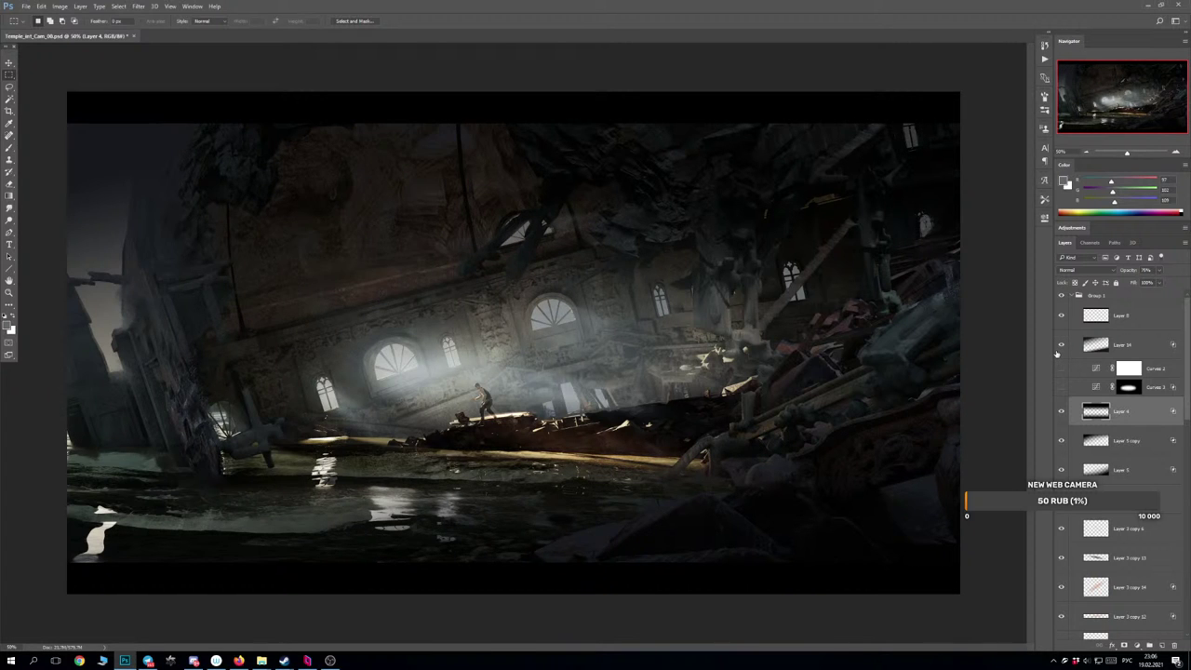
pyautogui.click(1057, 352)
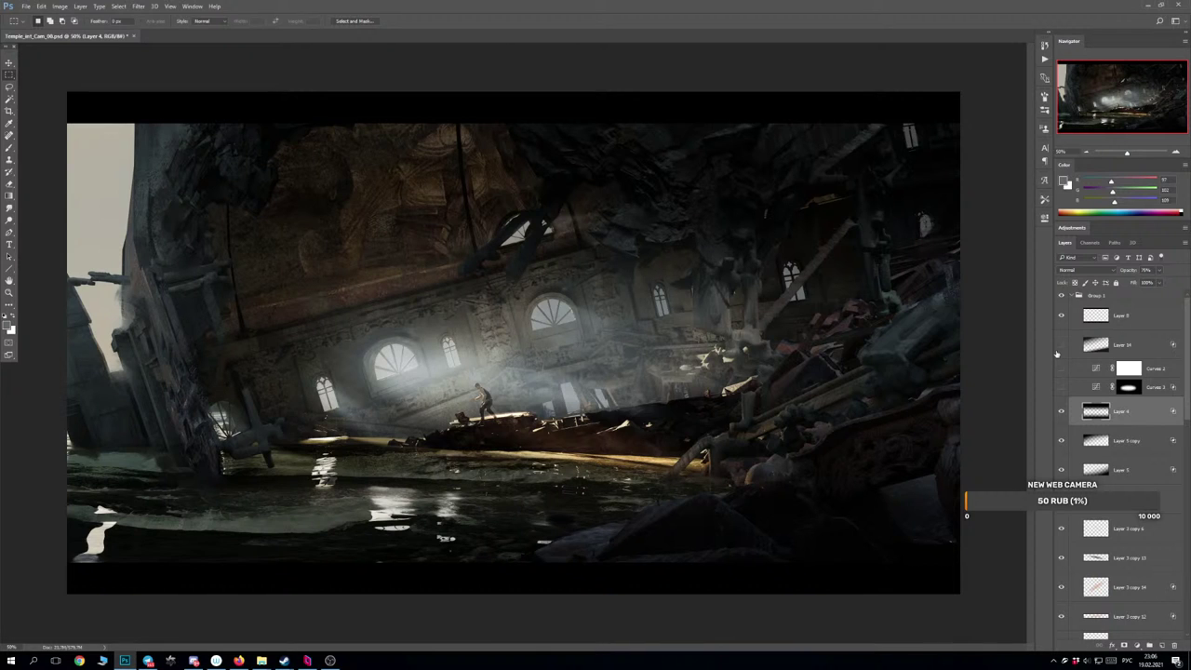
# Compare the foreground water with and without Layer 15 in Group 2 by briefly hiding that layer several times.
pyautogui.scroll(-1, 1129, 423)
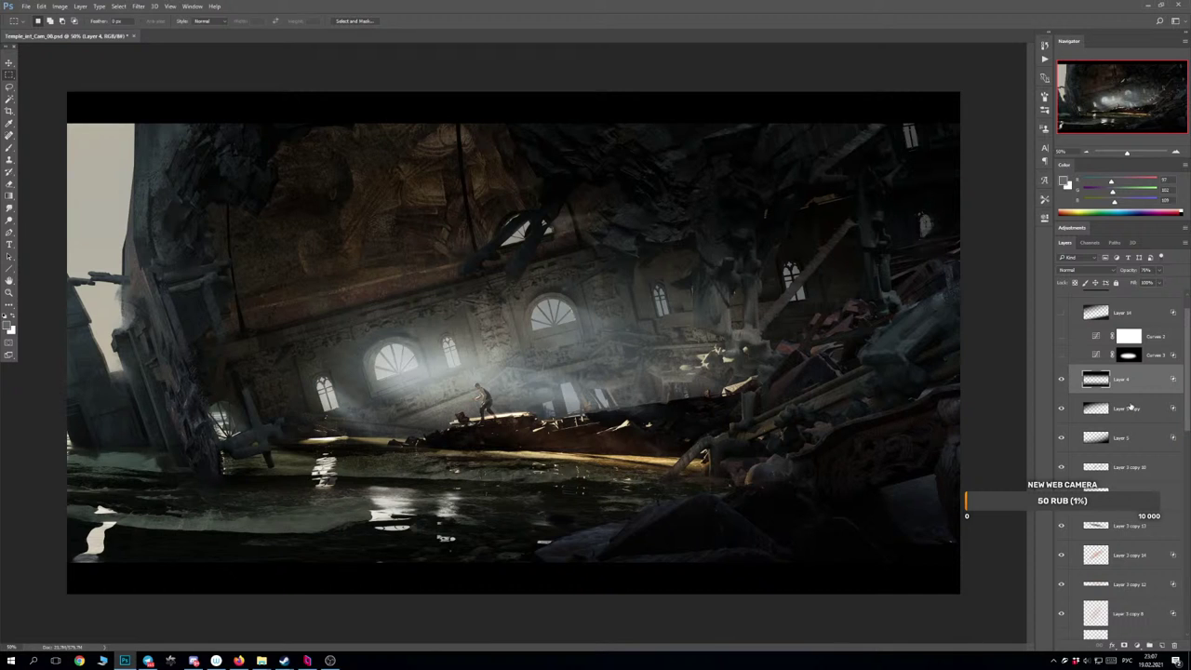
pyautogui.scroll(-8, 1121, 355)
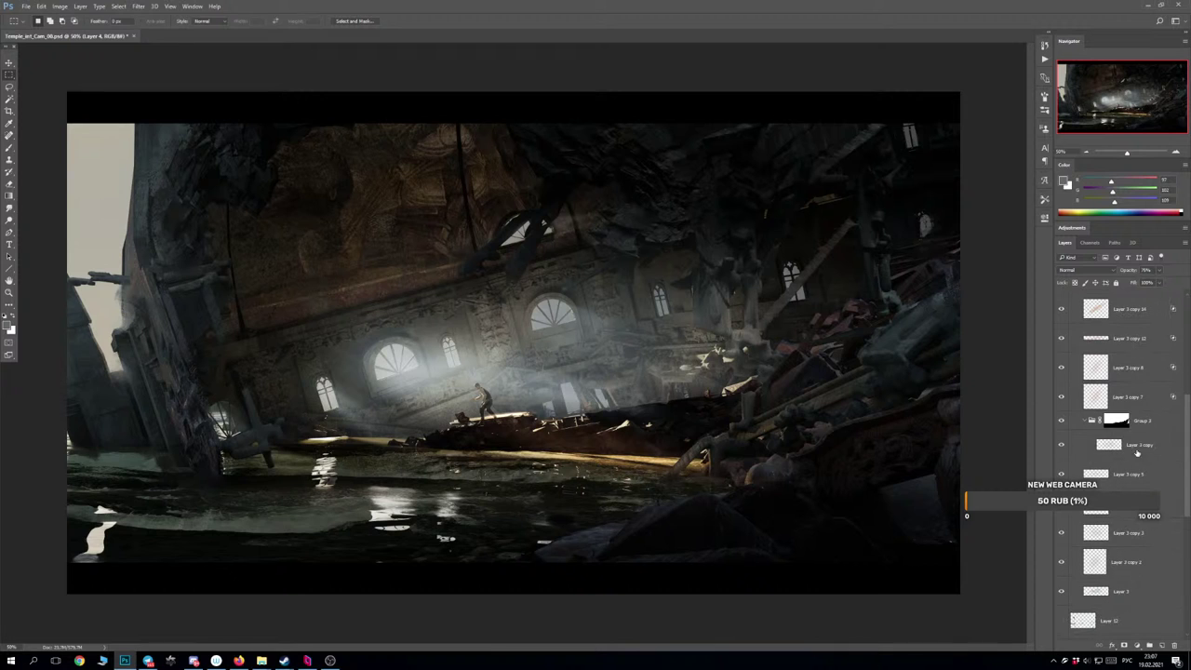
pyautogui.click(1154, 447)
pyautogui.scroll(-5, 1066, 452)
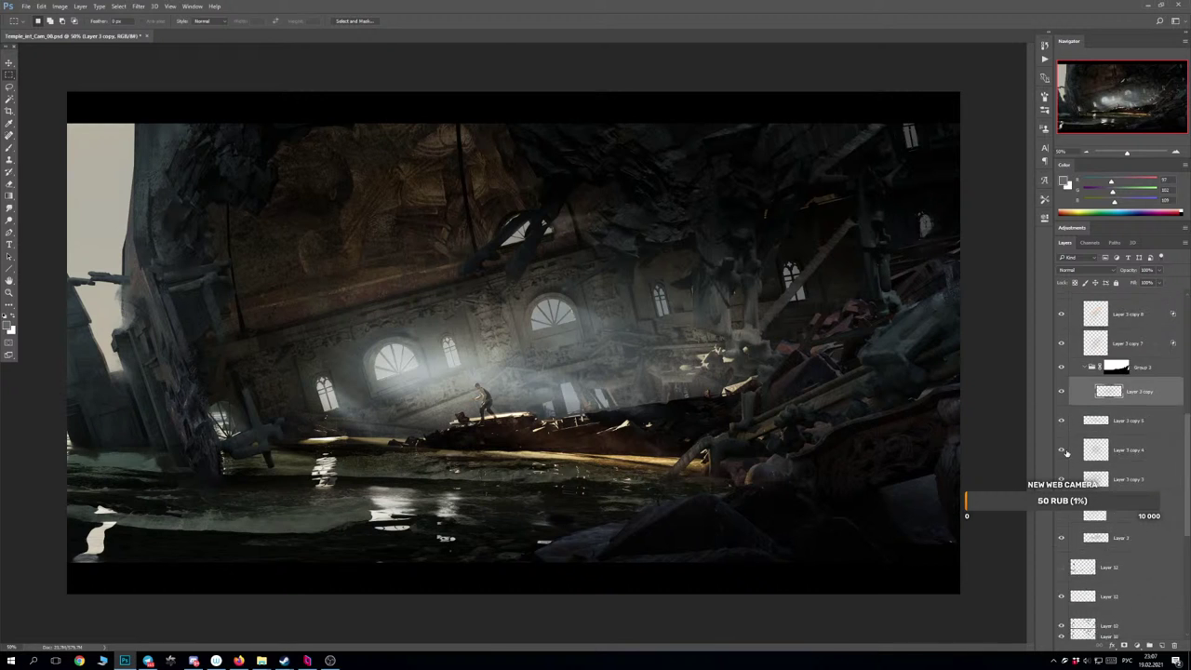
pyautogui.scroll(-3, 1066, 454)
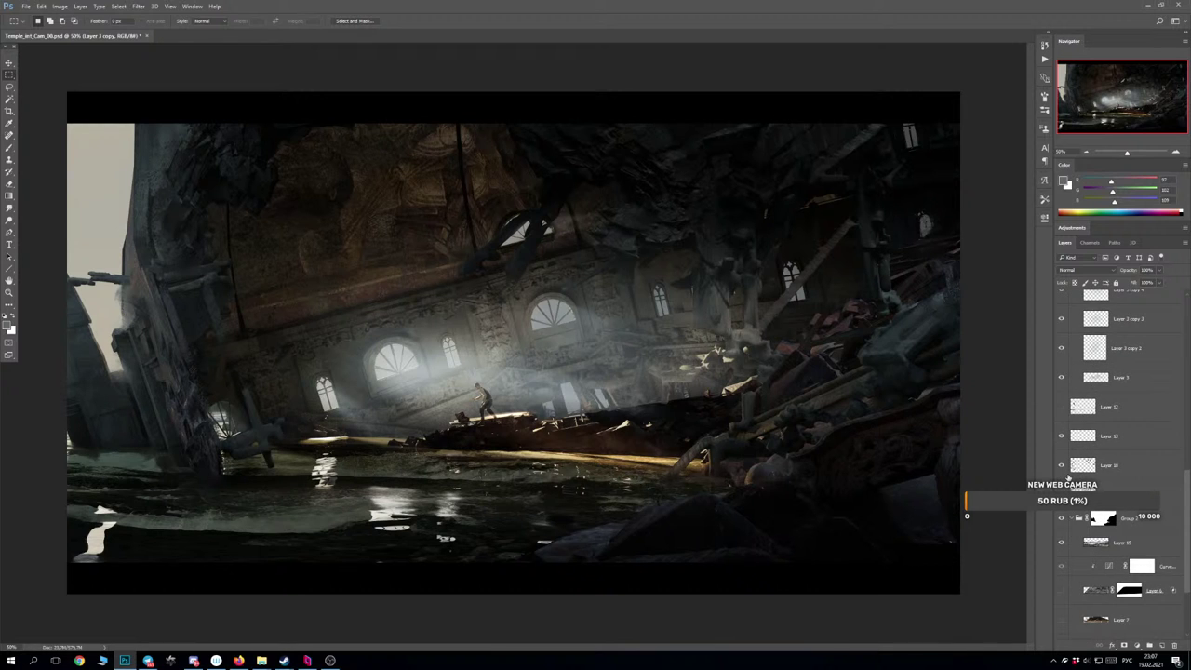
pyautogui.scroll(-1, 1068, 479)
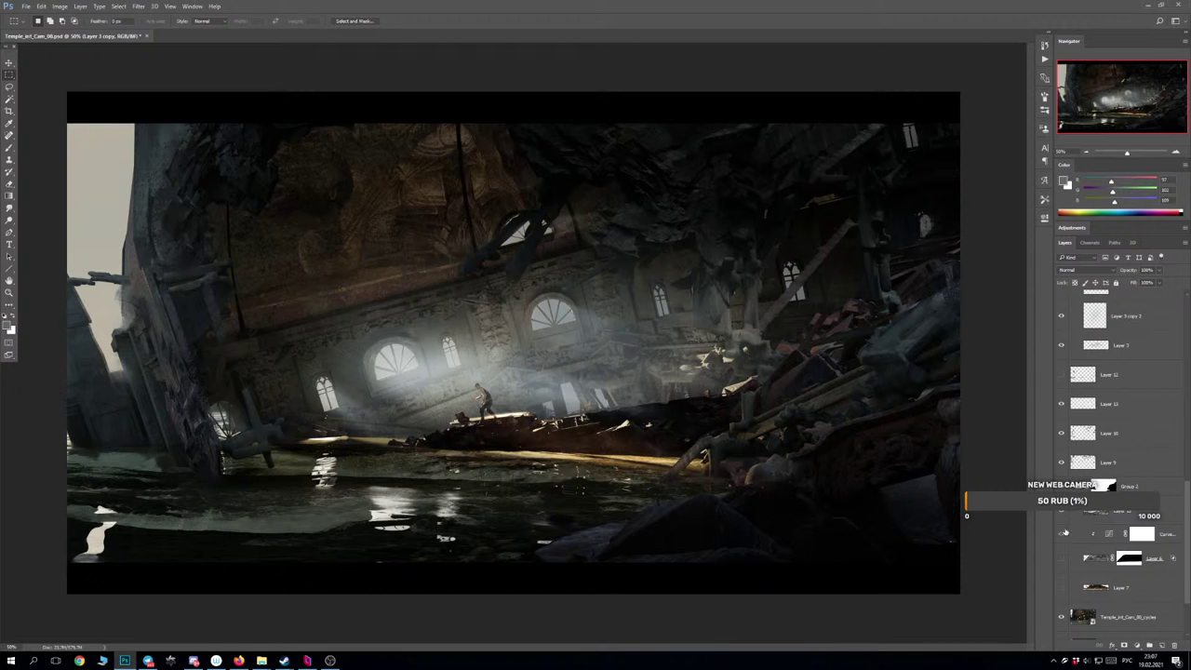
pyautogui.click(1060, 518)
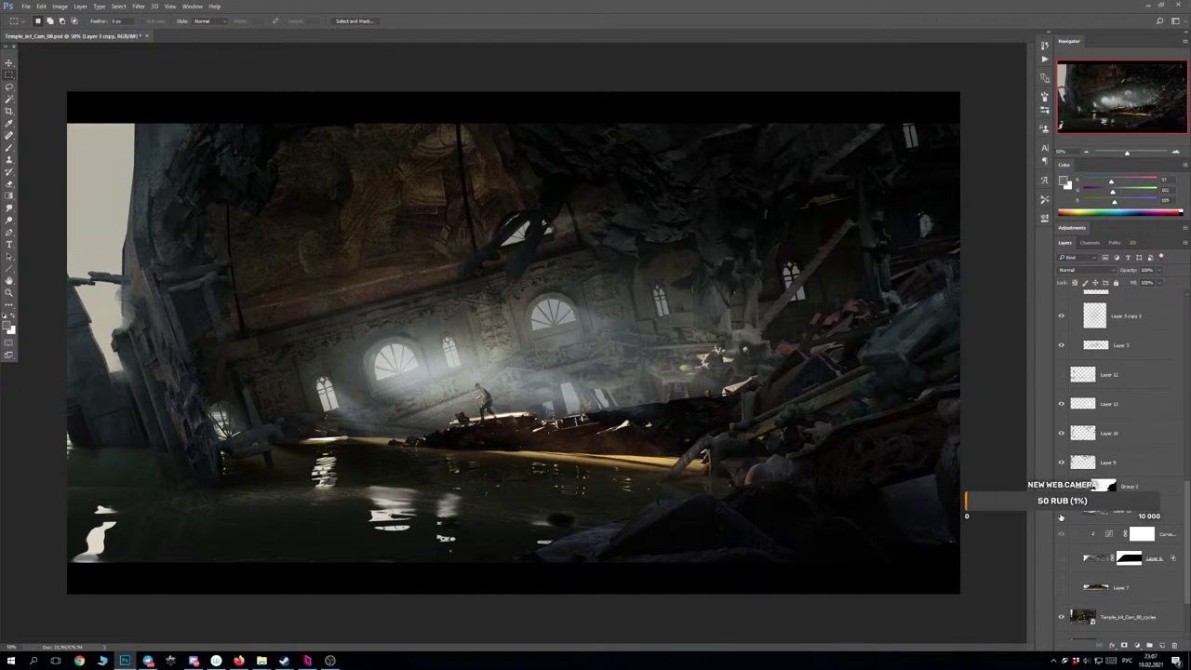
pyautogui.click(1061, 517)
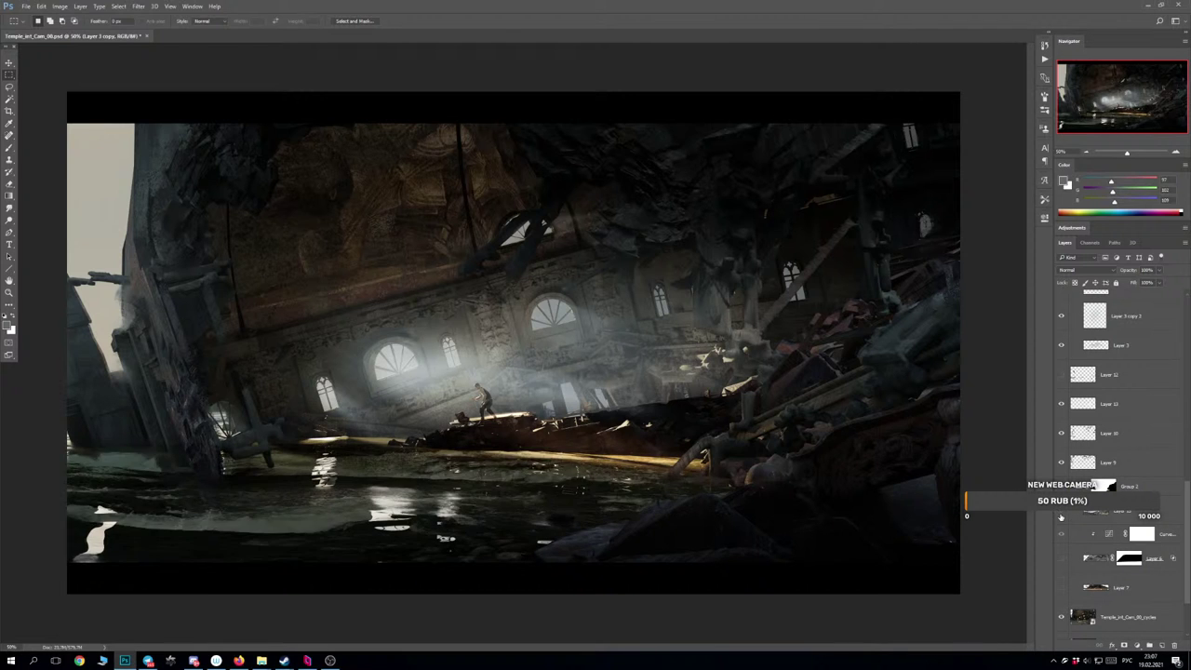
pyautogui.click(1060, 517)
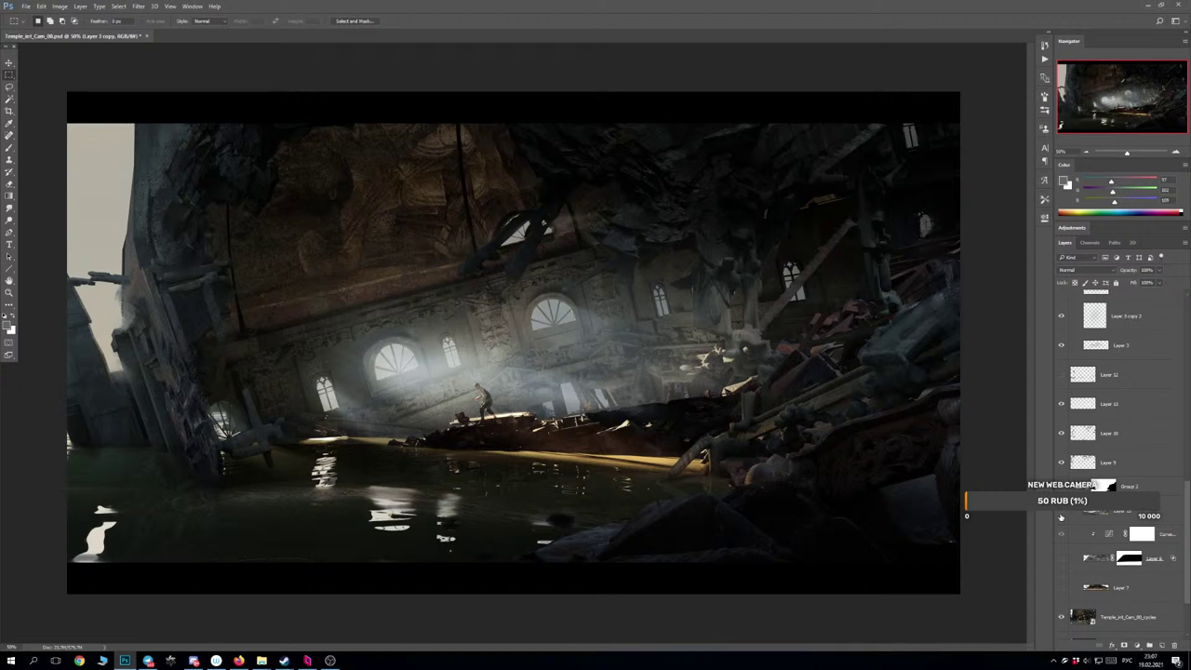
pyautogui.click(1060, 518)
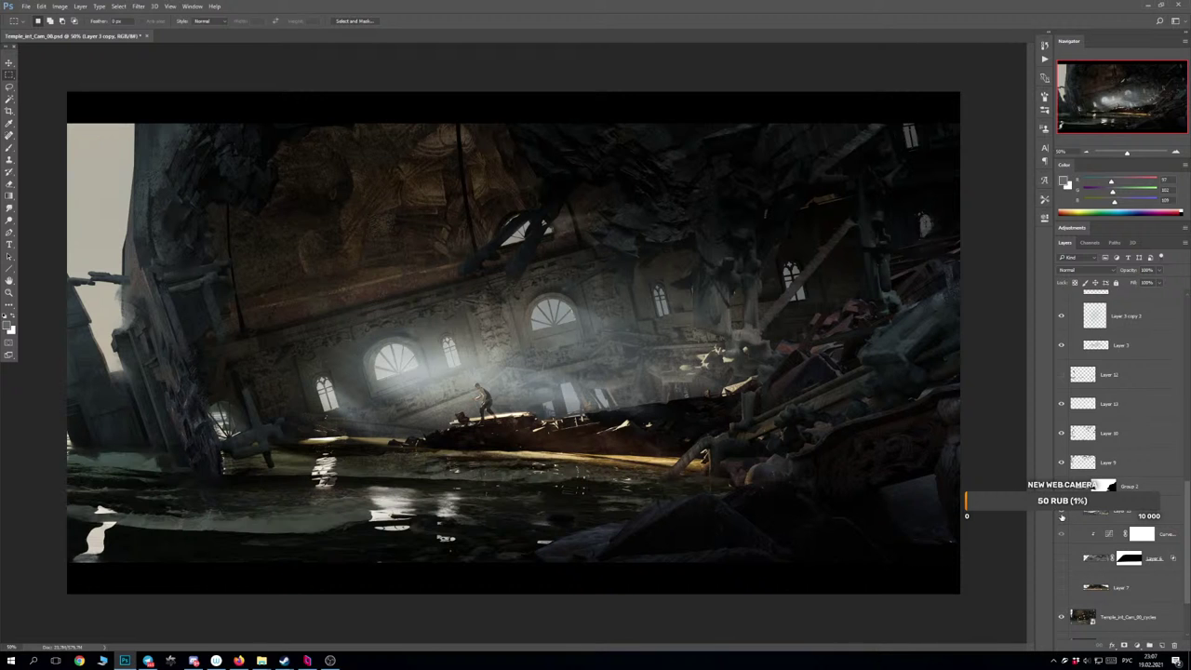
pyautogui.click(1062, 518)
pyautogui.click(1062, 518)
# Try a much lower opacity on the Soft Light Layer 15, and settle it just under 100%.
pyautogui.click(1117, 511)
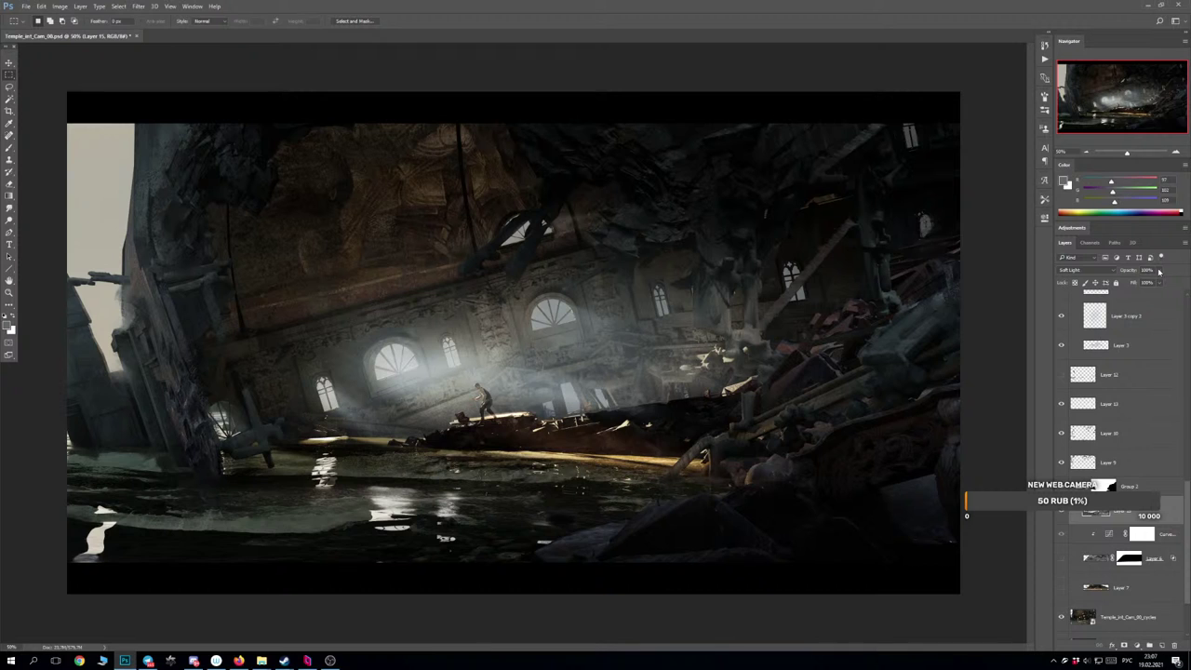
pyautogui.moveTo(1160, 270); pyautogui.dragTo(1135, 284)
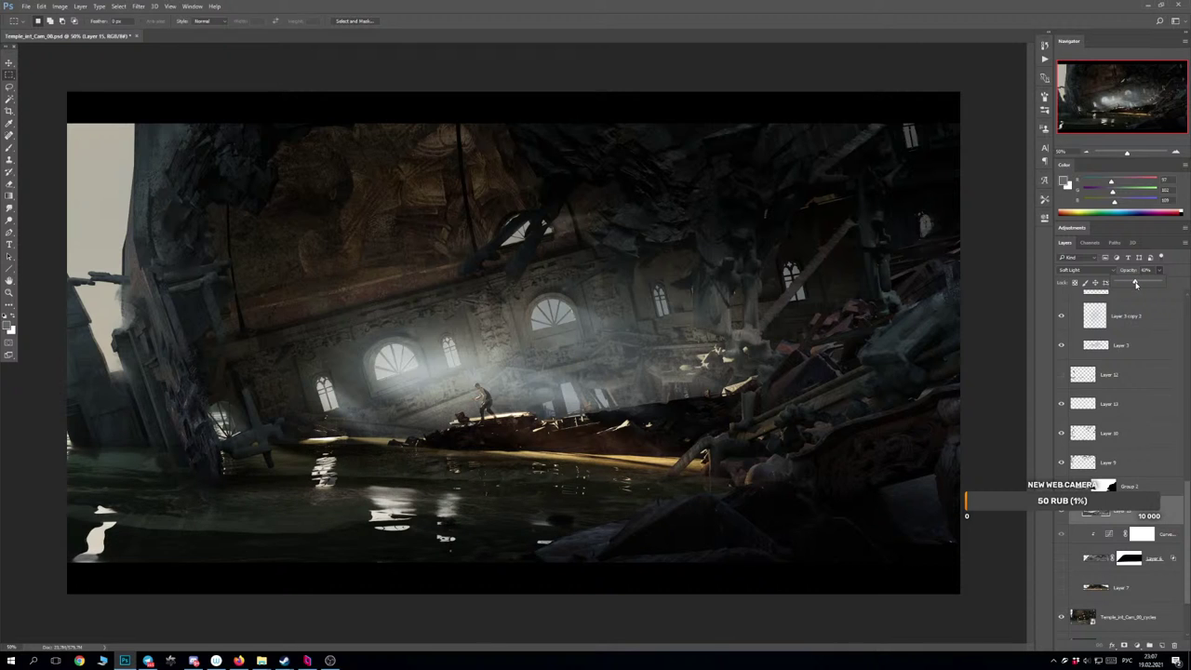
pyautogui.moveTo(1135, 284); pyautogui.dragTo(1157, 283)
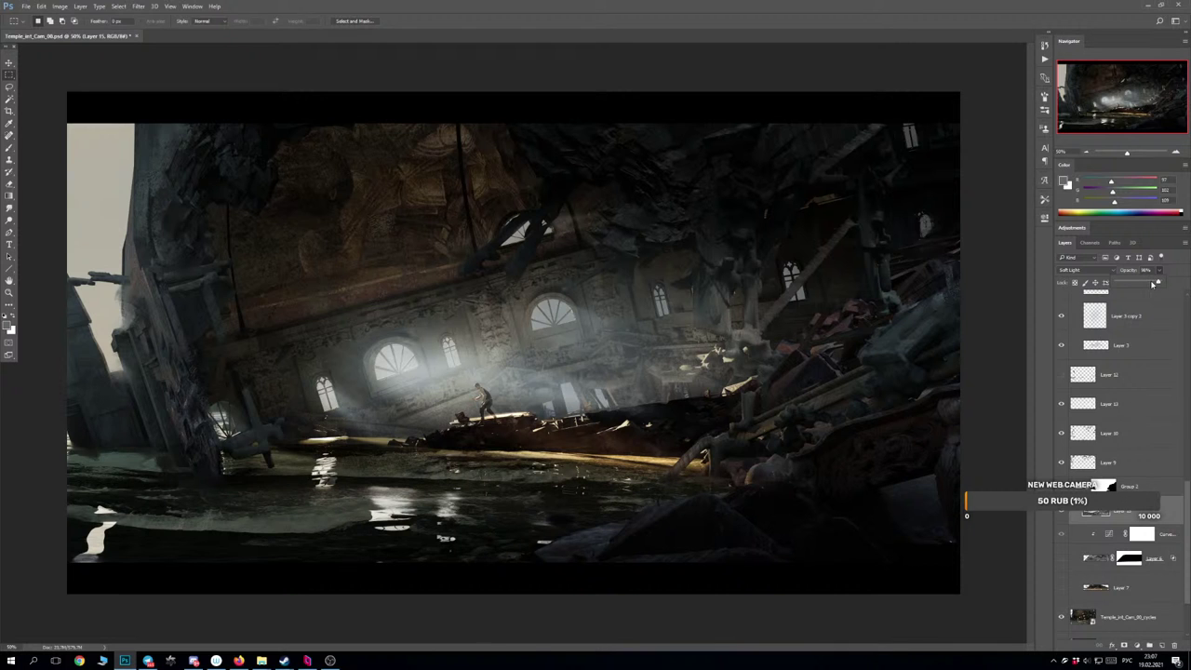
pyautogui.click(814, 5)
# Flip the canvas horizontally and examine the mirrored composition both as a small overview and close up.
pyautogui.hotkey('ctrl', '-')
pyautogui.hotkey('ctrl', '-')
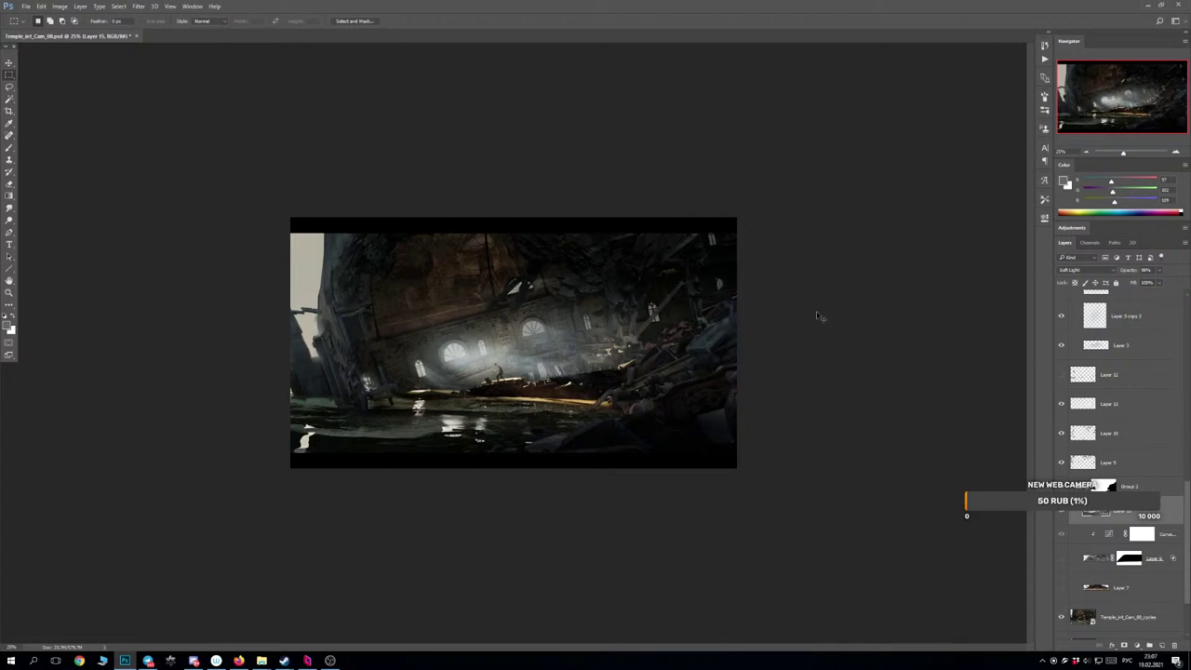
pyautogui.press('F2')
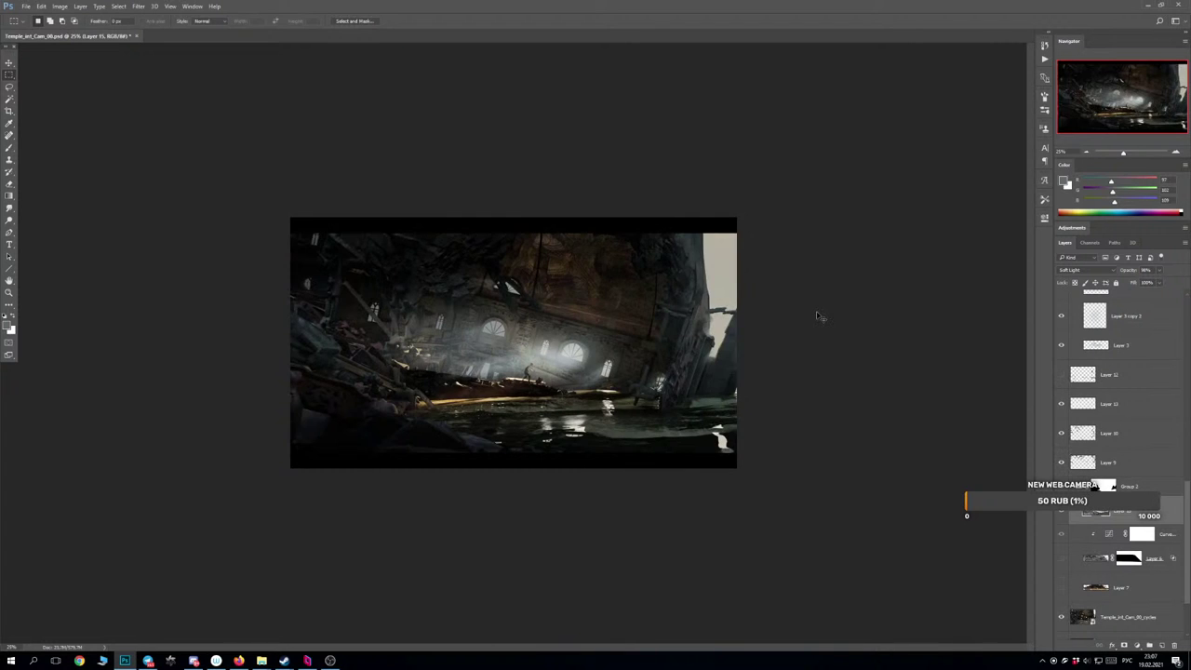
pyautogui.hotkey('ctrl', '+')
pyautogui.hotkey('ctrl', '+')
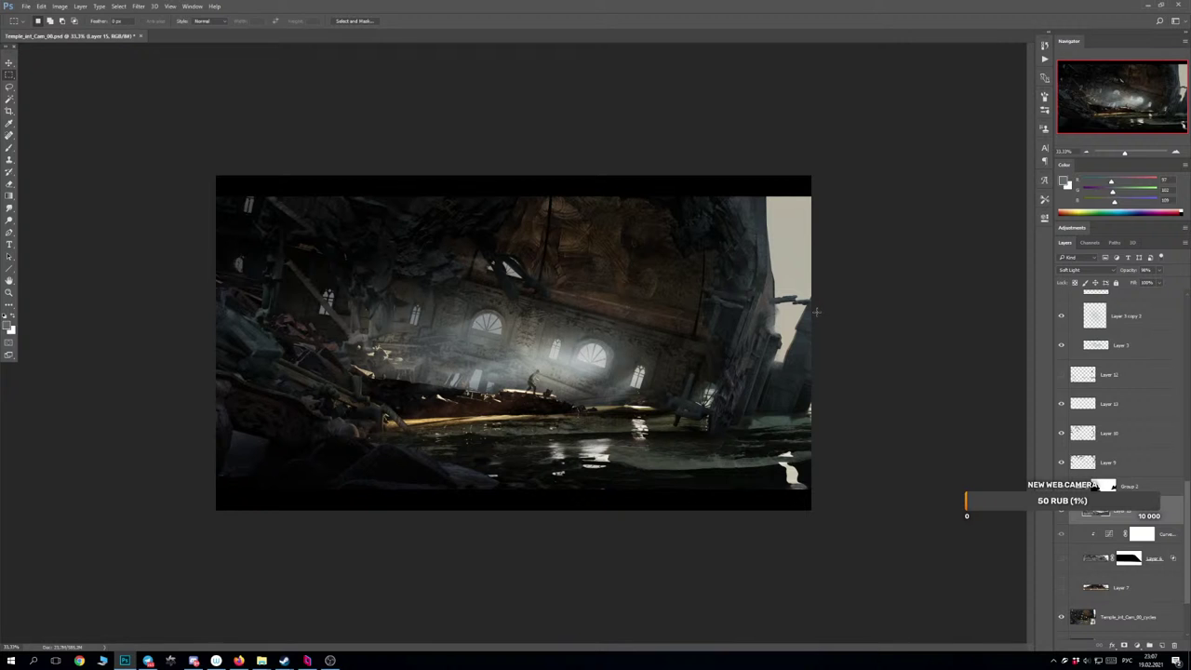
pyautogui.hotkey('ctrl', '+')
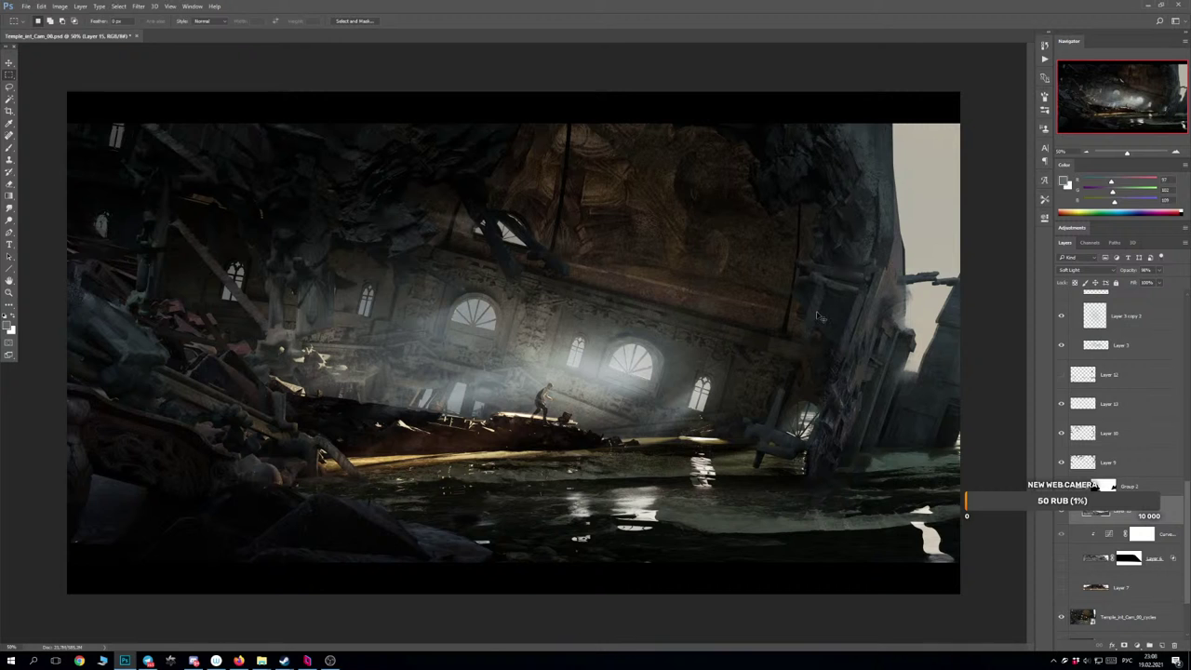
pyautogui.hotkey('ctrl', '+')
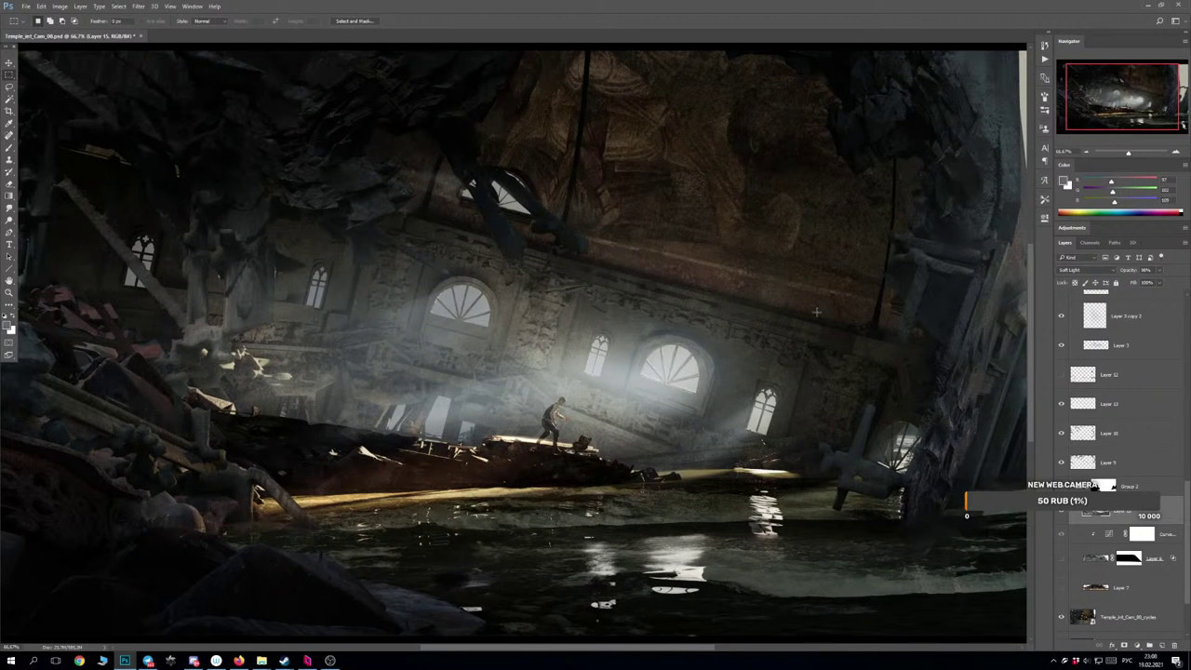
# Select Layer 3 copy 7 in Group 1 and briefly hide it to examine its contribution to the light.
pyautogui.scroll(5, 1113, 419)
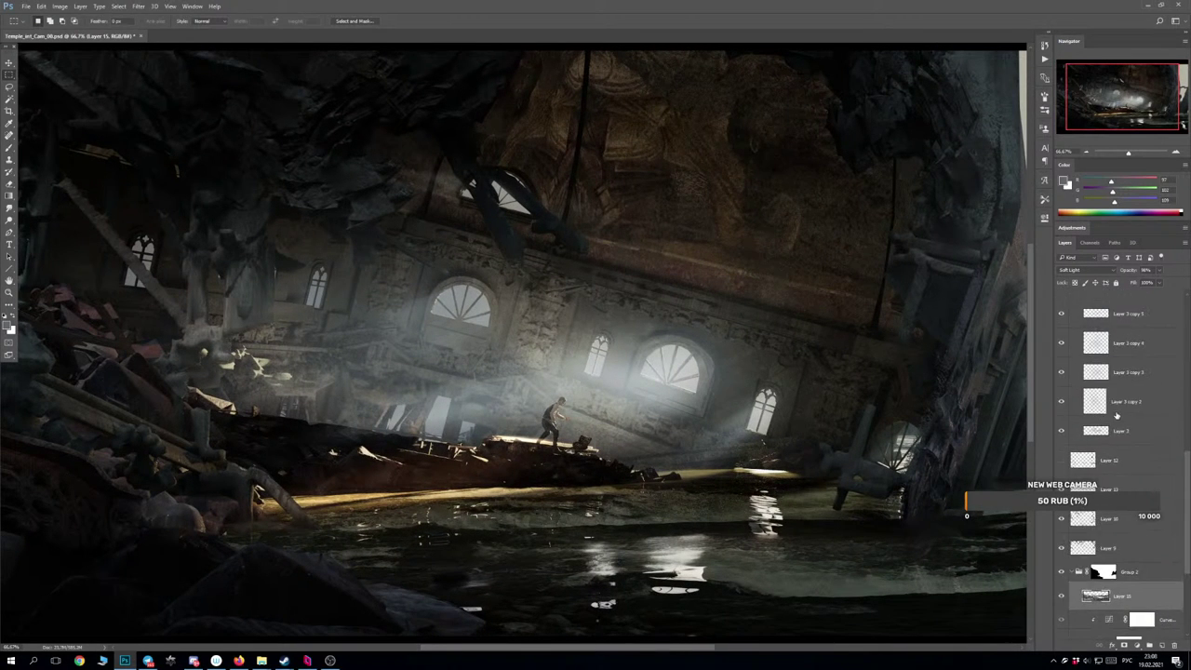
pyautogui.scroll(3, 1113, 419)
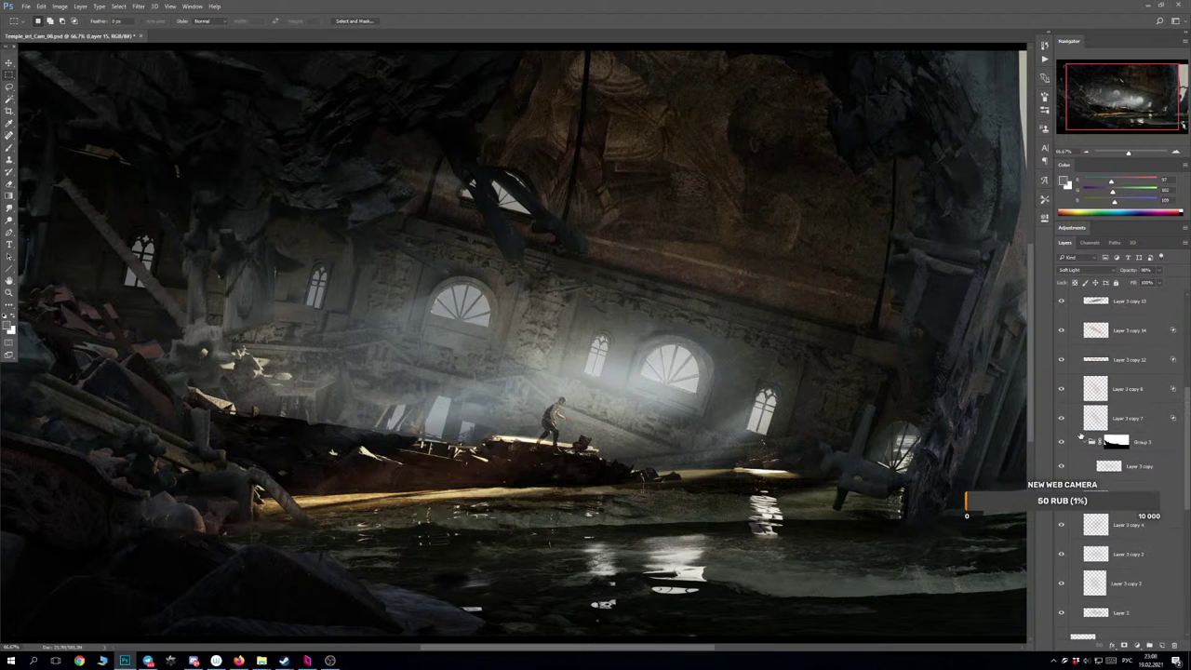
pyautogui.click(1061, 420)
pyautogui.click(1061, 420)
pyautogui.click(1145, 416)
pyautogui.click(1060, 421)
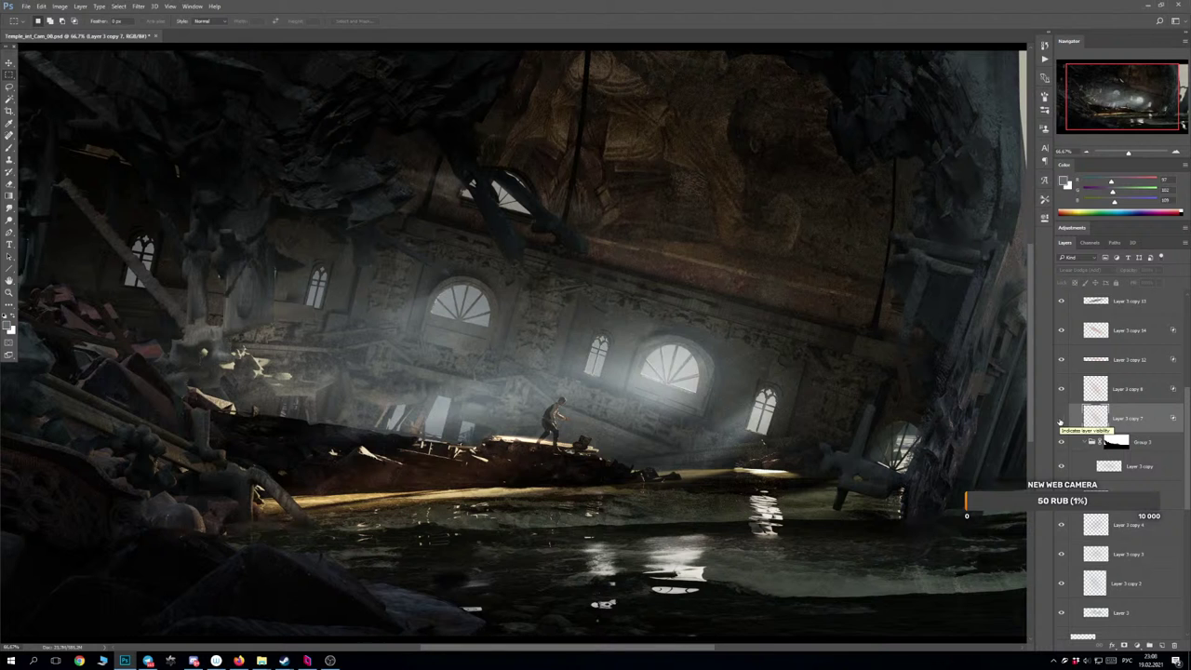
pyautogui.click(1059, 422)
# View the whole mirrored scene and compare it with and without Layer 3 copy 8.
pyautogui.hotkey('ctrl', '-')
pyautogui.hotkey('ctrl', '-')
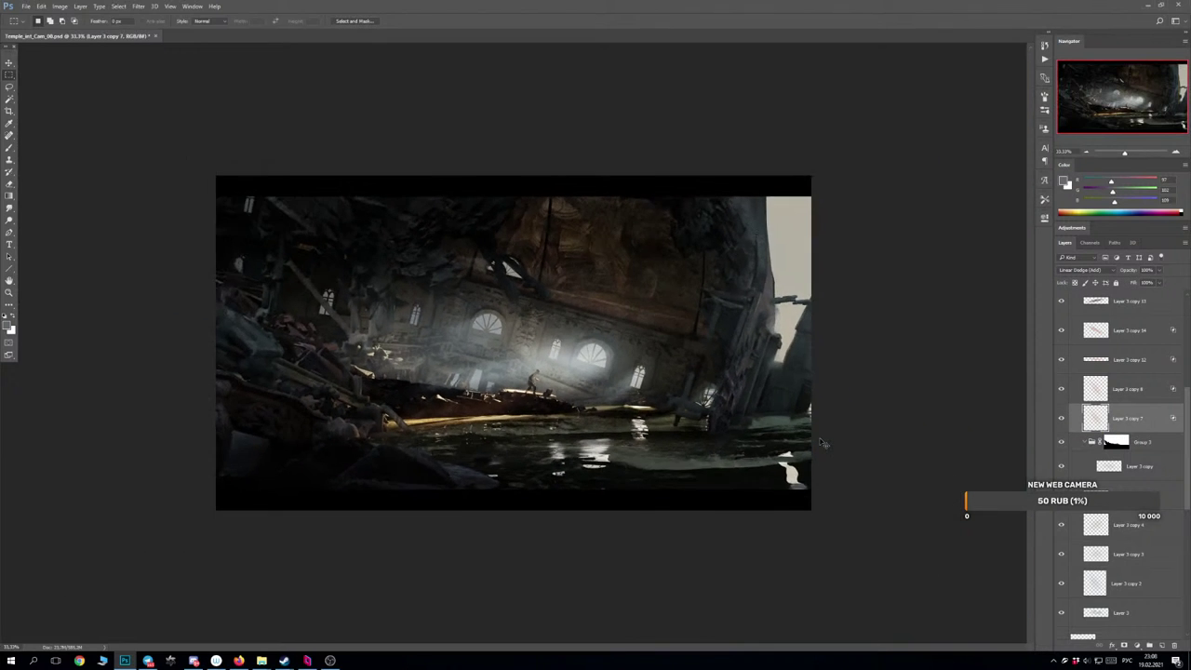
pyautogui.hotkey('ctrl', '+')
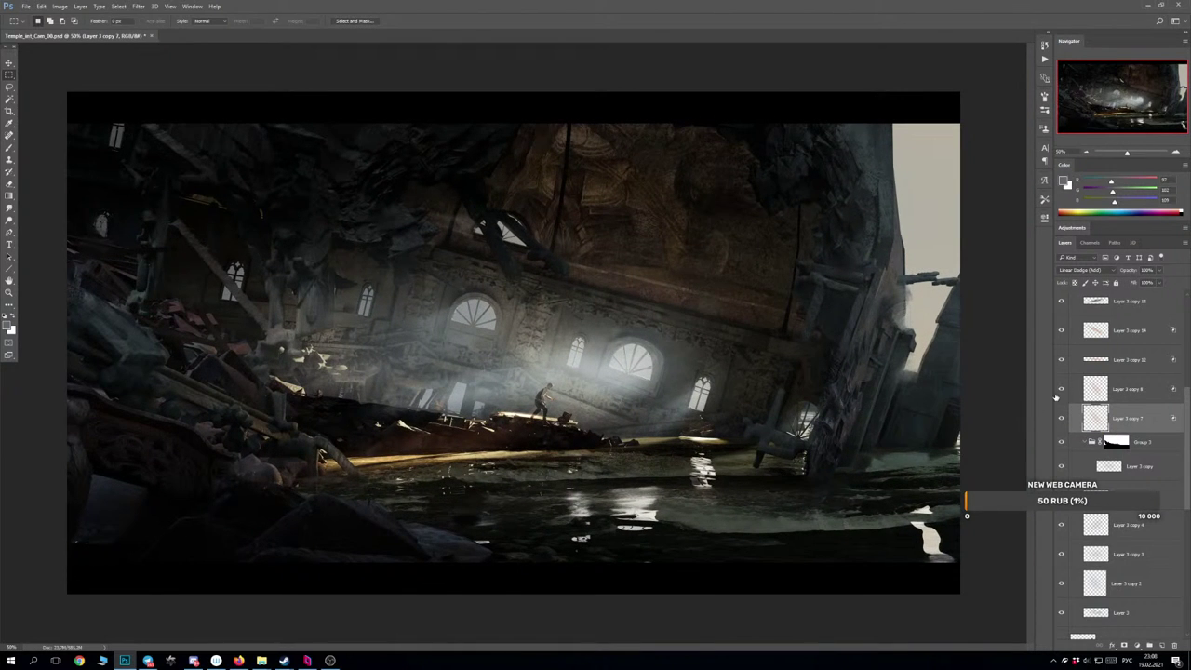
pyautogui.click(1060, 391)
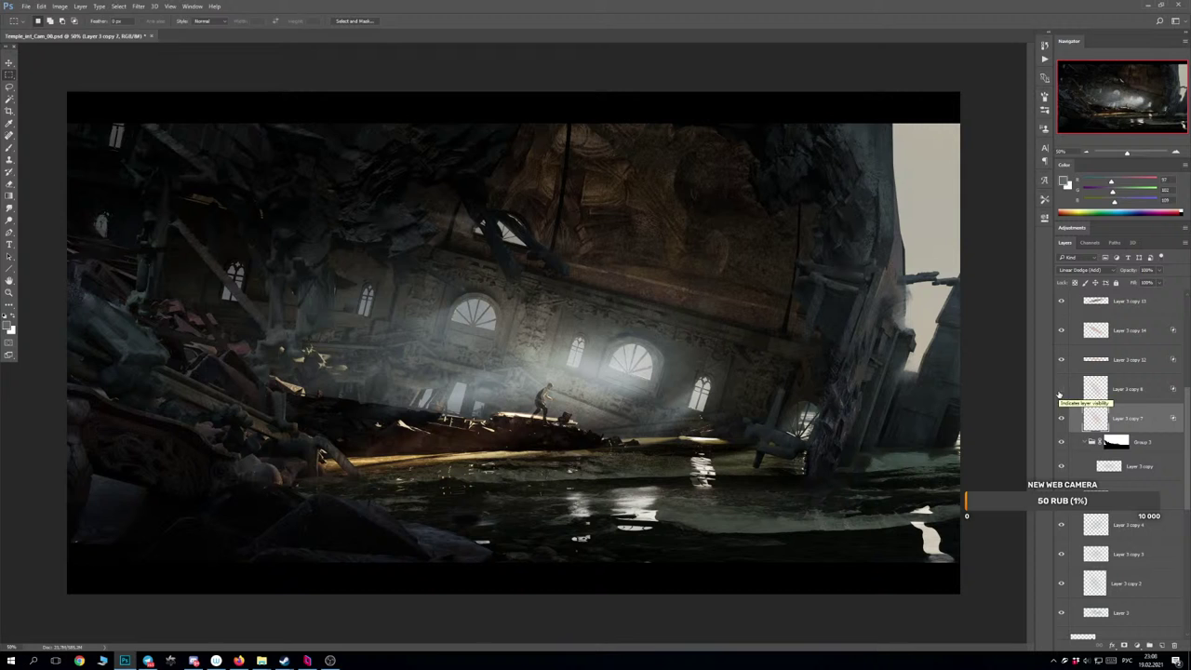
pyautogui.click(1060, 391)
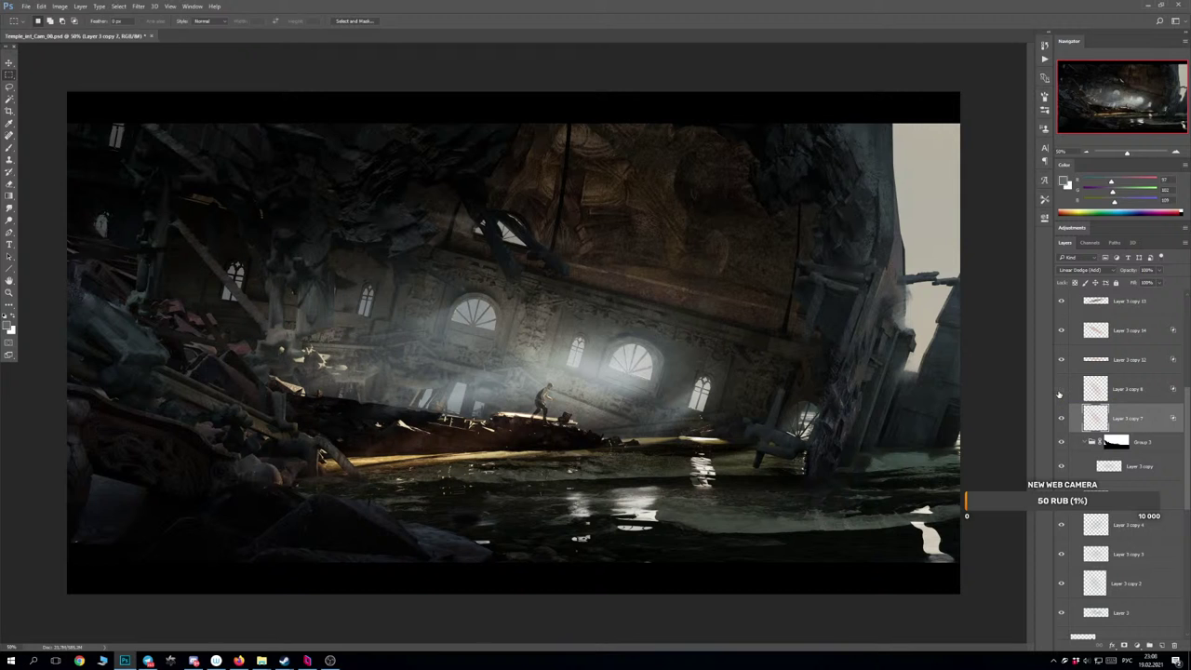
pyautogui.click(1060, 391)
pyautogui.click(1060, 390)
pyautogui.hotkey('ctrl', 'u')
pyautogui.moveTo(778, 435)
pyautogui.mouseDown()
pyautogui.moveTo(788, 435)
pyautogui.moveTo(763, 439)
pyautogui.mouseUp()
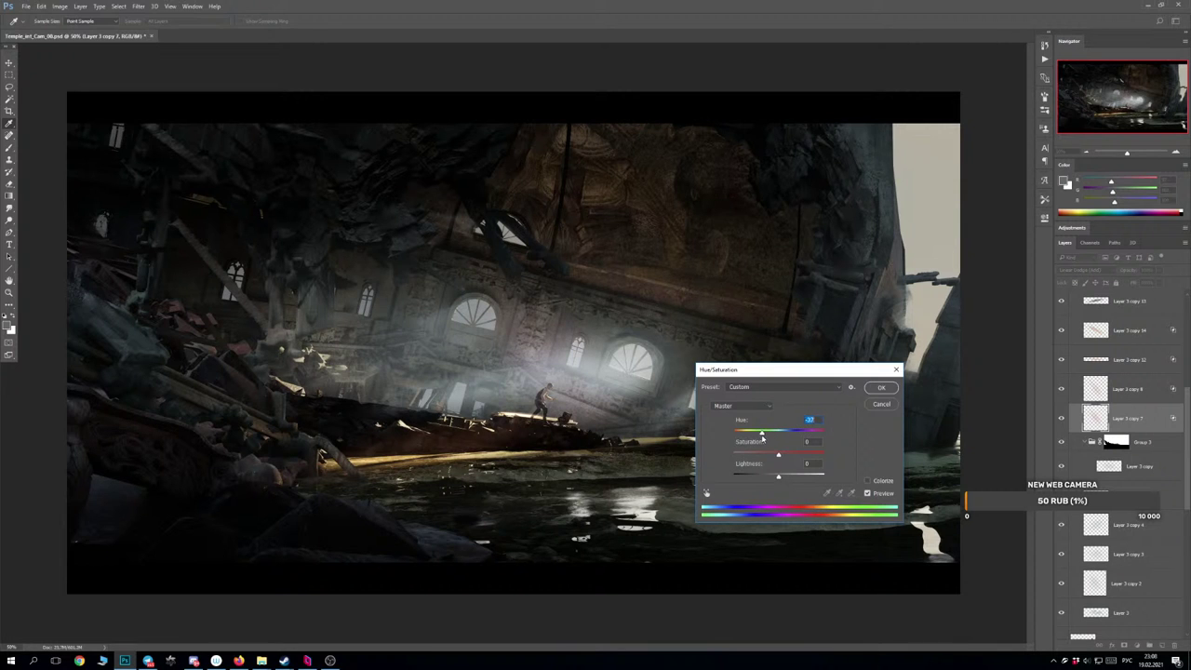
pyautogui.click(881, 404)
pyautogui.press('m')
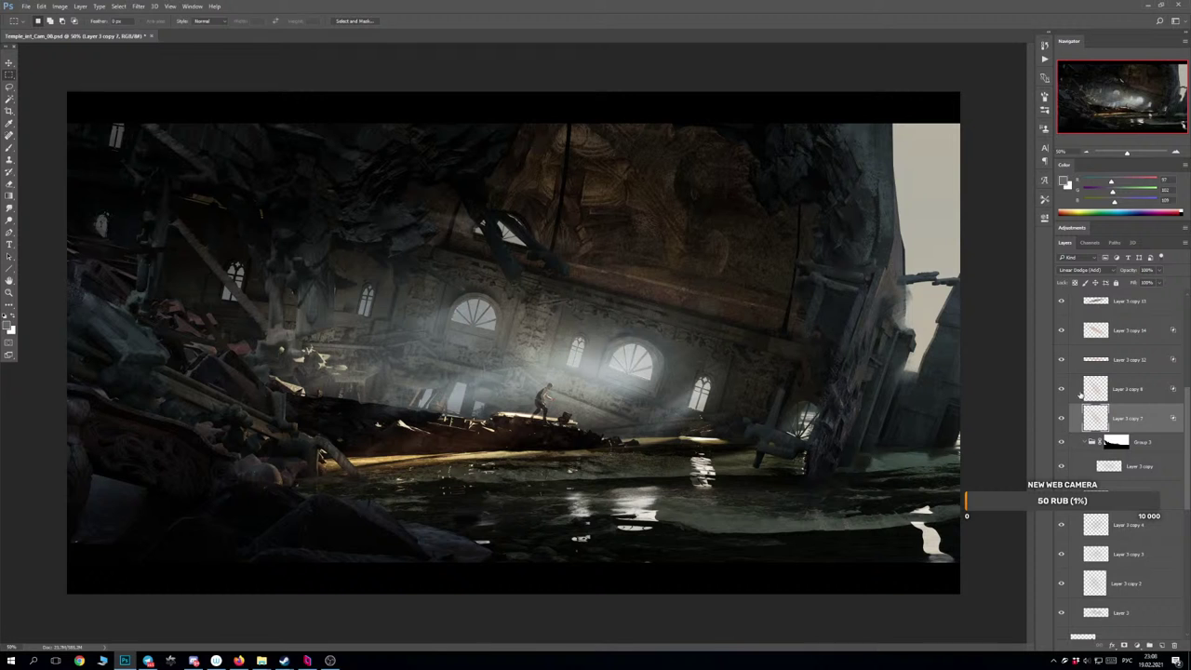
# Check the effect of the two hidden Curves layers in Group 1, and flip the canvas back horizontally.
pyautogui.scroll(5, 1080, 395)
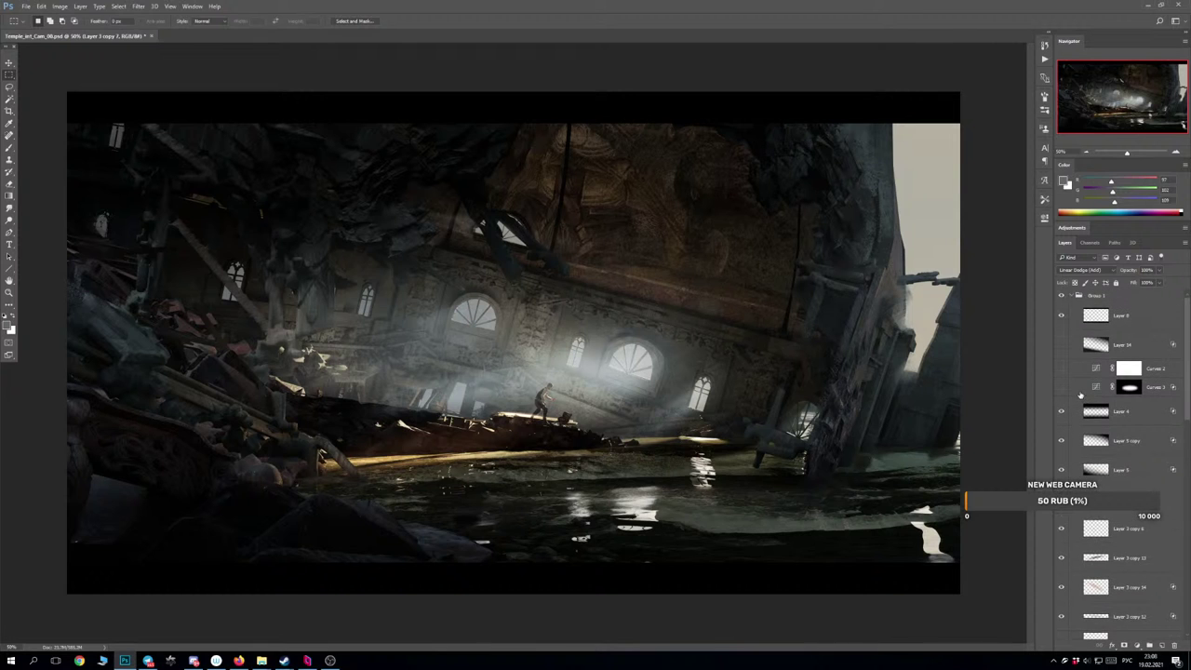
pyautogui.click(1060, 370)
pyautogui.click(1060, 369)
pyautogui.click(1061, 387)
pyautogui.press('F2')
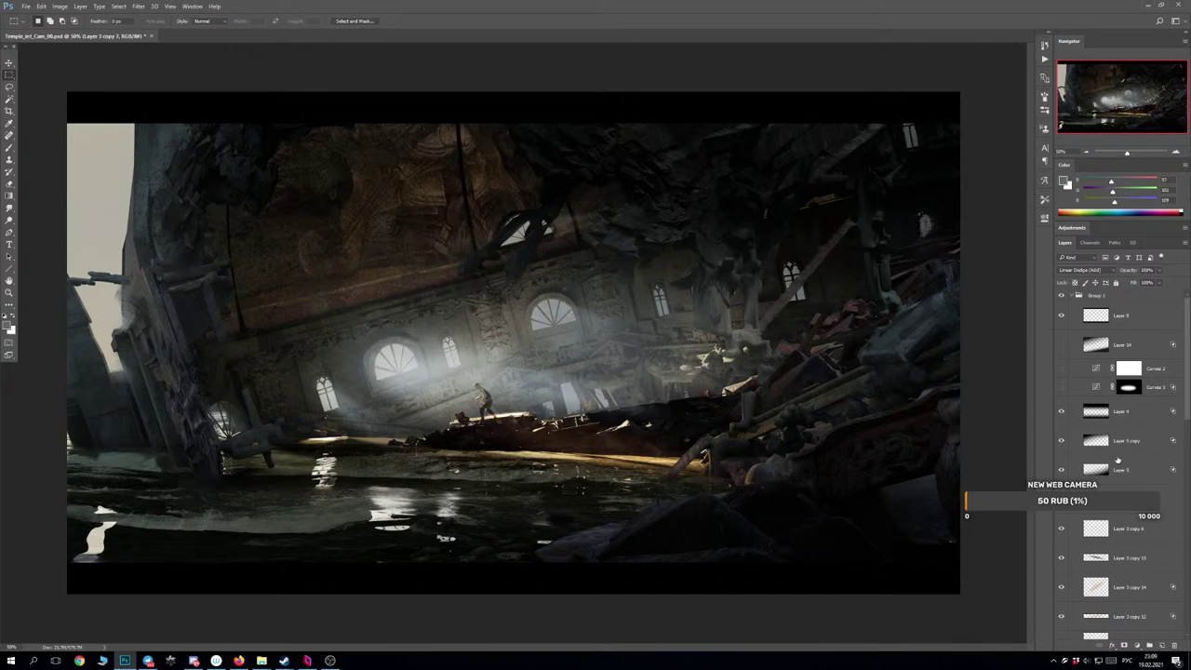
# Select Layer 12 below Group 1 and compare the water with and without it, leaving the layer visible.
pyautogui.scroll(-2, 1119, 463)
pyautogui.scroll(-5, 1120, 468)
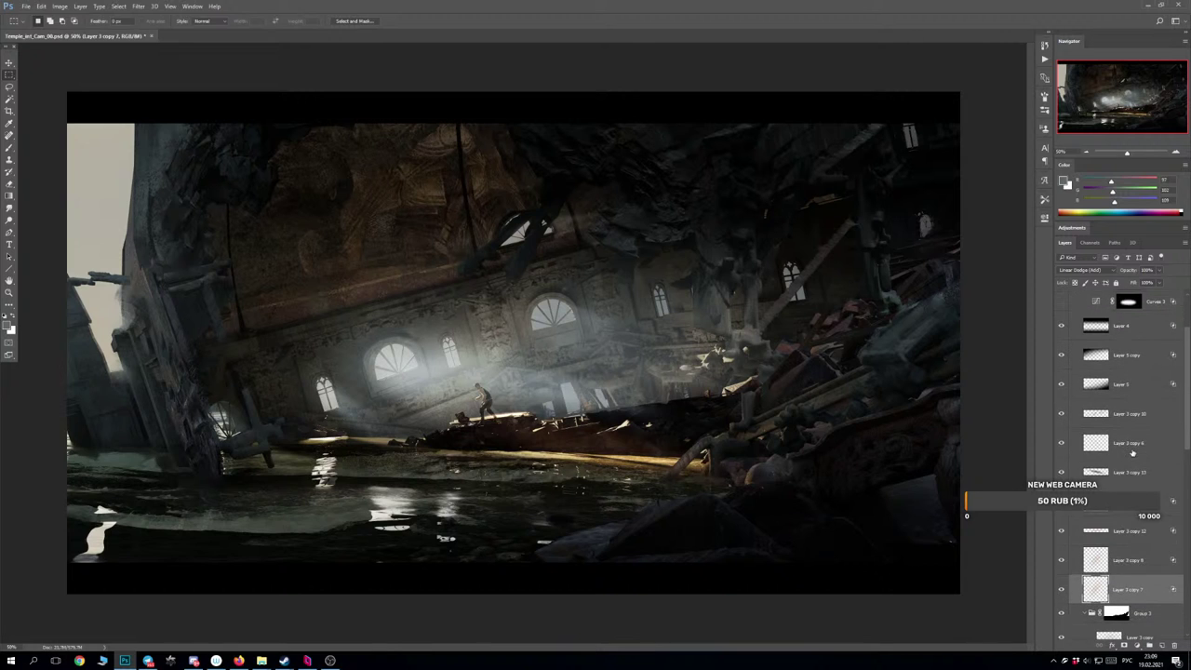
pyautogui.scroll(-8, 1132, 454)
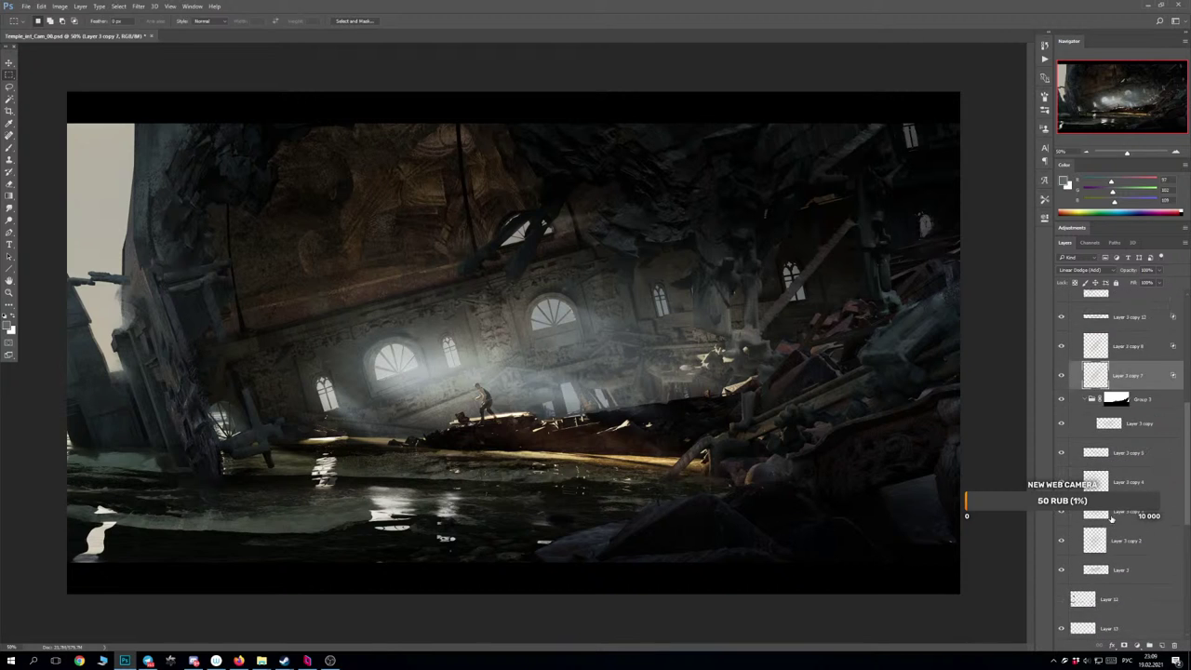
pyautogui.click(1061, 537)
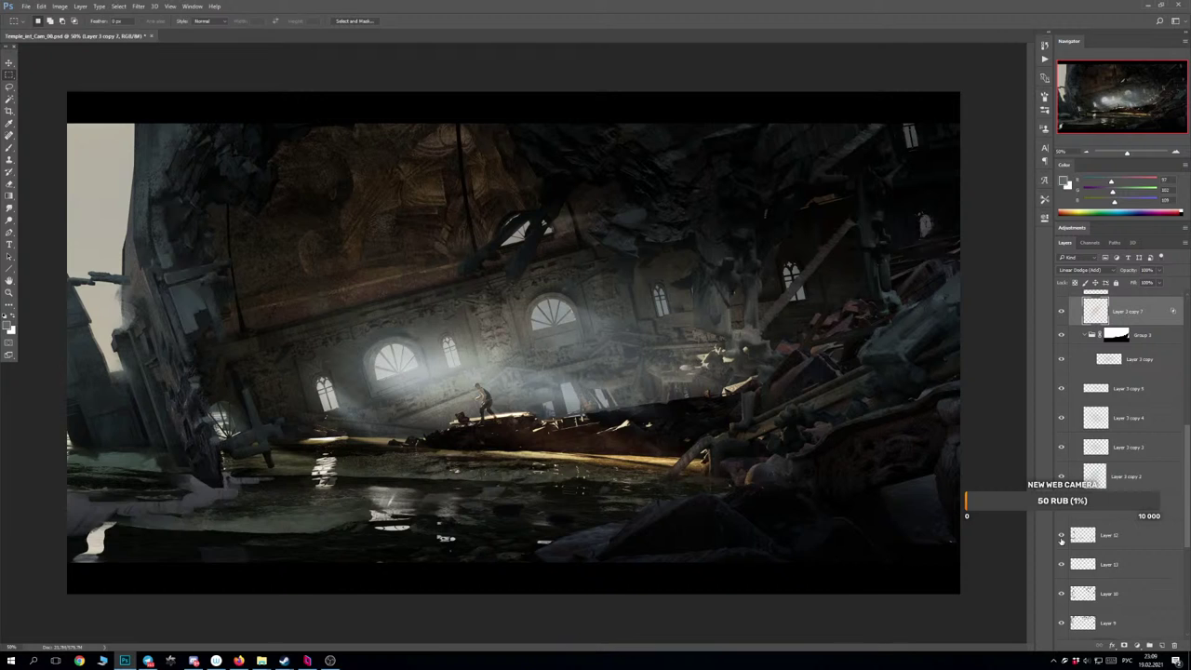
pyautogui.click(1062, 537)
pyautogui.click(1061, 537)
pyautogui.click(1094, 538)
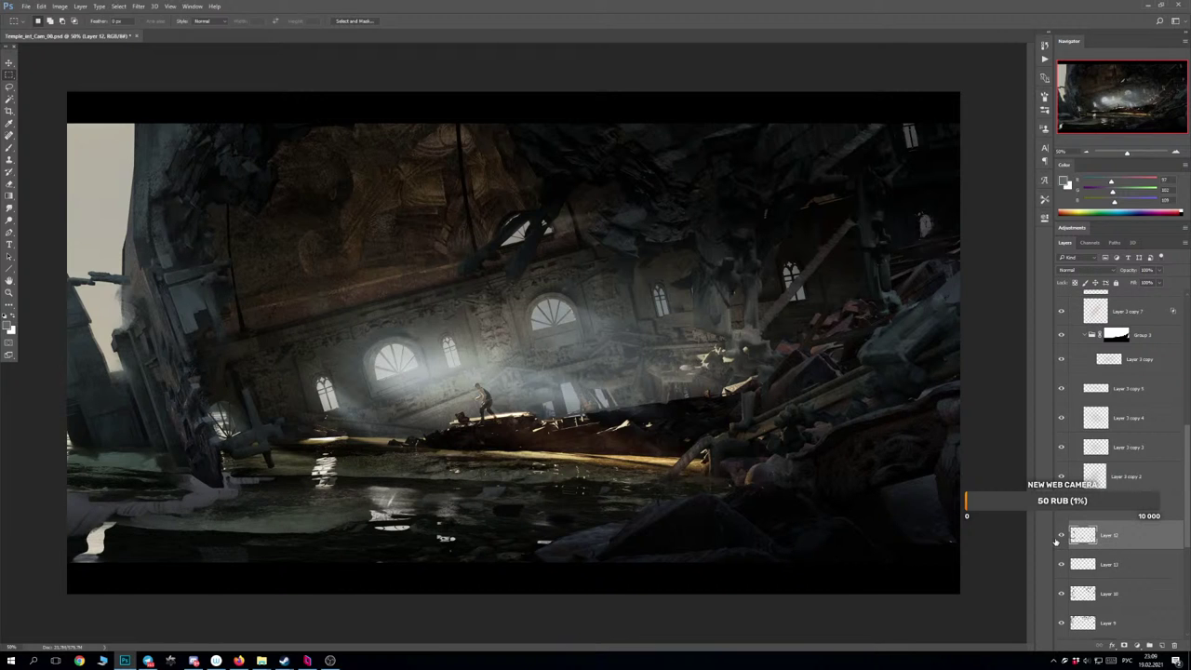
pyautogui.click(1060, 538)
pyautogui.click(1059, 538)
pyautogui.click(1060, 538)
pyautogui.click(1060, 538)
pyautogui.click(1060, 538)
pyautogui.click(1060, 537)
# Collapse and hide Group 1, and erase Layer 12's grey painted patches from the water below the leaning wall.
pyautogui.scroll(1, 1111, 441)
pyautogui.scroll(6, 1111, 441)
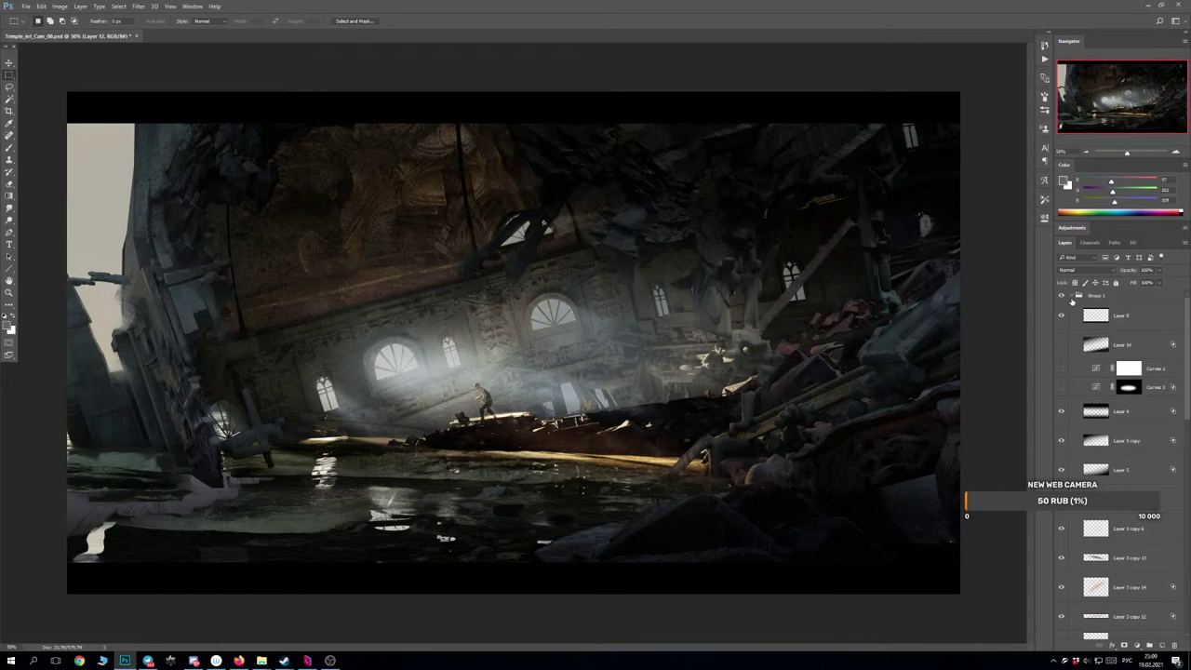
pyautogui.click(1075, 296)
pyautogui.click(1061, 296)
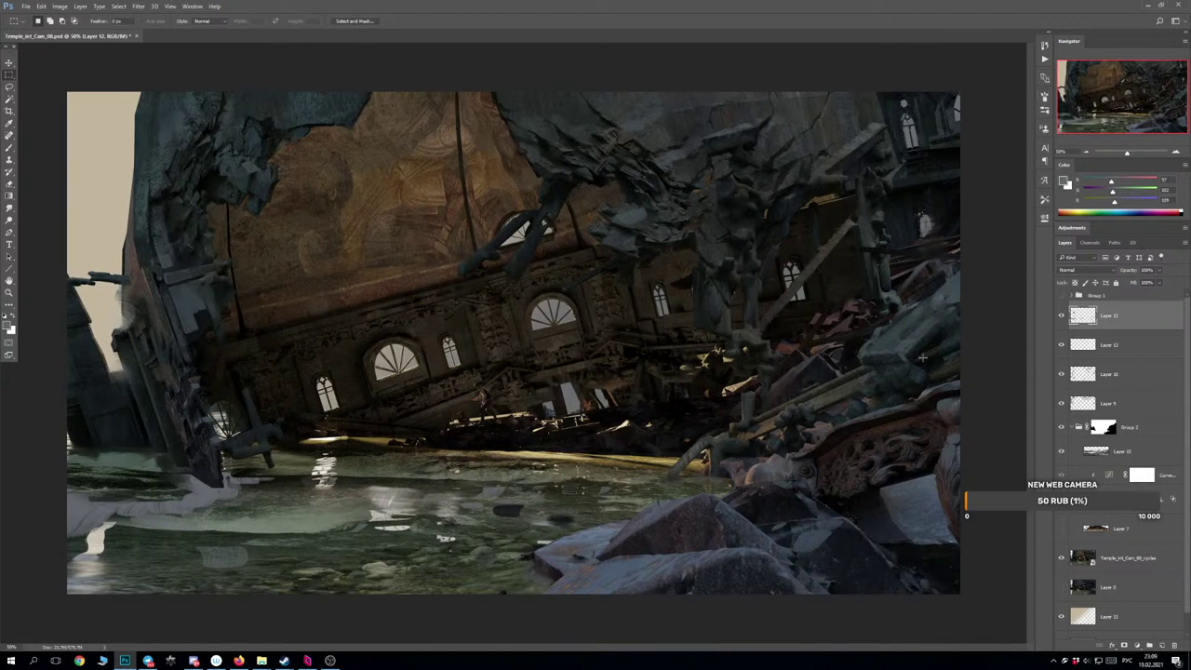
pyautogui.press('e')
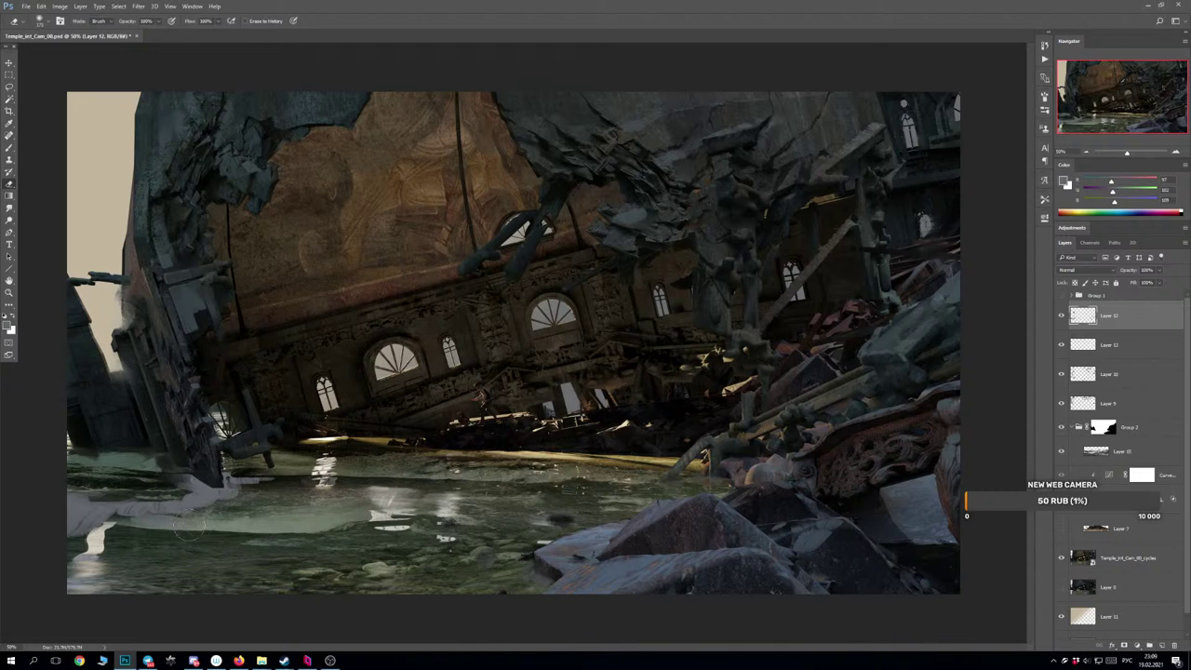
pyautogui.moveTo(207, 502)
pyautogui.mouseDown()
pyautogui.moveTo(71, 535)
pyautogui.moveTo(209, 512)
pyautogui.moveTo(289, 525)
pyautogui.moveTo(12, 539)
pyautogui.moveTo(273, 511)
pyautogui.mouseUp()
pyautogui.moveTo(33, 506)
pyautogui.mouseDown()
pyautogui.moveTo(232, 488)
pyautogui.moveTo(14, 514)
pyautogui.moveTo(270, 489)
pyautogui.mouseUp()
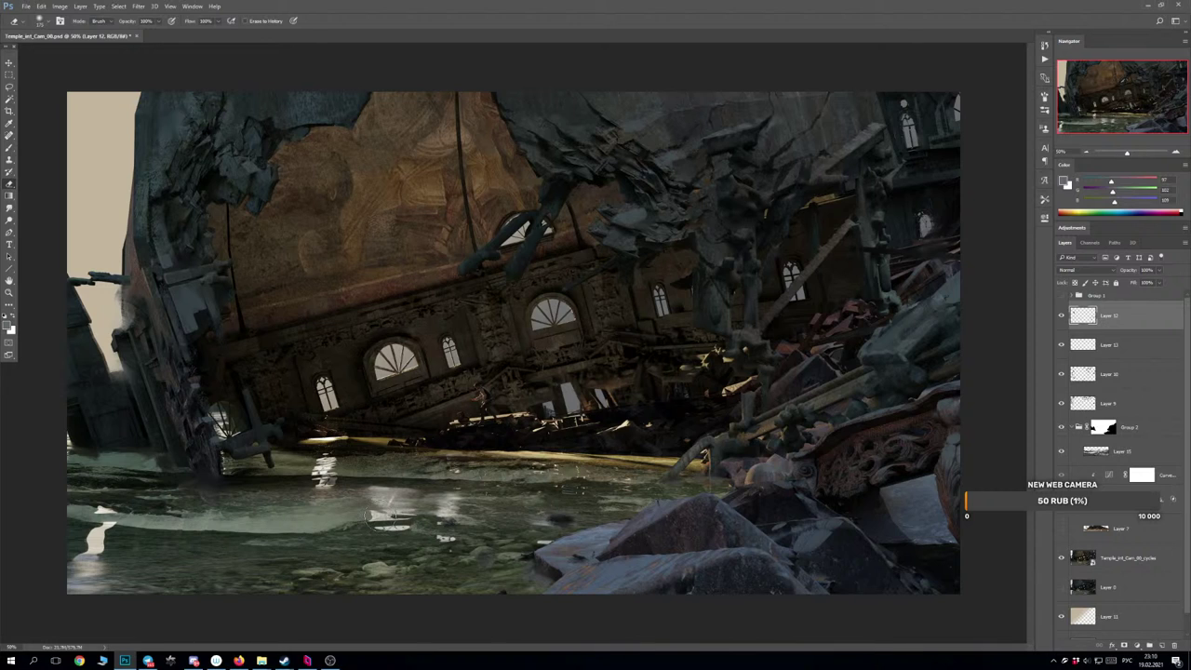
pyautogui.moveTo(377, 517); pyautogui.dragTo(389, 512)
pyautogui.hotkey('ctrl', 'z')
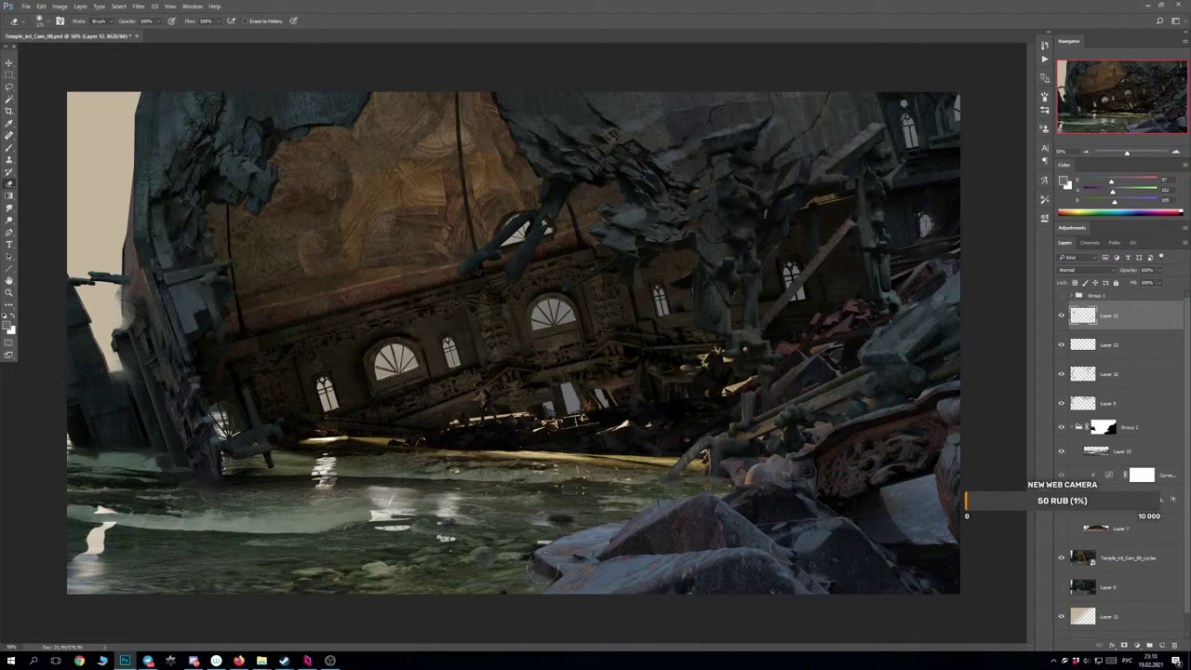
# Compare the scene with and without Layers 12, 13 and 10 in turn, leaving all three visible.
pyautogui.click(1061, 316)
pyautogui.click(1061, 316)
pyautogui.click(1060, 345)
pyautogui.click(1061, 346)
pyautogui.click(1061, 375)
pyautogui.click(1061, 375)
pyautogui.click(1060, 375)
pyautogui.click(1061, 375)
pyautogui.click(1061, 375)
pyautogui.click(1061, 375)
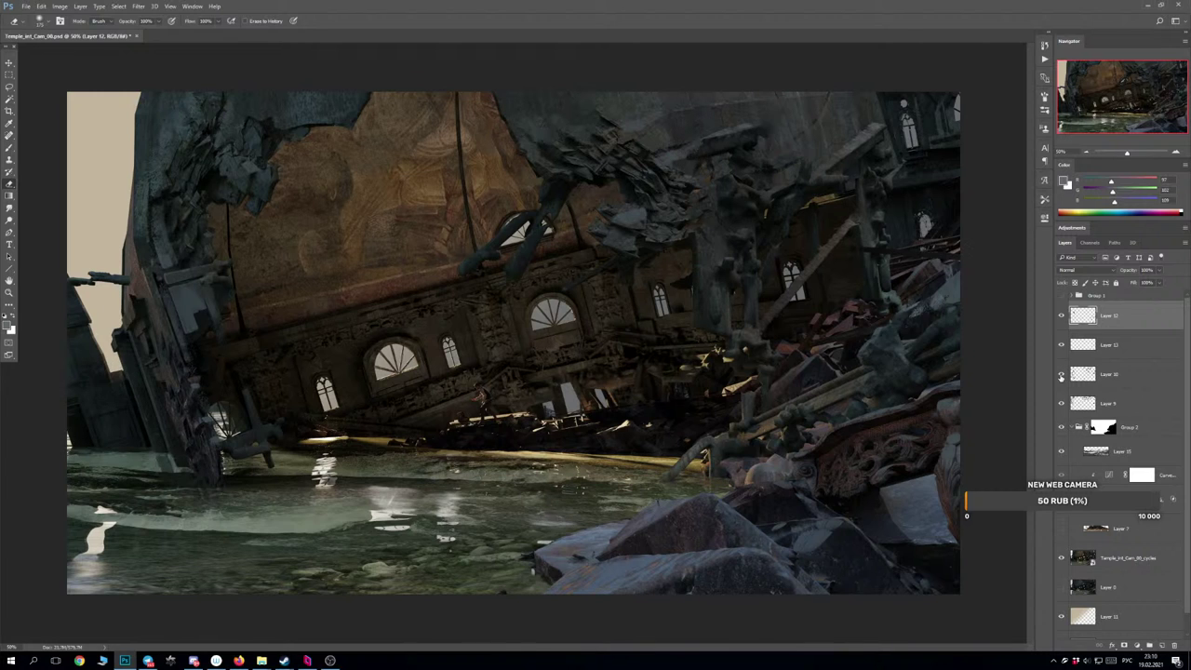
pyautogui.click(1060, 375)
pyautogui.click(1117, 375)
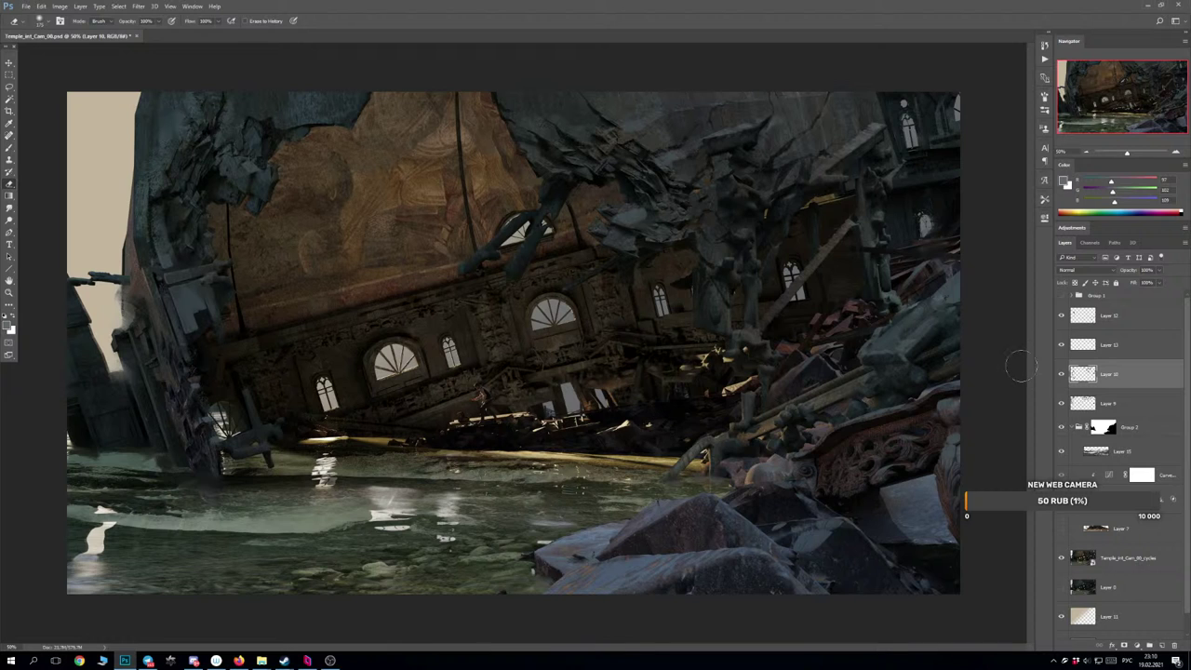
pyautogui.click(1061, 374)
pyautogui.click(1062, 374)
pyautogui.click(1061, 374)
pyautogui.click(1062, 374)
pyautogui.click(1061, 354)
pyautogui.click(1061, 354)
pyautogui.click(1060, 355)
pyautogui.click(1061, 354)
pyautogui.click(1060, 355)
pyautogui.click(1061, 323)
pyautogui.click(1061, 323)
pyautogui.click(1062, 322)
pyautogui.click(1062, 323)
# Move Layer 12 below Layer 13 and compare the scene with and without it.
pyautogui.moveTo(1124, 322); pyautogui.dragTo(1116, 361)
pyautogui.click(1061, 356)
pyautogui.click(1061, 357)
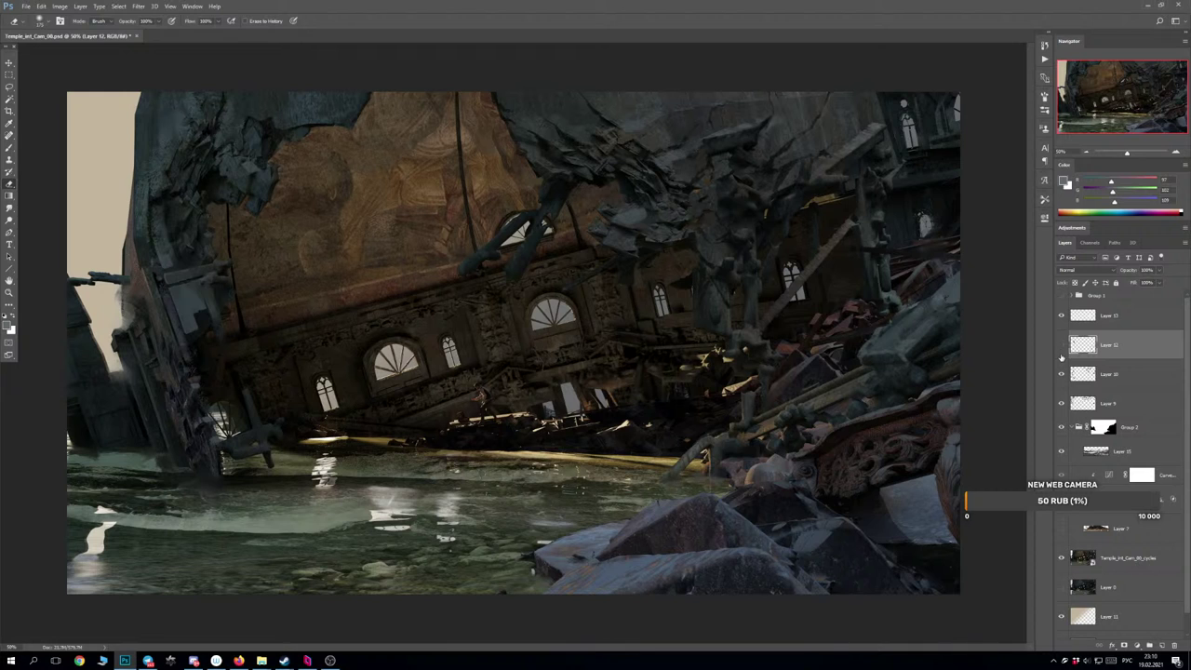
pyautogui.click(1061, 356)
pyautogui.click(1060, 356)
pyautogui.click(1061, 356)
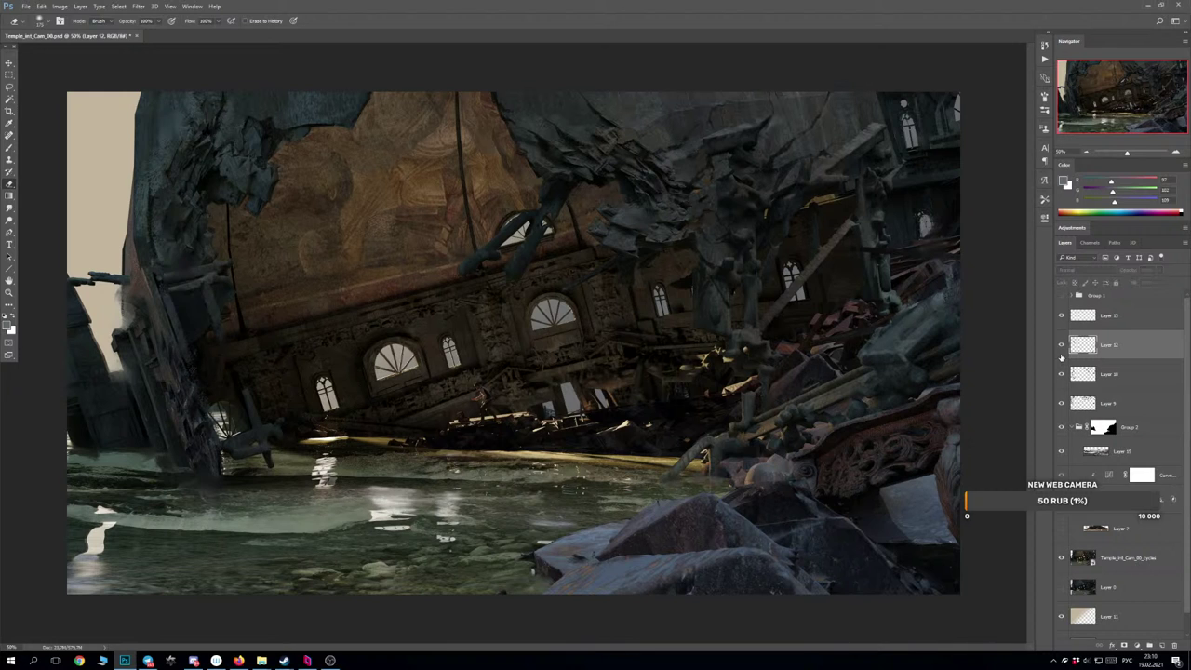
pyautogui.click(1061, 356)
# Check Layer 10's contribution and merge it with Layer 12.
pyautogui.click(1061, 377)
pyautogui.click(1061, 376)
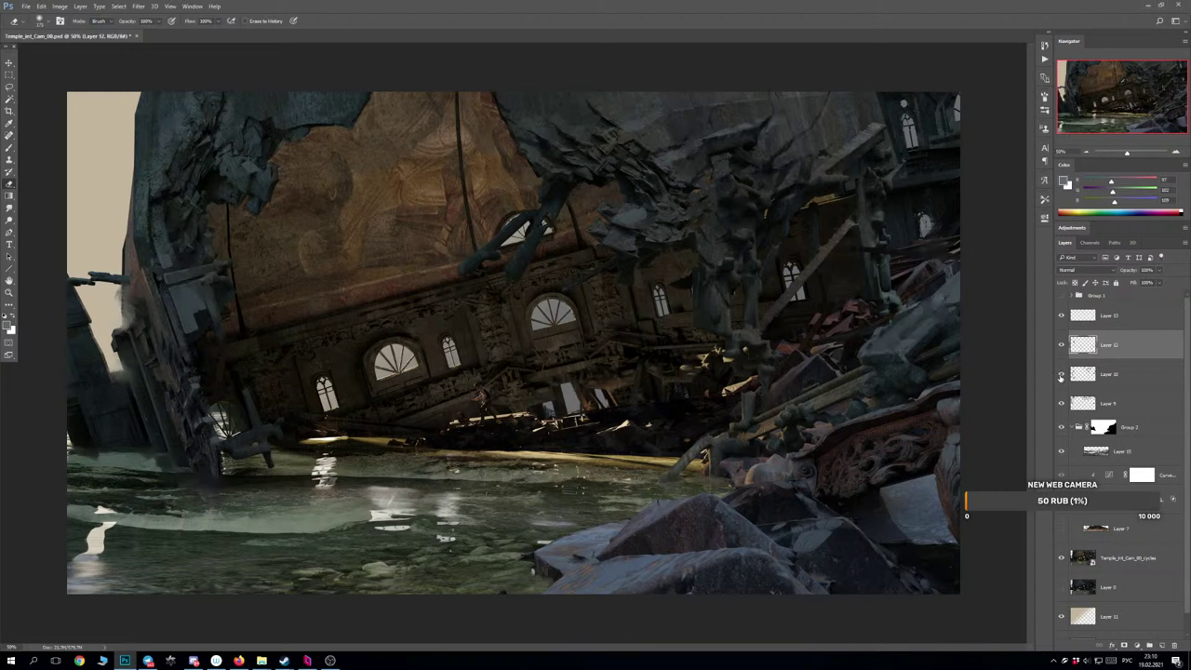
pyautogui.click(1061, 377)
pyautogui.click(1061, 376)
pyautogui.click(1061, 348)
pyautogui.click(1061, 348)
pyautogui.keyDown('shift'); pyautogui.click(1090, 378); pyautogui.keyUp('shift')
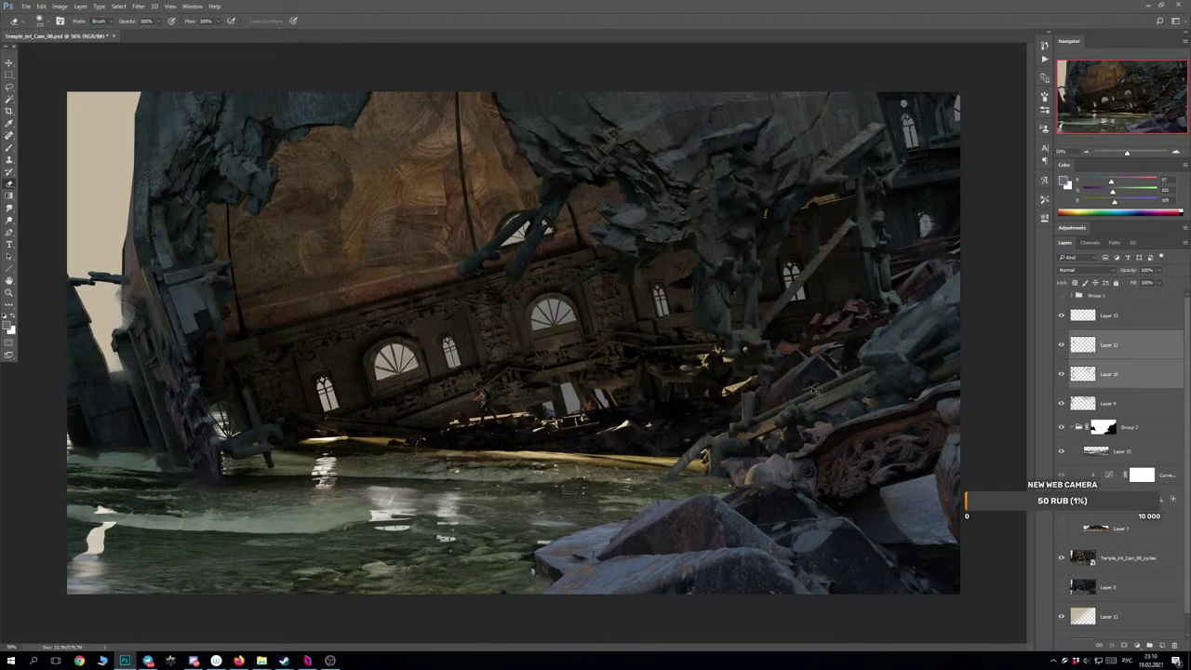
pyautogui.hotkey('ctrl', 'e')
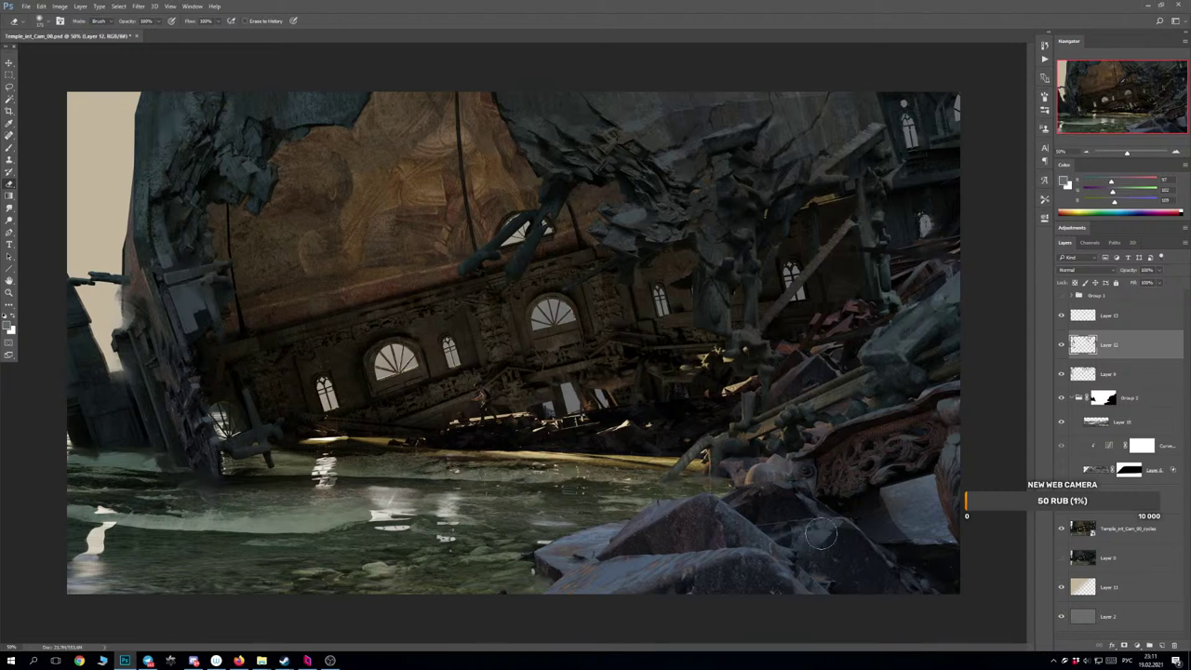
# Take the Brush and sample paint colours from the foreground rocks and their edge along the water.
pyautogui.press('b')
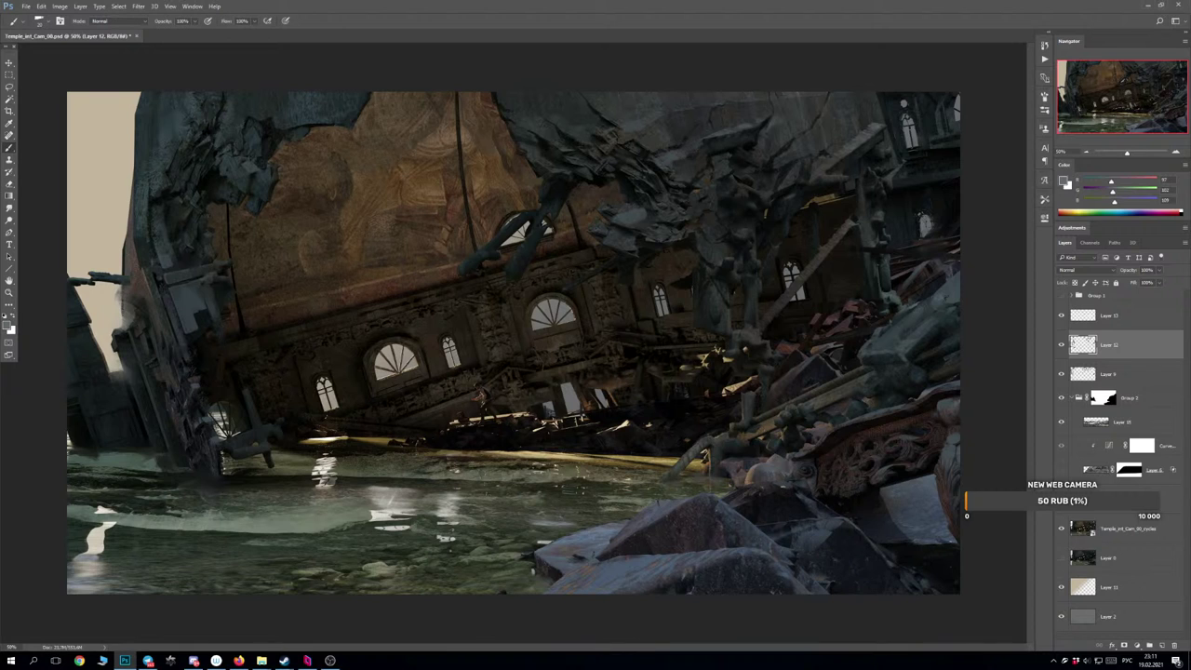
pyautogui.keyDown('alt'); pyautogui.click(800, 495); pyautogui.keyUp('alt')
pyautogui.press('ctrl')
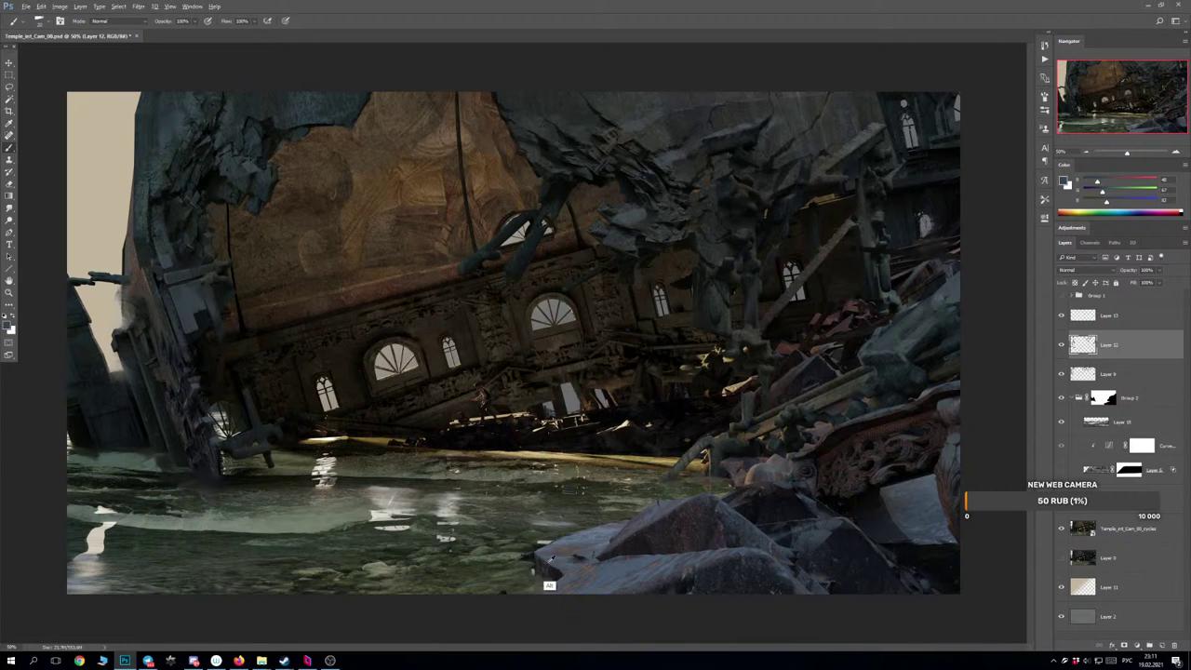
pyautogui.keyDown('alt'); pyautogui.click(532, 570); pyautogui.keyUp('alt')
pyautogui.press('ctrl')
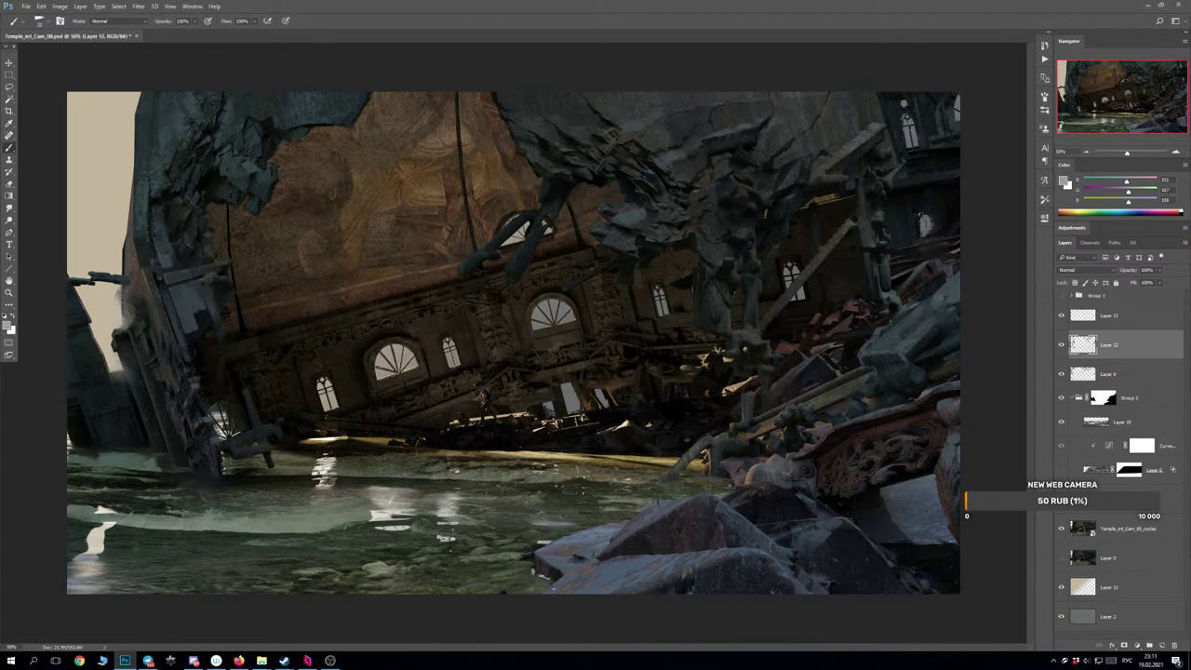
pyautogui.press('ctrl')
pyautogui.press('ctrl')
# Select Layer 15 in Group 2 and compare the water with and without it at a reduced view.
pyautogui.hotkey('ctrl', '-')
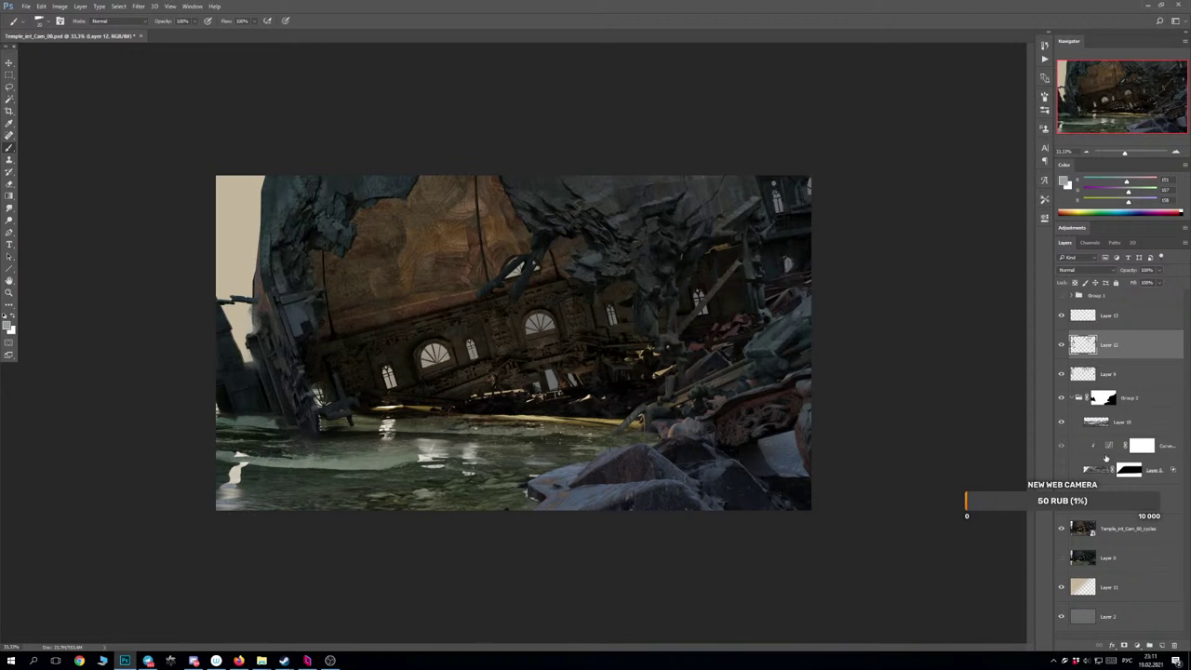
pyautogui.click(1121, 424)
pyautogui.click(1062, 424)
pyautogui.click(1061, 424)
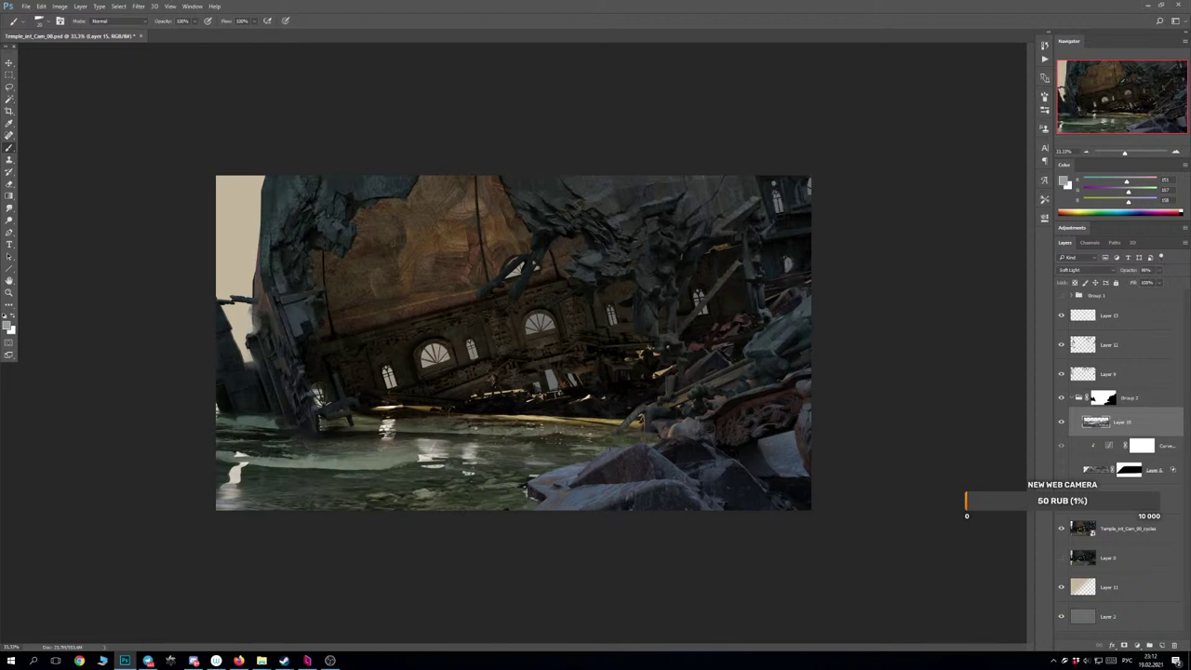
# Try to narrow Layer 15's water texture, tilt it slightly and move it over the middle of the water.
pyautogui.hotkey('ctrl', 't')
pyautogui.moveTo(210, 438); pyautogui.dragTo(396, 438)
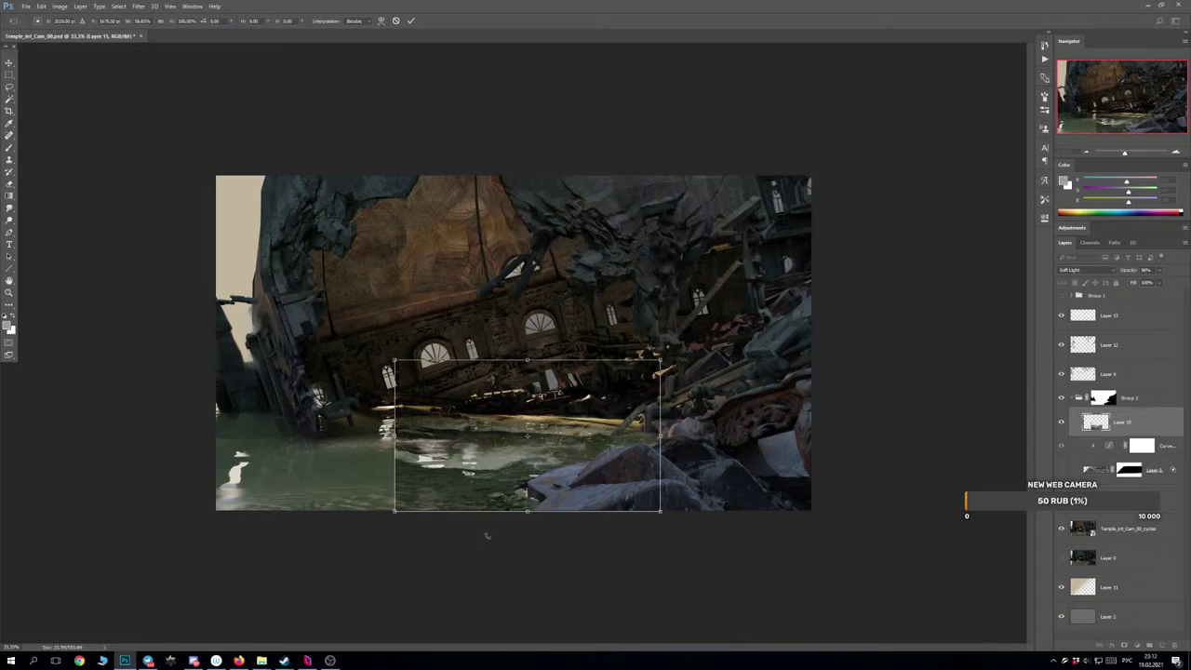
pyautogui.moveTo(487, 535); pyautogui.dragTo(495, 533)
pyautogui.moveTo(582, 473); pyautogui.dragTo(519, 480)
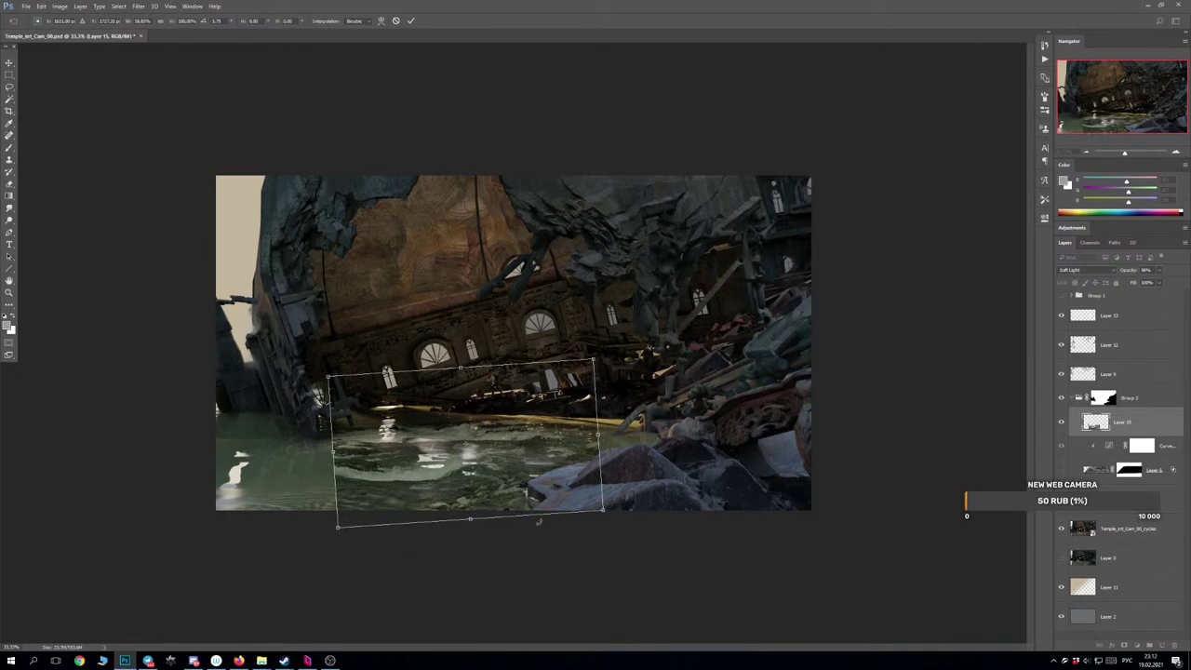
pyautogui.press('Return')
pyautogui.press('b')
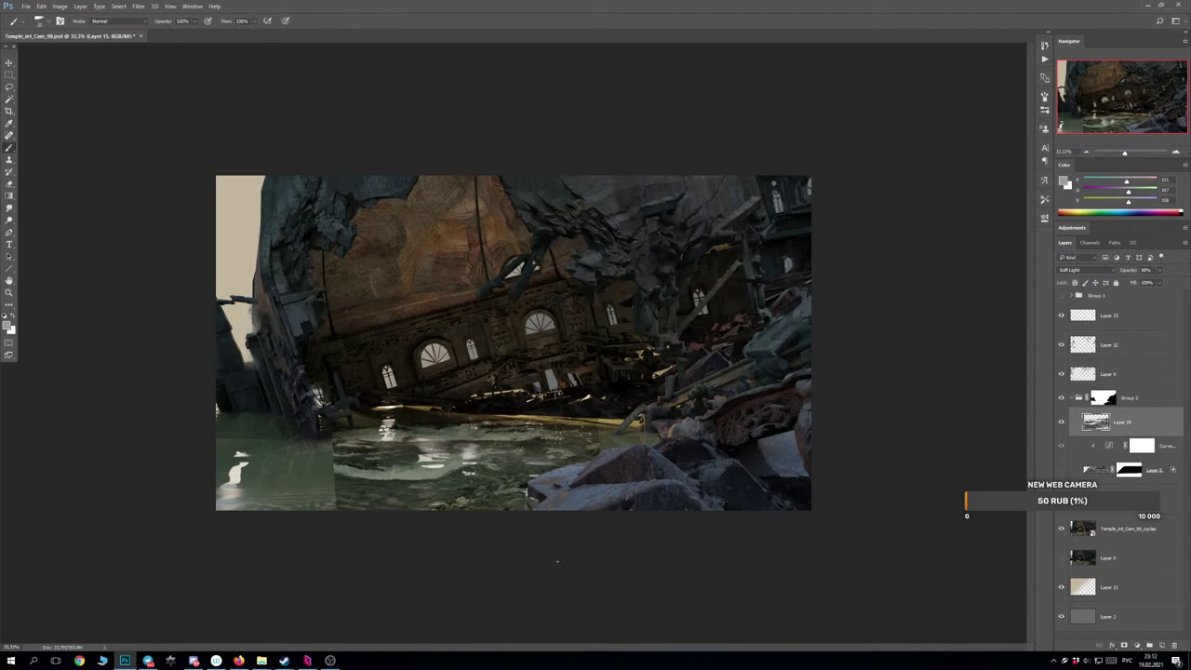
pyautogui.hotkey('ctrl', 'z')
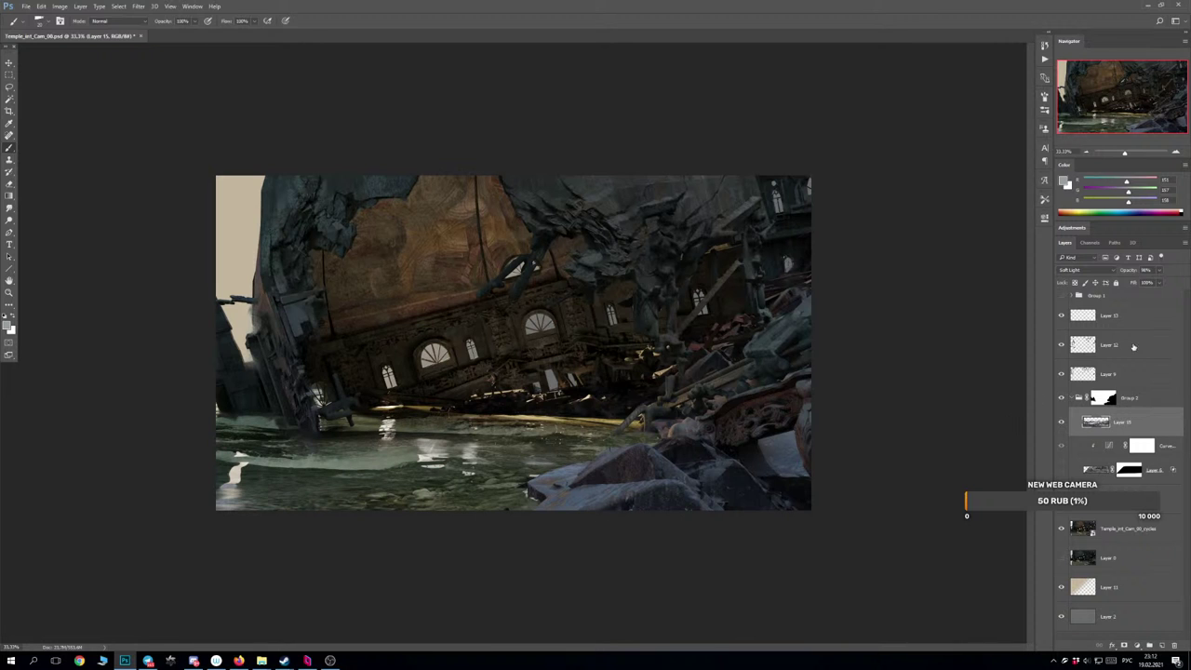
# Show Group 1, move the black letterbox layer out above the group, hide that layer, and select Layer 4.
pyautogui.click(1061, 295)
pyautogui.click(1072, 296)
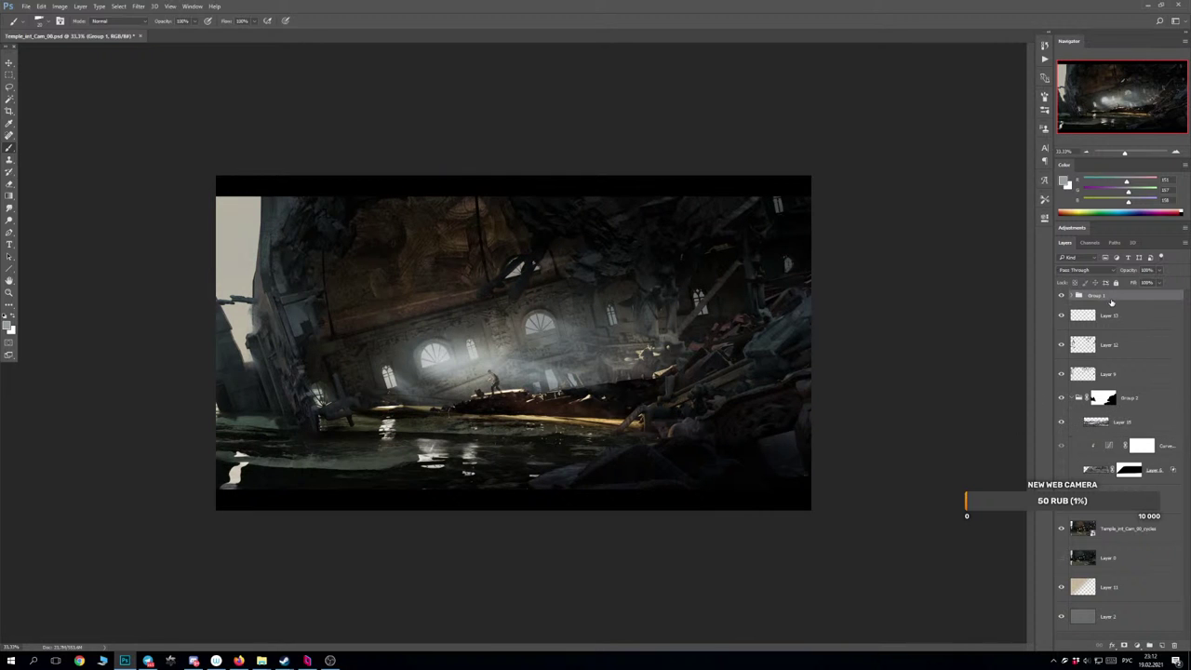
pyautogui.click(1073, 297)
pyautogui.moveTo(1113, 319); pyautogui.dragTo(1131, 292)
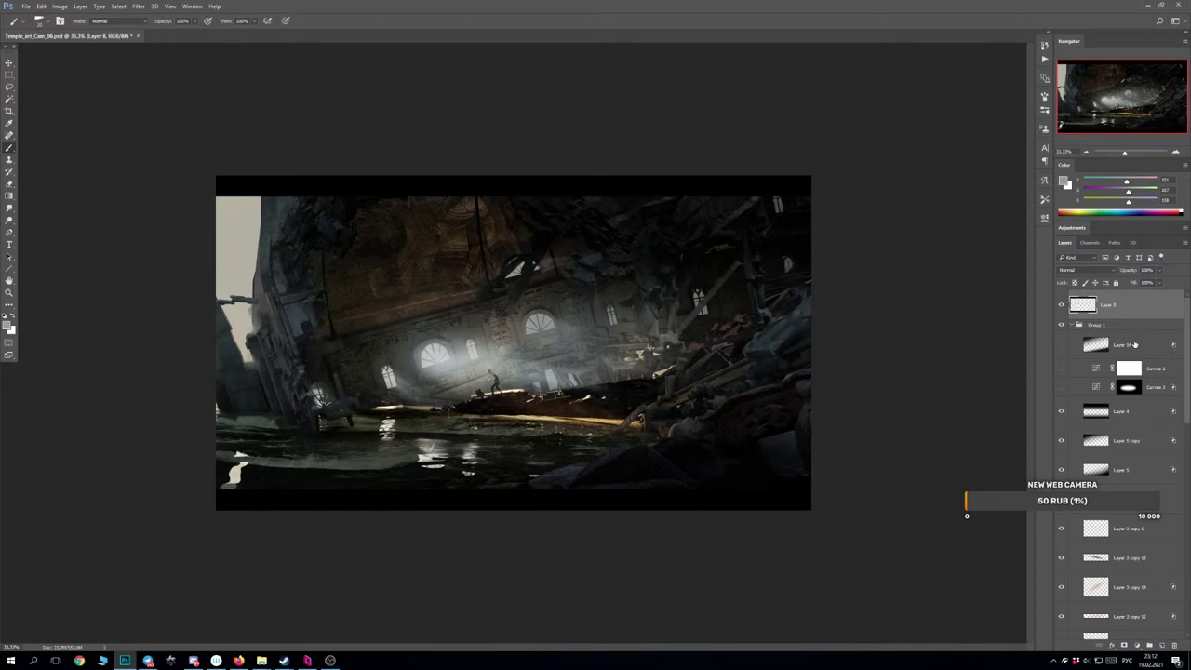
pyautogui.click(1136, 345)
pyautogui.click(1138, 407)
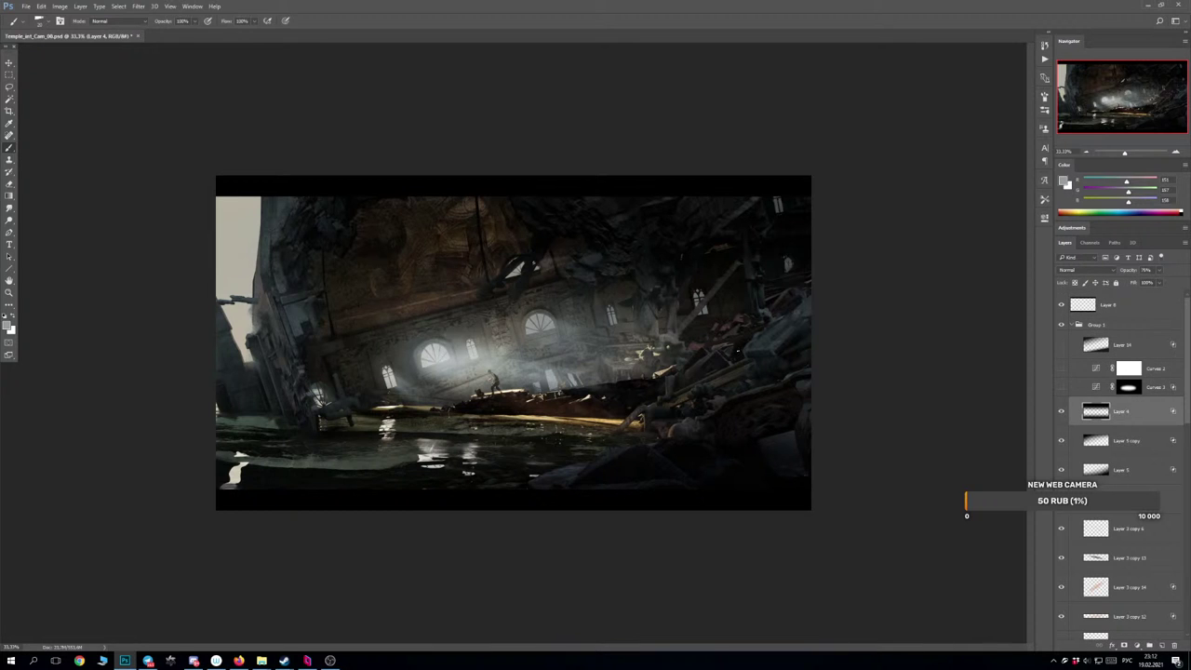
pyautogui.click(1061, 305)
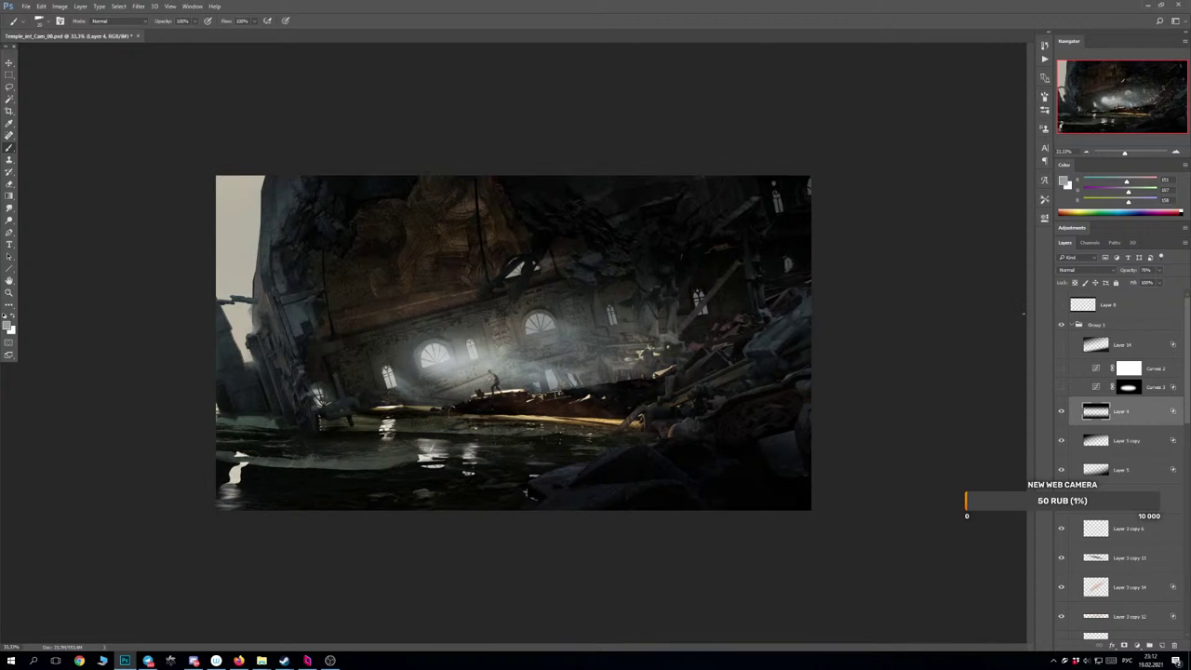
# Stamp the visible image into a new layer above Layer 4 and set its blend mode to Lighten.
pyautogui.hotkey('ctrl', 'shift', 'alt', 'e')
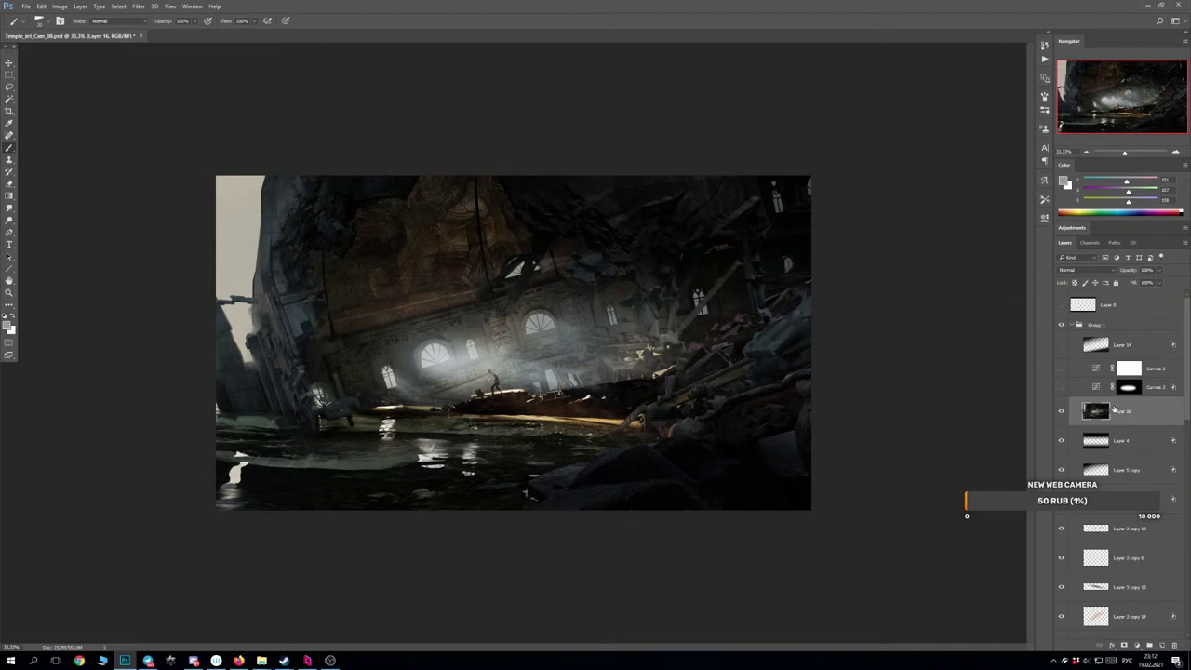
pyautogui.click(137, 6)
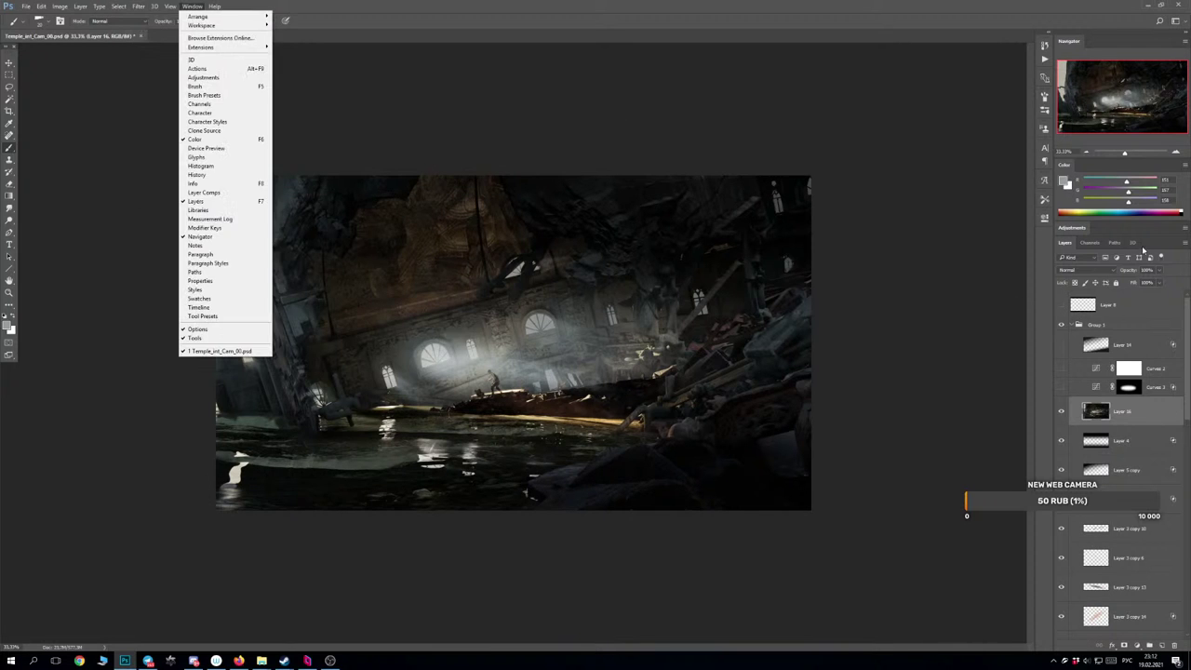
pyautogui.press('Escape')
pyautogui.click(1077, 270)
pyautogui.click(1070, 325)
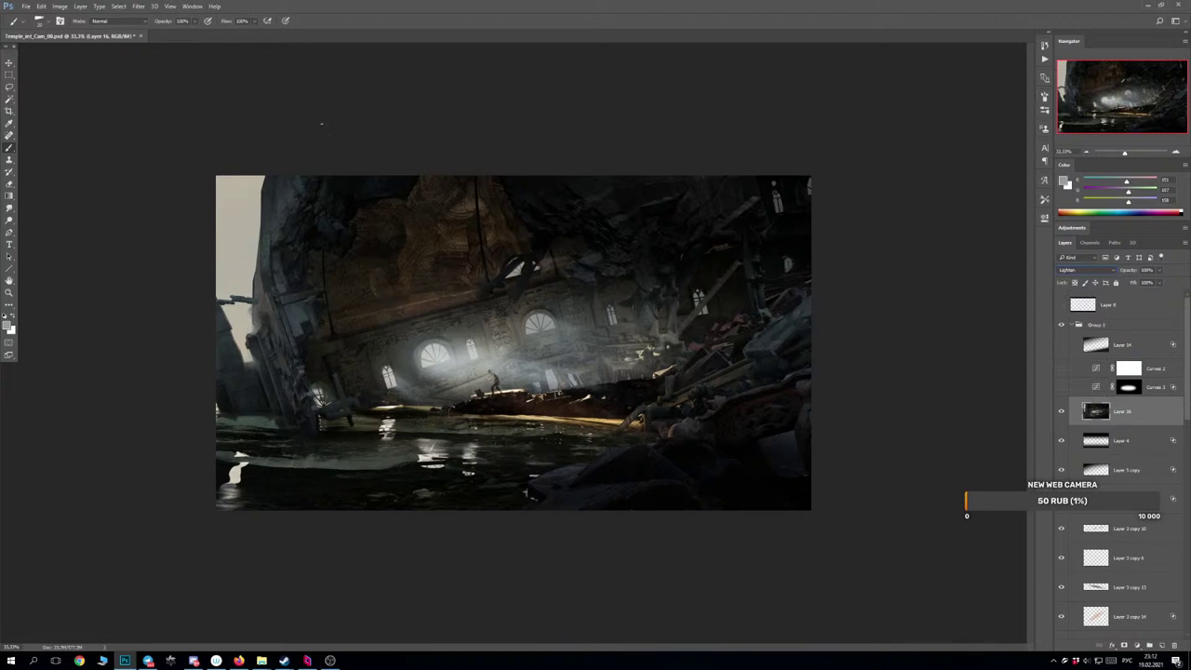
# Apply a Gaussian Blur with a 130.2-pixel radius to the stamped layer and set its opacity to 22%.
pyautogui.click(137, 6)
pyautogui.moveTo(170, 189)
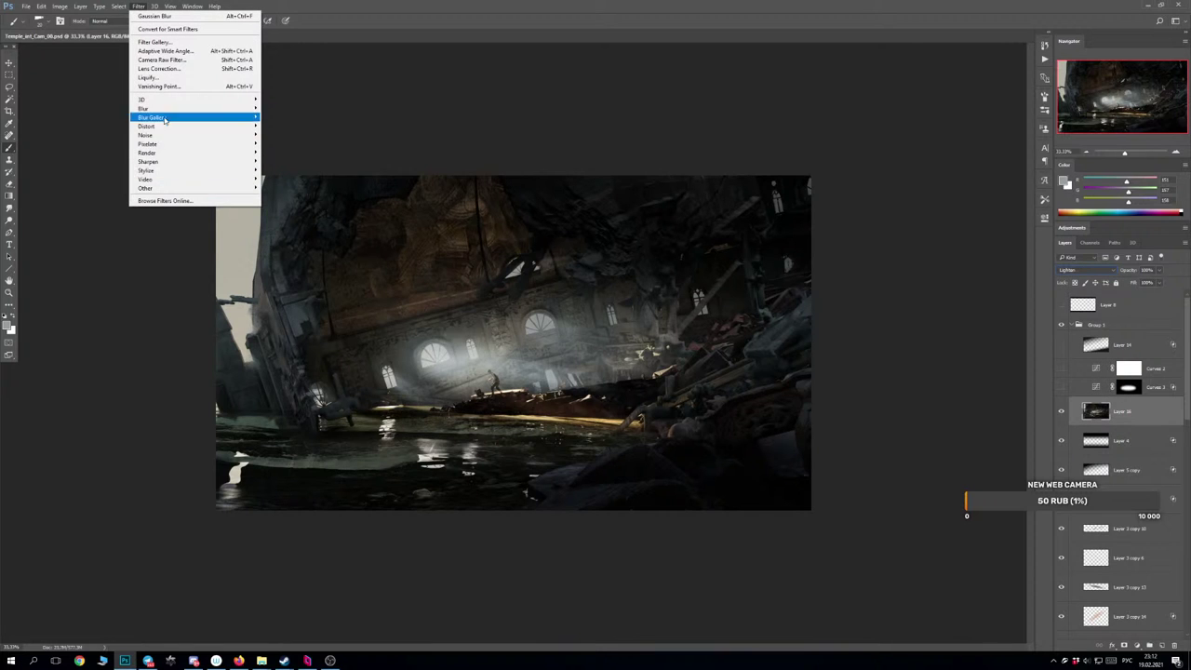
pyautogui.moveTo(149, 109)
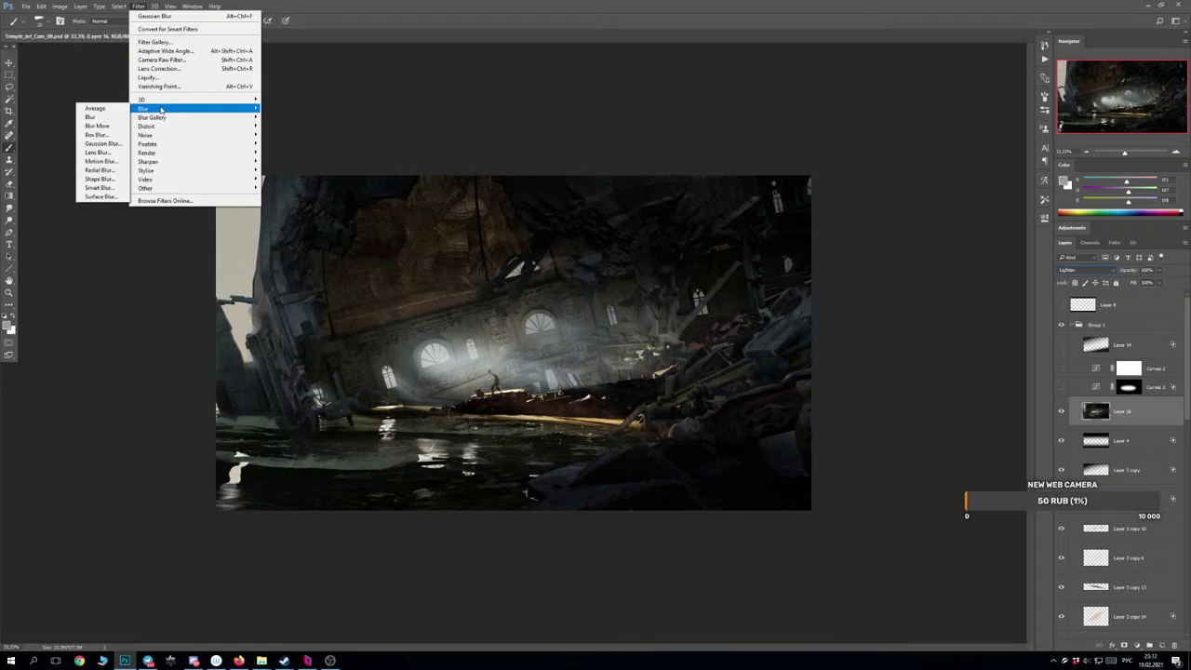
pyautogui.click(112, 146)
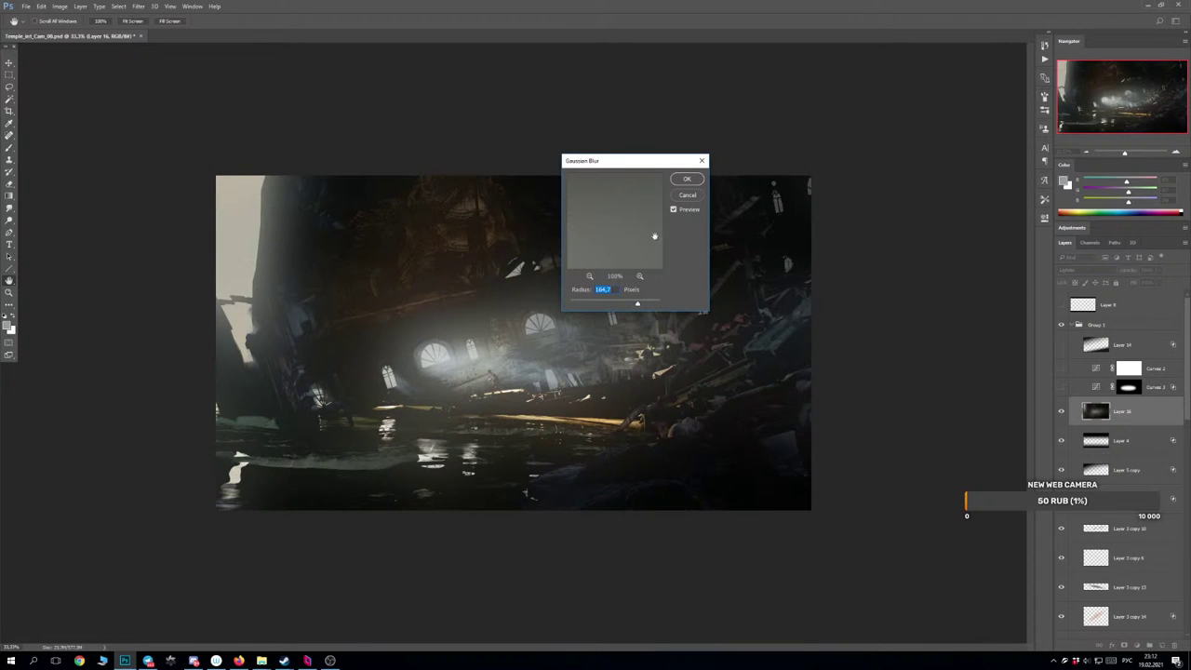
pyautogui.moveTo(638, 304); pyautogui.dragTo(630, 305)
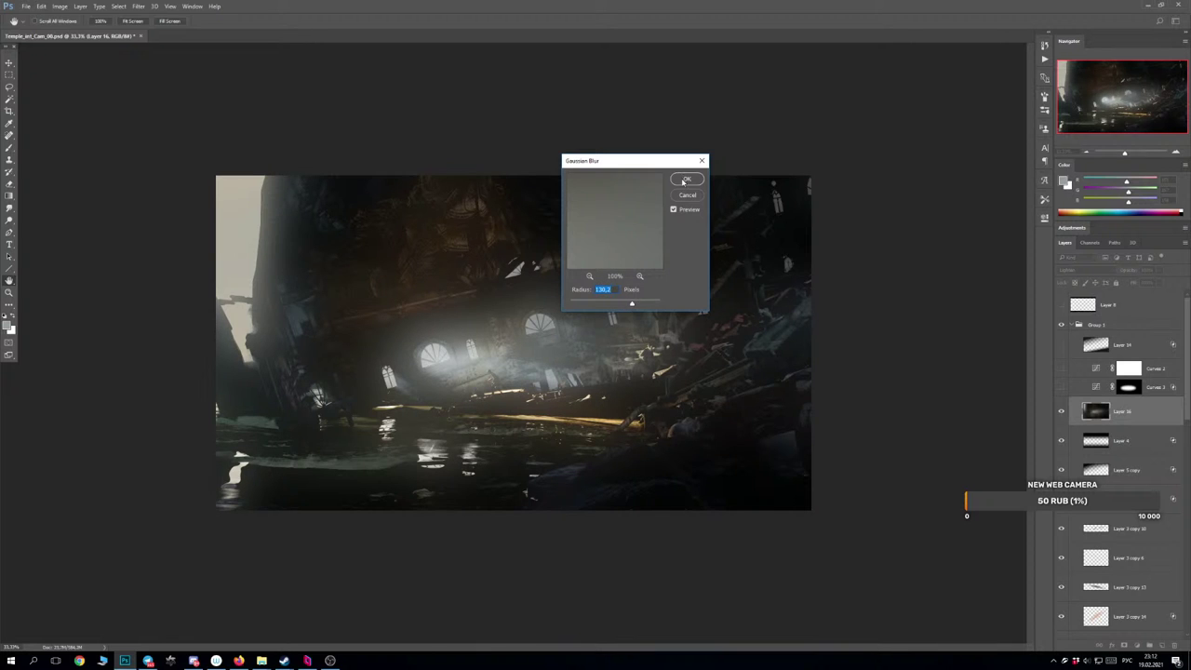
pyautogui.press('Return')
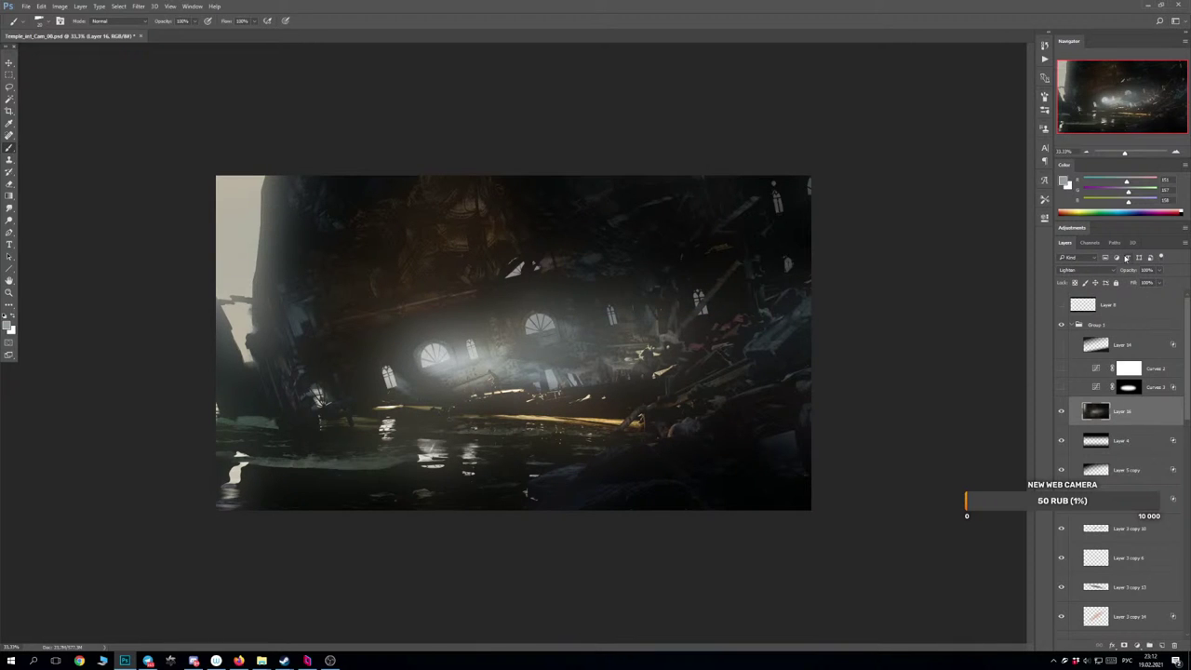
pyautogui.click(1160, 269)
pyautogui.click(1125, 284)
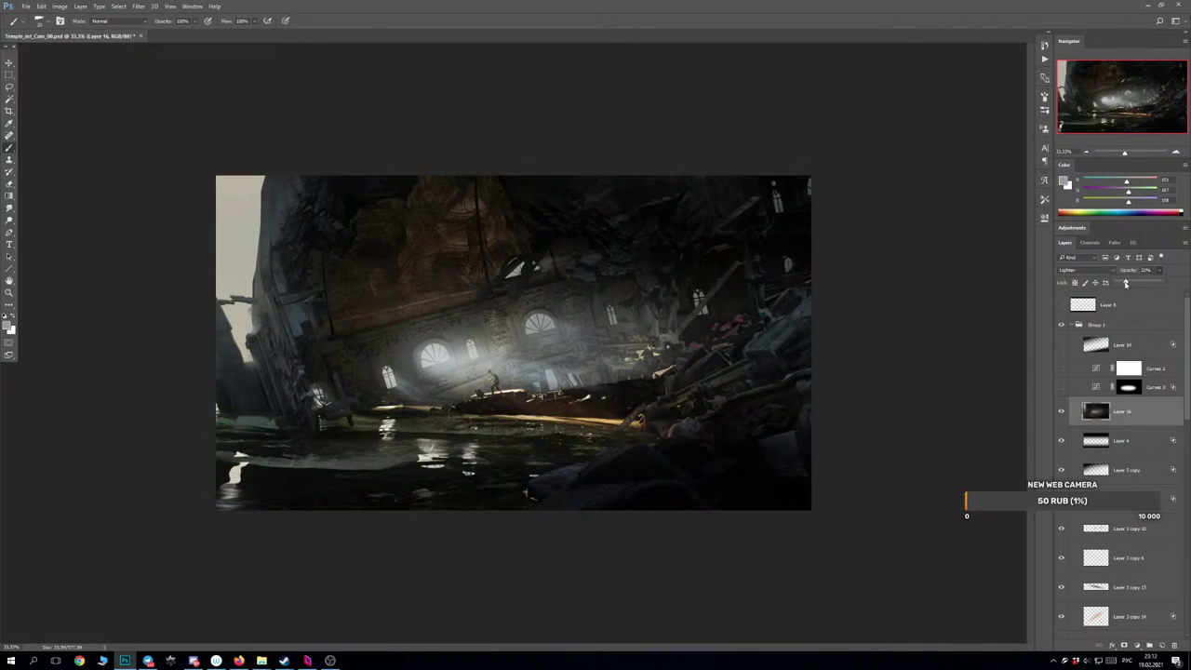
# Stamp the visible image into another new layer directly above the blurred one.
pyautogui.click(1137, 409)
pyautogui.hotkey('ctrl', 'alt', 'shift', 'e')
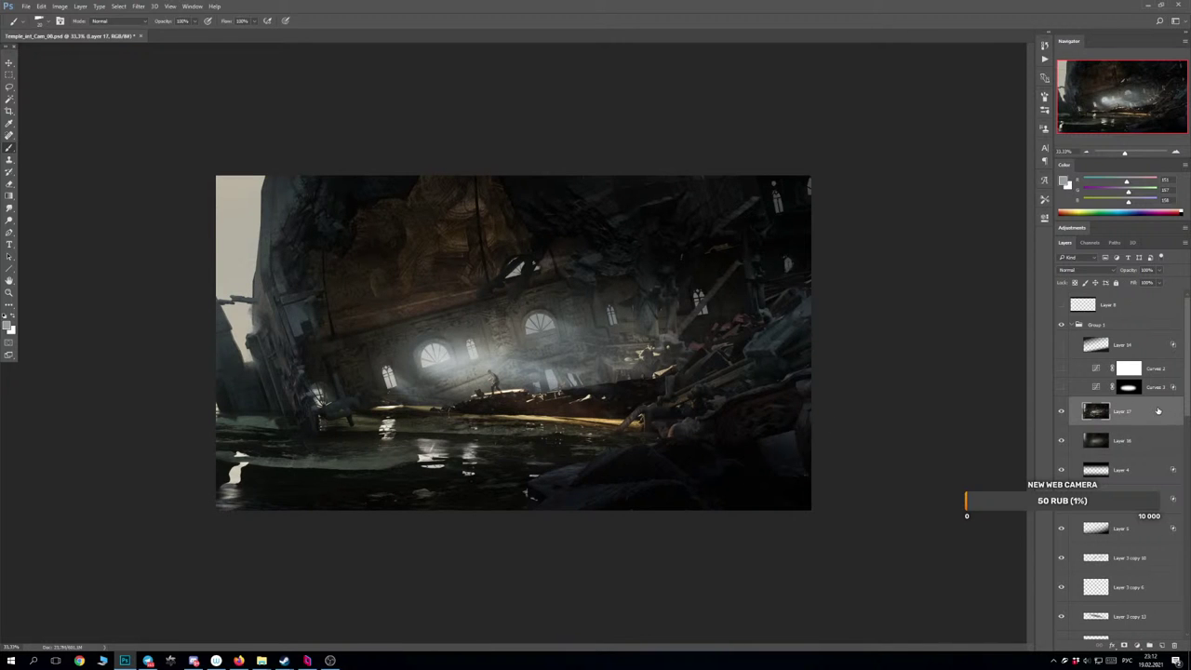
# Exclude the red channel from Layer 17's blending and free-transform the layer very slightly from its lower-right corner to create colour fringing.
pyautogui.doubleClick(1158, 411)
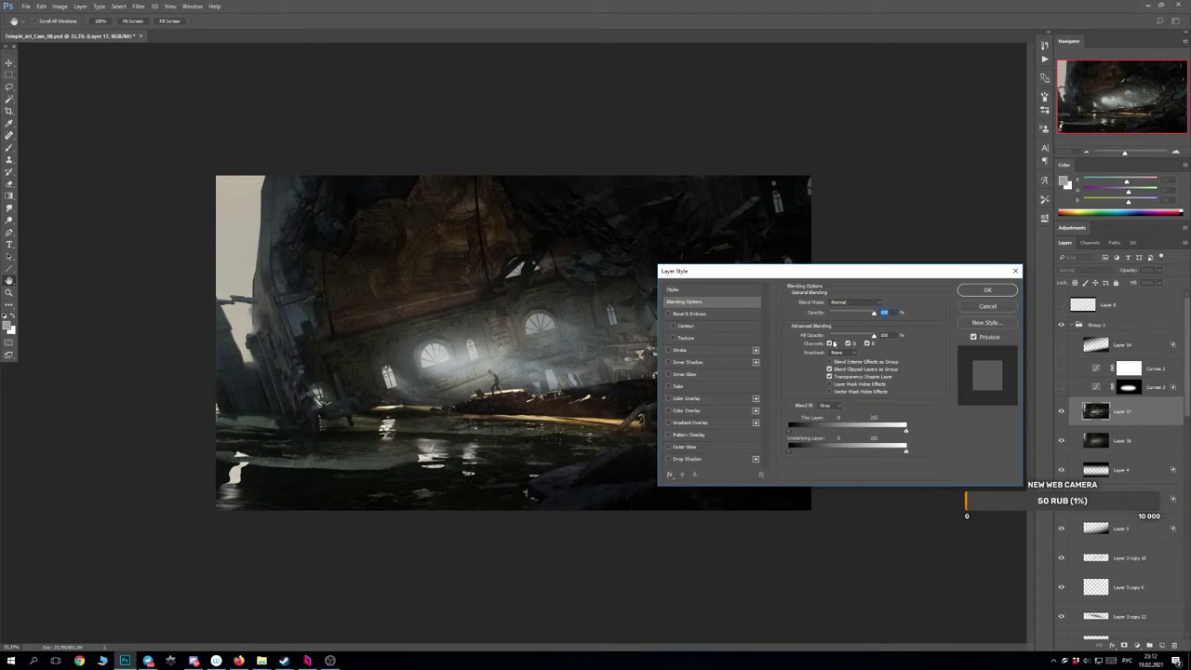
pyautogui.click(988, 289)
pyautogui.hotkey('ctrl', 't')
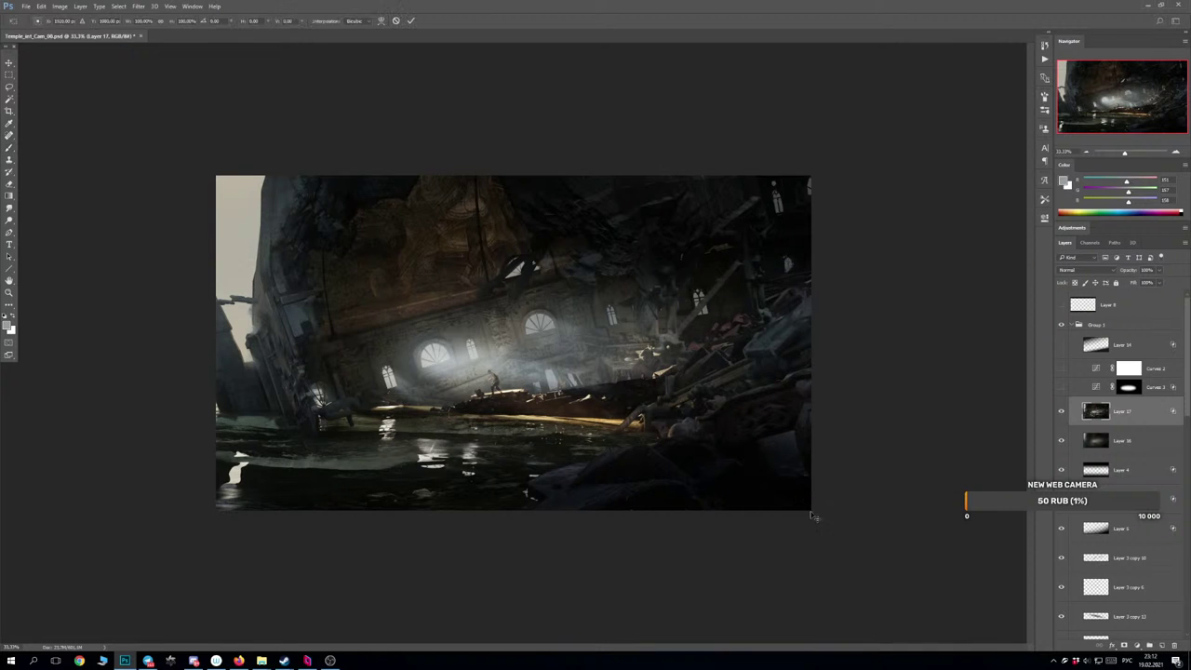
pyautogui.moveTo(814, 512); pyautogui.dragTo(811, 511)
pyautogui.hotkey('ctrl', '+')
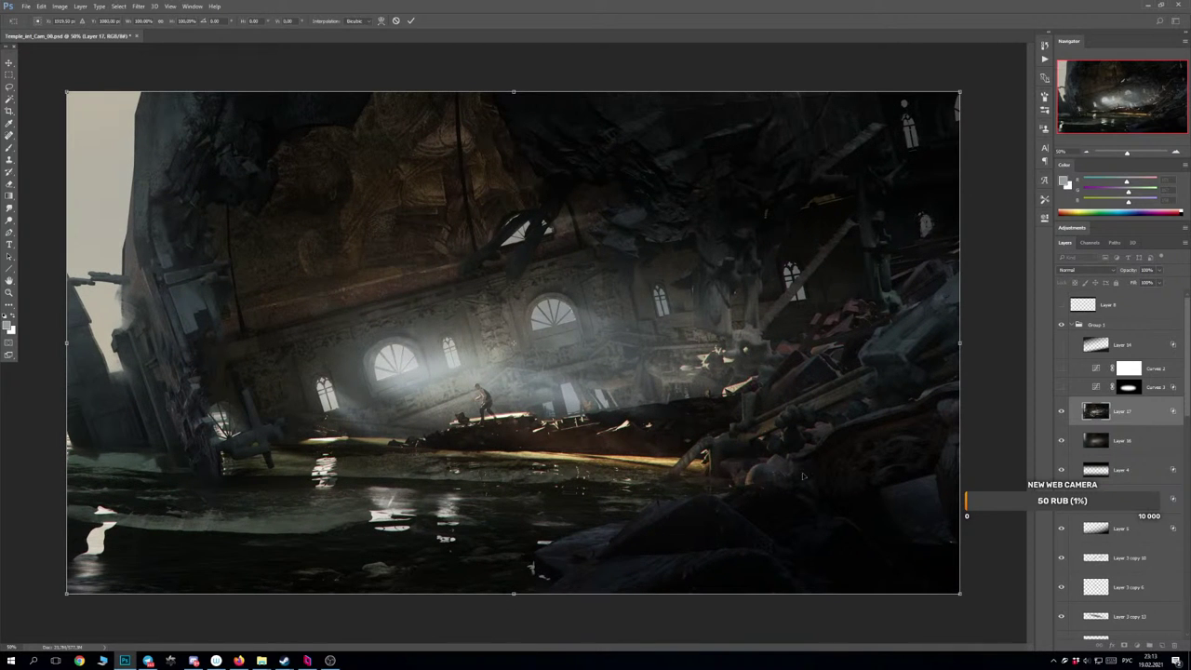
pyautogui.press('Return')
pyautogui.press('b')
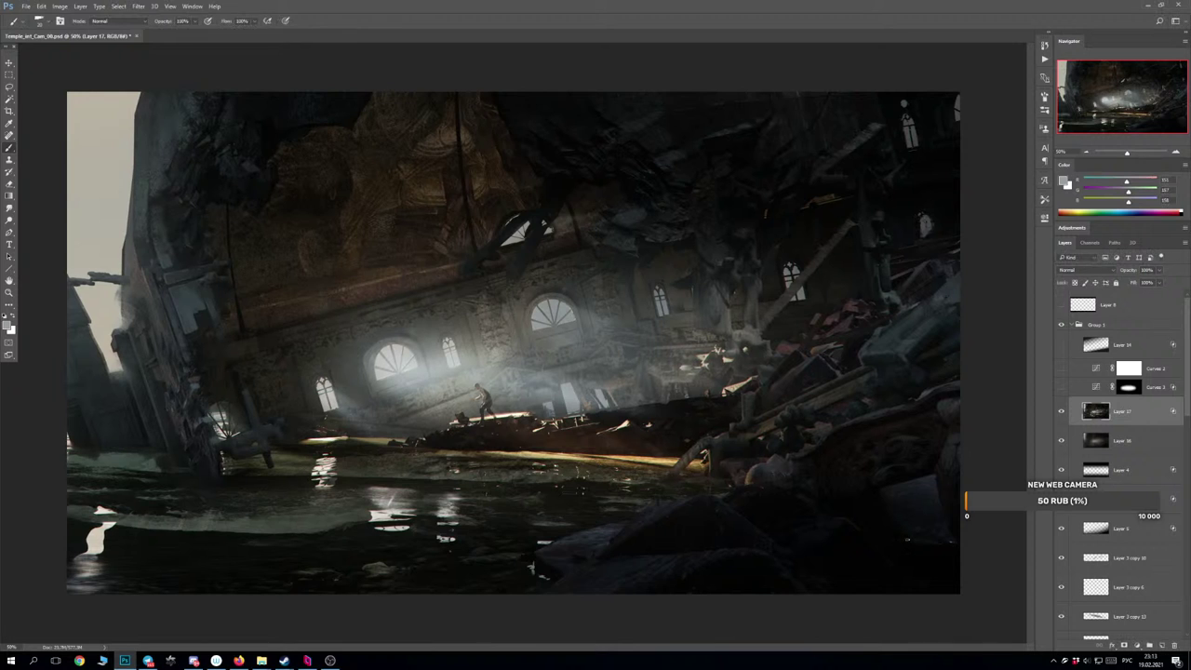
pyautogui.hotkey('ctrl', '+')
pyautogui.hotkey('ctrl', '+')
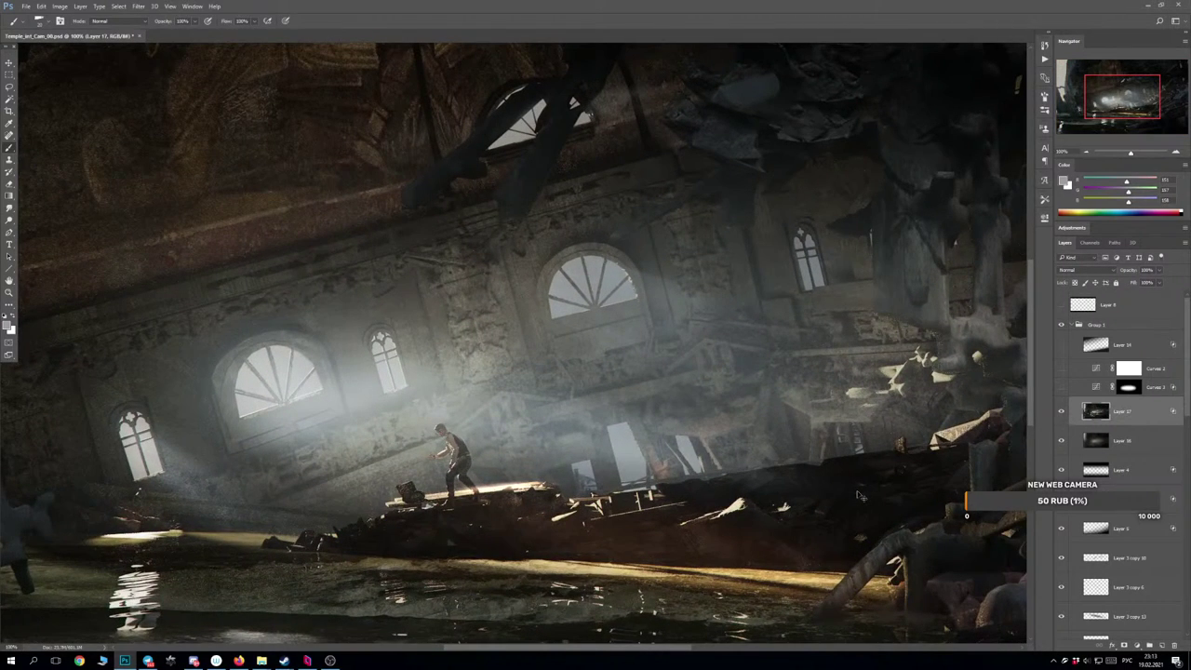
pyautogui.hotkey('ctrl', '-')
pyautogui.hotkey('ctrl', '-')
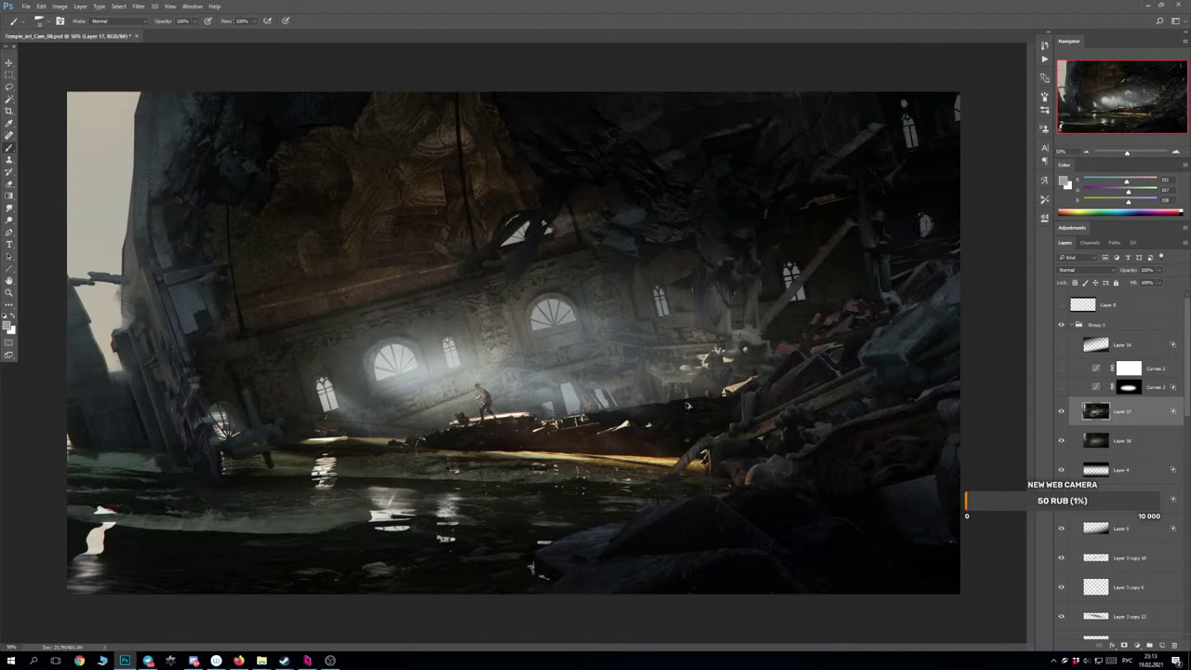
# Stamp the visible image into a new layer above Layer 17 and sharpen it with Unsharp Mask at a 0.9-pixel radius.
pyautogui.hotkey('ctrl', 'shift', 'alt', 'e')
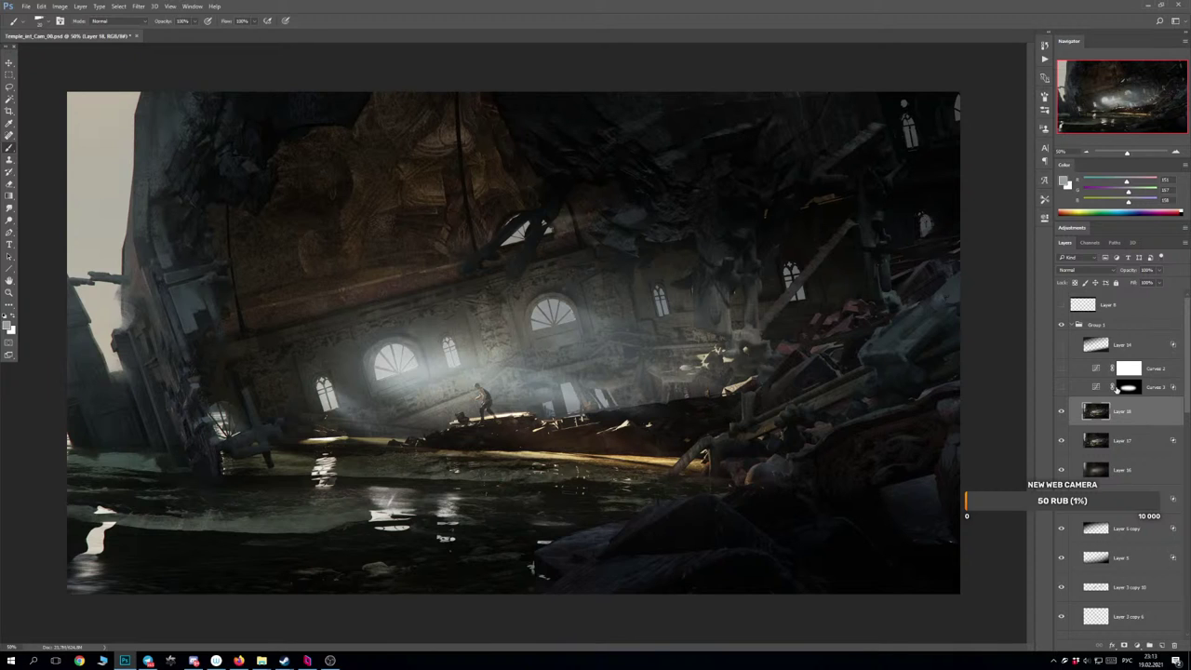
pyautogui.click(1061, 412)
pyautogui.click(1061, 412)
pyautogui.click(139, 5)
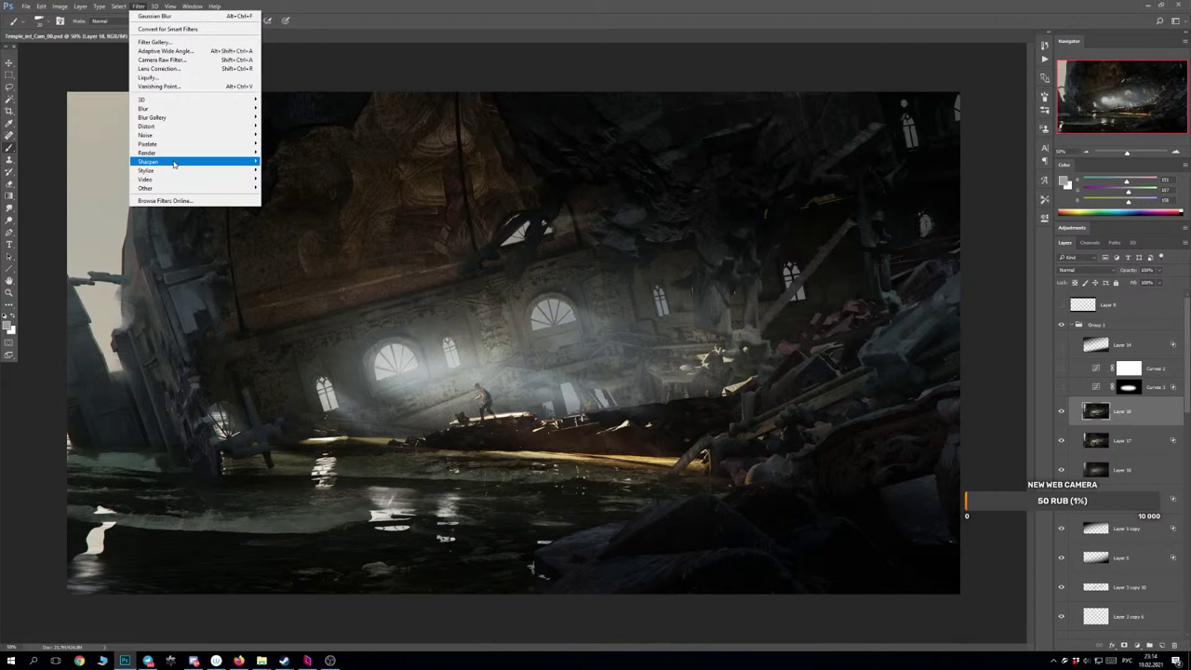
pyautogui.moveTo(173, 164)
pyautogui.click(88, 205)
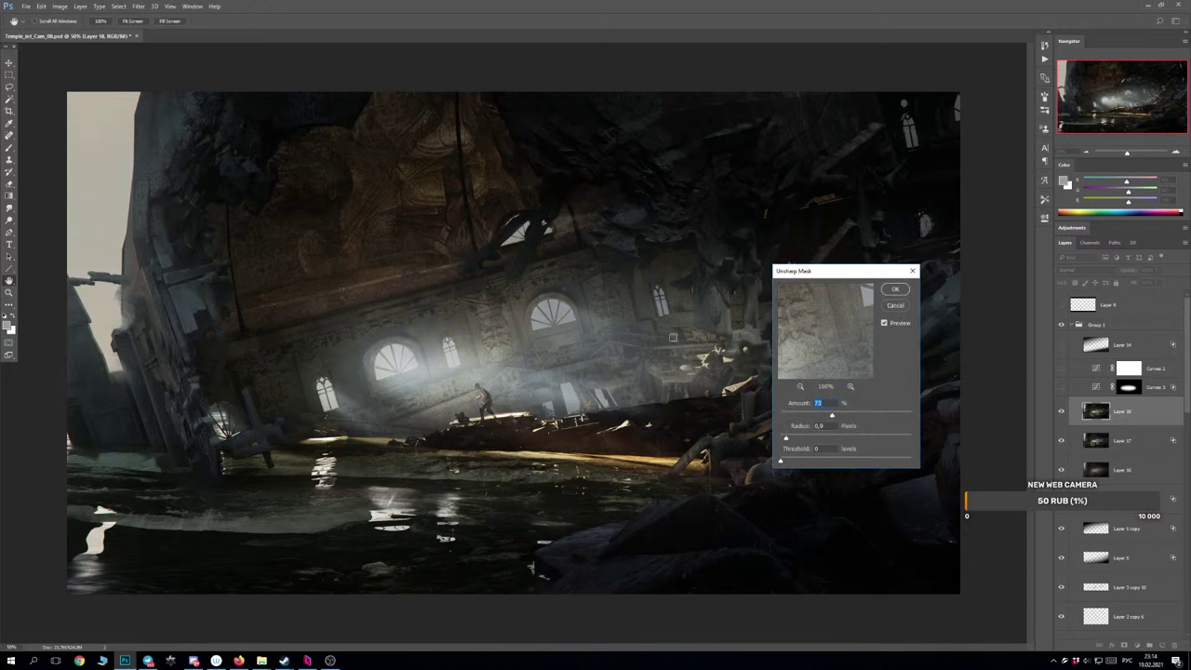
pyautogui.click(896, 290)
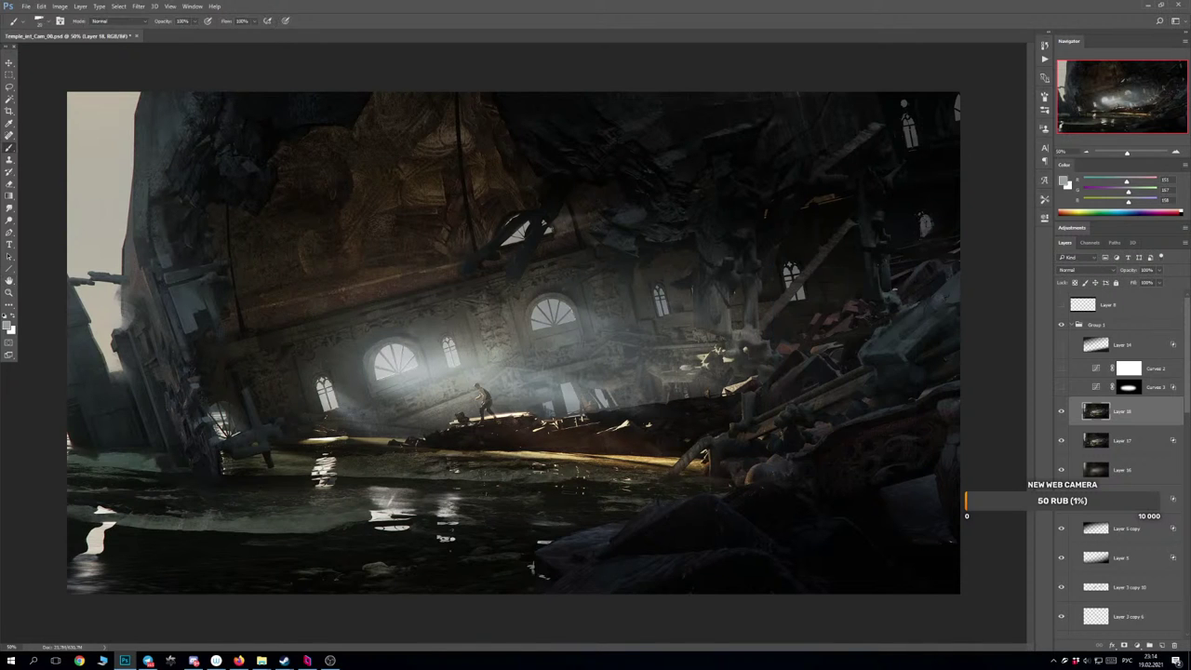
# Apply a Radial Blur to the sharpened layer with the Zoom method, Best quality, minimum amount and the blur centre moved slightly below the middle.
pyautogui.click(138, 6)
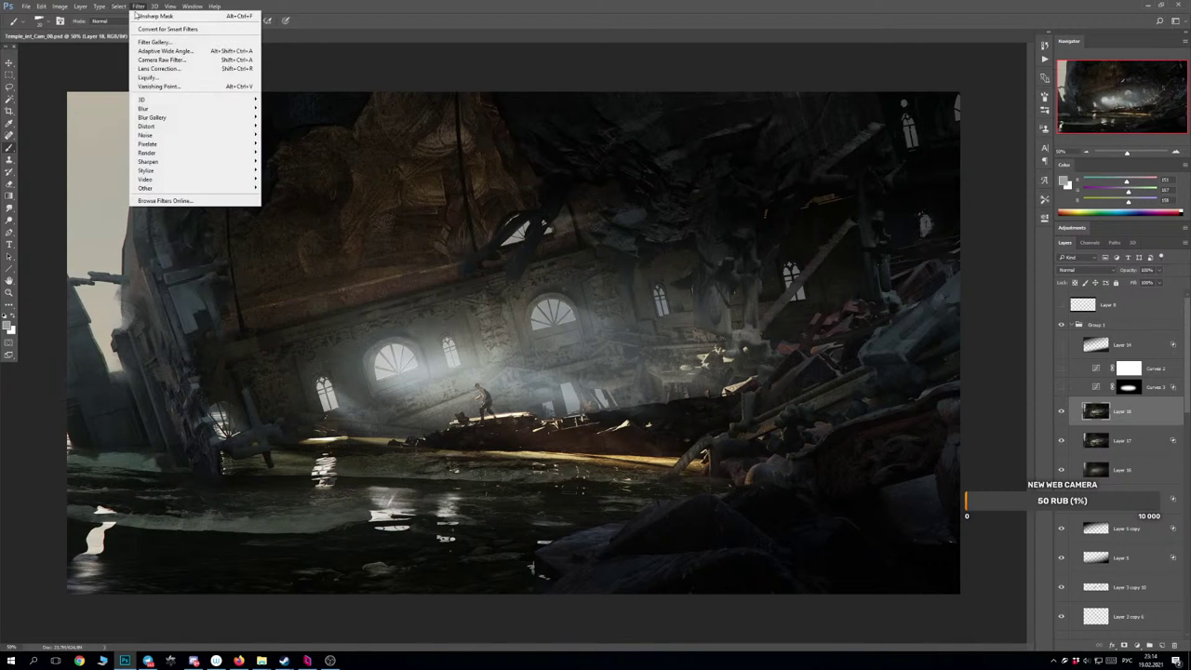
pyautogui.moveTo(163, 110)
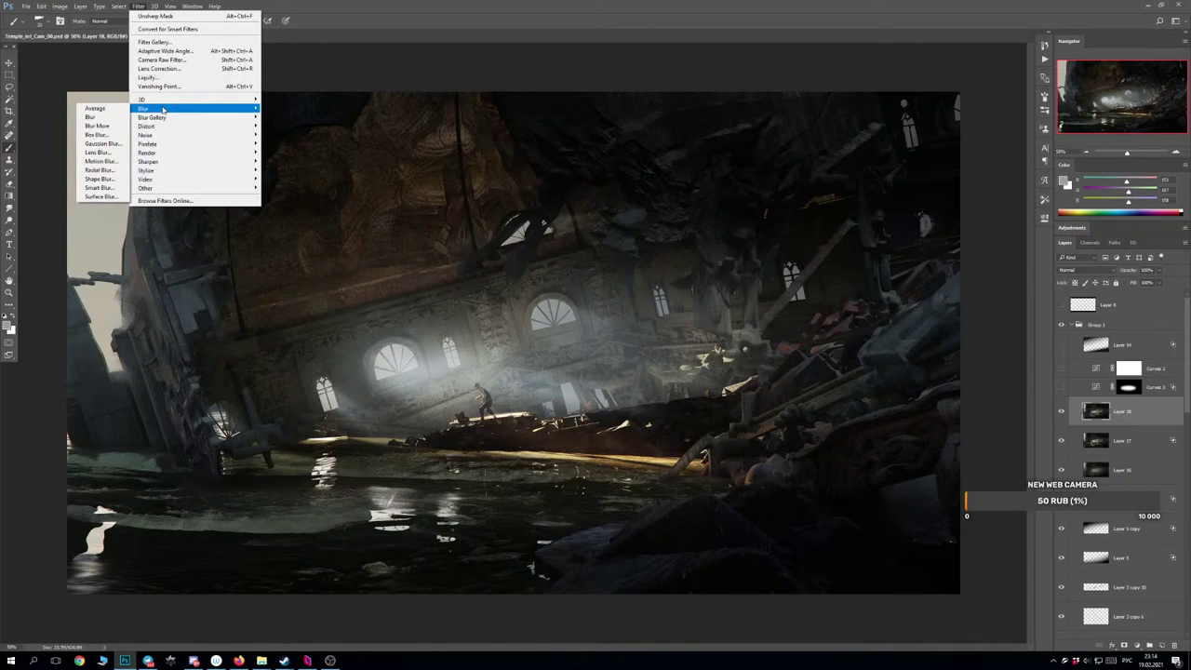
pyautogui.click(99, 170)
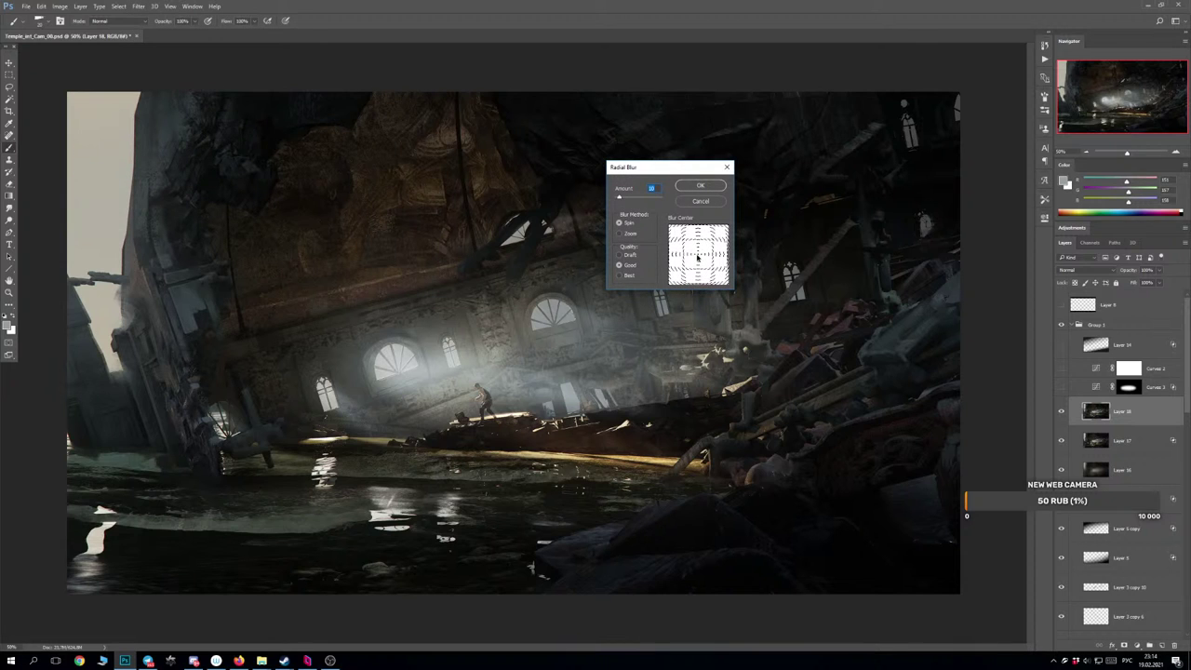
pyautogui.moveTo(698, 258); pyautogui.dragTo(700, 267)
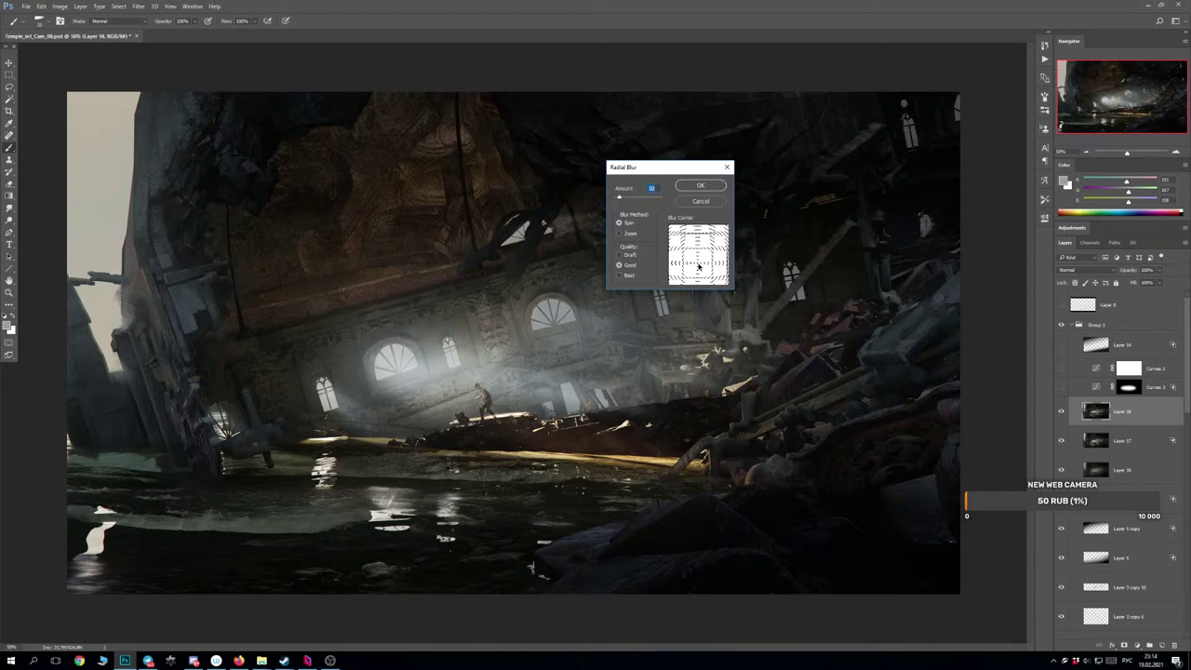
pyautogui.click(619, 275)
pyautogui.click(618, 233)
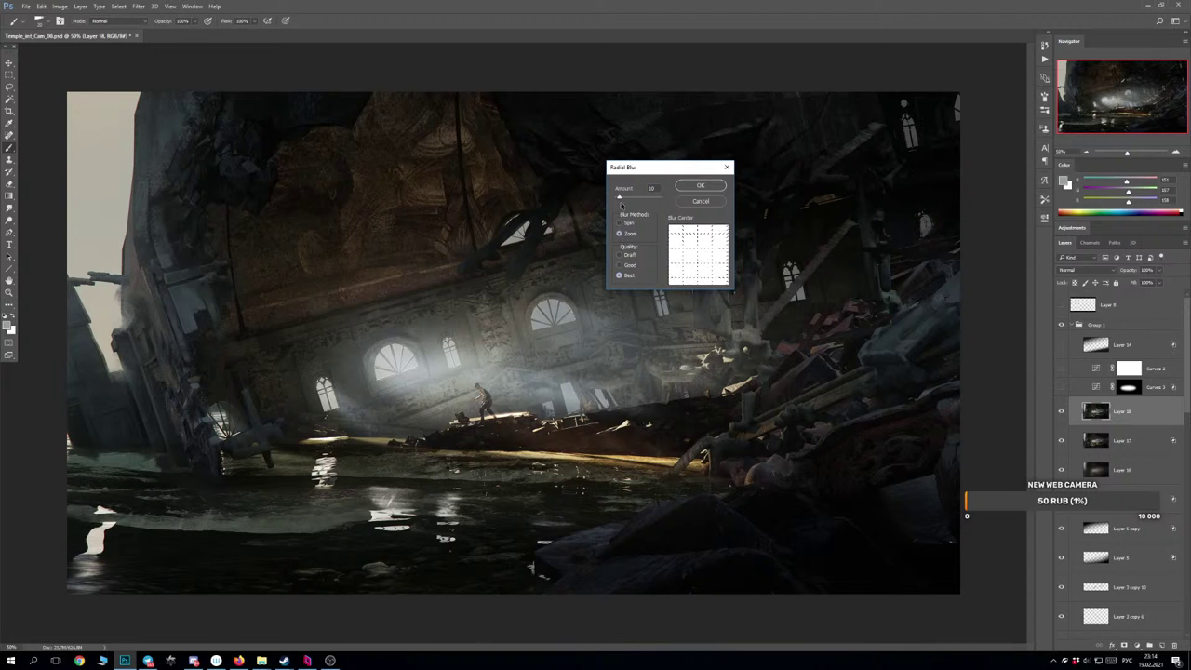
pyautogui.moveTo(619, 198); pyautogui.dragTo(570, 199)
pyautogui.click(699, 187)
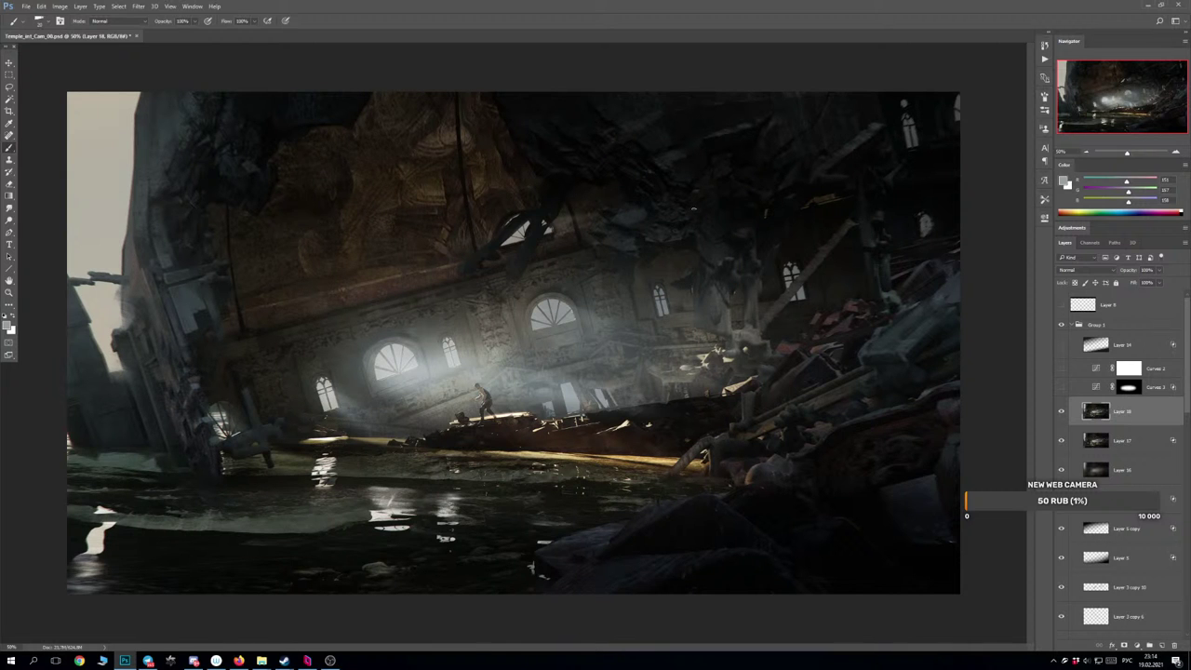
pyautogui.hotkey('ctrl', '+')
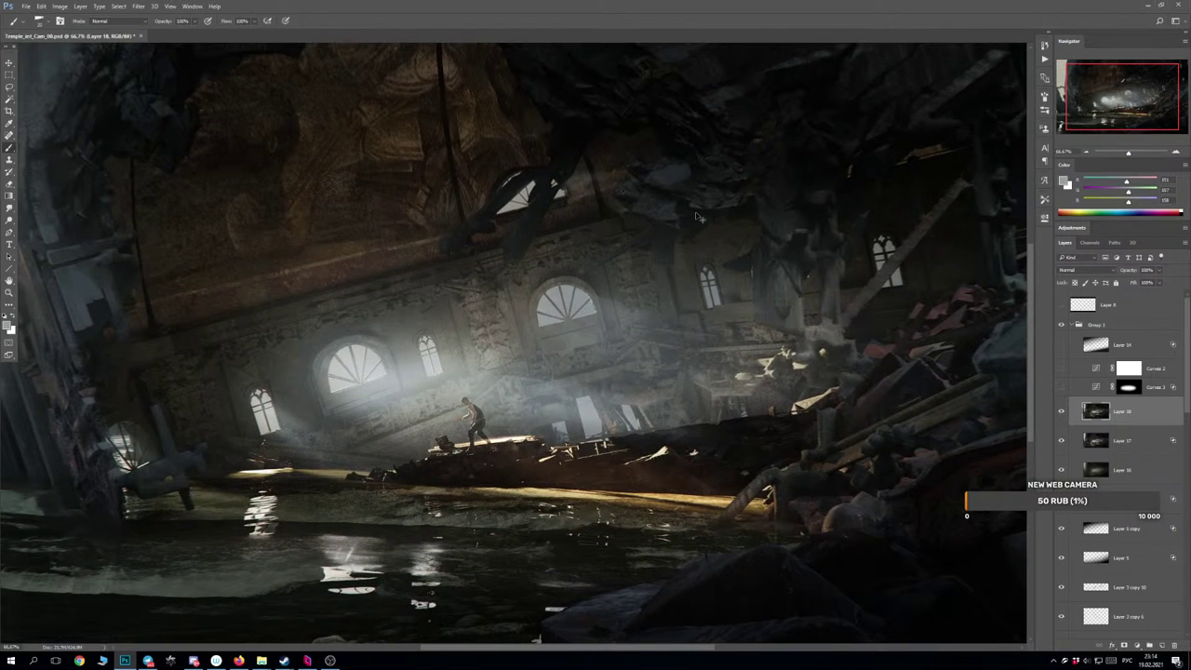
pyautogui.hotkey('ctrl', '-')
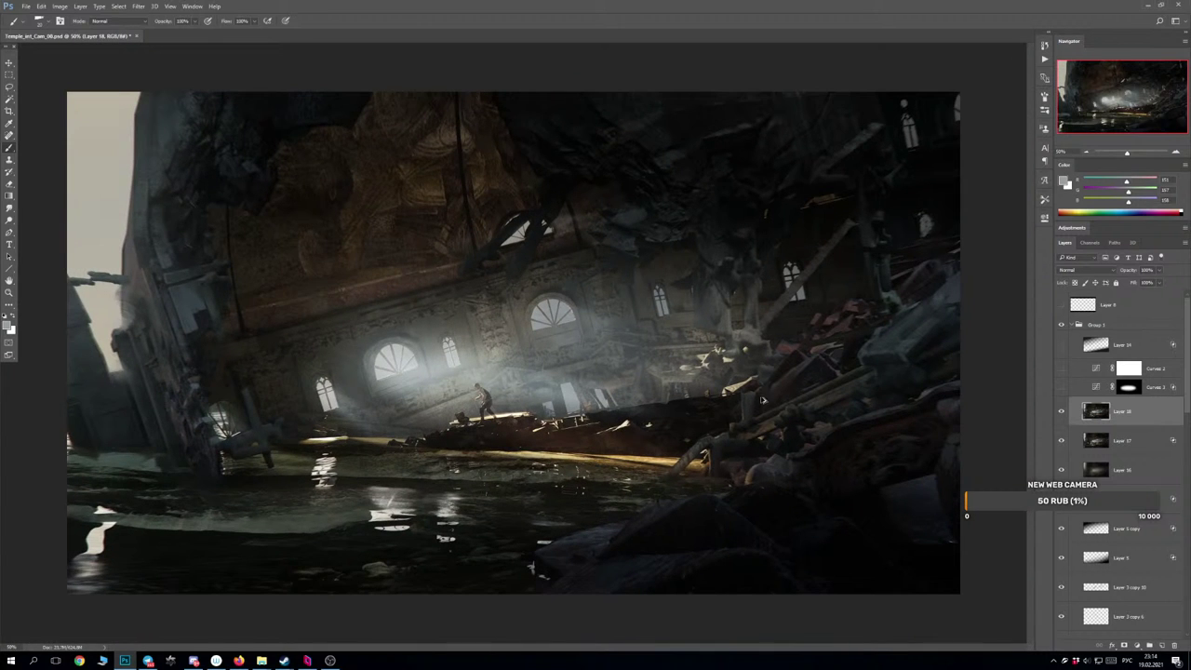
# Stamp the visible image into another new layer and run the High Pass filter on it to turn it nearly flat grey.
pyautogui.hotkey('ctrl', 'shift', 'alt', 'e')
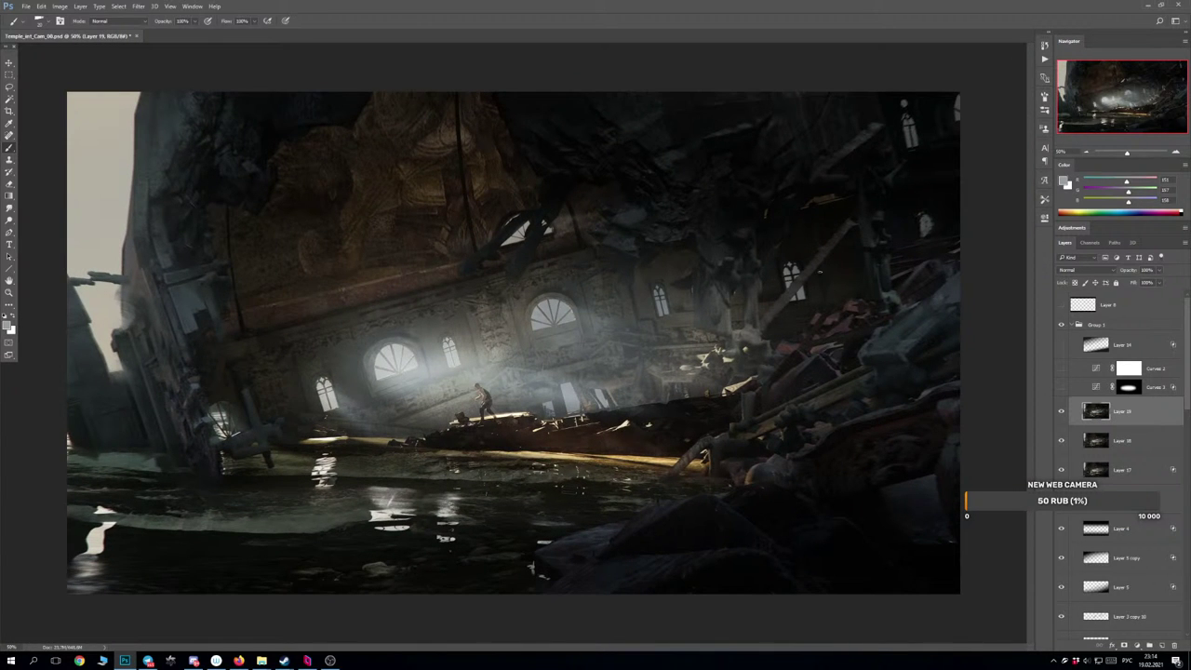
pyautogui.click(138, 6)
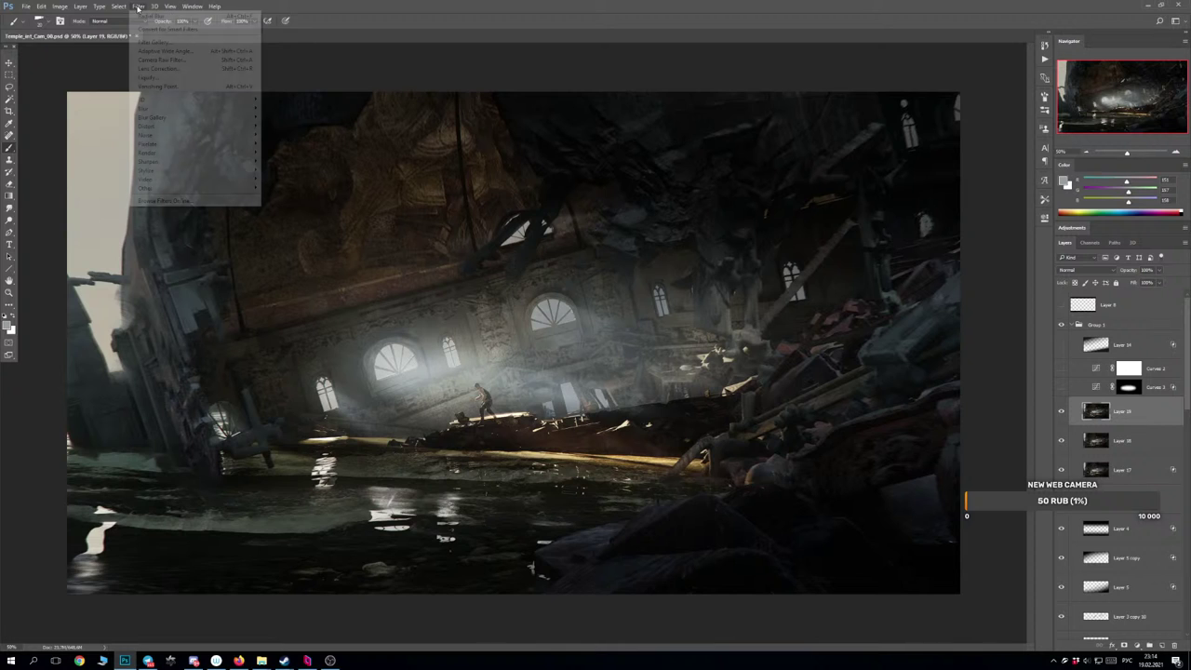
pyautogui.moveTo(159, 188)
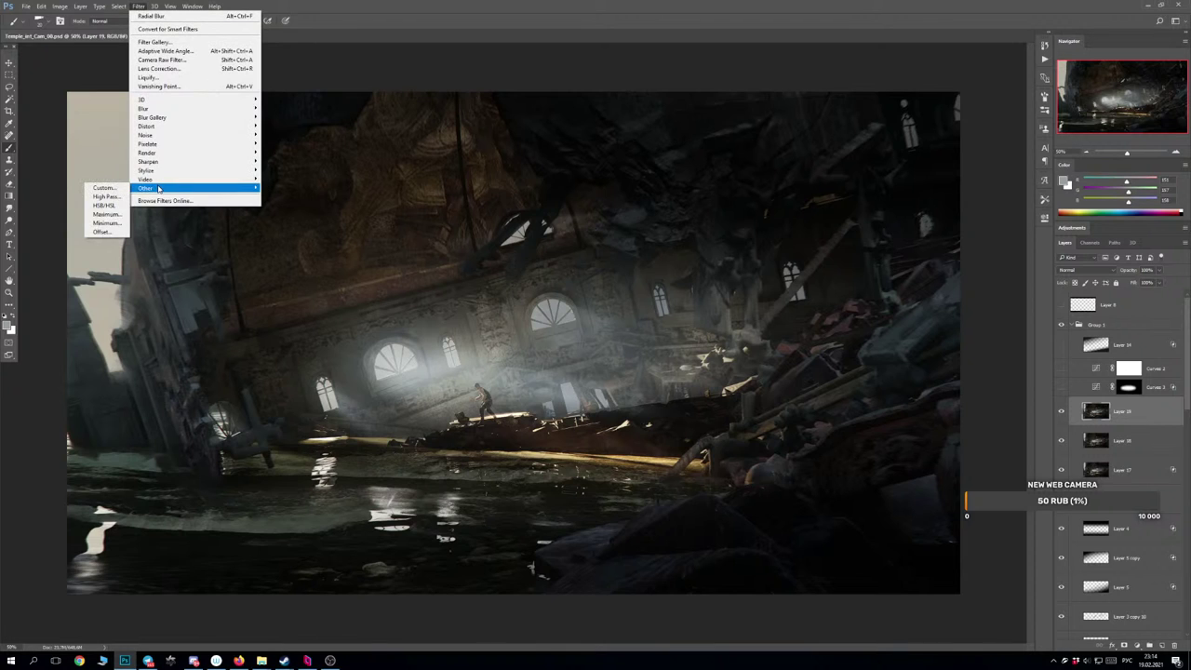
pyautogui.click(104, 197)
pyautogui.click(646, 188)
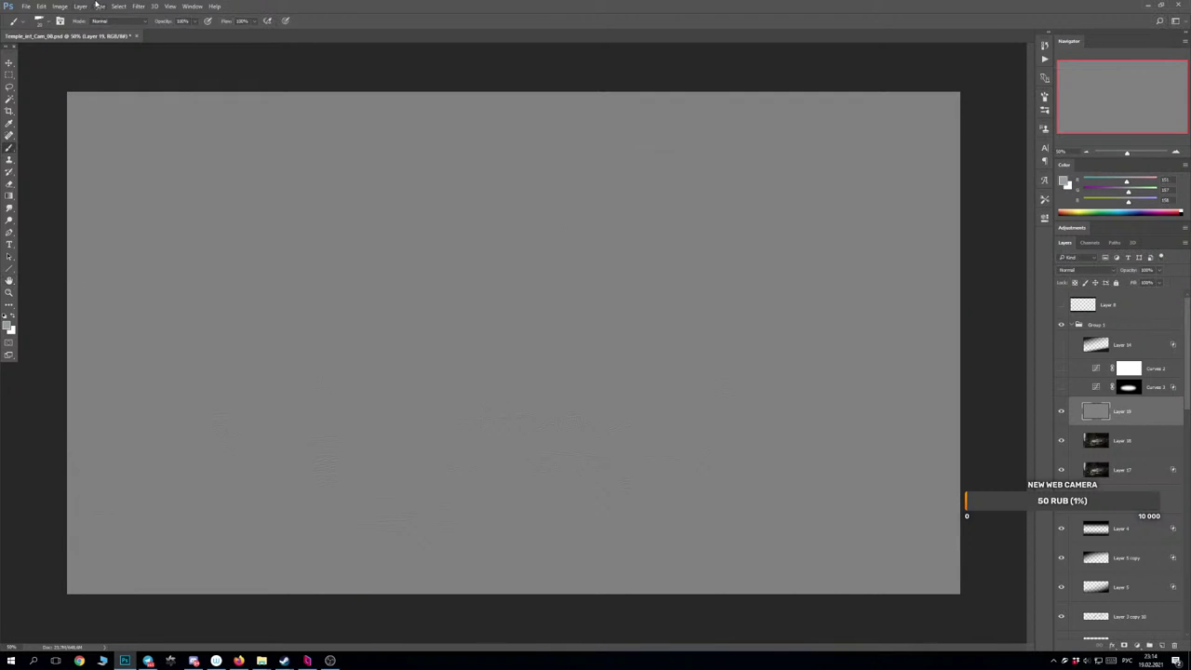
# Add noise to the grey High Pass layer using the Add Noise filter's existing settings.
pyautogui.click(138, 6)
pyautogui.moveTo(199, 140)
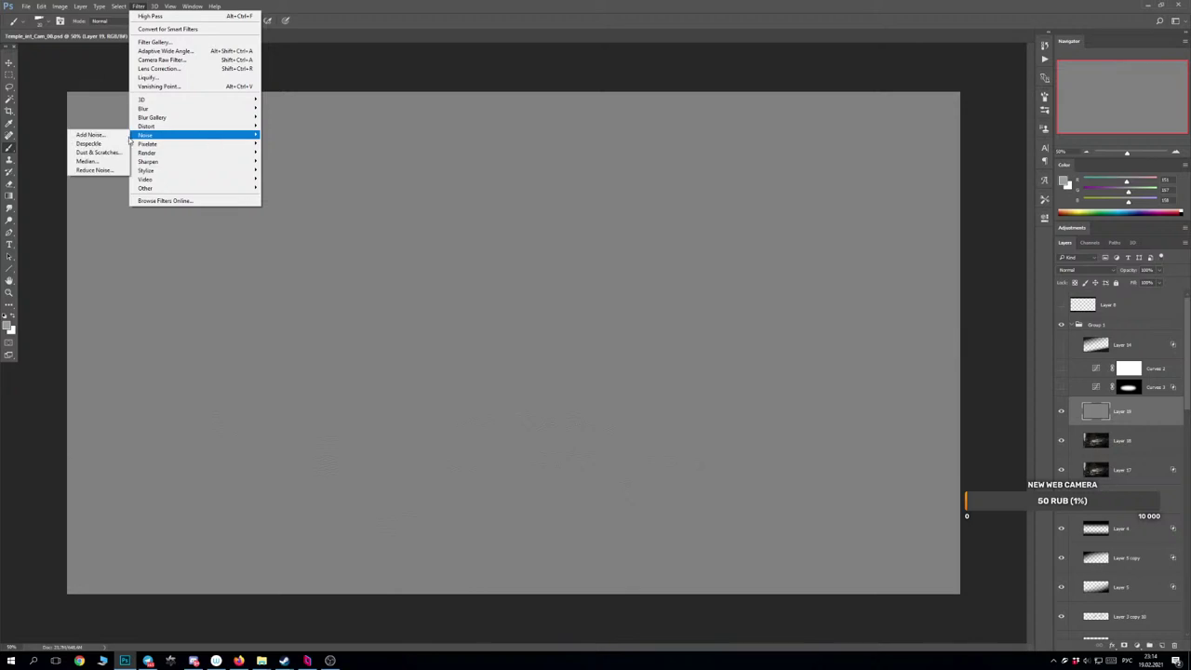
pyautogui.click(99, 135)
pyautogui.click(642, 168)
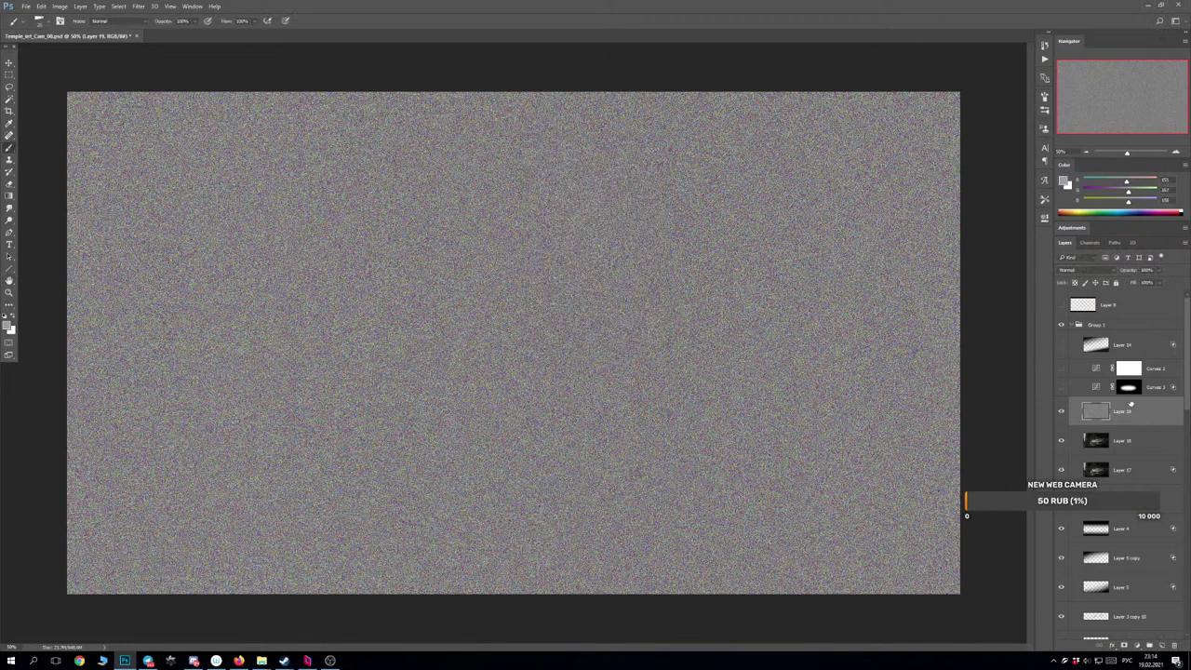
# Set the noise layer's blend mode to Soft Light and lower its opacity to about 38%.
pyautogui.click(1070, 270)
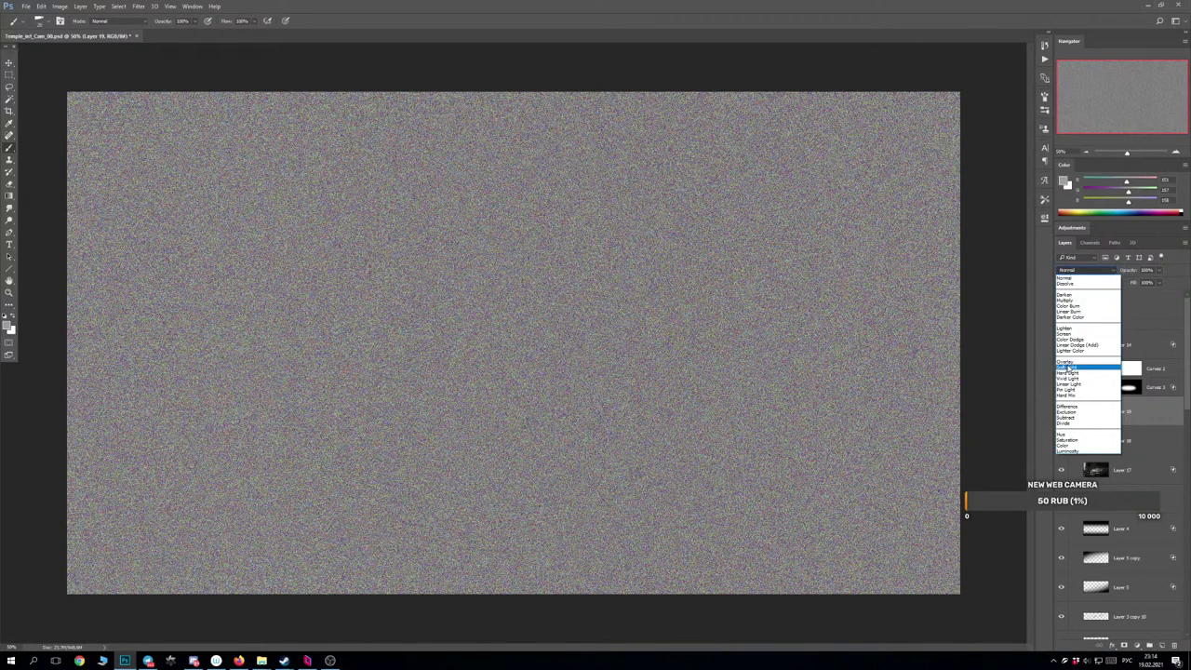
pyautogui.click(1067, 368)
pyautogui.click(1159, 270)
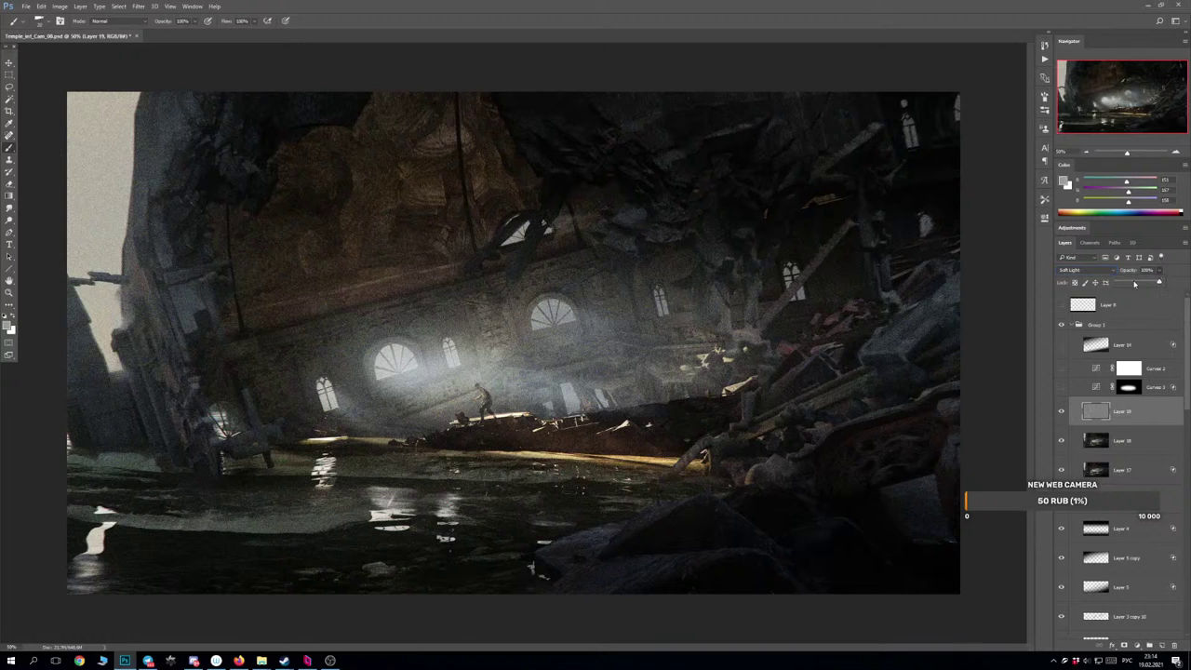
pyautogui.moveTo(1158, 282); pyautogui.dragTo(1128, 282)
pyautogui.moveTo(1132, 281); pyautogui.dragTo(1133, 283)
# Show the black letterbox layer above Group 1, check the grain across the image, and select the noise layer.
pyautogui.click(1087, 308)
pyautogui.click(1061, 305)
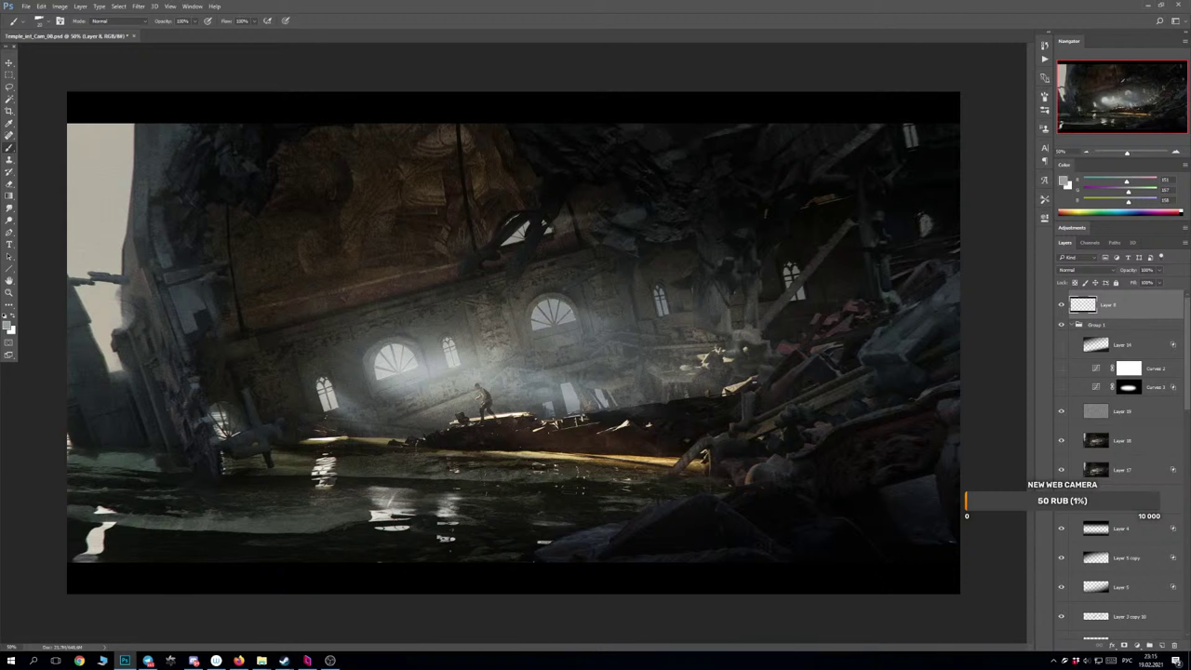
pyautogui.hotkey('ctrl', '-')
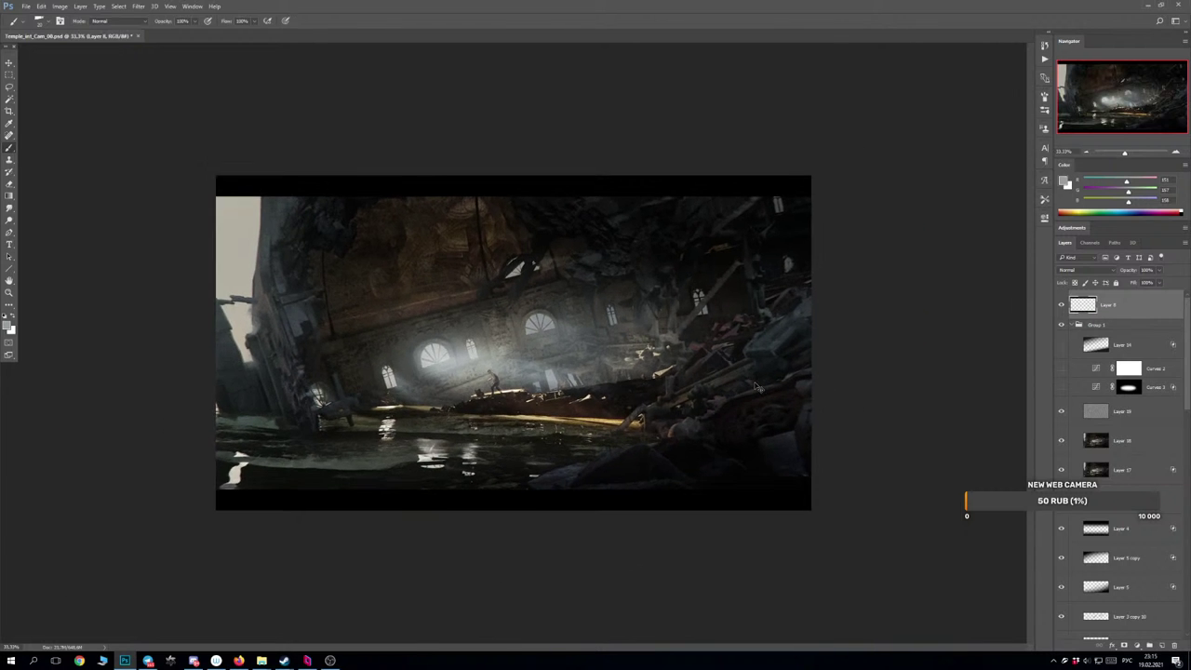
pyautogui.hotkey('ctrl', '+')
pyautogui.hotkey('ctrl', '+')
pyautogui.scroll(1, 755, 385)
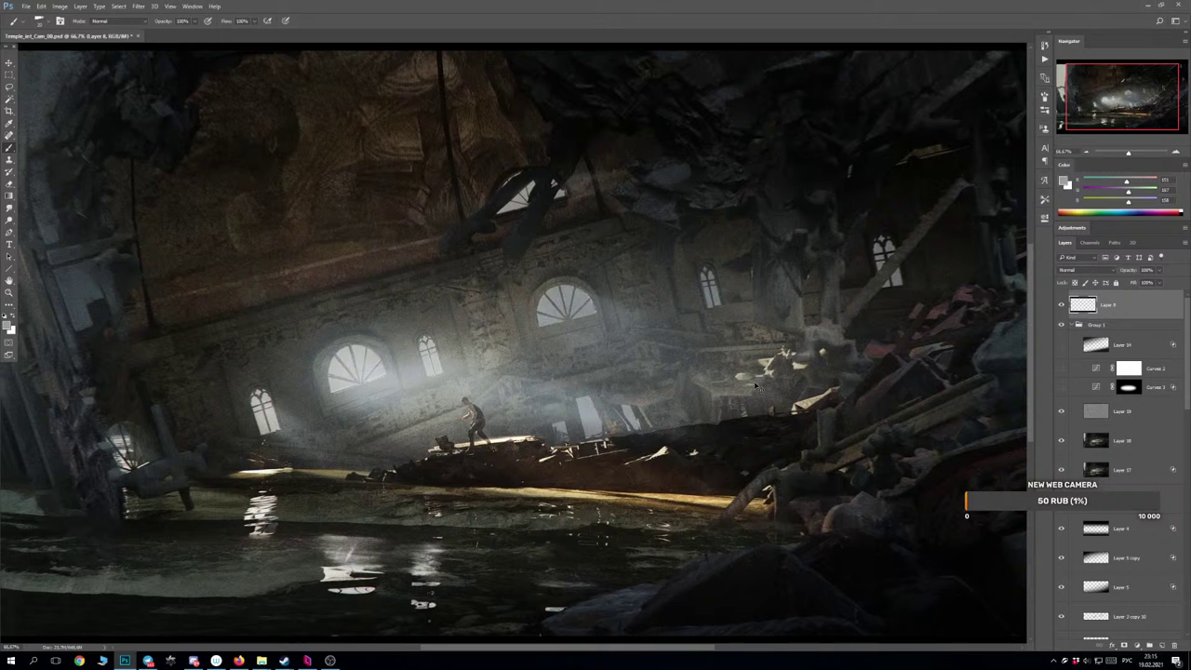
pyautogui.hotkey('ctrl', '+')
pyautogui.hotkey('ctrl', '-')
pyautogui.click(1113, 418)
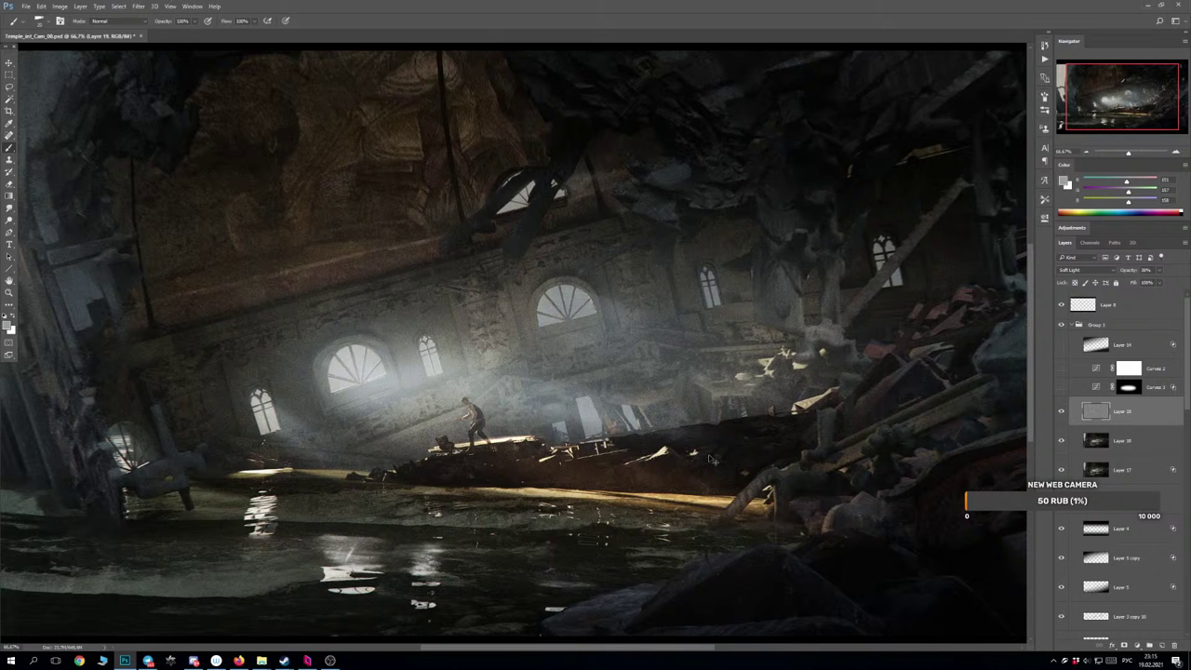
pyautogui.hotkey('ctrl', '-')
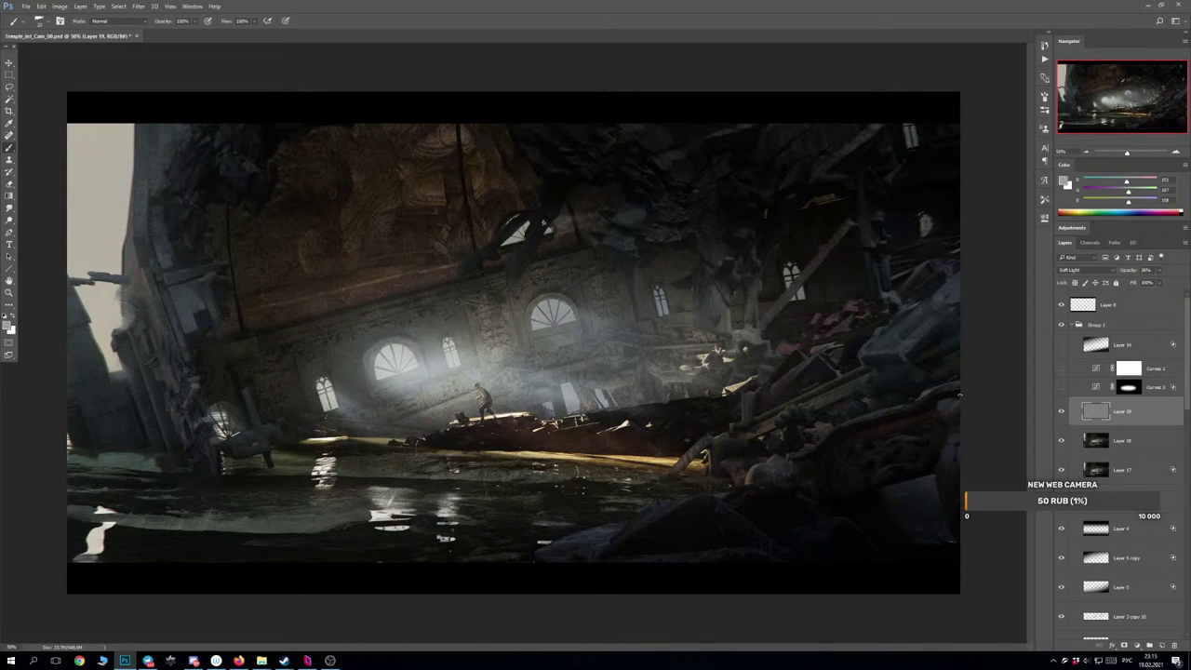
# Show the dark gradient Layer 14 at the top of Group 1 and set its opacity to 54%.
pyautogui.click(1062, 345)
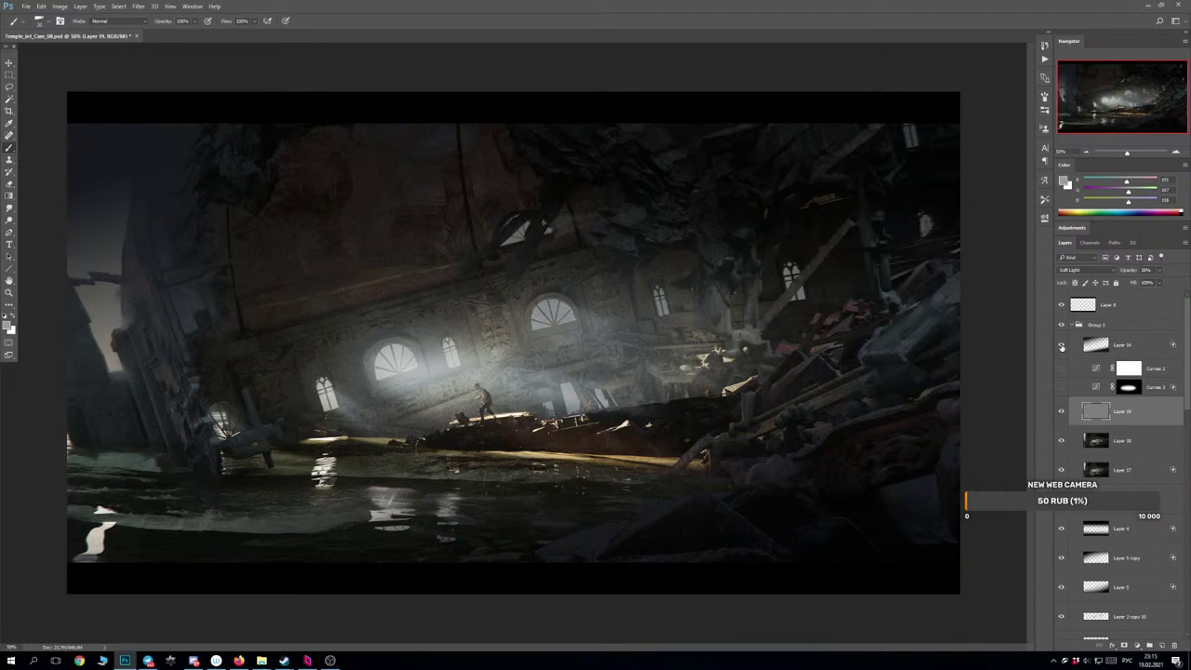
pyautogui.click(1061, 345)
pyautogui.click(1061, 345)
pyautogui.click(1121, 345)
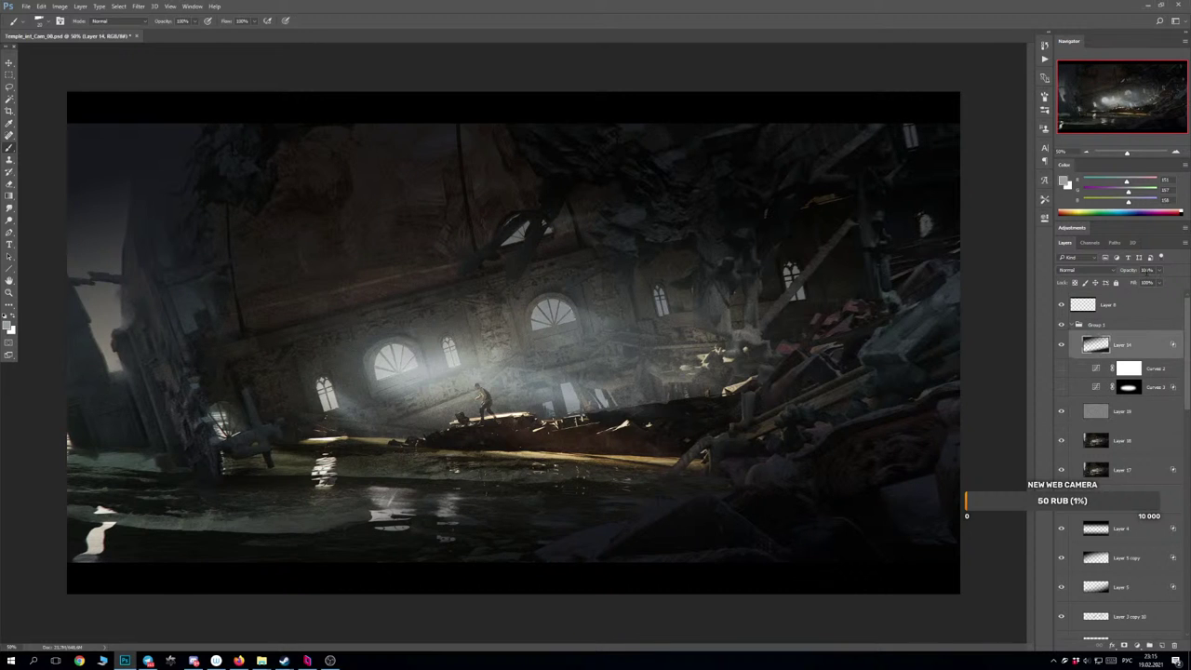
pyautogui.click(1158, 271)
pyautogui.moveTo(1135, 283); pyautogui.dragTo(1138, 283)
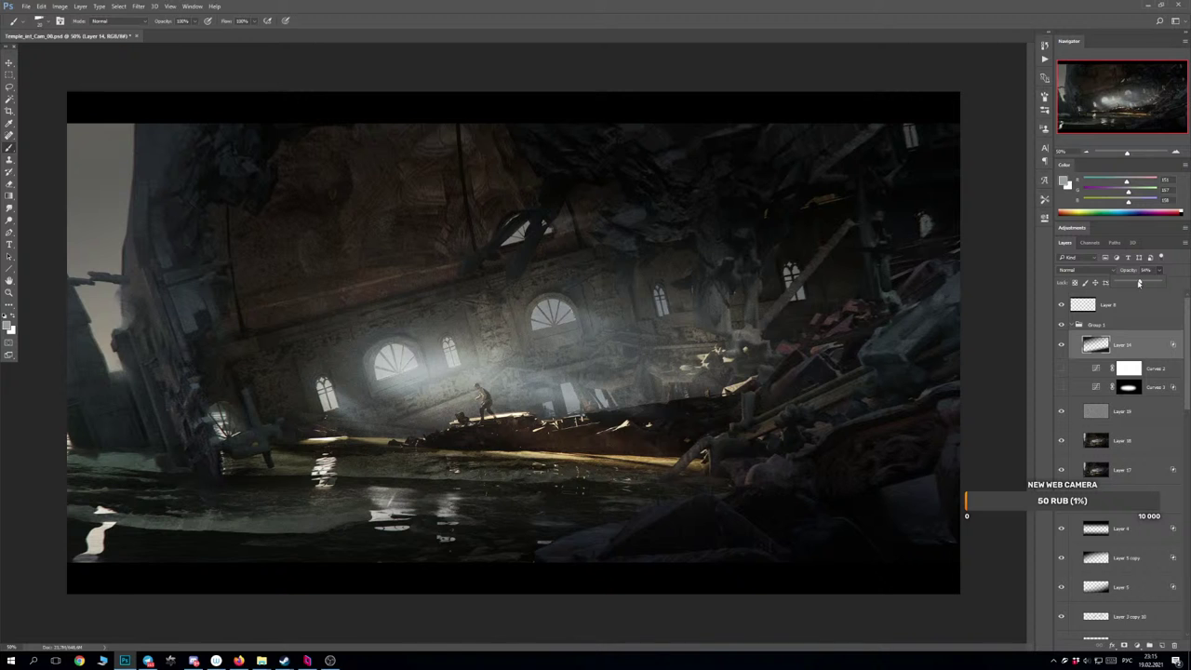
pyautogui.press('Return')
# Add a new layer above Layer 14 in Group 1 and fill it with black.
pyautogui.hotkey('ctrl', '-')
pyautogui.hotkey('ctrl', '+')
pyautogui.click(1162, 644)
pyautogui.press('d')
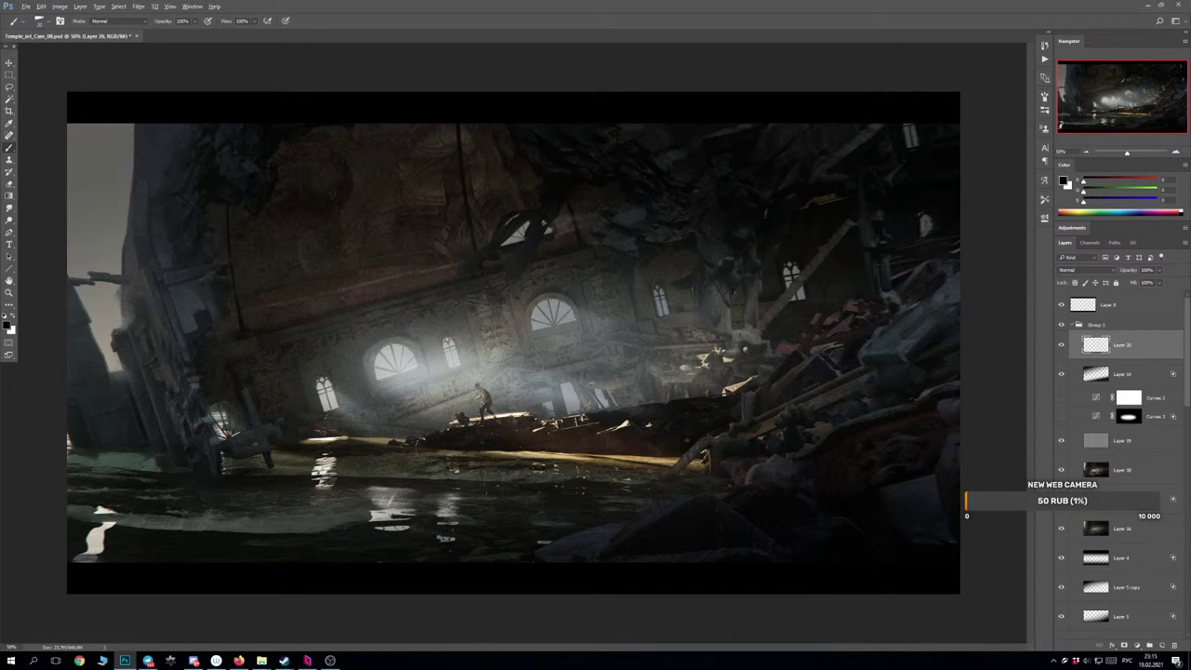
pyautogui.hotkey('alt', 'BackSpace')
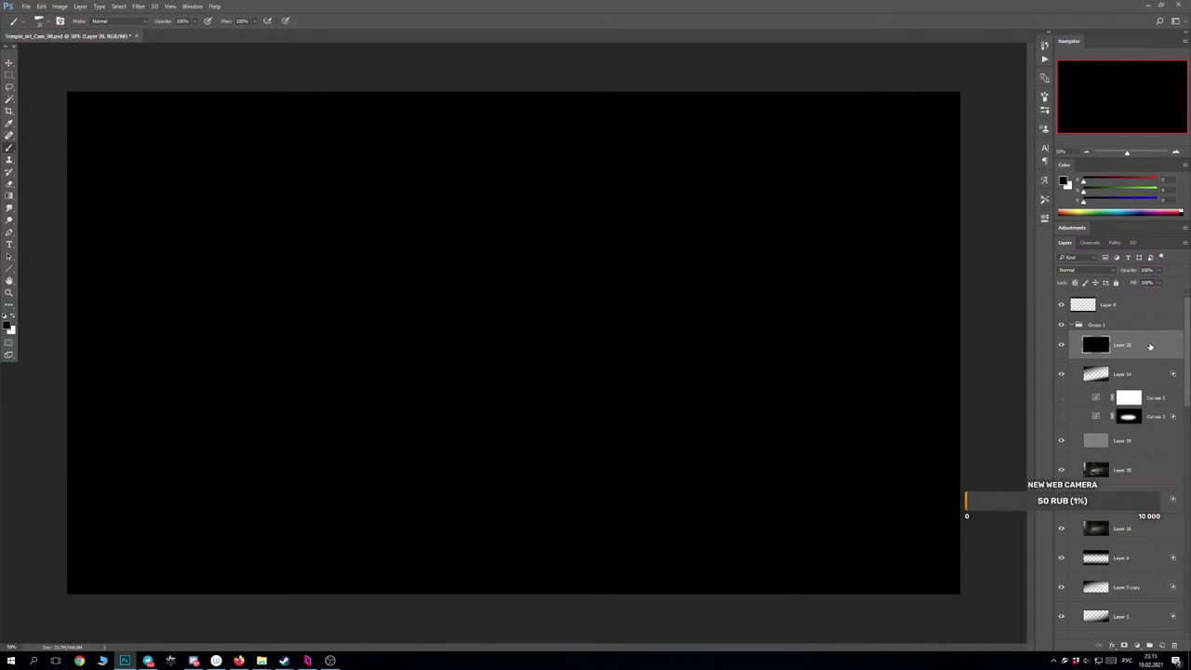
# Split the black layer's Blend If underlying highlight range to about 20 / 120 so the bright areas show through.
pyautogui.doubleClick(1150, 349)
pyautogui.moveTo(901, 453); pyautogui.dragTo(850, 452)
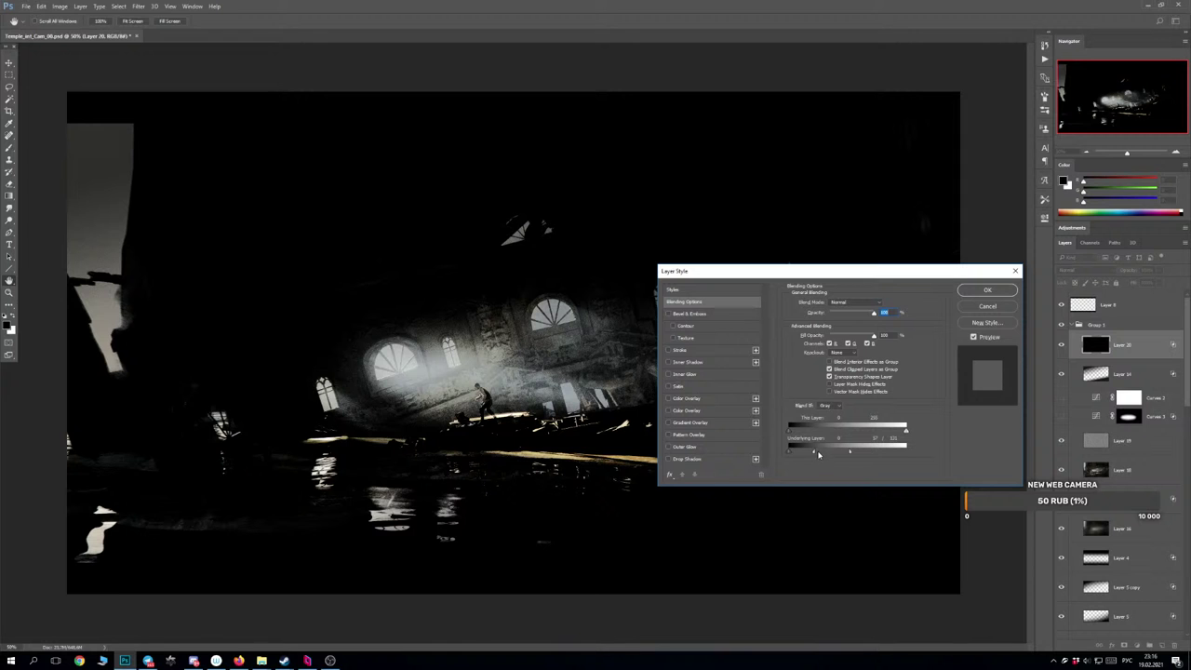
pyautogui.moveTo(818, 454); pyautogui.dragTo(844, 453)
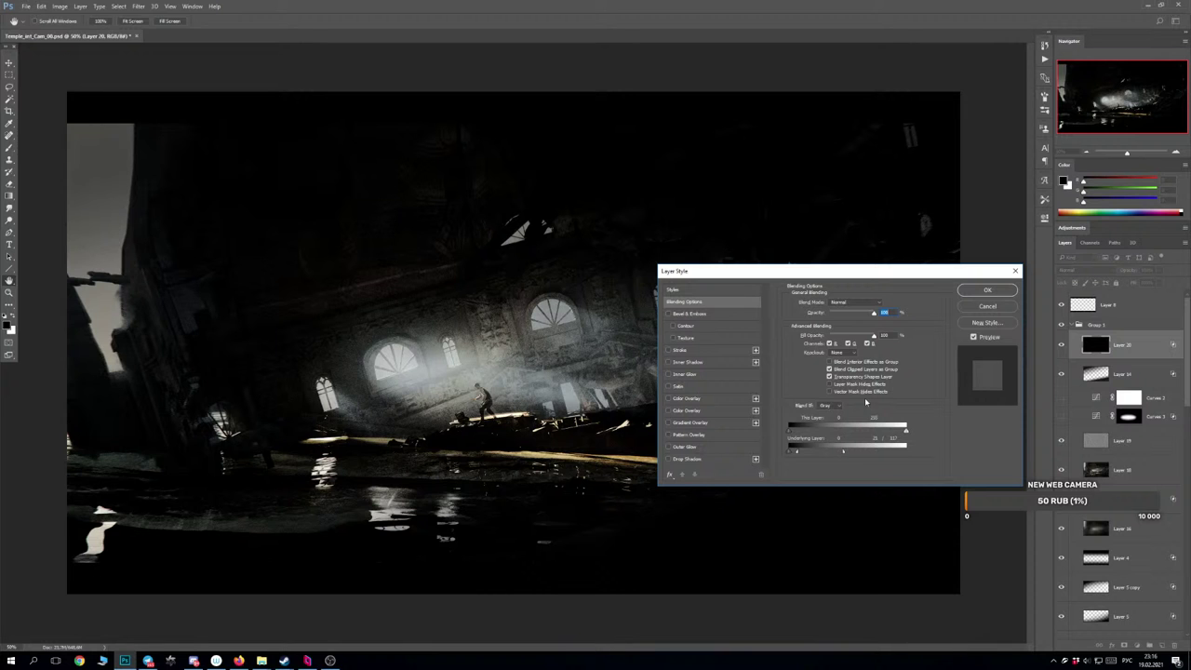
pyautogui.click(988, 290)
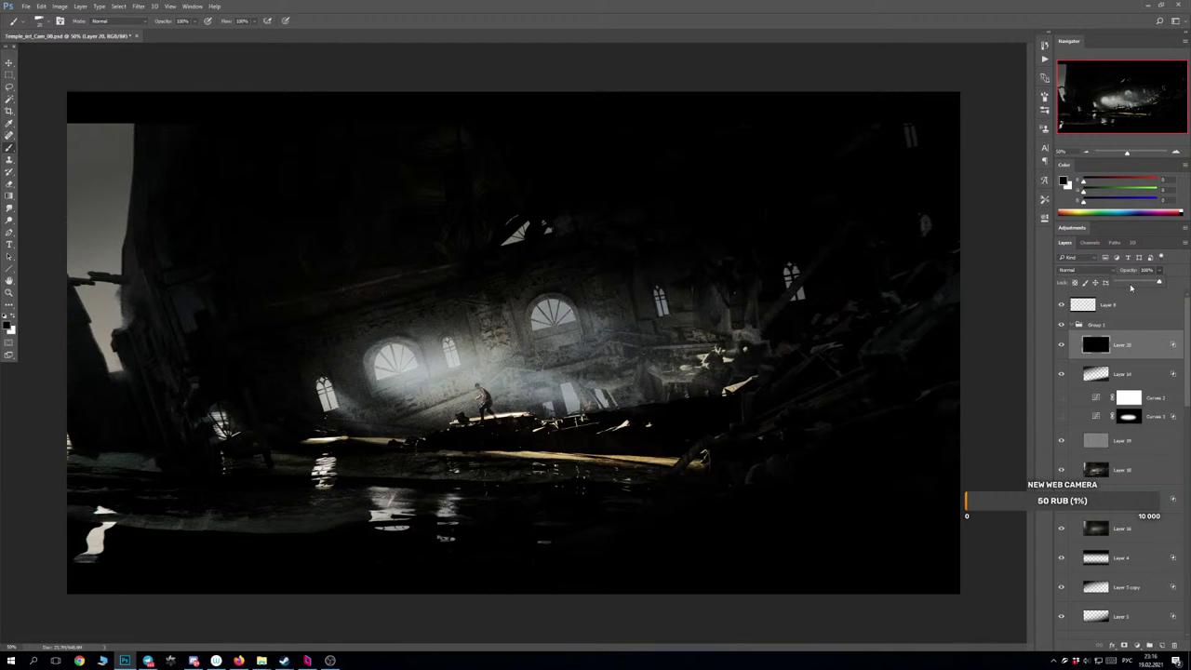
# Try the black layer at 30% opacity, hide it to compare the image, and delete it.
pyautogui.click(1130, 283)
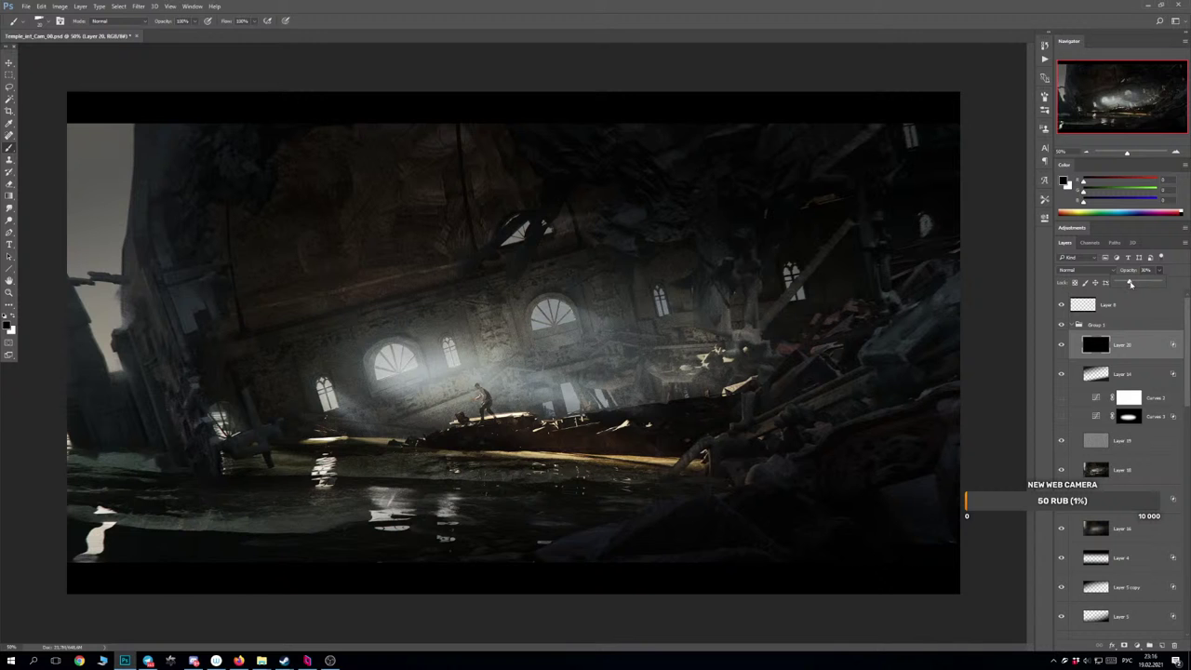
pyautogui.click(1062, 345)
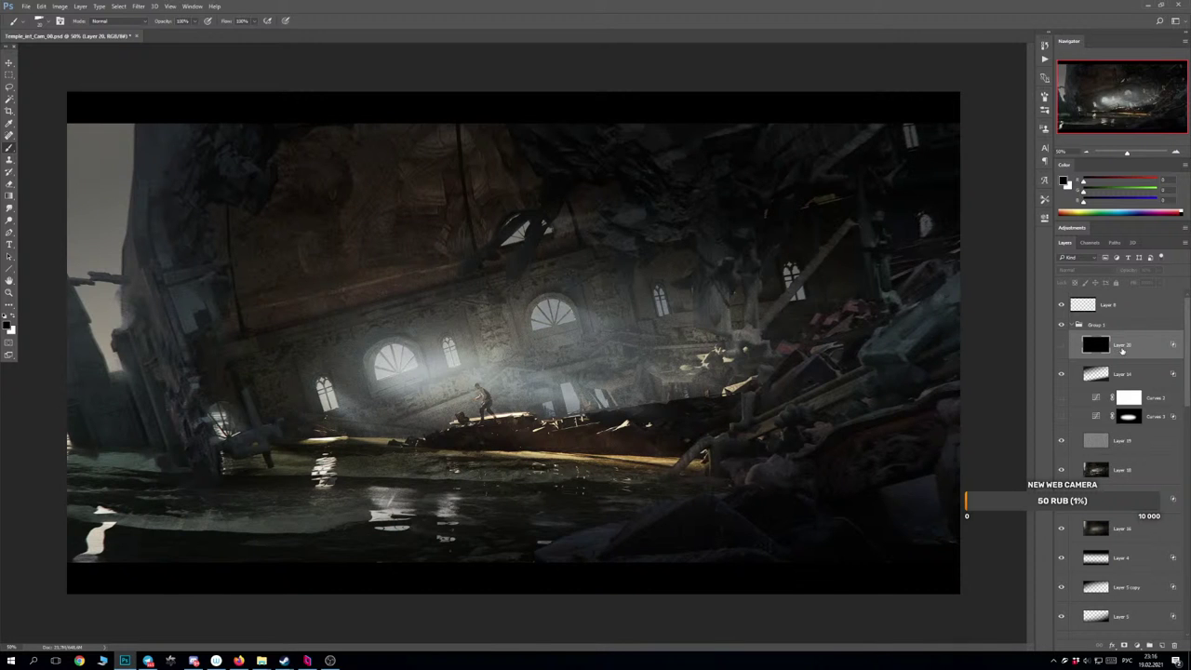
pyautogui.press('Delete')
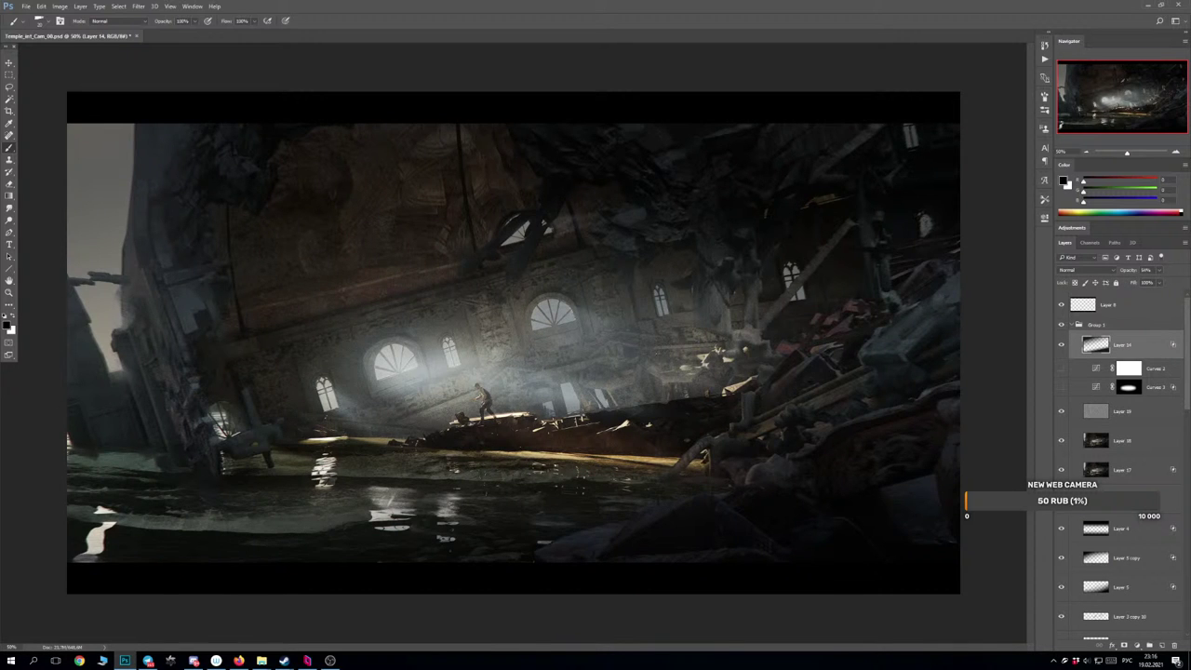
# Check the whole composition at a smaller size and mirrored horizontally, and flip the canvas back to its original orientation.
pyautogui.scroll(-1, 656, 356)
pyautogui.scroll(-1, 656, 357)
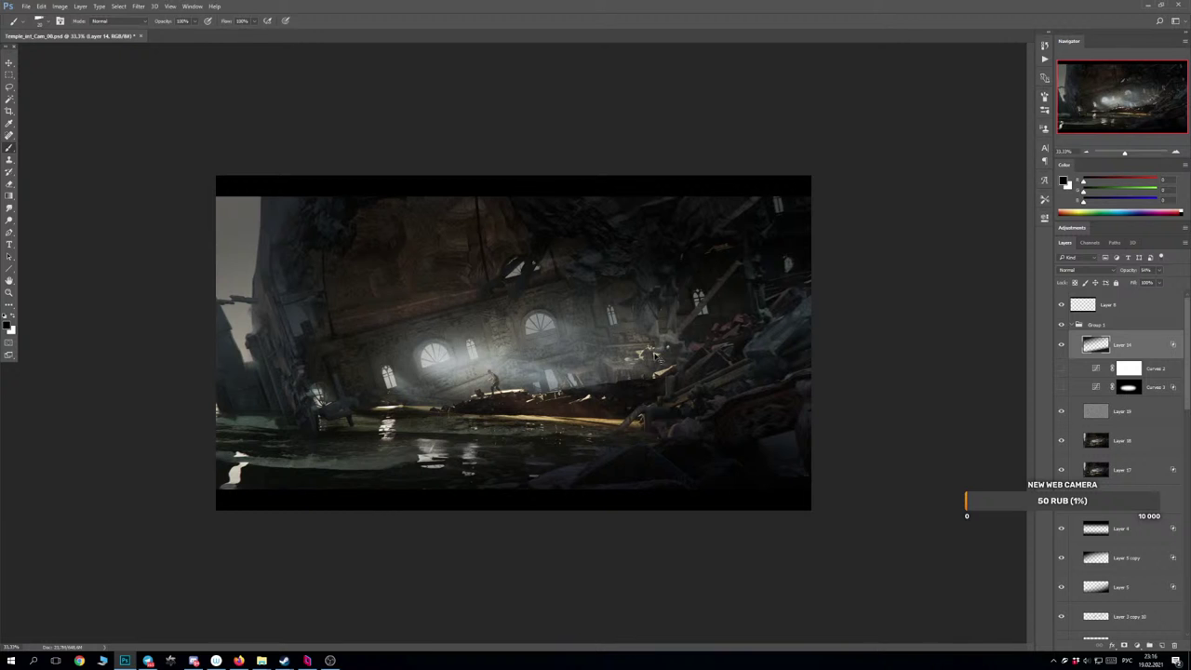
pyautogui.scroll(-1, 656, 356)
pyautogui.scroll(2, 656, 356)
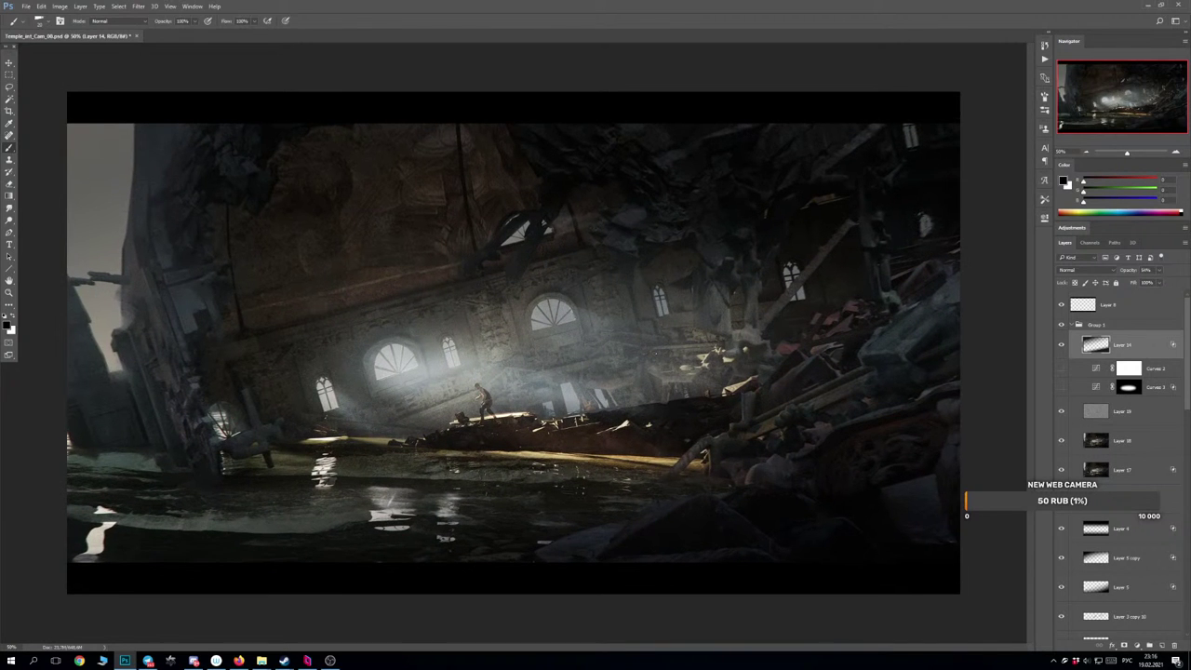
pyautogui.hotkey('ctrl', 'shift', 'h')
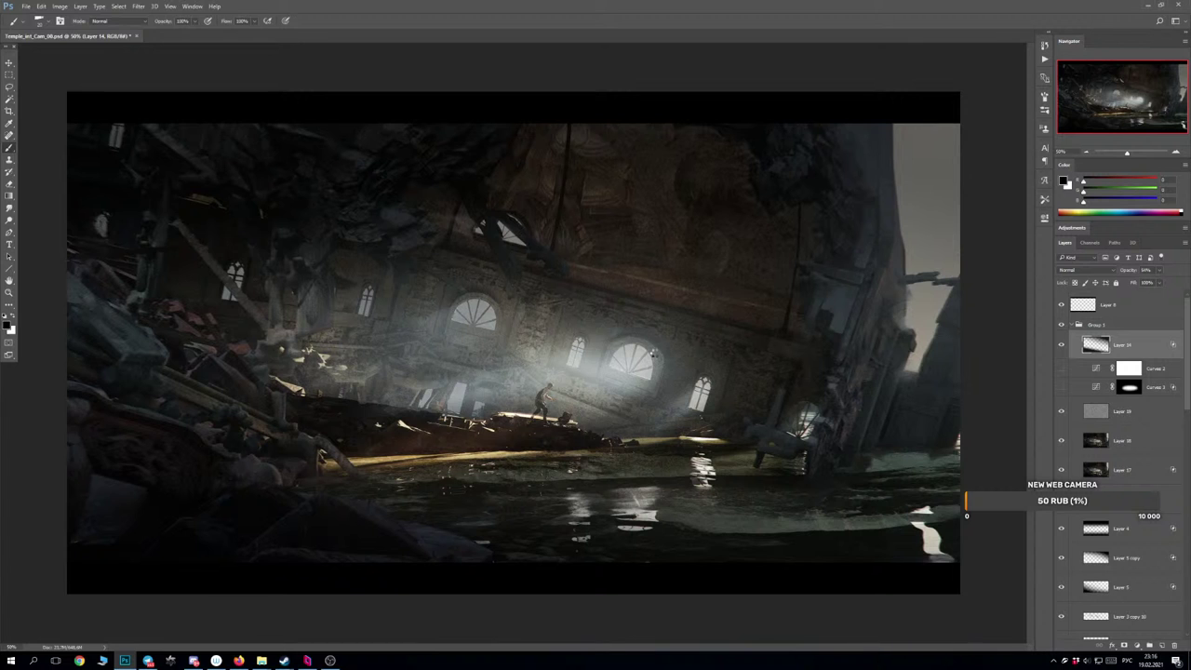
pyautogui.hotkey('ctrl', 'shift', 'h')
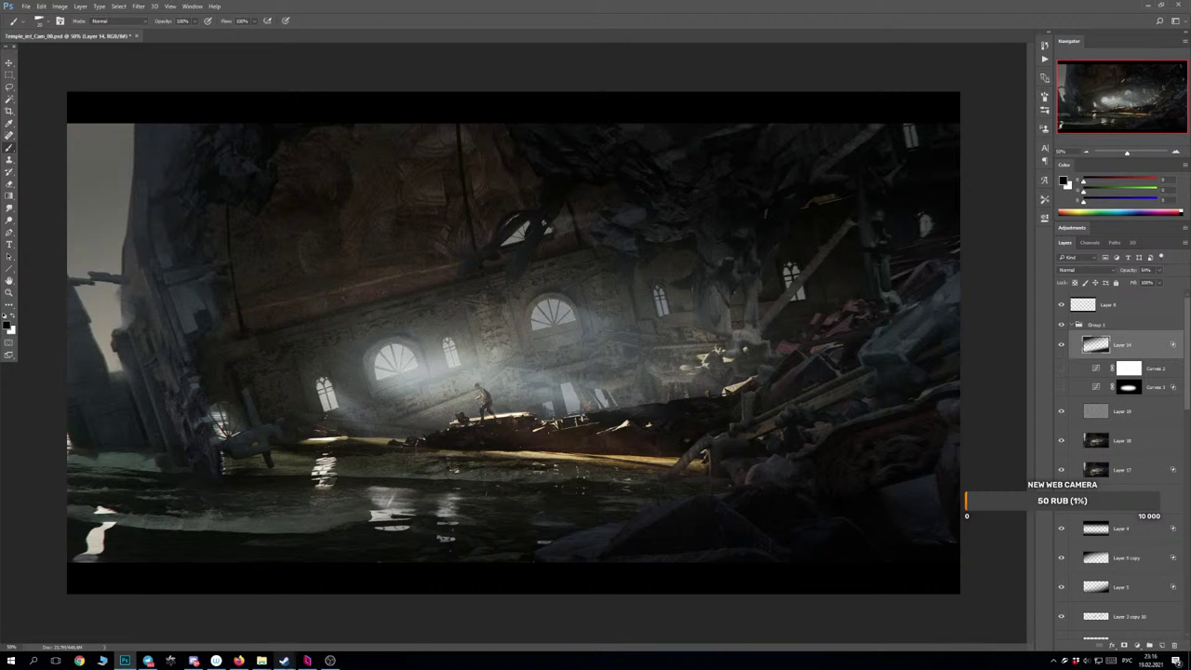
pyautogui.moveTo(333, 662)
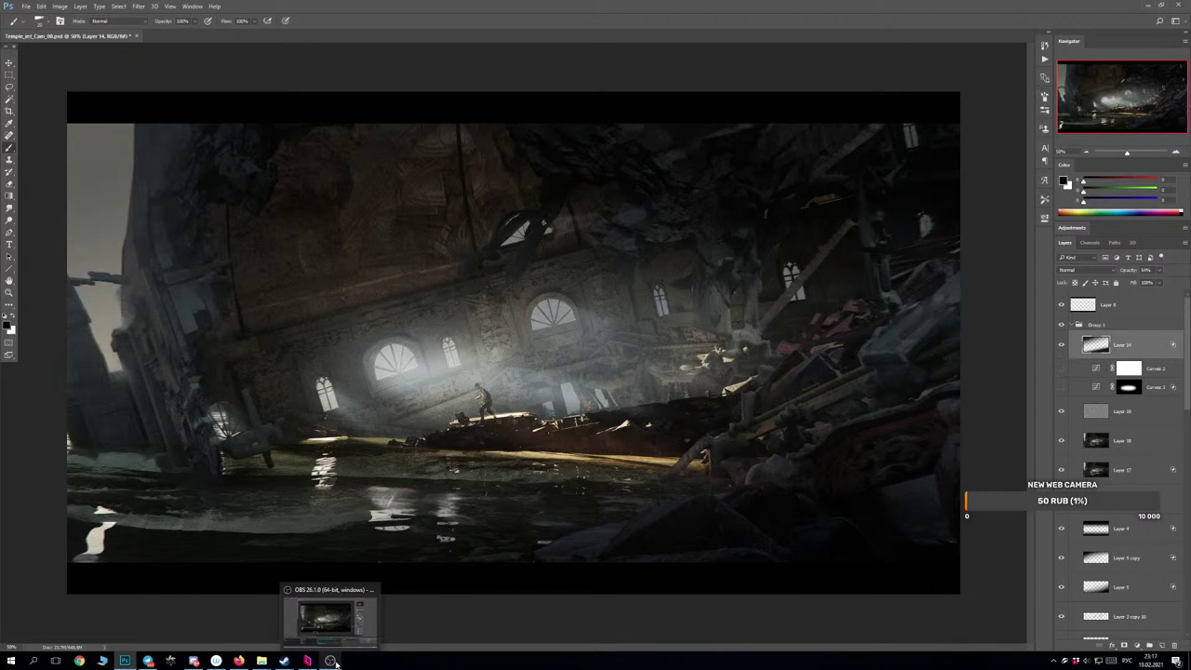